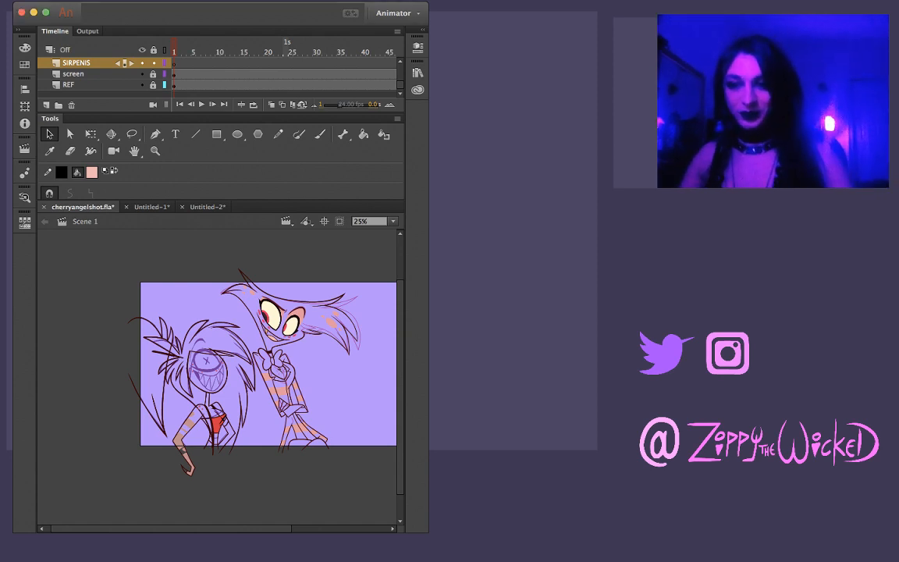
Widen the program window so that more of the stage around the two characters shows
key("z")
left_click(240, 347)
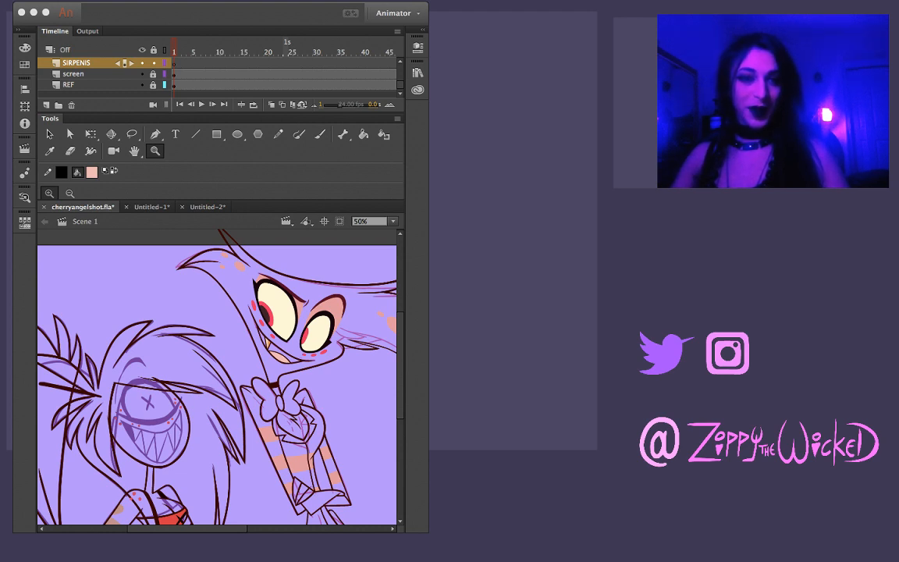
key("super+Tab")
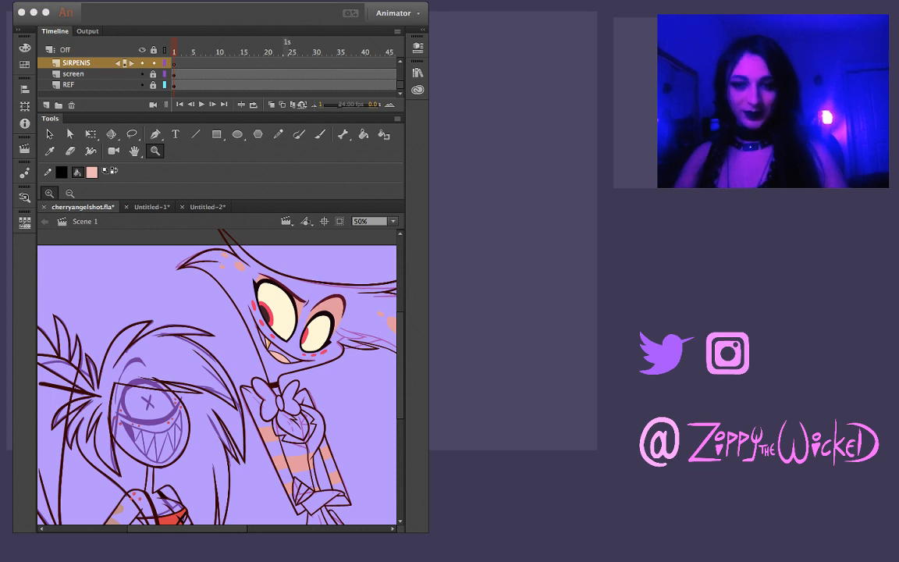
left_click_drag(428, 328, 504, 327)
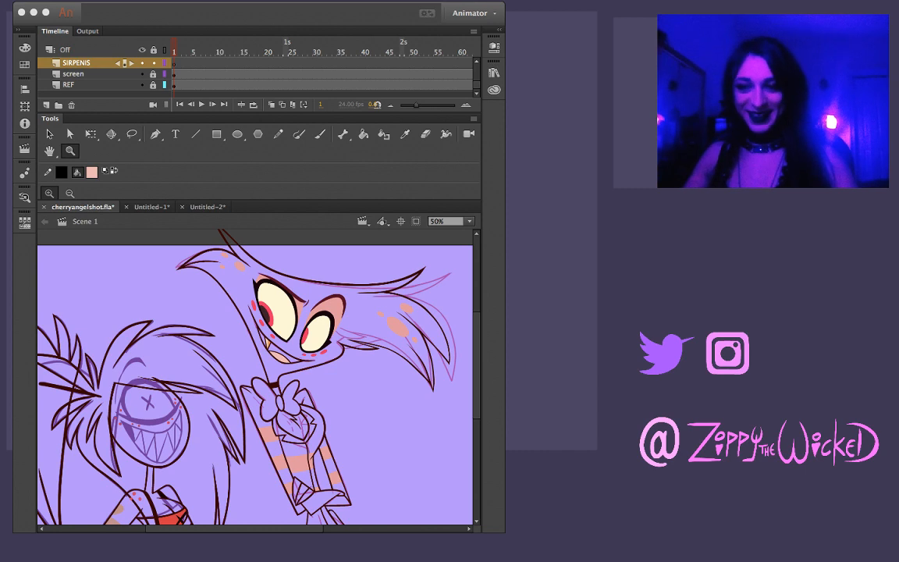
key("b")
mouse_move(337, 396)
left_mouse_down()
mouse_move(389, 435)
mouse_move(427, 428)
left_mouse_up()
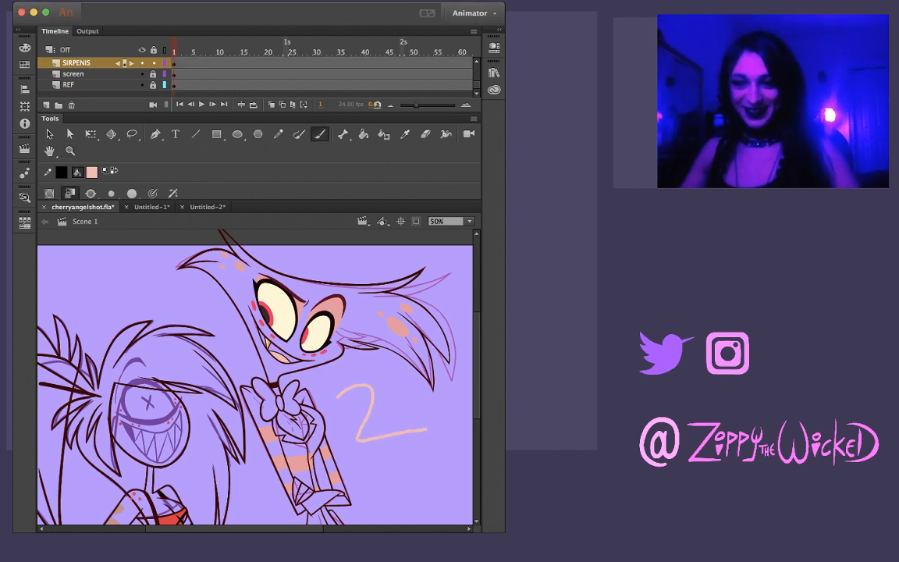
key("z")
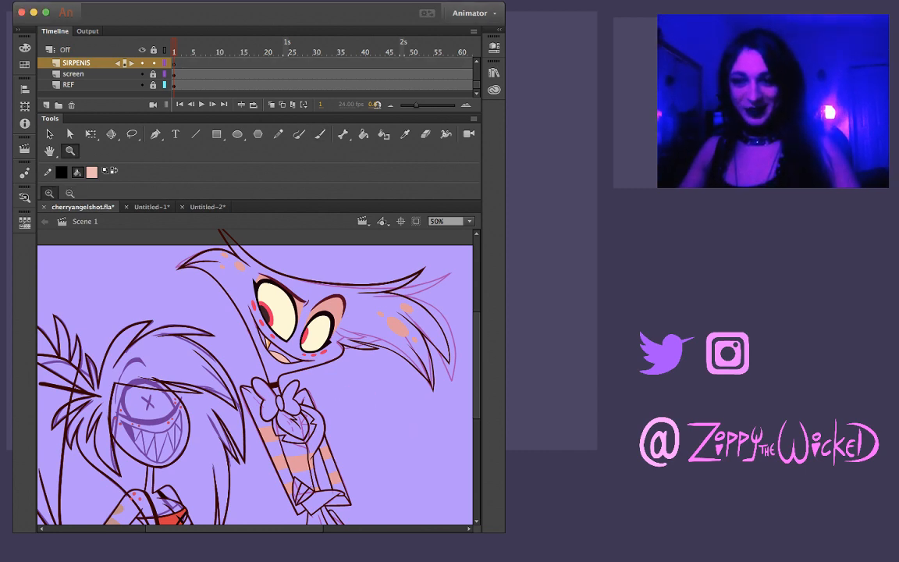
Sample the dark brown outline colour of the hair as the fill colour
left_click(351, 379)
left_click(260, 371, "alt")
left_click(275, 356)
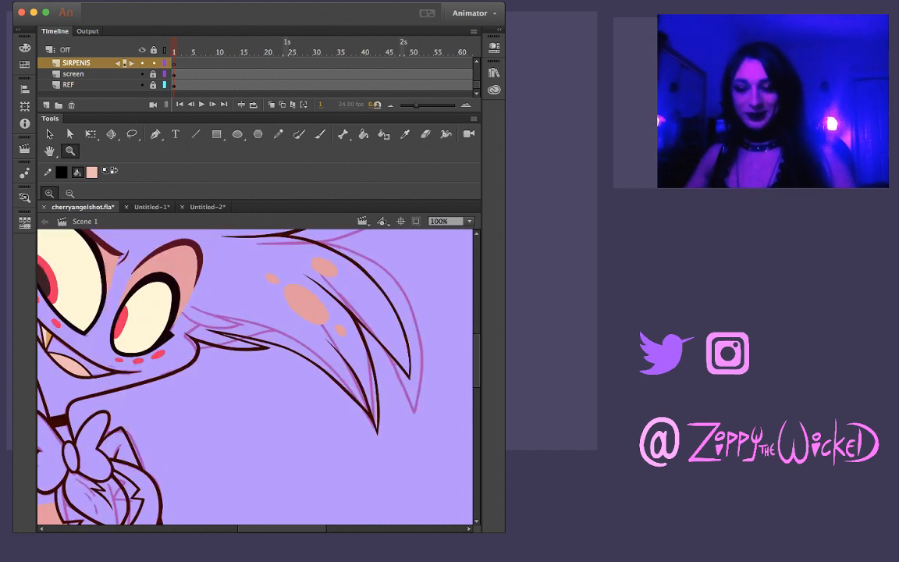
key("i")
left_click(295, 356)
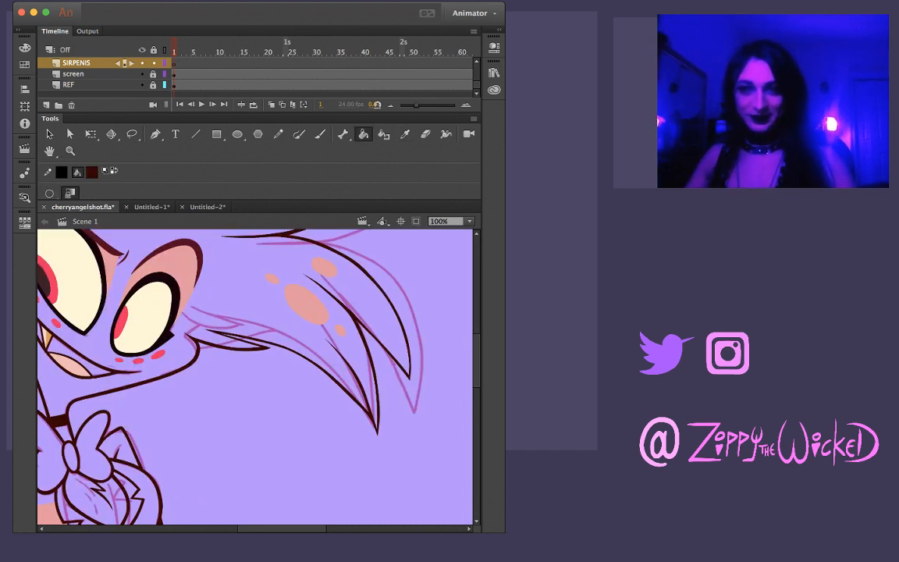
Examine the taller character's face and mouth, comparing the drawings on frames 1 to 3
key("z")
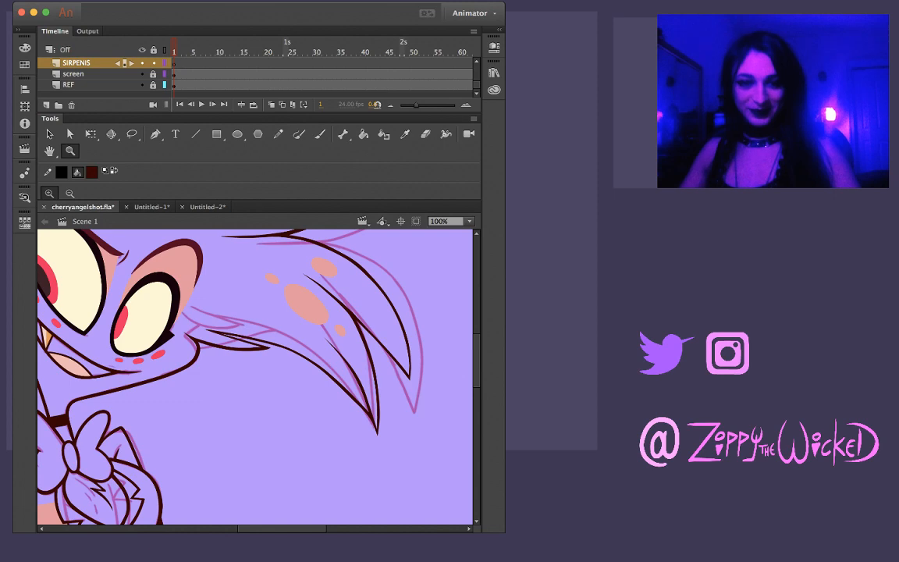
left_click(318, 376, "alt")
left_click(233, 376)
left_click(241, 356, "alt")
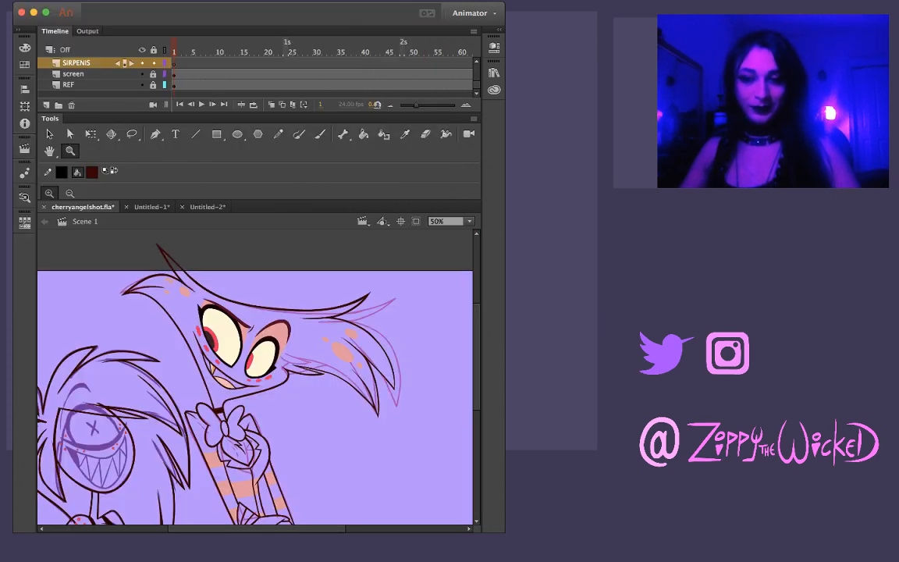
left_click(244, 393)
left_click(245, 373, "alt")
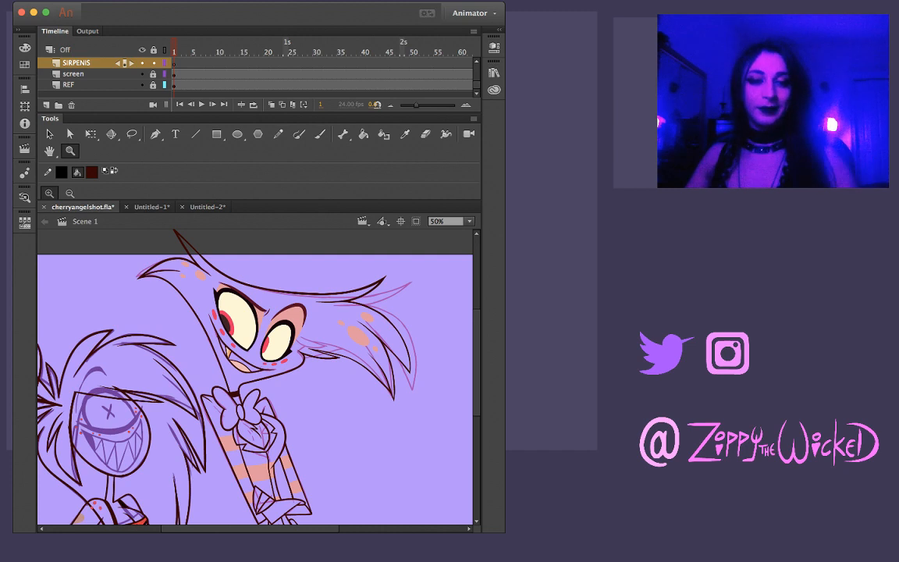
left_click(278, 341)
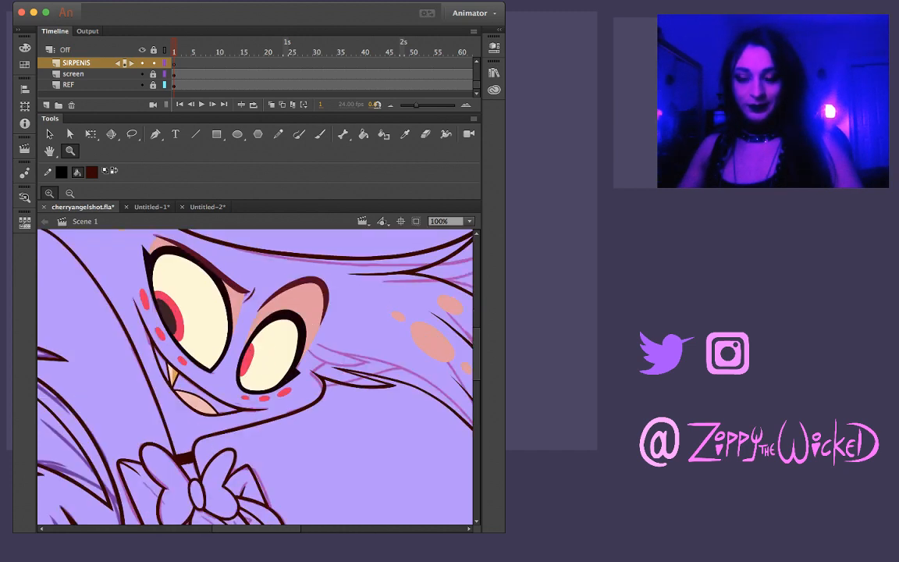
key("i")
key("k")
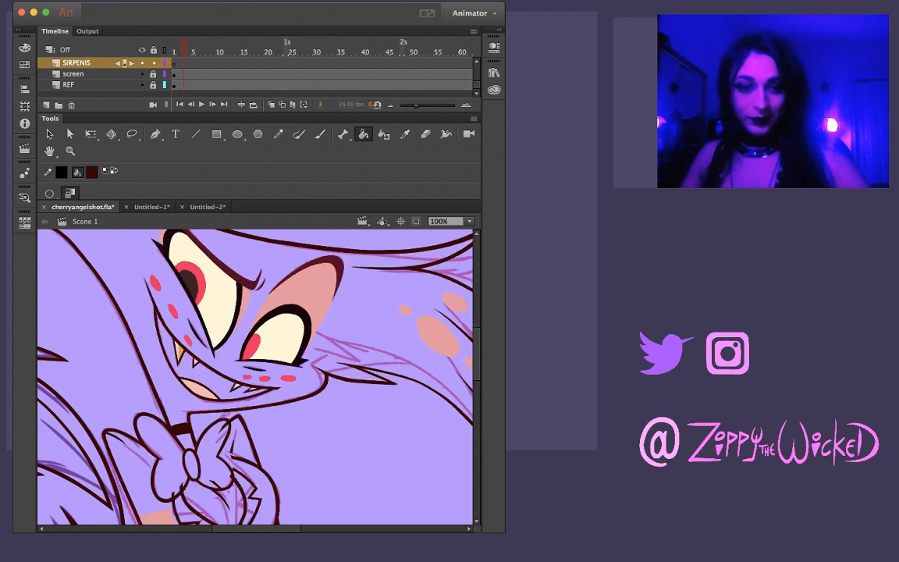
key("period")
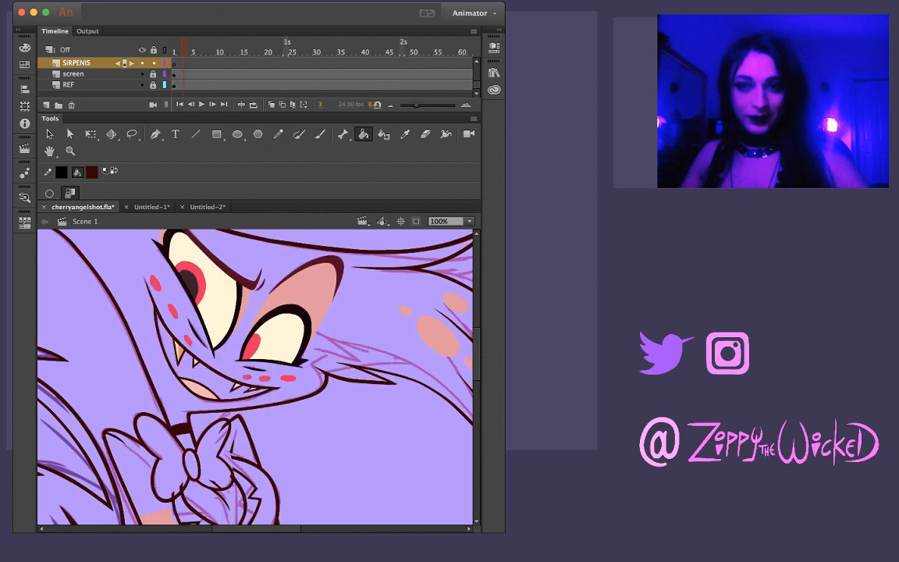
key("comma")
key("comma")
key("i")
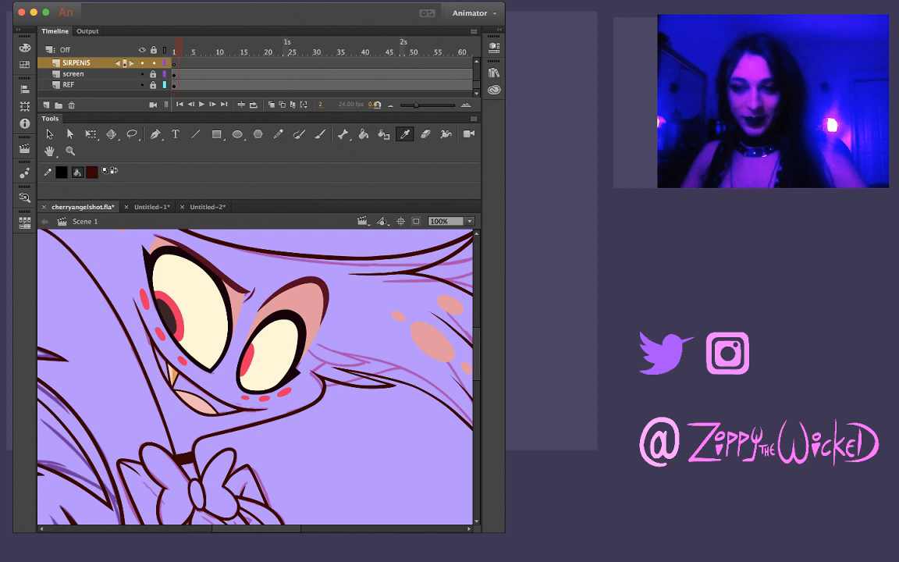
key("period")
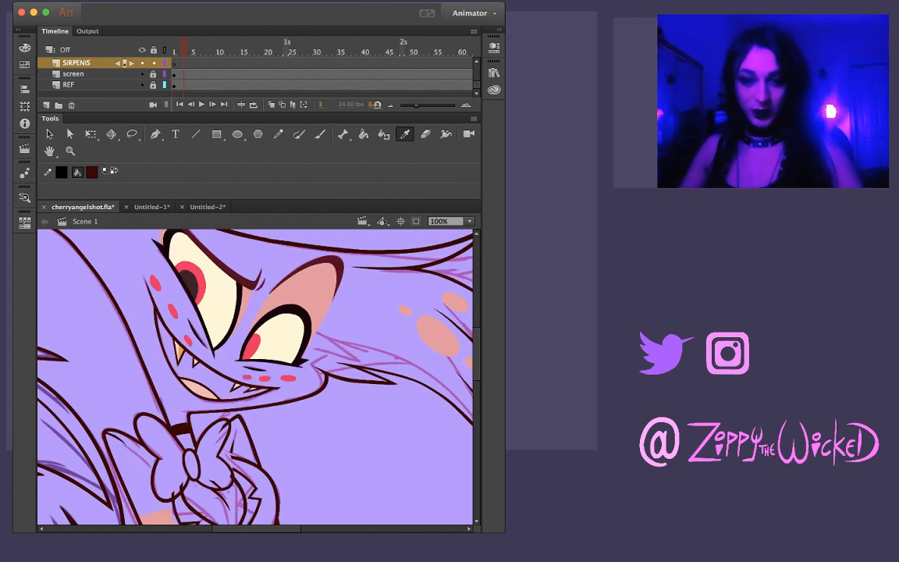
Examine the colour reference in the Untitled-1 document, focusing on the white-haired character's eye and mouth, and return to cherryangelshot.fla
left_click(152, 206)
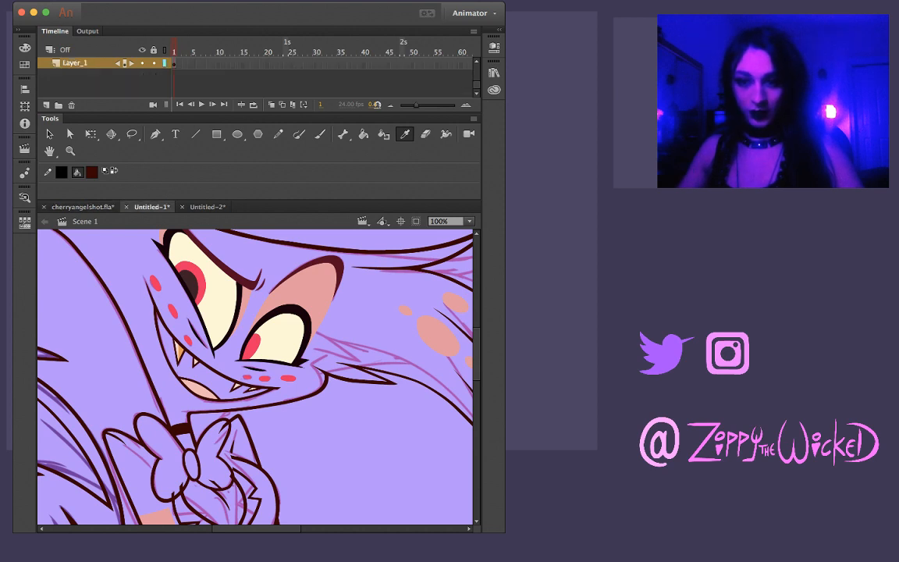
scroll(255, 376, "right", 5)
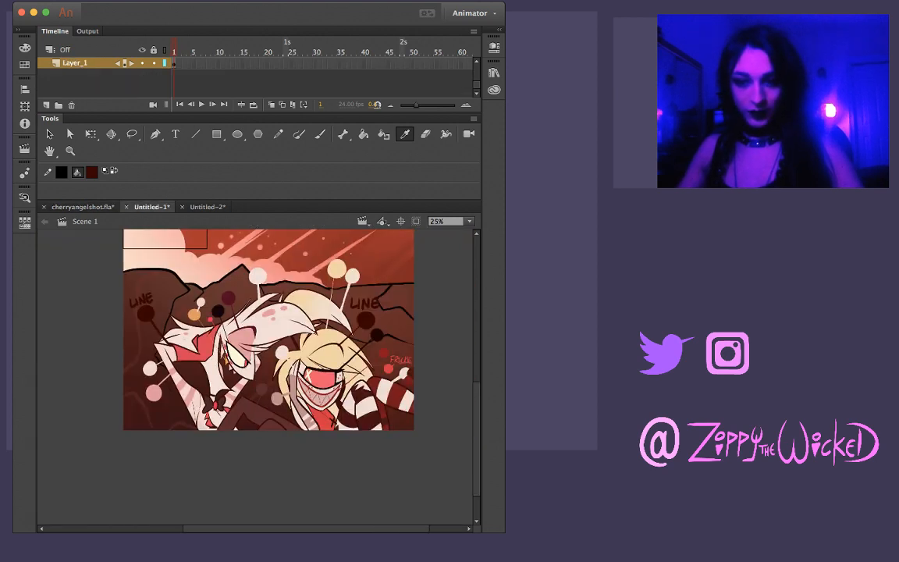
key("z")
left_click(243, 369)
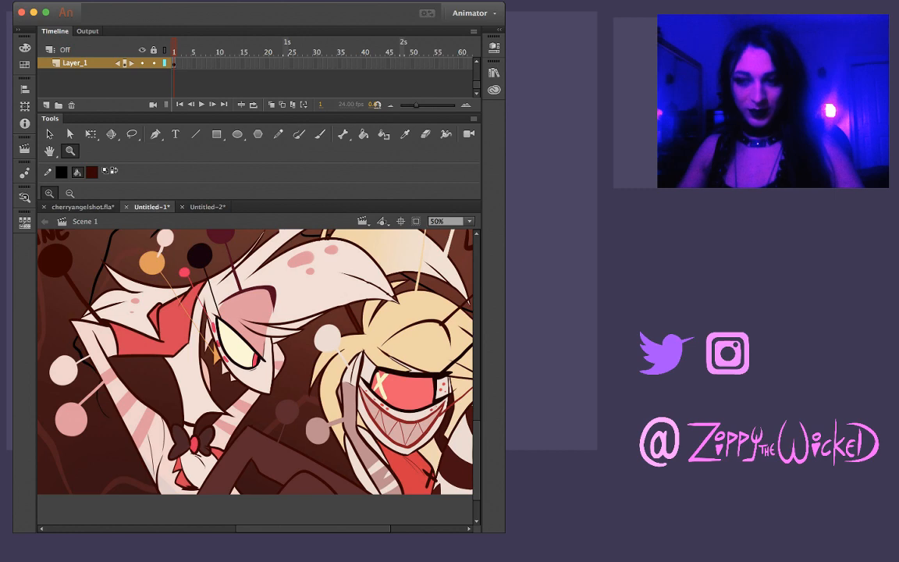
key("super+minus")
key("super+equal")
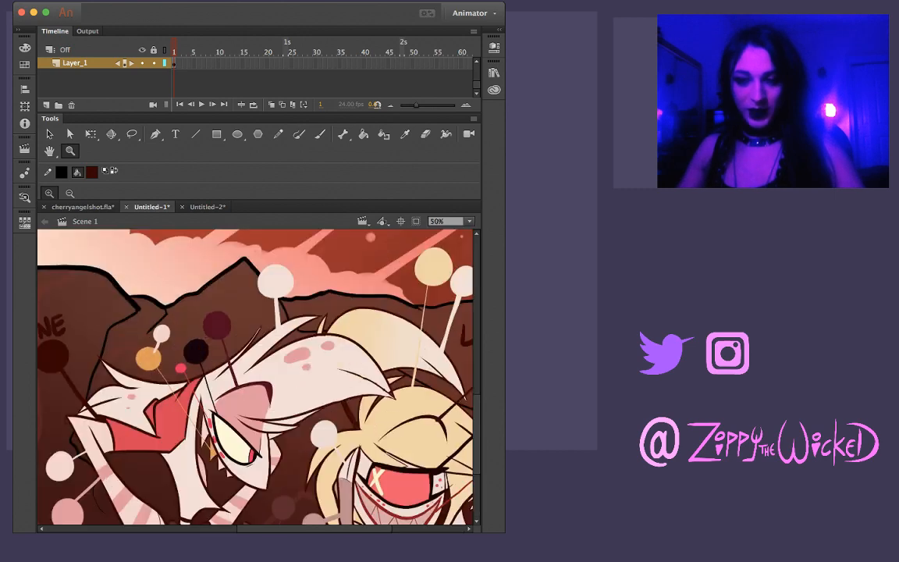
key("super+minus")
key("super+equal")
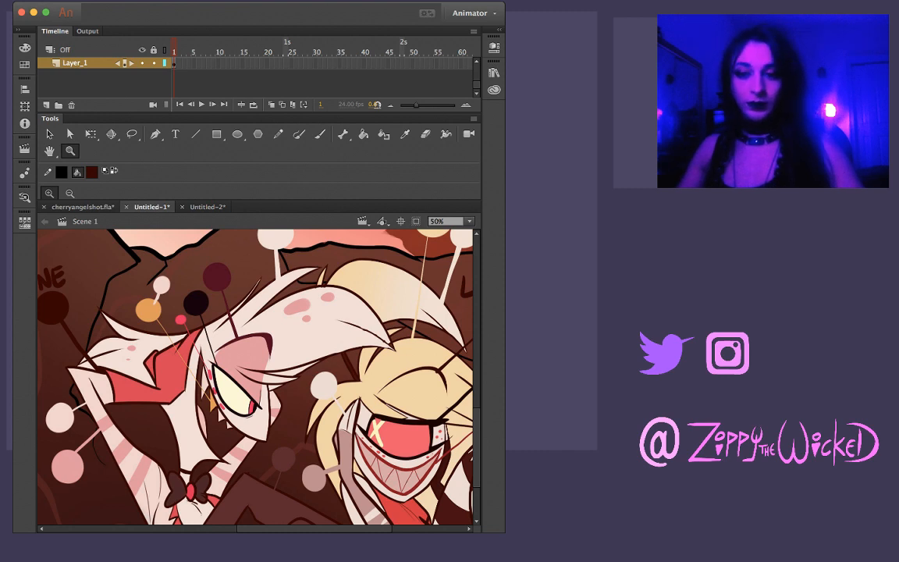
key("super+equal")
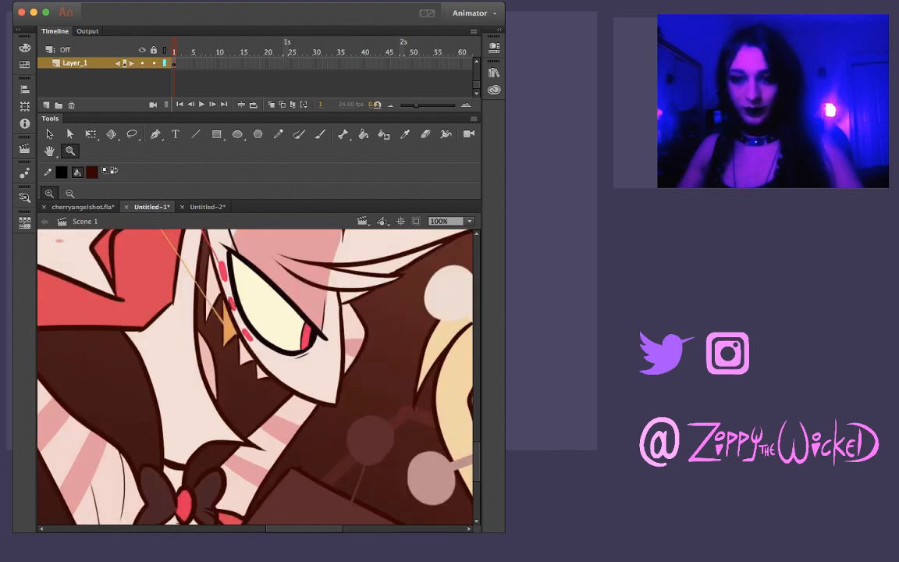
left_click(83, 207)
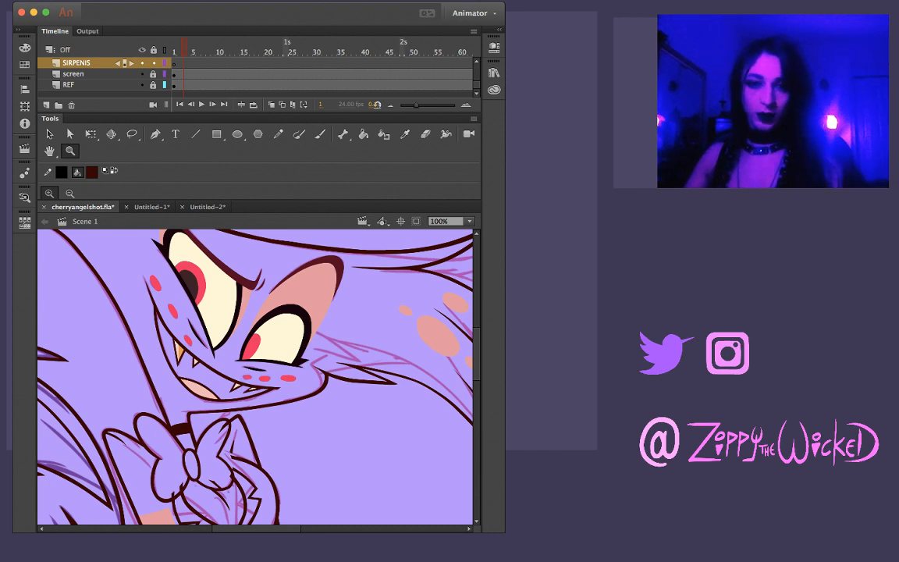
Try filling the taller character's open mouth on frame 3 with a sampled near-black maroon, and undo the fill
left_click(25, 198)
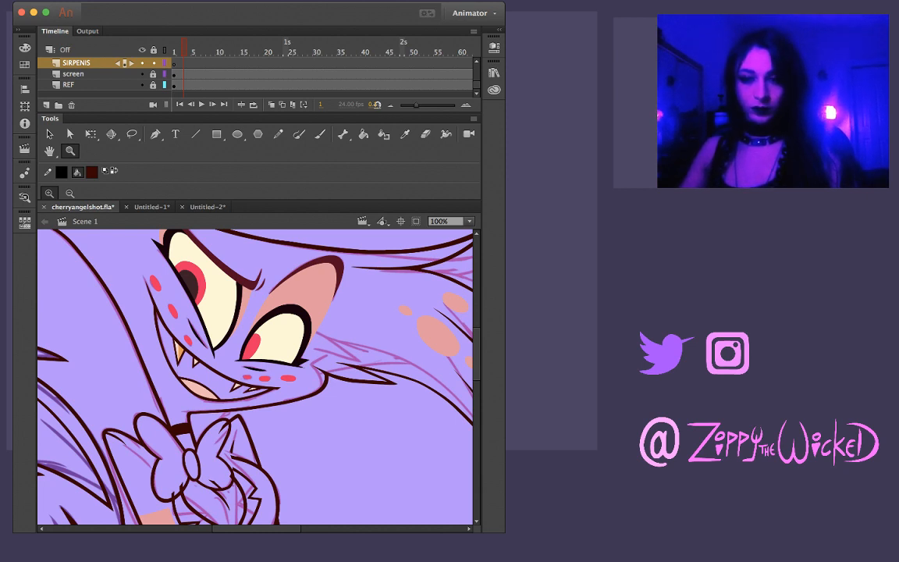
key("i")
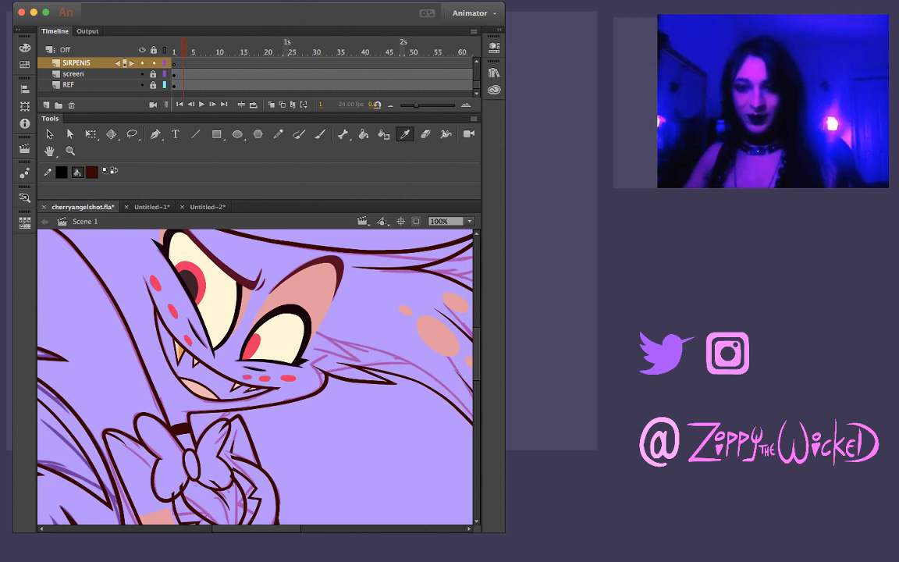
left_click(201, 320)
left_click(213, 373)
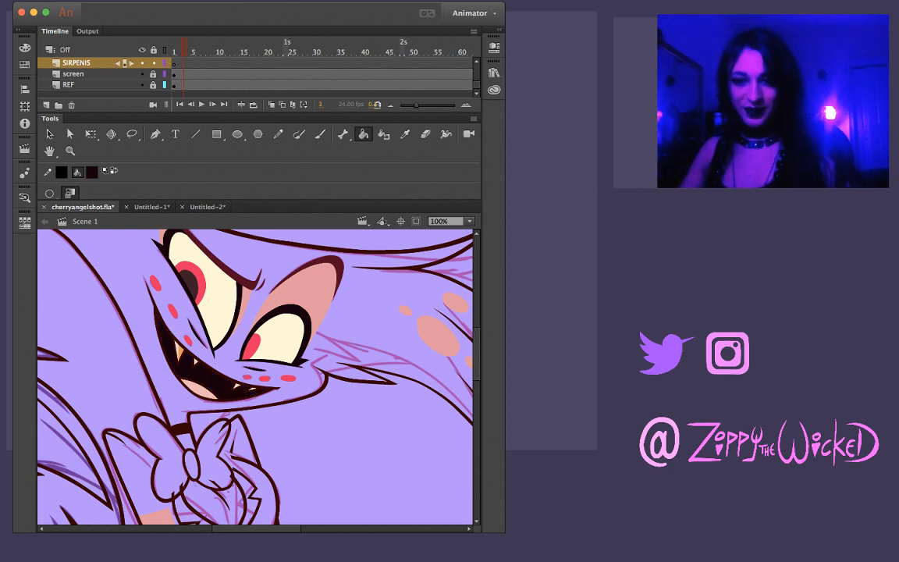
key("super+z")
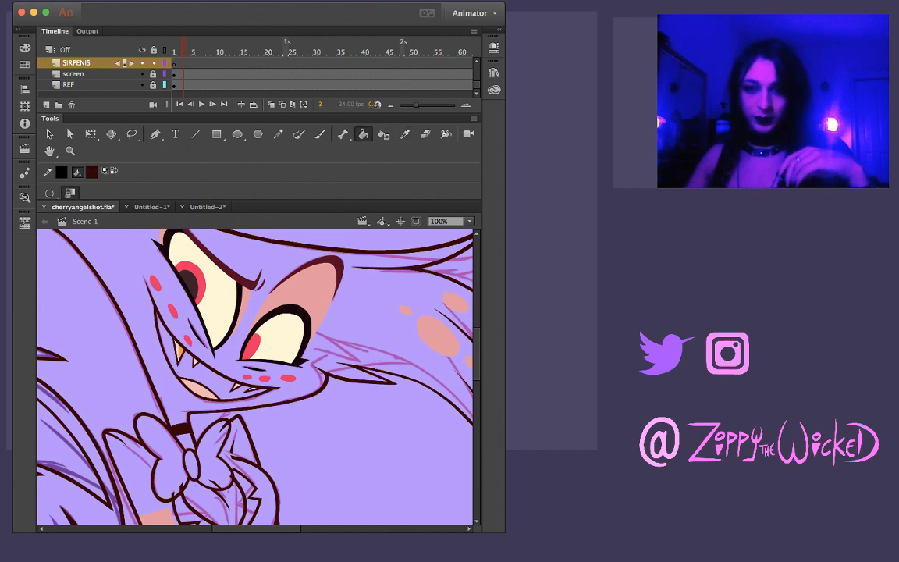
Sample the purple background as the fill colour and go back to frame 1, focusing on the one-eyed character's face
key("i")
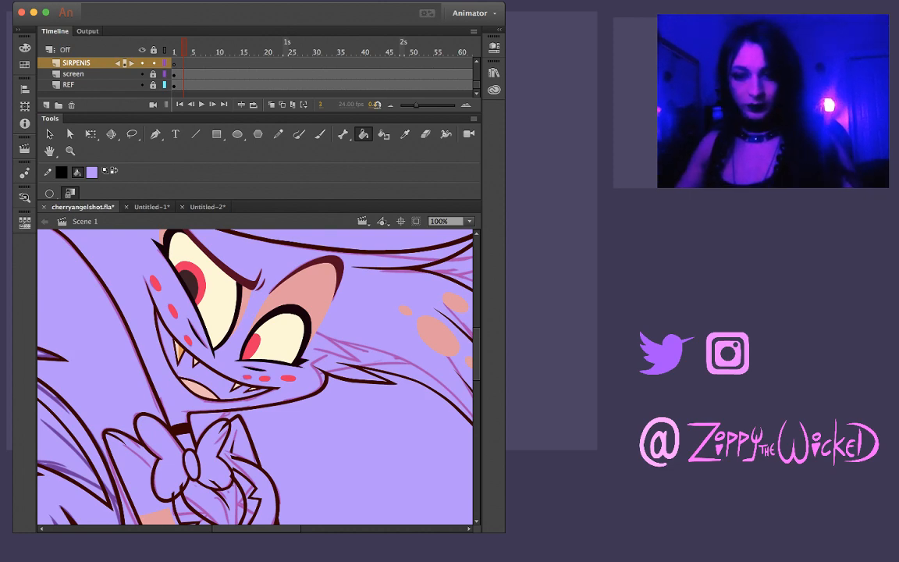
key("z")
left_click(268, 350, "alt")
left_click(268, 349, "alt")
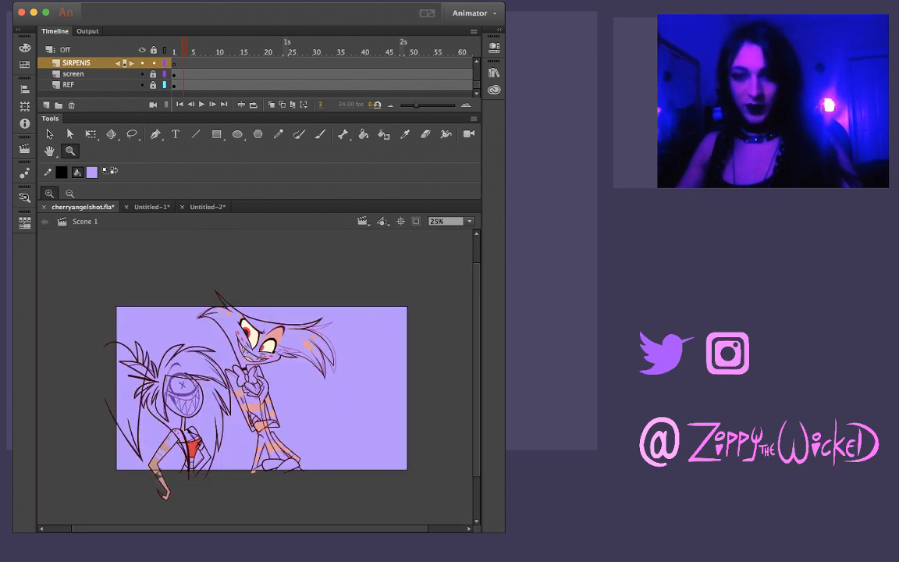
left_click(207, 394)
left_click_drag(207, 394, 217, 376)
left_click(218, 365)
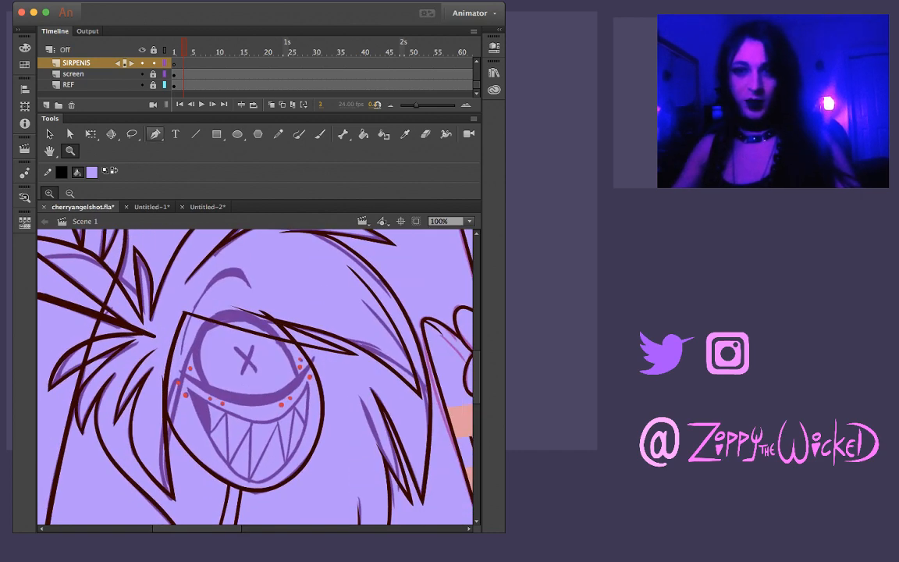
key("comma")
key("comma")
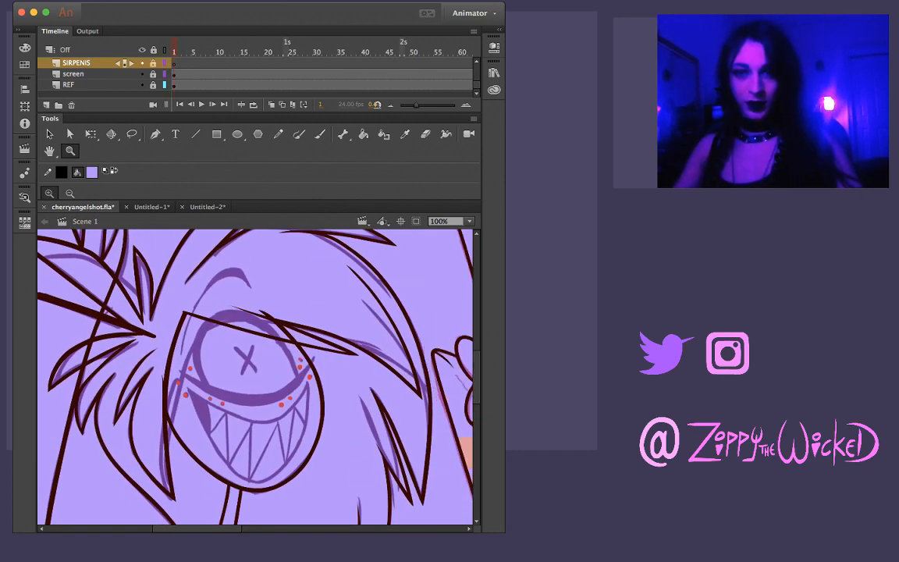
Lock all layers and make CHERRIeye the active layer
scroll(258, 74, "up", 3)
scroll(257, 74, "up", 2)
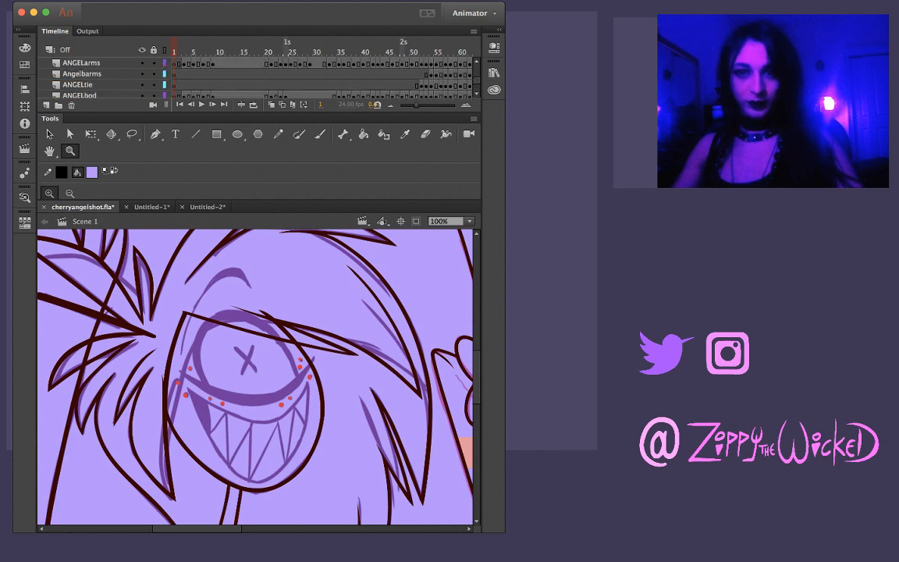
scroll(258, 74, "up", 3)
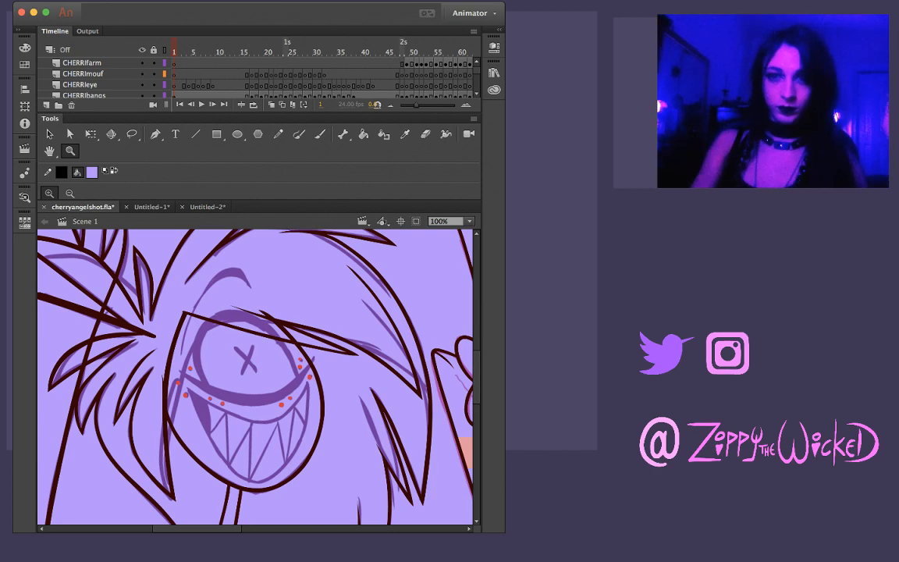
key("Return")
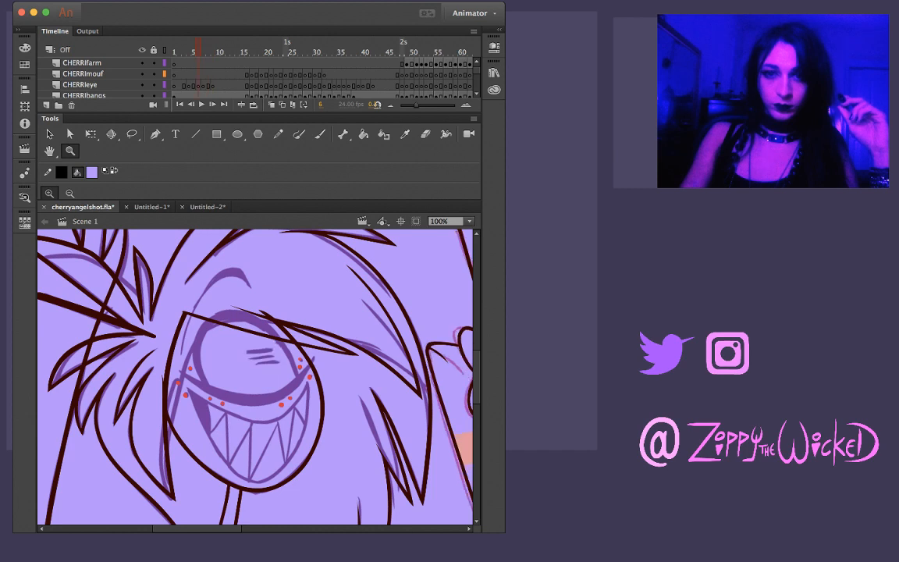
left_click(154, 50)
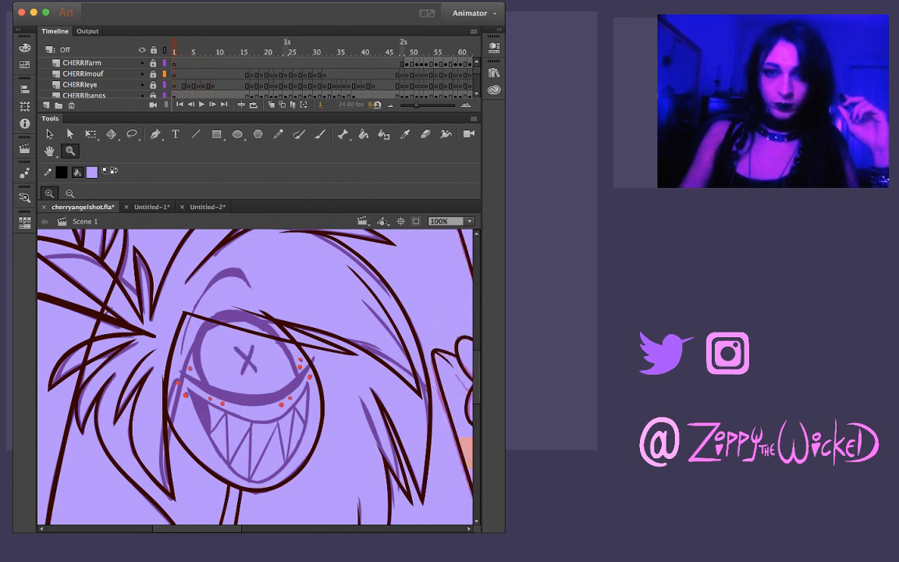
left_click(82, 63)
left_click(82, 74)
left_click(81, 85)
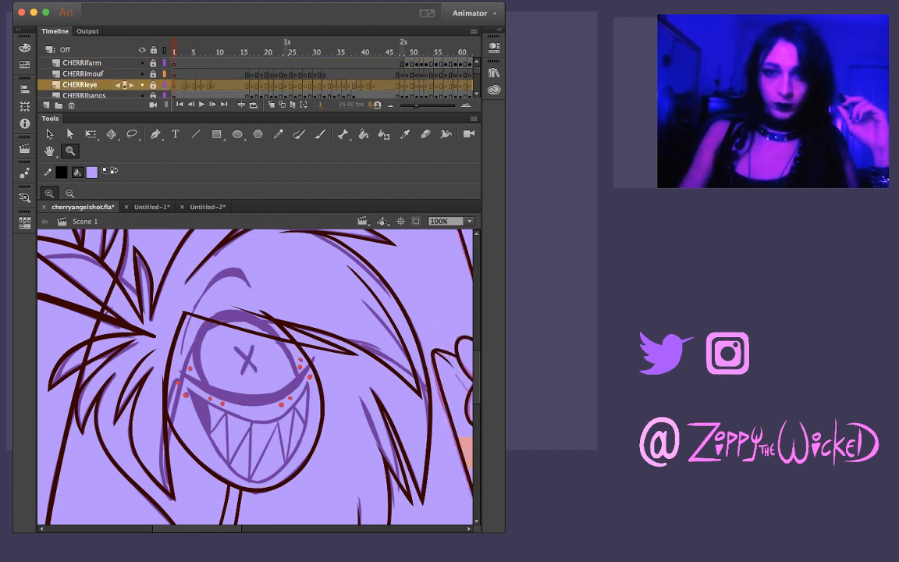
Unlock the CHERRIeye layer, go to frame 2 and sample the dark maroon line colour for the brush
left_click(141, 85)
key(".")
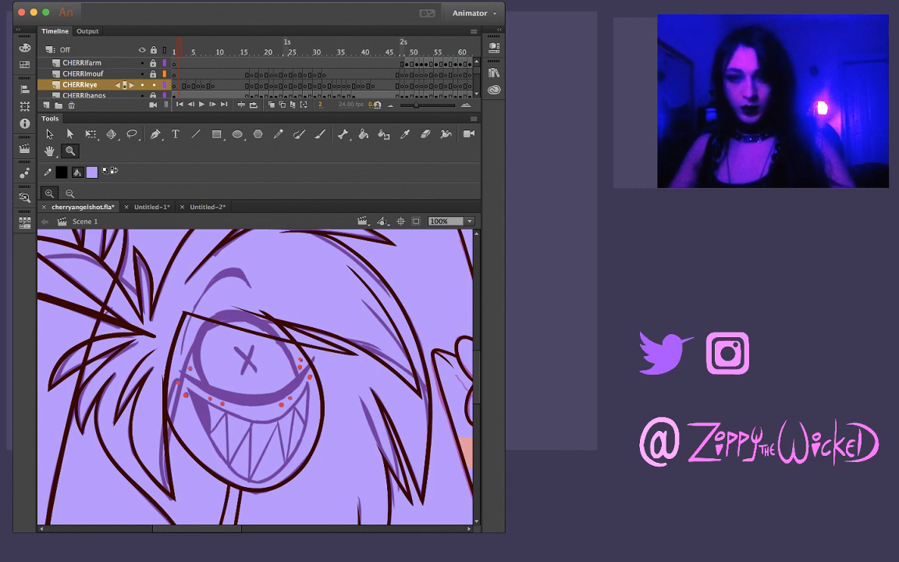
key("b")
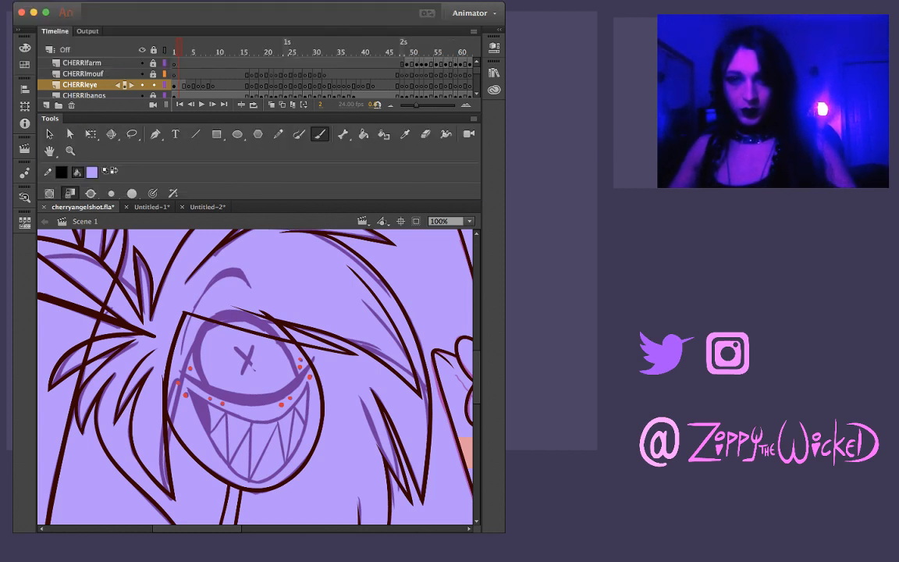
mouse_move(224, 355)
left_mouse_down()
mouse_move(249, 367)
mouse_move(245, 356)
left_mouse_up()
key("super+z")
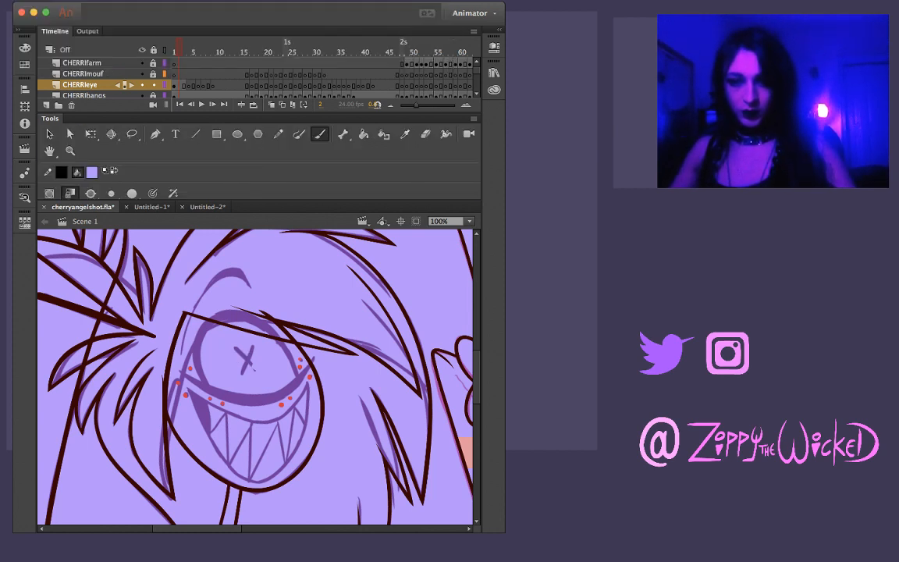
key("super+z")
key("i")
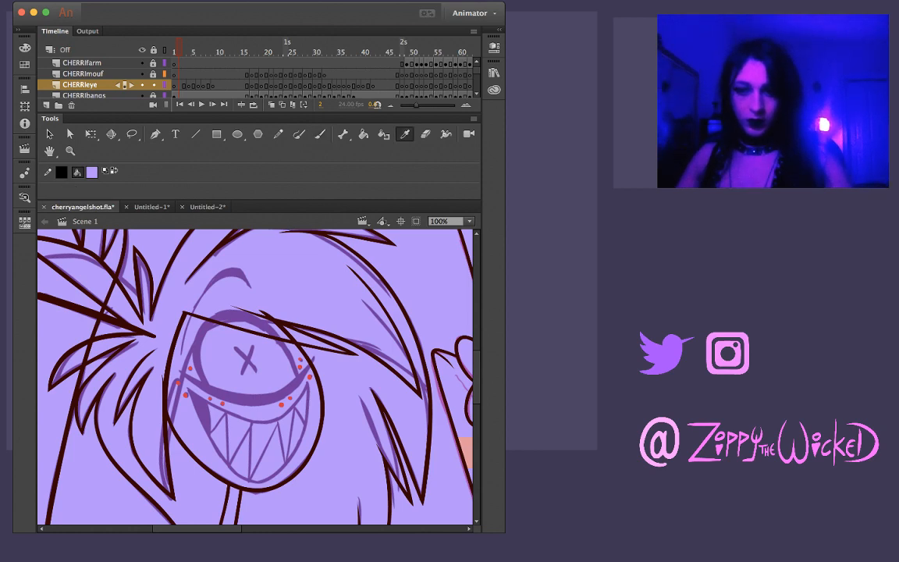
left_click(234, 327)
key("b")
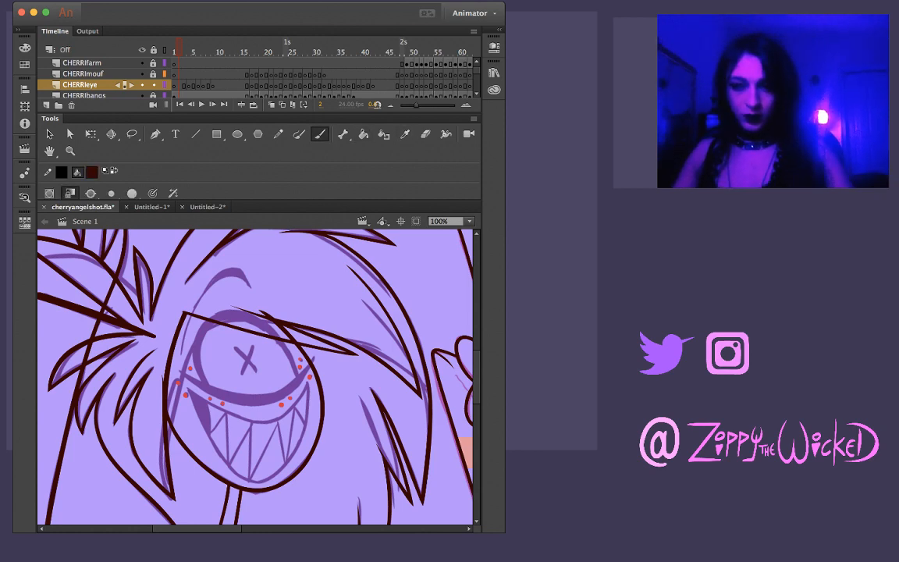
Undo the test stroke across the eye and turn on pressure sensitivity for the brush
left_click_drag(210, 354, 291, 358)
key("super+z")
left_click(153, 192)
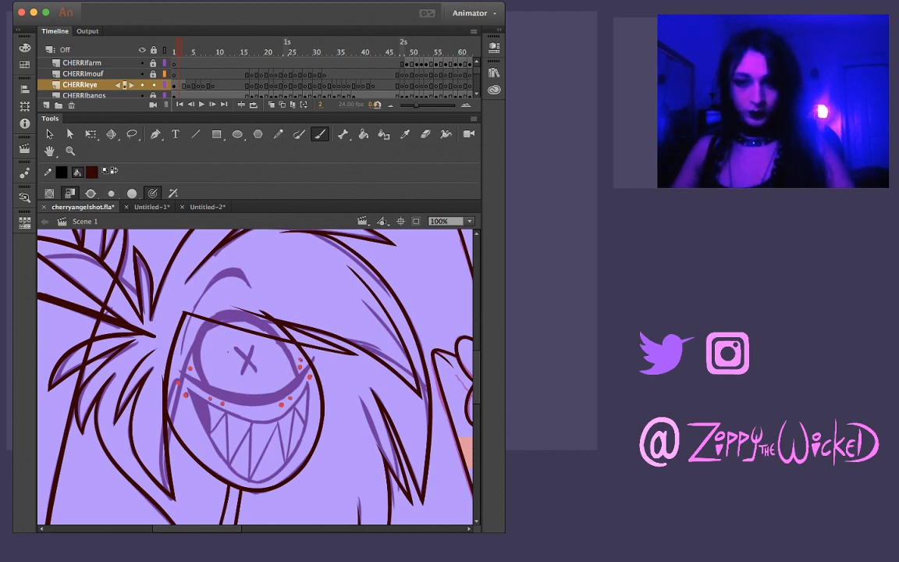
Try inking the one-eyed character's upper eye outline over the purple sketch with several brush strokes, undoing each one
mouse_move(212, 375)
left_mouse_down()
mouse_move(208, 335)
mouse_move(247, 373)
left_mouse_up()
key("super+z")
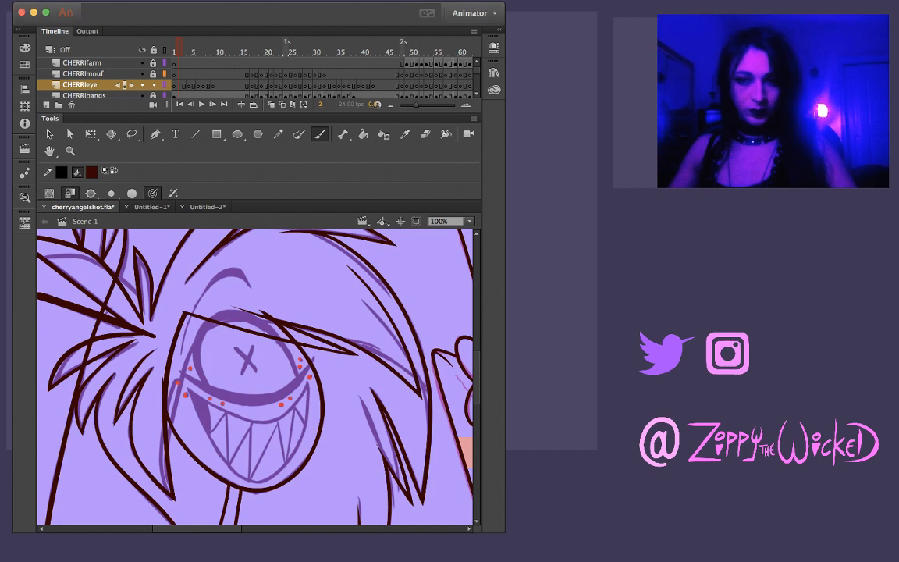
mouse_move(209, 385)
left_mouse_down()
mouse_move(198, 335)
mouse_move(222, 315)
mouse_move(277, 324)
mouse_move(301, 369)
left_mouse_up()
key("super+z")
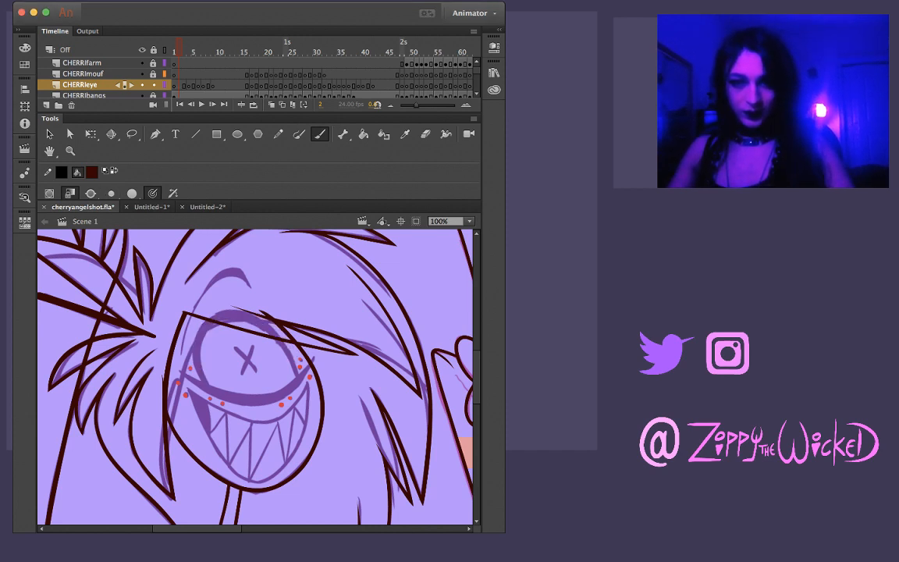
mouse_move(212, 383)
left_mouse_down()
mouse_move(201, 355)
mouse_move(205, 326)
mouse_move(228, 316)
mouse_move(256, 330)
left_mouse_up()
key("super+z")
mouse_move(209, 389)
left_mouse_down()
mouse_move(195, 361)
mouse_move(206, 328)
mouse_move(200, 285)
mouse_move(240, 295)
mouse_move(253, 336)
left_mouse_up()
key("super+z")
mouse_move(209, 388)
left_mouse_down()
mouse_move(198, 337)
mouse_move(218, 316)
mouse_move(248, 313)
mouse_move(275, 355)
left_mouse_up()
key("super+z")
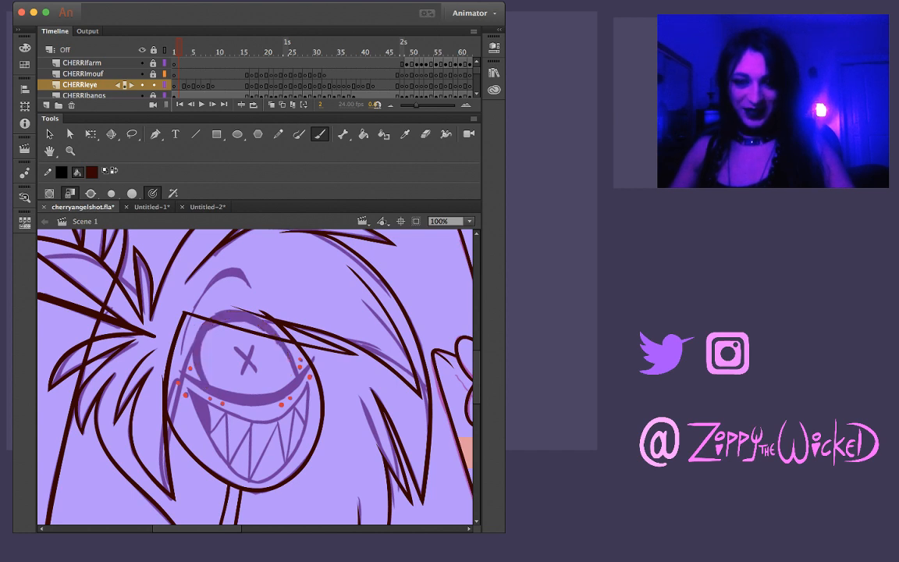
mouse_move(208, 390)
left_mouse_down()
mouse_move(199, 340)
mouse_move(235, 313)
mouse_move(270, 325)
mouse_move(298, 375)
left_mouse_up()
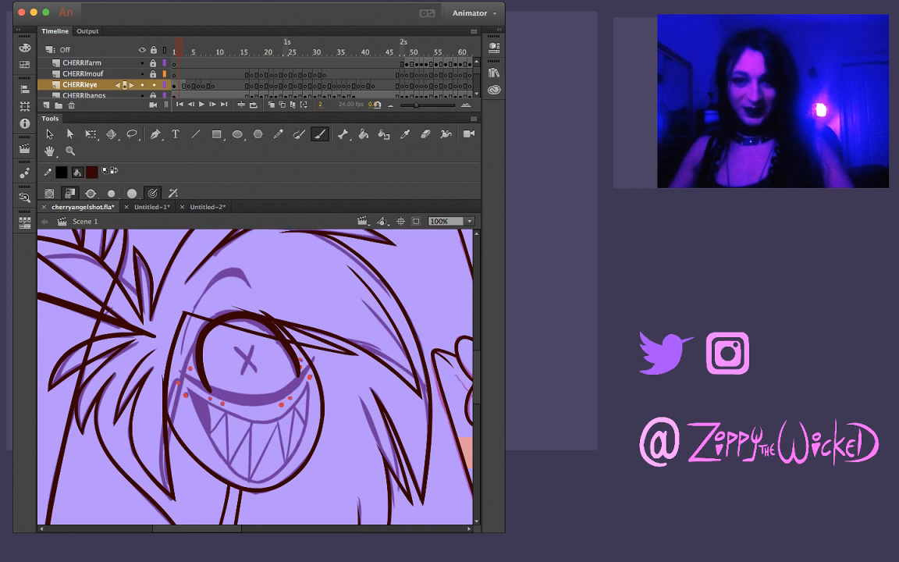
key("super+z")
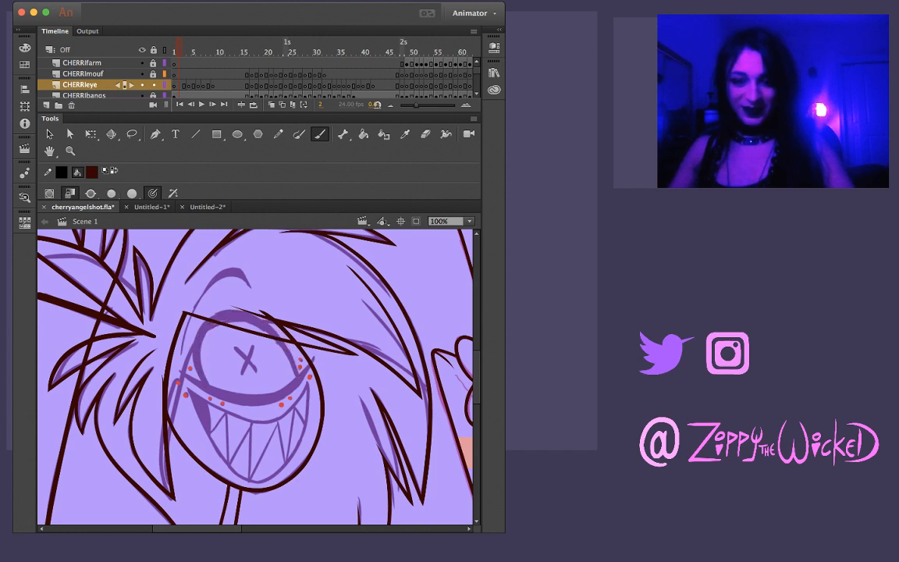
mouse_move(207, 389)
left_mouse_down()
mouse_move(193, 354)
mouse_move(211, 322)
left_mouse_up()
key("super+z")
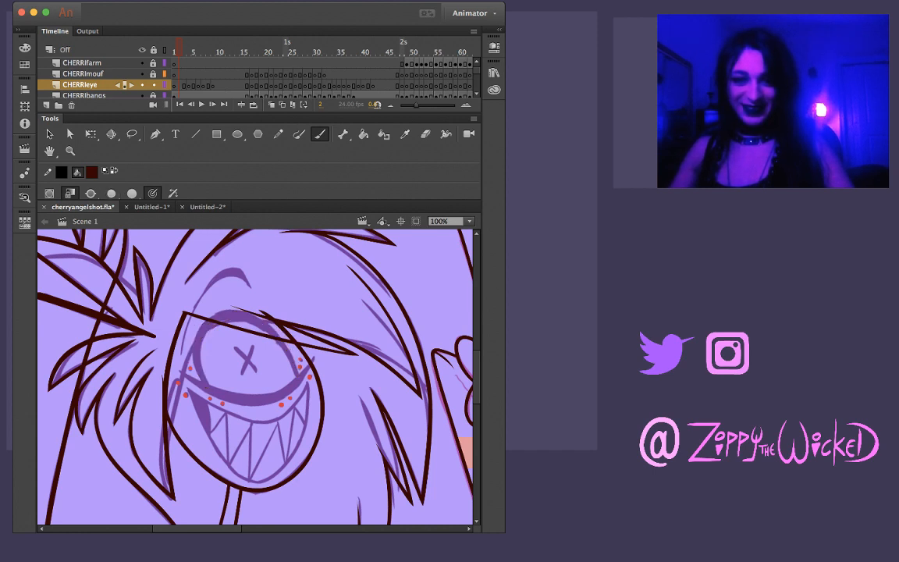
mouse_move(209, 389)
left_mouse_down()
mouse_move(201, 333)
mouse_move(226, 315)
mouse_move(255, 321)
mouse_move(271, 349)
left_mouse_up()
key("super+z")
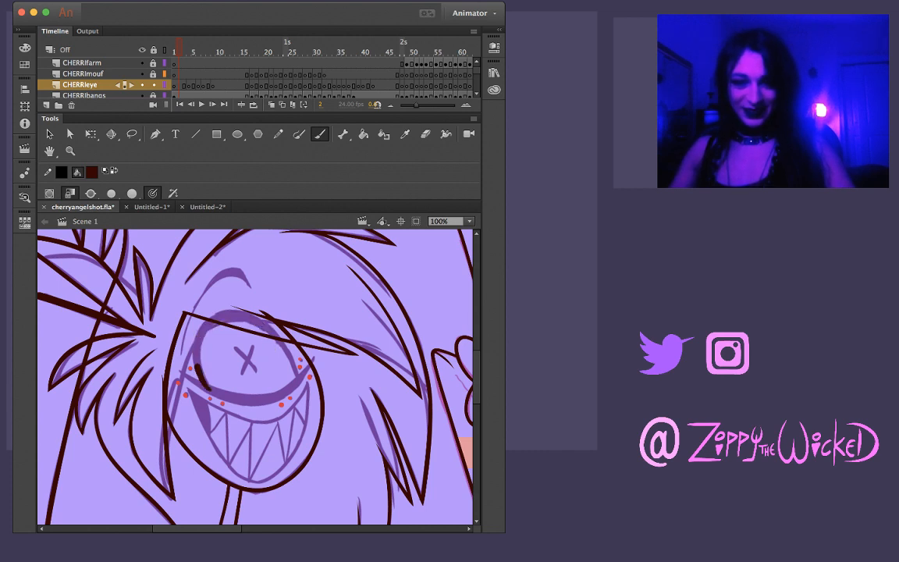
left_click_drag(204, 326, 242, 316)
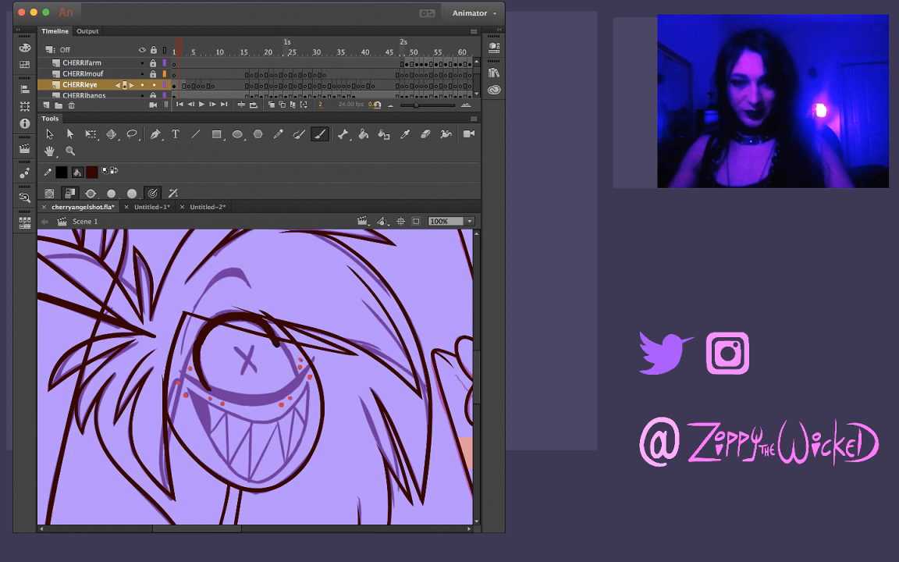
key("super+z")
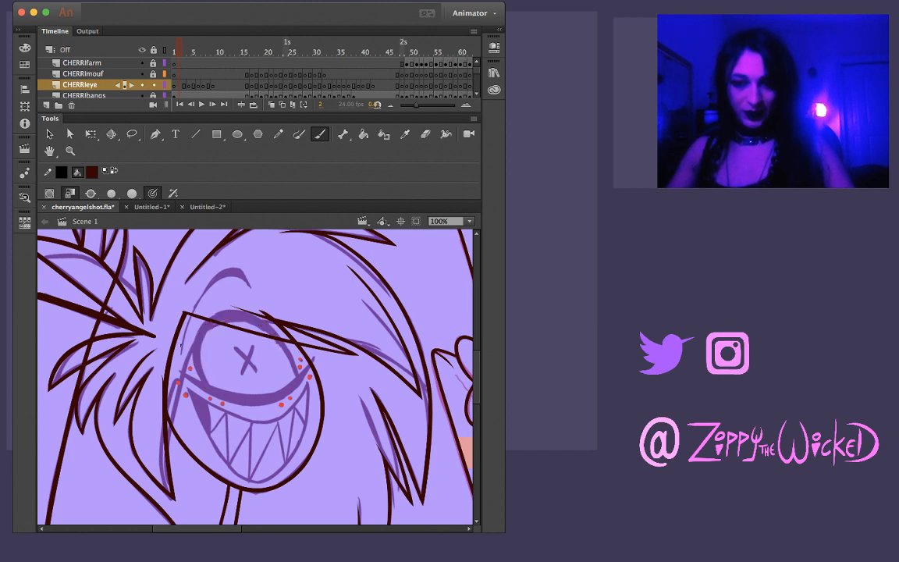
Ink the arched eyebrow above the eye with one tapered dark maroon brush stroke, redoing it until it follows the sketch
mouse_move(166, 311)
left_mouse_down()
mouse_move(181, 266)
mouse_move(224, 246)
left_mouse_up()
key("super+z")
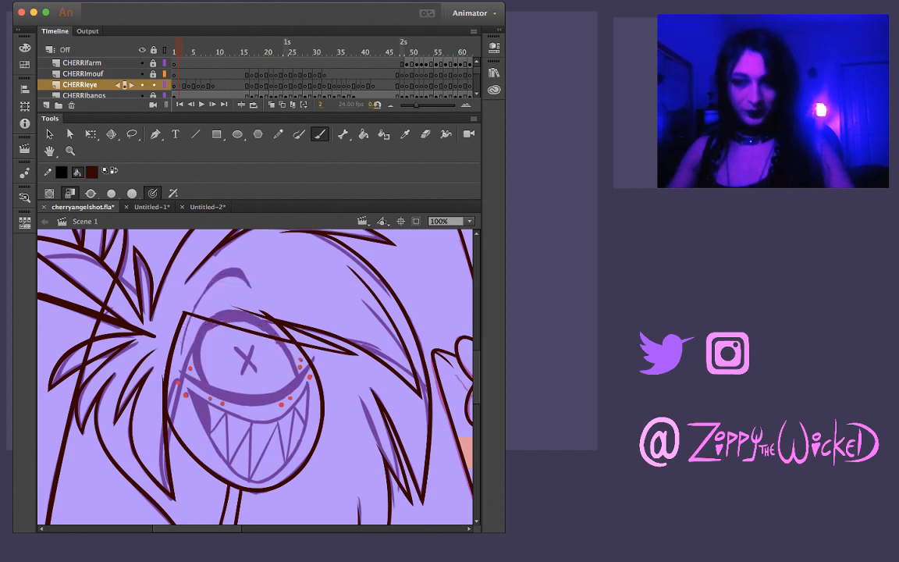
mouse_move(164, 313)
left_mouse_down()
mouse_move(178, 265)
mouse_move(207, 242)
mouse_move(220, 245)
left_mouse_up()
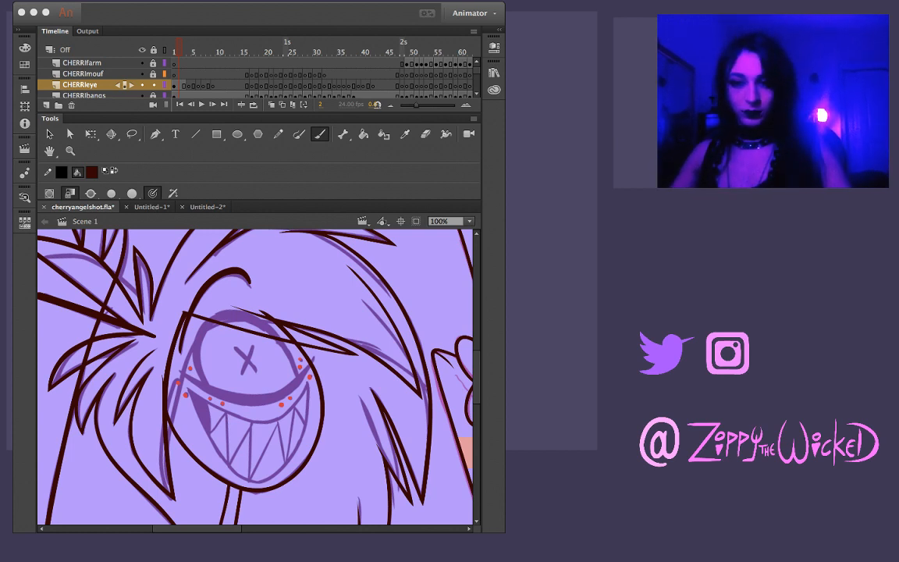
key("super+z")
mouse_move(181, 354)
left_mouse_down()
mouse_move(200, 299)
mouse_move(221, 274)
mouse_move(248, 286)
left_mouse_up()
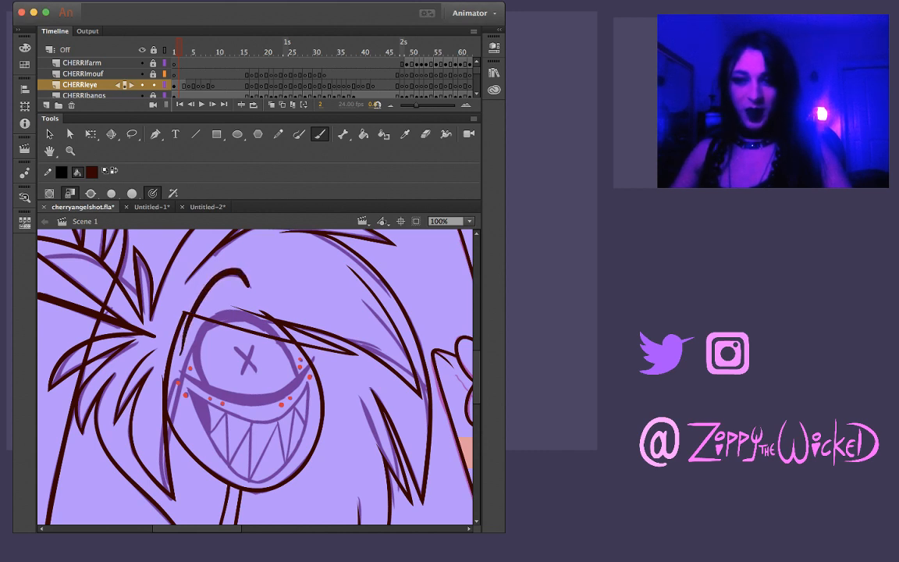
key("super+z")
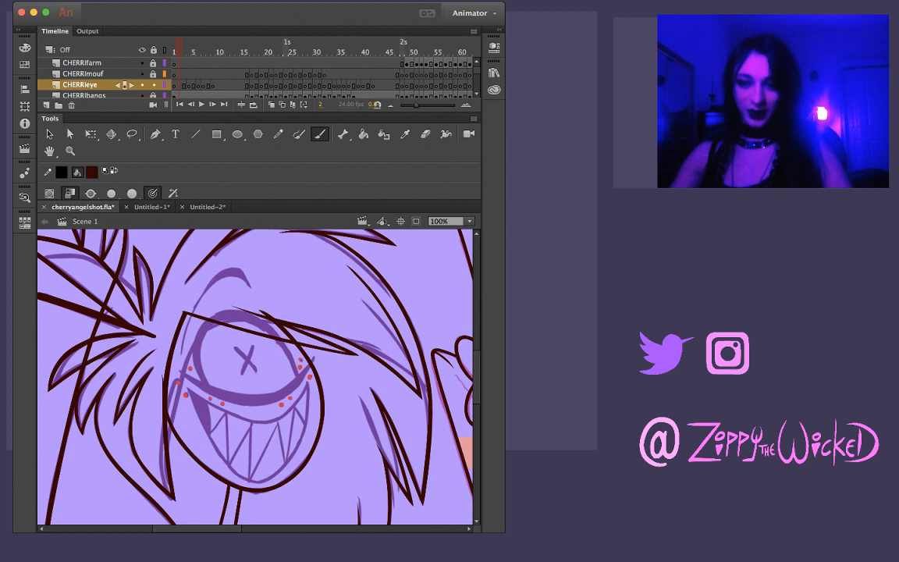
mouse_move(164, 316)
left_mouse_down()
mouse_move(197, 265)
mouse_move(223, 264)
mouse_move(248, 284)
left_mouse_up()
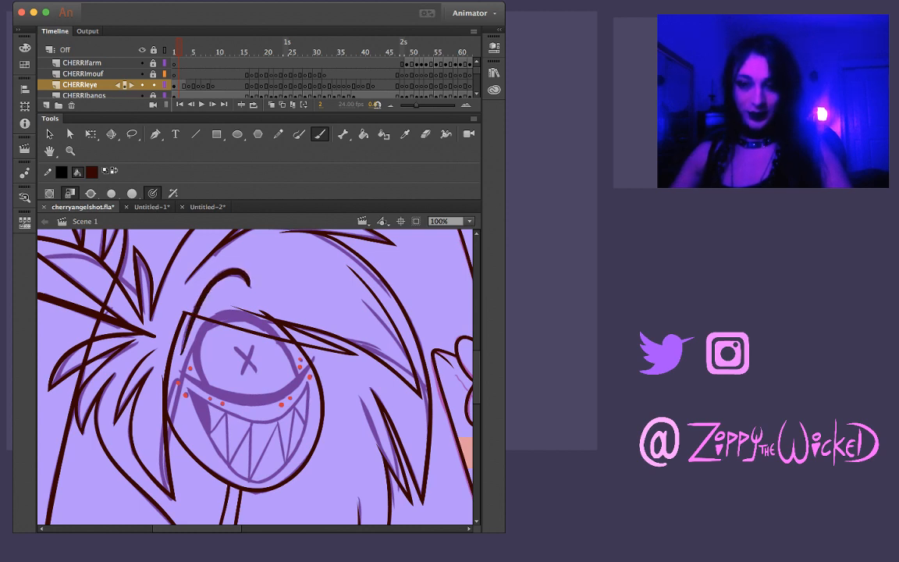
key("super+z")
mouse_move(164, 316)
left_mouse_down()
mouse_move(186, 269)
mouse_move(208, 261)
mouse_move(248, 284)
left_mouse_up()
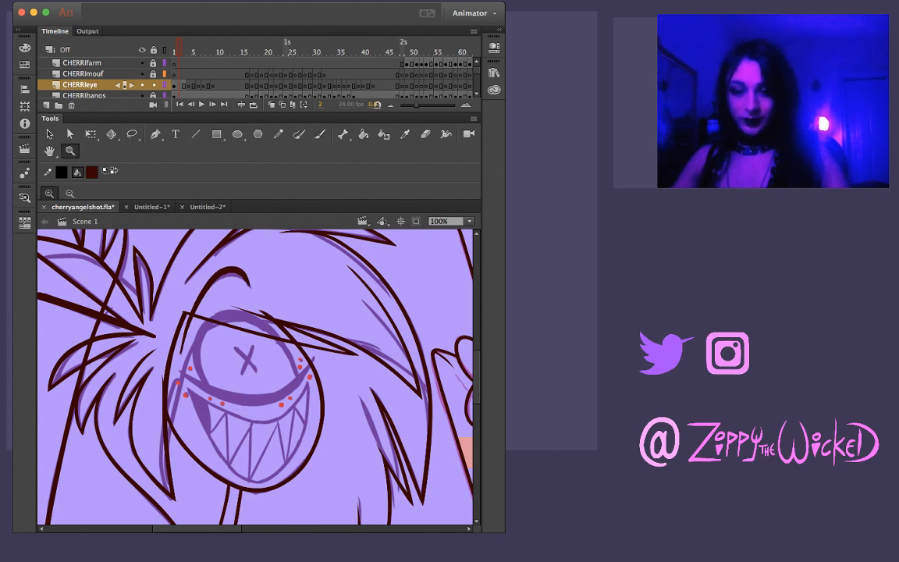
Select the inked eyebrow at 200% zoom, nudge it slightly down over the sketch and deselect it
key("v")
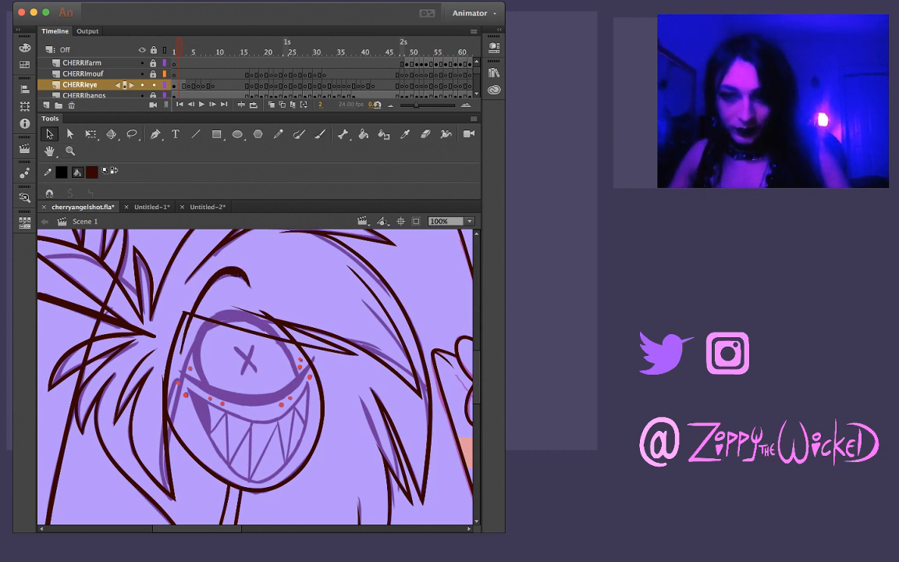
key("l")
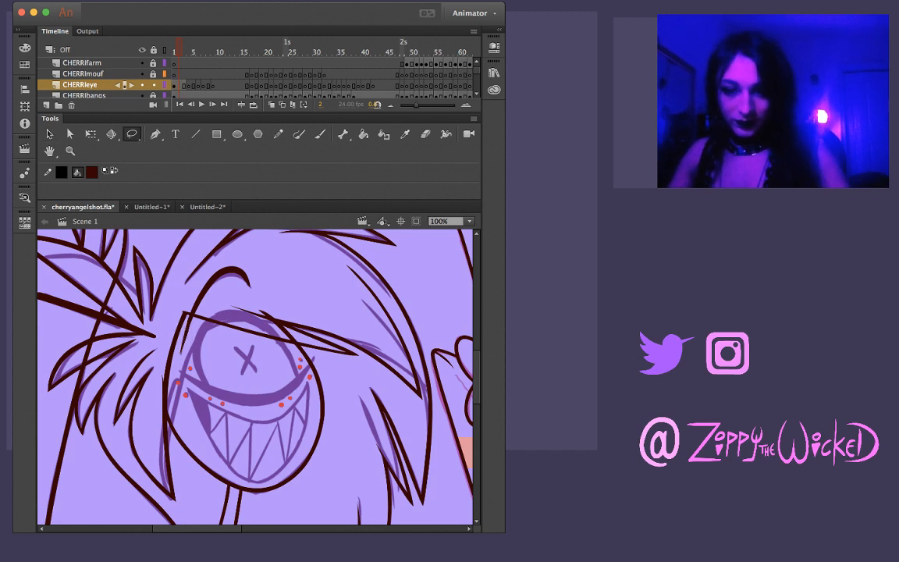
key("super+=")
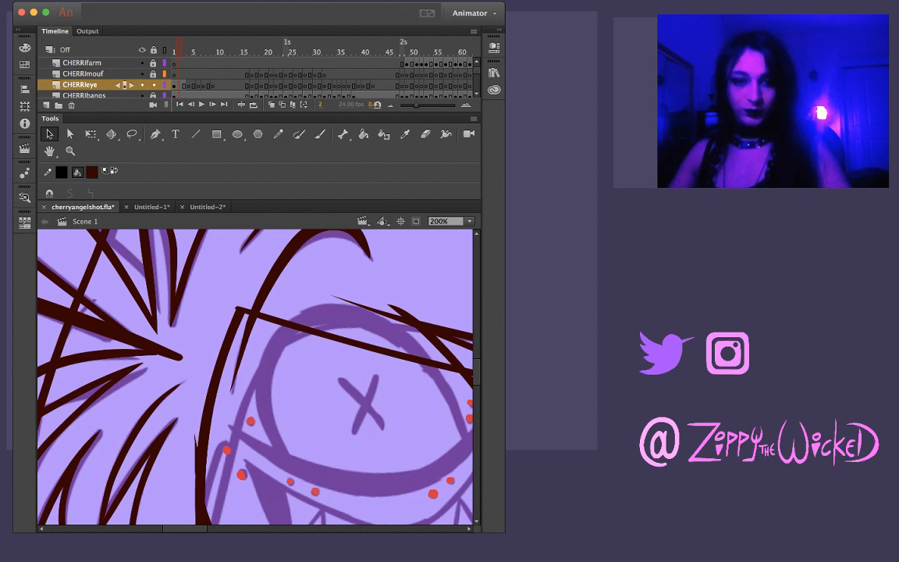
scroll(255, 377, "up", 2)
scroll(255, 377, "right", 2)
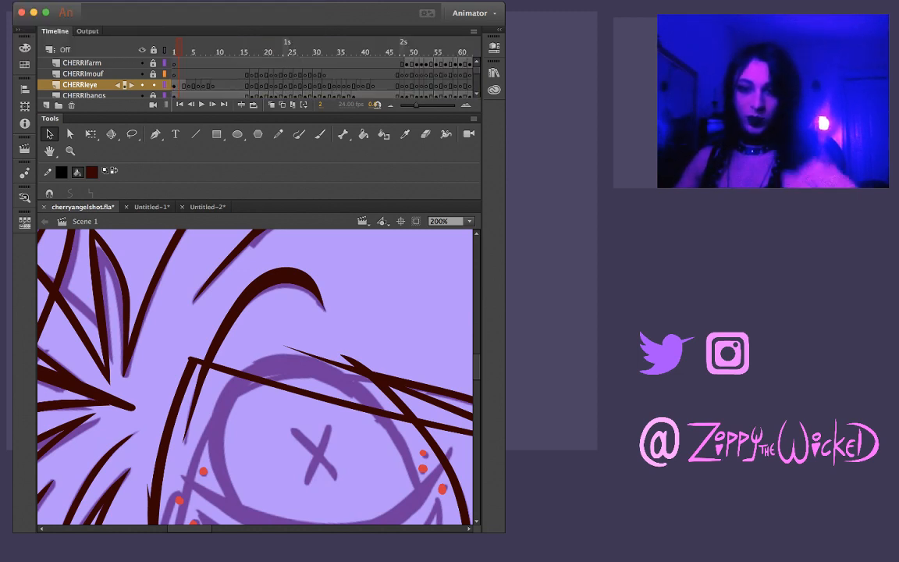
left_click(291, 282)
left_click_drag(291, 282, 290, 286)
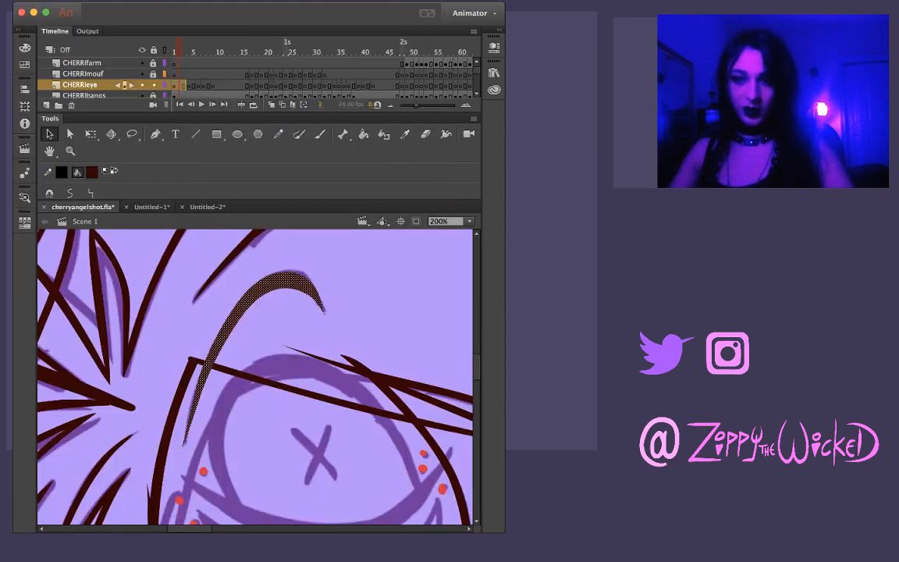
key("Escape")
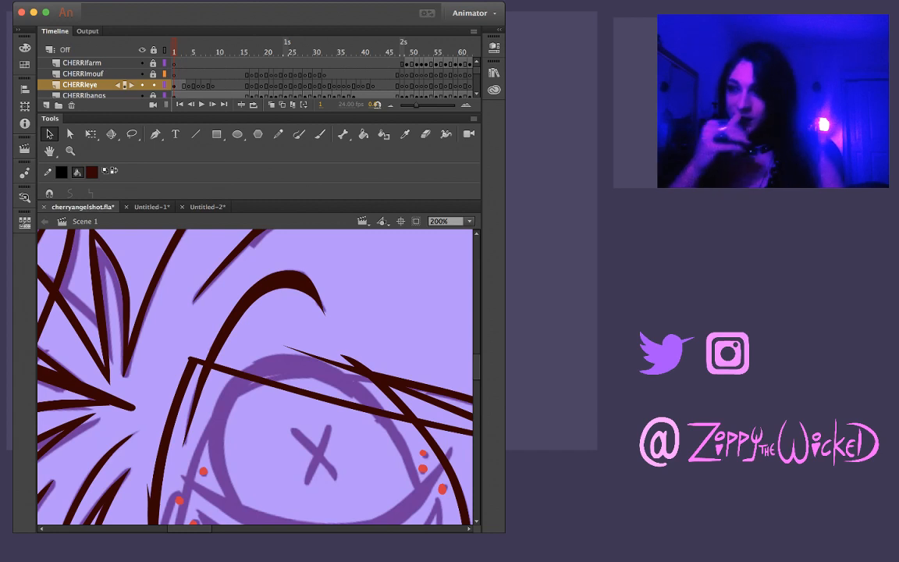
Compare the eyebrow across frames 1 to 3 and adjust its thin lower tip
key("period")
key("period")
key("comma")
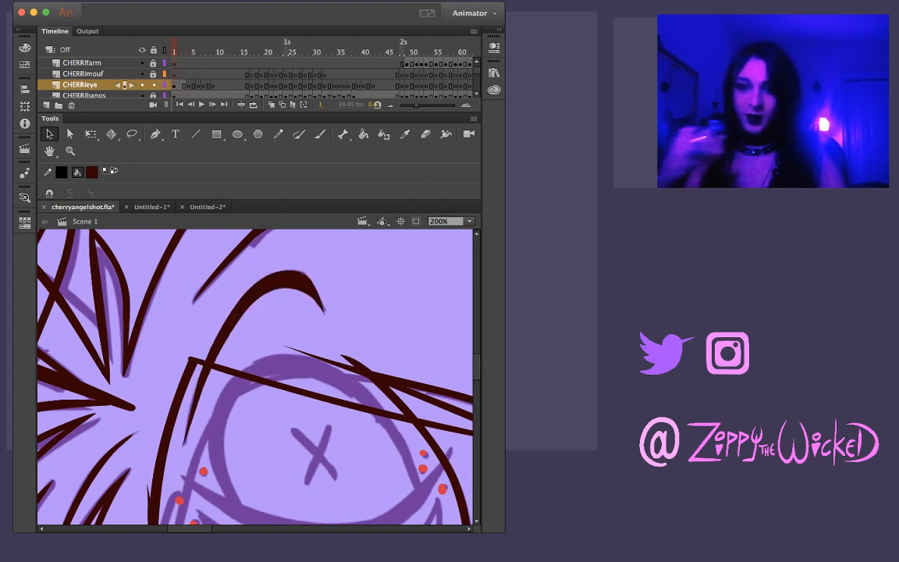
key("period")
key("comma")
key("period")
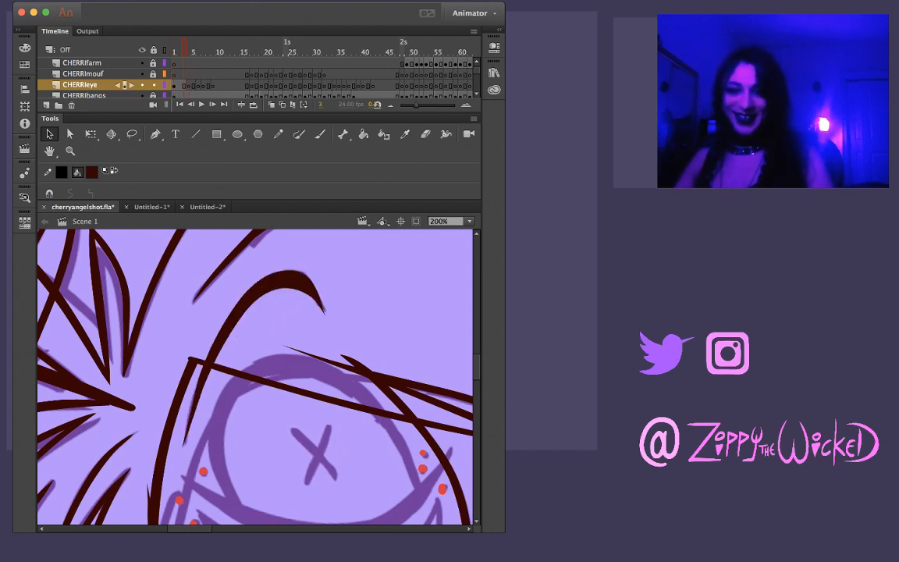
key("comma")
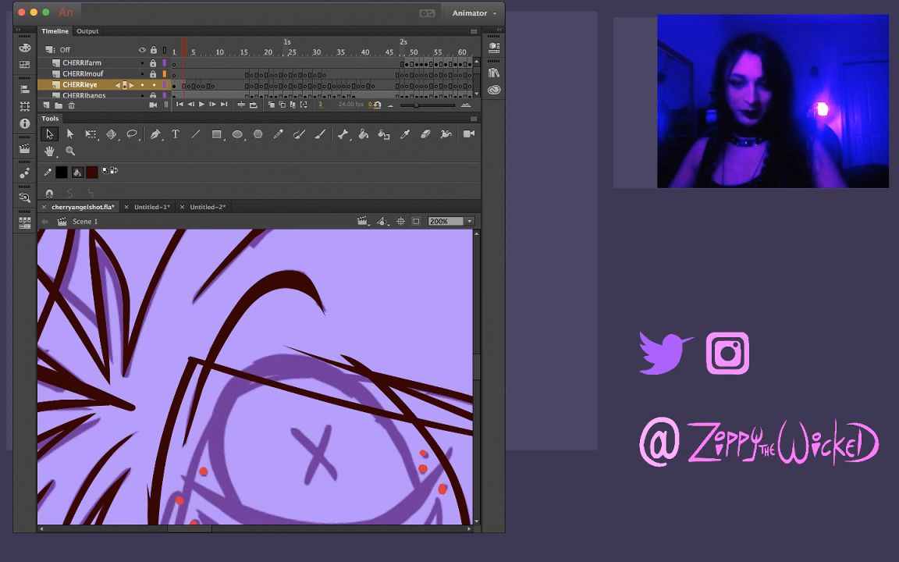
left_click_drag(185, 444, 183, 449)
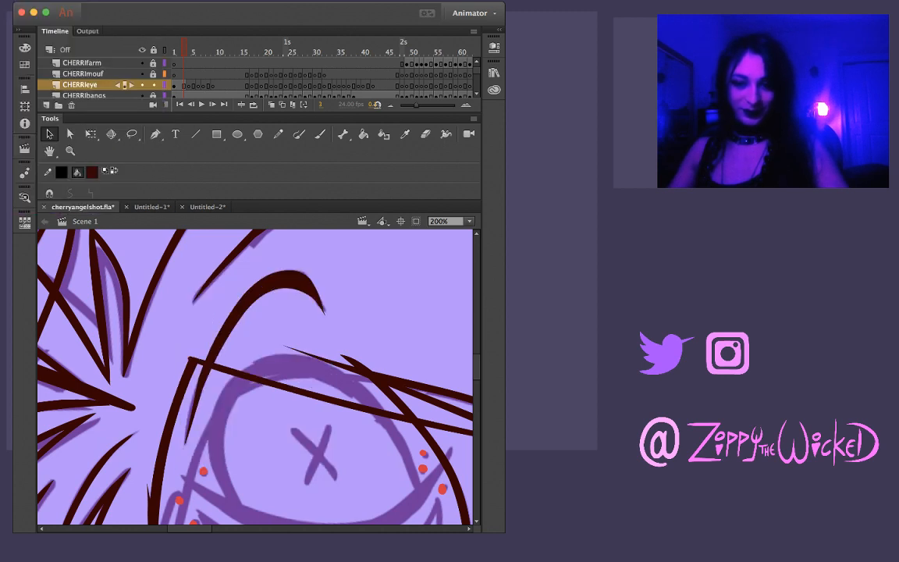
left_click(233, 314)
left_click(257, 335)
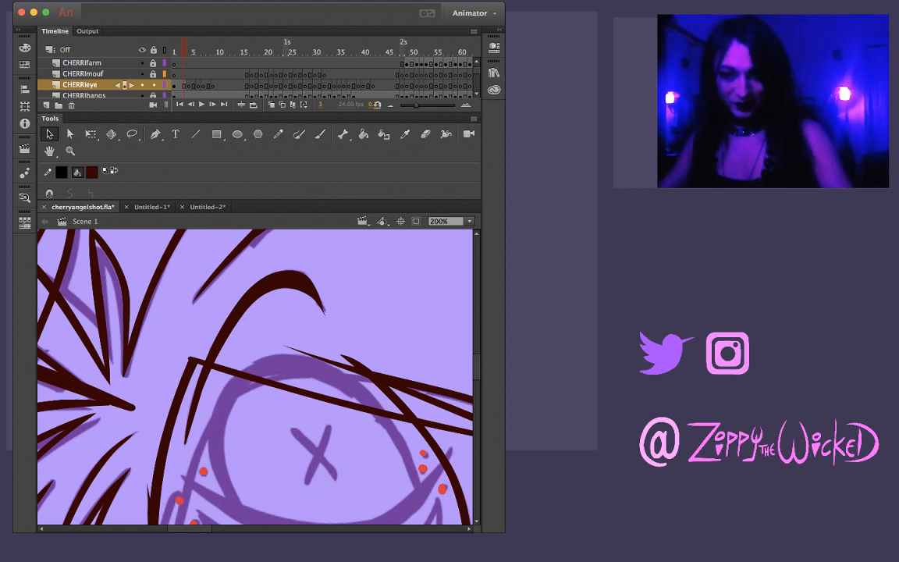
Ink the eye's arched upper outline over the purple sketch with one thick dark maroon brush stroke, redoing it once
key("z")
key("b")
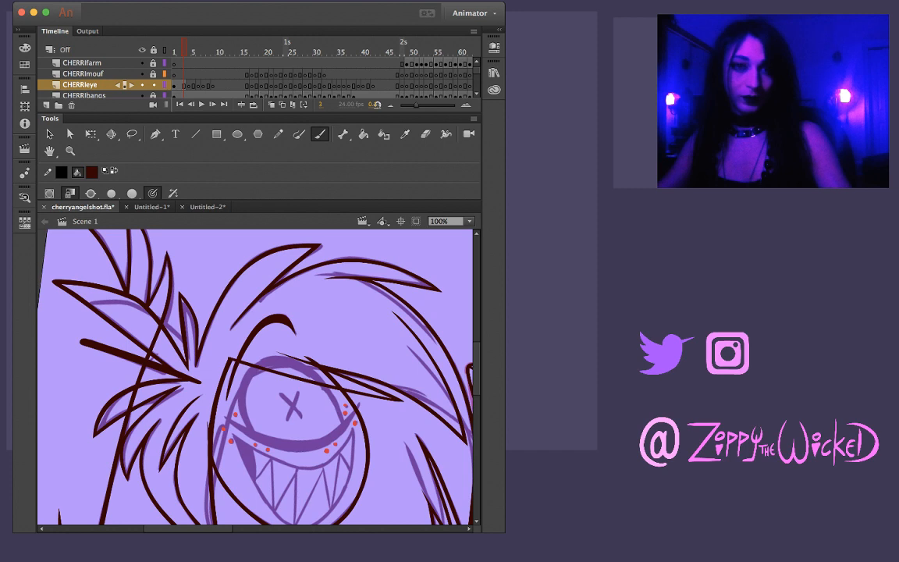
left_click_drag(253, 433, 242, 384)
key("super+z")
mouse_move(253, 433)
left_mouse_down()
mouse_move(239, 386)
mouse_move(257, 359)
mouse_move(288, 356)
left_mouse_up()
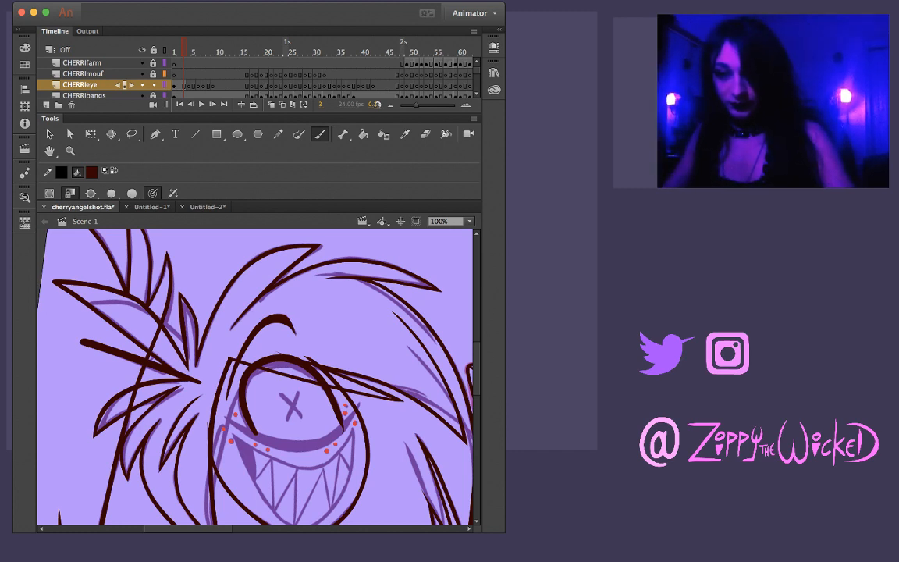
Ink the curved lower eyelid with one tapered stroke from corner to corner, redoing it until it follows the sketch
left_click_drag(248, 429, 288, 439)
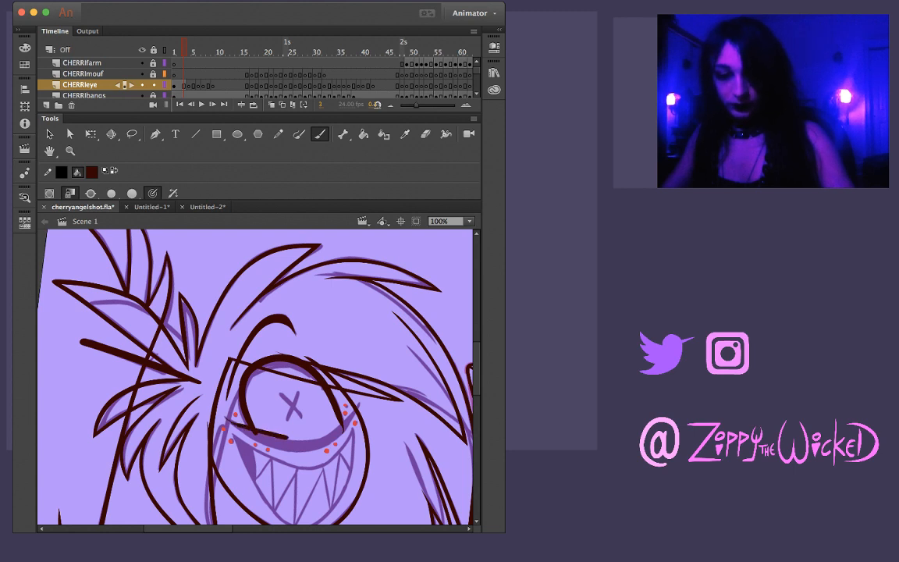
key("super+z")
left_click_drag(226, 420, 276, 449)
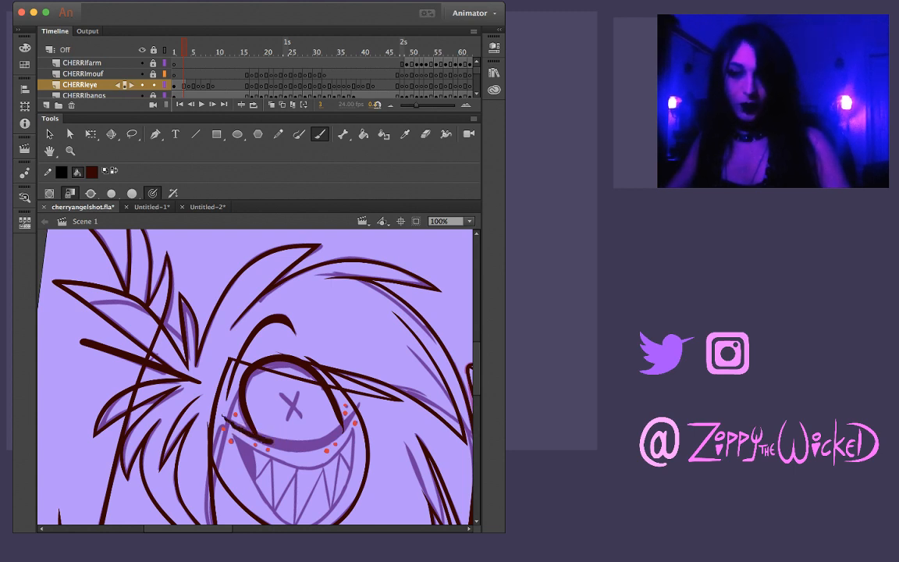
key("super+z")
left_click_drag(225, 418, 221, 430)
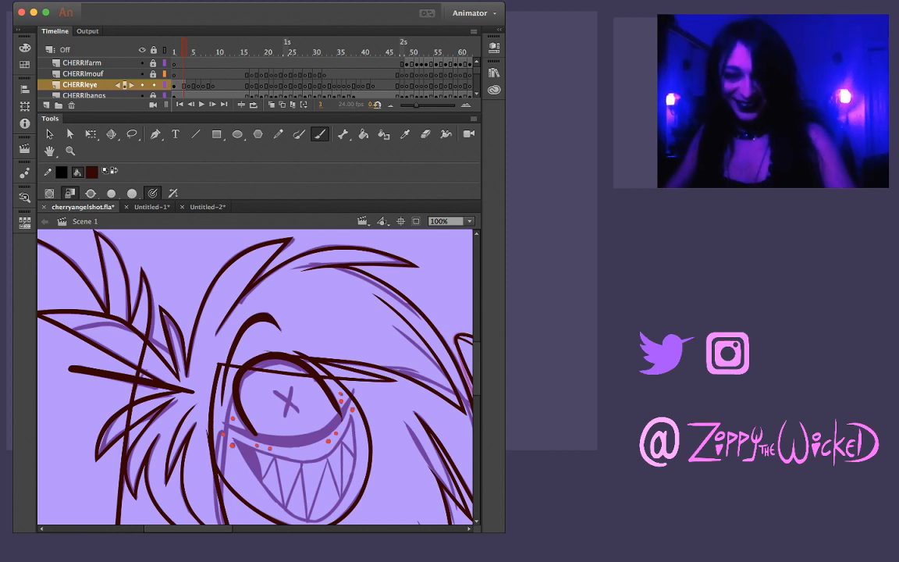
left_click_drag(228, 430, 273, 438)
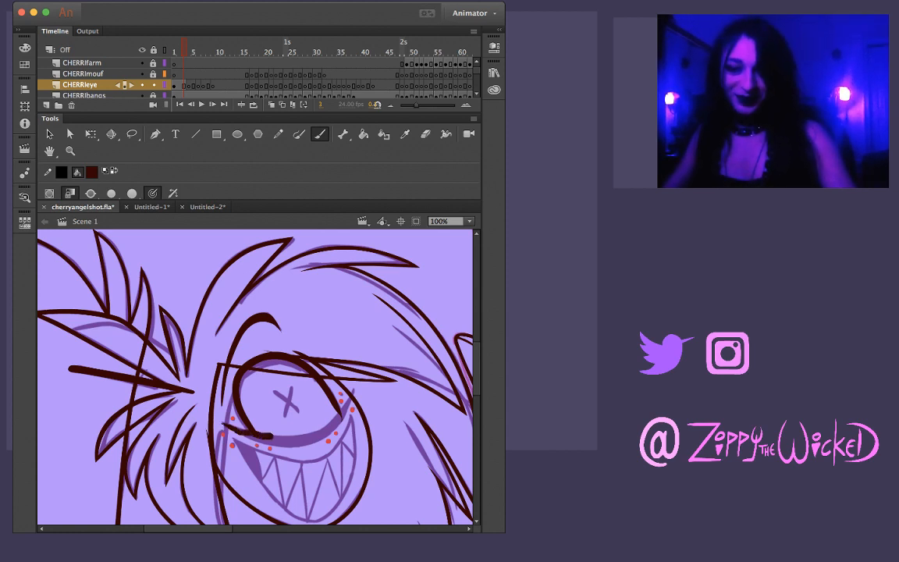
key("cmd+z")
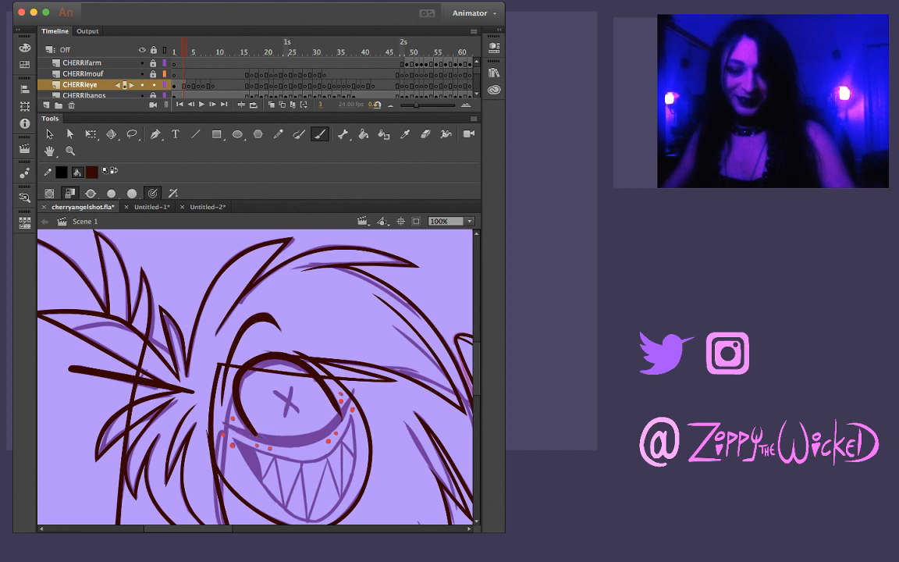
left_click_drag(232, 425, 309, 439)
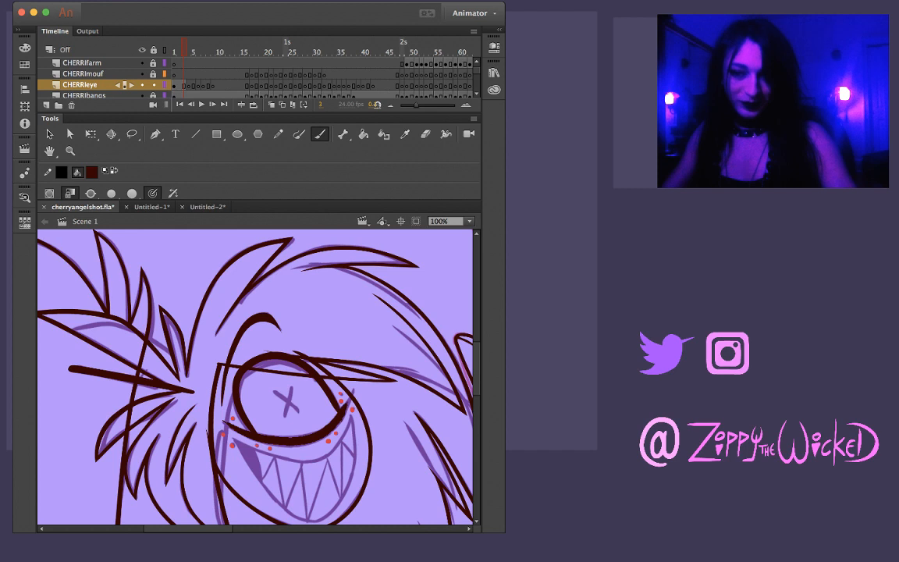
Reshape the lower eyelid's outer tip, pulling it to a thin point that reaches the end of the sketched line
key("z")
left_click(349, 405)
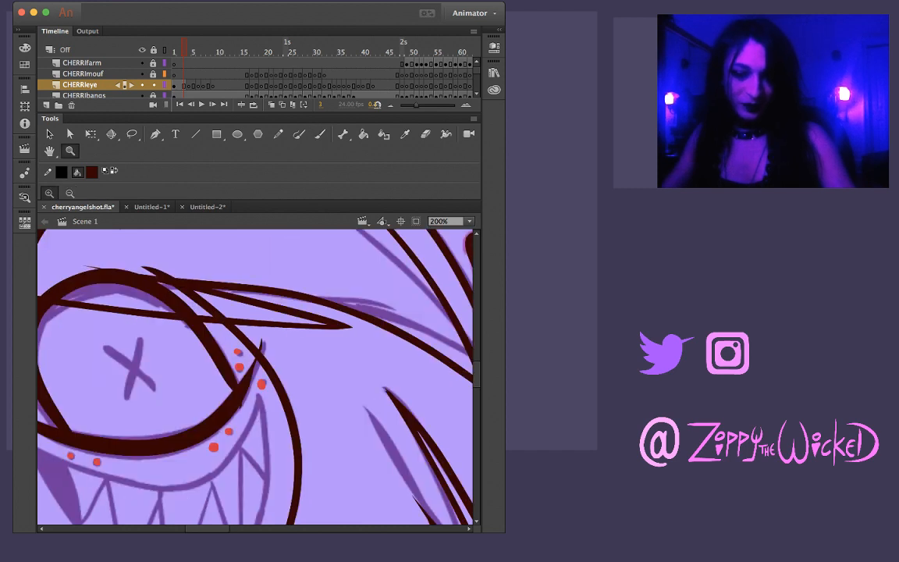
key("v")
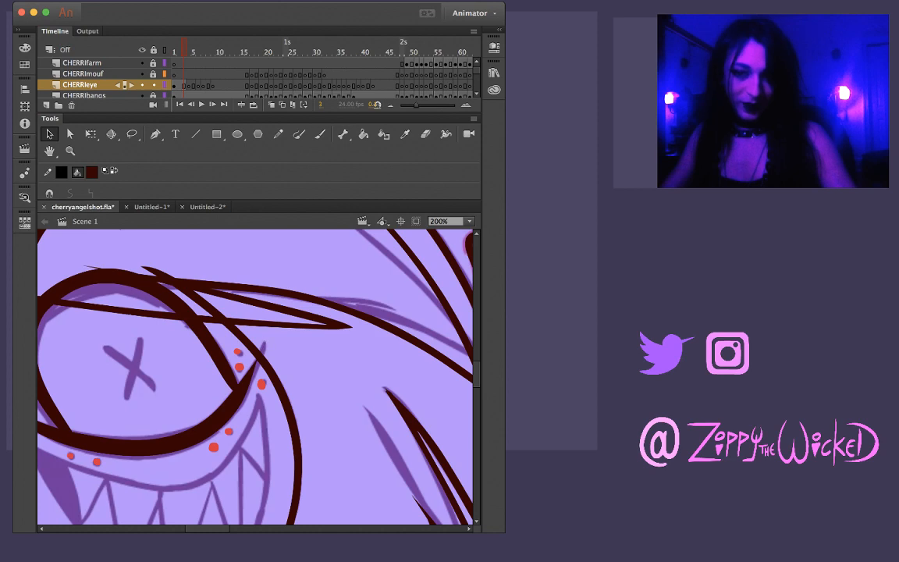
key("z")
left_click(261, 367)
left_click_drag(310, 312, 339, 363)
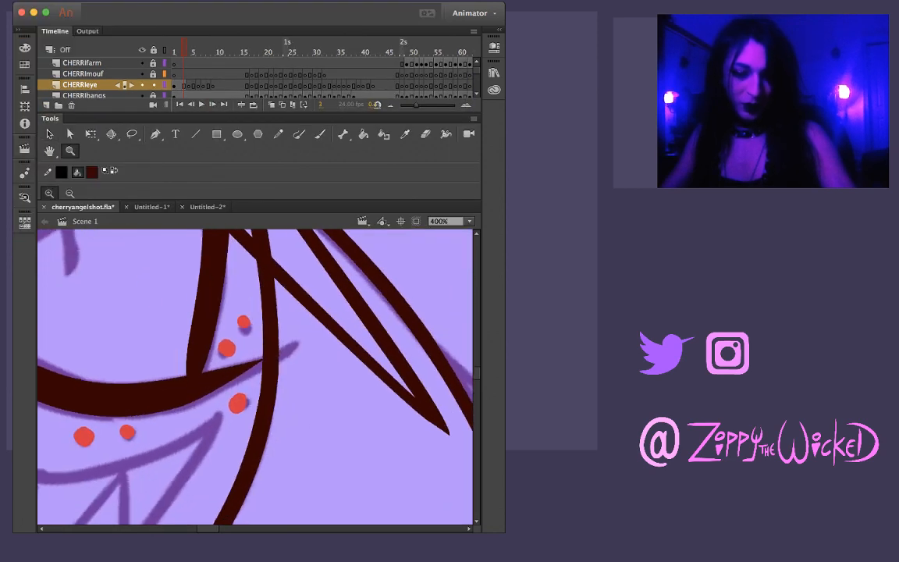
key("v")
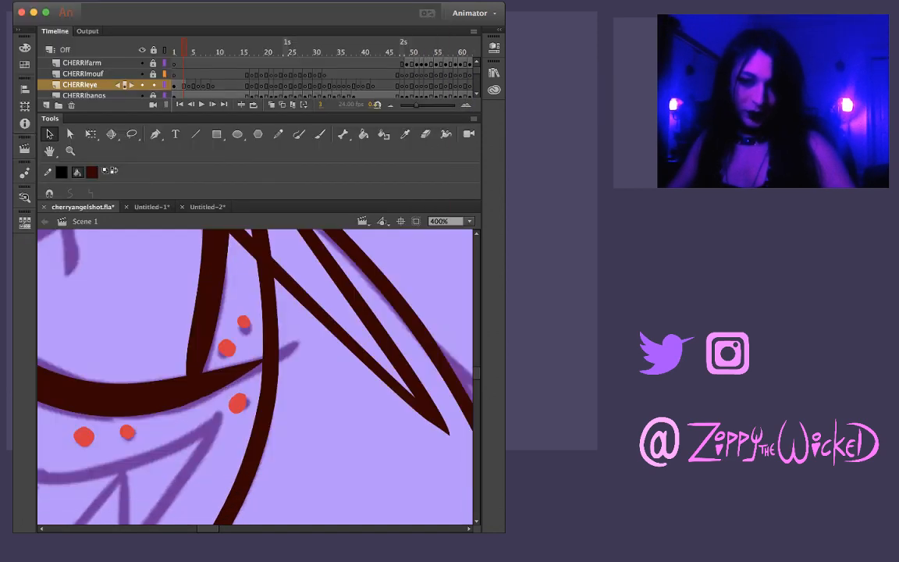
left_click_drag(268, 360, 297, 346)
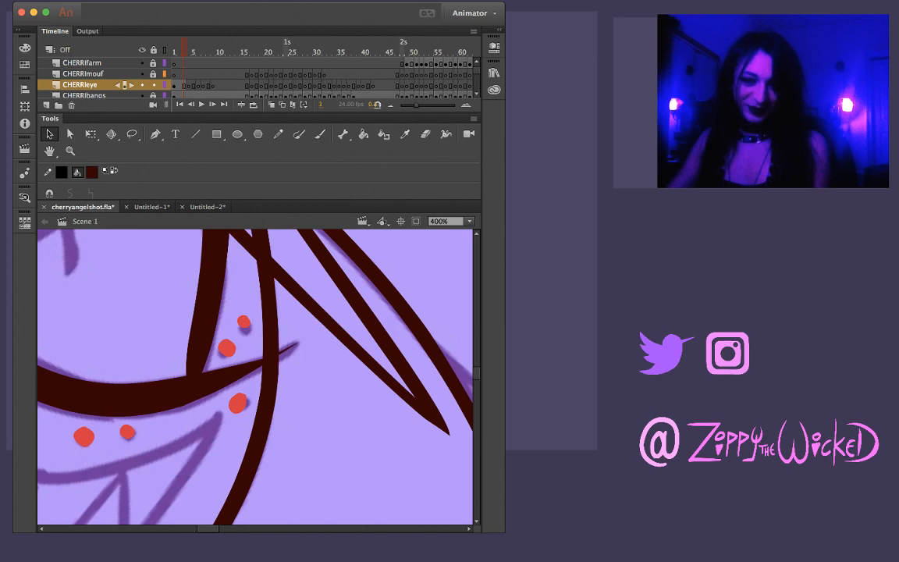
left_click_drag(297, 344, 306, 339)
Pull the lower end of the upper eye outline inward so it joins the lower eyelid cleanly at the outer corner
left_click_drag(245, 376, 247, 380)
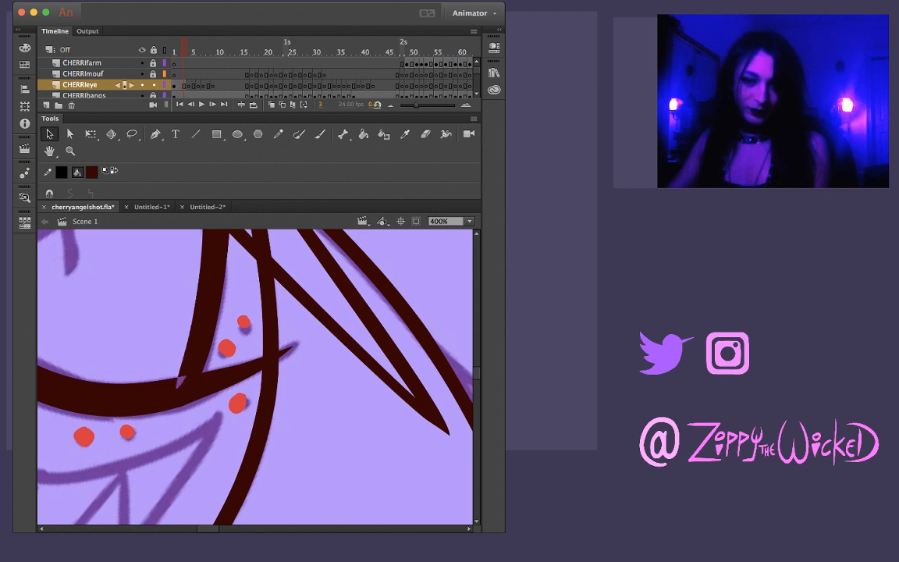
left_click_drag(186, 374, 176, 379)
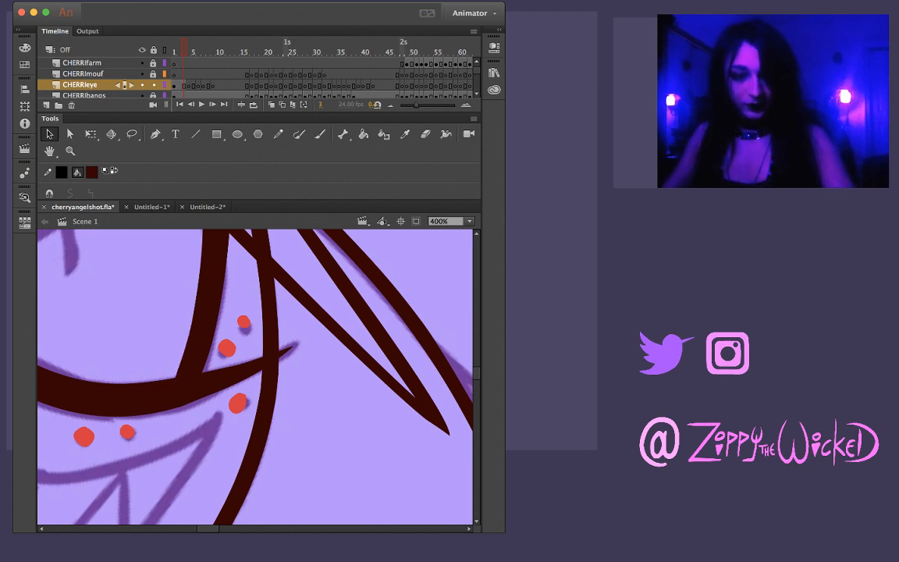
key("ctrl+z")
left_click_drag(185, 374, 173, 391)
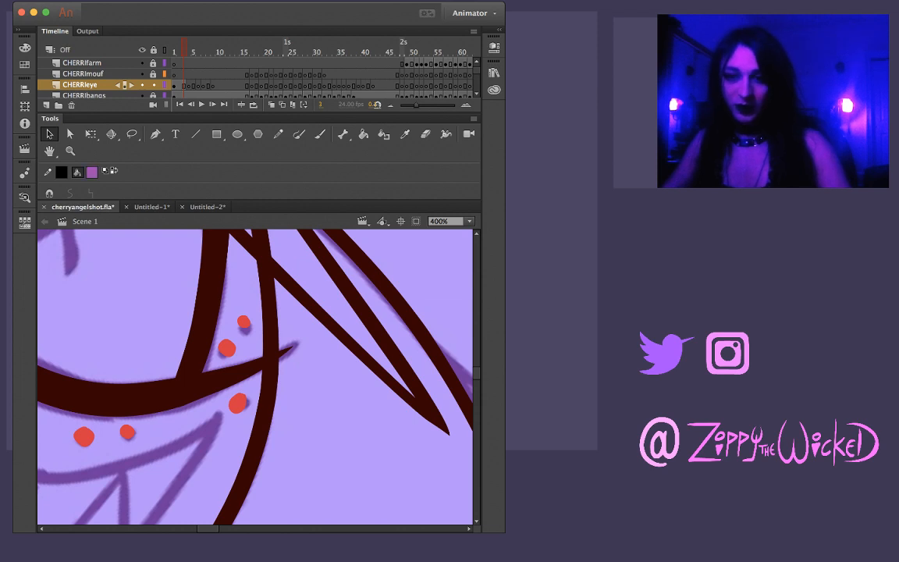
Paint a large solid white blob with the Brush on the empty pasteboard beside the artwork
scroll(255, 376, "left", 20)
key("b")
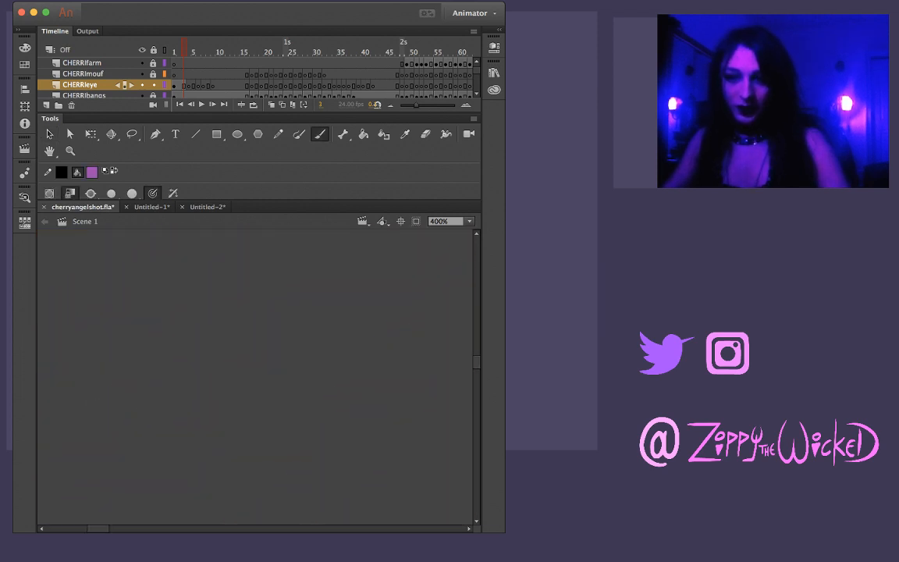
mouse_move(209, 342)
left_mouse_down()
mouse_move(239, 299)
mouse_move(215, 317)
left_mouse_up()
key("super+z")
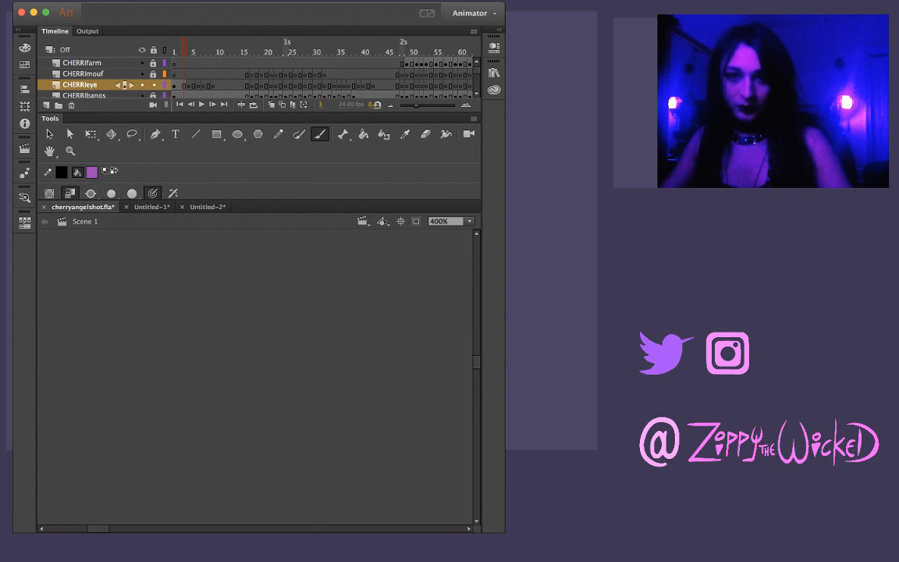
left_click(105, 170)
mouse_move(217, 295)
left_mouse_down()
mouse_move(250, 286)
mouse_move(185, 380)
mouse_move(353, 316)
mouse_move(78, 406)
mouse_move(175, 343)
mouse_move(312, 374)
mouse_move(300, 370)
left_mouse_up()
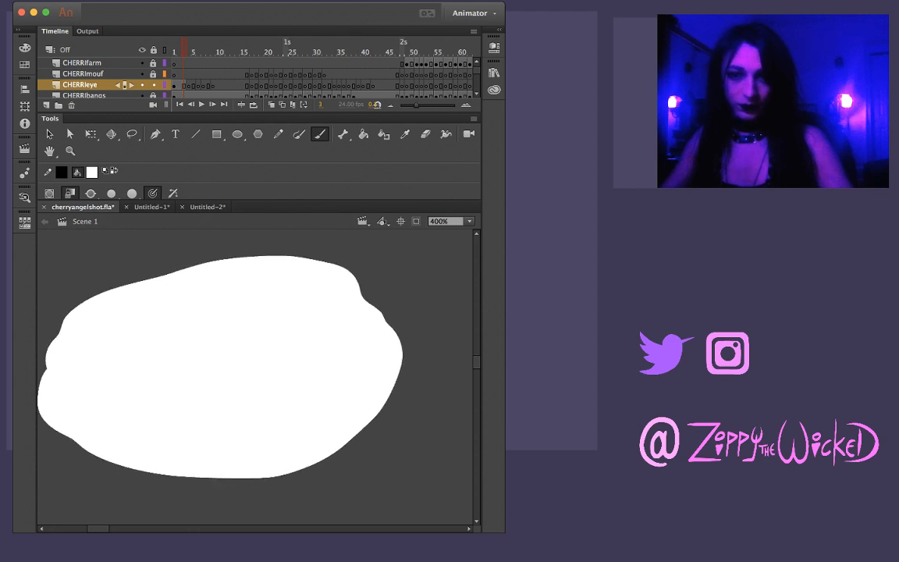
Paint purple test patches over the white blob, changing the brush mode between them, and undo them
left_click(93, 171)
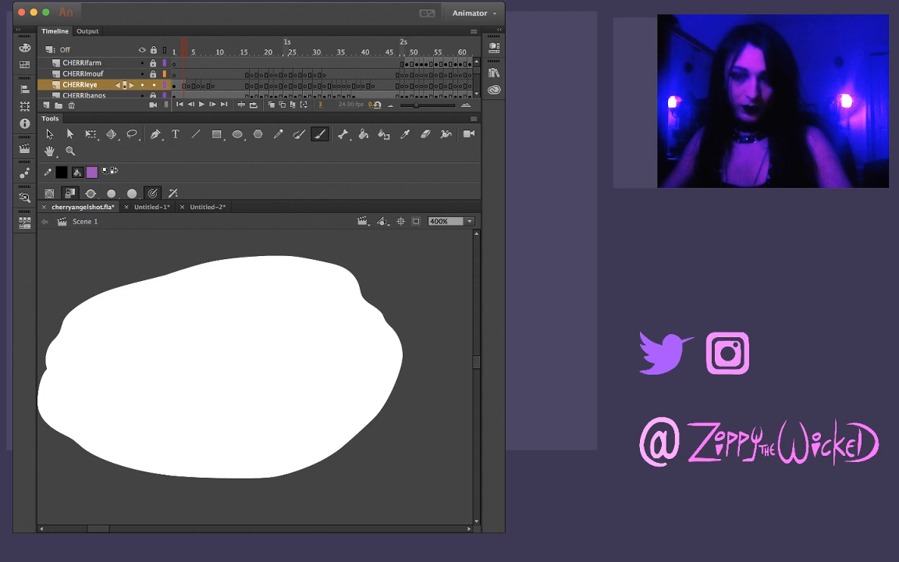
mouse_move(252, 342)
left_mouse_down()
mouse_move(261, 350)
mouse_move(204, 388)
mouse_move(269, 367)
left_mouse_up()
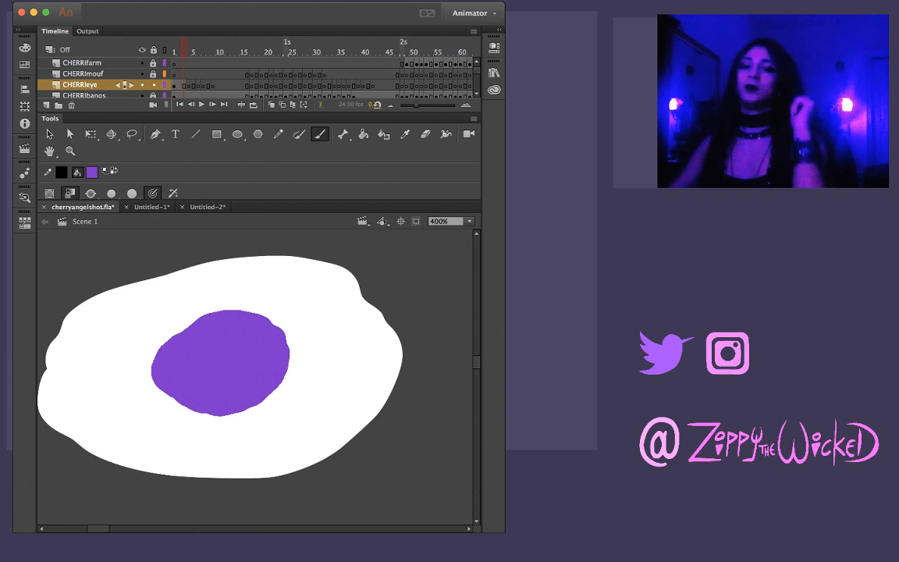
key("super+z")
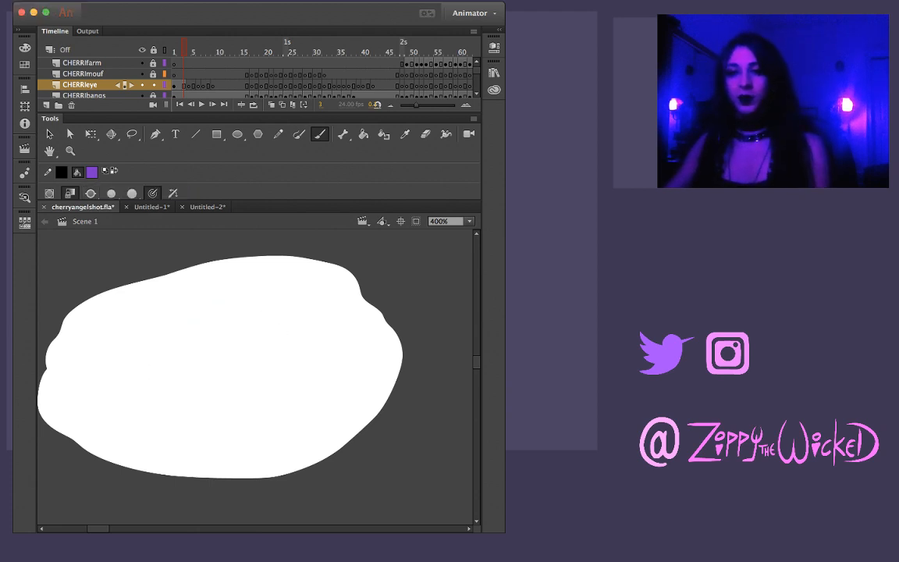
left_click(90, 194)
mouse_move(226, 335)
left_mouse_down()
mouse_move(234, 355)
mouse_move(187, 386)
mouse_move(254, 337)
mouse_move(245, 411)
left_mouse_up()
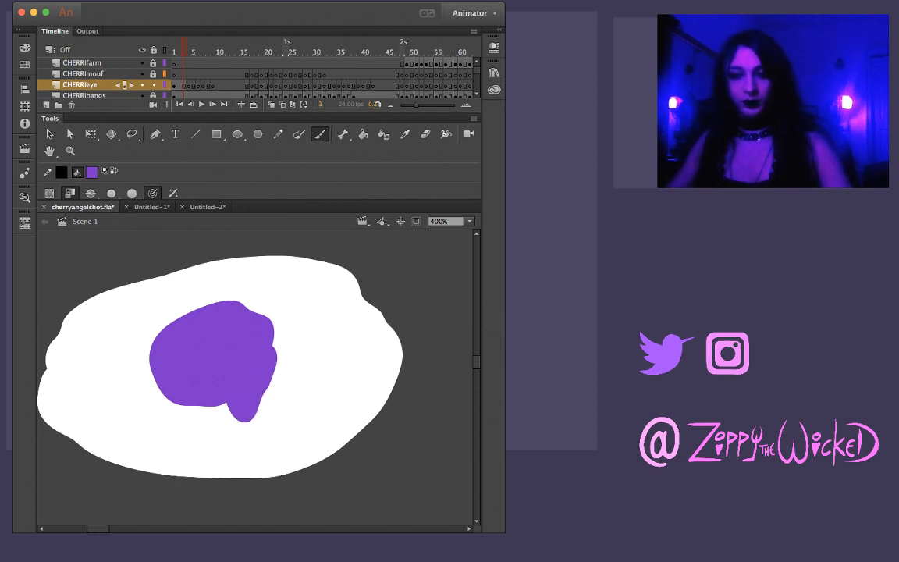
key("super+z")
key("super+z")
Doodle two purple ring-shaped eyes and a stitched mouth on the white blob
mouse_move(171, 337)
left_mouse_down()
mouse_move(236, 332)
mouse_move(174, 334)
left_mouse_up()
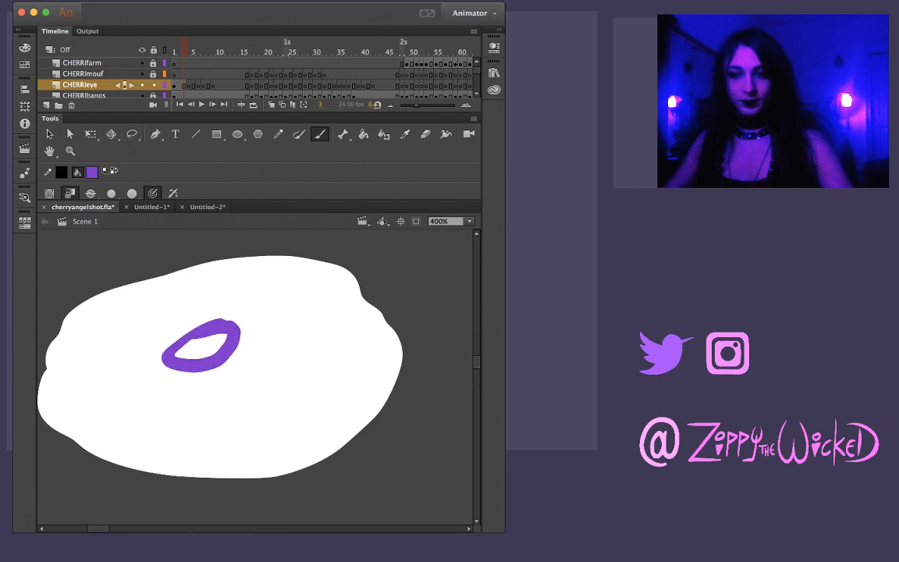
mouse_move(287, 350)
left_mouse_down()
mouse_move(299, 384)
mouse_move(284, 348)
mouse_move(308, 347)
left_mouse_up()
mouse_move(169, 437)
left_mouse_down()
mouse_move(227, 440)
mouse_move(245, 453)
mouse_move(209, 458)
left_mouse_up()
left_click_drag(195, 422, 197, 453)
left_click_drag(240, 426, 227, 449)
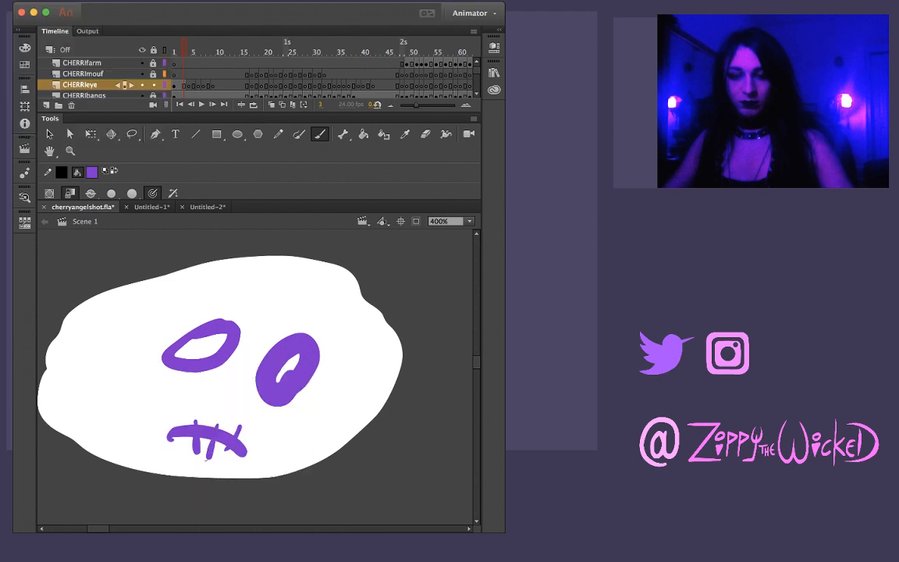
Select the doodled face on the pasteboard with the Lasso and delete it
key("z")
left_click(258, 423, "alt")
left_click(258, 423, "alt")
key("l")
mouse_move(283, 391)
left_mouse_down()
mouse_move(341, 337)
mouse_move(287, 320)
mouse_move(124, 322)
left_mouse_up()
key("Delete")
left_click_drag(328, 343, 185, 336)
left_click_drag(347, 374, 321, 312)
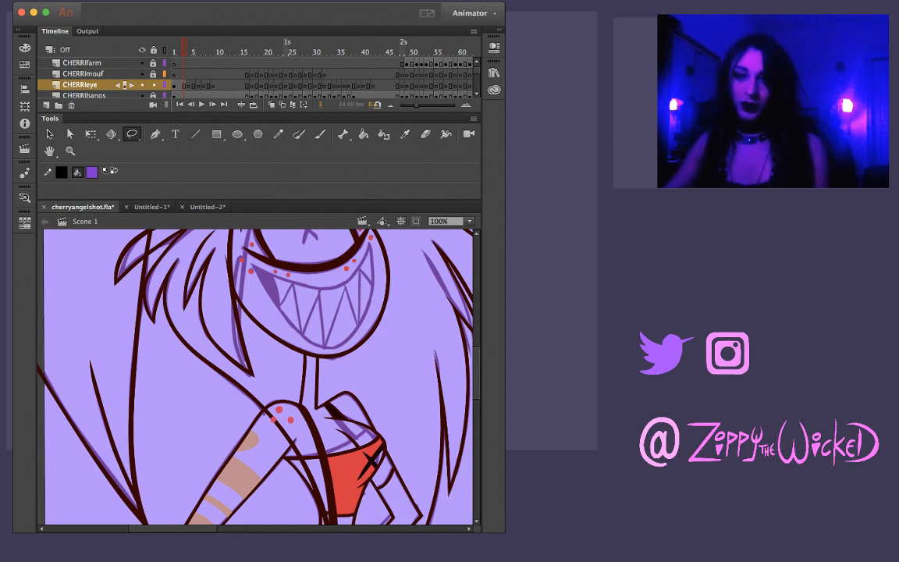
Sample the dark maroon of the inked lower eyelid as the fill colour
left_click_drag(437, 301, 326, 454)
key("z")
left_click(200, 440)
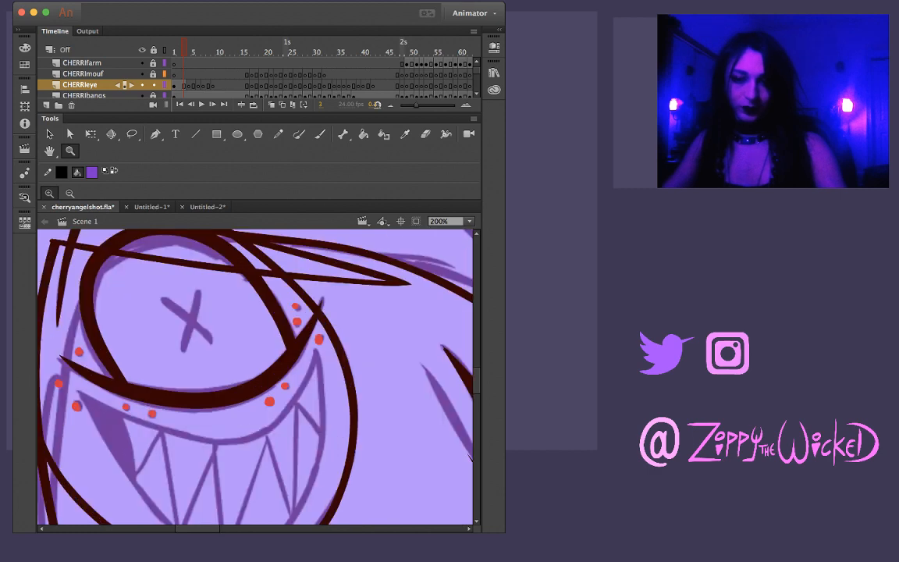
key("i")
left_click(199, 399)
Check the eye sketch through frame 17, then bend the underside of the lower eyelid line slightly downward on frame 3
key("period")
key("period")
key("period")
key("period")
key("period")
key("period")
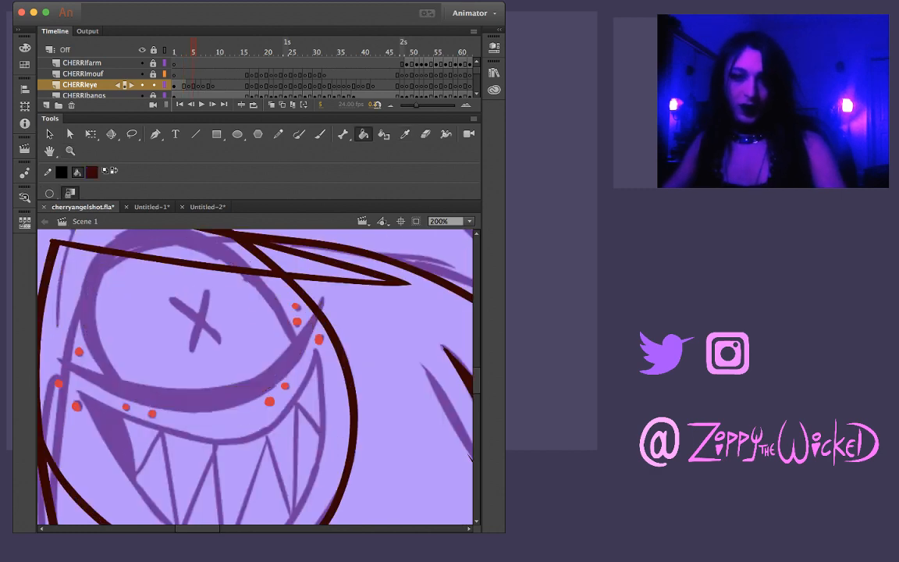
key("period")
key("period")
key("period")
key("period")
key("period")
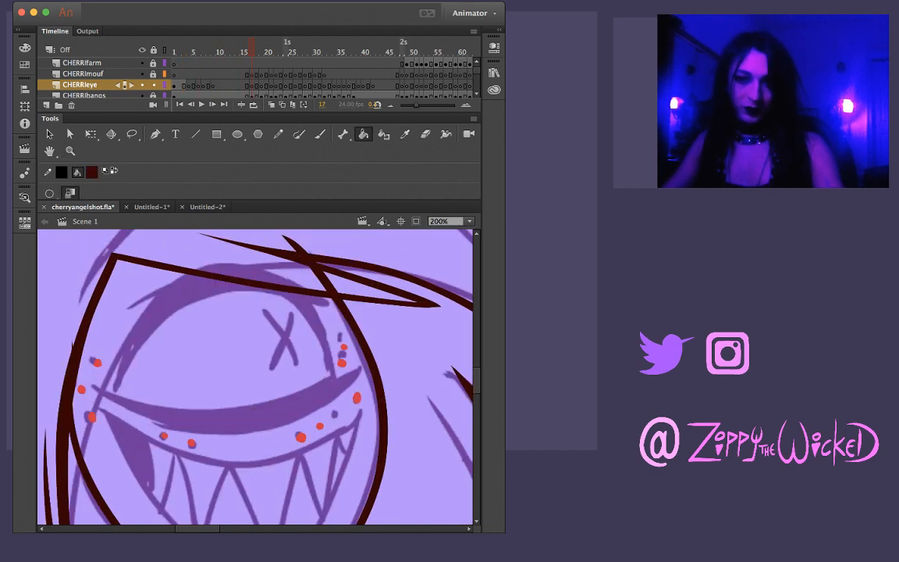
key("comma")
key("comma")
key("comma")
key("comma")
key("comma")
key("comma")
key("comma")
key("comma")
key("comma")
key("comma")
key("comma")
key("comma")
key("comma")
key("comma")
key("comma")
key("comma")
key("comma")
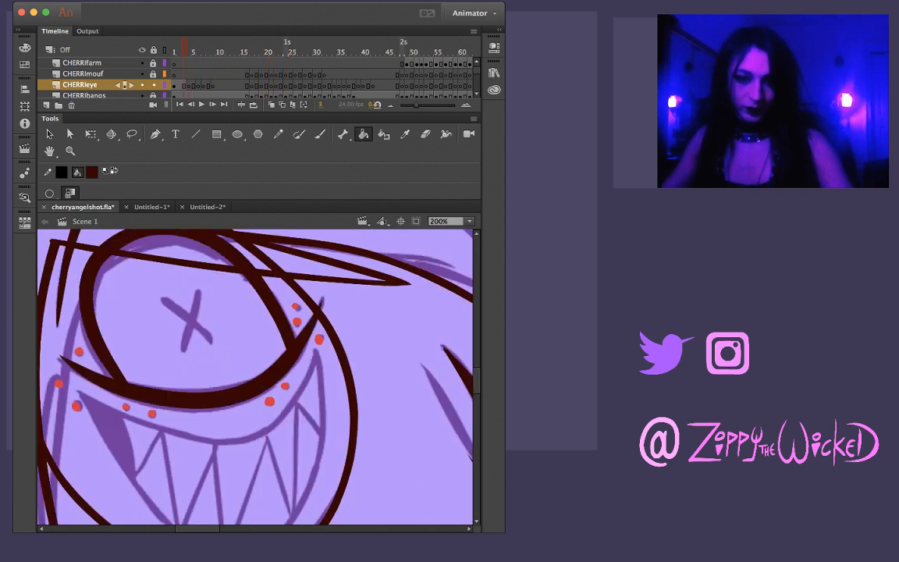
key("v")
left_click_drag(223, 407, 198, 411)
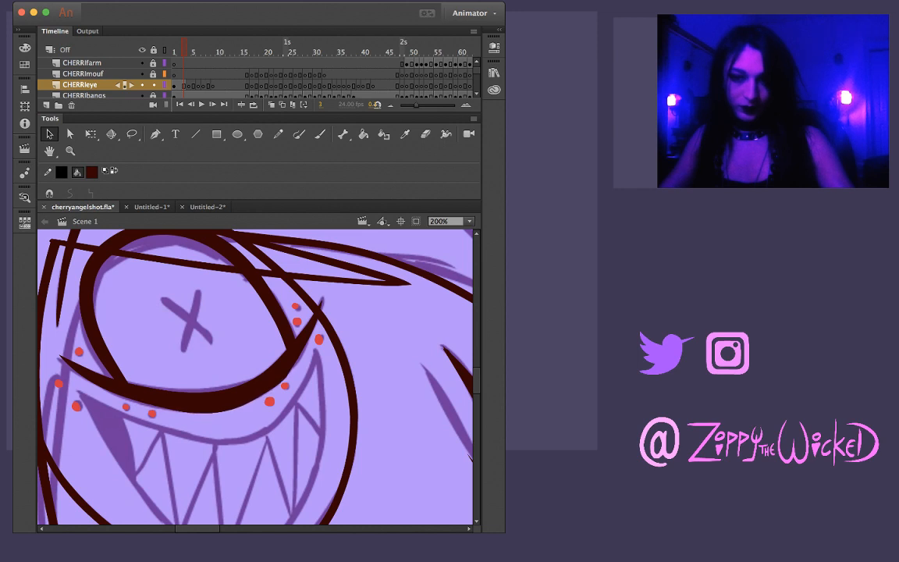
Trim the outer edge of the lower eyelid line on frame 3 with the Lasso
key("l")
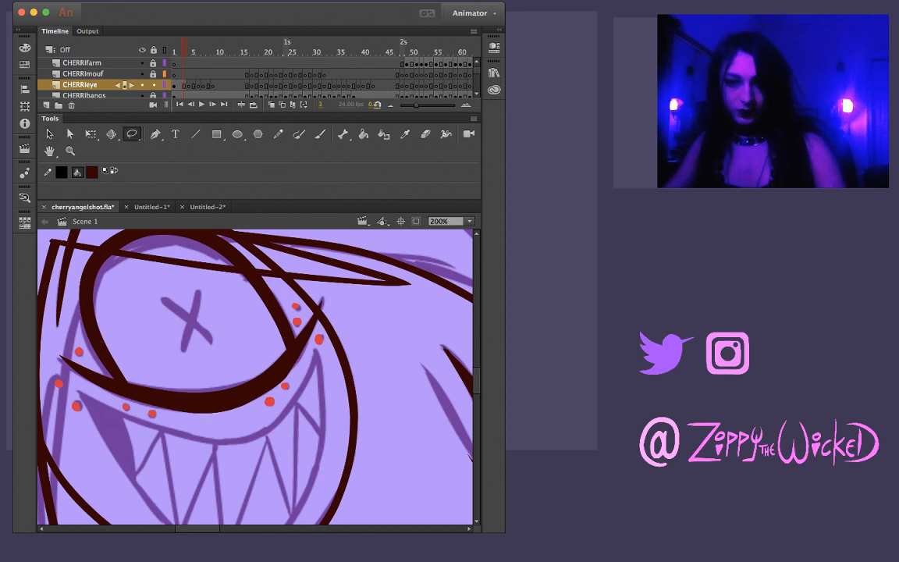
left_click_drag(323, 301, 286, 384)
key("Delete")
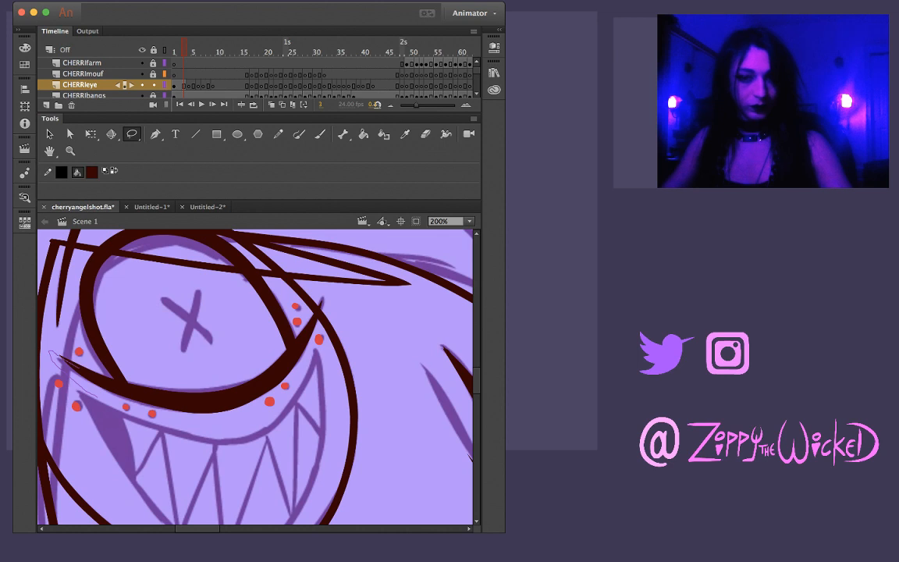
mouse_move(177, 415)
left_mouse_down()
mouse_move(186, 427)
mouse_move(105, 404)
left_mouse_up()
left_click_drag(154, 420, 207, 417)
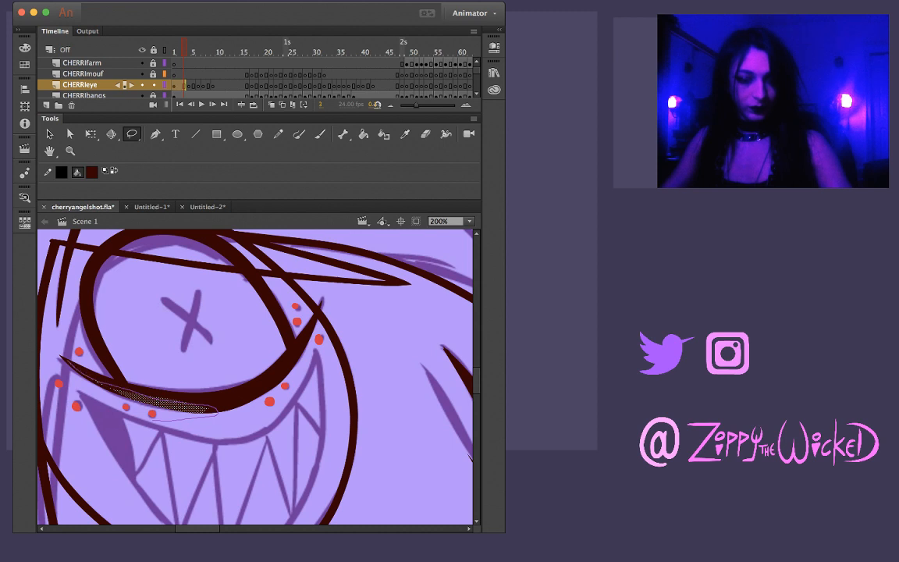
left_click_drag(57, 372, 153, 419)
key("Escape")
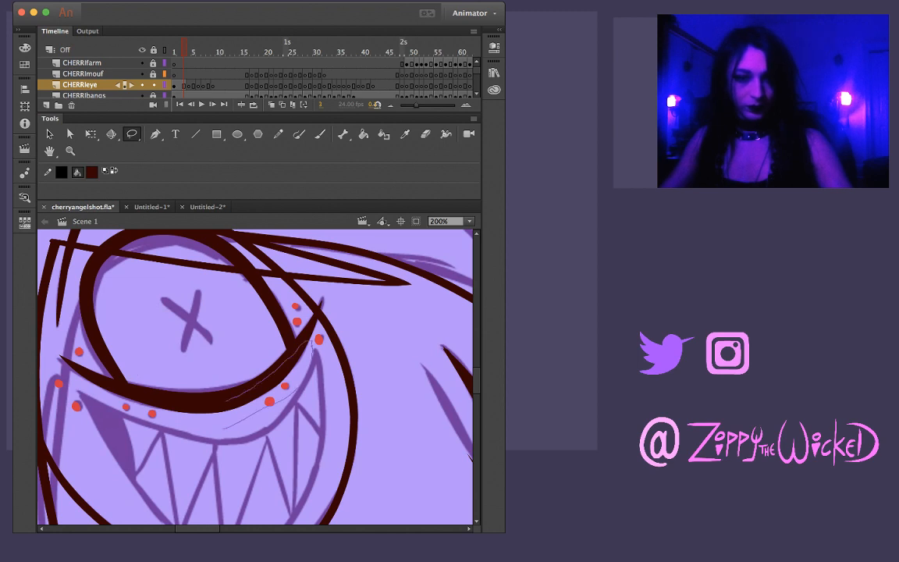
left_click_drag(226, 401, 222, 427)
key("Escape")
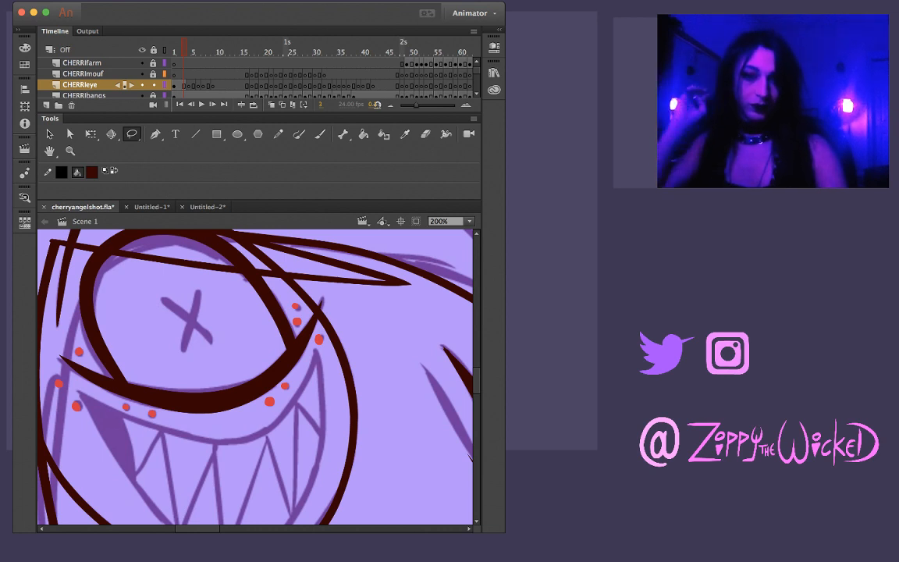
Compare the eye on frames 1 to 4, then reshape the left and upper edges of the inked eye outline on frame 3
key("comma")
key("comma")
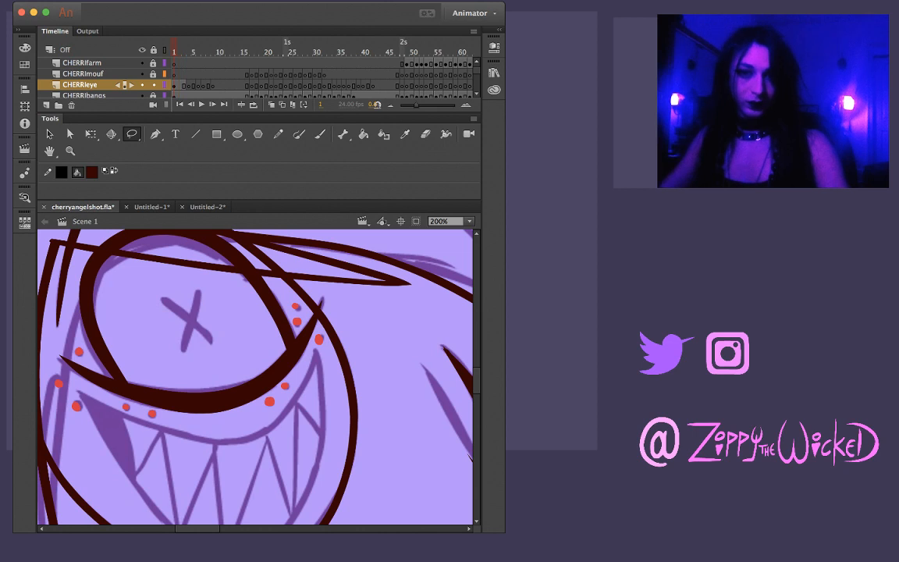
key("period")
key("period")
key("period")
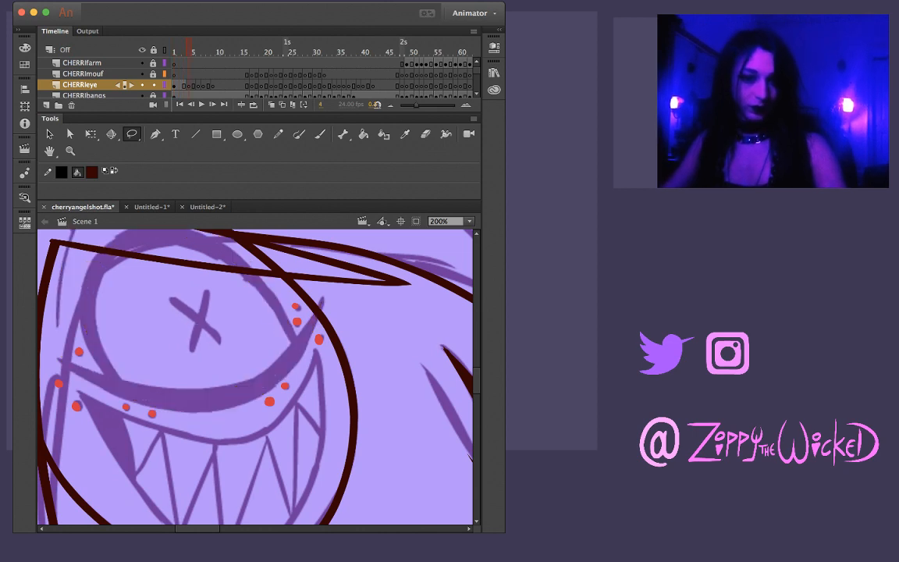
key("comma")
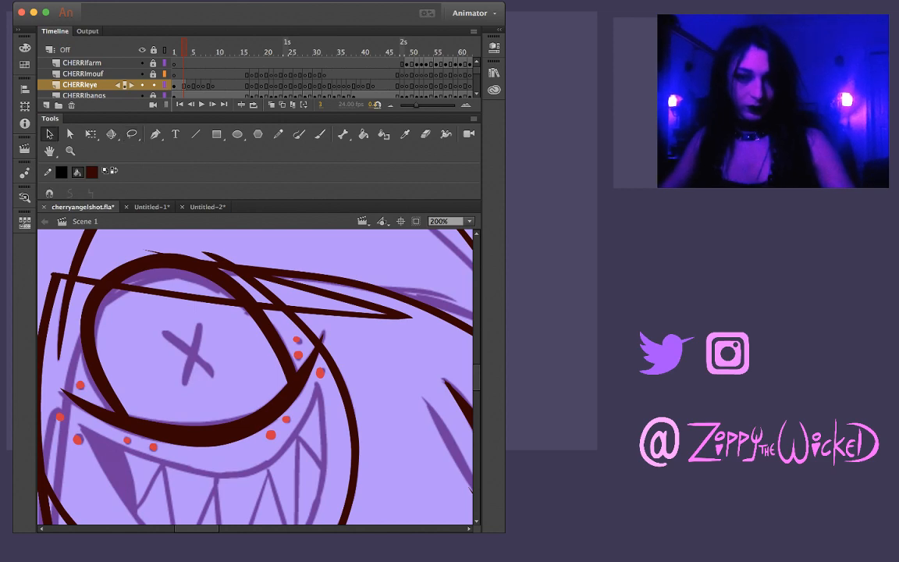
key("v")
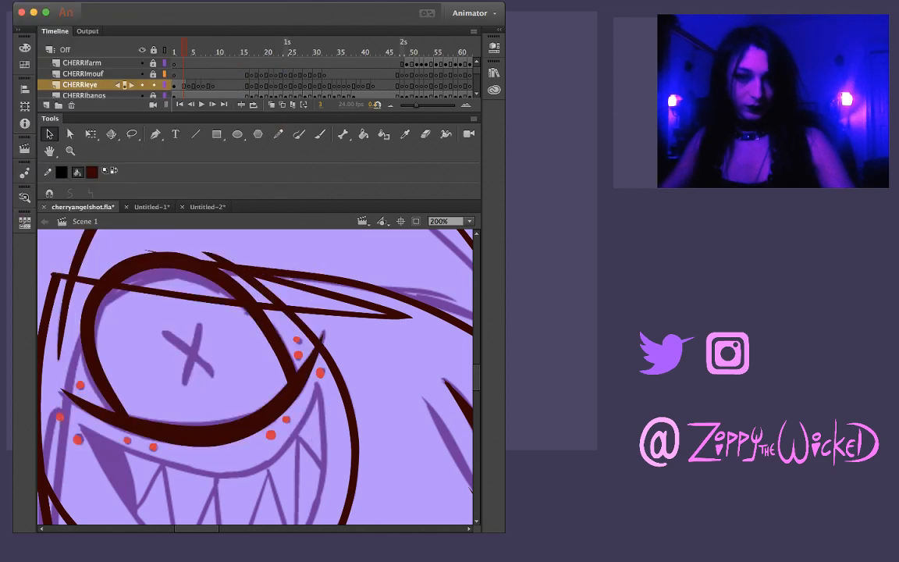
left_click(95, 295)
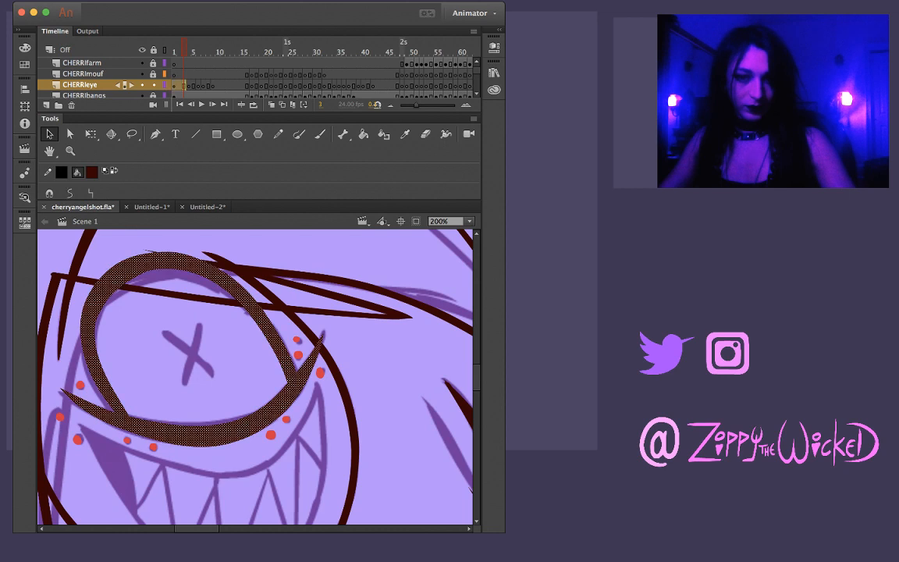
left_click(140, 332)
left_click_drag(95, 324, 96, 330)
left_click_drag(174, 271, 173, 251)
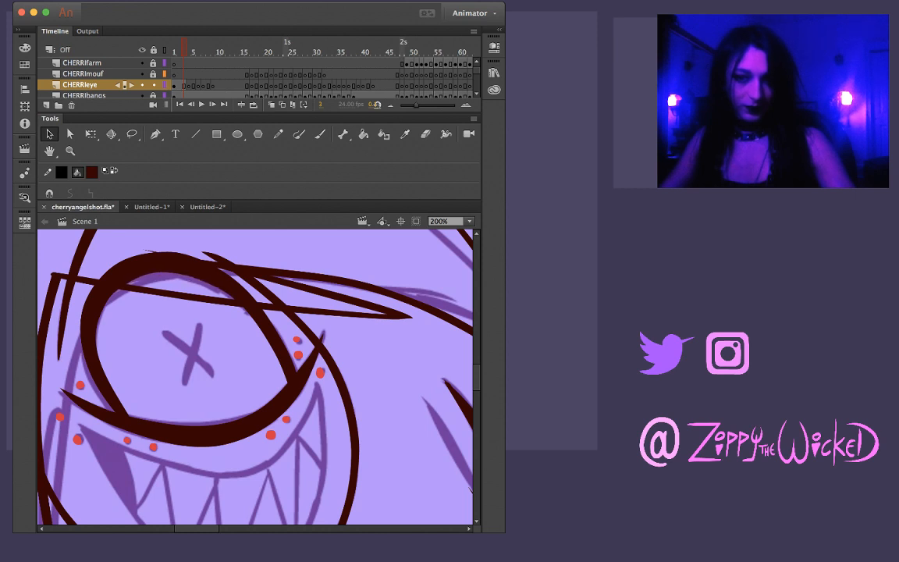
left_click_drag(102, 314, 100, 312)
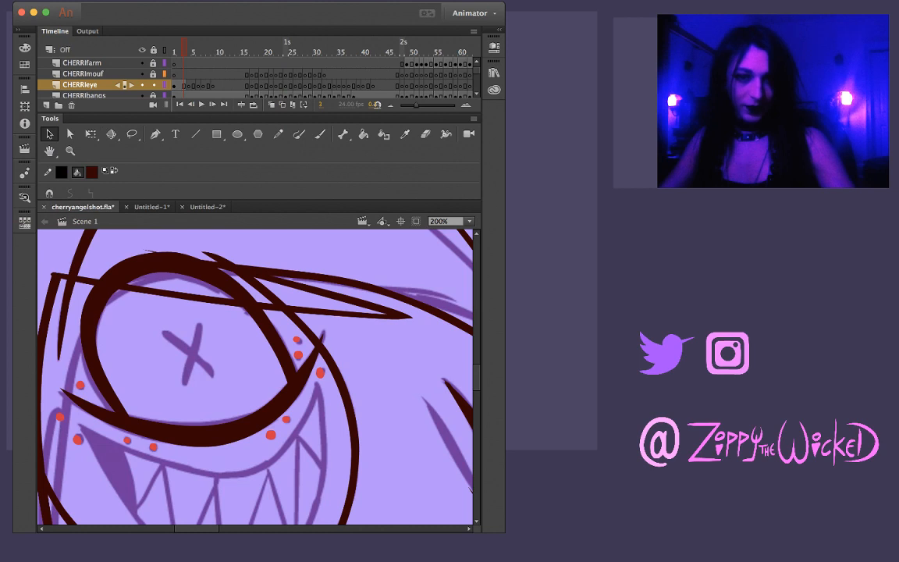
key("l")
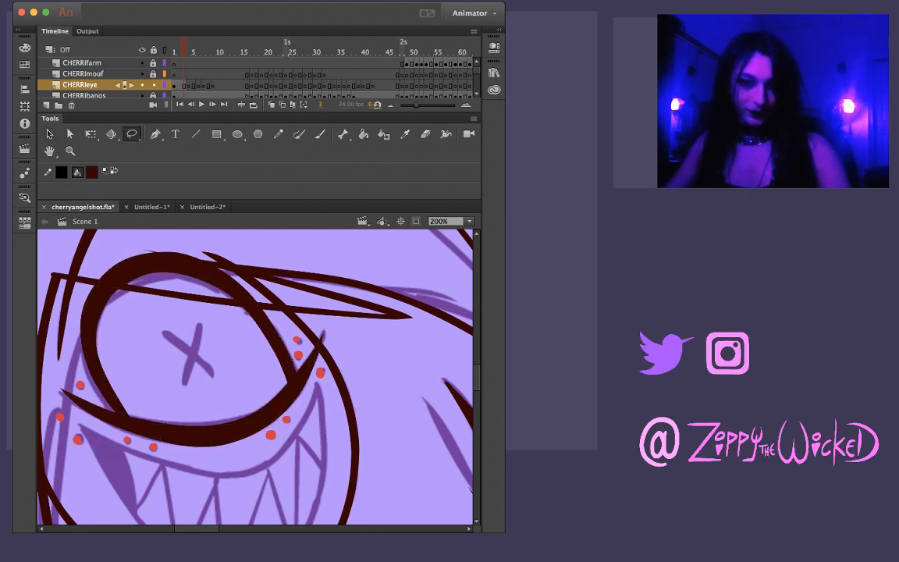
mouse_move(139, 288)
left_mouse_down()
mouse_move(138, 255)
mouse_move(86, 362)
mouse_move(118, 395)
mouse_move(135, 294)
mouse_move(93, 328)
mouse_move(125, 397)
left_mouse_up()
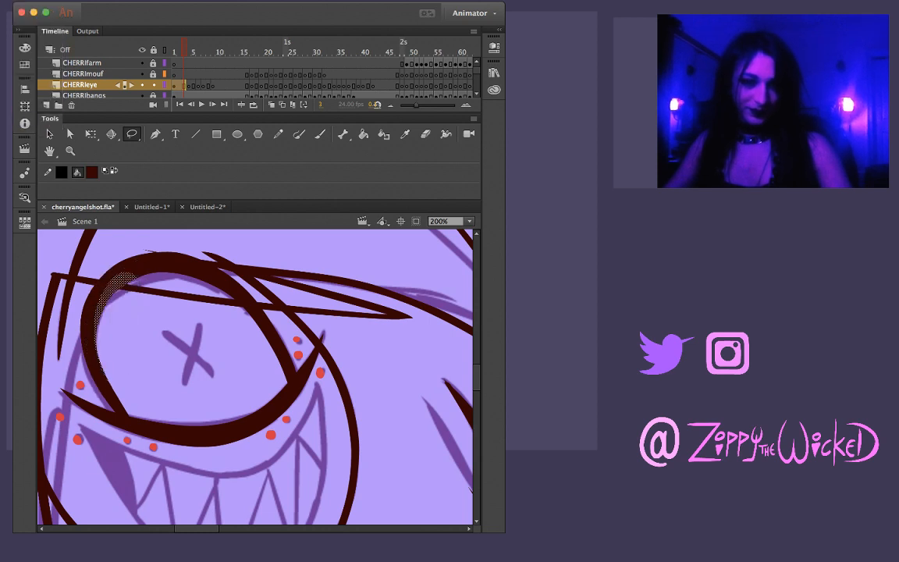
mouse_move(143, 341)
left_mouse_down()
mouse_move(135, 262)
mouse_move(82, 304)
mouse_move(110, 361)
mouse_move(126, 300)
left_mouse_up()
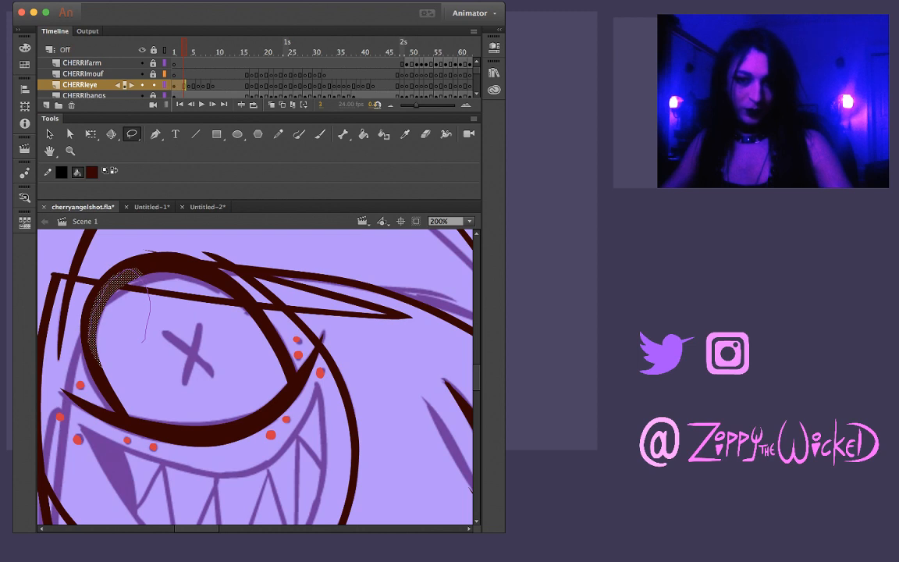
key("Escape")
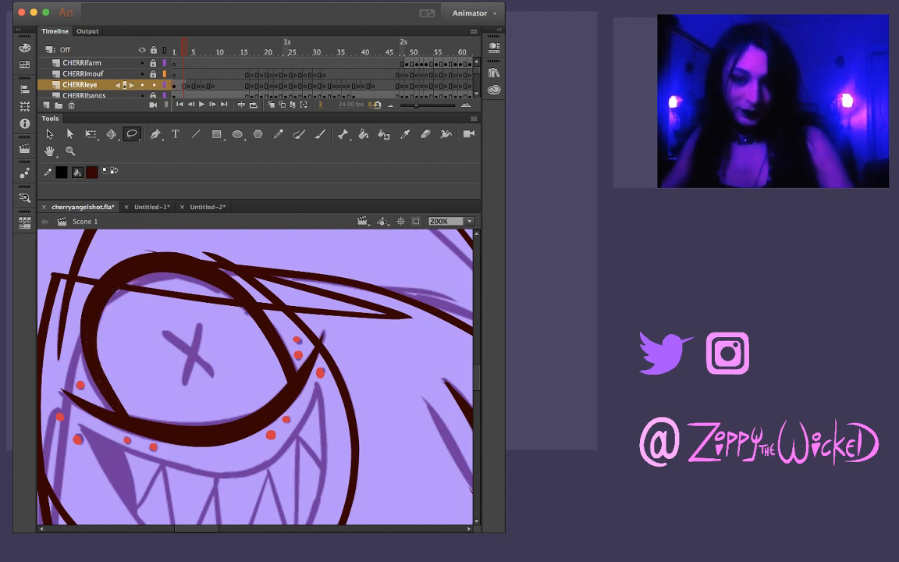
mouse_move(144, 281)
left_mouse_down()
mouse_move(119, 258)
mouse_move(159, 236)
mouse_move(197, 252)
mouse_move(209, 285)
left_mouse_up()
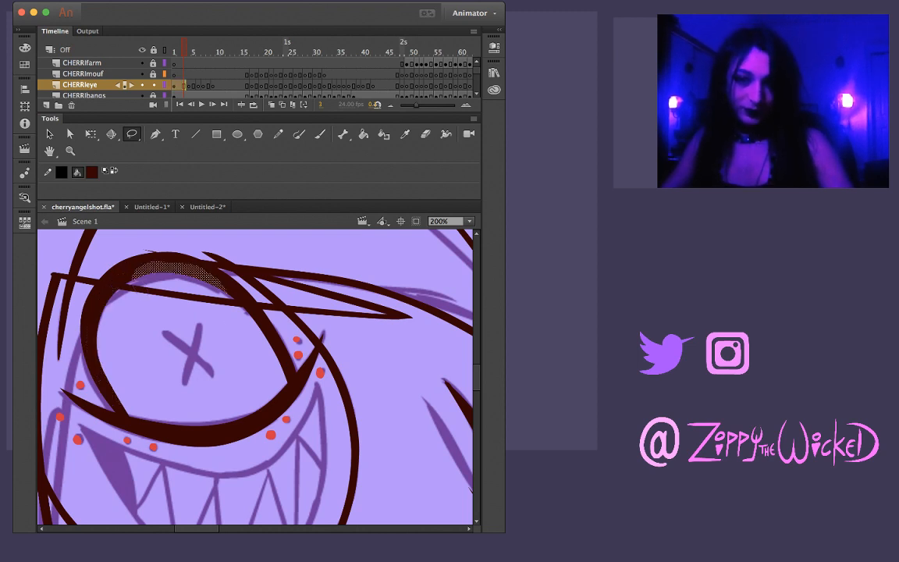
key("Escape")
mouse_move(129, 246)
left_mouse_down()
mouse_move(165, 272)
mouse_move(205, 254)
left_mouse_up()
key("Escape")
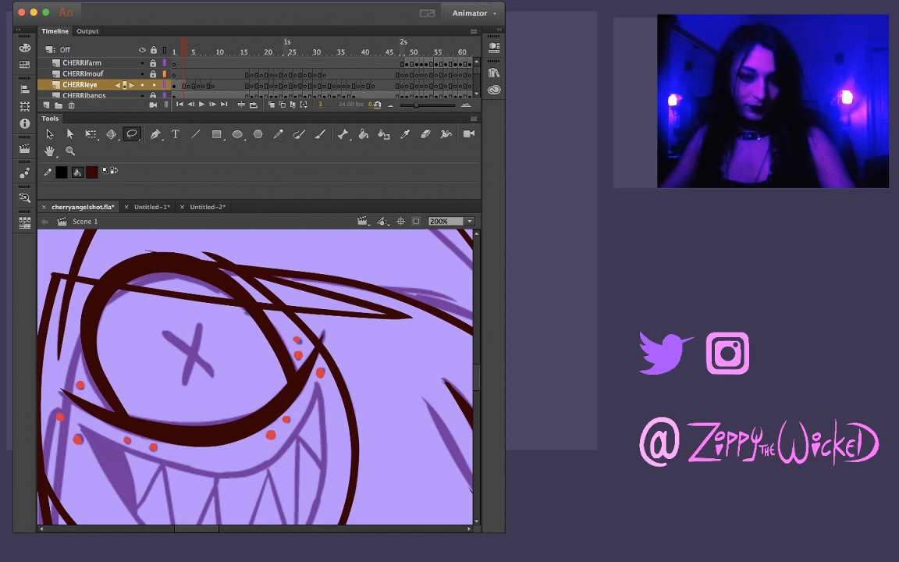
Flip back and forth between frames 1 and 7 to compare the inked eye with the rough eye sketch
key("v")
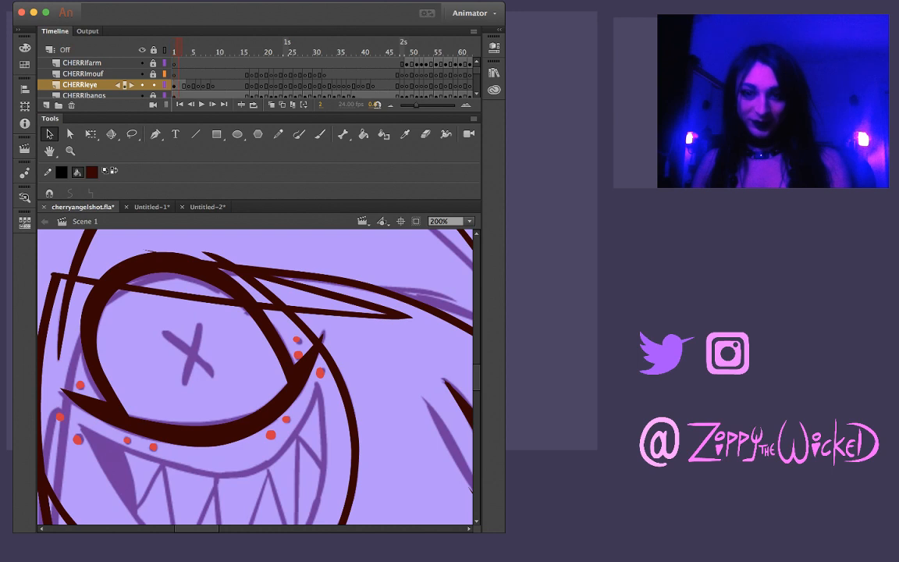
key("period")
key("period")
key("period")
key("period")
key("period")
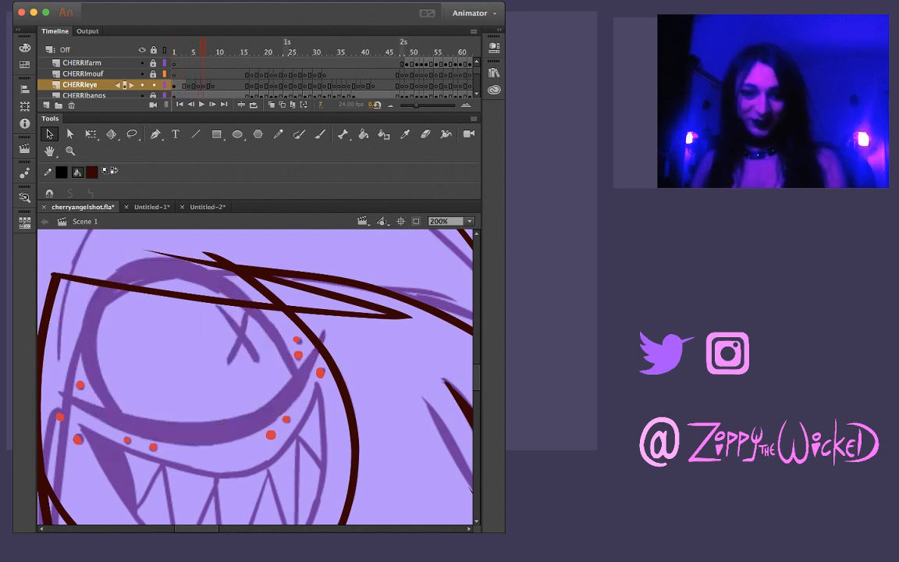
key("comma")
key("comma")
key("comma")
key("comma")
key("comma")
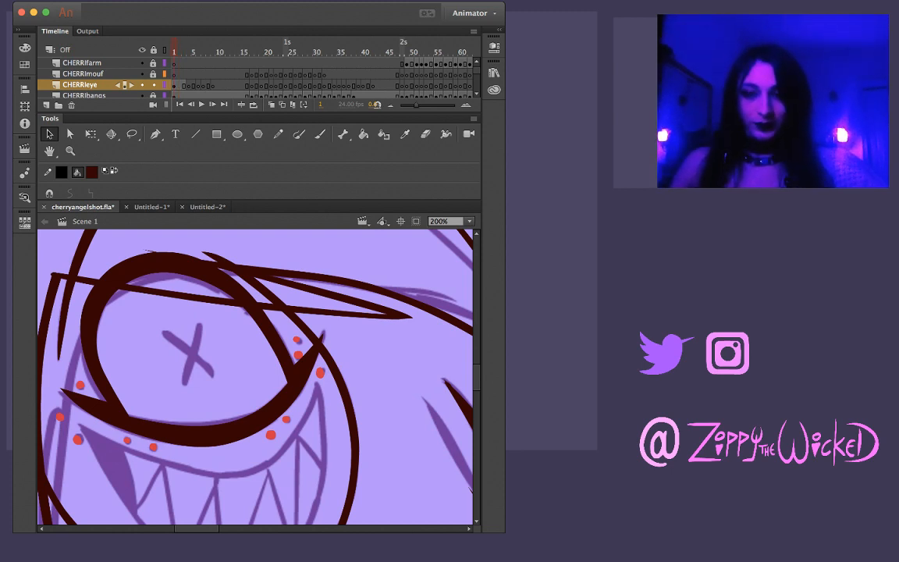
key("period")
key("period")
key("period")
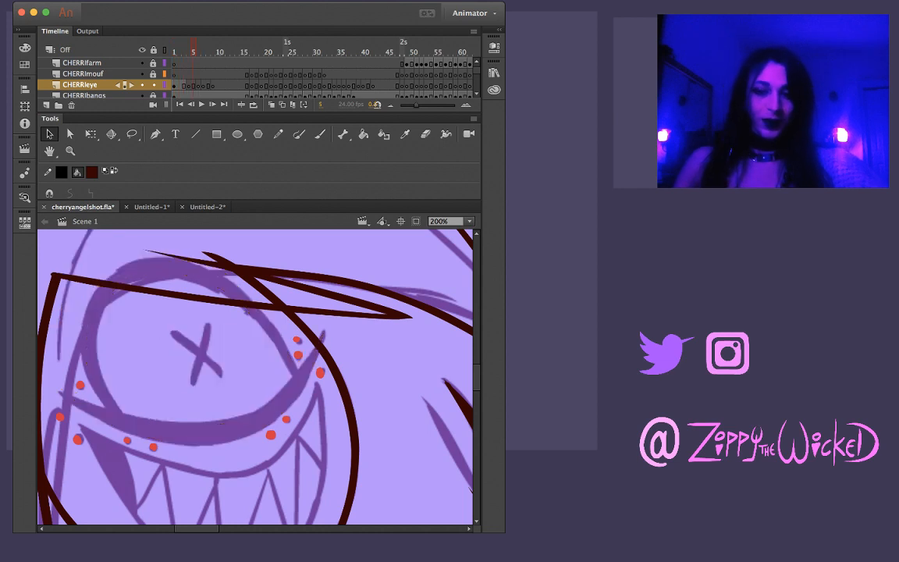
key("comma")
key("comma")
key("comma")
key("comma")
key("period")
key("period")
key("comma")
key("comma")
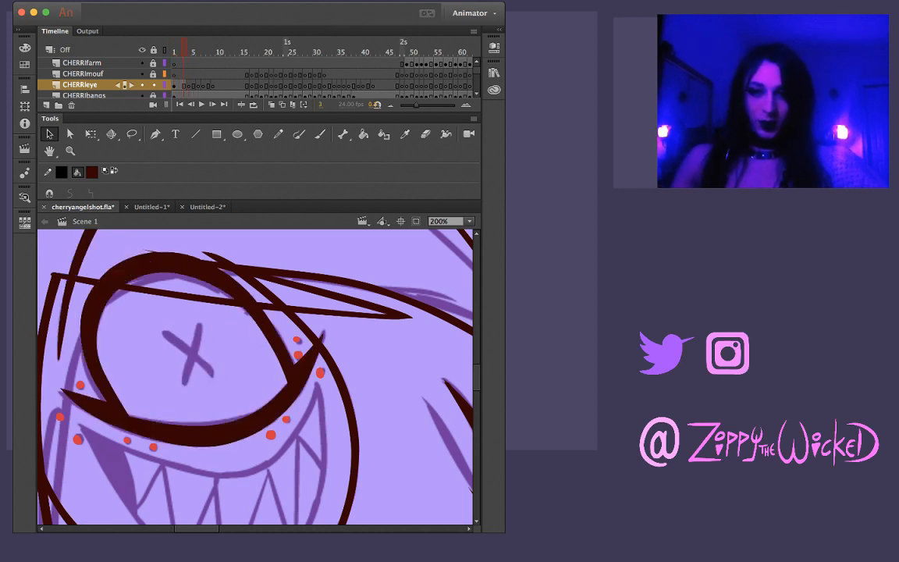
key("period")
key("period")
key("comma")
key("comma")
key("period")
key("period")
key("comma")
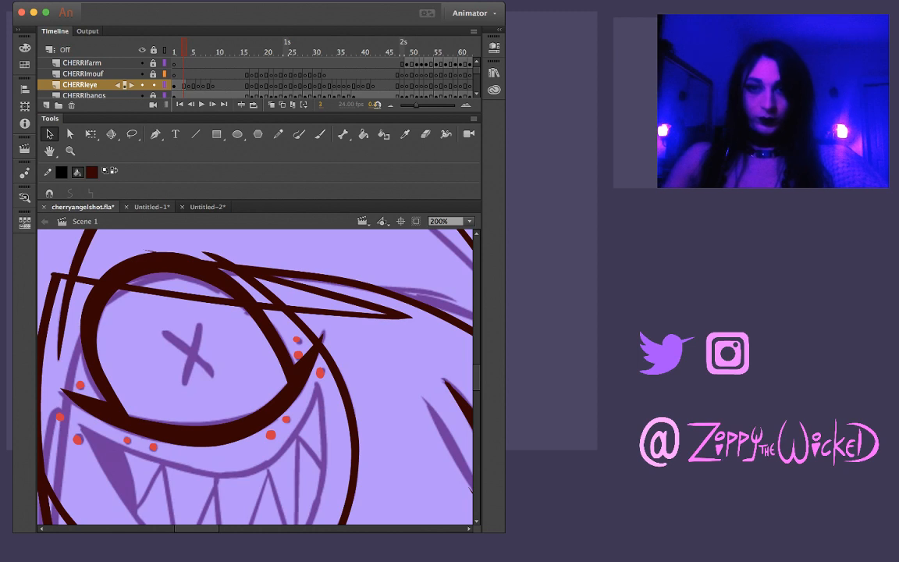
Copy the inked eye artwork from frame 3 of the CHERRIeye layer and paste it in place on frame 4
left_click(184, 85)
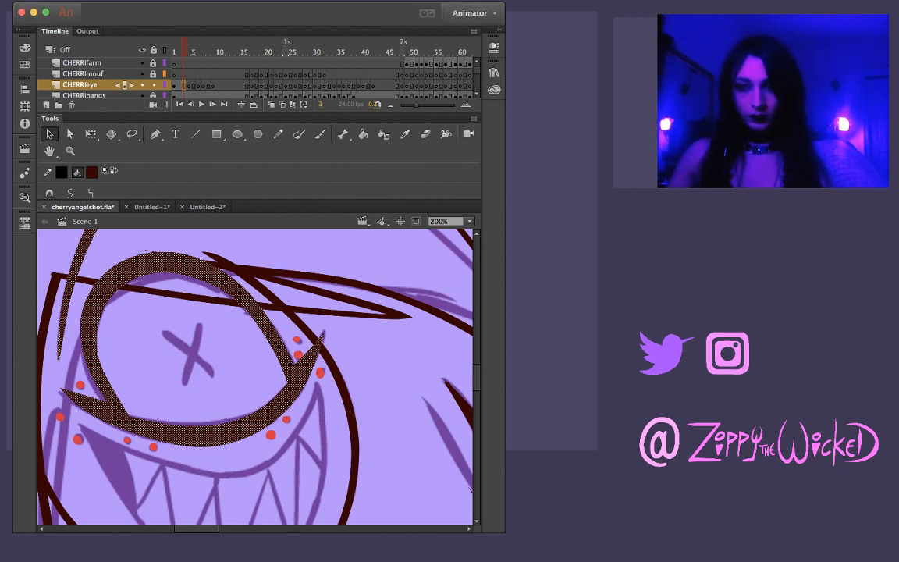
key("Escape")
key("period")
key("period")
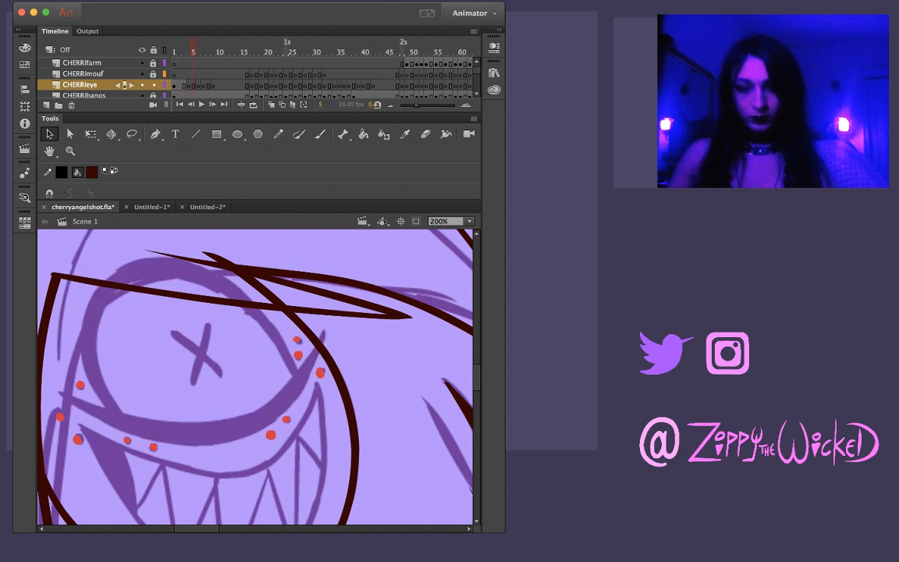
key("comma")
key("comma")
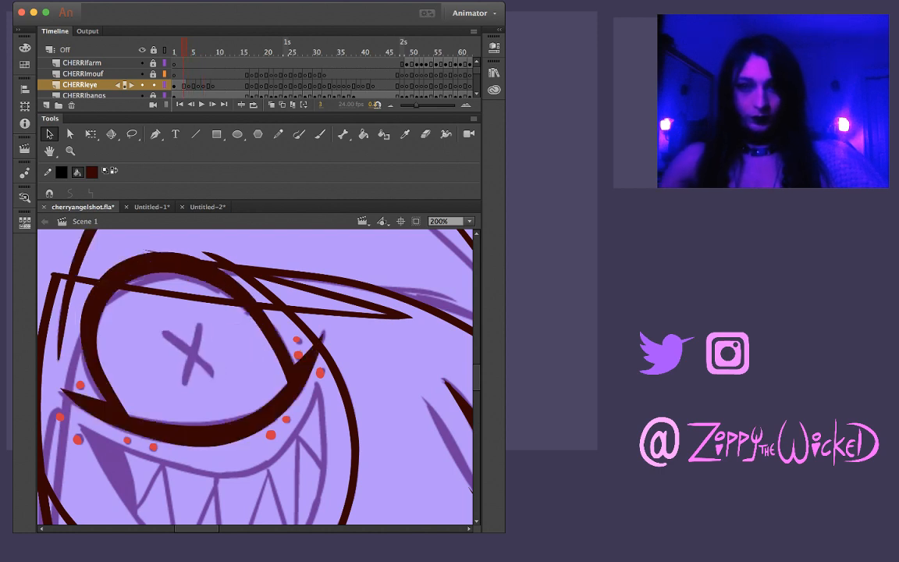
left_click(184, 85)
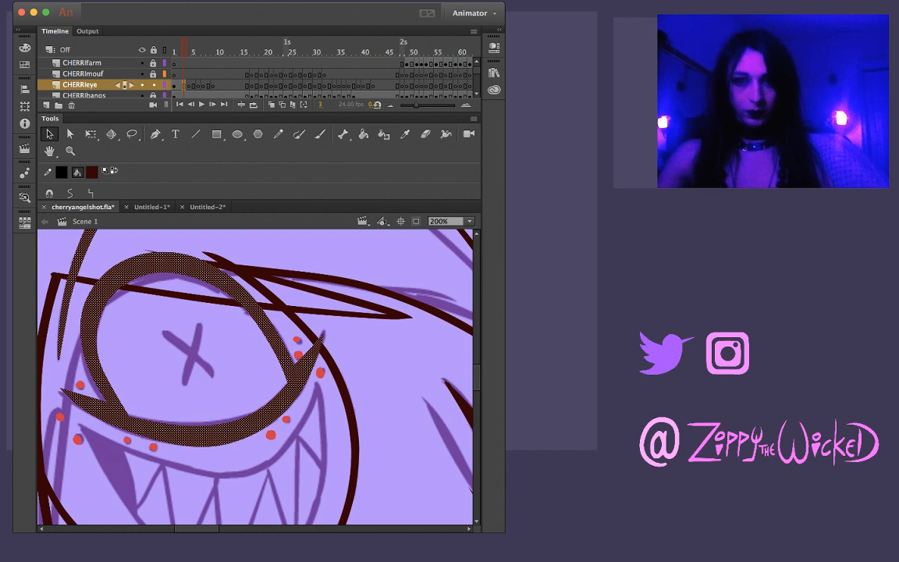
key("Escape")
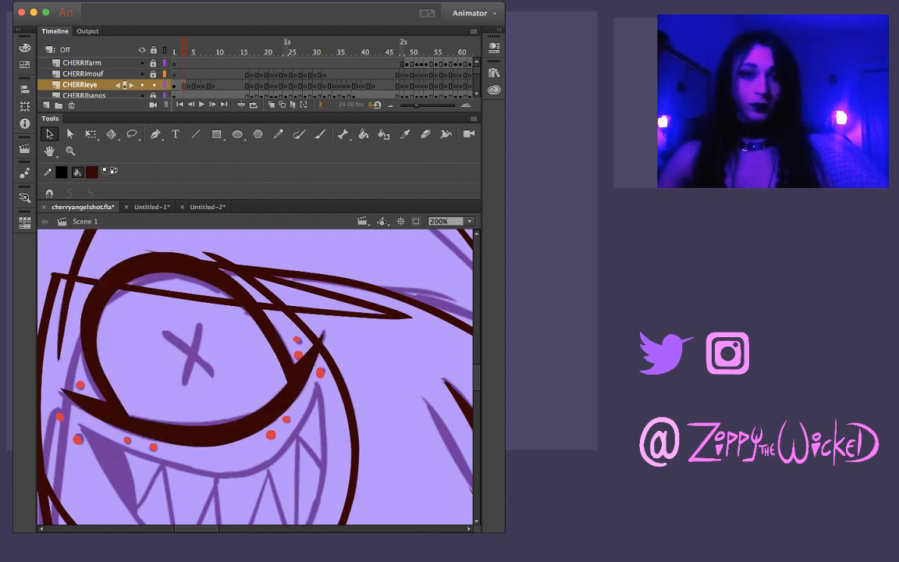
key("period")
key("super+shift+v")
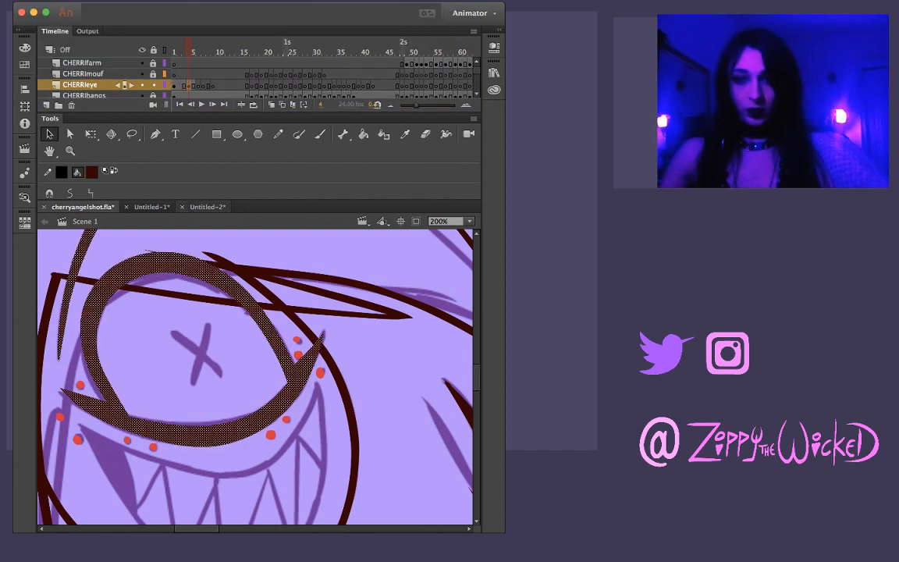
Paste the copied eye ink in place on frames 6 and 7 of the CHERRIeye layer
key("period")
key("period")
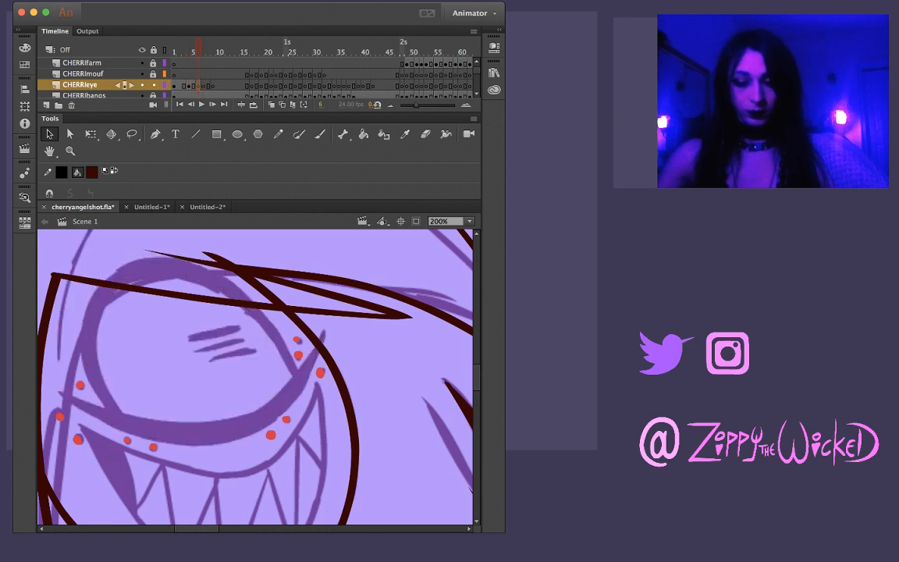
key("super+shift+v")
key("Escape")
key("period")
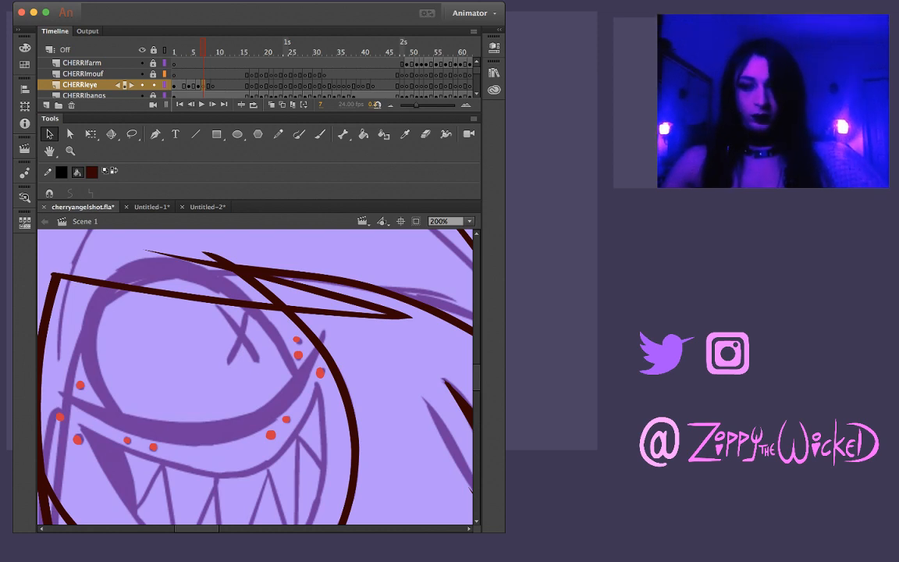
key("super+shift+v")
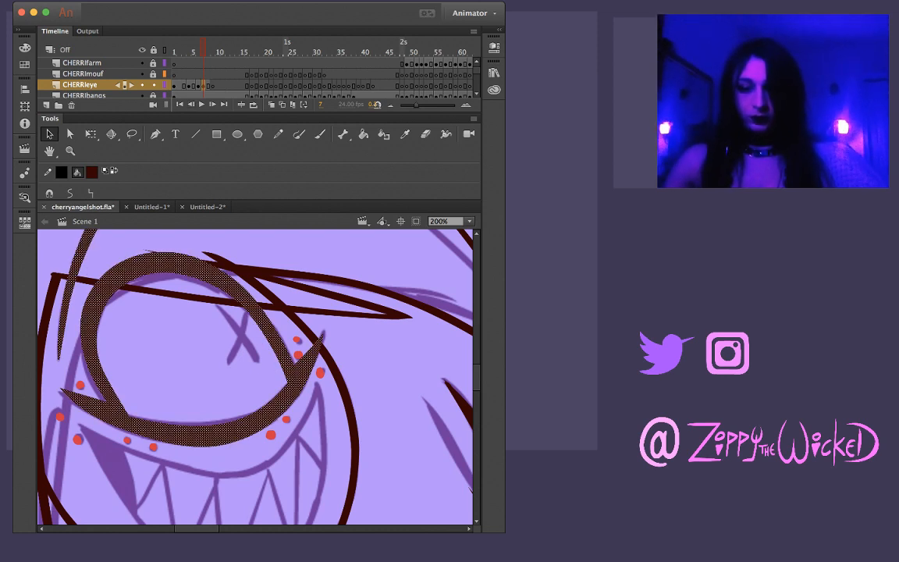
key("period")
key("period")
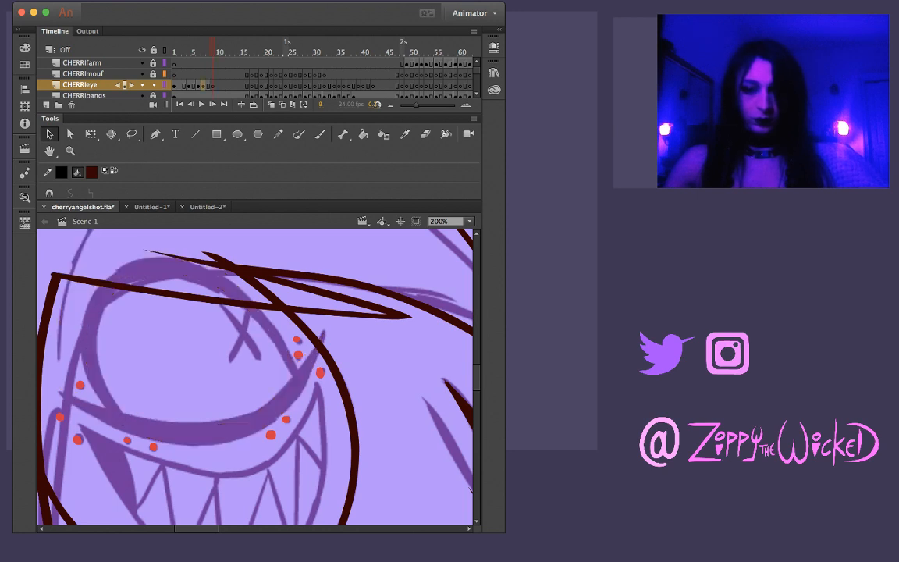
key("comma")
key("comma")
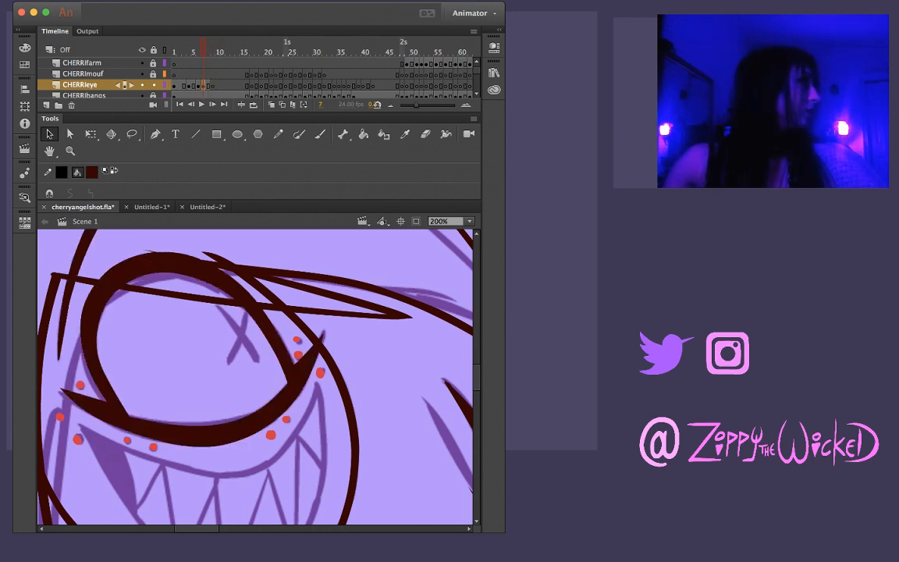
Compare frames 7 and 9 of the CHERRIeye layer, then paste the copied eye ink in place on frame 9
key("period")
key("period")
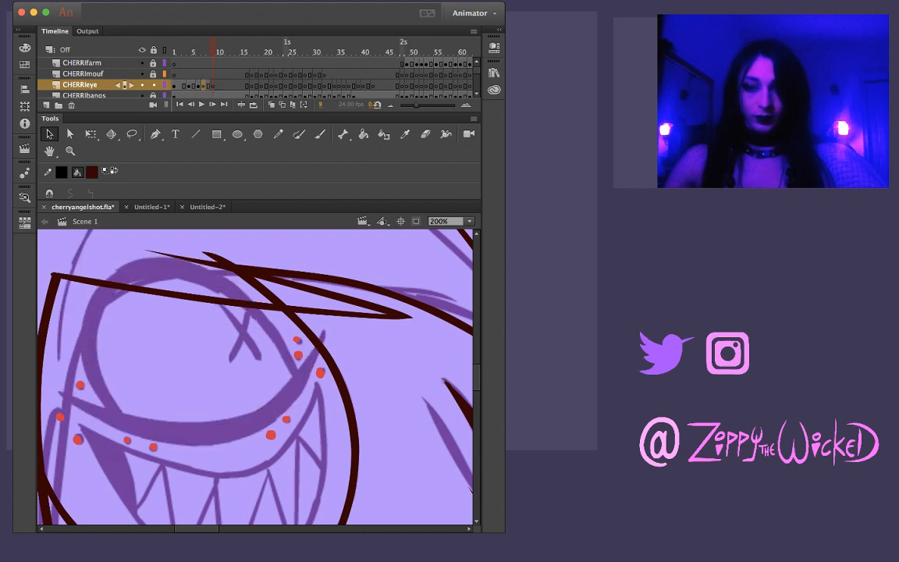
key("comma")
key("comma")
key("period")
key("period")
key("comma")
key("comma")
key("period")
key("period")
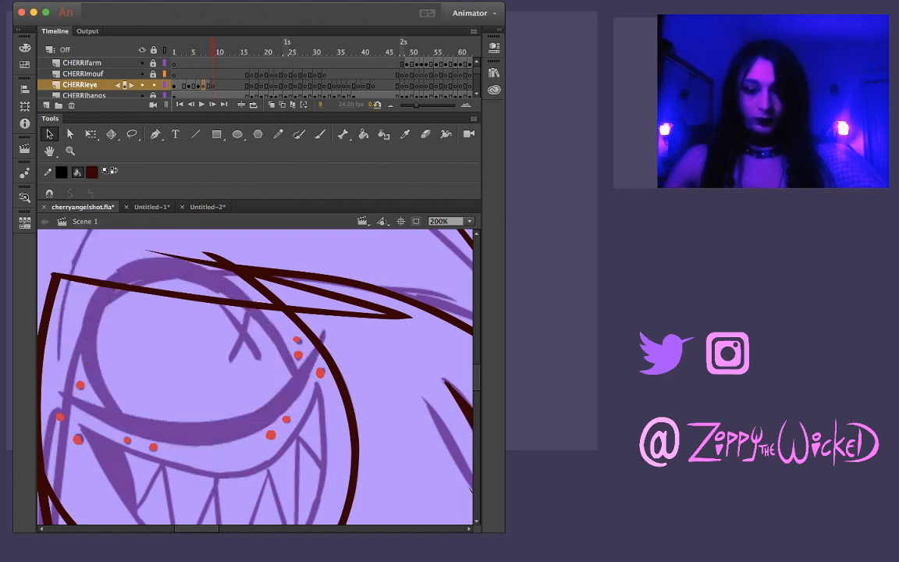
key("super+shift+v")
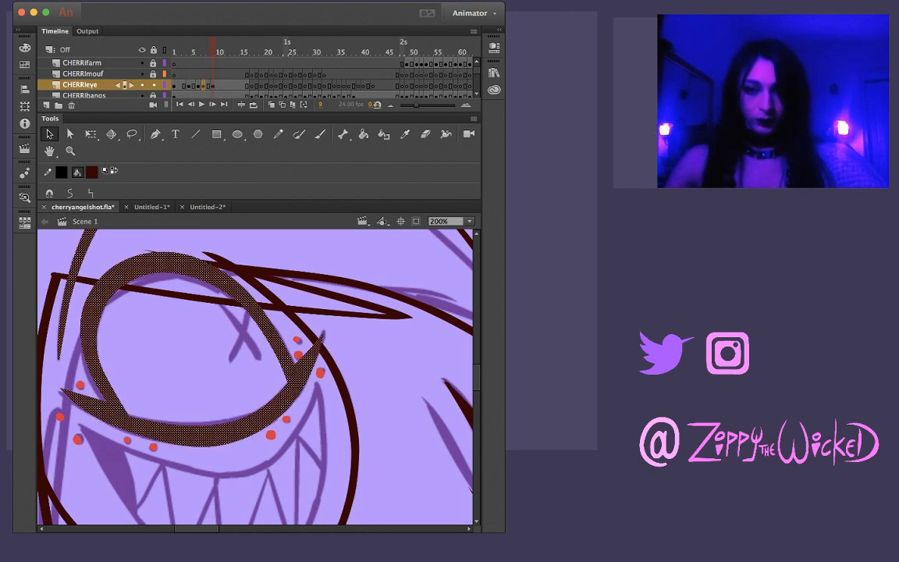
Flip through frames 1 to 15 to check the inked eye outline against the rough eye sketch
key("comma")
key("comma")
key("comma")
key("comma")
key("comma")
key("comma")
key("comma")
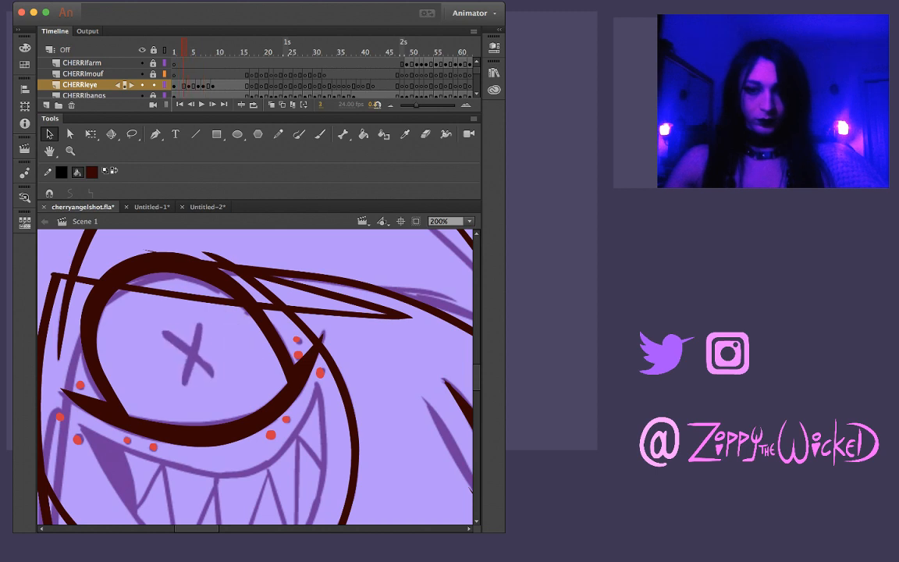
scroll(255, 374, "up", 5)
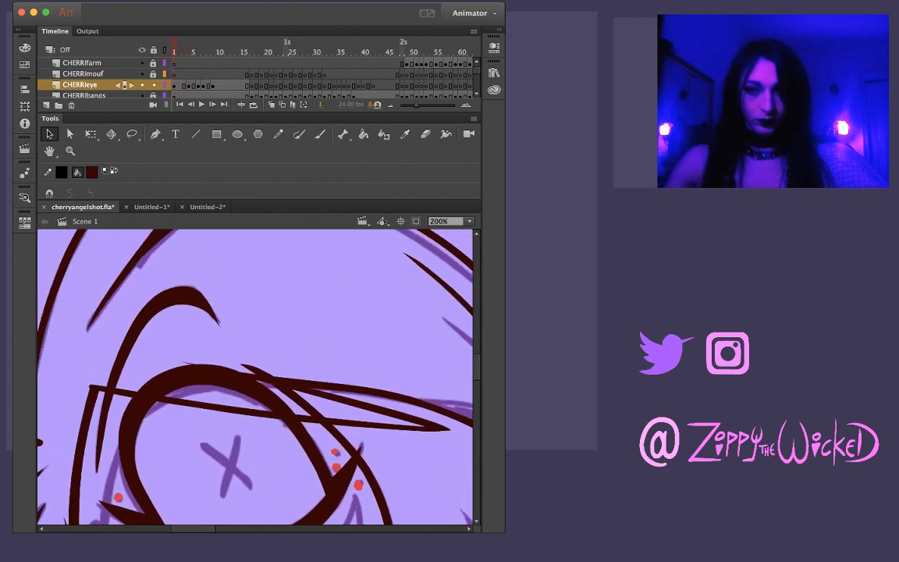
key("period")
key("period")
key("period")
key("period")
key("period")
key("period")
key("period")
key("period")
key("period")
key("period")
key("period")
key("period")
key("period")
key("period")
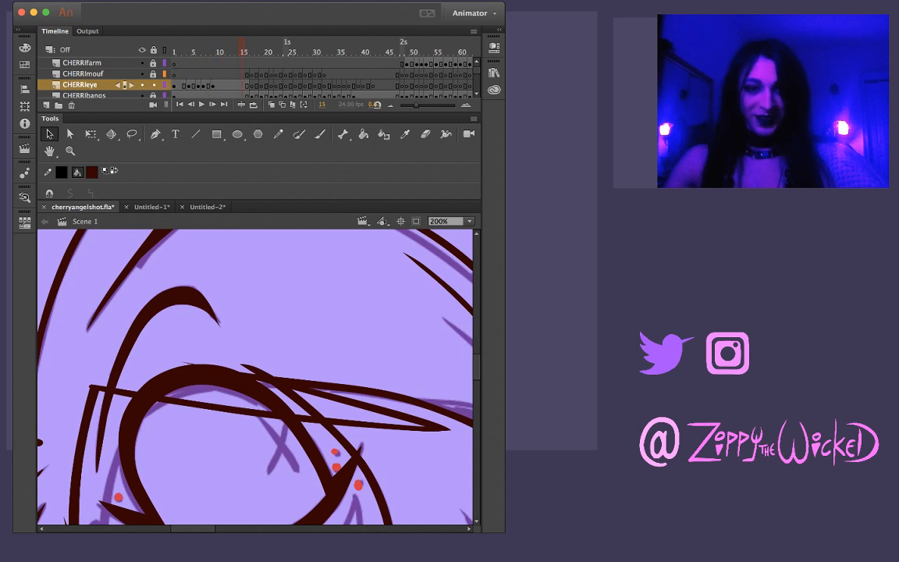
key("comma")
key("comma")
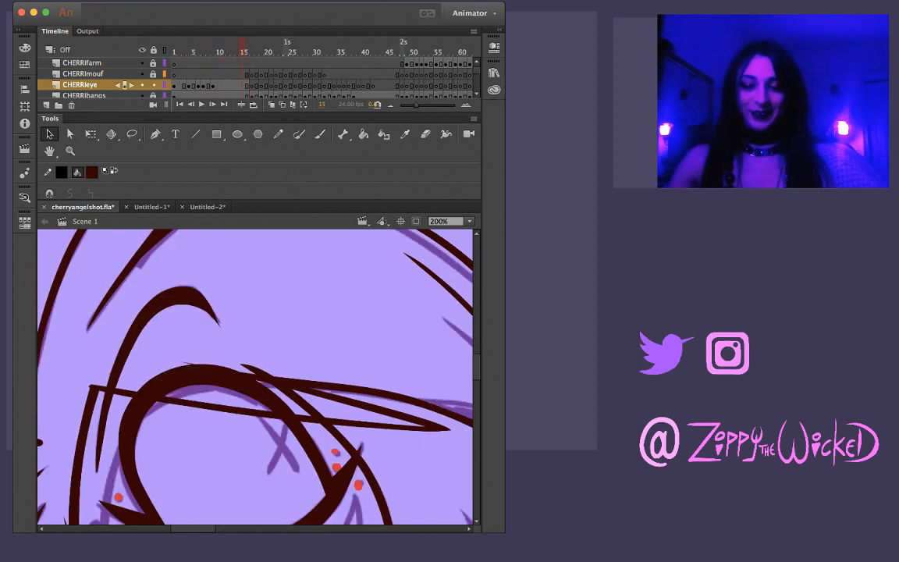
key("period")
key("period")
key("period")
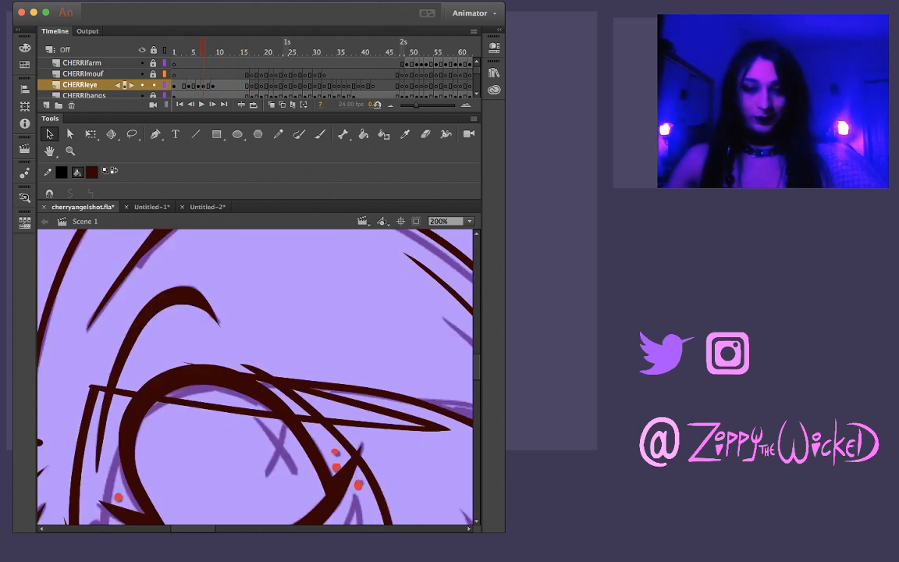
key("comma")
key("comma")
key("comma")
key("comma")
key("comma")
key("comma")
key("comma")
key("comma")
key("comma")
key("comma")
key("comma")
key("comma")
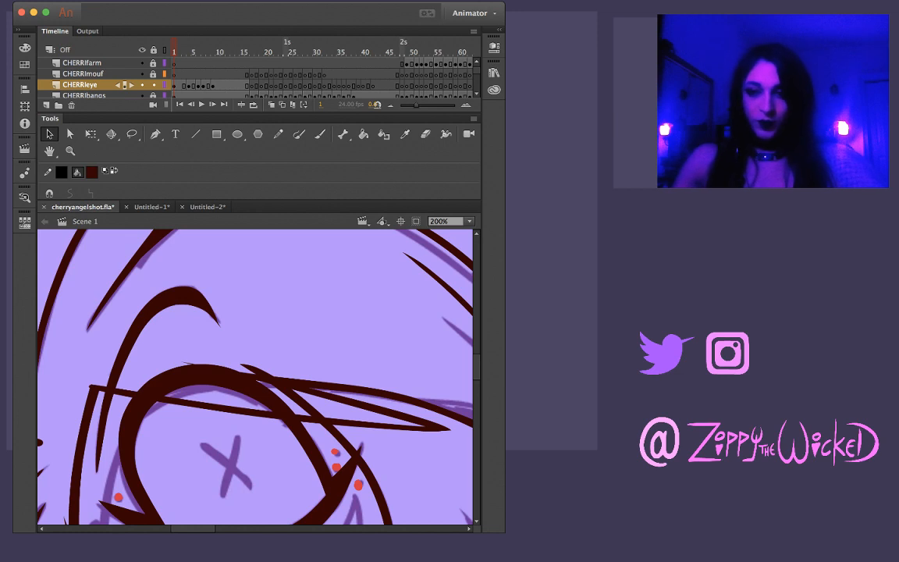
key("period")
key("period")
key("period")
key("period")
key("period")
key("period")
key("comma")
key("comma")
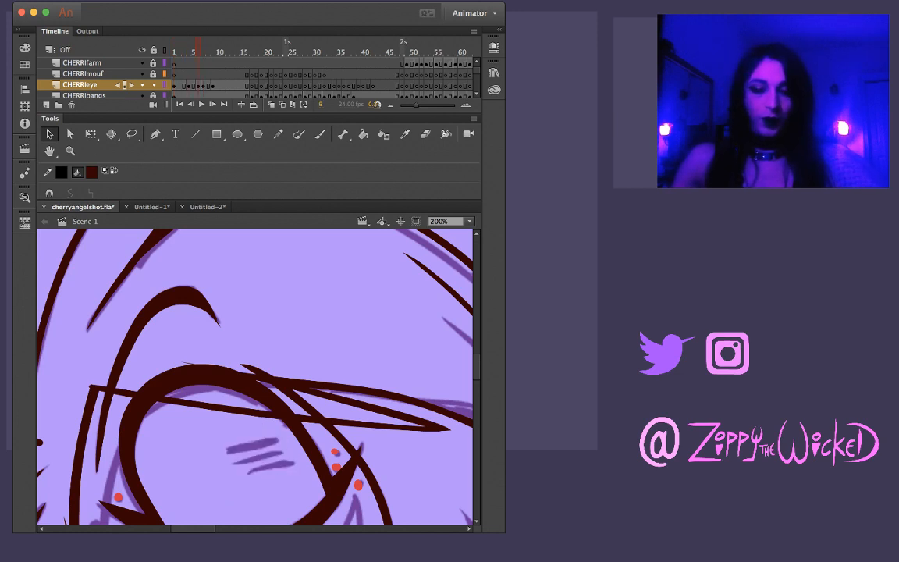
key("comma")
key("comma")
key("comma")
key("comma")
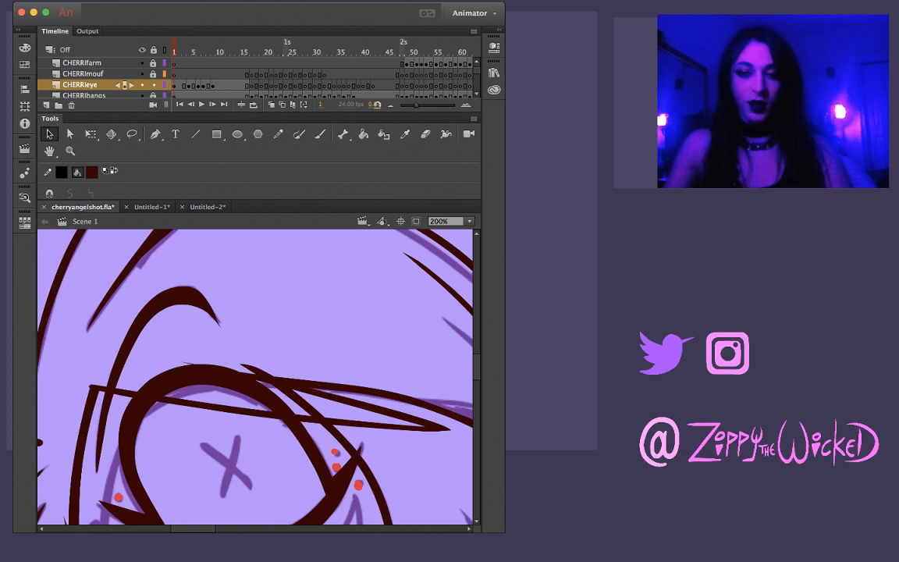
Compare the inked eye on frames 15 and 16 with the rough eye pose on frames 17 and 18
key("z")
left_click(206, 422, "alt")
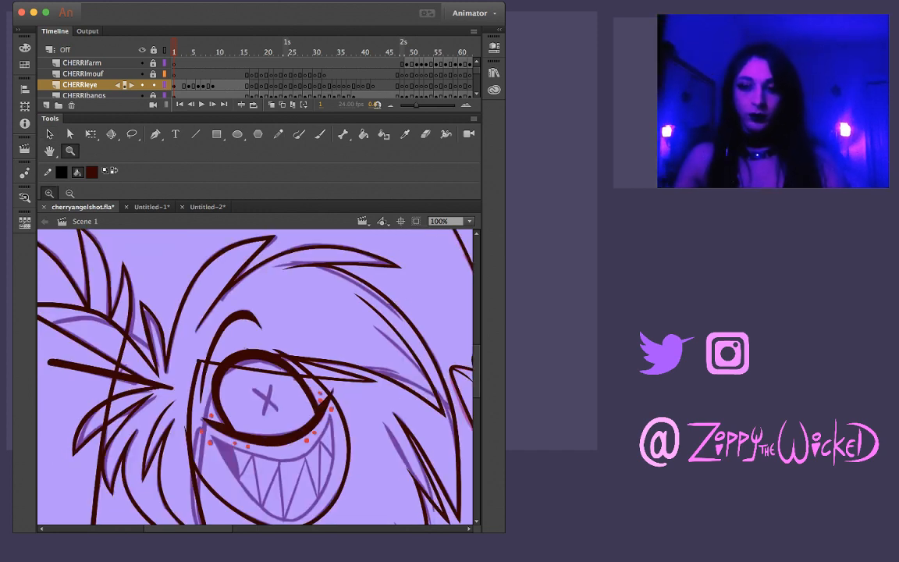
key("period")
key("period")
key("period")
key("period")
key("period")
key("period")
key("period")
key("period")
key("period")
key("period")
key("period")
key("period")
key("period")
key("period")
key("period")
key("period")
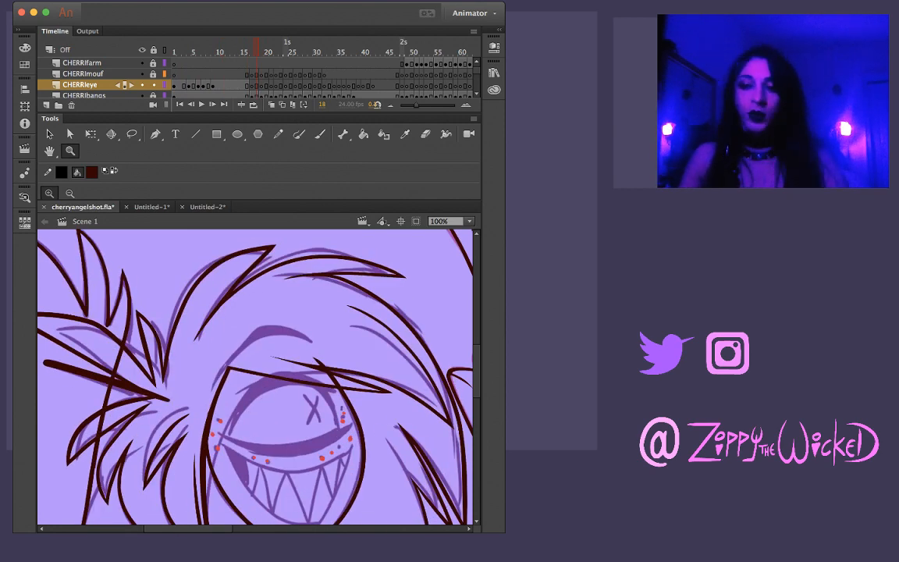
key("comma")
key("comma")
key("comma")
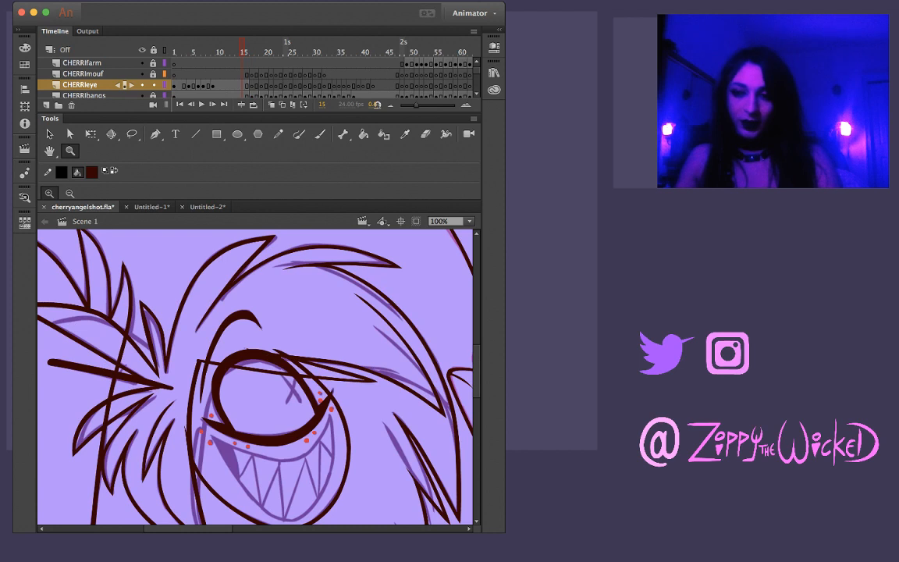
key("i")
key("k")
key("period")
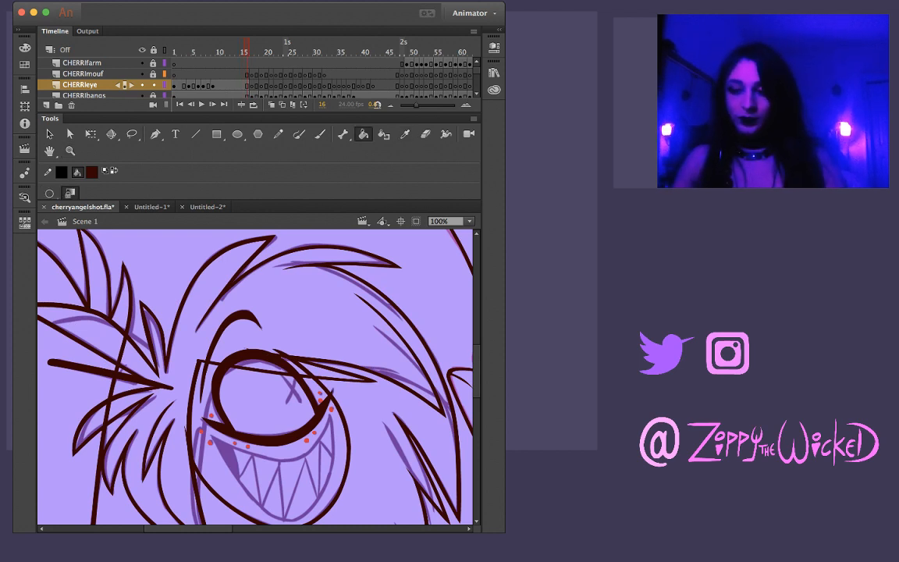
key("period")
key("comma")
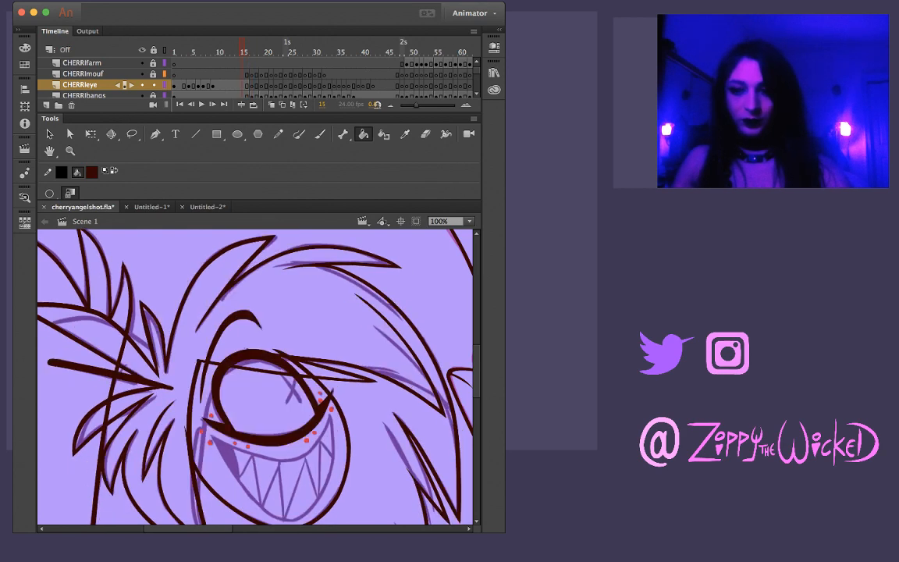
key("period")
key("comma")
key("comma")
key("period")
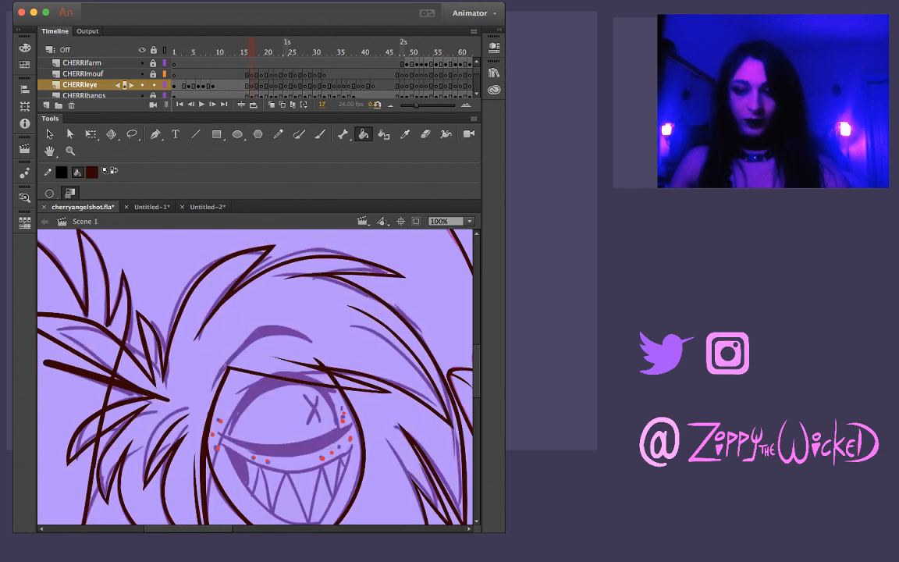
key("comma")
key("period")
key("comma")
key("period")
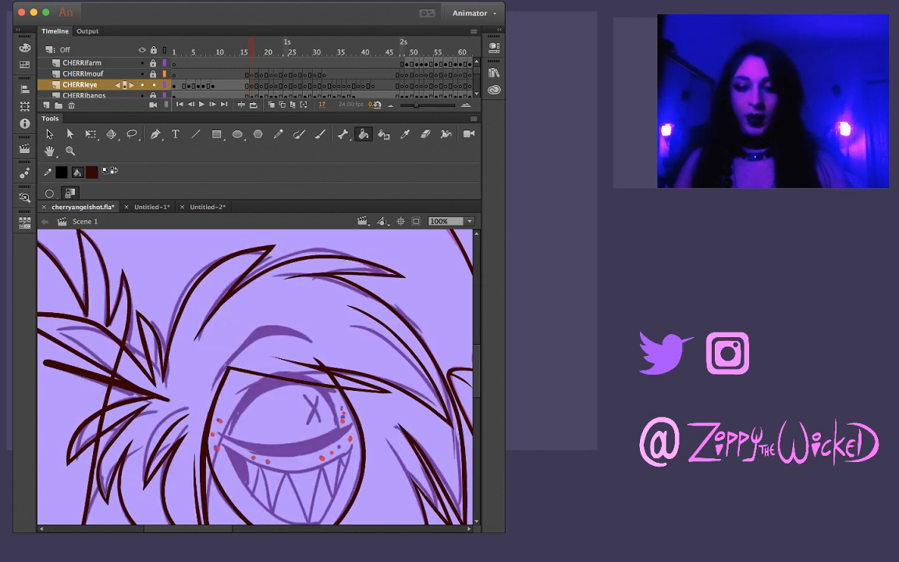
Ink the curved brow line above Cherri's eye on frame 17 of the CHERRIeye layer with the Brush, redoing the stroke until it follows the sketch
key("b")
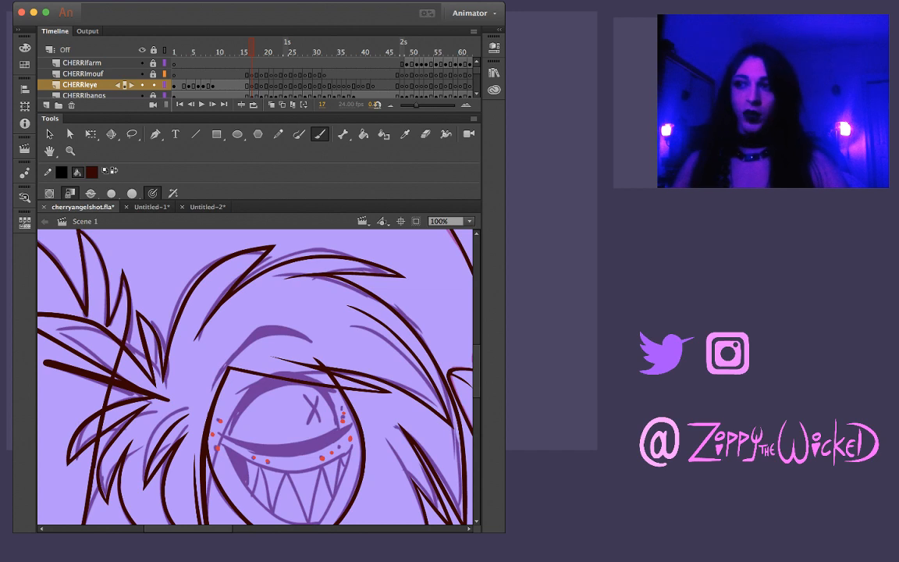
key("comma")
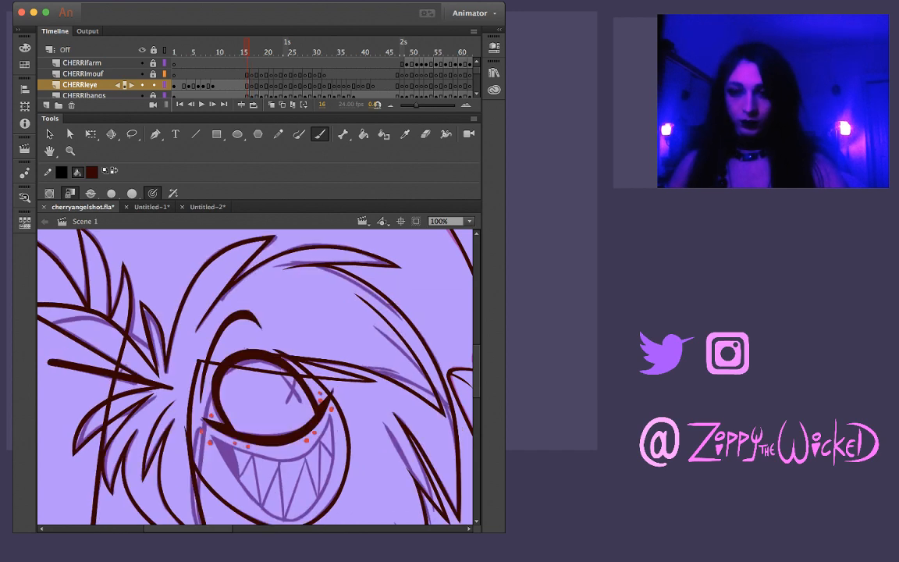
key("period")
left_click_drag(191, 349, 247, 294)
left_click_drag(271, 330, 310, 345)
key("super+z")
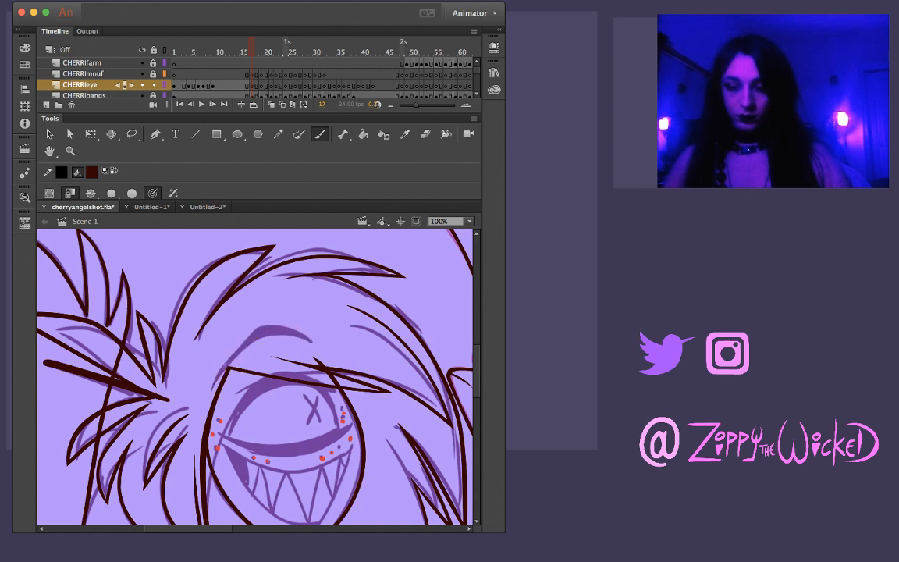
mouse_move(217, 390)
left_mouse_down()
mouse_move(253, 344)
mouse_move(277, 330)
mouse_move(314, 342)
left_mouse_up()
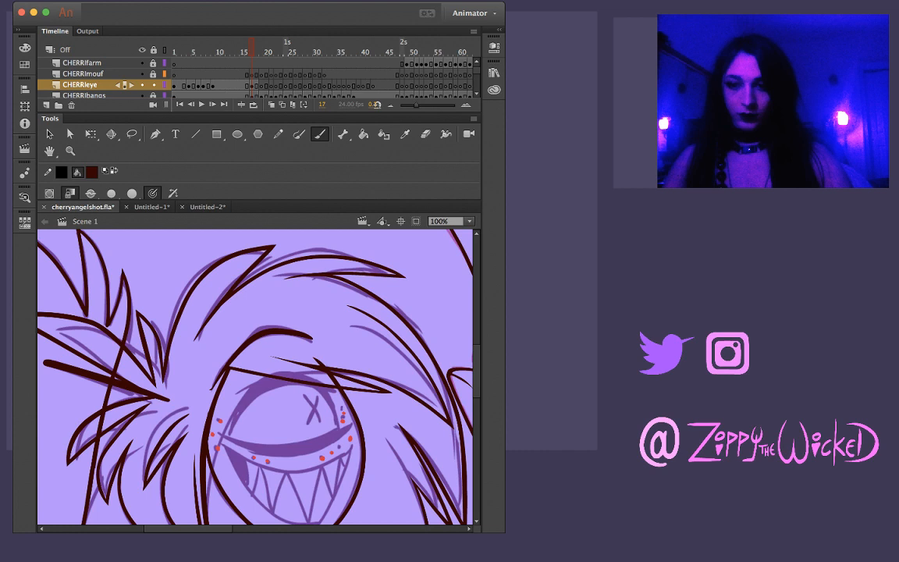
key("super+z")
mouse_move(234, 345)
left_mouse_down()
mouse_move(257, 332)
mouse_move(299, 334)
left_mouse_up()
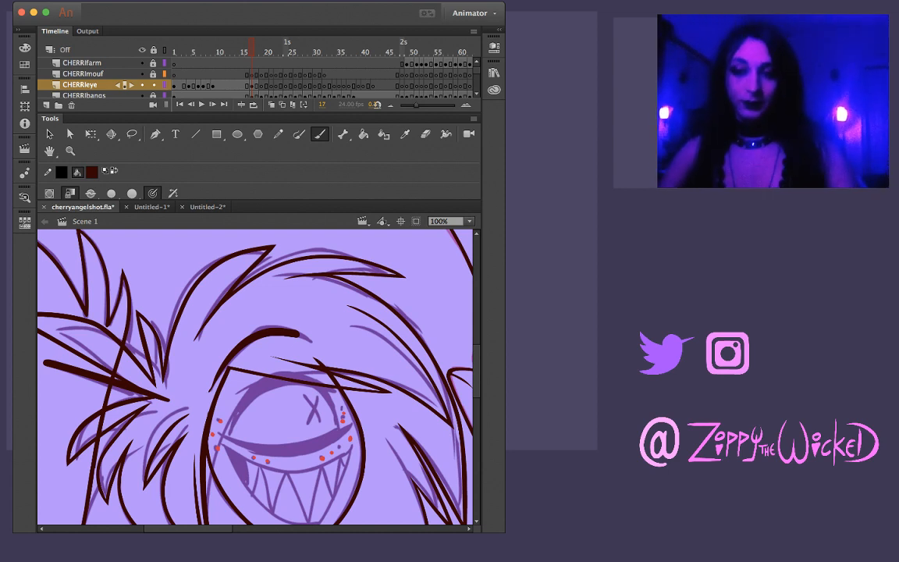
key("super+z")
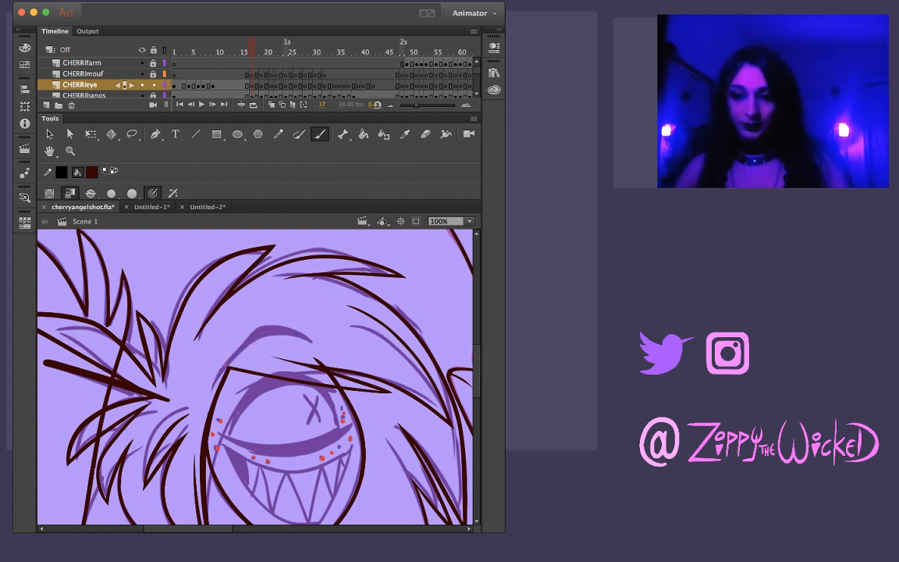
left_click_drag(239, 348, 217, 379)
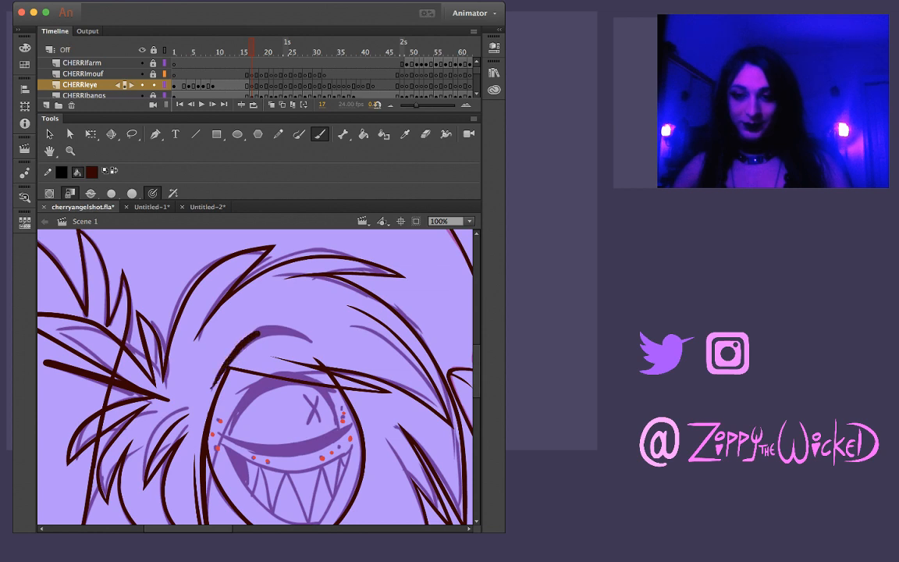
left_click_drag(299, 335, 314, 341)
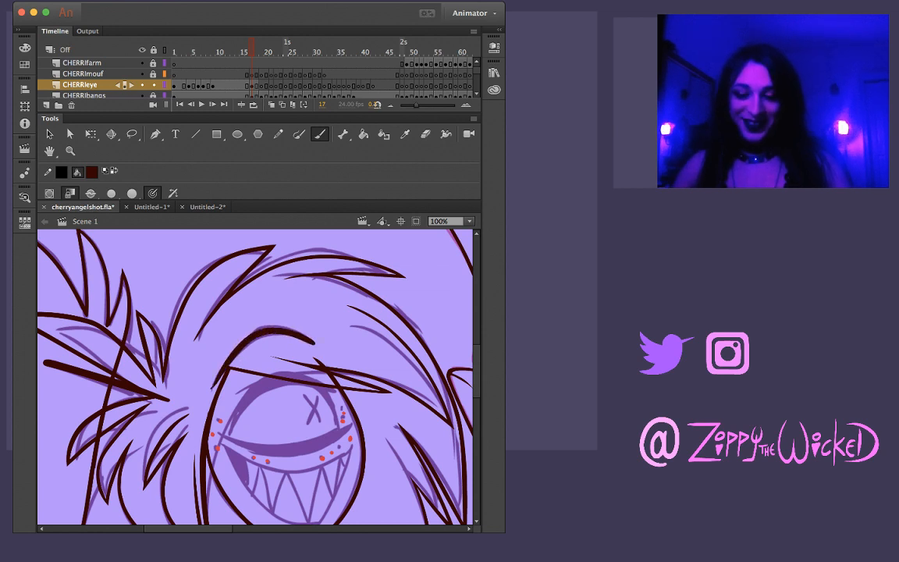
key("v")
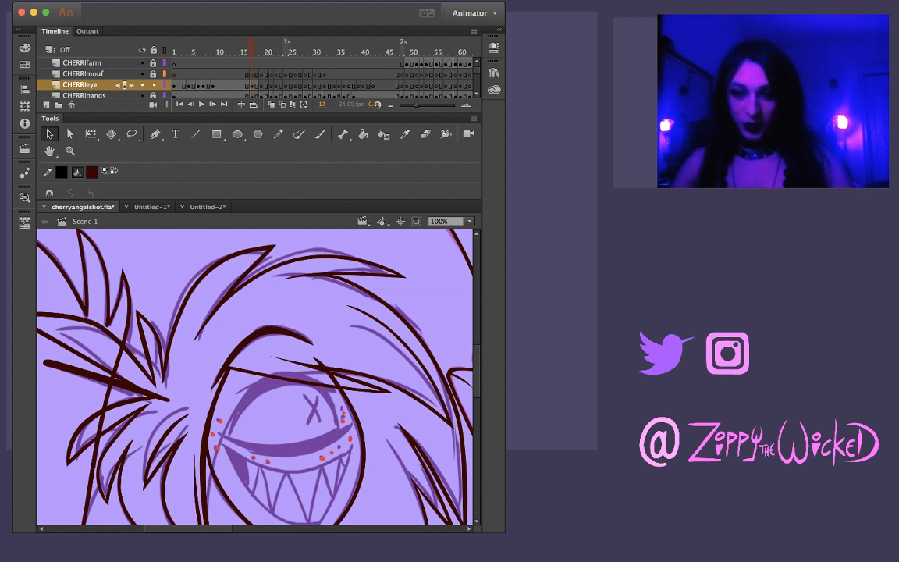
key("l")
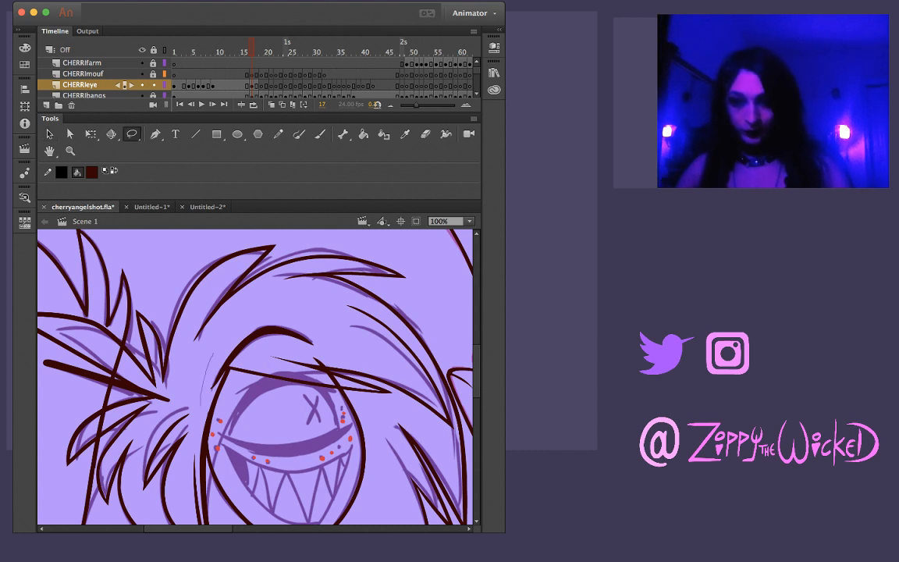
left_click_drag(214, 354, 246, 342)
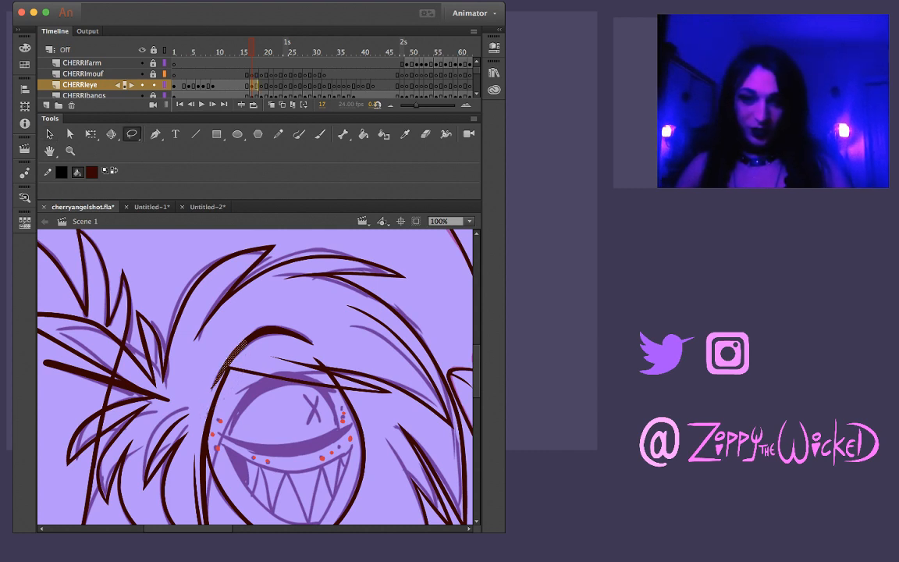
key("Escape")
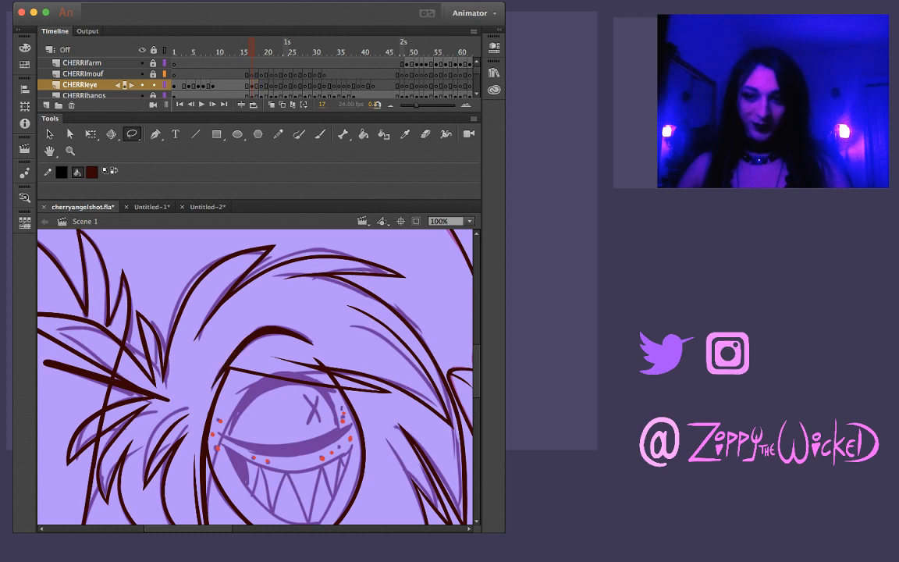
Compare frame 17 with the previous frame, then reshape the lower left edge of the inked brow line on frame 17
key("z")
left_click(260, 356)
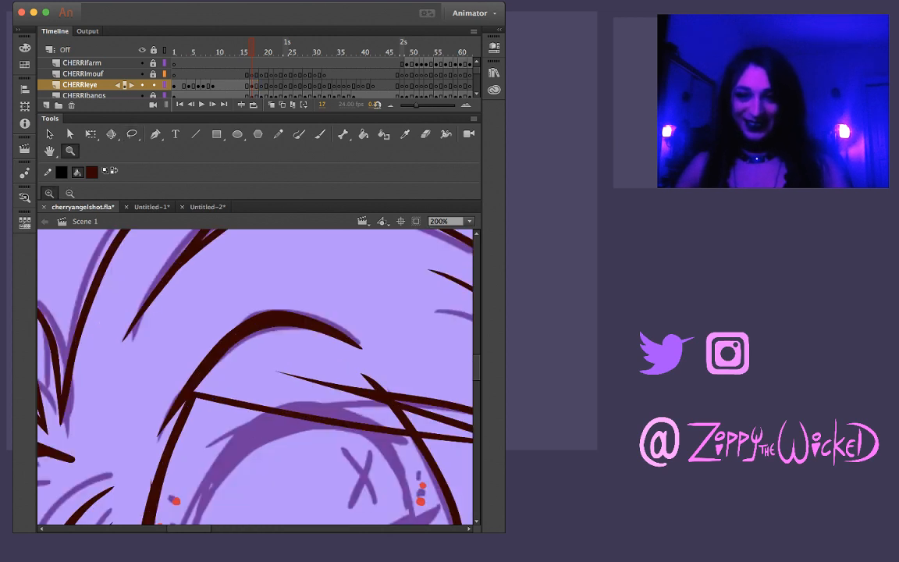
key("comma")
key("period")
key("v")
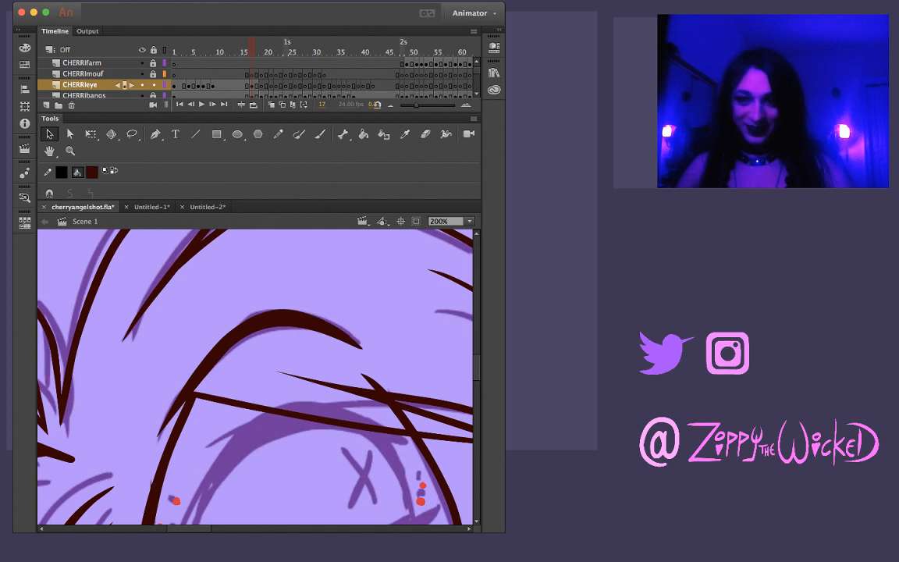
left_click_drag(184, 386, 190, 390)
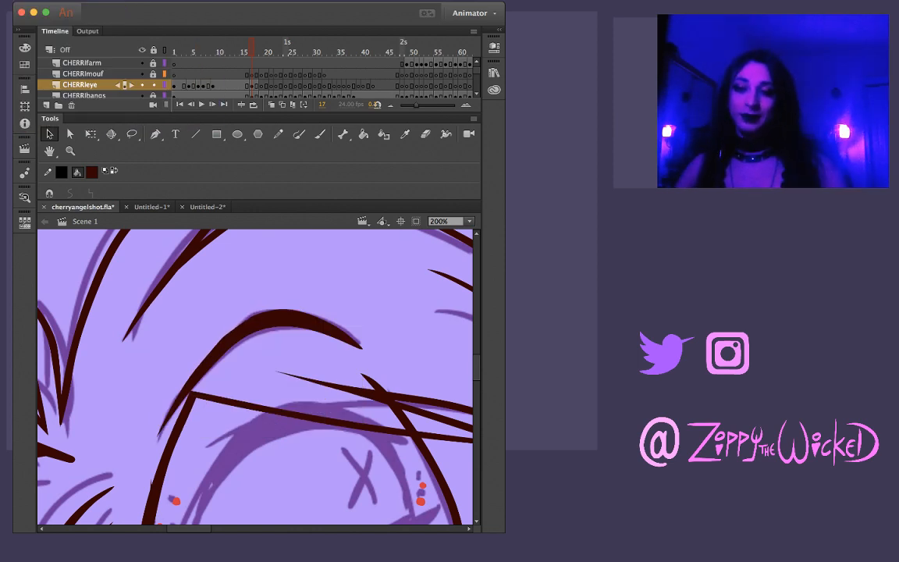
key("l")
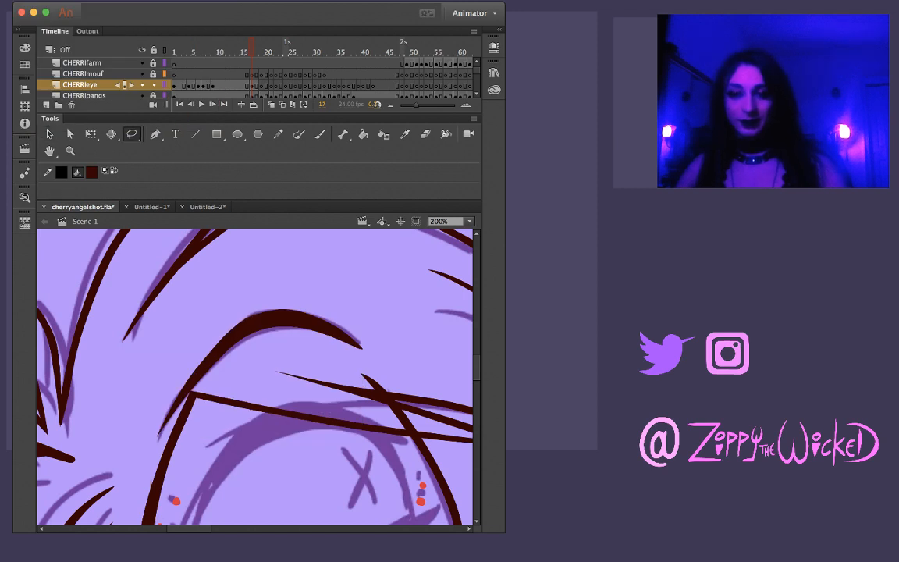
mouse_move(181, 381)
left_mouse_down()
mouse_move(220, 360)
mouse_move(270, 308)
mouse_move(191, 380)
left_mouse_up()
key("Escape")
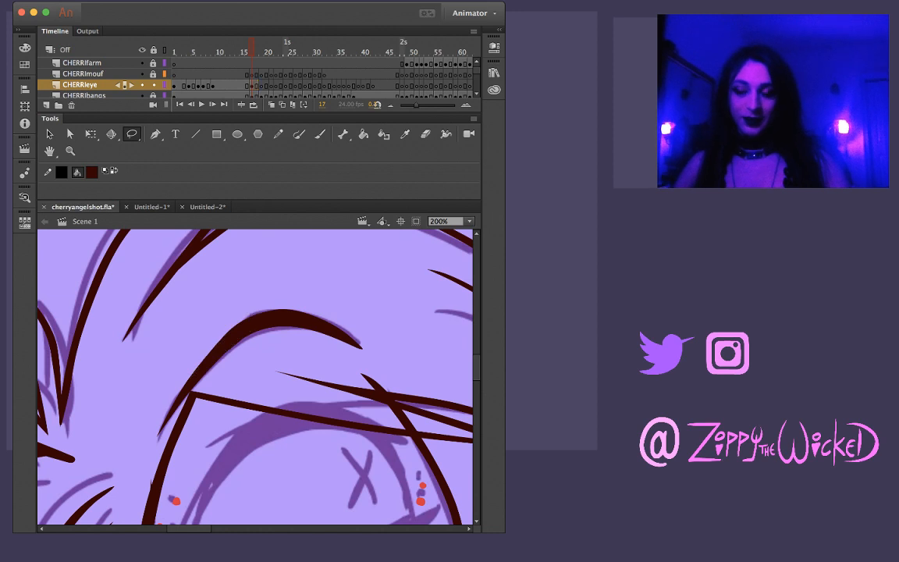
Check the inked brow line on frame 17 against Cherri's whole face and the previous frame
key("z")
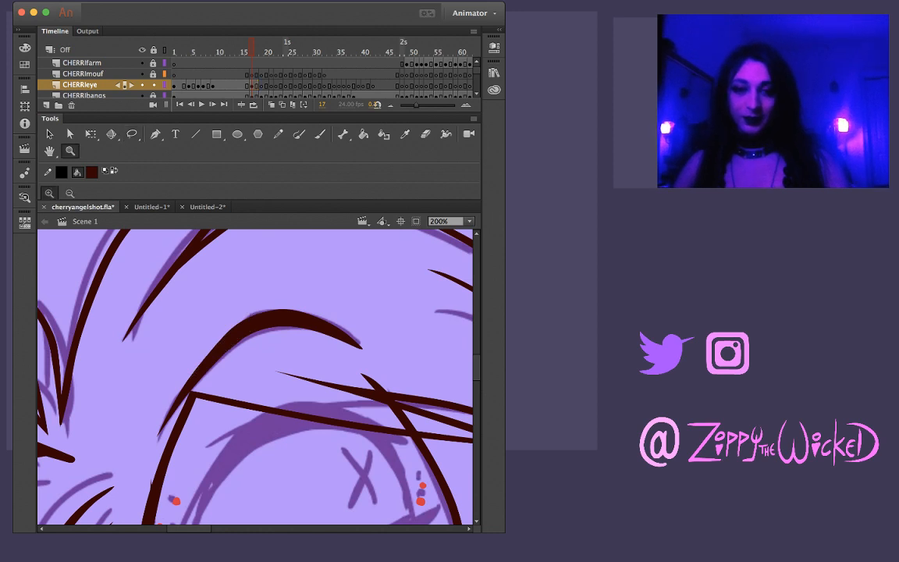
left_click(274, 425, "alt")
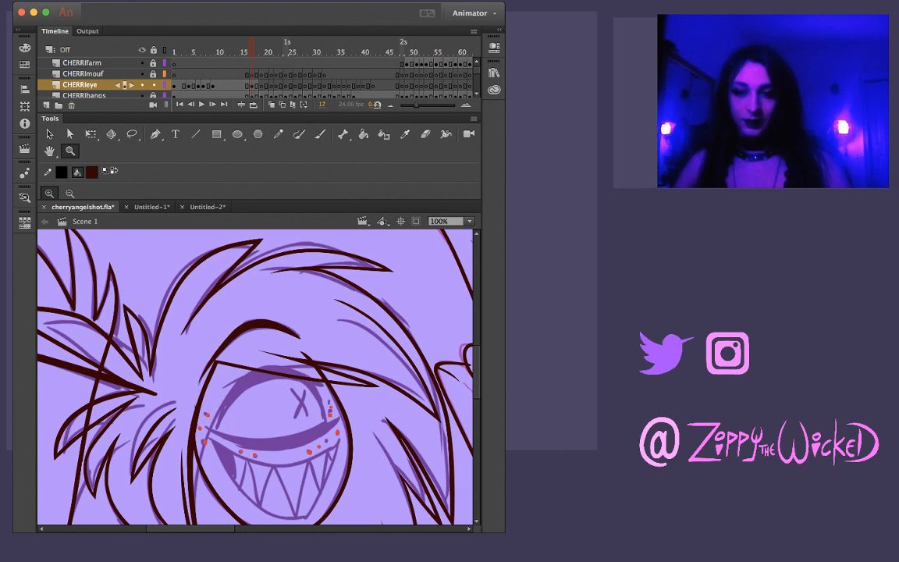
left_click(271, 412)
key("comma")
key("period")
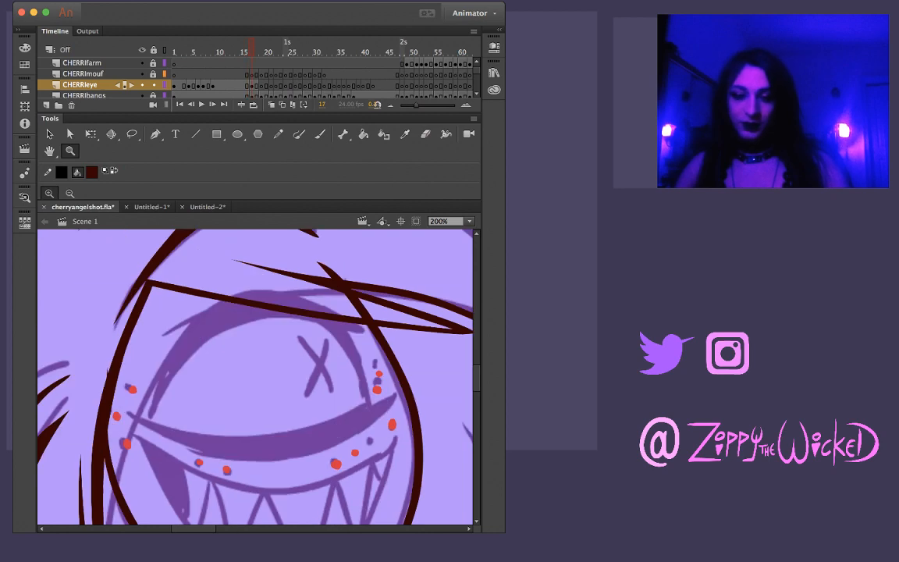
Flip through frames 16 to 22 to compare the rough eye poses with the inked eye on frame 16
key("b")
key("period")
key("period")
key("period")
key("period")
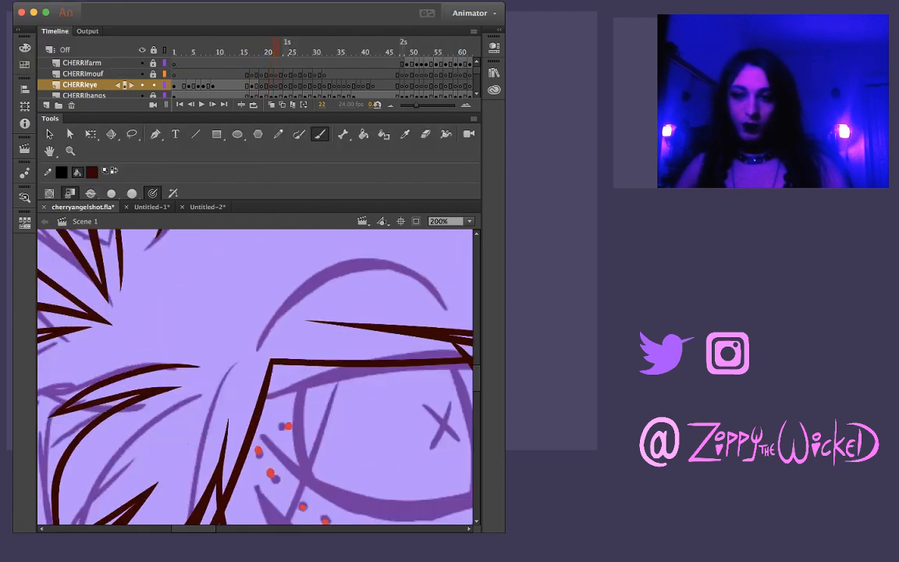
key("comma")
key("comma")
key("comma")
key("period")
key("period")
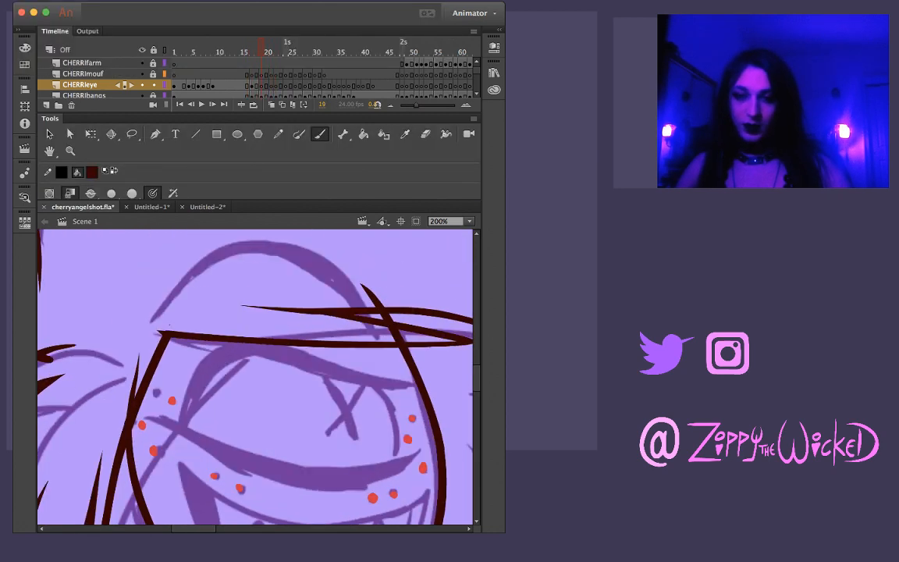
key("period")
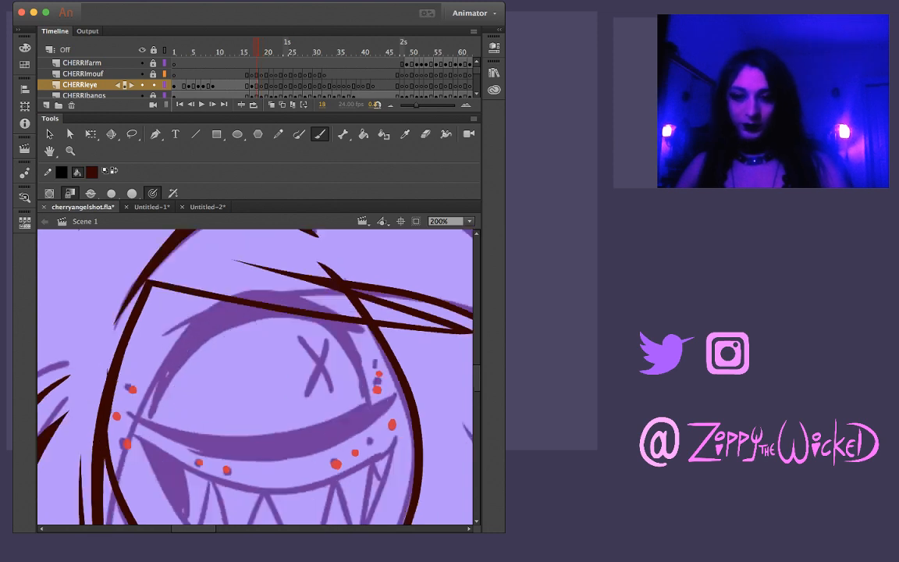
key("comma")
key("comma")
key("comma")
key("comma")
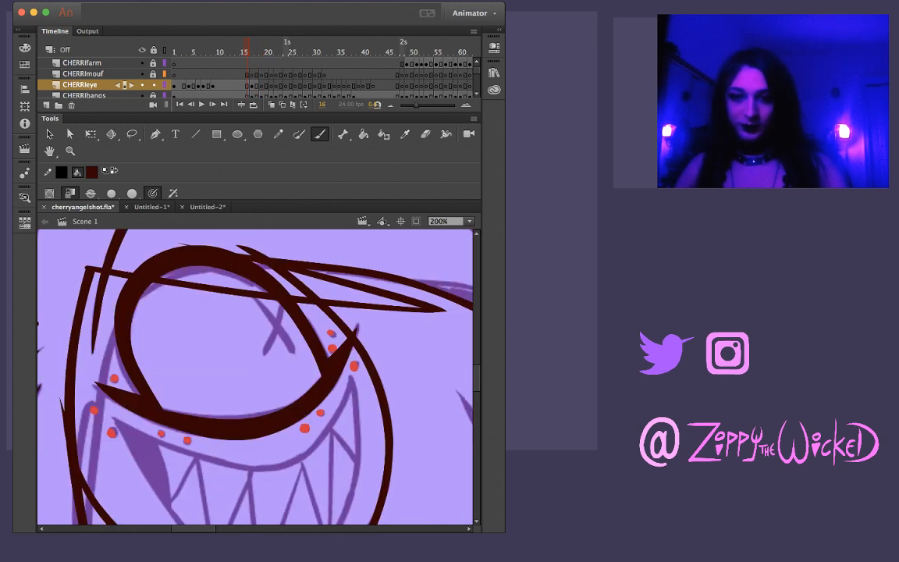
key("period")
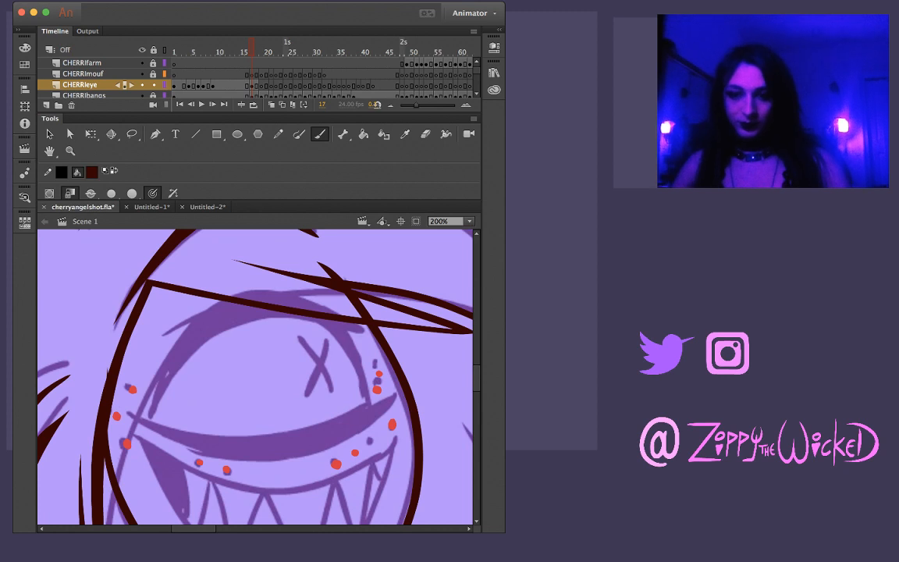
Ink the curved lower eyelid line on frame 17 of CHERRIeye with the Brush, redoing the stroke until it follows the sketch
mouse_move(125, 412)
left_mouse_down()
mouse_move(176, 436)
mouse_move(267, 451)
mouse_move(309, 445)
mouse_move(400, 398)
left_mouse_up()
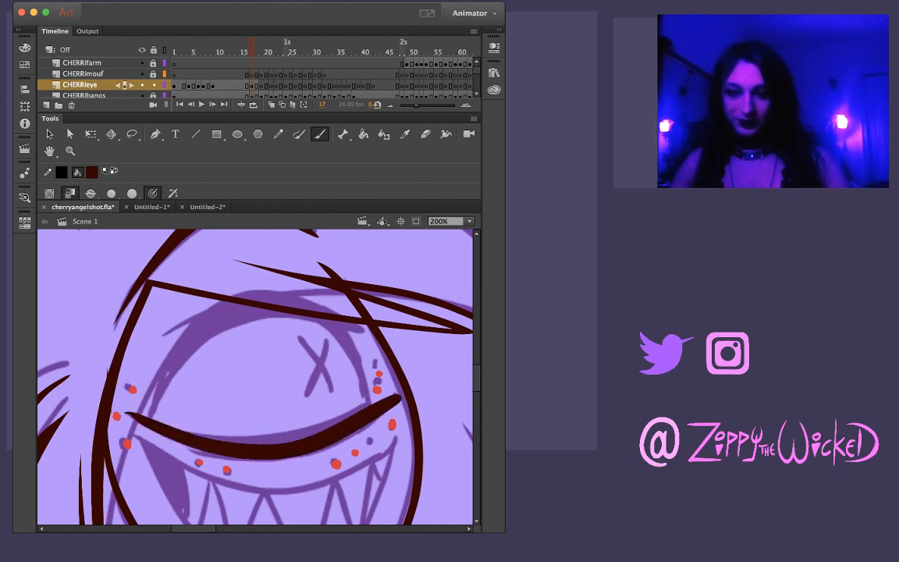
key("super+z")
left_click_drag(124, 413, 283, 398)
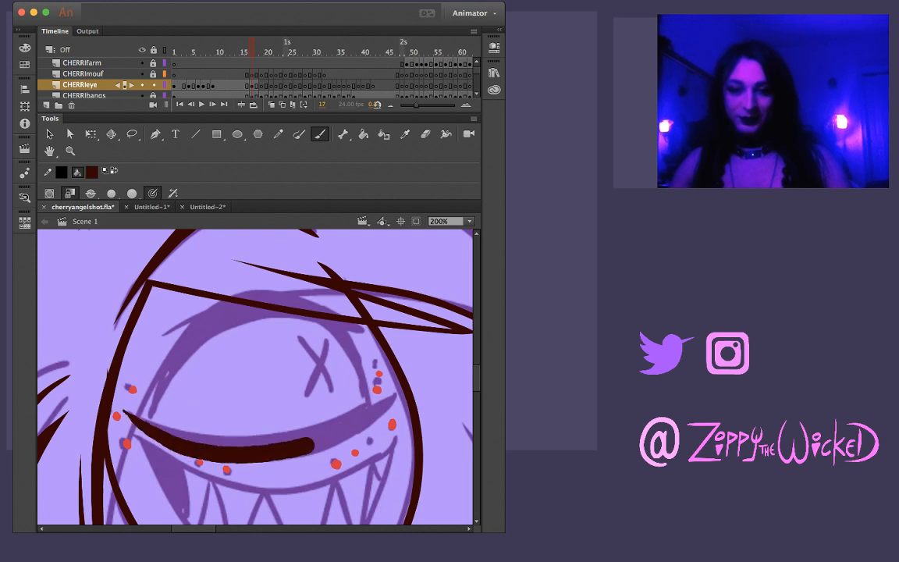
key("super+z")
mouse_move(123, 412)
left_mouse_down()
mouse_move(158, 435)
mouse_move(245, 450)
mouse_move(333, 431)
mouse_move(395, 388)
left_mouse_up()
key("super+z")
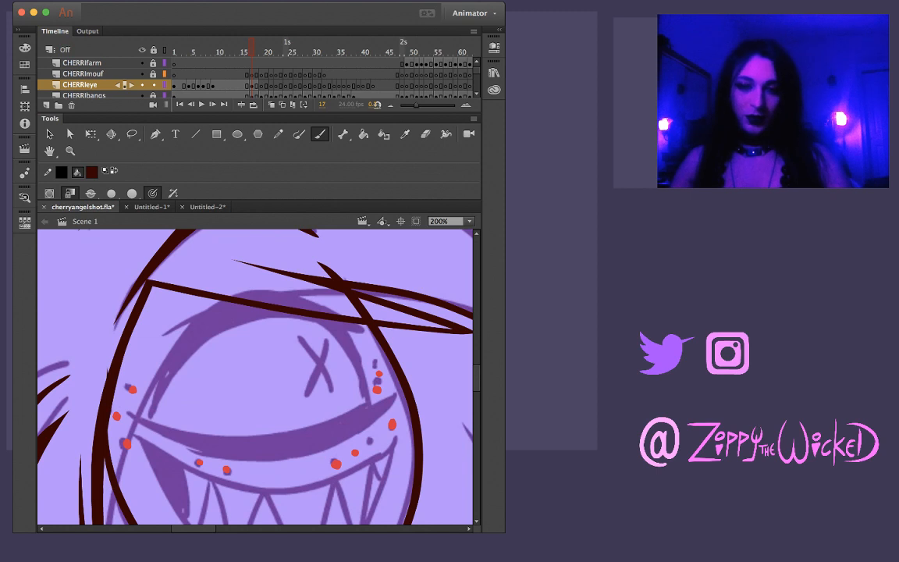
mouse_move(124, 413)
left_mouse_down()
mouse_move(241, 447)
mouse_move(311, 442)
mouse_move(355, 428)
mouse_move(392, 400)
left_mouse_up()
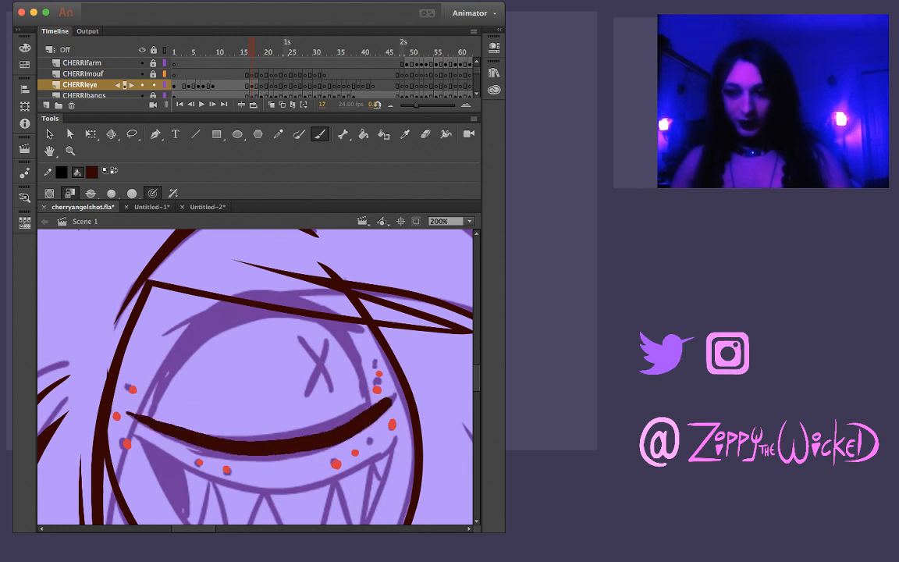
key("super+z")
left_click_drag(124, 413, 269, 441)
key("super+z")
mouse_move(124, 411)
left_mouse_down()
mouse_move(211, 446)
mouse_move(273, 448)
mouse_move(372, 424)
mouse_move(410, 398)
left_mouse_up()
key("super+z")
mouse_move(125, 412)
left_mouse_down()
mouse_move(192, 439)
mouse_move(270, 441)
mouse_move(347, 422)
mouse_move(411, 388)
left_mouse_up()
key("super+z")
mouse_move(125, 412)
left_mouse_down()
mouse_move(277, 443)
mouse_move(346, 353)
left_mouse_up()
key("super+z")
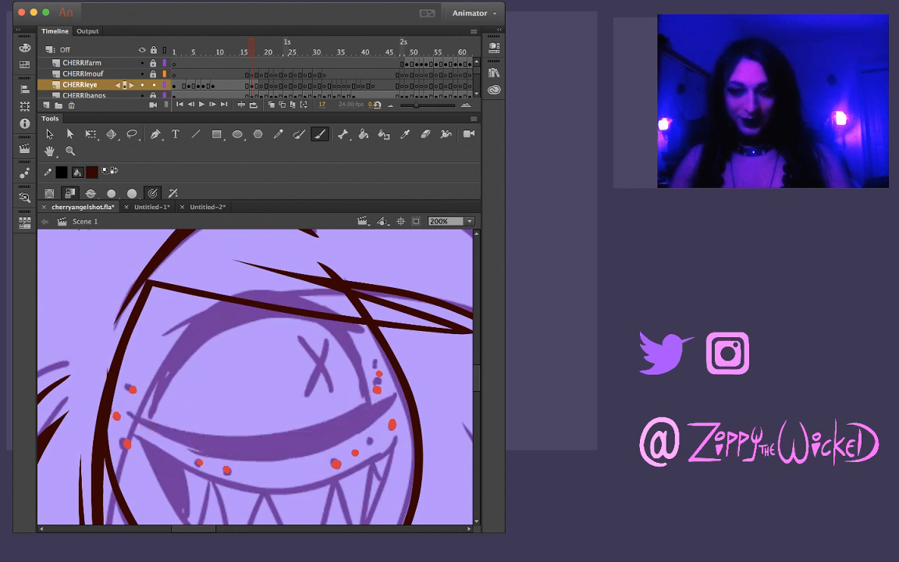
mouse_move(147, 422)
left_mouse_down()
mouse_move(305, 384)
mouse_move(354, 348)
left_mouse_up()
Compare frame 17 with frame 16, then refine the lower eyelid line and sharpen its right end to a point
key("v")
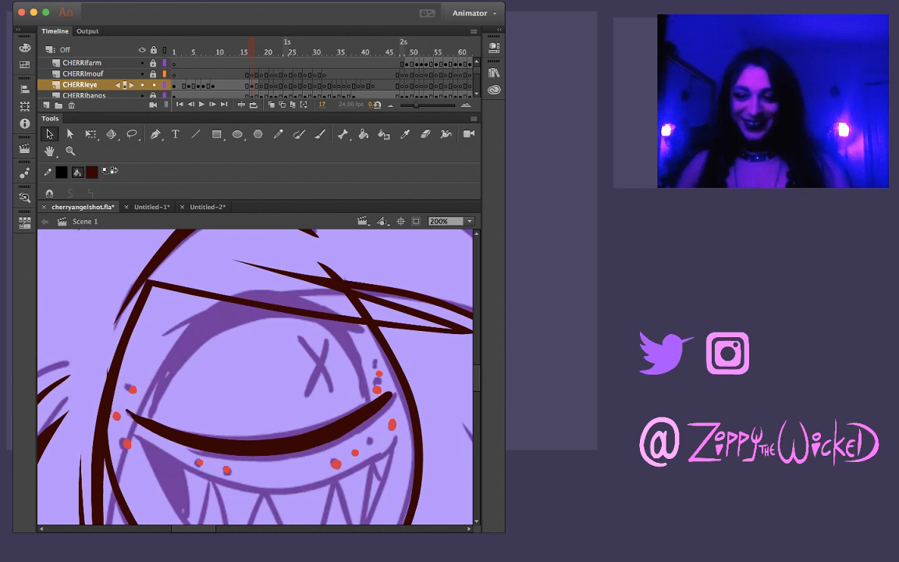
key("comma")
key("period")
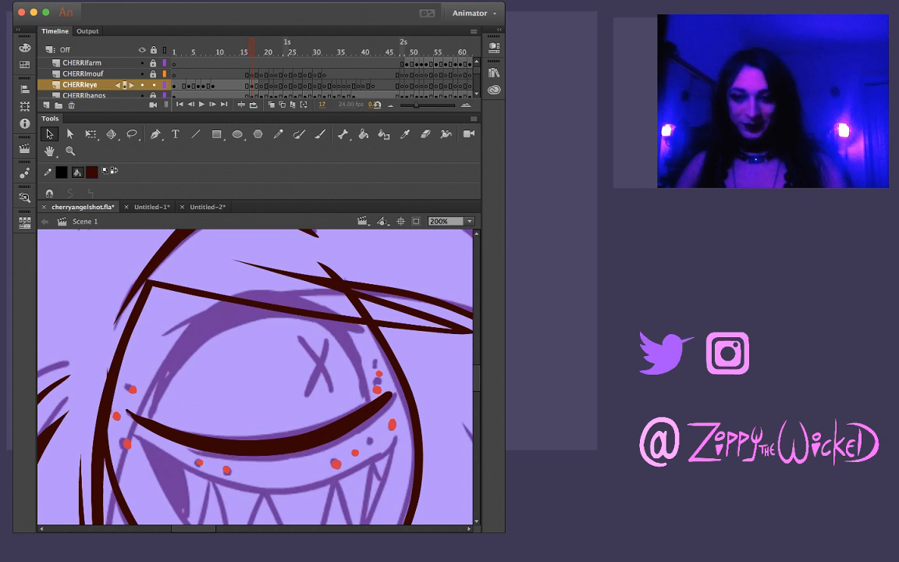
key("comma")
key("l")
key("period")
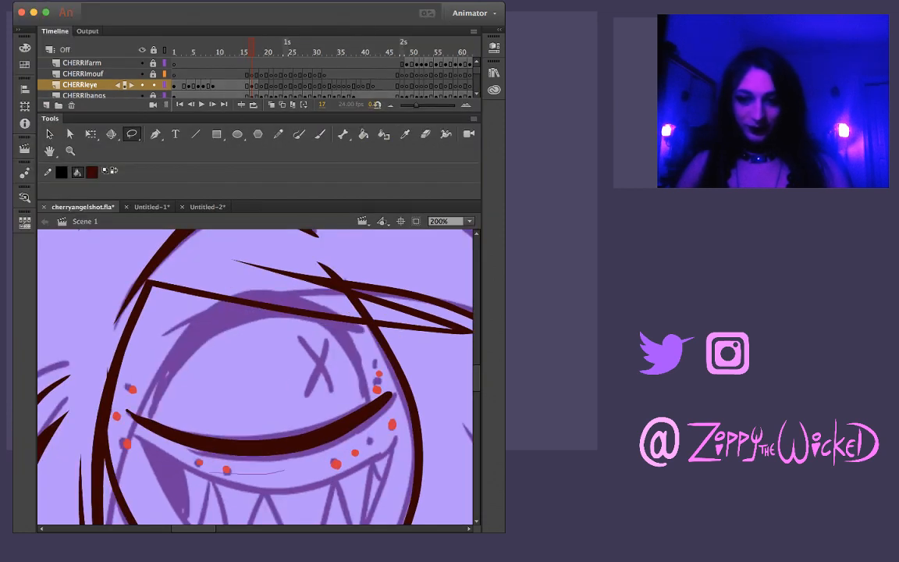
left_click_drag(127, 412, 284, 471)
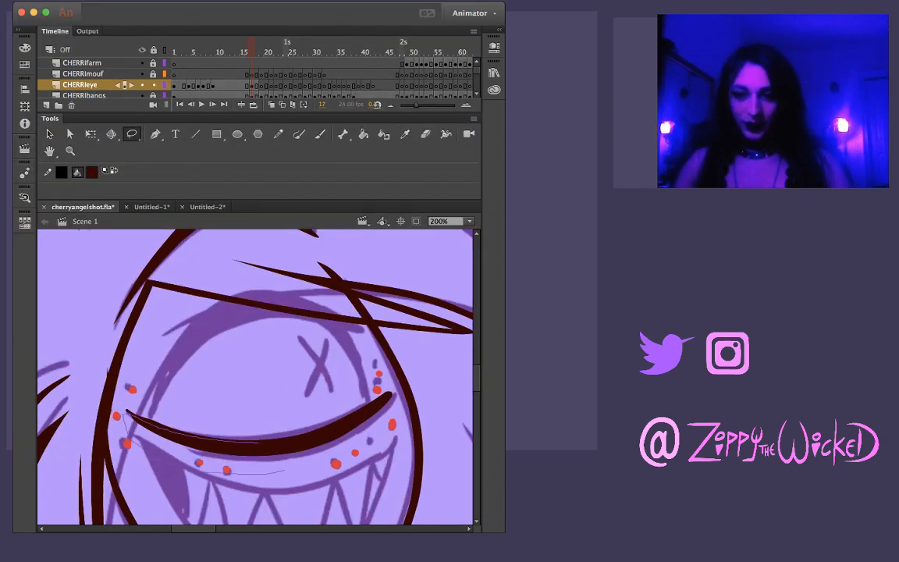
mouse_move(258, 440)
left_mouse_down()
mouse_move(324, 433)
mouse_move(286, 472)
left_mouse_up()
left_click(389, 406)
key("v")
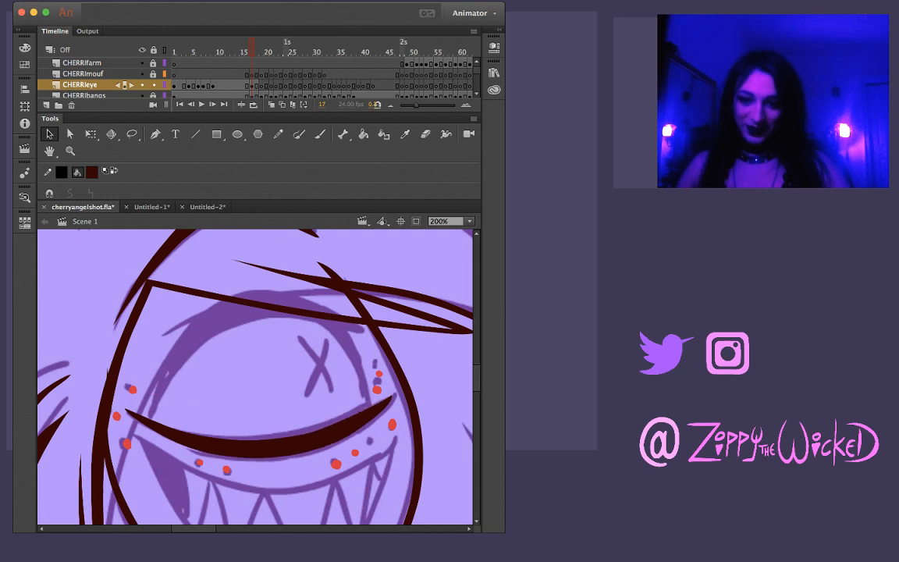
Flip between frame 17 and its neighbouring frames to examine the shape of the inked lower eyelid
key("comma")
key("period")
key("comma")
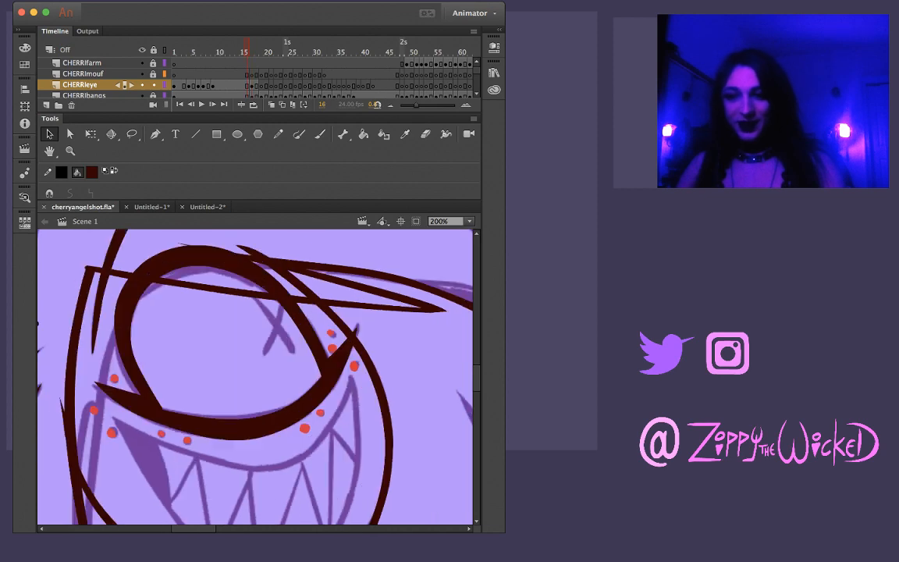
key("period")
key("comma")
key("period")
key("comma")
key("period")
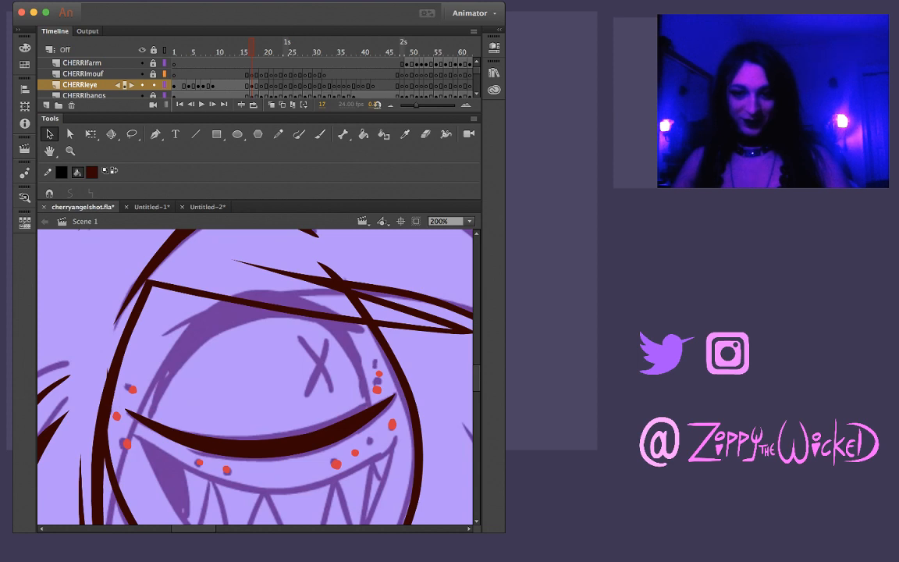
key("period")
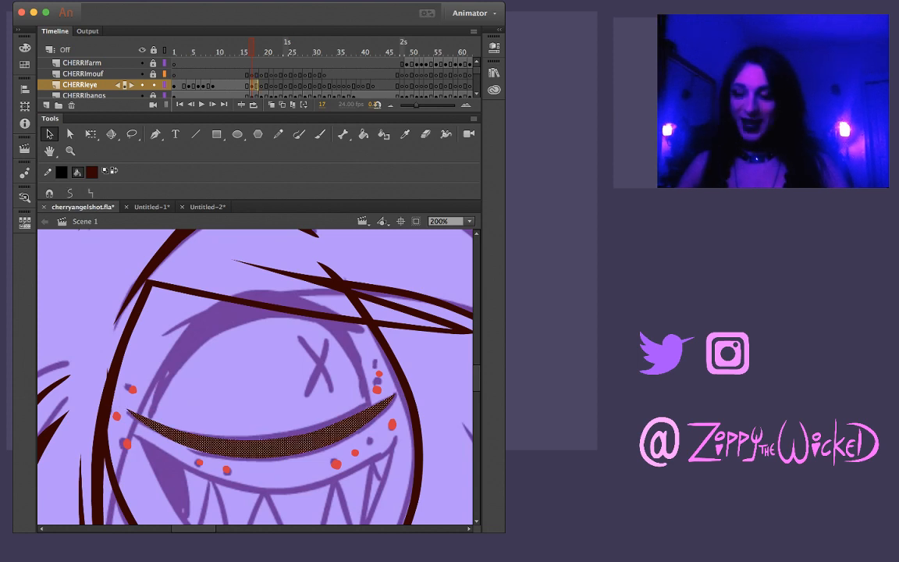
key("comma")
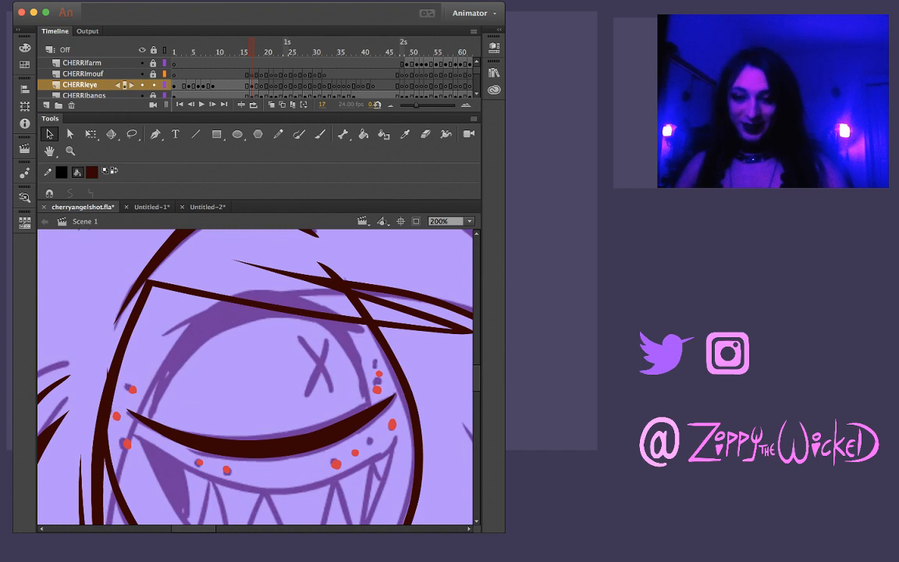
key("period")
key("comma")
key("period")
key("comma")
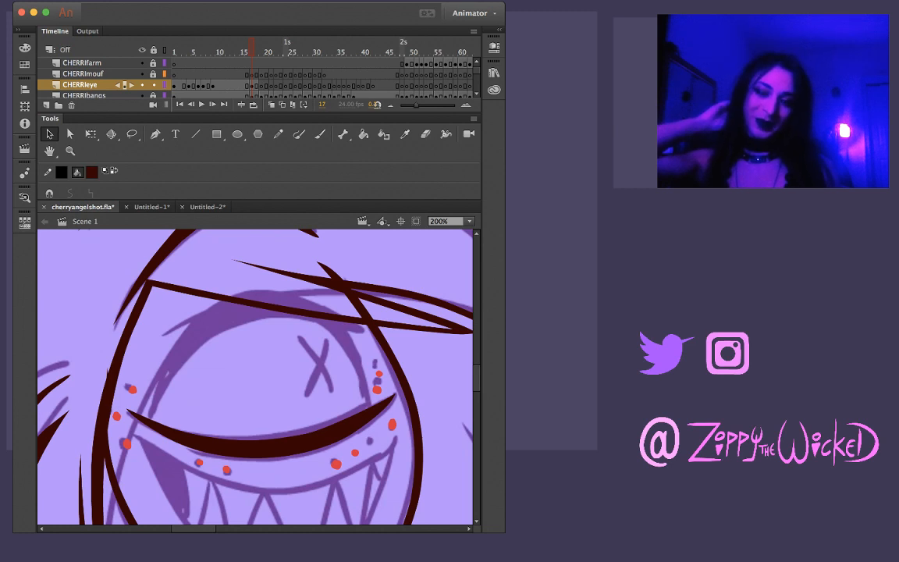
Flip through the frames around frame 17 to examine how the upper curve of Cherri's eye moves
key("b")
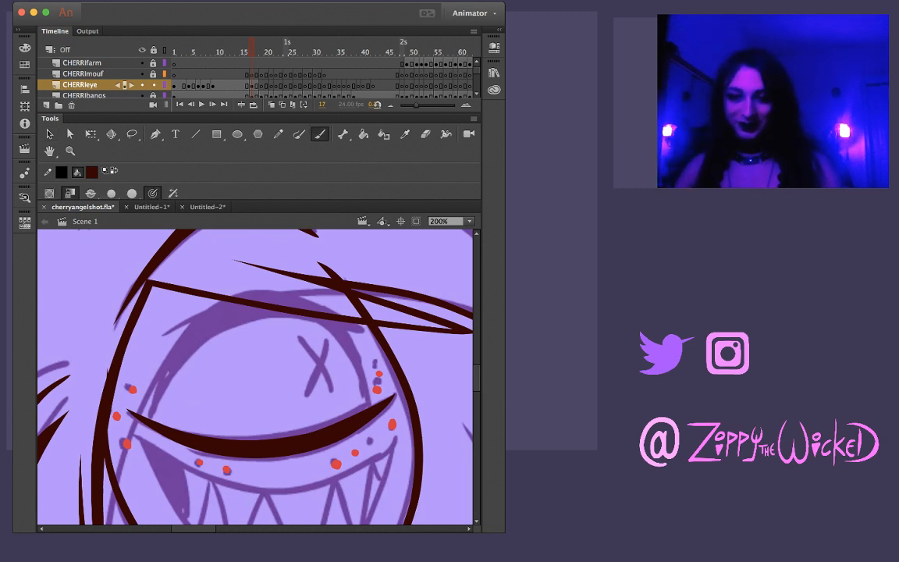
key("period")
key("comma")
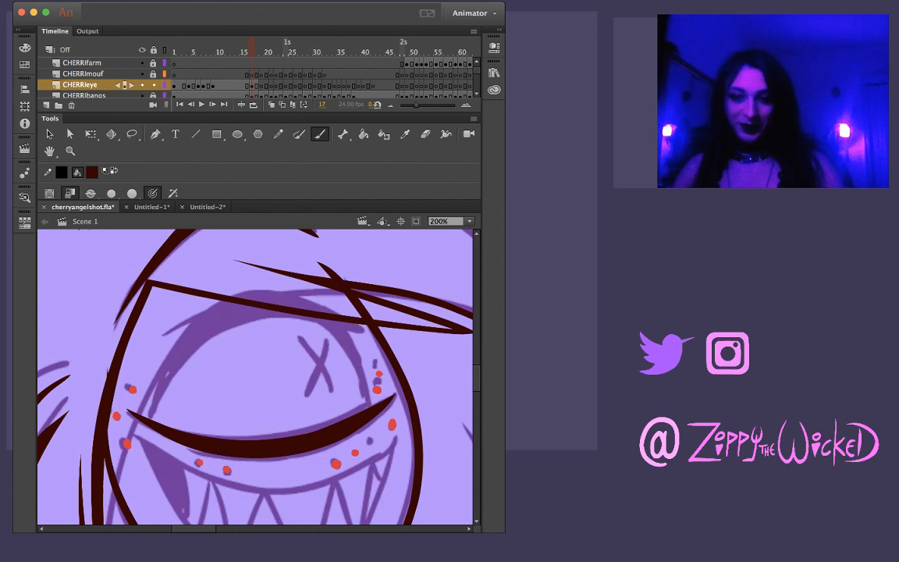
key("comma")
key("period")
key("period")
key("period")
key("comma")
key("comma")
key("comma")
key("comma")
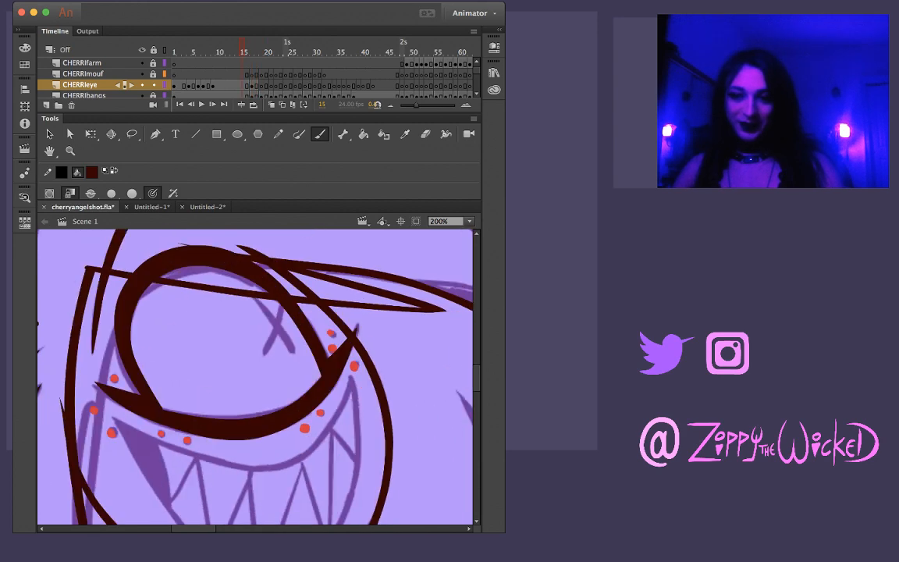
Ink the upper arc of Cherri's eye on frame 17 down to both sides of the lower eyelid, redoing the stroke, and compare with frame 16
key("period")
key("period")
mouse_move(171, 426)
left_mouse_down()
mouse_move(171, 394)
mouse_move(192, 352)
left_mouse_up()
key("ctrl+z")
mouse_move(170, 421)
left_mouse_down()
mouse_move(187, 349)
mouse_move(217, 322)
mouse_move(263, 305)
mouse_move(300, 305)
mouse_move(331, 318)
mouse_move(367, 373)
left_mouse_up()
key("ctrl+z")
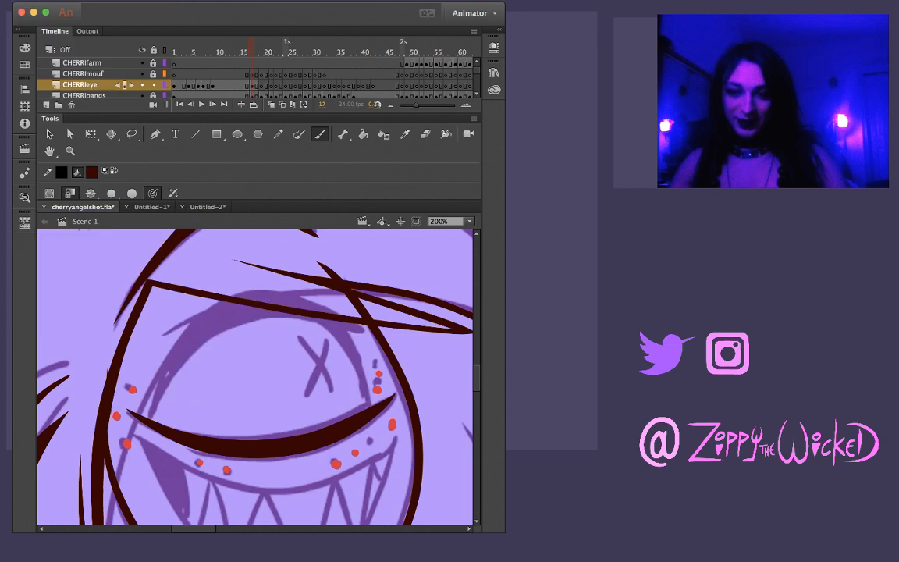
mouse_move(169, 425)
left_mouse_down()
mouse_move(167, 389)
mouse_move(201, 333)
mouse_move(248, 305)
mouse_move(295, 308)
mouse_move(337, 327)
mouse_move(365, 399)
left_mouse_up()
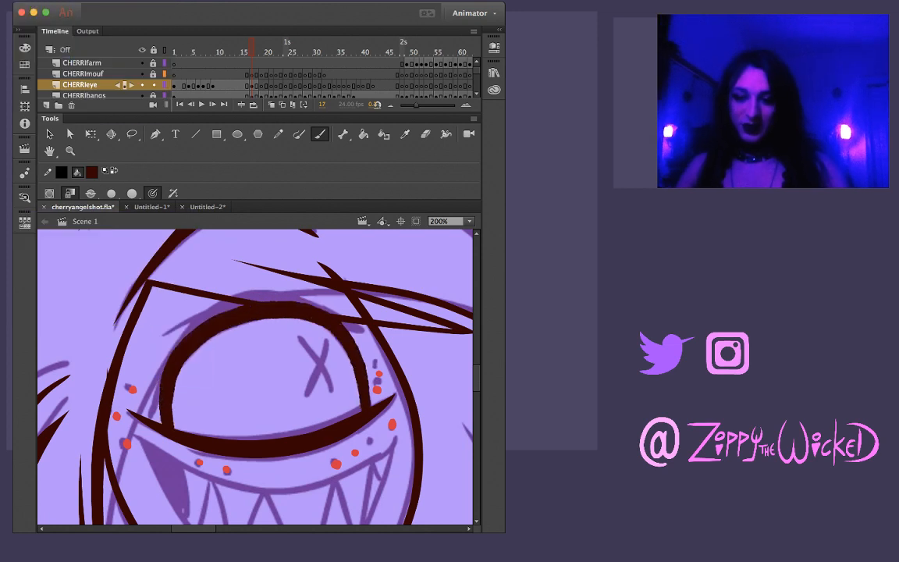
key("comma")
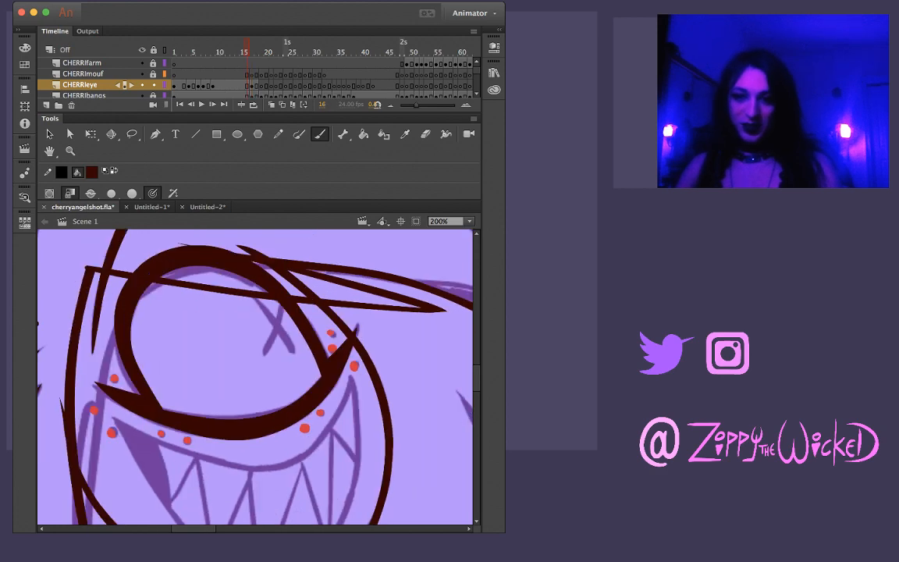
key("period")
key("comma")
key("period")
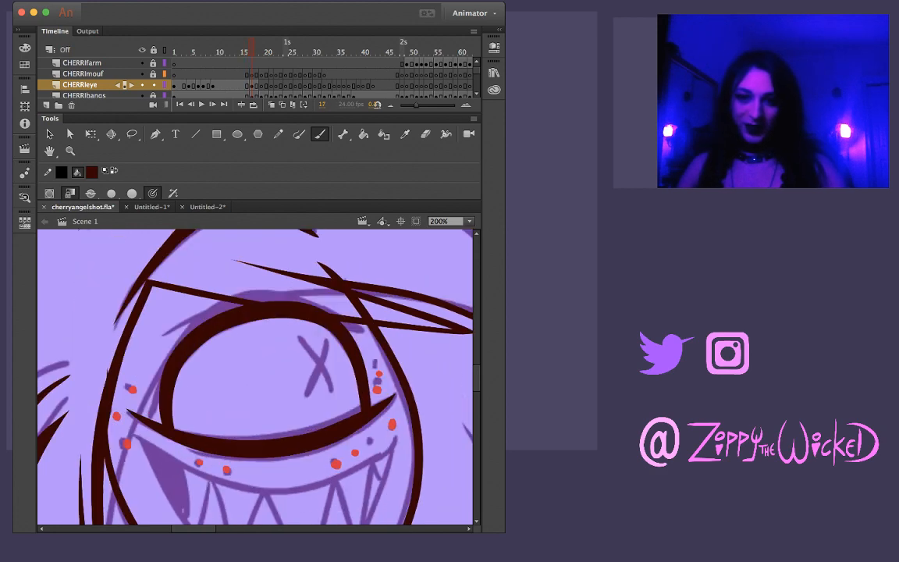
Thicken the top of the inked eye outline on frame 17 and check it against frame 16
scroll(255, 375, "up", 3)
scroll(255, 375, "down", 2)
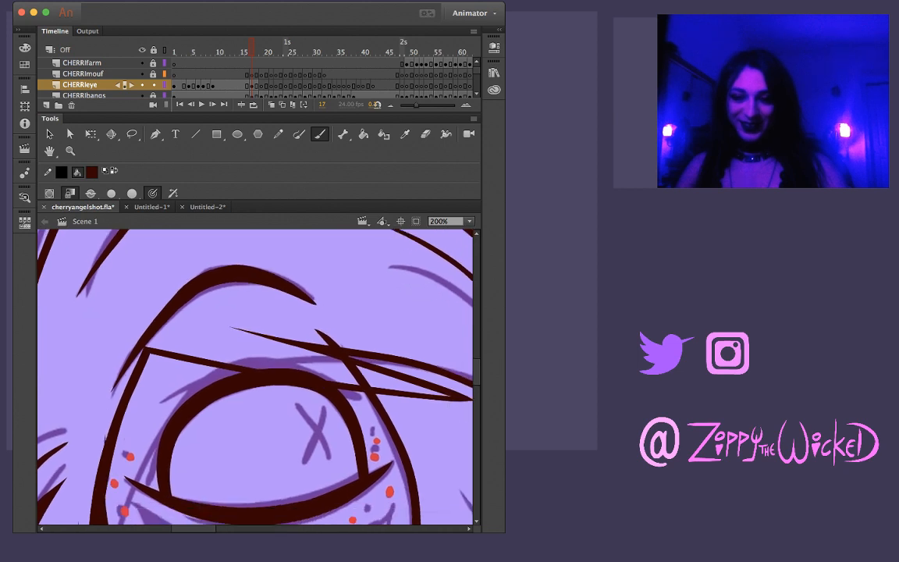
key("v")
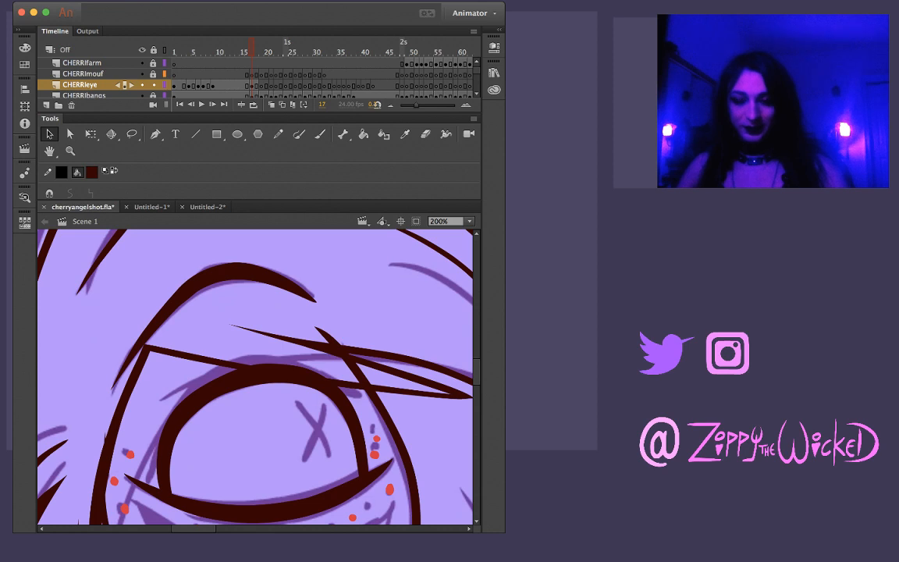
key("comma")
key("period")
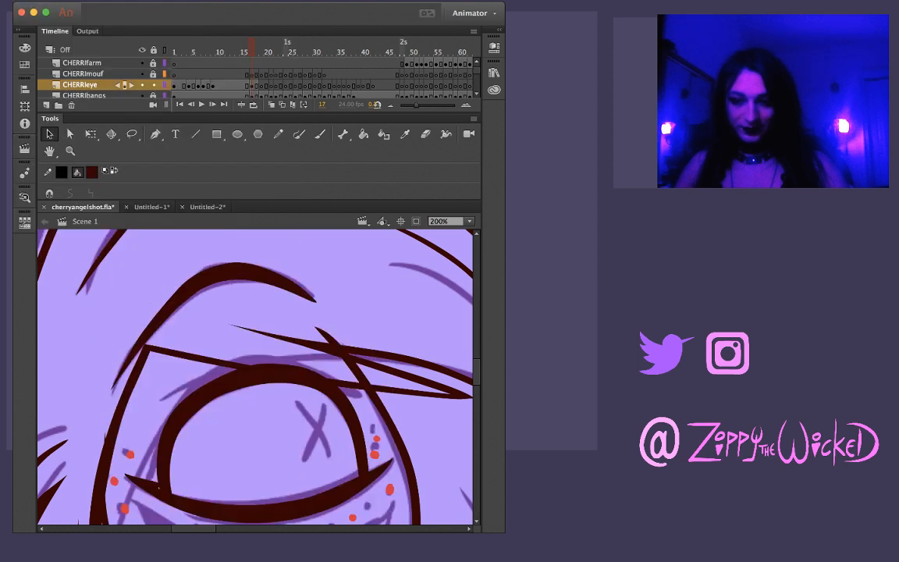
left_click(258, 509)
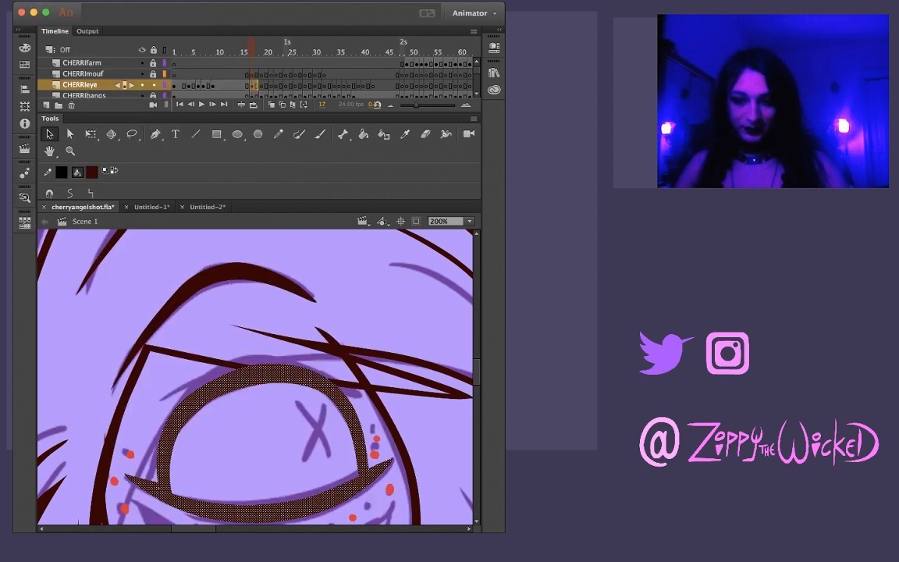
key("Escape")
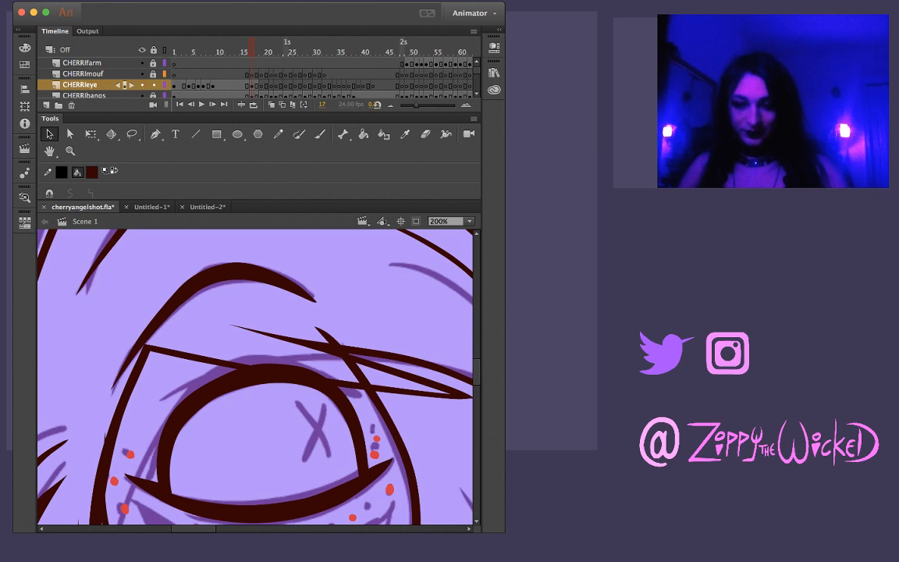
Try to trim the two outer tips of Cherri's inked lower eyelid on frame 17
key("l")
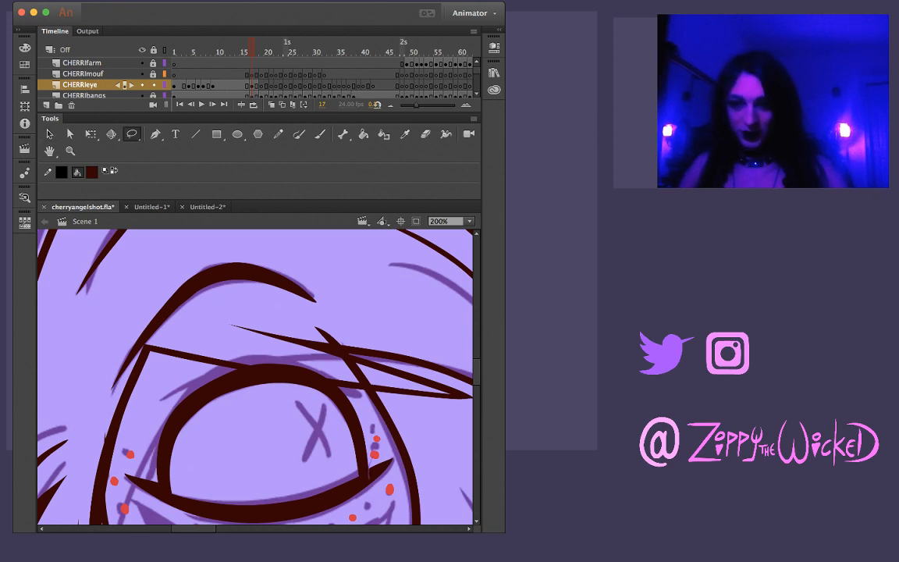
left_click_drag(392, 462, 369, 478)
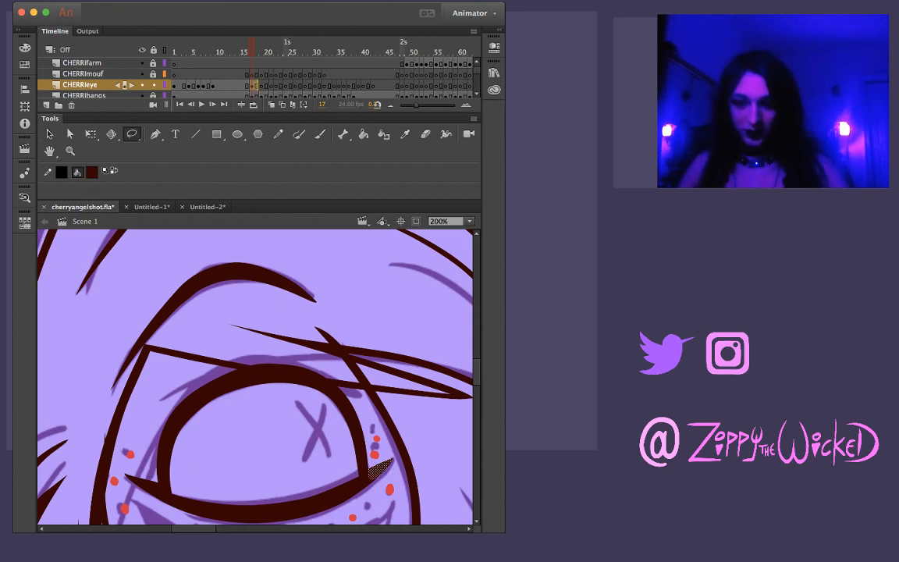
key("Delete")
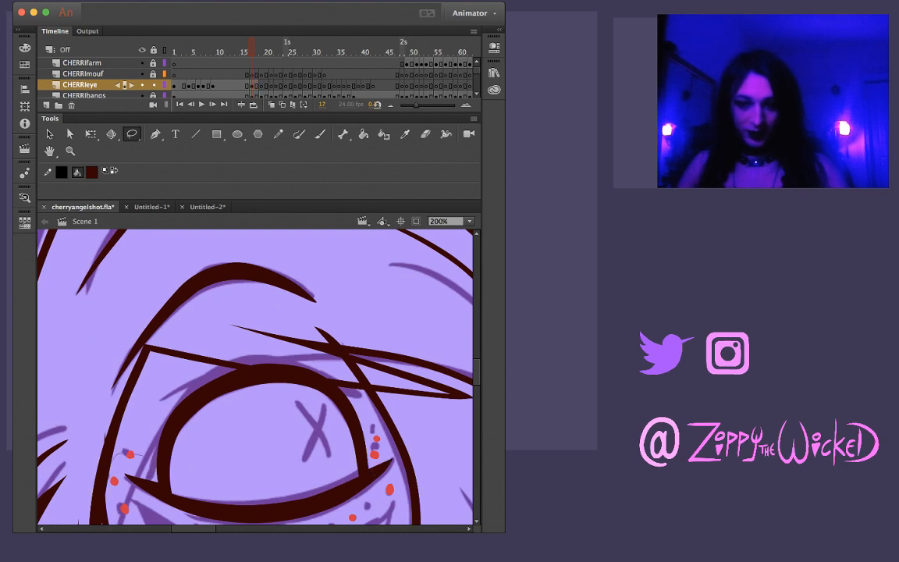
left_click_drag(159, 482, 145, 457)
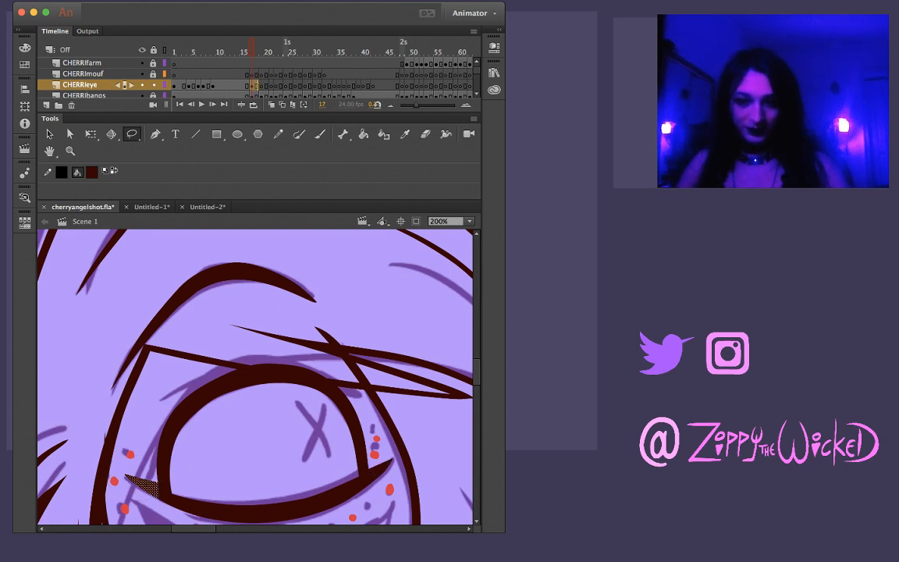
key("Delete")
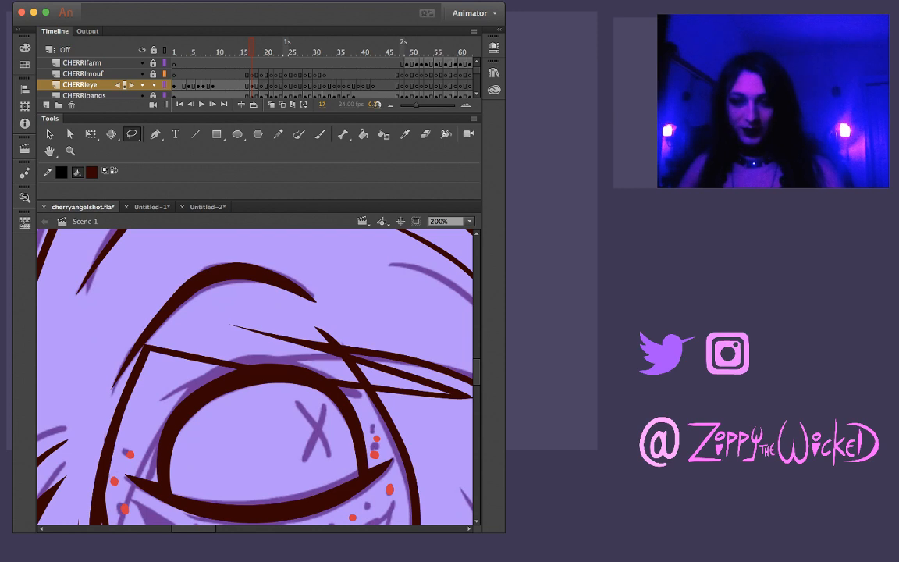
Flip repeatedly between frames 16 and 17 to compare how Cherri's inked eye moves
key("comma")
key("period")
key("comma")
key("period")
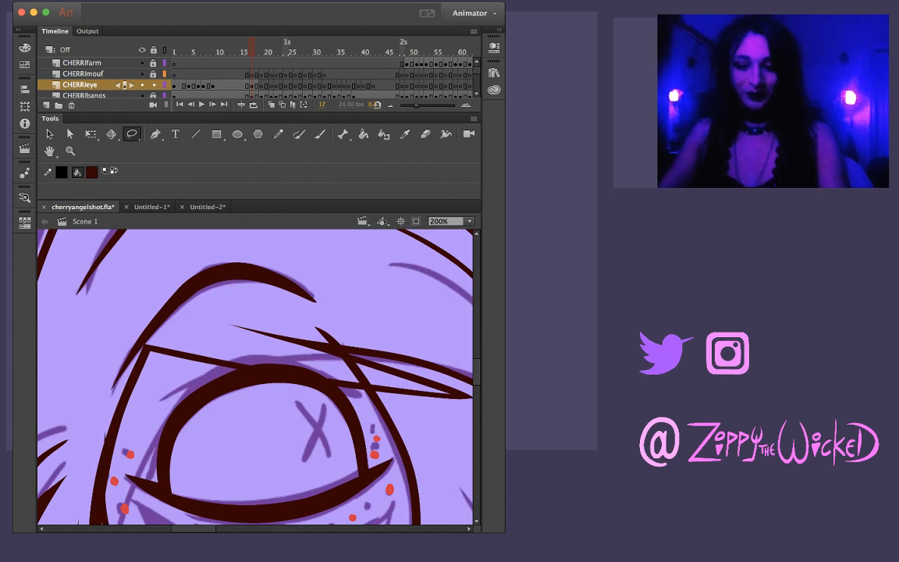
key("comma")
key("period")
key("comma")
key("period")
key("comma")
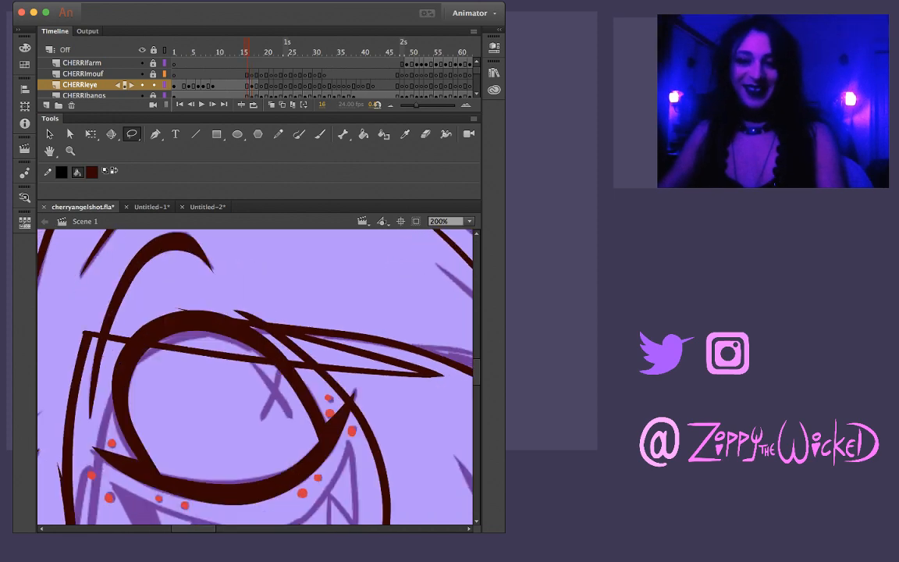
key("period")
key("comma")
key("period")
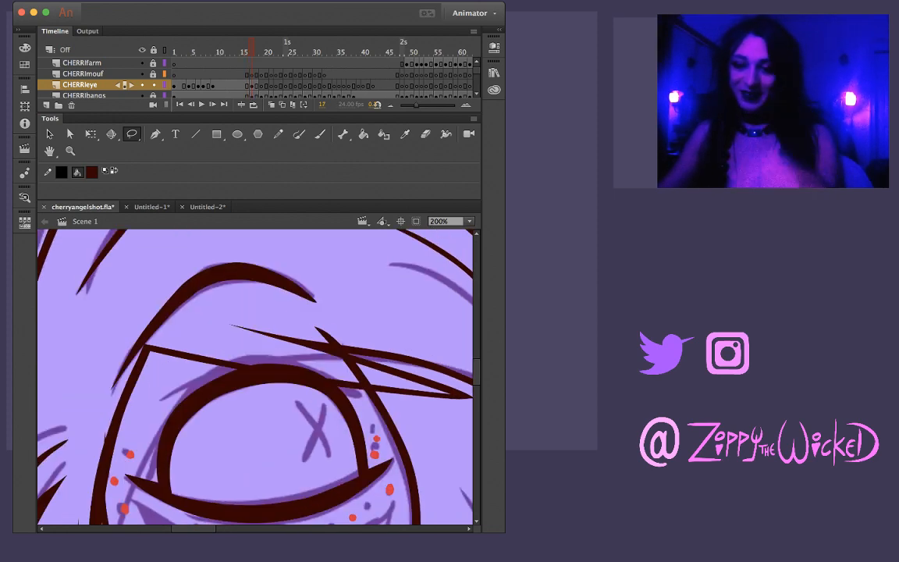
key("comma")
key("period")
key("comma")
key("period")
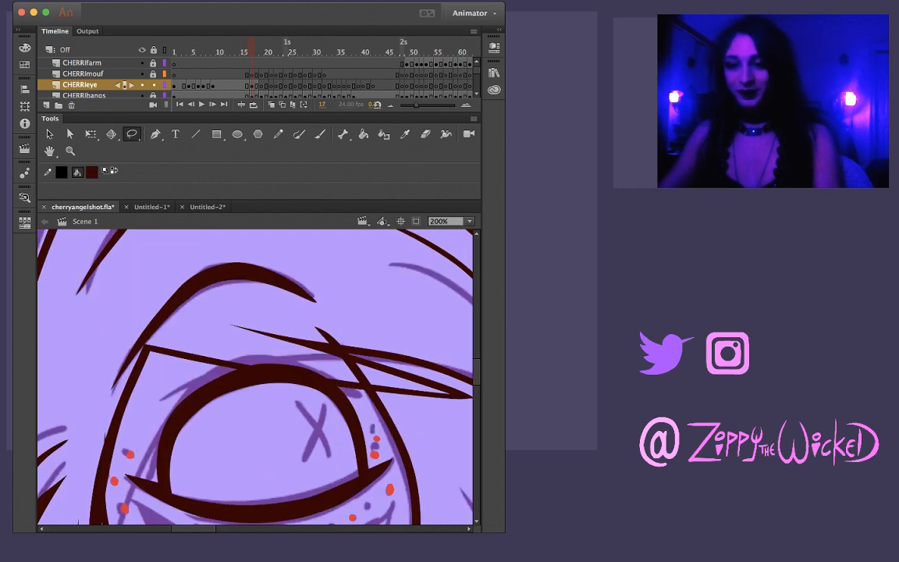
key("comma")
key("period")
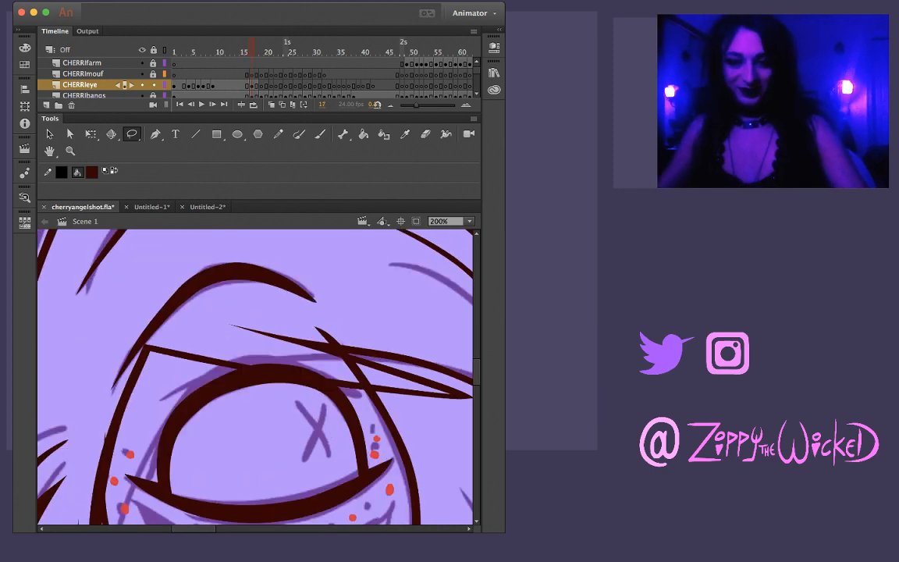
View both characters at 50% and flip through frames 16 to 19 to check the inked eye in context
key("z")
left_click(261, 351, "alt")
left_click(262, 351, "alt")
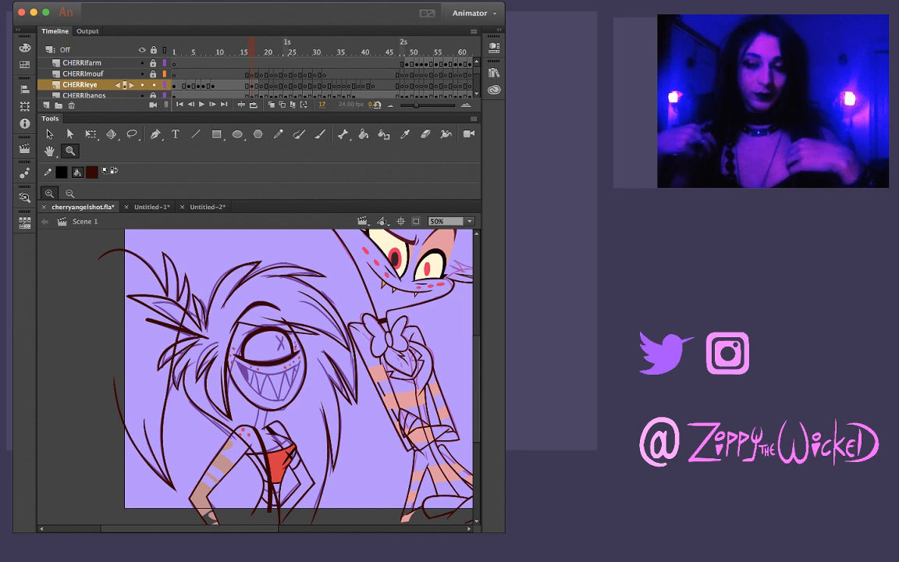
key("comma")
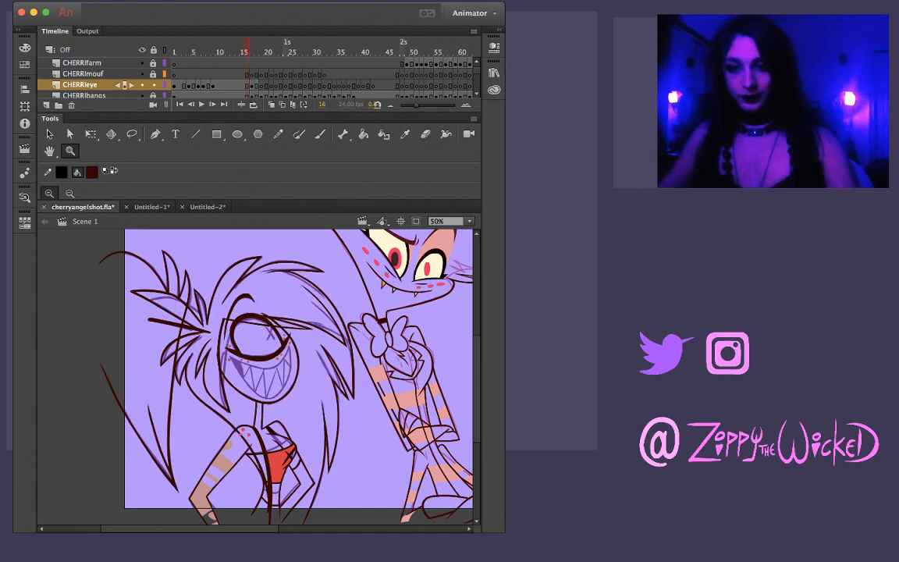
key("period")
key("comma")
key("period")
key("period")
key("period")
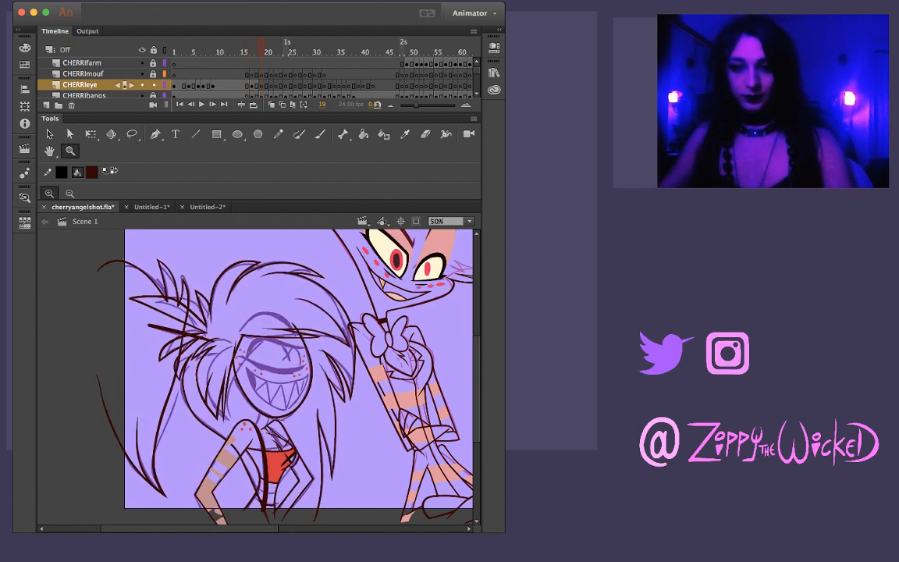
key("comma")
key("comma")
key("comma")
key("period")
Examine Cherri's eye and grin at 200% while flipping around frame 17, and move on to frame 19
left_click(270, 364)
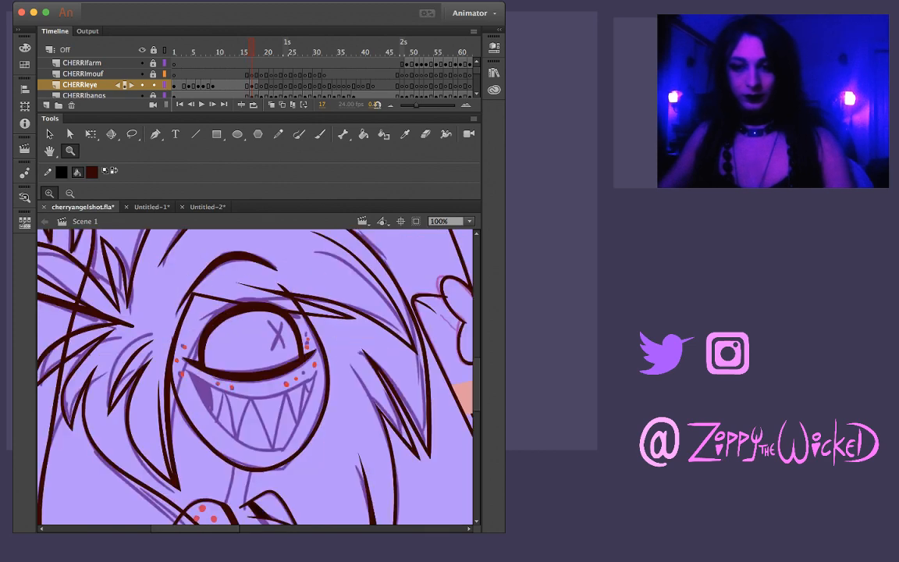
left_click(235, 370)
key("v")
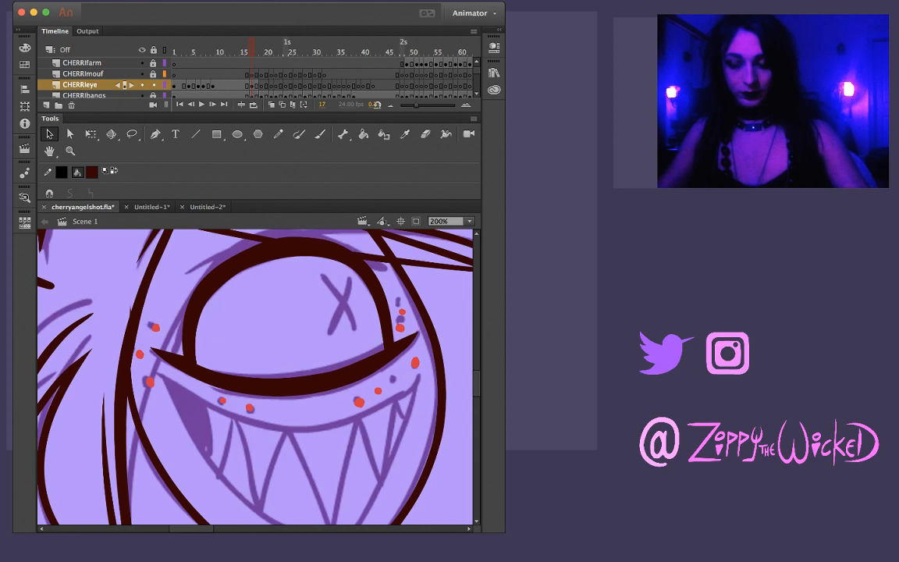
key("comma")
key("period")
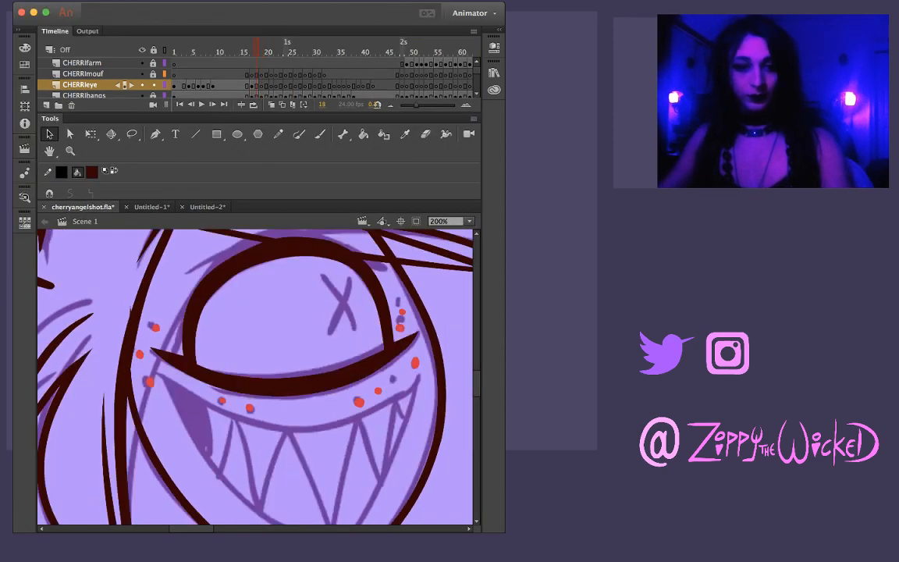
key("comma")
key("period")
key("period")
key("period")
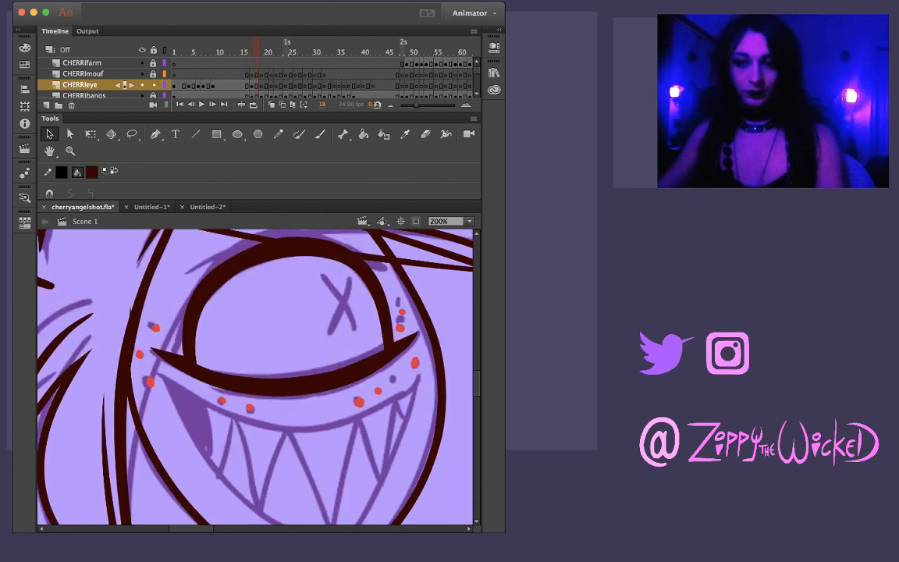
Ink Cherri's lower eyelid on frame 19 with one tapered brush stroke along the sketch, redoing it until it fits
key("b")
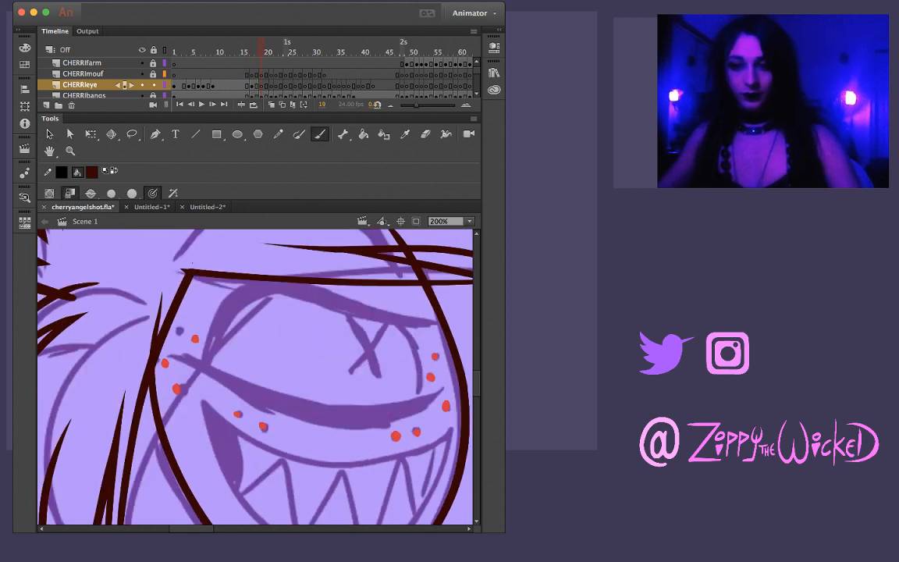
mouse_move(173, 354)
left_mouse_down()
mouse_move(307, 405)
mouse_move(351, 412)
mouse_move(433, 394)
left_mouse_up()
key("super+z")
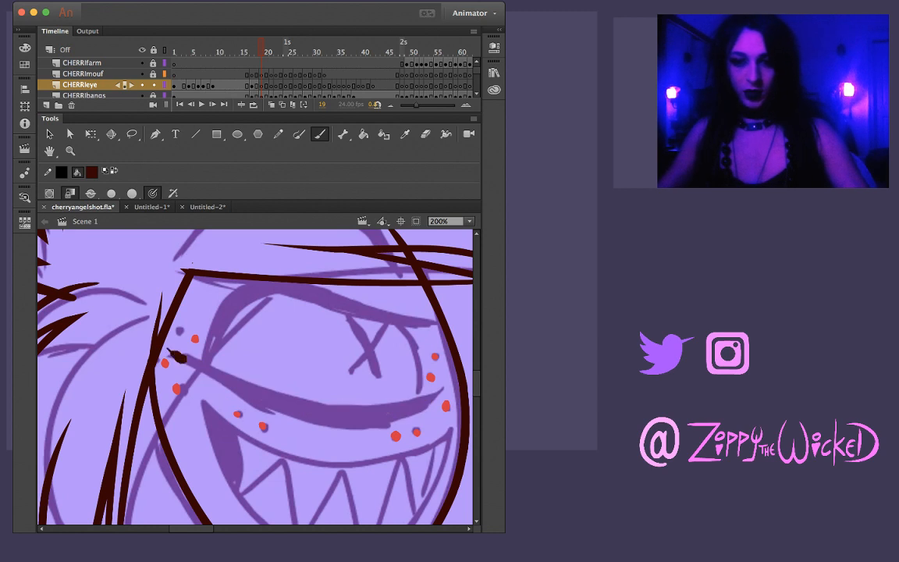
left_click_drag(181, 359, 295, 373)
key("super+z")
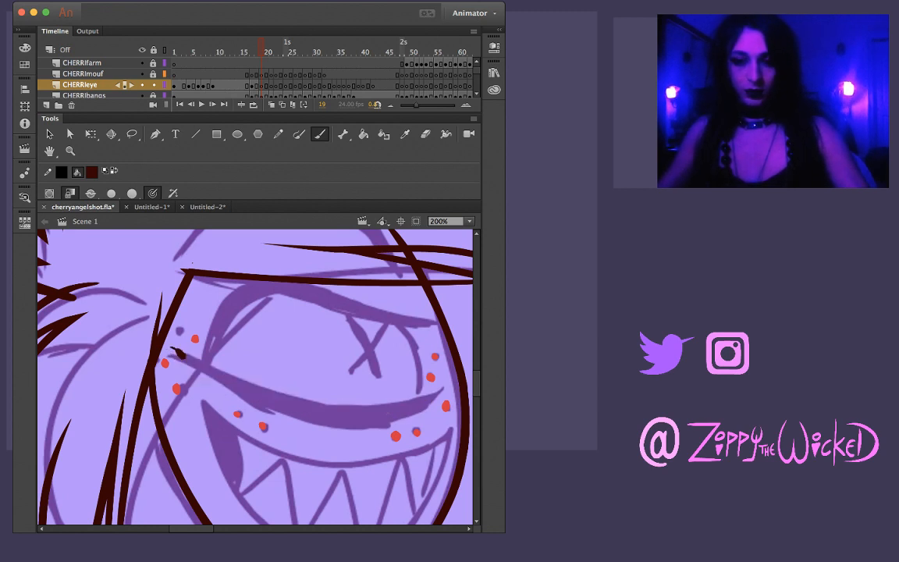
mouse_move(183, 356)
left_mouse_down()
mouse_move(231, 355)
mouse_move(328, 378)
mouse_move(394, 351)
left_mouse_up()
key("super+z")
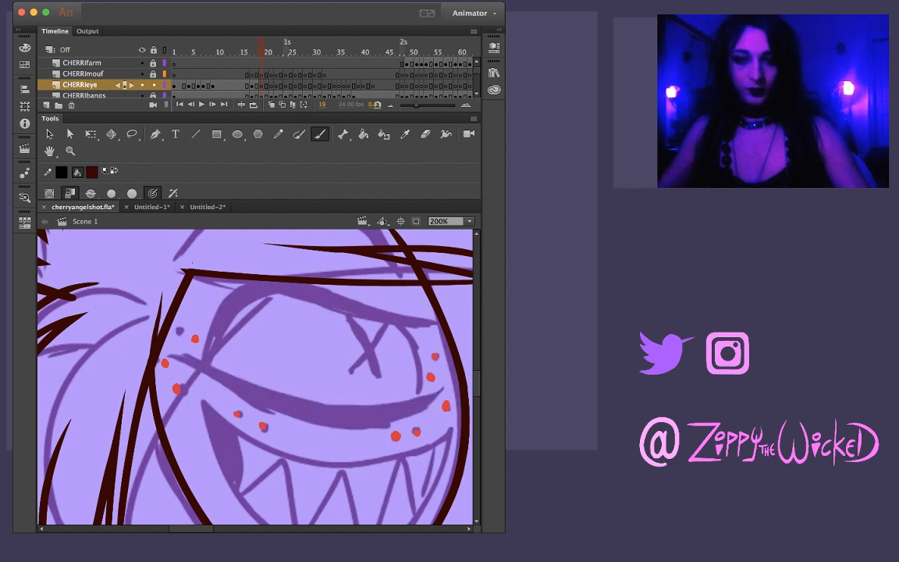
mouse_move(173, 351)
left_mouse_down()
mouse_move(315, 413)
mouse_move(383, 414)
mouse_move(445, 390)
left_mouse_up()
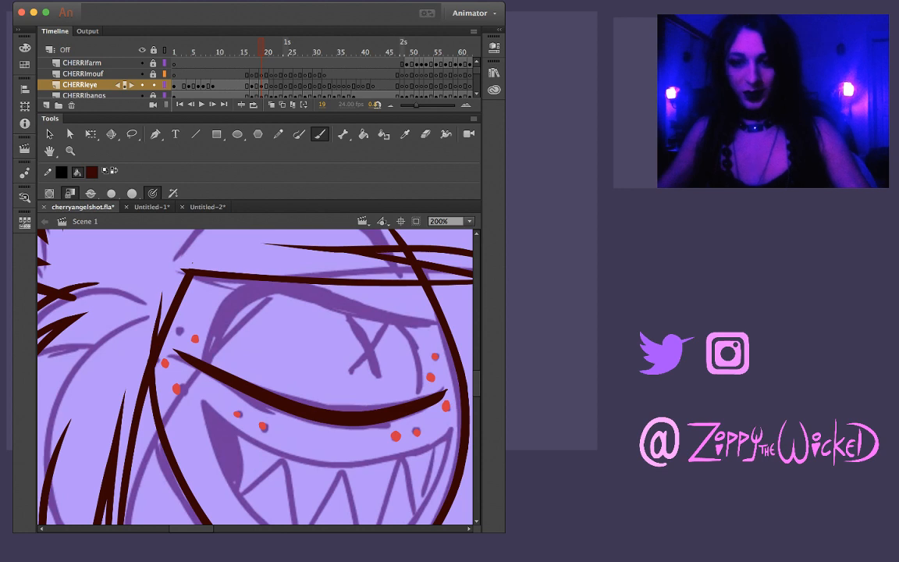
key("super+z")
left_click_drag(174, 349, 273, 392)
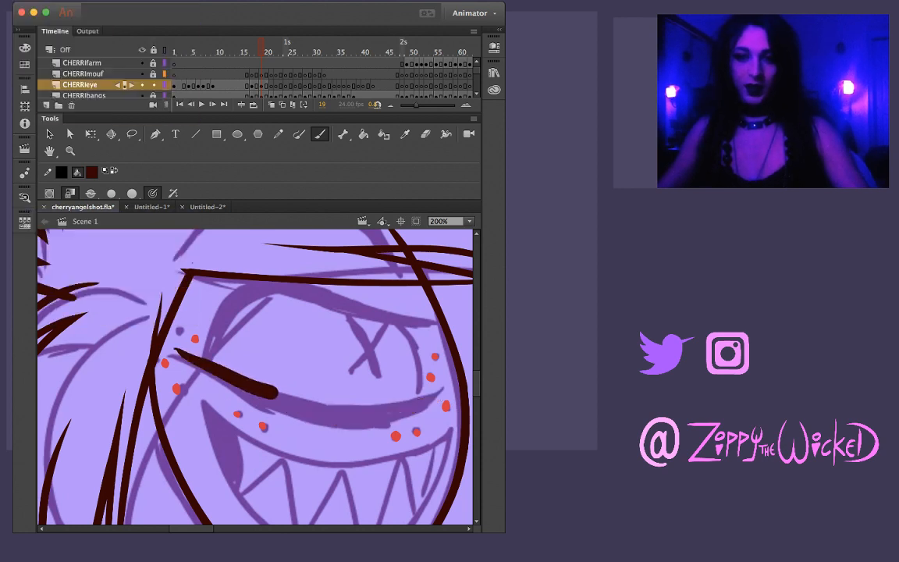
key("super+z")
mouse_move(180, 348)
left_mouse_down()
mouse_move(355, 412)
mouse_move(407, 368)
left_mouse_up()
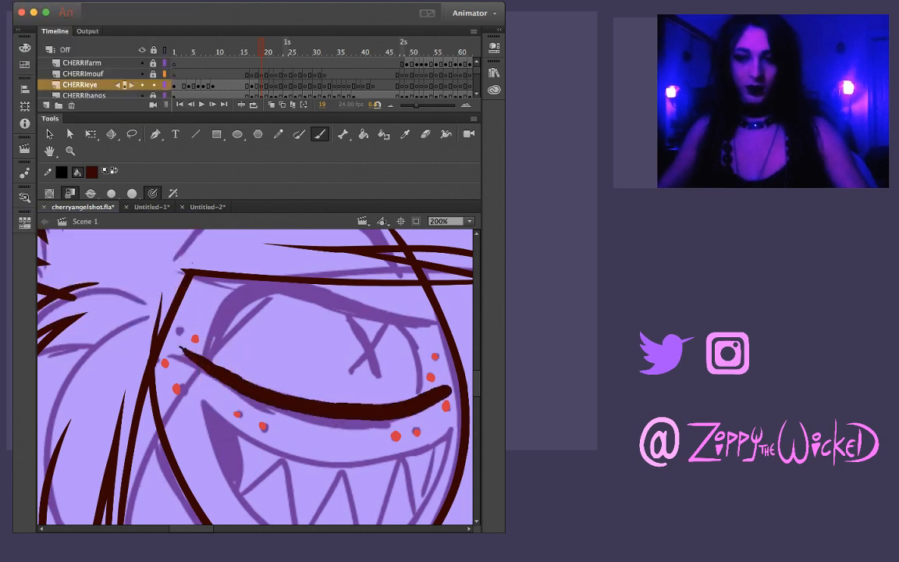
key("super+z")
mouse_move(176, 348)
left_mouse_down()
mouse_move(296, 409)
mouse_move(336, 412)
mouse_move(355, 394)
left_mouse_up()
key("super+z")
mouse_move(161, 315)
left_mouse_down()
mouse_move(209, 349)
mouse_move(316, 373)
left_mouse_up()
key("super+z")
mouse_move(175, 350)
left_mouse_down()
mouse_move(274, 405)
mouse_move(331, 418)
mouse_move(376, 419)
mouse_move(450, 387)
left_mouse_up()
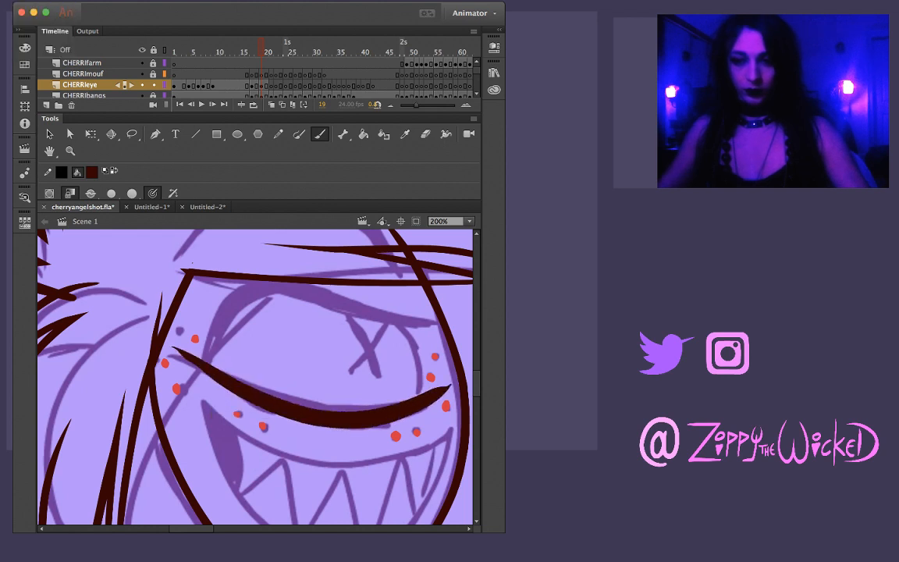
Lasso the outer ends of the inked lower eyelid on frame 19 and shorten both tips
key("l")
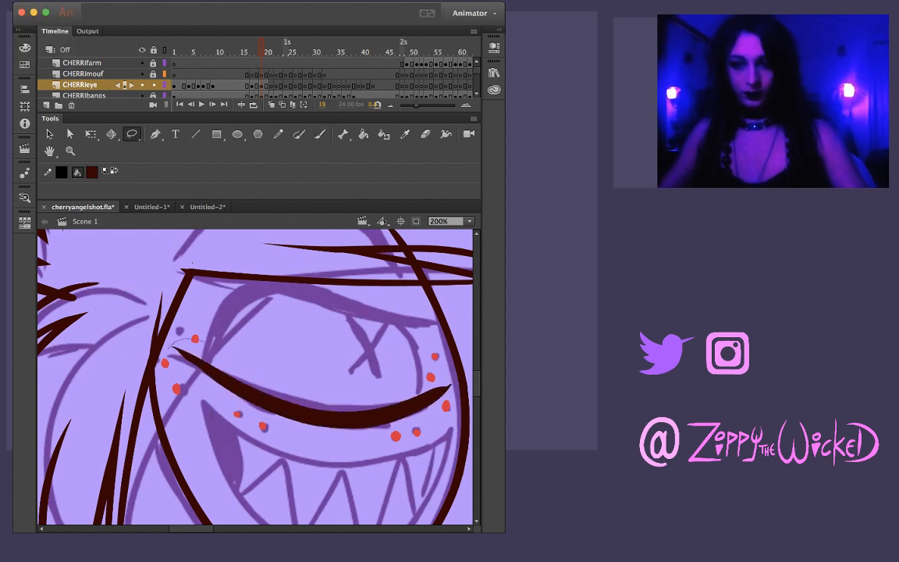
mouse_move(205, 342)
left_mouse_down()
mouse_move(237, 401)
mouse_move(170, 351)
left_mouse_up()
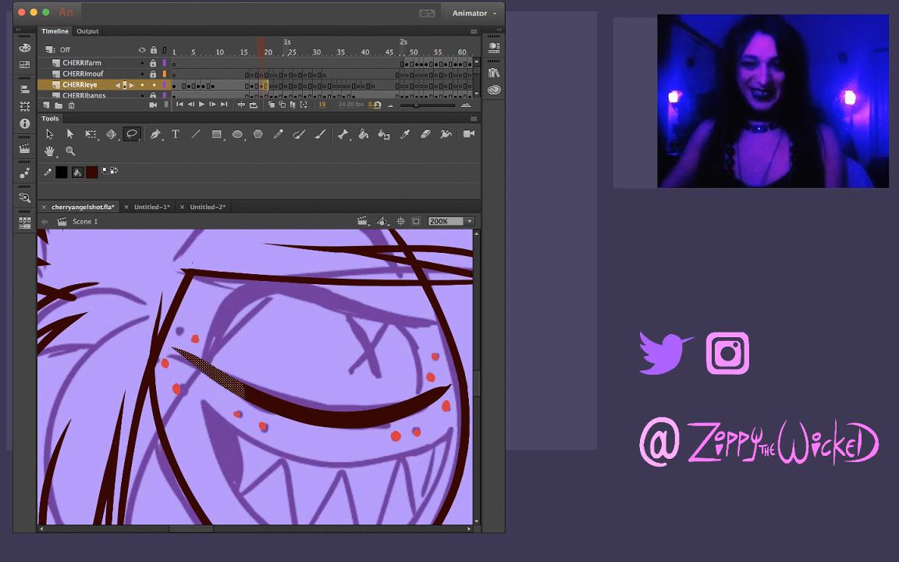
key("Escape")
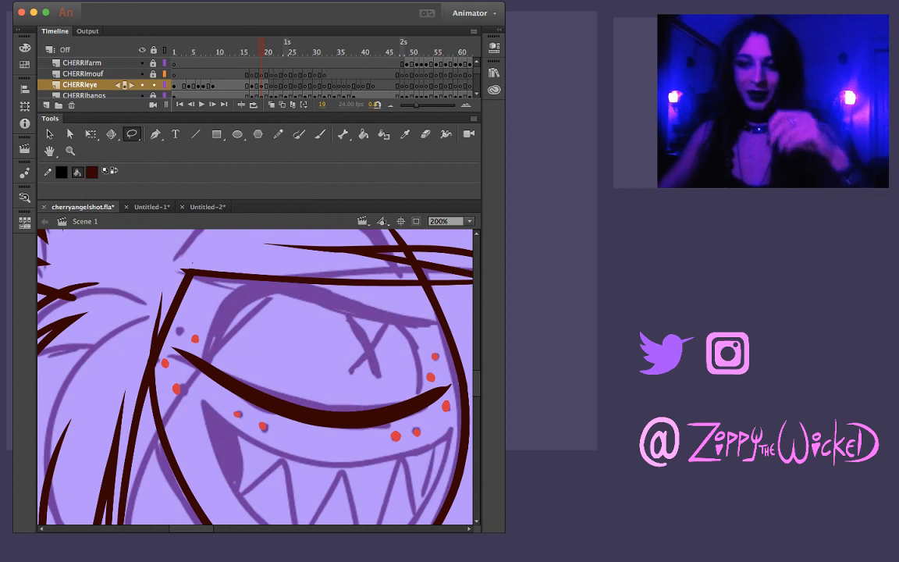
key("l")
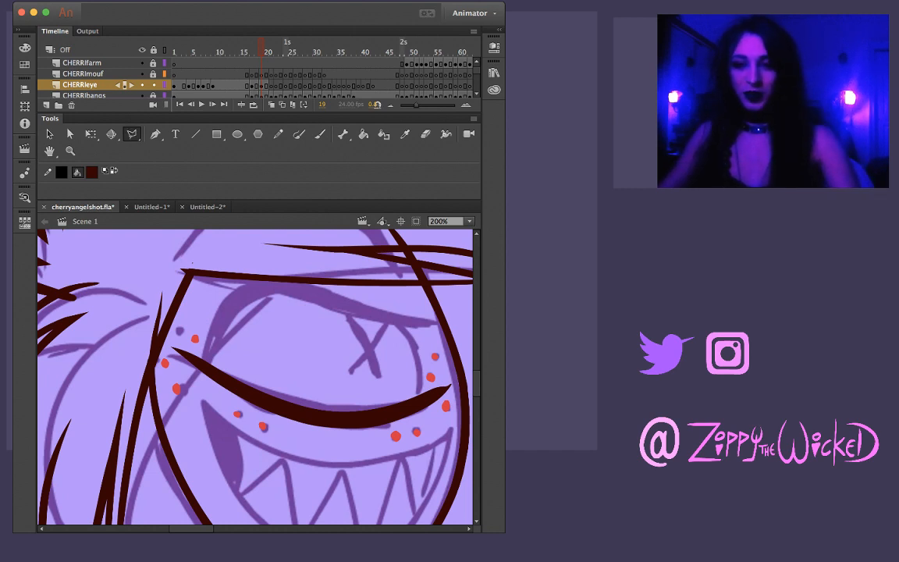
key("l")
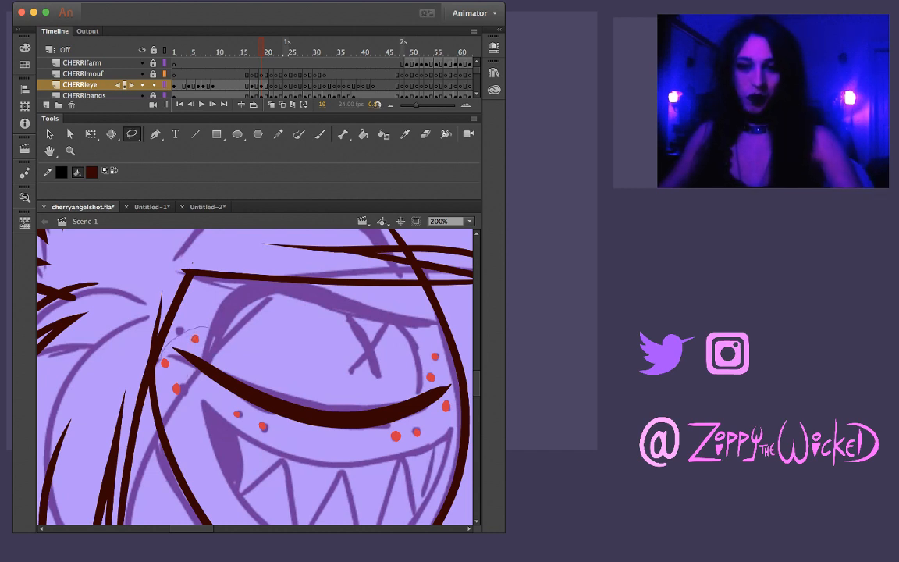
left_click_drag(161, 359, 227, 390)
key("Escape")
key("v")
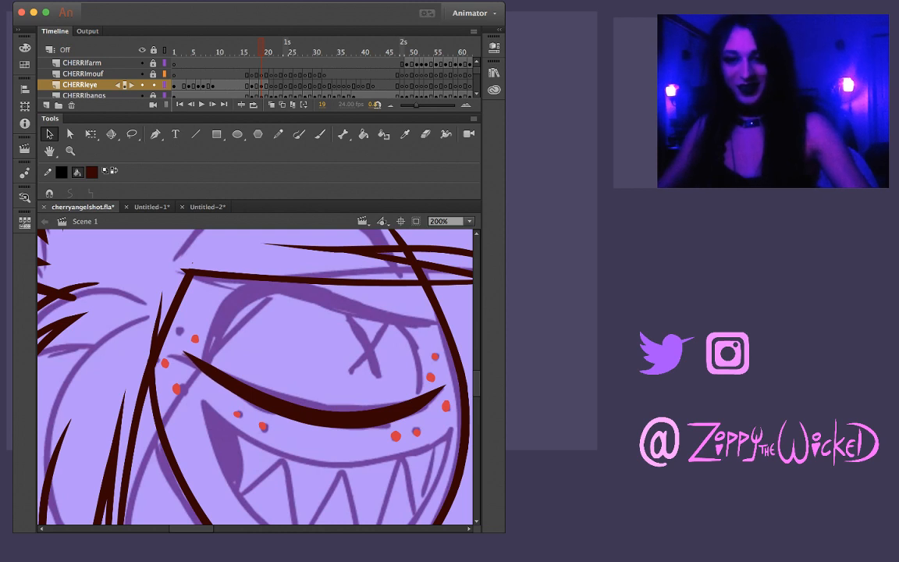
key("l")
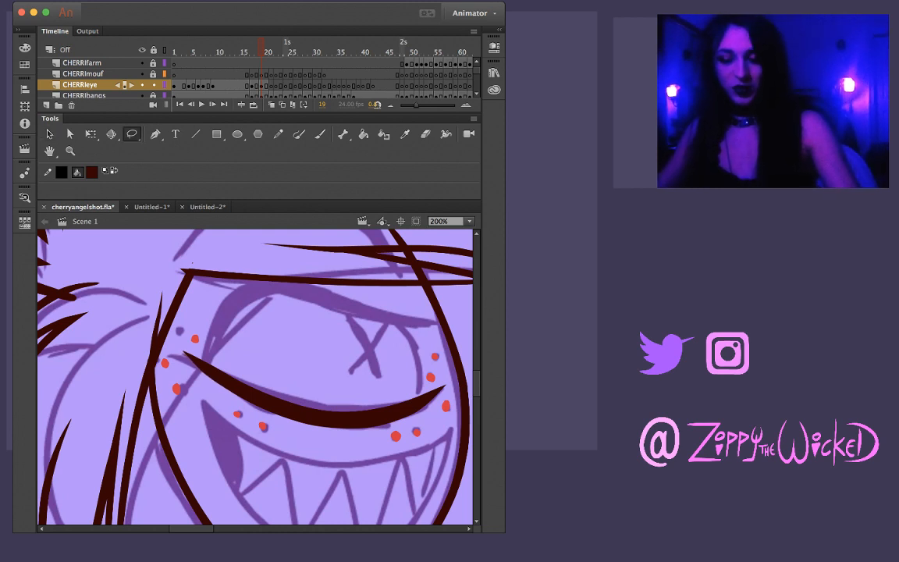
Ink Cherri's upper eyelid on frame 19 with one brush stroke arching from the lower lid to the face outline, redoing it until it fits
key("b")
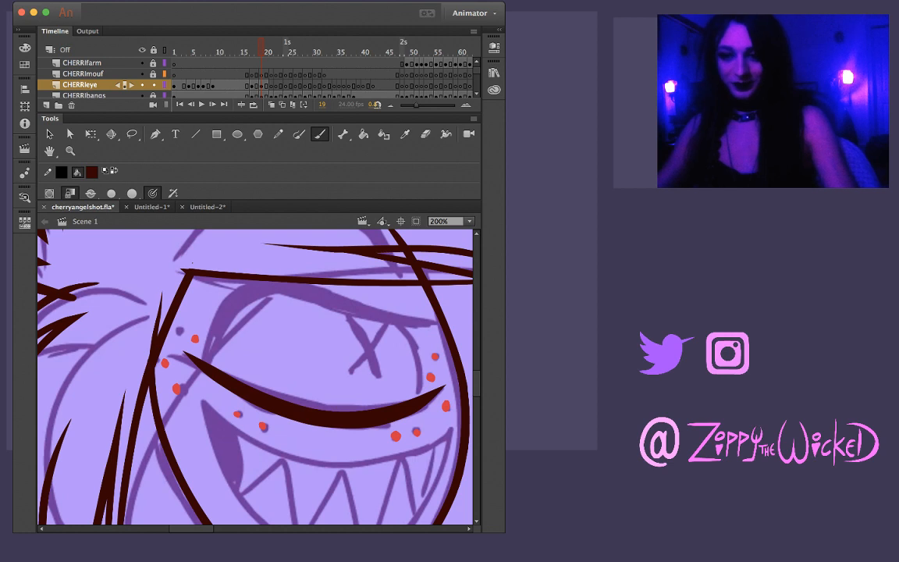
mouse_move(186, 326)
left_mouse_down()
mouse_move(195, 279)
mouse_move(233, 254)
mouse_move(273, 260)
mouse_move(372, 312)
left_mouse_up()
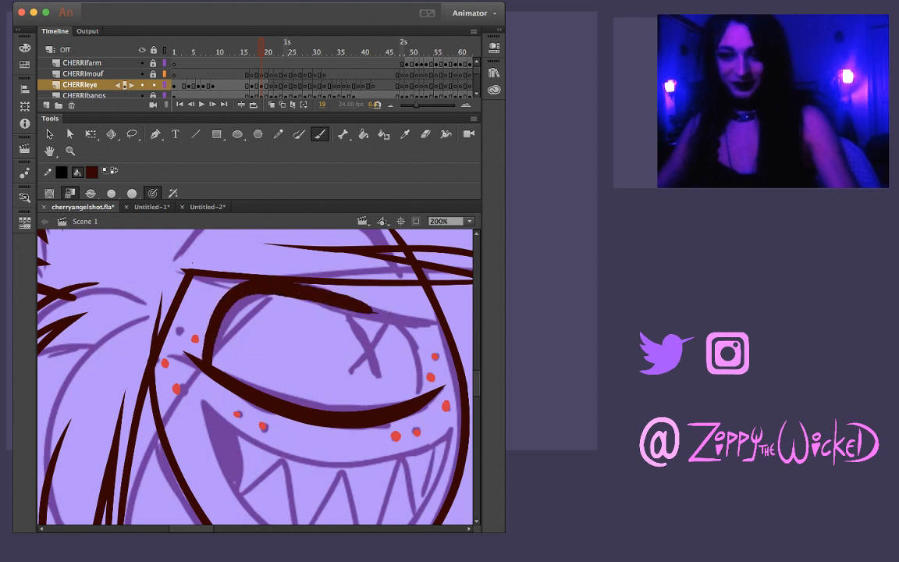
key("super+z")
key("comma")
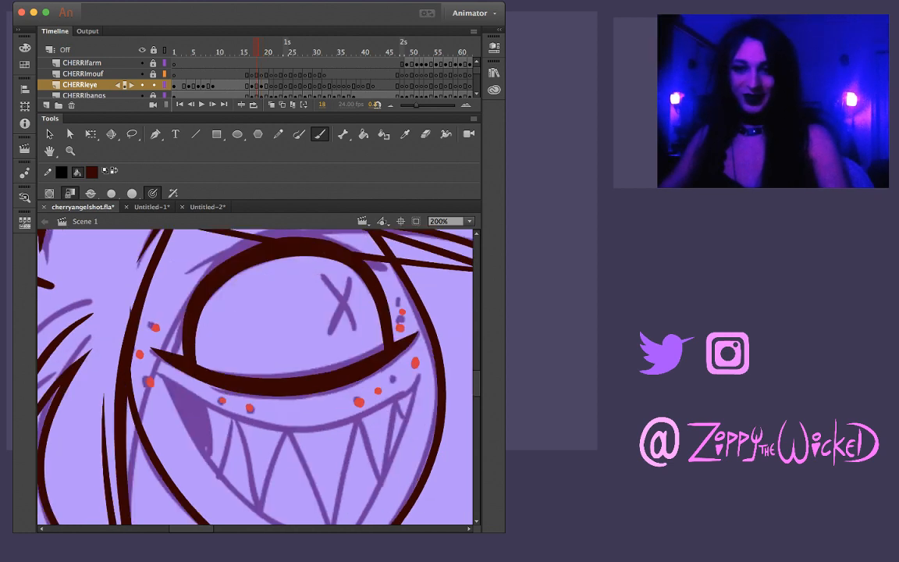
key("period")
key("comma")
key("period")
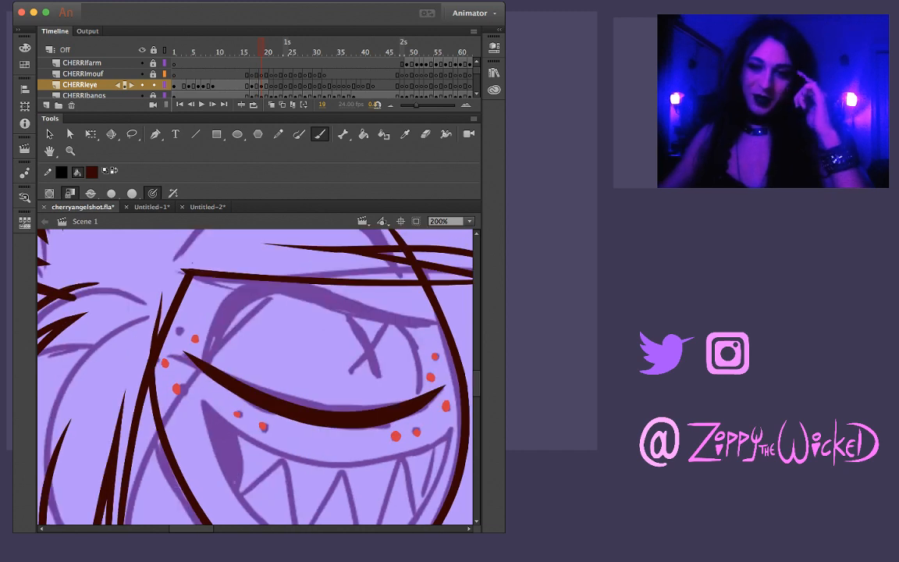
mouse_move(208, 361)
left_mouse_down()
mouse_move(217, 316)
mouse_move(262, 294)
left_mouse_up()
key("super+z")
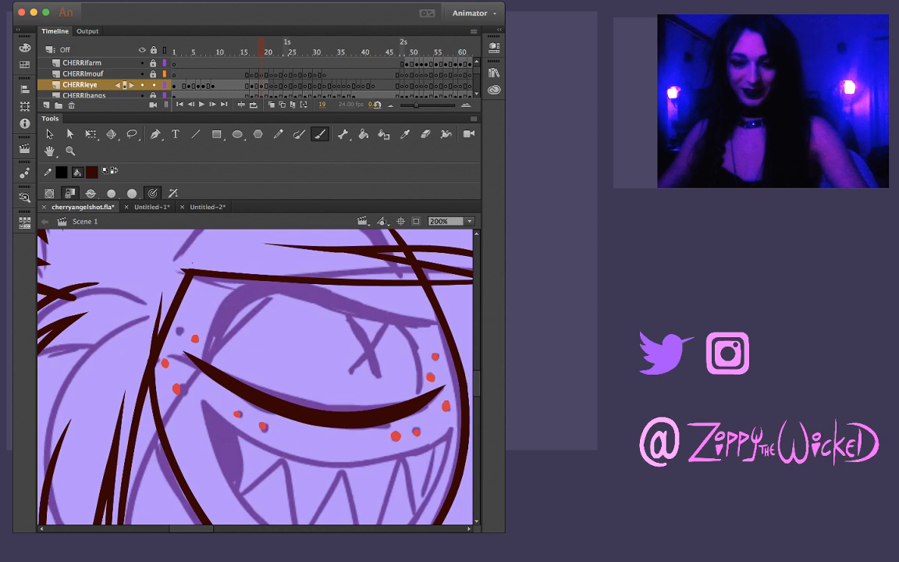
mouse_move(204, 355)
left_mouse_down()
mouse_move(222, 310)
mouse_move(264, 288)
mouse_move(377, 311)
mouse_move(451, 313)
left_mouse_up()
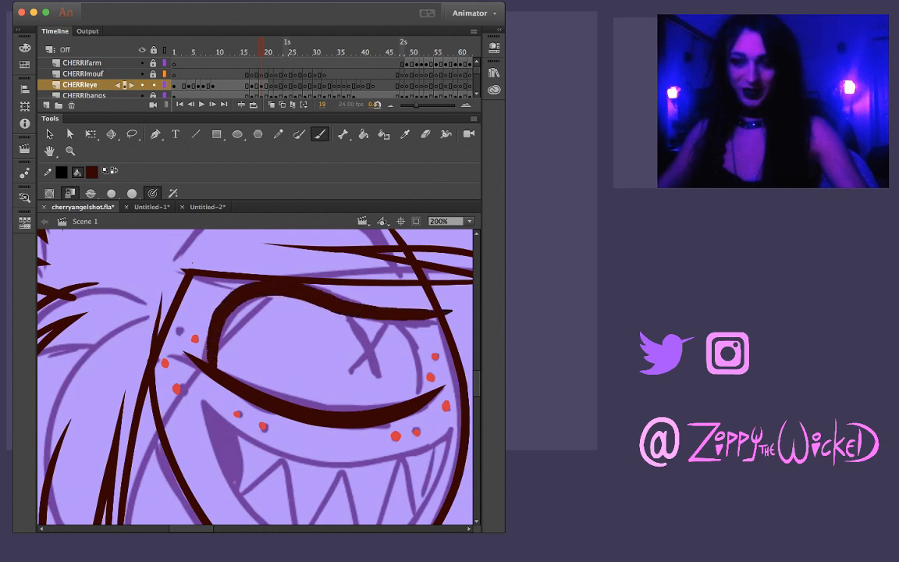
key("super+z")
mouse_move(209, 361)
left_mouse_down()
mouse_move(223, 312)
mouse_move(253, 286)
mouse_move(311, 288)
mouse_move(418, 321)
mouse_move(472, 320)
left_mouse_up()
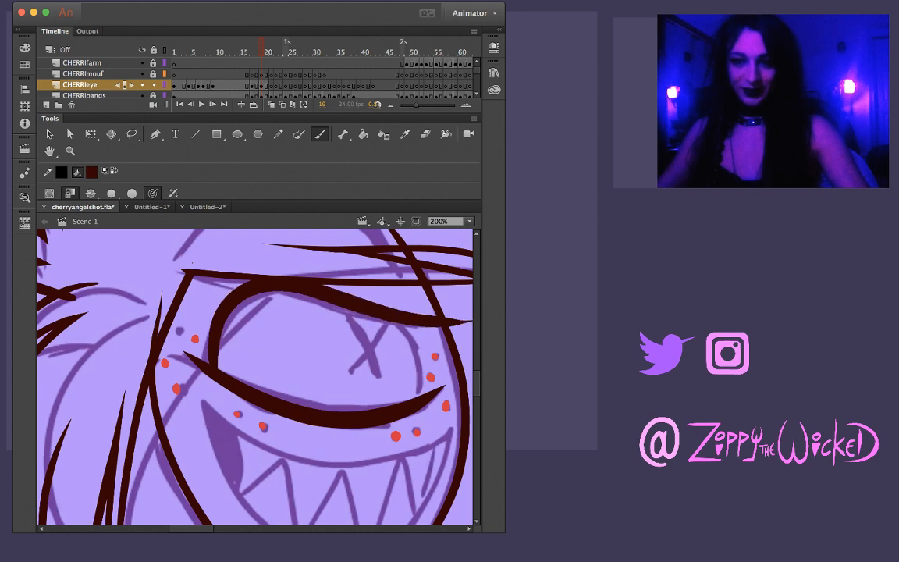
key("super+z")
mouse_move(215, 360)
left_mouse_down()
mouse_move(234, 304)
mouse_move(252, 291)
mouse_move(331, 301)
left_mouse_up()
left_click_drag(378, 316, 471, 315)
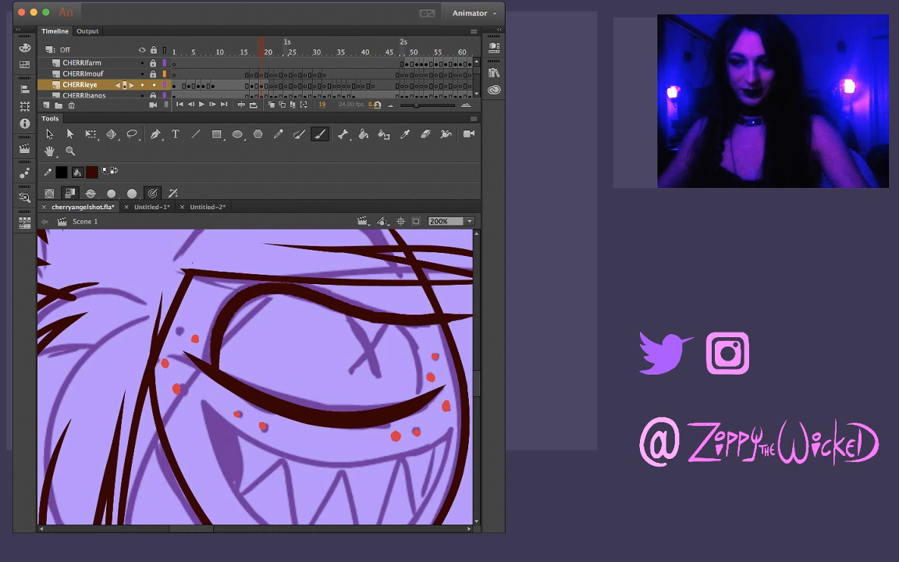
key("super+z")
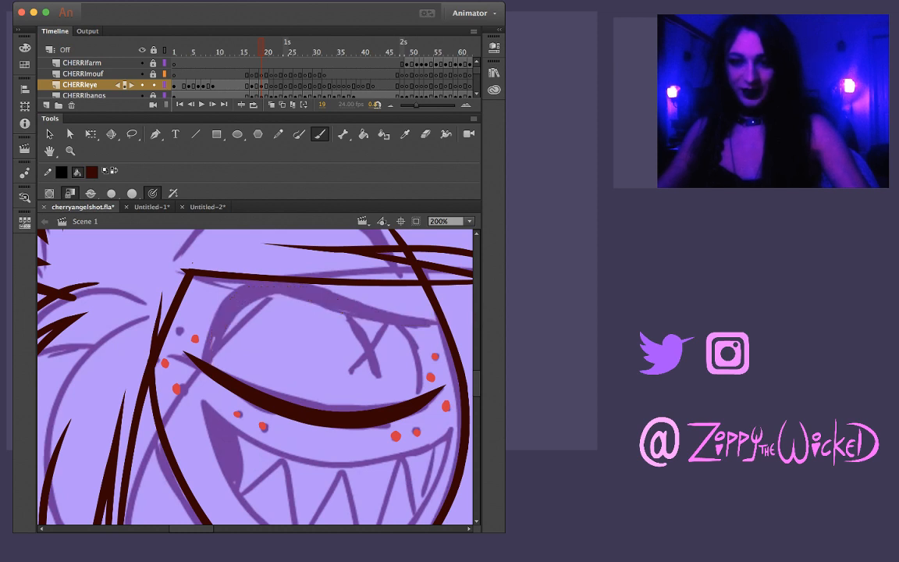
left_click_drag(210, 350, 223, 314)
key("super+z")
mouse_move(213, 362)
left_mouse_down()
mouse_move(220, 312)
mouse_move(253, 287)
mouse_move(468, 320)
left_mouse_up()
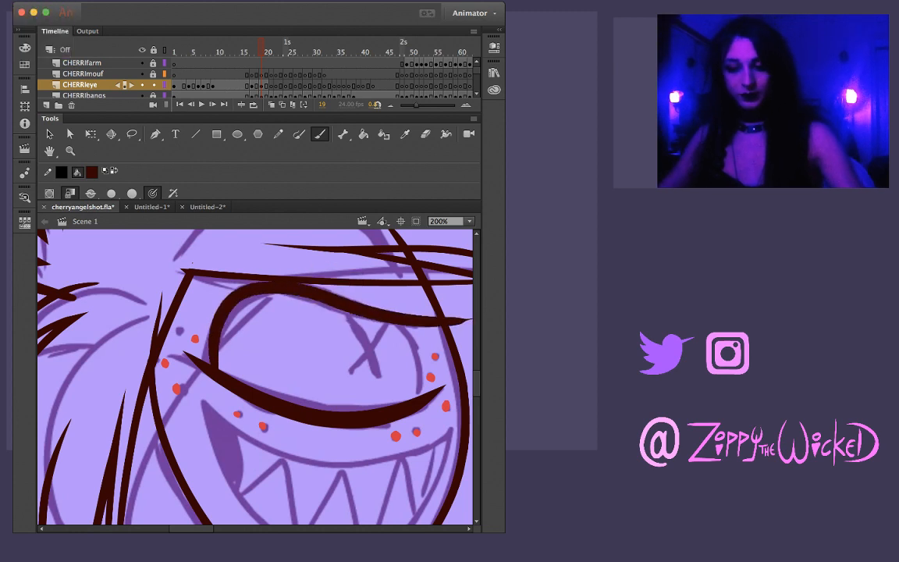
Trim the upper eyelid's overshooting outer tip on frame 19 back to the face outline, and compare the eye with frame 18
key("v")
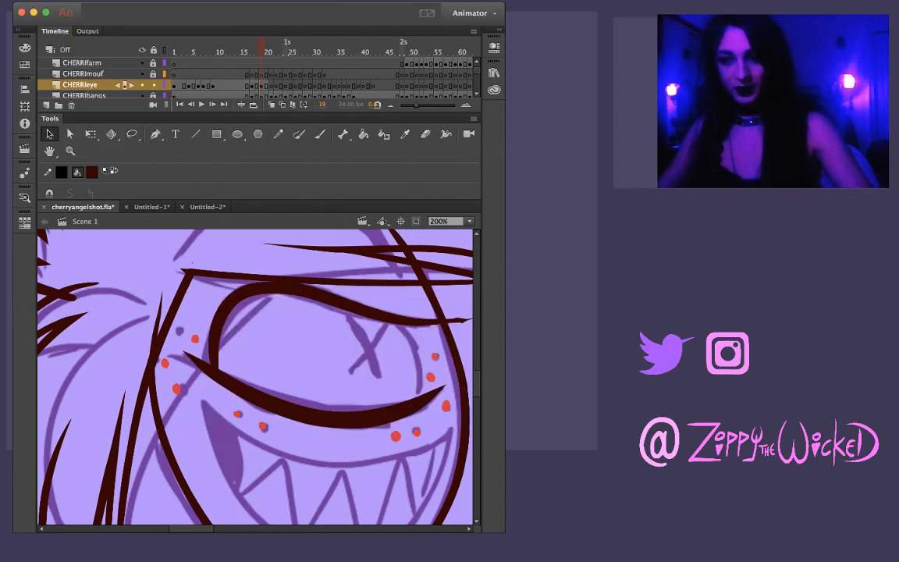
left_click(458, 322)
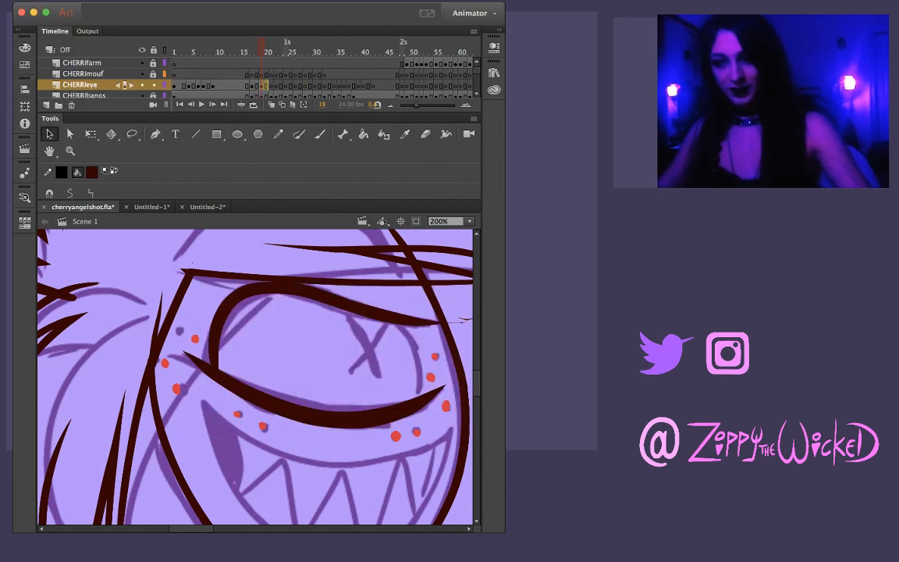
key("Delete")
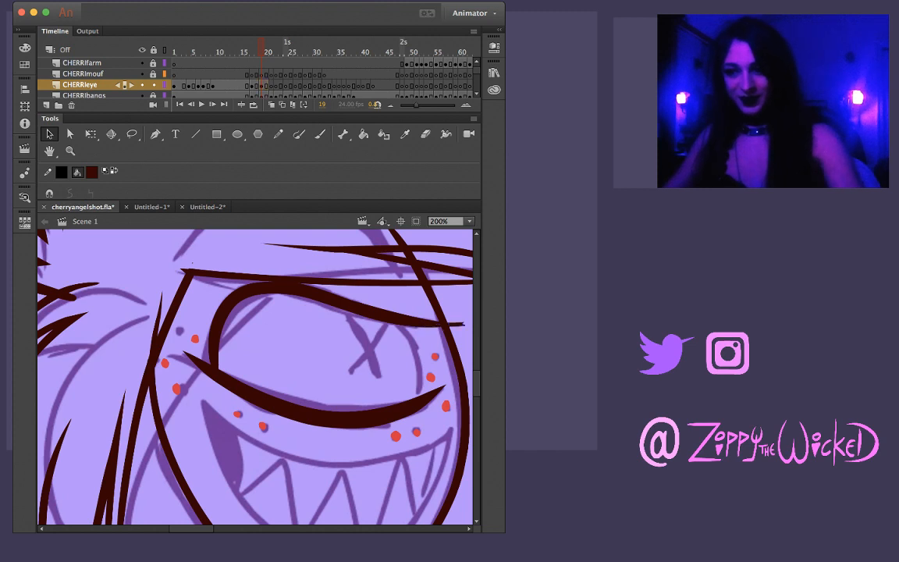
left_click_drag(425, 317, 424, 321)
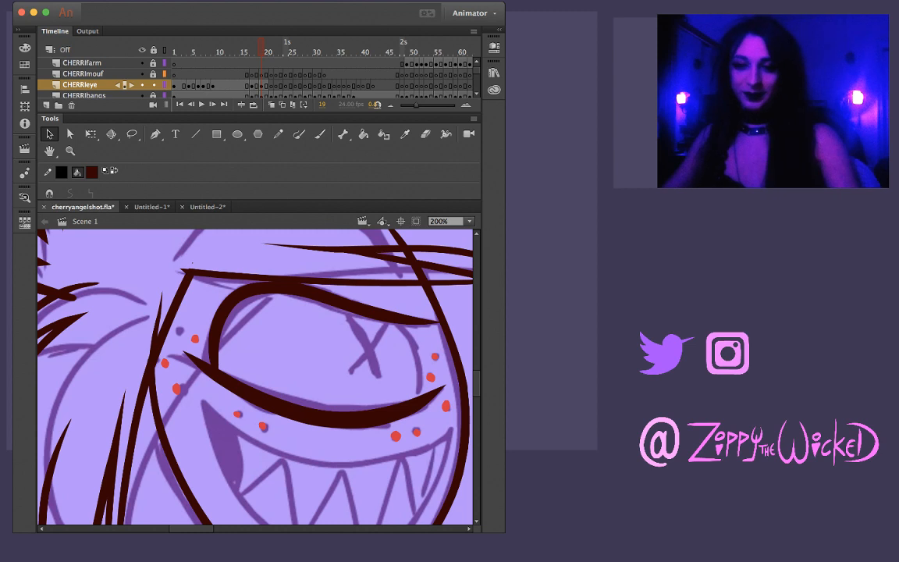
key("comma")
key("period")
key("comma")
key("period")
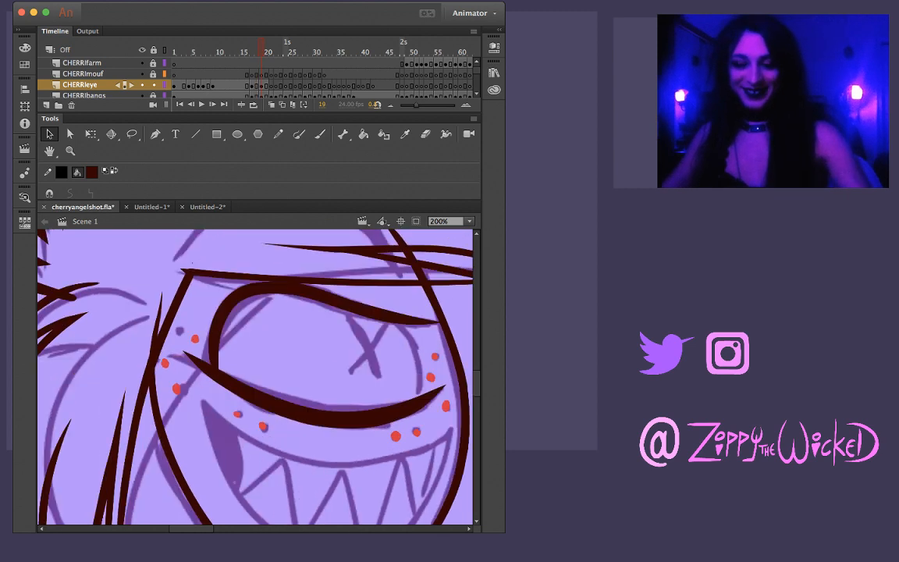
key("b")
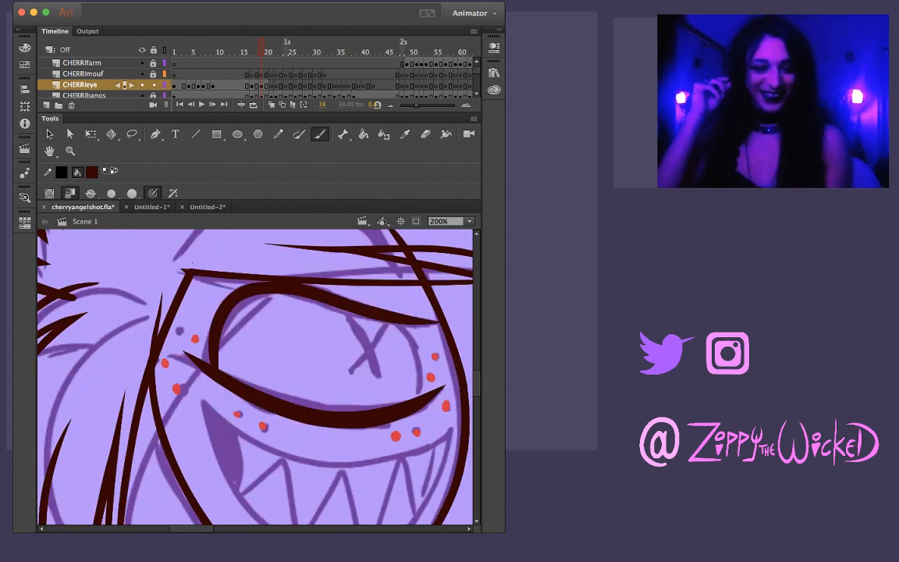
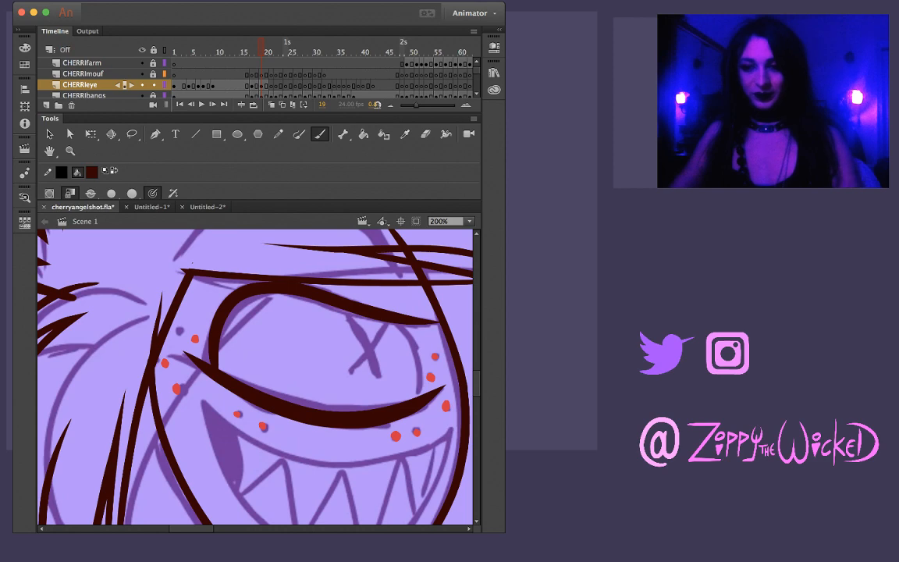
Try inking the outer side of Cherri's eye on frame 19 with a thin brush stroke between the lids, comparing with frame 18
key("shift+space")
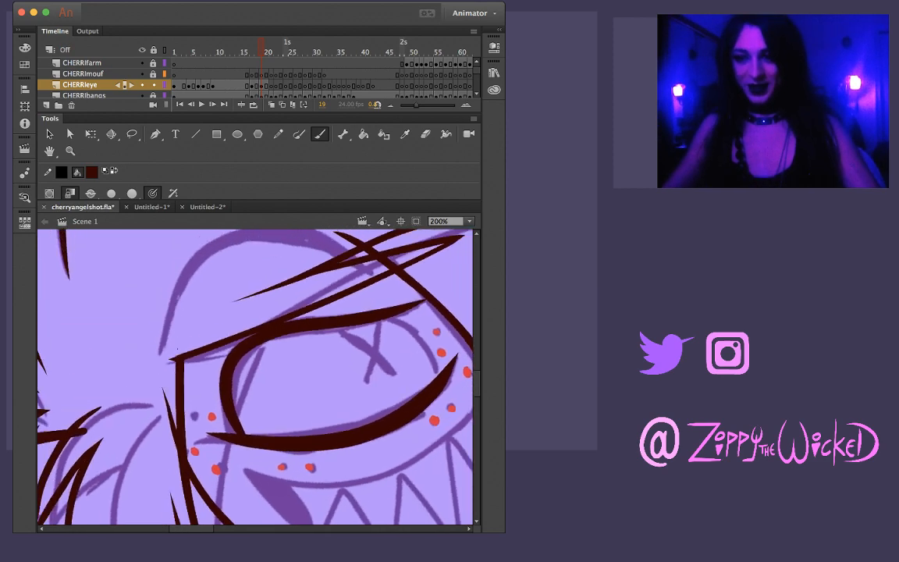
key("space")
key("shift+space")
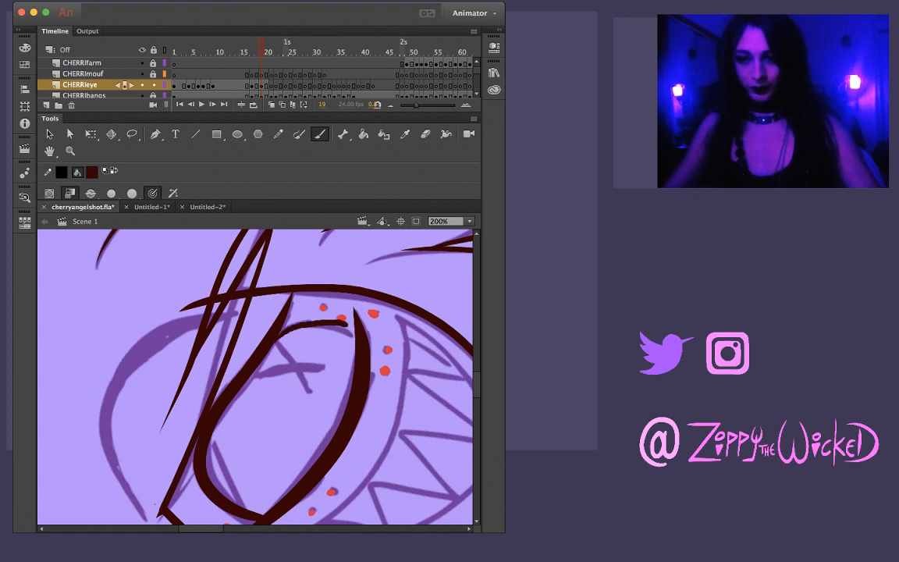
key("comma")
key("comma")
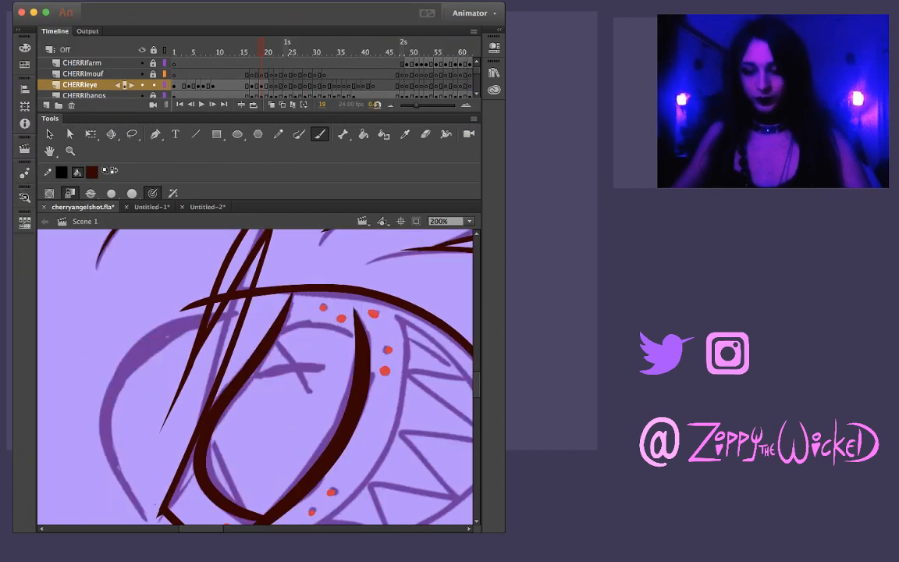
key("comma")
key("period")
key("period")
key("period")
key("period")
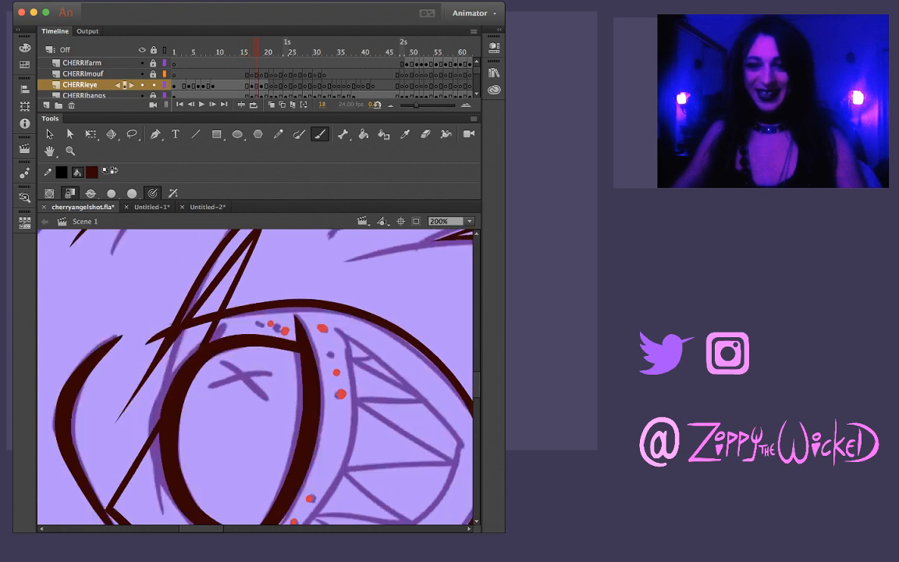
key("period")
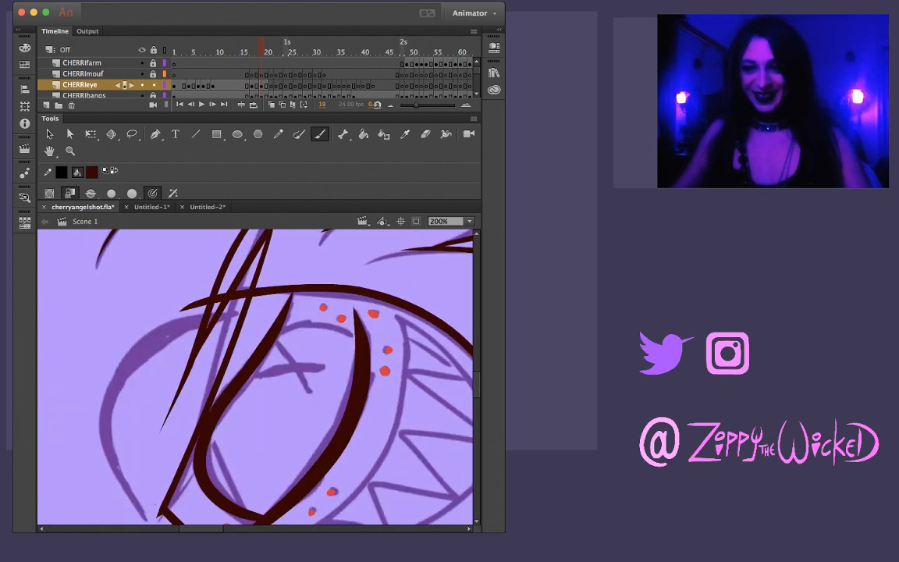
left_click_drag(280, 333, 327, 331)
key("super+z")
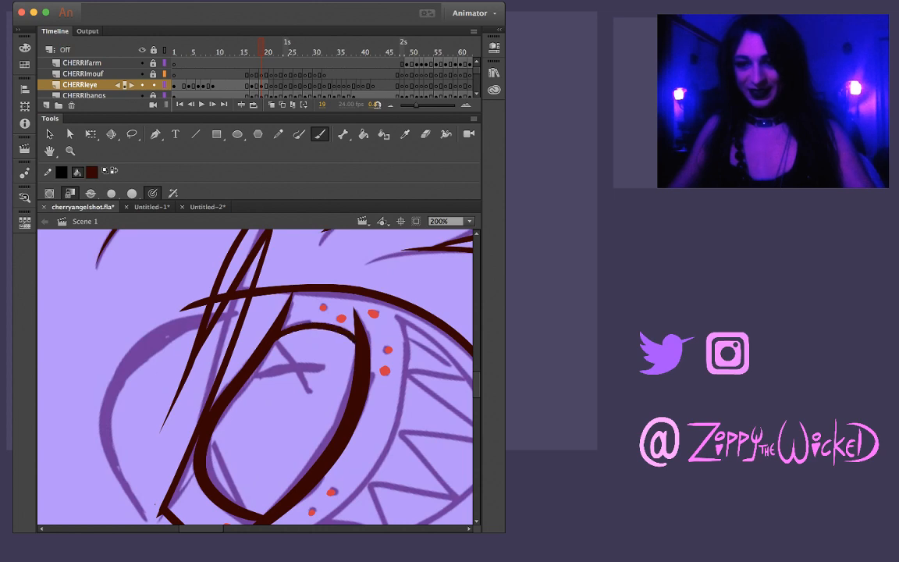
Review the inked eye on the frames before 19 and check its design against the coloured reference drawing in Untitled-1
key("comma")
key("comma")
key("comma")
key("comma")
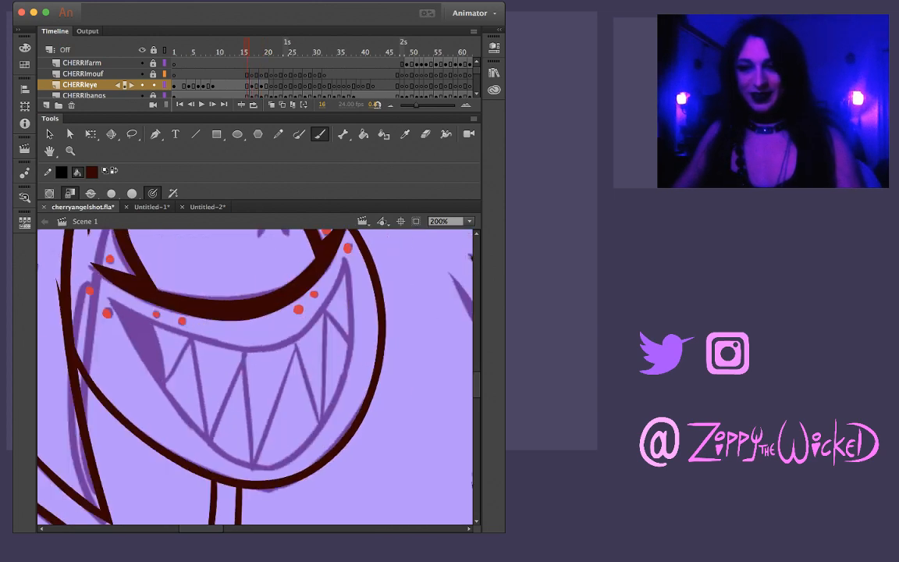
left_click_drag(245, 331, 265, 421)
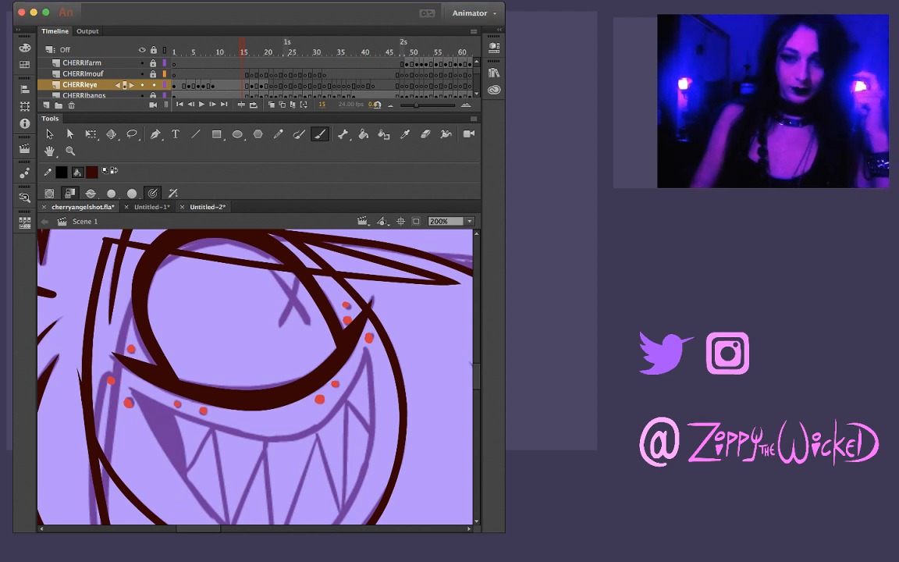
left_click(208, 207)
left_click(151, 206)
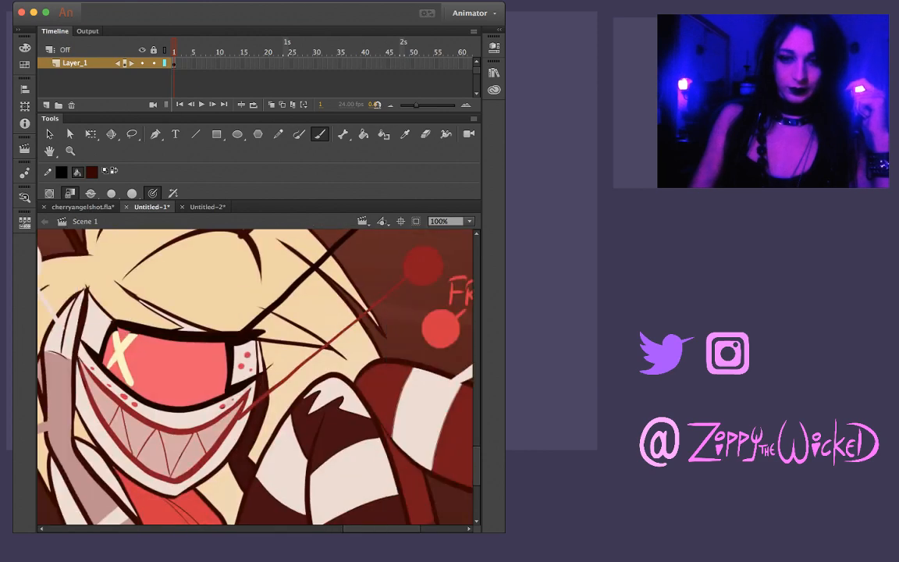
left_click(82, 207)
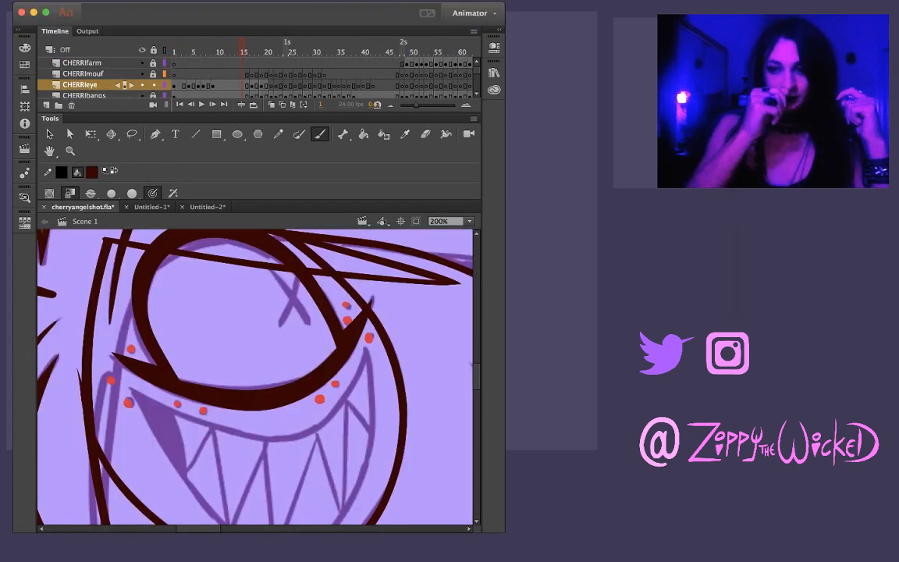
key("Return")
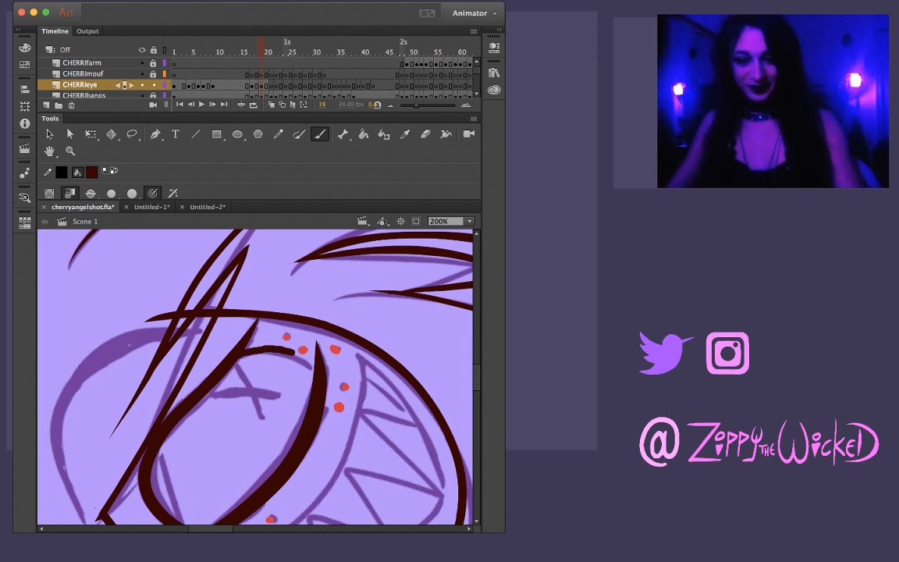
Ink the outer side of Cherri's eye on frame 19 with a thicker curved brush stroke joining both eyelids, redoing it until it fits
key("super+z")
left_click_drag(283, 353, 351, 308)
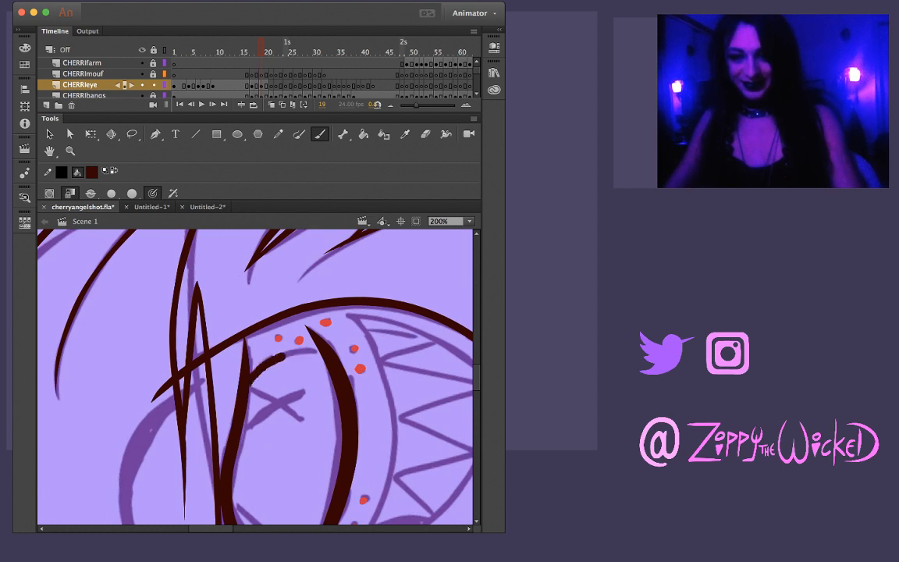
key("super+z")
mouse_move(248, 381)
left_mouse_down()
mouse_move(291, 356)
mouse_move(322, 360)
left_mouse_up()
left_click_drag(248, 328, 357, 328)
key("comma")
key("period")
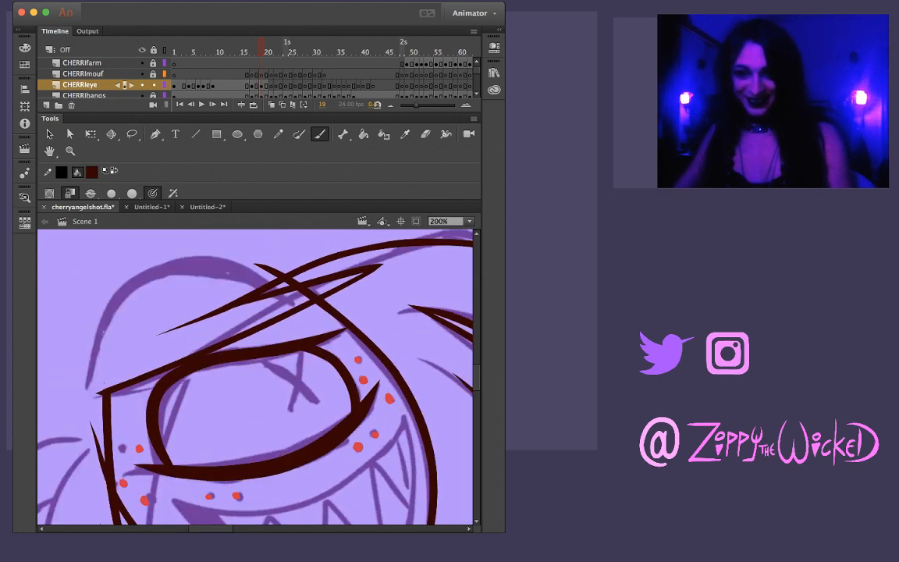
Lasso around the outer side stroke of the eye on frame 19 and compare the inked eye across frames 17 to 19
key("l")
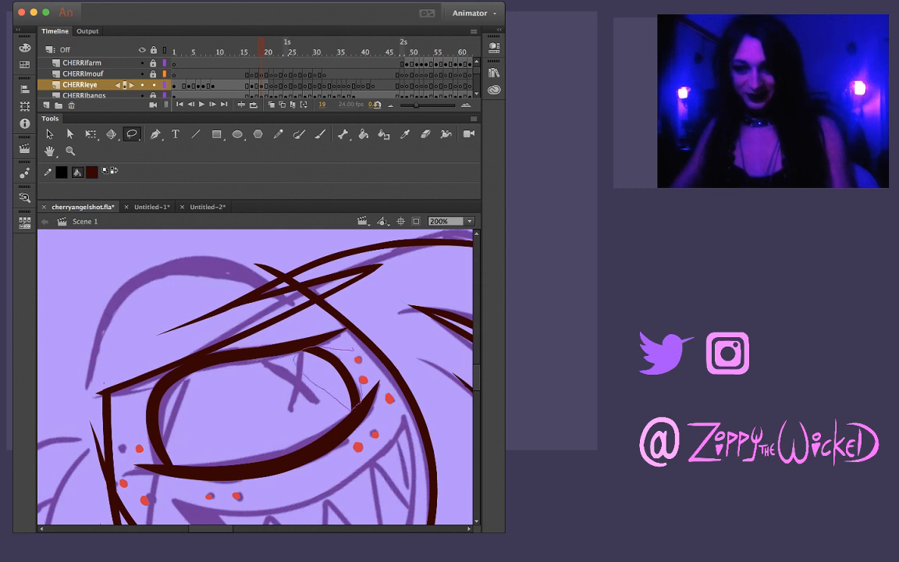
left_click_drag(361, 382, 353, 352)
left_click(328, 363)
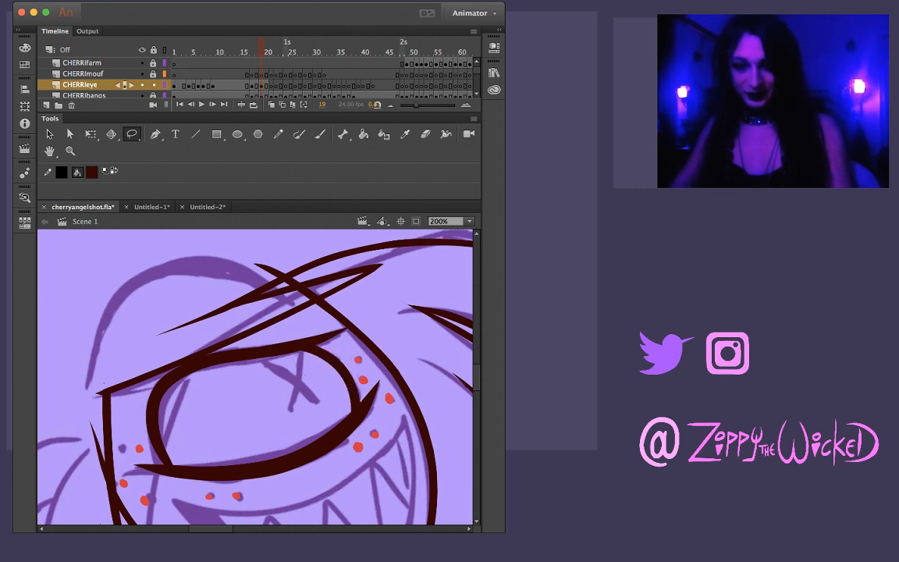
key("comma")
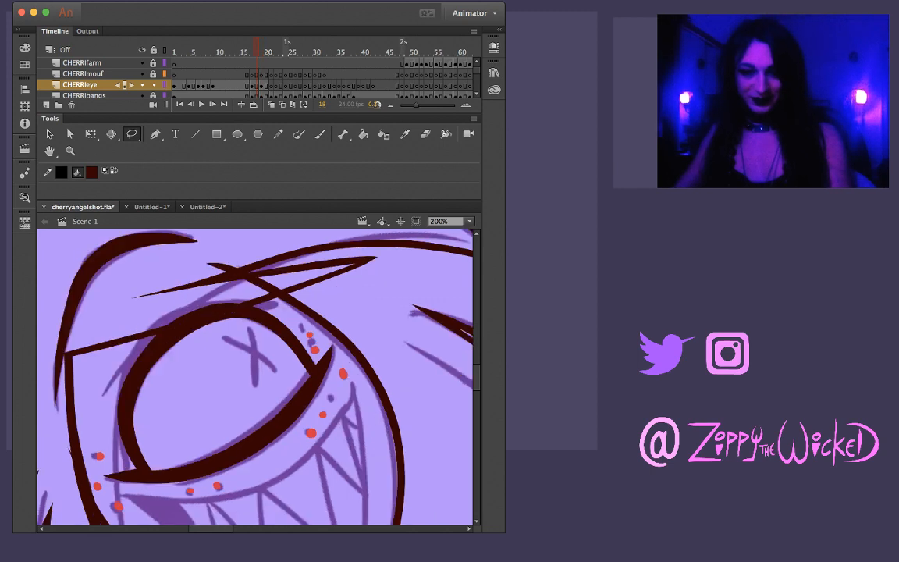
key("period")
key("comma")
key("period")
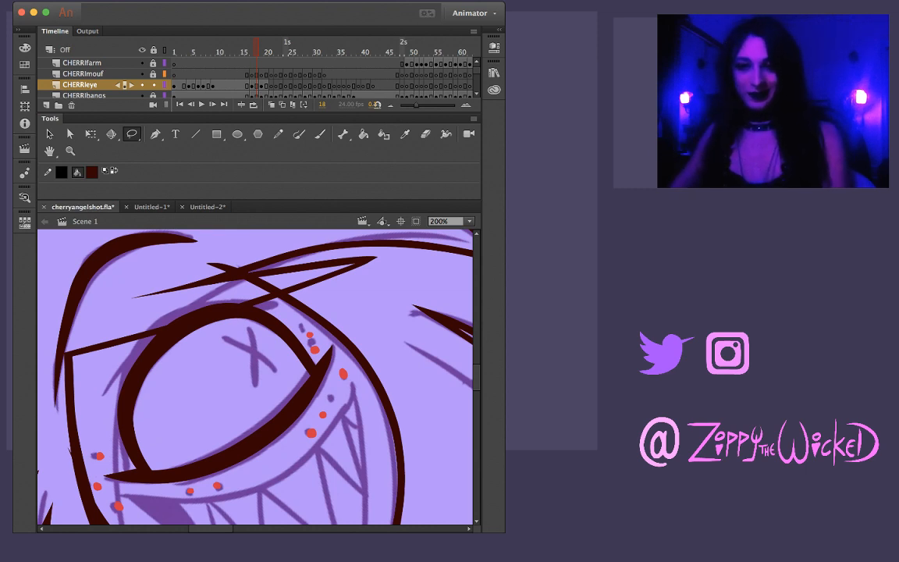
key(".")
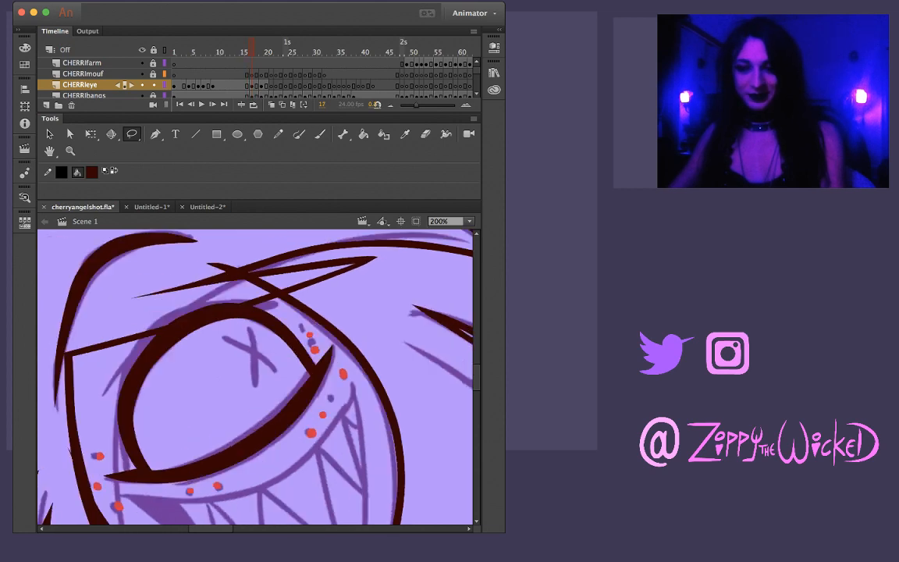
key(".")
key(".")
key(".")
key(".")
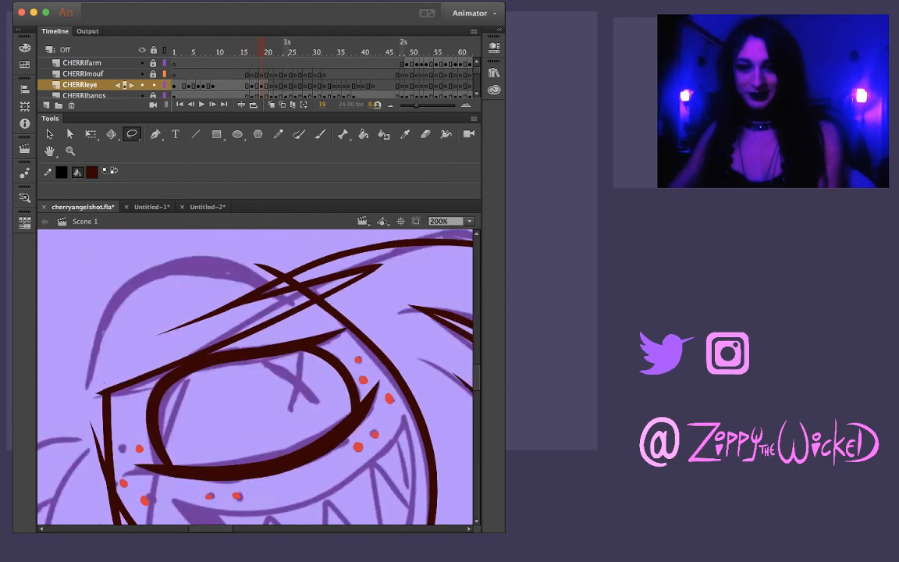
key(".")
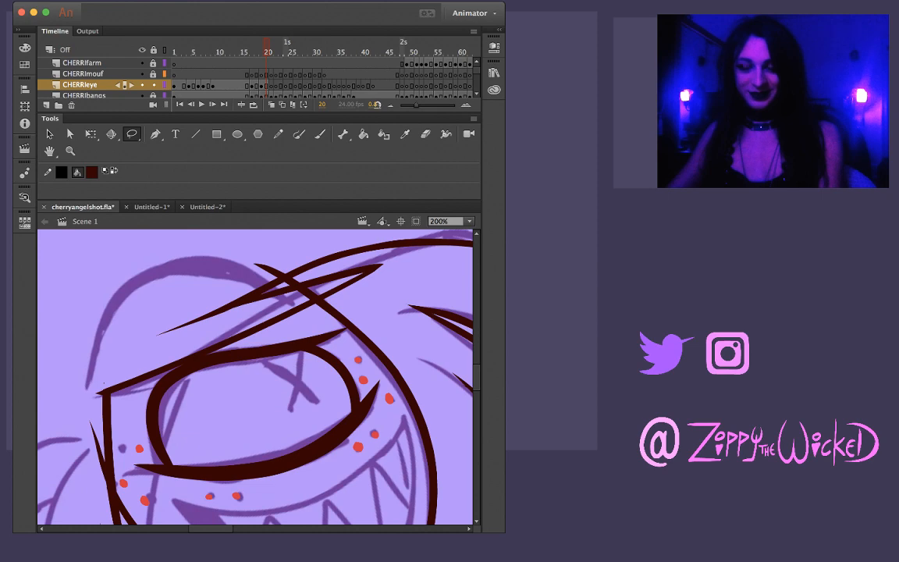
Ink Cherri's upper eyelid on frame 21 with one brush stroke from the face's inner edge out to the bangs, thickening outward
key(".")
key("b")
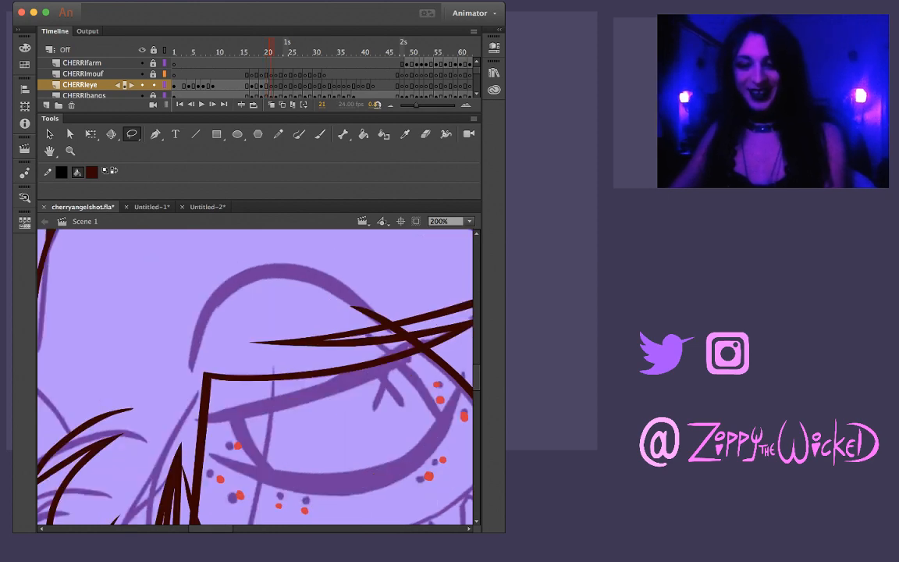
key(".")
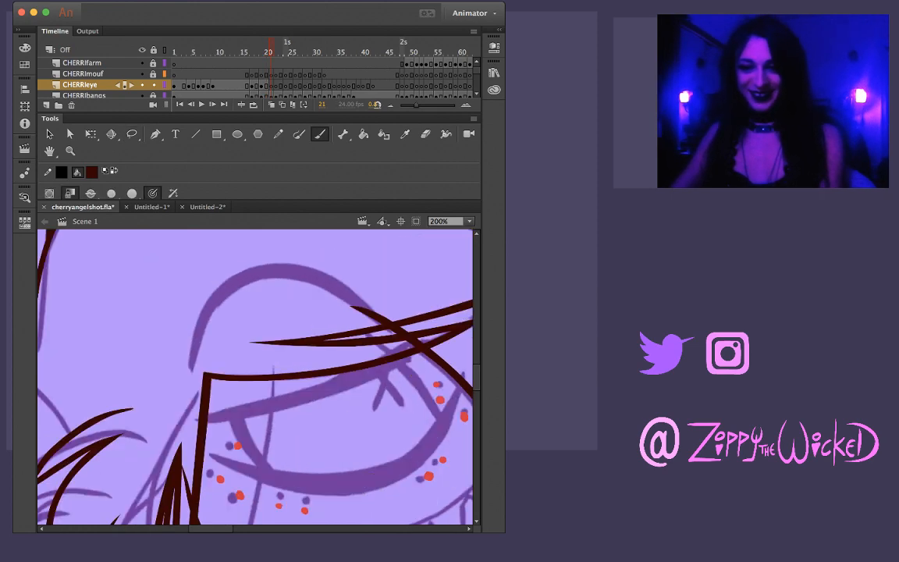
key(".")
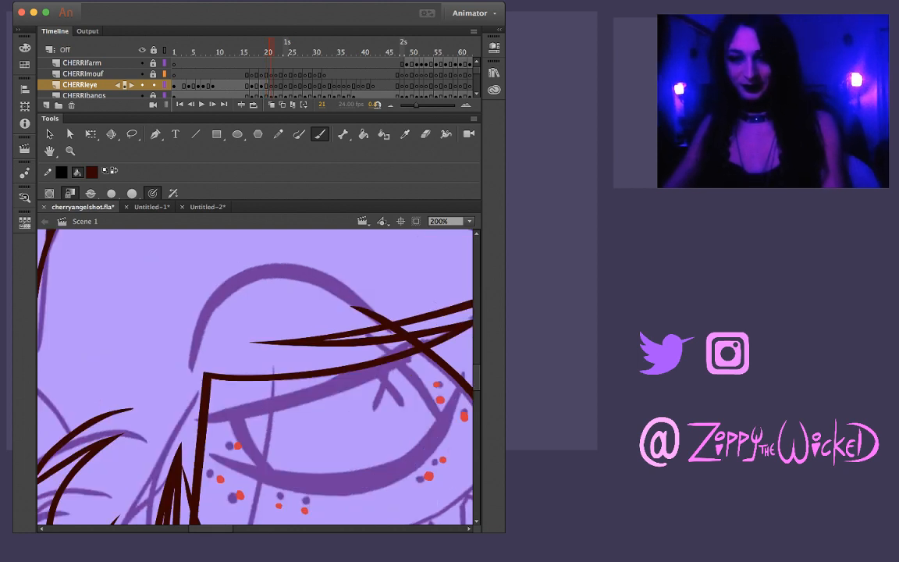
left_click_drag(192, 422, 263, 406)
key("super+z")
left_click_drag(192, 422, 369, 375)
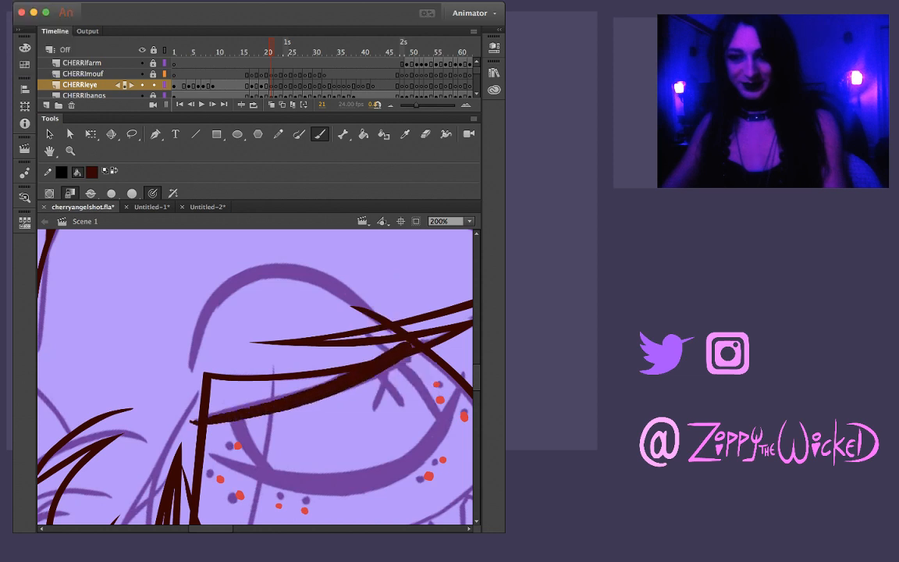
Ink Cherri's lower eyelid on frame 21 with one tapered brush stroke, redoing it until it fits, and adjust its outer end
left_click_drag(255, 377, 249, 304)
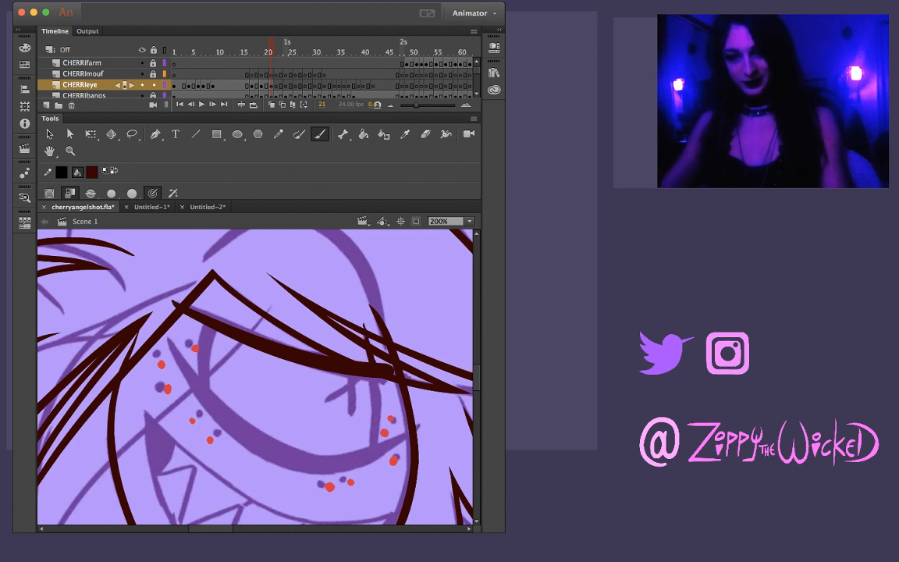
left_click_drag(168, 340, 203, 397)
key("super+z")
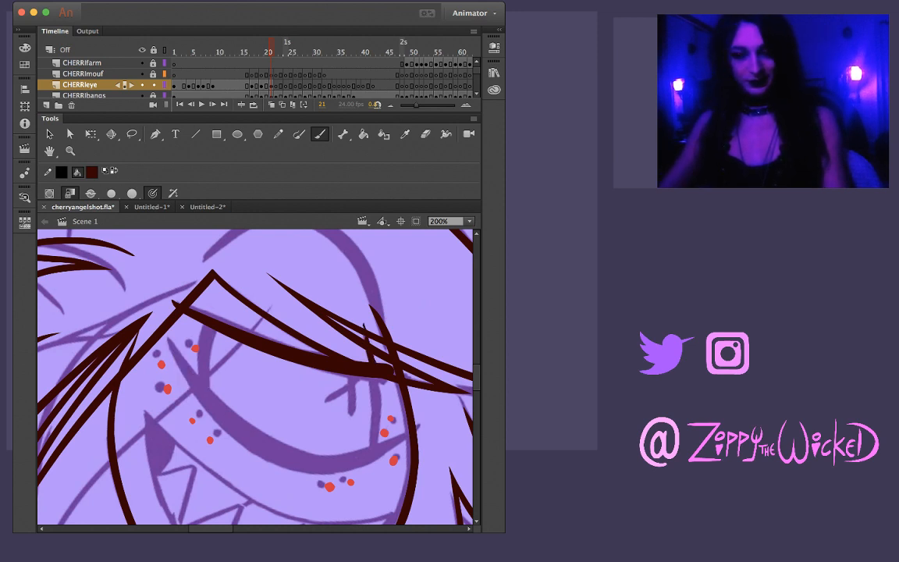
mouse_move(167, 339)
left_mouse_down()
mouse_move(186, 378)
mouse_move(246, 439)
mouse_move(293, 460)
mouse_move(358, 454)
left_mouse_up()
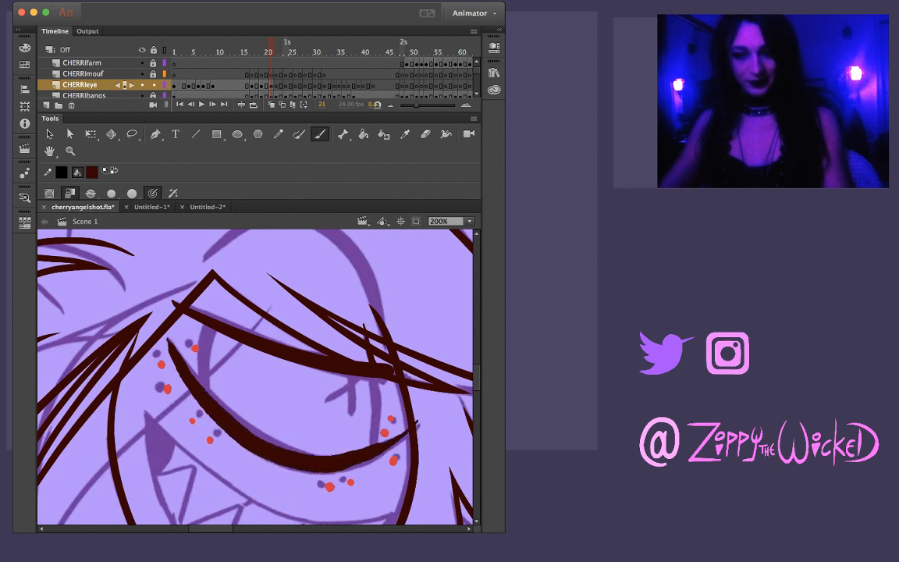
key("super+z")
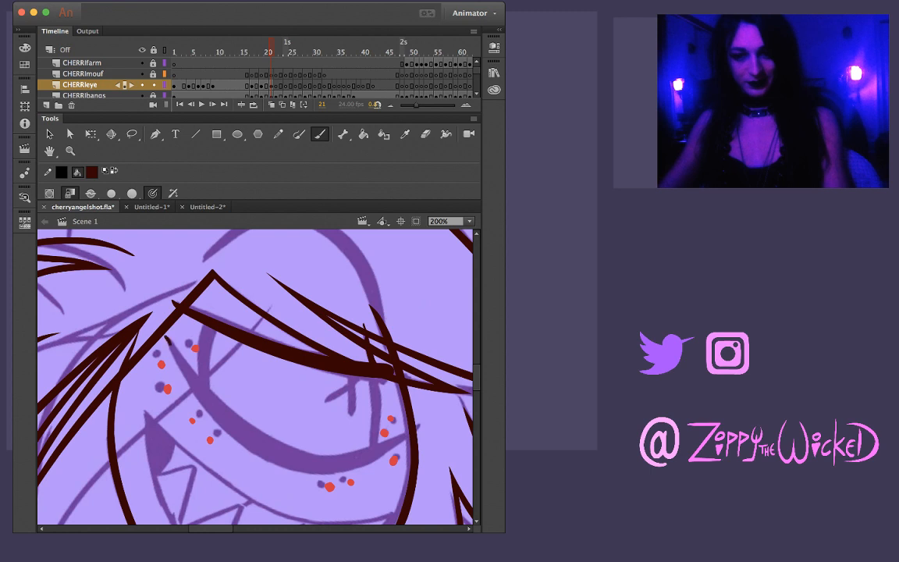
mouse_move(165, 338)
left_mouse_down()
mouse_move(203, 394)
mouse_move(270, 447)
mouse_move(326, 463)
mouse_move(421, 425)
left_mouse_up()
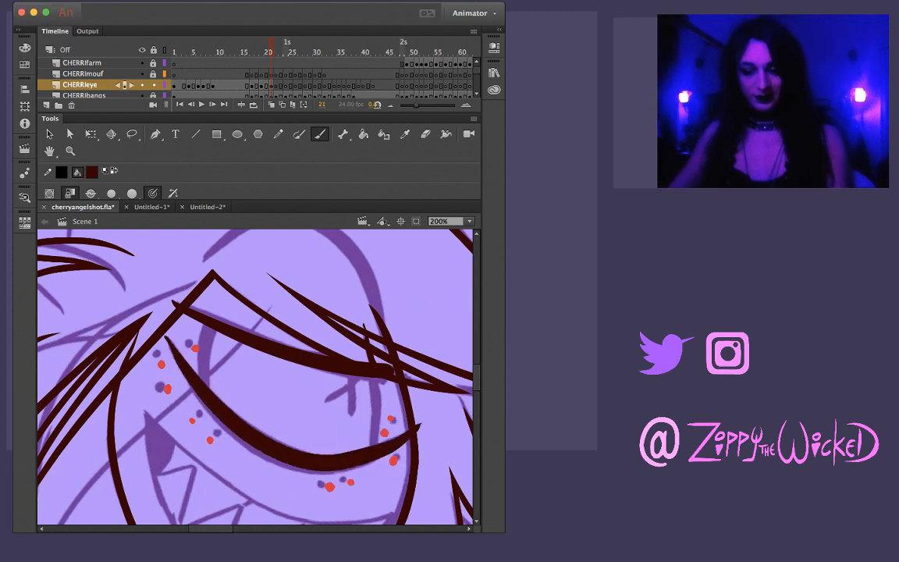
key("l")
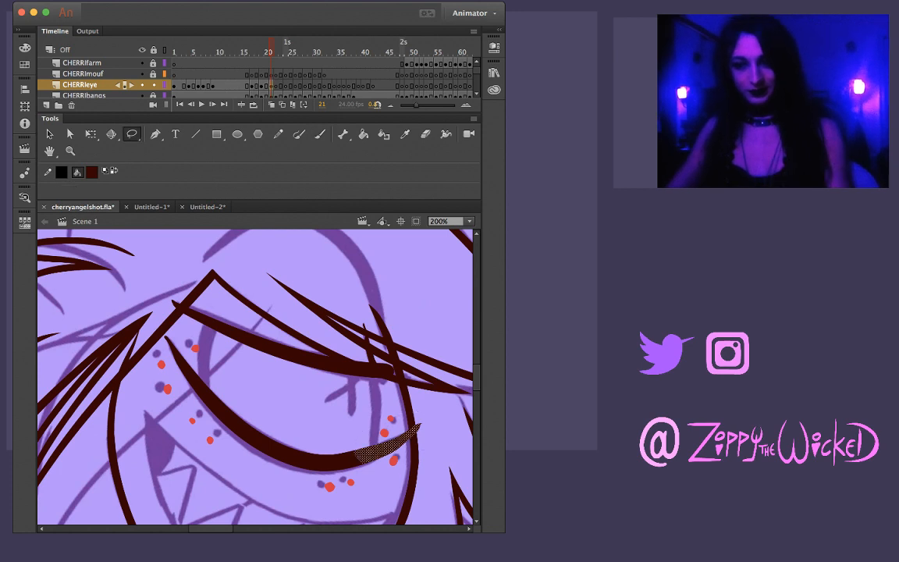
key("v")
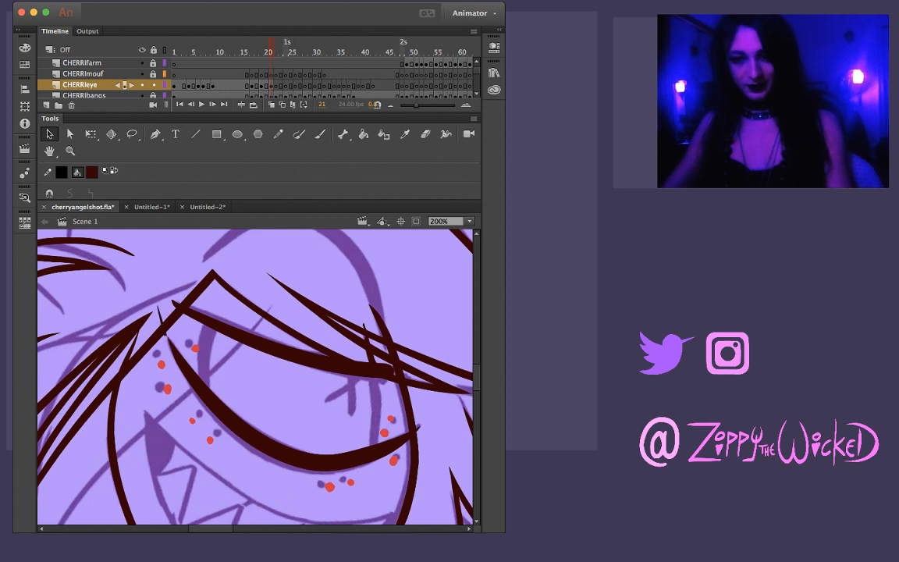
Ink the inner side of Cherri's eye on frame 21 between both lids, compare with frame 20, and reshape the upper eyelid's outer end
key("b")
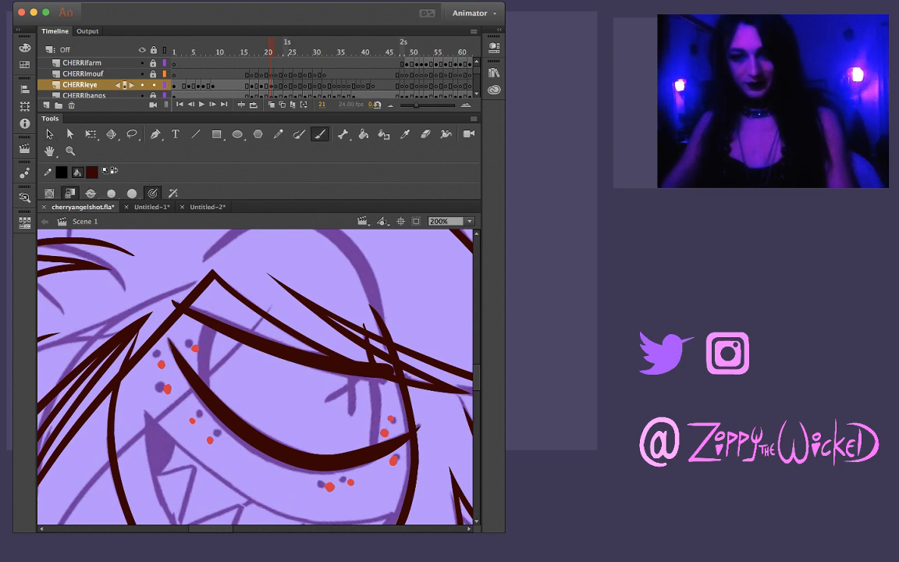
mouse_move(211, 329)
left_mouse_down()
mouse_move(204, 386)
mouse_move(200, 351)
mouse_move(211, 326)
left_mouse_up()
key("super+z")
key("comma")
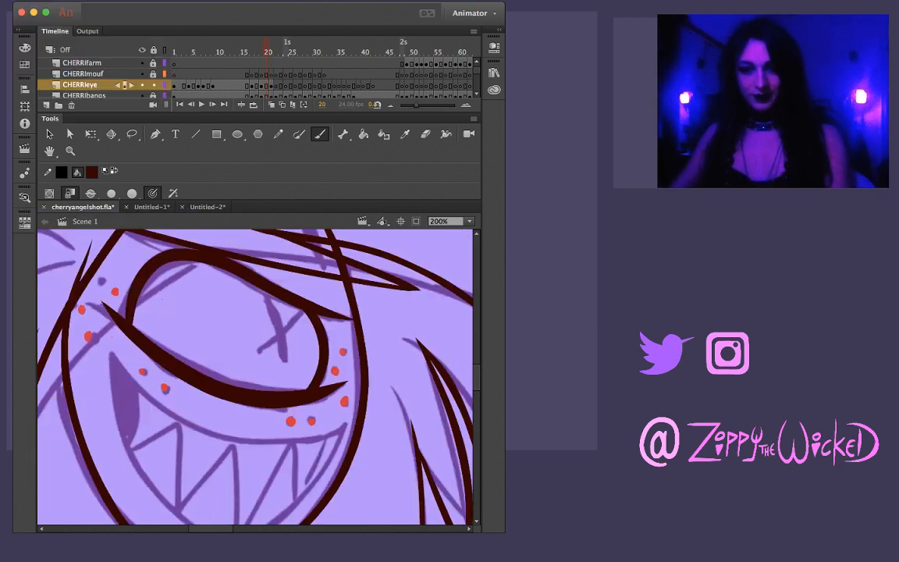
key("period")
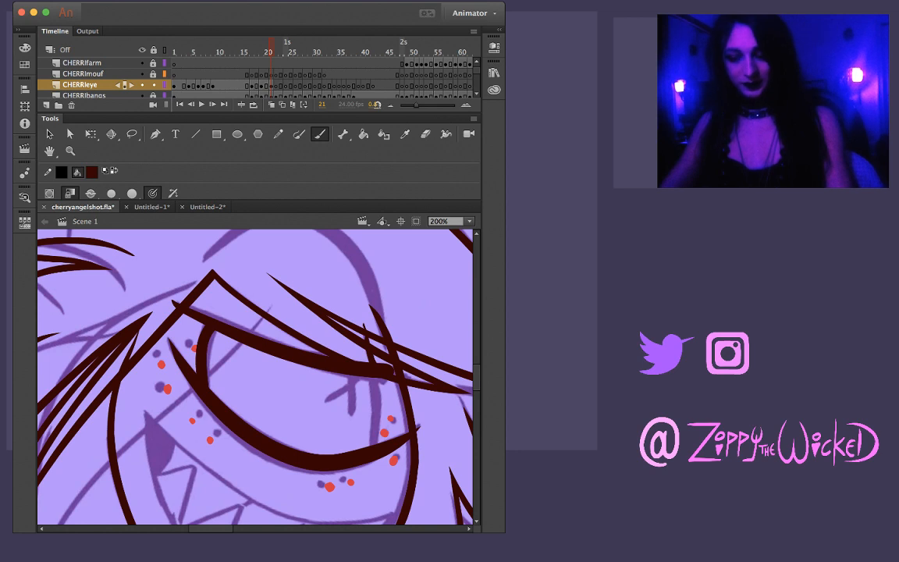
key("v")
left_click_drag(342, 371, 391, 383)
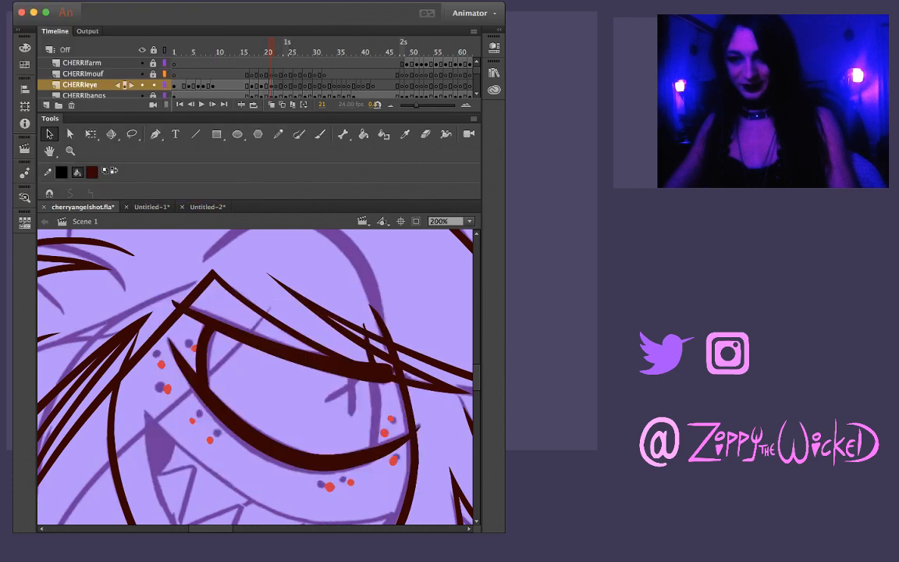
Shorten the lower eyelid's outer end and ink the outer side of Cherri's eye on frame 21 between both lids, redoing the brush stroke until it fits
left_click_drag(173, 262, 460, 488)
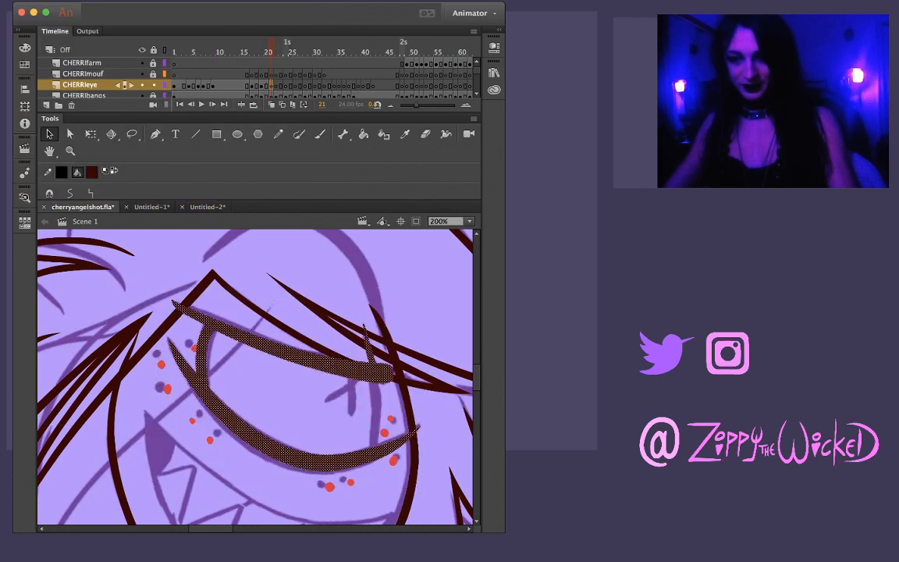
key("Escape")
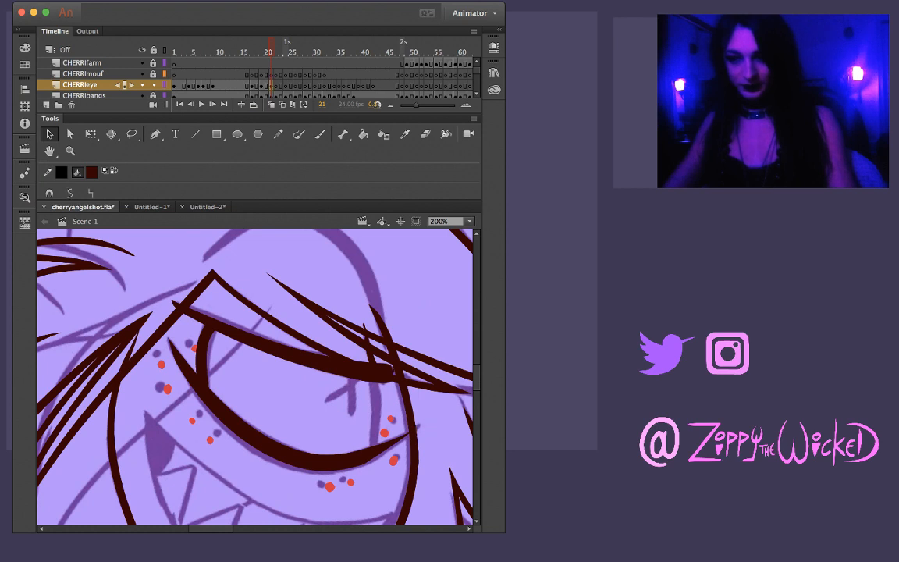
left_click_drag(367, 453, 379, 304)
left_click_drag(328, 398, 233, 342)
left_click_drag(366, 335, 357, 313)
key("b")
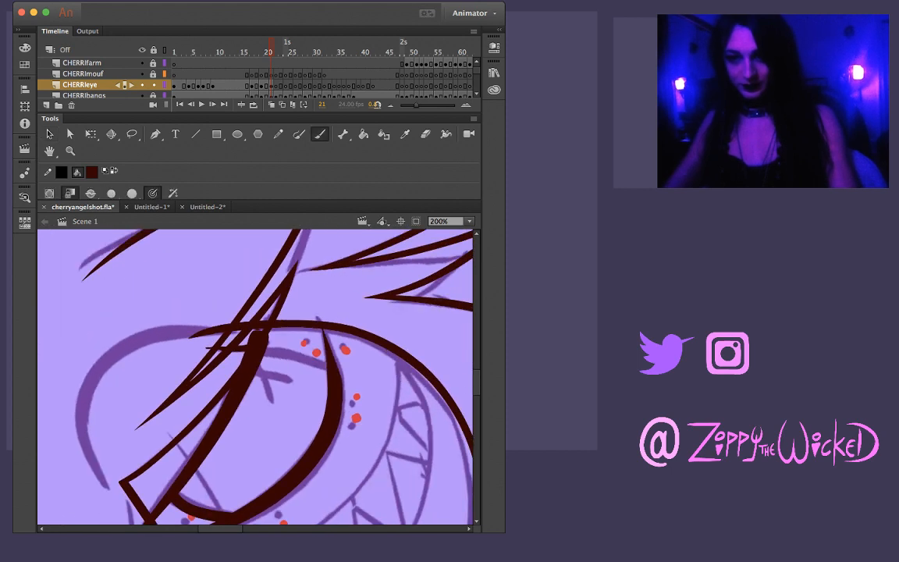
left_click_drag(256, 348, 306, 354)
key("super+z")
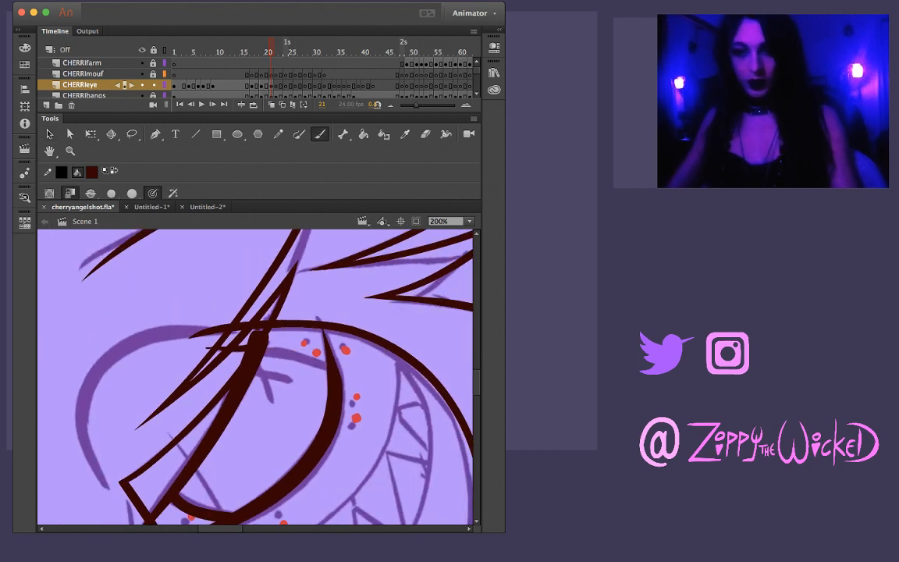
left_click_drag(356, 419, 365, 398)
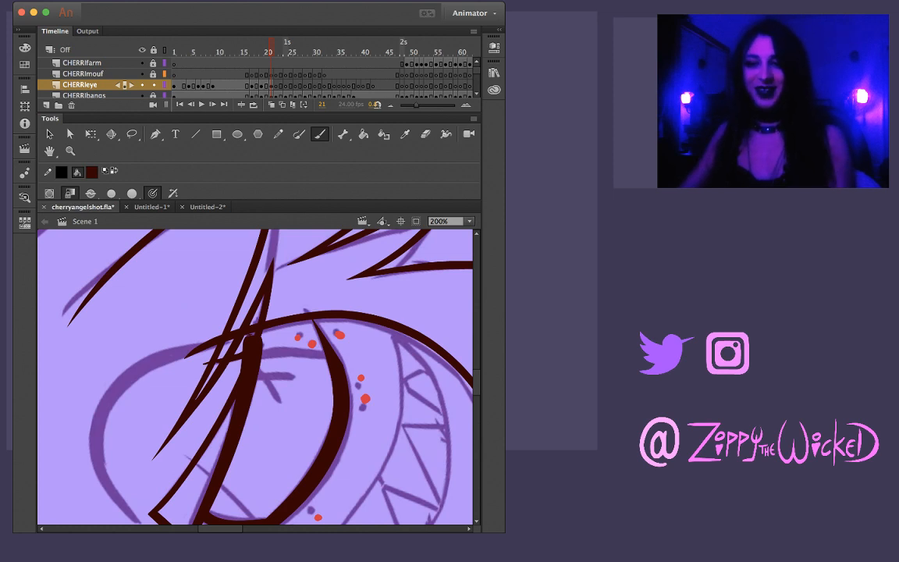
left_click_drag(263, 354, 318, 350)
key("ctrl+z")
left_click_drag(366, 406, 377, 365)
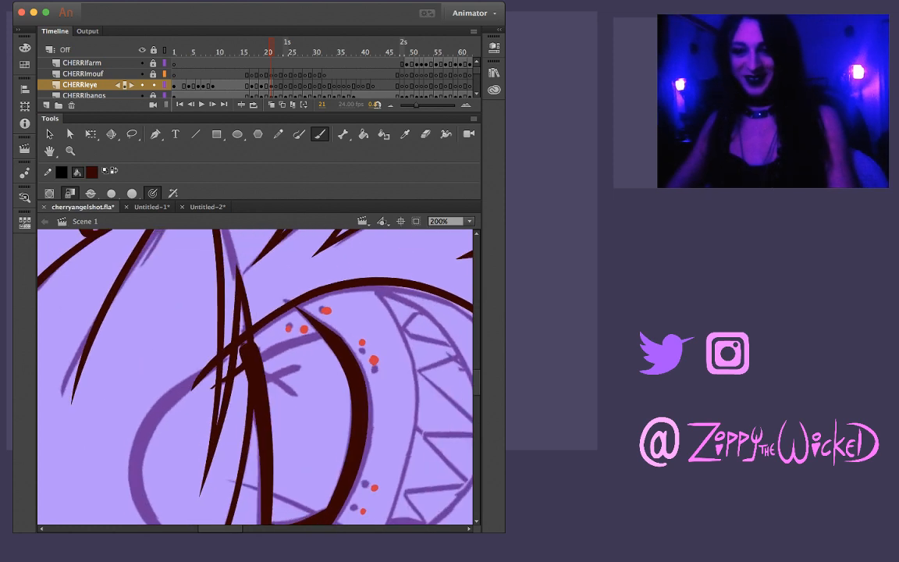
left_click_drag(262, 360, 318, 336)
key("ctrl+z")
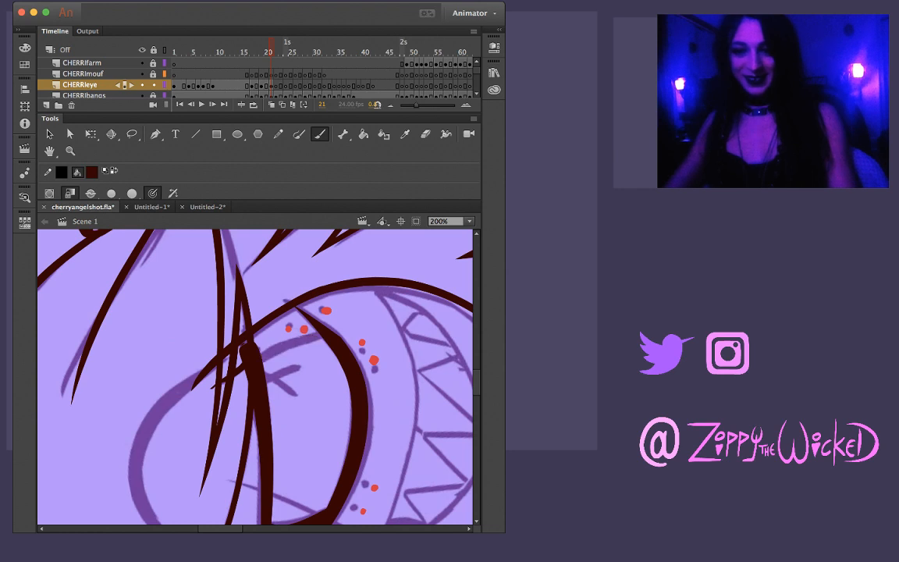
left_click_drag(262, 360, 297, 341)
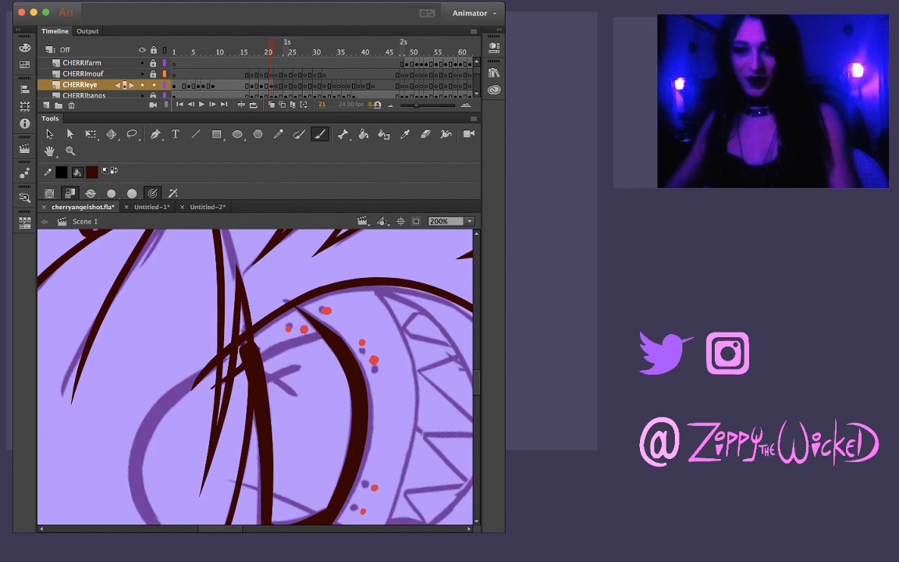
left_click_drag(236, 325, 293, 301)
key("ctrl+z")
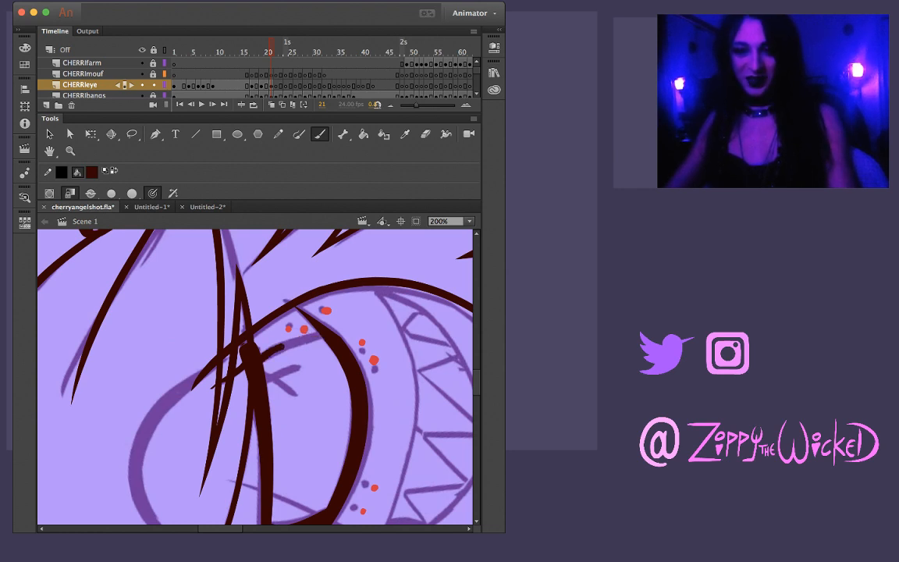
left_click_drag(283, 346, 324, 336)
key("ctrl+z")
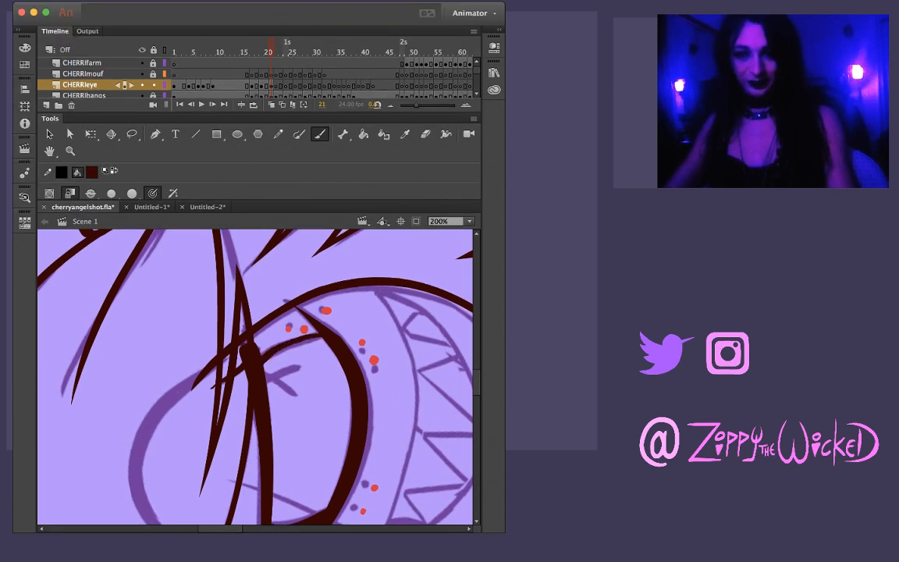
left_click_drag(271, 354, 317, 337)
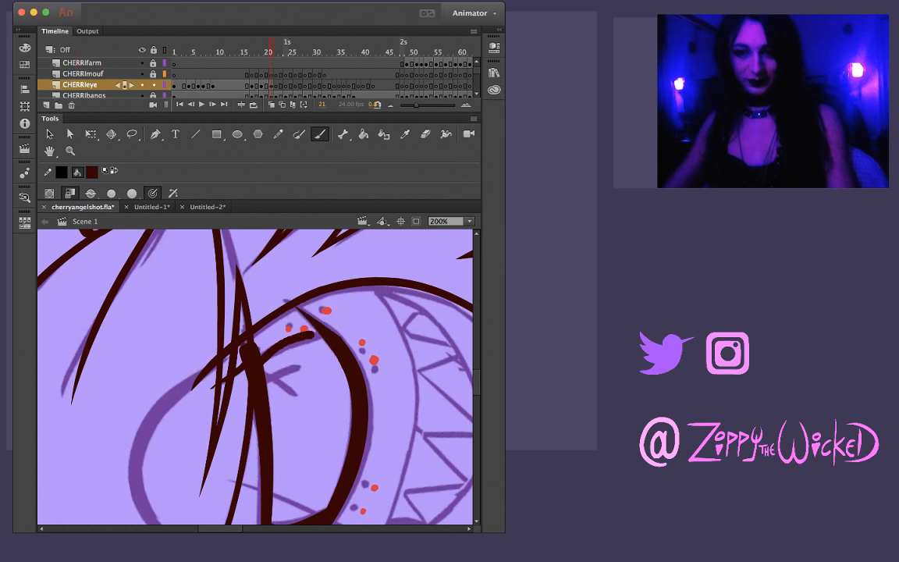
key("ctrl+z")
left_click_drag(254, 366, 280, 348)
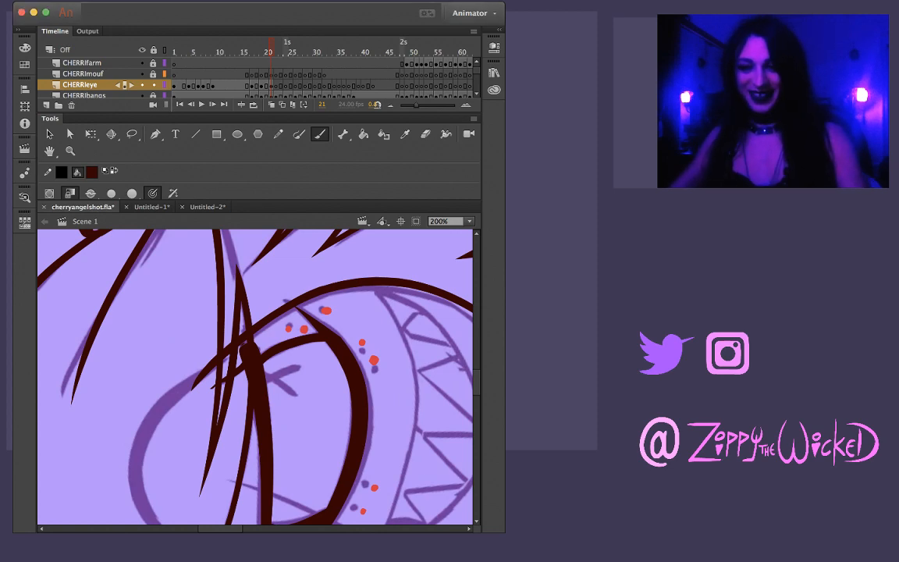
Copy Cherri's inked eyebrow from frame 18 of CHERRIeye and paste it in place on frame 20
key("comma")
left_click_drag(250, 437, 287, 371)
mouse_move(258, 312)
left_mouse_down()
mouse_move(328, 344)
mouse_move(343, 375)
mouse_move(235, 375)
left_mouse_up()
left_click_drag(257, 312, 285, 307)
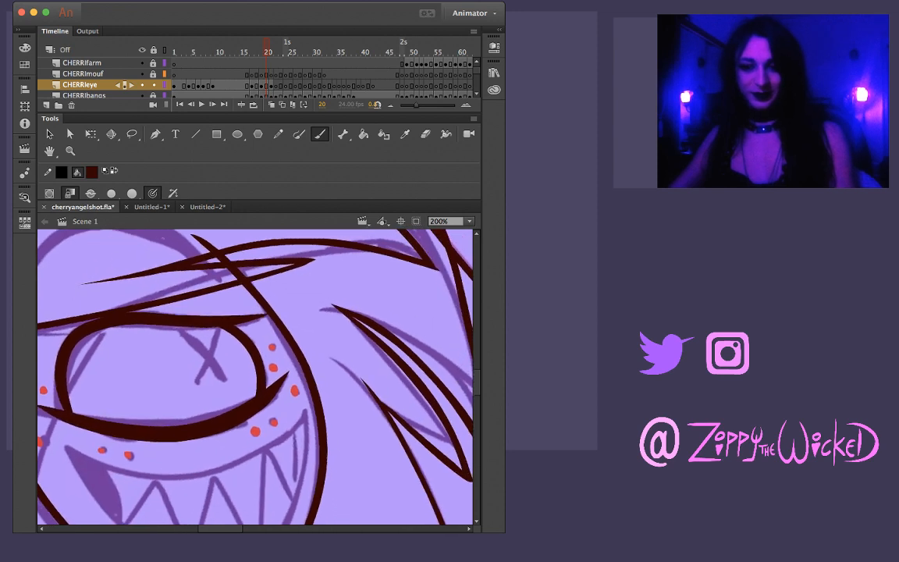
left_click_drag(179, 343, 340, 404)
key("comma")
key("comma")
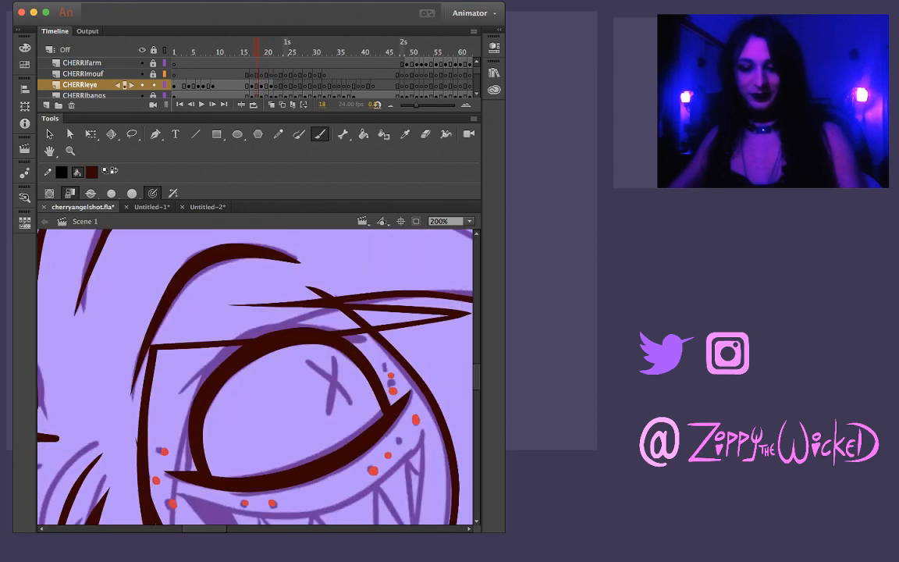
key("super+a")
key("Escape")
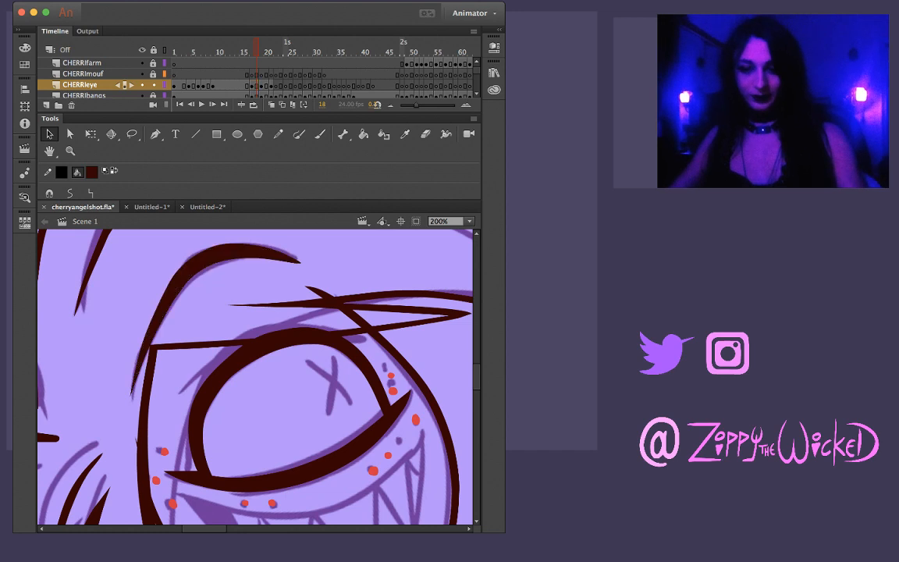
key("period")
key("period")
key("super+shift+v")
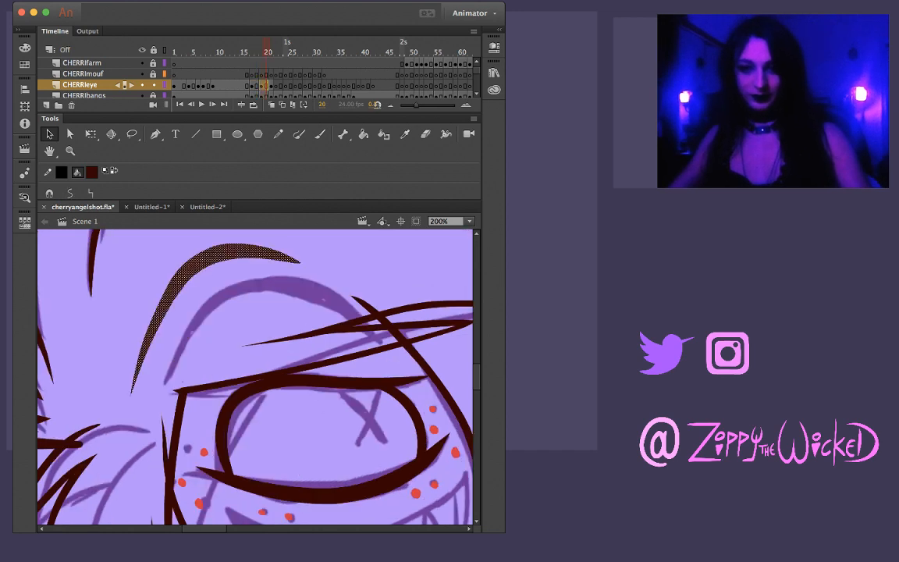
Try to fit the pasted eyebrow to the frame 20 sketch by moving and rotating it, and delete it
mouse_move(184, 273)
left_mouse_down()
mouse_move(243, 277)
mouse_move(224, 270)
left_mouse_up()
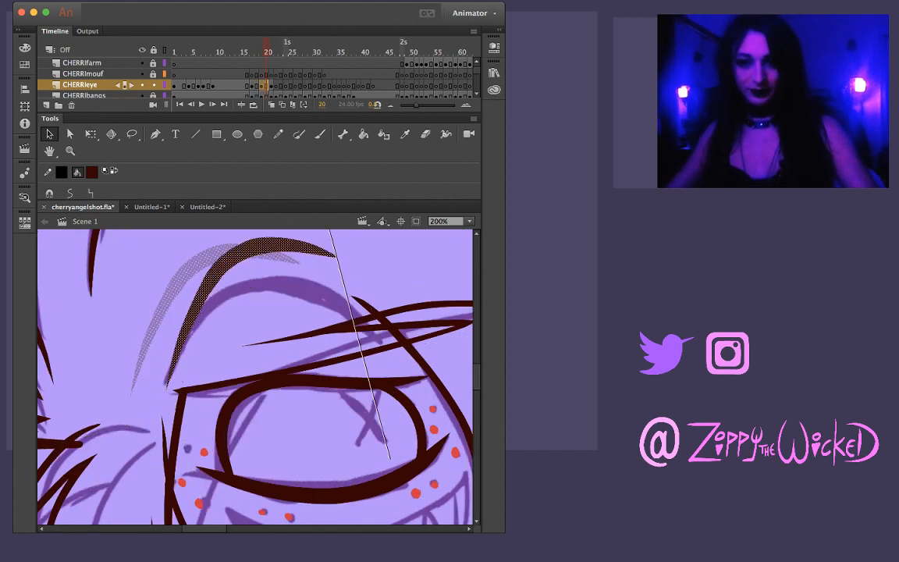
key("q")
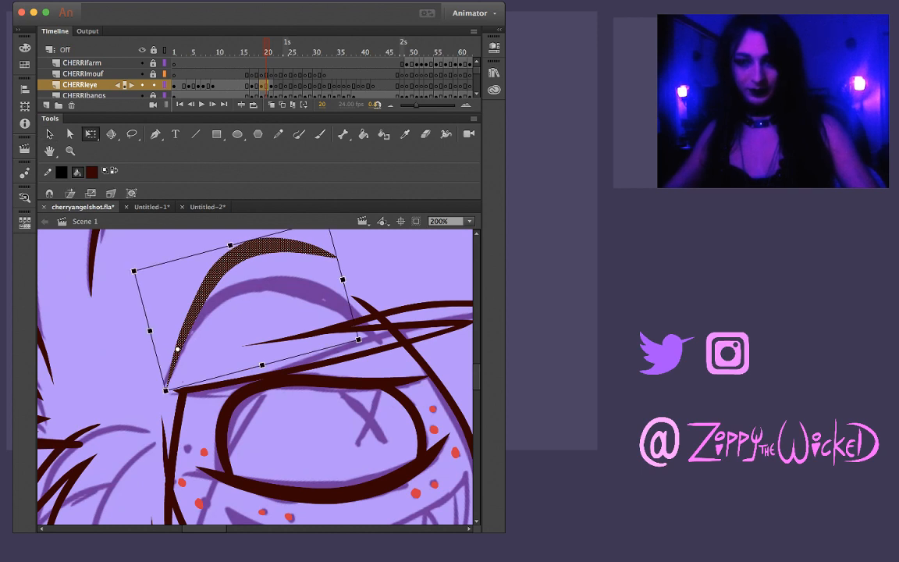
left_click_drag(361, 342, 350, 410)
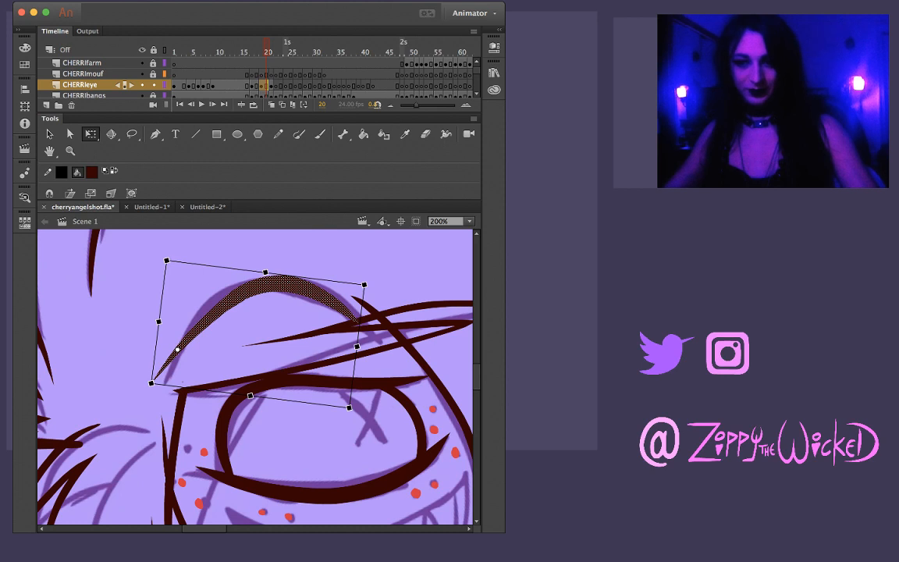
key("Delete")
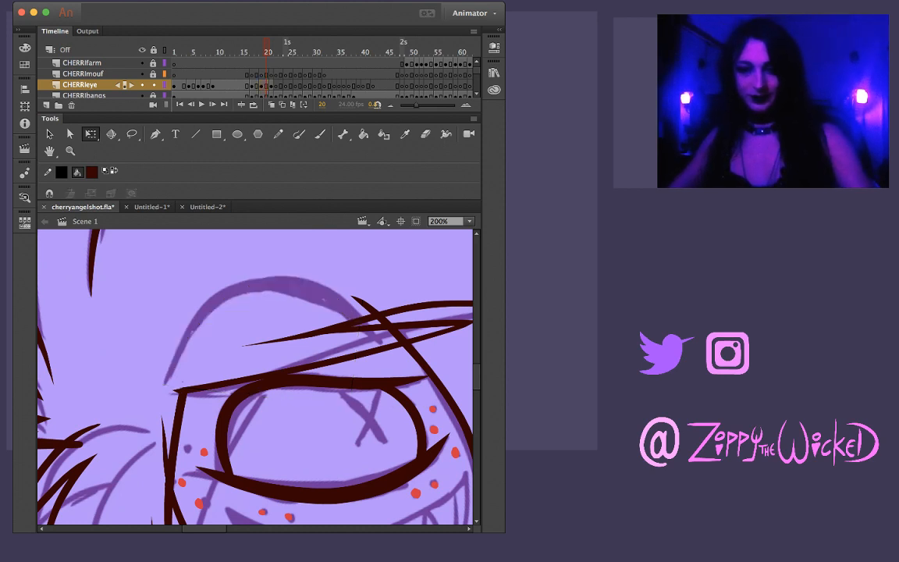
Ink Cherri's eyebrow on frame 20 with one arched, tapered brush stroke, redoing it until it fits, and extend its outer tip into the bangs
key("b")
mouse_move(166, 383)
left_mouse_down()
mouse_move(181, 316)
mouse_move(204, 290)
mouse_move(234, 281)
mouse_move(252, 290)
left_mouse_up()
key("ctrl+z")
mouse_move(165, 384)
left_mouse_down()
mouse_move(191, 320)
mouse_move(234, 289)
mouse_move(308, 282)
mouse_move(378, 340)
left_mouse_up()
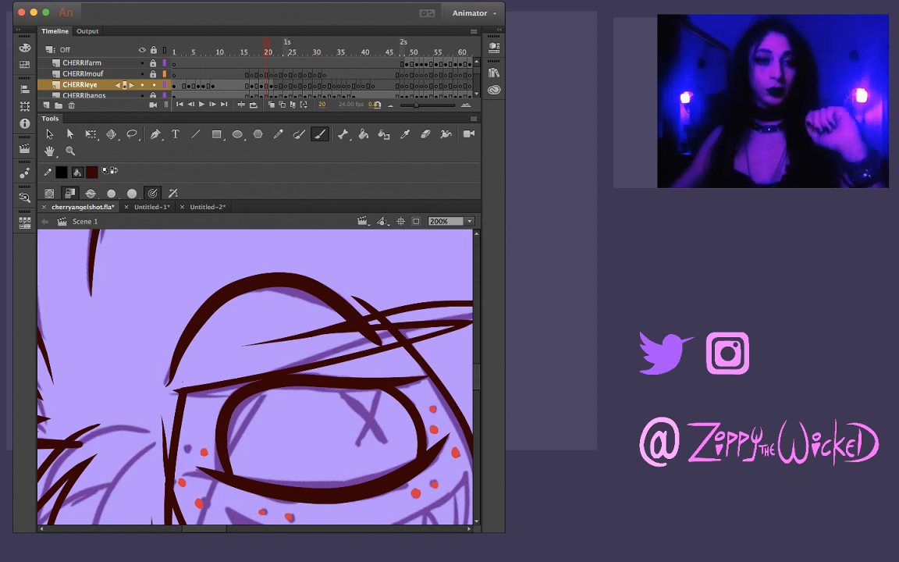
key("ctrl+z")
mouse_move(167, 381)
left_mouse_down()
mouse_move(185, 331)
mouse_move(228, 292)
mouse_move(285, 280)
mouse_move(337, 304)
left_mouse_up()
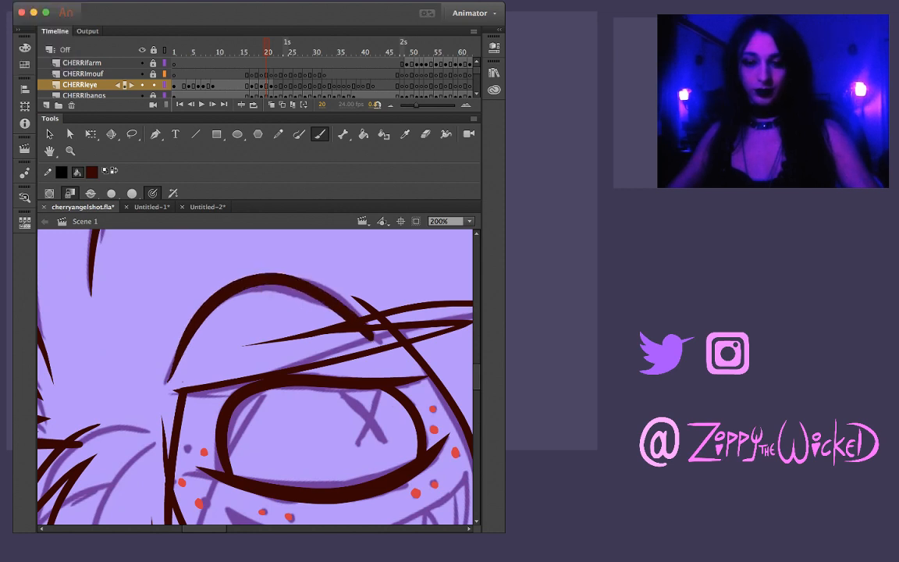
key("ctrl+z")
mouse_move(166, 381)
left_mouse_down()
mouse_move(227, 301)
mouse_move(252, 288)
left_mouse_up()
key("ctrl+z")
mouse_move(166, 382)
left_mouse_down()
mouse_move(206, 309)
mouse_move(264, 281)
mouse_move(316, 286)
left_mouse_up()
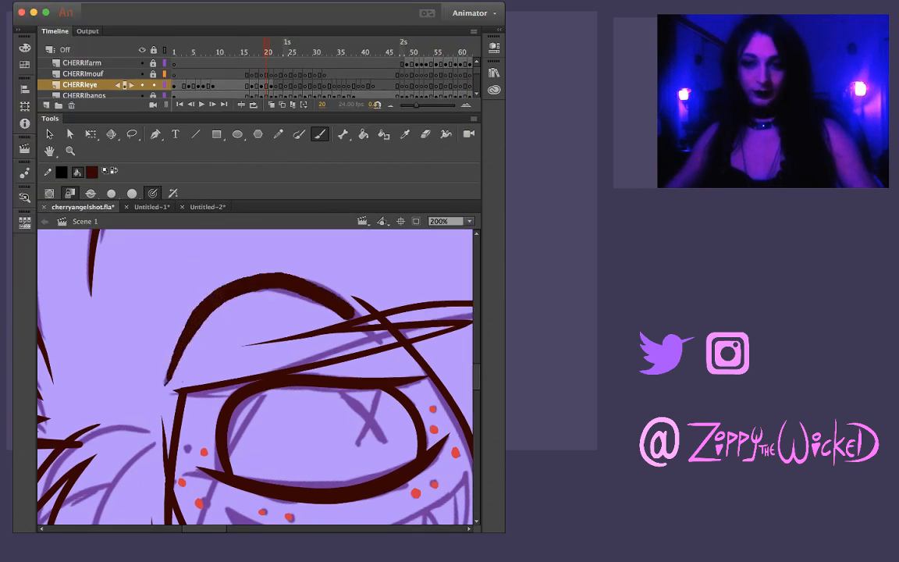
key("v")
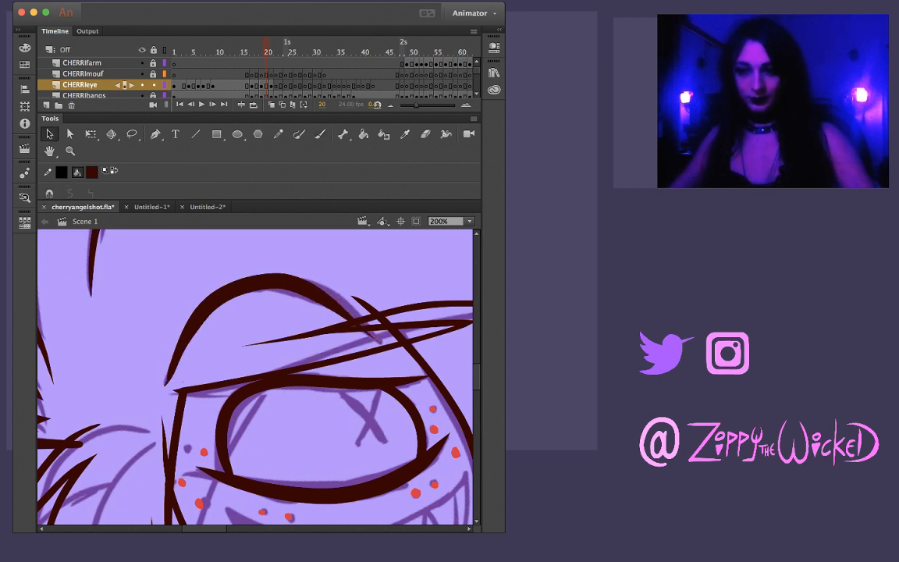
left_click_drag(362, 325, 377, 339)
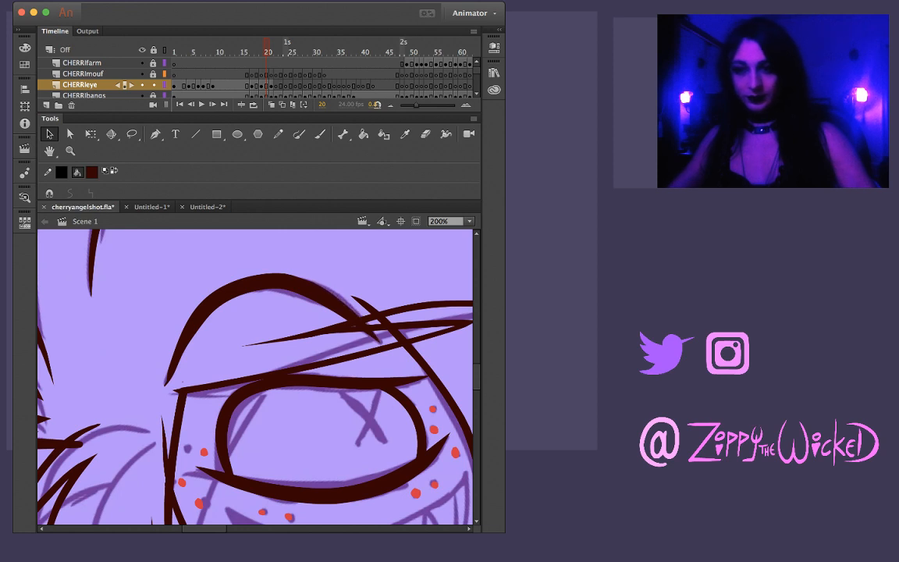
Lasso the outer part of the eyebrow's arch on frame 20 and release the selection
key("l")
left_click_drag(308, 267, 258, 273)
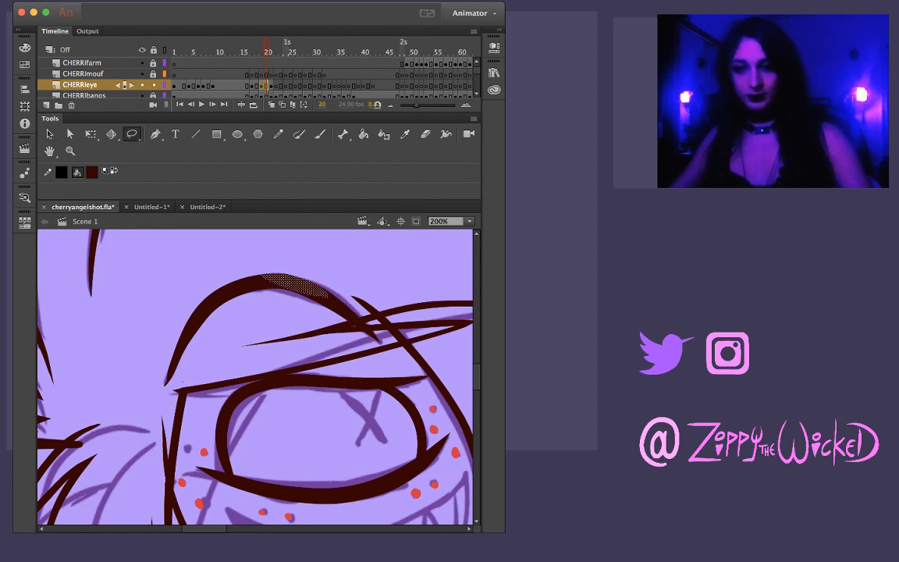
left_click_drag(338, 297, 338, 293)
mouse_move(334, 271)
left_mouse_down()
mouse_move(271, 258)
mouse_move(331, 294)
left_mouse_up()
left_click(267, 254)
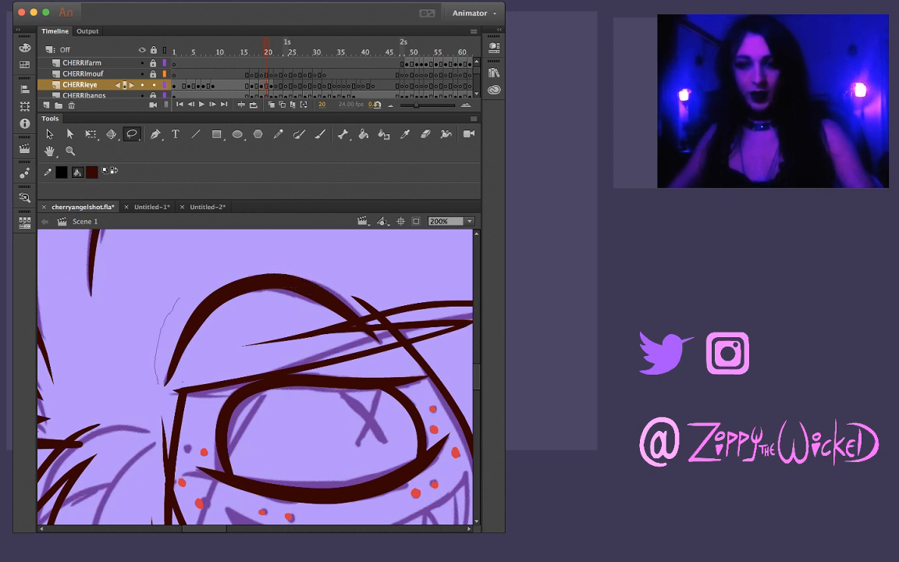
Reshape the inner end of Cherri's eyebrow on frame 20 into a thinner curved taper and lasso along its underside
key("v")
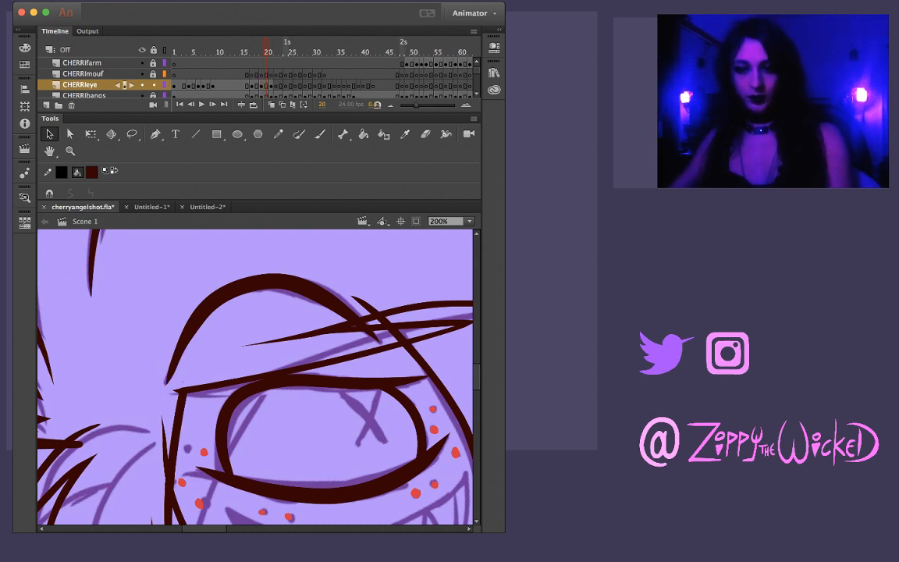
key("l")
mouse_move(198, 359)
left_mouse_down()
mouse_move(209, 322)
mouse_move(136, 366)
mouse_move(170, 384)
left_mouse_up()
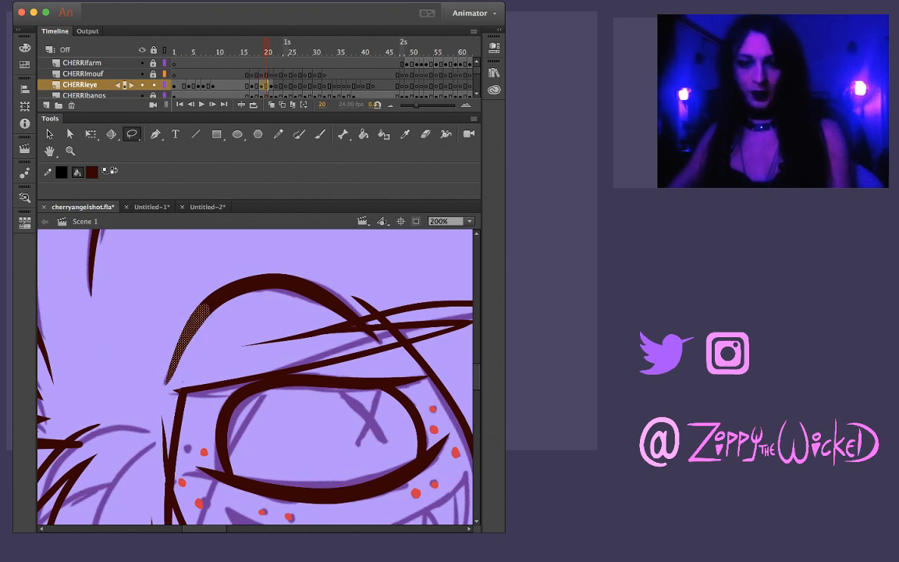
left_click_drag(191, 275, 150, 344)
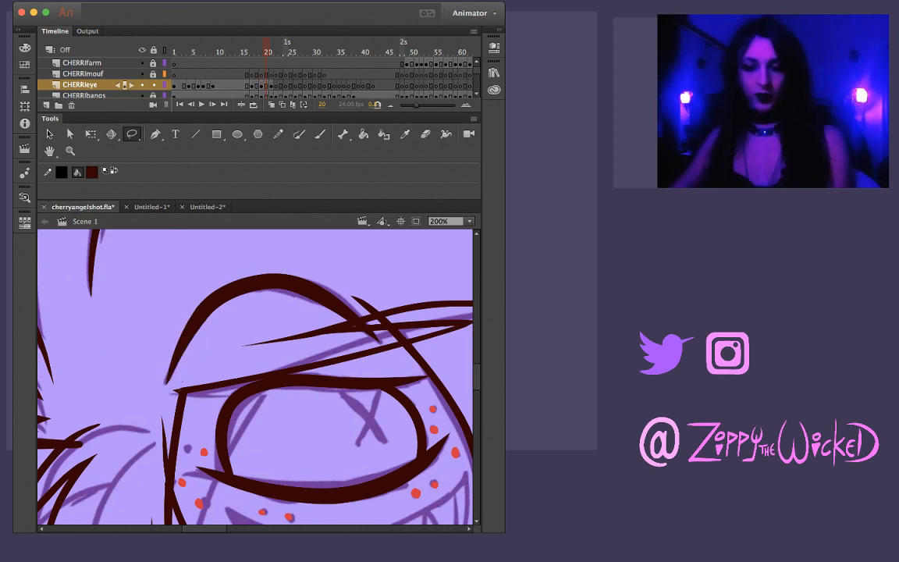
key("v")
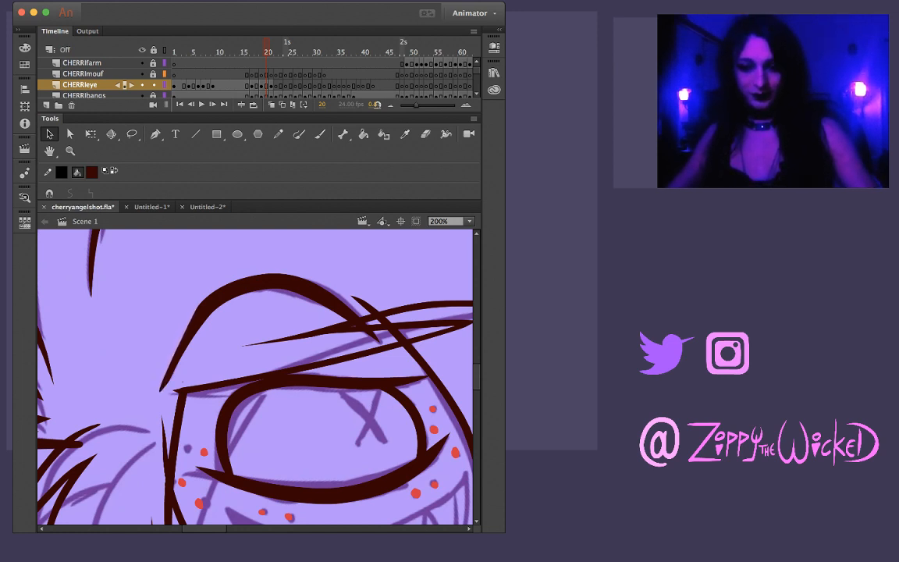
left_click_drag(160, 390, 166, 382)
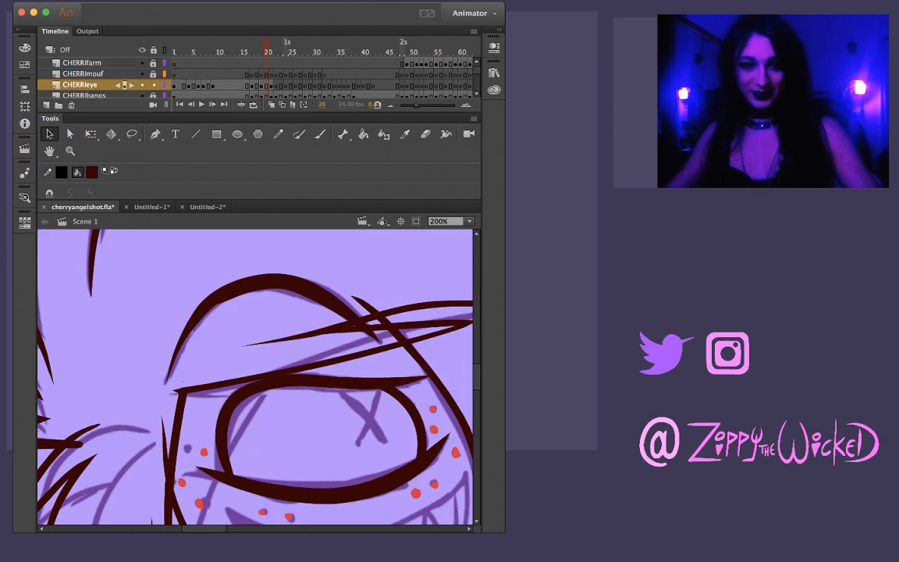
key("l")
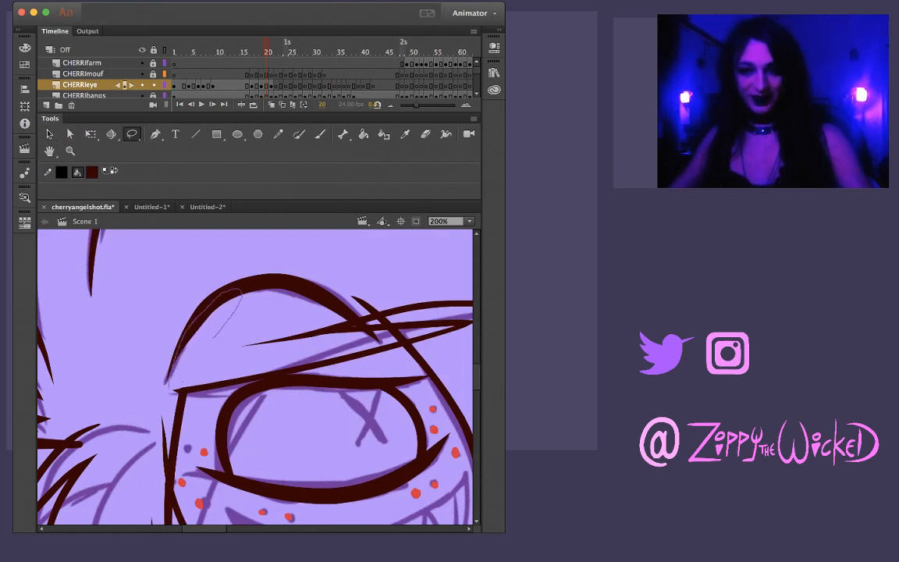
left_click_drag(212, 338, 174, 384)
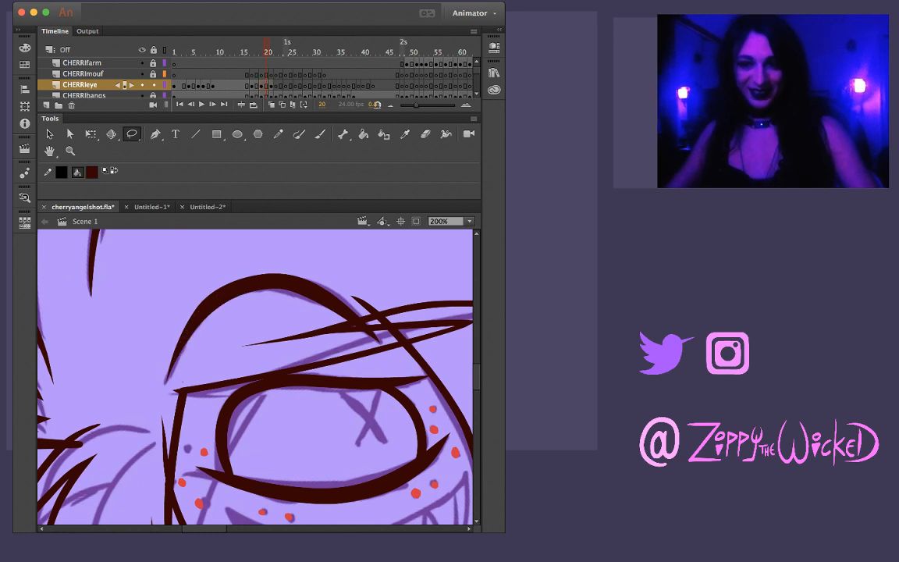
left_click_drag(157, 341, 202, 310)
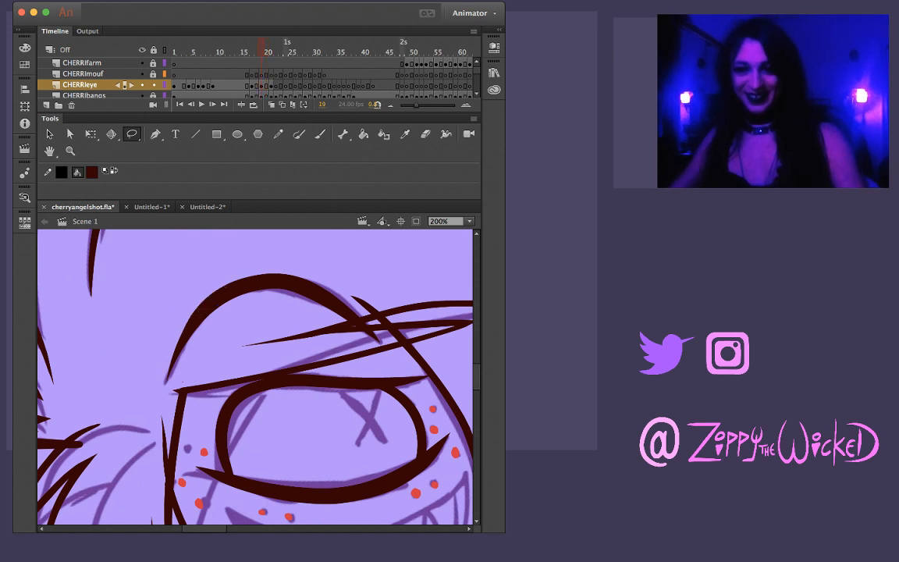
Lasso the crest of Cherri's eyebrow arch on frame 19 to refine its upper edge, and release the selection
key("comma")
key("comma")
key("period")
key("v")
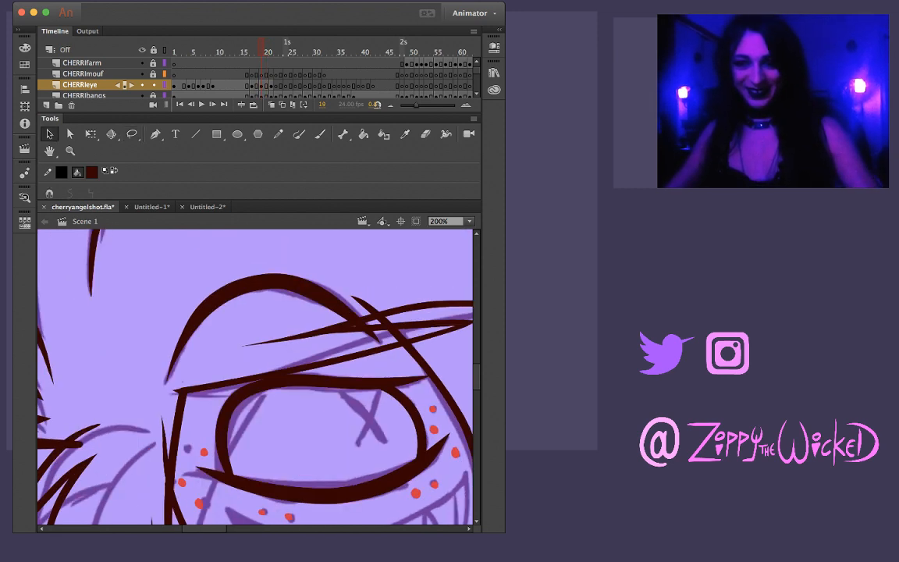
key("l")
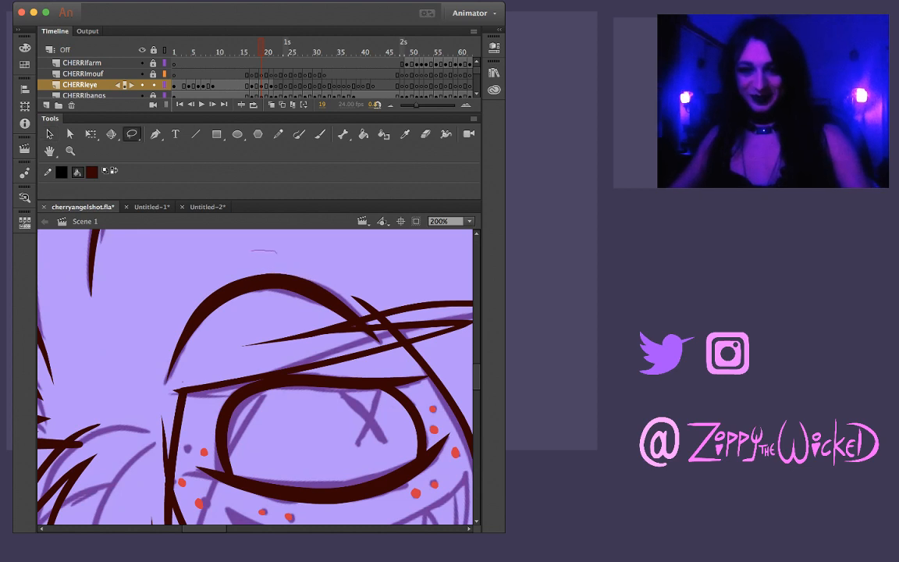
left_click_drag(277, 251, 306, 270)
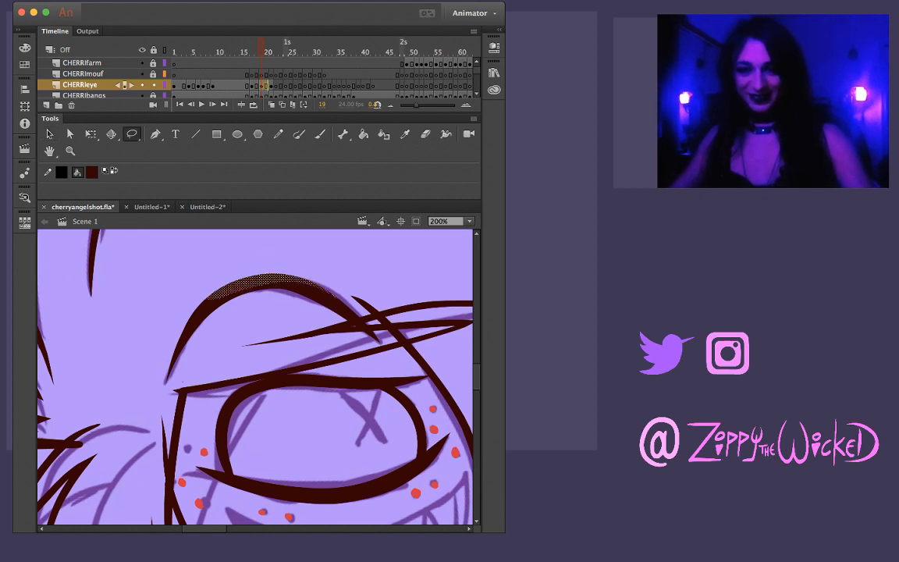
key("Escape")
key("v")
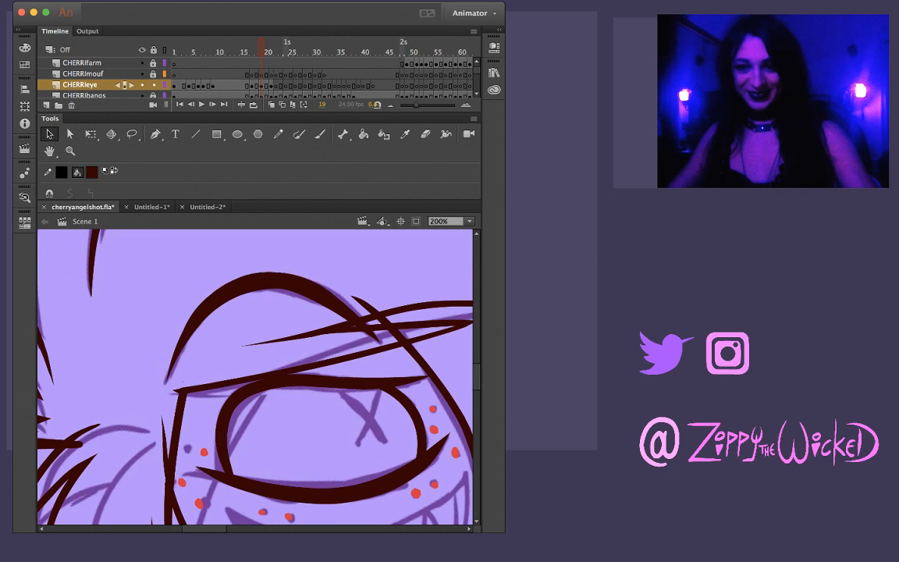
Compare the eyebrow with the neighbouring frames, and slim its outer end on frame 19 into a finer taper
key("comma")
key("comma")
key("comma")
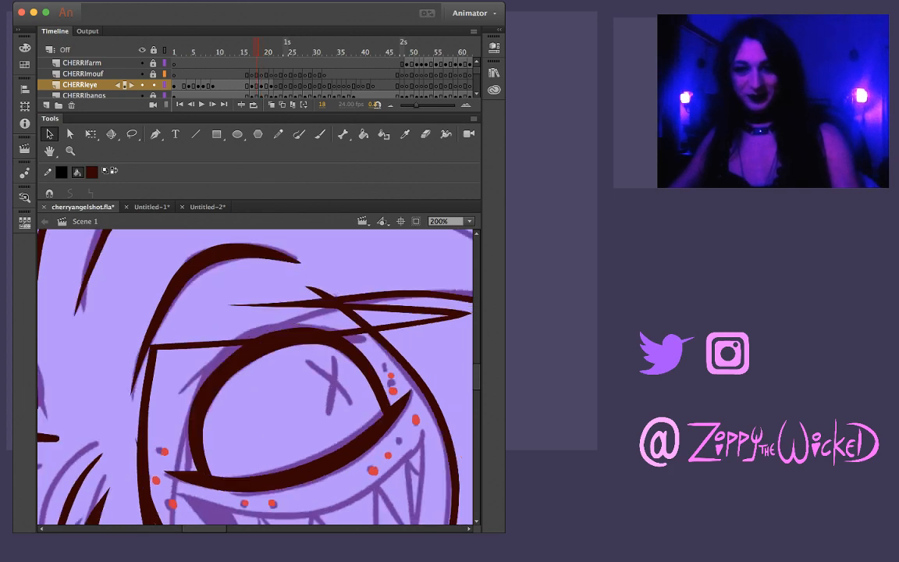
key("period")
key("period")
key("period")
key("period")
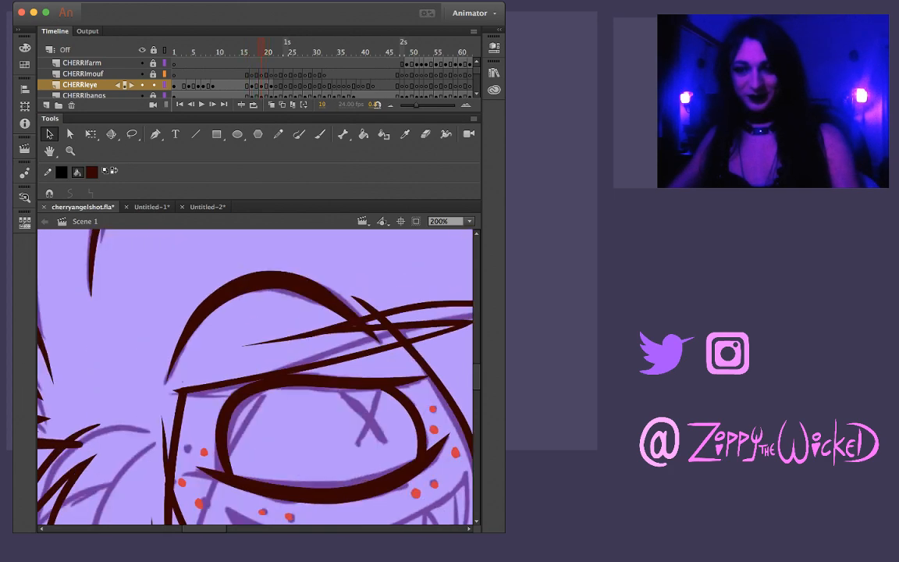
key("comma")
key("period")
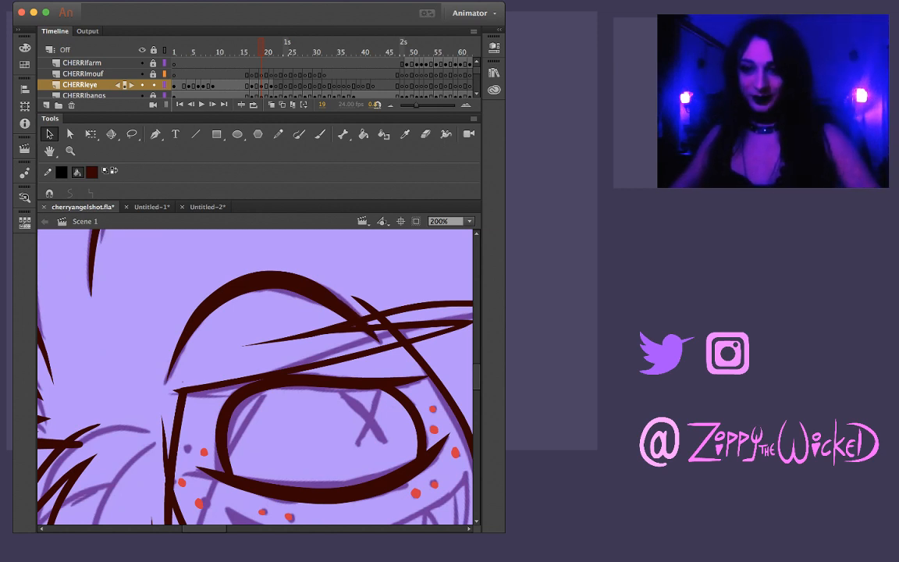
left_click_drag(330, 293, 347, 301)
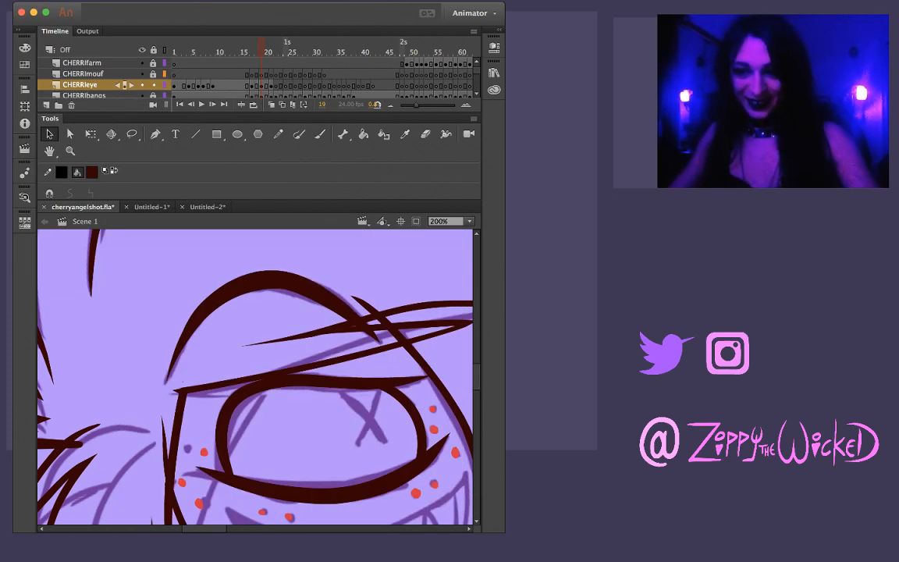
key("l")
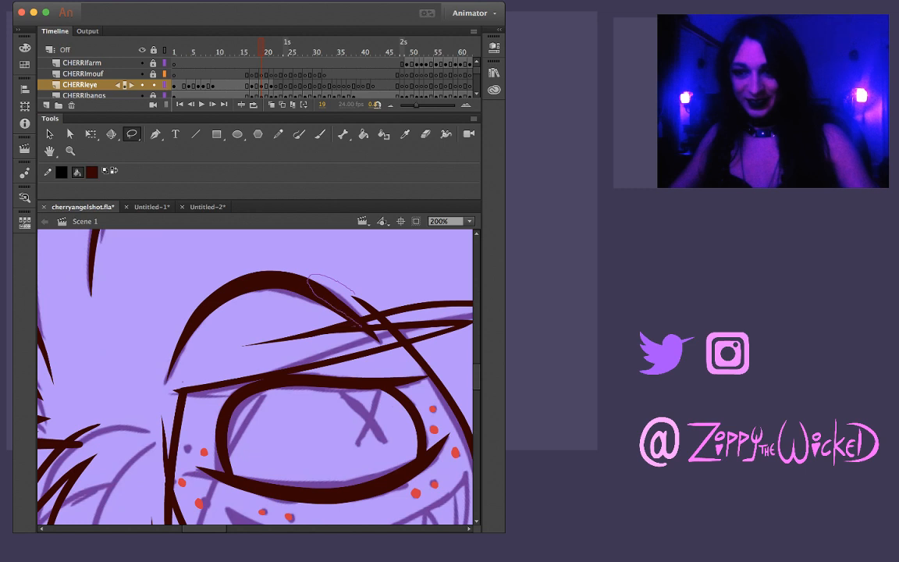
mouse_move(367, 320)
left_mouse_down()
mouse_move(345, 290)
mouse_move(357, 313)
left_mouse_up()
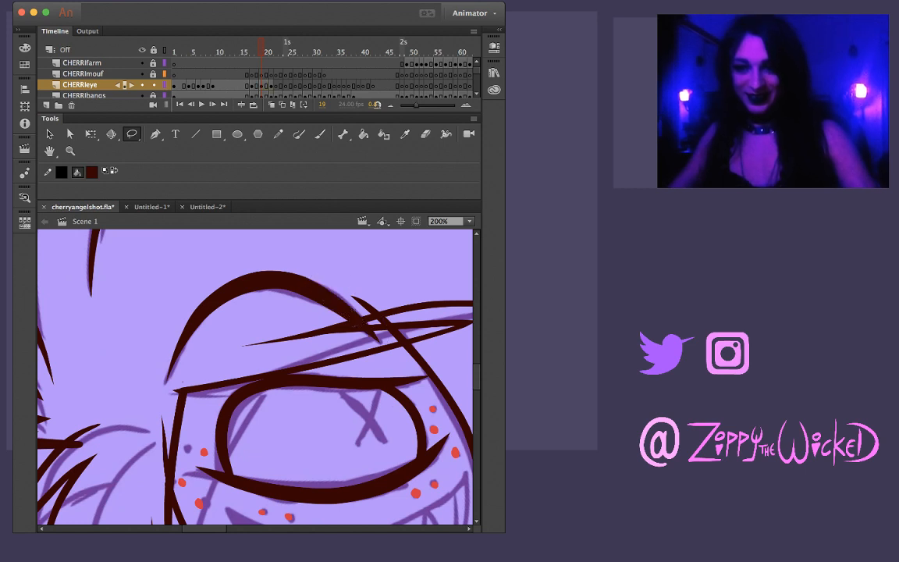
key("v")
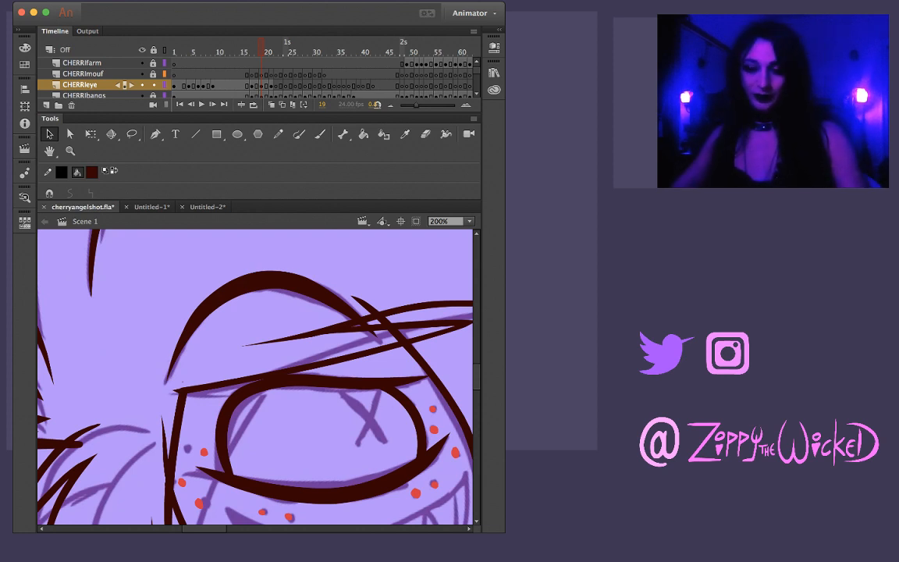
Flip back and forth through frames 16 to 20 to examine how the inked eyebrow moves
key("comma")
key("period")
key("comma")
key("period")
key("period")
key("period")
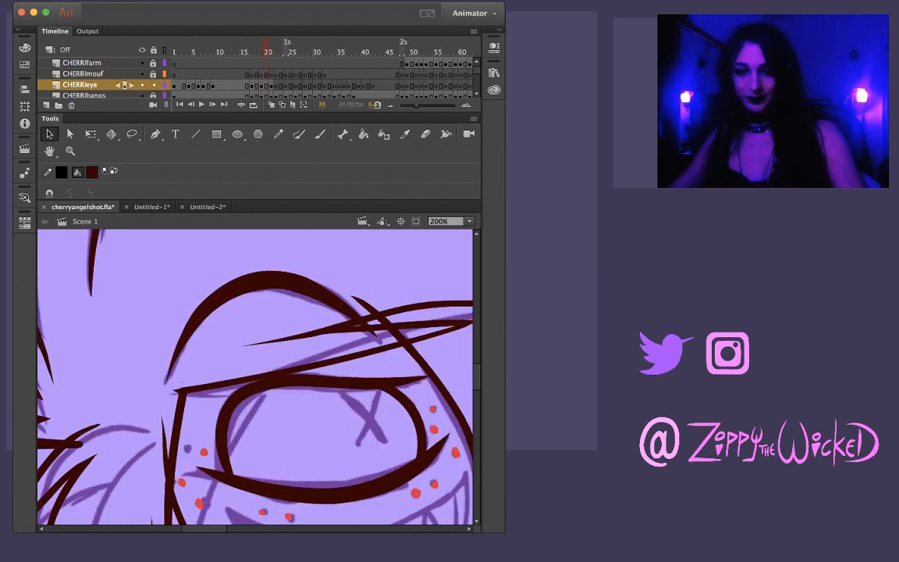
key("comma")
key("comma")
key("comma")
key("comma")
key("comma")
key("comma")
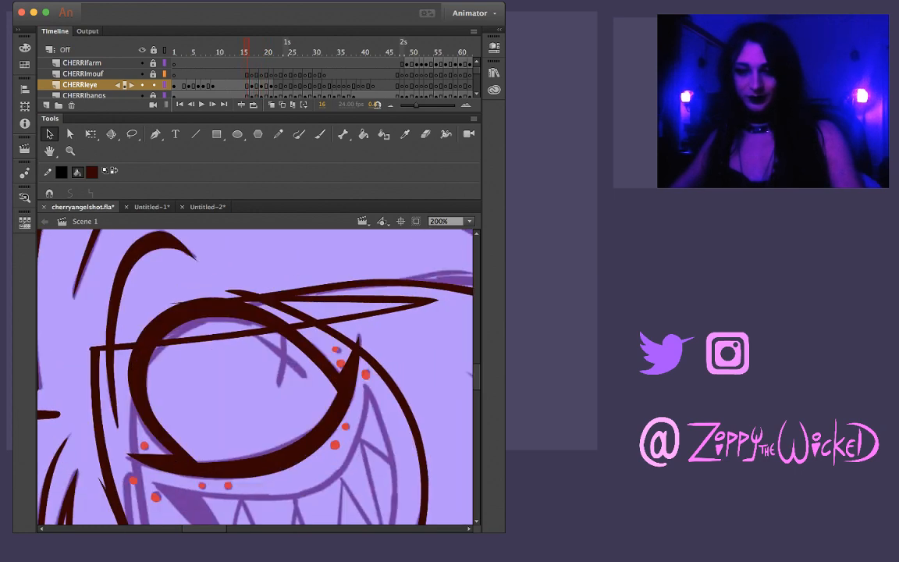
key("period")
key("period")
key("period")
key("period")
key("period")
key("period")
key("period")
key("period")
key("comma")
key("comma")
key("comma")
key("comma")
key("comma")
key("comma")
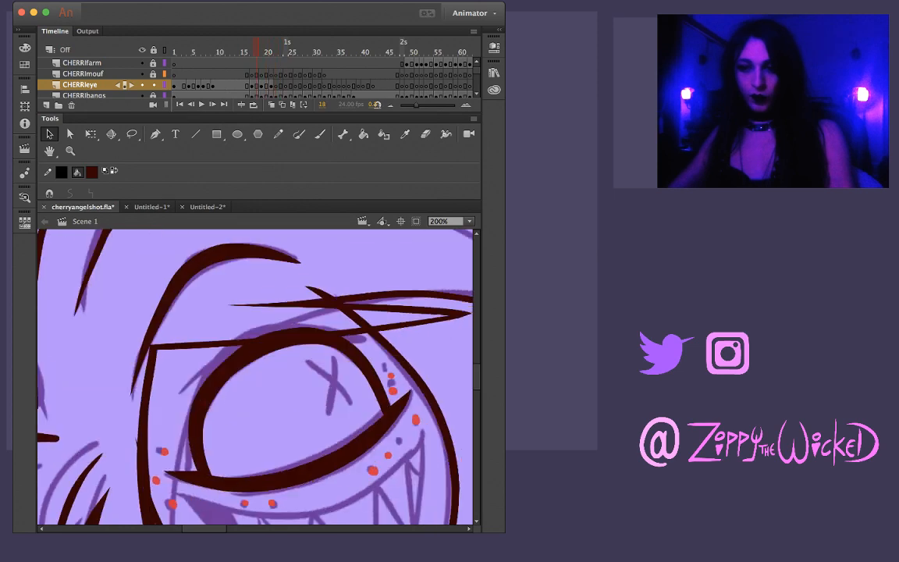
Ink Cherri's eyebrow on frame 21 over the sketch with one arched brush stroke, redoing it until it reaches the bangs
key("period")
key("period")
key("period")
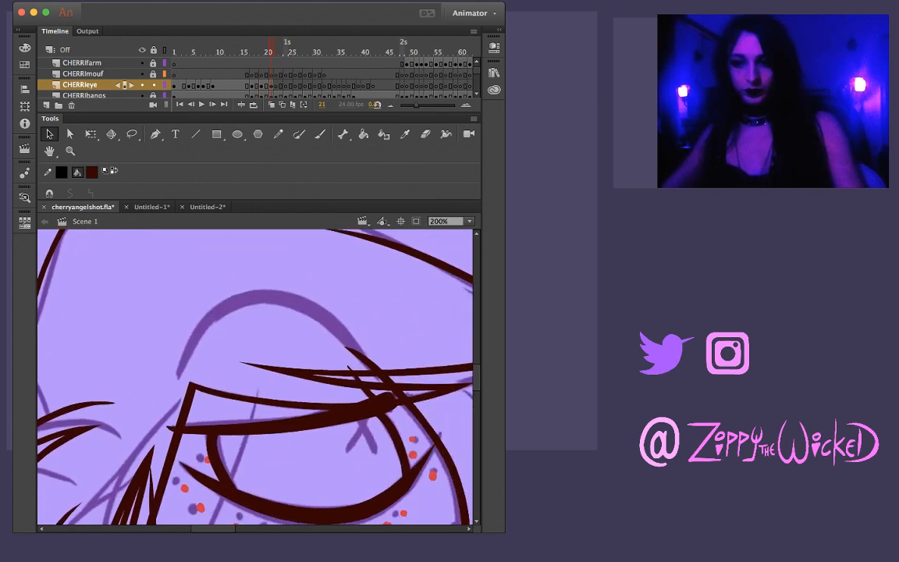
key("b")
mouse_move(179, 376)
left_mouse_down()
mouse_move(204, 326)
mouse_move(231, 300)
left_mouse_up()
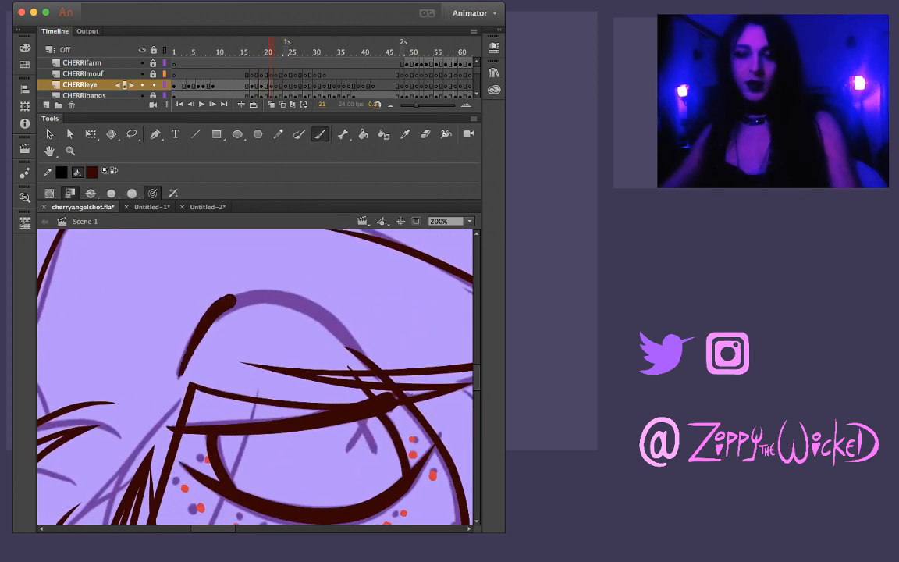
key("super+z")
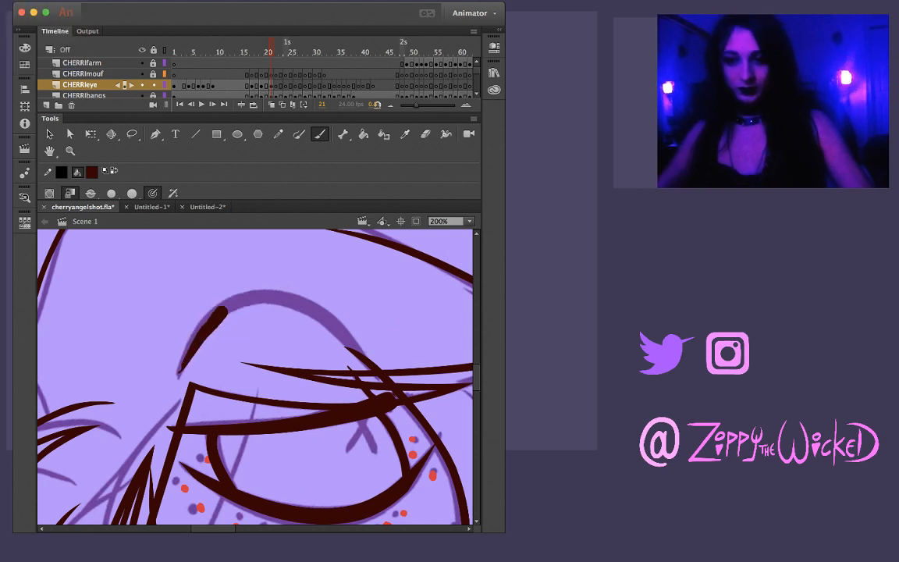
mouse_move(178, 375)
left_mouse_down()
mouse_move(195, 282)
mouse_move(226, 261)
mouse_move(257, 258)
mouse_move(286, 293)
left_mouse_up()
key("ctrl+z")
left_click_drag(159, 340, 217, 270)
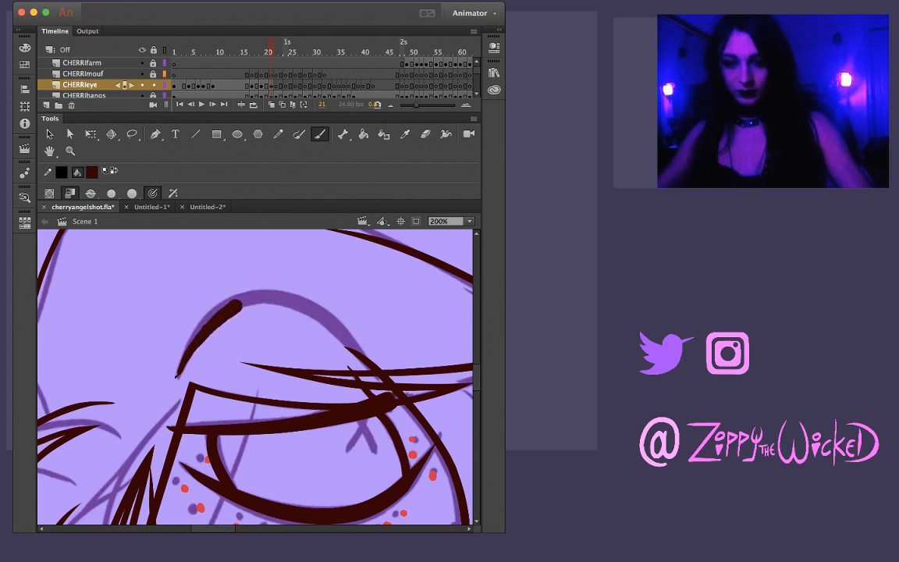
key("ctrl+z")
mouse_move(176, 379)
left_mouse_down()
mouse_move(218, 301)
mouse_move(234, 293)
left_mouse_up()
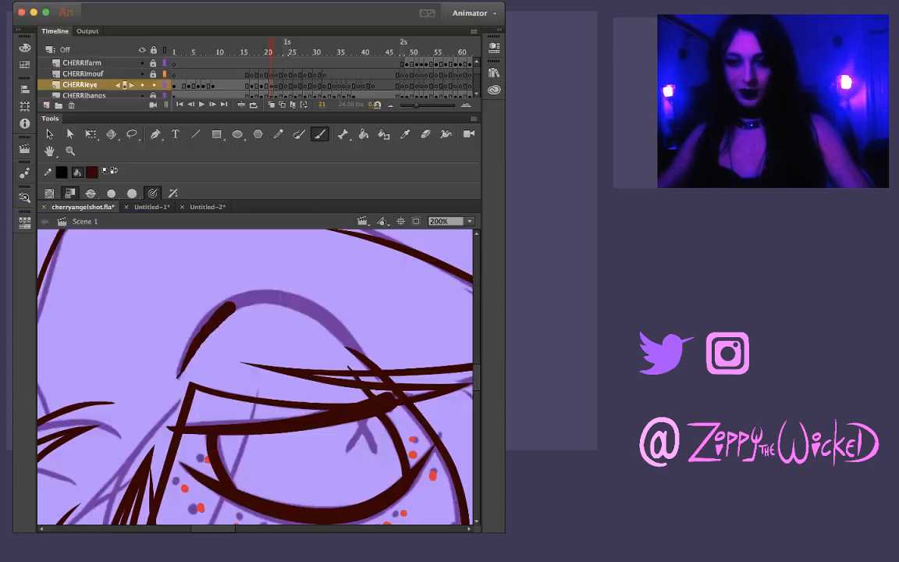
key("ctrl+z")
mouse_move(176, 380)
left_mouse_down()
mouse_move(212, 316)
mouse_move(243, 297)
mouse_move(285, 296)
mouse_move(355, 352)
left_mouse_up()
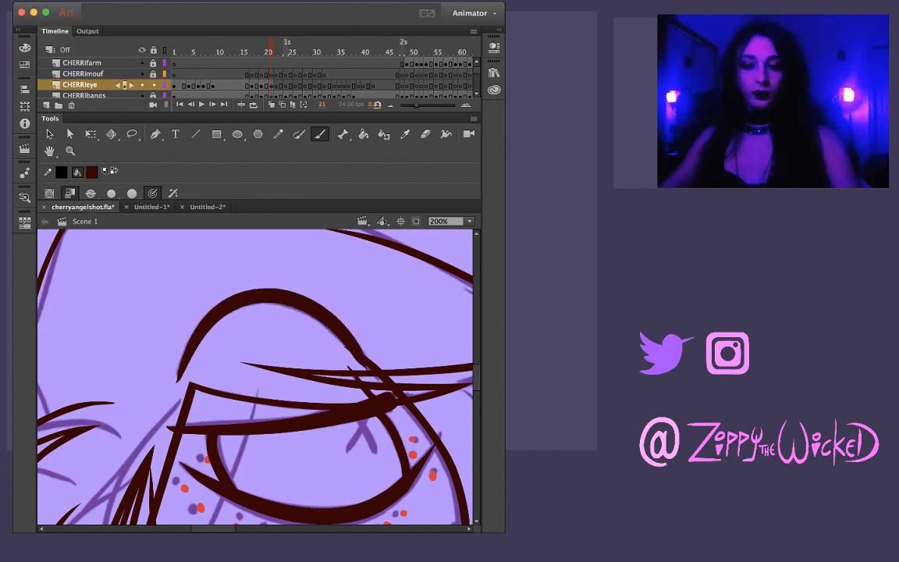
Compare the new eyebrow with frame 20, and trim its inner end on frame 21 to a fine point
key("l")
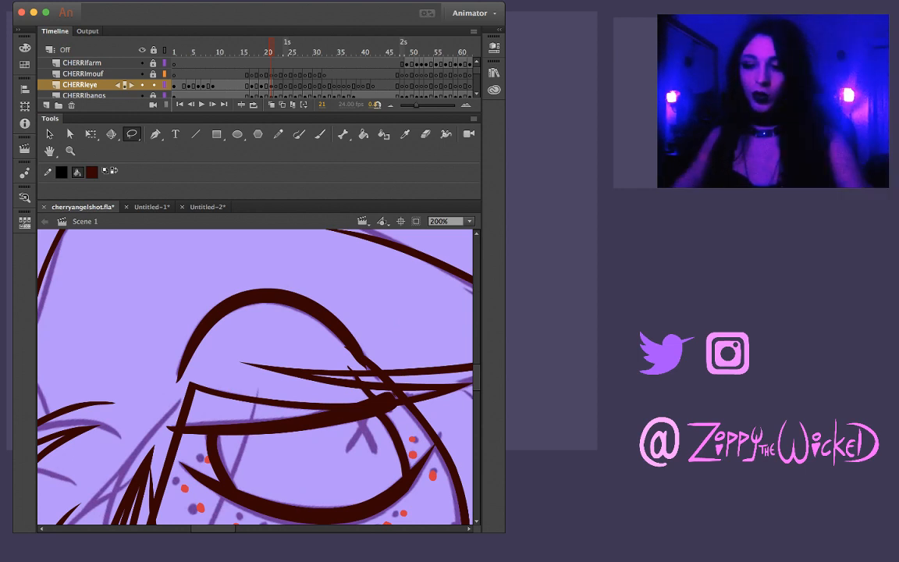
key("comma")
key("period")
key("comma")
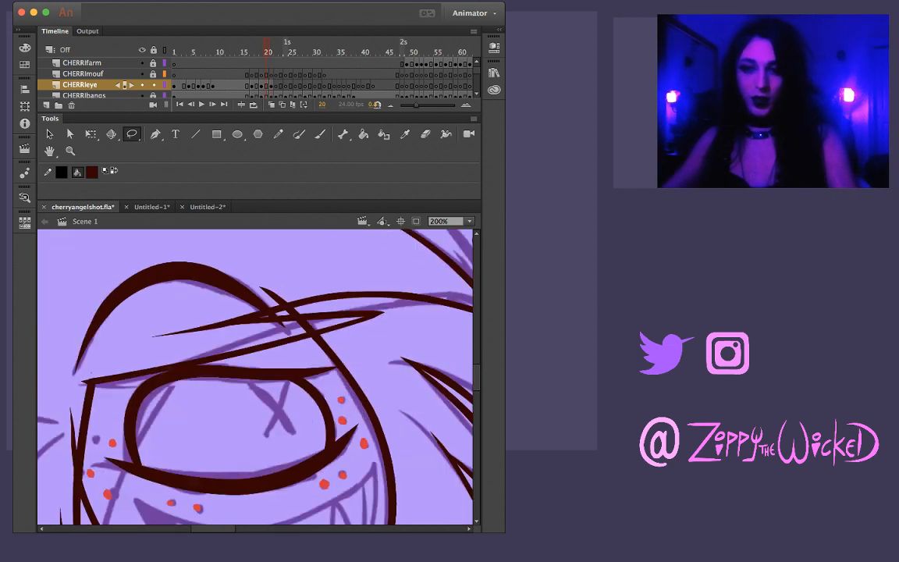
key("period")
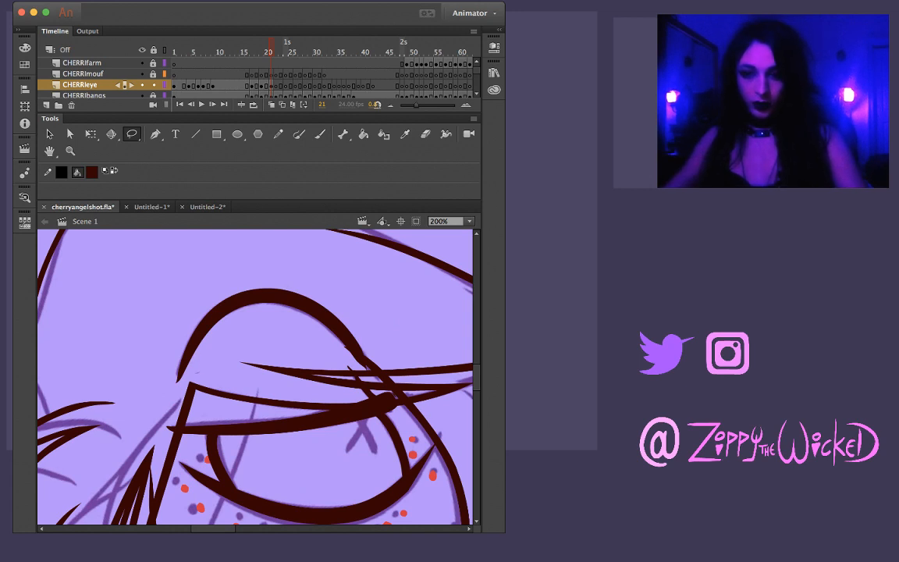
left_click_drag(202, 341, 195, 373)
key("Escape")
key("v")
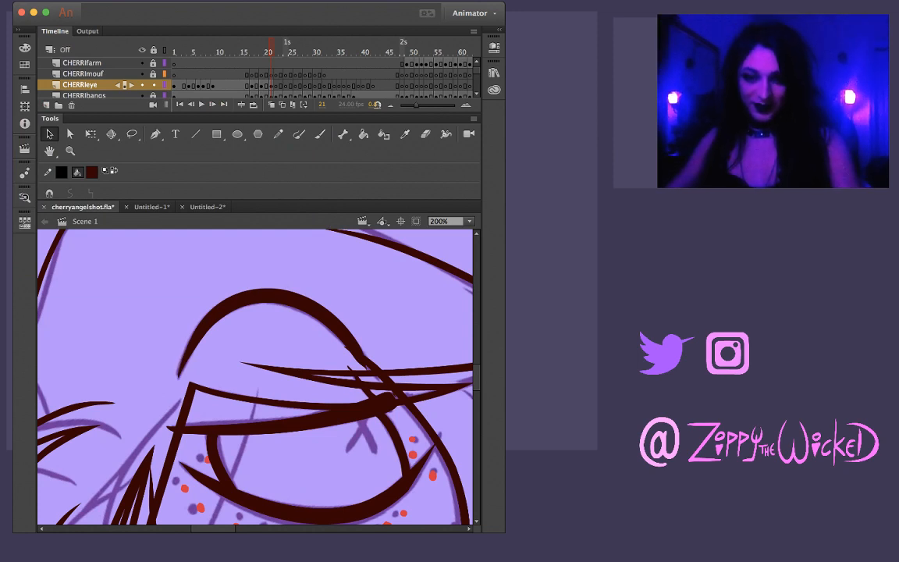
key("l")
mouse_move(192, 379)
left_mouse_down()
mouse_move(169, 385)
mouse_move(181, 390)
left_mouse_up()
key("Escape")
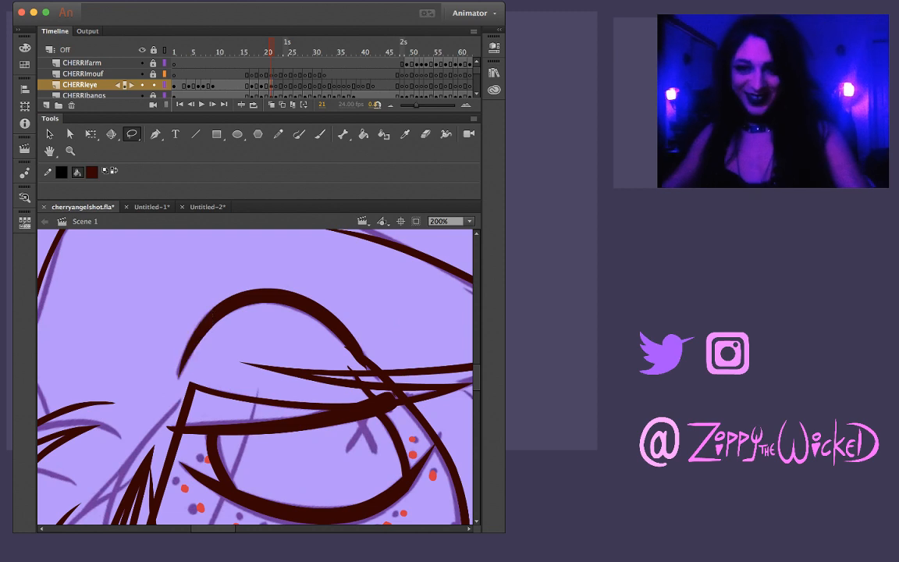
Thin the outer half of the eyebrow on frame 21 by reshaping its underside, and compare it with frame 20
key("v")
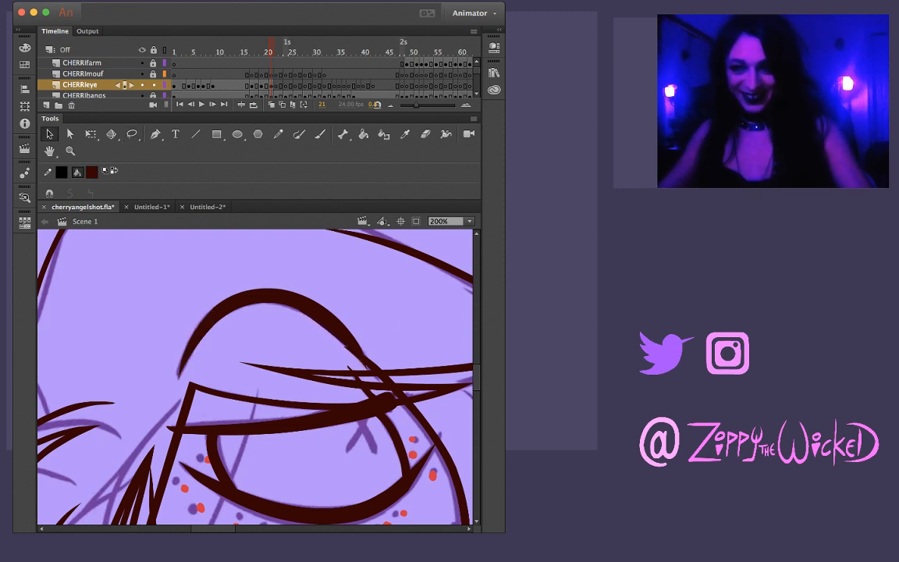
left_click_drag(312, 308, 311, 309)
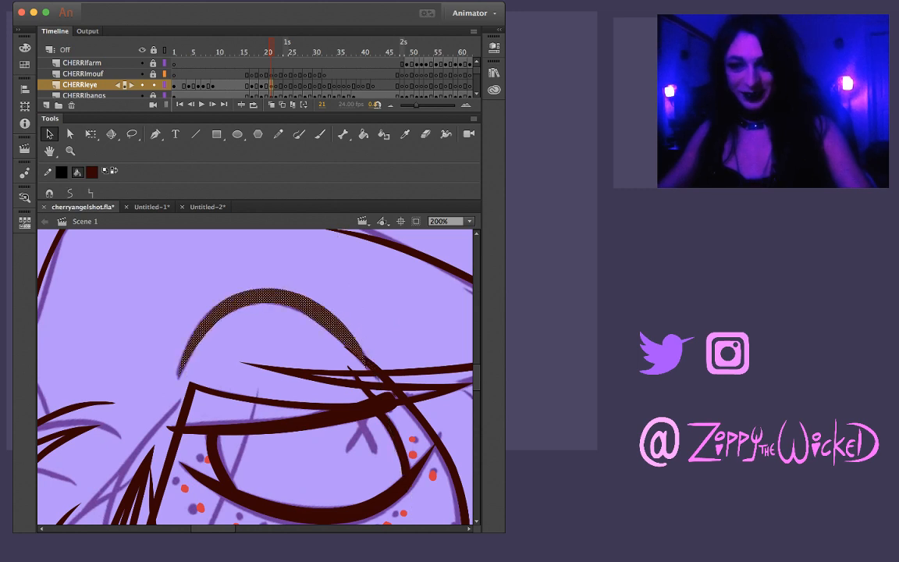
key("Escape")
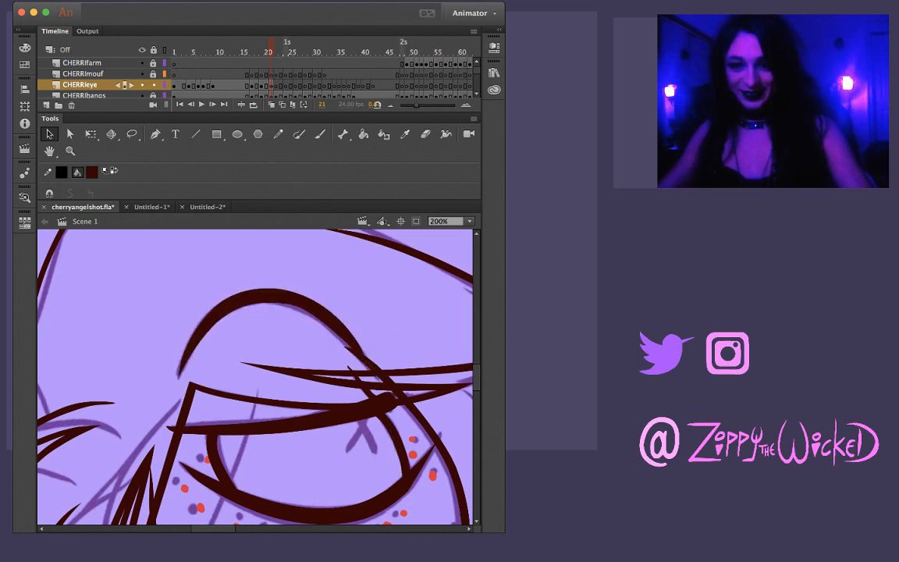
key("comma")
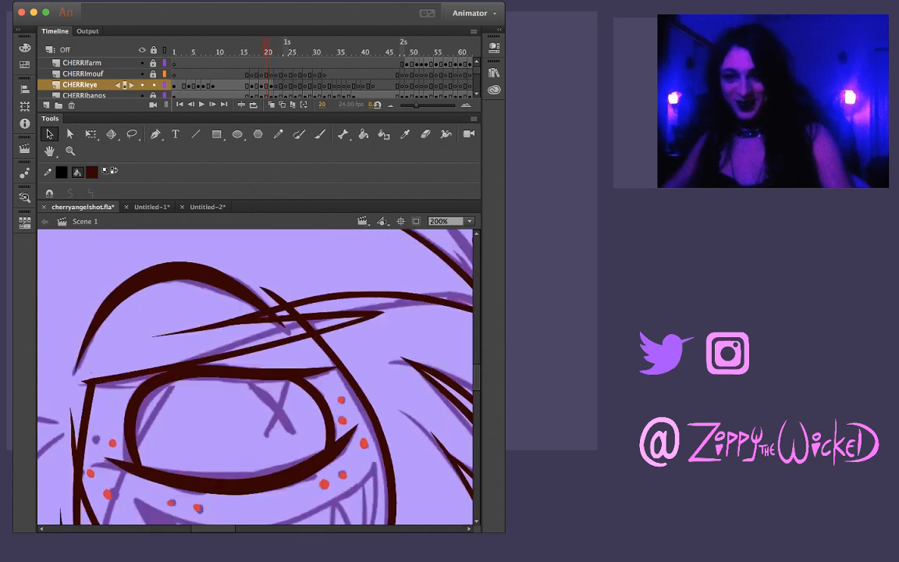
key("period")
key("comma")
key("period")
left_click(312, 308)
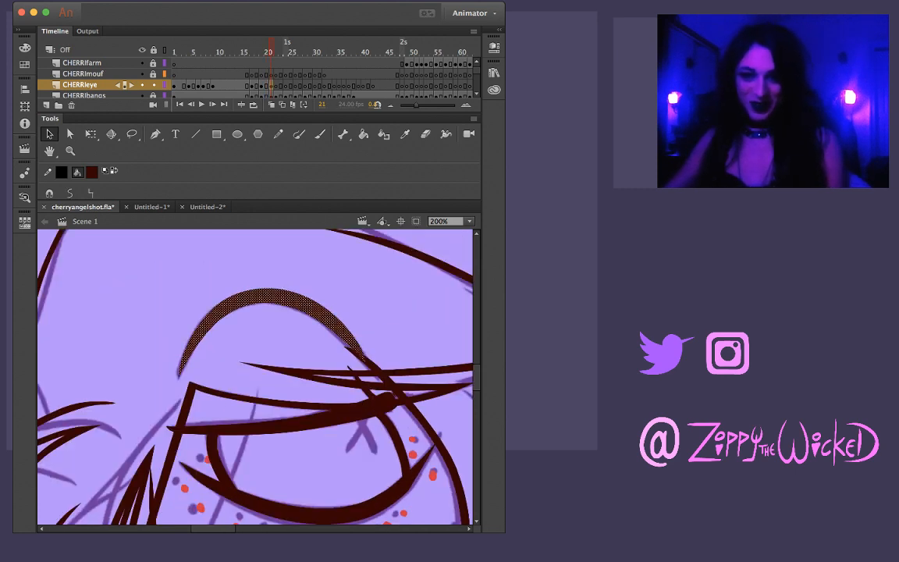
key("Escape")
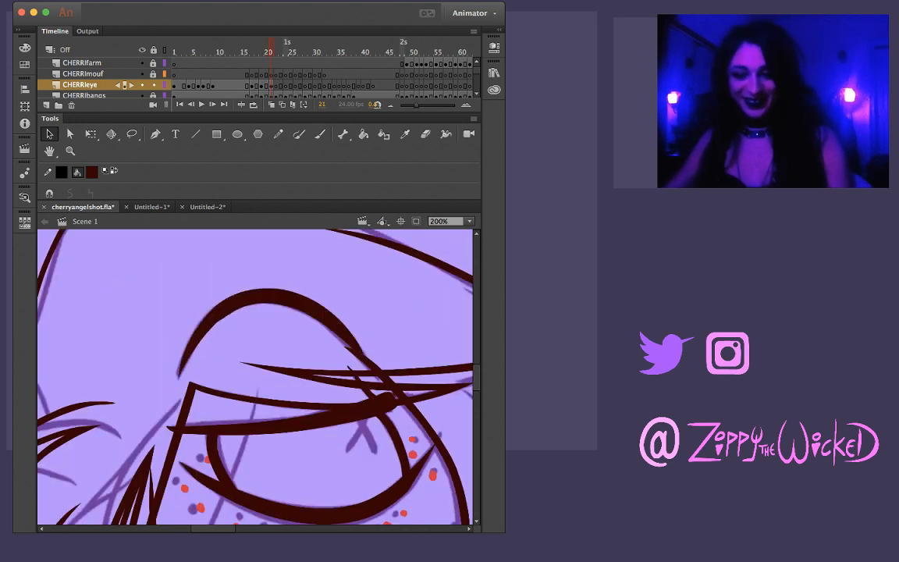
Lasso along the underside of the eyebrow's inner half on frame 21, release the selection and compare with frame 20
key("l")
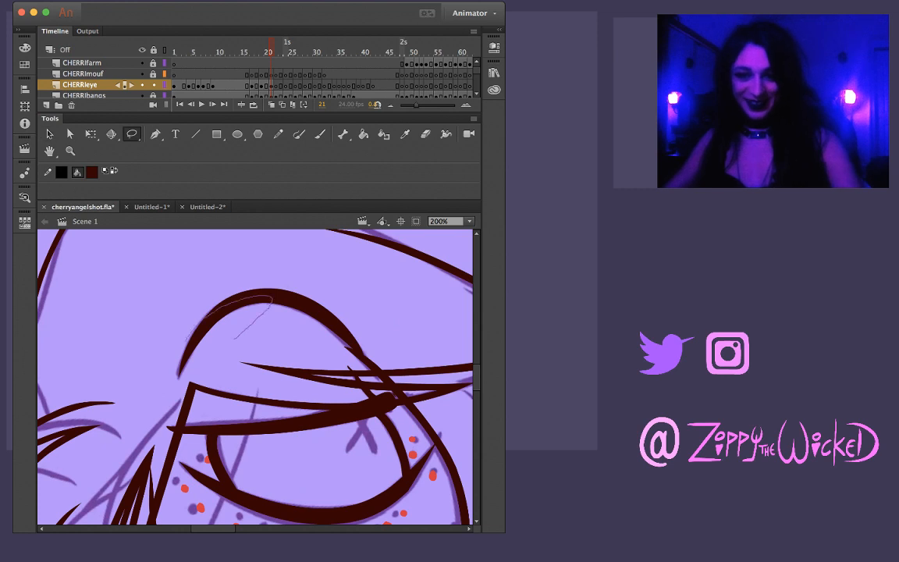
left_click_drag(234, 337, 243, 342)
left_click_drag(270, 294, 233, 342)
mouse_move(250, 352)
left_mouse_down()
mouse_move(291, 300)
mouse_move(228, 343)
left_mouse_up()
left_click_drag(232, 355, 262, 322)
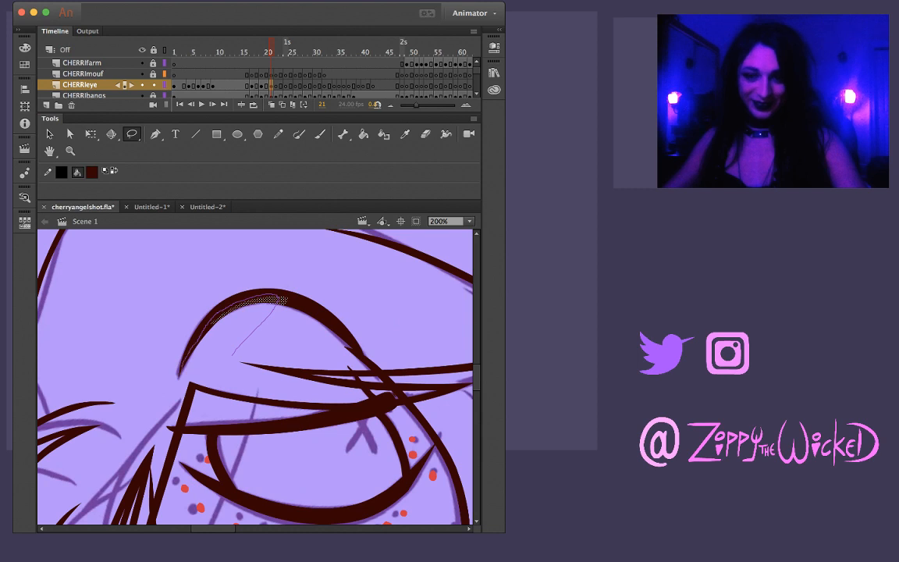
mouse_move(180, 375)
left_mouse_down()
mouse_move(248, 267)
mouse_move(257, 273)
left_mouse_up()
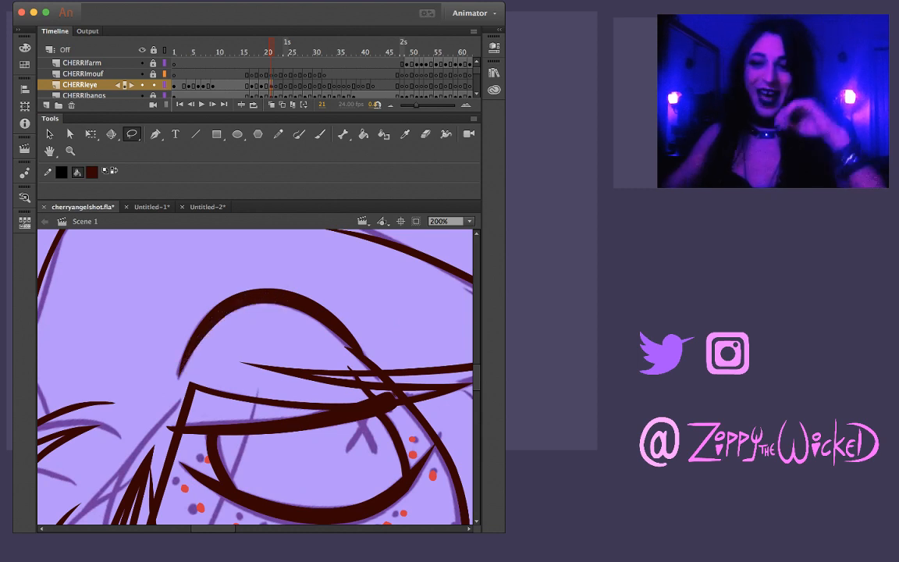
key("comma")
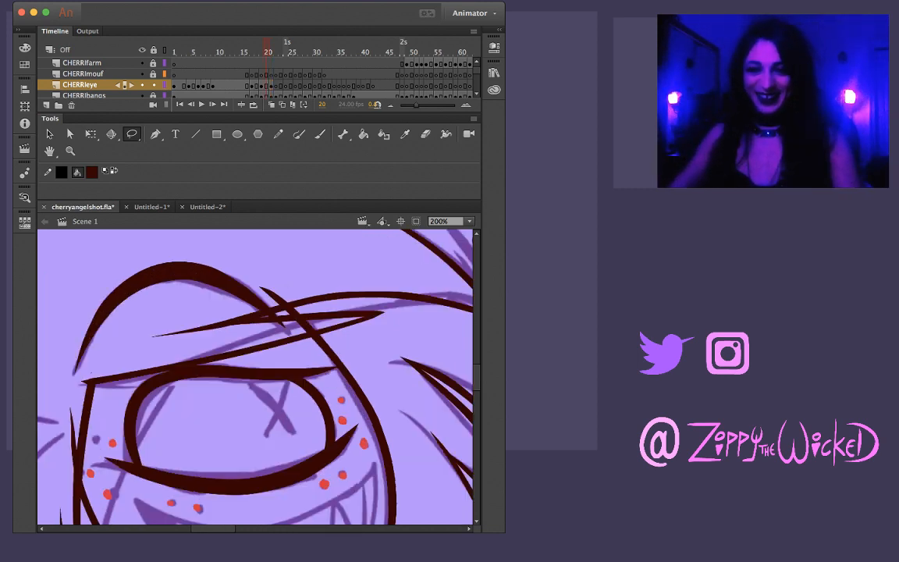
Flip back and forth through the CHERRIeye frames between 8 and 22 to check how the inked eye and eyebrow move
key("period")
key("period")
key("comma")
key("comma")
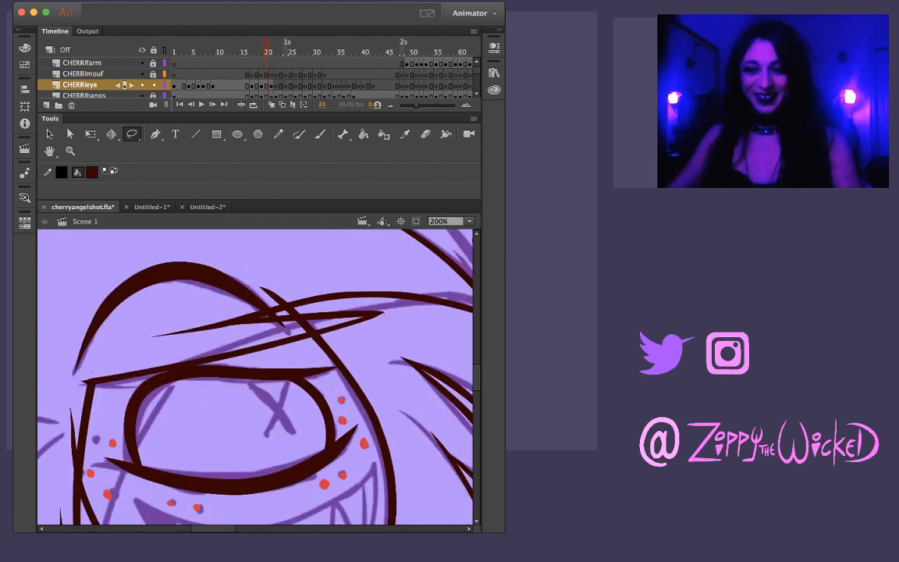
key("period")
key("comma")
key("period")
key("comma")
key("comma")
key("comma")
key("comma")
key("comma")
key("comma")
key("comma")
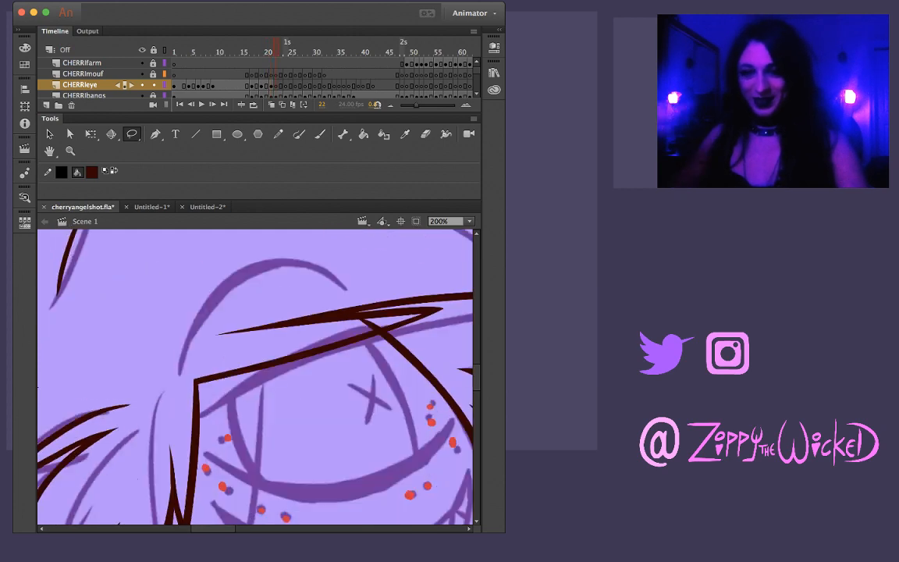
key("comma")
key("comma")
key("comma")
key("comma")
key("comma")
key("comma")
key("comma")
key("comma")
key("comma")
key("comma")
key("comma")
key("comma")
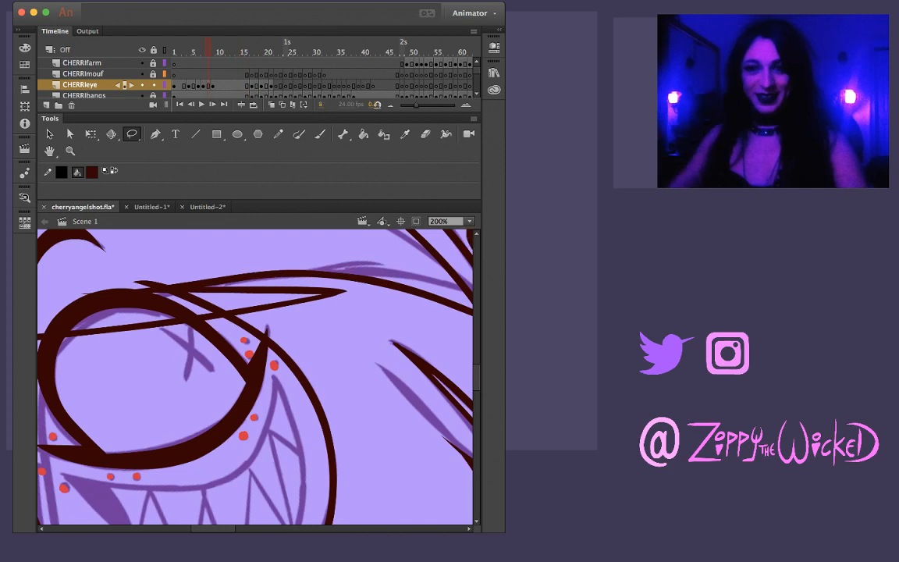
key("period")
key("period")
key("period")
key("period")
key("period")
key("period")
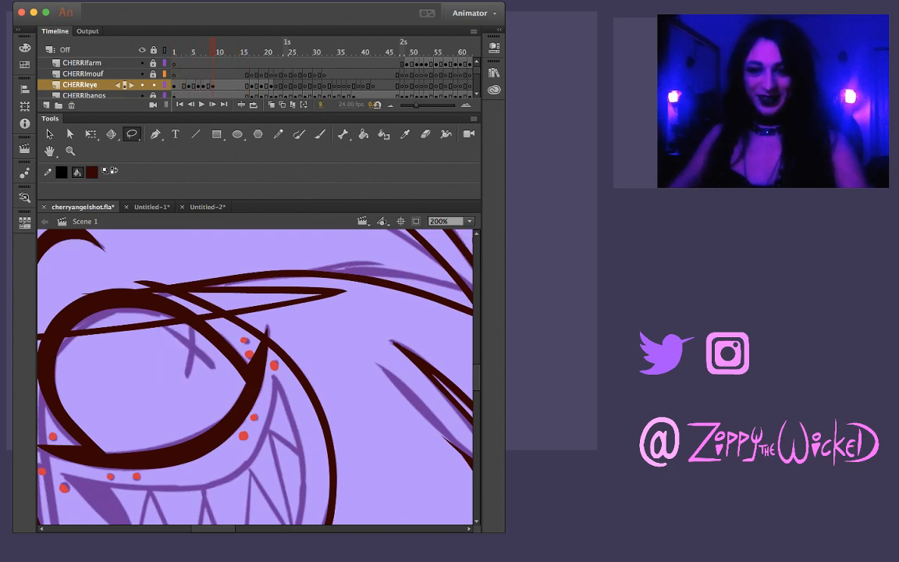
key("period")
key("period")
key("period")
key("period")
key("period")
key("period")
key("period")
key("period")
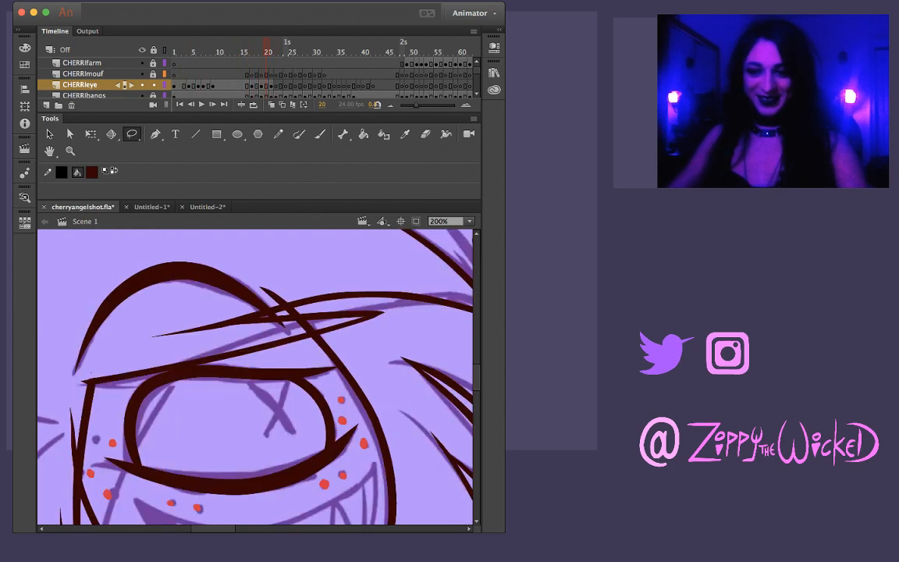
Compare frames 19 to 22 of CHERRIeye, checking the inked eye and eyebrow against the uninked sketch on frame 22
key("comma")
key("comma")
key("comma")
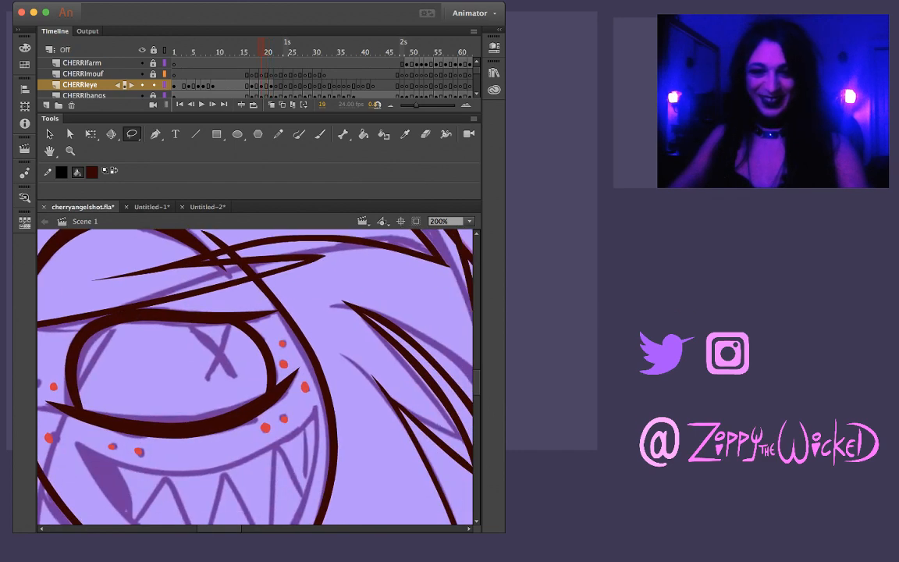
key("period")
key("period")
key("period")
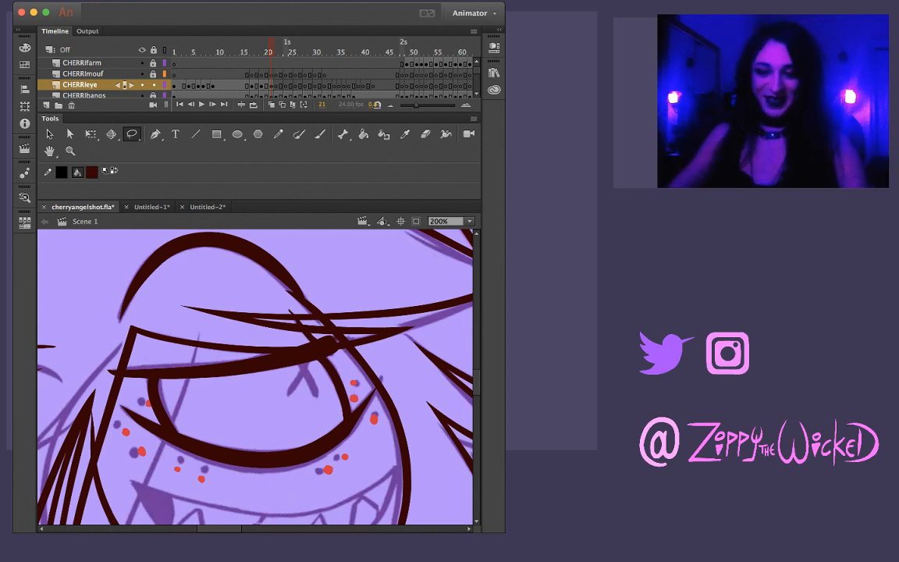
key("period")
key("period")
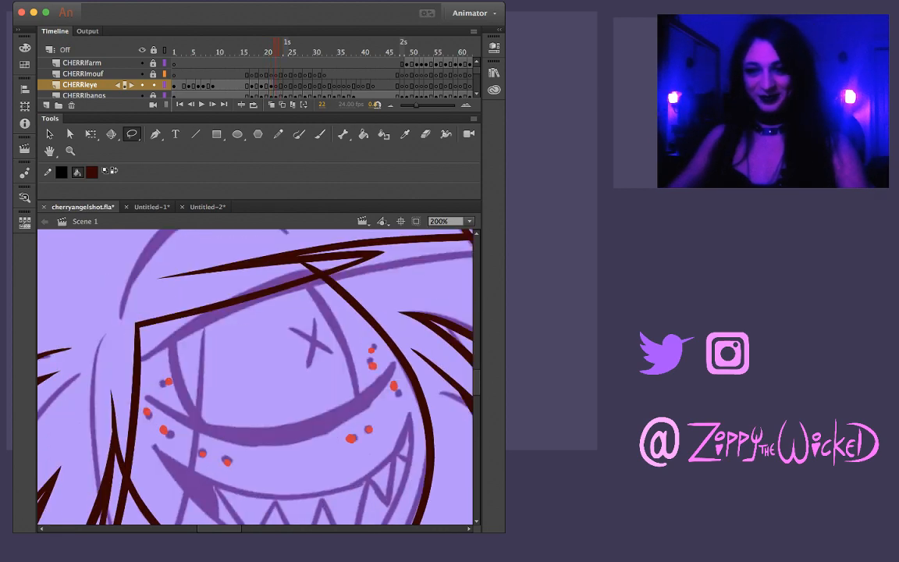
key("comma")
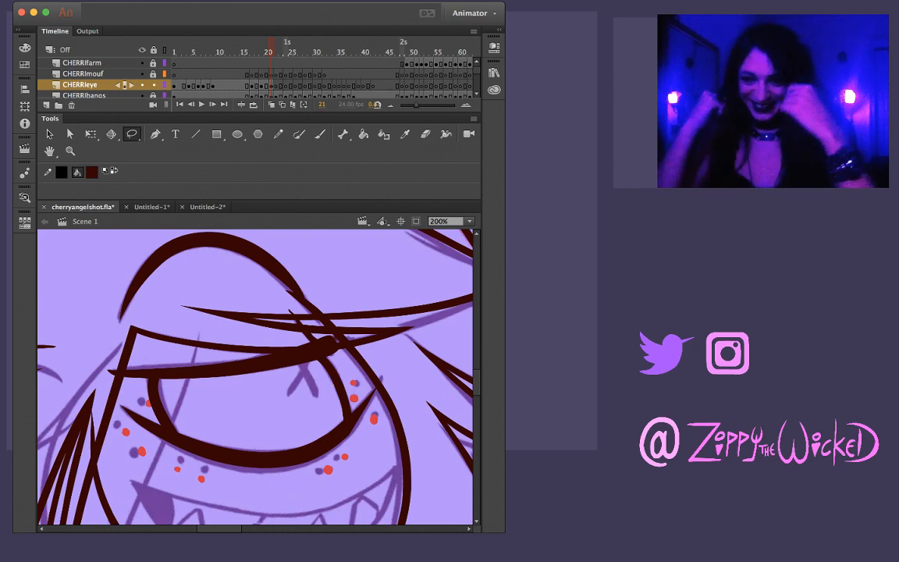
key("comma")
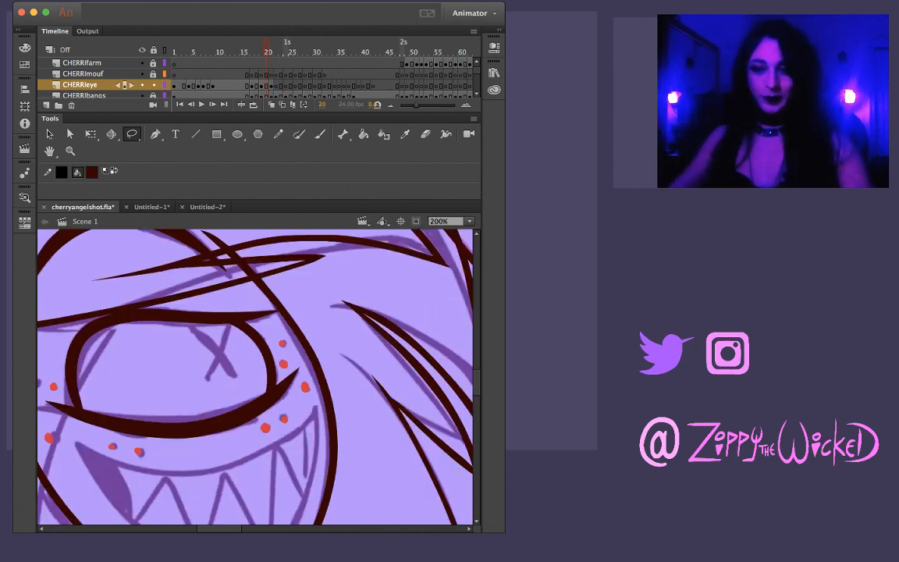
key("period")
key("comma")
key("period")
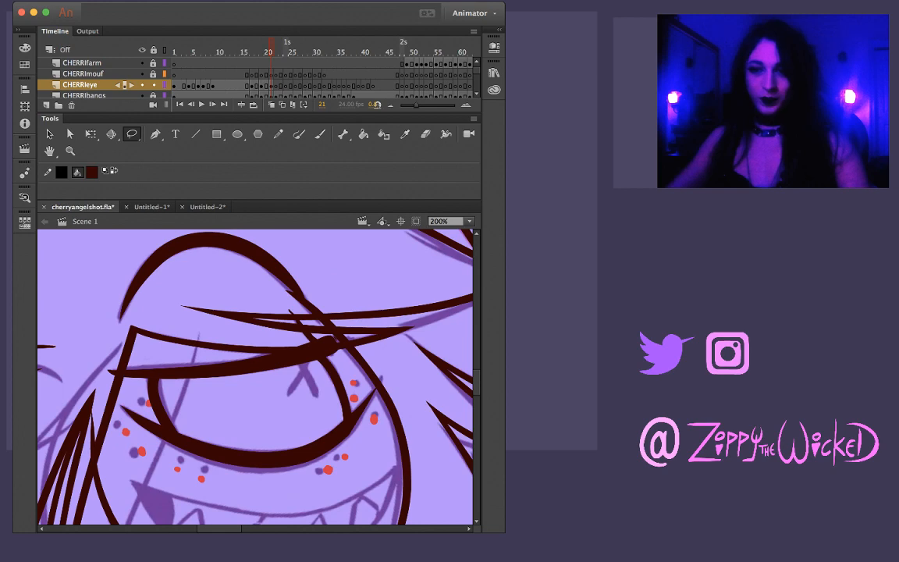
key("comma")
key("period")
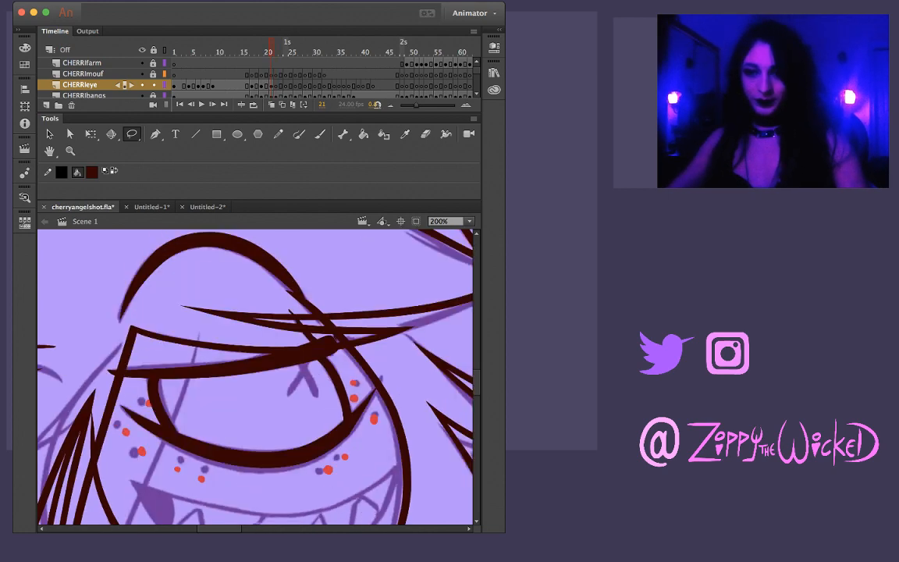
key("period")
key("period")
key("comma")
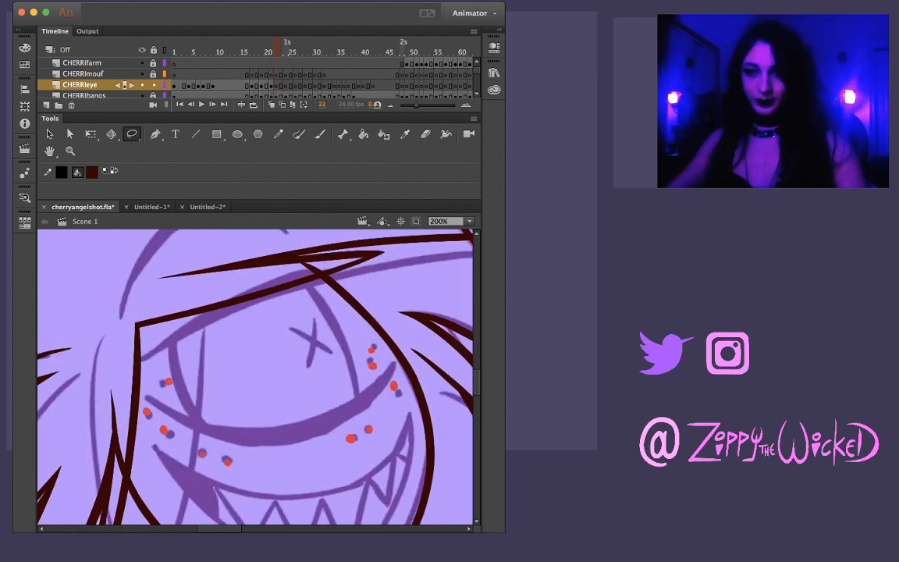
key("comma")
key("period")
Ink Cherri's upper eyelid on frame 22 with one thick tapered brush stroke over the sketch, redoing it until it follows the curve, and compare with frame 21
key("b")
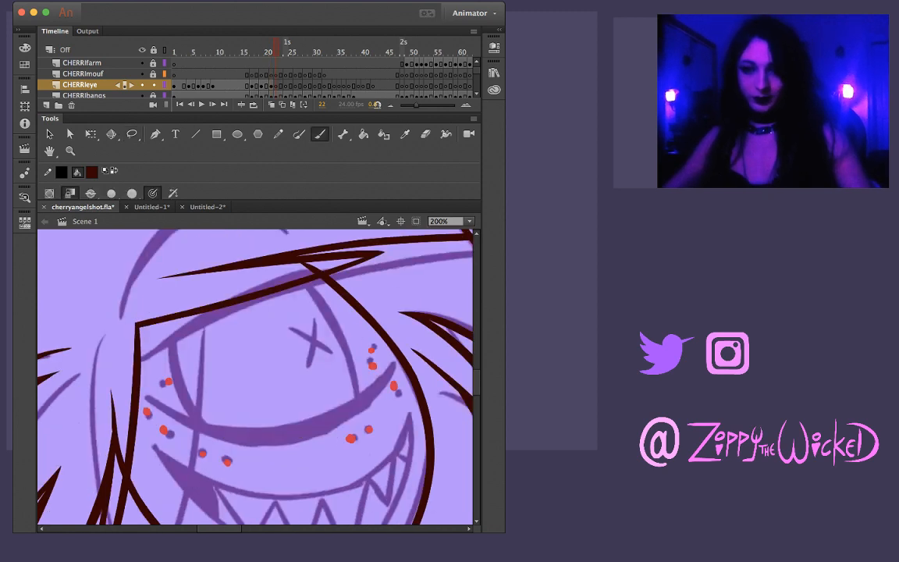
left_click_drag(143, 358, 227, 305)
key("super+z")
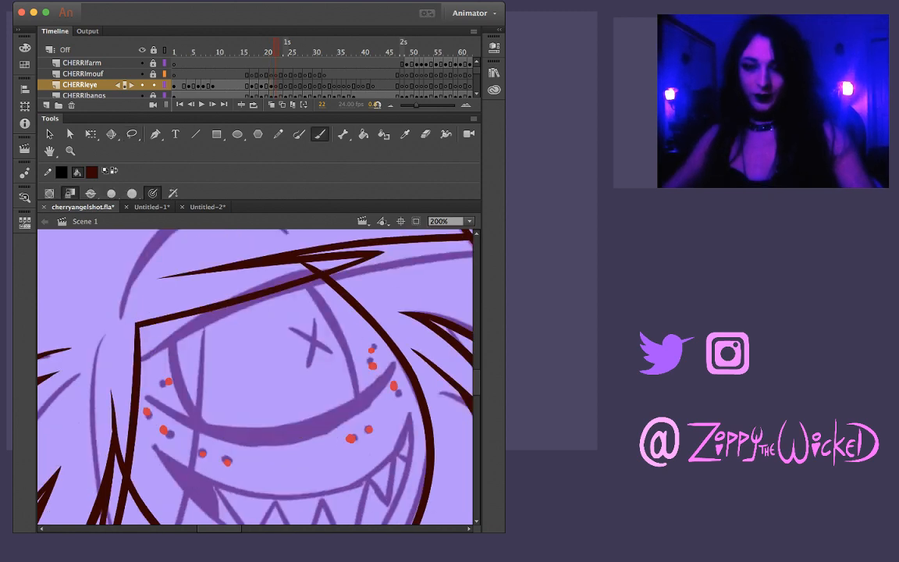
mouse_move(144, 358)
left_mouse_down()
mouse_move(234, 281)
mouse_move(308, 261)
left_mouse_up()
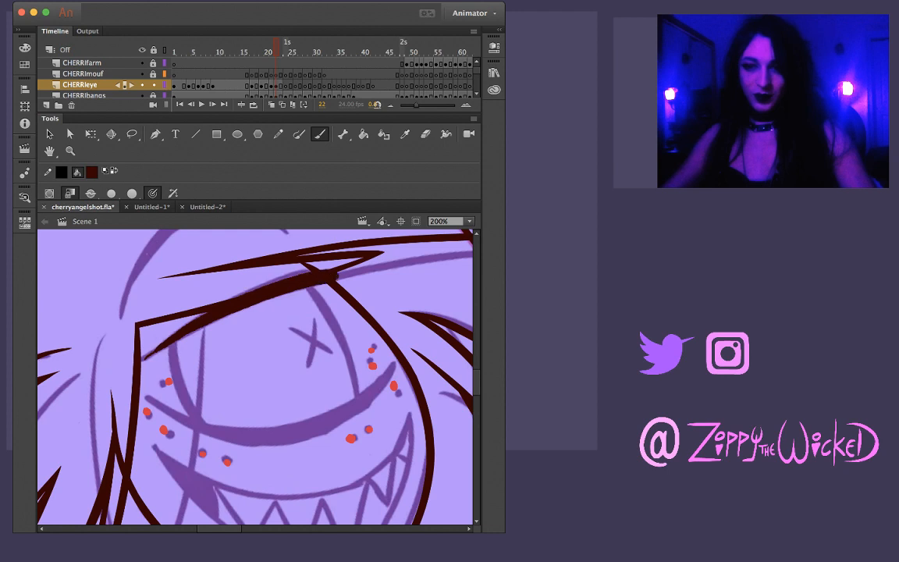
key("super+z")
left_click_drag(133, 323, 269, 248)
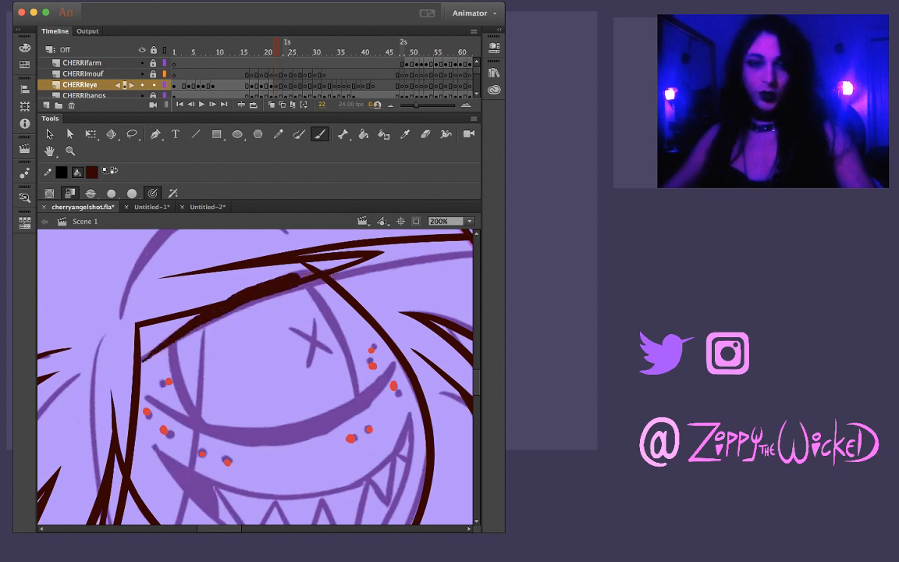
key("super+z")
mouse_move(133, 324)
left_mouse_down()
mouse_move(226, 264)
mouse_move(301, 251)
left_mouse_up()
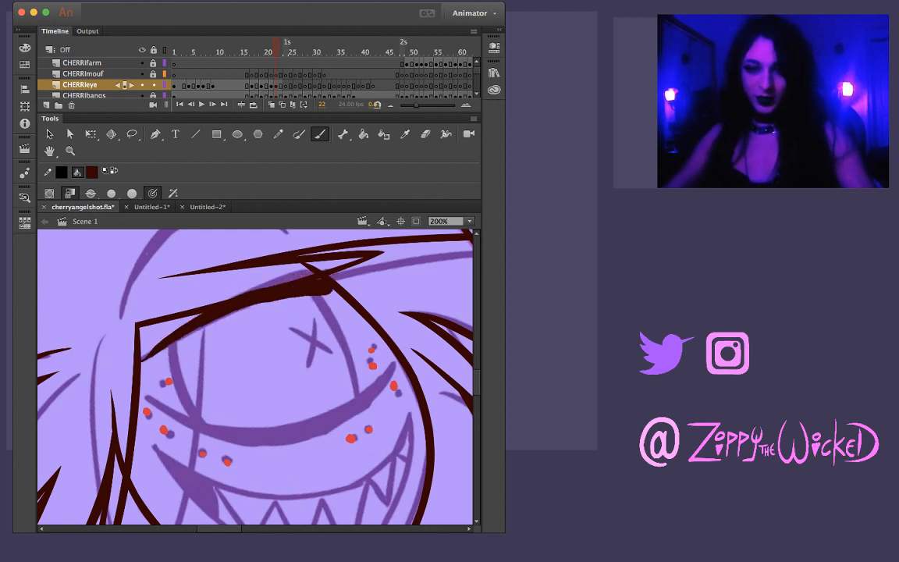
key("super+z")
mouse_move(133, 324)
left_mouse_down()
mouse_move(240, 266)
mouse_move(309, 244)
left_mouse_up()
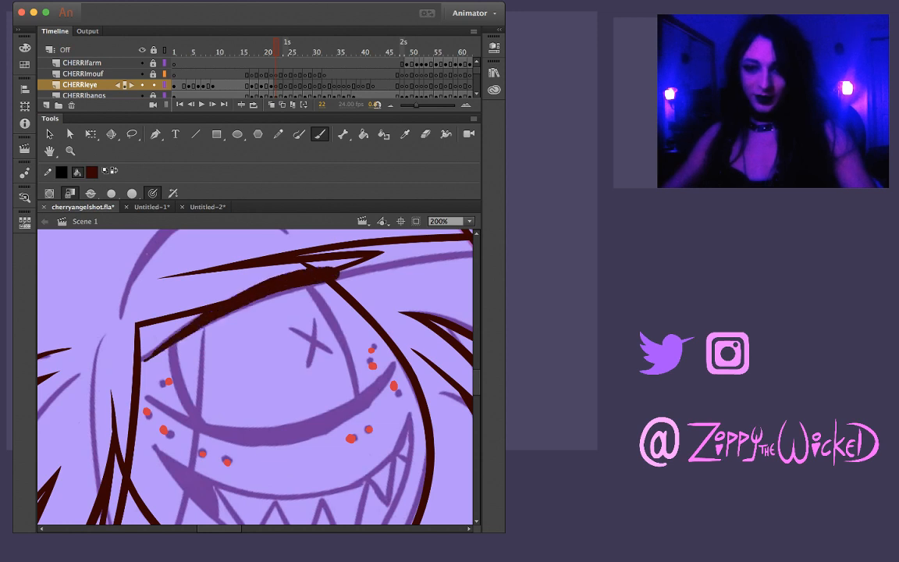
key("super+z")
mouse_move(132, 324)
left_mouse_down()
mouse_move(194, 279)
mouse_move(269, 248)
mouse_move(316, 242)
left_mouse_up()
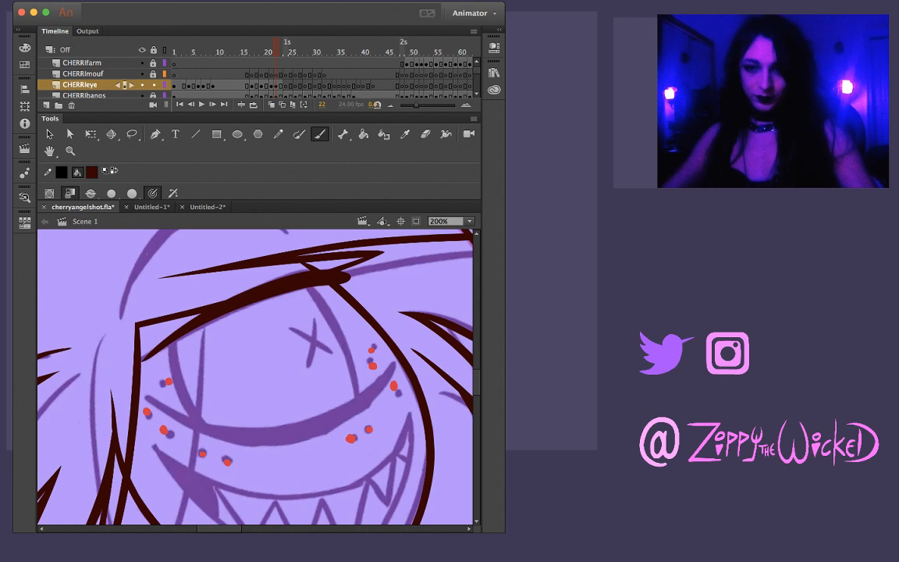
key("comma")
key("period")
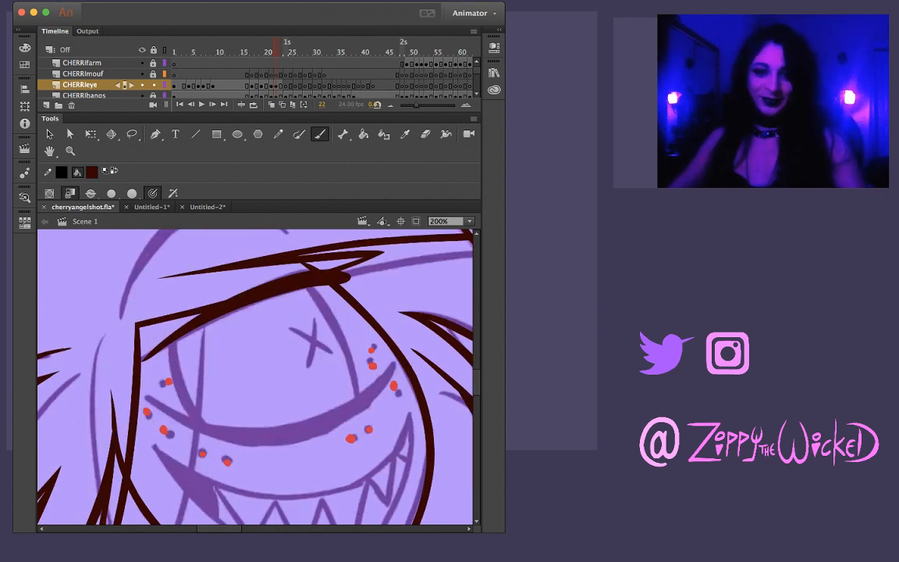
key("comma")
key("period")
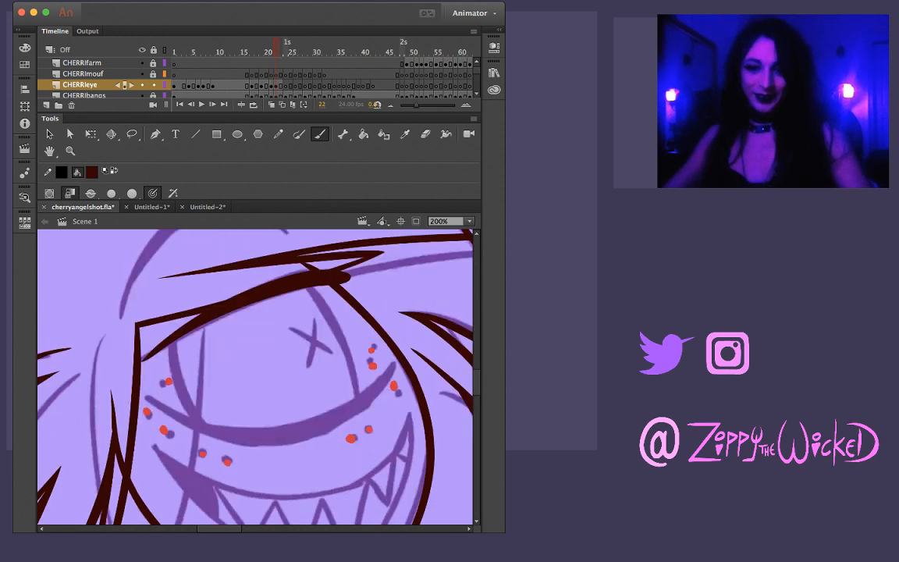
Ink Cherri's lower eyelid on frame 22 with one curved brush stroke tapering at both corners, redoing it as needed, and compare with the preceding frames
left_click_drag(162, 403, 204, 425)
key("super+z")
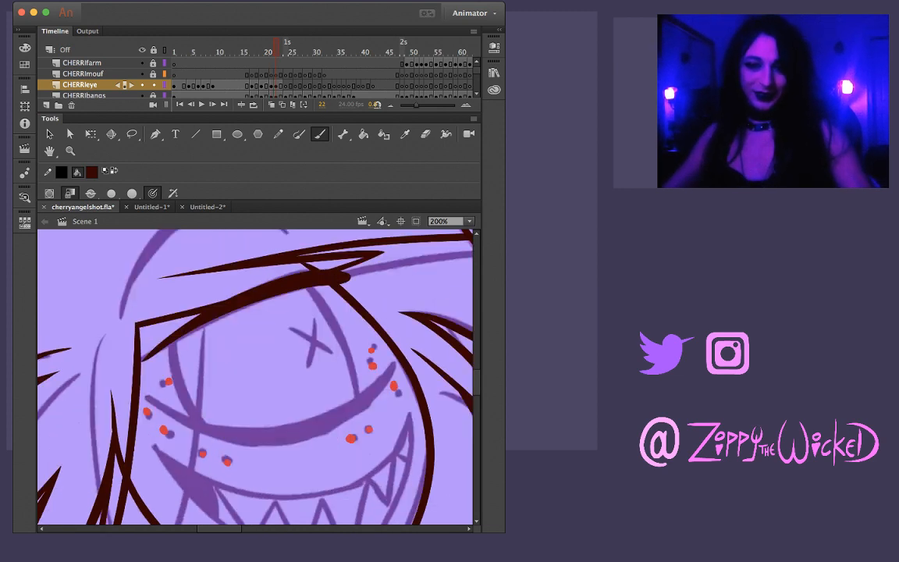
left_click_drag(156, 404, 226, 434)
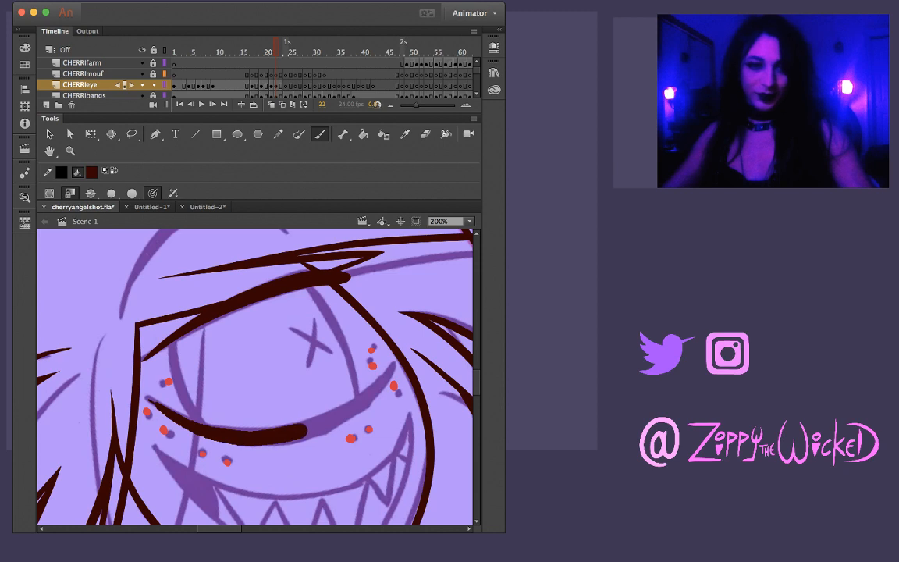
key("ctrl+z")
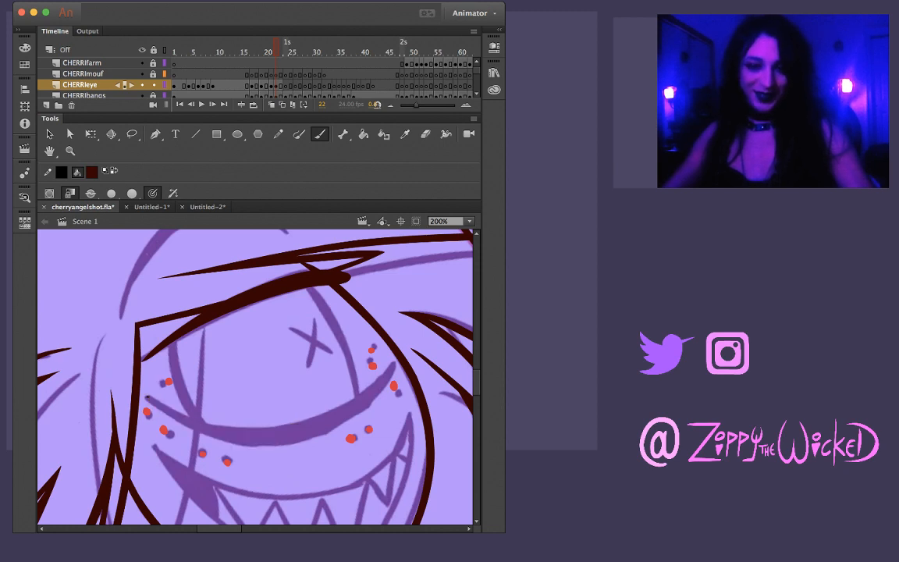
mouse_move(145, 399)
left_mouse_down()
mouse_move(226, 433)
mouse_move(295, 436)
mouse_move(330, 428)
mouse_move(388, 373)
left_mouse_up()
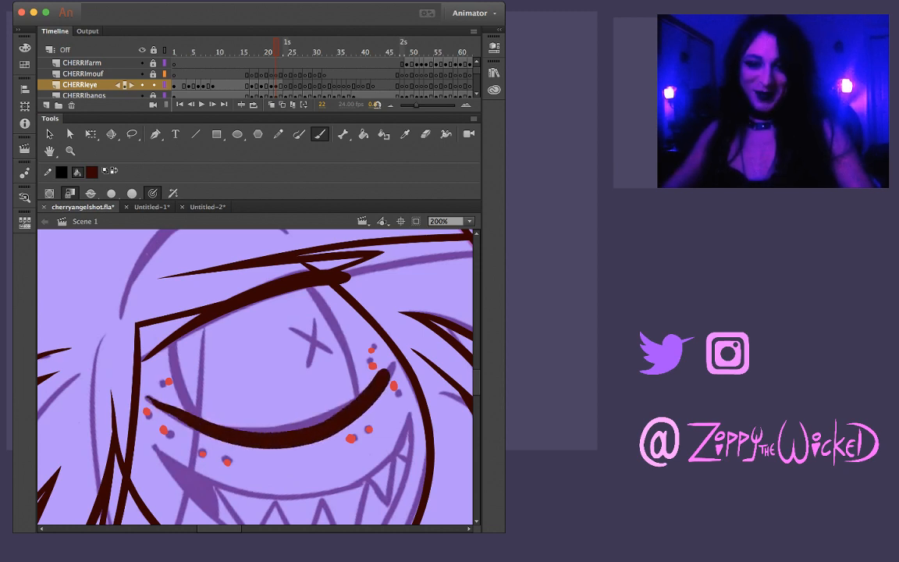
key("ctrl+z")
left_click_drag(148, 401, 230, 430)
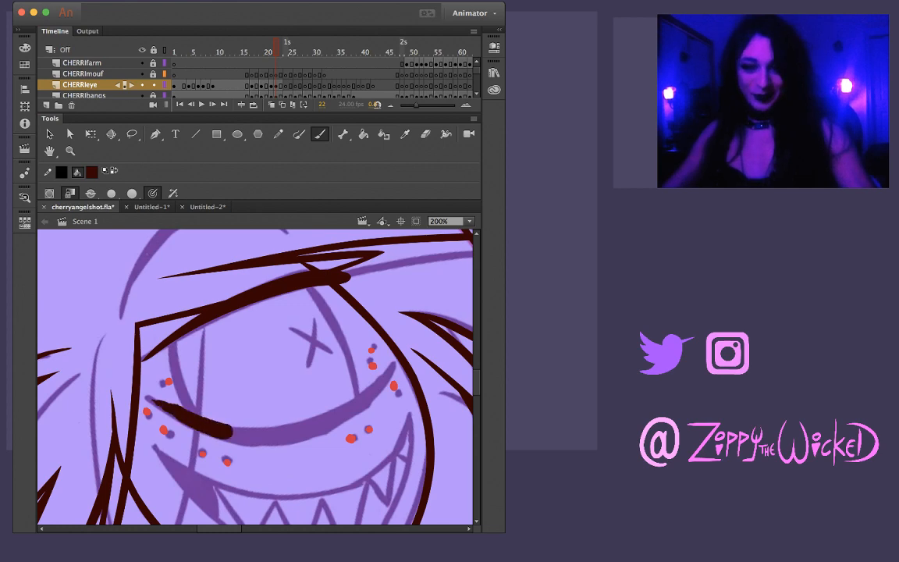
key("ctrl+z")
mouse_move(152, 402)
left_mouse_down()
mouse_move(225, 432)
mouse_move(276, 436)
mouse_move(333, 419)
mouse_move(384, 367)
left_mouse_up()
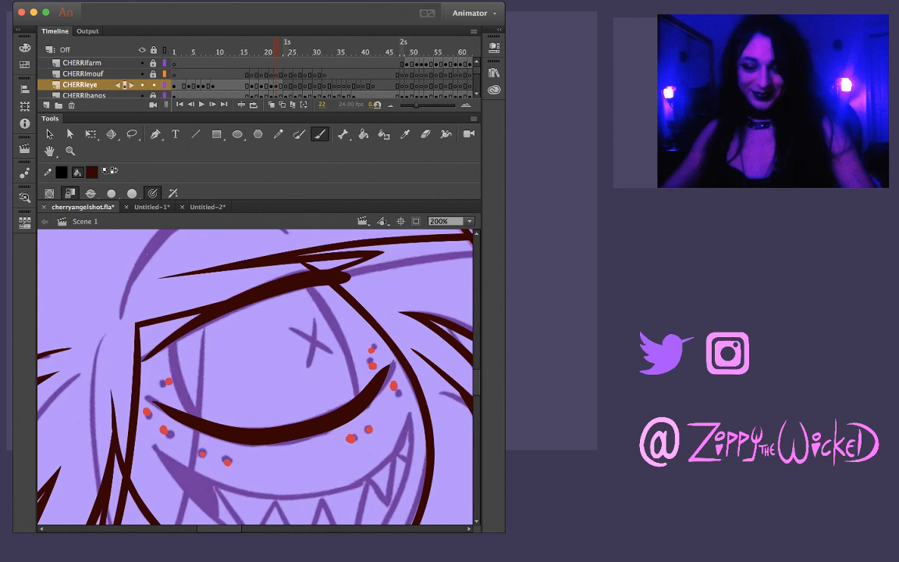
key("comma")
key("comma")
key("period")
key("period")
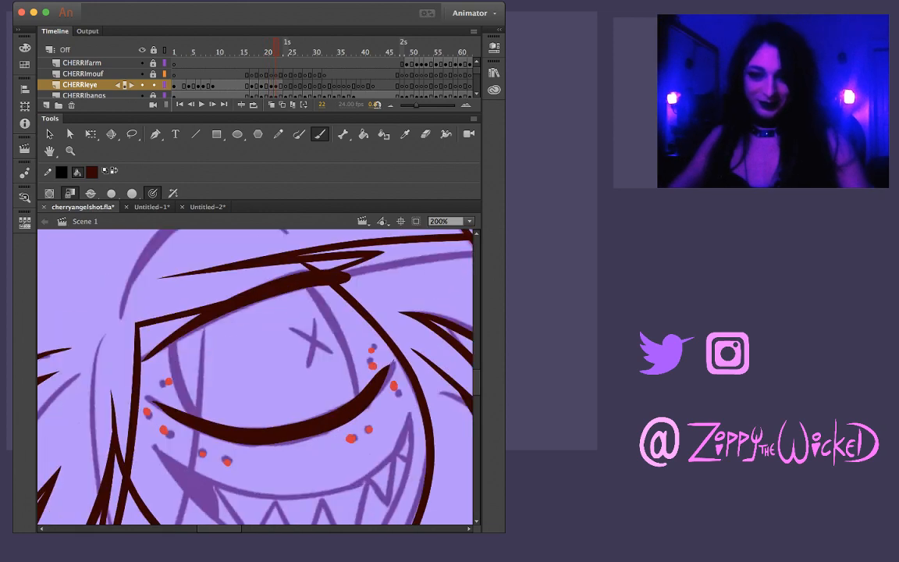
Select the lower eyelid line on frame 22, refine its left tip to meet the sketch, and compare it with frame 21
key("v")
key("ctrl+a")
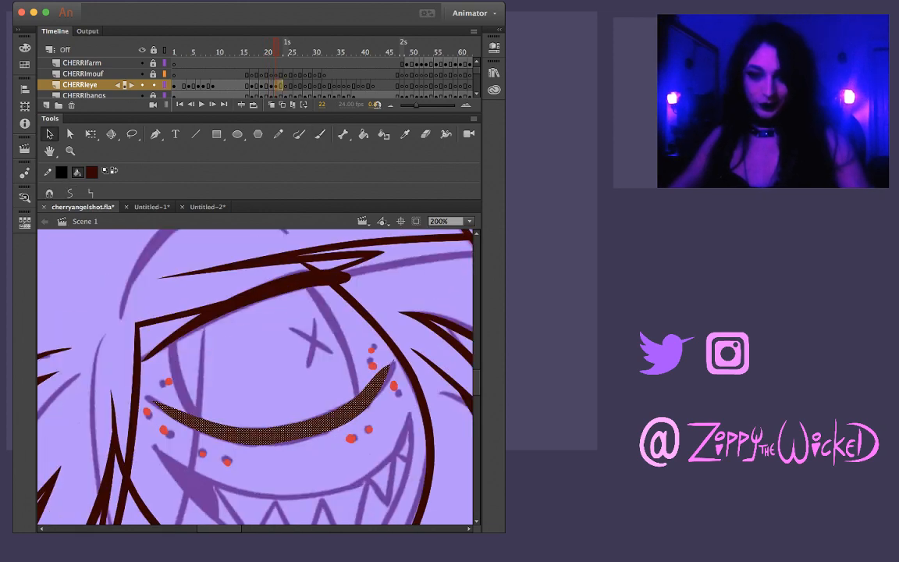
key("ctrl+shift+a")
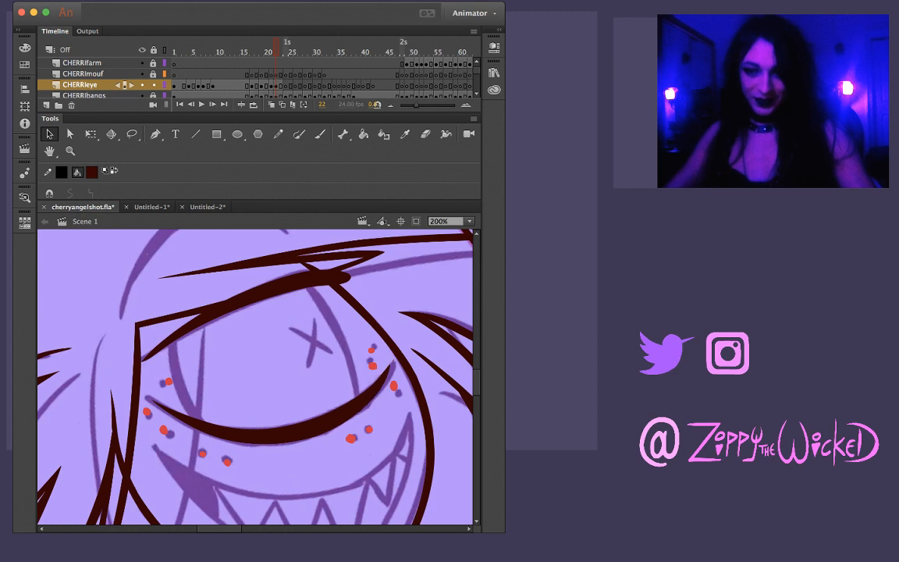
key("comma")
key("period")
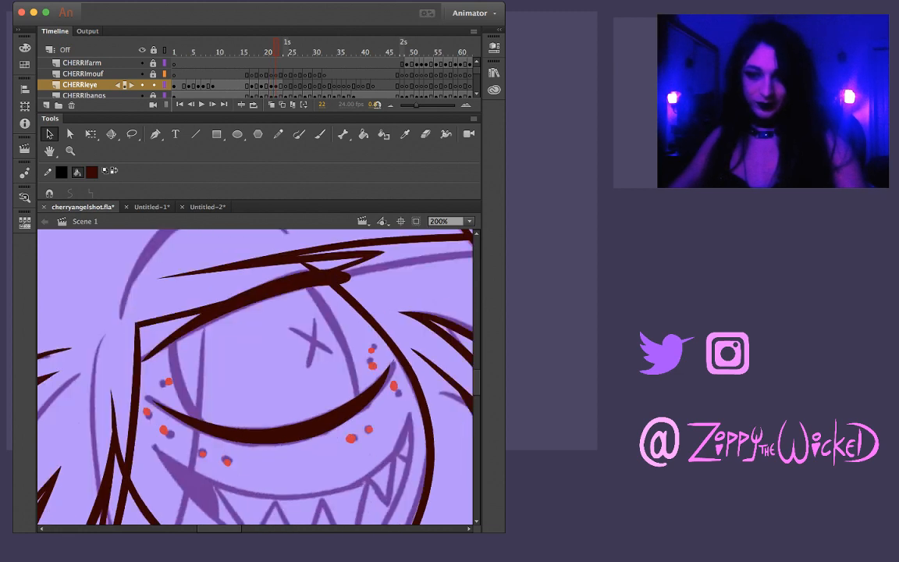
key("comma")
key("period")
Ink the left side of Cherri's eye on frame 22 with a curved brush stroke joining the upper eyelid to the lower one
key("b")
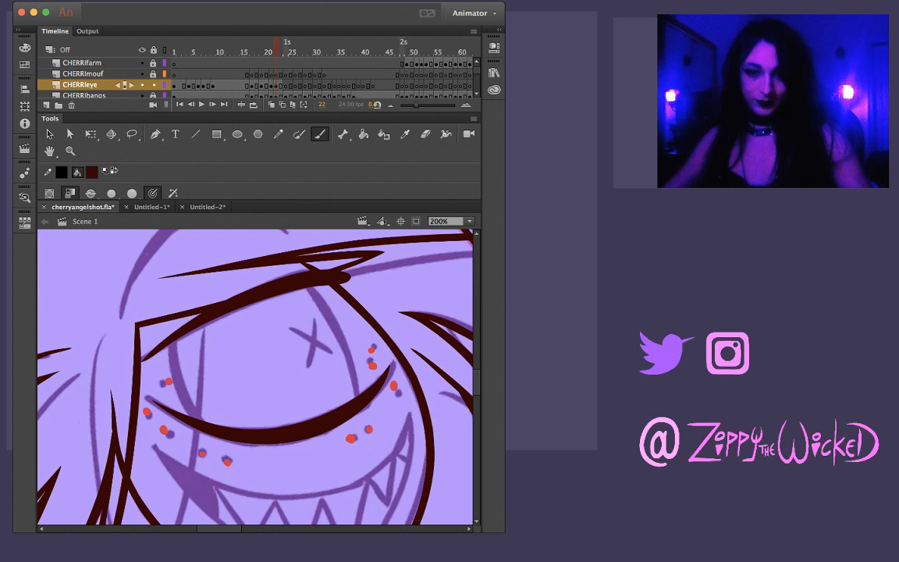
left_click_drag(175, 371, 195, 408)
key("super+z")
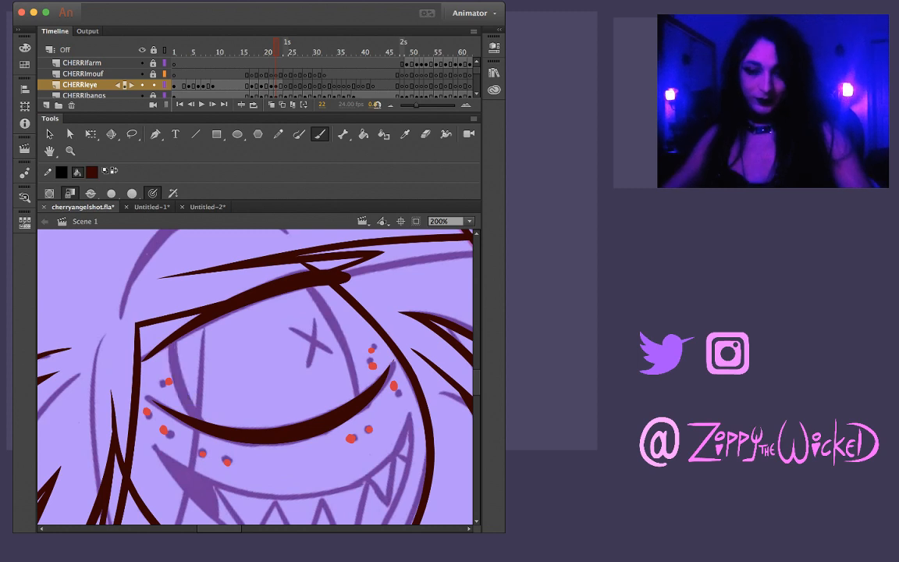
left_click_drag(173, 342, 183, 379)
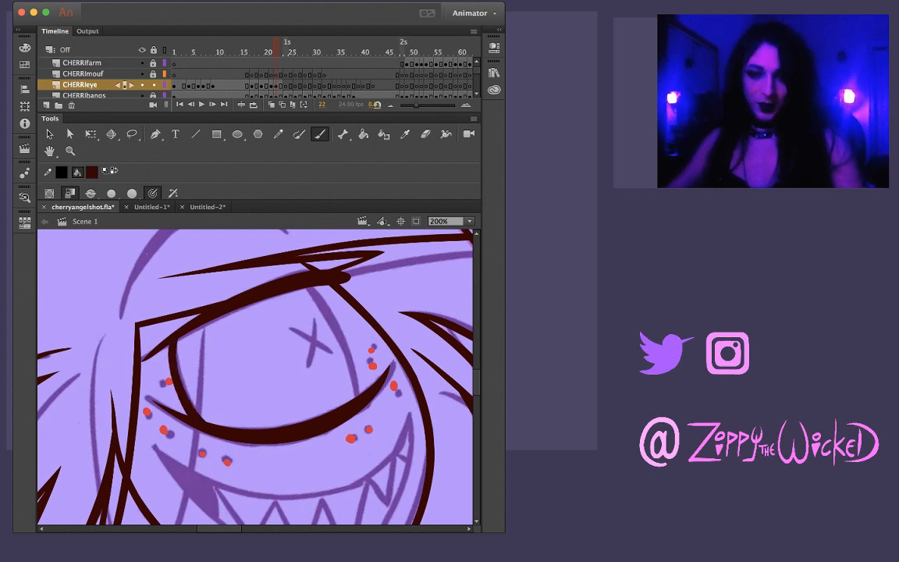
Replace the line on the left side of Cherri's eye on frame 22 with a rounder brush stroke running into the lower eyelid
key("comma")
key("period")
key("super+z")
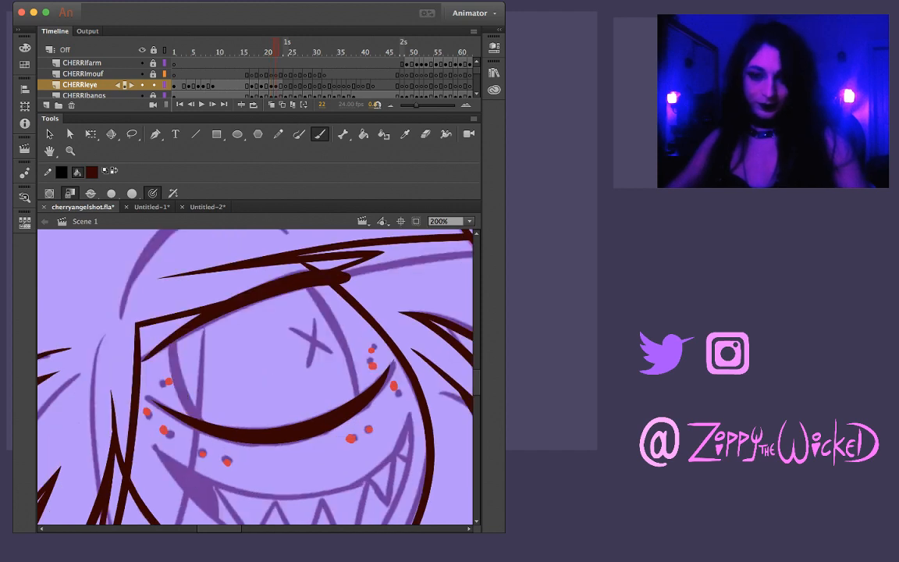
left_click_drag(172, 341, 190, 399)
key("super+z")
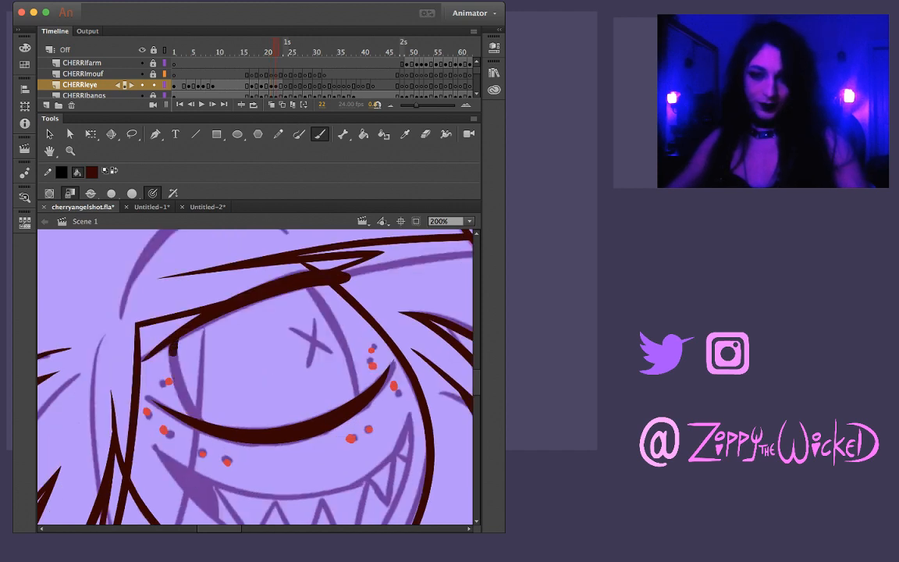
mouse_move(173, 337)
left_mouse_down()
mouse_move(179, 384)
mouse_move(201, 415)
left_mouse_up()
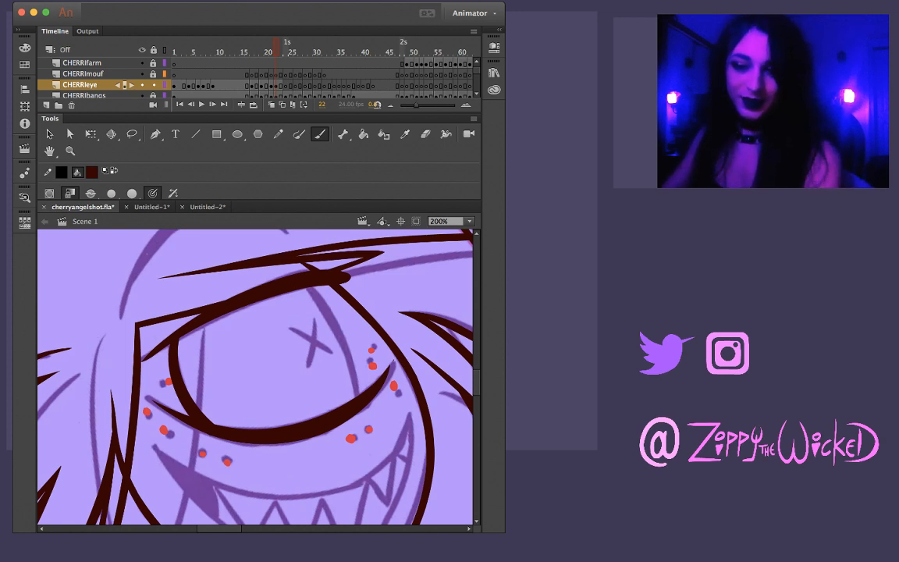
Ink the right side of Cherri's eye on frame 22 with one curved brush stroke joining both eyelids, rotating the canvas and redoing it as needed
key("shift+space")
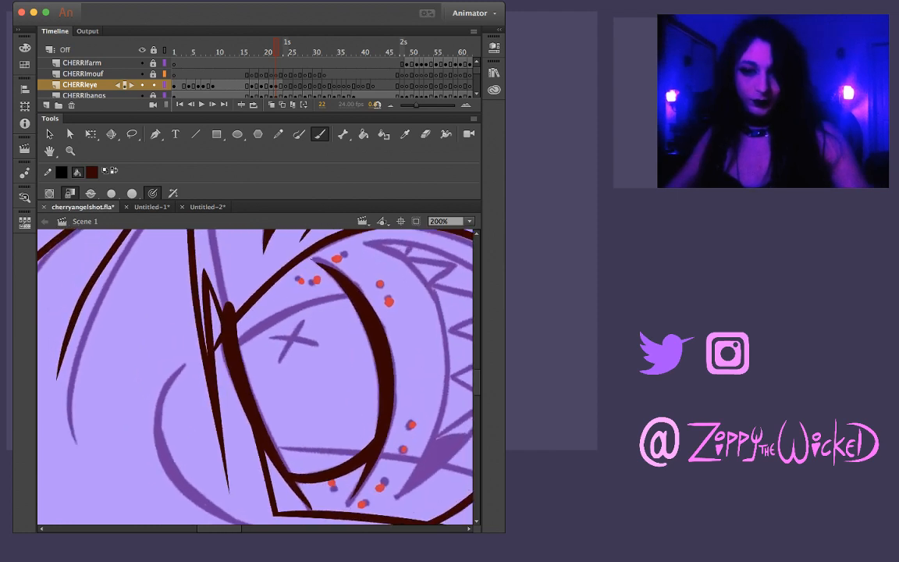
mouse_move(215, 314)
left_mouse_down()
mouse_move(268, 275)
mouse_move(317, 269)
left_mouse_up()
key("super+z")
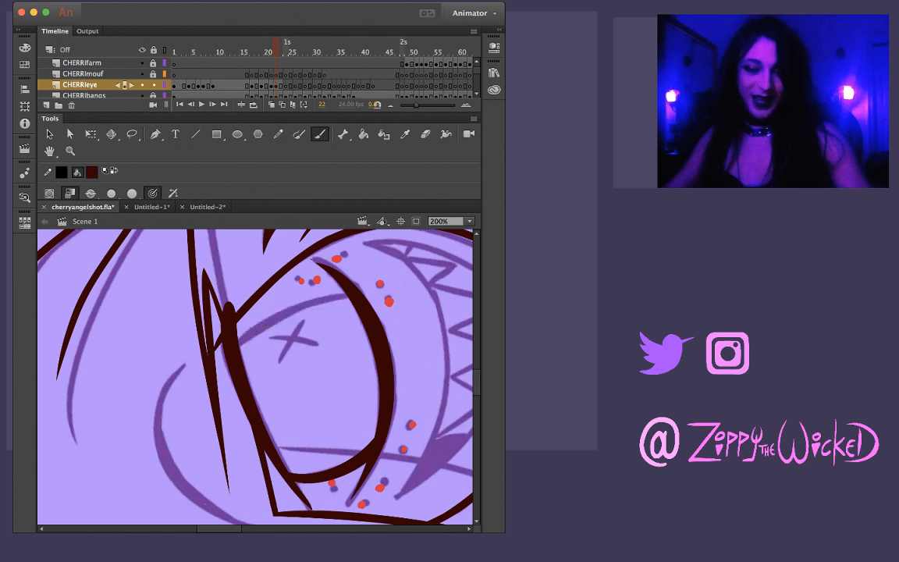
left_click_drag(241, 346, 352, 298)
key("super+z")
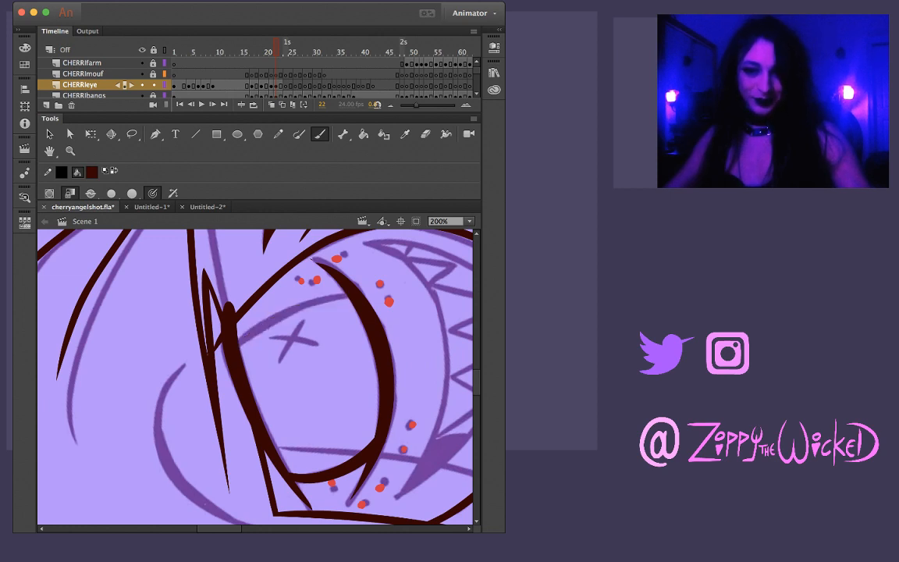
mouse_move(240, 347)
left_mouse_down()
mouse_move(276, 317)
mouse_move(353, 299)
left_mouse_up()
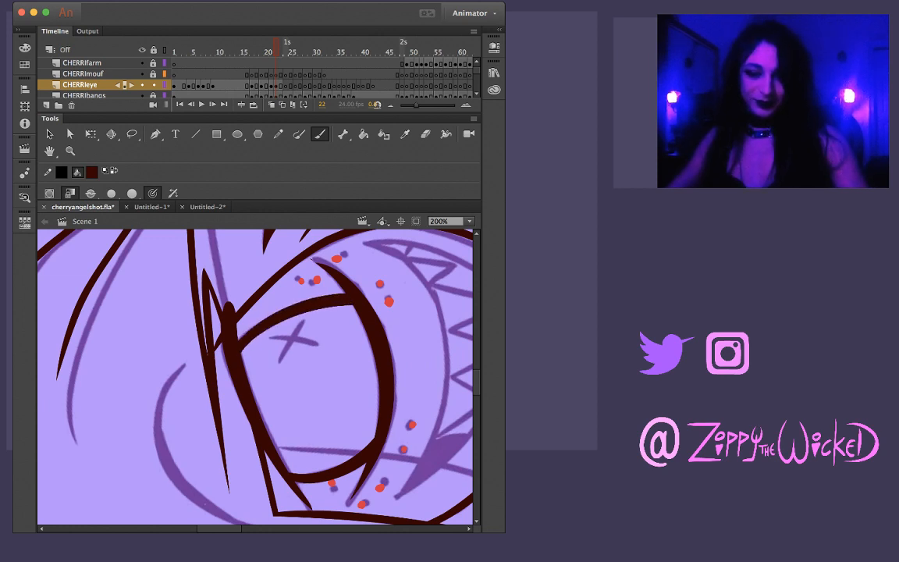
Compare the inked eye outline on frame 22 with the neighbouring frames to check that the shape flows between them
key("comma")
key("period")
key("comma")
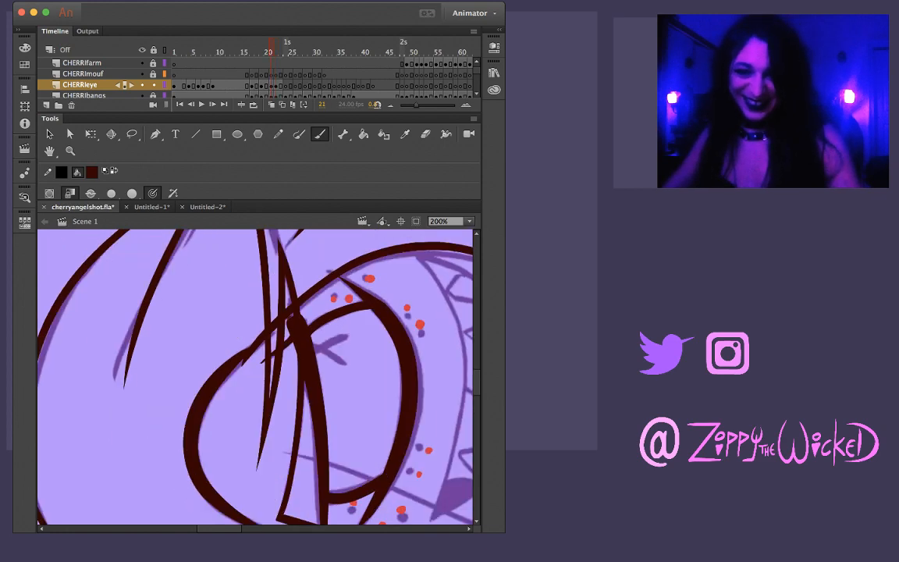
key("period")
key("comma")
key("comma")
key("period")
key("period")
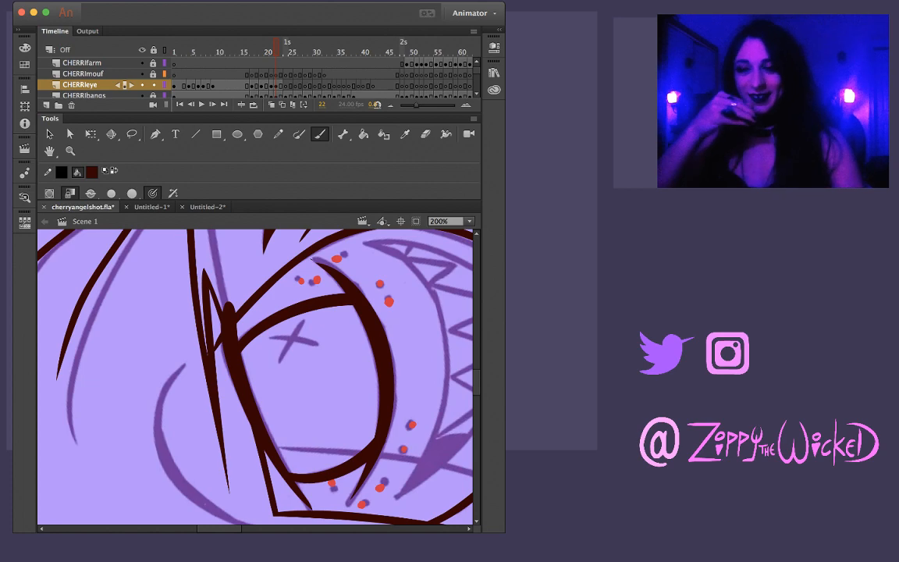
key("comma")
key("period")
key("comma")
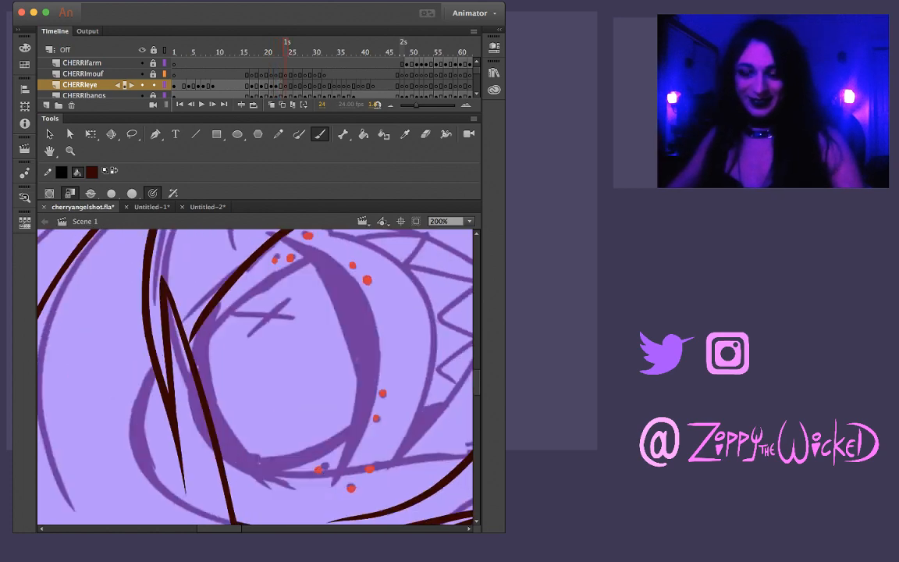
key("period")
key("period")
key("shift+space")
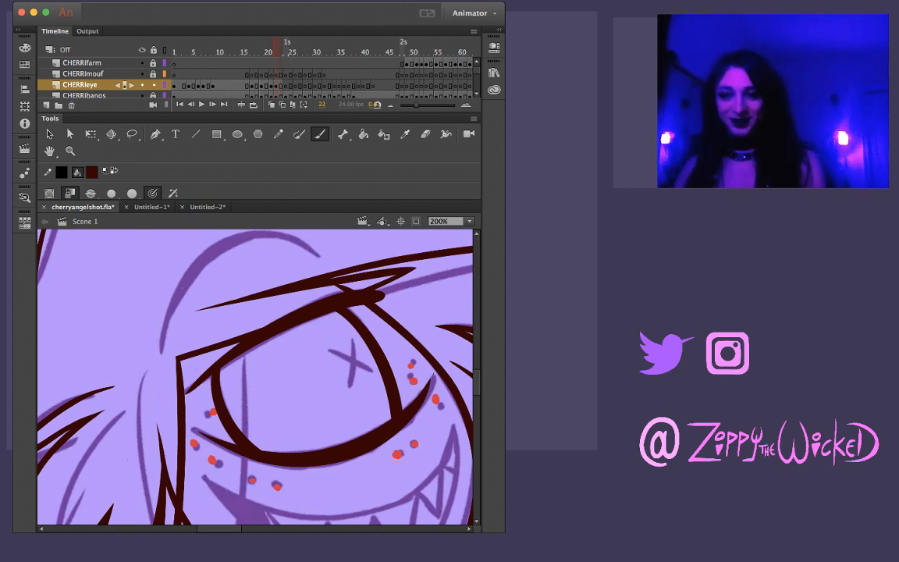
key("comma")
key("period")
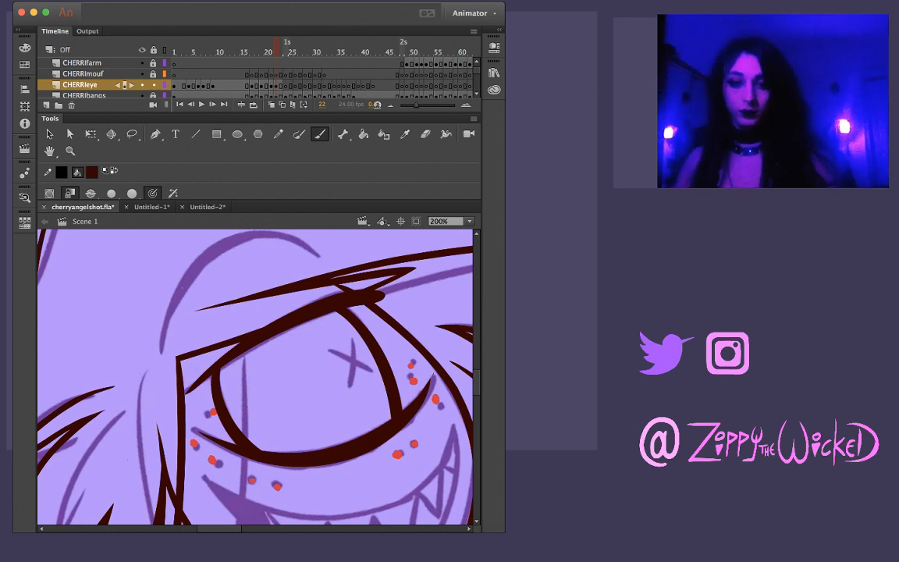
key("comma")
key("comma")
key("period")
key("period")
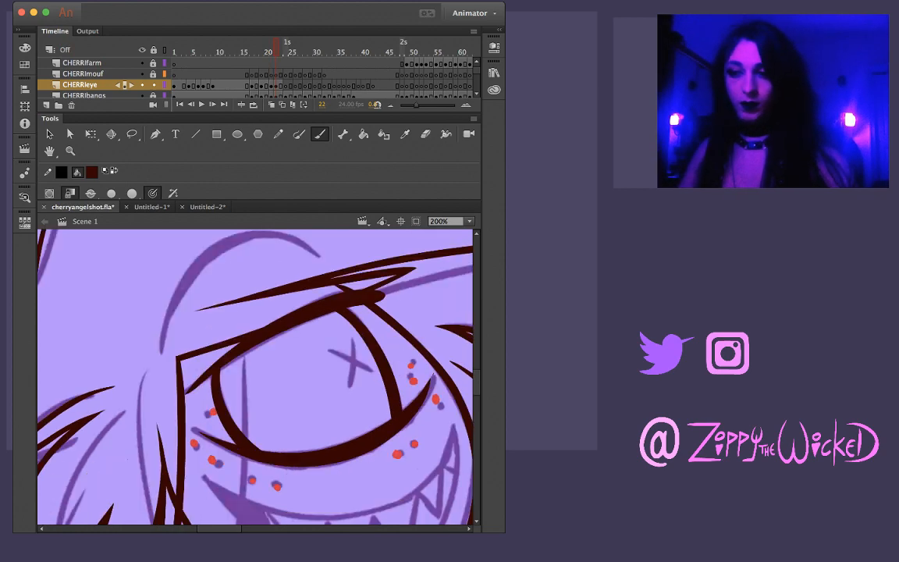
Flip back and forth between frame 22 and the following frames to study the eye sketch, and stop on frame 24
key("period")
key("period")
key("comma")
key("period")
key("comma")
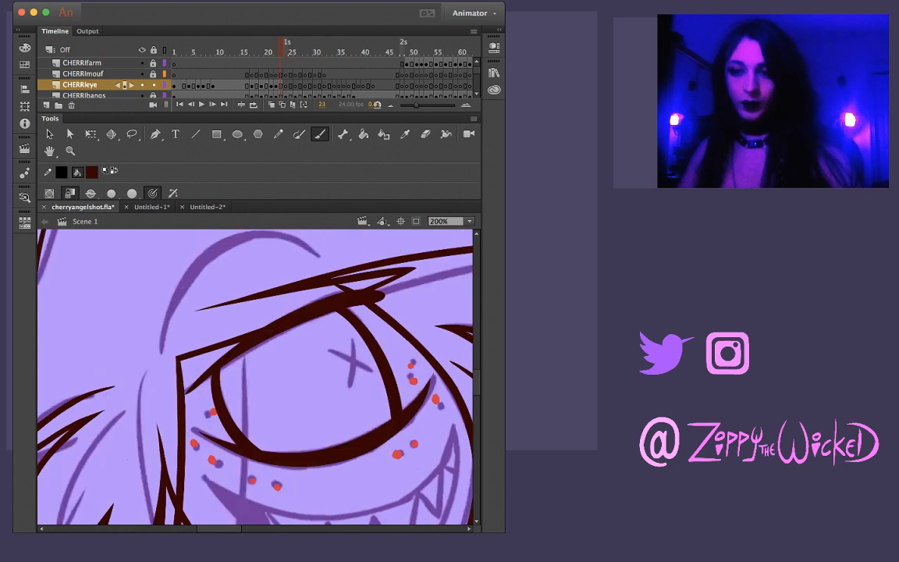
key("period")
key("comma")
key("period")
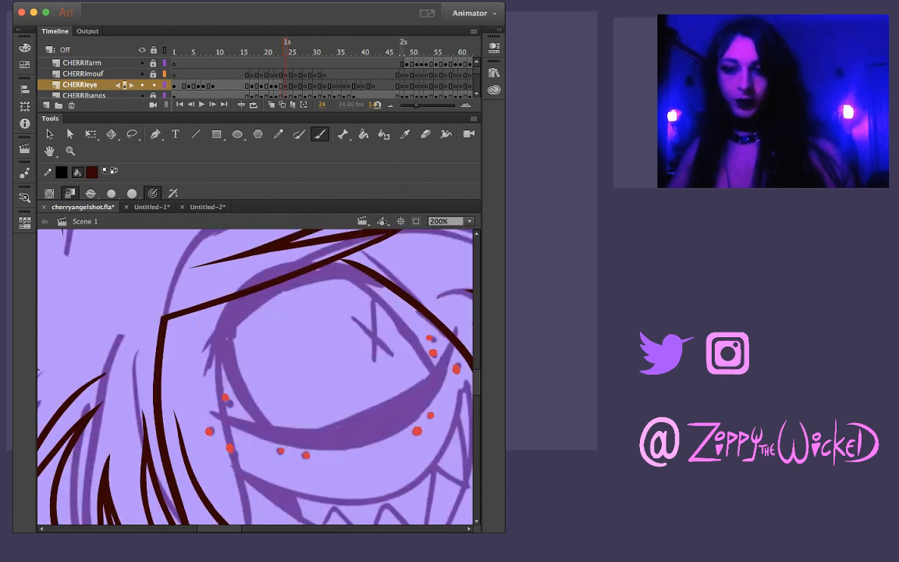
key("period")
key("comma")
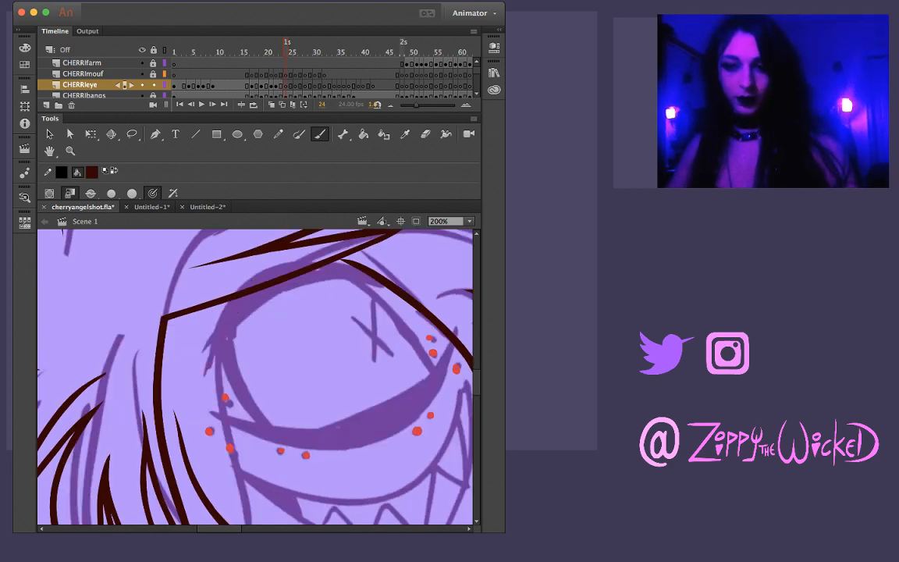
Ink Cherri's upper eyelid on frame 24 with one thick arched brush stroke tapering at both ends, redoing it until it follows the sketch
mouse_move(209, 362)
left_mouse_down()
mouse_move(226, 262)
mouse_move(277, 237)
mouse_move(316, 243)
left_mouse_up()
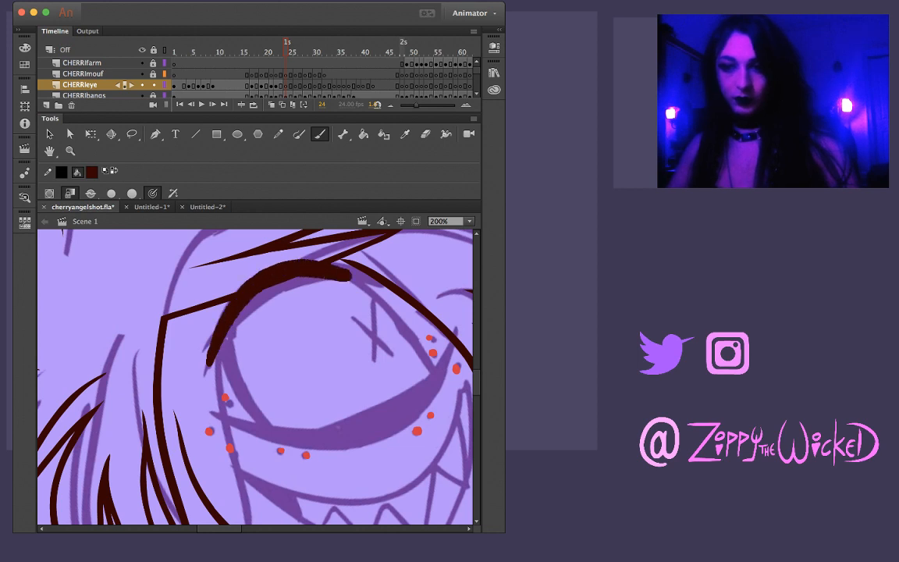
key("ctrl+z")
mouse_move(205, 368)
left_mouse_down()
mouse_move(226, 266)
mouse_move(254, 246)
mouse_move(298, 242)
mouse_move(350, 255)
left_mouse_up()
key("ctrl+z")
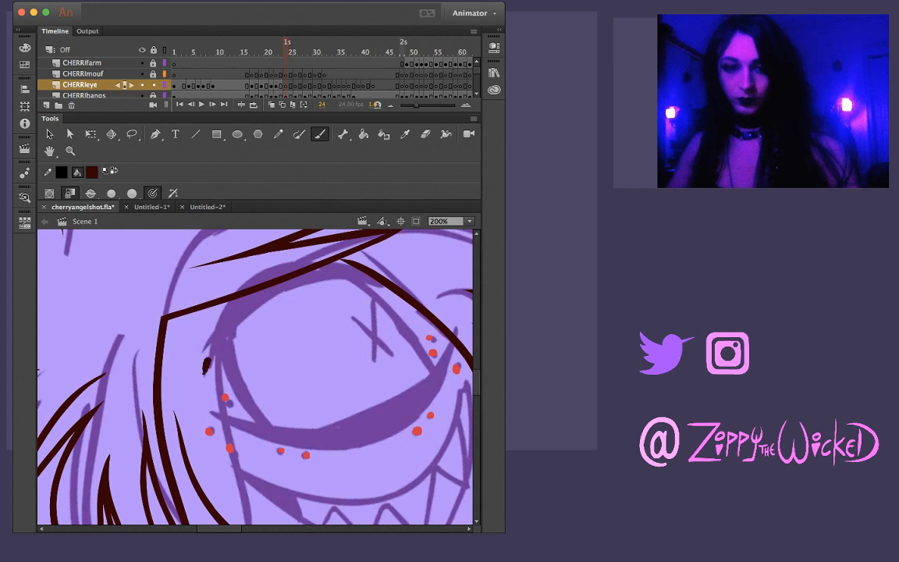
mouse_move(207, 366)
left_mouse_down()
mouse_move(228, 257)
mouse_move(246, 237)
left_mouse_up()
key("ctrl+z")
mouse_move(204, 373)
left_mouse_down()
mouse_move(223, 338)
mouse_move(239, 251)
mouse_move(272, 238)
mouse_move(333, 254)
left_mouse_up()
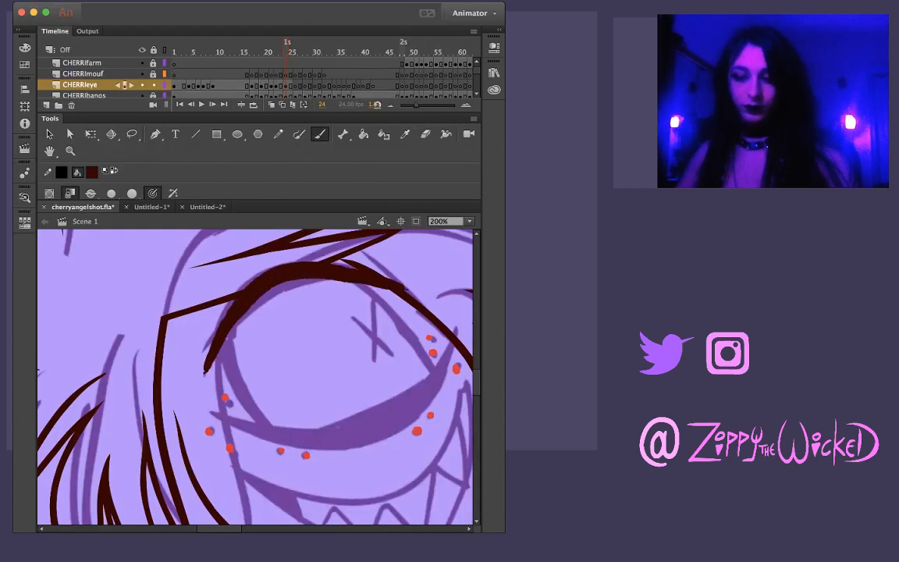
Step through the frames before and after frame 24 to check the eye's motion, and return to frame 24
key("period")
key("period")
key("period")
key("period")
key("period")
key("period")
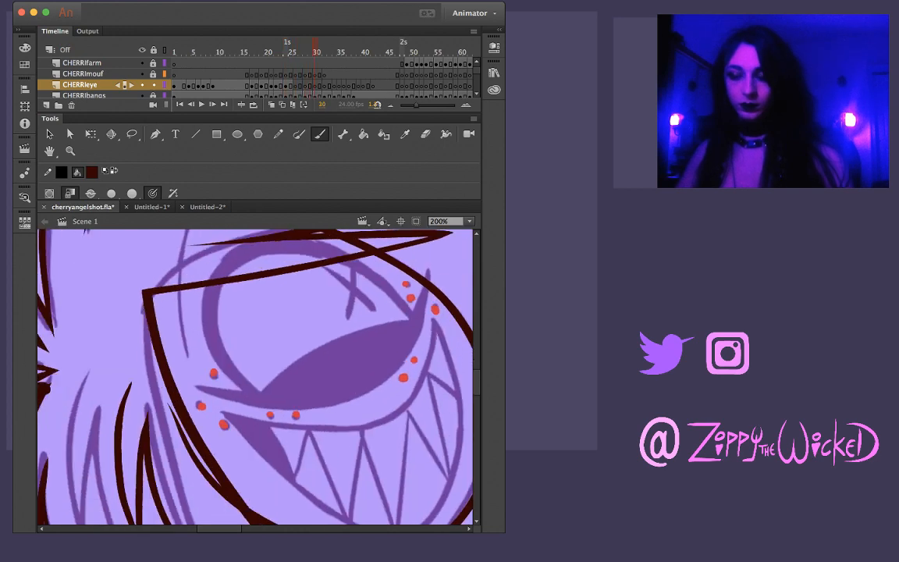
key("comma")
key("comma")
key("comma")
key("comma")
key("comma")
key("comma")
key("comma")
key("comma")
key("comma")
key("comma")
key("comma")
key("comma")
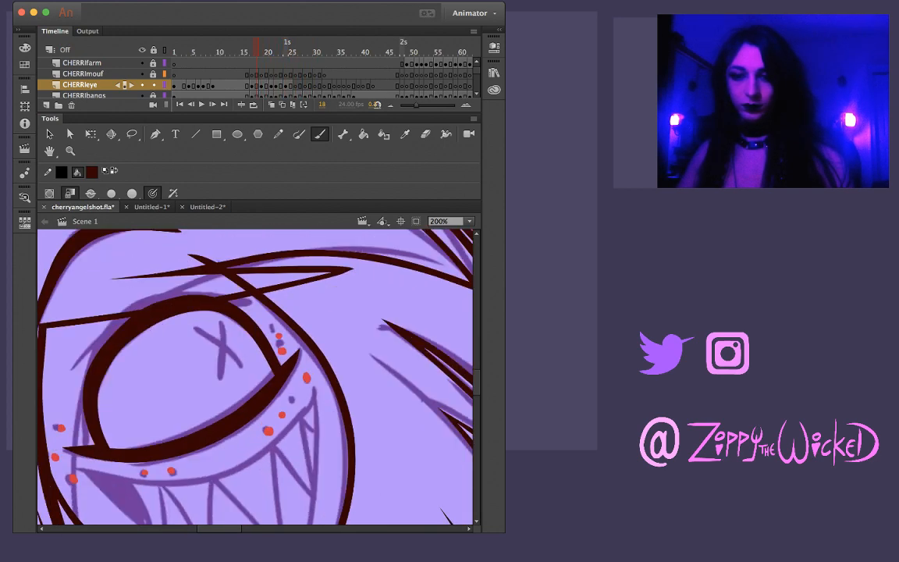
key("comma")
key("comma")
key("comma")
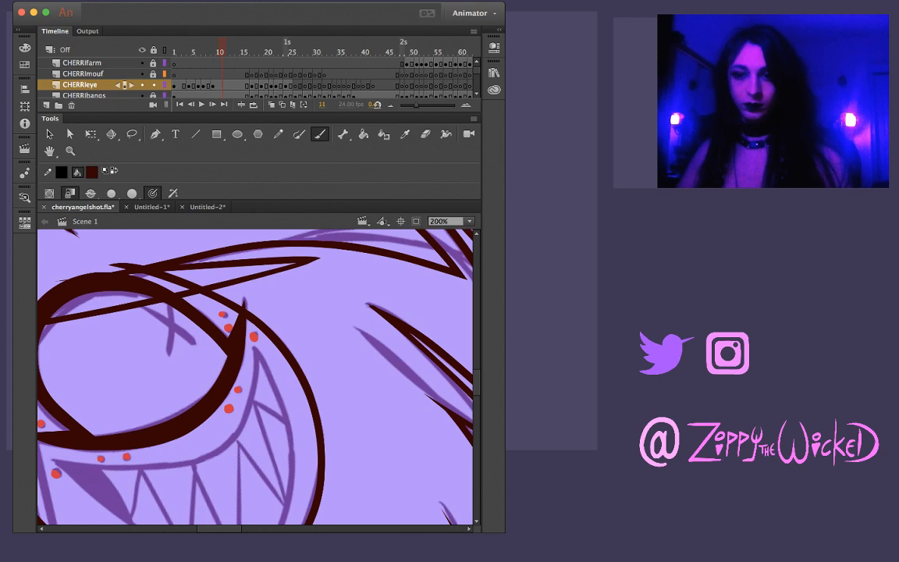
key("period")
key("period")
key("period")
key("period")
key("period")
key("period")
key("period")
key("period")
key("period")
key("period")
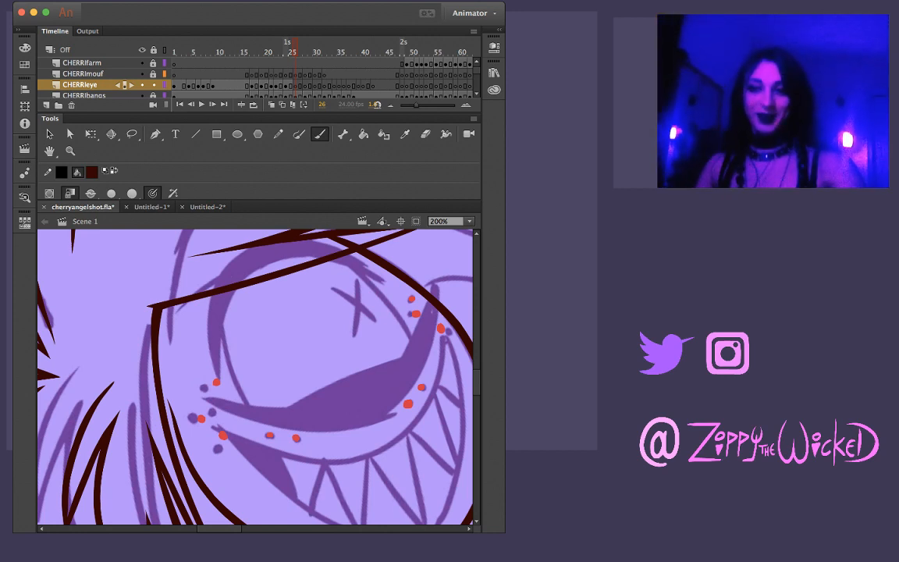
key("comma")
key("comma")
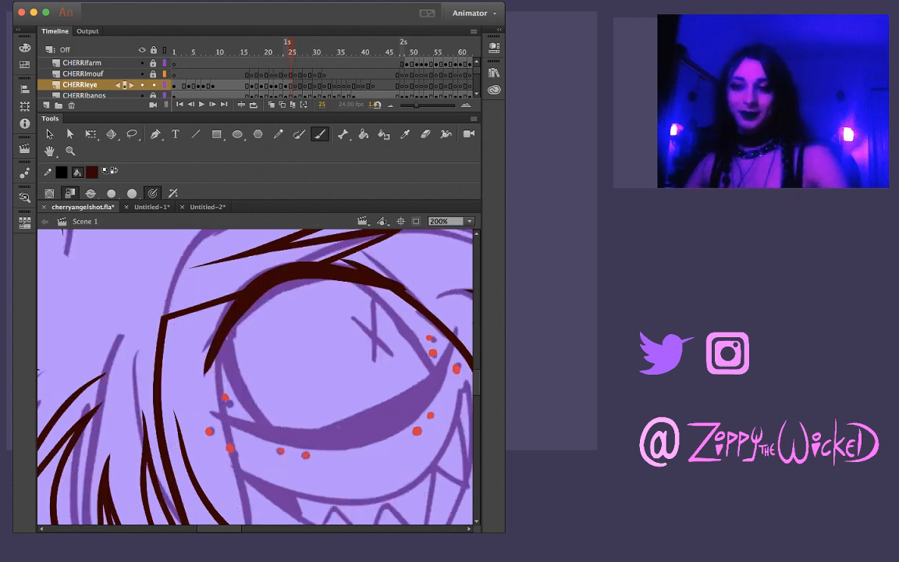
key("comma")
key("period")
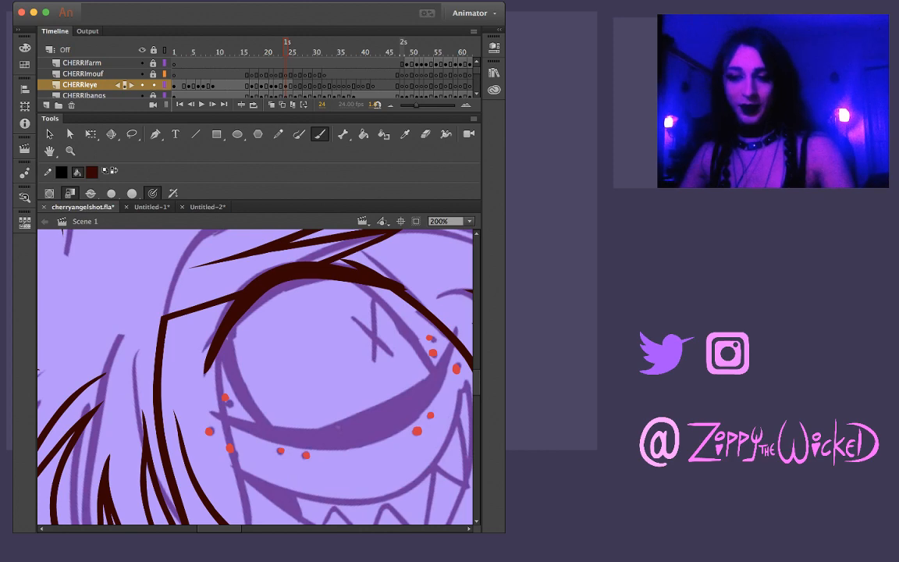
Ink the lower edge of Cherri's lower eyelid on frame 24 with one long curved brush stroke, redoing it until it follows the sketch
left_click_drag(338, 427, 244, 409)
key("comma")
key("period")
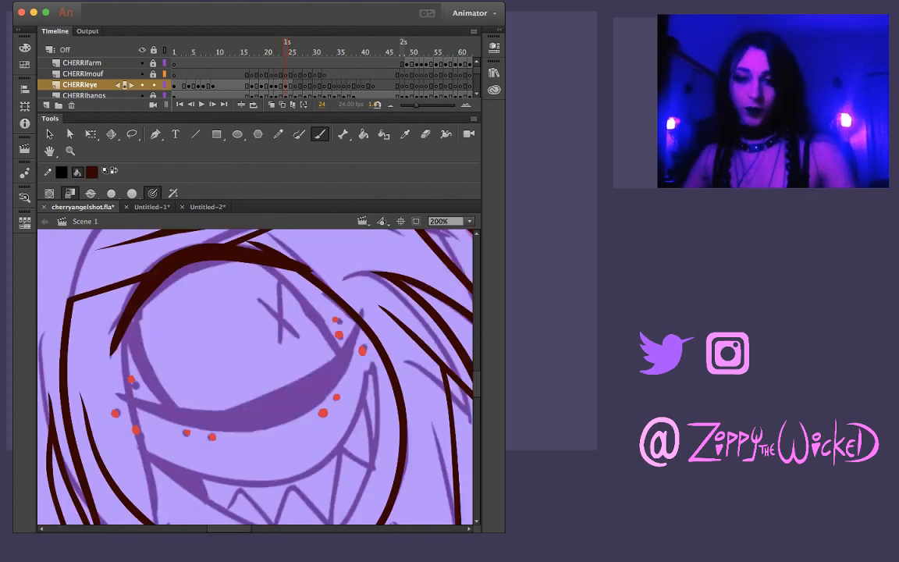
left_click_drag(240, 415, 223, 478)
left_click_drag(319, 426, 230, 340)
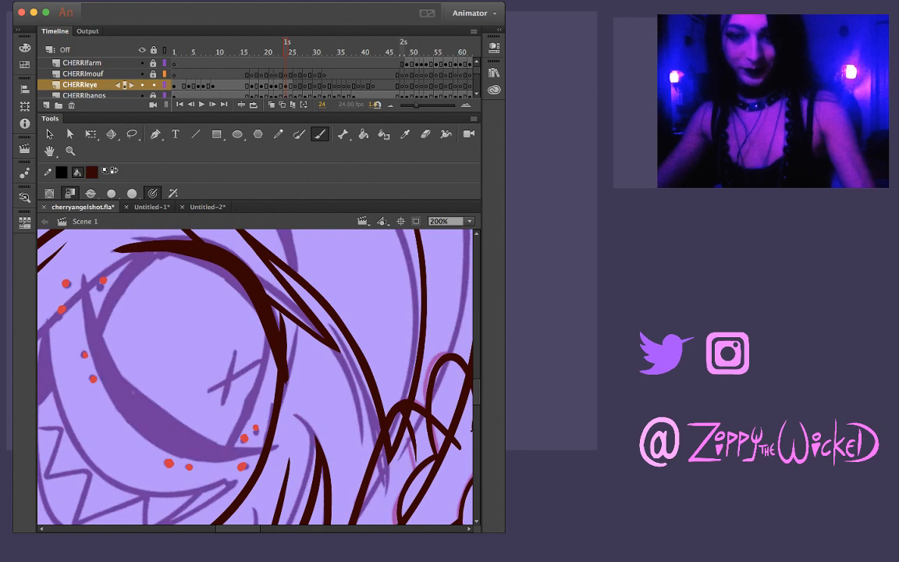
left_click_drag(78, 248, 117, 381)
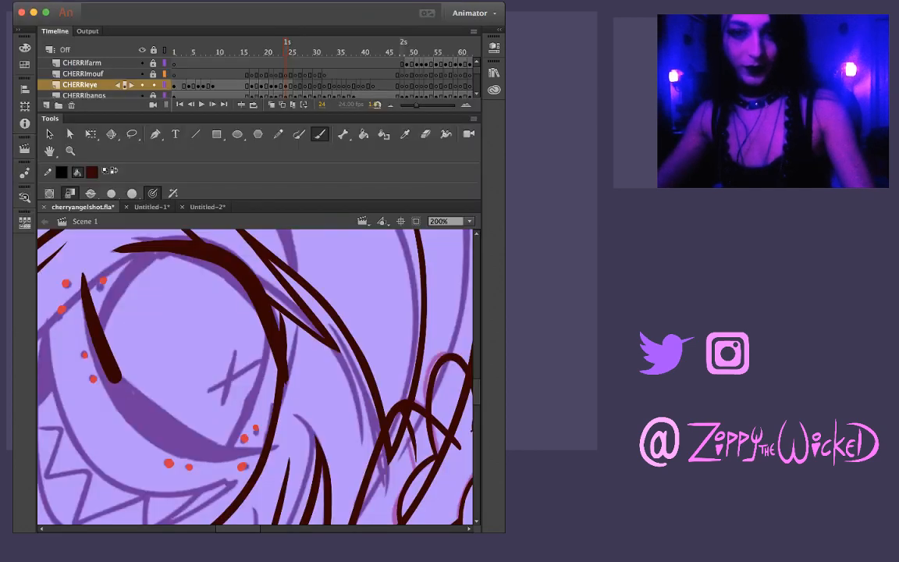
key("super+z")
mouse_move(78, 249)
left_mouse_down()
mouse_move(131, 418)
mouse_move(167, 438)
mouse_move(273, 446)
left_mouse_up()
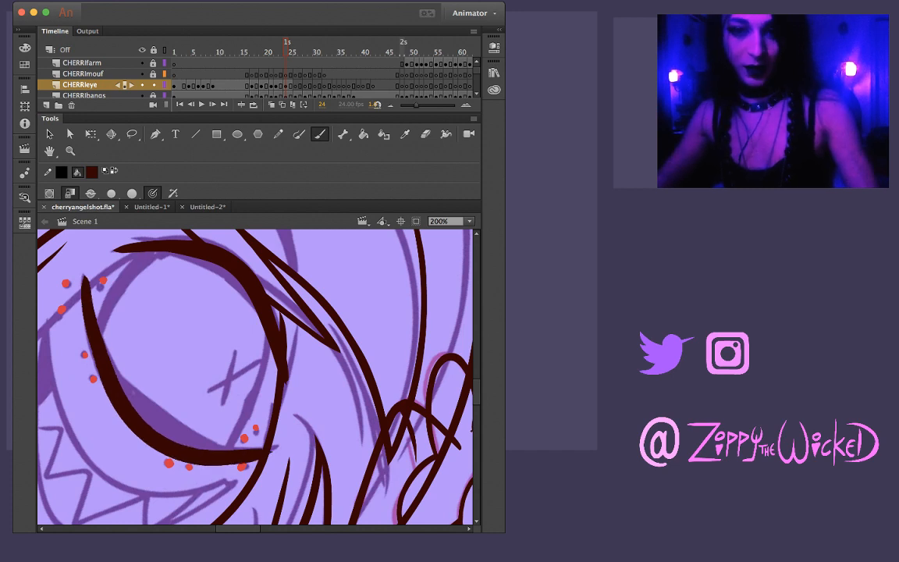
key("super+z")
mouse_move(76, 248)
left_mouse_down()
mouse_move(102, 349)
mouse_move(140, 425)
left_mouse_up()
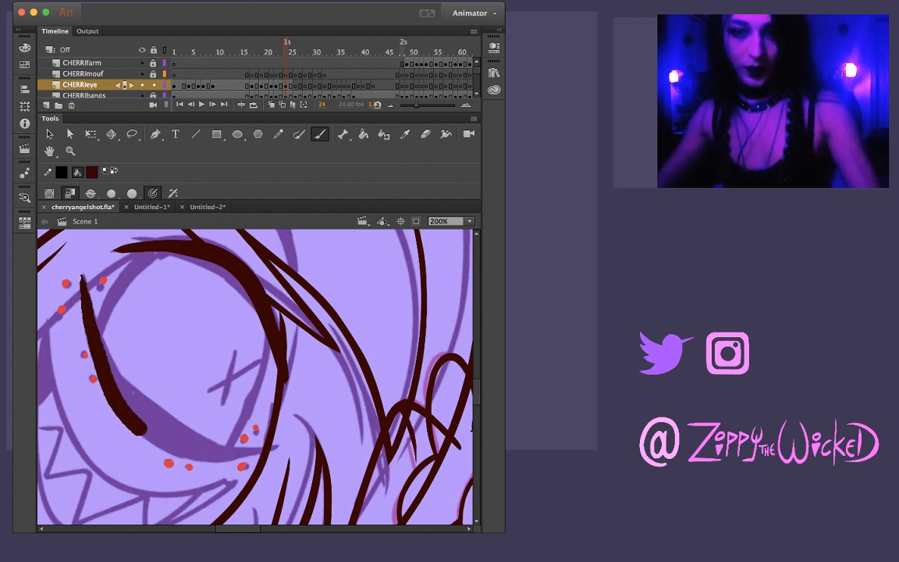
key("super+z")
left_click_drag(75, 248, 114, 356)
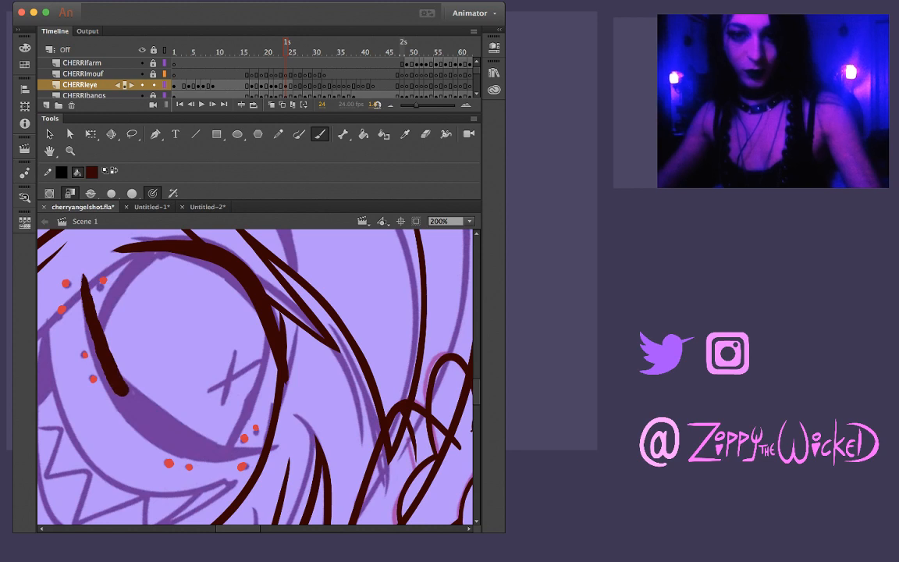
key("super+z")
mouse_move(78, 269)
left_mouse_down()
mouse_move(105, 366)
mouse_move(158, 439)
mouse_move(209, 457)
mouse_move(289, 451)
left_mouse_up()
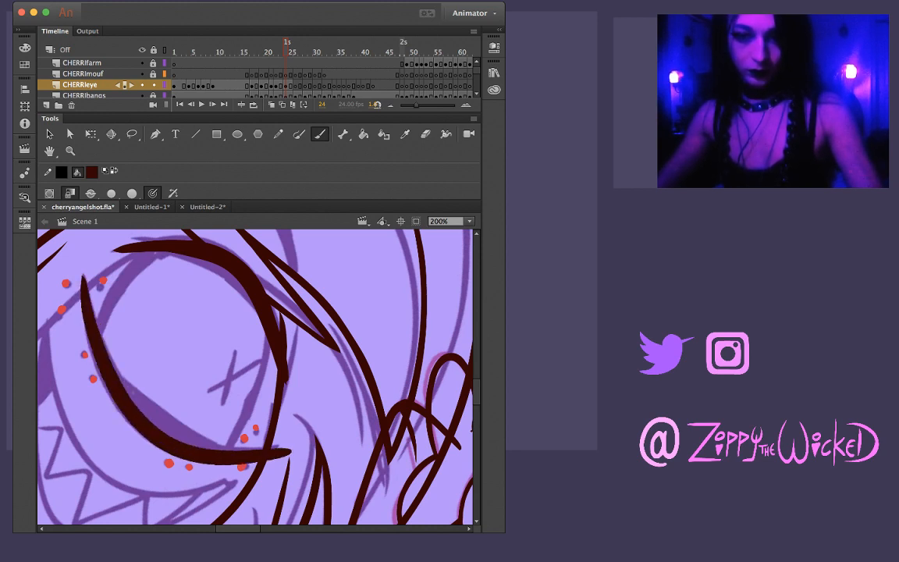
key("super+z")
mouse_move(75, 250)
left_mouse_down()
mouse_move(90, 340)
mouse_move(127, 385)
left_mouse_up()
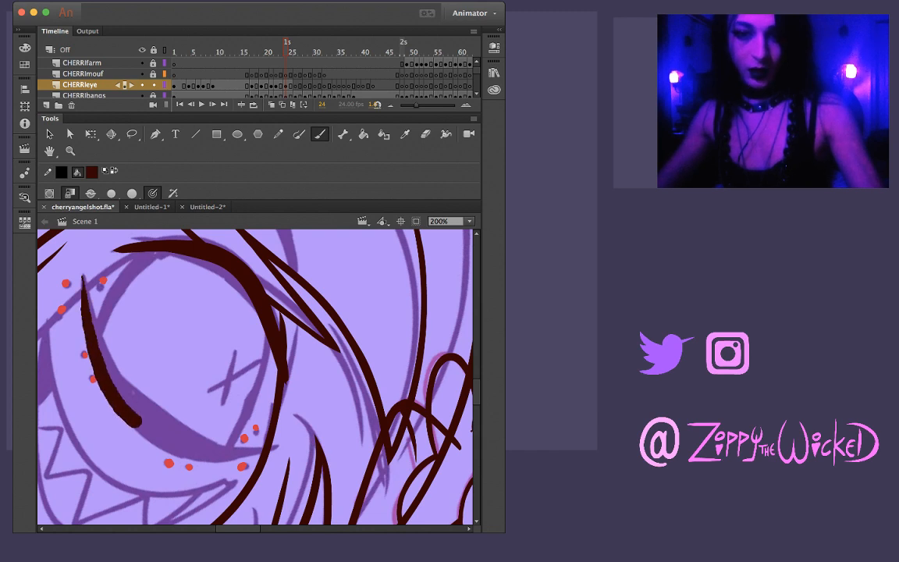
key("super+z")
mouse_move(75, 246)
left_mouse_down()
mouse_move(87, 323)
mouse_move(145, 398)
mouse_move(193, 426)
mouse_move(302, 448)
left_mouse_up()
key("super+z")
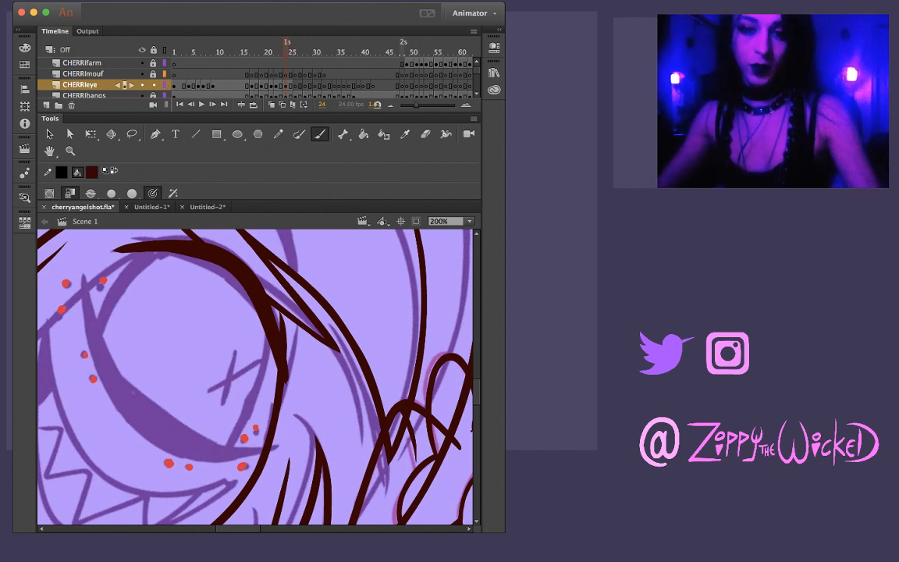
mouse_move(78, 248)
left_mouse_down()
mouse_move(113, 384)
mouse_move(166, 403)
left_mouse_up()
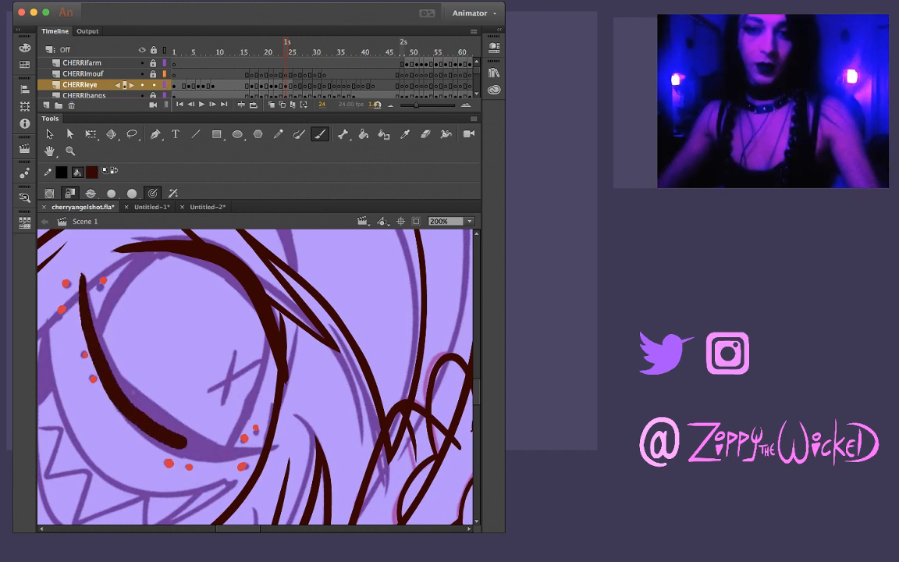
key("super+z")
mouse_move(77, 245)
left_mouse_down()
mouse_move(103, 349)
mouse_move(190, 451)
mouse_move(292, 447)
left_mouse_up()
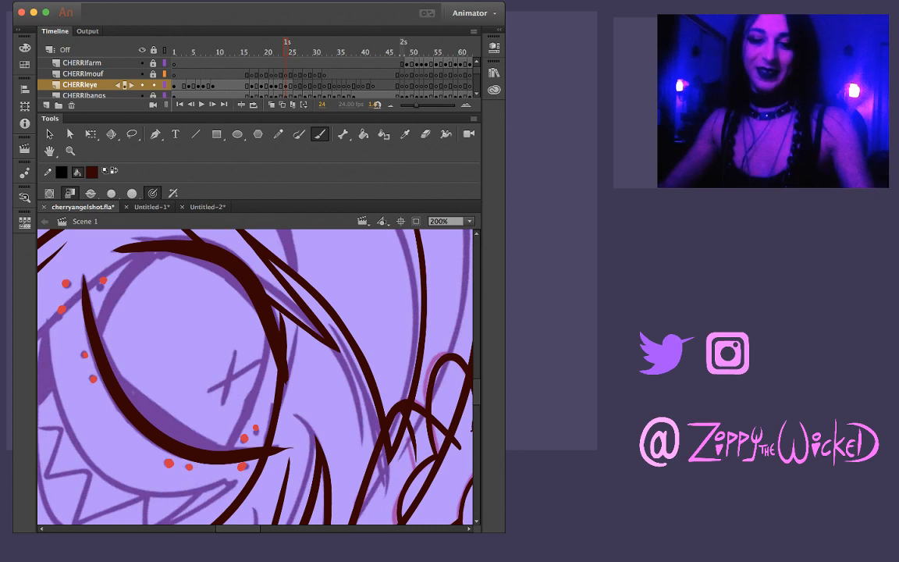
Refine the outer end of the lower eyelid stroke into a shorter, thinner point that stops at the face outline
key("v")
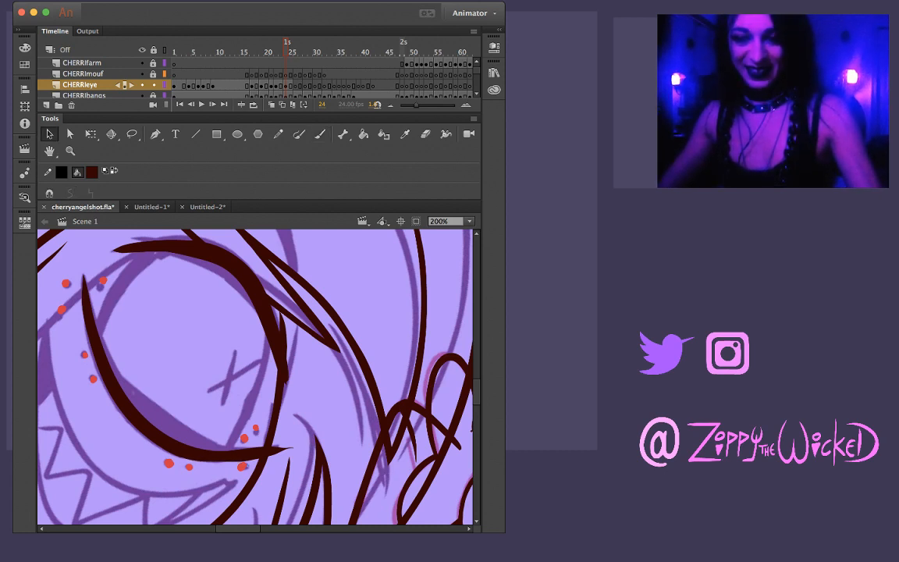
left_click_drag(292, 447, 315, 435)
key("super+z")
key("super+z")
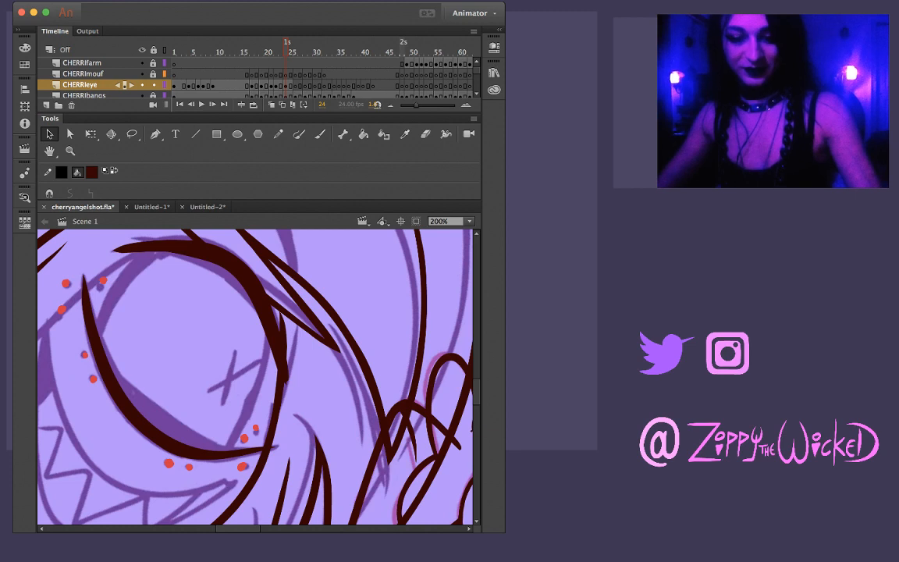
Ink the upper edge of the lower eyelid with a second curved stroke that meets the first near both ends, redoing unsatisfactory attempts
key("b")
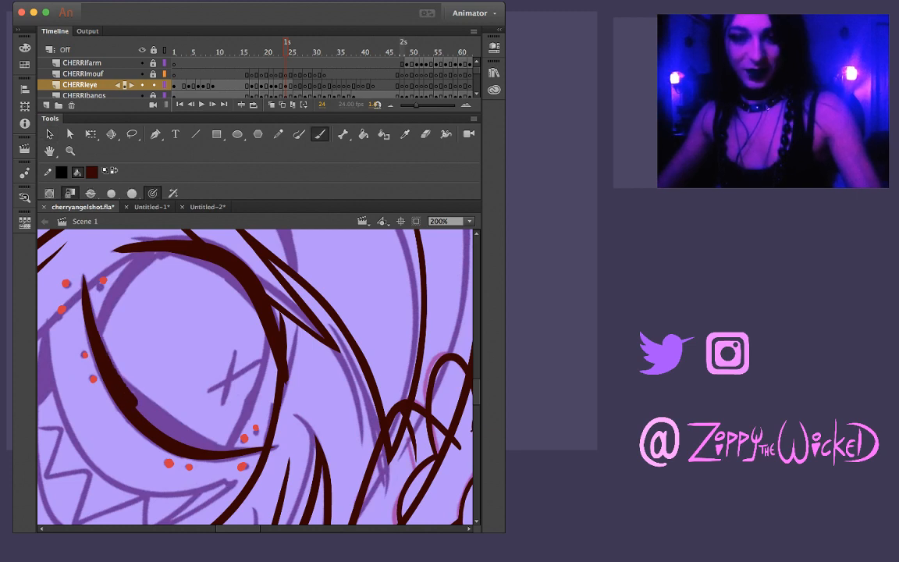
mouse_move(111, 372)
left_mouse_down()
mouse_move(185, 434)
mouse_move(239, 453)
left_mouse_up()
key("ctrl+z")
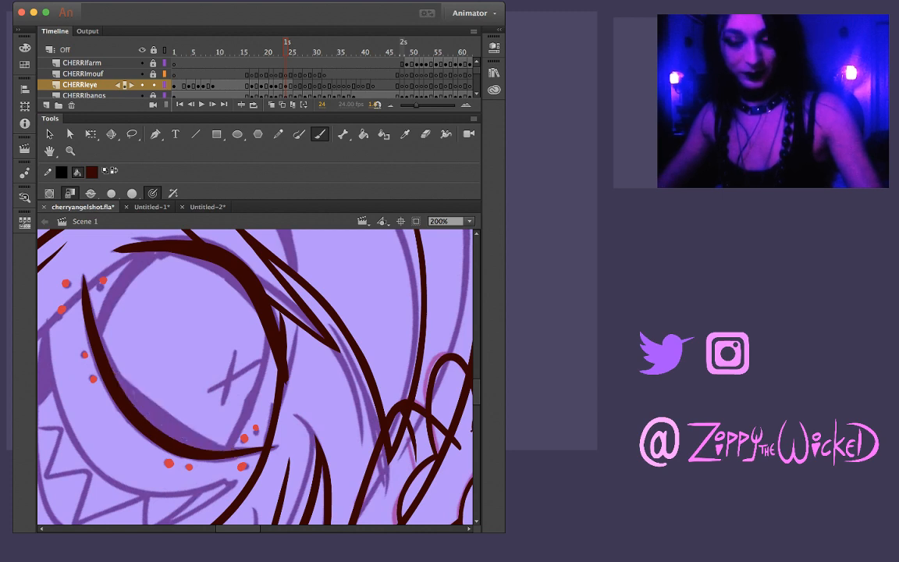
mouse_move(94, 310)
left_mouse_down()
mouse_move(125, 362)
mouse_move(217, 414)
left_mouse_up()
key("ctrl+z")
mouse_move(97, 320)
left_mouse_down()
mouse_move(139, 370)
mouse_move(201, 405)
left_mouse_up()
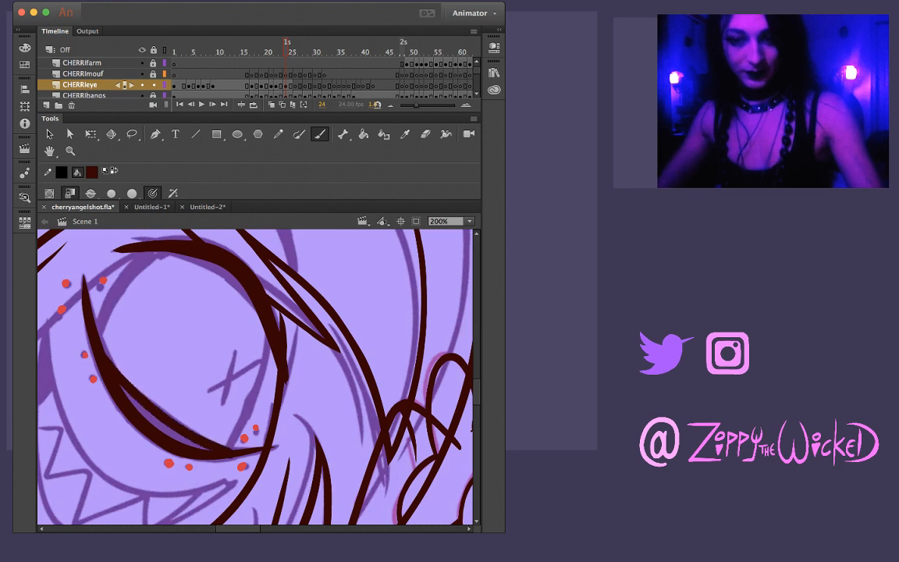
Fill the gap between the two lower eyelid strokes with the dark brown ink colour, and compare the eye with frame 23
key("ctrl+equal")
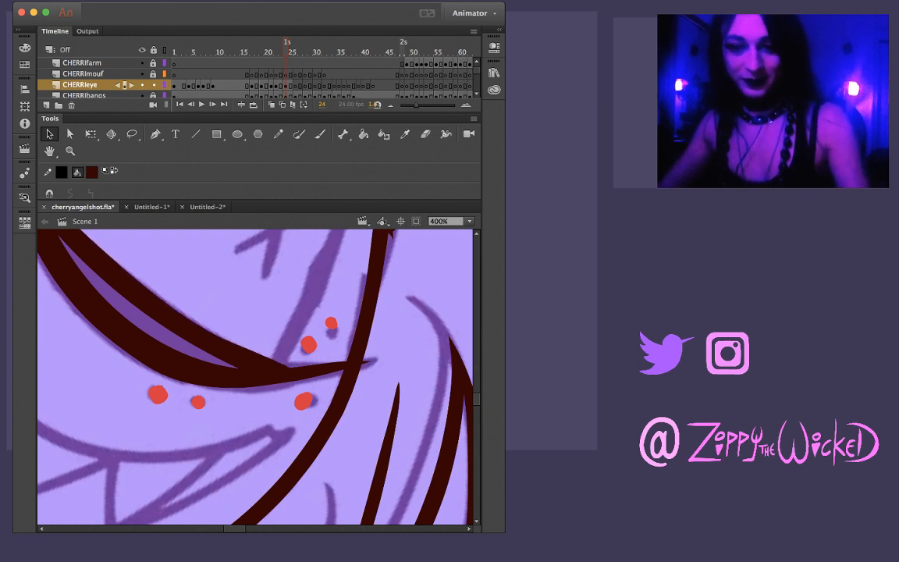
key("super+minus")
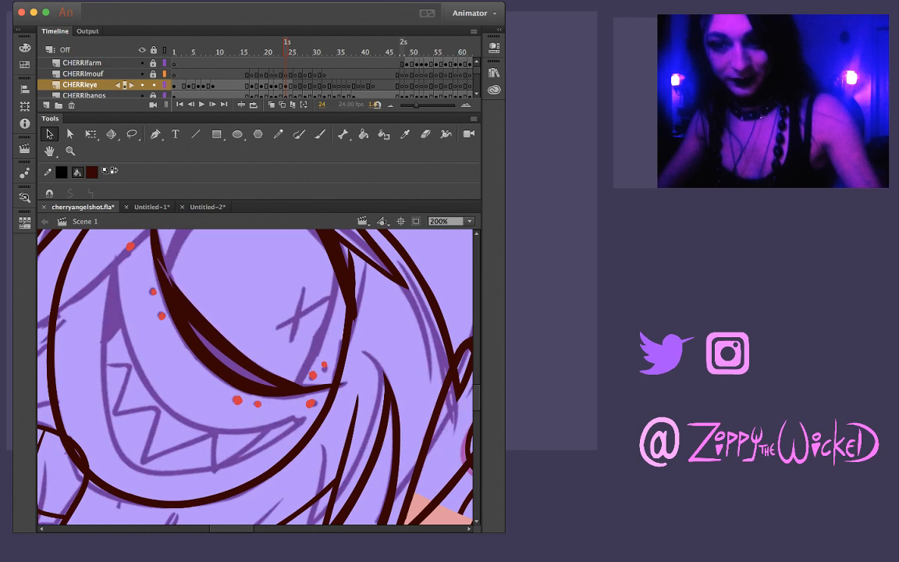
key("k")
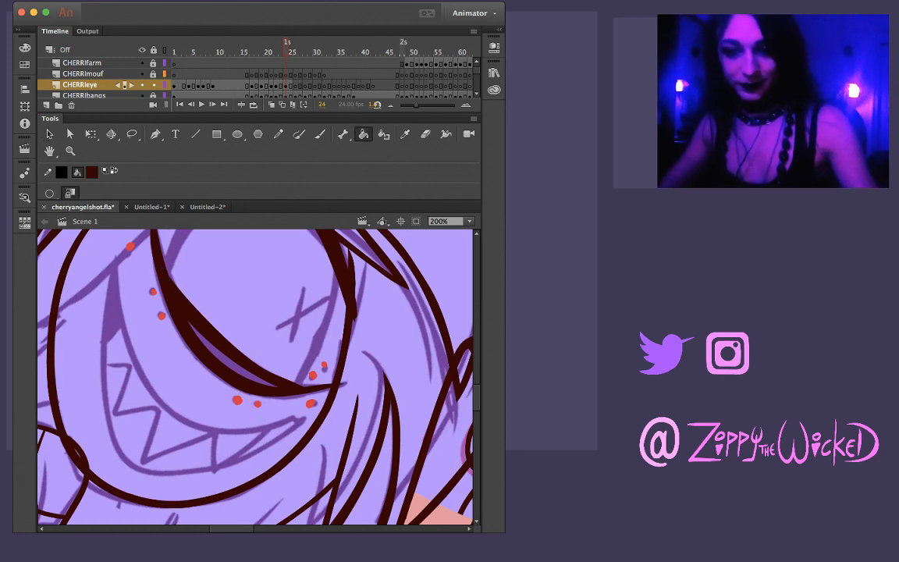
left_click(222, 352)
key("comma")
key("period")
key("comma")
key("period")
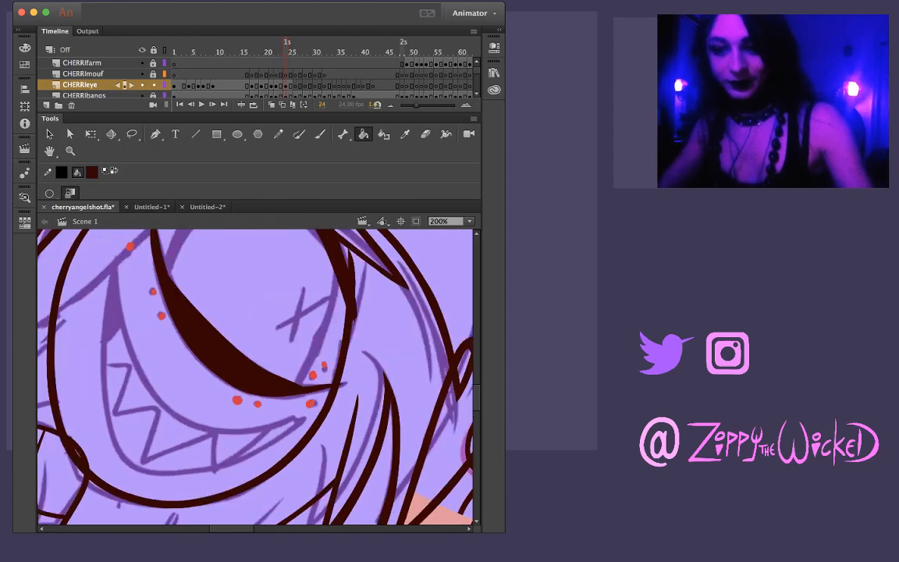
Try to ink the eyeball's inner side on frame 24 with a curved stroke from the lower eyelid up to the upper eyelid
left_click_drag(249, 335, 255, 410)
key("b")
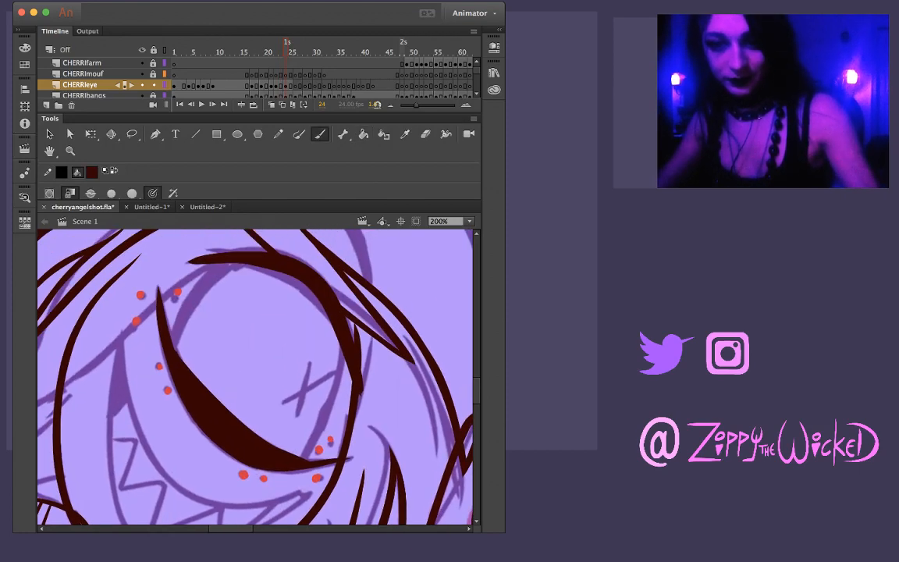
left_click_drag(162, 316, 190, 246)
key("comma")
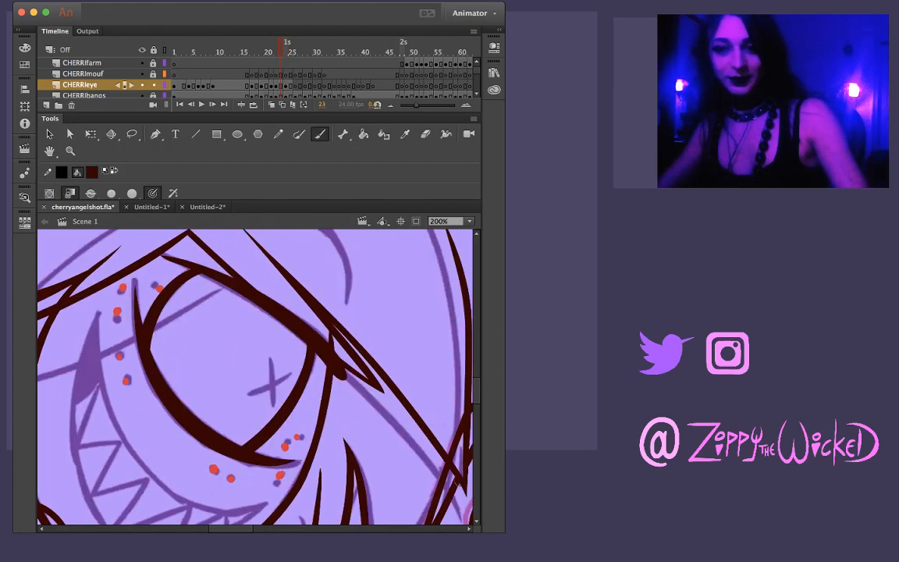
key("period")
key("comma")
key("period")
key("ctrl+z")
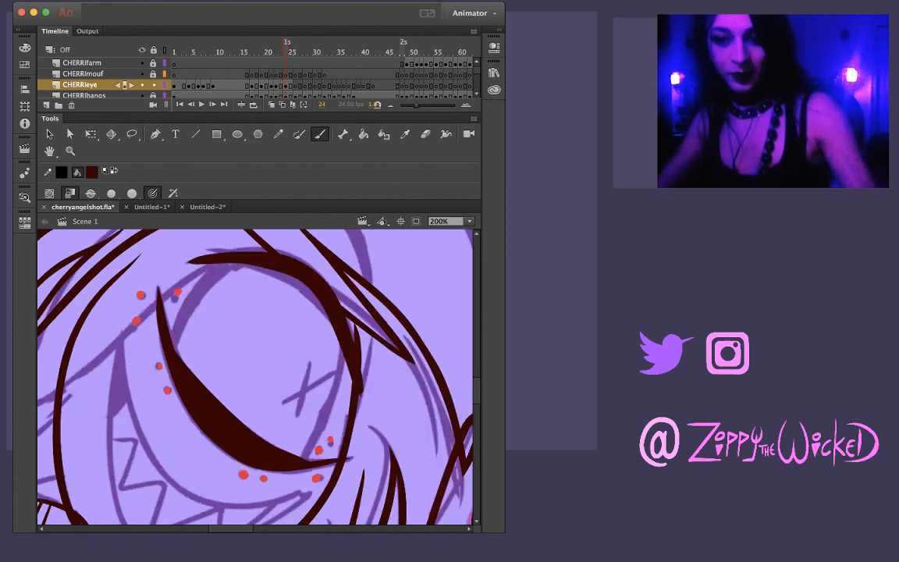
mouse_move(175, 349)
left_mouse_down()
mouse_move(178, 317)
mouse_move(234, 266)
left_mouse_up()
key("ctrl+z")
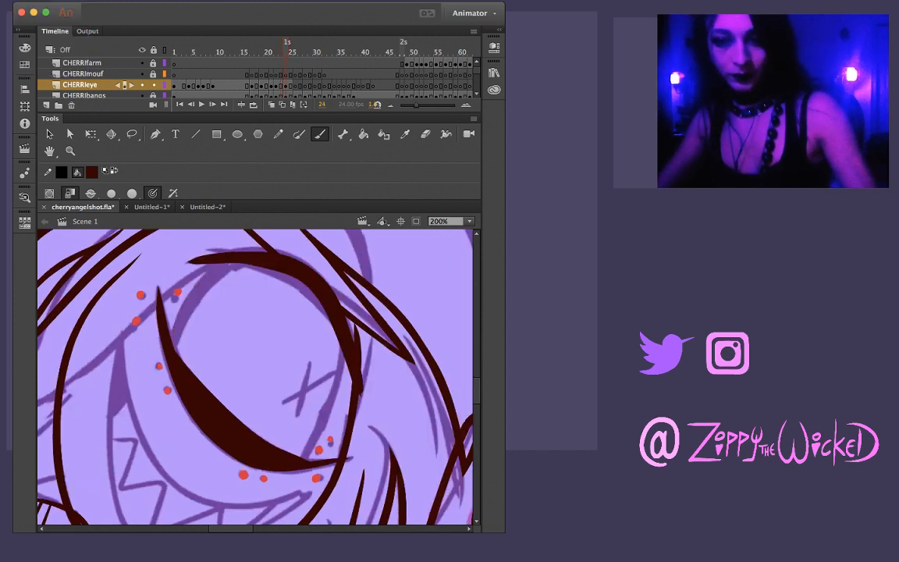
mouse_move(163, 319)
left_mouse_down()
mouse_move(184, 260)
mouse_move(216, 238)
left_mouse_up()
key("ctrl+z")
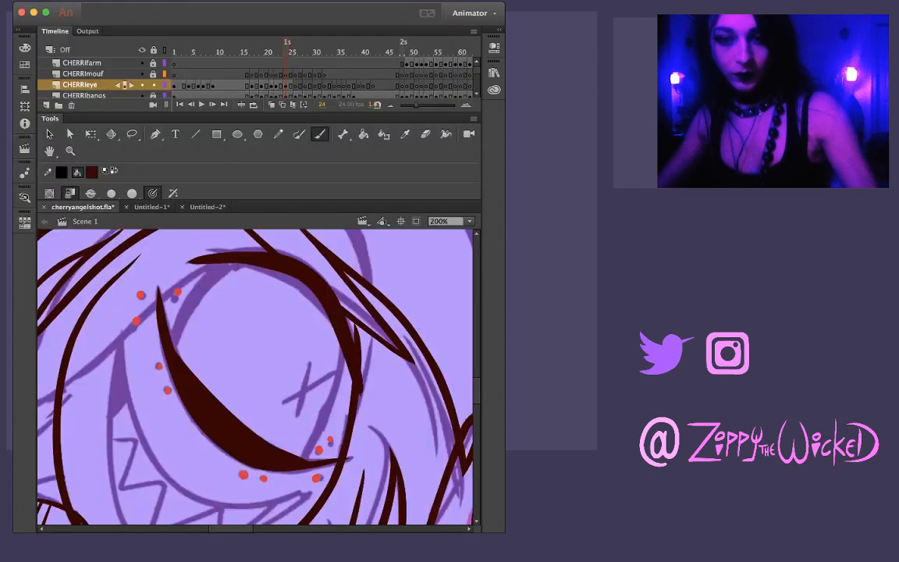
mouse_move(159, 316)
left_mouse_down()
mouse_move(195, 243)
mouse_move(218, 238)
left_mouse_up()
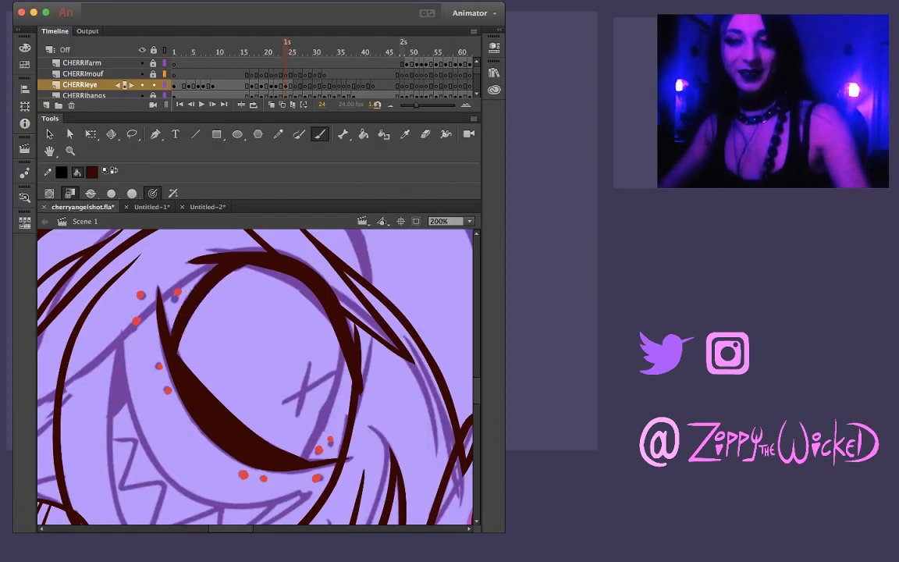
Step through the frames from 24 to 26 to compare the inked eye with the following eye sketches
key(".")
key(".")
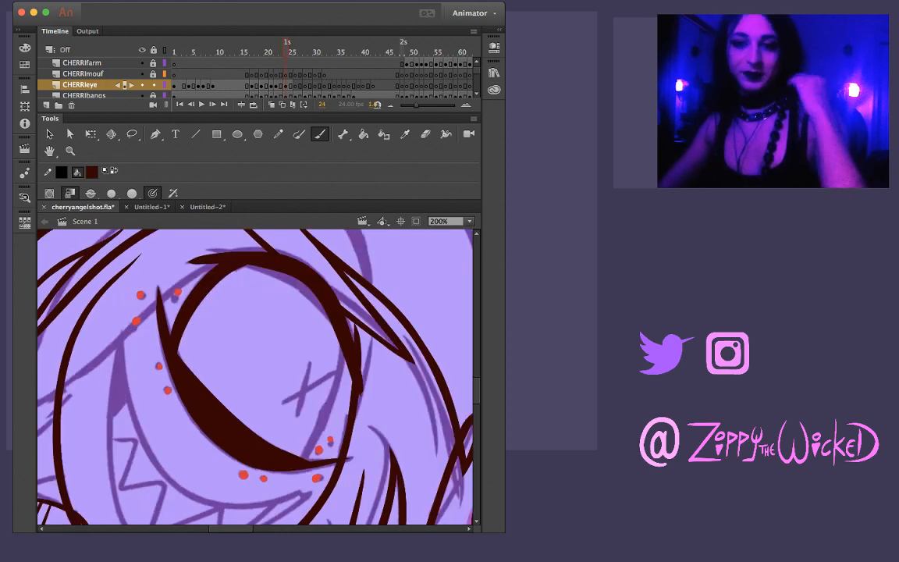
key("v")
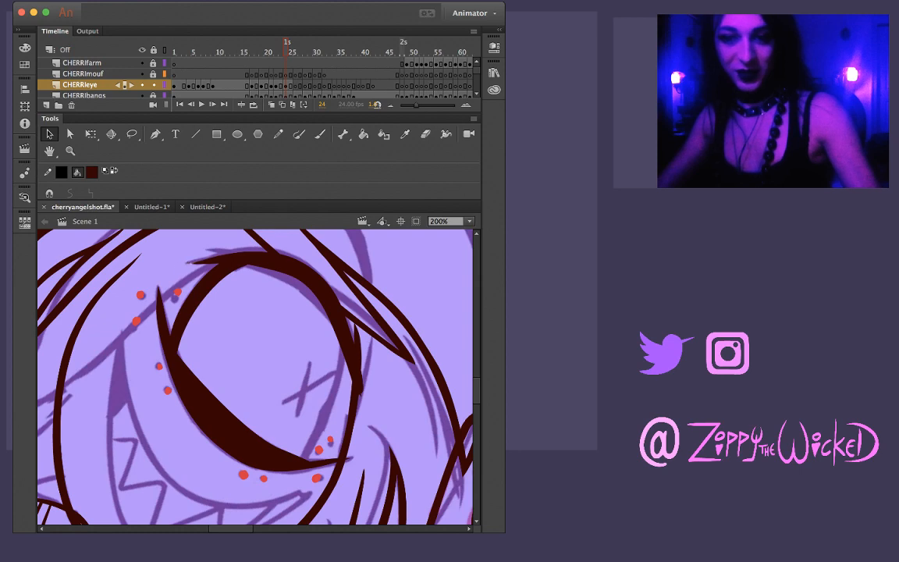
left_click_drag(296, 397, 263, 404)
key(".")
key(".")
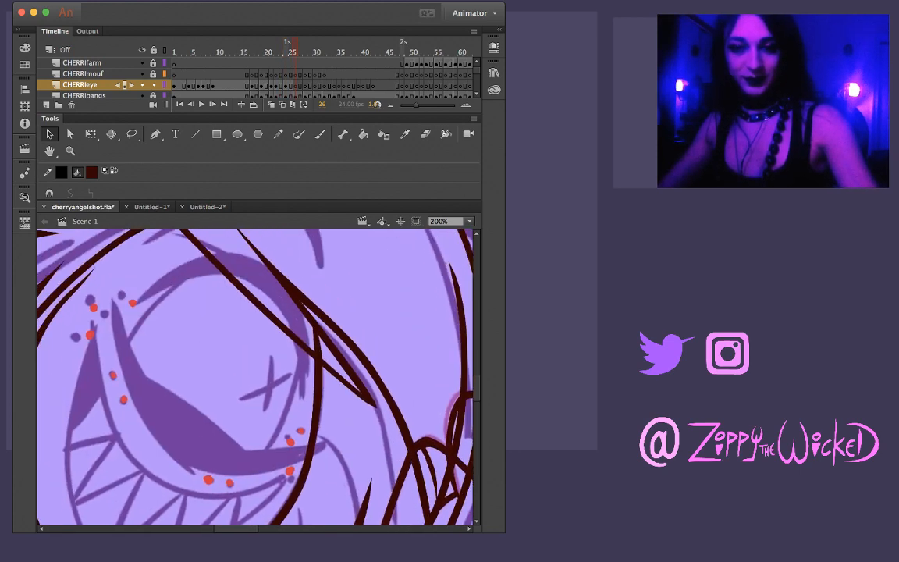
key(".")
key(".")
key(".")
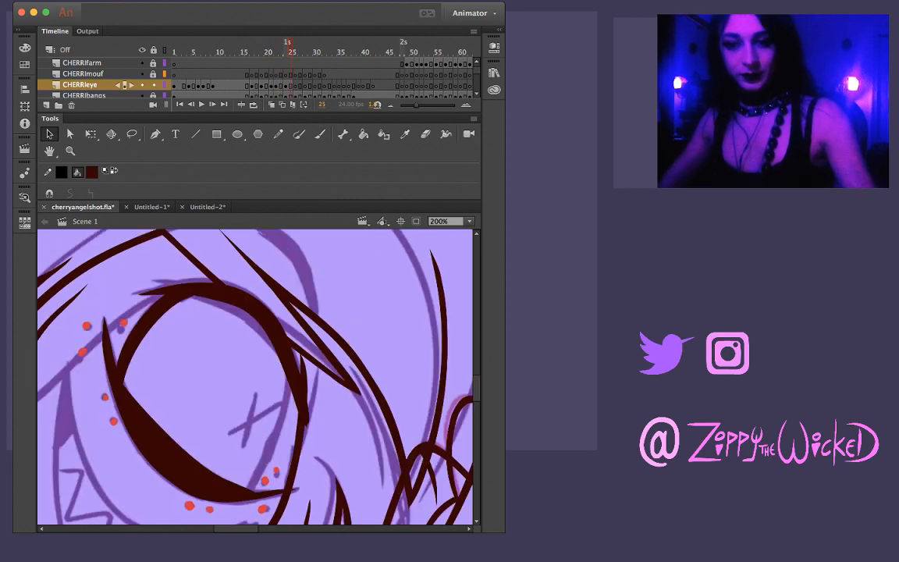
Replace the eyeball's inner side stroke on frame 24 with a thinner curve joining the lower and upper eyelids, redoing it until it fits
key("super+z")
key("b")
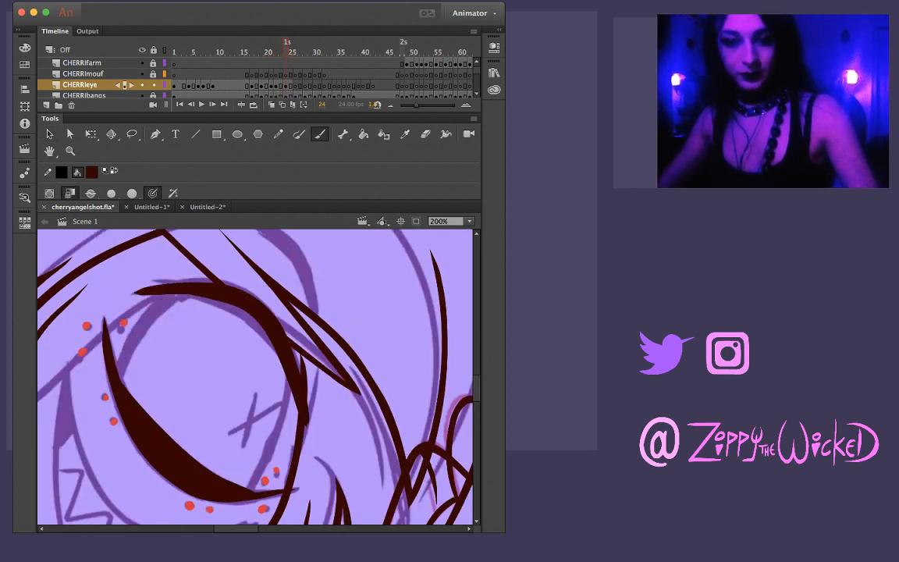
mouse_move(110, 346)
left_mouse_down()
mouse_move(126, 293)
mouse_move(156, 266)
left_mouse_up()
key("super+z")
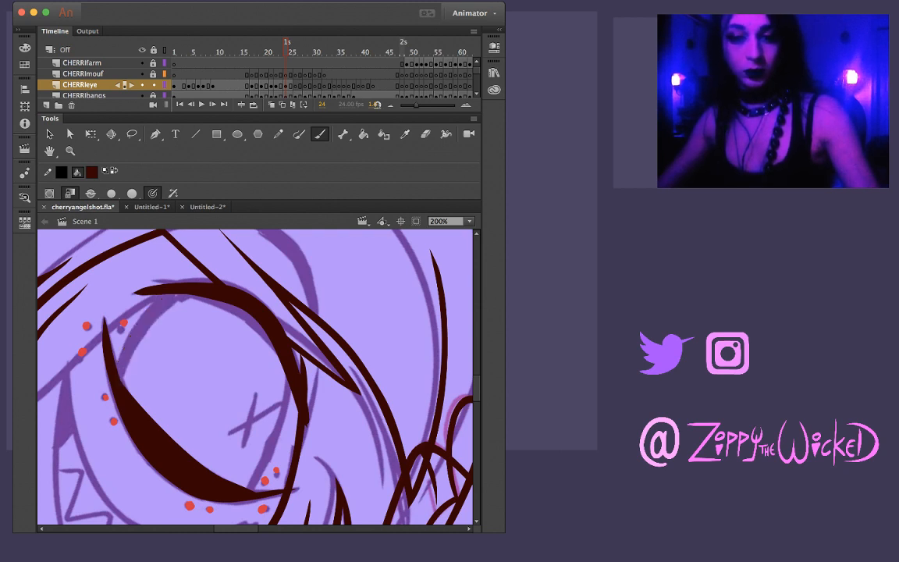
mouse_move(111, 346)
left_mouse_down()
mouse_move(116, 312)
mouse_move(140, 278)
mouse_move(165, 266)
left_mouse_up()
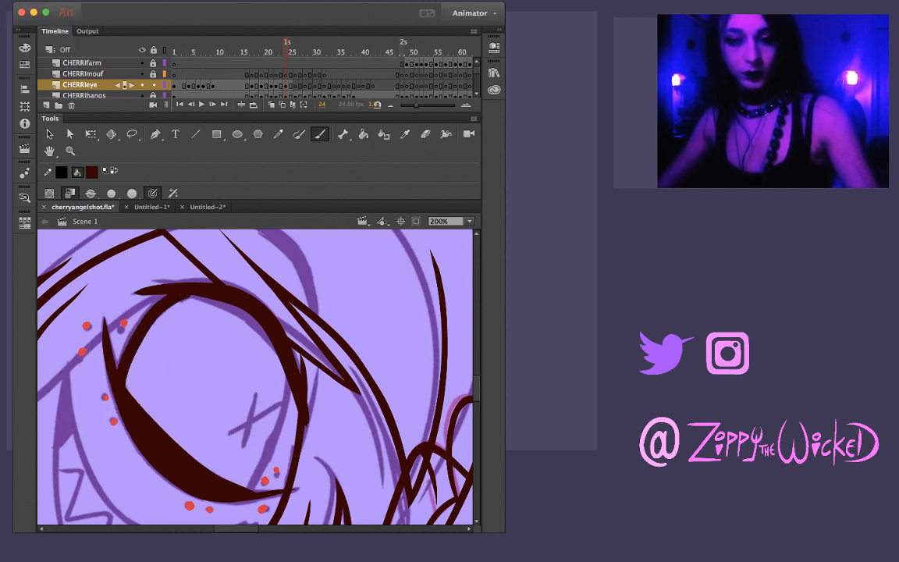
key("super+z")
mouse_move(111, 348)
left_mouse_down()
mouse_move(133, 291)
mouse_move(156, 271)
left_mouse_up()
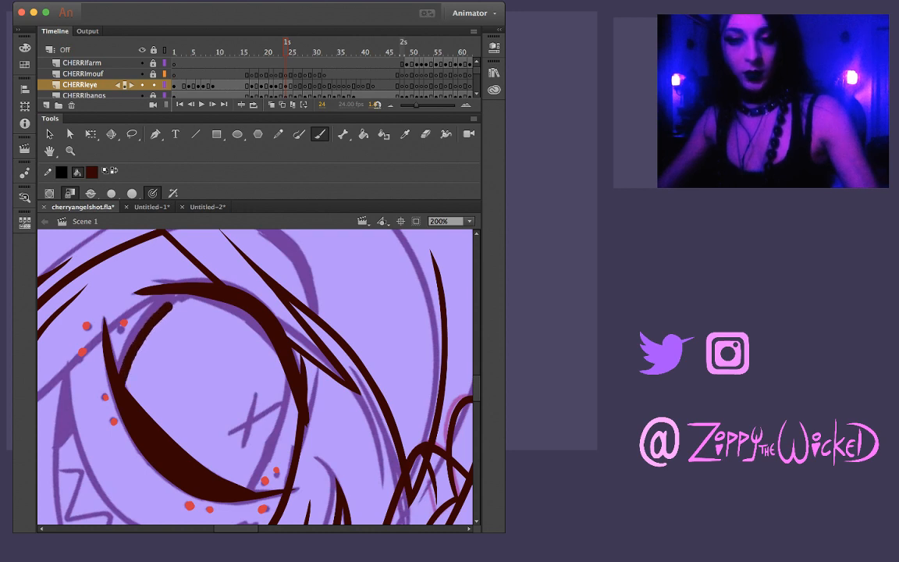
key("super+z")
mouse_move(111, 347)
left_mouse_down()
mouse_move(123, 301)
mouse_move(159, 265)
left_mouse_up()
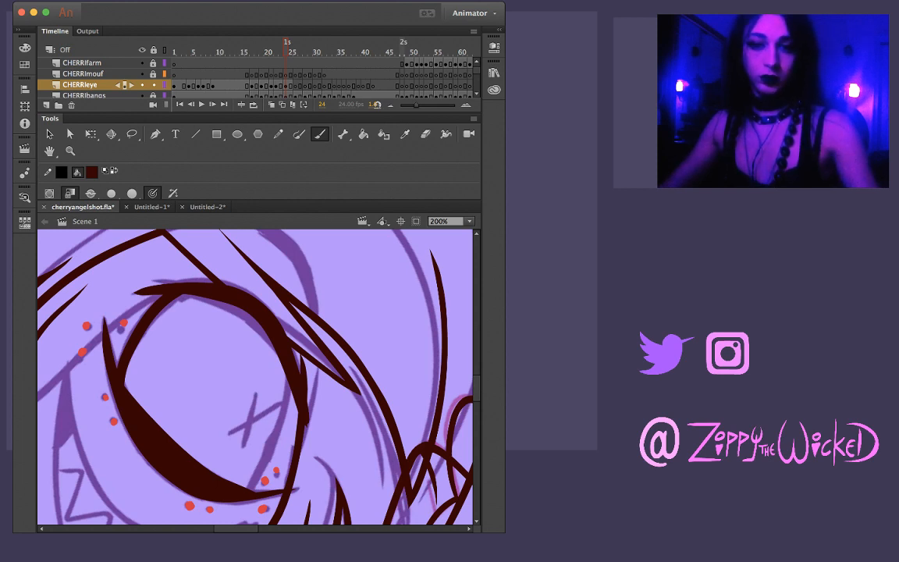
Ink the eyeball's inner side on frame 24 with one slim curve from the upper eyelid down to the lower eyelid, redrawing it until it fits
key("v")
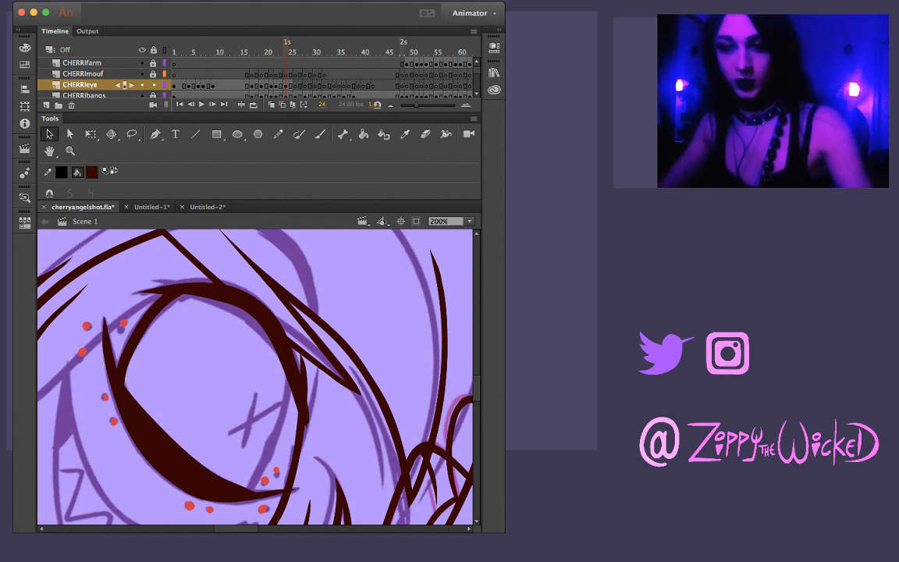
key("b")
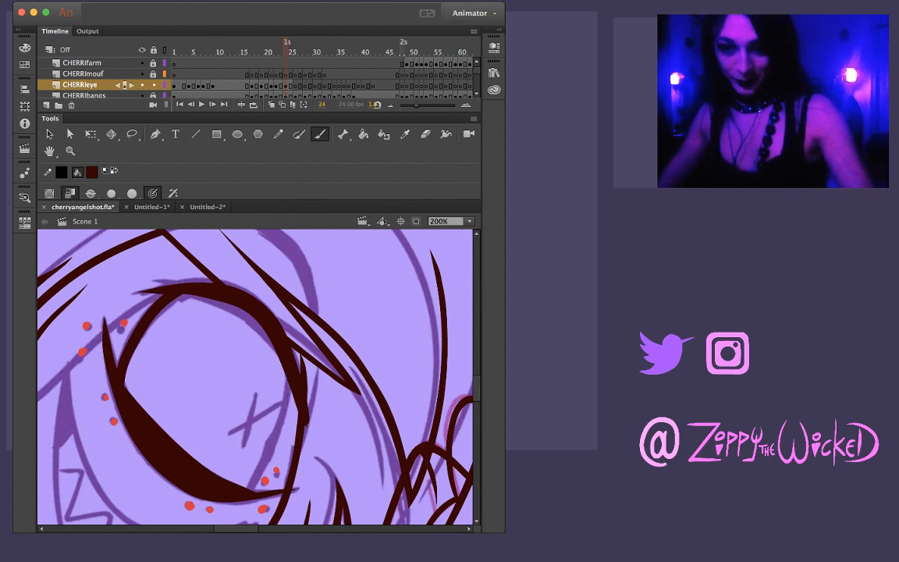
mouse_move(303, 363)
left_mouse_down()
mouse_move(290, 418)
mouse_move(256, 482)
left_mouse_up()
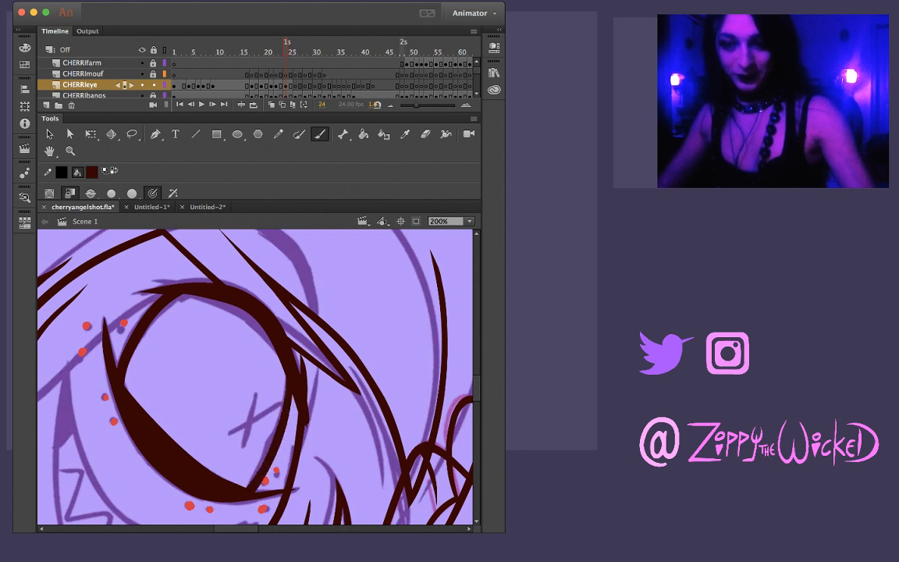
key("super+z")
left_click_drag(295, 394, 265, 463)
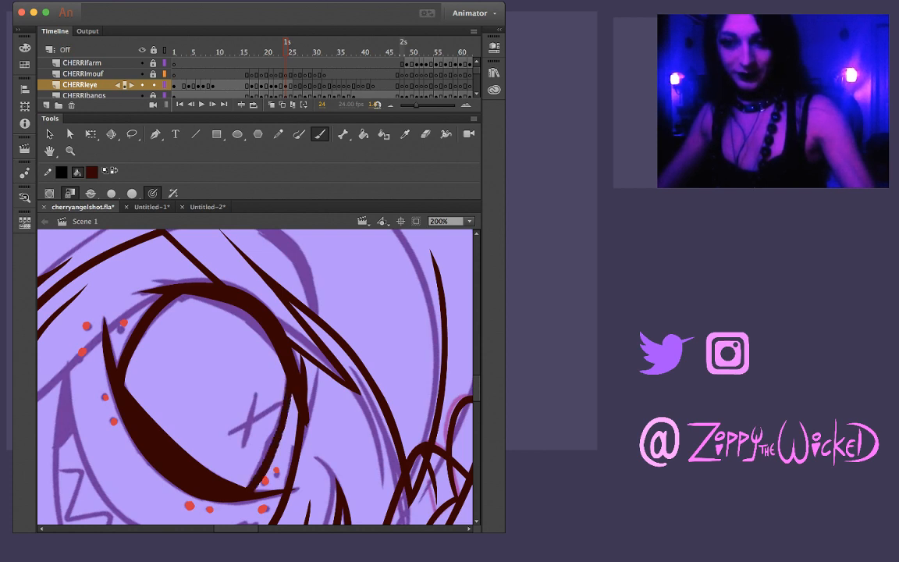
key("super+z")
mouse_move(288, 373)
left_mouse_down()
mouse_move(279, 422)
mouse_move(246, 487)
left_mouse_up()
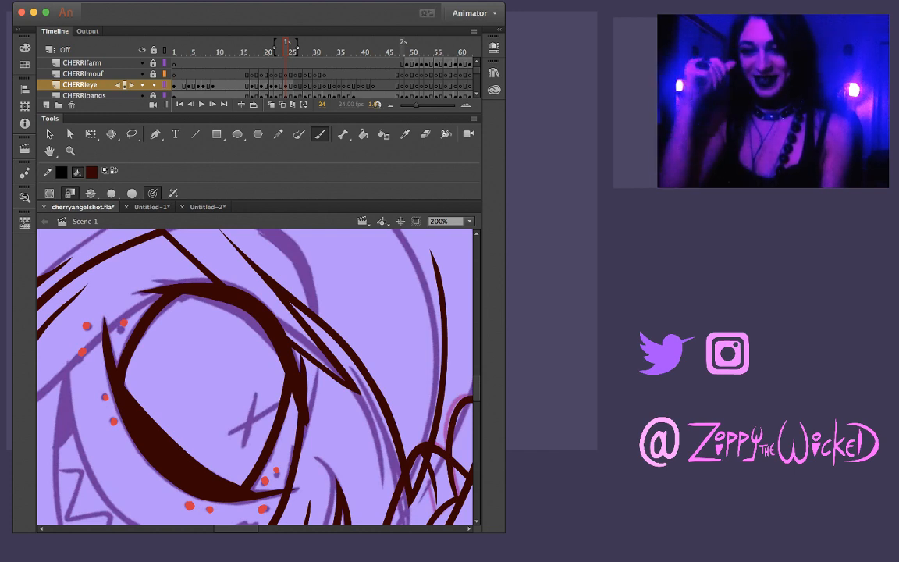
Clean up the lower eyelid's joints with the eyeball lines on frame 24 and shorten its pointed inner tip
key("z")
left_click(253, 482)
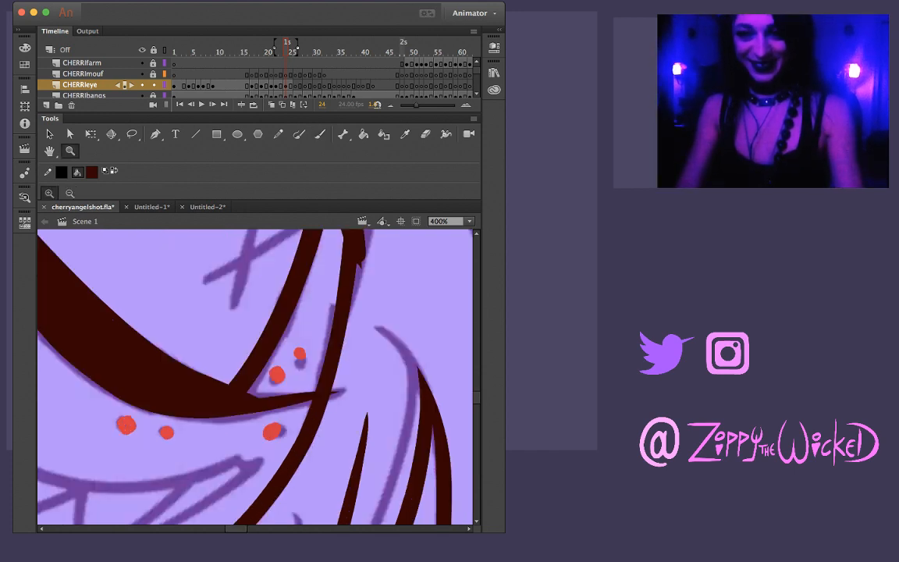
key("v")
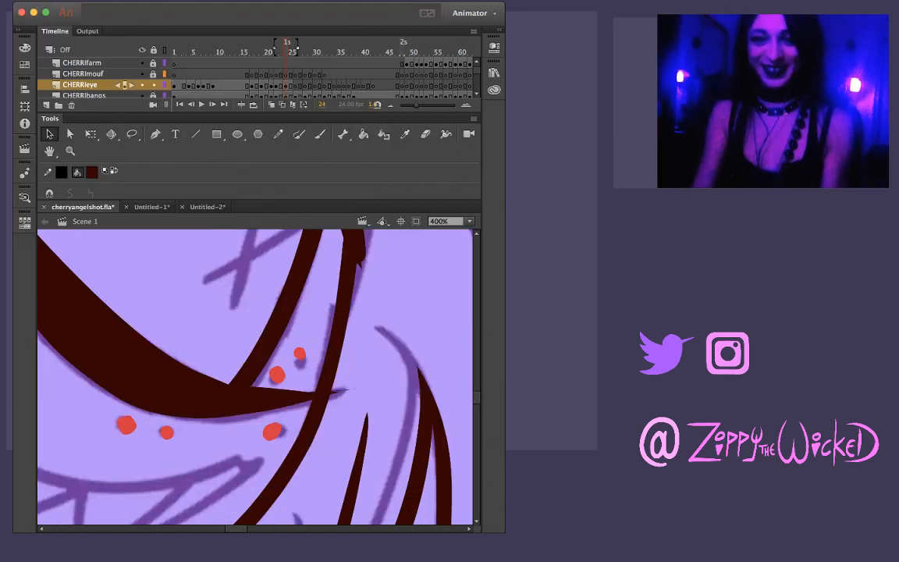
scroll(254, 376, "left", 5)
scroll(254, 376, "up", 6)
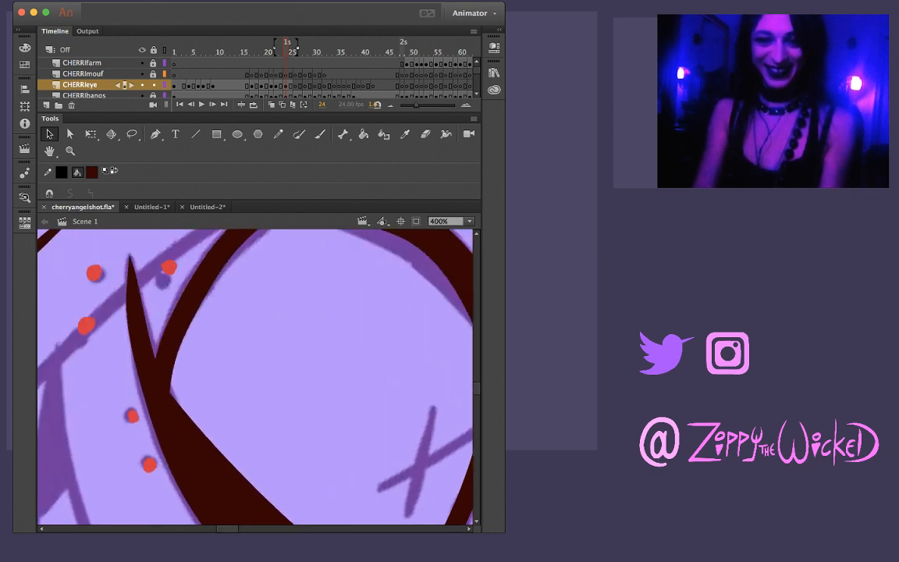
left_click_drag(154, 350, 162, 366)
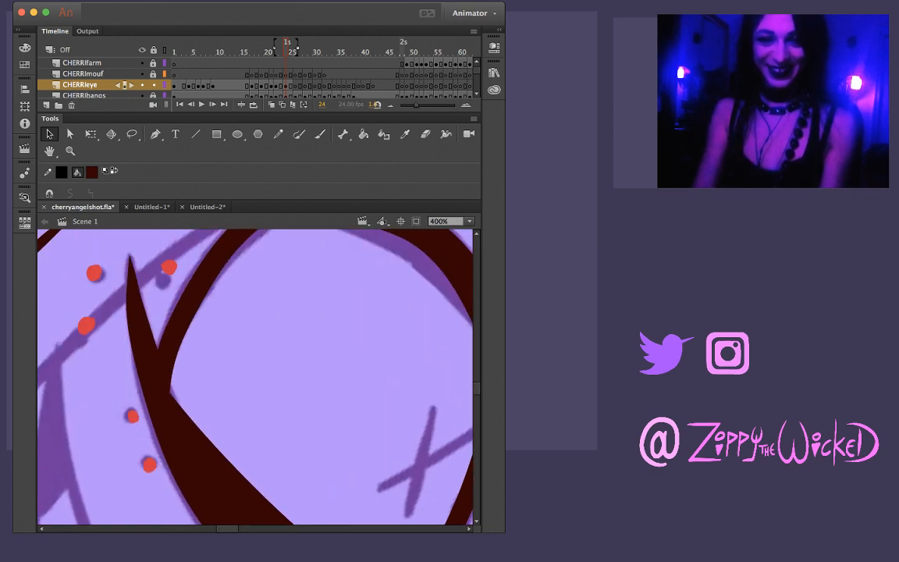
scroll(254, 376, "down", 5)
scroll(254, 376, "right", 3)
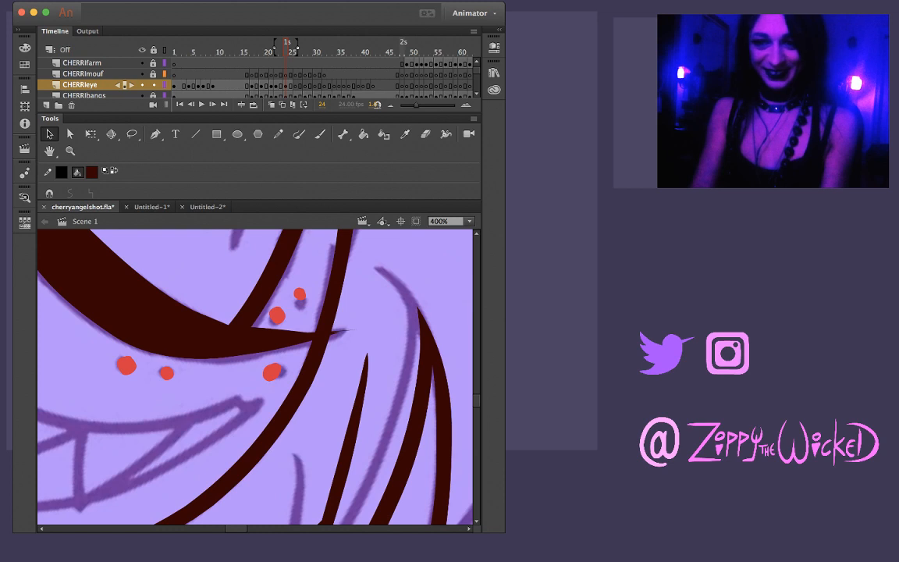
mouse_move(352, 331)
left_mouse_down()
mouse_move(370, 334)
mouse_move(322, 335)
left_mouse_up()
Step through frames 20 to 25 to review how the inked eye moves from frame to frame
key("comma")
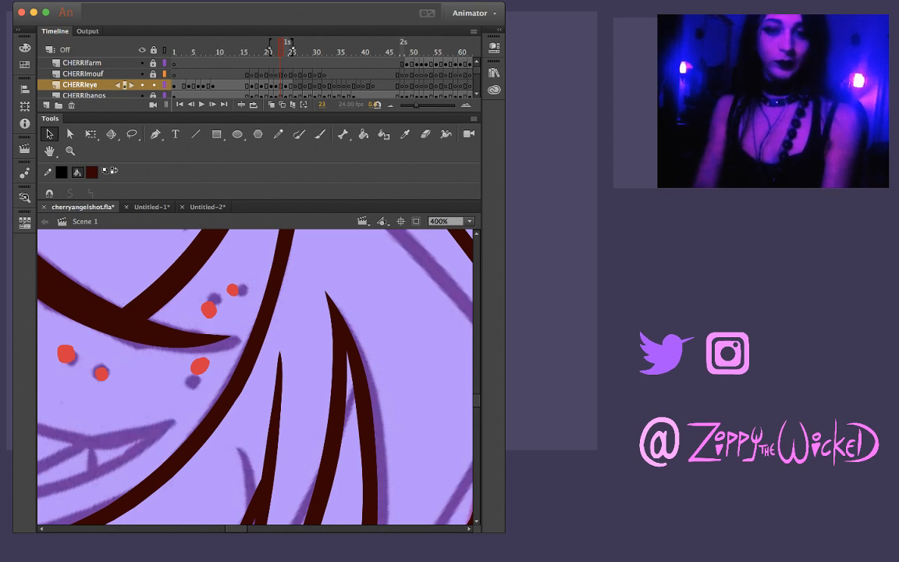
key("z")
left_click(160, 303, "alt")
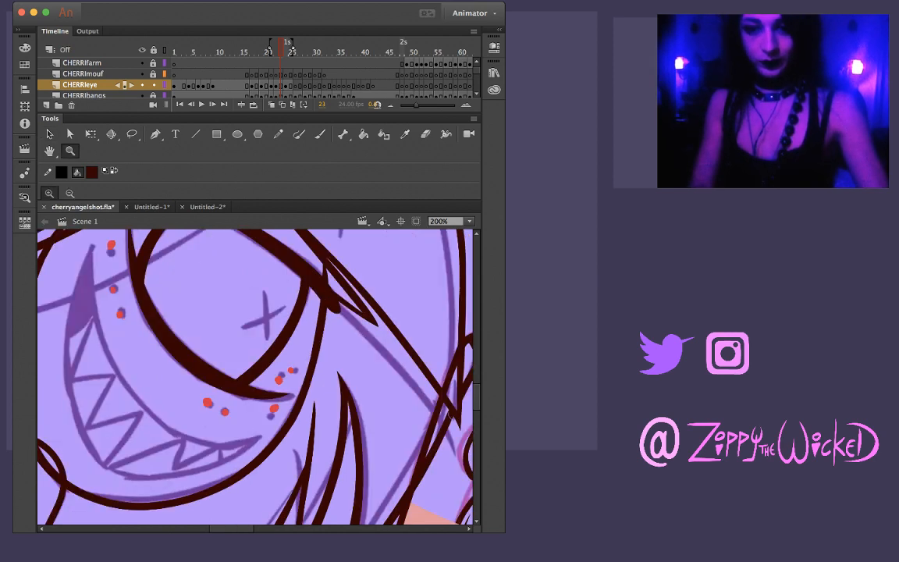
left_click(211, 360, "alt")
key("comma")
key("comma")
key("comma")
key("period")
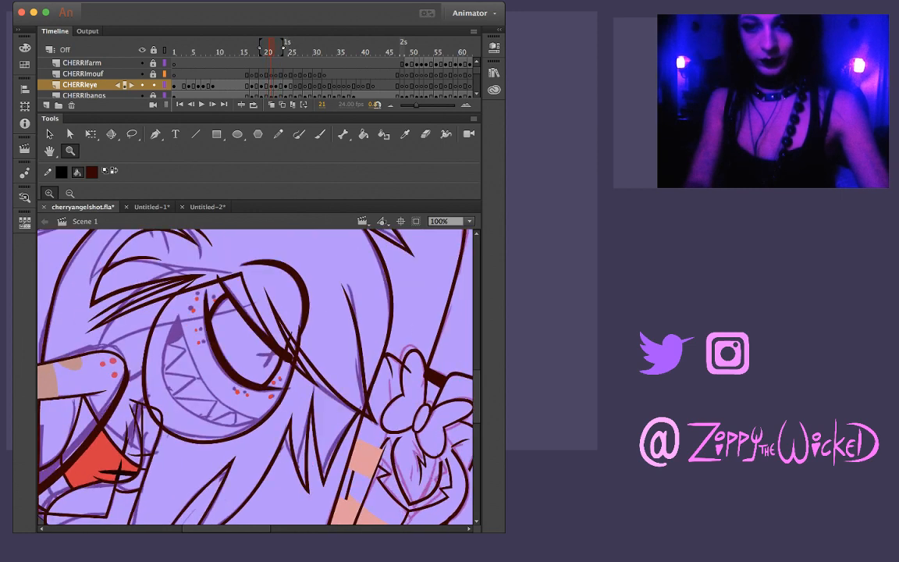
key("period")
key("period")
key("period")
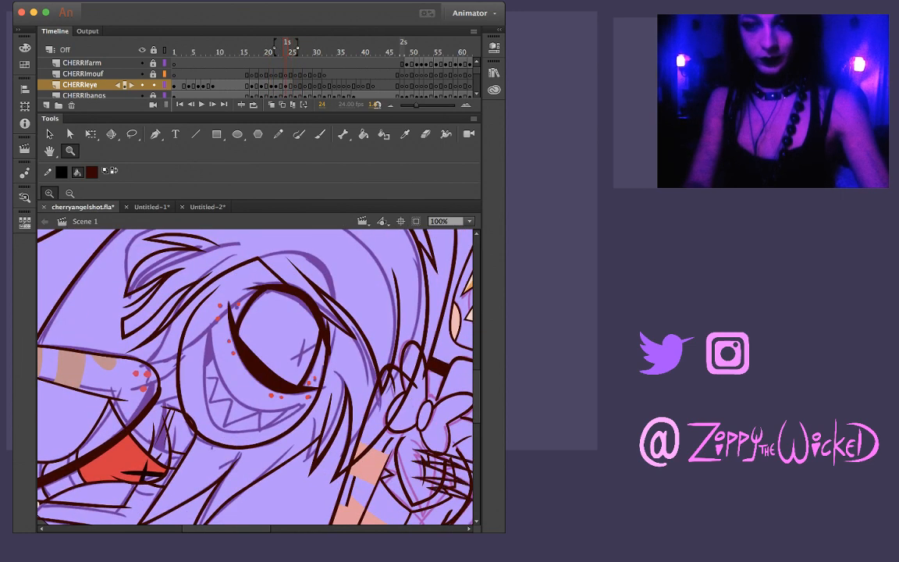
key("period")
key("comma")
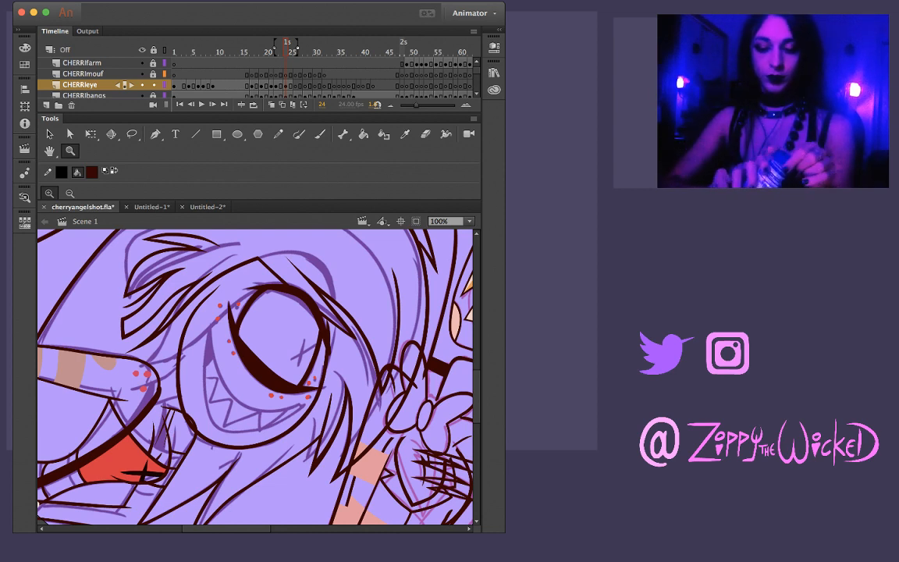
key("period")
key("comma")
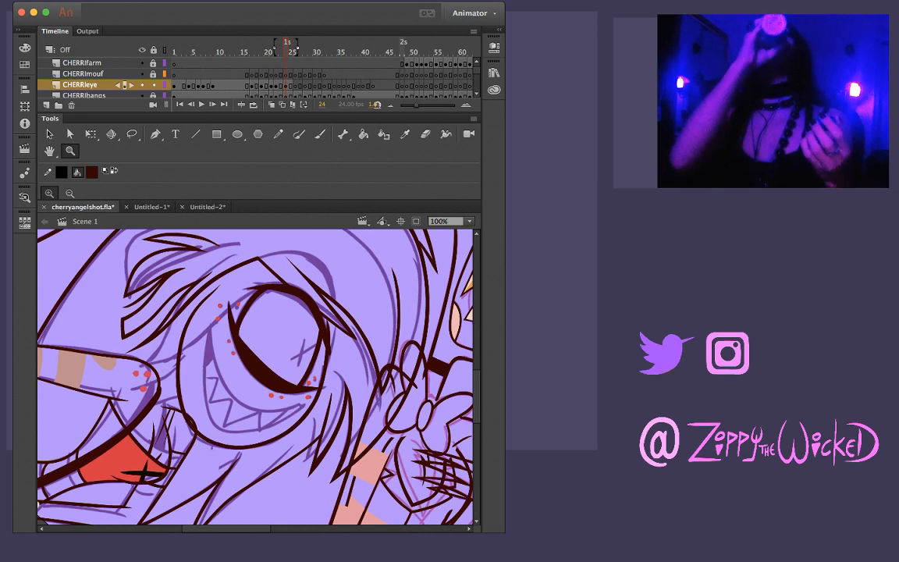
key("period")
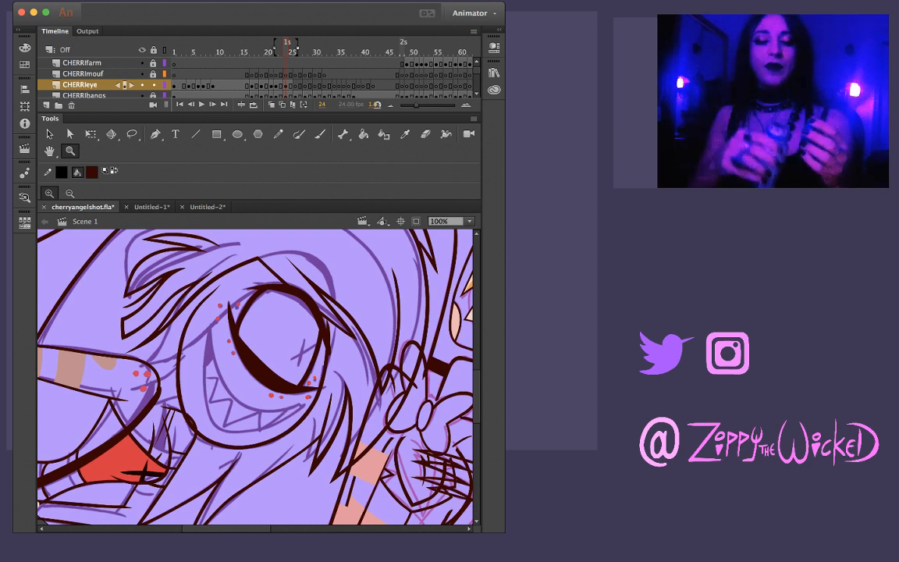
key("comma")
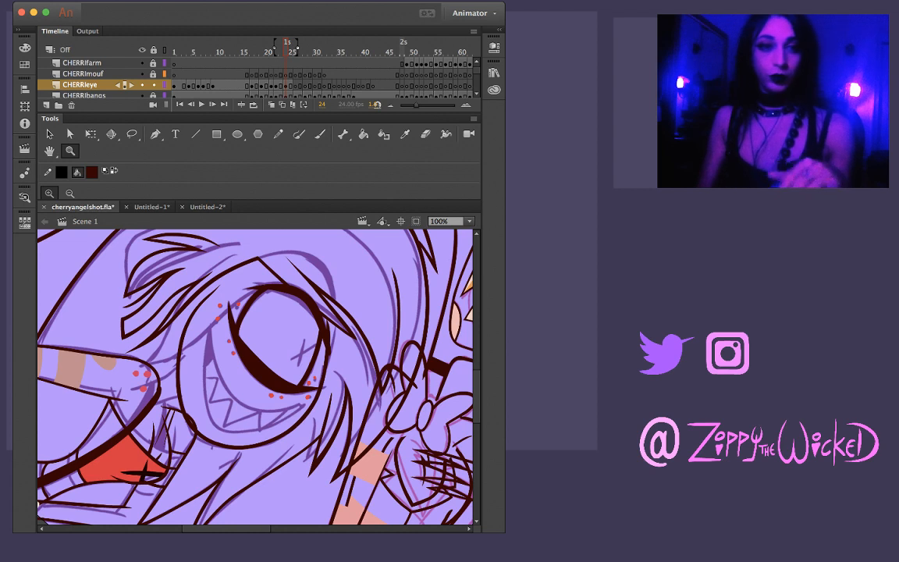
key("period")
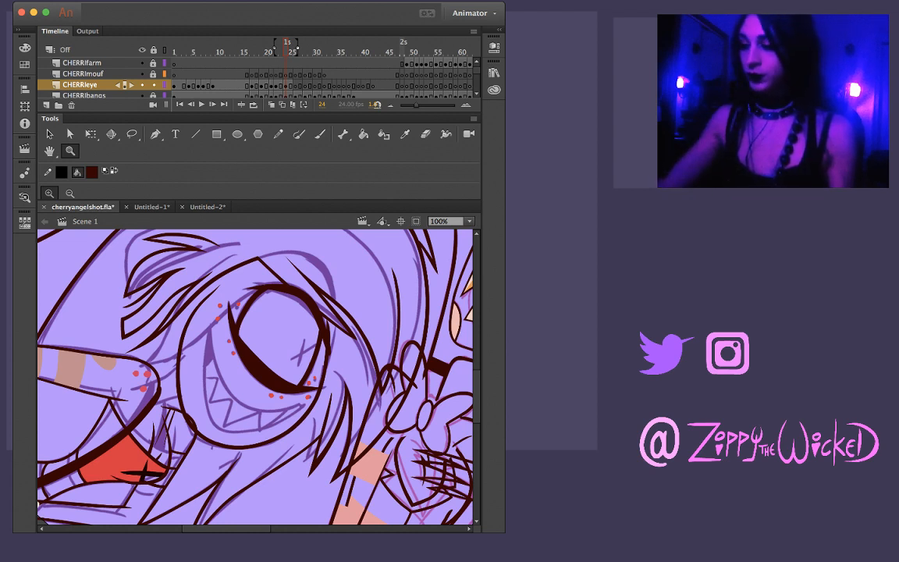
key("comma")
key("period")
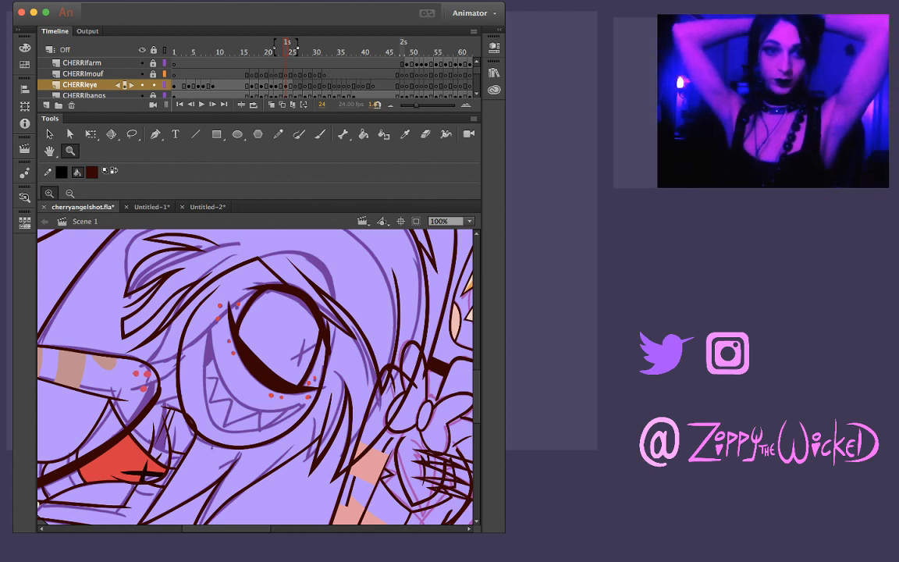
key("comma")
key("period")
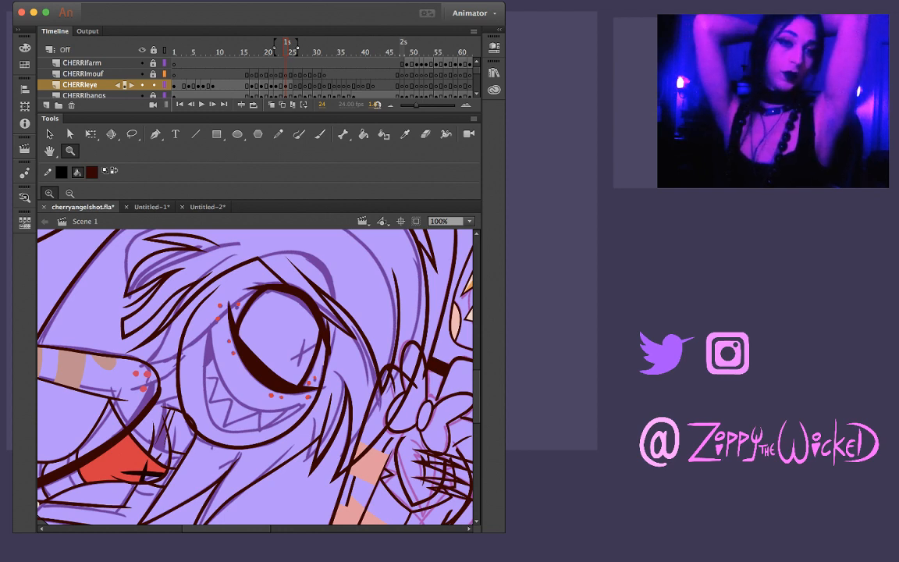
key("comma")
key("period")
key("comma")
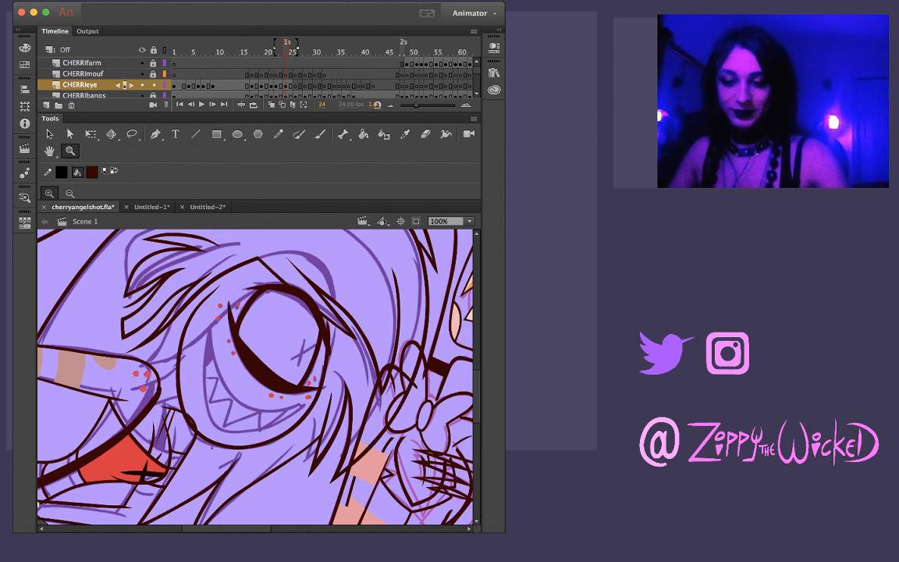
Step back and forth through the frames around frame 24 to check the flow of the eye's ink lines
key("comma")
key("comma")
key("period")
key("period")
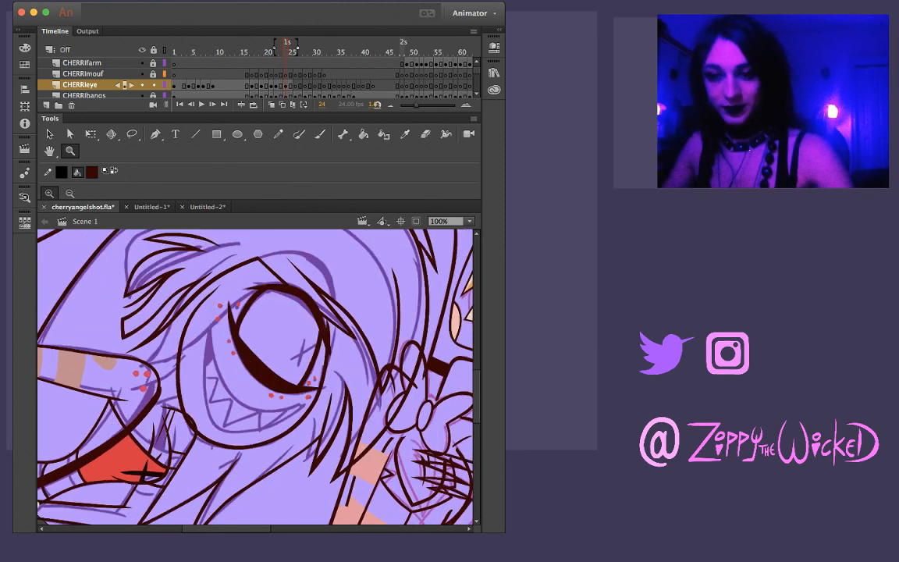
key("period")
key("period")
key("comma")
key("comma")
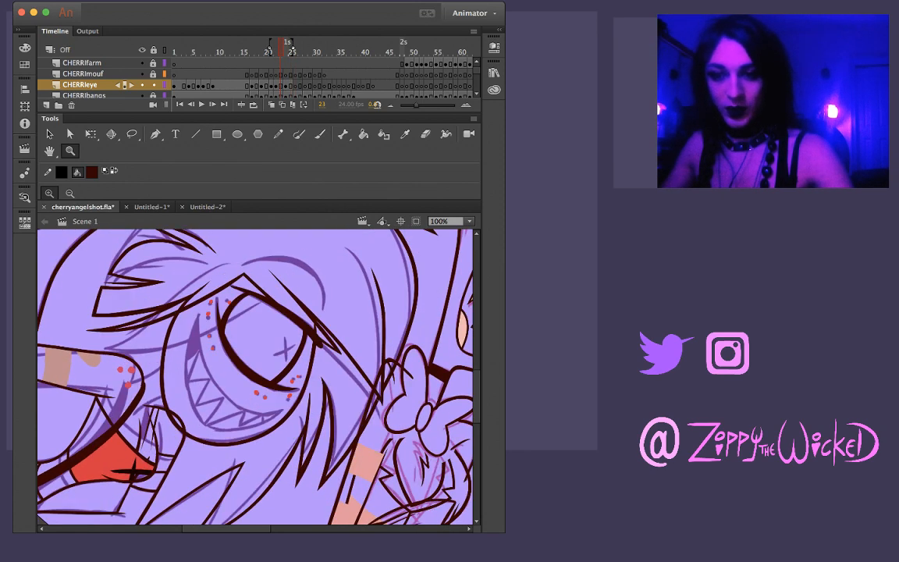
key("period")
key("comma")
key("comma")
key("comma")
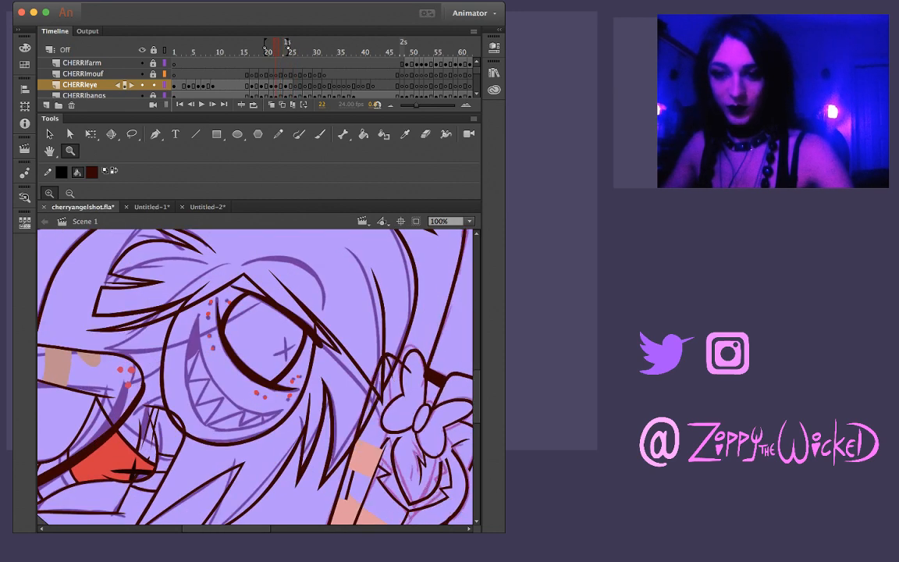
key("comma")
key("comma")
key("period")
key("period")
key("period")
key("period")
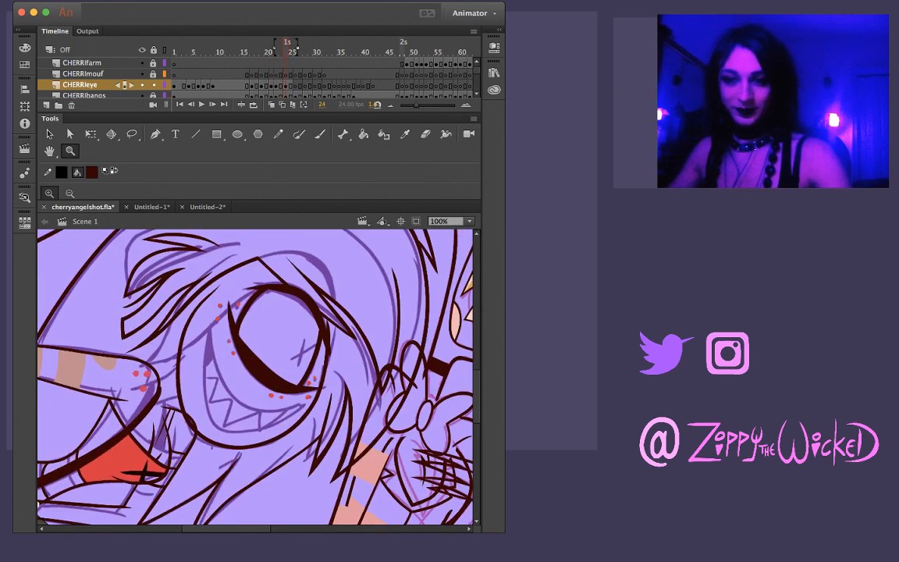
Compare the enlarged eye outline on frame 24 with frame 23 and the following frames
left_click(315, 333)
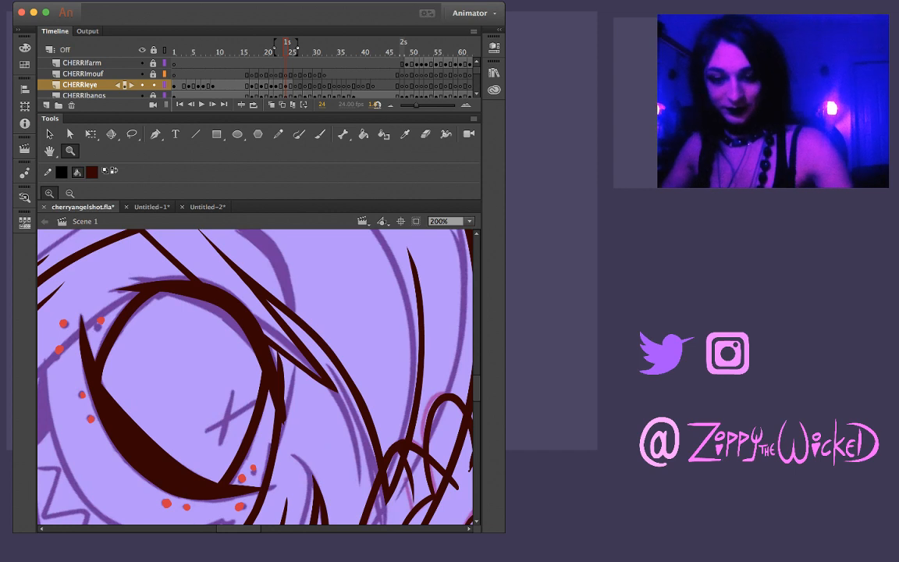
key("v")
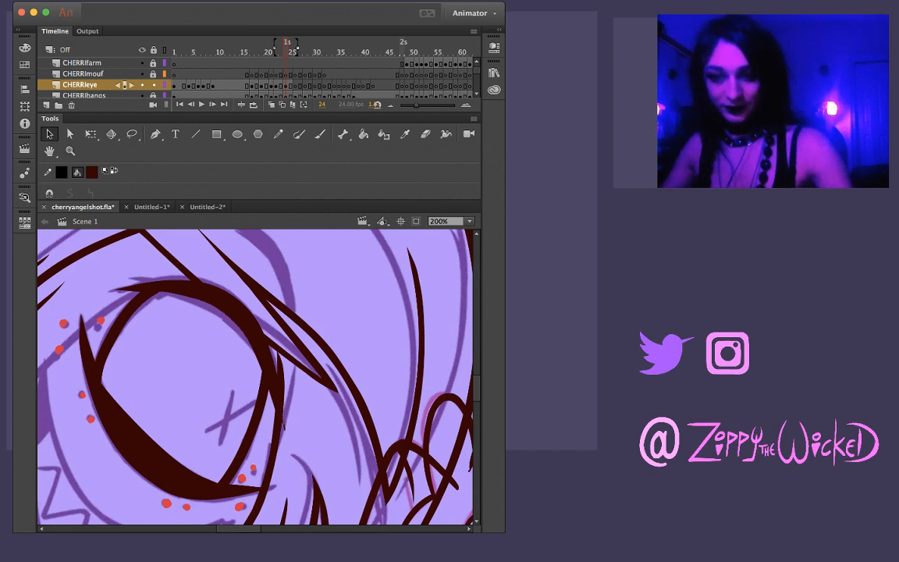
key("comma")
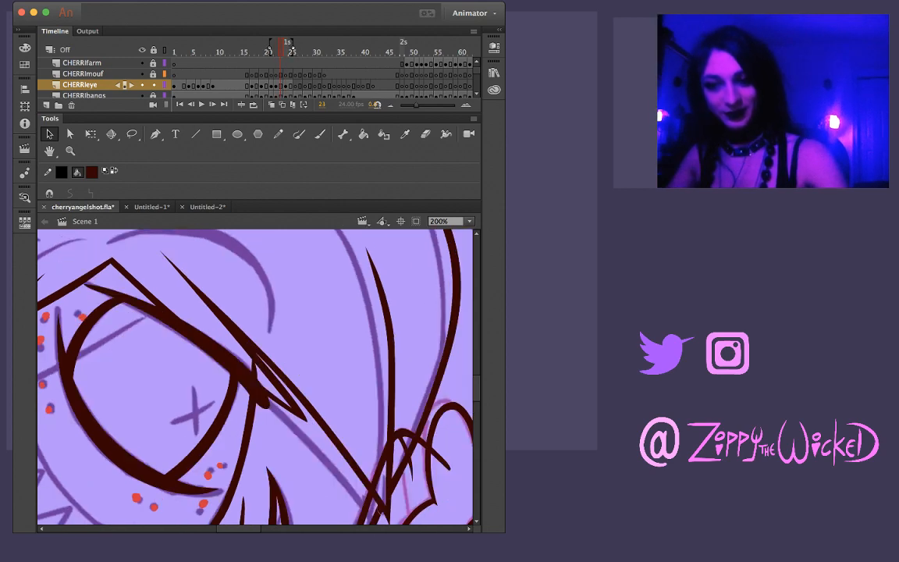
key("period")
key("period")
key("period")
key("comma")
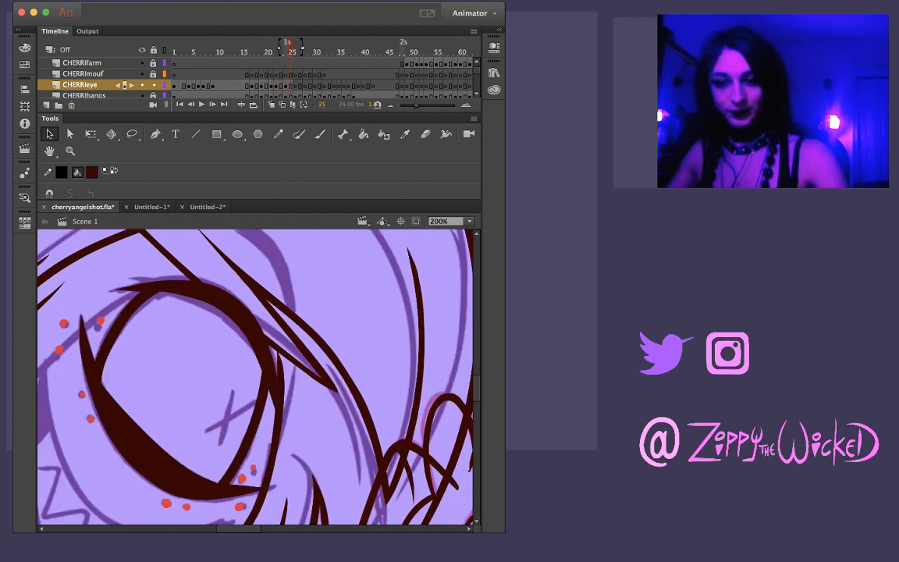
Ink the lower eyelid's long curve on frame 26 of CHERRIeye, from its pointed outer tip to the inner corner
key("period")
key("b")
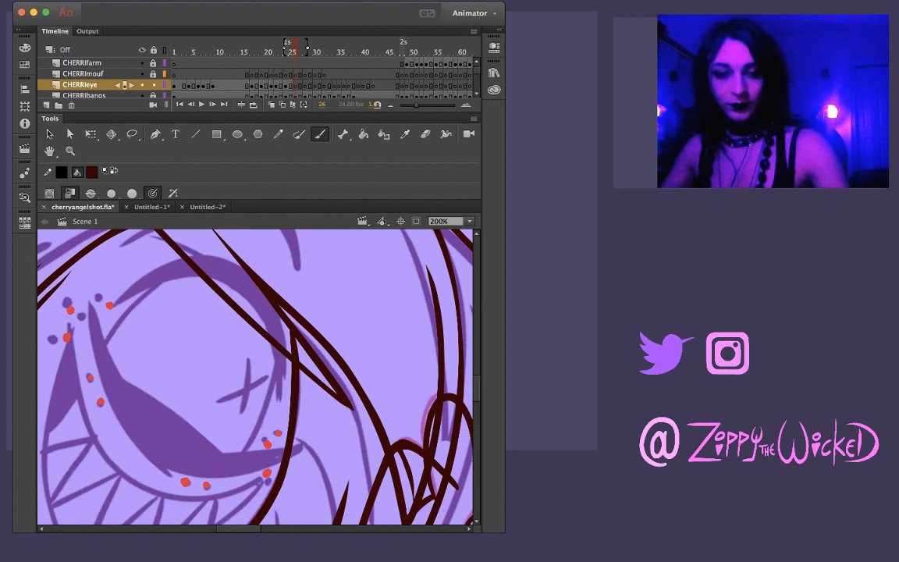
left_click_drag(90, 307, 111, 413)
key("super+z")
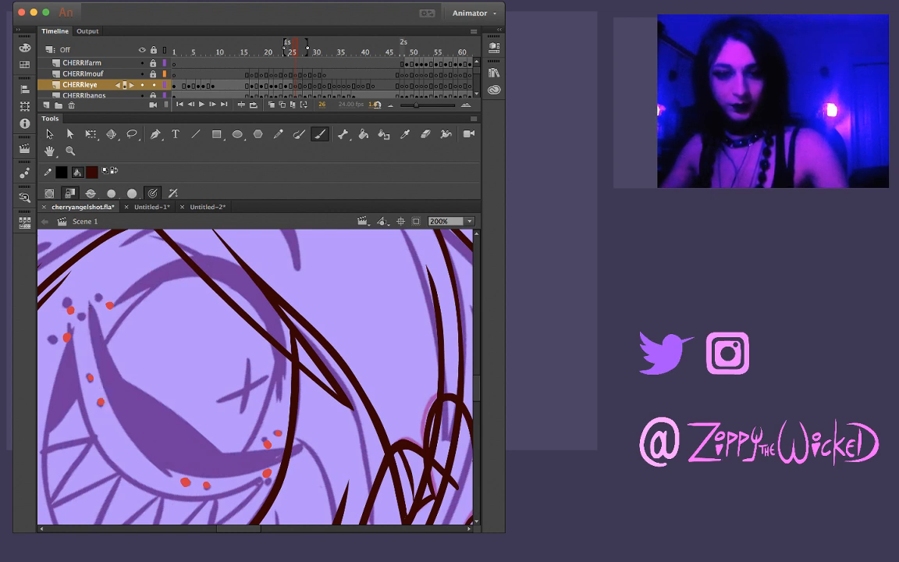
mouse_move(92, 300)
left_mouse_down()
mouse_move(104, 367)
mouse_move(126, 417)
mouse_move(163, 461)
mouse_move(199, 478)
left_mouse_up()
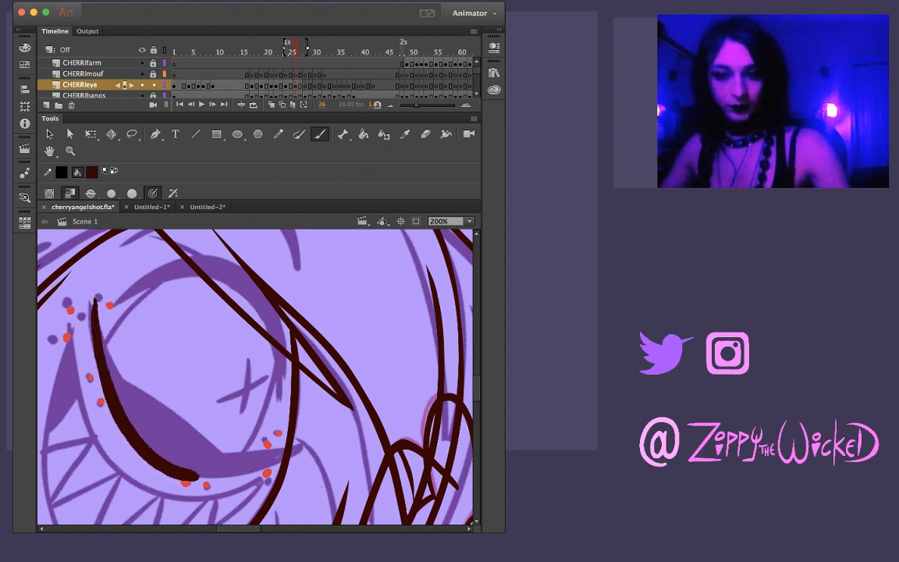
key("super+z")
mouse_move(88, 299)
left_mouse_down()
mouse_move(110, 383)
mouse_move(166, 457)
mouse_move(209, 475)
mouse_move(279, 466)
left_mouse_up()
key("super+z")
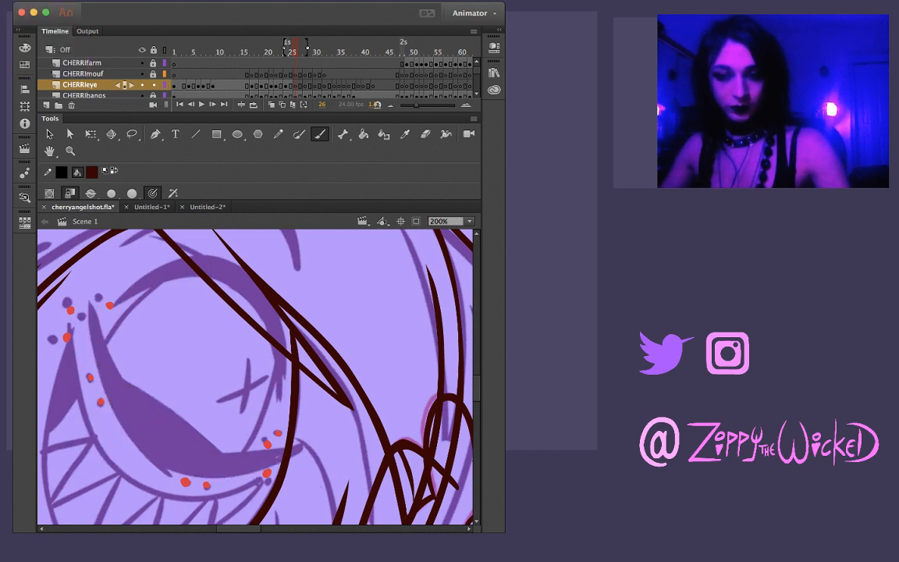
mouse_move(88, 300)
left_mouse_down()
mouse_move(93, 344)
mouse_move(117, 390)
mouse_move(168, 445)
mouse_move(228, 473)
left_mouse_up()
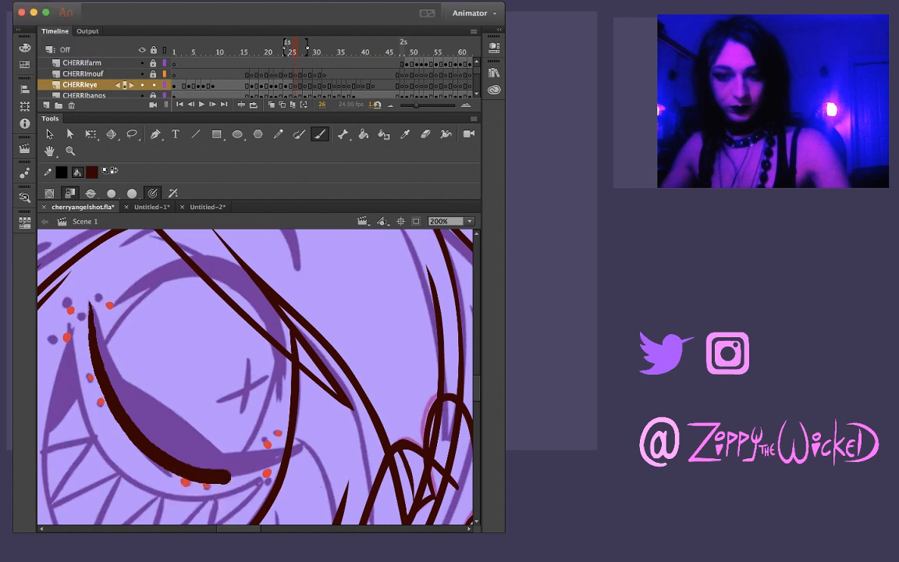
key("super+z")
left_click_drag(88, 300, 121, 417)
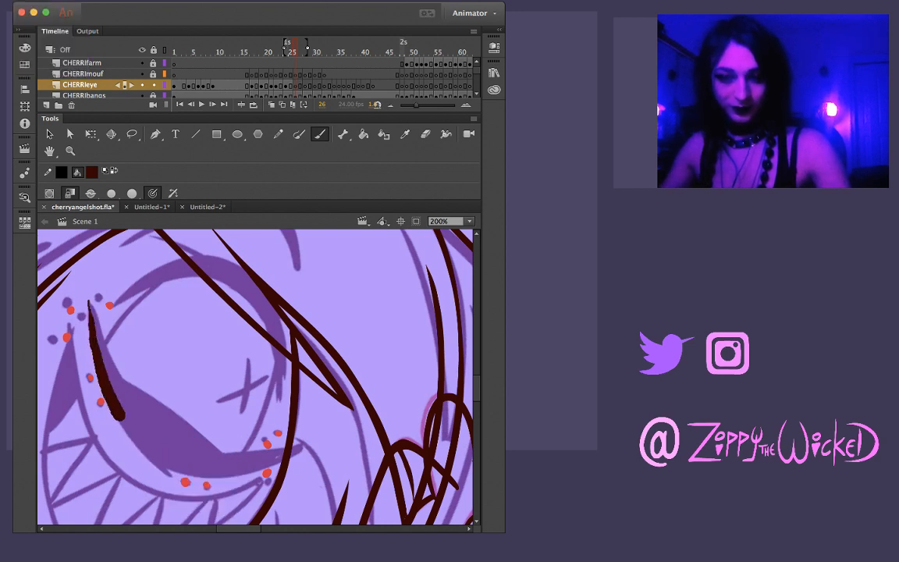
key("super+z")
mouse_move(88, 300)
left_mouse_down()
mouse_move(121, 412)
mouse_move(169, 461)
mouse_move(236, 470)
mouse_move(316, 444)
left_mouse_up()
key("v")
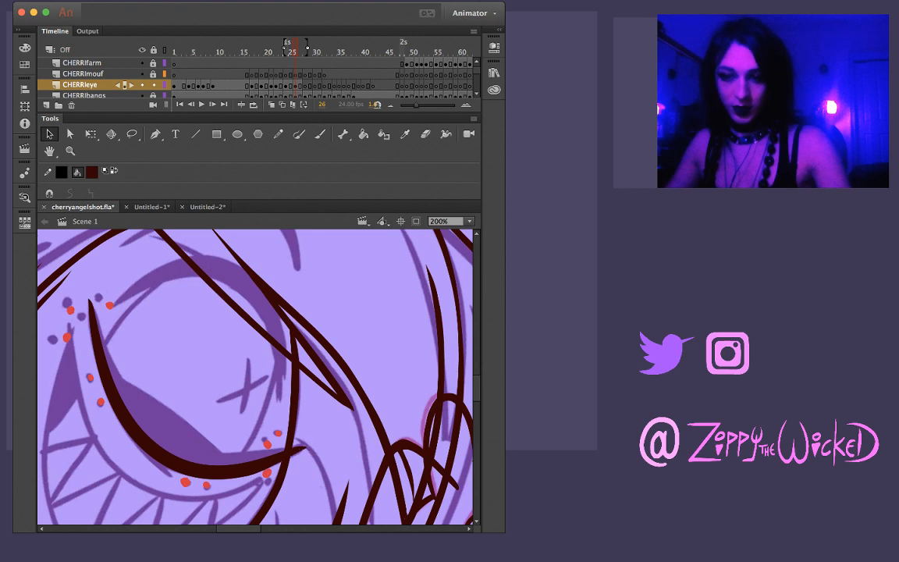
Thicken the lower eyelid on frame 26 with a second brush stroke along the inside of its curve
key("b")
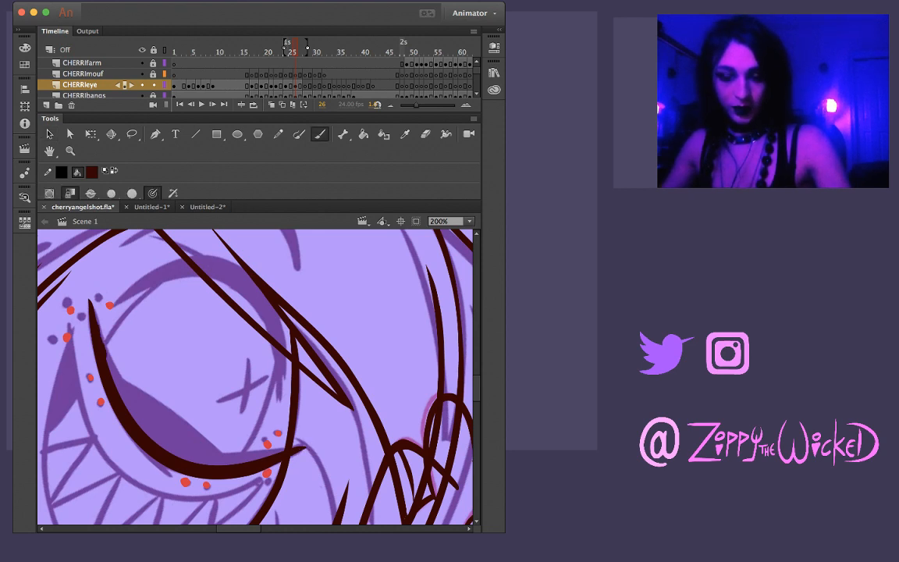
left_click_drag(97, 321, 117, 390)
key("super+z")
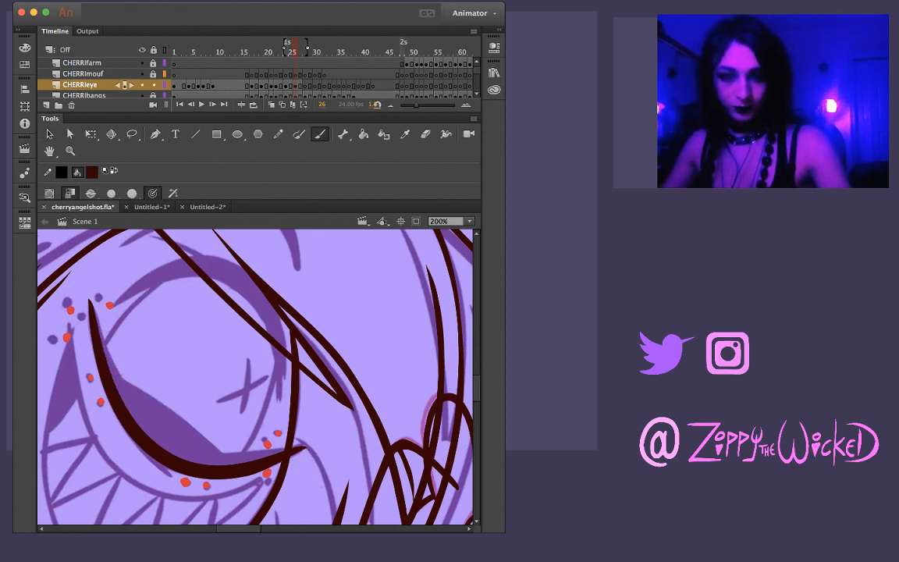
mouse_move(91, 304)
left_mouse_down()
mouse_move(115, 382)
mouse_move(191, 459)
mouse_move(293, 452)
left_mouse_up()
key("super+z")
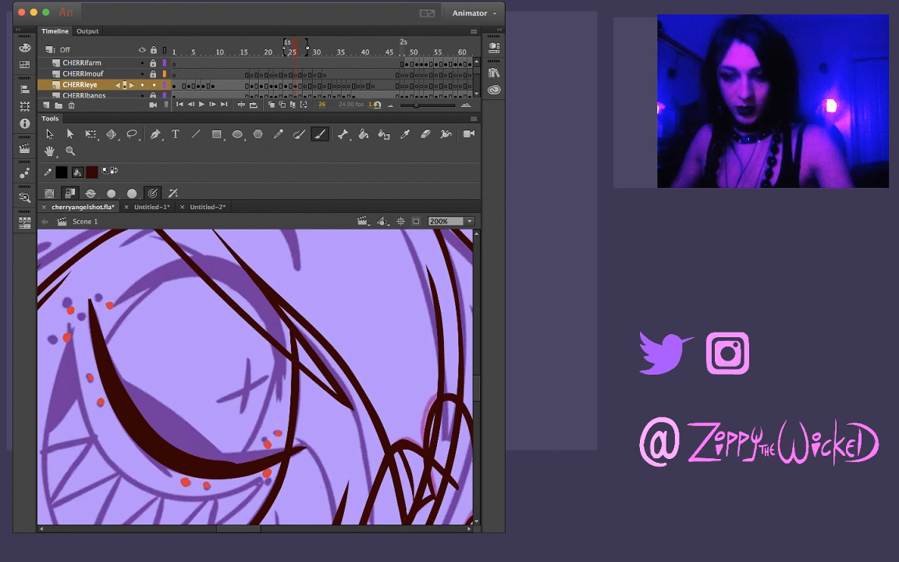
left_click_drag(201, 460, 286, 456)
key("super+z")
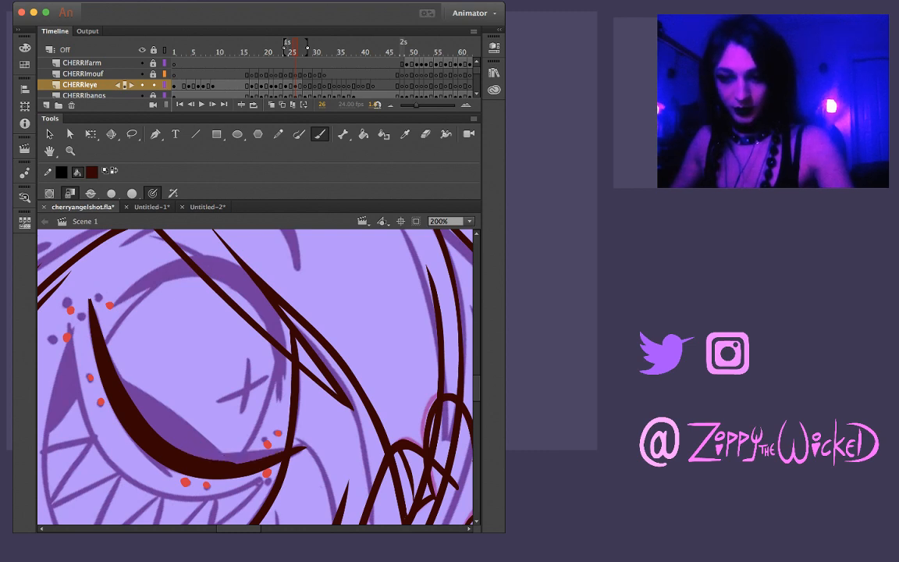
left_click_drag(196, 455, 276, 454)
key("super+z")
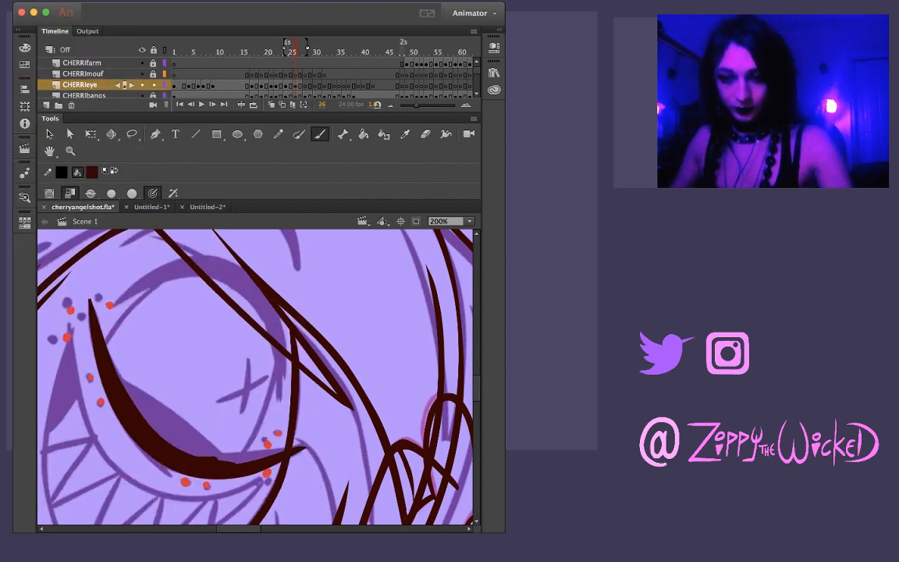
left_click_drag(216, 458, 270, 456)
key("super+z")
left_click_drag(193, 456, 250, 451)
key("super+z")
key("super+z")
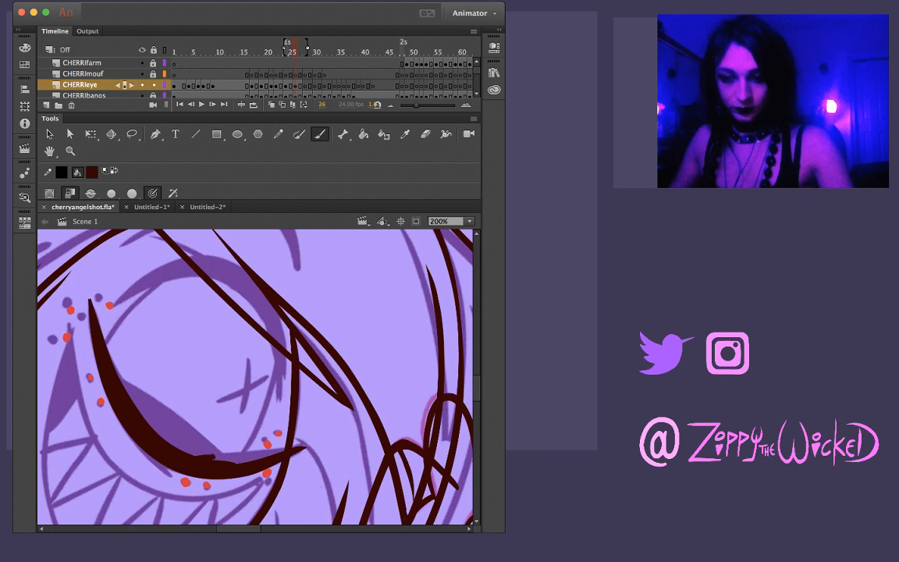
left_click_drag(191, 456, 246, 453)
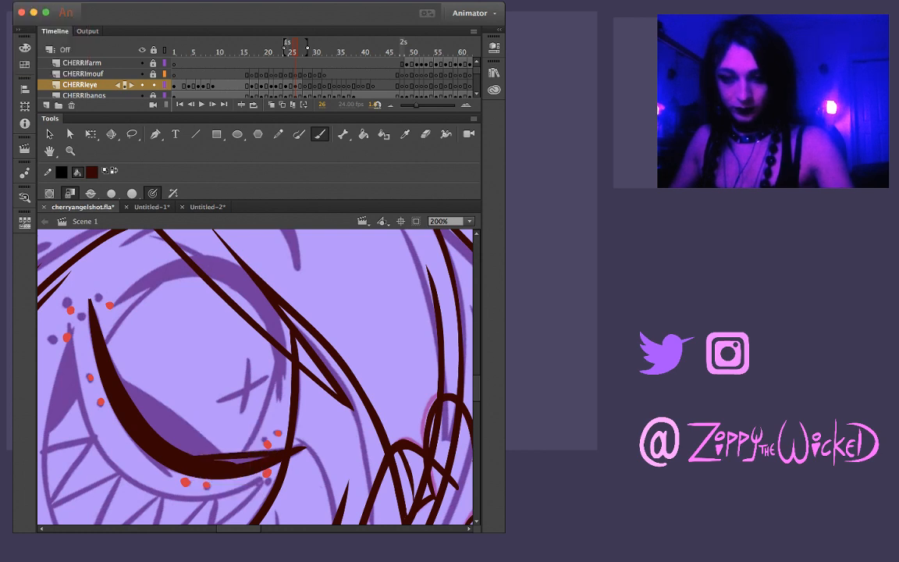
key("super+z")
Ink the tapering upper edge at the lower eyelid's inner end, slightly shorten its pointed tip and fill the gap with dark red
left_click_drag(195, 457, 265, 449)
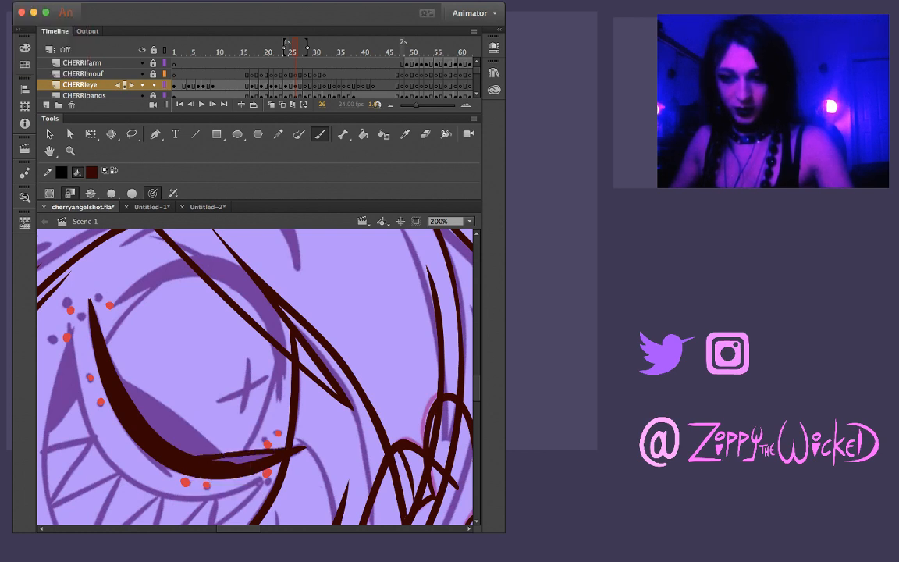
left_click_drag(177, 455, 242, 453)
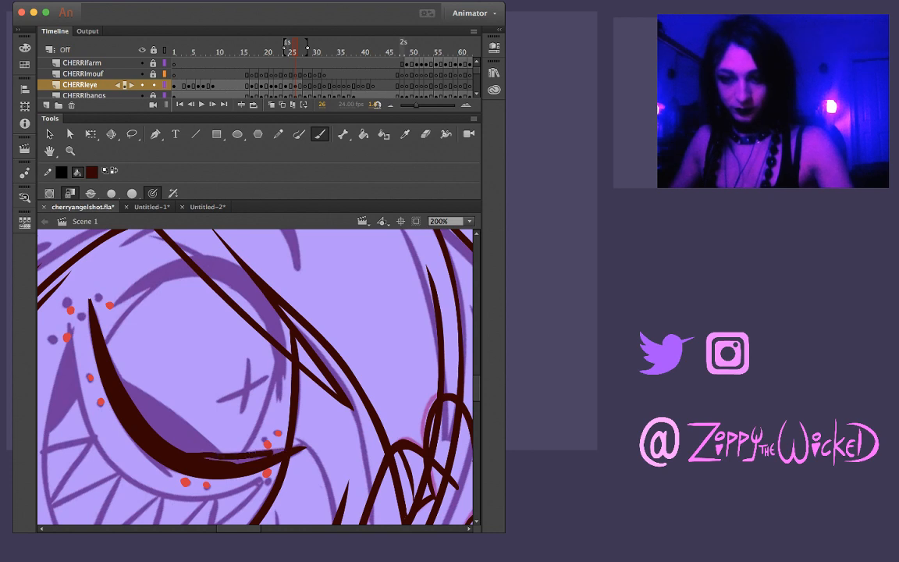
key("v")
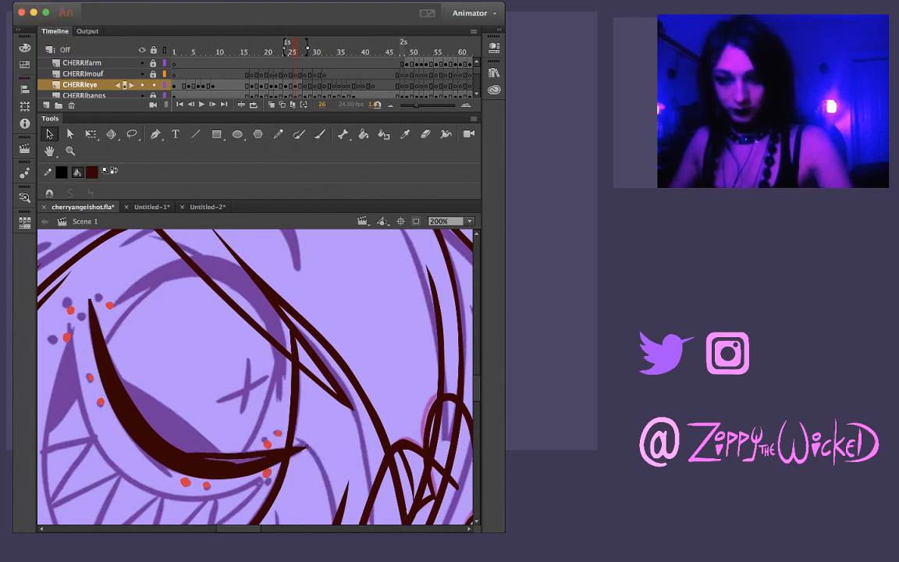
left_click_drag(306, 448, 314, 447)
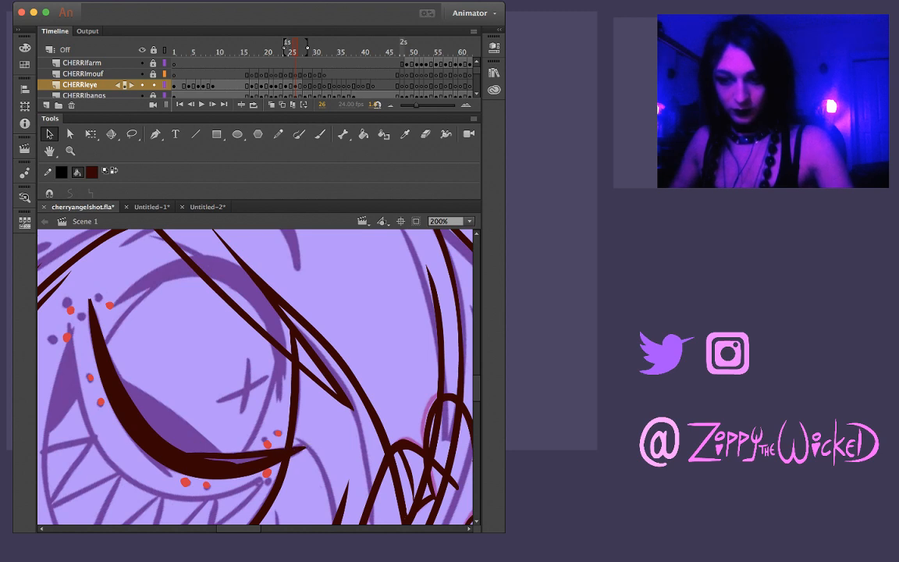
left_click_drag(322, 431, 302, 447)
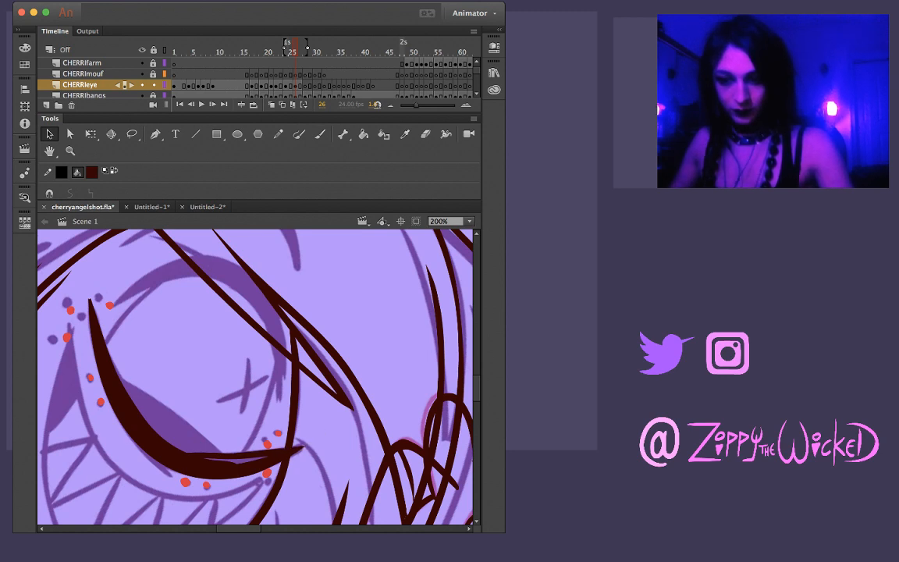
key("i")
left_click(285, 455)
Ink the slanted edge of the lower eyelid's thick middle on frame 26 and fill the enclosed area with dark red
key("b")
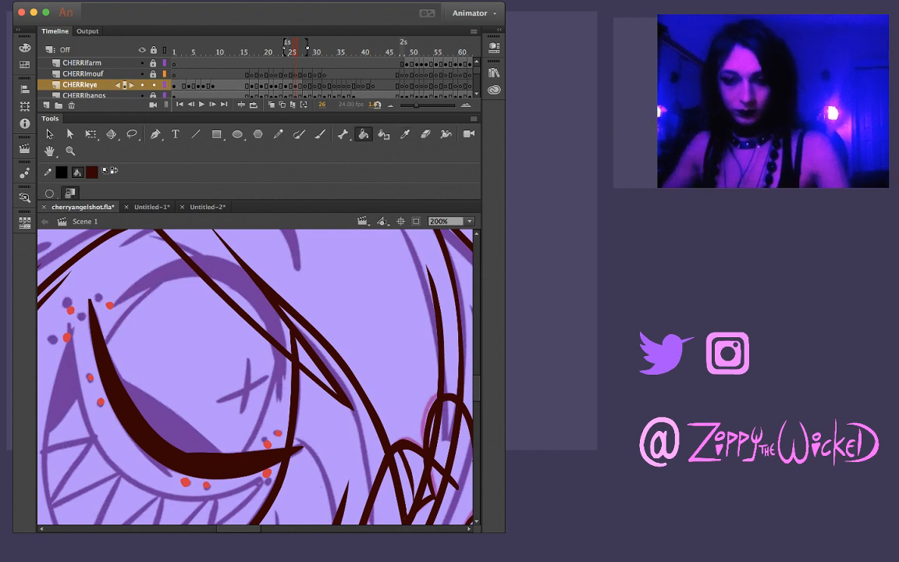
left_click_drag(118, 376, 163, 412)
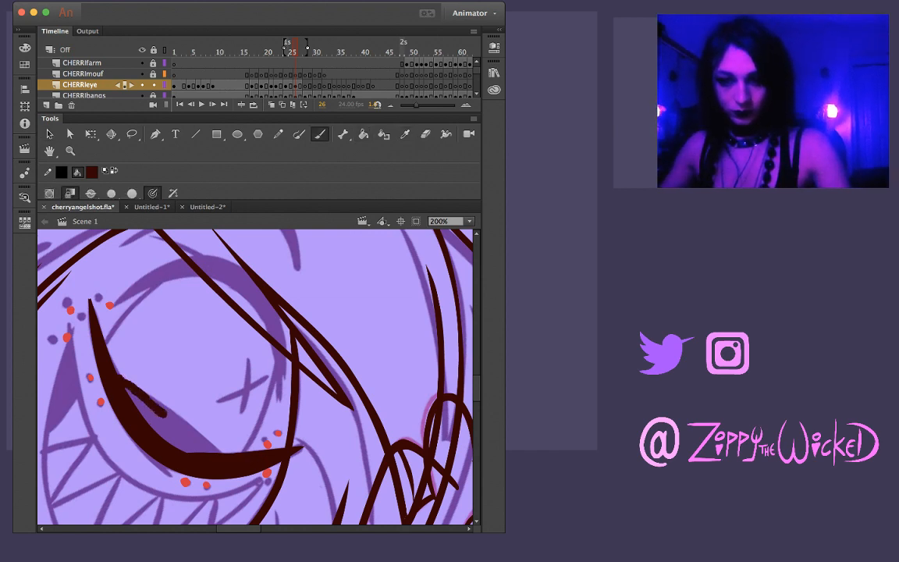
key("super+z")
left_click_drag(127, 353, 198, 407)
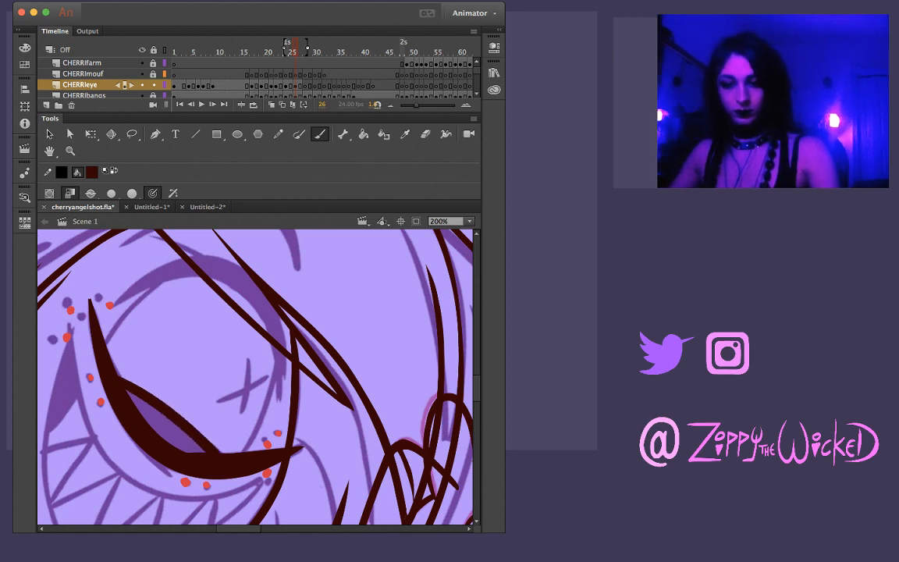
key("k")
left_click(164, 424)
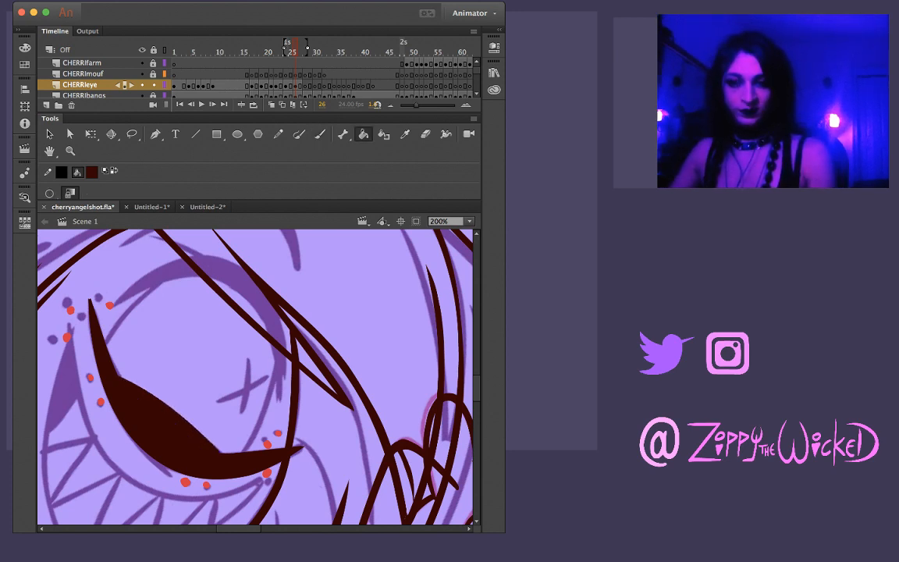
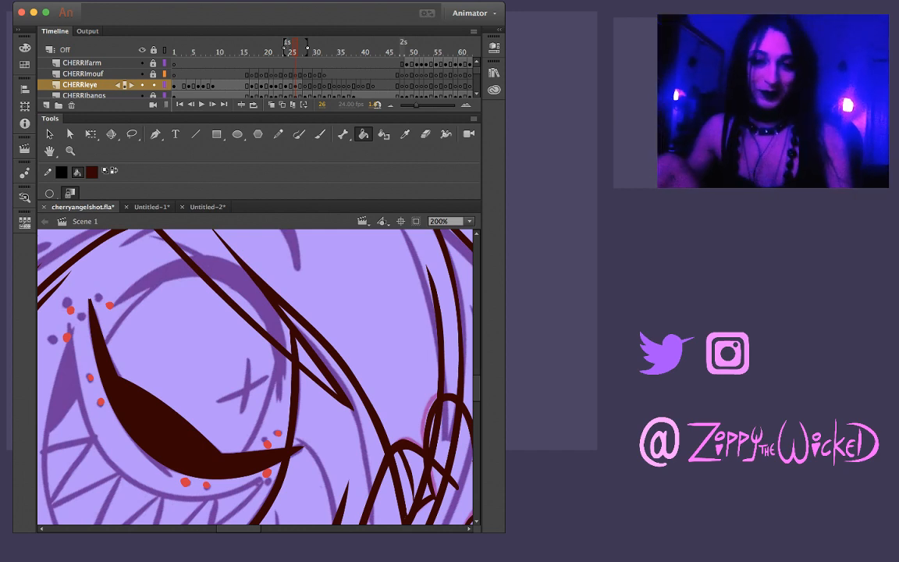
Compare the lower eyelid on frame 26 of CHERRIeye with the eye drawings on the neighbouring frames
key("comma")
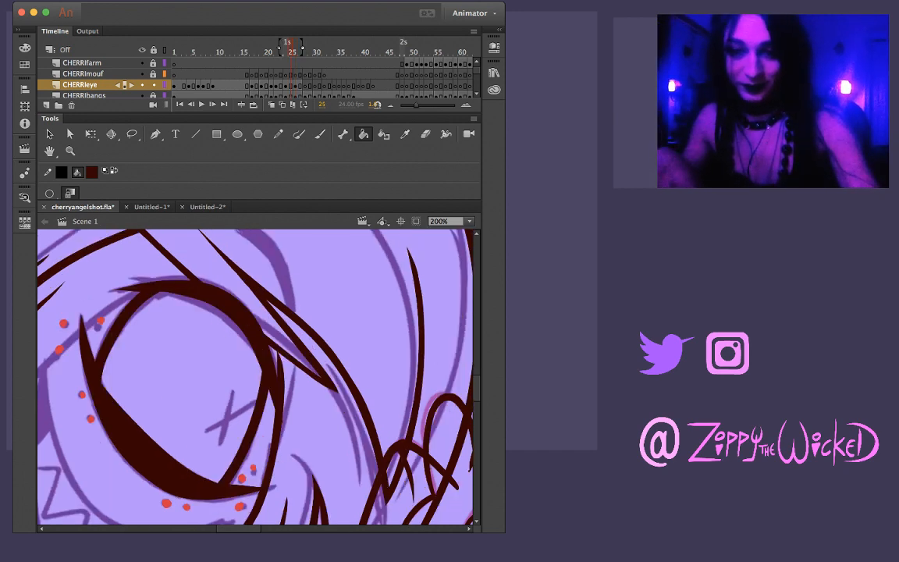
key("period")
key("comma")
key("period")
key("comma")
key("comma")
key("comma")
key("period")
key("period")
key("period")
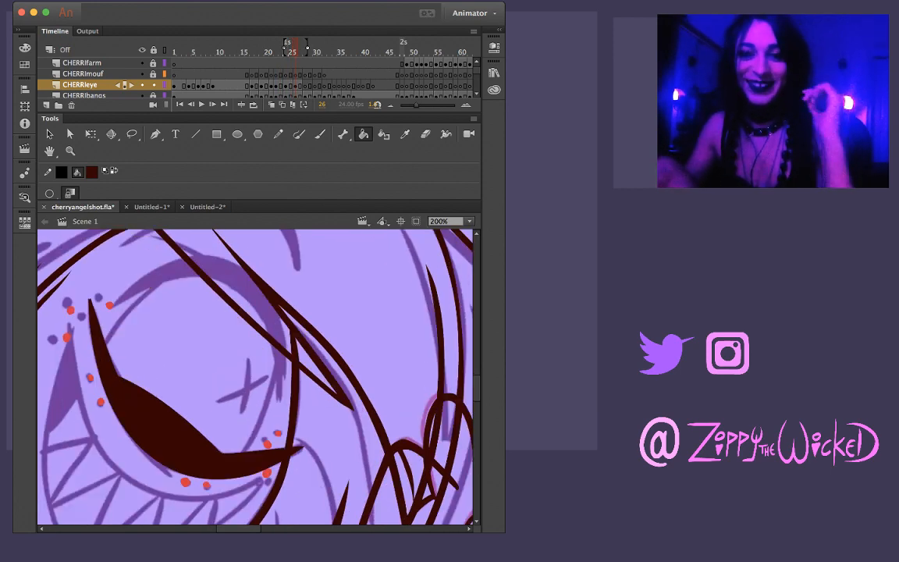
key("b")
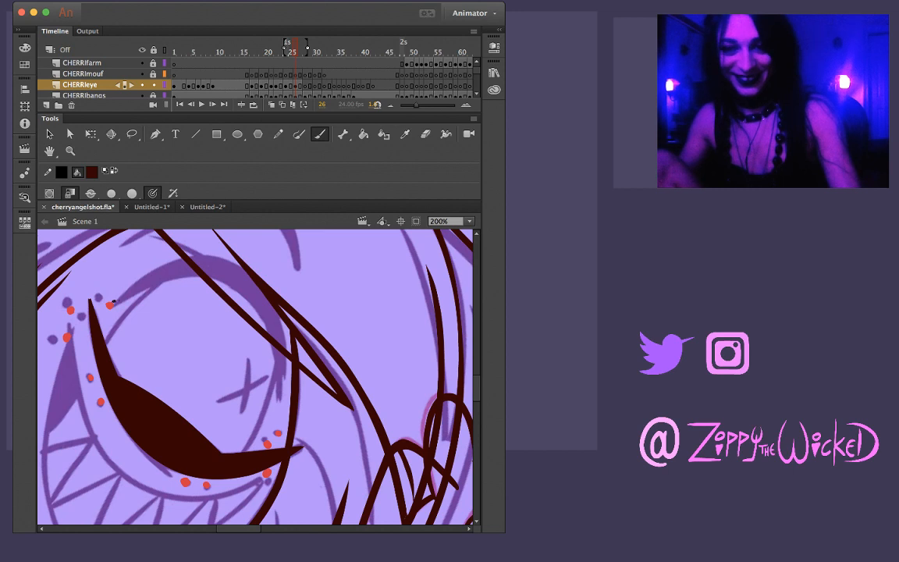
left_click_drag(114, 302, 186, 259)
key("super+z")
mouse_move(114, 303)
left_mouse_down()
mouse_move(176, 274)
mouse_move(174, 267)
mouse_move(210, 262)
mouse_move(238, 271)
mouse_move(270, 308)
left_mouse_up()
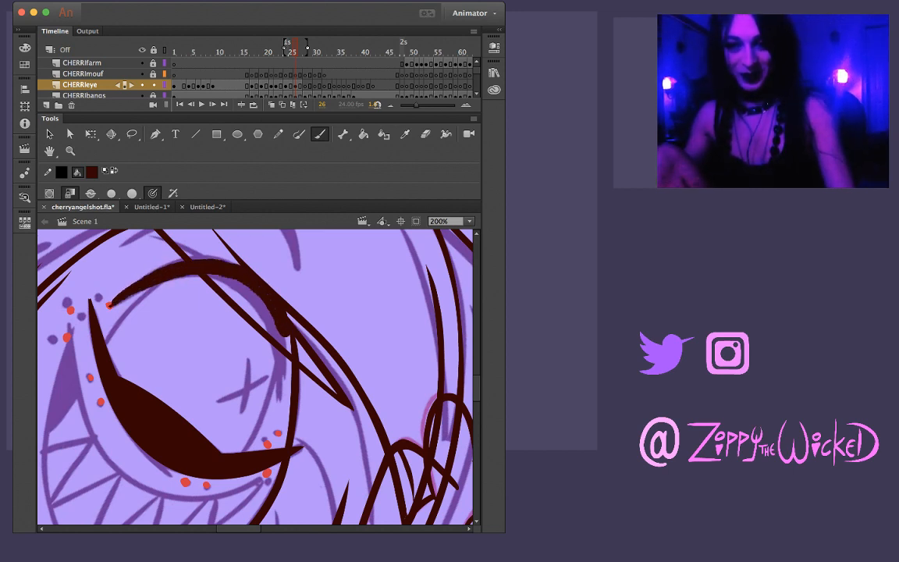
key("super+z")
mouse_move(101, 275)
left_mouse_down()
mouse_move(154, 239)
mouse_move(202, 230)
mouse_move(220, 249)
left_mouse_up()
key("super+z")
left_click_drag(109, 305, 213, 269)
key("super+z")
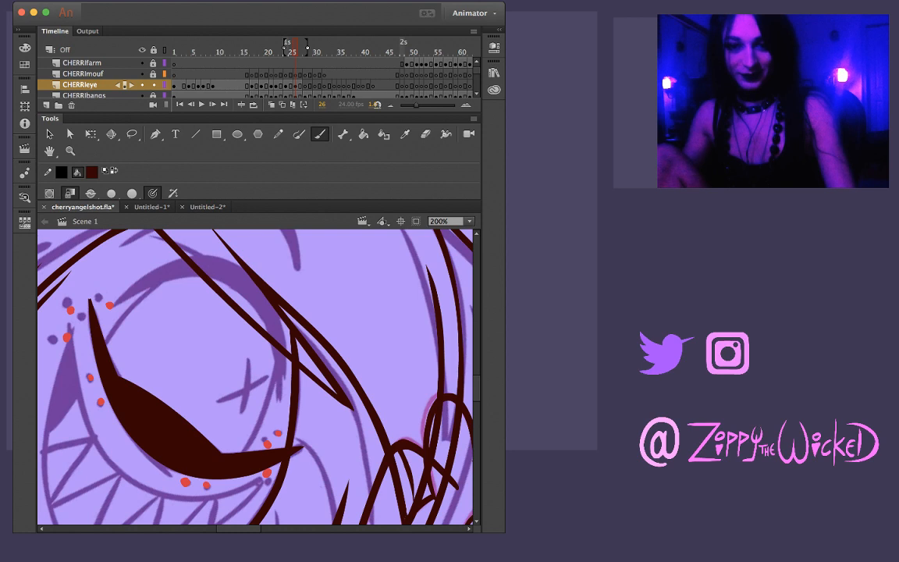
Ink the thick tapering upper eyelid on frame 26, arching from its outer tip over the eye and down the inner side
mouse_move(109, 305)
left_mouse_down()
mouse_move(176, 268)
mouse_move(212, 264)
mouse_move(265, 301)
mouse_move(279, 401)
left_mouse_up()
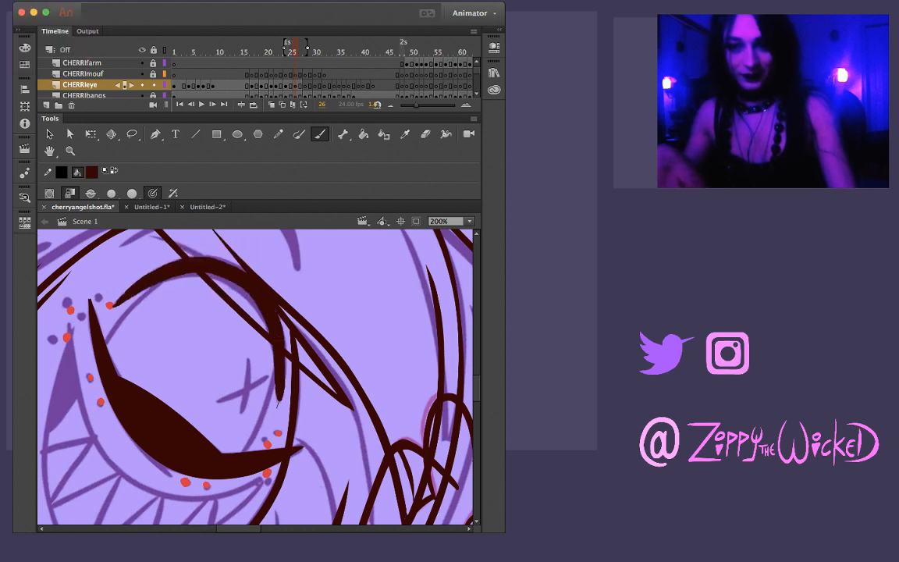
key("comma")
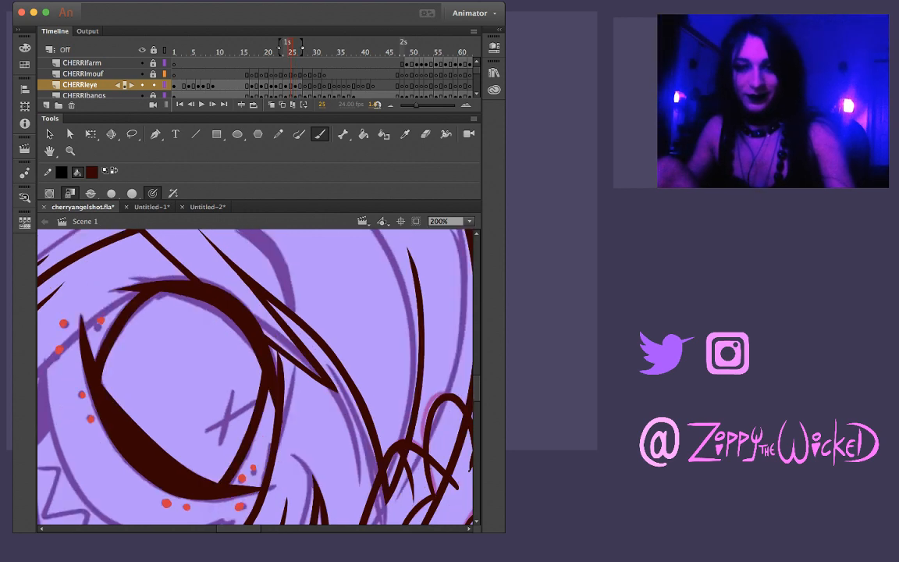
key("period")
key("v")
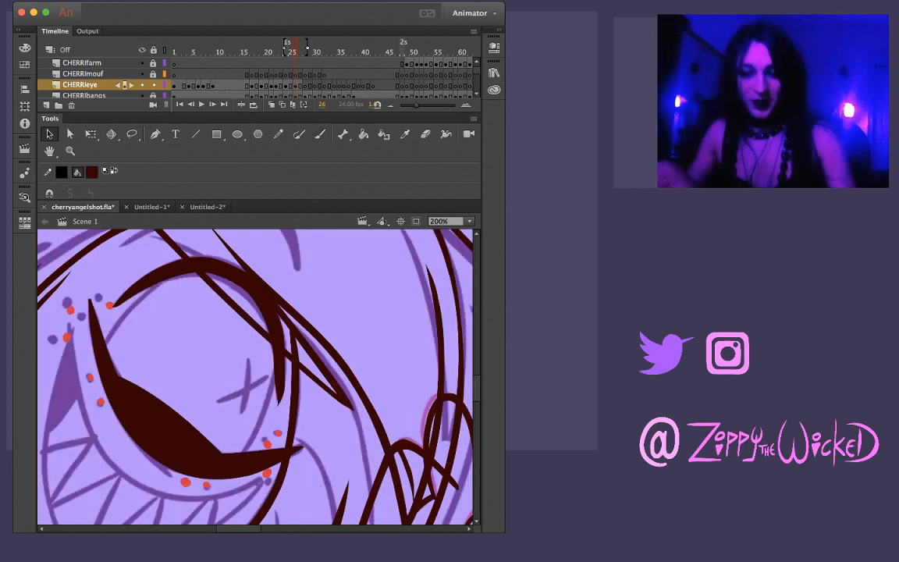
Compare the upper eyelid on frame 26 with the eye drawings on frames 25, 27 and 28
key("comma")
key("period")
key("period")
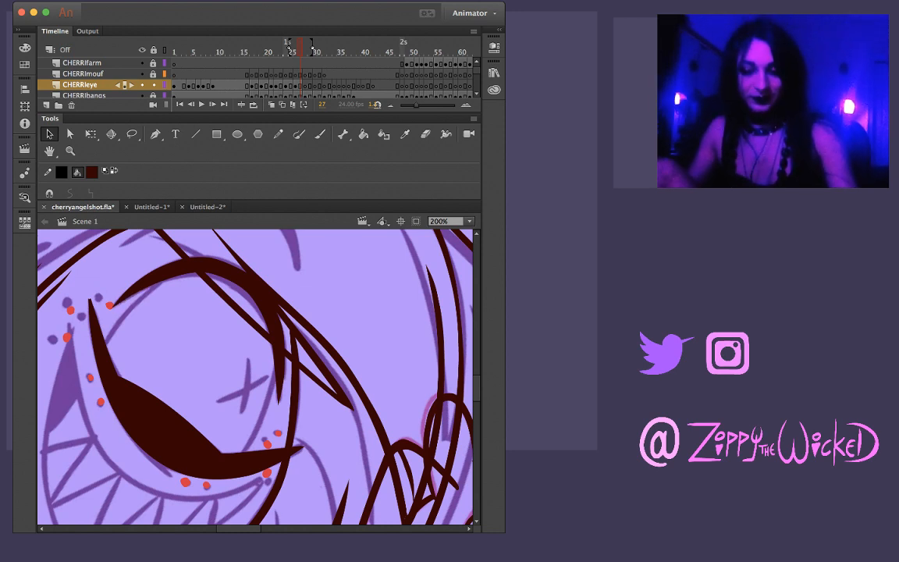
key("comma")
key("comma")
key("period")
key("period")
key("period")
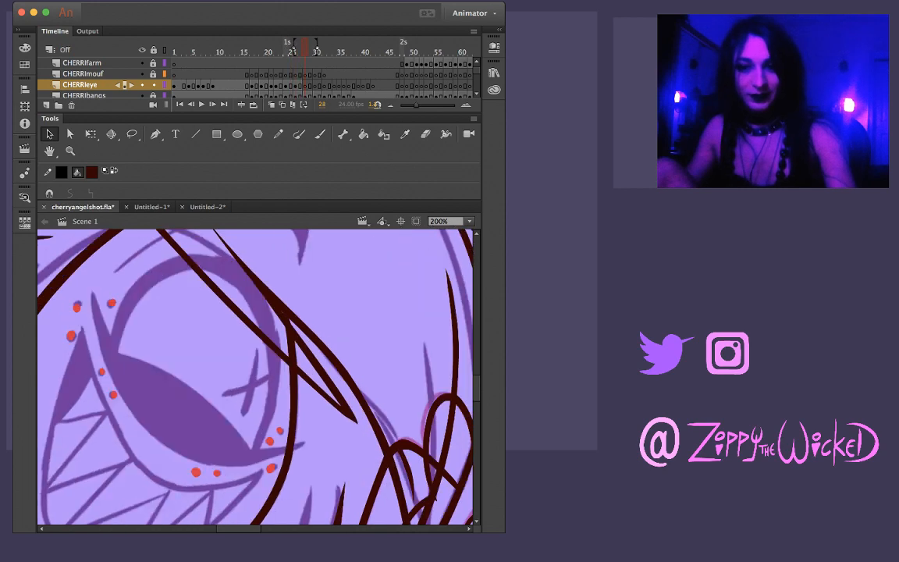
key("comma")
key("b")
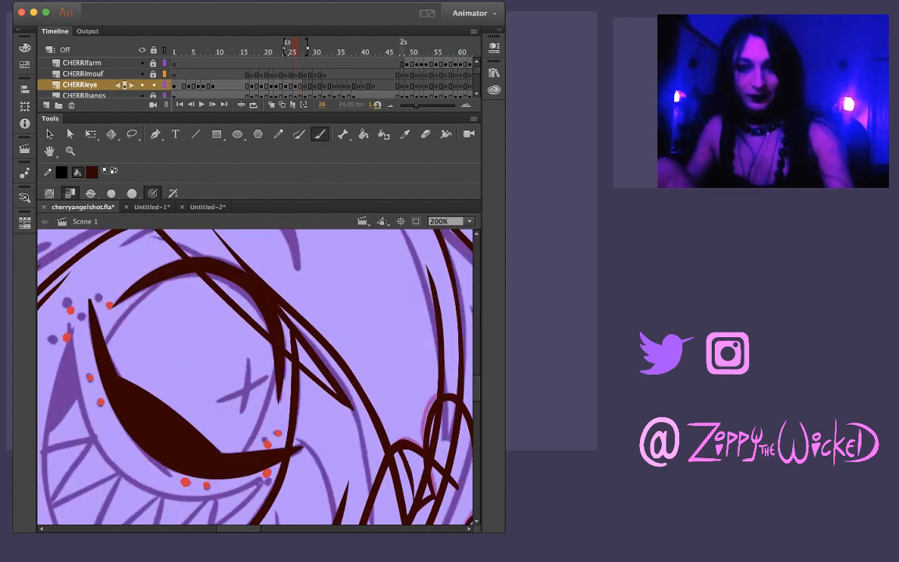
key("comma")
key("comma")
key("period")
mouse_move(153, 252)
left_mouse_down()
mouse_move(94, 313)
mouse_move(115, 328)
mouse_move(147, 292)
left_mouse_up()
key("super+z")
key("super+z")
left_click_drag(107, 347, 153, 294)
key("super+z")
left_click_drag(96, 318, 136, 259)
key("comma")
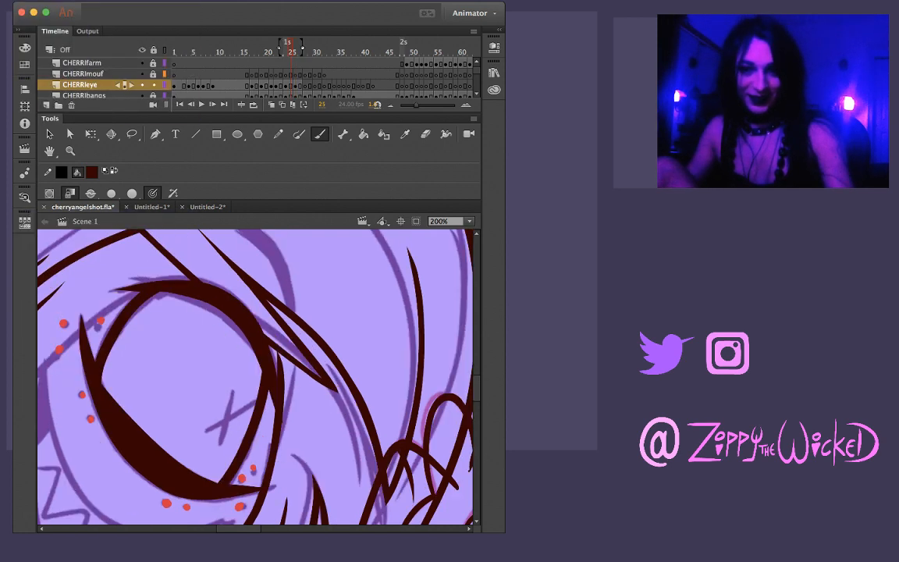
key("period")
key("super+z")
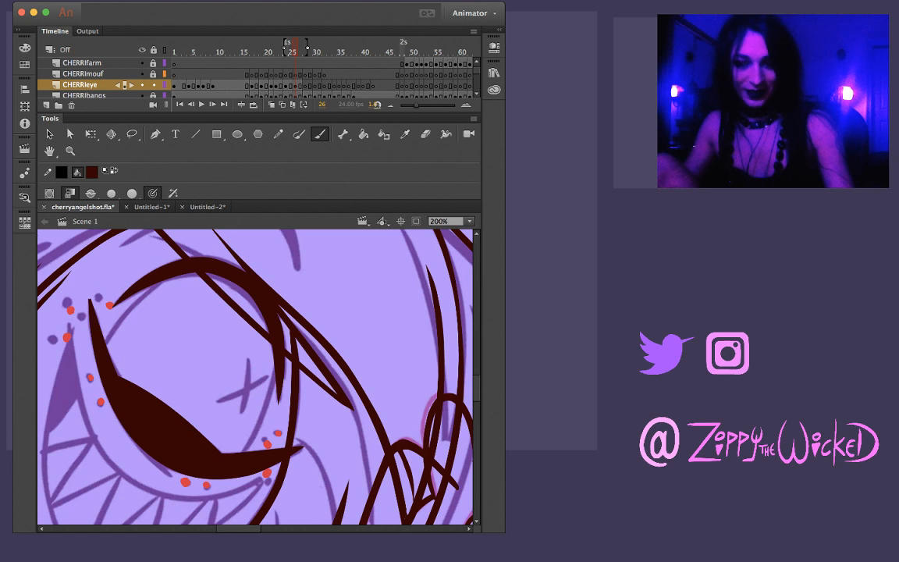
Ink the eye's outer-side outline on frame 26, curving between the lower eyelid and the upper eyelid
mouse_move(96, 313)
left_mouse_down()
mouse_move(121, 273)
mouse_move(156, 251)
left_mouse_up()
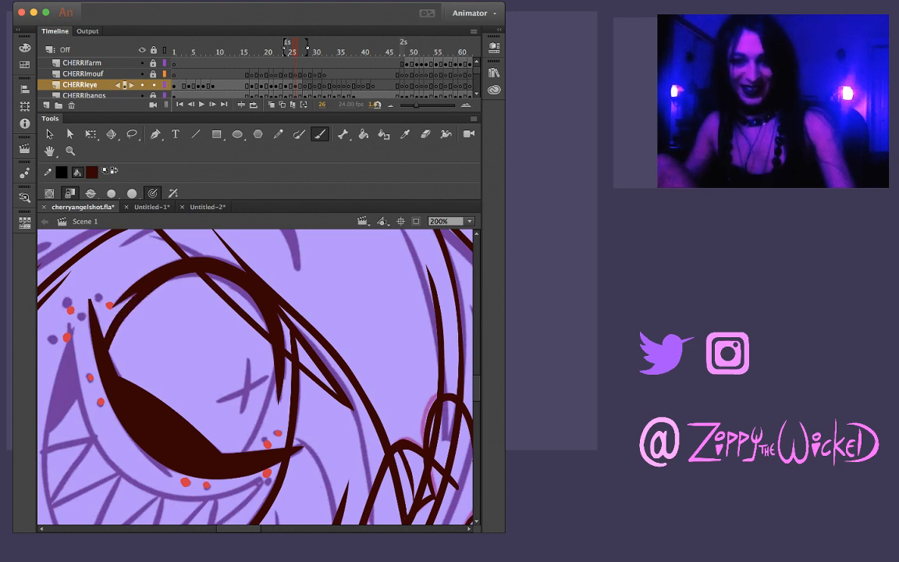
key("comma")
key("period")
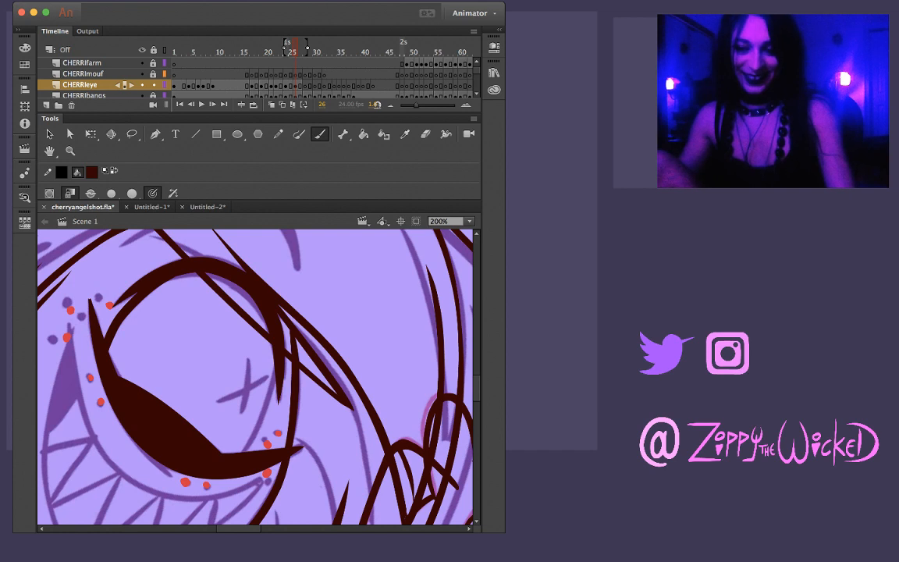
Ink the eye's inner-side outline on frame 26, curving from the upper eyelid down to the lower eyelid's inner end
left_click_drag(278, 344, 259, 417)
key("super+z")
left_click_drag(278, 346, 270, 387)
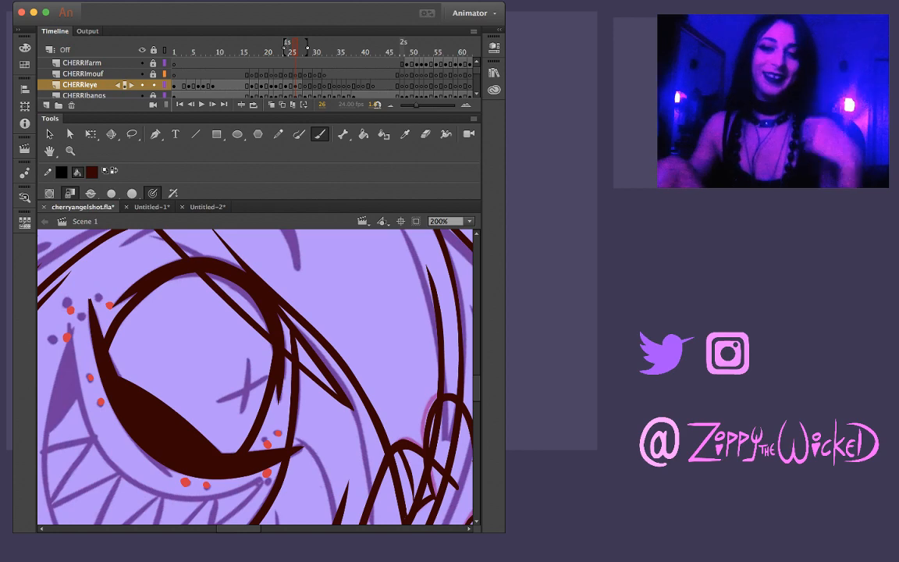
key("comma")
key("period")
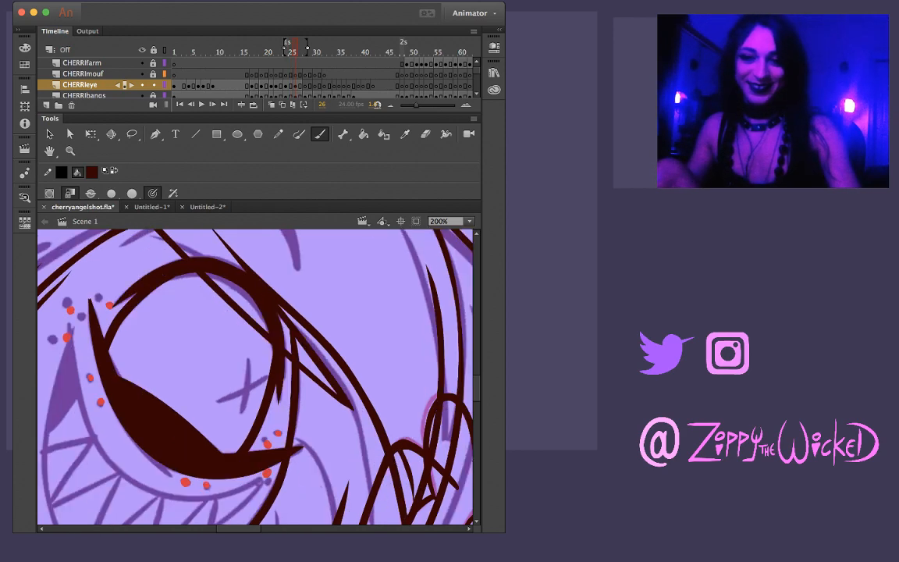
key("comma")
key("period")
key("l")
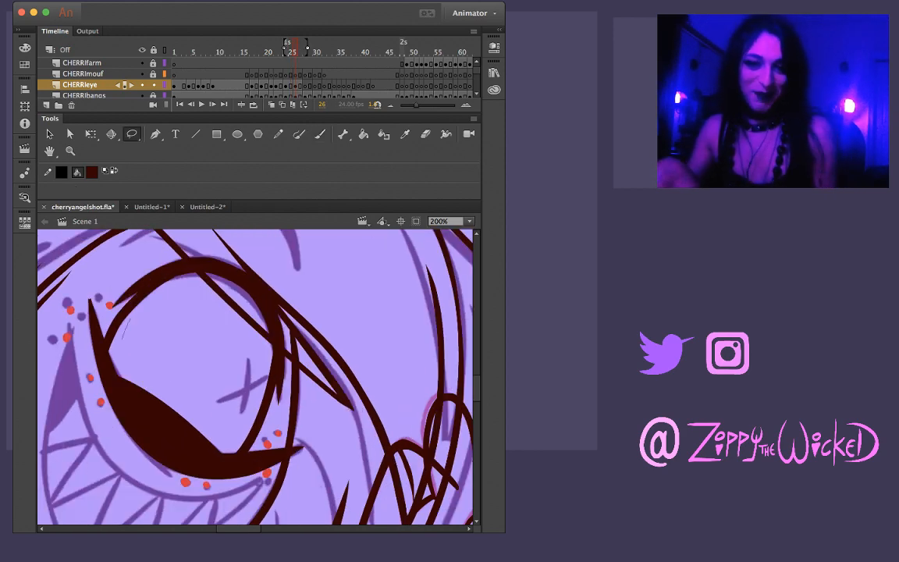
mouse_move(134, 333)
left_mouse_down()
mouse_move(170, 281)
mouse_move(130, 301)
mouse_move(118, 320)
left_mouse_up()
mouse_move(138, 334)
left_mouse_down()
mouse_move(134, 288)
mouse_move(135, 312)
left_mouse_up()
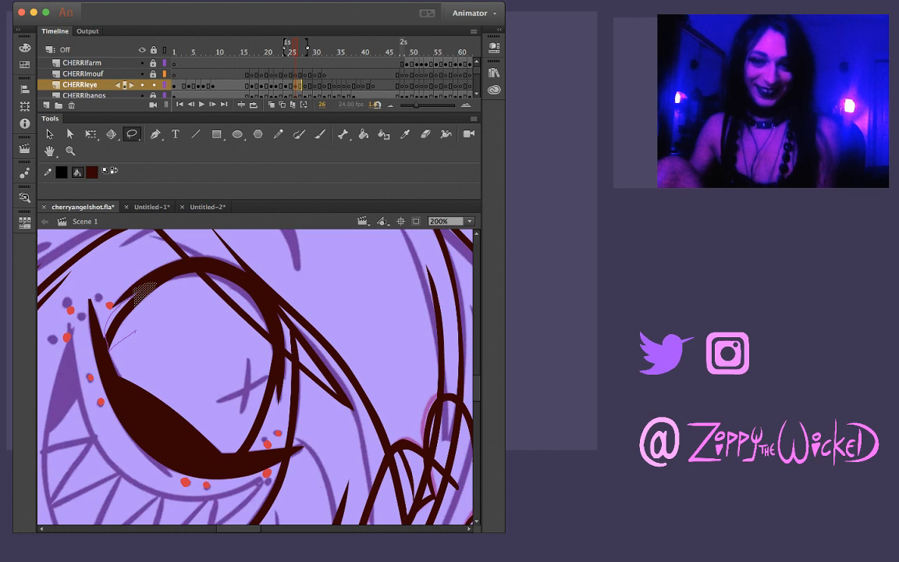
mouse_move(117, 305)
left_mouse_down()
mouse_move(159, 283)
mouse_move(153, 295)
left_mouse_up()
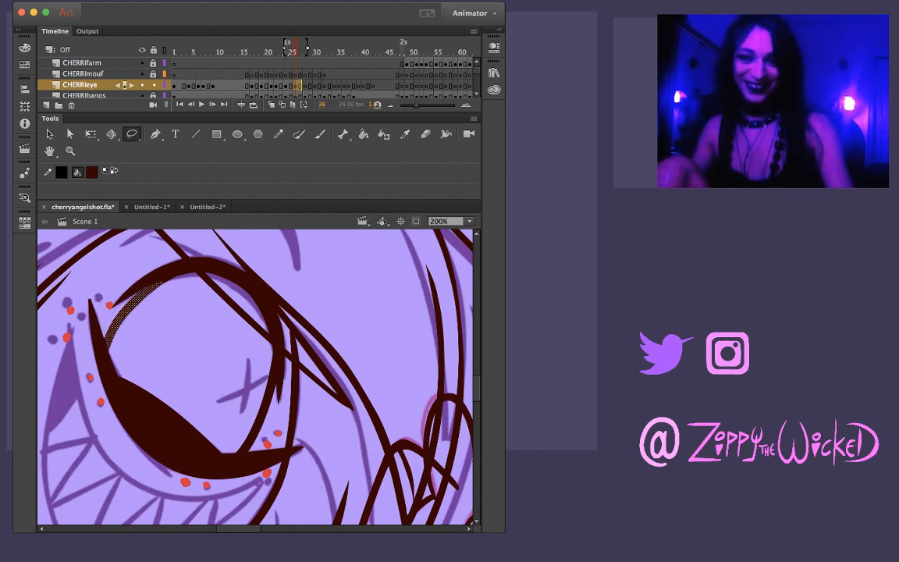
left_click(128, 325)
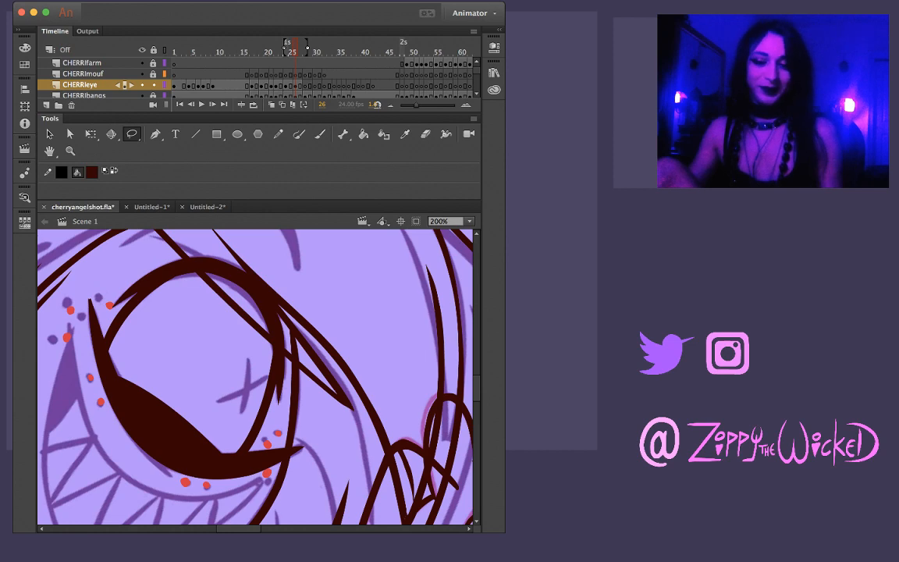
Compare the complete eye outline on frame 26 with the drawings on the surrounding frames
key("comma")
key("period")
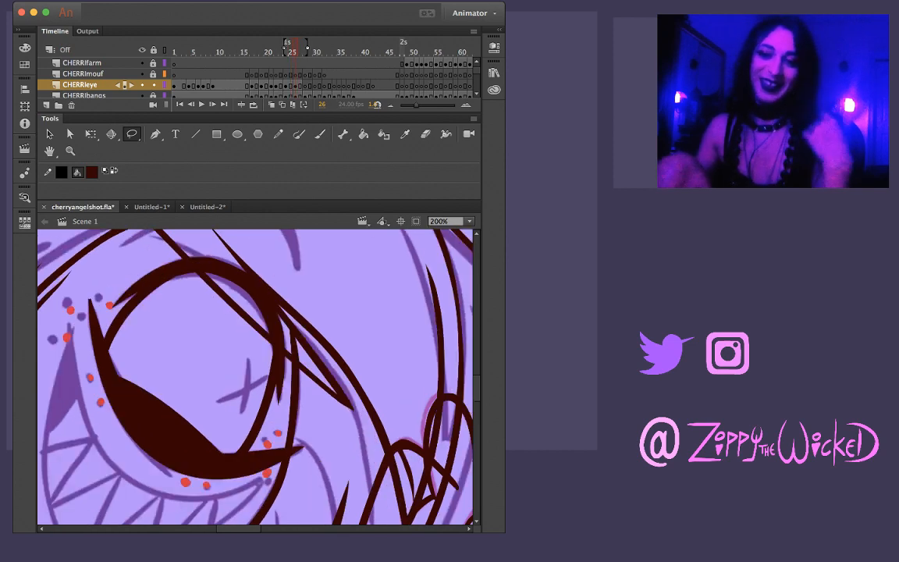
key("comma")
key("period")
key("comma")
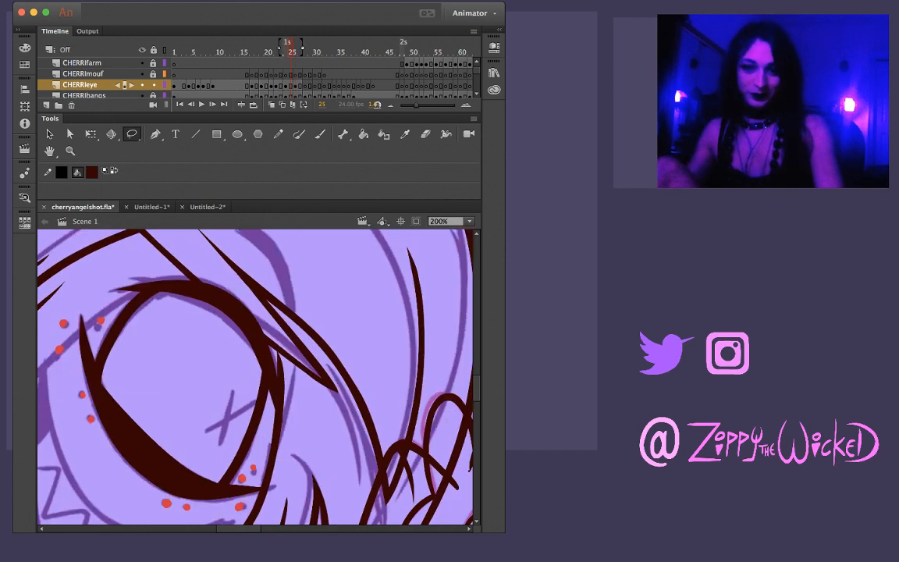
key("period")
key("period")
key("period")
key("comma")
key("comma")
key("comma")
key("comma")
key("period")
key("period")
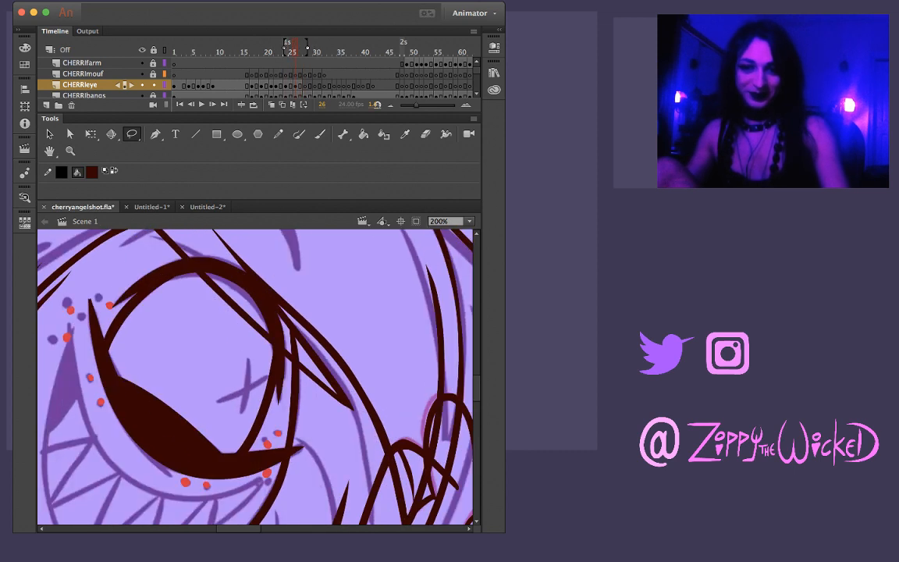
Reshape the inner edge of the eye's outer-side outline on frame 26 into a smooth, slightly thicker curve meeting the upper eyelid
key("v")
left_click_drag(138, 301, 140, 310)
left_click(297, 85)
key("Escape")
left_click(298, 85)
key("Escape")
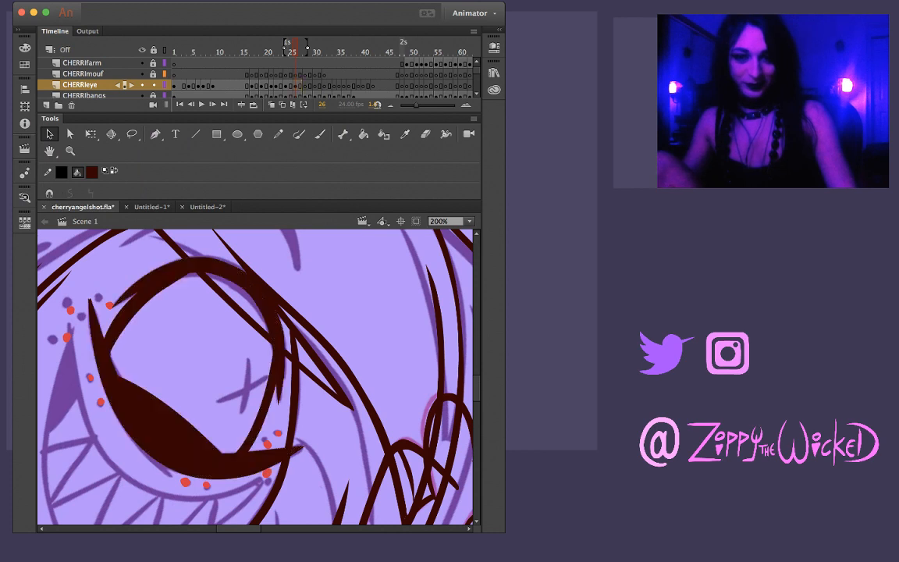
left_click_drag(136, 282, 179, 277)
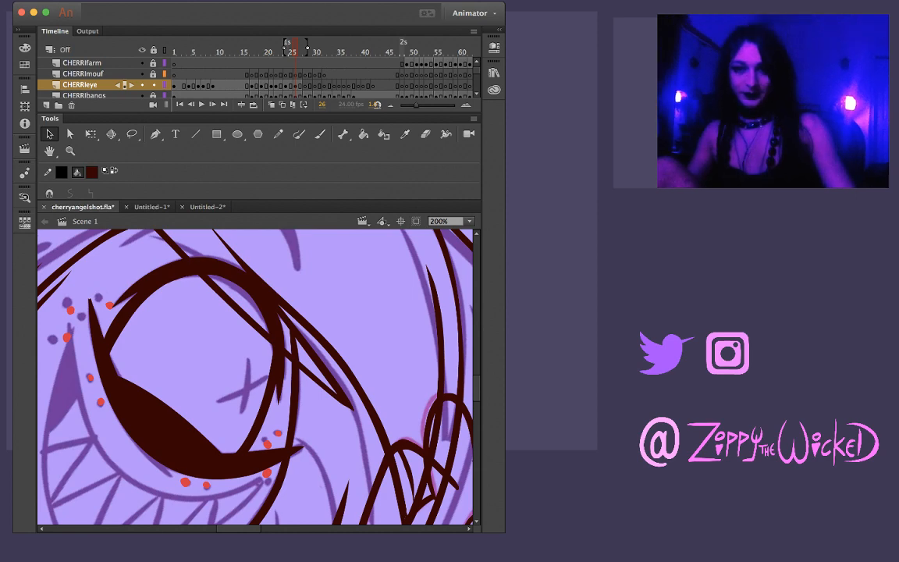
key("comma")
key("period")
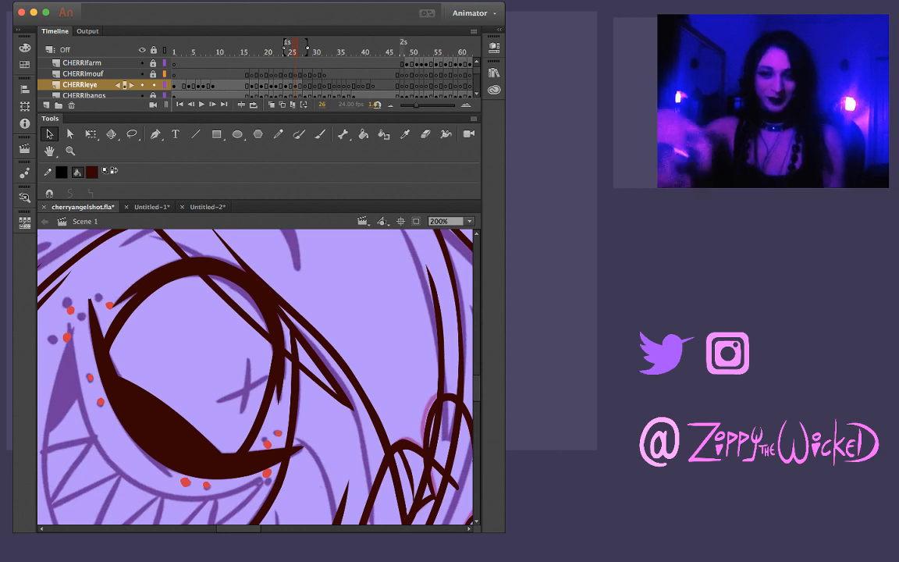
key("comma")
key("period")
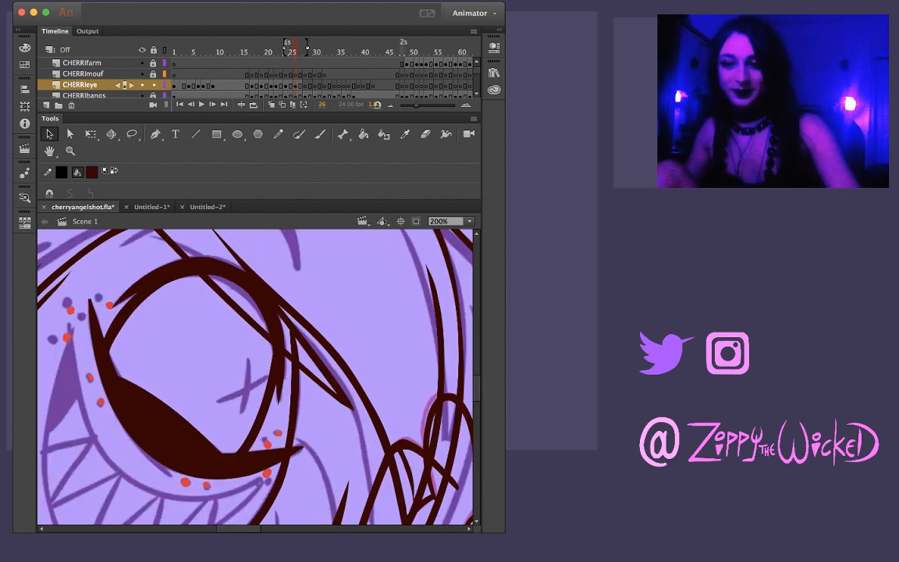
Examine the eye across frames 26 to 28, and at 100% zoom compare frame 26 with frame 6
key("period")
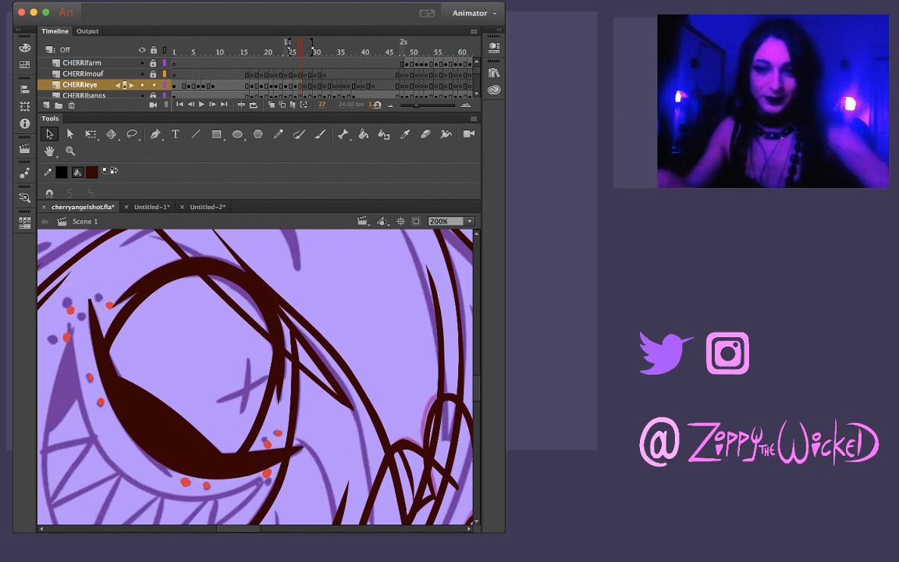
key("period")
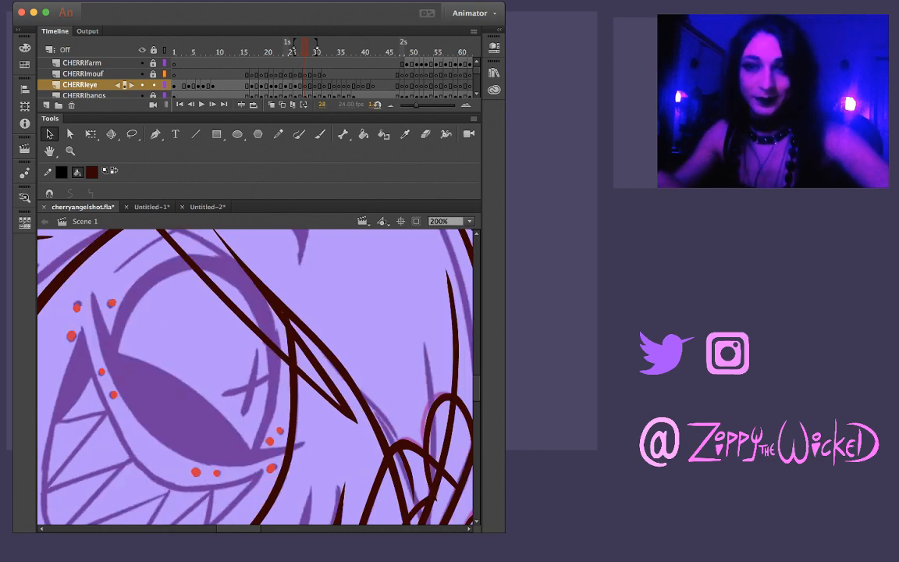
key("Return")
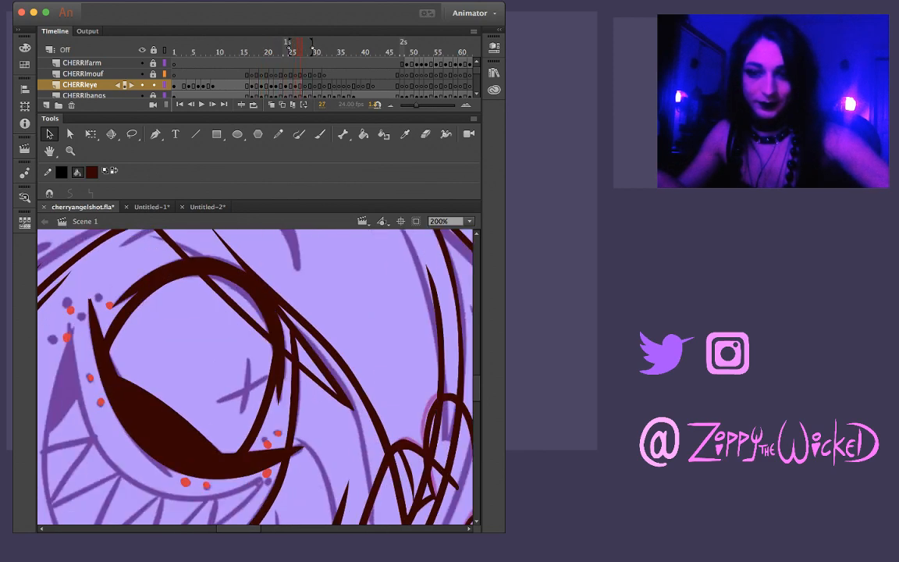
key("comma")
key("z")
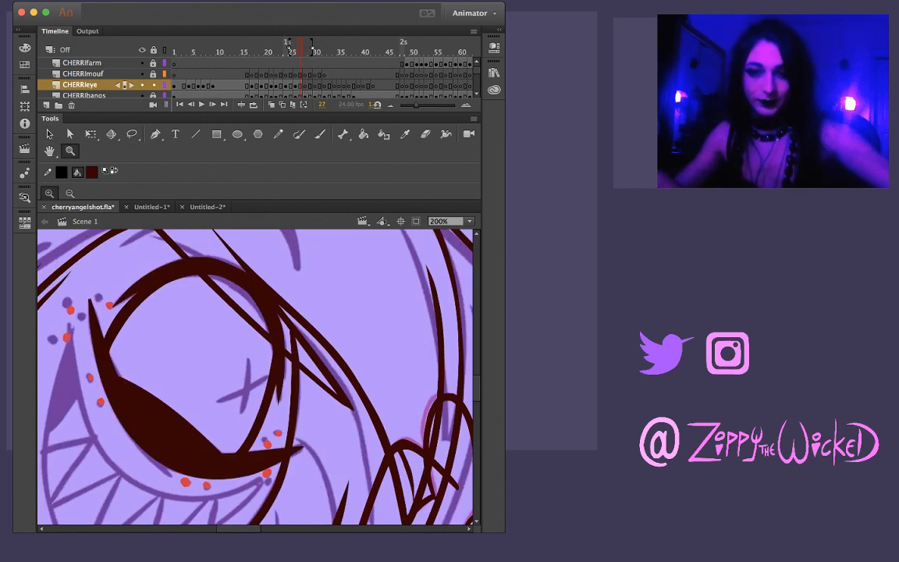
left_click(222, 367, "alt")
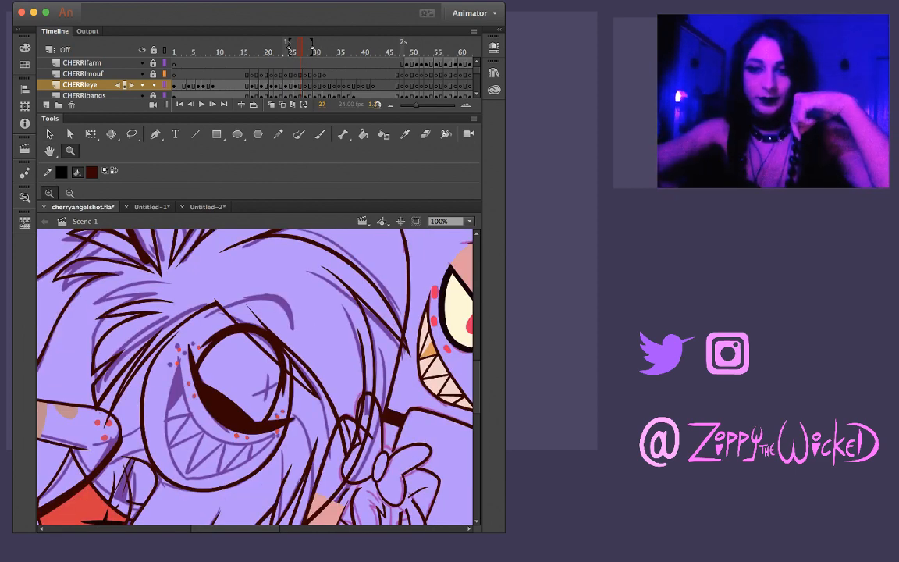
left_click(198, 50)
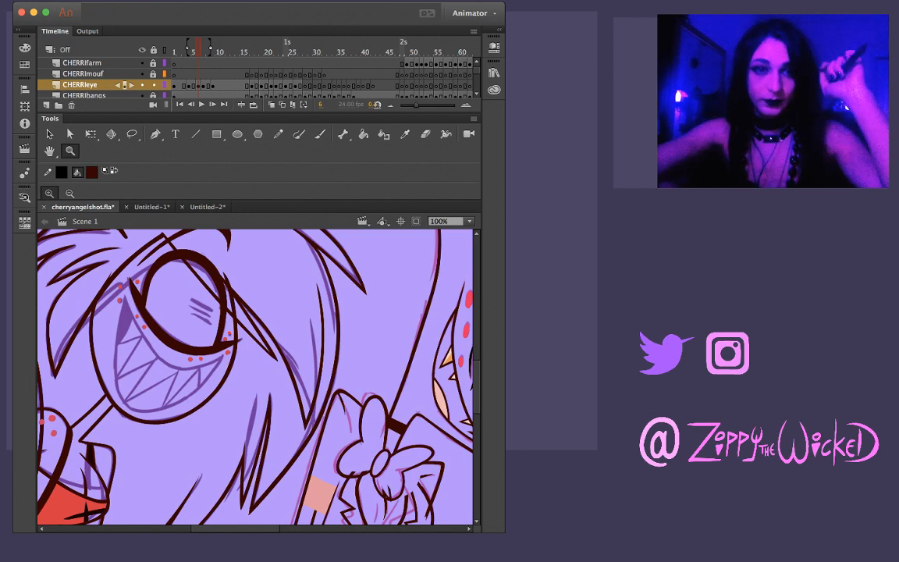
left_click(297, 50)
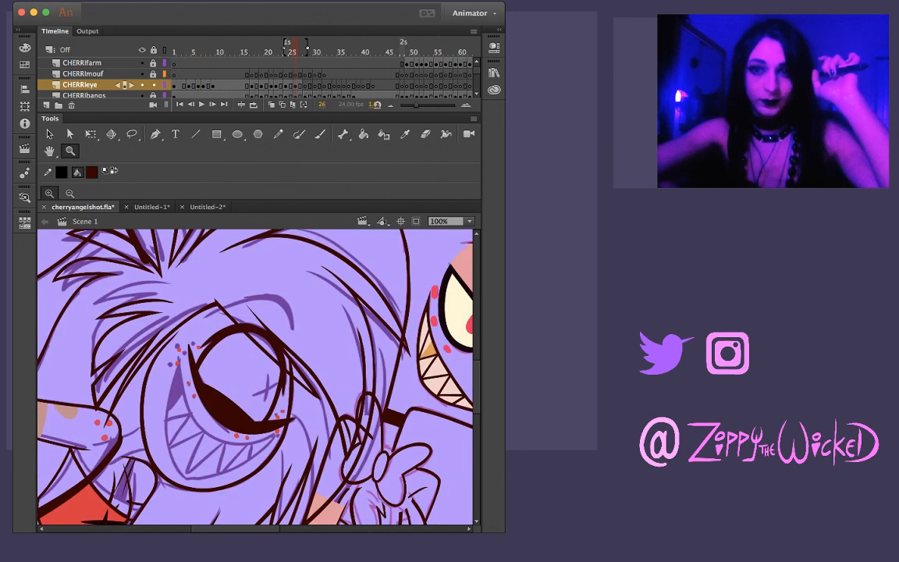
Compare Cherri's eye on frame 26 with frames 2 and 3, then check frame 26 with onion skinning
left_click(193, 49)
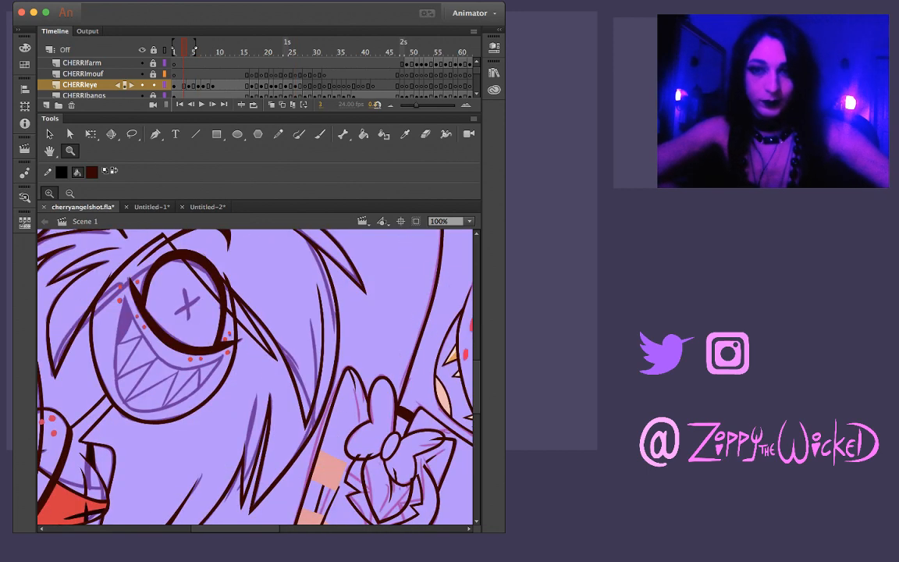
left_click(179, 85)
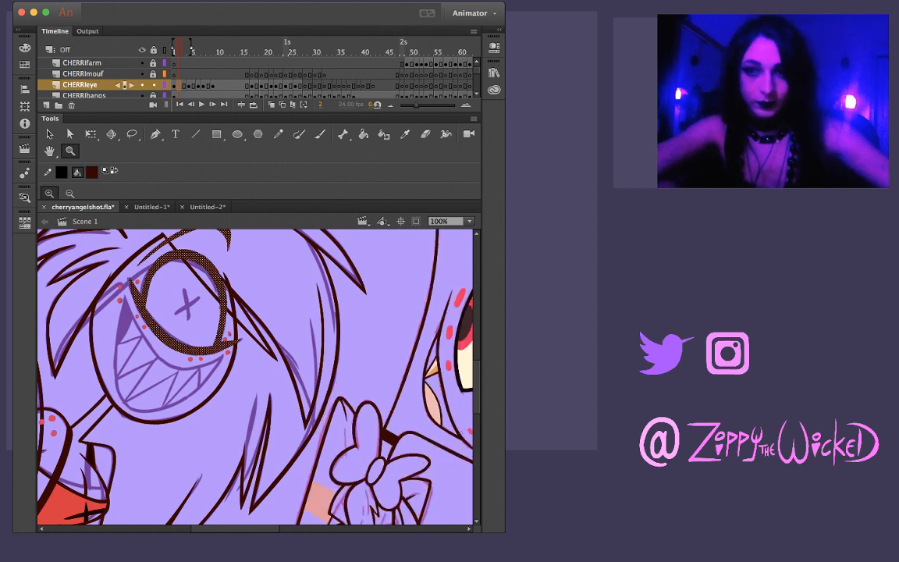
left_click_drag(179, 52, 295, 52)
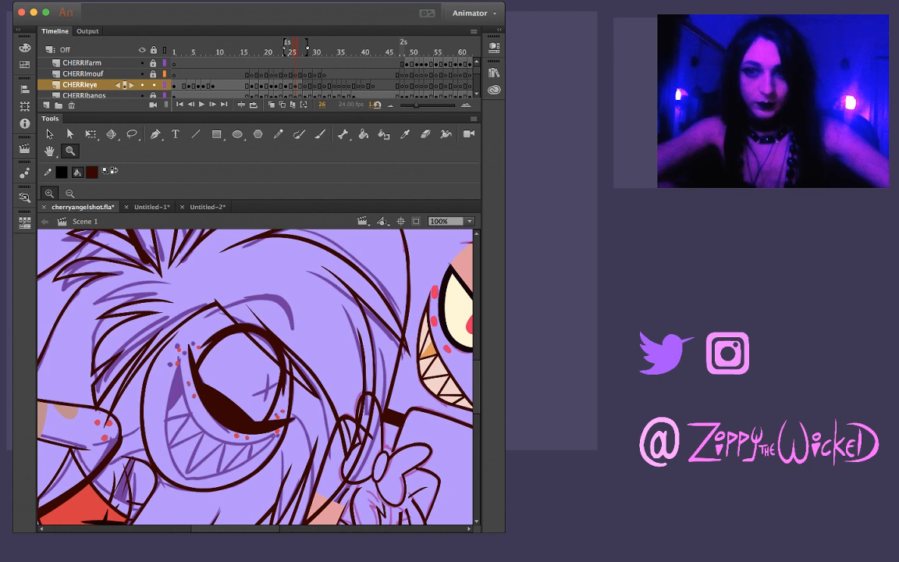
key("alt+shift+o")
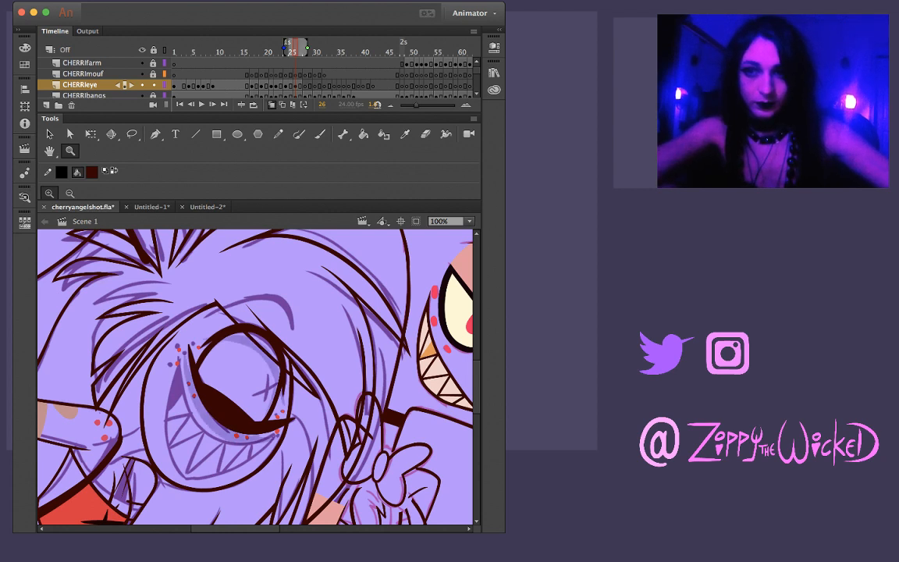
key("alt+shift+o")
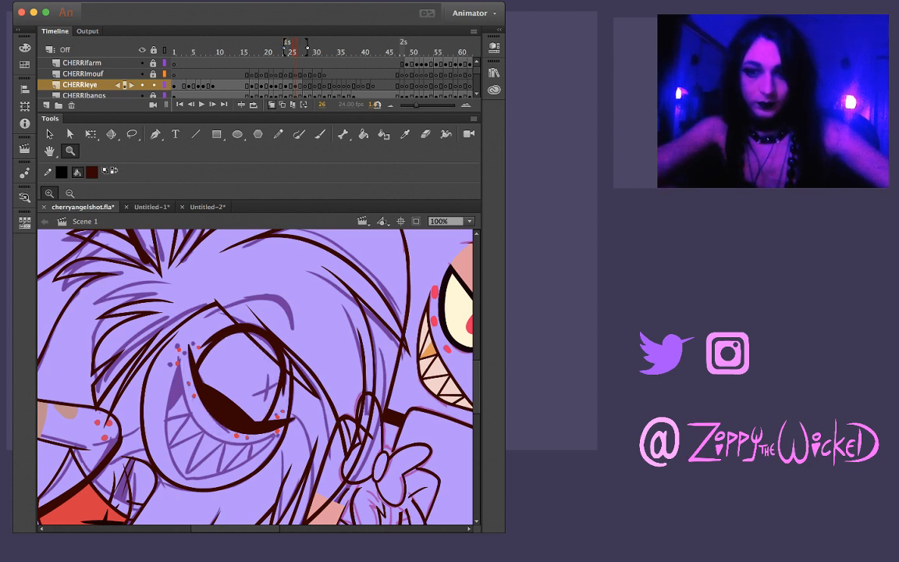
Compare Cherri's eye drawings on the frames from 26 back to 21
key("comma")
key("period")
key("comma")
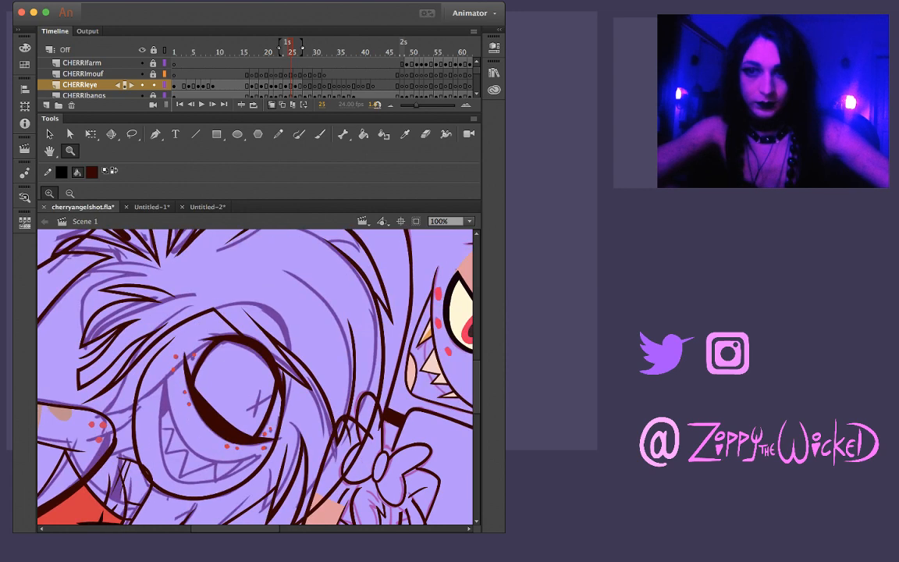
key("period")
key("comma")
key("period")
key("comma")
key("comma")
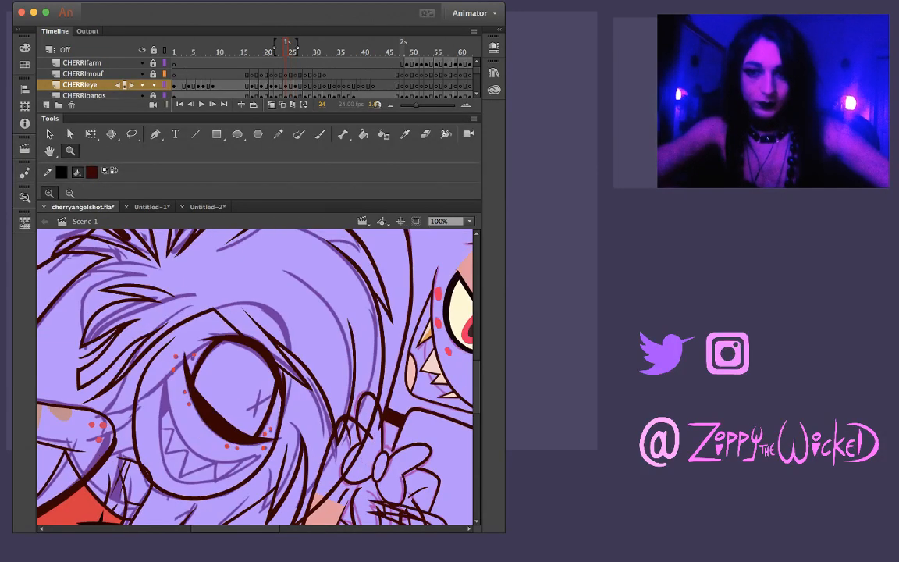
key("comma")
key("comma")
key("comma")
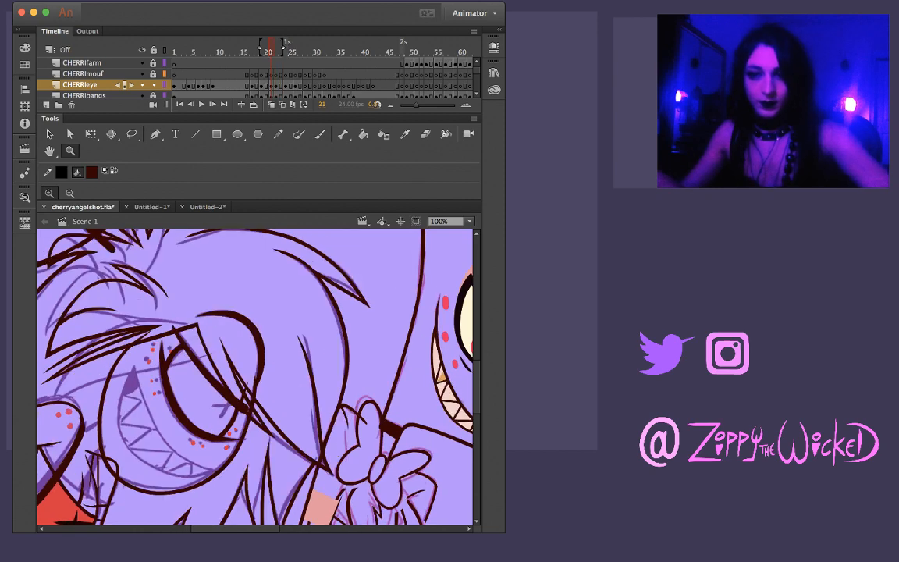
Ink Cherri's eyebrow on frame 22 as one tapered arch over the purple sketch above the eye
key("period")
key("super+equal")
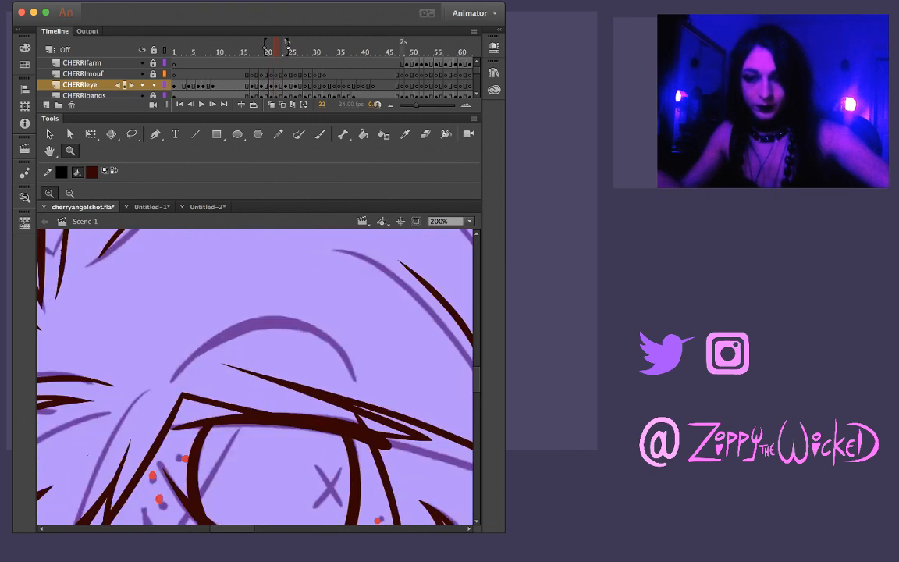
key("b")
mouse_move(171, 378)
left_mouse_down()
mouse_move(239, 330)
mouse_move(304, 328)
left_mouse_up()
key("super+z")
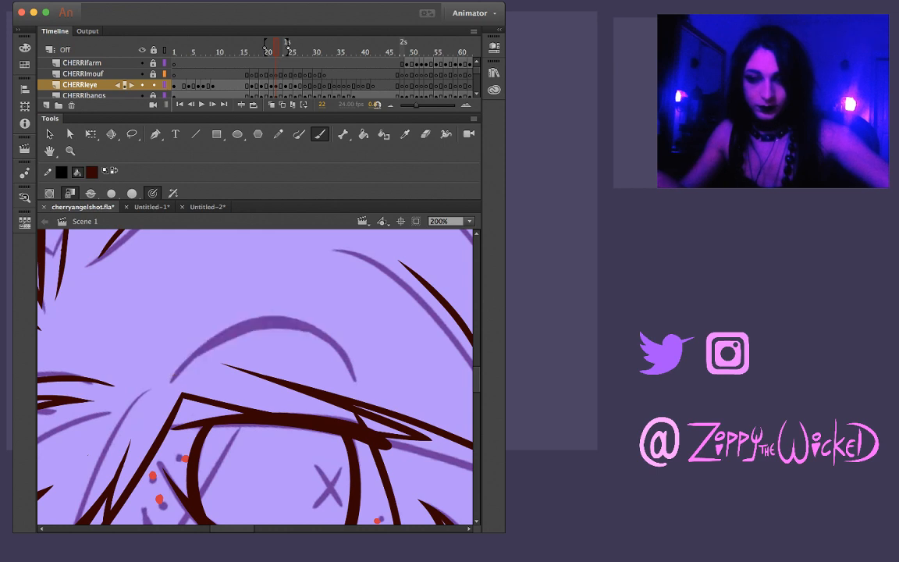
mouse_move(169, 382)
left_mouse_down()
mouse_move(218, 340)
mouse_move(261, 324)
mouse_move(308, 334)
left_mouse_up()
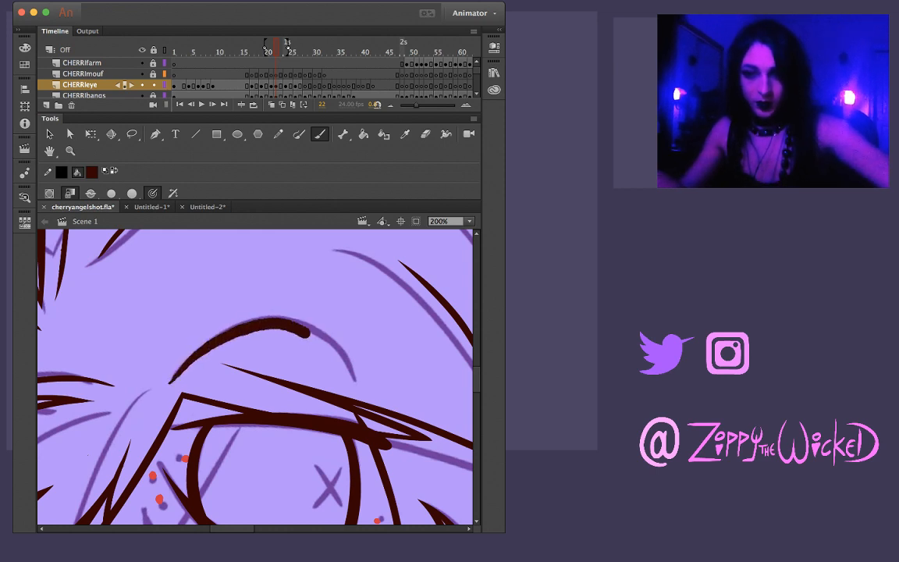
key("super+z")
mouse_move(170, 383)
left_mouse_down()
mouse_move(199, 355)
mouse_move(259, 331)
left_mouse_up()
key("super+z")
mouse_move(169, 382)
left_mouse_down()
mouse_move(259, 328)
mouse_move(336, 332)
mouse_move(359, 392)
left_mouse_up()
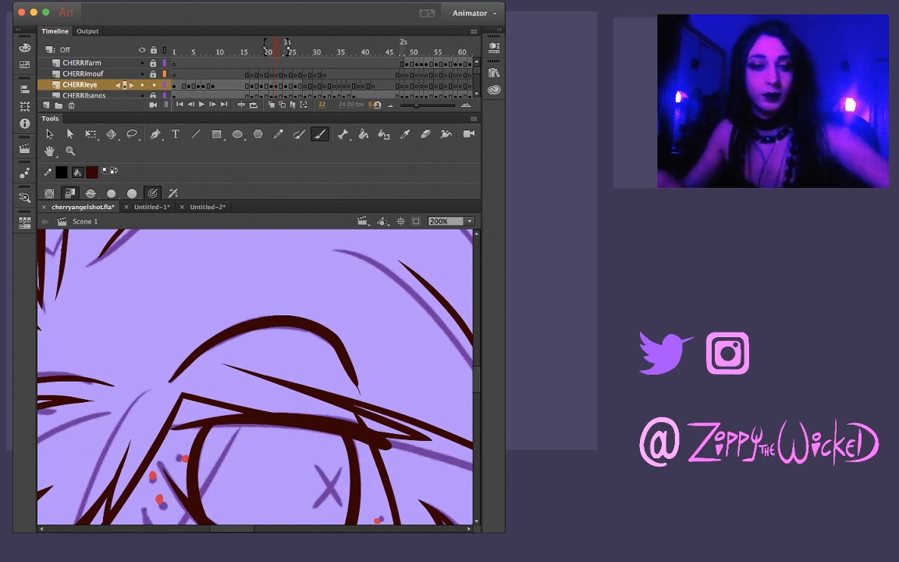
Trim the thin tail at the eyebrow's outer end on frame 22 and smooth that end into a clean taper
key("v")
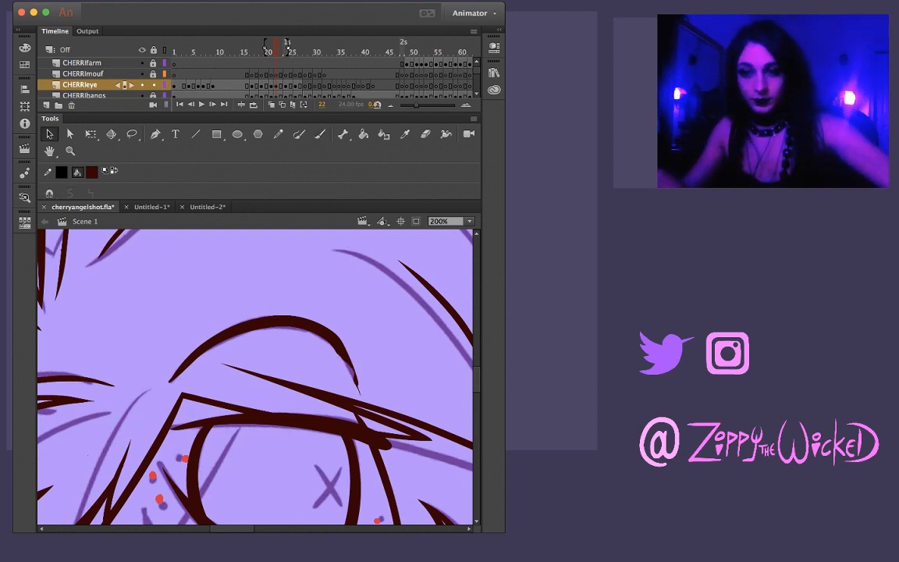
key("l")
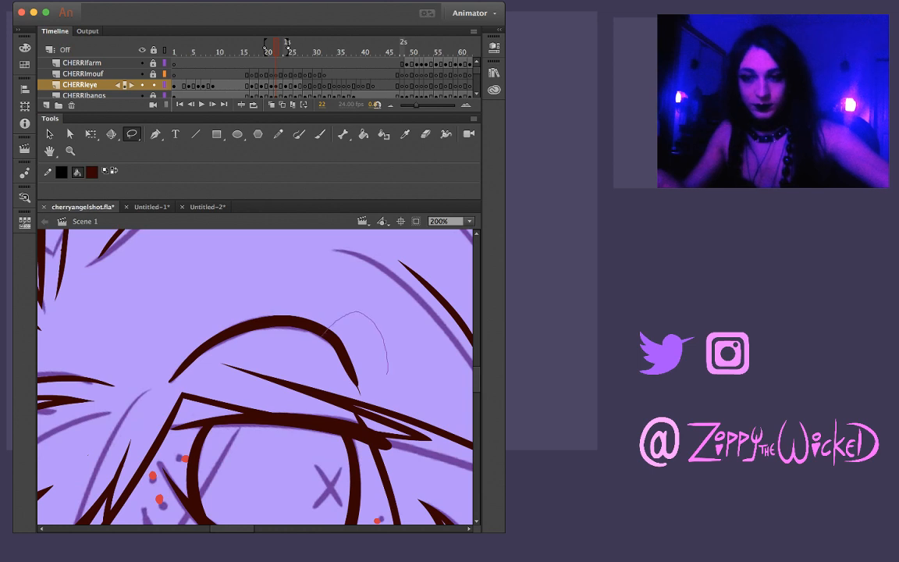
left_click_drag(387, 373, 360, 390)
key("Escape")
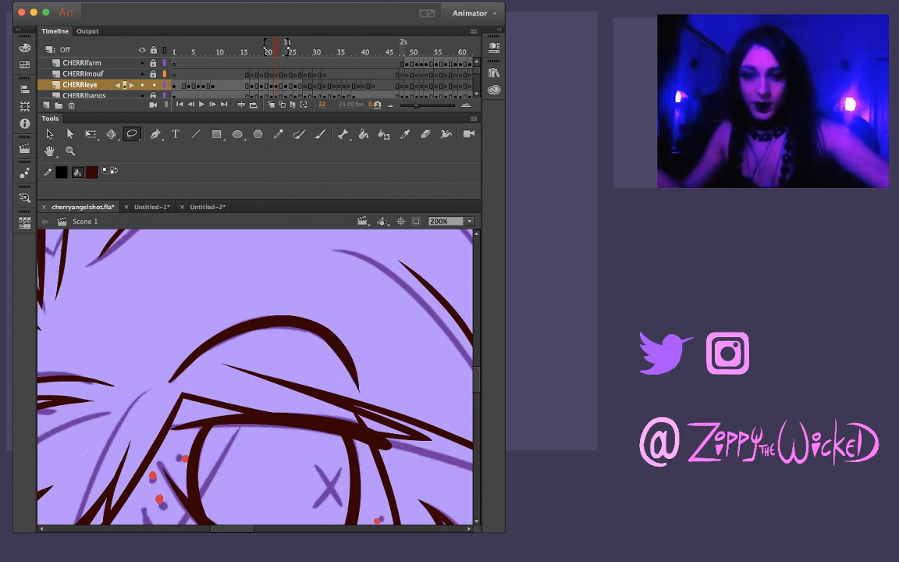
key("v")
left_click_drag(359, 389, 358, 384)
left_click(349, 354)
key("Escape")
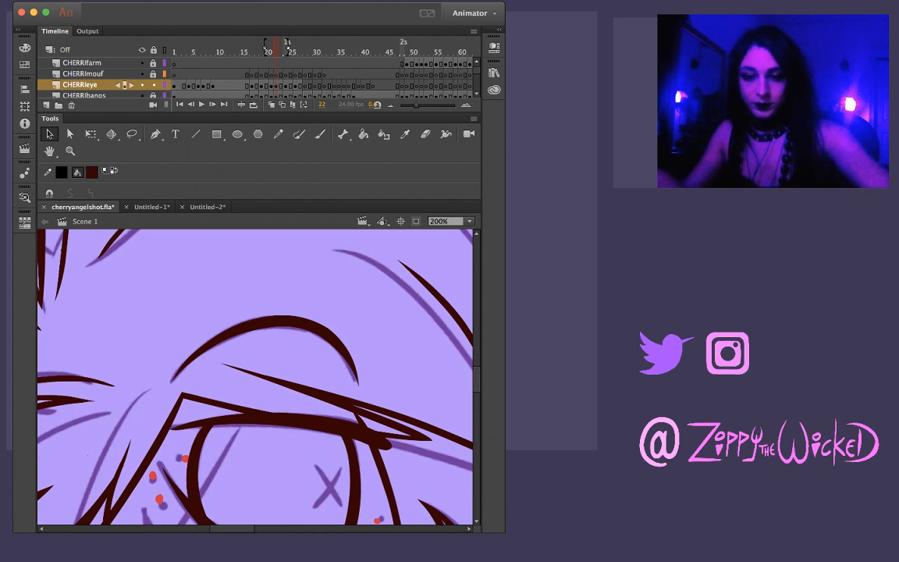
key("l")
mouse_move(252, 277)
left_mouse_down()
mouse_move(210, 325)
mouse_move(148, 361)
left_mouse_up()
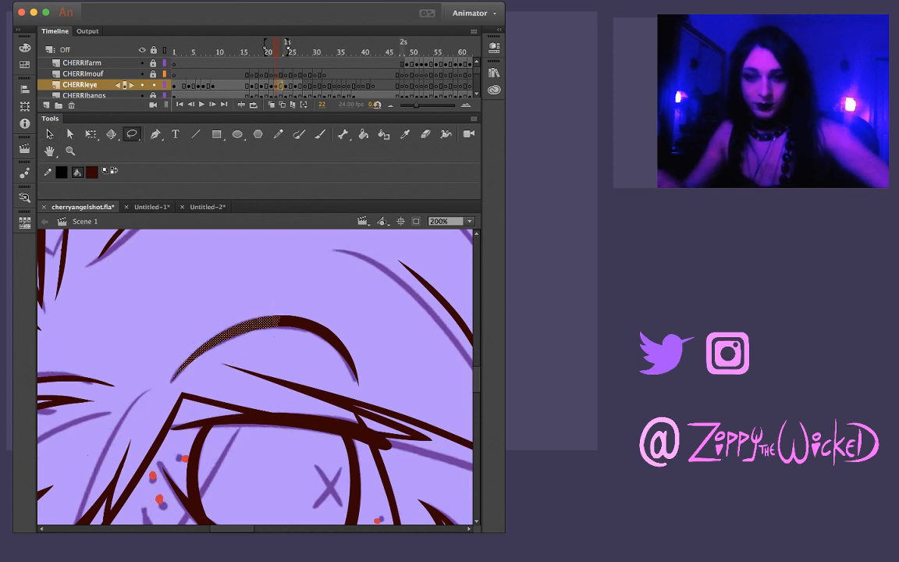
key("Escape")
key(".")
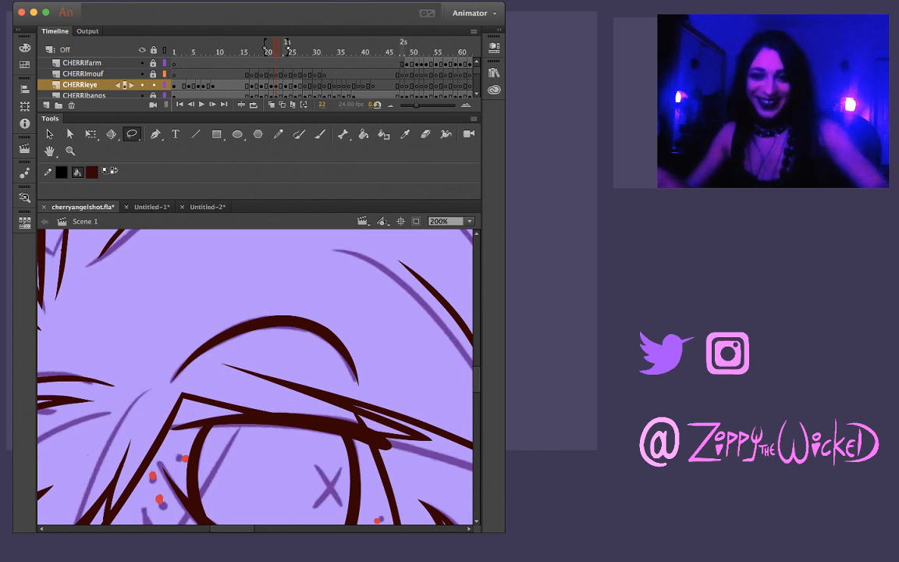
Reshape the eyebrow's upper edge on frame 22 into a smooth, slightly thicker arch across the peak and outer bend
key("v")
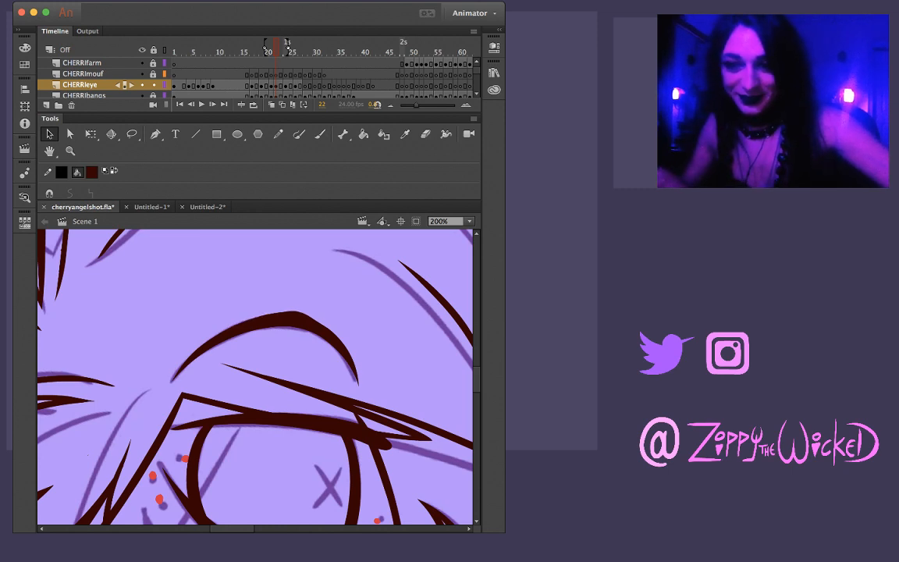
left_click(293, 319)
left_click(307, 300)
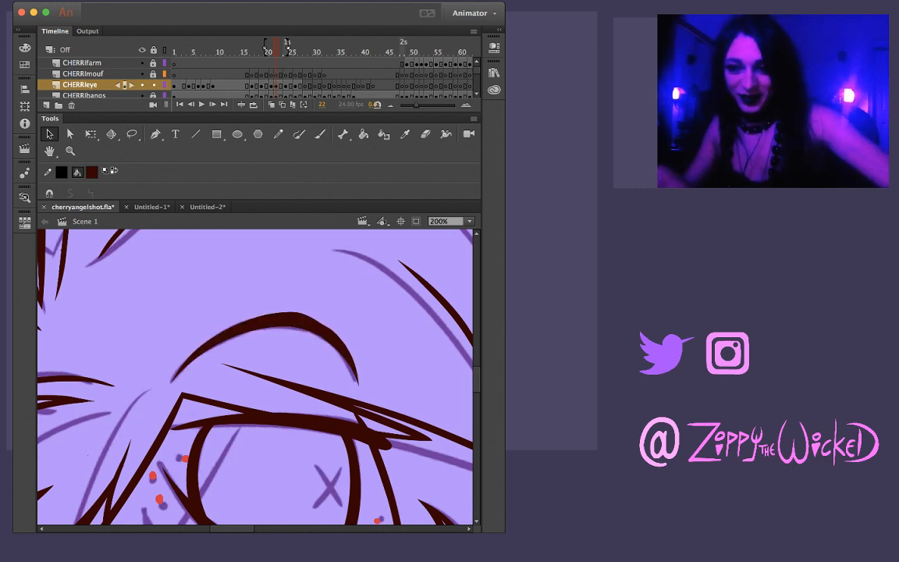
left_click_drag(327, 327, 334, 326)
key("super+z")
key("super+z")
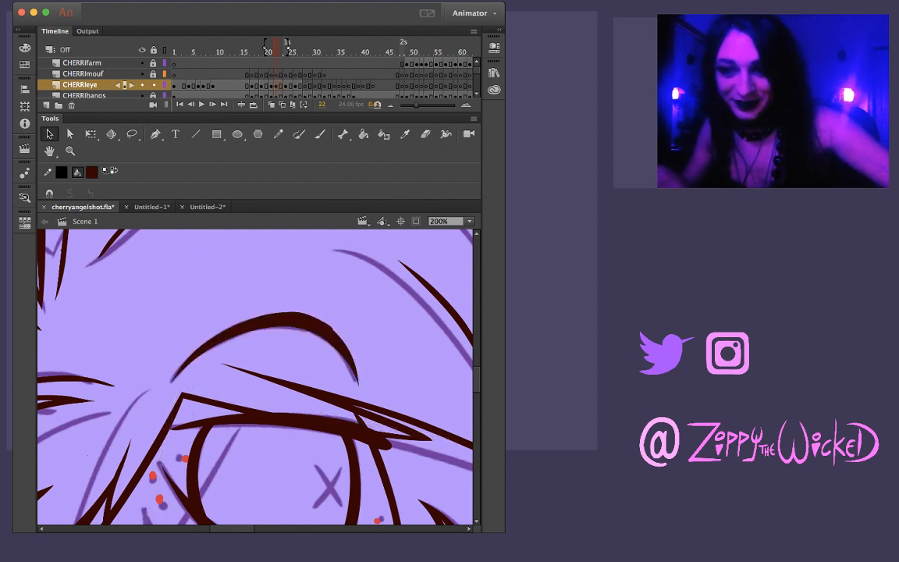
left_click_drag(339, 336, 338, 337)
left_click(331, 331)
left_click(350, 324)
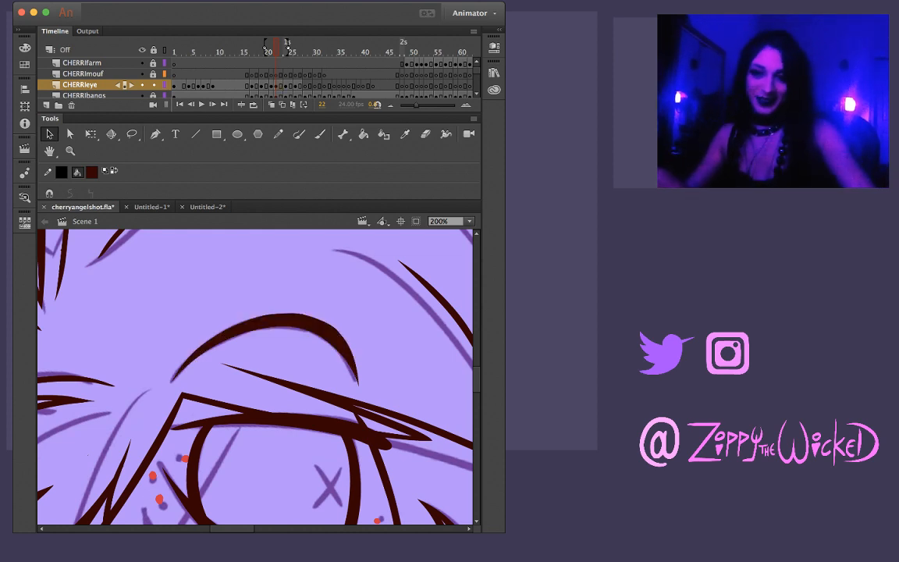
left_click(327, 330)
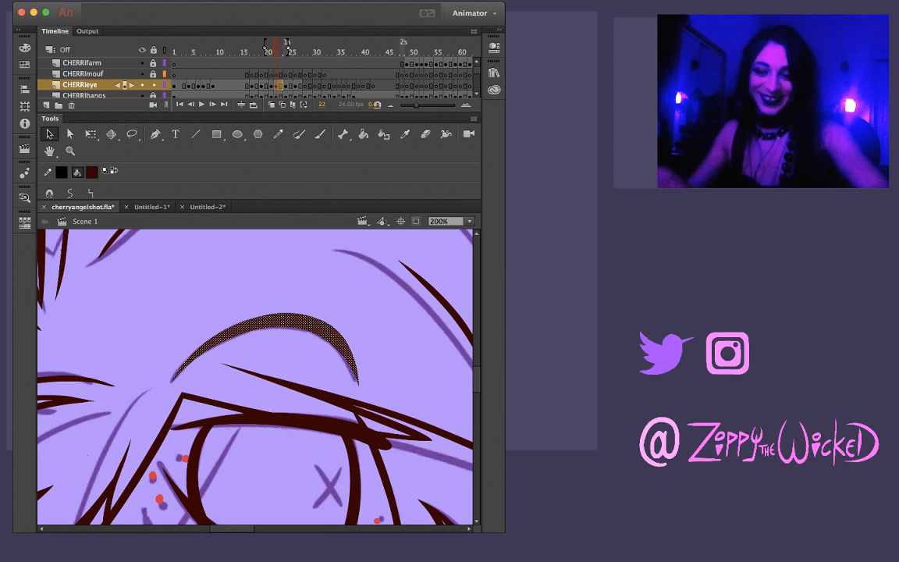
Compare the eyebrow and eye drawings across frames 21 to 24
key("comma")
key("period")
key("comma")
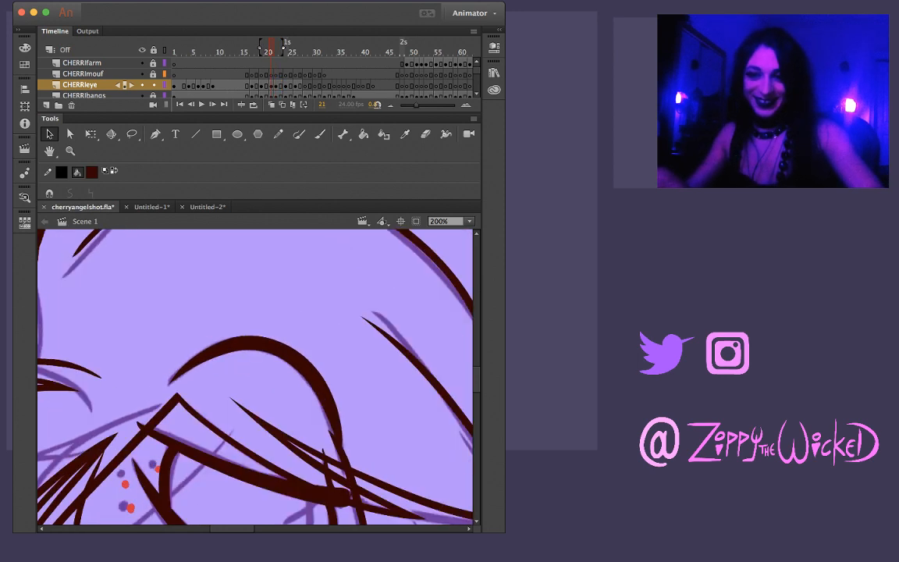
key("period")
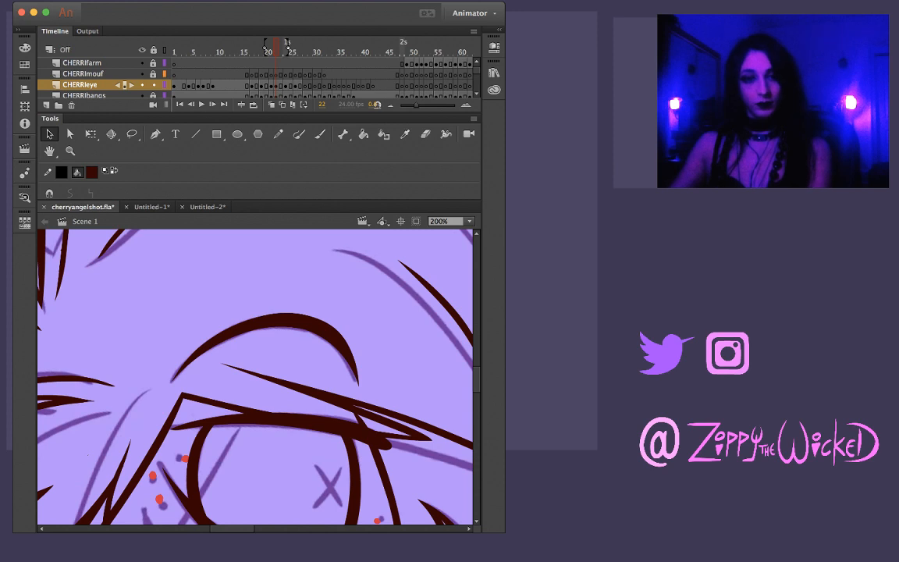
key("comma")
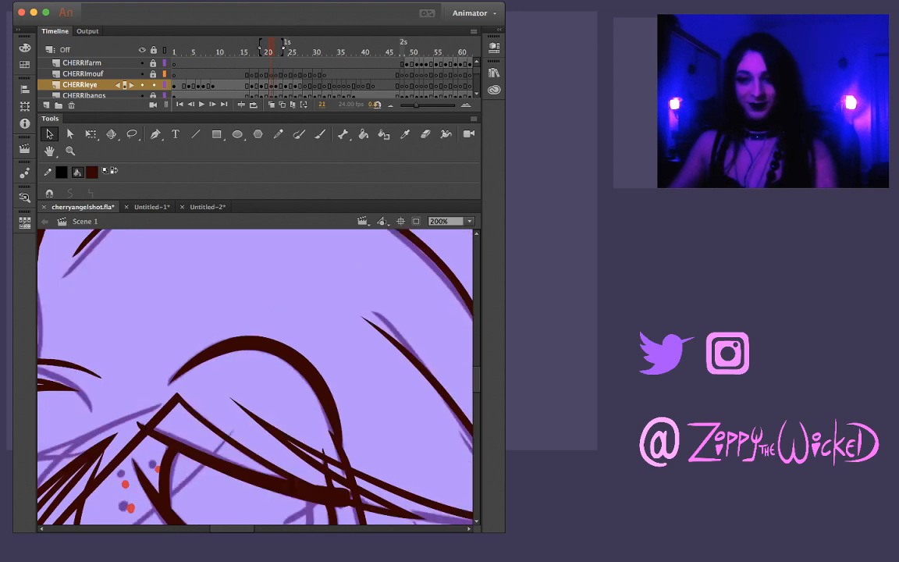
key("period")
key("period")
key("period")
key("comma")
key("comma")
key("period")
key("period")
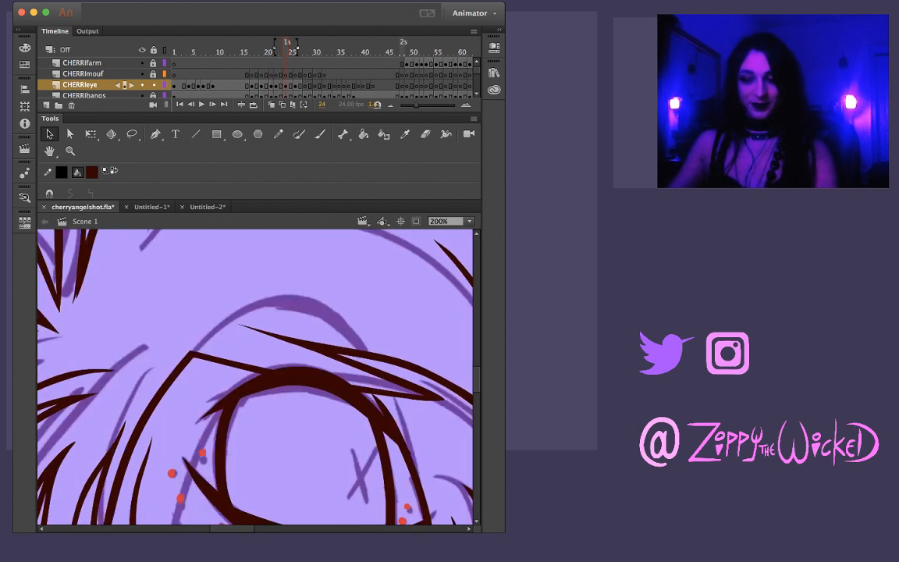
left_click_drag(288, 390, 228, 350)
key("comma")
Ink Cherri's eyebrow on frame 24 as one tapered arch following the purple sketch above the eye
key("period")
key("comma")
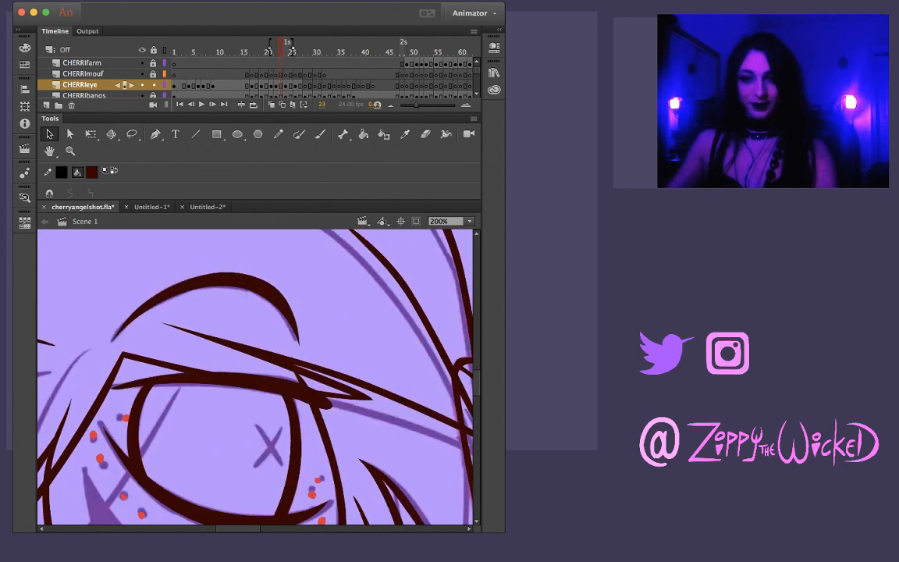
key("period")
key("b")
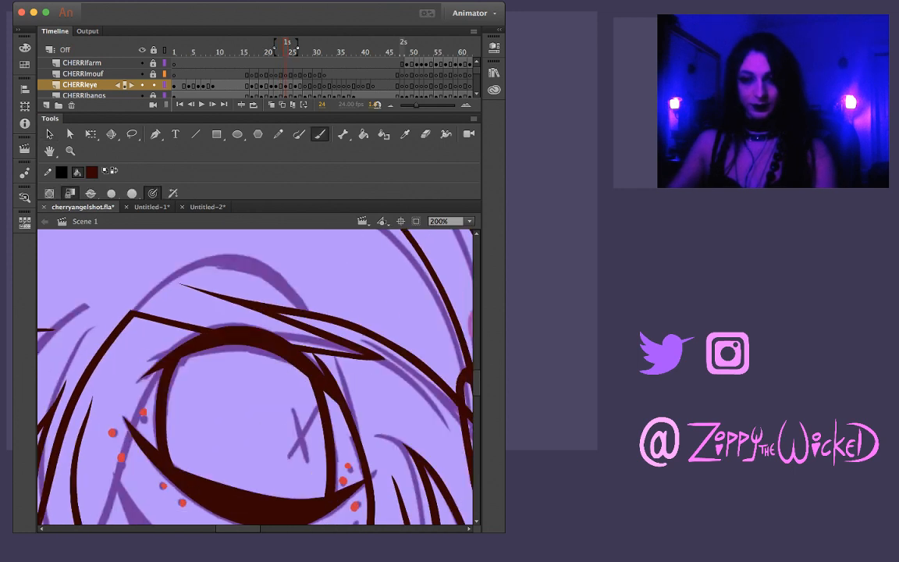
mouse_move(136, 312)
left_mouse_down()
mouse_move(186, 268)
mouse_move(236, 257)
left_mouse_up()
key("ctrl+z")
mouse_move(132, 308)
left_mouse_down()
mouse_move(153, 252)
mouse_move(201, 234)
mouse_move(250, 264)
left_mouse_up()
key("ctrl+z")
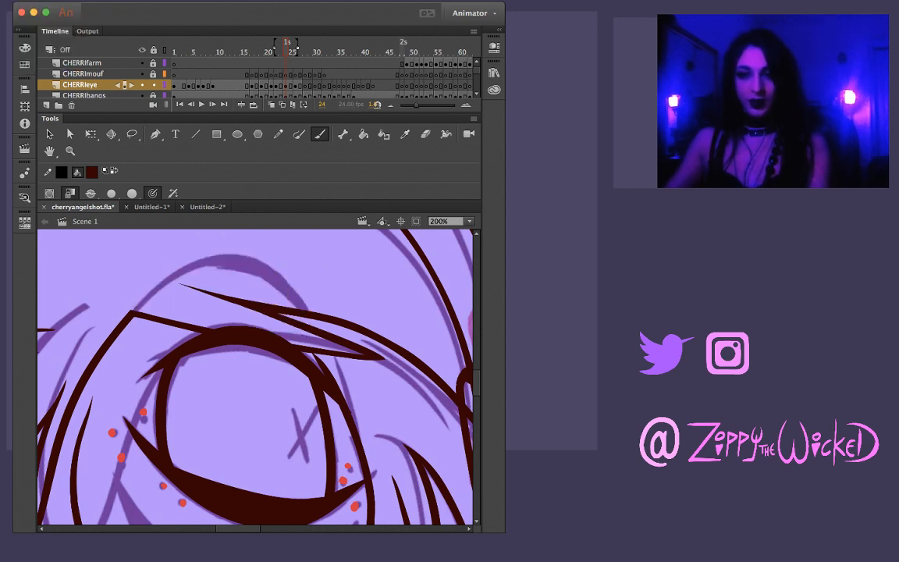
left_click_drag(134, 311, 209, 263)
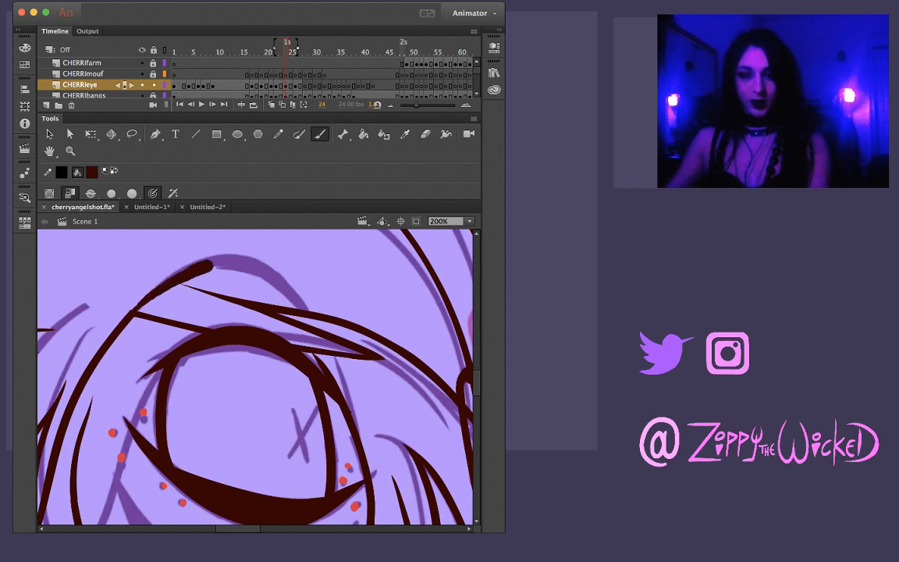
key("ctrl+z")
left_click_drag(135, 311, 209, 256)
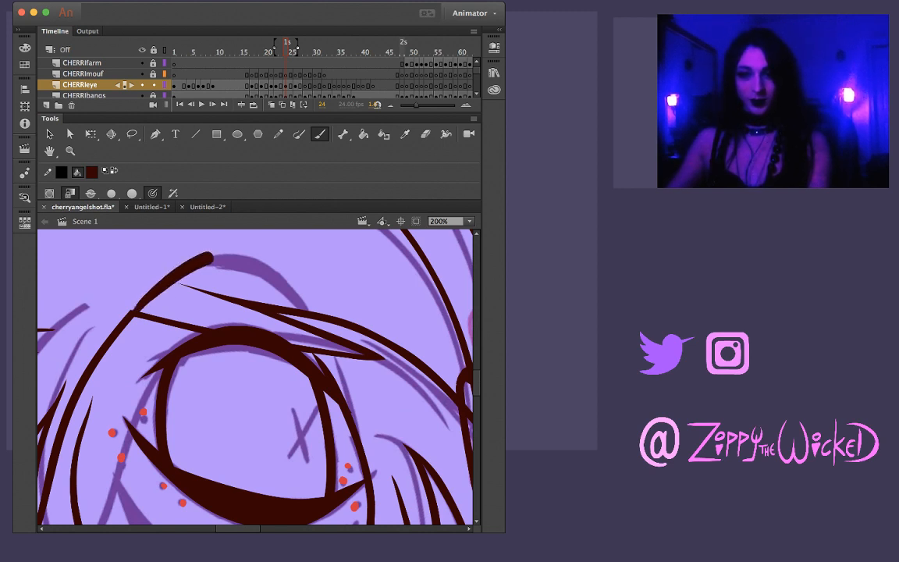
key("ctrl+z")
left_click_drag(135, 312, 216, 258)
key("ctrl+z")
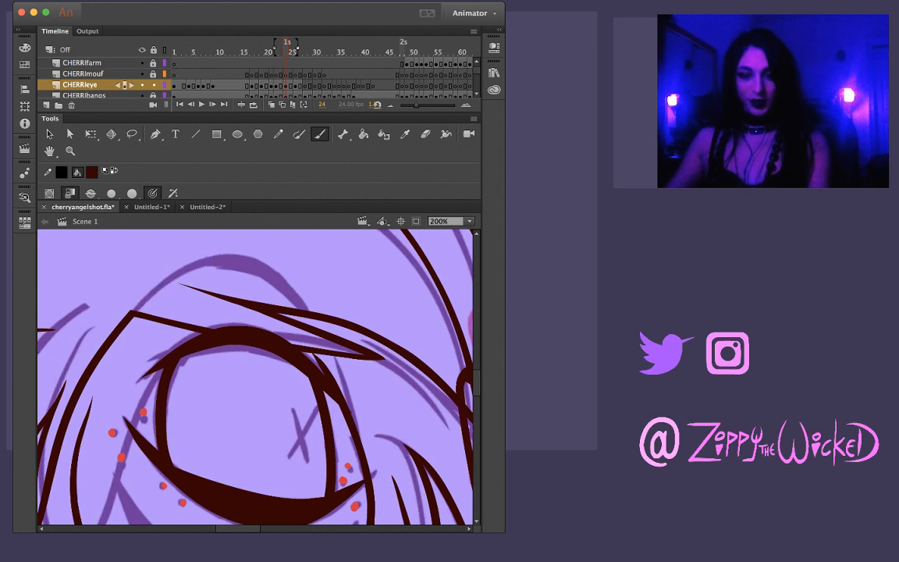
left_click_drag(135, 312, 218, 263)
key("ctrl+z")
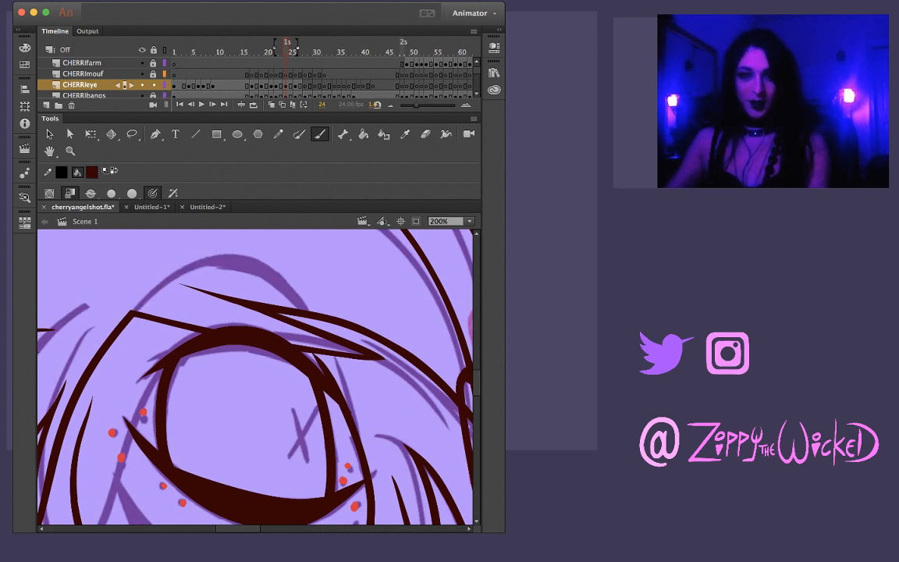
mouse_move(137, 309)
left_mouse_down()
mouse_move(222, 257)
mouse_move(244, 256)
left_mouse_up()
key("ctrl+z")
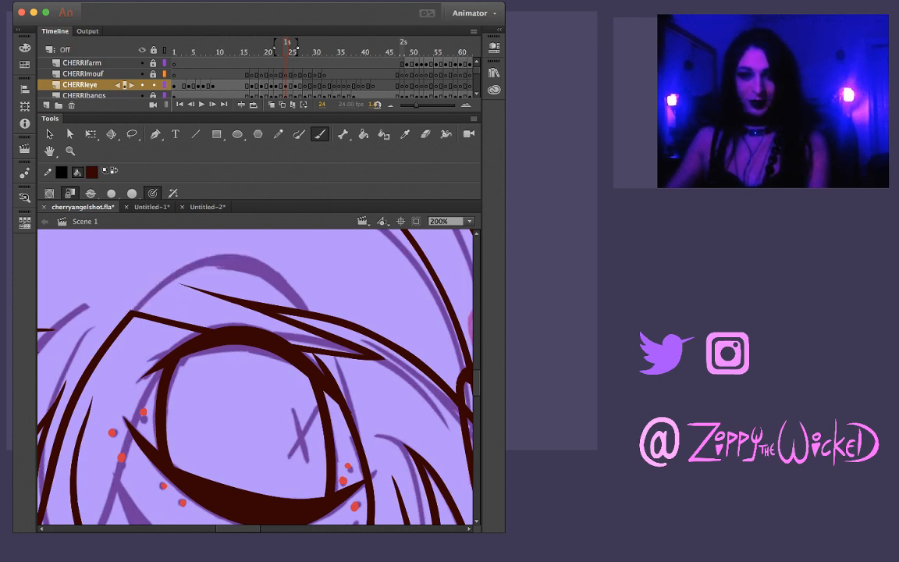
mouse_move(135, 312)
left_mouse_down()
mouse_move(201, 265)
mouse_move(229, 260)
mouse_move(279, 293)
left_mouse_up()
Lasso the outer bend and upper edge of the eyebrow on frame 24 and refine their contour
key("v")
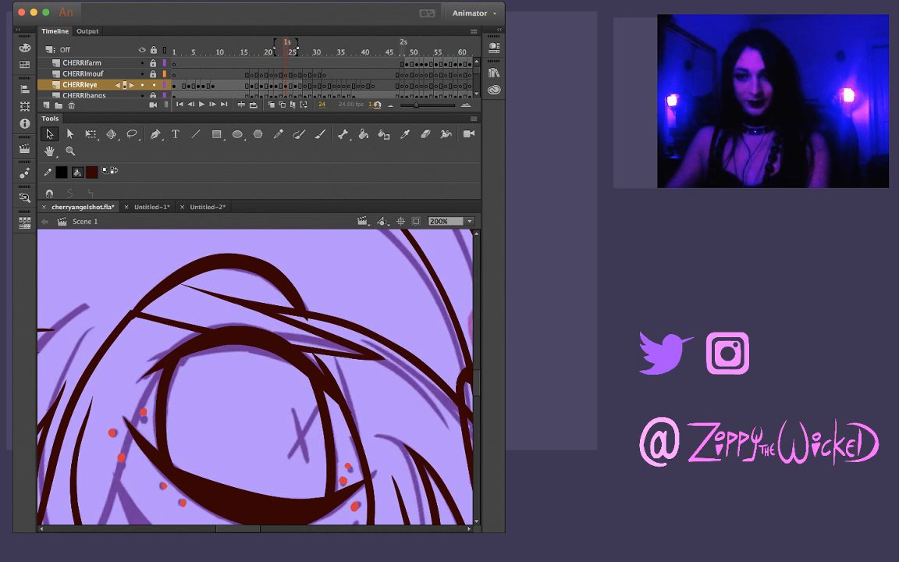
left_click(273, 272)
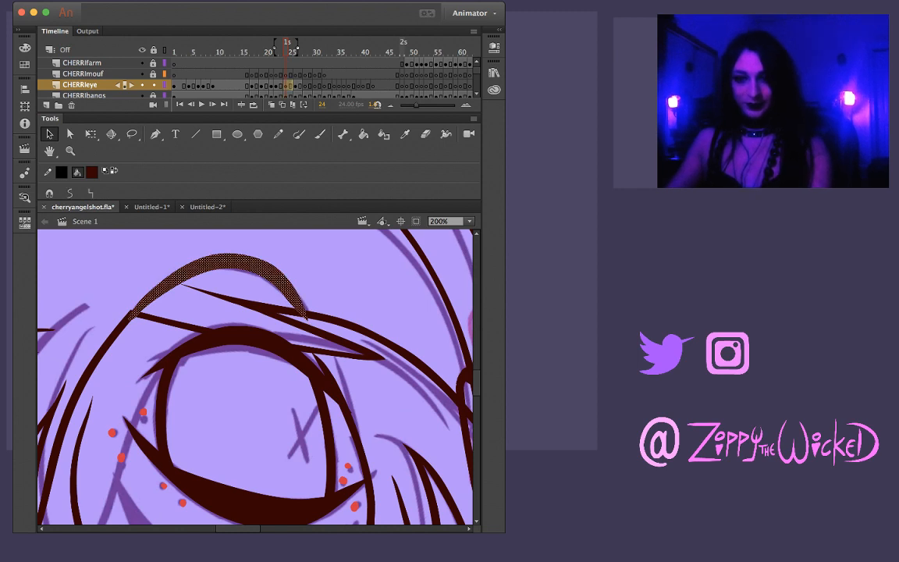
left_click(306, 268)
left_click(273, 272)
left_click(306, 269)
key("l")
left_click_drag(270, 232, 319, 287)
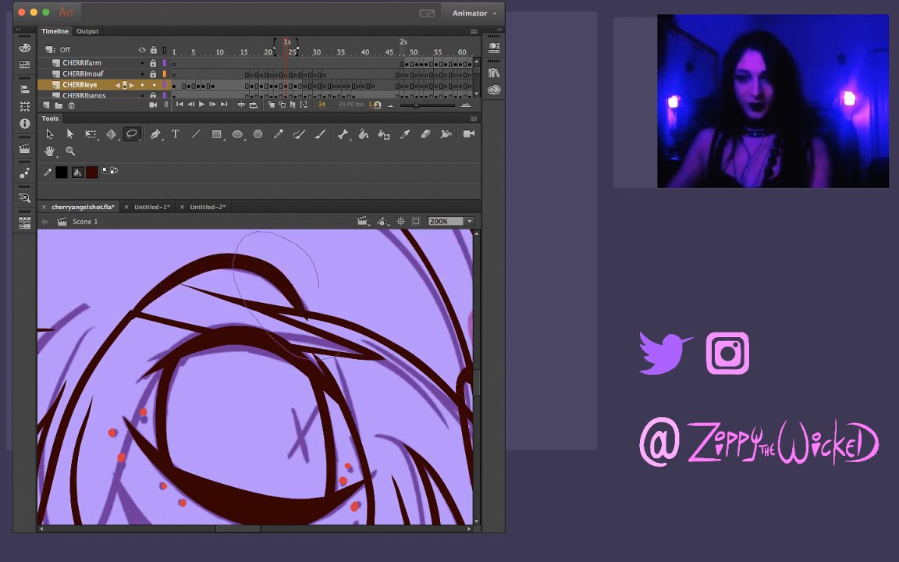
left_click_drag(340, 354, 331, 313)
mouse_move(337, 311)
left_mouse_down()
mouse_move(262, 240)
mouse_move(310, 322)
left_mouse_up()
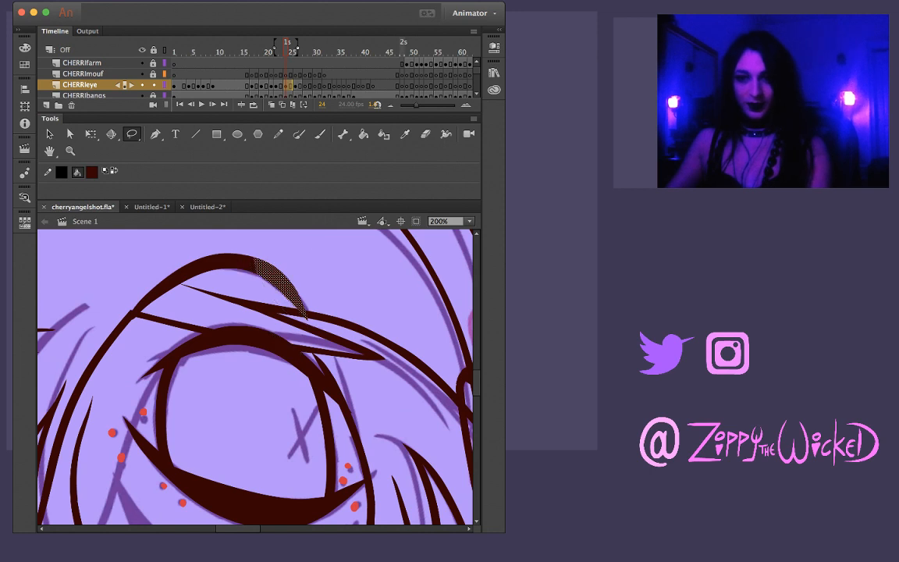
left_click(232, 238)
left_click_drag(285, 282, 292, 290)
mouse_move(274, 250)
left_mouse_down()
mouse_move(231, 233)
mouse_move(229, 257)
mouse_move(308, 312)
left_mouse_up()
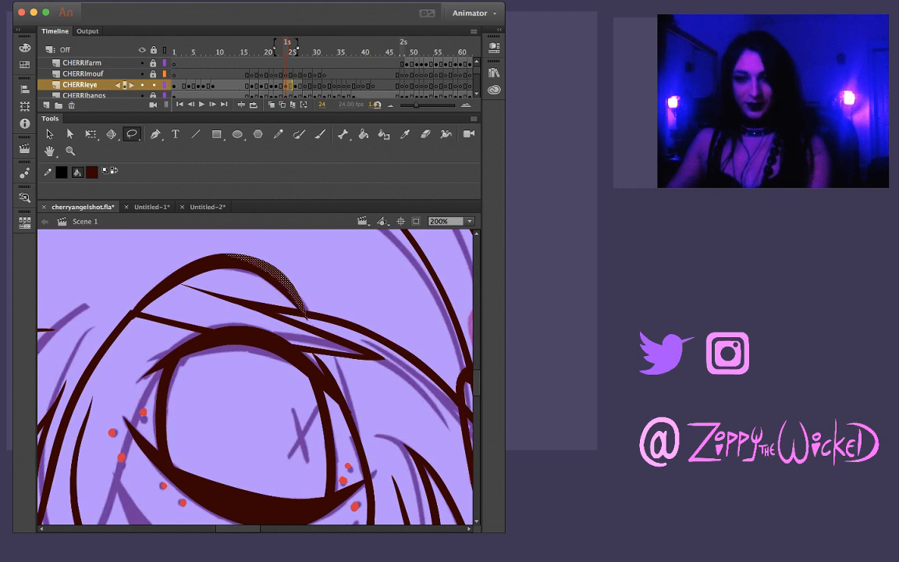
left_click(319, 273)
mouse_move(121, 282)
left_mouse_down()
mouse_move(193, 290)
mouse_move(203, 252)
left_mouse_up()
left_click(142, 265)
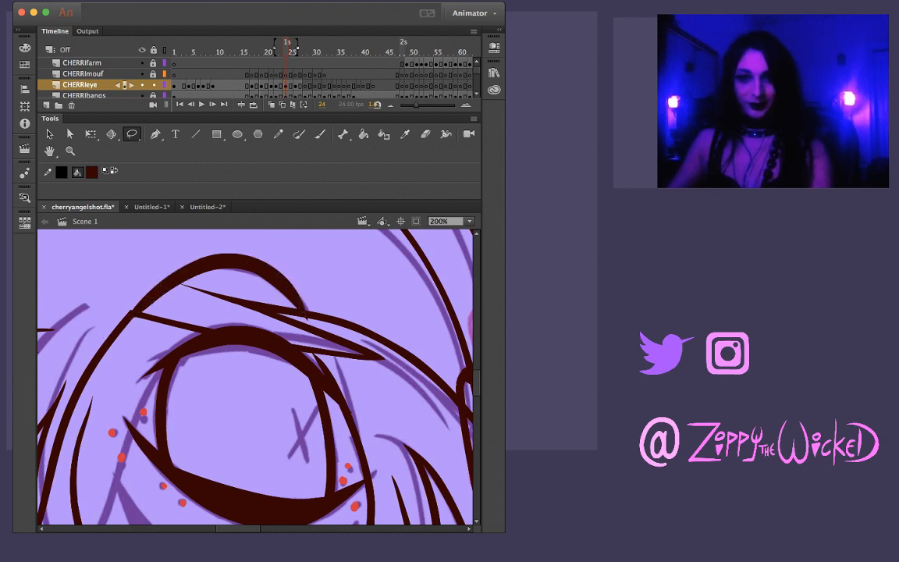
Thin the inner half of the eyebrow on frame 24 by pulling its lower edge upward into a cleaner taper
key("comma")
key("period")
key("v")
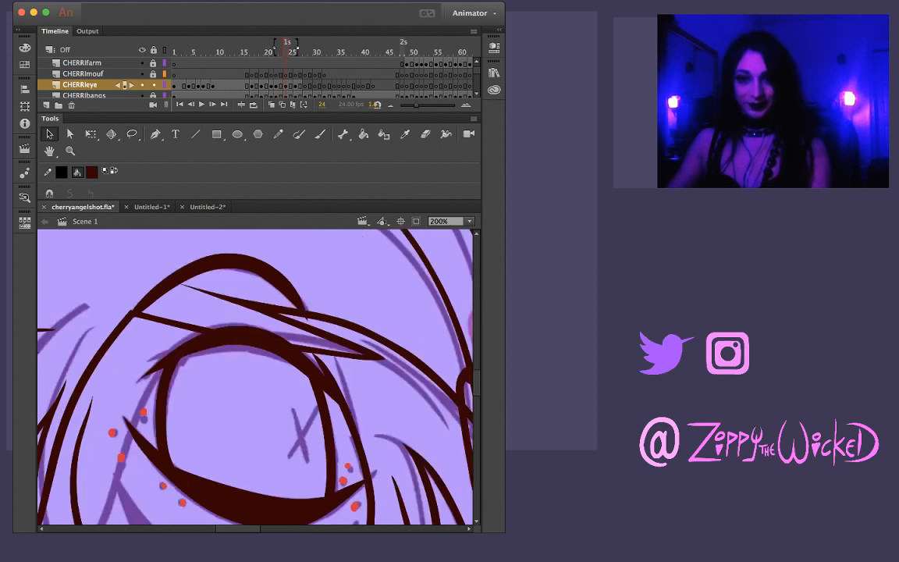
left_click(181, 272)
left_click(173, 306)
left_click_drag(162, 299, 159, 296)
left_click_drag(234, 261, 234, 263)
left_click(225, 292)
left_click(226, 292)
left_click_drag(167, 293, 164, 289)
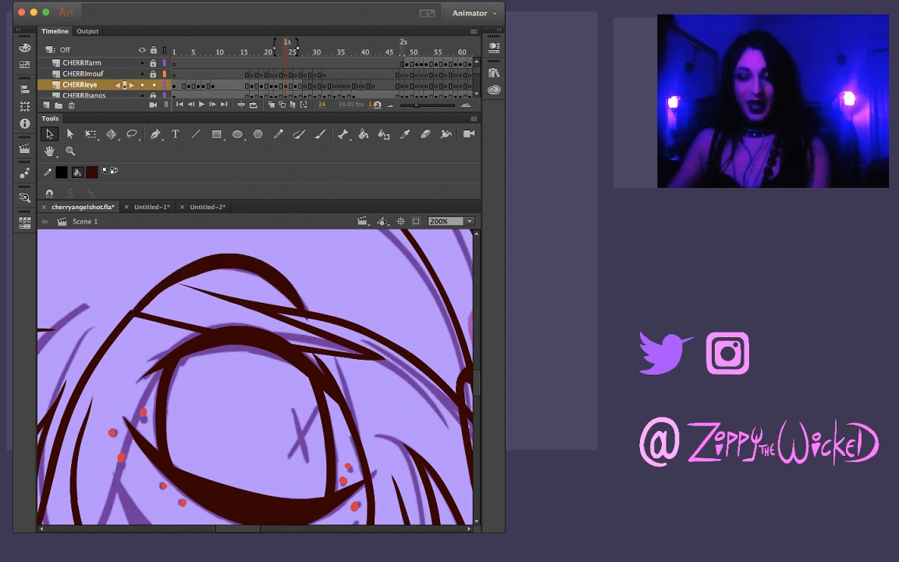
left_click(232, 262)
left_click_drag(233, 261, 233, 262)
left_click(226, 291)
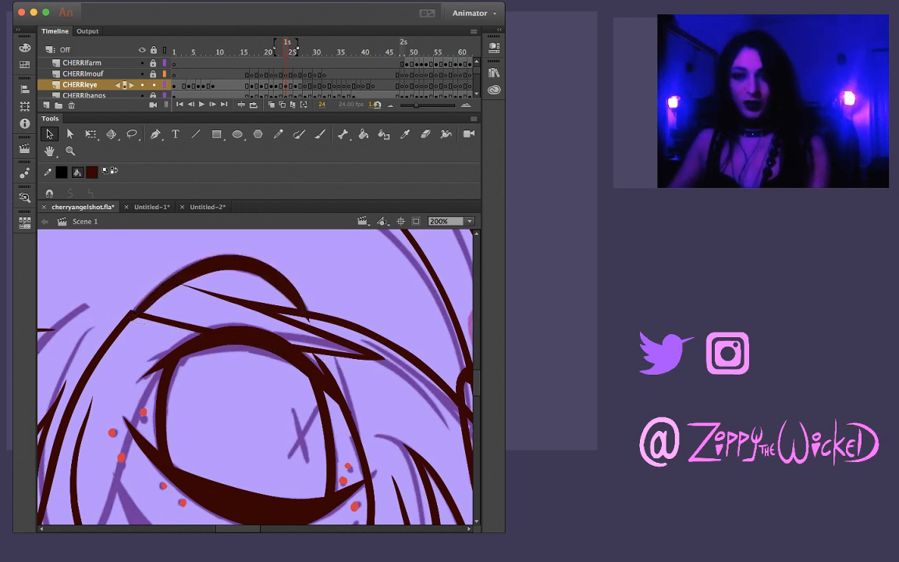
left_click(232, 262)
left_click(226, 292)
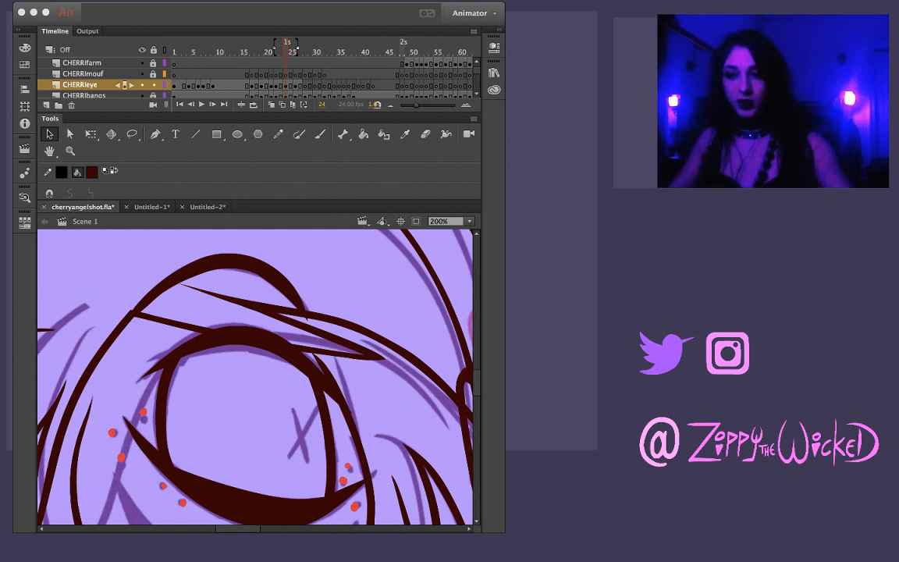
Compare the eyebrow and eye drawings between frames 23 and 24
key("comma")
key("period")
key("comma")
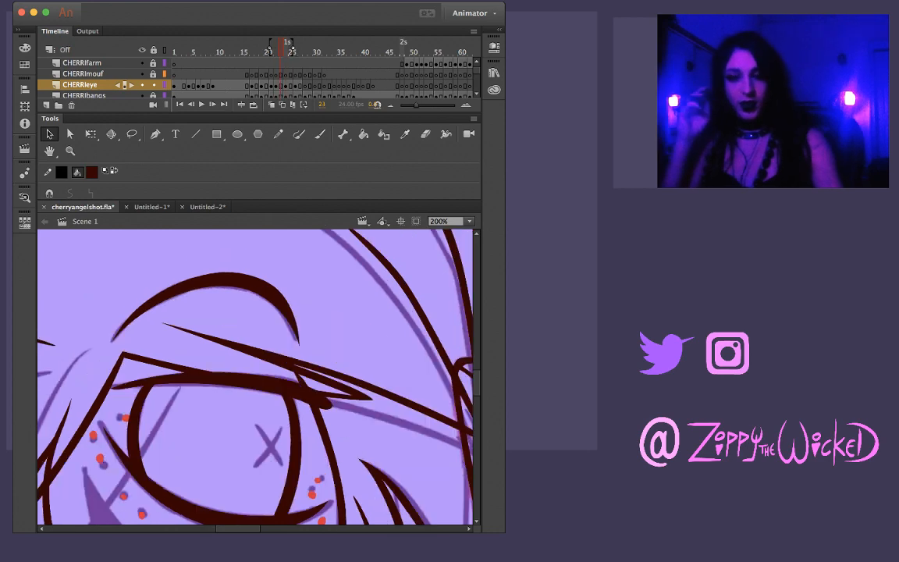
key("period")
key("comma")
key("period")
key("comma")
key("period")
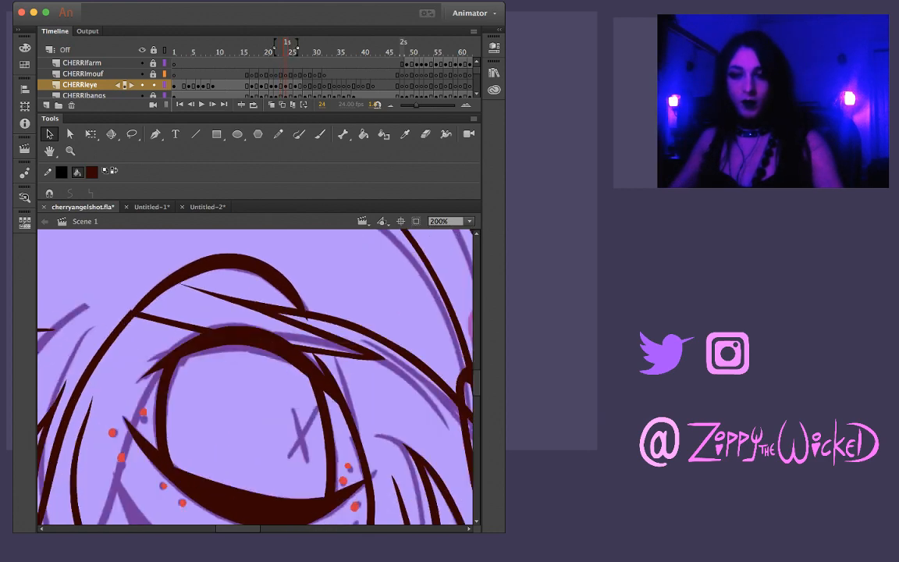
Examine the inked eye and the purple eye and eyebrow sketches across frames 26 to 28
key("period")
key("period")
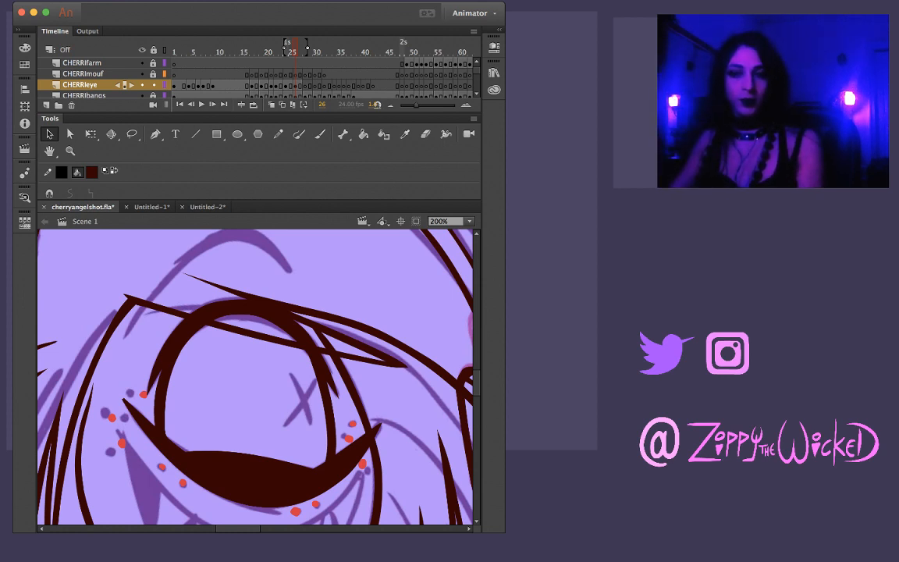
key(".")
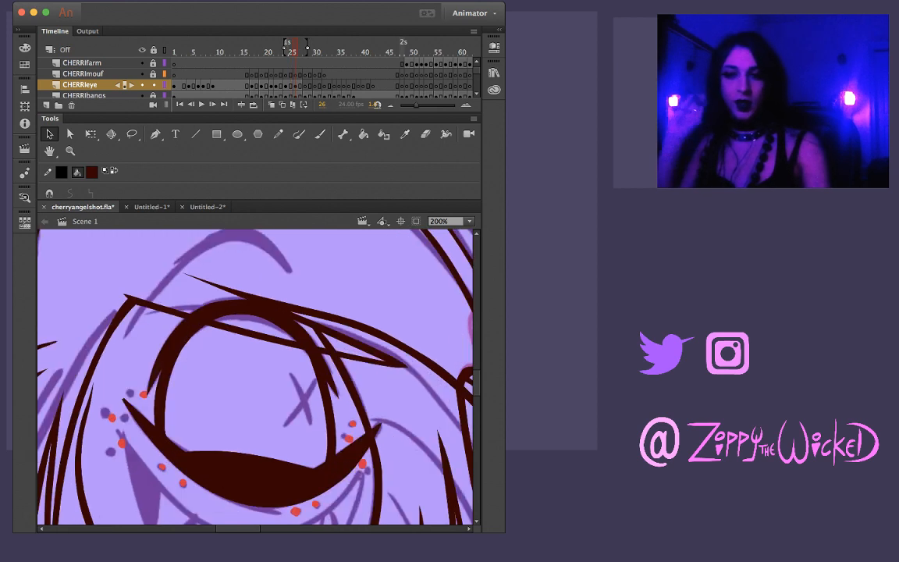
key(".")
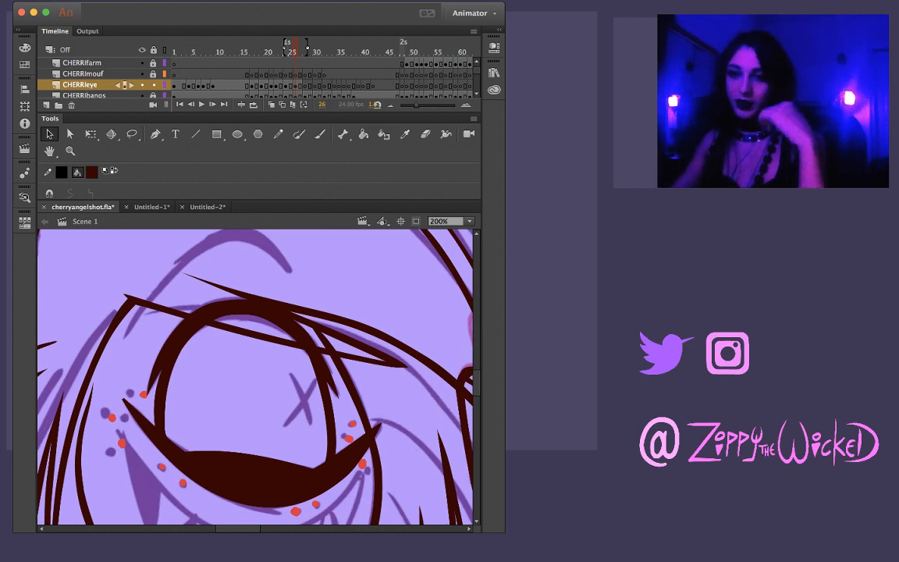
key("period")
key("period")
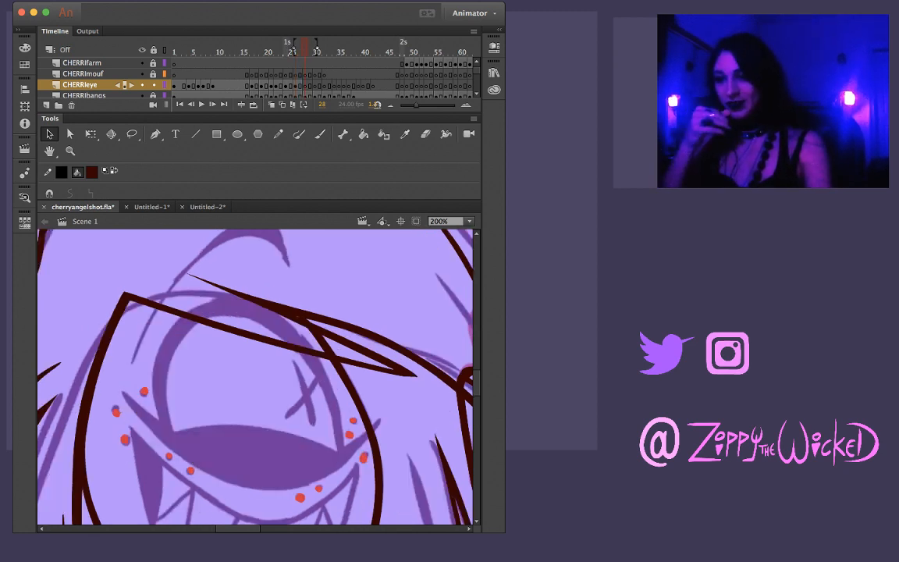
key("comma")
key("period")
key("comma")
key("period")
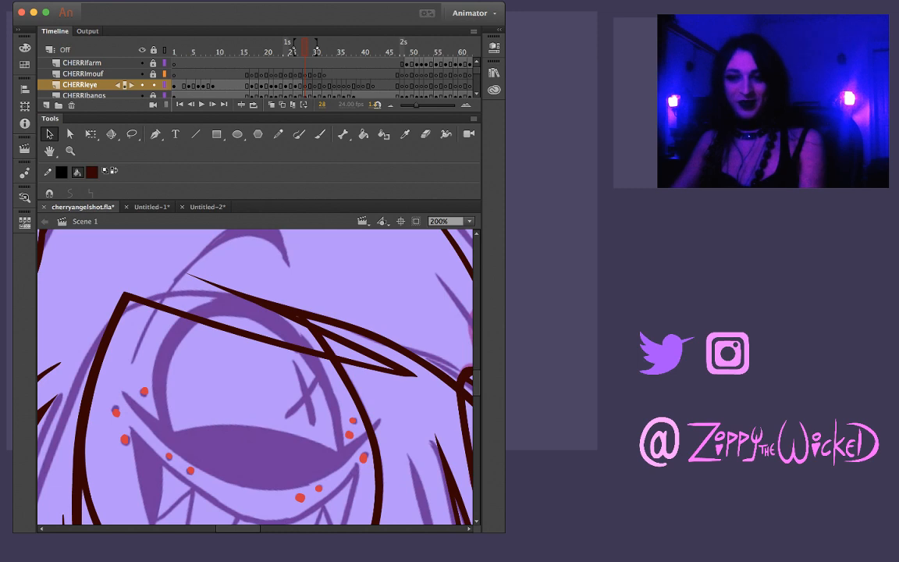
key("comma")
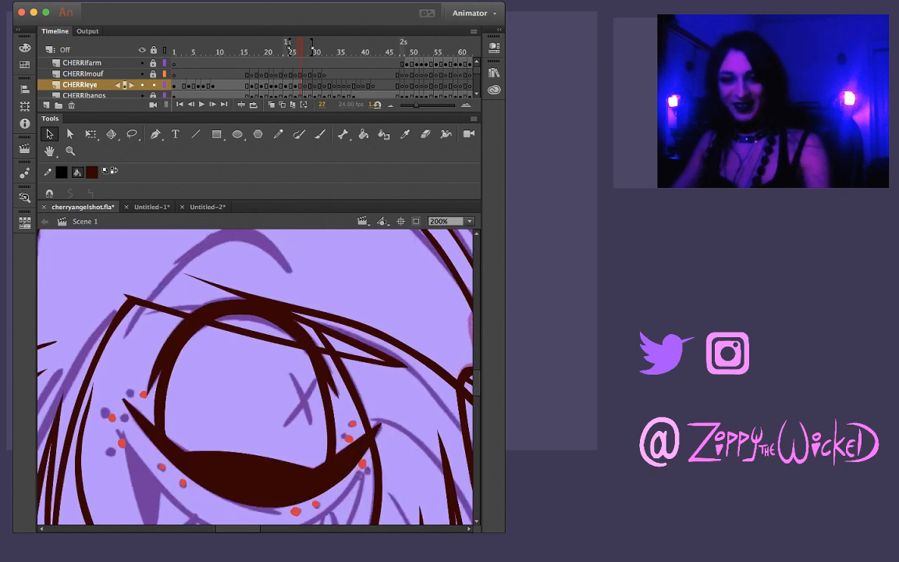
key("i")
key("k")
key("i")
key("k")
key("period")
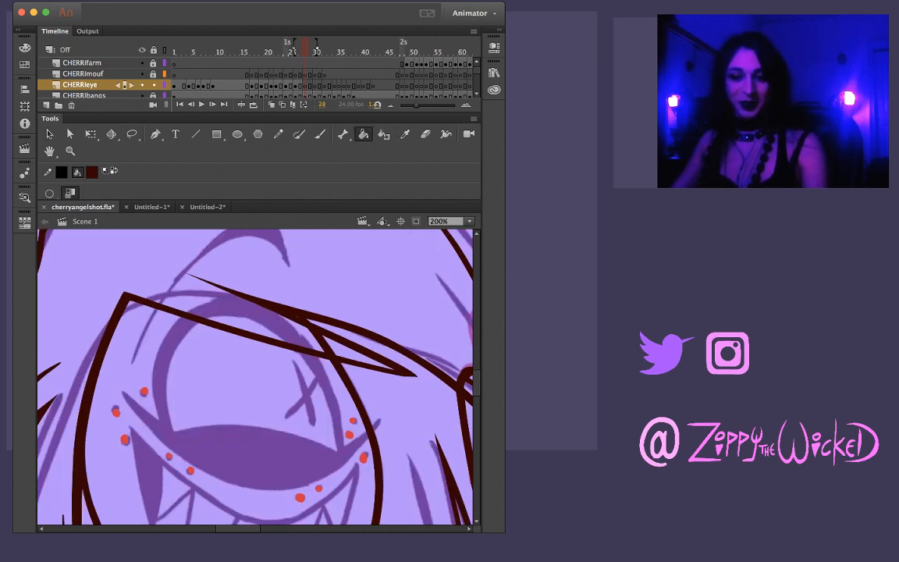
key("b")
key("comma")
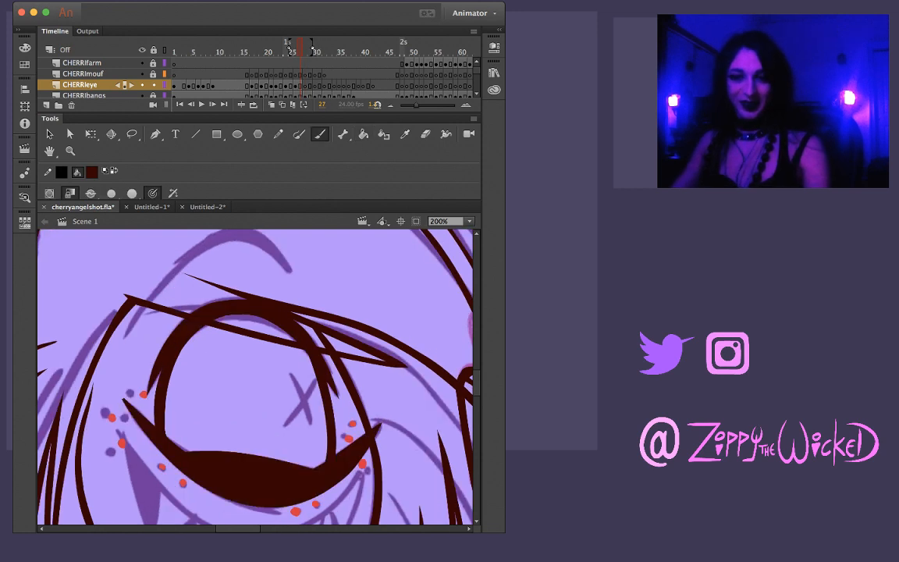
key("period")
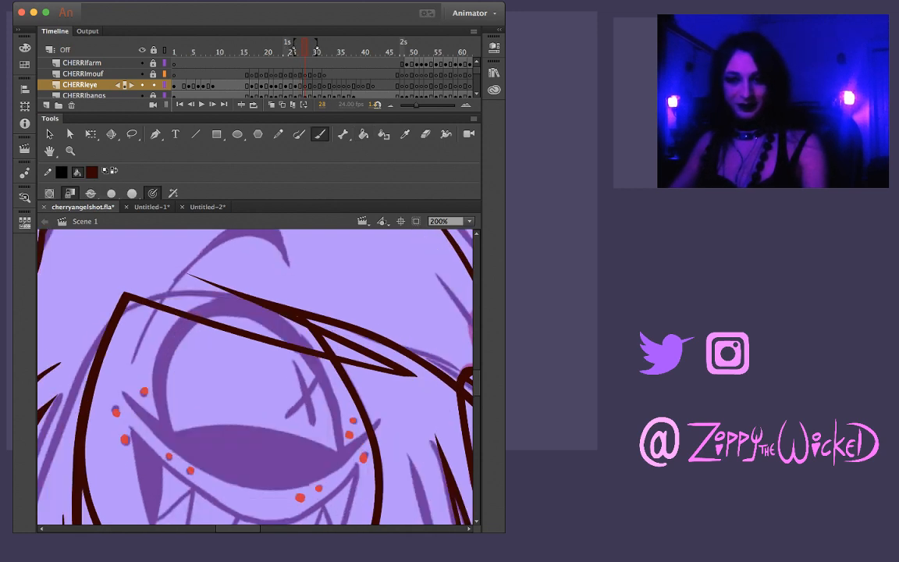
Paste the copied eye outline and eyebrow in place on frame 28, rotating and moving them to fit the purple sketch
key("super+shift+v")
key("v")
left_click_drag(172, 373, 342, 432)
key("q")
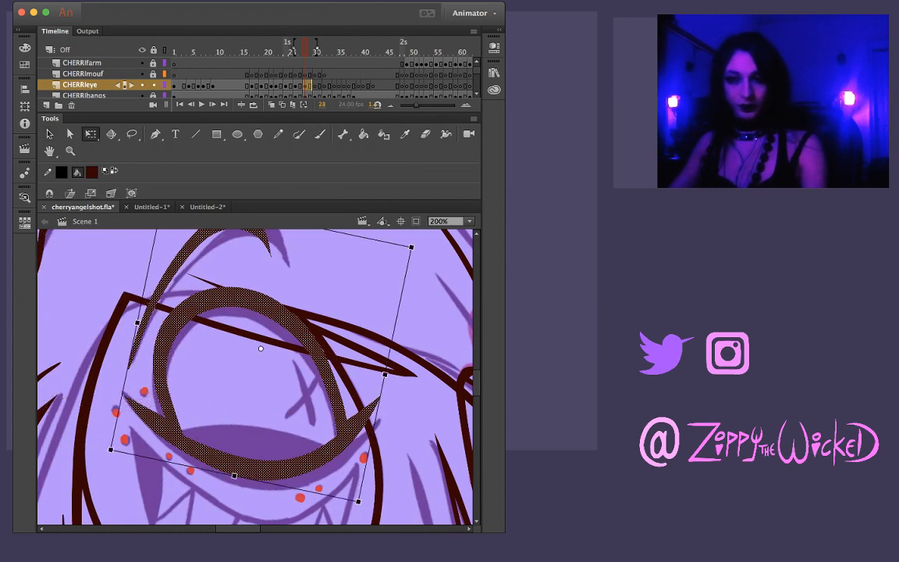
left_click_drag(359, 504, 336, 516)
left_click_drag(318, 458, 326, 471)
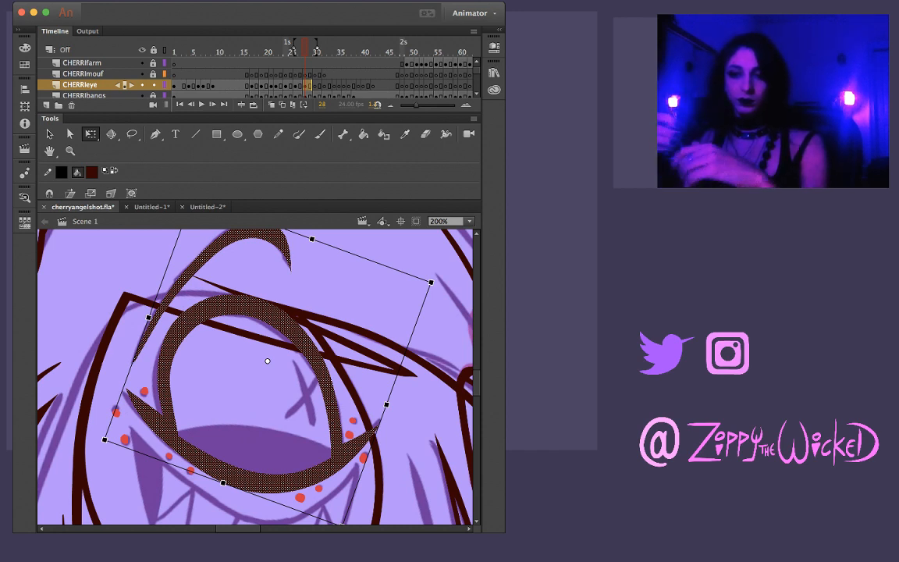
key("Escape")
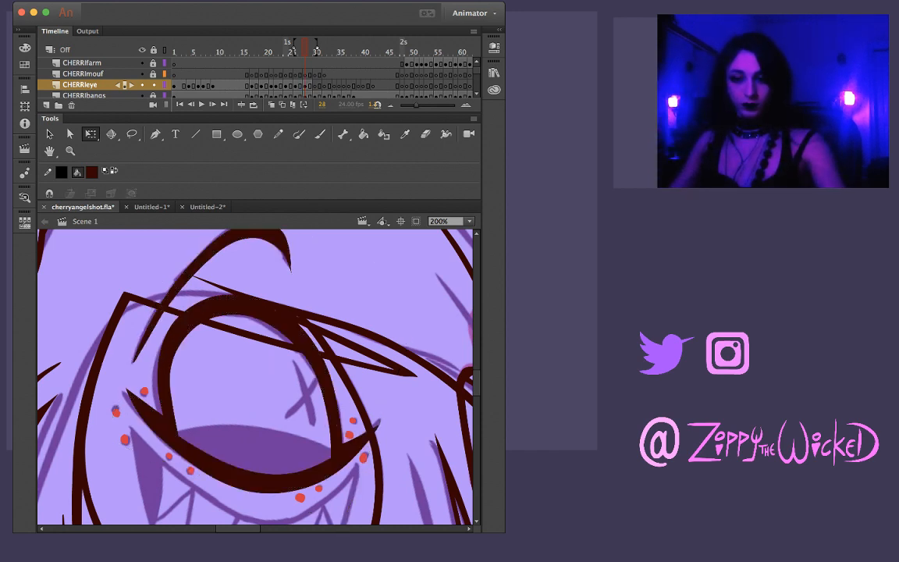
key(".")
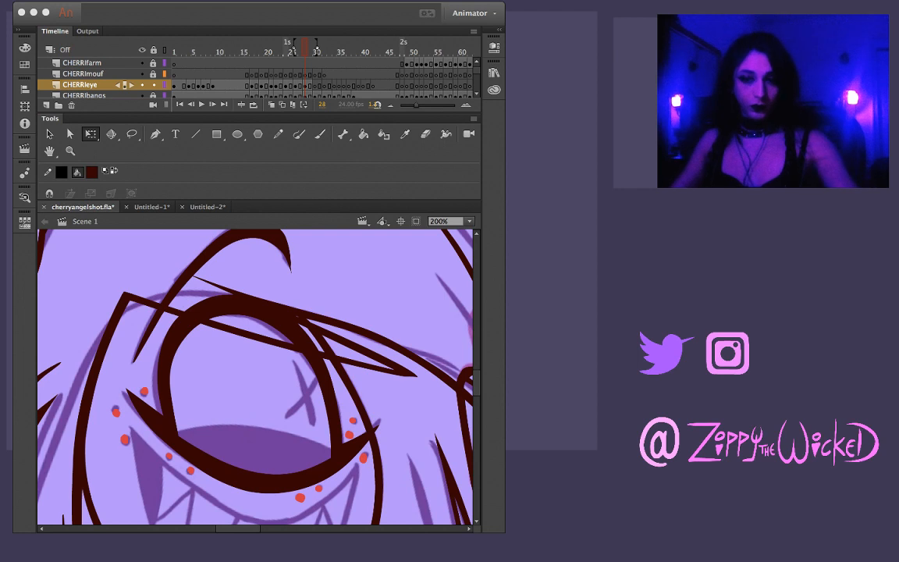
Ink the upper edge of the raised lower eyelid on frame 28 as a shallow arch between the eye's two sides
key("b")
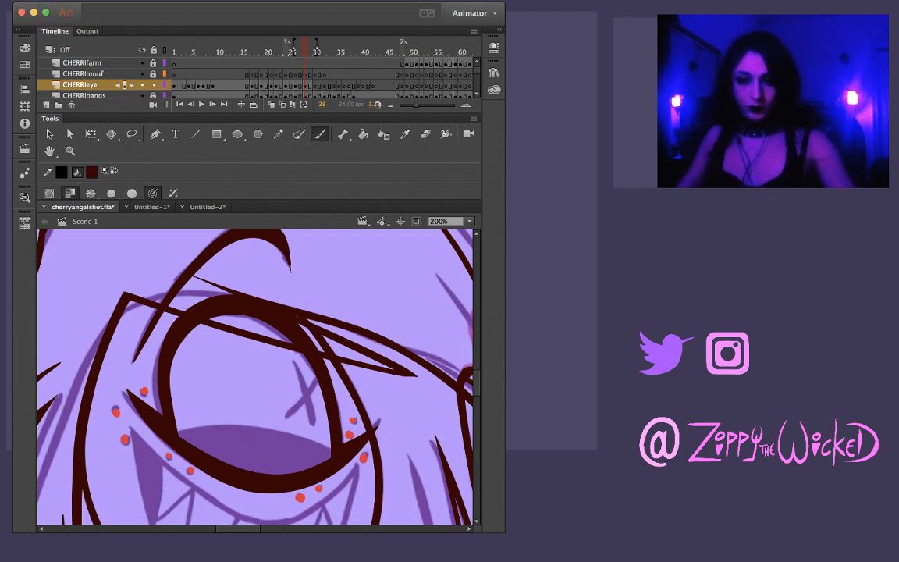
left_click_drag(181, 432, 225, 431)
key("super+z")
left_click_drag(181, 432, 238, 432)
key("super+z")
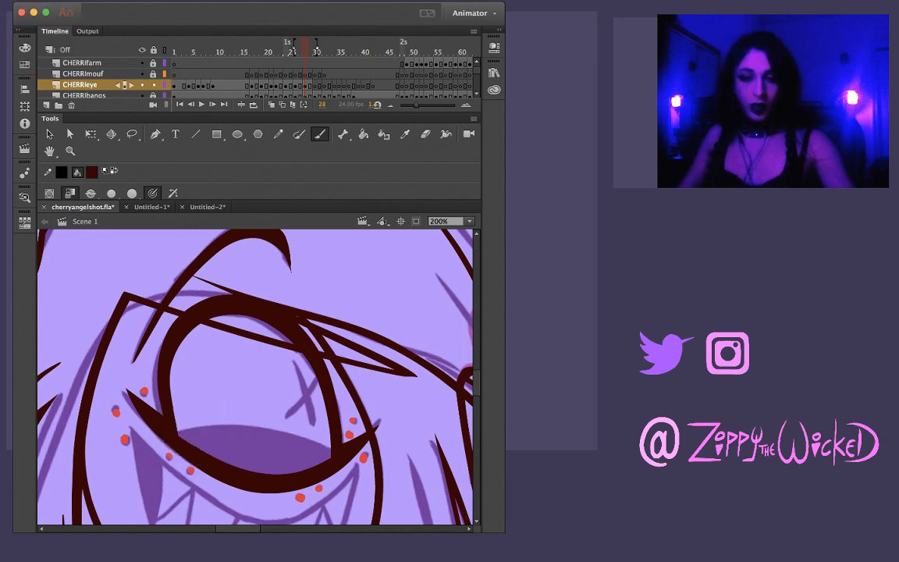
mouse_move(176, 432)
left_mouse_down()
mouse_move(251, 428)
mouse_move(331, 449)
left_mouse_up()
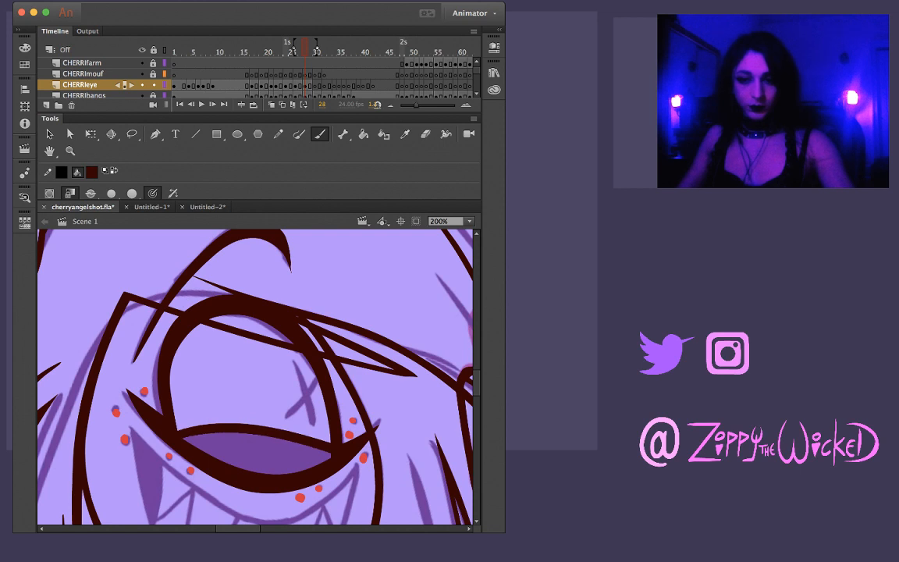
Redraw the upper edge of the raised lower eyelid on frame 28 and fill the enclosed lid shape with solid dark brown
key("super+z")
mouse_move(178, 432)
left_mouse_down()
mouse_move(224, 428)
mouse_move(330, 454)
left_mouse_up()
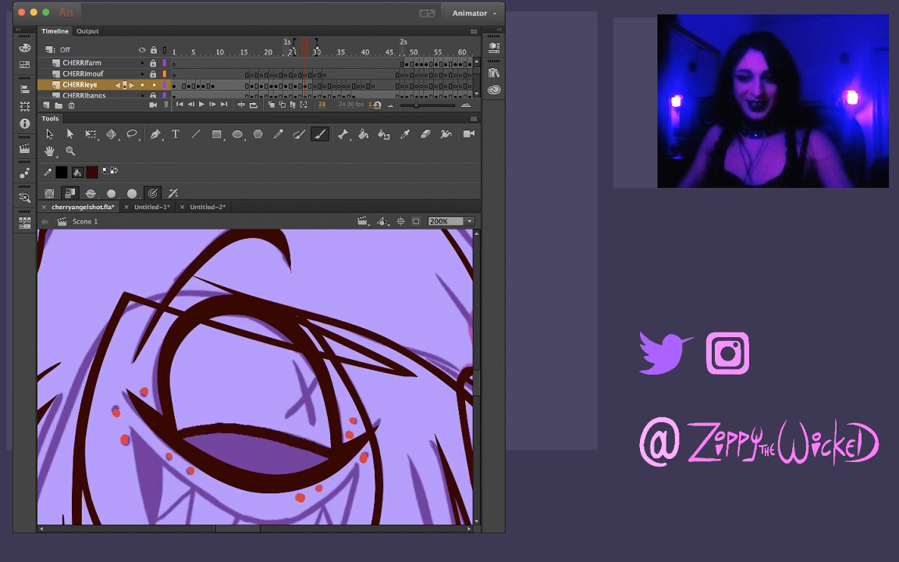
key("k")
left_click(254, 452)
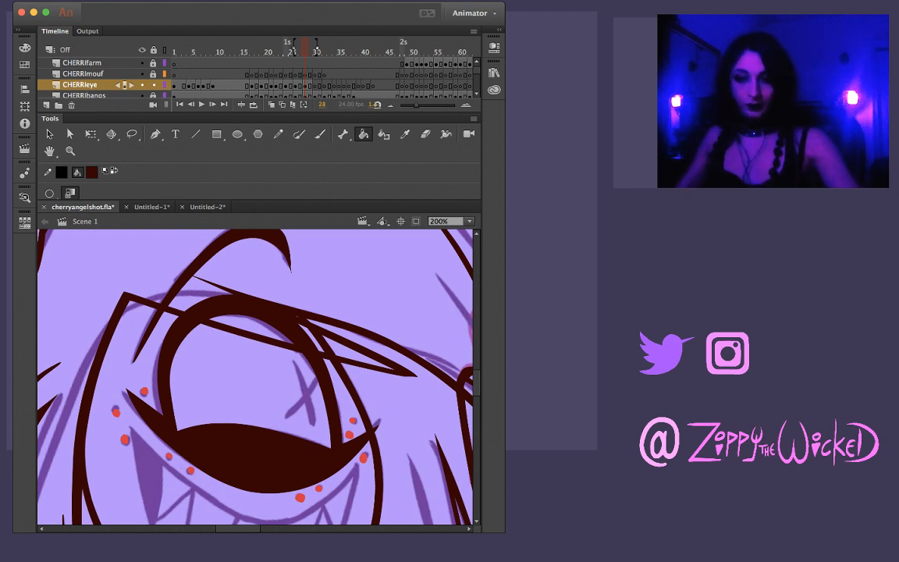
key("v")
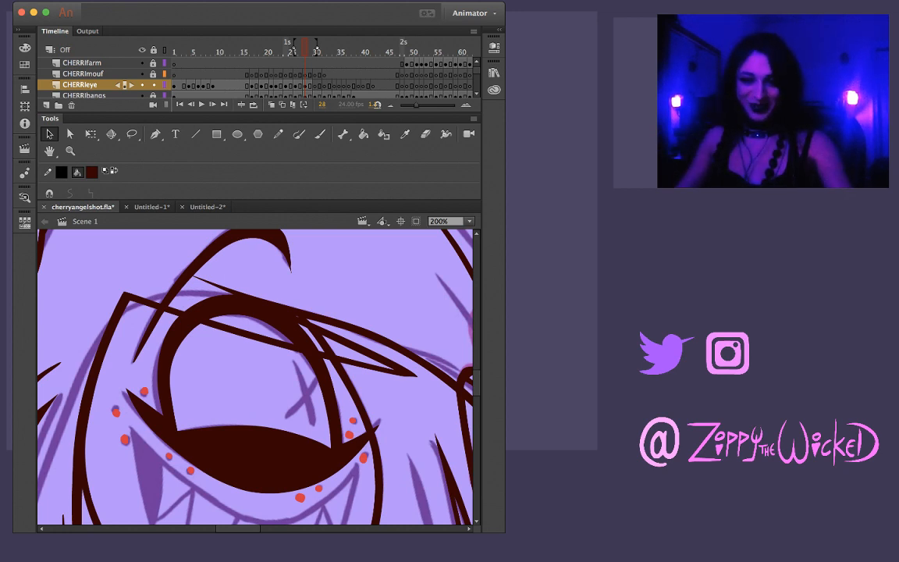
Compare the eye drawings on the frames around 28 and settle on frame 27's eyebrow sketch with the Brush ready
key("comma")
key("period")
key("i")
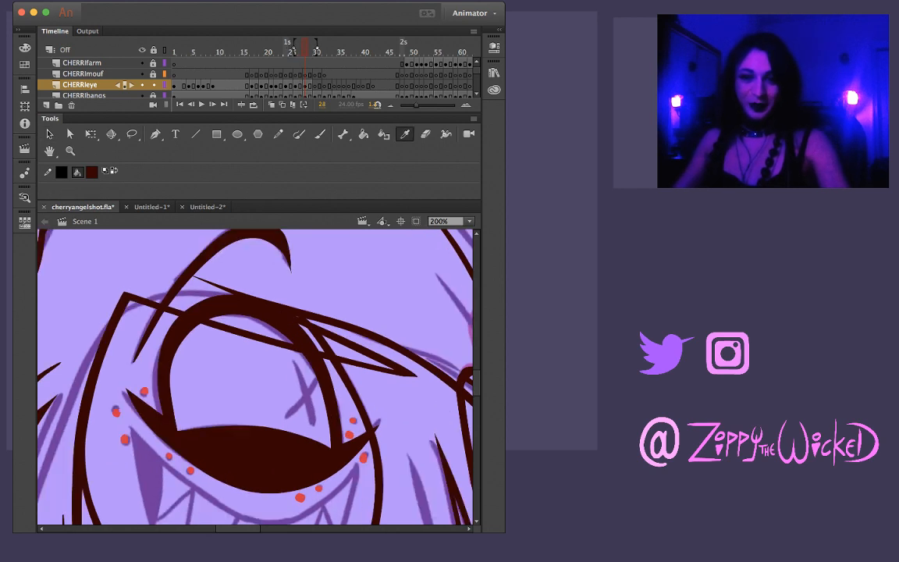
key("k")
key("period")
key("comma")
key("comma")
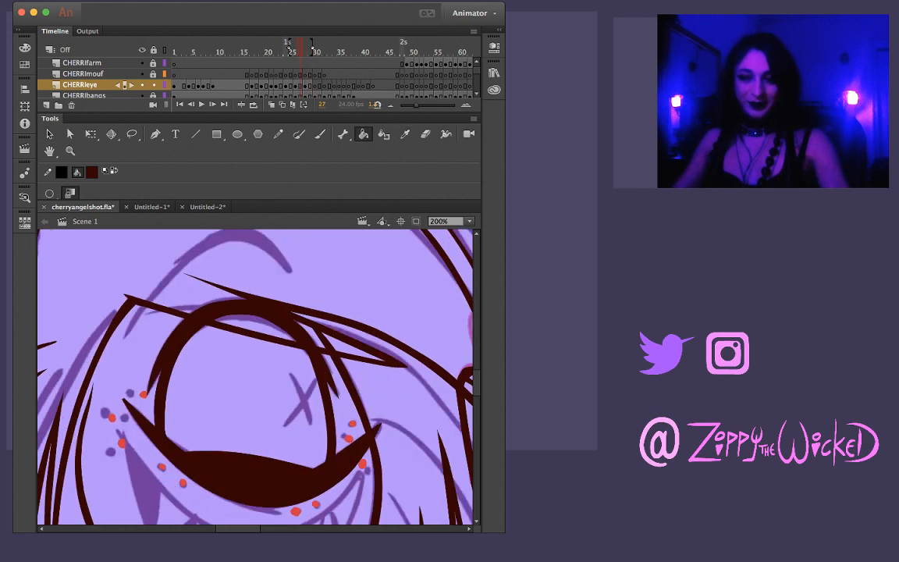
scroll(254, 376, "up", 2)
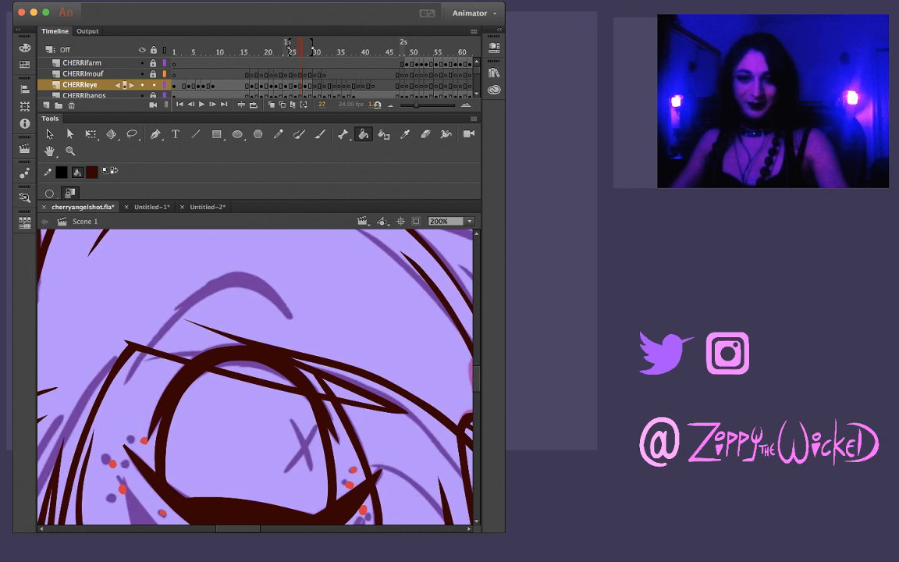
key("b")
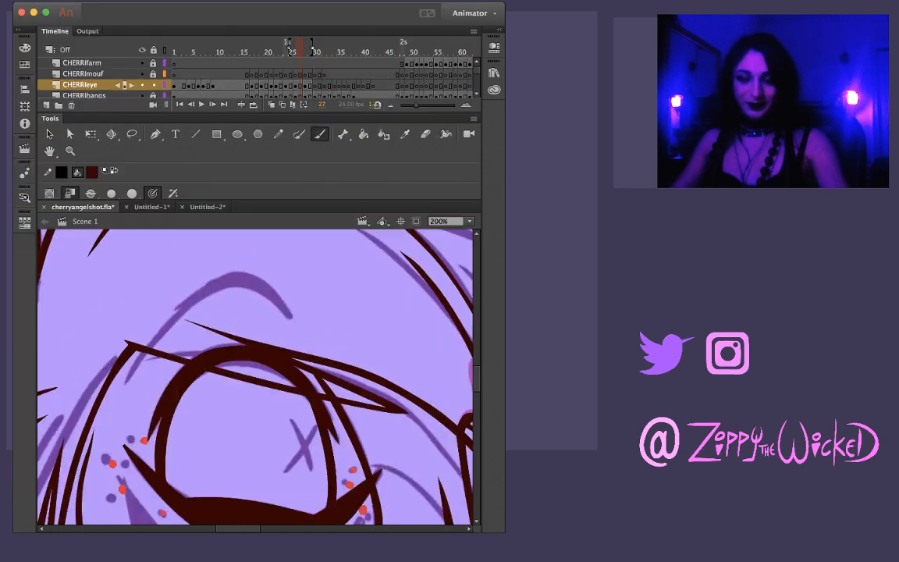
left_click_drag(131, 373, 217, 288)
key("super+z")
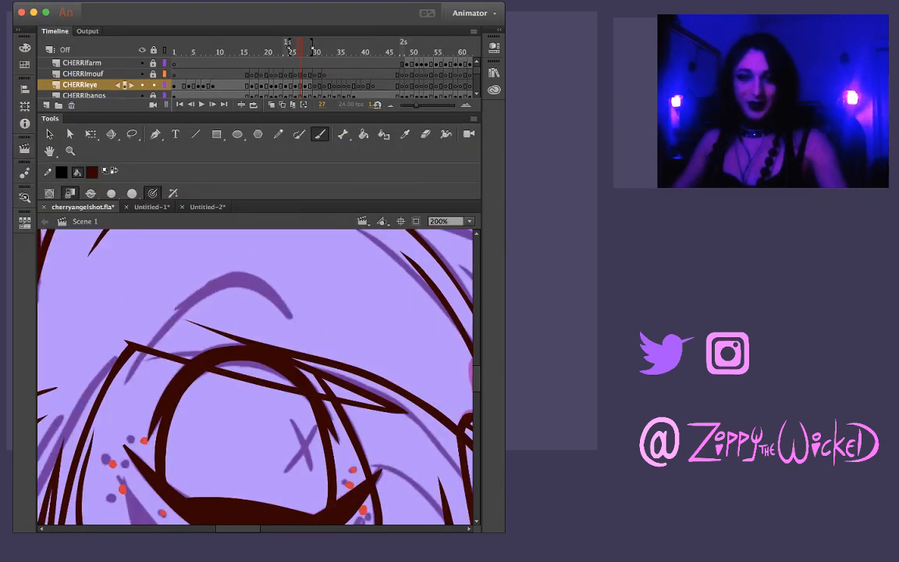
mouse_move(117, 347)
left_mouse_down()
mouse_move(184, 291)
mouse_move(227, 274)
mouse_move(257, 285)
mouse_move(289, 315)
left_mouse_up()
key("super+z")
left_click_drag(125, 365, 214, 291)
mouse_move(249, 281)
left_mouse_down()
mouse_move(280, 306)
mouse_move(233, 278)
mouse_move(175, 313)
mouse_move(145, 350)
mouse_move(211, 286)
mouse_move(238, 274)
mouse_move(269, 289)
mouse_move(288, 320)
left_mouse_up()
key("super+z")
key("super+z")
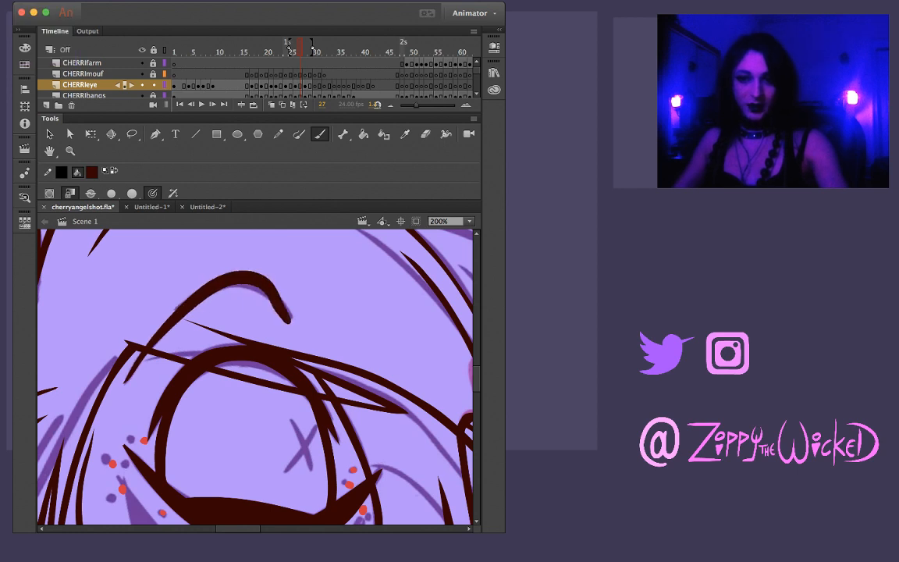
key("super+z")
mouse_move(122, 380)
left_mouse_down()
mouse_move(179, 313)
mouse_move(228, 282)
mouse_move(256, 282)
mouse_move(299, 320)
left_mouse_up()
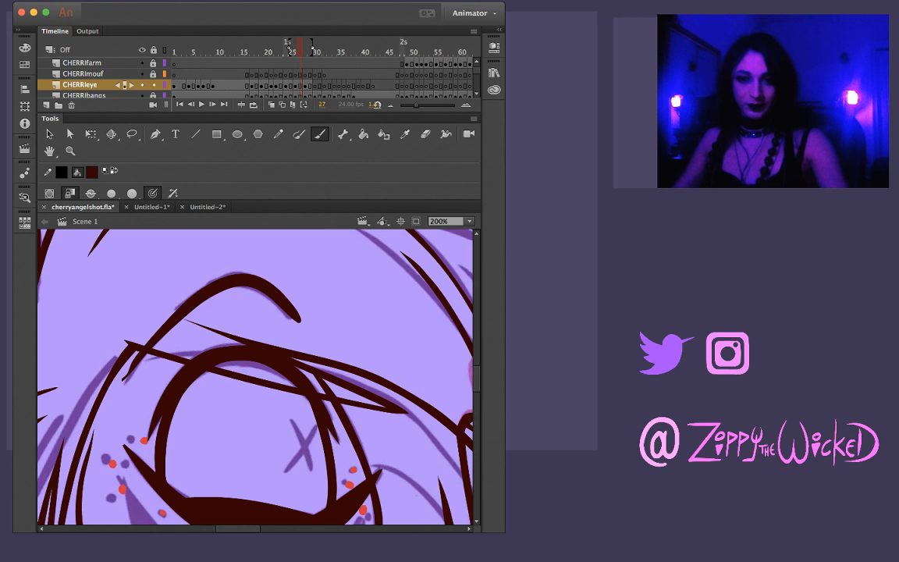
key("super+z")
mouse_move(117, 351)
left_mouse_down()
mouse_move(211, 285)
mouse_move(253, 279)
left_mouse_up()
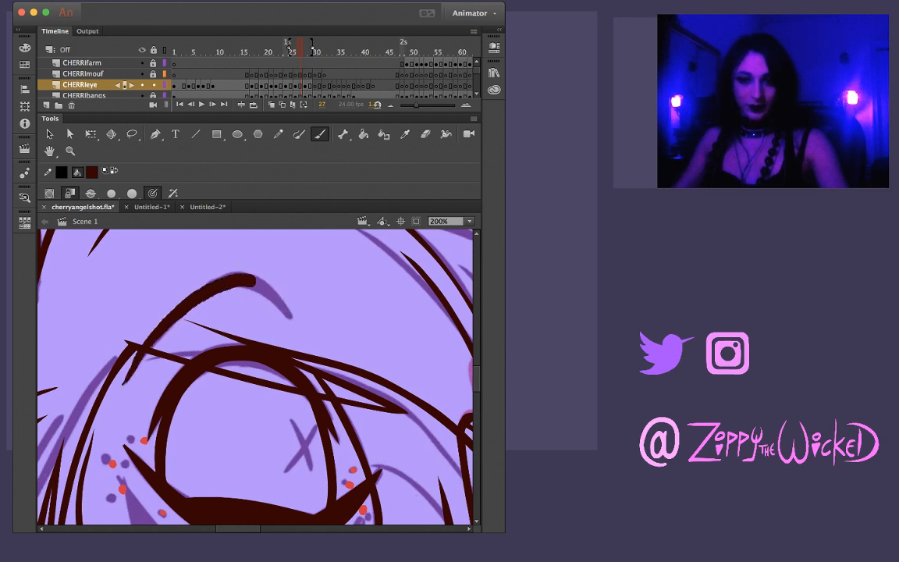
key("super+z")
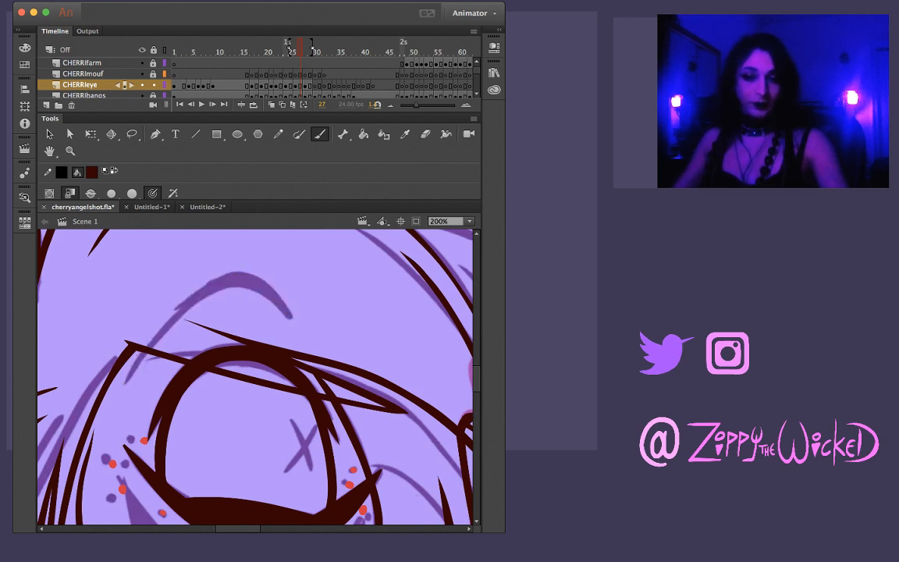
mouse_move(117, 343)
left_mouse_down()
mouse_move(141, 301)
mouse_move(197, 257)
left_mouse_up()
key("super+z")
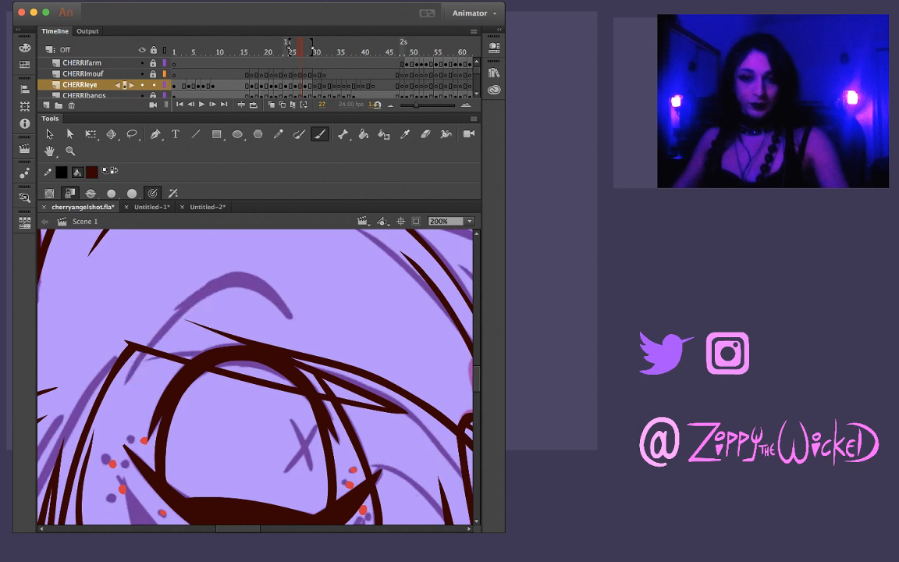
Ink the raised eyebrow arch on frame 27 over the purple sketch and reshape its inner end into a sharp tip
mouse_move(117, 343)
left_mouse_down()
mouse_move(164, 277)
mouse_move(204, 251)
mouse_move(241, 253)
mouse_move(295, 320)
left_mouse_up()
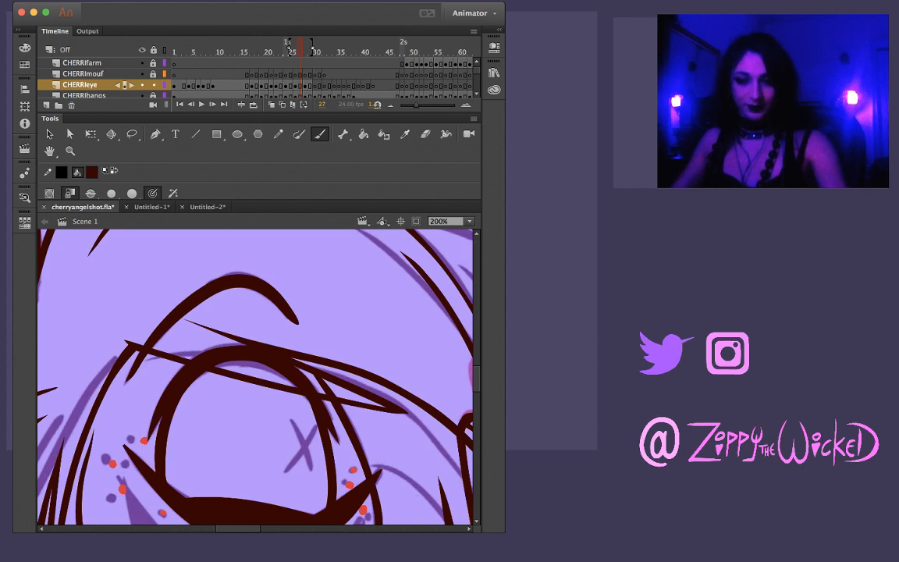
key("l")
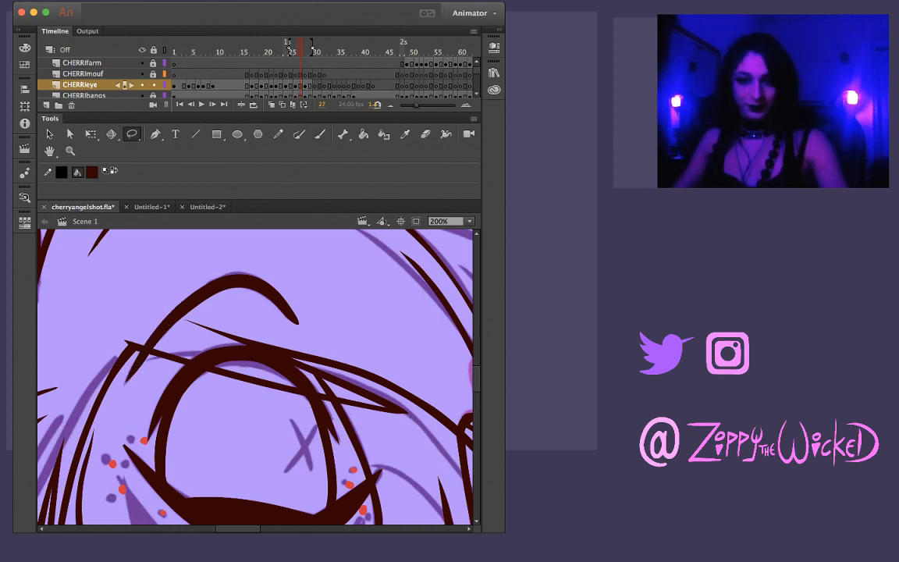
key("v")
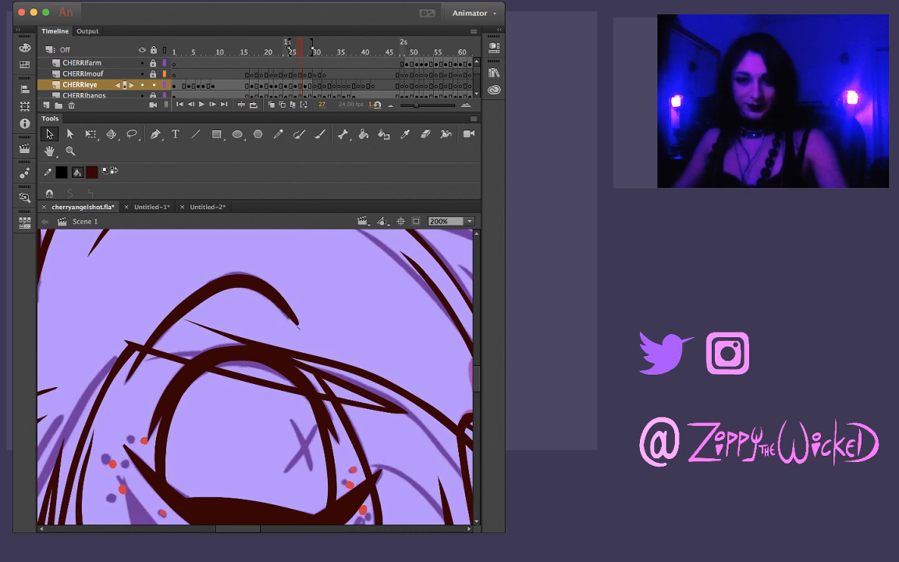
left_click_drag(298, 323, 301, 337)
left_click_drag(296, 324, 291, 316)
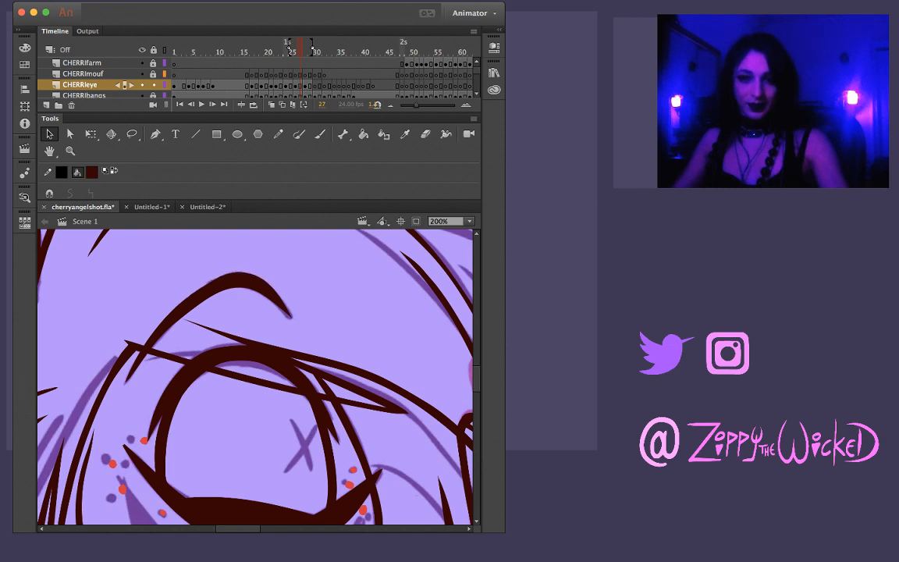
Compare the outer section of the eyebrow between frames 24 and 26, marking it with a Lasso selection on each and deselecting
key("comma")
key("comma")
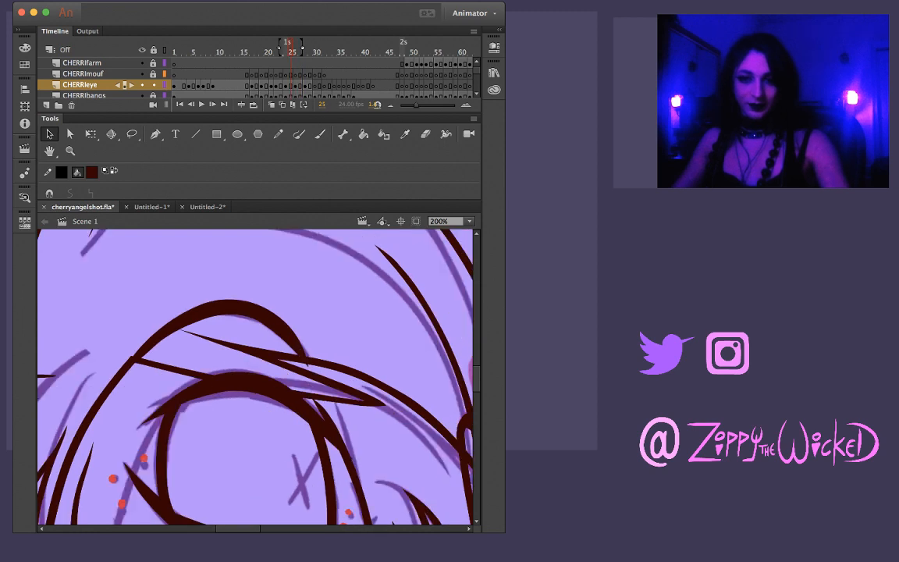
key("period")
key("l")
mouse_move(212, 269)
left_mouse_down()
mouse_move(156, 321)
mouse_move(237, 271)
mouse_move(146, 326)
left_mouse_up()
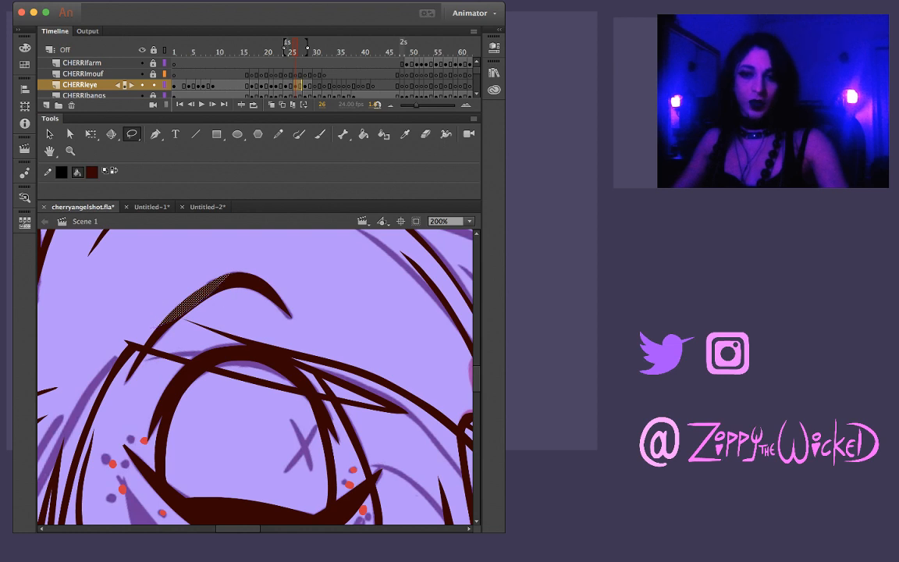
left_click(215, 287)
key("period")
key("period")
key("period")
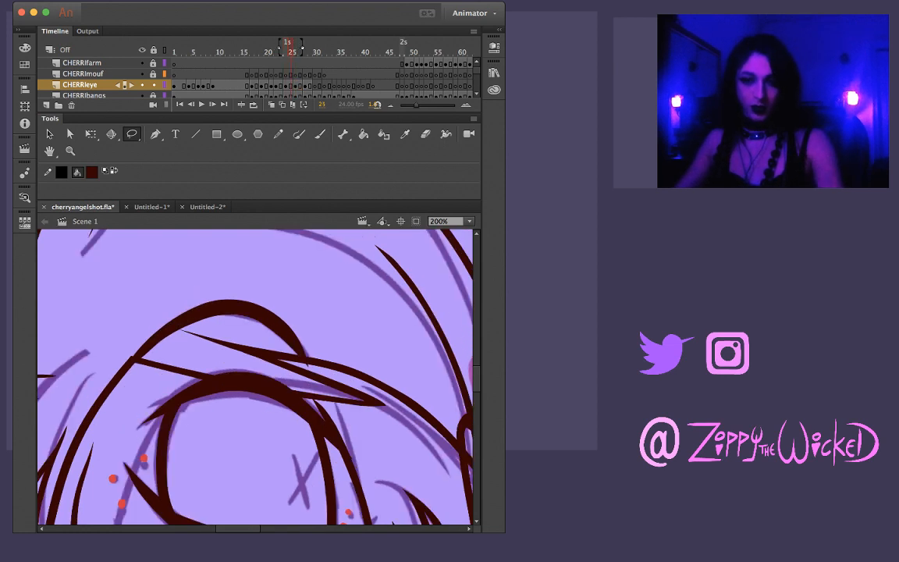
key("comma")
key("comma")
key("comma")
key("comma")
key("comma")
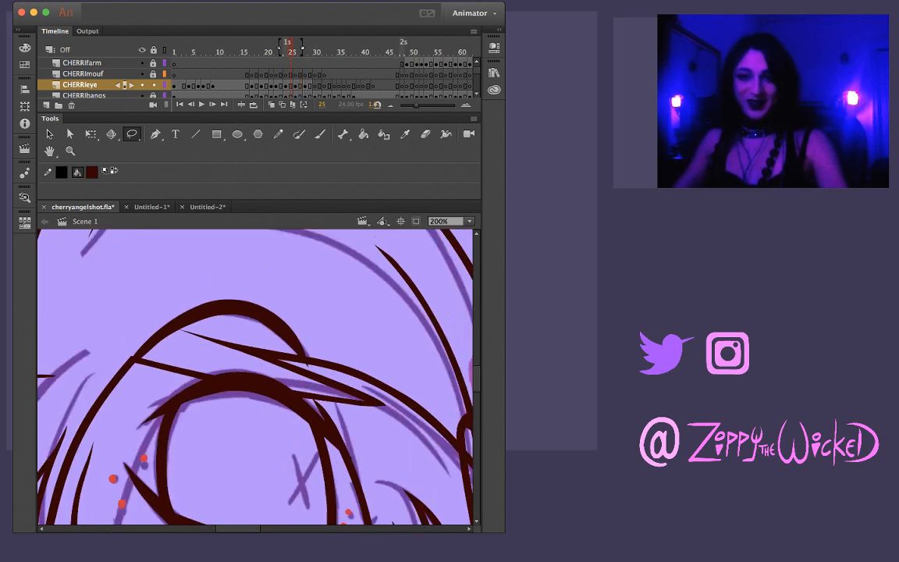
mouse_move(205, 319)
left_mouse_down()
mouse_move(106, 357)
mouse_move(185, 334)
left_mouse_up()
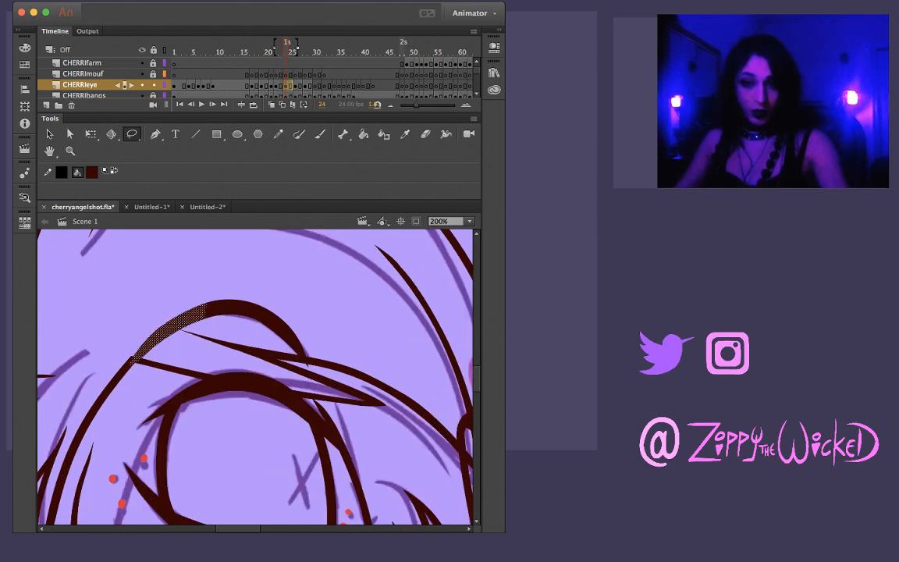
key("Escape")
key("v")
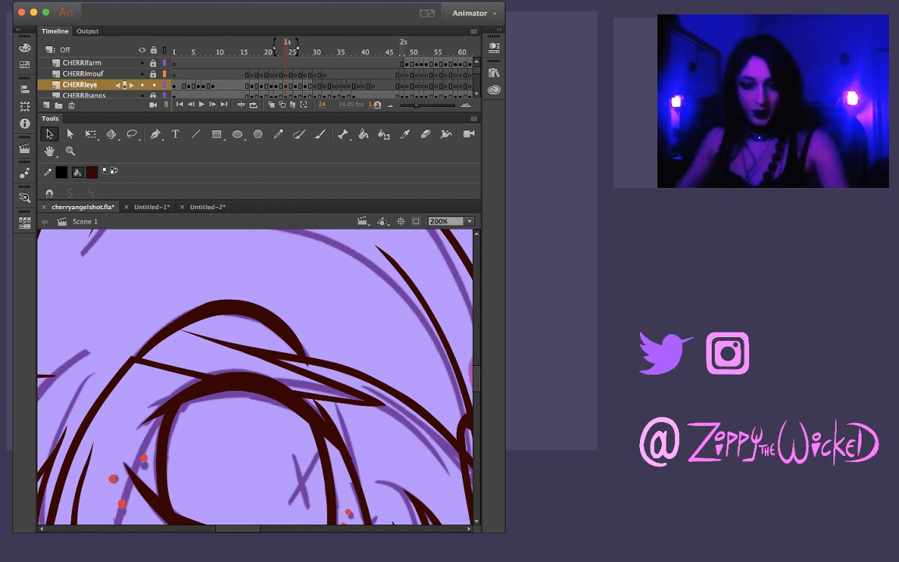
Examine how the inked eye and eyebrow move from drawing to drawing between frames 24 and 30
key("period")
key("period")
key("period")
key("period")
key("period")
key("period")
key("period")
key("period")
key("comma")
key("comma")
key("comma")
key("comma")
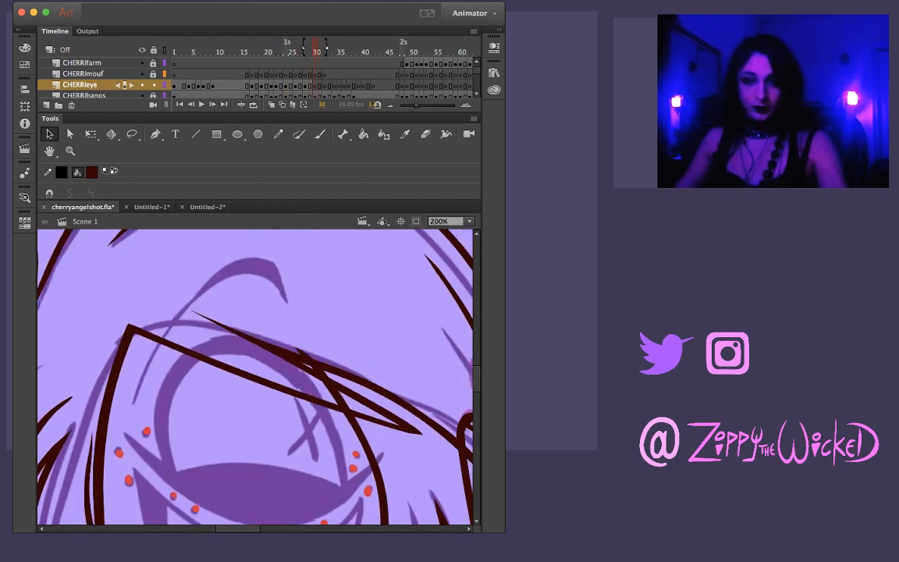
key("z")
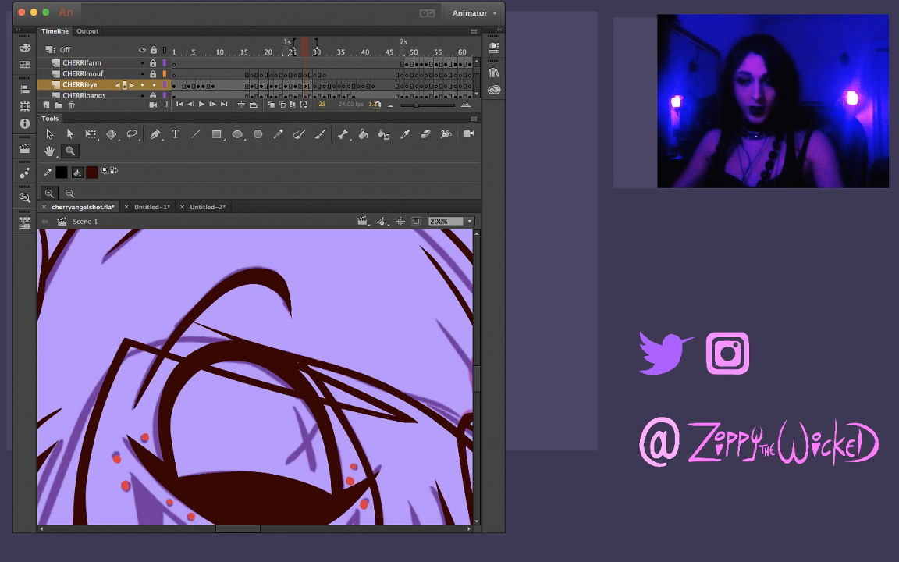
left_click(259, 380, "alt")
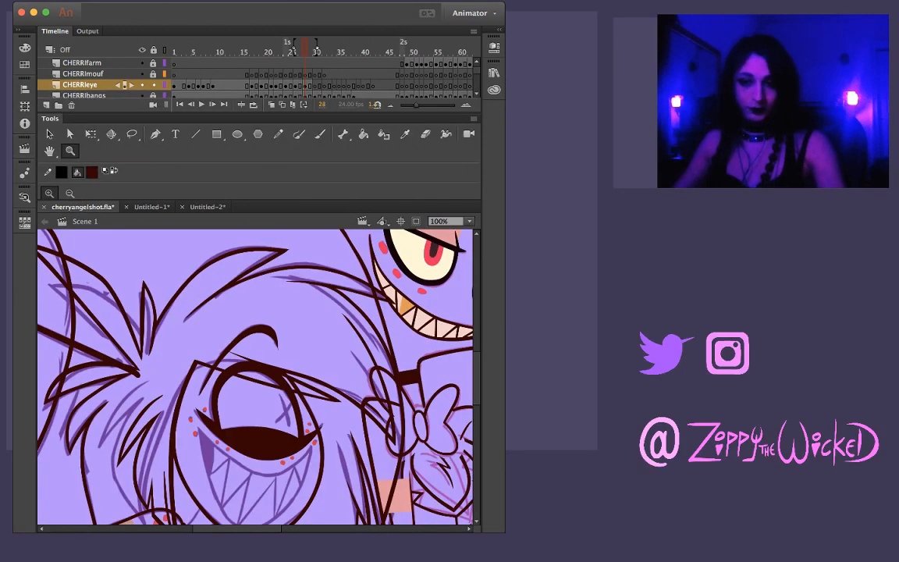
key("period")
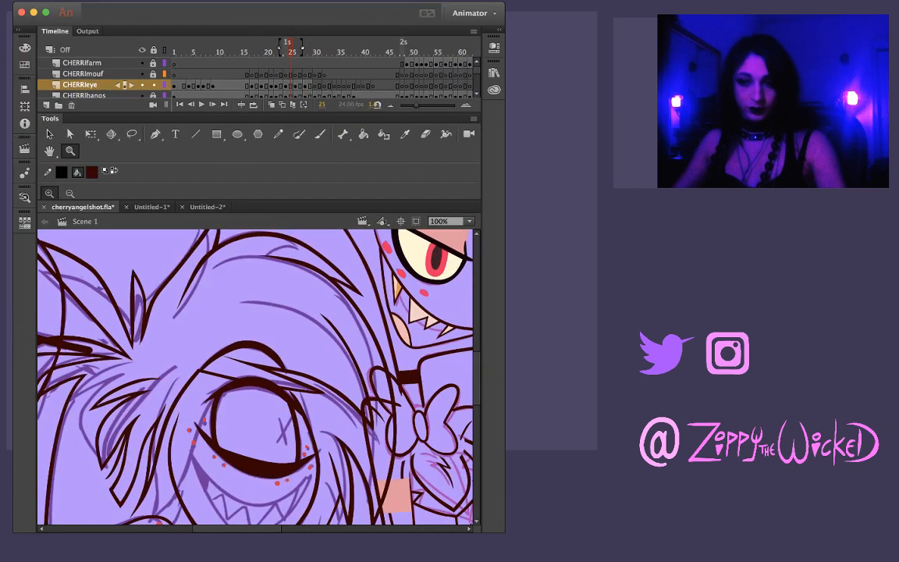
key("period")
key("period")
key("comma")
key("comma")
key("comma")
key("comma")
key("comma")
key("comma")
key("comma")
key("comma")
key("comma")
key("comma")
key("comma")
key("comma")
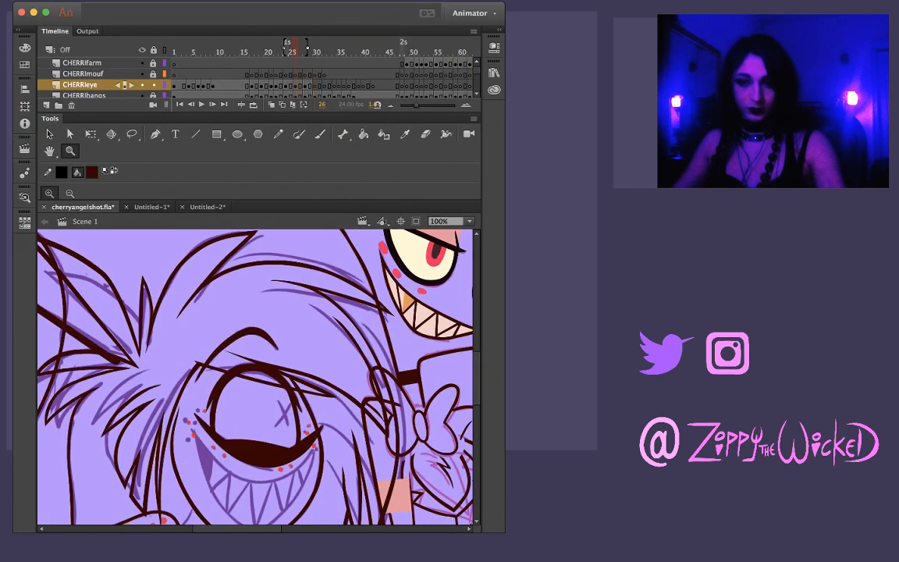
key("comma")
key("comma")
key("comma")
key("comma")
key("comma")
key("comma")
key("comma")
key("comma")
key("comma")
key("comma")
key("comma")
key("comma")
key("comma")
key("comma")
key("comma")
key("comma")
key("comma")
key("comma")
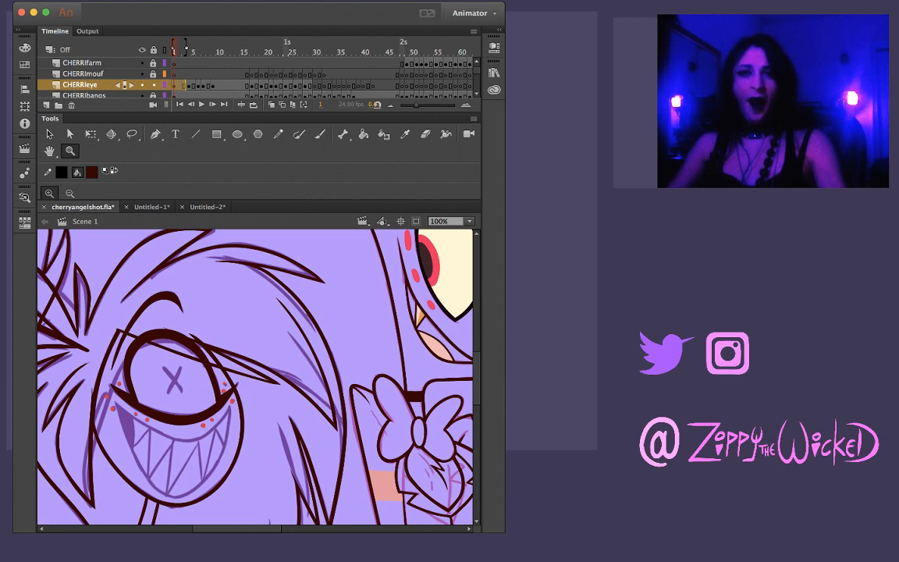
Compare Cherri's eye drawings at the start of the shot on frames 1 to 3, ending on frame 1
key("period")
key("period")
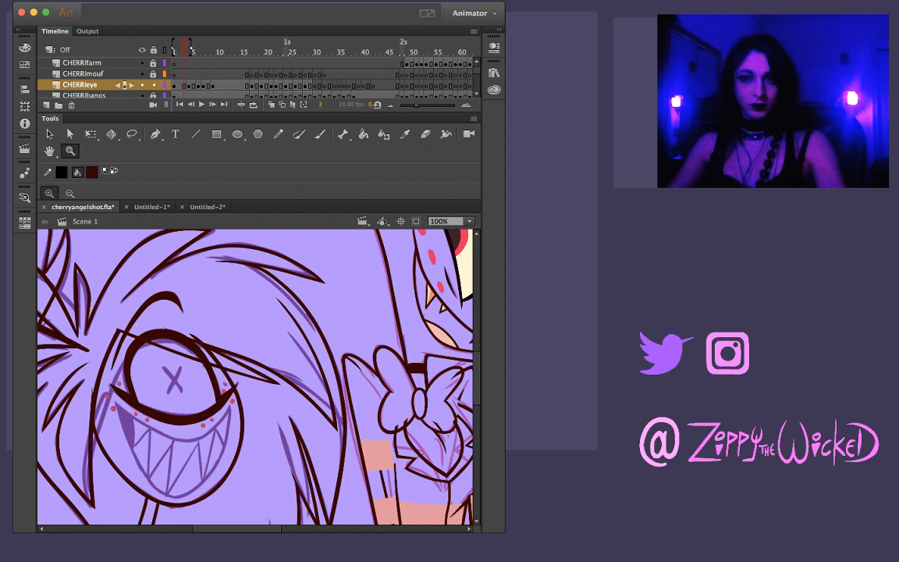
key("comma")
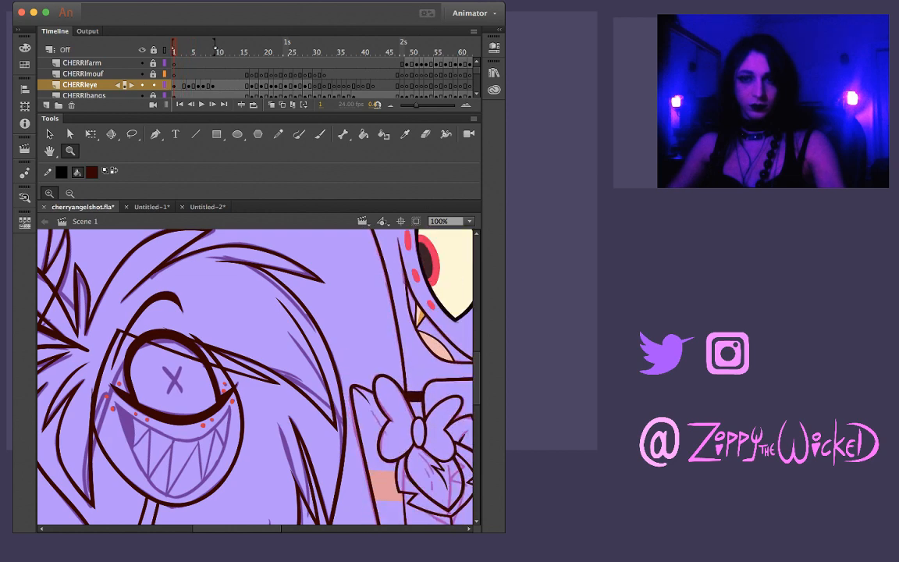
key("period")
key("period")
key("comma")
key("comma")
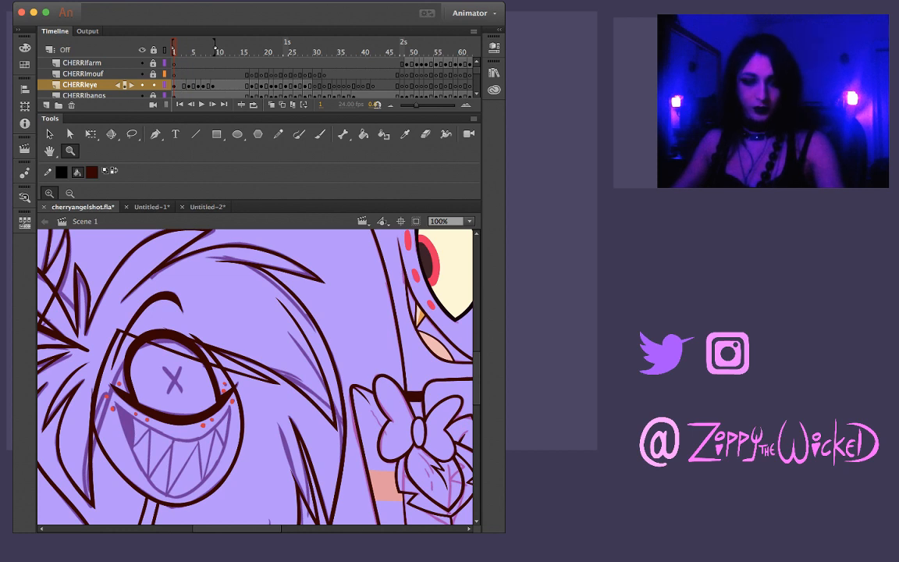
Sample the pale yellow of the X in the eye from the Untitled-1 reference and return to cherryangelshot.fla
left_click(184, 390)
key("super+Tab")
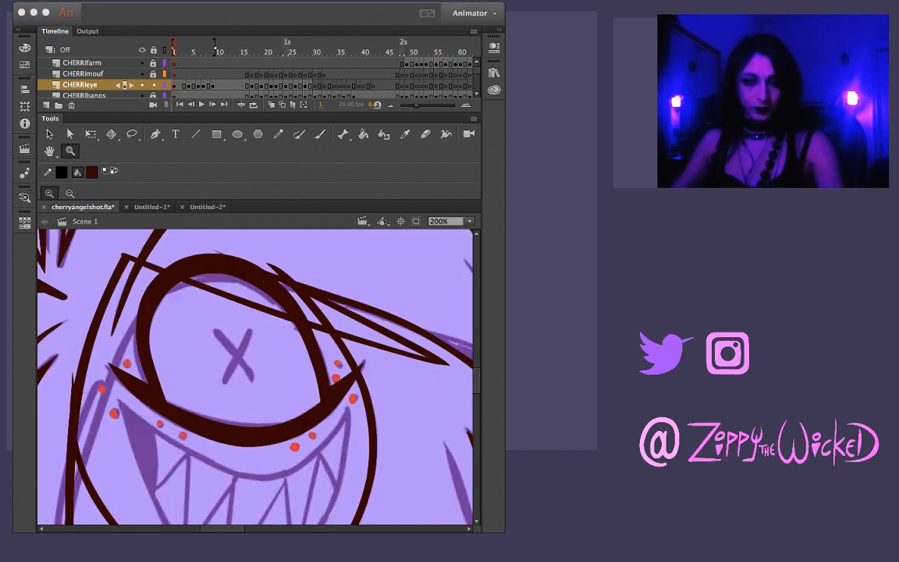
left_click(151, 207)
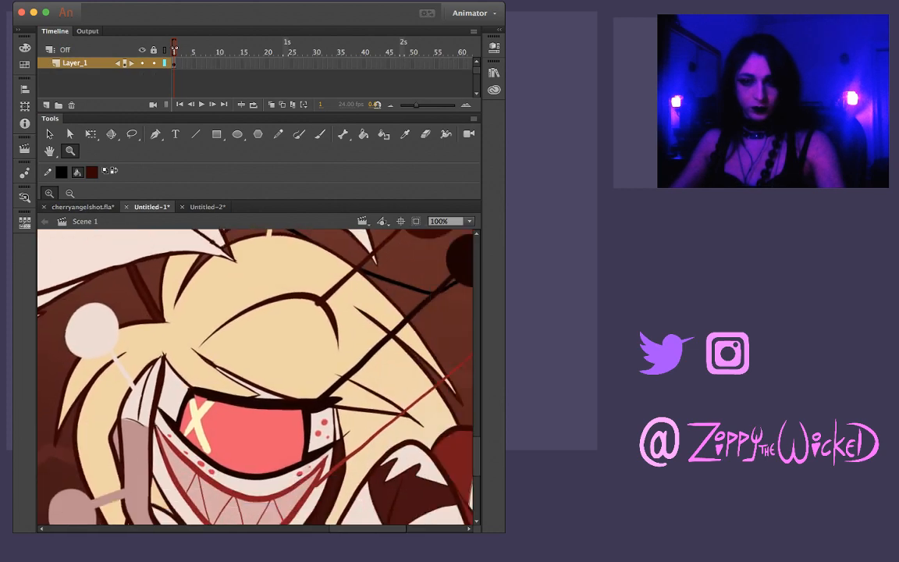
key("i")
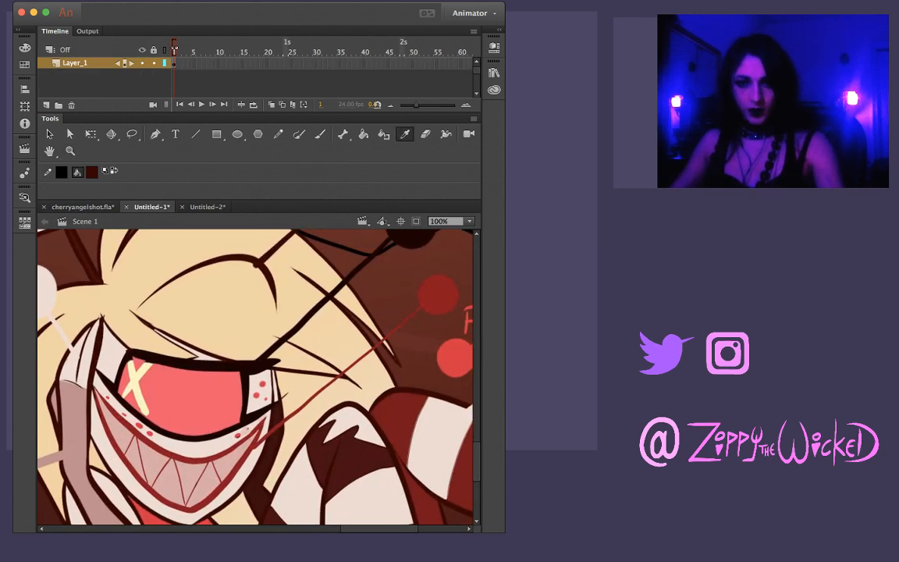
left_click(136, 381)
left_click(83, 207)
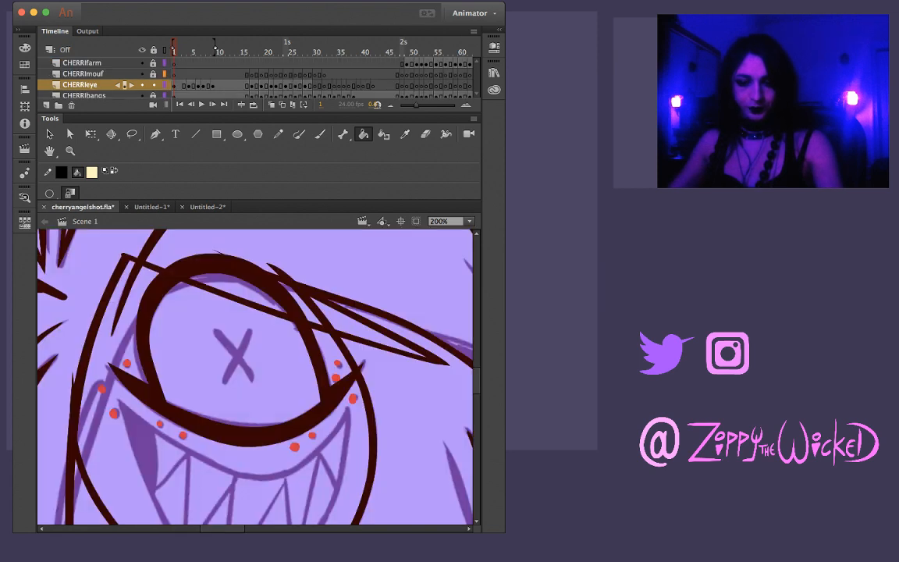
Brush the first diagonal stroke of the eye's X in pale yellow over the purple sketch on frame 1
key("b")
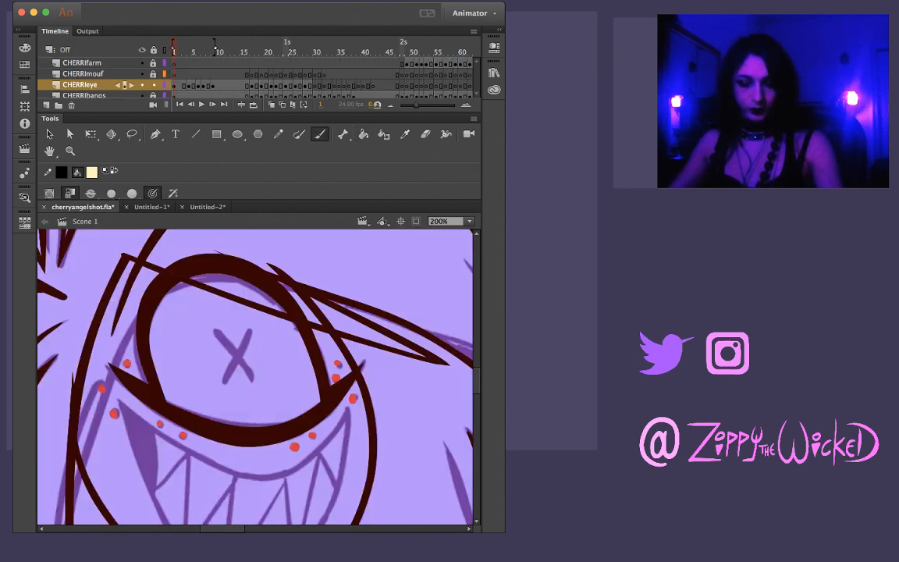
left_click_drag(213, 328, 249, 376)
key("ctrl+z")
left_click_drag(212, 328, 250, 376)
key("ctrl+z")
left_click_drag(214, 331, 251, 386)
key("ctrl+z")
left_click_drag(212, 328, 254, 382)
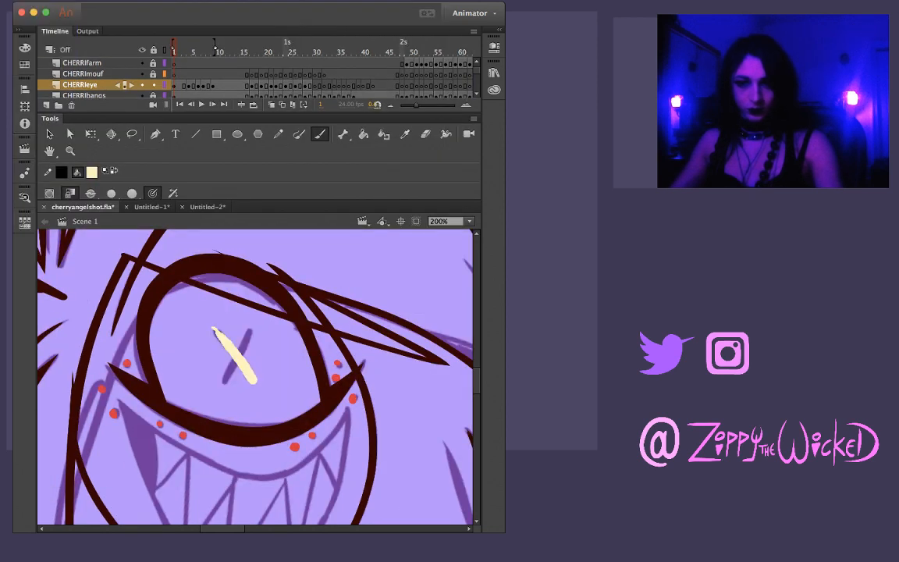
key("ctrl+z")
left_click_drag(212, 328, 254, 382)
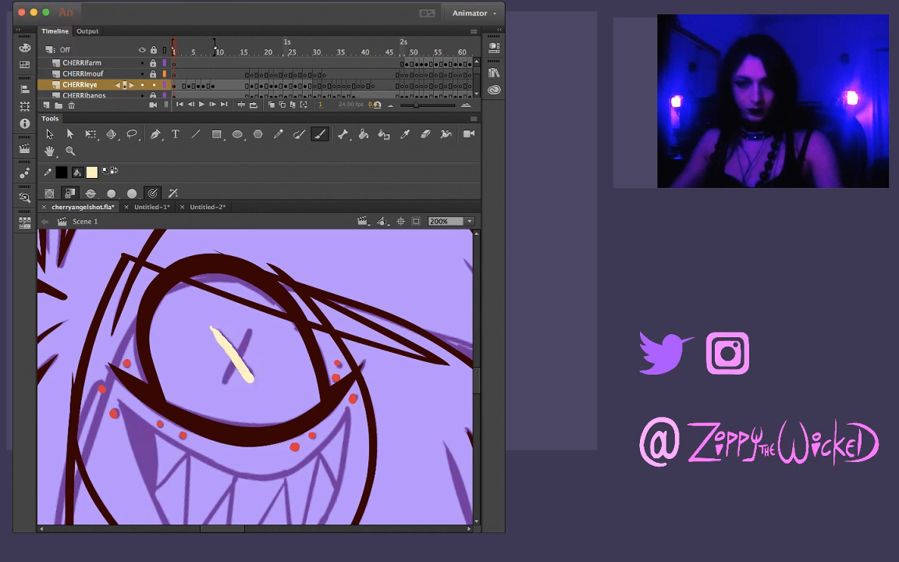
key("ctrl+z")
left_click_drag(212, 328, 254, 383)
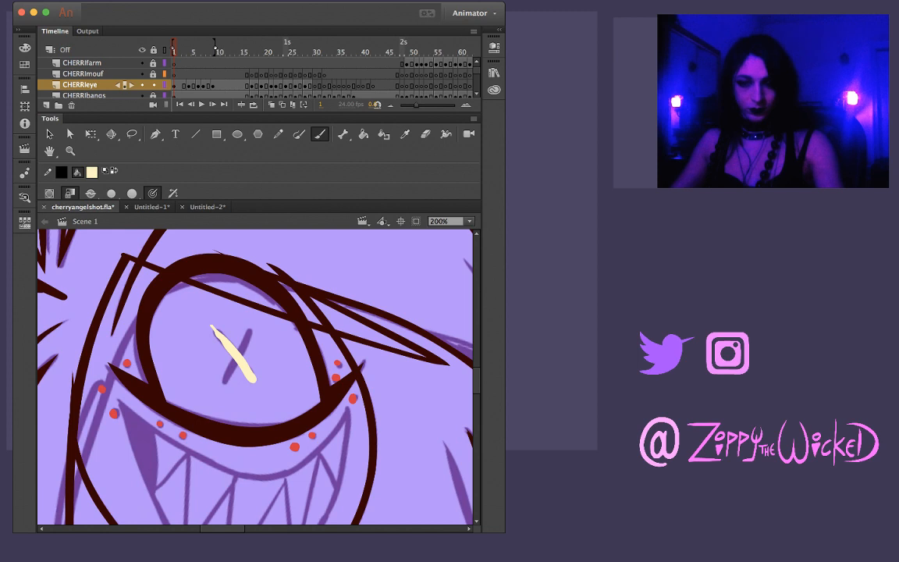
Brush the second diagonal to complete the X on frame 1 and trim its rough stroke ends with the Lasso
left_click_drag(254, 323, 227, 381)
key("ctrl+z")
left_click_drag(254, 322, 226, 381)
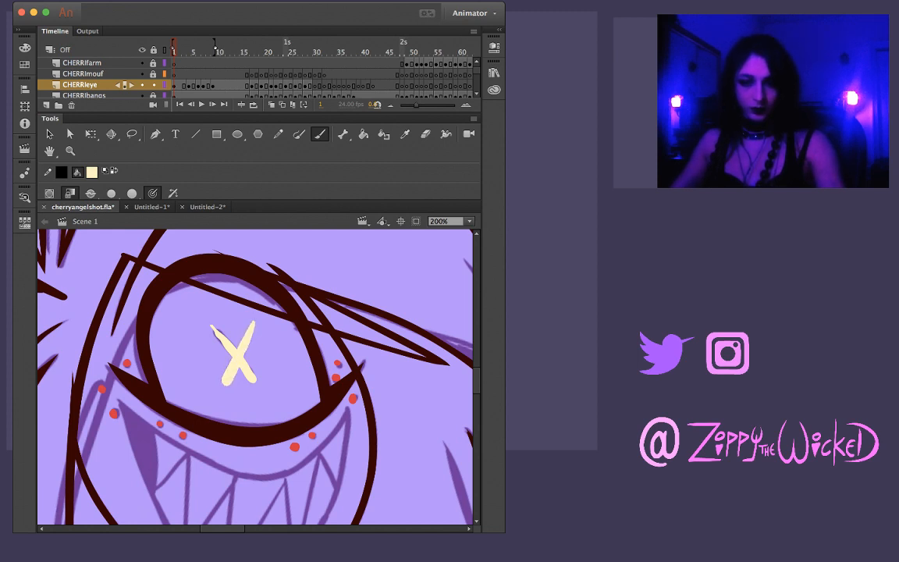
key("l")
mouse_move(204, 329)
left_mouse_down()
mouse_move(230, 357)
mouse_move(227, 322)
left_mouse_up()
mouse_move(249, 360)
left_mouse_down()
mouse_move(270, 368)
mouse_move(247, 390)
mouse_move(248, 362)
left_mouse_up()
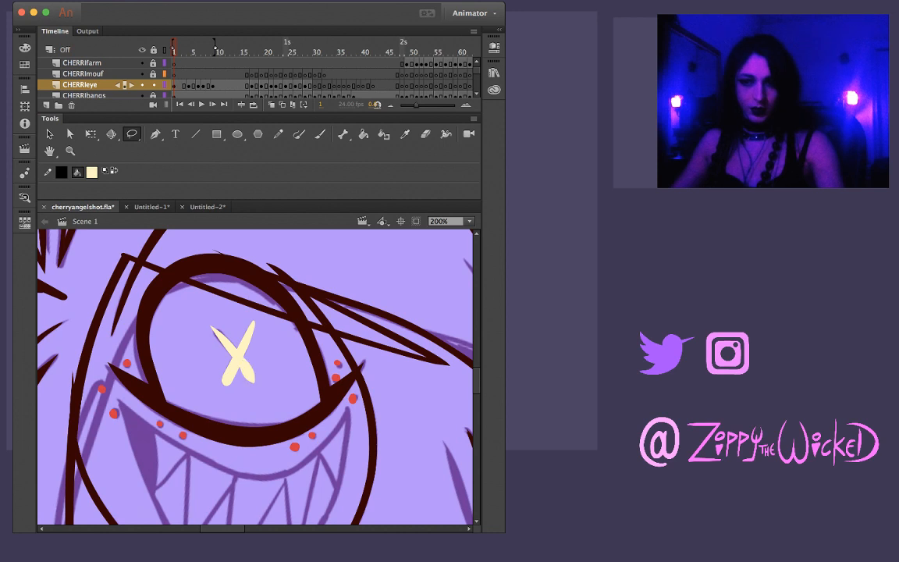
key("v")
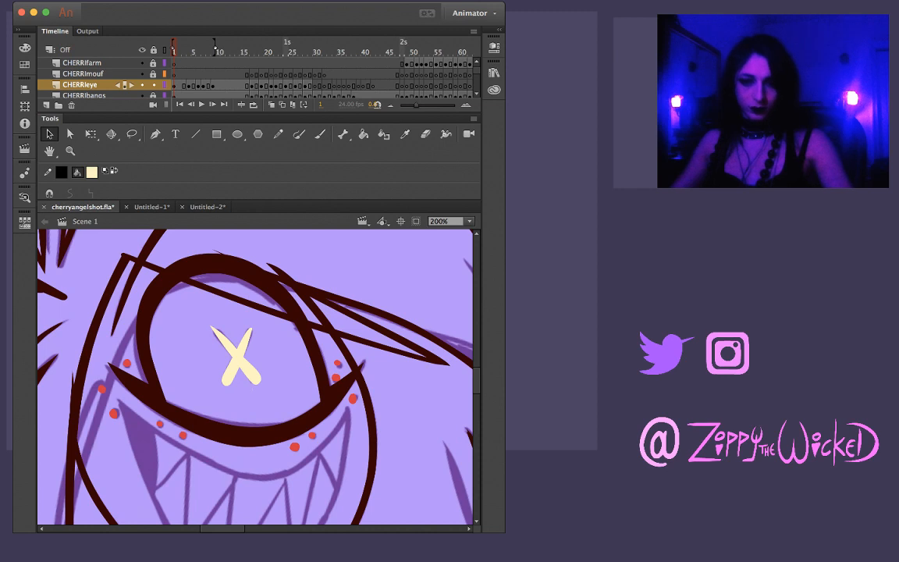
Paste a copy of the frame 1 X in place on frame 5 and shift it over the sketched X
left_click(81, 84)
key("Escape")
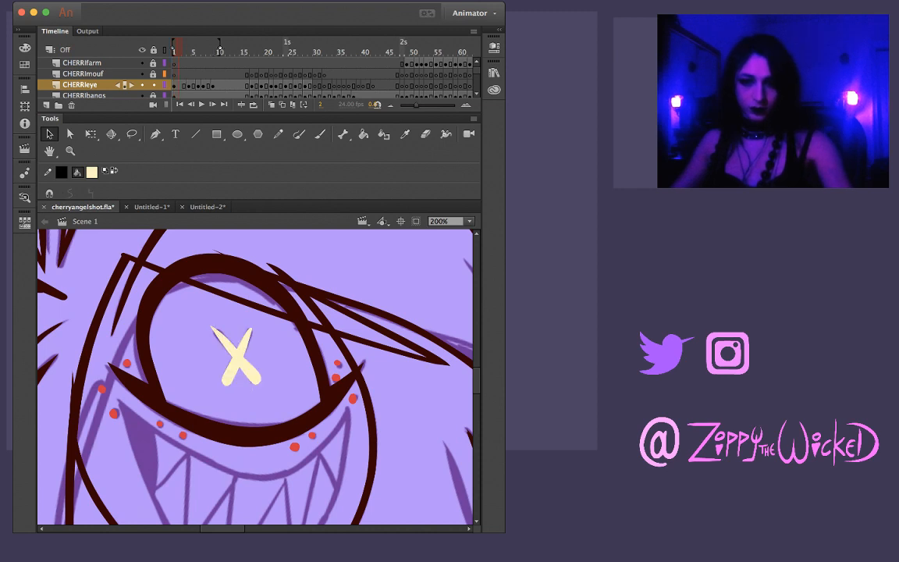
key("Return")
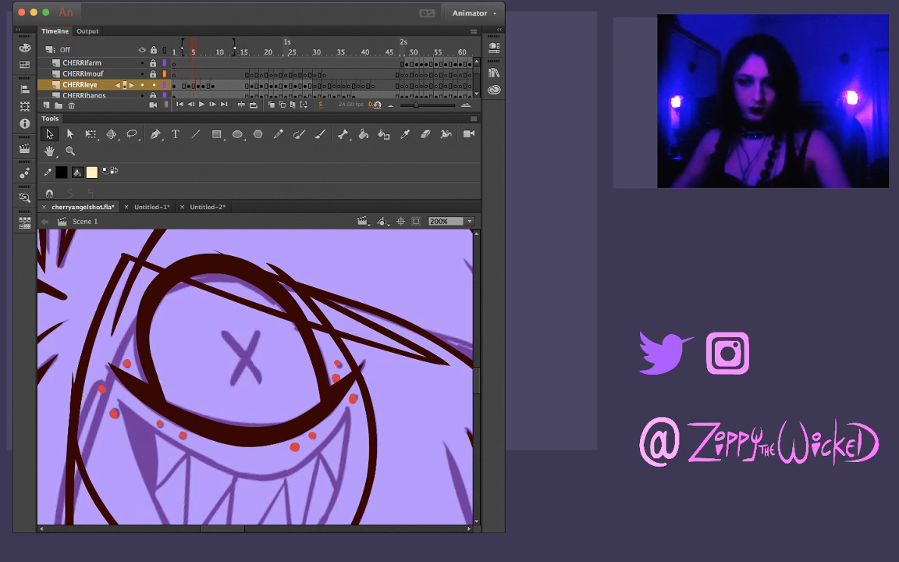
key("super+shift+v")
left_click_drag(241, 361, 245, 359)
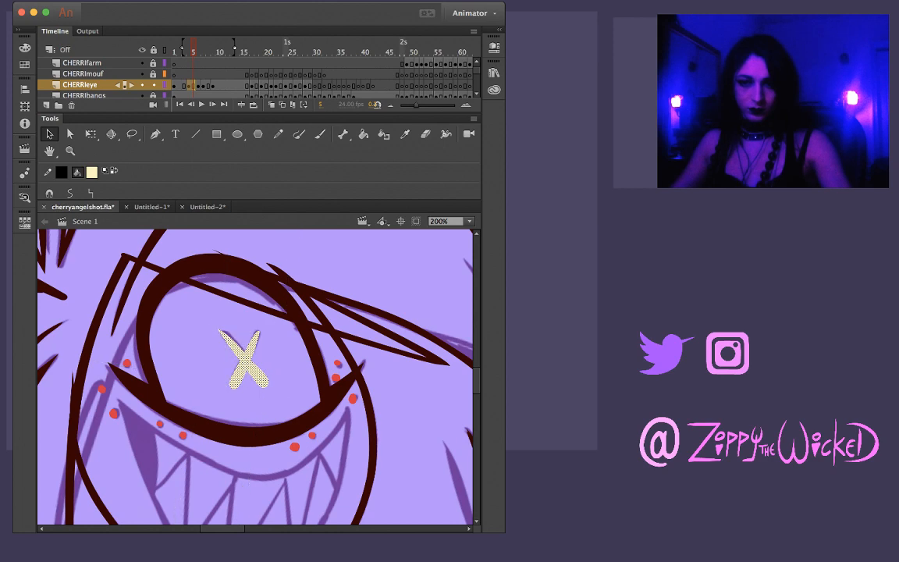
Compare the copied X with frame 3 and rotate it slightly with Free Transform on frame 4 to fit the sketch
key("Escape")
key("Return")
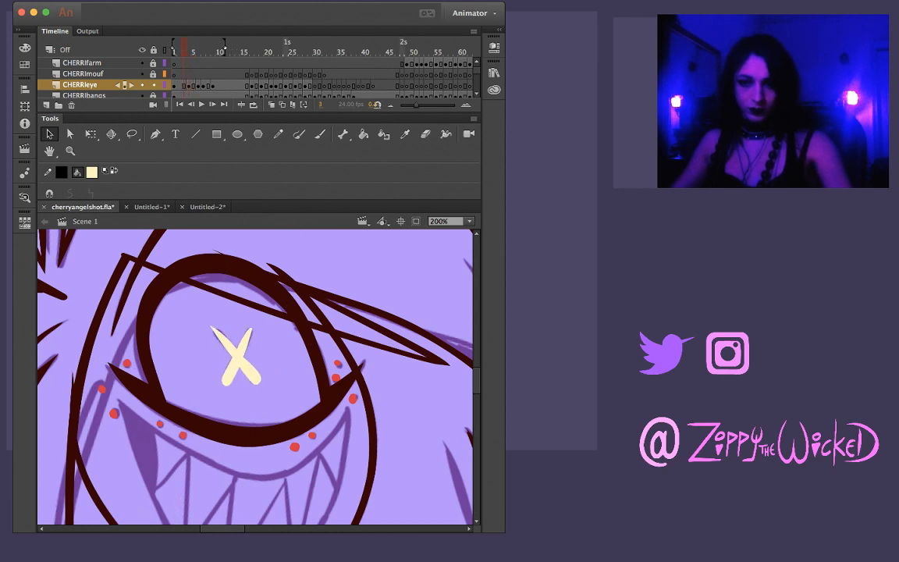
key("super+a")
key("q")
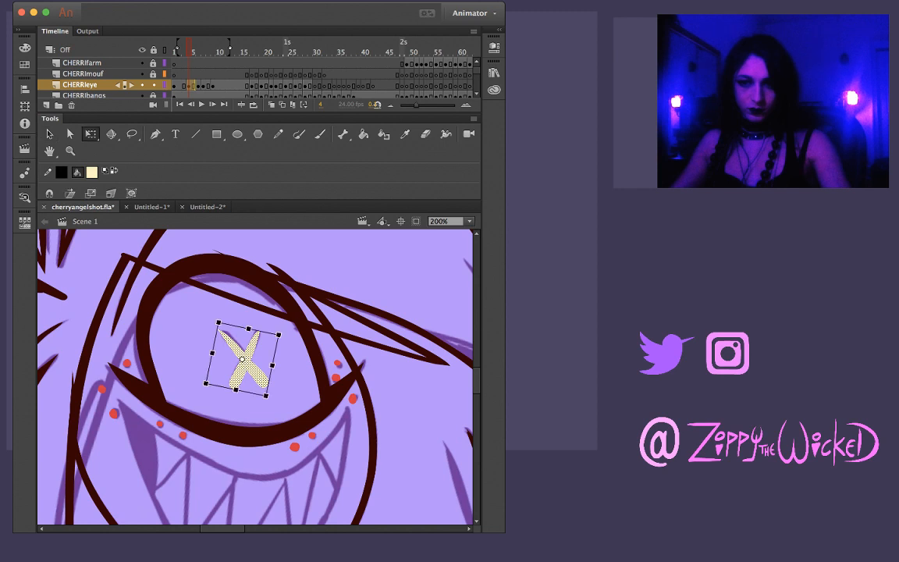
left_click_drag(214, 316, 216, 313)
key("Escape")
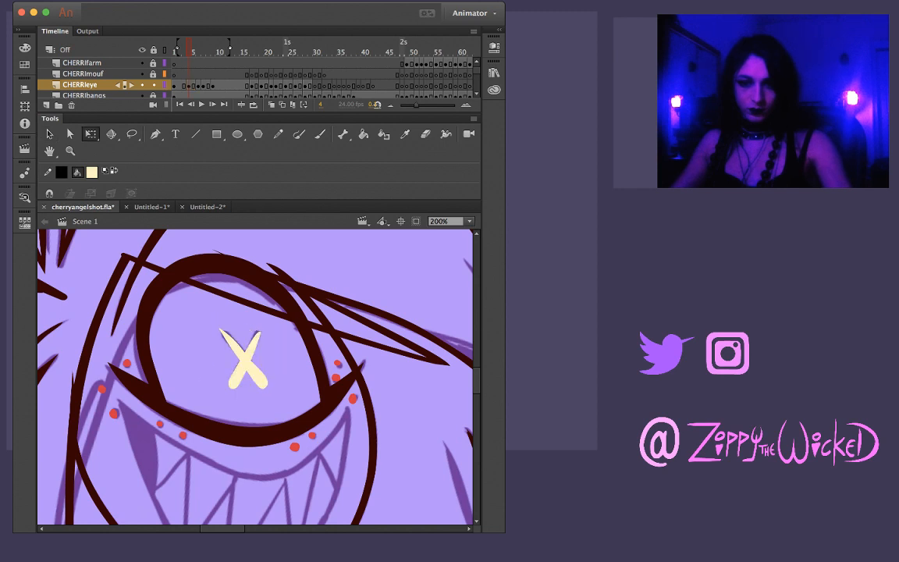
Brush three short pale yellow streaks over the sketched blur lines in the eye on frame 6
key("comma")
key("period")
key("period")
key("period")
key("b")
left_click_drag(237, 339, 284, 340)
key("ctrl+z")
key("ctrl+z")
key("ctrl+z")
key("ctrl+z")
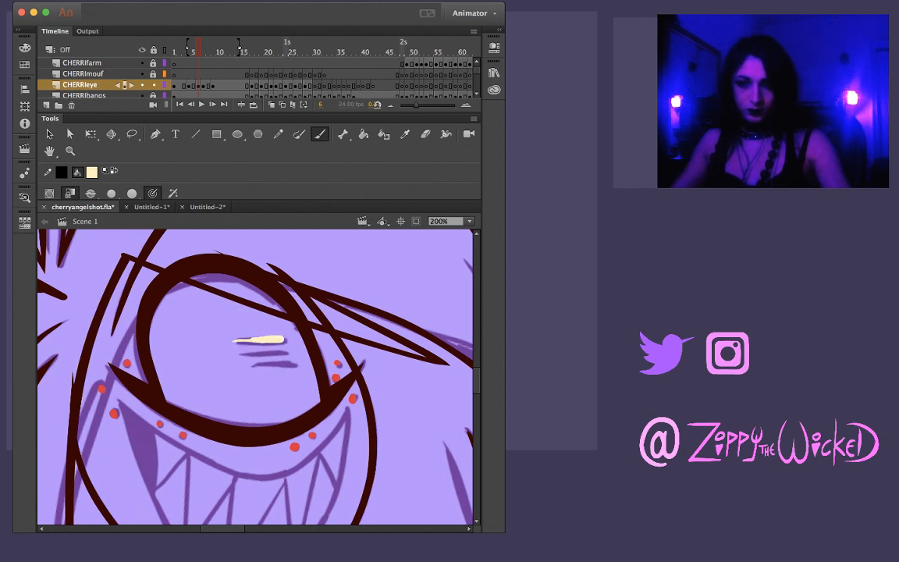
key("ctrl+z")
mouse_move(229, 340)
left_mouse_down()
mouse_move(272, 338)
mouse_move(275, 353)
mouse_move(288, 352)
mouse_move(260, 353)
mouse_move(293, 350)
left_mouse_up()
key("ctrl+z")
key("ctrl+z")
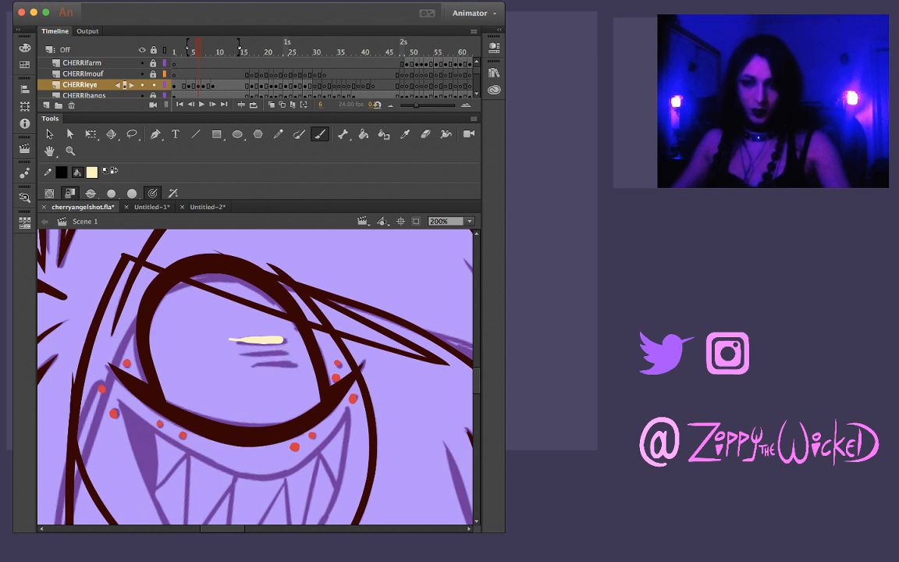
mouse_move(234, 354)
left_mouse_down()
mouse_move(277, 352)
mouse_move(294, 364)
left_mouse_up()
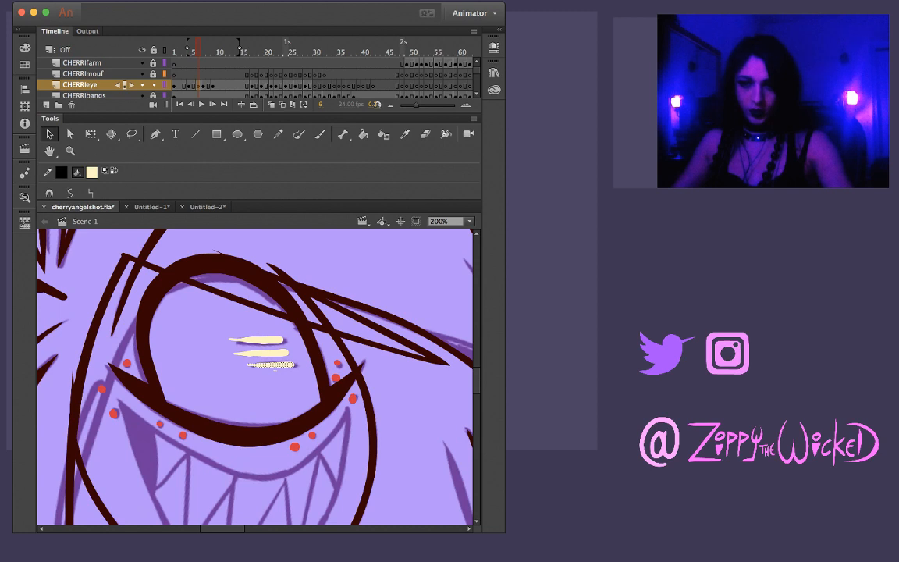
Smooth each of the three yellow streaks on frame 6 into clean tapered shapes
left_click(273, 365)
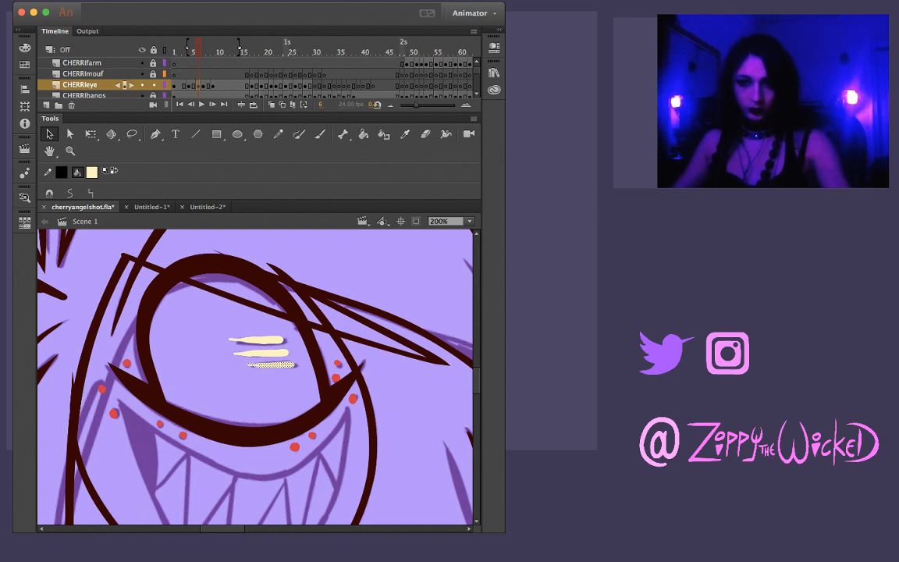
left_click(70, 192)
left_click(266, 353)
left_click(69, 193)
left_click(266, 340)
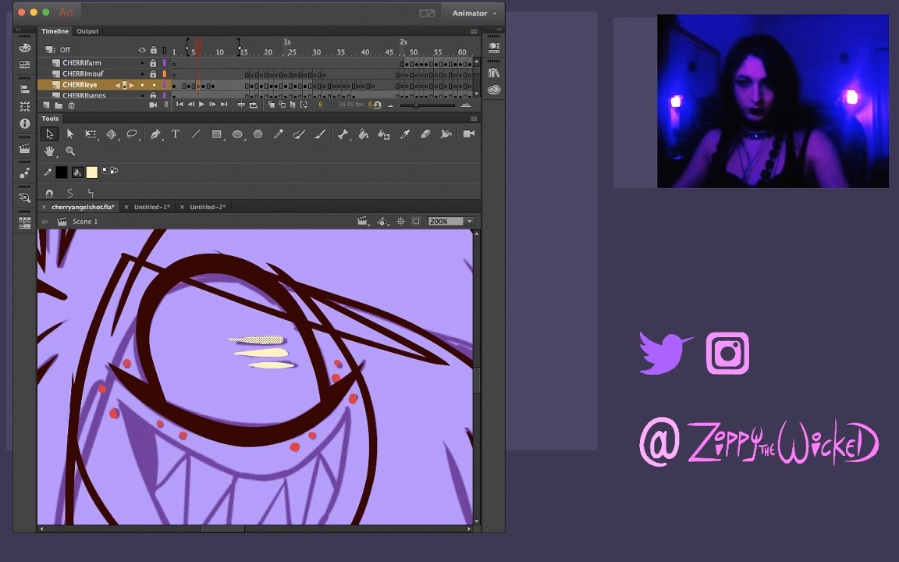
left_click(69, 193)
left_click(195, 336)
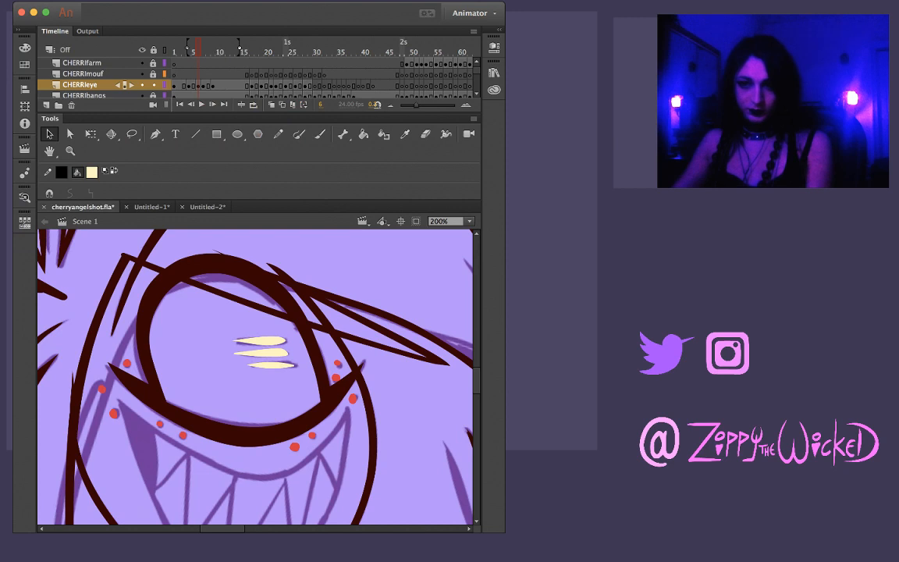
Nudge the lowest streak on frame 6 slightly outward to line up with its sketch line
mouse_move(273, 365)
left_mouse_down()
mouse_move(292, 362)
mouse_move(278, 367)
left_mouse_up()
left_click(195, 336)
left_click(279, 366)
left_click(278, 365)
key("super+Tab")
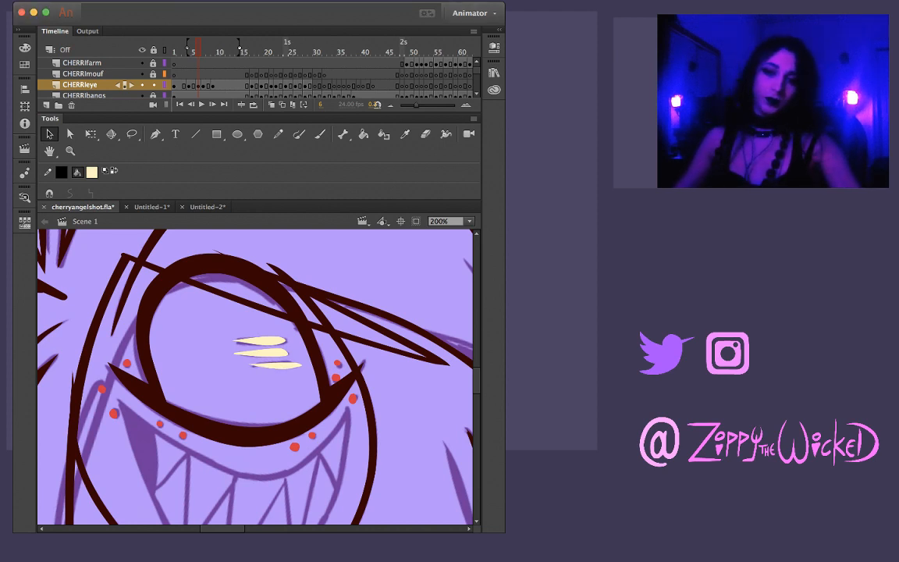
Examine how the X and its blur streaks move between the drawings around frames 5 to 7
key("comma")
key("period")
key("period")
key("period")
key("comma")
key("comma")
key("comma")
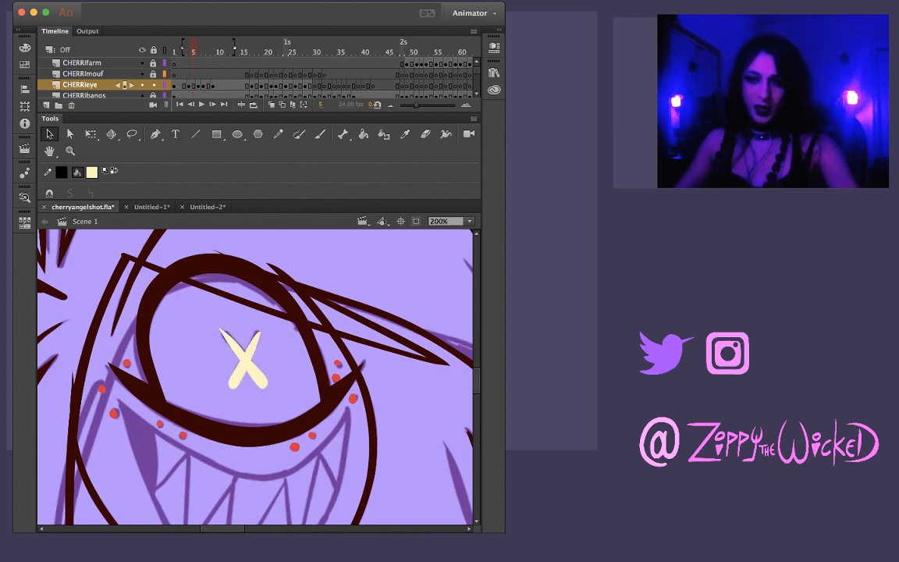
key("period")
key("period")
Brush the first curved diagonal of the X in pale yellow over the sketch on frame 7
key("shift+space")
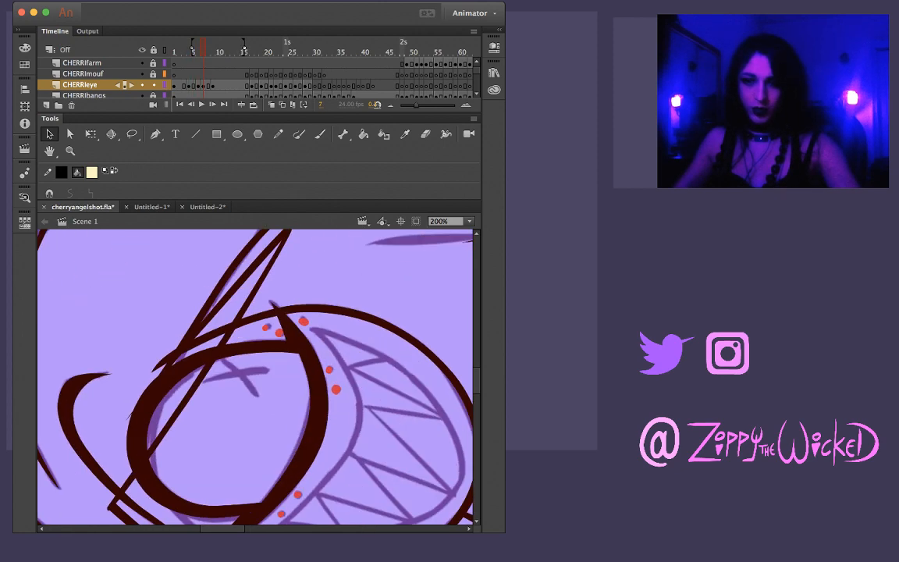
key("b")
left_click_drag(223, 428, 273, 388)
key("ctrl+z")
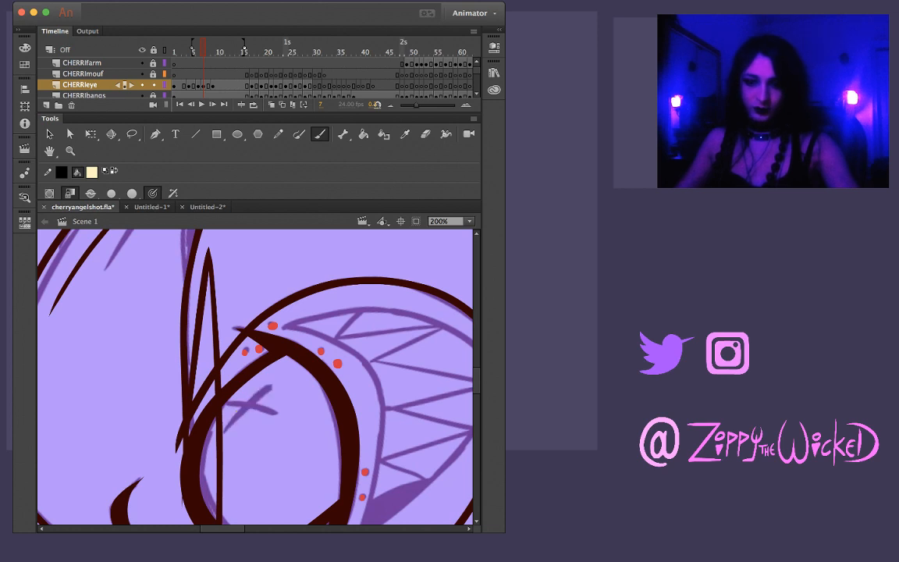
key("comma")
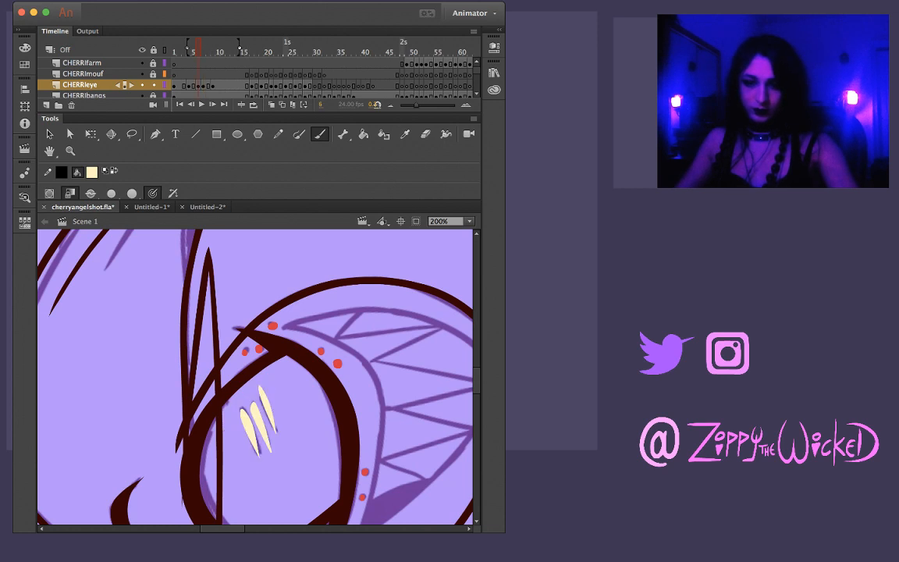
key("comma")
key("comma")
key("period")
key("period")
key("period")
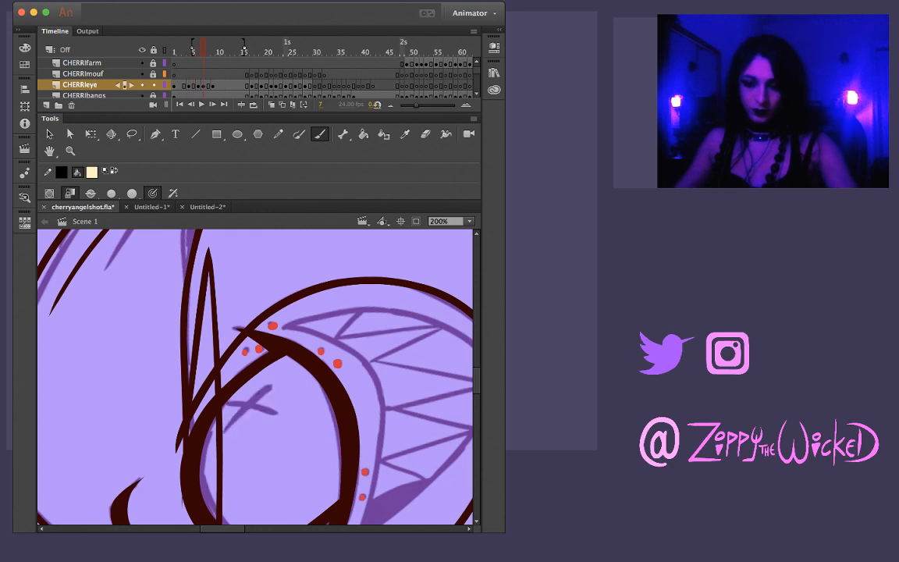
left_click_drag(223, 431, 271, 385)
key("ctrl+z")
left_click_drag(223, 430, 271, 384)
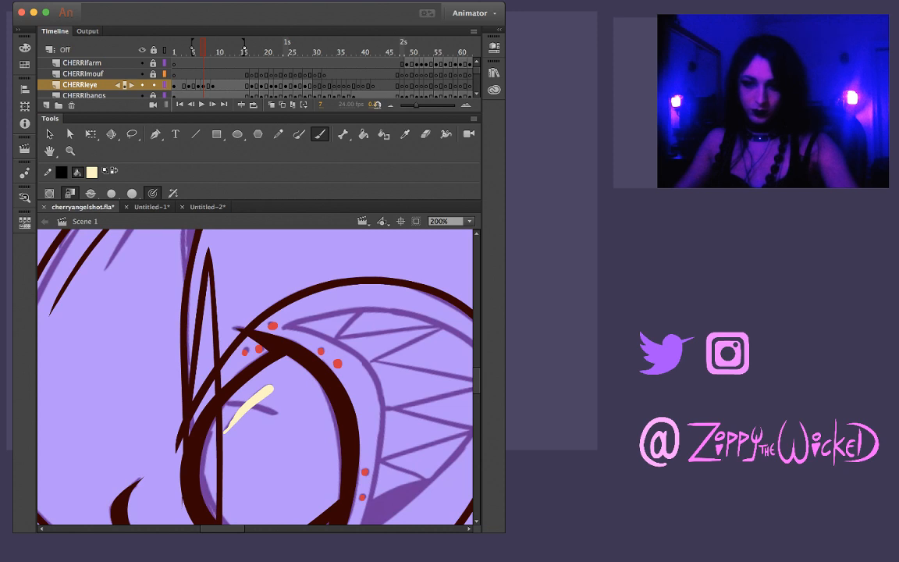
Compare the new X stroke on frame 7 with the streaks on frame 6 and the neighbouring drawings
key("comma")
key("period")
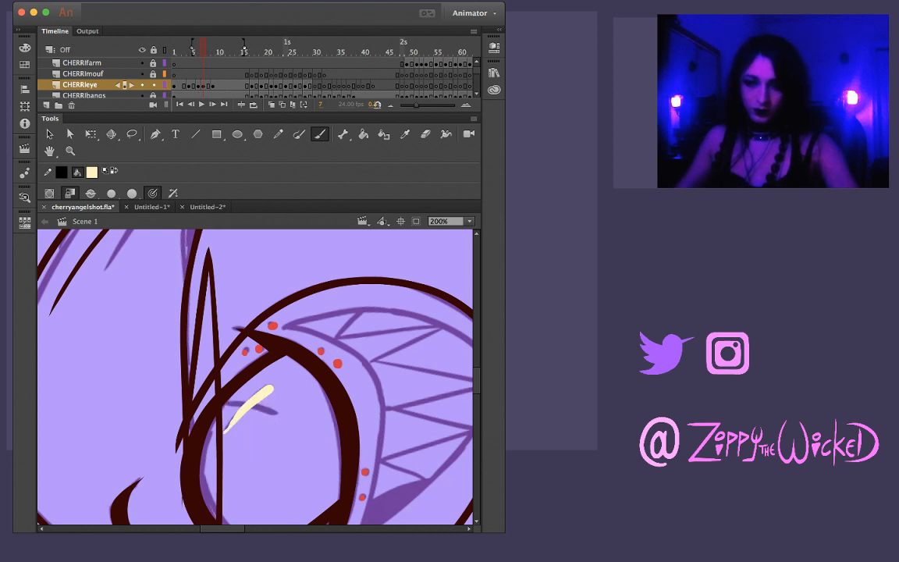
key("period")
key("comma")
key("comma")
key("period")
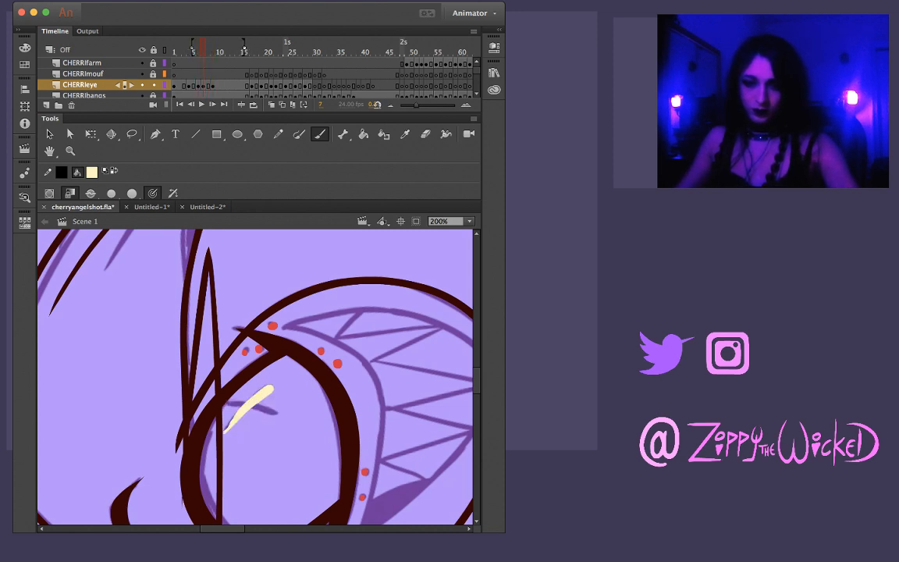
key("comma")
key("comma")
key("comma")
key("period")
key("period")
key("period")
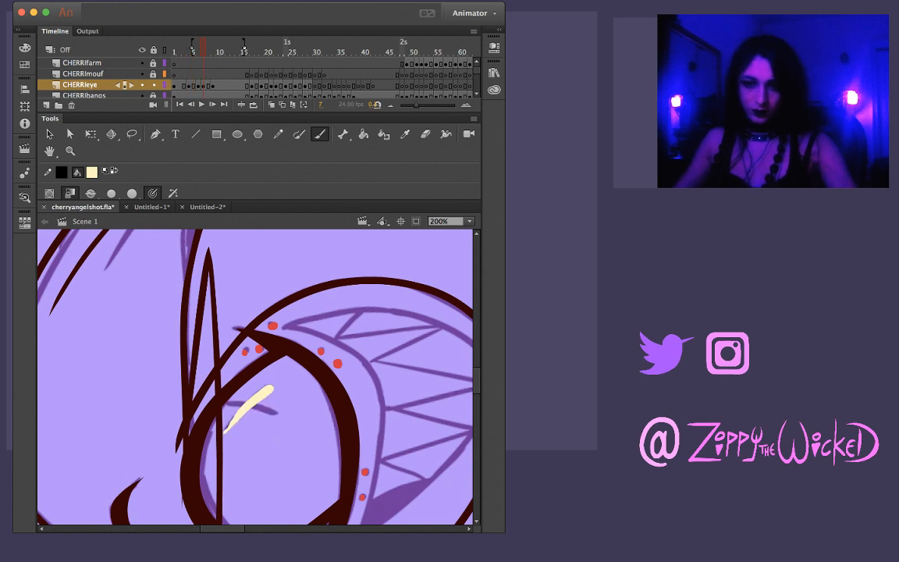
key("comma")
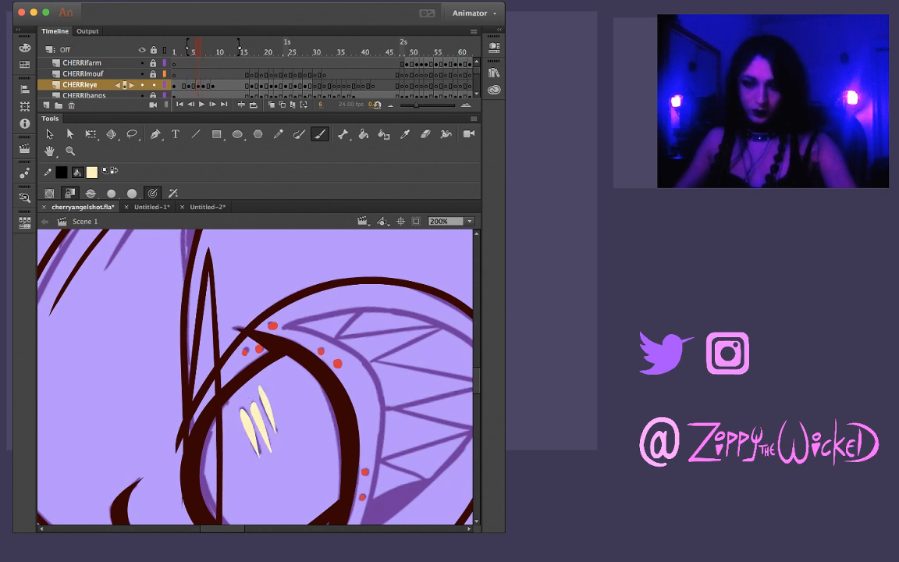
key("comma")
key("period")
key("period")
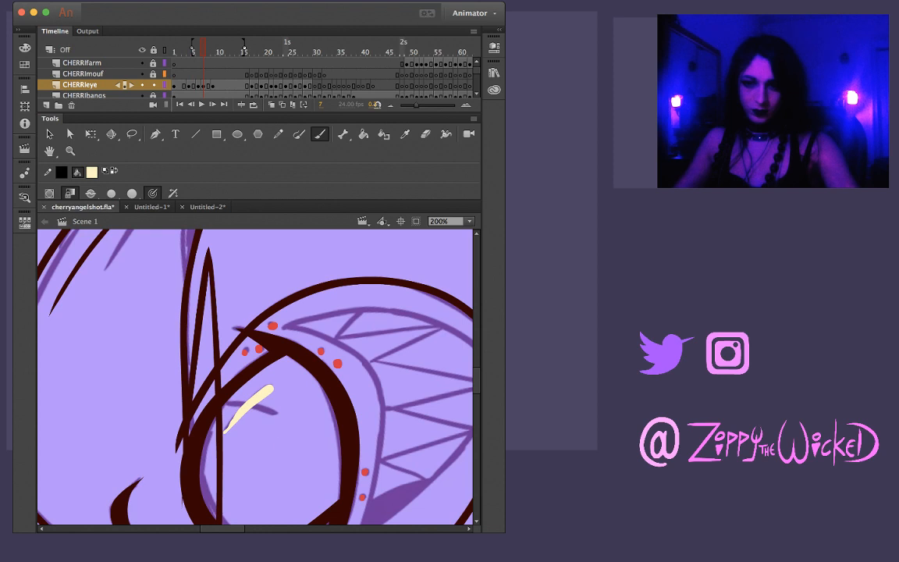
Flip between frame 7 and the preceding drawings to judge where the X's second diagonal belongs
key("comma")
key("comma")
key("period")
key("period")
key("comma")
key("comma")
key("period")
key("period")
key("comma")
key("comma")
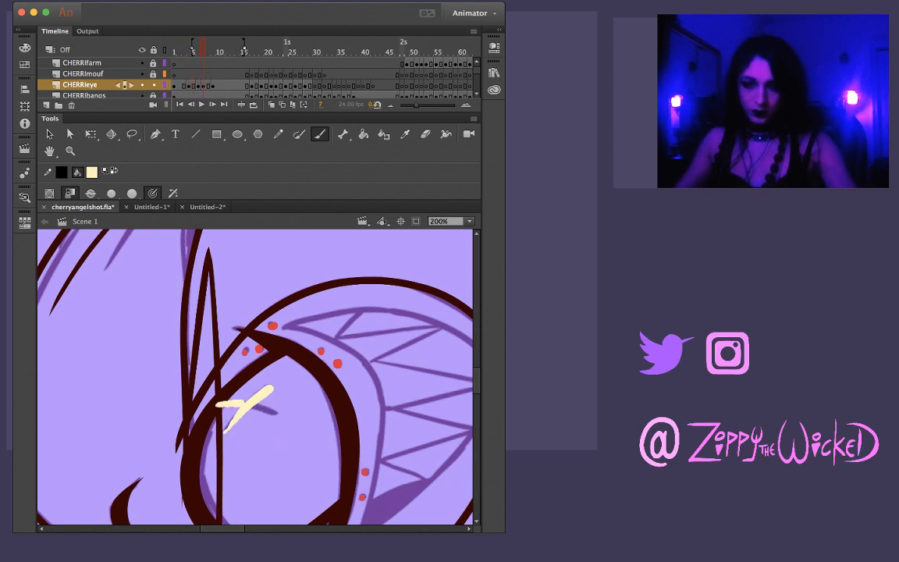
Brush the second diagonal of the X in pale yellow over the sketch on frame 7, redrawing it until it follows the line
key("comma")
key("super+z")
mouse_move(208, 404)
left_mouse_down()
mouse_move(263, 407)
mouse_move(292, 485)
left_mouse_up()
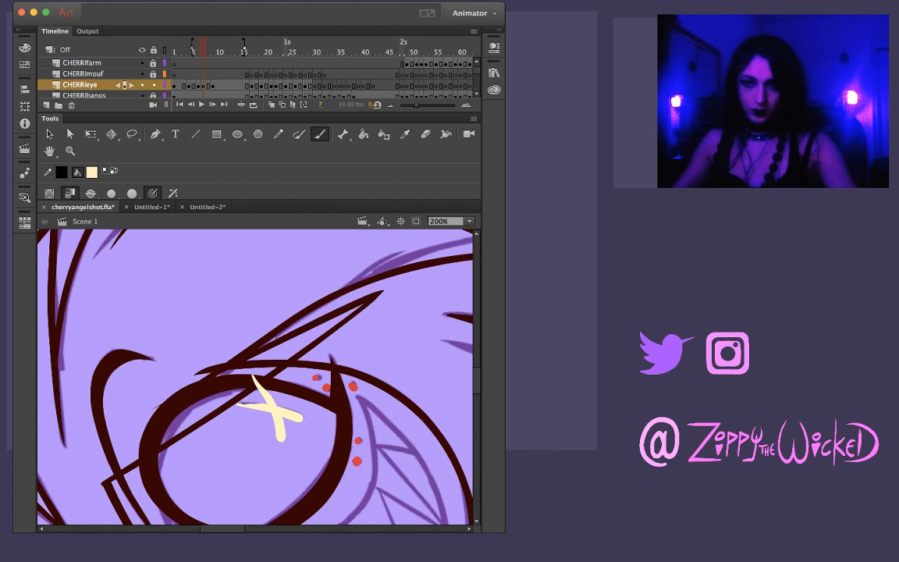
key("super+z")
left_click_drag(274, 453, 342, 354)
left_click_drag(282, 353, 339, 332)
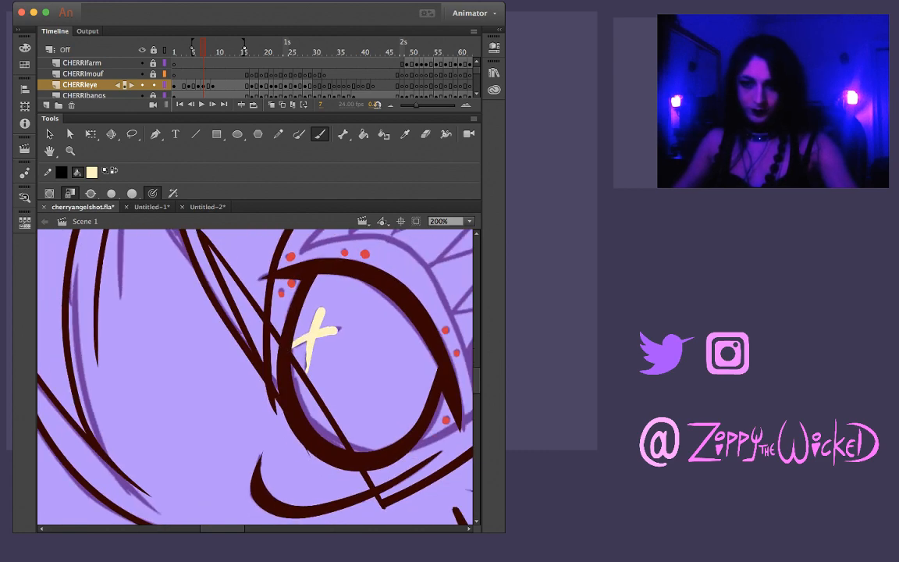
key("super+z")
left_click_drag(282, 353, 340, 332)
key("super+z")
left_click_drag(277, 356, 340, 332)
key("super+z")
left_click_drag(293, 349, 343, 328)
key("super+z")
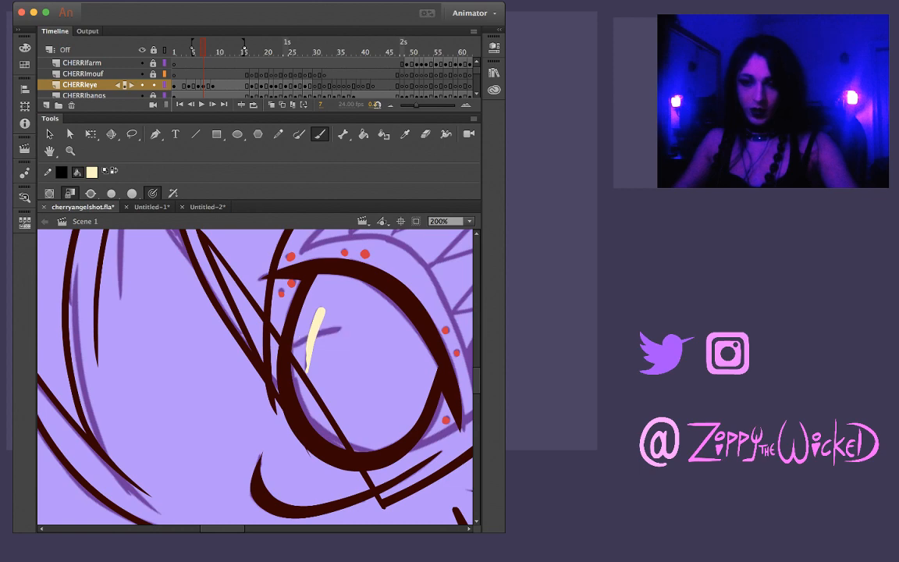
mouse_move(282, 353)
left_mouse_down()
mouse_move(341, 331)
mouse_move(335, 353)
mouse_move(360, 390)
mouse_move(336, 429)
left_mouse_up()
Trim the excess paint beside the X's thin arm on frame 7 and sharpen that arm into a clean taper
key("shift+space")
key("l")
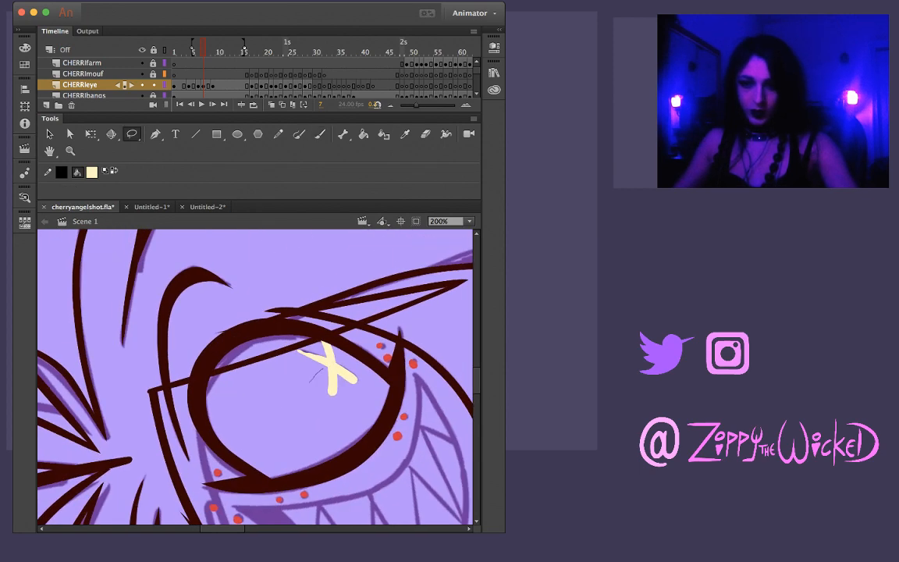
left_click_drag(309, 383, 299, 348)
key("Delete")
key("z")
left_click(313, 366)
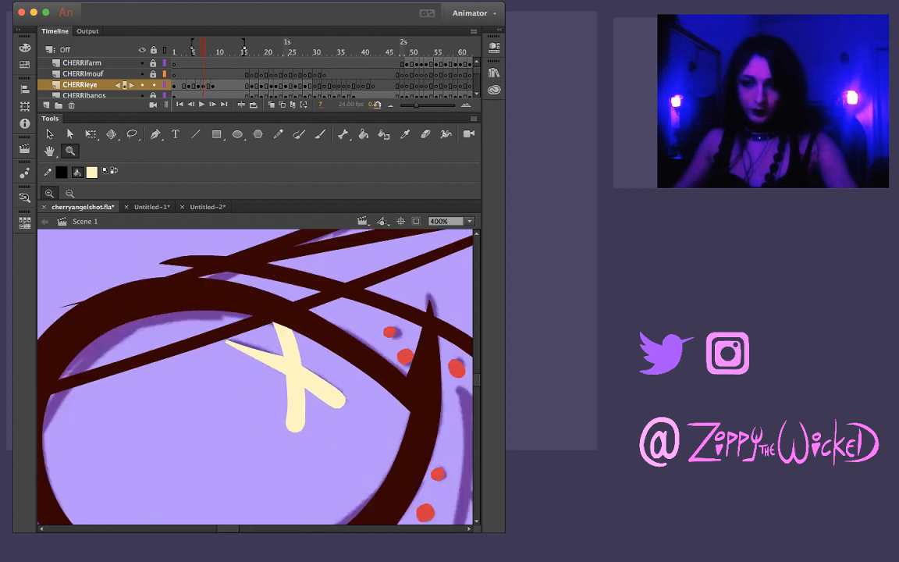
key("v")
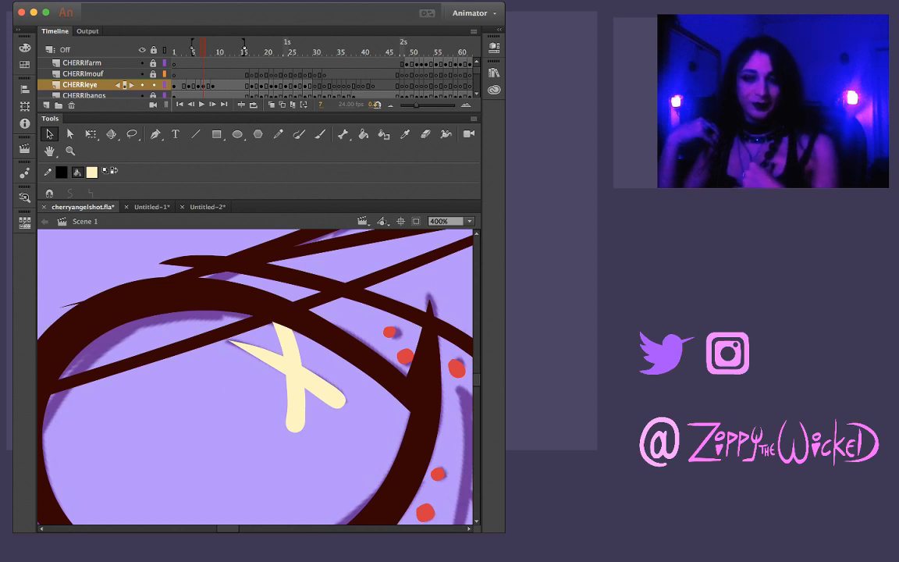
key("z")
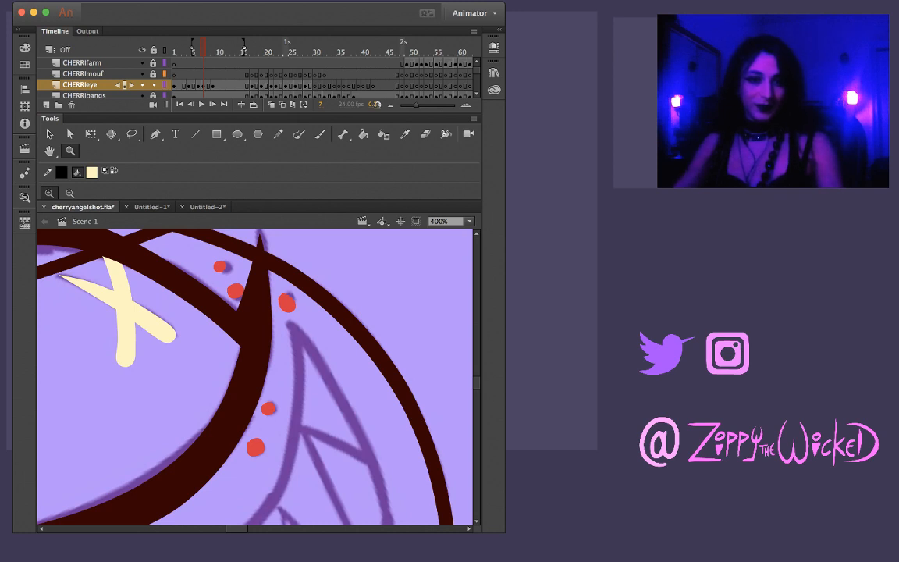
left_click(164, 364)
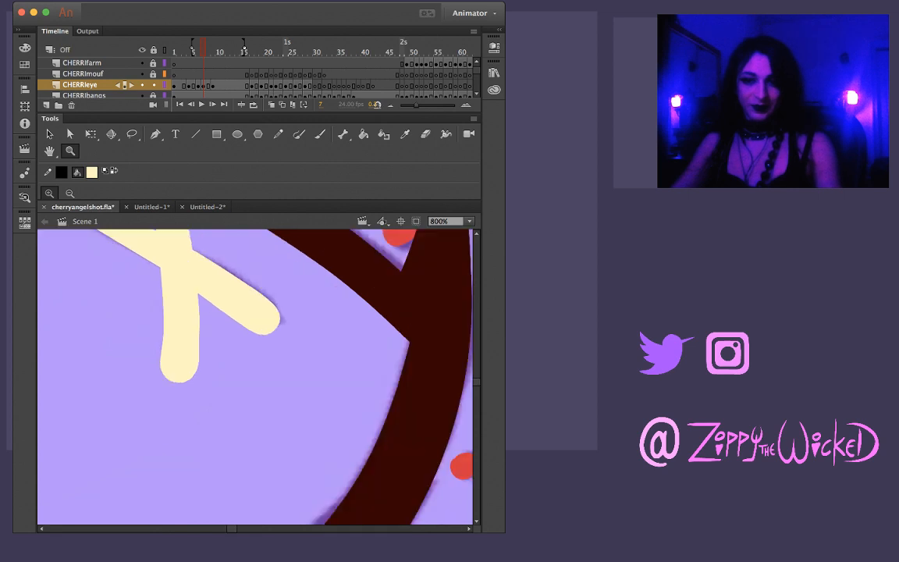
left_click(167, 339, "alt")
left_click(245, 363, "alt")
left_click(271, 365)
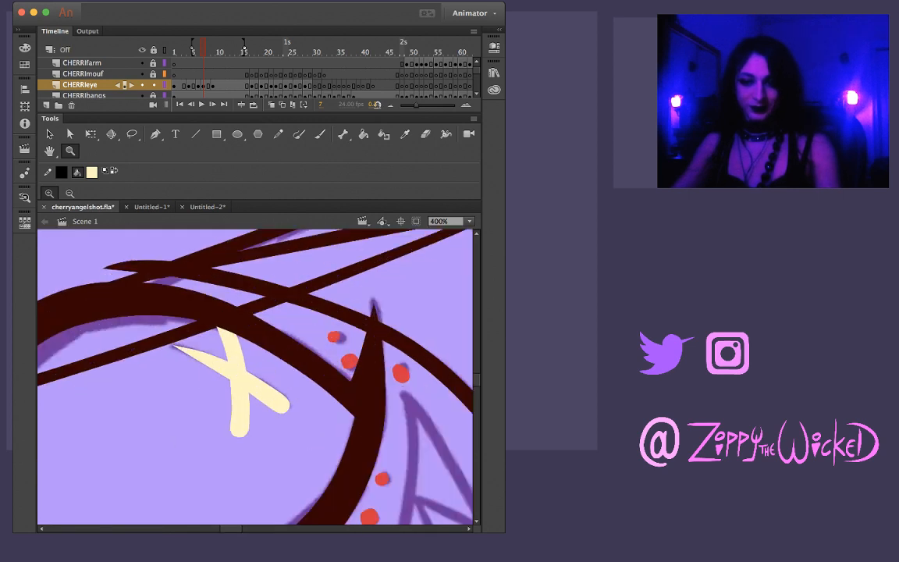
Brush the steep diagonal of the X in pale yellow over the sketch on frame 9, redrawing it until it fits
key("comma")
key("period")
key("period")
key("period")
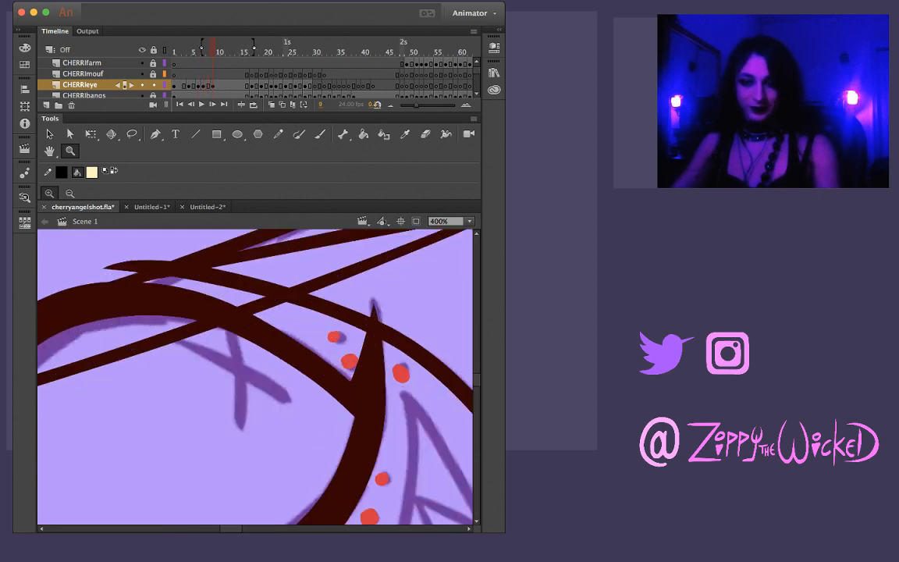
key("b")
left_click_drag(225, 310, 232, 387)
key("ctrl+z")
left_click_drag(225, 310, 243, 418)
key("ctrl+z")
left_click_drag(225, 308, 239, 398)
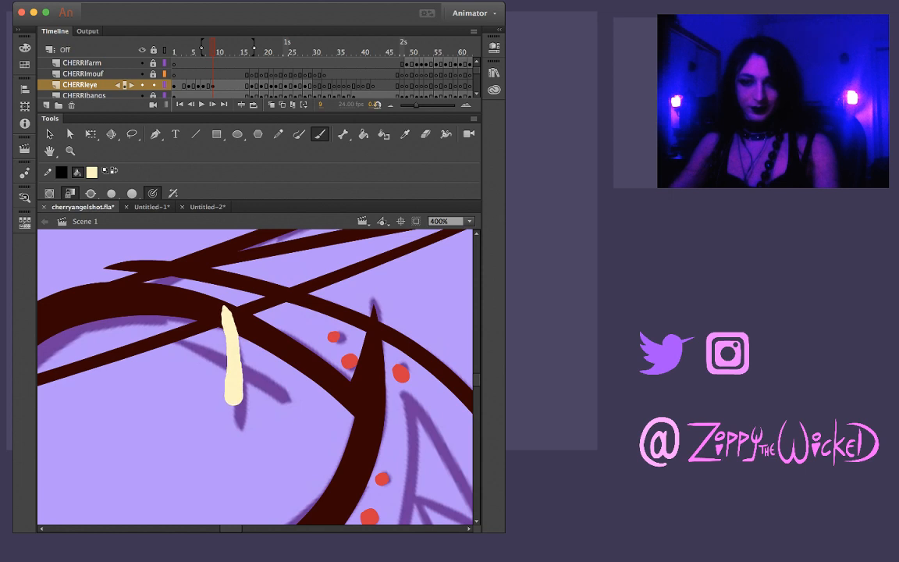
key("ctrl+z")
left_click_drag(222, 310, 242, 392)
key("ctrl+z")
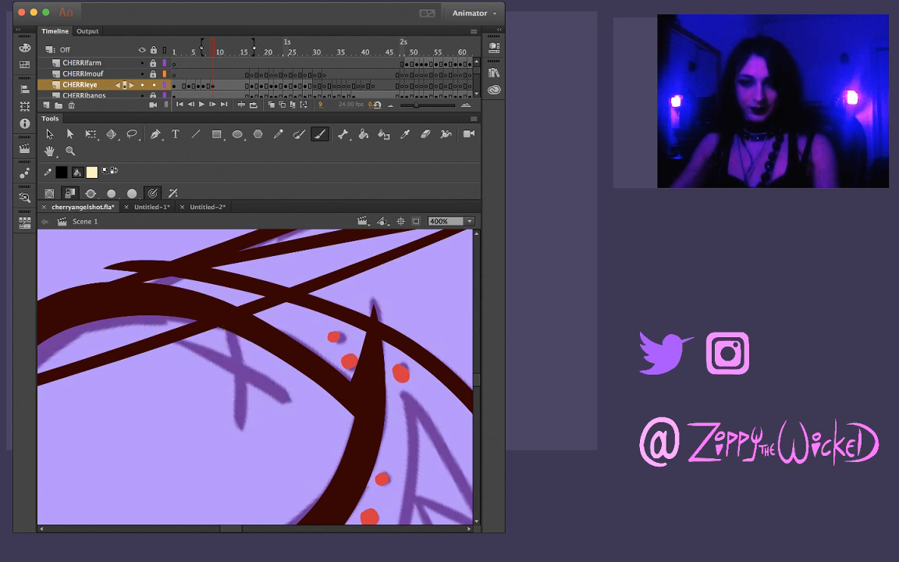
left_click_drag(224, 312, 237, 423)
key("ctrl+z")
left_click_drag(226, 311, 239, 429)
Brush the long slanted diagonal across the steep stroke to complete the X on frame 9
mouse_move(170, 341)
left_mouse_down()
mouse_move(197, 350)
mouse_move(228, 381)
left_mouse_up()
key("ctrl+z")
left_click_drag(167, 341, 289, 400)
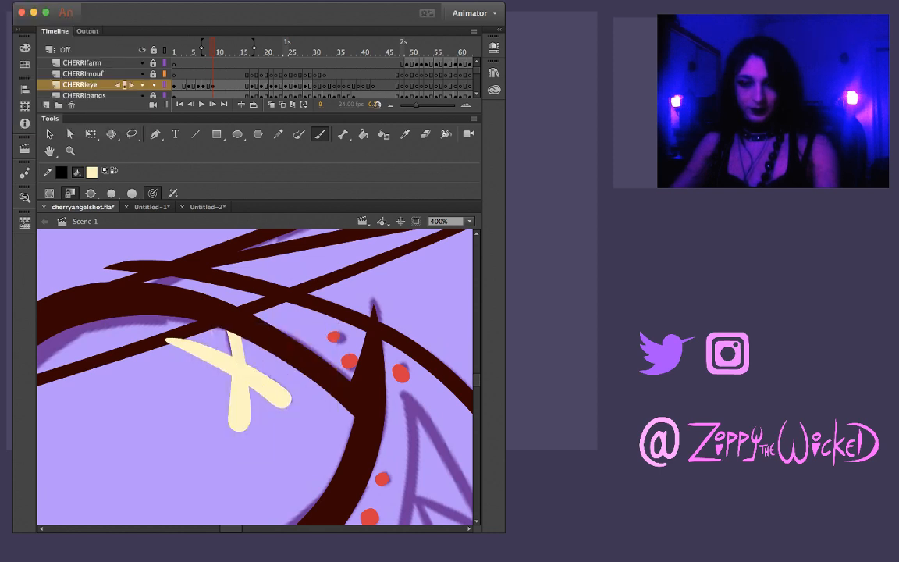
Trim the edges of the X's two upper arms on frame 9 to make them thinner
key("l")
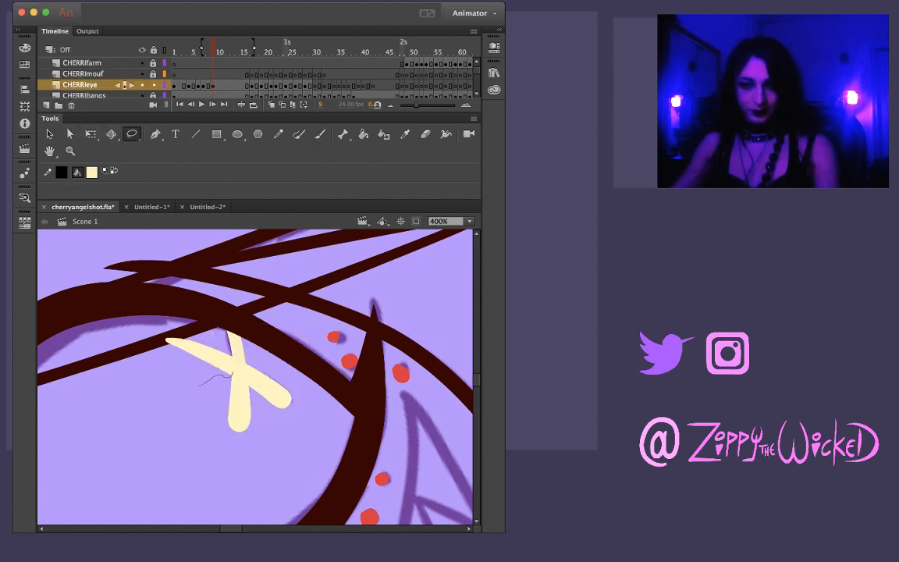
mouse_move(231, 354)
left_mouse_down()
mouse_move(205, 339)
mouse_move(138, 348)
mouse_move(168, 385)
left_mouse_up()
left_click(136, 349)
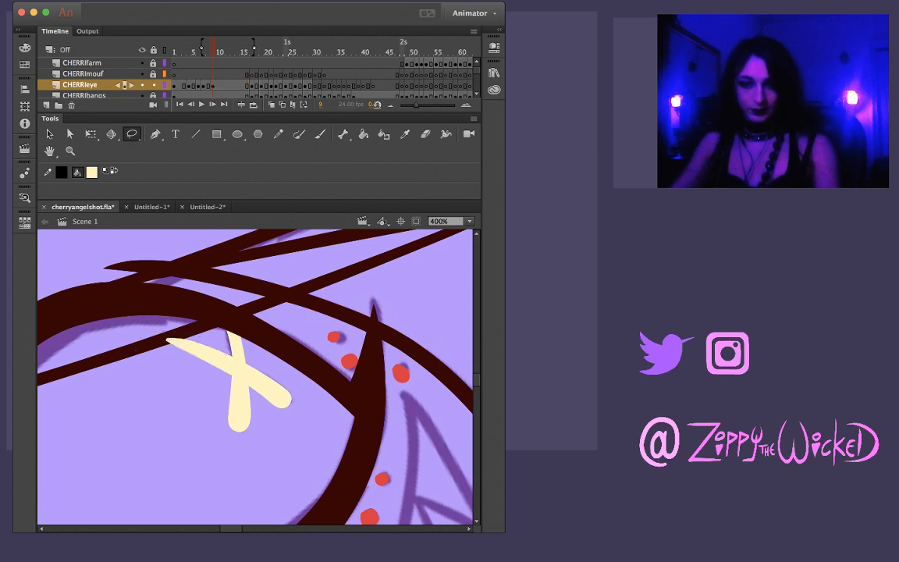
key("v")
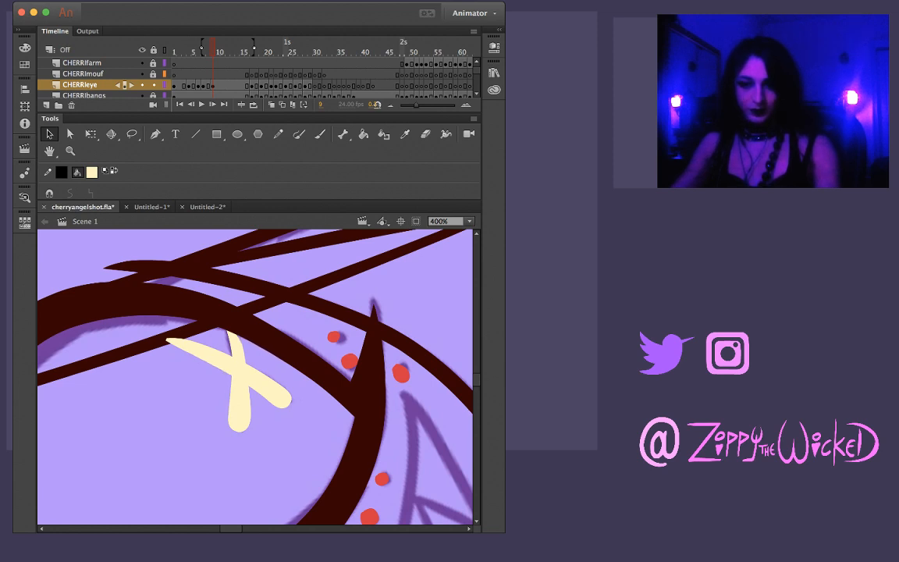
key("l")
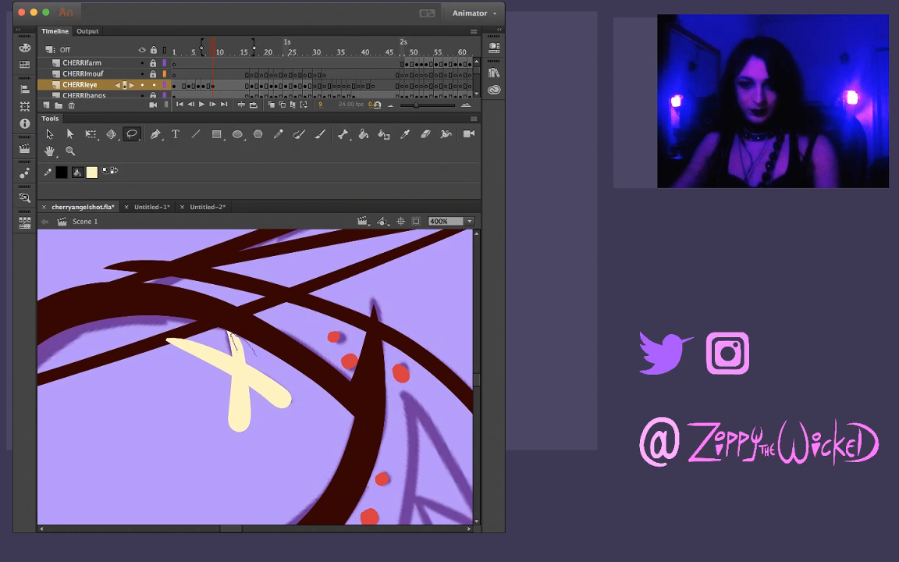
mouse_move(230, 334)
left_mouse_down()
mouse_move(209, 305)
mouse_move(231, 333)
left_mouse_up()
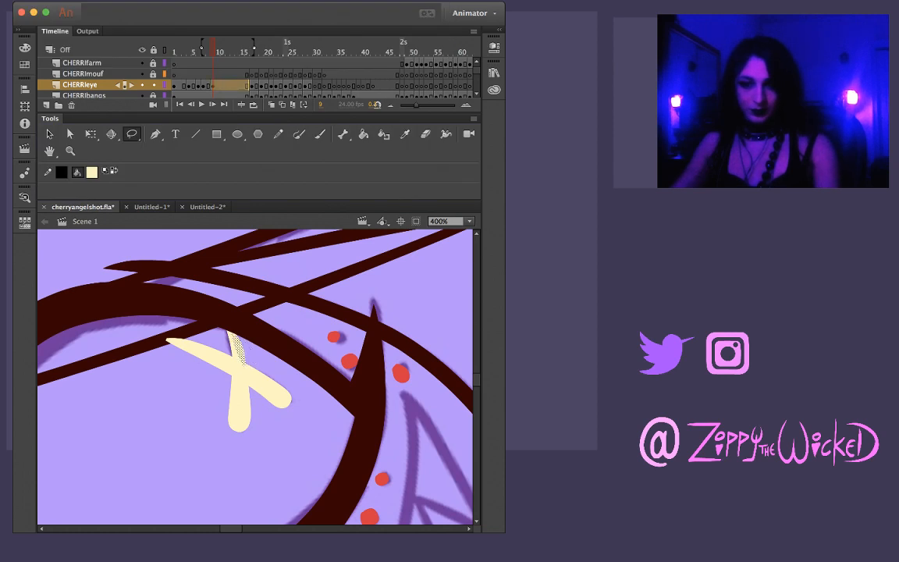
key("Escape")
key("v")
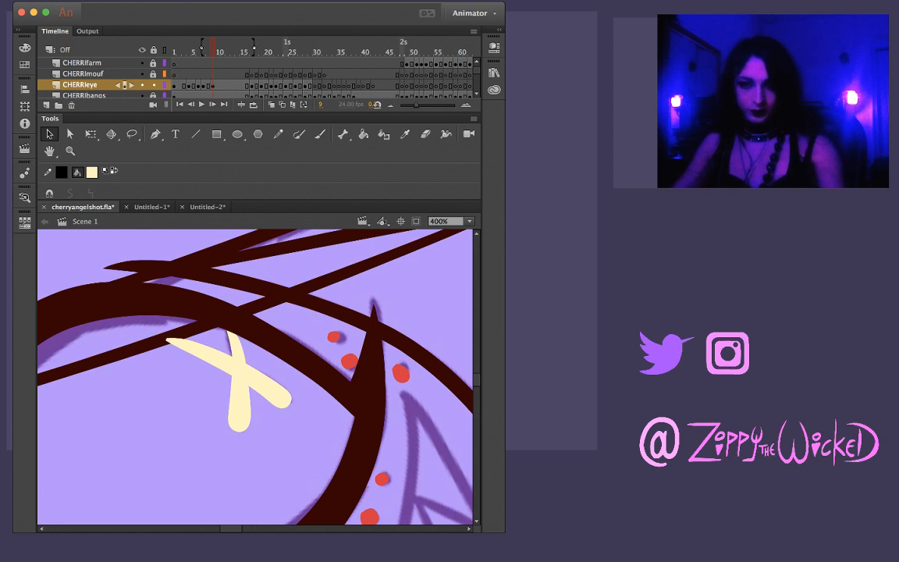
Compare the X on frames 8 and 9, and pull the slanted diagonal's outer tip on frame 9 inward to its sketch line
key("m")
key("comma")
key("period")
key("comma")
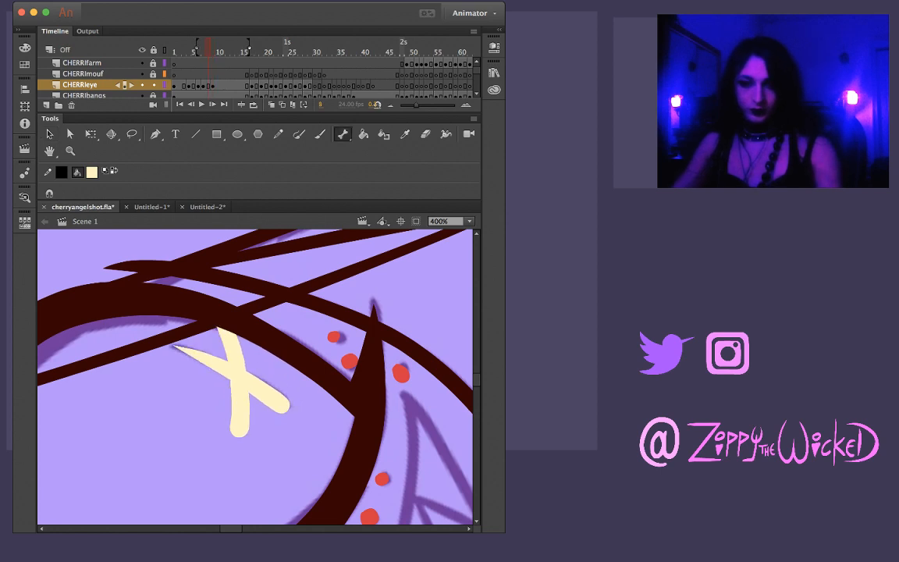
key("period")
key("v")
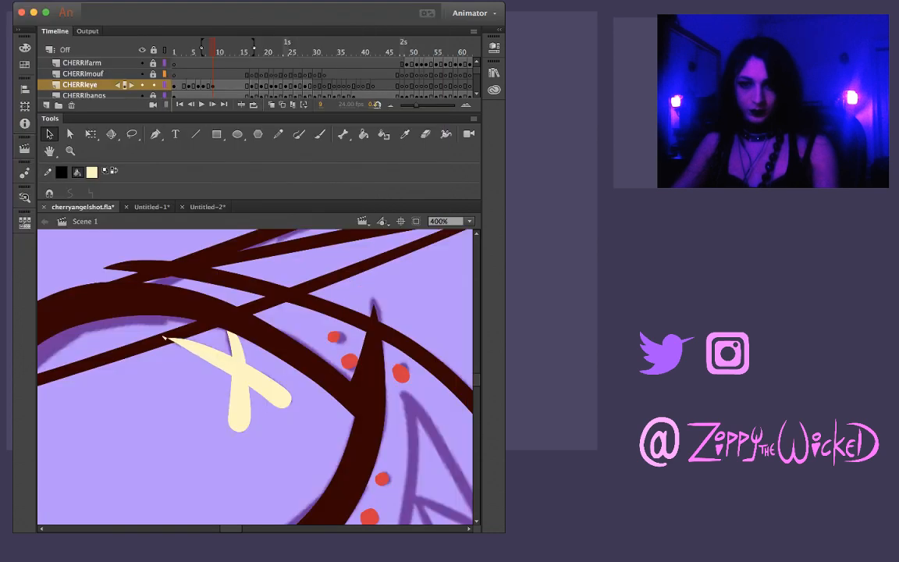
left_click_drag(166, 340, 182, 344)
Check frame 9 against frame 8 and smooth the underside of the slanted diagonal's thin arm on frame 9
key("comma")
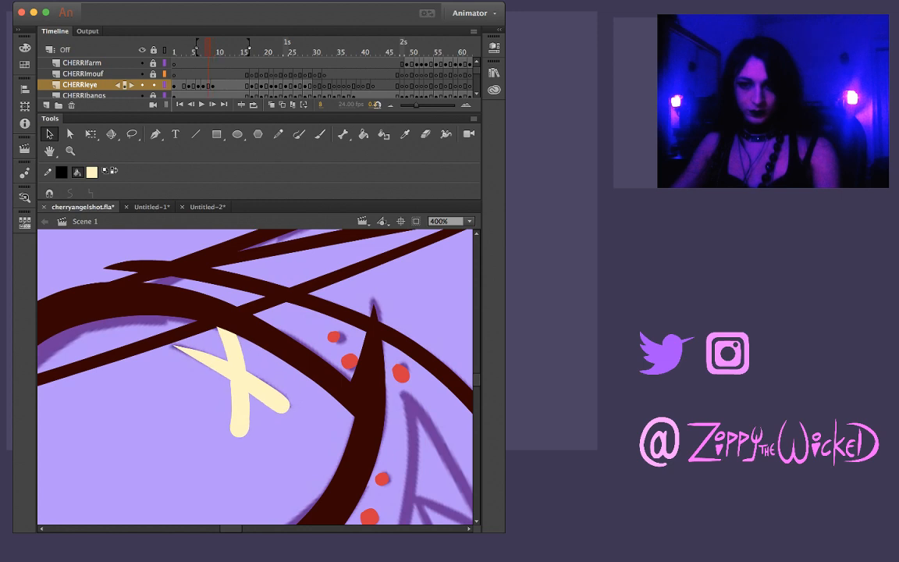
key("period")
key("comma")
key("period")
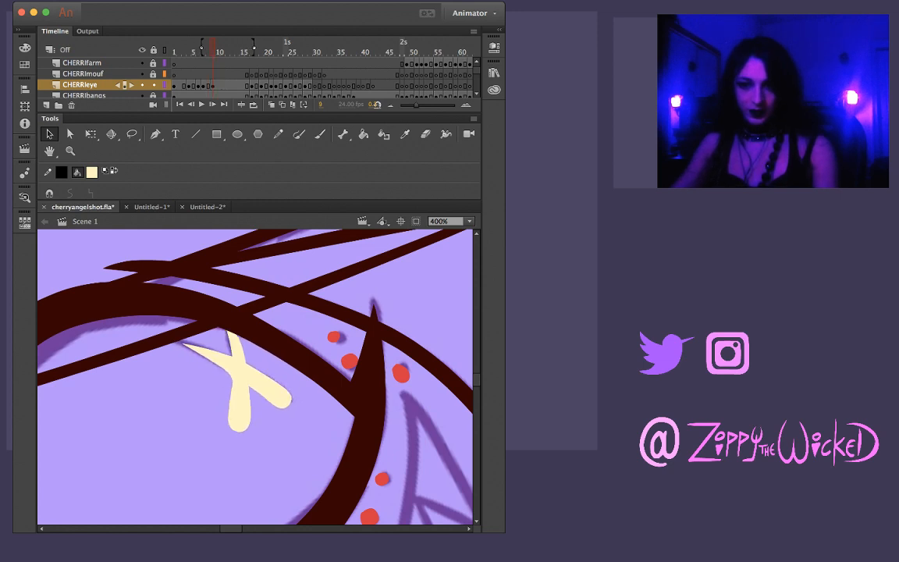
key("l")
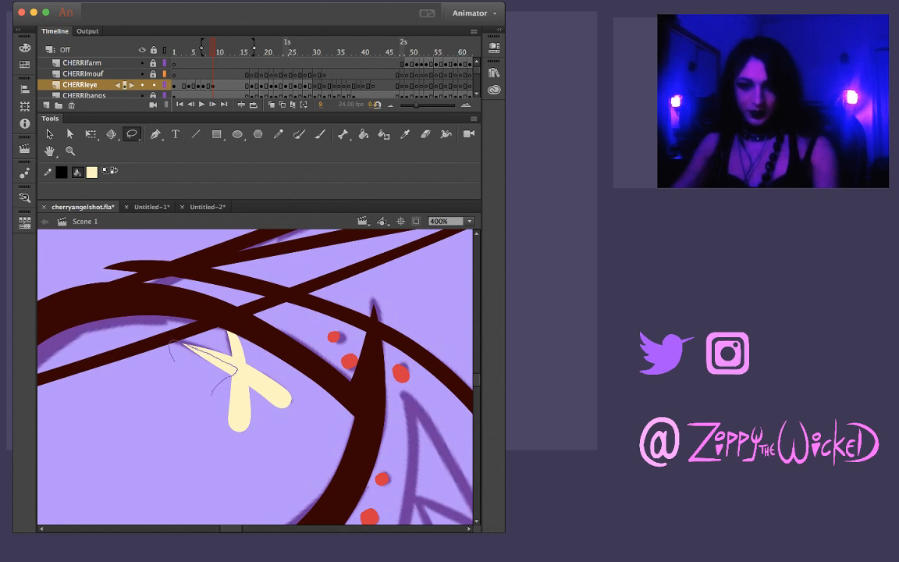
key("b")
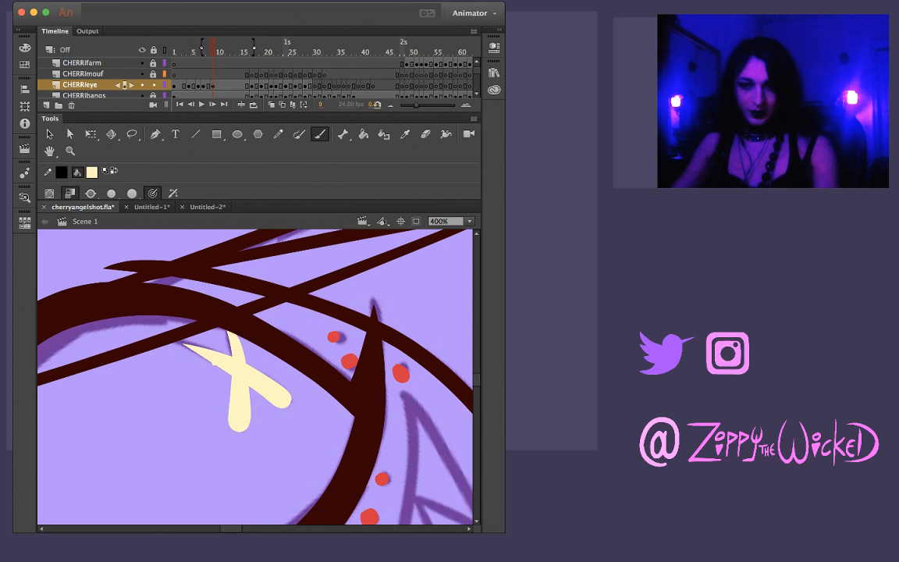
key("v")
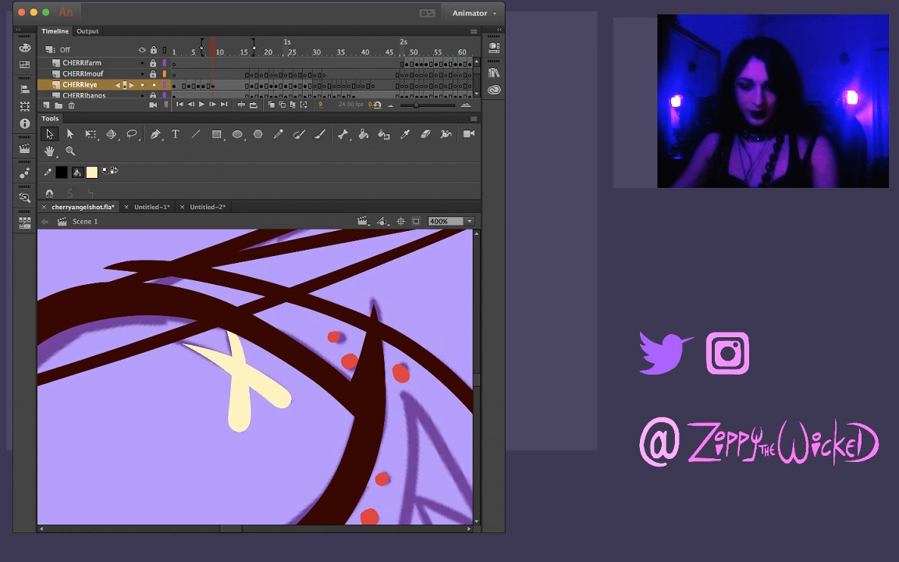
Widen and reshape the lower end of the X's steep diagonal on frame 8 to match frame 9
key("comma")
key("period")
key("comma")
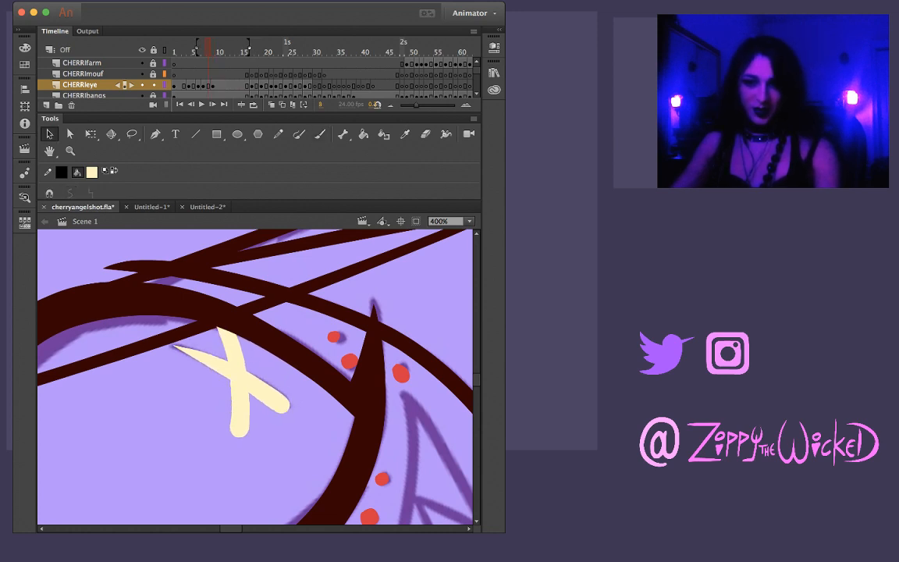
key("period")
key("comma")
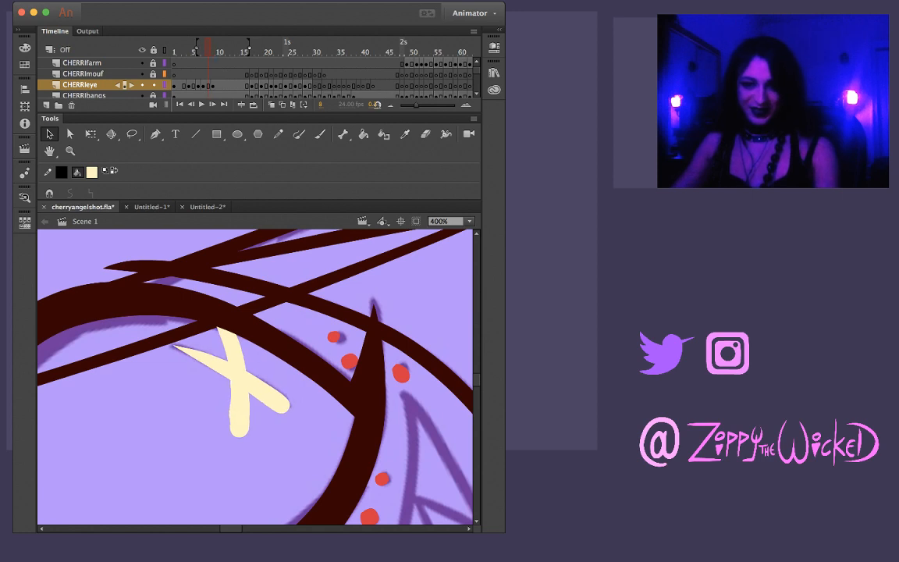
key("l")
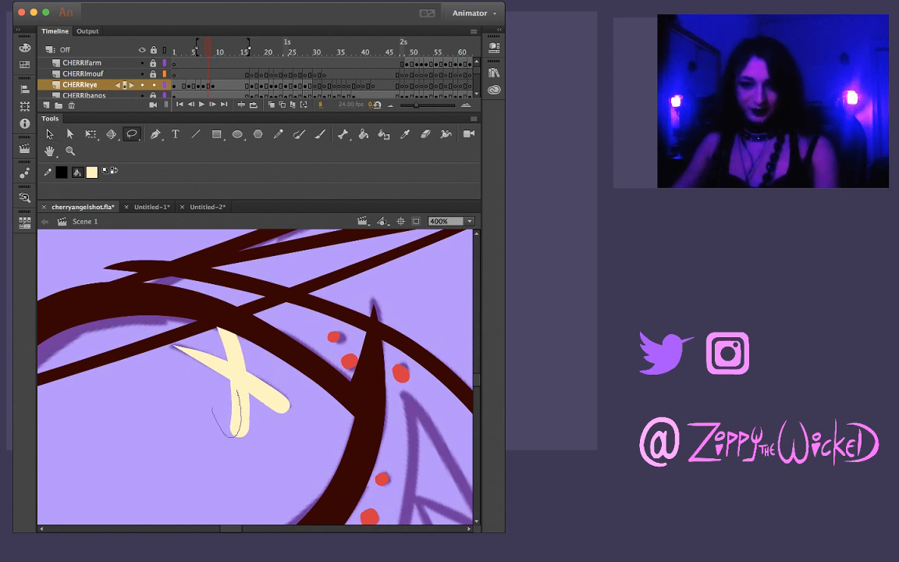
left_click_drag(213, 406, 213, 405)
key("v")
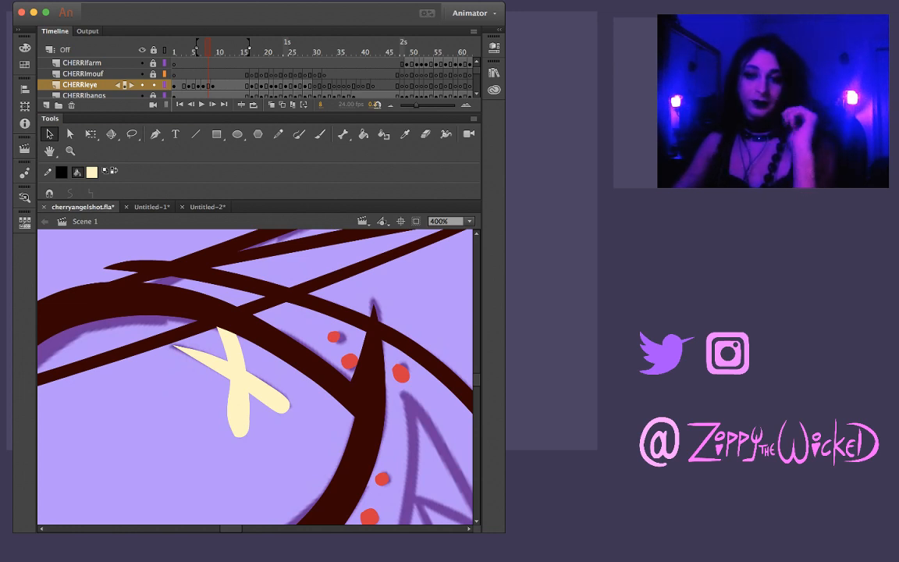
Flip back and forth through the drawings around frames 8 to 10 to check the X's shape and movement
key("Return")
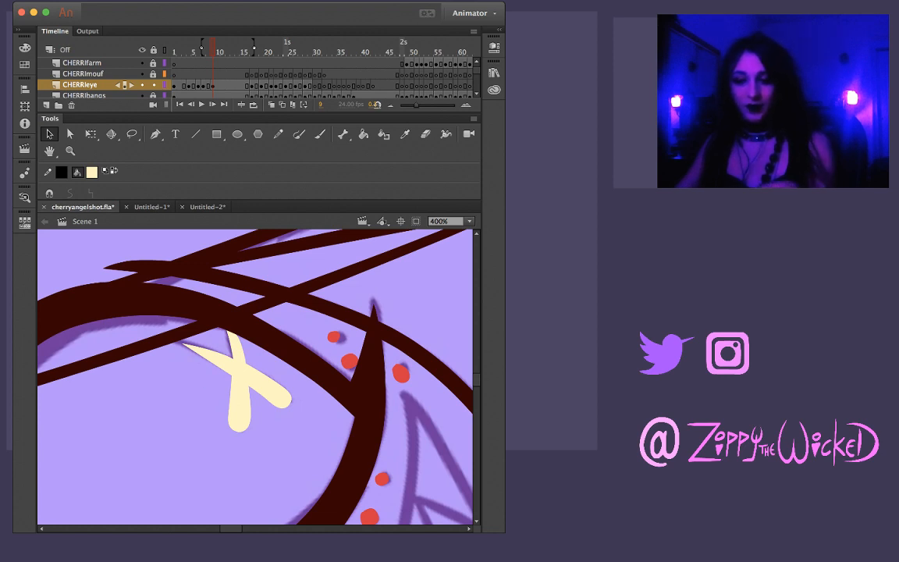
key("comma")
key("period")
key("period")
key("period")
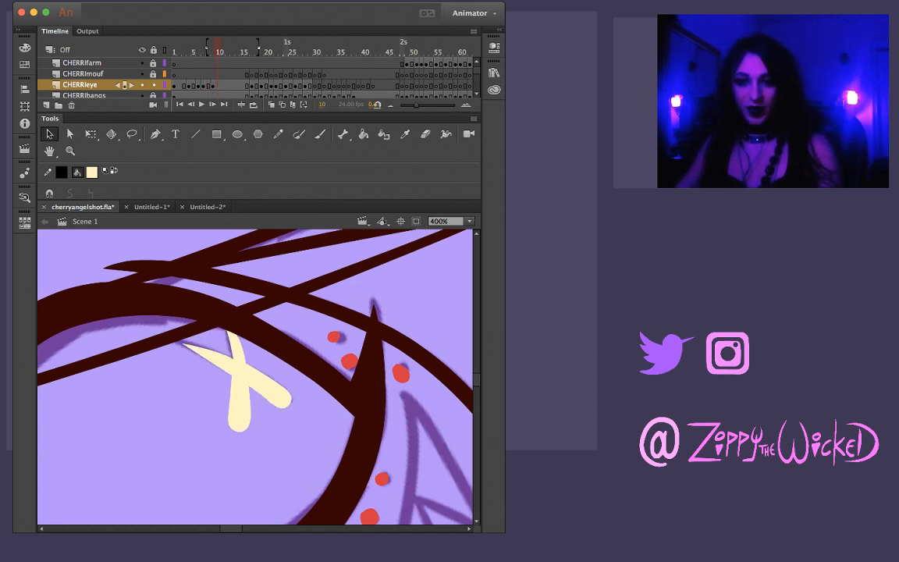
key("comma")
key("comma")
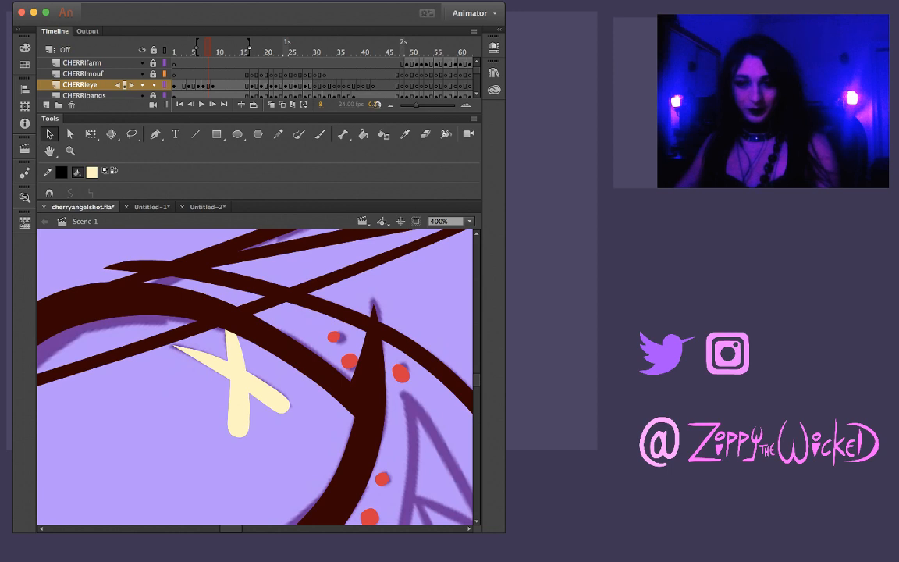
key("comma")
key("comma")
key("period")
key("period")
key("period")
key("period")
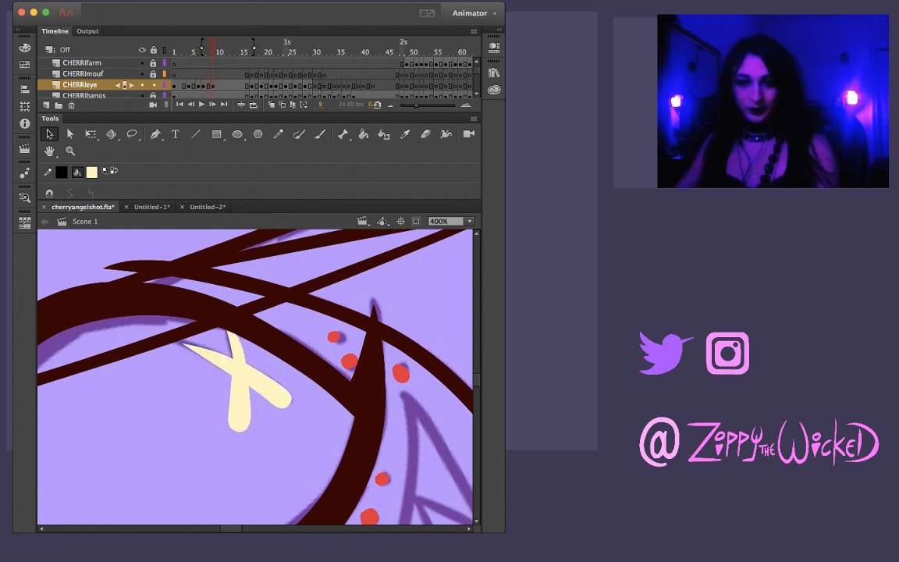
Flip back and forth through frames 7 to 9 to check how the X pupil's shape and position change
key("comma")
key("period")
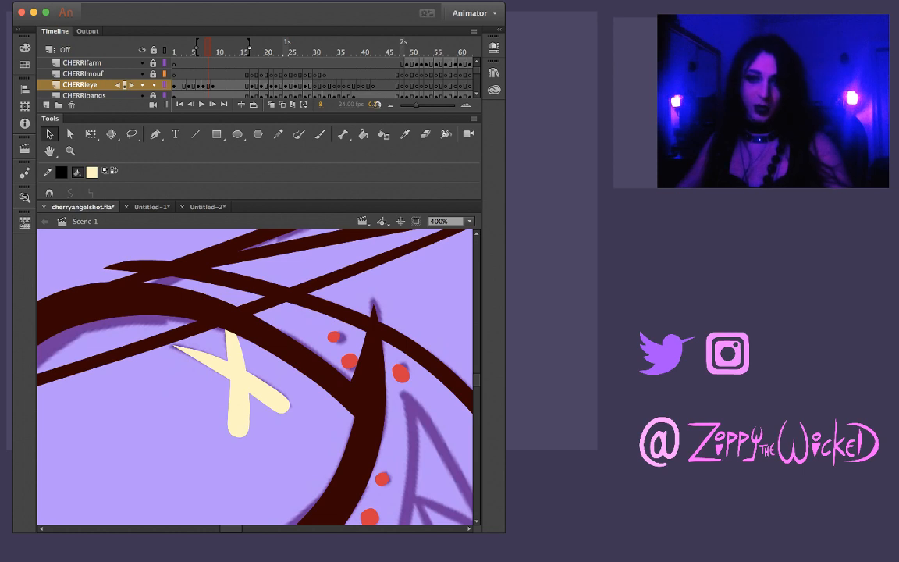
key("comma")
key("comma")
key("period")
key("period")
key("period")
key("comma")
key("period")
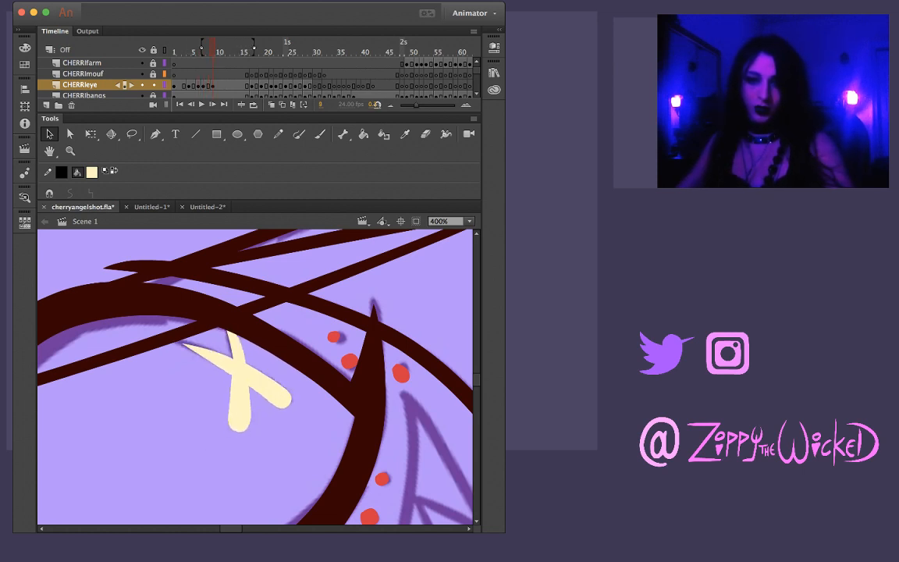
key("comma")
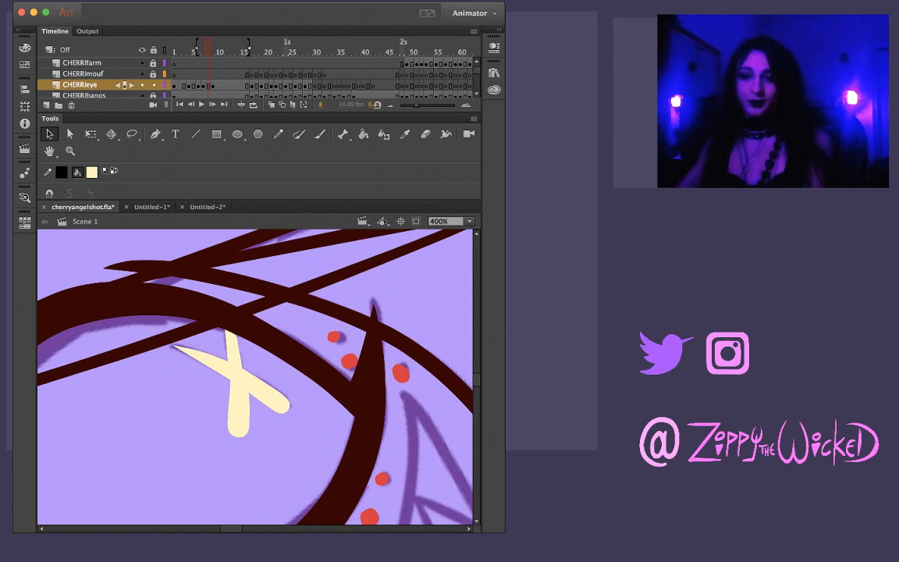
key("comma")
key("comma")
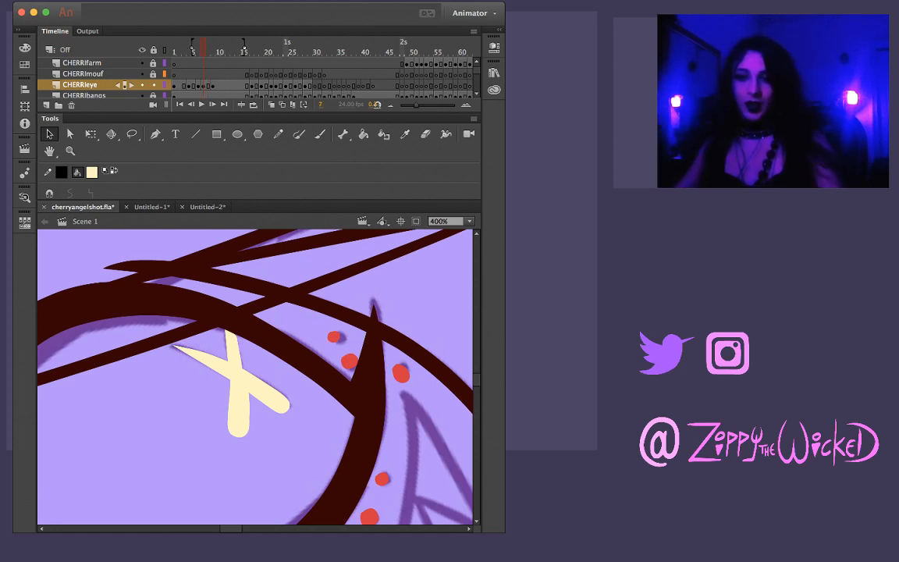
key("period")
key("period")
key("period")
key("period")
key("comma")
key("comma")
key("comma")
key("period")
key("period")
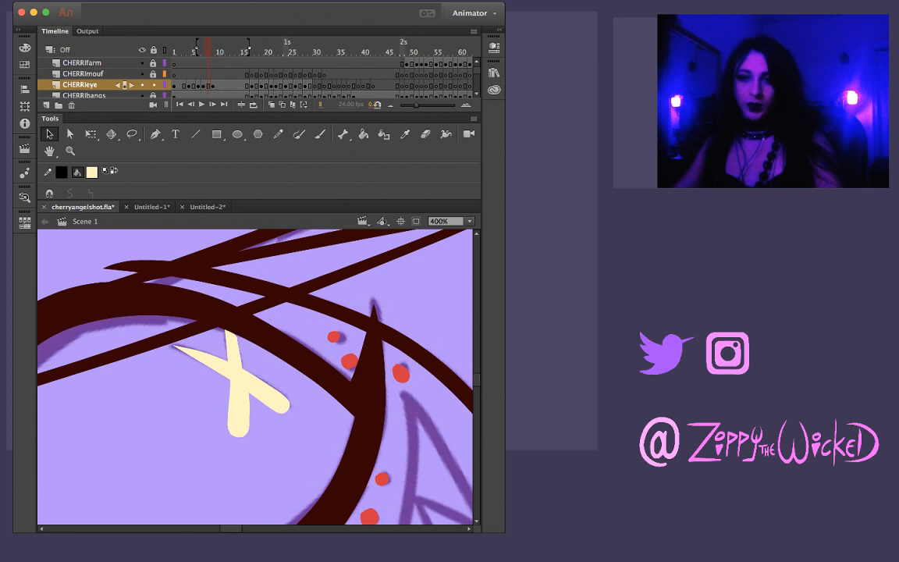
key("comma")
key("period")
key("period")
key("comma")
key("comma")
key("comma")
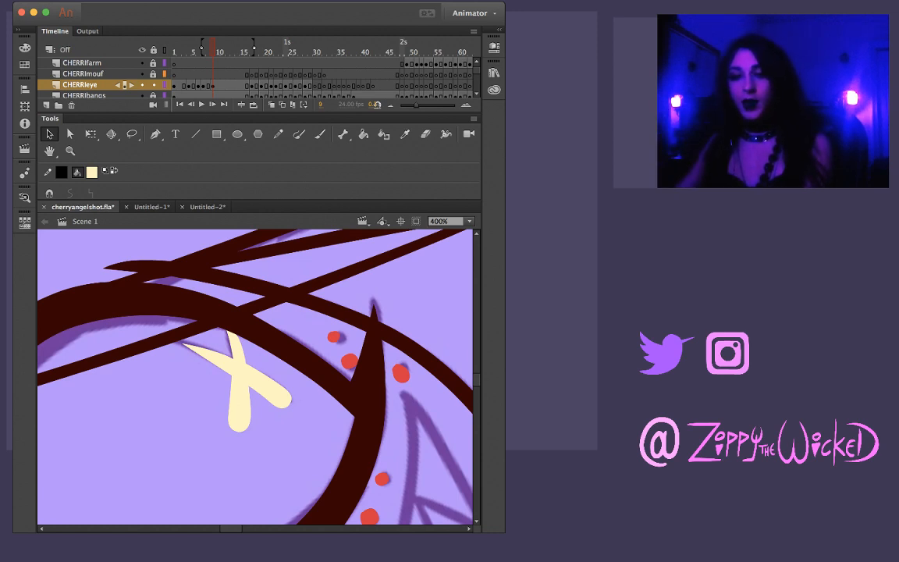
Advance to frame 17 and examine the rough X sketch inside Cherri's inked eye outline
key("period")
key("period")
key("period")
key("period")
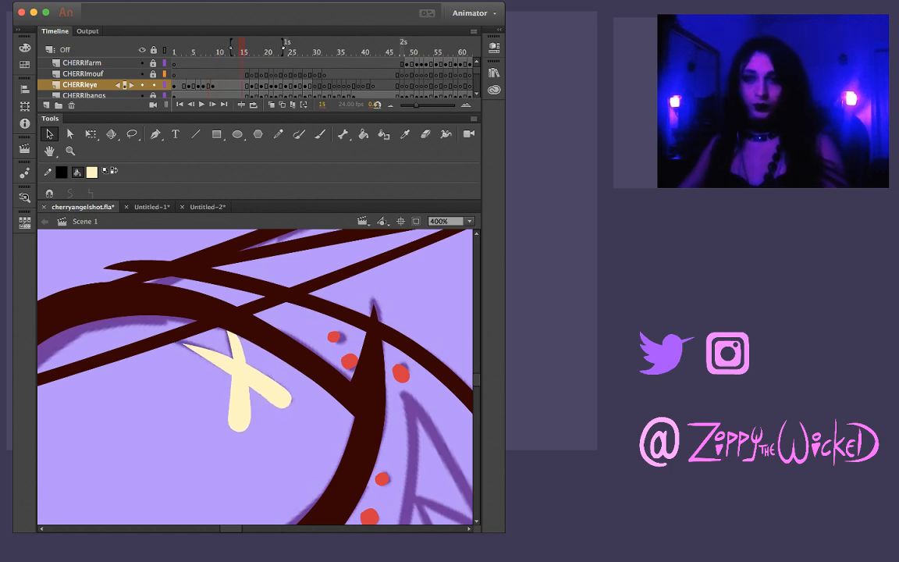
key("period")
key("period")
key("comma")
key("comma")
key("period")
key("period")
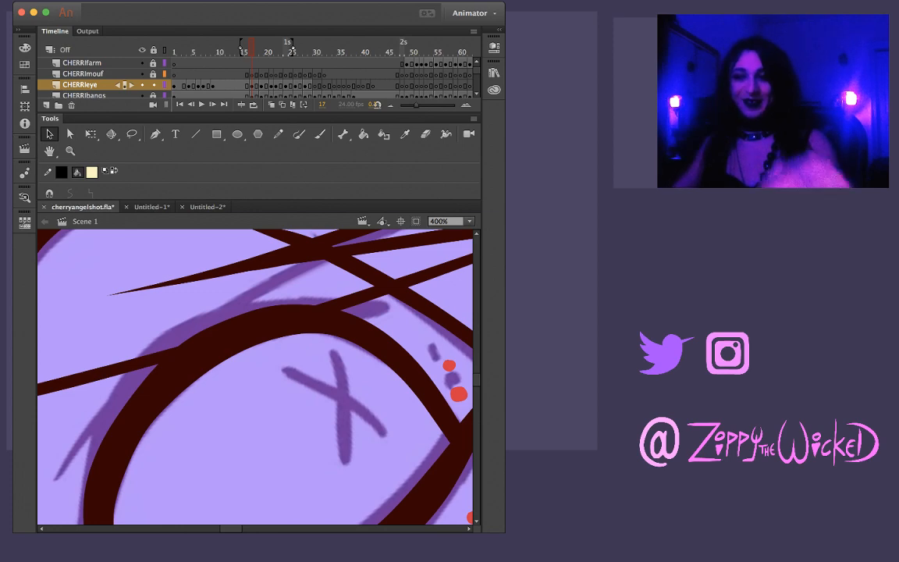
left_click_drag(382, 419, 255, 377)
Zoom out to 25% and step back from frame 17 to frame 2 to review the pupil within both characters' drawings
key("z")
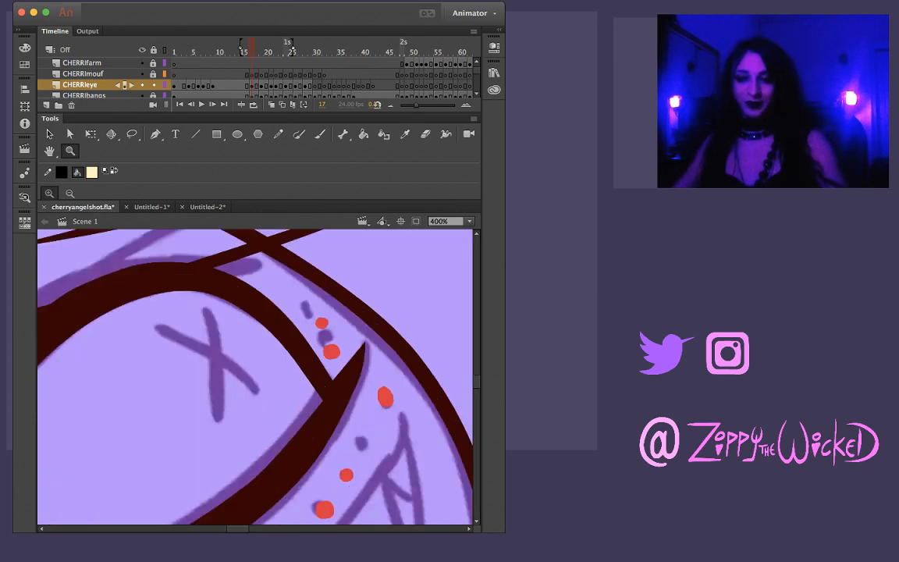
key("super+minus")
key("super+minus")
key("super+minus")
key("super+minus")
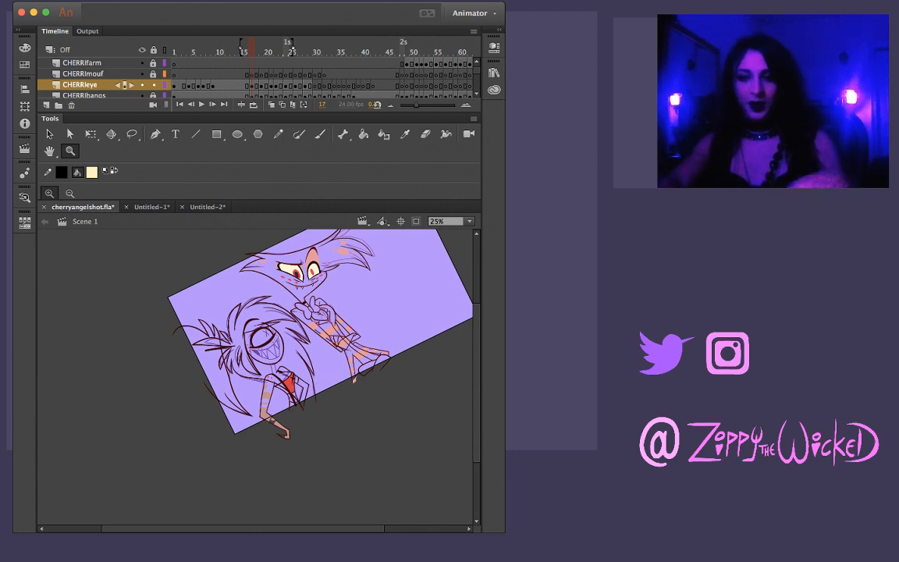
key("period")
key("comma")
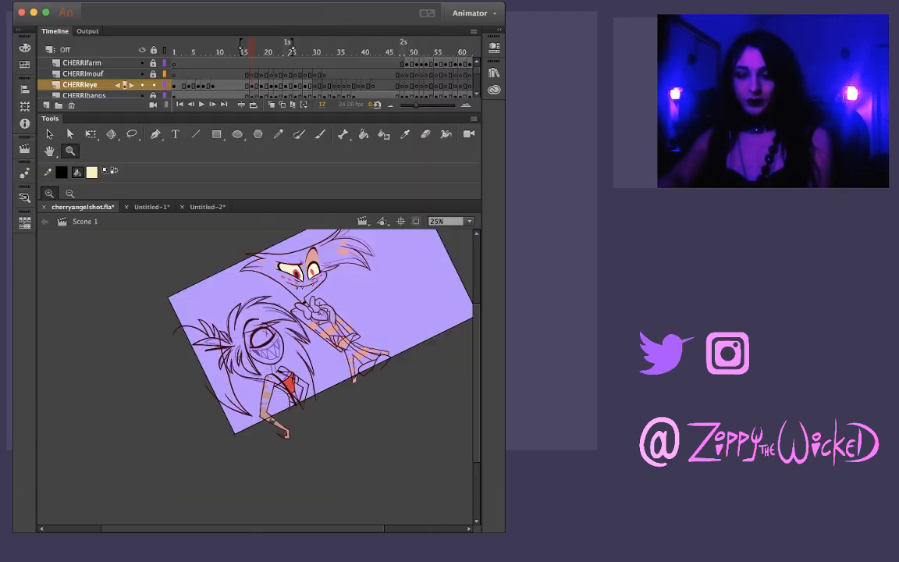
key("comma")
key("comma")
key("comma")
key("comma")
key("comma")
key("comma")
key("comma")
key("comma")
key("comma")
key("period")
key("period")
key("period")
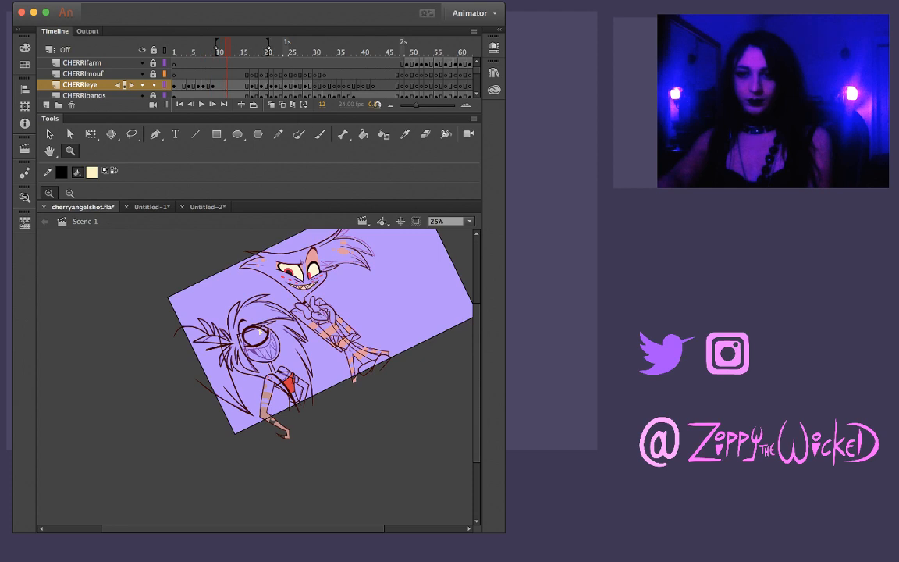
key("Return")
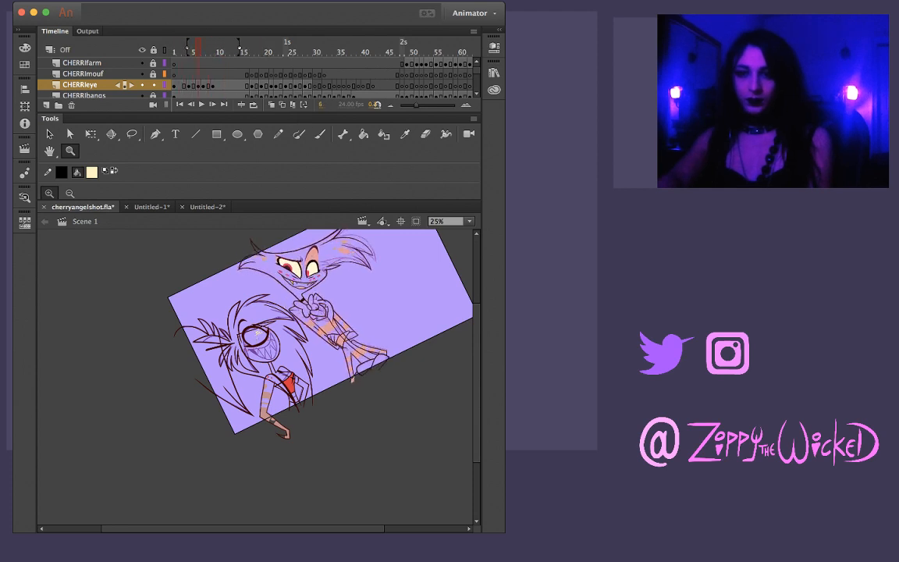
key("comma")
key("comma")
key("comma")
key("comma")
key("comma")
key("comma")
key("comma")
key("comma")
key("comma")
key("comma")
key("comma")
key("comma")
key("comma")
key("comma")
key("comma")
key("comma")
key("comma")
key("comma")
key("comma")
key("comma")
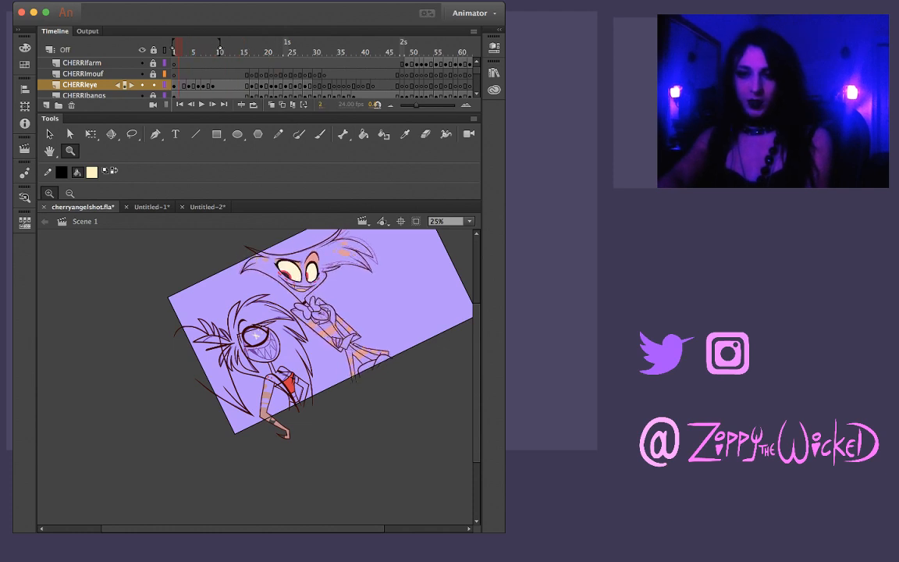
Run forward from frame 2 to frame 54 to review the inked animation of both characters
key("period")
key("period")
key("period")
key("period")
key("period")
key("period")
key("period")
key("period")
key("period")
key("period")
key("period")
key("period")
key("period")
key("period")
key("period")
key("period")
key("period")
key("period")
key("period")
key("period")
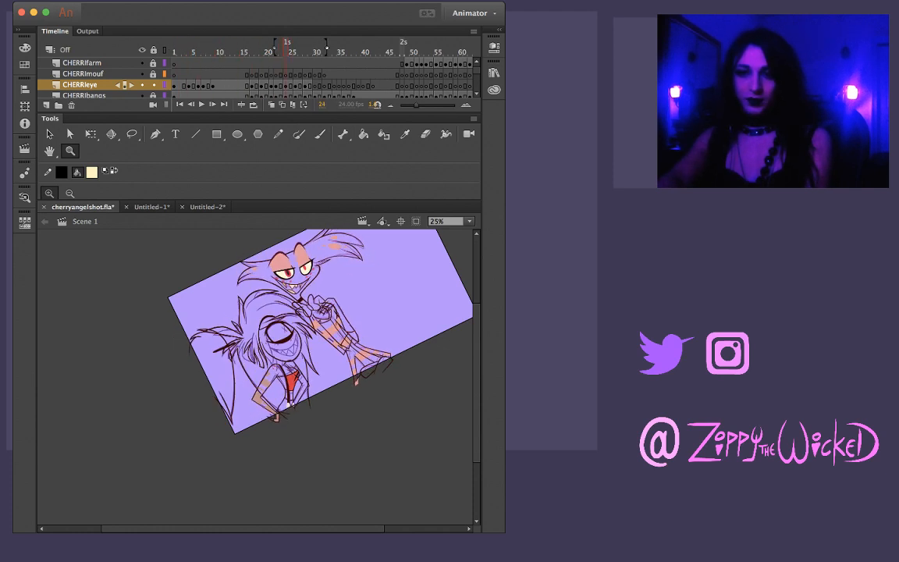
key("period")
key("period")
key("period")
key("period")
key("period")
key("period")
key("period")
key("period")
key("period")
key("period")
key("period")
key("period")
key("period")
key("period")
key("period")
key("period")
key("period")
key("period")
key("period")
key("period")
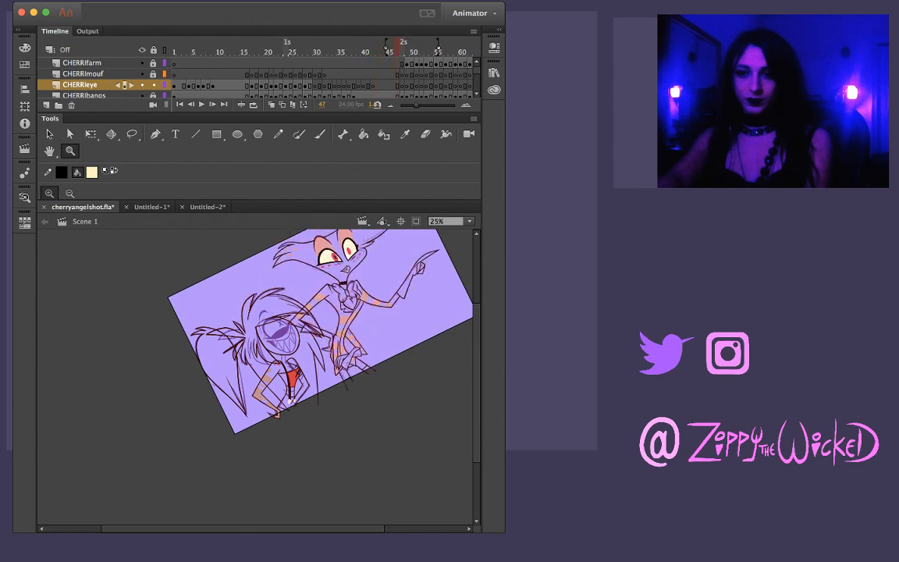
key("comma")
key("comma")
key("comma")
key("comma")
key("comma")
key("comma")
key("comma")
key("comma")
key("comma")
key("comma")
key("comma")
key("comma")
key("comma")
key("comma")
key("comma")
key("comma")
key("comma")
key("comma")
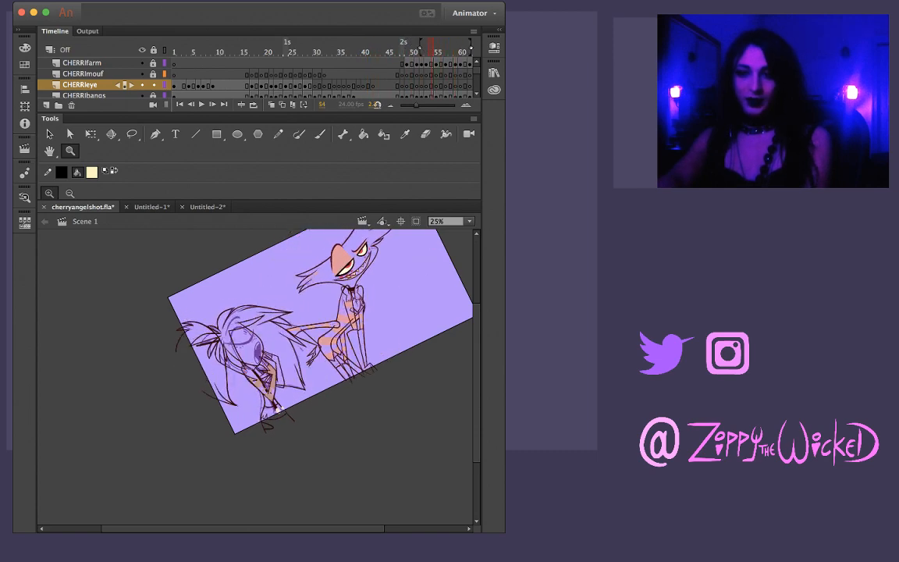
Return to frame 30 and review the characters' movement from there through to frame 70
key("comma")
key("comma")
key("comma")
key("comma")
key("comma")
key("comma")
key("comma")
key("comma")
key("comma")
key("comma")
key("comma")
key("comma")
key("comma")
key("comma")
key("comma")
key("comma")
key("comma")
key("comma")
key("comma")
key("comma")
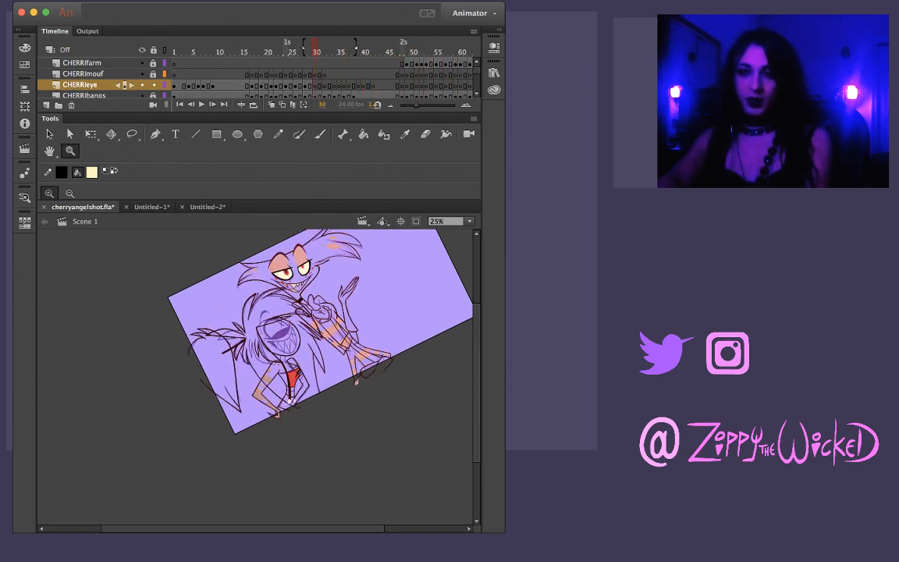
key("period")
key("period")
key("period")
key("period")
key("period")
key("period")
key("period")
key("period")
key("period")
key("period")
key("period")
key("period")
key("period")
key("period")
key("period")
key("period")
key("period")
key("period")
key("period")
key("period")
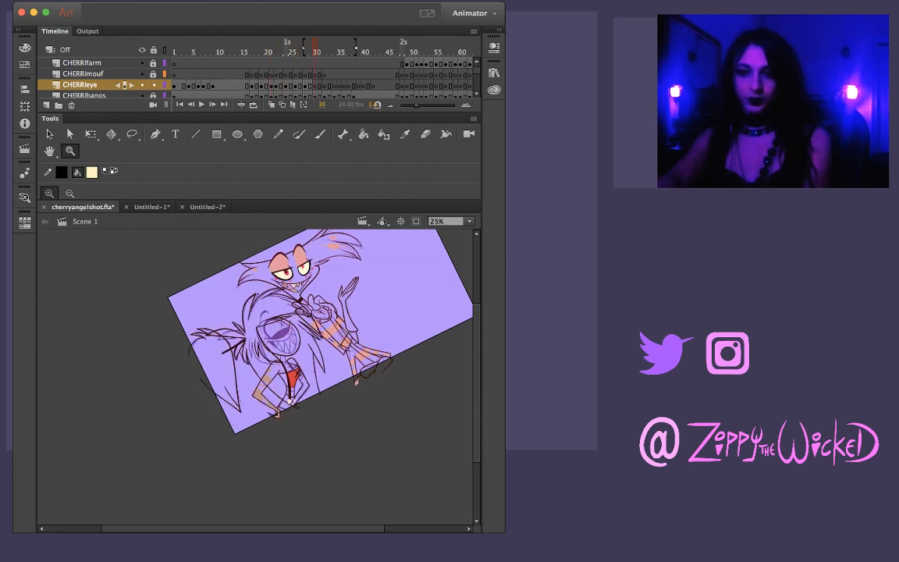
key("period")
key("period")
key("period")
key("period")
key("period")
key("period")
key("period")
key("period")
key("period")
key("period")
key("period")
key("period")
key("period")
key("period")
key("period")
key("period")
key("period")
key("period")
key("period")
key("period")
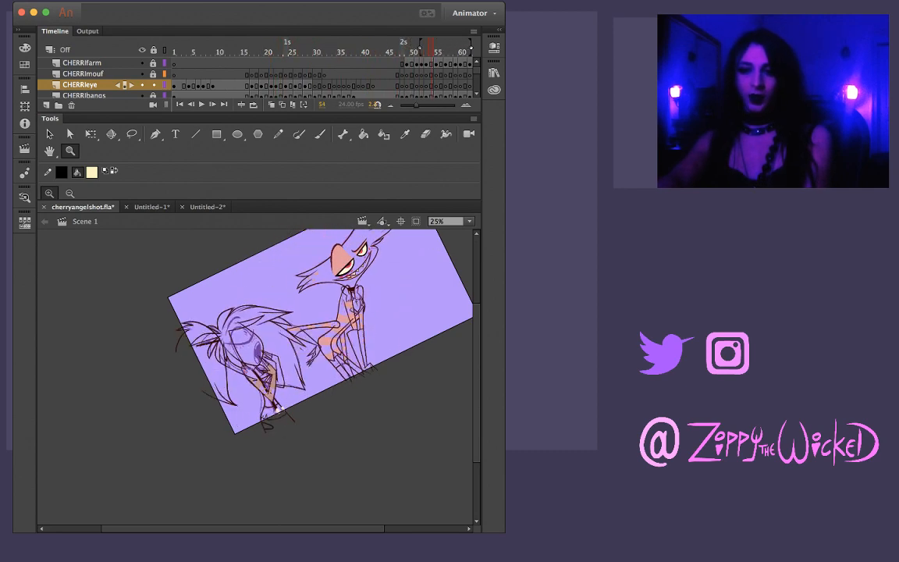
key("period")
key("period")
key("period")
key("period")
key("period")
key("period")
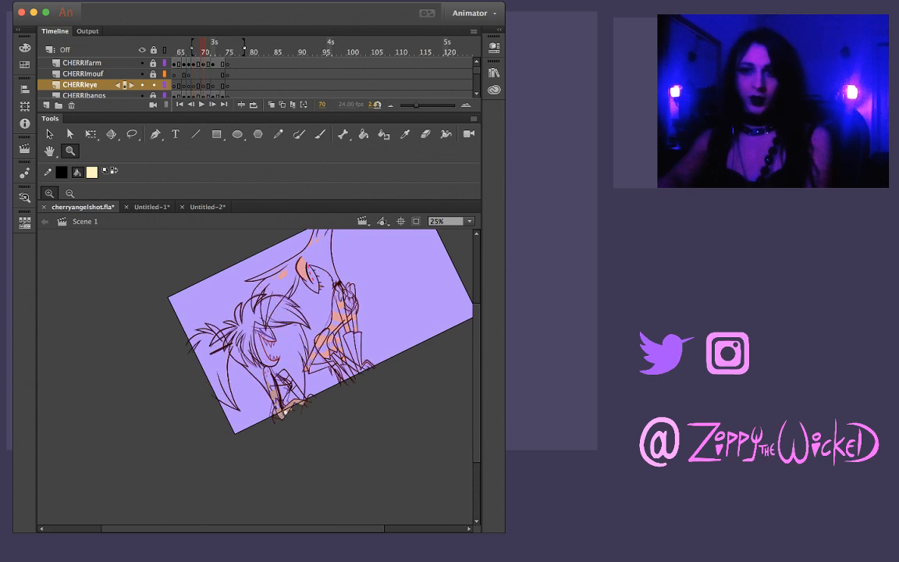
Step backward from frame 70 to the shot's opening frames to check the motion in reverse
key("comma")
key("comma")
key("comma")
key("comma")
key("comma")
key("comma")
key("comma")
key("comma")
key("comma")
key("comma")
key("comma")
key("comma")
key("comma")
key("comma")
key("comma")
key("comma")
key("comma")
key("comma")
key("comma")
key("comma")
key("comma")
key("comma")
key("comma")
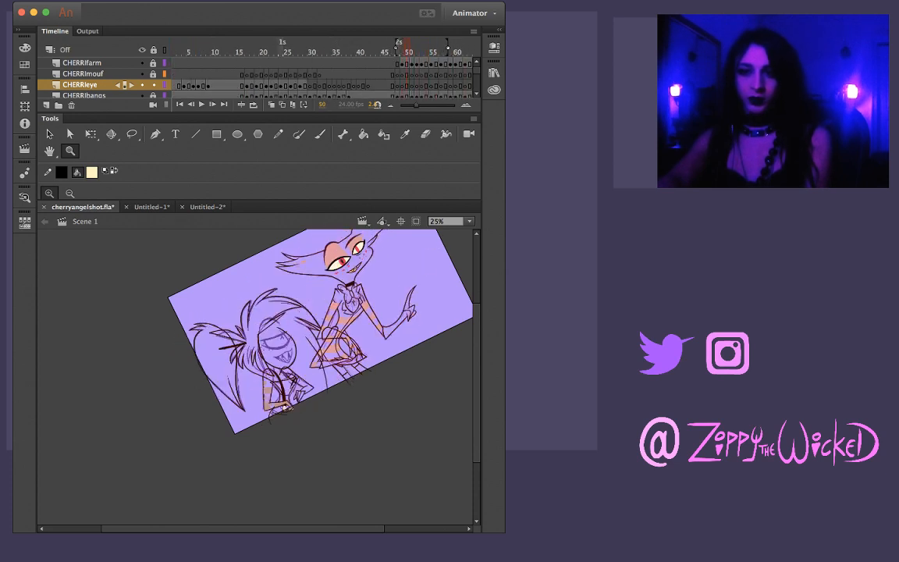
key("comma")
key("comma")
key("comma")
key("comma")
key("comma")
key("comma")
key("comma")
key("comma")
key("comma")
key("comma")
key("comma")
key("comma")
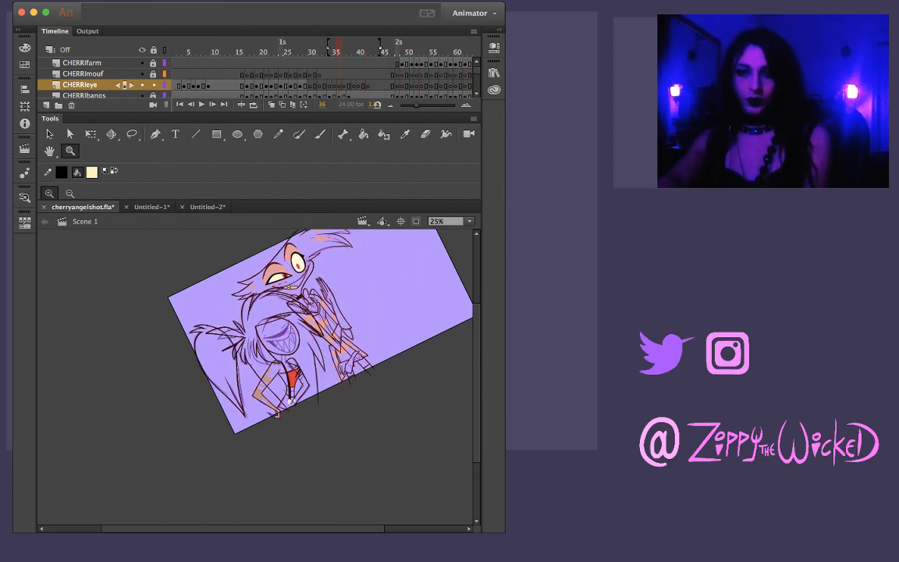
key("comma")
key("comma")
key("comma")
key("comma")
key("comma")
key("comma")
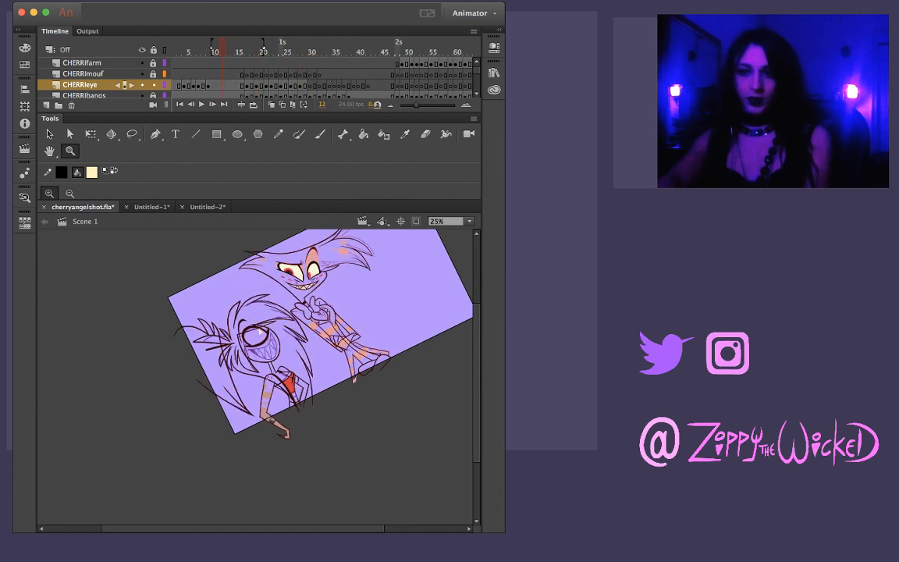
key("comma")
key("comma")
key("comma")
key("comma")
key("comma")
key("comma")
key("comma")
Review the shot forward from its opening frames to frame 70 once more
key("period")
key("period")
key("period")
key("period")
key("period")
key("period")
key("period")
key("period")
key("period")
key("period")
key("period")
key("period")
key("period")
key("period")
key("period")
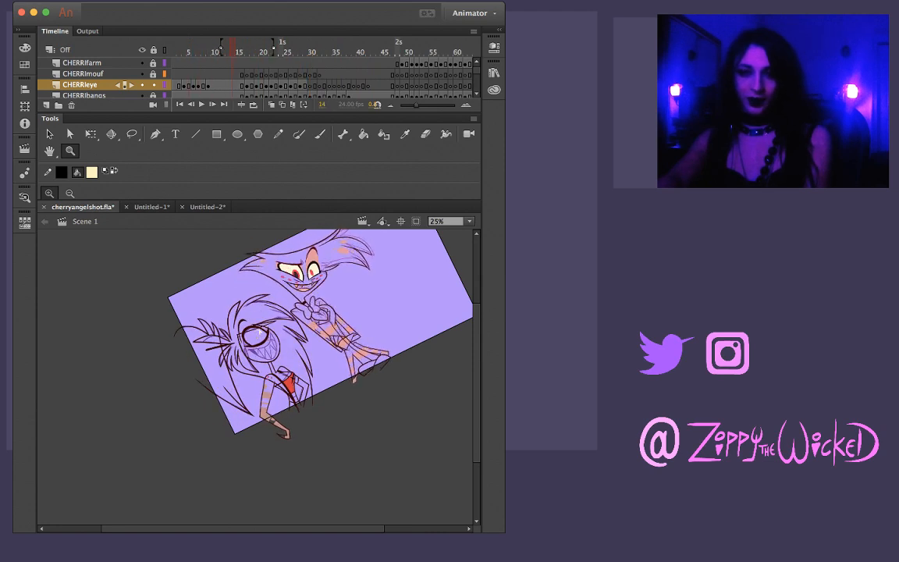
key("period")
key("period")
key("period")
key("period")
key("period")
key("period")
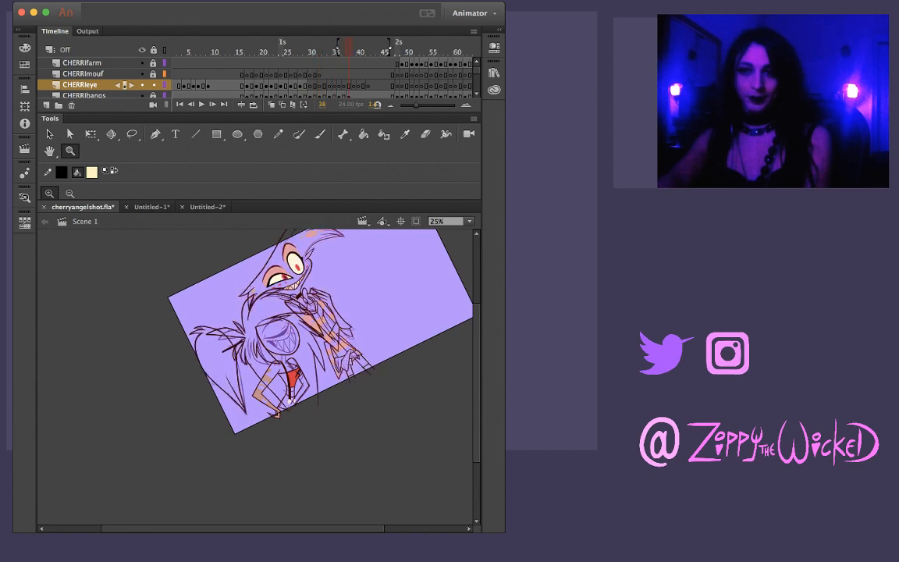
key("period")
key("period")
key("period")
key("period")
key("period")
key("period")
key("period")
key("period")
key("period")
key("period")
key("period")
key("period")
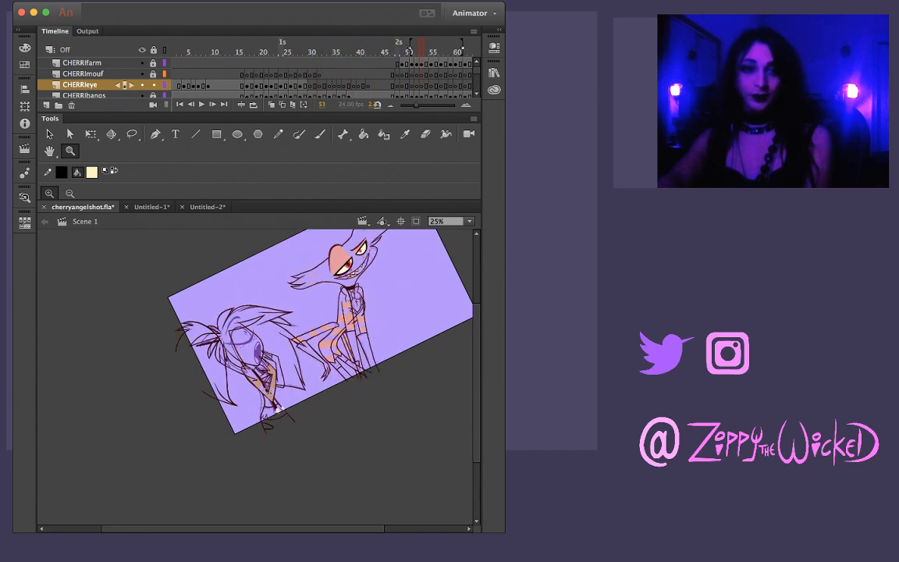
key("period")
key("period")
key("period")
key("period")
key("period")
key("period")
key("period")
key("period")
key("period")
key("period")
key("period")
key("period")
key("period")
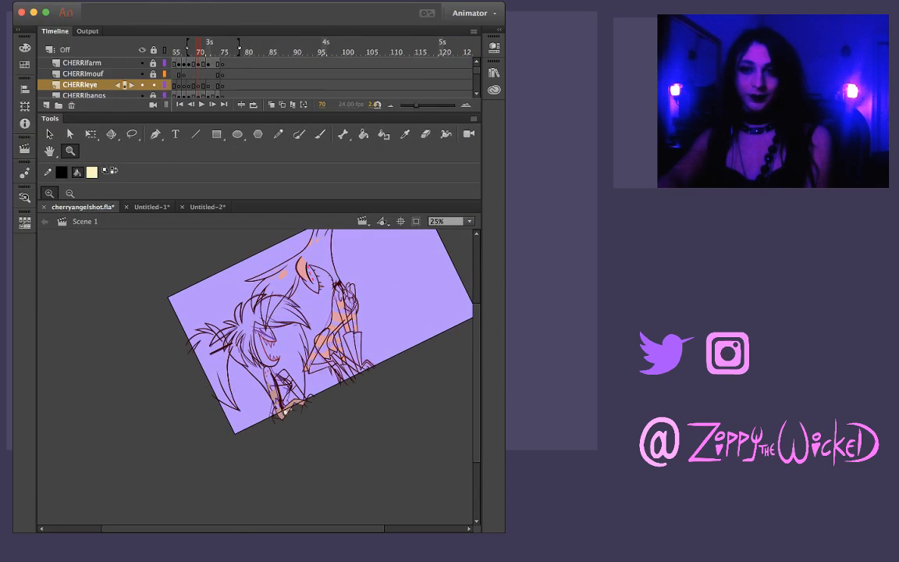
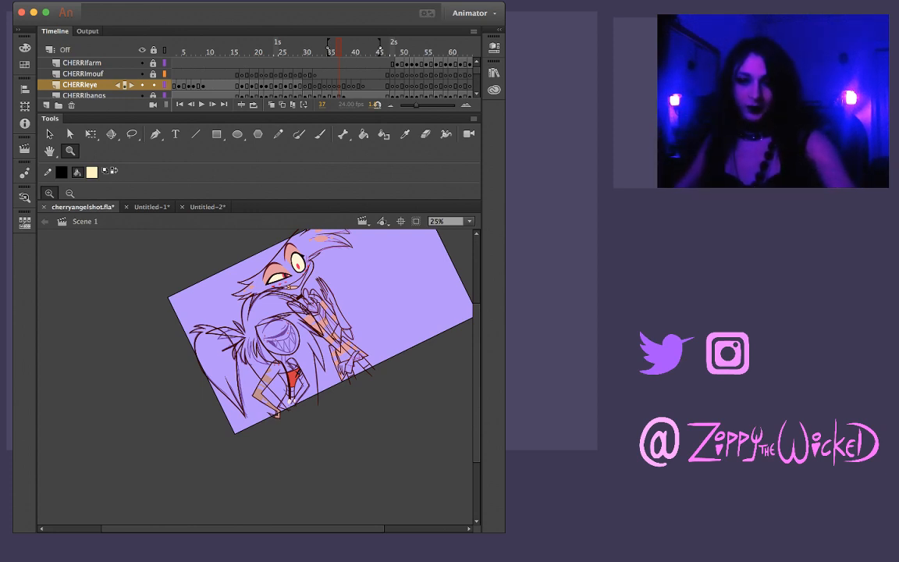
Review both characters' motion from frame 37 back to frame 26, rechecking the frames up to 29
left_click_drag(376, 327, 385, 367)
left_click(304, 338)
key("comma")
key("comma")
key("comma")
key("comma")
key("comma")
key("comma")
key("comma")
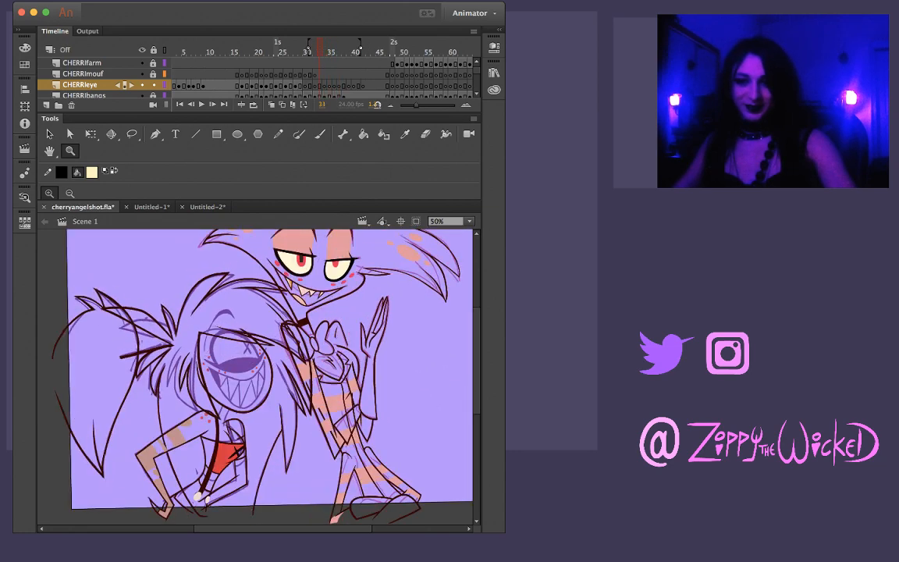
key("comma")
key("comma")
key("comma")
key("comma")
key("comma")
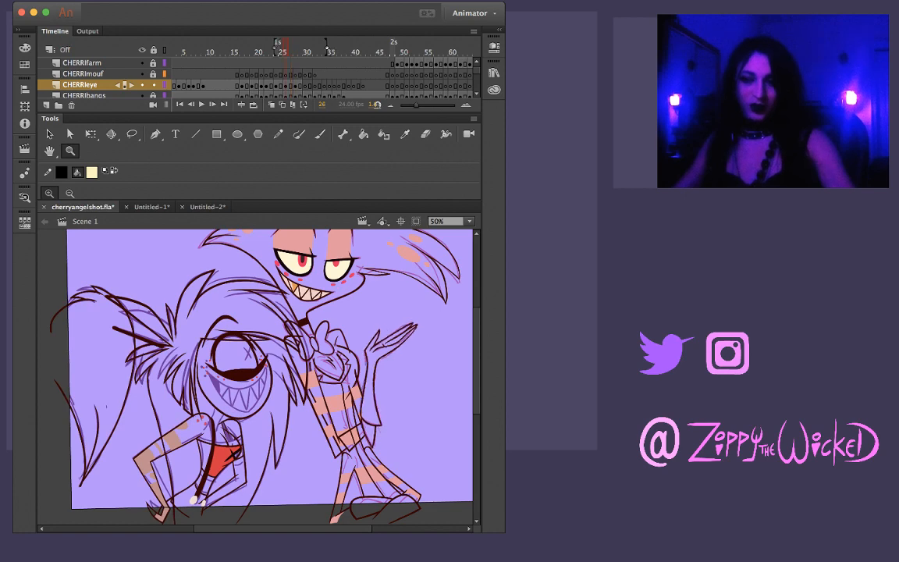
key("period")
key("period")
key("period")
key("period")
key("period")
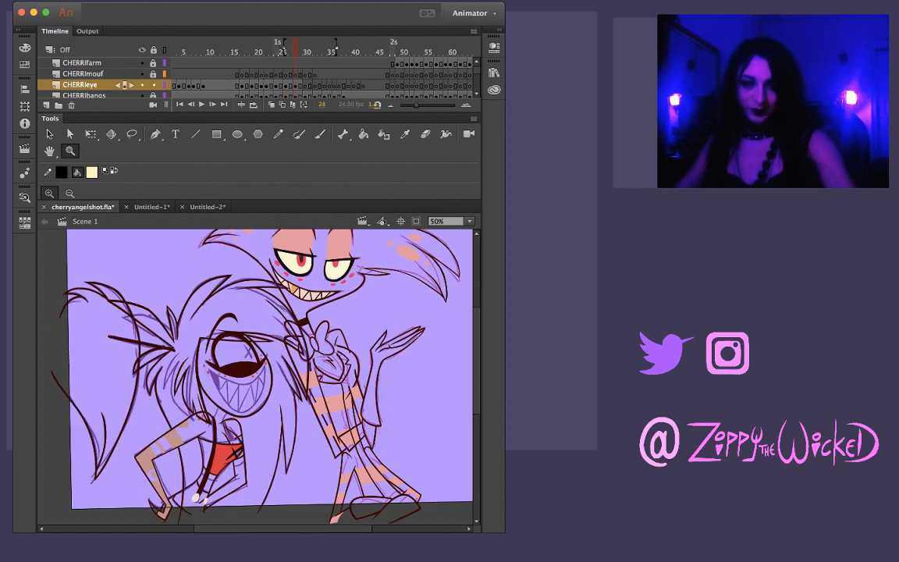
key("comma")
key("comma")
key("comma")
key("comma")
key("period")
key("period")
key("period")
key("period")
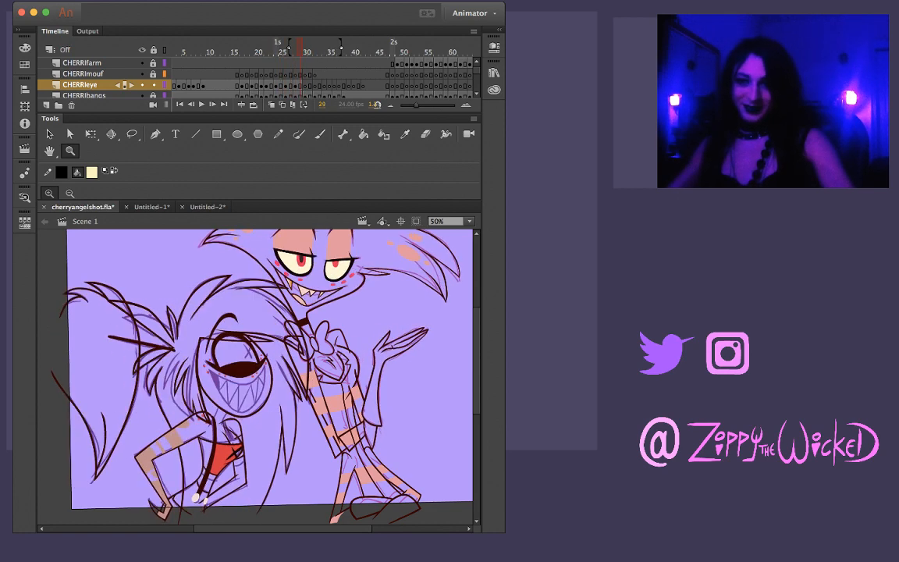
key("comma")
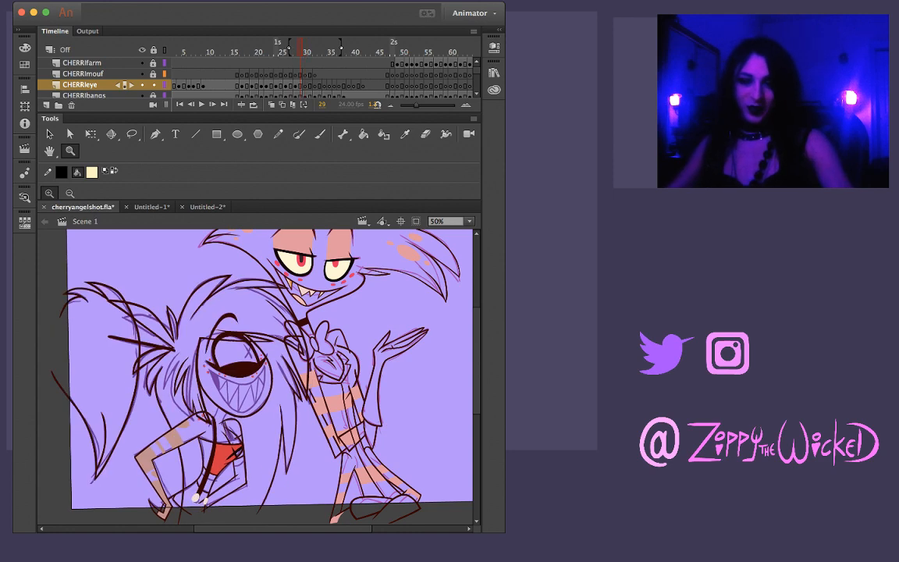
Examine Cherri's eye closely from frame 29 back to frame 14 and on to frame 17 for missing X pupils
key("super+equal")
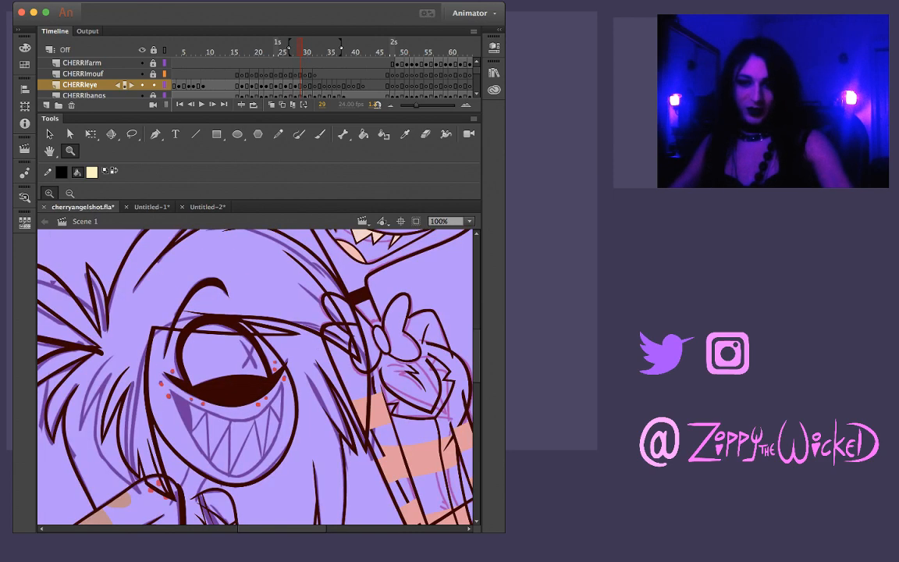
key("comma")
key("comma")
key("comma")
key("comma")
key("comma")
key("comma")
key("comma")
key("comma")
key("comma")
key("comma")
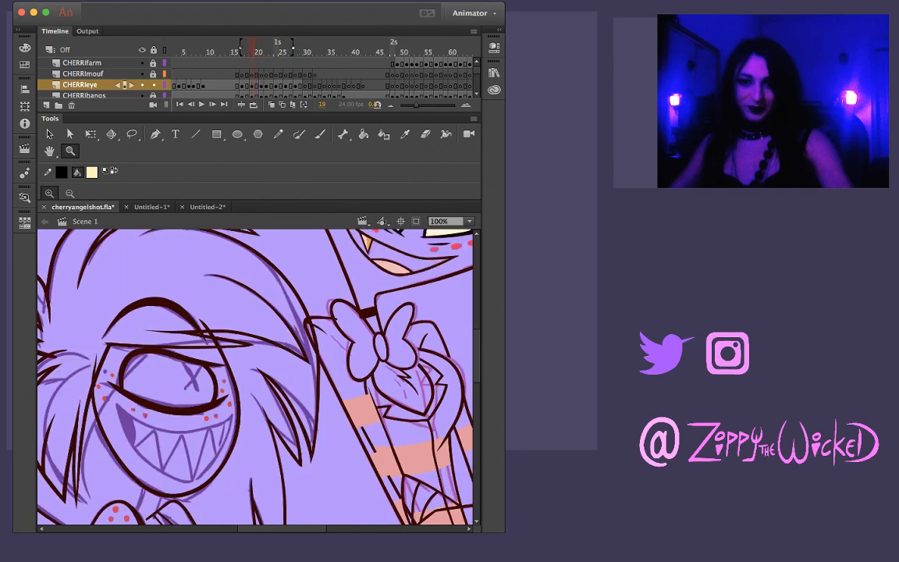
key("comma")
key("comma")
key("comma")
key("comma")
key("comma")
key("k")
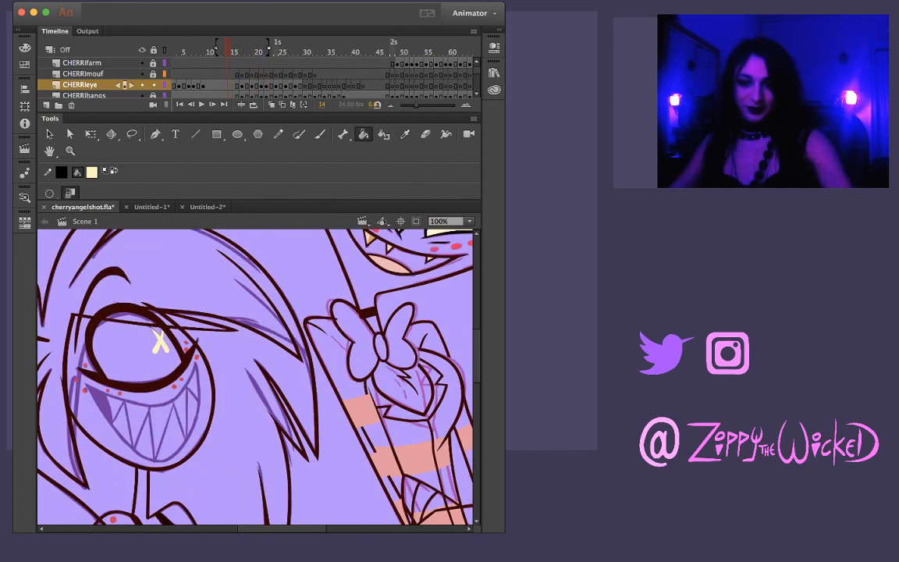
key("period")
key("period")
key("period")
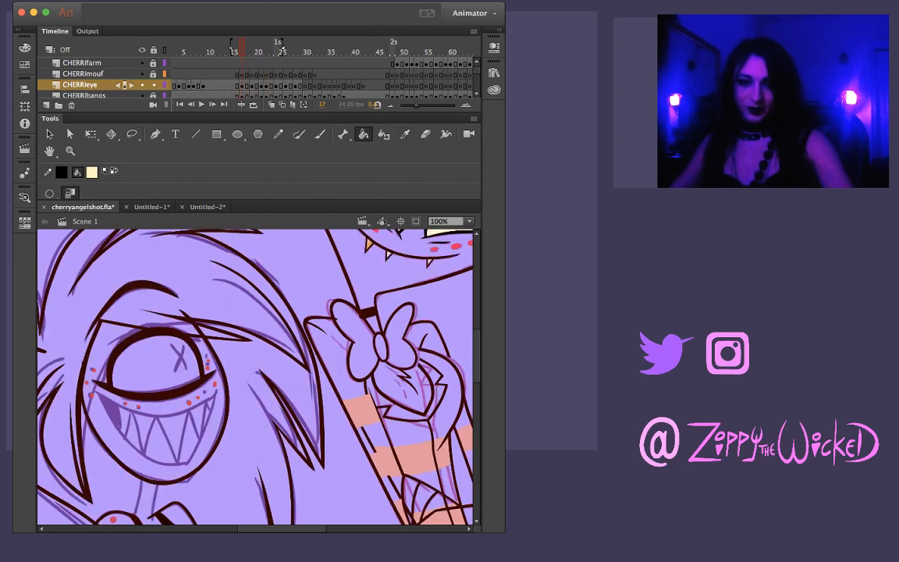
key("comma")
key("period")
key("z")
left_click(197, 366)
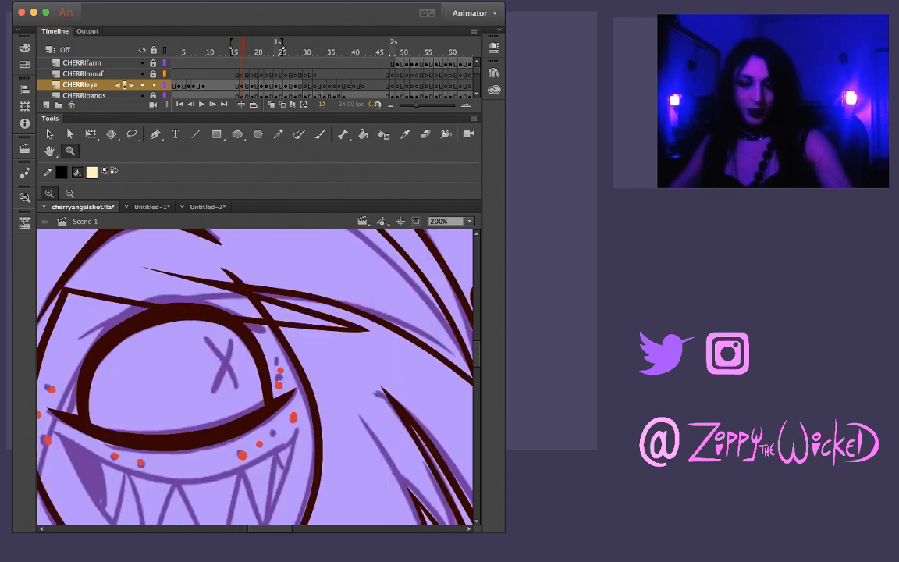
Copy the pale yellow X pupil from frame 4 and paste it in place at frame 17 of the CHERRIeye layer
key("b")
key("comma")
key("comma")
key("comma")
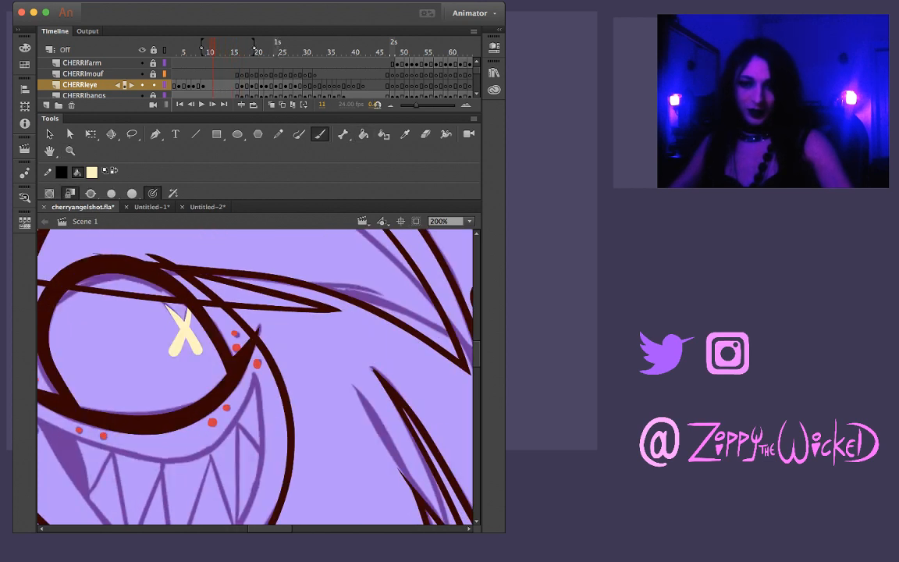
key("comma")
key("comma")
key("comma")
key("comma")
key("comma")
key("comma")
key("comma")
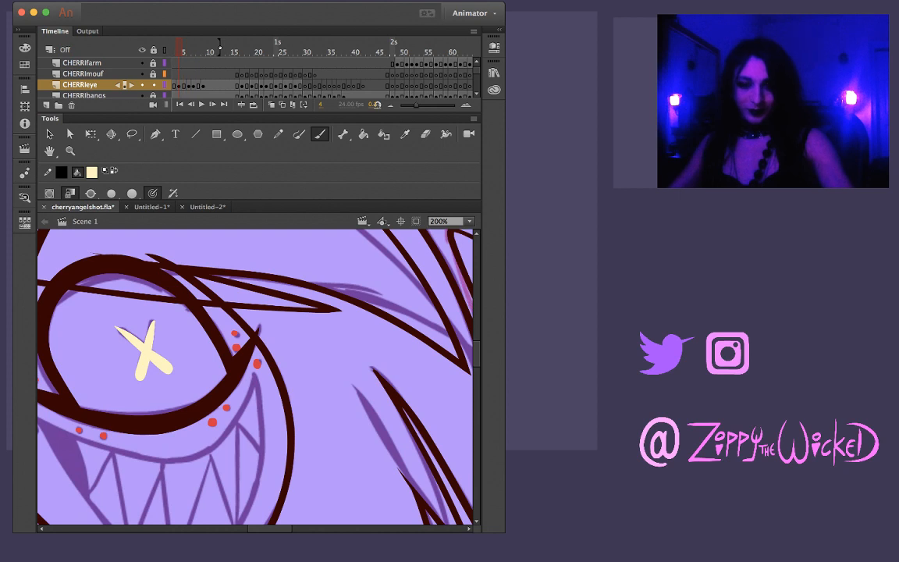
key("v")
key("super+a")
key("period")
key("period")
key("period")
key("period")
key("period")
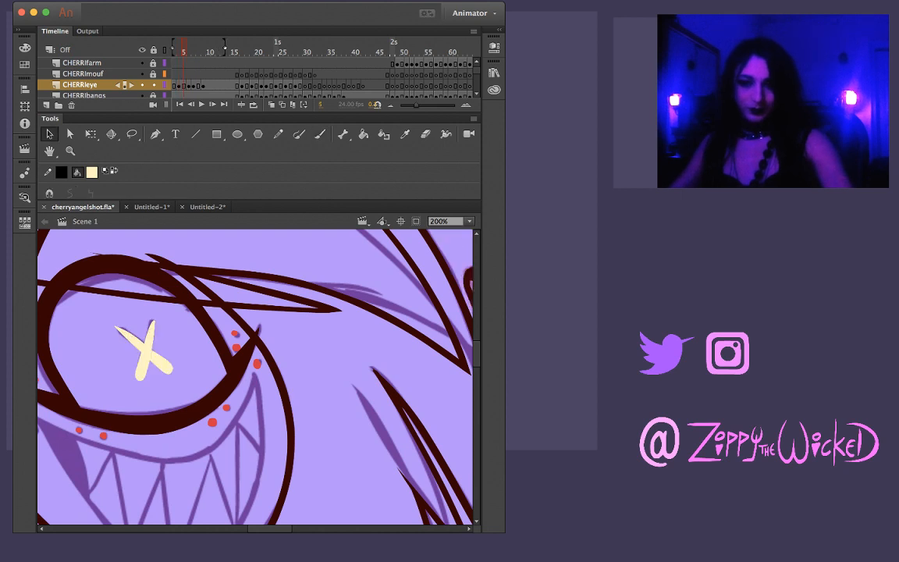
key("period")
key("period")
key("period")
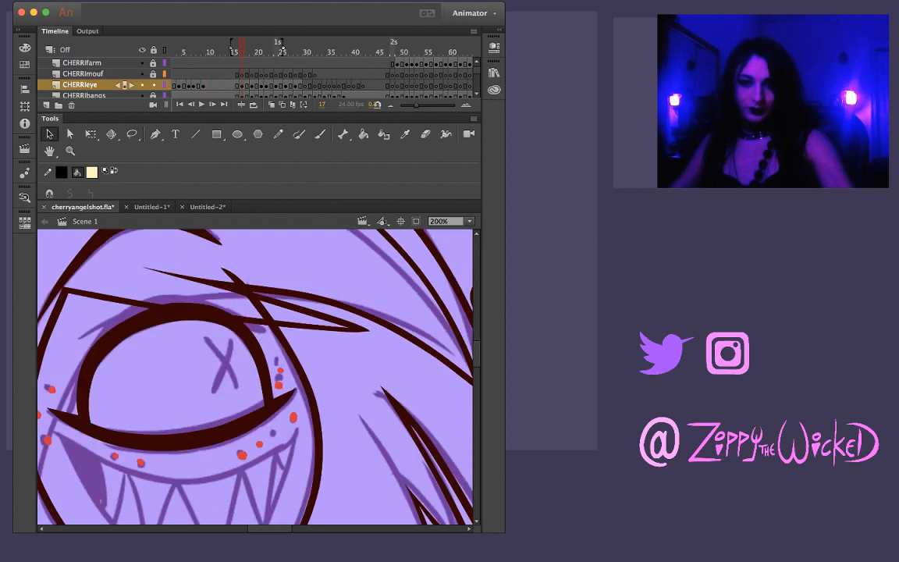
key("super+shift+v")
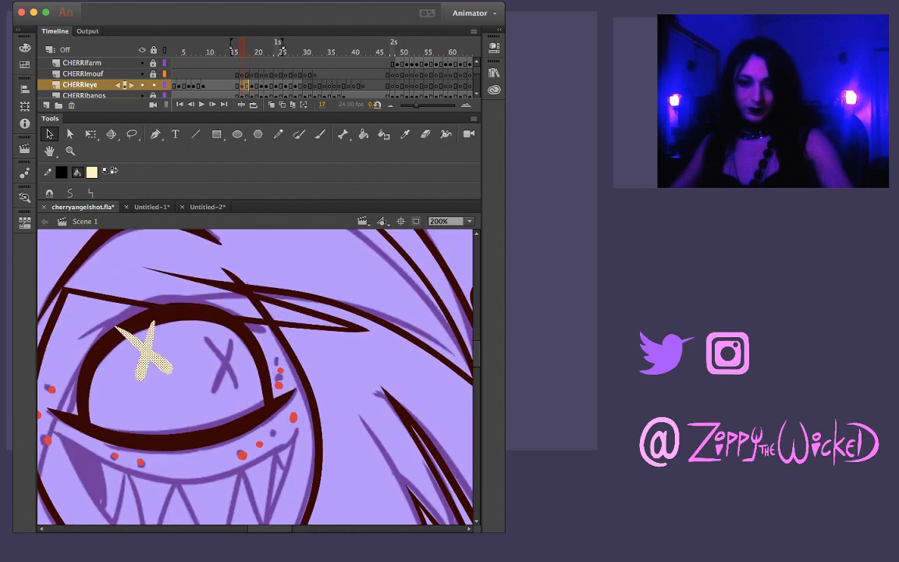
Move the pasted X onto the sketched pupil at frame 17, rotate it clockwise and narrow it slightly to match
left_click_drag(146, 352, 223, 370)
key("q")
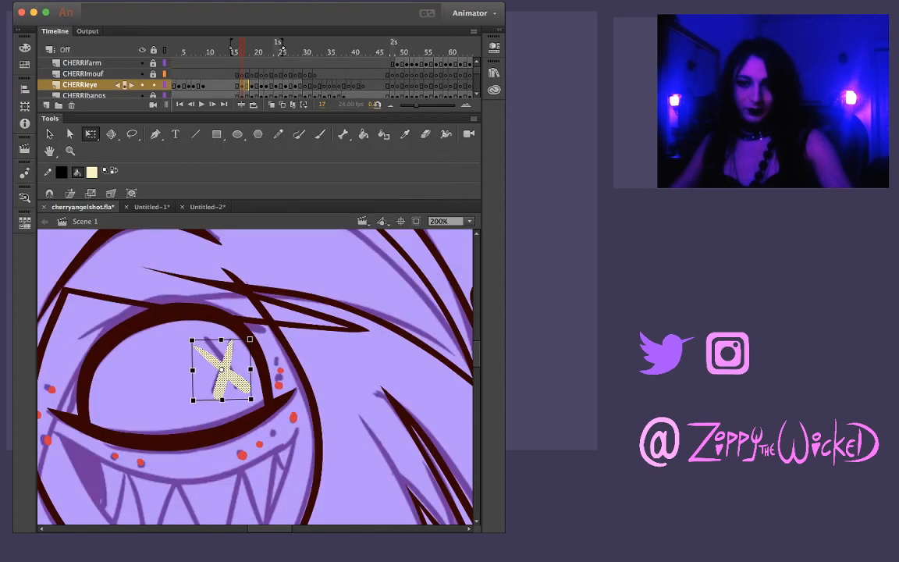
left_click_drag(253, 336, 260, 344)
left_click_drag(224, 372, 227, 333)
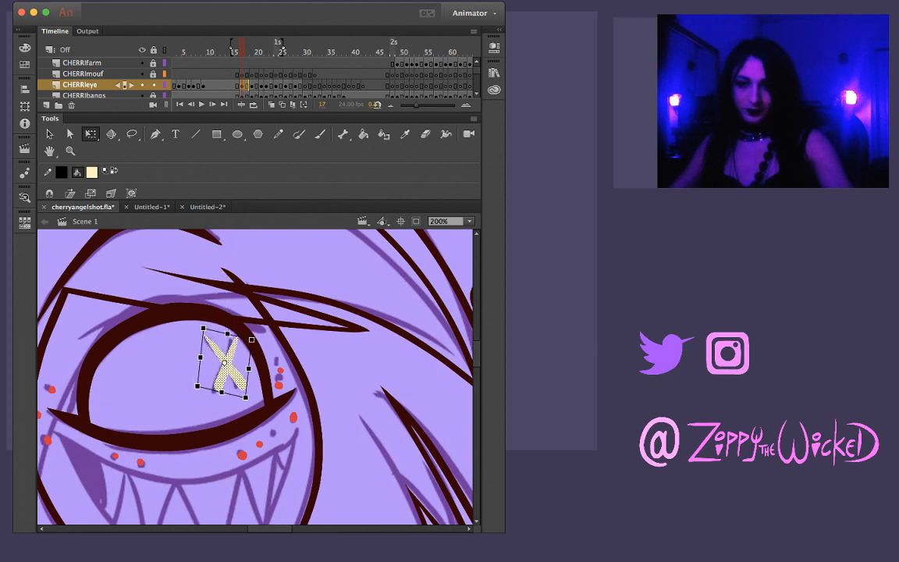
left_click_drag(249, 368, 249, 340)
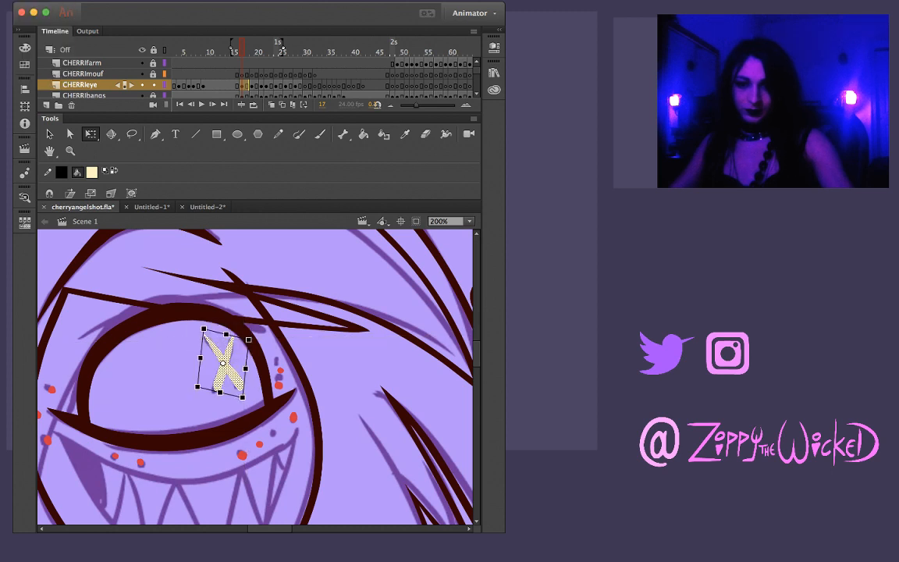
key("Escape")
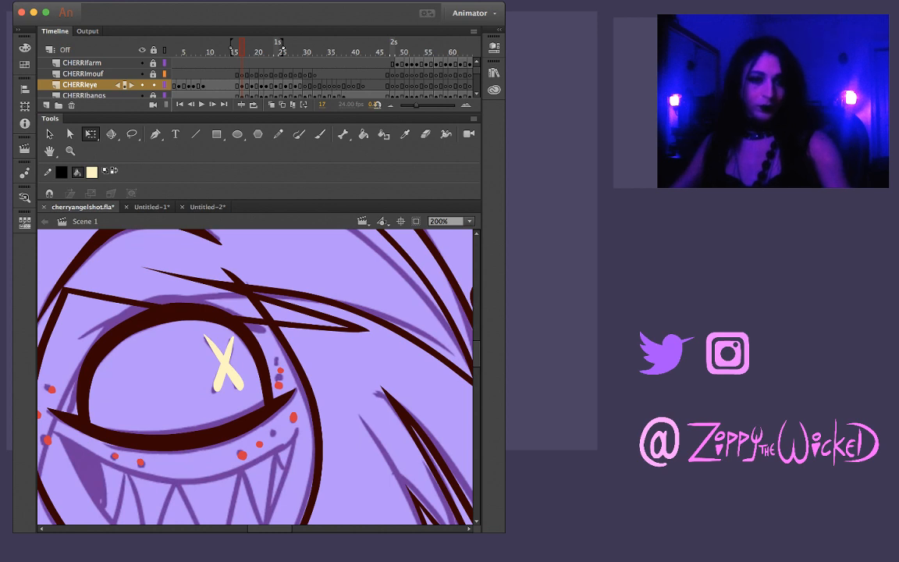
Compare frame 17's X pupil with the neighbouring frames, up to the sketched pupil at frame 19
key("comma")
key("comma")
key("period")
key("period")
key("period")
key("period")
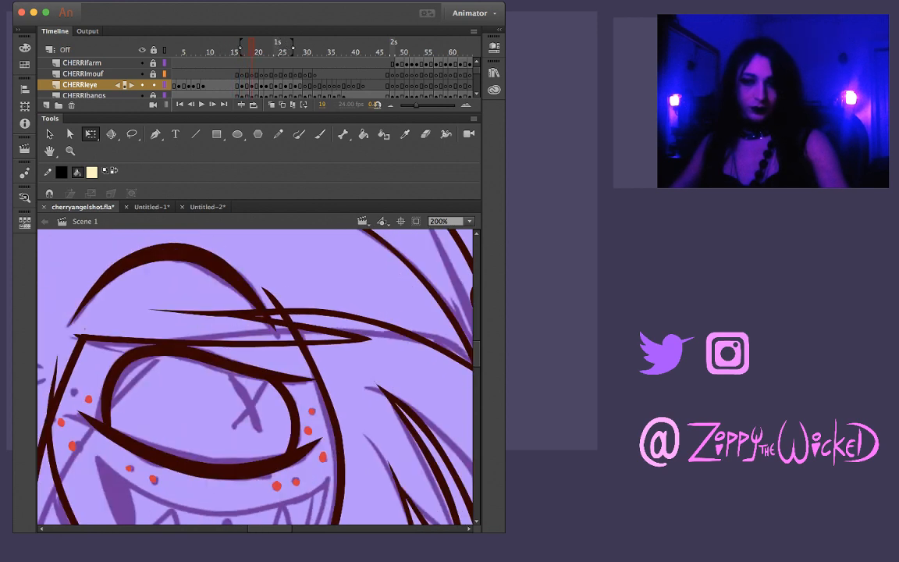
key("comma")
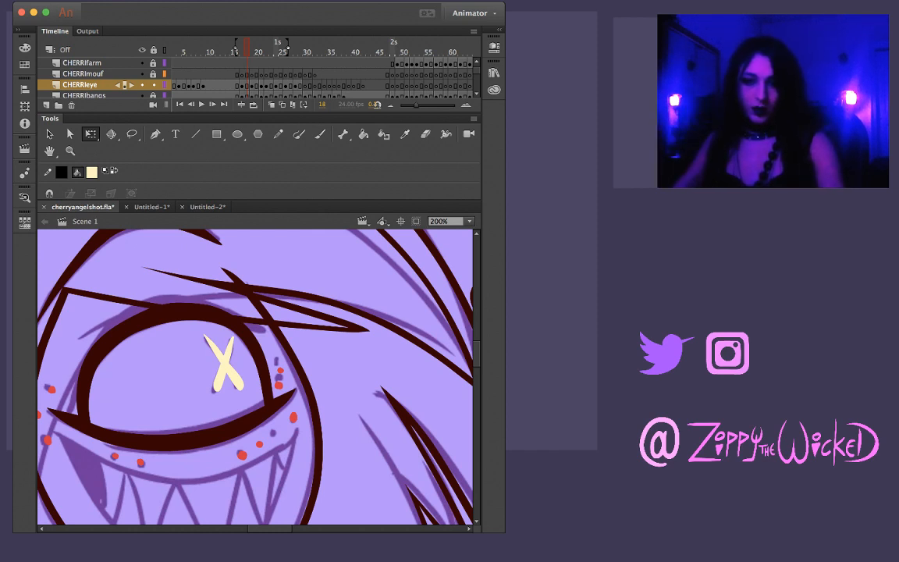
key("comma")
key("comma")
key("period")
key("period")
Paste the X pupil at frame 19, then move and rotate it to cover the sketched X inside the eye
key("period")
key("comma")
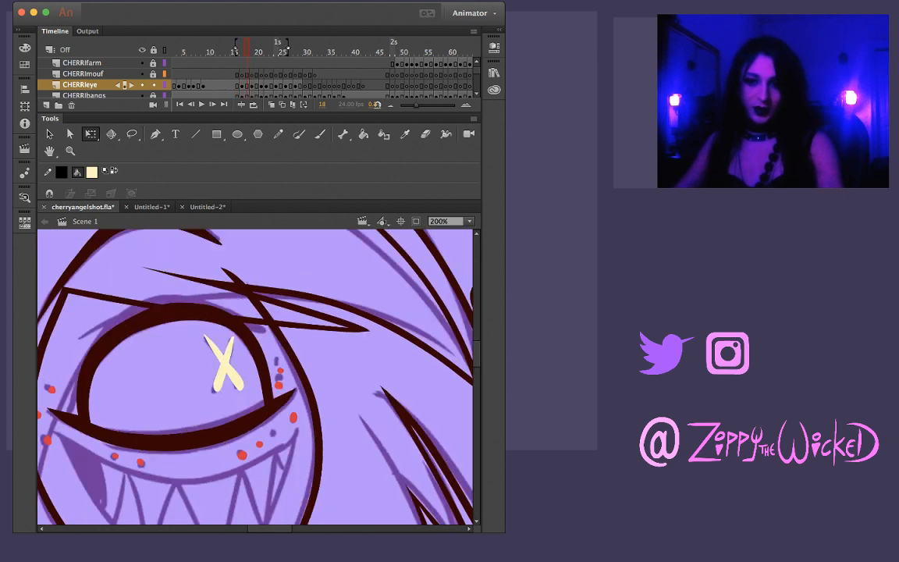
key("period")
key("ctrl+v")
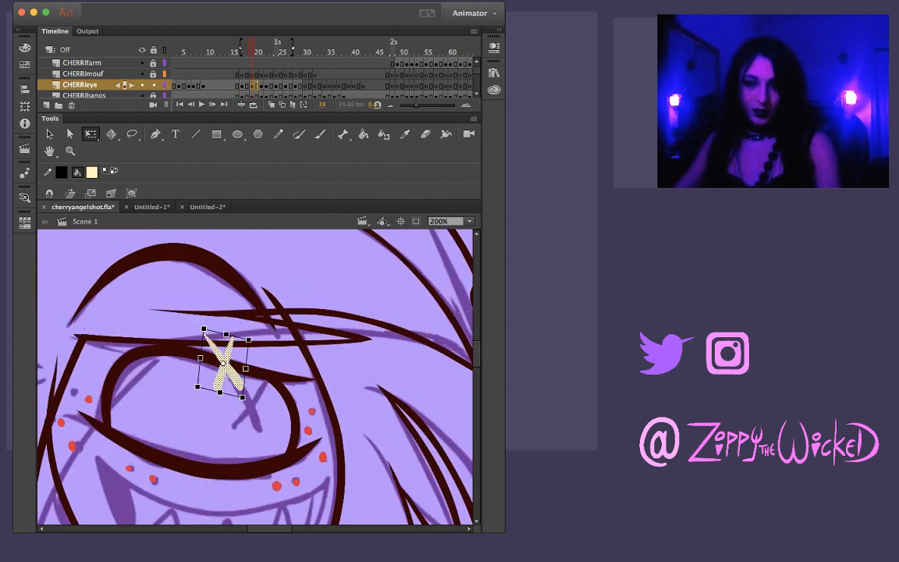
left_click_drag(222, 363, 284, 390)
key("comma")
key("period")
left_click_drag(229, 398, 251, 411)
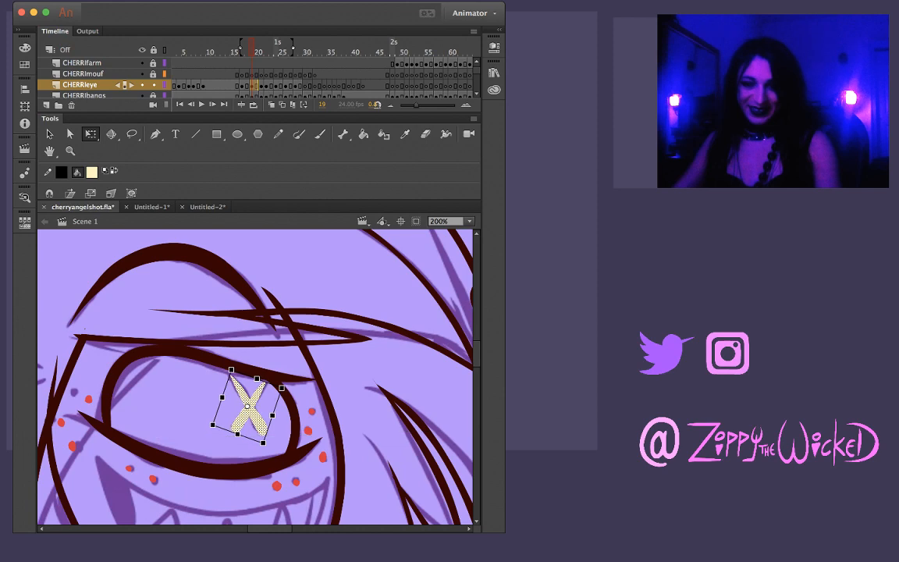
key("Escape")
Check the X pupil's movement across frames 17 to 20 against the sketched pupil at frame 21
key("comma")
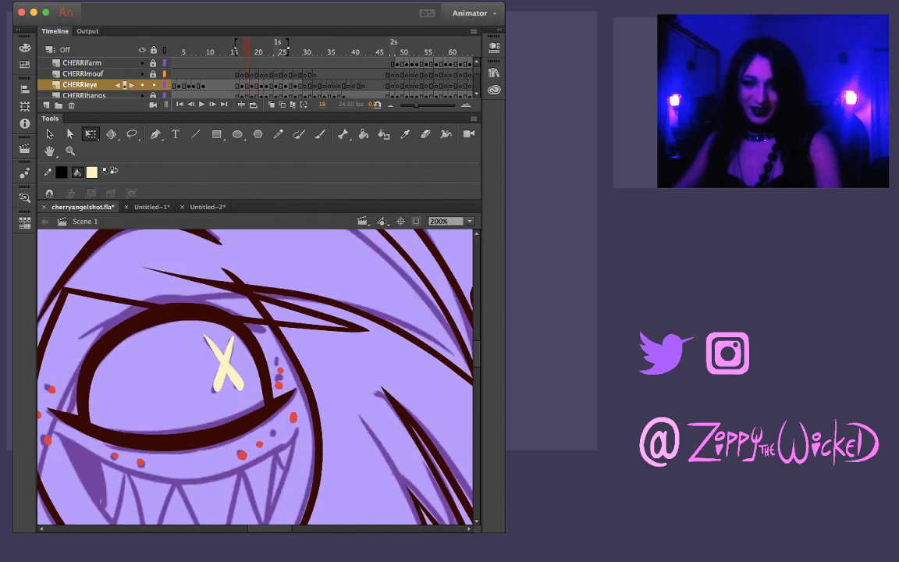
key("period")
key("comma")
key("period")
key("period")
key("period")
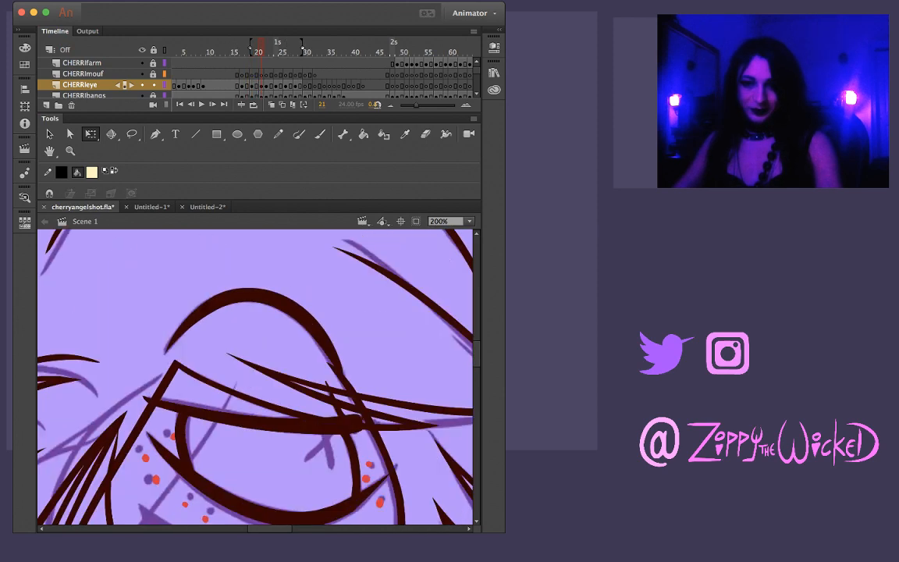
key("comma")
key("k")
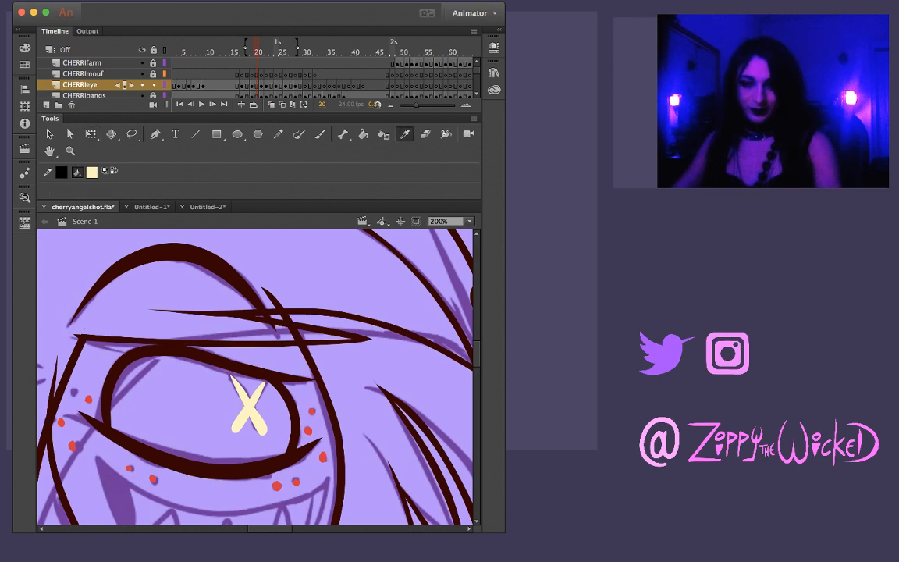
key("comma")
key("comma")
key("comma")
key("comma")
key("comma")
key("period")
key("period")
key("period")
key("period")
key("period")
key("period")
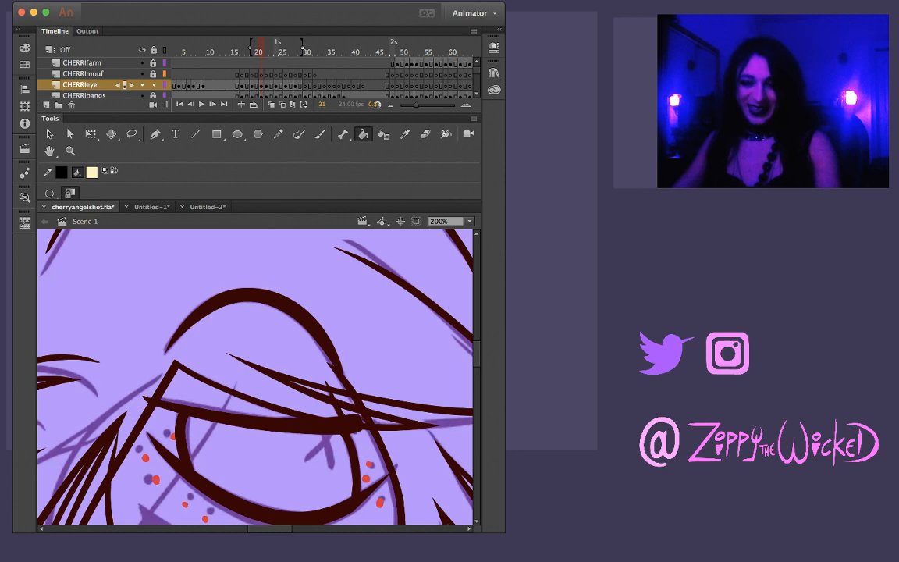
Brush the visible part of the pale yellow X pupil below the upper eyelid at frame 21, following the sketch
key("b")
key("shift+space")
mouse_move(322, 442)
left_mouse_down()
mouse_move(359, 427)
mouse_move(312, 447)
mouse_move(357, 429)
left_mouse_up()
key("super+z")
key("super+z")
key("super+z")
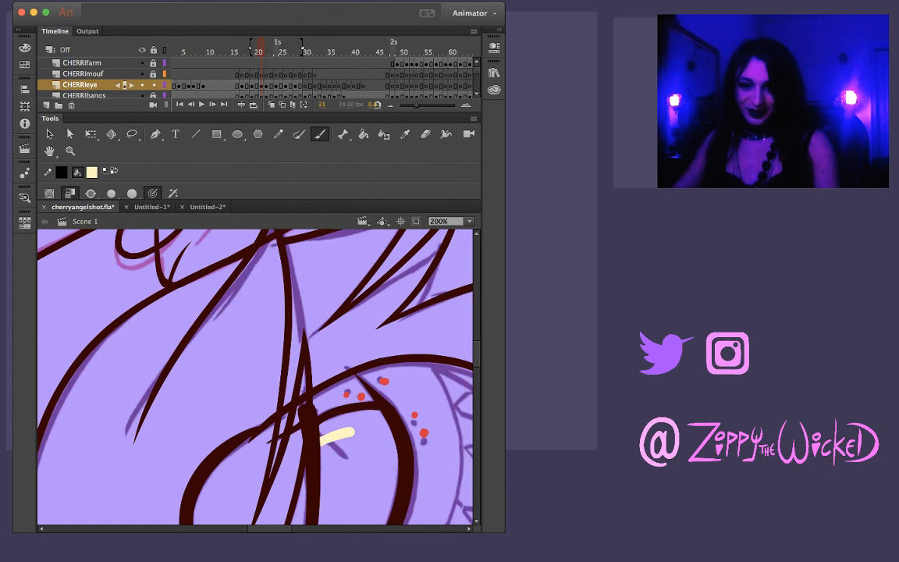
mouse_move(334, 437)
left_mouse_down()
mouse_move(390, 457)
mouse_move(345, 496)
mouse_move(311, 491)
mouse_move(308, 442)
left_mouse_up()
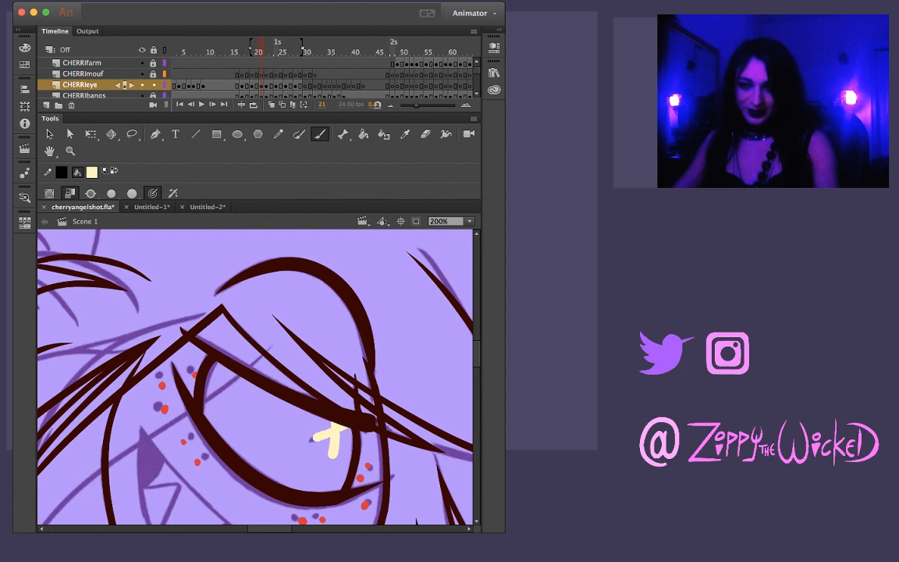
left_click_drag(348, 424, 309, 441)
Flip repeatedly between frames 20 and 21 to check how the X pupil moves under the eyelid
key("comma")
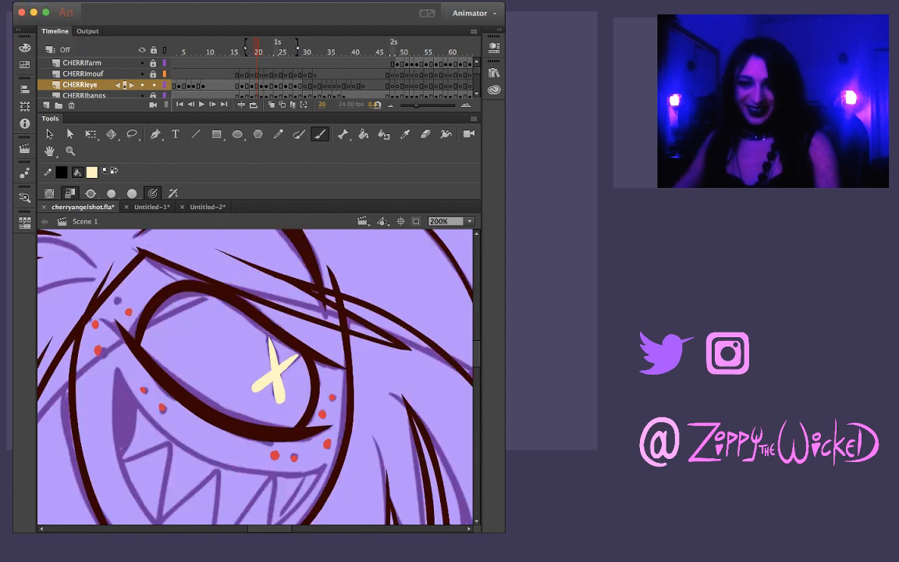
key("period")
key("comma")
key("period")
key("comma")
key("period")
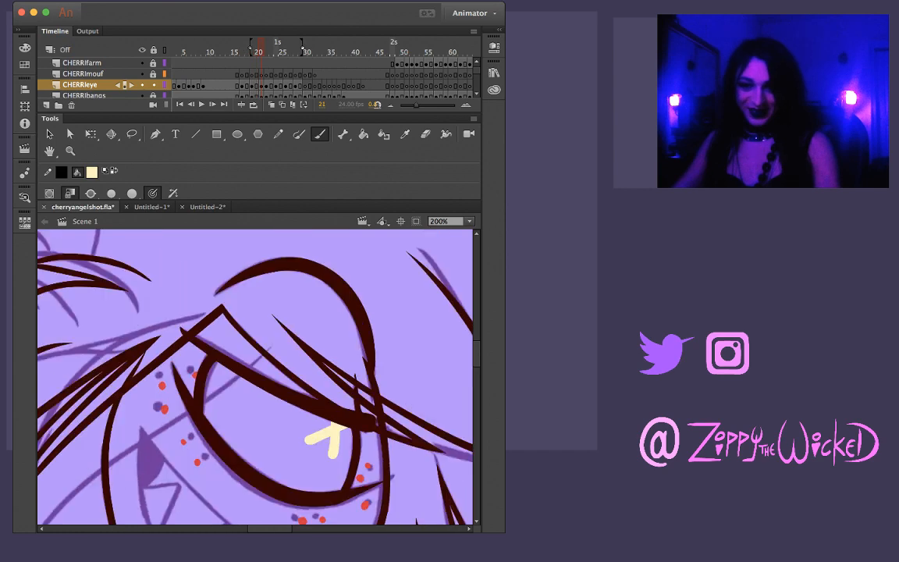
key("comma")
key("period")
key("comma")
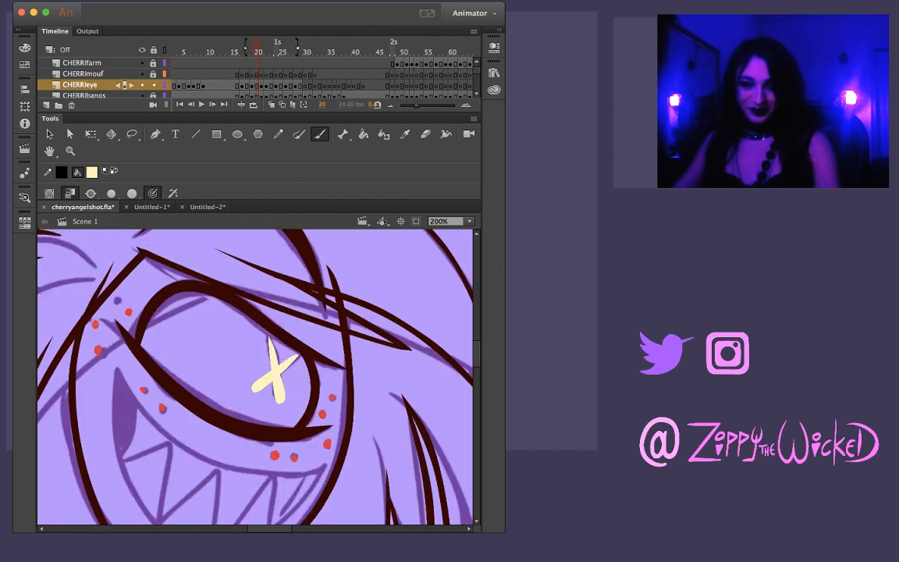
key("period")
key("comma")
key("period")
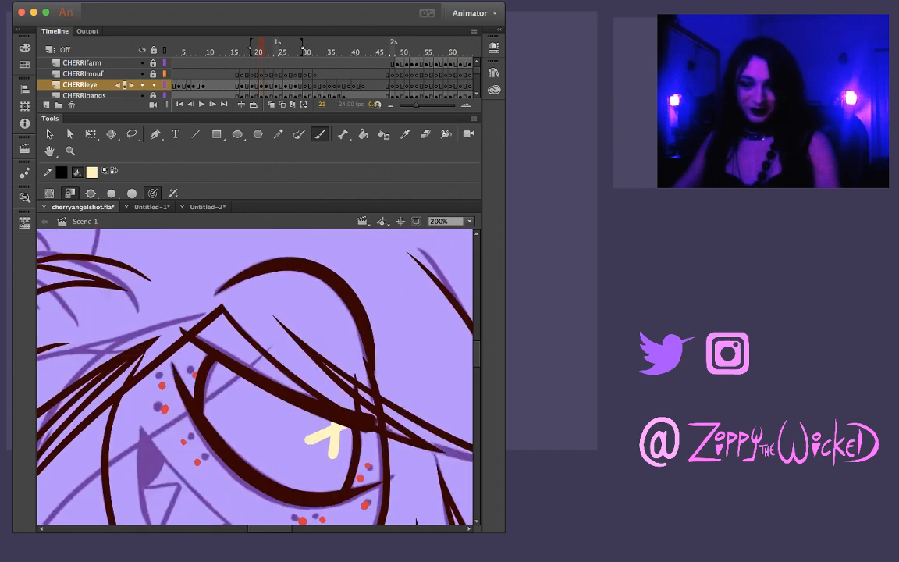
key("comma")
key("period")
key("comma")
key("comma")
key("comma")
key("period")
key("period")
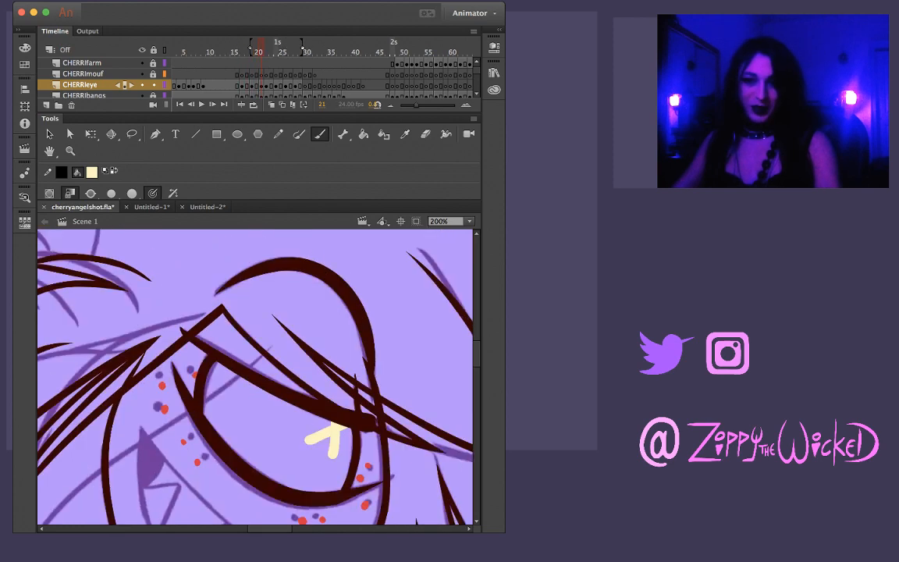
Flip back and forth through frames 17 to 21 to check the X pupil's motion as the eye narrows
key("comma")
key("period")
key("comma")
key("period")
key("comma")
key("period")
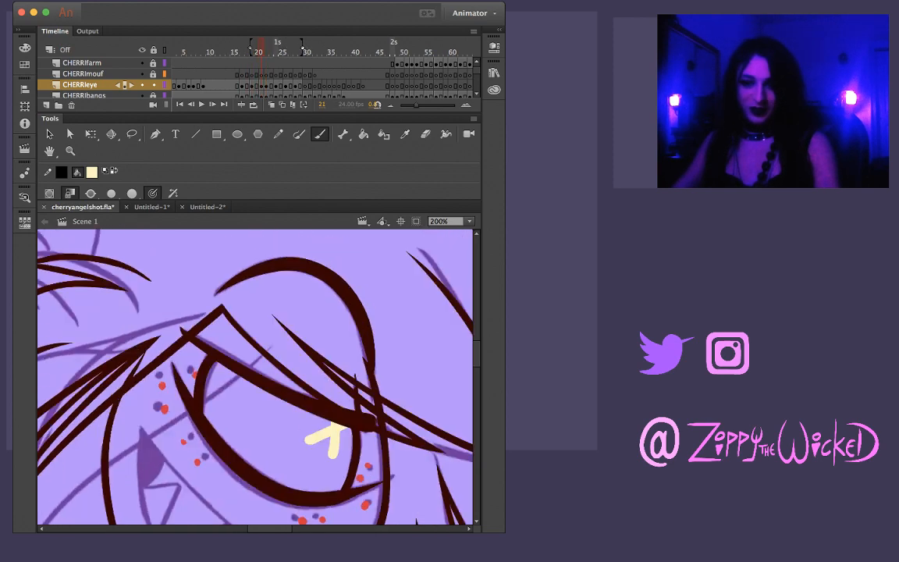
key("comma")
key("comma")
key("comma")
key("comma")
key("comma")
key("period")
key("period")
key("period")
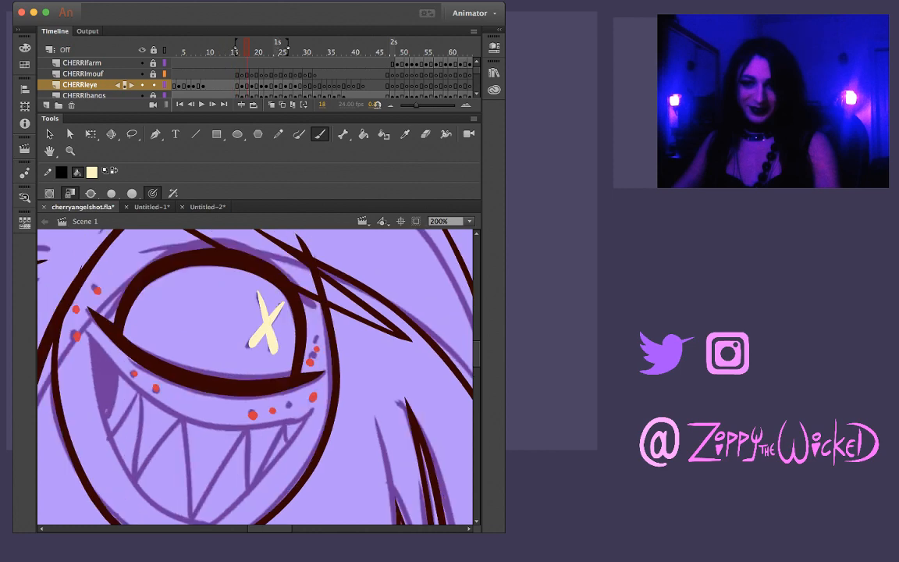
key("period")
key("period")
key("period")
key("comma")
key("period")
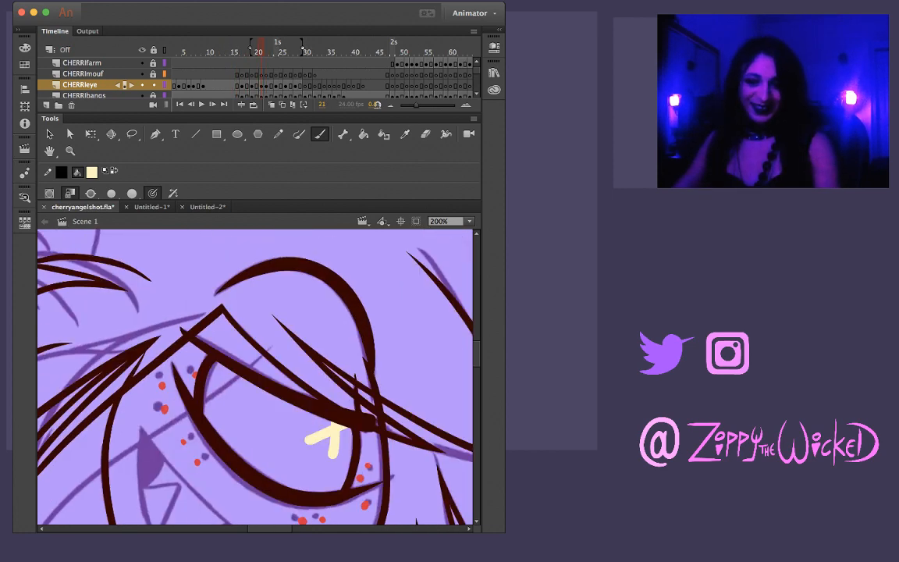
key("comma")
key("period")
key("period")
key("comma")
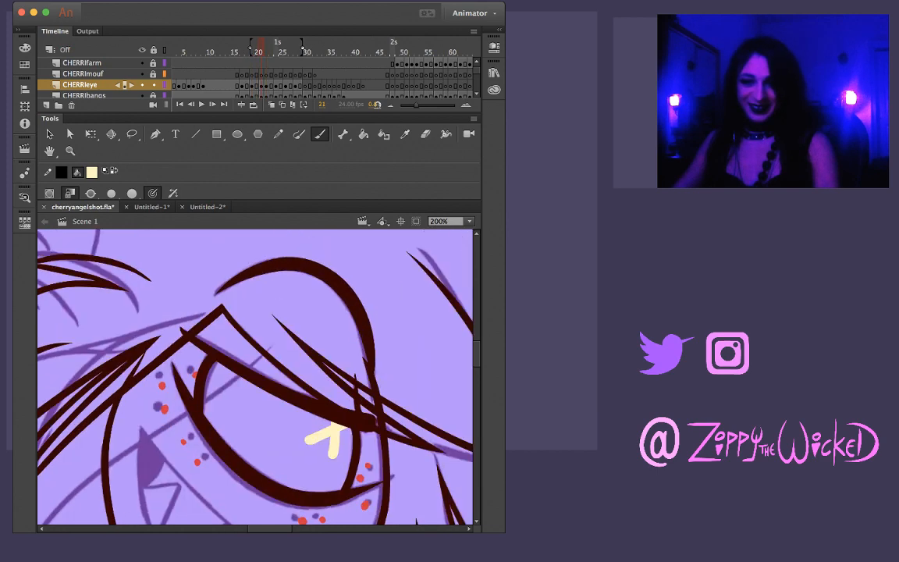
key("period")
Copy the X pupil from frame 17 and paste it into the eye drawing at frame 22, moved over the sketched X
key("comma")
key("comma")
key("comma")
key("comma")
key("comma")
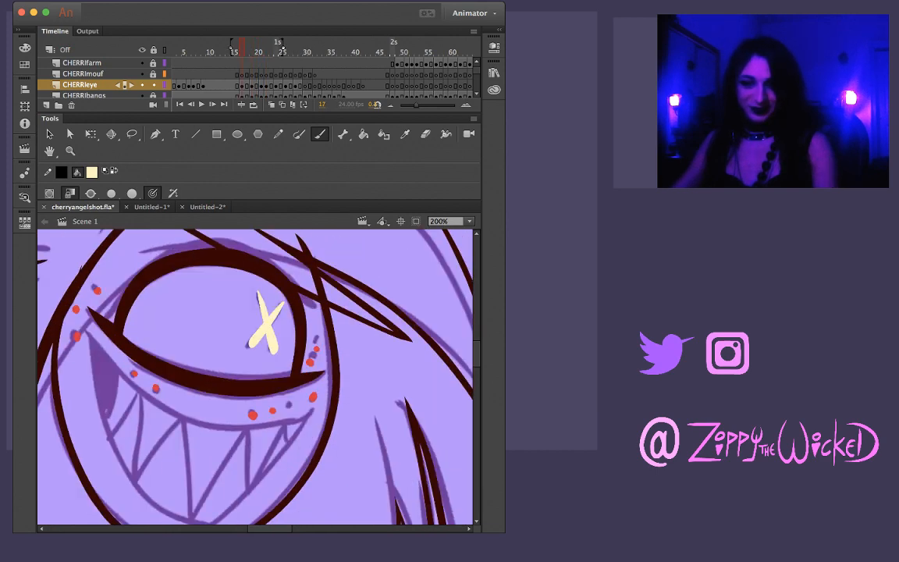
key("v")
left_click(268, 324)
key("period")
key("period")
key("period")
key("period")
key("period")
key("period")
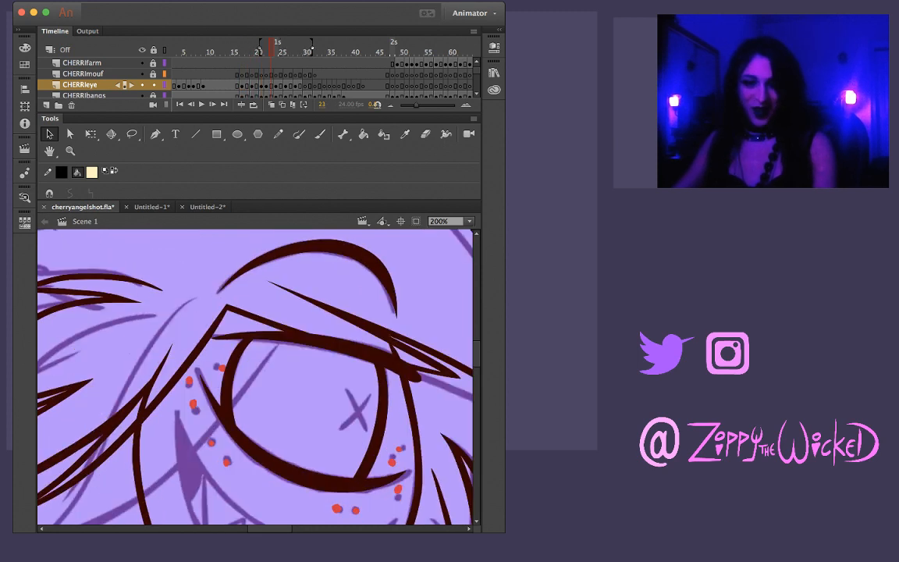
key("ctrl+shift+v")
left_click_drag(268, 325, 373, 414)
key("q")
key("Escape")
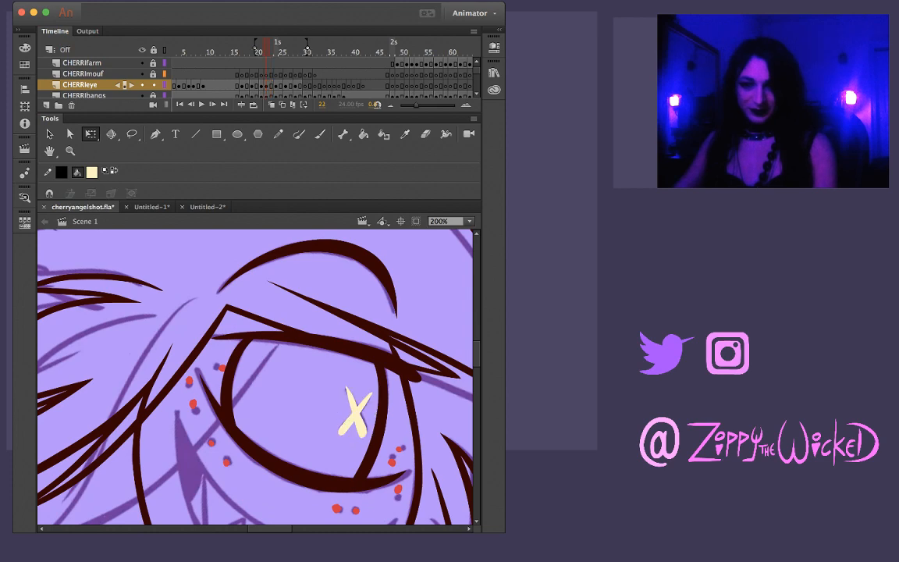
Compare the X pupil at frame 22 with the sketched pupil on the frames that follow, up to frame 25
key("period")
key("comma")
key("period")
key("comma")
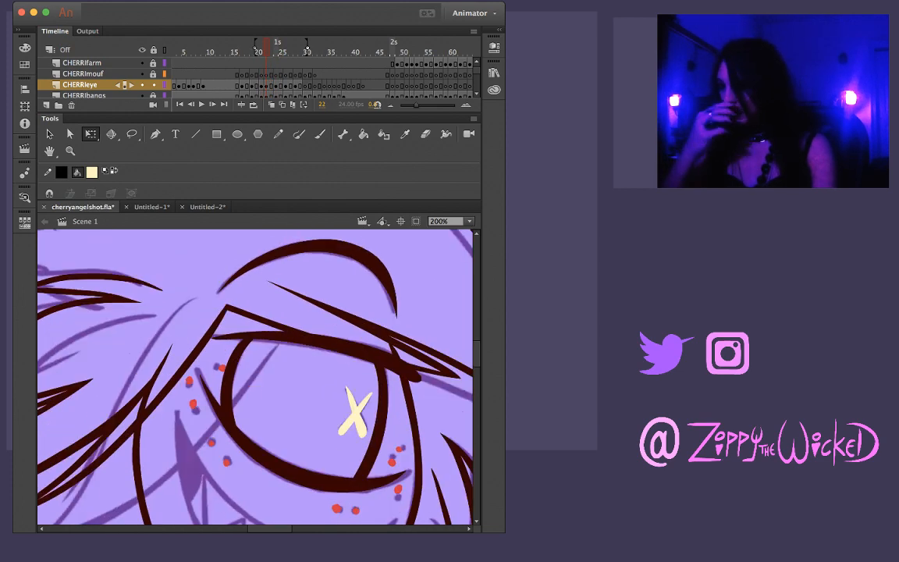
key("period")
key("period")
key("period")
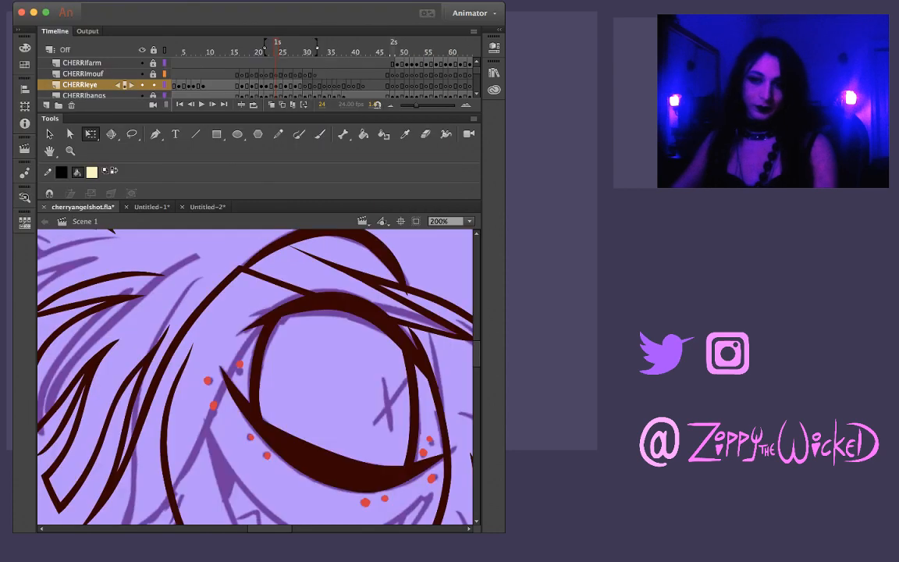
key("period")
key("comma")
key("comma")
key("comma")
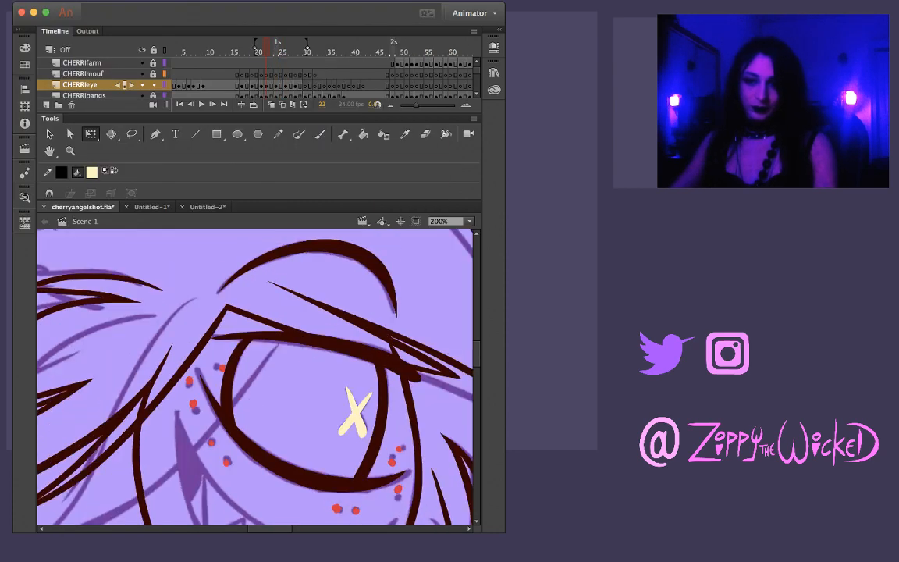
Select and copy the X pupil at frame 22
left_click(354, 412)
key("Escape")
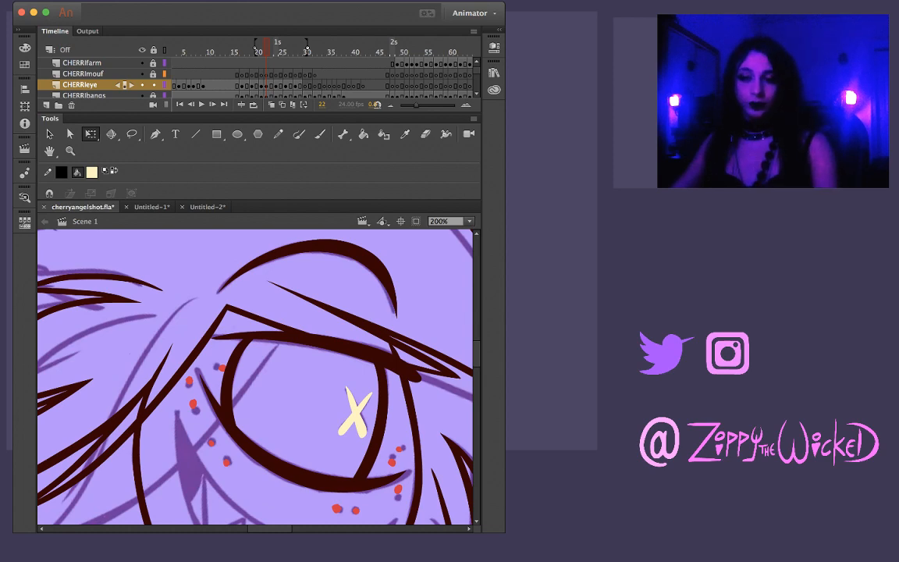
key("comma")
key("period")
left_click(355, 412)
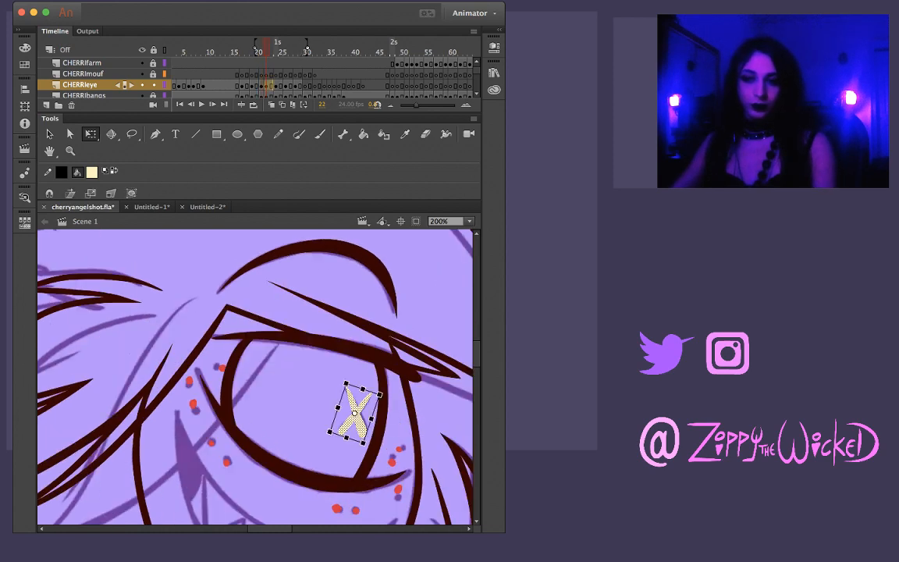
Step through frames 17 to 25 to examine how the X pupil travels toward the sketched pupil at frame 25
key("comma")
key("comma")
key("comma")
key("comma")
key("comma")
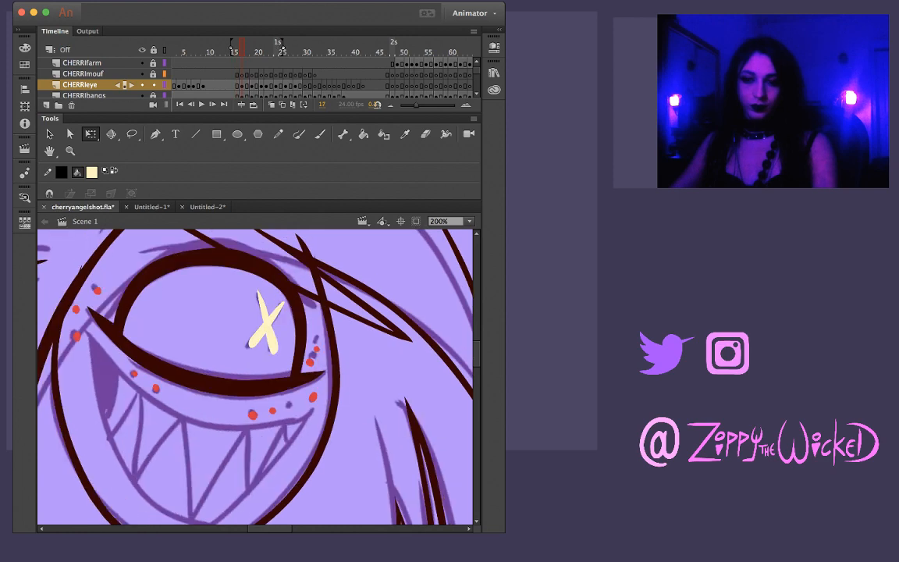
key("period")
key("period")
key("period")
key("period")
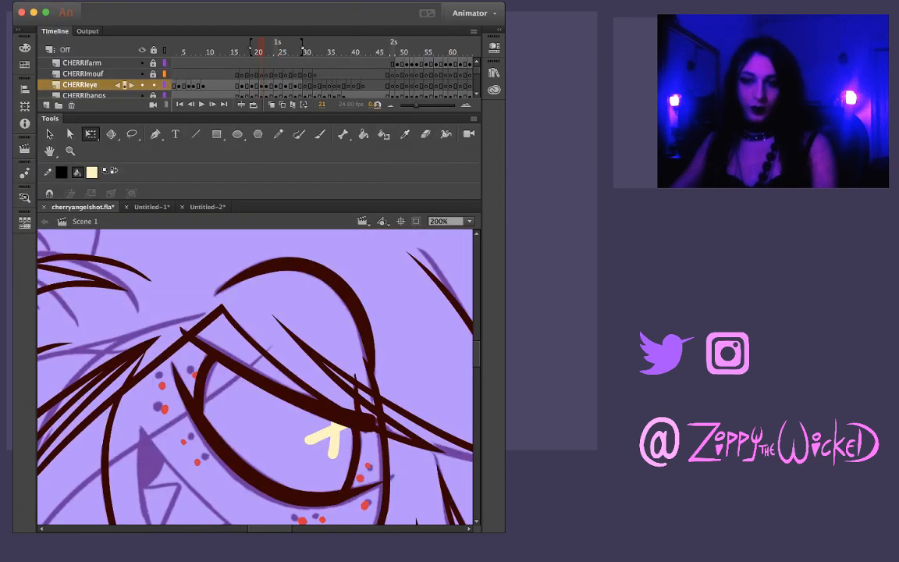
key("period")
key("comma")
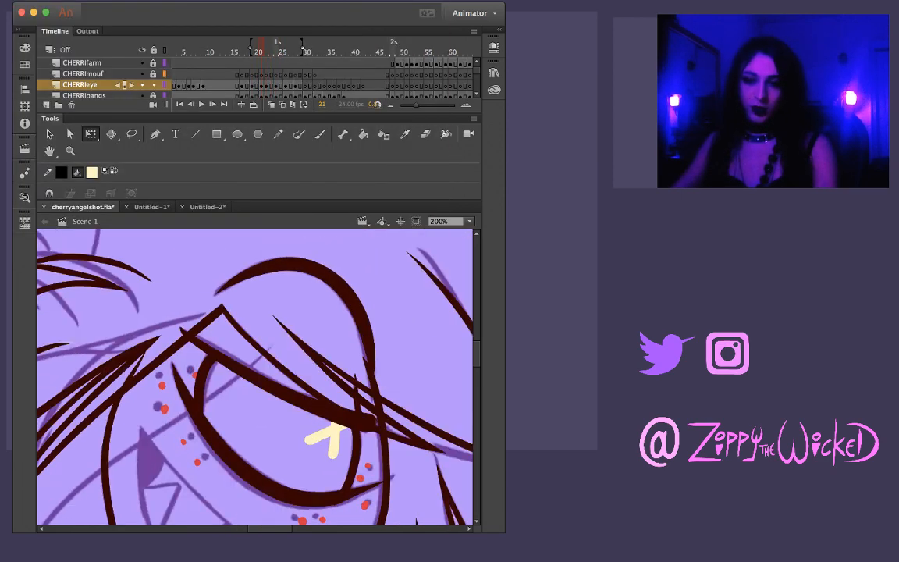
key("period")
key("period")
key("period")
key("period")
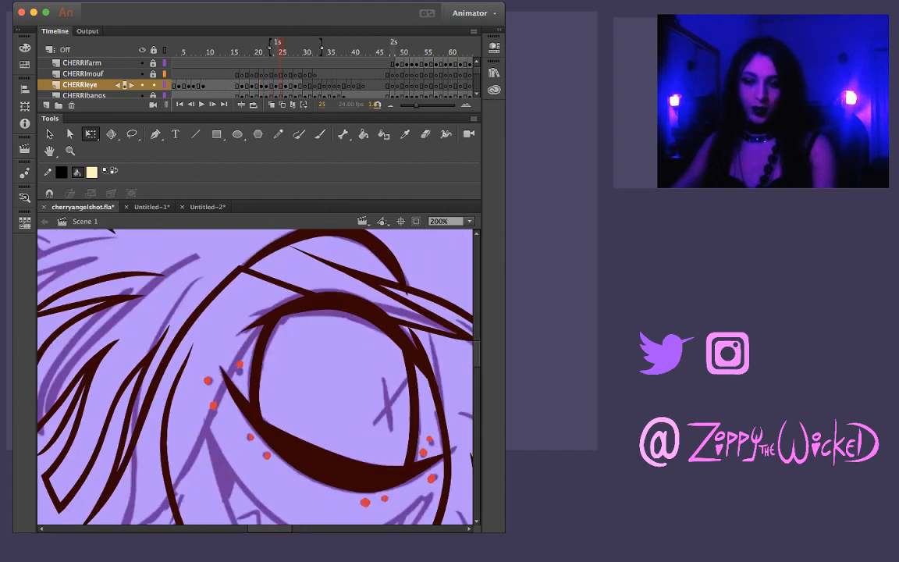
Paste the copied X pupil in place at frame 25, then move and rotate it onto the sketched X
key("super+shift+v")
left_click_drag(356, 411, 411, 382)
left_click_drag(396, 432, 362, 425)
left_click_drag(380, 372, 381, 371)
Check the X pupil's movement between frames 22 and 25 and against the sketched pupil at frame 26
key("comma")
key("comma")
key("comma")
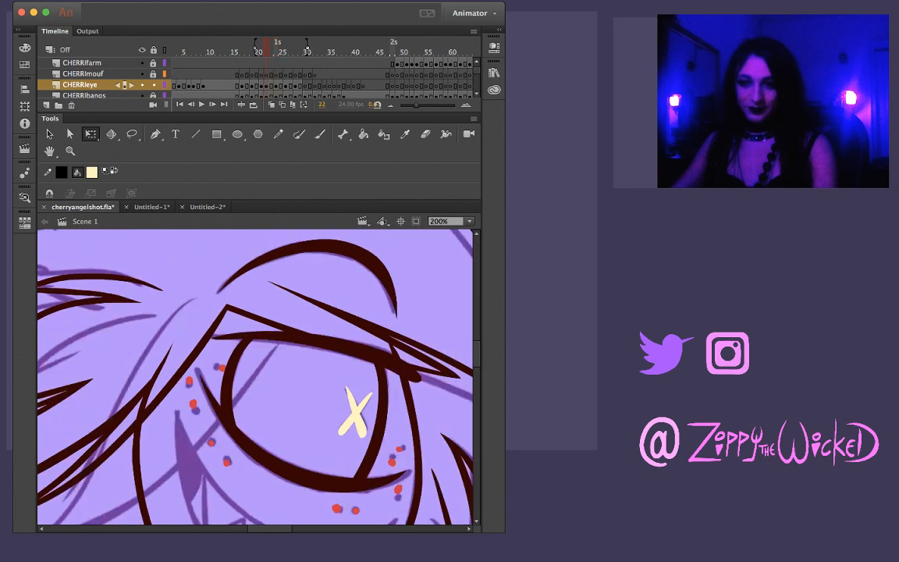
key("period")
key("period")
key("comma")
key("period")
key("period")
key("comma")
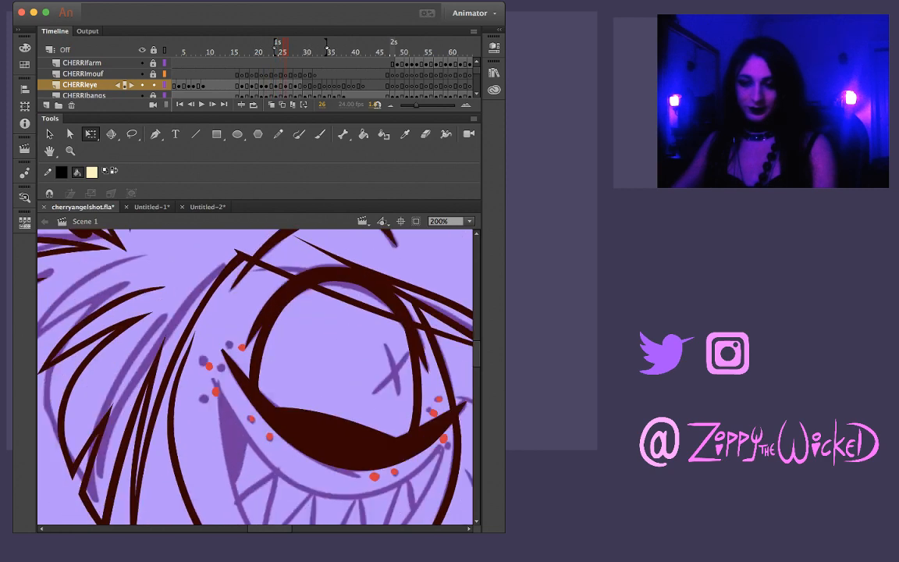
key("period")
Copy the X pupil from frame 25, paste it in place at frame 26 and move it over the sketched X
left_click(388, 403)
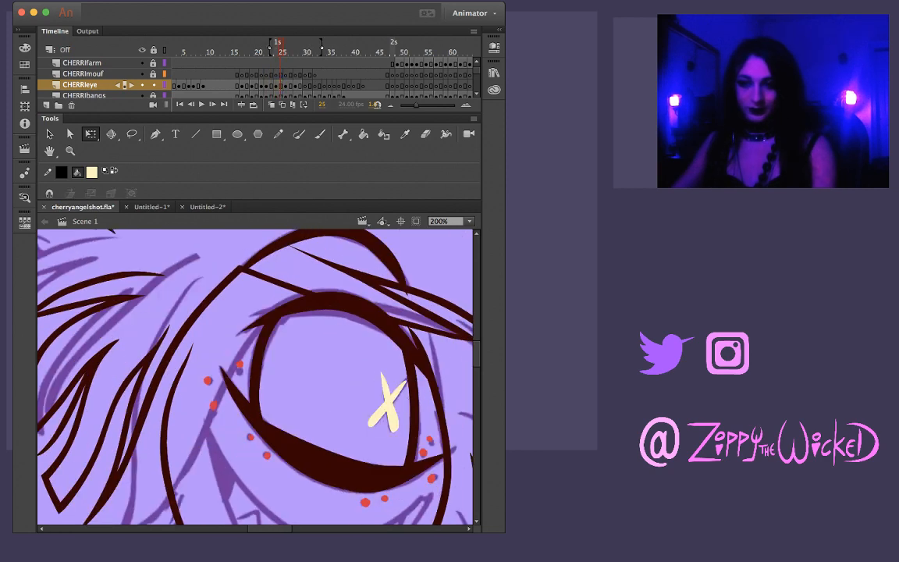
key("period")
key("ctrl+shift+v")
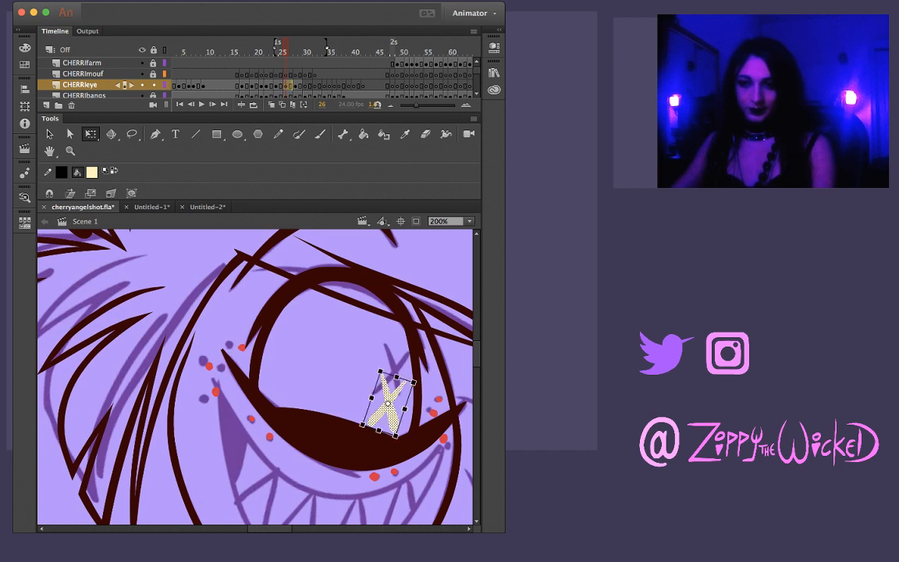
left_click_drag(406, 384, 412, 356)
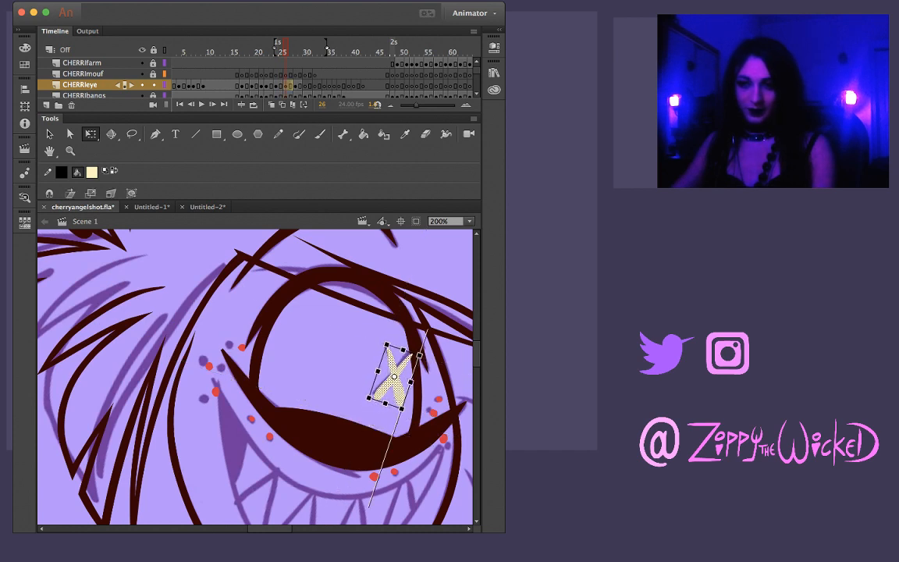
left_click_drag(382, 394, 379, 390)
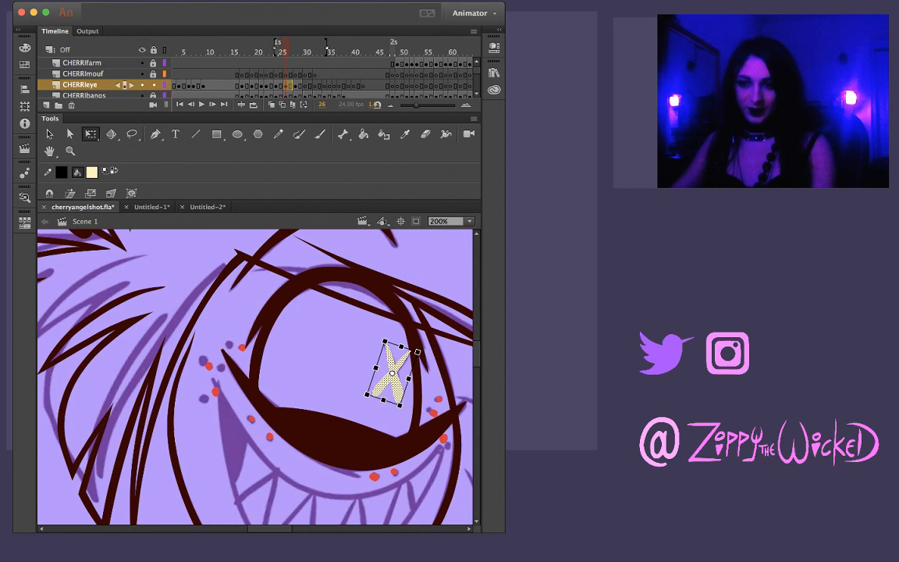
key("Escape")
Trim the tip of the X pupil's upper arm at frame 26 where it overlaps the dark eye outline
key("z")
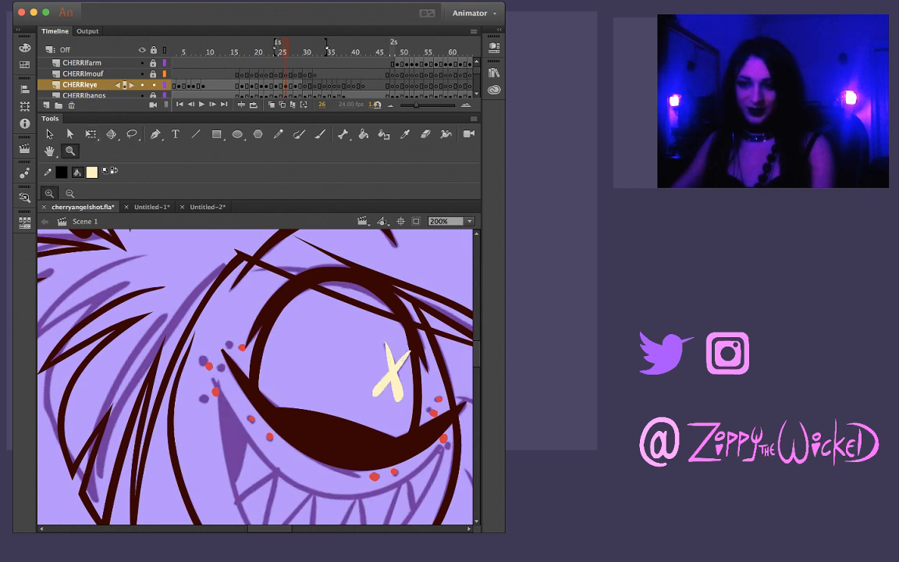
left_click(407, 366)
key("v")
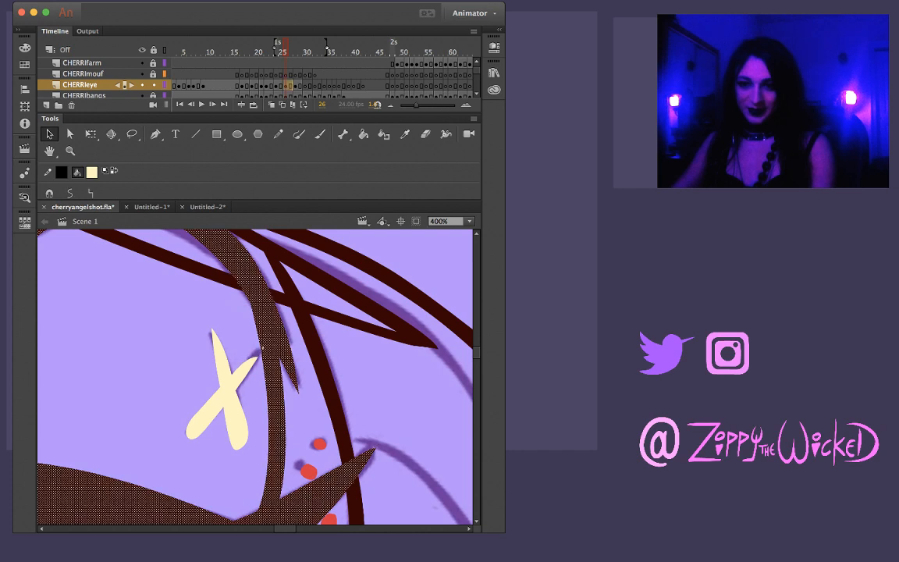
key("z")
left_click(259, 367)
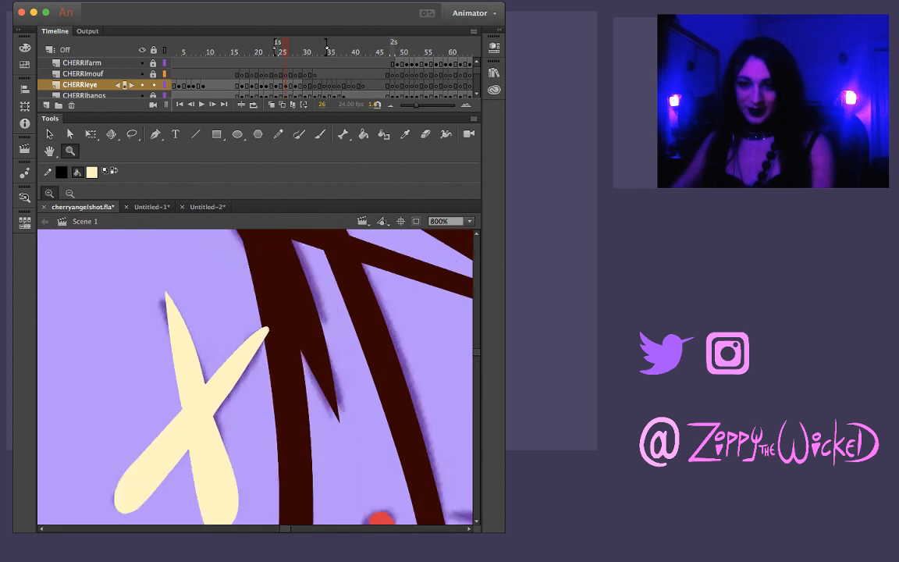
key("v")
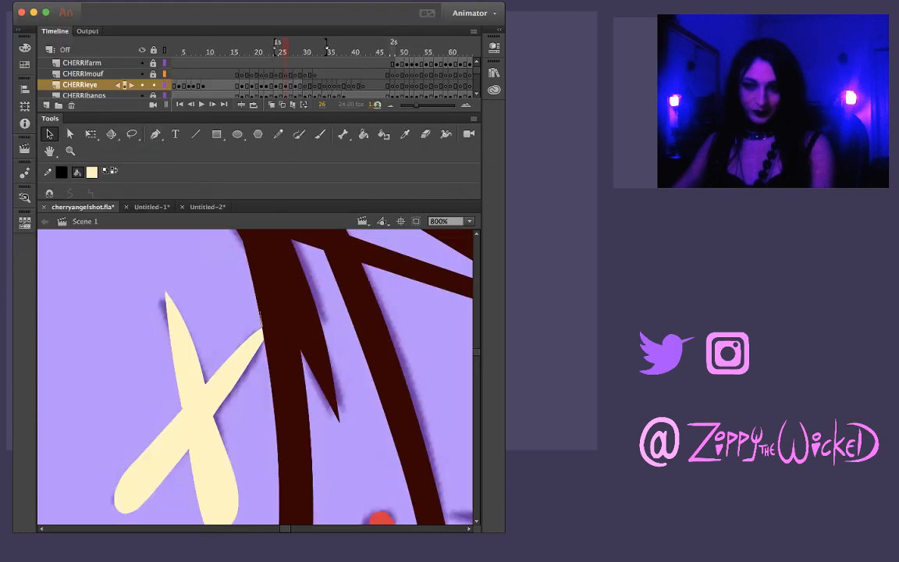
key("z")
key("super+minus")
key("super+minus")
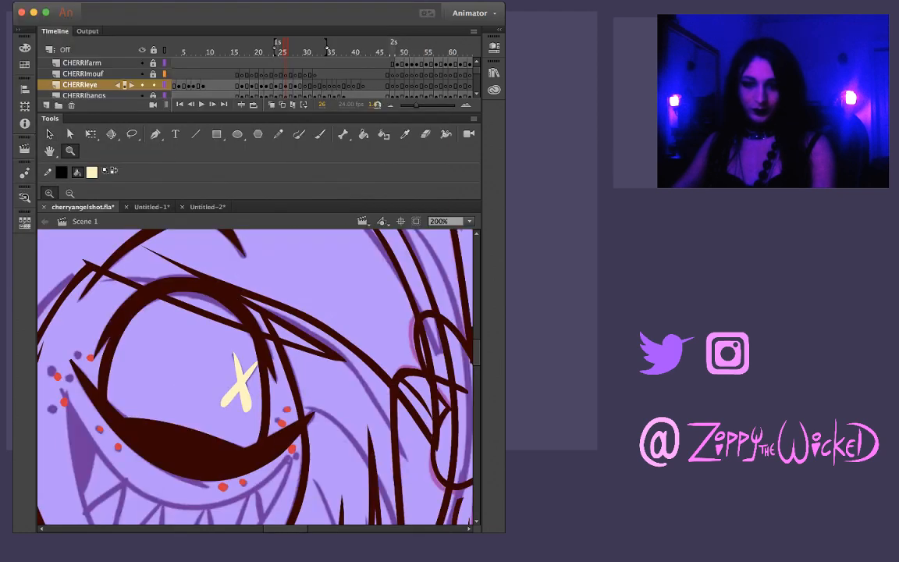
Flip through the frames around 26 to 28 to compare the X pupil with the next sketched pupil
key("comma")
key("comma")
key("period")
key("period")
key("period")
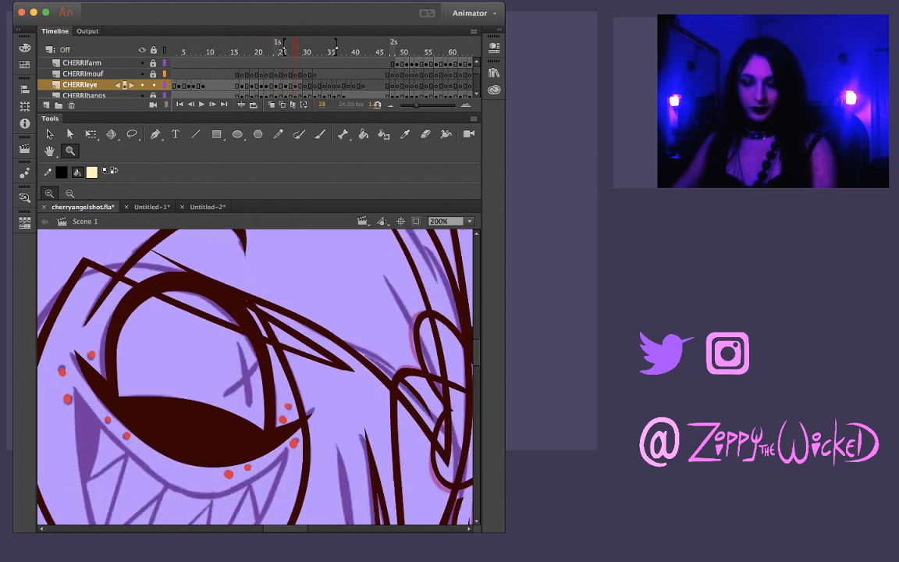
key("comma")
key("period")
key("period")
key("period")
key("comma")
Select and copy the X pupil at frame 27, and consult the coloured Cherri reference in Untitled-1
key("v")
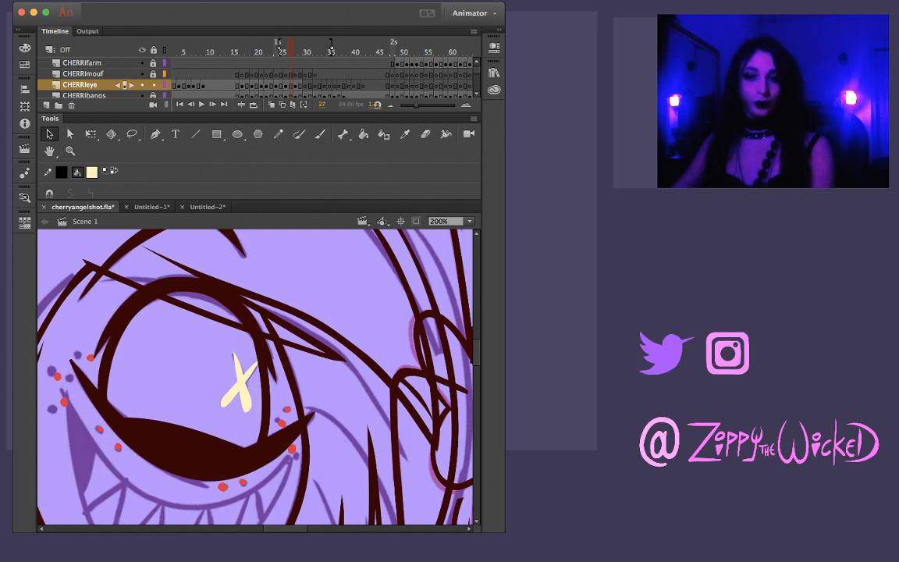
left_click_drag(198, 319, 273, 425)
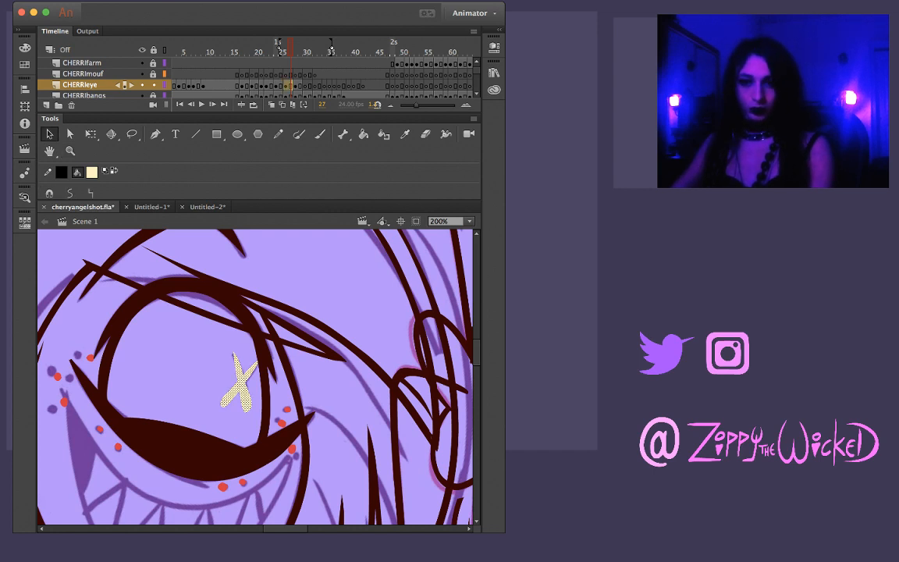
left_click(151, 207)
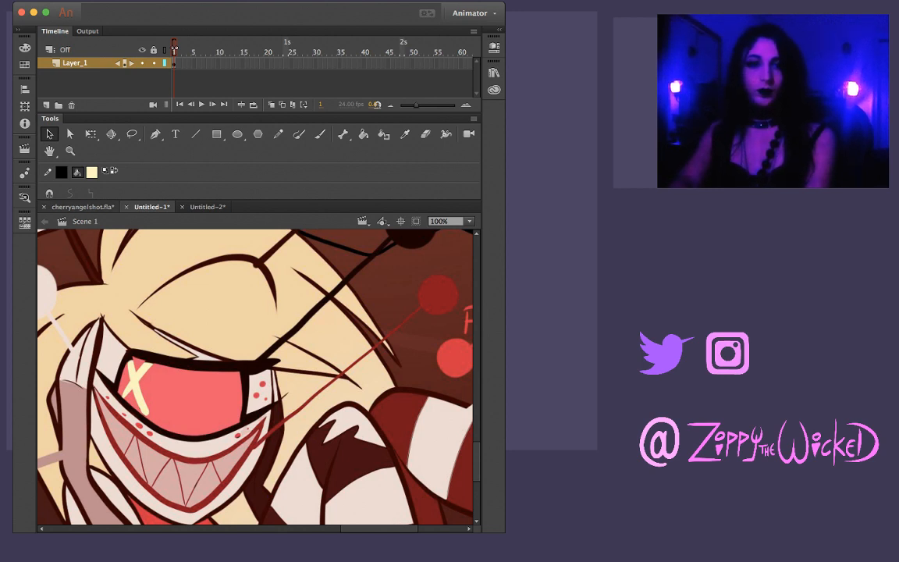
left_click(83, 207)
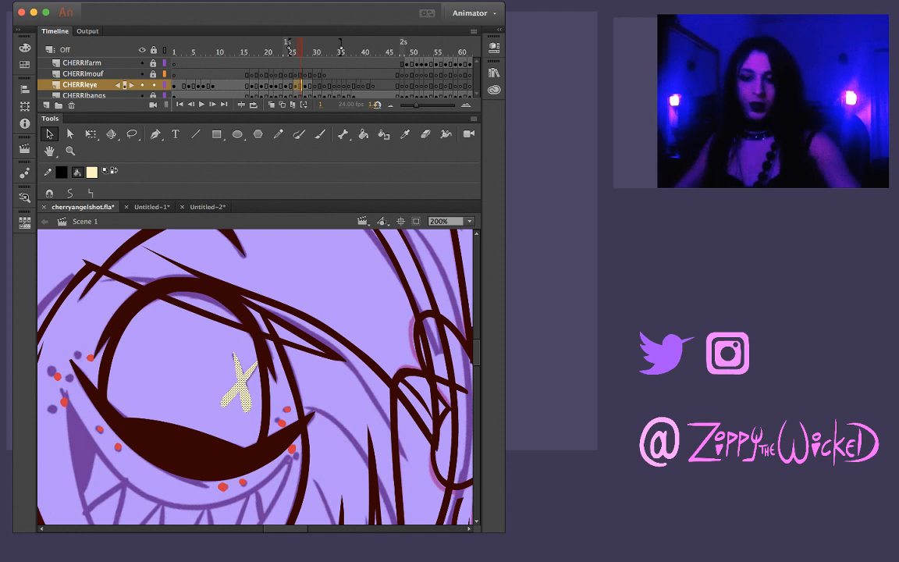
key("Escape")
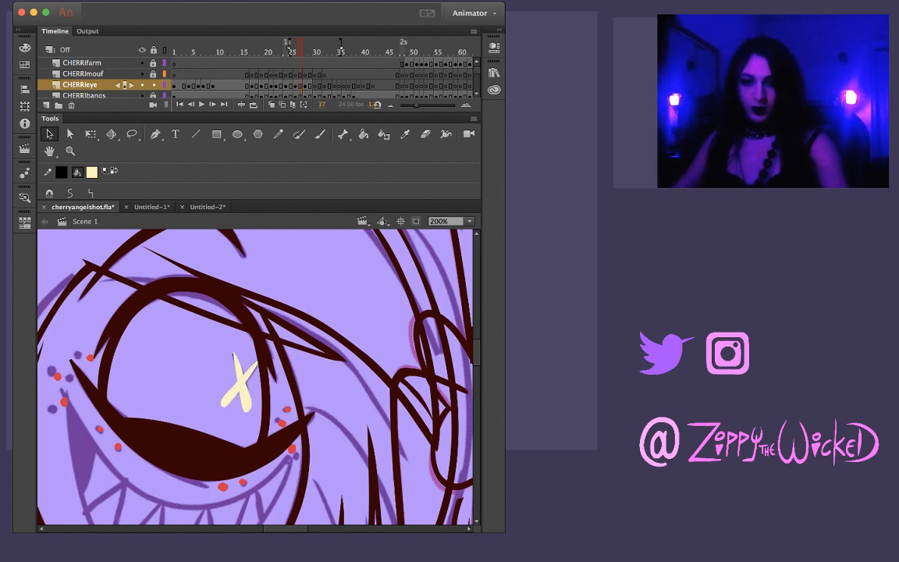
Paste the X pupil copied from frame 27 in place at frame 28 and move it over the sketched X
key("i")
key(".")
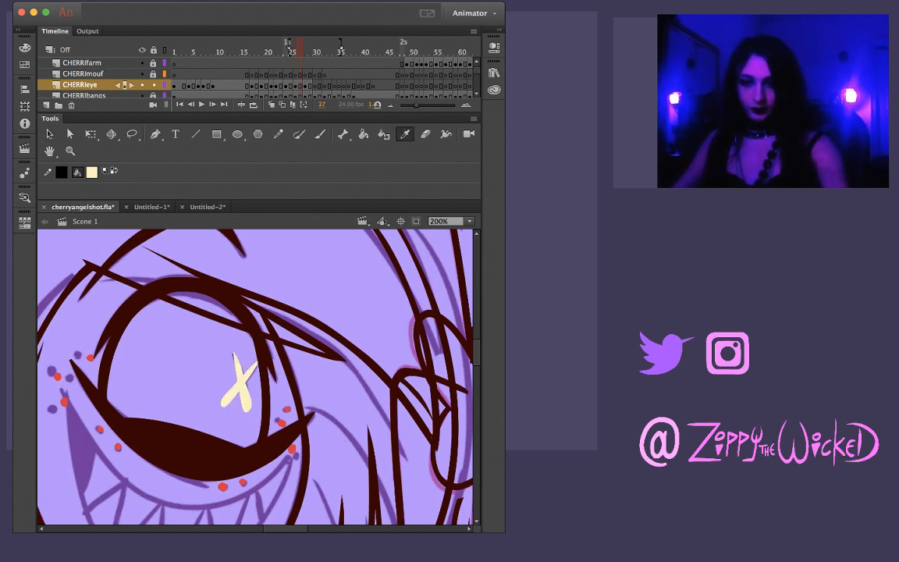
key("k")
key(".")
key("super+shift+v")
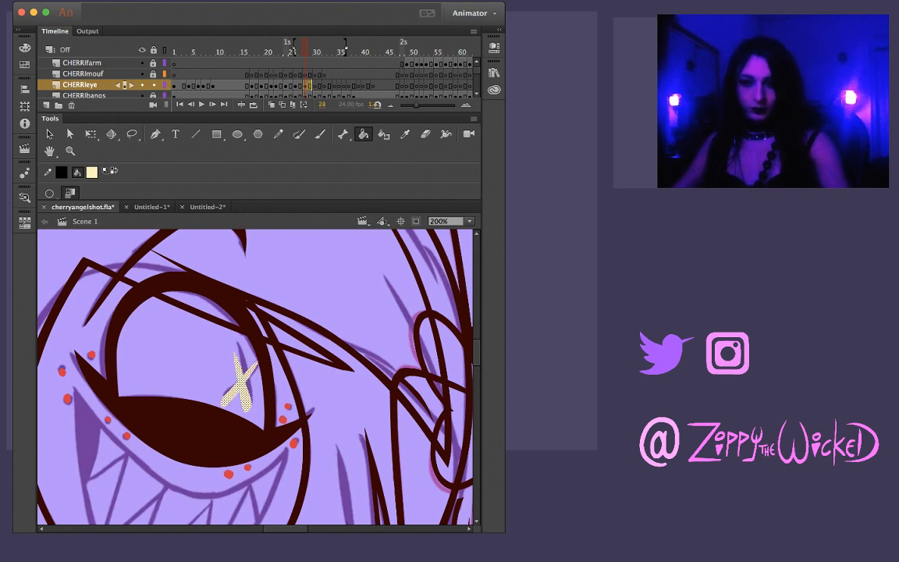
key("v")
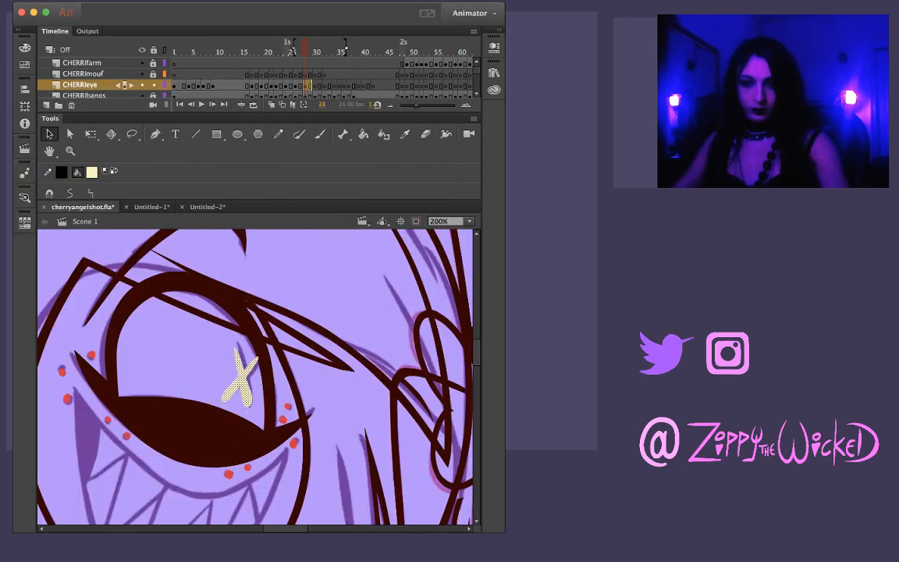
key("q")
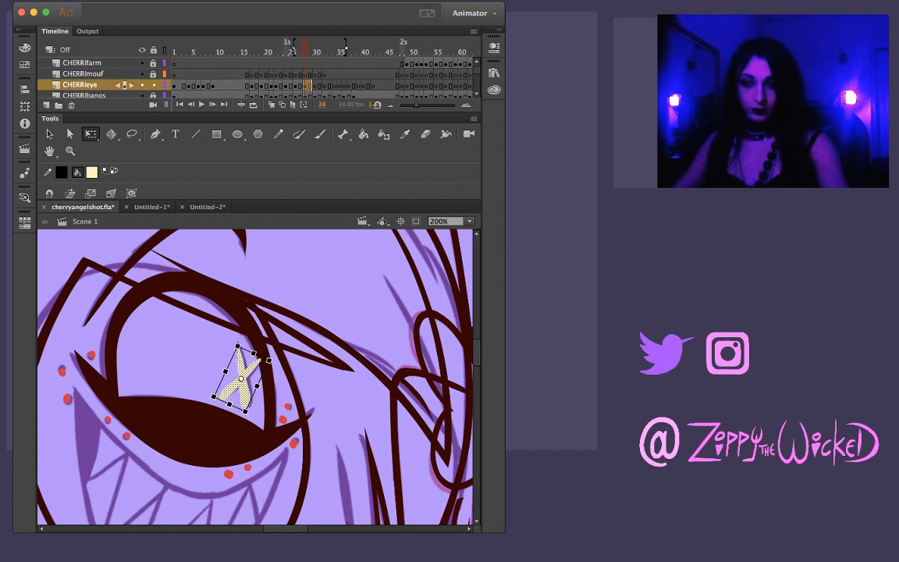
key("v")
left_click_drag(243, 380, 247, 377)
Rotate the X pupil at frame 28 slightly and reposition it to match the sketched X beside the dark eye outline
key("a")
key("q")
key("super+equal")
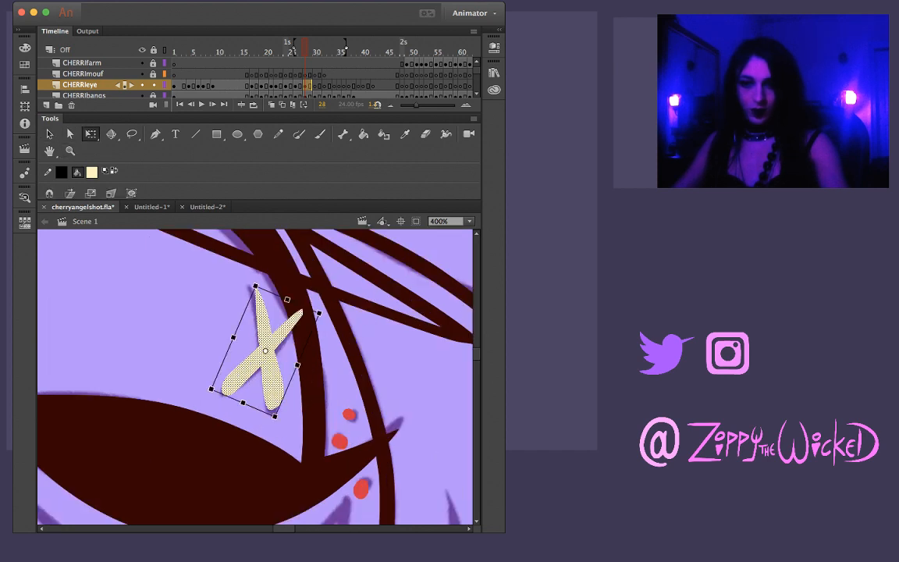
left_click_drag(321, 310, 320, 308)
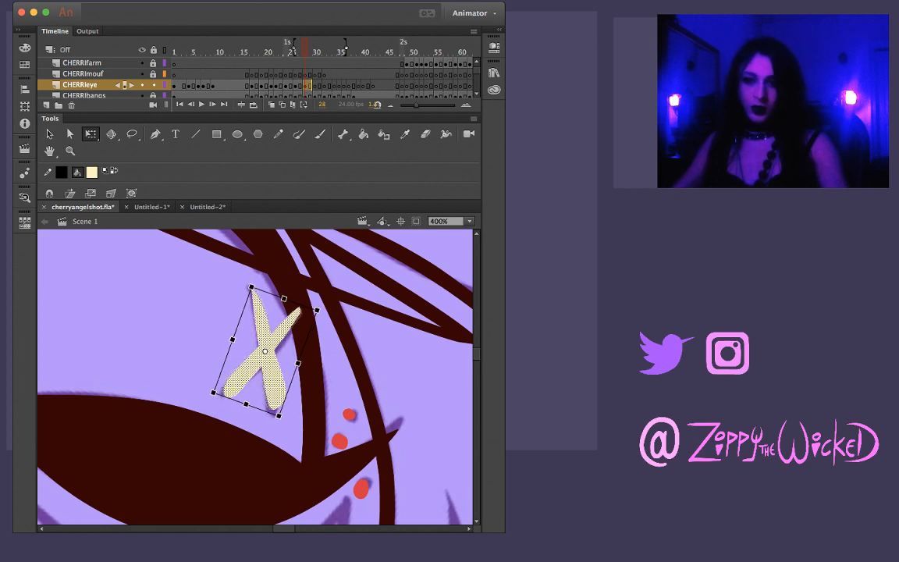
left_click_drag(243, 378, 245, 381)
left_click_drag(270, 333, 265, 333)
key("Escape")
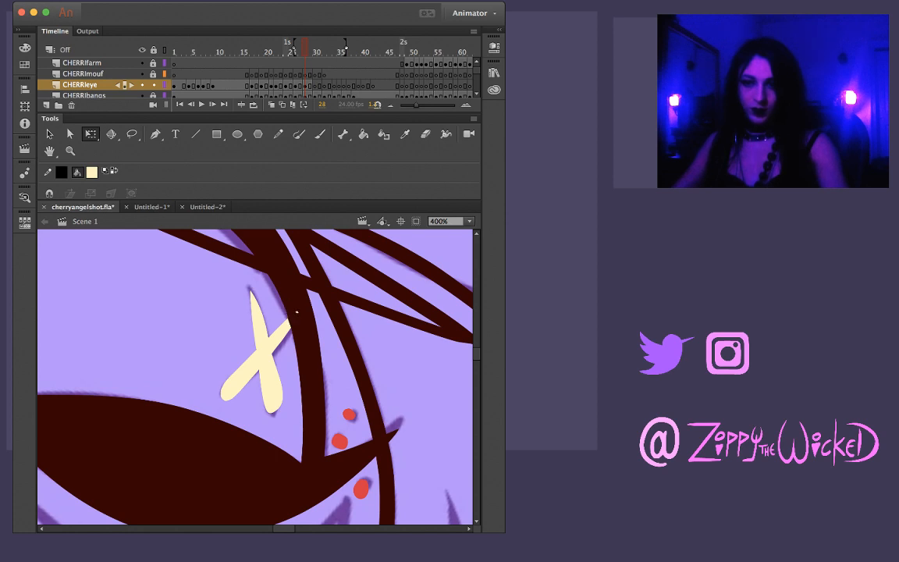
Flip through the frames around 28 to 30 to check the X pupil's motion against the next sketched eye
key("z")
left_click(255, 376, "alt")
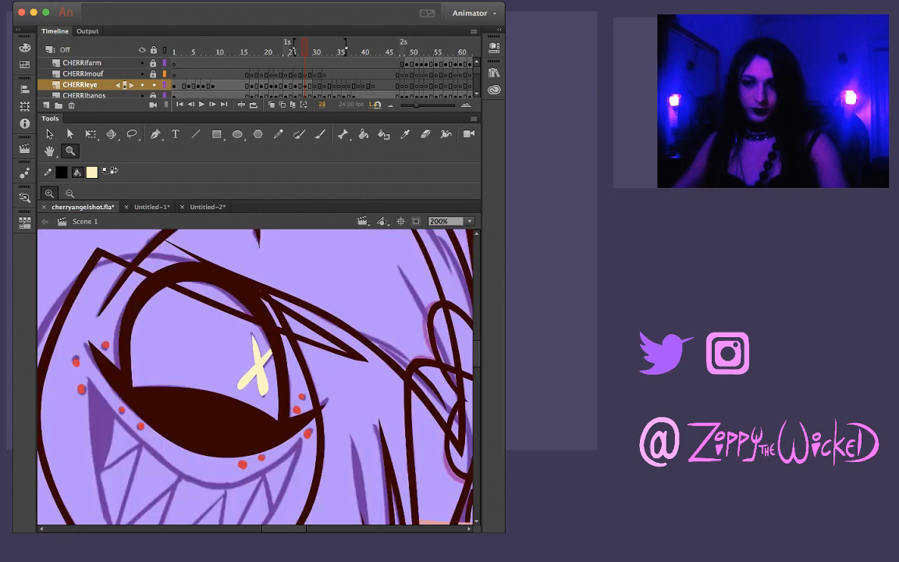
left_click(256, 372, "alt")
left_click(257, 370)
key("comma")
key("comma")
key("period")
key("period")
key("period")
key("period")
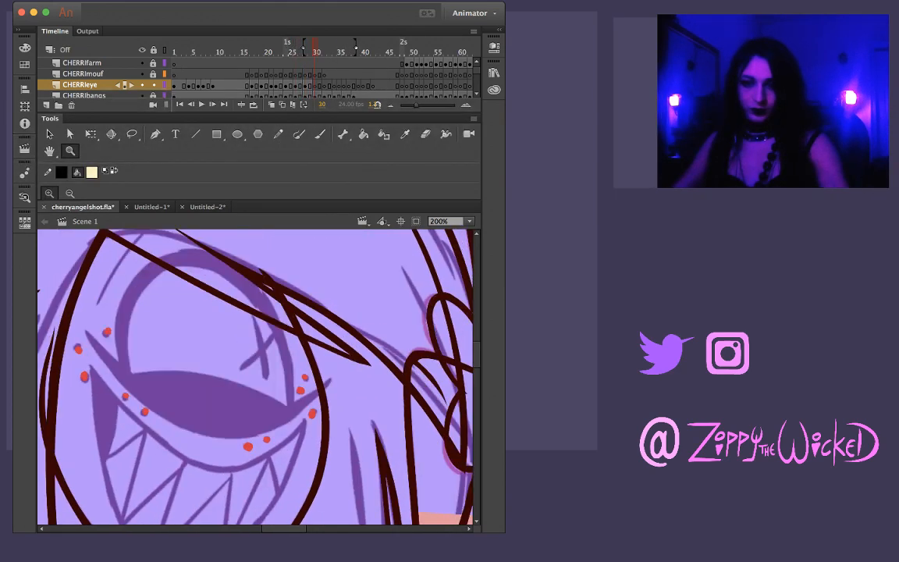
key("comma")
key("period")
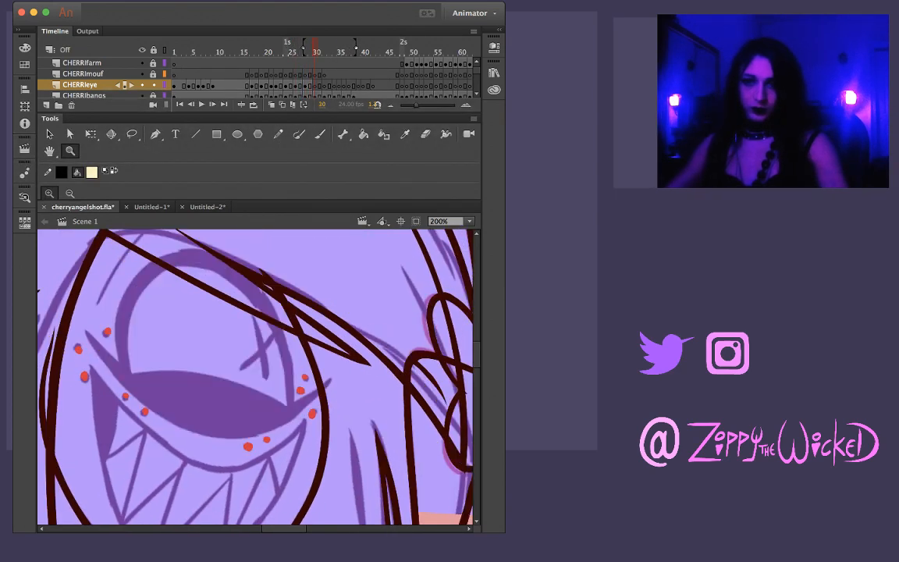
Copy the whole CHERRIeye drawing from frame 29, paste it in place at frame 30 and move it over the sketched eye
key("comma")
key("super+a")
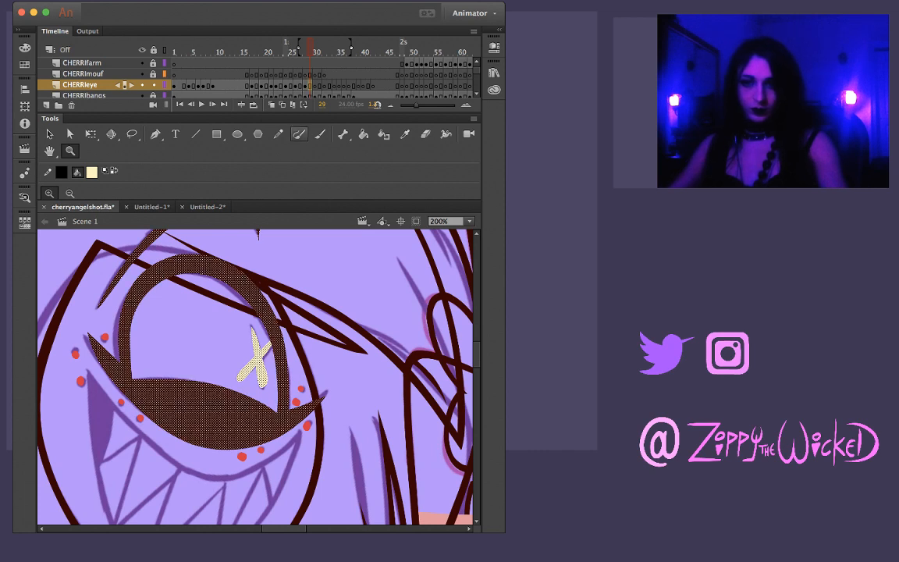
key("period")
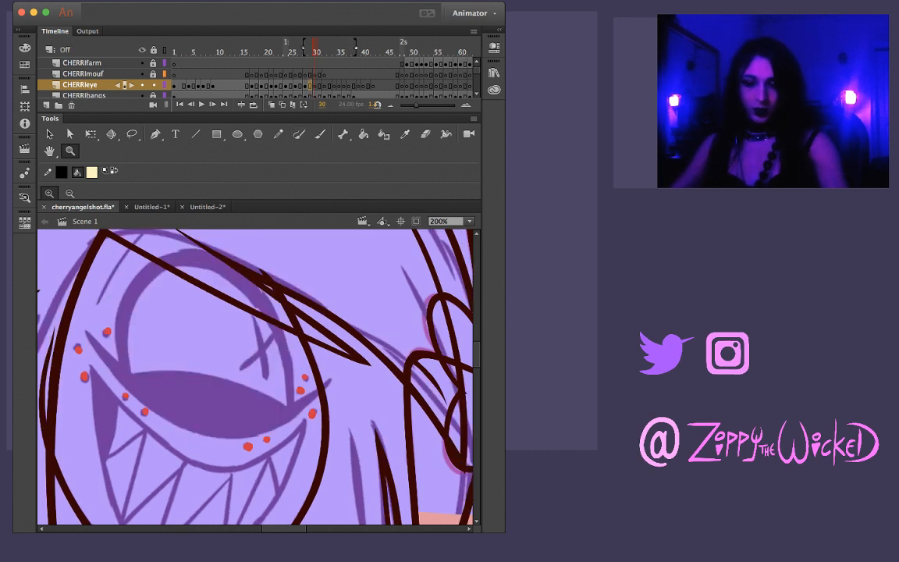
key("super+shift+v")
key("v")
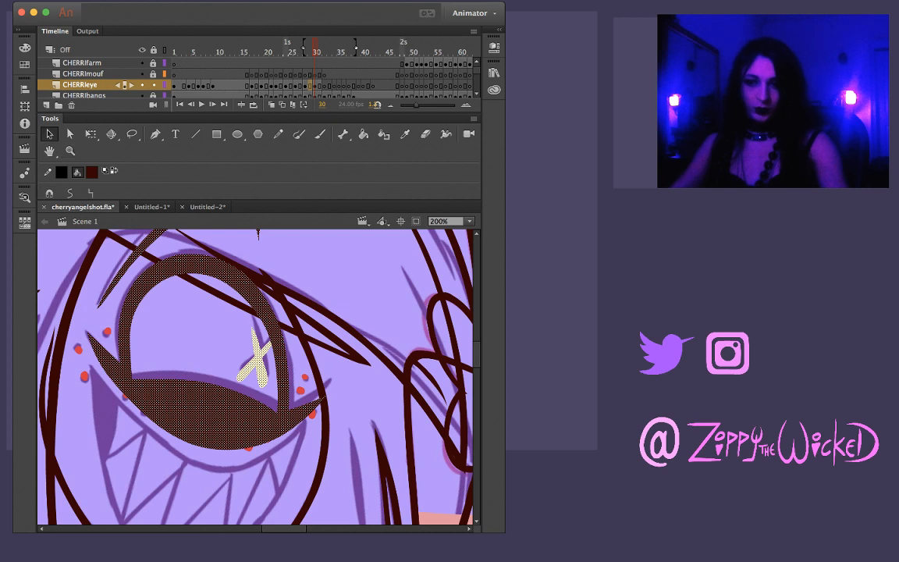
left_click_drag(262, 384, 266, 375)
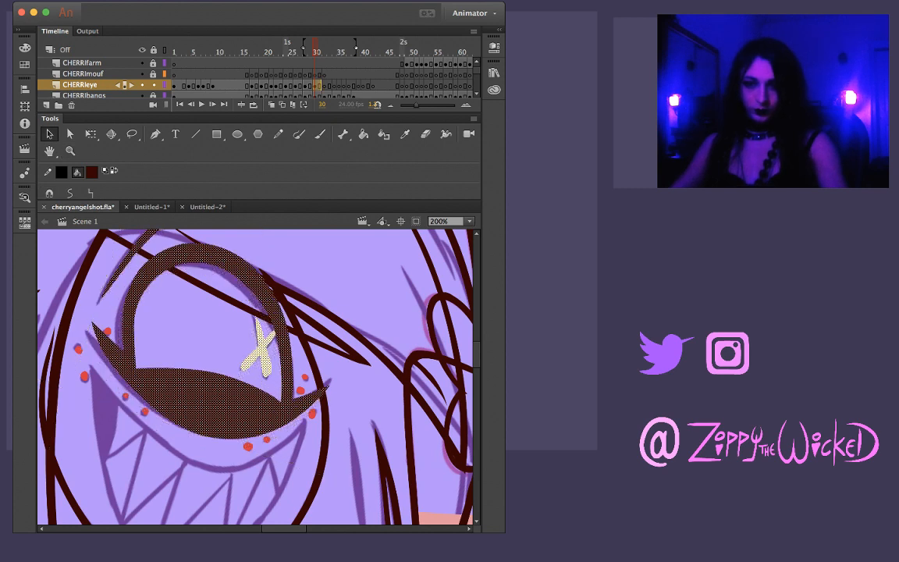
Rotate and reposition the pasted eye at frame 30 until its outline lines up with the sketched eye
key("q")
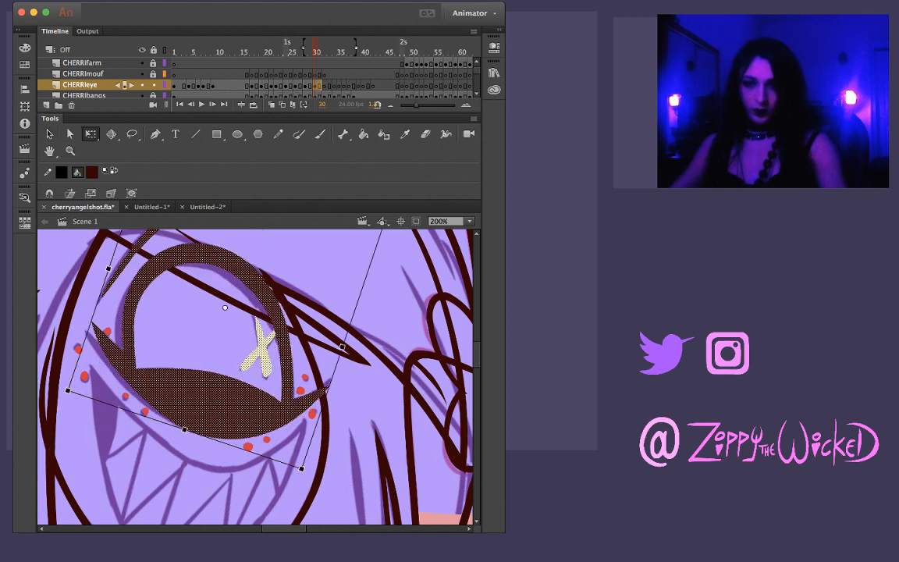
left_click_drag(304, 472, 315, 466)
left_click_drag(243, 405, 237, 408)
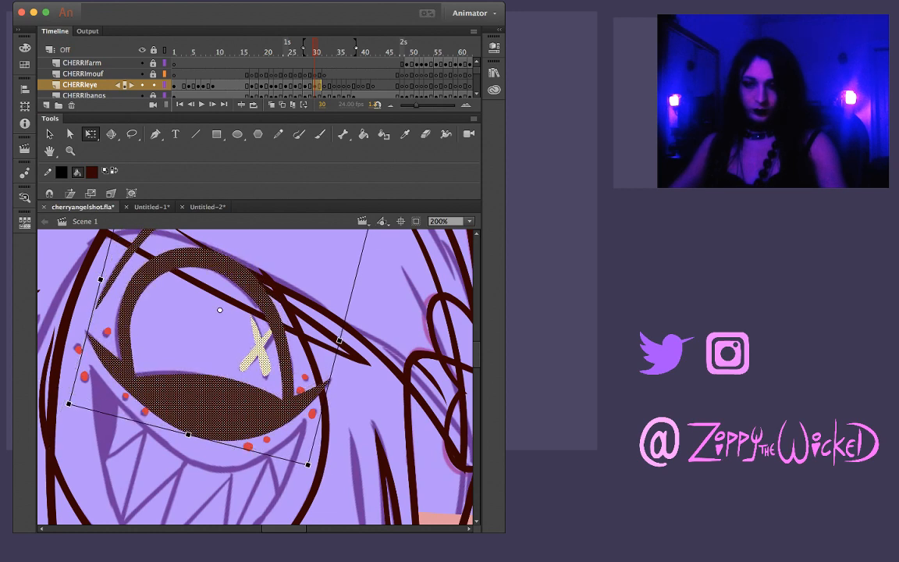
left_click_drag(313, 469, 308, 472)
left_click_drag(238, 408, 240, 409)
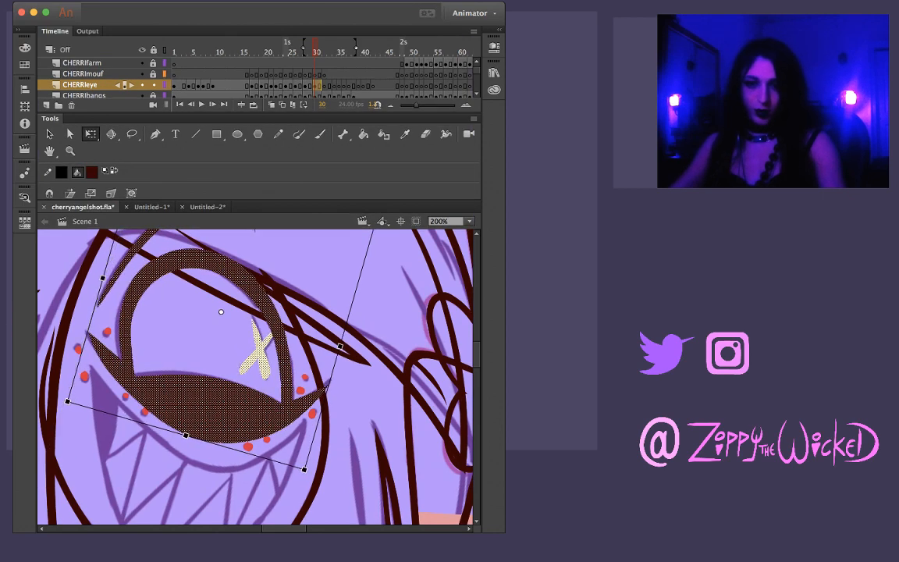
left_click_drag(308, 474, 305, 475)
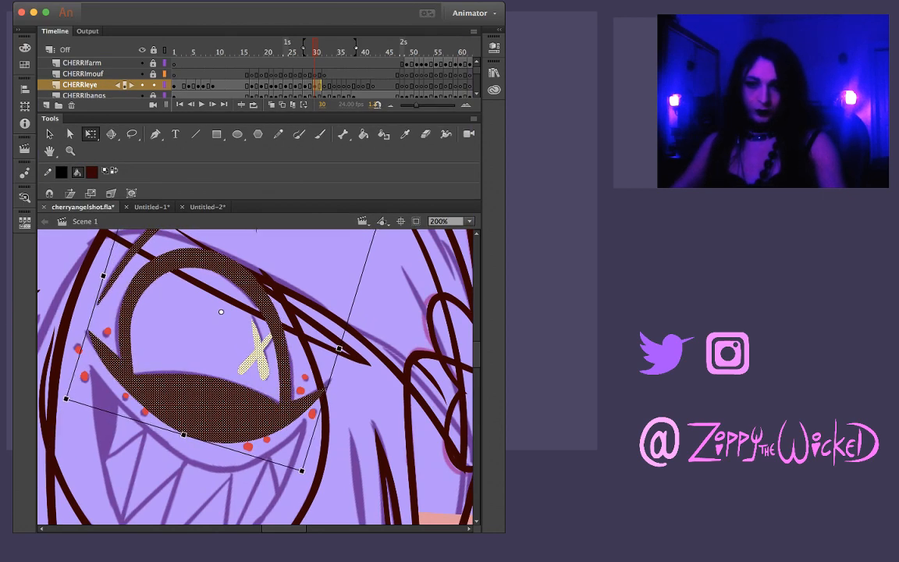
left_click_drag(238, 409, 240, 408)
Stretch the eye drawing at frame 30 slightly in height and width to fit the sketch, and deselect it
scroll(255, 375, "up", 5)
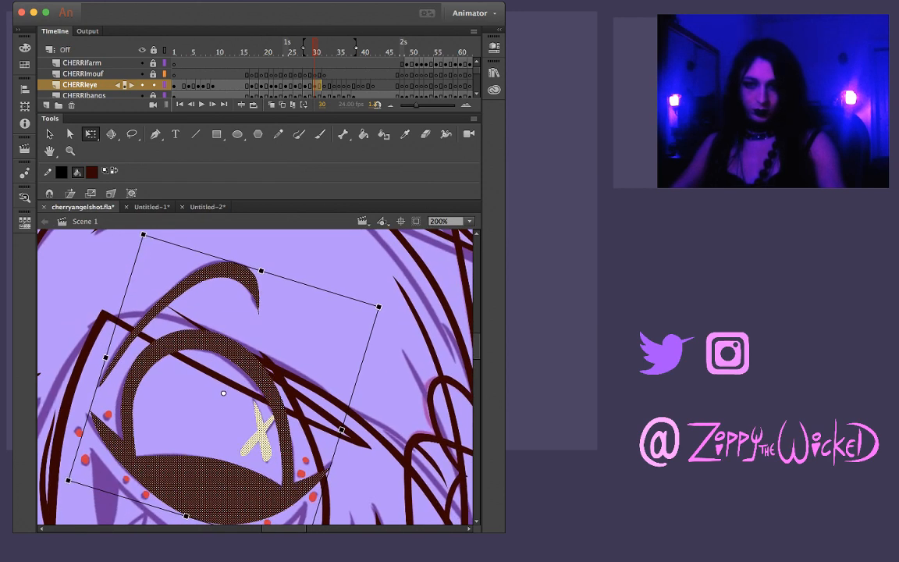
left_click_drag(261, 270, 261, 268)
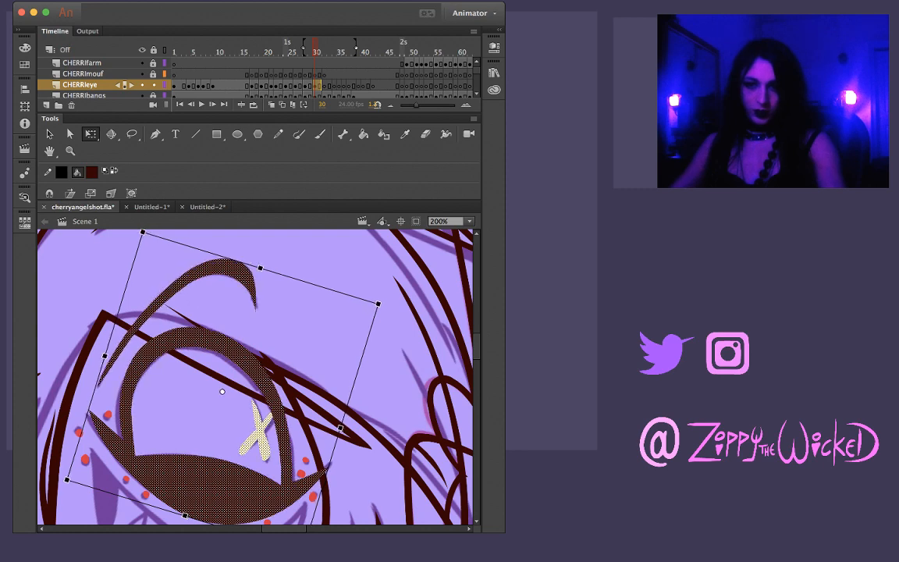
scroll(255, 374, "down", 2)
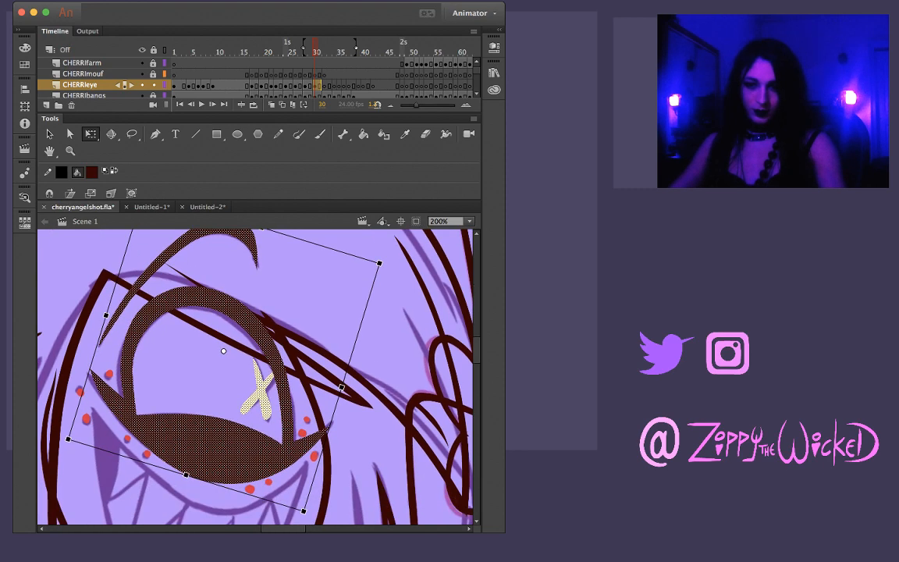
left_click_drag(234, 489, 269, 498)
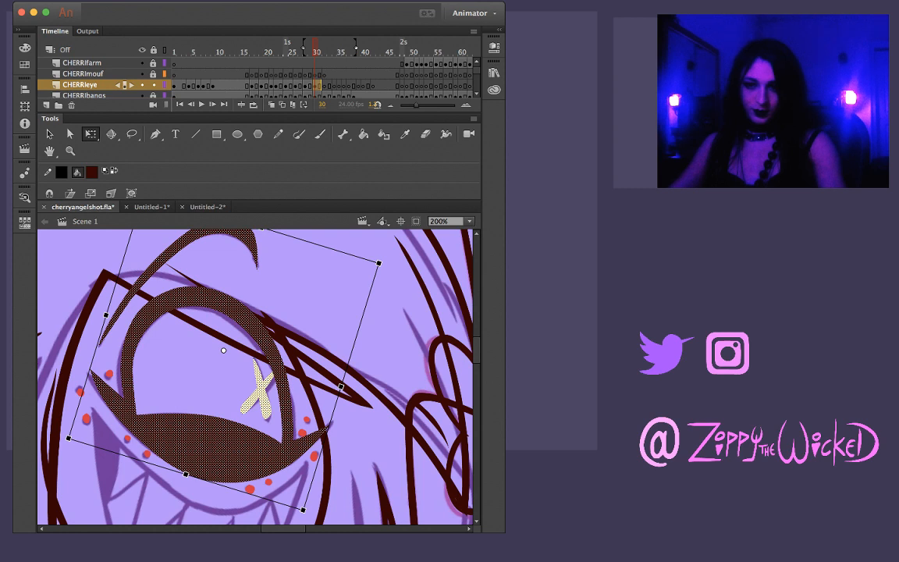
left_click_drag(320, 451, 321, 453)
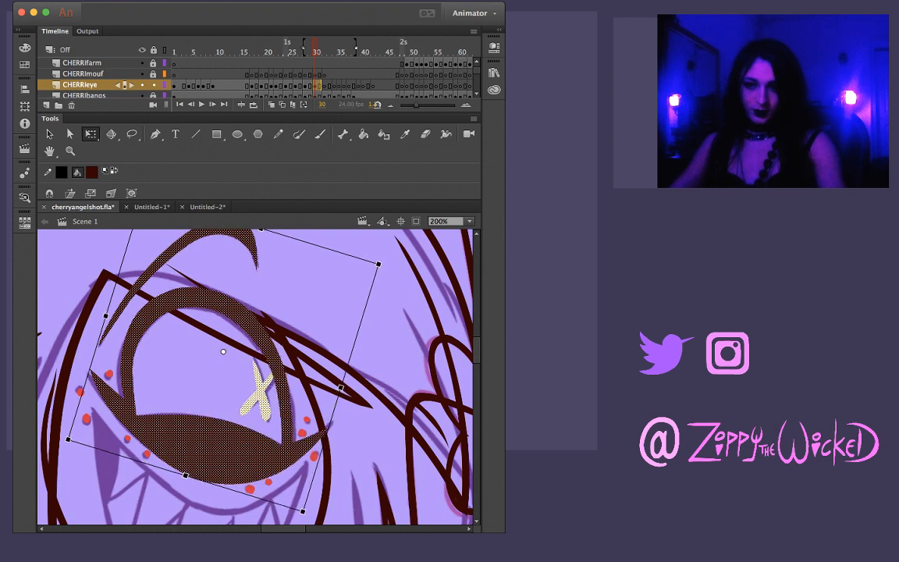
left_click_drag(340, 388, 344, 389)
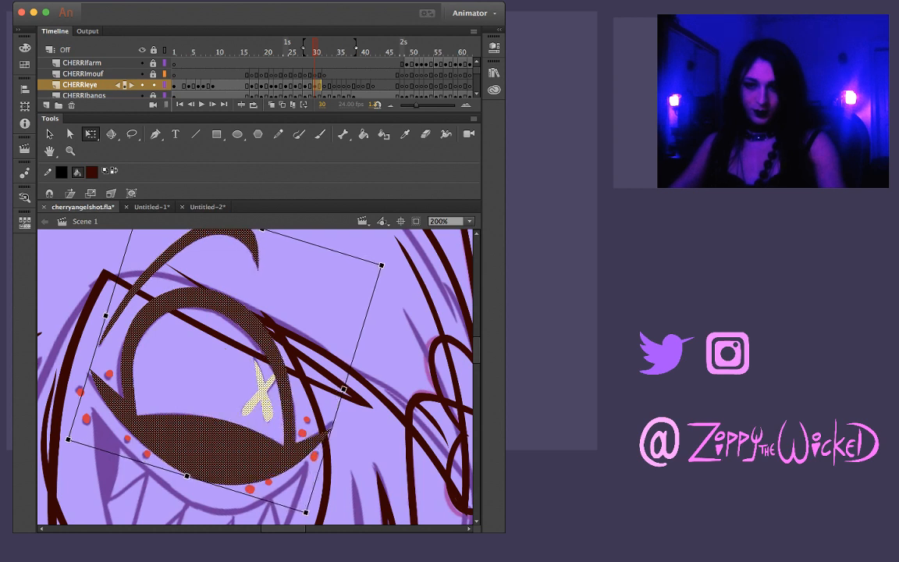
key("Escape")
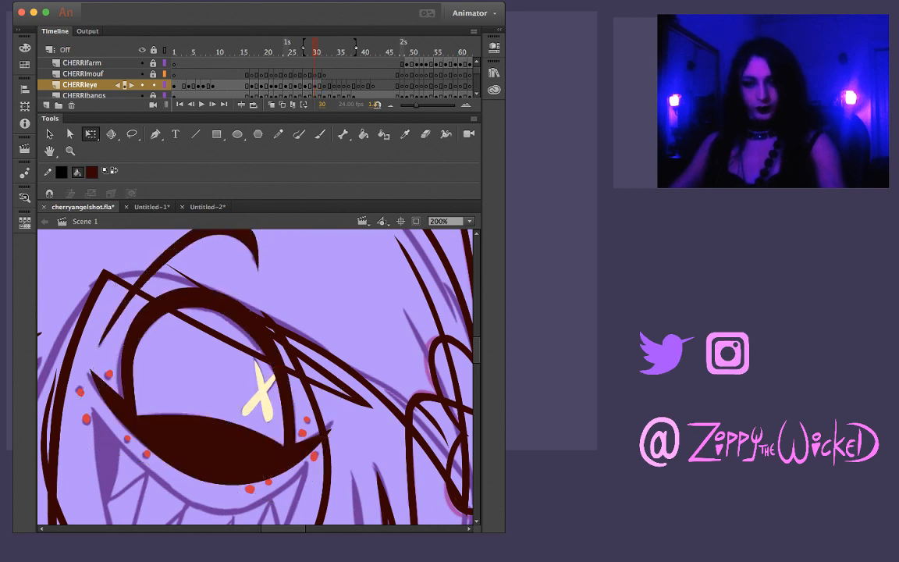
Play back the animation with both characters in view to check the eye's motion
key("z")
left_click(256, 382, "alt")
left_click(256, 383, "alt")
key("Return")
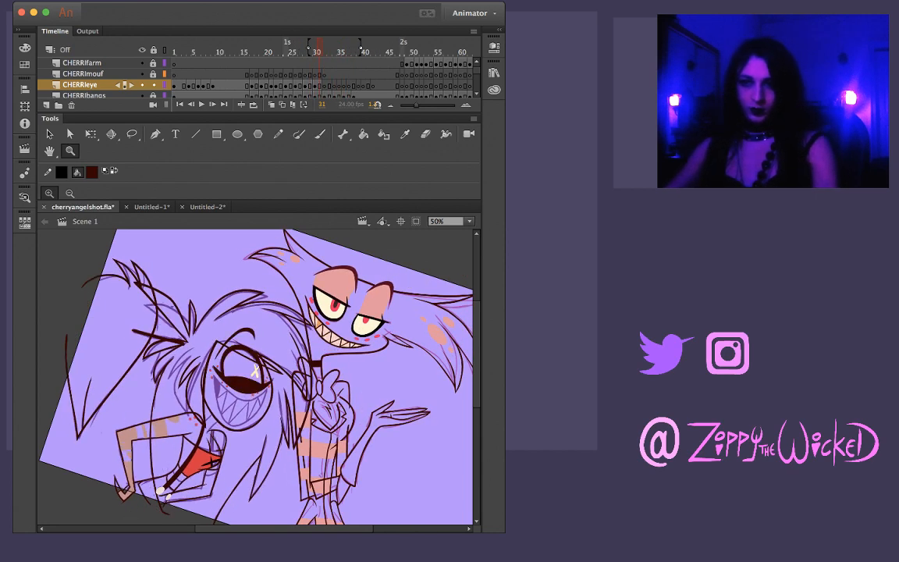
Copy the CHERRIeye drawing from frame 31 and paste it in place at frame 32
left_click(319, 85)
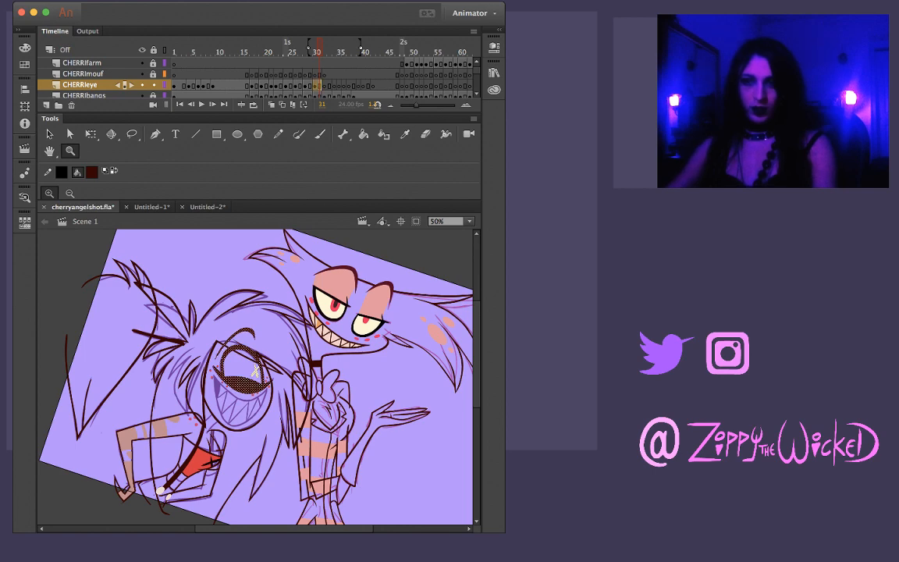
key(".")
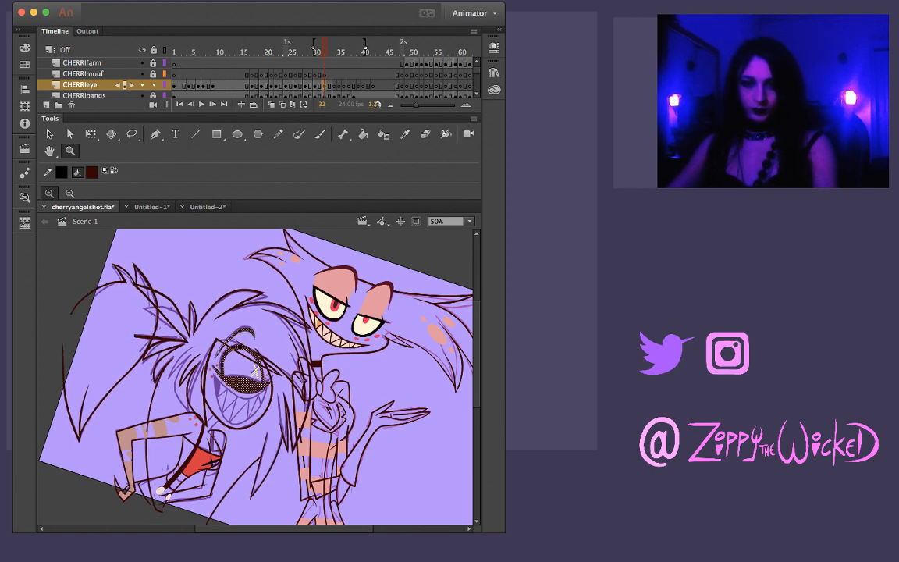
left_click(254, 373)
left_click(255, 372)
key("v")
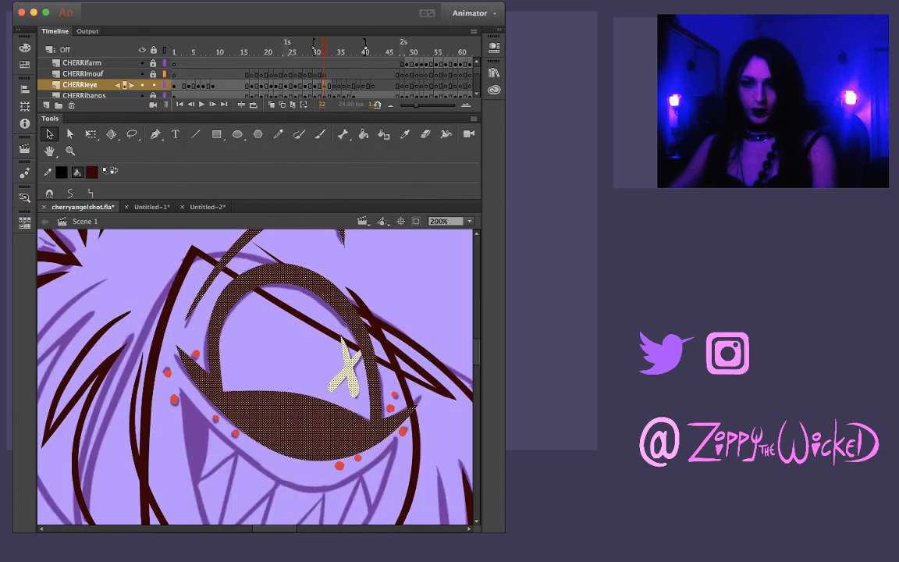
Rotate the eye drawing at frame 32 slightly and nudge it into line with the sketched eye
key("q")
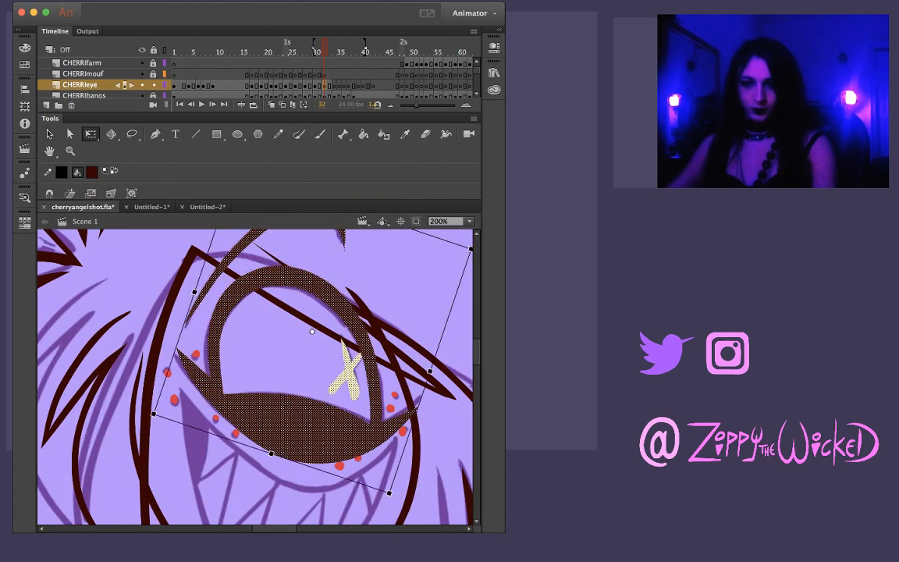
left_click_drag(390, 493, 395, 490)
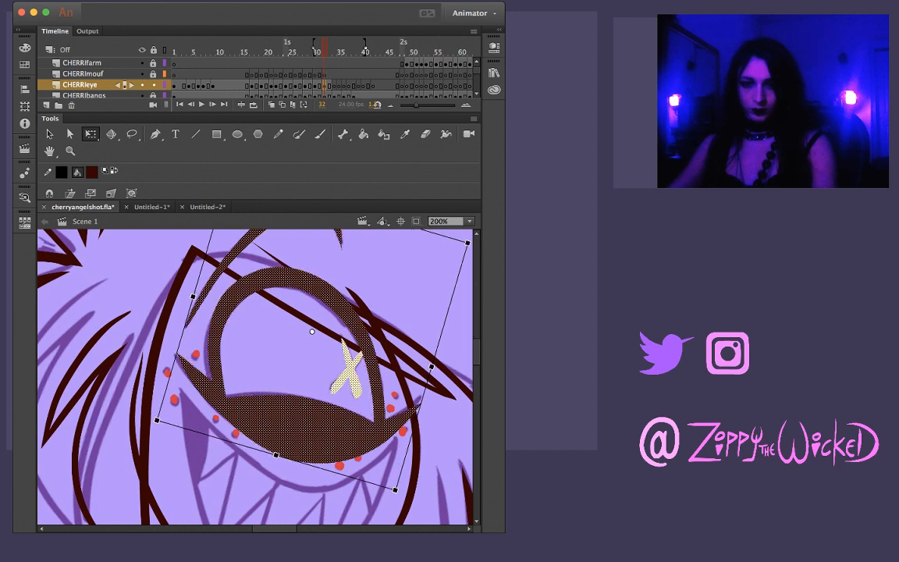
key("Left")
key("Left")
key("Left")
key("Left")
key("Down")
key("Right")
key("Right")
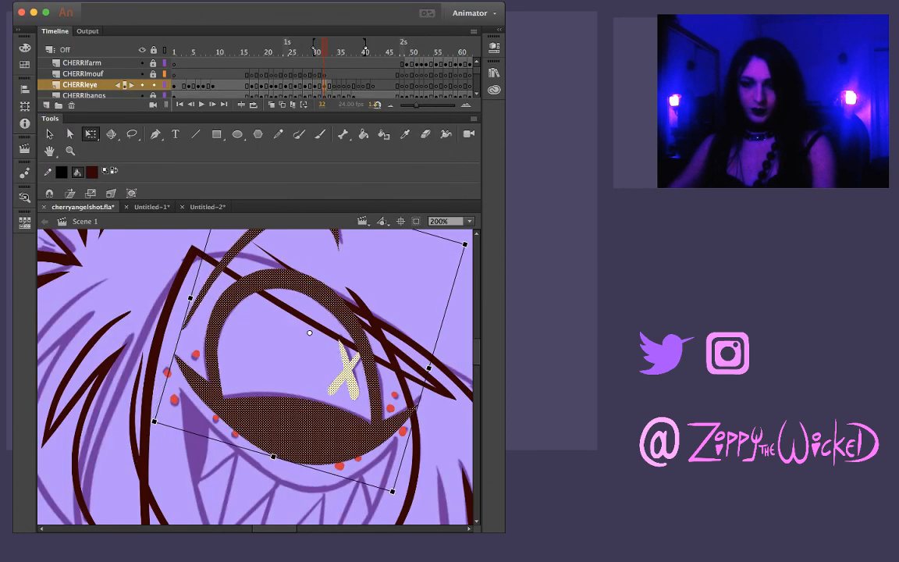
key("Up")
key("Up")
key("Right")
Inspect the fitted eye at frame 32 and flip through the neighbouring frames to check its motion
scroll(255, 377, "up", 3)
scroll(255, 377, "right", 2)
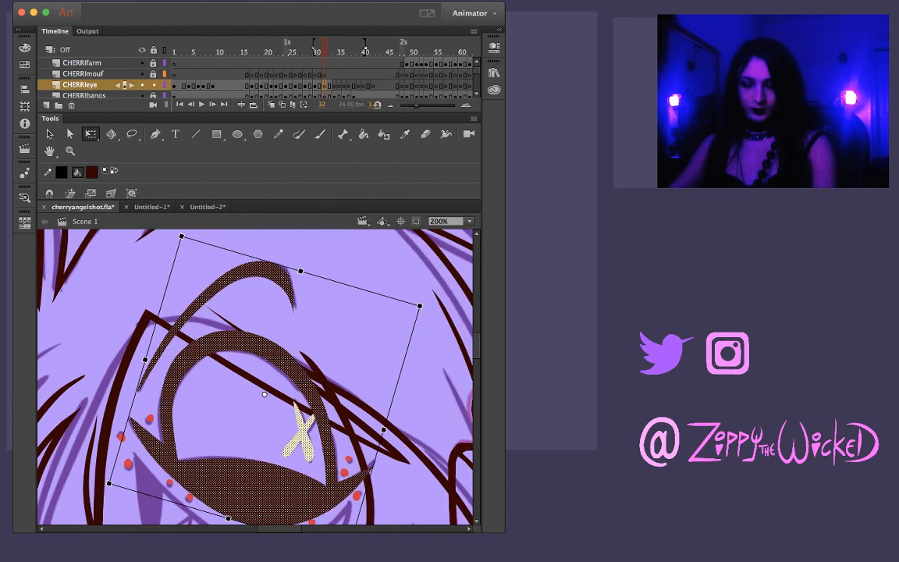
scroll(255, 377, "down", 1)
key("z")
left_click(258, 410, "alt")
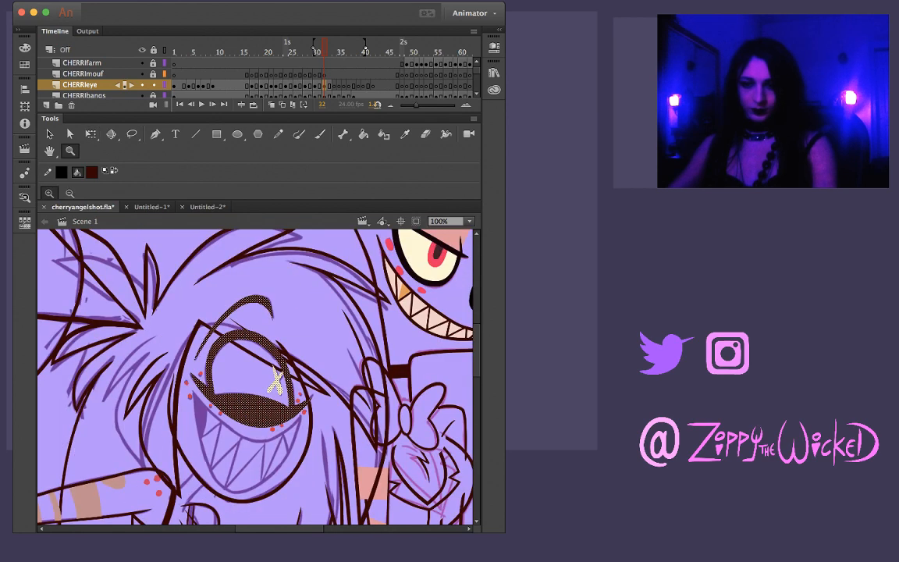
key("comma")
key("period")
key("period")
key("period")
key("comma")
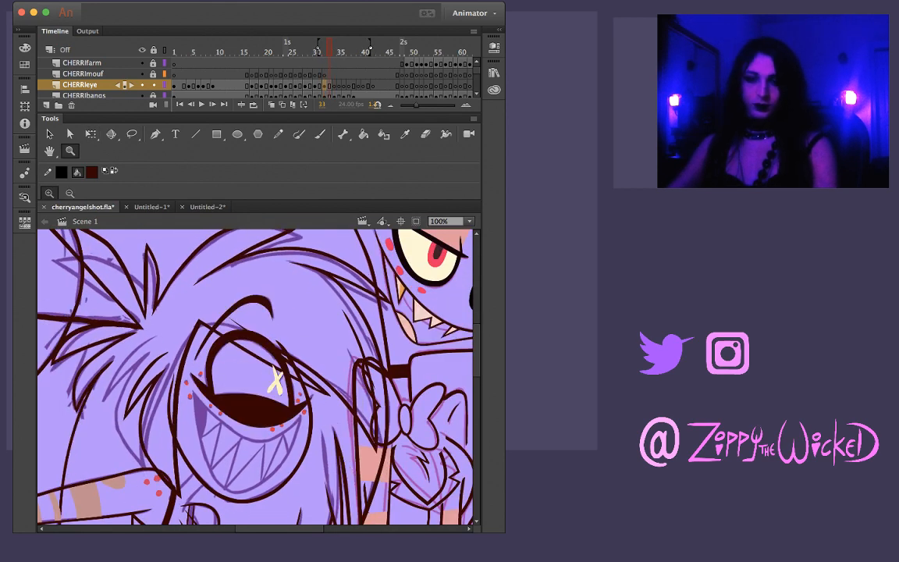
Flip back and forth between frames 31 and 34 to compare the eye's position and motion
key("period")
key("comma")
key("period")
key("comma")
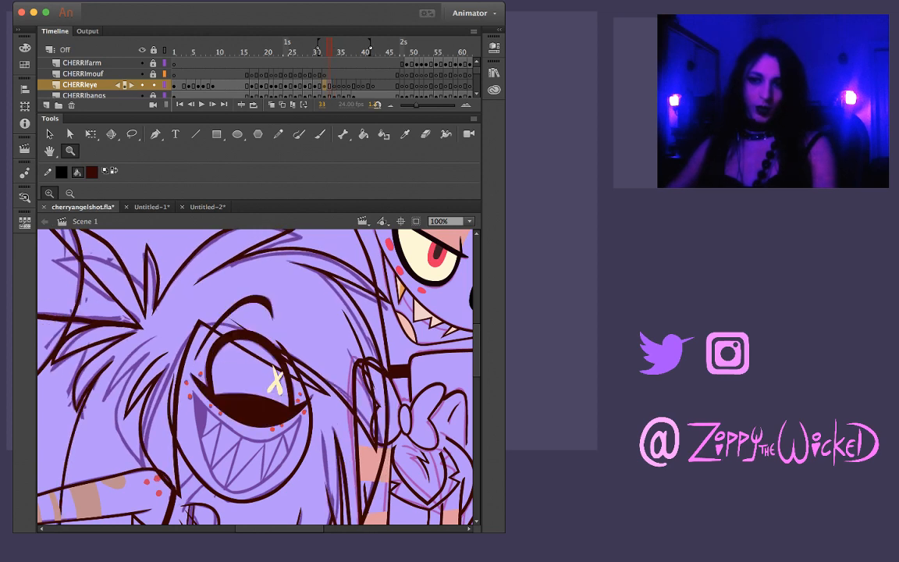
key("ctrl+a")
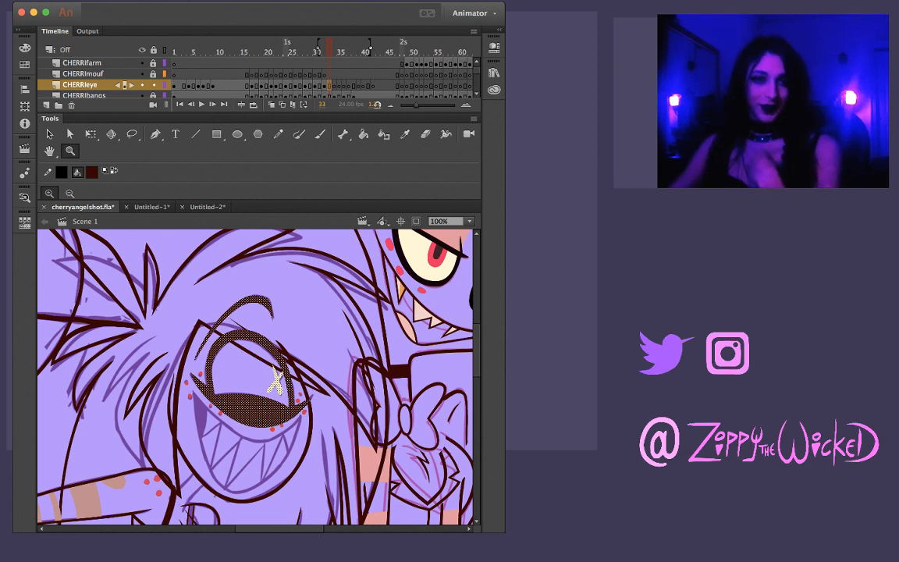
key("comma")
key("comma")
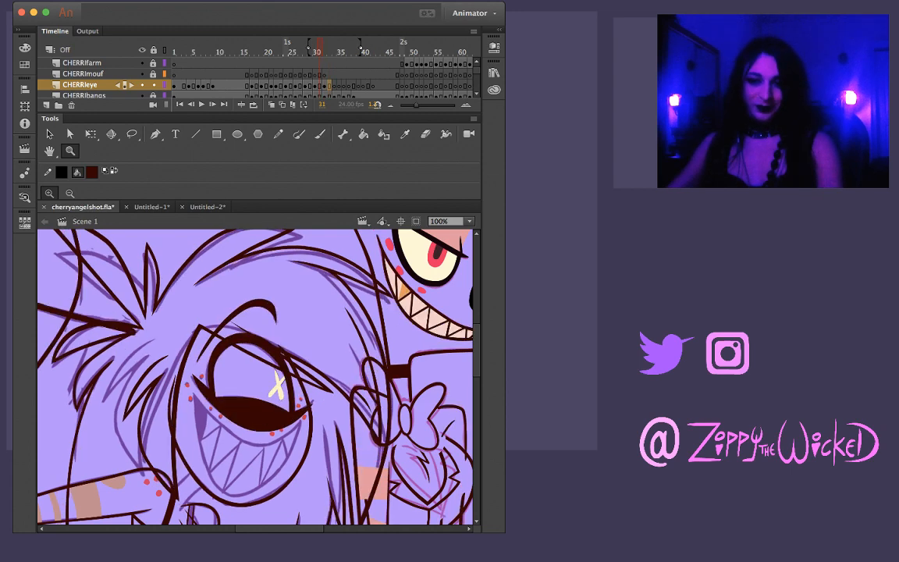
key("period")
key("period")
key("period")
key("comma")
key("period")
key("comma")
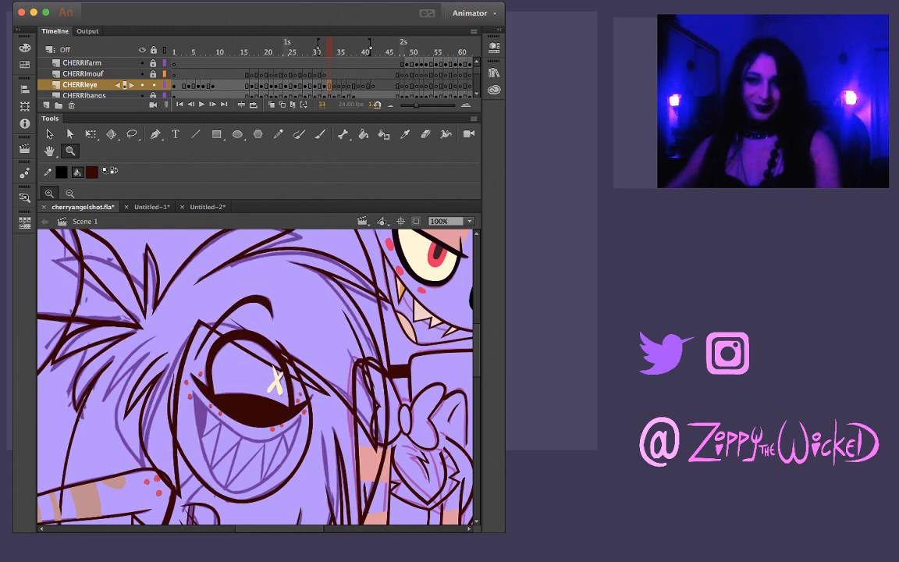
Copy the CHERRIeye drawing from frame 32 and paste it in place at frame 34
key("comma")
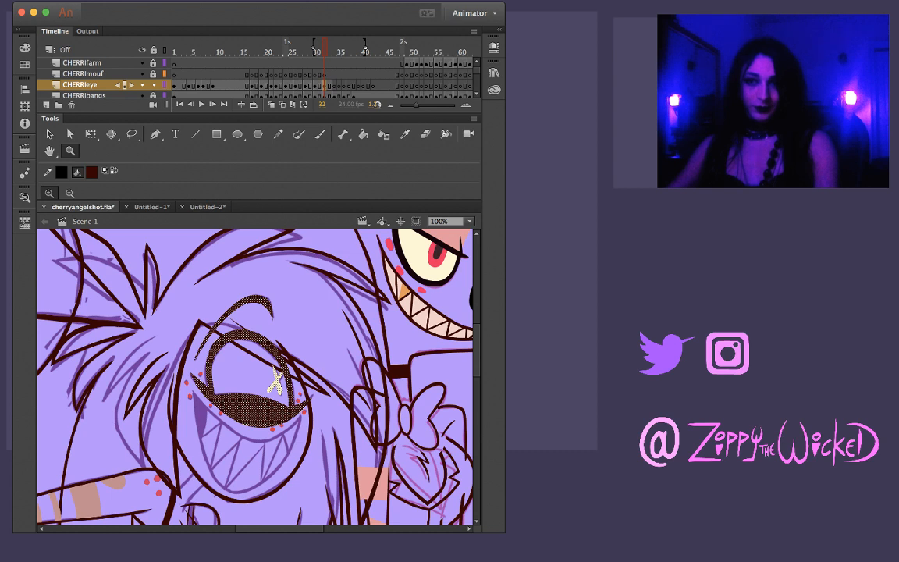
key("period")
key("period")
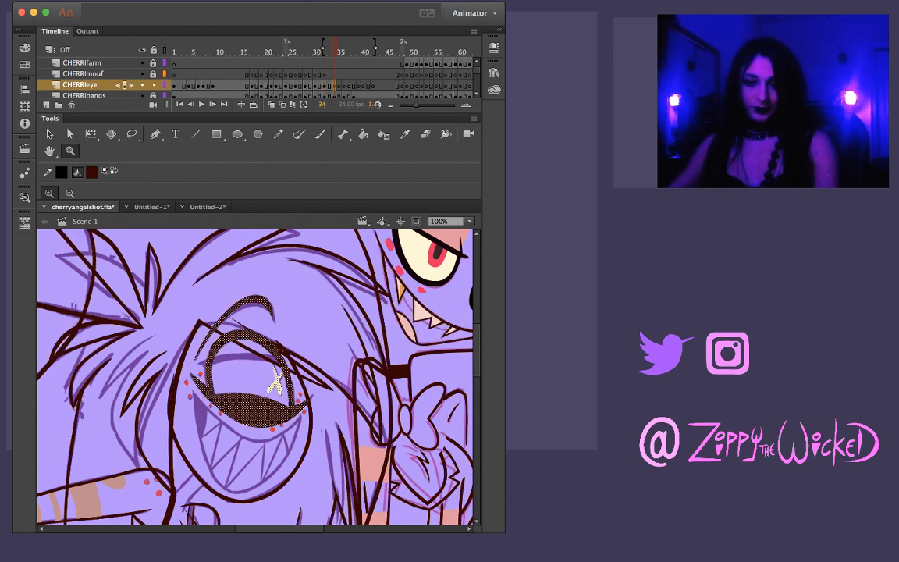
key("v")
key("Escape")
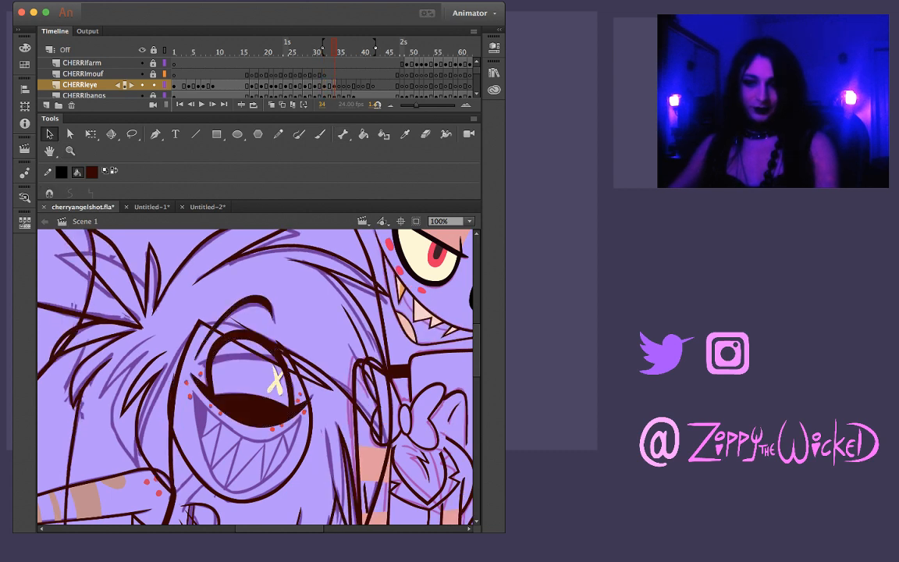
Compare frame 34 with its neighbour and move its eyebrow stroke slightly down onto the sketched brow
key("comma")
key("period")
key("comma")
key("period")
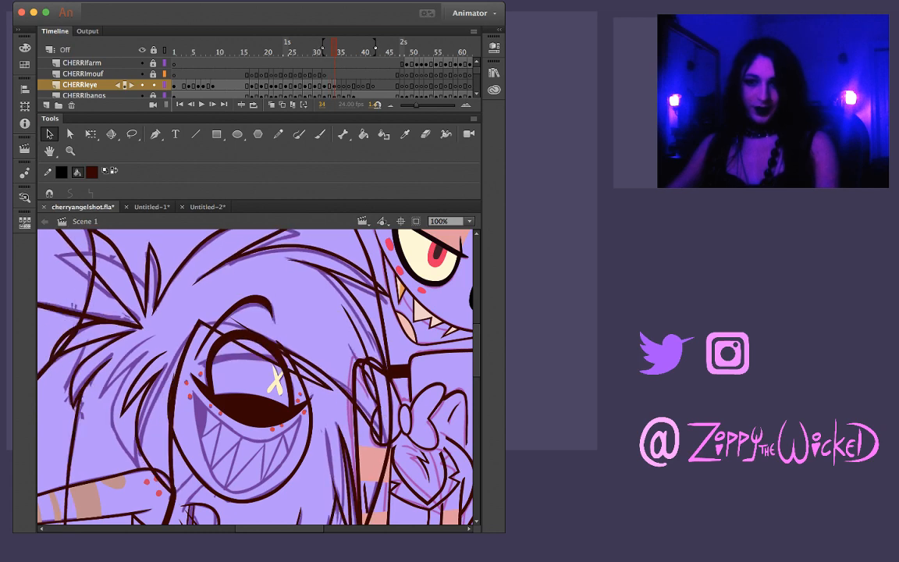
key("z")
left_click(257, 322)
key("v")
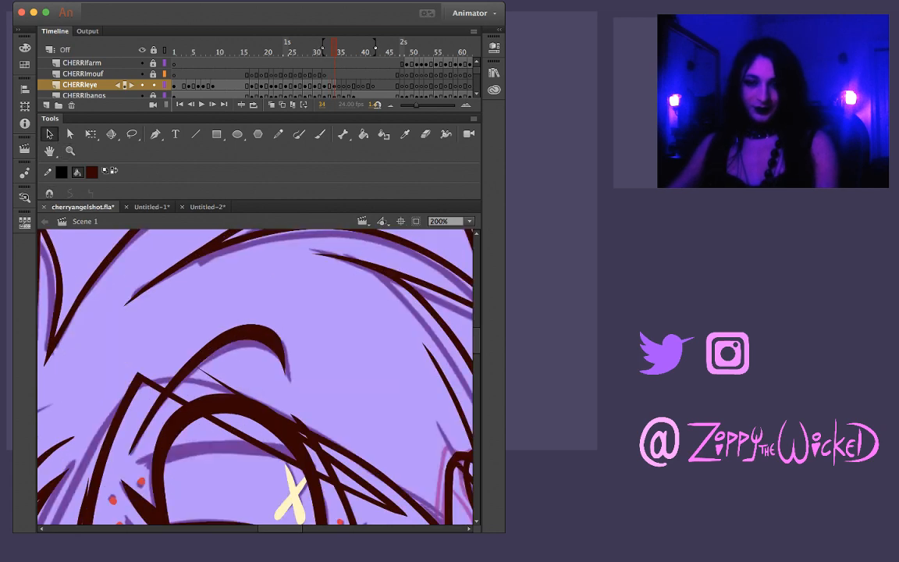
left_click(254, 333)
left_click_drag(254, 333, 255, 341)
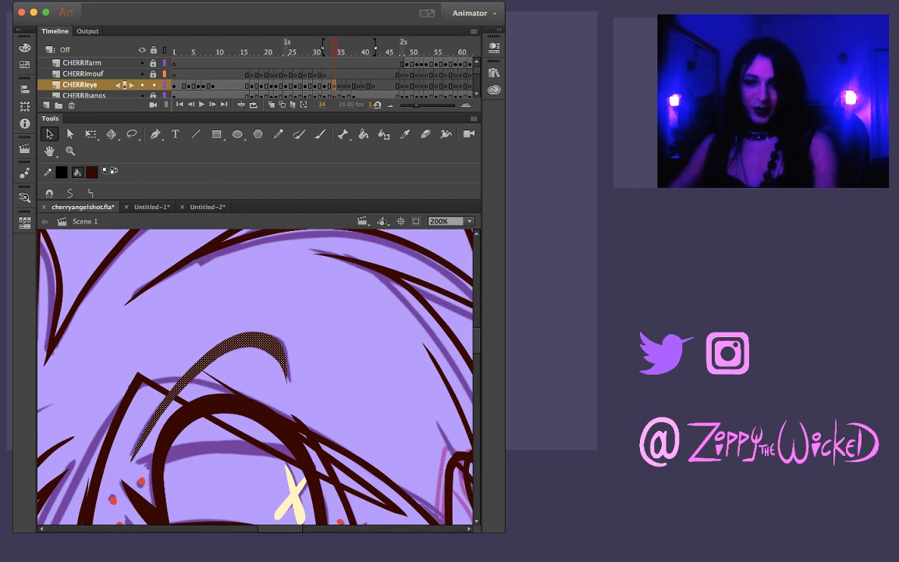
Free-transform the eyebrow at frame 34, raising its lower tip and widening it slightly to match the sketch
key("q")
left_click_drag(129, 463, 129, 452)
key("Escape")
left_click(243, 338)
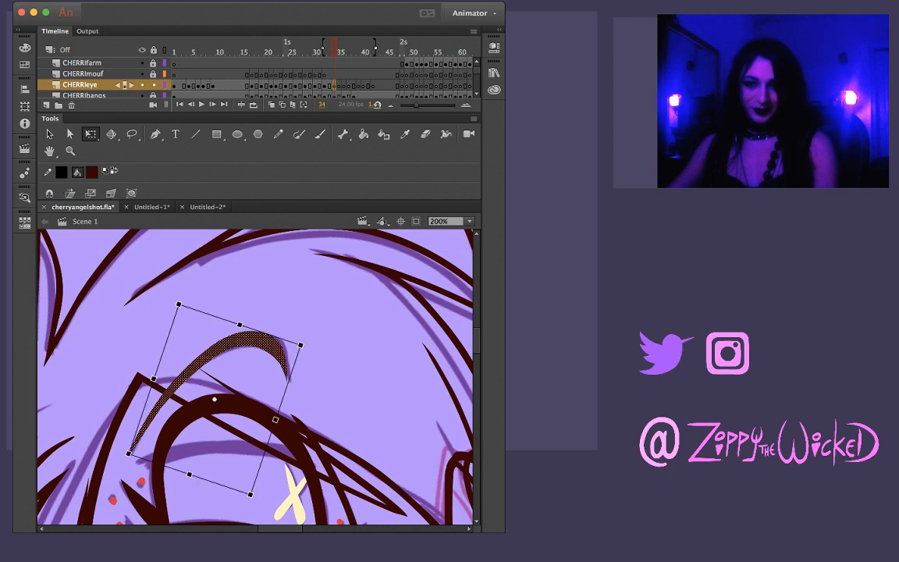
left_click_drag(276, 420, 281, 422)
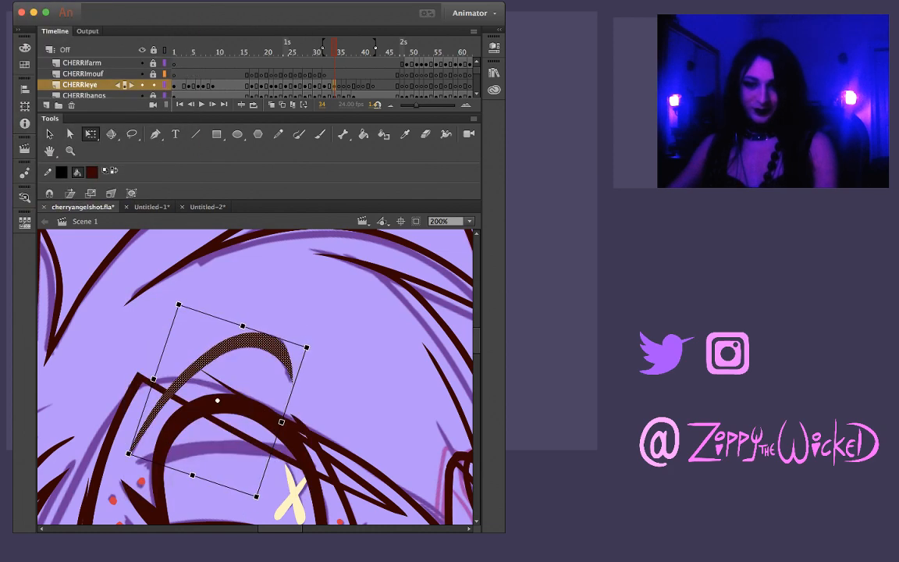
key("Escape")
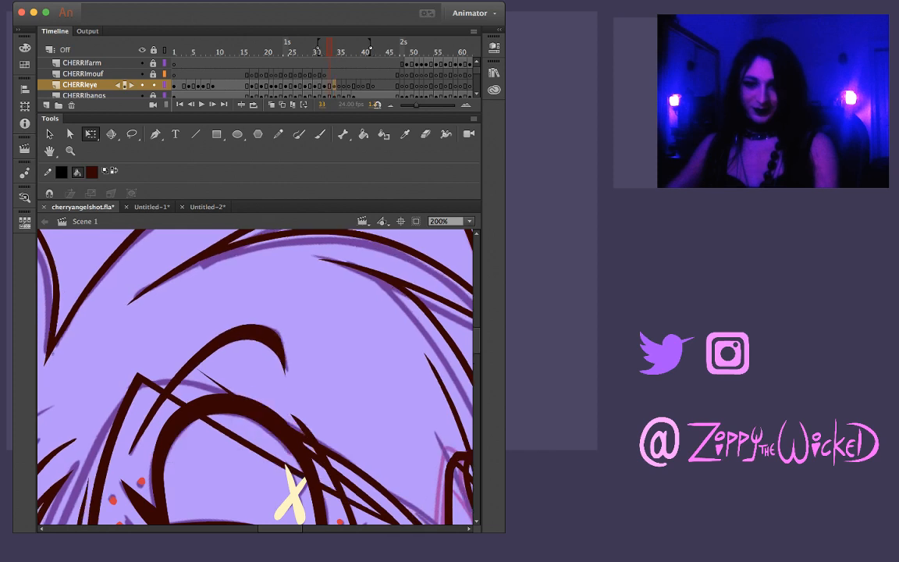
Brush a dark lowered upper-eyelid line across the eye at frame 34, following the sketched lid and redoing unsatisfactory strokes
scroll(255, 374, "down", 3)
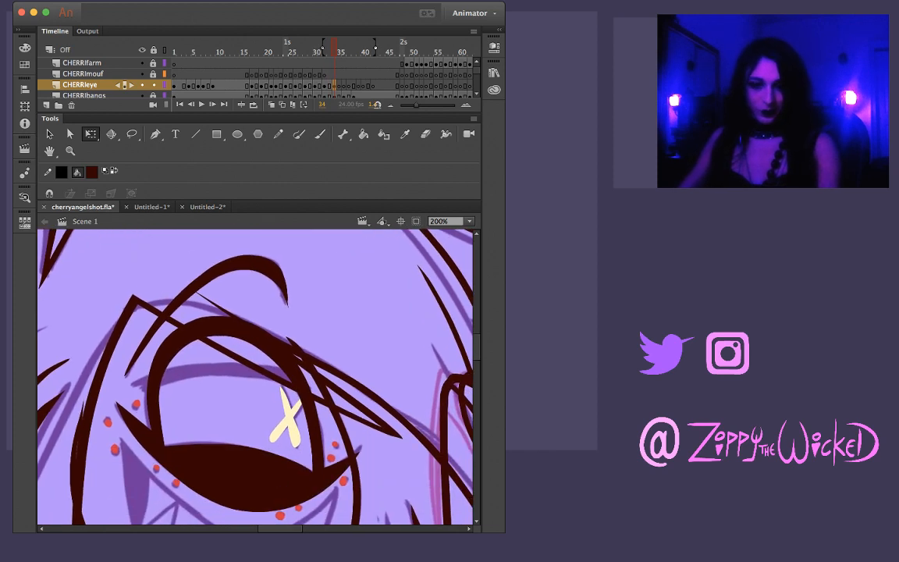
key("b")
left_click_drag(159, 378, 270, 377)
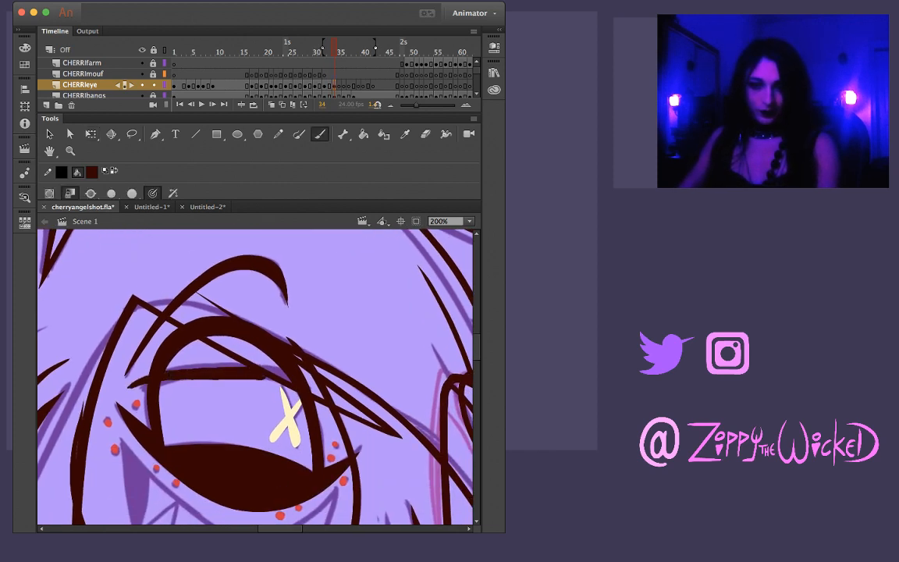
key("super+z")
left_click_drag(131, 386, 256, 363)
key("super+z")
mouse_move(132, 388)
left_mouse_down()
mouse_move(181, 373)
mouse_move(290, 377)
left_mouse_up()
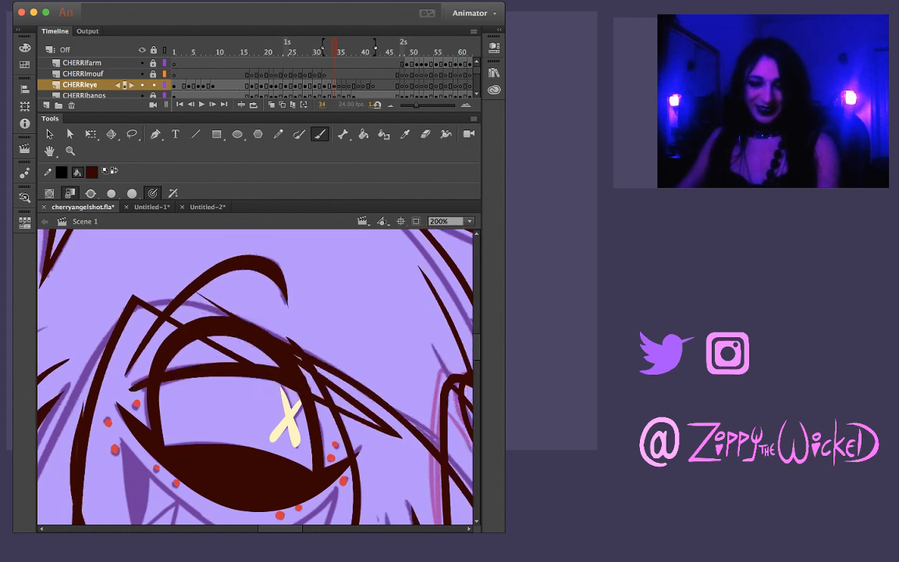
Delete the old curved eye outline above the new eyelid line at frame 34
key("v")
mouse_move(154, 375)
left_mouse_down()
mouse_move(178, 359)
mouse_move(173, 341)
left_mouse_up()
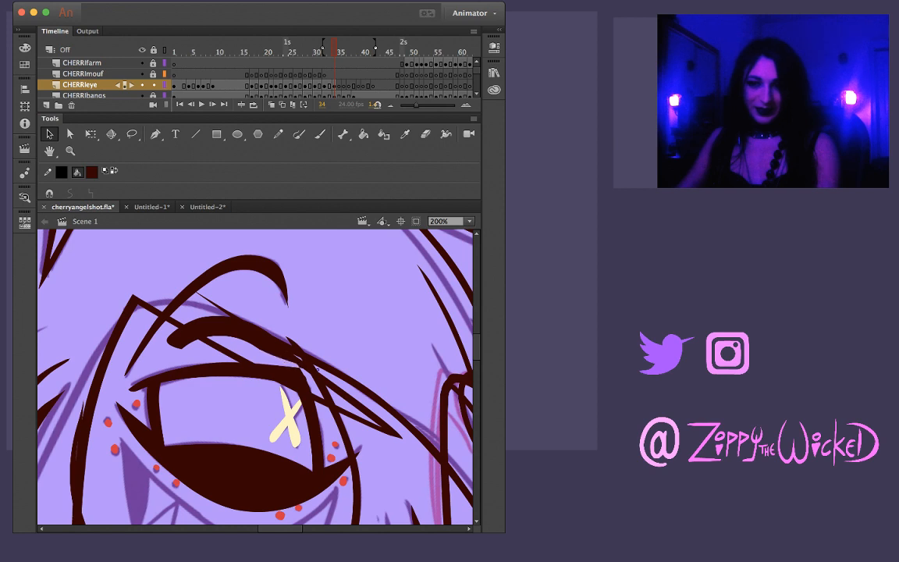
left_click(250, 328)
key("Delete")
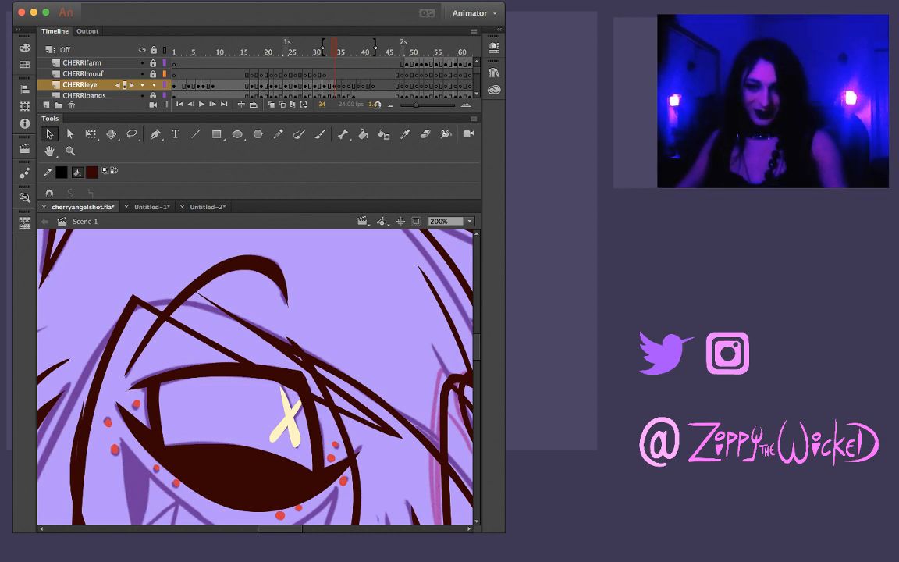
left_click(238, 477)
left_click(222, 410)
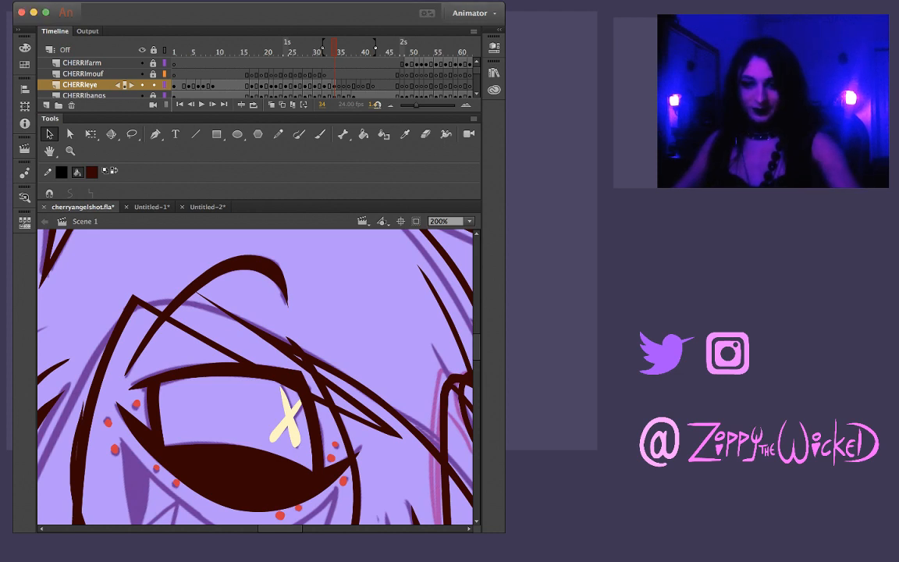
Flip repeatedly through frames 33 to 36 to check how the eyelid closes against the sketch
key("comma")
key("period")
key("comma")
key("period")
key("comma")
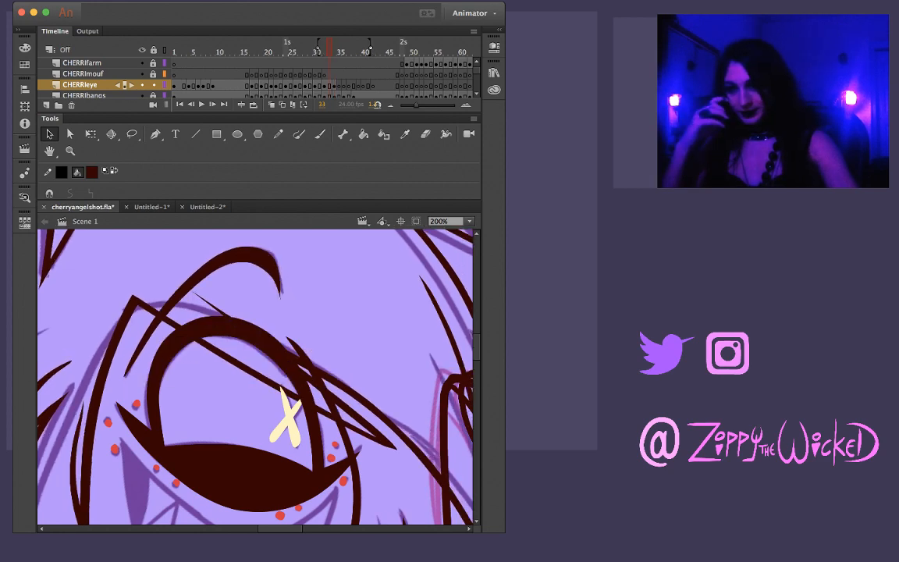
key("period")
key("period")
key("period")
key("comma")
key("comma")
key("period")
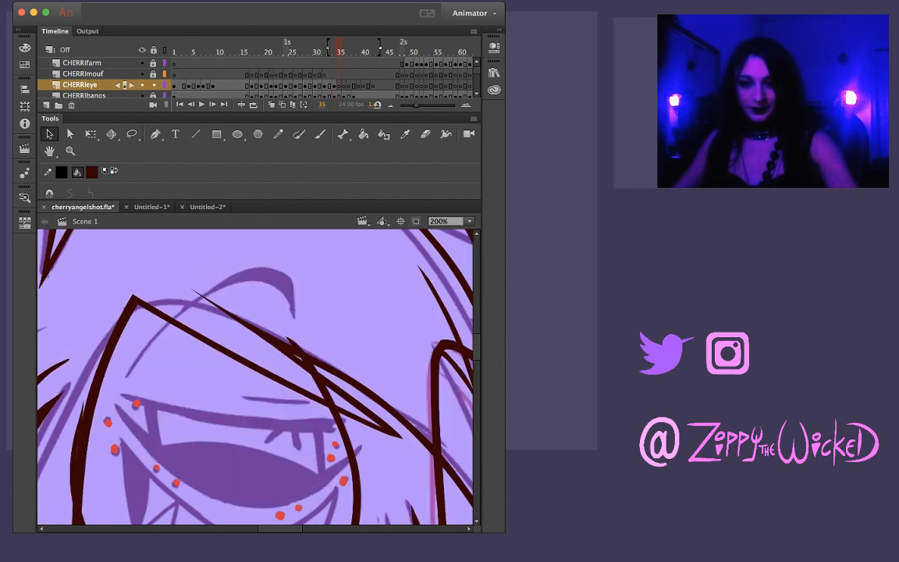
key("period")
key("comma")
key("comma")
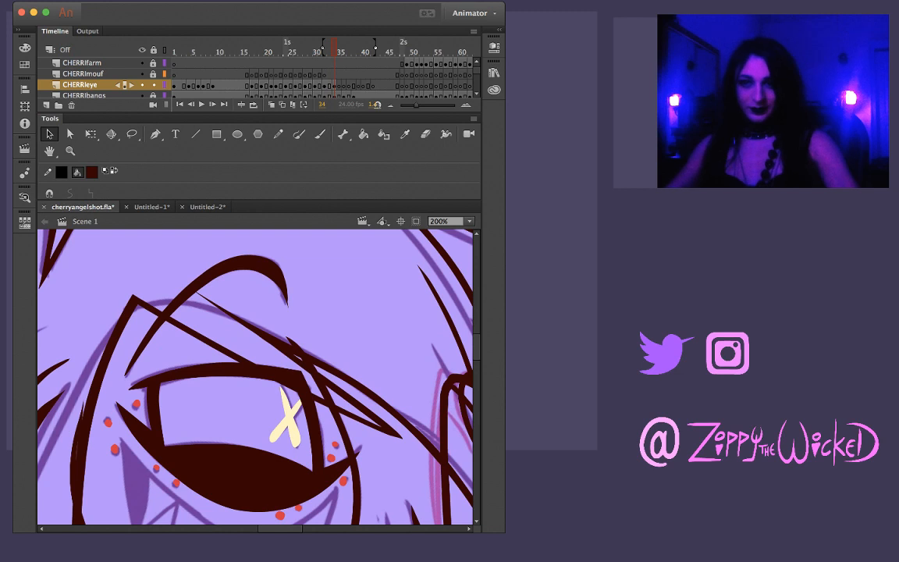
key("period")
key("period")
key("comma")
key("comma")
key("period")
key("period")
key("comma")
key("comma")
Copy the whole eye drawing from frame 34 and paste it in place at frame 35
key("super+a")
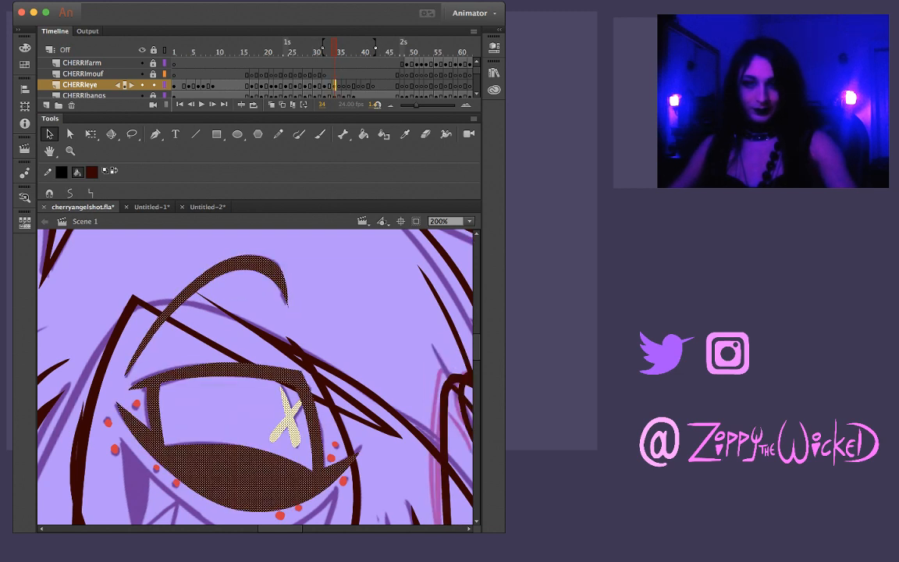
key("comma")
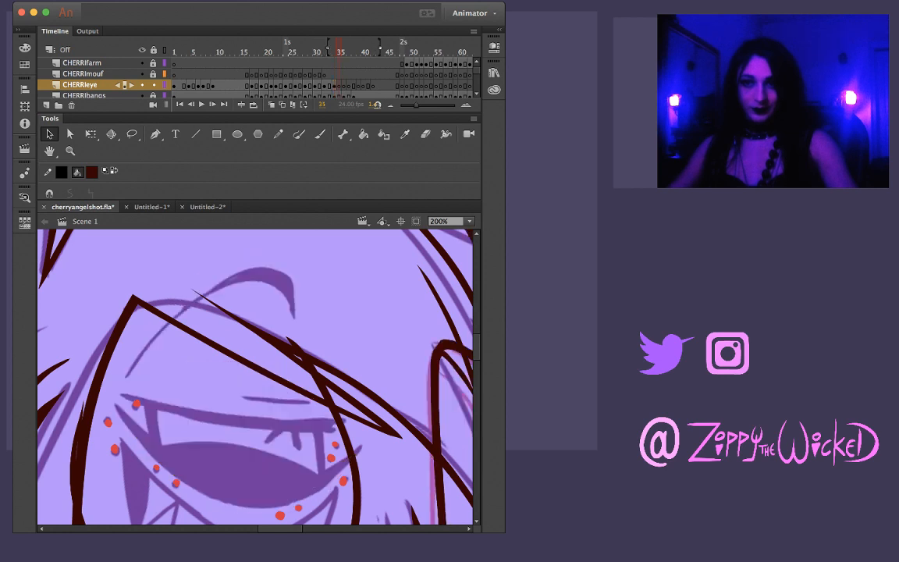
key("super+shift+v")
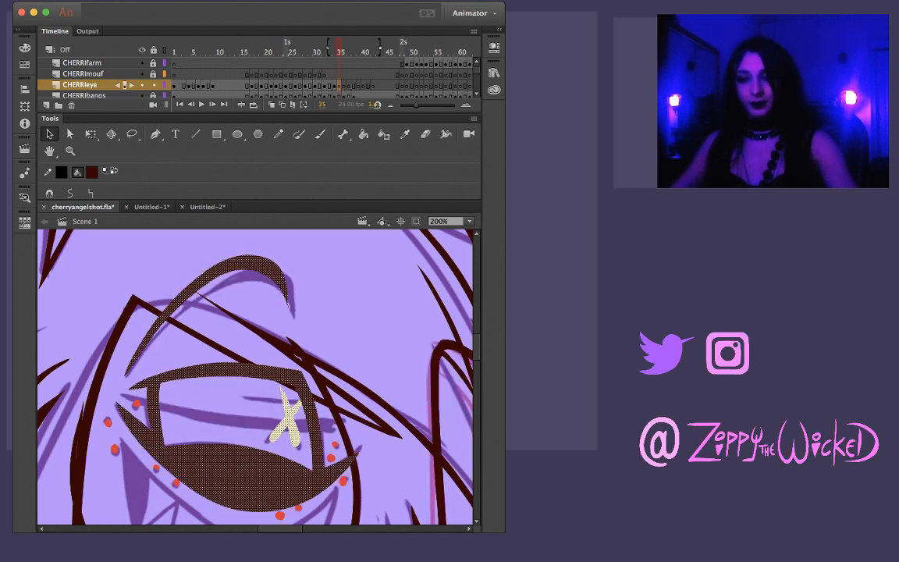
key("Escape")
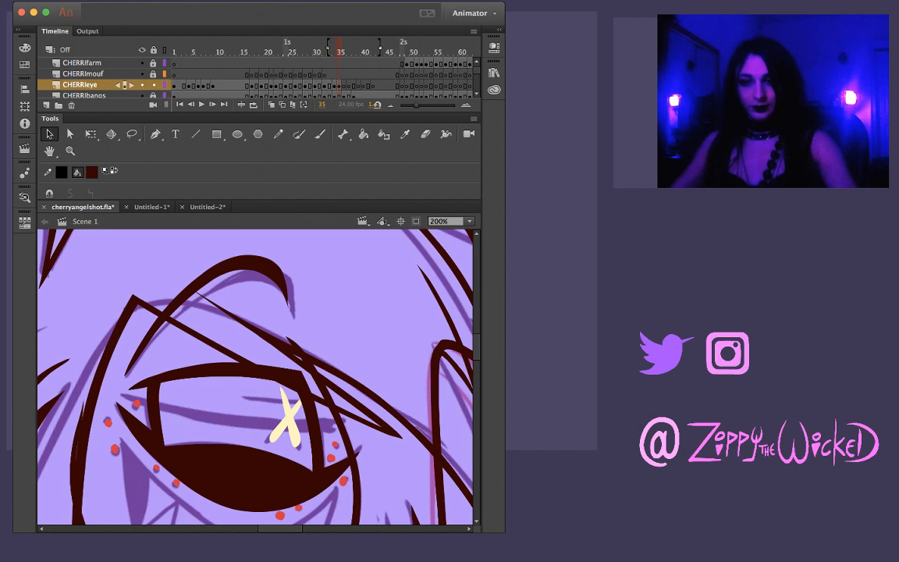
Brush the further-lowered eyelid line across the eye at frame 35 along the sketched lid, undoing and redrawing until it fits
key("b")
left_click_drag(123, 396, 217, 420)
key("super+z")
mouse_move(115, 393)
left_mouse_down()
mouse_move(201, 417)
mouse_move(331, 422)
left_mouse_up()
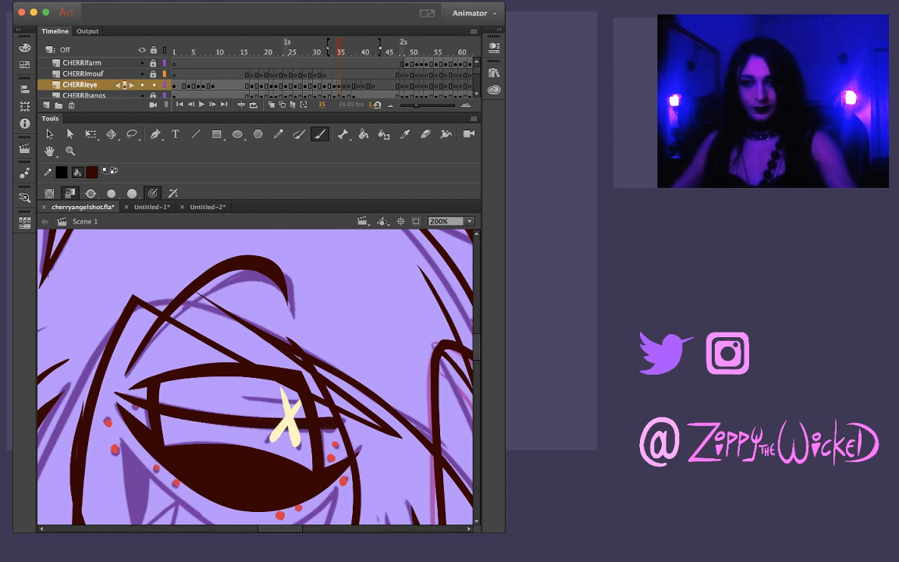
key("cmd+z")
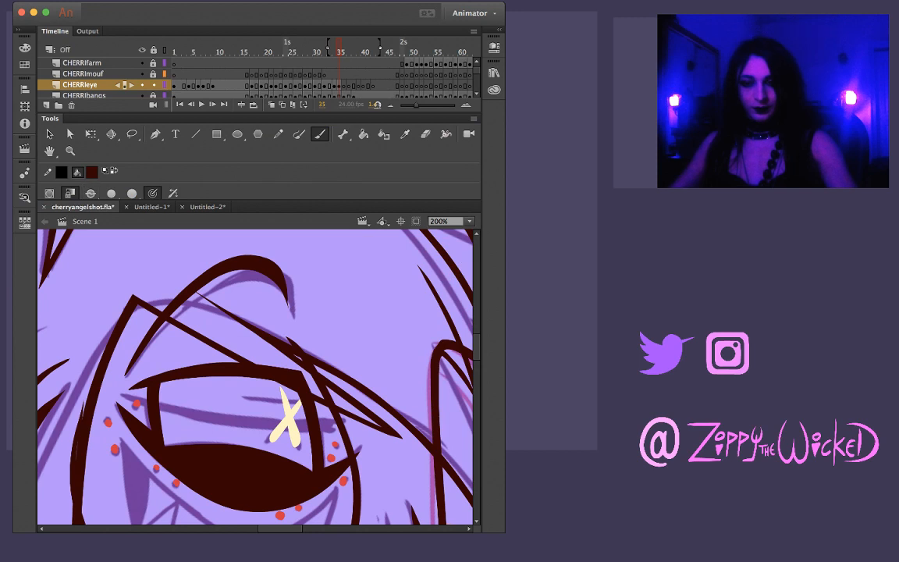
left_click_drag(117, 394, 215, 425)
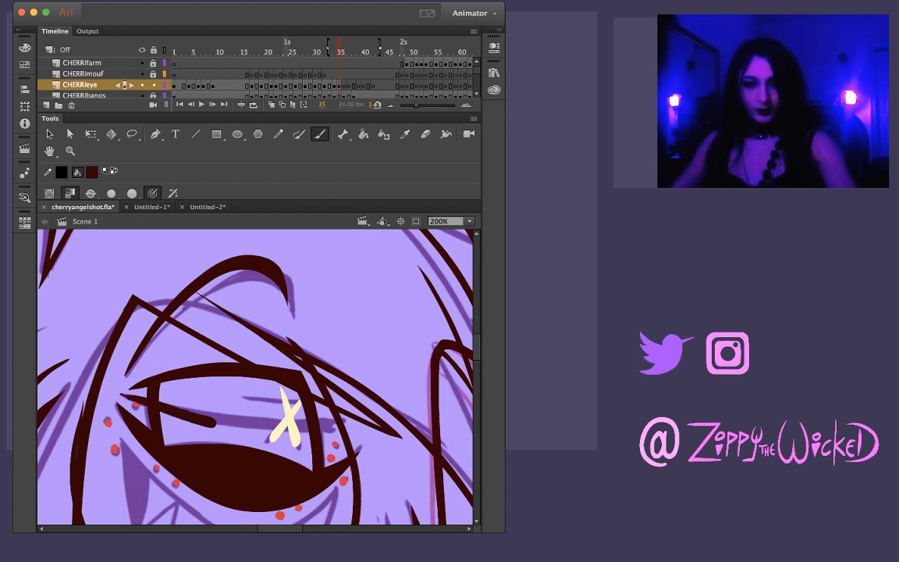
key("cmd+z")
left_click_drag(117, 392, 188, 423)
key("super+z")
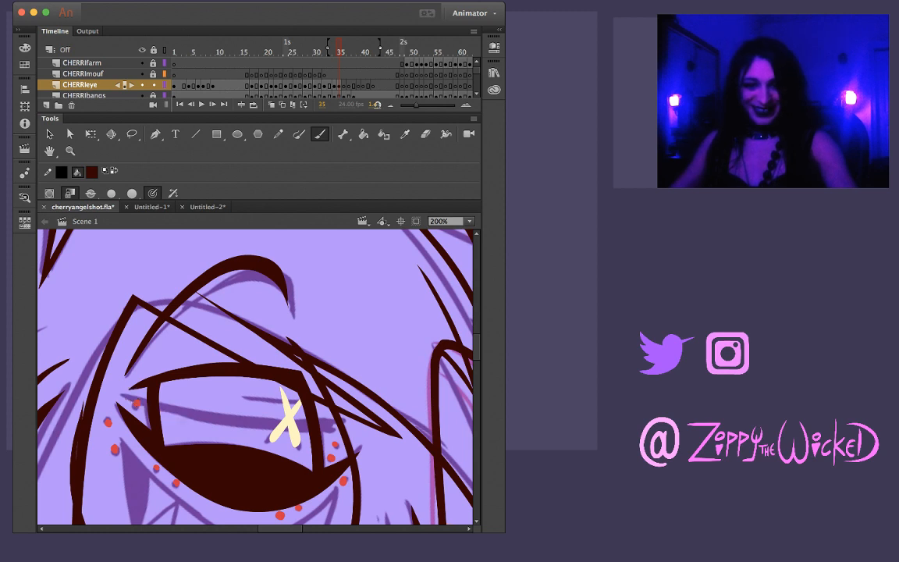
left_click_drag(120, 393, 273, 435)
key("super+z")
mouse_move(111, 352)
left_mouse_down()
mouse_move(201, 387)
mouse_move(248, 393)
left_mouse_up()
key("super+z")
mouse_move(120, 395)
left_mouse_down()
mouse_move(292, 433)
mouse_move(342, 428)
left_mouse_up()
Flip through the frames around 35 to check the new eyelid line's motion
key("comma")
key("period")
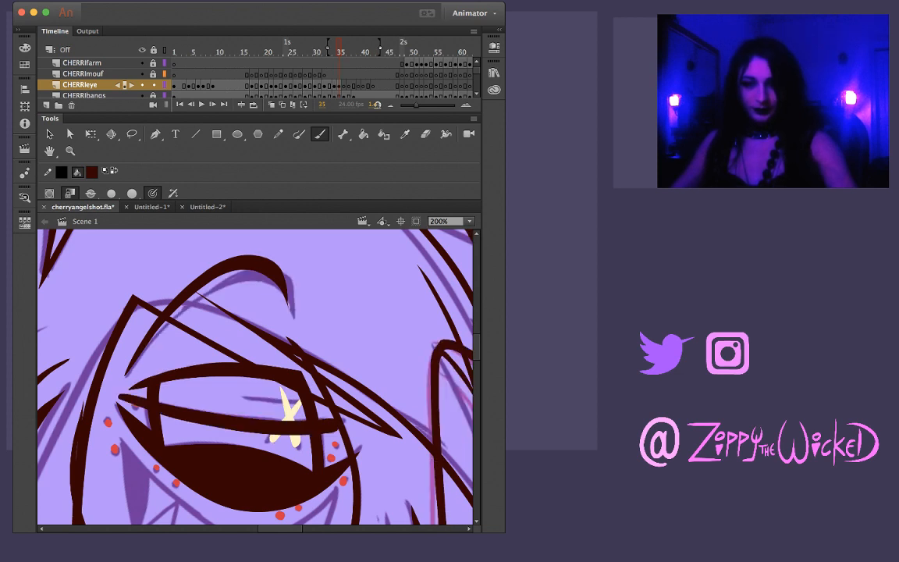
key("period")
key("period")
key("comma")
key("comma")
key("comma")
key("comma")
key("comma")
key("period")
key("period")
key("period")
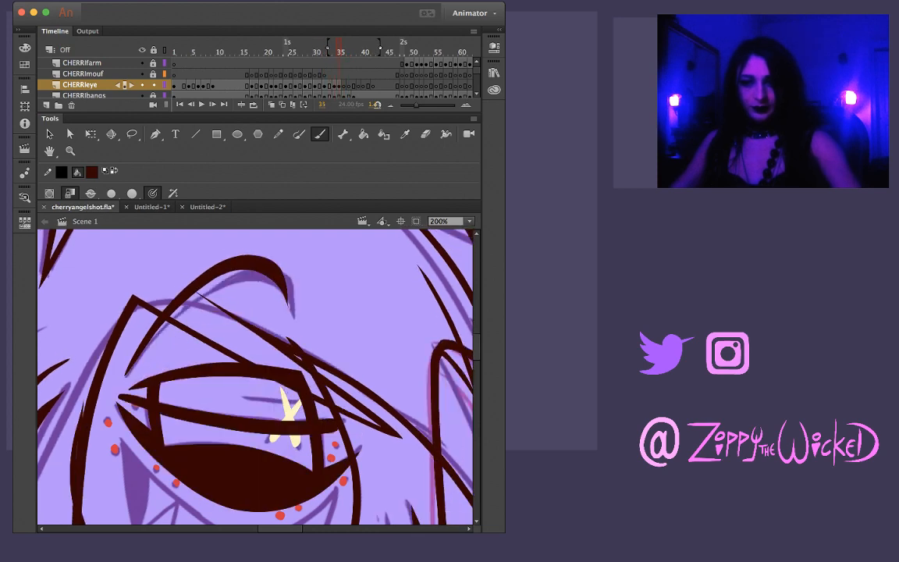
Delete the old eyelid, eye sides and pupil parts above the new lid line at frame 35
key("v")
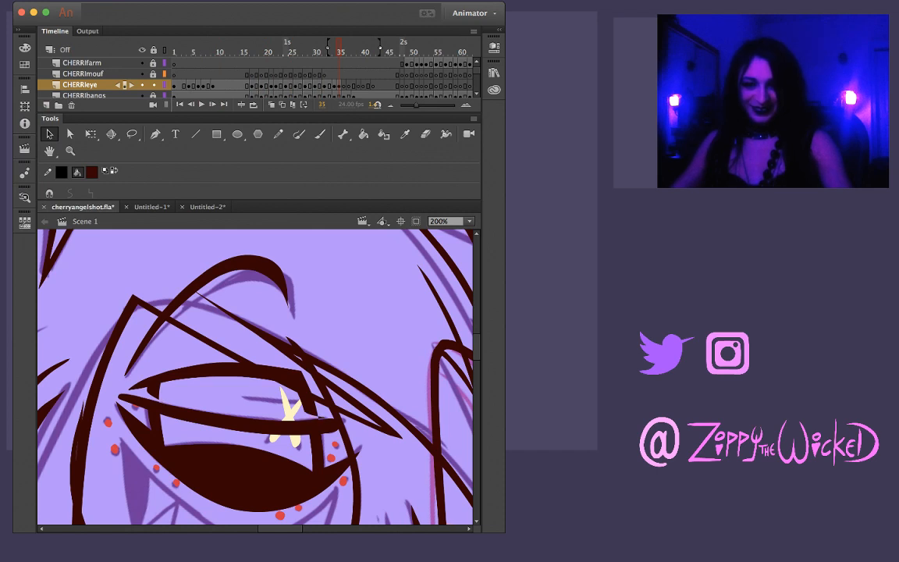
left_click(226, 370)
key("Delete")
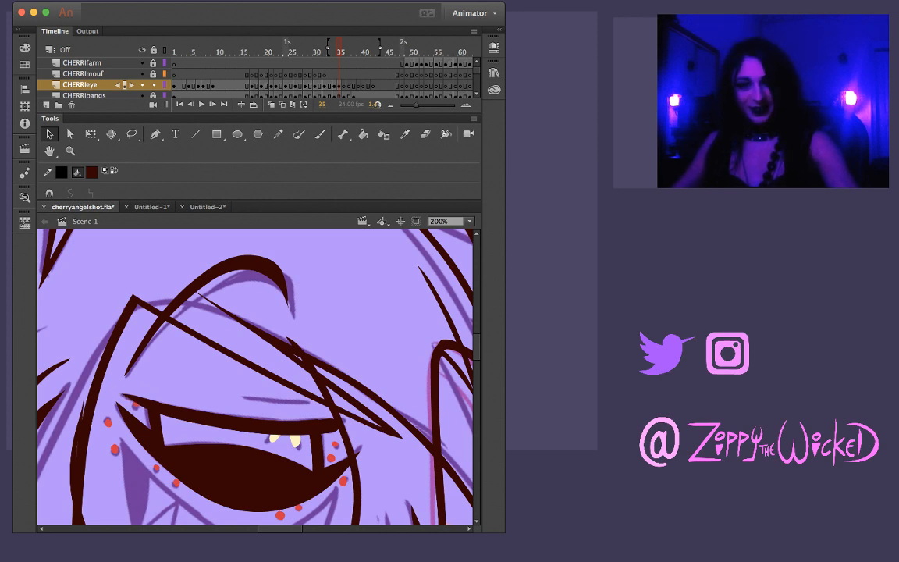
Rotate and reposition Cherri's eyebrow at frame 35 so it follows the sketched brow
left_click(181, 297)
key("q")
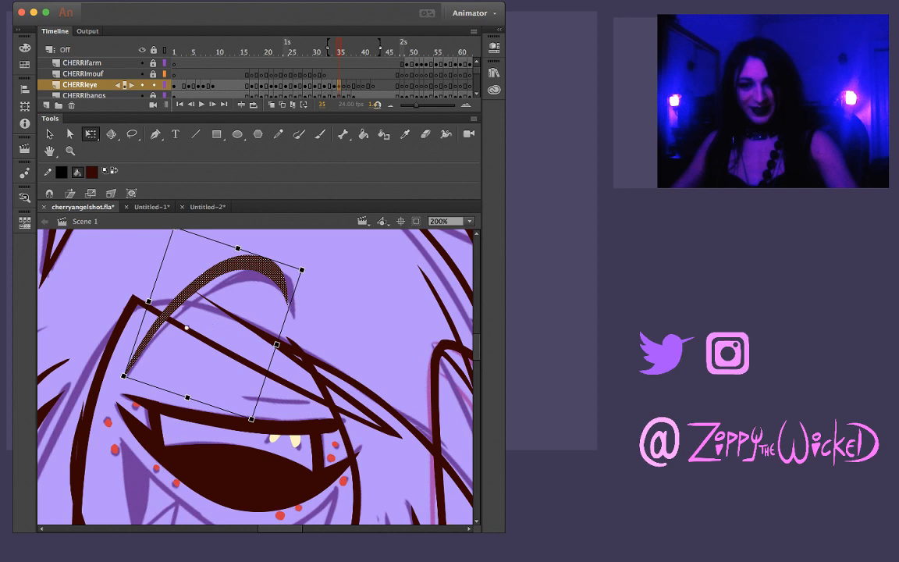
left_click_drag(305, 266, 312, 287)
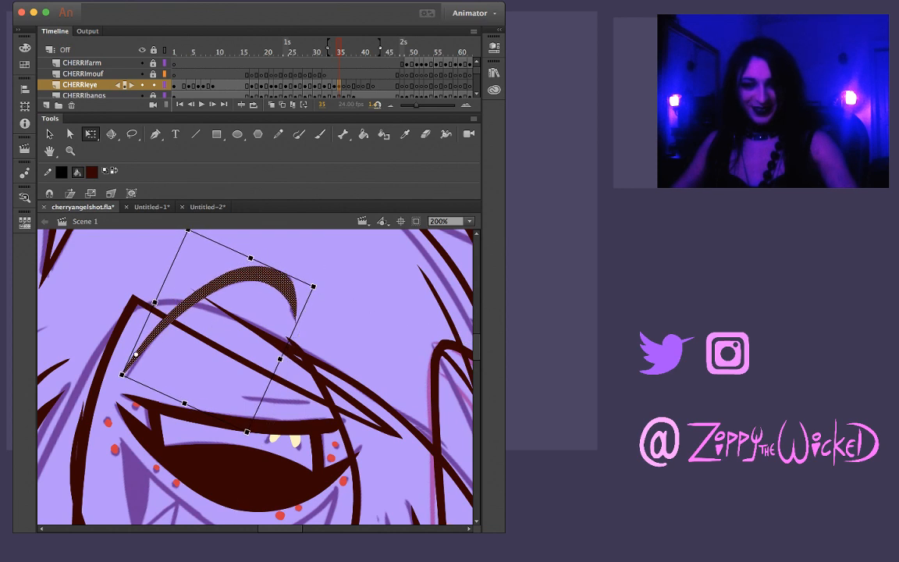
left_click_drag(121, 375, 126, 375)
key("Escape")
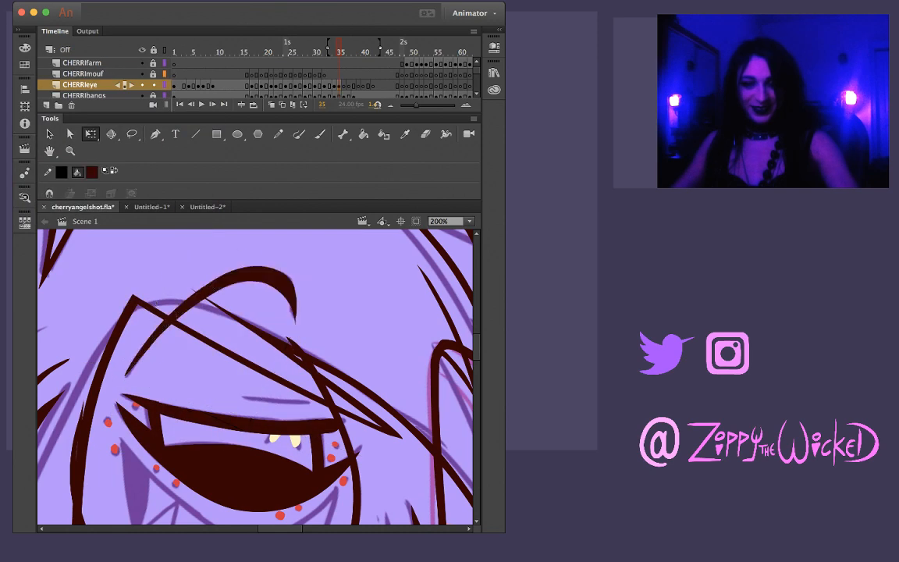
Flip back and forth through the frames around 35 to check the eyebrow and eyelid motion
key("comma")
key("comma")
key("period")
key("period")
key("period")
key("comma")
key("comma")
key("comma")
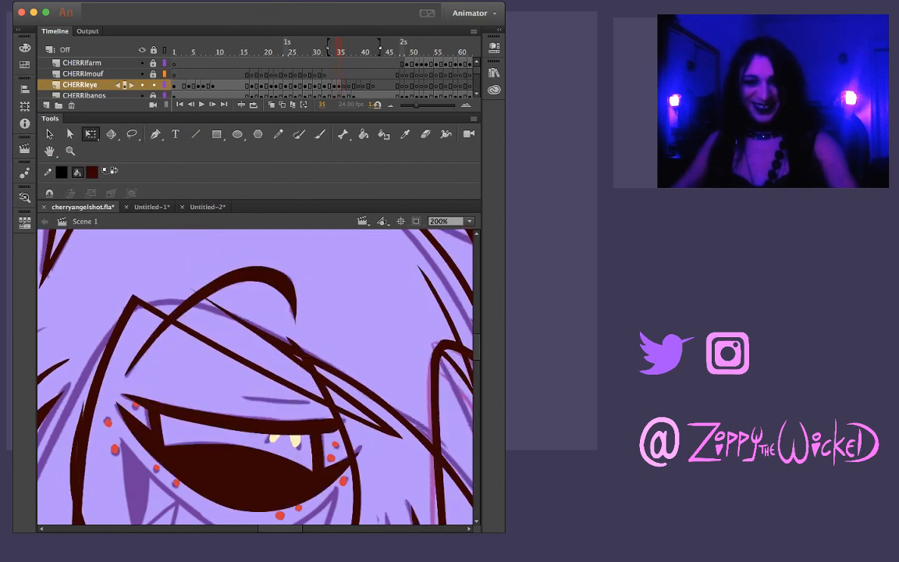
key("period")
key("period")
key("period")
key("comma")
key("comma")
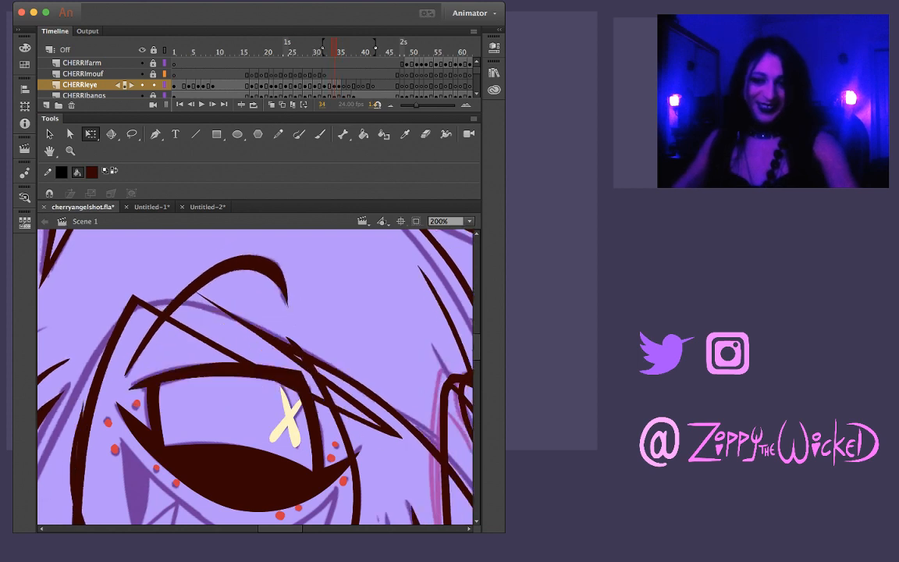
key("period")
key("period")
key("comma")
key("comma")
key("comma")
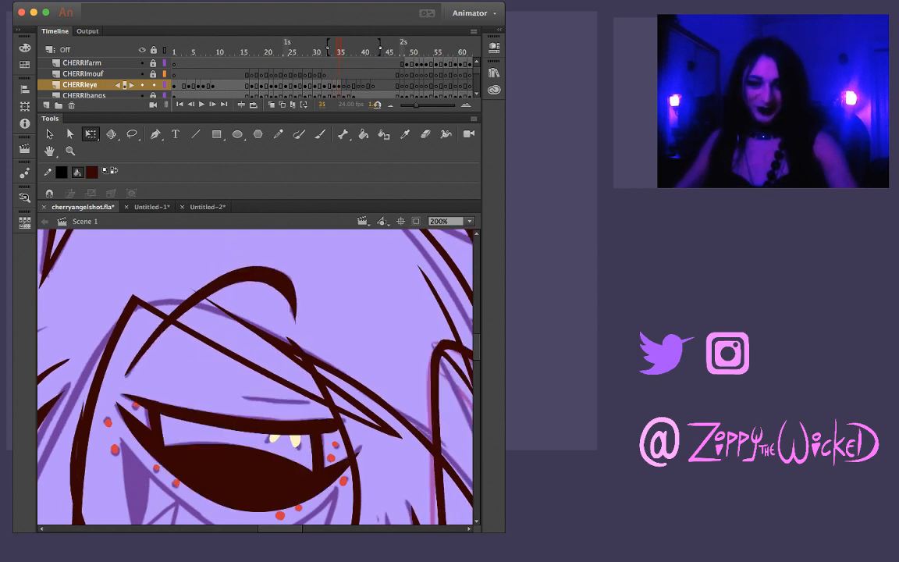
Brush the short crease line above the lowered eyelid at frame 35 and fit it to the sketch
key("b")
left_click_drag(242, 397, 306, 402)
key("super+z")
key("v")
left_click(273, 400)
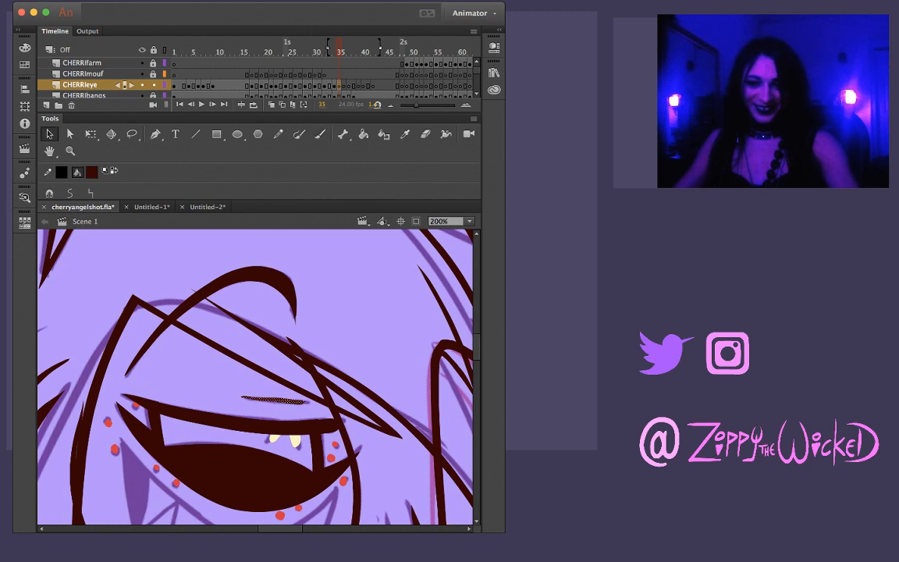
key("period")
key("comma")
key("Escape")
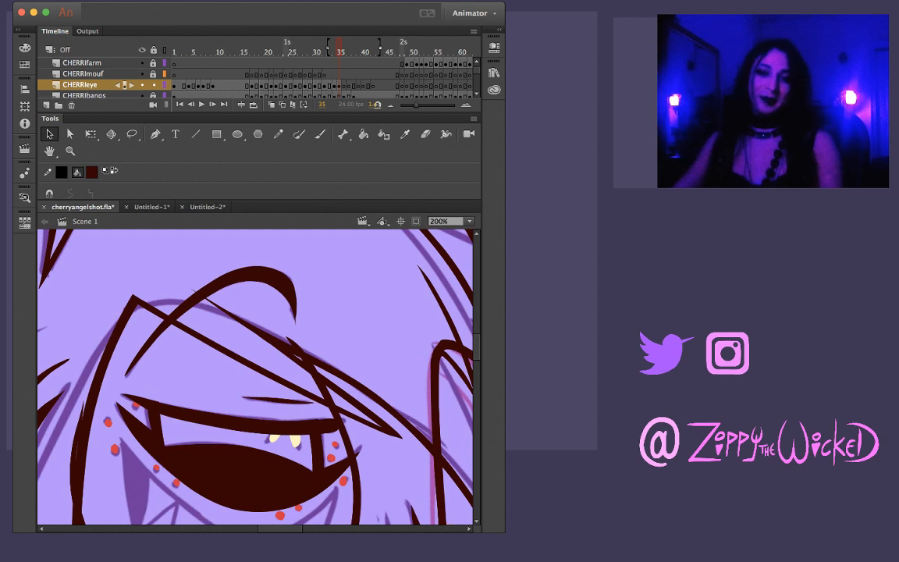
key("comma")
key("period")
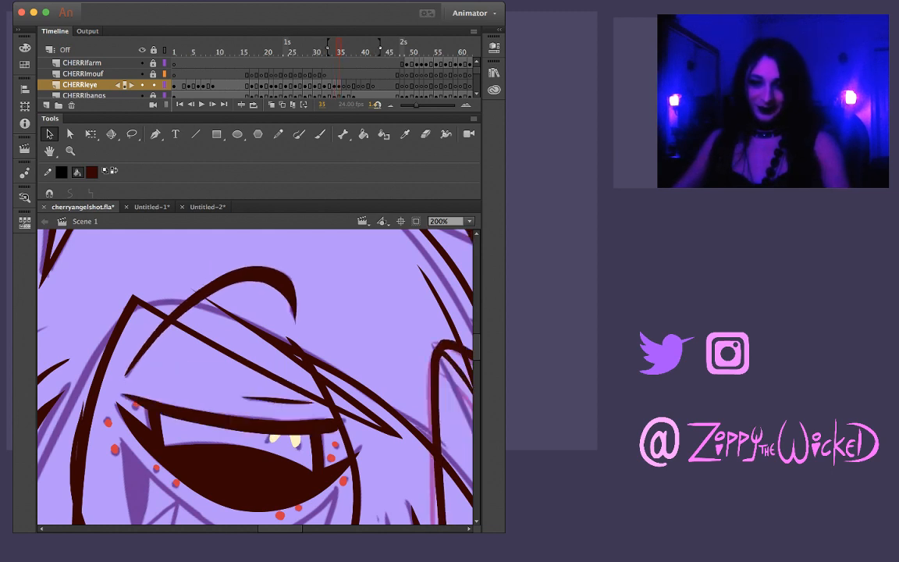
left_click(279, 400)
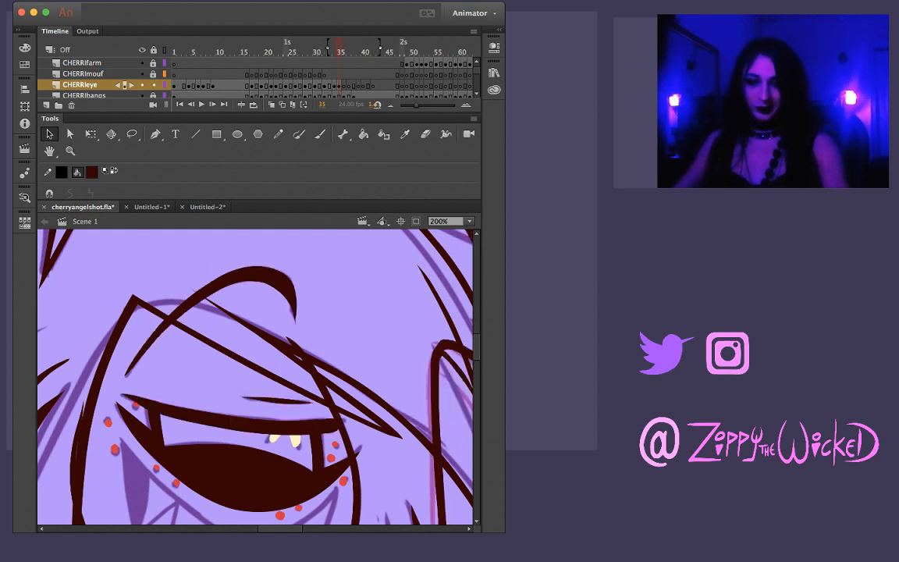
Brush the closed eyelid curve at frame 36 along the sketched lid's lower edge, undoing and redrawing until it fits
key("period")
key("comma")
key("period")
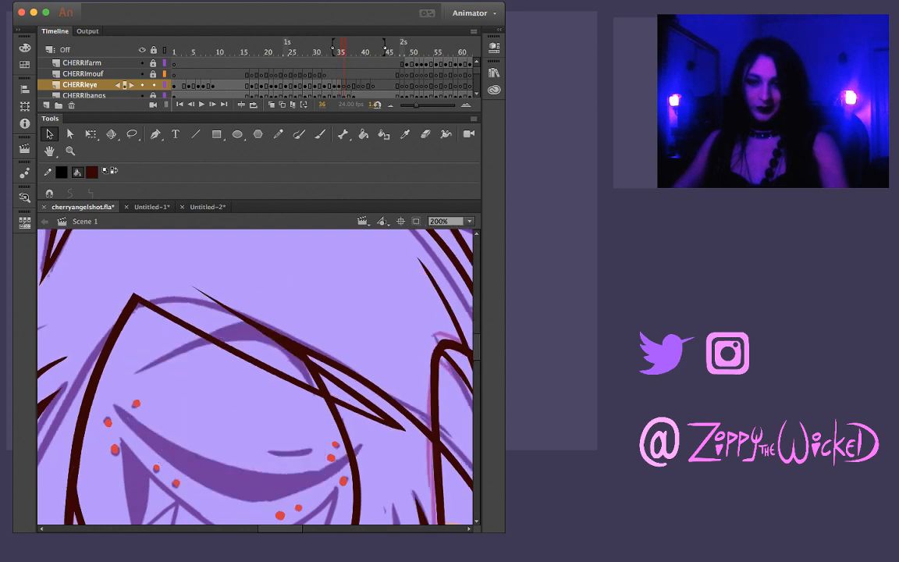
key("comma")
key("period")
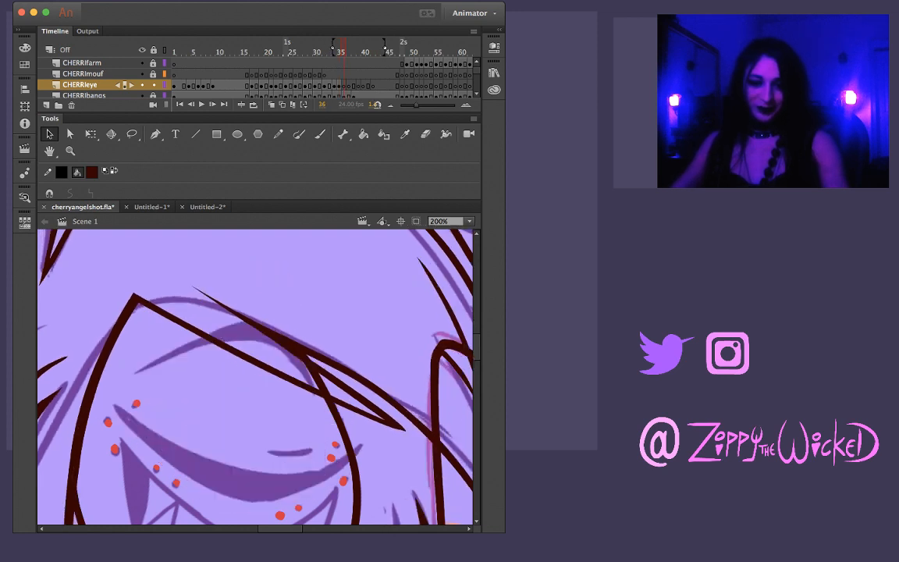
key("b")
left_click_drag(105, 364, 184, 422)
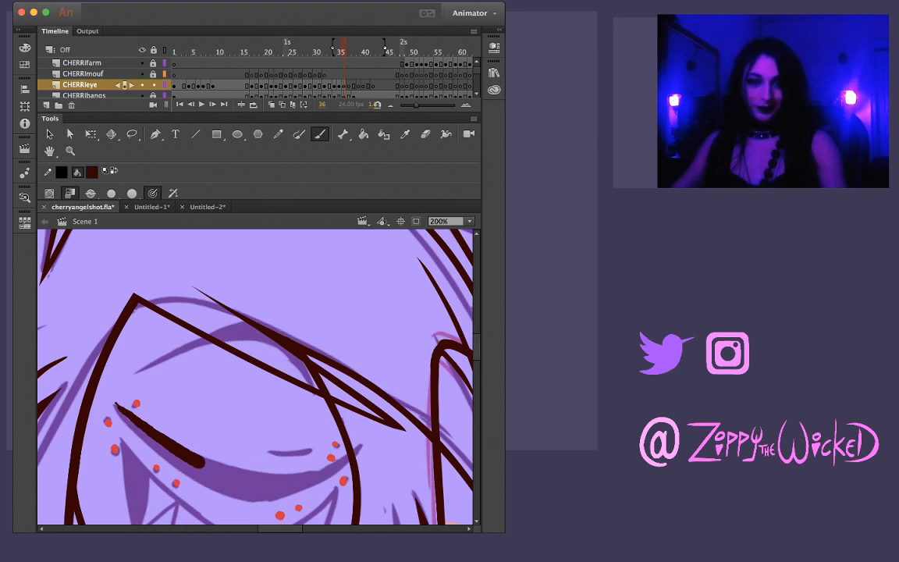
key("super+z")
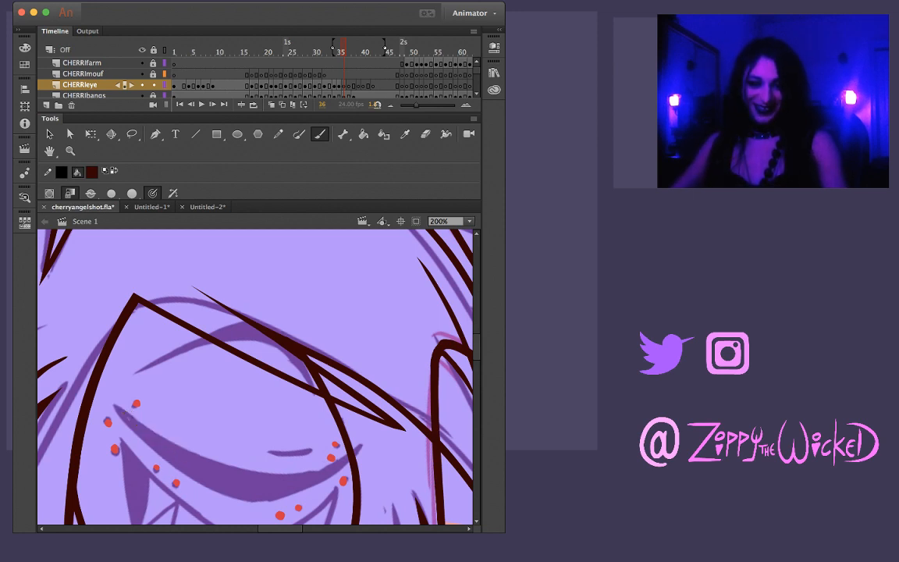
left_click_drag(115, 407, 163, 447)
key("super+z")
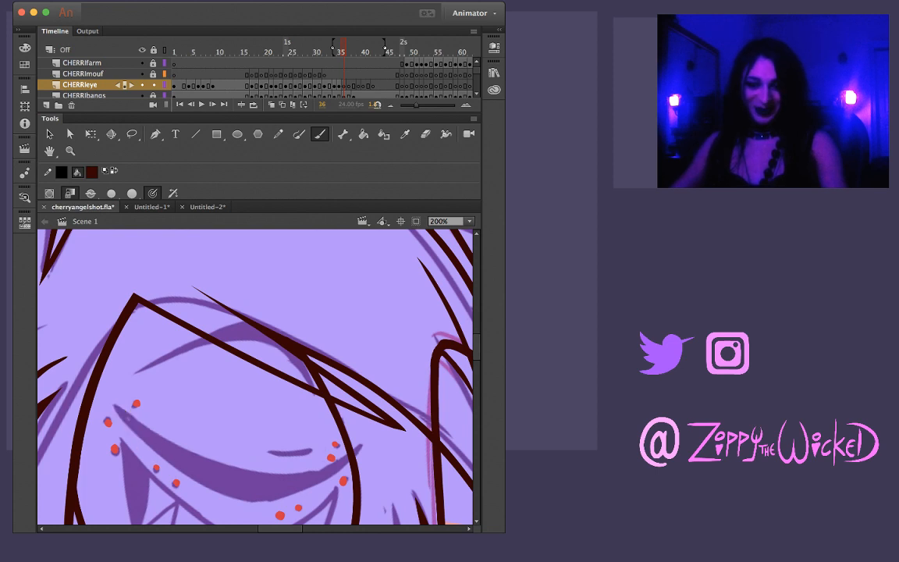
left_click_drag(114, 406, 205, 467)
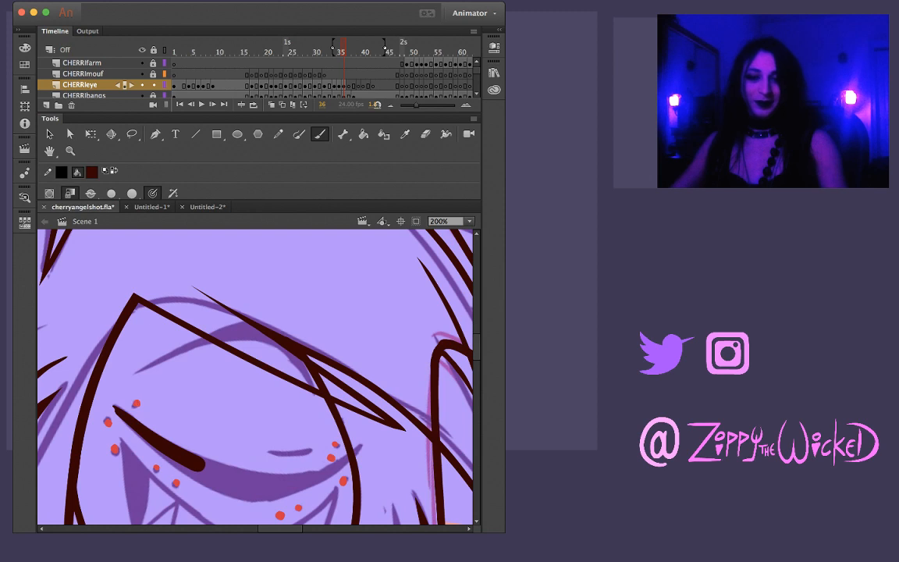
key("super+z")
mouse_move(115, 407)
left_mouse_down()
mouse_move(177, 464)
mouse_move(245, 490)
mouse_move(307, 484)
mouse_move(367, 445)
left_mouse_up()
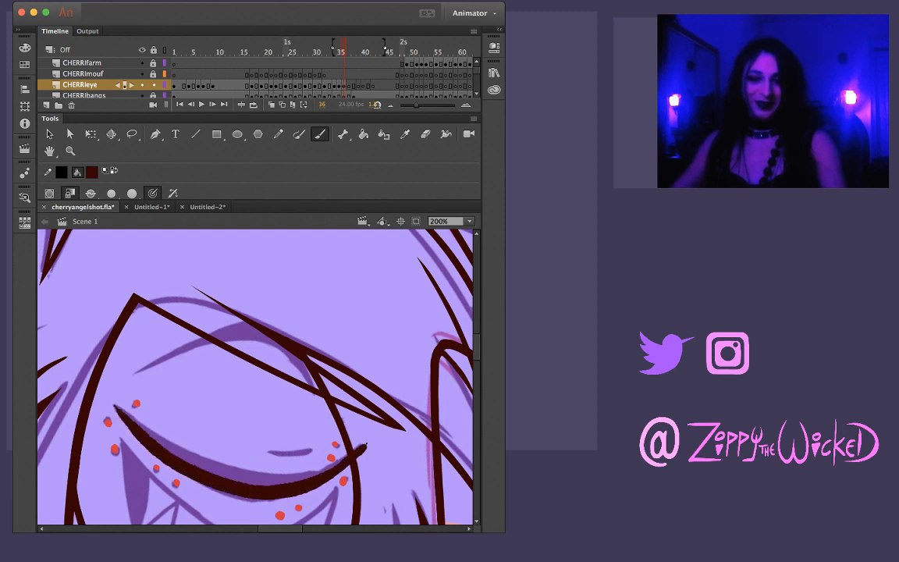
key("comma")
key("period")
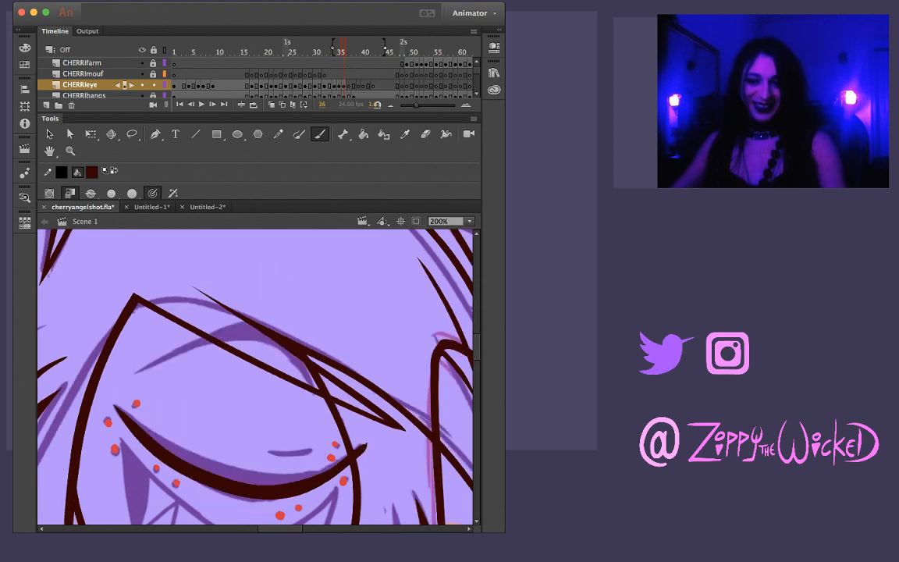
Taper the closed eyelid's outer tip at frame 36 and thicken its upper edge to fill the sketched lash shape
key("v")
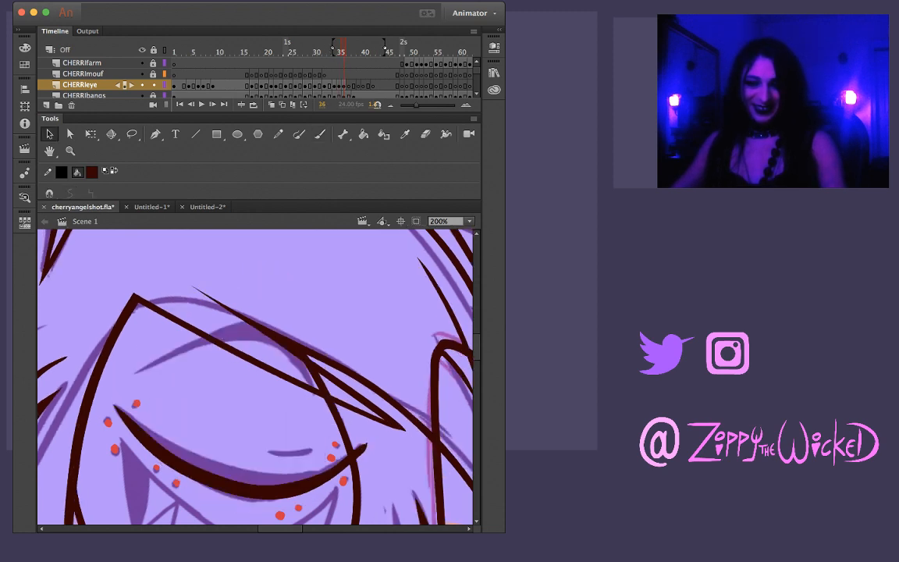
key("b")
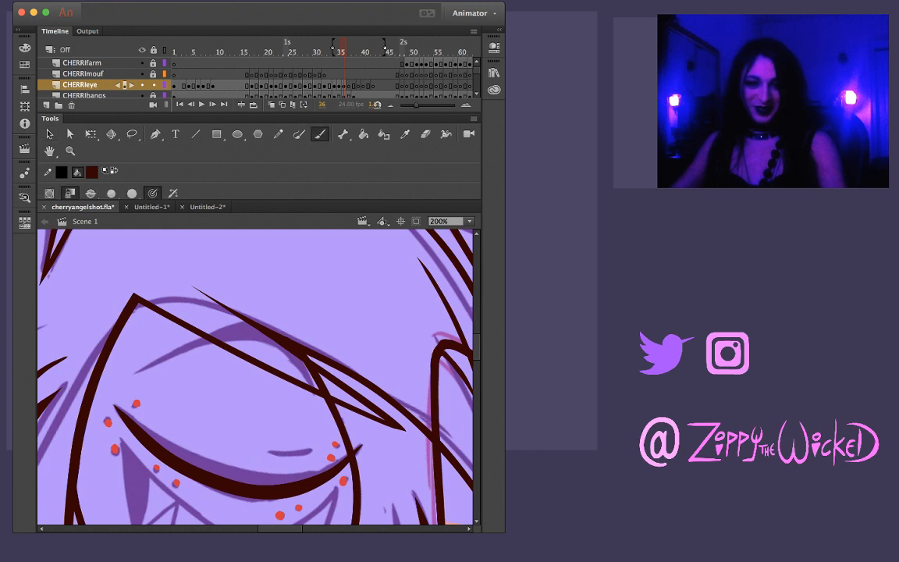
mouse_move(134, 423)
left_mouse_down()
mouse_move(180, 451)
mouse_move(273, 477)
left_mouse_up()
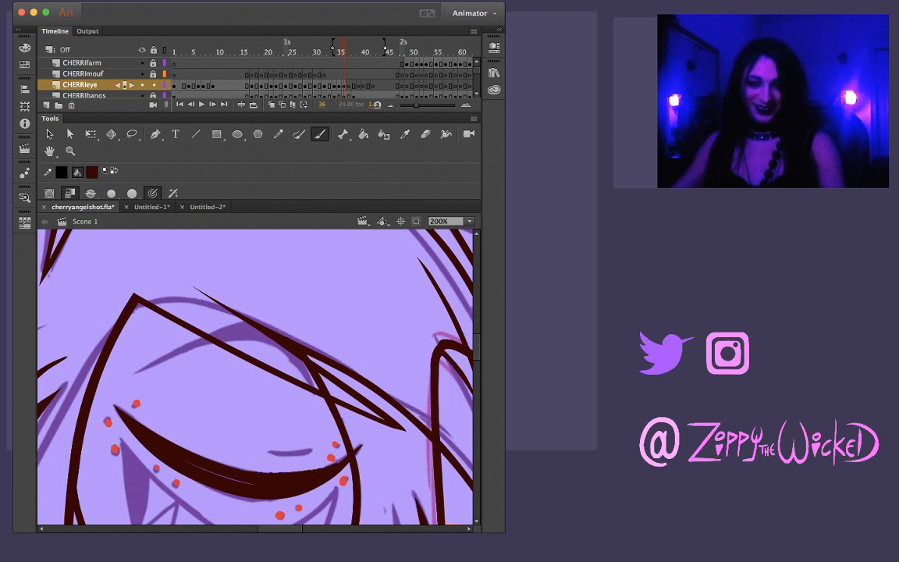
key("super+z")
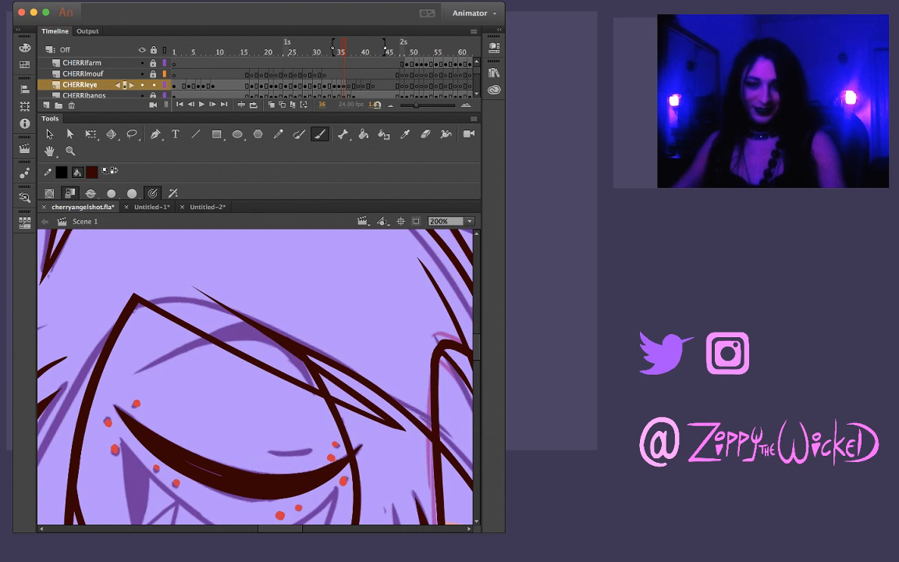
key("super+z")
Brush the short crease line above the closed eyelid at frame 36, redrawing and reshaping it to match the sketch
key("super+z")
left_click_drag(269, 452, 311, 450)
key("super+z")
key("super+z")
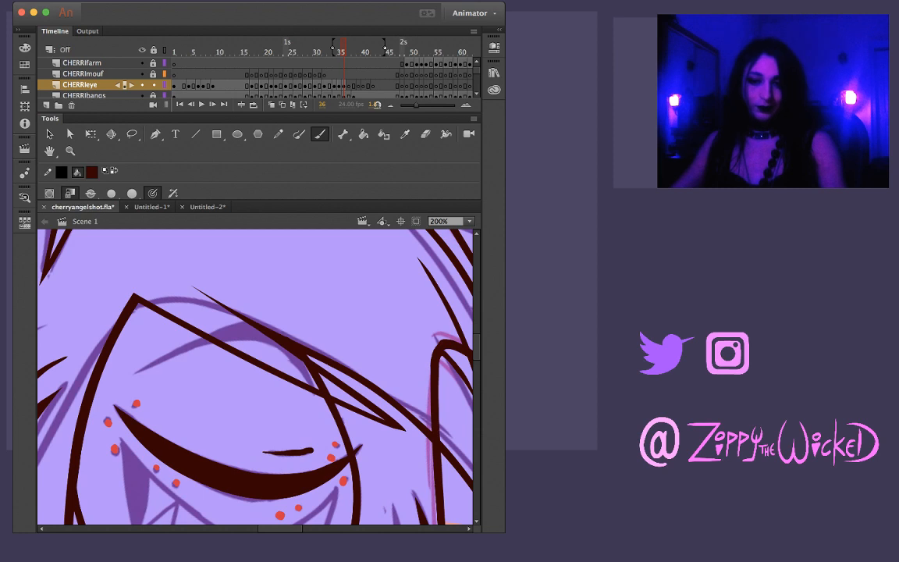
key("v")
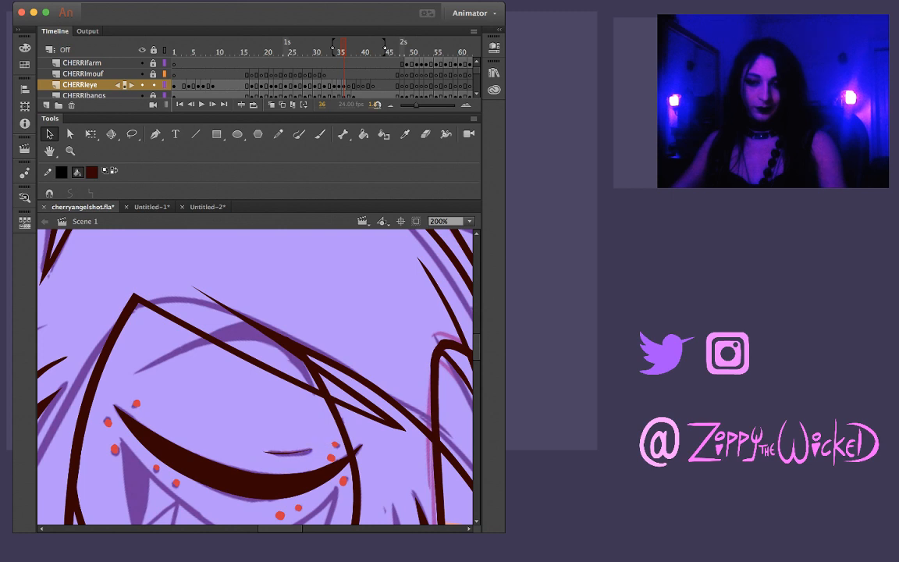
left_click_drag(290, 453, 290, 451)
Brush the lowered eyebrow arch at frame 36 over the sketched brow, undoing and redrawing until it fits
key("b")
mouse_move(132, 377)
left_mouse_down()
mouse_move(216, 344)
mouse_move(295, 337)
left_mouse_up()
key("super+z")
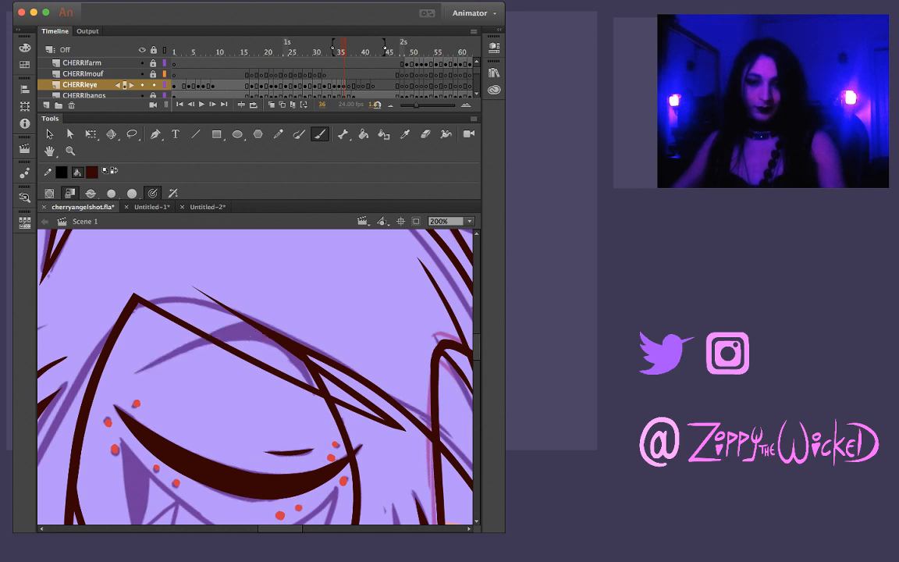
left_click_drag(132, 376, 226, 334)
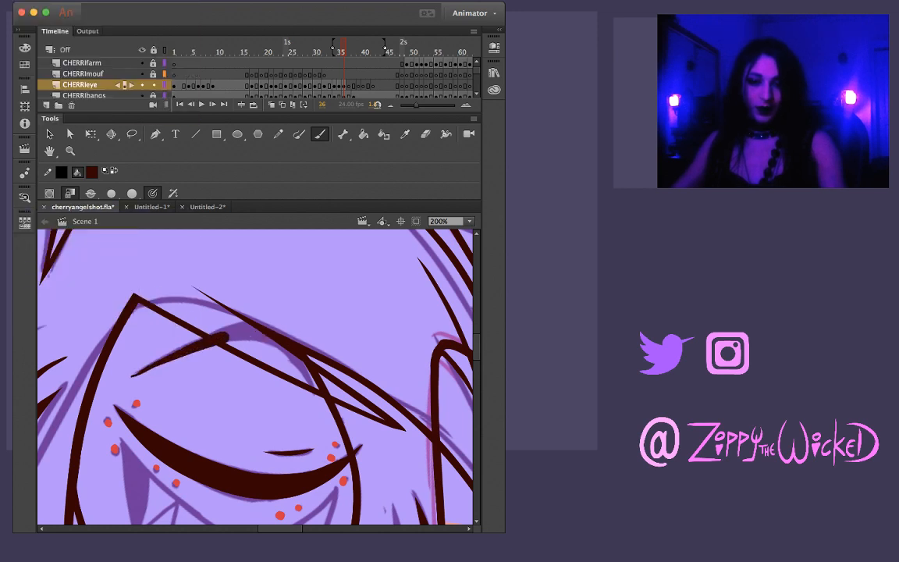
key("super+z")
mouse_move(132, 378)
left_mouse_down()
mouse_move(227, 332)
mouse_move(269, 329)
mouse_move(318, 402)
left_mouse_up()
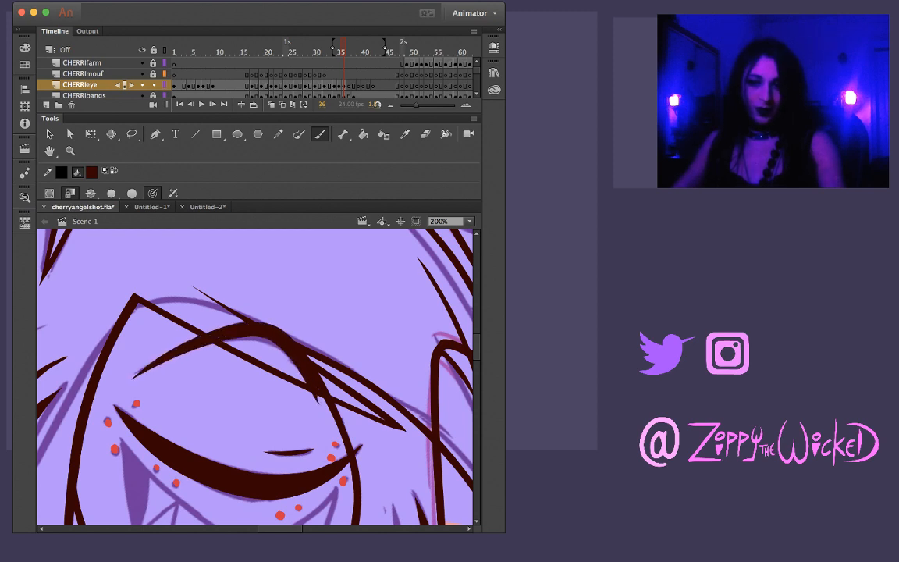
key("v")
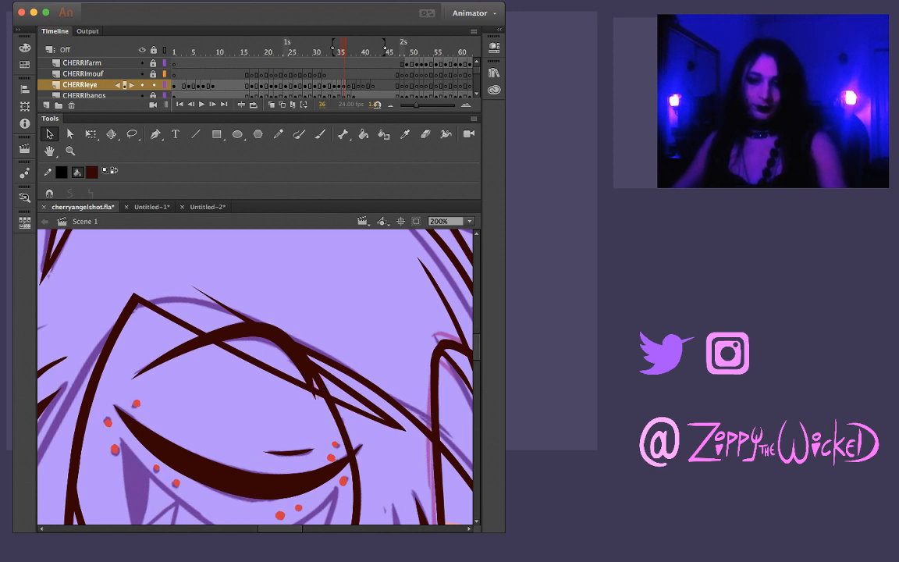
Flip between frames 35 and 36 to check the motion into the closed eye and lowered brow
key("comma")
key("period")
key("comma")
key("period")
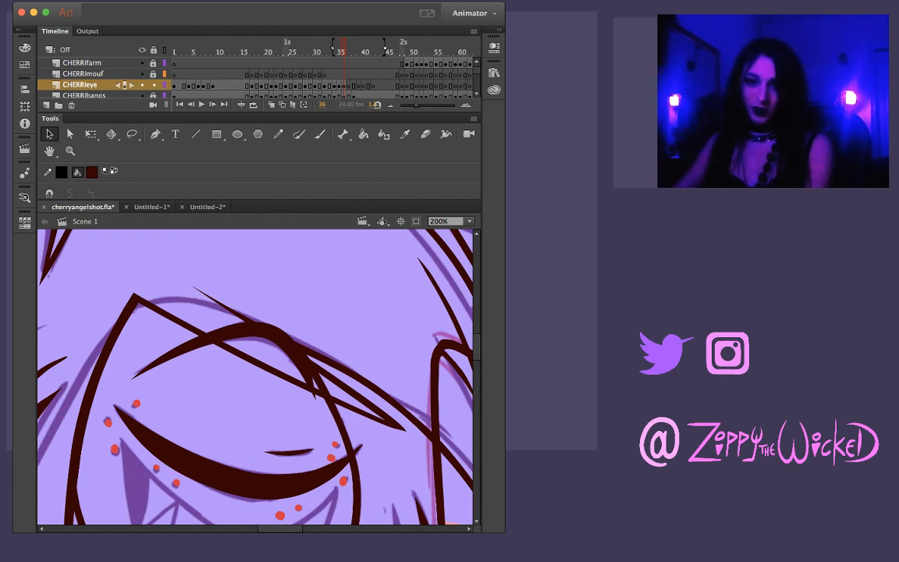
key("comma")
key("period")
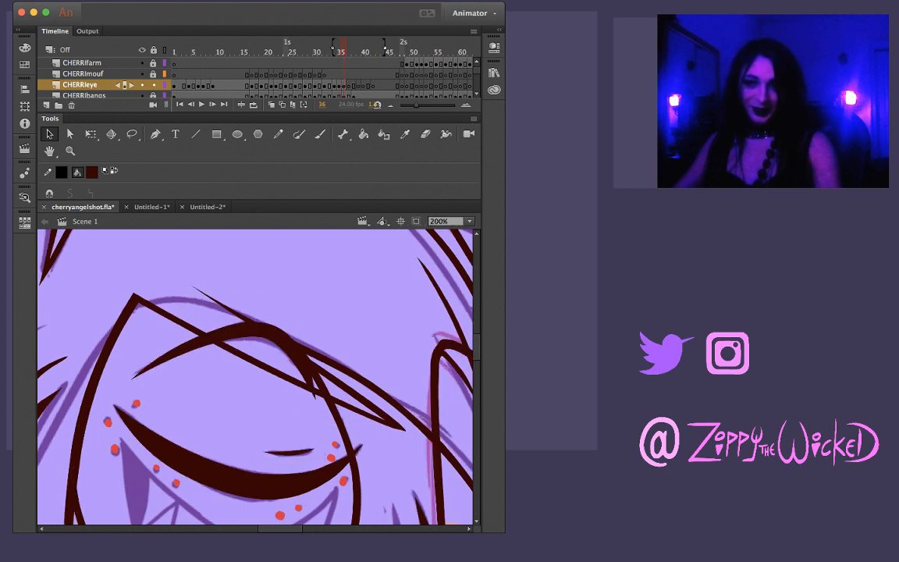
key("comma")
key("period")
key("comma")
key("period")
key("comma")
key("period")
key("comma")
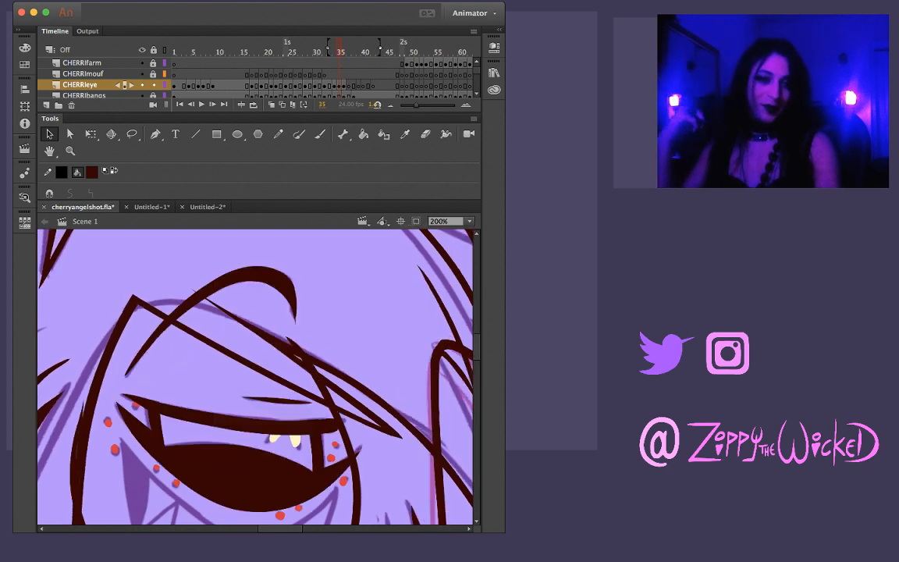
Flip between frames 33 and 34 to check how the open eye starts closing
key("comma")
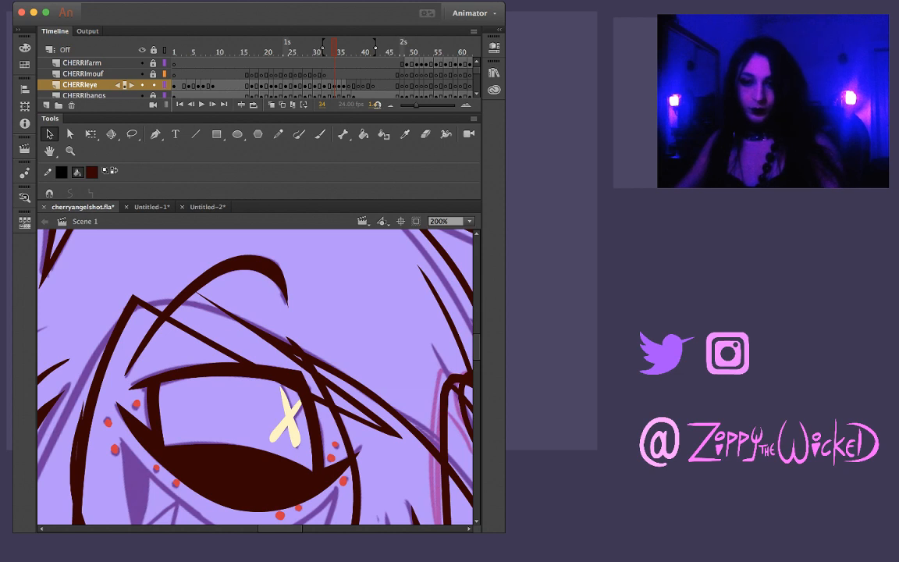
key("comma")
key("period")
key("comma")
key("period")
key("comma")
key("period")
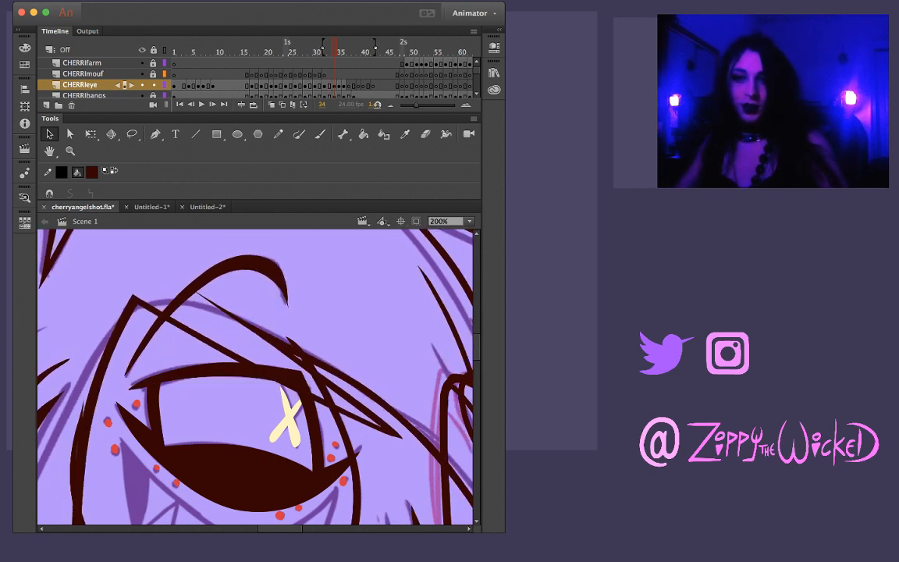
key("comma")
key("period")
key("comma")
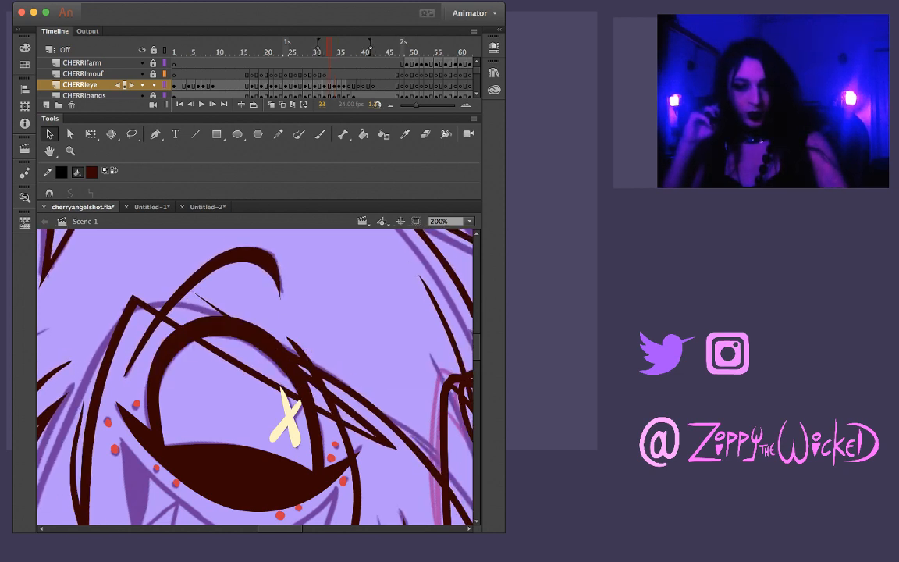
key("period")
key("comma")
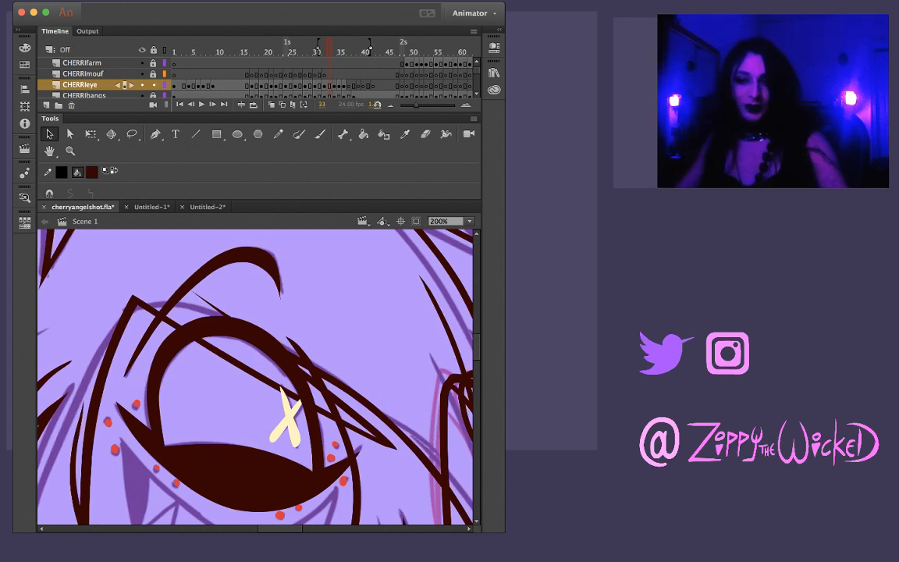
Flip back and forth through frames 33 to 37 to compare the inked eye with the closed-eye sketch at frame 37
key("period")
key("period")
key("comma")
key("comma")
key("period")
key("period")
key("period")
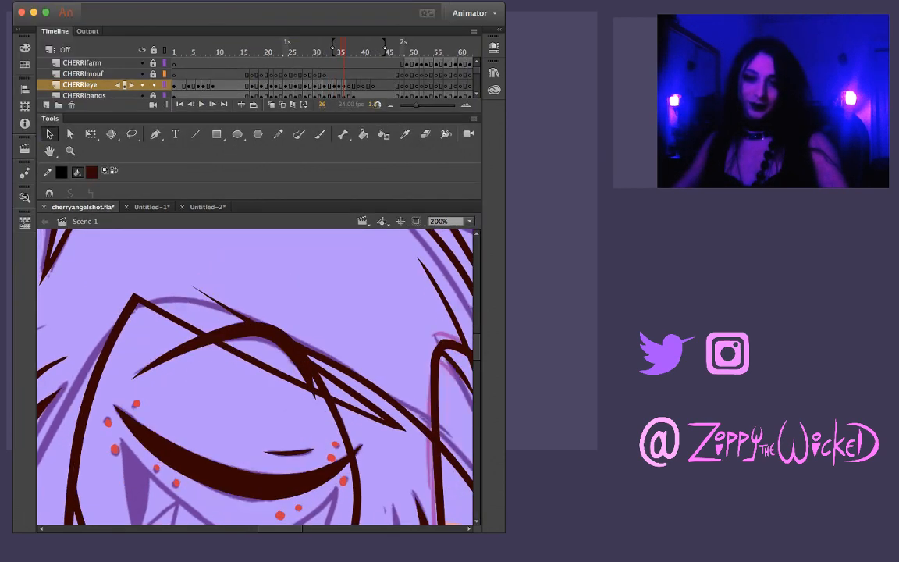
key("comma")
key("comma")
key("period")
key("period")
key("period")
key("comma")
key("comma")
key("period")
key("period")
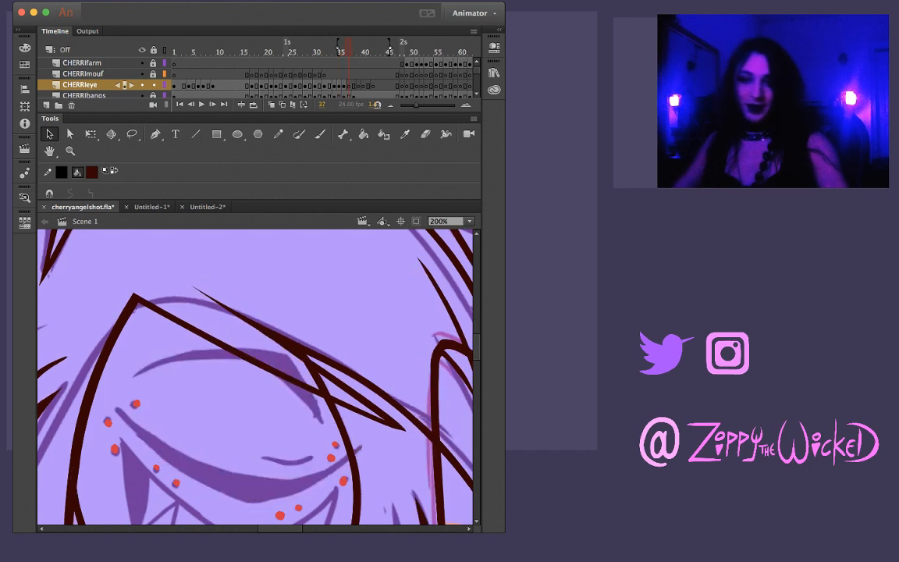
key("comma")
key("comma")
key("period")
key("period")
key("comma")
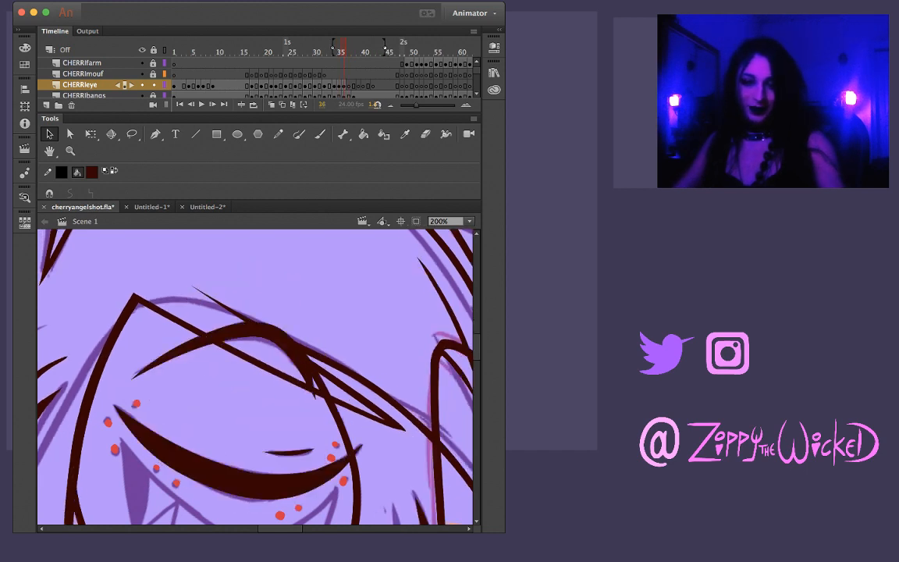
key("period")
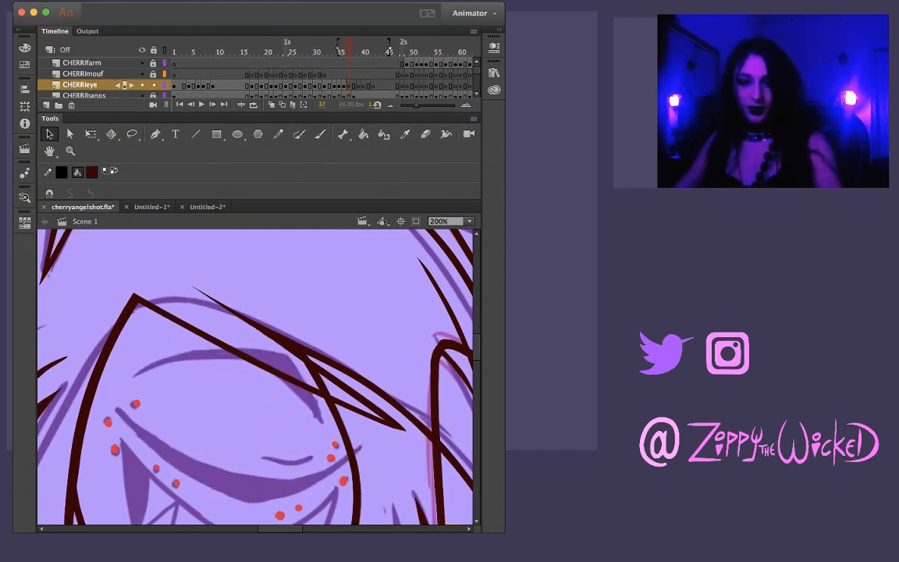
Copy the closed eyelid and its crease line from frame 36 and paste them in place at frame 37
key("comma")
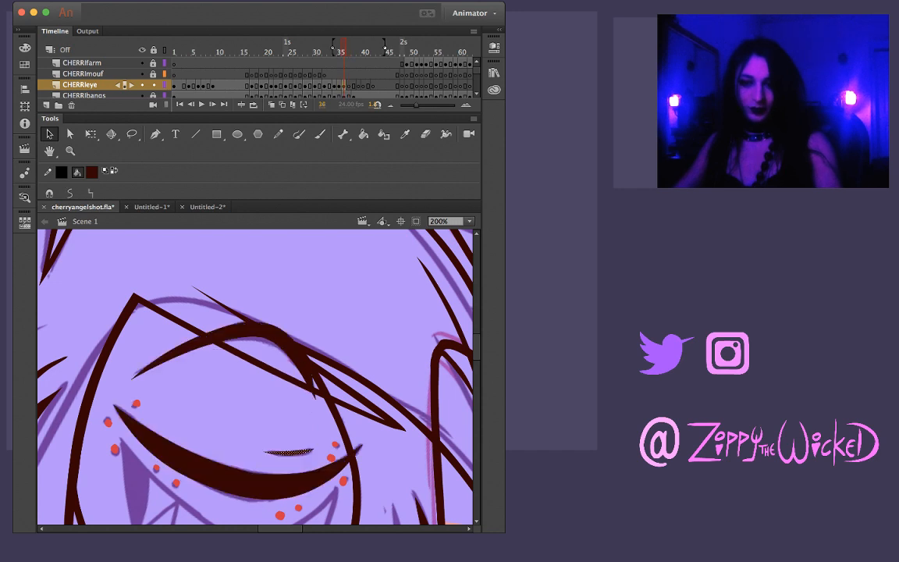
key("ctrl+a")
key("period")
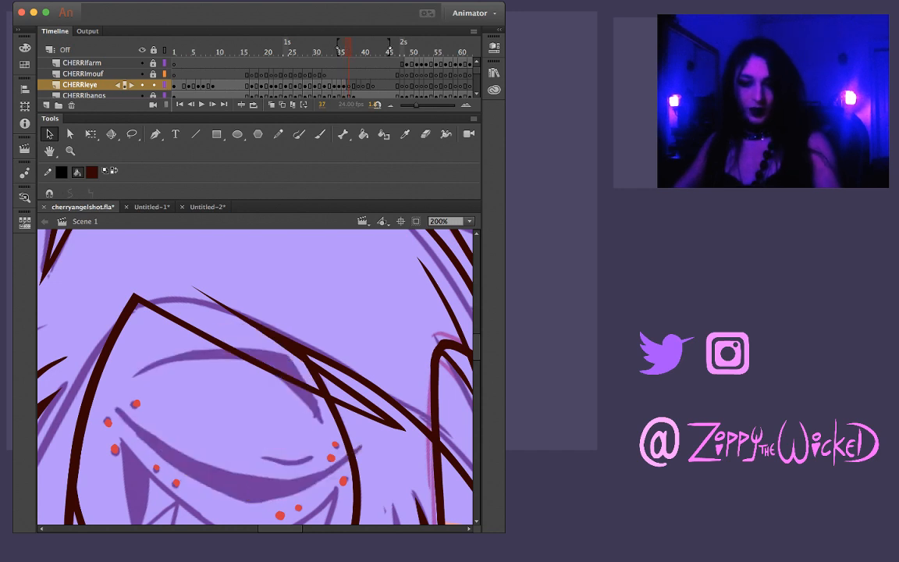
key("ctrl+shift+v")
key("ctrl+shift+a")
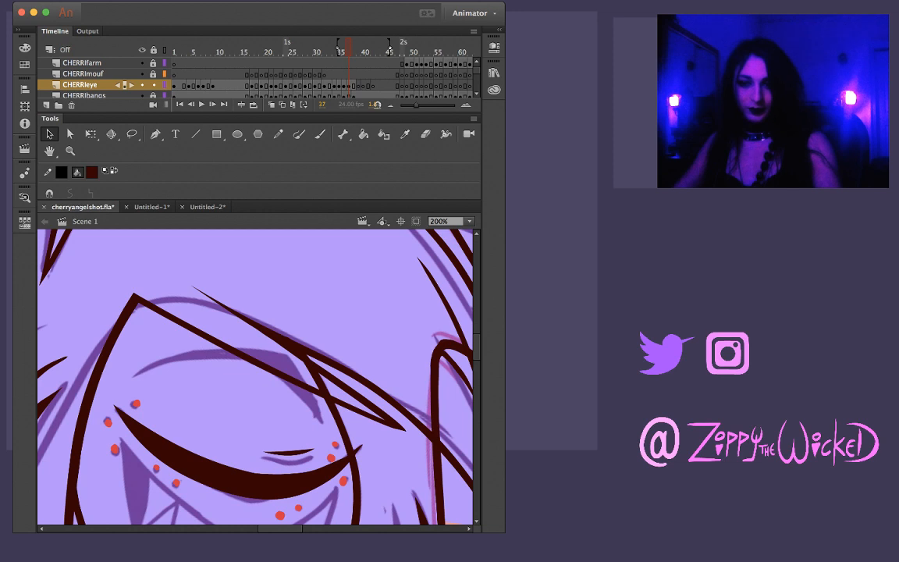
Nudge the pasted eyelid slightly down and left at frame 37 and shorten it with Free Transform to fit the sketch
key("ctrl+a")
key("q")
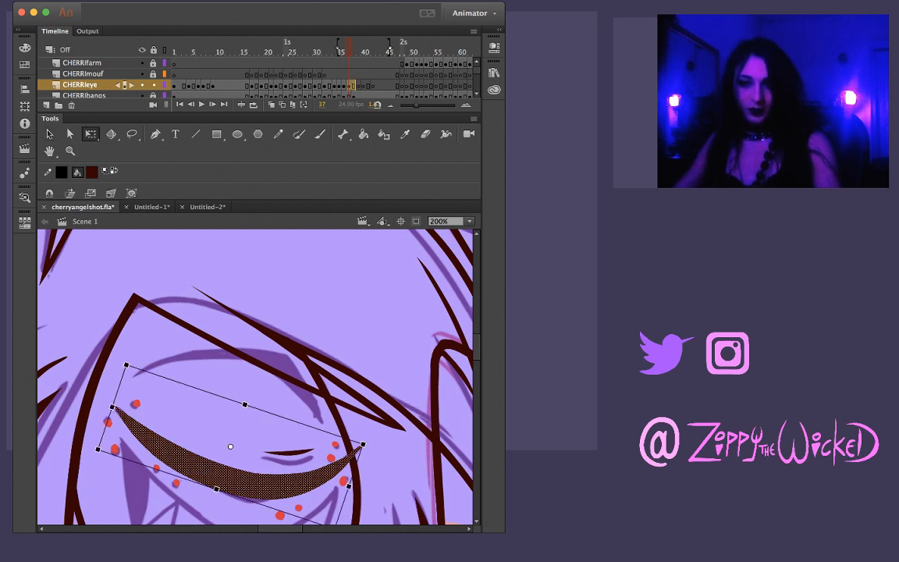
key("Down")
key("Down")
key("Left")
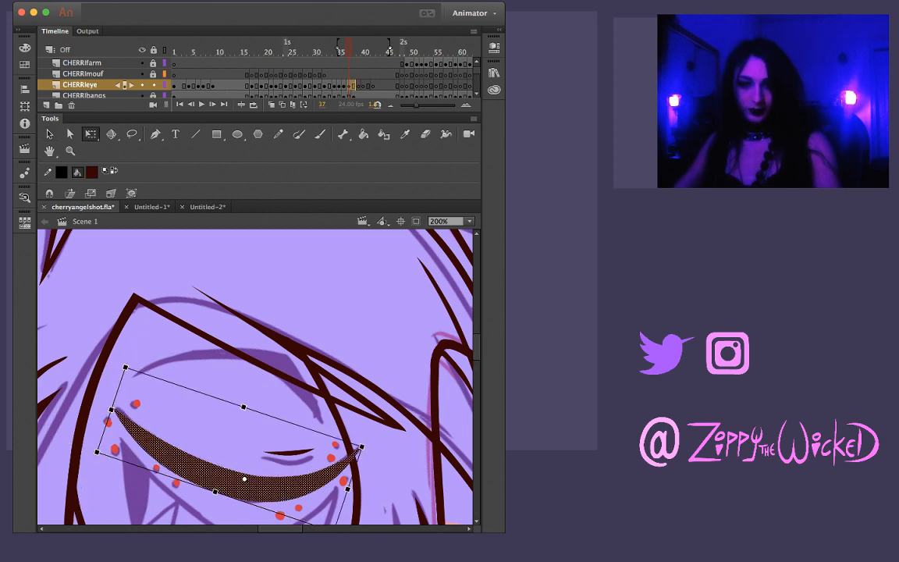
left_click_drag(111, 410, 111, 410)
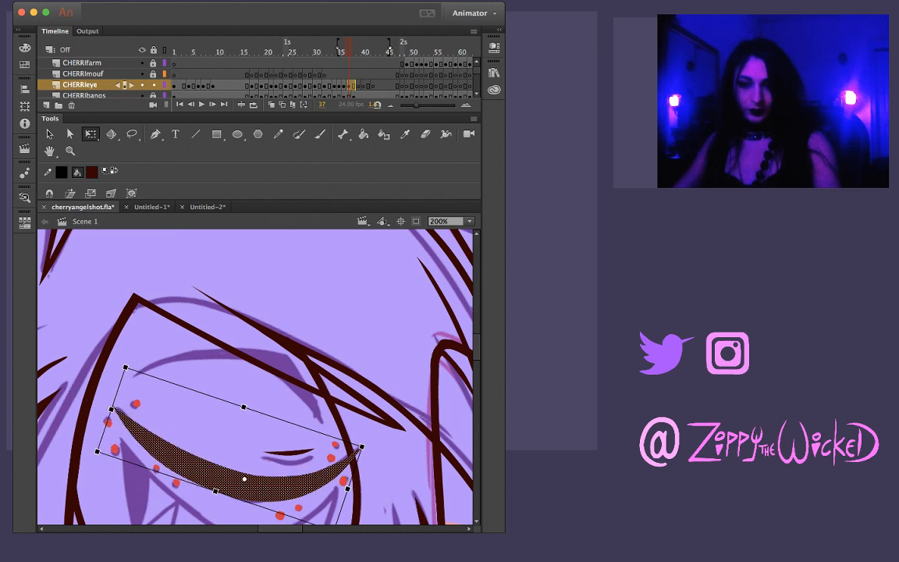
left_click_drag(362, 447, 359, 448)
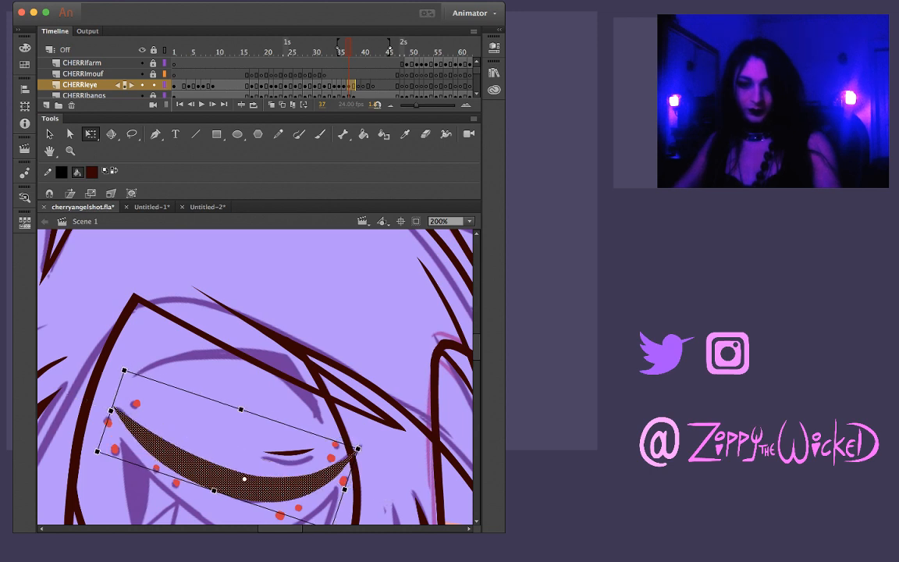
Try to fit the pasted crease line to its sketch at frame 37 by bending, moving and transforming it
left_click(300, 426)
left_click(289, 453)
key("w")
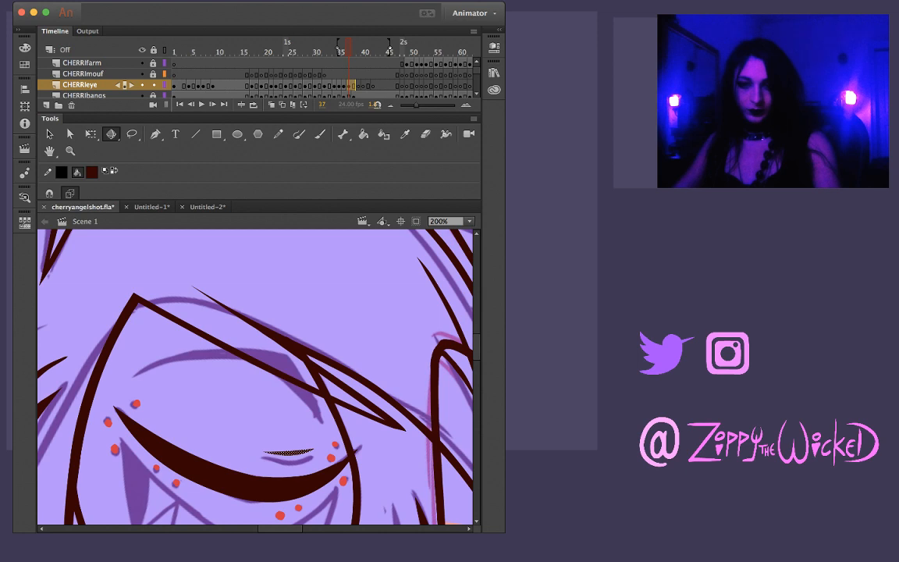
key("v")
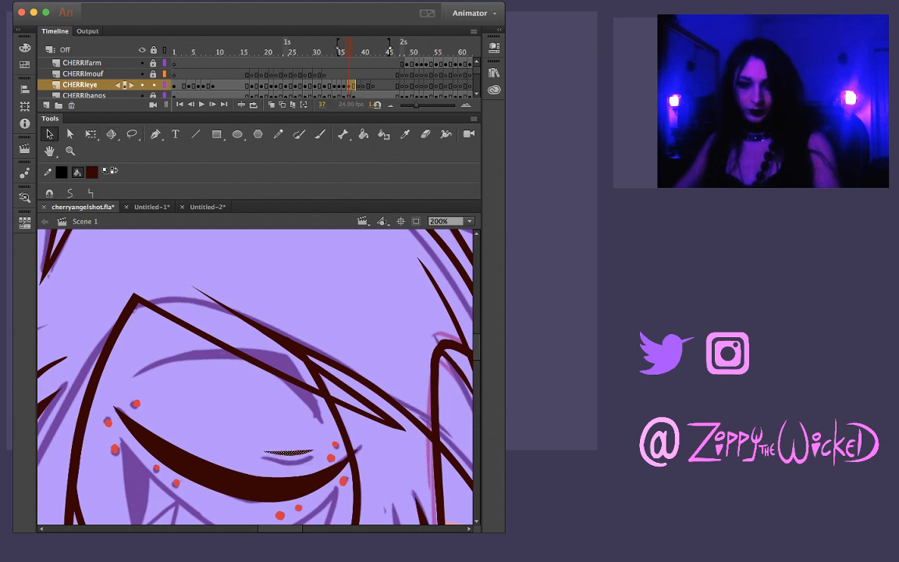
key("z")
left_click(299, 460)
key("v")
left_click_drag(231, 359, 230, 369)
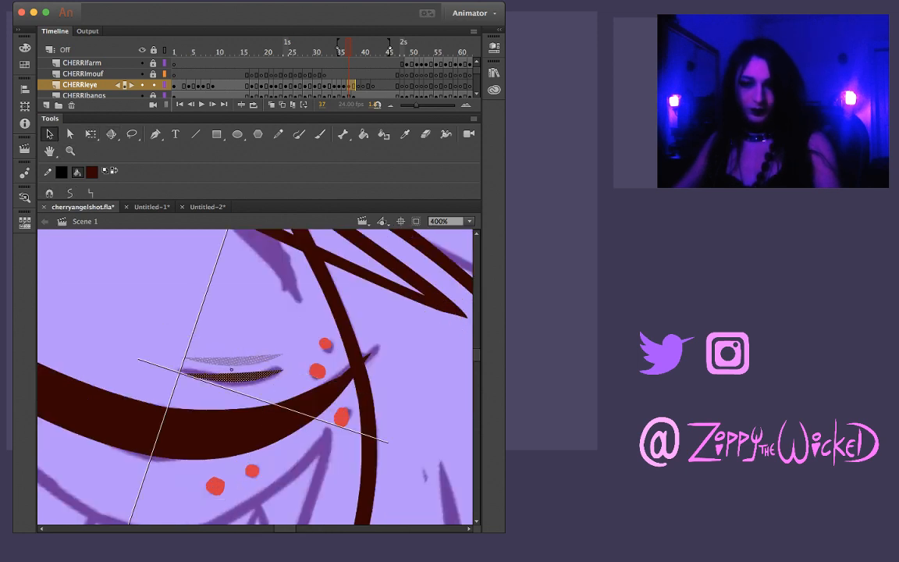
key("q")
left_click_drag(271, 407, 273, 405)
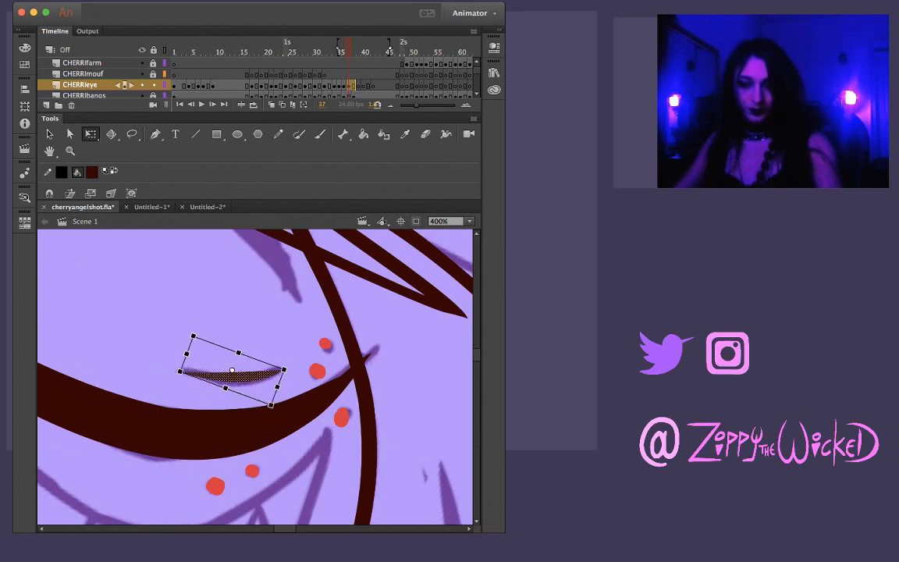
Delete the pasted crease line at frame 37 and brush a new curved one over the sketch, retrying until it fits
key("Delete")
key("b")
left_click_drag(177, 366, 252, 377)
key("super+z")
key("super+z")
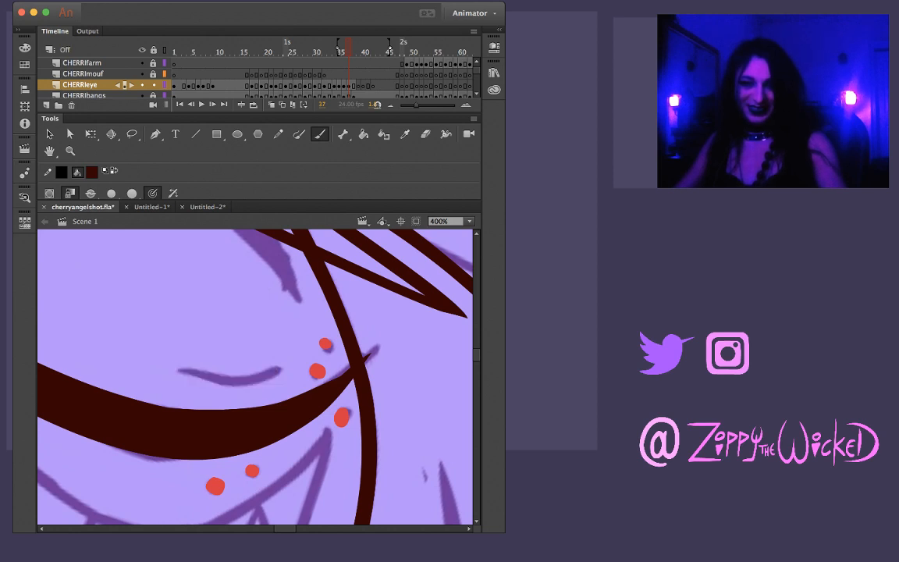
mouse_move(170, 365)
left_mouse_down()
mouse_move(246, 382)
mouse_move(282, 376)
mouse_move(181, 367)
mouse_move(247, 378)
mouse_move(288, 370)
left_mouse_up()
key("super+z")
key("v")
left_click(228, 378)
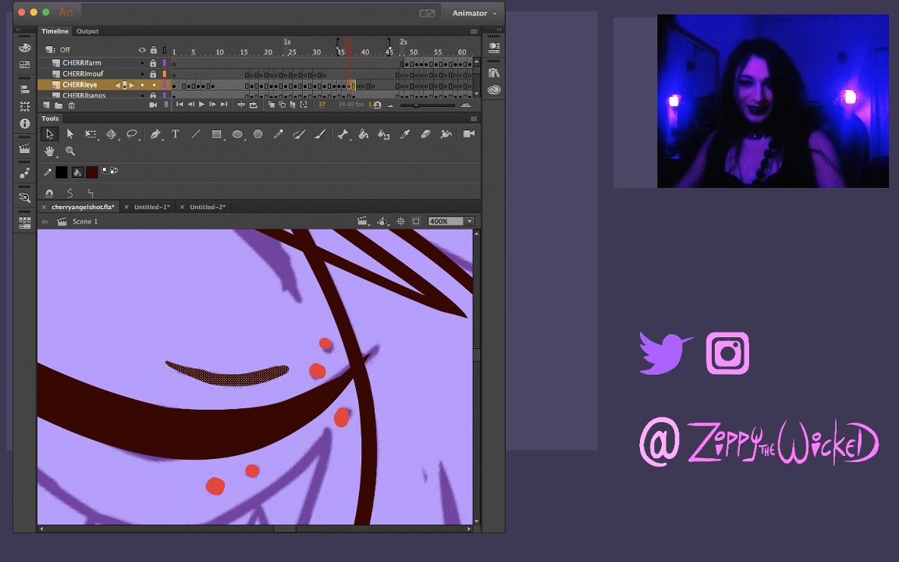
Smooth the new crease line twice and pull its outer end into a point, undoing the attempt to extend its inner end
left_click(69, 192)
left_click(70, 192)
left_click(69, 192)
left_click(211, 312)
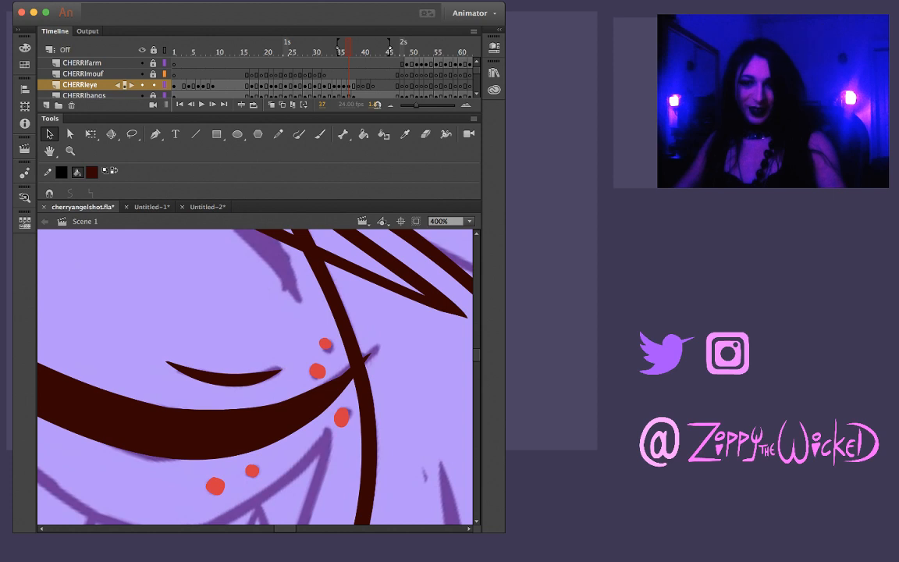
left_click_drag(281, 370, 287, 364)
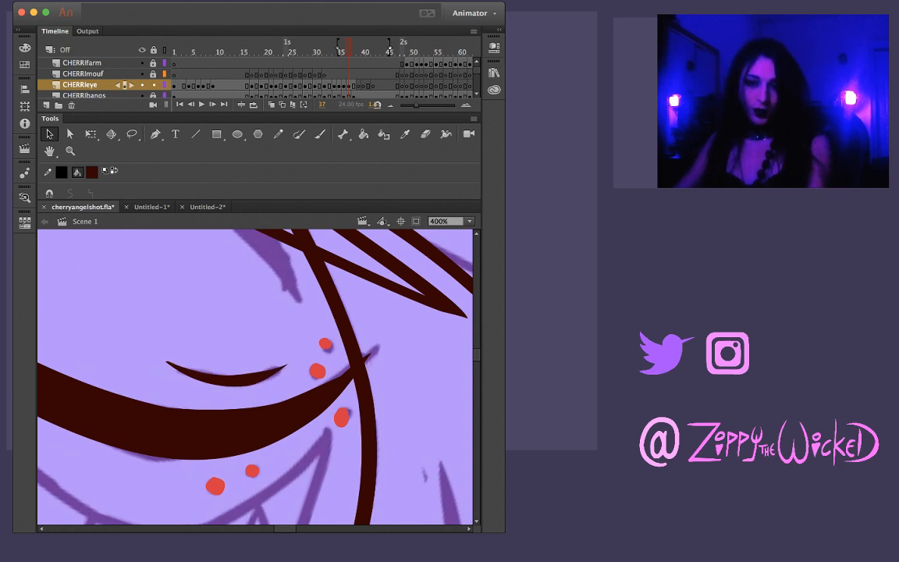
left_click_drag(161, 361, 145, 347)
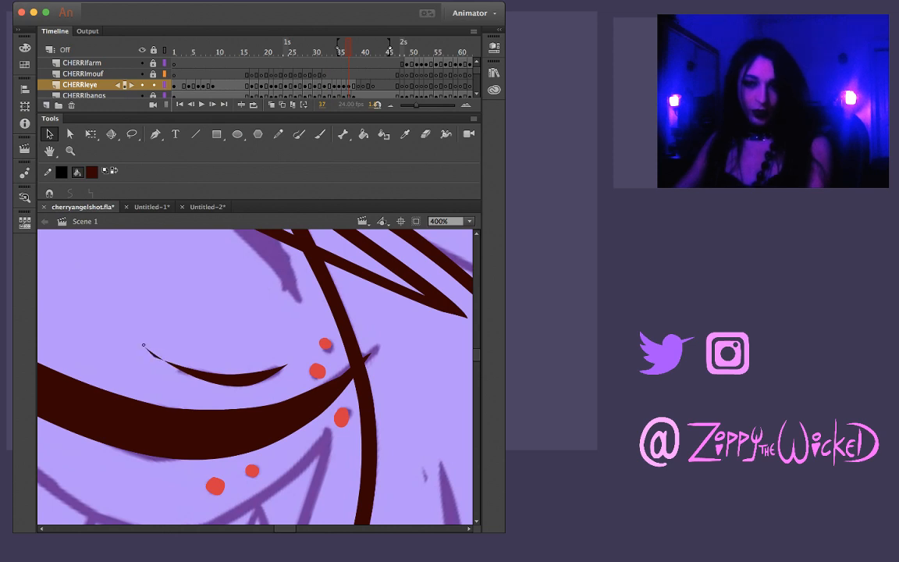
key("super+z")
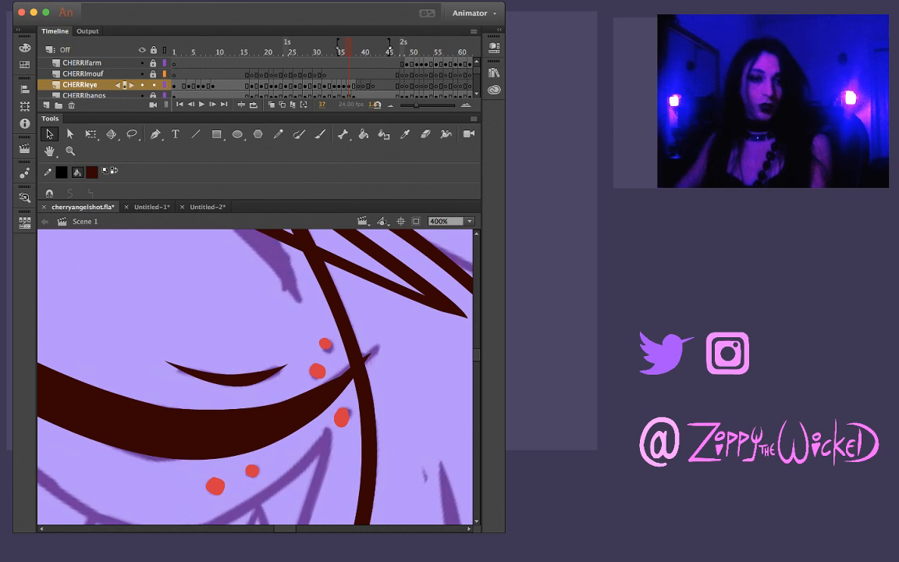
View more of the shot and flip between frames 36 and 38 to check the closed eye's motion
key("z")
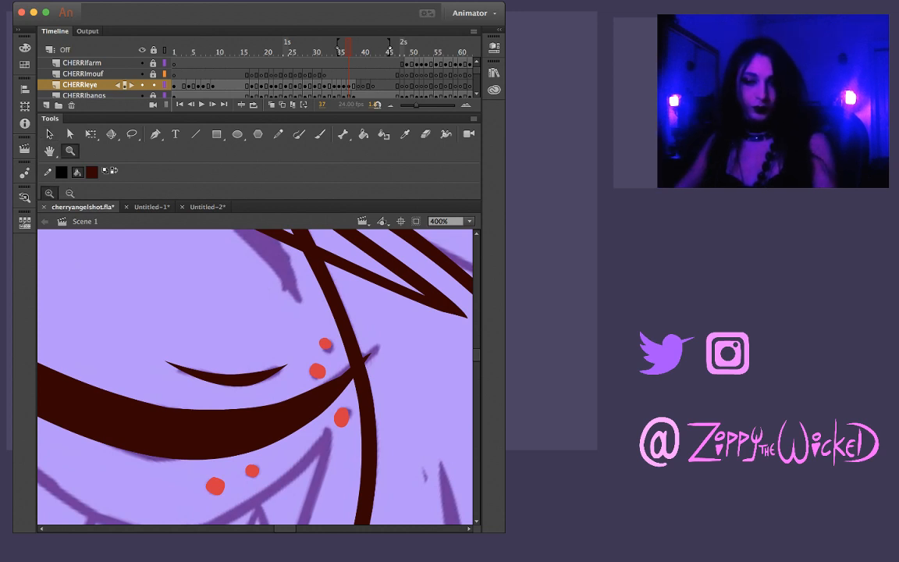
key("super+minus")
key("super+minus")
key("comma")
key("period")
key("period")
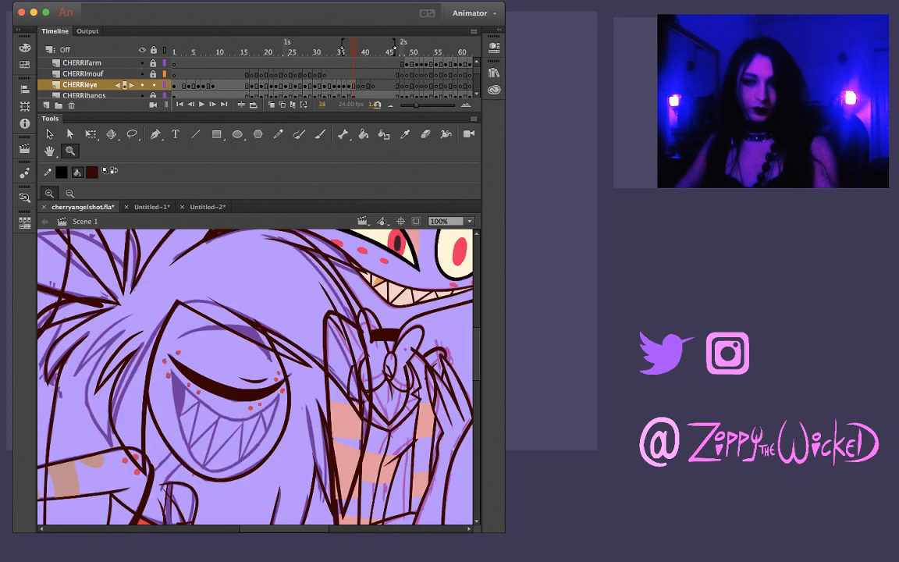
key("comma")
key("comma")
key("period")
Brush the lowered eyebrow arch at frame 37 over the sketched brow, redrawing the first stroke and cleaning up its shape
left_click(243, 398)
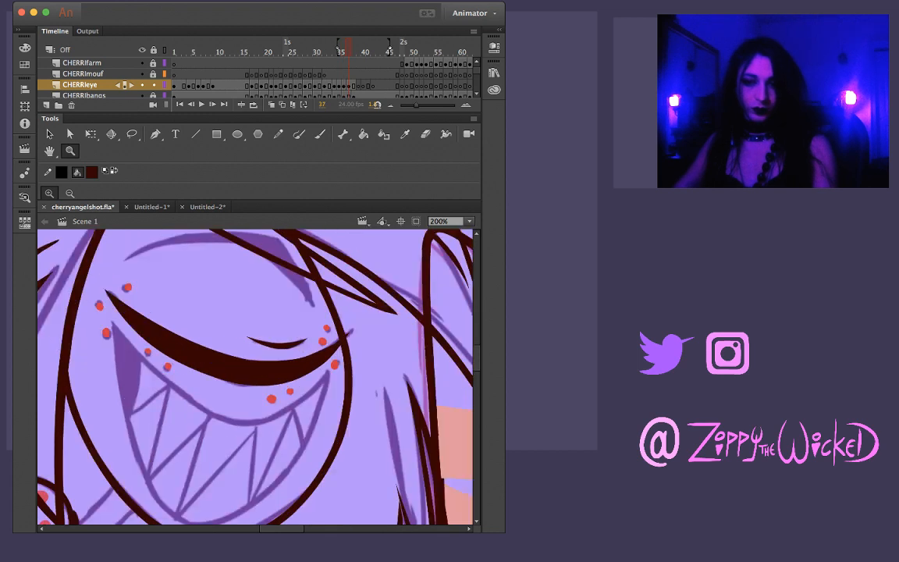
scroll(255, 376, "up", 3)
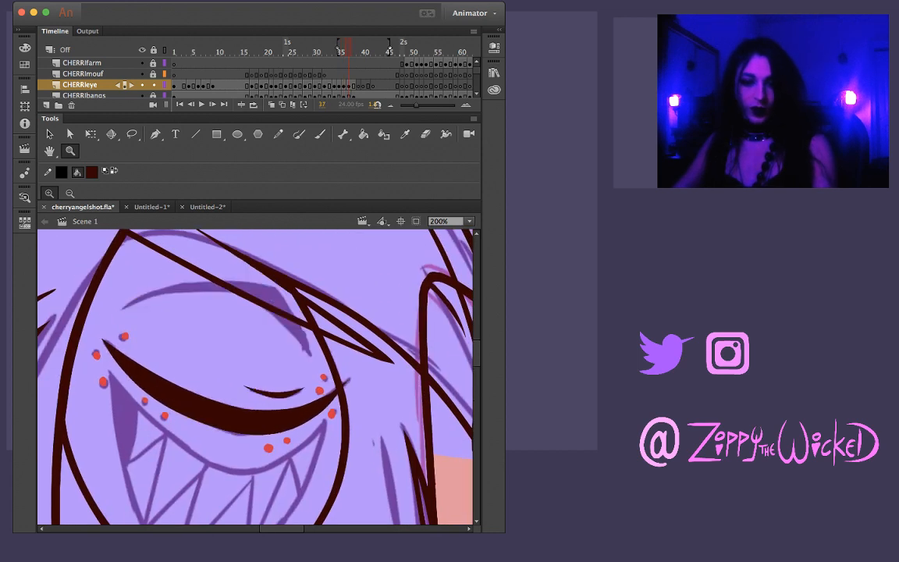
key("b")
left_click_drag(121, 305, 215, 283)
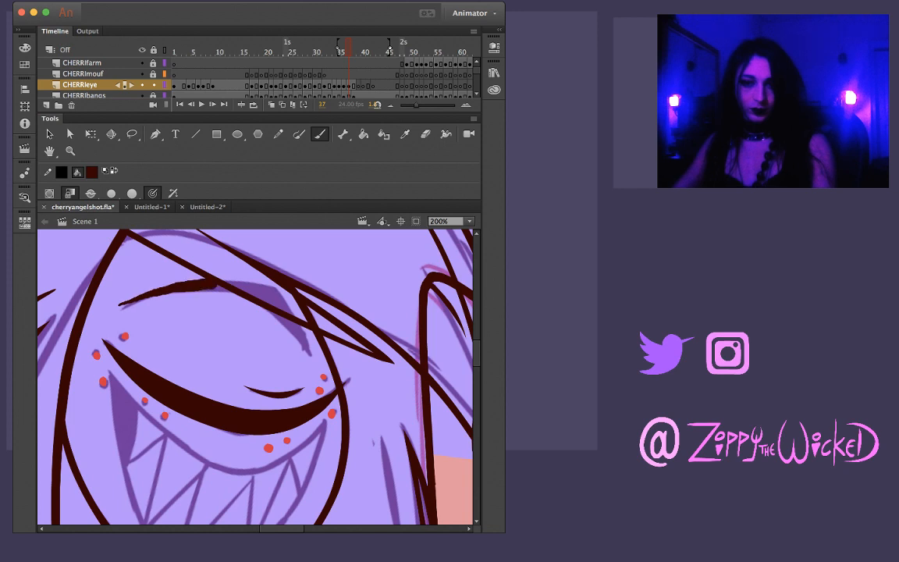
key("super+z")
mouse_move(126, 306)
left_mouse_down()
mouse_move(256, 280)
mouse_move(290, 306)
mouse_move(309, 349)
left_mouse_up()
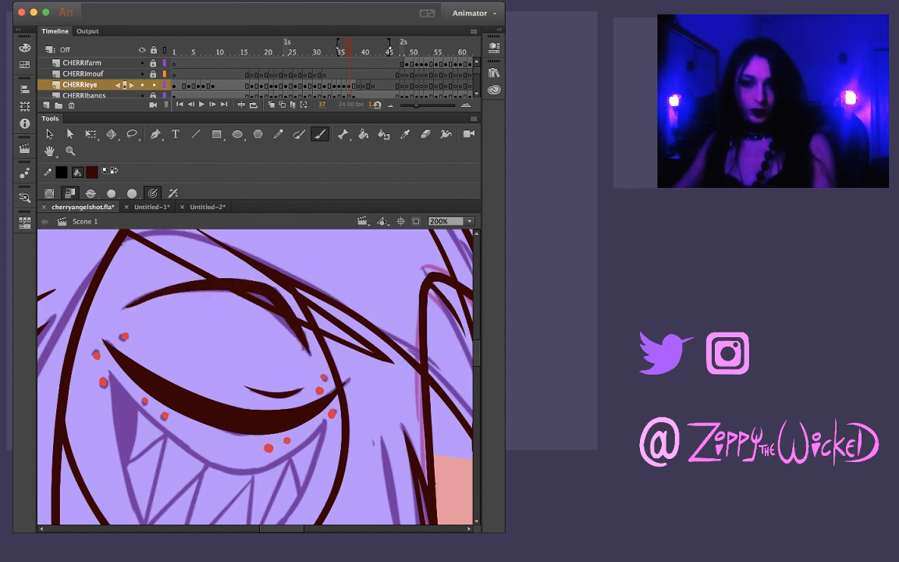
key("v")
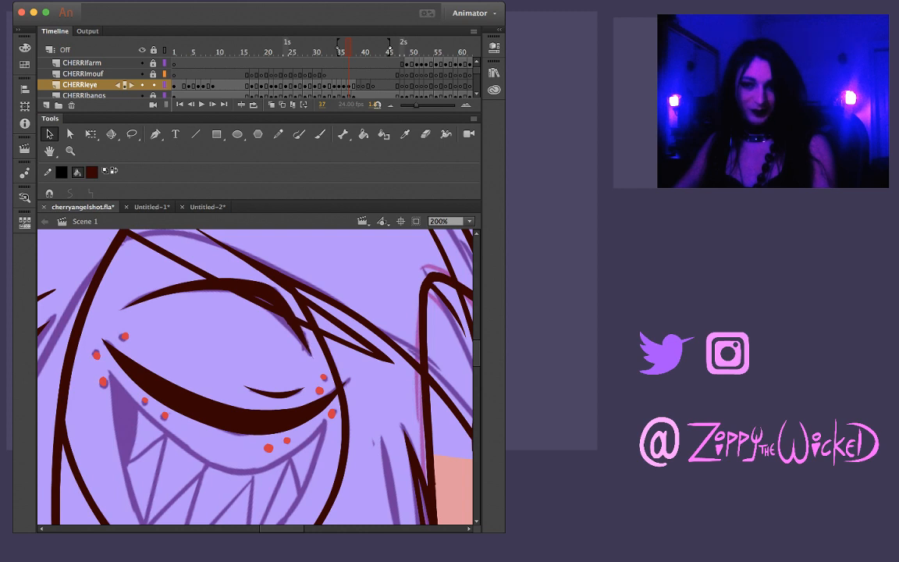
left_click(349, 85)
key("Escape")
Flip between frames 36 and 39 to compare the inked closed eye with the sketched reopening eye
key("z")
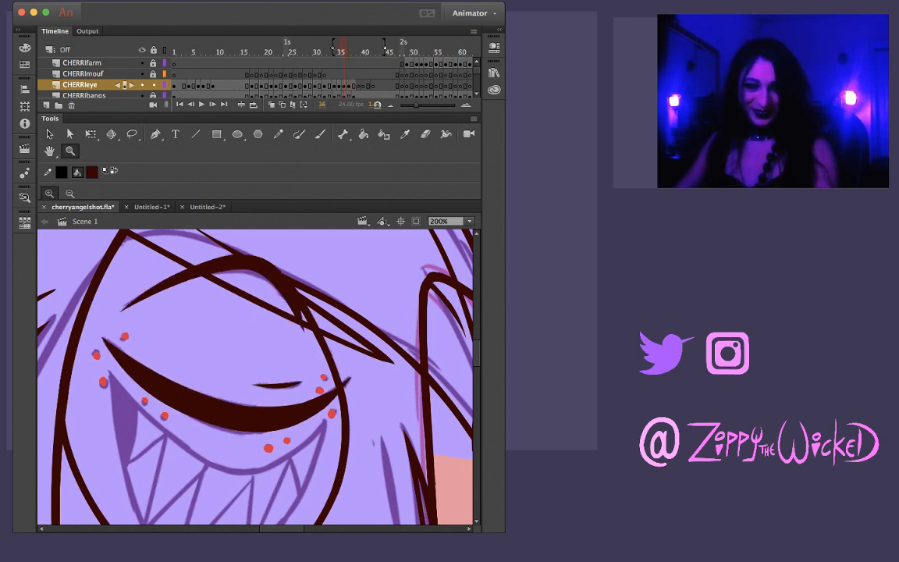
key("period")
key("period")
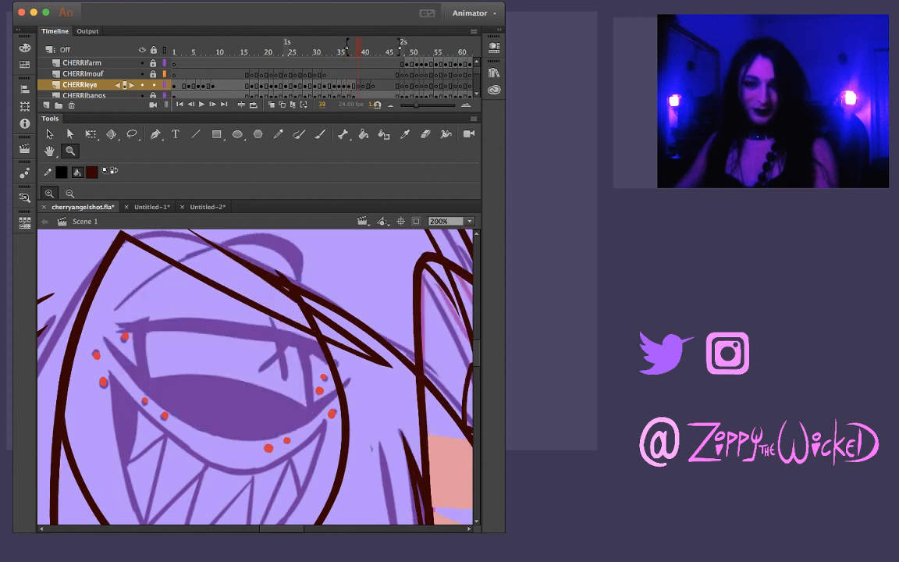
key("comma")
key("period")
key("comma")
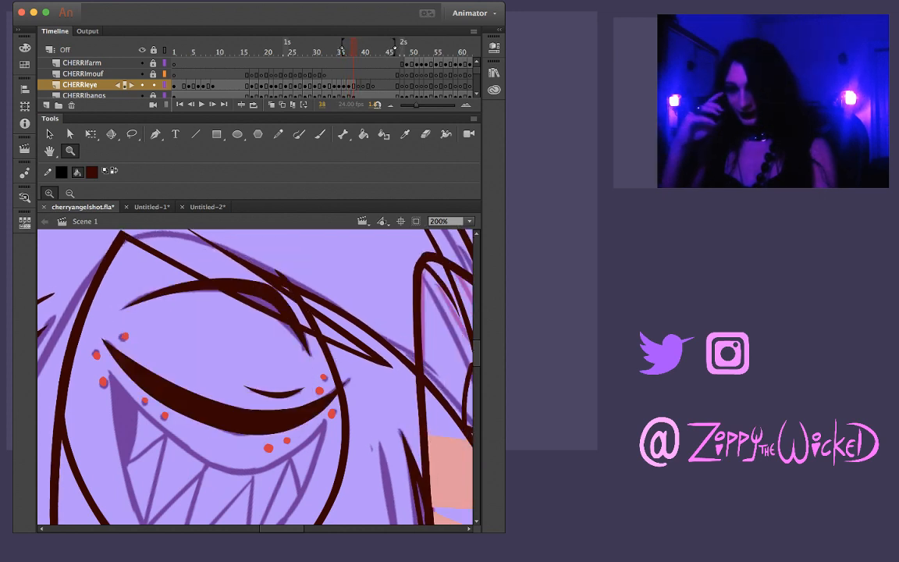
key("period")
key("comma")
key("comma")
key("comma")
key("comma")
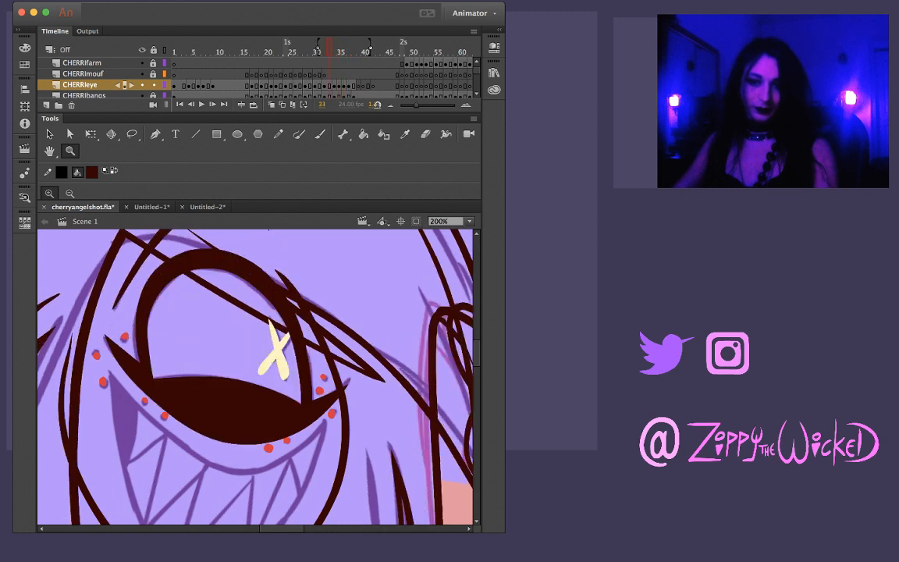
Step through the inked open and half-closed eye at frames 32 to 35 and compare them with the sketch at frame 42
key("period")
key("period")
key("period")
key("period")
key("period")
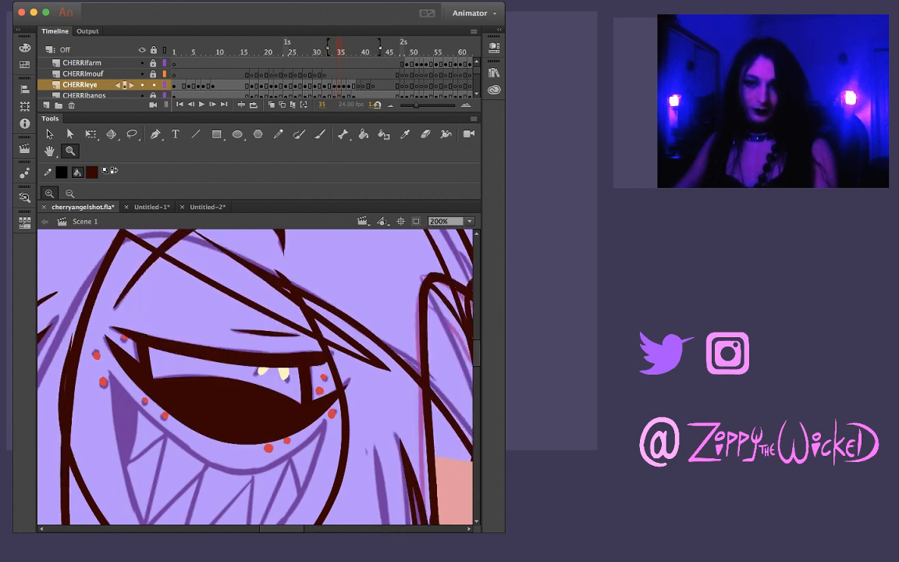
key("comma")
key("comma")
key("comma")
key("comma")
key("comma")
key("comma")
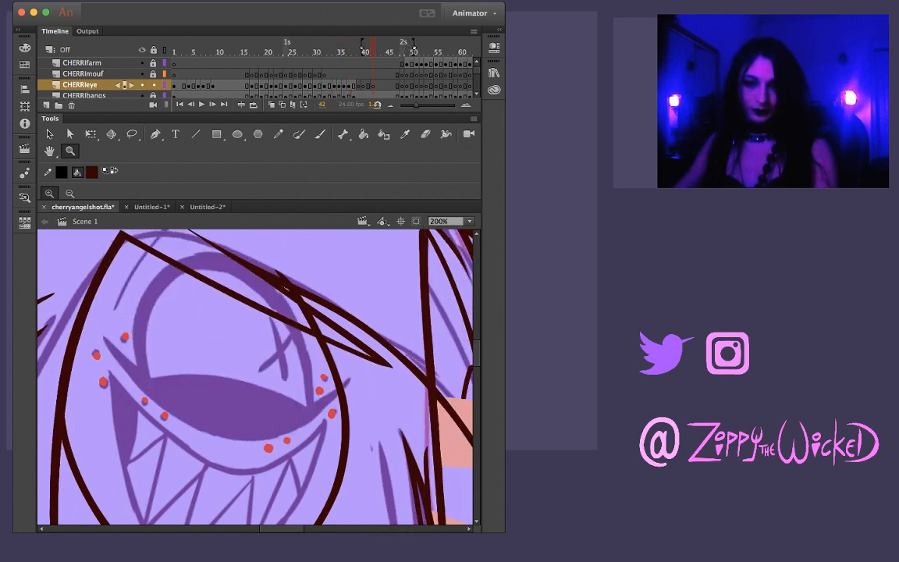
key("comma")
key("comma")
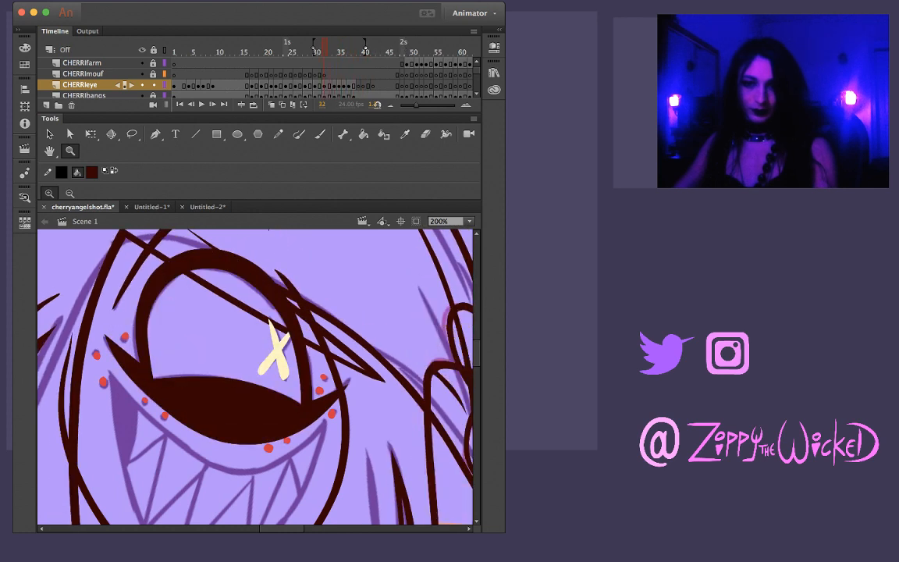
Copy the inked open eye and brow from frame 32 and paste them in place at frame 43
key("ctrl+a")
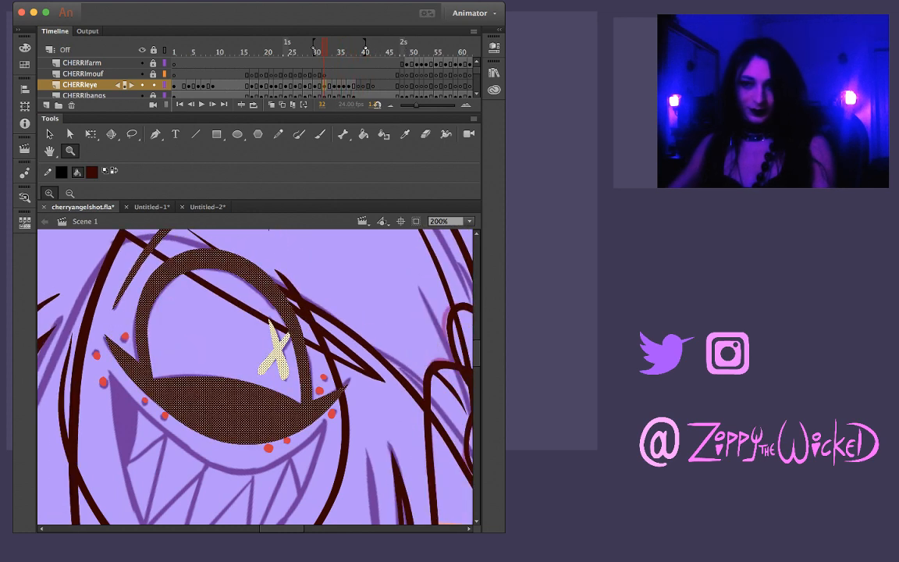
key("period")
key("period")
key("period")
key("period")
key("period")
key("period")
key("period")
key("period")
key("period")
key("period")
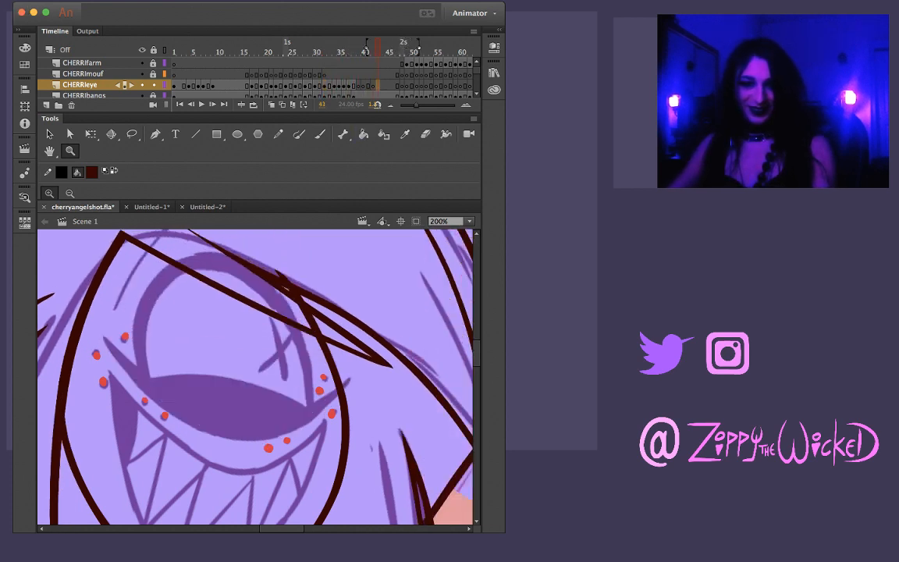
key("period")
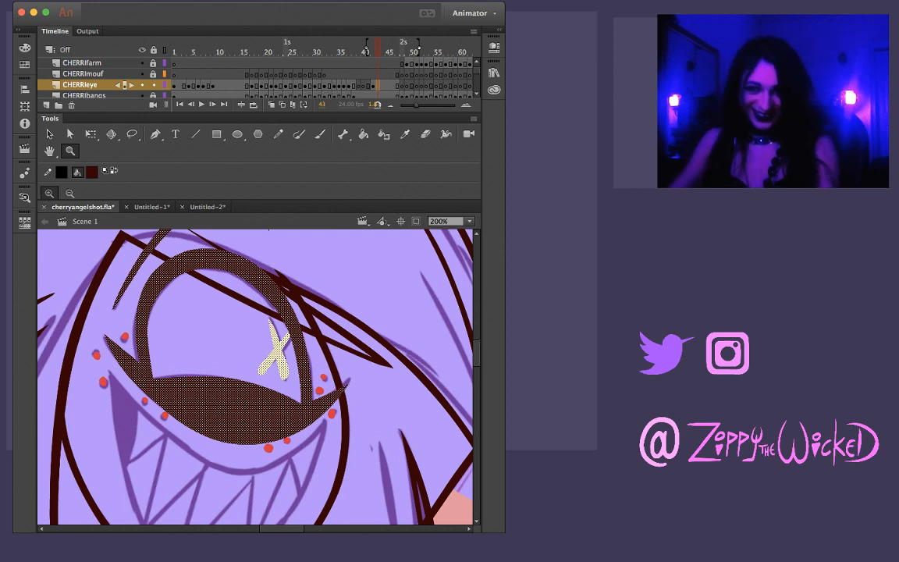
scroll(255, 376, "up", 4)
key("v")
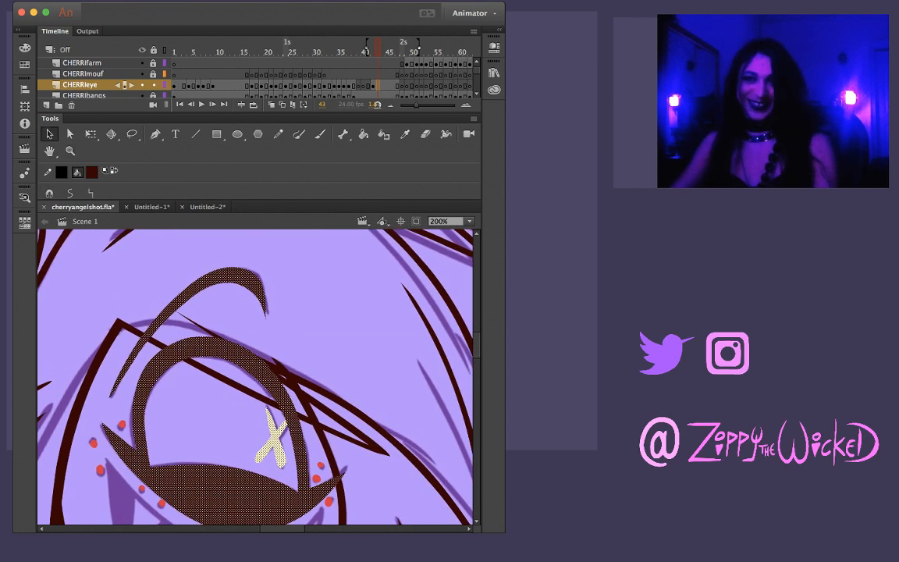
key("Escape")
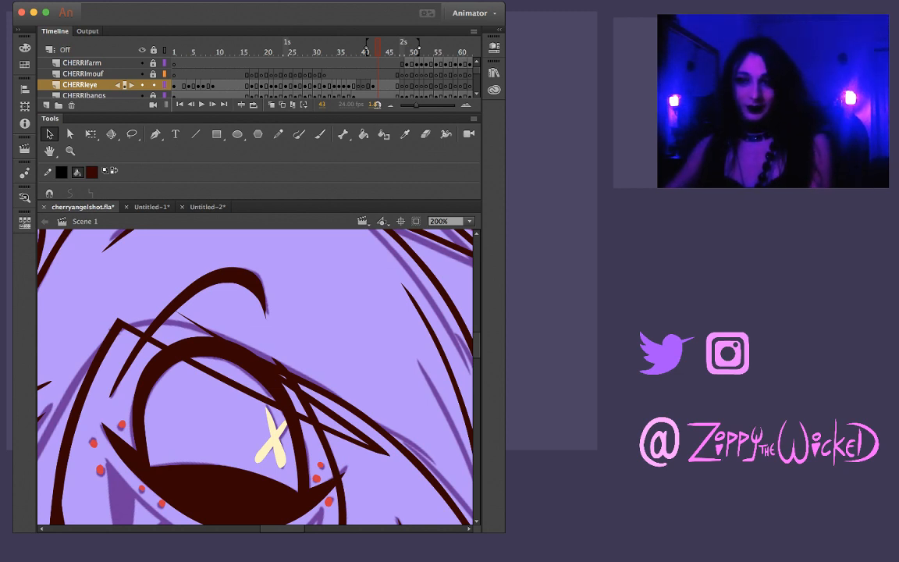
Paste the copied open eye and brow in place at frame 41
key("comma")
key("comma")
key("super+shift+v")
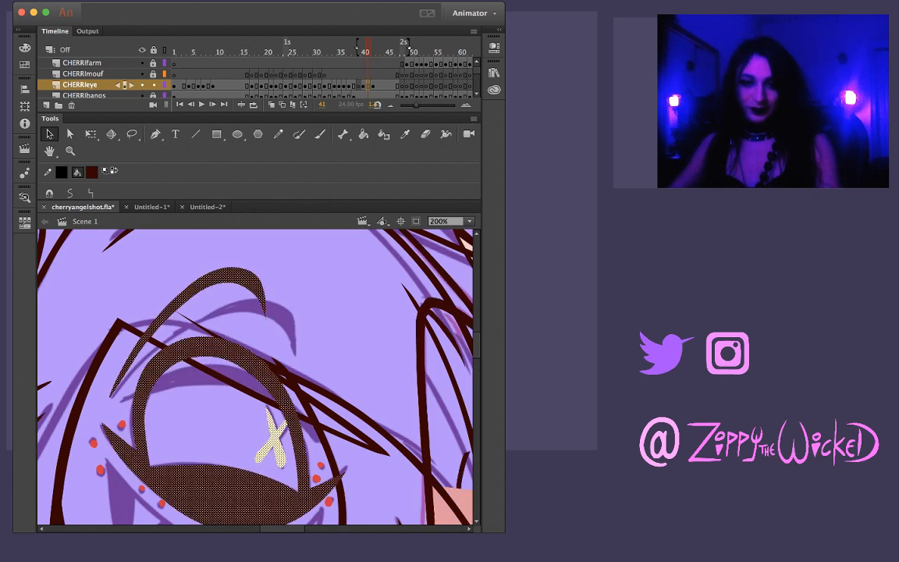
key("super+shift+a")
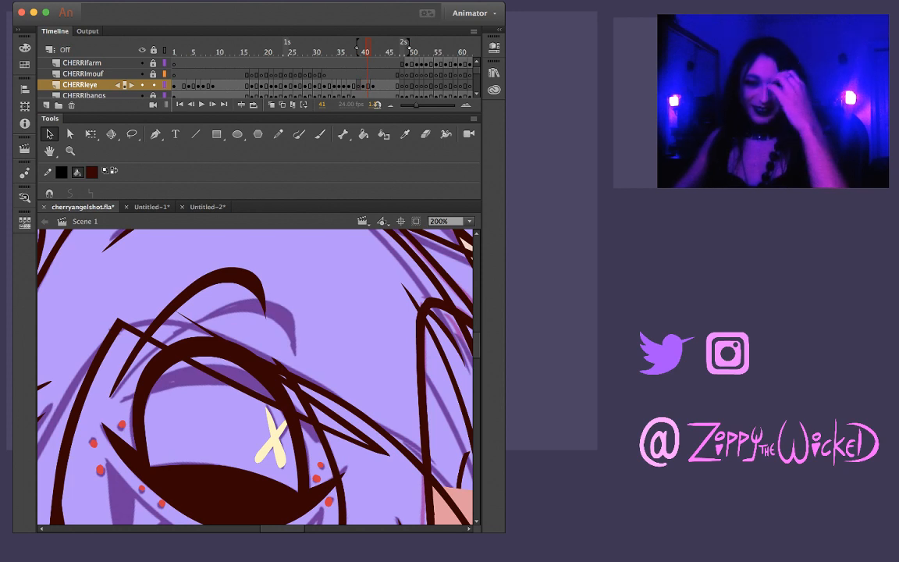
key("shift+space")
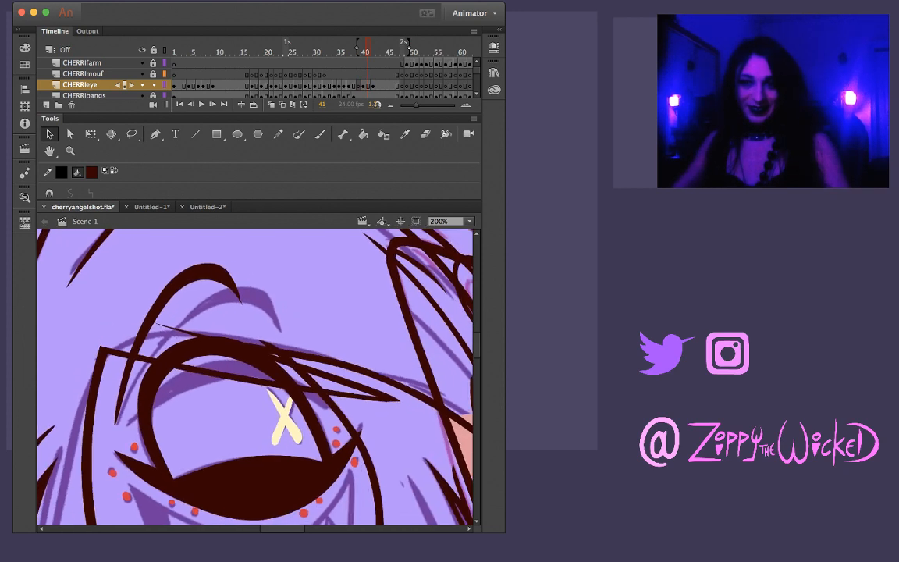
Brush the lowered upper eyelid across the eye at frame 41 along the sketch, redoing the stroke until it fits
key("b")
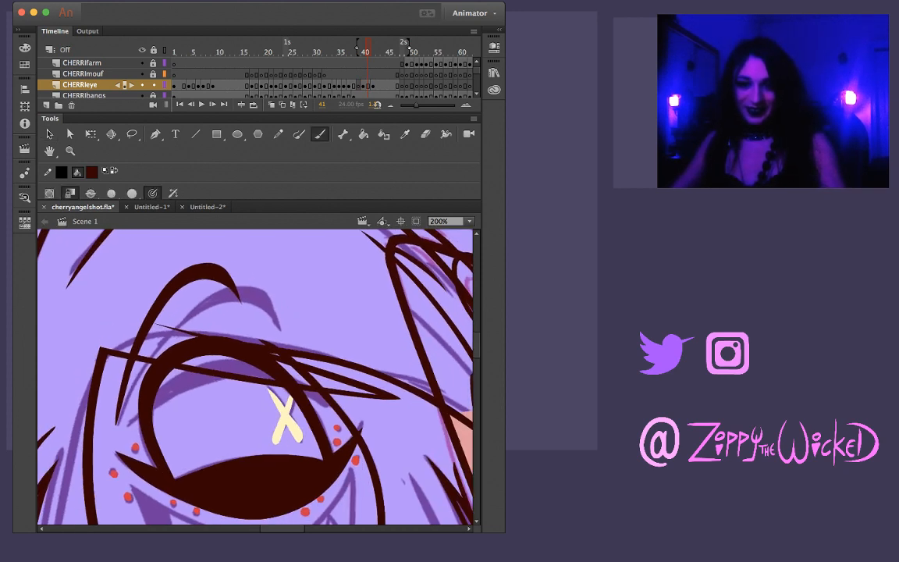
left_click_drag(117, 383, 178, 337)
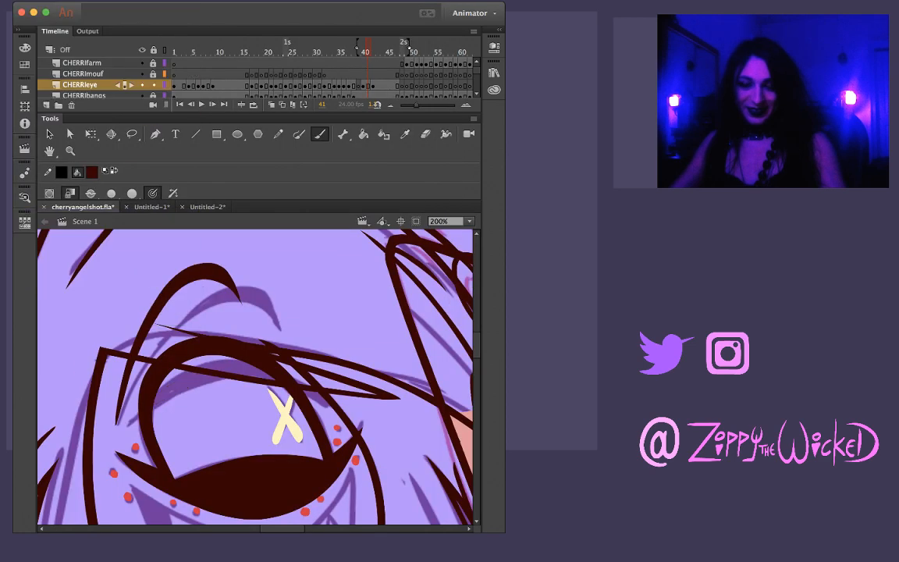
mouse_move(132, 420)
left_mouse_down()
mouse_move(191, 381)
mouse_move(270, 380)
left_mouse_up()
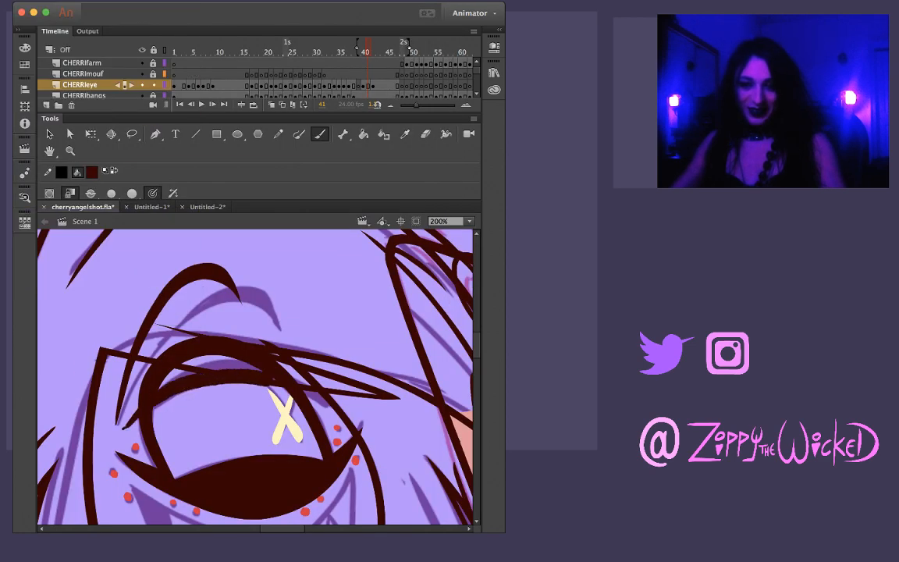
key("super+z")
left_click_drag(123, 426, 140, 409)
left_click_drag(217, 373, 260, 375)
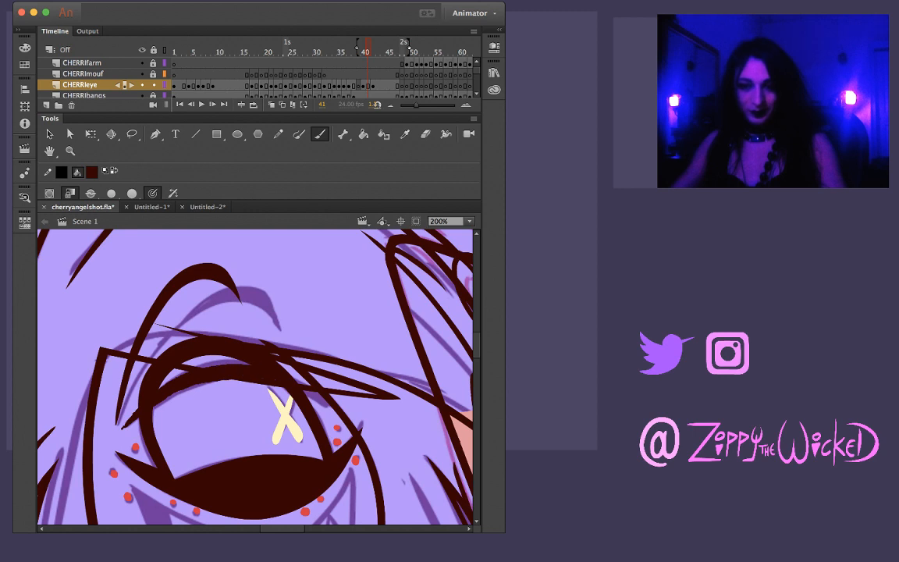
left_click_drag(313, 401, 321, 406)
key("super+z")
mouse_move(128, 425)
left_mouse_down()
mouse_move(181, 385)
mouse_move(233, 369)
left_mouse_up()
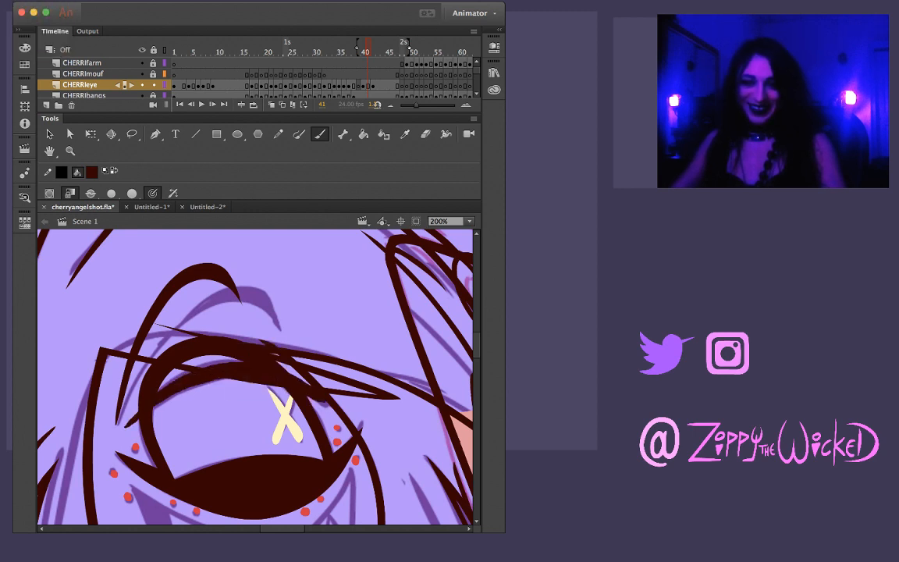
Delete the old upper eye arch above the new eyelid at frame 41
key("v")
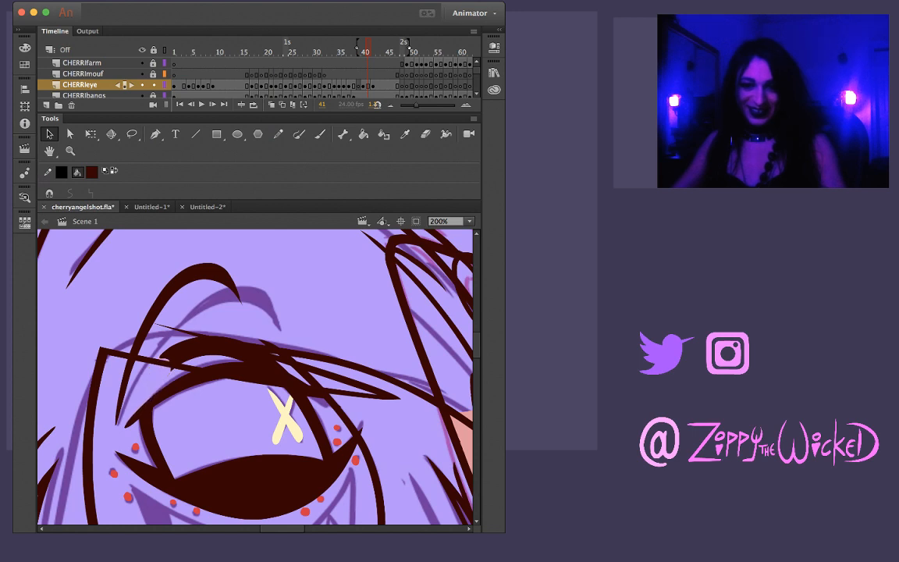
left_click(143, 414)
left_click(222, 417)
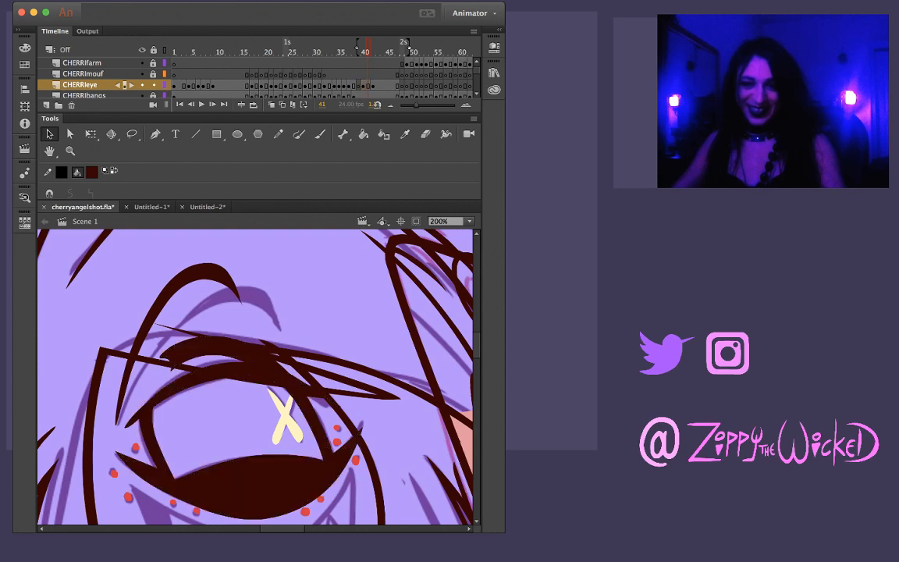
left_click_drag(242, 360, 290, 376)
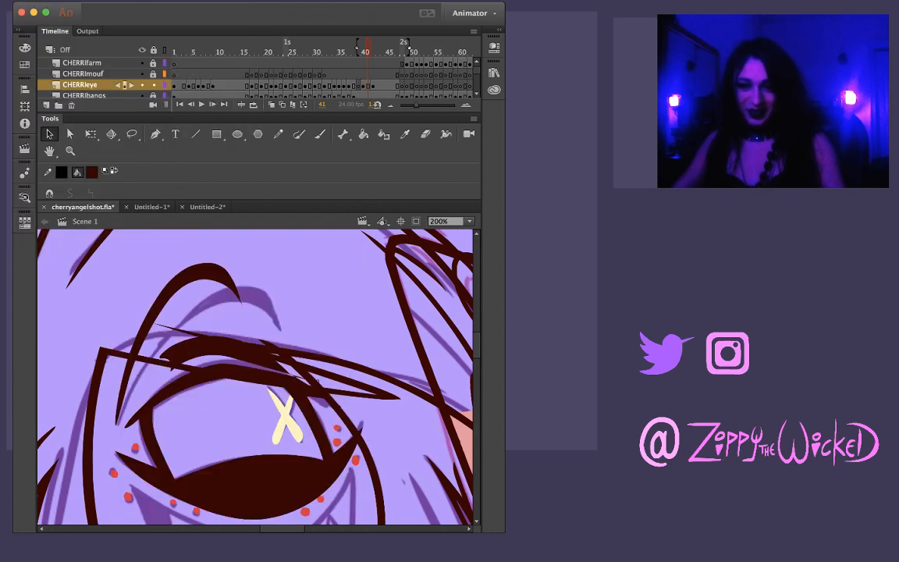
left_click(222, 348)
key("Delete")
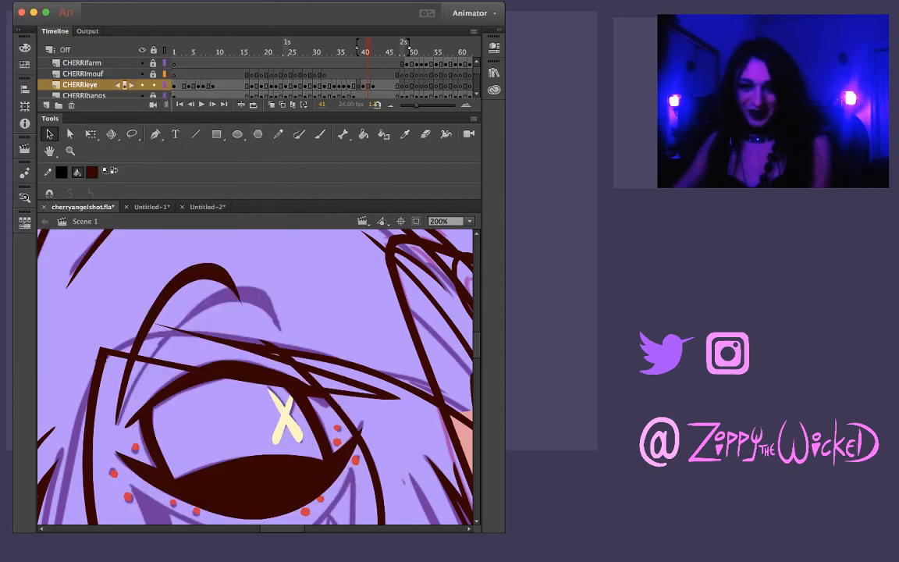
left_click(234, 370)
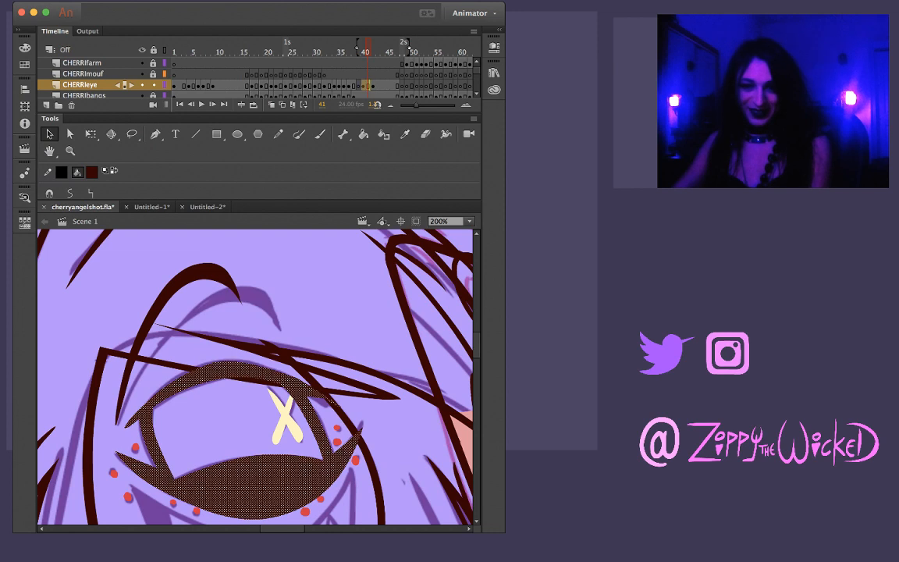
left_click(223, 418)
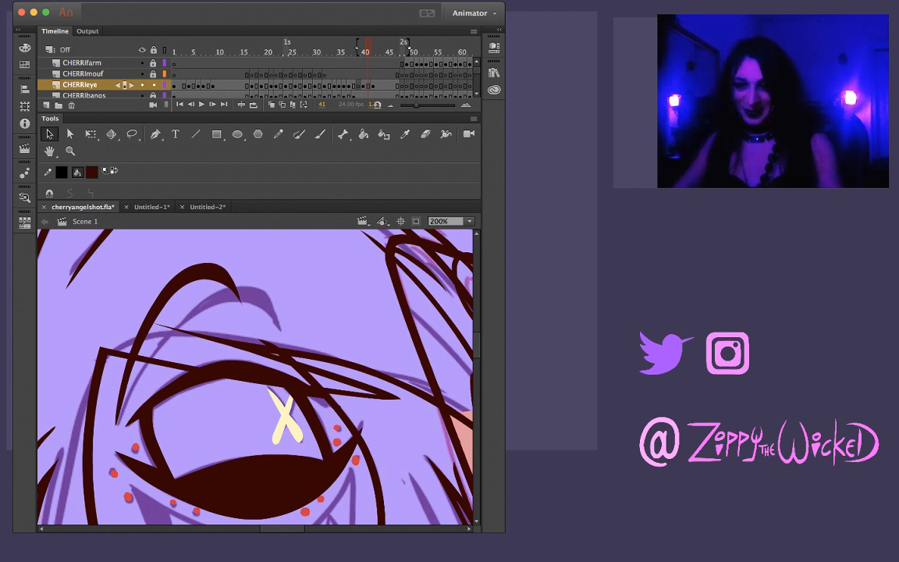
Try to reuse the half-lidded eye outline from frame 40 by pasting it in place at frame 39
key("comma")
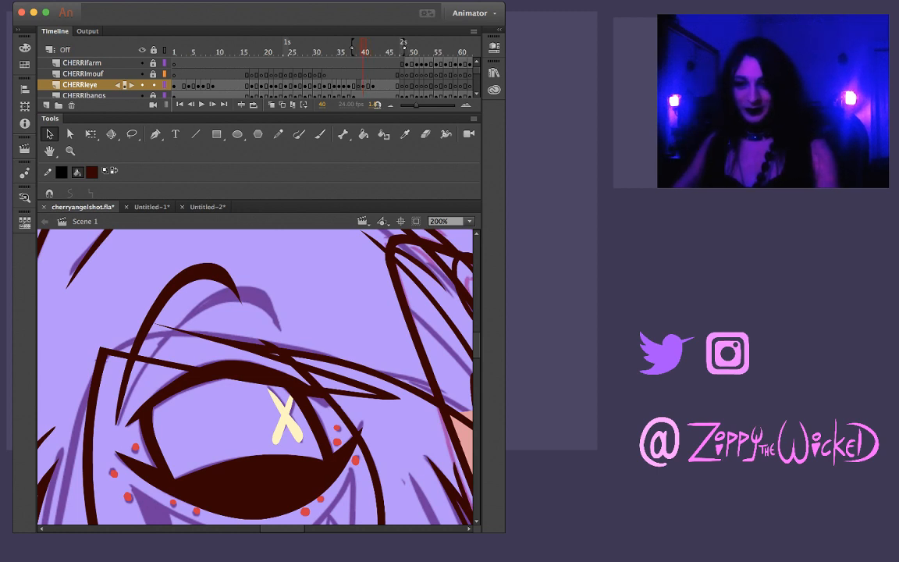
key("super+a")
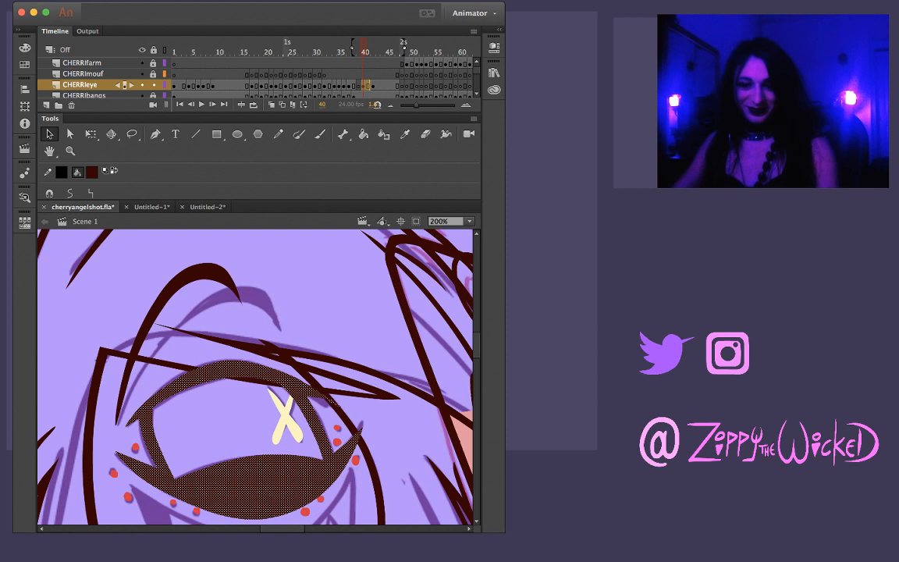
key("comma")
key("comma")
key("period")
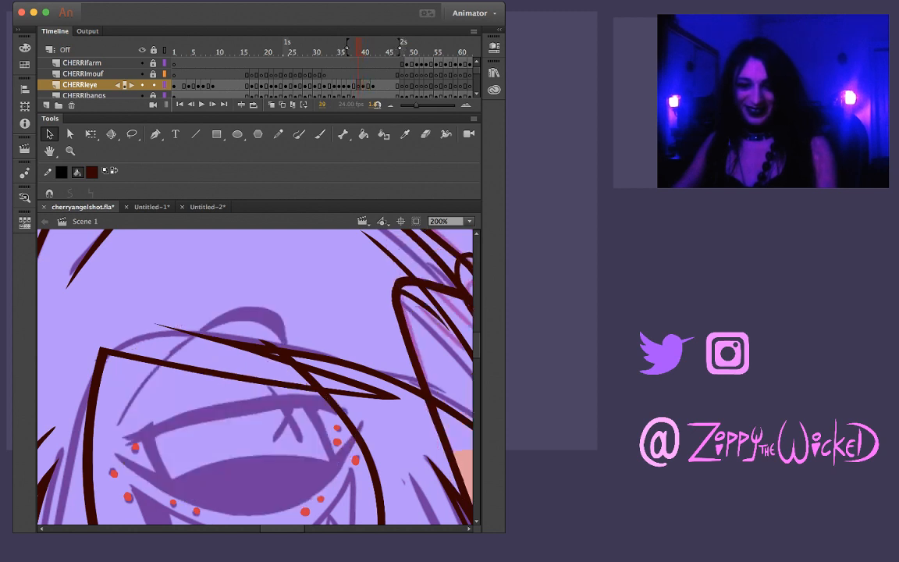
key("super+a")
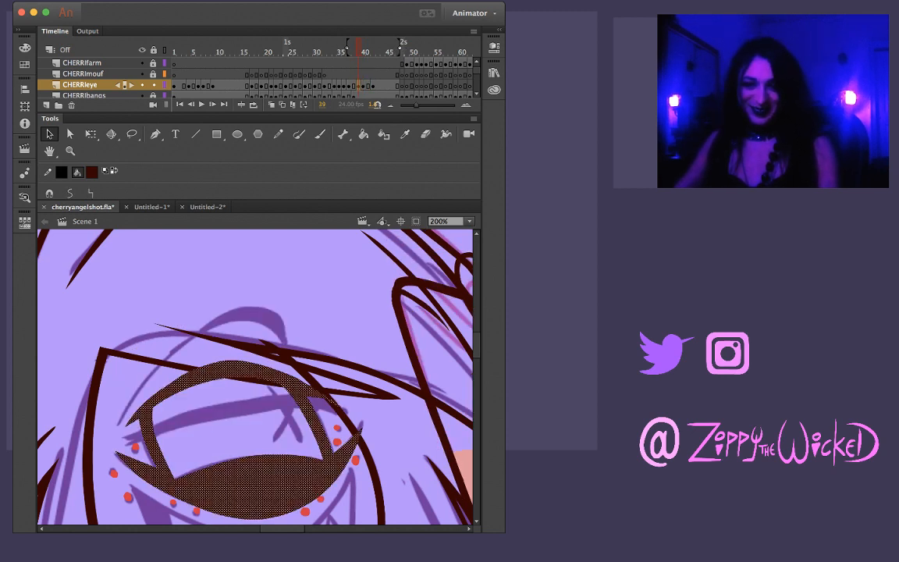
key("Delete")
Copy the full open eye and brow from frame 44 and paste them in place at frame 39
key("period")
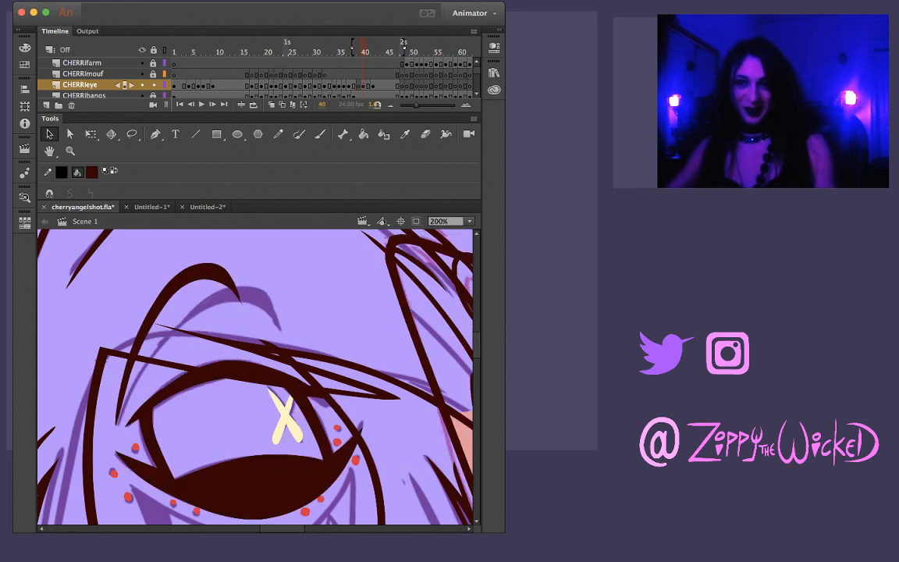
key("period")
key("period")
key("period")
key("period")
key("super+a")
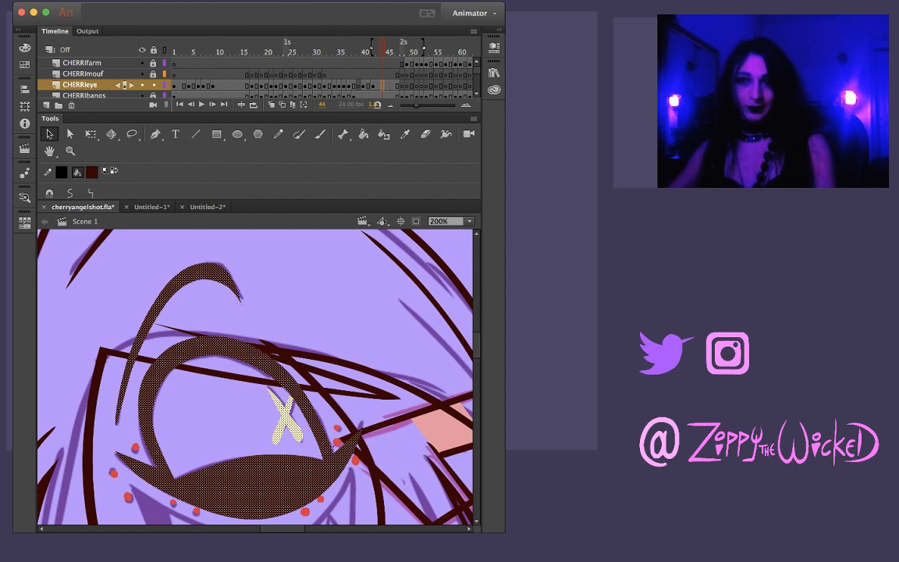
key("comma")
key("comma")
key("comma")
key("comma")
key("comma")
key("super+shift+v")
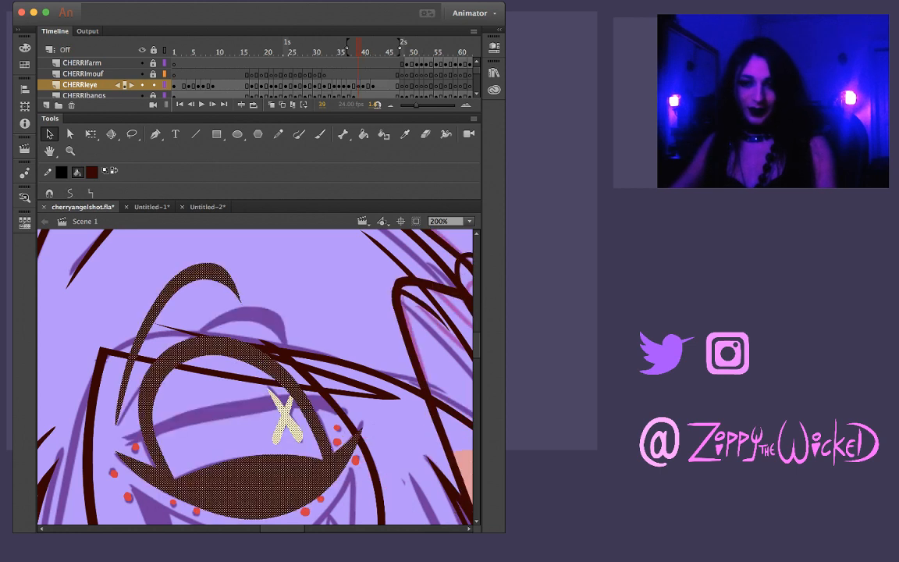
Brush the nearly flat upper eyelid across the eye at frame 39 over the sketched lid, redrawing the stroke as needed
key("b")
left_click_drag(122, 440, 274, 405)
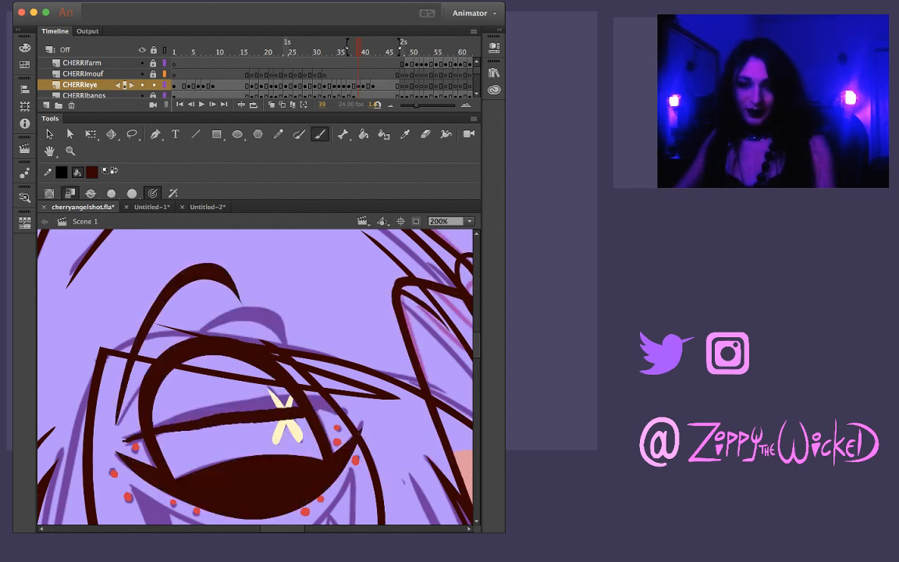
key("super+z")
mouse_move(117, 442)
left_mouse_down()
mouse_move(246, 404)
mouse_move(306, 398)
left_mouse_up()
key("super+z")
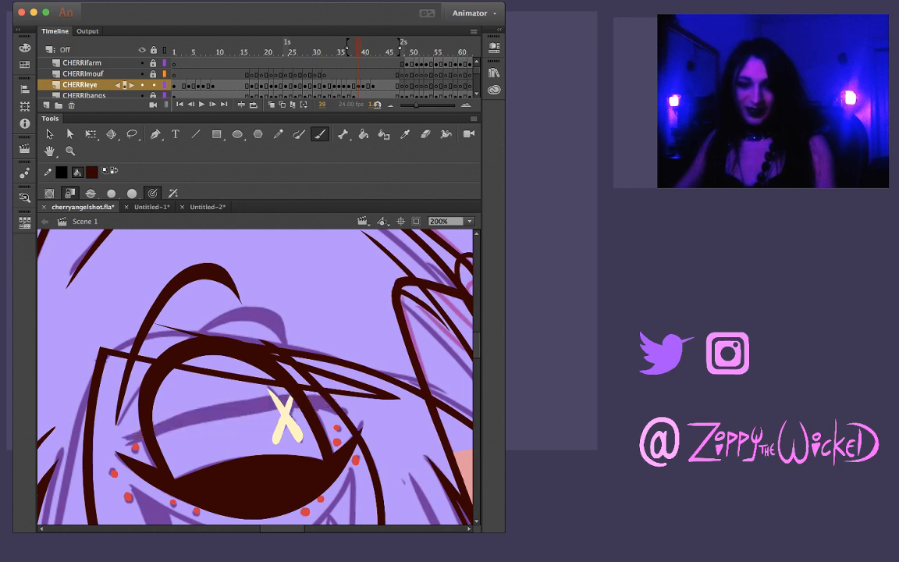
left_click_drag(116, 443, 371, 408)
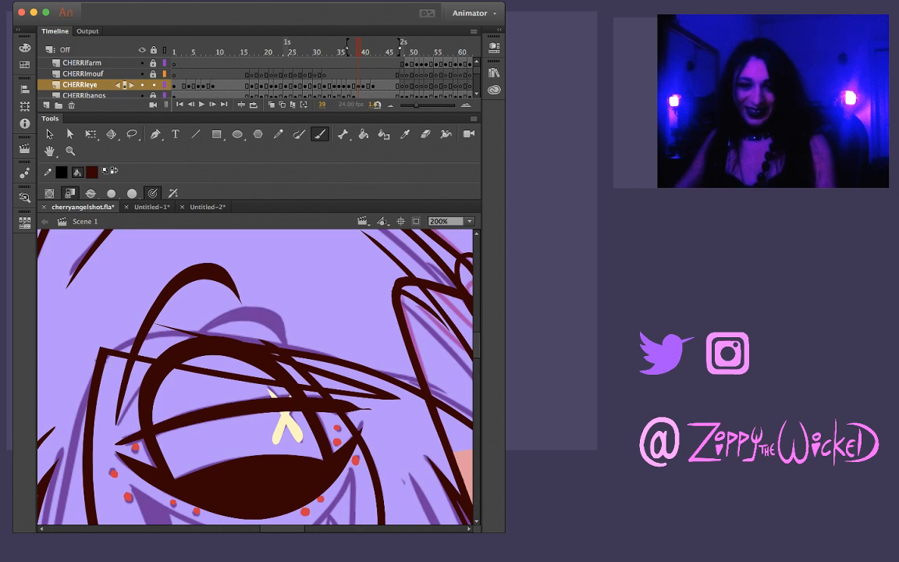
Flip between frame 39 and its neighbouring frames to check the eyelid's reopening motion
key("comma")
key("period")
key("period")
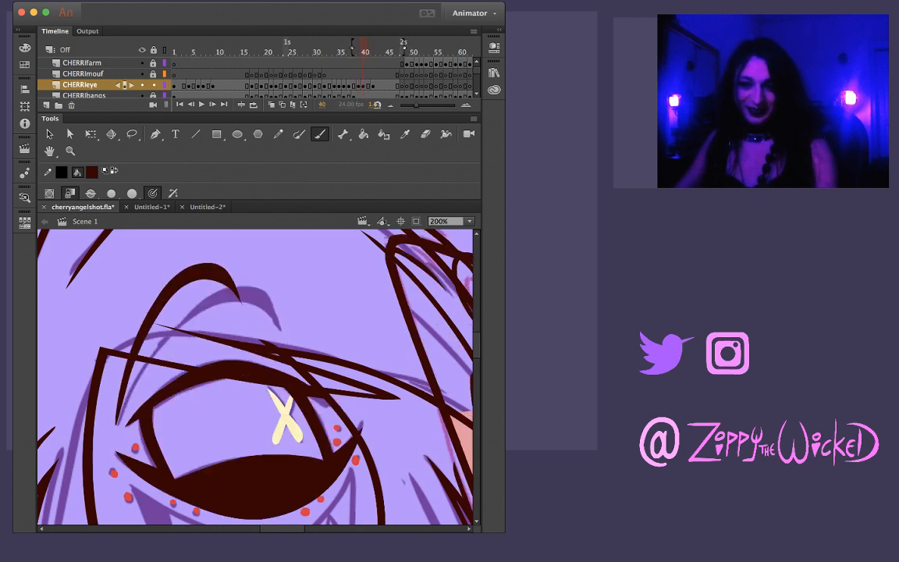
key("comma")
key("comma")
key("period")
key("period")
key("comma")
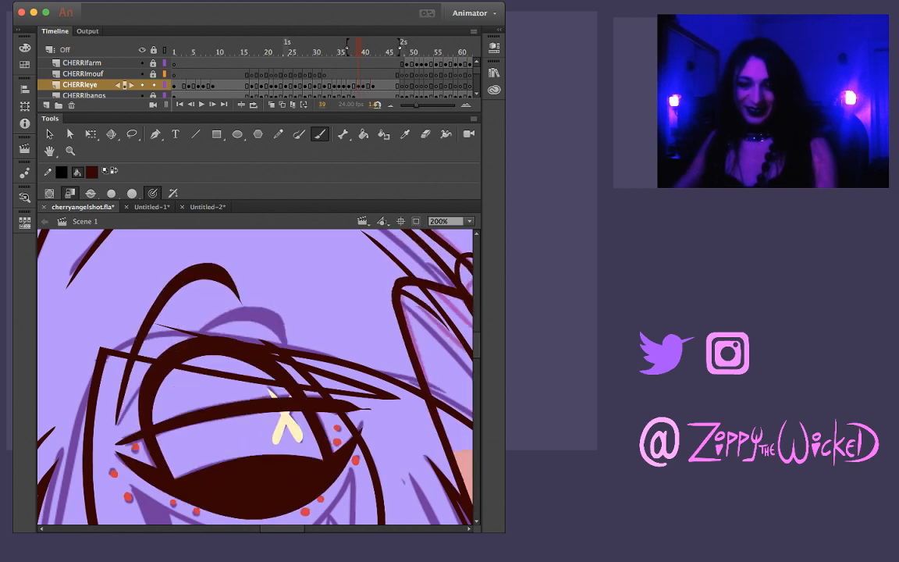
Remove the open eye outline and the part of the X pupil lying above the new eyelid at frame 39
key("v")
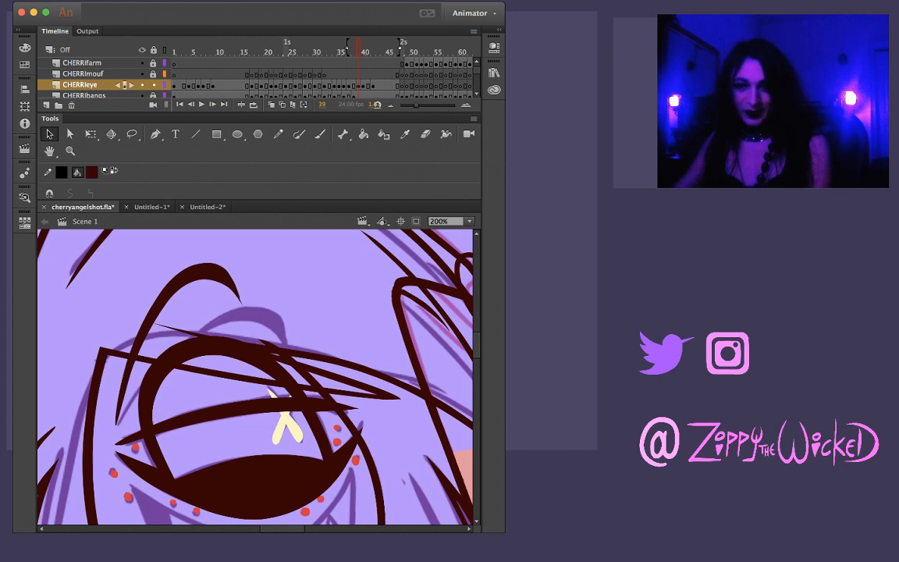
left_click_drag(147, 428, 161, 420)
key("super+z")
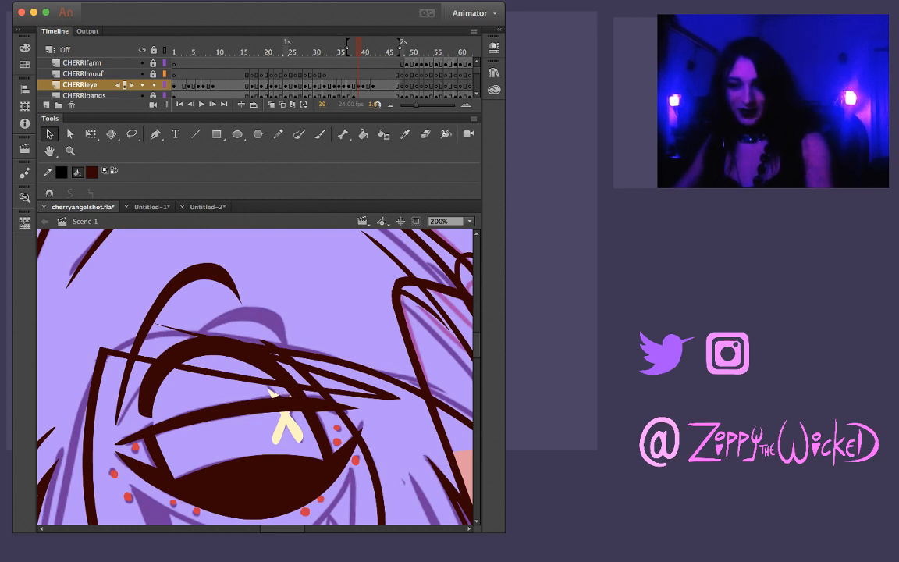
key("super+z")
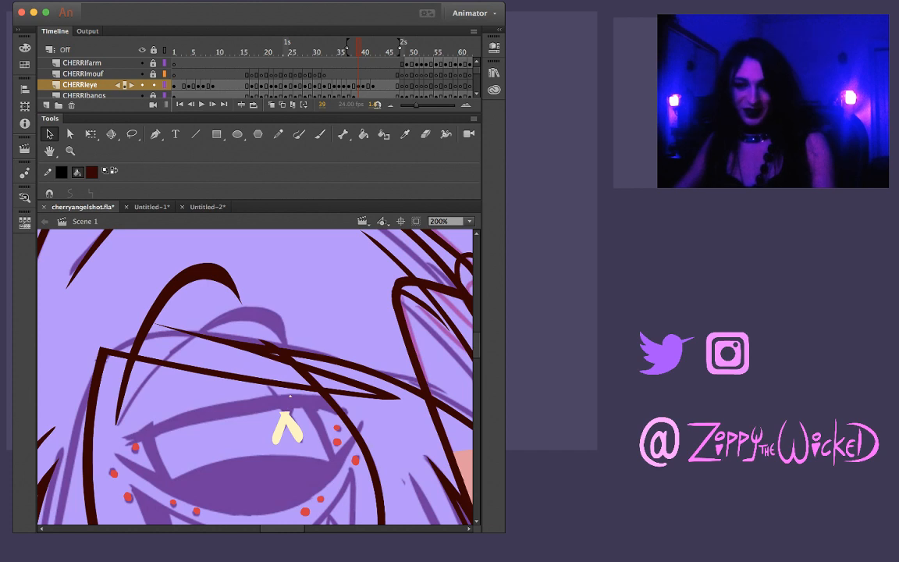
key("super+y")
key("super+y")
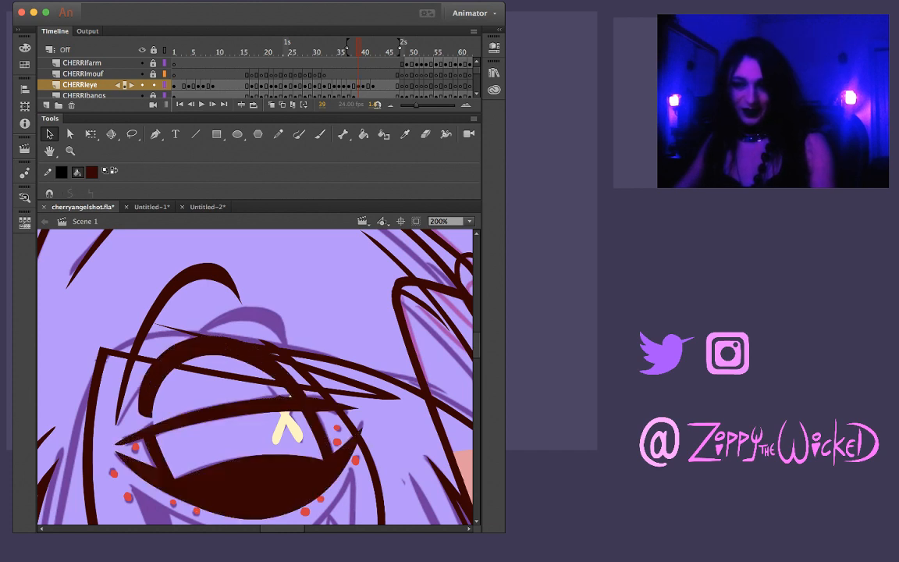
key("super+a")
key("Escape")
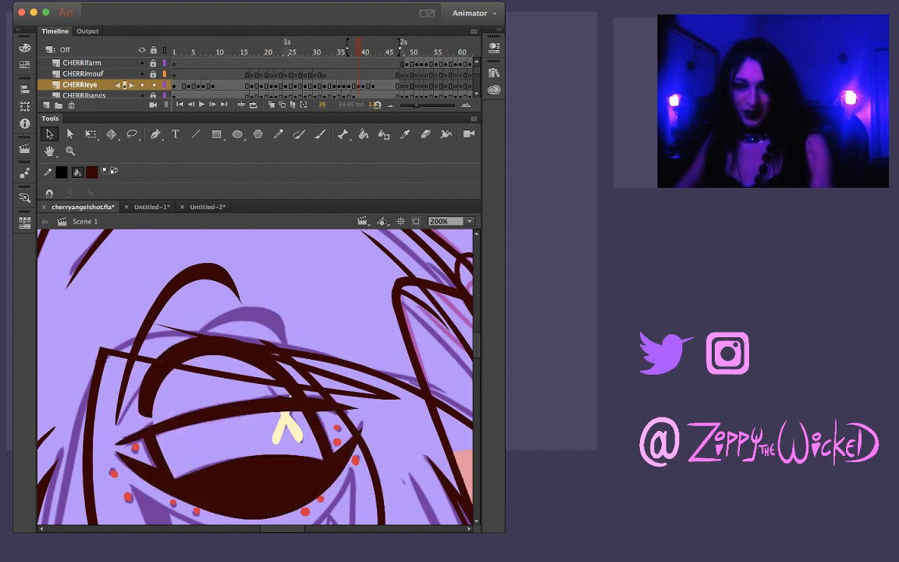
key("Delete")
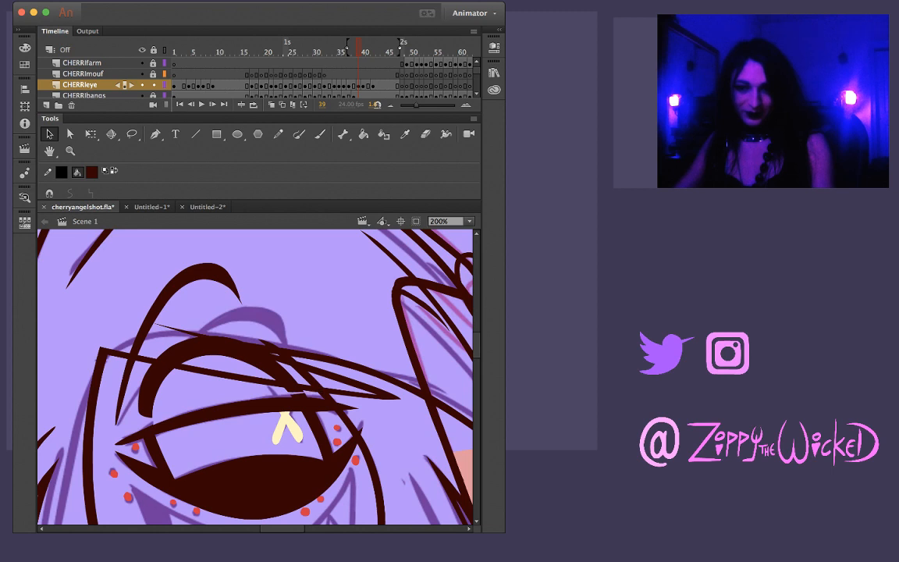
left_click(208, 345)
key("Delete")
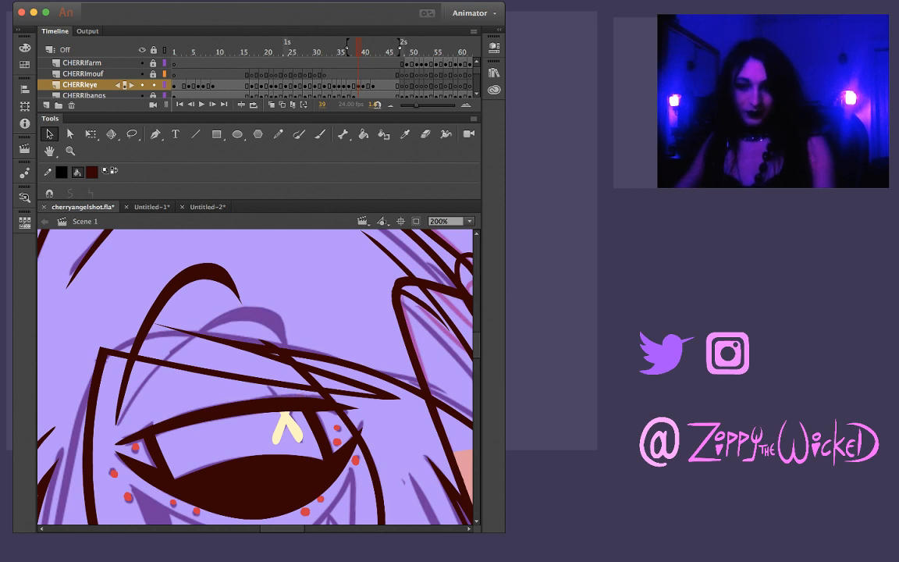
Flip back and forth between frames 37 and 40 to check how the cleaned-up eyelid reads in the reopening
key("comma")
key("period")
key("period")
key("comma")
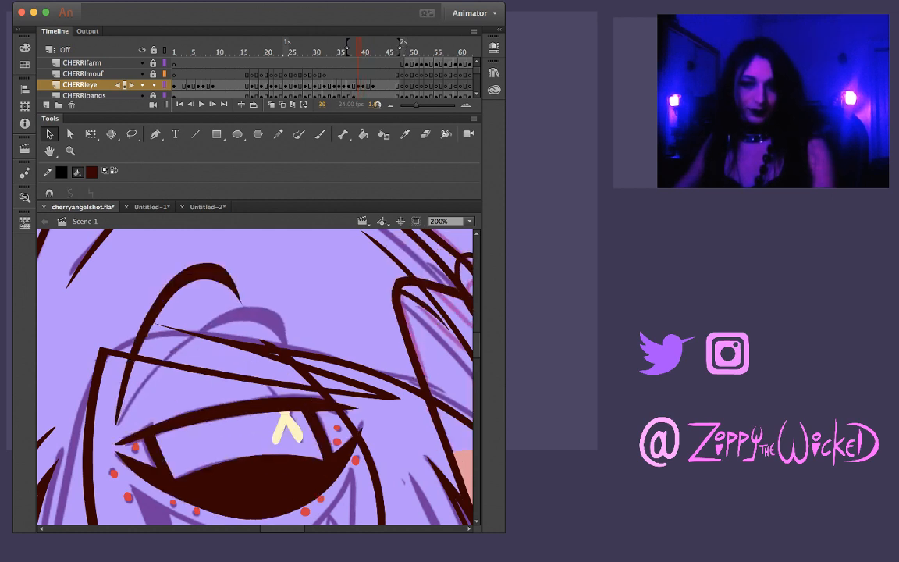
key("period")
key("comma")
key("comma")
key("comma")
key("period")
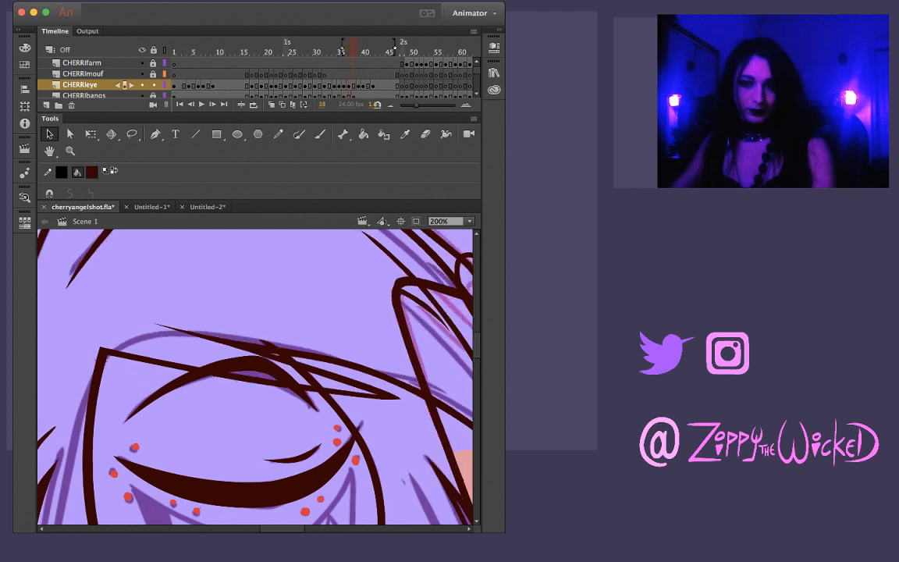
key("period")
key("period")
key("comma")
Rotate and reshape the brow at frame 39 with Free Transform so it follows the lower sketched brow
left_click(177, 283)
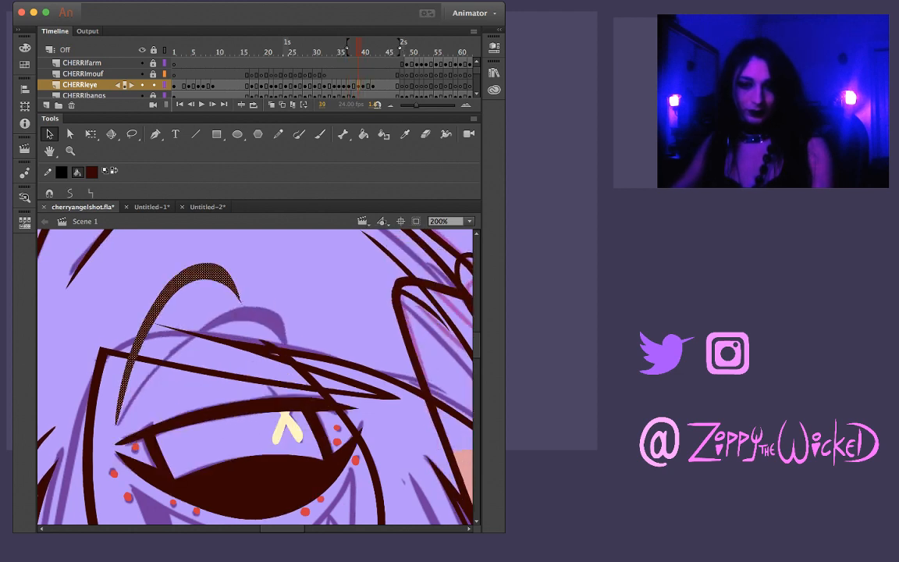
key("q")
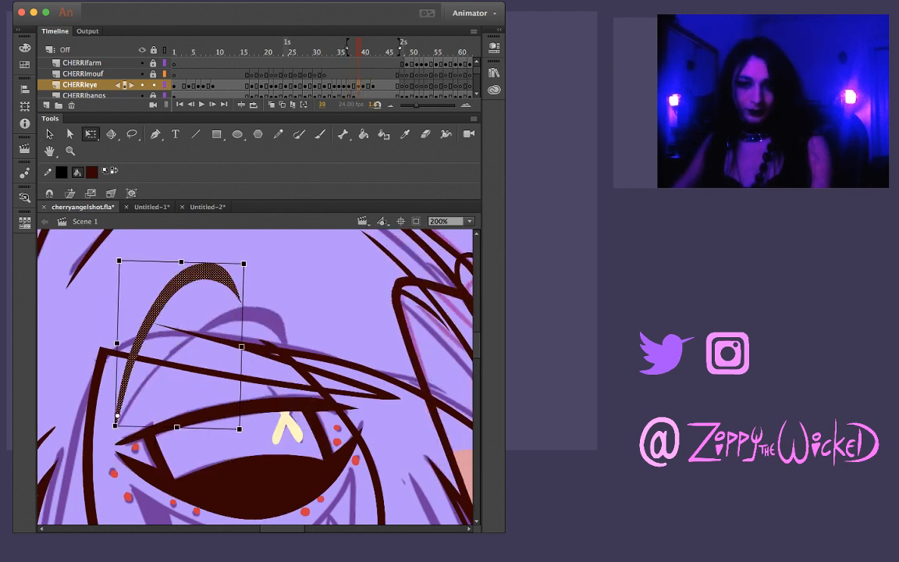
left_click_drag(247, 260, 297, 320)
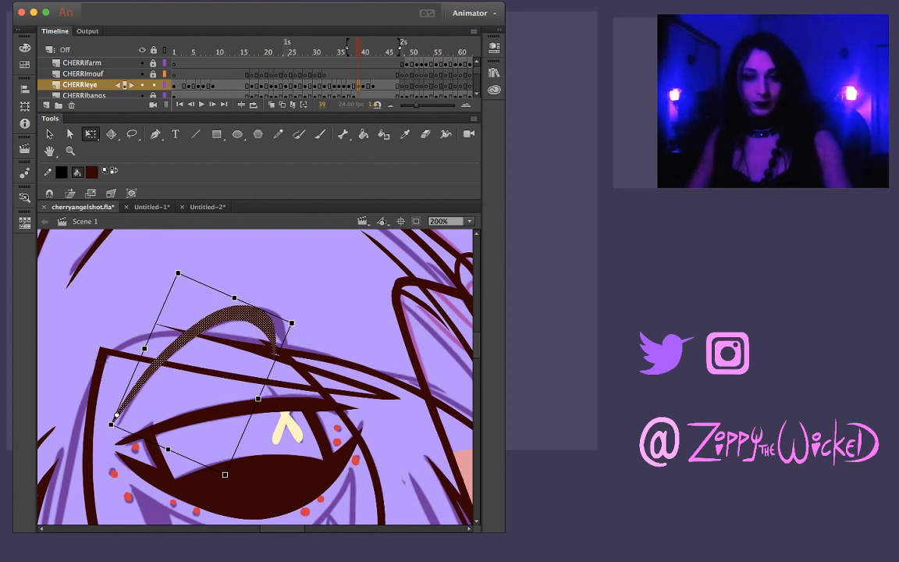
key("cmd+s")
left_click_drag(291, 322, 303, 321)
key("comma")
key("period")
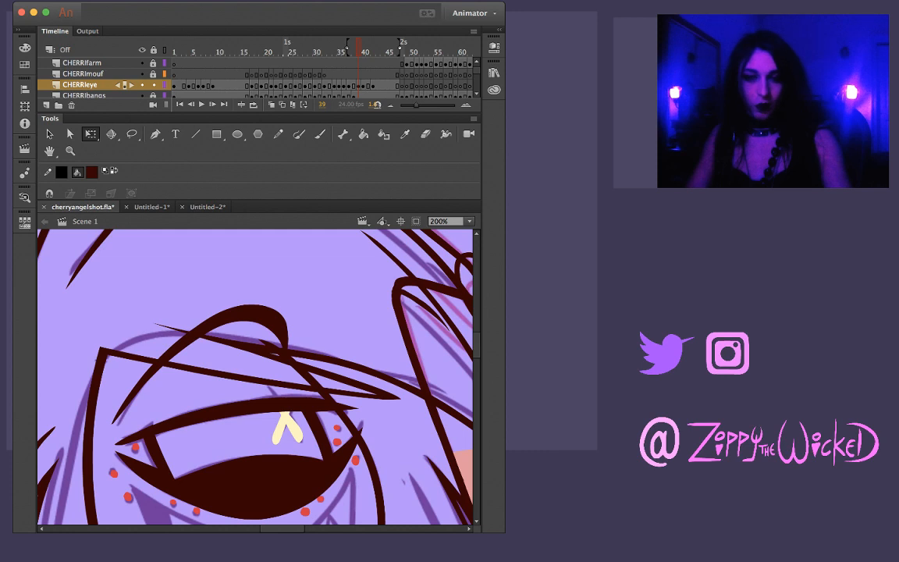
Fine-tune the size of the brow at frame 39 so its thin lower end meets the sketch line
left_click(250, 313)
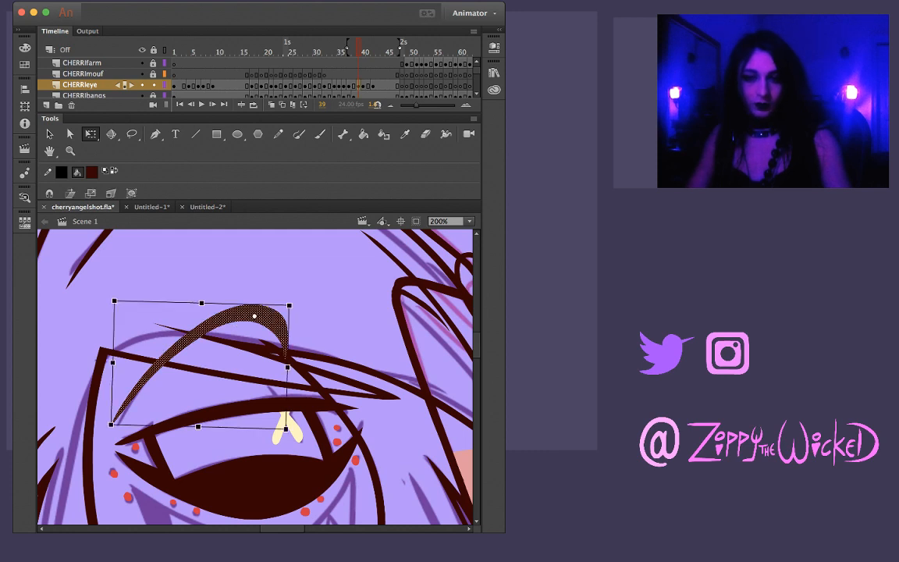
left_click_drag(111, 424, 115, 428)
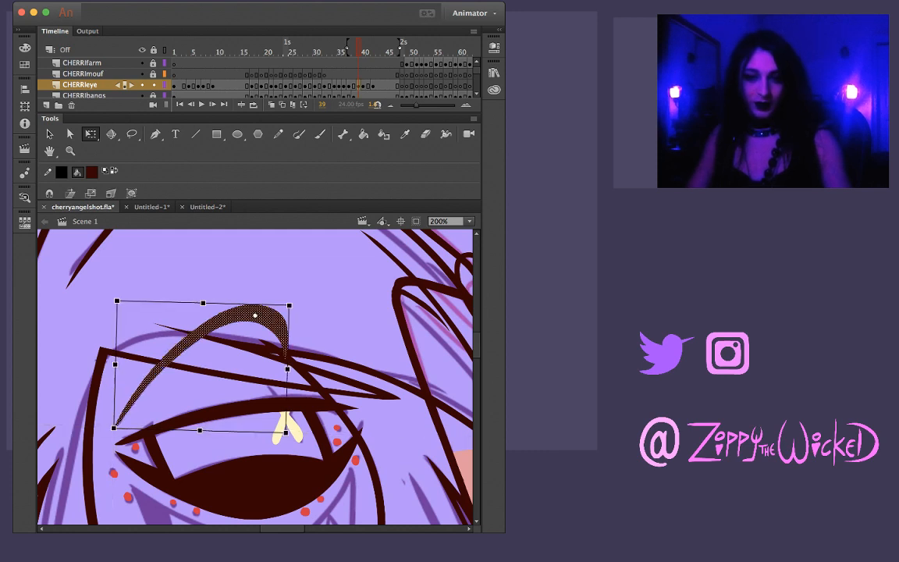
key("Escape")
left_click(251, 312)
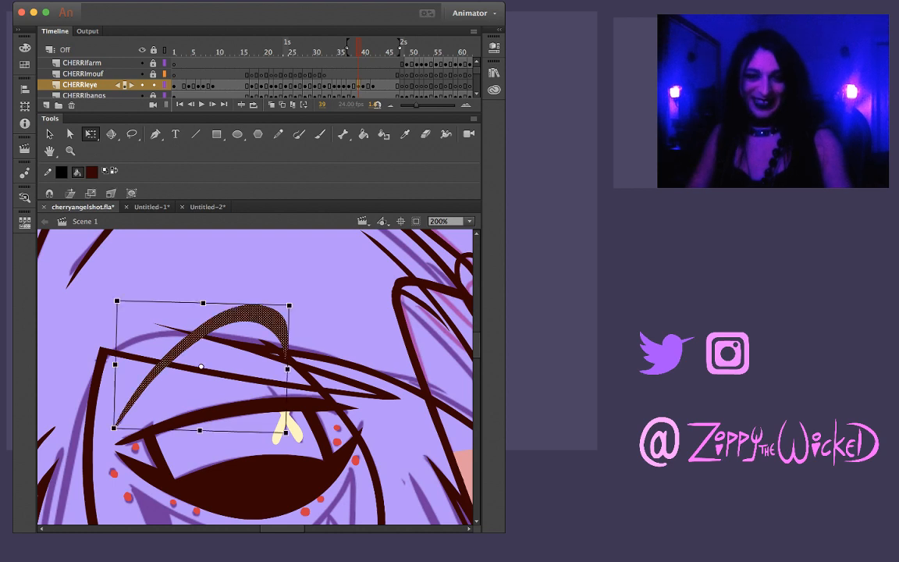
key("Escape")
Replace the brow at frame 40 with the one from frame 39, pasted in place and rotated upward onto the sketched brow
key("period")
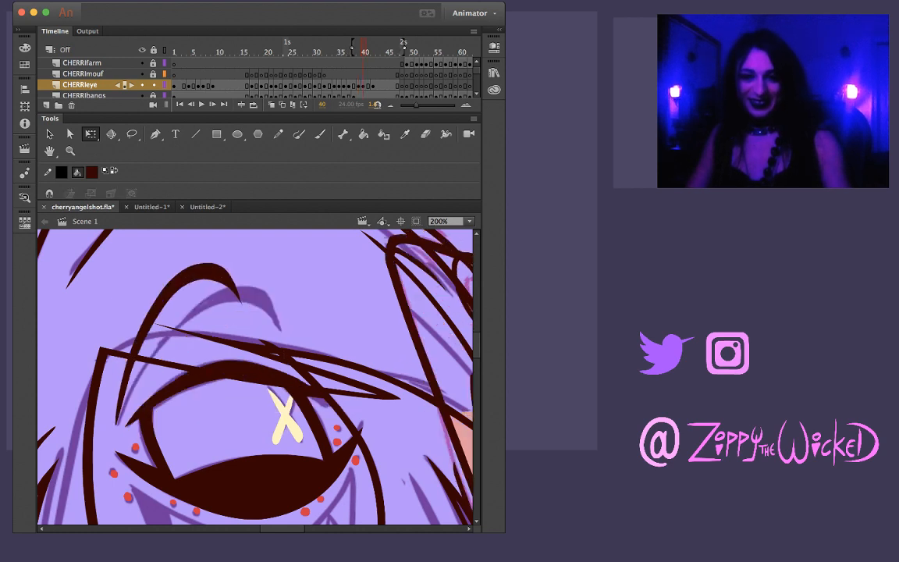
left_click(195, 272)
key("Delete")
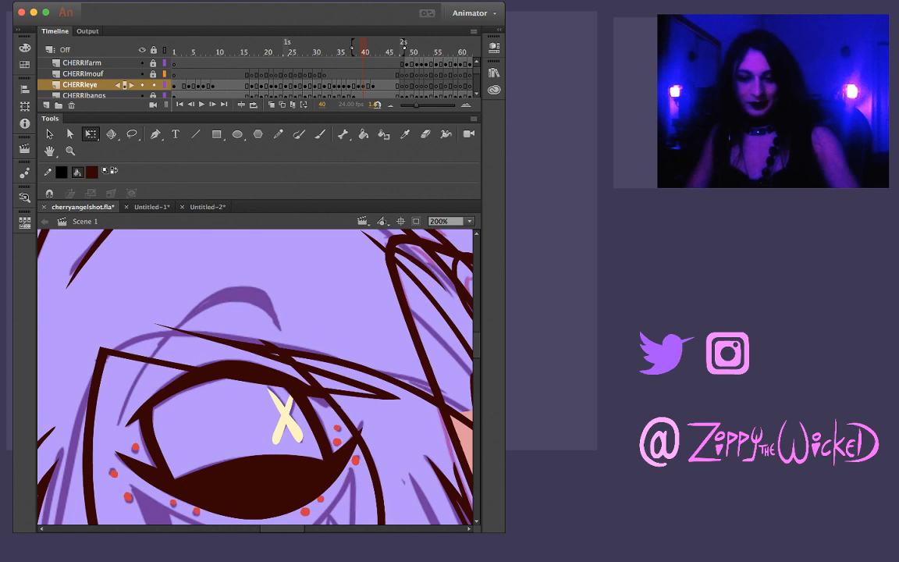
key("super+shift+v")
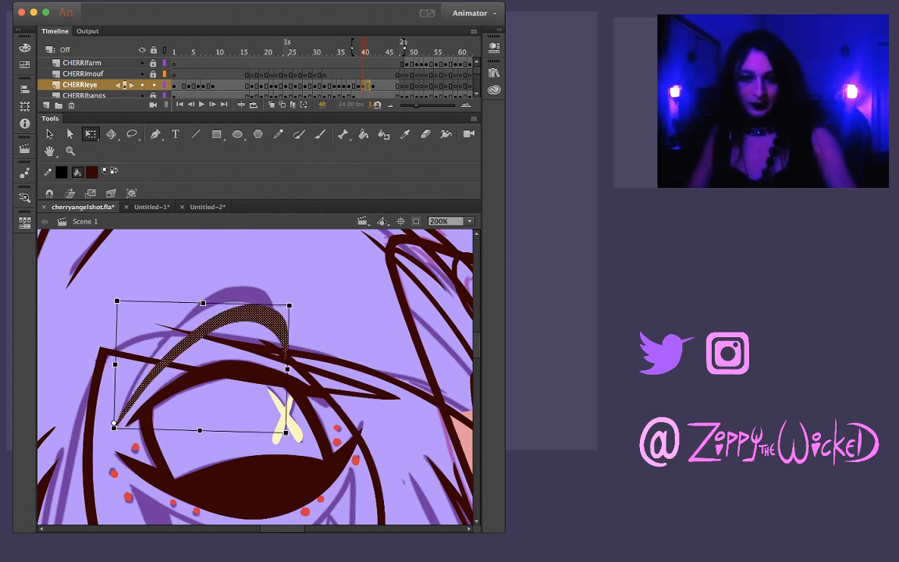
left_click_drag(291, 304, 270, 282)
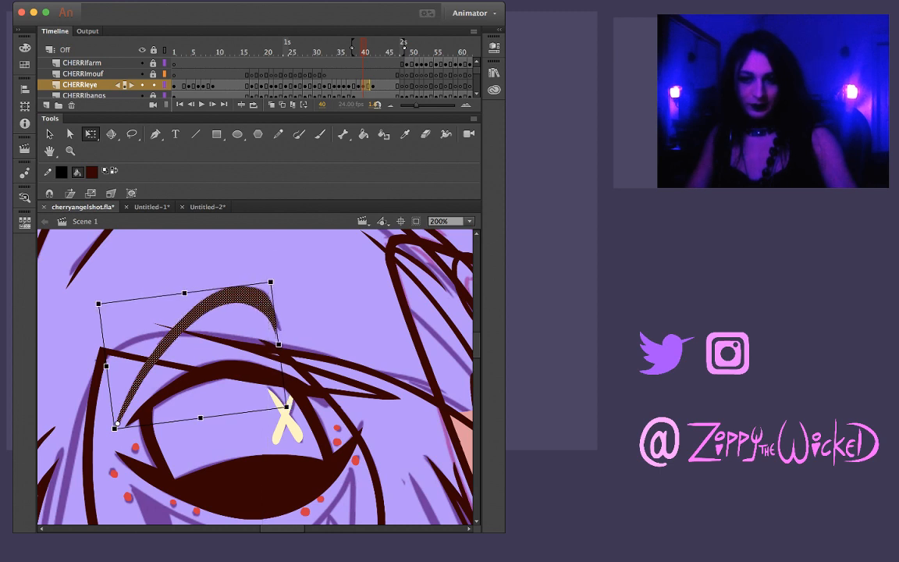
left_click_drag(287, 407, 290, 402)
left_click(320, 315)
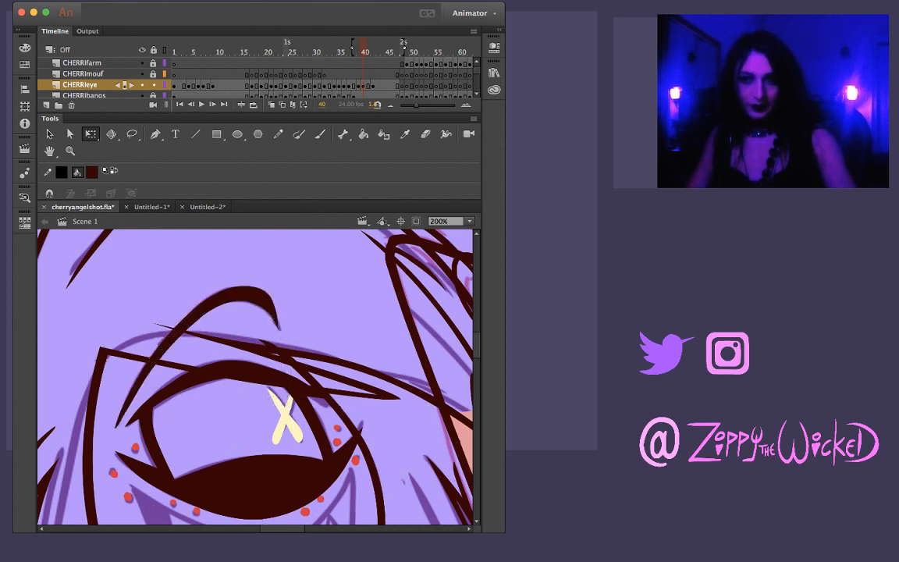
Play back the blink, copy the open eye and brow from frame 45, and paste them at frame 48 over the sketched eye
key("Return")
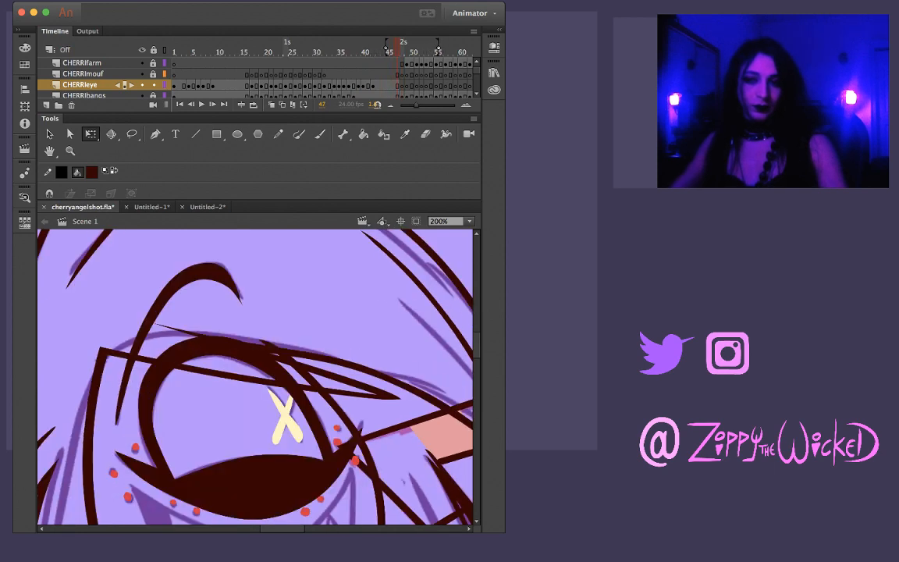
left_click(388, 85)
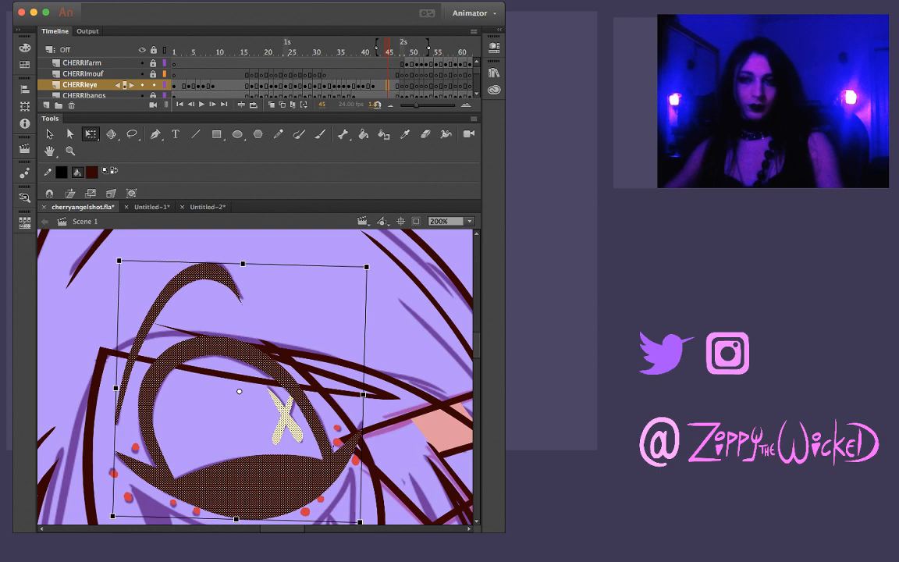
key("Return")
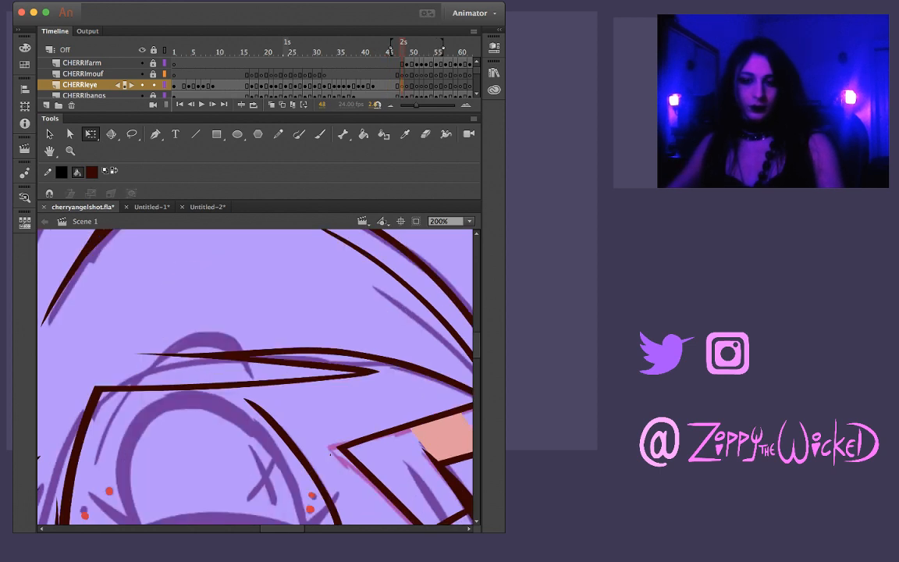
key("super+shift+v")
key("z")
left_click(247, 425, "alt")
key("v")
left_click_drag(253, 407, 241, 431)
Rotate the pasted eye and brow slightly clockwise at frame 48 and refine their size to match the sketched eye
key("q")
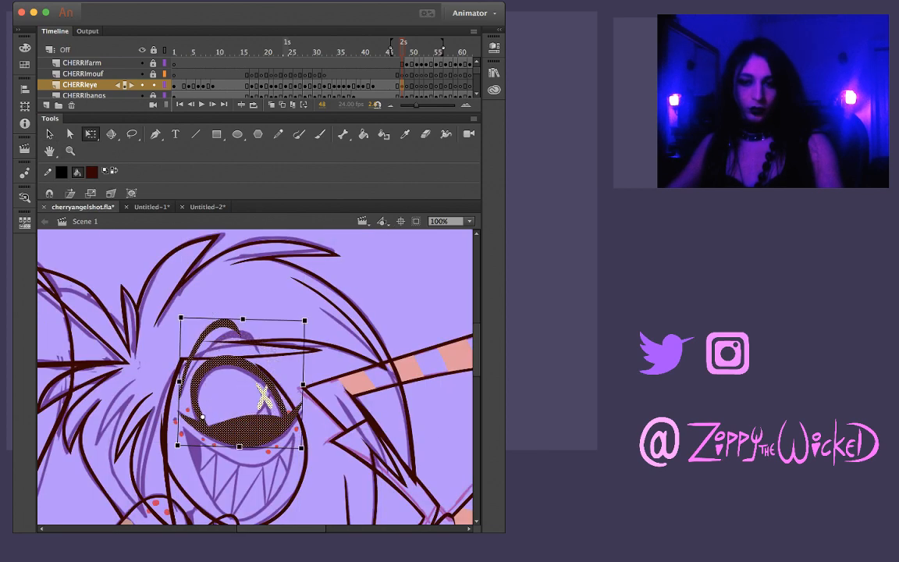
left_click_drag(307, 318, 315, 327)
key("z")
left_click(286, 421)
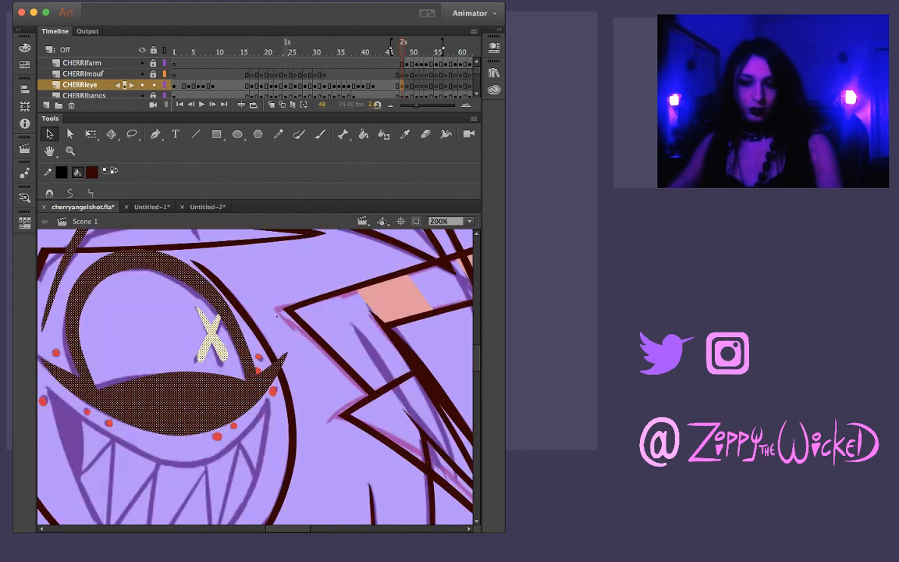
key("q")
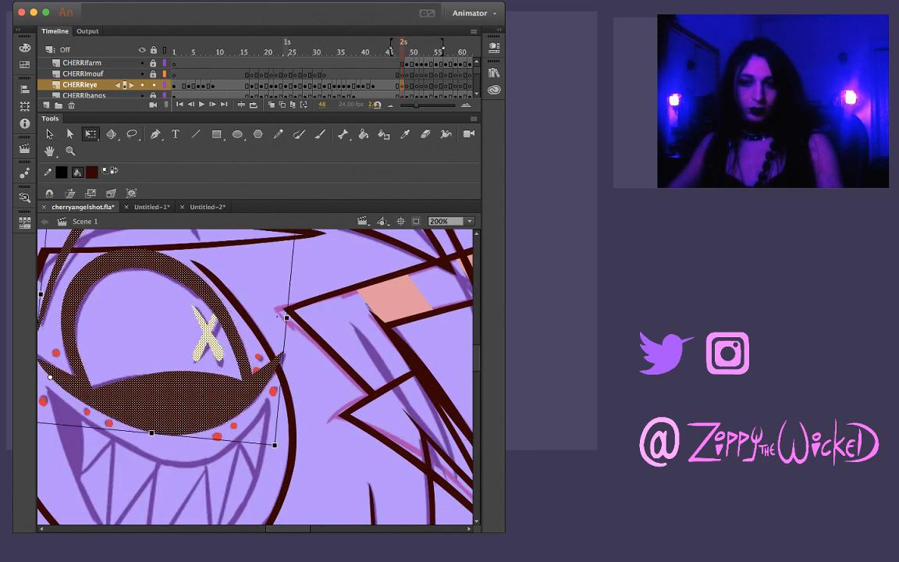
left_click_drag(277, 447, 275, 451)
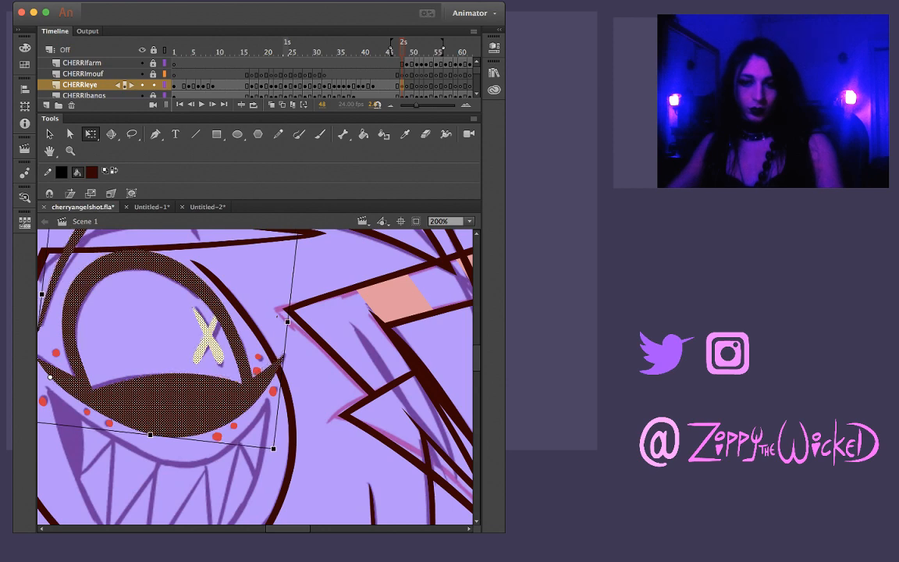
left_click_drag(273, 414, 341, 436)
left_click_drag(234, 426, 298, 434)
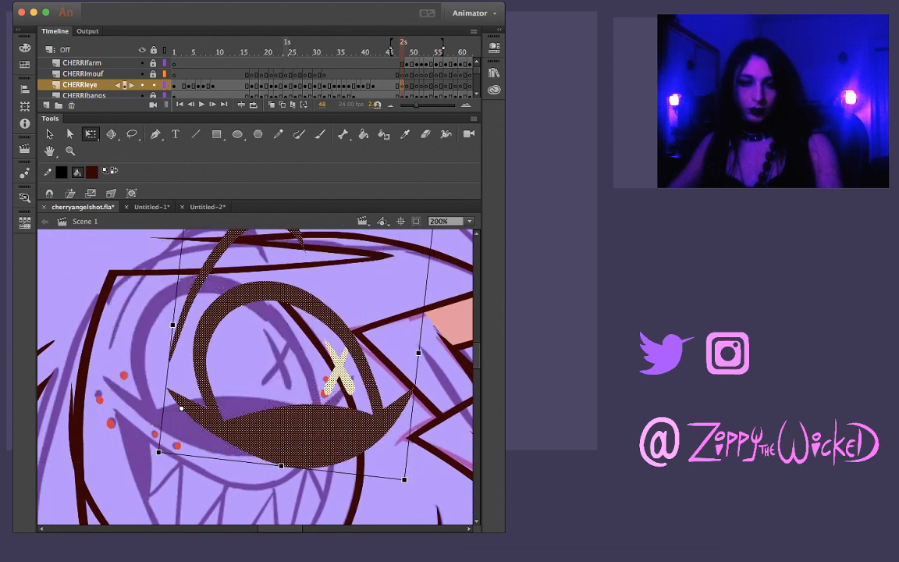
key("super+z")
left_click(402, 85)
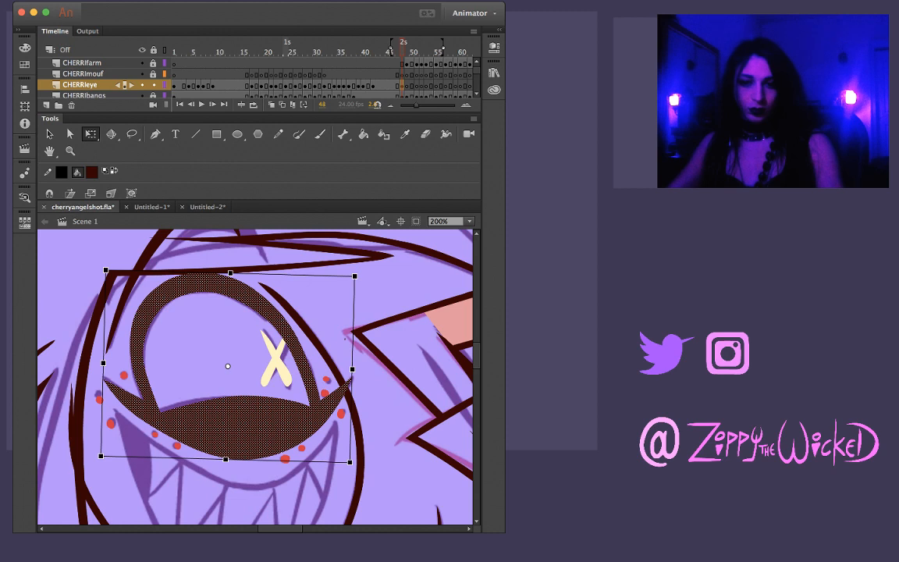
key("super+z")
key("super+z")
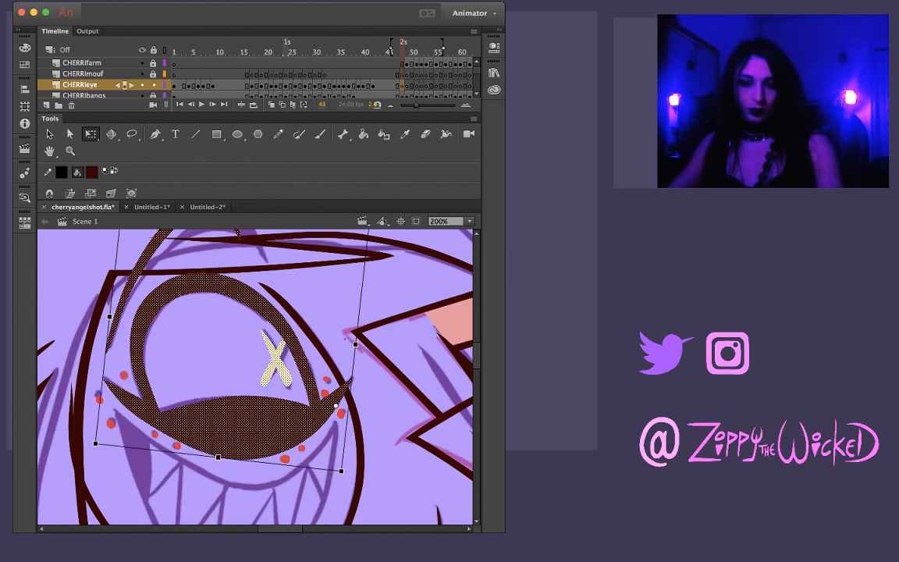
Adjust the scale of the eye and brow at frame 48 and nudge them into alignment with the sketched eye outline
left_click_drag(93, 445, 92, 441)
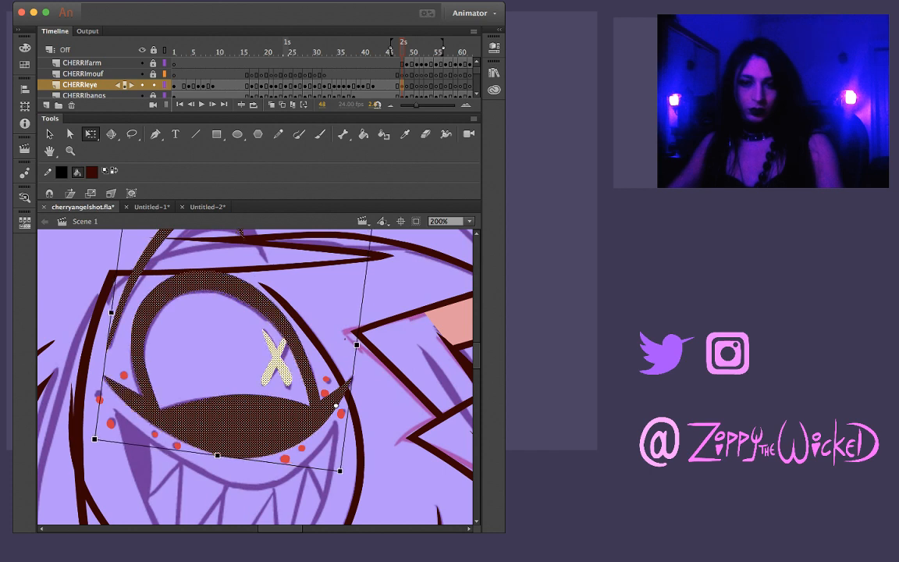
key("Left")
key("Right")
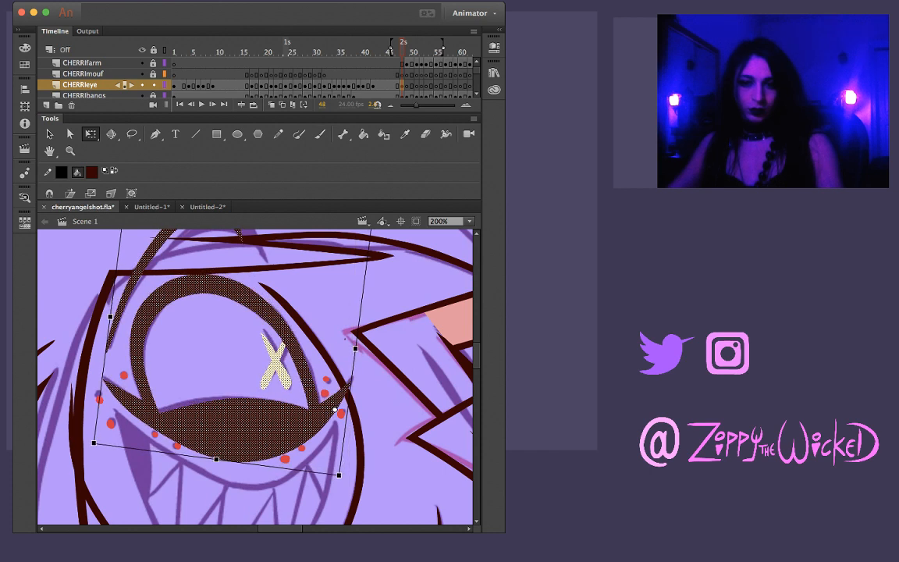
key("Left")
left_click_drag(332, 402, 335, 405)
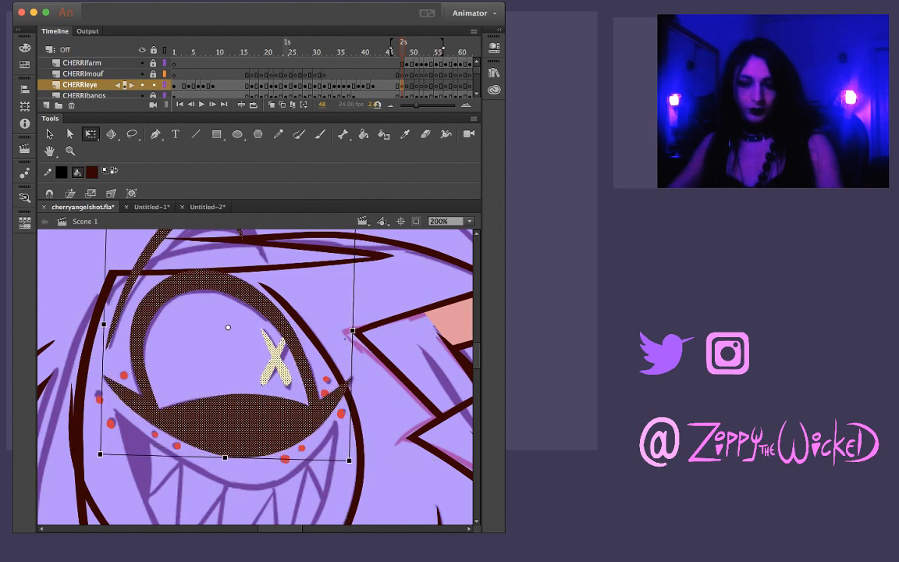
scroll(256, 375, "up", 4)
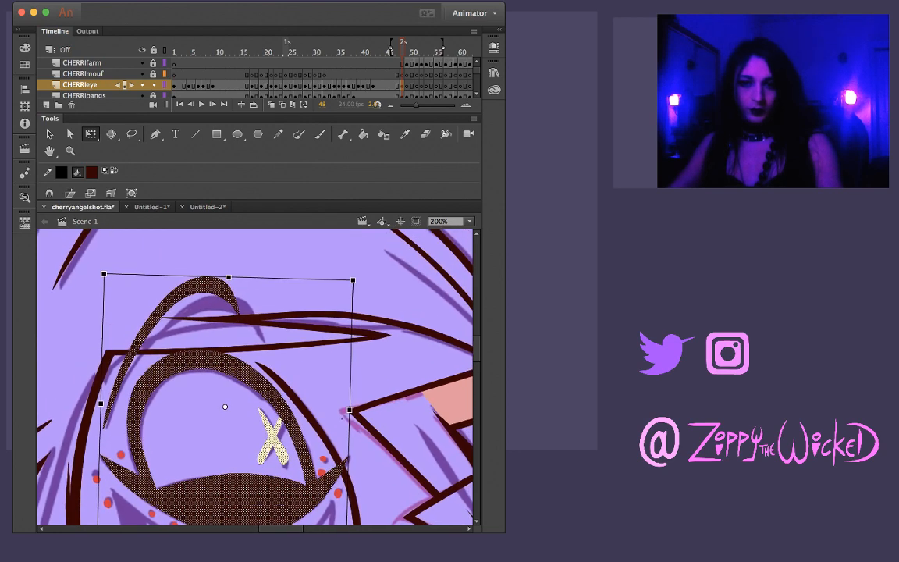
Slightly reduce the height of the eye and brow at frame 48, and rotate and resize the brow alone to fit its sketched curve
left_click_drag(228, 277, 234, 283)
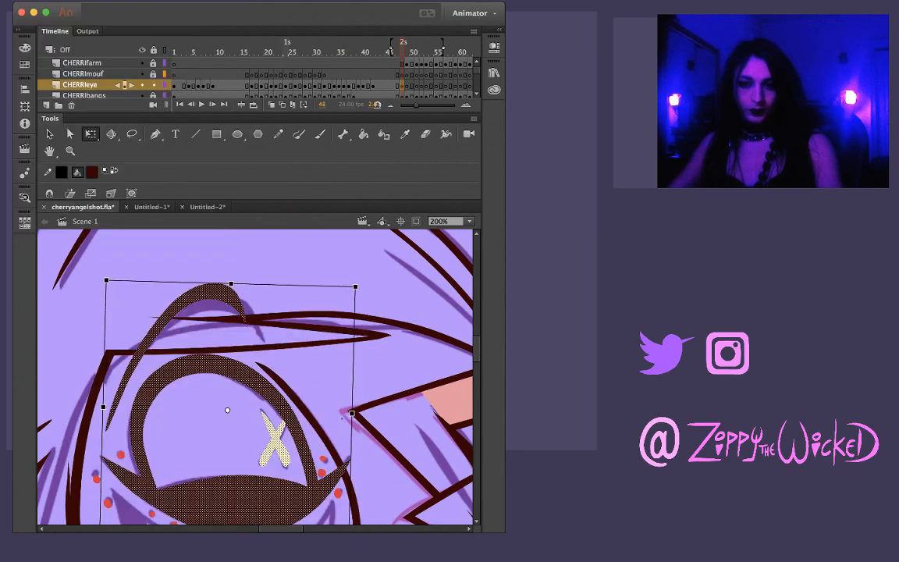
key("Escape")
left_click(181, 301)
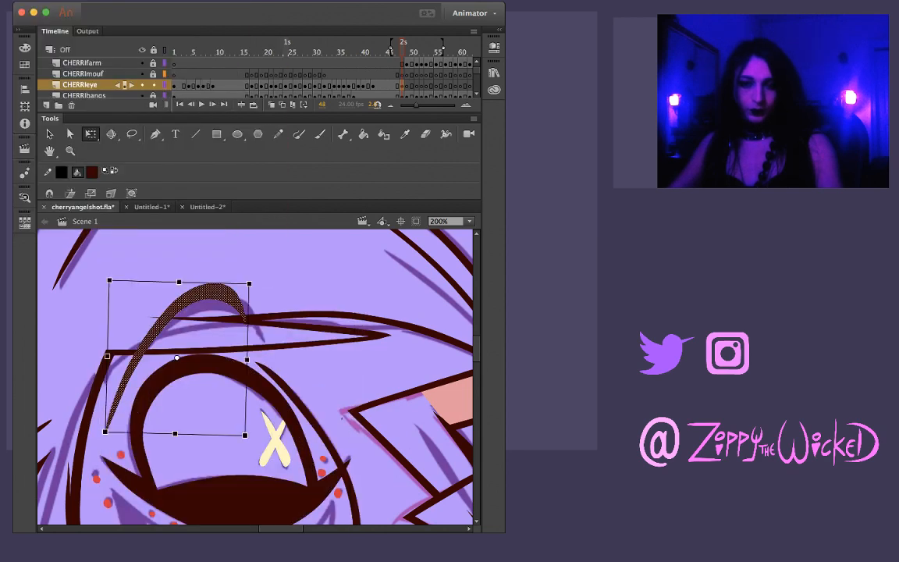
left_click_drag(252, 282, 265, 302)
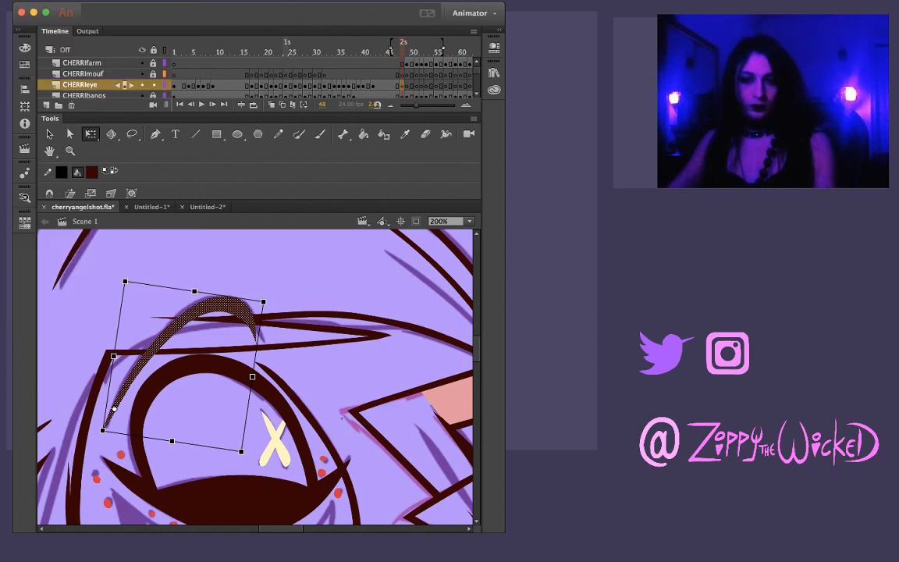
left_click_drag(241, 451, 260, 445)
left_click(269, 469)
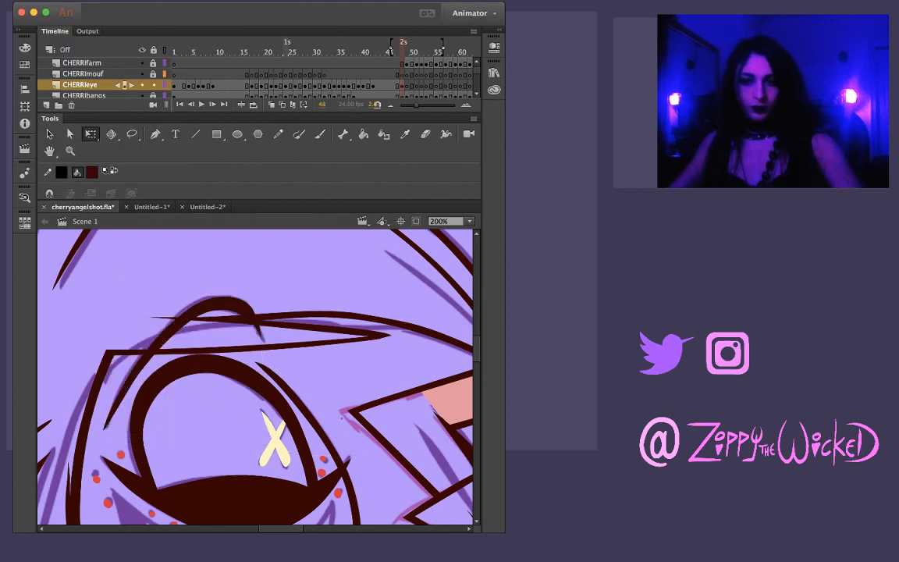
Step back and forth through the frames around 48 to check the fitted eye and brow, ending on frame 49
key("comma")
key("period")
key("period")
key("period")
key("comma")
key("comma")
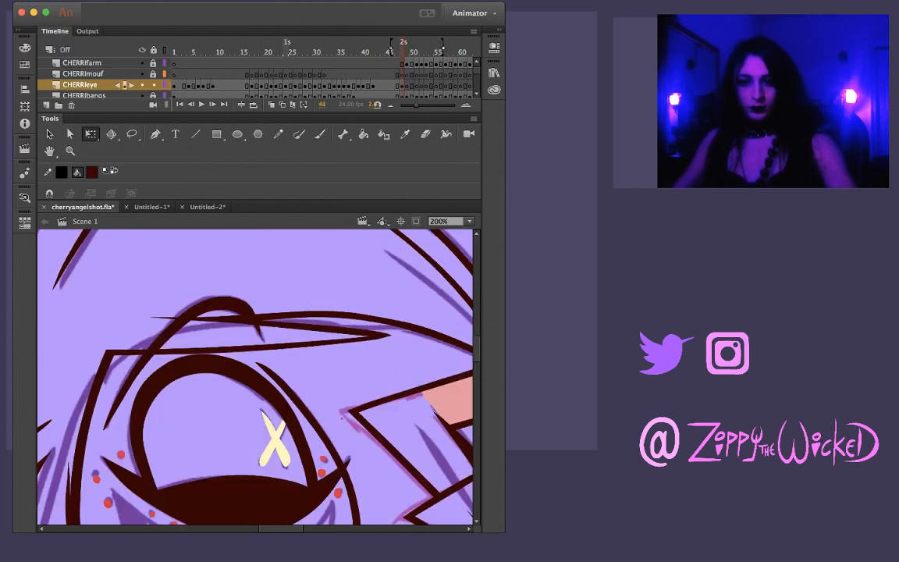
key("period")
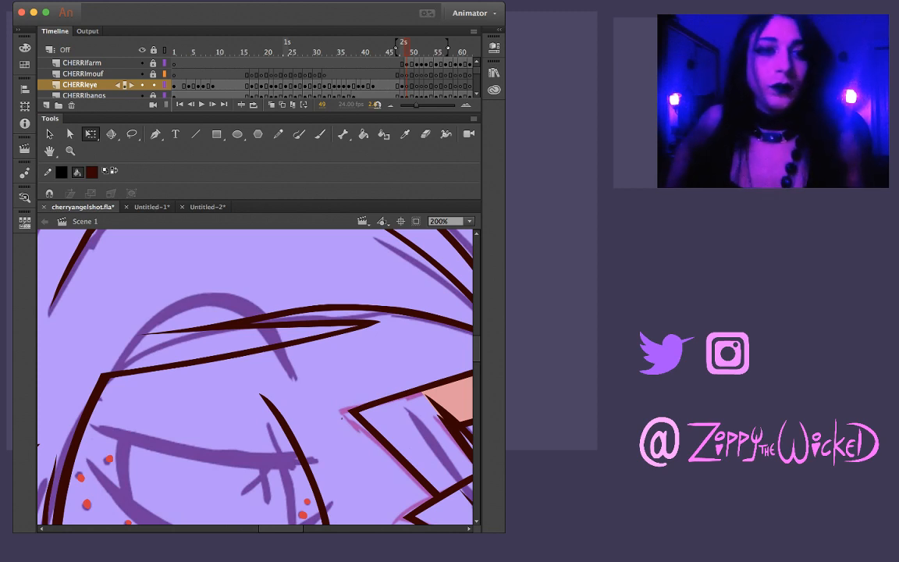
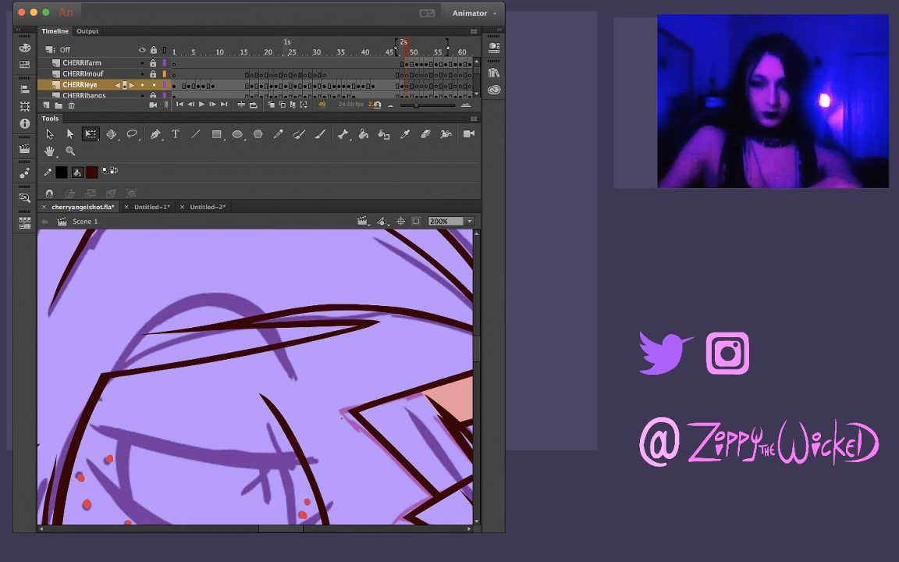
Compare the CHERRIeye drawings on frames 46 to 49 against the purple rough sketch
key("comma")
key("period")
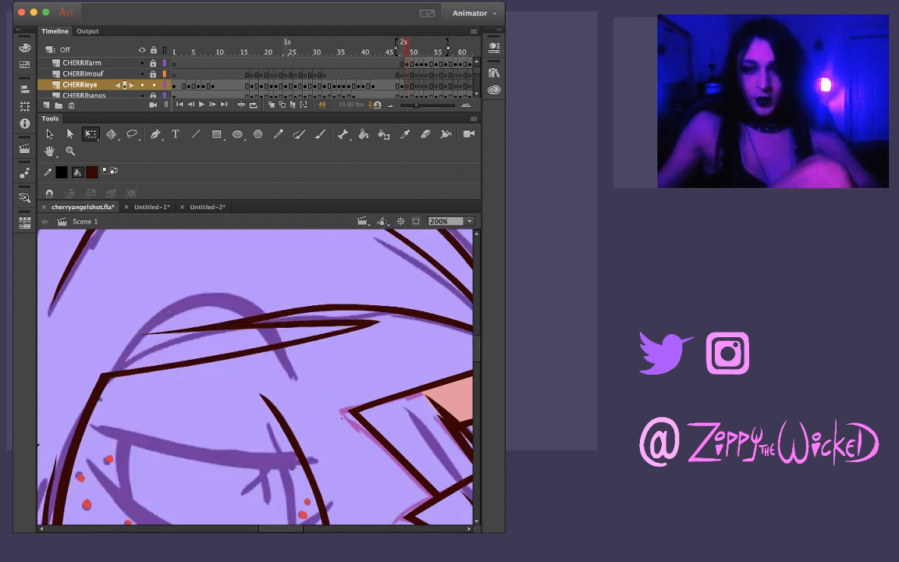
key("comma")
key("period")
key("comma")
scroll(255, 375, "down", 3)
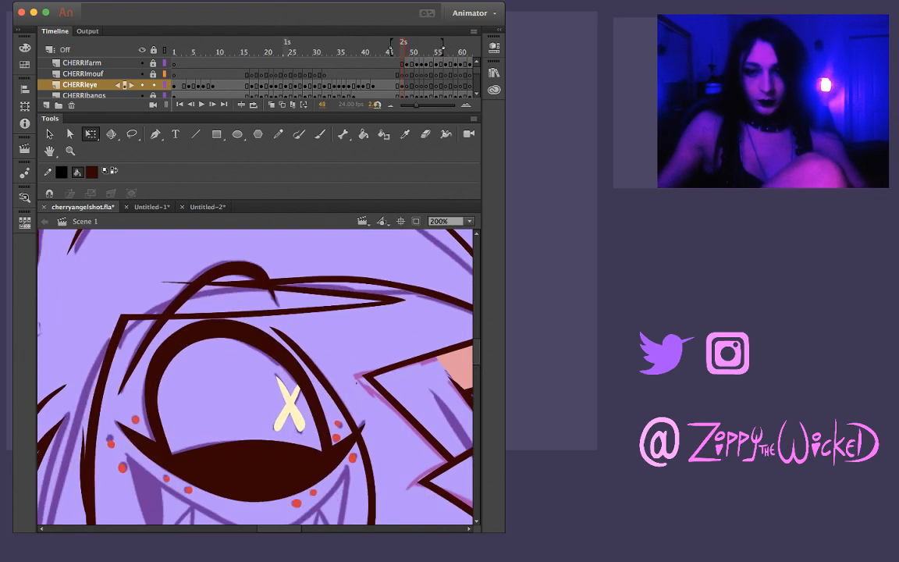
key("period")
key("comma")
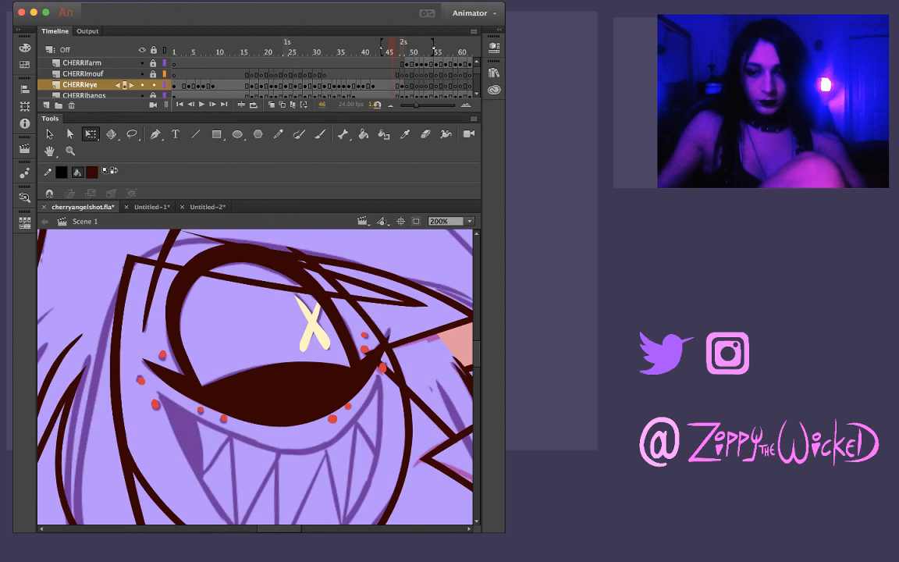
key("period")
key("comma")
key("period")
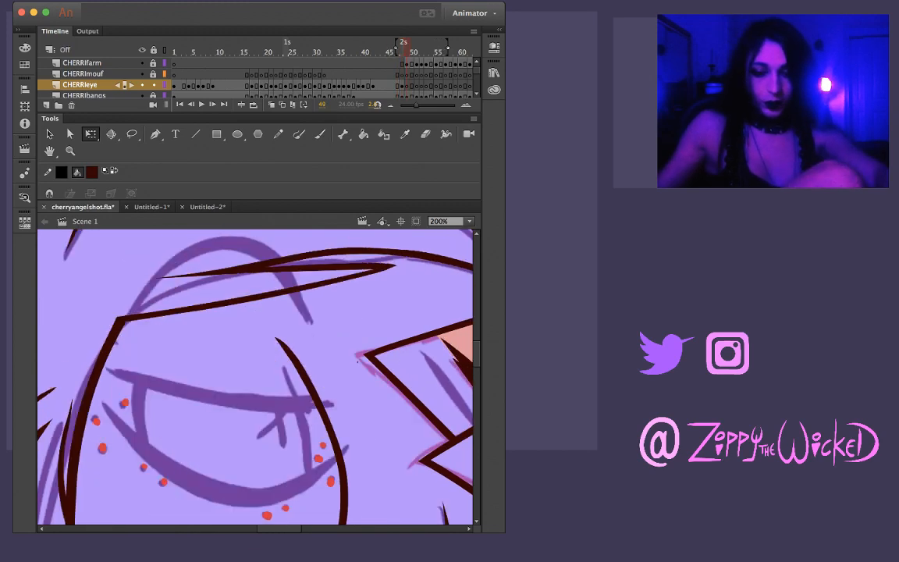
Copy all the half-closed eye and eyebrow artwork on frame 21 of the CHERRIeye layer
key("comma")
key("comma")
key("comma")
key("comma")
key("comma")
key("comma")
key("comma")
key("comma")
key("comma")
key("comma")
key("comma")
key("comma")
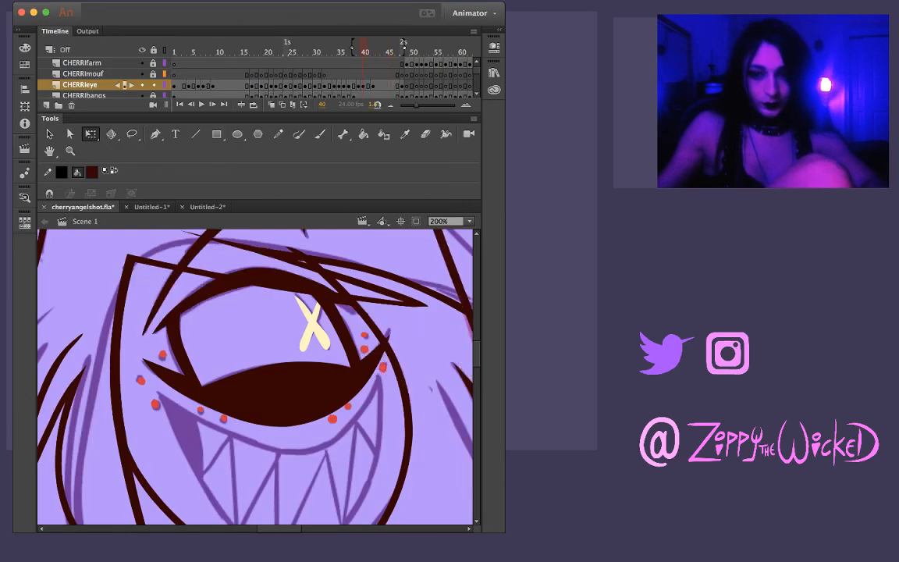
key("comma")
key("comma")
key("comma")
key("comma")
key("comma")
key("comma")
key("comma")
key("comma")
key("comma")
key("comma")
key("comma")
key("comma")
key("comma")
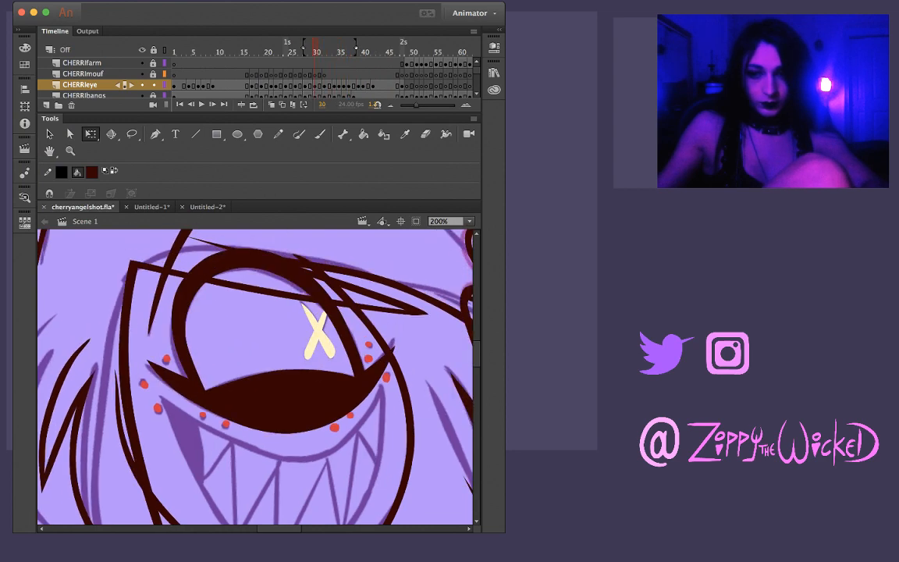
key("comma")
key("comma")
key("comma")
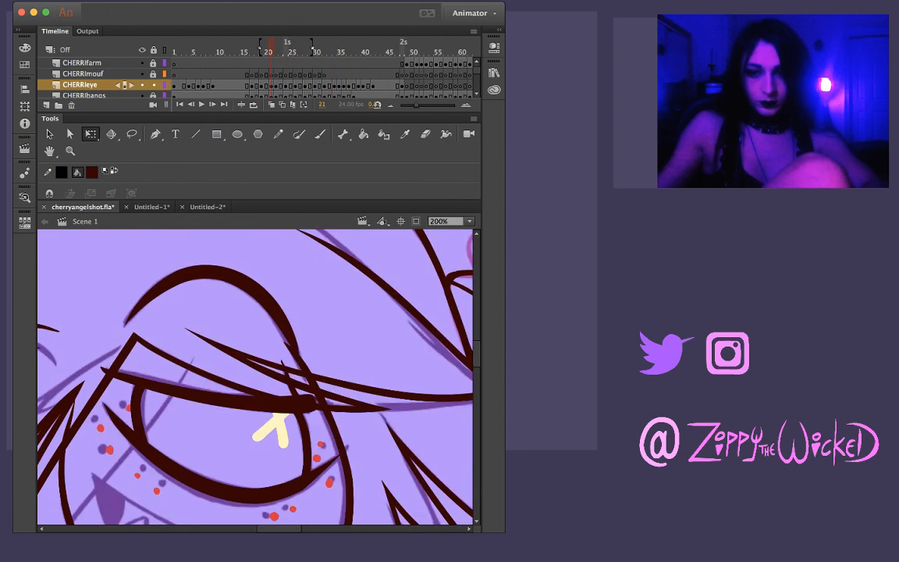
key("ctrl+a")
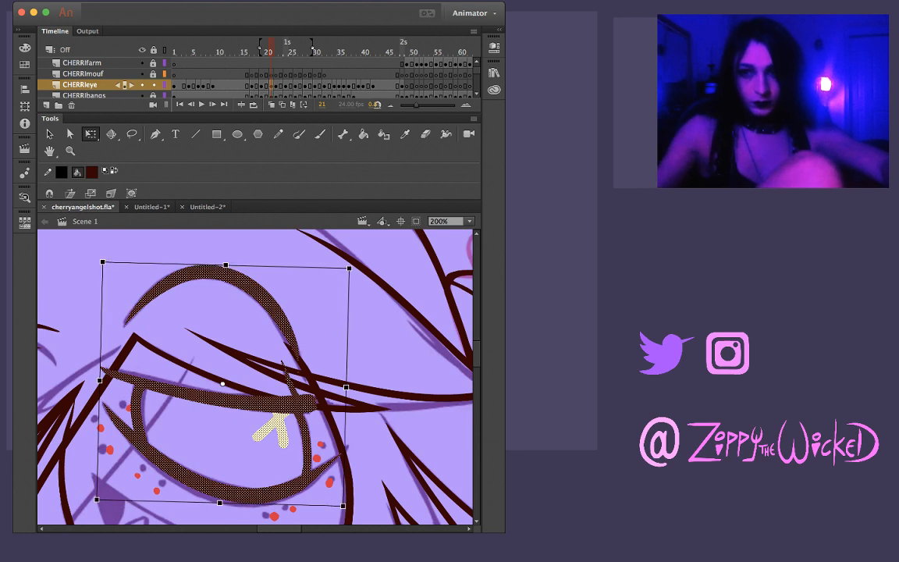
Paste the copied eye artwork in place on frame 49 of the CHERRIeye layer and deselect it
left_click(375, 48)
left_click(403, 48)
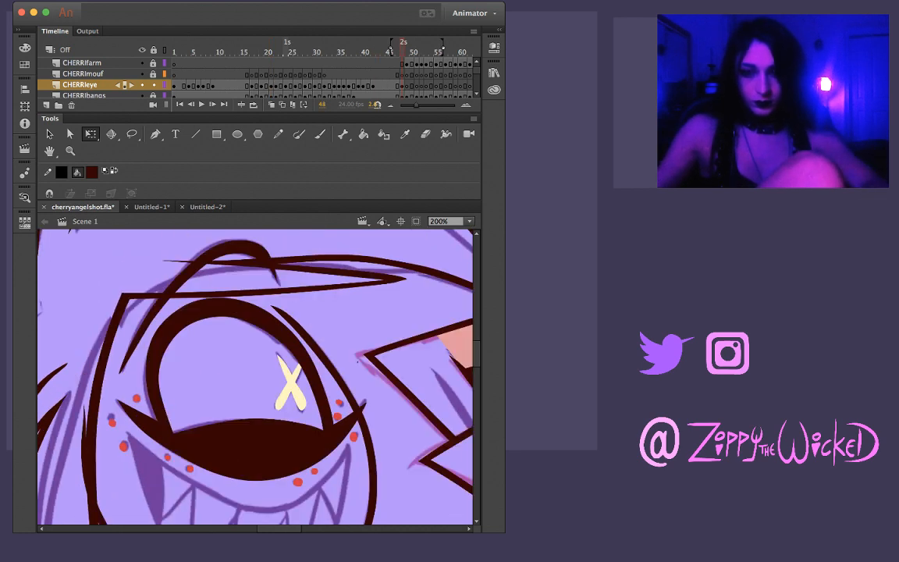
key("period")
key("super+shift+v")
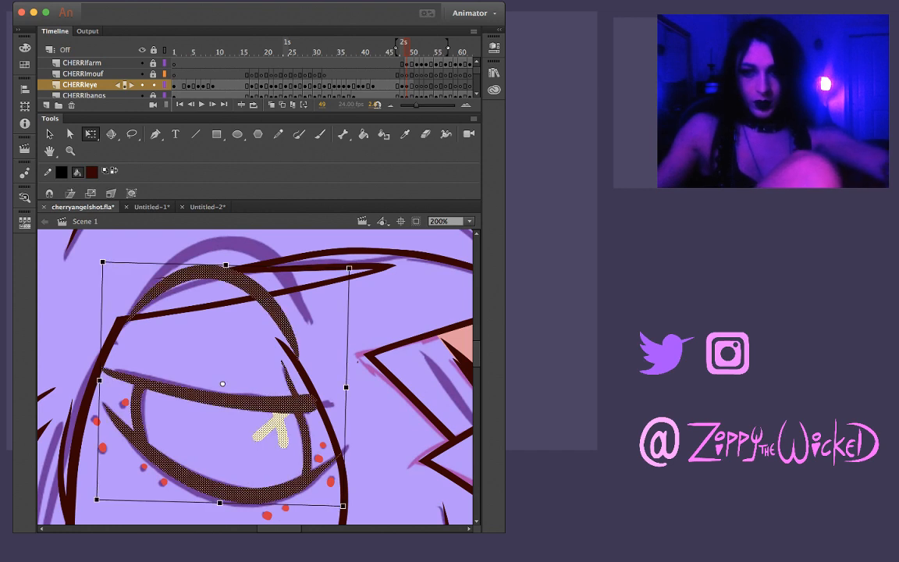
key("Escape")
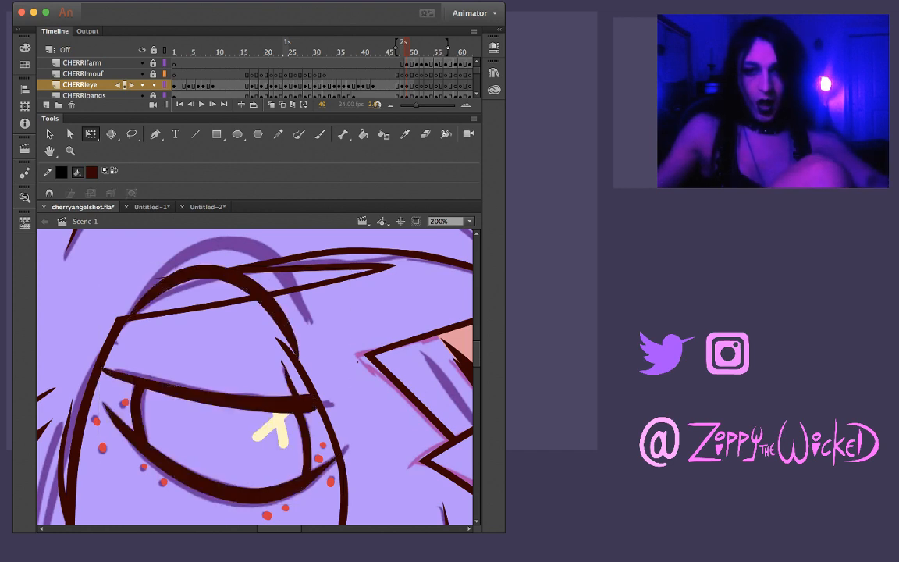
Rotate, stretch and skew the pasted eyebrow on frame 49 to follow the purple sketch with Free Transform
left_click(251, 287)
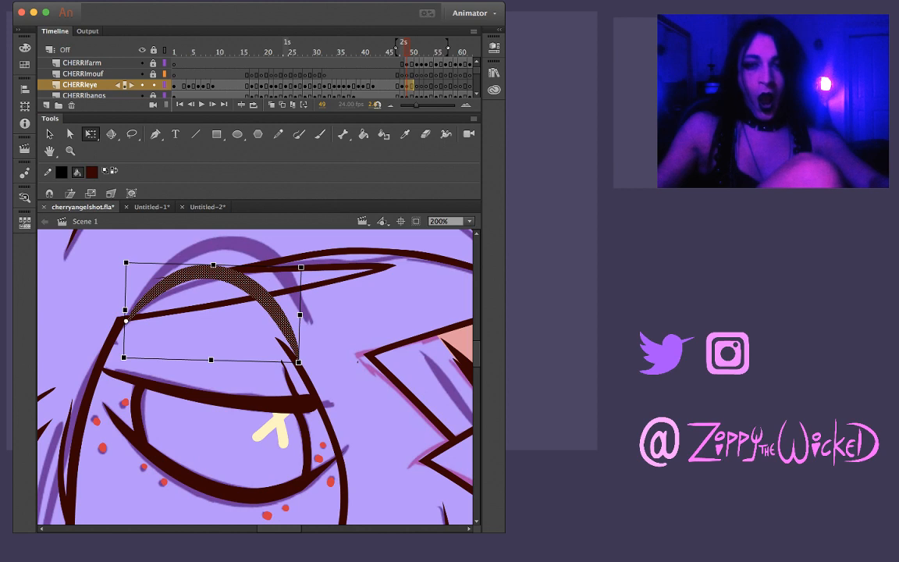
left_click_drag(301, 365, 308, 326)
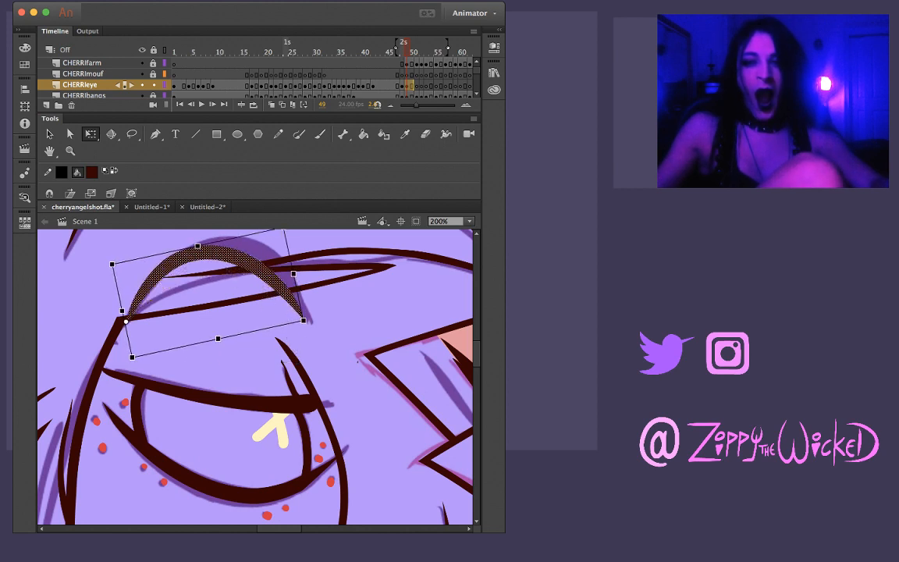
left_click_drag(295, 277, 302, 275)
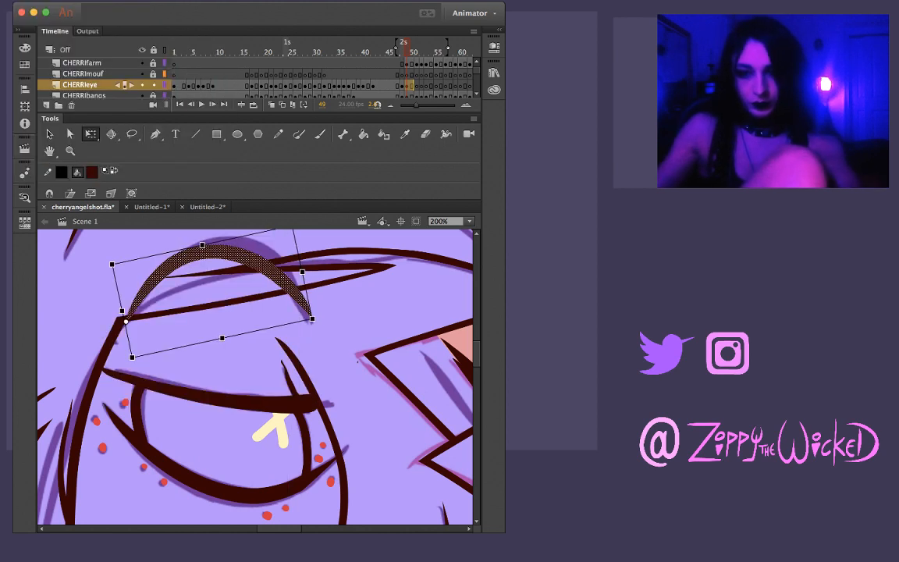
key("Delete")
key("ctrl+z")
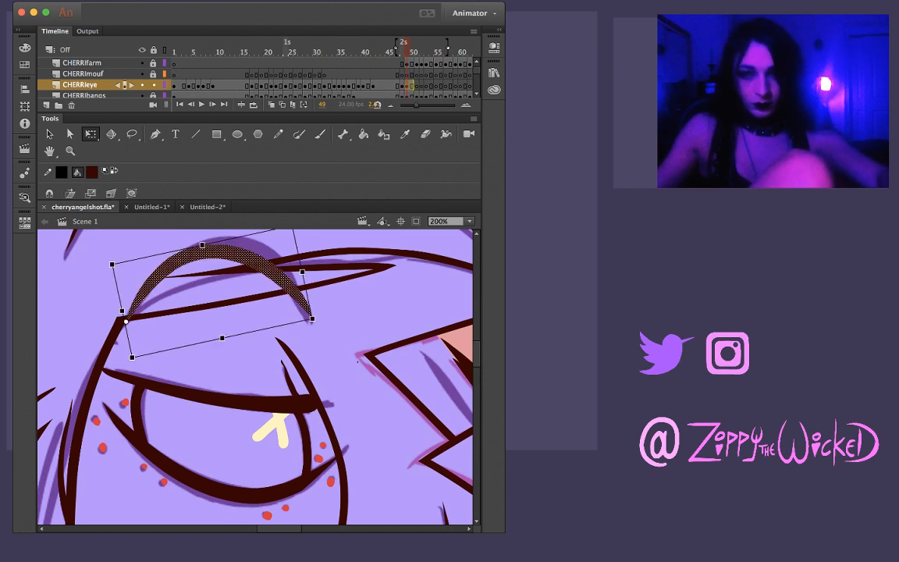
mouse_move(234, 237)
left_mouse_down()
mouse_move(247, 234)
mouse_move(216, 237)
left_mouse_up()
left_click_drag(304, 320, 306, 321)
left_click(240, 359)
Flip between frame 49 and its neighbouring frames to check the adjusted eyebrow and eye in motion
key("comma")
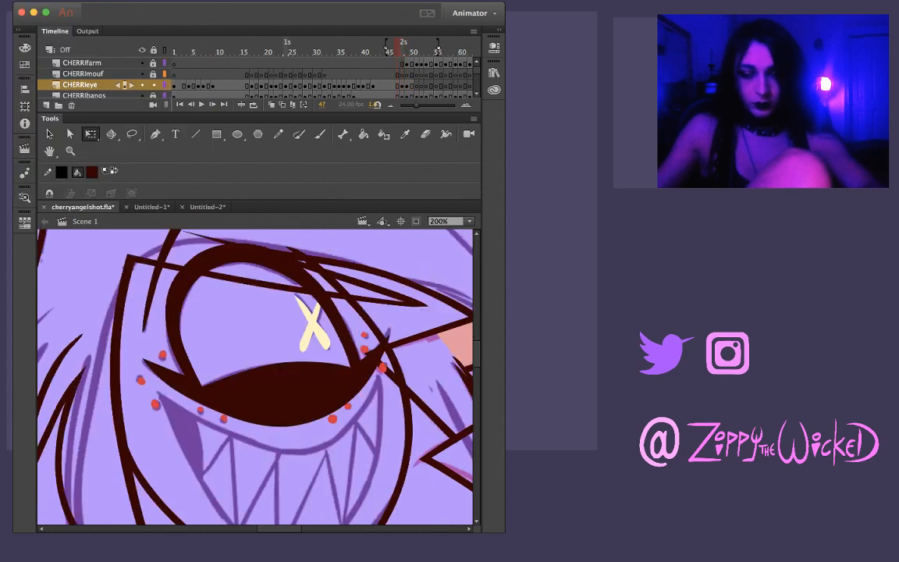
key("period")
key("comma")
key("period")
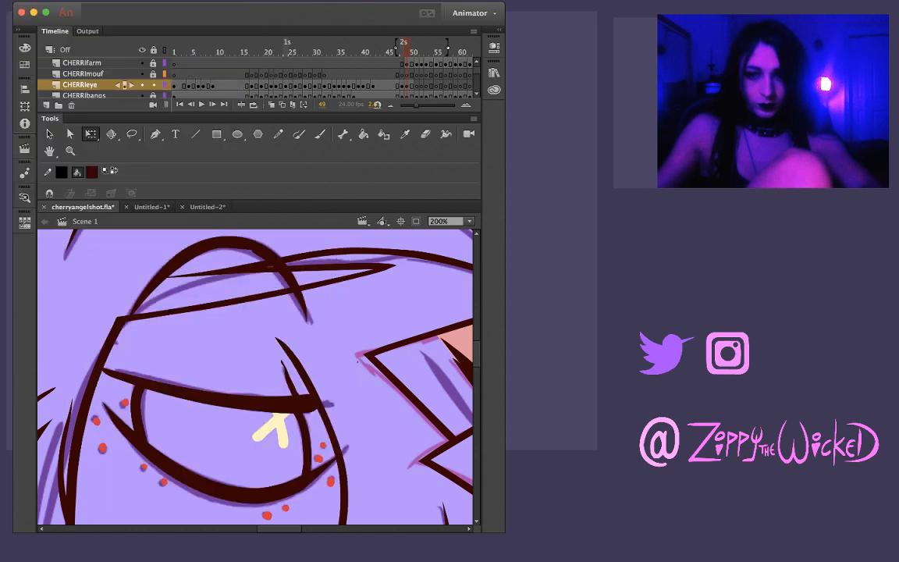
key("l")
mouse_move(228, 280)
left_mouse_down()
mouse_move(251, 287)
mouse_move(268, 251)
mouse_move(209, 243)
mouse_move(223, 277)
left_mouse_up()
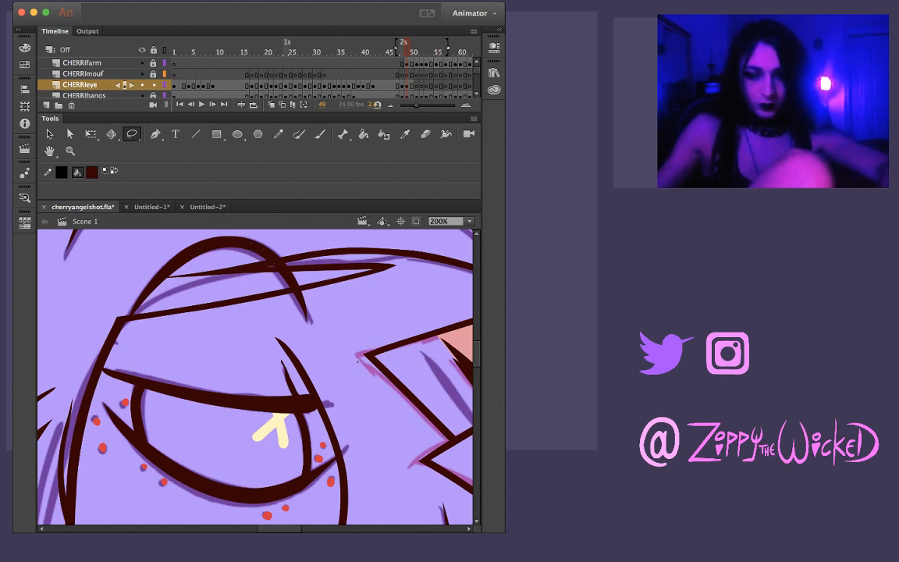
key("comma")
key("period")
key("comma")
key("period")
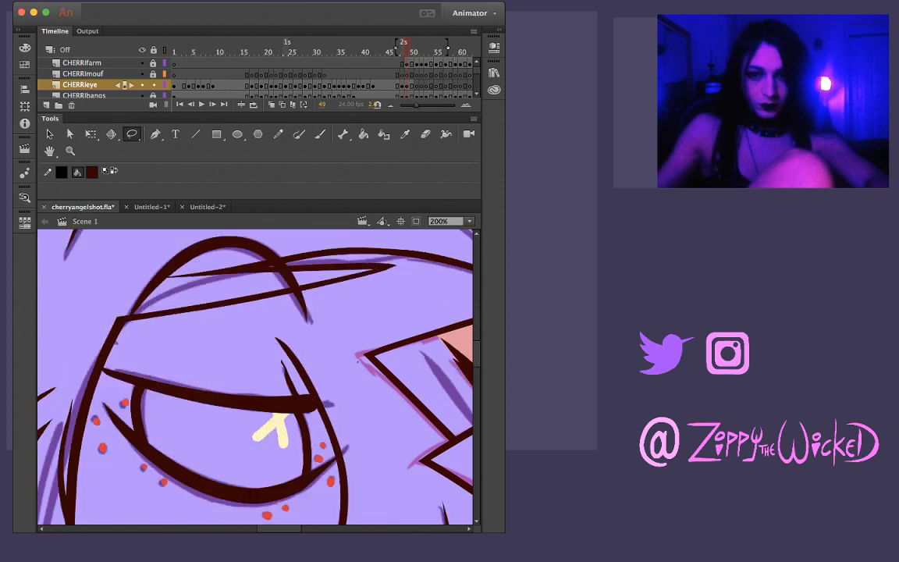
key("comma")
key("comma")
key("comma")
key("period")
key("period")
key("period")
key("period")
key("period")
key("period")
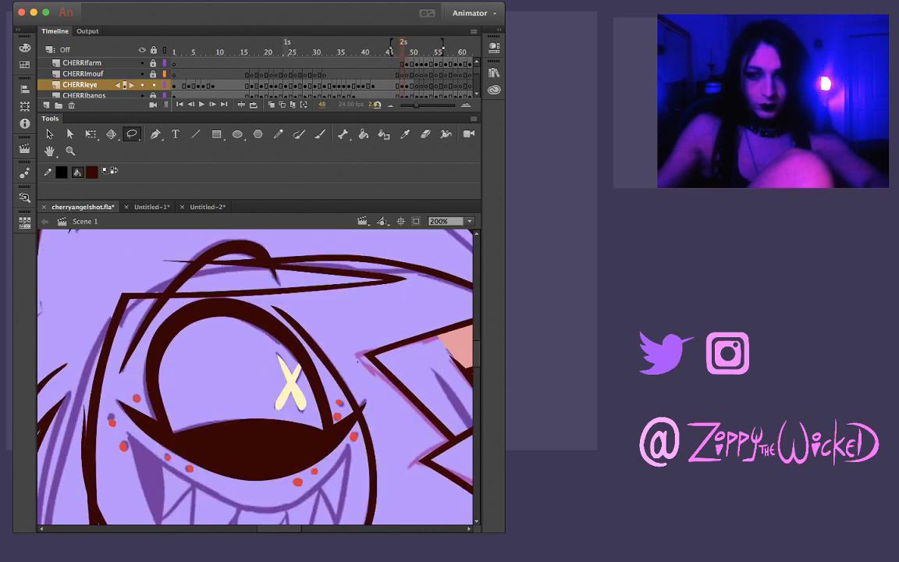
key("comma")
key("comma")
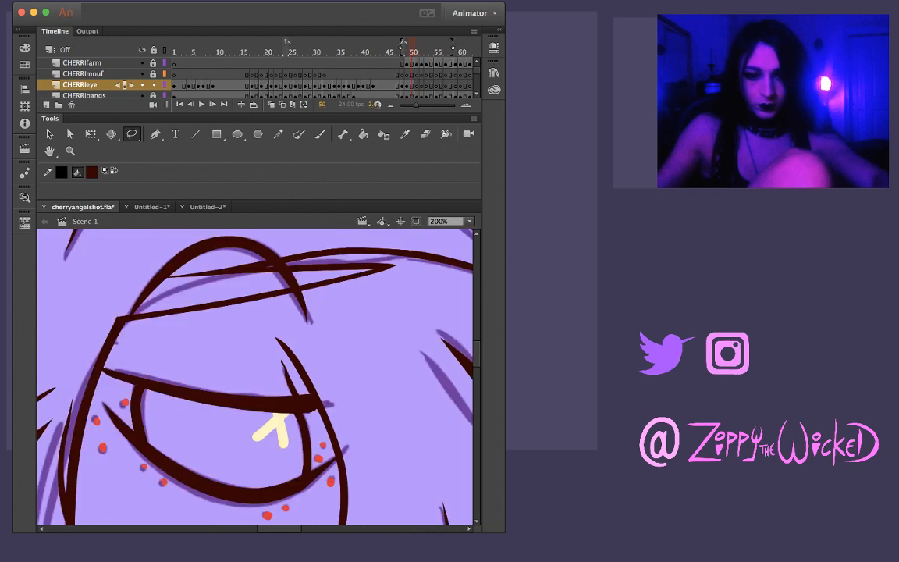
Examine the whole face at 100% zoom across frames 48 to 51
key("z")
left_click(337, 435, "alt")
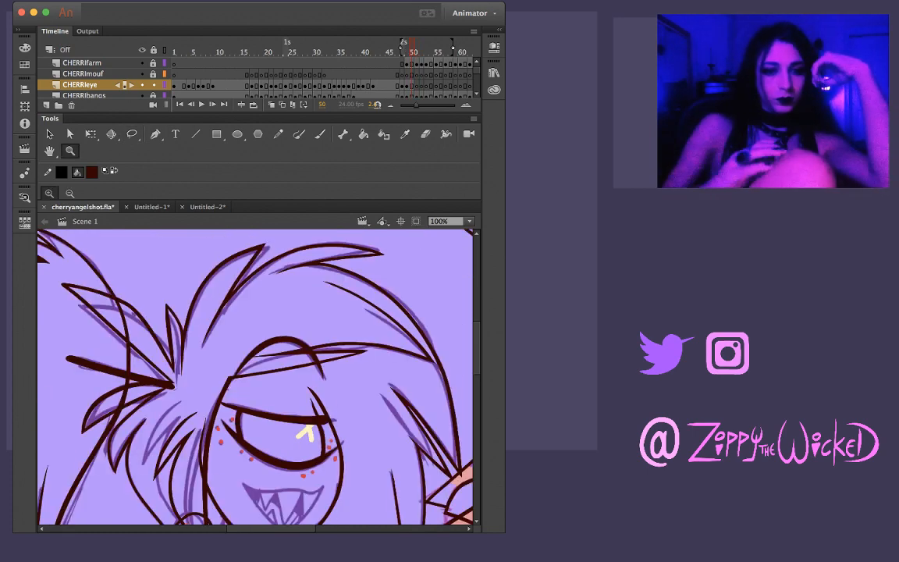
key("comma")
key("comma")
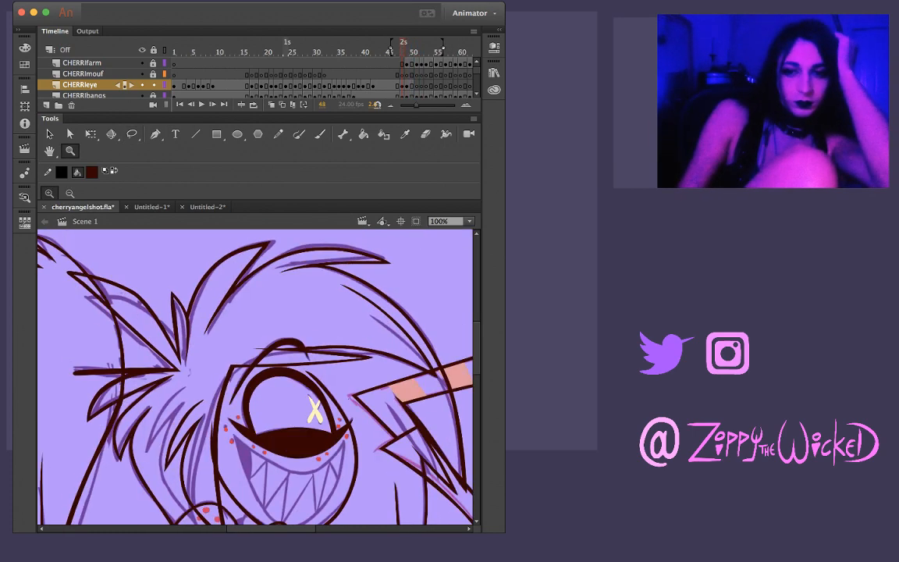
key("period")
key("period")
key("comma")
key("comma")
key("period")
key("period")
key("period")
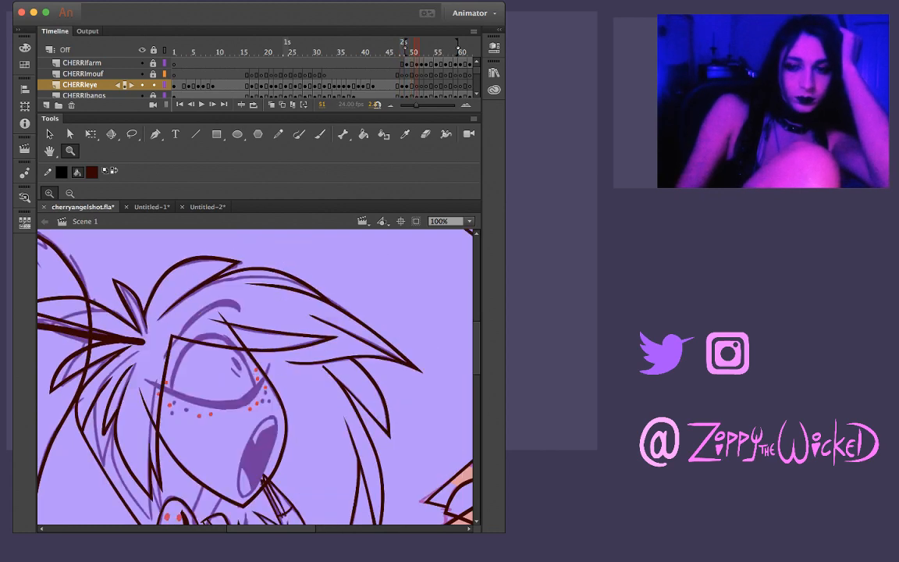
key("comma")
key("period")
Review the eye animation backwards from frame 50 to frame 17
key("comma")
key("comma")
key("comma")
key("comma")
key("comma")
key("comma")
key("comma")
key("comma")
key("comma")
key("comma")
key("comma")
key("comma")
key("comma")
key("comma")
key("comma")
key("comma")
key("comma")
key("comma")
key("comma")
key("comma")
key("comma")
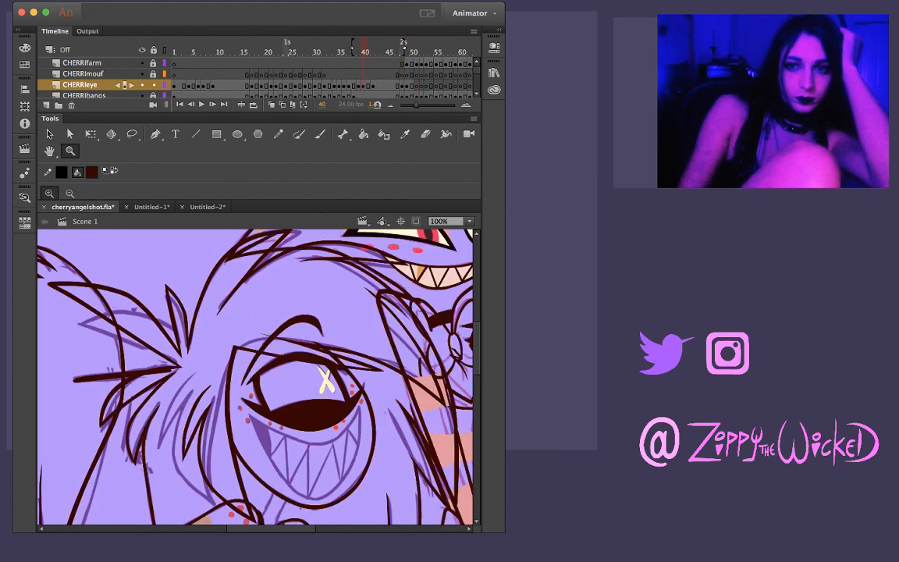
key("comma")
key("comma")
key("comma")
key("comma")
key("comma")
key("comma")
key("comma")
key("comma")
key("comma")
key("comma")
key("comma")
key("comma")
key("comma")
key("comma")
key("comma")
key("comma")
key("comma")
key("comma")
key("comma")
key("comma")
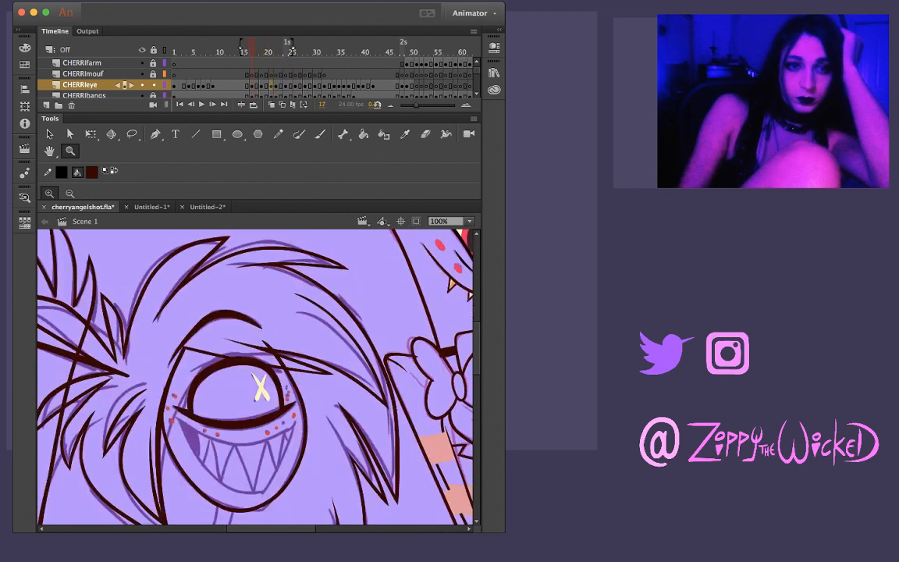
key("period")
key("period")
key("period")
key("period")
key("period")
key("period")
key("period")
key("period")
key("period")
key("period")
key("period")
key("period")
key("period")
key("period")
key("period")
key("period")
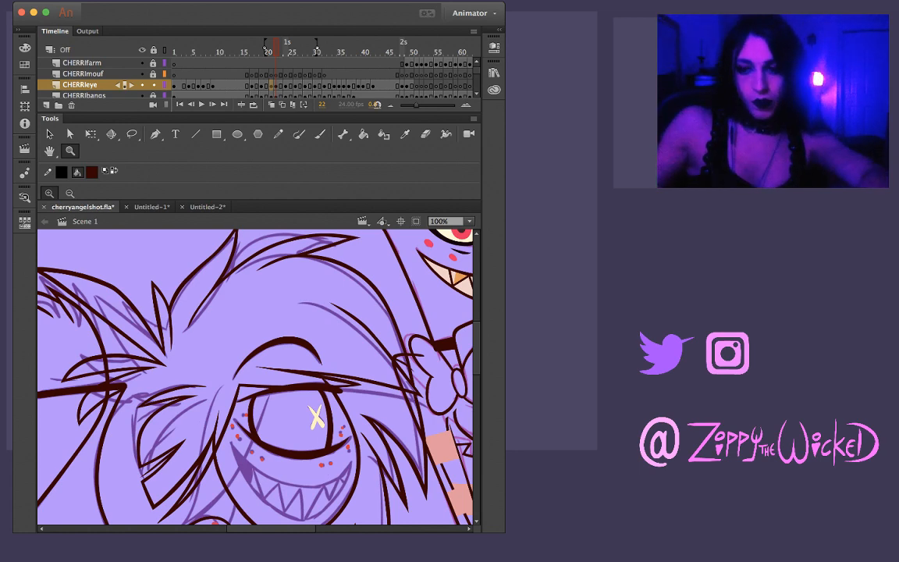
Review the eye and blink drawings forward from frame 22 to frame 36, comparing adjacent frames
key("period")
key("period")
key("comma")
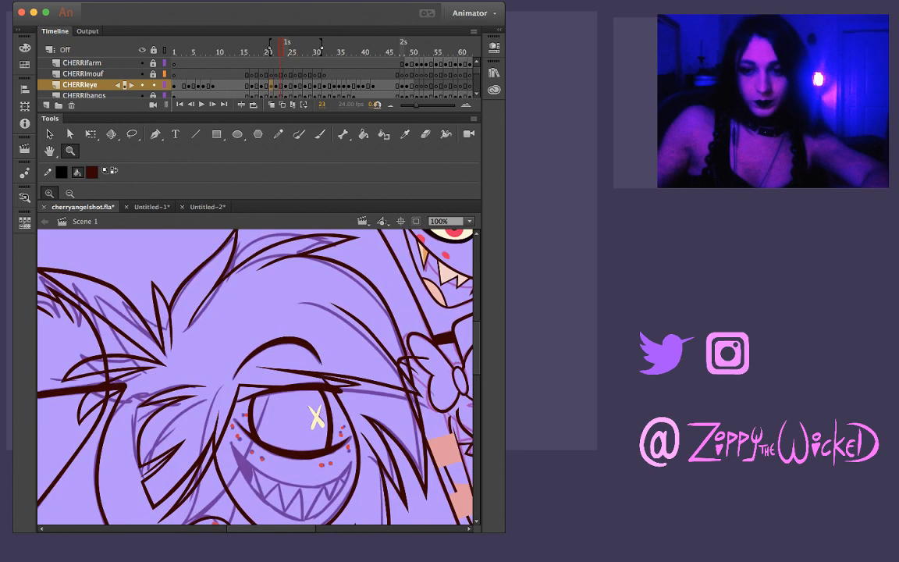
key("period")
key("period")
key("period")
key("comma")
key("period")
key("comma")
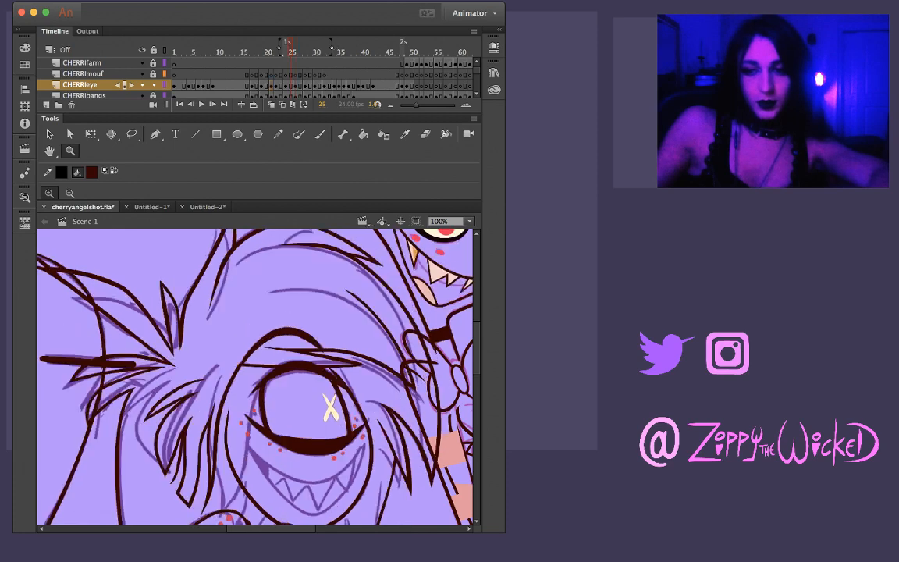
key("period")
key("period")
key("period")
key("comma")
key("period")
key("period")
key("period")
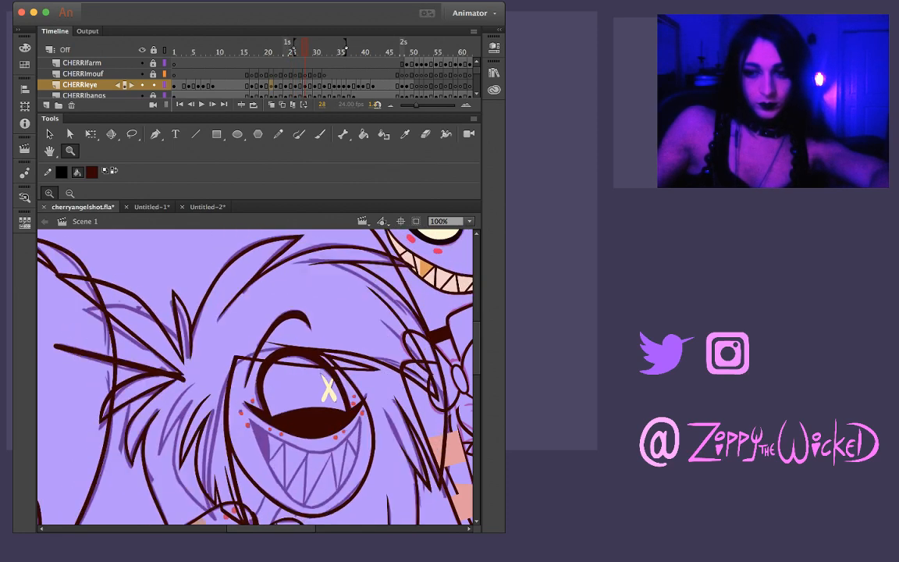
key("comma")
key("period")
key("comma")
key("period")
key("period")
key("period")
key("period")
key("period")
key("period")
key("period")
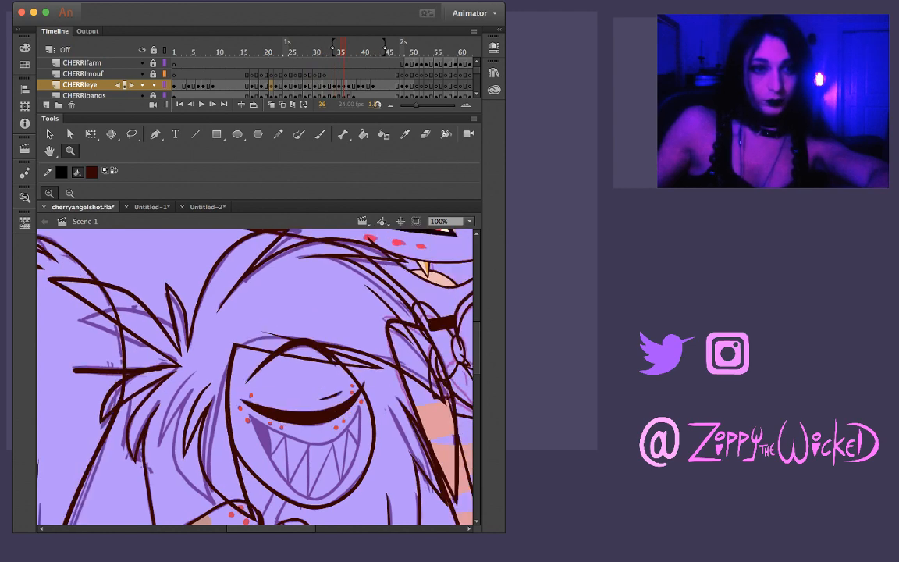
Check the eye animation from frame 36 through to the half-closed pose on frame 50
key("period")
key("period")
key("period")
key("period")
key("period")
key("period")
key("period")
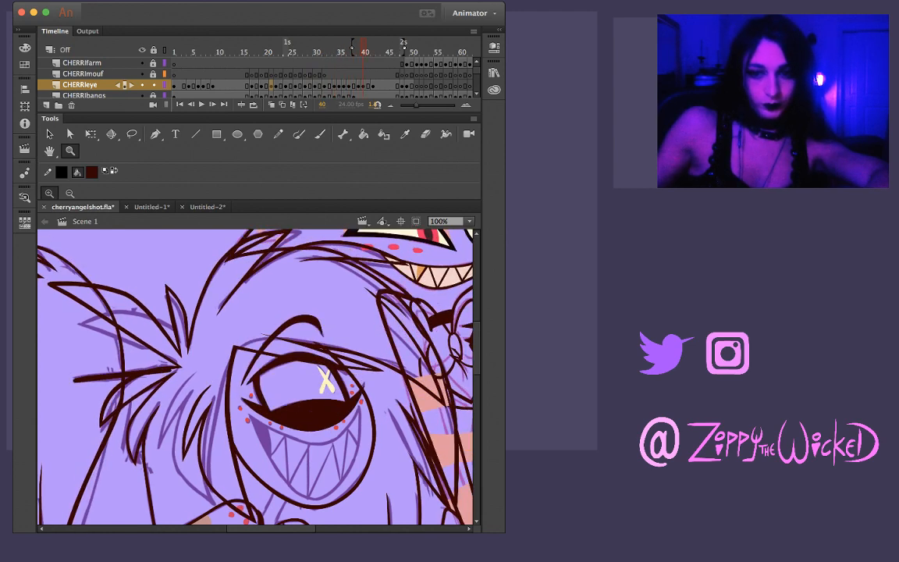
key("period")
key("period")
key("period")
key("period")
key("period")
key("period")
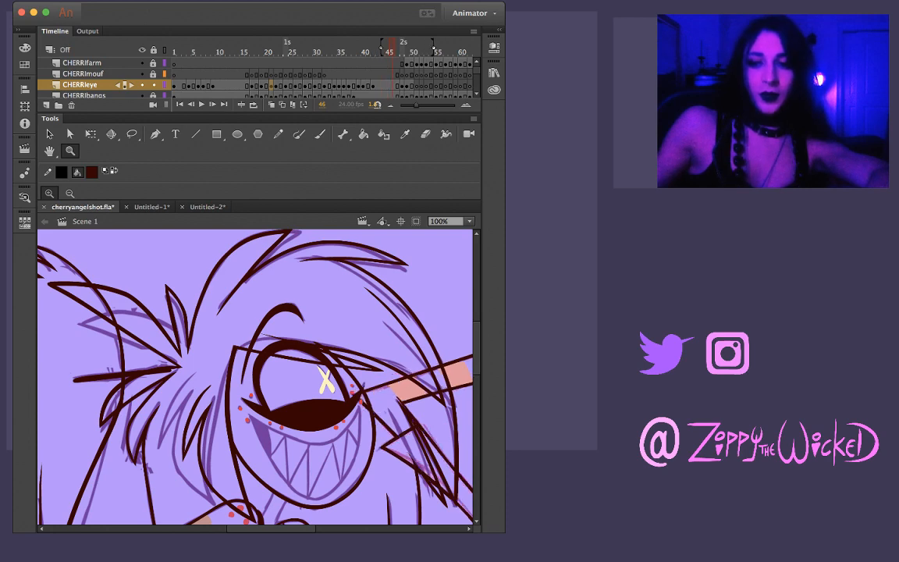
key("period")
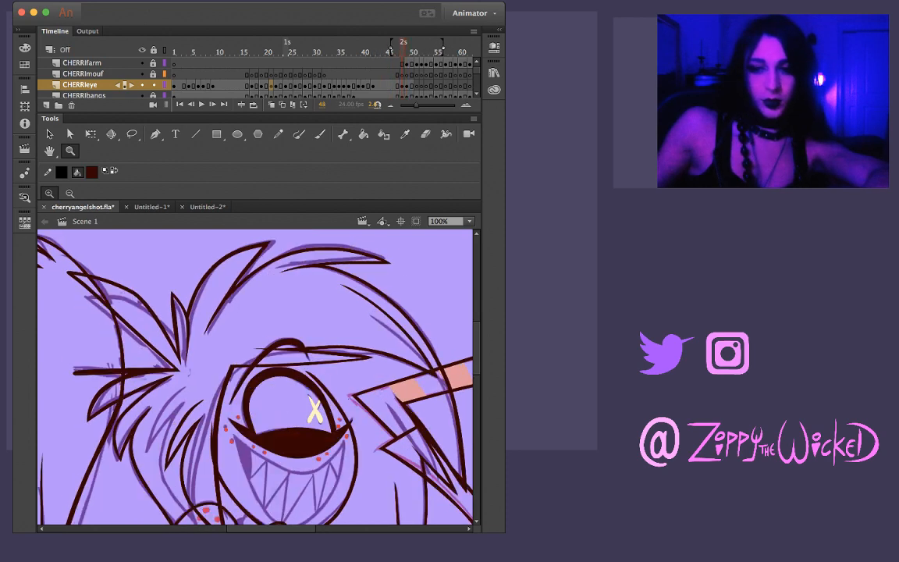
key("period")
key("period")
key("comma")
key("comma")
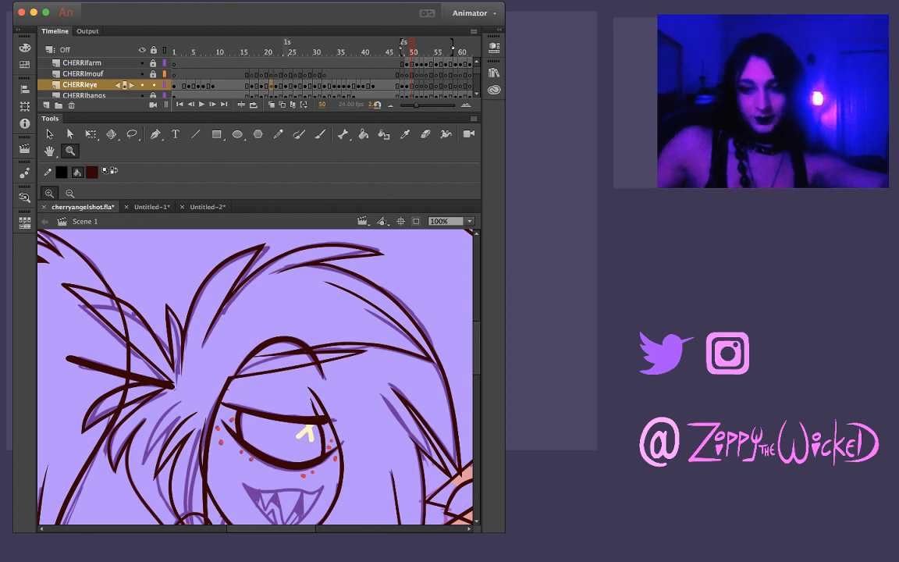
Try to clean up the short lash line above the upper eyelid on frame 50
left_click(316, 408)
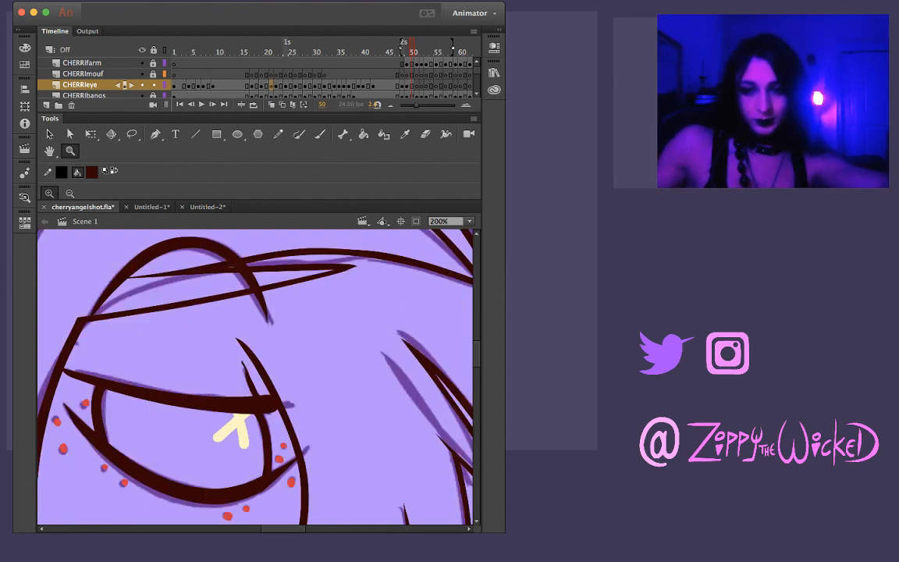
key("l")
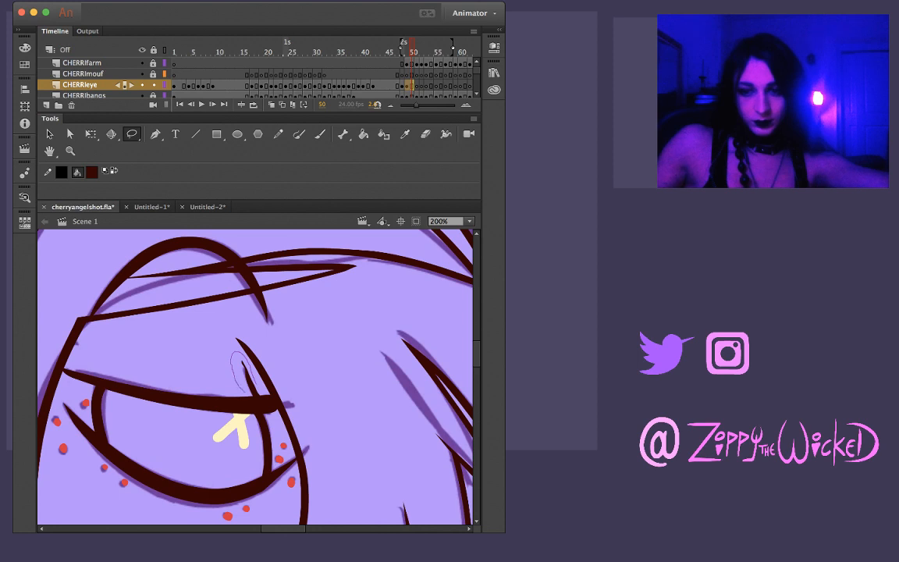
left_click_drag(248, 365, 253, 395)
key("BackSpace")
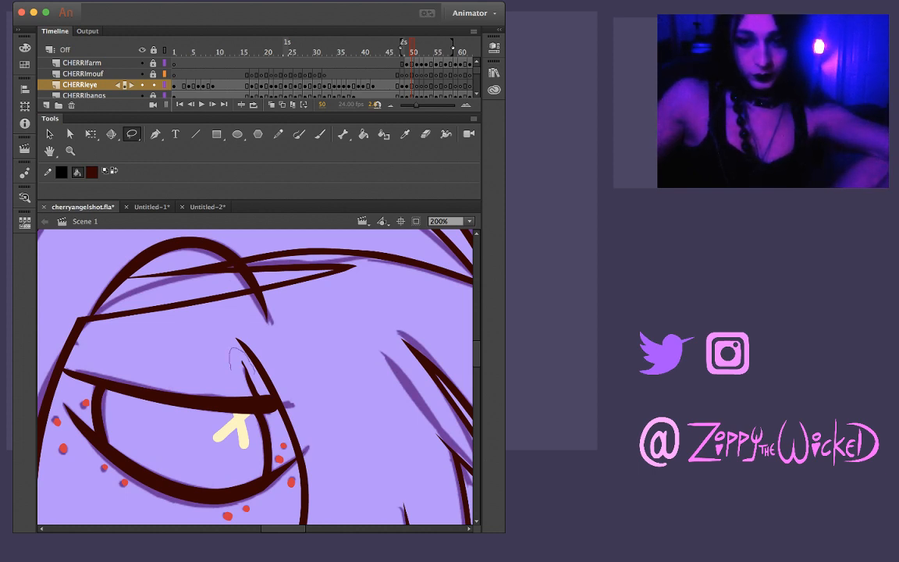
left_click_drag(261, 395, 256, 378)
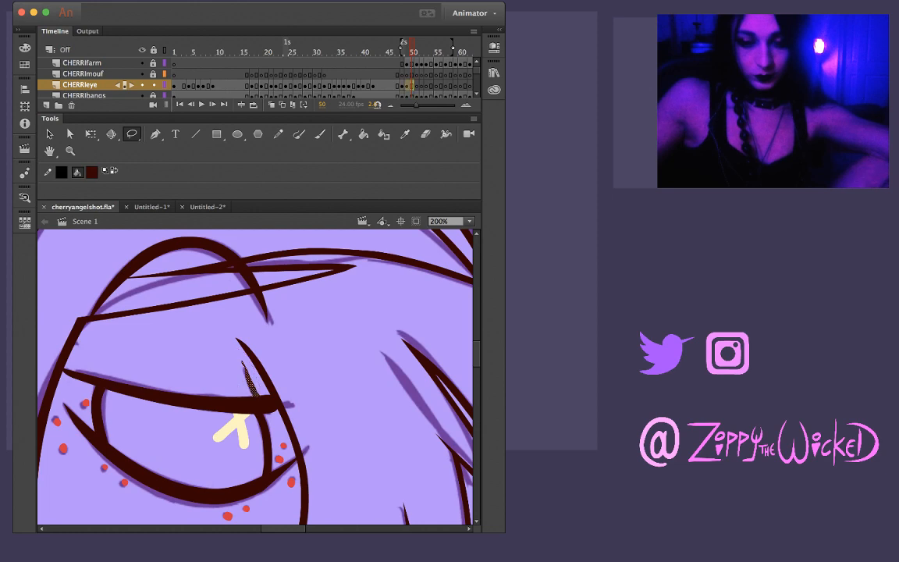
key("Escape")
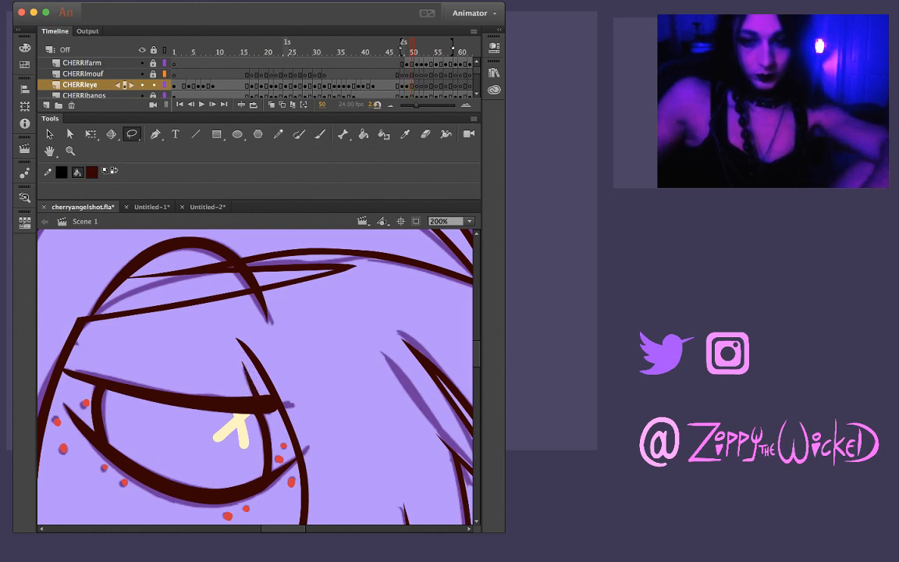
Go back through the eye drawings to frame 21 and isolate the matching short lash line above the eyelid
key("comma")
key("comma")
key("comma")
key("period")
key("comma")
key("comma")
key("comma")
key("comma")
key("comma")
key("comma")
key("comma")
key("comma")
key("comma")
key("comma")
key("comma")
key("comma")
key("comma")
key("comma")
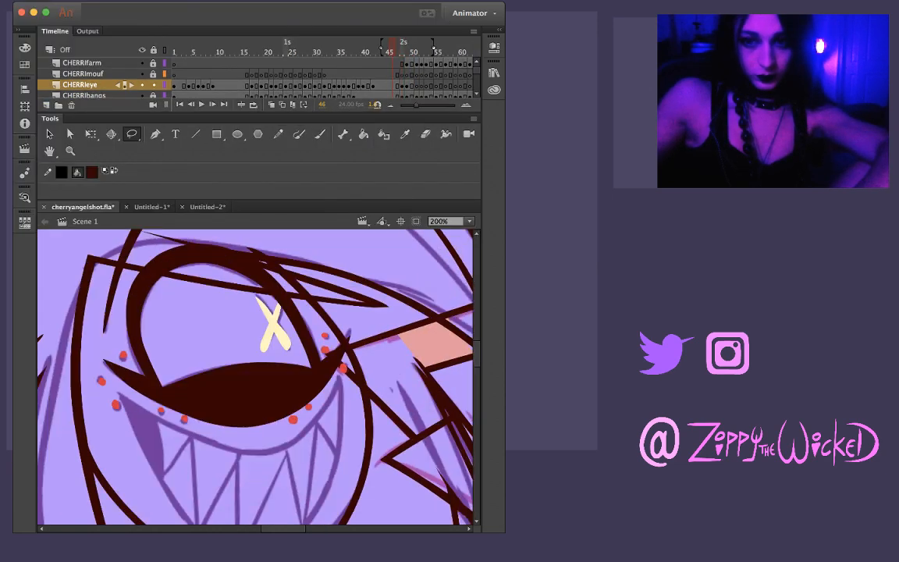
key("comma")
key("comma")
key("comma")
key("comma")
key("comma")
key("comma")
key("comma")
key("comma")
key("comma")
key("comma")
key("comma")
key("comma")
key("comma")
key("comma")
key("comma")
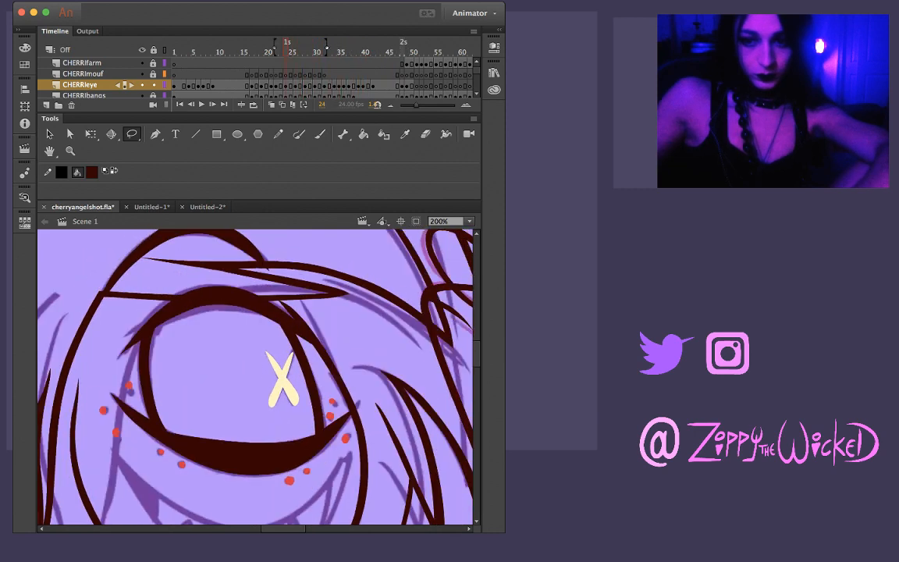
key("period")
key("period")
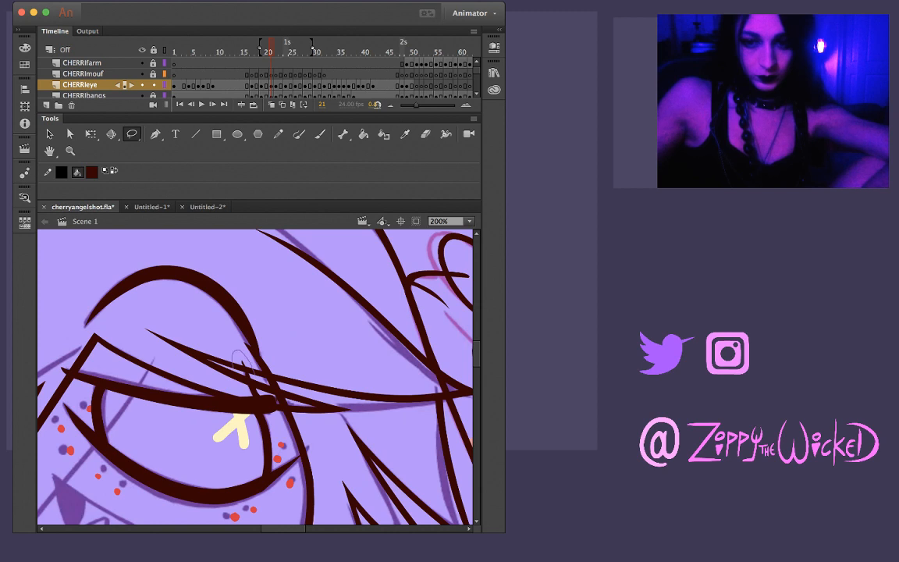
left_click_drag(248, 390, 249, 392)
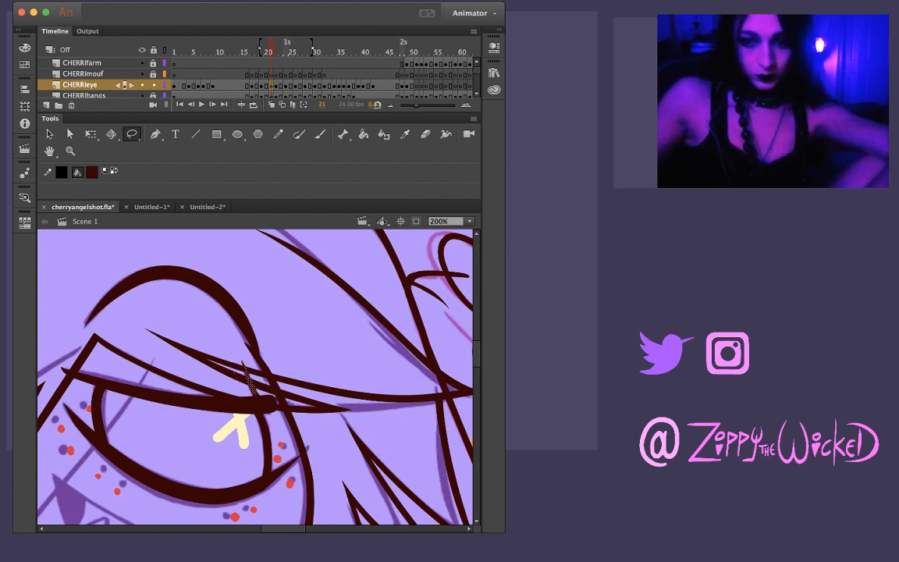
left_click(219, 328)
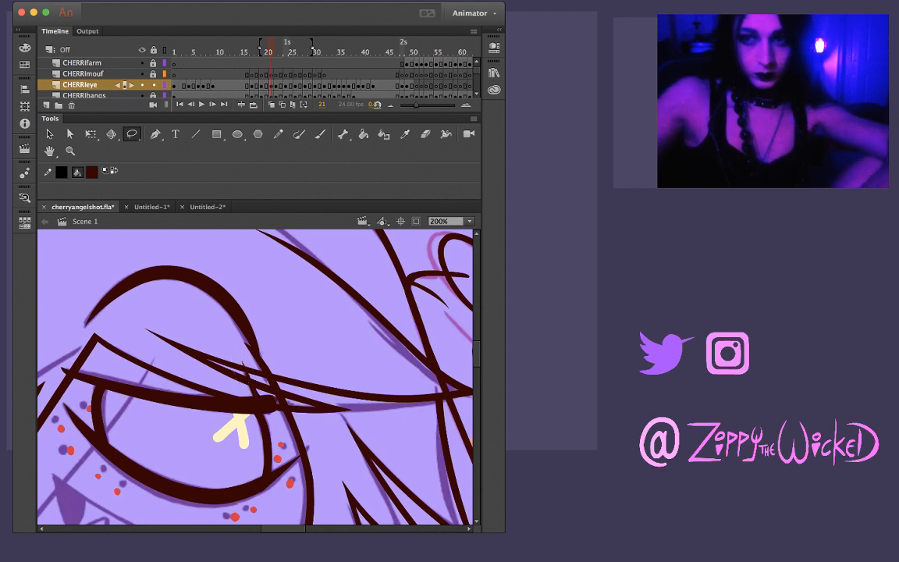
Ink the tapered lower eyelid curve on frame 51 in dark red along the rough sketch and refine its ends
left_click(402, 52)
key("period")
key("period")
key("period")
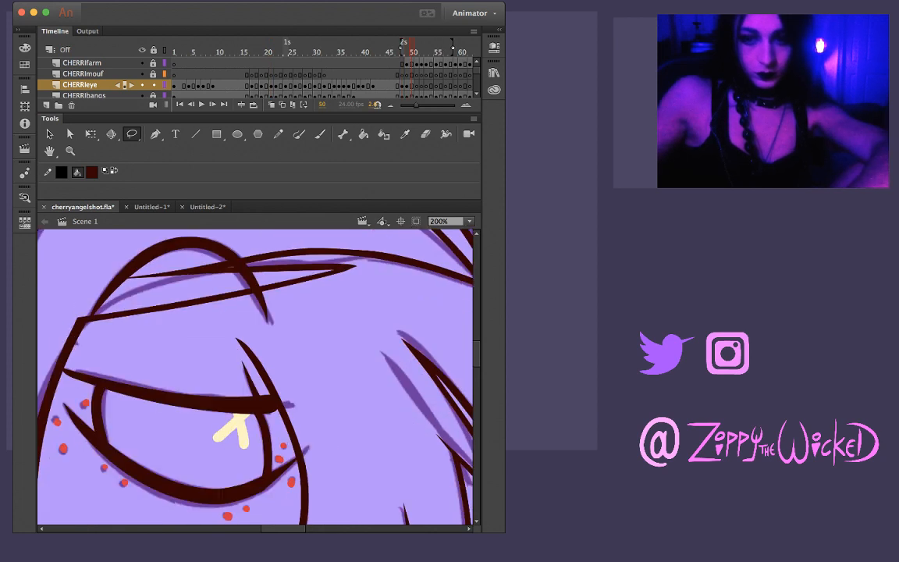
mouse_move(195, 343)
left_mouse_down()
mouse_move(296, 380)
mouse_move(329, 382)
left_mouse_up()
key("b")
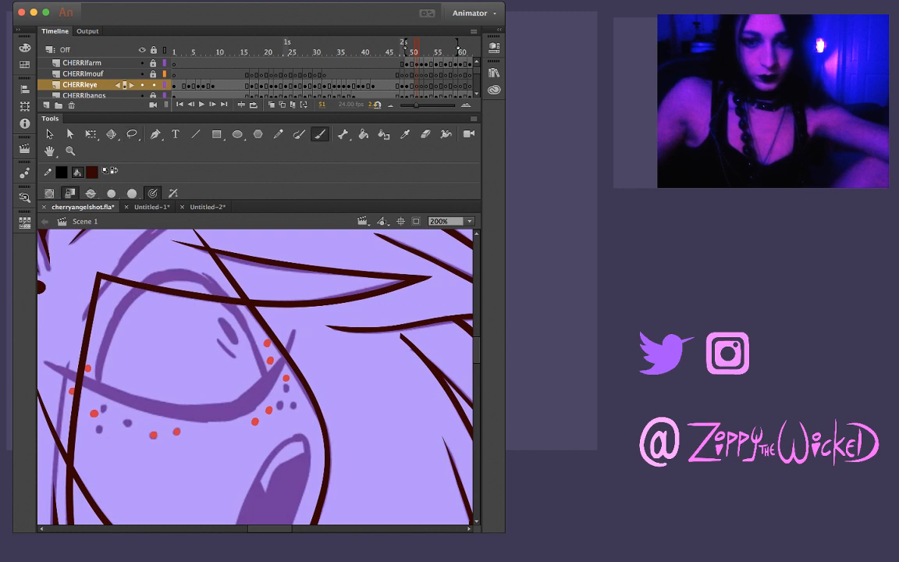
left_click_drag(49, 364, 125, 385)
mouse_move(41, 361)
left_mouse_down()
mouse_move(115, 395)
mouse_move(194, 413)
mouse_move(251, 399)
mouse_move(280, 357)
left_mouse_up()
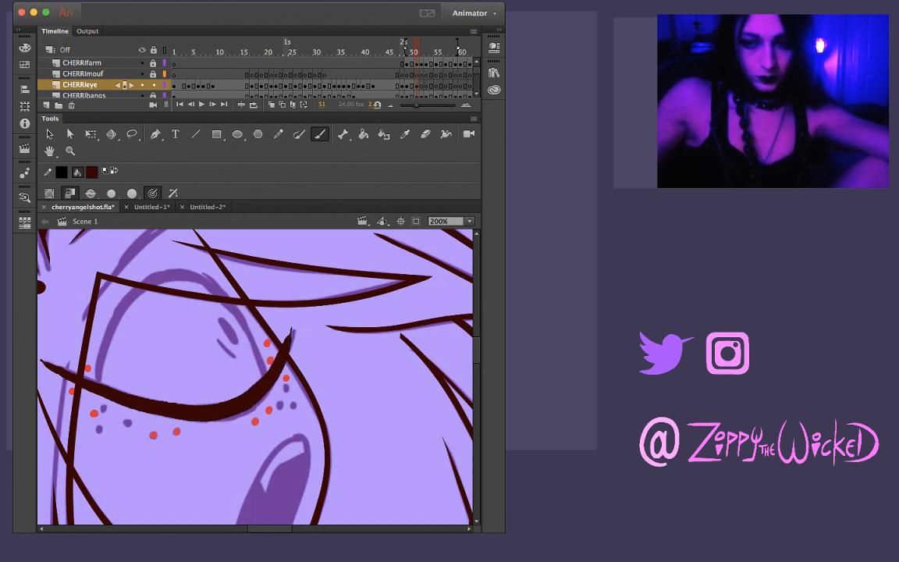
key("v")
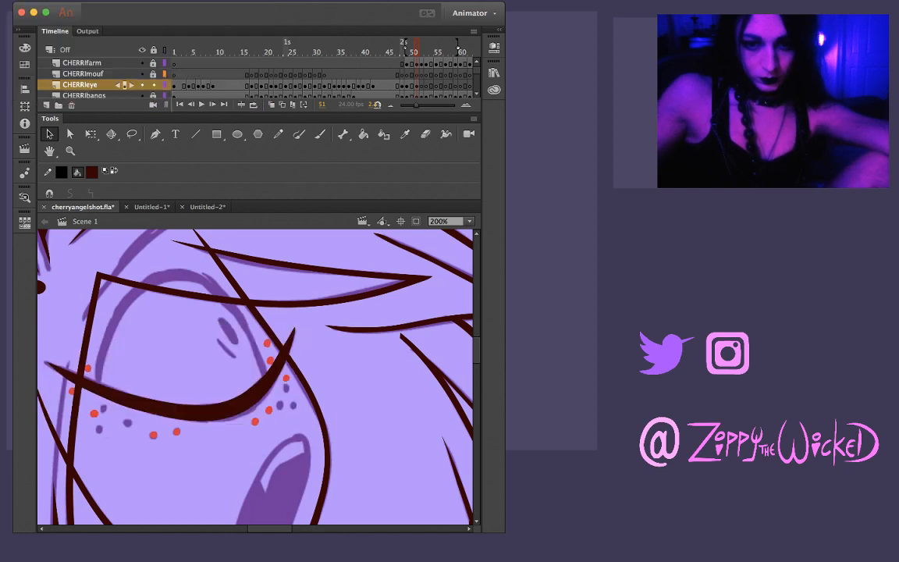
Ink the arched eye outline above the lower lid on frame 51, redoing the stroke until it is one smooth arc
key("b")
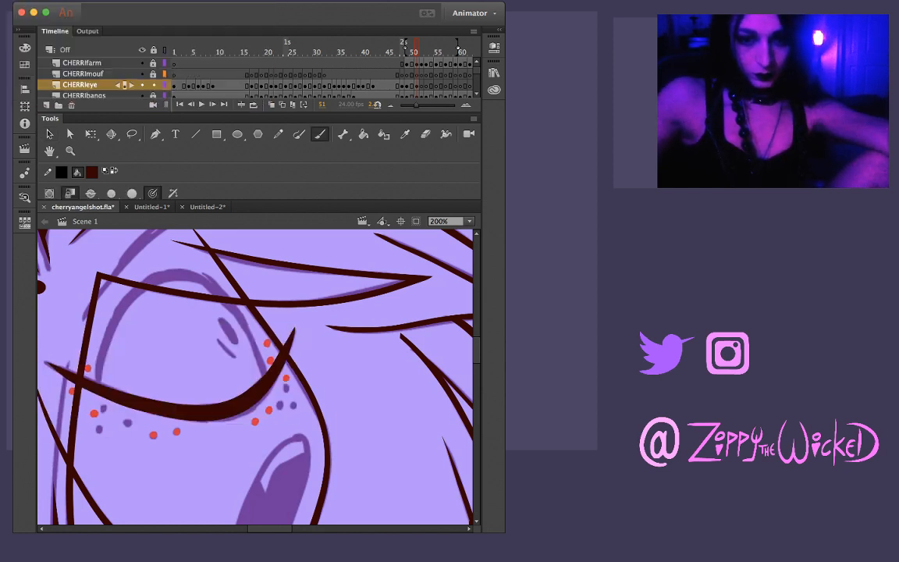
left_click_drag(98, 347, 127, 295)
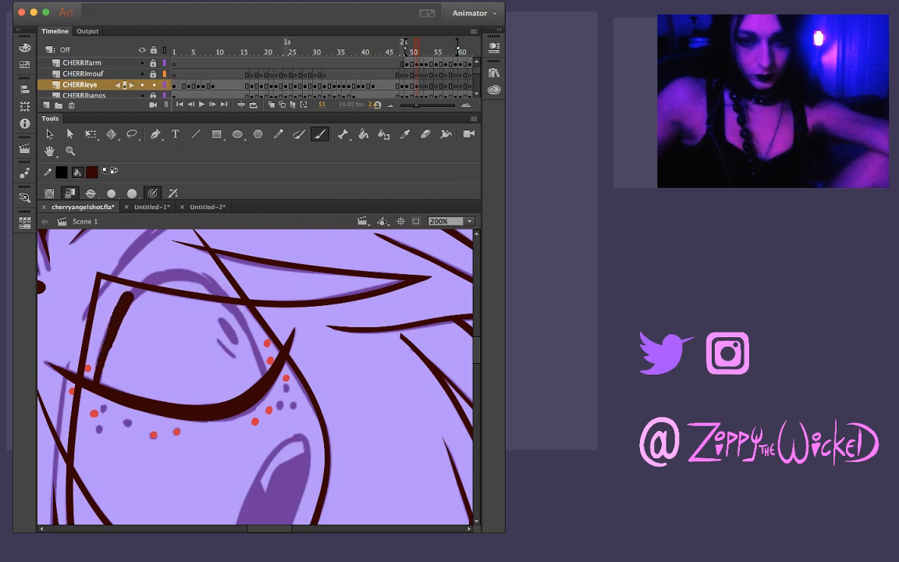
key("ctrl+z")
mouse_move(92, 347)
left_mouse_down()
mouse_move(126, 301)
mouse_move(156, 279)
mouse_move(186, 276)
mouse_move(227, 306)
left_mouse_up()
key("ctrl+z")
mouse_move(92, 347)
left_mouse_down()
mouse_move(127, 308)
mouse_move(176, 274)
mouse_move(218, 295)
mouse_move(248, 343)
left_mouse_up()
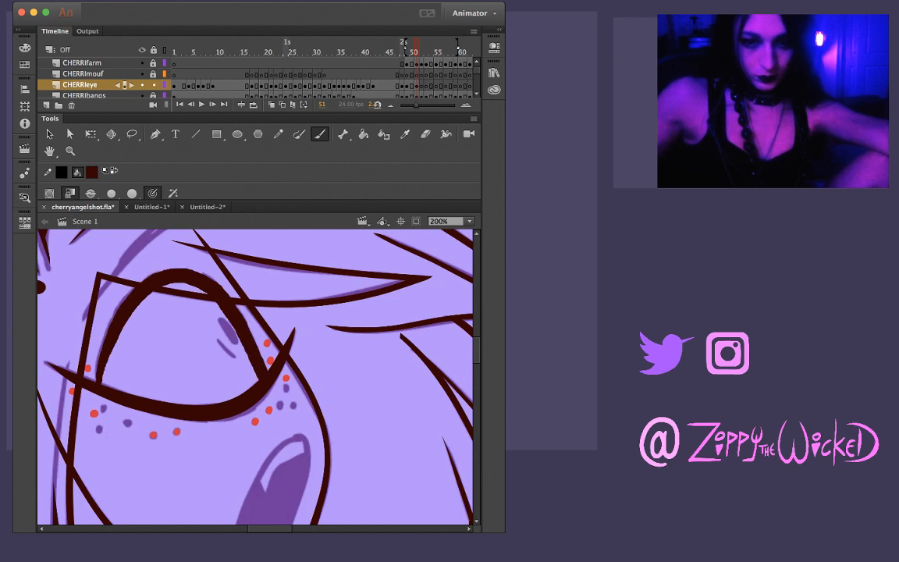
key("ctrl+z")
mouse_move(88, 383)
left_mouse_down()
mouse_move(117, 323)
mouse_move(162, 279)
mouse_move(204, 276)
mouse_move(238, 334)
left_mouse_up()
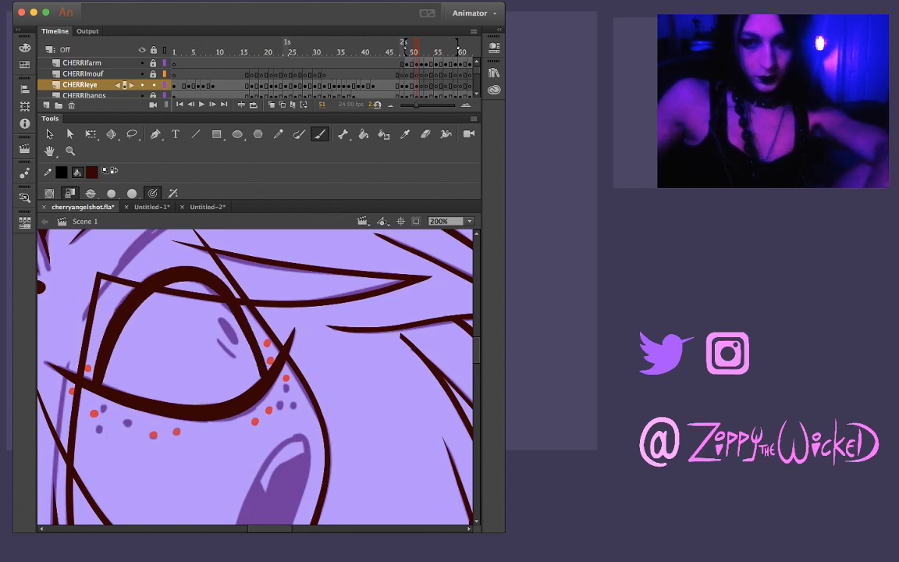
Compare the new eye outline on frame 51 with the eye drawings on the neighbouring frames from 47 to 52
key("comma")
key("period")
key("comma")
key("comma")
key("comma")
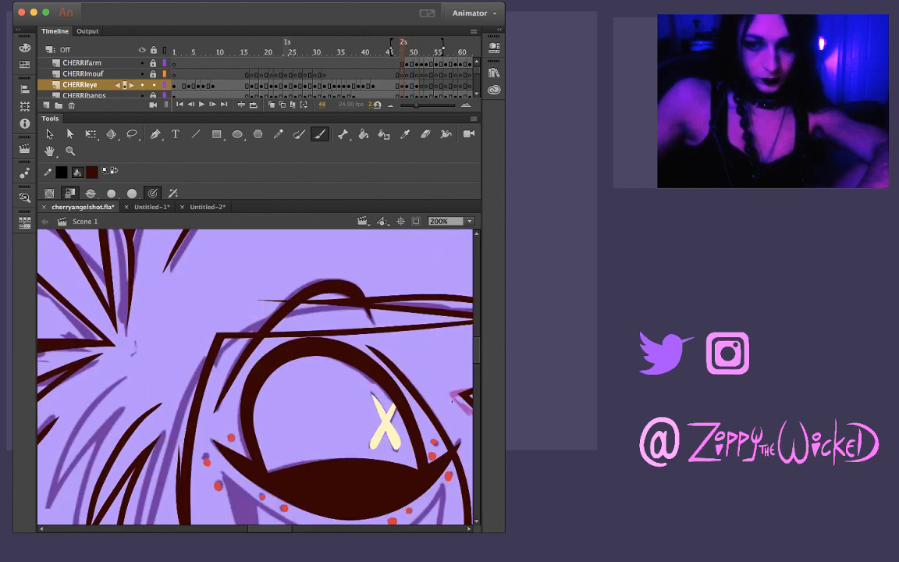
key("comma")
key("period")
key("period")
key("period")
key("period")
key("period")
key("comma")
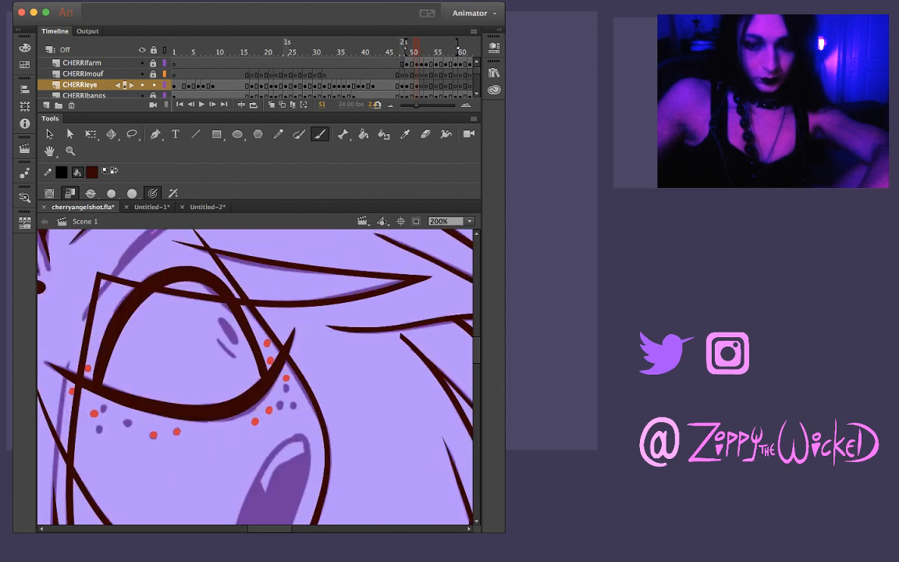
Nudge the right side of the arched eye outline on frame 51 slightly to the right and compare it with frame 50
key("l")
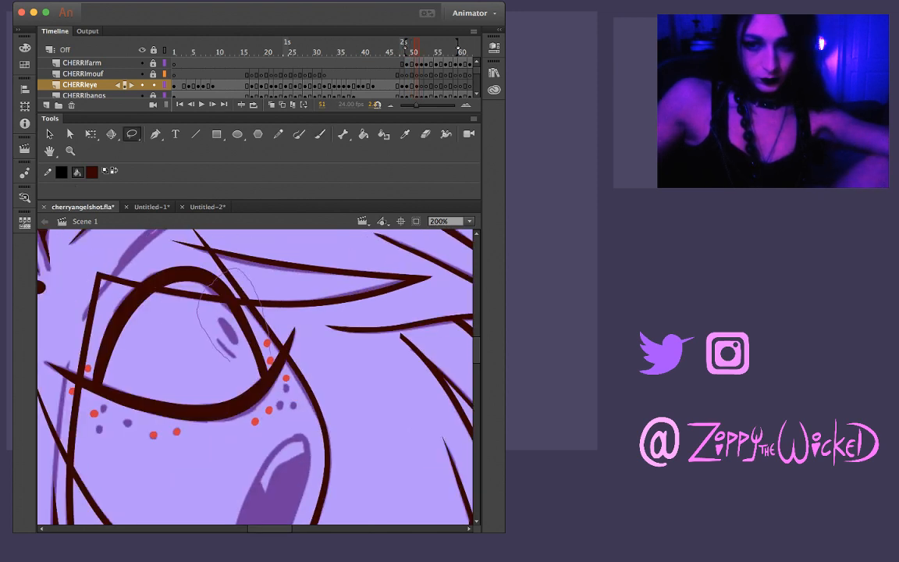
left_click_drag(259, 378, 261, 378)
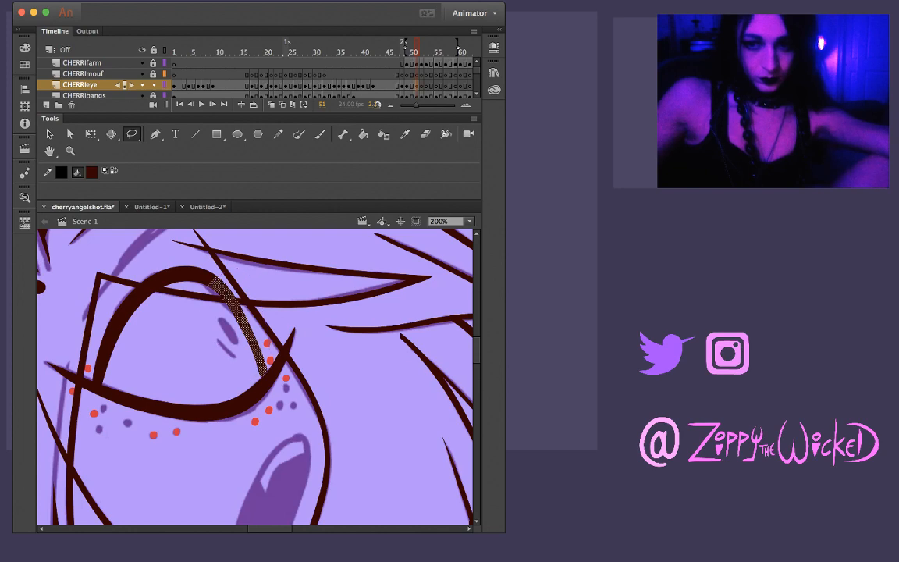
key("Right")
key("Right")
left_click(217, 341)
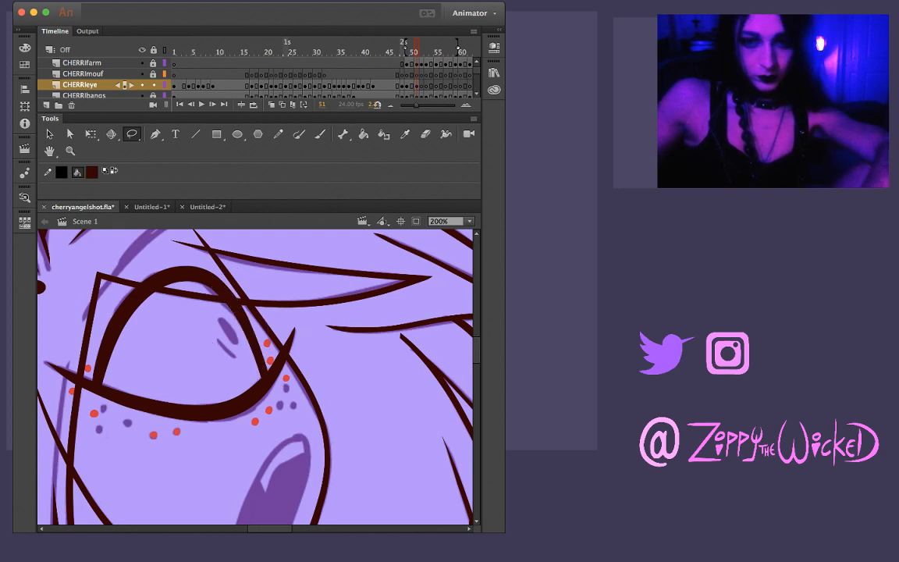
key("comma")
key("period")
key("comma")
key("period")
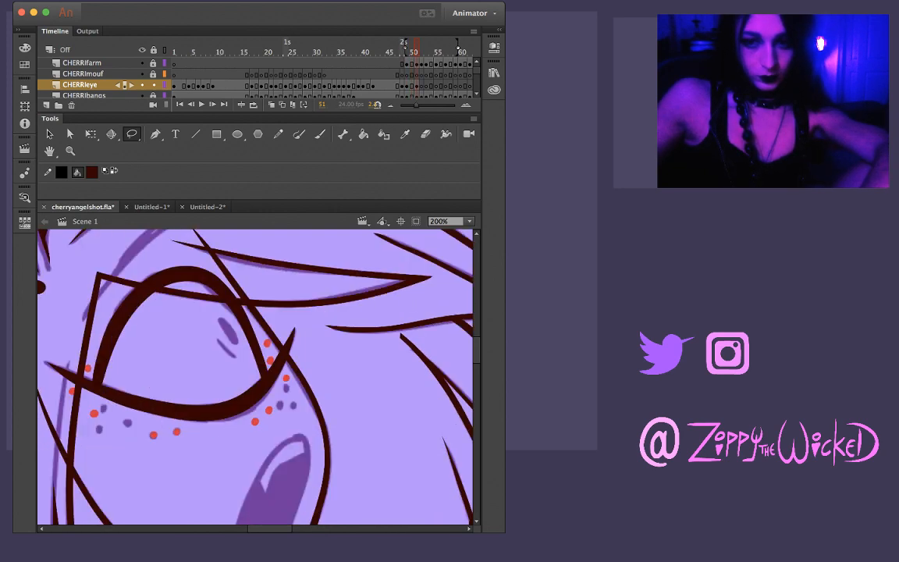
key("comma")
key("period")
Ink the curved eyebrow above the eye on frame 51, refine its hooked end, and compare it with frames 50 and 52
scroll(255, 375, "up", 3)
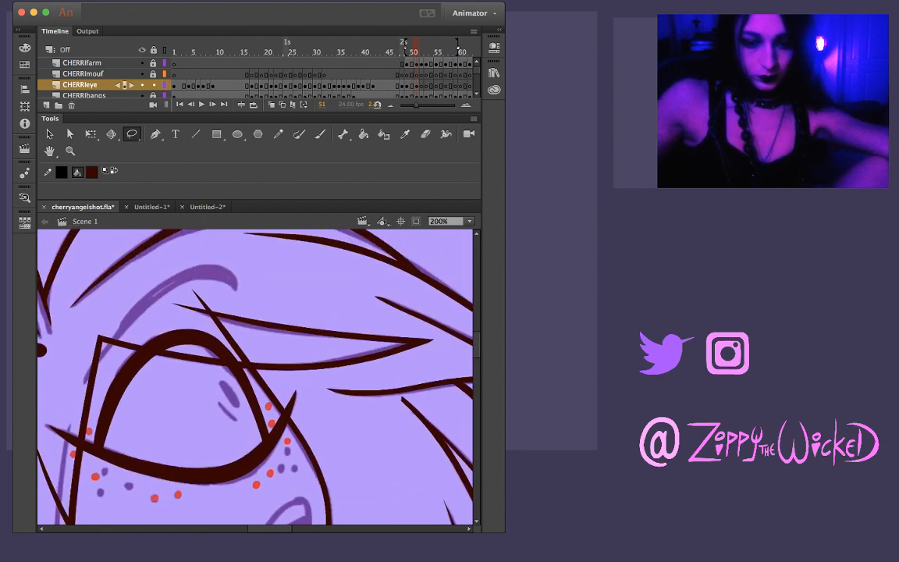
key("b")
mouse_move(75, 350)
left_mouse_down()
mouse_move(124, 278)
mouse_move(163, 248)
mouse_move(202, 240)
mouse_move(215, 252)
left_mouse_up()
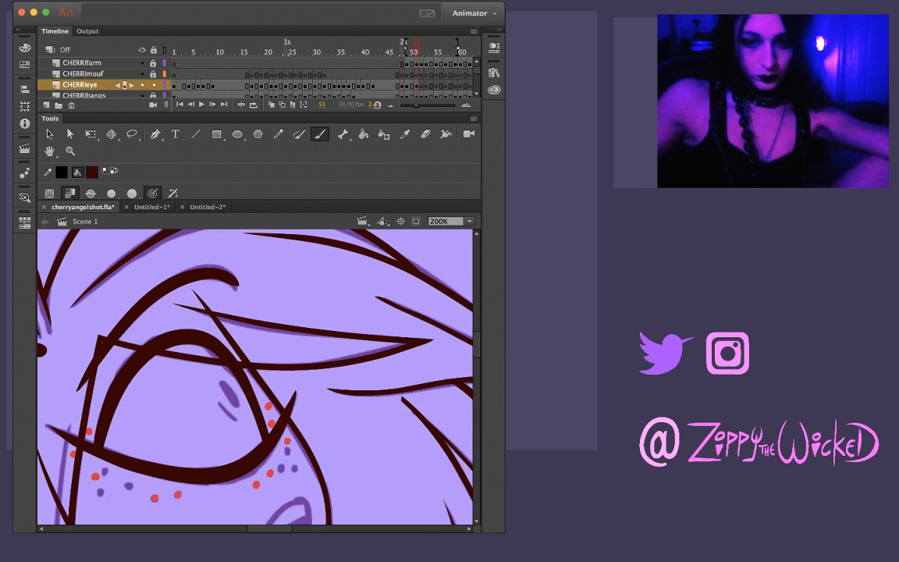
key("comma")
key("period")
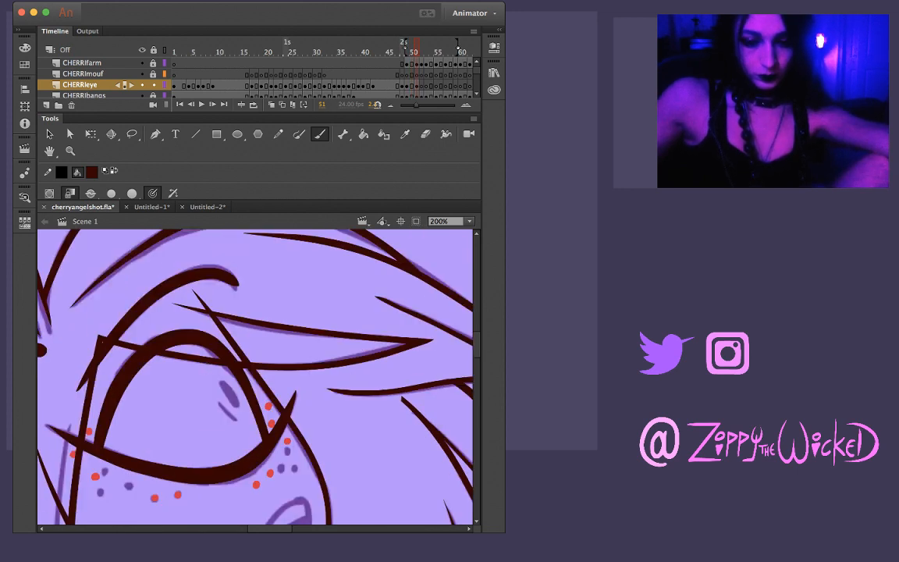
key("v")
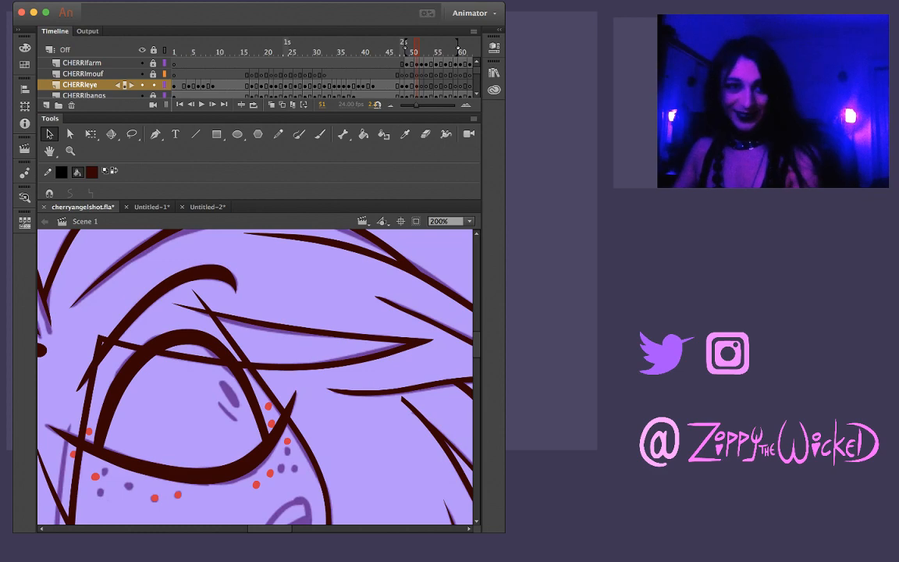
key("comma")
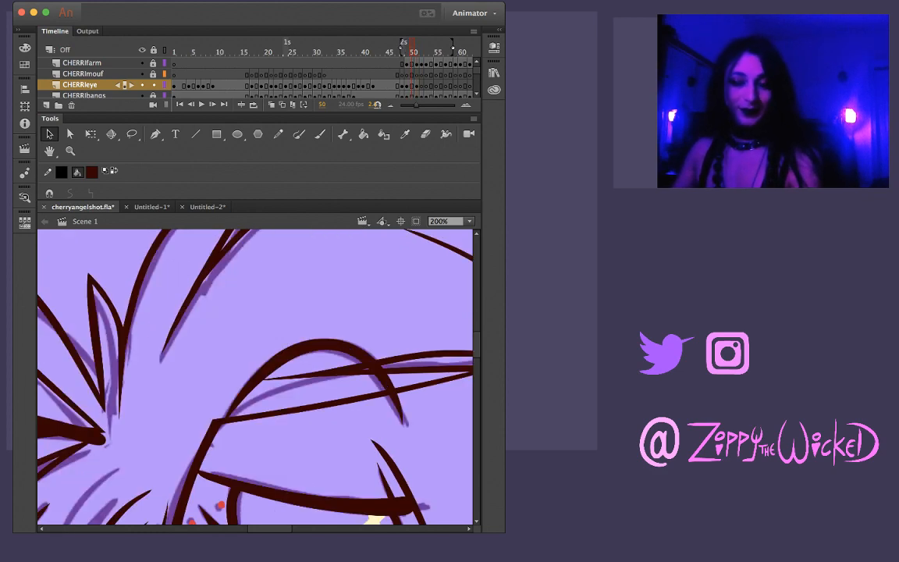
key("period")
key("period")
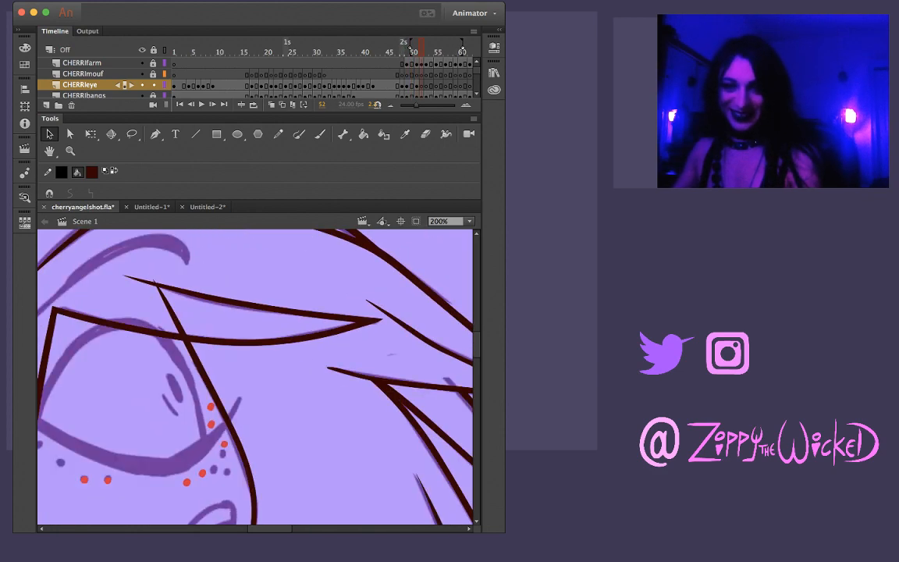
key("comma")
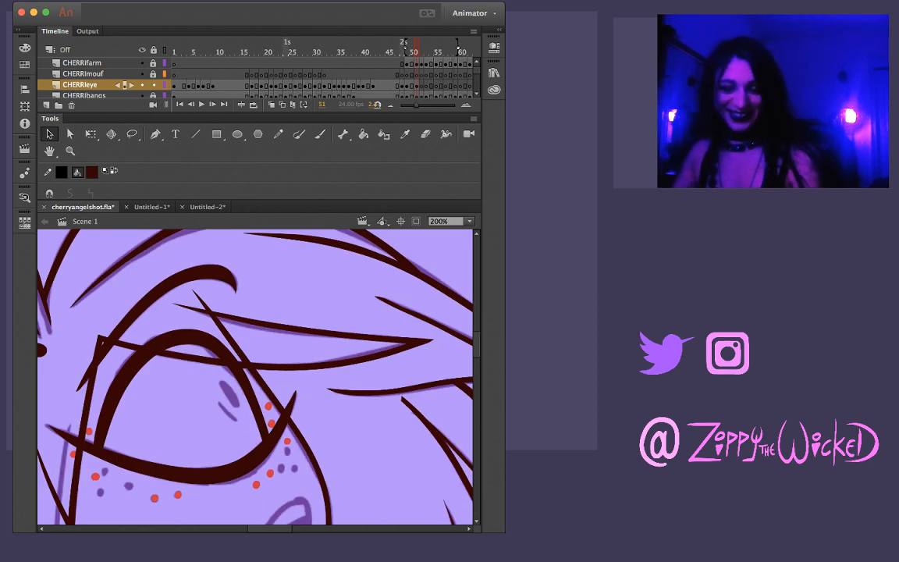
Adjust the lower tapered end of the eyebrow on frame 51 and check it against the preceding frames
key("l")
mouse_move(110, 328)
left_mouse_down()
mouse_move(58, 382)
mouse_move(131, 329)
left_mouse_up()
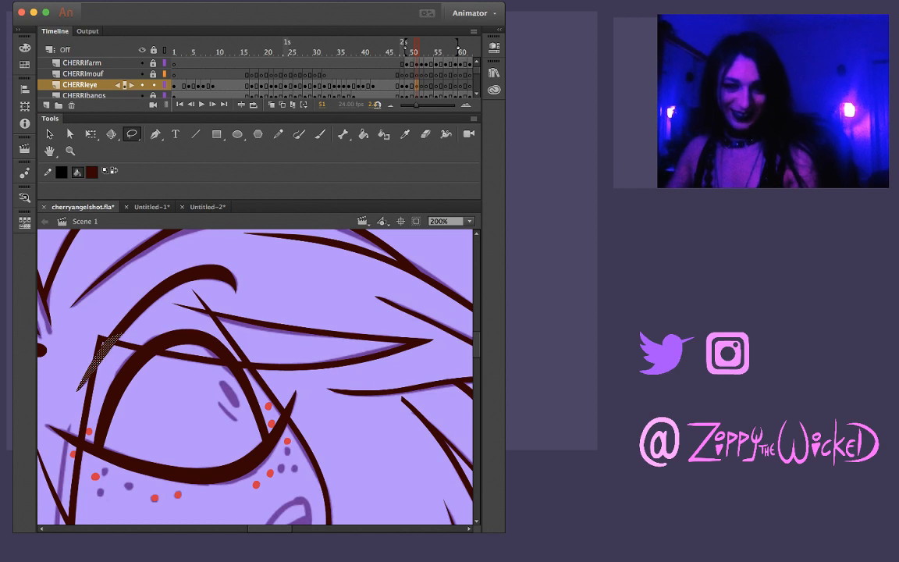
left_click(85, 379)
key("v")
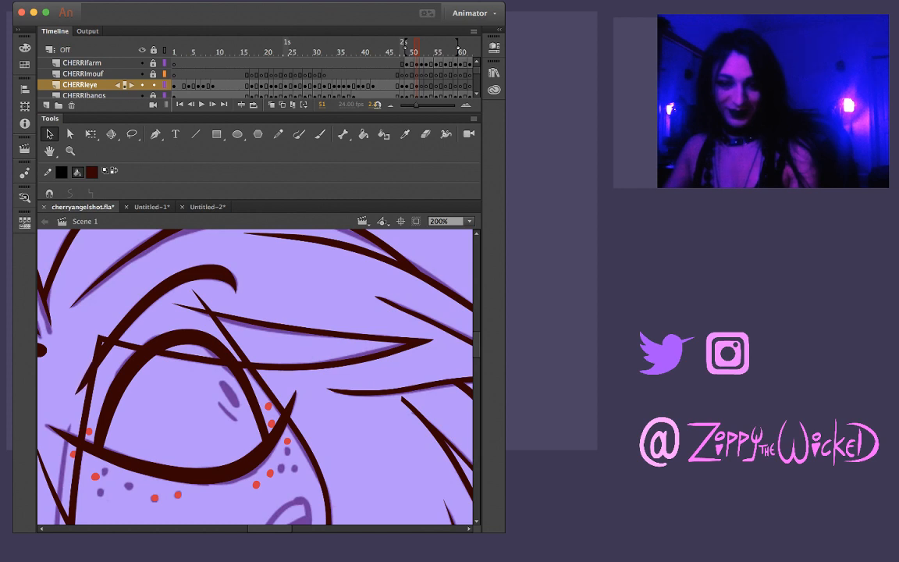
left_click(108, 342)
left_click(156, 382)
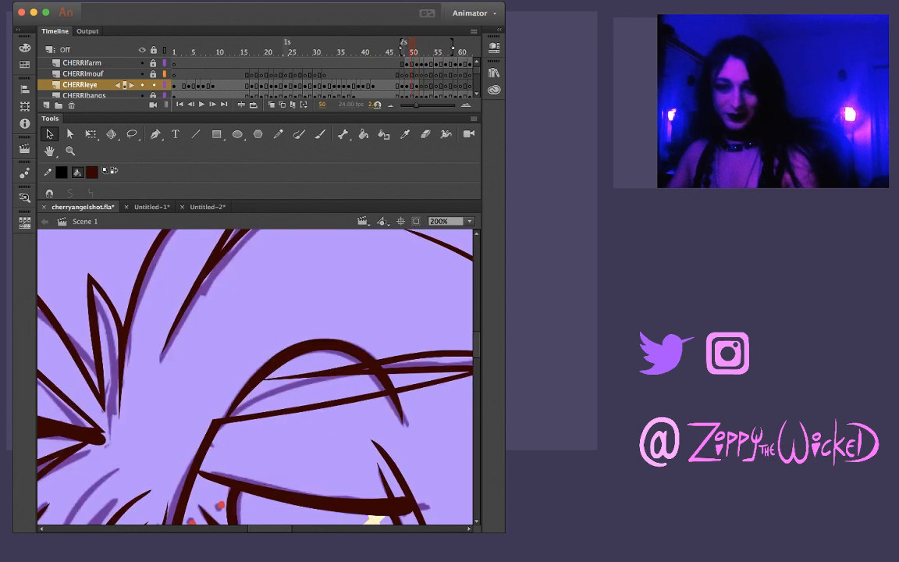
key(".")
key(".")
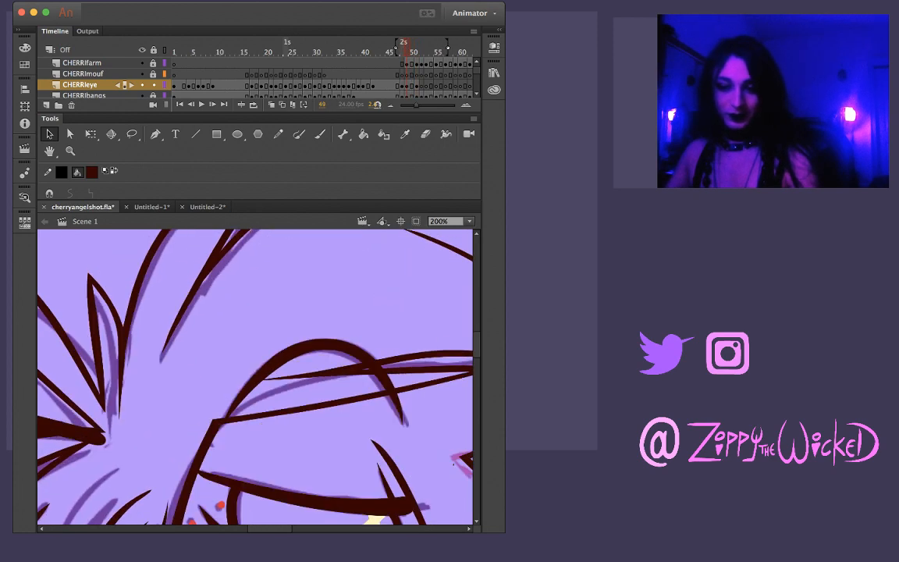
Sample the pale cream highlight colour from the eye on frame 49 as the fill for frame 51
left_click_drag(453, 464, 377, 423)
key("i")
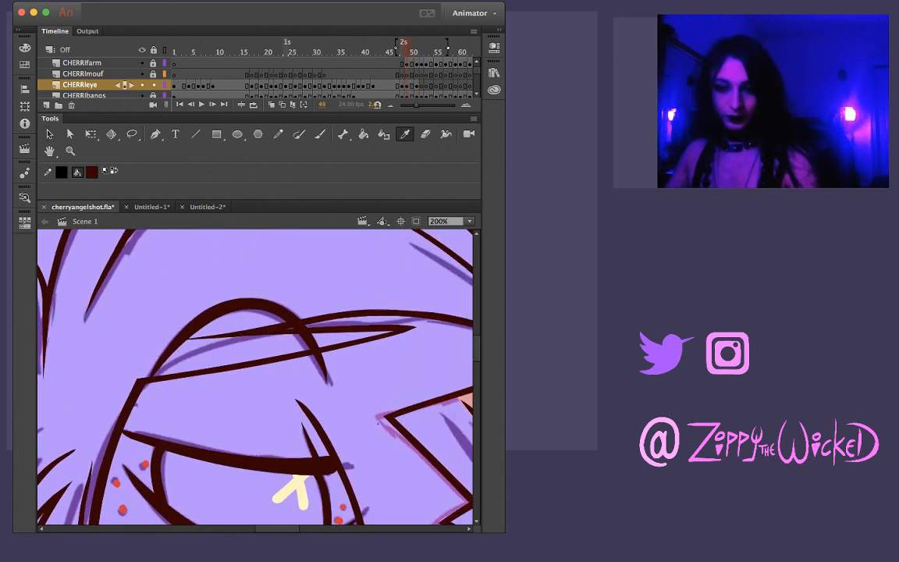
left_click(299, 484)
key(".")
key(".")
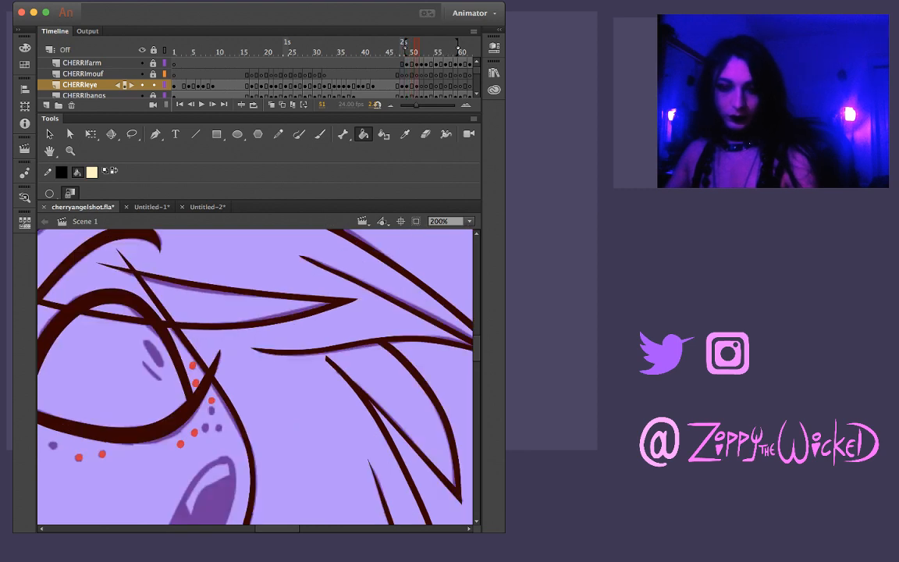
key("b")
left_click_drag(147, 341, 162, 360)
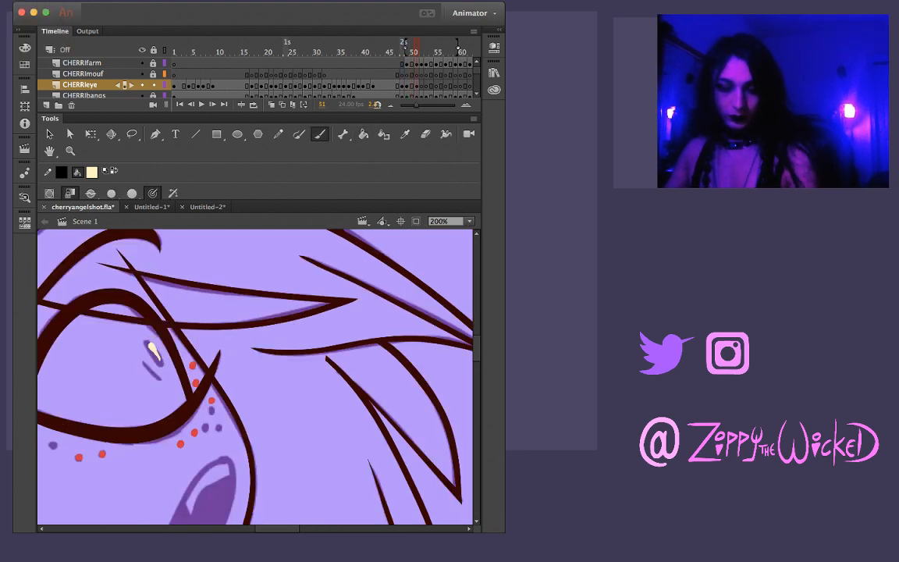
key("super+z")
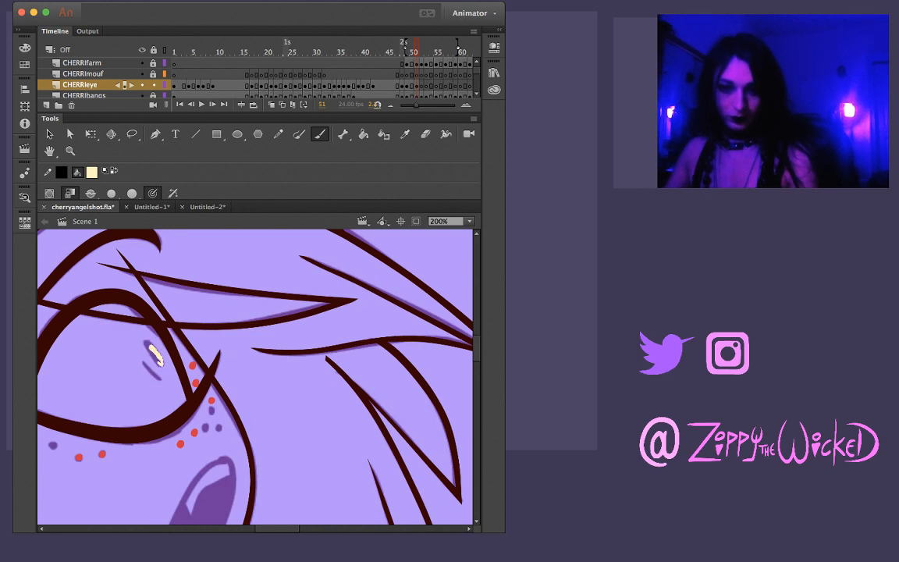
left_click_drag(159, 361, 162, 364)
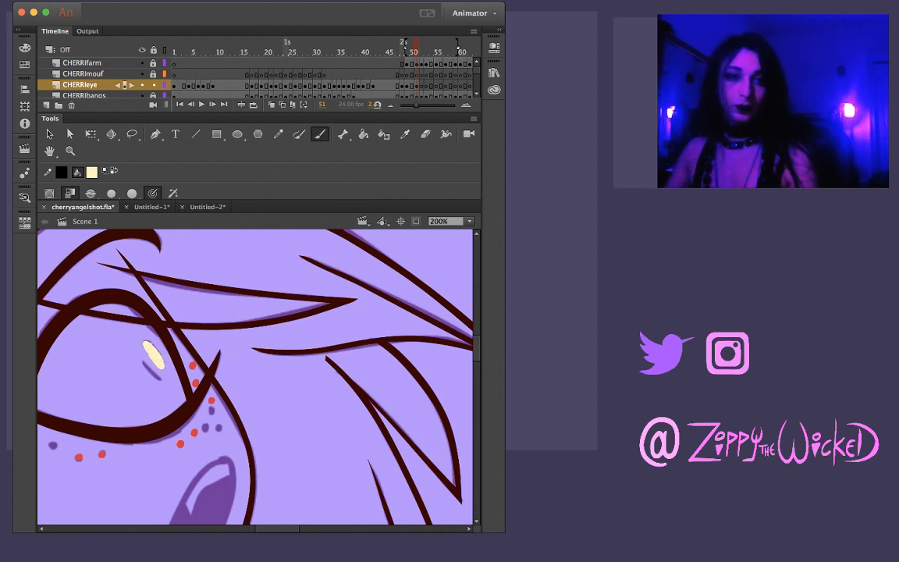
key("super+z")
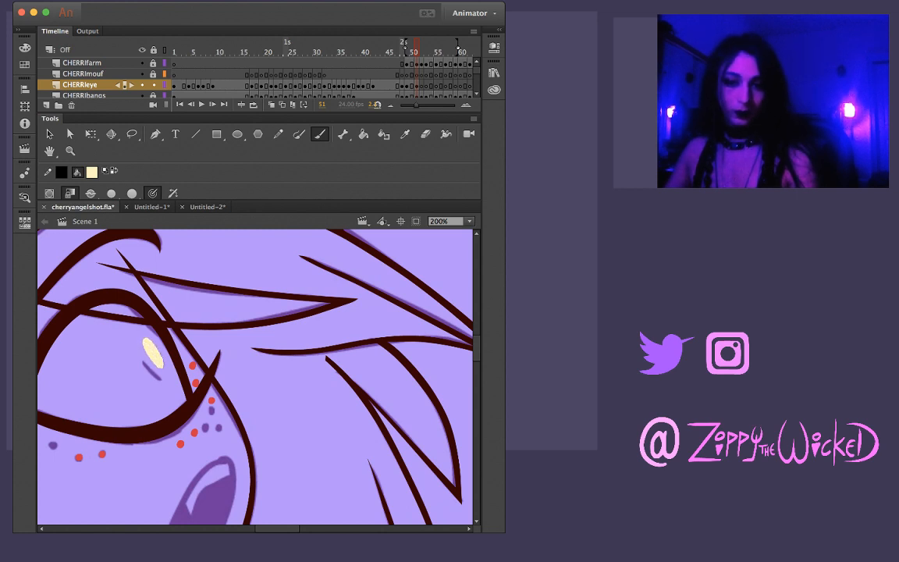
key("v")
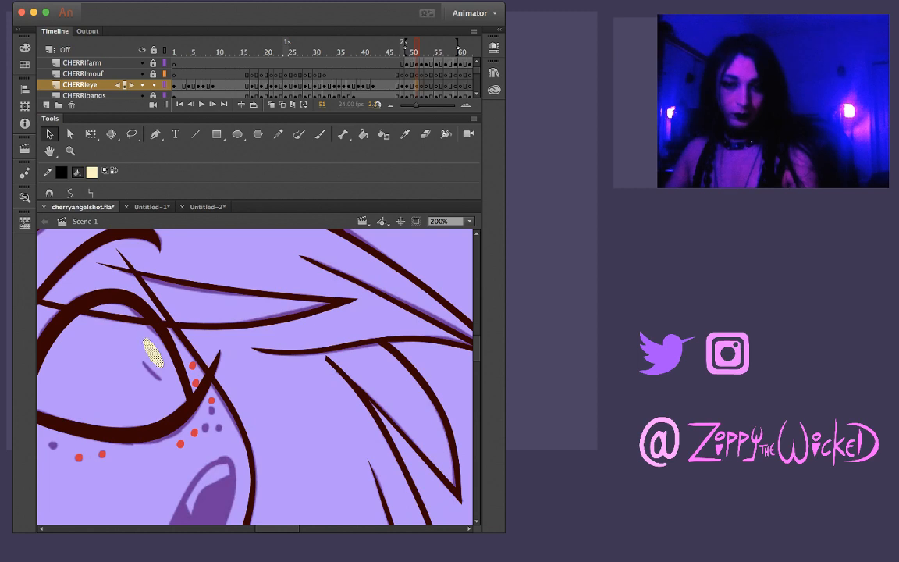
key("l")
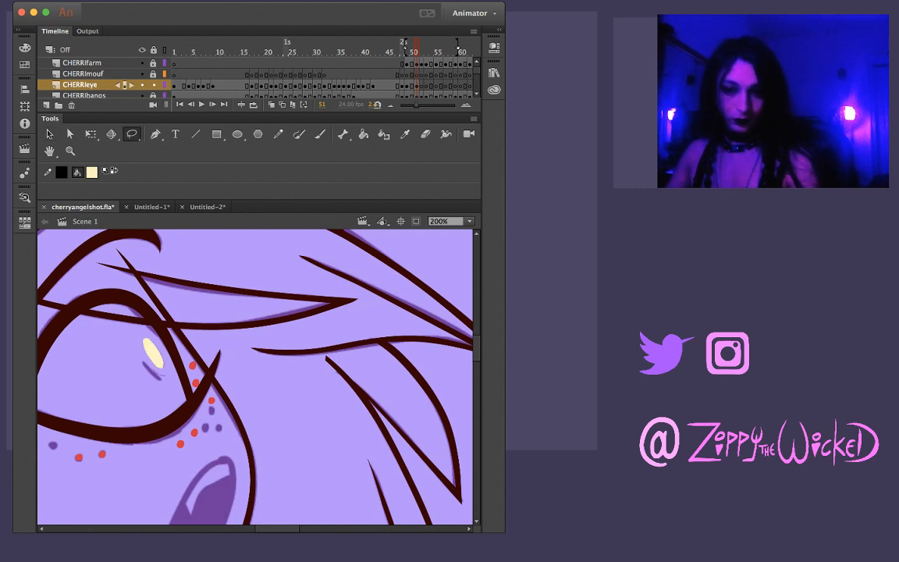
left_click_drag(165, 374, 146, 363)
key("v")
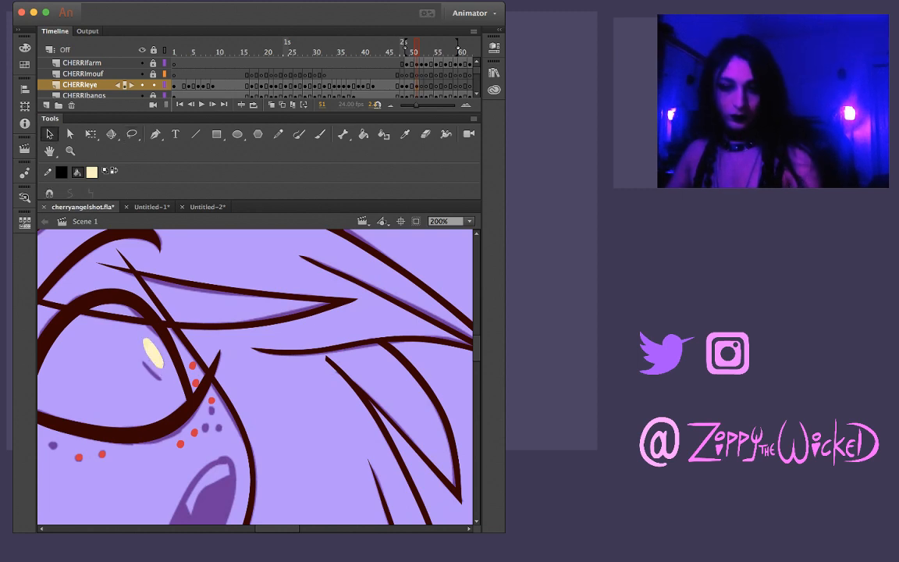
left_click(153, 354)
key("Delete")
Paint the larger oval eye highlight on frame 51 in pale cream, filling the sketched shape
key("z")
left_click(159, 371)
left_click_drag(159, 371, 206, 318)
key("b")
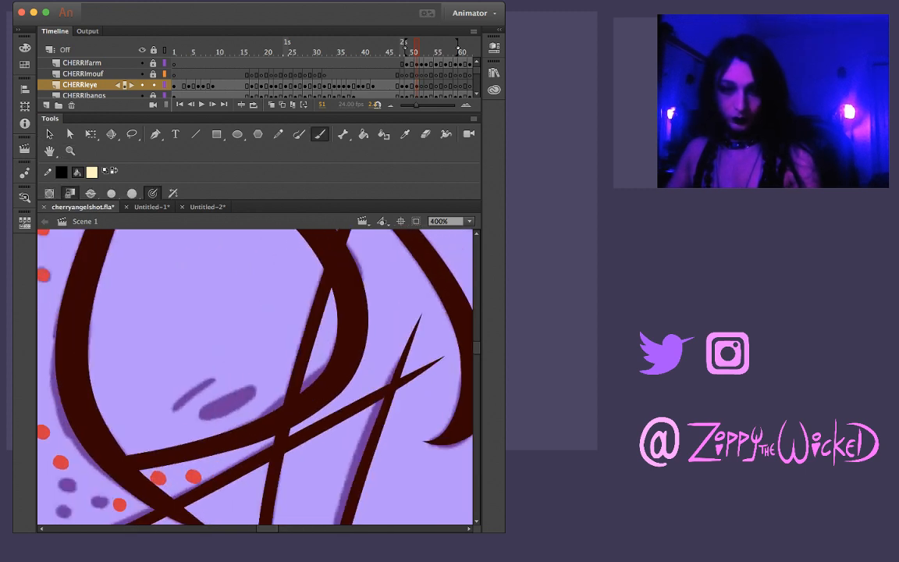
left_click_drag(247, 391, 213, 407)
key("super+z")
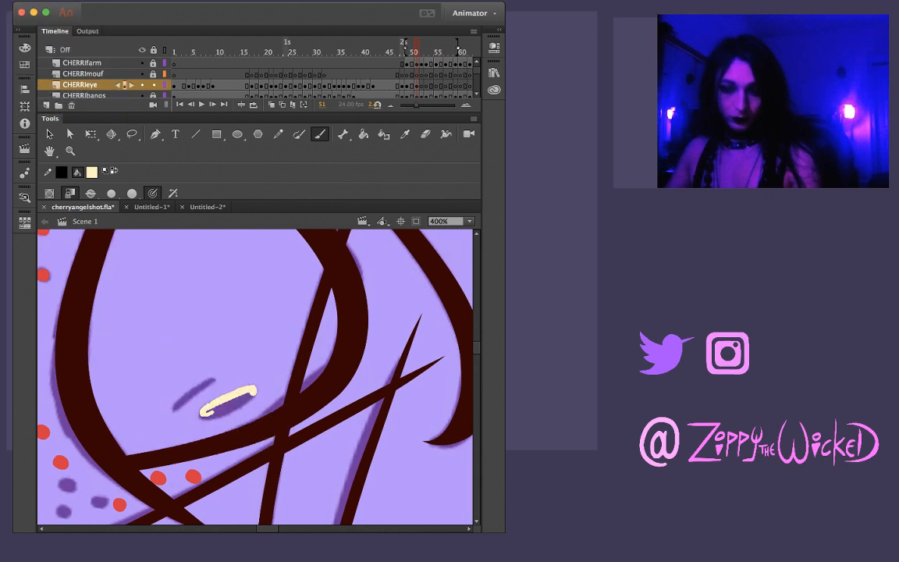
left_click_drag(249, 394, 211, 406)
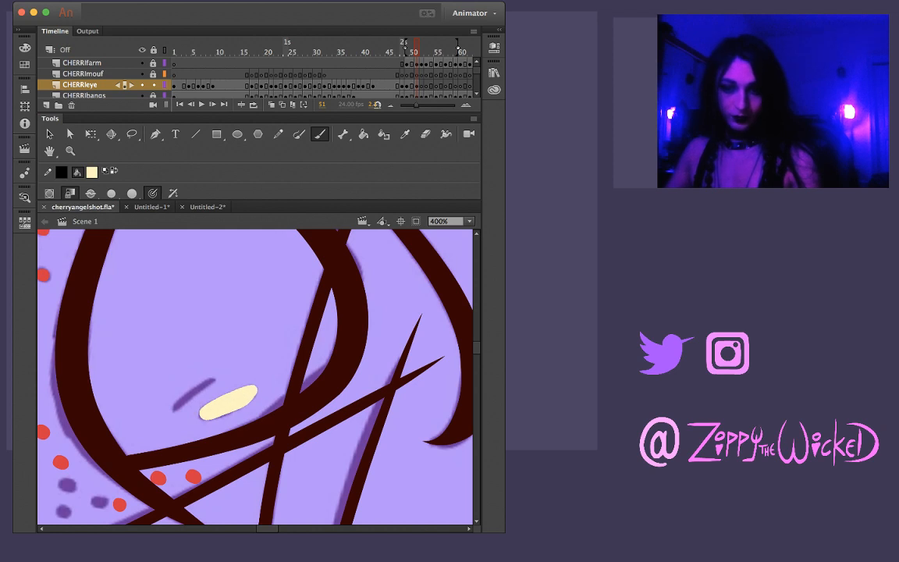
Paint the thin secondary highlight beside the oval one on frame 51, redoing the stroke until it follows the sketch
left_click_drag(173, 412, 213, 380)
key("super+z")
left_click_drag(172, 412, 209, 382)
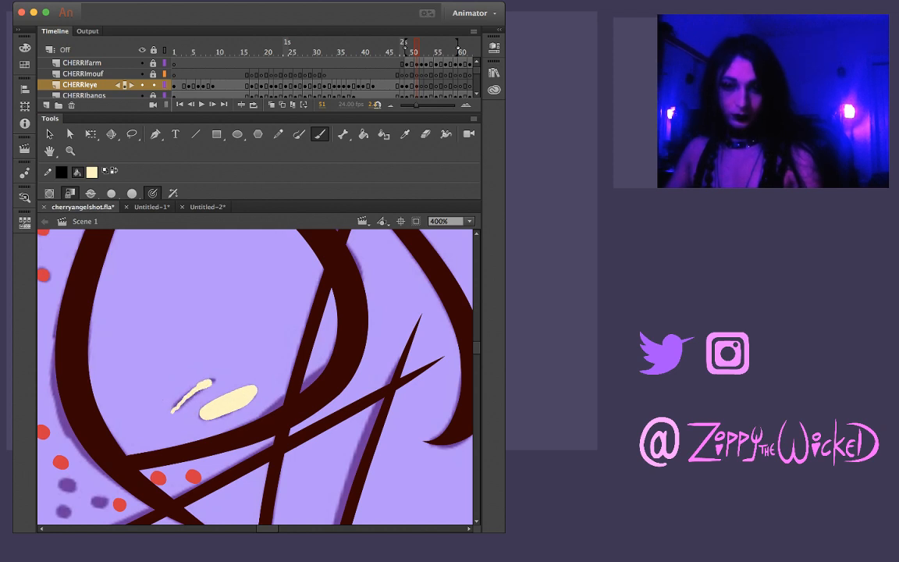
key("super+z")
left_click_drag(171, 413, 212, 381)
Straighten the thin highlight's outline on frame 51 and adjust its two ends to the sketch
key("v")
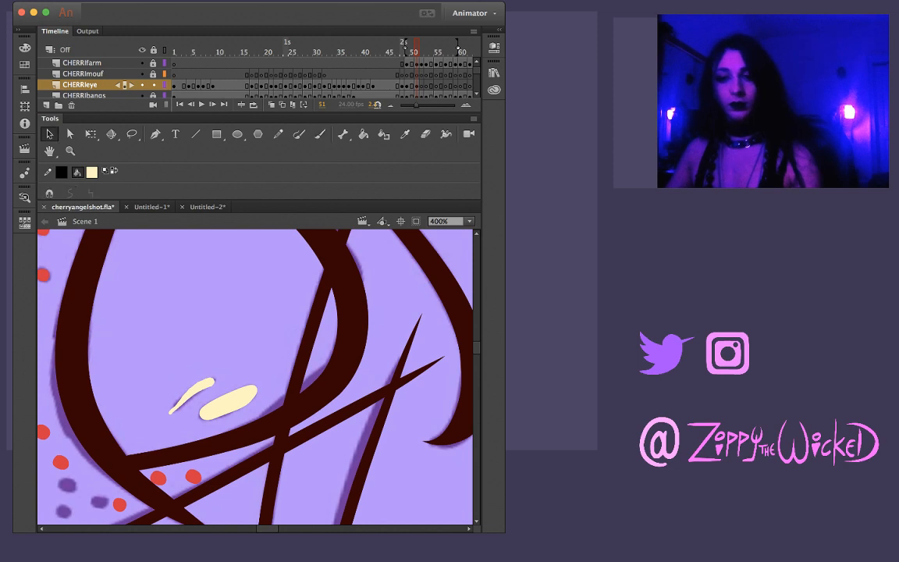
left_click(197, 389)
left_click(90, 193)
left_click(171, 355)
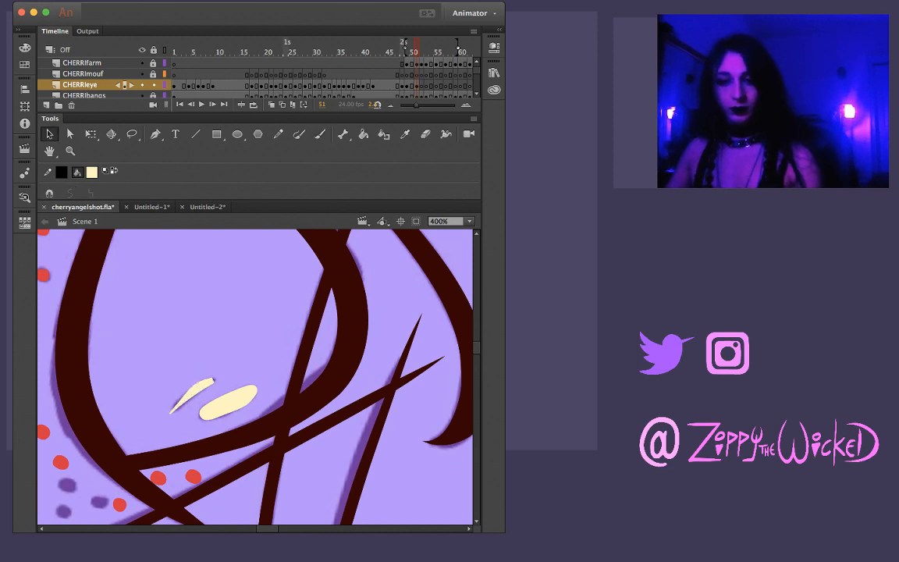
left_click_drag(226, 378, 235, 378)
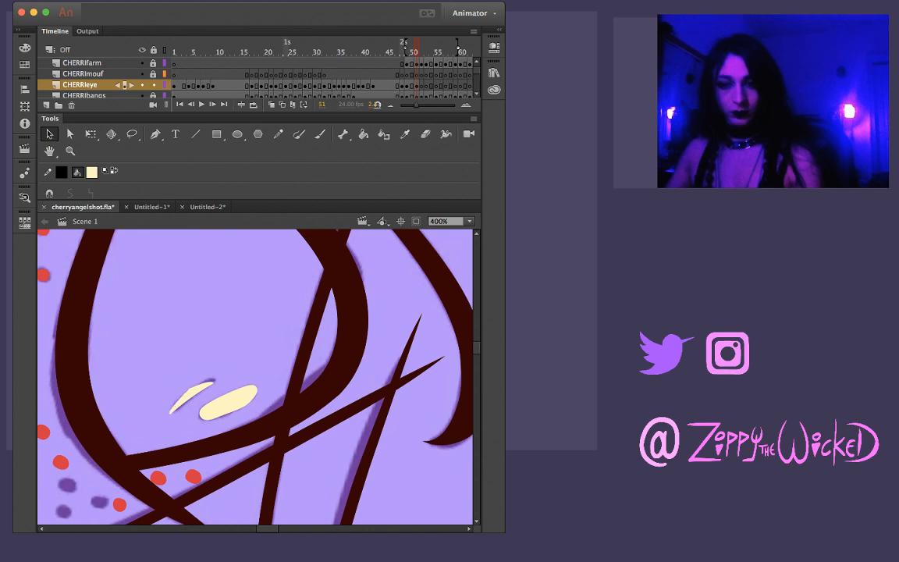
left_click_drag(170, 414, 172, 414)
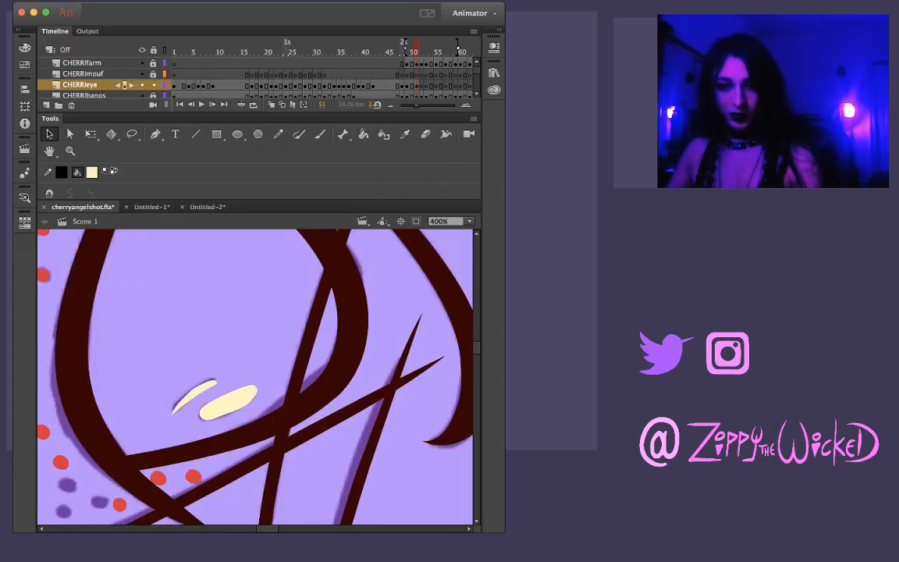
Reshape the thin highlight on frame 51 into a slim curved crescent with pointed ends
left_click(193, 396)
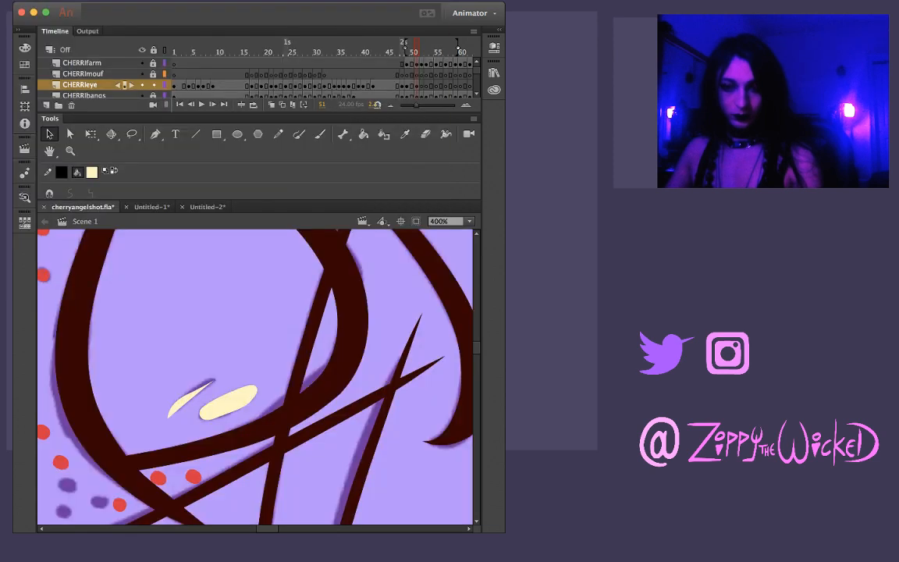
left_click(187, 400)
left_click_drag(187, 400, 190, 399)
left_click(188, 398)
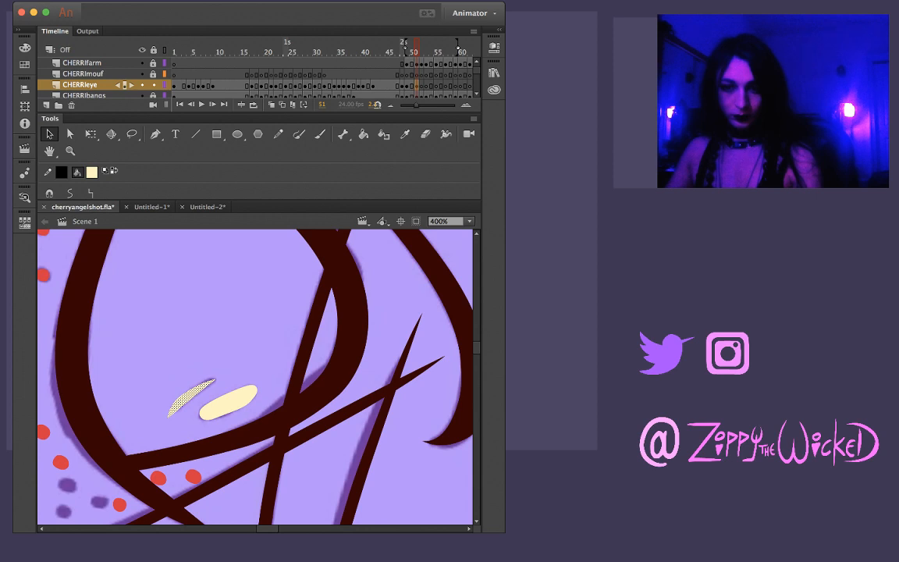
left_click(172, 358)
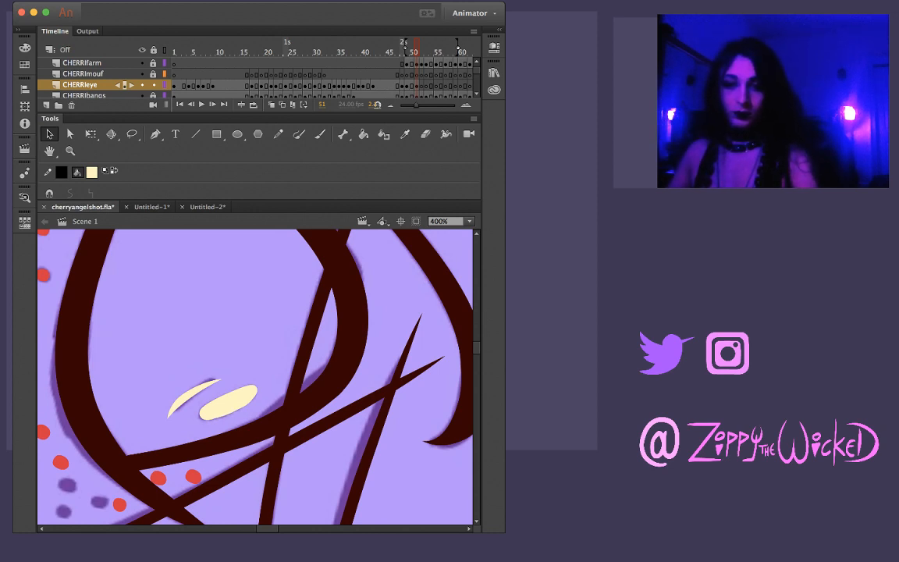
Trim the lower edge of the oval highlight on frame 51 with a Lasso selection
key("l")
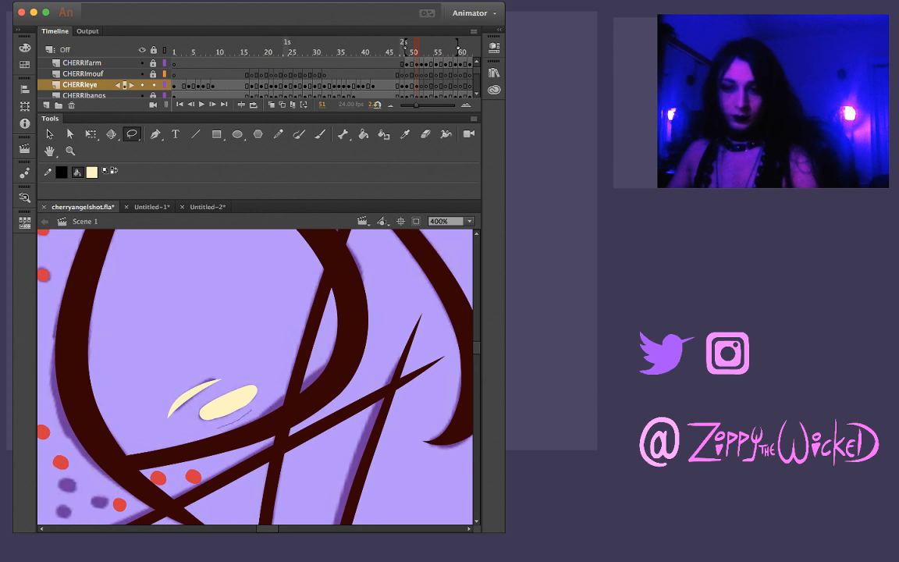
left_click_drag(212, 411, 208, 414)
key("Escape")
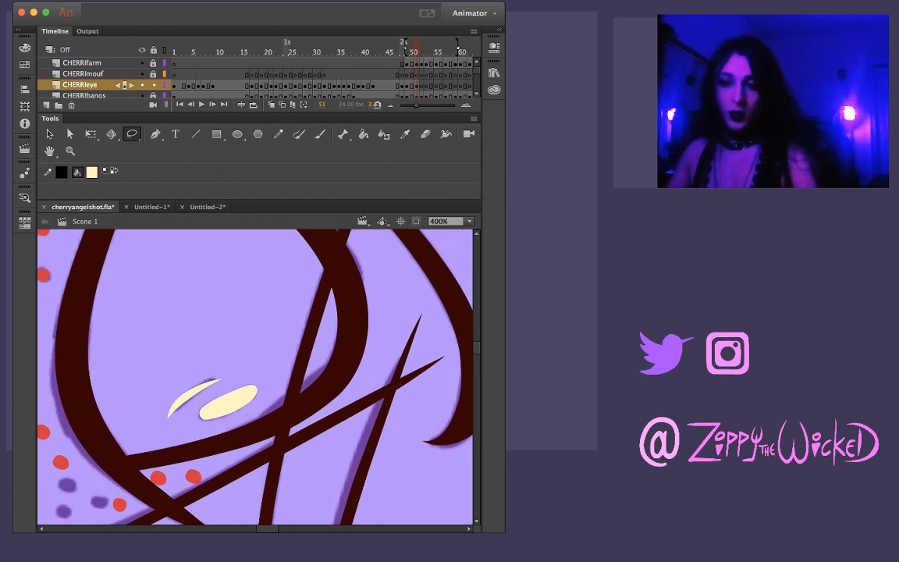
left_click_drag(249, 406, 256, 397)
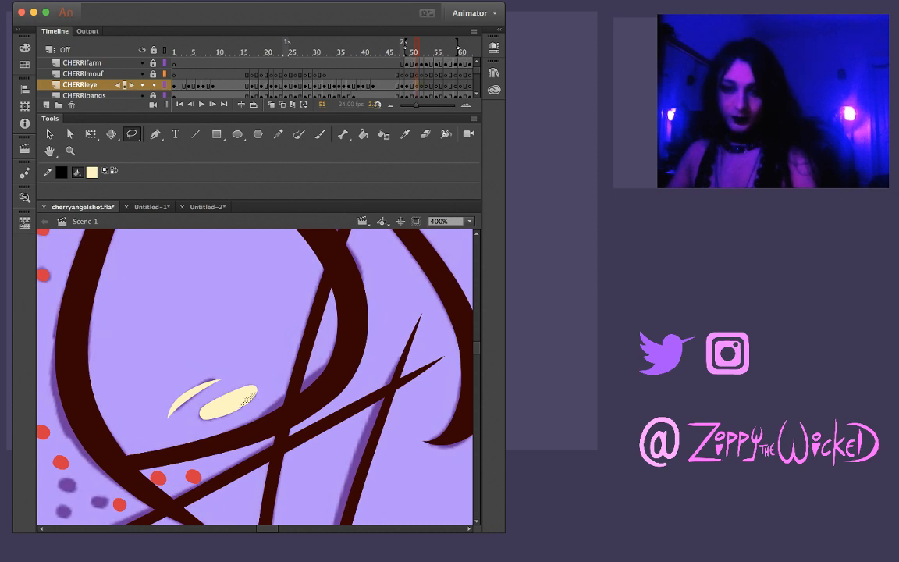
Review the whole eye with its highlights on frame 51 and compare it with the neighbouring frame 50
key("z")
left_click(233, 391, "alt")
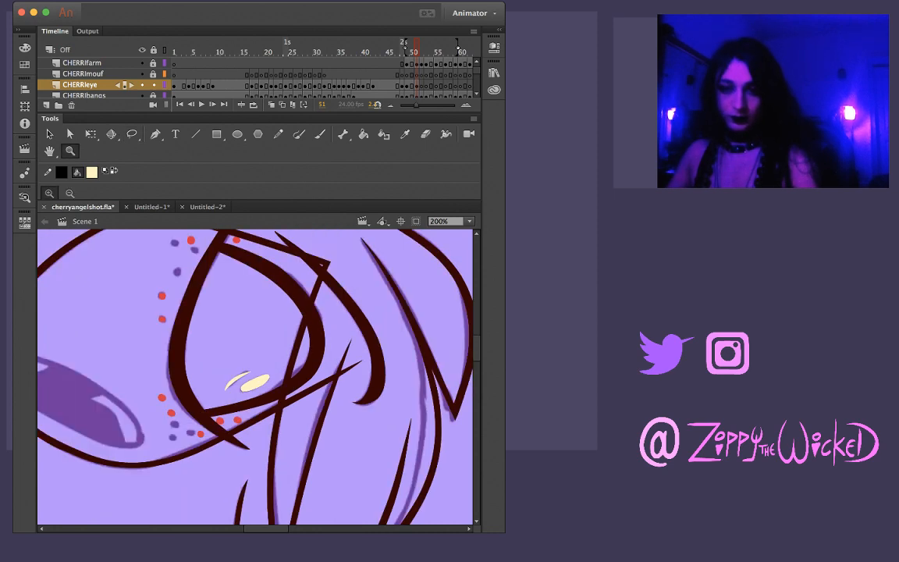
mouse_move(328, 436)
left_mouse_down()
mouse_move(319, 348)
mouse_move(303, 332)
left_mouse_up()
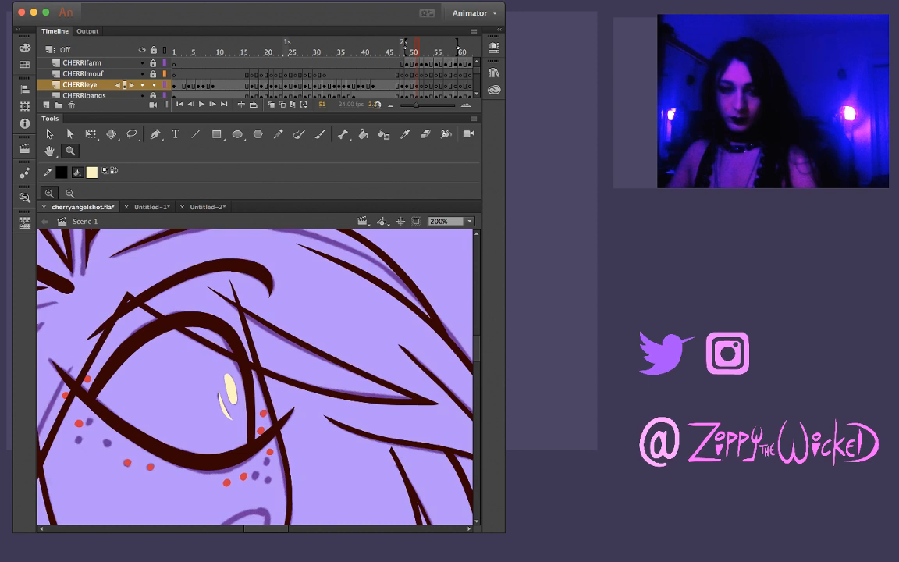
key("v")
left_click(416, 85)
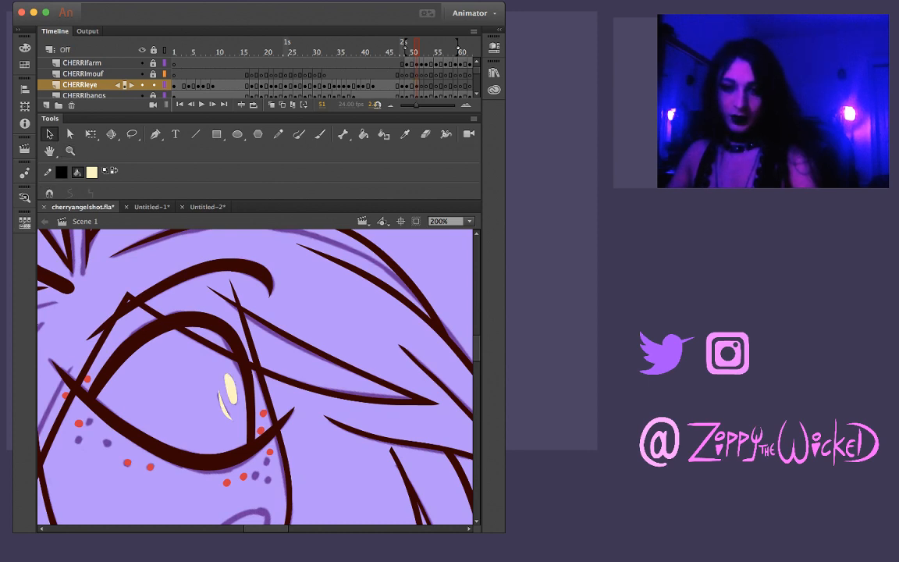
key(".")
key("comma")
key("comma")
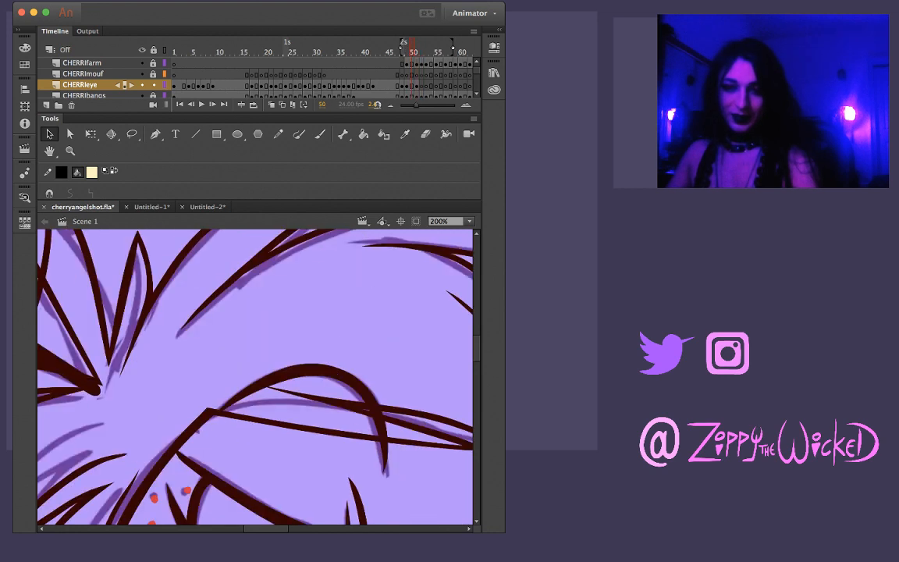
key("period")
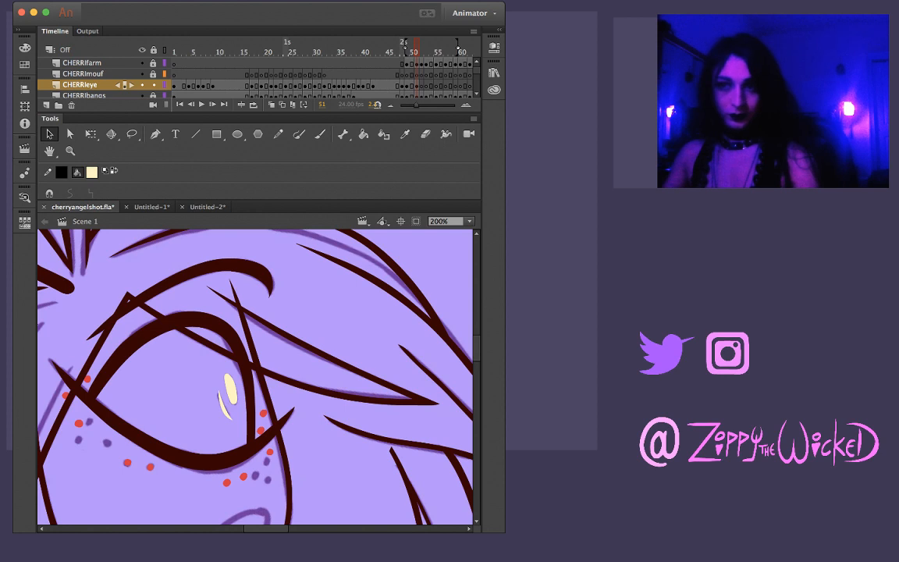
Copy the complete eye drawing from frame 51 of the CHERRIeye layer and paste it in place on frame 52
left_click(82, 63)
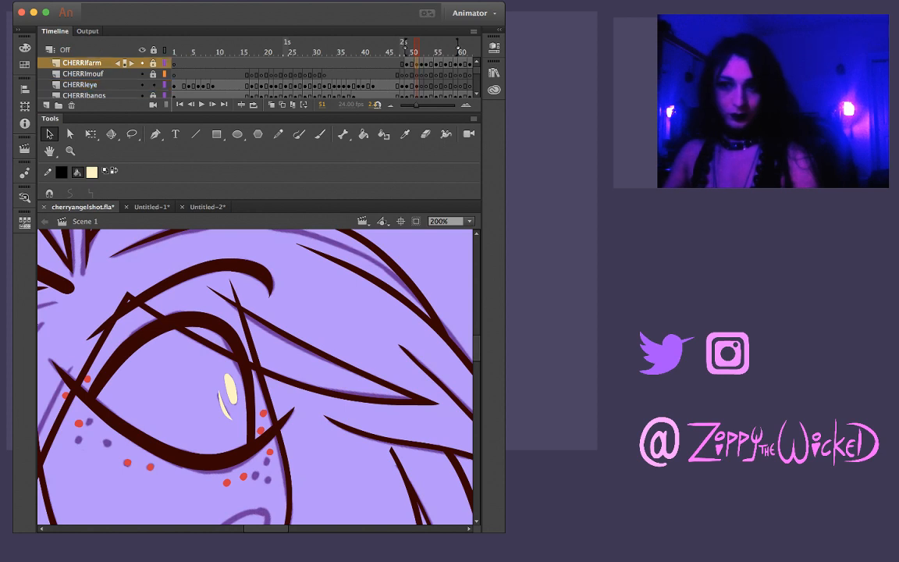
left_click(81, 85)
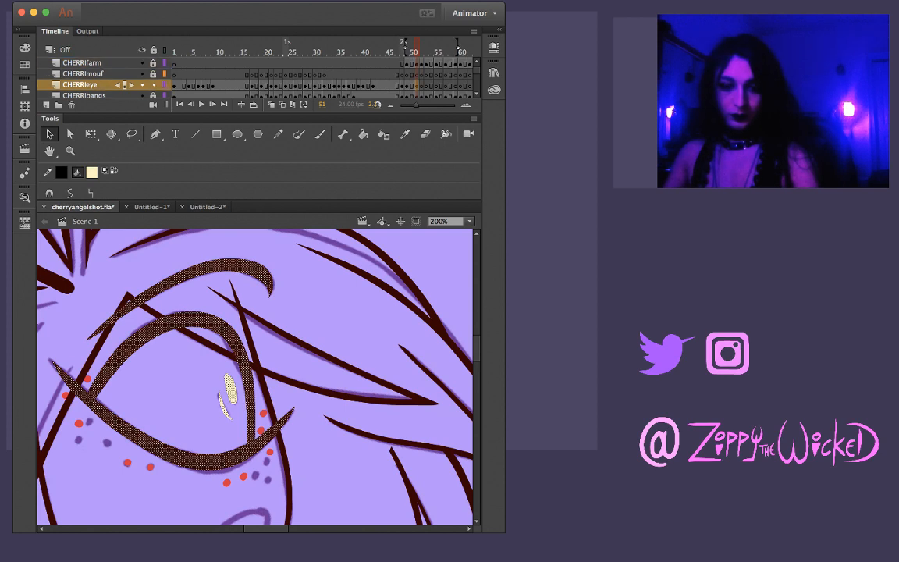
key("period")
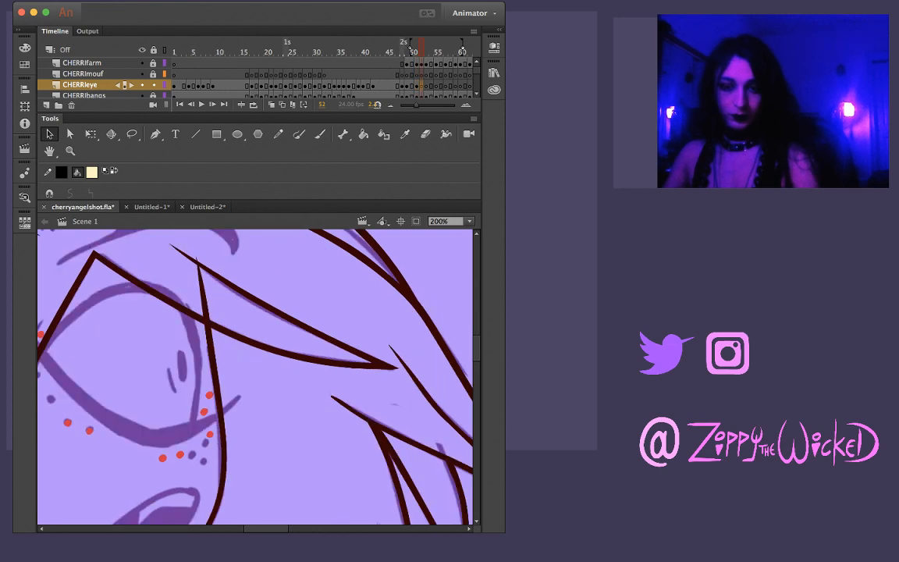
key("ctrl+shift+v")
Rotate, move and slightly resize the pasted eye and brow on frame 52 to fit the rough eye sketch
left_click_drag(195, 318, 210, 296)
key("q")
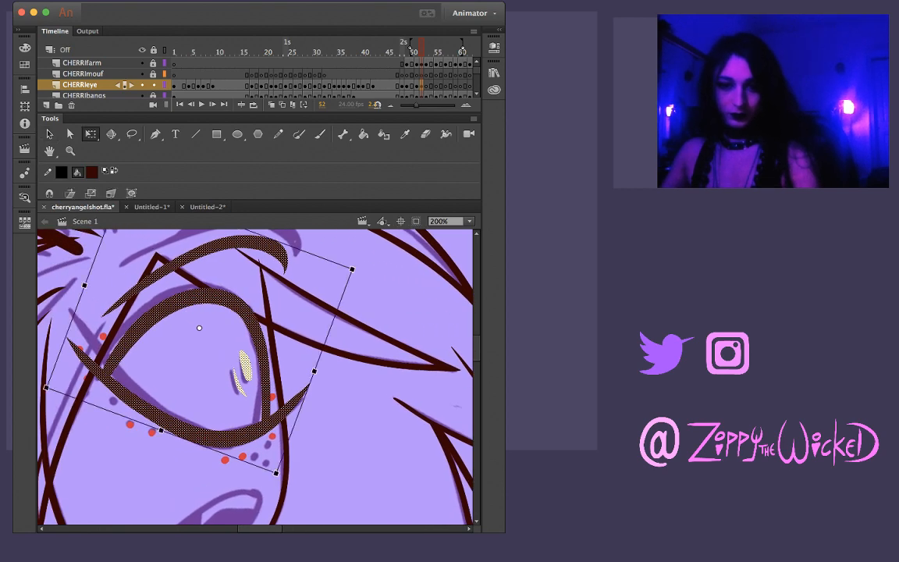
left_click_drag(352, 268, 361, 298)
left_click_drag(206, 296, 212, 291)
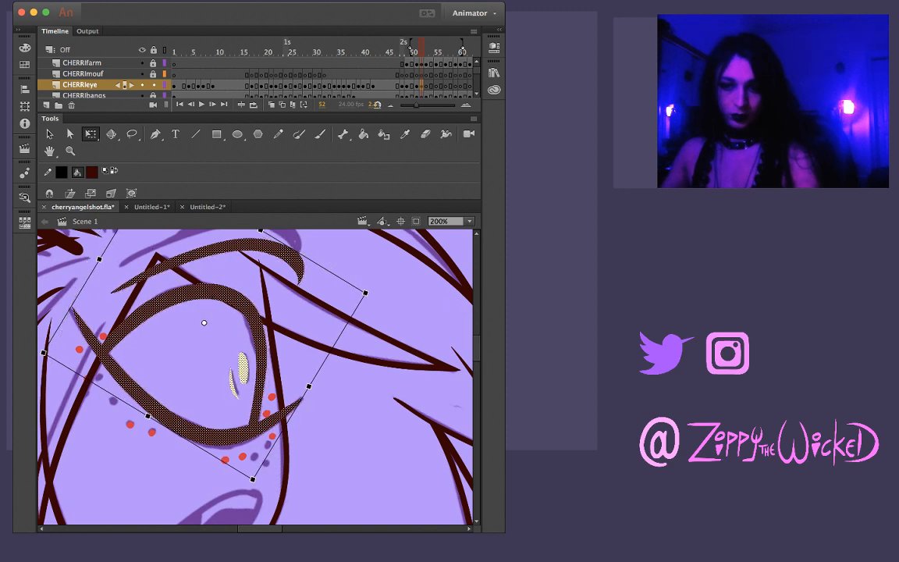
left_click_drag(368, 292, 366, 288)
left_click_drag(212, 292, 211, 293)
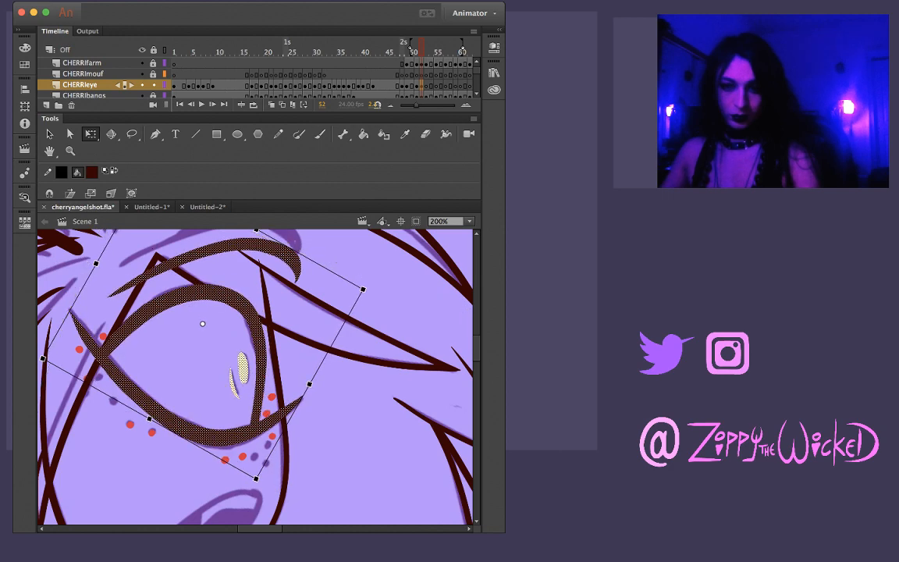
left_click_drag(149, 419, 147, 422)
key("z")
left_click(239, 375)
key("v")
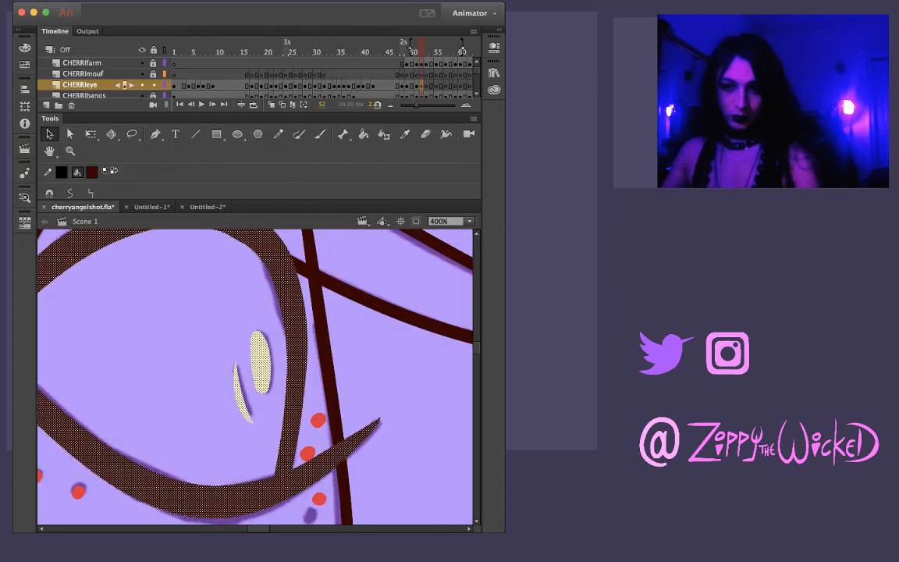
Move the eyebrow on frame 52 up onto its rough sketch line, separately from the eye
key("Escape")
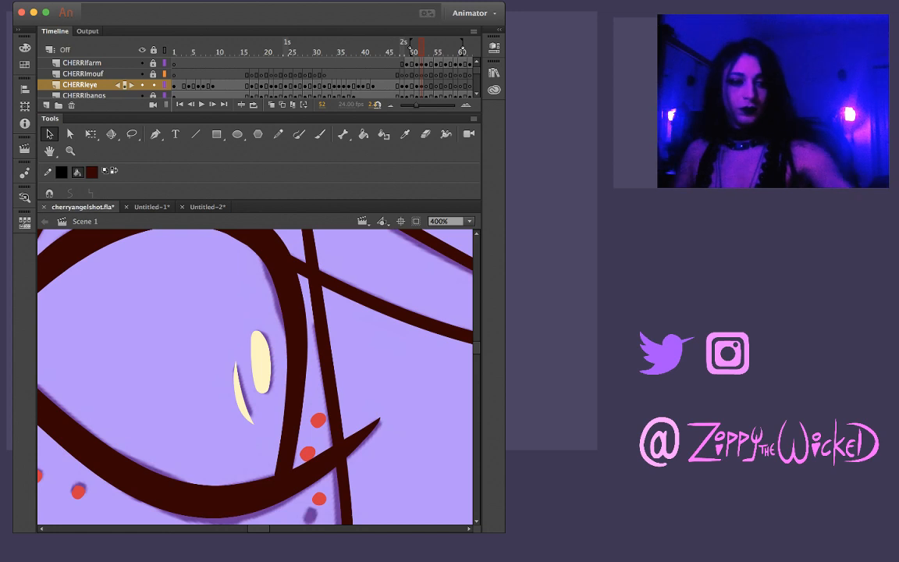
key("z")
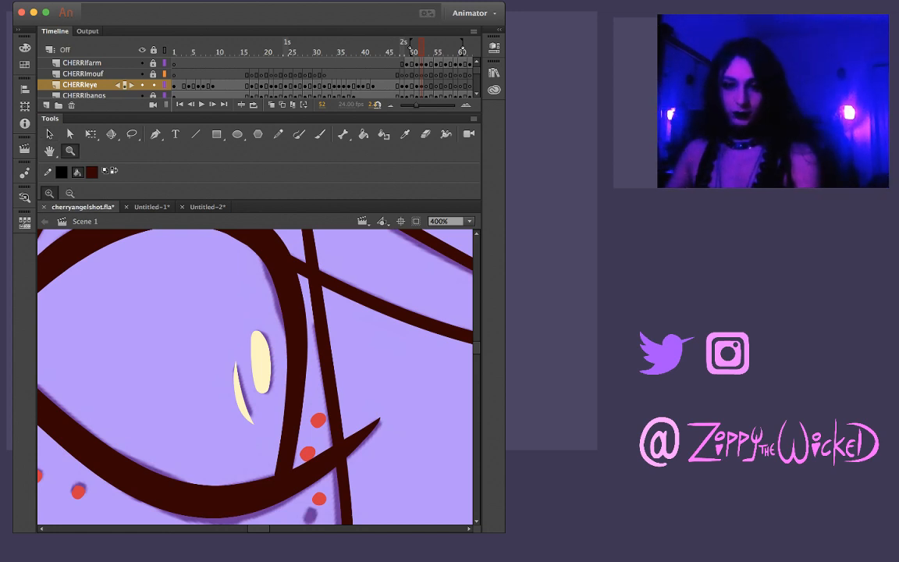
left_click(284, 379, "alt")
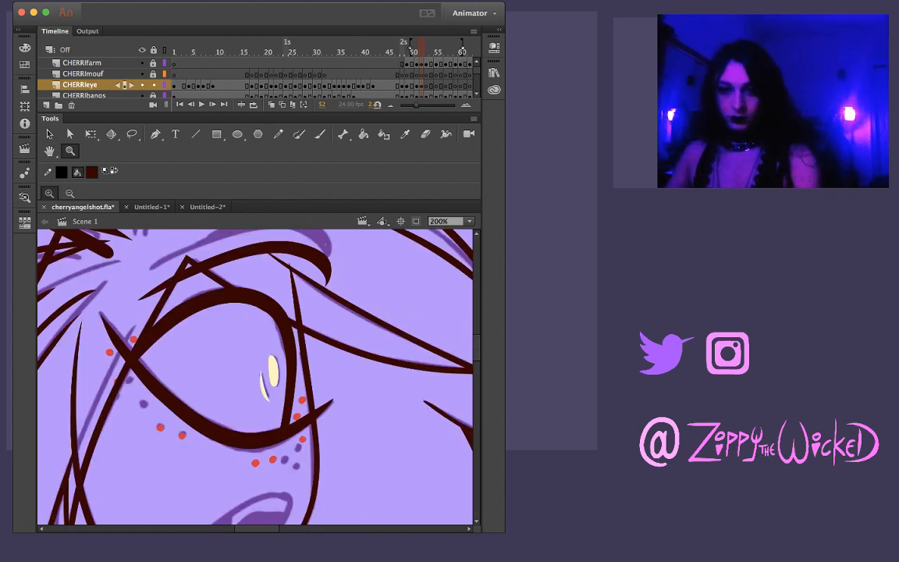
key("comma")
key("period")
scroll(255, 376, "up", 2)
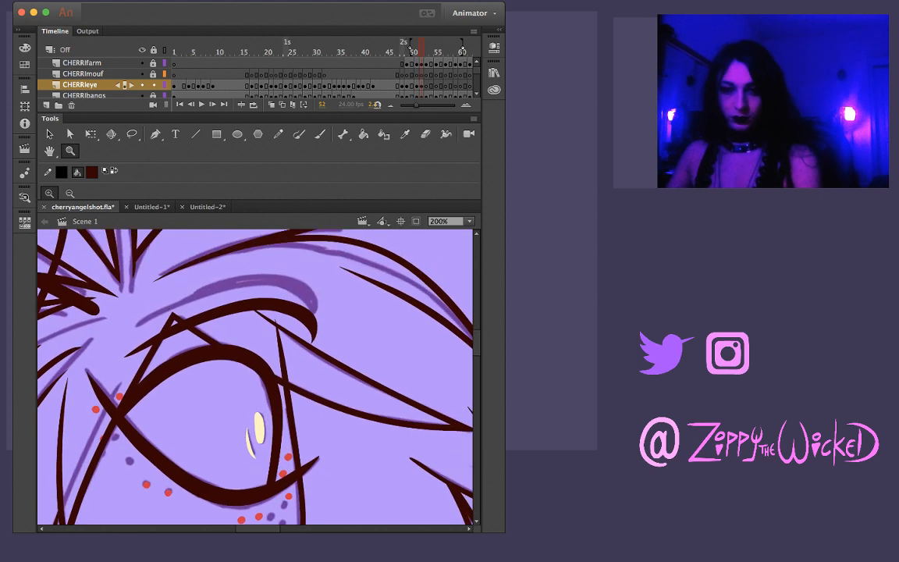
key("v")
left_click_drag(228, 305, 227, 277)
key("Escape")
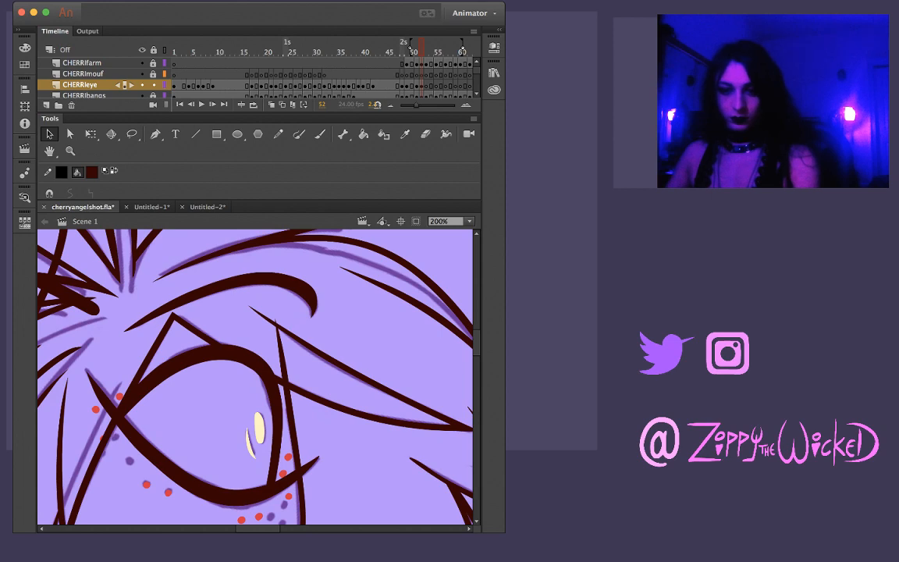
Compare frame 52 with its neighbours, then copy its complete eye and brow and paste them in place on frame 53
key("comma")
key("period")
key("period")
key("comma")
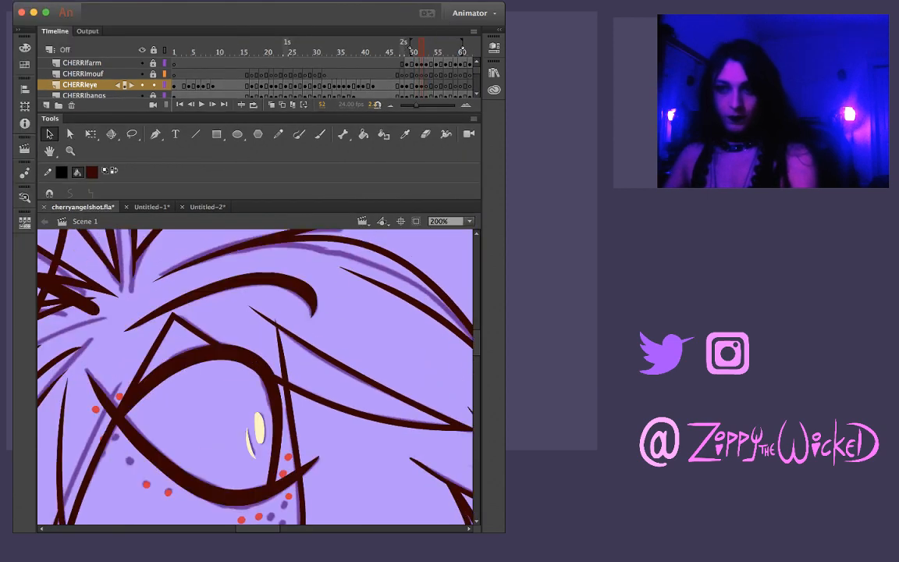
key("period")
key("comma")
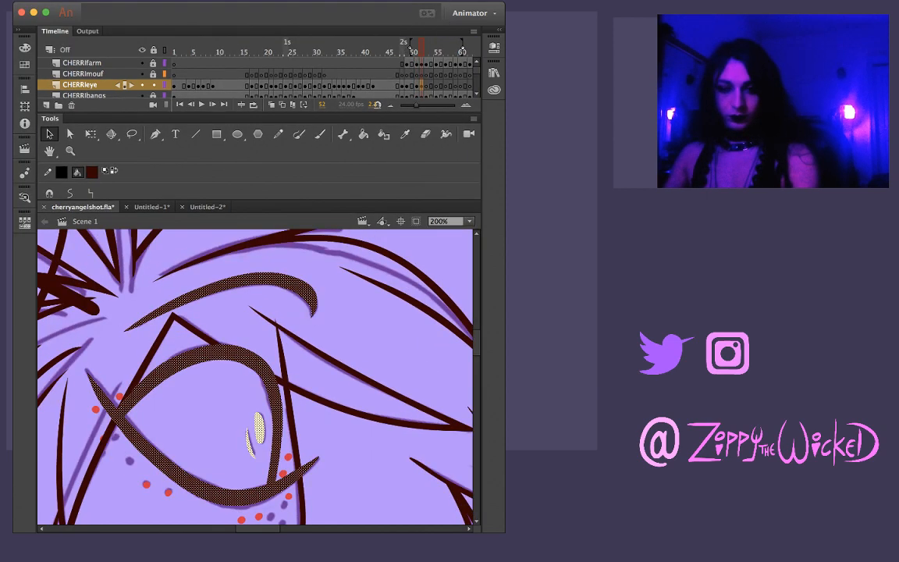
key("period")
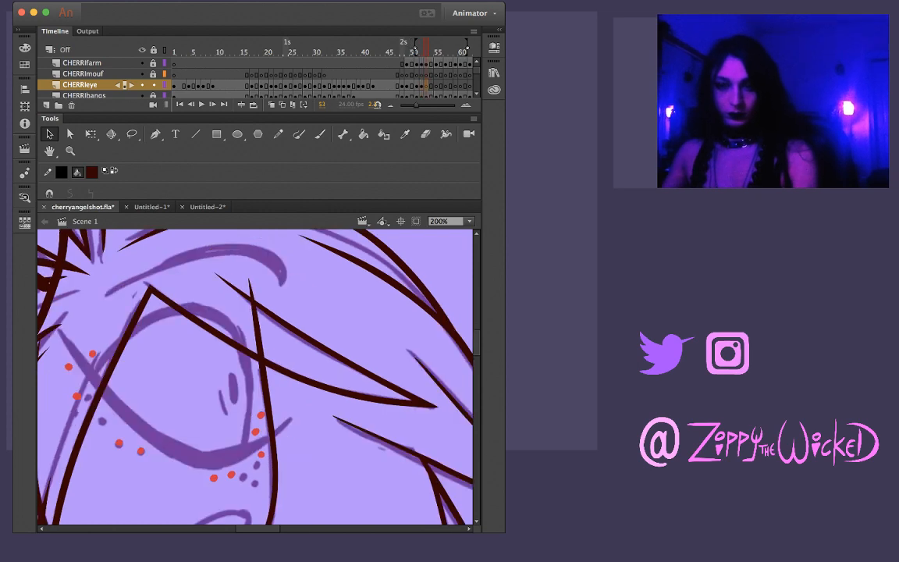
Move the pasted eye and brow on frame 53 until the eye outline sits on the rough sketch
left_click_drag(229, 349, 200, 308)
key("Right")
key("Right")
key("Right")
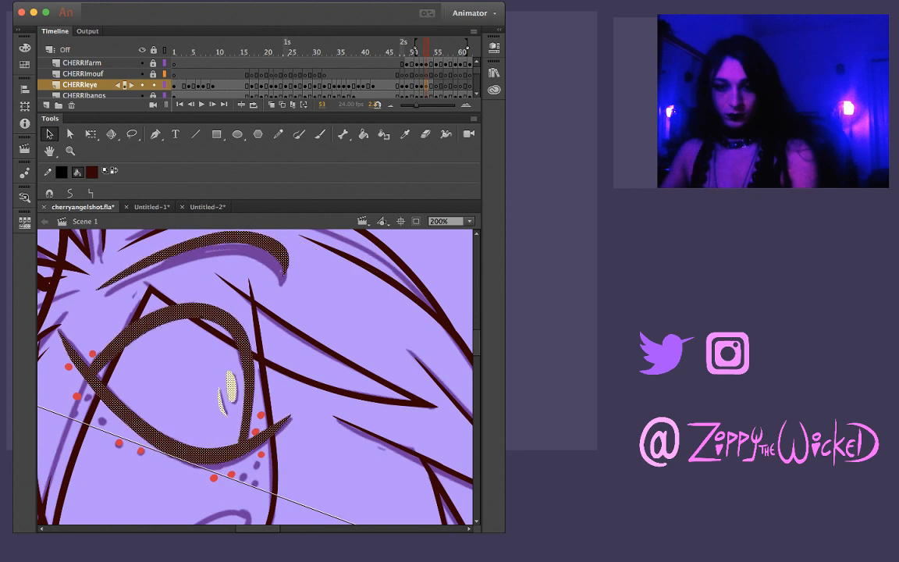
key("Right")
key("Right")
key("Down")
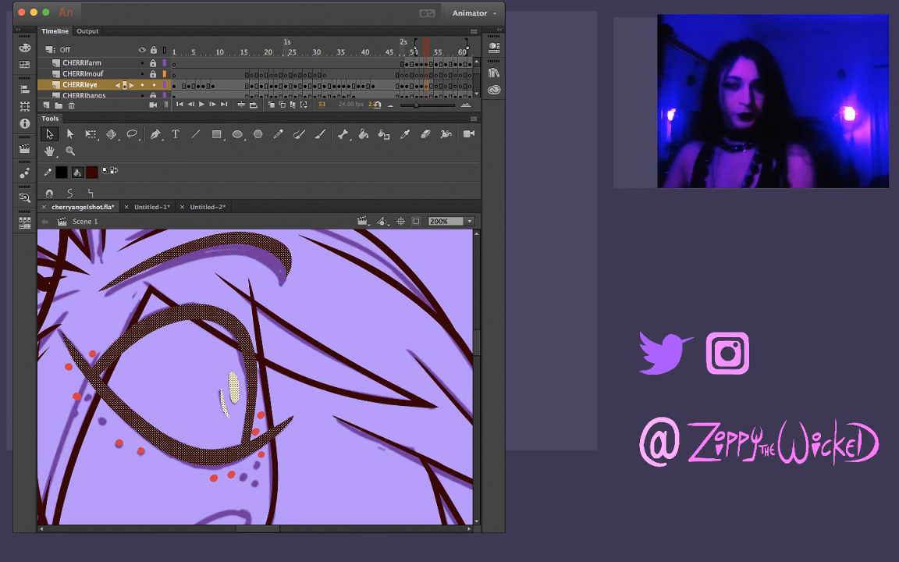
Lower the eyebrow on frame 53 onto its rough sketch line
key("Escape")
left_click(270, 245)
left_click_drag(269, 245, 265, 256)
key("Escape")
Flip between frames 52 and 53 to check how the eye and brow move
key("comma")
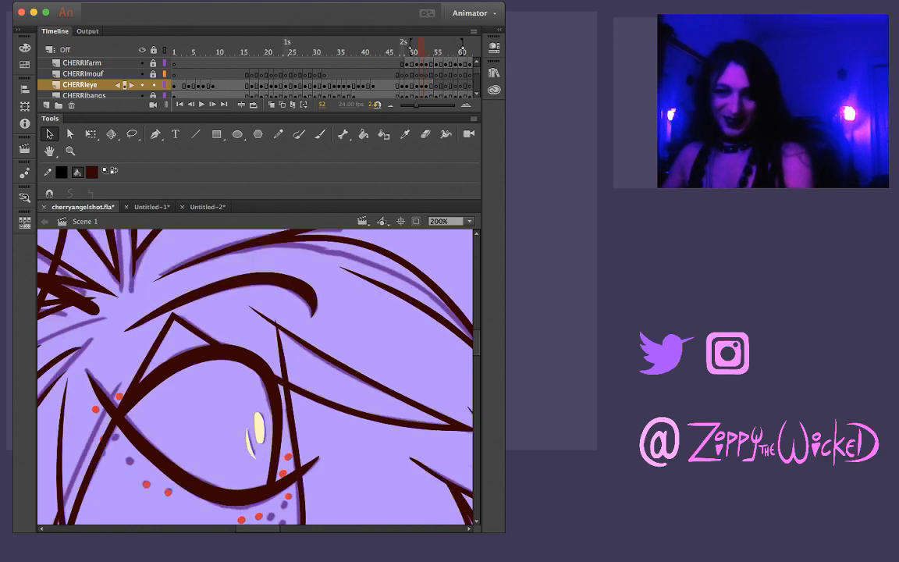
key("period")
key("comma")
key("period")
key("comma")
key("period")
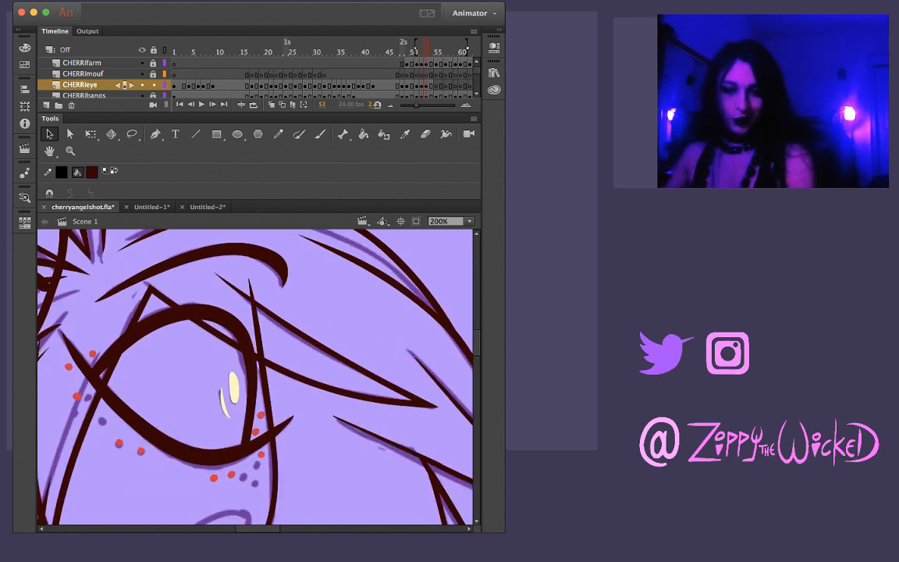
key("comma")
key("period")
key("comma")
key("period")
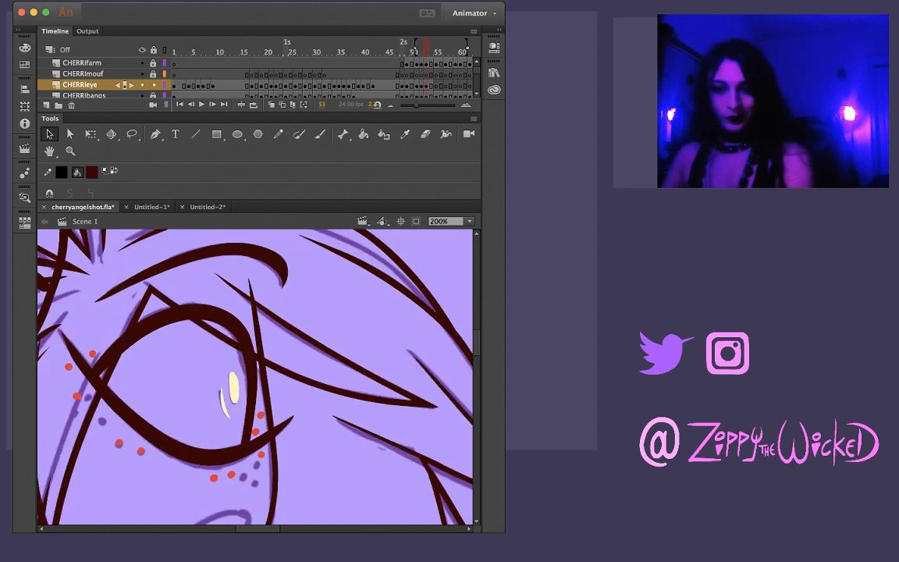
Copy the complete eye and brow shown on frame 54 and paste them in place on frame 55
key("period")
key("ctrl+a")
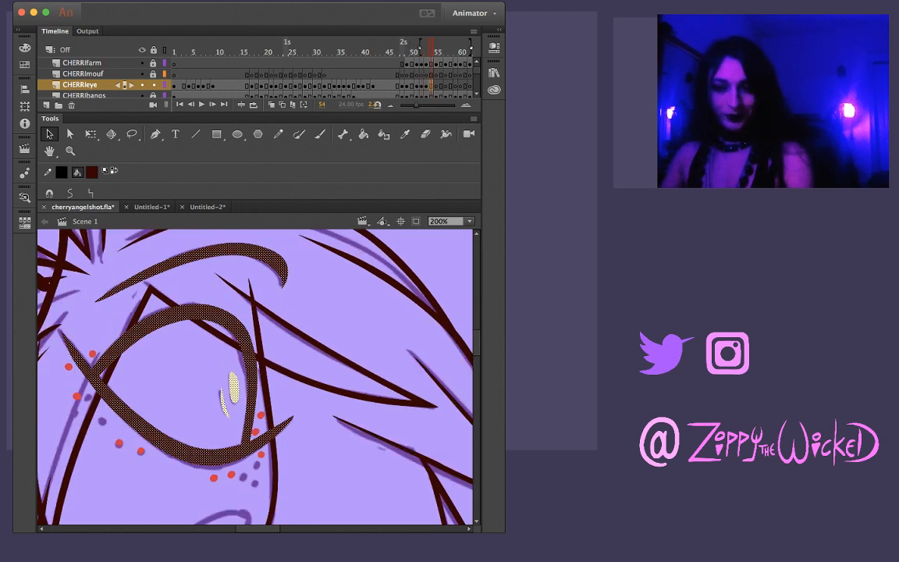
key("period")
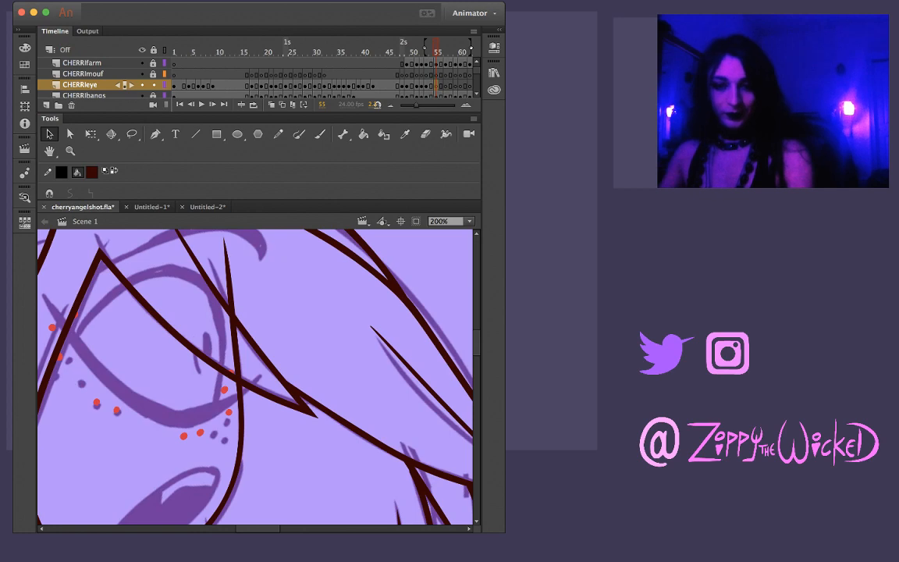
key("super+shift+v")
Move, slightly rotate and nudge the pasted eye and brow on frame 55 to fit the rough eye sketch
mouse_move(248, 366)
left_mouse_down()
mouse_move(215, 324)
mouse_move(221, 327)
left_mouse_up()
key("q")
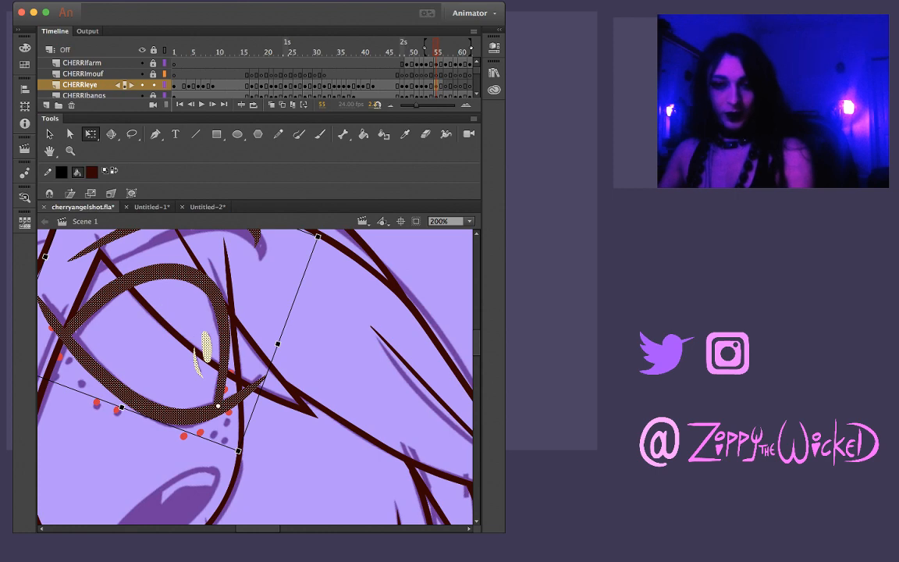
left_click_drag(220, 328, 295, 369)
mouse_move(79, 404)
left_mouse_down()
mouse_move(69, 397)
mouse_move(82, 400)
left_mouse_up()
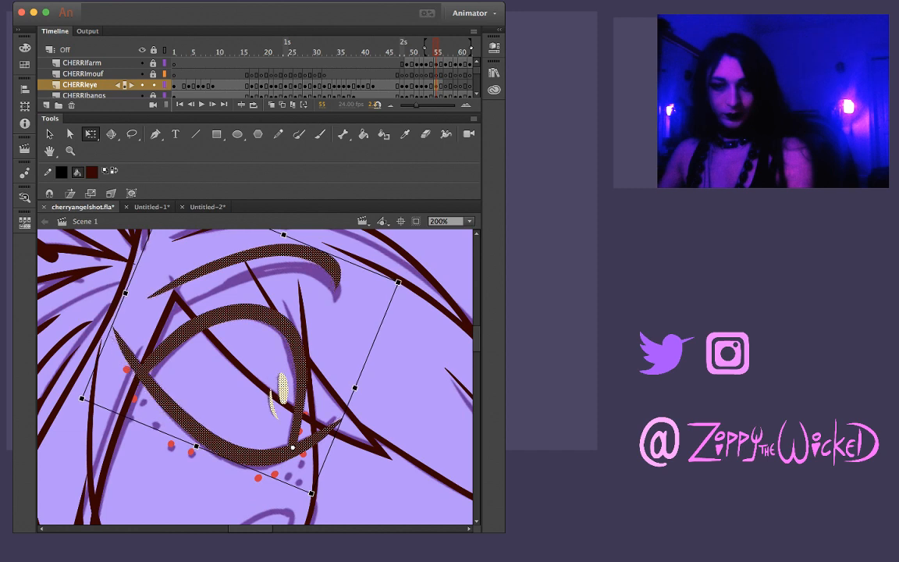
key("Right")
key("Down")
key("Down")
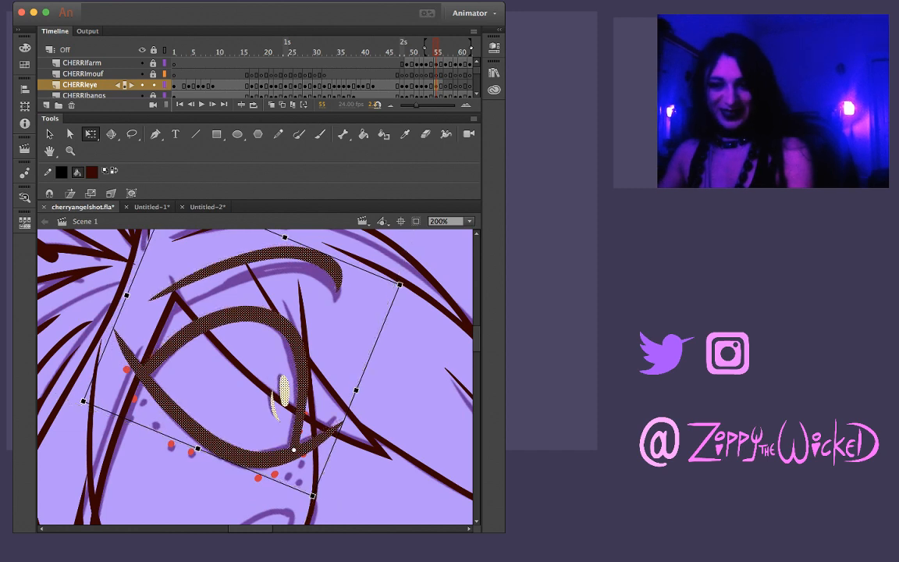
Compare the eye on frame 55 with the preceding frames and the rough sketches up to frame 58
key("Escape")
key("comma")
key("comma")
key("period")
key("period")
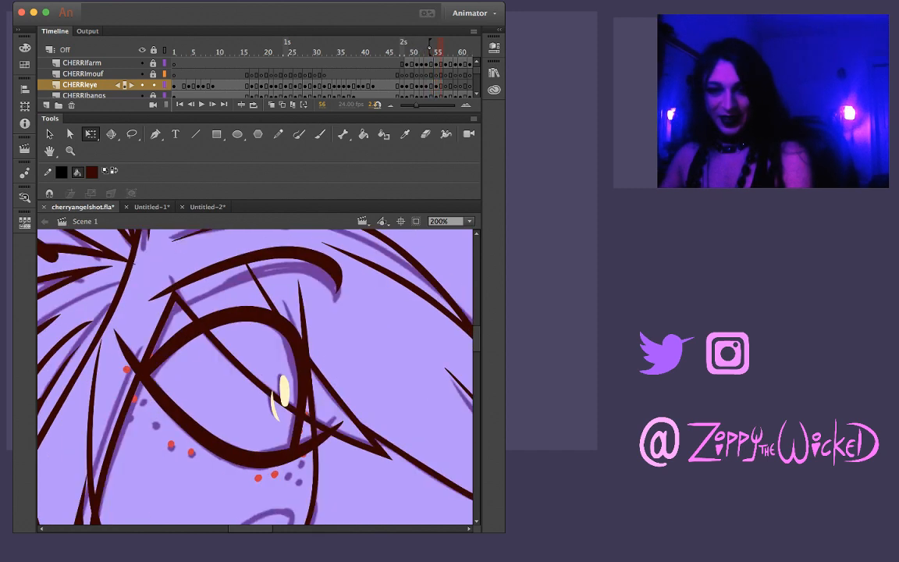
key("period")
key("period")
key("comma")
key("period")
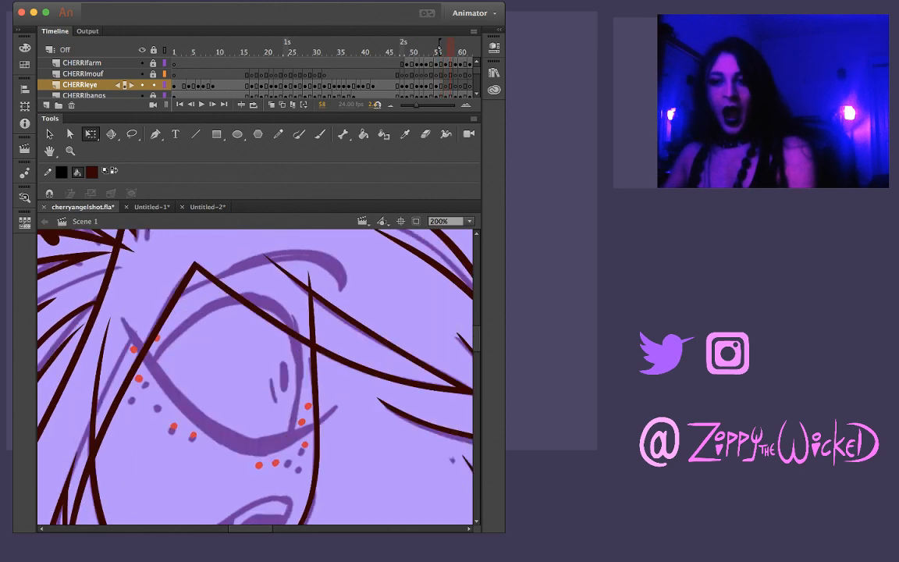
key("comma")
Narrow the whole eye drawing on frame 55 slightly with Free Transform and shift it to match the sketched outline
left_click(436, 85)
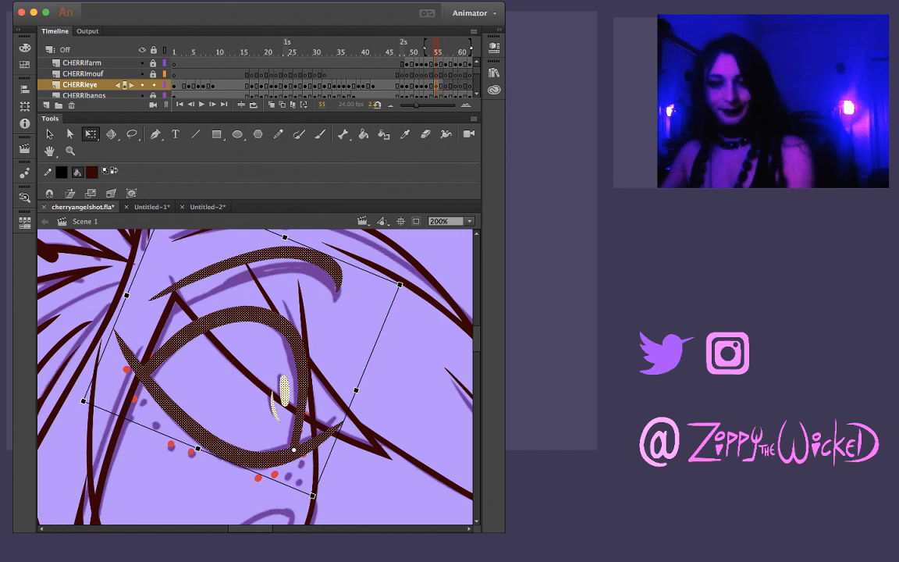
mouse_move(126, 294)
left_mouse_down()
mouse_move(167, 312)
mouse_move(132, 298)
left_mouse_up()
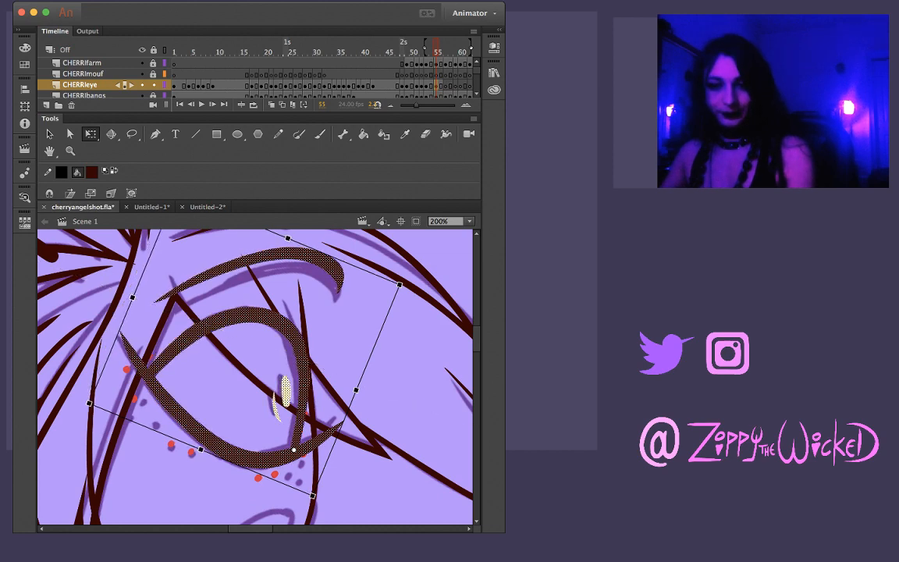
left_click_drag(283, 448, 279, 444)
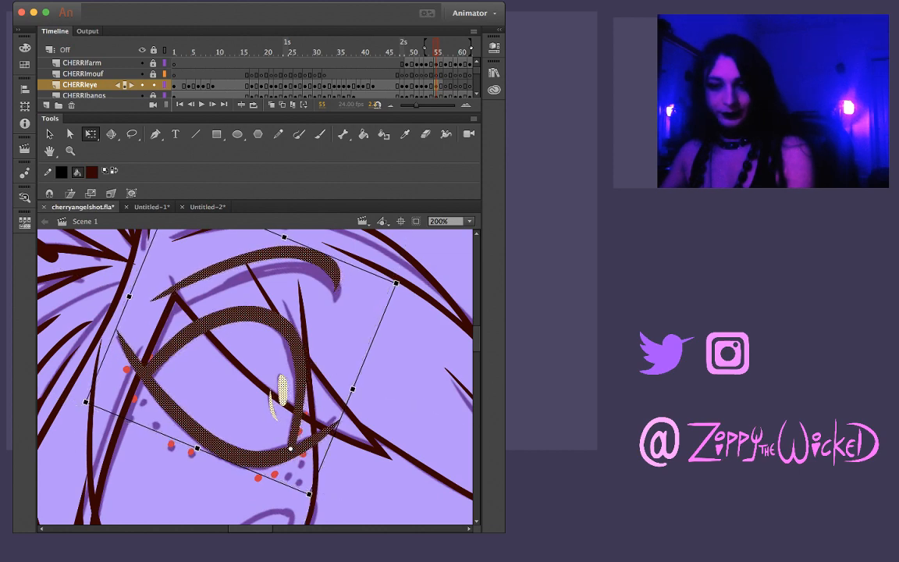
left_click_drag(282, 373, 282, 375)
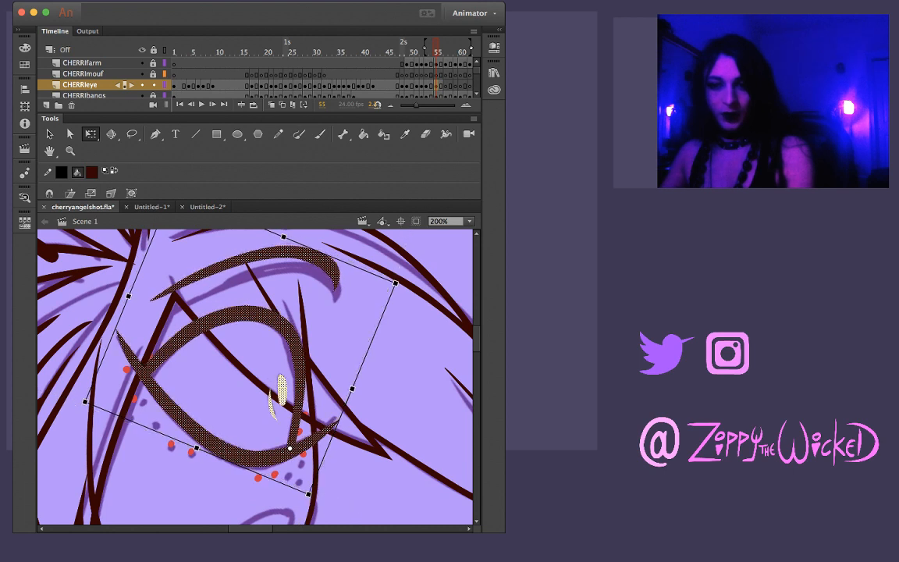
mouse_move(128, 297)
left_mouse_down()
mouse_move(148, 305)
mouse_move(128, 296)
left_mouse_up()
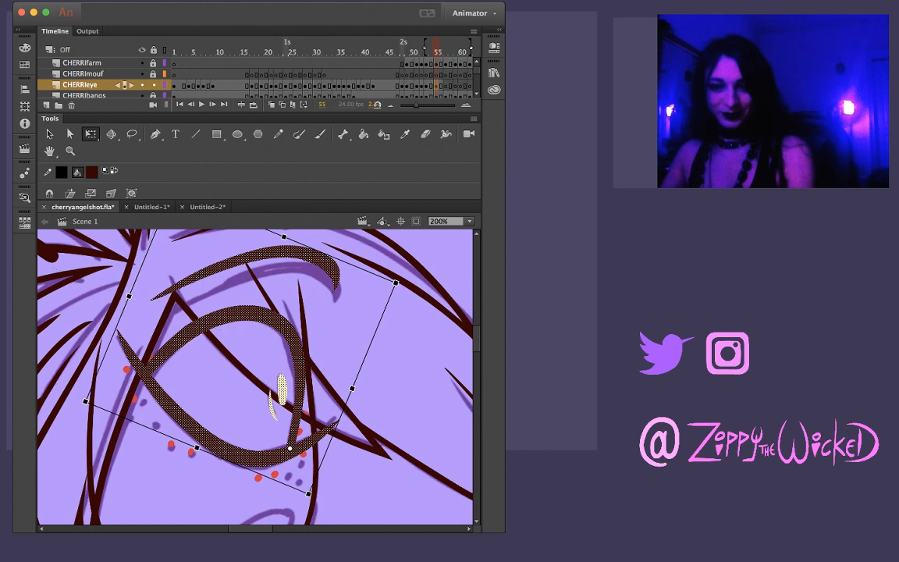
Move the eyebrow on frame 55 onto its sketch line and narrow it to the sketched width
key("Escape")
left_click(308, 256)
left_click_drag(308, 256, 326, 270)
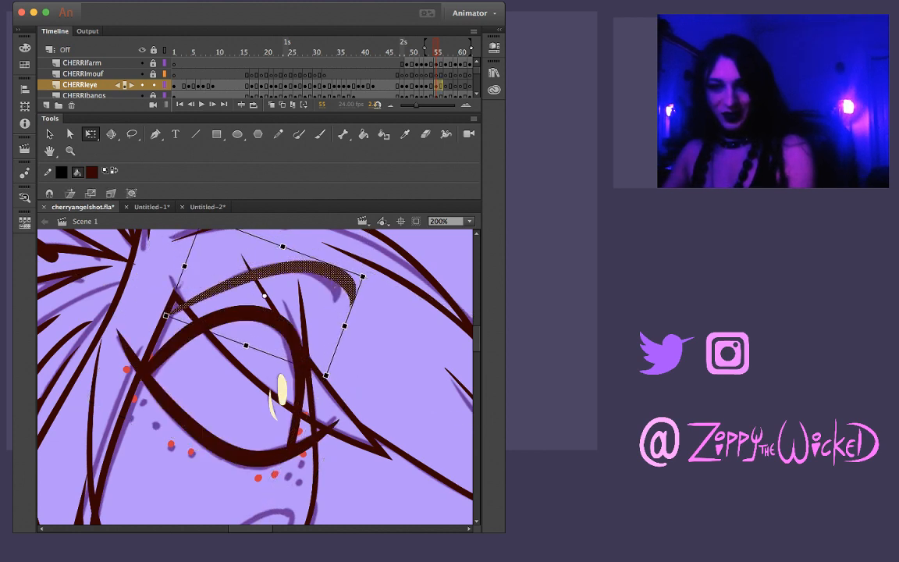
left_click_drag(345, 326, 326, 319)
key("Escape")
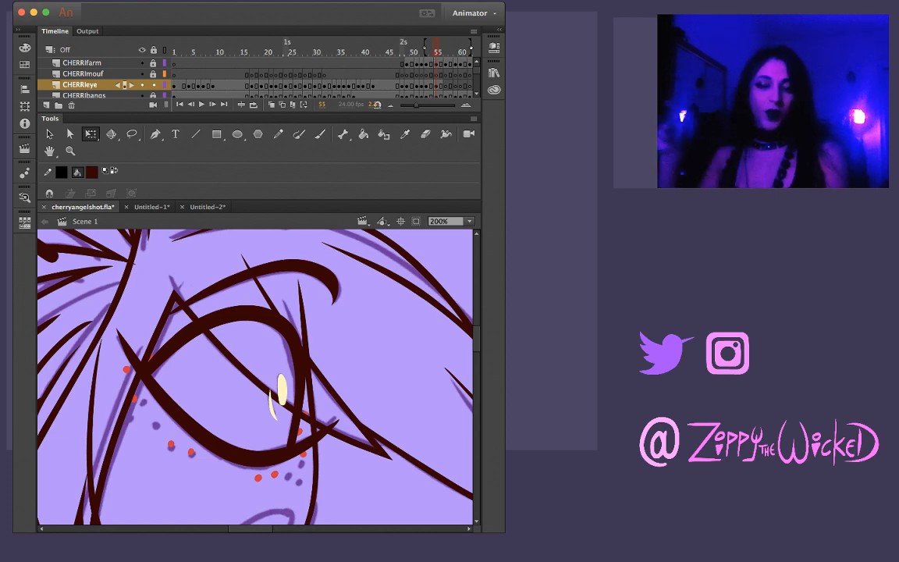
Flip between frames 54, 55 and 56 to check the motion of the fitted eye and brow
key("comma")
key("period")
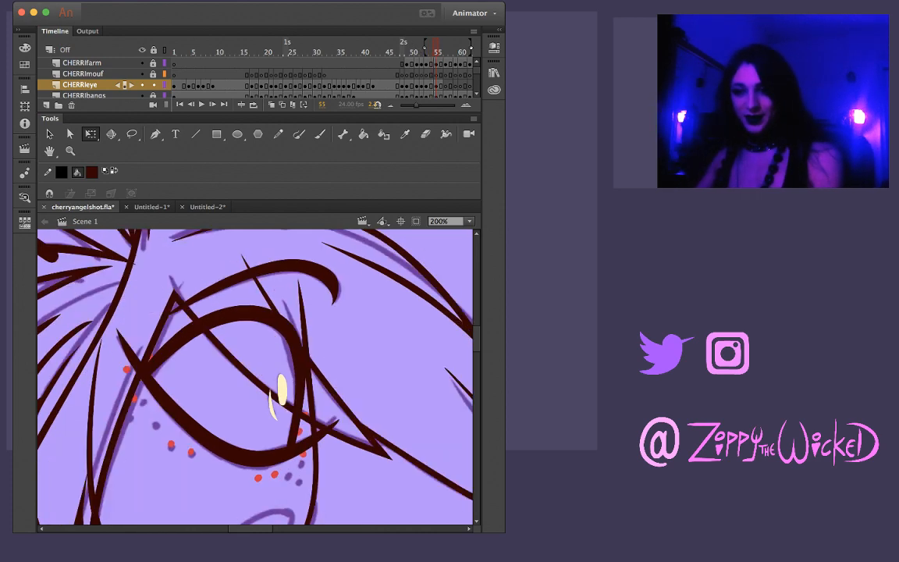
key("comma")
key("period")
key("comma")
key("period")
key("comma")
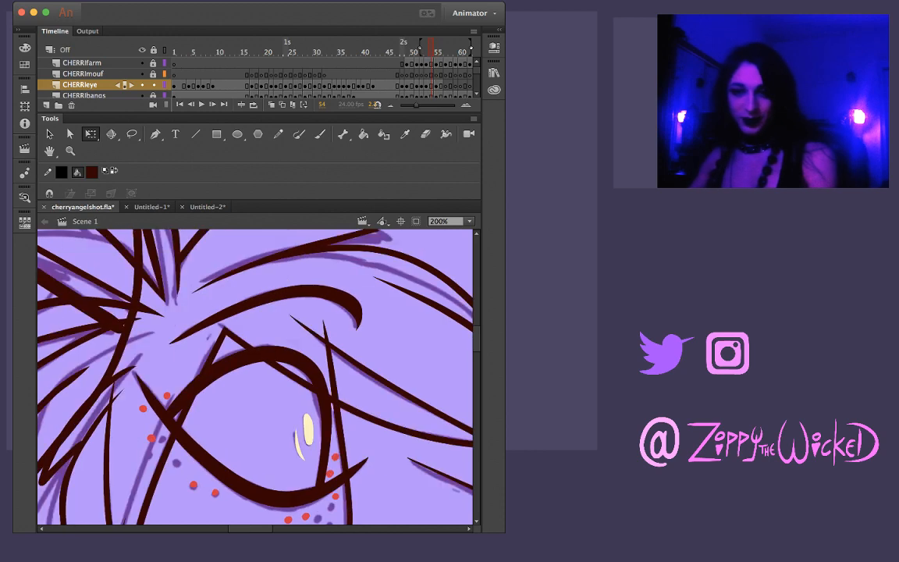
key("period")
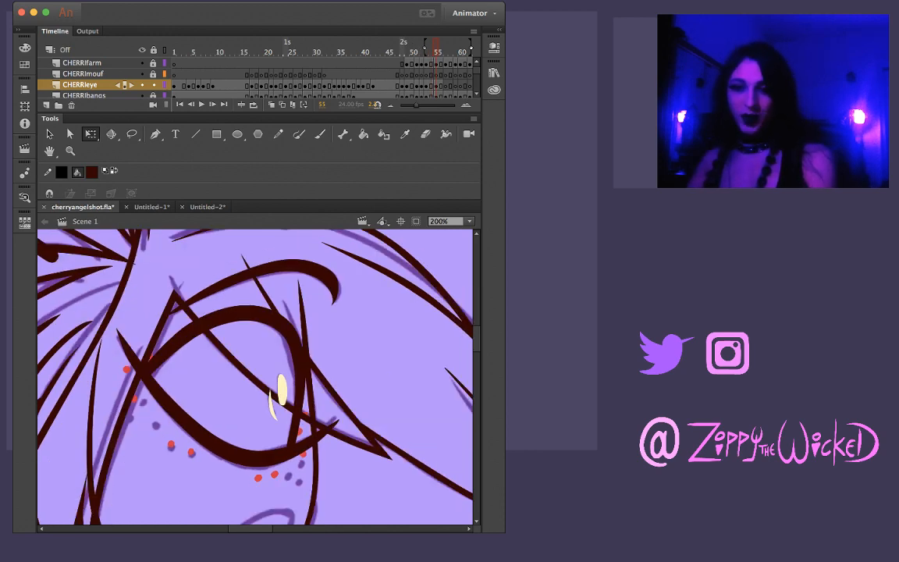
key("comma")
key("period")
key("period")
key("comma")
key("period")
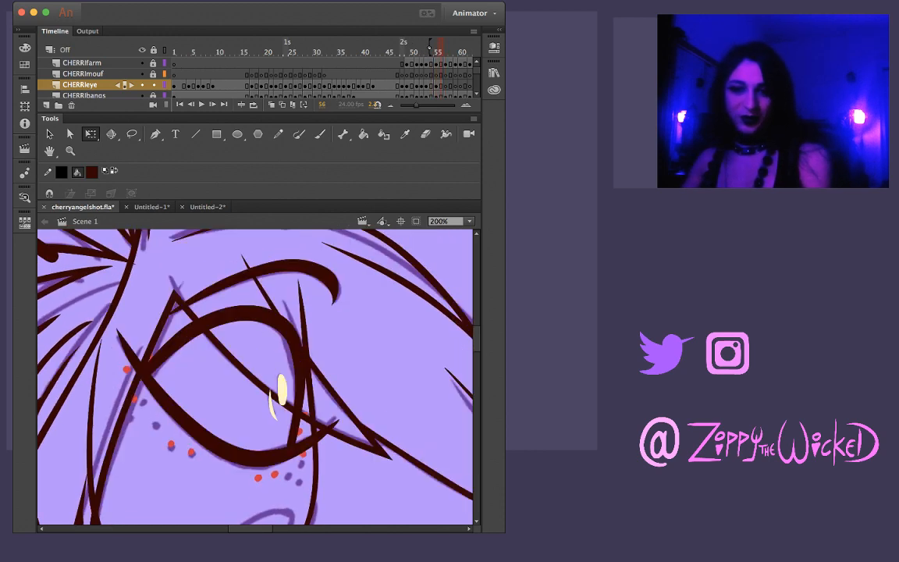
key("comma")
key("period")
key("comma")
key("period")
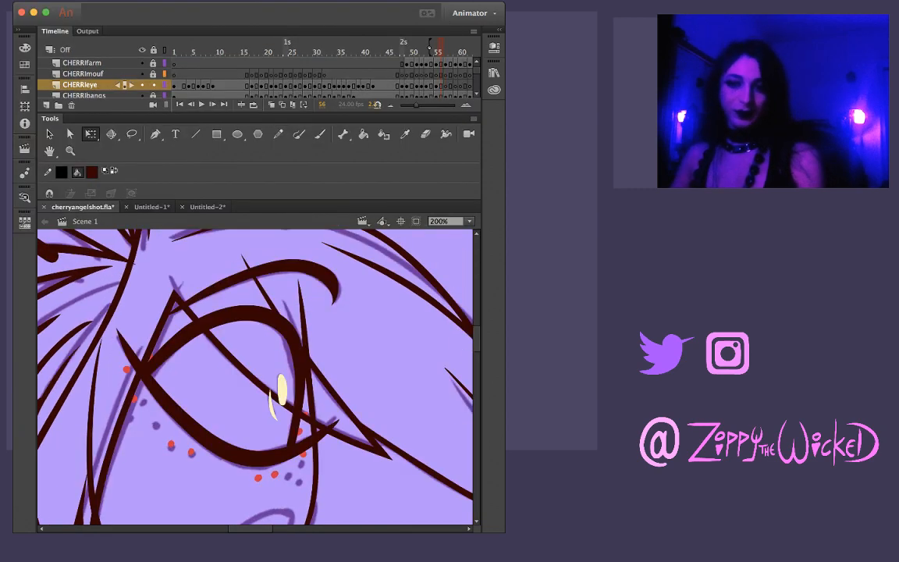
key("comma")
key("period")
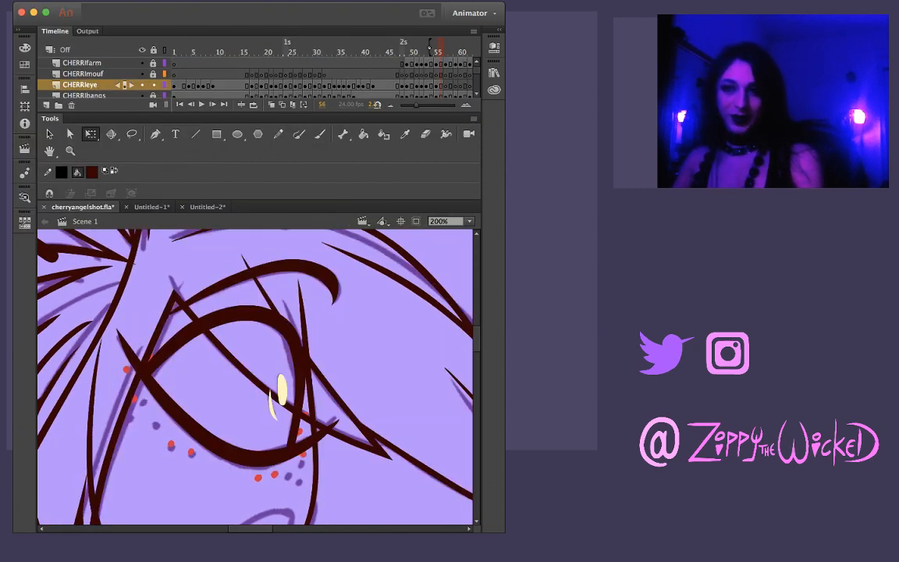
Copy the whole eye drawing from frame 55 into frame 58 in place and move it up onto the sketched eye
left_click(437, 85)
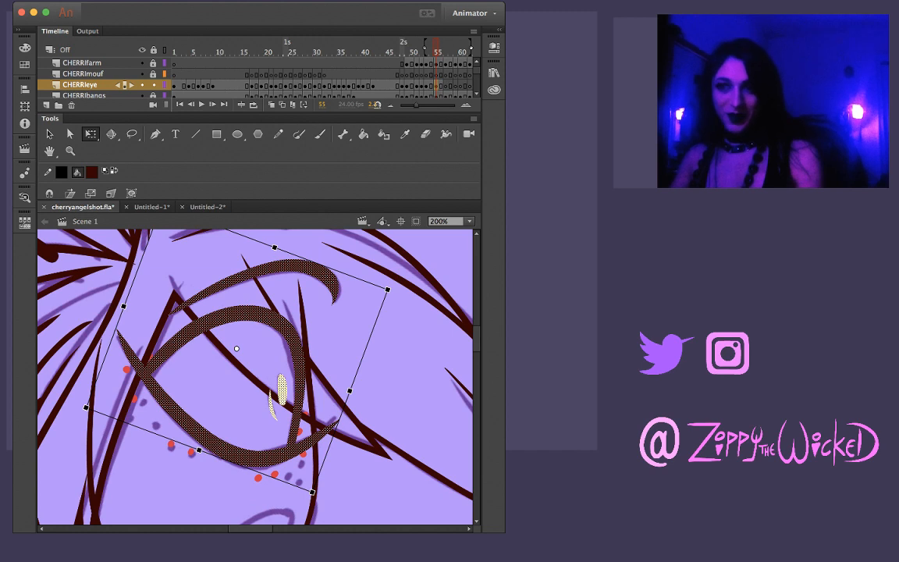
left_click(450, 85)
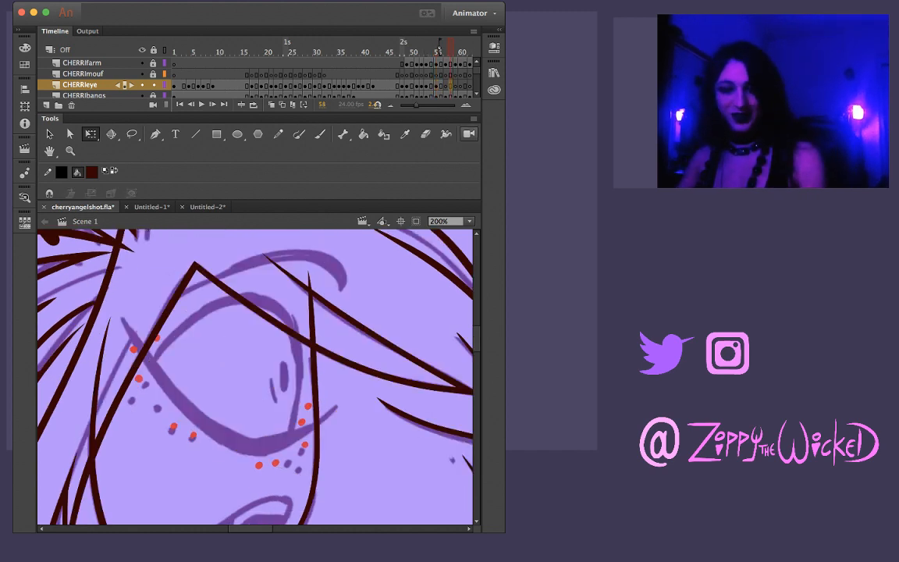
key("super+shift+v")
left_click_drag(250, 314, 254, 299)
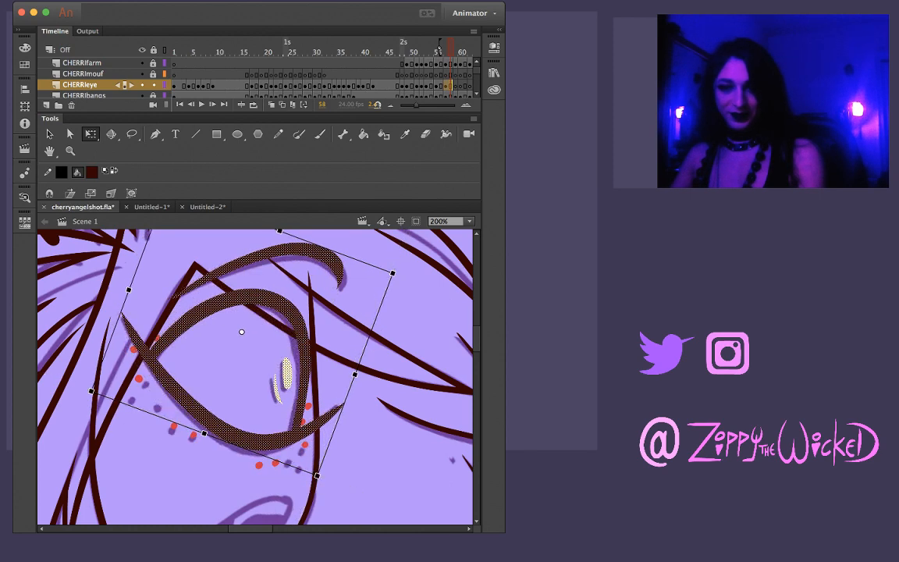
Narrow the eye drawing on frame 58 slightly from both sides to match the sketched outline
left_click_drag(355, 374, 349, 375)
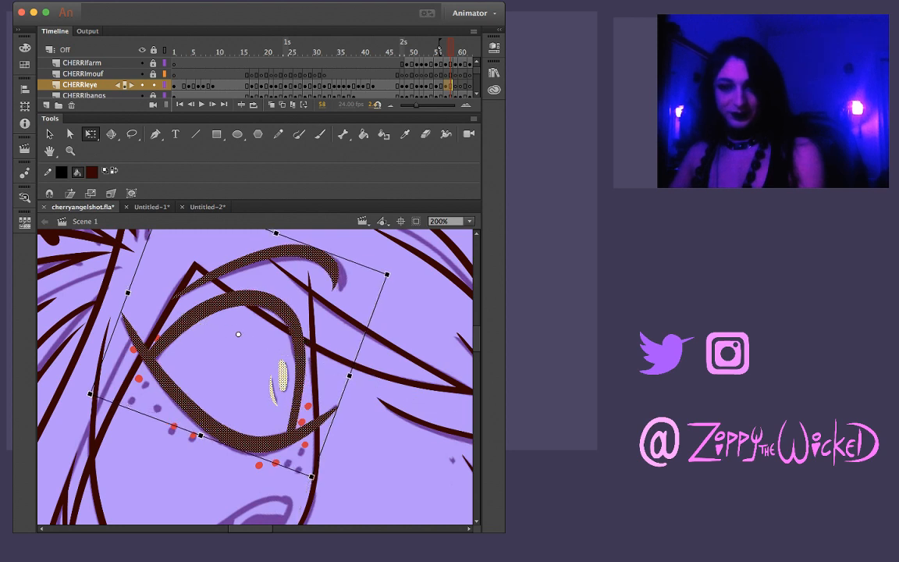
left_click_drag(127, 292, 130, 293)
key("Escape")
Flip back and forth through the frames around 58 to check the motion of the fitted eye and brow
key("comma")
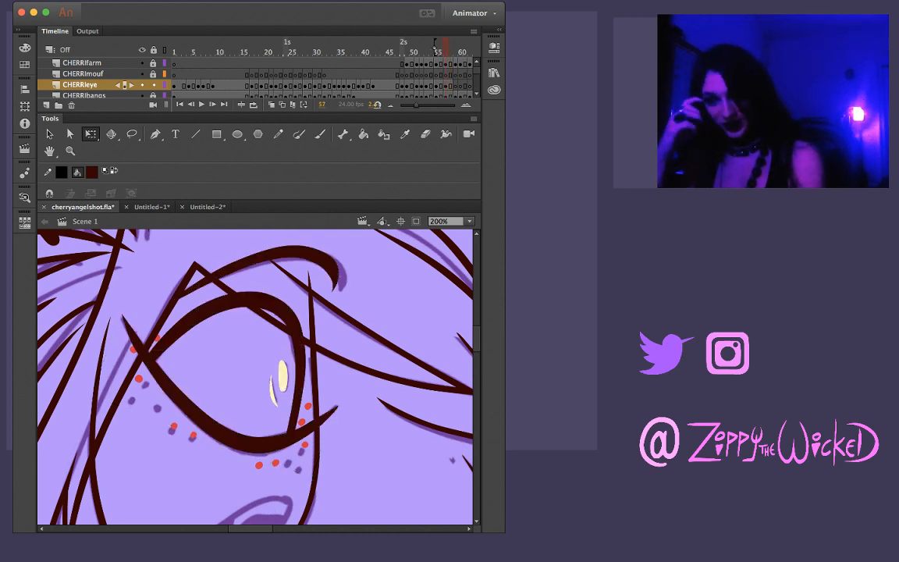
key("comma")
key("period")
key("period")
key("period")
key("period")
key("comma")
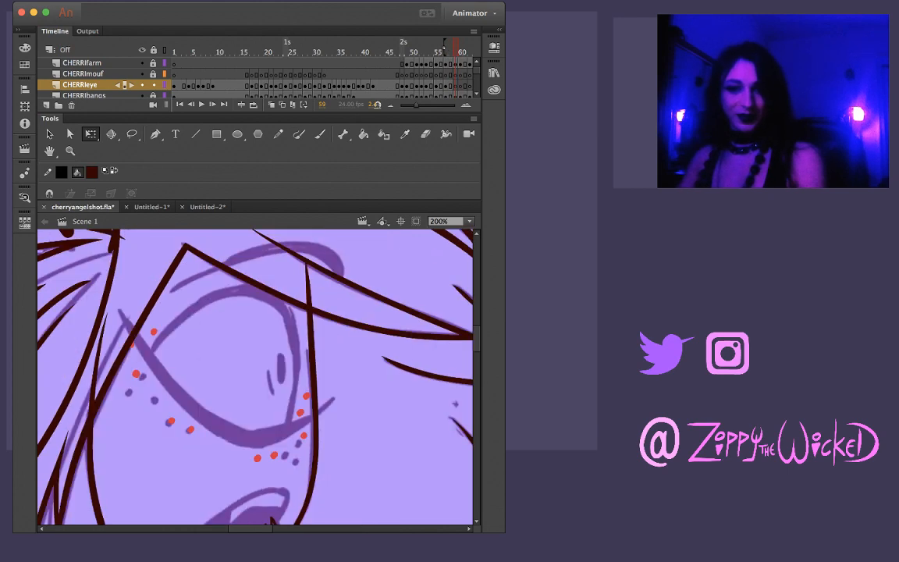
key("comma")
key("comma")
key("comma")
key("period")
key("period")
key("period")
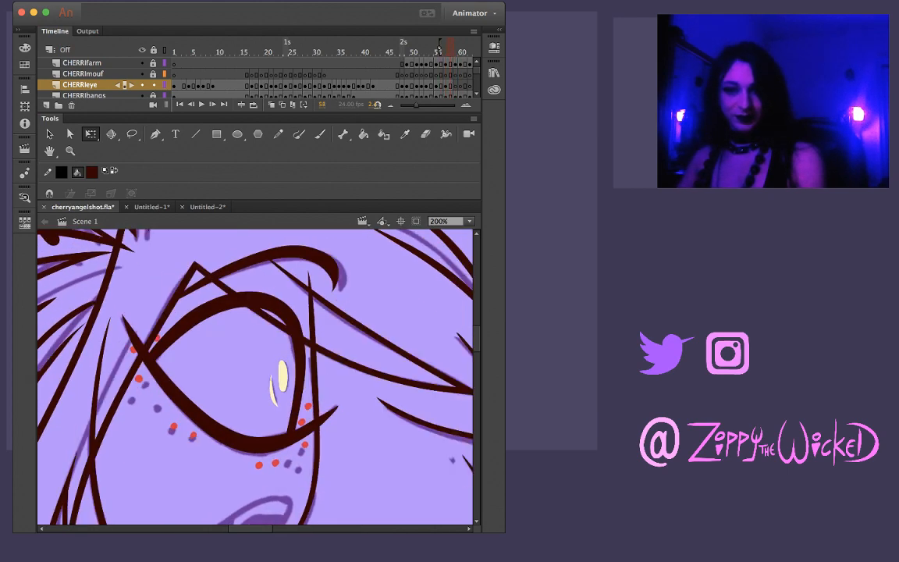
key("comma")
key("comma")
key("comma")
key("period")
key("period")
Widen the eyebrow on frame 58 to reach the sketched brow's outer end and check it against frame 56
left_click(312, 254)
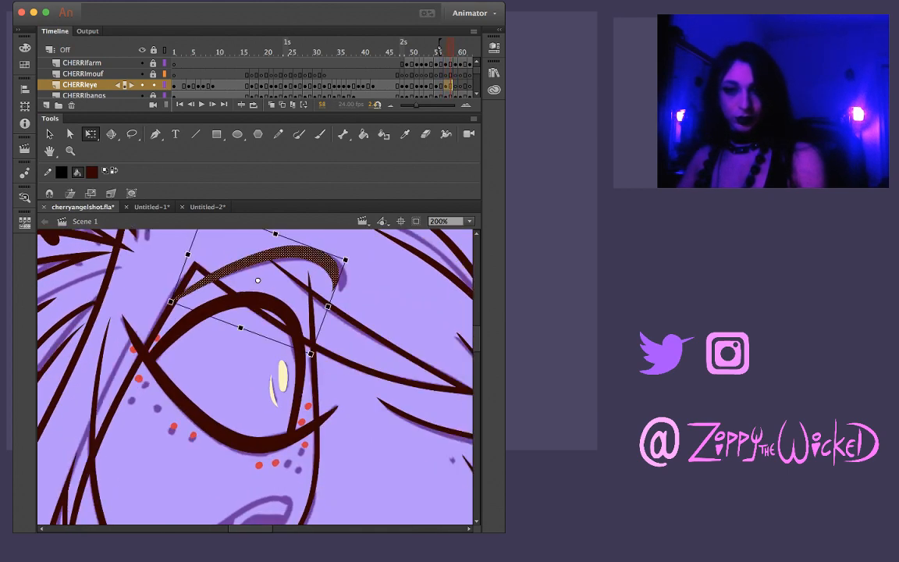
left_click_drag(327, 306, 335, 309)
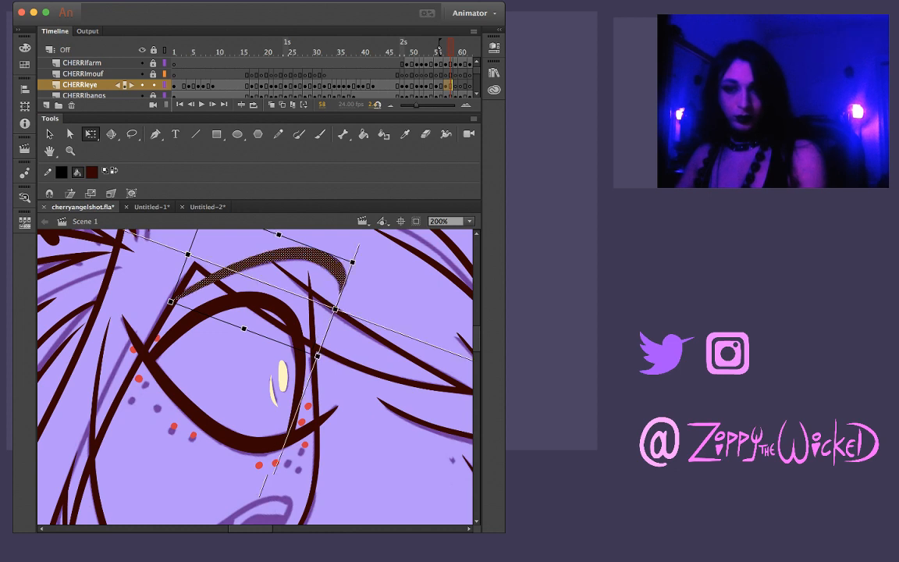
key("comma")
key("comma")
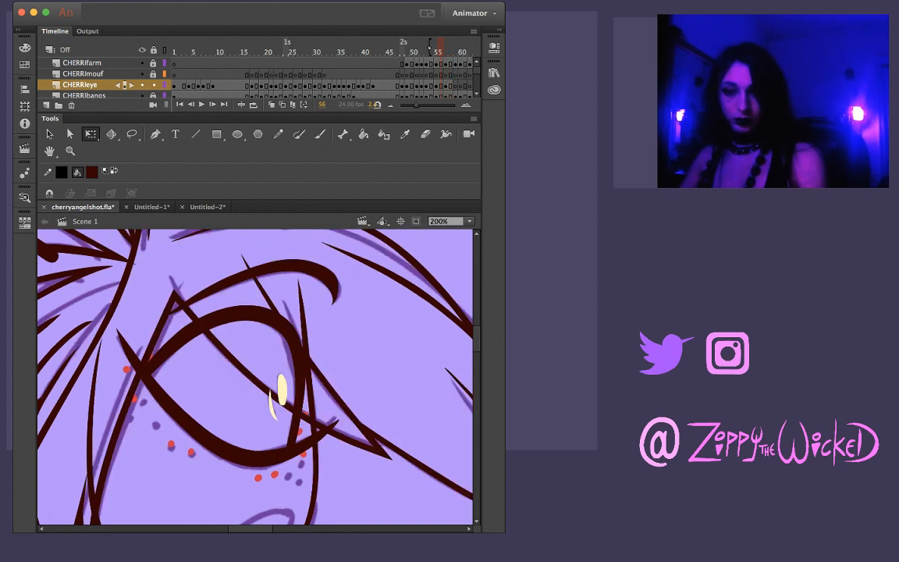
key("period")
key("period")
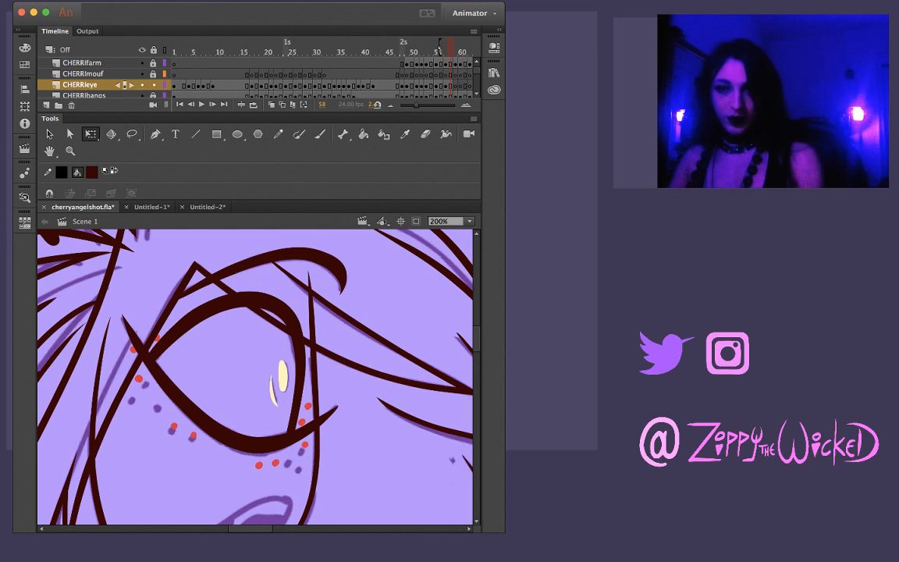
Copy the eye and brow from frame 58 into frame 59 in place and nudge them up and left onto the sketch
key("super+a")
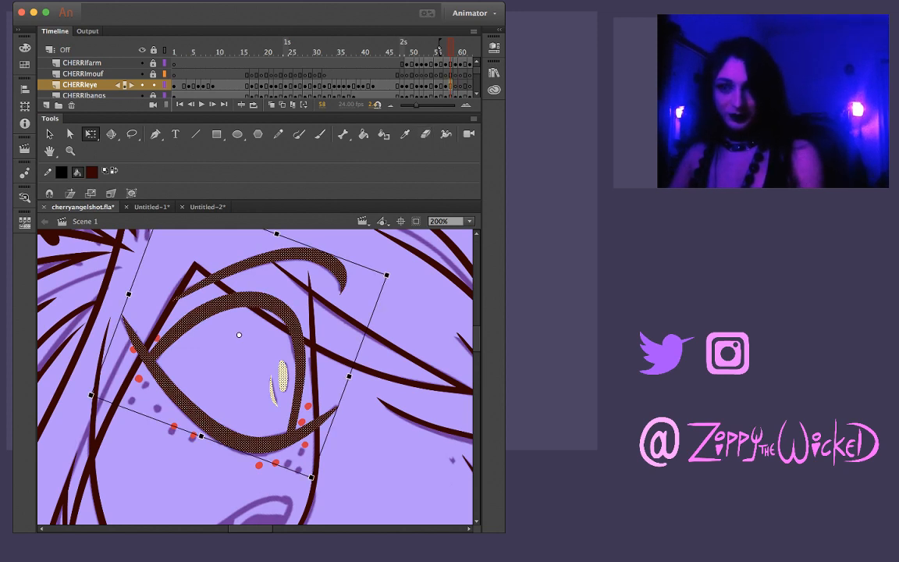
key("period")
key("super+shift+v")
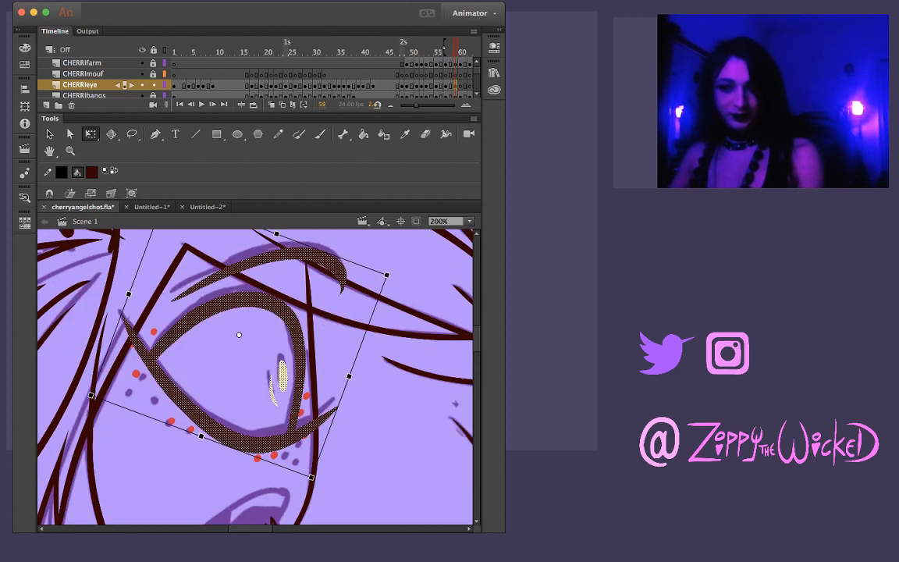
key("Up")
key("Up")
key("Up")
key("Up")
key("Up")
key("Up")
key("Up")
key("Left")
key("Left")
key("Left")
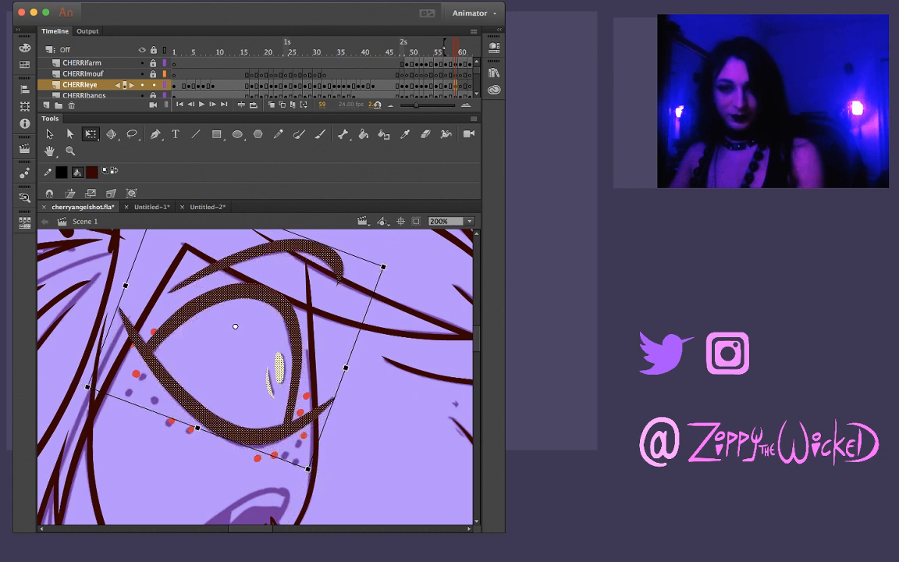
key("super+shift+a")
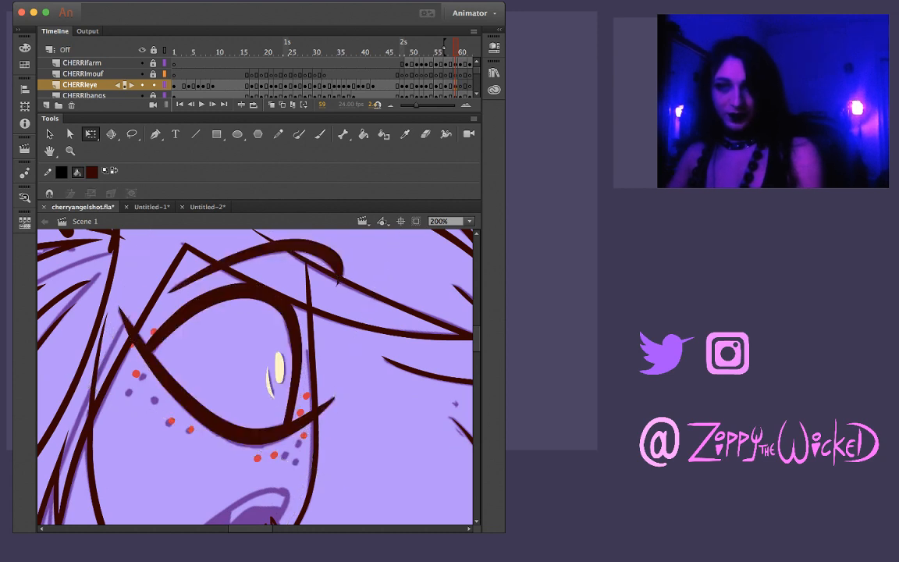
Compare the inked eye on frame 59 with the sketches on frames 60 and 61 and the earlier poses back to frame 48
key("super+a")
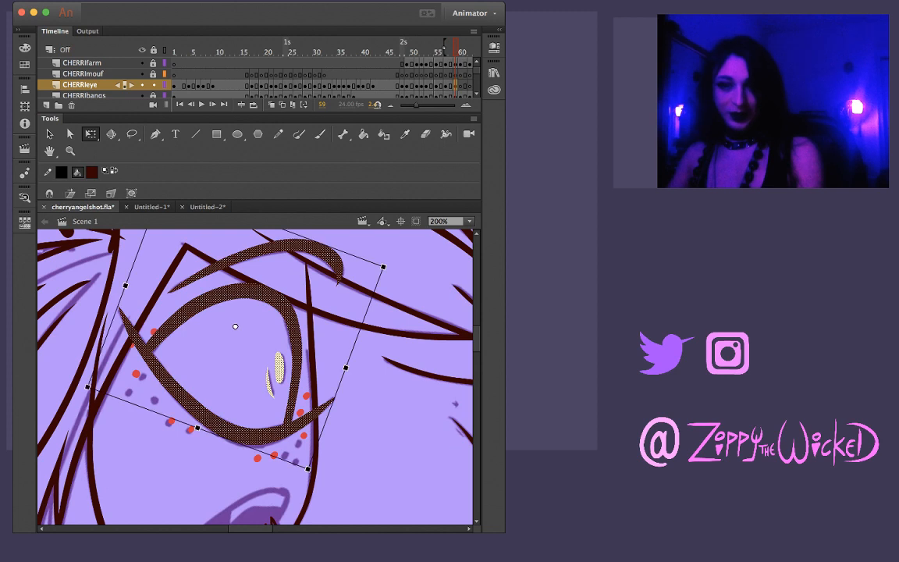
key("period")
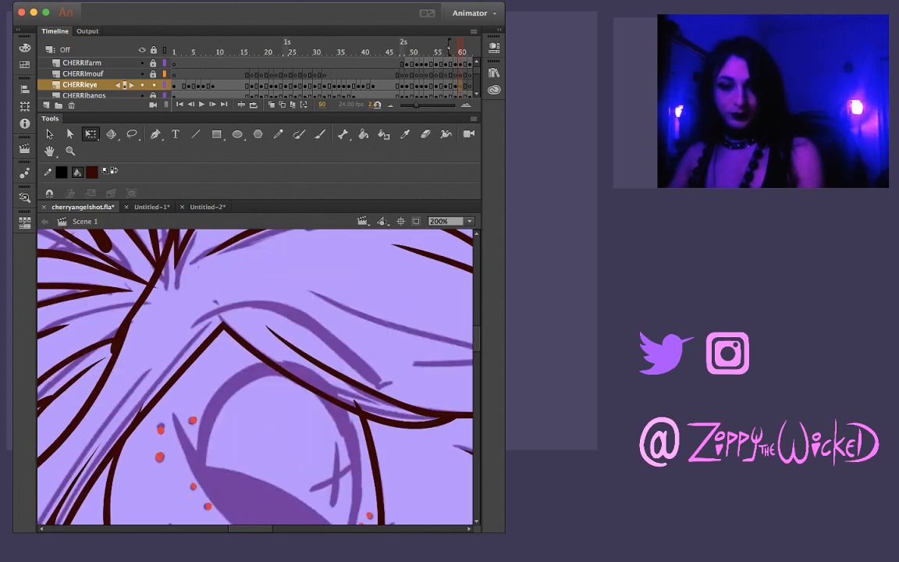
key("comma")
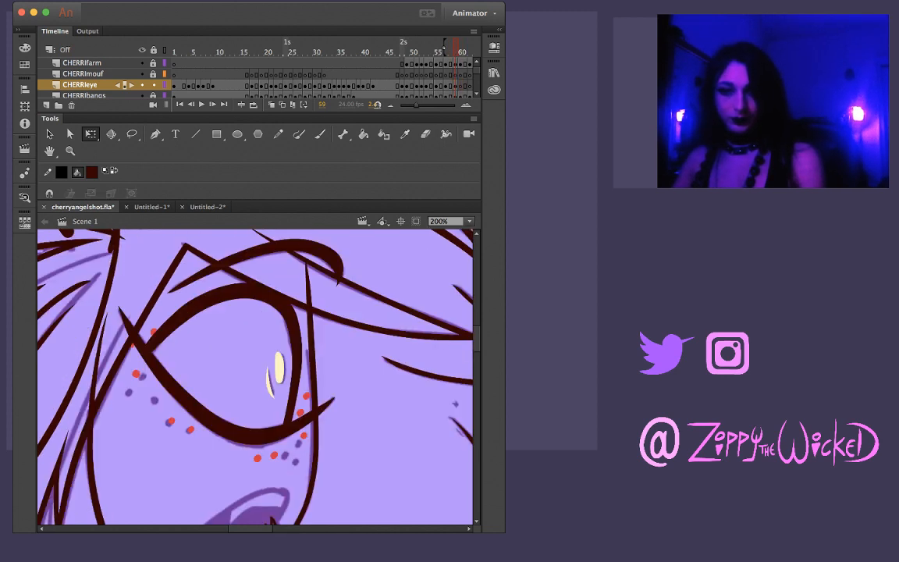
key("z")
left_click(304, 378, "alt")
left_click(305, 382, "alt")
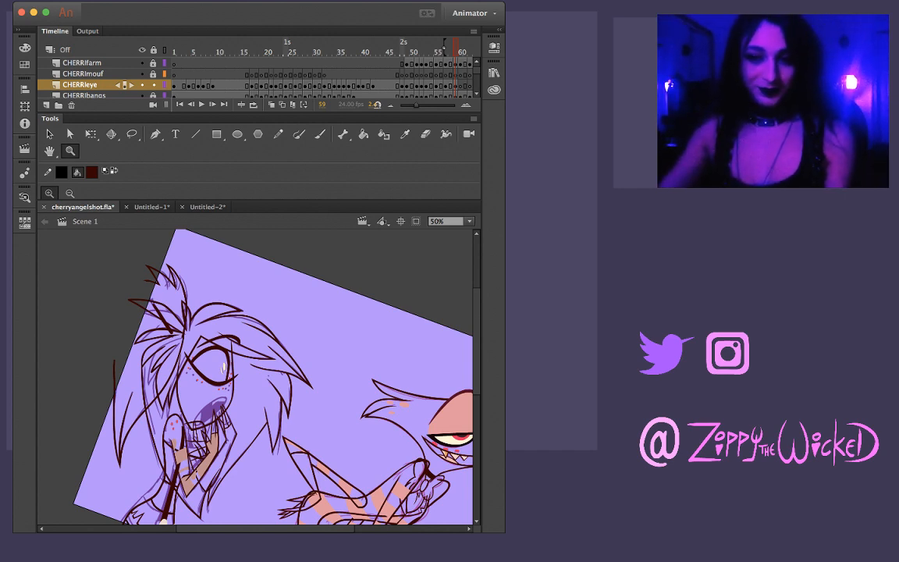
key("comma")
key("period")
key("period")
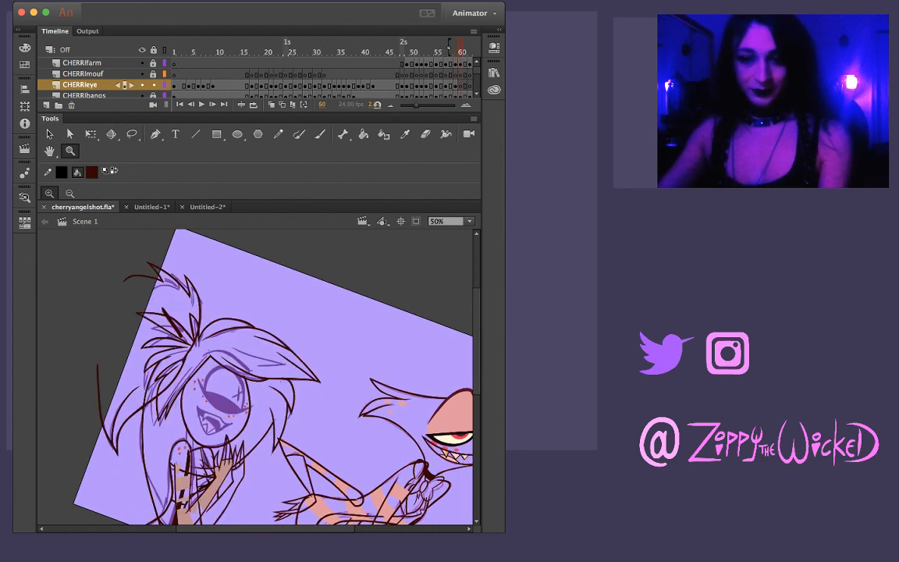
key("comma")
key("period")
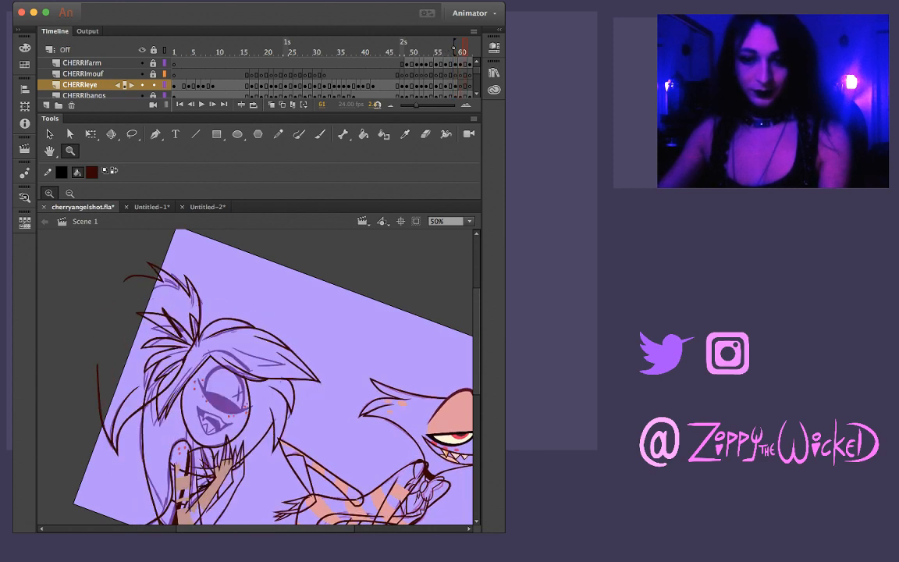
key("comma")
key("period")
key("comma")
key("comma")
key("comma")
key("comma")
key("comma")
key("comma")
key("comma")
key("comma")
key("comma")
key("comma")
key("comma")
key("comma")
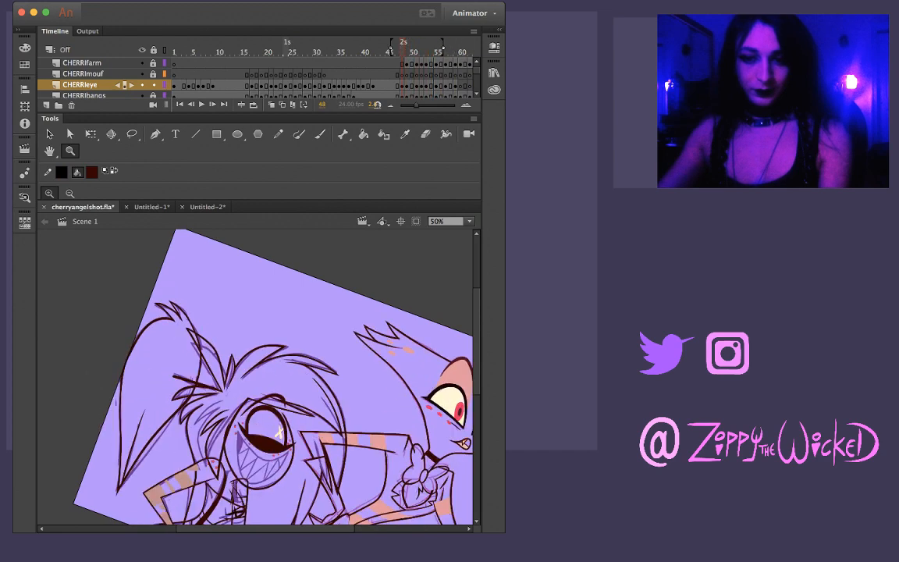
key("period")
key("period")
key("period")
key("period")
key("period")
key("period")
key("period")
key("period")
key("period")
key("period")
key("period")
key("period")
key("period")
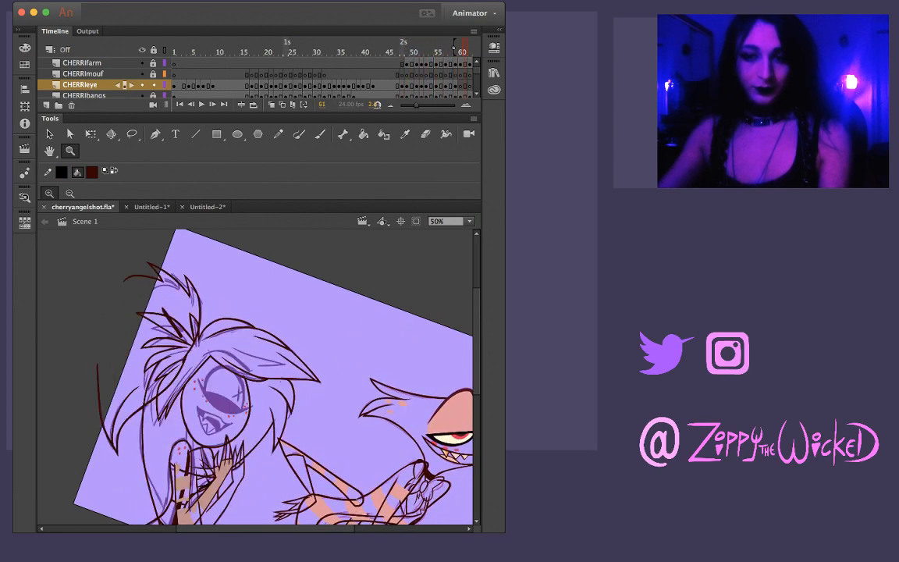
Look through frames 46 to 63 close up for an inked eye resembling the sketch on frame 60
left_click(225, 394)
key("comma")
key("comma")
key("comma")
key("comma")
key("comma")
key("comma")
key("comma")
key("comma")
key("comma")
key("comma")
key("comma")
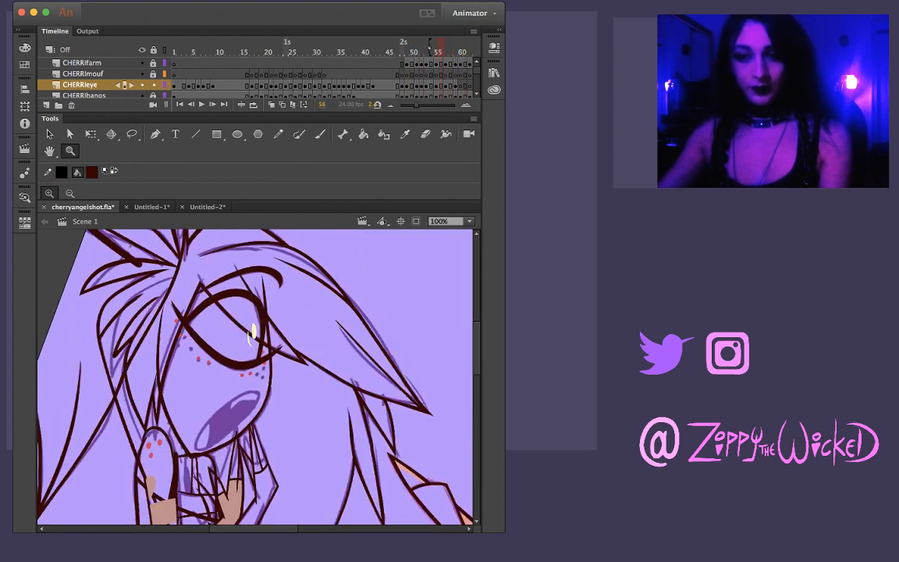
key("comma")
key("comma")
key("comma")
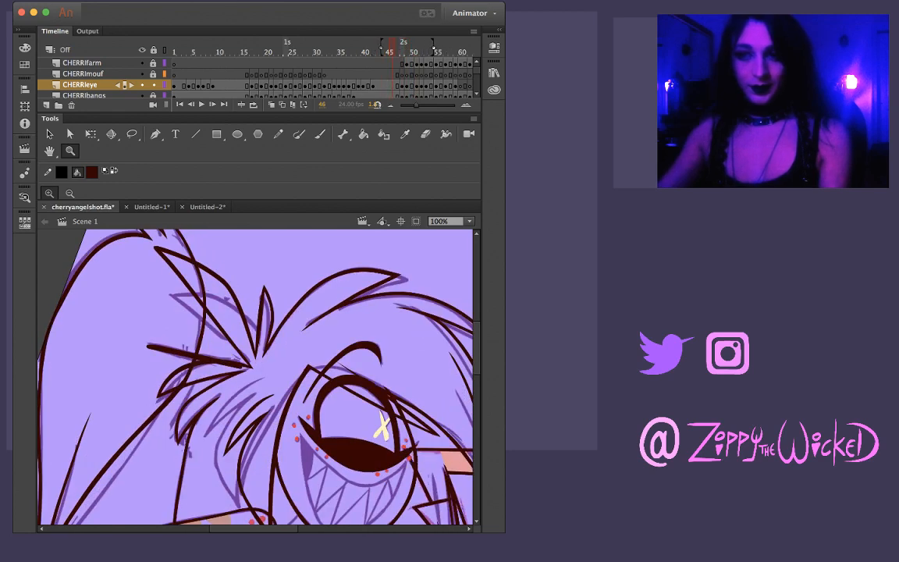
key("period")
key("period")
key("period")
key("period")
key("period")
key("period")
key("period")
key("period")
key("period")
key("period")
key("period")
key("period")
key("period")
key("period")
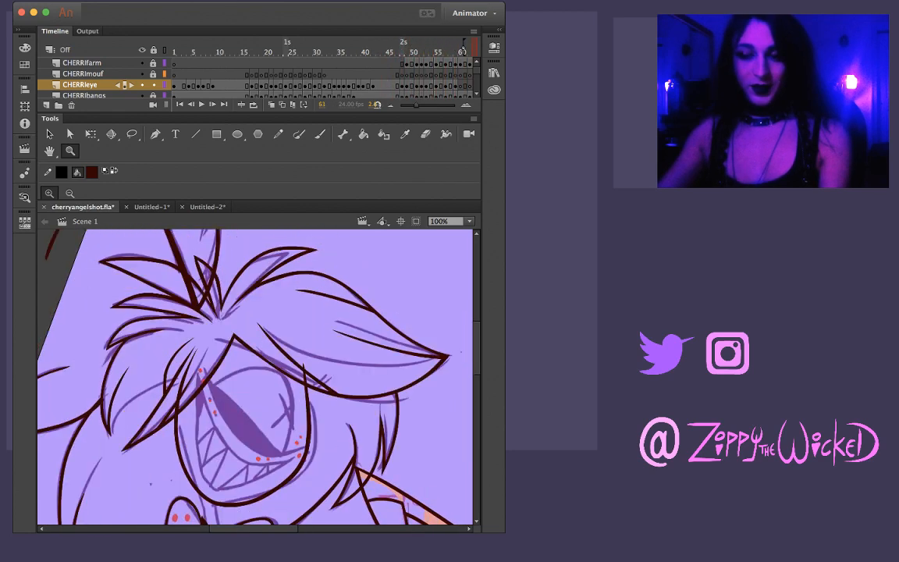
key("comma")
key("comma")
key("comma")
key("comma")
key("comma")
key("comma")
key("comma")
key("comma")
key("comma")
key("comma")
key("comma")
key("comma")
key("comma")
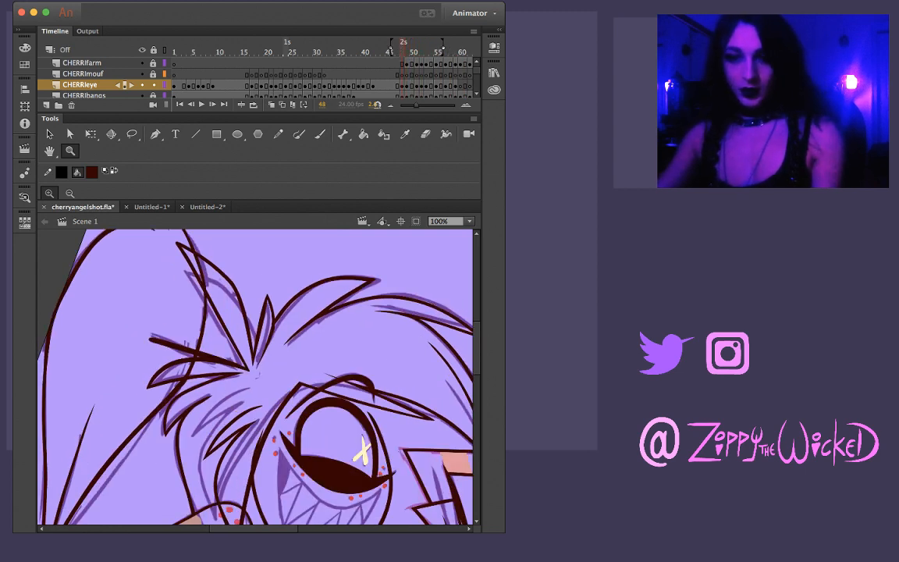
Copy the half-lidded eye drawing from frame 48 and paste it in place on frame 60
left_click(402, 85)
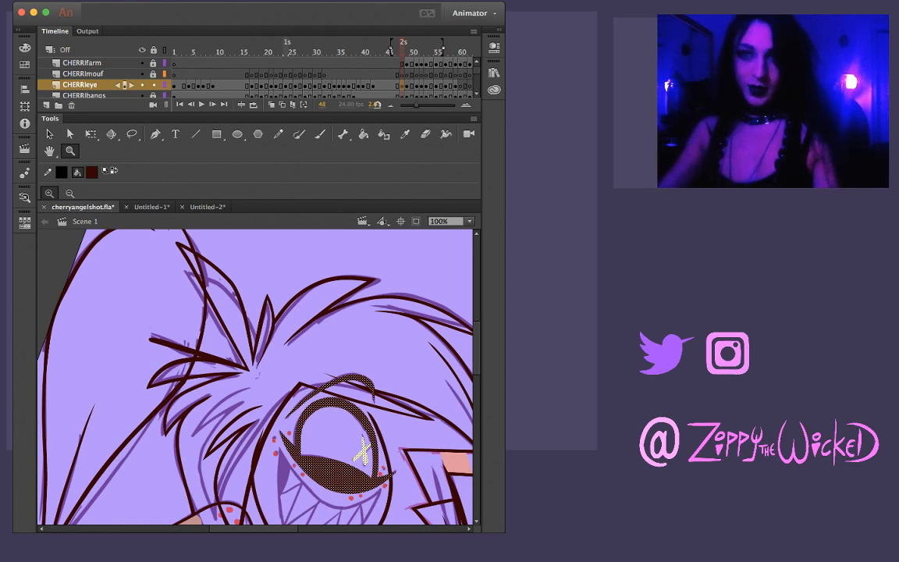
key("Return")
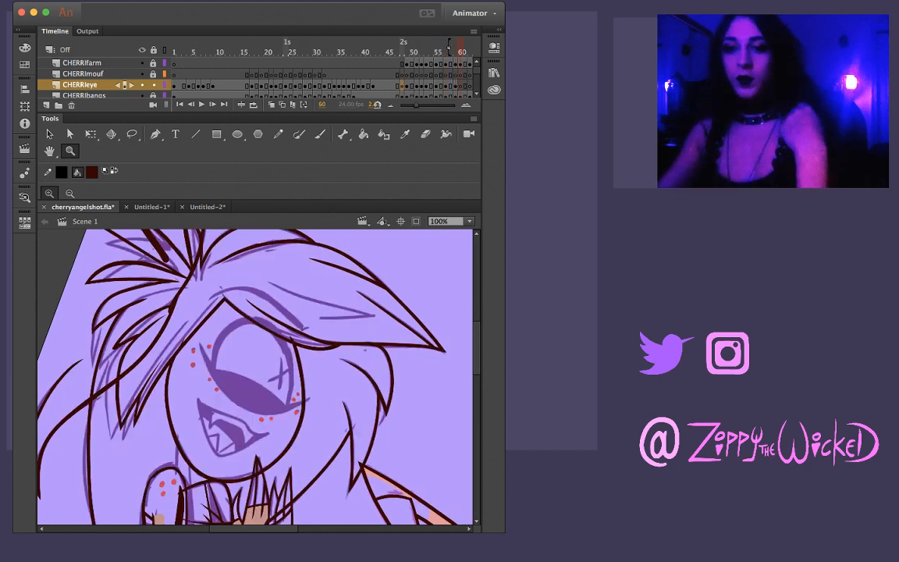
key("super+shift+v")
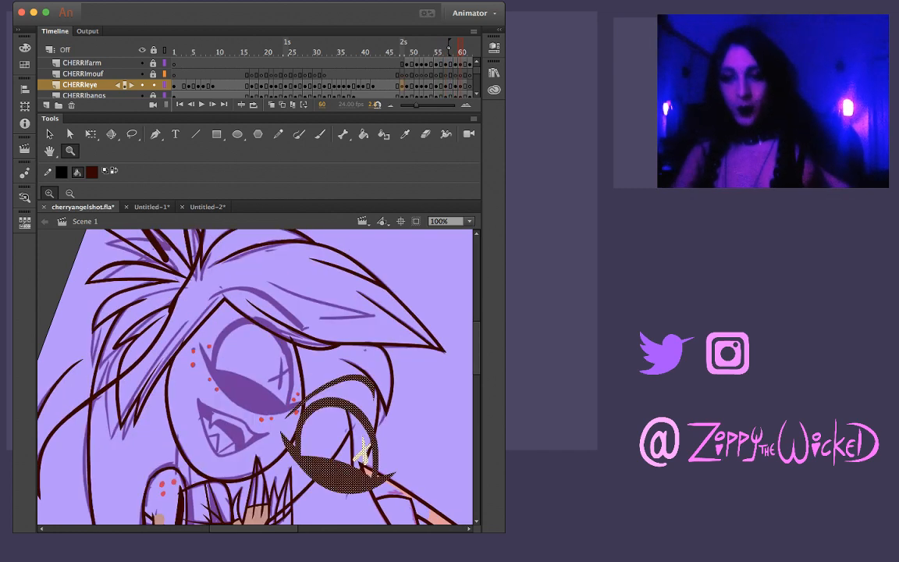
Rotate the pasted eye on frame 60 slightly clockwise with Free Transform and move it onto the sketched eye
key("q")
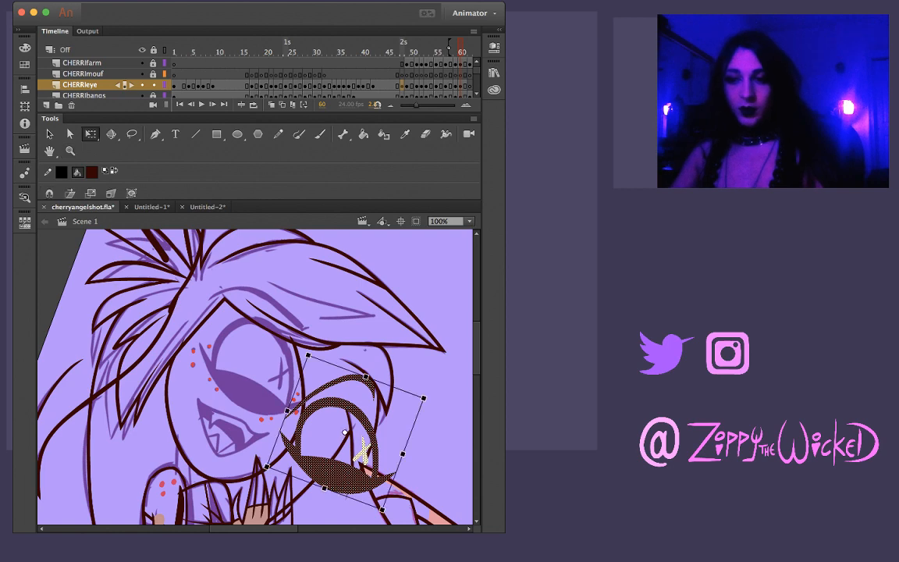
left_click_drag(426, 395, 430, 411)
left_click(437, 421)
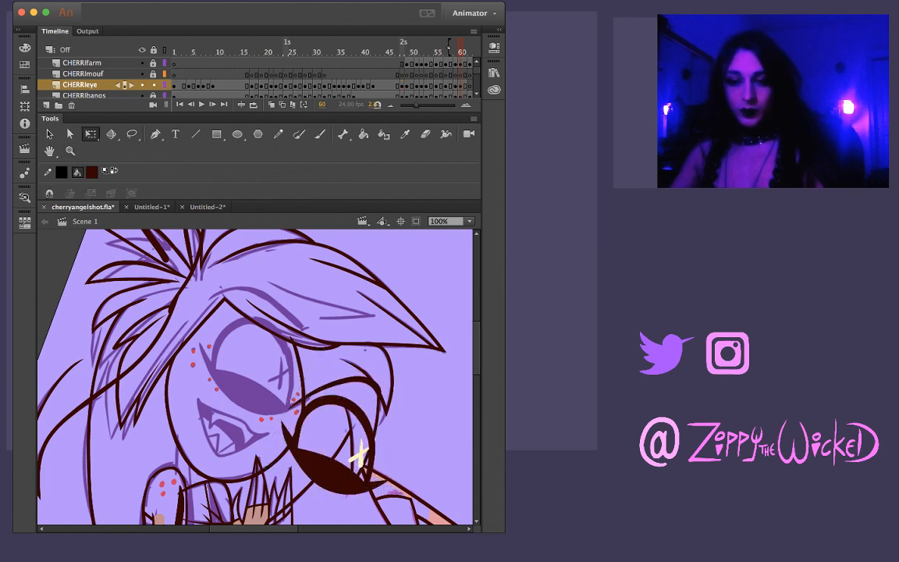
left_click(464, 85)
left_click_drag(348, 461, 270, 382)
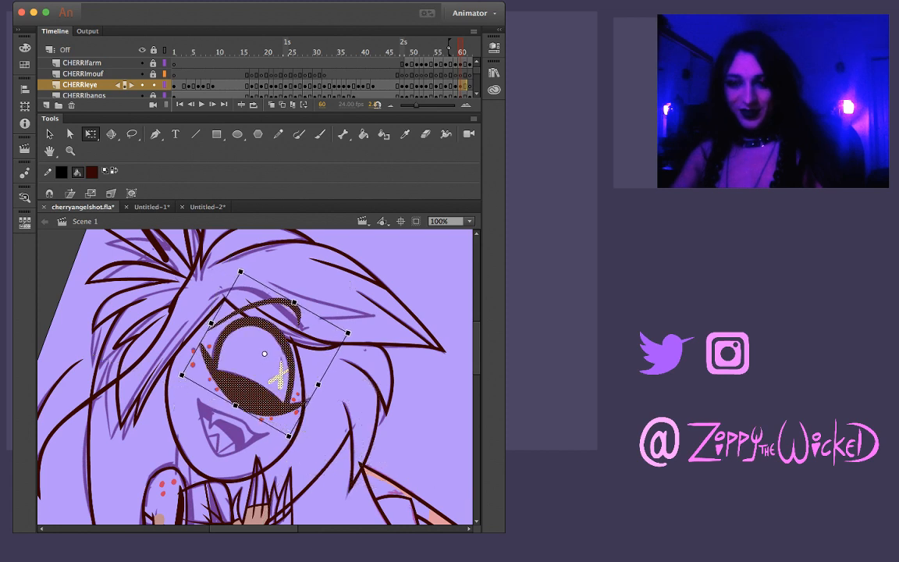
Fine-tune the size and proportions of the pasted eye on frame 60 with Free Transform to fit the sketched eye
key("z")
left_click(261, 388)
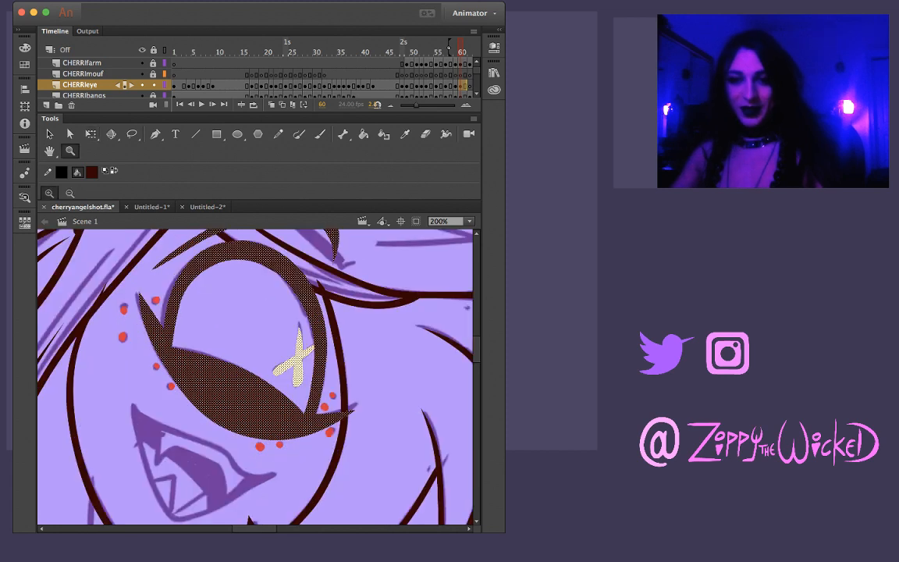
key("q")
left_click_drag(100, 358, 99, 356)
left_click_drag(206, 418, 205, 420)
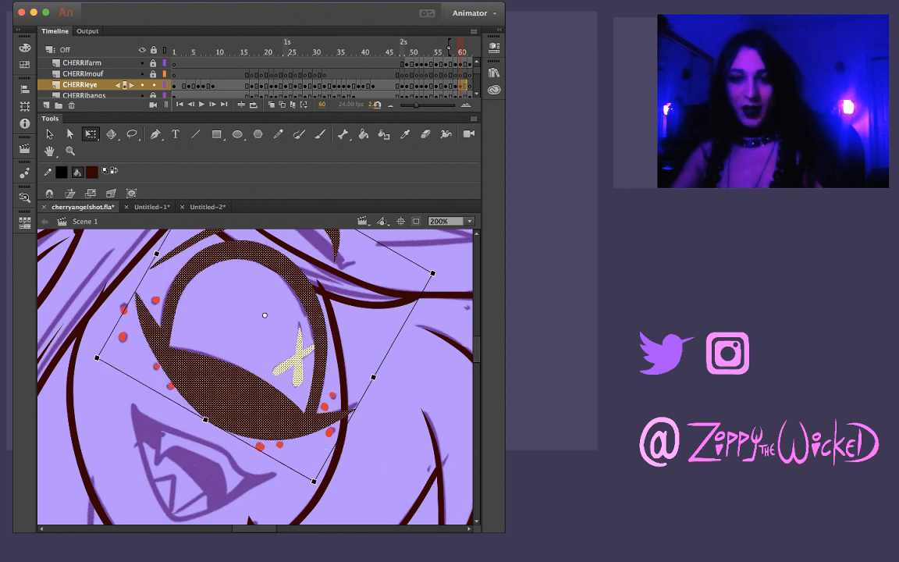
left_click_drag(374, 377, 372, 375)
left_click(467, 307)
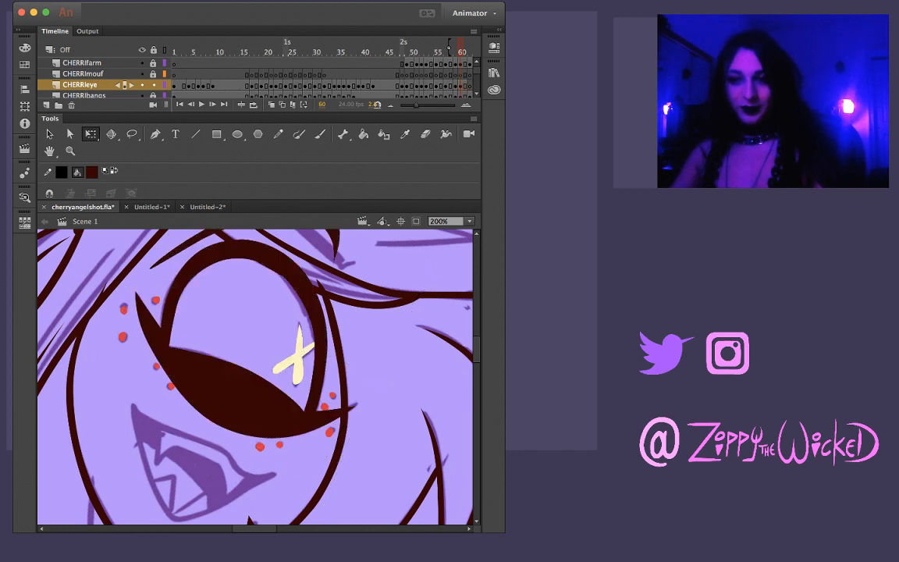
Delete the pasted eyebrow above the eye on frame 60
scroll(254, 343, "up", 3)
left_click(300, 285)
key("Delete")
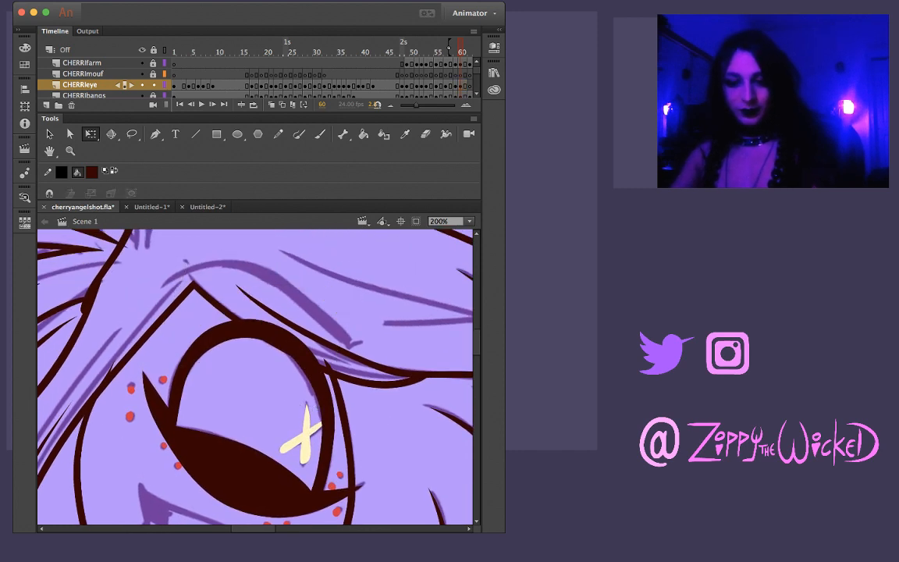
Ink a new arched eyebrow over the sketch on frame 60 with the Brush tool and sharpen its ends
key("b")
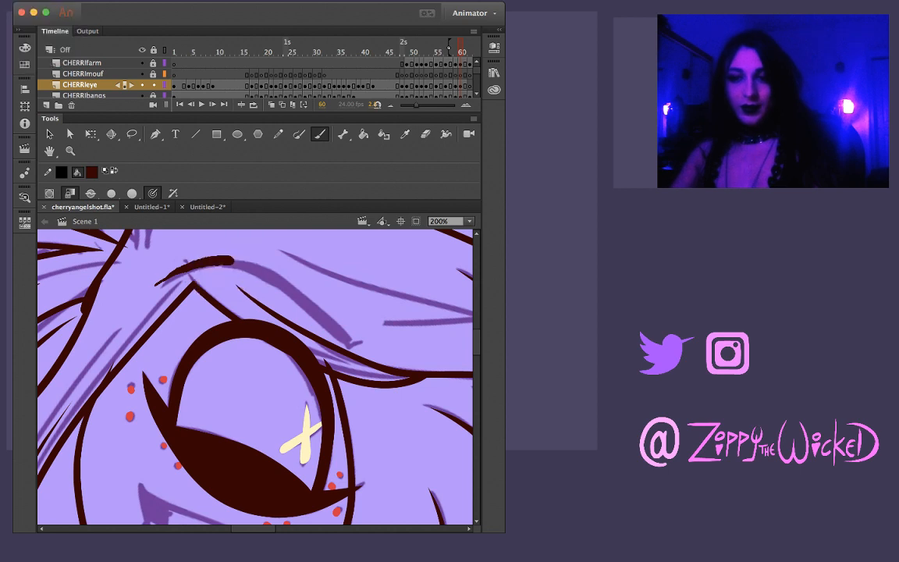
left_click_drag(162, 284, 221, 259)
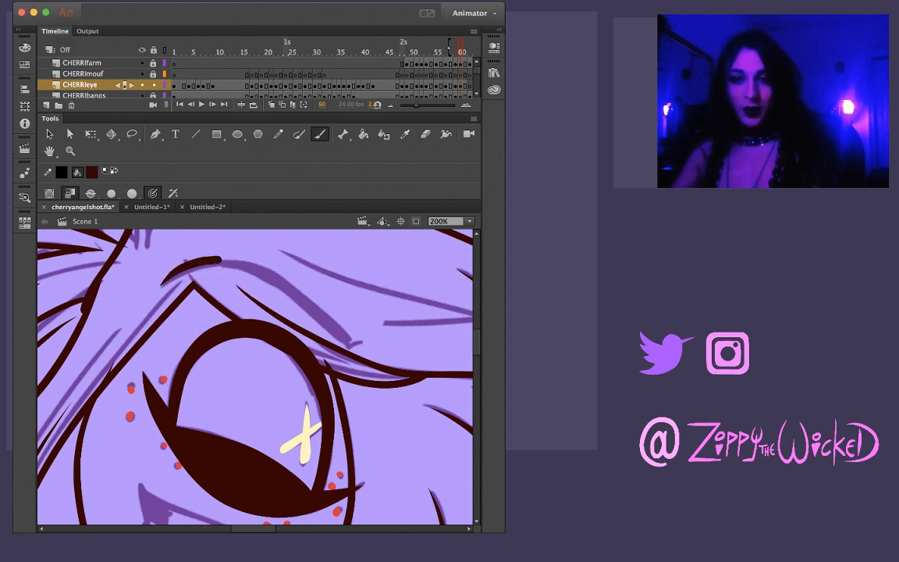
key("ctrl+z")
mouse_move(156, 293)
left_mouse_down()
mouse_move(234, 263)
mouse_move(277, 282)
mouse_move(355, 344)
left_mouse_up()
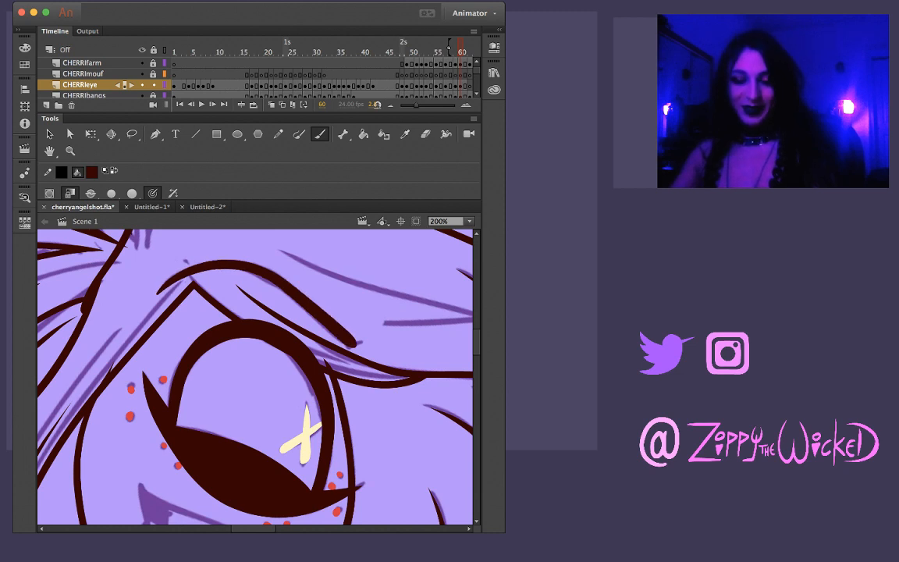
key("l")
mouse_move(188, 263)
left_mouse_down()
mouse_move(107, 279)
mouse_move(147, 297)
mouse_move(194, 275)
mouse_move(184, 240)
mouse_move(142, 241)
left_mouse_up()
key("v")
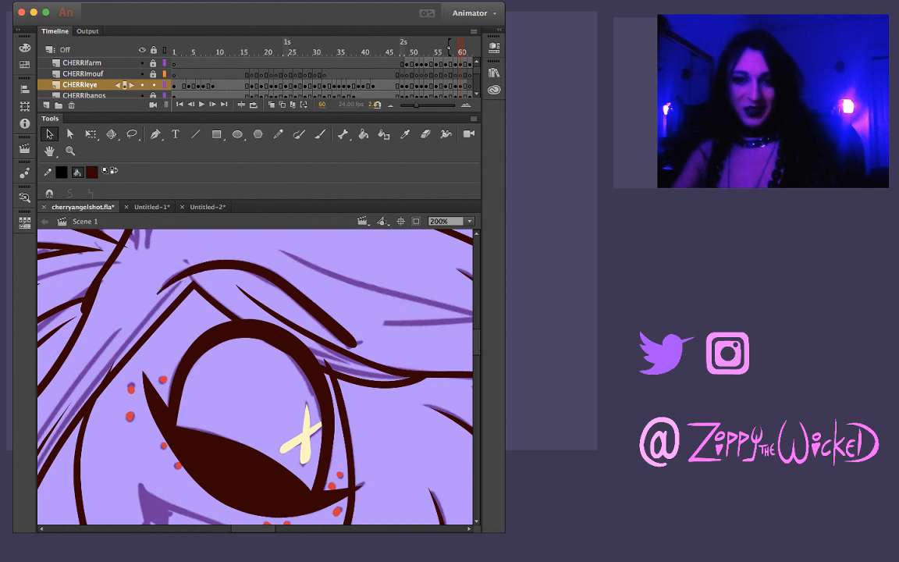
mouse_move(159, 293)
left_mouse_down()
mouse_move(167, 284)
mouse_move(155, 293)
left_mouse_up()
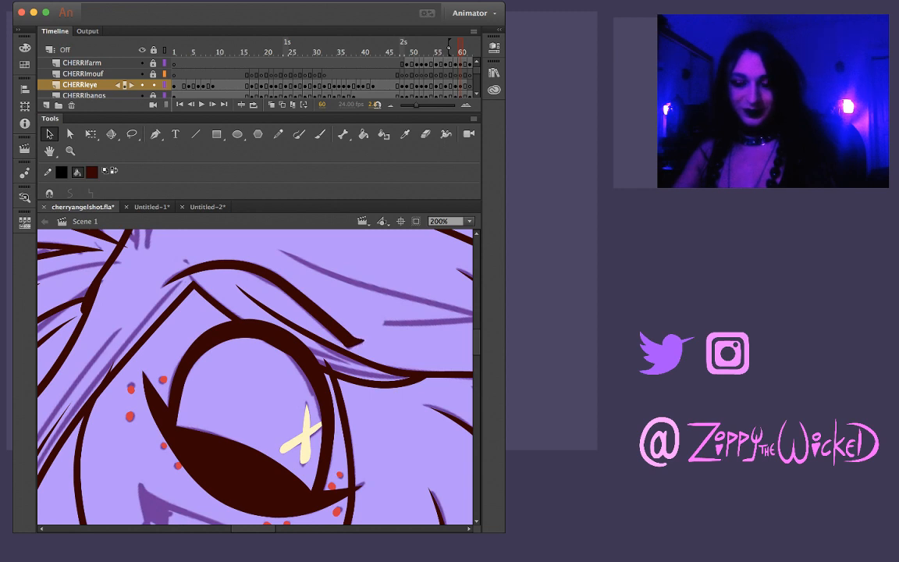
Compare the inked eye and brow on frame 60 with the neighbouring frames up to the sketch on frame 62
key("comma")
key("comma")
key("period")
key("period")
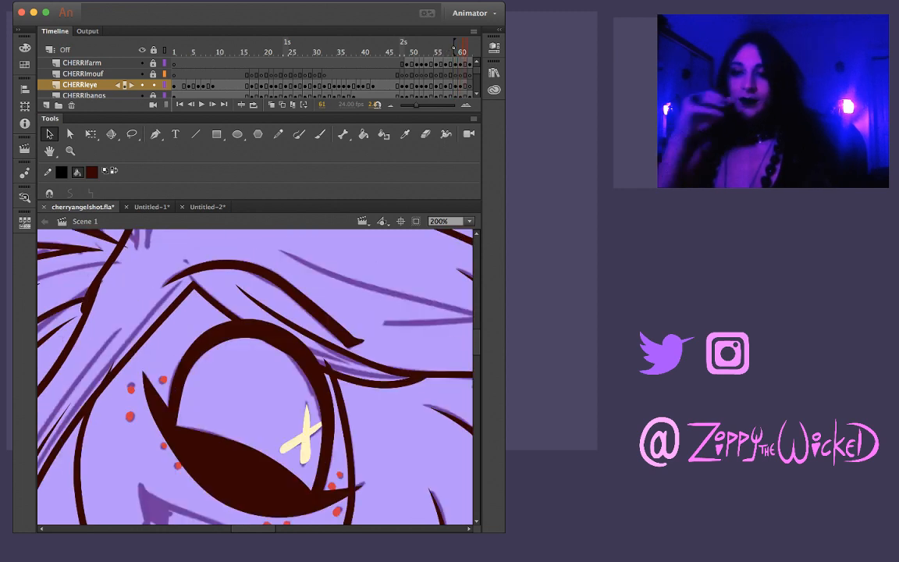
key("period")
key("period")
key("comma")
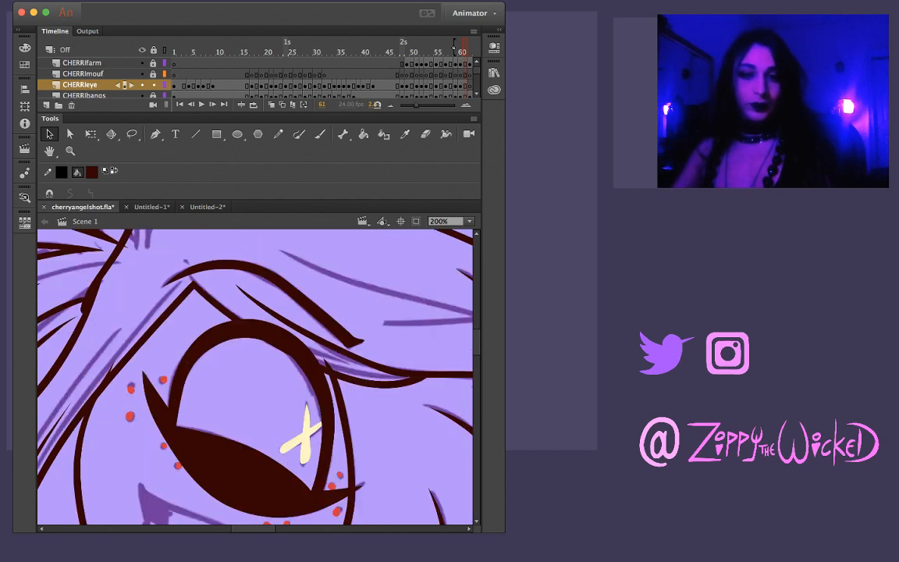
key("period")
key("comma")
key("period")
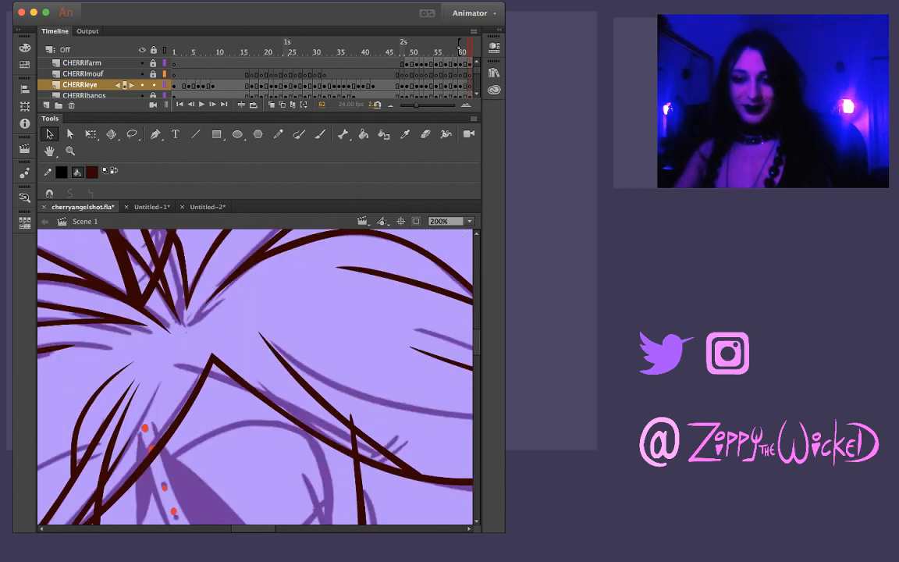
key("comma")
key("period")
Play back the shot at 100% zoom and flip between frames 45 and 50 to check how the eye changes
key("z")
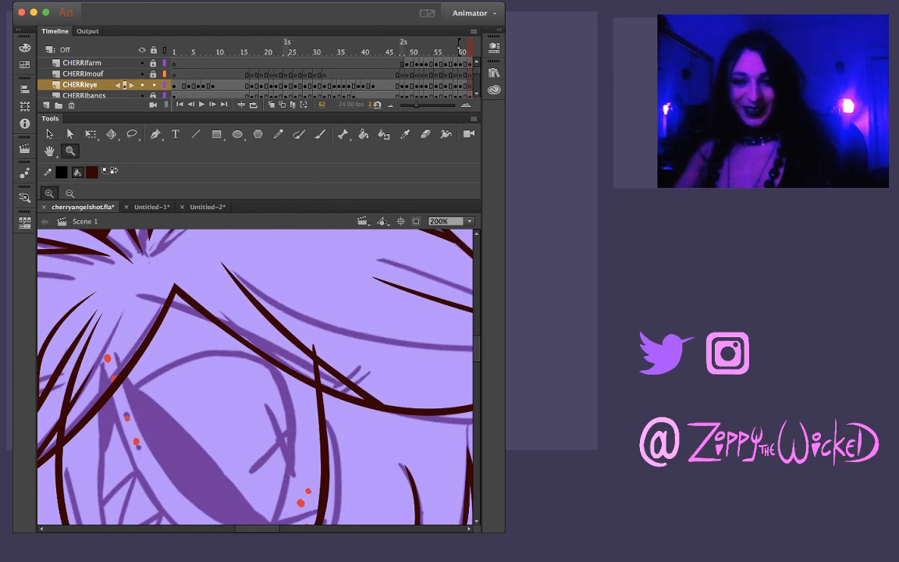
left_click(296, 335, "alt")
key("comma")
key("Return")
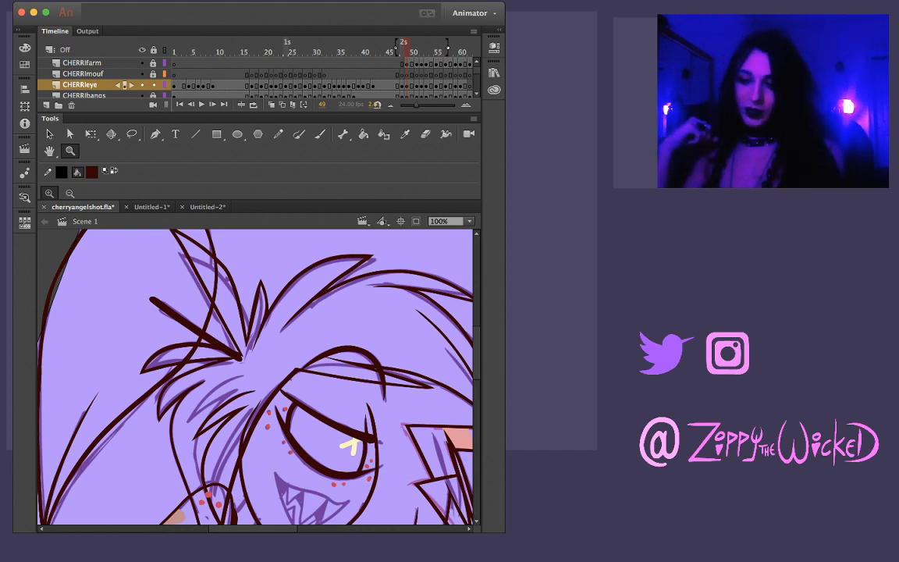
key("comma")
key("comma")
key("comma")
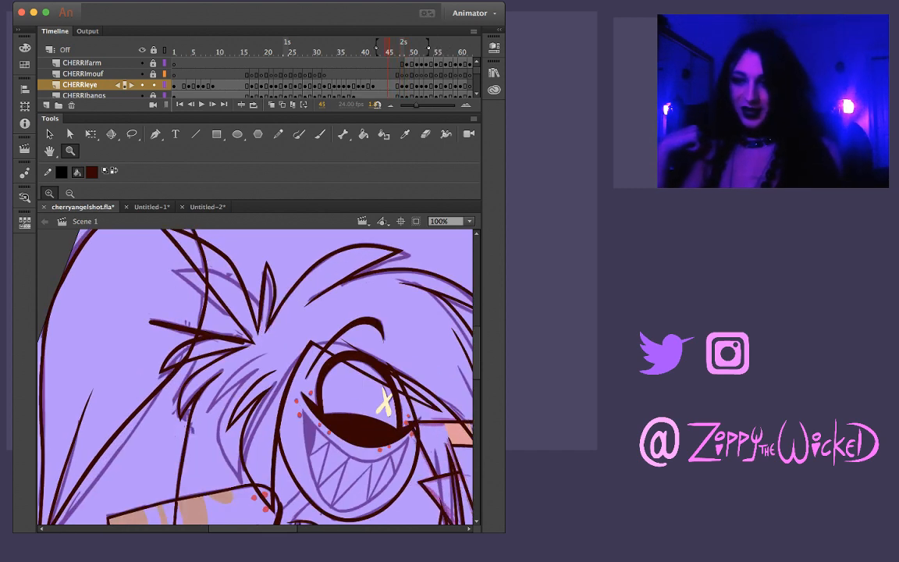
key("period")
key("period")
key("period")
key("comma")
key("comma")
key("comma")
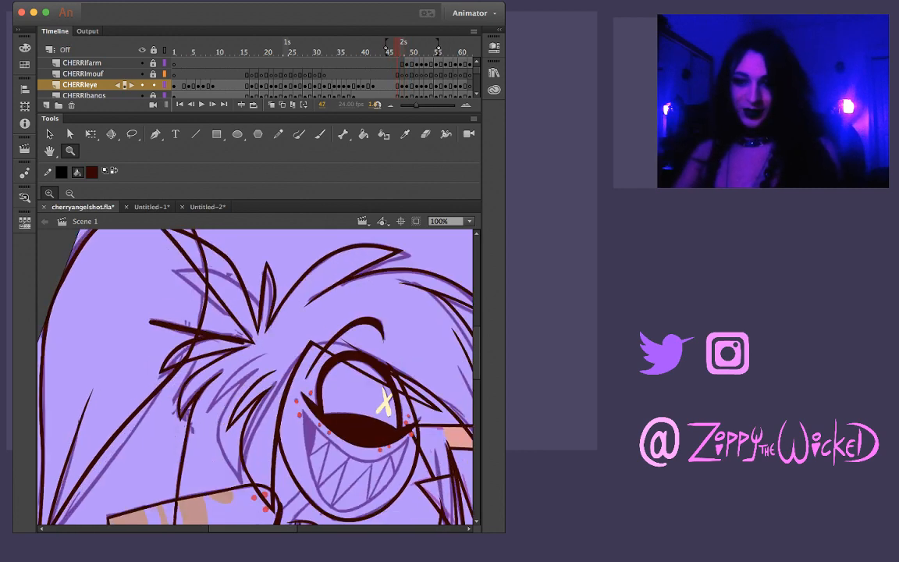
key("period")
key("period")
key("period")
key("period")
key("comma")
key("comma")
key("comma")
key("period")
key("period")
key("period")
key("period")
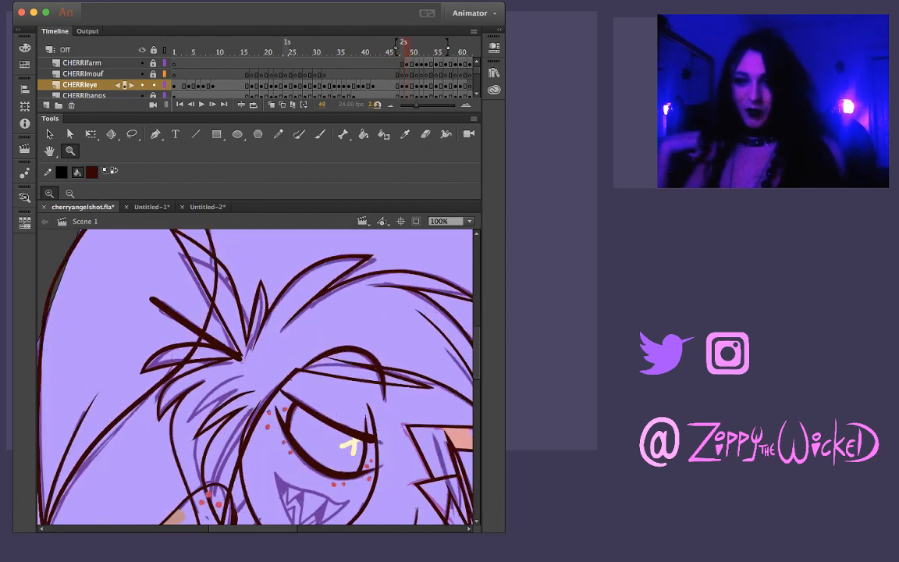
key("comma")
key("comma")
key("comma")
key("comma")
key("period")
key("period")
key("period")
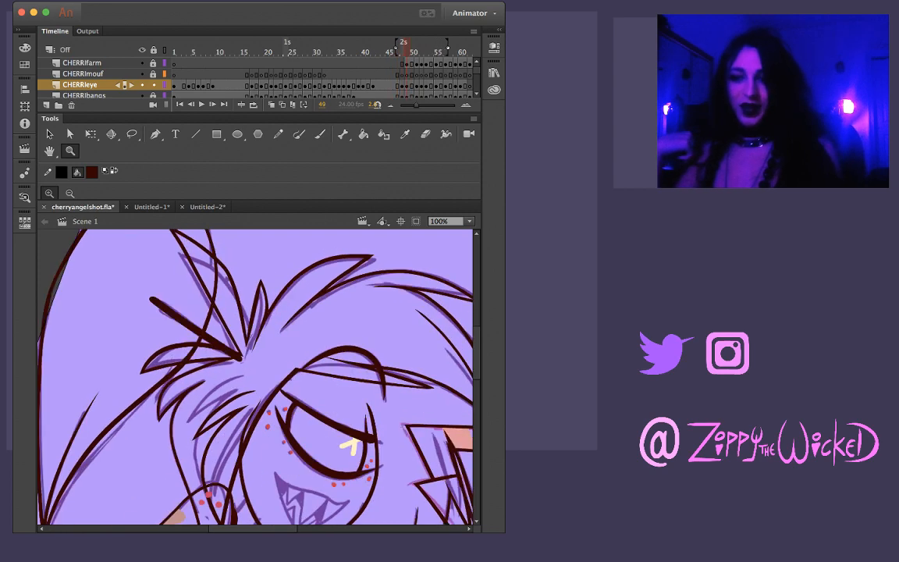
key("comma")
key("period")
key("period")
key("comma")
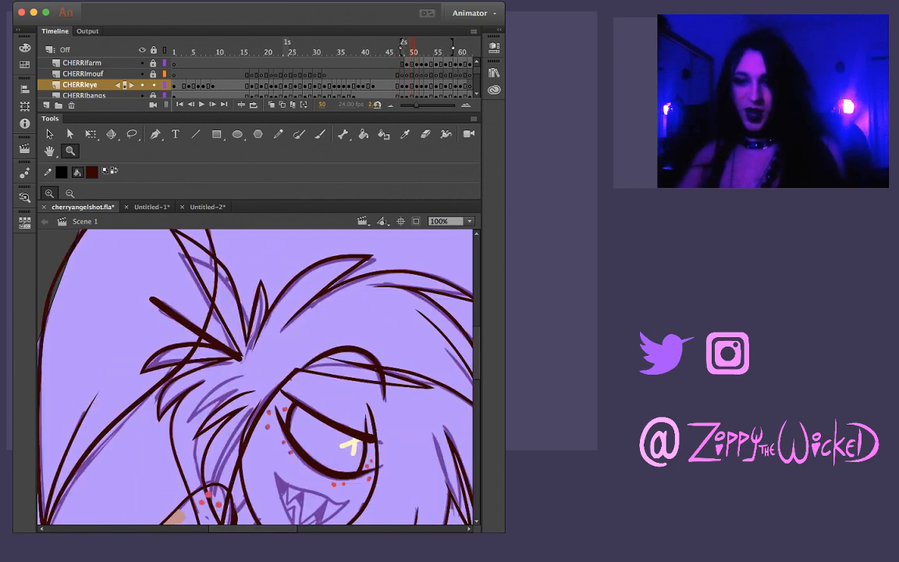
Extend the outer end of the upper eyelid line on frame 50 past the face outline and remove the stray bit above it
left_click(375, 445)
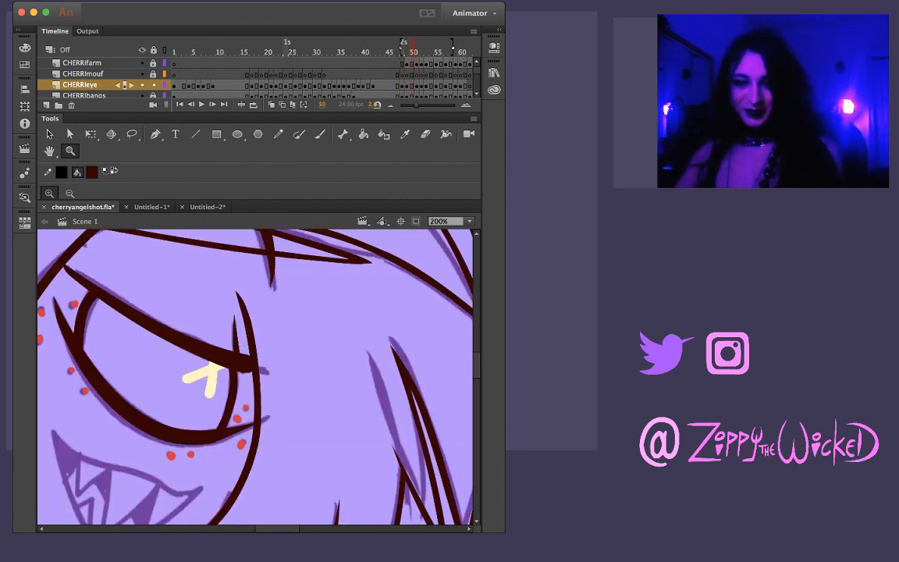
left_click(273, 379)
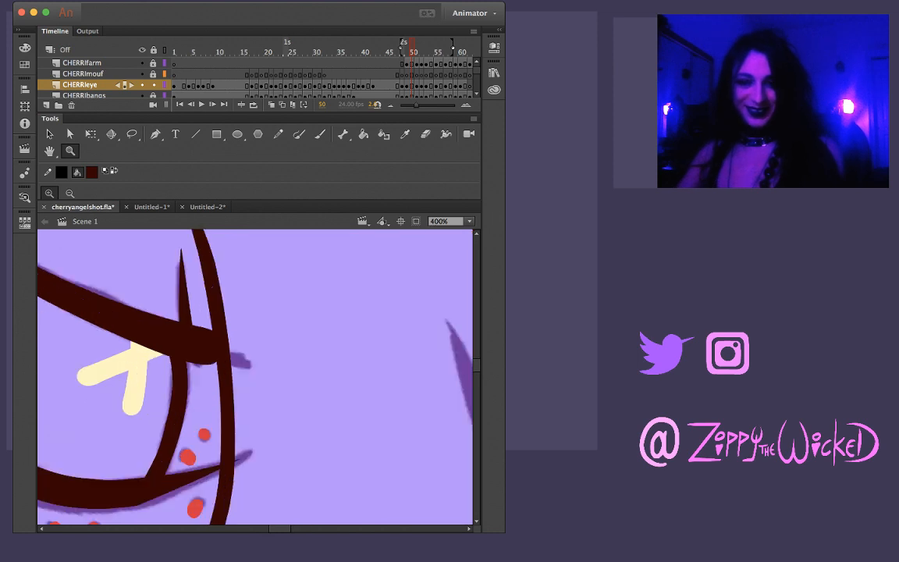
key("v")
left_click_drag(225, 351, 253, 359)
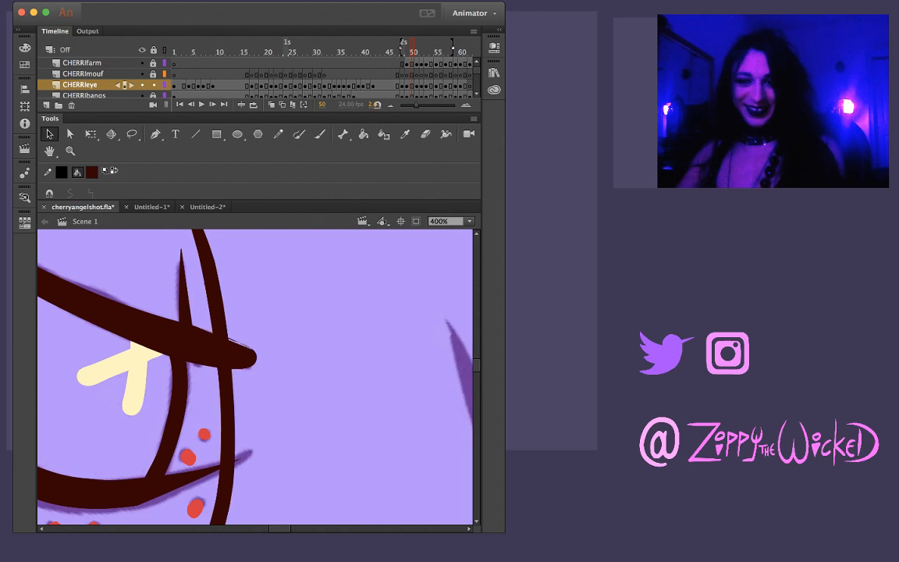
left_click(240, 353)
left_click(246, 344)
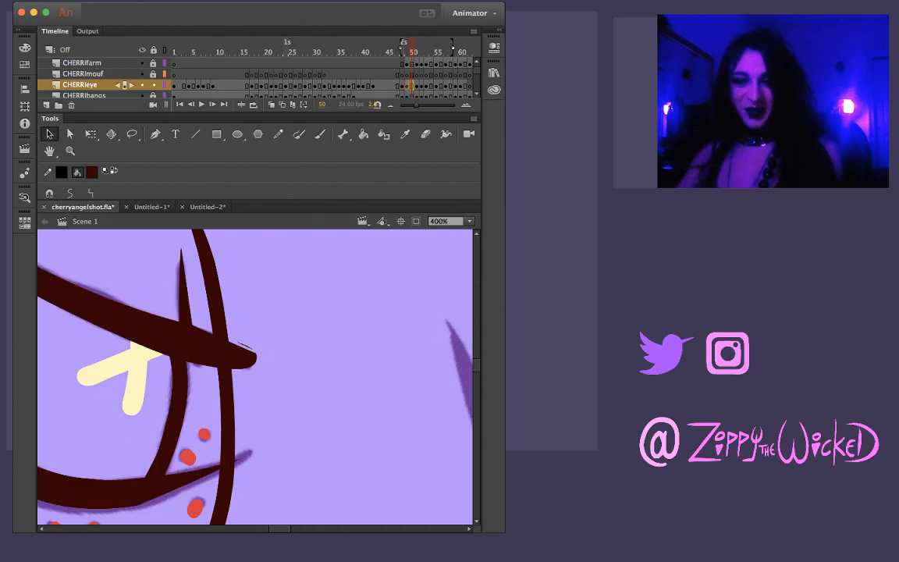
key("Delete")
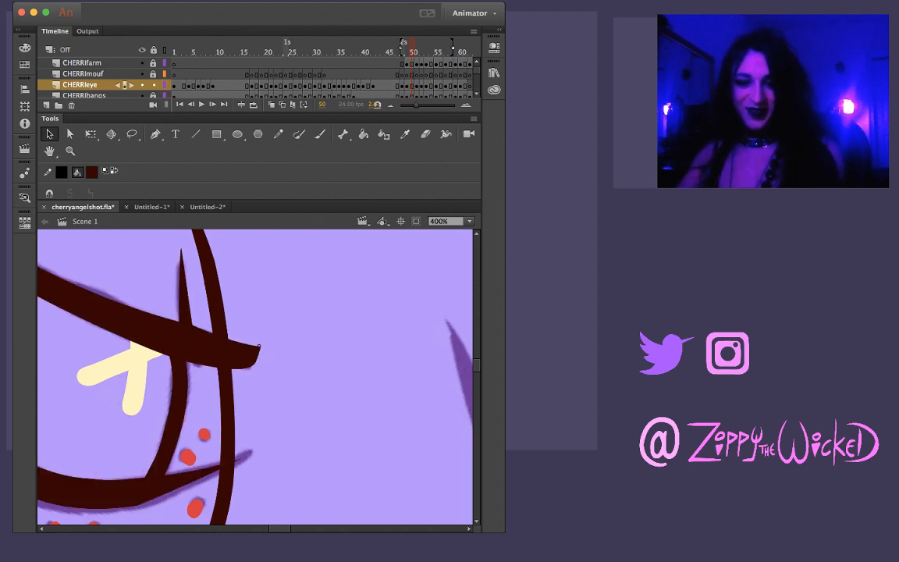
Reshape the extended eyelid end on frame 50 into a short tapered point, trimming the excess ink
mouse_move(259, 346)
left_mouse_down()
mouse_move(295, 357)
mouse_move(320, 341)
left_mouse_up()
left_click(291, 348)
key("Delete")
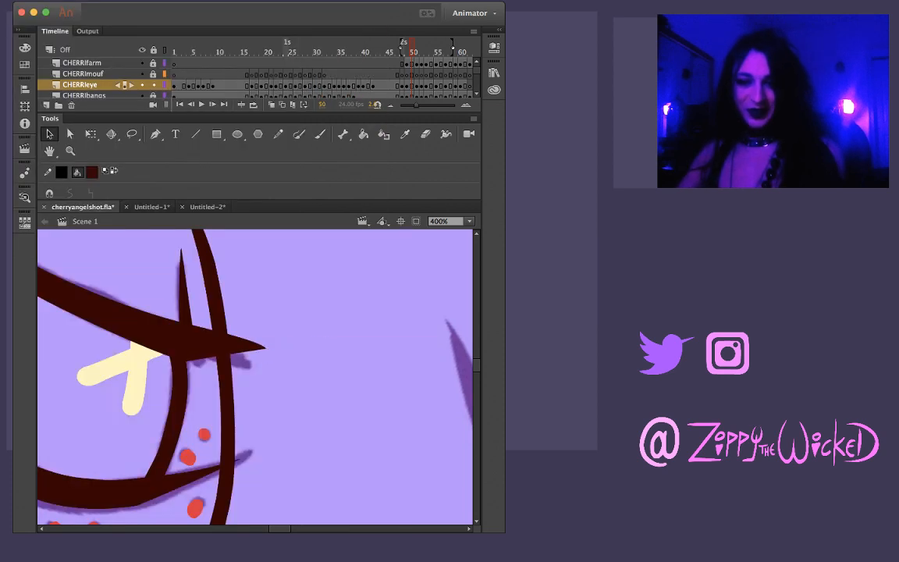
key("super+z")
key("super+z")
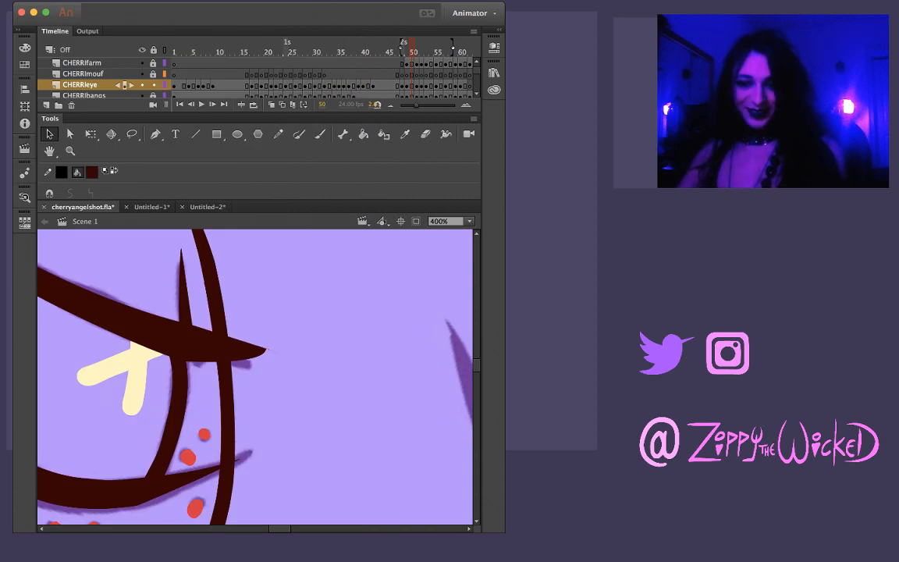
mouse_move(267, 349)
left_mouse_down()
mouse_move(287, 357)
mouse_move(269, 354)
left_mouse_up()
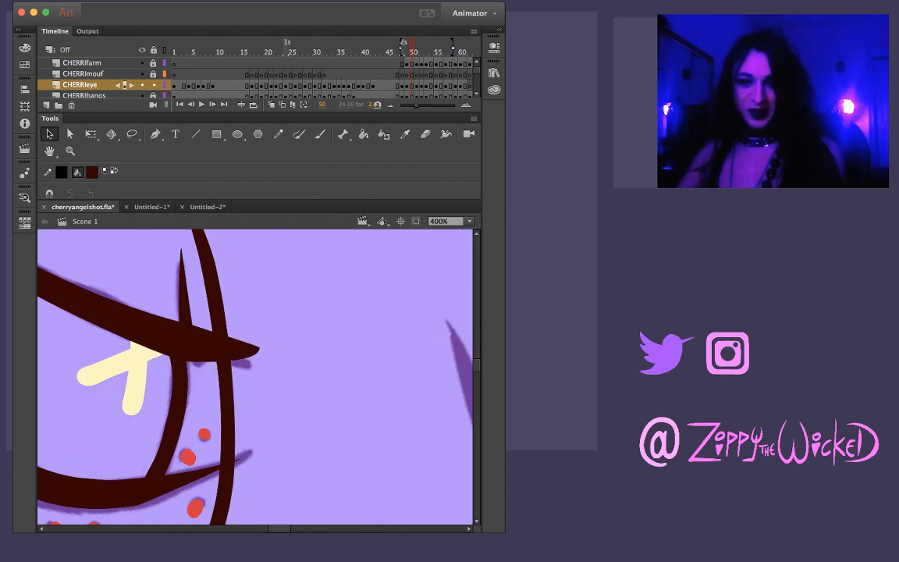
left_click(251, 351)
left_click(273, 357)
left_click_drag(259, 350, 261, 356)
Play back the shot at 100% zoom and step through the inked eyes from frame 51 up to the sketch on frame 62
key("z")
left_click(196, 341, "alt")
left_click(197, 340, "alt")
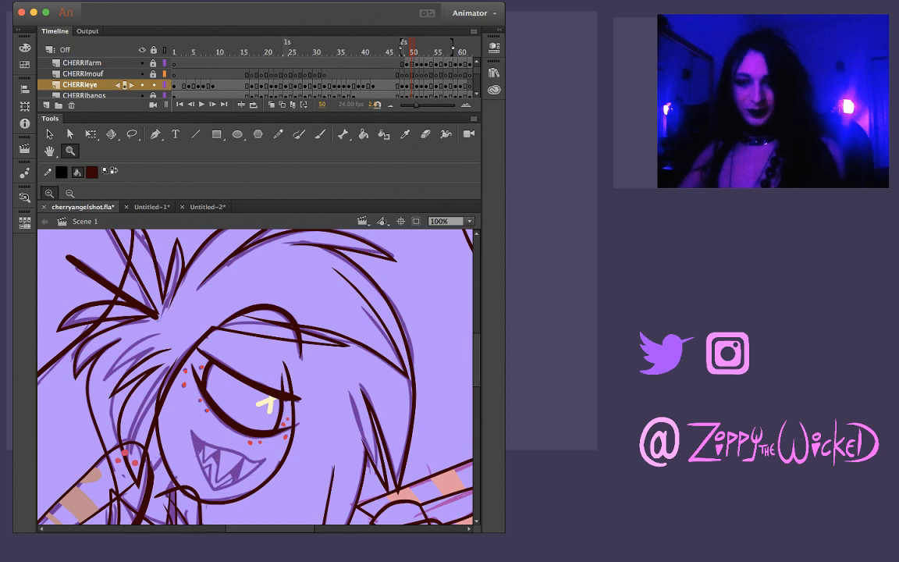
key("Return")
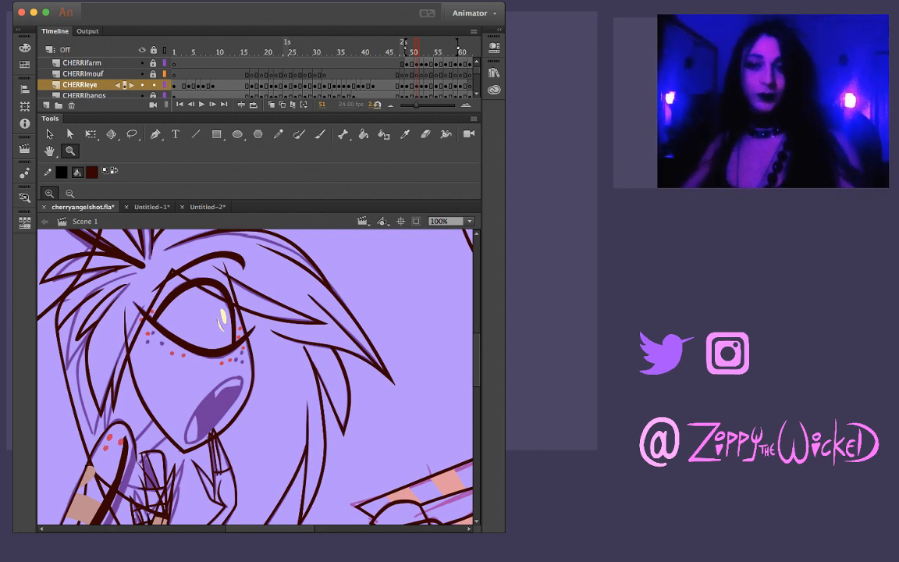
key("period")
key("period")
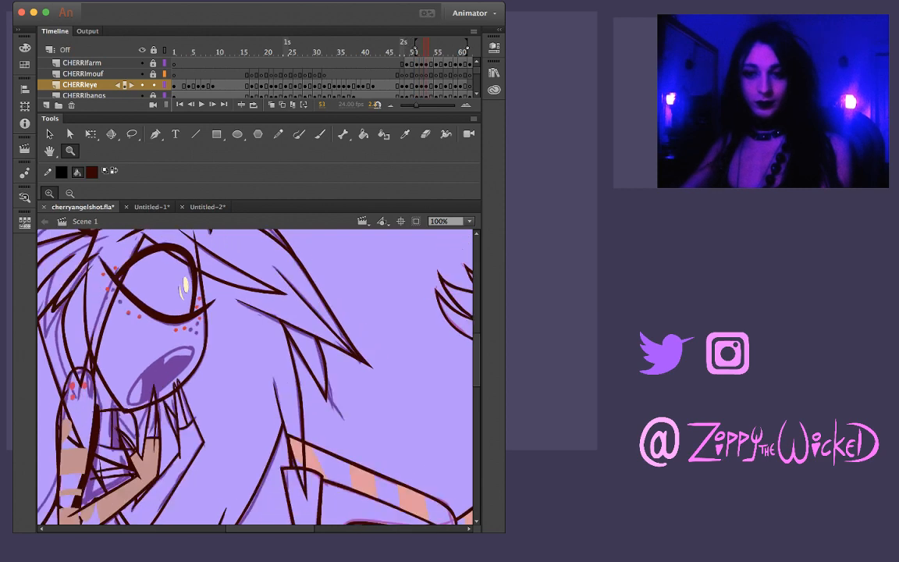
key("period")
key("period")
key("period")
key("period")
key("period")
key("period")
key("period")
key("period")
key("period")
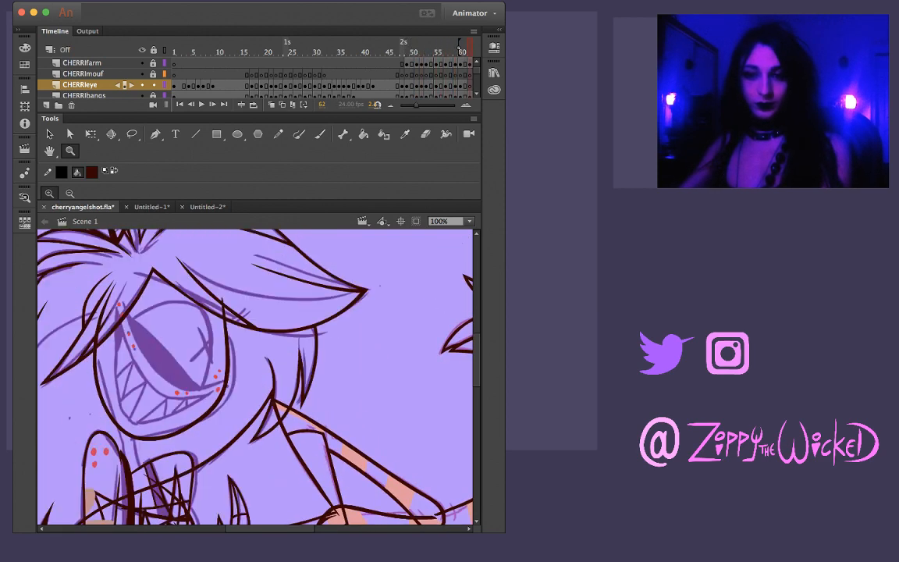
Compare the inked eye on frame 61 with the sketched eyes on frames 62 to 65
key("comma")
key("period")
key("comma")
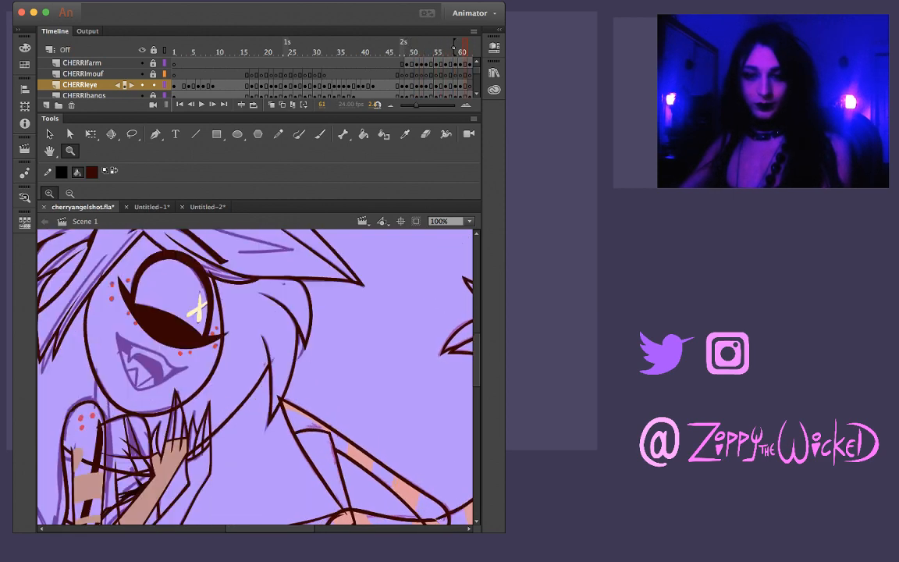
key("period")
key("comma")
key("period")
key("period")
key("period")
key("period")
key("period")
key("period")
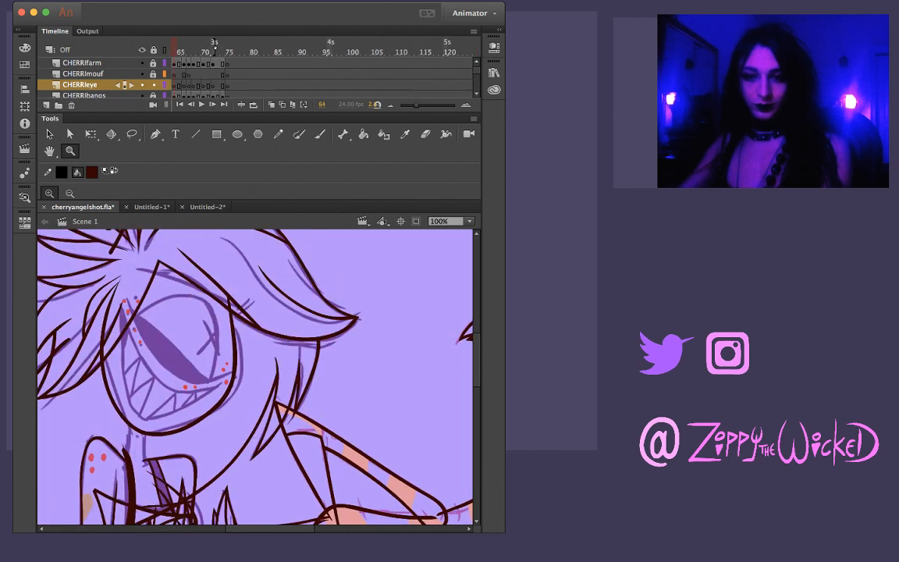
key("comma")
key("comma")
key("comma")
key("comma")
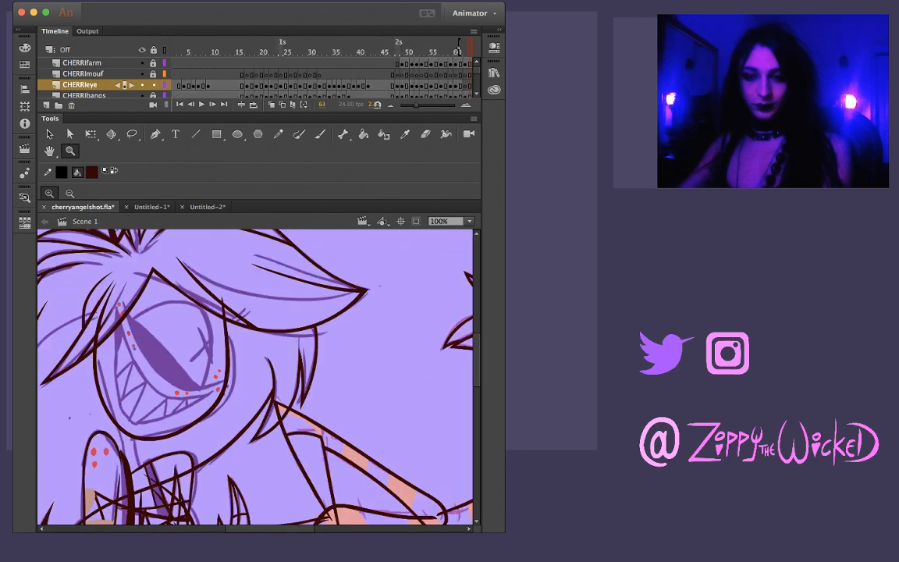
key("period")
key("period")
key("period")
key("period")
Copy the inked eye from frame 60 and paste it in place on frame 62 of the CHERRIeye layer
key("comma")
key("comma")
key("comma")
key("comma")
key("comma")
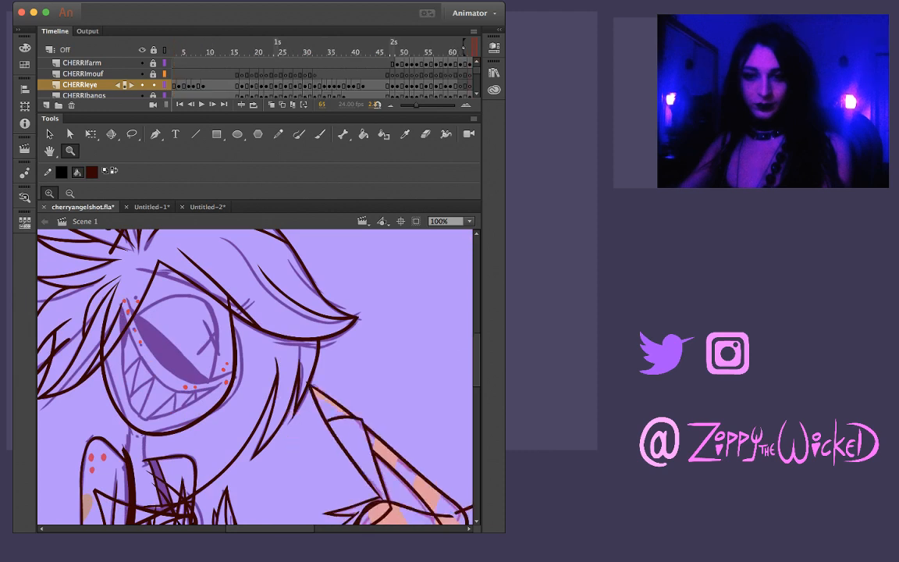
key("comma")
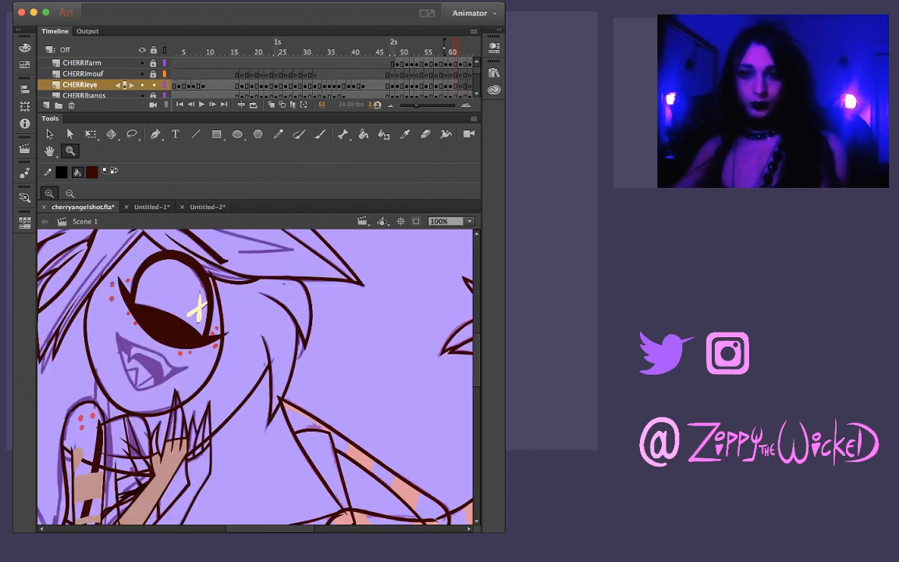
left_click(450, 64)
left_click(450, 85)
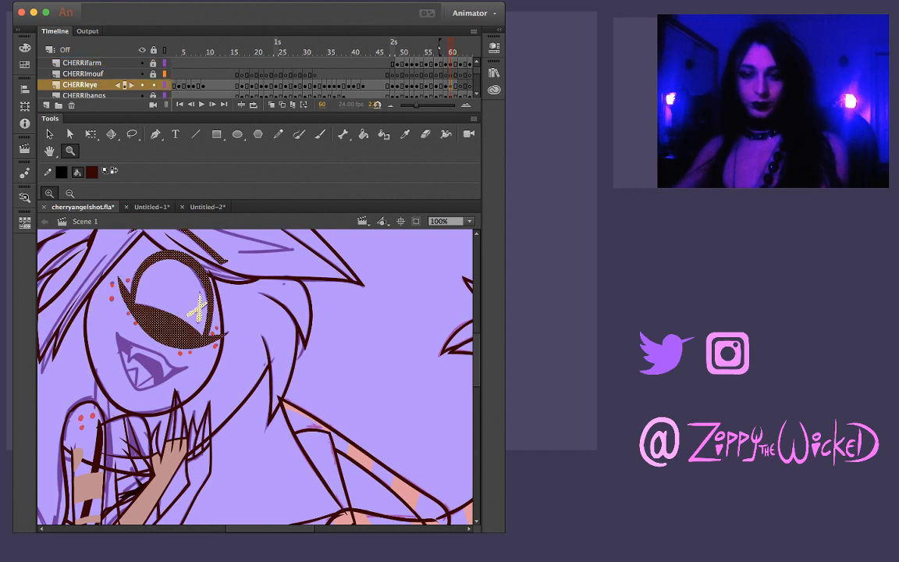
key("period")
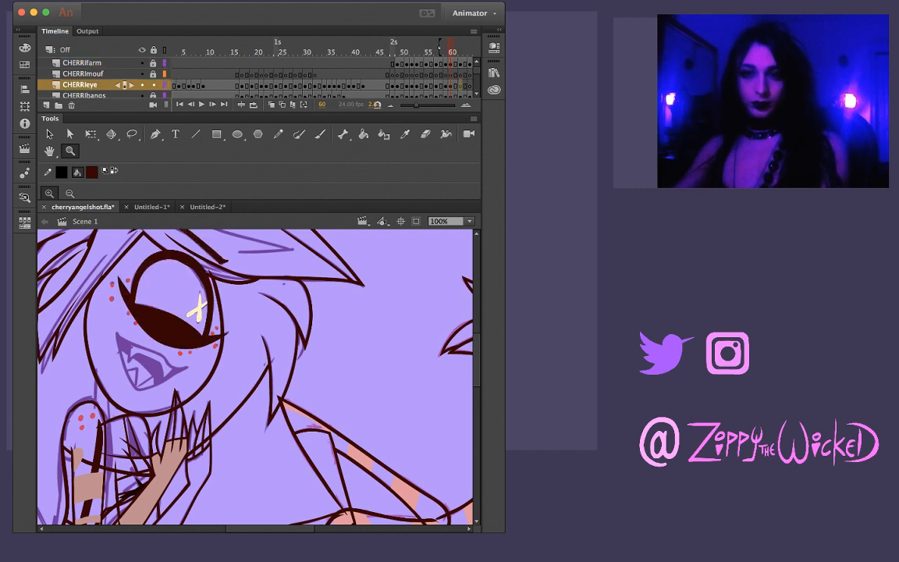
key("period")
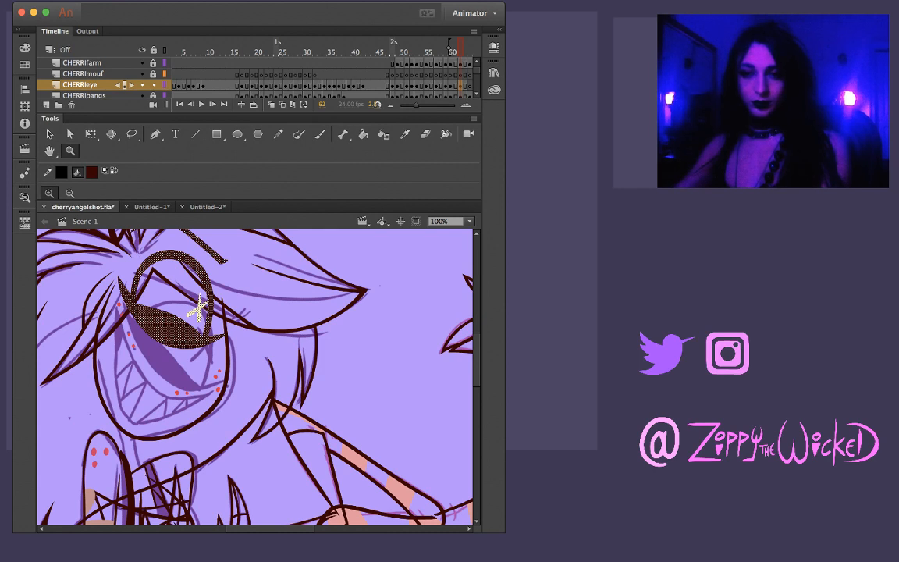
Delete the pasted brow line above the eye on frame 62 and select the rest of the eye artwork
key("v")
left_click(253, 241)
left_click(205, 246)
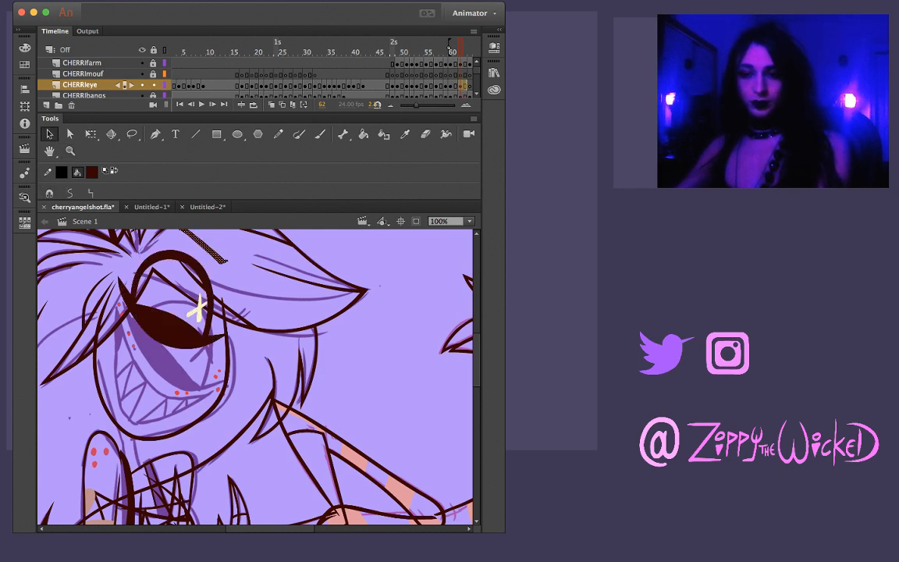
key("Delete")
left_click(80, 84)
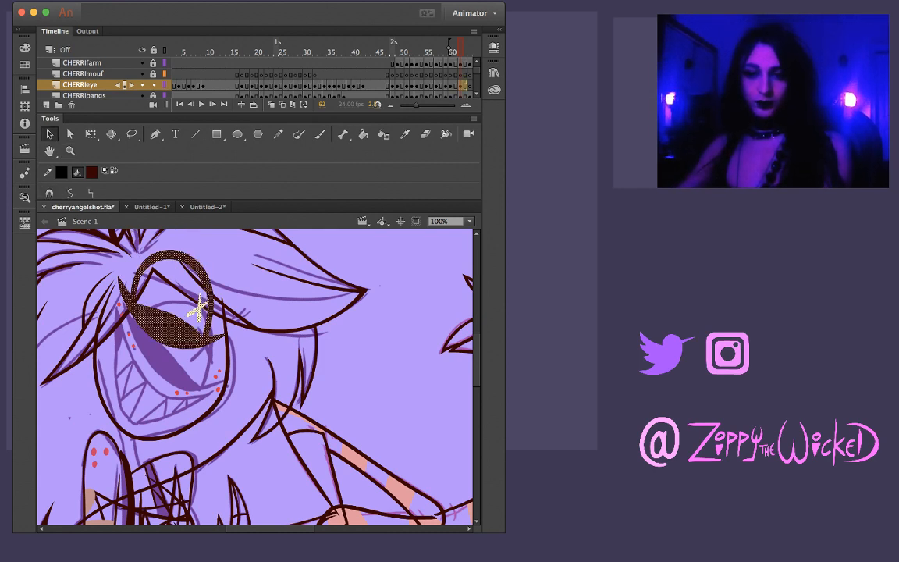
Move, rotate and skew the pasted eye on frame 62 with Free Transform to match the tilted sketch eye
key("q")
left_click_drag(252, 273, 255, 287)
left_click_drag(179, 332, 189, 370)
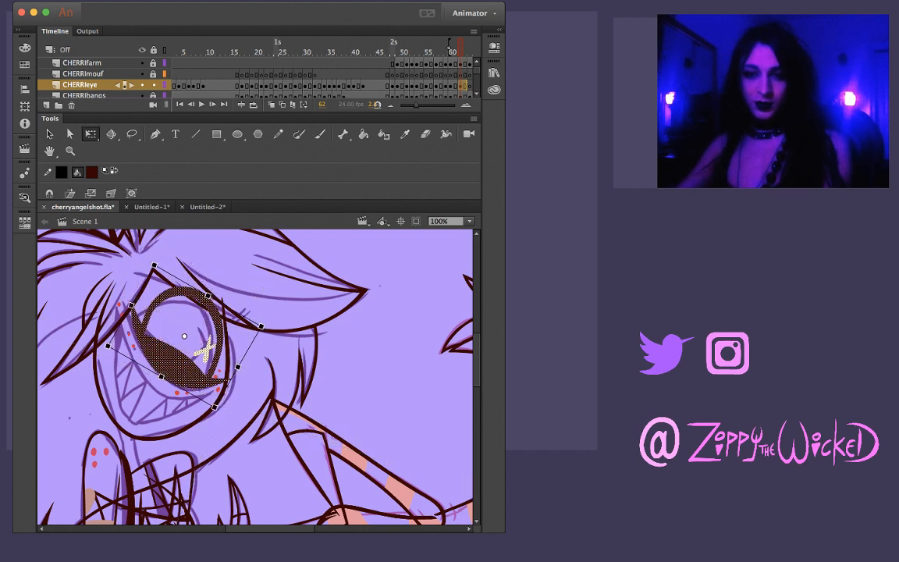
left_click_drag(266, 321, 268, 331)
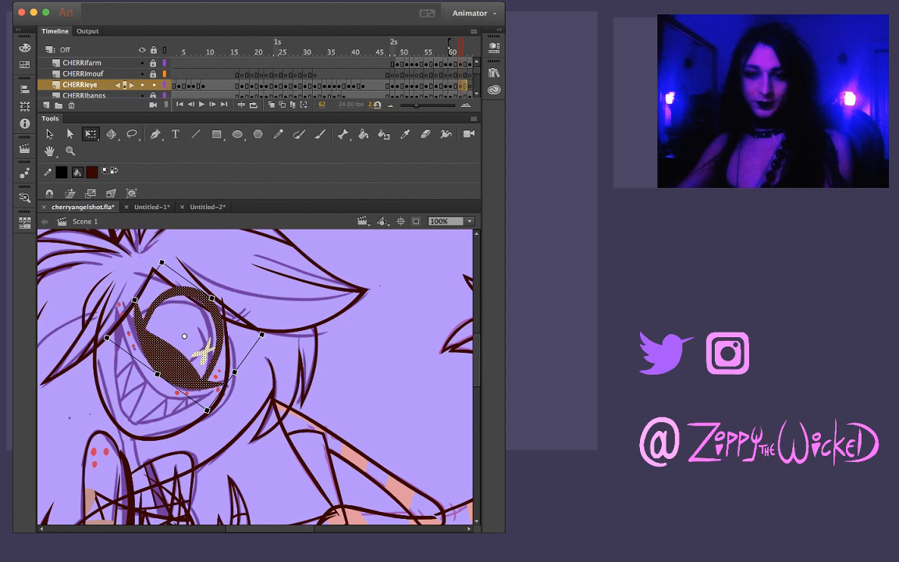
left_click_drag(184, 367, 153, 372)
mouse_move(221, 312)
left_mouse_down()
mouse_move(229, 317)
mouse_move(204, 312)
left_mouse_up()
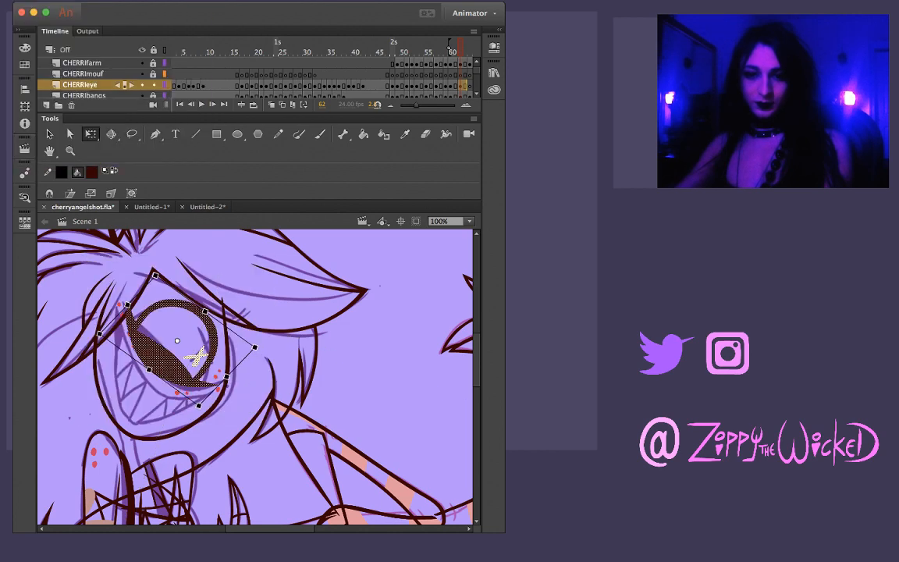
left_click_drag(254, 347, 259, 350)
key("Delete")
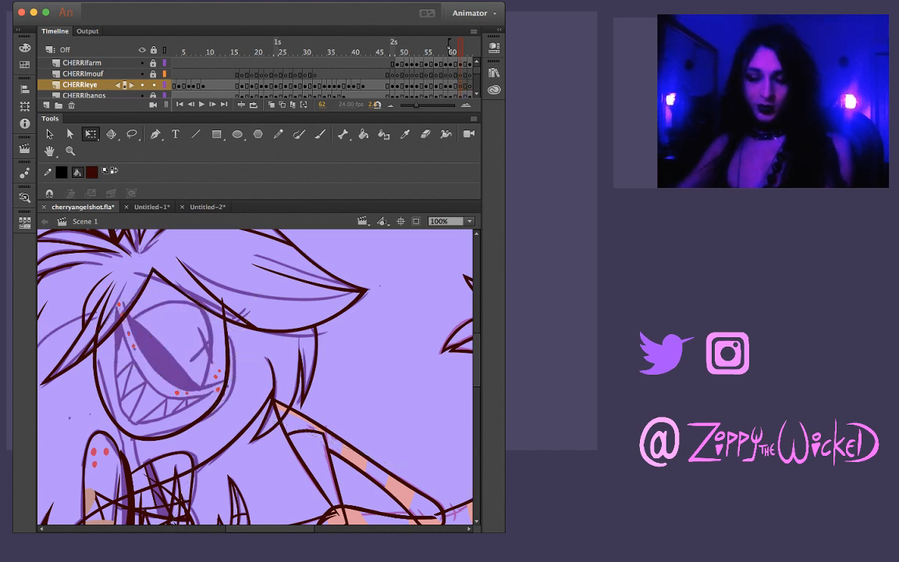
key("b")
key("super+z")
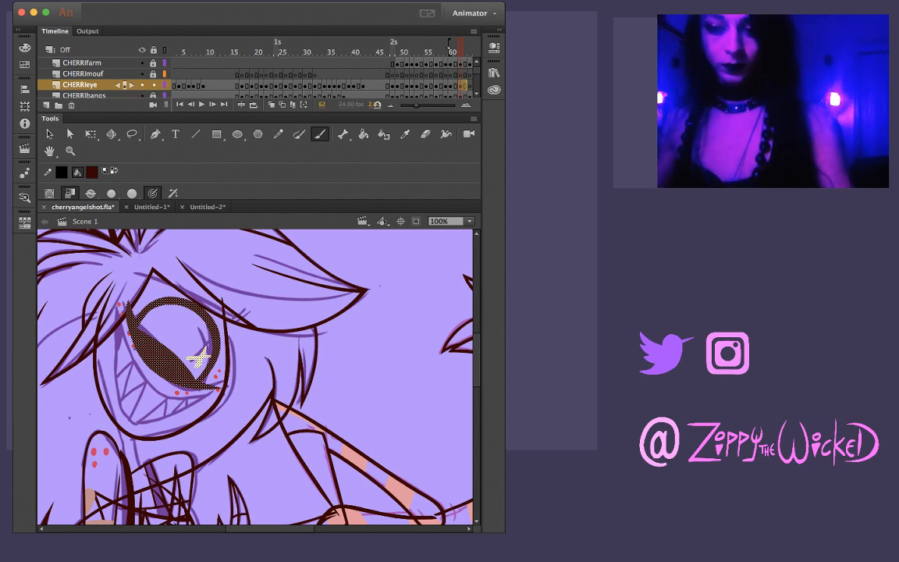
Remove the yellow X-shaped highlight from the inked eye on frame 62
key(".")
key(".")
key(".")
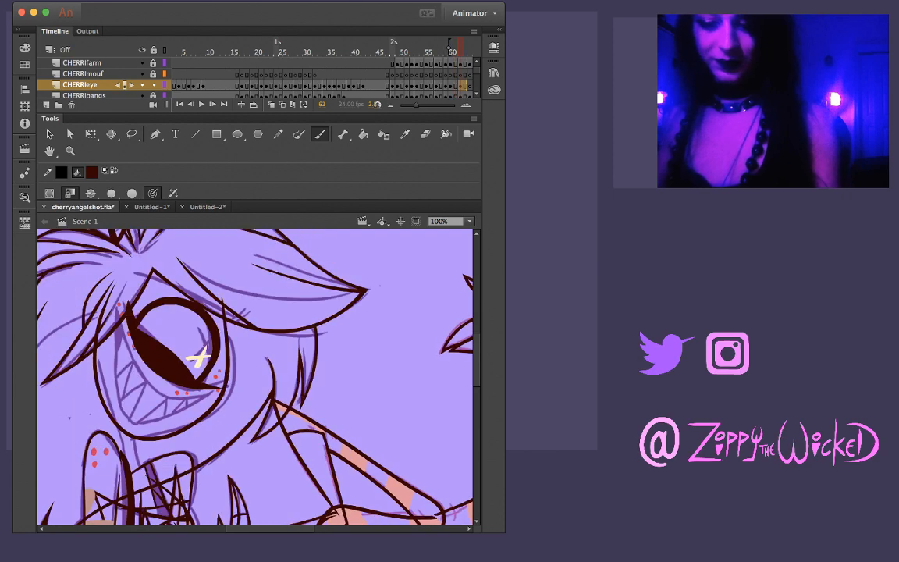
key("v")
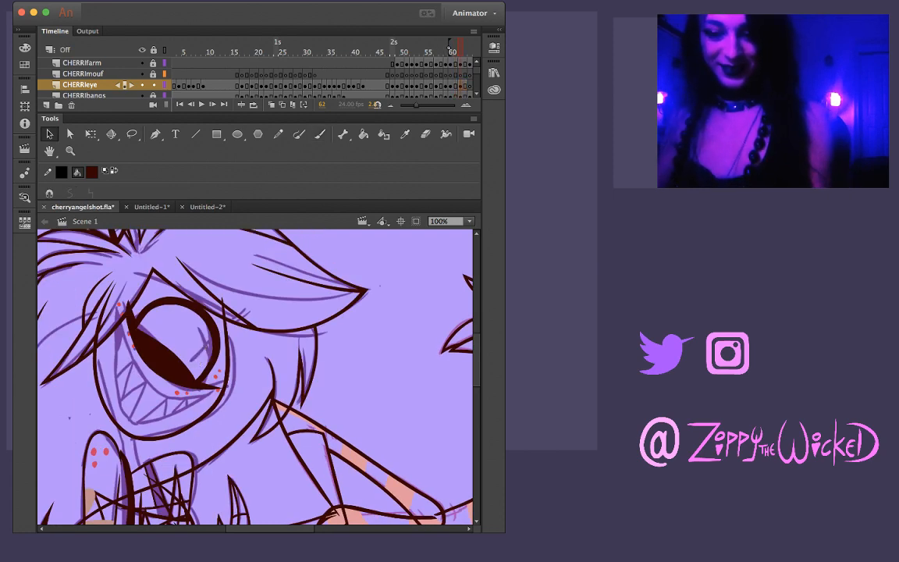
Copy the inked eye from frame 62 onto frame 63 and shift it slightly with Free Transform
key(".")
key(".")
key(".")
key(".")
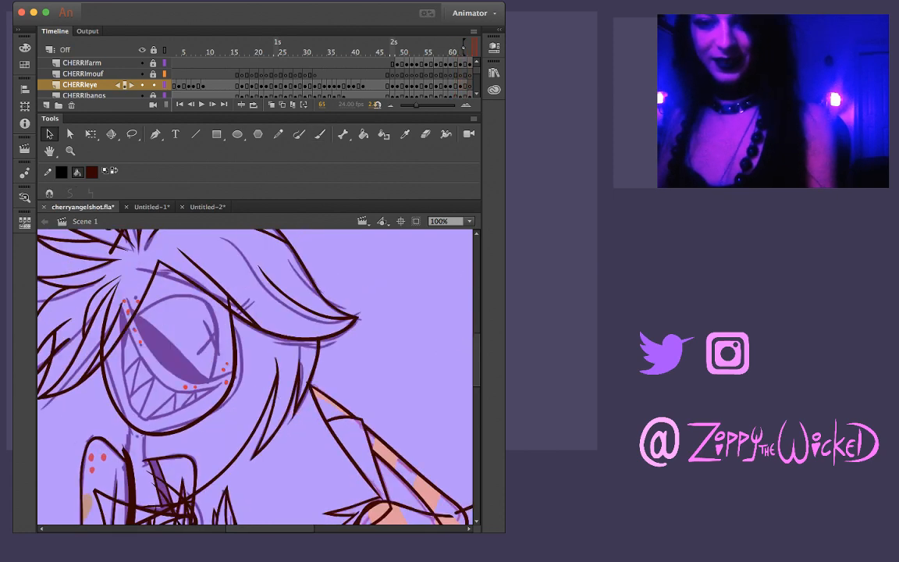
key("ctrl+a")
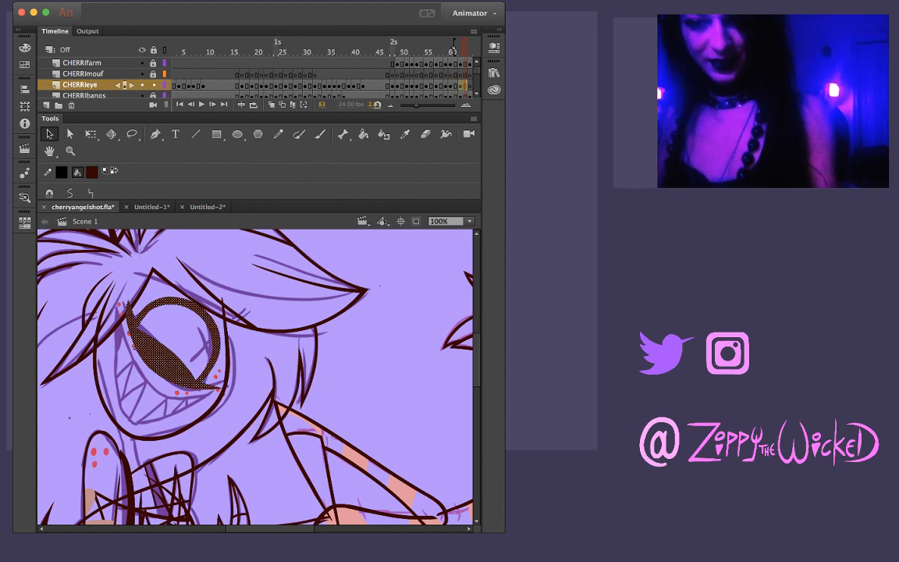
key("q")
left_click_drag(247, 321, 247, 323)
key("Escape")
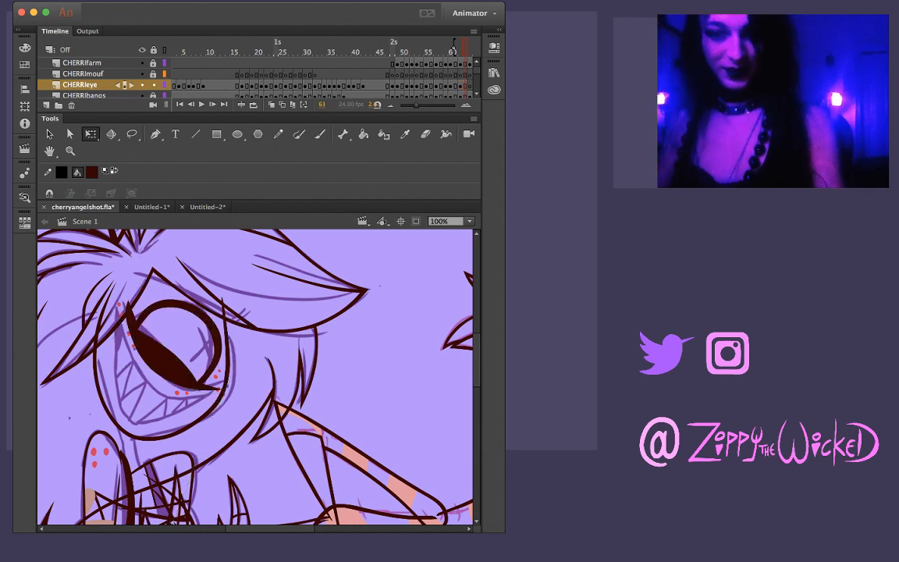
Compare the eyes on the neighbouring frames and squash the inked eye on frame 62 slightly with Free Transform
key("comma")
key("comma")
key("period")
key("period")
key("period")
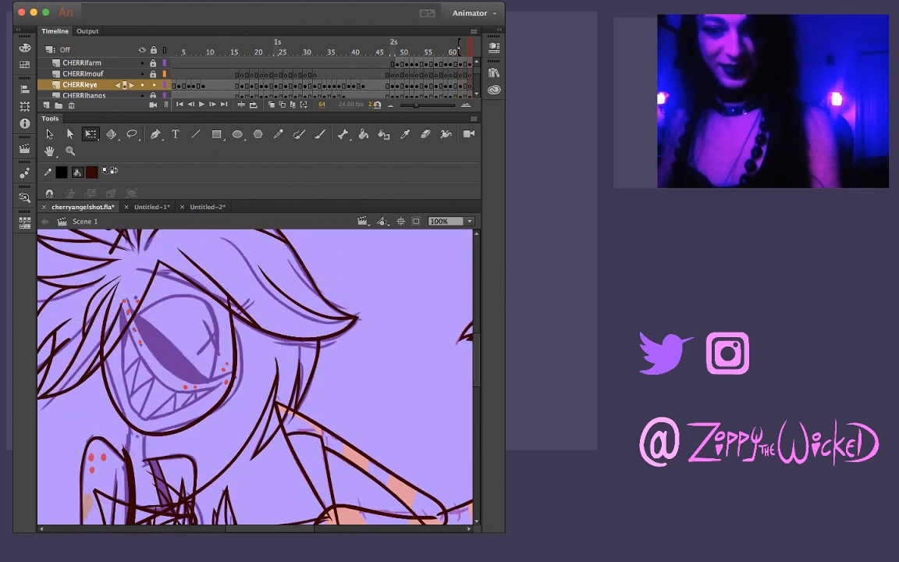
key("comma")
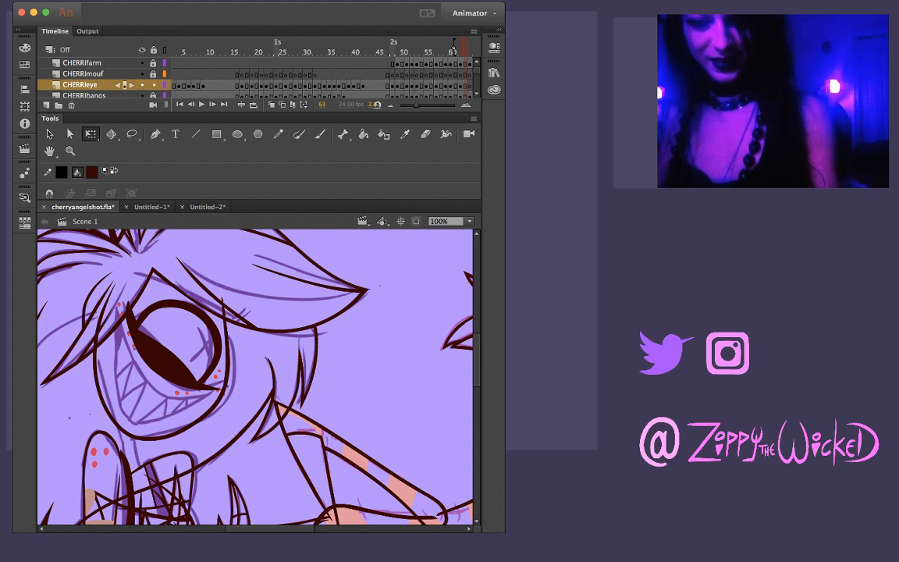
left_click(465, 85)
left_click_drag(161, 381, 164, 363)
left_click_drag(206, 310, 199, 306)
left_click(262, 355)
key("comma")
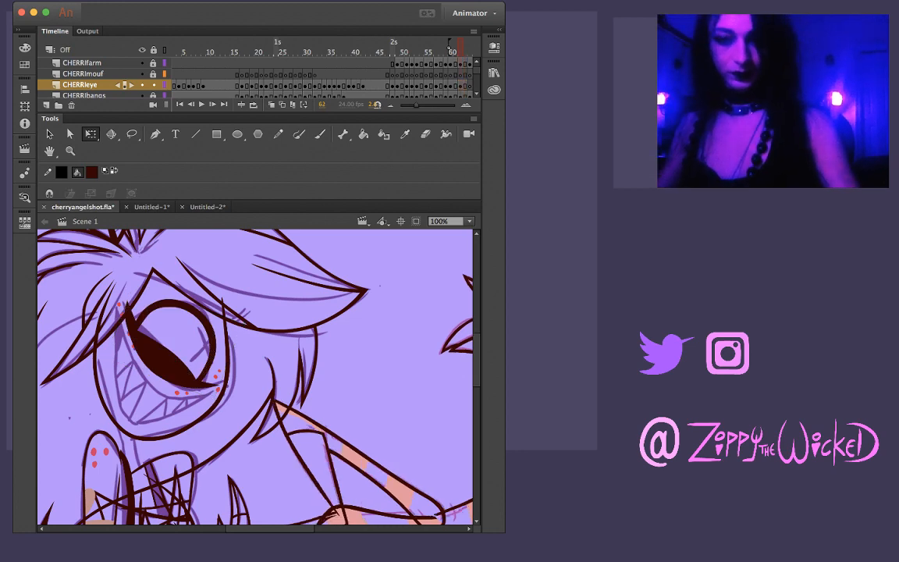
key("comma")
key("period")
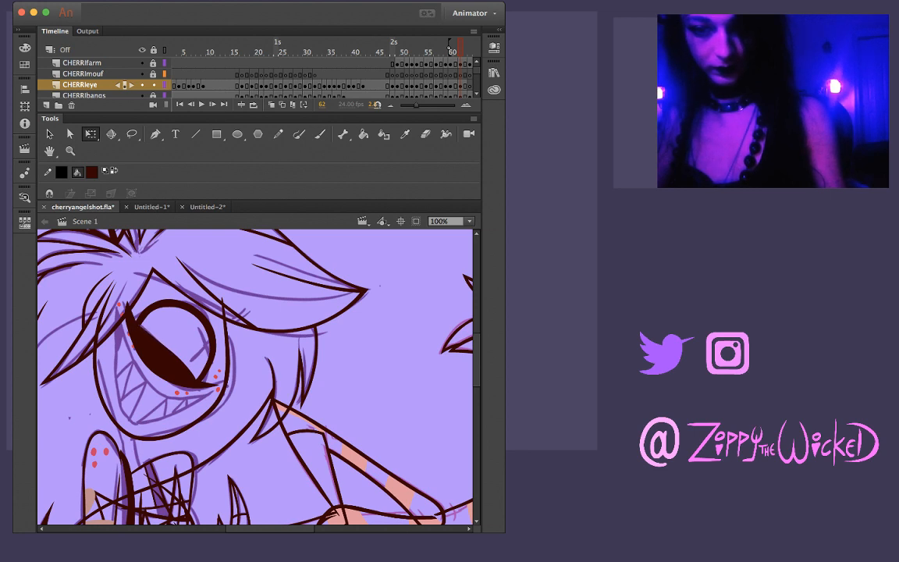
At 200% zoom, reshape the upper edge of the dark lower eyelid on frame 62, undoing unwanted changes
key("z")
left_click(160, 341)
key("v")
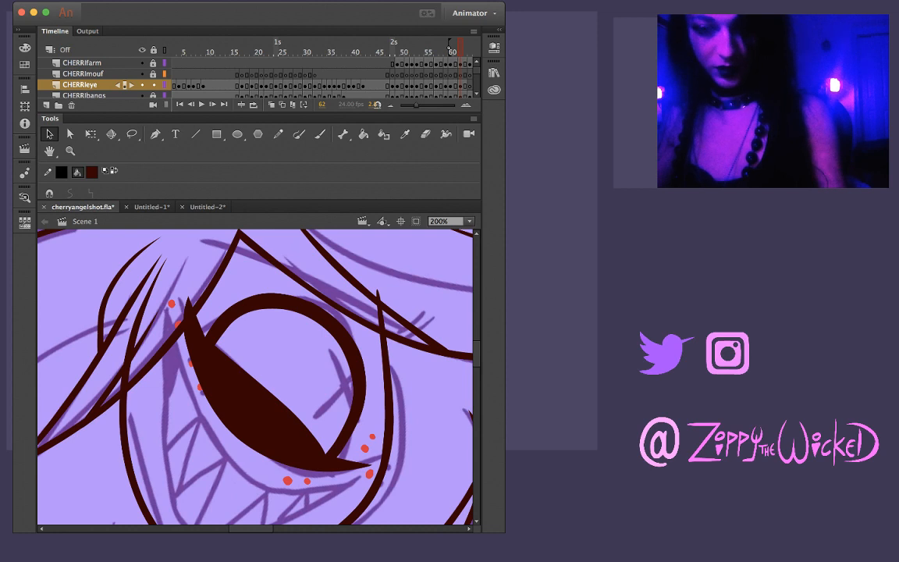
key("z")
left_click(253, 362)
left_click(326, 428, "alt")
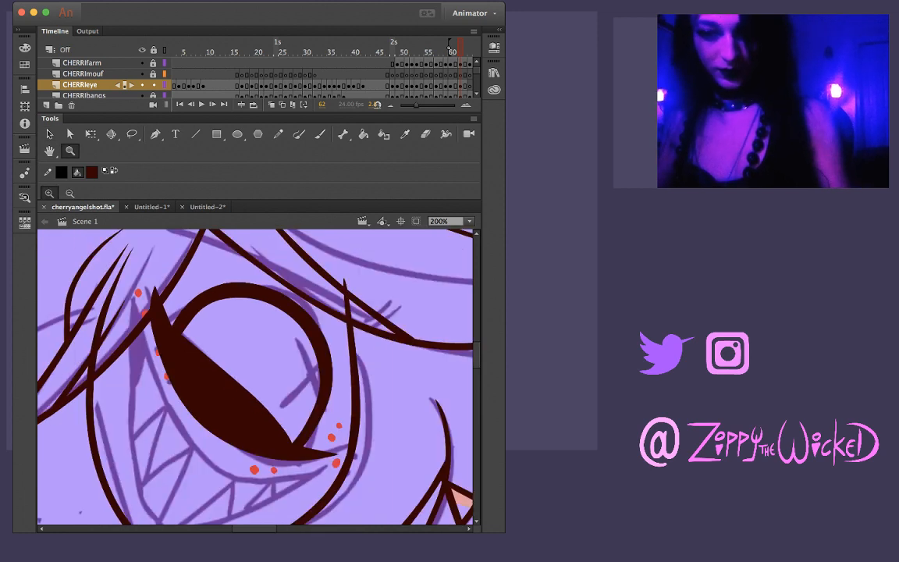
key("v")
left_click_drag(55, 394, 422, 236)
key("Escape")
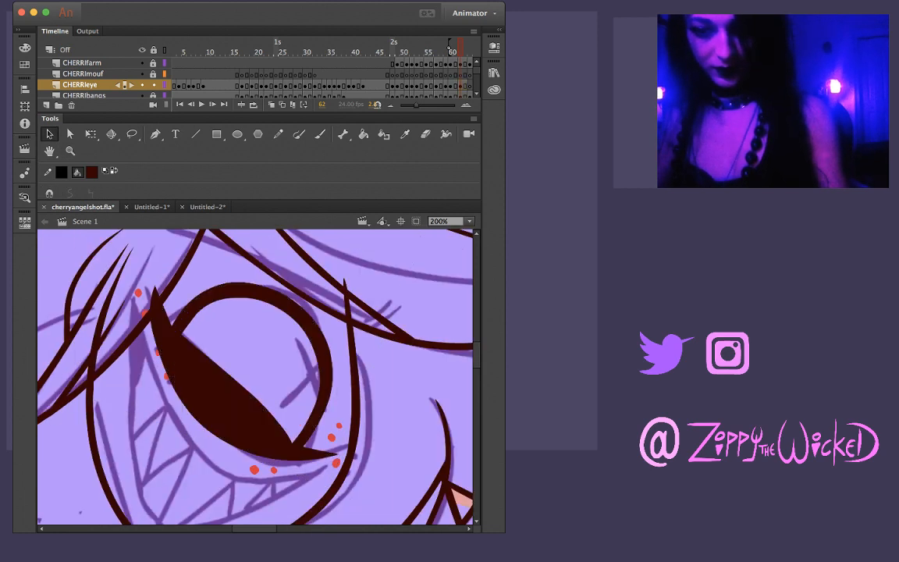
mouse_move(242, 374)
left_mouse_down()
mouse_move(264, 407)
mouse_move(220, 383)
mouse_move(244, 381)
left_mouse_up()
key("super+z")
key("super+z")
key("super+z")
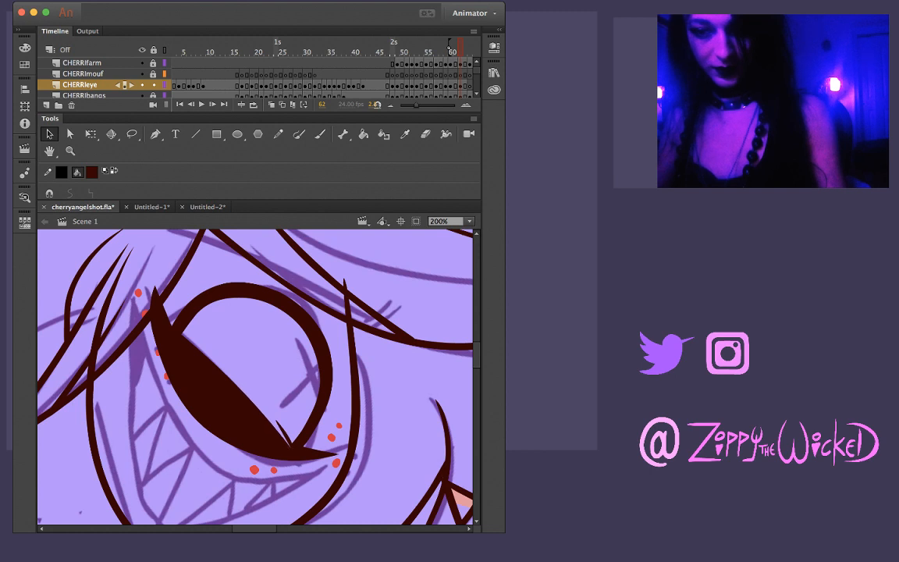
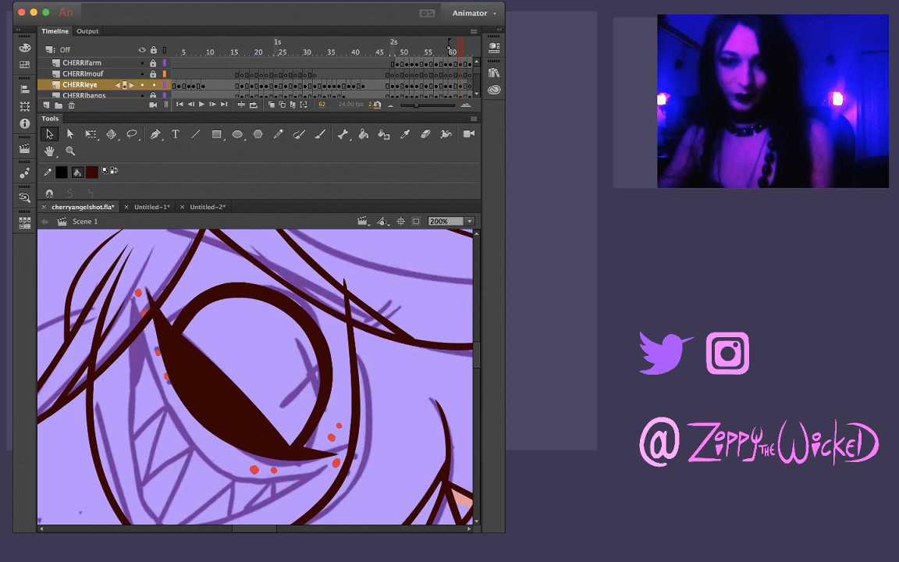
Reshape and thin the lower edge of the dark lower eyelid on frame 62, cutting away the excess with the Lasso tool
left_click(175, 378)
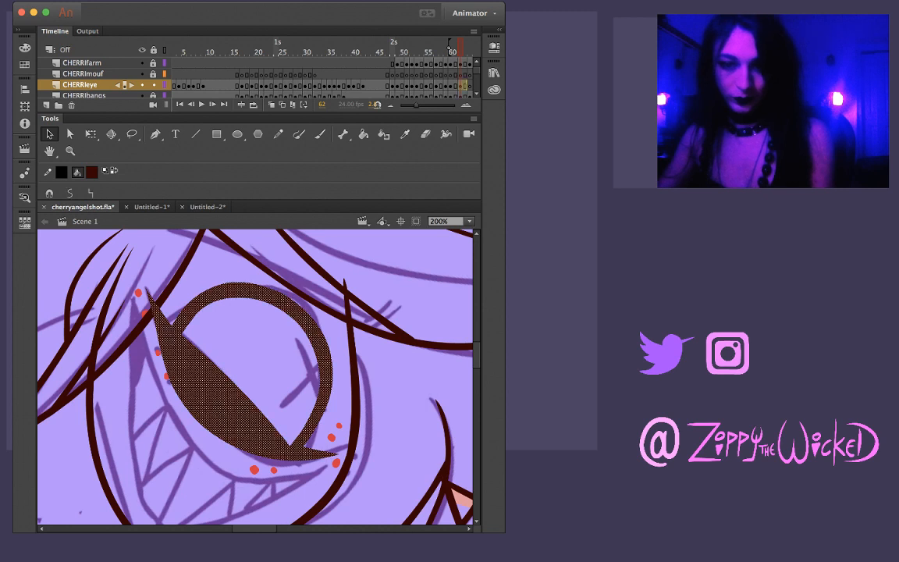
left_click(153, 388)
left_click_drag(169, 380, 177, 378)
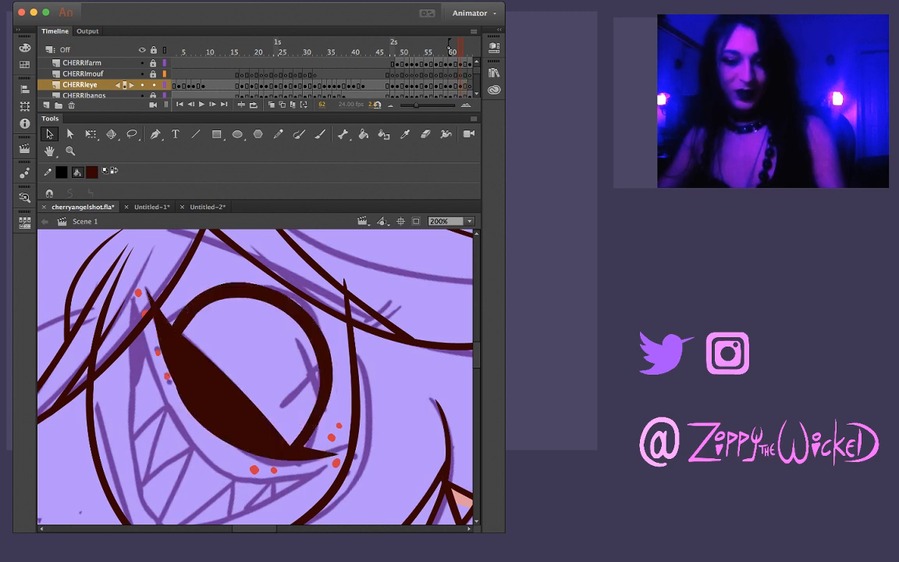
key("l")
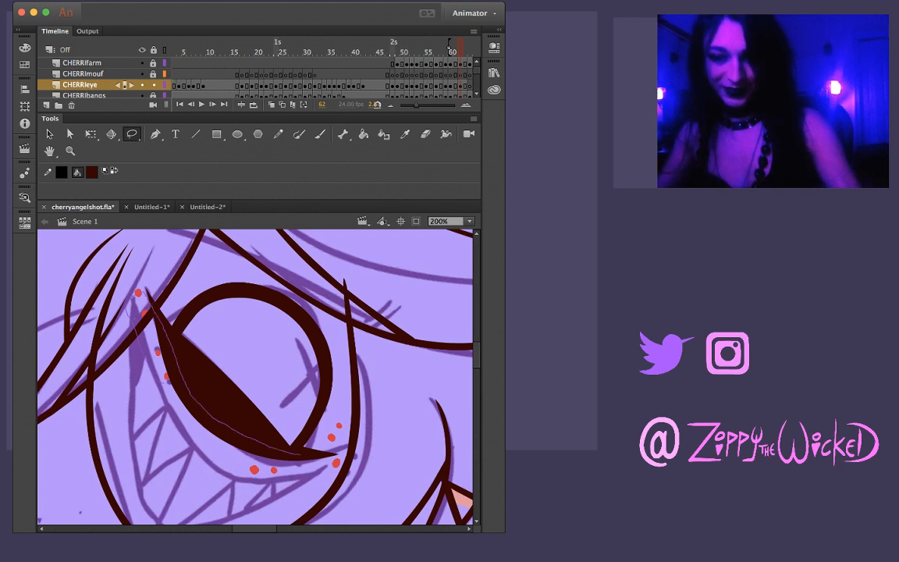
mouse_move(337, 455)
left_mouse_down()
mouse_move(186, 424)
mouse_move(130, 332)
left_mouse_up()
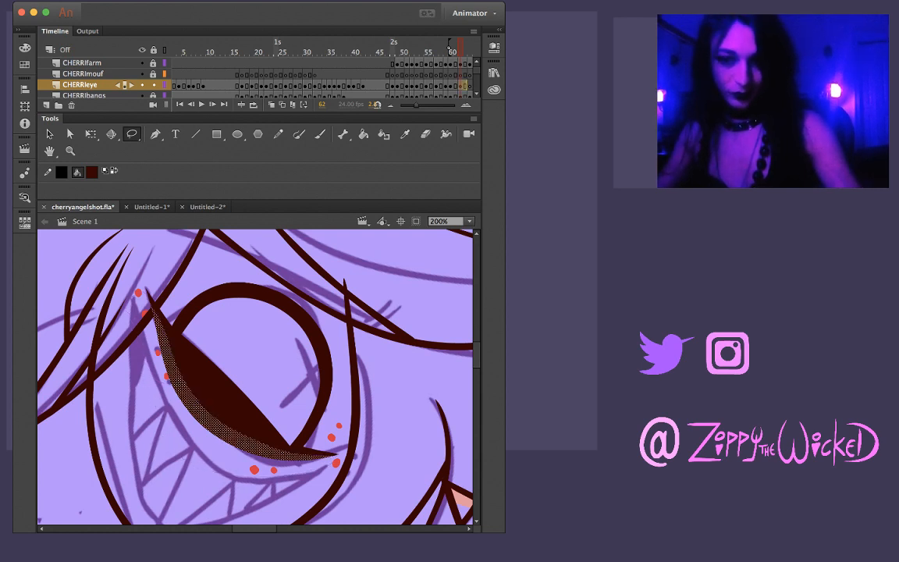
key("v")
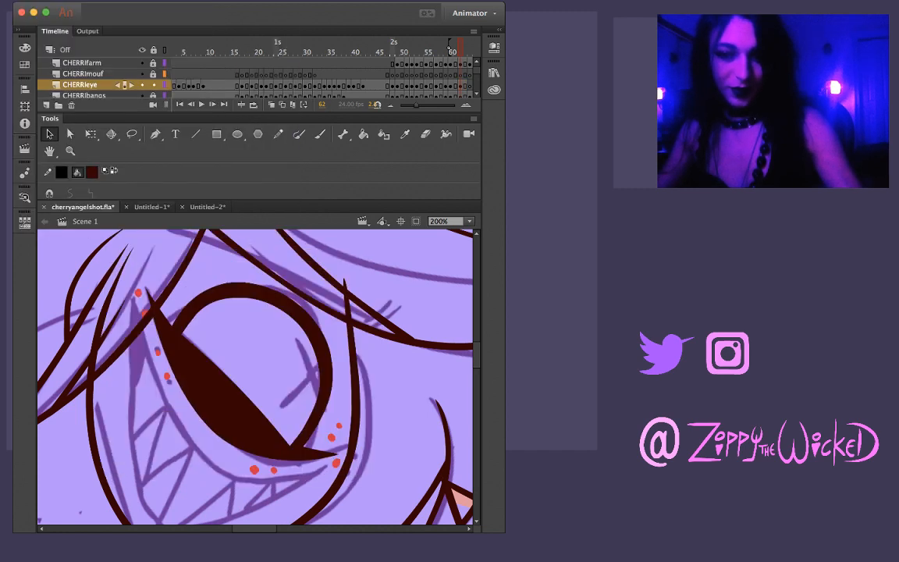
key("Delete")
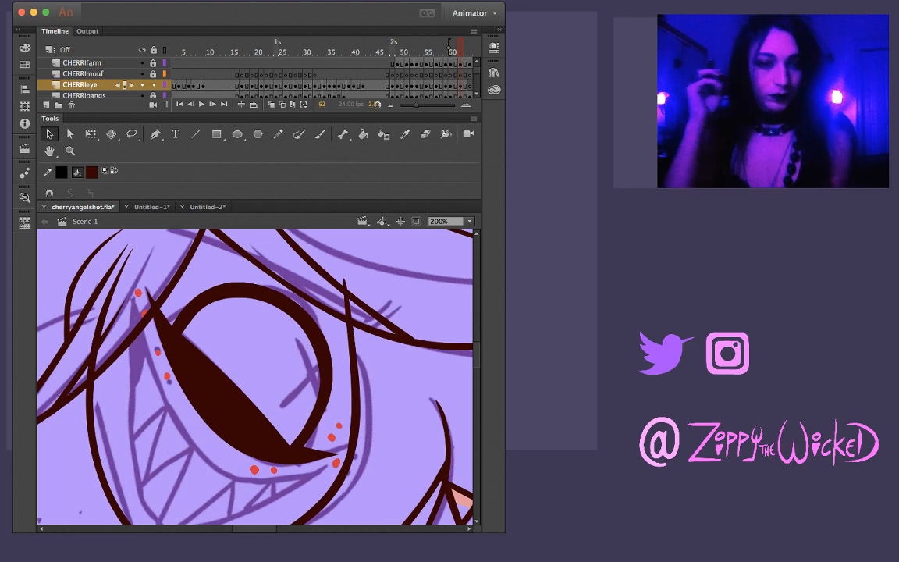
Sample the pale yellow of the X highlight on frame 61 as the Brush color for frame 62
key("i")
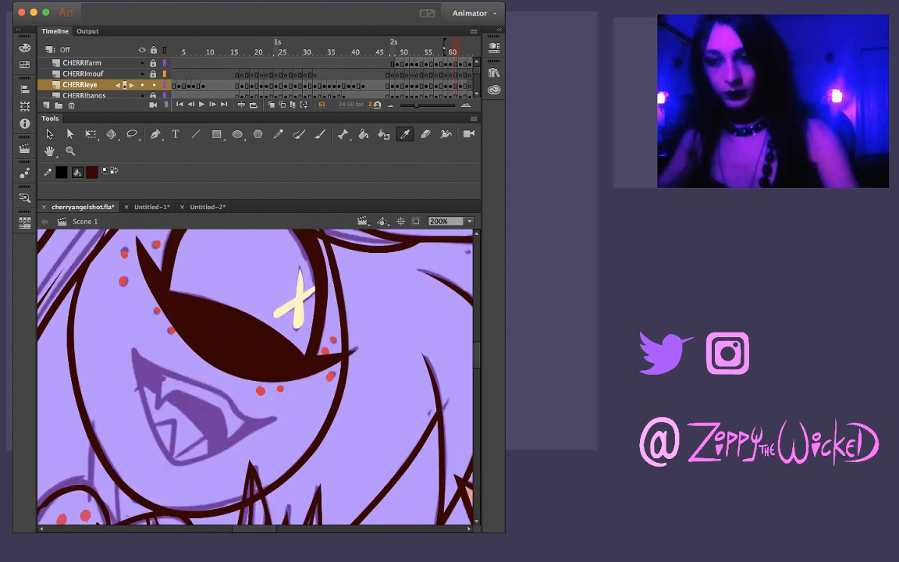
left_click(299, 302)
key(".")
key("b")
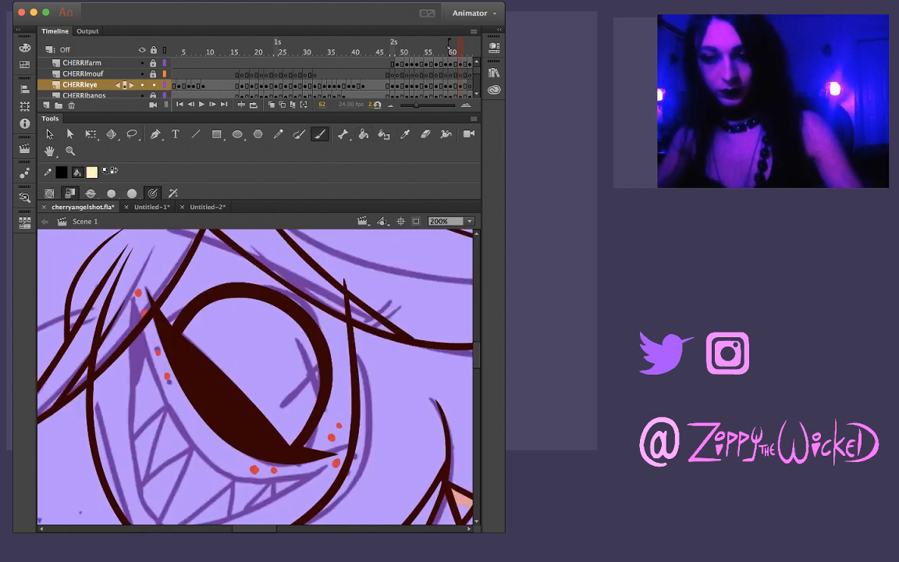
left_click_drag(295, 338, 316, 395)
key("ctrl+z")
left_click_drag(293, 334, 321, 411)
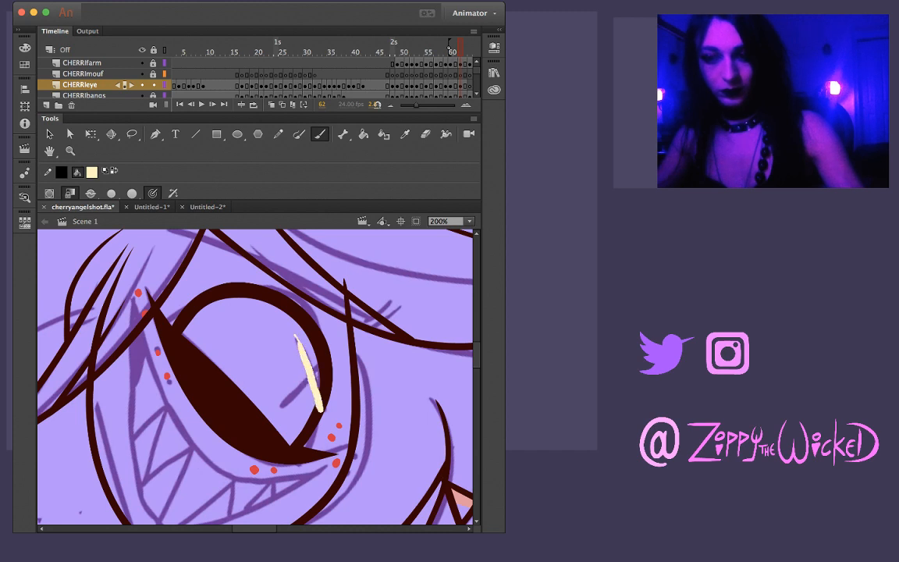
key("ctrl+z")
left_click_drag(294, 335, 315, 390)
key("ctrl+z")
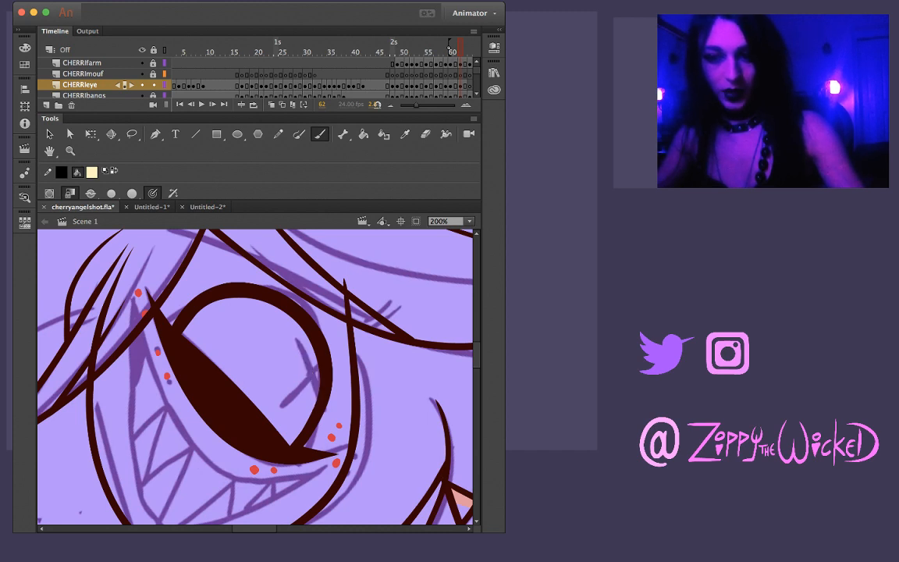
left_click_drag(294, 335, 320, 406)
key("ctrl+z")
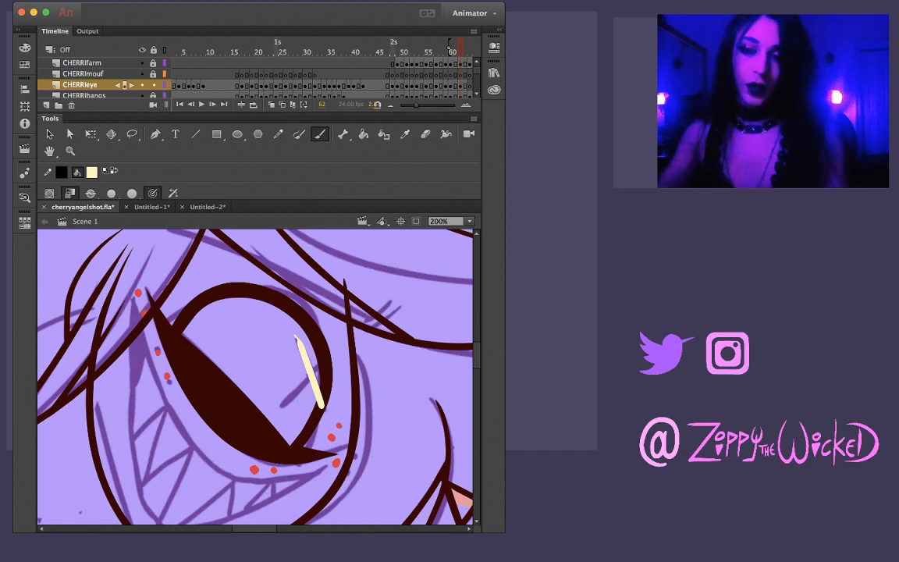
key("super+z")
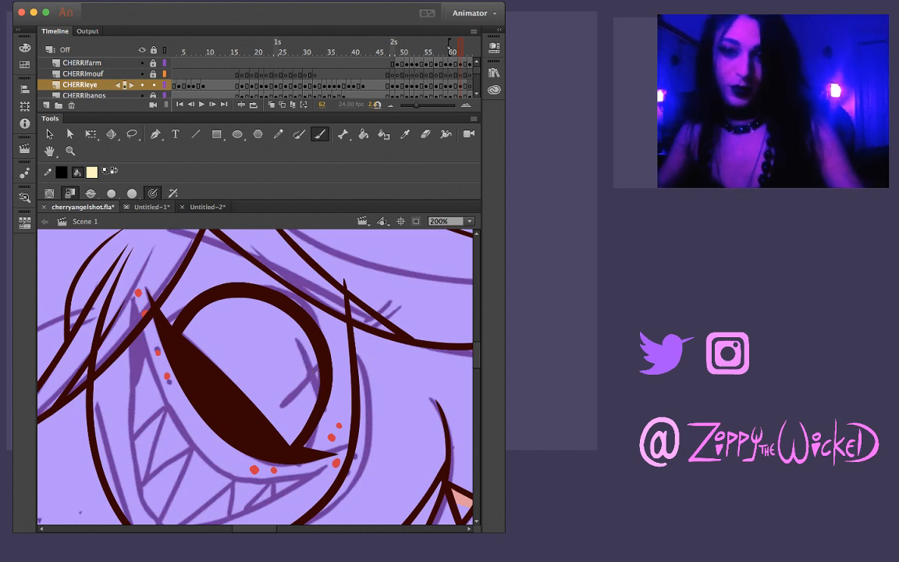
Change the brush mode and paint the long stroke of the pale yellow X highlight inside the iris on frame 62, undoing unsatisfactory attempts
left_click(90, 194)
left_click(123, 236)
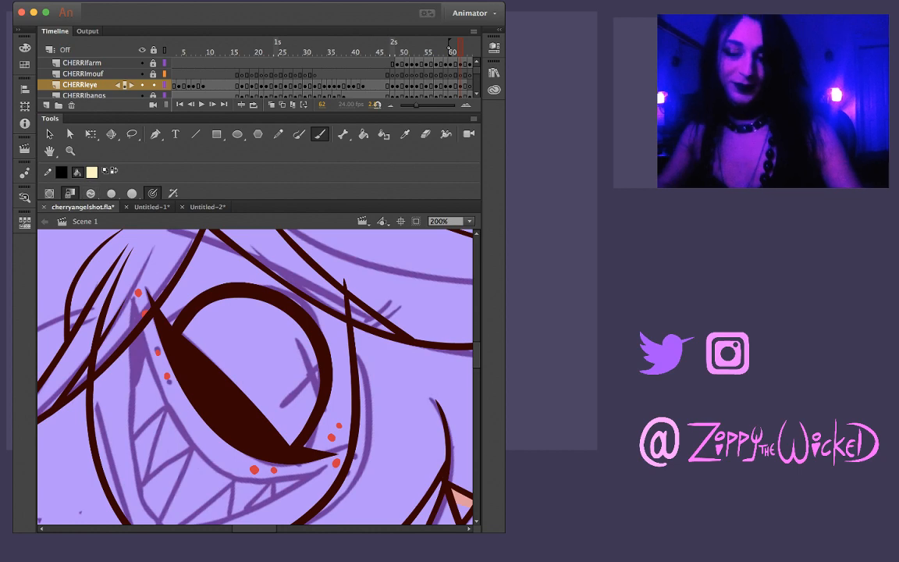
mouse_move(335, 437)
left_mouse_down()
mouse_move(461, 368)
mouse_move(452, 317)
left_mouse_up()
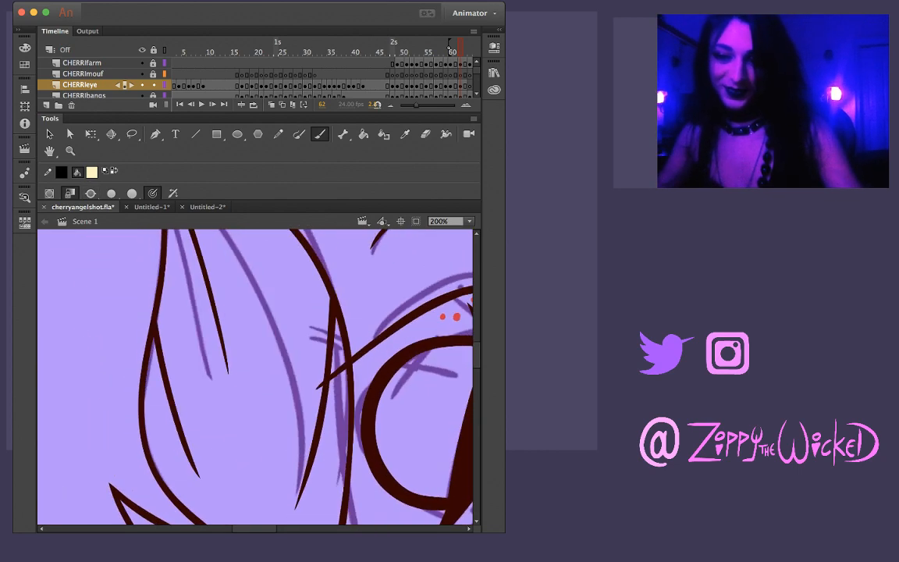
mouse_move(422, 351)
left_mouse_down()
mouse_move(392, 398)
mouse_move(427, 350)
left_mouse_up()
key("super+z")
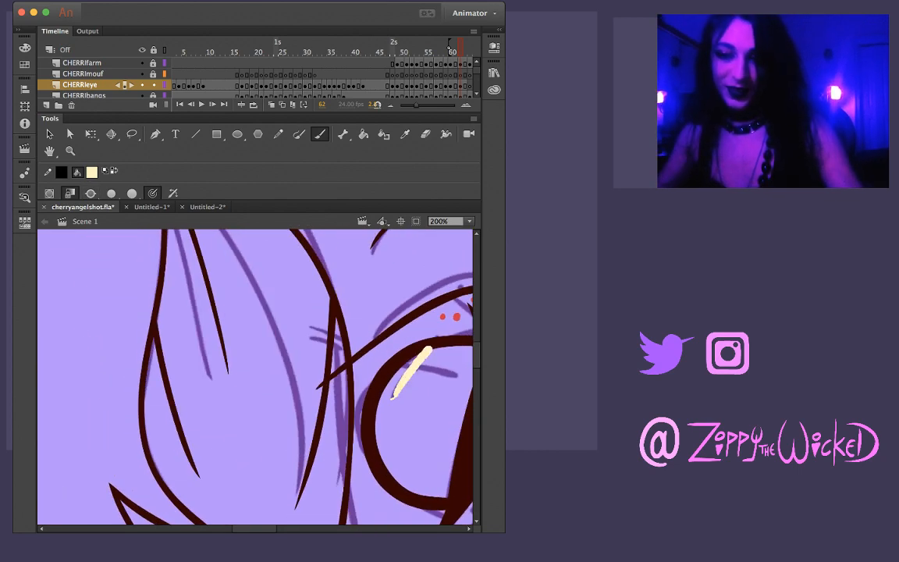
key("super+z")
left_click_drag(389, 402, 424, 353)
key("super+z")
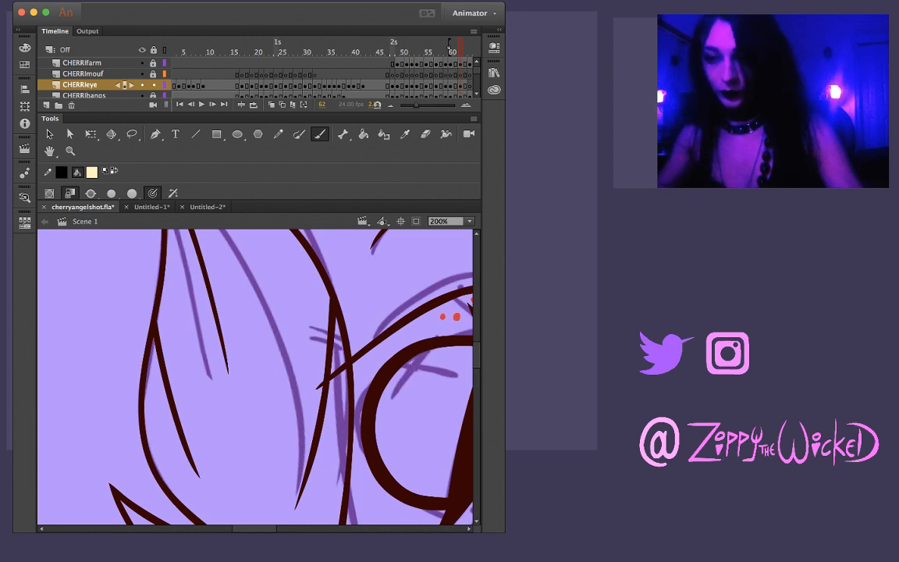
left_click_drag(391, 400, 427, 348)
key("super+z")
left_click_drag(392, 397, 426, 348)
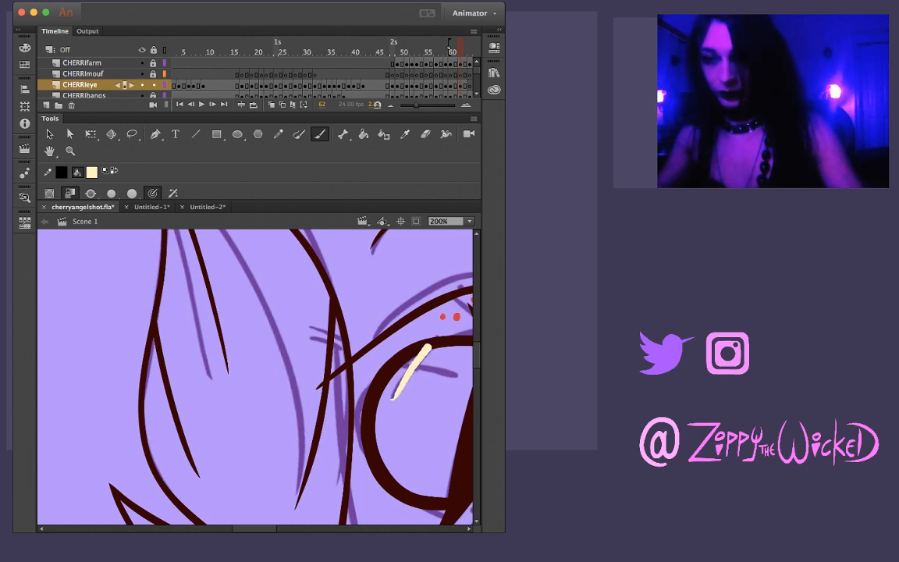
key("super+z")
left_click_drag(393, 399, 427, 350)
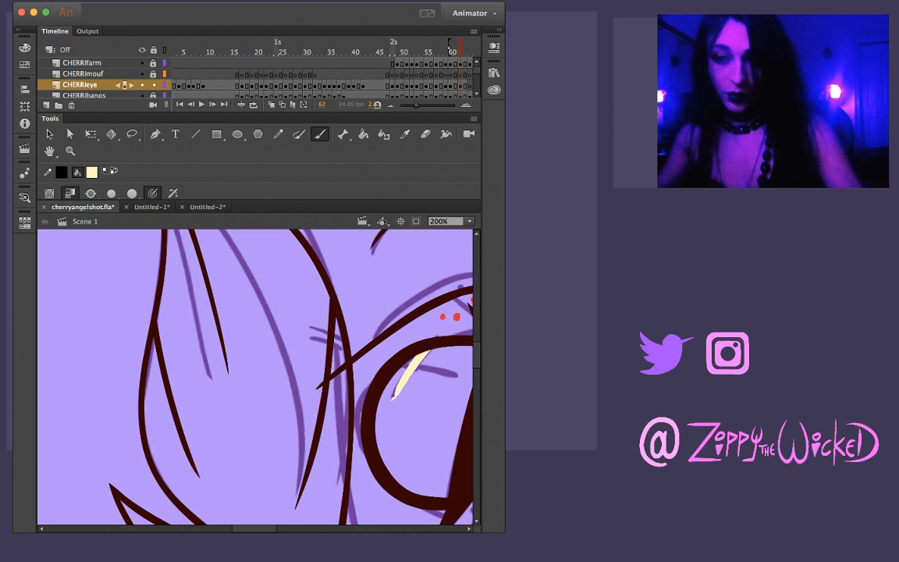
Sharpen the free tip of the highlight stroke on frame 62 to follow the sketch, removing the overlong end
key("v")
left_click_drag(393, 400, 385, 422)
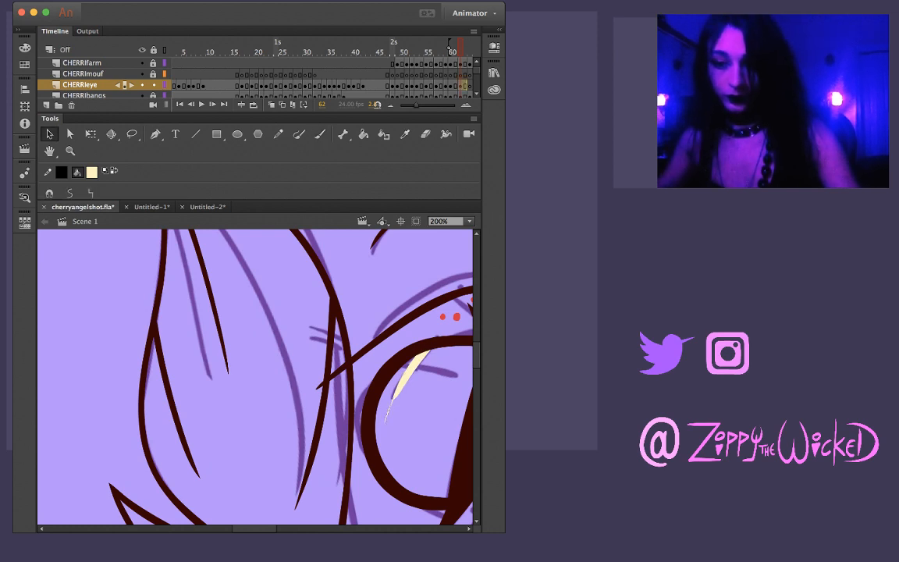
left_click_drag(377, 428, 400, 400)
key("Delete")
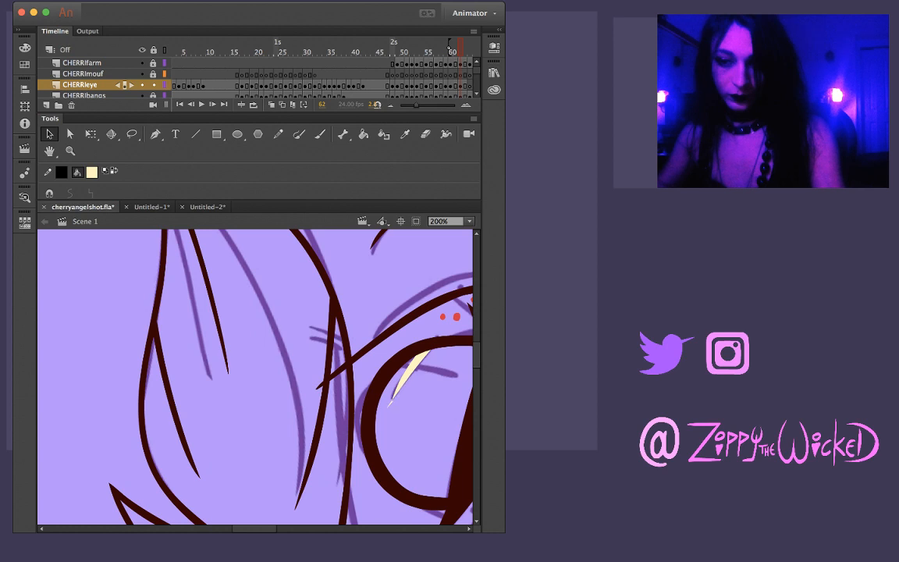
left_click_drag(388, 407, 395, 393)
Paint the crossing stroke of the pale yellow X highlight on frame 62, undoing misplaced attempts
key("b")
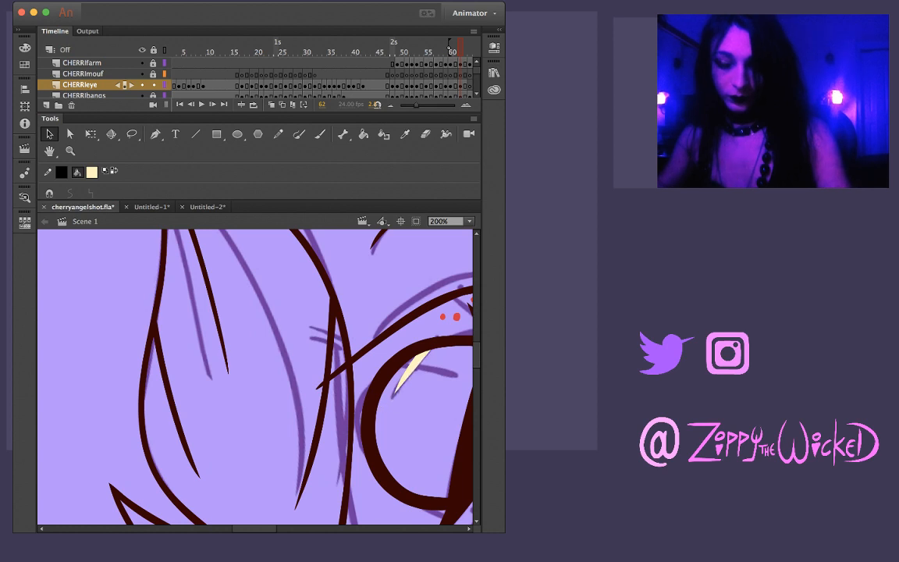
left_click_drag(390, 365, 452, 372)
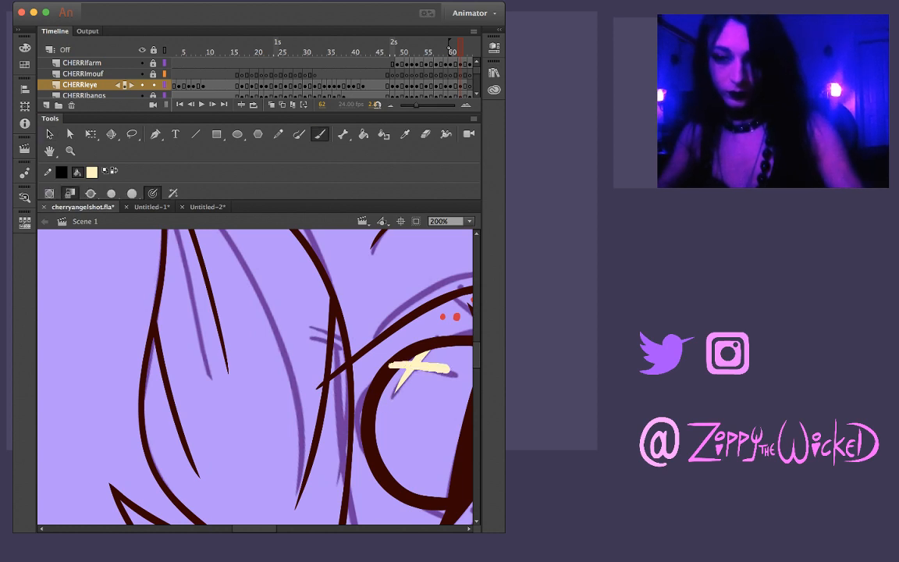
key("super+z")
left_click_drag(384, 364, 453, 372)
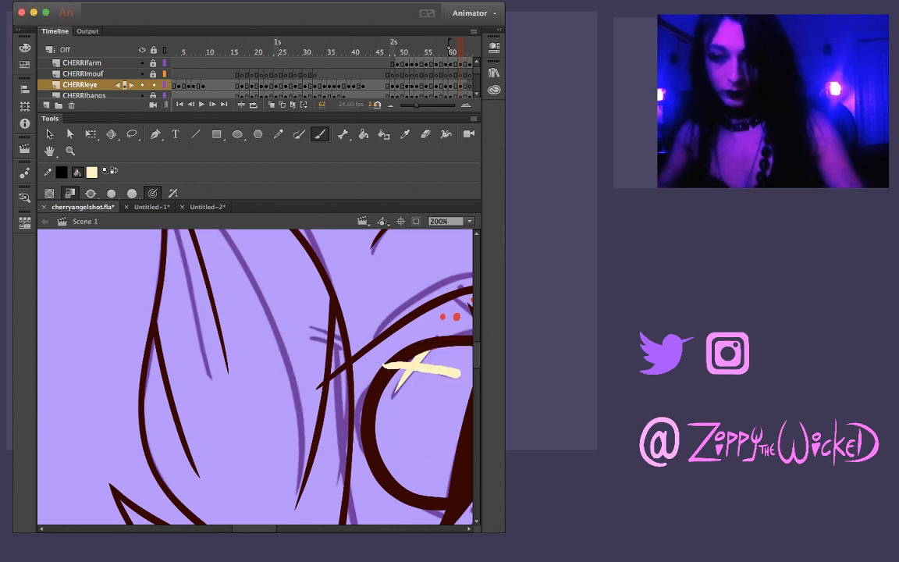
key("super+z")
left_click_drag(380, 366, 455, 375)
mouse_move(328, 366)
left_mouse_down()
mouse_move(405, 301)
mouse_move(475, 311)
left_mouse_up()
left_click_drag(436, 367, 306, 380)
Compare the X highlight with frame 61 and slim the lower arm of the X on frame 62 along its inner edge
key("v")
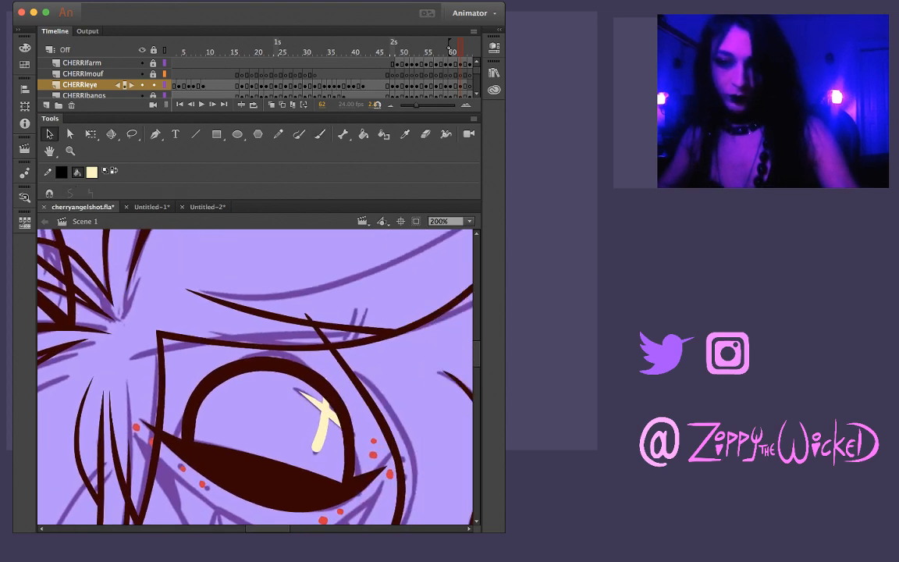
key("comma")
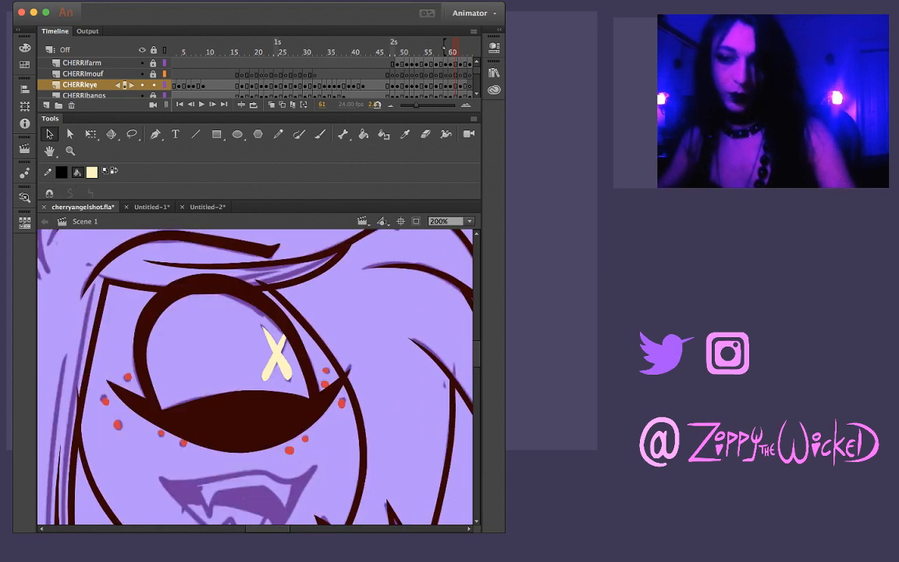
key("period")
key("comma")
key("period")
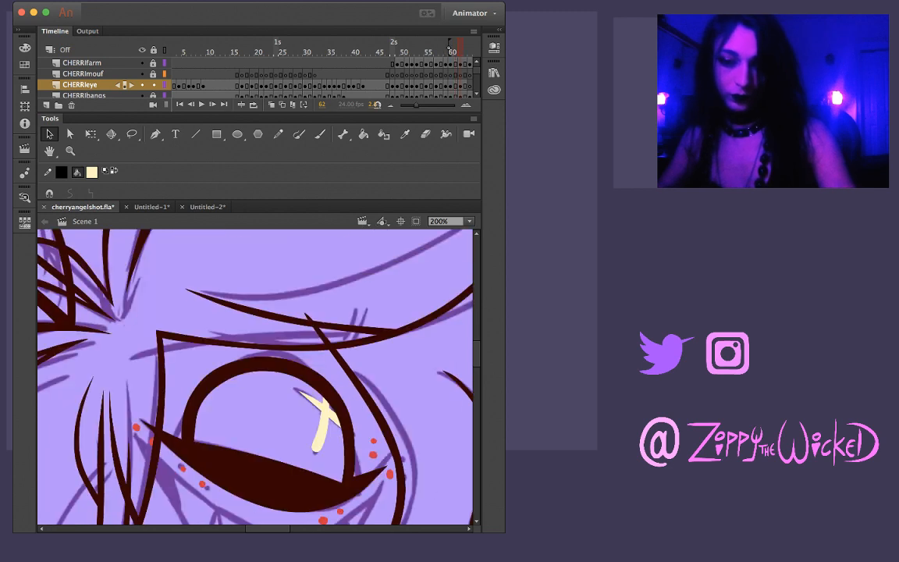
key("l")
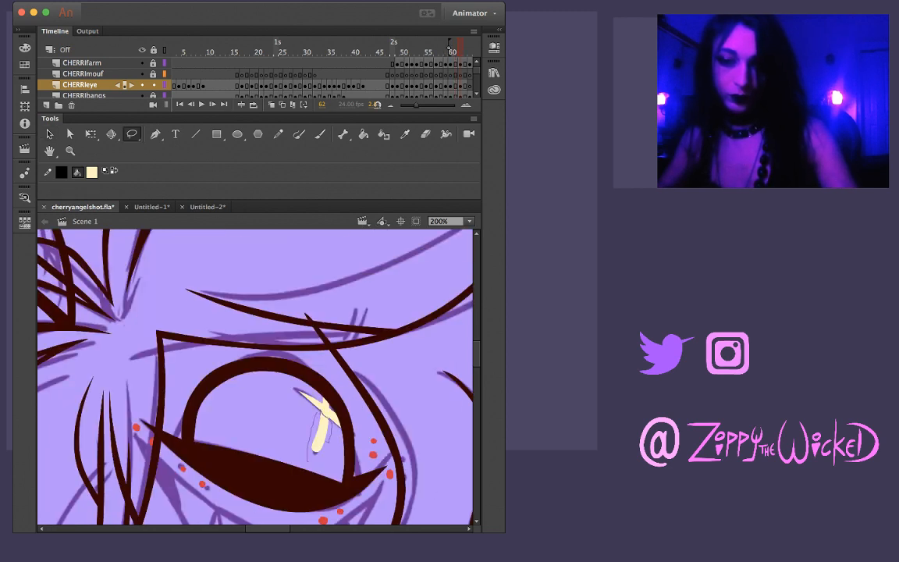
left_click_drag(308, 460, 327, 453)
key("super+z")
key("v")
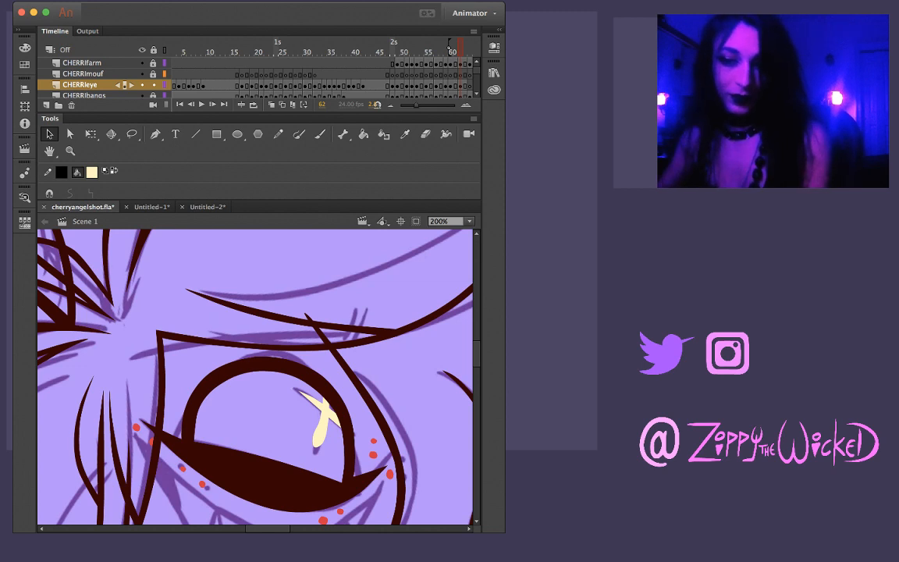
left_click_drag(316, 422, 320, 423)
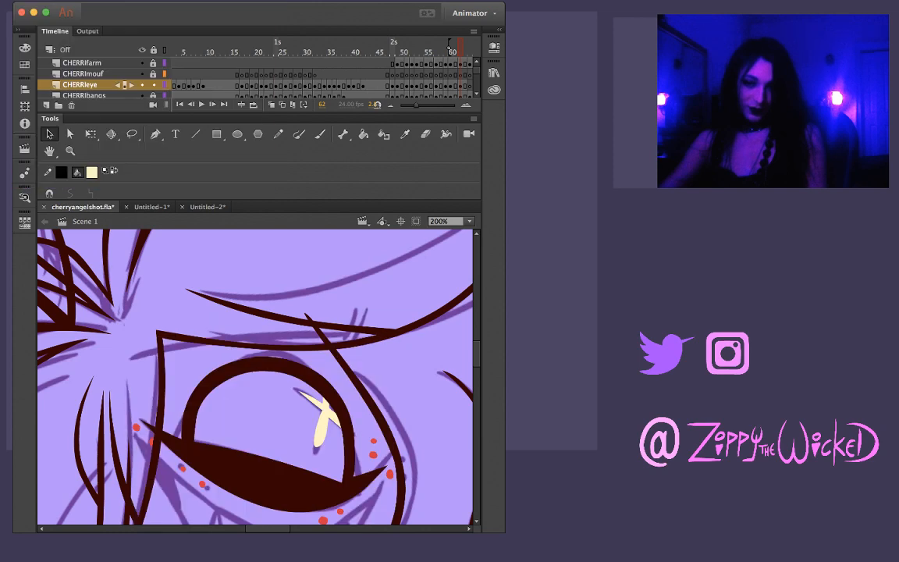
Compare the inked eye and its highlight across frames 61 to 64
key("comma")
key("period")
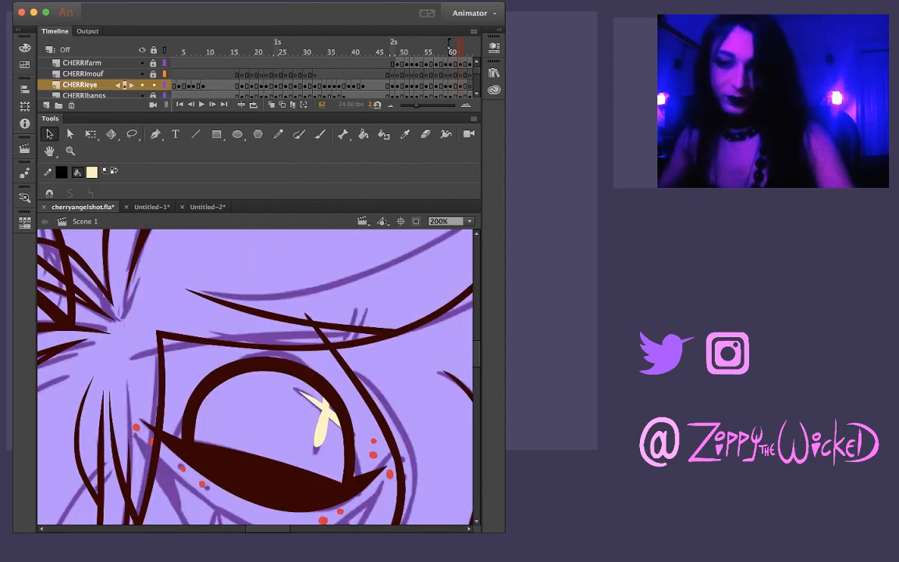
key("comma")
key("period")
key("period")
key("period")
key("comma")
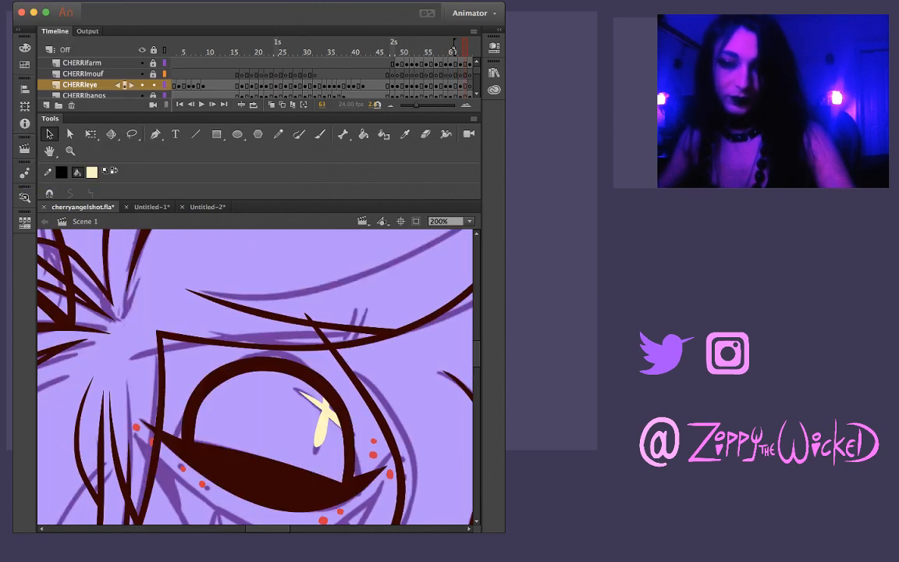
key("period")
key("comma")
Copy the inked eye from frame 63 into the same place on frame 64 and move it up to the sketch
key("super+a")
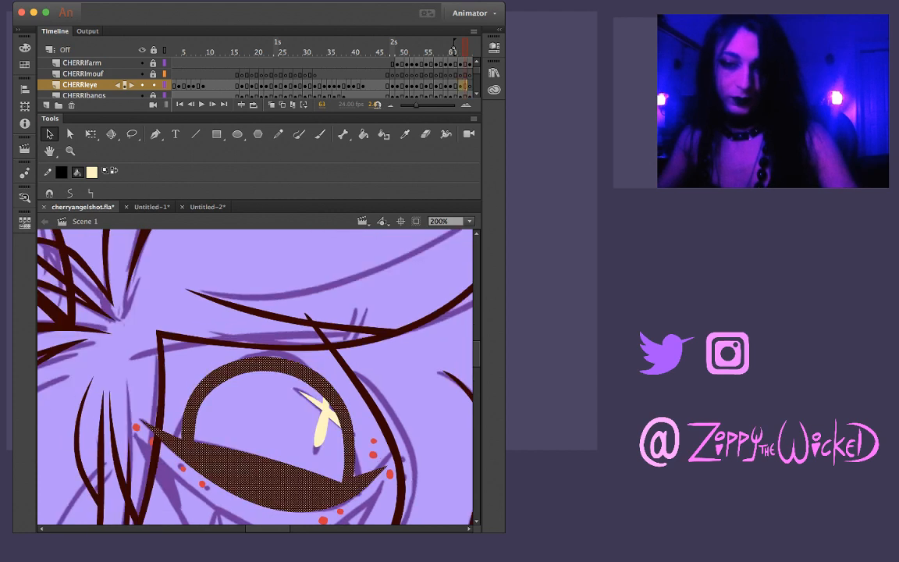
key("super+shift+a")
key("period")
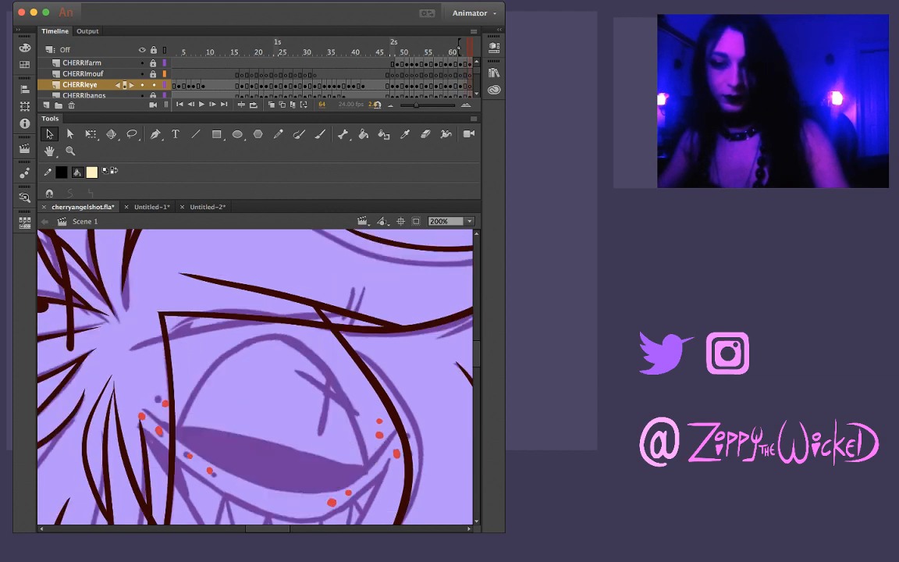
key("super+shift+v")
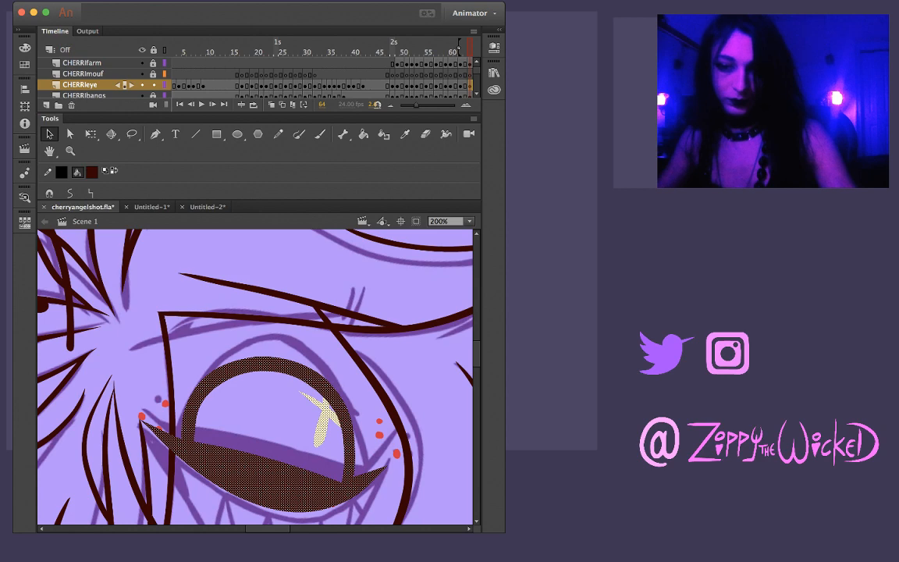
left_click_drag(265, 475, 263, 461)
key("q")
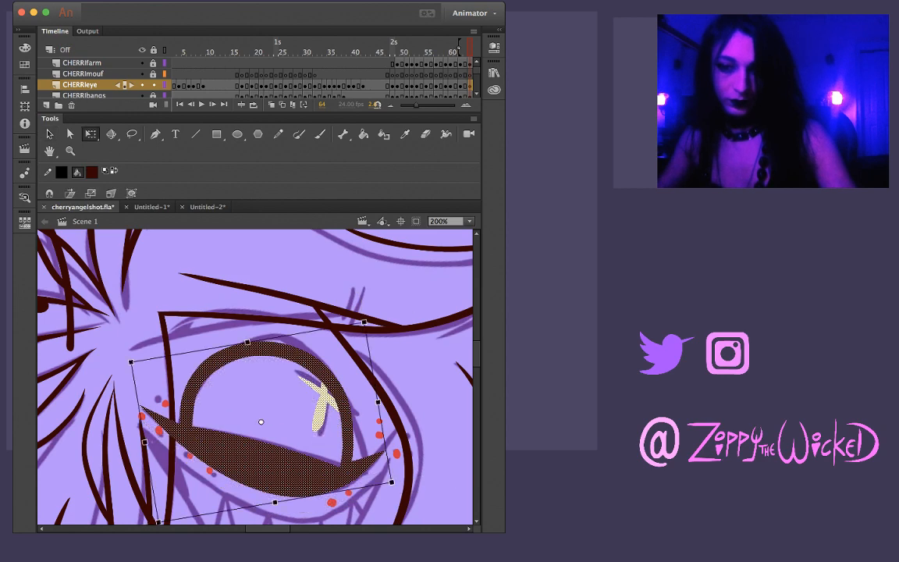
key("super+shift+a")
key("comma")
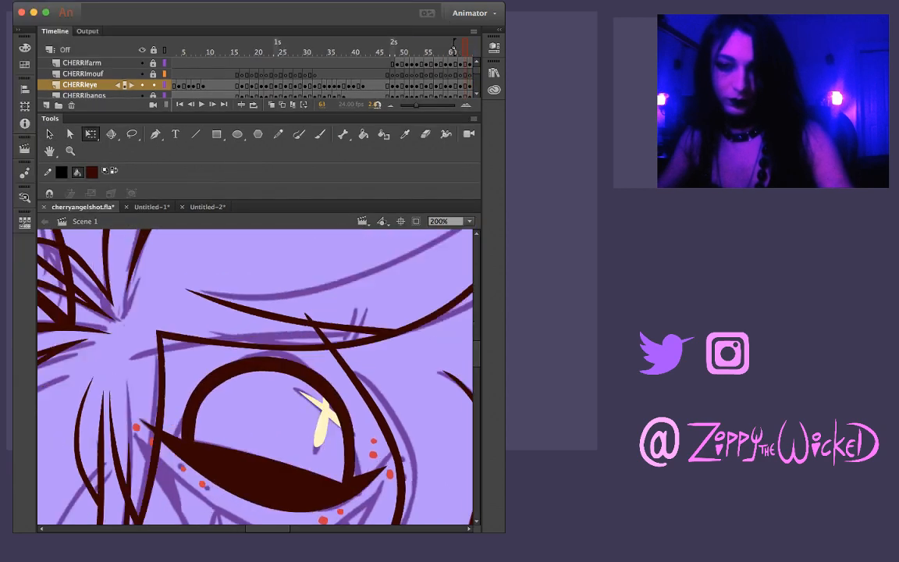
Rotate the whole eye on frame 64 slightly counterclockwise and shift it right to fit the sketch, checking against frame 63
key("period")
key("super+a")
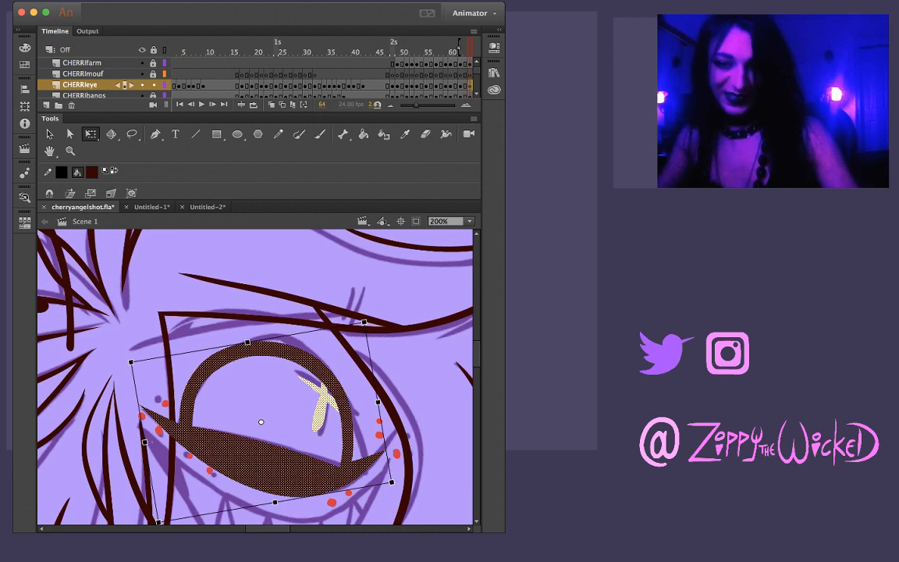
left_click_drag(125, 346, 120, 355)
left_click_drag(265, 468, 272, 466)
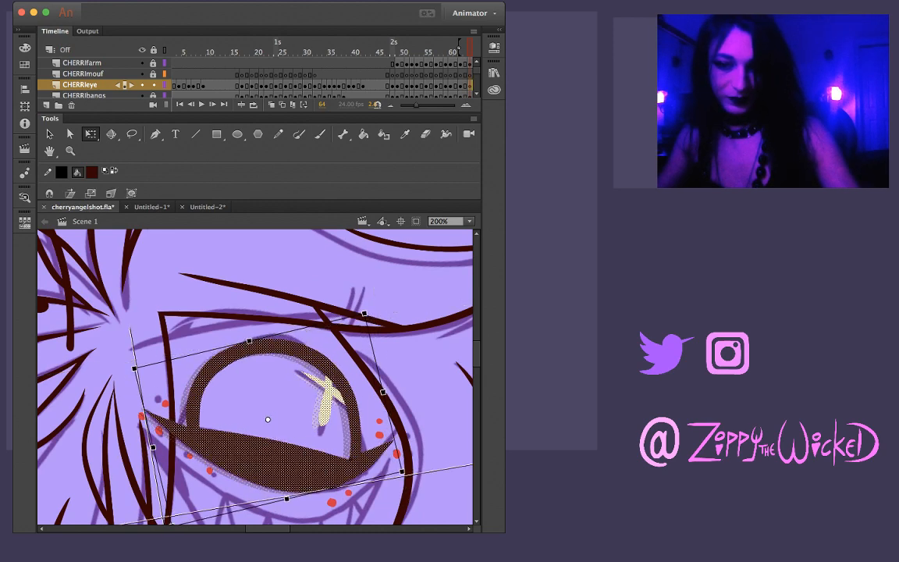
key("super+shift+a")
key("comma")
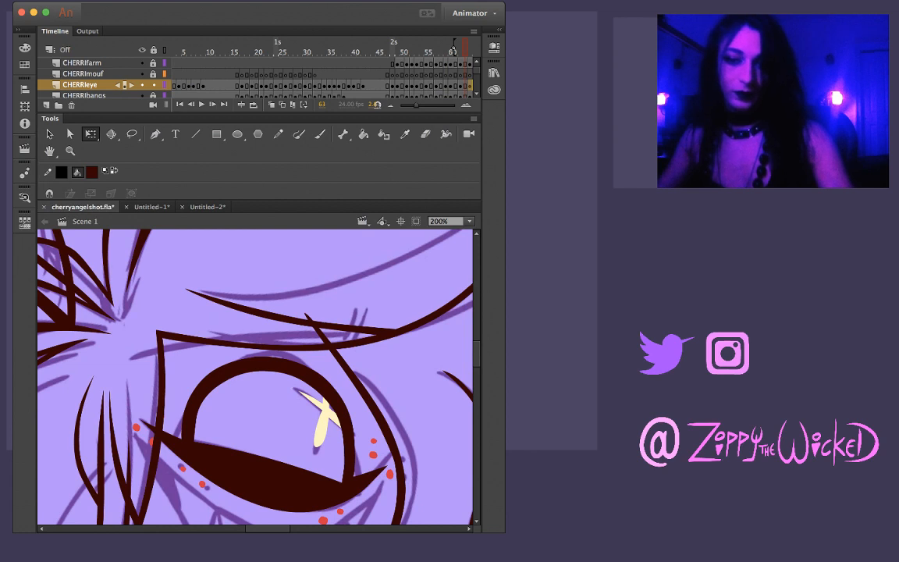
key("period")
key("comma")
key("period")
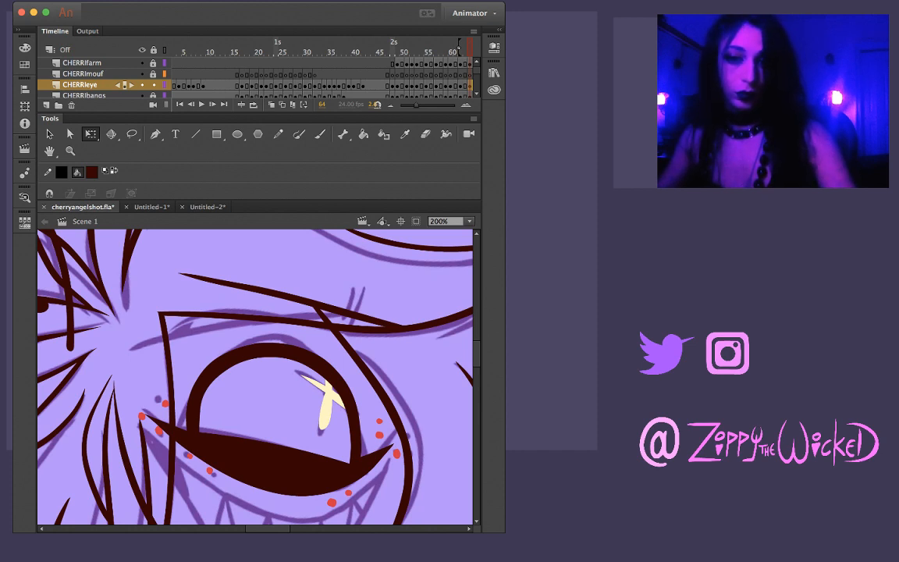
Rotate the eye on frame 64 slightly back clockwise and nudge it up and to the left
key("Return")
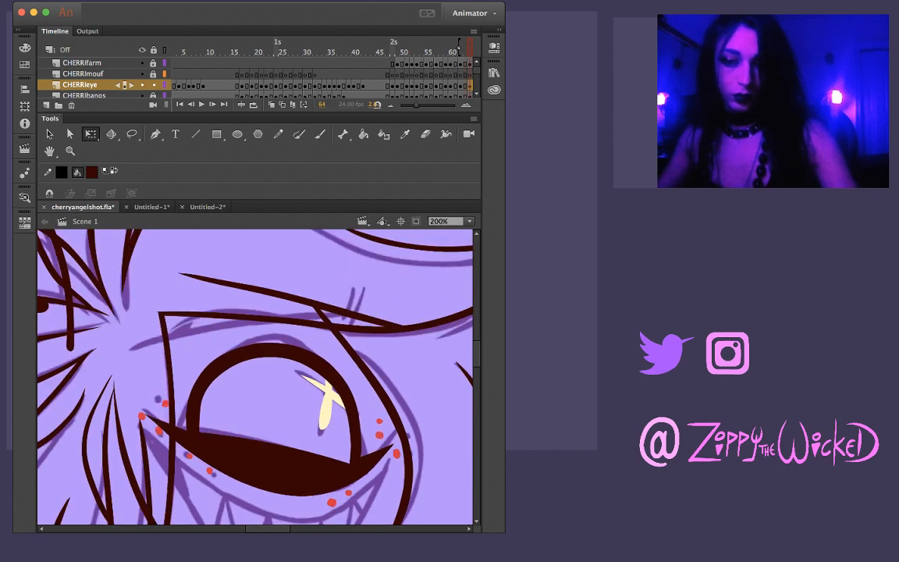
left_click(324, 393)
key("super+a")
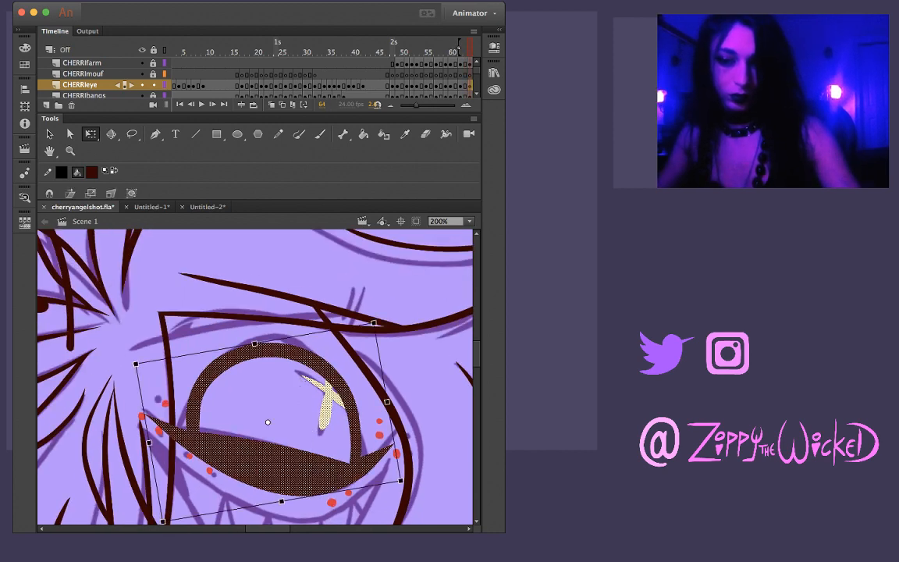
left_click_drag(375, 321, 379, 325)
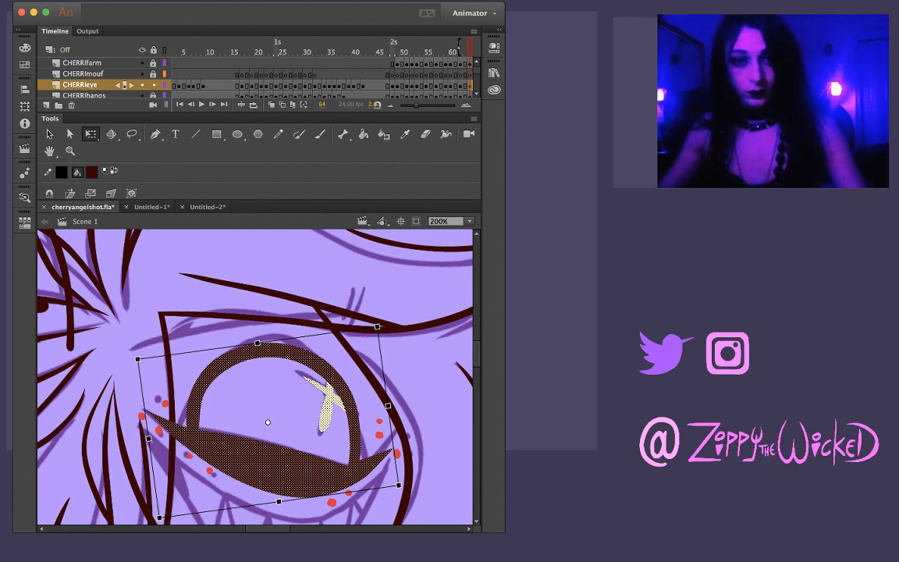
left_click_drag(381, 322, 384, 326)
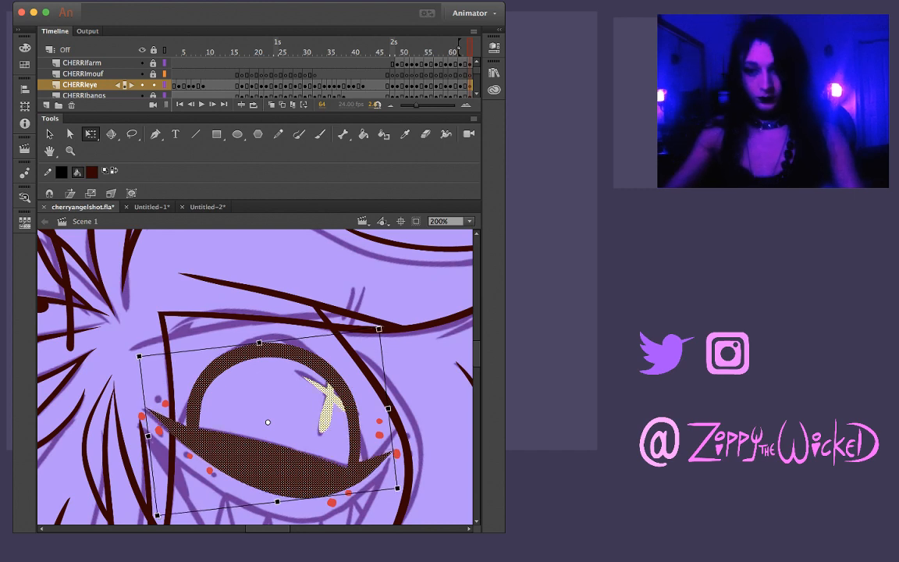
key("Up")
key("Left")
key("Up")
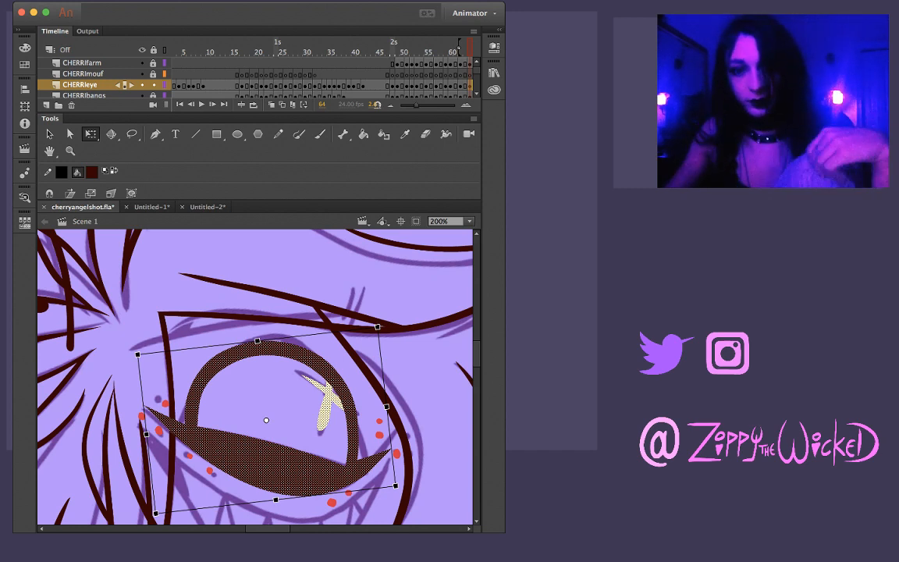
Compare the eye's position and tilt between frames 63 and 64
key("comma")
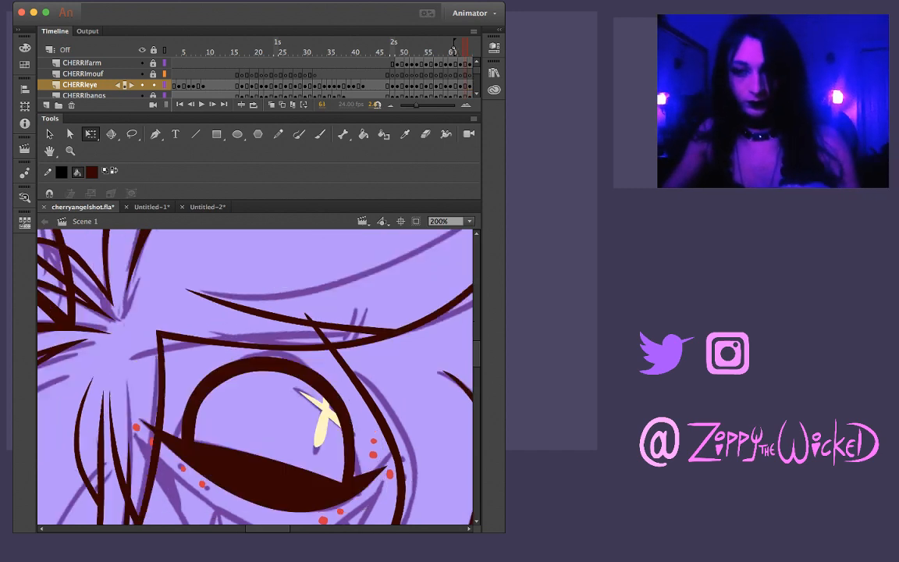
key("period")
key("comma")
key("period")
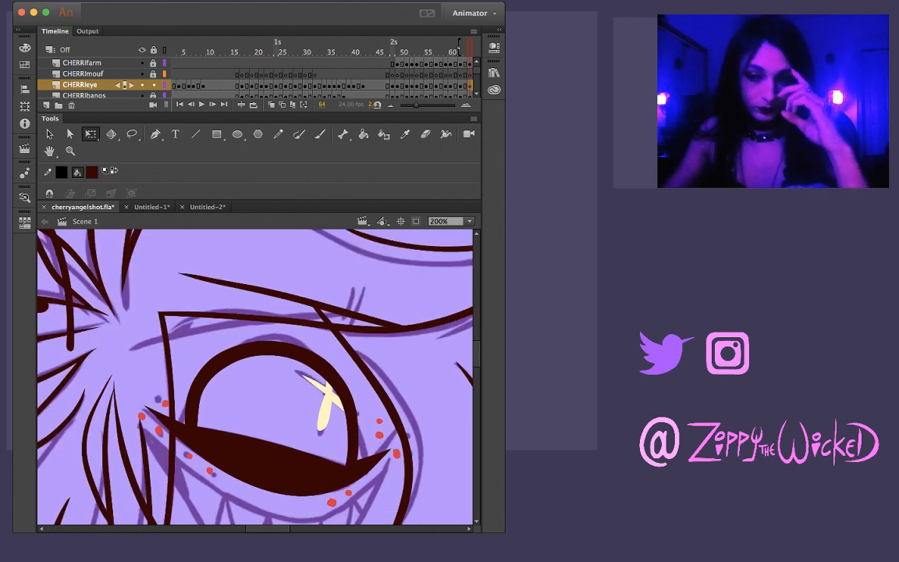
key("comma")
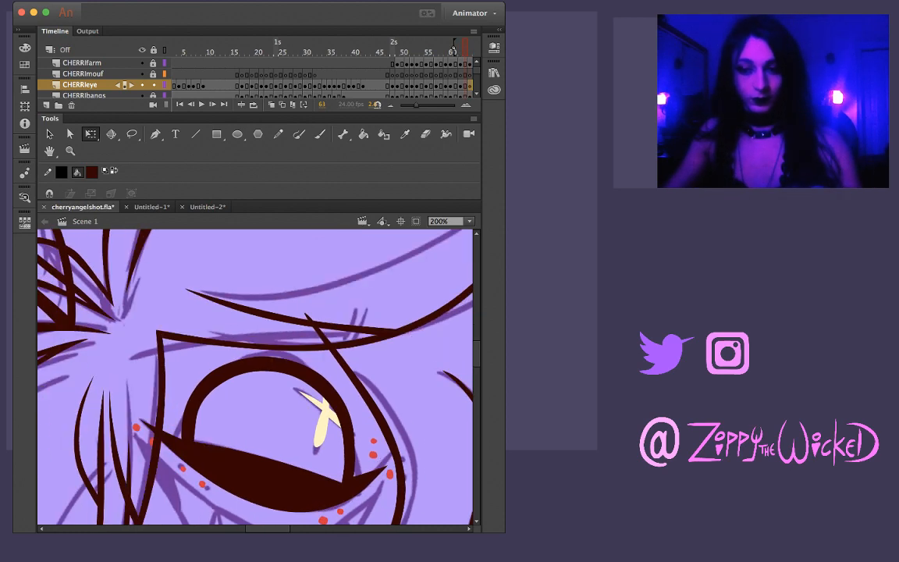
key("period")
key("comma")
key("period")
key("comma")
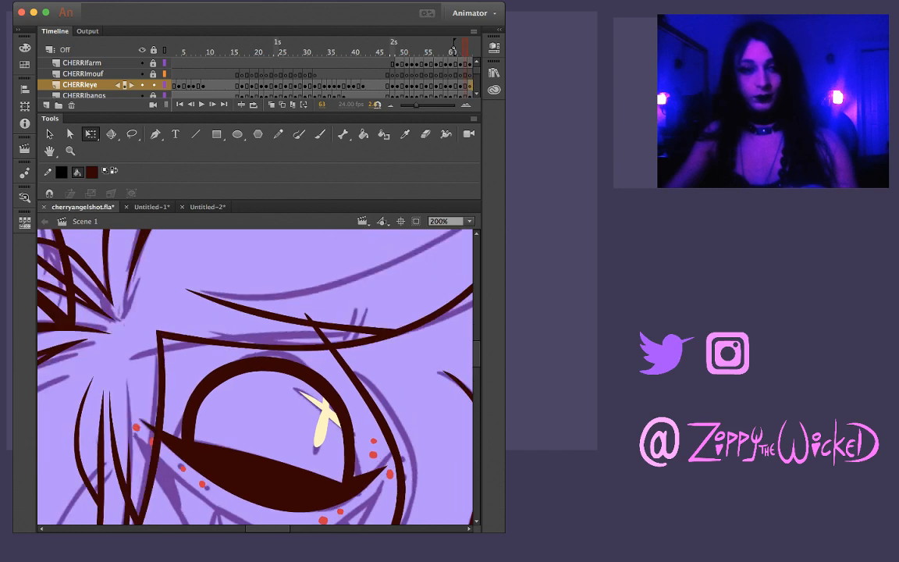
key("period")
key("comma")
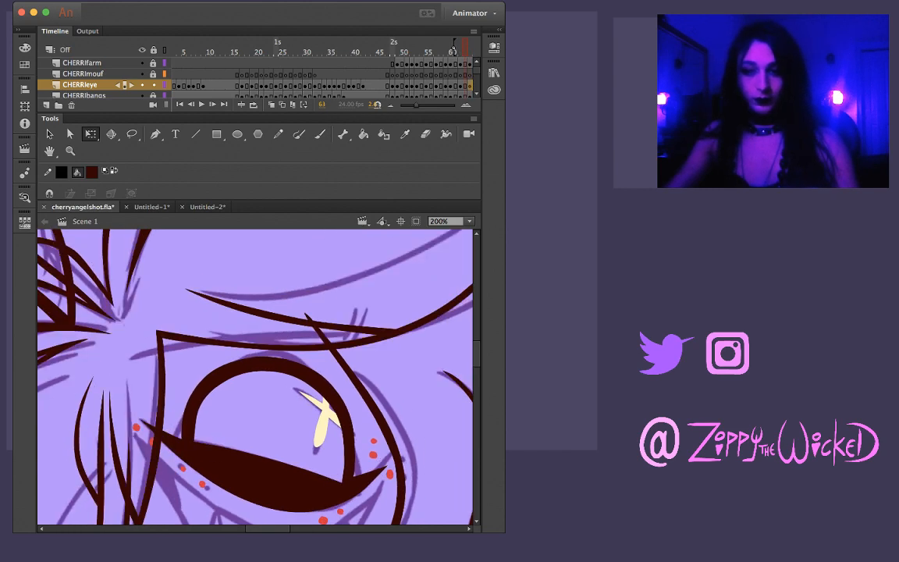
Paint the lower curve of the dark lid shape on frame 66 with the brush, from corner to corner along the sketch
key("period")
key("period")
key("period")
key("comma")
key("period")
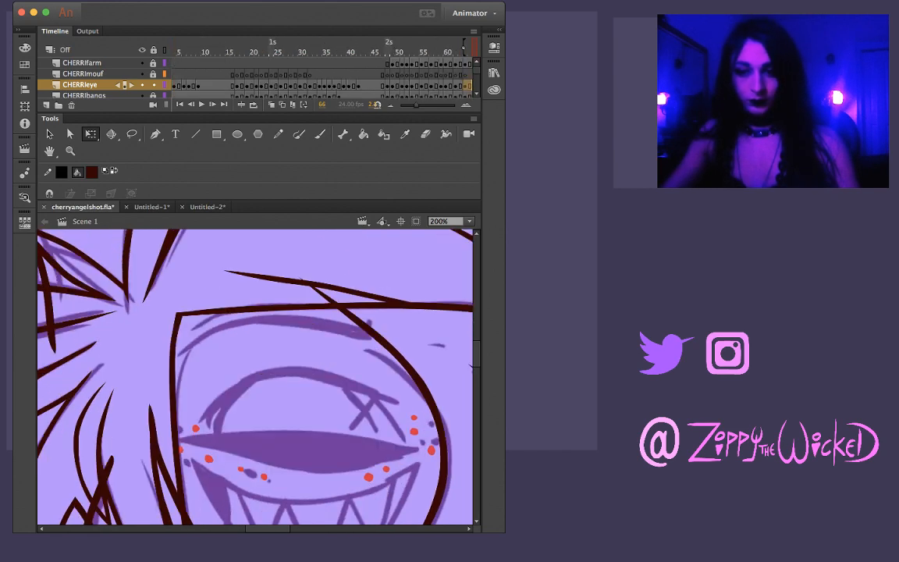
key("comma")
key("k")
key("period")
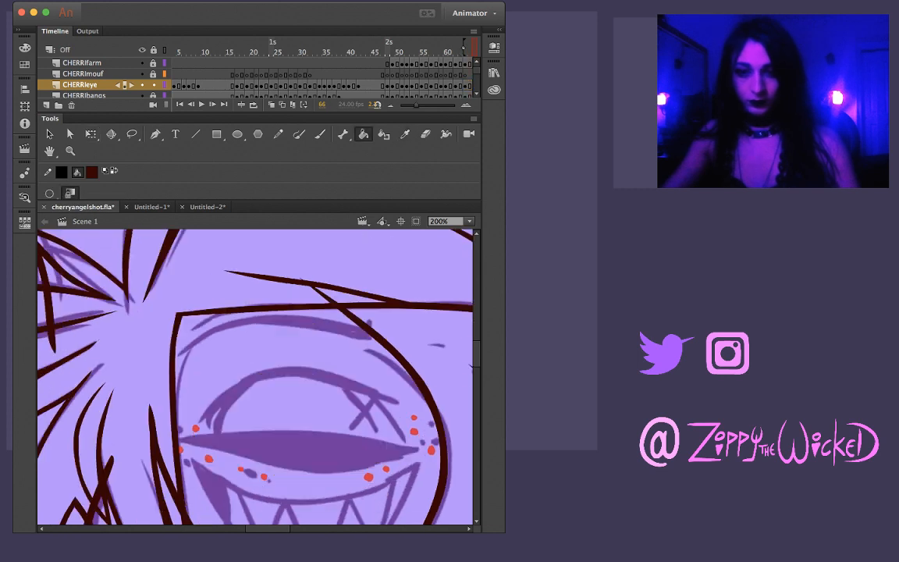
key("v")
key("b")
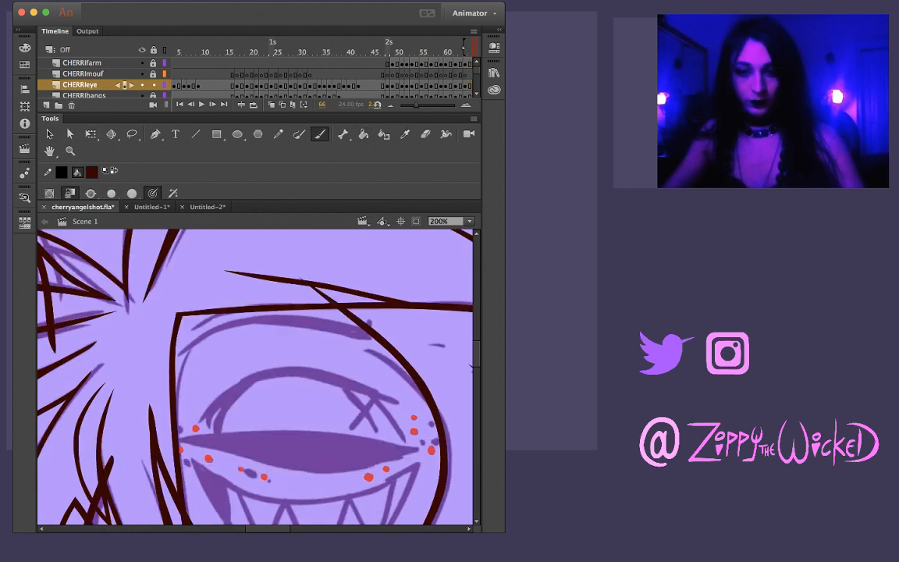
mouse_move(178, 440)
left_mouse_down()
mouse_move(322, 468)
mouse_move(433, 449)
left_mouse_up()
Compare the new lid curve on frame 66 with the inked eye on the preceding frames
key("comma")
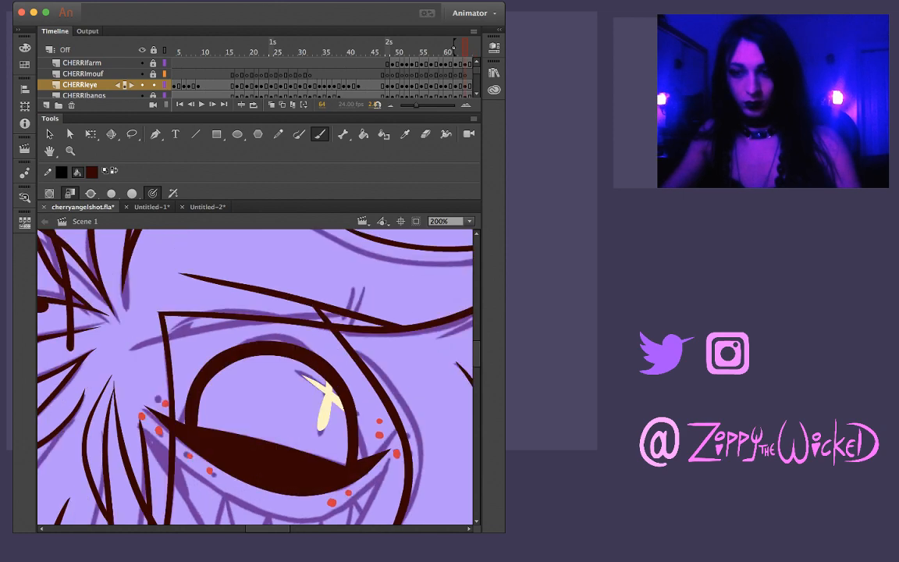
key("period")
key("period")
key("period")
key("comma")
key("comma")
key("comma")
key("period")
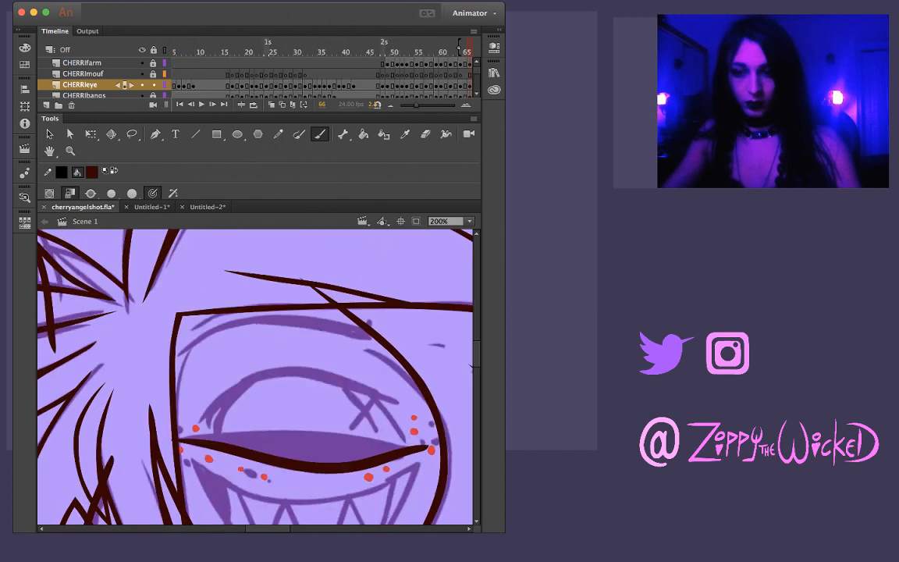
key("comma")
key("period")
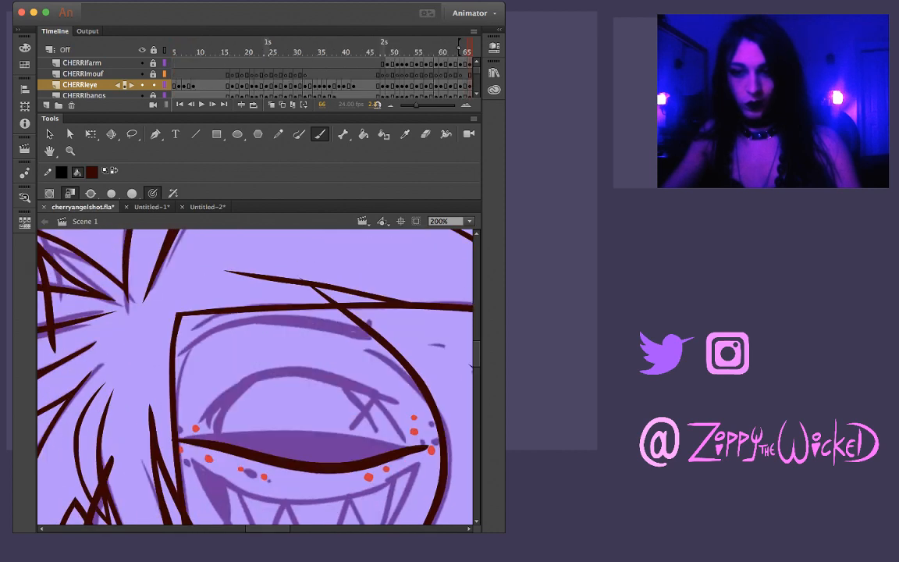
key("comma")
key("period")
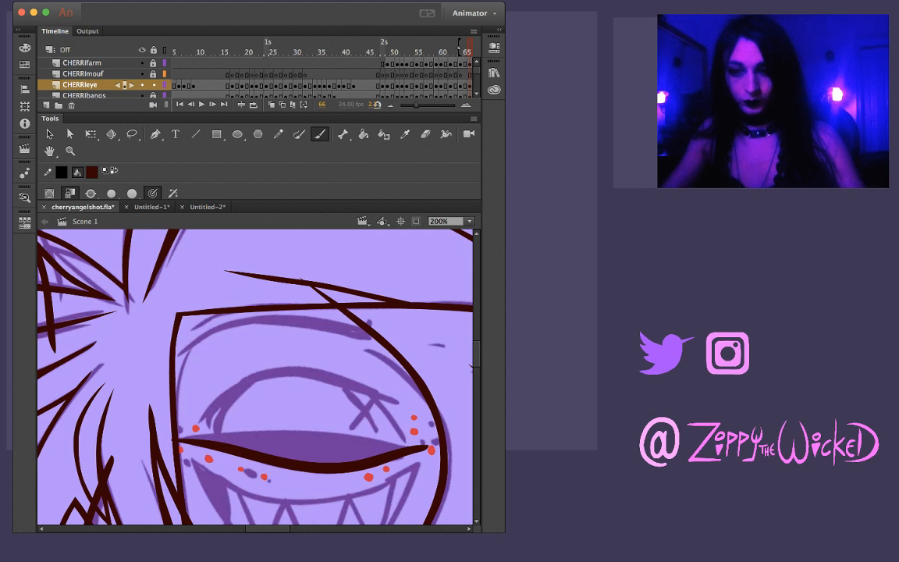
Paint the upper edge of the lid shape on frame 66 to close its outline, undoing misdrawn strokes
key("v")
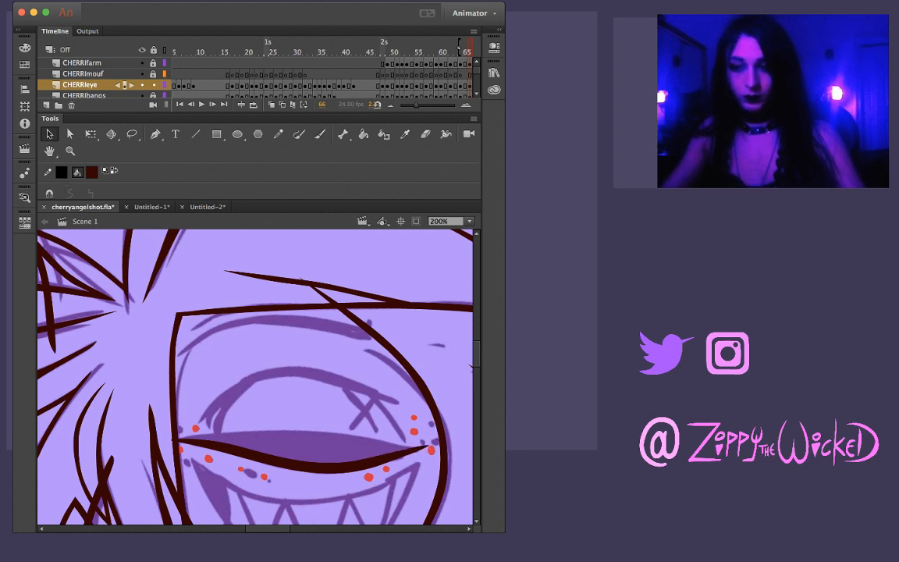
key("b")
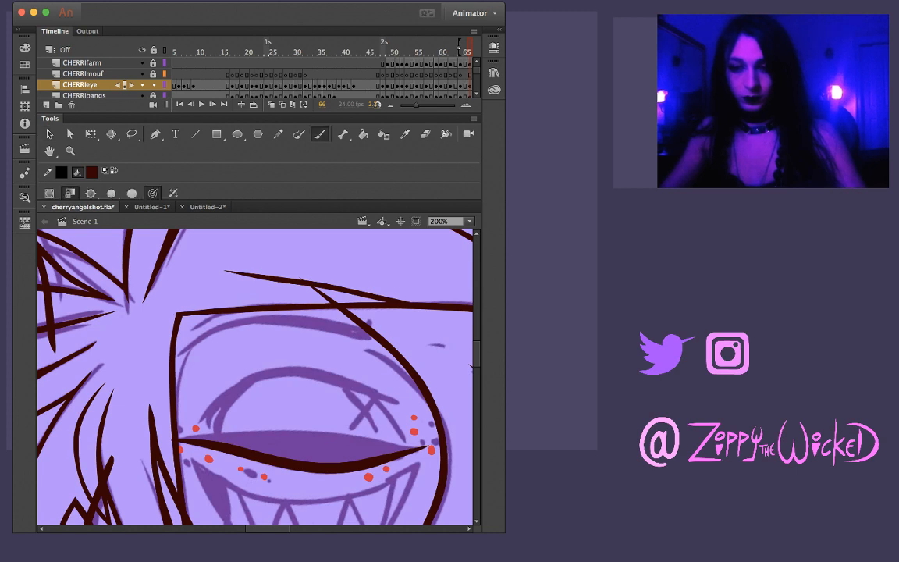
left_click_drag(195, 434, 246, 430)
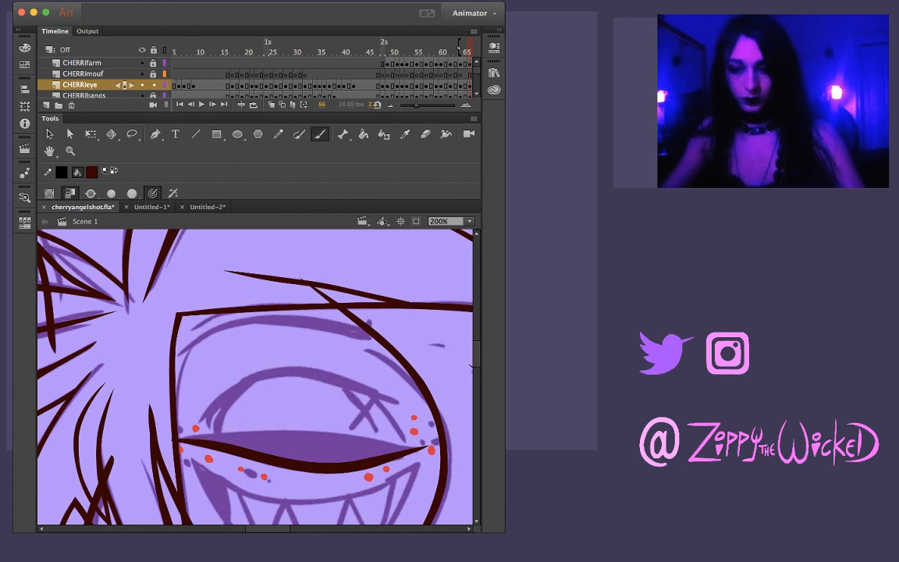
left_click_drag(185, 432, 322, 432)
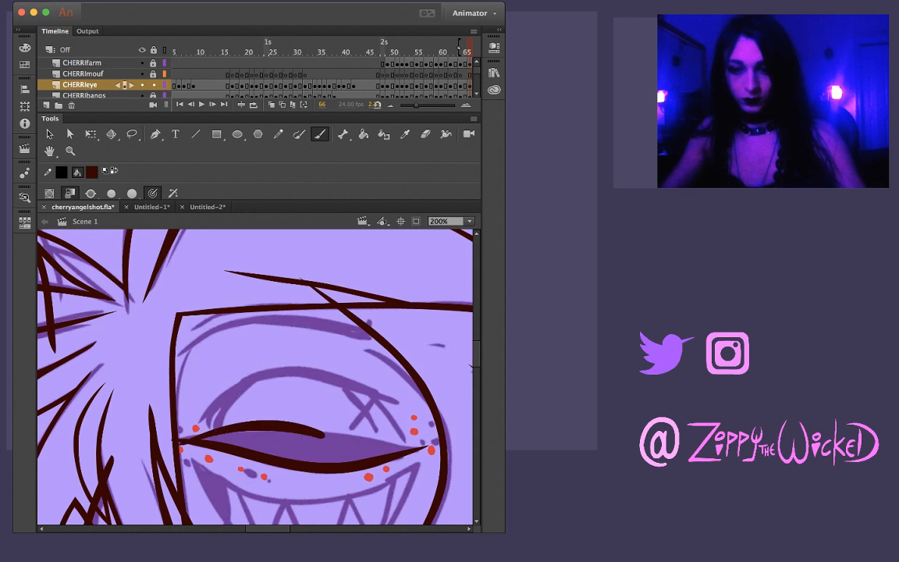
key("super+z")
left_click_drag(181, 391, 254, 385)
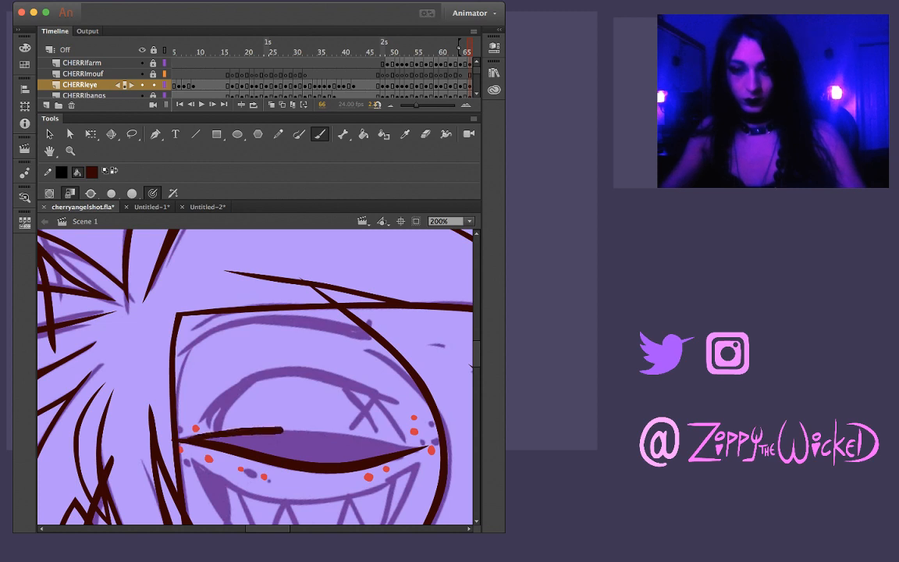
key("super+z")
left_click_drag(185, 430, 397, 445)
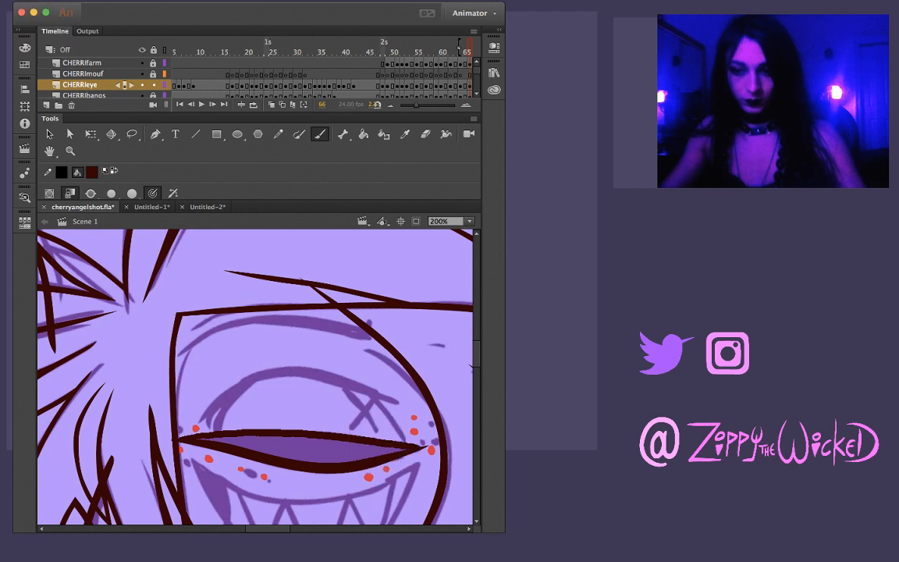
key("v")
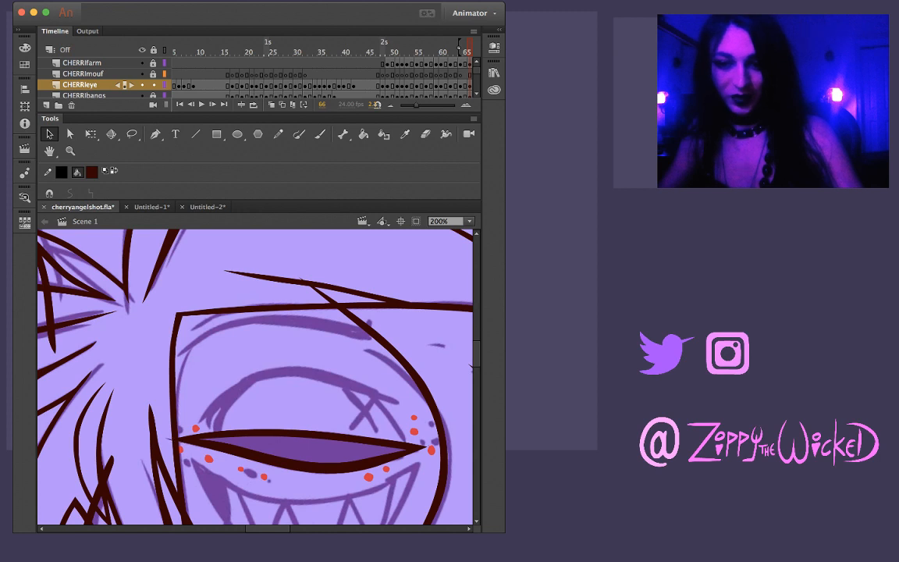
key("b")
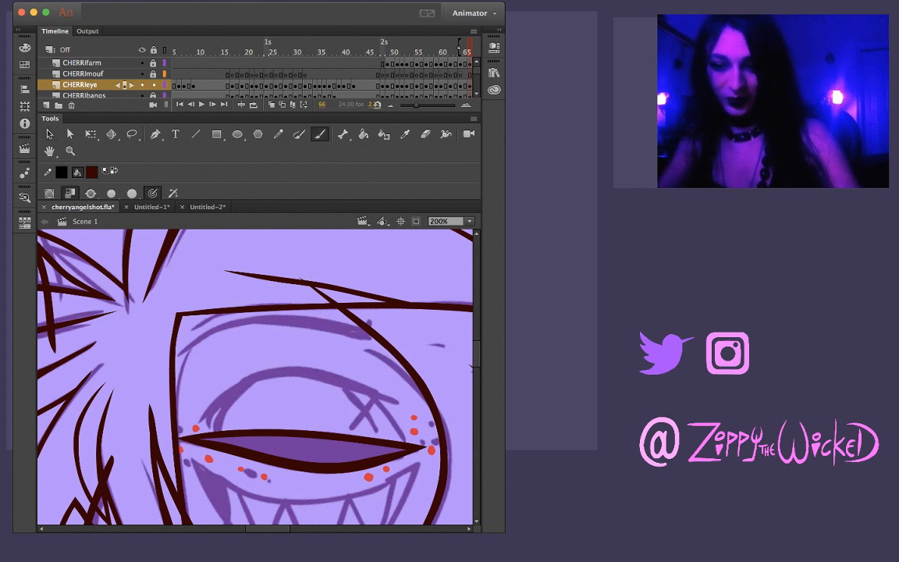
key("comma")
key("period")
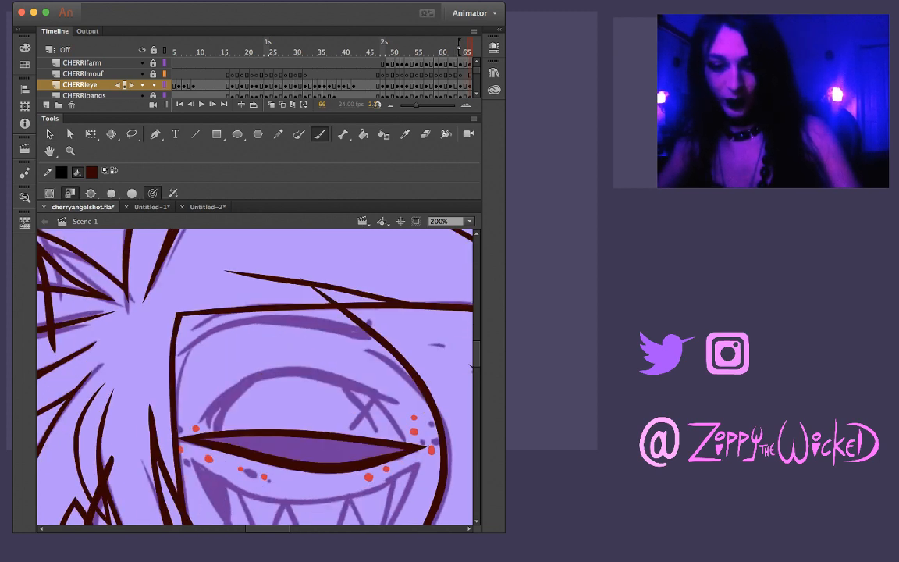
Fill the closed lid shape on frame 66 with dark maroon and compare it with the neighbouring frames
key("k")
key("comma")
key("period")
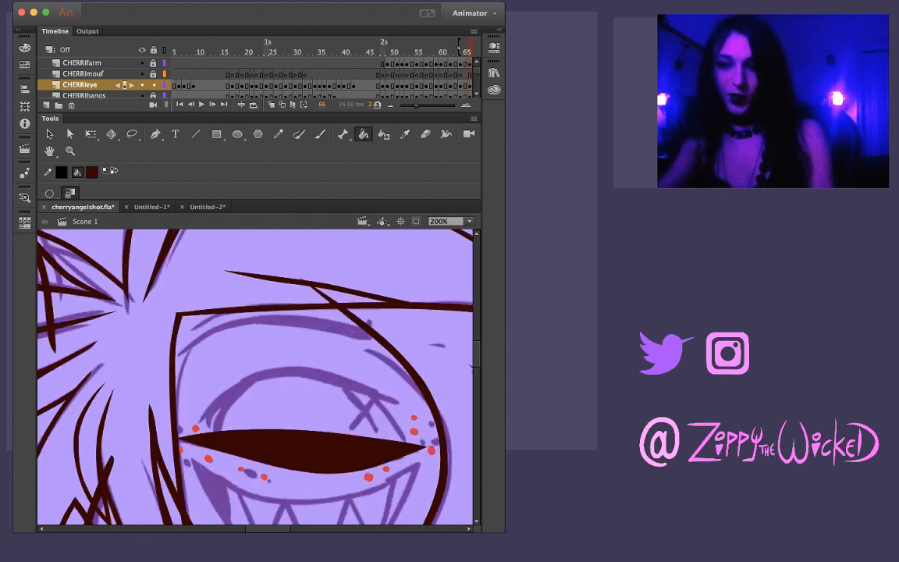
key("period")
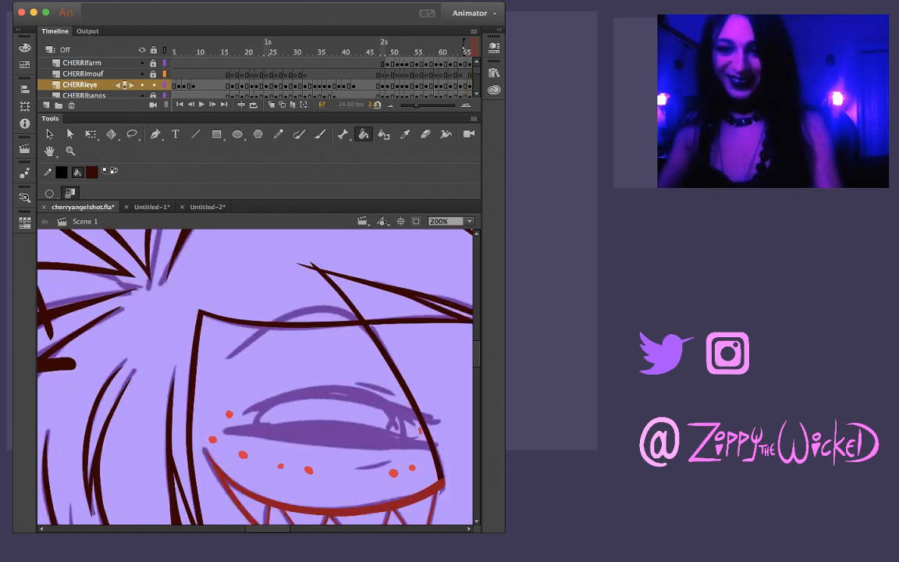
key("period")
key("comma")
key("comma")
key("comma")
key("period")
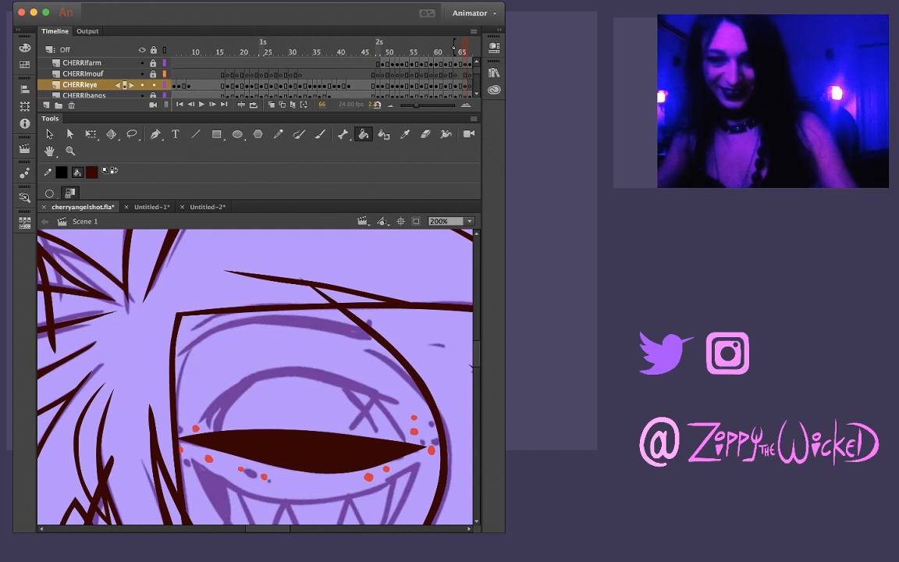
Paint the arched iris outline above the lid shape on frame 66, undoing misdrawn strokes, and check it against frame 65
key("b")
mouse_move(226, 421)
left_mouse_down()
mouse_move(239, 384)
mouse_move(286, 372)
mouse_move(357, 385)
mouse_move(400, 427)
left_mouse_up()
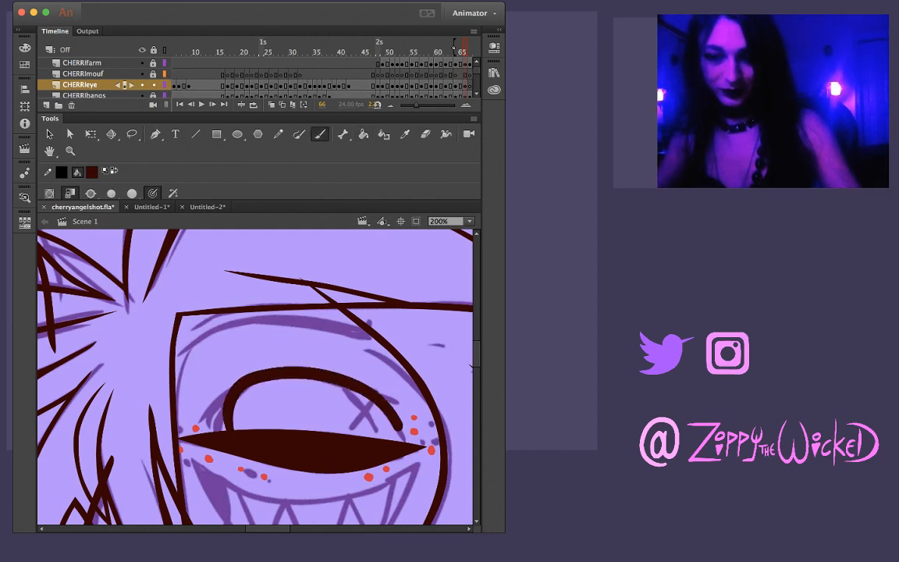
key("ctrl+z")
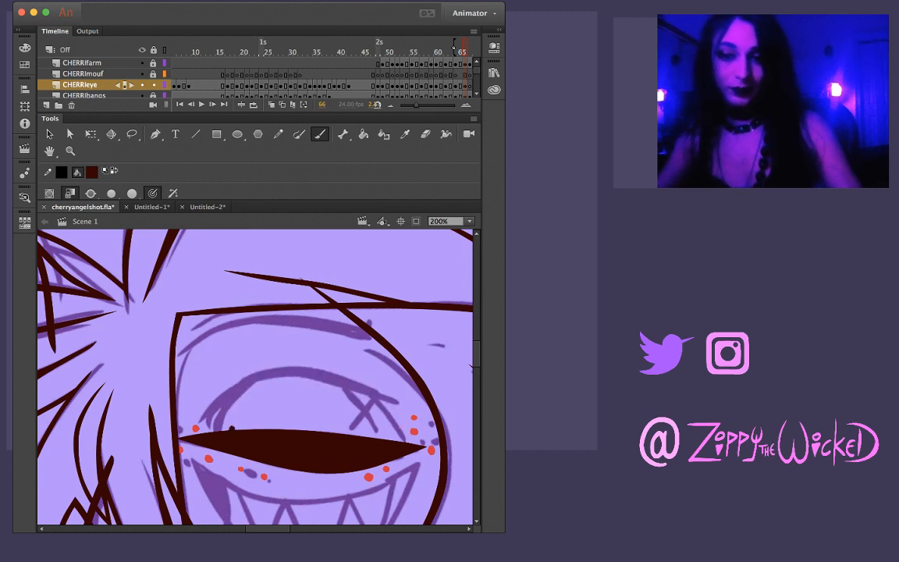
mouse_move(209, 386)
left_mouse_down()
mouse_move(234, 342)
mouse_move(287, 337)
left_mouse_up()
key("ctrl+z")
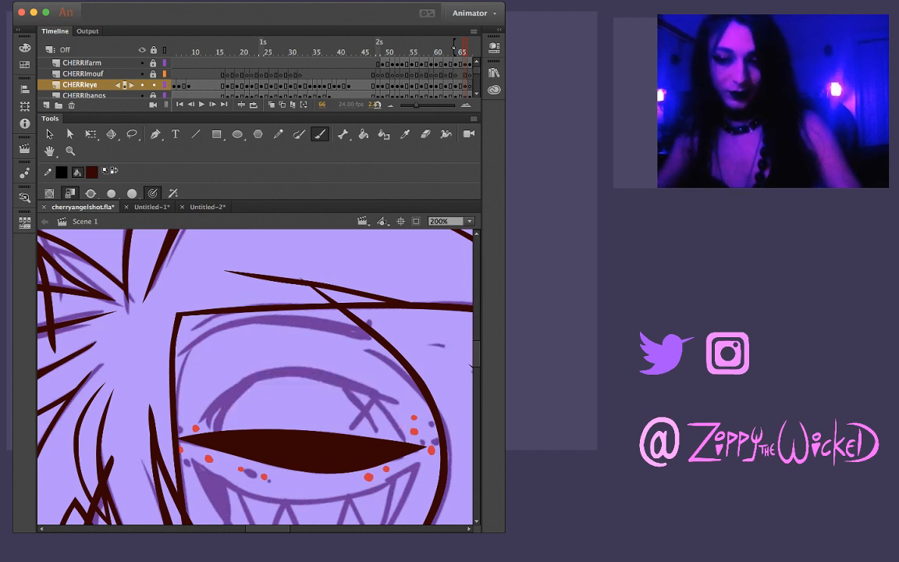
mouse_move(207, 384)
left_mouse_down()
mouse_move(222, 349)
mouse_move(264, 328)
mouse_move(310, 331)
mouse_move(371, 394)
left_mouse_up()
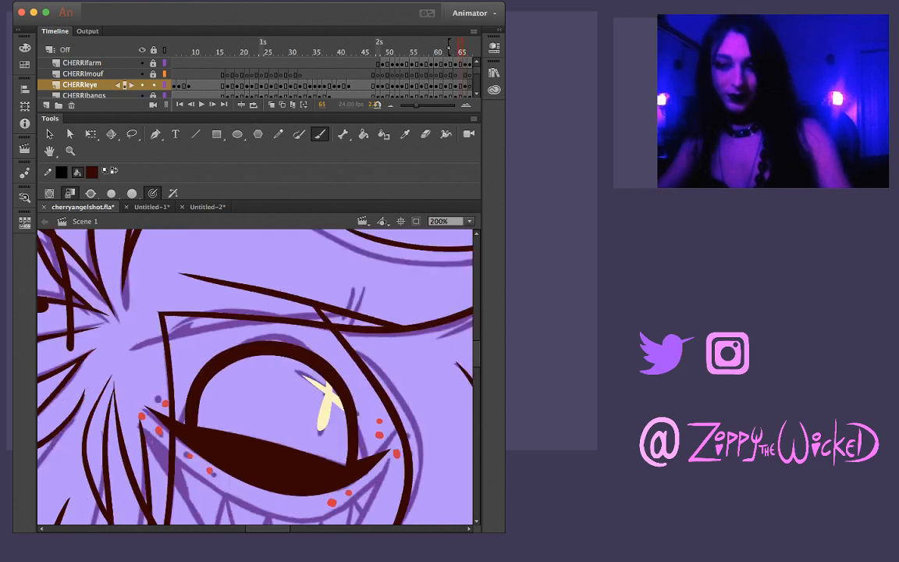
key(".")
key(".")
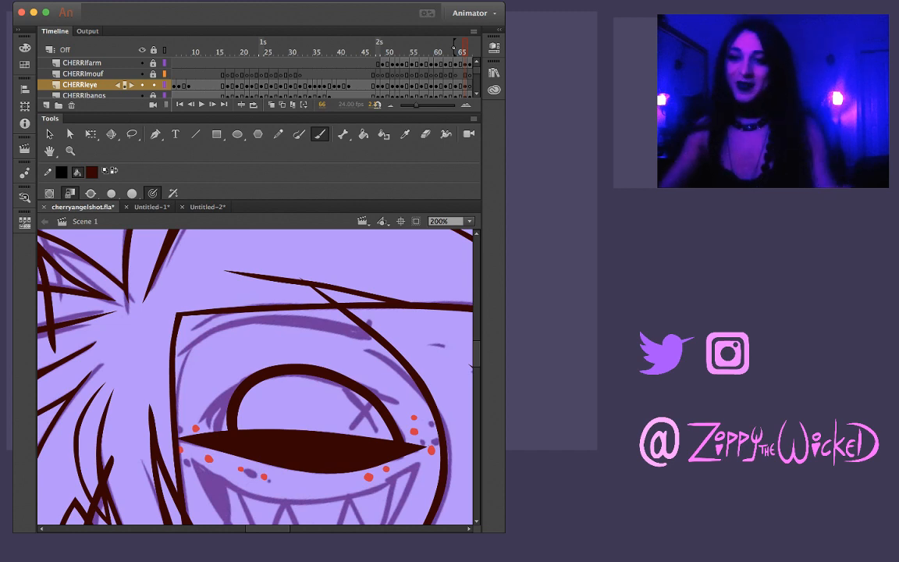
Paint a short tapered lash stroke off the outer side of the iris arch on frame 66, undoing misdrawn attempts
mouse_move(347, 379)
left_mouse_down()
mouse_move(403, 398)
mouse_move(324, 379)
left_mouse_up()
key("super+z")
left_click_drag(406, 403, 310, 380)
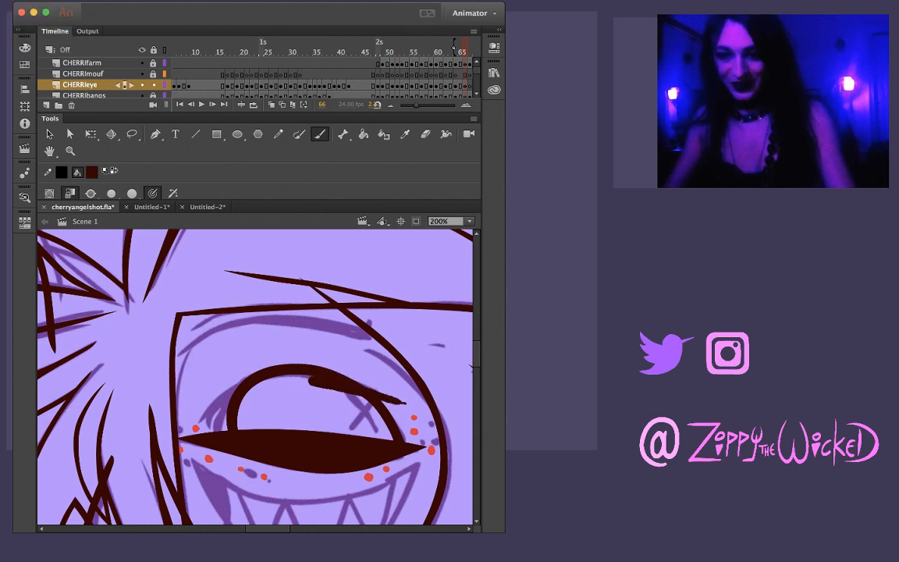
key("super+z")
left_click_drag(403, 403, 323, 379)
key("super+z")
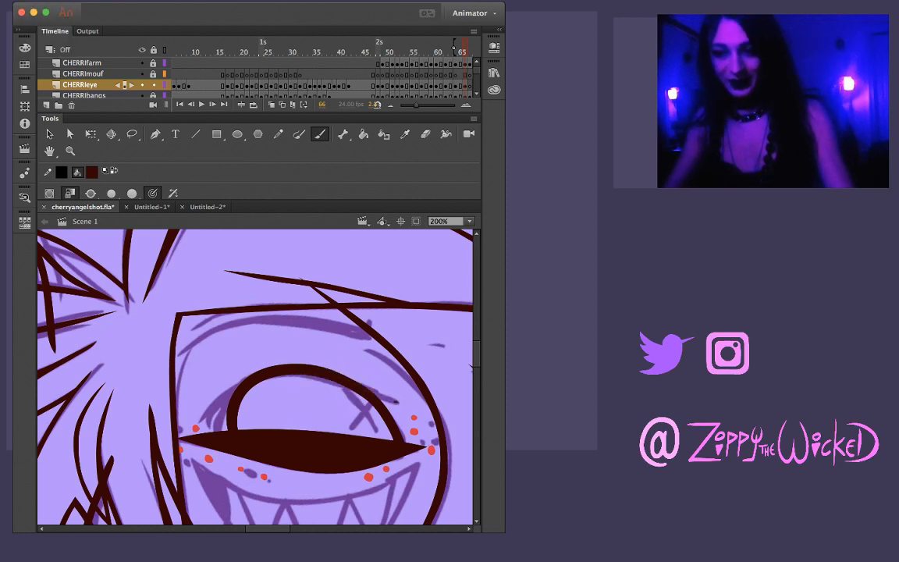
left_click_drag(401, 402, 362, 384)
key("super+z")
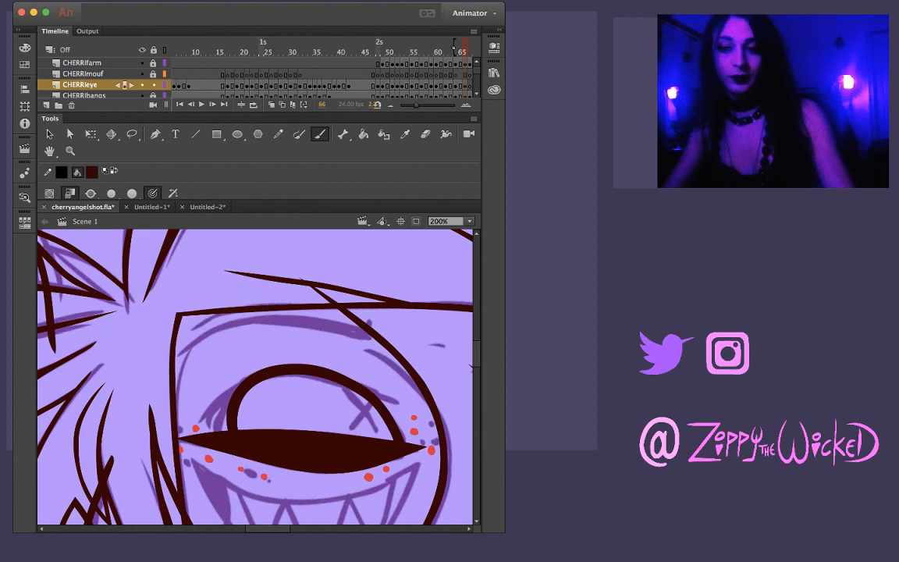
left_click_drag(372, 389, 345, 378)
key("super+z")
left_click_drag(404, 401, 345, 379)
key("v")
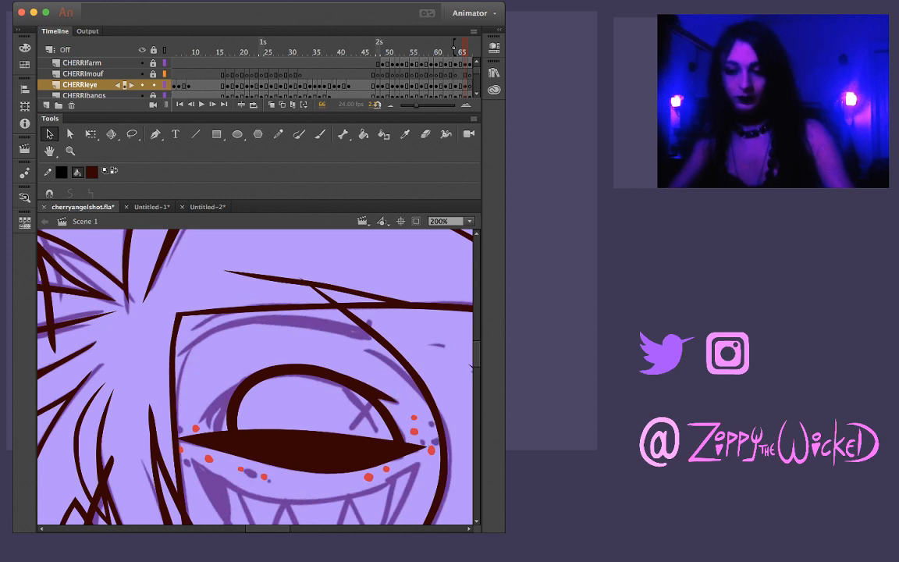
Sample the cream highlight colour from the eye on frame 65 and ready the brush with it on frame 66
key("comma")
key("period")
key("comma")
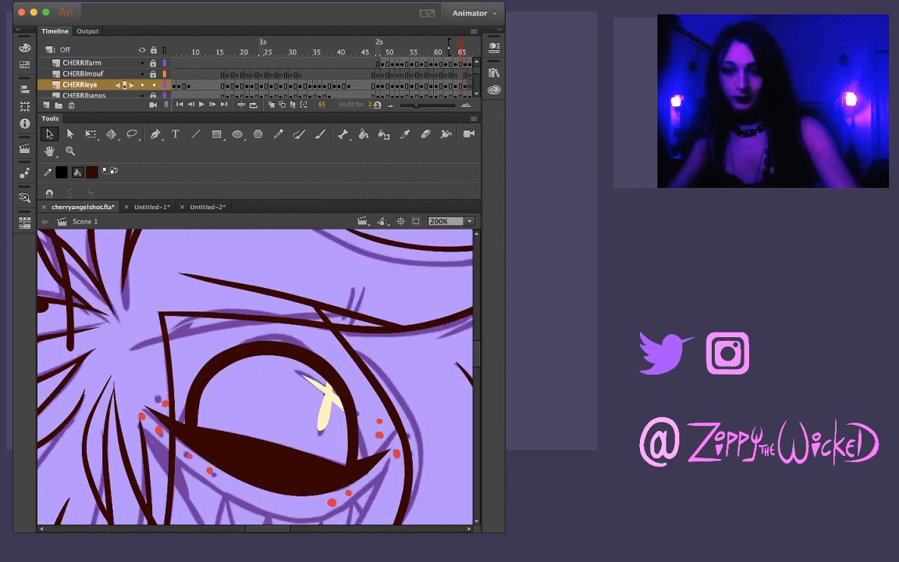
key("i")
left_click(326, 407)
key("period")
key("b")
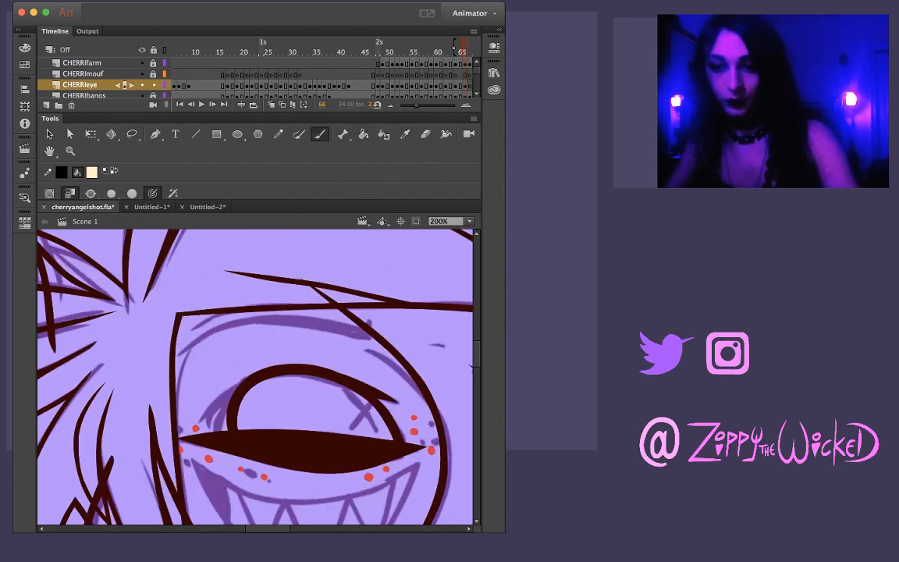
Paint the cream cross-shaped highlight over the sketched X inside the eye on frame 66, rotating the canvas for each stroke
key("comma")
key("period")
key("period")
key("comma")
key("comma")
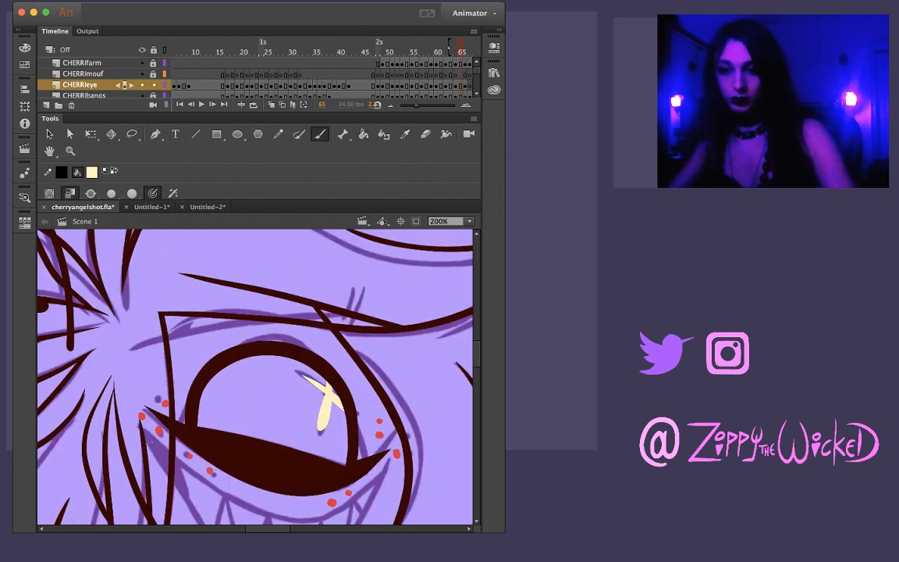
key("period")
mouse_move(364, 406)
left_mouse_down()
mouse_move(413, 335)
mouse_move(383, 321)
left_mouse_up()
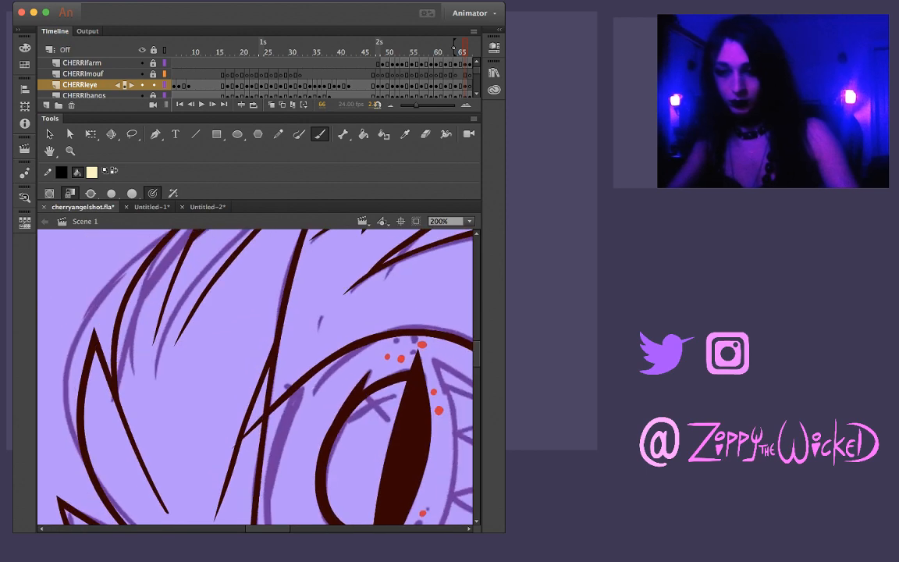
left_click_drag(349, 422, 397, 397)
key("super+z")
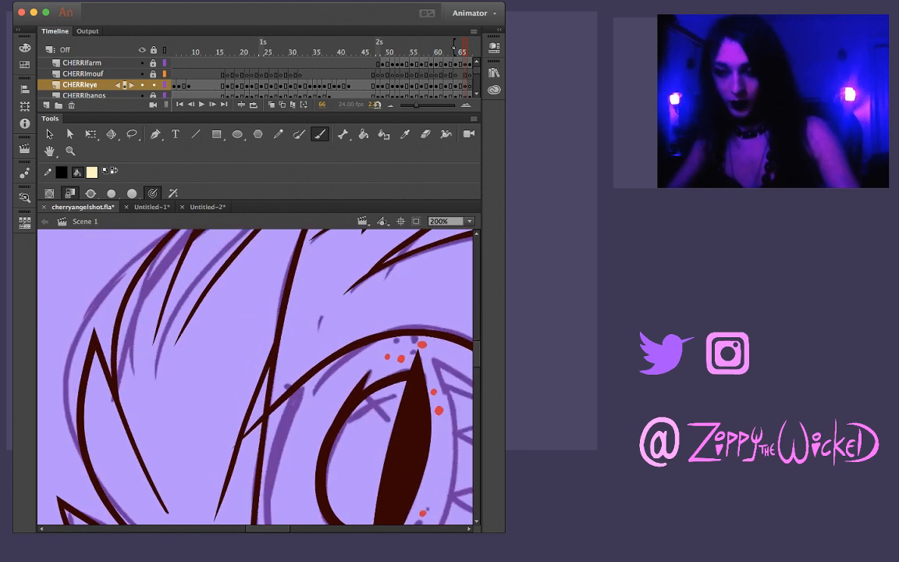
key("super+y")
key("super+z")
key("super+y")
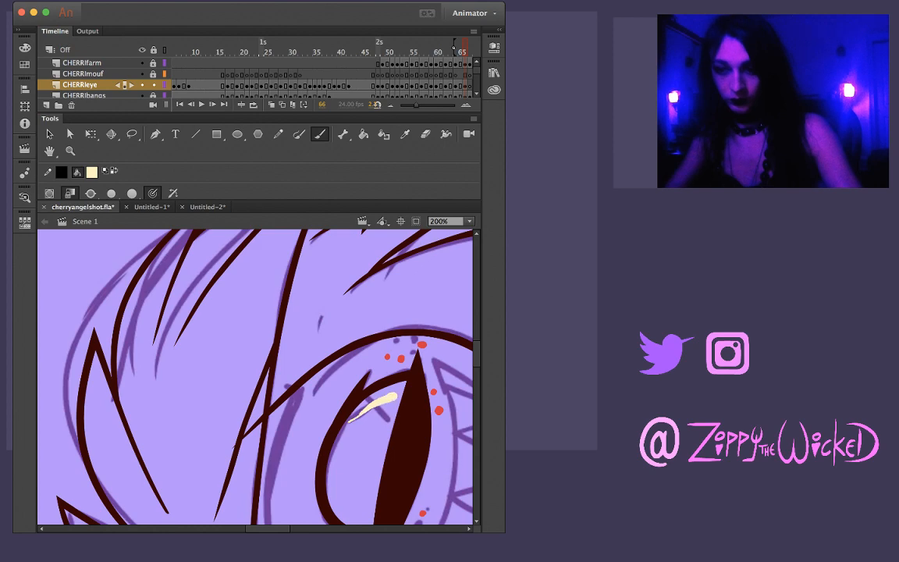
left_click_drag(383, 321, 451, 479)
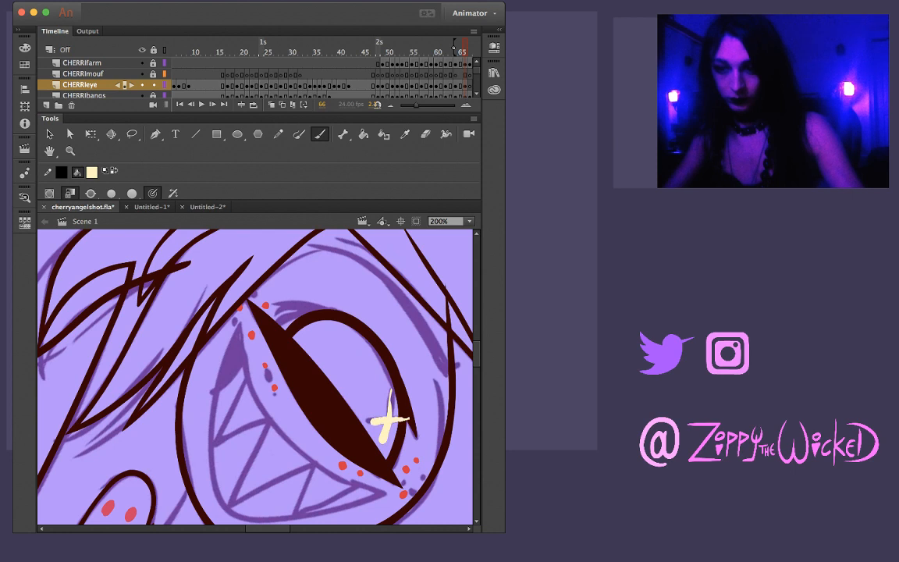
Refine the long tapered upper arm of the cream highlight on frame 66 using a lasso selection at 400% zoom
key("z")
left_click(400, 425)
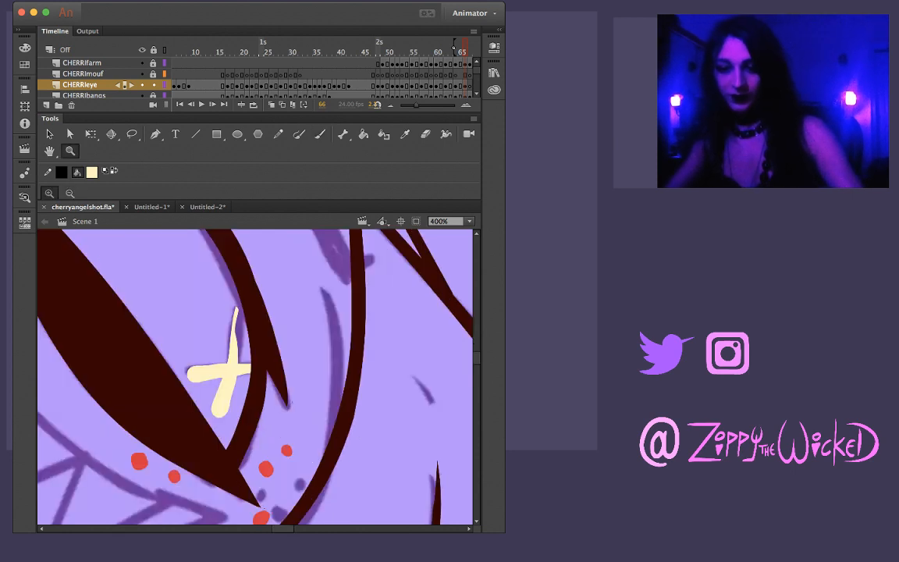
key("l")
key("v")
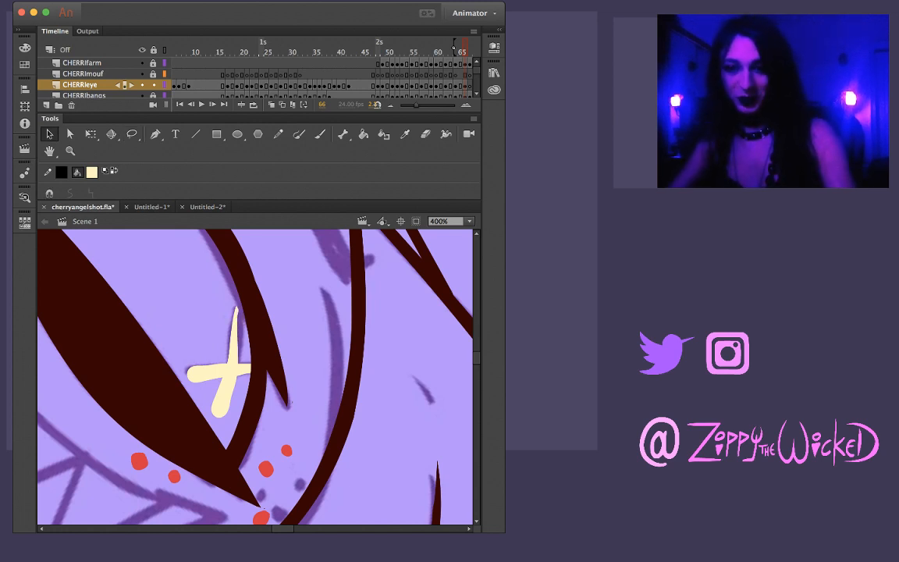
key("l")
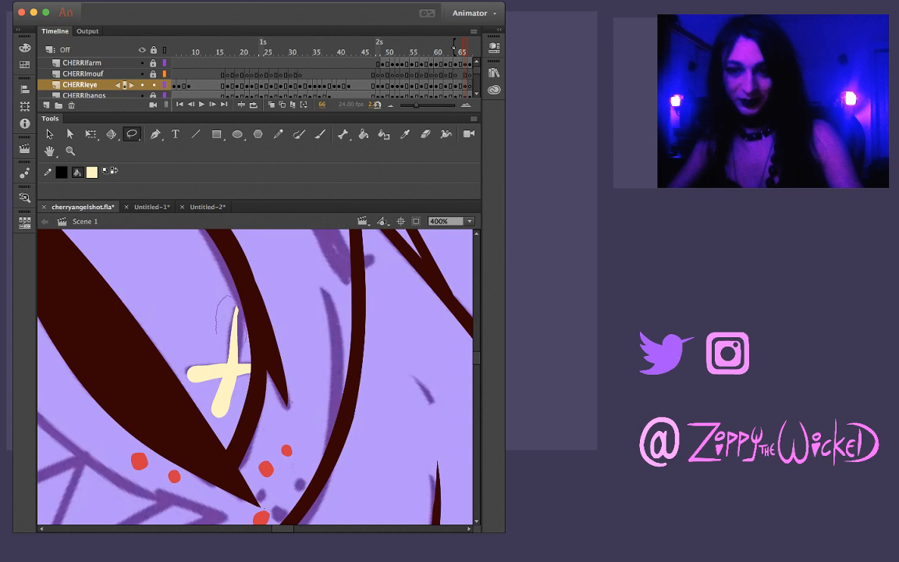
mouse_move(217, 343)
left_mouse_down()
mouse_move(228, 355)
mouse_move(219, 290)
mouse_move(238, 362)
left_mouse_up()
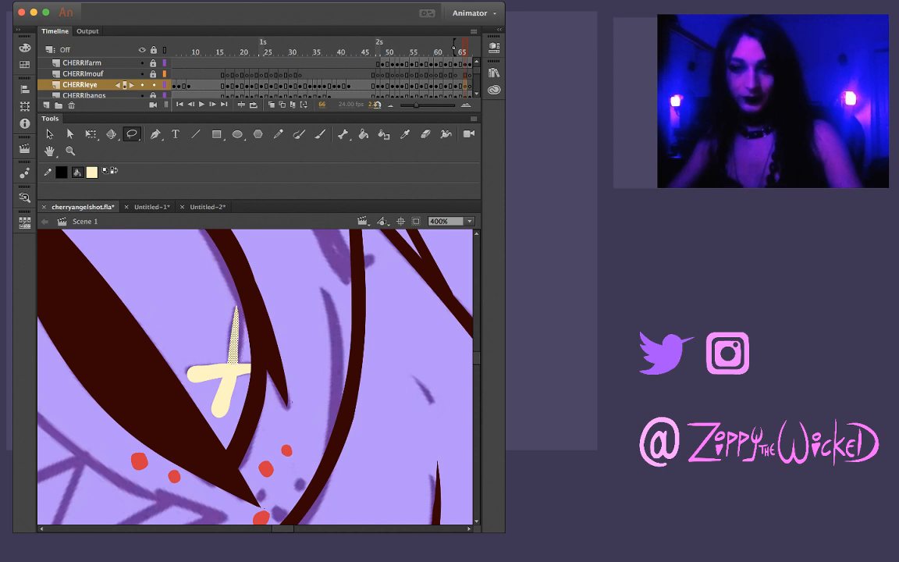
key("Escape")
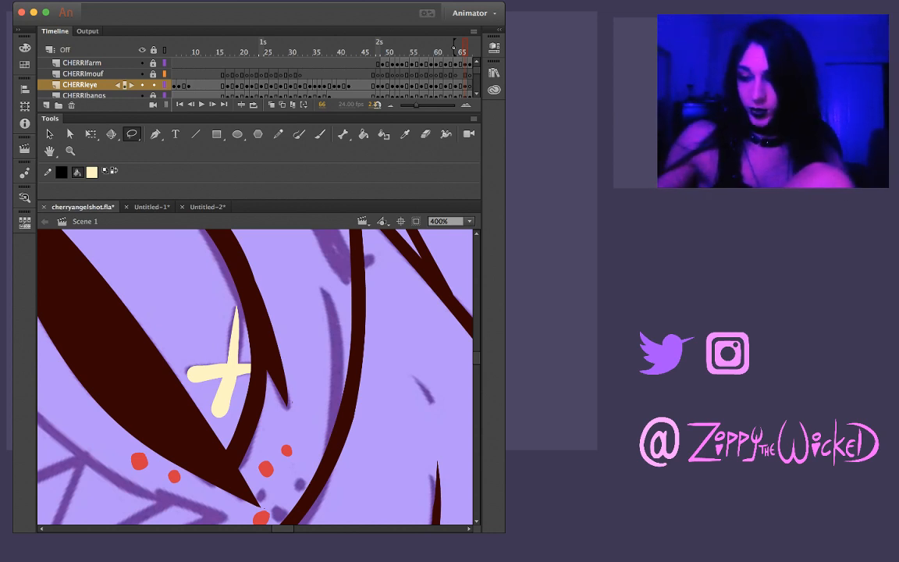
Lasso the uneven edges of the highlight's two rounded arms on frame 66 to clean up their shape
key("l")
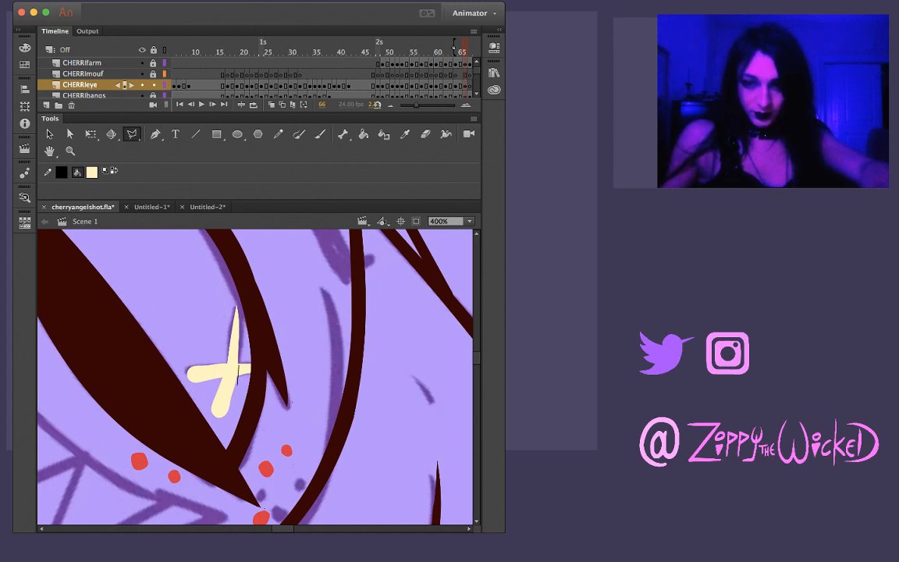
key("l")
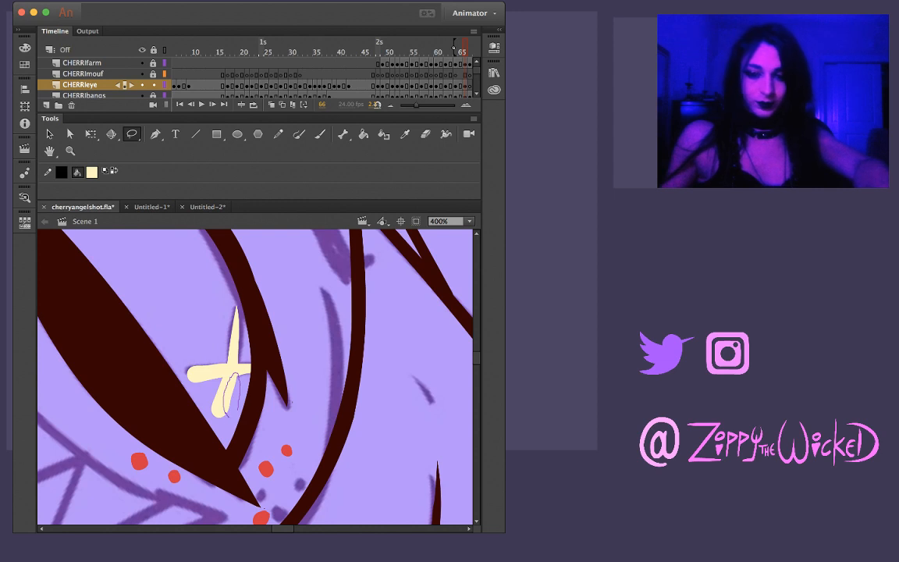
left_click_drag(238, 410, 230, 417)
key("Delete")
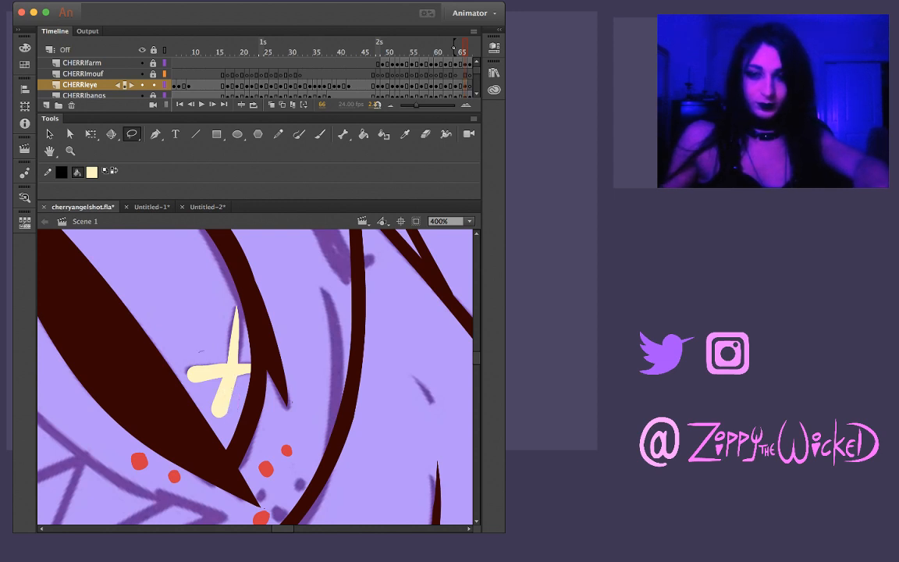
left_click_drag(195, 352, 223, 367)
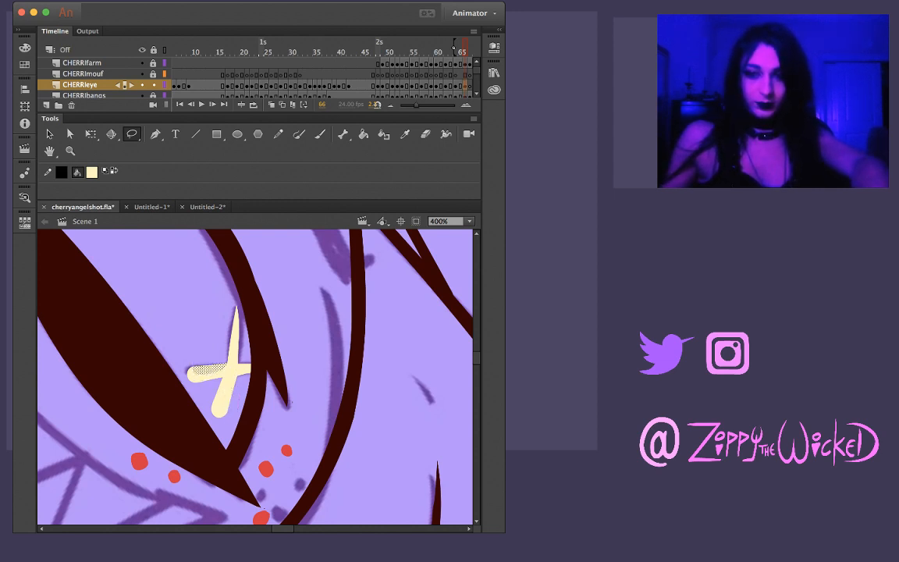
Compare the highlight's shape and placement between frames 65 and 66
key("comma")
key("period")
key("comma")
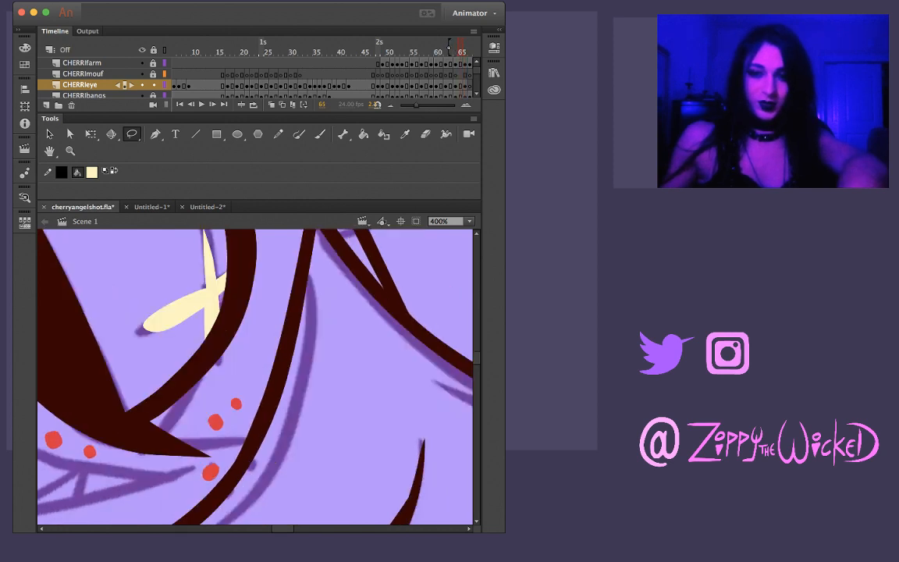
key("period")
key("v")
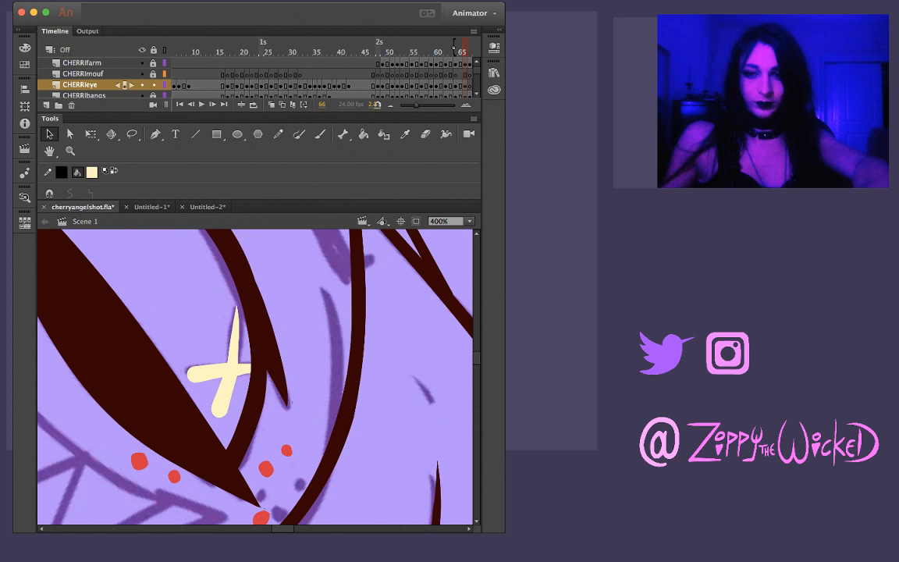
key("m")
key("comma")
key("period")
key("comma")
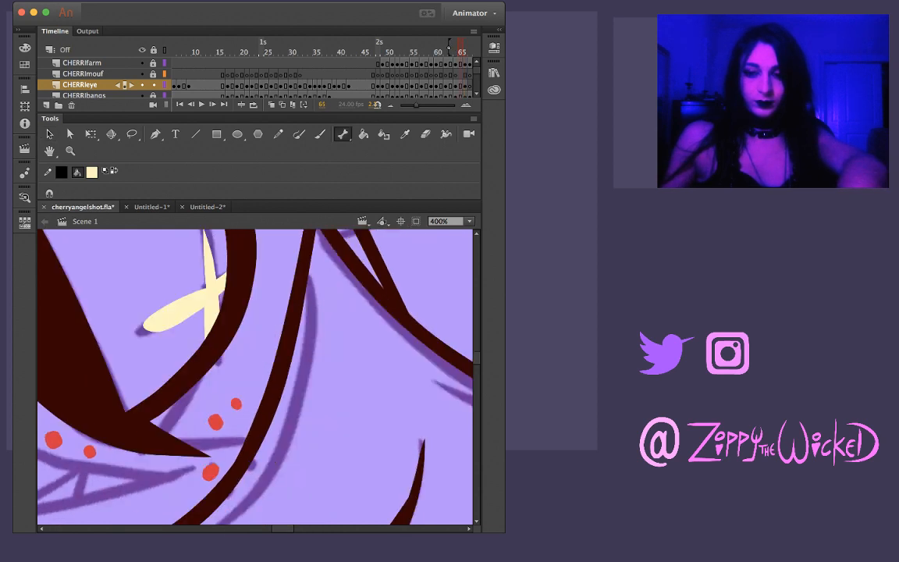
key("period")
Compare the whole inked eye on frame 66 with the surrounding frames at 200% zoom
key("z")
key("super+minus")
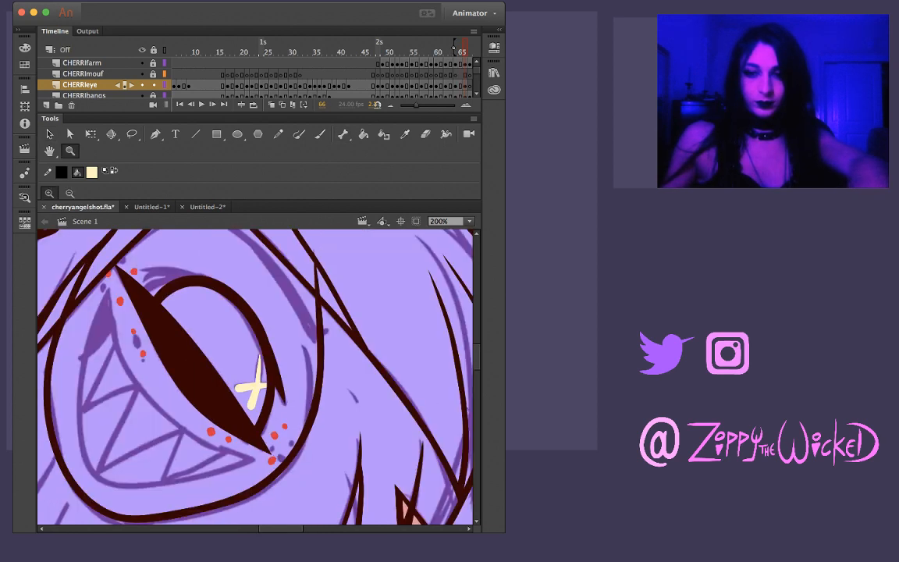
key("shift+space")
key("comma")
key("period")
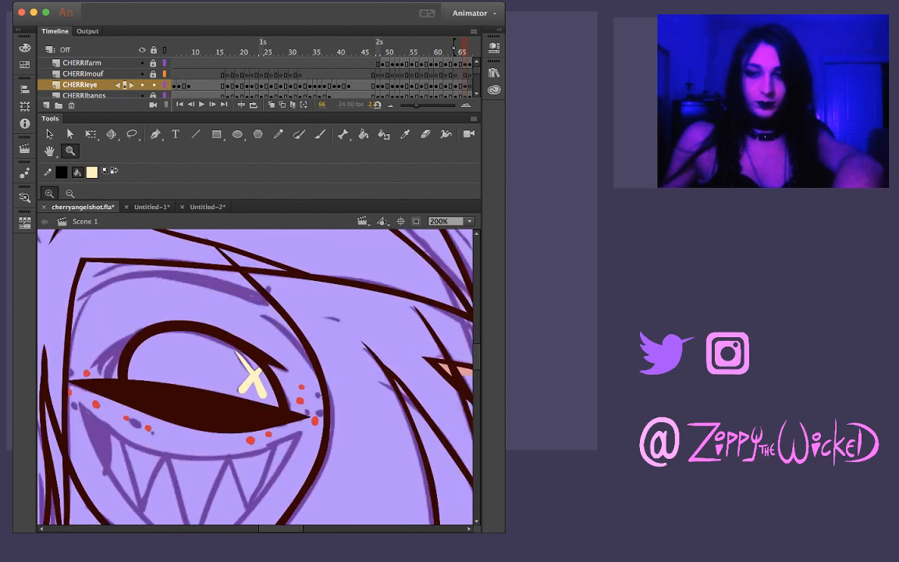
key("comma")
key("comma")
key("comma")
key("period")
key("period")
key("period")
key("comma")
key("period")
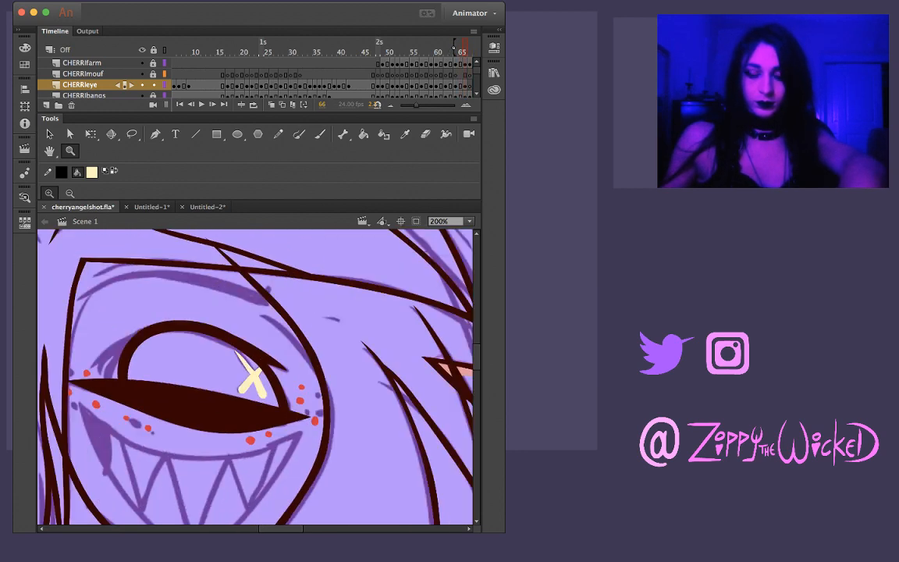
Sample the dark maroon of the eye's filled lower lid on frame 64 as the fill colour
key("v")
key("period")
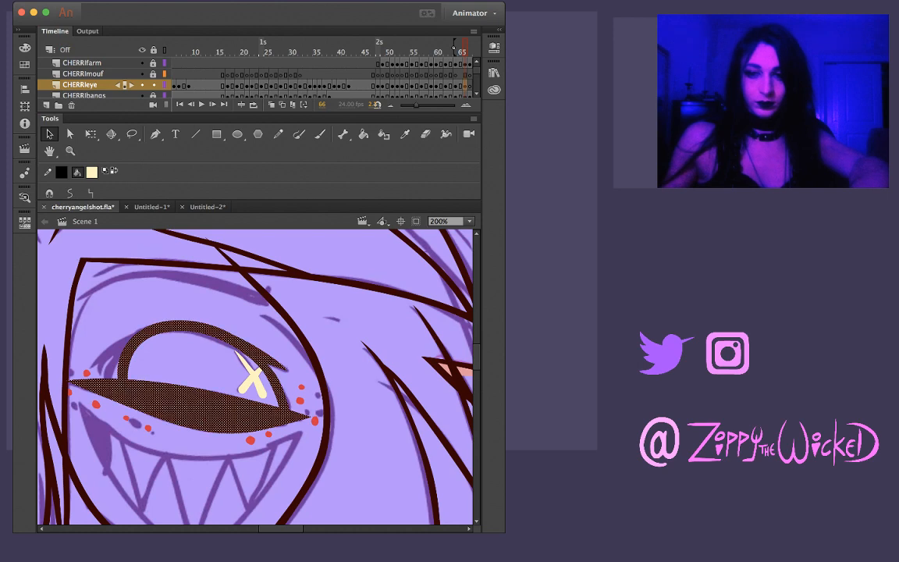
key("comma")
key("period")
key("period")
key("comma")
key("comma")
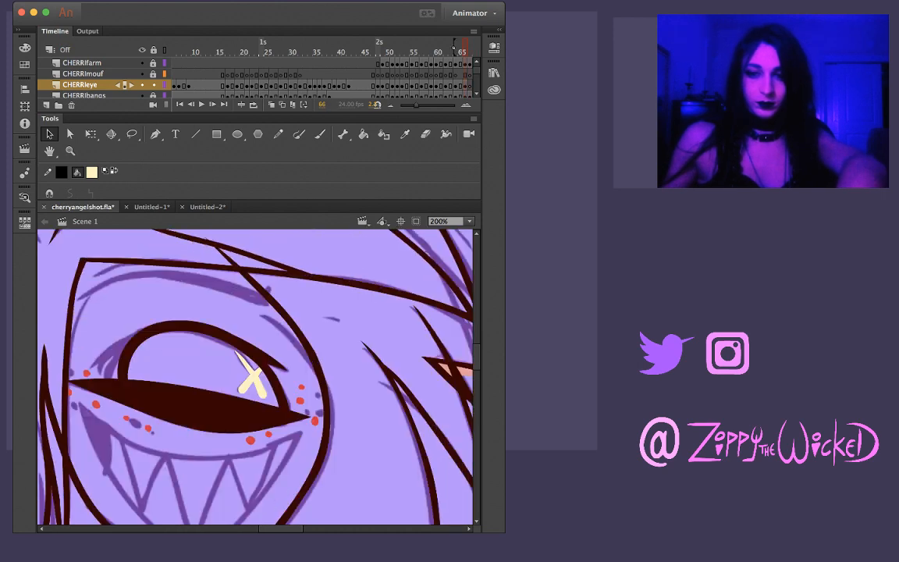
key("comma")
Review the inked eye's movement back and forth across frames 62 to 67 of the CHERRIeye layer
key("comma")
key("i")
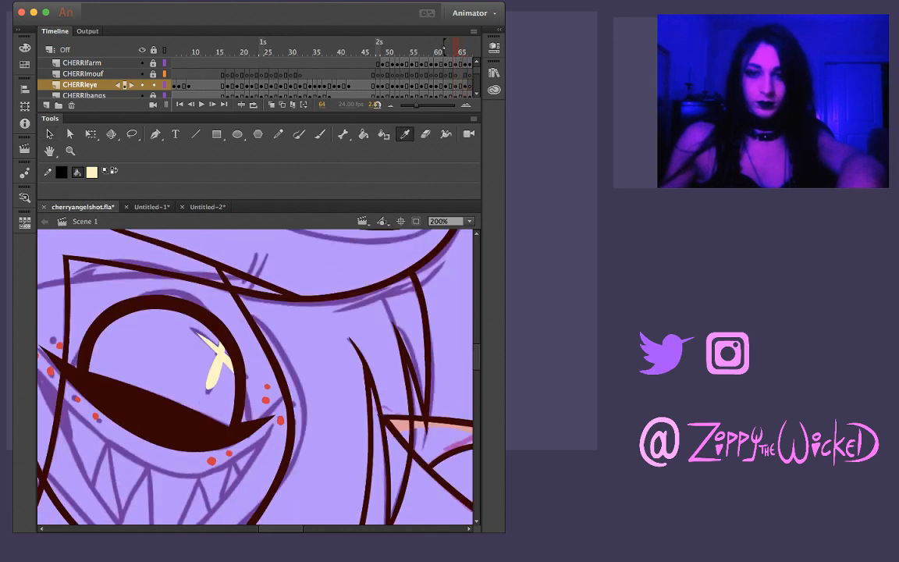
left_click(160, 414)
key("comma")
key("comma")
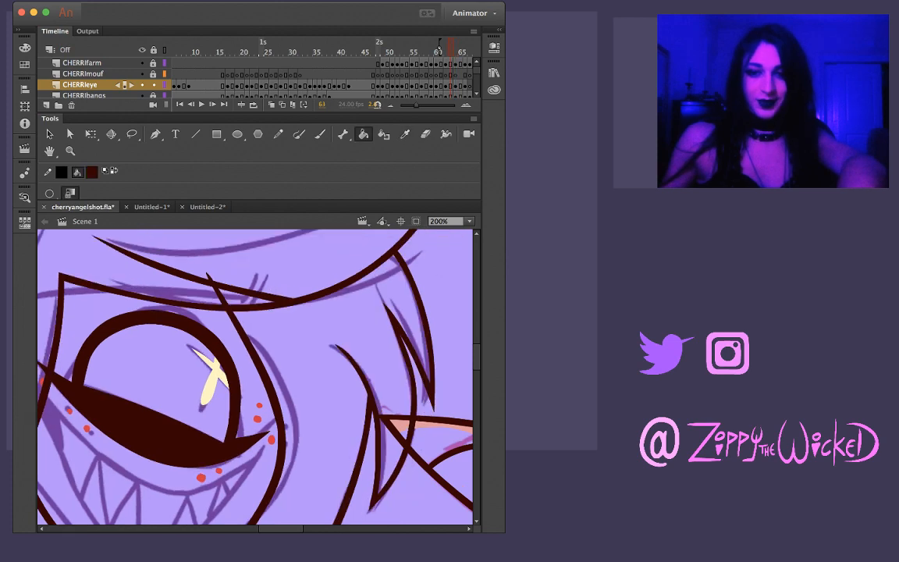
key("comma")
key("comma")
key("period")
key("period")
key("comma")
key("comma")
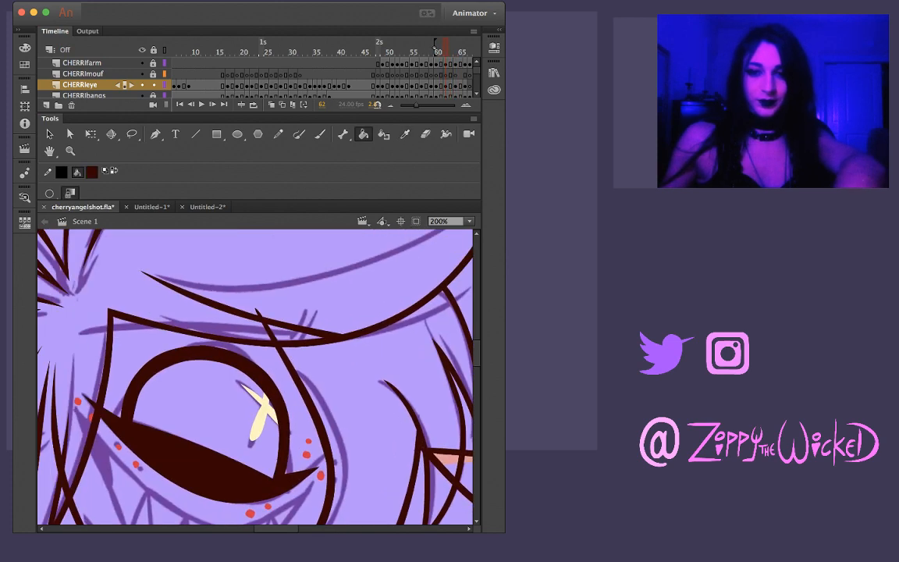
key("comma")
key("comma")
key("period")
key("period")
key("period")
key("period")
key("period")
key("period")
key("period")
key("period")
key("period")
key("period")
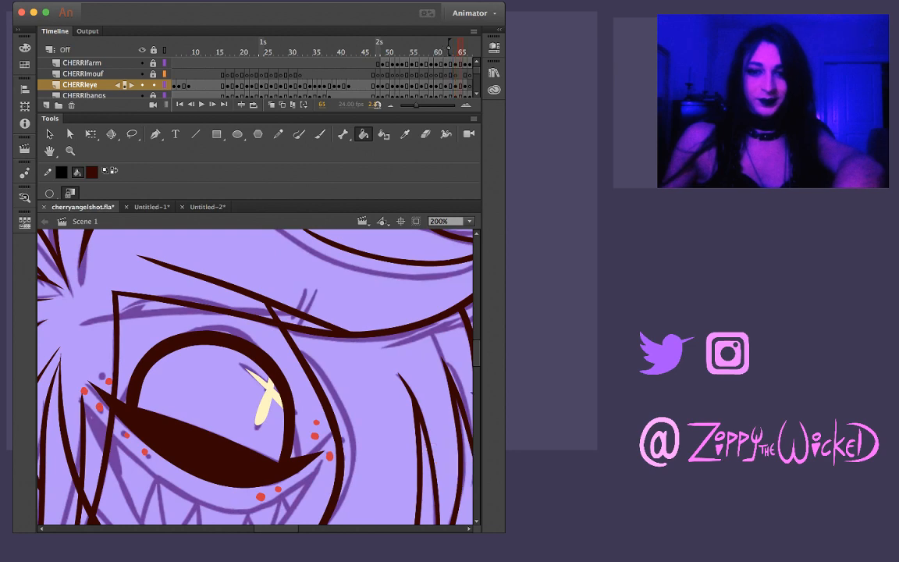
key("comma")
key("comma")
key("comma")
key("comma")
key("comma")
key("comma")
key("comma")
key("comma")
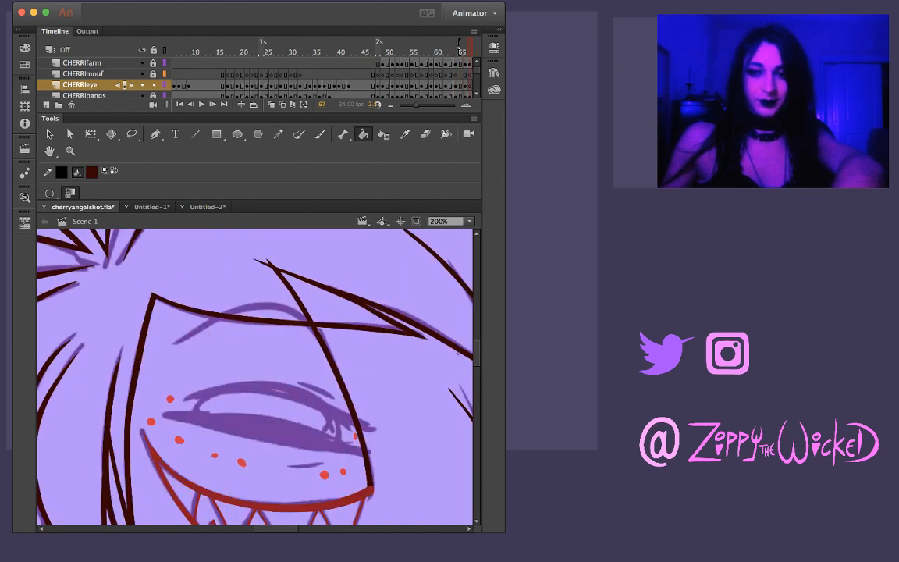
key("period")
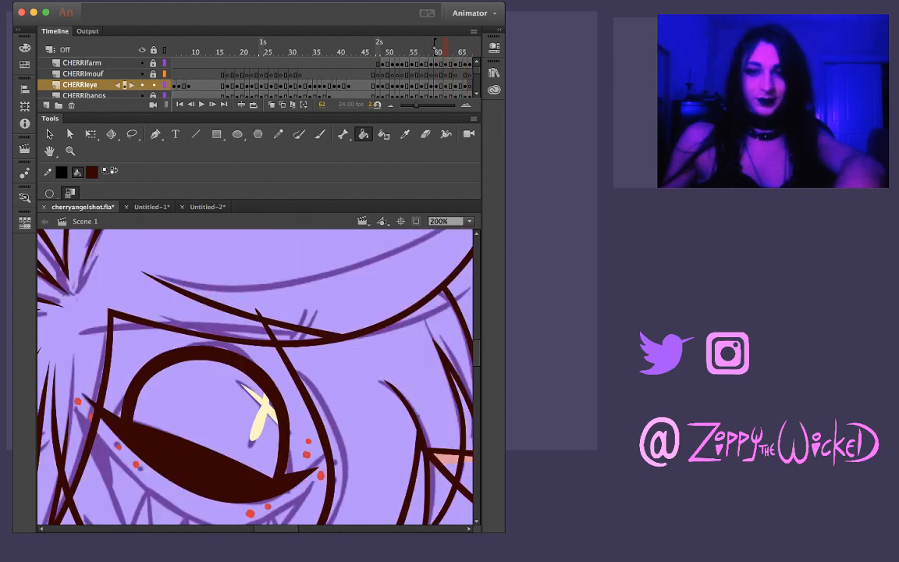
Ink the long tapered eyebrow on frame 62 with the Brush tool, following the sketch above the eye and redoing poor strokes
scroll(254, 376, "up", 2)
scroll(254, 376, "left", 2)
key("b")
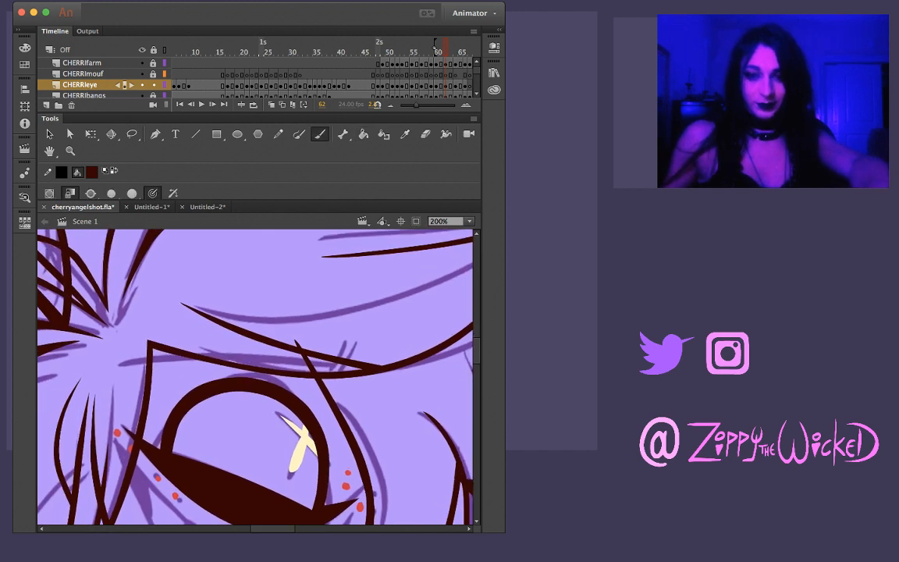
mouse_move(113, 370)
left_mouse_down()
mouse_move(187, 353)
mouse_move(222, 355)
left_mouse_up()
key("z")
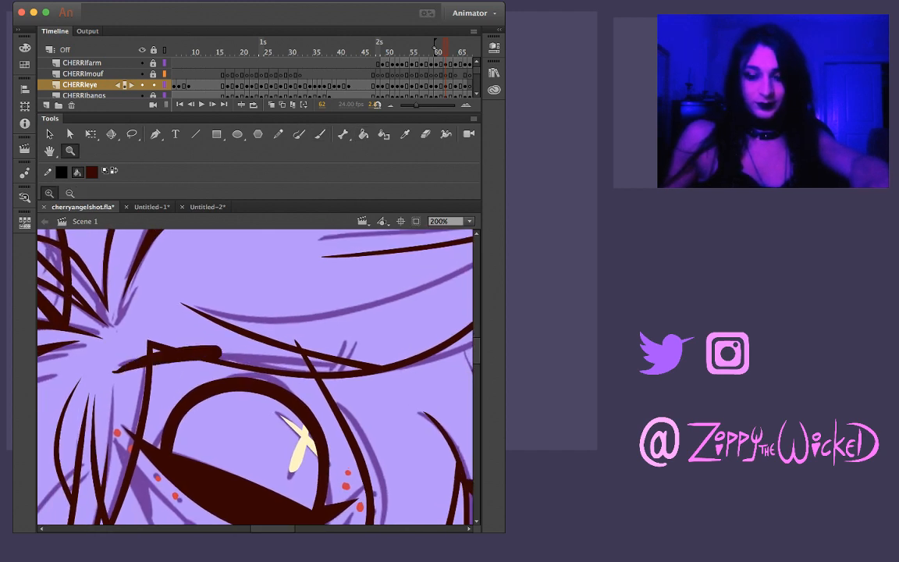
key("super+z")
key("b")
left_click_drag(118, 366, 206, 355)
key("super+z")
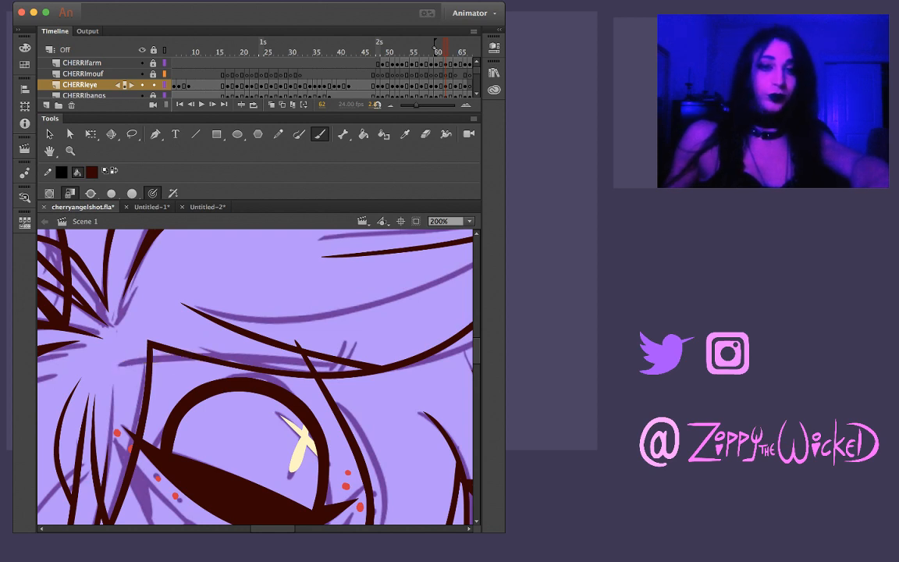
left_click_drag(119, 365, 173, 355)
key("super+z")
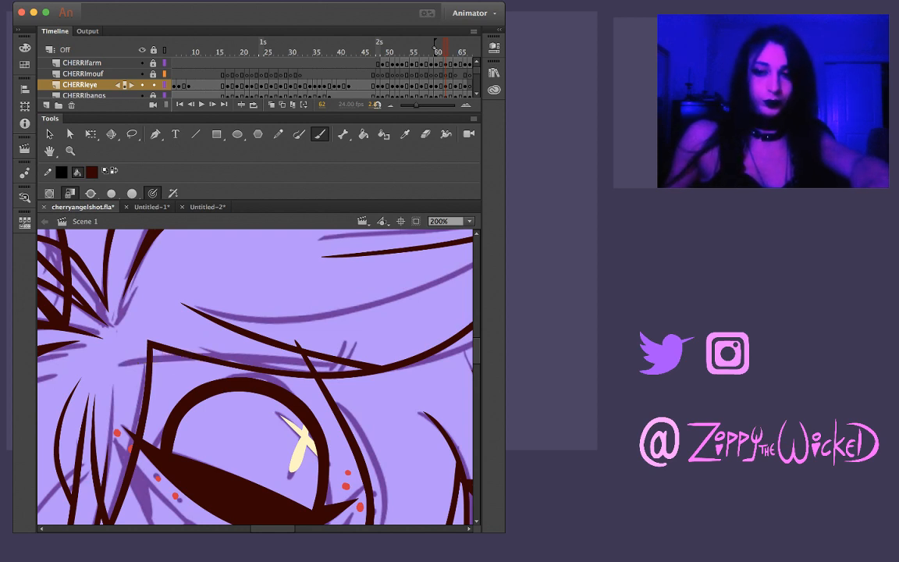
mouse_move(119, 365)
left_mouse_down()
mouse_move(230, 355)
mouse_move(334, 364)
left_mouse_up()
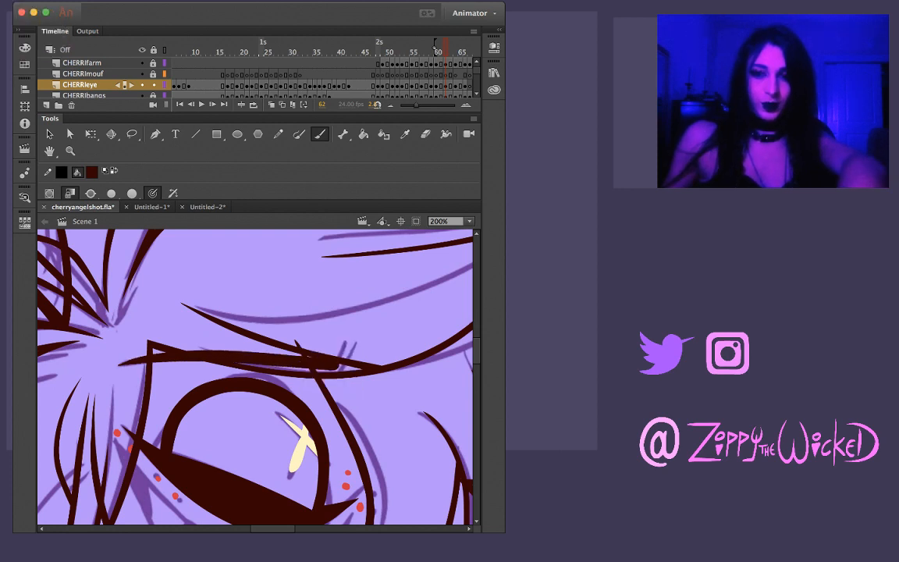
Give the eyebrow on frame 62 a short upward tick at its outer end and trim the tick with a lasso selection
key("period")
key("comma")
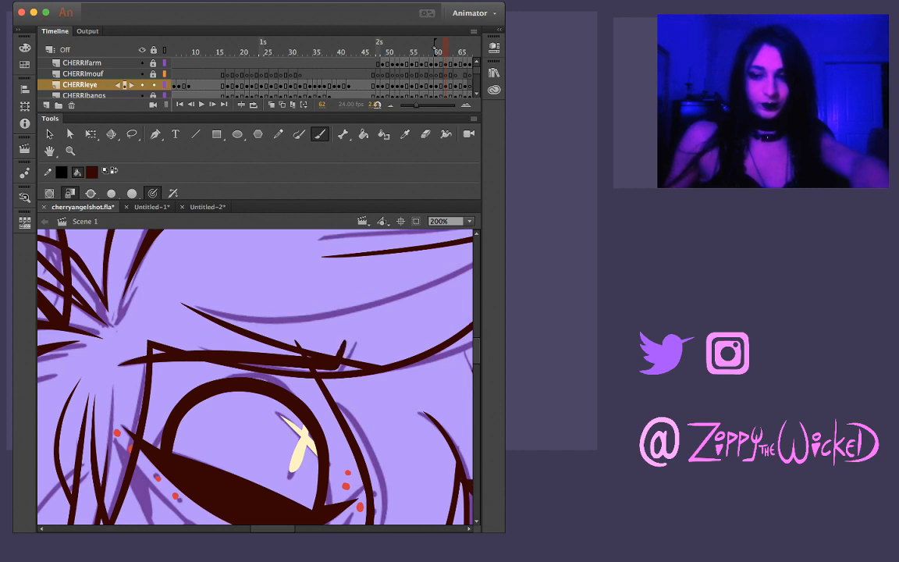
key("l")
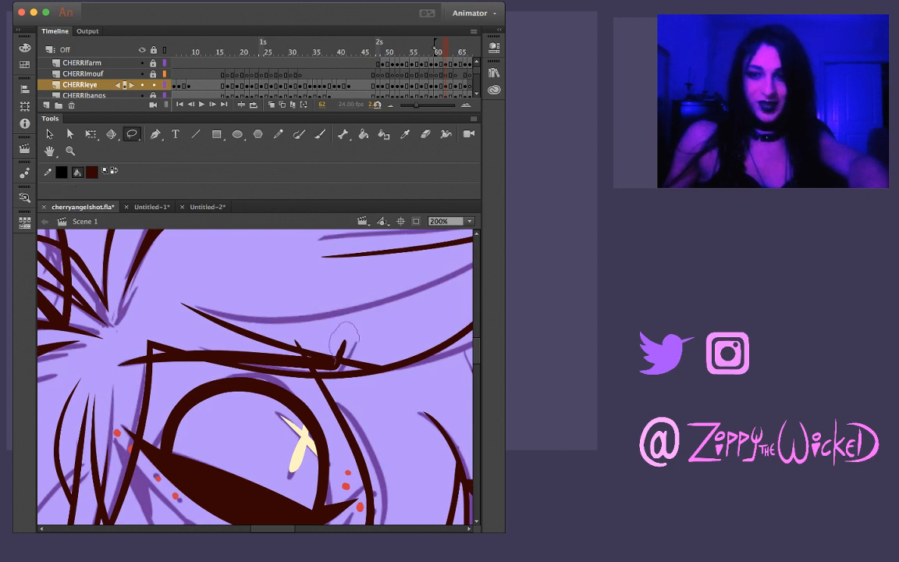
key("v")
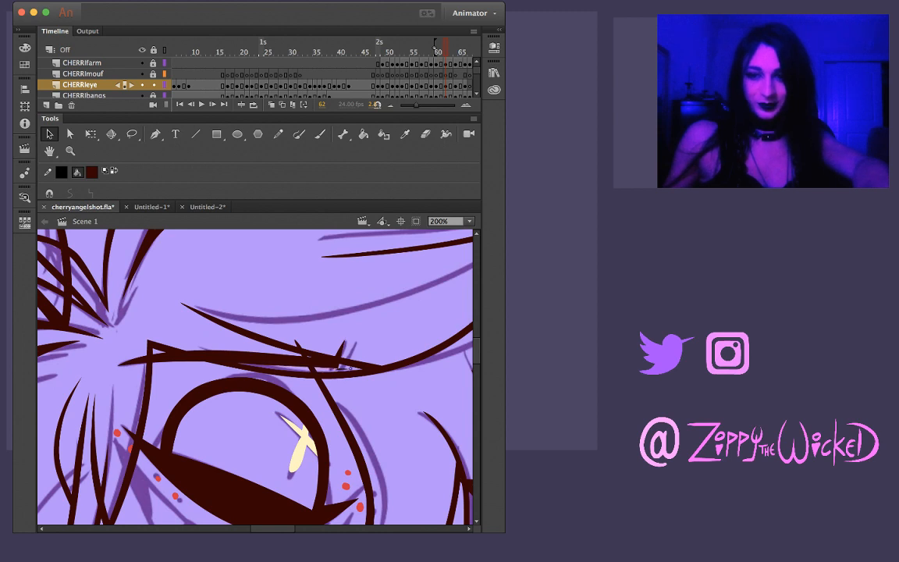
key("comma")
key("period")
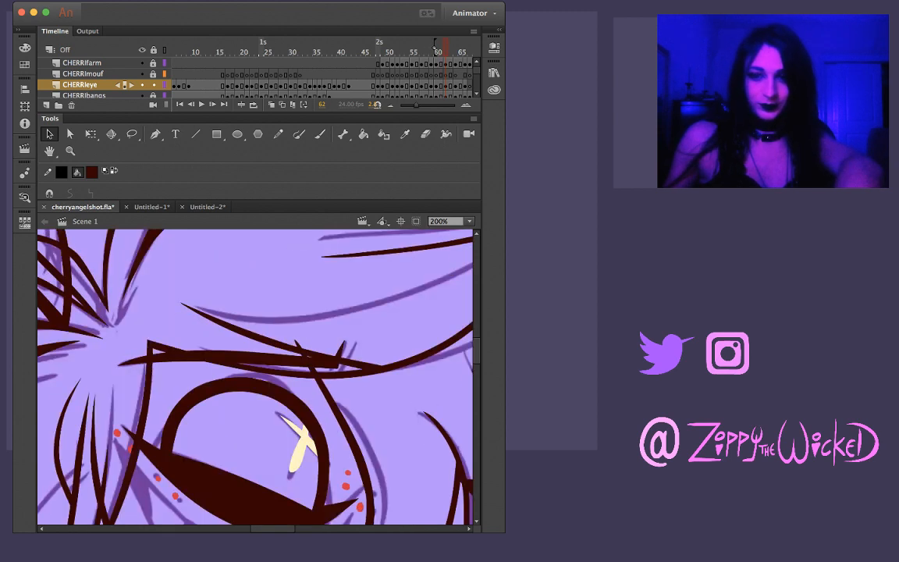
Ink the eyebrow over its sketch on frame 64, including the short upward tick at its outer end
key("period")
key("period")
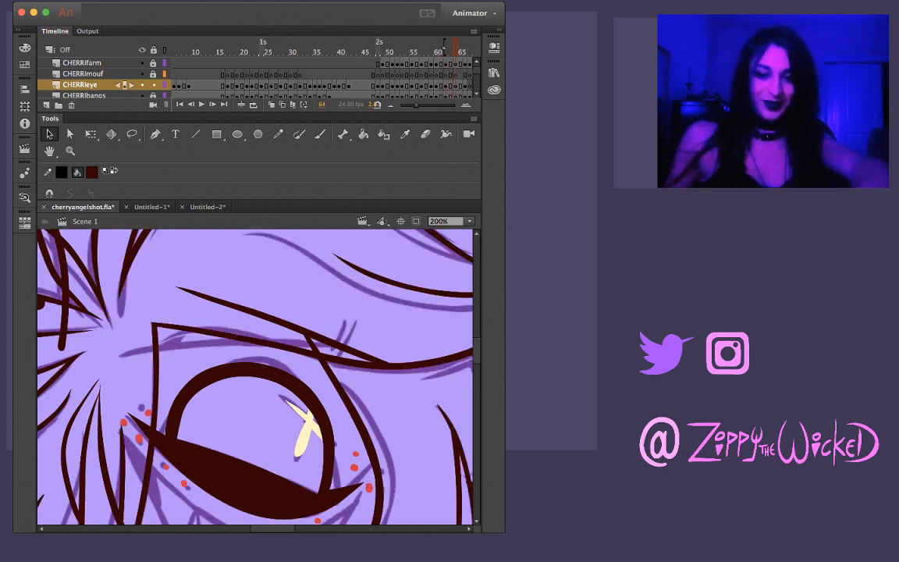
key("b")
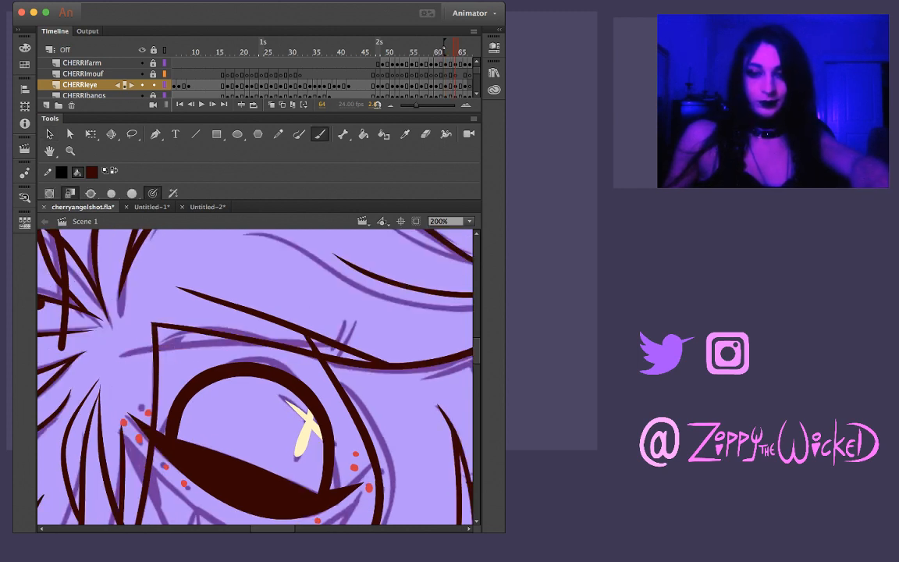
left_click_drag(116, 357, 291, 341)
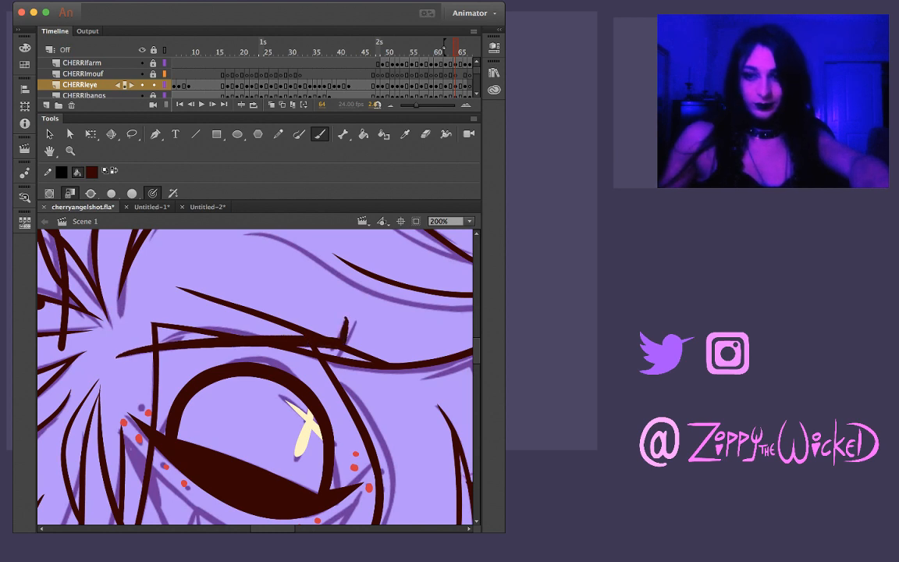
key("super+z")
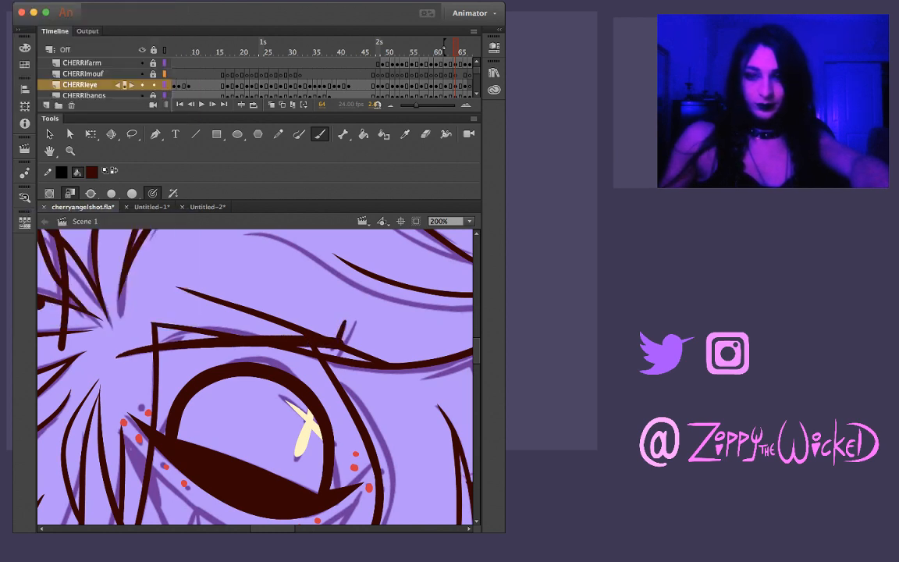
key("v")
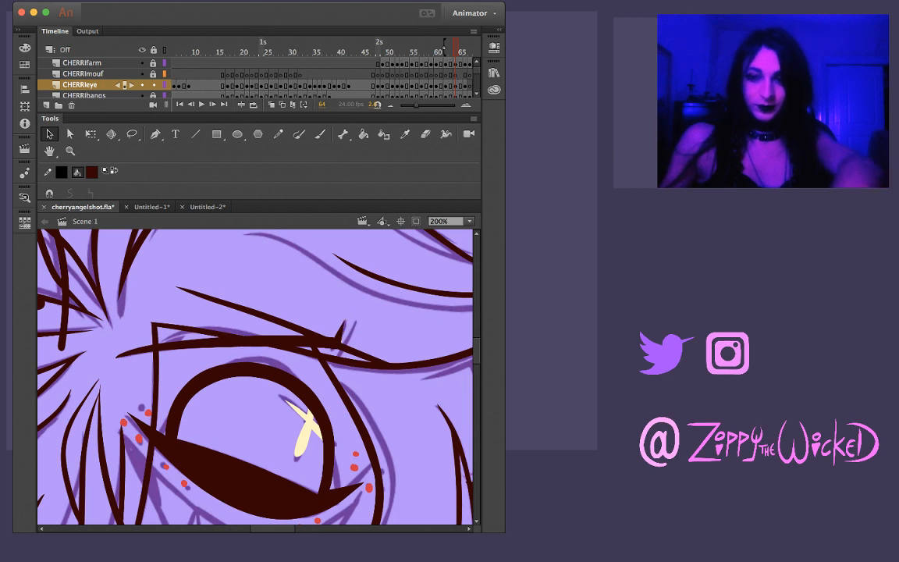
key("comma")
key("period")
key("period")
key("period")
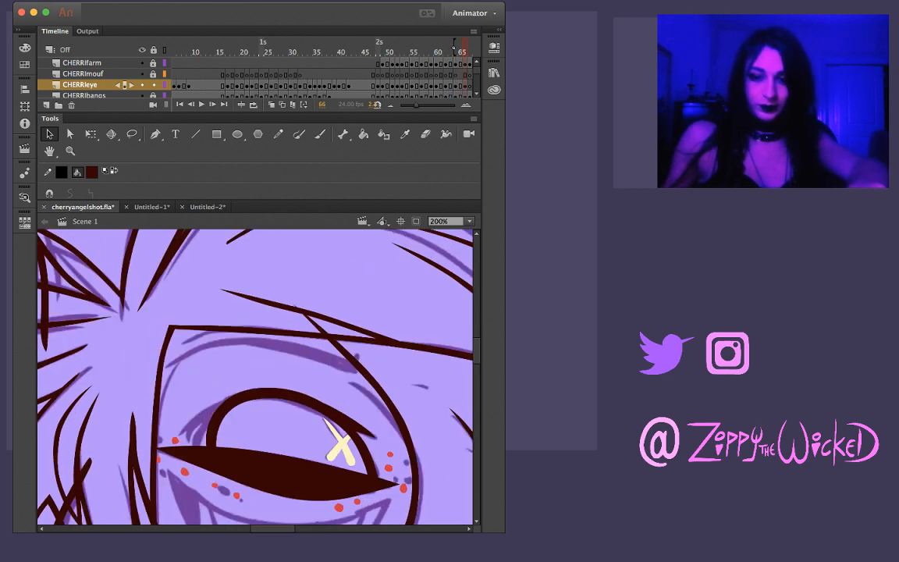
Ink the arched eyebrow on frame 66 over its sketch, tapering from the inner end to a small outer tick
key("b")
mouse_move(191, 355)
left_mouse_down()
mouse_move(244, 344)
mouse_move(324, 357)
left_mouse_up()
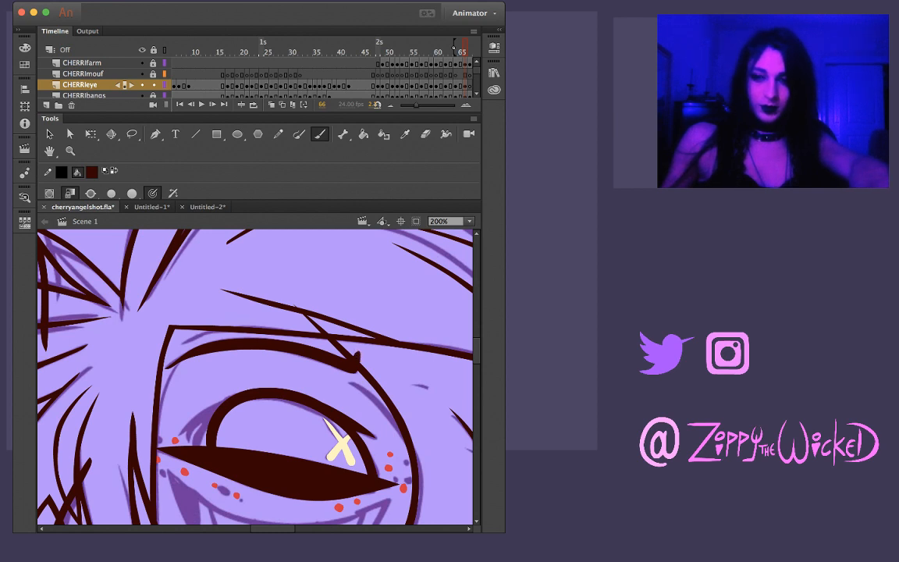
key("comma")
key("period")
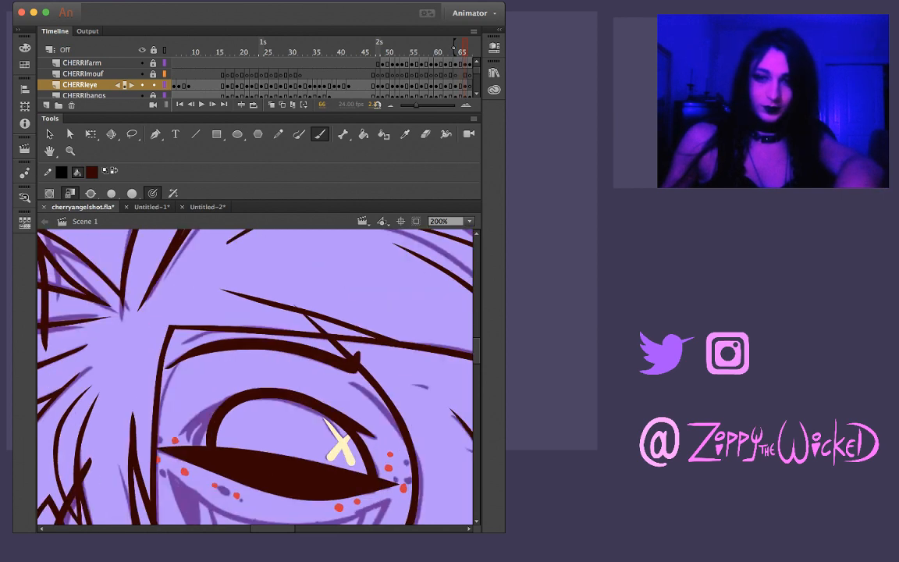
Check the frame 66 eyebrow against the preceding drawing and refine its tapered inner end using a lasso selection
key("comma")
key("period")
key("comma")
key("period")
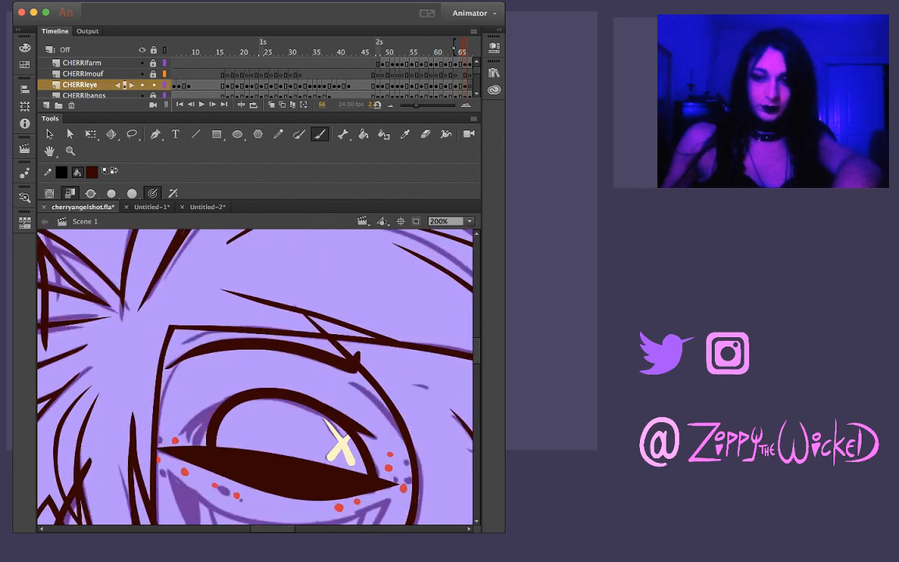
key("comma")
key("period")
key("l")
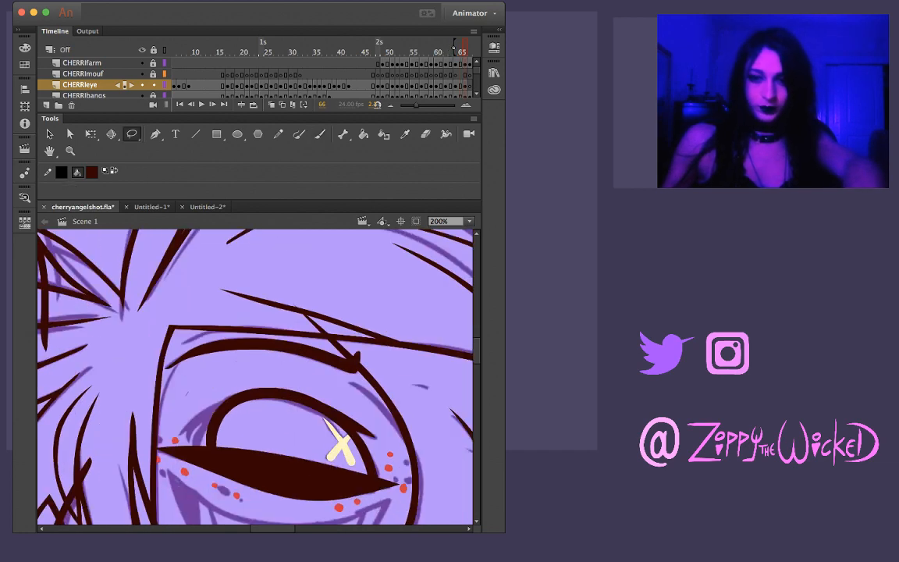
mouse_move(187, 394)
left_mouse_down()
mouse_move(185, 309)
mouse_move(142, 327)
mouse_move(142, 382)
left_mouse_up()
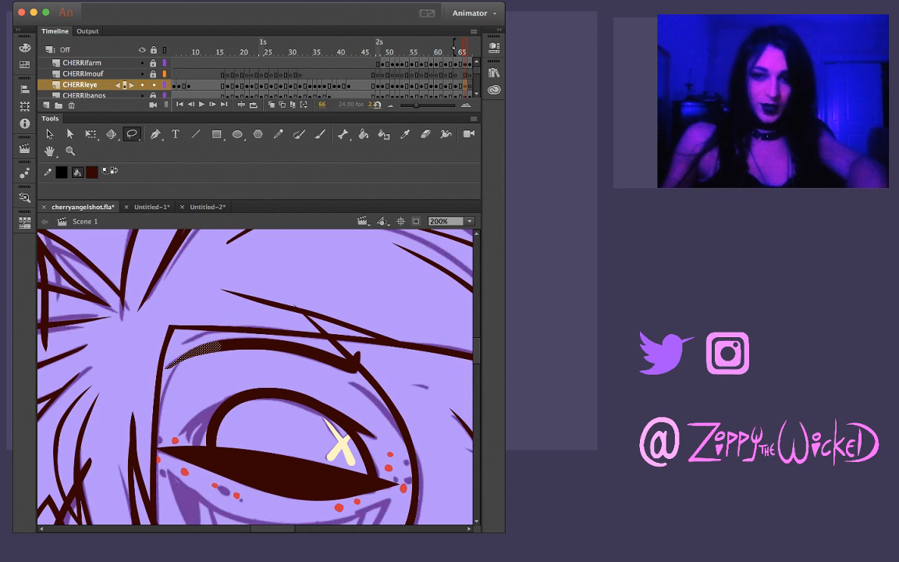
key("Escape")
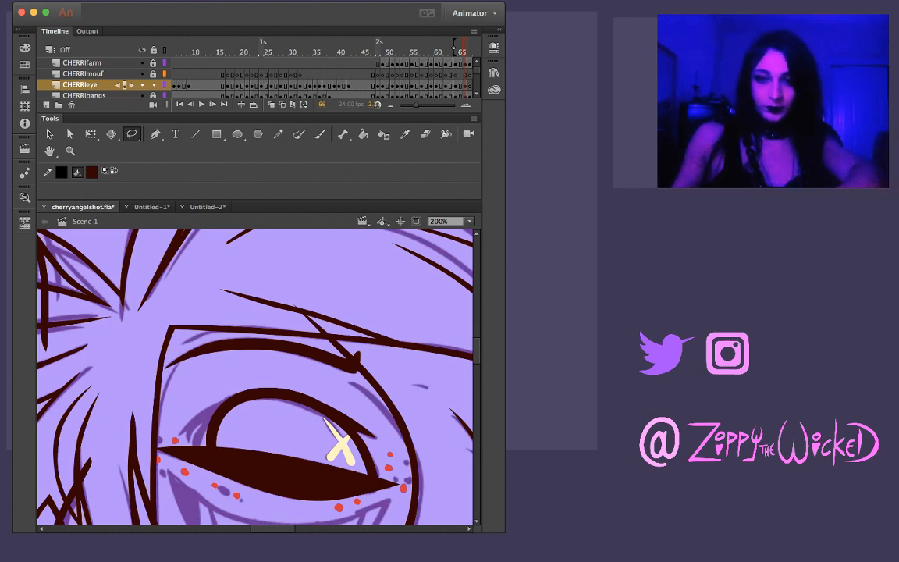
Compare the inked eyebrow and eye on frame 66 with frames 65 and 67
key("comma")
key("period")
key("period")
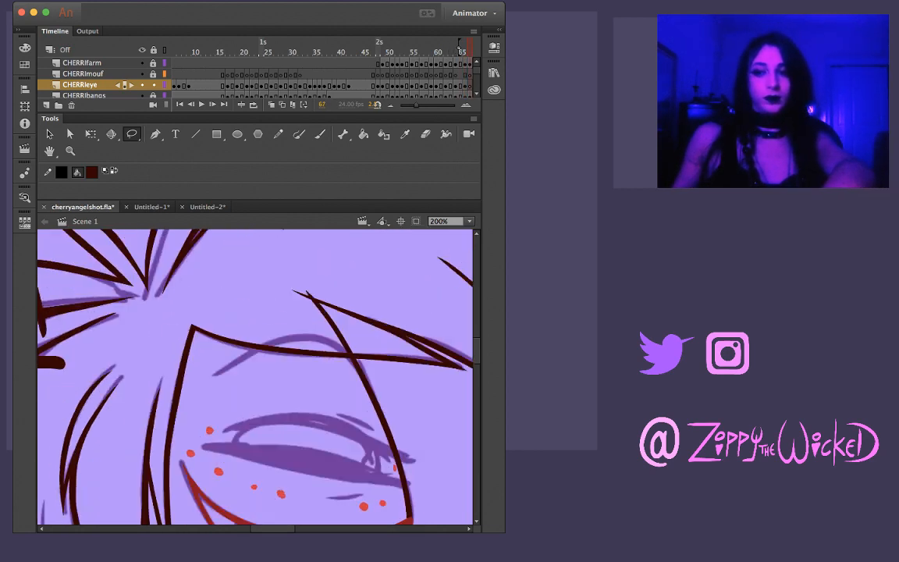
key("comma")
key("comma")
key("period")
key("period")
key("comma")
key("period")
key("comma")
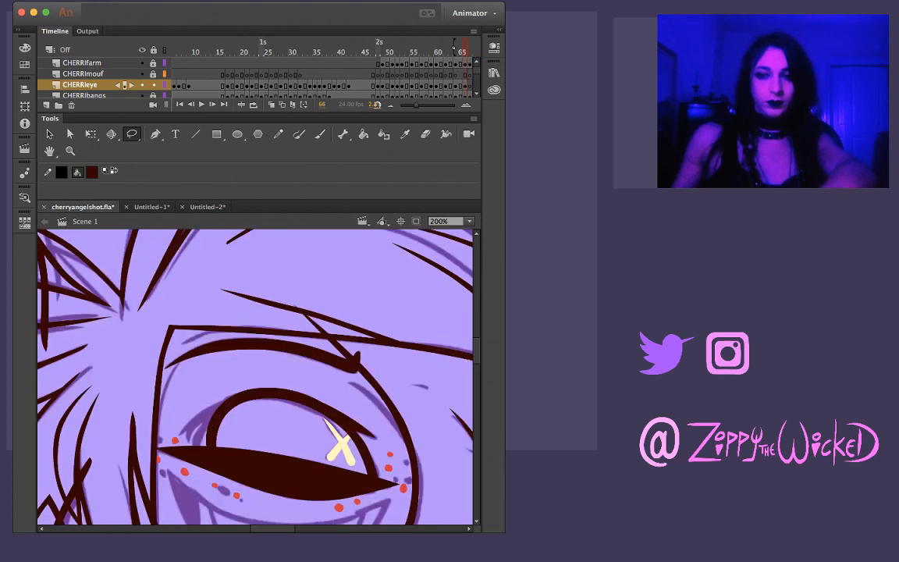
key("comma")
key("period")
key("period")
key("comma")
key("comma")
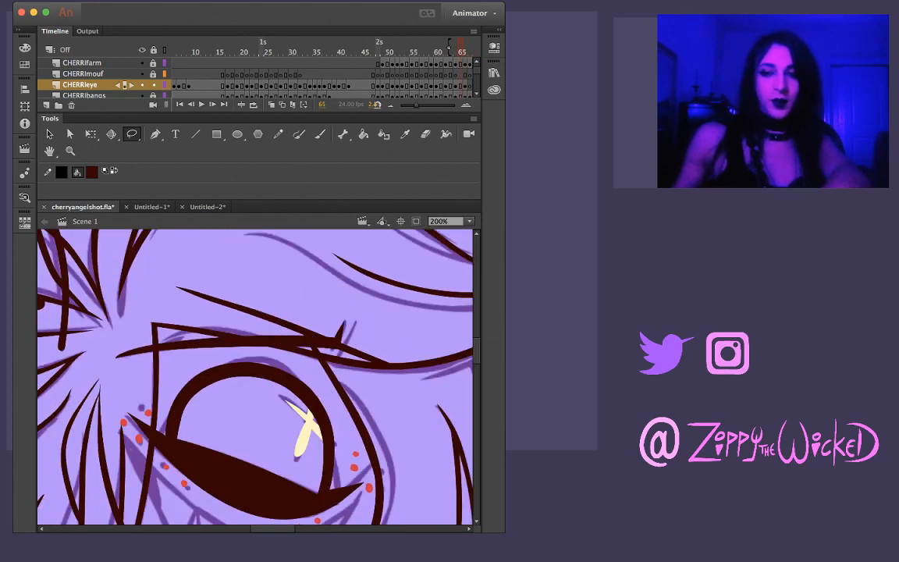
key("period")
key("period")
Examine the uninked eye sketches on frames 67 and 68 against the inked eye on the preceding frames
key("comma")
key("comma")
key("period")
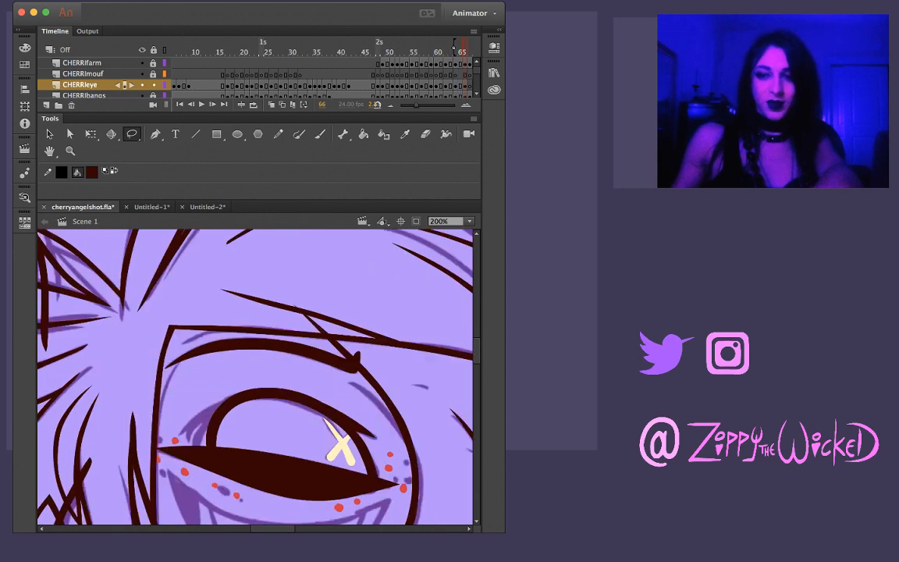
key("period")
key("period")
key("period")
key("comma")
key("comma")
key("comma")
key("period")
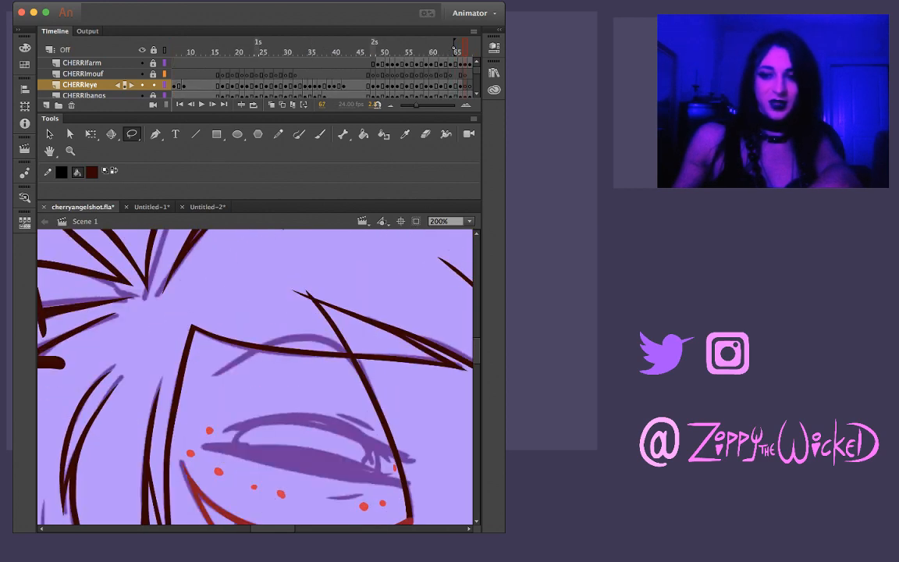
key("period")
key("comma")
key("comma")
Compare the eye drawings on frames 66 and 67 with the uninked sketch on frame 68
key("comma")
key("period")
key("period")
key("period")
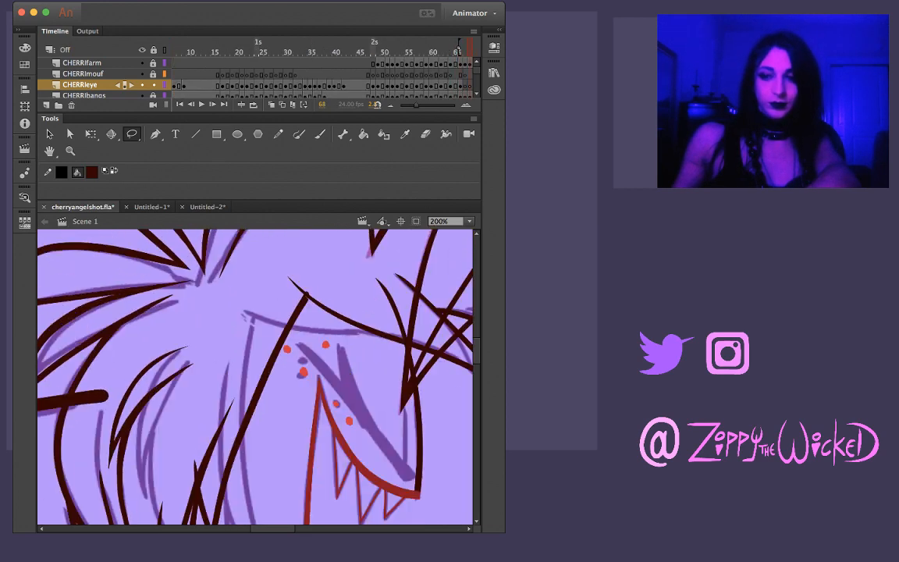
key("comma")
key("comma")
key("period")
key("period")
Ink the lower eyelid on frame 67 with two tapered strokes over the sketch and fill the gap between them with dark red
key("comma")
key("comma")
key("period")
key("period")
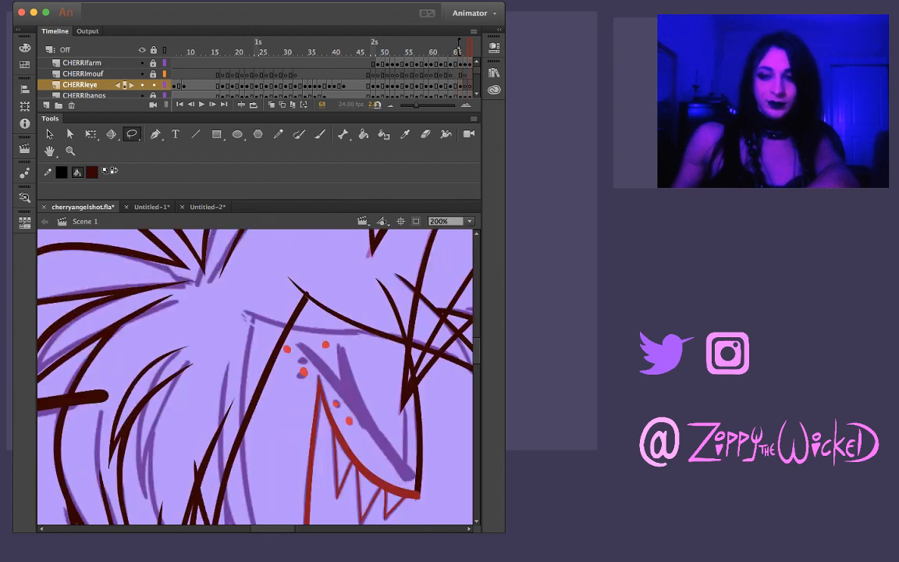
key("comma")
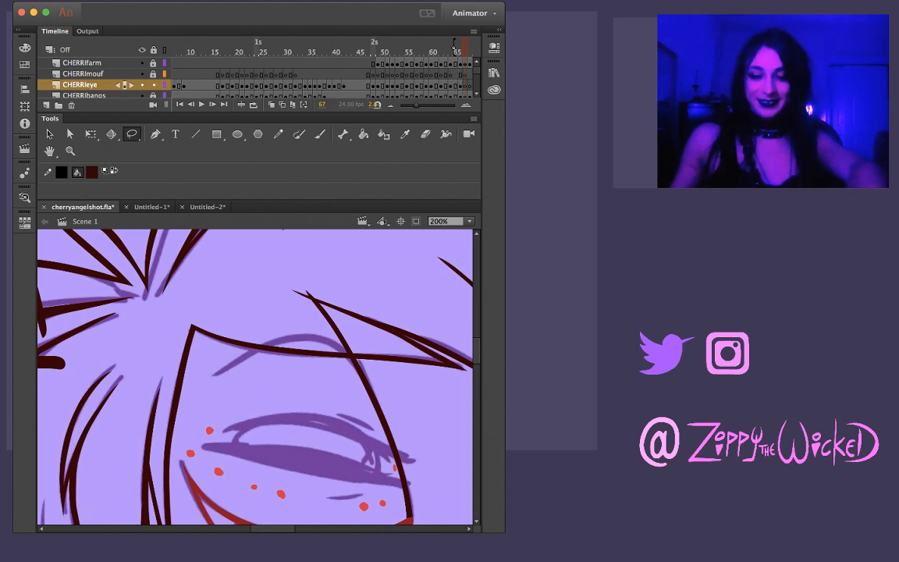
key("b")
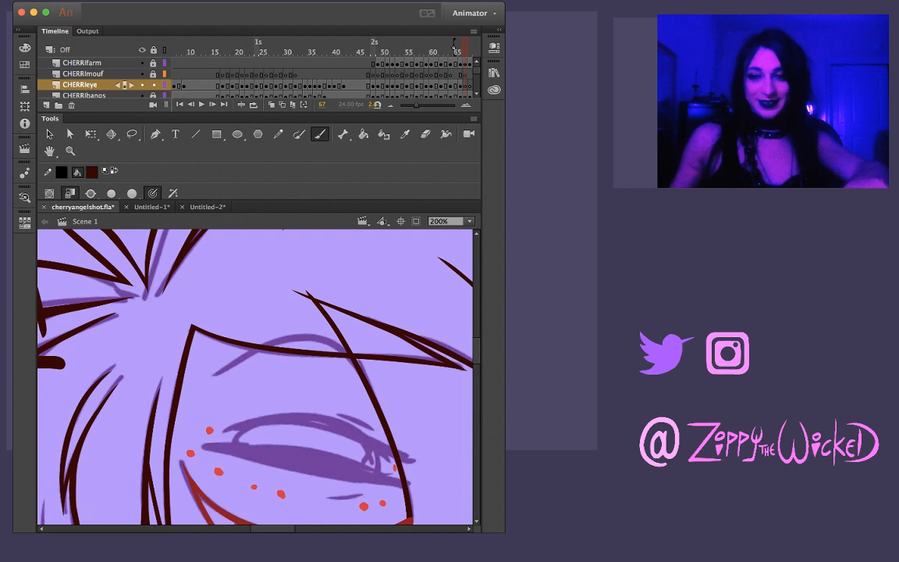
key("comma")
key("period")
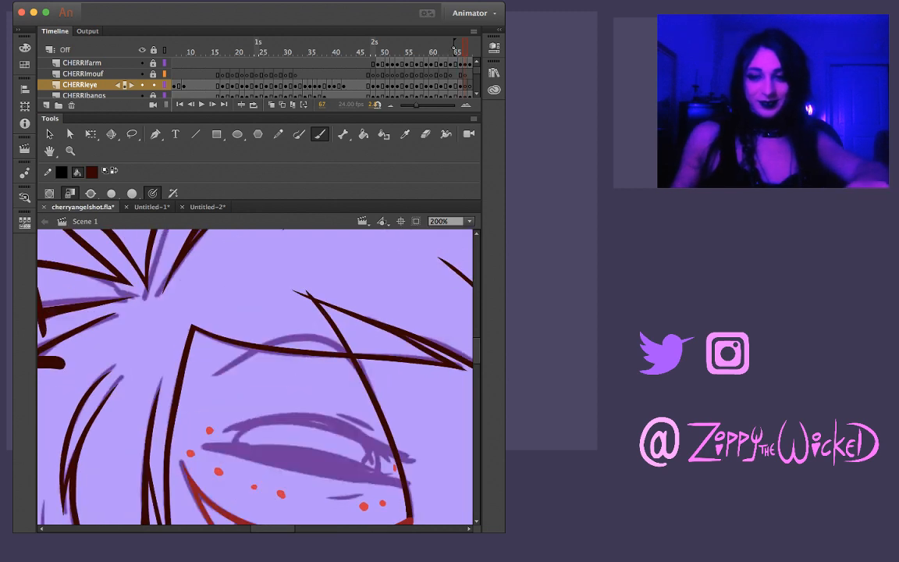
left_click_drag(201, 447, 277, 454)
key("super+z")
left_click_drag(192, 446, 416, 483)
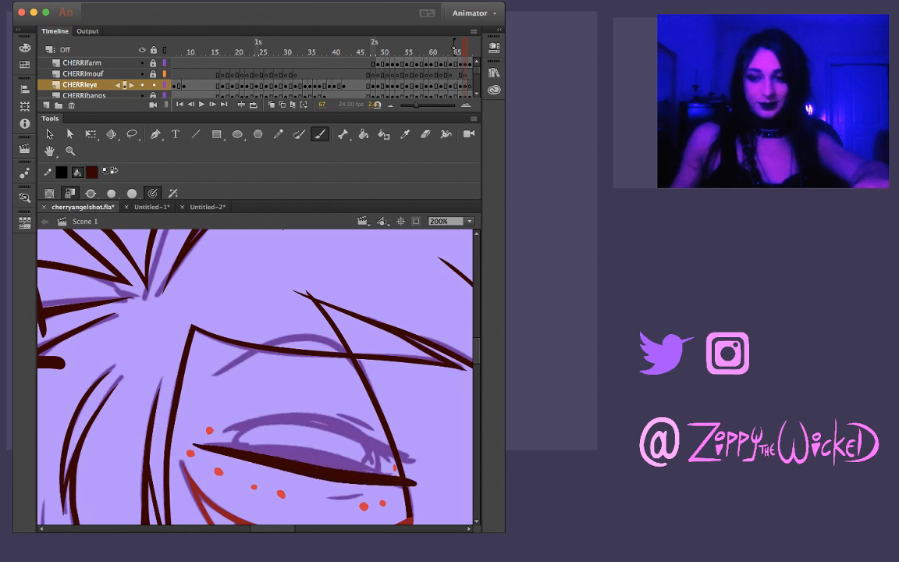
key("super+z")
left_click_drag(198, 446, 374, 482)
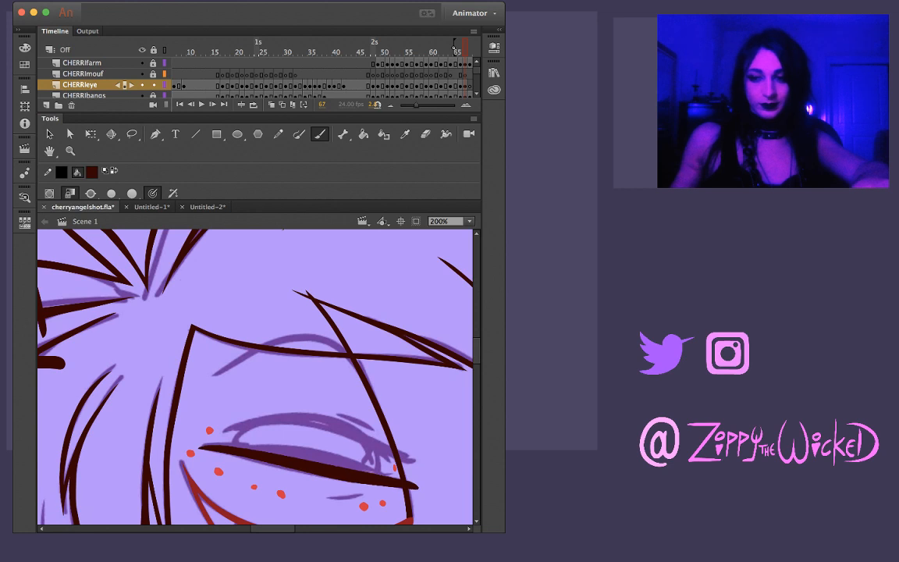
mouse_move(202, 446)
left_mouse_down()
mouse_move(306, 449)
mouse_move(390, 477)
left_mouse_up()
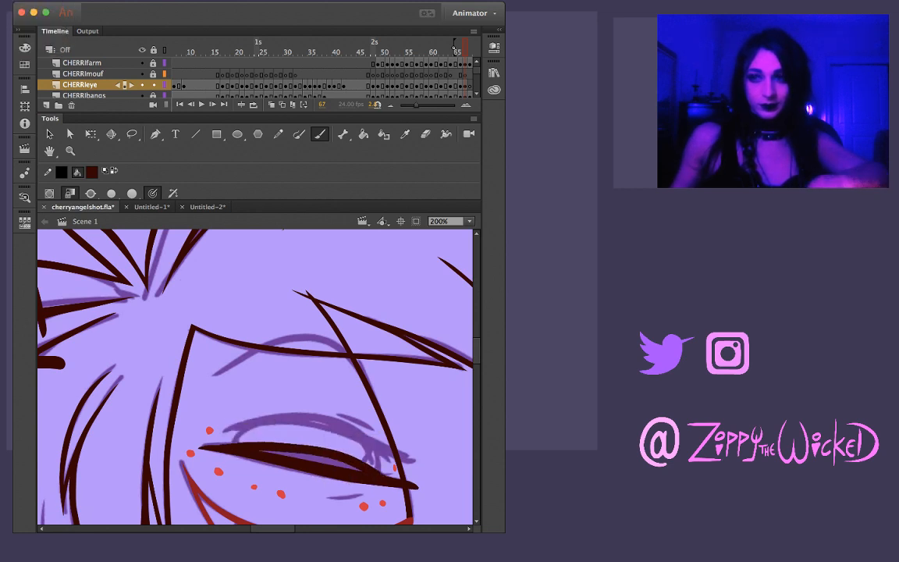
scroll(351, 78, "right", 3)
scroll(324, 78, "right", 2)
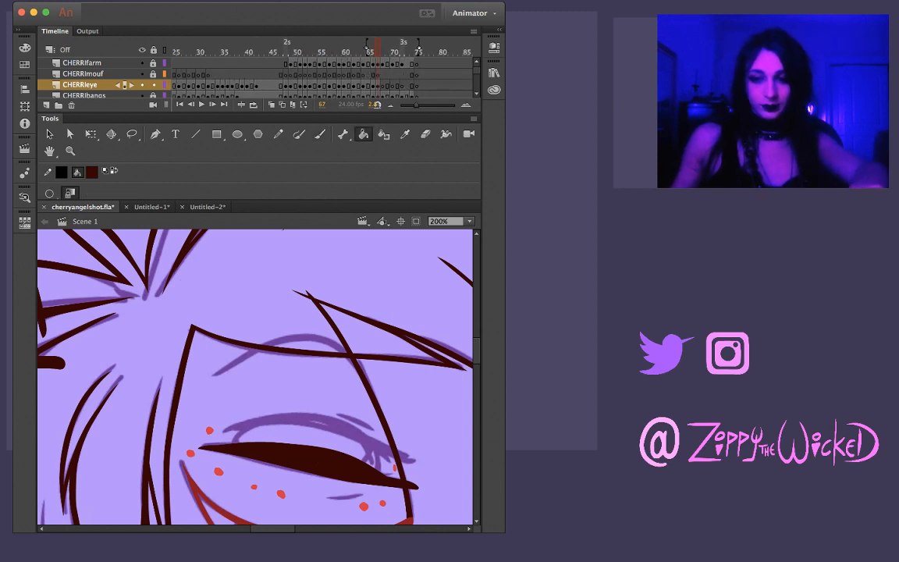
Reshape the upper edge of the filled lower eyelid on frame 67 into a smooth curve
key("v")
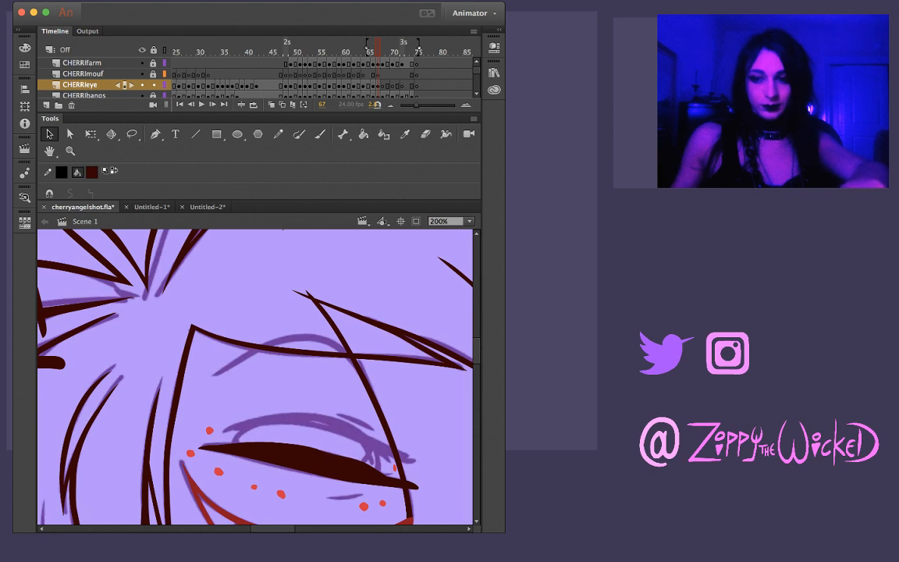
left_click_drag(337, 451, 321, 458)
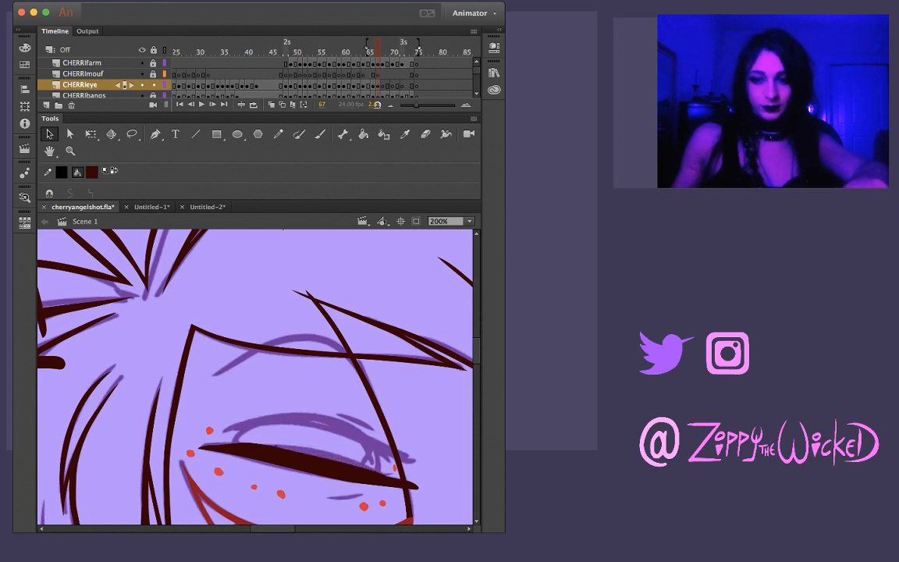
left_click_drag(249, 444, 254, 447)
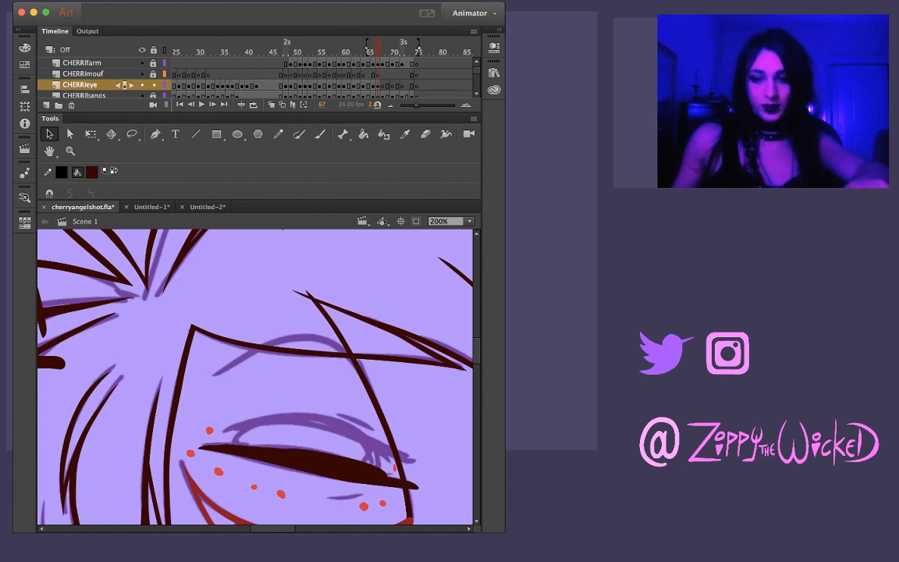
left_click_drag(335, 459, 339, 454)
left_click_drag(255, 448, 256, 445)
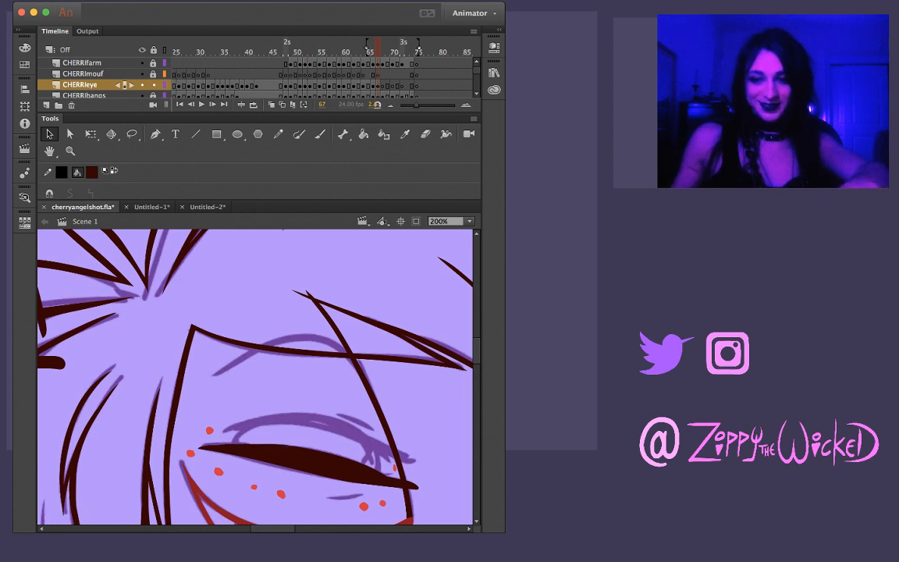
Ink the arched upper eyelid on frame 67 and a short crease stroke above its outer end
key("b")
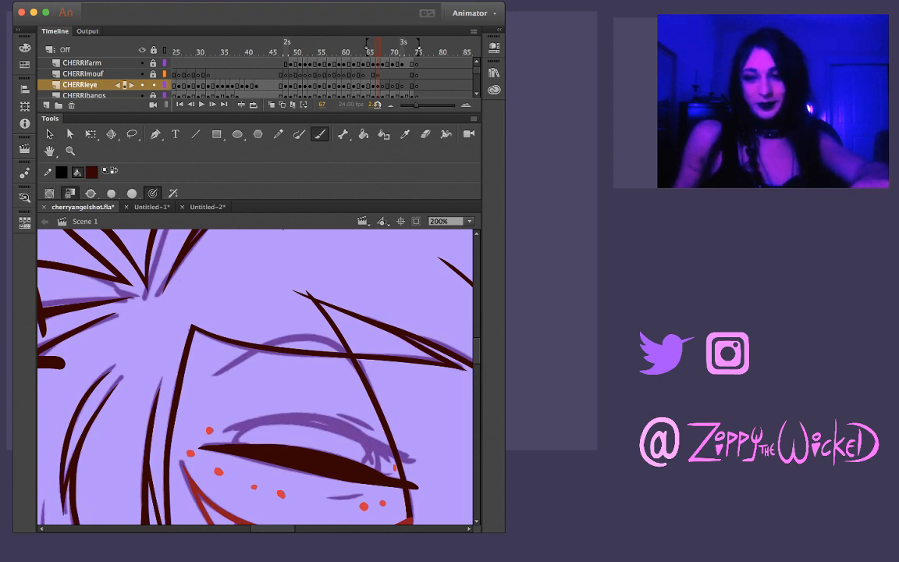
mouse_move(225, 429)
left_mouse_down()
mouse_move(305, 420)
mouse_move(412, 460)
left_mouse_up()
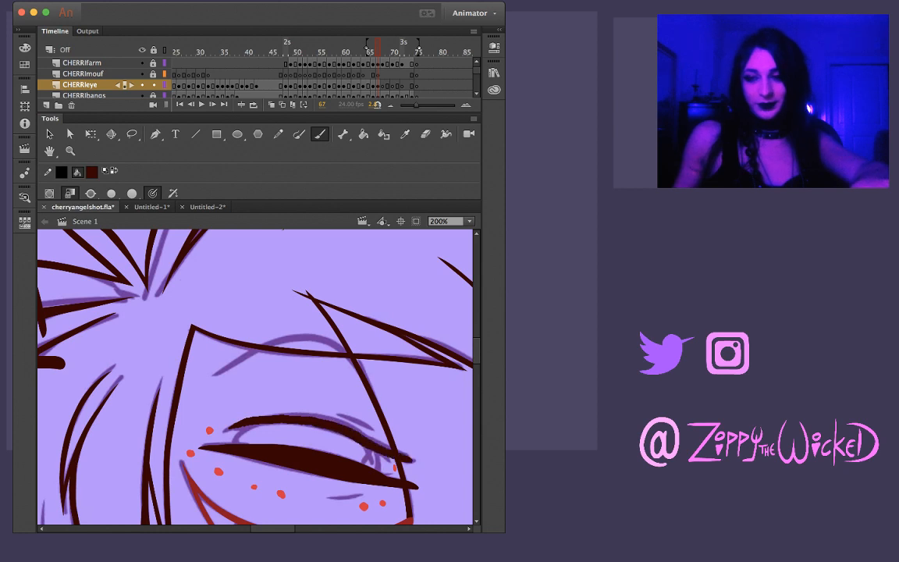
key("ctrl+z")
key("ctrl+z")
mouse_move(224, 429)
left_mouse_down()
mouse_move(322, 422)
mouse_move(412, 458)
left_mouse_up()
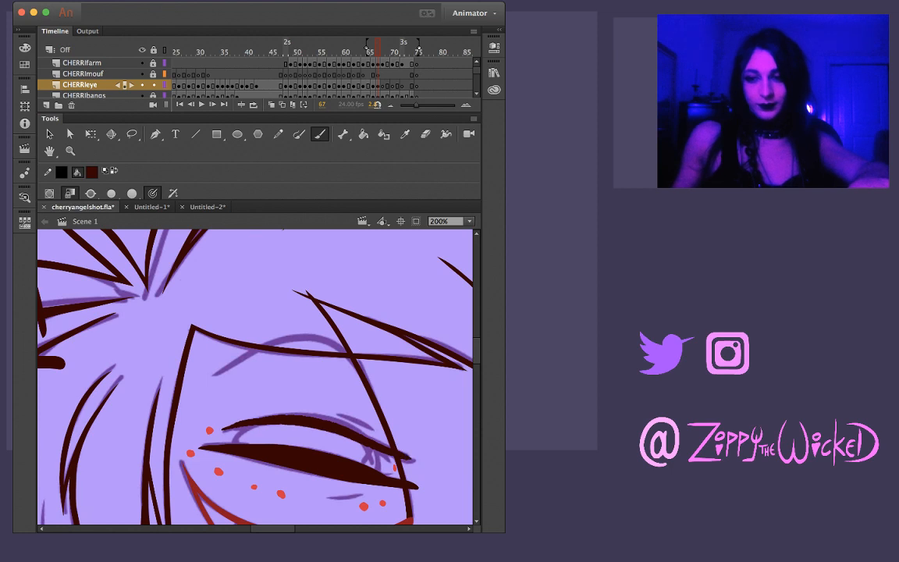
left_click_drag(341, 415, 372, 429)
key("ctrl+z")
left_click(153, 104)
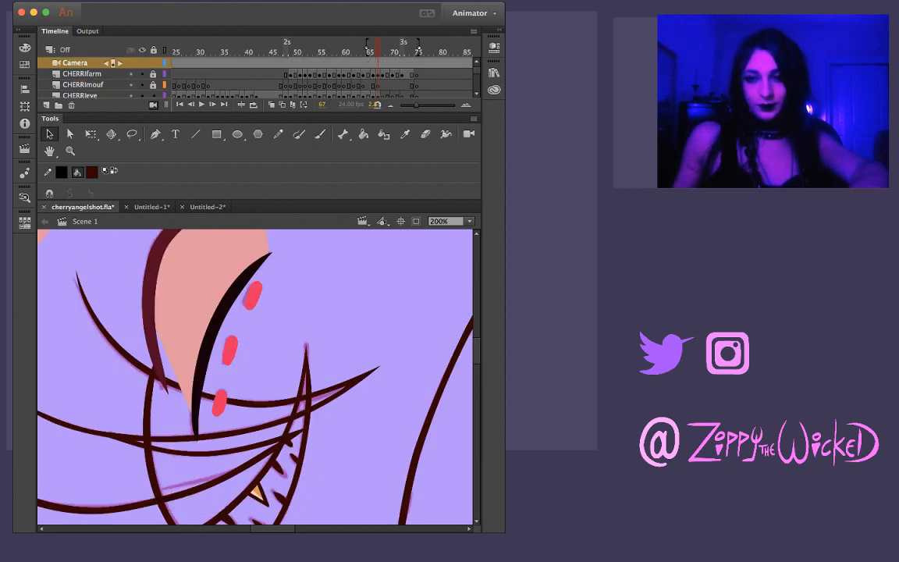
left_click(153, 105)
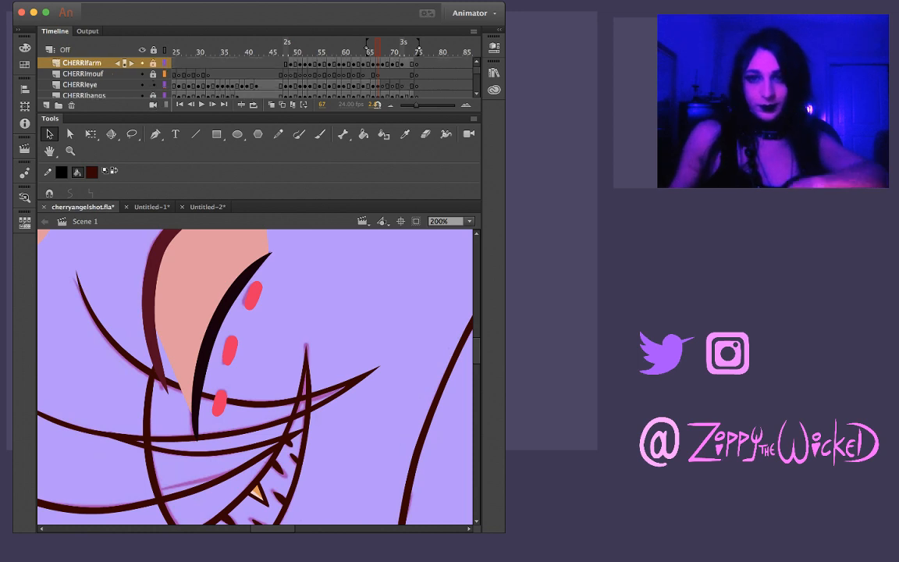
left_click(81, 84)
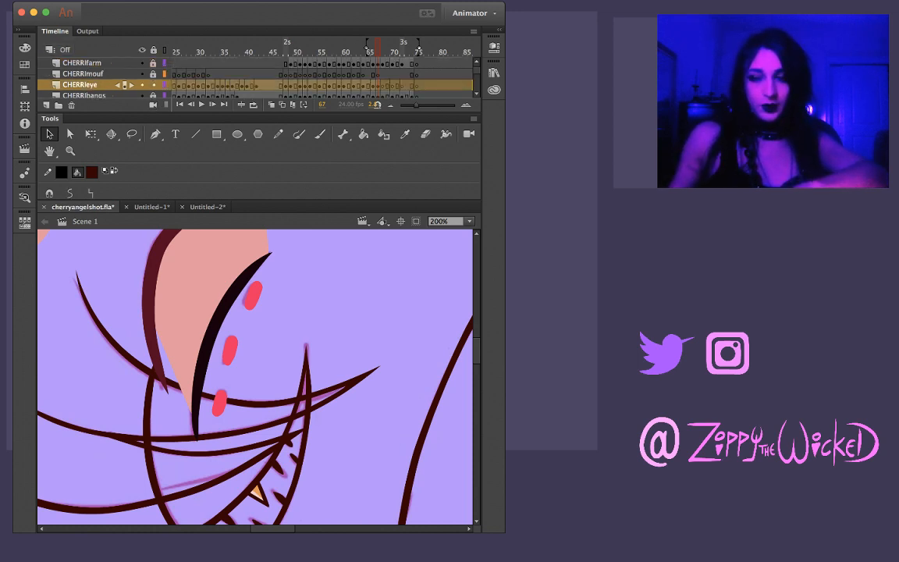
left_click(343, 312)
scroll(255, 376, "left", 10)
scroll(256, 377, "down", 5)
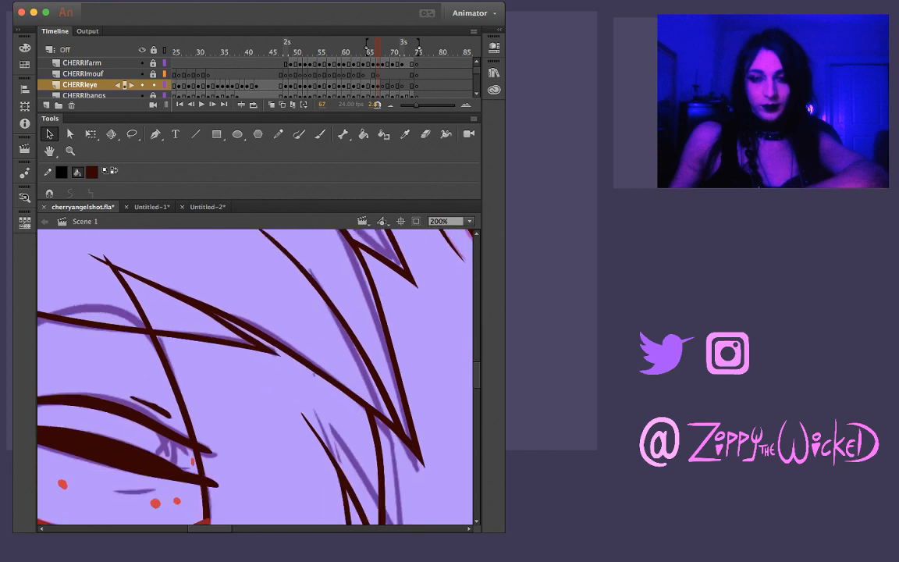
Thin the short crease above the frame 67 upper eyelid and pull its inner end into a longer taper
left_click(153, 408)
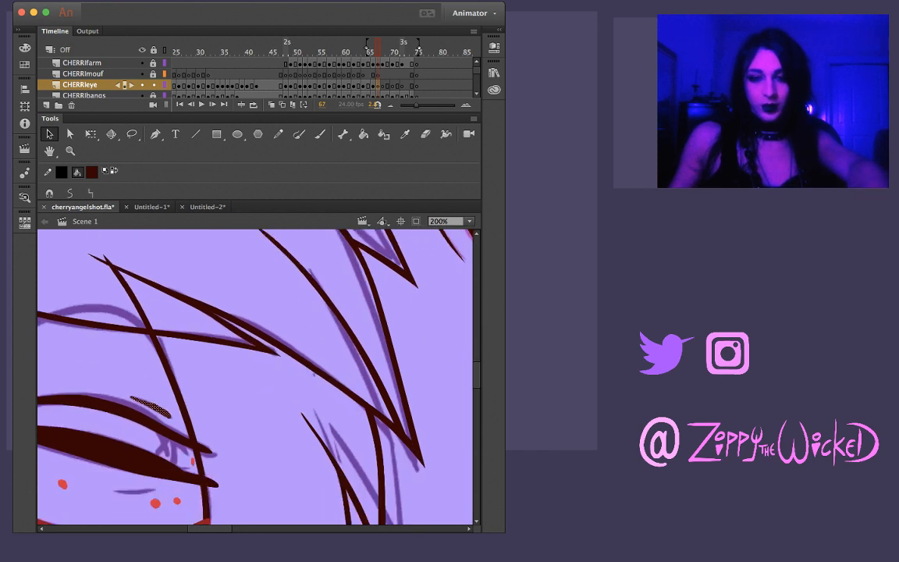
key("Escape")
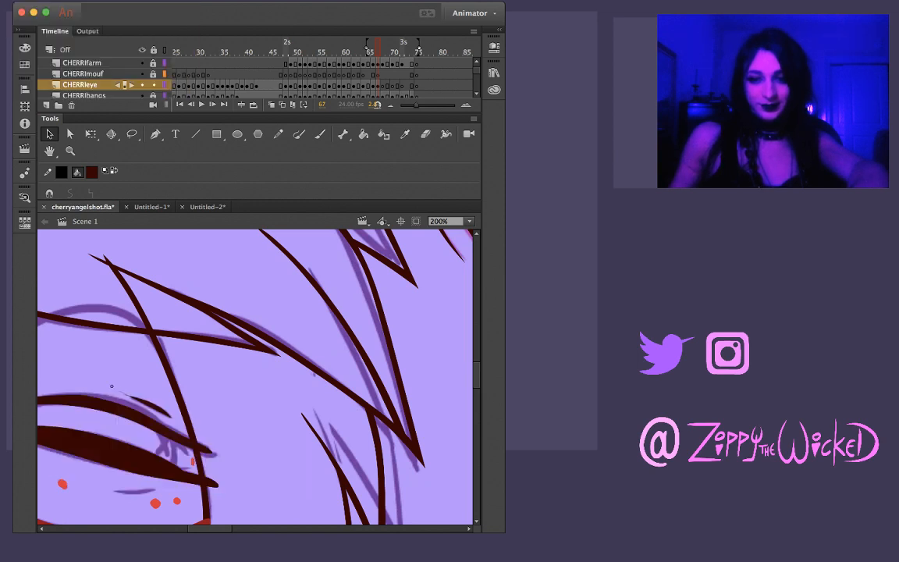
left_click_drag(111, 387, 110, 353)
key("super+z")
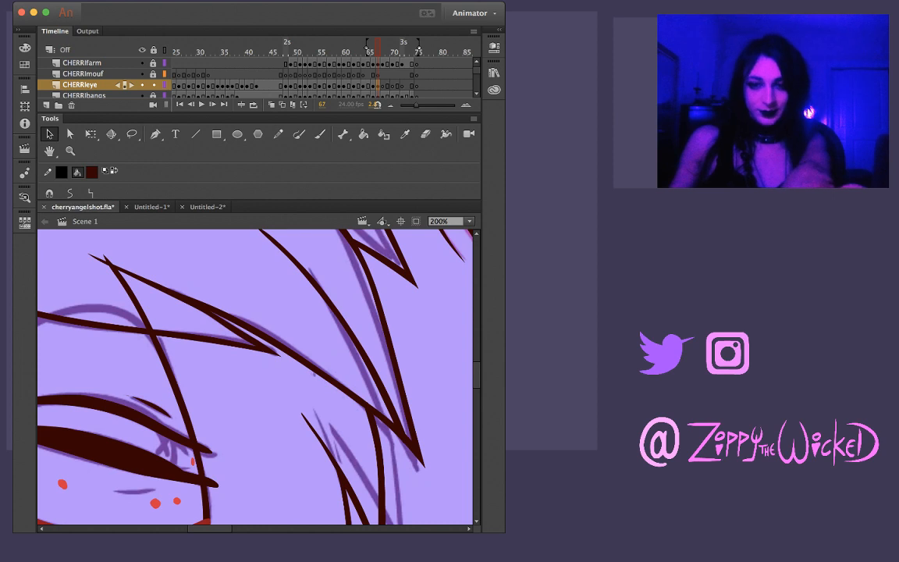
key("Escape")
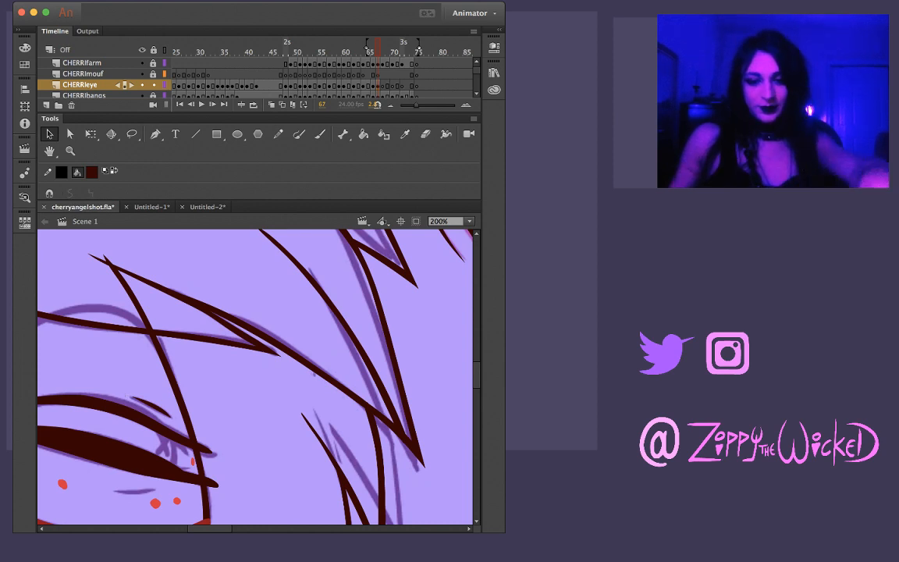
key("z")
left_click(168, 409)
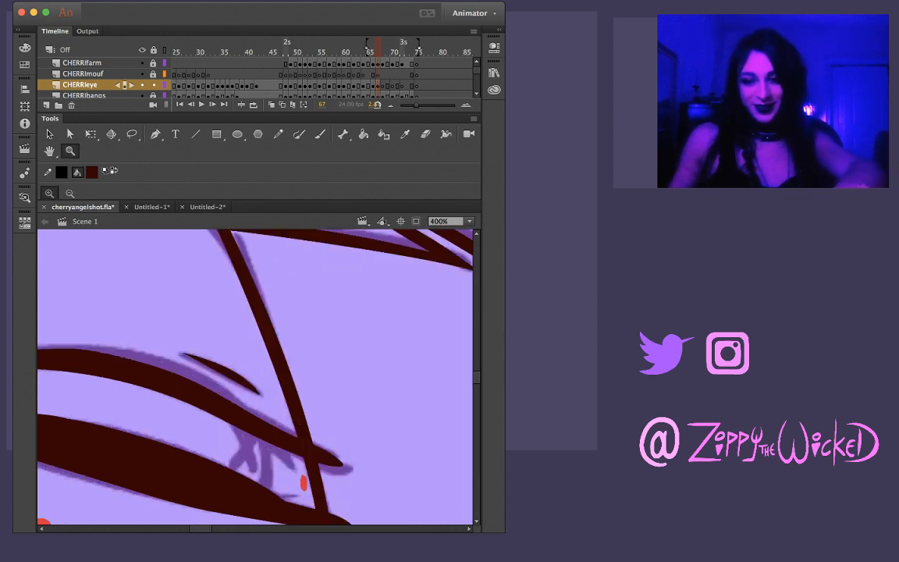
key("v")
mouse_move(182, 354)
left_mouse_down()
mouse_move(157, 344)
mouse_move(214, 370)
mouse_move(229, 363)
left_mouse_up()
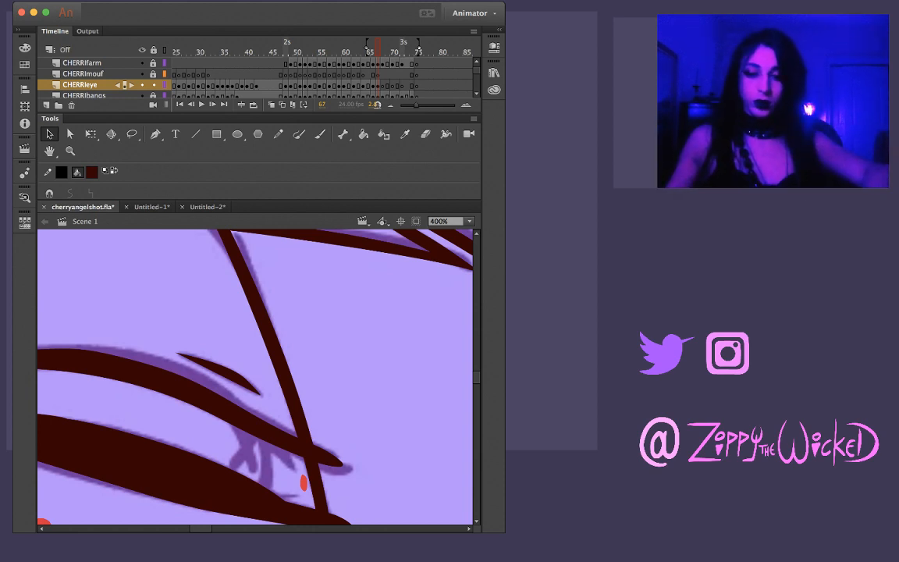
Ink the curved line at the inner side of the frame 67 eye, joining the upper and lower eyelids
key("z")
left_click(315, 339, "alt")
key("comma")
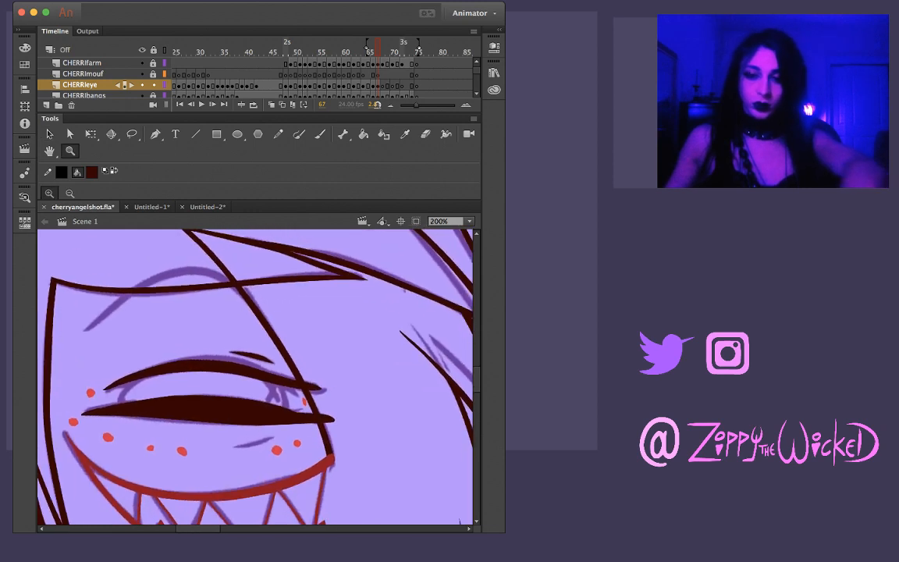
key("comma")
key("period")
key("b")
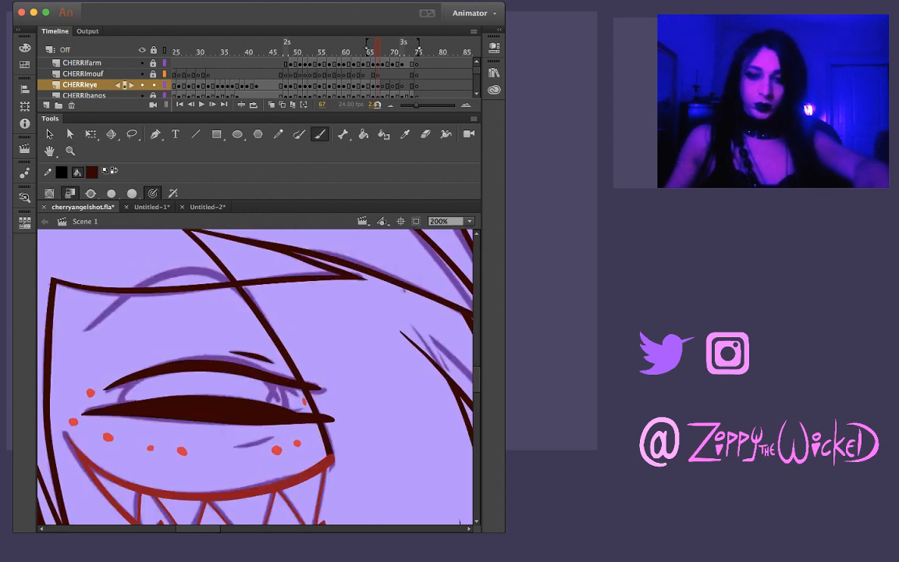
mouse_move(123, 383)
left_mouse_down()
mouse_move(122, 399)
mouse_move(143, 381)
left_mouse_up()
key("super+z")
key("super+z")
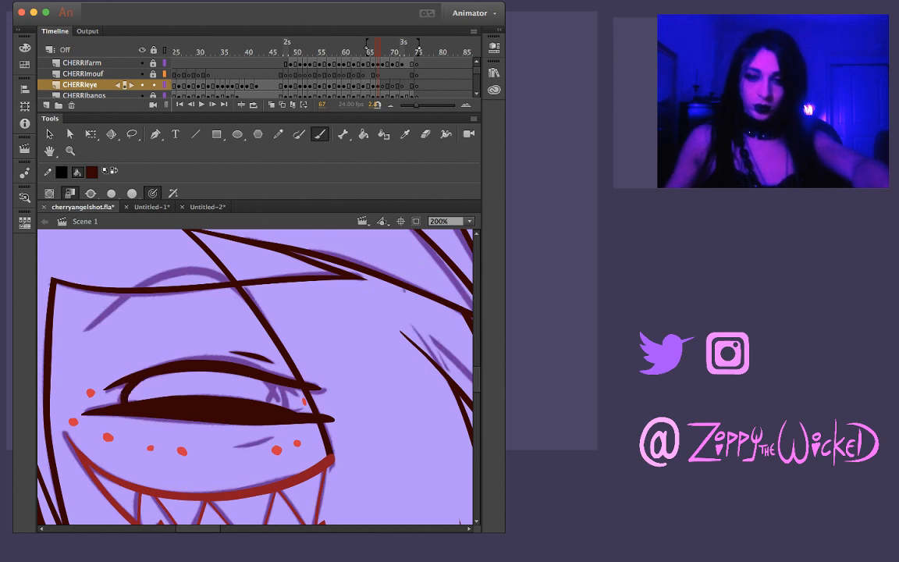
Ink the short curved line near the outer corner of the frame 67 eye, connecting the upper eyelid to the lower one
key("z")
left_click_drag(259, 412, 226, 421)
key("super+minus")
key("super+minus")
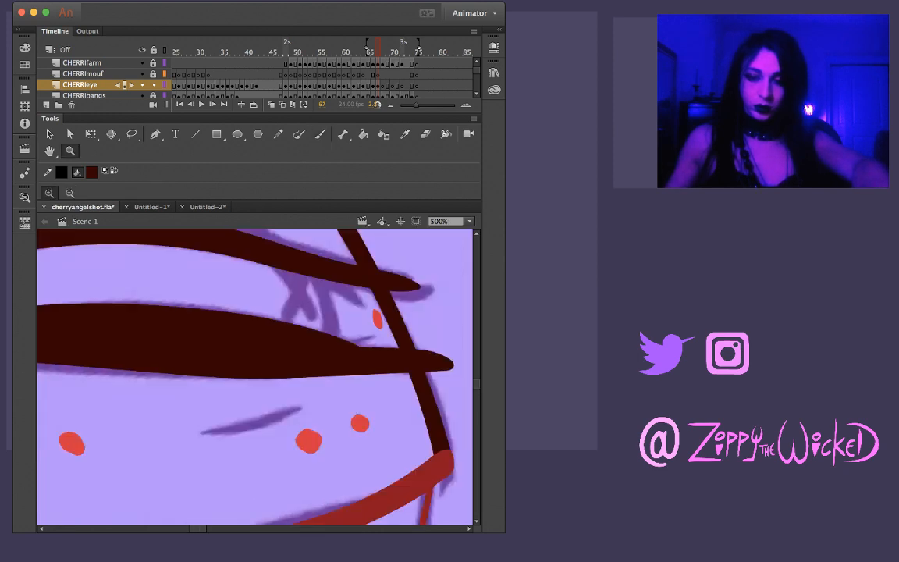
key("shift+space")
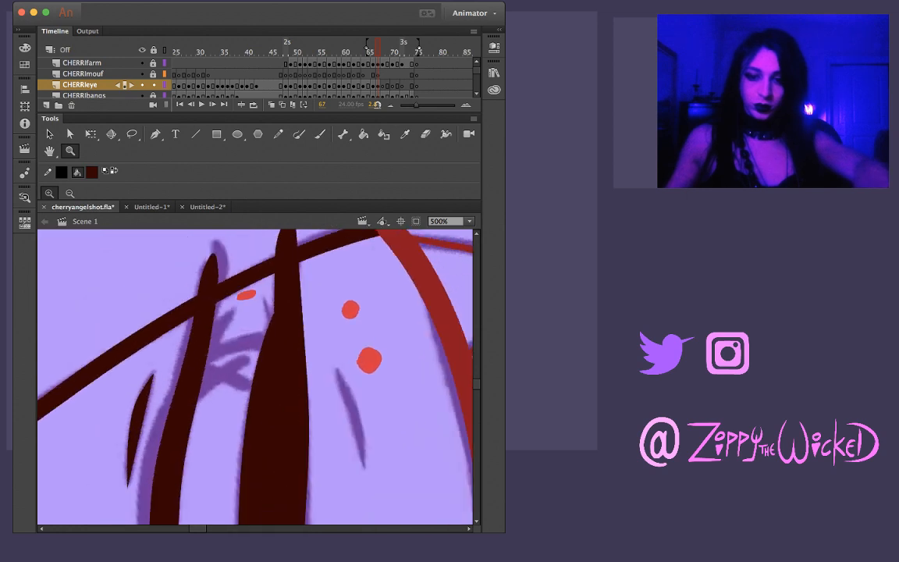
key("b")
left_click_drag(188, 326, 239, 299)
Ink the short slanted crease stroke beneath the lower eyelid's outer half on frame 67
key("shift+space")
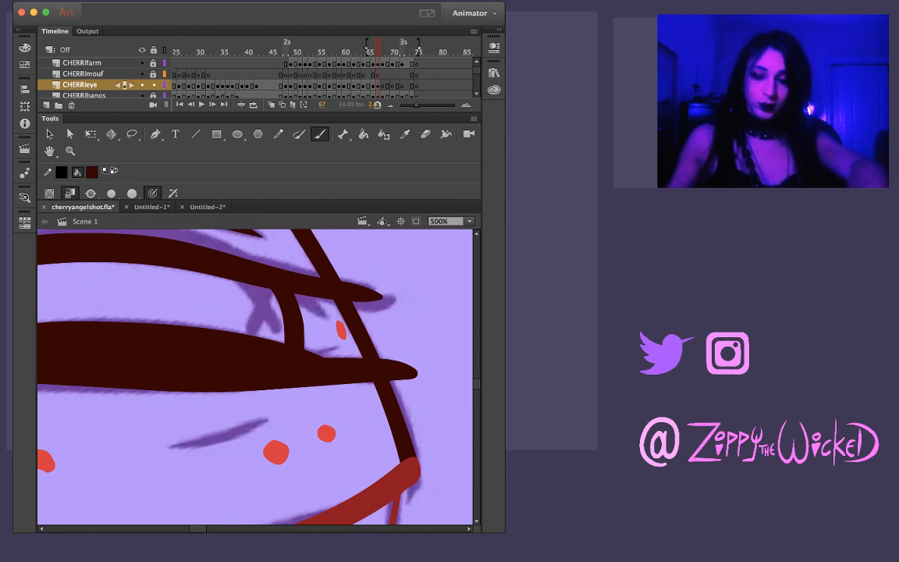
left_click_drag(177, 446, 260, 420)
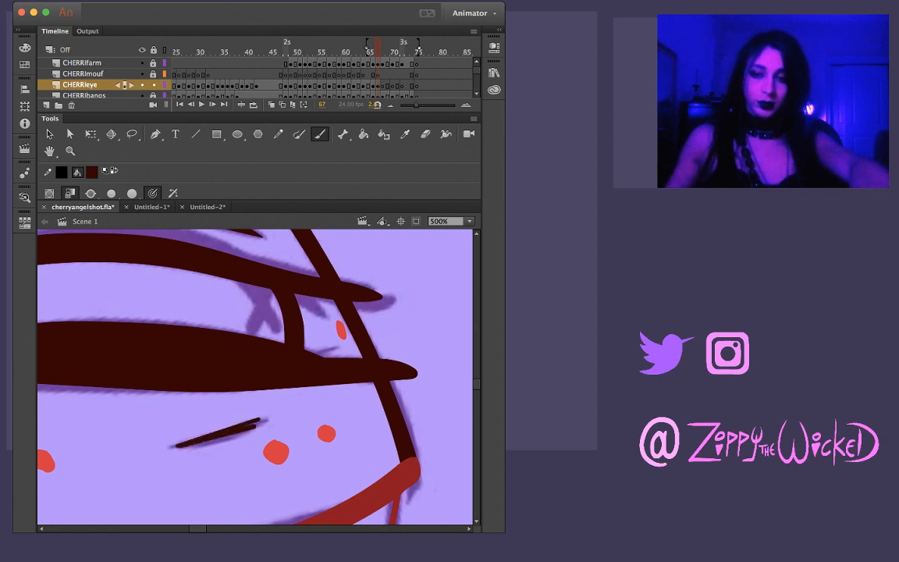
key("ctrl+z")
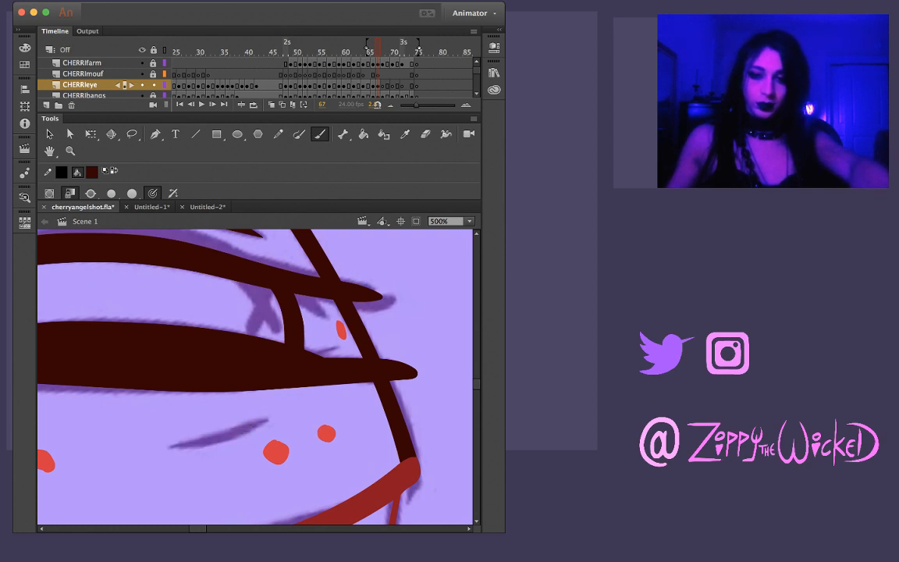
left_click_drag(174, 444, 260, 420)
key("ctrl+z")
left_click_drag(177, 446, 268, 416)
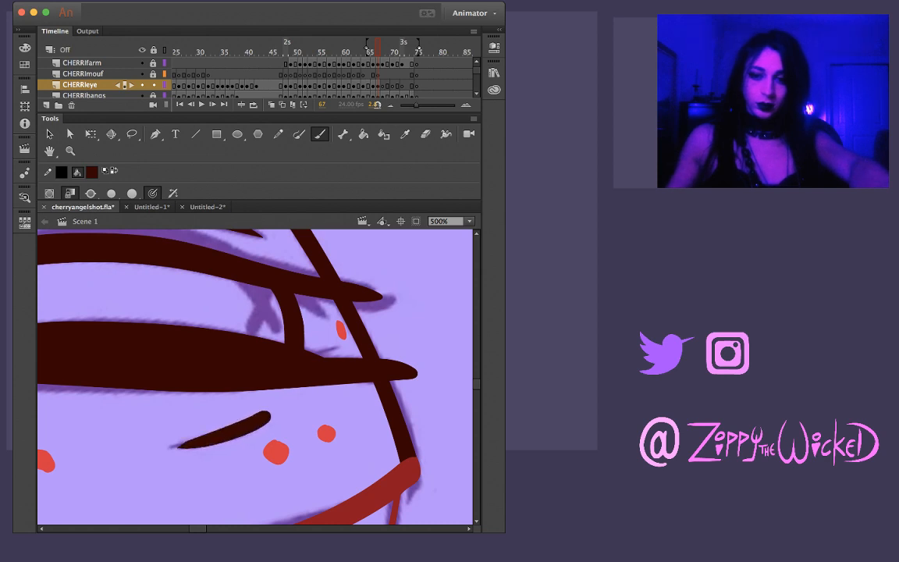
Sharpen the upper end of the crease beneath the lower eyelid to a point and bow out its underside
key("v")
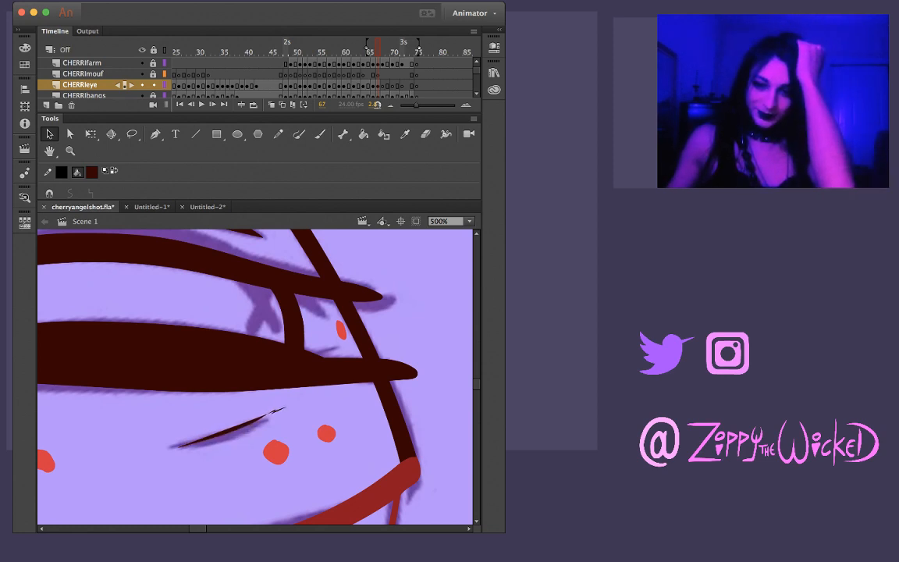
left_click_drag(285, 407, 273, 412)
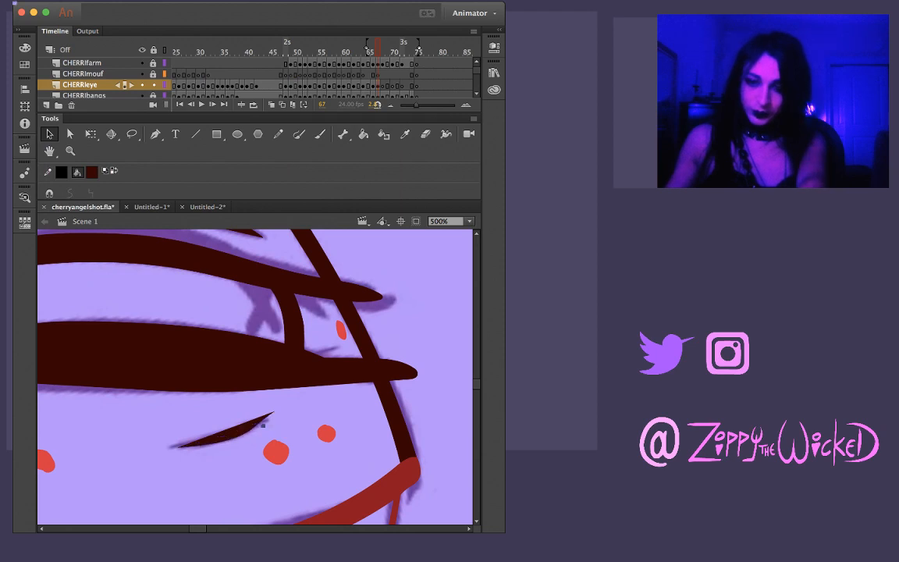
left_click_drag(258, 426, 260, 428)
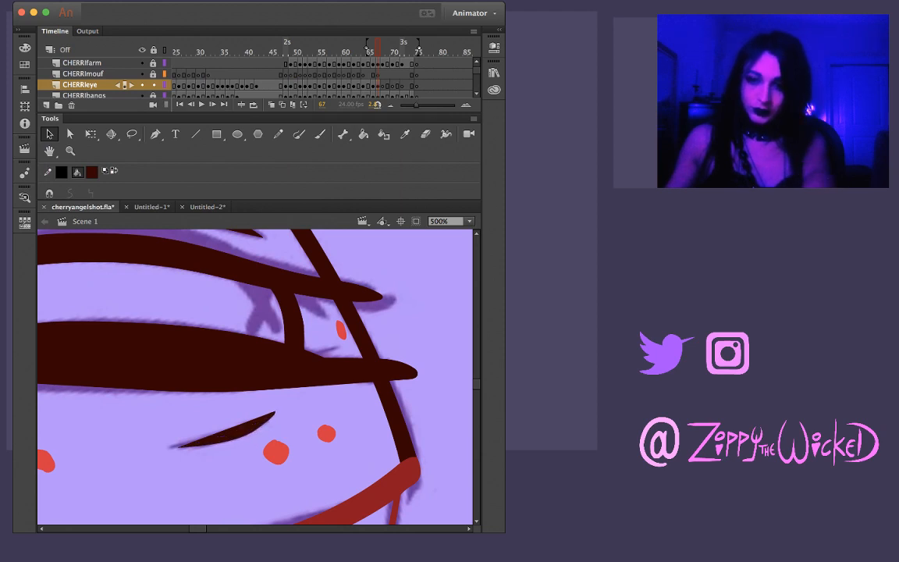
Taper the outer tip of the frame 67 lower eyelid to a point and reshape its bottom edge
key("z")
left_click(245, 352, "alt")
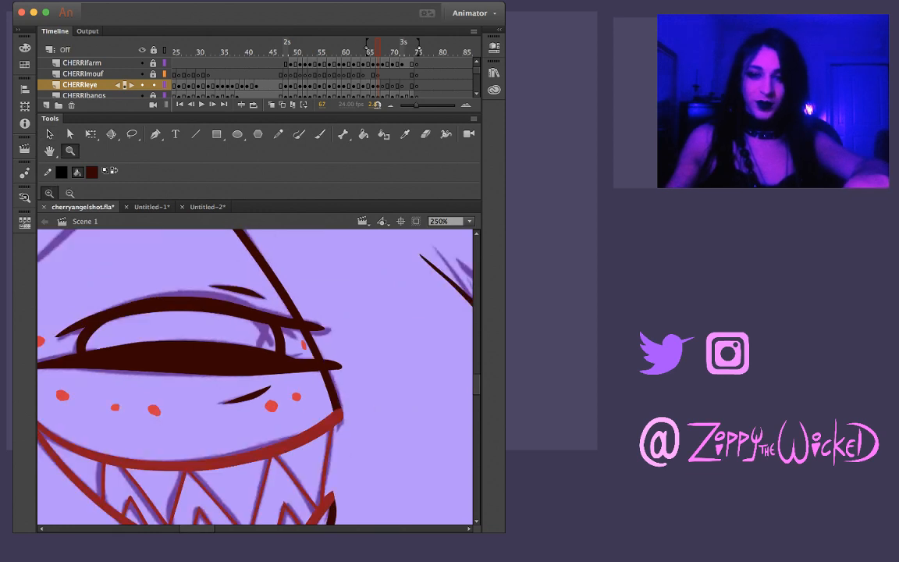
left_click(245, 352, "alt")
left_click(245, 351)
key("v")
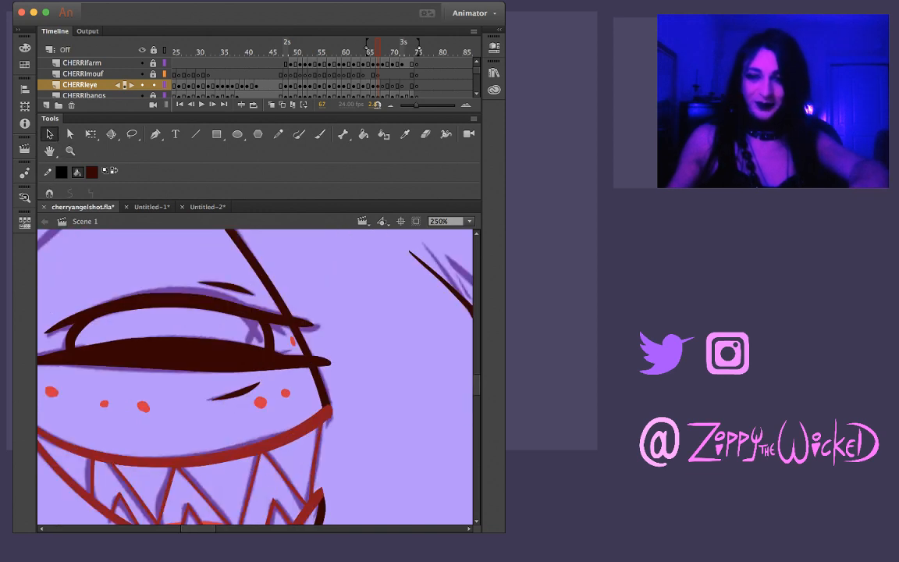
mouse_move(337, 366)
left_mouse_down()
mouse_move(316, 361)
mouse_move(338, 362)
mouse_move(331, 363)
left_mouse_up()
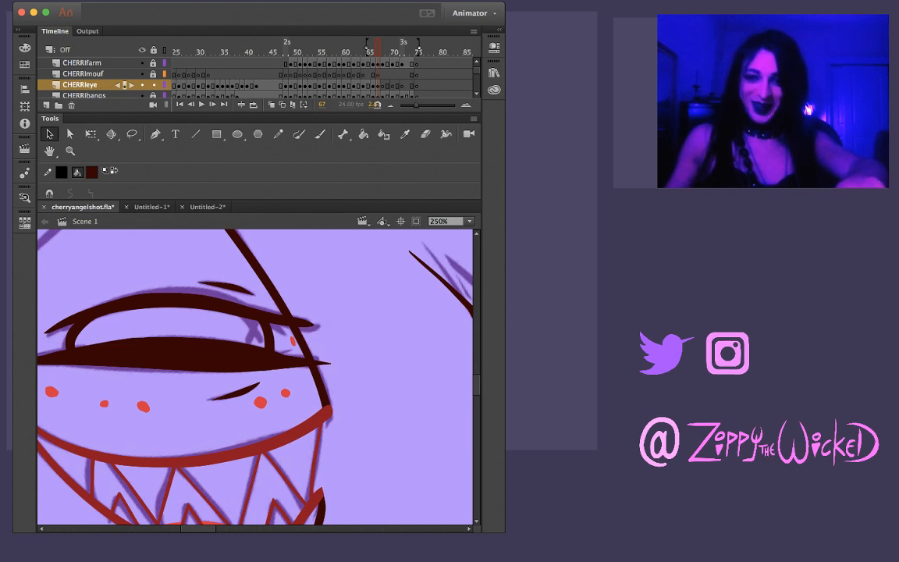
left_click_drag(265, 367, 328, 375)
Sample the cream colour of the frame 66 cross highlight and paint the first stroke of the cross inside the frame 67 eye
key("comma")
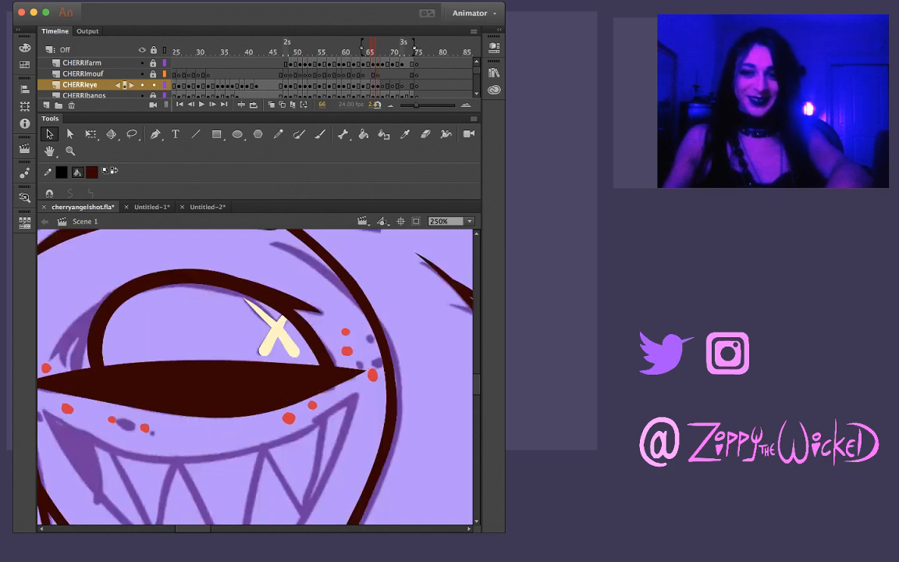
key("period")
key("i")
key("comma")
left_click(278, 333)
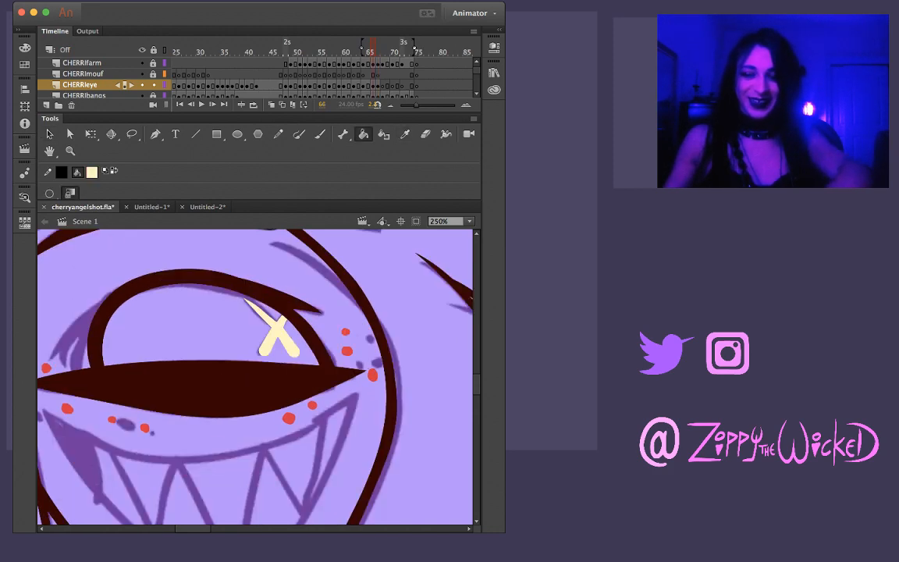
key("period")
mouse_move(280, 348)
left_mouse_down()
mouse_move(344, 285)
mouse_move(284, 252)
left_mouse_up()
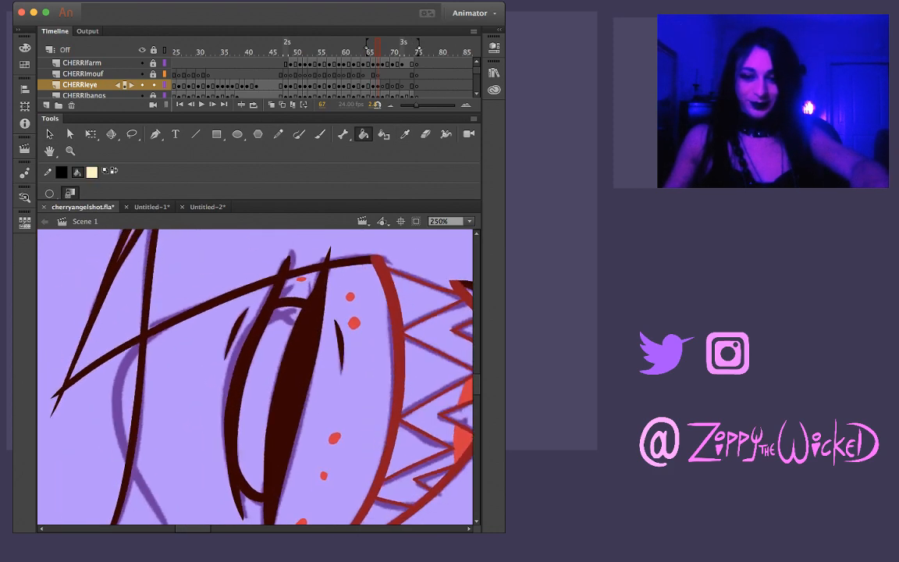
key("z")
left_click(294, 323)
key("b")
left_click_drag(180, 362, 245, 330)
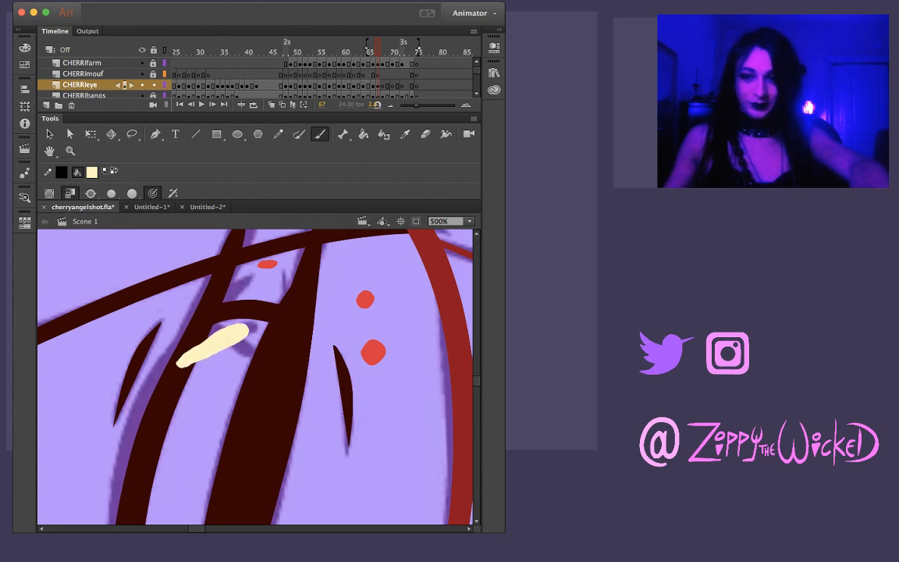
key("super+z")
left_click_drag(173, 364, 255, 326)
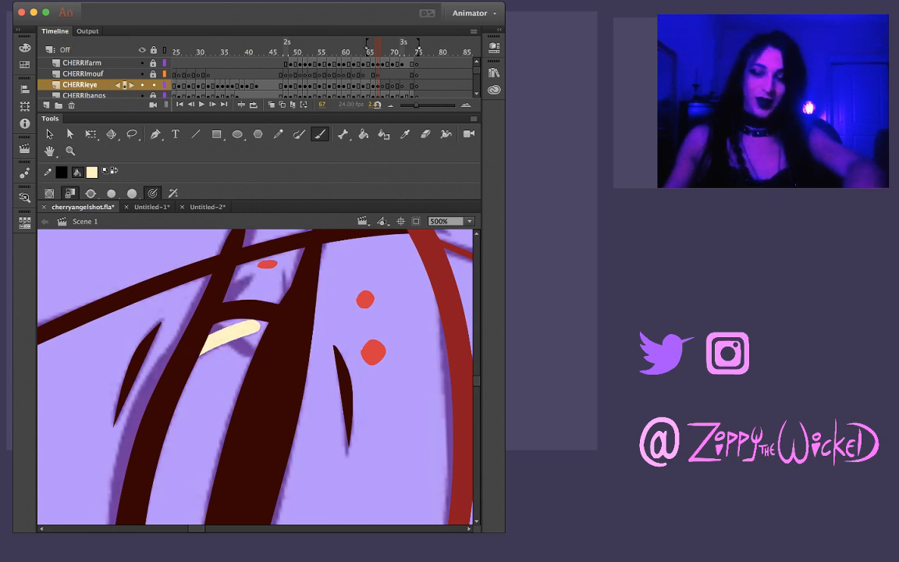
Paint the second cream stroke across the first in the frame 67 eye and remove the stray bit above the upper eyelid
left_click_drag(312, 281, 339, 341)
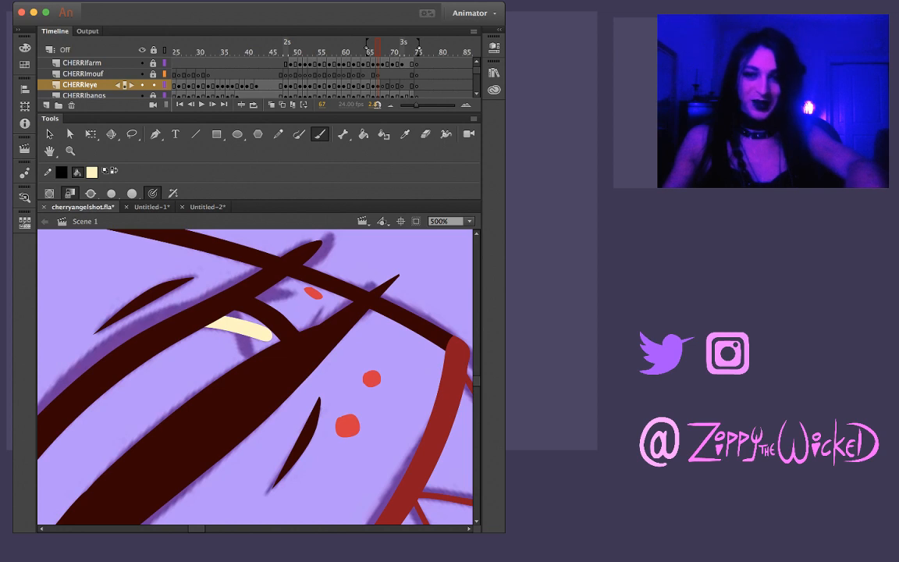
left_click_drag(338, 295, 371, 361)
left_click_drag(273, 301, 248, 361)
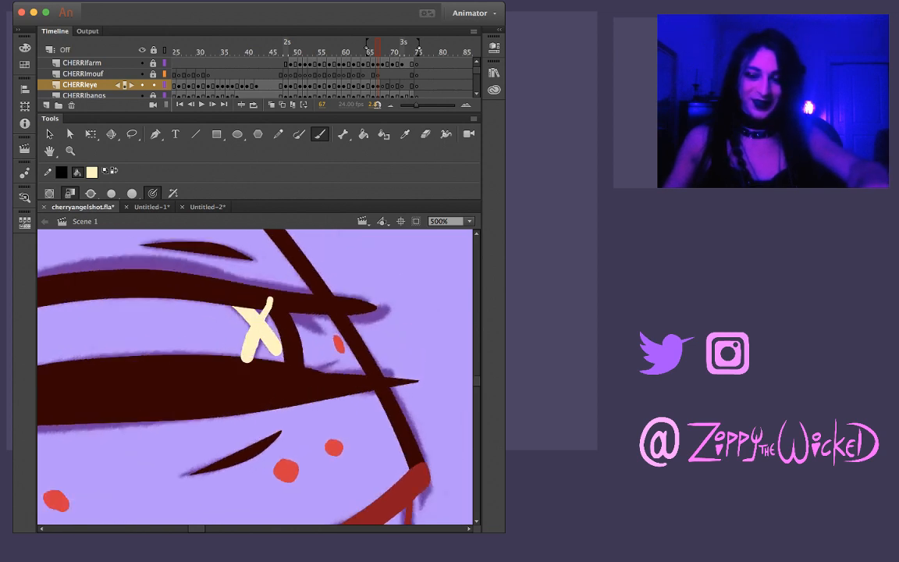
key("super+z")
mouse_move(276, 297)
left_mouse_down()
mouse_move(246, 373)
mouse_move(273, 295)
mouse_move(241, 358)
left_mouse_up()
key("super+z")
key("super+z")
left_click_drag(276, 291, 239, 361)
key("super+z")
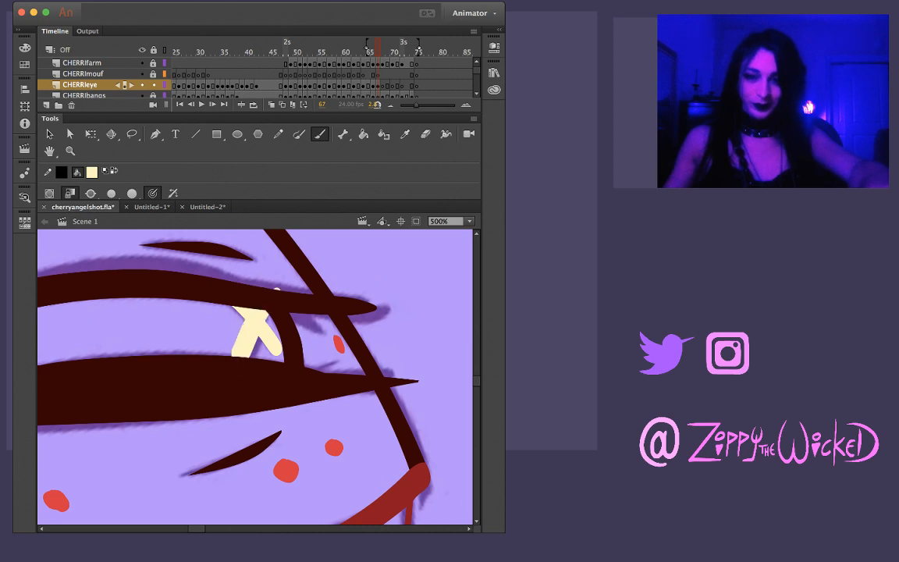
key("v")
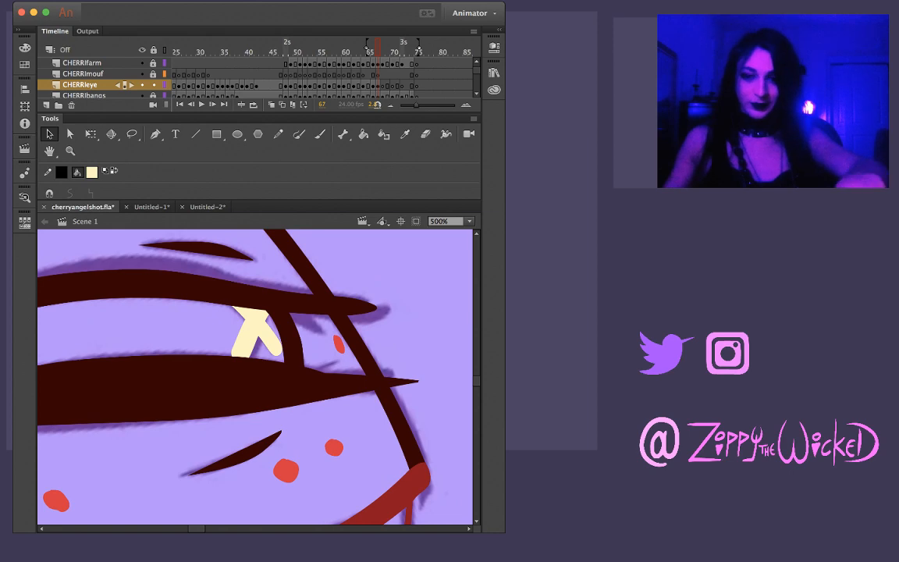
Compare the frame 67 eye with the drawings on the neighbouring frames
key("z")
left_click(271, 289, "alt")
left_click(271, 335, "alt")
key("comma")
key("period")
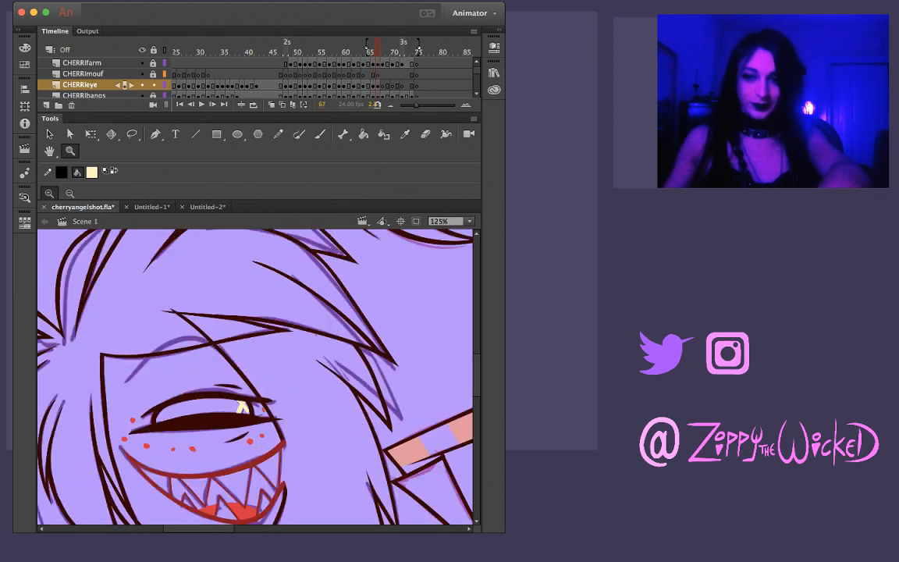
key("period")
key("comma")
Sample the dark line colour from the eyelid and ink the arched eyebrow above the frame 67 eye
key("comma")
key("period")
key("i")
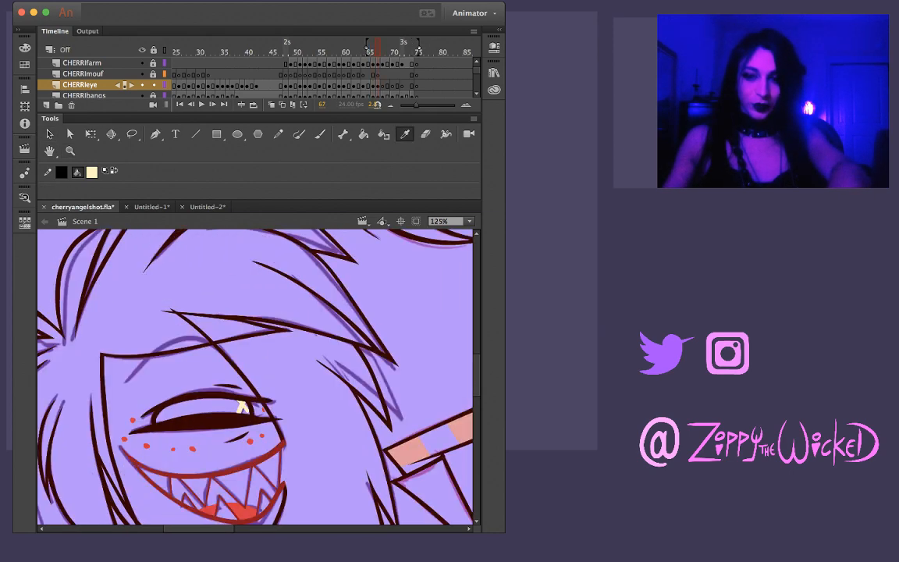
left_click(201, 423)
key("comma")
key("period")
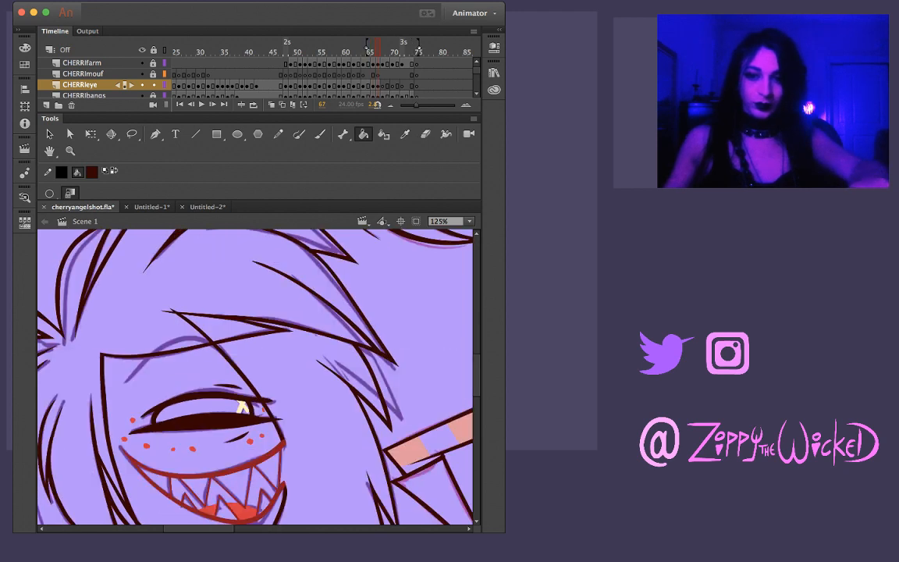
key("z")
left_click(173, 366)
key("b")
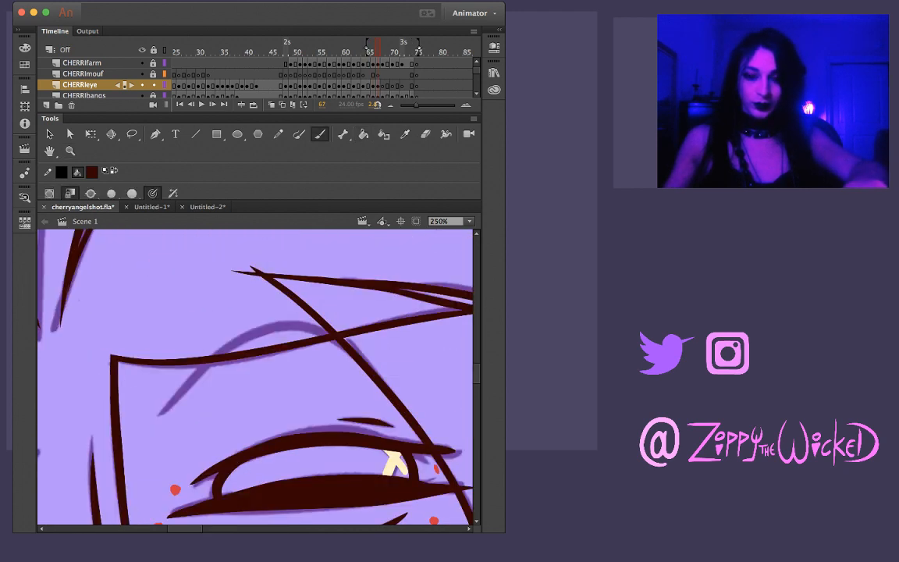
mouse_move(160, 406)
left_mouse_down()
mouse_move(202, 309)
mouse_move(258, 287)
mouse_move(295, 293)
mouse_move(318, 312)
left_mouse_up()
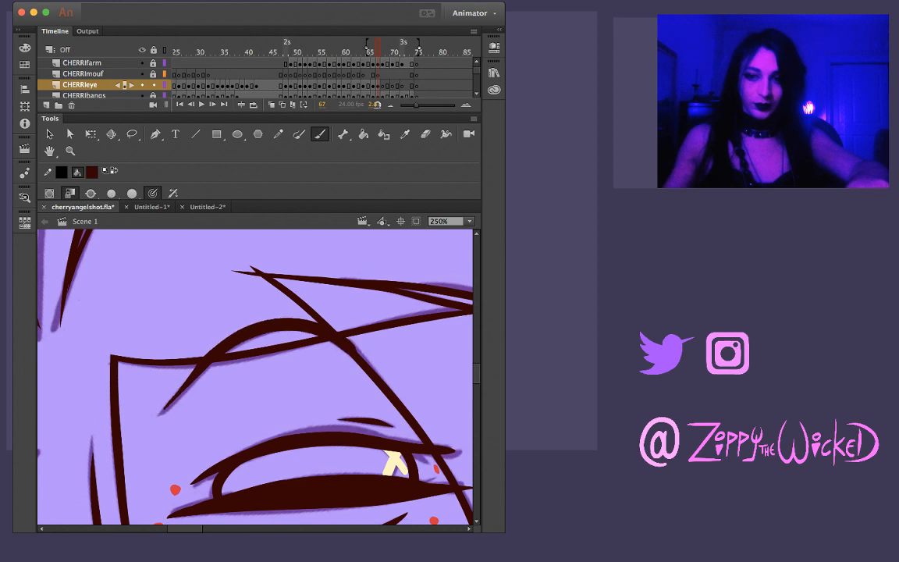
Extend the lower end of the frame 67 eyebrow into a longer taper and check it against frame 66
key("v")
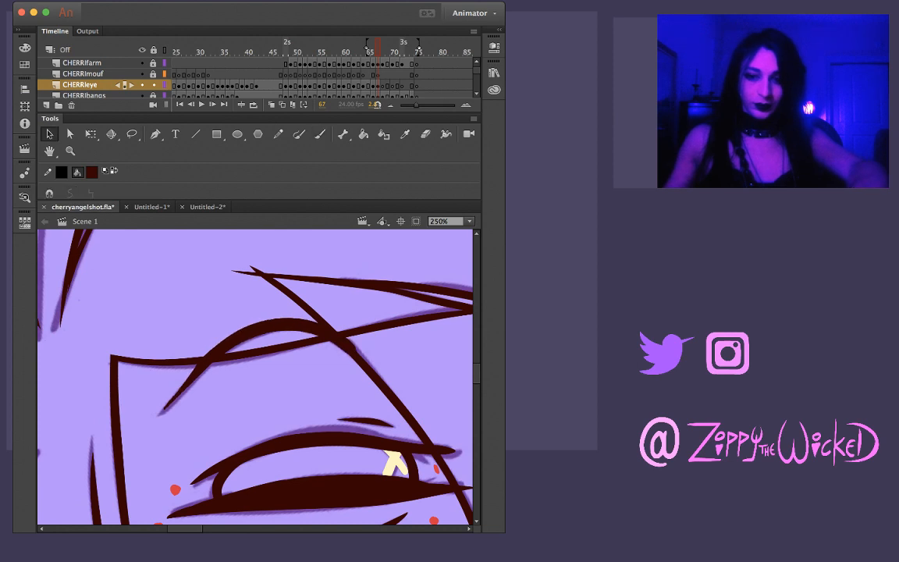
left_click_drag(181, 393, 146, 432)
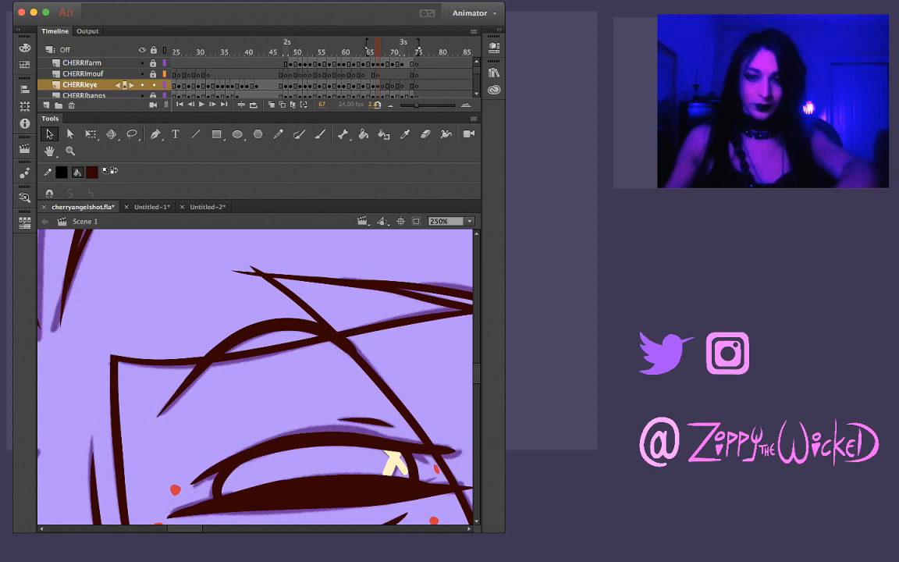
key("comma")
key("period")
key("comma")
key("period")
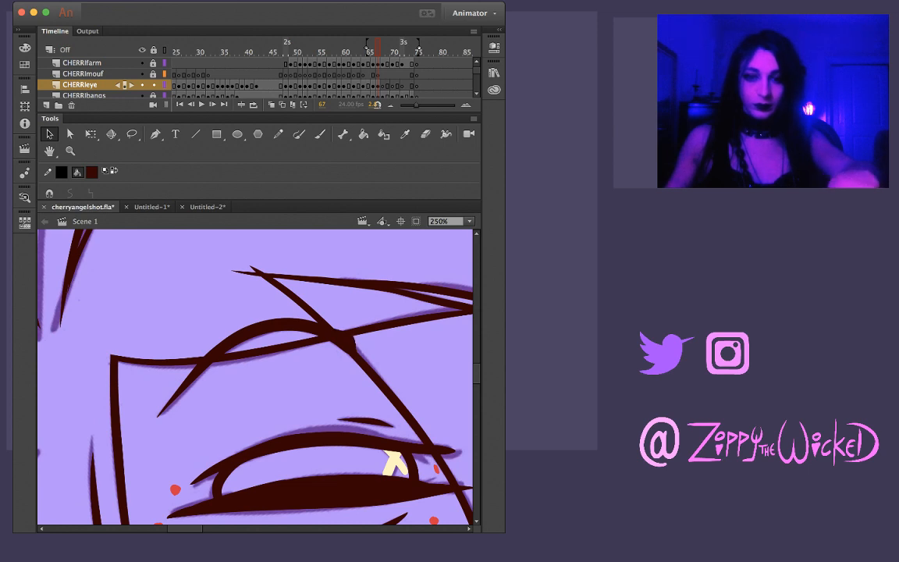
Review the inked eye motion frame by frame from frame 63 up to frame 68
key("z")
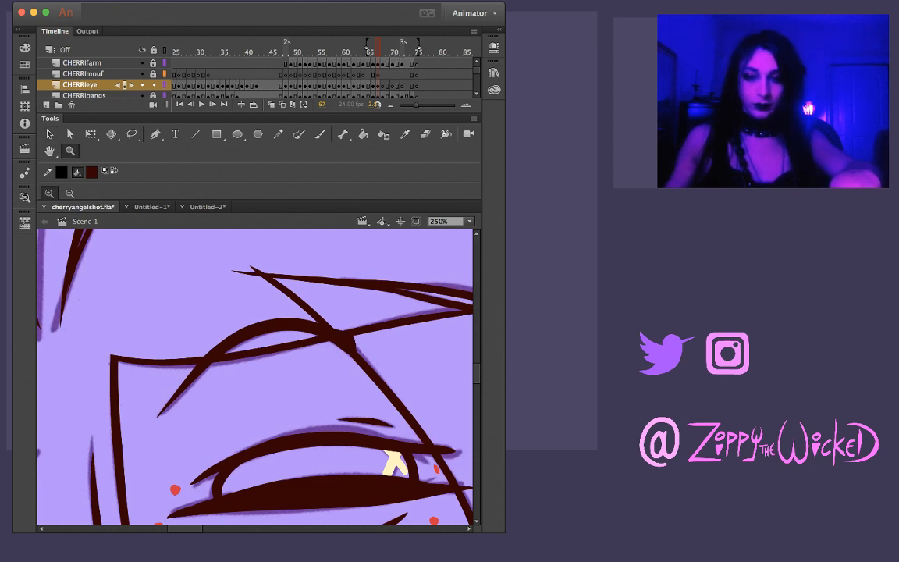
left_click(342, 371, "alt")
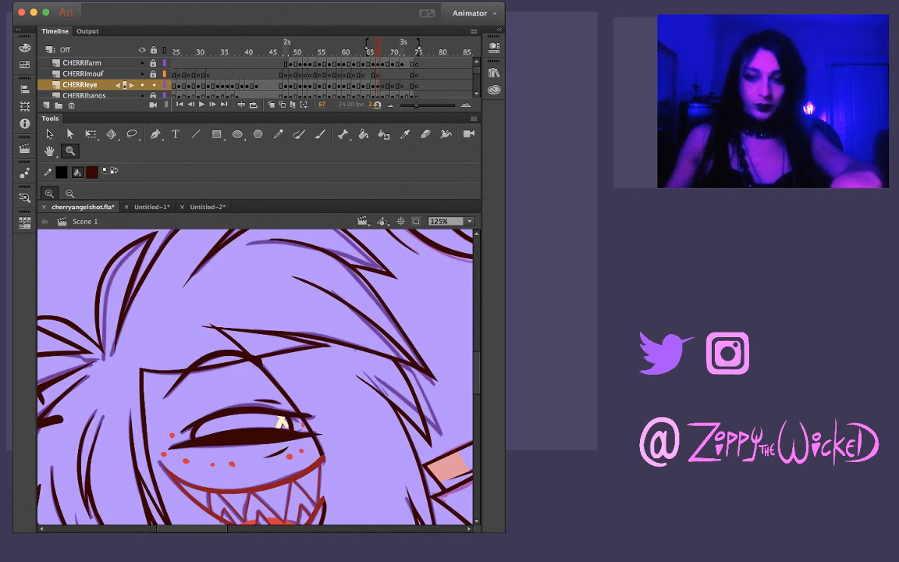
left_click(281, 422, "alt")
key(".")
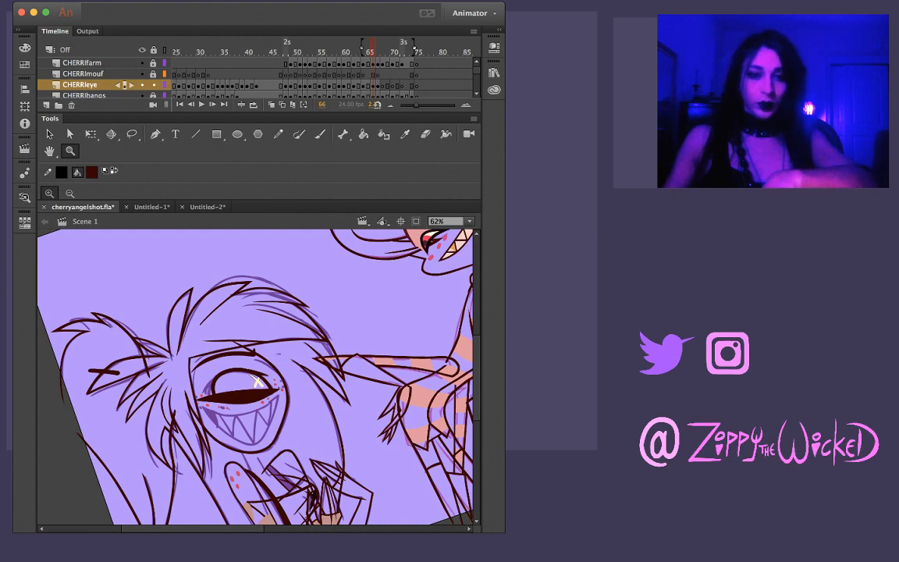
left_click(256, 379)
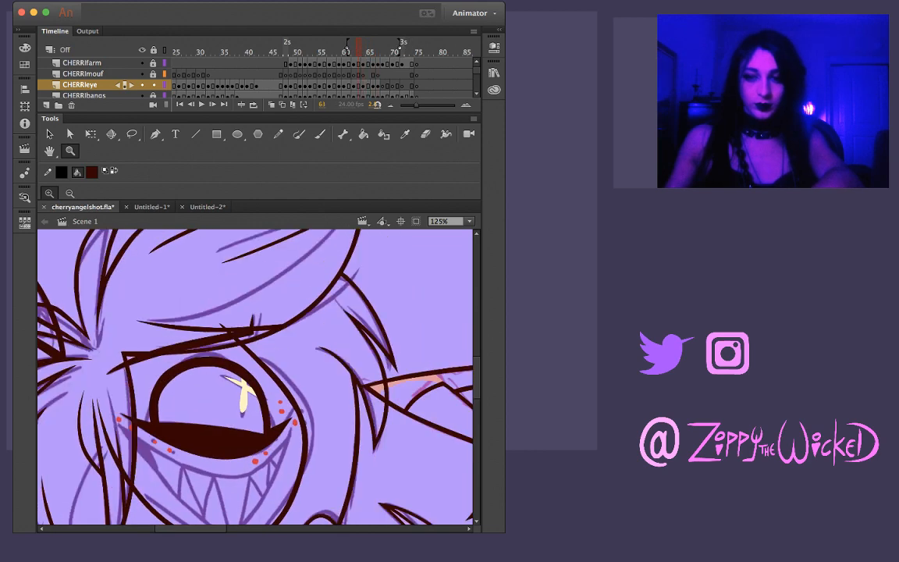
key(".")
key(".")
key(".")
key(".")
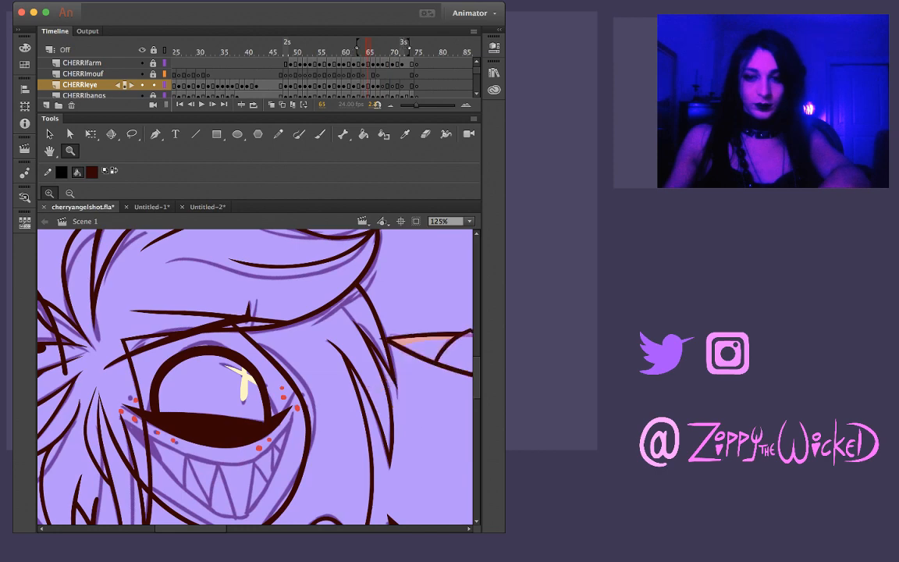
key(".")
key(".")
key(".")
key(".")
key(".")
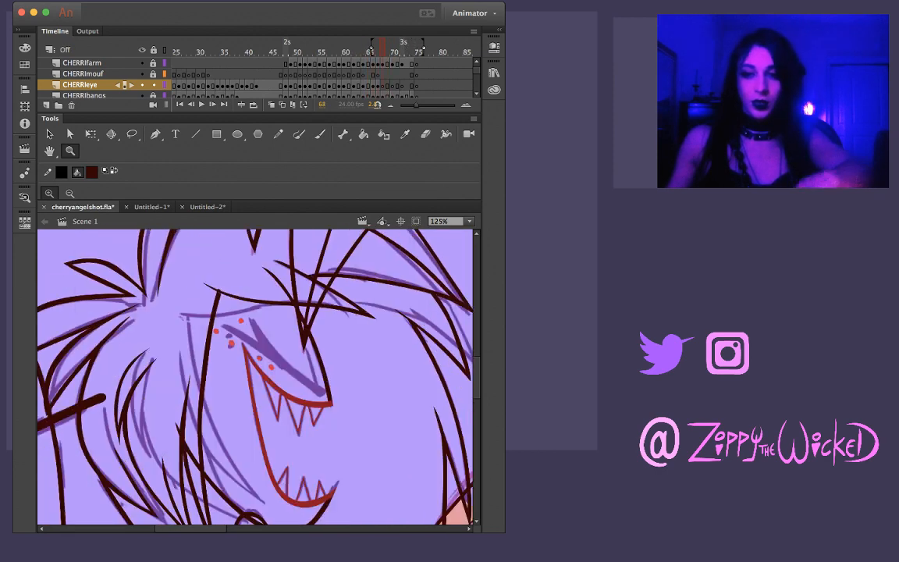
Ink the long, thick diagonal line of the closed eye on frame 68, redoing the stroke until it follows the rough sketch
left_click_drag(335, 424, 330, 322)
left_click(253, 368)
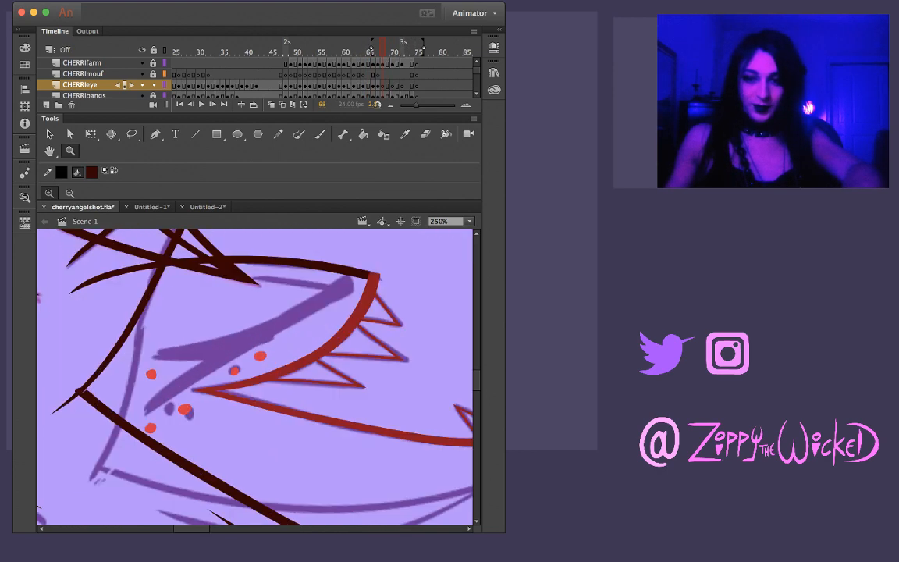
key("b")
mouse_move(146, 410)
left_mouse_down()
mouse_move(222, 352)
mouse_move(351, 284)
left_mouse_up()
key("super+z")
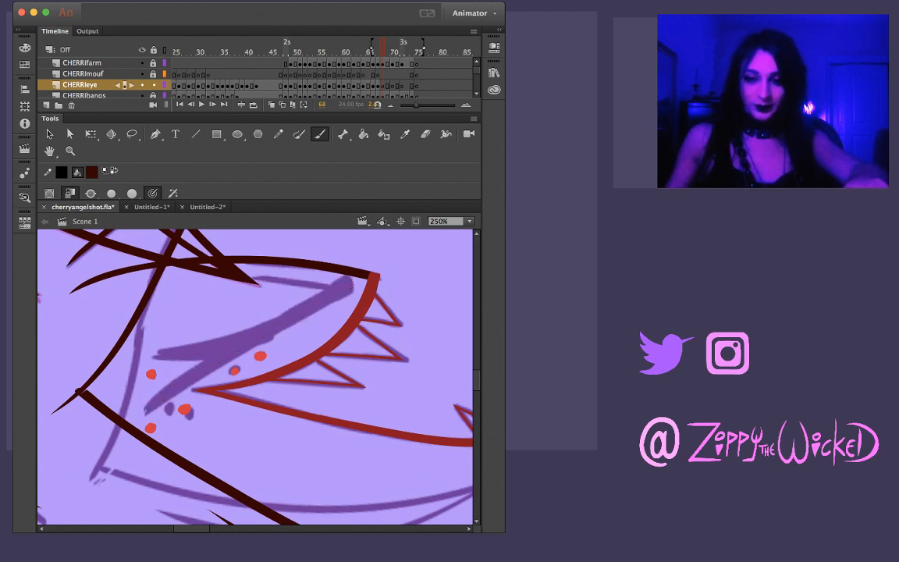
left_click_drag(143, 411, 248, 337)
key("super+z")
left_click_drag(128, 375, 228, 297)
key("super+z")
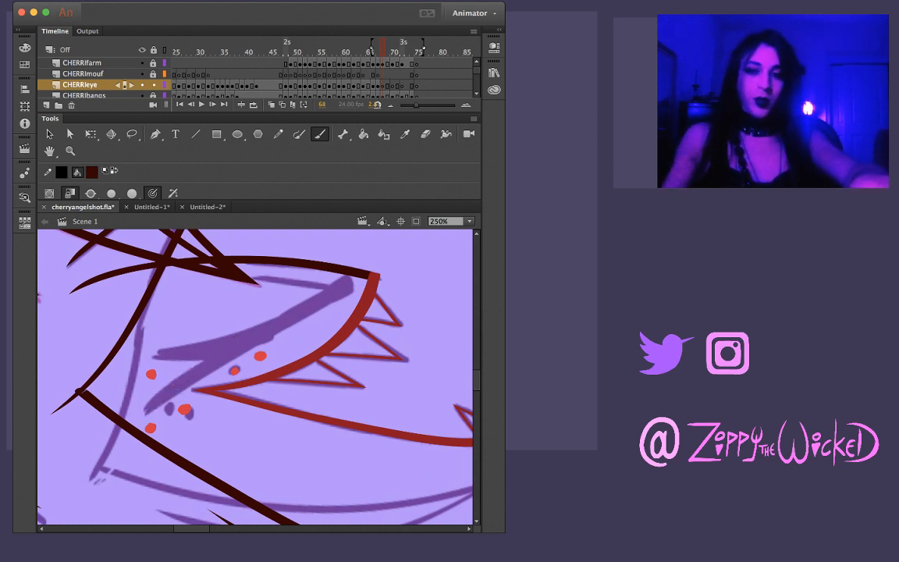
left_click_drag(145, 415, 220, 341)
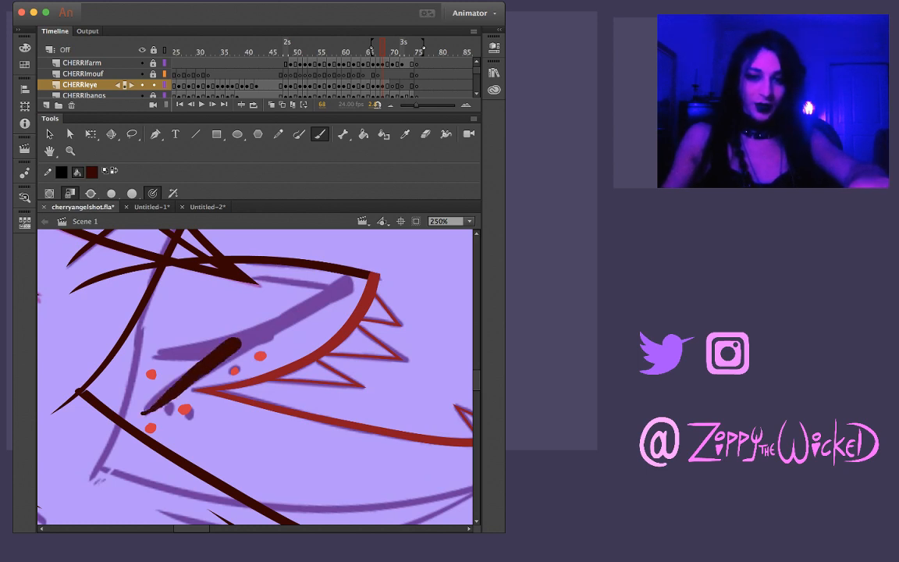
key("super+z")
left_click_drag(146, 416, 281, 313)
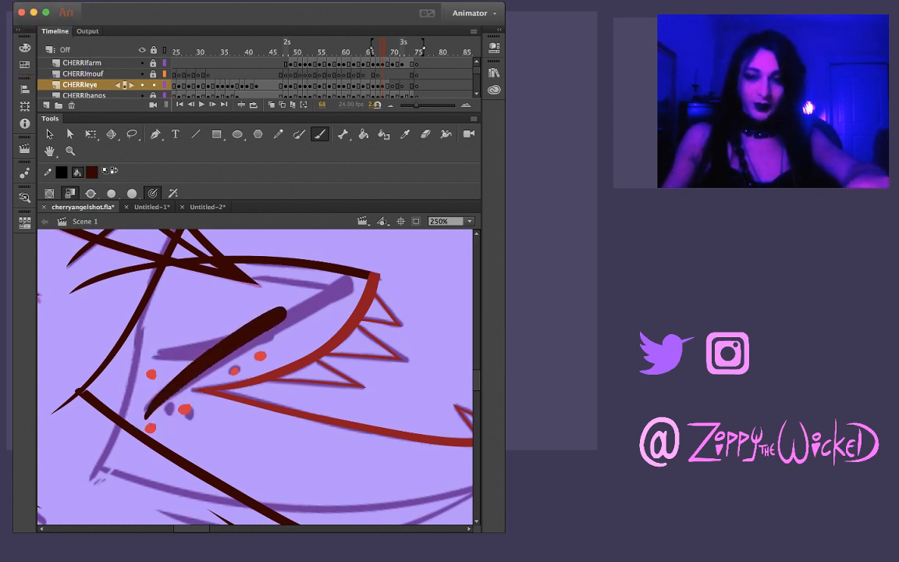
key("super+z")
mouse_move(144, 412)
left_mouse_down()
mouse_move(355, 283)
mouse_move(386, 337)
mouse_move(385, 360)
mouse_move(394, 346)
left_mouse_up()
Erase the rounded lower end of the thick closed-eye line to leave a flat, square edge
key("shift+space")
key("e")
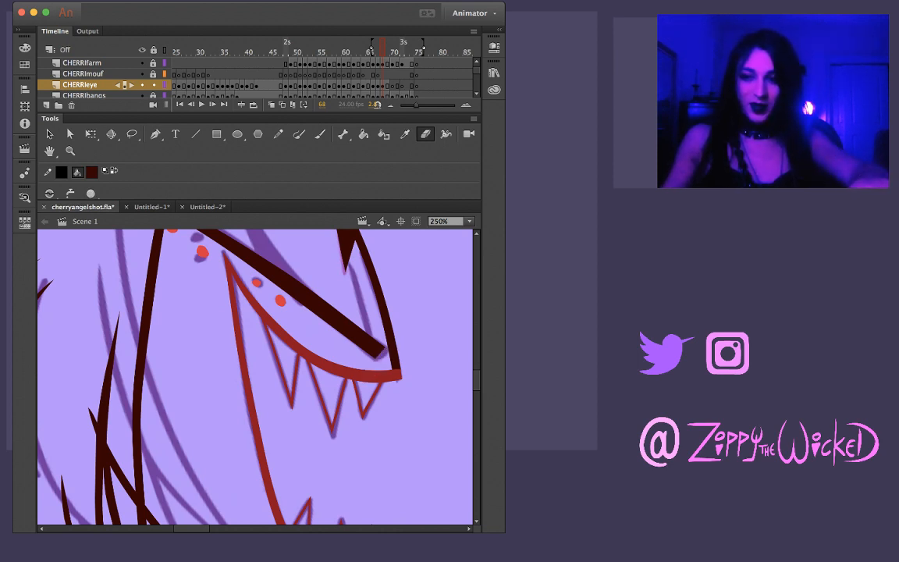
left_click_drag(367, 377, 402, 348)
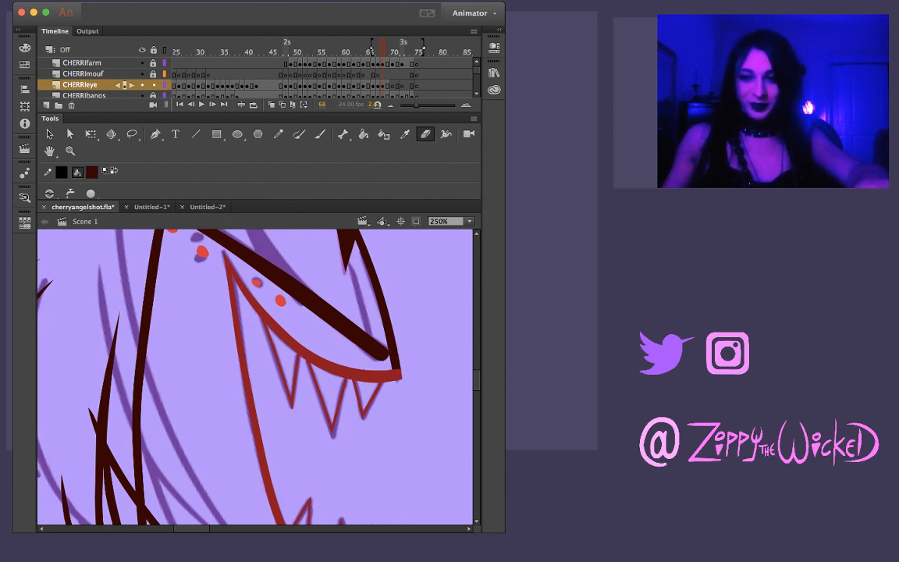
left_click_drag(355, 376, 403, 334)
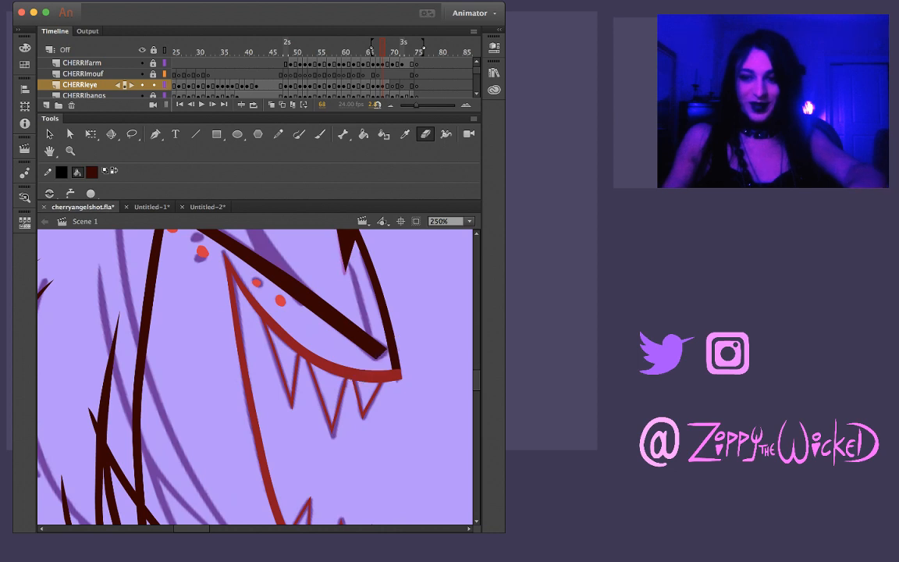
key("v")
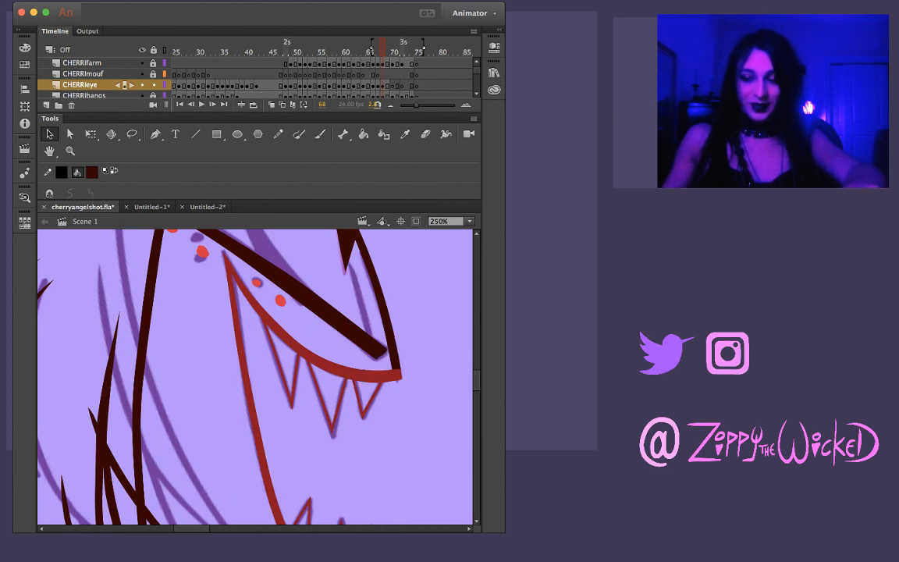
Ink the shorter tapered stroke that branches off the thick closed-eye line, redoing it until it merges smoothly along the sketch
left_click_drag(312, 328, 334, 389)
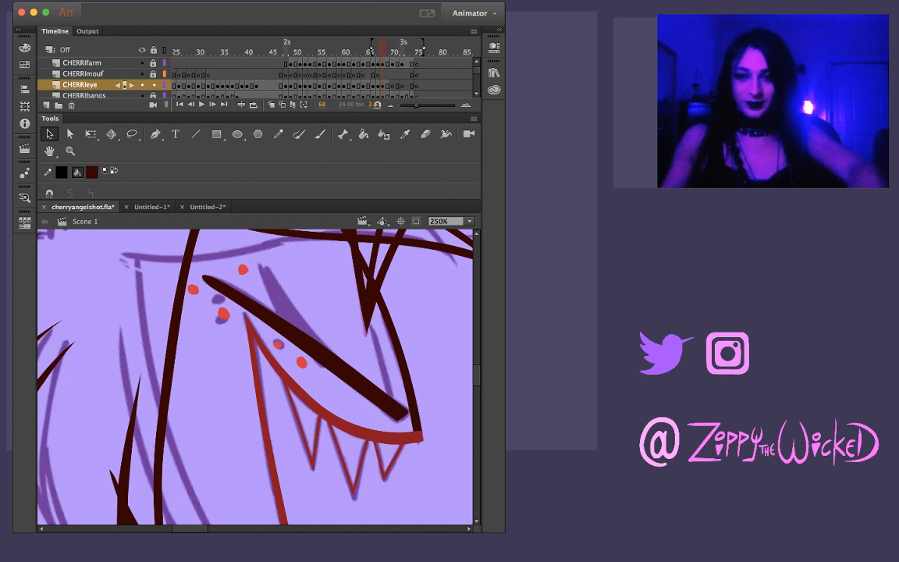
left_click_drag(332, 352, 363, 405, "shift")
key("b")
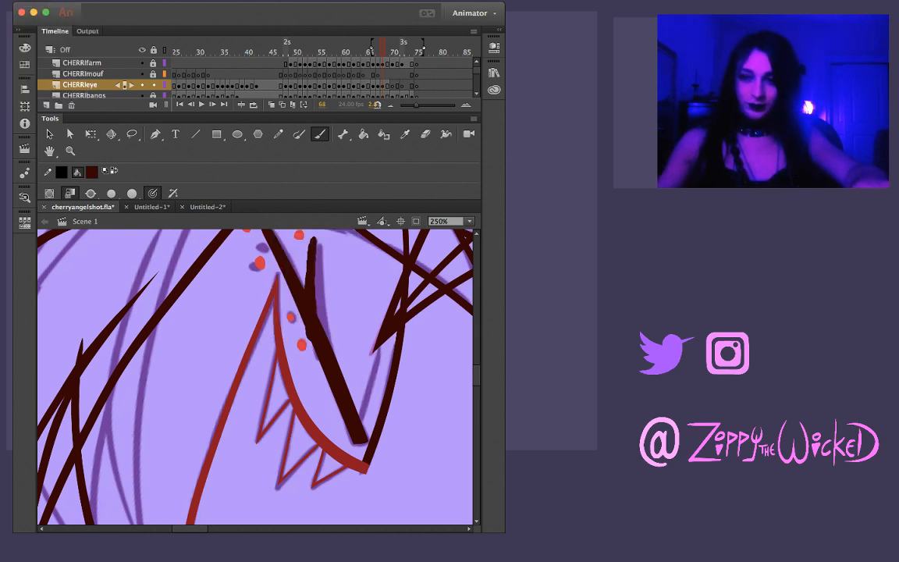
left_click_drag(318, 234, 315, 316)
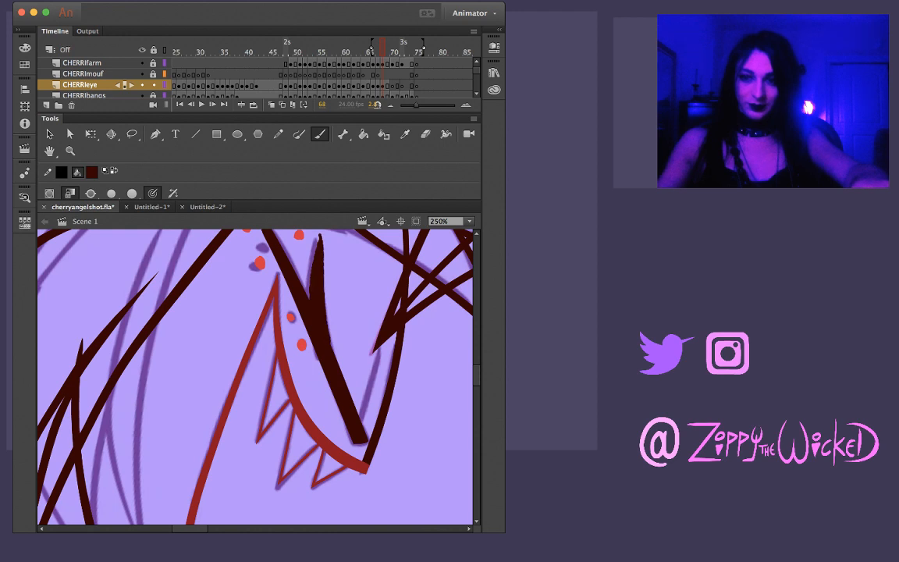
key("super+z")
left_click_drag(322, 230, 319, 323)
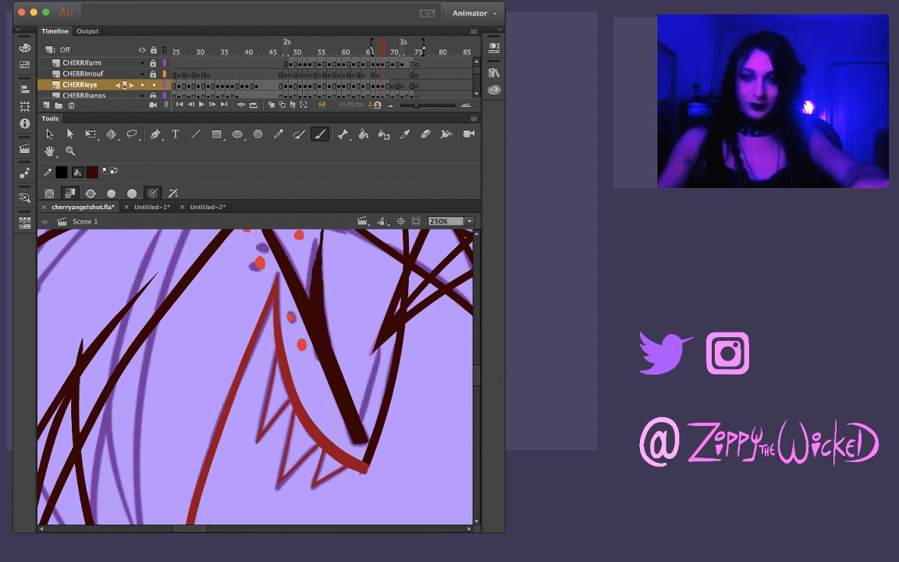
key("super+z")
left_click_drag(321, 230, 318, 322)
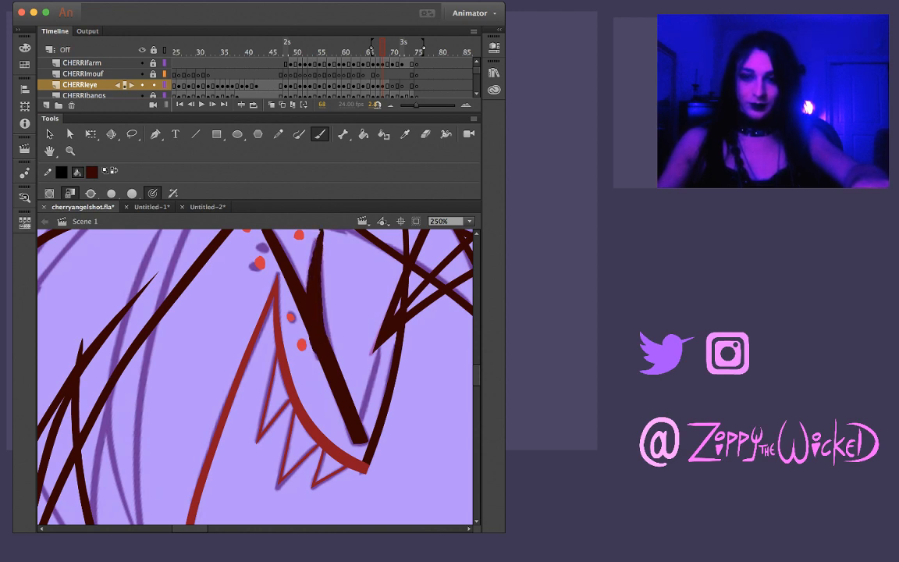
key("super+z")
left_click_drag(321, 230, 318, 322)
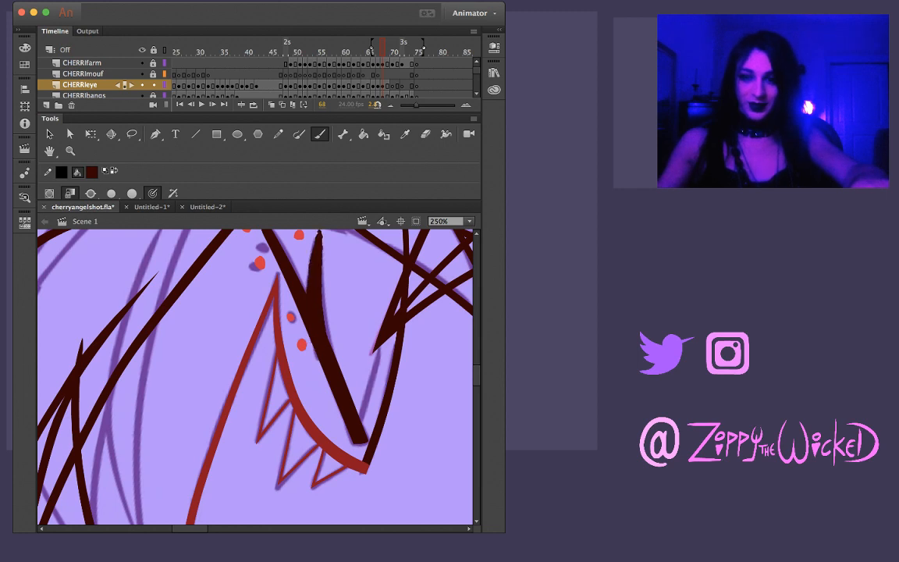
key("super+z")
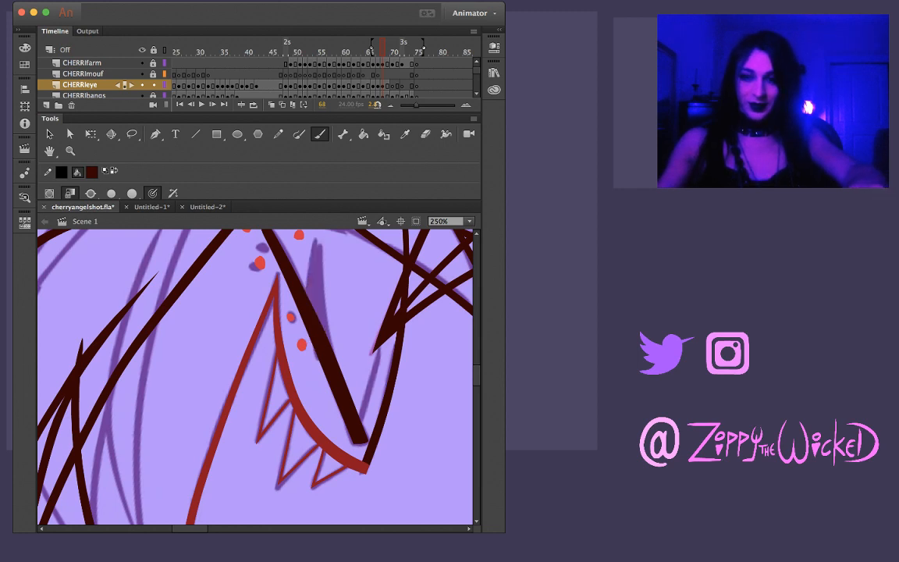
scroll(317, 321, "up", 3)
left_click_drag(319, 257, 314, 336)
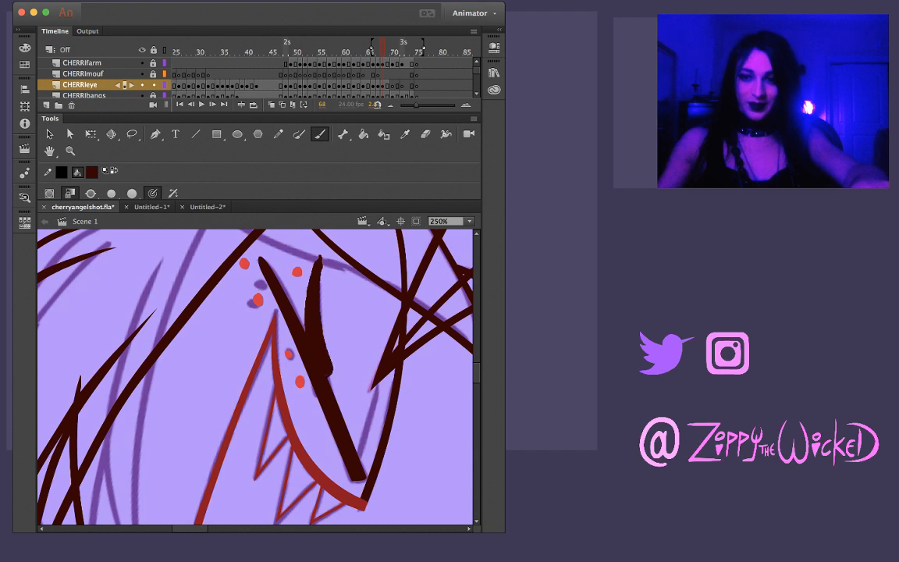
key("super+z")
left_click_drag(320, 258, 310, 341)
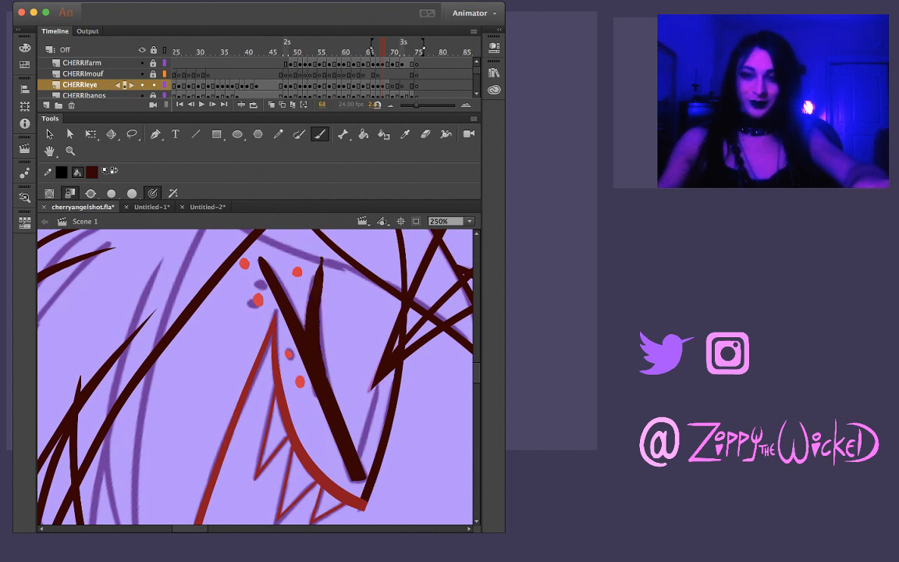
key("super+z")
left_click_drag(320, 258, 312, 339)
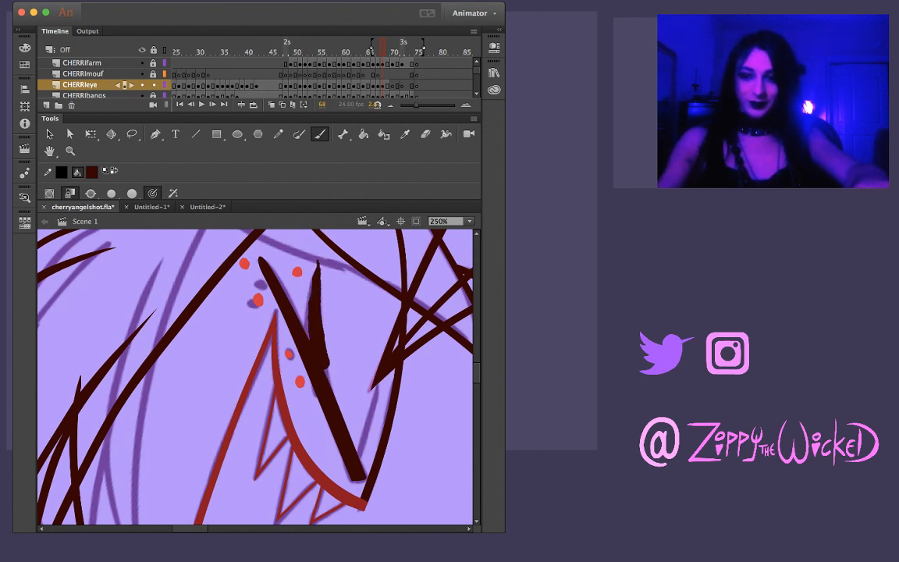
key("super+z")
left_click_drag(320, 259, 313, 344)
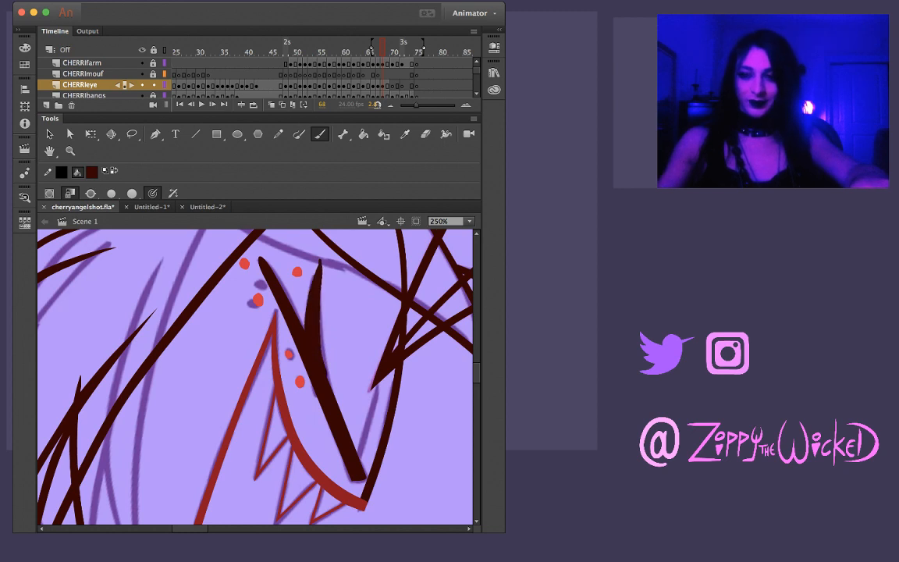
Smooth the join between the two closed-eye strokes and reshape the short branch's blunt tip into a sharp point
key("v")
key("super+equal")
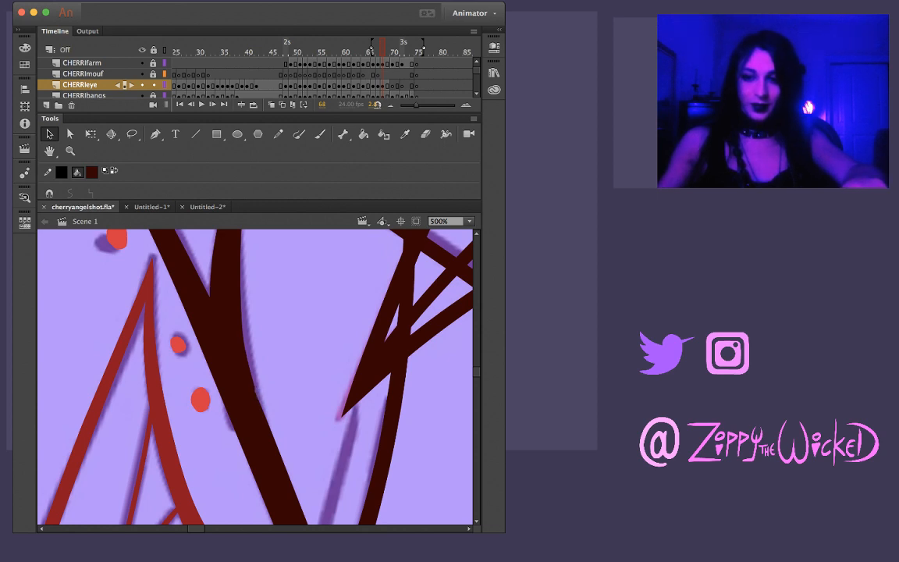
left_click(236, 374)
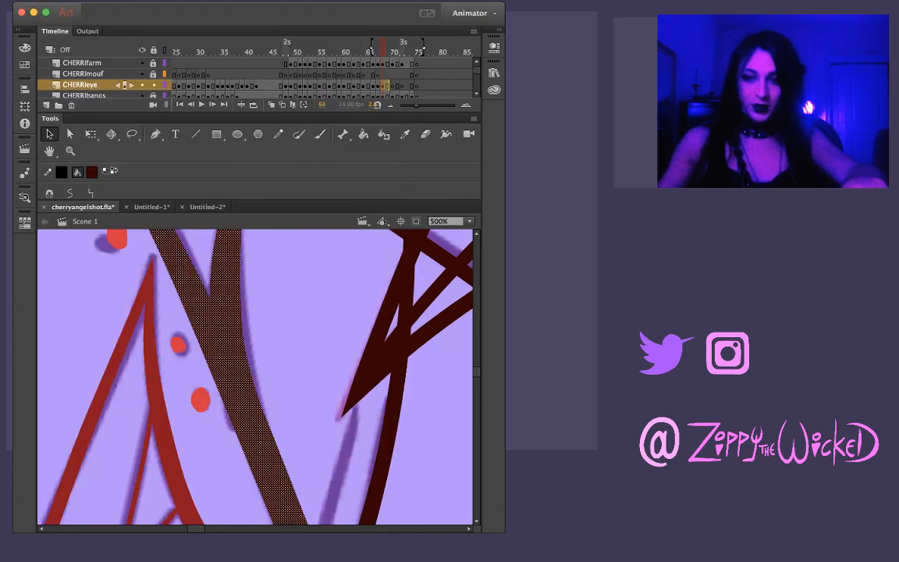
key("Escape")
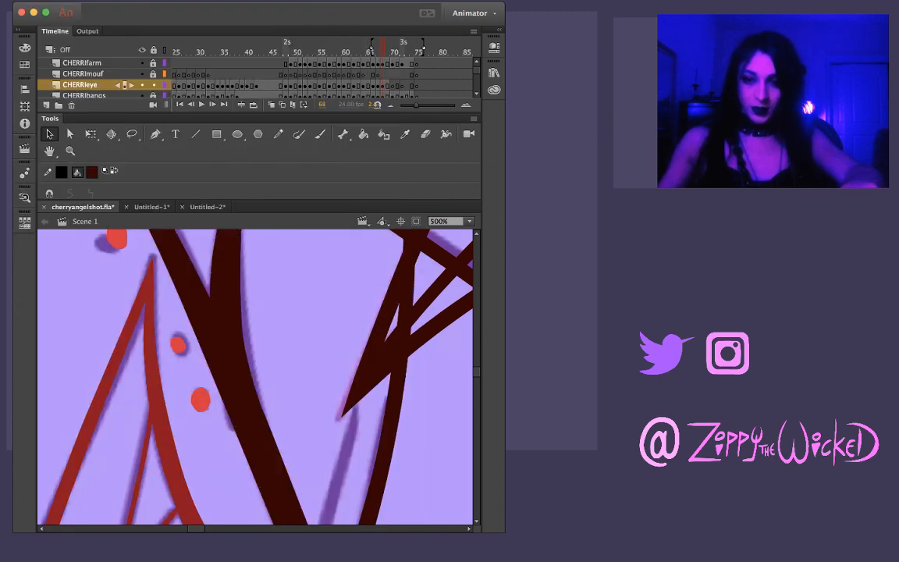
scroll(255, 375, "up", 5)
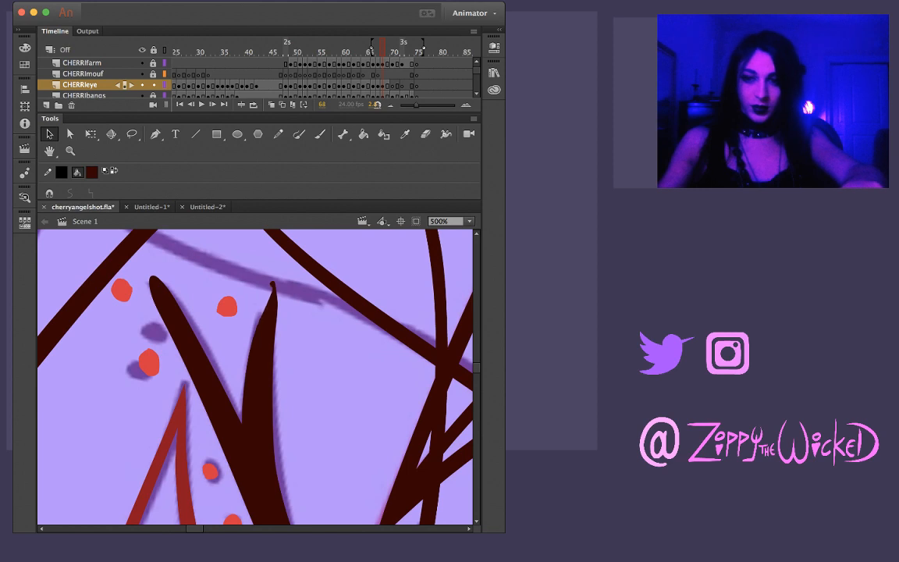
left_click_drag(271, 282, 275, 286)
left_click(266, 327)
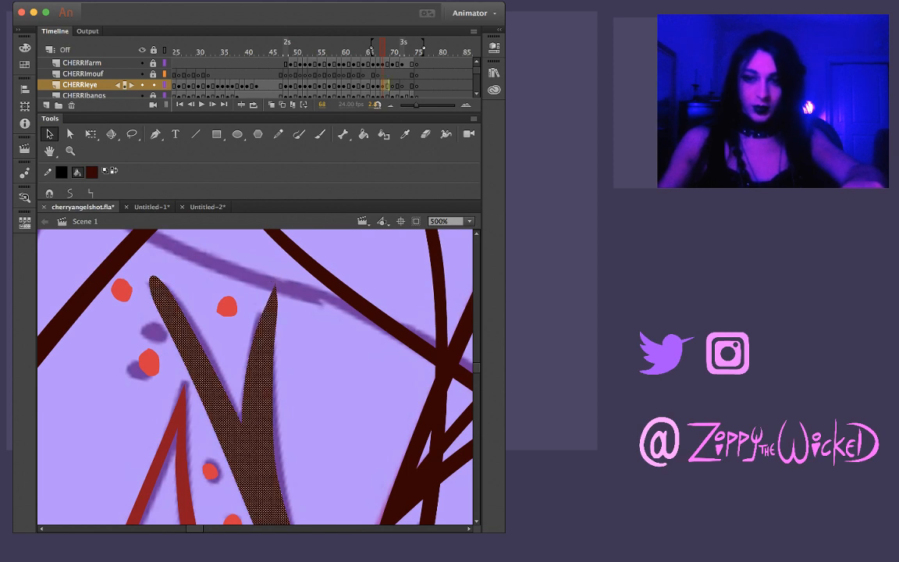
key("Escape")
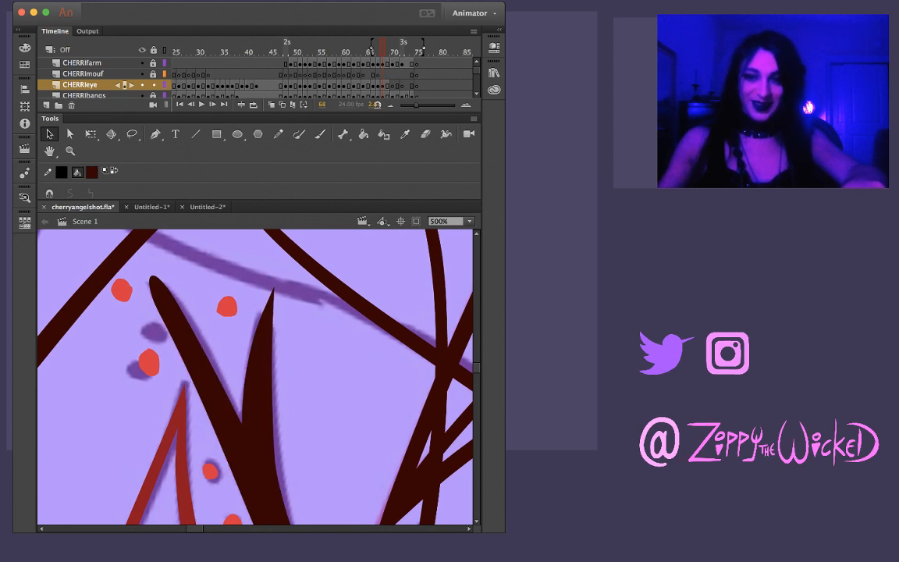
Reshape the rounded upper end of the long closed-eye line into a sharp point with a slightly curved edge
left_click(205, 372)
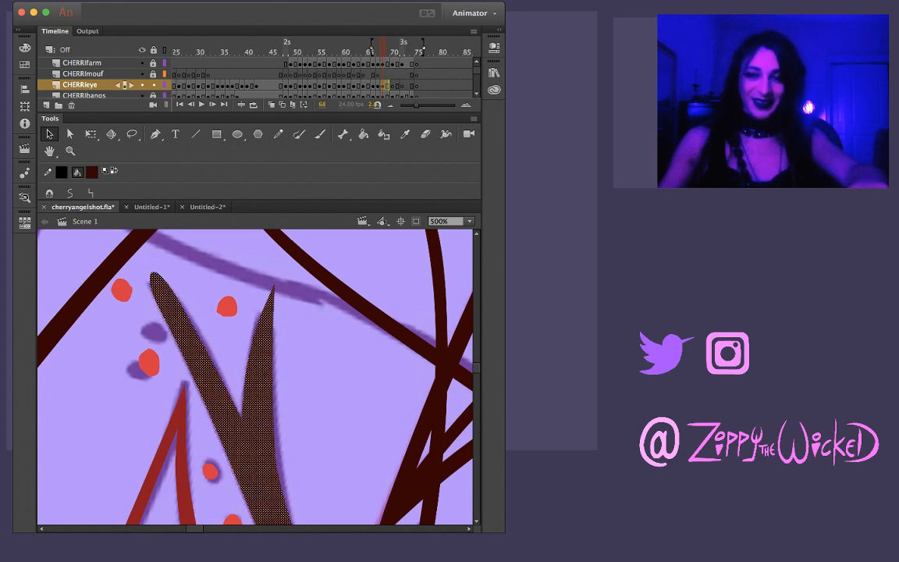
key("Escape")
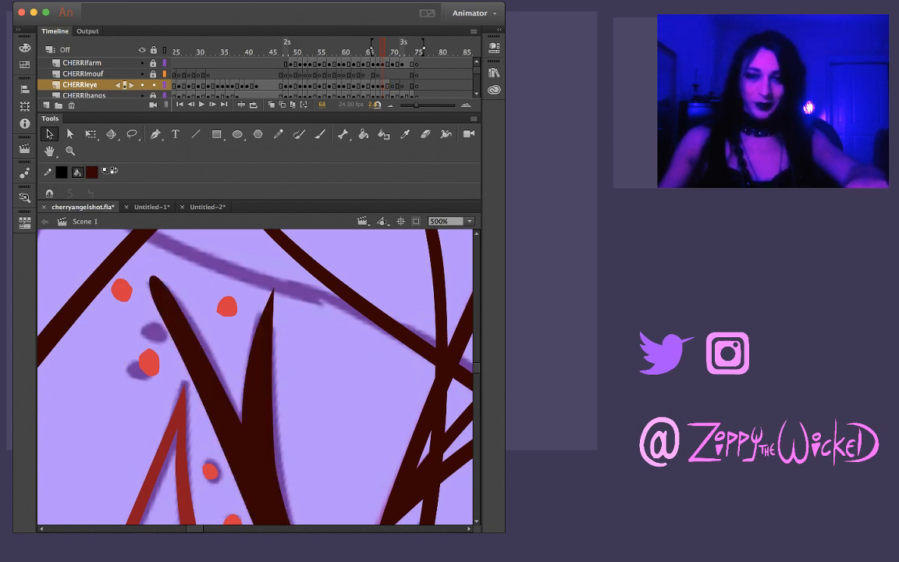
left_click_drag(163, 316, 167, 314)
mouse_move(150, 279)
left_mouse_down()
mouse_move(142, 261)
mouse_move(150, 273)
left_mouse_up()
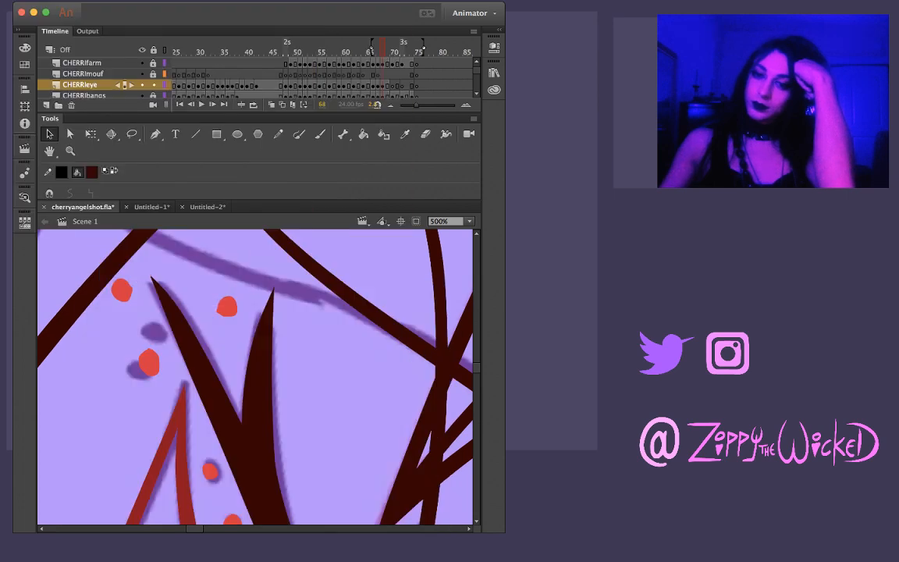
left_click(181, 332)
left_click(204, 312)
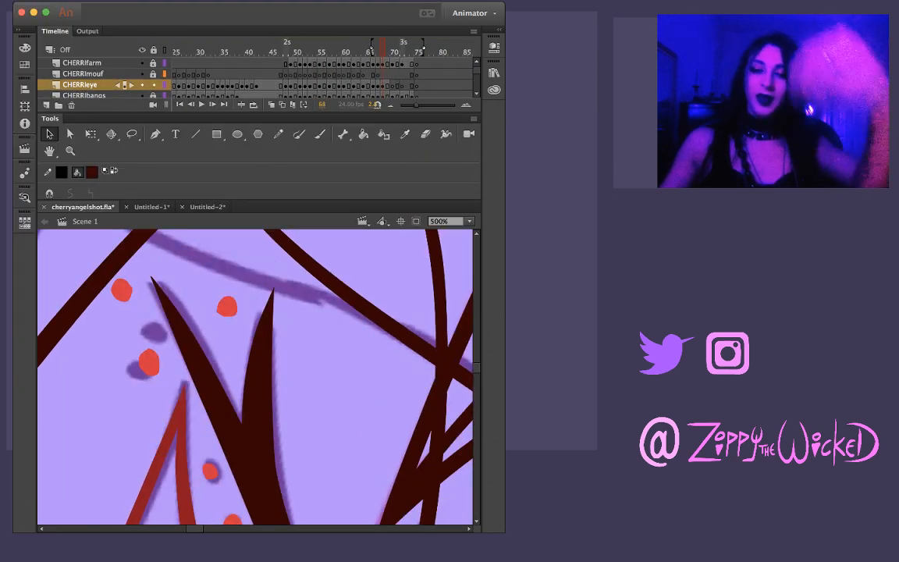
Ink a thin tapered stroke rising from the lower end of the thick closed-eye line on frame 68, redoing it until it follows the sketch
key("z")
left_click(215, 337, "alt")
left_click(216, 337, "alt")
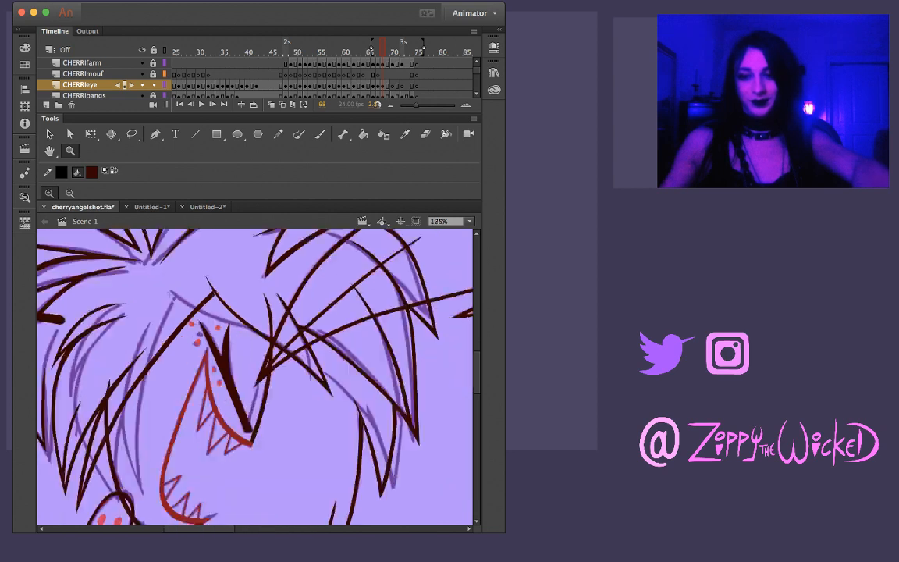
left_click(265, 468)
key("b")
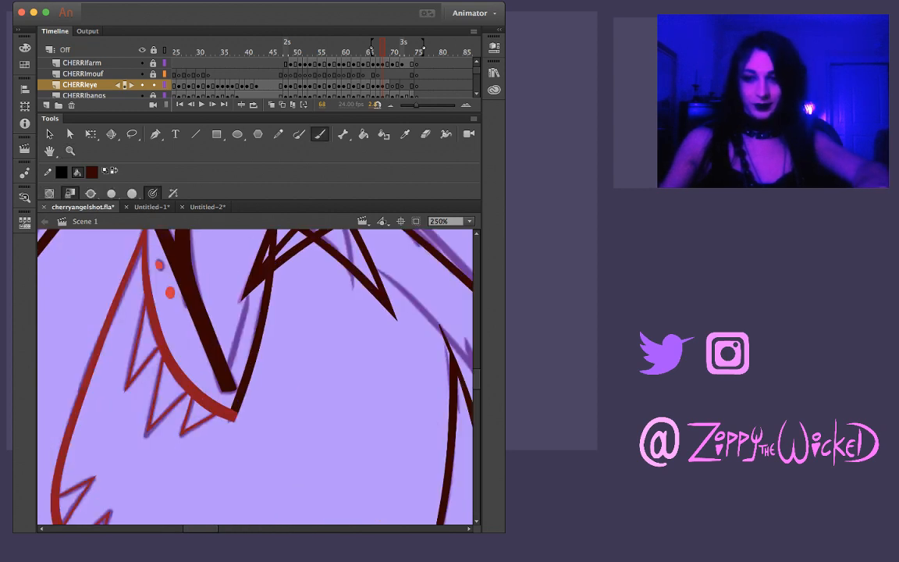
left_click_drag(251, 292, 239, 348)
key("super+z")
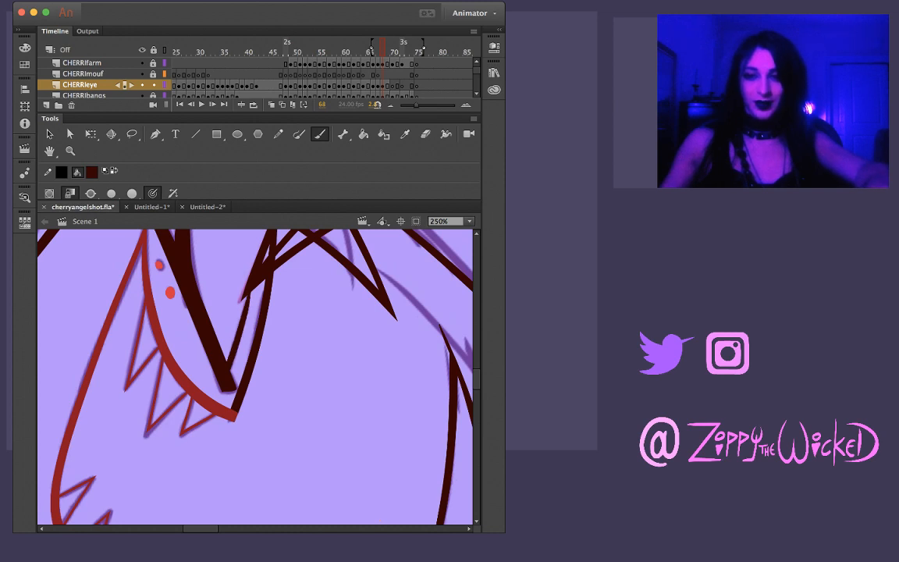
left_click_drag(250, 283, 238, 326)
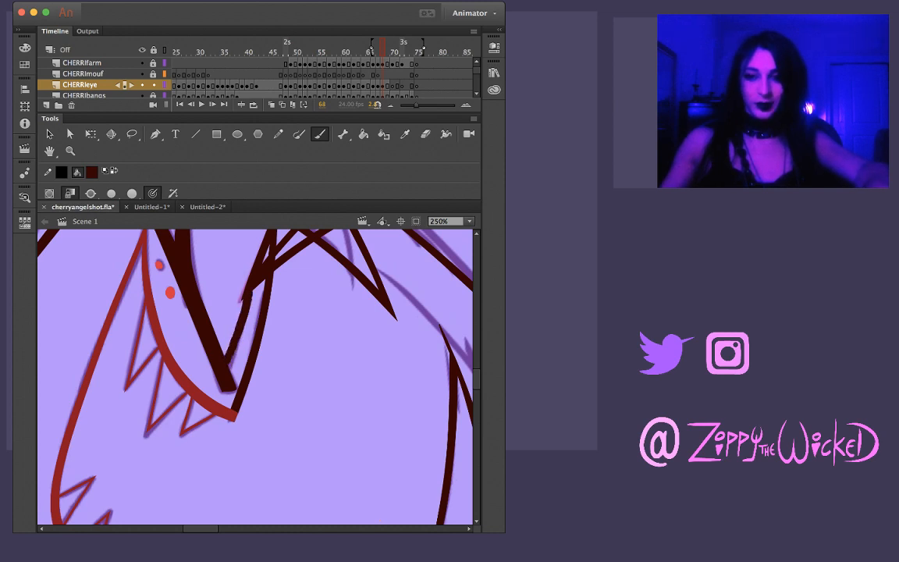
key("super+z")
left_click_drag(248, 301, 233, 350)
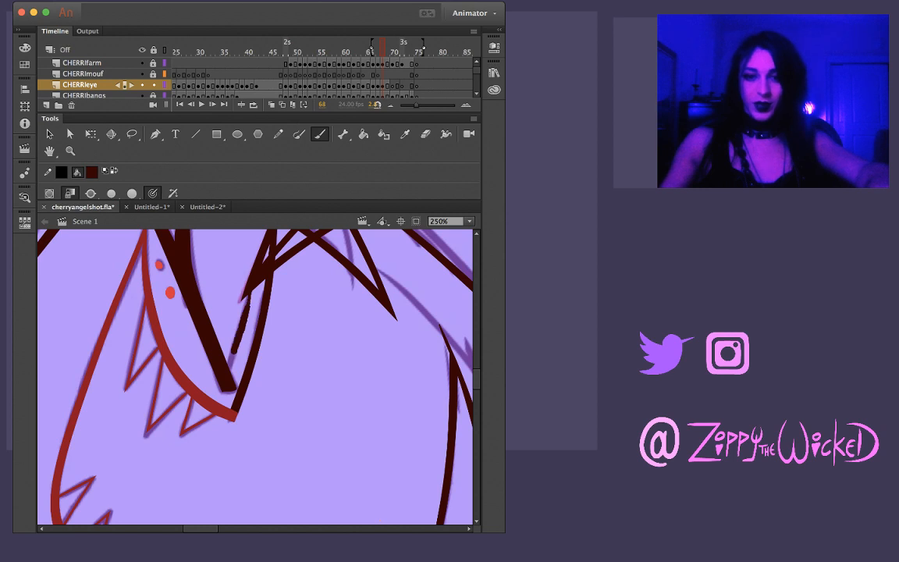
key("super+z")
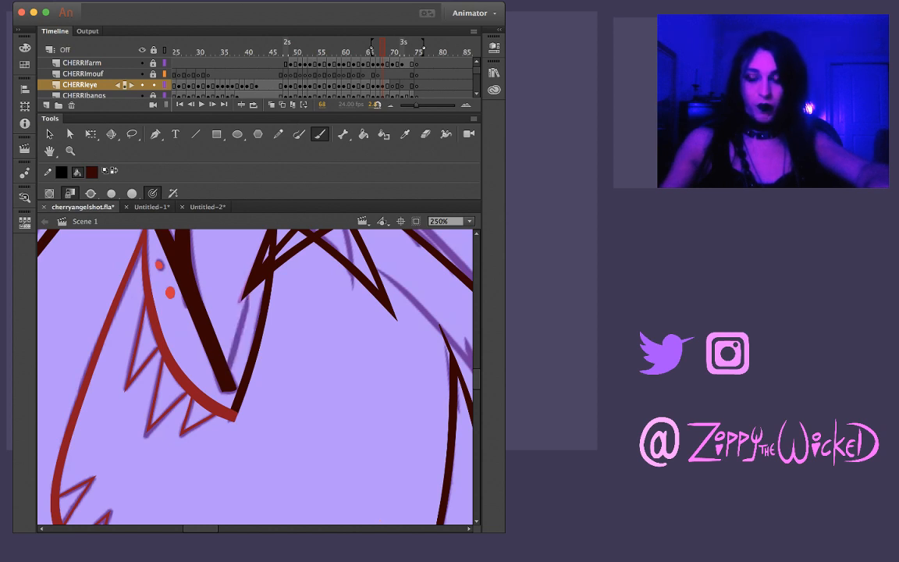
left_click_drag(248, 294, 229, 368)
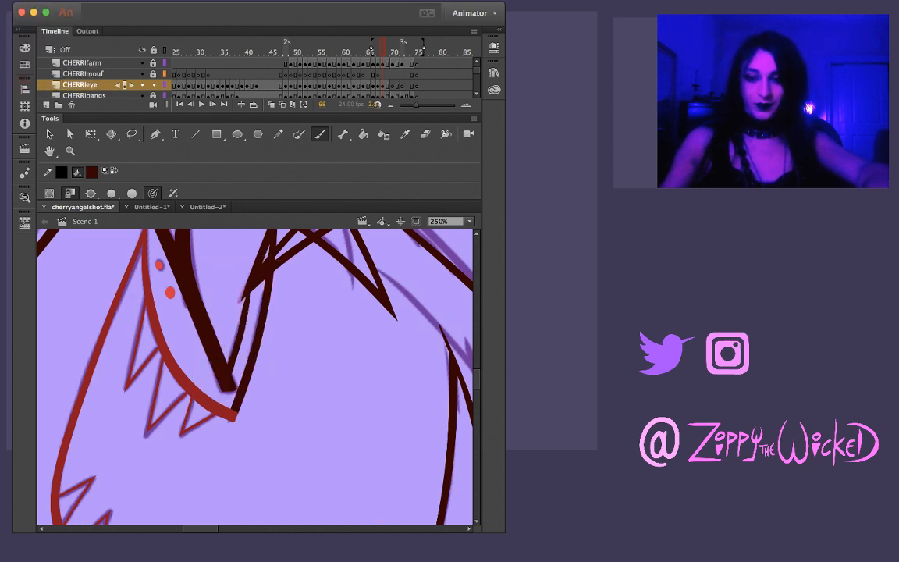
Lasso the upper part of the thin stroke and refine it into a smooth, narrow taper
key("l")
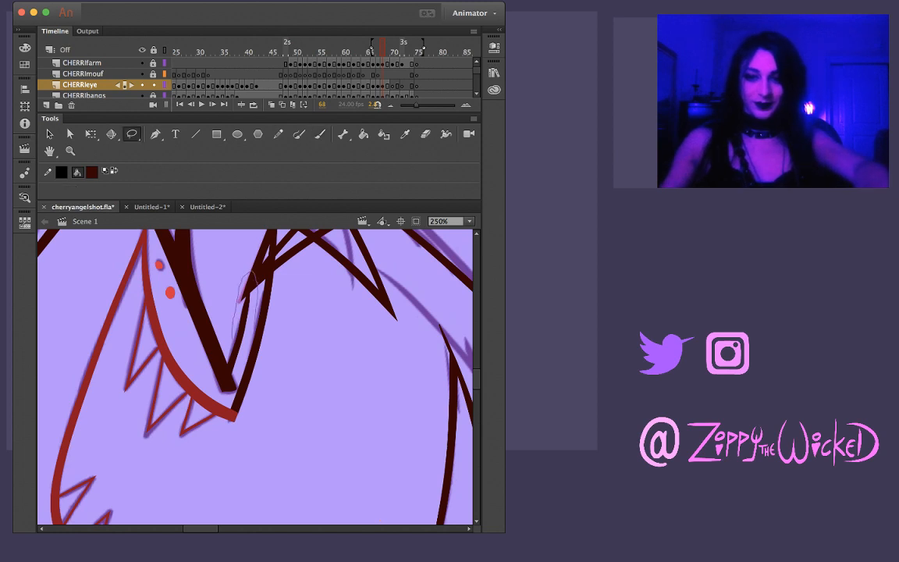
left_click_drag(232, 337, 255, 300)
left_click_drag(249, 341, 239, 302)
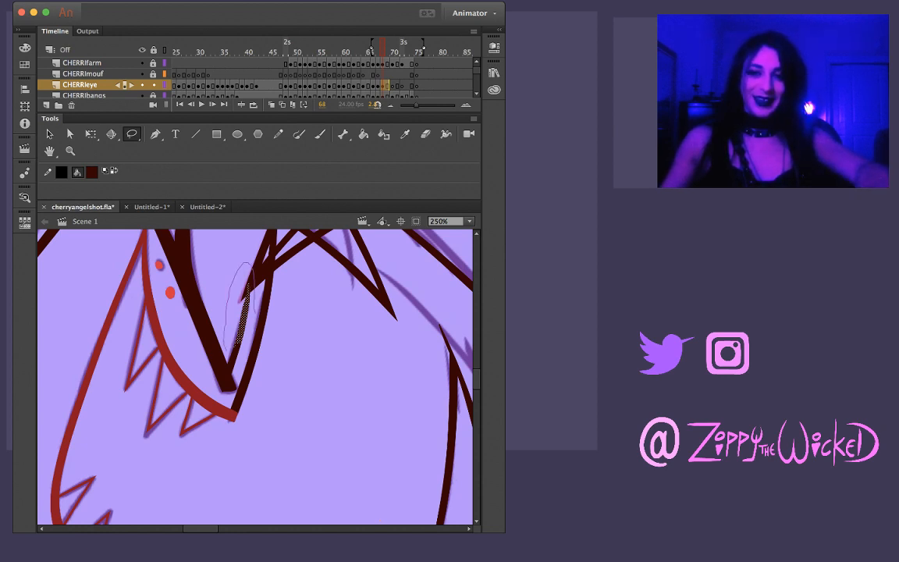
mouse_move(254, 310)
left_mouse_down()
mouse_move(234, 348)
mouse_move(254, 290)
mouse_move(236, 351)
left_mouse_up()
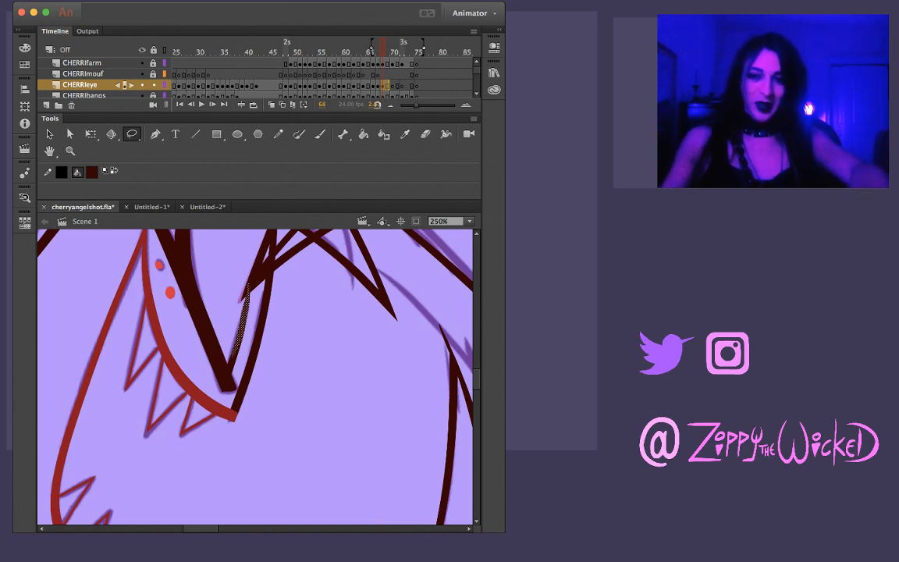
key("Delete")
left_click_drag(253, 255, 237, 344)
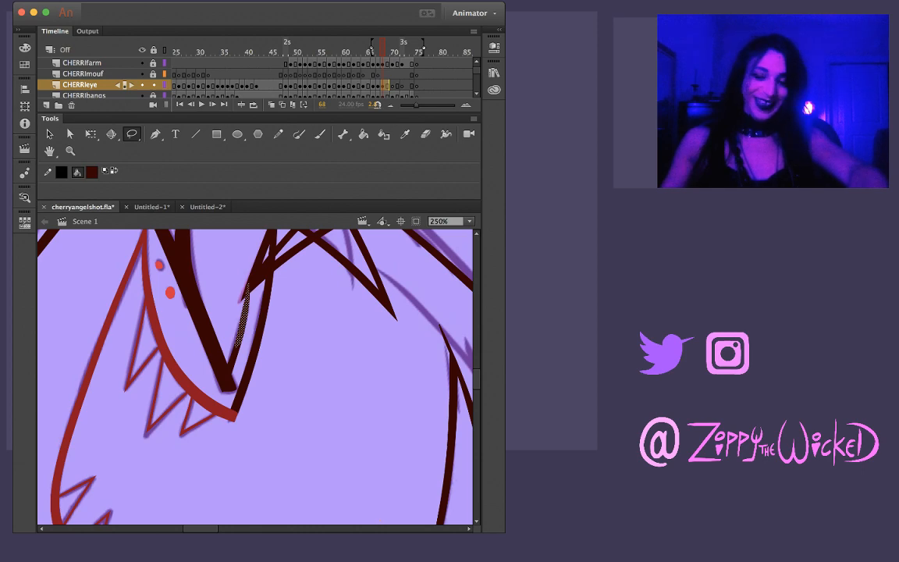
key("Delete")
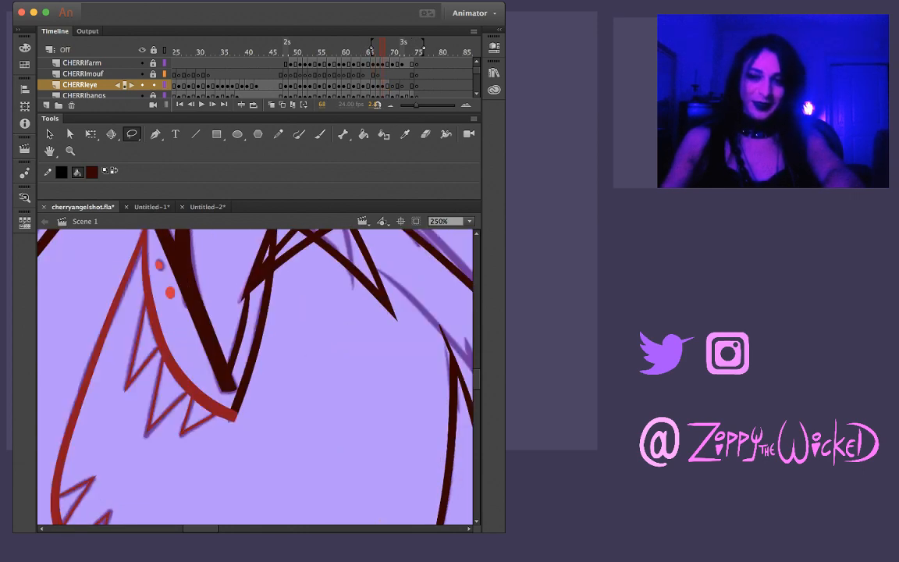
Flip back and forth through the frames around 68 to compare the closed eye with the neighbouring open-eye drawings
key("period")
key("period")
key("comma")
key("comma")
key("comma")
key("period")
key("period")
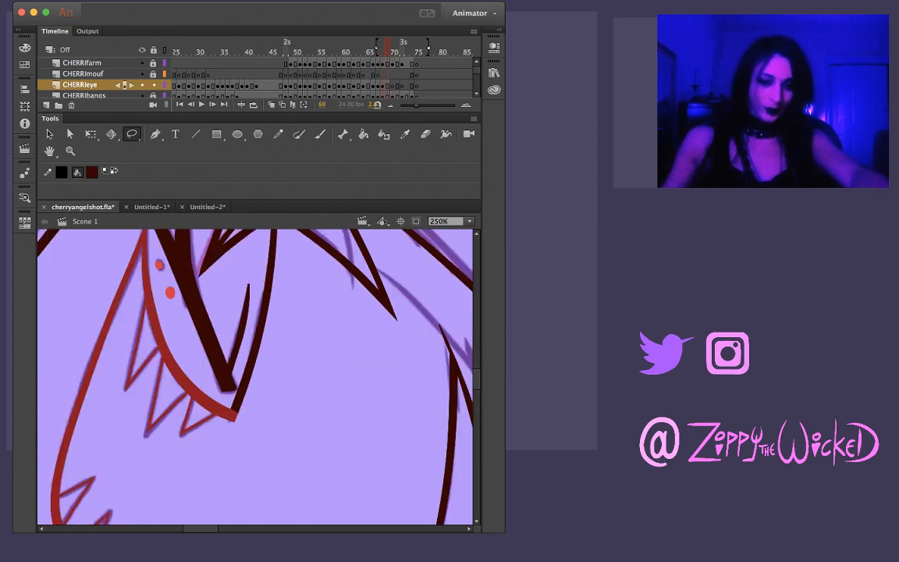
key("z")
left_click(255, 300, "alt")
left_click(238, 371)
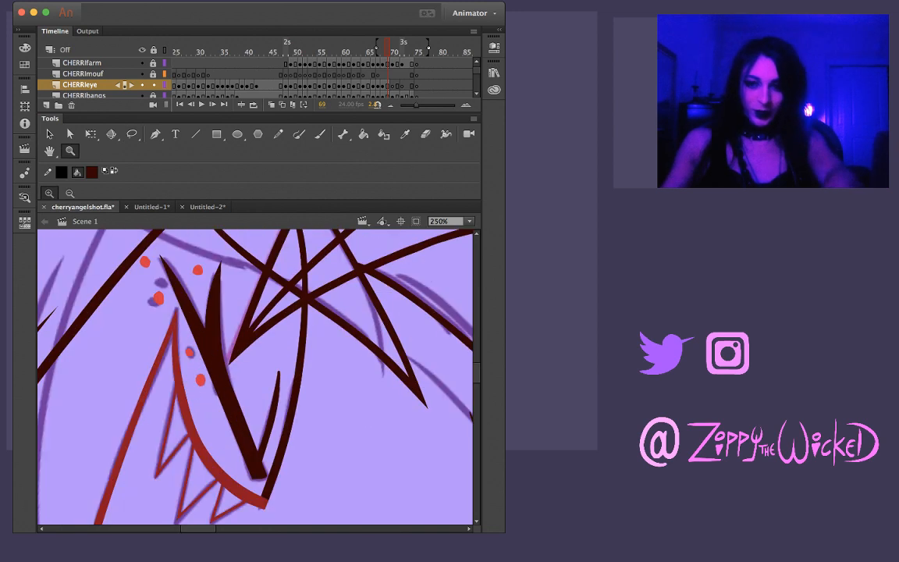
key("comma")
key("comma")
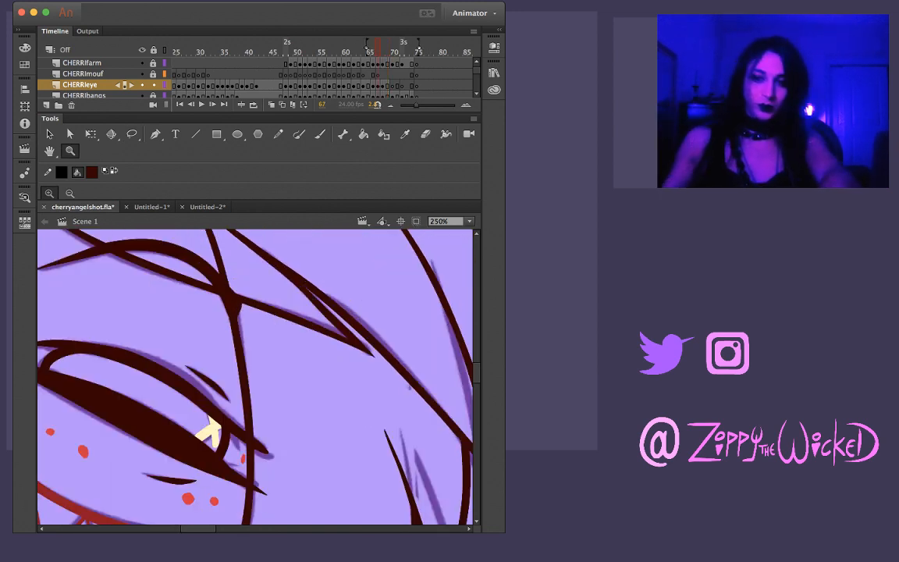
key("period")
key("period")
key("period")
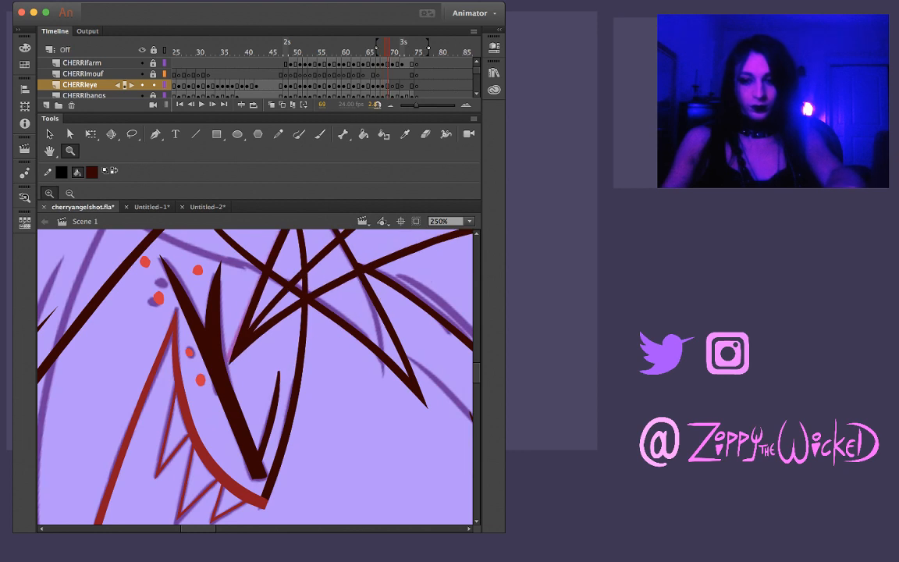
Sharpen the thin stroke's upper tip and check the closed eye's points and joins up close
key("v")
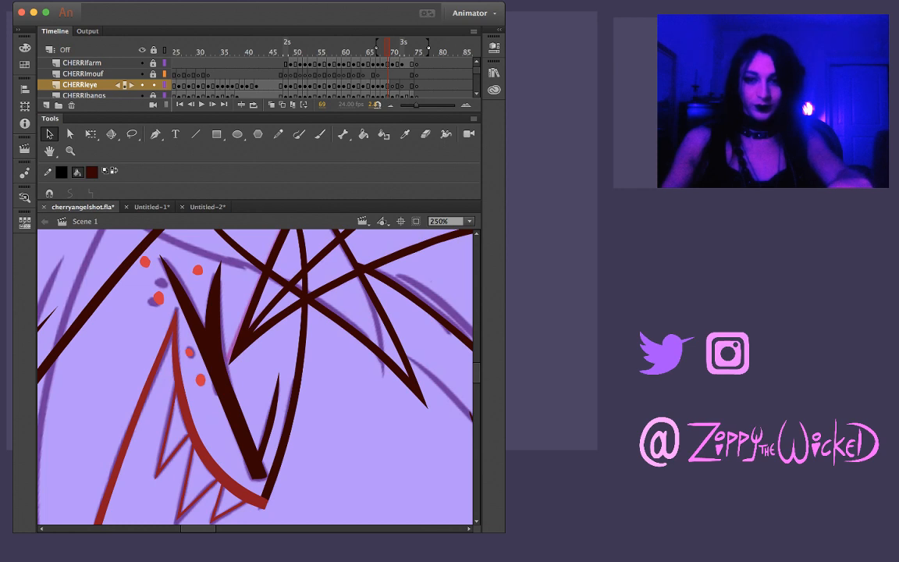
key("z")
left_click(193, 316)
key("v")
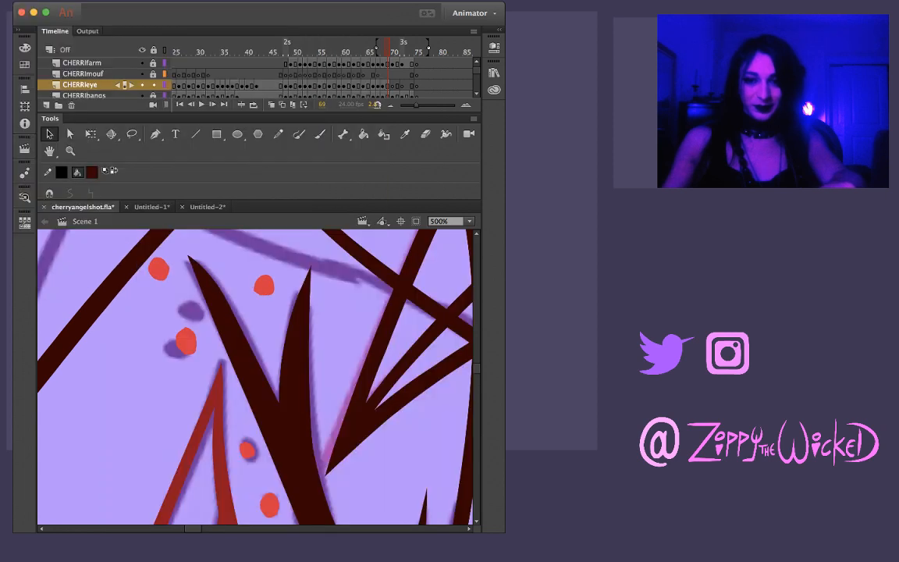
key("z")
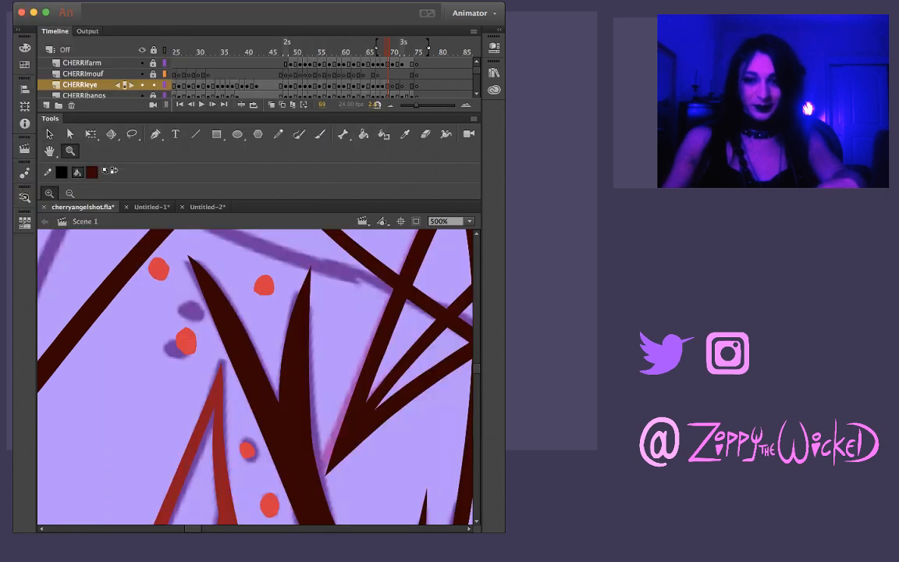
left_click(226, 380, "alt")
left_click(208, 339, "alt")
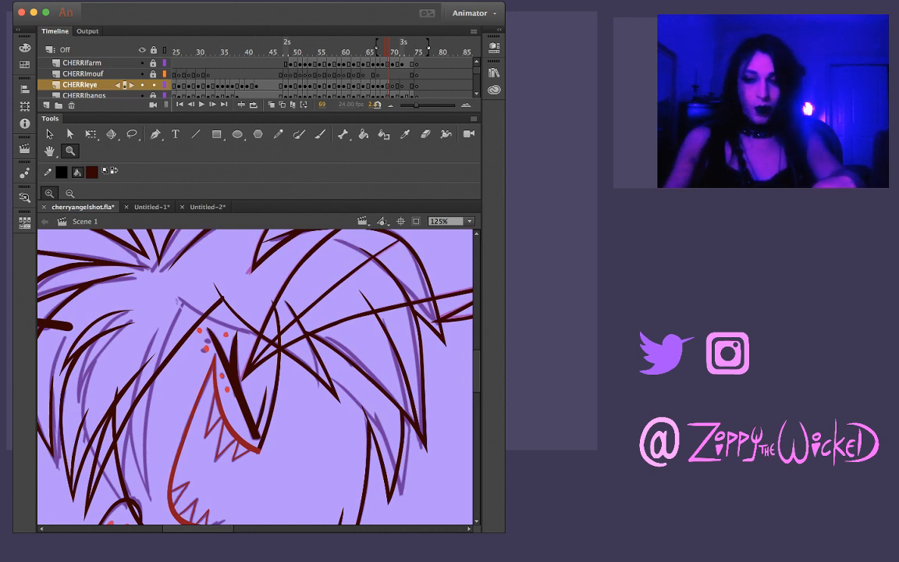
left_click(274, 409)
left_click(241, 415)
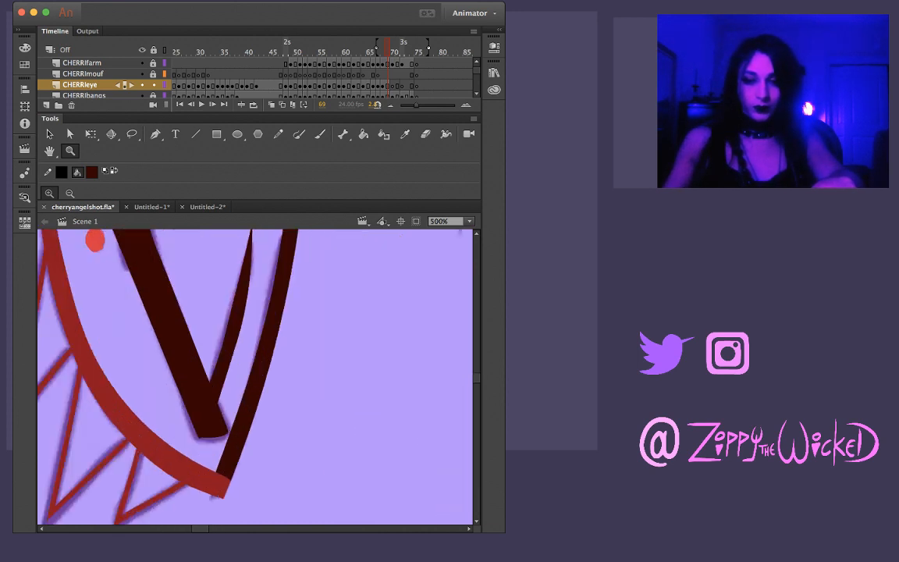
scroll(255, 377, "up", 3)
key("v")
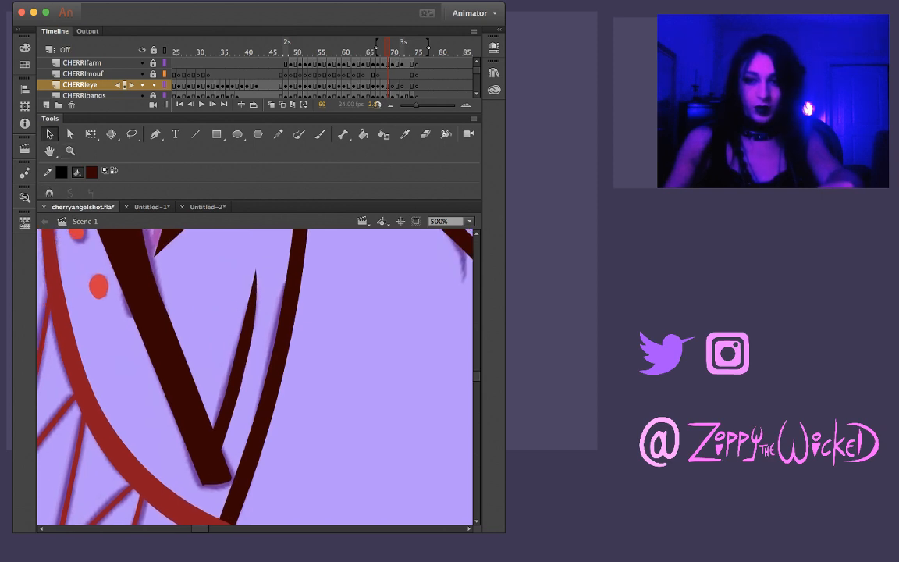
key("z")
left_click(232, 376, "alt")
left_click(232, 376, "alt")
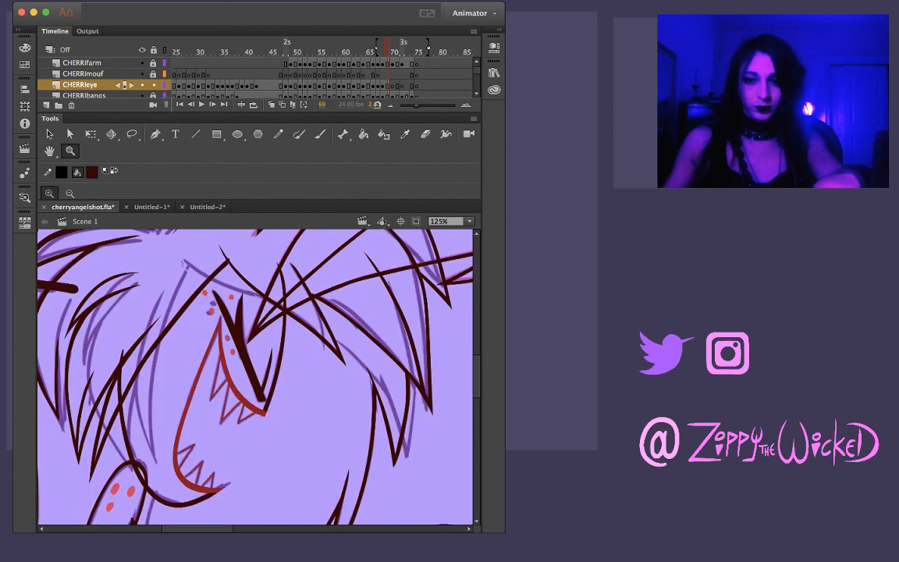
Copy the finished closed-eye drawing and paste it in place on frame 70
key("v")
left_click(248, 366)
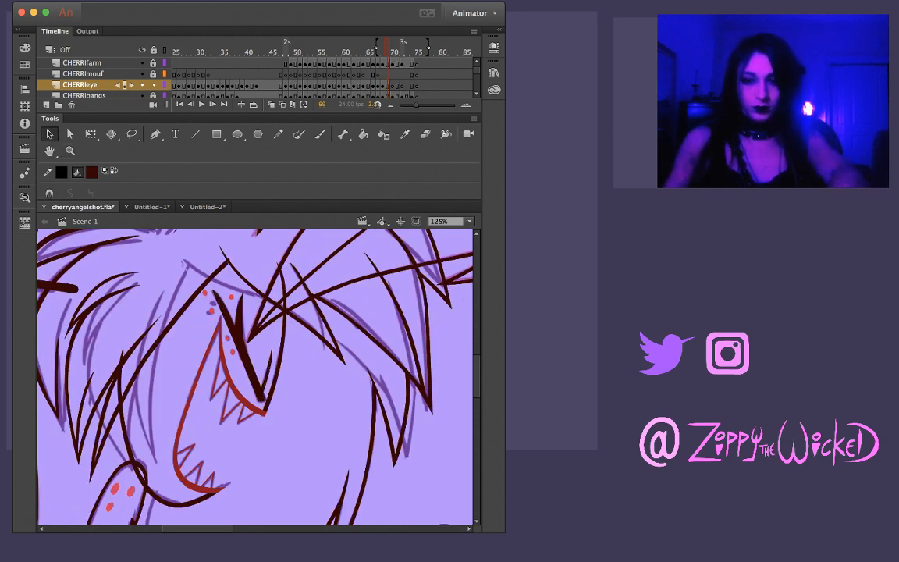
key(".")
key("super+shift+v")
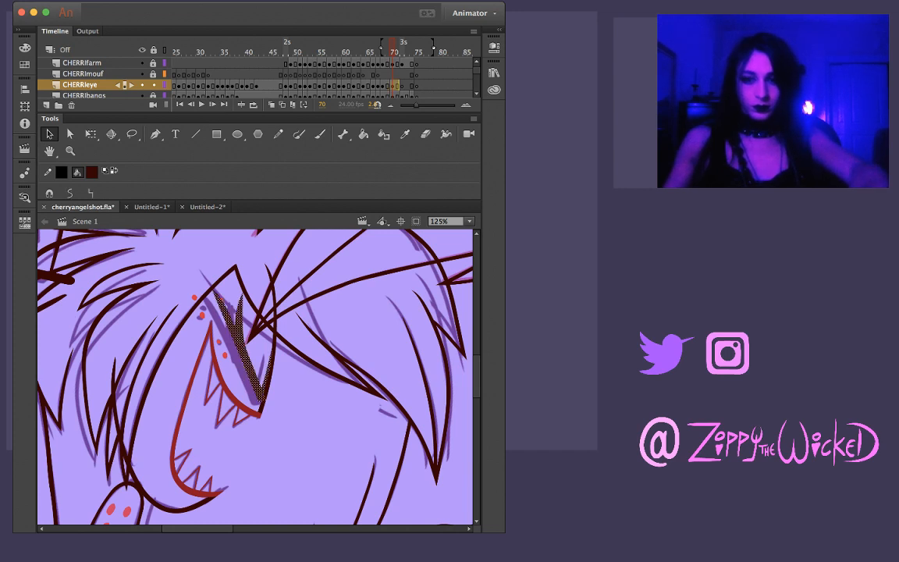
Move and slightly rotate the pasted closed eye with Free Transform to match the purple sketch on frame 70
left_click_drag(248, 366, 254, 360)
key("super+equal")
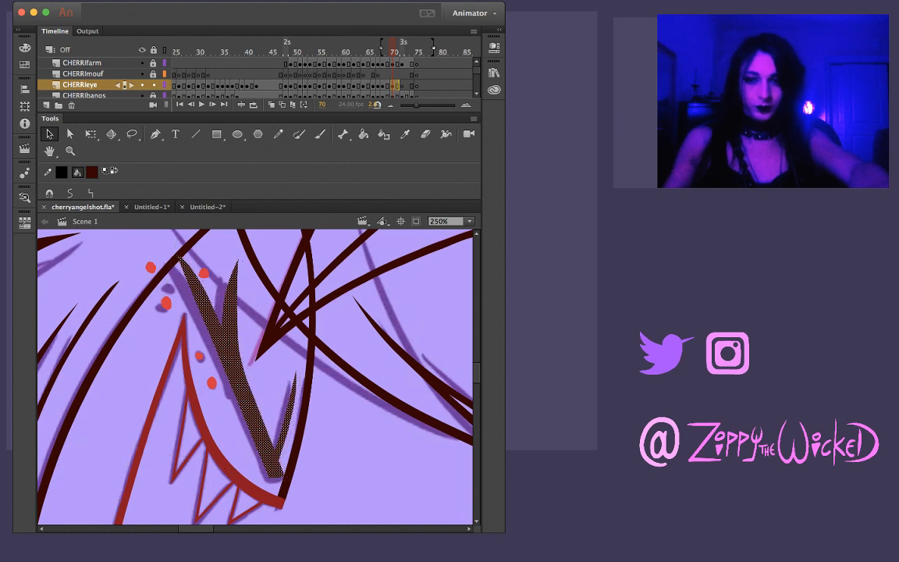
key("q")
left_click_drag(240, 382, 250, 403)
key("super+z")
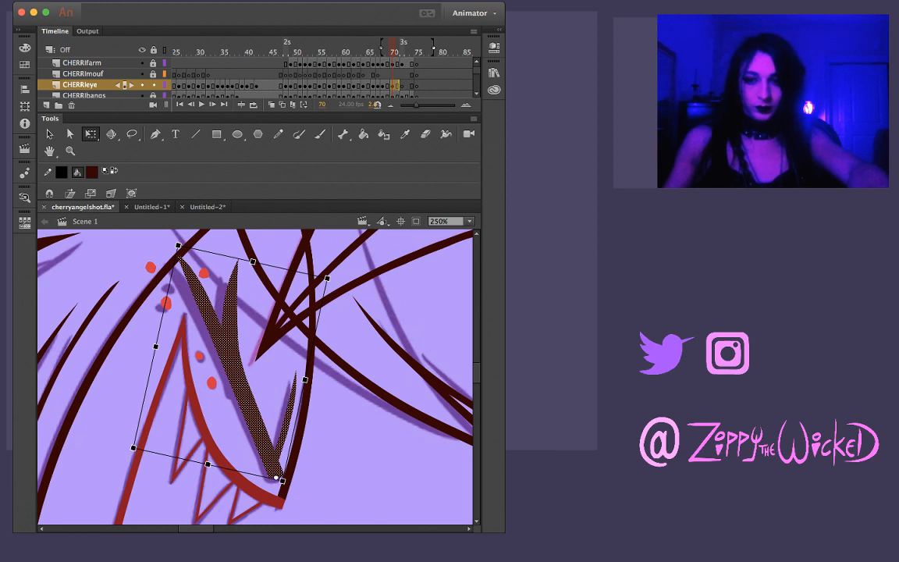
left_click_drag(331, 275, 325, 269)
left_click_drag(234, 373, 227, 375)
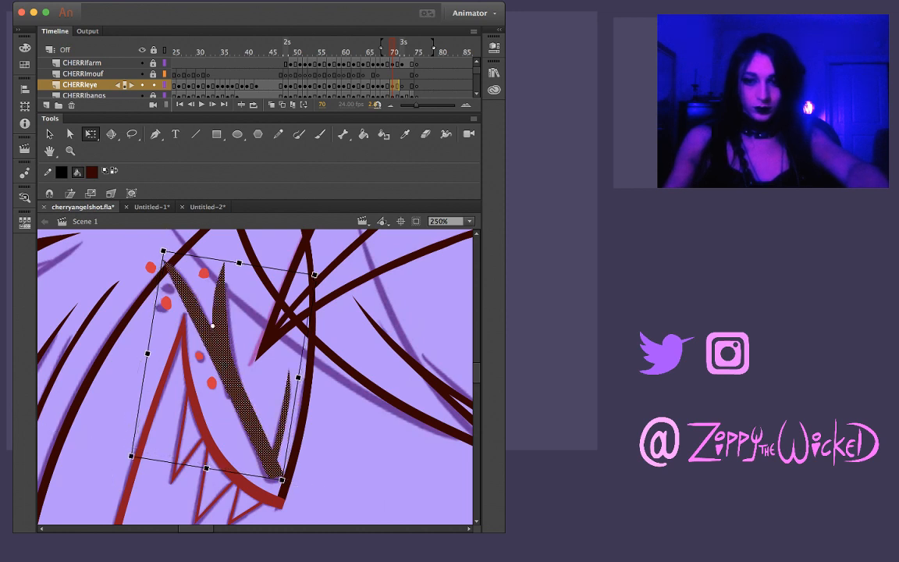
left_click_drag(287, 485, 284, 487)
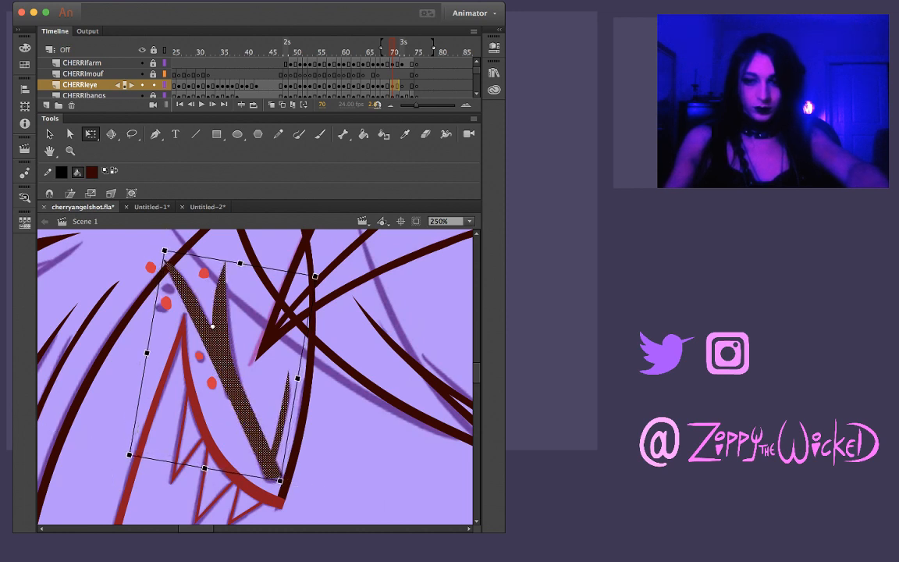
left_click_drag(229, 375, 230, 377)
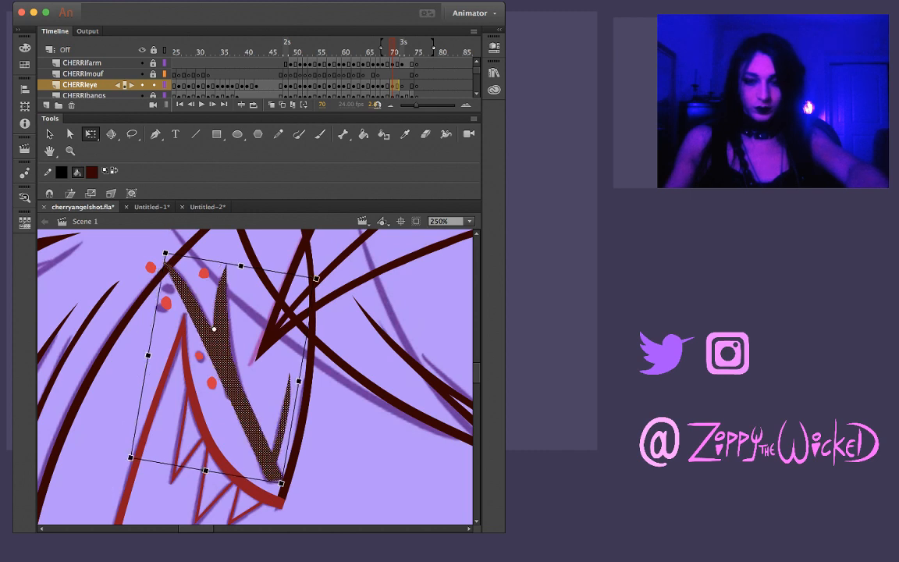
left_click(344, 390)
Copy the adjusted closed eye from frame 70 and paste it in place on frame 72
left_click(231, 375)
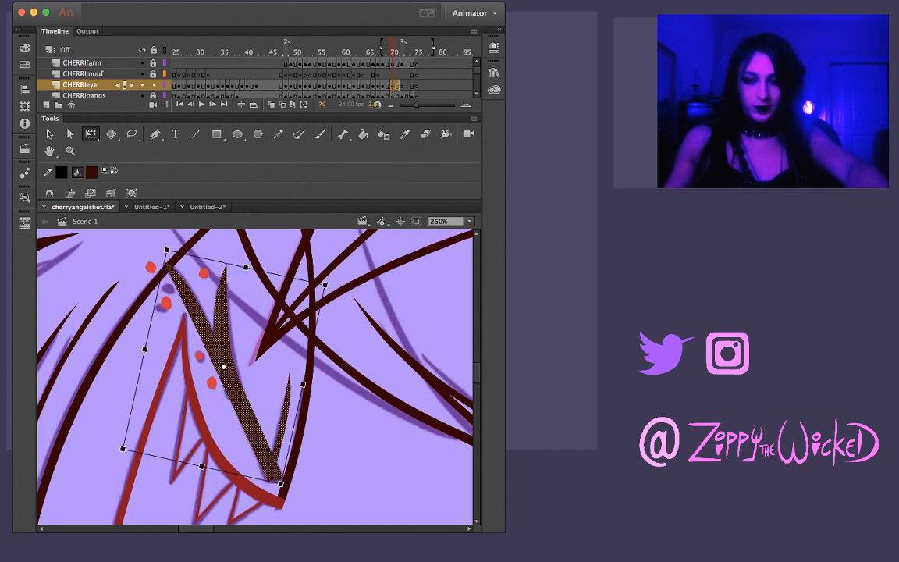
left_click(343, 390)
key("period")
key("period")
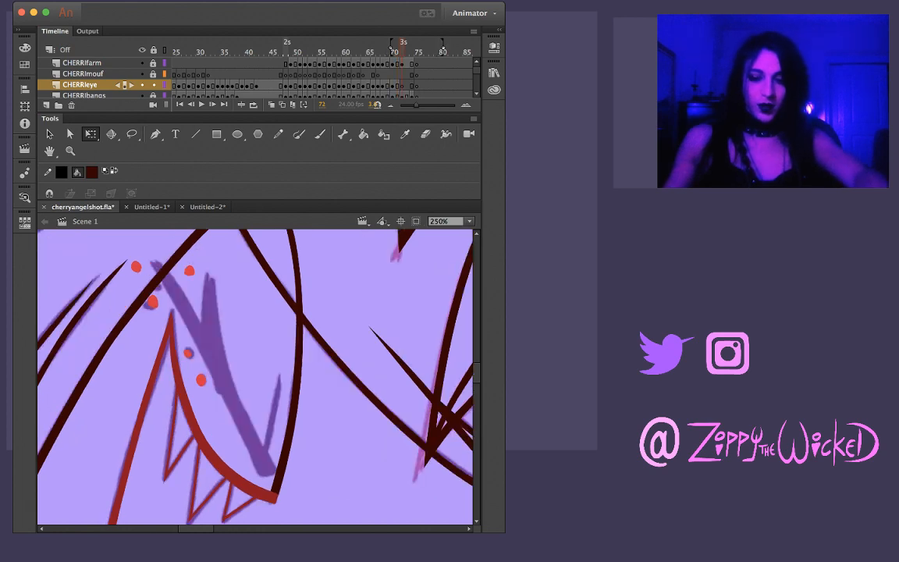
key("super+shift+v")
Shift, slightly rotate and nudge the pasted closed eye until it lines up with the sketch on frame 72, and deselect it
left_click_drag(228, 375, 221, 372)
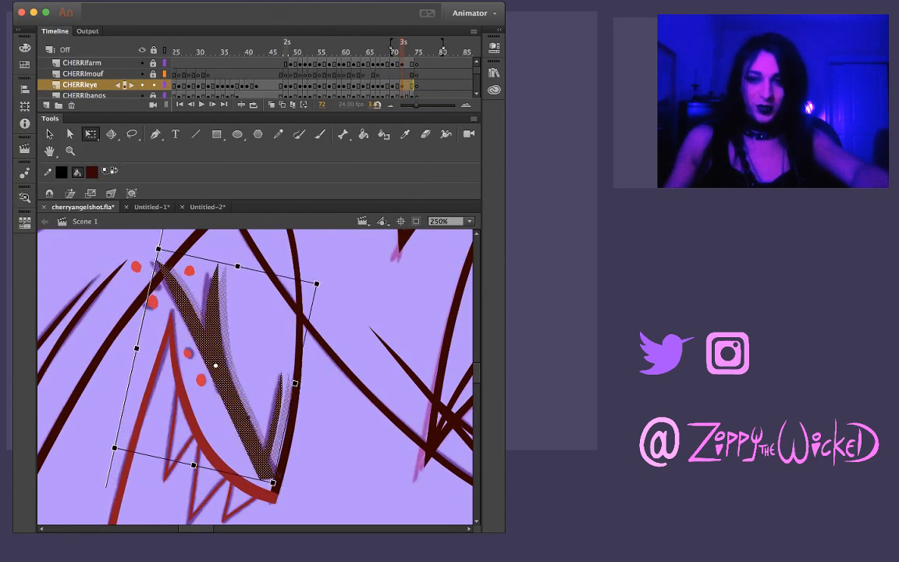
key("Left")
key("Left")
key("Left")
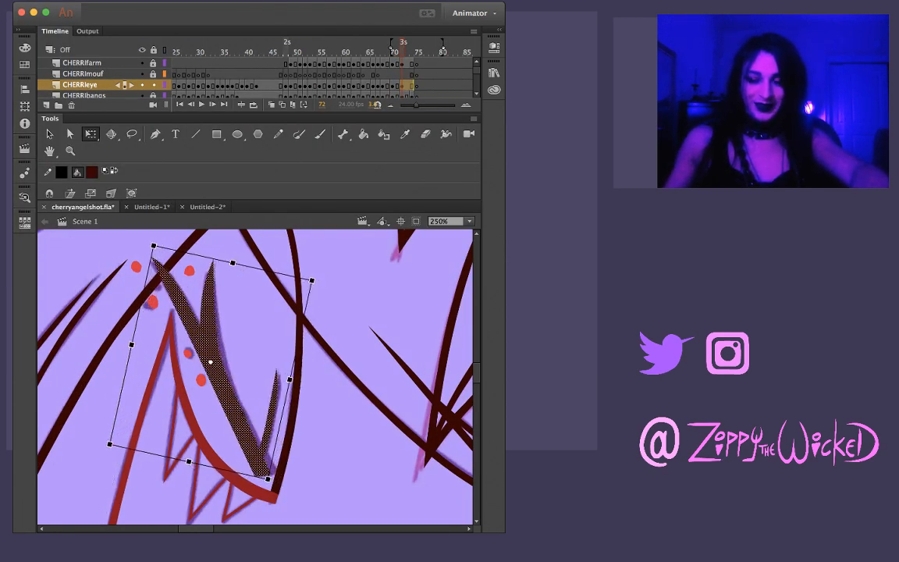
key("Up")
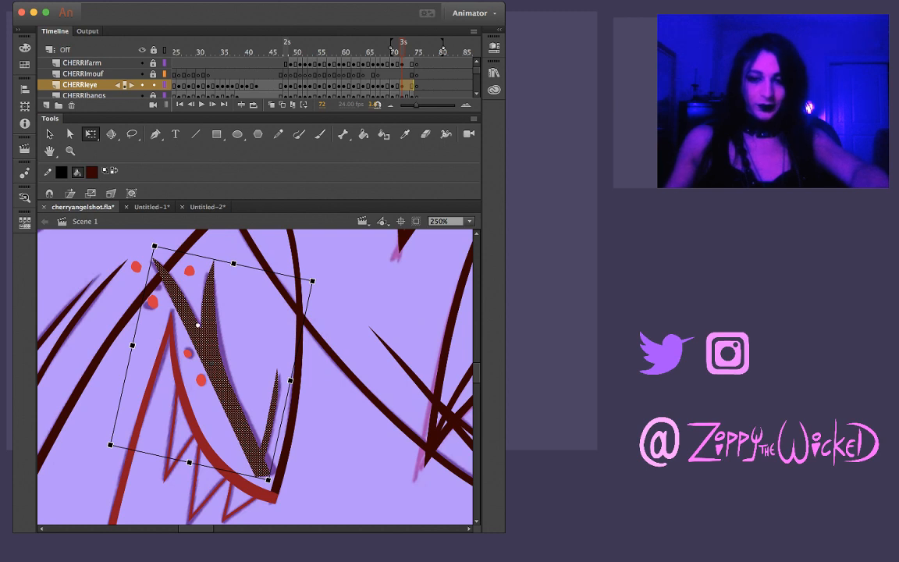
left_click_drag(271, 484, 277, 481)
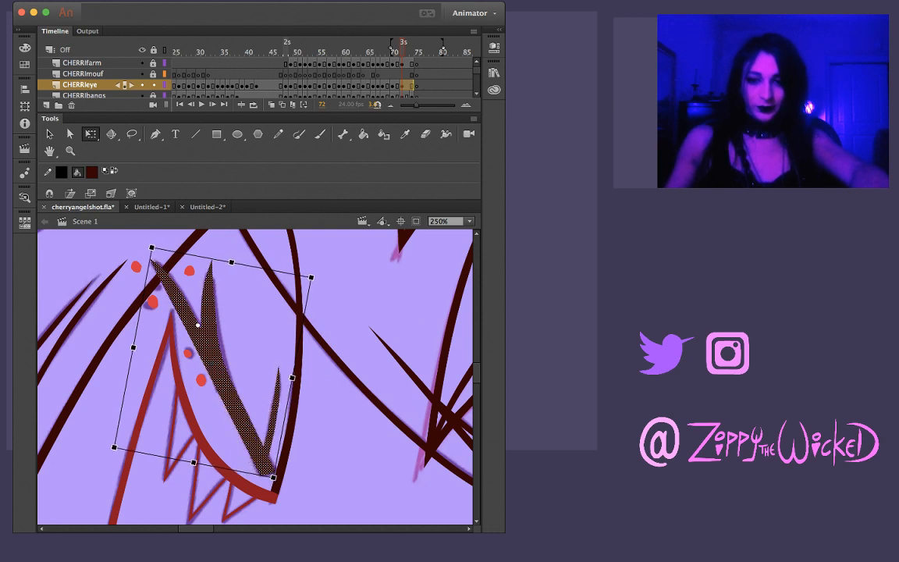
key("Down")
key("Down")
key("Down")
key("Right")
key("Up")
key("Right")
key("Right")
key("Left")
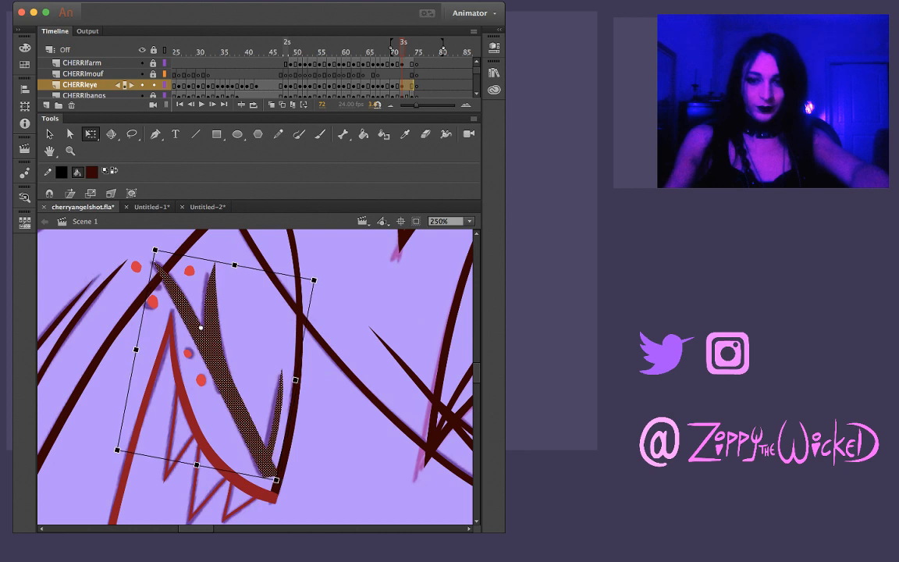
key("Up")
key("Up")
key("Left")
key("Right")
key("Left")
key("Escape")
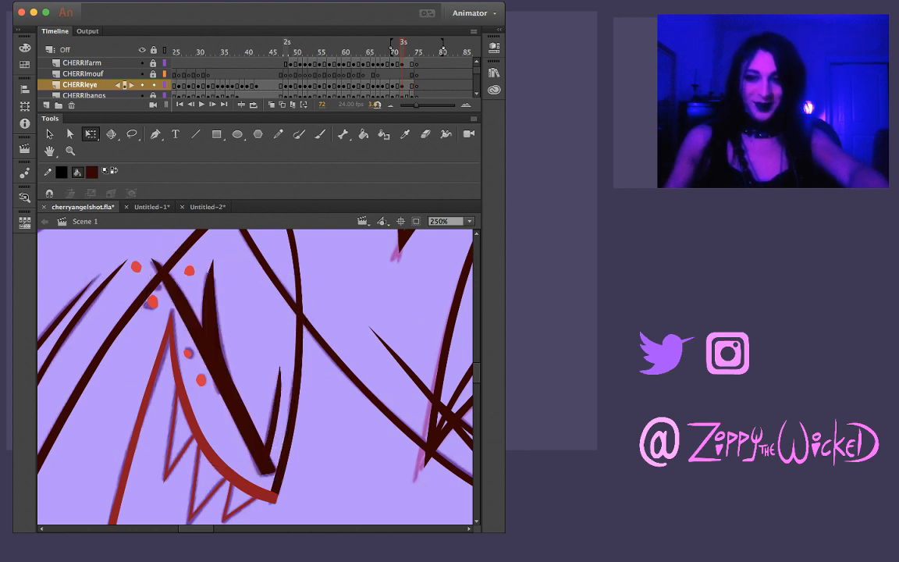
Advance to frame 75 to check past the last closed-eye drawing on the CHERRIeye layer
key("F6")
key("Escape")
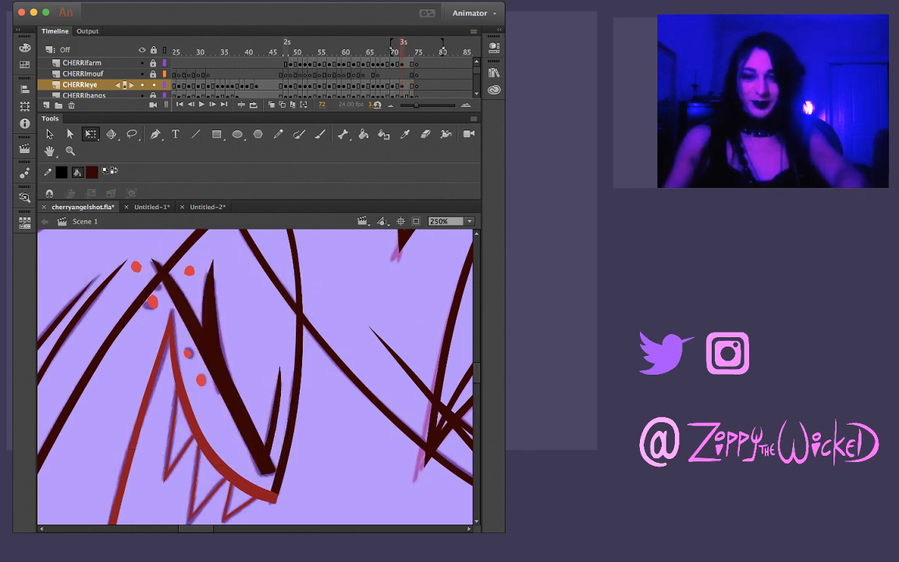
key(".")
key(".")
key(".")
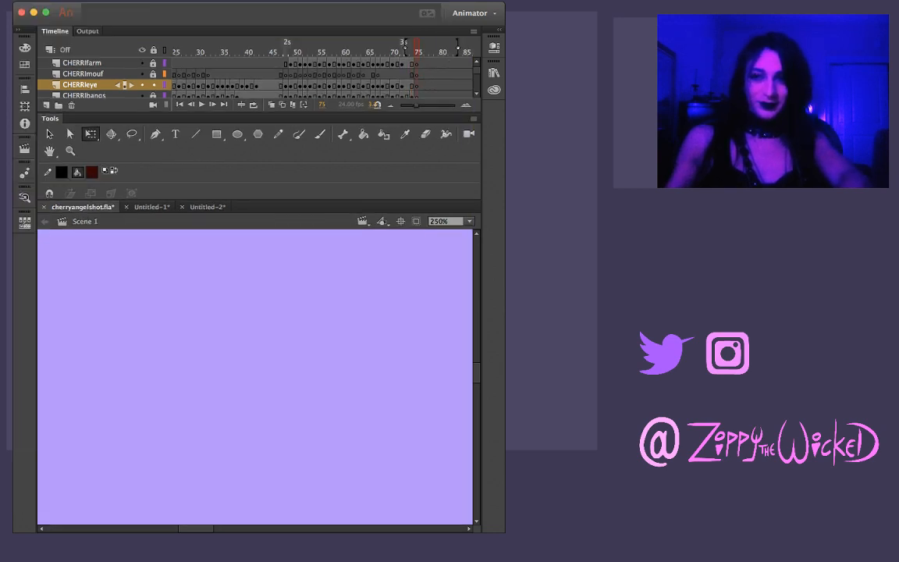
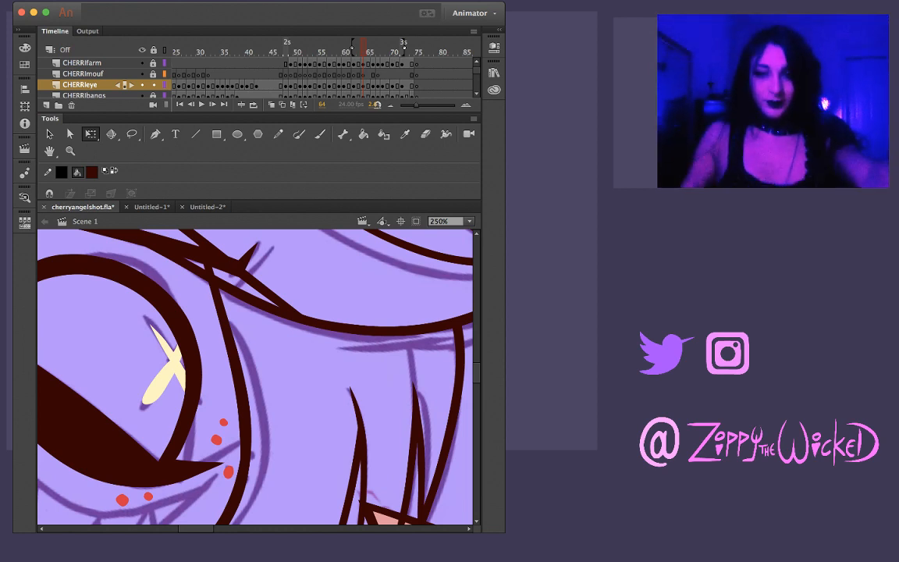
Step through the frames from 64 up to 73 to review the inked eye drawings
key("z")
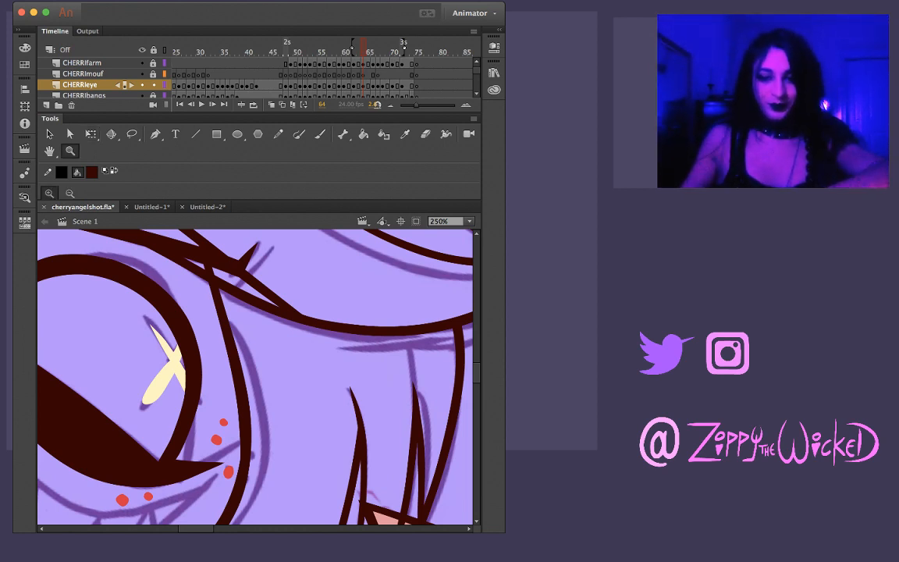
left_click(205, 379, "alt")
key("comma")
key("period")
key("period")
key("period")
key("period")
key("period")
key("period")
key("period")
key("period")
key("period")
key("period")
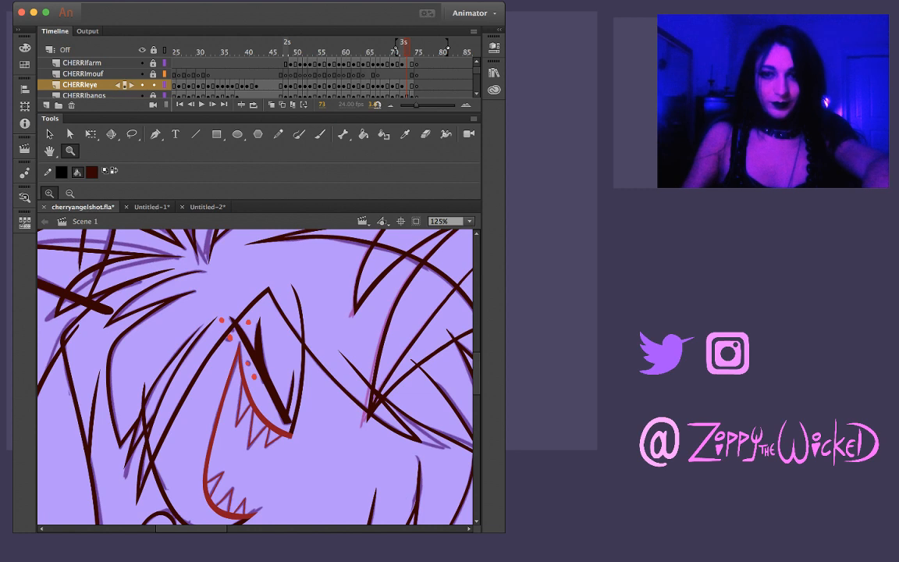
Sample the dark red mouth-line swatch from the Untitled-1 reference for the Brush and return to frame 1 of cherryangelshot.fla
left_click(152, 207)
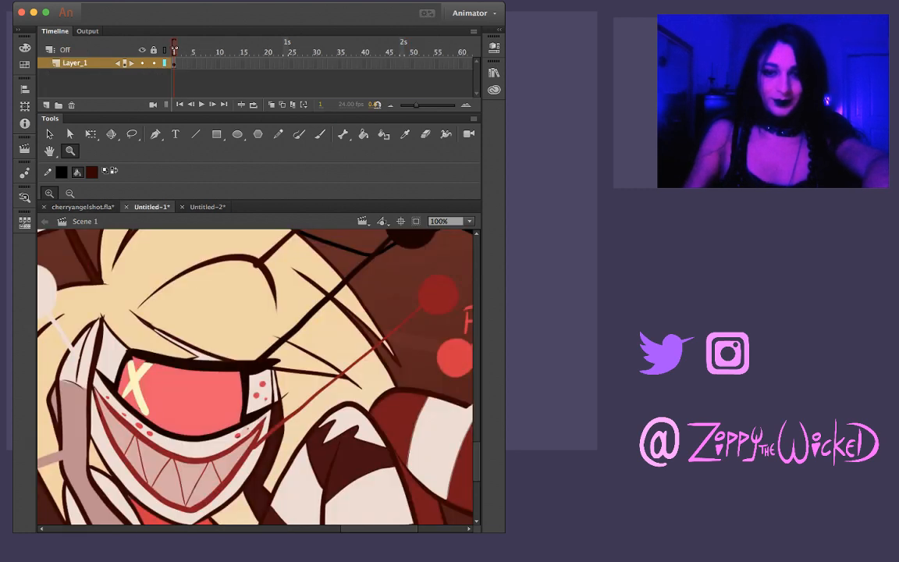
key("i")
left_click(438, 295)
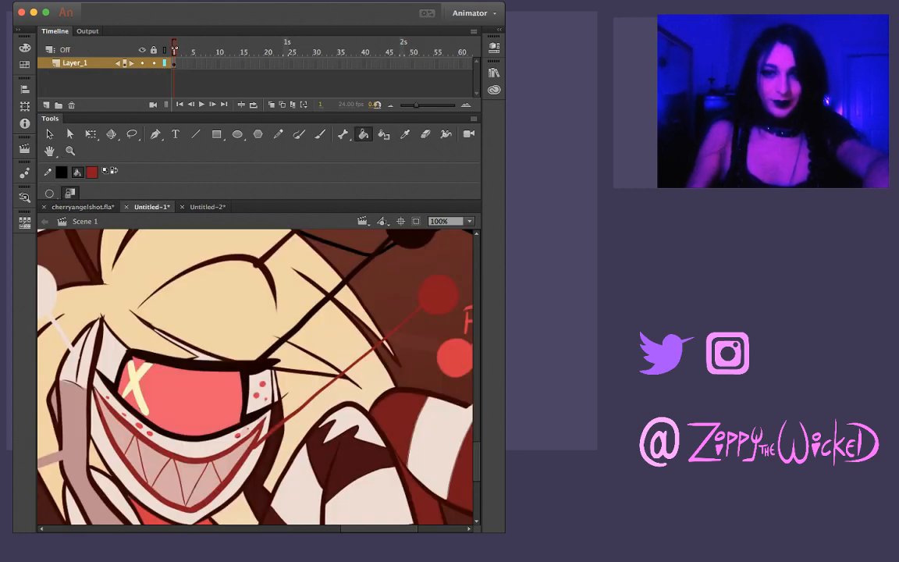
left_click(83, 207)
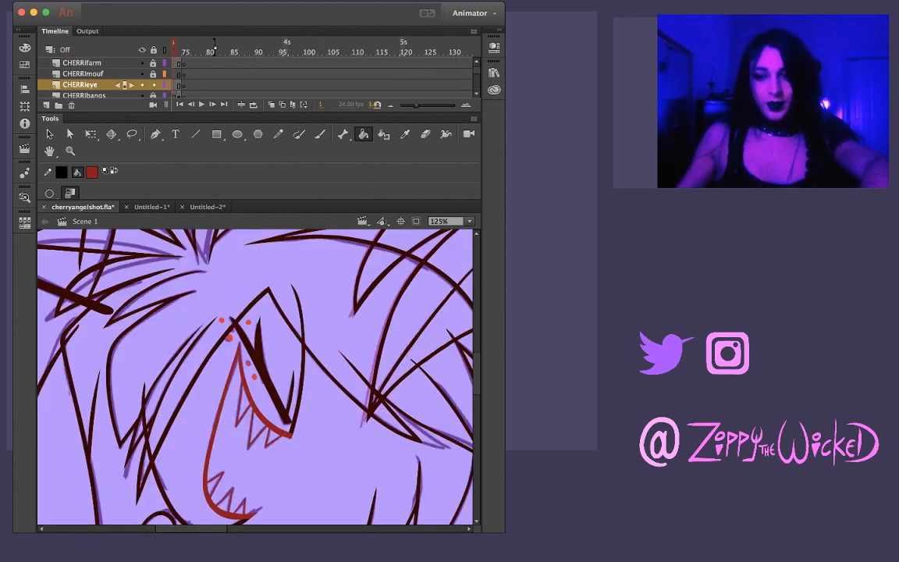
key("i")
key("k")
key("comma")
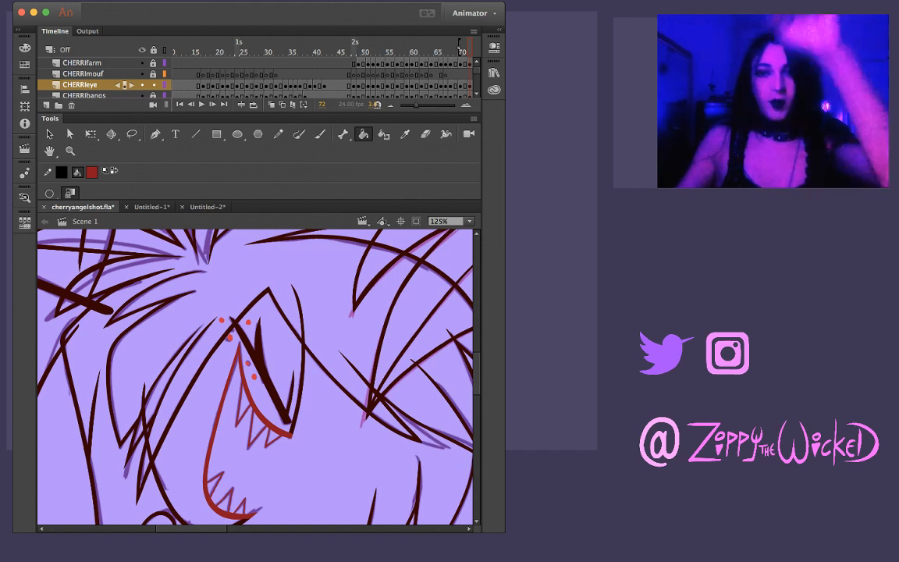
key("shift+comma")
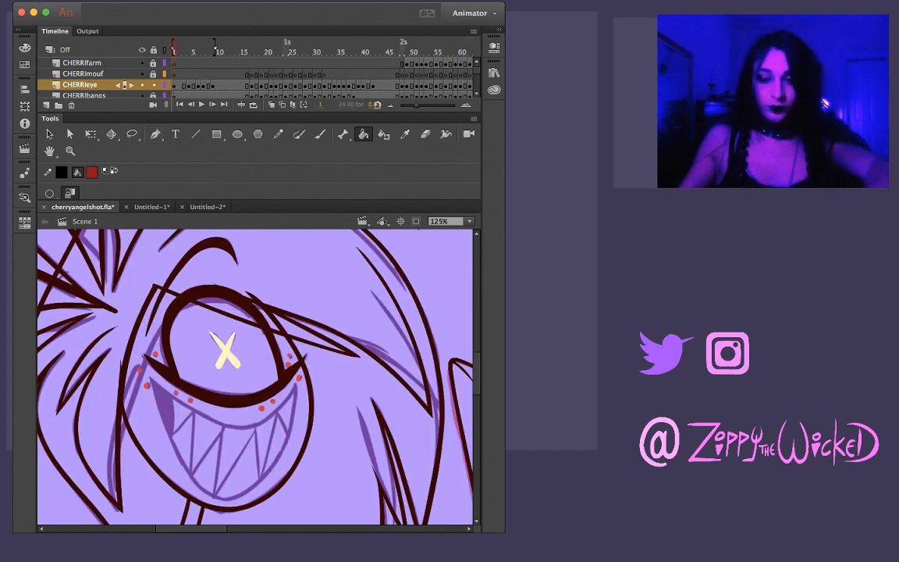
key("b")
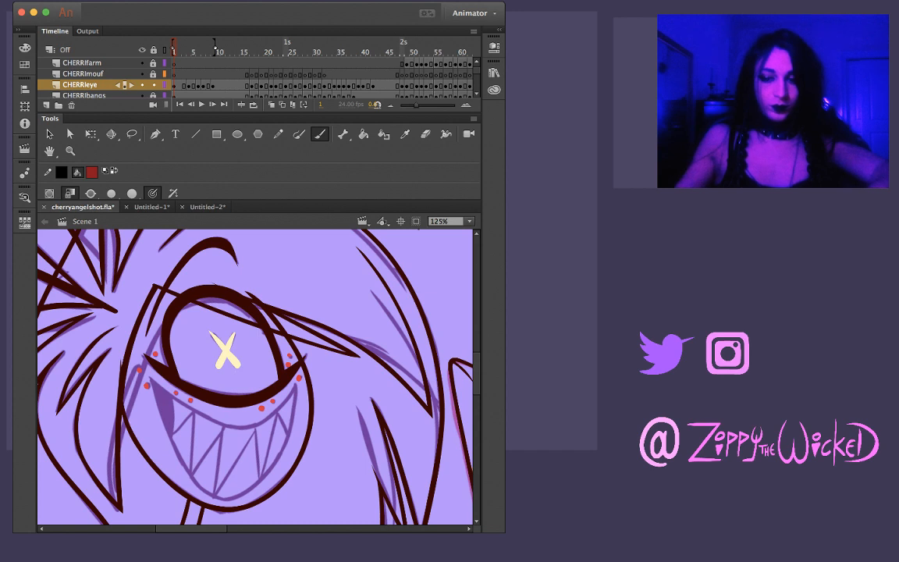
left_click_drag(151, 383, 165, 437)
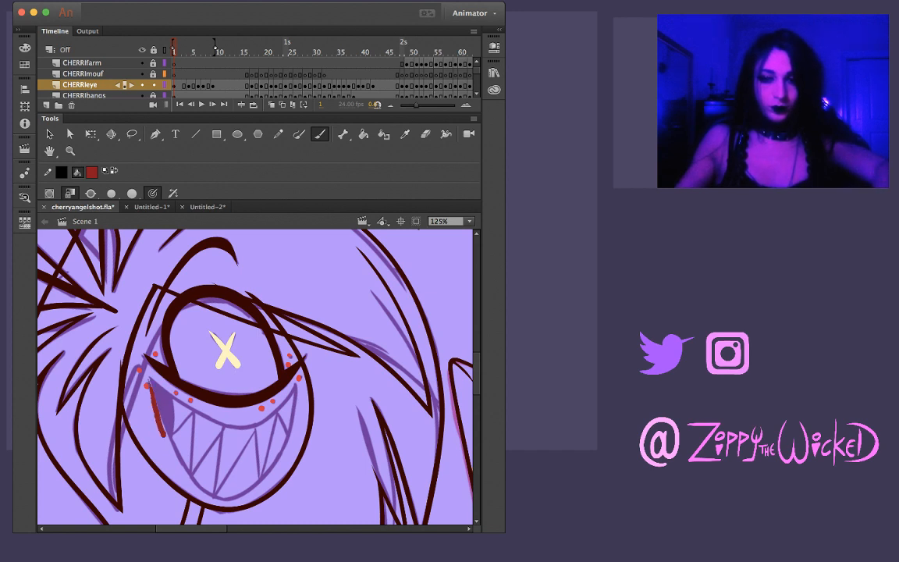
key("super+z")
left_click_drag(151, 379, 196, 480)
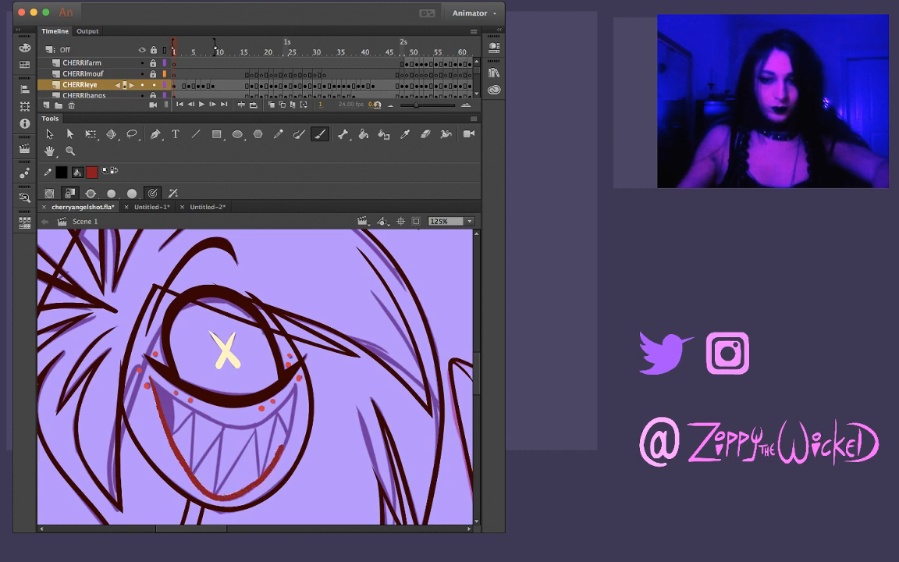
left_click_drag(281, 447, 290, 428)
left_click_drag(295, 390, 295, 385)
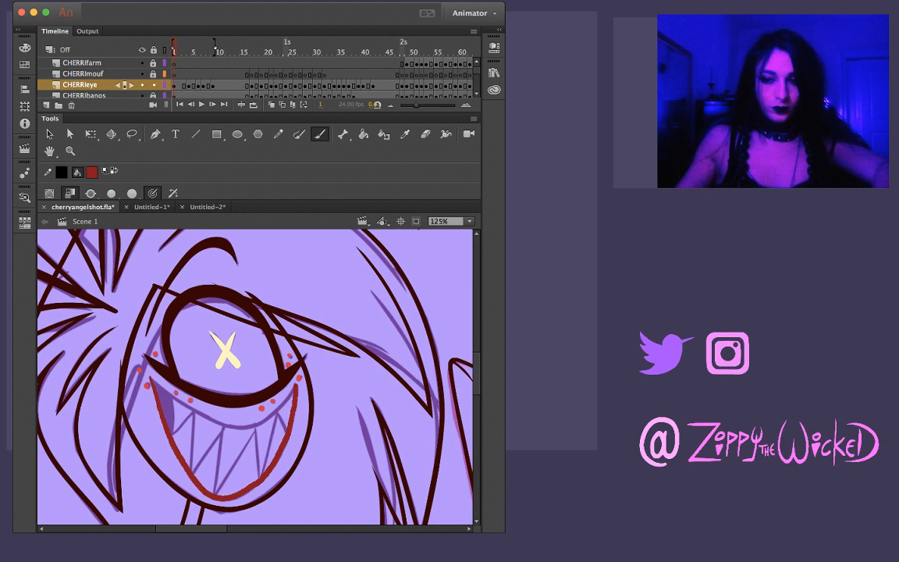
left_click_drag(152, 383, 239, 426)
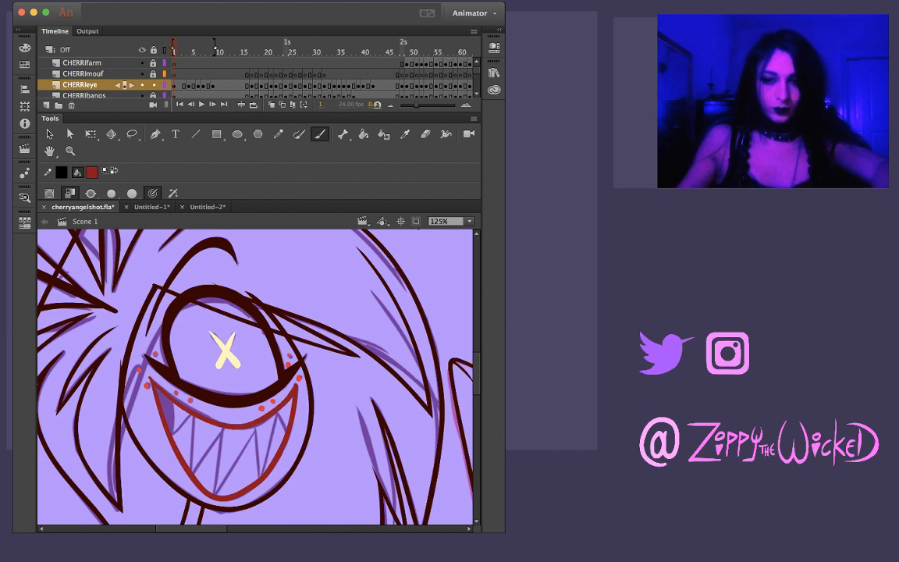
key("super+z")
key("super+z")
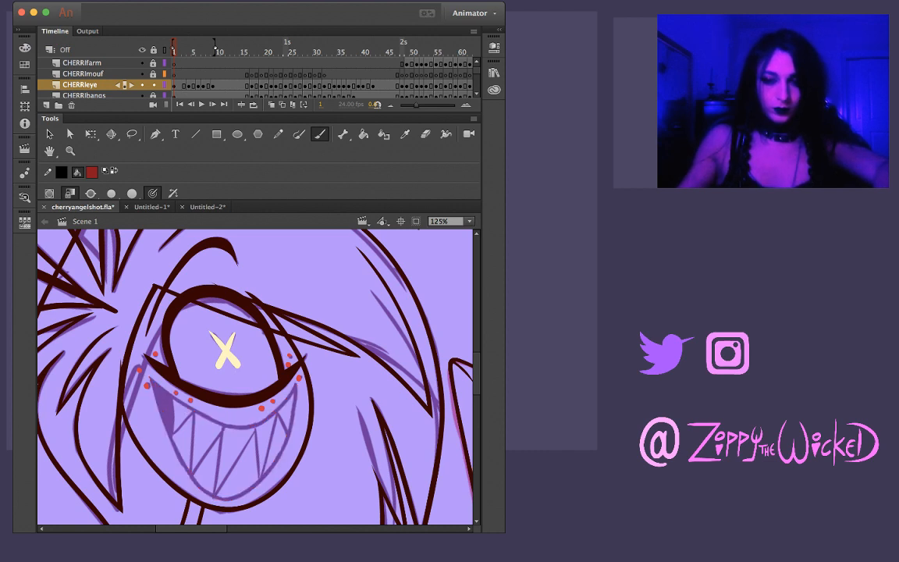
left_click_drag(137, 343, 181, 451)
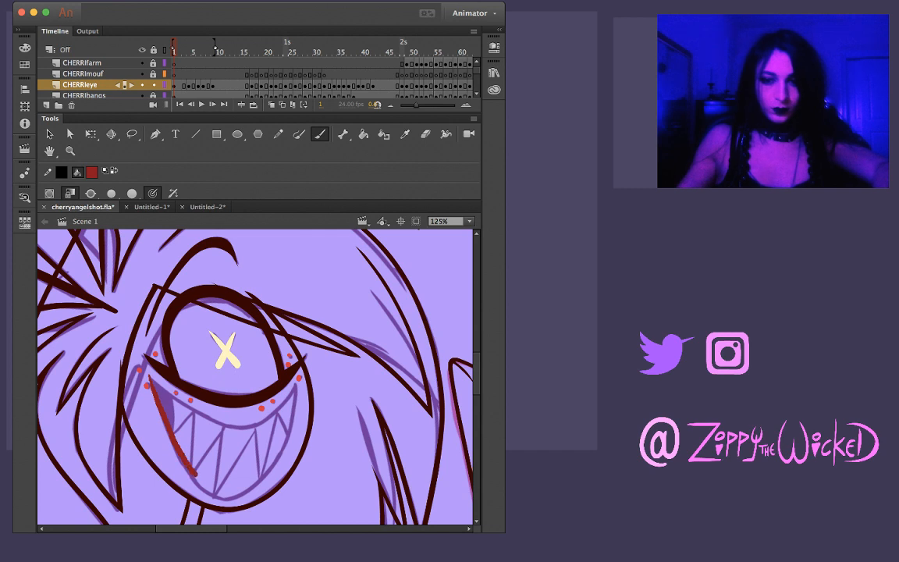
key("super+z")
Ink the grinning mouth's lower curve in dark red over the frame 1 sketch from corner to corner, and taper its ends
mouse_move(142, 370)
left_mouse_down()
mouse_move(204, 483)
mouse_move(252, 484)
left_mouse_up()
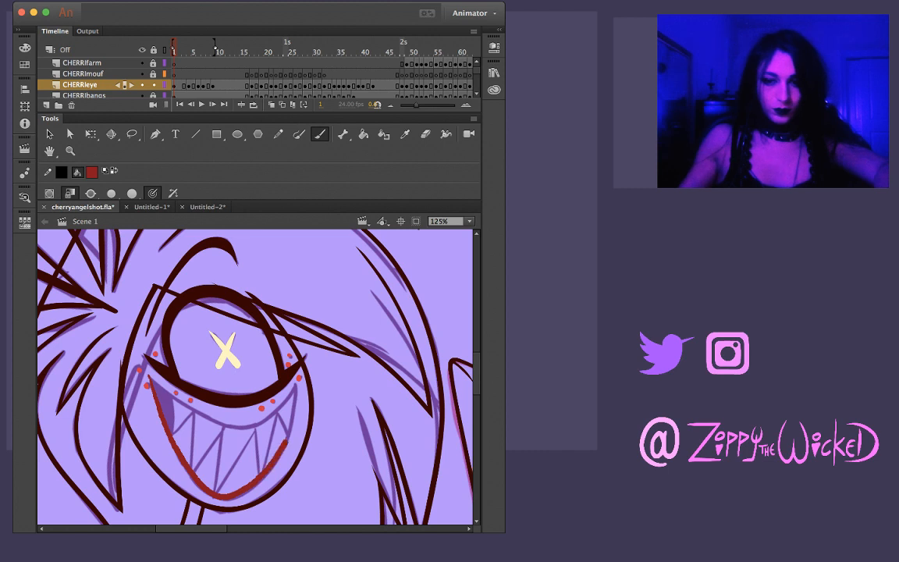
left_click_drag(284, 441, 294, 418)
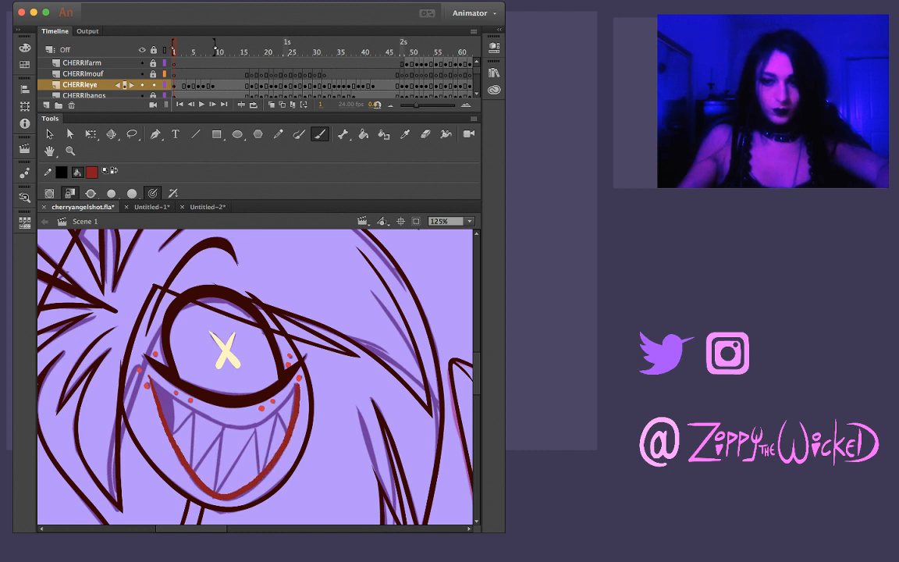
key("z")
left_click(270, 420)
key("v")
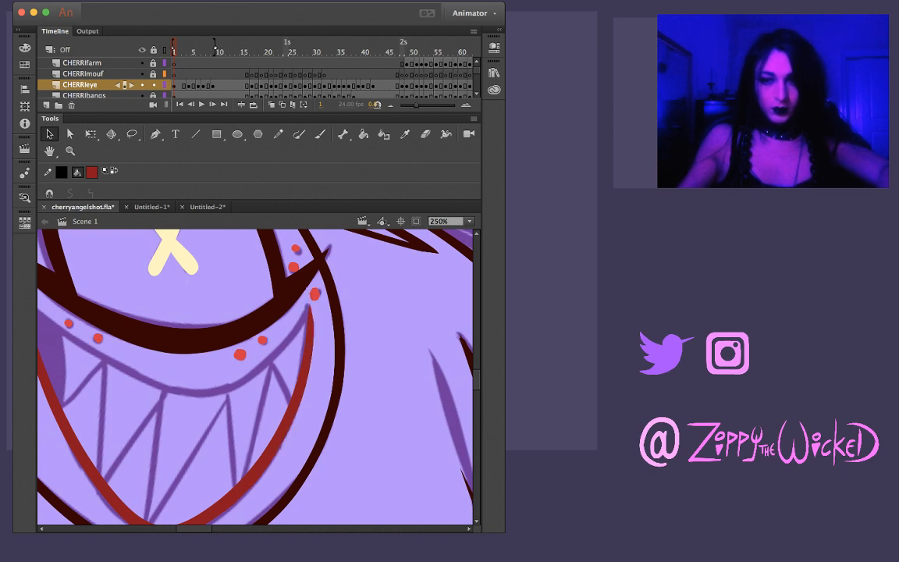
scroll(255, 376, "left", 3)
scroll(255, 376, "down", 2)
scroll(255, 376, "up", 1)
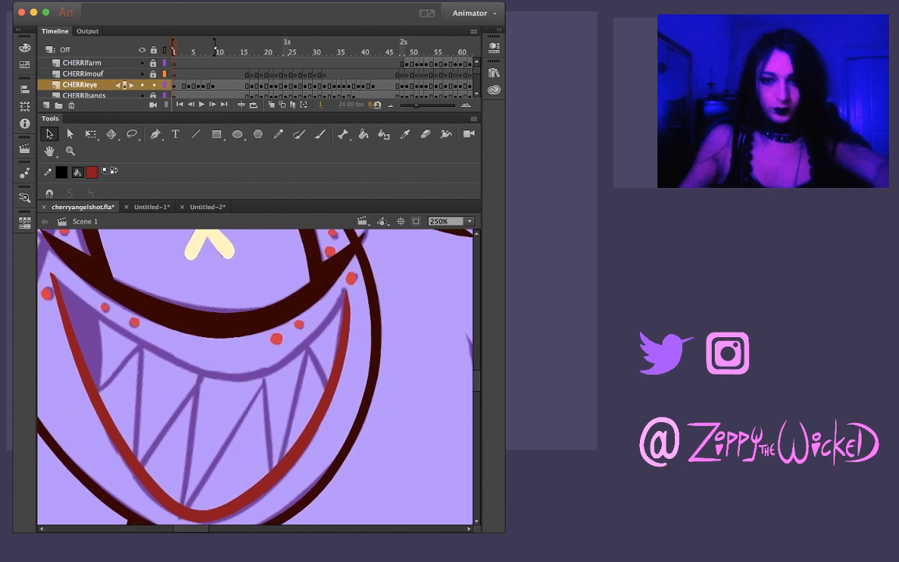
key("b")
left_click_drag(43, 266, 120, 329)
key("super+z")
mouse_move(43, 267)
left_mouse_down()
mouse_move(204, 406)
mouse_move(192, 416)
left_mouse_up()
key("super+z")
Ink the mouth's upper line in dark red along the sketch, from the cheek freckle to the opposite mouth corner
key("shift+space")
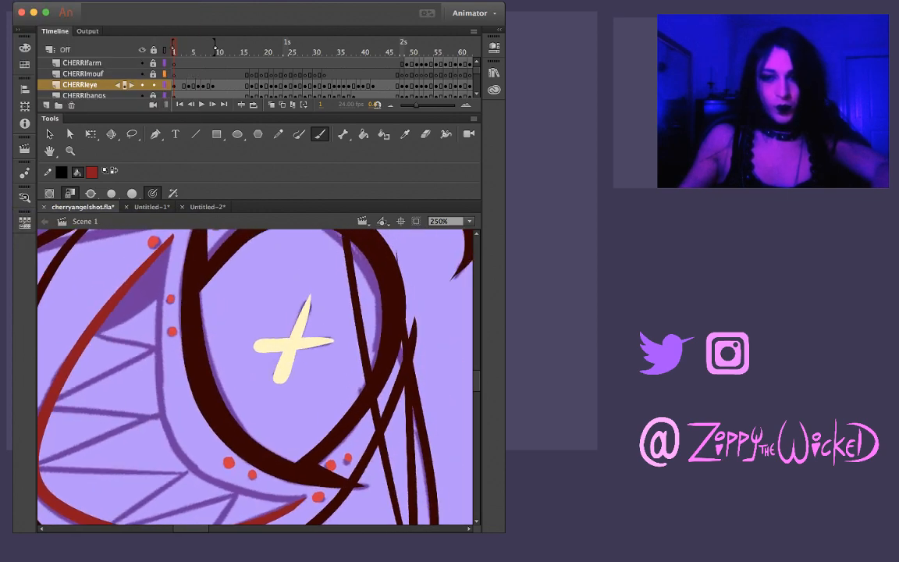
key("space")
left_click_drag(234, 351, 223, 353)
key("shift+space")
mouse_move(149, 338)
left_mouse_down()
mouse_move(168, 285)
mouse_move(137, 285)
left_mouse_up()
key("space")
left_click_drag(234, 328, 249, 375)
key("shift+space")
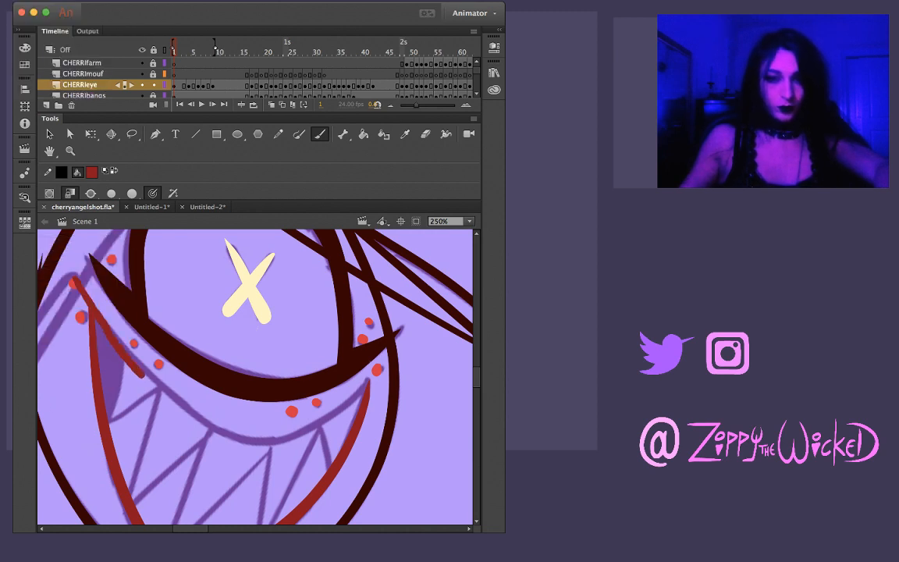
mouse_move(74, 285)
left_mouse_down()
mouse_move(154, 363)
mouse_move(195, 420)
left_mouse_up()
key("super+z")
mouse_move(74, 284)
left_mouse_down()
mouse_move(186, 410)
mouse_move(233, 437)
mouse_move(307, 429)
mouse_move(367, 385)
left_mouse_up()
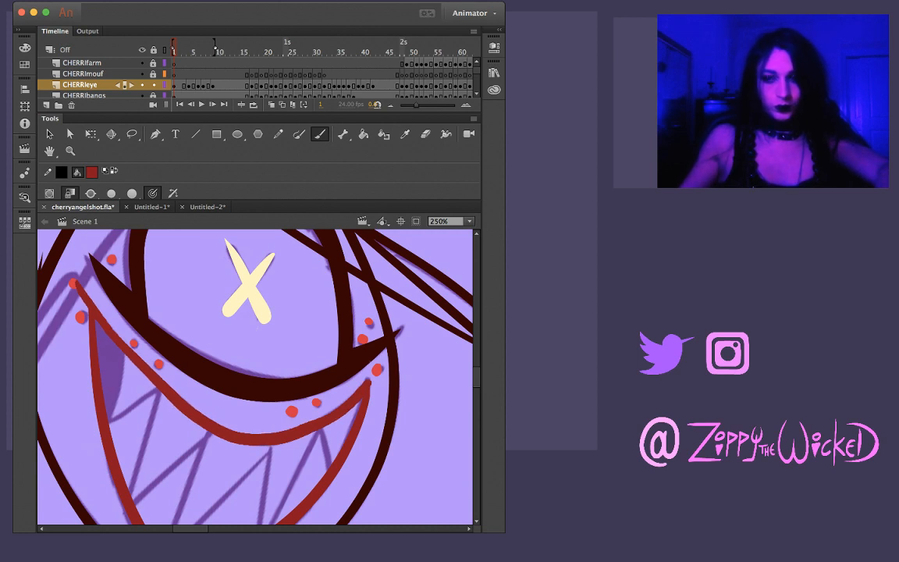
Pull the right mouth corner, where the upper and lower lines meet, into a sharp point
key("z")
left_click(345, 412)
key("v")
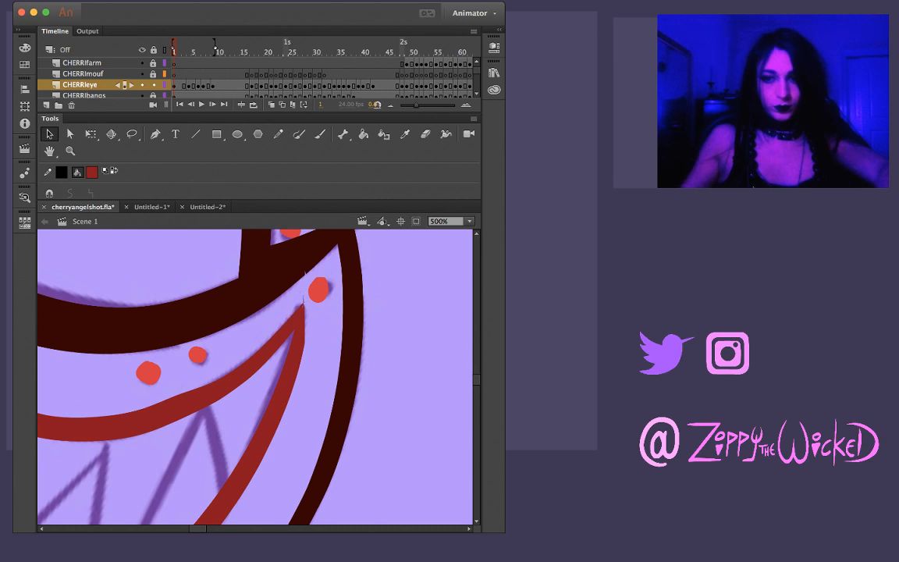
key("z")
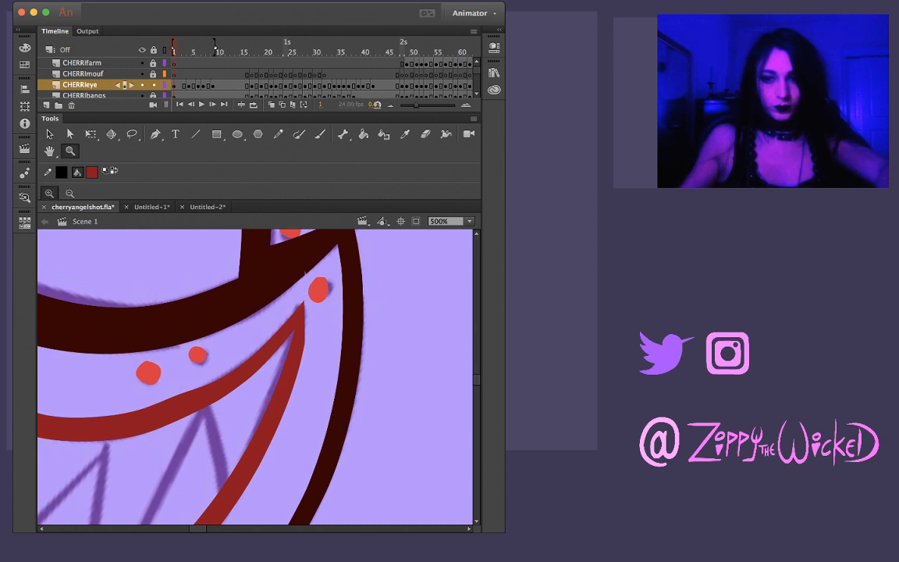
left_click(283, 353, "alt")
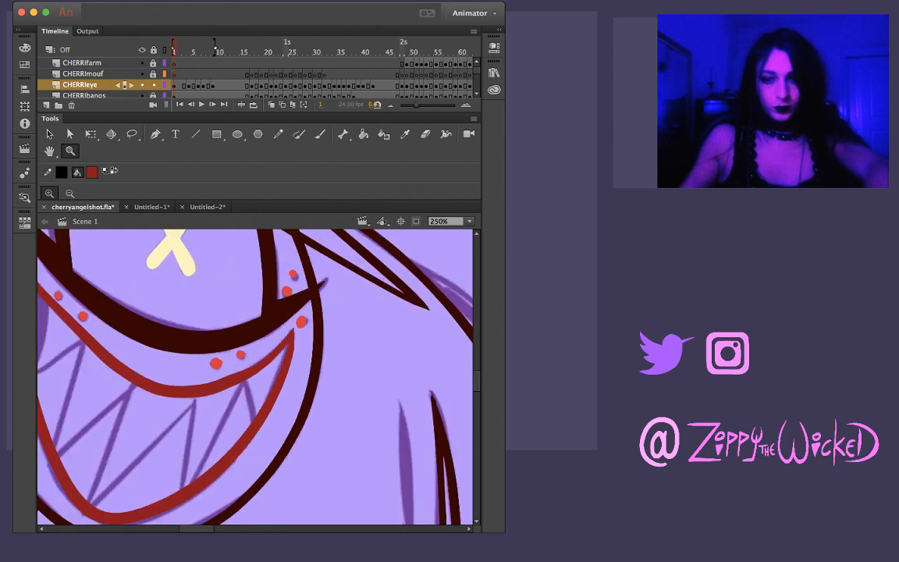
Lasso the right-hand parts of the lower and upper mouth lines in turn, smooth their curves, and deselect them
key("l")
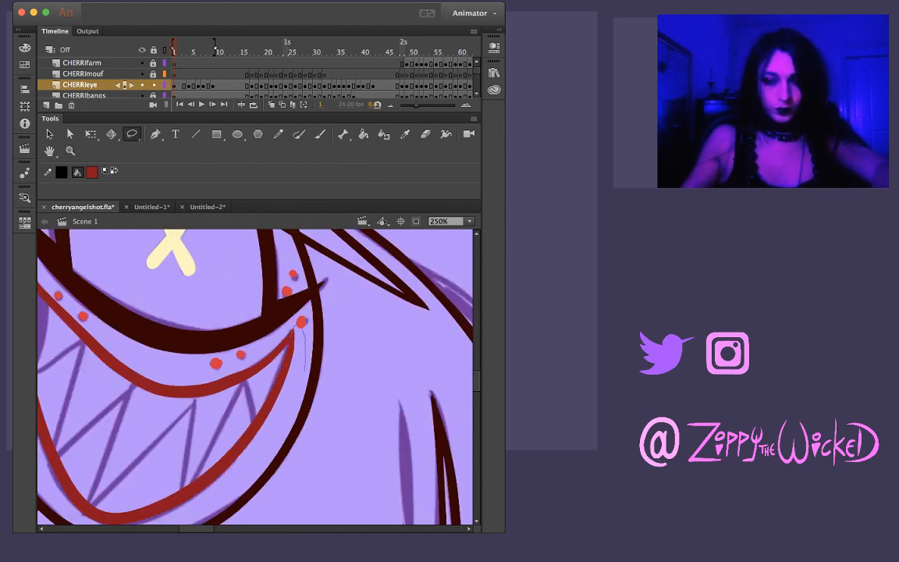
mouse_move(305, 371)
left_mouse_down()
mouse_move(265, 447)
mouse_move(232, 405)
mouse_move(282, 329)
left_mouse_up()
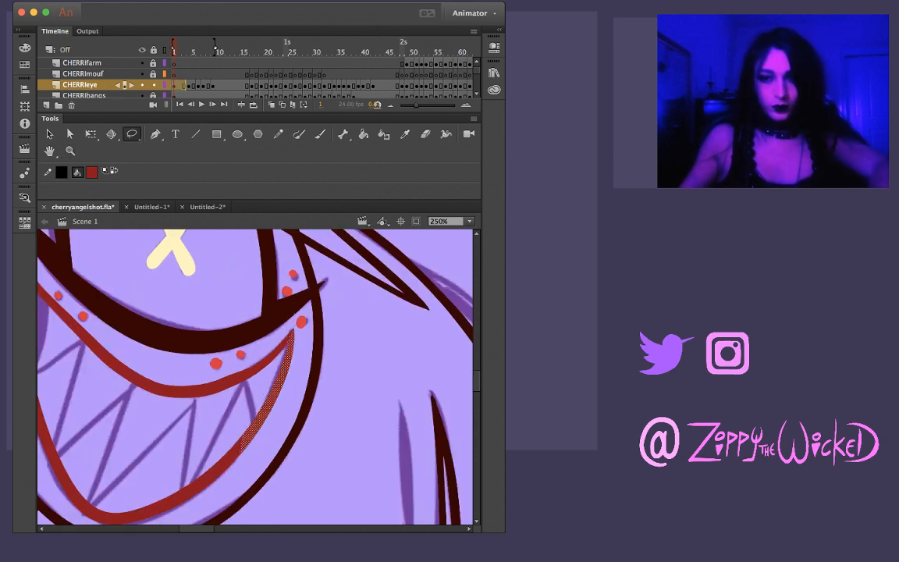
key("Escape")
key("v")
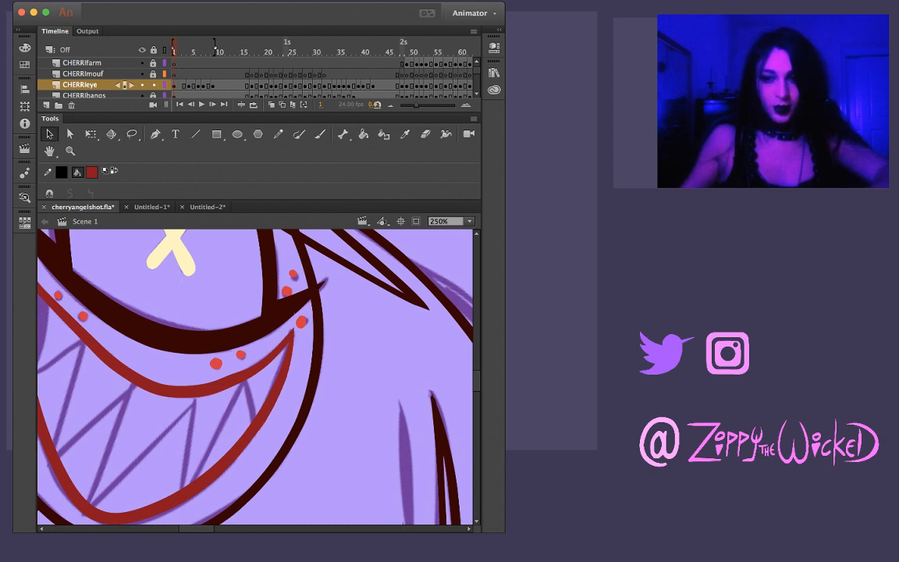
key("super+space")
left_click(278, 372, "super")
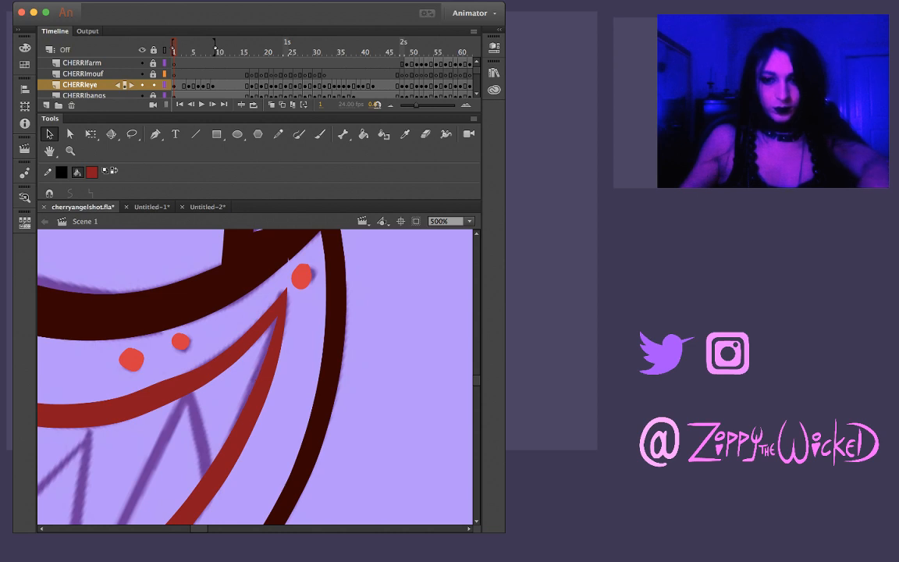
key("l")
mouse_move(217, 341)
left_mouse_down()
mouse_move(148, 446)
mouse_move(220, 344)
mouse_move(228, 390)
left_mouse_up()
left_click_drag(265, 337, 236, 386)
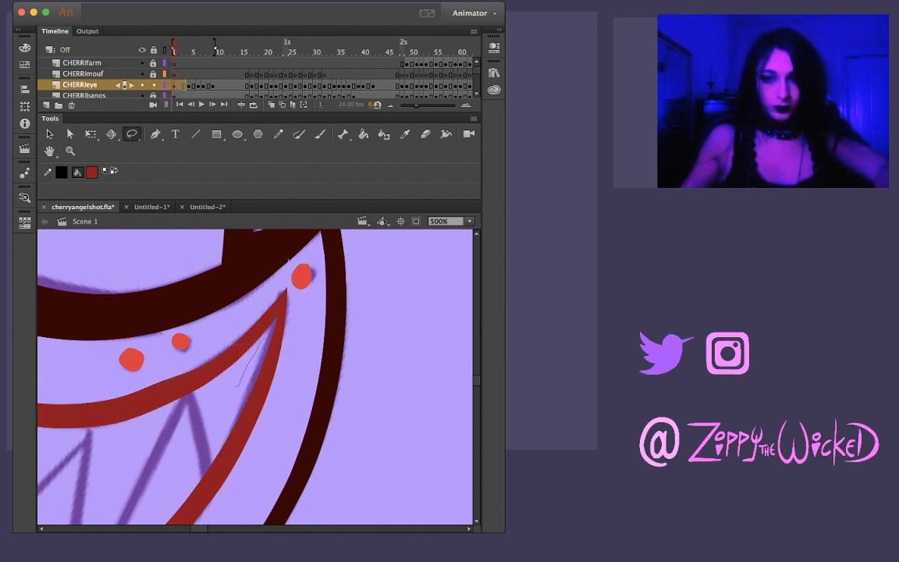
mouse_move(262, 254)
left_mouse_down()
mouse_move(158, 329)
mouse_move(36, 390)
left_mouse_up()
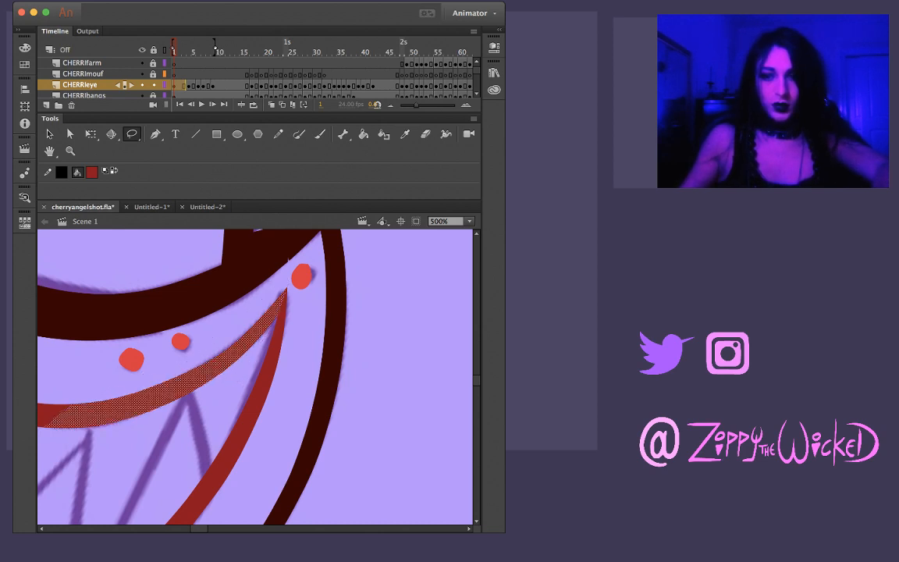
left_click_drag(300, 261, 288, 278)
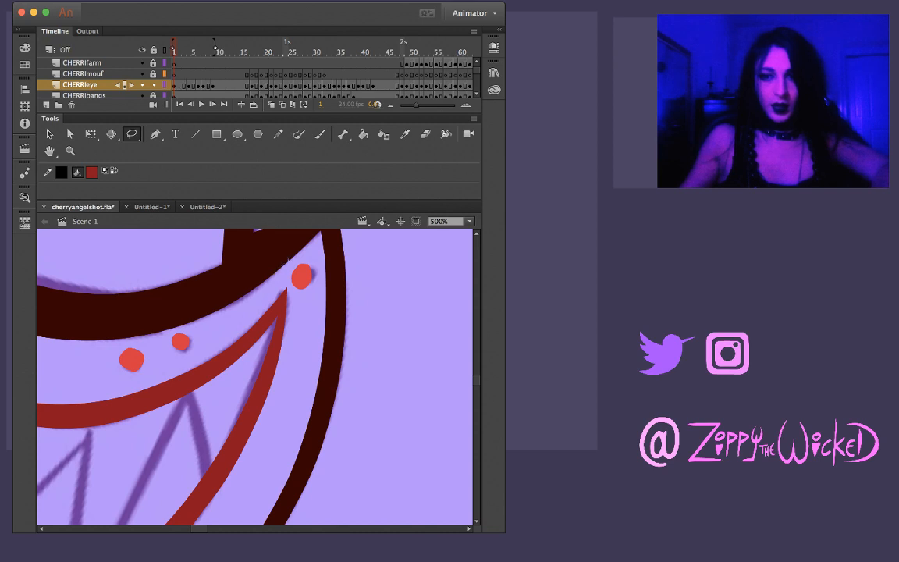
left_click(49, 134)
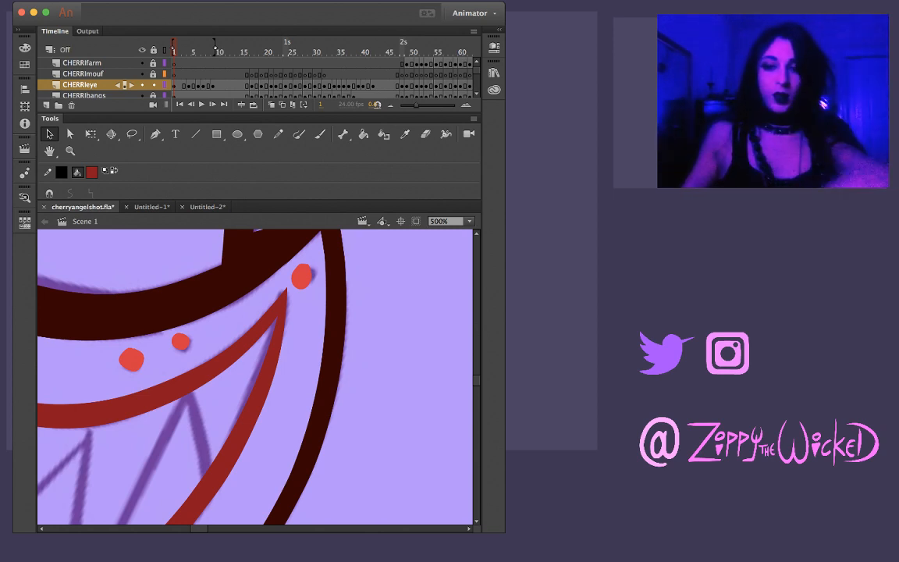
Select the whole dark red mouth outline on frame 1 and remove it from the CHERRIeye layer
key("z")
left_click(176, 391, "alt")
left_click(175, 391, "alt")
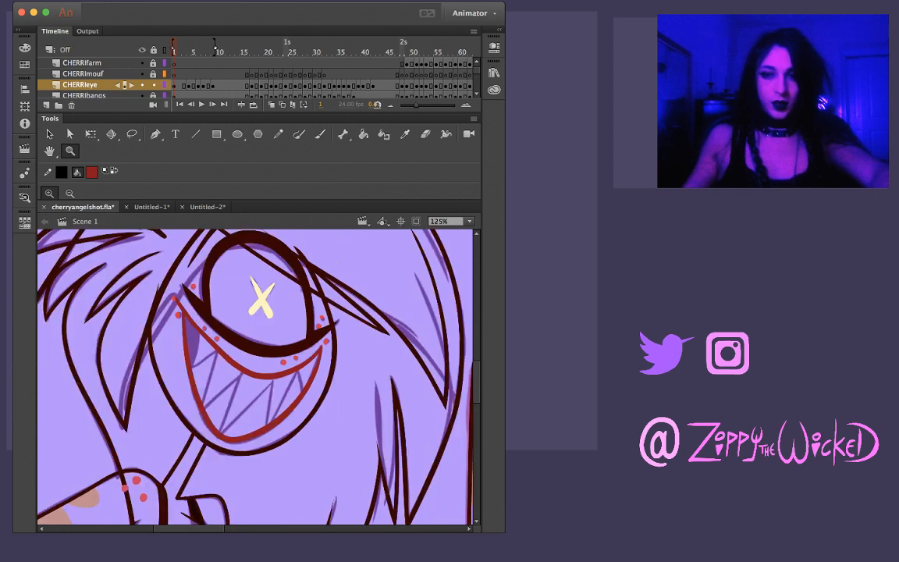
key("v")
left_click(197, 391)
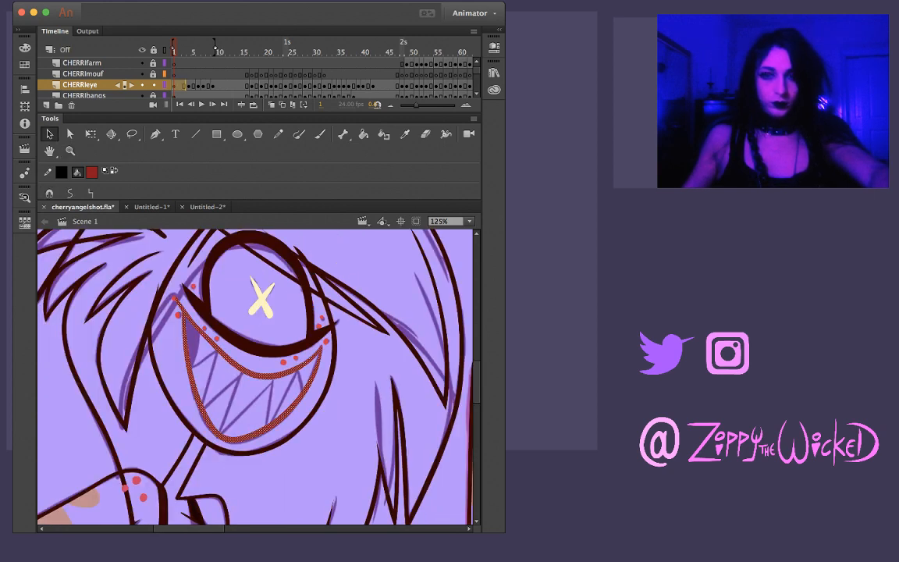
key("Delete")
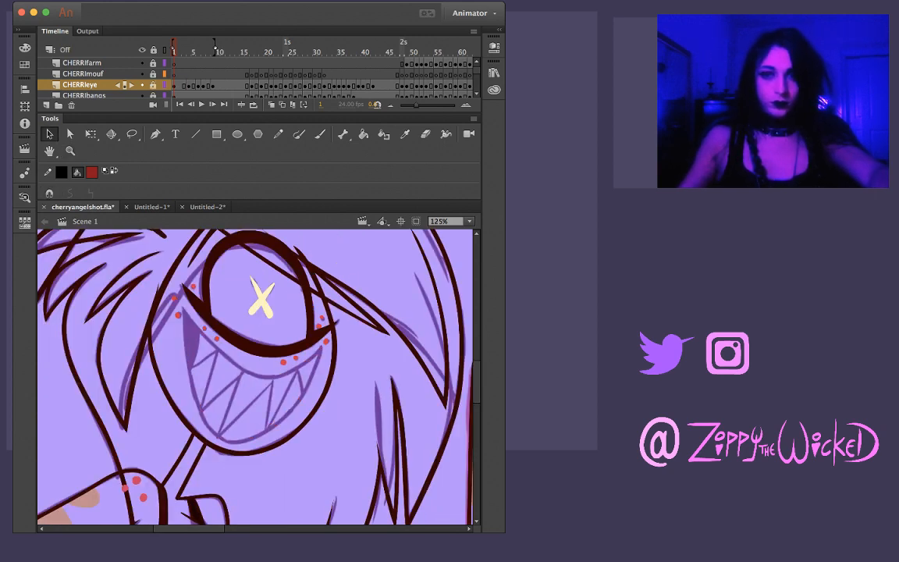
Paste the dark red mouth outline in place onto the CHERRImouf layer
left_click(83, 74)
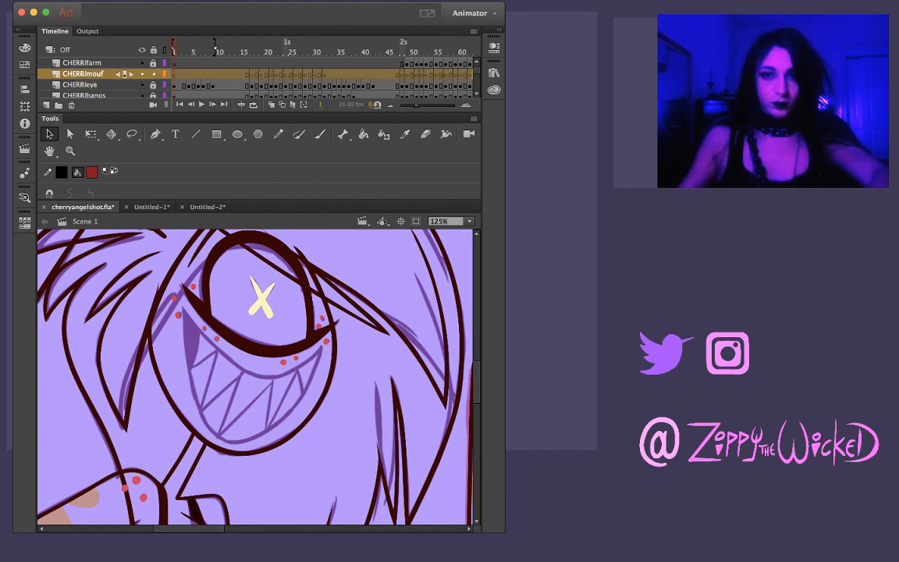
key("period")
key("period")
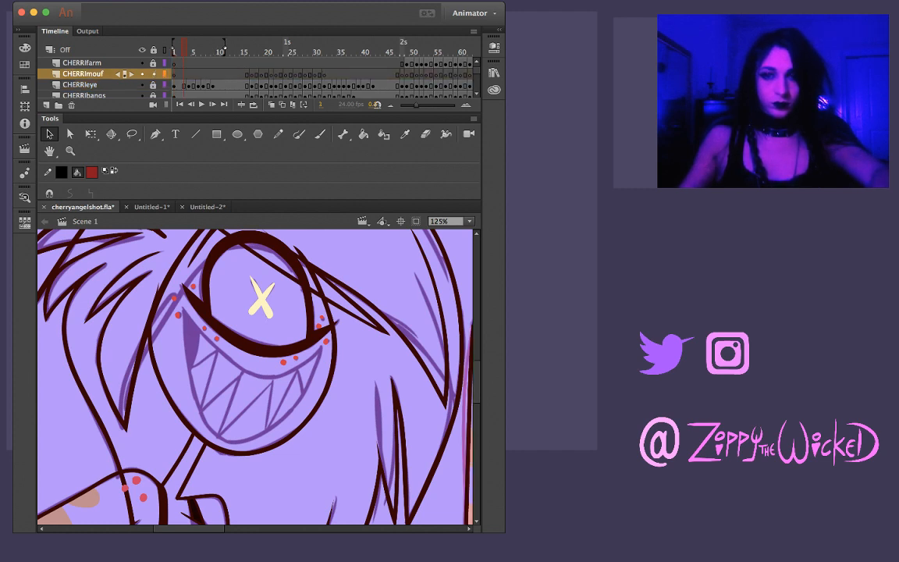
key("period")
key("super+shift+v")
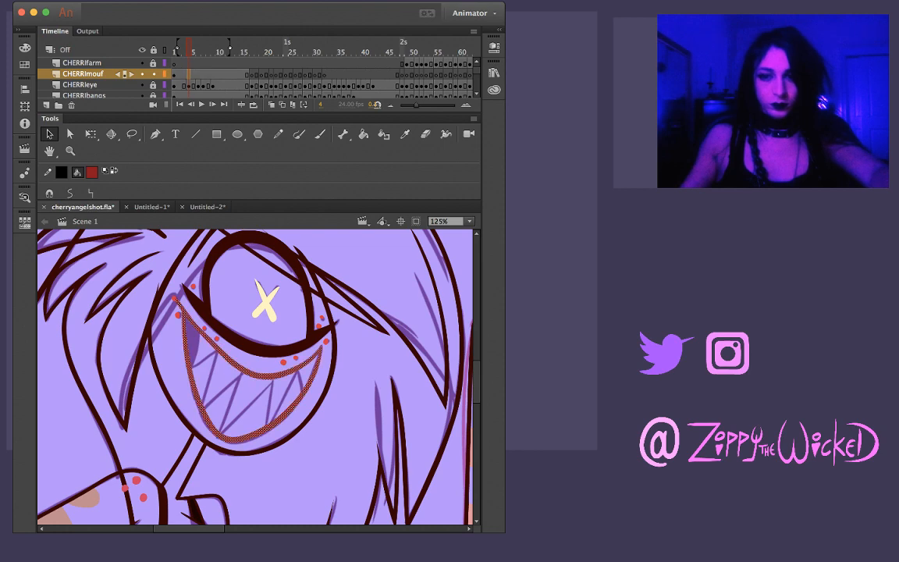
Remove the overshooting tail of the upper line at the left mouth corner and shape the corner into a clean point
key("z")
left_click(223, 365)
left_click(192, 305)
key("v")
left_click(199, 288)
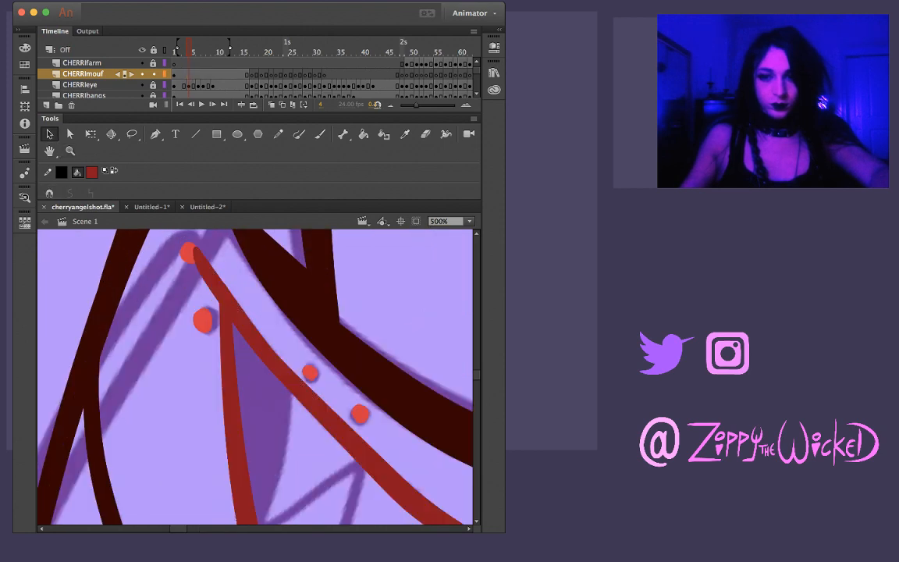
mouse_move(210, 286)
left_mouse_down()
mouse_move(214, 251)
mouse_move(224, 279)
left_mouse_up()
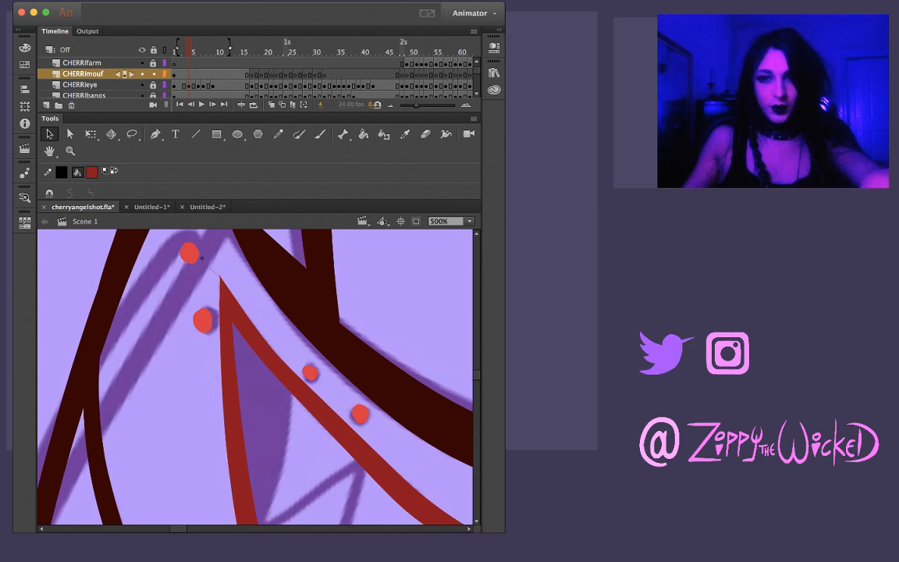
key("z")
left_click(237, 306)
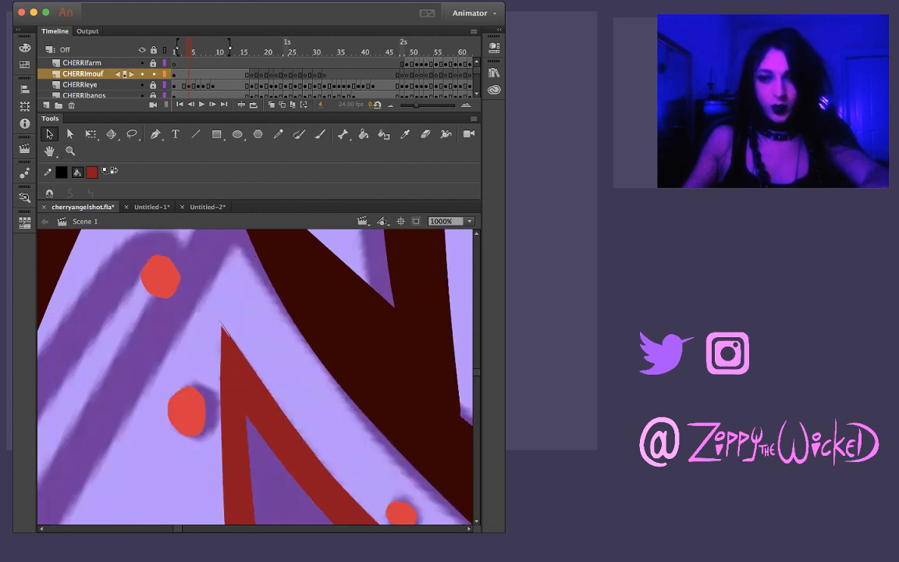
left_click_drag(220, 310, 217, 311)
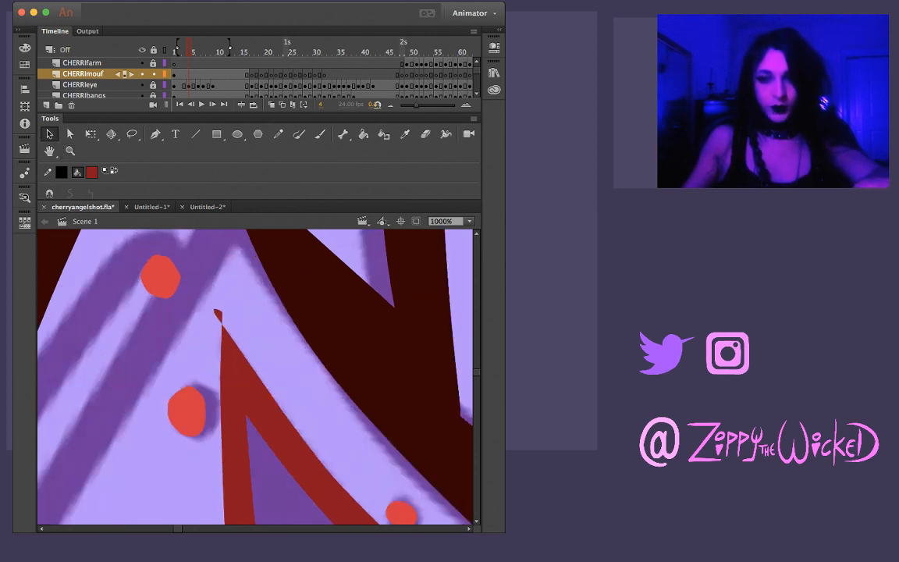
key("super+z")
key("z")
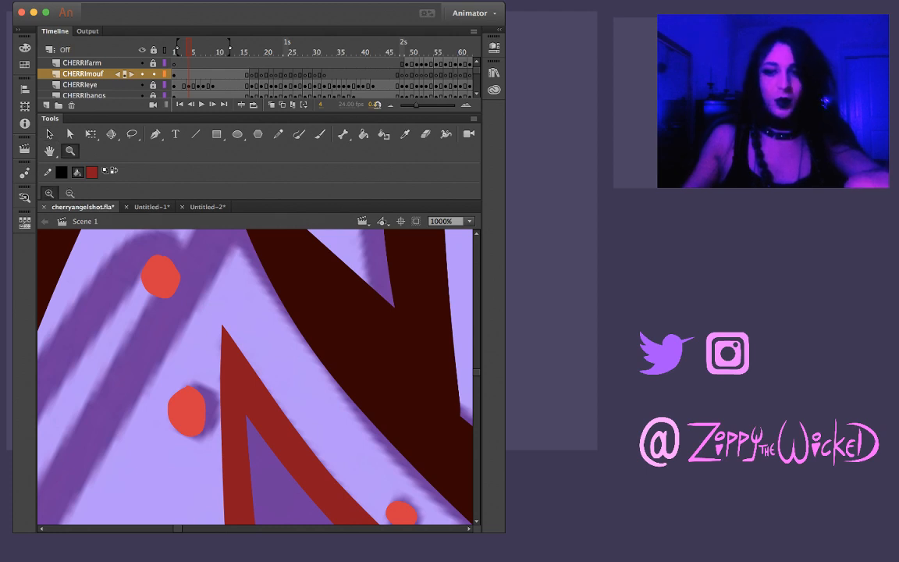
Lasso the mouth's upper line from the left corner to past the first tooth, smooth its curve, and deselect it
left_click(229, 363, "alt")
left_click(228, 351, "alt")
left_click(217, 337, "alt")
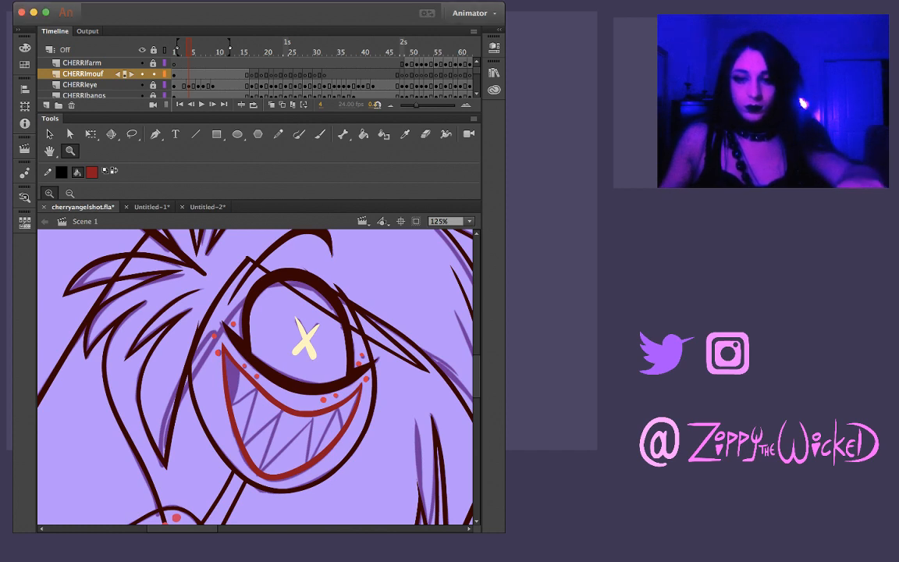
left_click(256, 408)
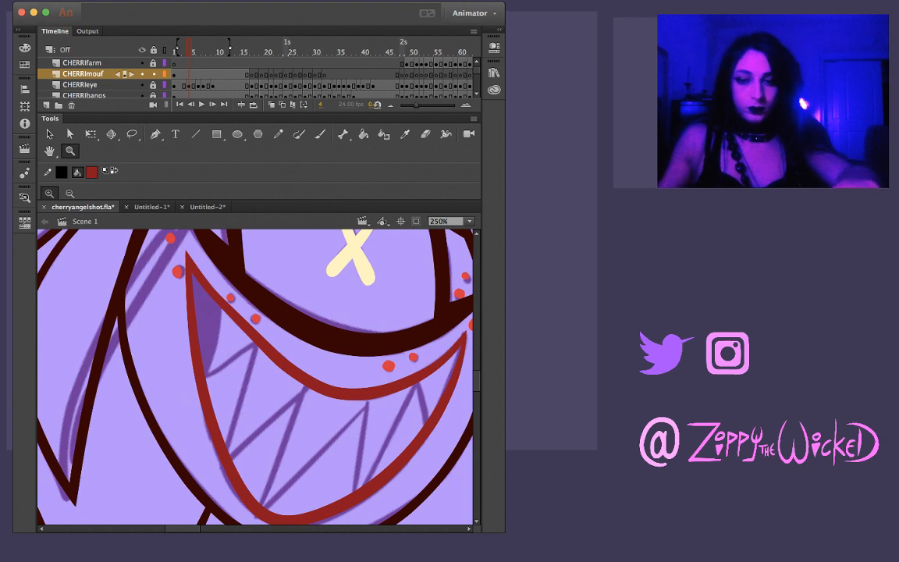
left_click(215, 320)
key("v")
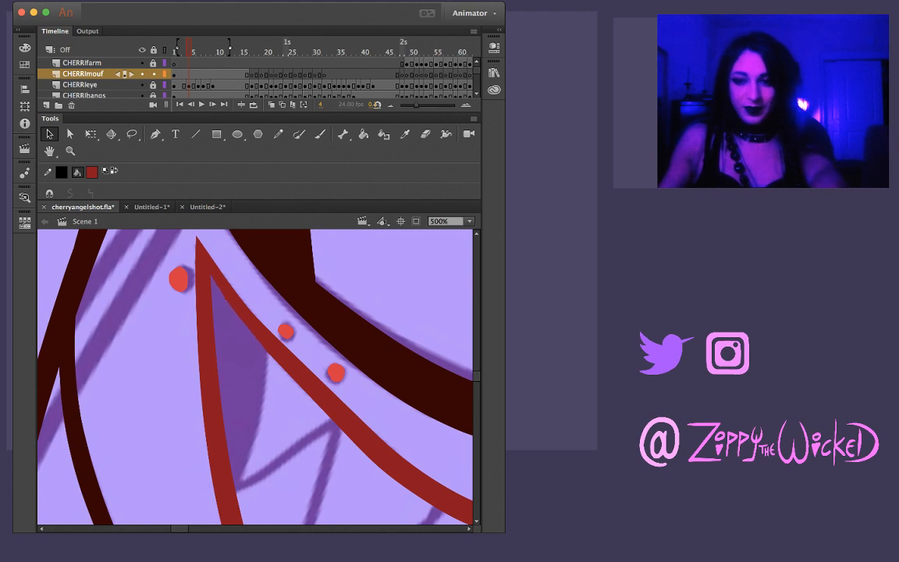
key("l")
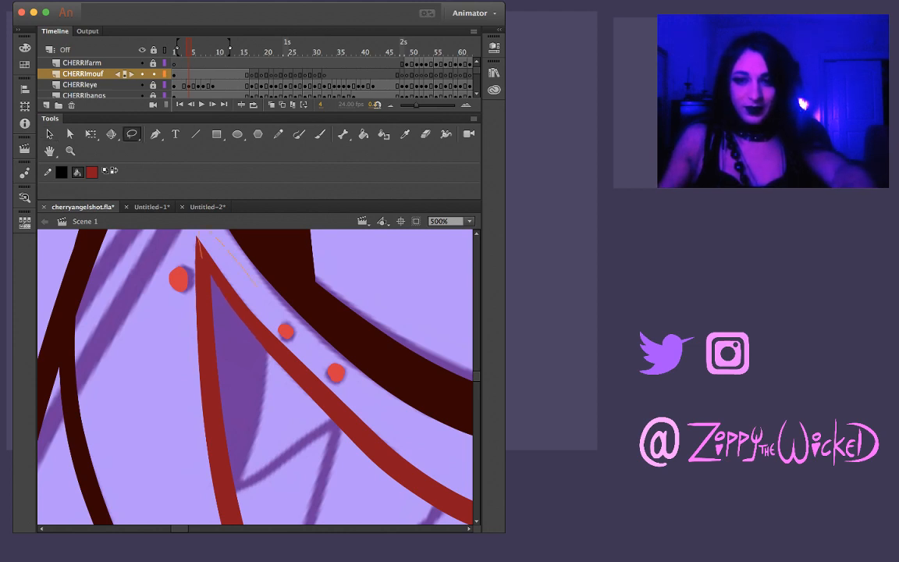
left_click_drag(232, 324, 272, 408)
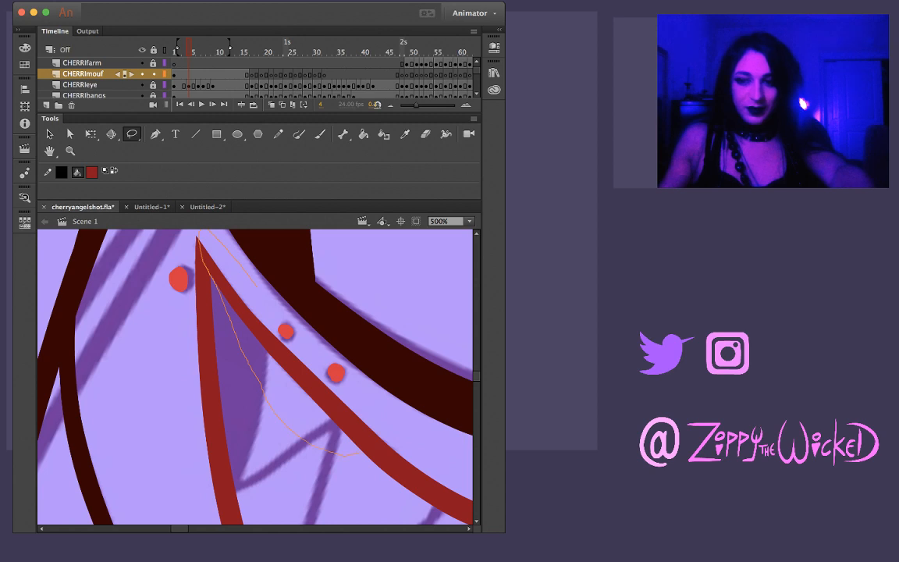
left_click_drag(349, 393, 262, 290)
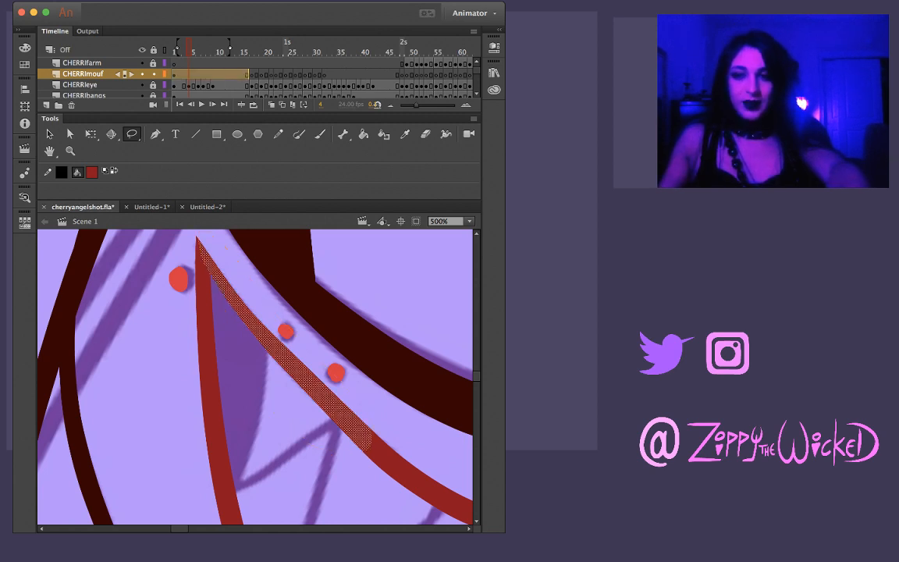
key("Escape")
key("z")
left_click(306, 396, "alt")
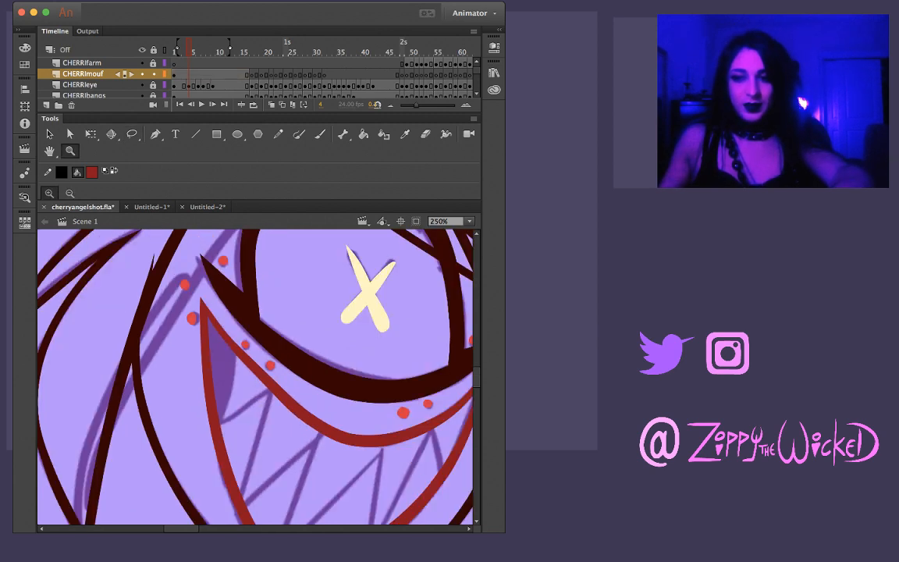
left_click(279, 394)
key("v")
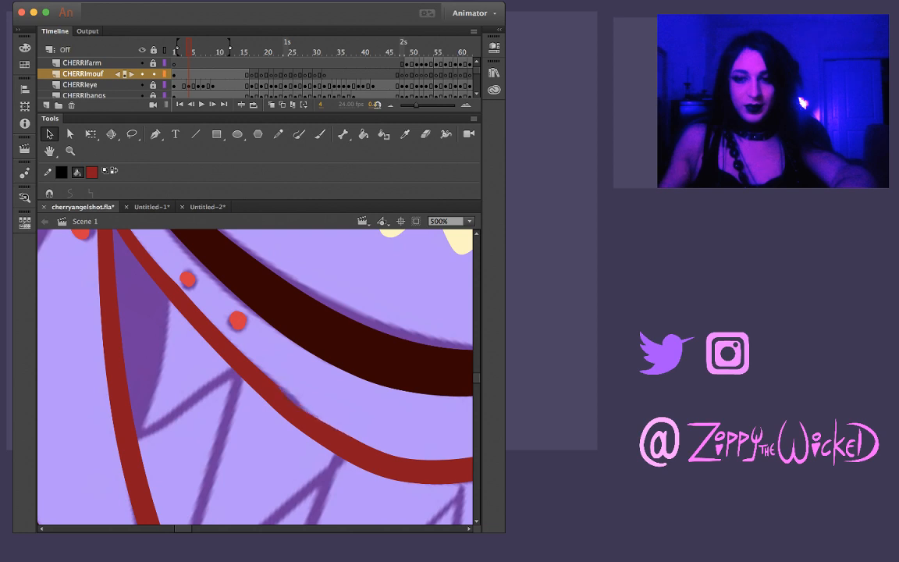
Lasso a longer stretch of the upper mouth line, from the left corner past the second tooth, smooth it, and deselect it
key("z")
key("super+minus")
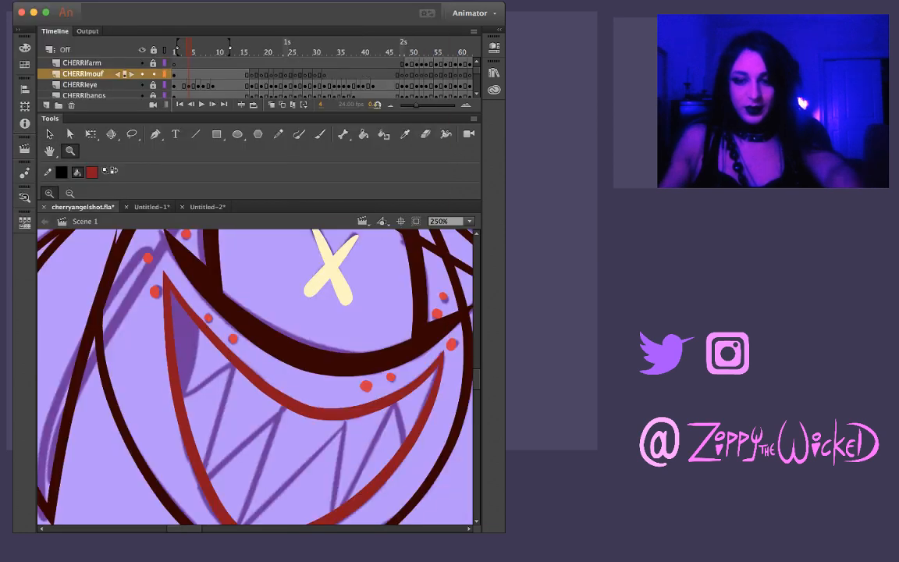
key("l")
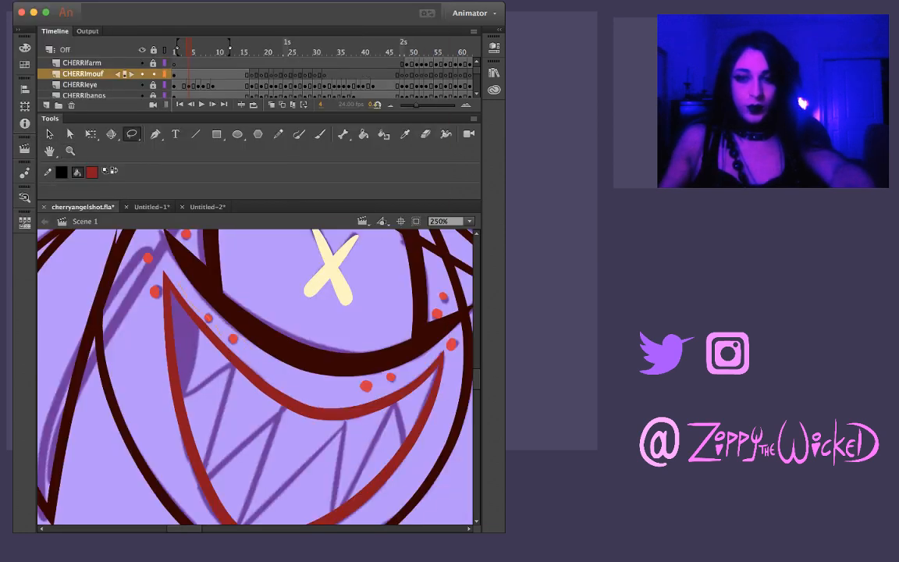
mouse_move(272, 379)
left_mouse_down()
mouse_move(163, 269)
mouse_move(237, 374)
mouse_move(261, 384)
left_mouse_up()
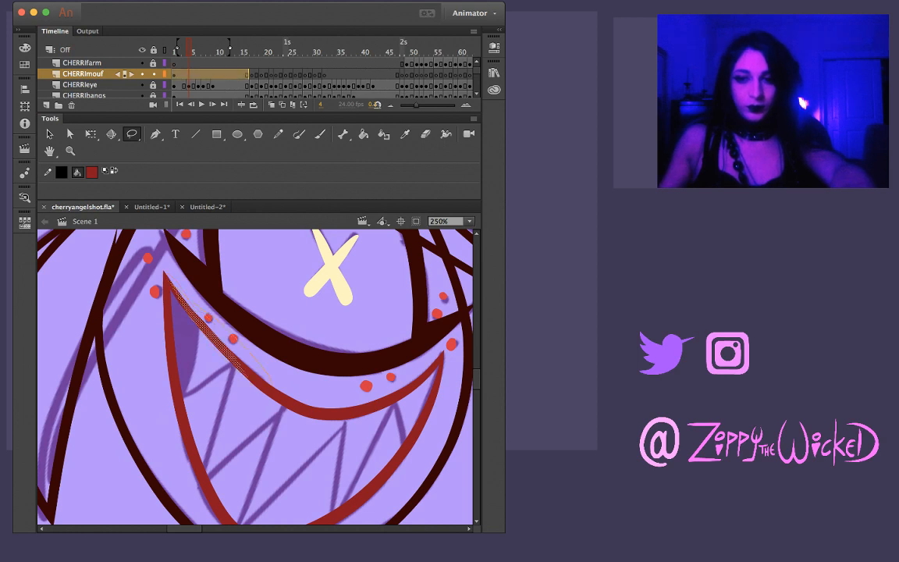
left_click_drag(154, 258, 172, 295)
left_click_drag(270, 373, 271, 374)
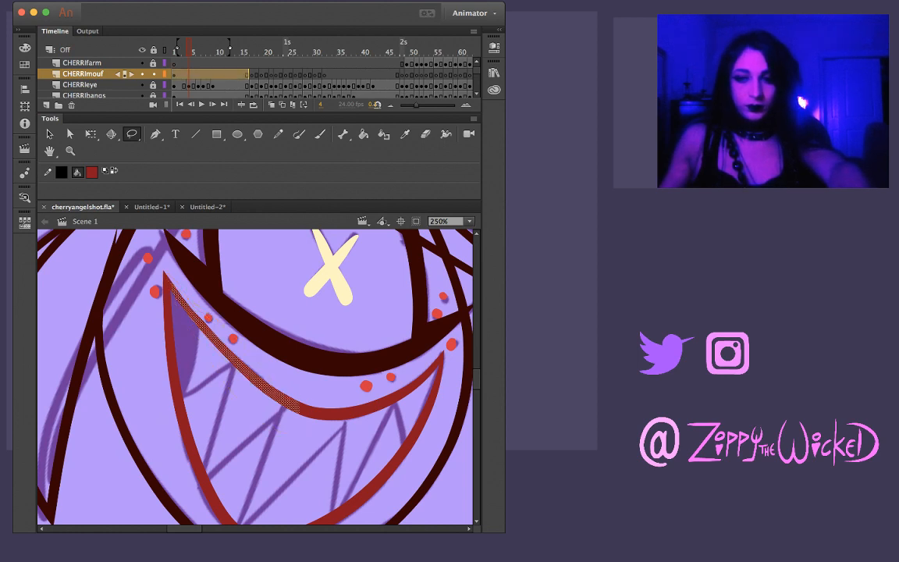
key("Escape")
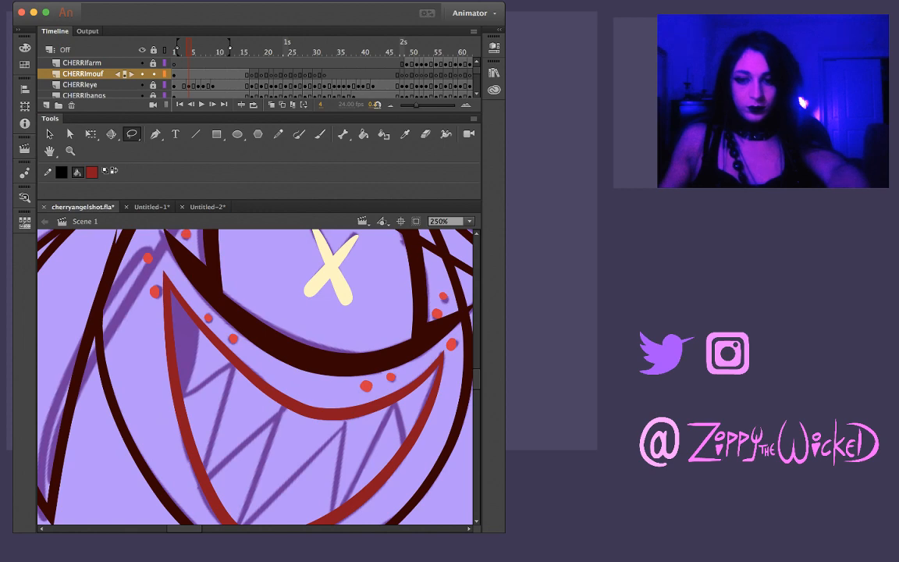
Brush the edge of the shaded left mouth corner in dark red, from the upper to the lower mouth line, redoing the stroke until clean
scroll(255, 376, "down", 4)
scroll(255, 376, "up", 4)
key("b")
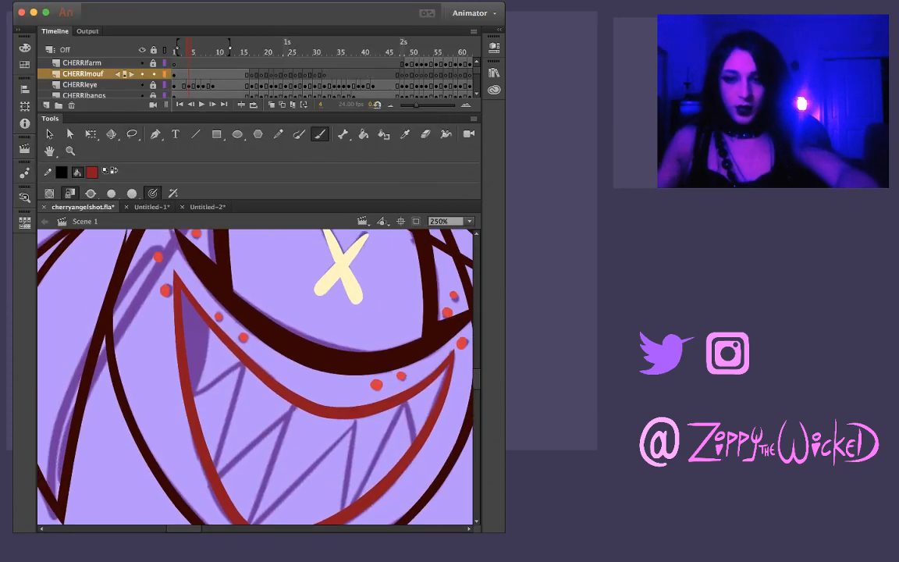
left_click_drag(209, 331, 195, 381)
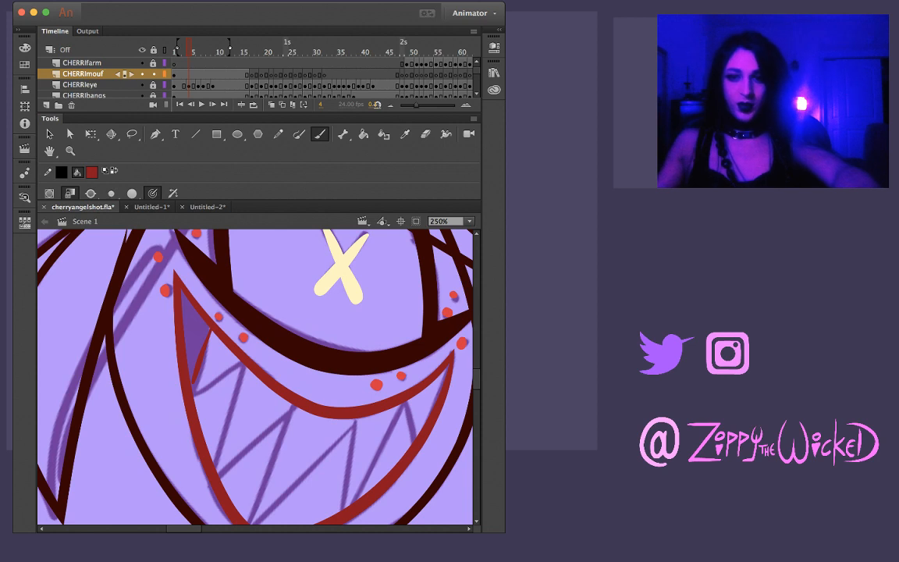
key("super+z")
left_click_drag(210, 327, 193, 396)
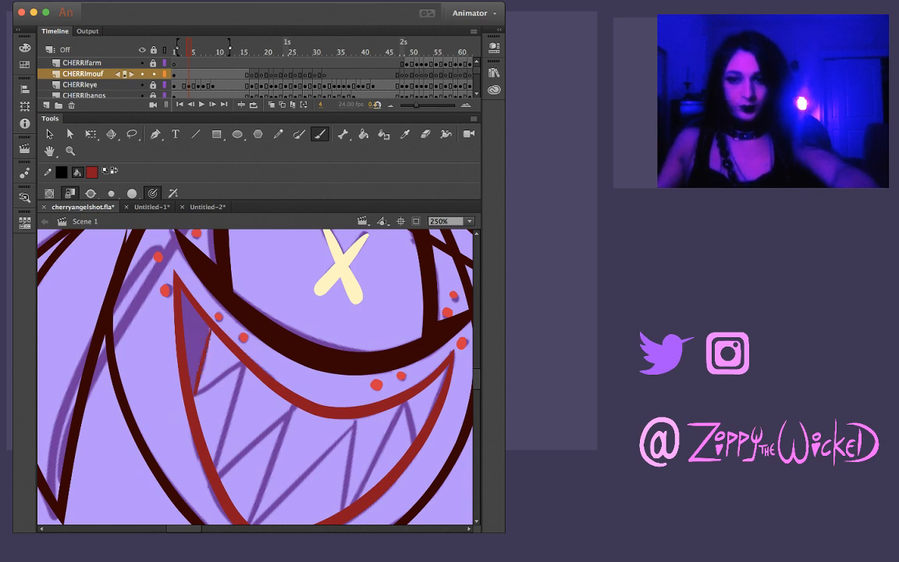
key("super+z")
left_click_drag(207, 325, 193, 398)
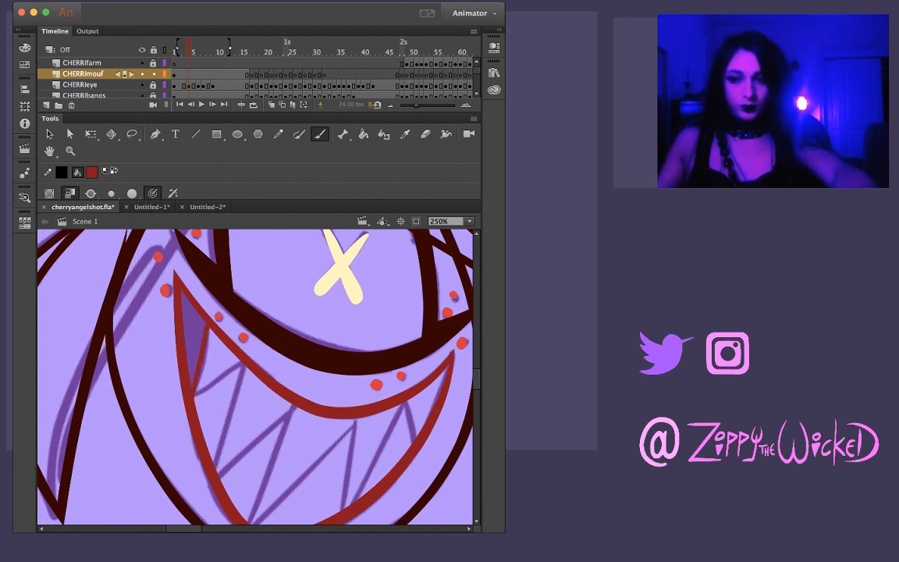
key("super+z")
left_click_drag(209, 327, 193, 393)
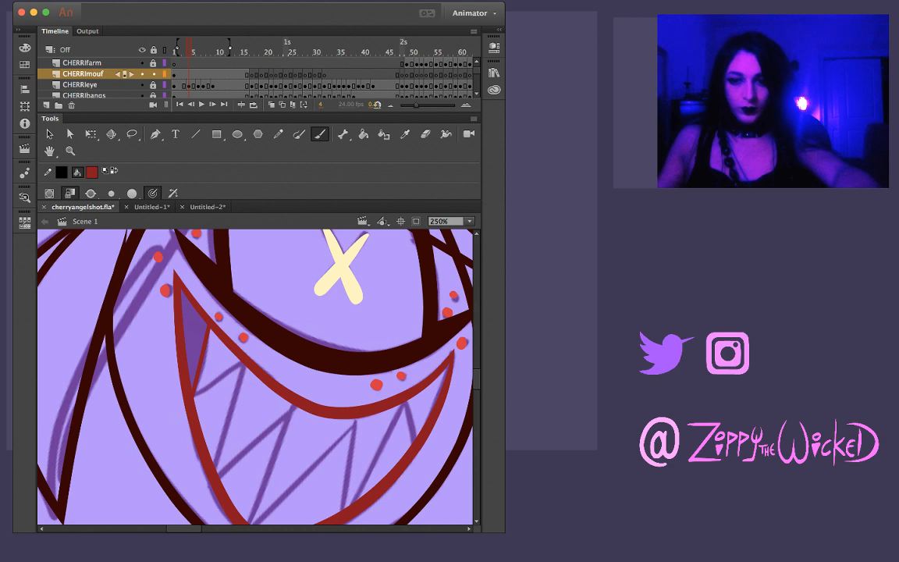
Ink both edges of the first tooth beside the shaded corner in dark red, following the sketch between the mouth lines
left_click_drag(193, 393, 242, 362)
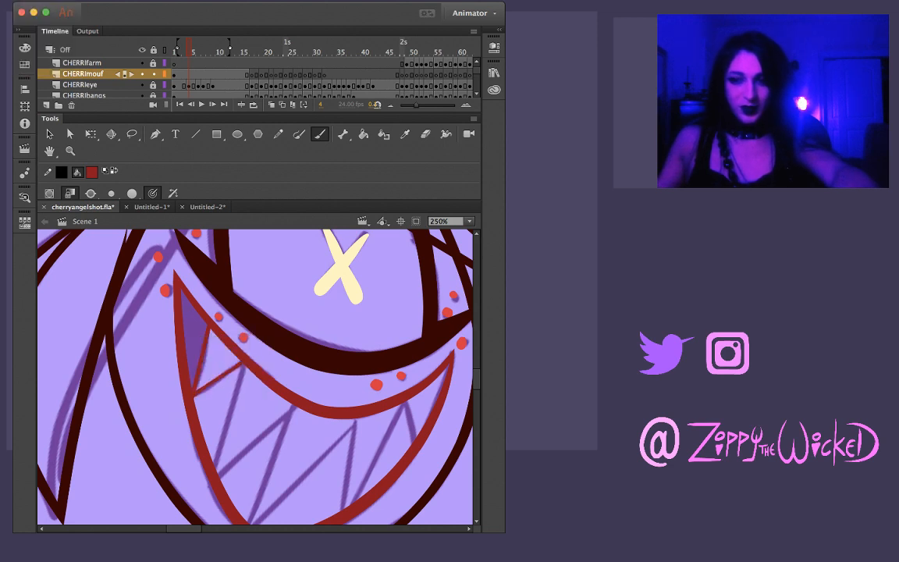
key("super+z")
left_click_drag(194, 395, 243, 363)
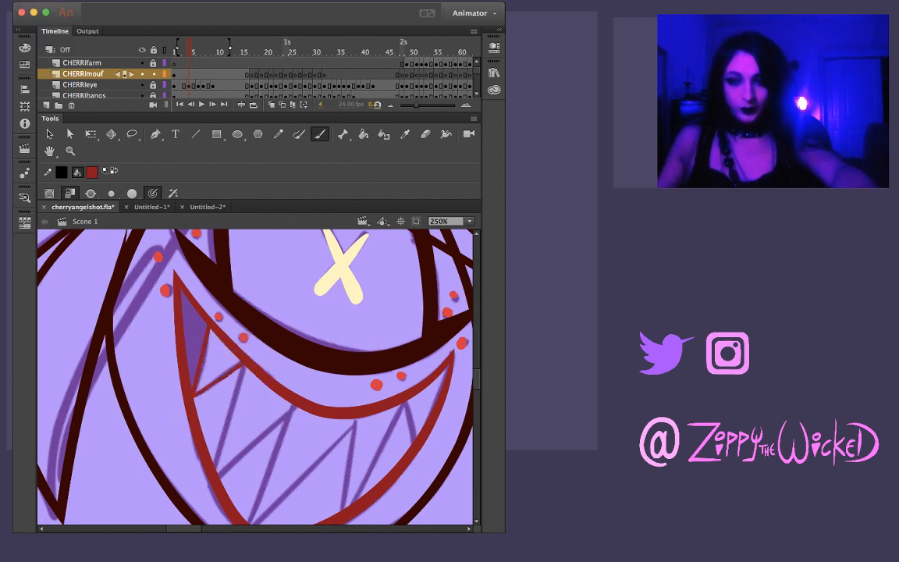
key("super+z")
left_click_drag(193, 393, 235, 366)
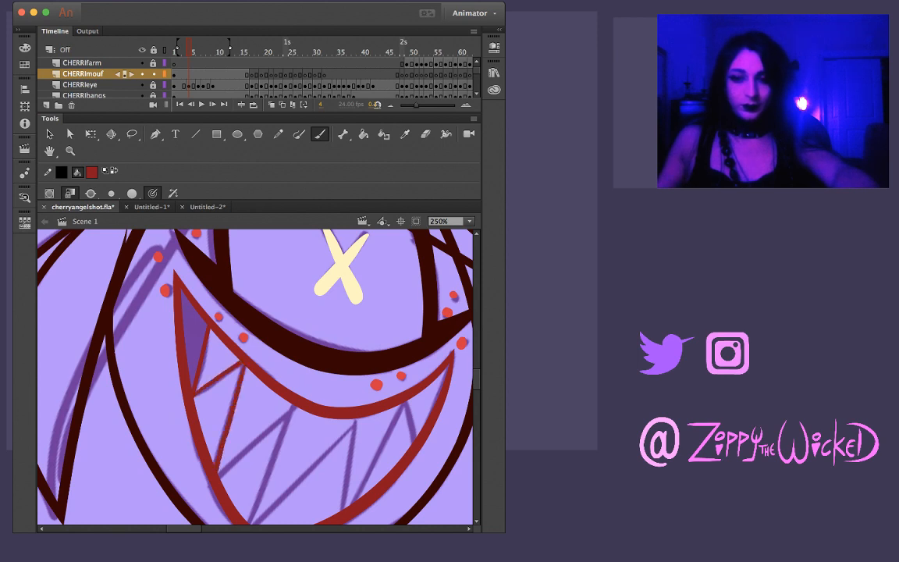
Ink both edges of the next zigzag tooth in dark red, up to the upper mouth line and back down
left_click_drag(220, 474, 295, 411)
key("super+z")
mouse_move(220, 475)
left_mouse_down()
mouse_move(295, 405)
mouse_move(269, 488)
mouse_move(272, 445)
left_mouse_up()
key("super+z")
left_click_drag(268, 341, 225, 444)
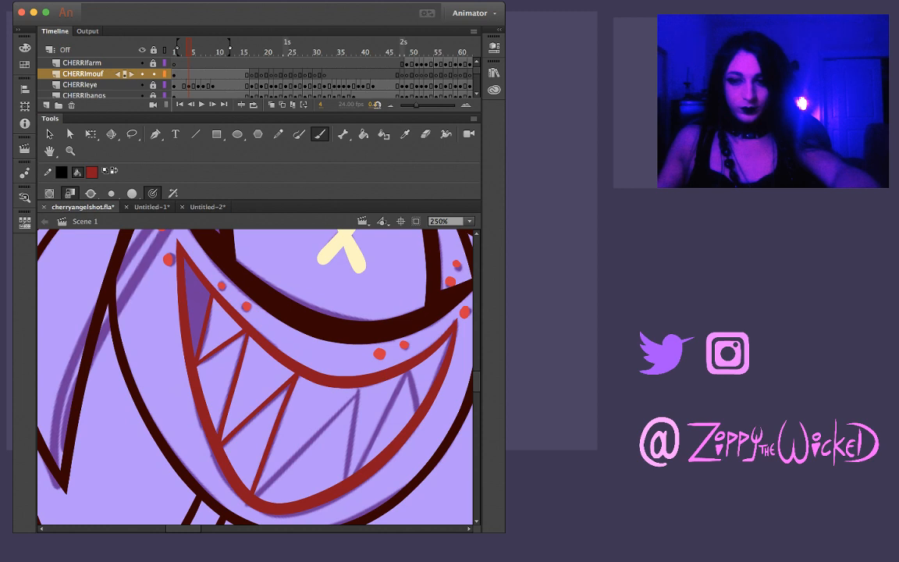
Ink the long rising tooth edge in the middle of the mouth and the short tooth line near the right mouth corner
left_click_drag(254, 496, 351, 404)
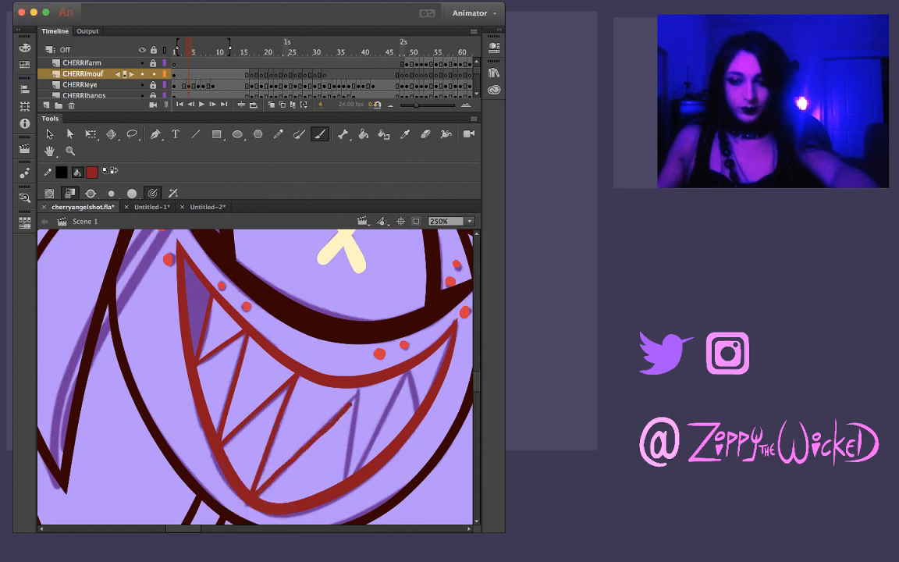
key("super+z")
mouse_move(255, 496)
left_mouse_down()
mouse_move(401, 347)
mouse_move(350, 323)
left_mouse_up()
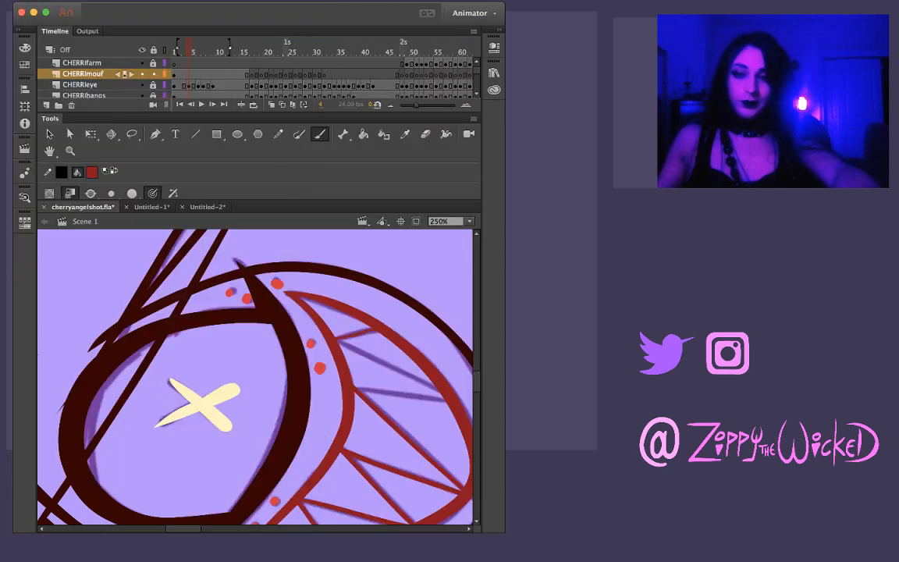
left_click_drag(337, 337, 369, 331)
key("super+z")
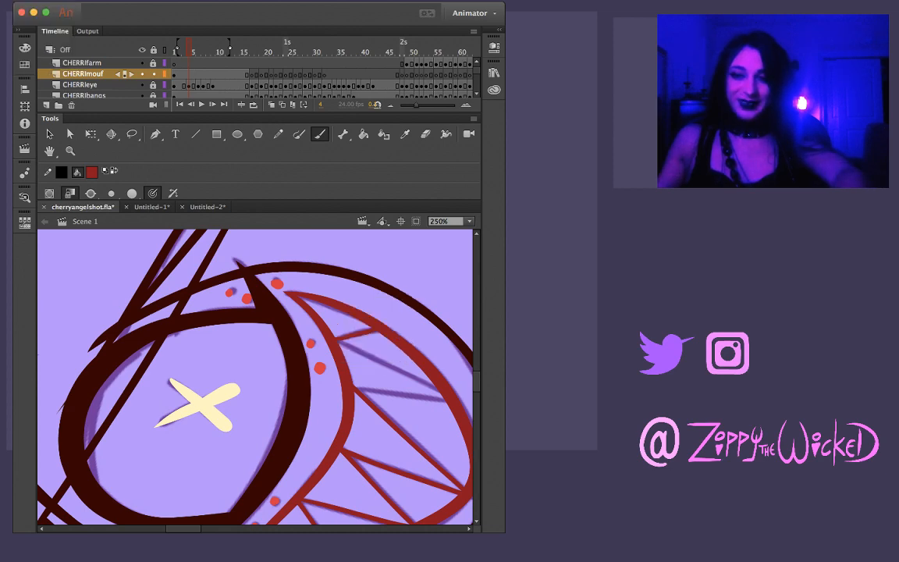
Brush the tooth edge in dark red between the lower mouth line and the tip of the long middle edge, redoing the stroke until clean
key("shift+space")
mouse_move(297, 367)
left_mouse_down()
mouse_move(311, 323)
mouse_move(333, 303)
mouse_move(399, 300)
left_mouse_up()
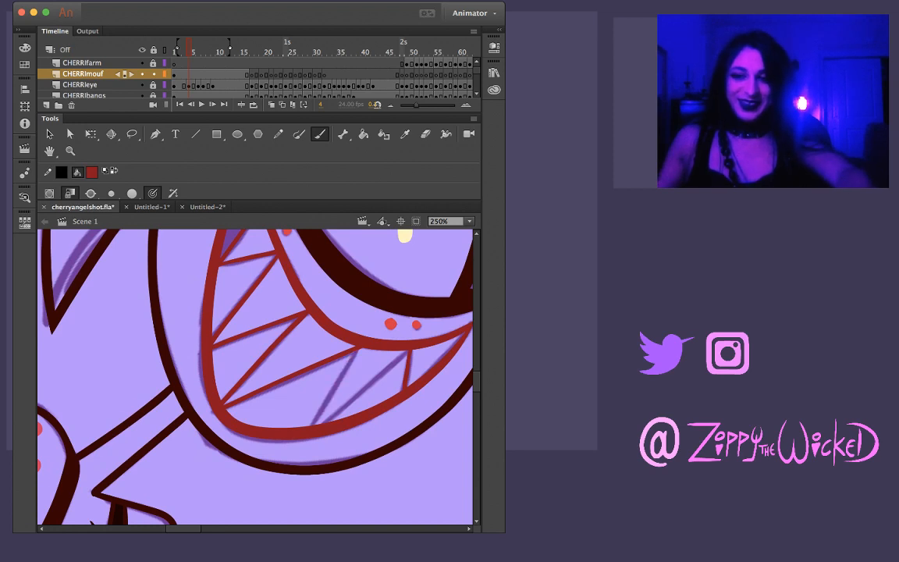
key("shift+space")
left_click_drag(328, 394, 382, 431)
left_click_drag(294, 409, 355, 377)
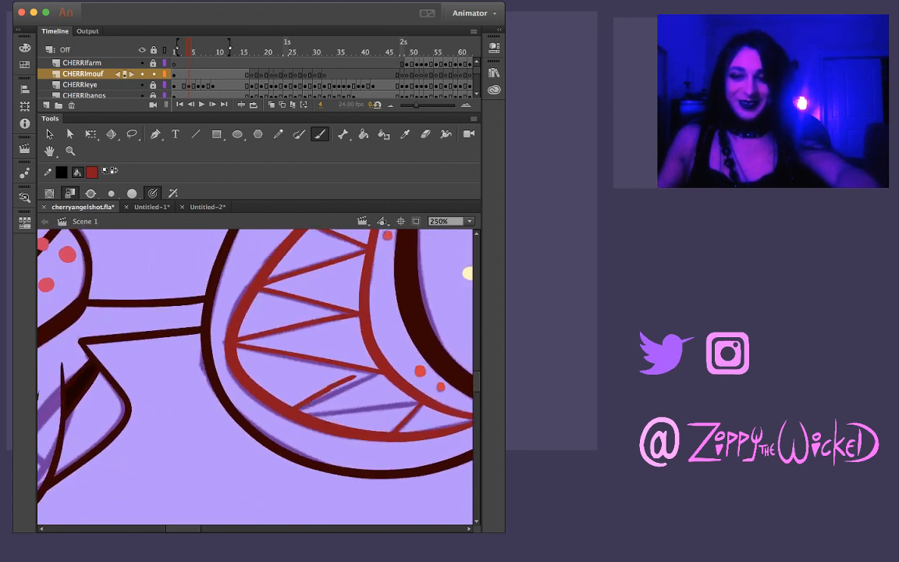
key("super+z")
left_click_drag(295, 410, 380, 370)
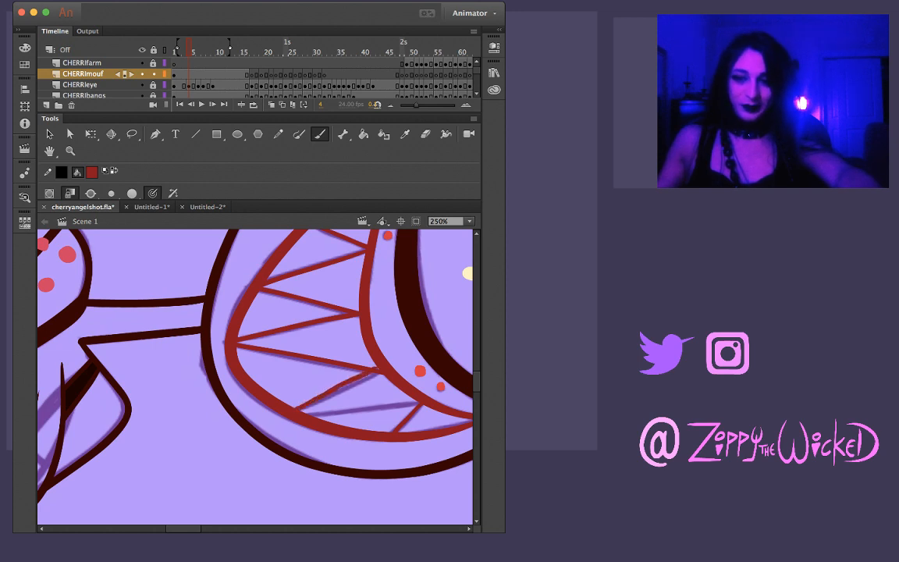
key("super+z")
left_click_drag(296, 410, 371, 372)
key("super+z")
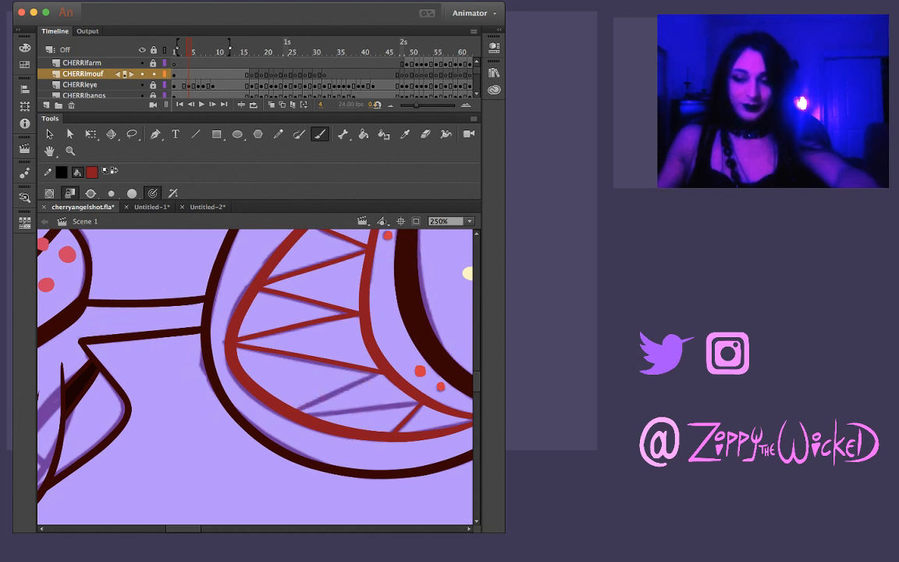
left_click_drag(296, 409, 367, 376)
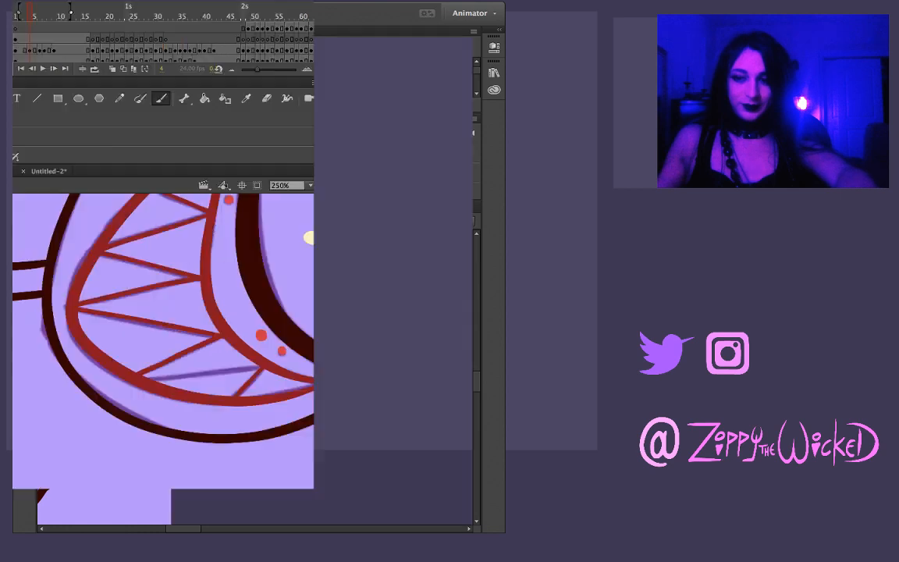
Ink the remaining tooth edge in dark red from the lower mouth line to the short tooth line near the right mouth corner
left_click_drag(304, 414, 360, 409)
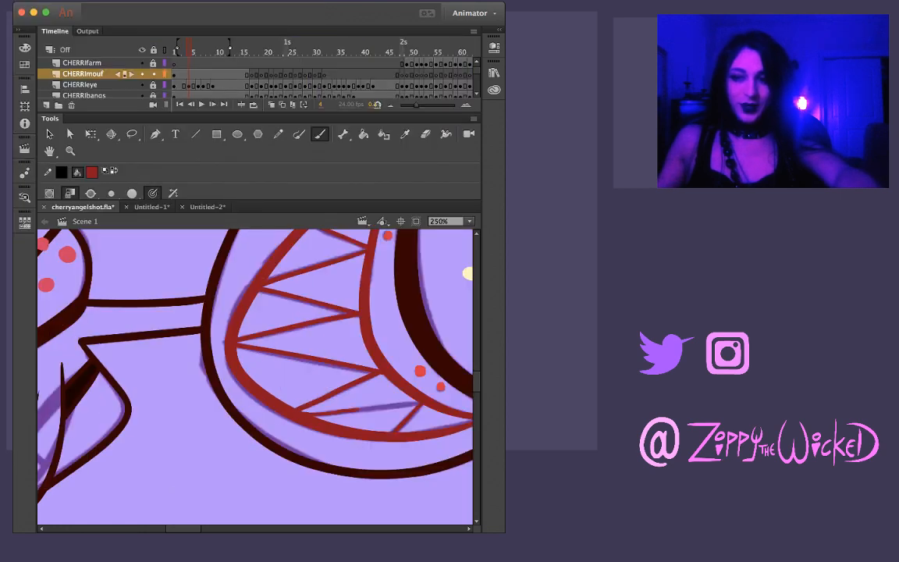
key("super+z")
left_click_drag(306, 415, 389, 409)
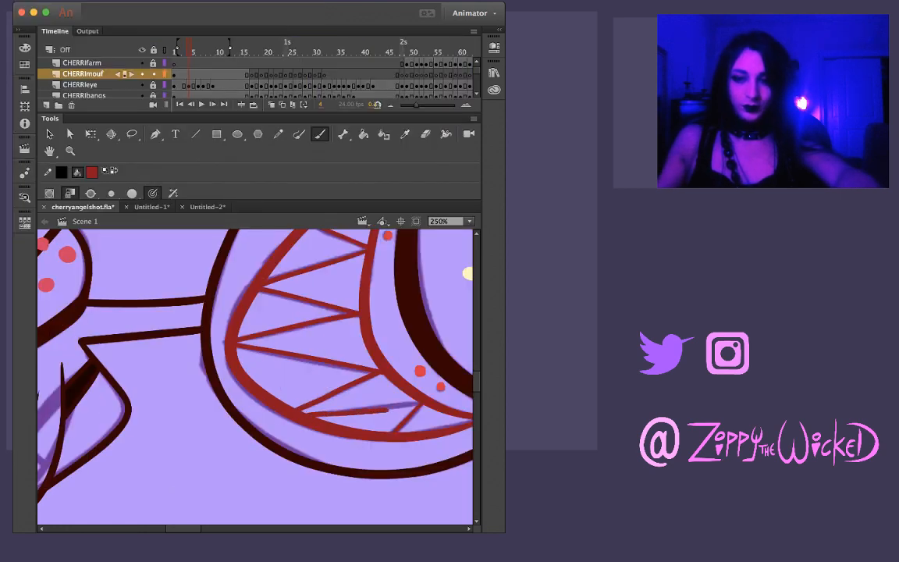
key("super+z")
left_click_drag(306, 416, 413, 404)
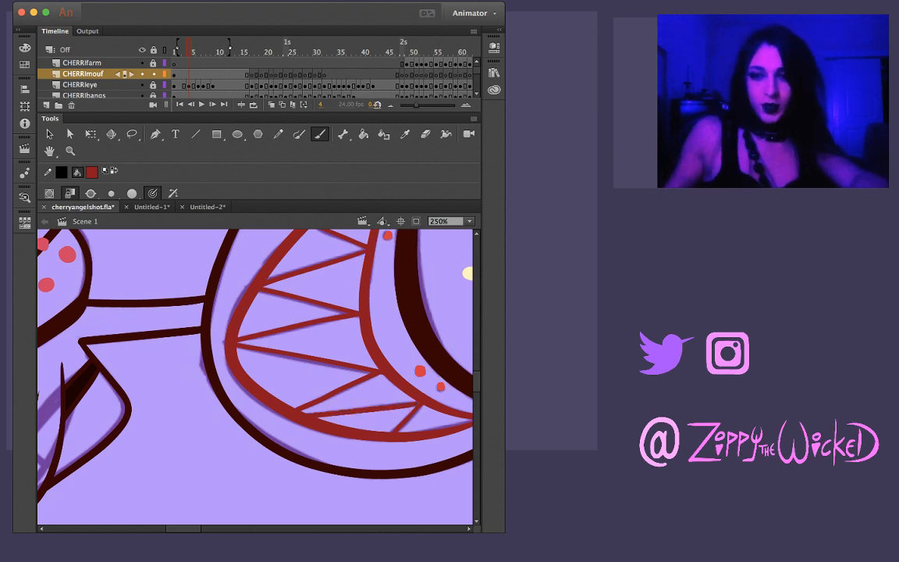
Examine the inked zigzag teeth and mouth outline up close and in a wider view of the face
key("z")
left_click(298, 321, "alt")
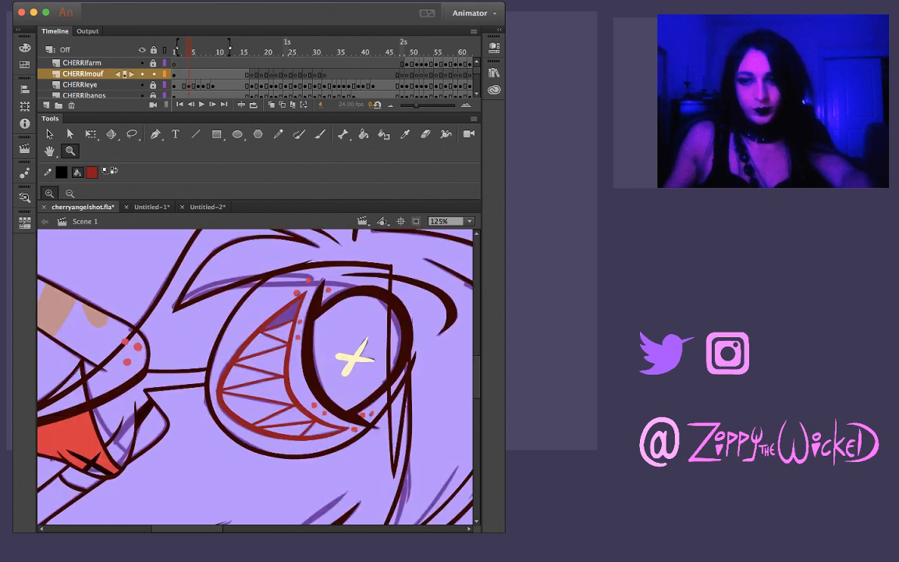
mouse_move(406, 398)
left_mouse_down()
mouse_move(395, 320)
mouse_move(371, 291)
left_mouse_up()
left_click(288, 393)
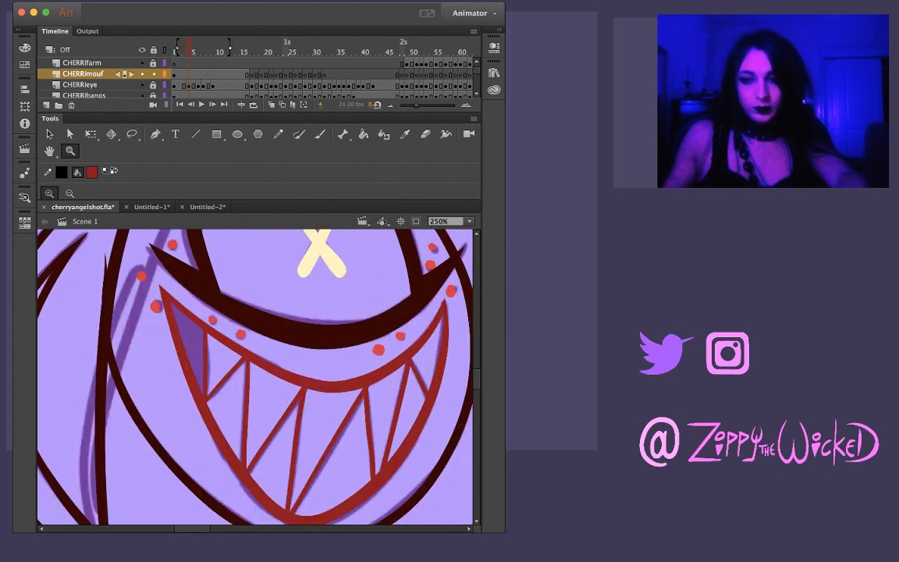
left_click(250, 373)
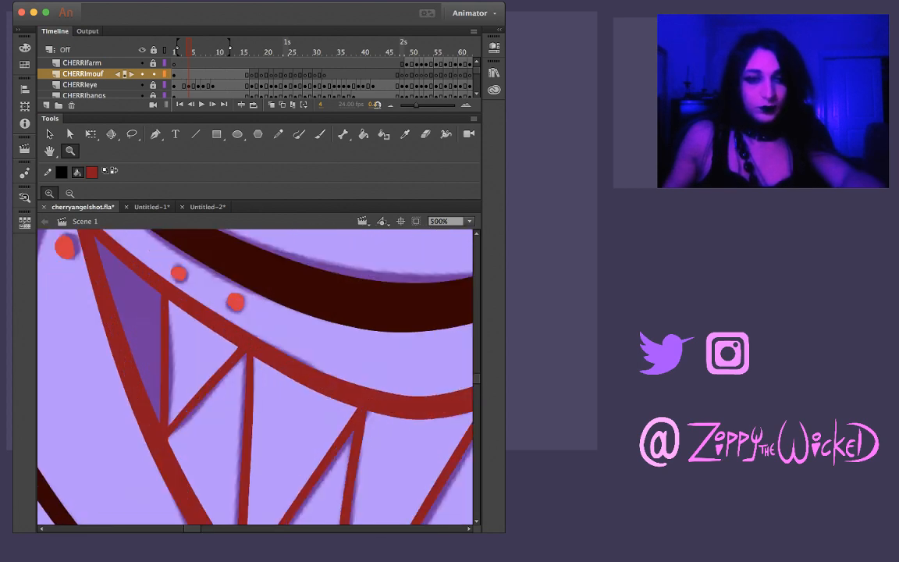
left_click(307, 384, "alt")
left_click(308, 390, "alt")
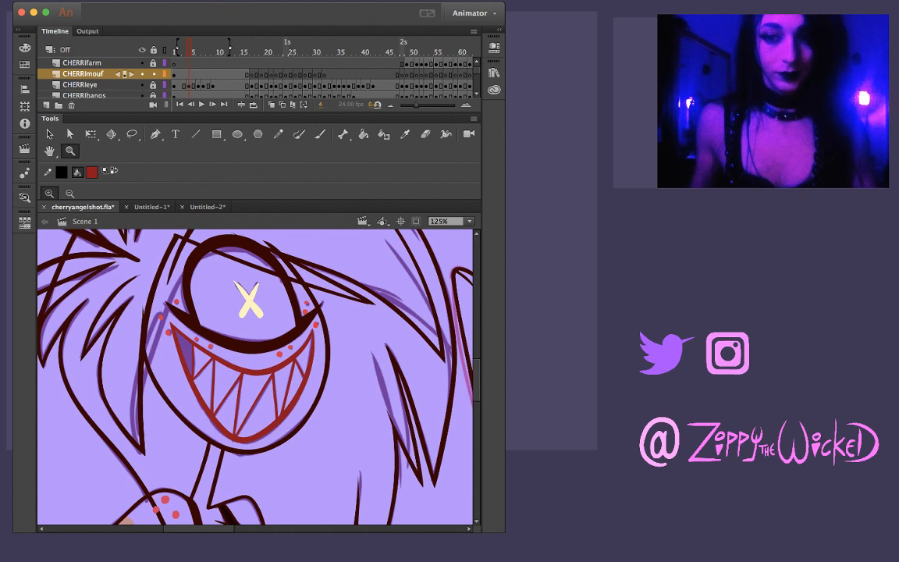
Flip through the frames from the start to frame 18, comparing the inked mouth with the uninked mouth sketch
key("comma")
key("comma")
key("comma")
key("period")
key("period")
key("period")
key("period")
key("period")
key("period")
key("period")
key("period")
key("period")
key("period")
key("period")
key("period")
key("period")
key("period")
key("period")
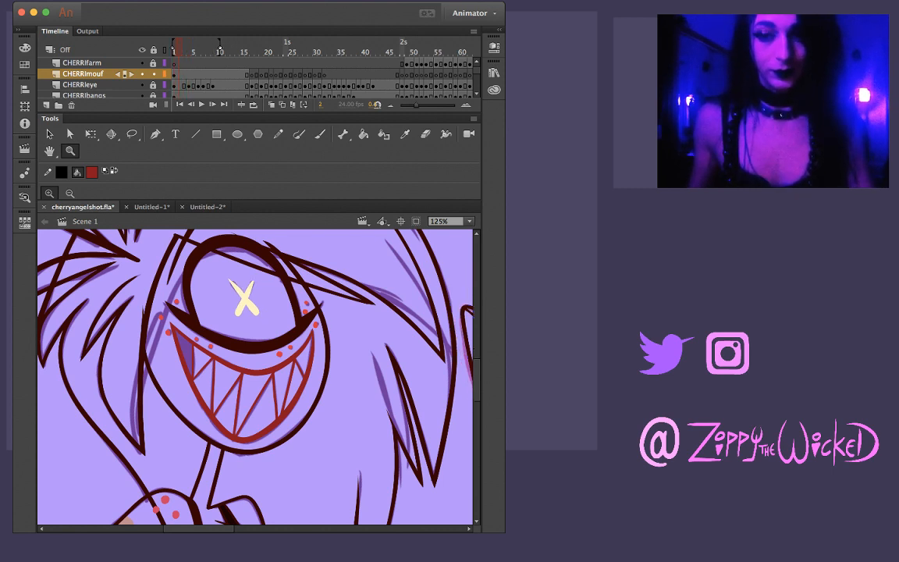
key("period")
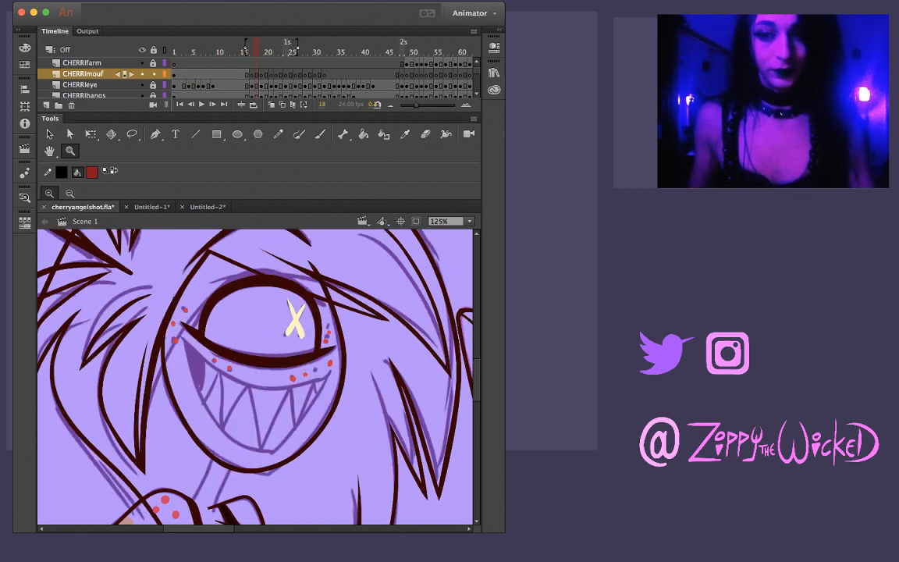
key("comma")
key("period")
key("comma")
On frame 17 of the CHERRImouf layer, brush the lower mouth line in dark red along the sketch from corner to corner
key("k")
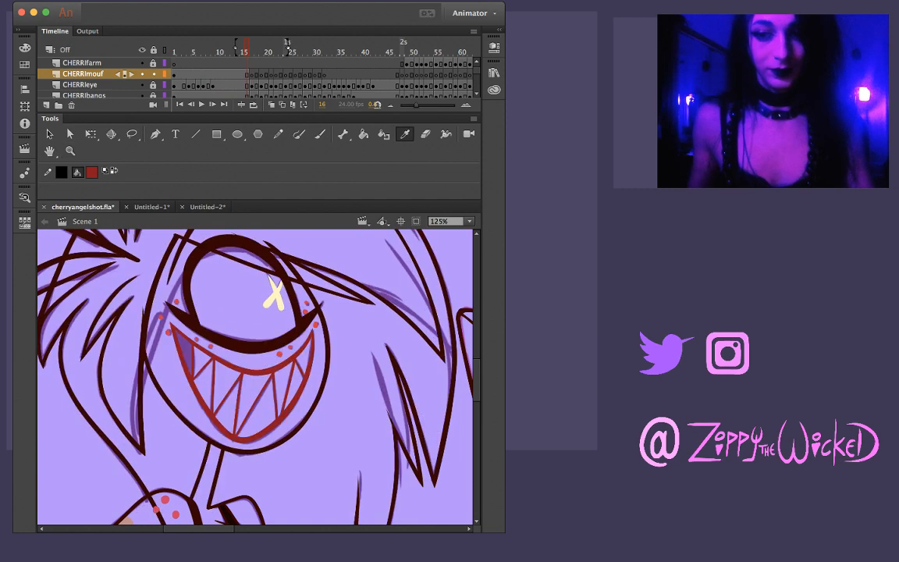
key("period")
key("b")
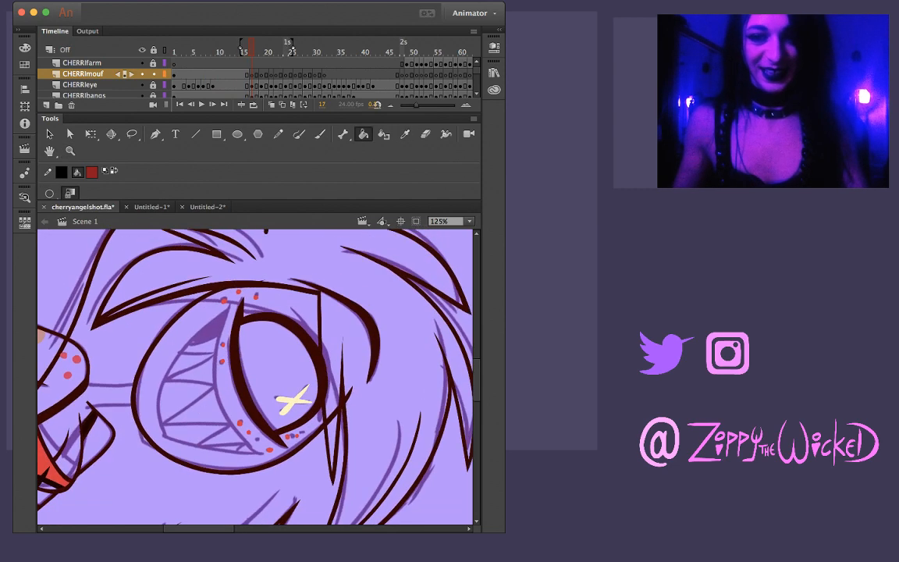
left_click_drag(228, 306, 173, 360)
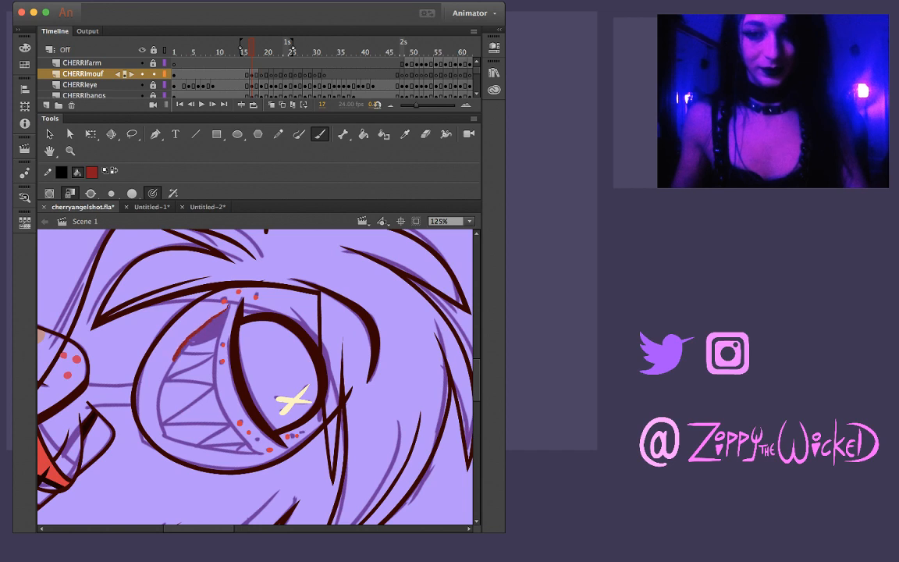
key("super+z")
mouse_move(228, 311)
left_mouse_down()
mouse_move(168, 367)
mouse_move(154, 397)
mouse_move(156, 426)
mouse_move(176, 443)
mouse_move(262, 451)
left_mouse_up()
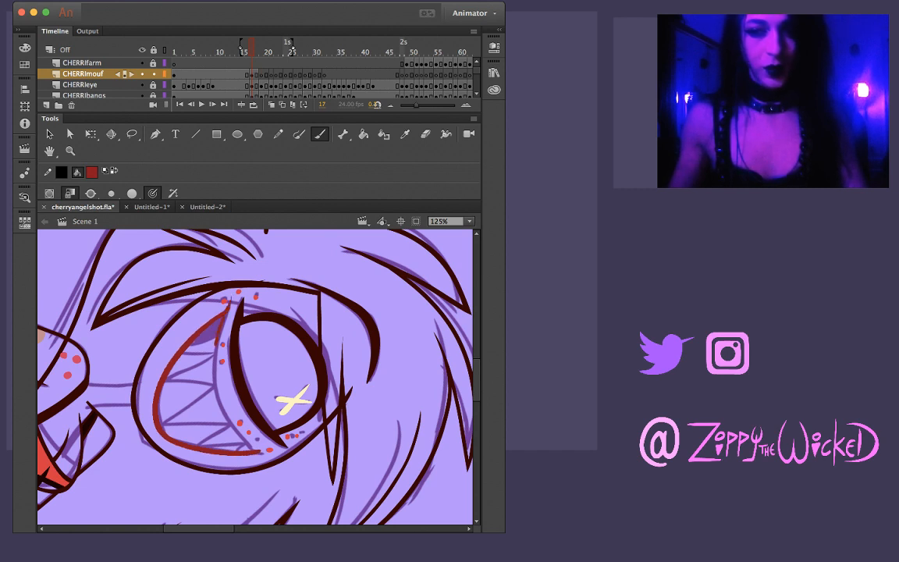
Try to brush the upper mouth line on frame 17 in dark red along the sketch below the eye
left_click_drag(211, 268, 191, 326)
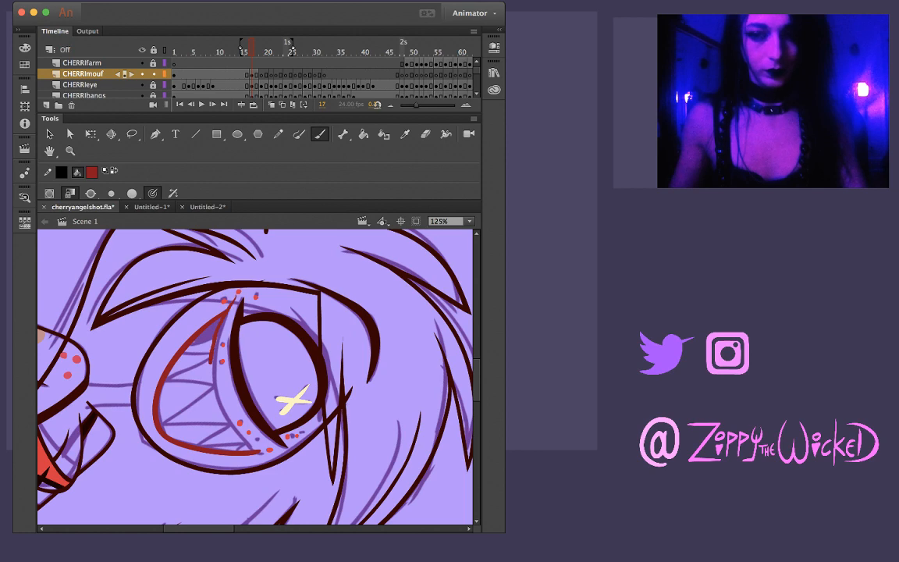
key("super+z")
mouse_move(237, 299)
left_mouse_down()
mouse_move(213, 332)
mouse_move(214, 399)
left_mouse_up()
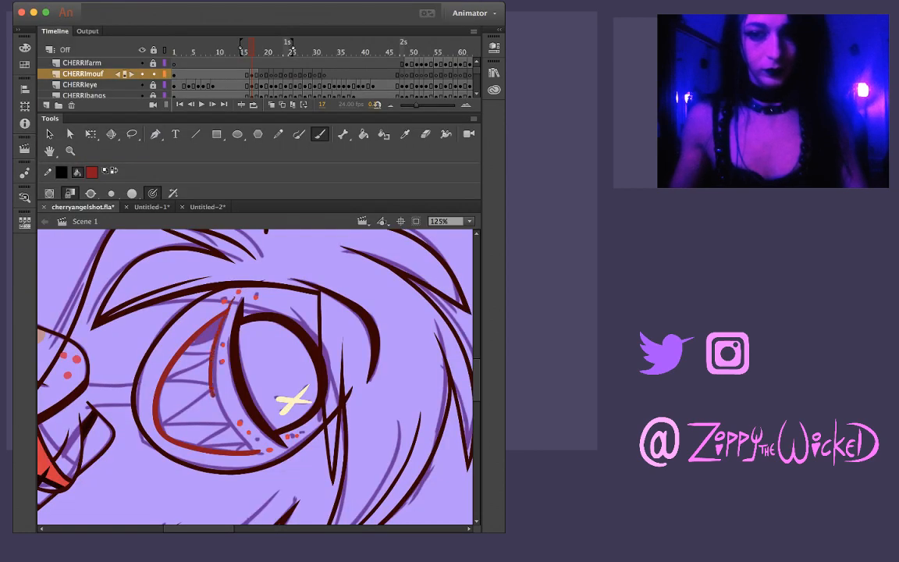
key("super+z")
mouse_move(234, 301)
left_mouse_down()
mouse_move(215, 390)
mouse_move(227, 405)
left_mouse_up()
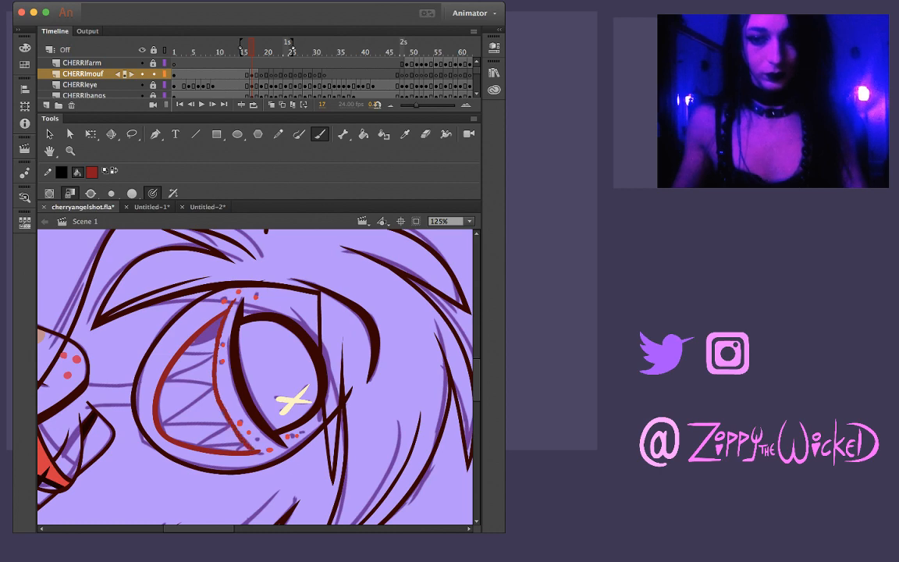
Redraw the upper mouth line on frame 17 in dark red between both mouth corners, checking it against frame 16
key("comma")
key("period")
key("comma")
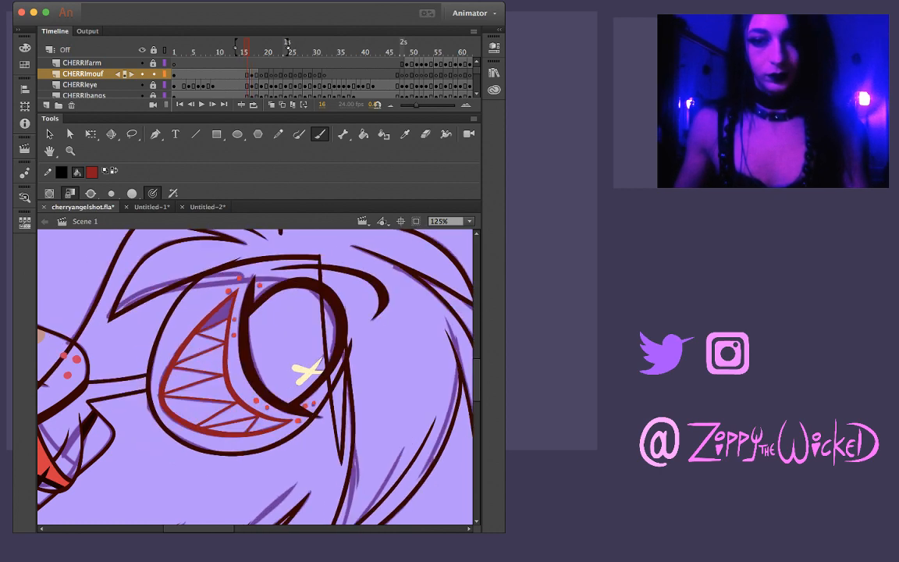
key("period")
key("super+z")
left_click_drag(238, 302, 209, 382)
key("super+z")
mouse_move(226, 312)
left_mouse_down()
mouse_move(208, 378)
mouse_move(238, 437)
left_mouse_up()
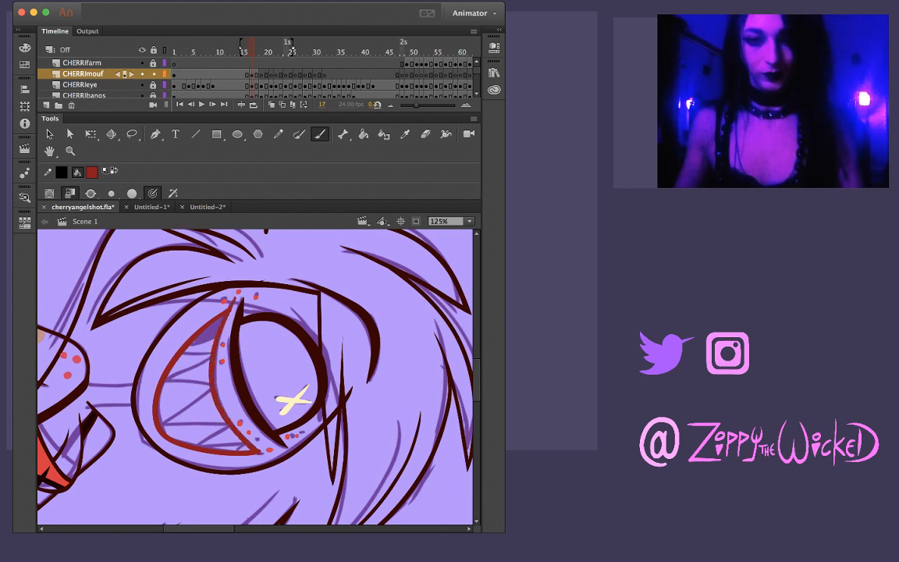
key("comma")
key("period")
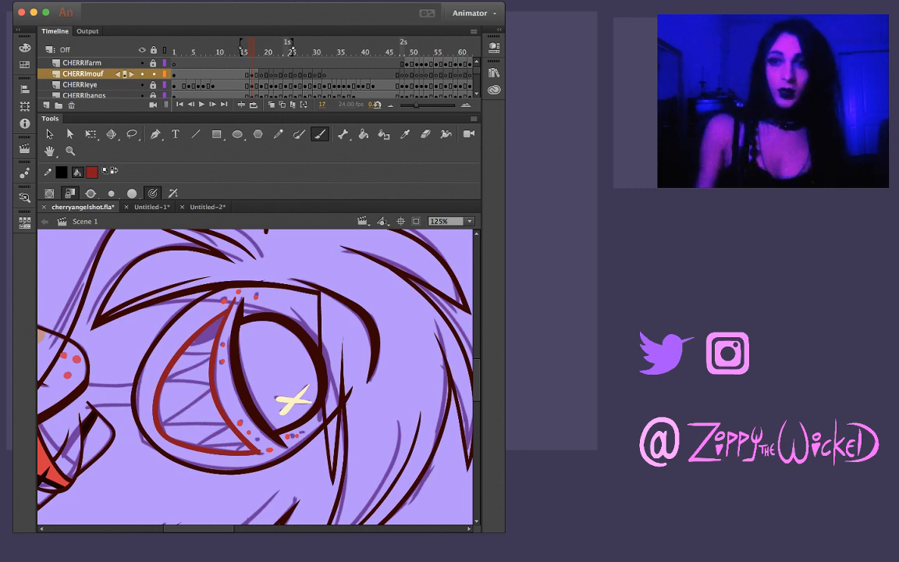
Step forward through the frames to frame 71, examining which mouth drawings are still uninked sketches
key("period")
key("period")
key("period")
key("period")
key("period")
key("period")
key("period")
key("period")
key("period")
key("period")
key("period")
key("period")
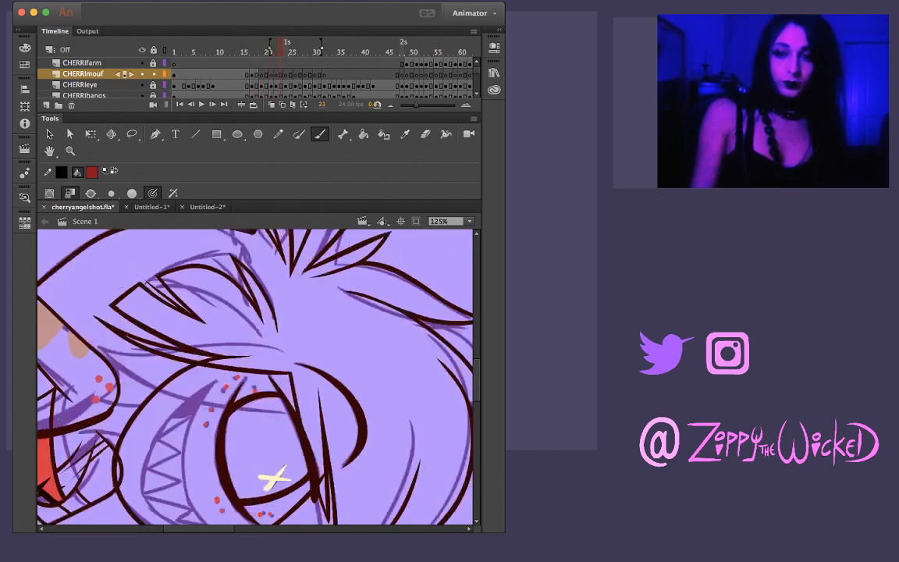
key("period")
key("period")
key("period")
key("period")
key("period")
key("period")
key("period")
key("period")
key("period")
key("period")
key("period")
key("period")
key("period")
key("period")
key("period")
key("period")
key("period")
key("period")
key("period")
key("period")
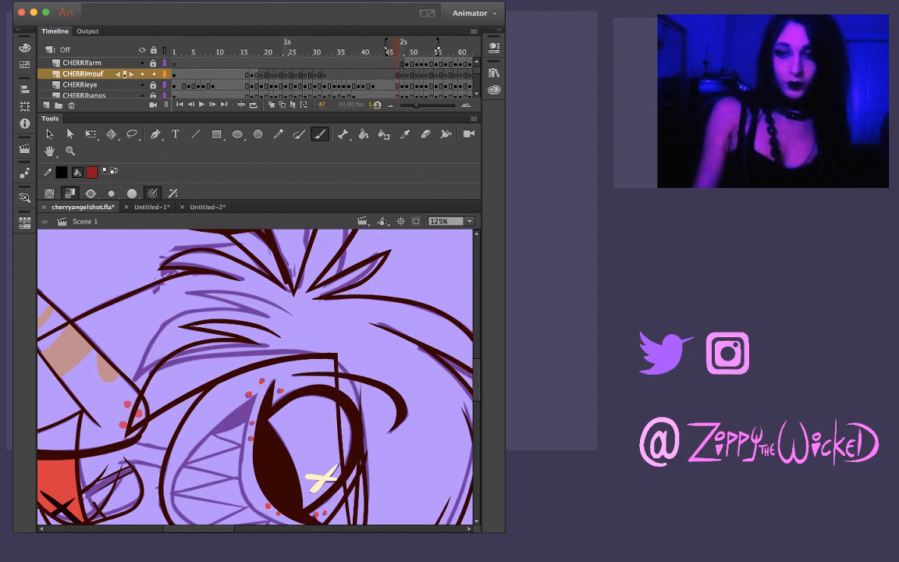
key("period")
key("period")
key("period")
key("period")
key("period")
key("period")
key("period")
key("period")
key("period")
key("period")
key("period")
key("period")
key("period")
key("period")
key("period")
key("period")
key("period")
key("period")
key("period")
key("period")
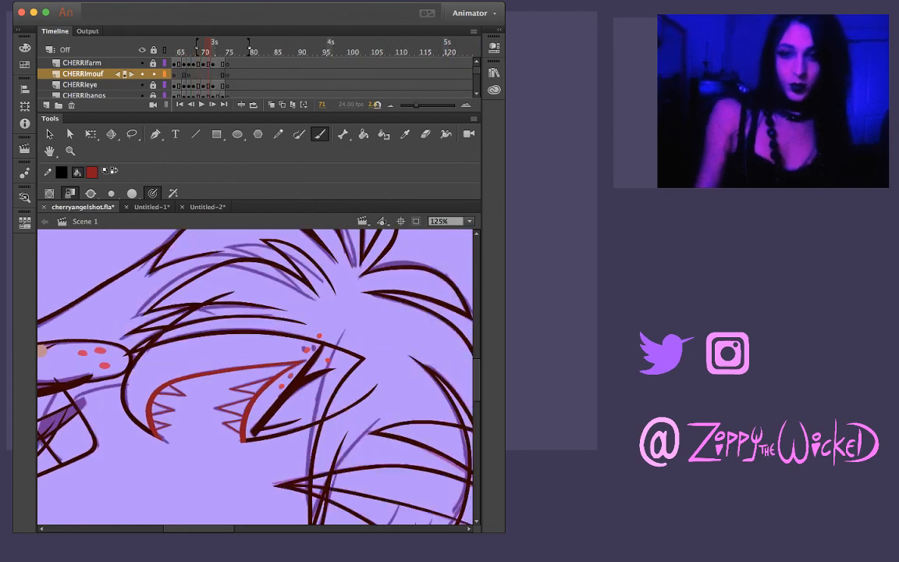
Step back through the frames to frame 11, reviewing the mouth sketches along the way
key("comma")
key("comma")
key("comma")
key("comma")
key("comma")
key("comma")
key("comma")
key("comma")
key("comma")
key("comma")
key("comma")
key("comma")
key("comma")
key("comma")
key("comma")
key("comma")
key("comma")
key("comma")
key("comma")
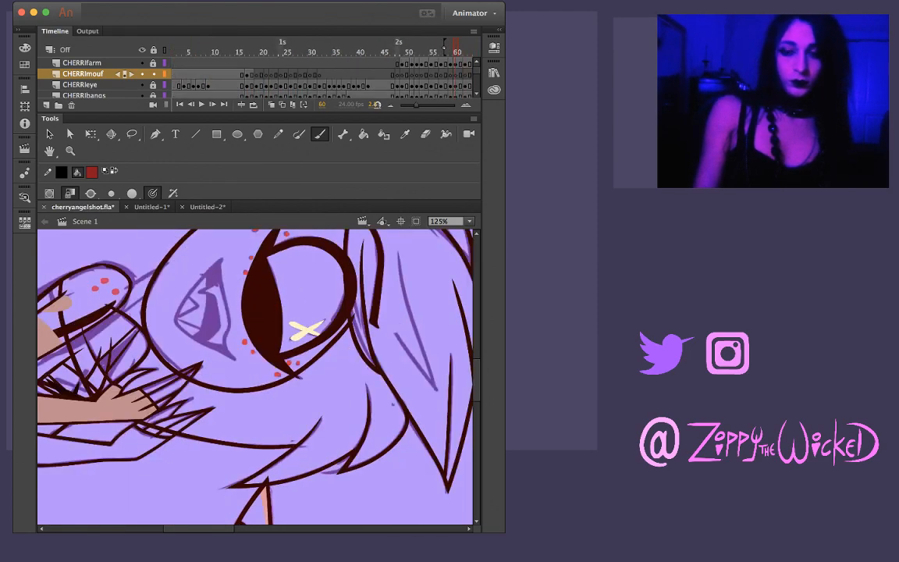
key("comma")
key("comma")
key("comma")
key("comma")
key("comma")
key("comma")
key("comma")
key("comma")
key("comma")
key("comma")
key("comma")
key("comma")
key("comma")
key("comma")
key("comma")
key("comma")
key("comma")
key("comma")
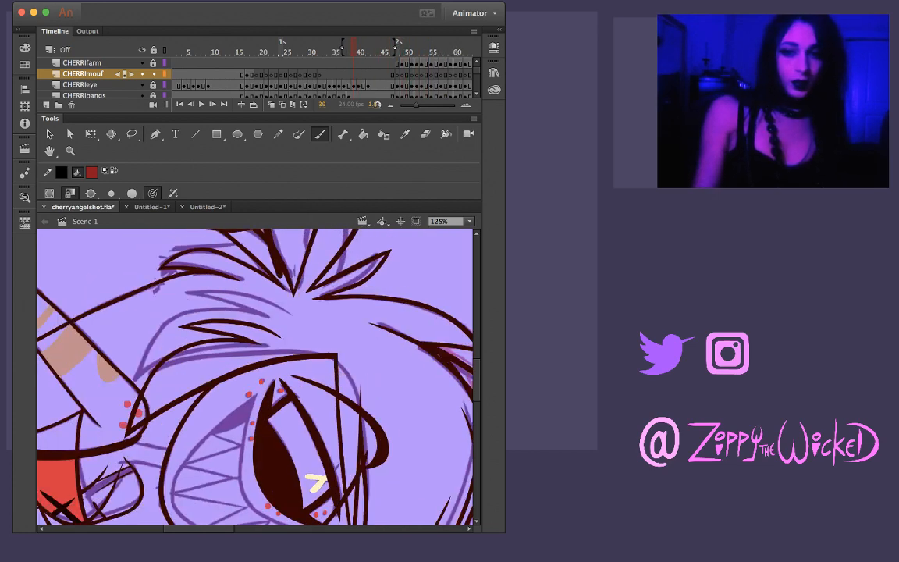
key("comma")
key("comma")
key("comma")
key("comma")
key("comma")
key("comma")
key("comma")
key("comma")
key("comma")
key("comma")
key("comma")
key("comma")
key("comma")
key("comma")
key("comma")
key("comma")
key("comma")
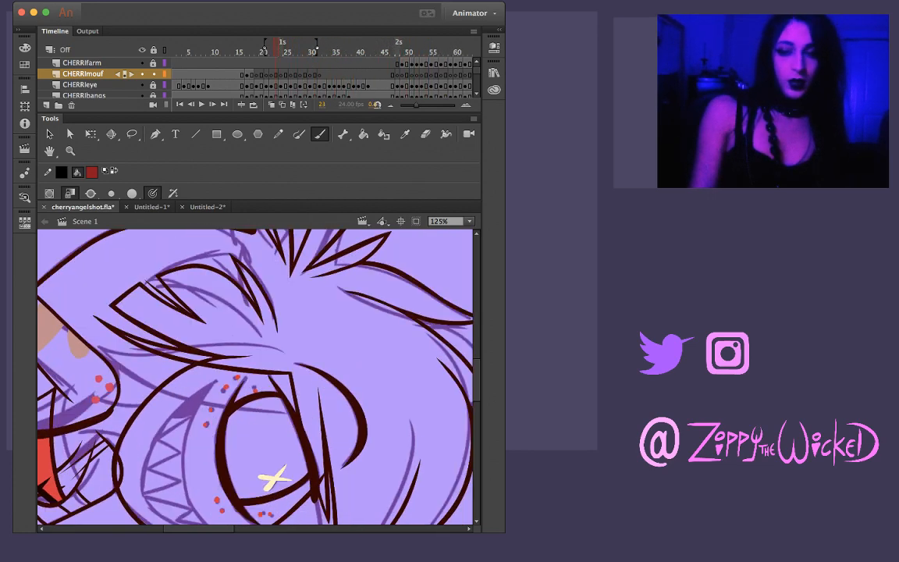
key("comma")
key("comma")
key("comma")
key("comma")
key("comma")
key("comma")
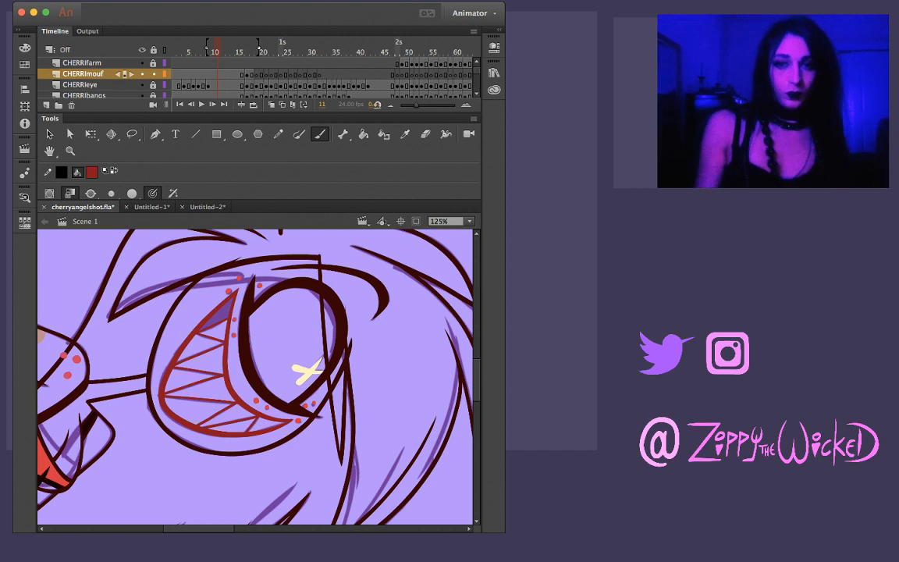
Check the coloured character reference in Untitled-1 and the rough animation at frame 11 in Untitled-2, returning to cherryangelshot.fla
left_click(151, 207)
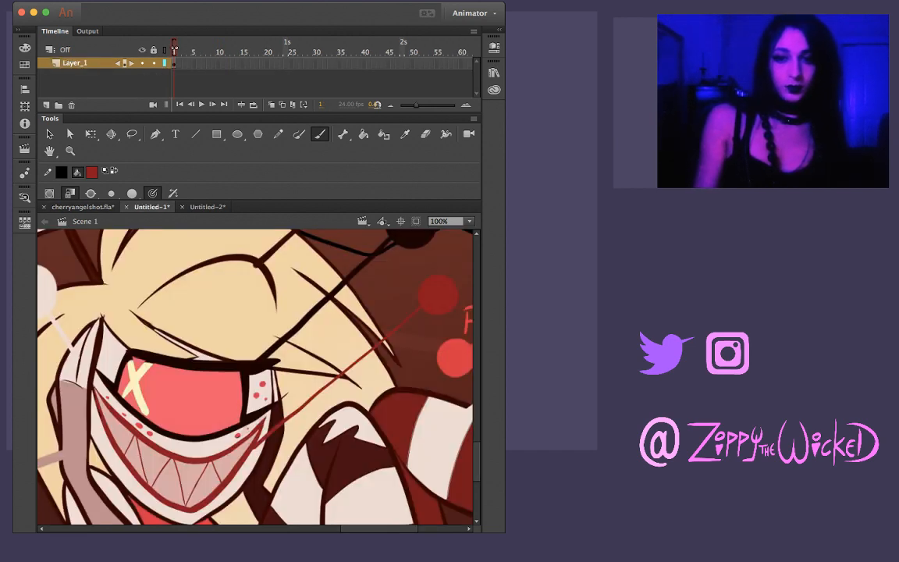
left_click(207, 207)
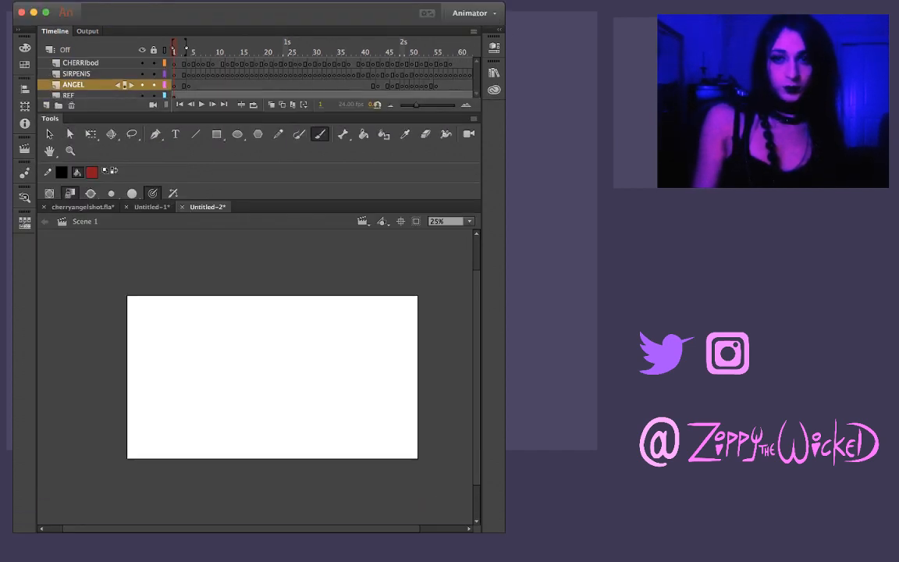
left_click_drag(174, 51, 222, 52)
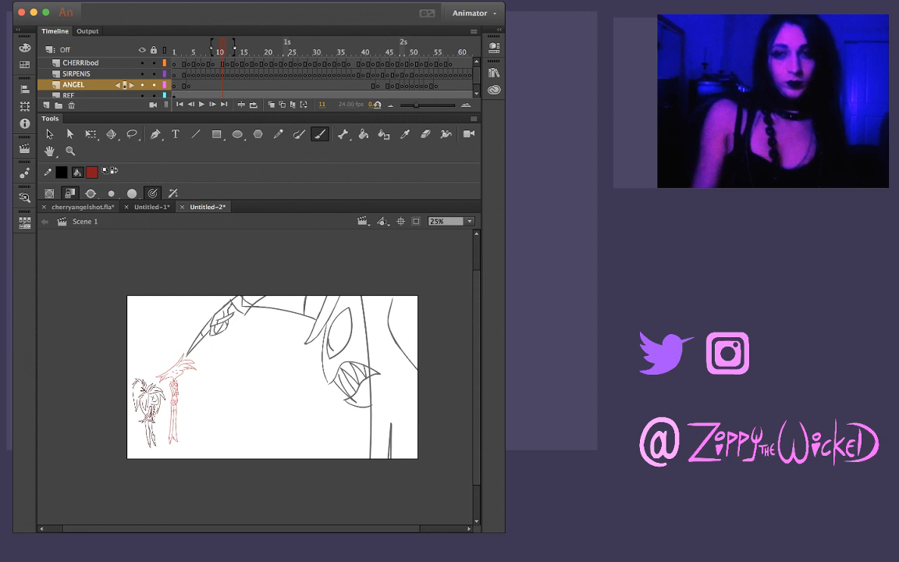
left_click(82, 206)
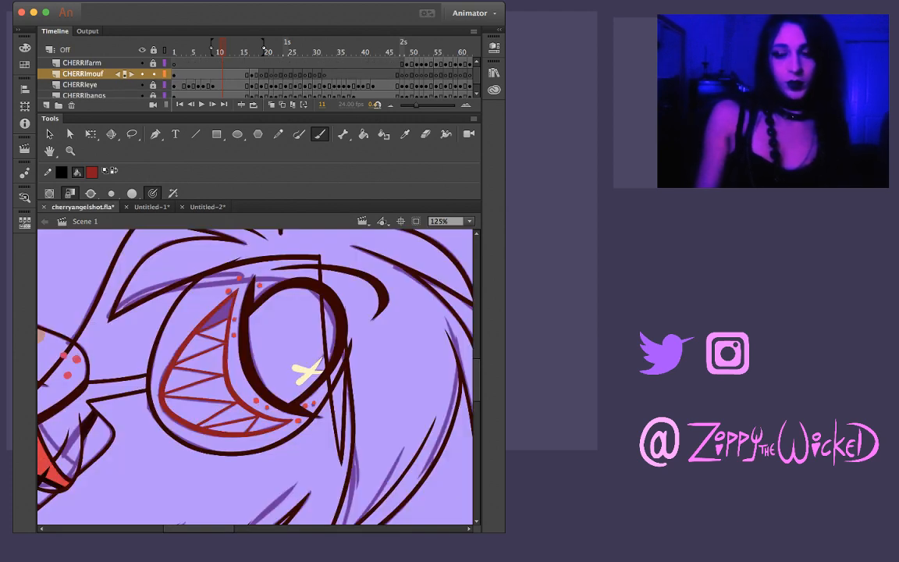
Review the mouth over frames 11 to 13, checking the coloured reference in Untitled-1 and the rough in Untitled-2, and return to cherryangelshot.fla
key("period")
key("period")
key("period")
key("period")
key("period")
key("period")
key("period")
key("period")
key("period")
key("period")
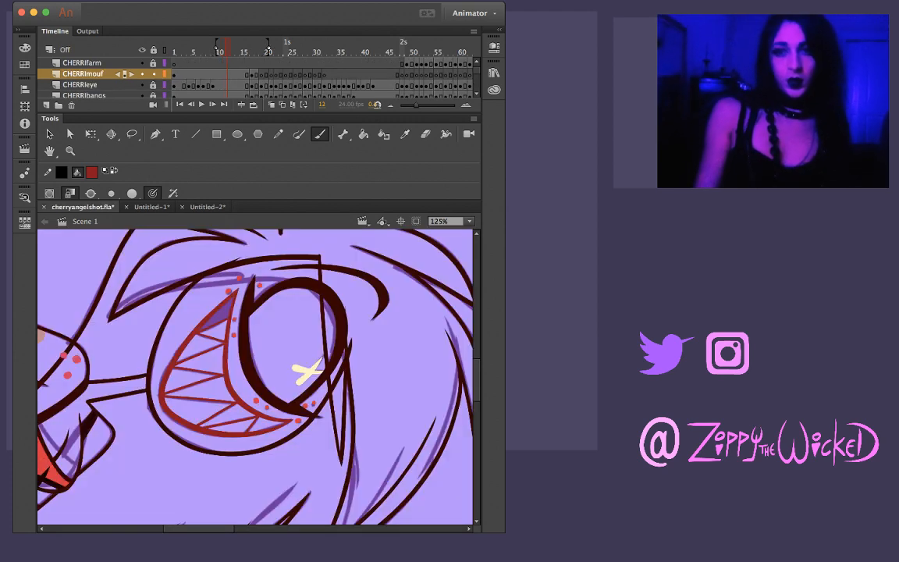
key("comma")
key("comma")
key("comma")
key("comma")
key("comma")
key("comma")
key("comma")
key("comma")
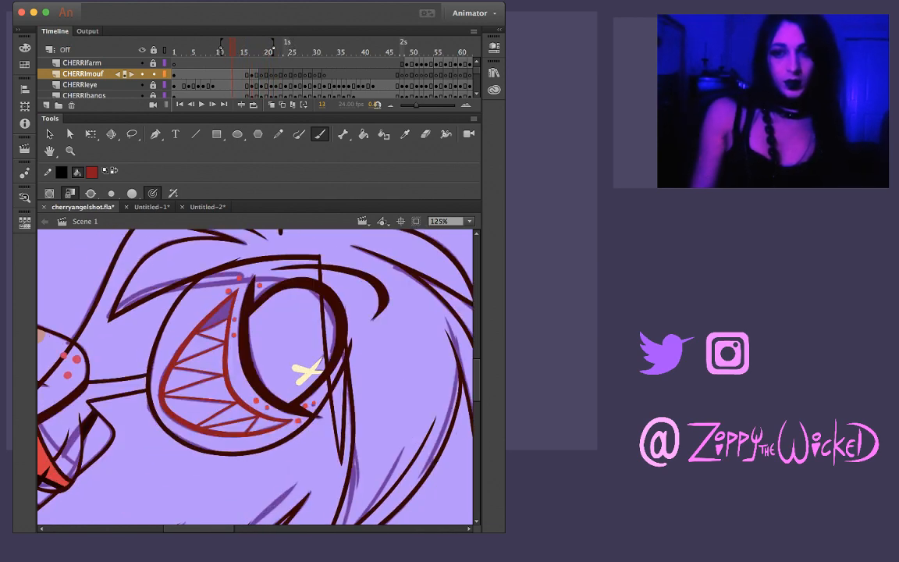
left_click(153, 207)
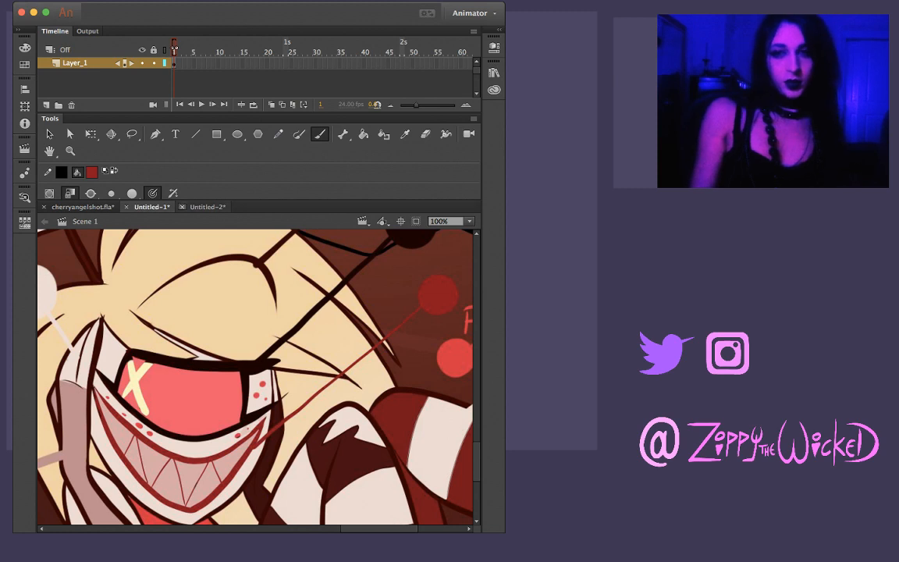
left_click(203, 207)
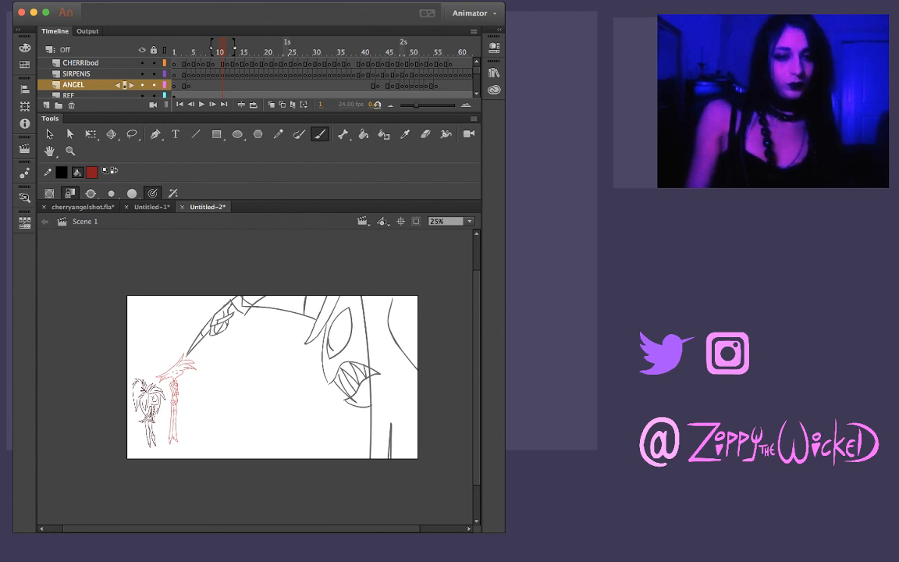
left_click(82, 207)
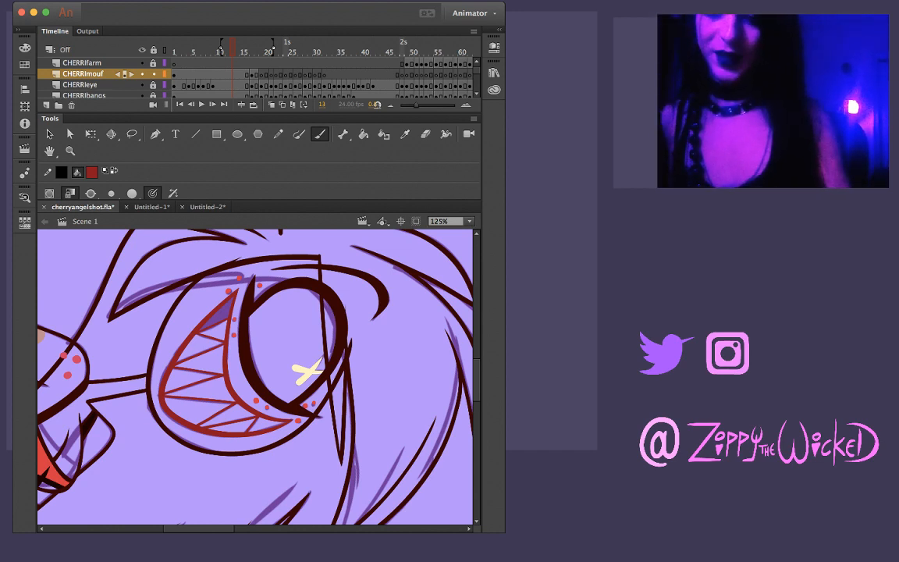
Go to frame 17, flipping back and forth through the preceding frames to compare the mouth drawings
key("comma")
key("comma")
key("comma")
key("period")
key("period")
key("period")
key("period")
key("period")
key("period")
key("period")
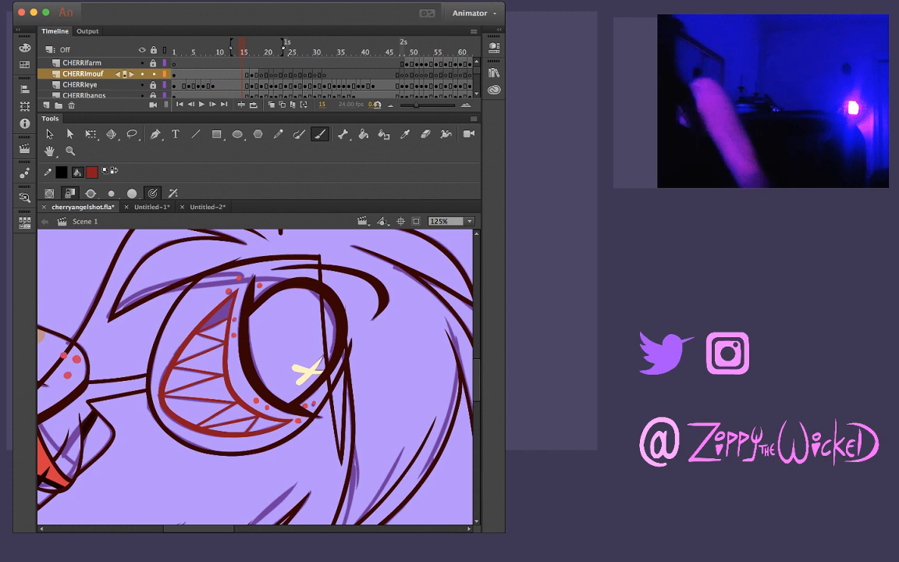
key("comma")
key("comma")
key("comma")
key("period")
key("period")
key("period")
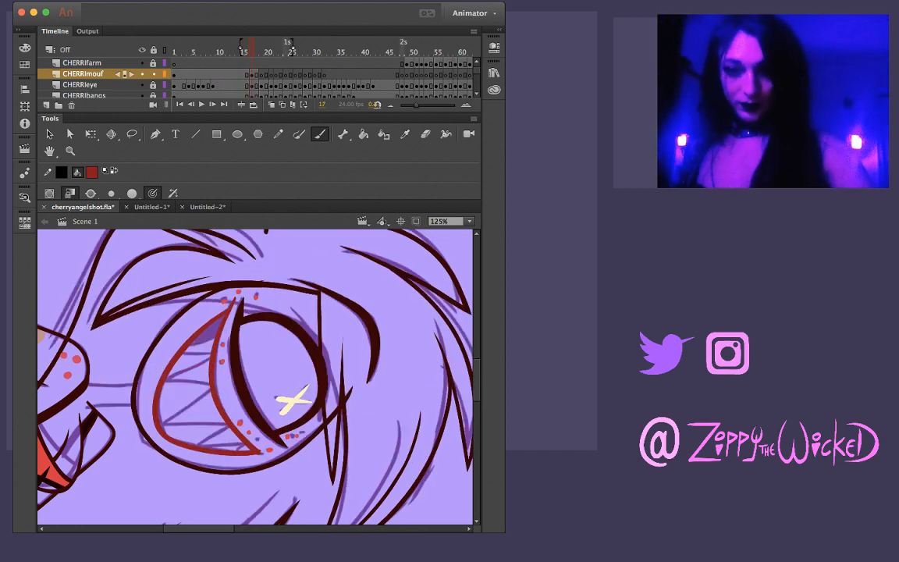
Delete the stray dark red marks beyond the mouth corner beside the shaded gap on frame 17
key("i")
key("k")
key("shift+space")
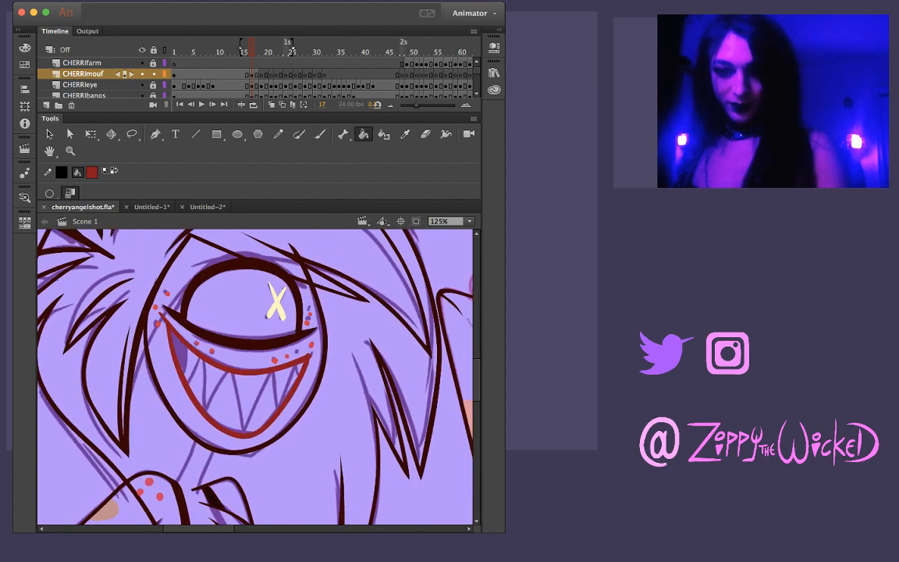
key("comma")
key("period")
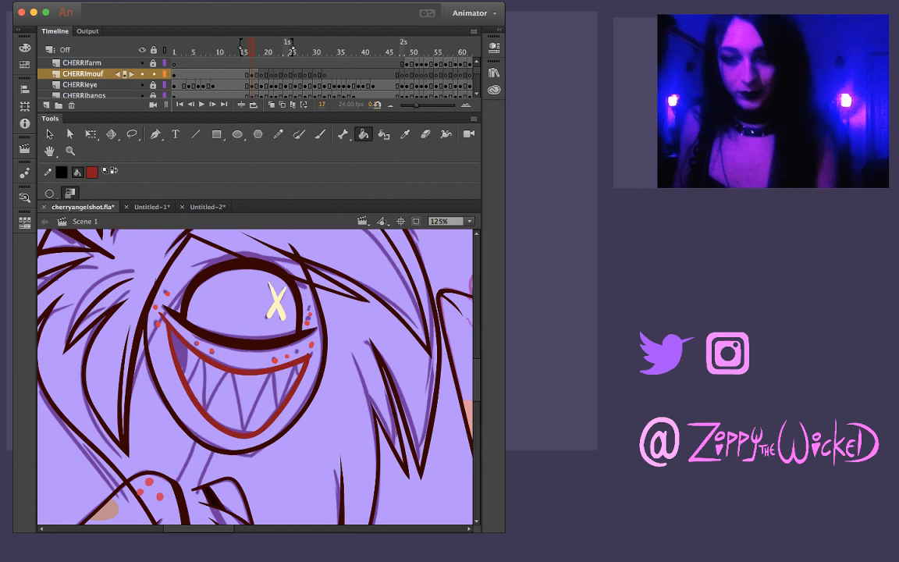
key("z")
left_click(184, 337)
key("v")
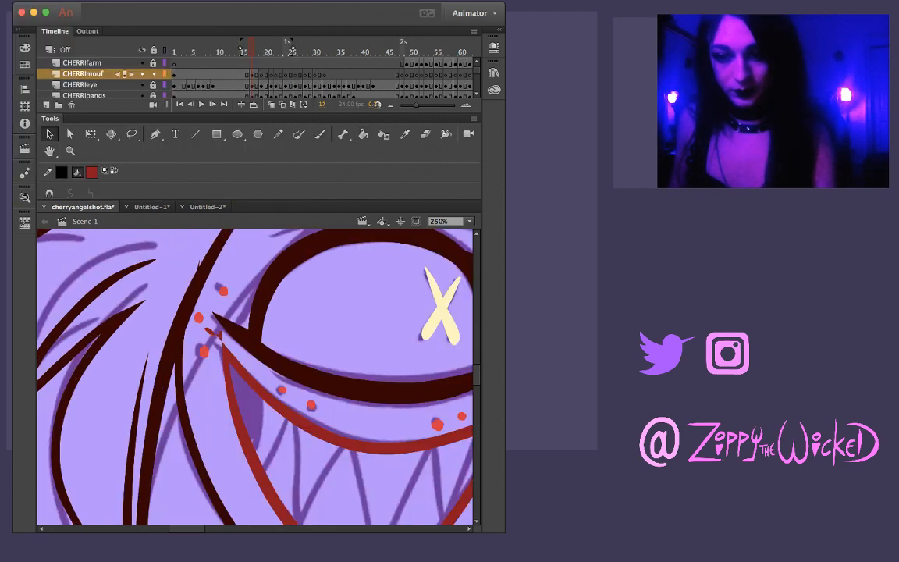
left_click_drag(195, 299, 221, 359)
key("Delete")
left_click(208, 331)
key("Delete")
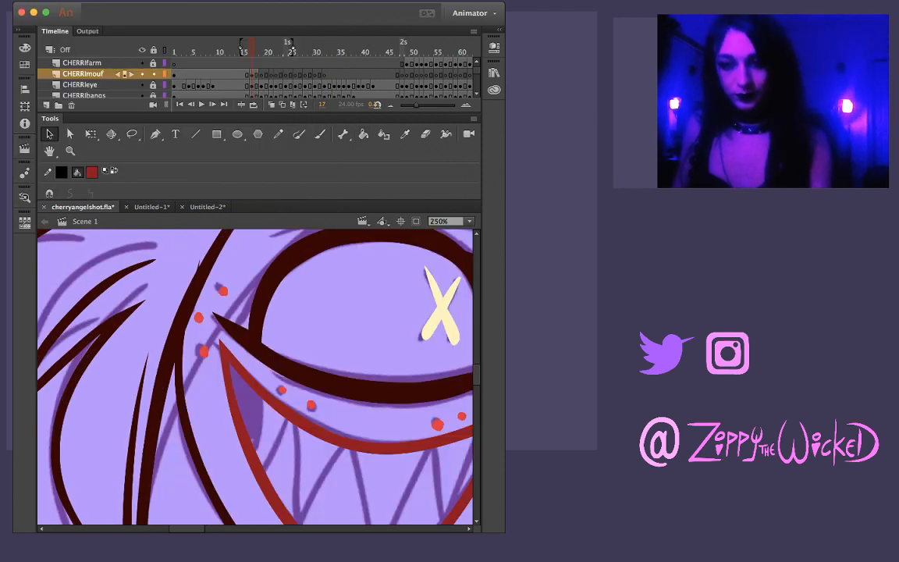
Ink a thin dark red line from upper to lower lip along the shaded gap's edge on frame 17, redrawing it until clean
left_click_drag(349, 355, 161, 341)
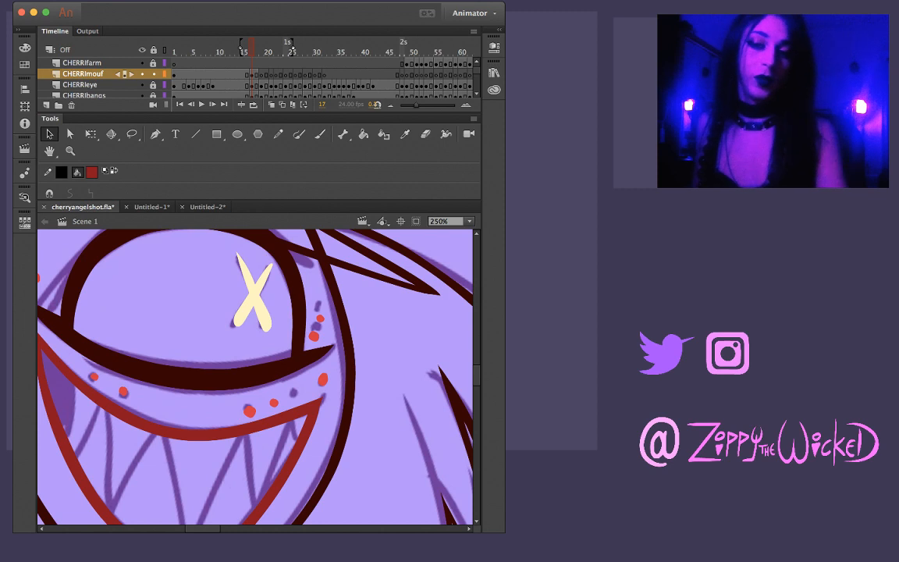
key("comma")
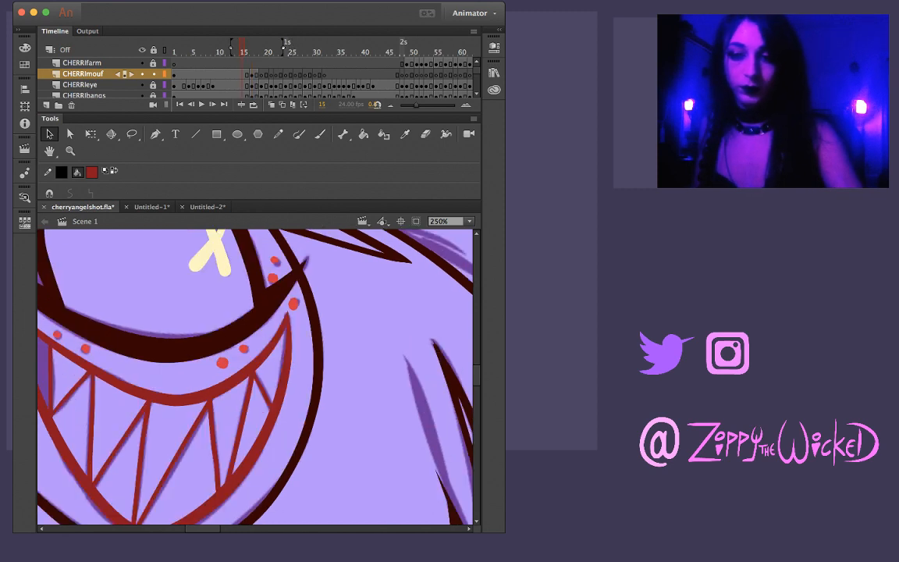
key("period")
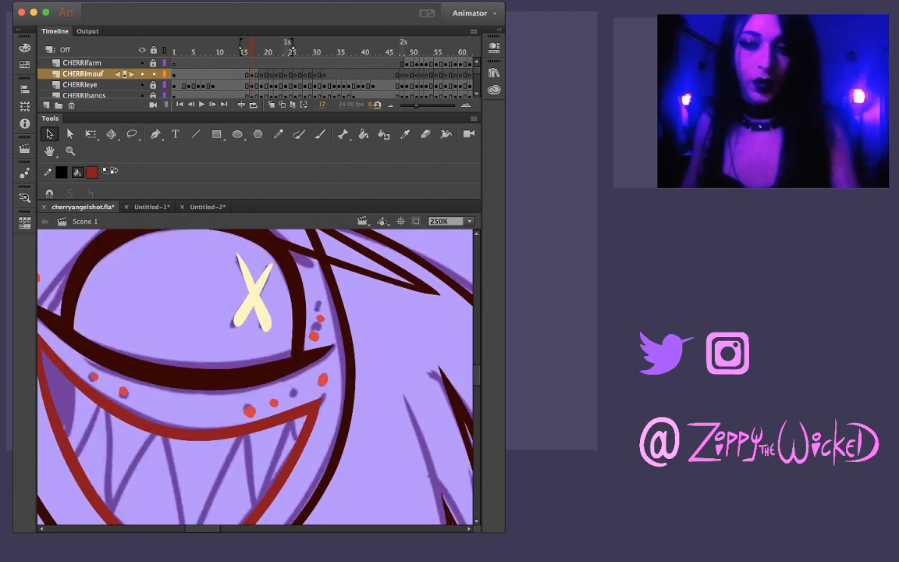
left_click_drag(218, 376, 292, 364)
key("b")
left_click_drag(144, 361, 146, 382)
left_click_drag(132, 338, 123, 402)
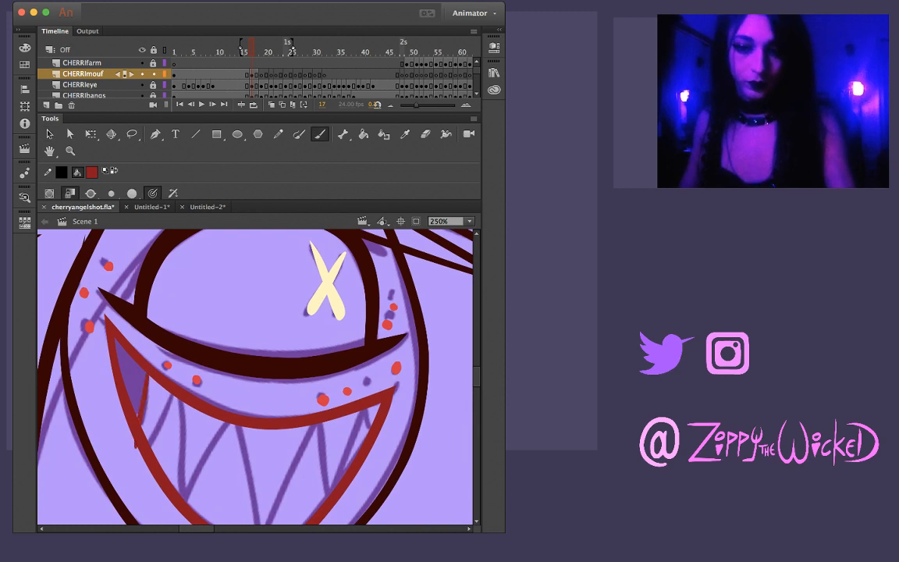
key("super+z")
mouse_move(131, 334)
left_mouse_down()
mouse_move(125, 382)
mouse_move(144, 428)
left_mouse_up()
key("super+z")
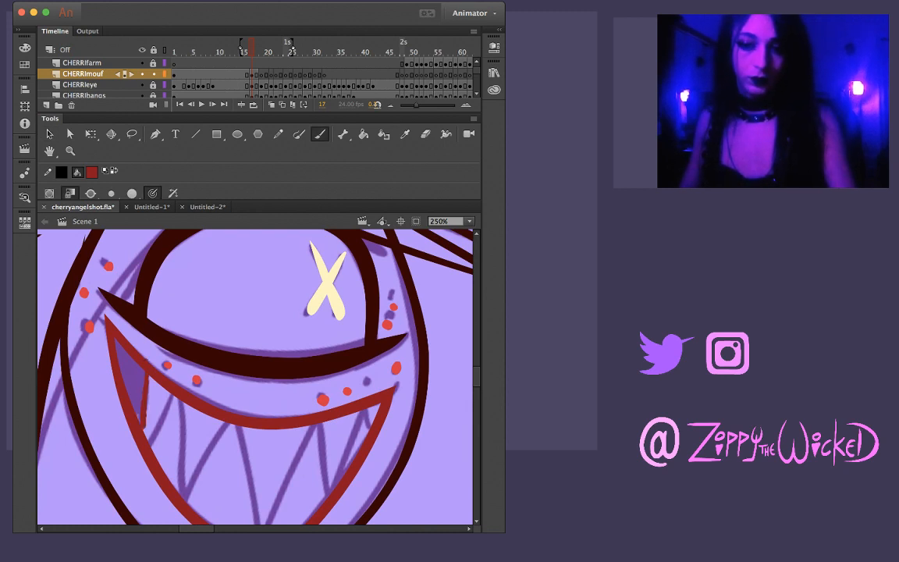
key("super+z")
left_click_drag(146, 374, 140, 423)
key("super+z")
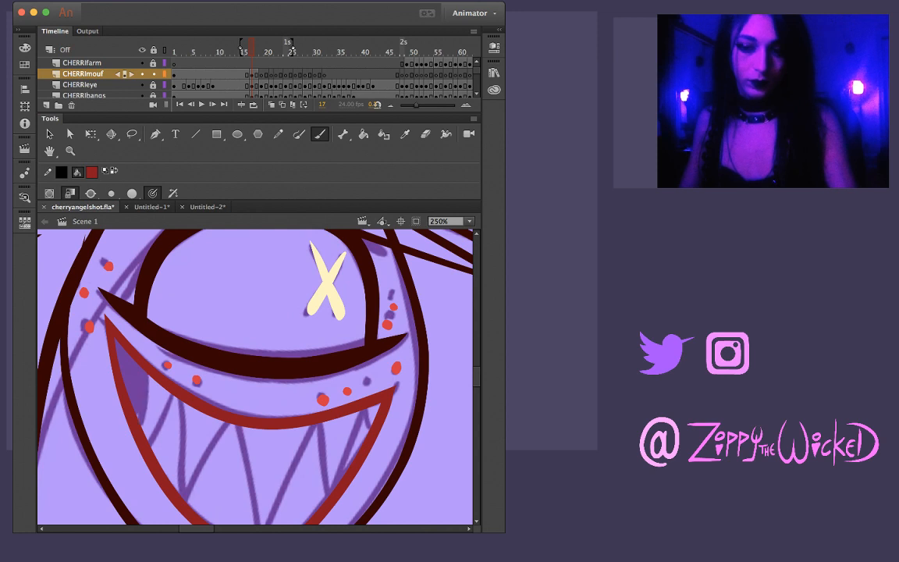
left_click_drag(149, 375, 143, 431)
key("super+z")
left_click_drag(150, 375, 143, 430)
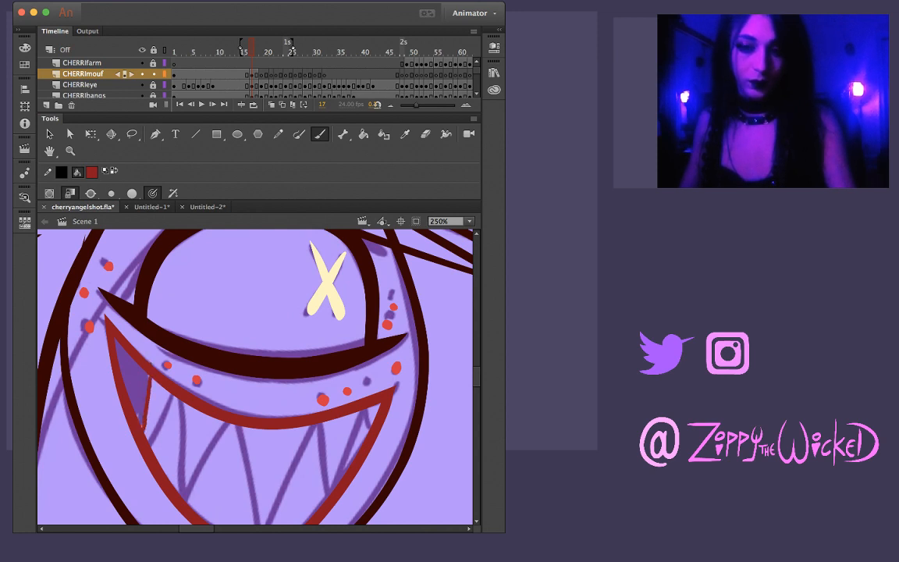
key("super+z")
left_click_drag(149, 374, 143, 430)
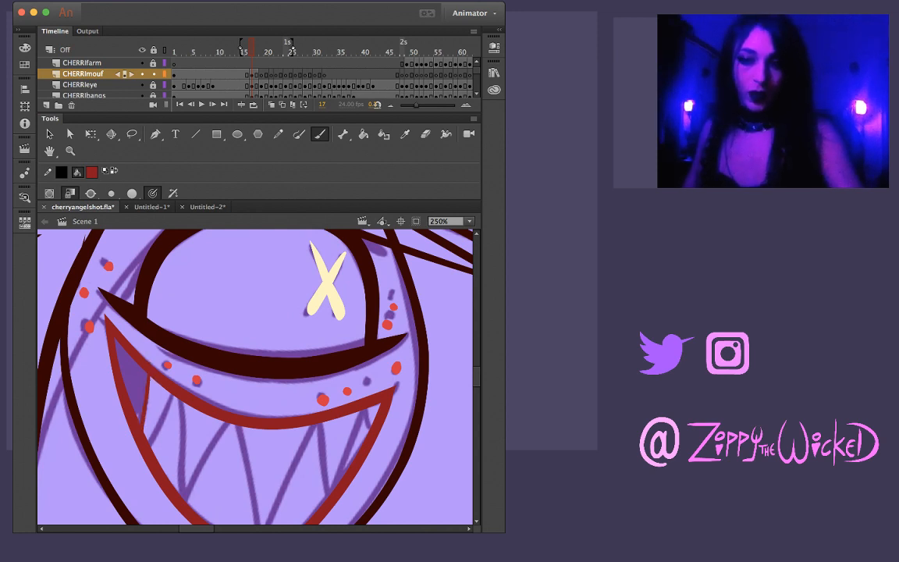
Ink the slanted dark red tooth edge next to the shaded gap on frame 17, between the lower and upper lip lines
key("comma")
key("period")
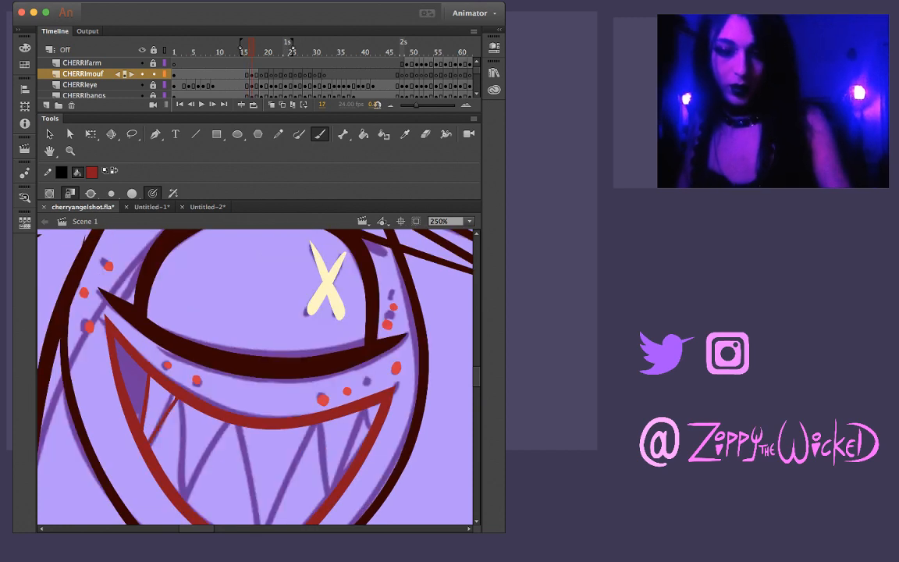
left_click_drag(146, 440, 172, 394)
key("super+z")
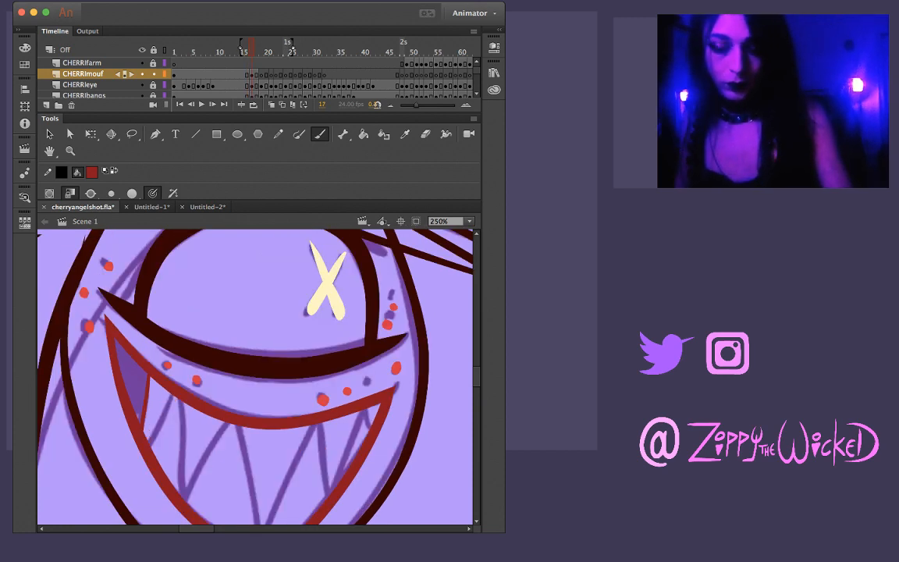
left_click_drag(147, 439, 171, 397)
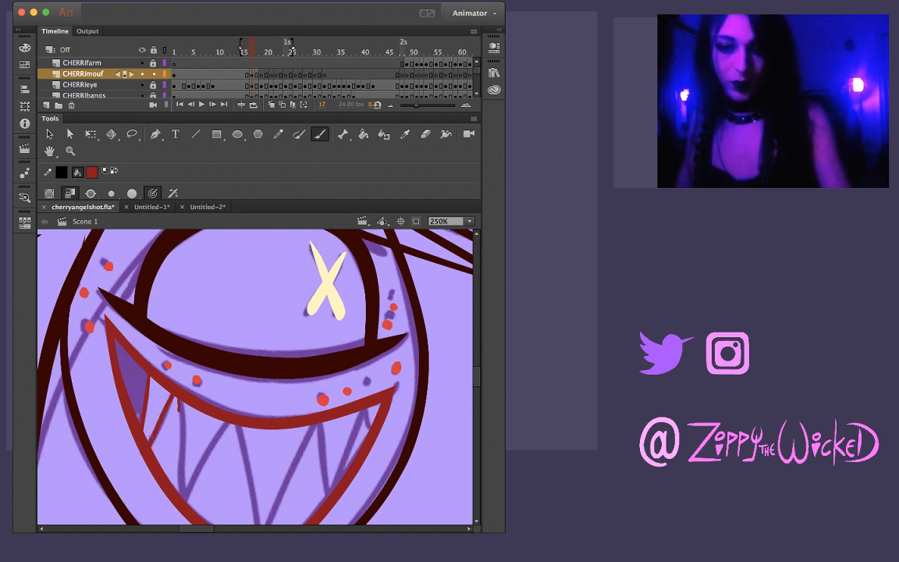
Ink the next tooth edge on frame 17 in dark red, down from the upper lip to the lower lip, redrawing it until clean
left_click_drag(184, 425, 191, 496)
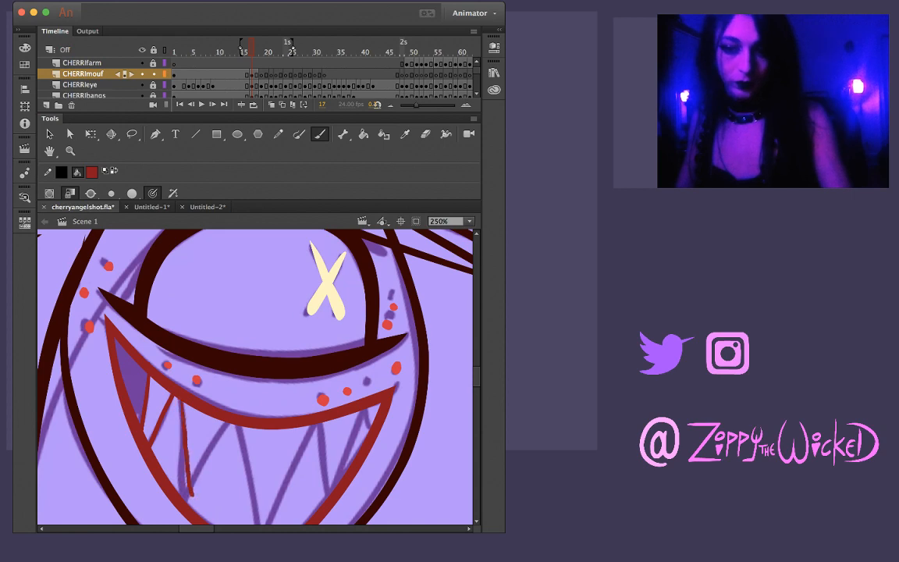
mouse_move(217, 417)
left_mouse_down()
mouse_move(265, 394)
mouse_move(234, 327)
left_mouse_up()
key("super+z")
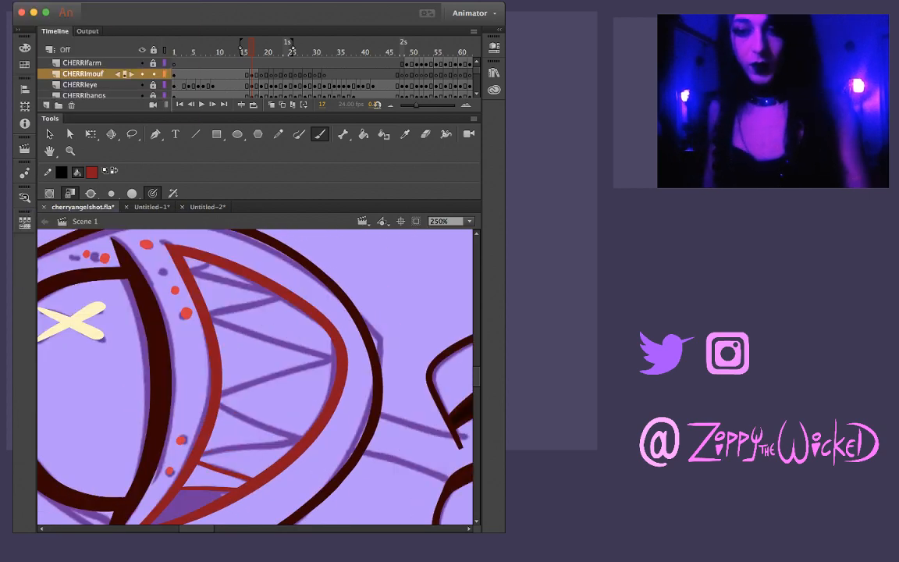
left_click_drag(202, 456, 277, 446)
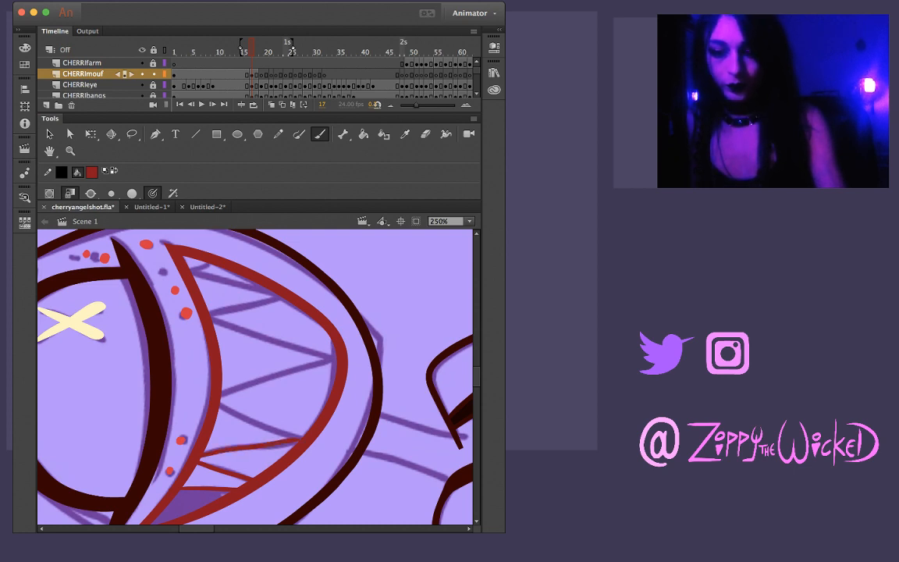
left_click_drag(195, 451, 288, 441)
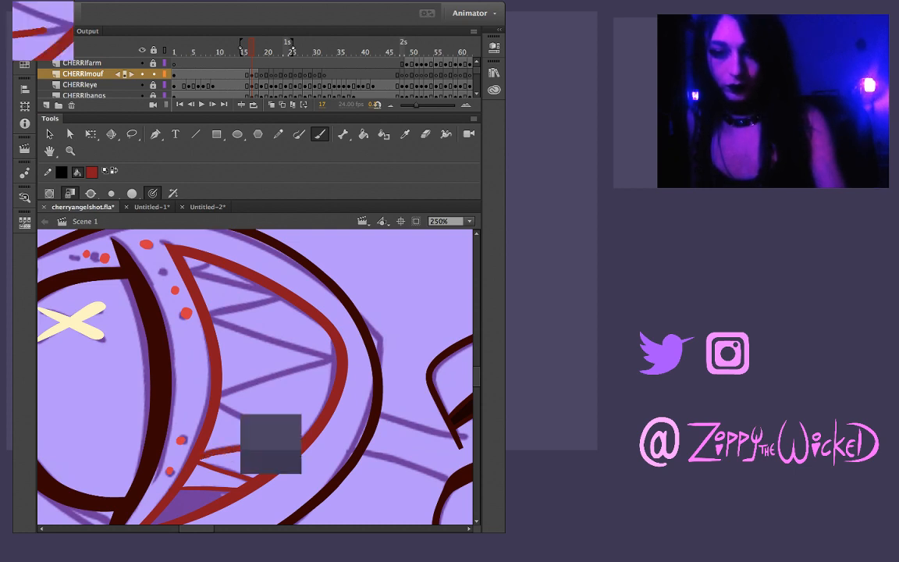
key("super+z")
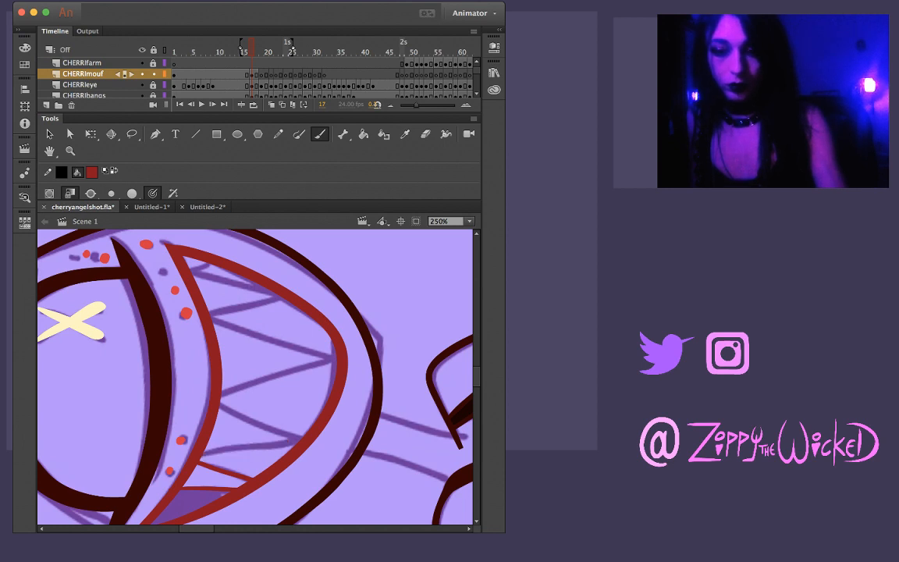
left_click_drag(202, 456, 291, 439)
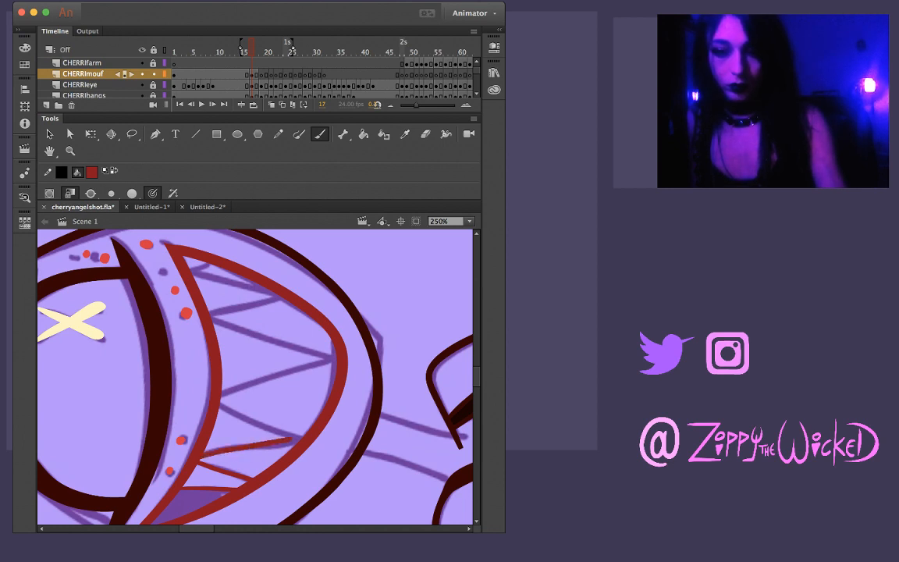
key("super+z")
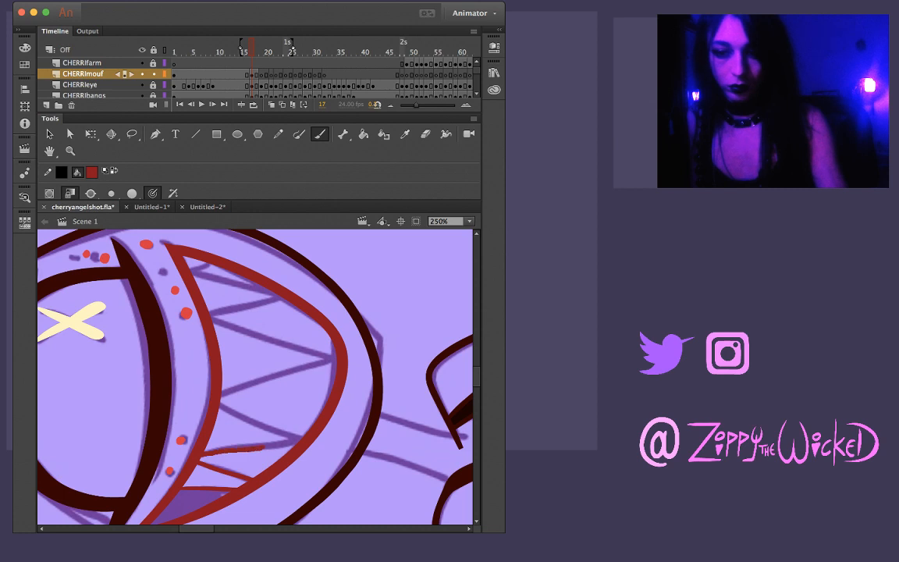
left_click_drag(232, 450, 298, 442)
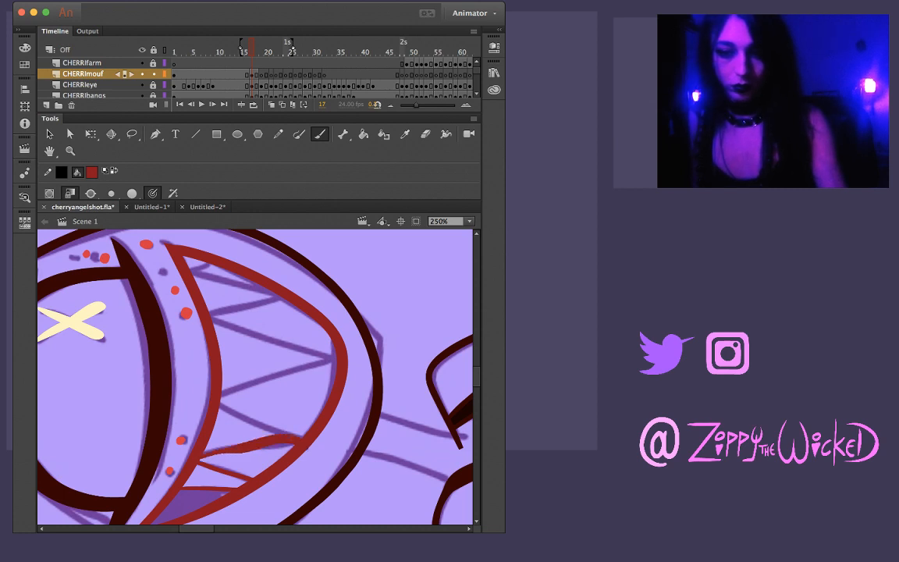
key("super+z")
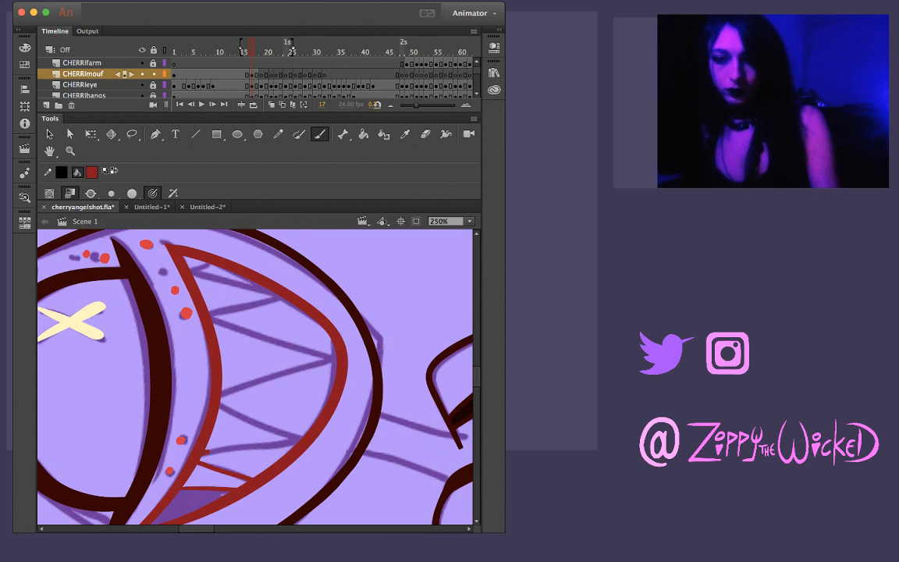
left_click_drag(198, 452, 272, 439)
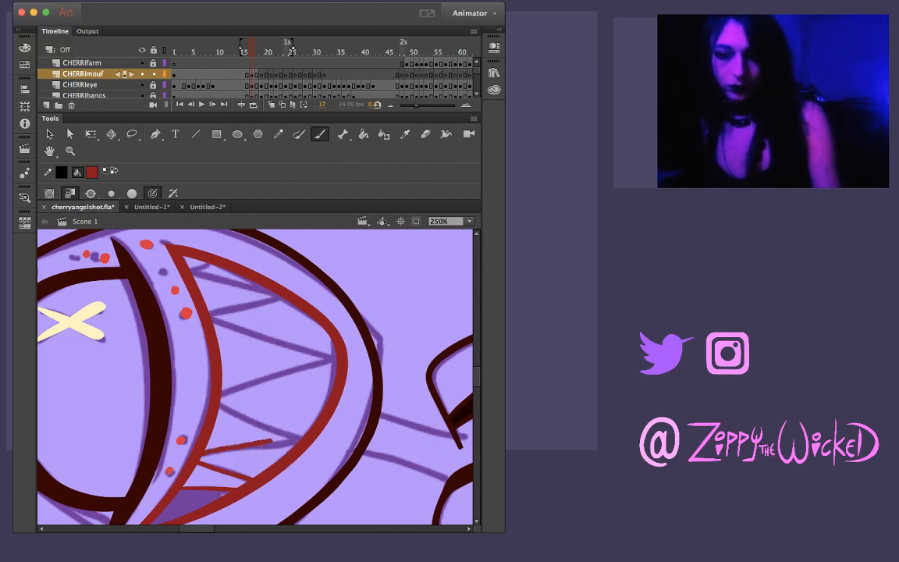
key("super+z")
left_click_drag(203, 453, 241, 447)
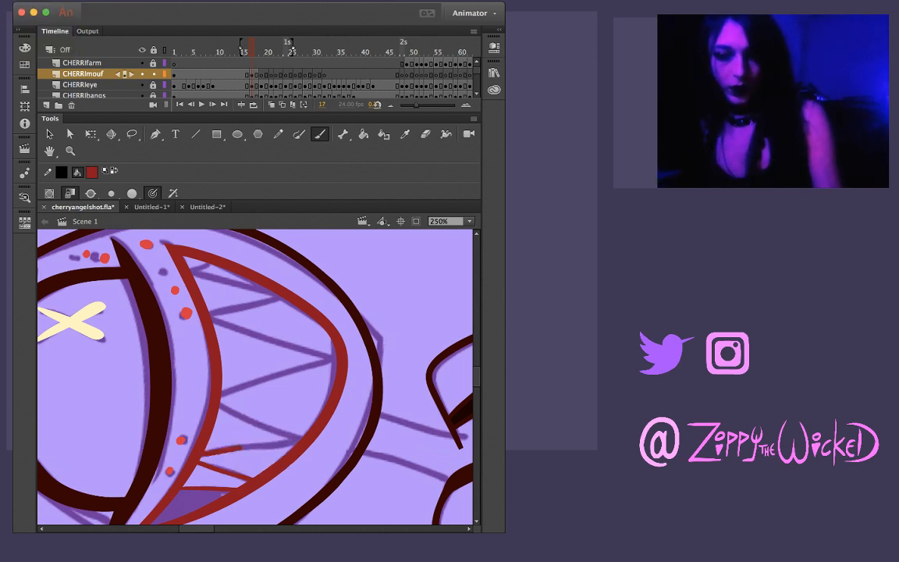
key("super+z")
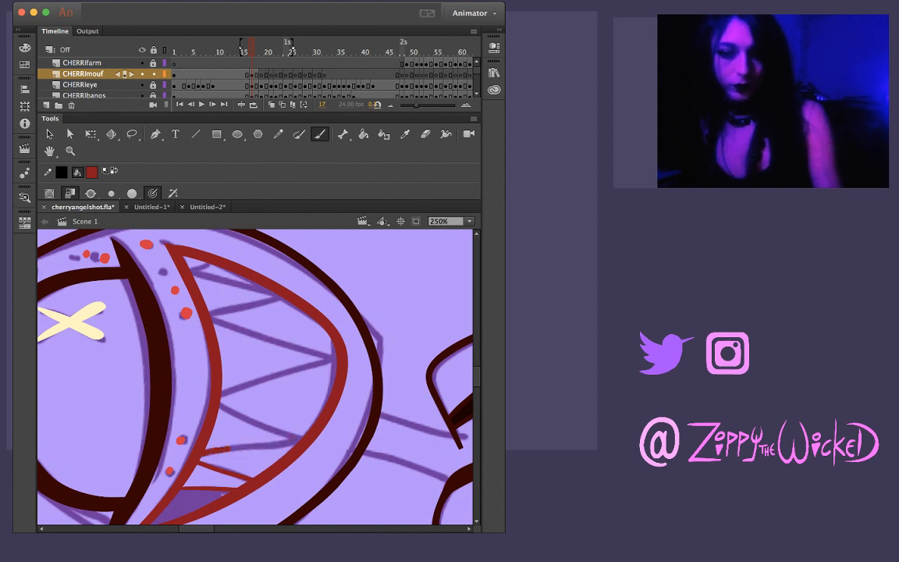
key("super+z")
left_click_drag(201, 453, 301, 432)
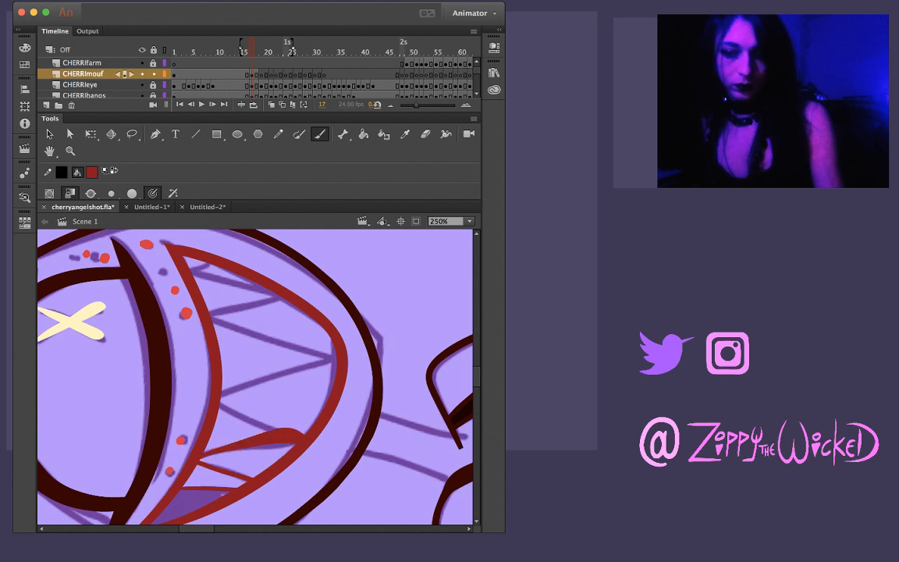
key("super+z")
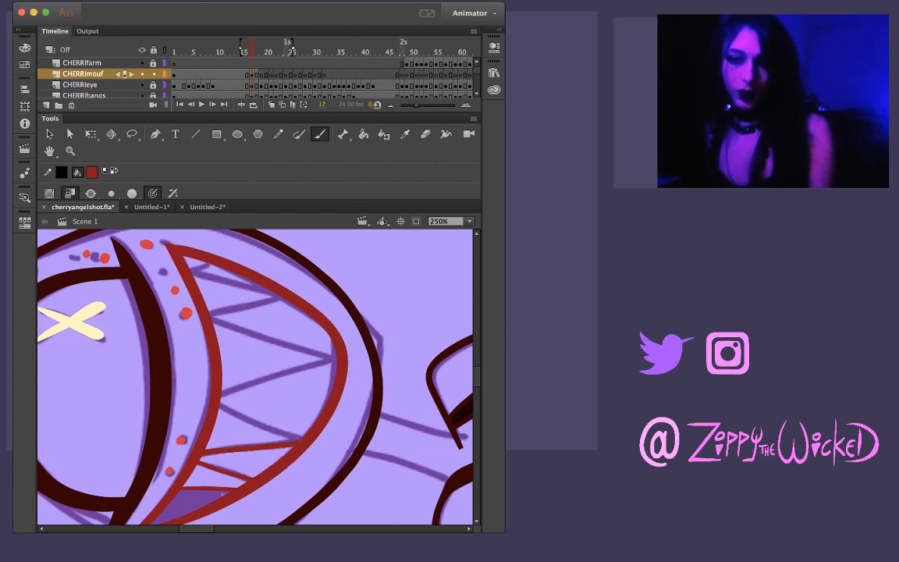
Ink the rising tooth edge from that lower-lip point back up to the upper lip along the sketch, retrying the stroke
mouse_move(307, 436)
left_mouse_down()
mouse_move(355, 492)
mouse_move(304, 509)
mouse_move(242, 470)
mouse_move(234, 430)
mouse_move(256, 390)
mouse_move(336, 386)
mouse_move(323, 371)
left_mouse_up()
left_click_drag(249, 422, 301, 404)
key("super+z")
left_click_drag(249, 422, 327, 395)
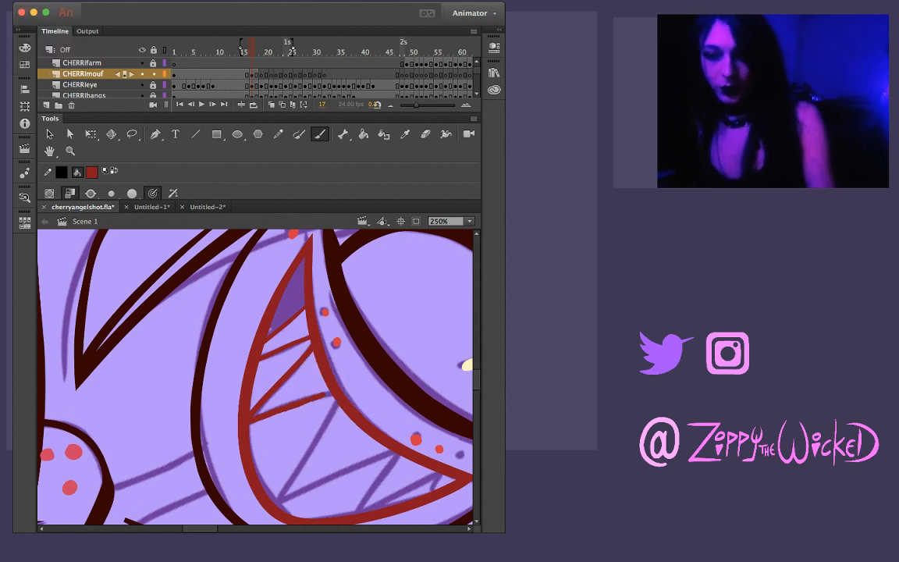
key("super+z")
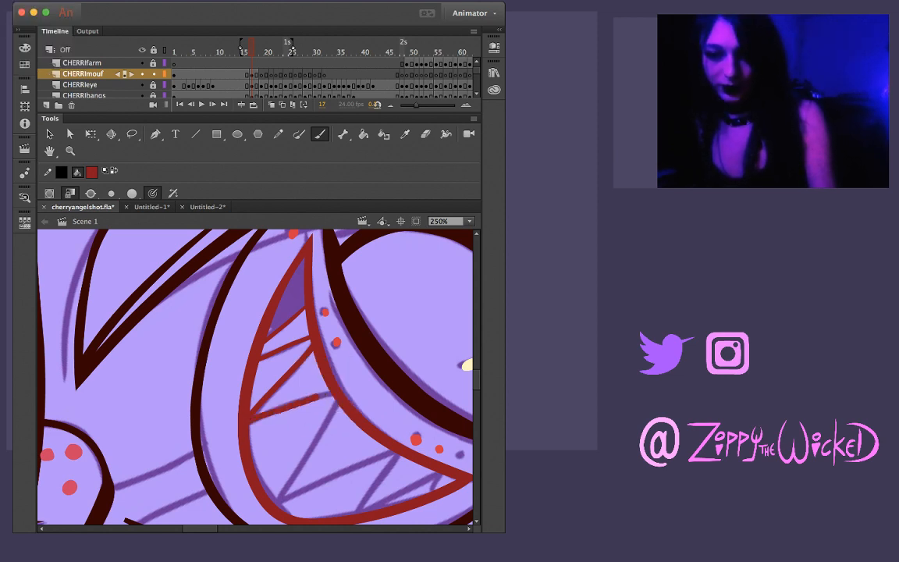
Ink the long central tooth edge from the upper lip down to the lowest part of the mouth, redrawing it until it fits
mouse_move(346, 390)
left_mouse_down()
mouse_move(385, 341)
mouse_move(341, 327)
mouse_move(286, 376)
left_mouse_up()
mouse_move(425, 344)
left_mouse_down()
mouse_move(310, 423)
mouse_move(361, 441)
left_mouse_up()
left_click_drag(204, 397, 278, 381)
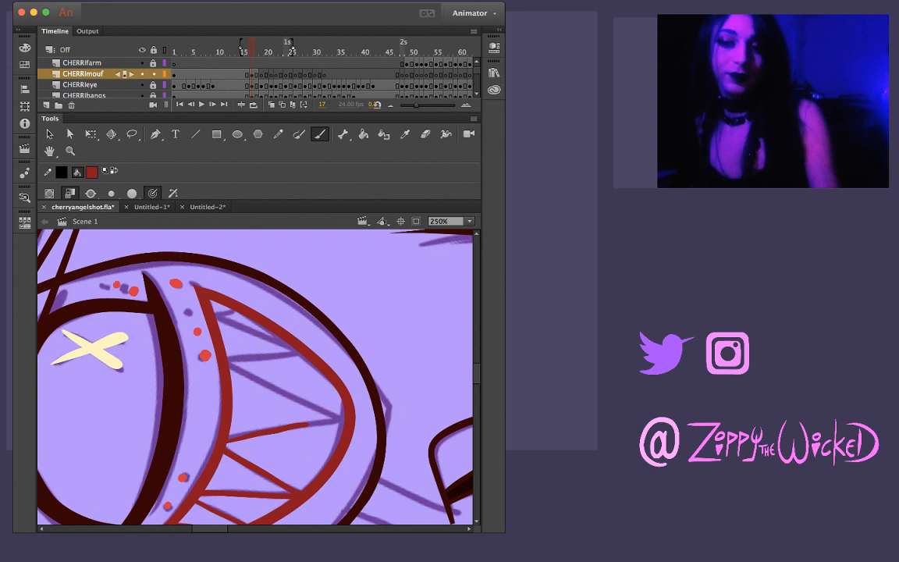
key("super+z")
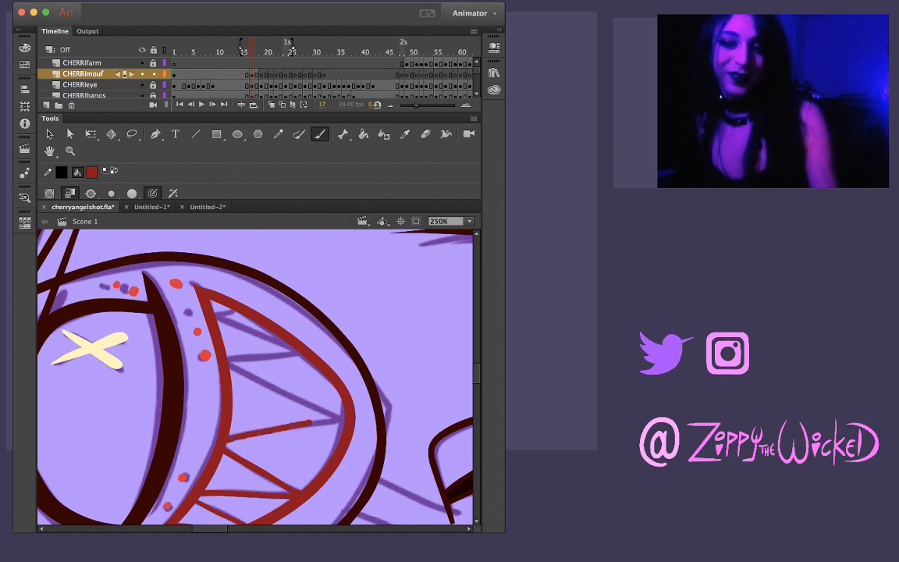
key("super+z")
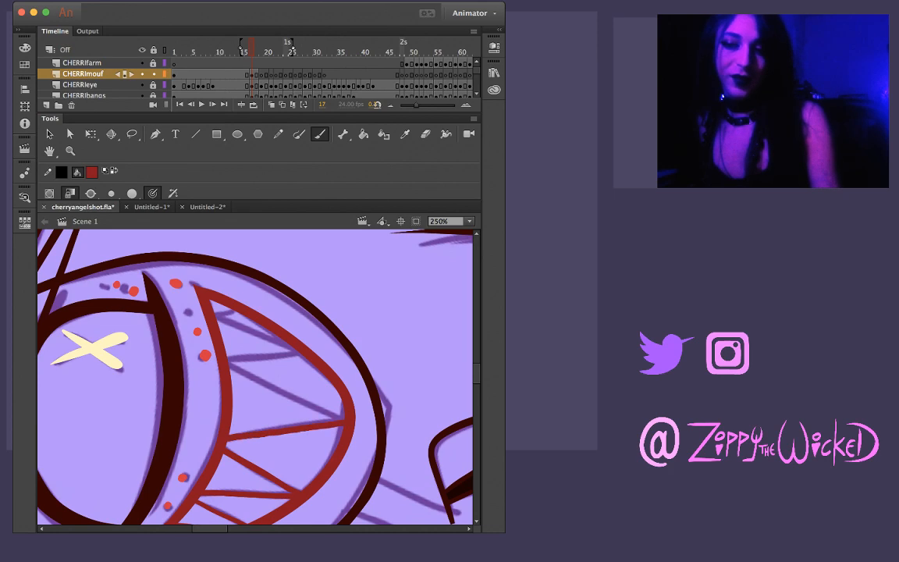
Ink the long slanted tooth edge from the mouth's lowest point up to the upper lip toward the unshaded corner
mouse_move(367, 312)
left_mouse_down()
mouse_move(344, 437)
mouse_move(226, 468)
left_mouse_up()
left_click_drag(390, 344, 176, 362)
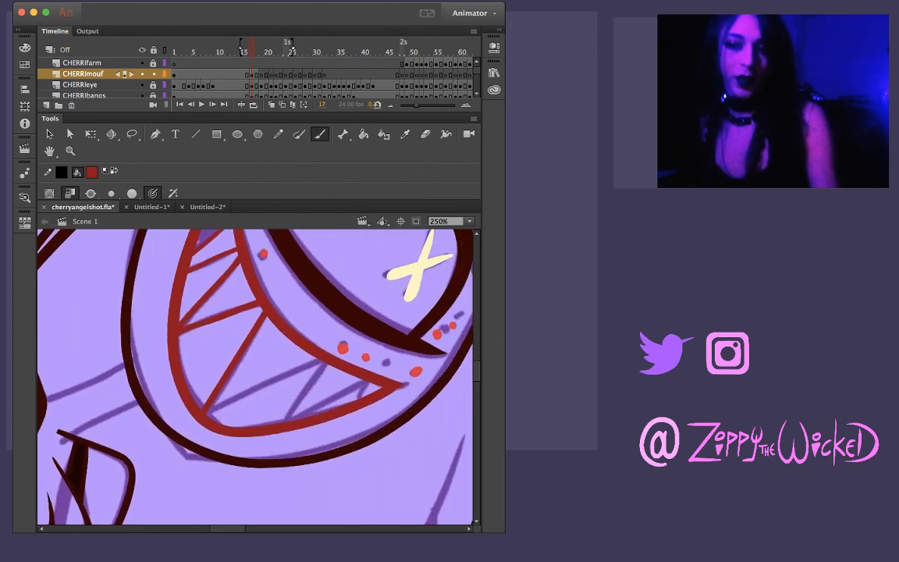
left_click_drag(312, 336, 210, 389)
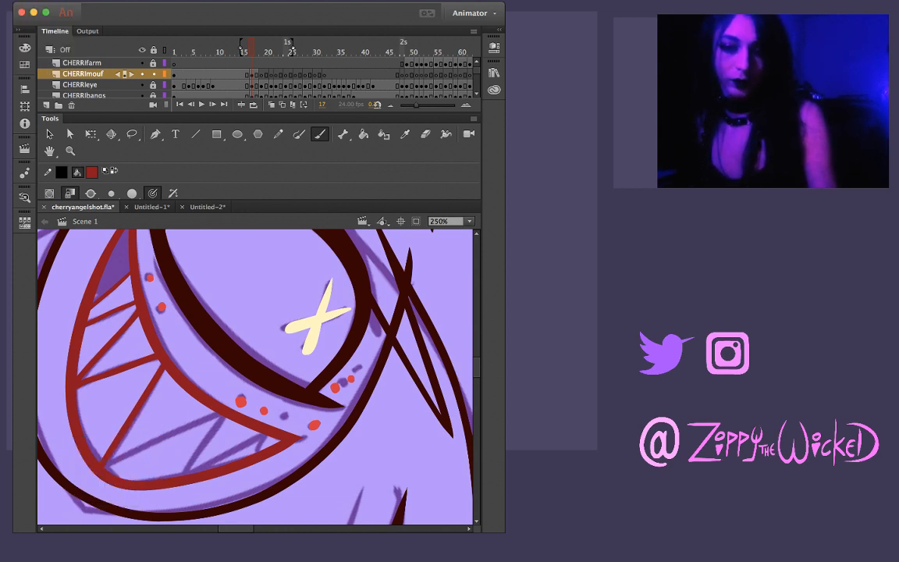
left_click_drag(139, 443, 163, 437)
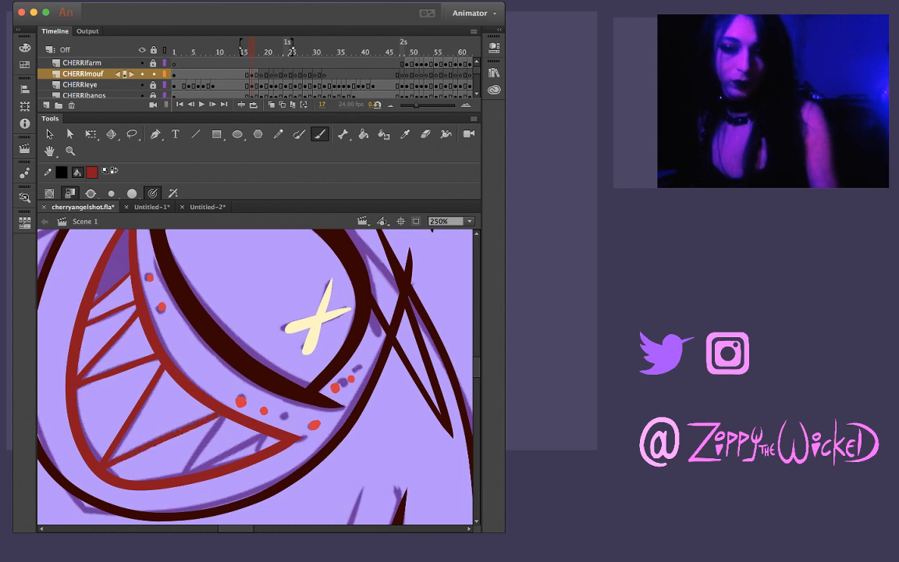
Ink the shorter tooth edge from the end of that long slanted line down to the lower lip, redrawing it until clean
mouse_move(316, 318)
left_mouse_down()
mouse_move(257, 292)
mouse_move(134, 348)
mouse_move(109, 401)
mouse_move(109, 478)
left_mouse_up()
left_click_drag(237, 452, 284, 429)
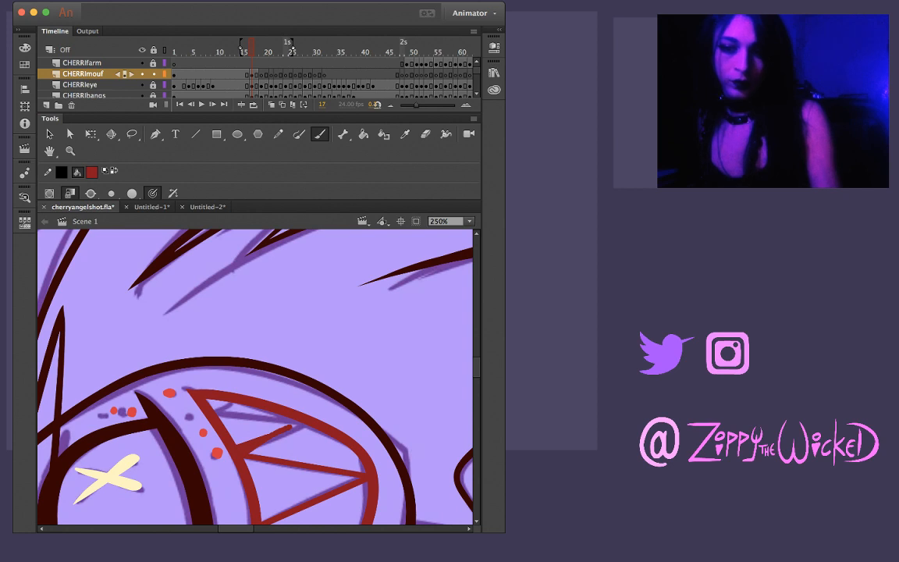
key("super+z")
left_click_drag(237, 448, 281, 431)
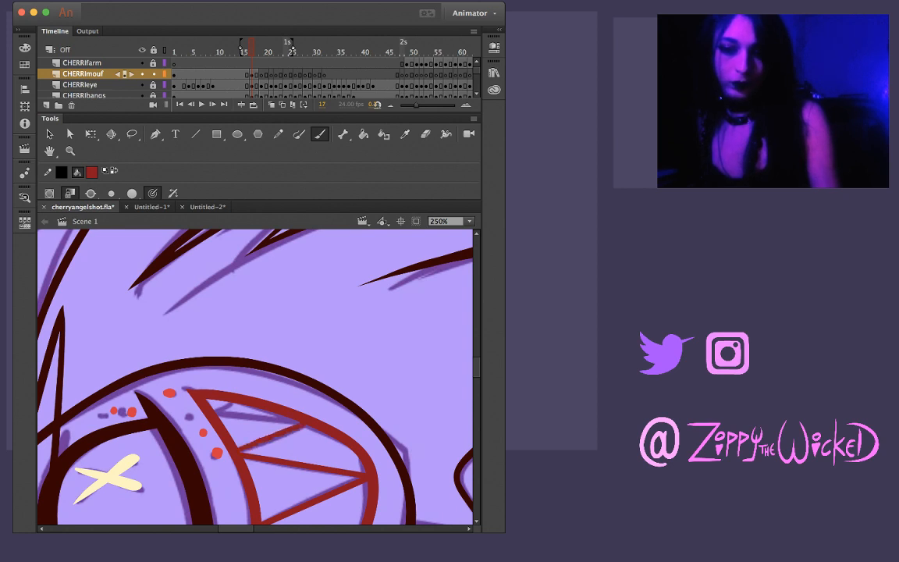
key("super+z")
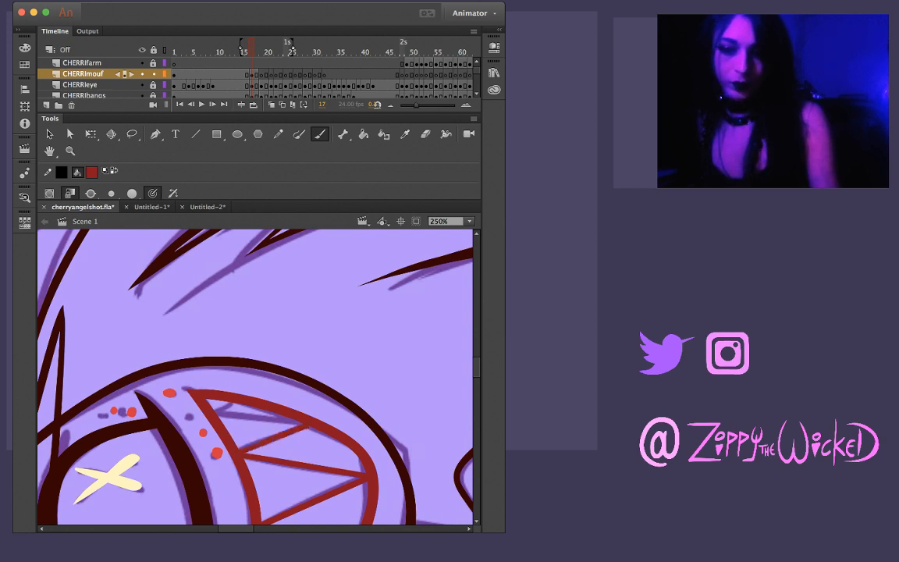
Ink the tooth edge running from the lower lip back up to the upper lip near the unshaded mouth corner
key("shift+space")
mouse_move(189, 390)
left_mouse_down()
mouse_move(285, 327)
mouse_move(411, 391)
mouse_move(428, 476)
left_mouse_up()
key("space")
left_click_drag(345, 387, 255, 369)
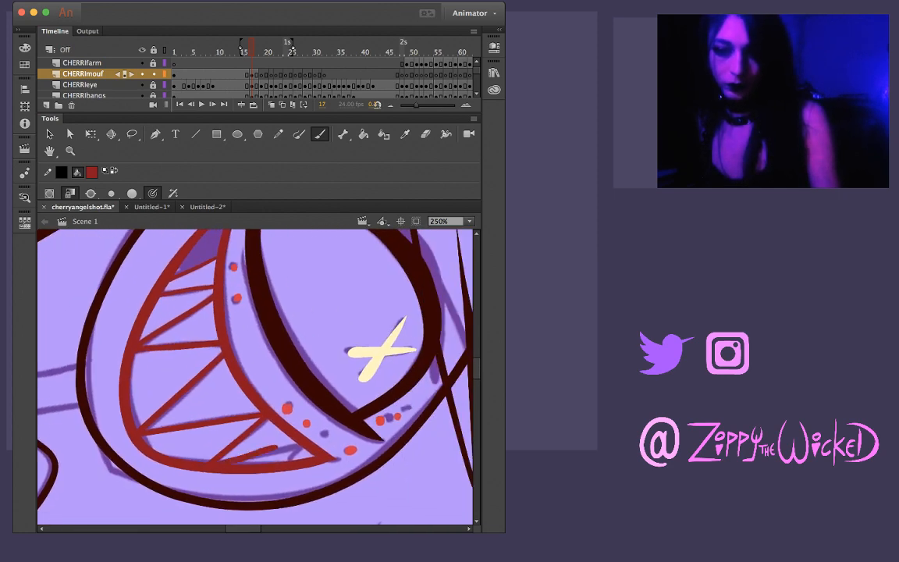
left_click_drag(209, 463, 291, 441)
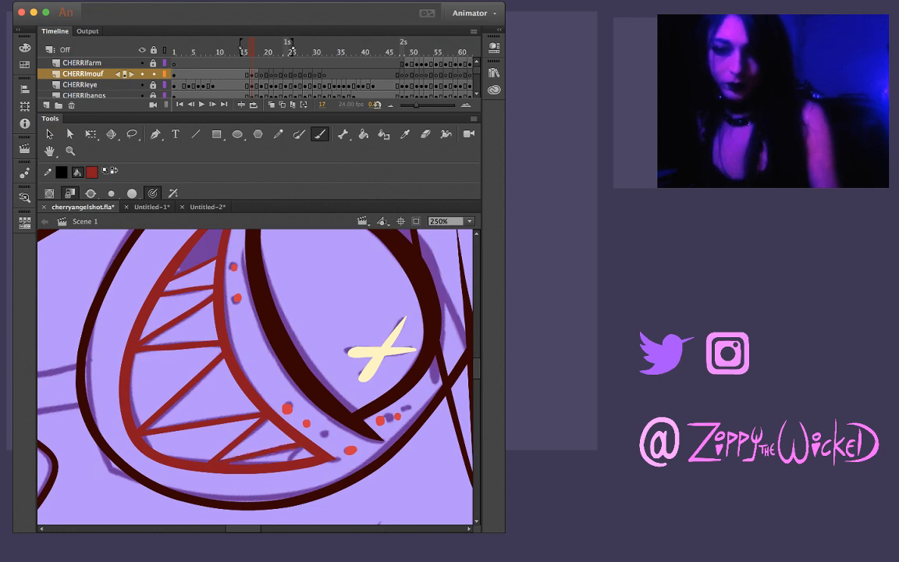
Ink the last short tooth edge between the lips beside the unshaded mouth corner, completing the teeth on frame 17
key("shift+space")
left_click_drag(316, 462, 262, 363)
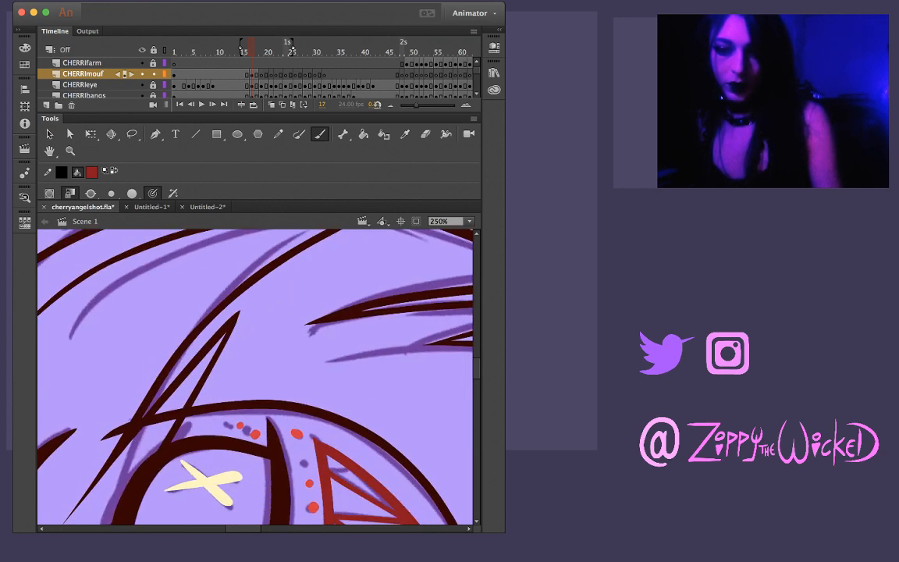
key("space")
left_click_drag(312, 383, 231, 367)
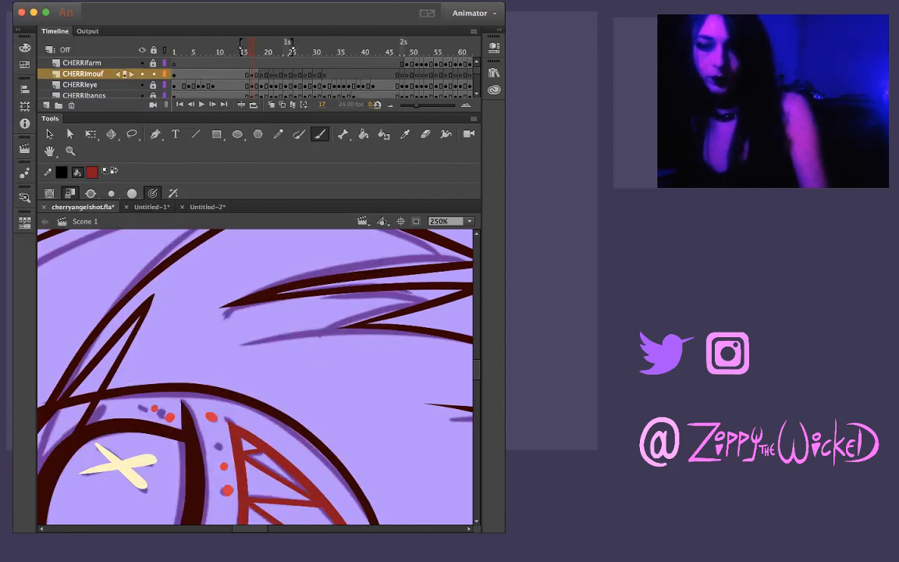
key("shift+space")
mouse_move(231, 367)
left_mouse_down()
mouse_move(299, 351)
mouse_move(361, 381)
mouse_move(392, 432)
left_mouse_up()
key("shift+space")
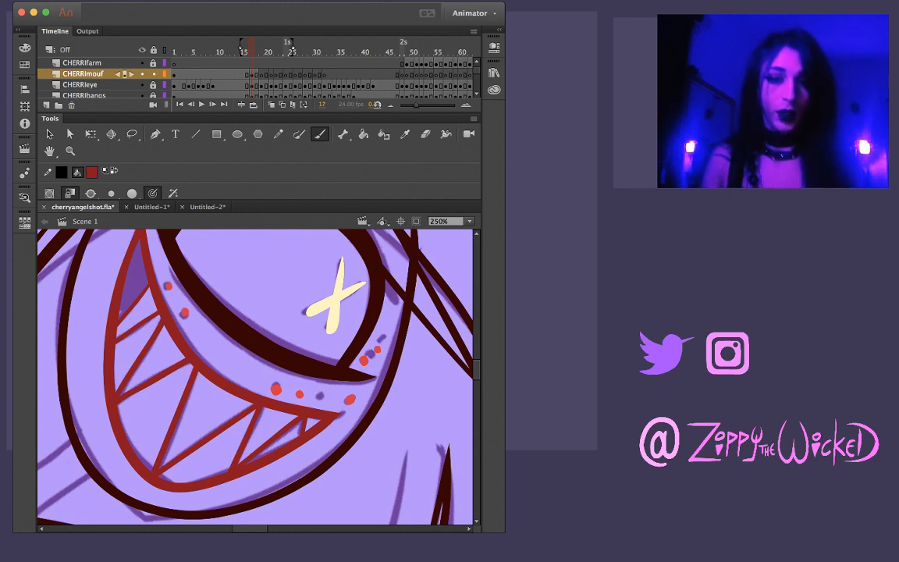
Examine the inked mouth across frames 2 to 51 at 62% zoom with the whole character in view
key("z")
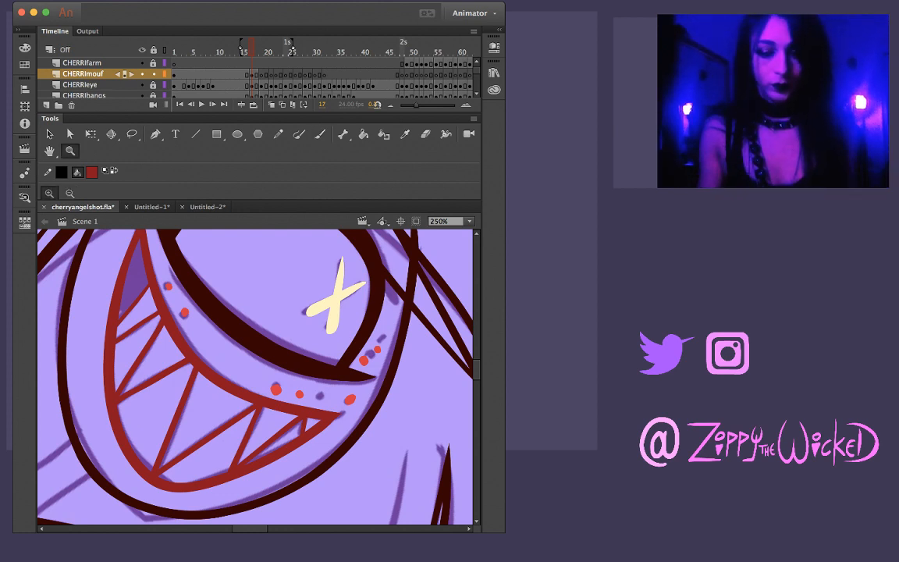
left_click(248, 434)
left_click(210, 436, "alt")
left_click(208, 407, "alt")
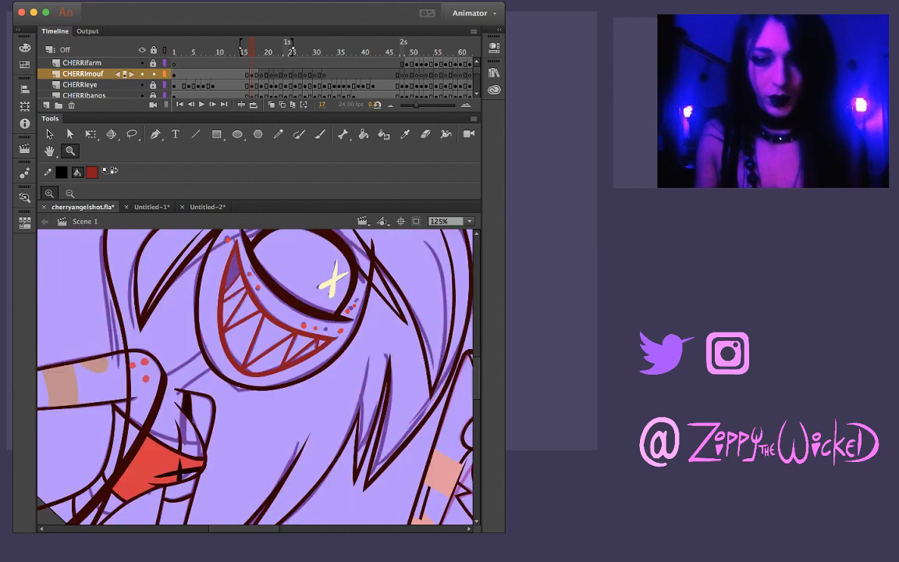
left_click(200, 380, "alt")
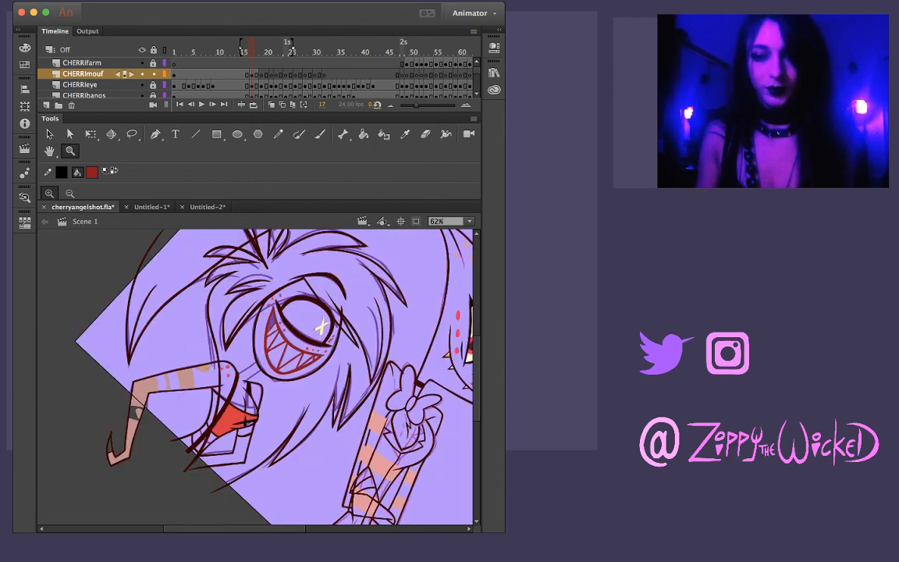
left_click_drag(375, 437, 369, 350)
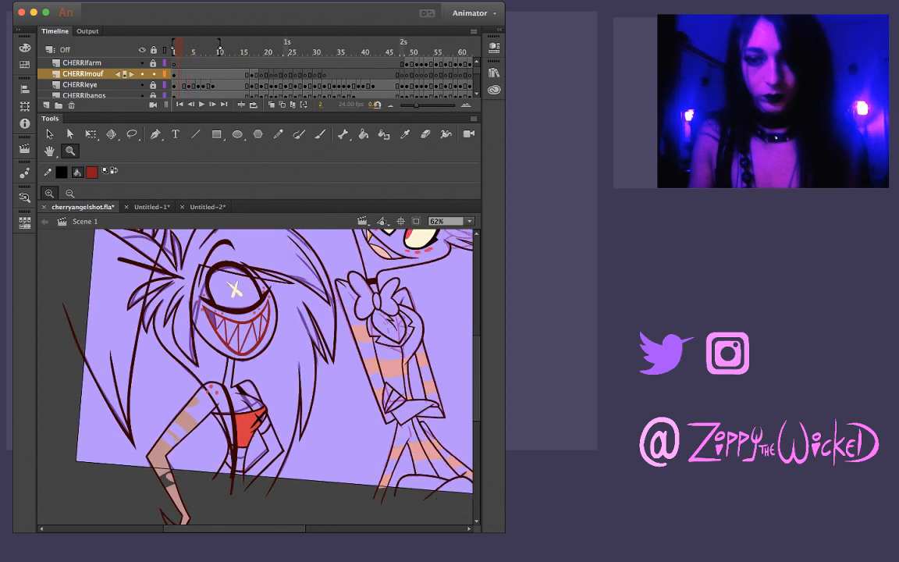
key(".")
key(".")
key(".")
key(".")
key(".")
key(".")
key(".")
key(".")
key(".")
key(".")
key(".")
key(".")
key(".")
key(".")
key(".")
key(".")
key(".")
key(".")
key(".")
key(".")
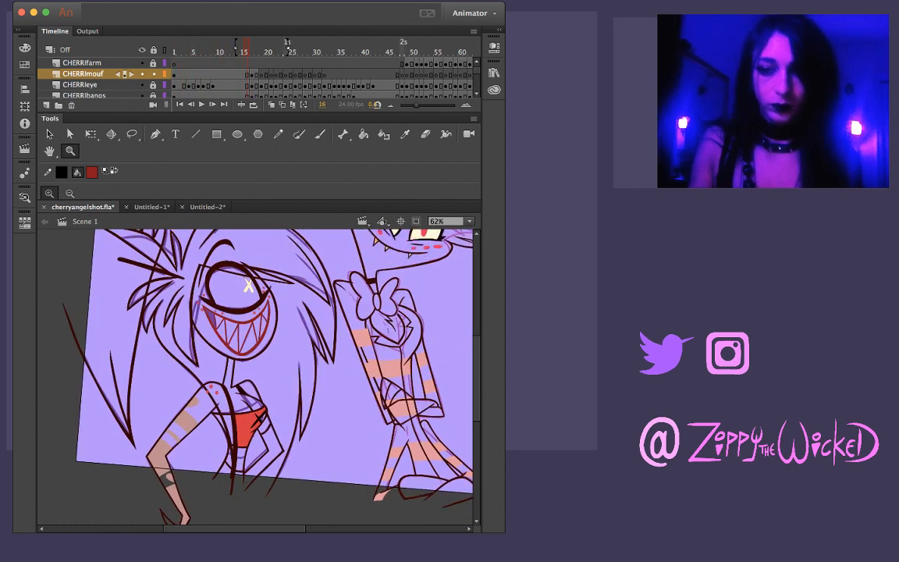
key(".")
key(".")
key(".")
key(".")
key(".")
key(".")
key(".")
key(".")
key(".")
key(".")
key(".")
key(".")
key(".")
key(".")
key(".")
key(".")
key(".")
key(".")
key(".")
key(".")
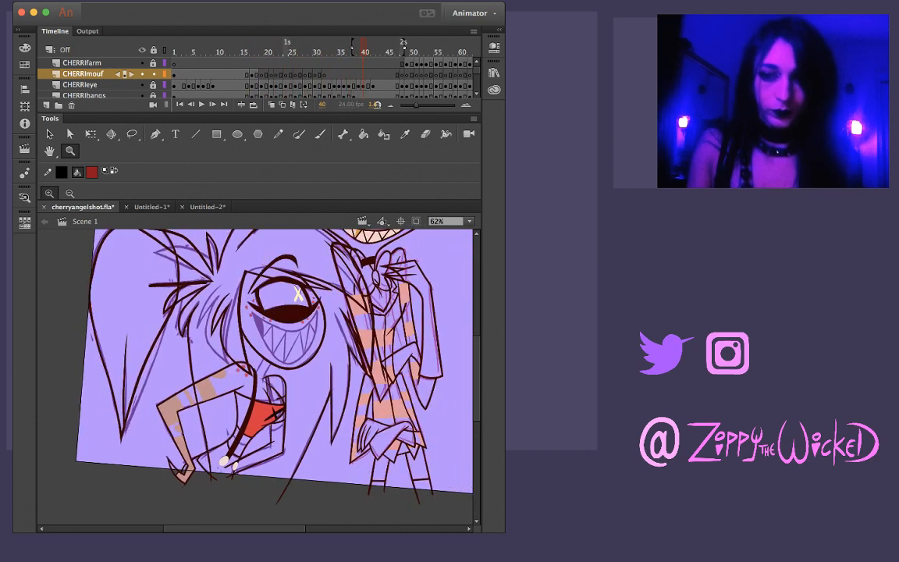
key(".")
key(".")
key(".")
key(".")
key(".")
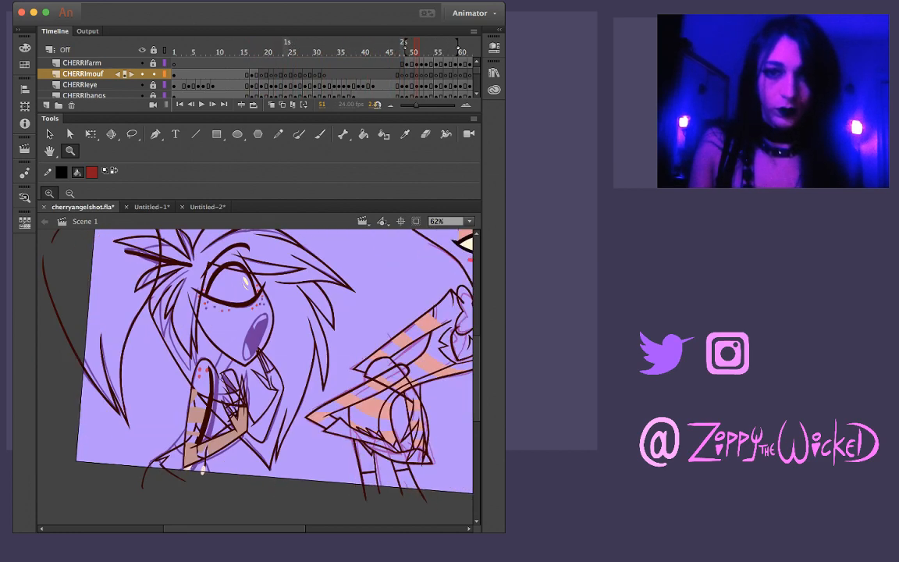
Hide the REF layer, return to frame 1 and show the whole stage at 31% zoom
scroll(127, 78, "down", 10)
left_click(141, 85)
left_click(179, 104)
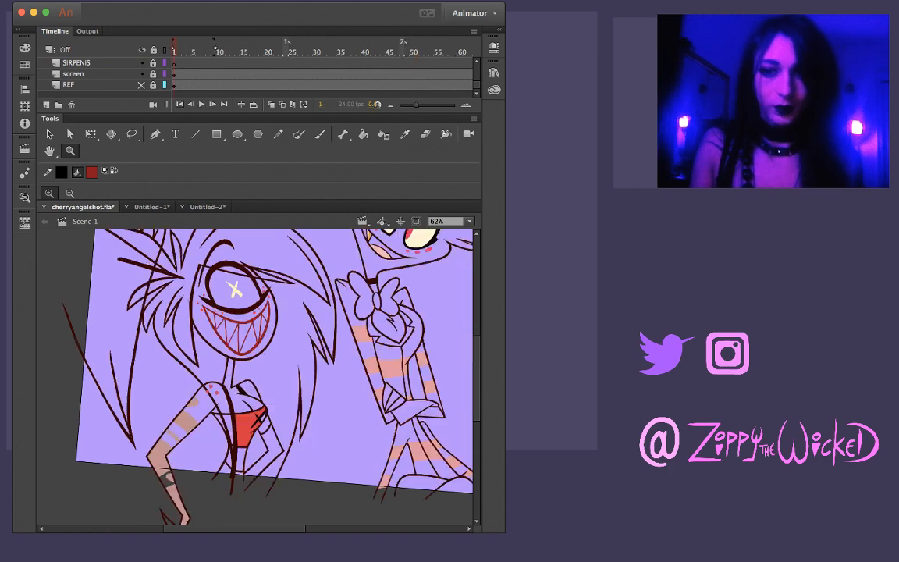
scroll(255, 377, "right", 3)
scroll(255, 377, "up", 2)
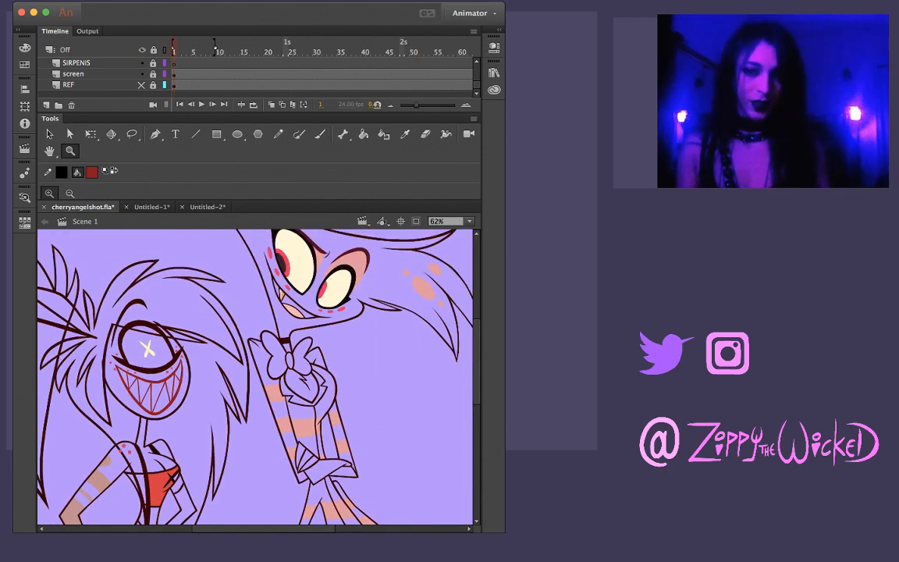
key("super+minus")
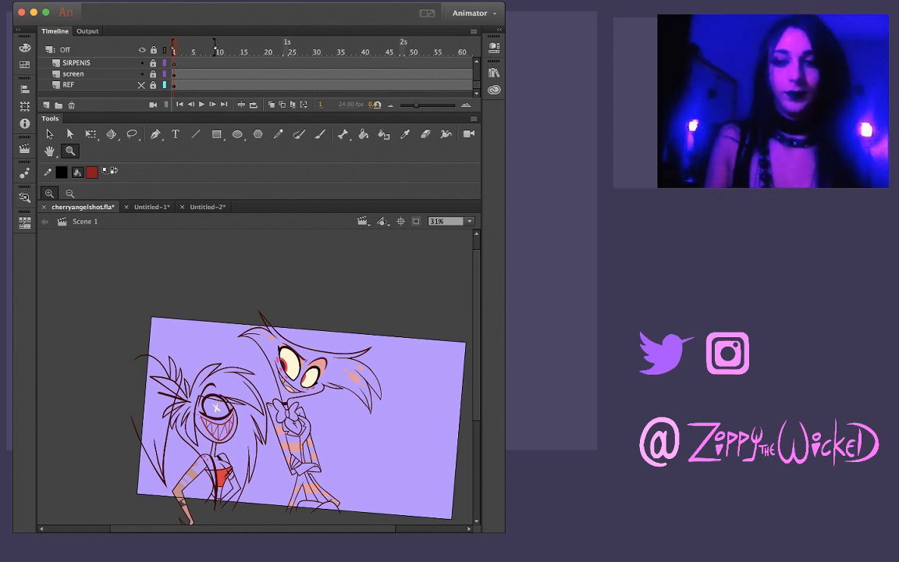
Play the animation from the first frame and examine the motion through frames 65 to 74
key("Return")
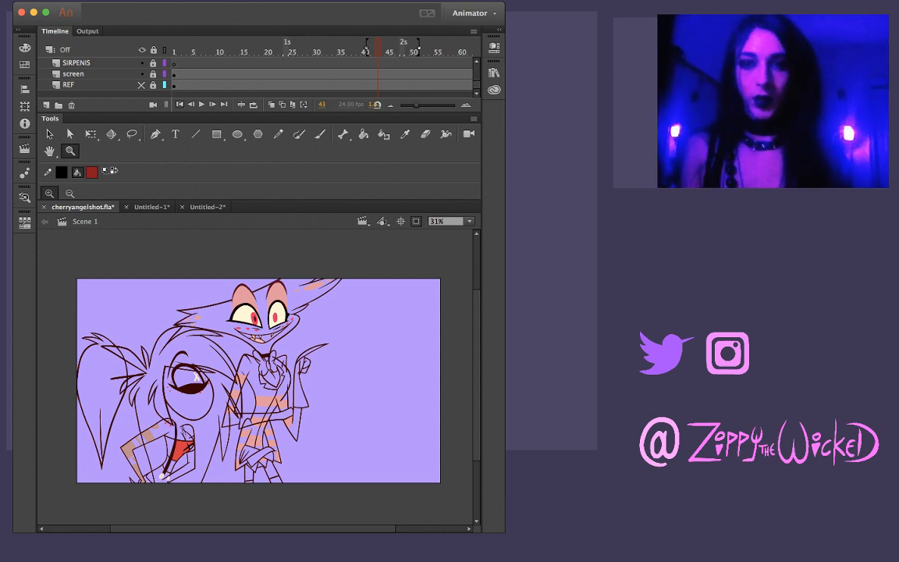
key("shift+comma")
key("Return")
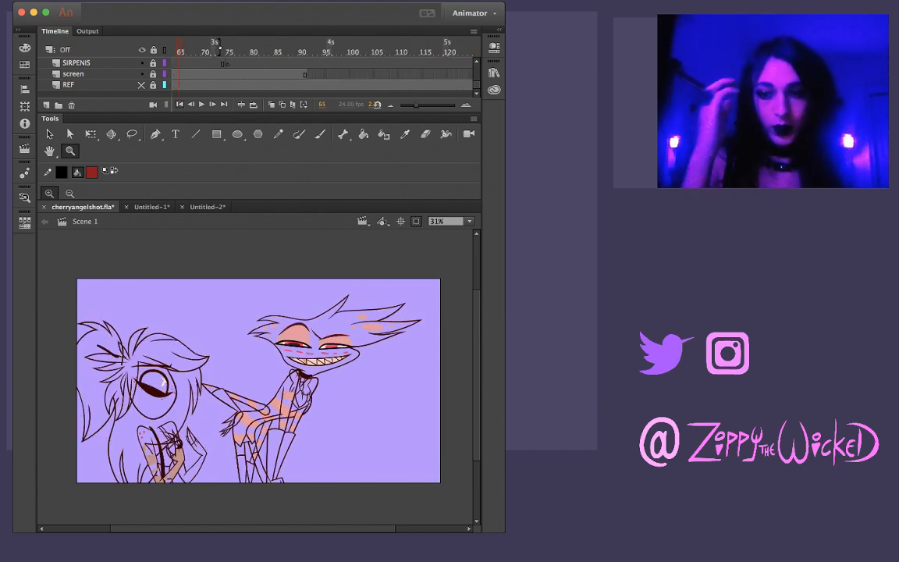
key("period")
key("period")
key("period")
Examine the whole shot's inked motion from frame 1 through frame 78 with the REF layer hidden
key("period")
key("period")
key("period")
key("period")
key("period")
key("period")
key("period")
key("period")
key("period")
key("period")
key("period")
key("period")
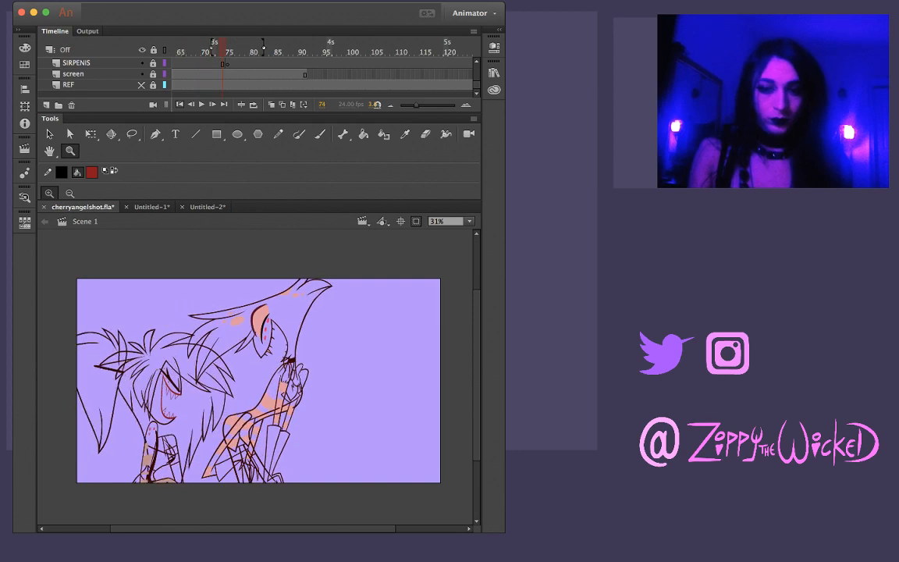
key("shift+comma")
key("period")
key("period")
key("period")
key("period")
key("period")
key("period")
key("period")
key("period")
key("period")
key("period")
key("period")
key("period")
key("period")
key("period")
key("period")
key("period")
key("period")
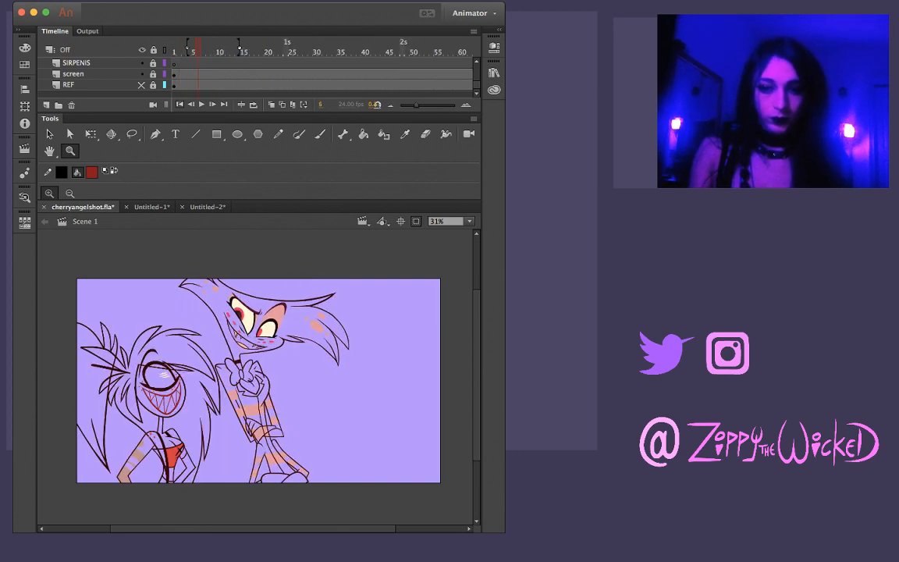
key("period")
key("period")
key("period")
key("period")
key("period")
key("period")
key("period")
key("period")
key("period")
key("period")
key("period")
key("period")
key("period")
key("period")
key("period")
key("period")
key("period")
key("period")
key("period")
key("period")
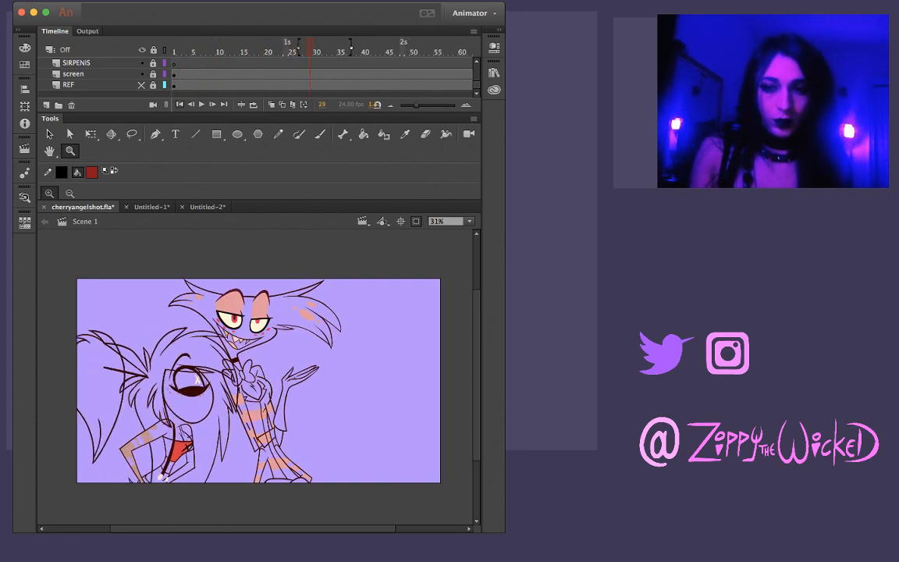
key("period")
key("period")
key("period")
key("period")
key("period")
key("period")
key("period")
key("period")
key("period")
key("period")
key("period")
key("period")
key("period")
key("period")
key("period")
key("period")
key("period")
key("period")
key("period")
key("period")
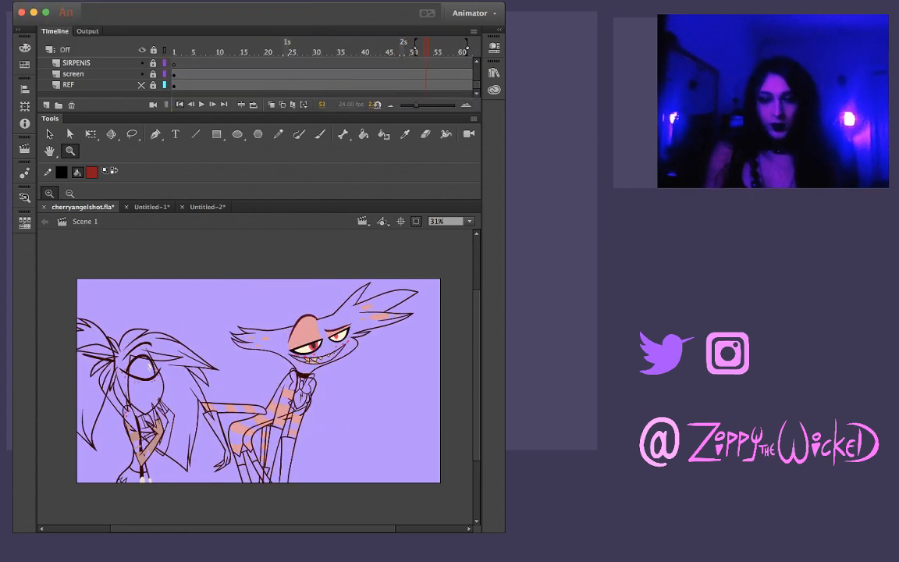
Check both characters' poses again from the first frame through frame 45
key("period")
key("period")
key("period")
key("period")
key("period")
key("period")
key("period")
key("period")
key("period")
key("period")
key("period")
key("period")
key("period")
key("period")
key("period")
key("period")
key("period")
key("period")
key("period")
key("period")
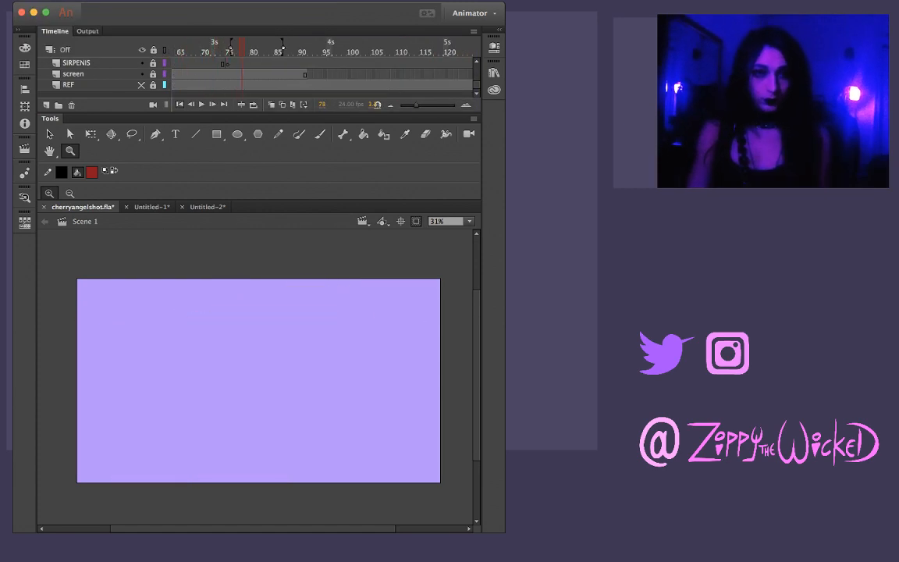
key("Home")
key("period")
key("period")
key("period")
key("period")
key("period")
key("period")
key("period")
key("period")
key("period")
key("period")
key("period")
key("period")
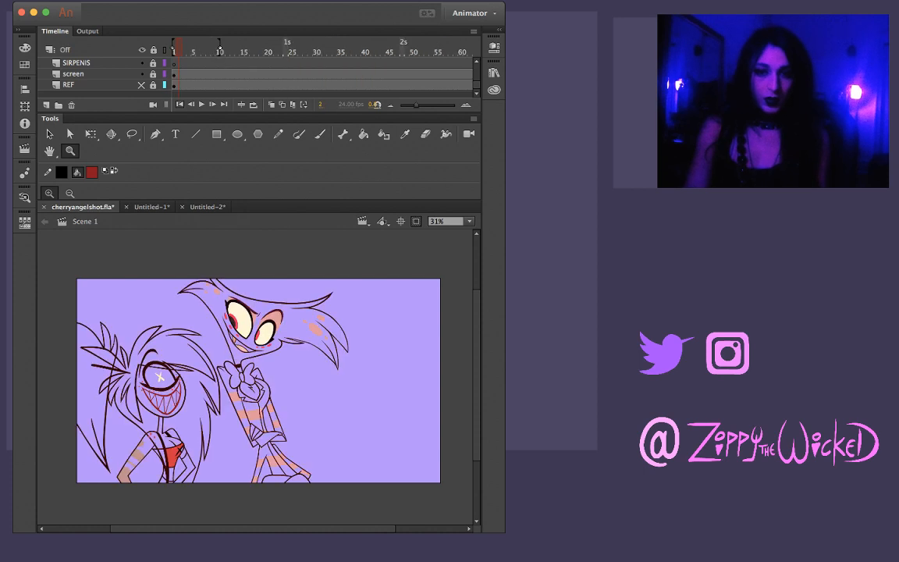
key("period")
key("period")
key("period")
key("period")
key("period")
key("period")
key("period")
key("period")
key("period")
key("period")
key("period")
key("period")
key("period")
key("period")
key("period")
key("period")
key("period")
key("period")
key("period")
key("period")
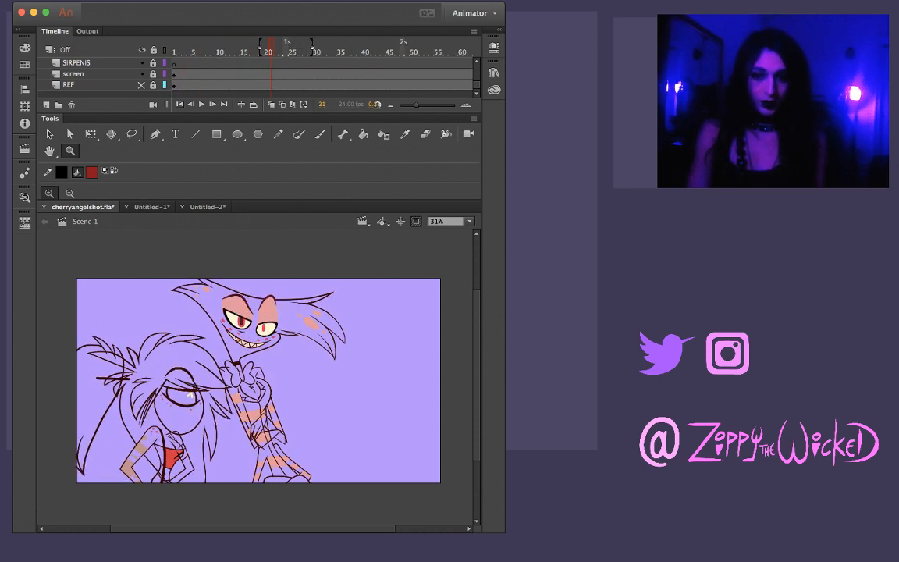
Run through the shot once more from frame 1 past frame 29 to check the one-eyed character's mouth and head movement
key("period")
key("period")
key("period")
key("period")
key("period")
key("period")
key("period")
key("period")
key("period")
key("period")
key("period")
key("period")
key("period")
key("period")
key("period")
key("period")
key("period")
key("period")
key("period")
key("period")
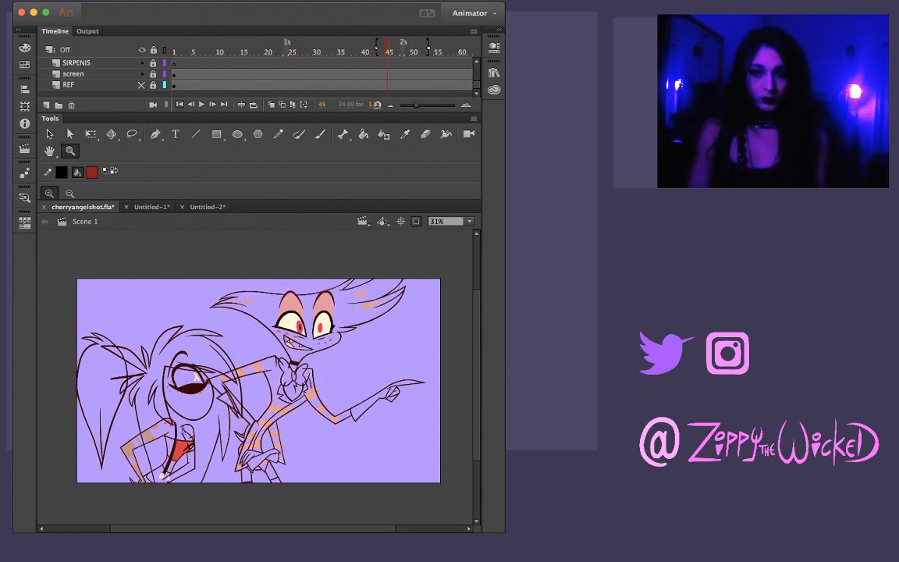
key("Home")
key("period")
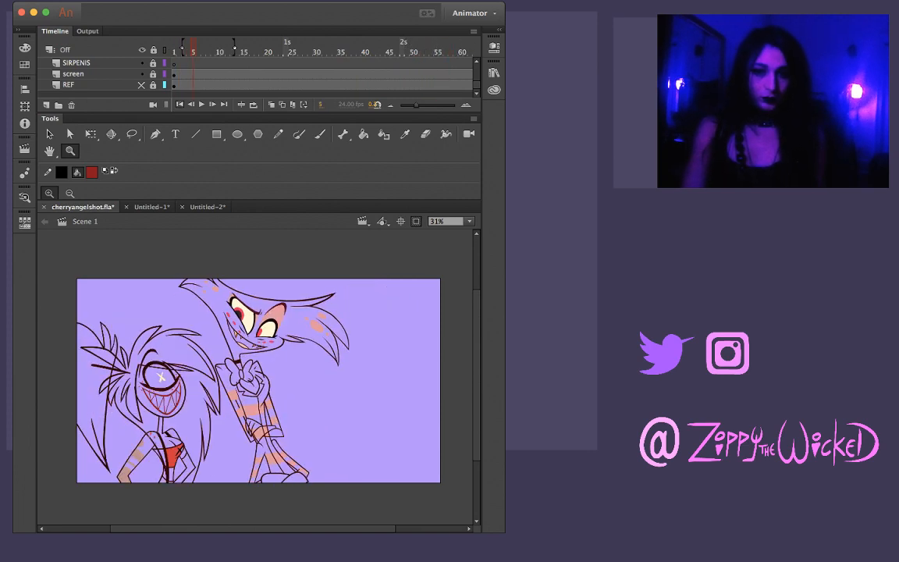
key("period")
key("period")
key("period")
key("period")
key("period")
key("period")
key("period")
key("period")
key("period")
key("period")
key("period")
key("period")
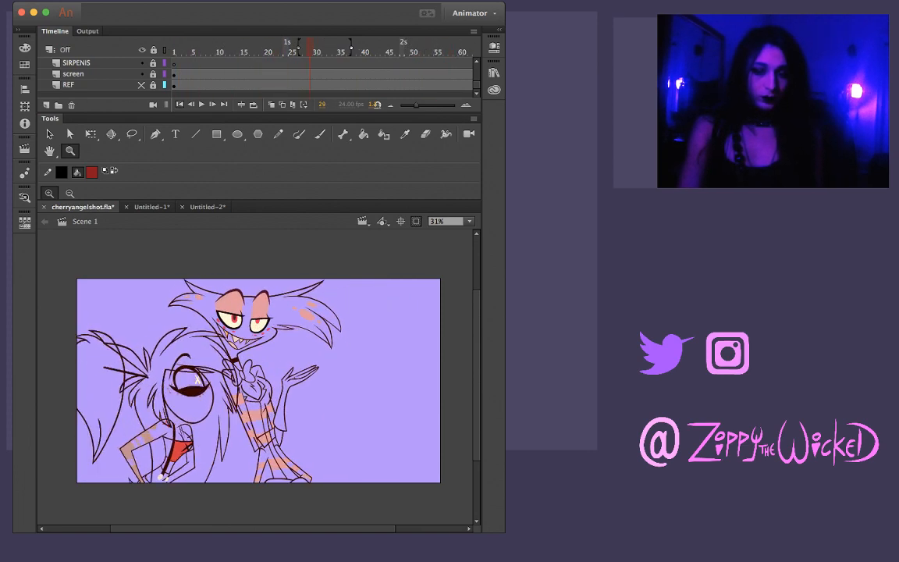
key("period")
key("period")
key("period")
key("period")
key("period")
key("period")
key("period")
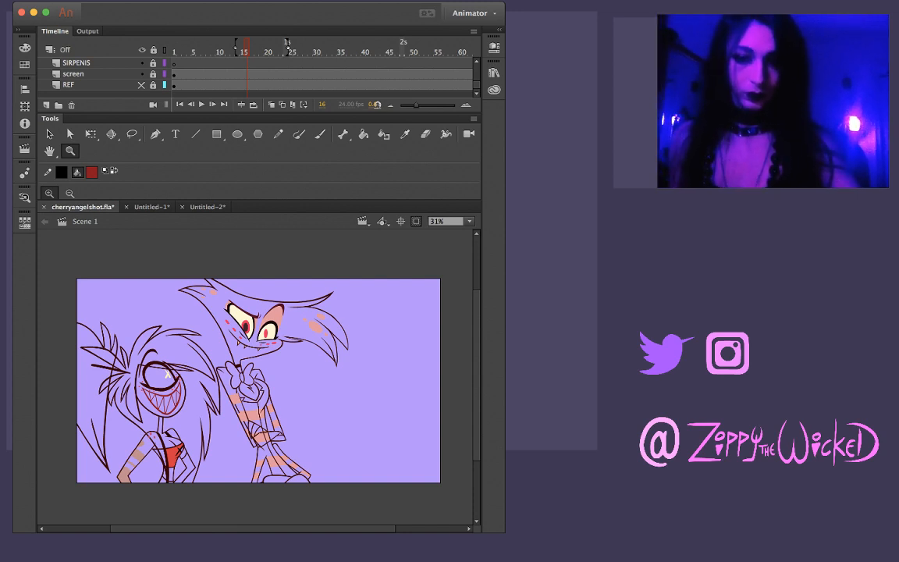
Go back from frame 16 to the start and play the opening frames up to frame 17
key("comma")
key("comma")
key("comma")
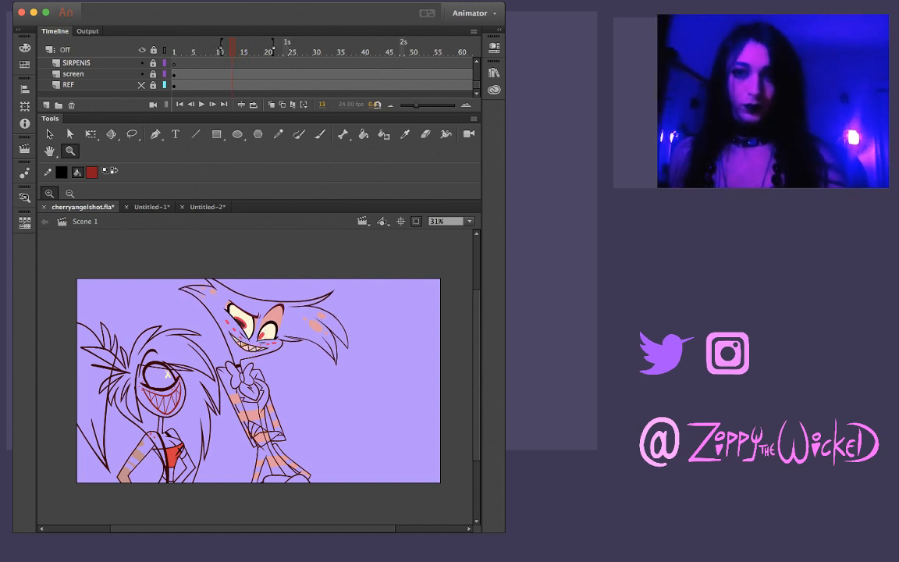
key("comma")
key("comma")
key("comma")
key("comma")
key("comma")
key("comma")
key("comma")
key("comma")
key("comma")
key("comma")
key("comma")
key("comma")
key("Return")
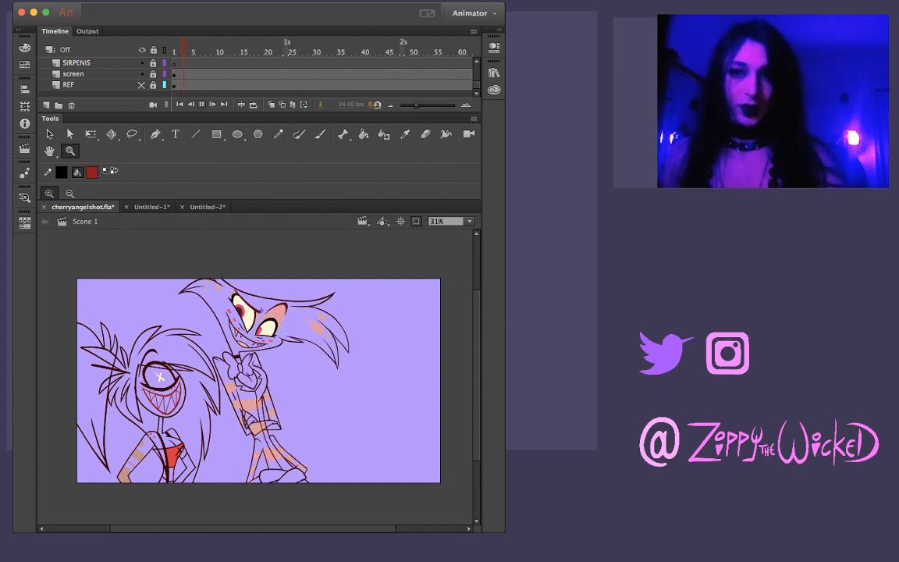
key("Return")
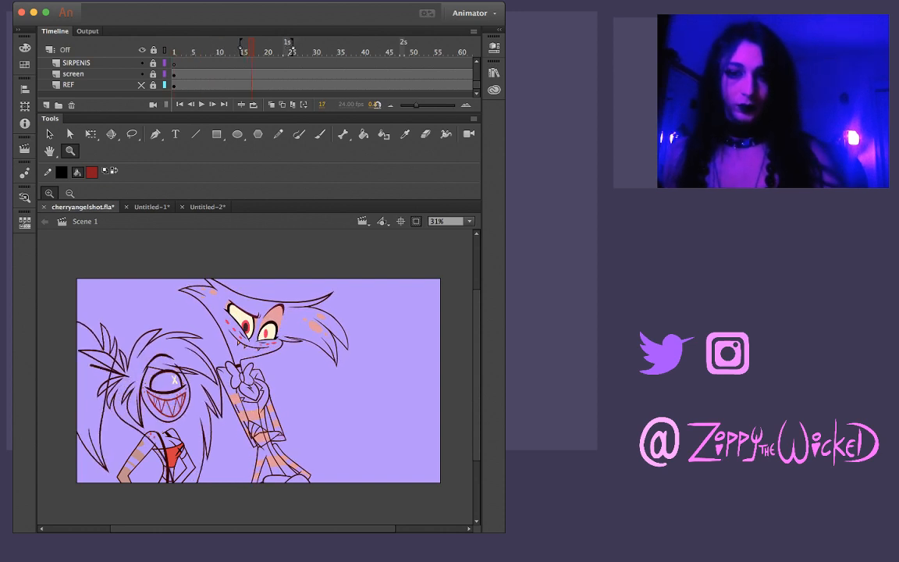
Return to frame 1, show the REF layer again and advance to frame 13
key("comma")
key("comma")
key("comma")
key("comma")
key("comma")
key("comma")
key("comma")
key("comma")
key("comma")
key("comma")
key("comma")
key("comma")
key("comma")
key("comma")
key("comma")
key("comma")
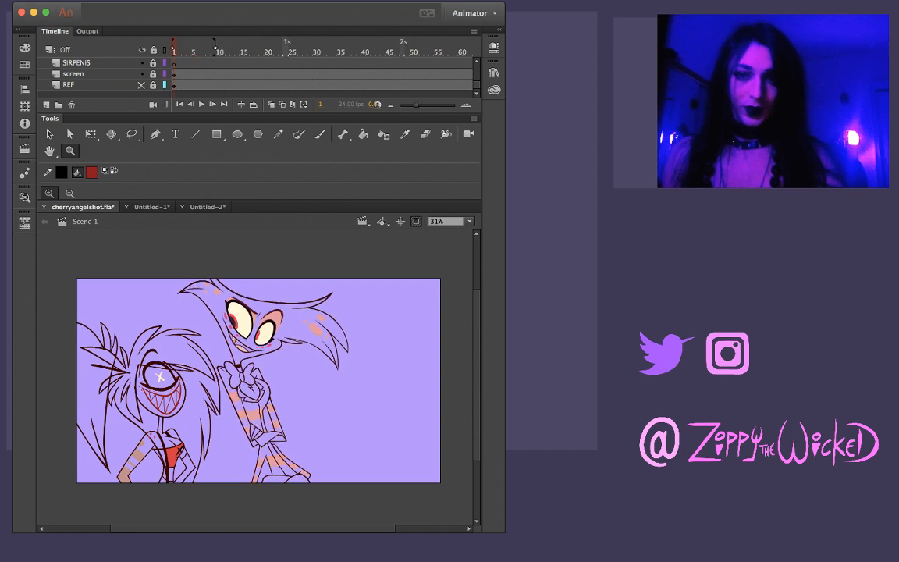
key("period")
key("period")
key("period")
key("period")
key("period")
key("period")
key("period")
key("period")
key("period")
key("period")
key("period")
key("period")
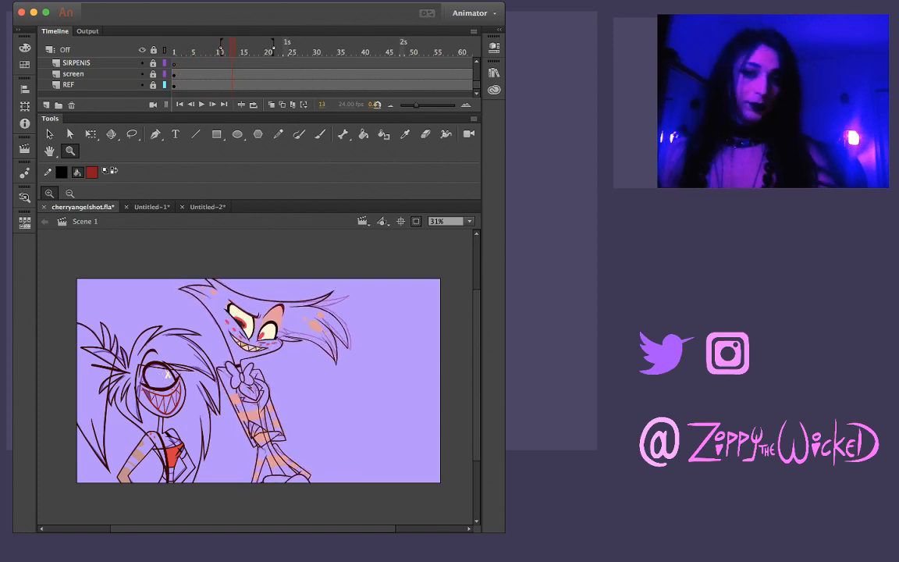
Compare the inked mouth with the reference sketch around frames 13 to 18 and back to frame 3
key("period")
key("period")
key("period")
key("period")
key("period")
key("period")
key("period")
key("period")
key("period")
key("period")
key("period")
key("period")
key("comma")
key("comma")
key("comma")
key("comma")
key("comma")
key("comma")
key("comma")
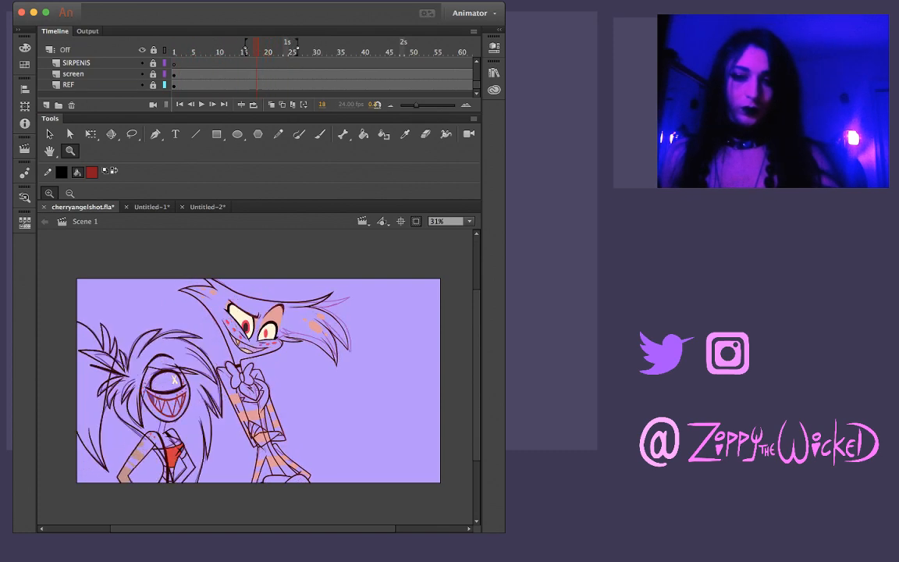
key("comma")
key("comma")
key("comma")
key("comma")
key("comma")
key("comma")
key("comma")
key("comma")
key("comma")
key("comma")
key("comma")
key("comma")
key("comma")
key("comma")
key("comma")
Examine the mouth's inks and reference sketch at 62% zoom between frames 2 and 27
key("super+equal")
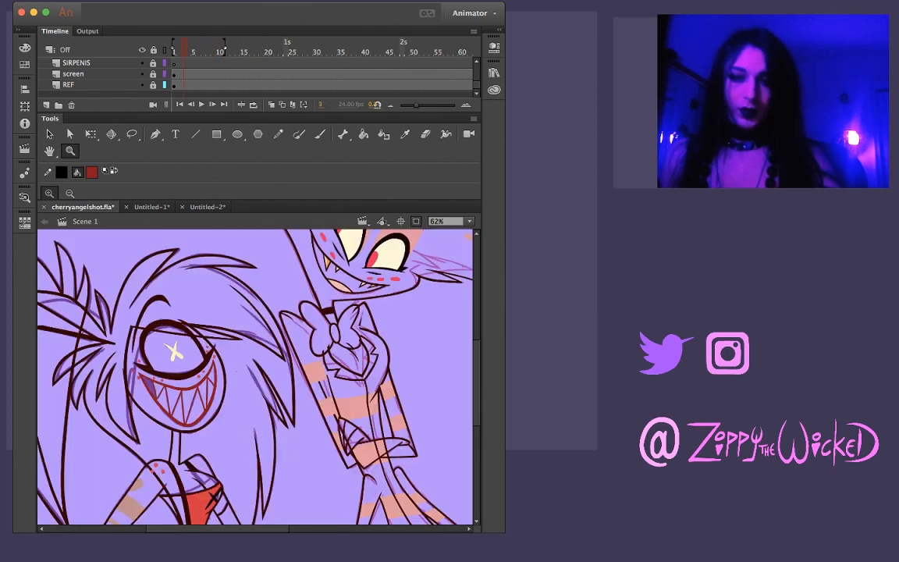
key("comma")
key("comma")
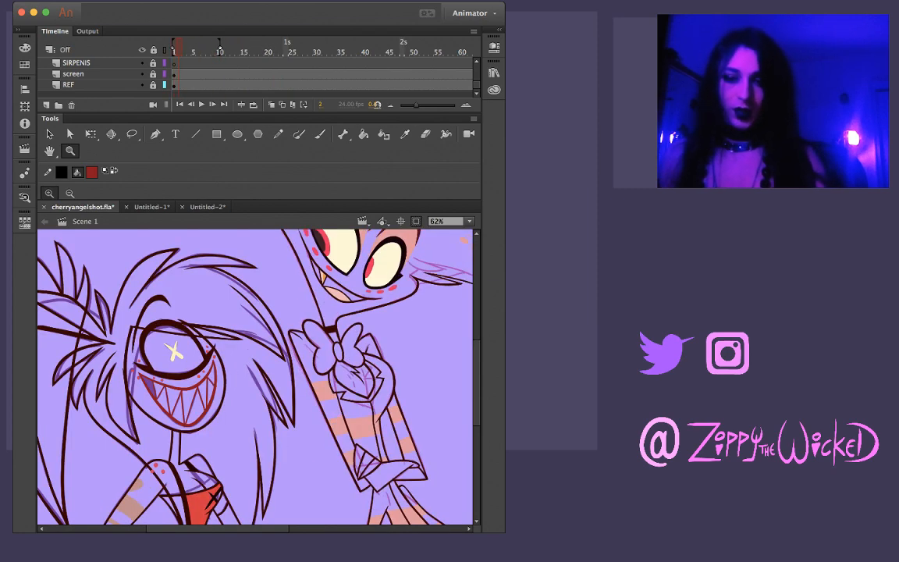
key("period")
key("period")
key("period")
key("period")
key("period")
key("period")
key("period")
key("period")
key("period")
key("period")
key("period")
key("period")
key("period")
key("period")
key("period")
key("period")
key("period")
key("period")
key("period")
key("period")
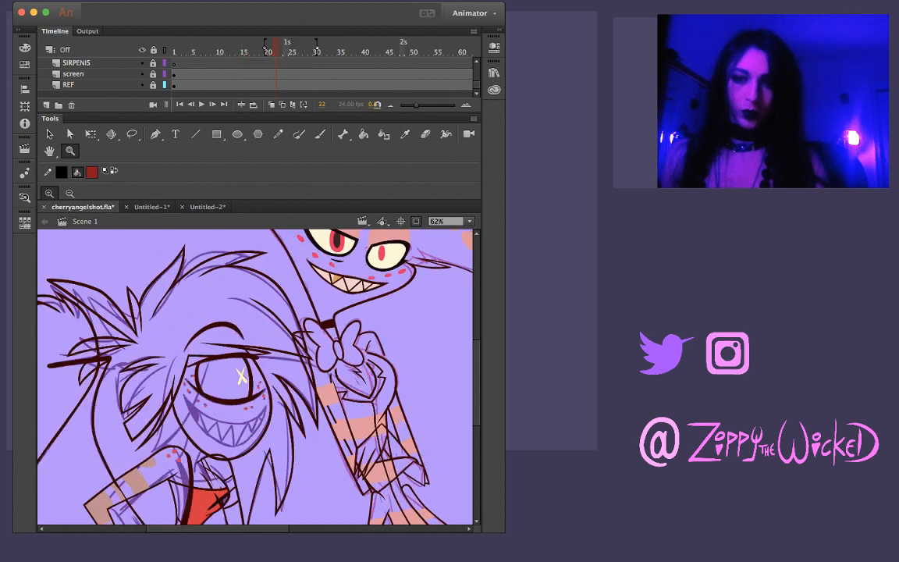
key("period")
key("period")
key("period")
key("period")
key("period")
key("period")
key("period")
key("period")
key("period")
key("period")
key("period")
key("comma")
key("comma")
key("comma")
key("comma")
key("comma")
key("comma")
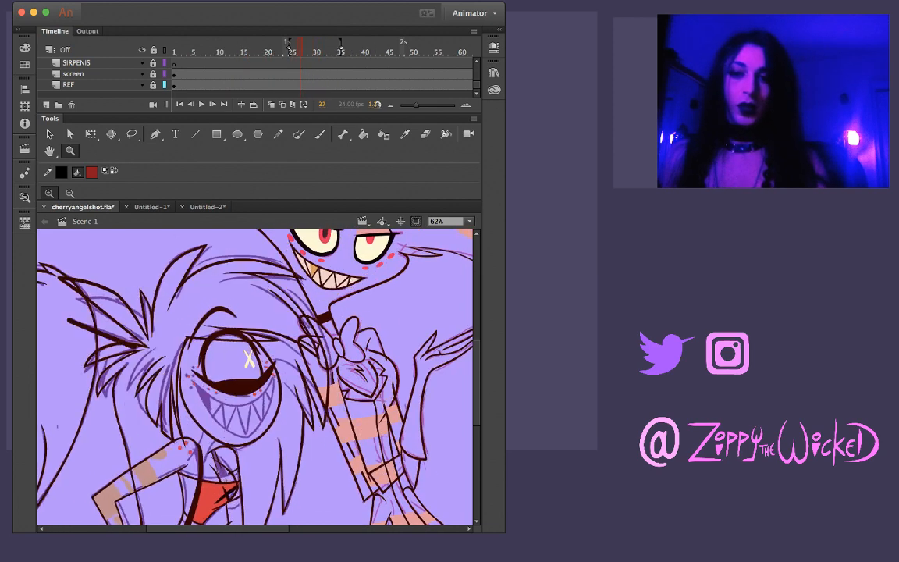
Inspect the not yet inked mouth sketch around frames 22 and 23, flipping between neighbouring frames
key("comma")
key("comma")
key("comma")
key("comma")
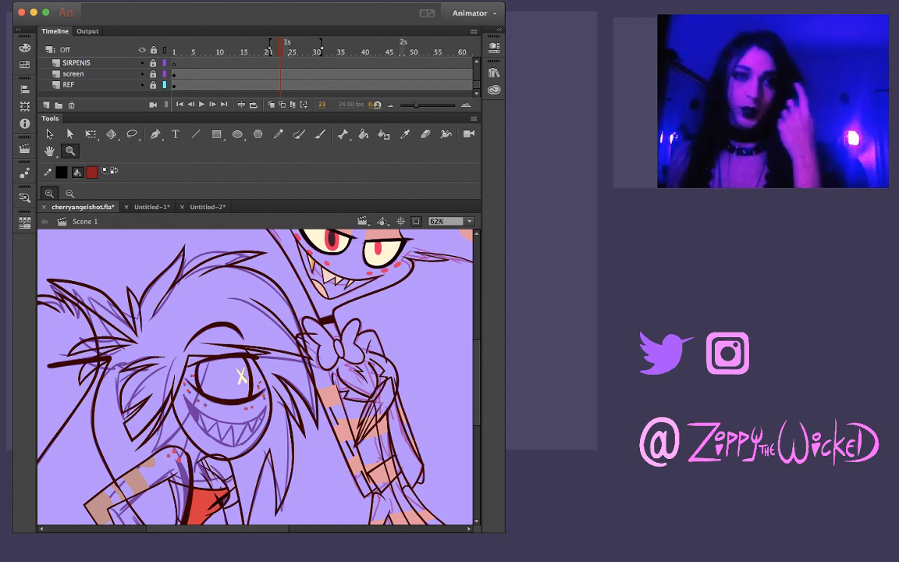
key("period")
key("period")
key("period")
key("period")
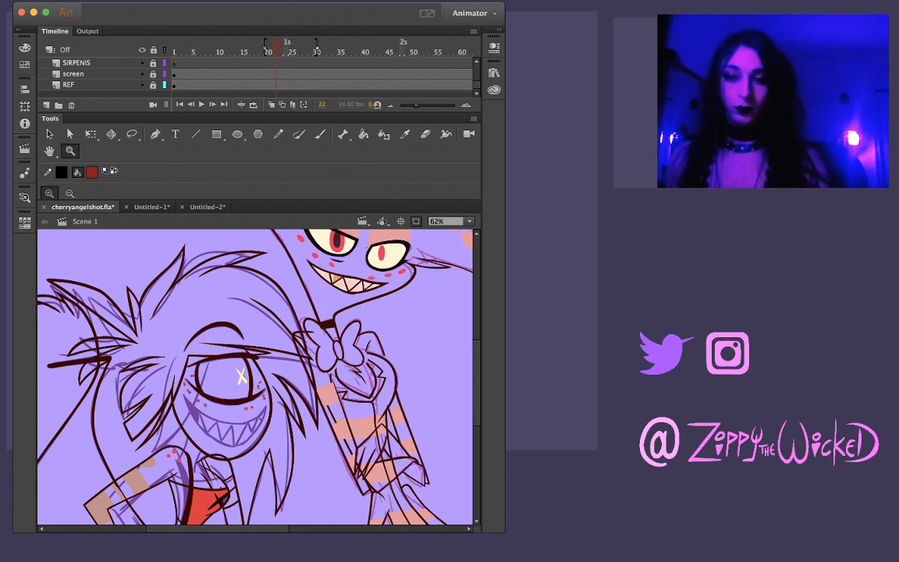
Examine the mouth sketch that is not yet inked across frames 21 to 39, flipping back and forth between poses
key("period")
key("period")
key("period")
key("period")
key("period")
key("period")
key("period")
key("period")
key("period")
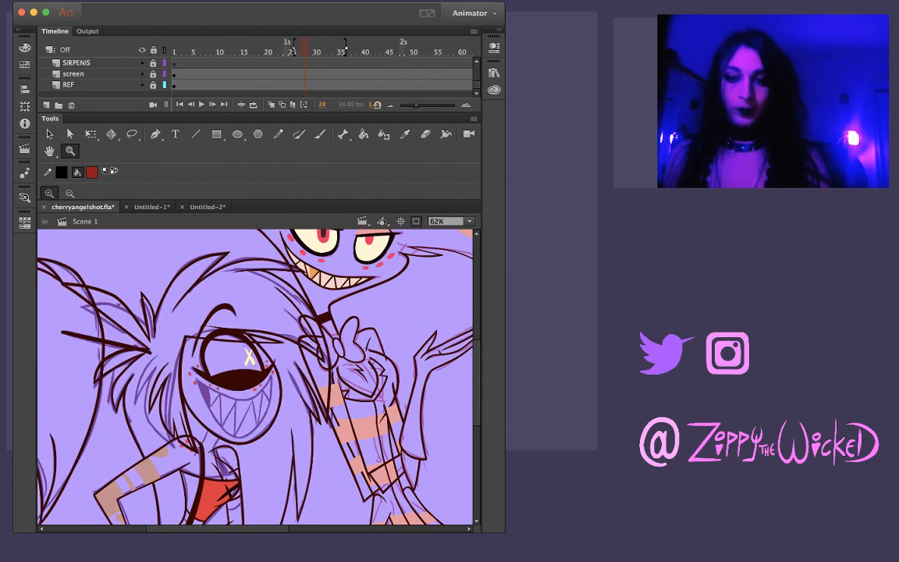
key("period")
key("period")
key("period")
key("period")
key("period")
key("period")
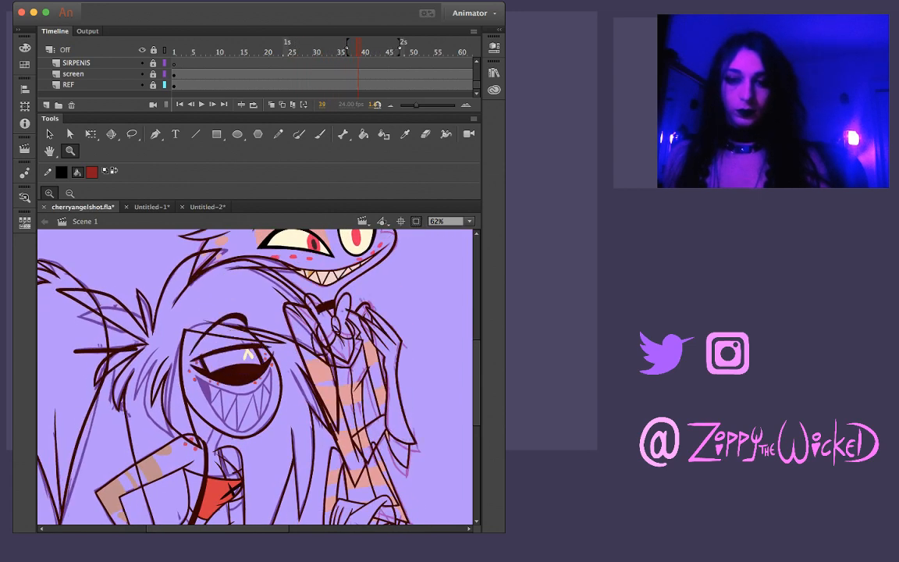
key("comma")
key("comma")
key("comma")
key("comma")
key("comma")
key("comma")
key("comma")
key("comma")
key("comma")
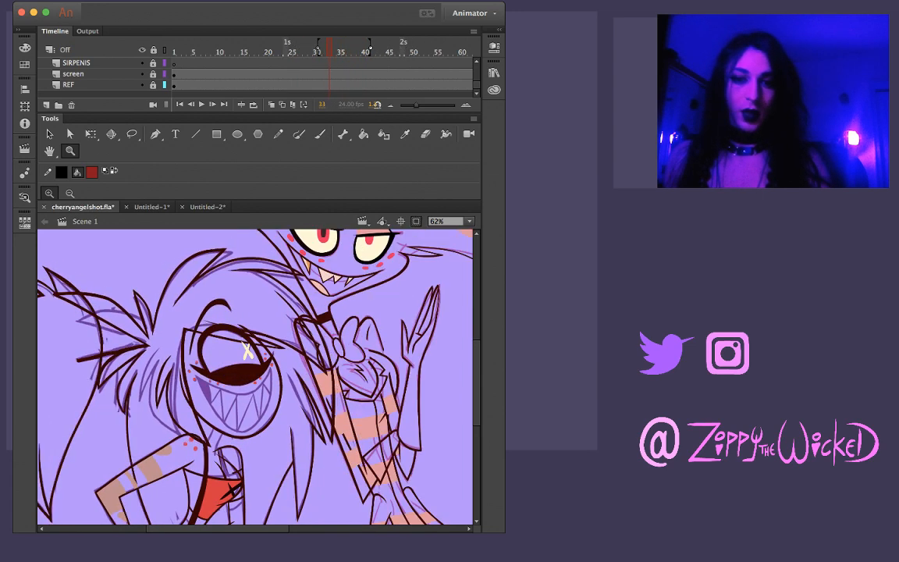
key("period")
key("period")
key("period")
key("period")
key("period")
key("period")
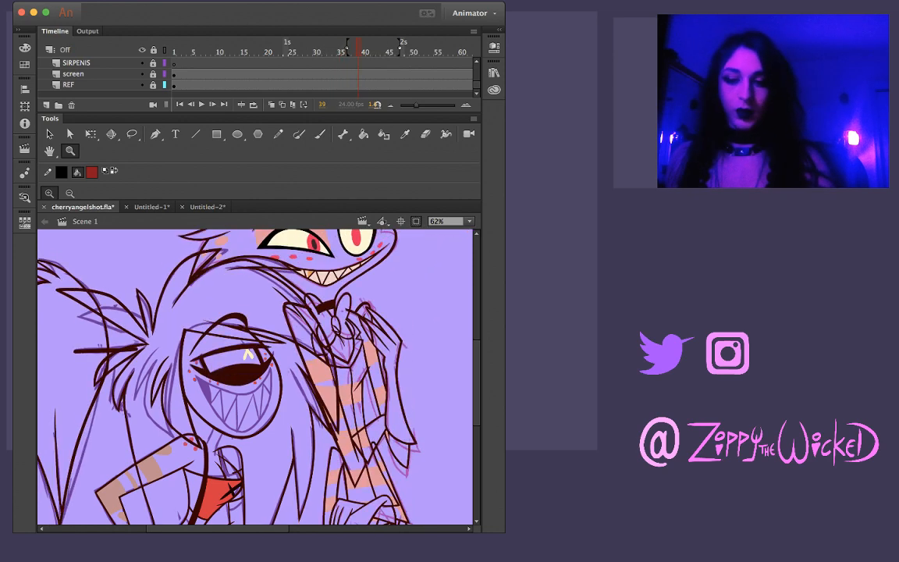
key("comma")
key("comma")
key("comma")
key("period")
key("comma")
key("comma")
key("comma")
key("comma")
key("comma")
key("comma")
key("comma")
key("comma")
key("comma")
key("comma")
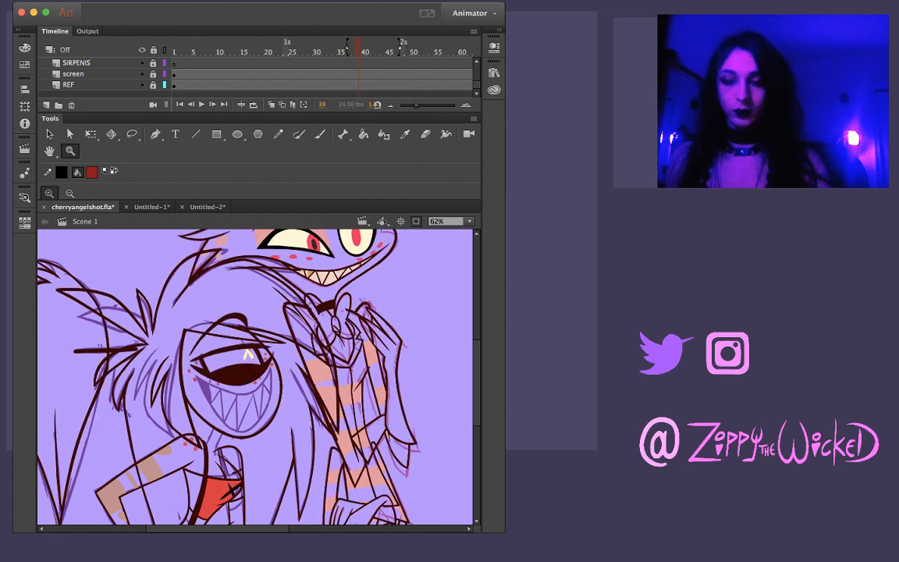
key("comma")
key("comma")
key("comma")
key("comma")
key("comma")
key("comma")
key("comma")
key("comma")
key("comma")
key("comma")
key("comma")
key("comma")
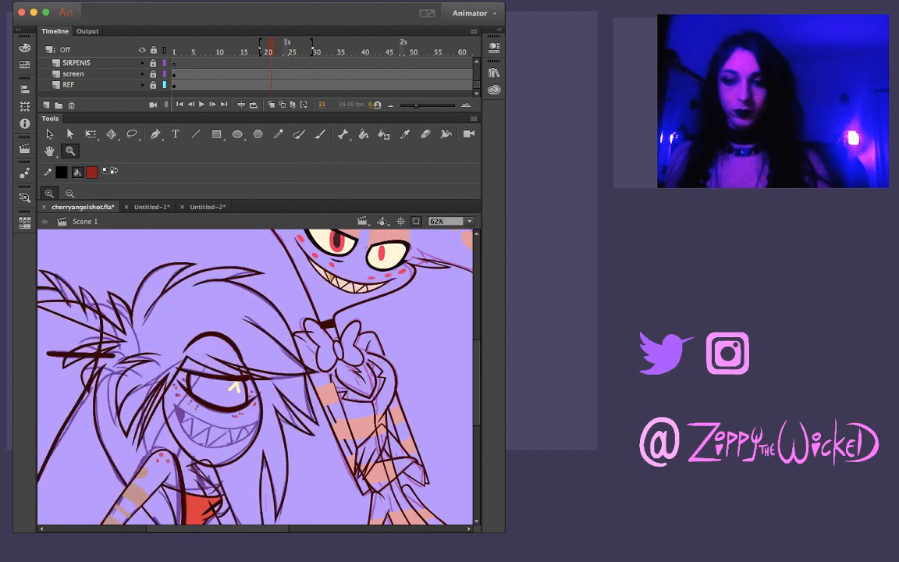
Go to frame 19 and ready the Brush over its mouth sketch, enlarged to 125% and rotated for inking
left_click(201, 388)
key("period")
key("period")
key("i")
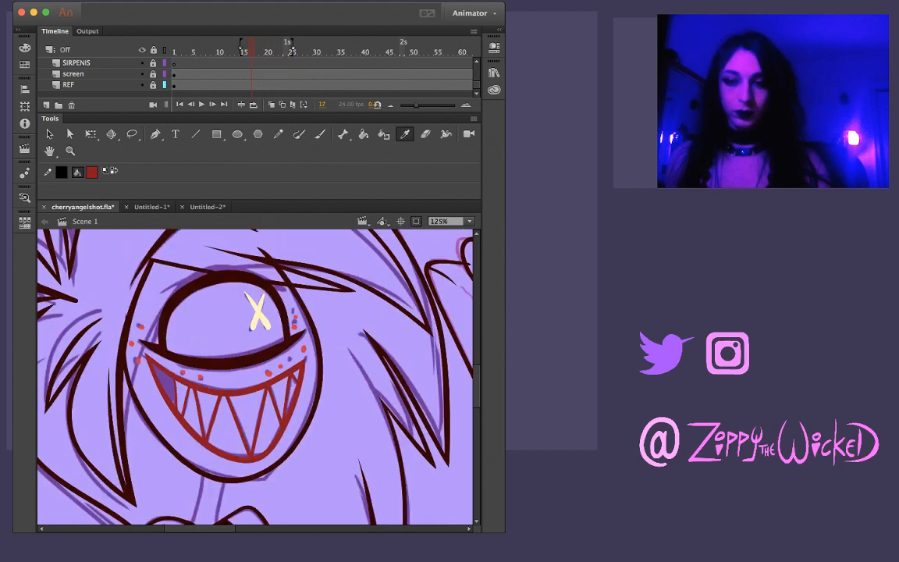
key("k")
key("period")
key("period")
key("comma")
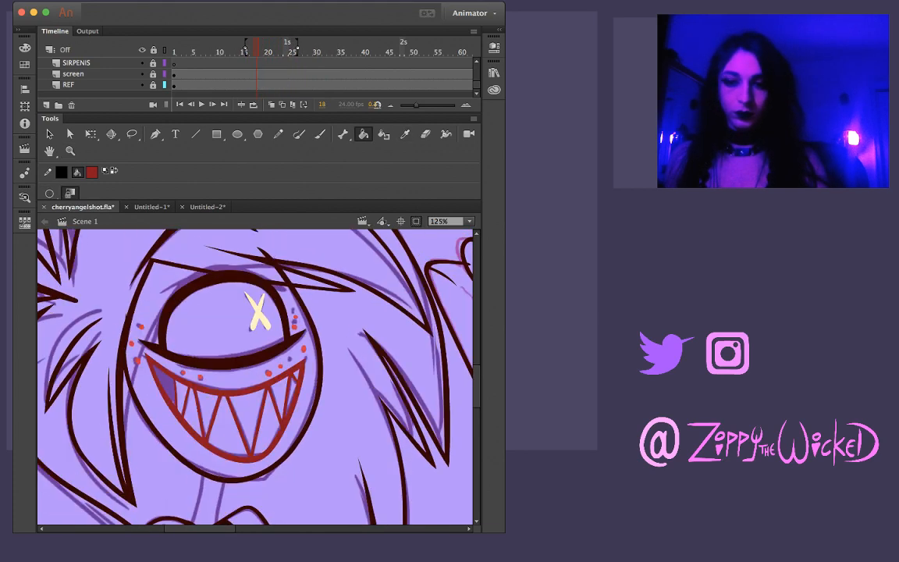
key("period")
key("shift+space")
left_click_drag(351, 312, 374, 407)
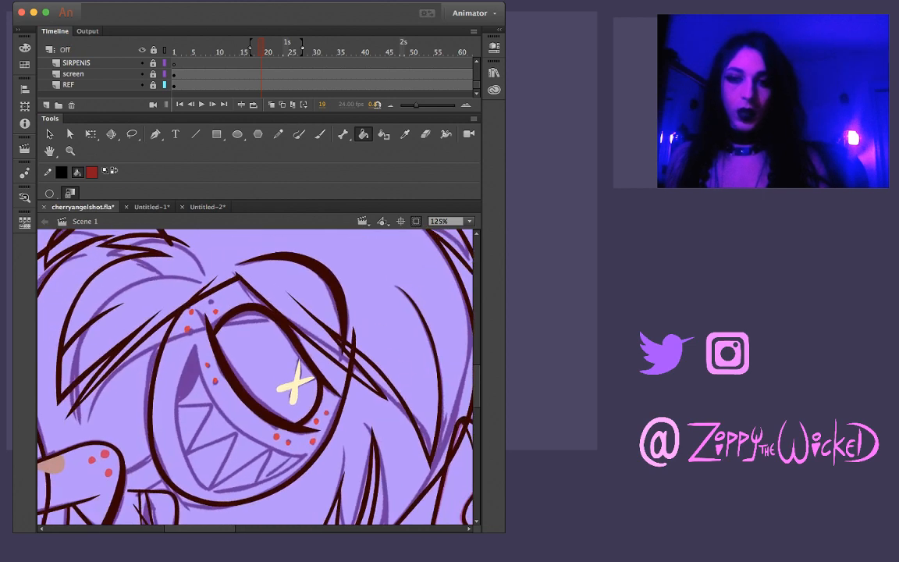
key("b")
left_click_drag(195, 344, 180, 389)
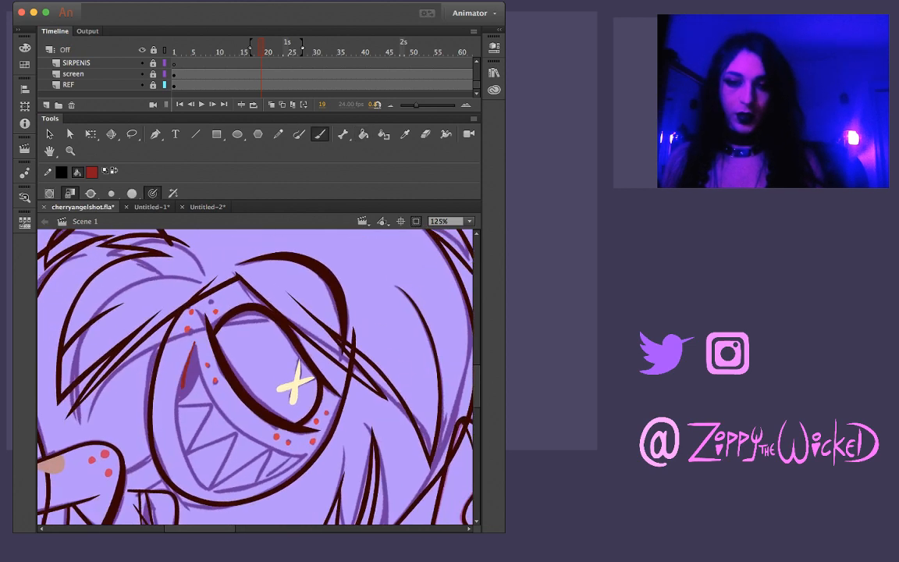
key("super+z")
mouse_move(196, 344)
left_mouse_down()
mouse_move(178, 392)
mouse_move(176, 437)
left_mouse_up()
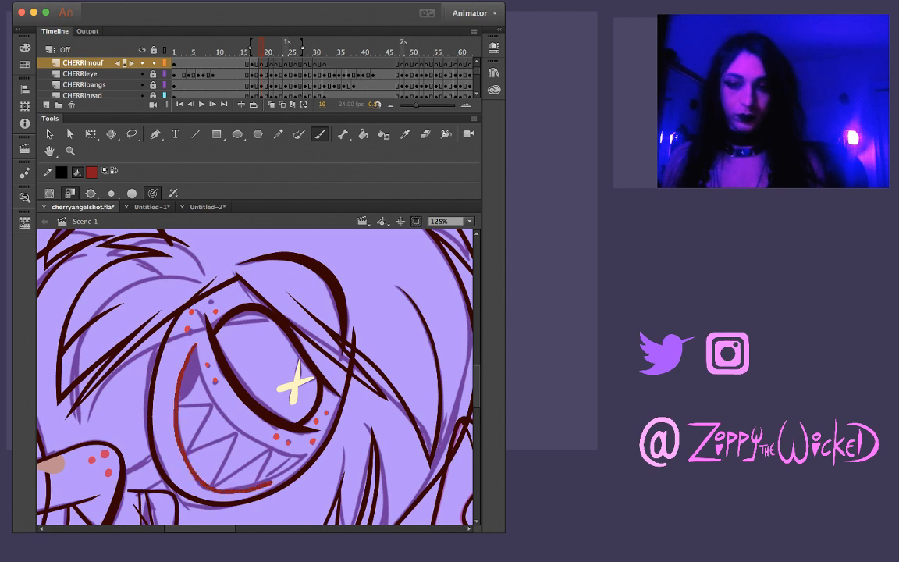
left_click_drag(262, 484, 306, 456)
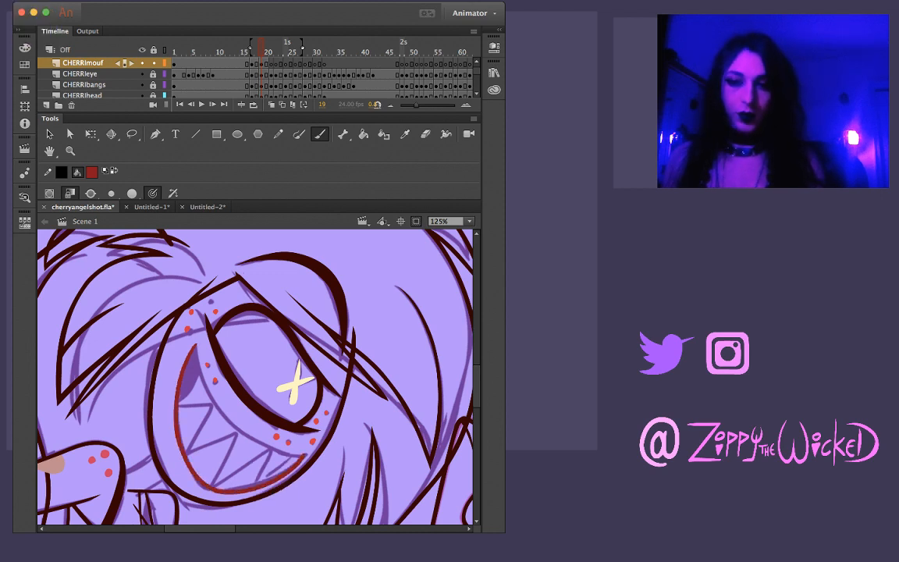
left_click_drag(194, 336, 204, 376)
key("super+z")
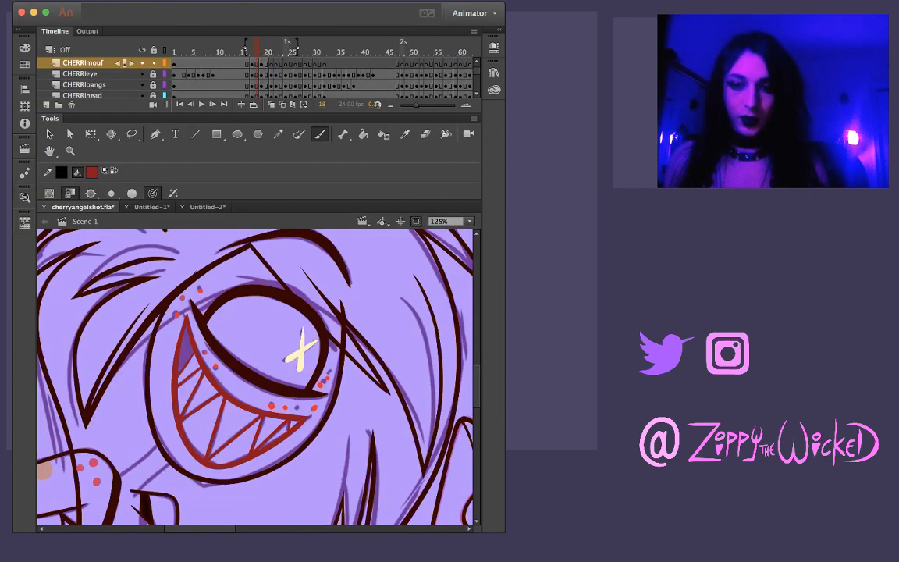
key(".")
key("super+z")
mouse_move(194, 344)
left_mouse_down()
mouse_move(180, 405)
mouse_move(202, 482)
left_mouse_up()
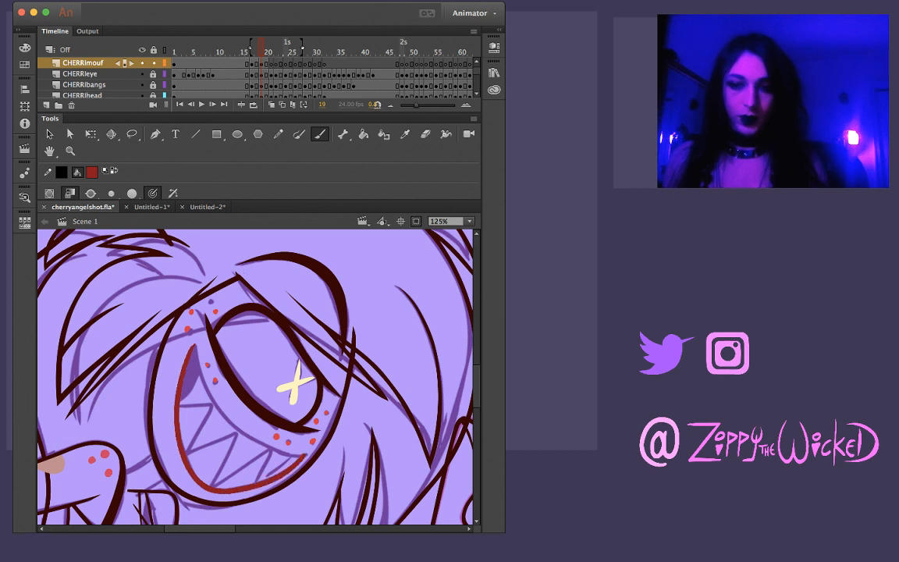
key("super+z")
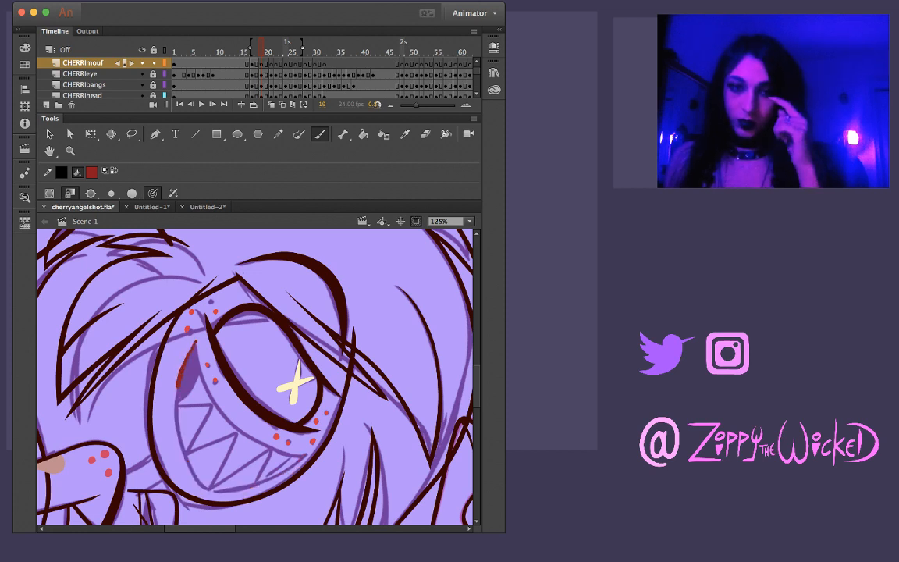
key("super+z")
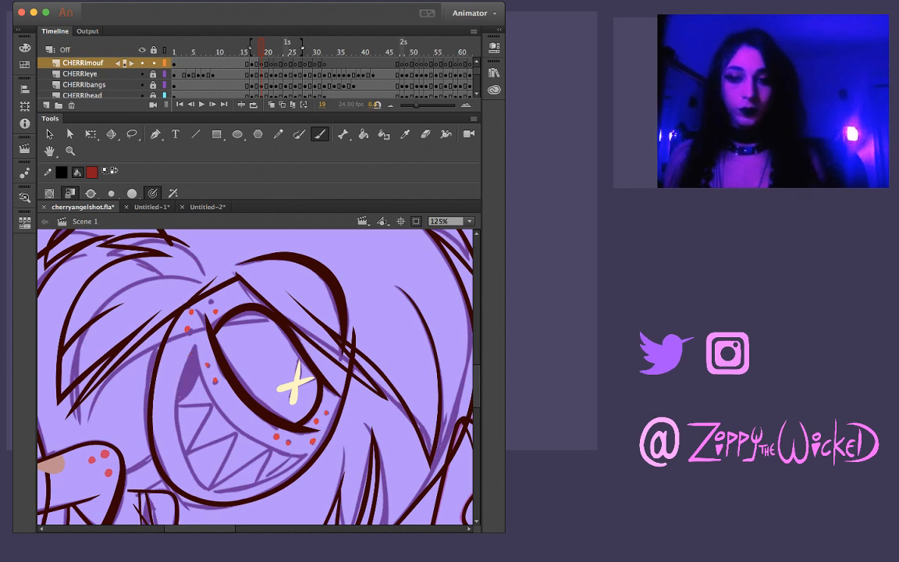
Ink the mouth's lower and upper outline in dark red on frame 19 and trim the overshoot at the corner
mouse_move(197, 342)
left_mouse_down()
mouse_move(177, 422)
mouse_move(190, 462)
left_mouse_up()
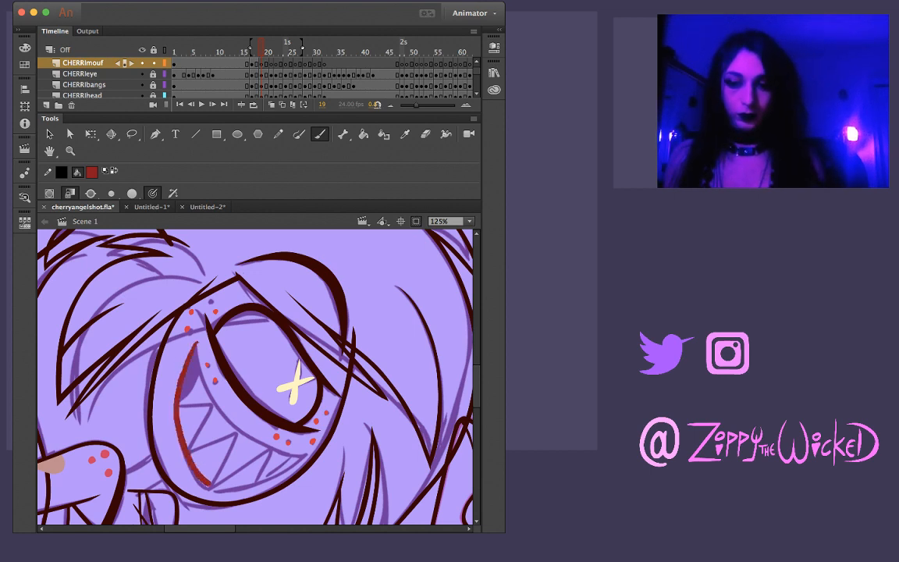
left_click_drag(226, 488, 261, 482)
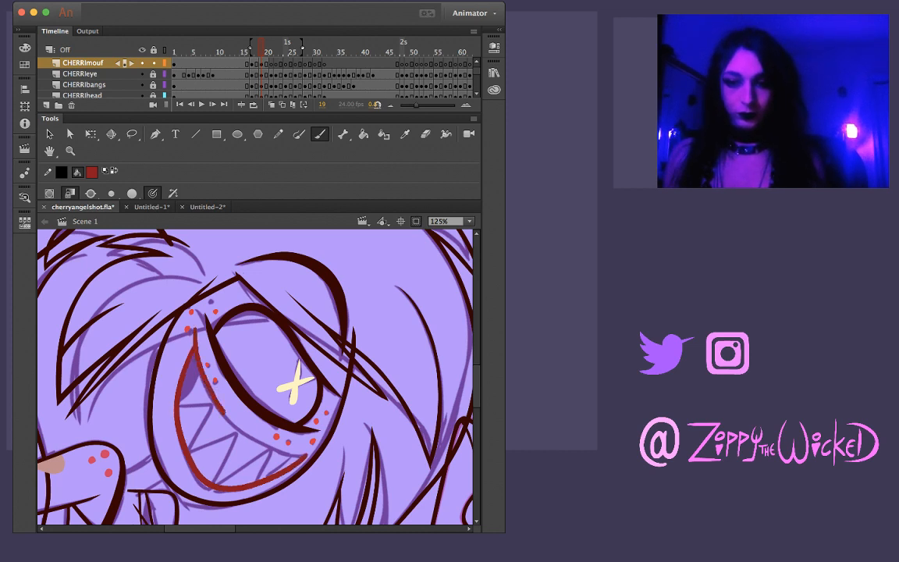
left_click_drag(202, 368, 247, 436)
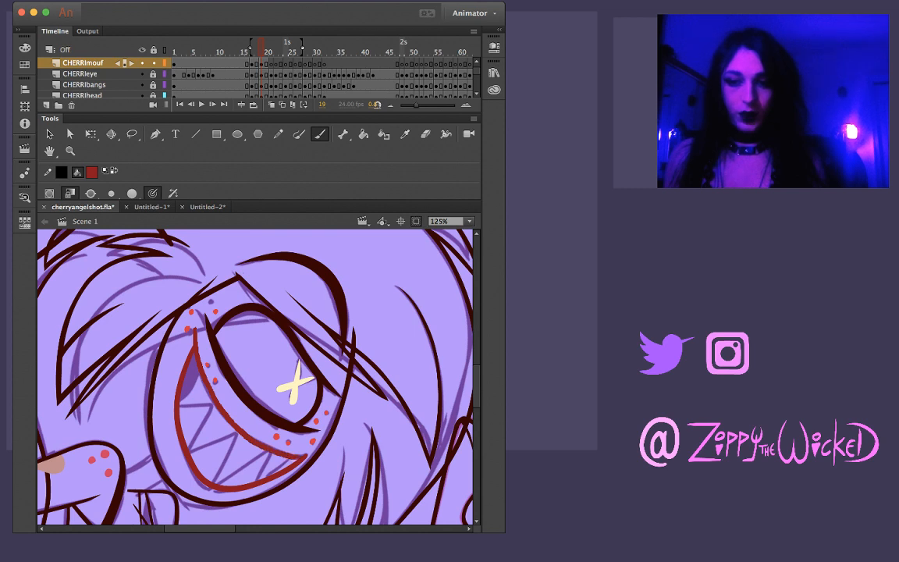
key("v")
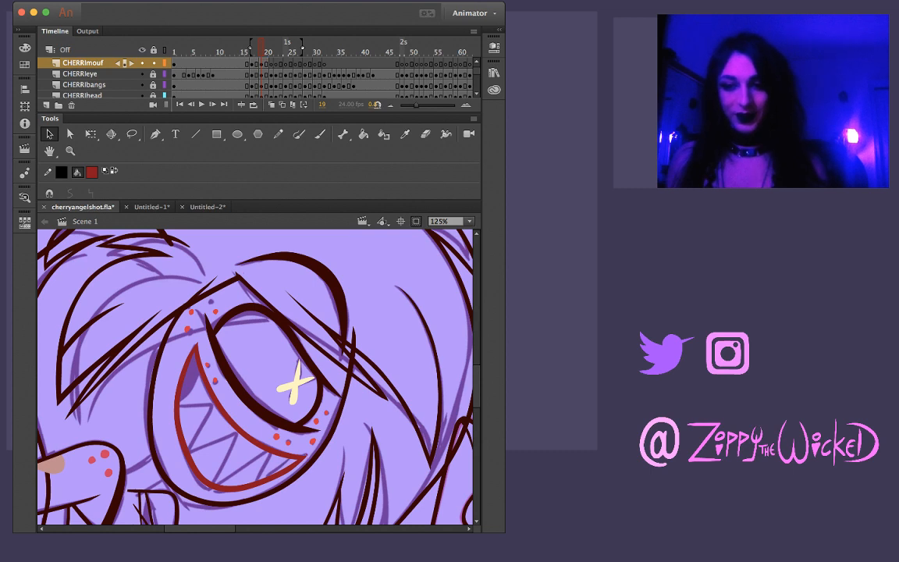
Refine the lower curve of the mouth outline on frame 19 using Lasso and Selection, comparing it with frame 18
key("comma")
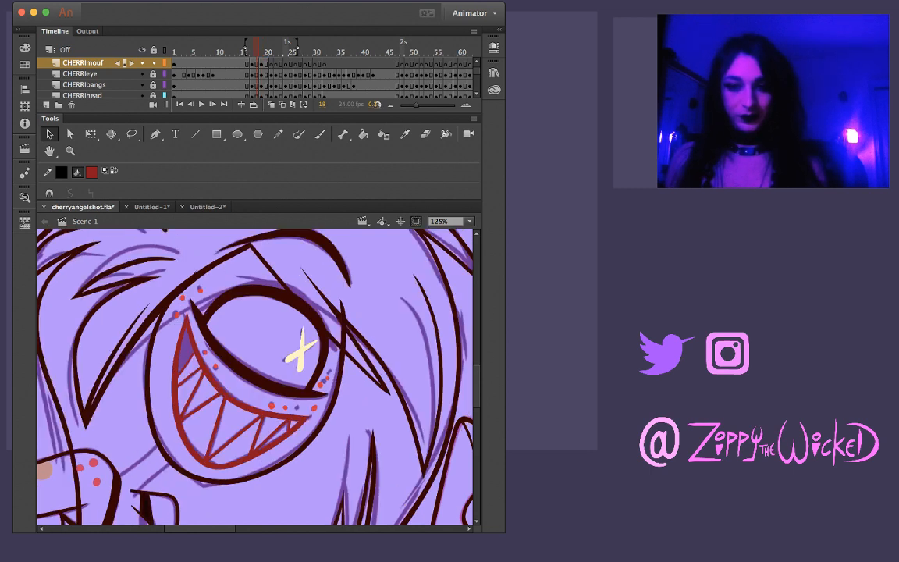
key("period")
key("l")
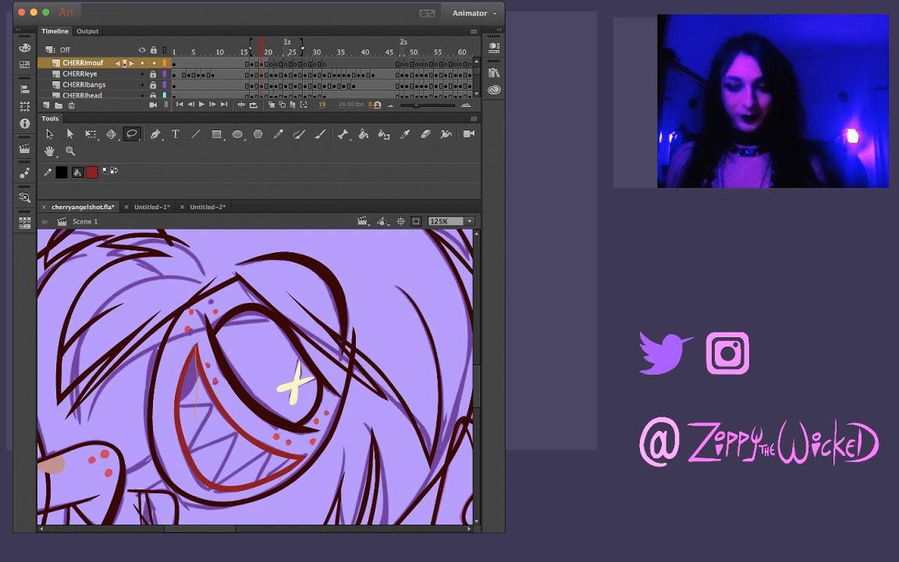
left_click_drag(195, 417, 195, 489)
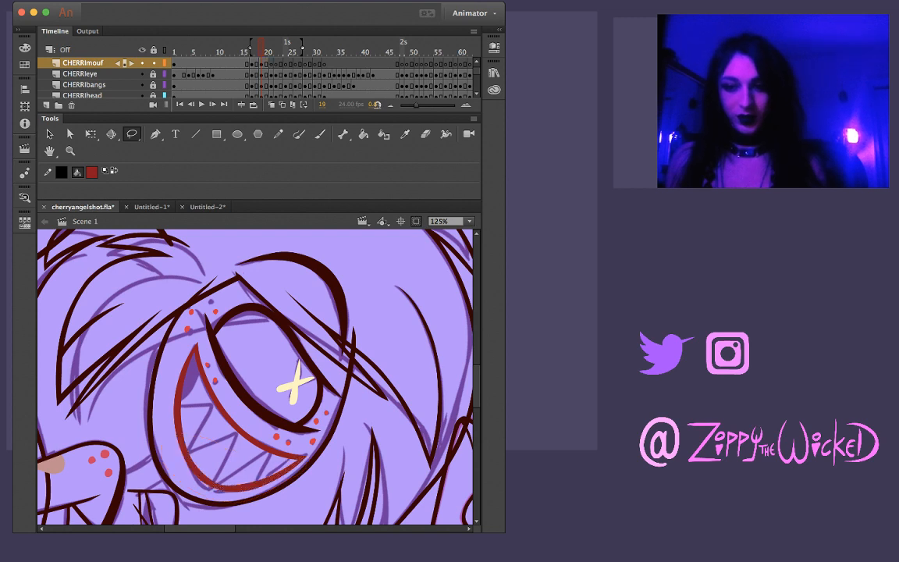
key("v")
left_click_drag(222, 488, 219, 482)
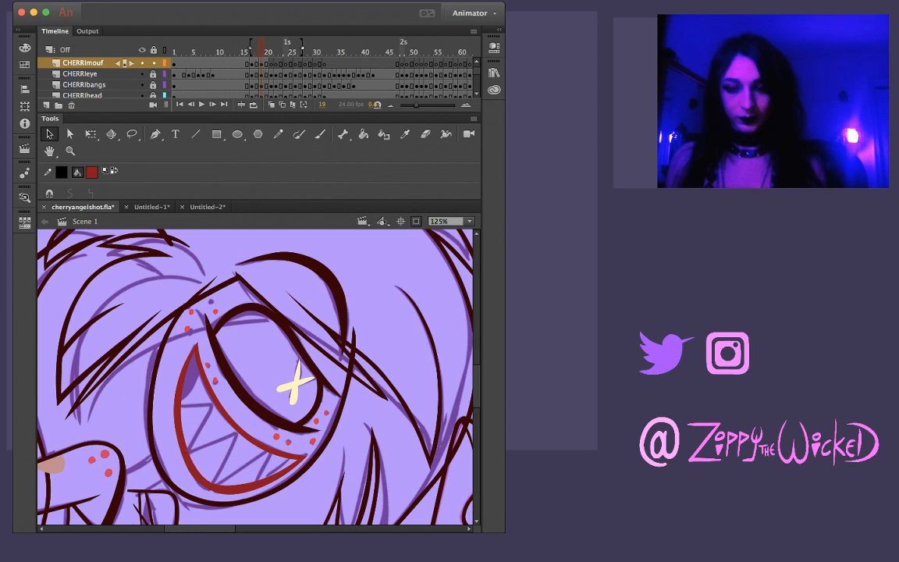
left_click_drag(254, 476, 256, 480)
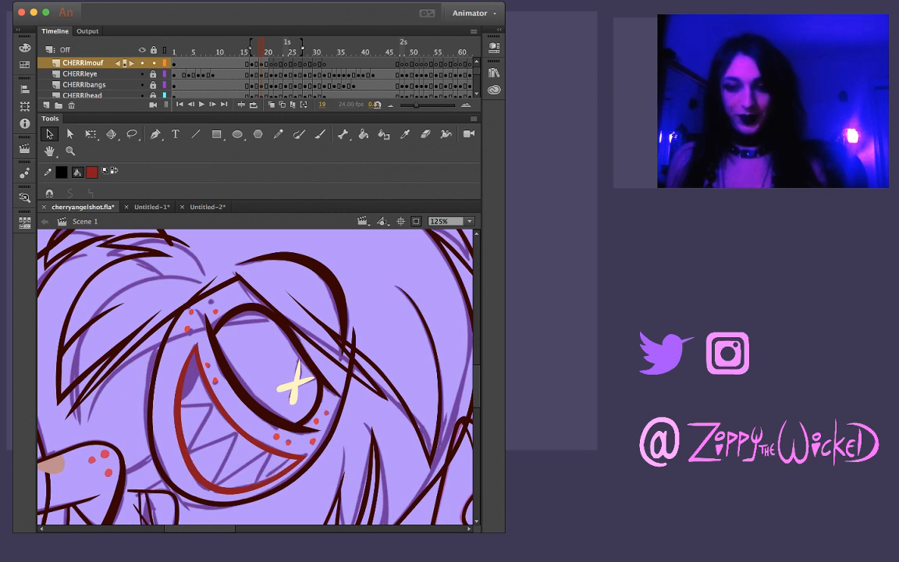
key("comma")
key("period")
key("comma")
key("period")
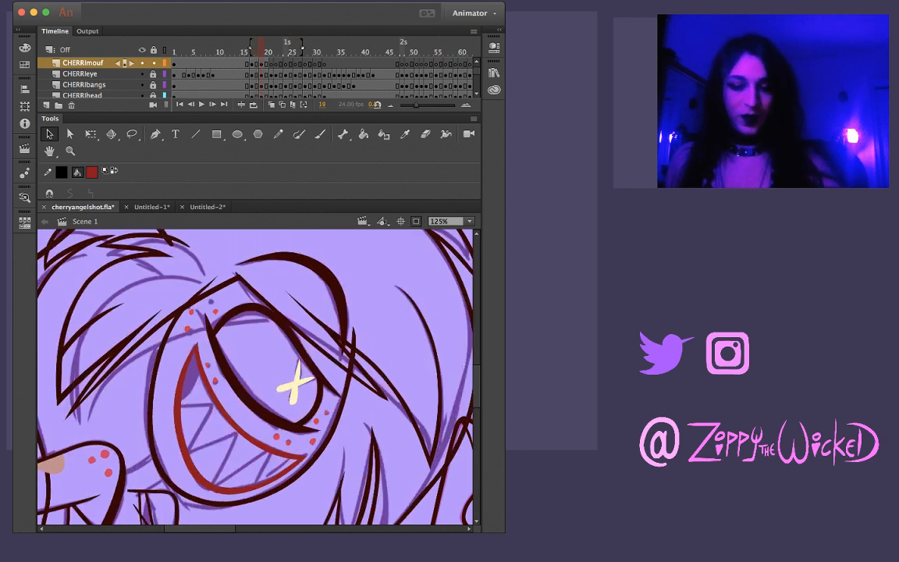
Ink the short line closing off the dark corner of the mouth on frame 19, using frame 18 as a guide
key("b")
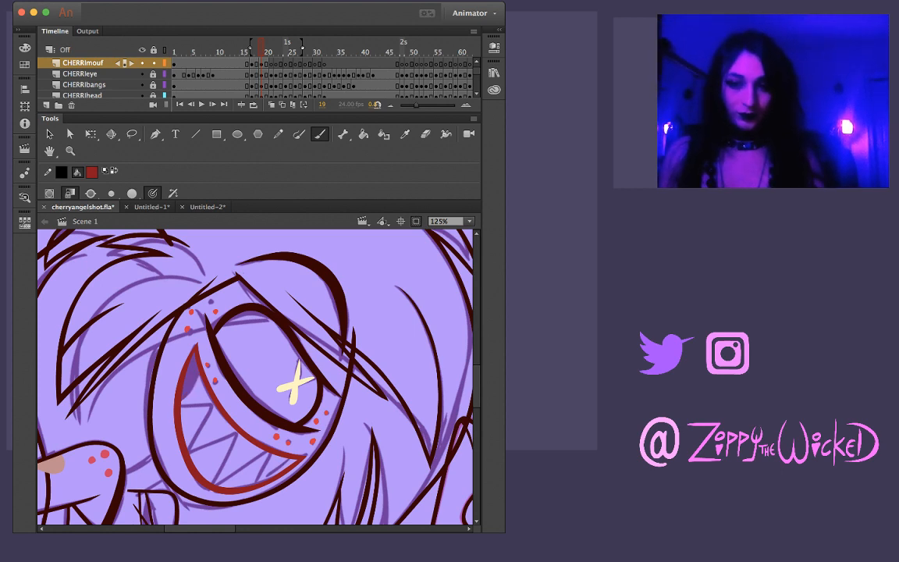
key("comma")
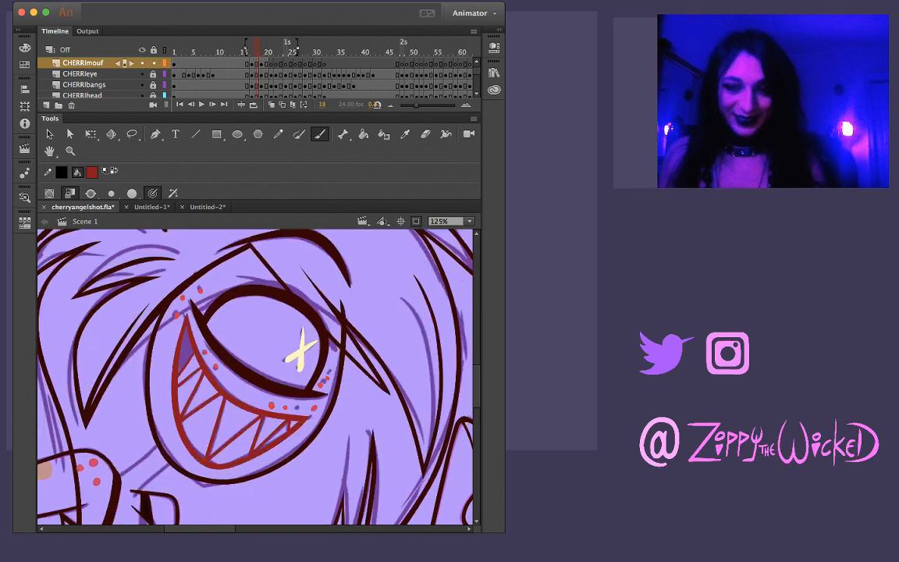
key("period")
left_click_drag(205, 412, 289, 343)
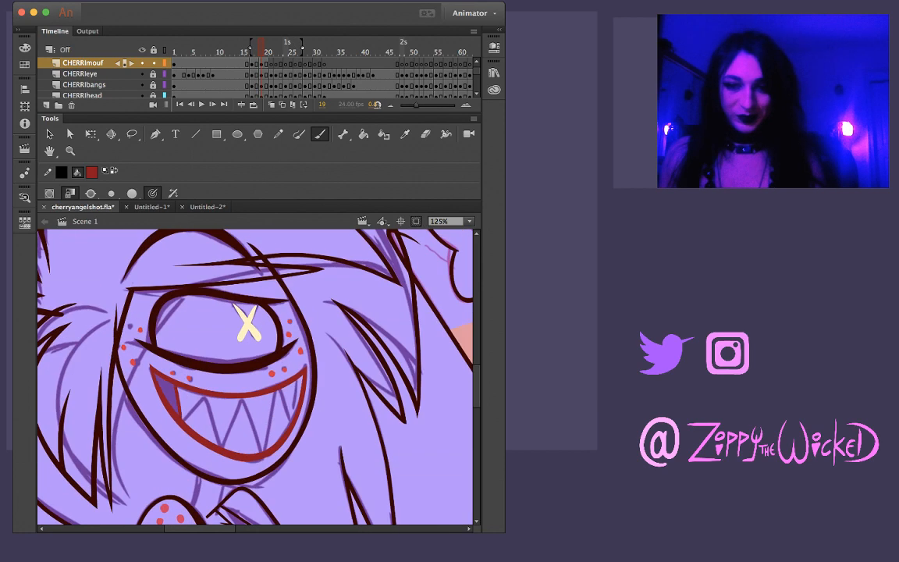
Ink the first tooth edge beside the dark mouth corner on frame 19, redrawing the stroke until it follows the sketch
key("z")
left_click(201, 403)
key("comma")
key("period")
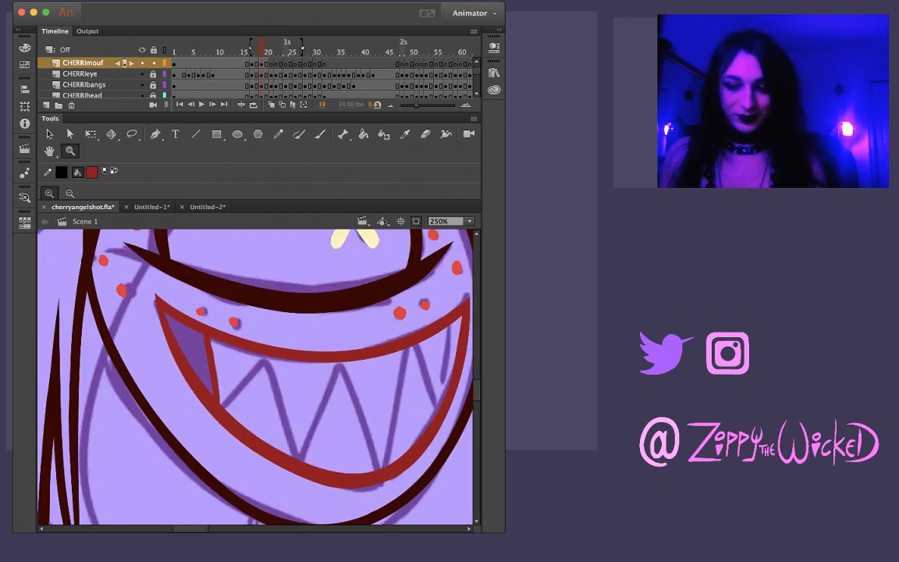
key("l")
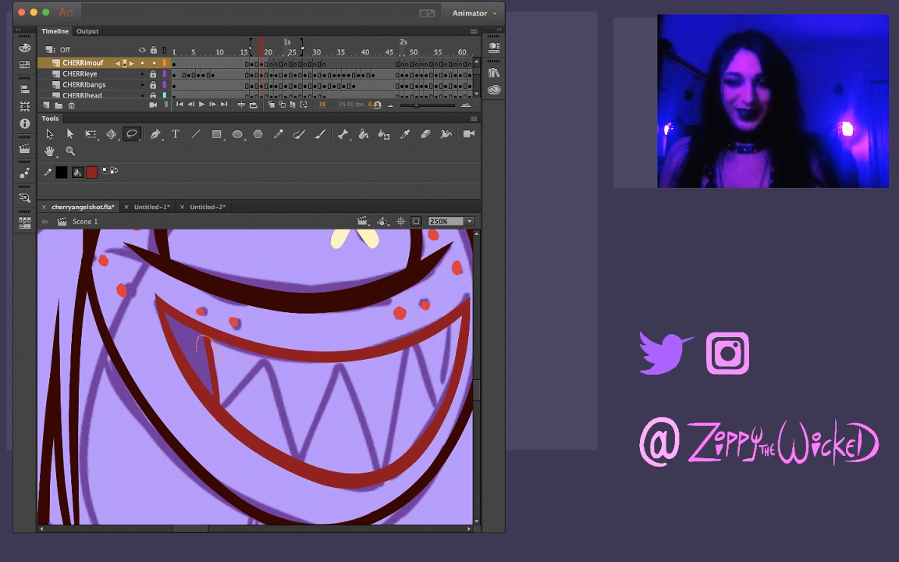
mouse_move(206, 383)
left_mouse_down()
mouse_move(217, 399)
mouse_move(223, 376)
mouse_move(227, 403)
mouse_move(268, 364)
left_mouse_up()
key("Escape")
key("b")
key("super+z")
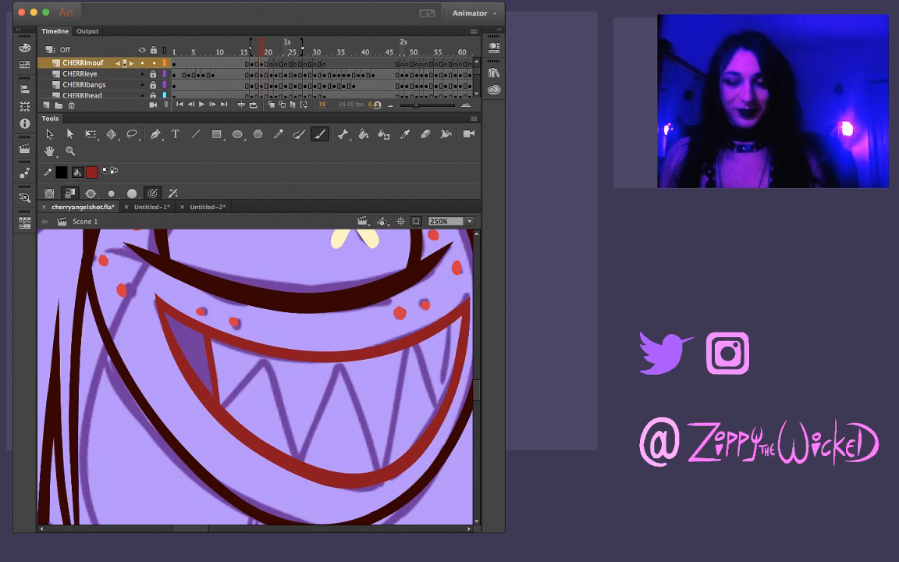
left_click_drag(224, 407, 267, 359)
key("super+z")
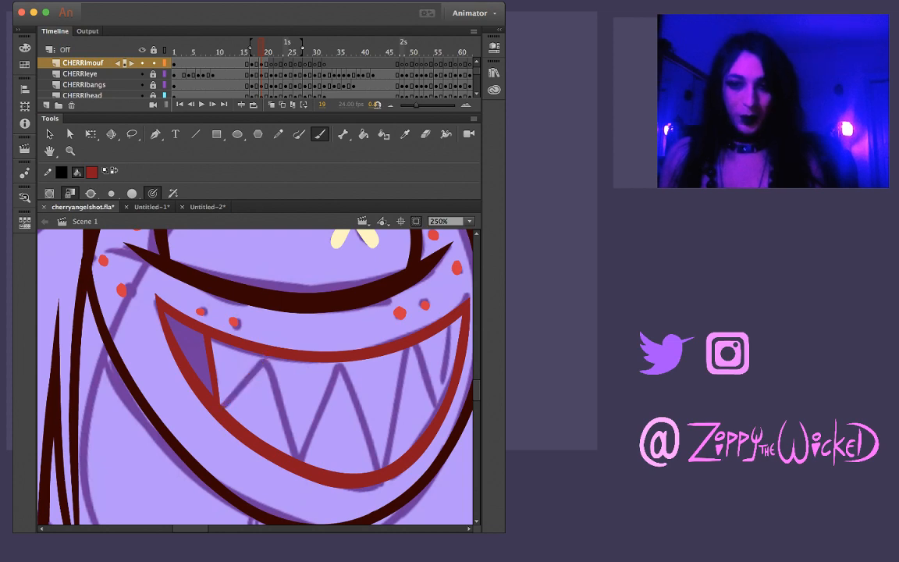
left_click_drag(223, 406, 266, 359)
Ink the first peak of the tooth zigzag on frame 19 in dark red, redrawing its falling edge and comparing it with the preceding frames
left_click_drag(351, 437, 283, 268)
left_click_drag(242, 390, 314, 353)
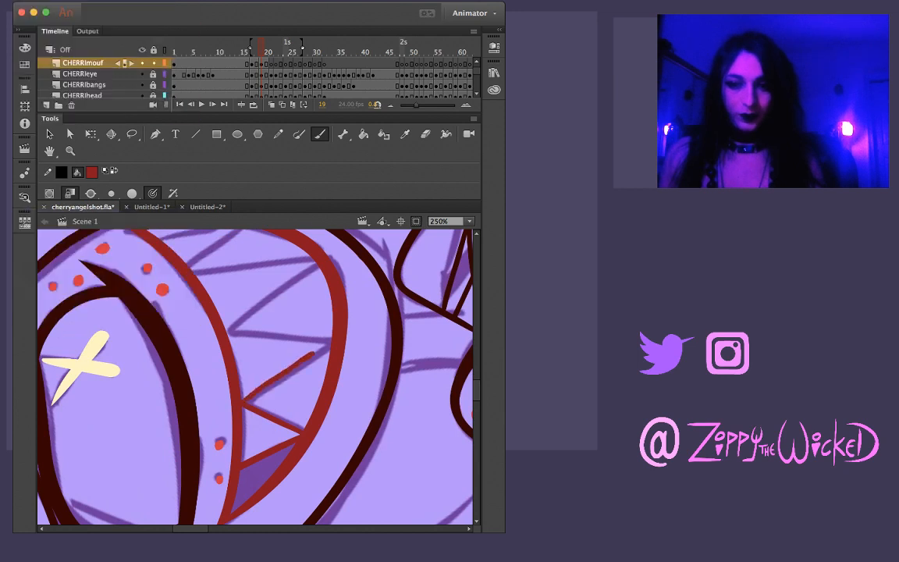
key("super+z")
left_click_drag(244, 402, 305, 357)
key("super+z")
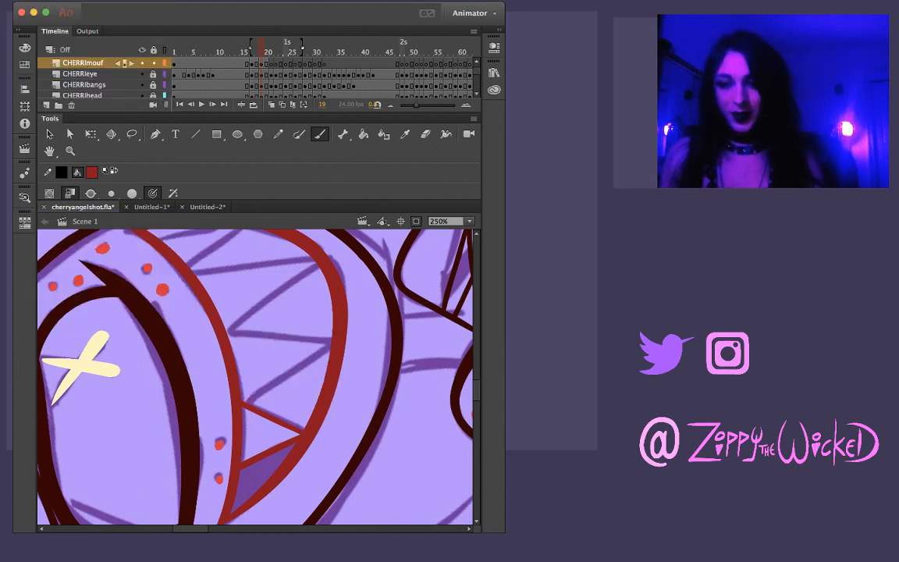
left_click_drag(243, 396, 333, 340)
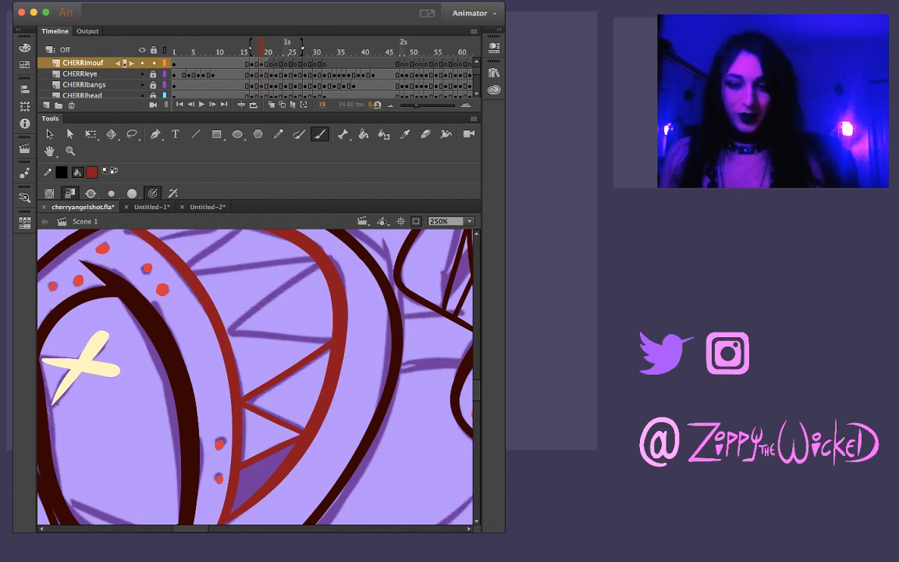
key("comma")
key("comma")
key("period")
key("period")
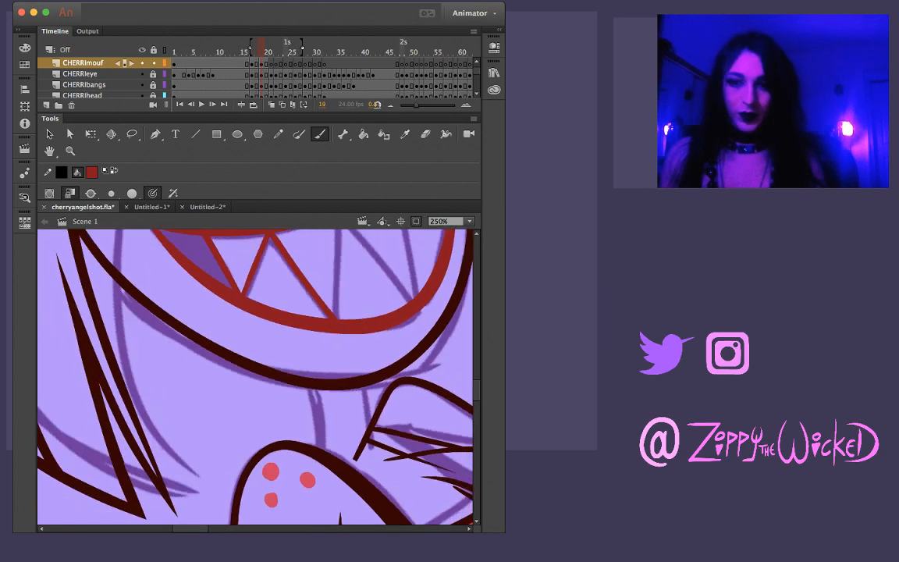
Ink the rising edge of the second zigzag tooth peak on frame 19, redrawing it until it meets the upper mouth line
left_click_drag(312, 312, 202, 399)
left_click_drag(343, 304, 372, 367)
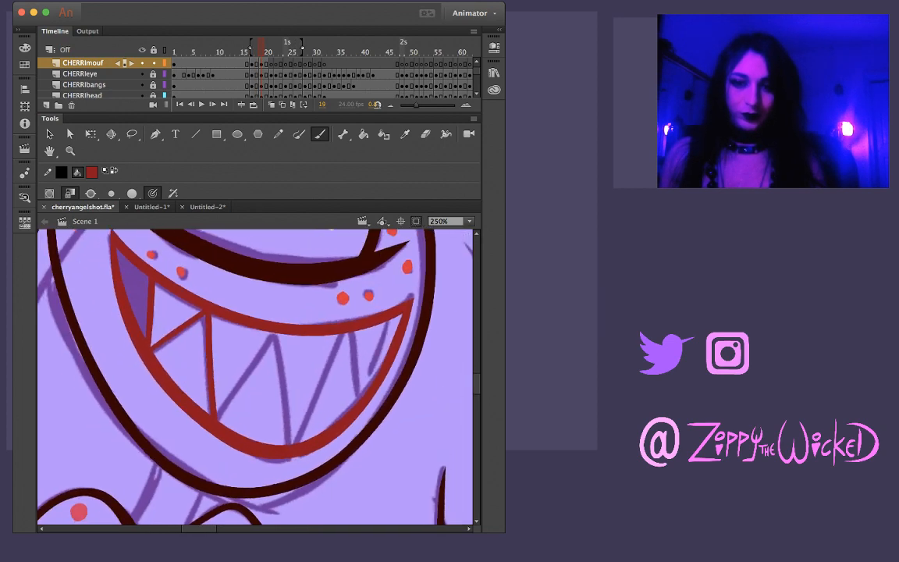
left_click_drag(217, 415, 272, 341)
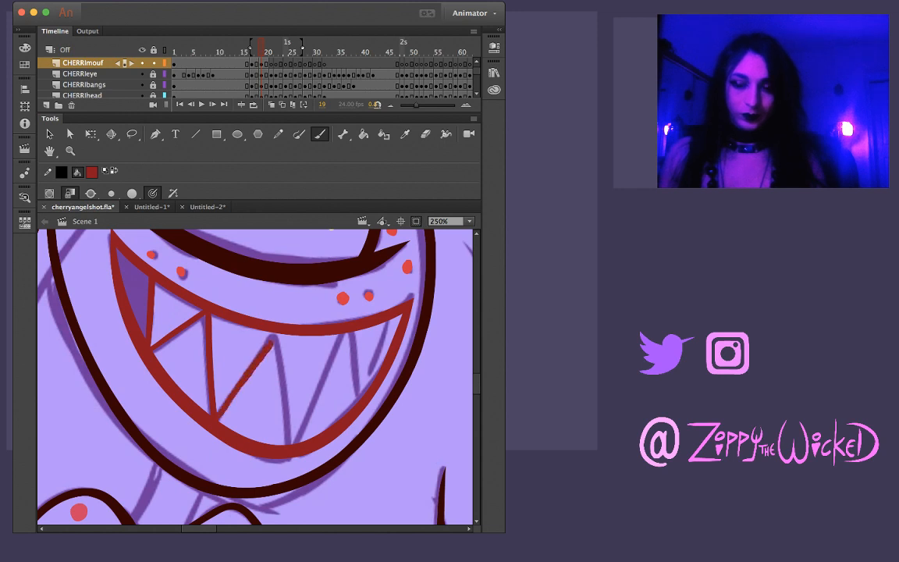
key("super+z")
left_click_drag(216, 417, 277, 335)
key("super+z")
mouse_move(217, 418)
left_mouse_down()
mouse_move(272, 338)
mouse_move(355, 421)
left_mouse_up()
Ink the falling edge of the second tooth peak on frame 19 down to the lower mouth line, redrawing the stroke until it runs clean
key("shift+space")
left_click_drag(295, 341, 240, 433)
key("super+z")
left_click_drag(297, 337, 233, 419)
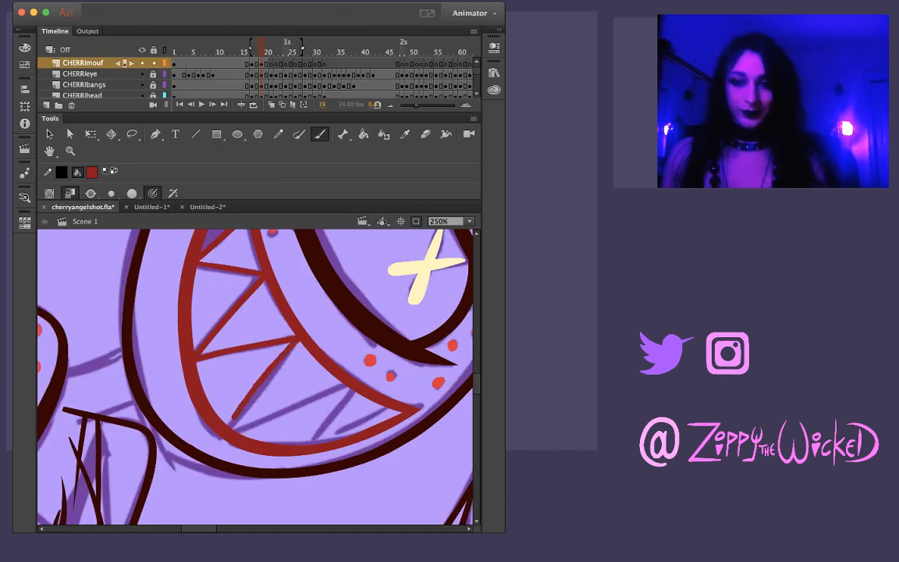
key("super+z")
left_click_drag(298, 338, 232, 428)
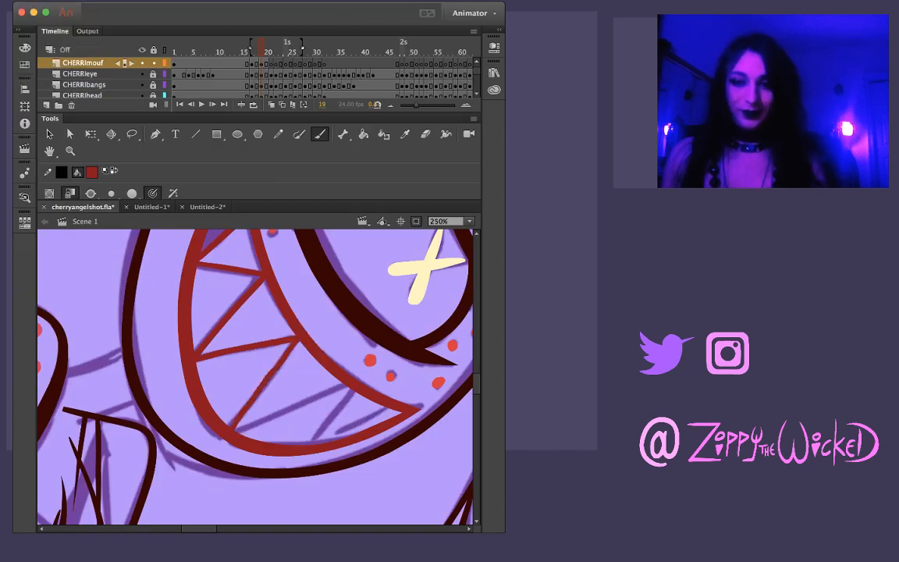
key("super+z")
left_click_drag(298, 338, 227, 427)
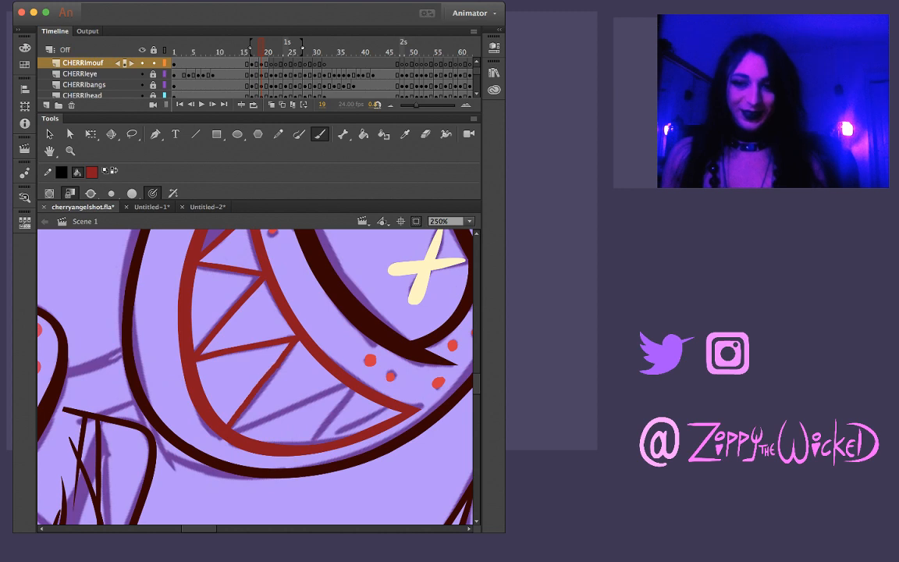
Try inking the rising edge of the third tooth peak on frame 19 and check it against the whole character
left_click_drag(390, 413, 403, 340)
left_click_drag(343, 355, 215, 357)
mouse_move(160, 458)
left_mouse_down()
mouse_move(226, 354)
mouse_move(161, 458)
left_mouse_up()
key("super+z")
key("super+z")
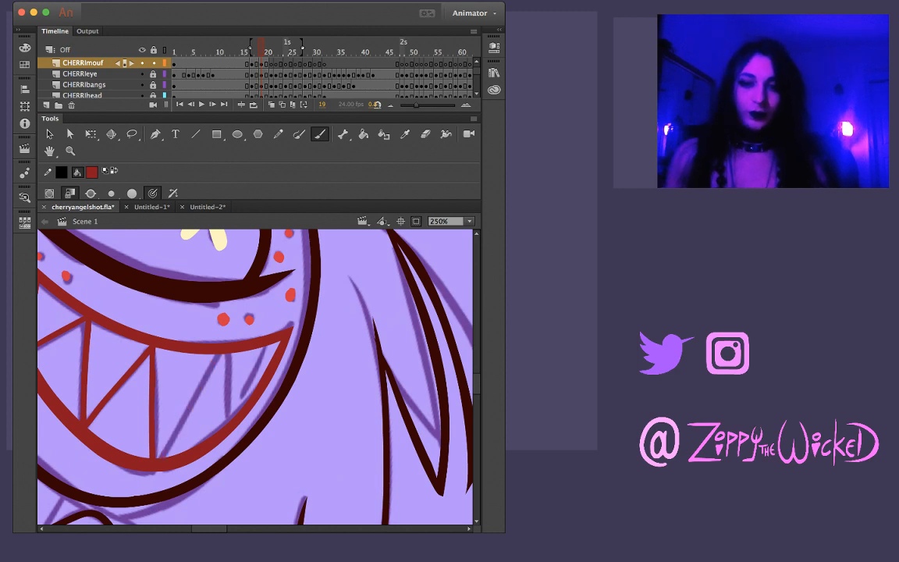
left_click_drag(220, 355, 163, 447)
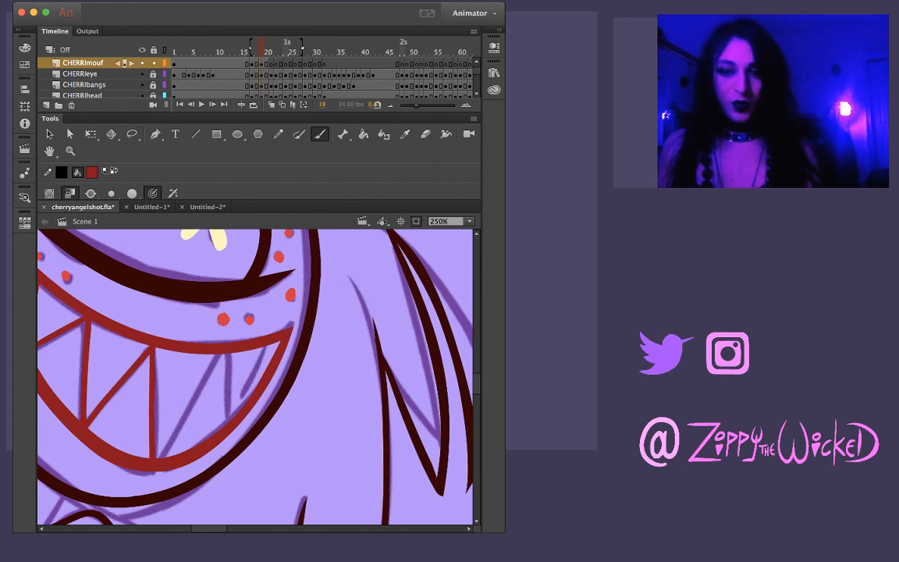
left_click_drag(219, 355, 167, 444)
key("super+z")
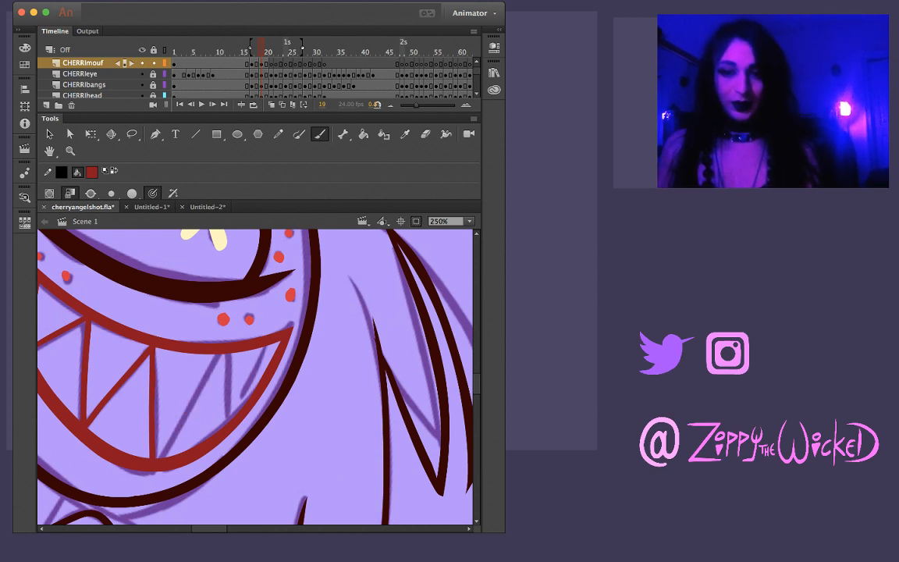
left_click_drag(219, 355, 161, 448)
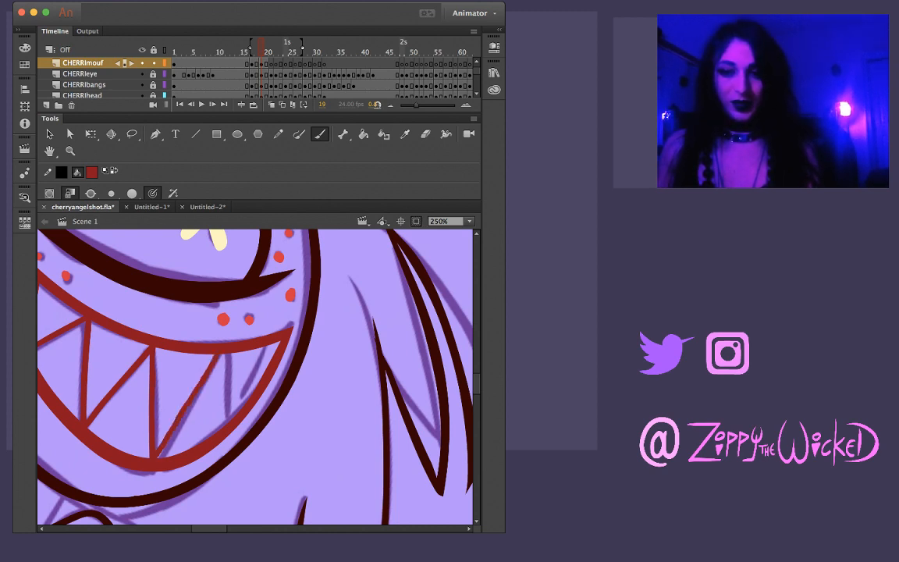
key("z")
left_click(172, 464, "alt")
left_click(181, 488, "alt")
left_click_drag(302, 279, 296, 287)
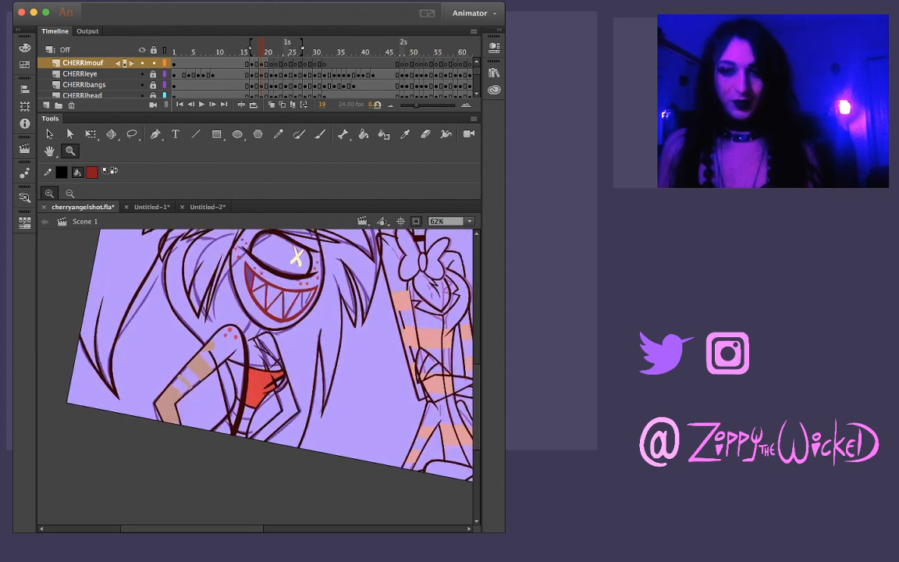
left_click(309, 288)
left_click(200, 462)
key("b")
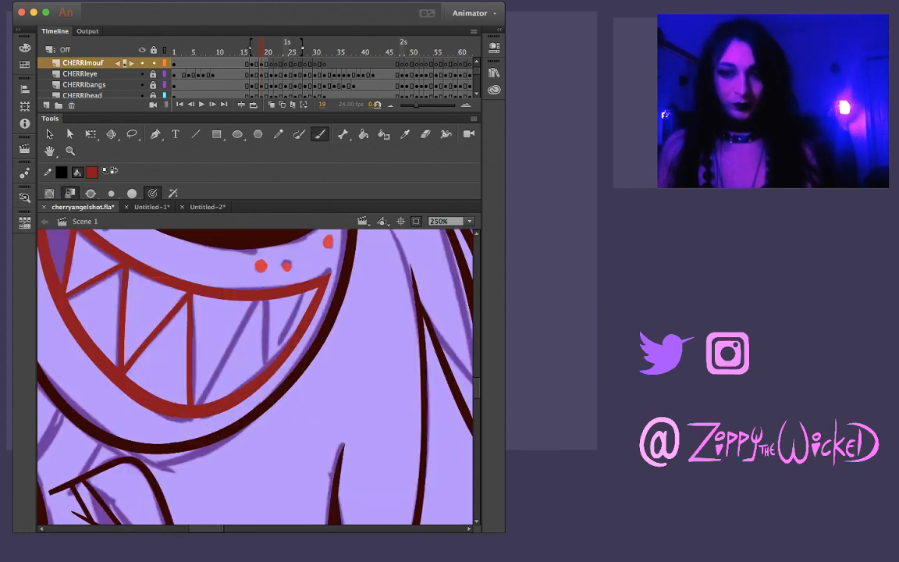
Ink the third tooth peak's rising edge on frame 19 from the upper to the lower mouth line, redrawing it until it follows the sketch
left_click_drag(256, 298, 204, 380)
key("ctrl+z")
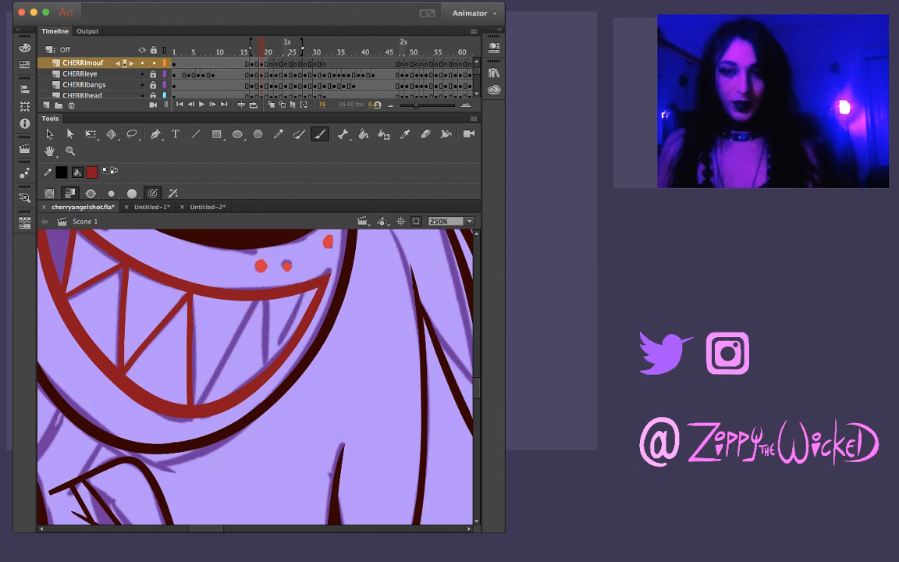
left_click_drag(257, 300, 192, 401)
key("ctrl+z")
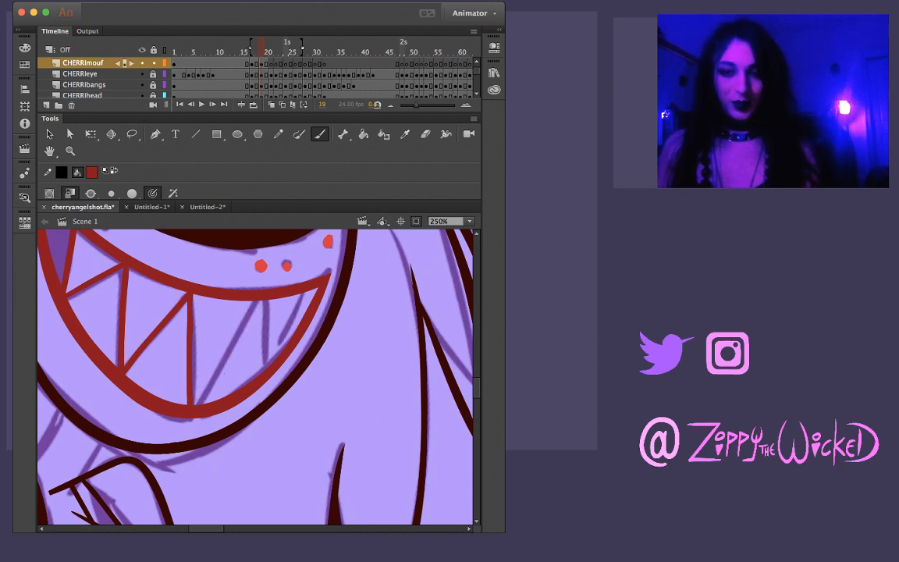
left_click_drag(257, 300, 210, 390)
key("ctrl+z")
left_click_drag(258, 301, 195, 404)
key("ctrl+z")
left_click_drag(258, 302, 197, 402)
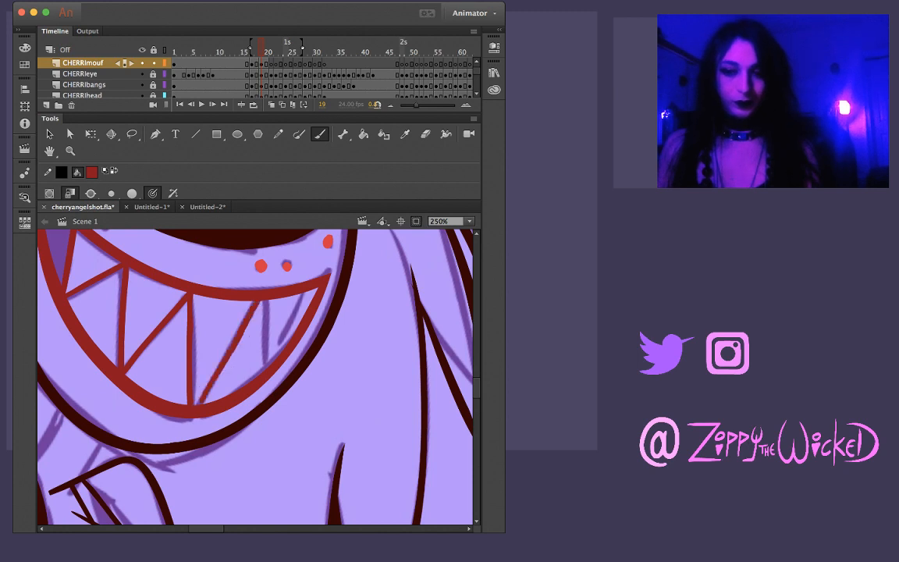
key("ctrl+z")
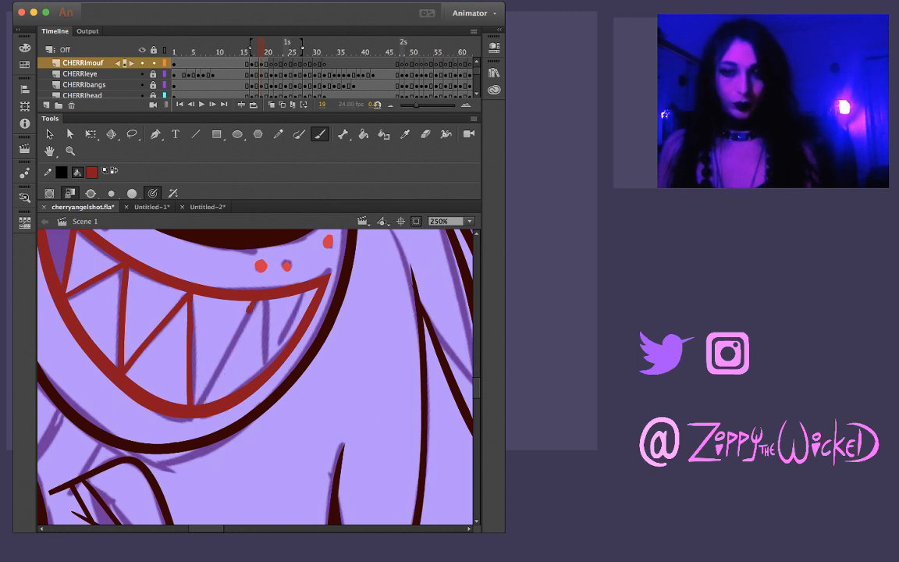
left_click_drag(258, 301, 197, 404)
Ink the third tooth peak's falling edge and the short last tooth edge near the mouth's far corner on frame 19
mouse_move(284, 334)
left_mouse_down()
mouse_move(335, 290)
mouse_move(261, 273)
left_mouse_up()
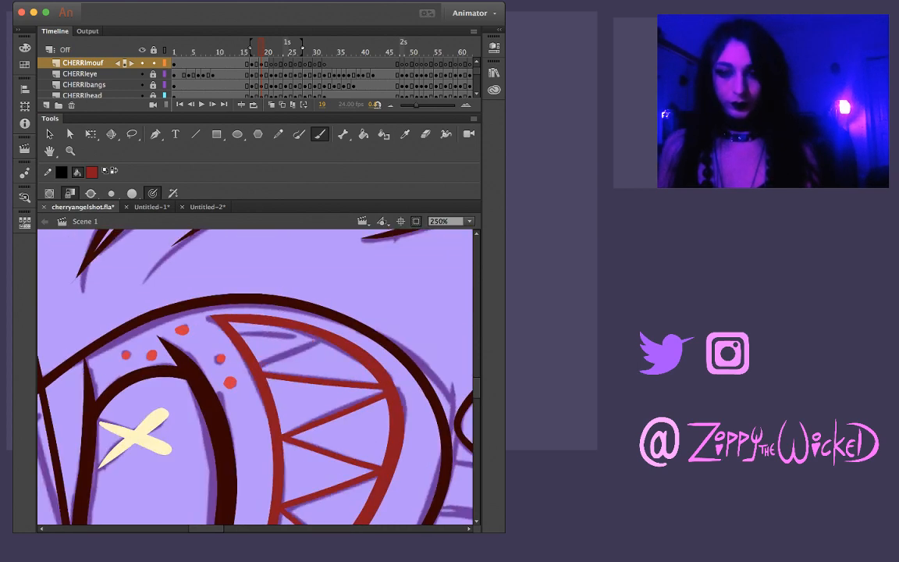
mouse_move(263, 361)
left_mouse_down()
mouse_move(321, 340)
mouse_move(374, 293)
left_mouse_up()
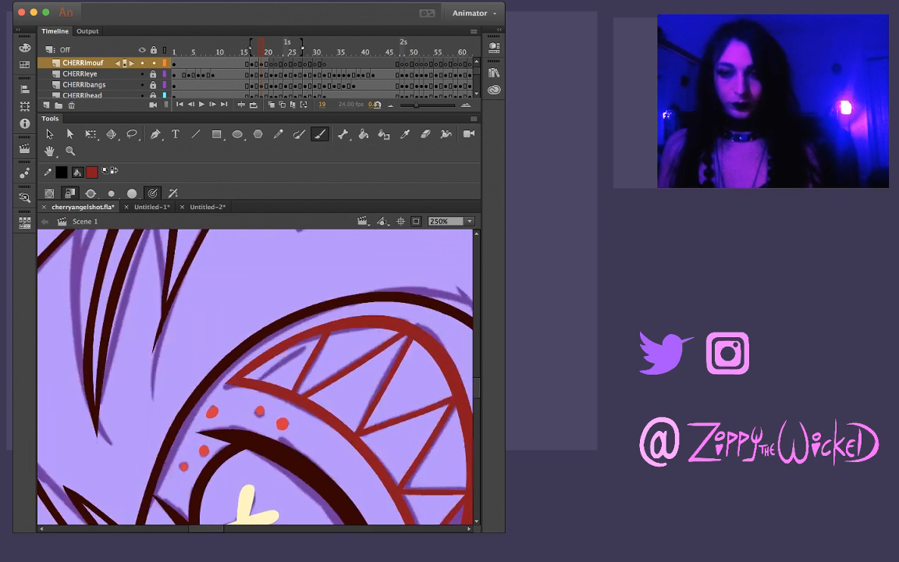
left_click_drag(233, 381, 310, 341)
key("super+z")
left_click_drag(255, 379, 322, 335)
key("super+z")
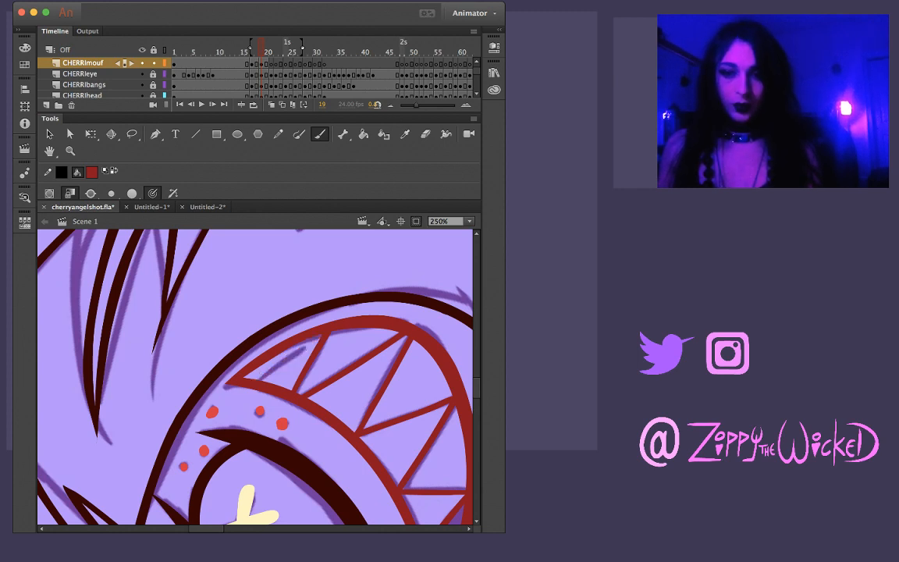
left_click_drag(256, 379, 322, 335)
key("super+z")
key("super+z")
left_click_drag(406, 378, 260, 287)
Step through frames 18 to 22 to compare the inked teeth with the neighbouring mouth drawings
key("z")
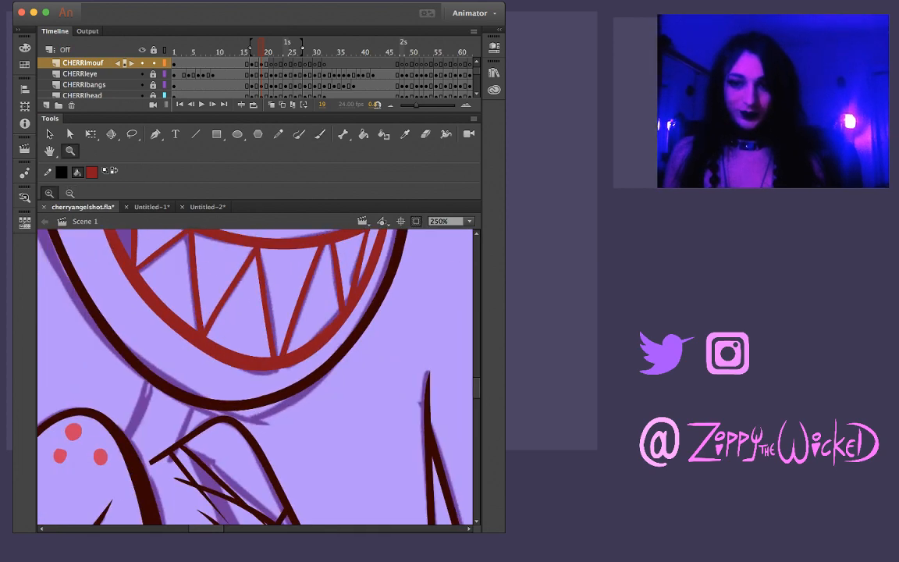
left_click(298, 332, "alt")
key("comma")
key("period")
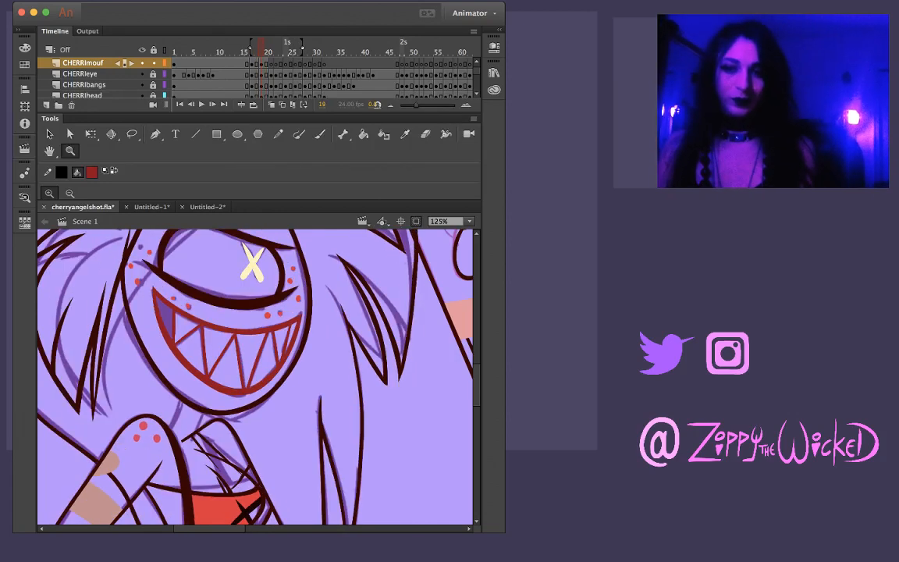
key("period")
key("comma")
key("comma")
key("period")
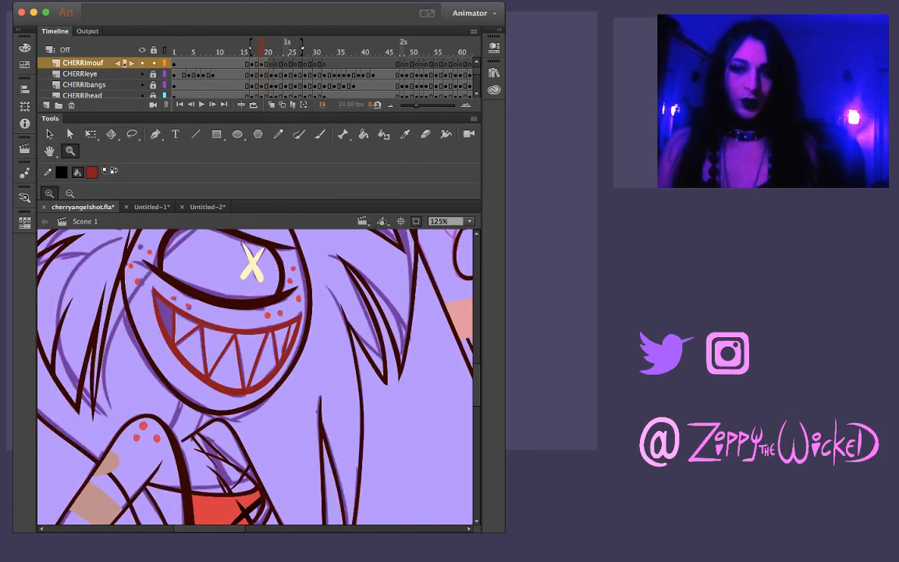
key("comma")
key("period")
key("period")
key("period")
key("period")
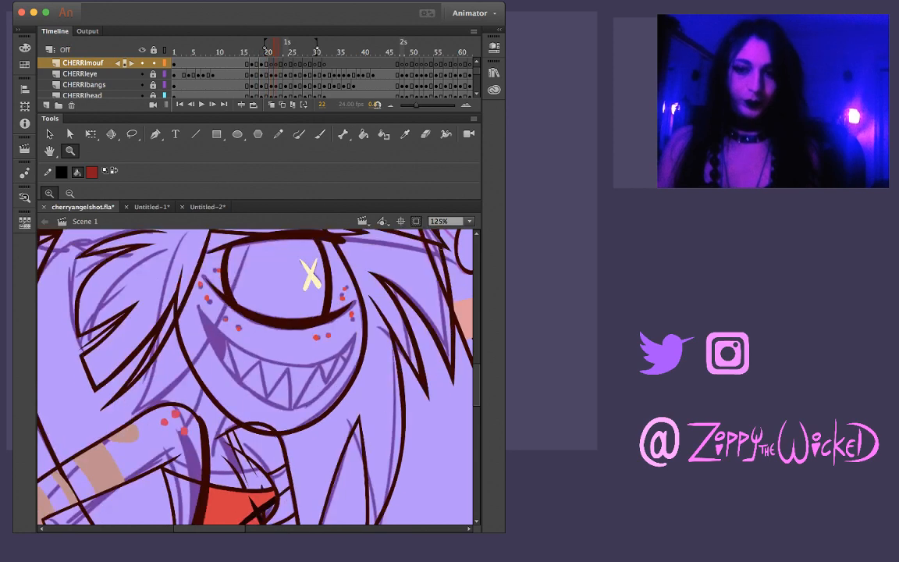
key("comma")
key("comma")
Ink the tiny closing tooth line in the mouth's far corner on the drawing held at frame 20
left_click(276, 331)
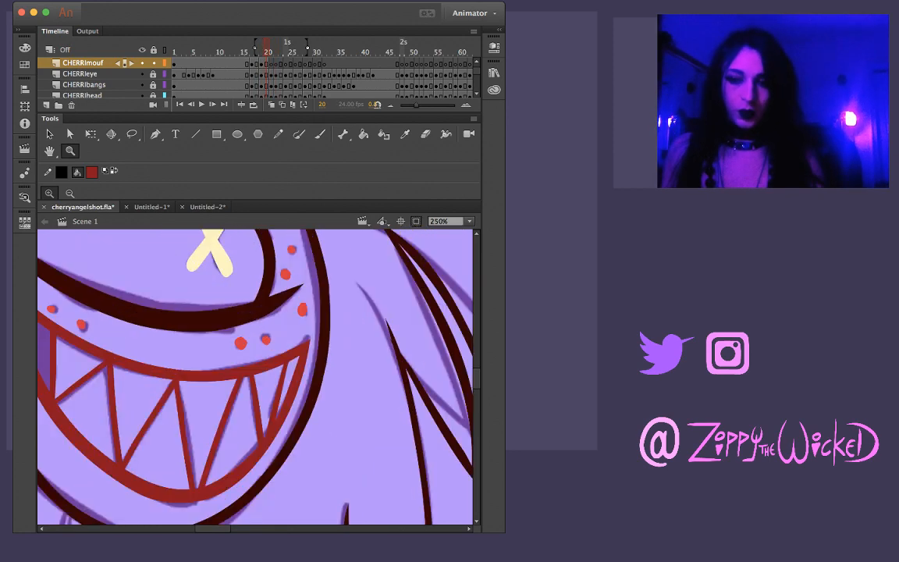
key("b")
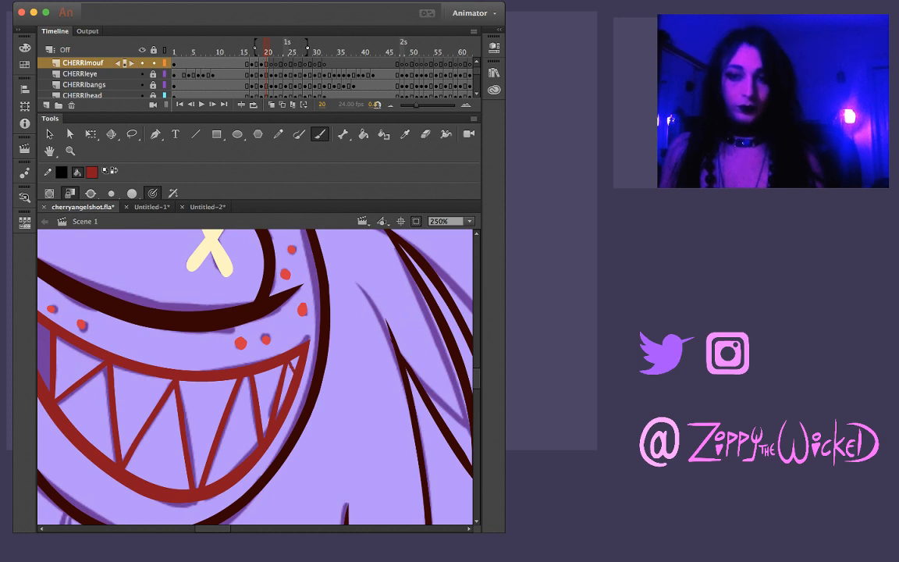
key("z")
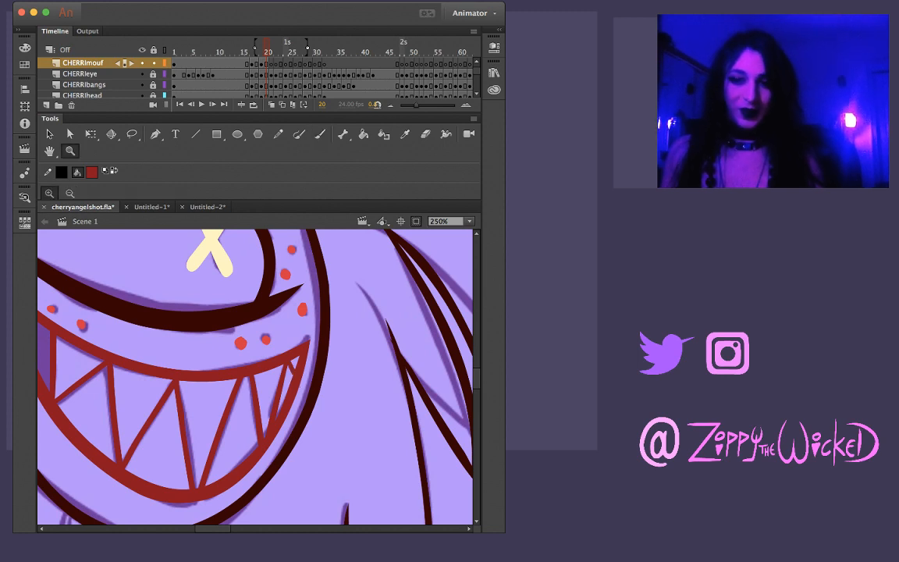
left_click(160, 373, "alt")
Flip back and forth through frames 16 to 19 to review the motion of the inked mouth and teeth
key("comma")
key("period")
key("period")
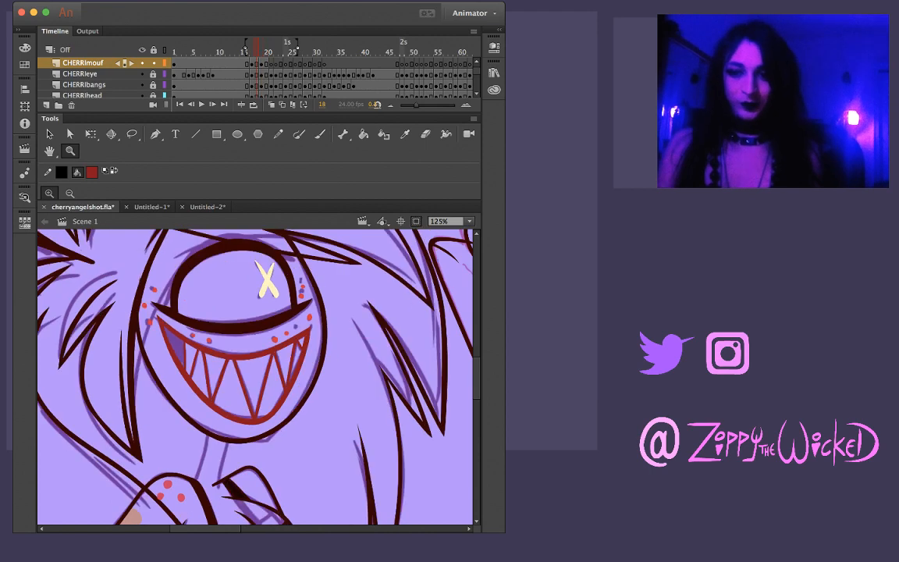
key("comma")
key("comma")
key("comma")
key("comma")
key("comma")
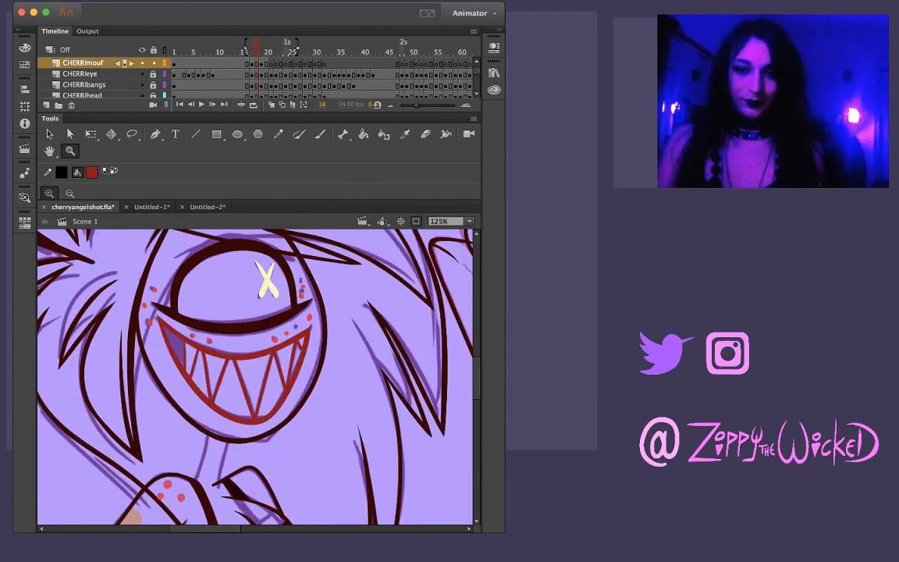
key("period")
key("period")
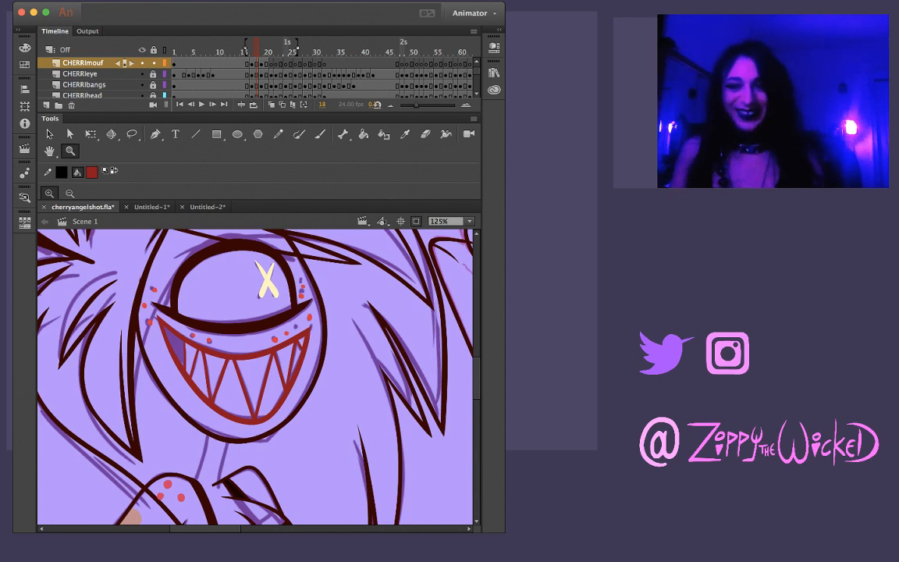
key("comma")
key("comma")
key("comma")
key("period")
key("period")
key("period")
key("period")
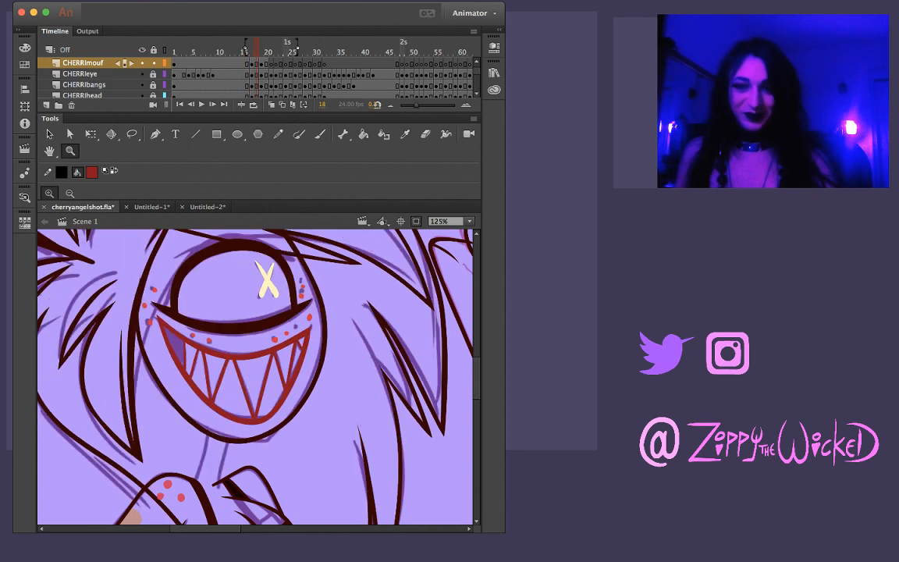
key("comma")
key("comma")
key("comma")
key("comma")
key("comma")
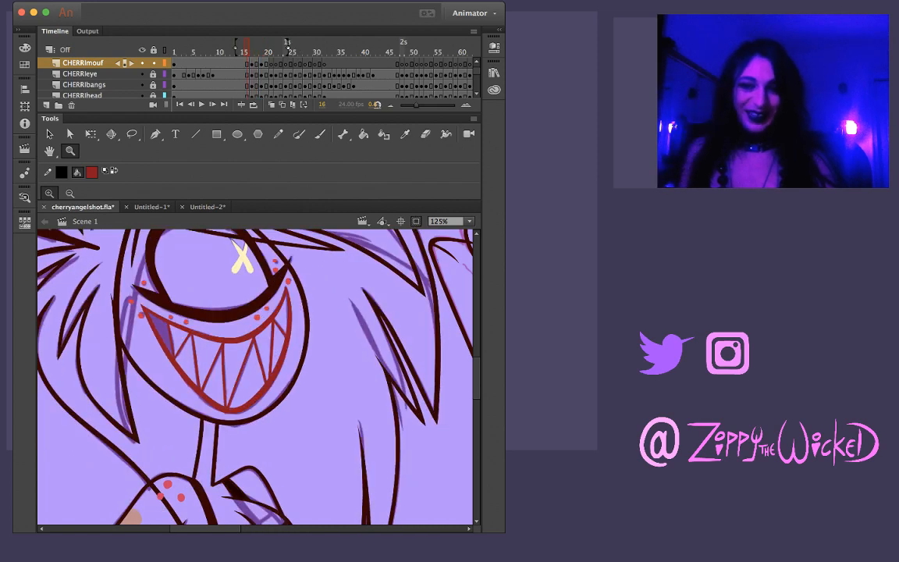
key("period")
key("period")
key("period")
key("period")
key("period")
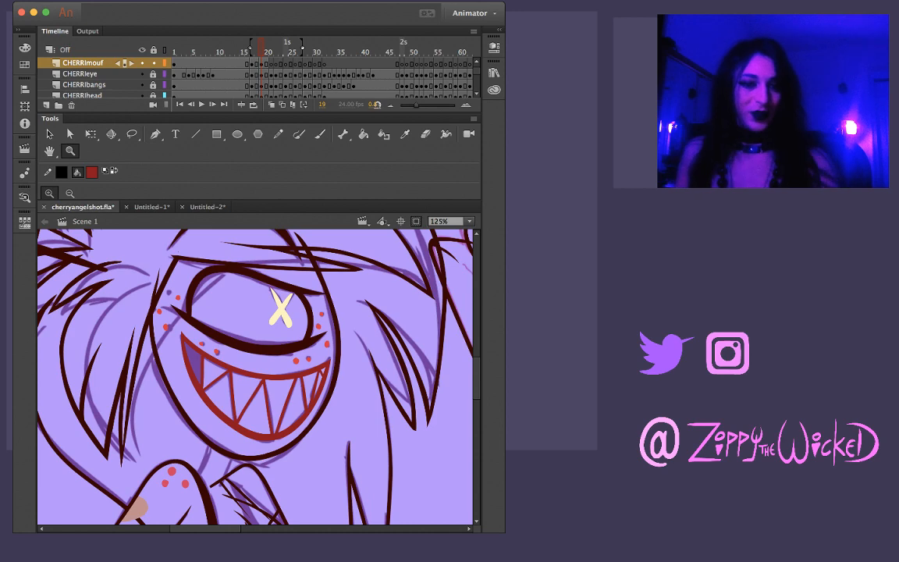
Step back and forth through frames 18 to 21 to compare the inked mouth with the sketched mouth on frame 21
key("comma")
key("comma")
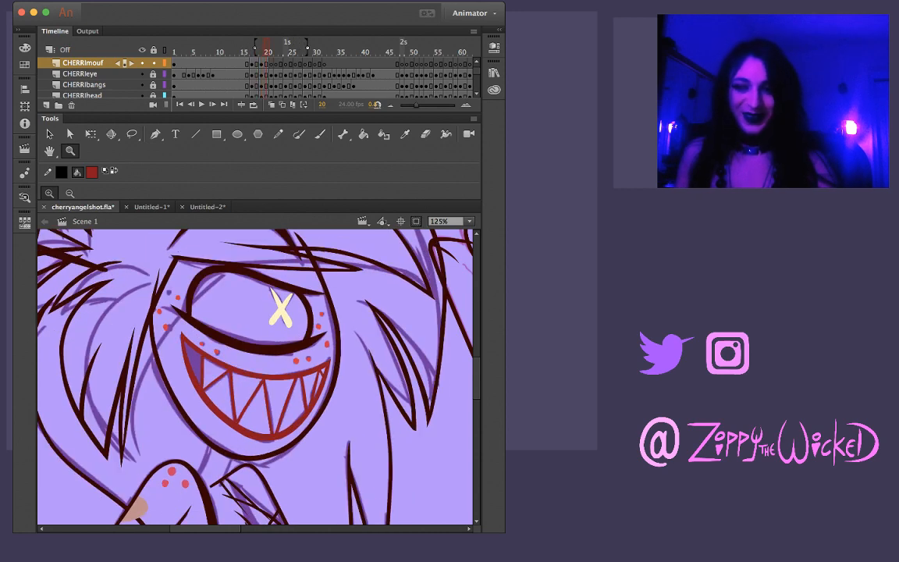
key("period")
key("period")
key("period")
key("period")
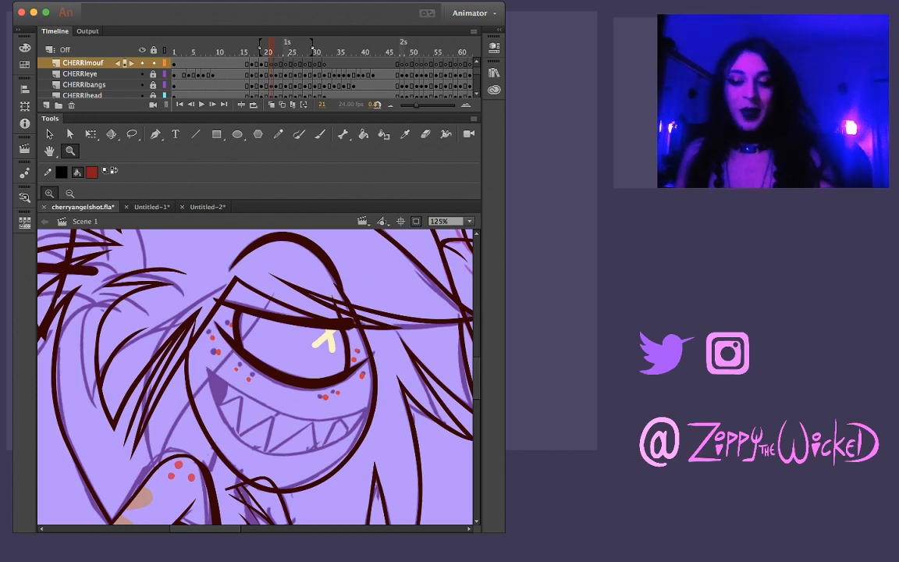
key("comma")
key("period")
key("comma")
key("period")
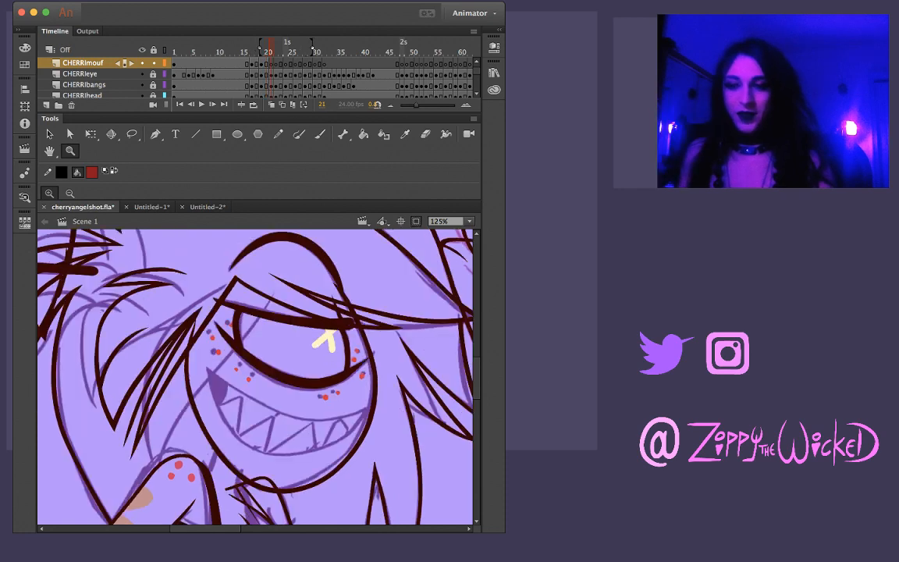
key("comma")
key("period")
key("shift+space")
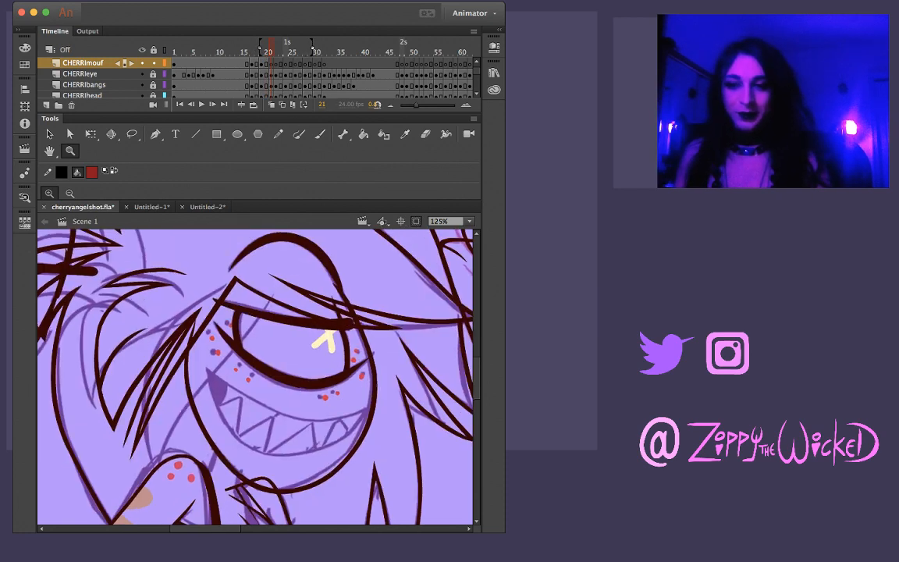
key("b")
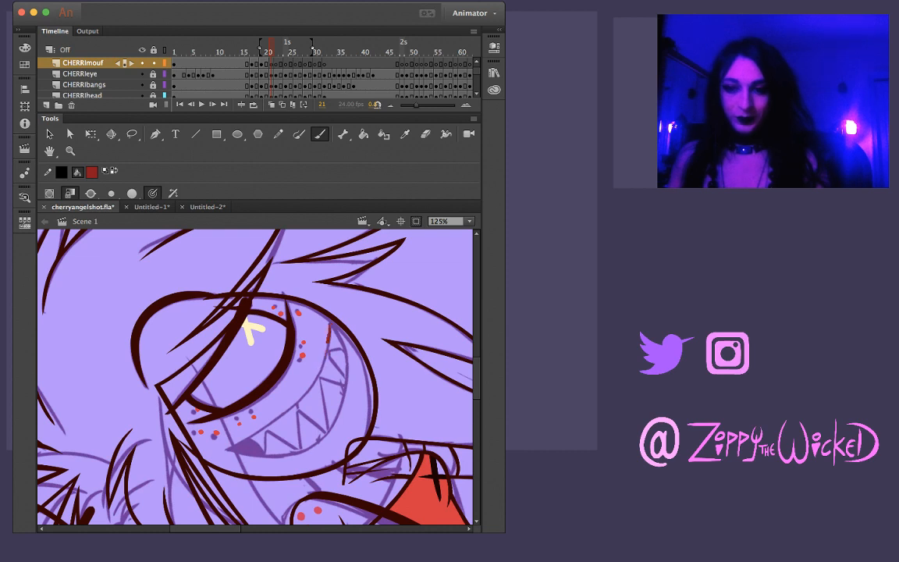
left_click_drag(294, 409, 247, 444)
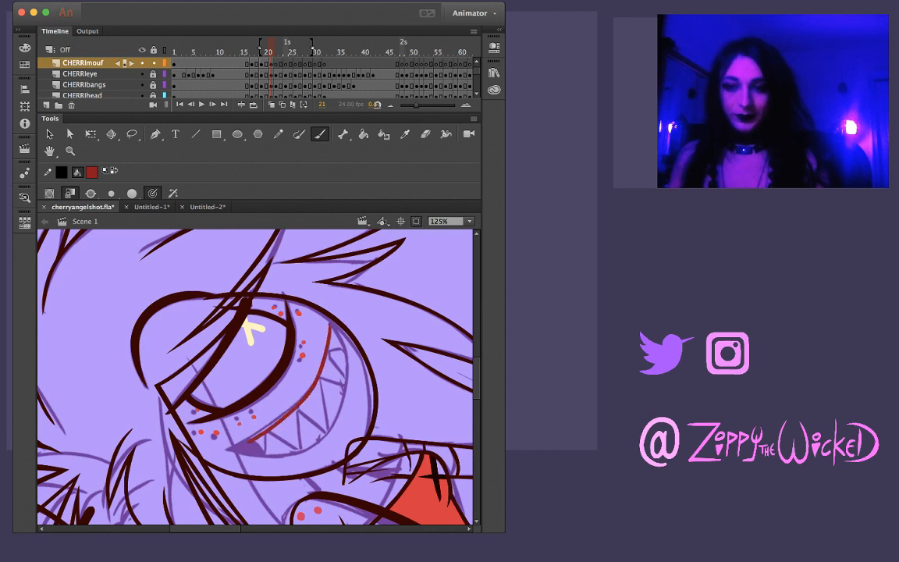
key("super+z")
key("super+z")
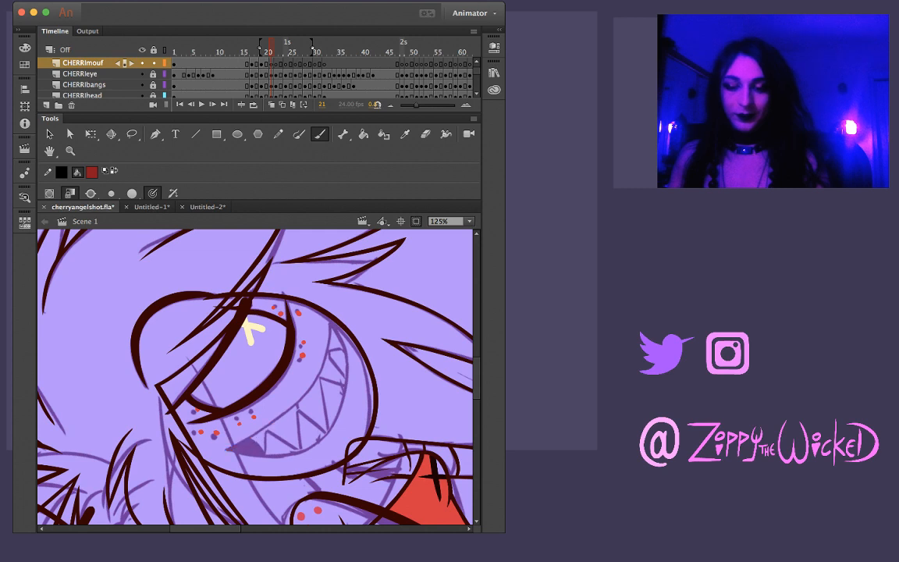
left_click_drag(279, 418, 230, 447)
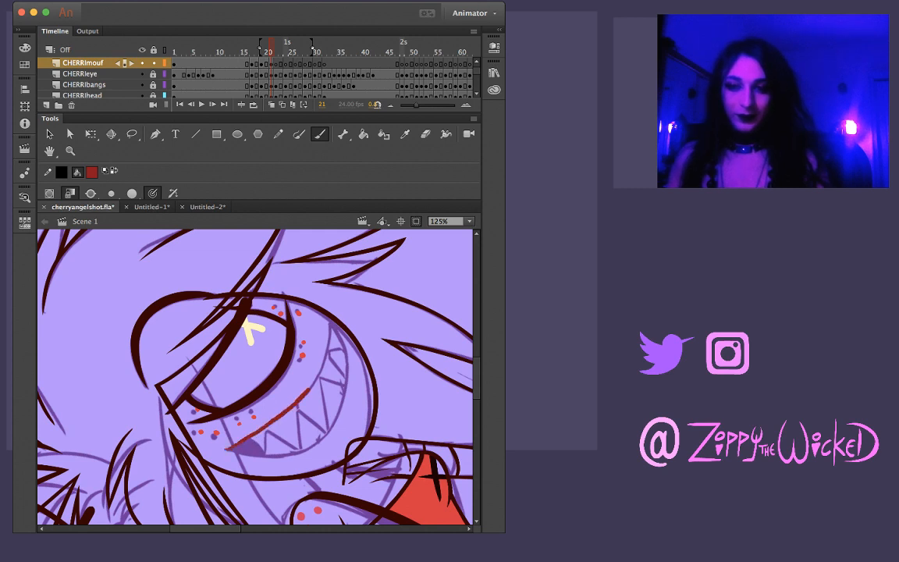
key("super+z")
mouse_move(330, 322)
left_mouse_down()
mouse_move(299, 402)
mouse_move(230, 448)
left_mouse_up()
key("comma")
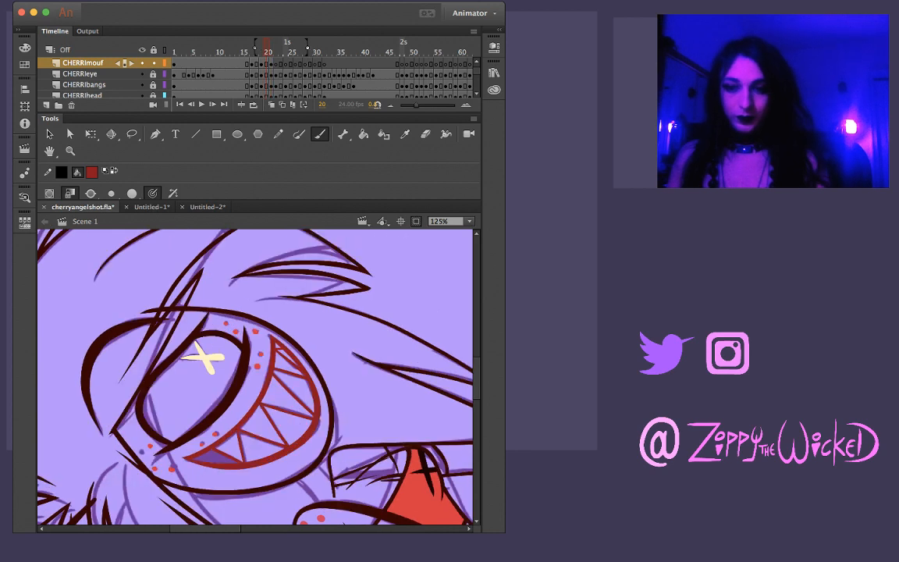
key("period")
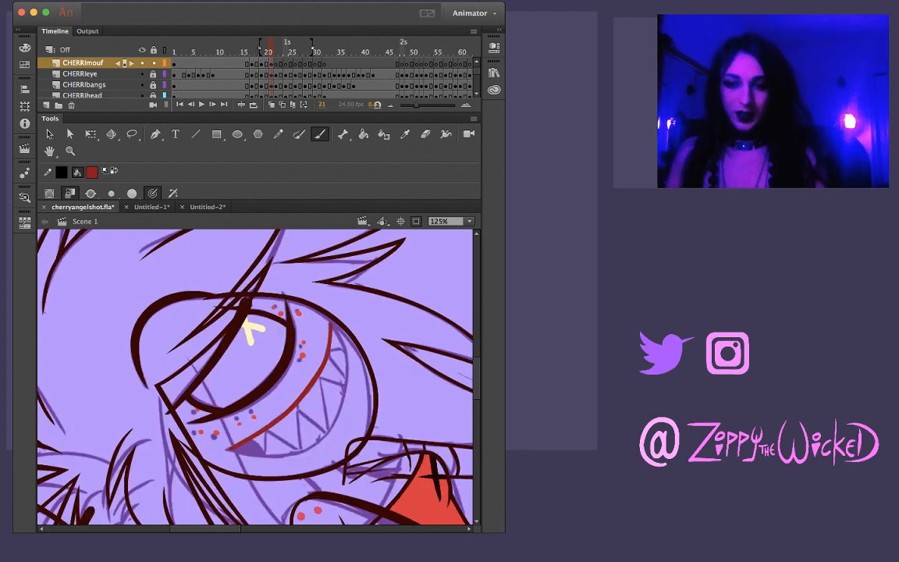
key("super+z")
key("super+z")
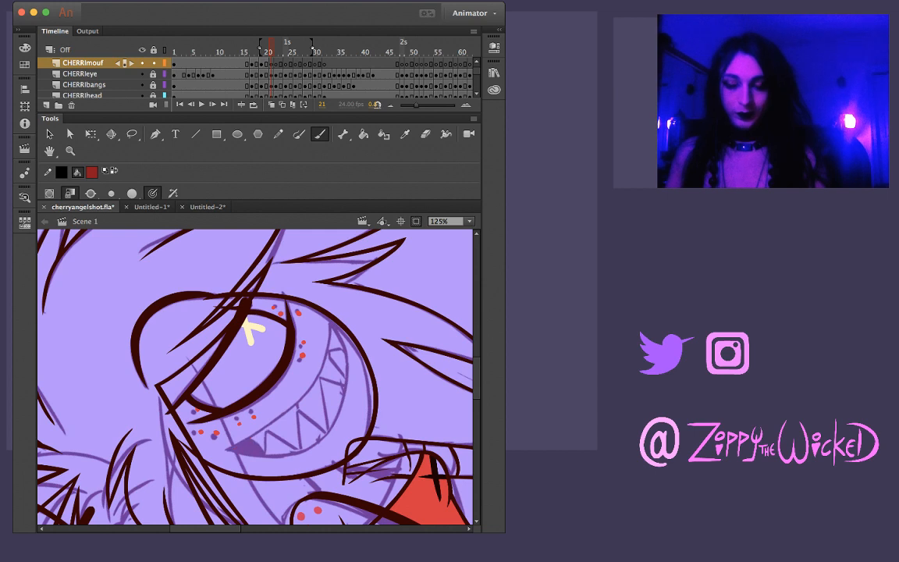
Ink the mouth's upper and lower curves in dark red on frame 21, joining them at both corners
left_click_drag(232, 441, 302, 395)
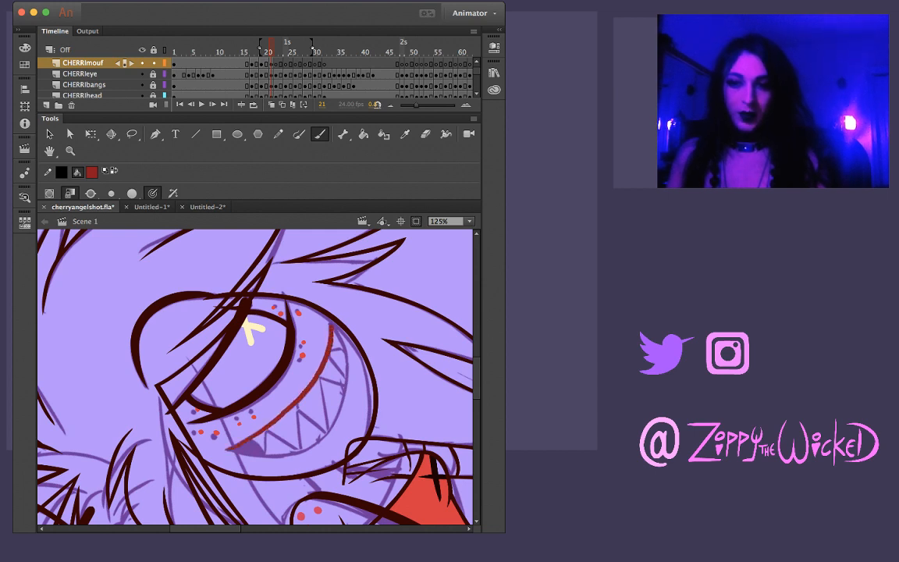
left_click_drag(359, 340, 347, 406)
key("comma")
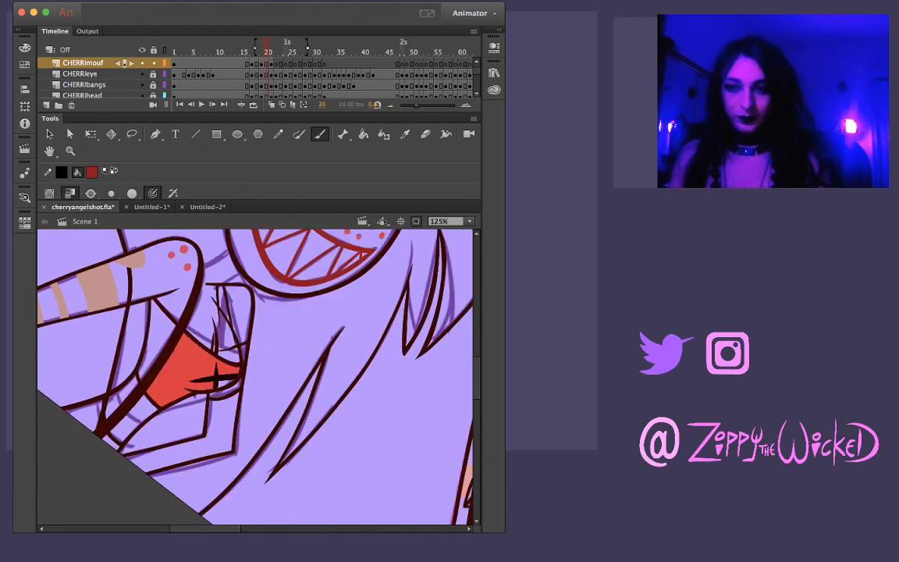
key("period")
left_click_drag(289, 327, 265, 419)
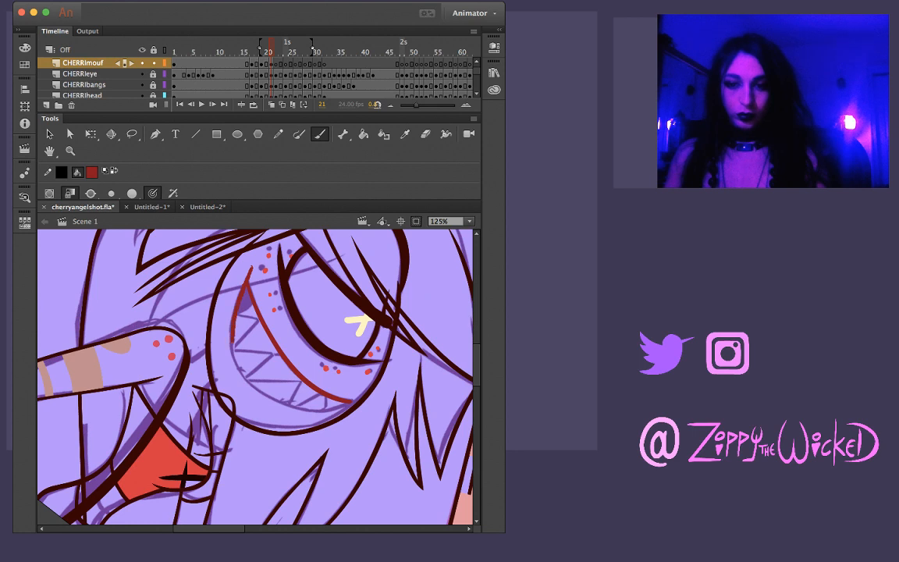
left_click_drag(239, 372, 267, 398)
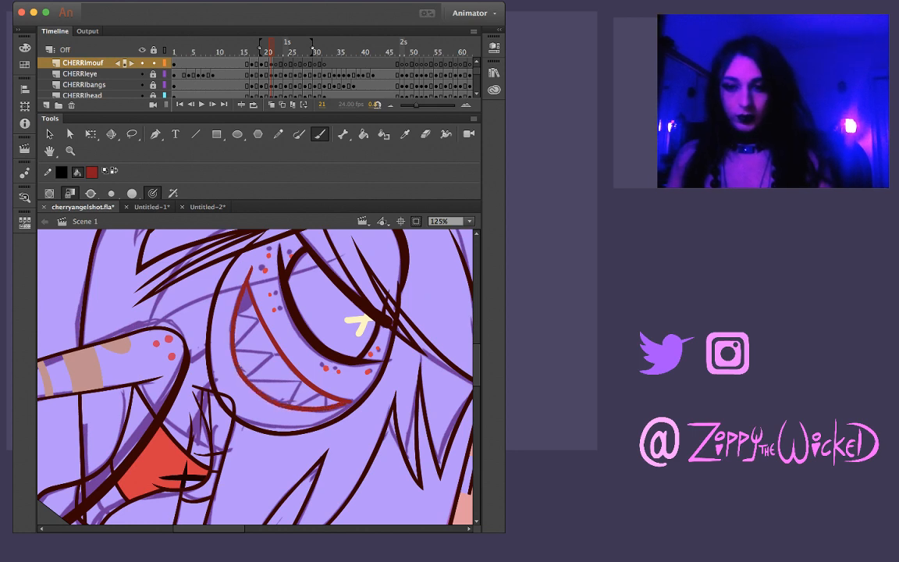
key("comma")
key("period")
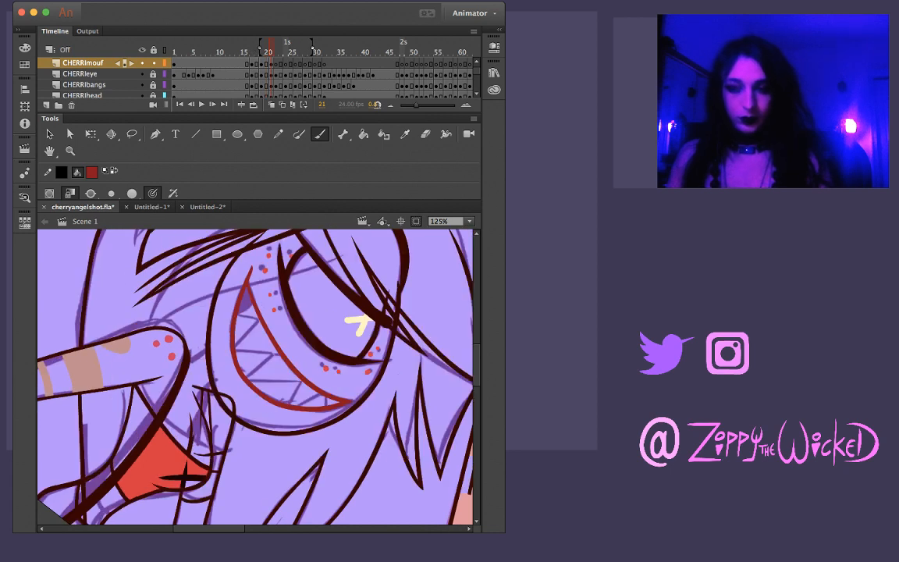
Isolate the lower mouth line on frame 21 with the Lasso and reshape its edge to thicken the curve
key("l")
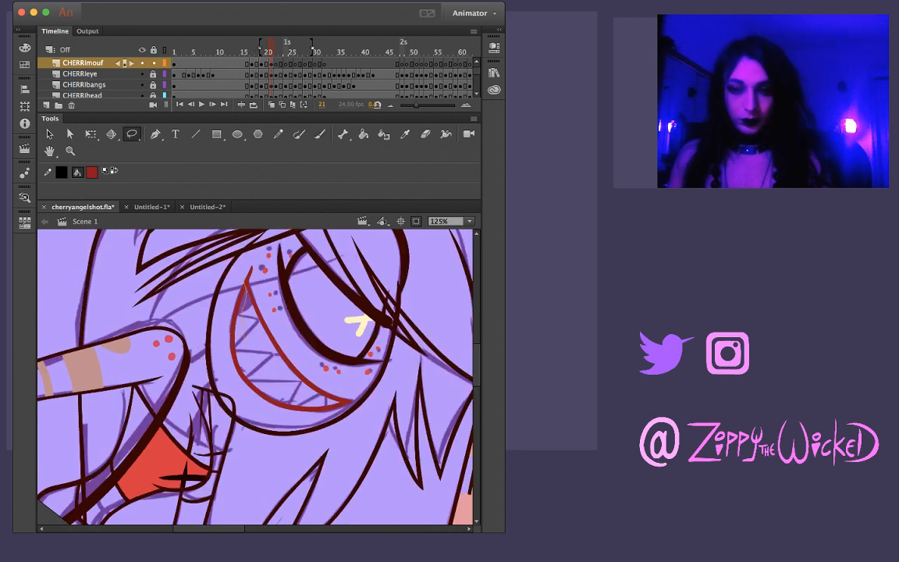
left_click_drag(244, 342, 248, 400)
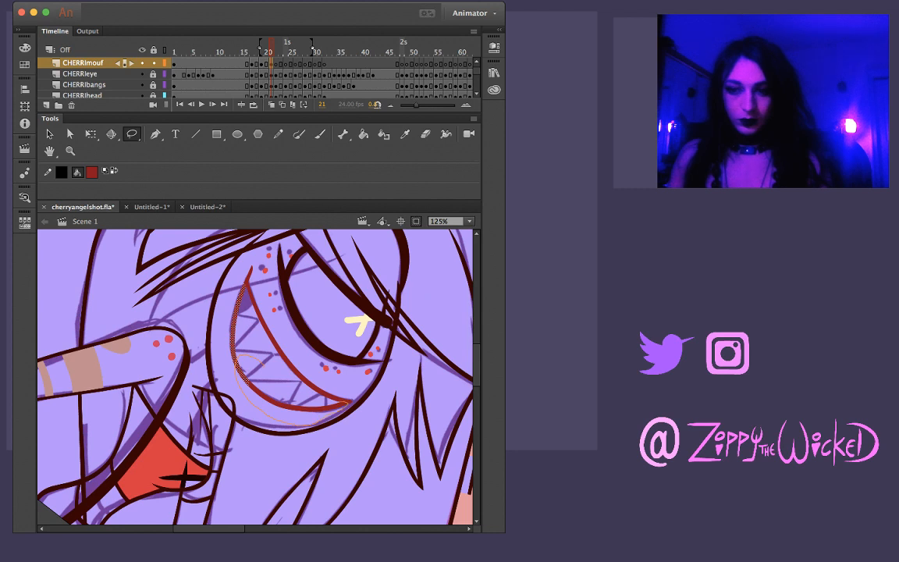
left_click_drag(350, 402, 263, 364)
key("v")
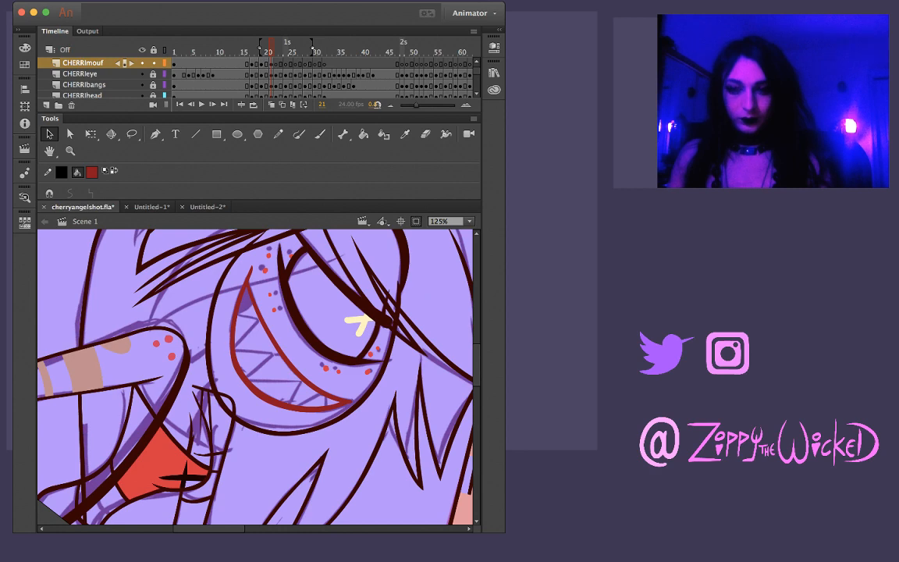
key("comma")
key("period")
left_click_drag(262, 395, 241, 380)
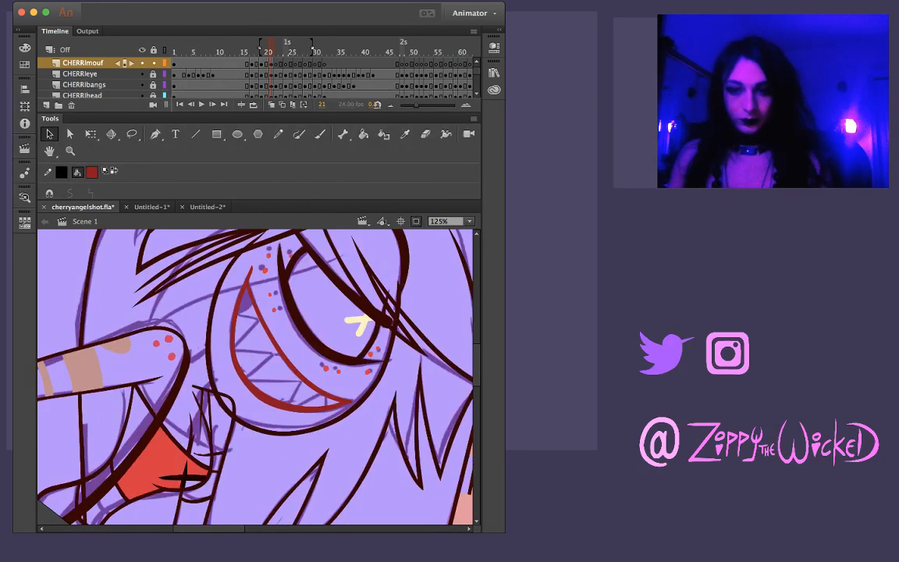
Flip between frames 20 and 21 to check the new mouth outline against the previous drawing
left_click(271, 64)
key("Escape")
key("comma")
key("period")
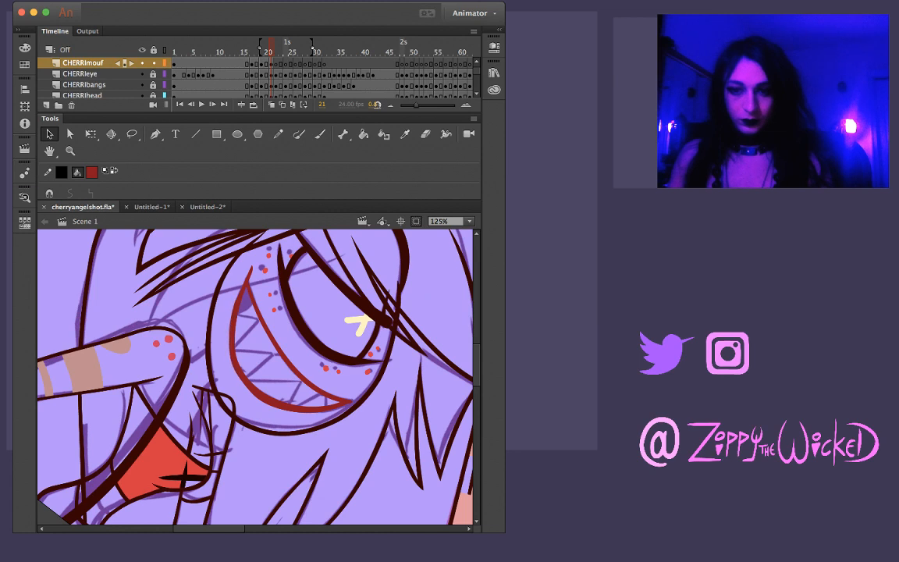
key("comma")
key("period")
key("super+a")
key("comma")
key("period")
key("comma")
key("period")
key("comma")
key("period")
Select the whole mouth outline on frame 21, refine the thickness of its lower curve, and clear the selection
key("super+a")
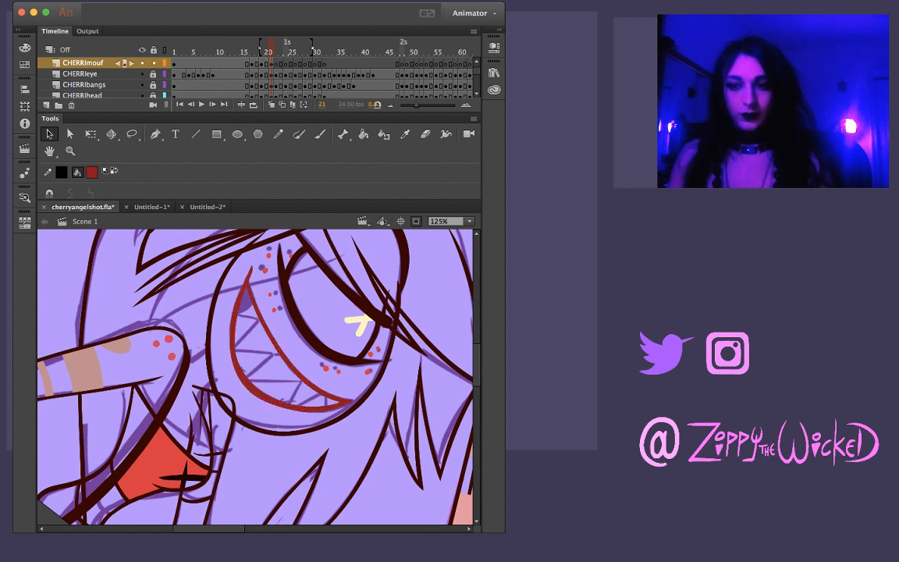
key("comma")
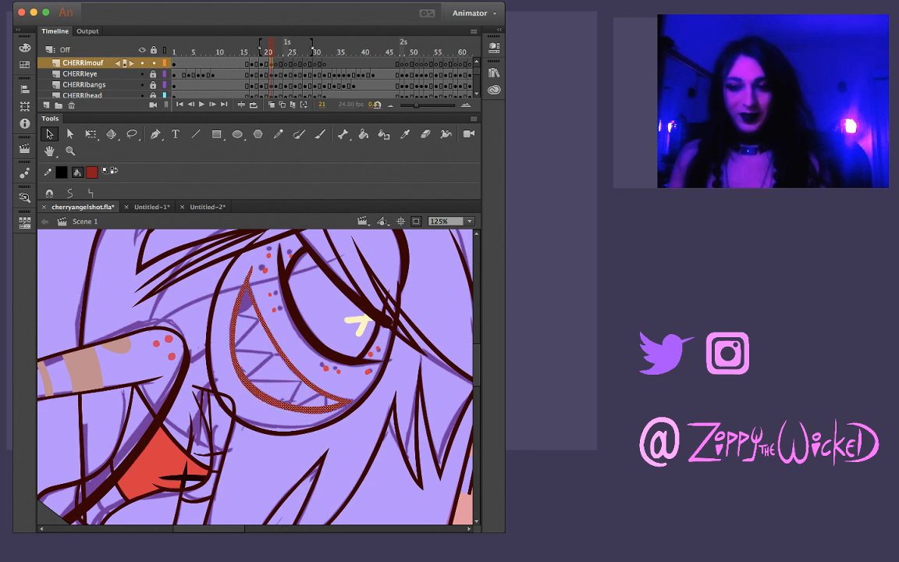
key("period")
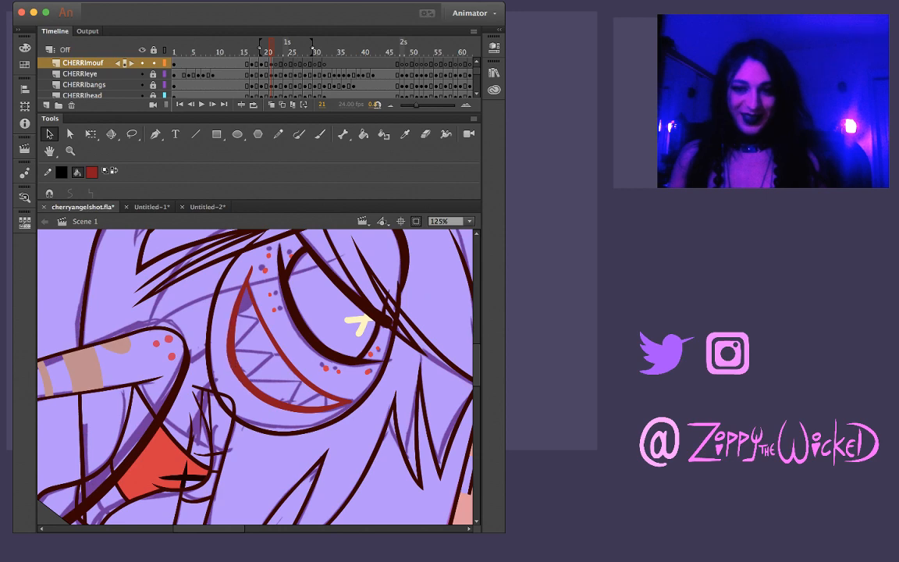
key("super+a")
key("super+shift+a")
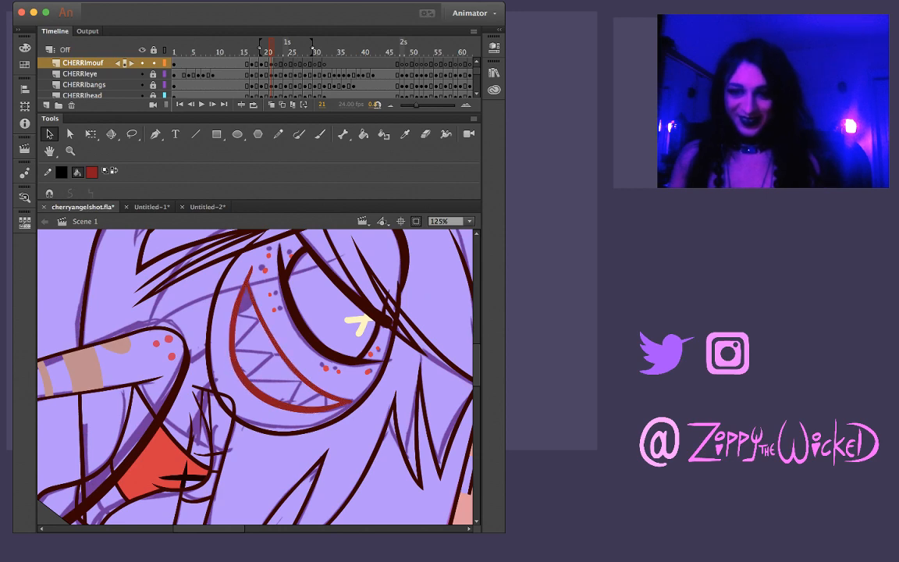
Compare frame 21's mouth with frame 20, isolate its upper line with the Lasso, and slightly bend that line's edge to thicken it
key("comma")
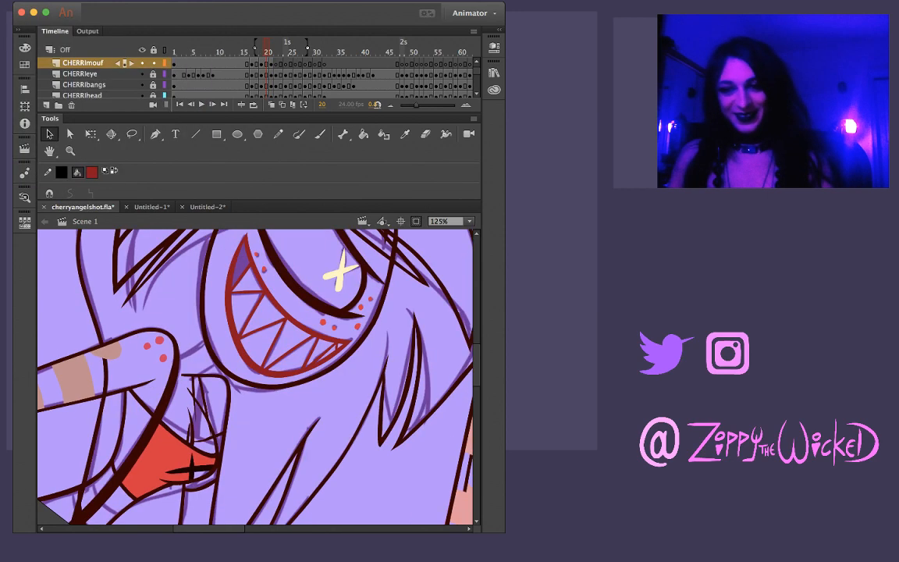
key("period")
key("comma")
key("period")
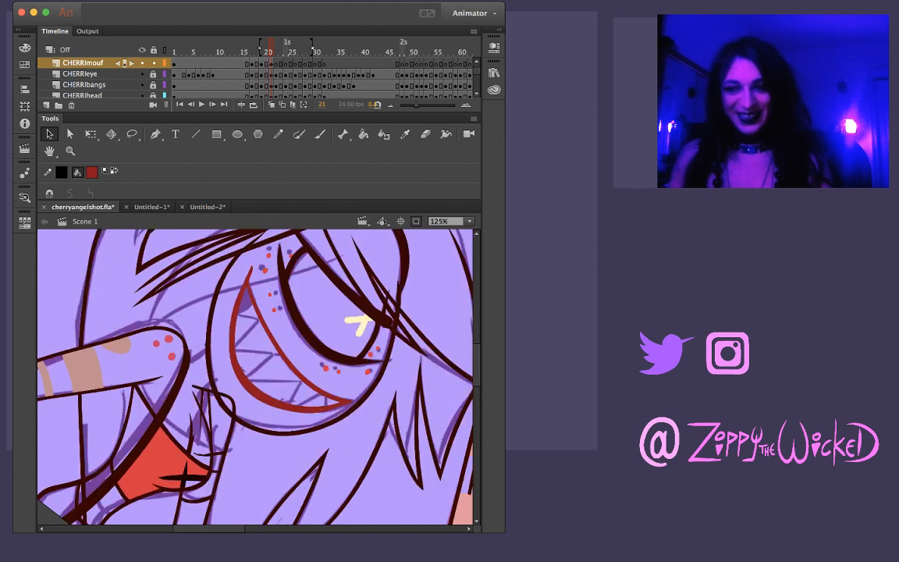
key("comma")
key("period")
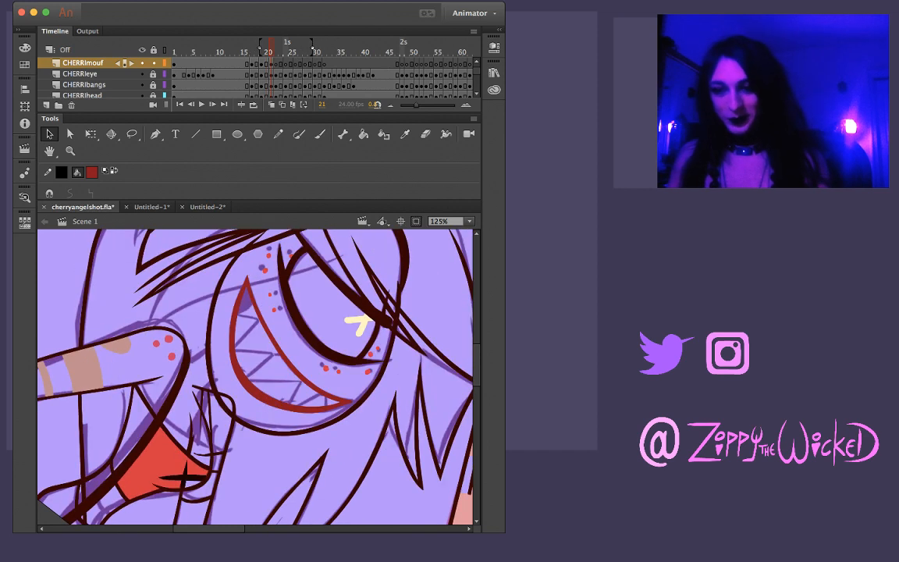
key("l")
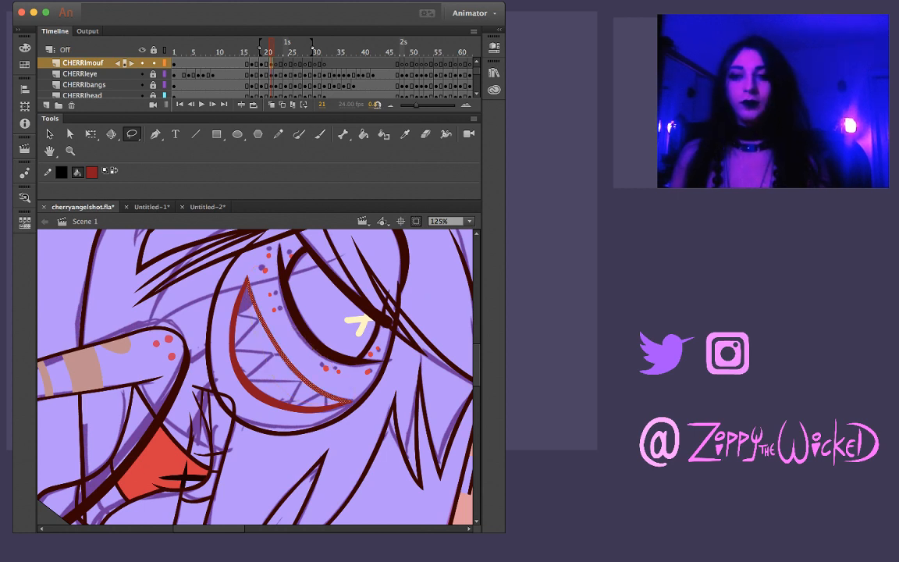
key("v")
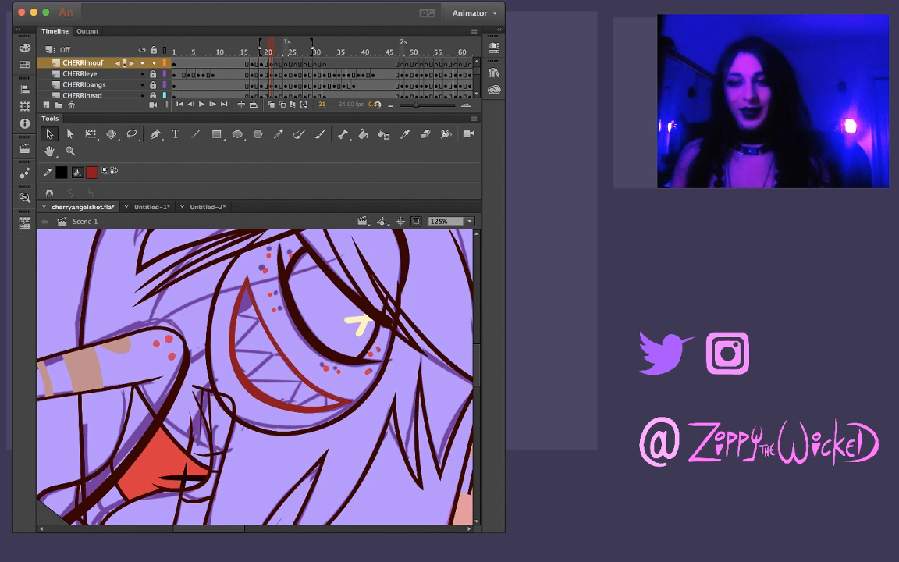
left_click_drag(272, 337, 268, 340)
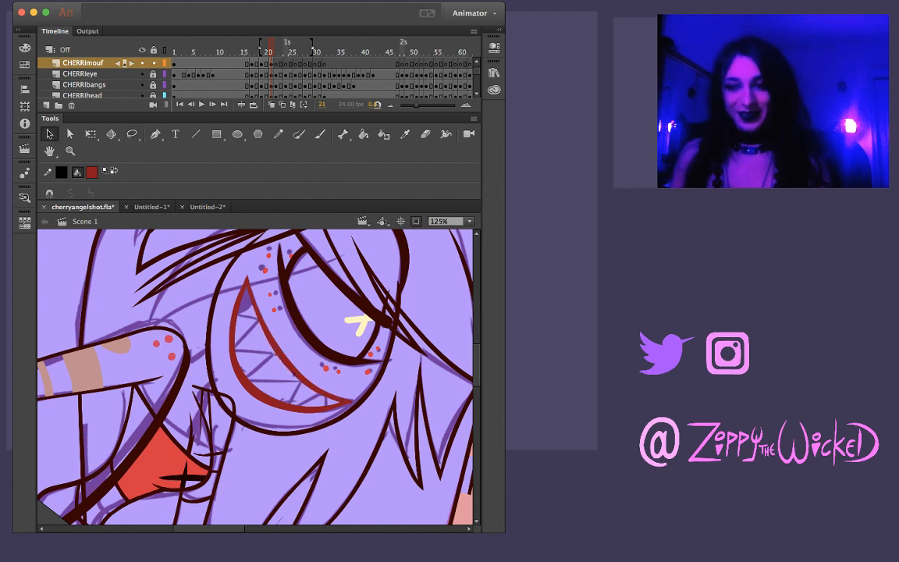
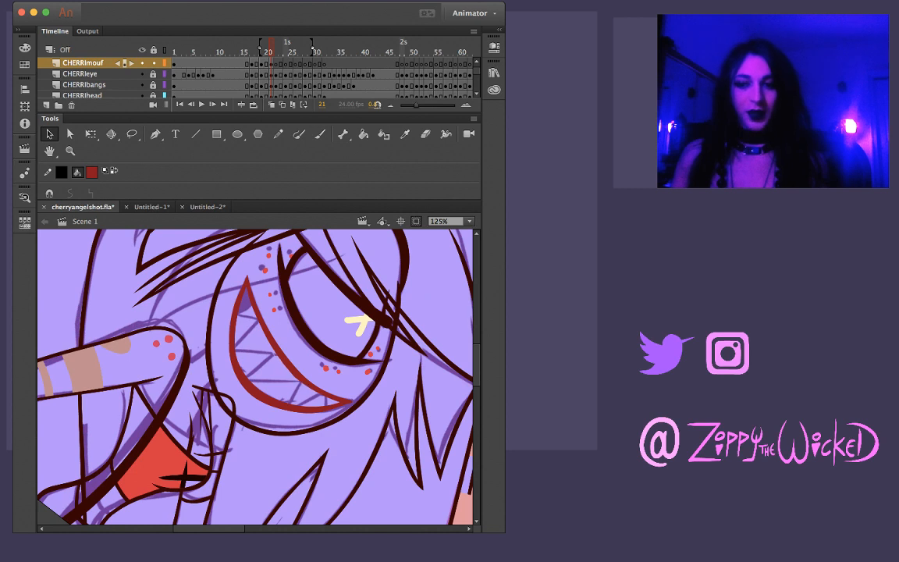
Clear the mouth line selection on frame 21 and compare the outline with frame 20
left_click(274, 343)
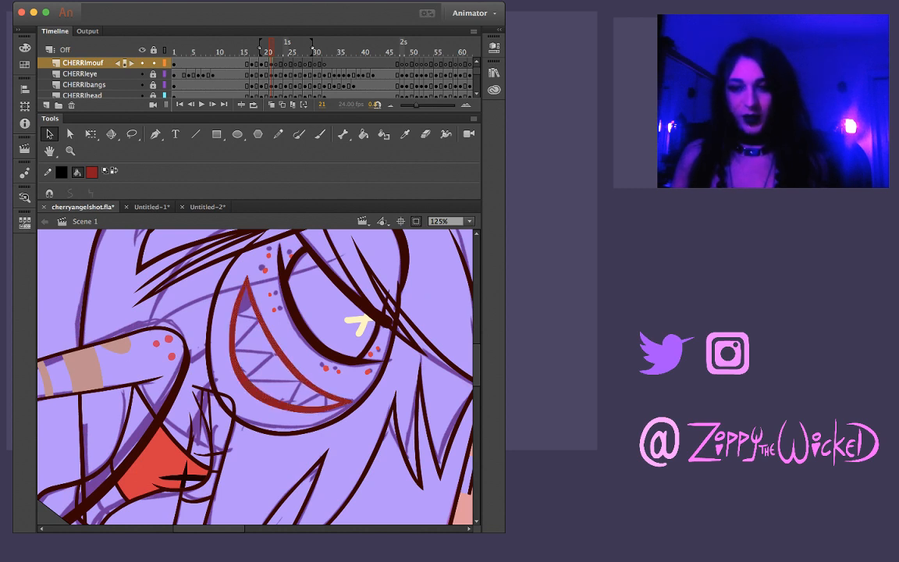
key("Escape")
key("comma")
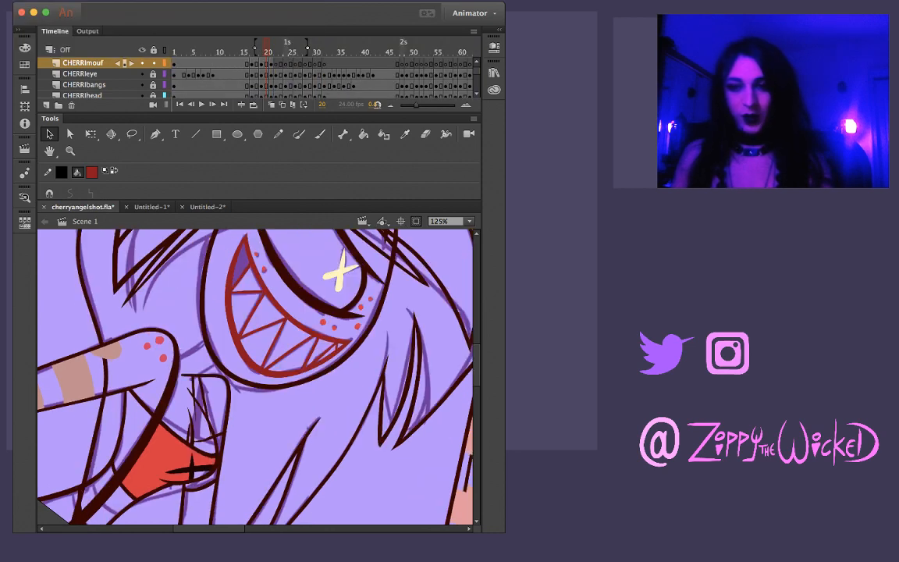
key("period")
Brush the short gum line across the mouth's narrow corner on frame 21, redoing the stroke until it follows the sketch
left_click_drag(351, 375, 330, 286)
key("z")
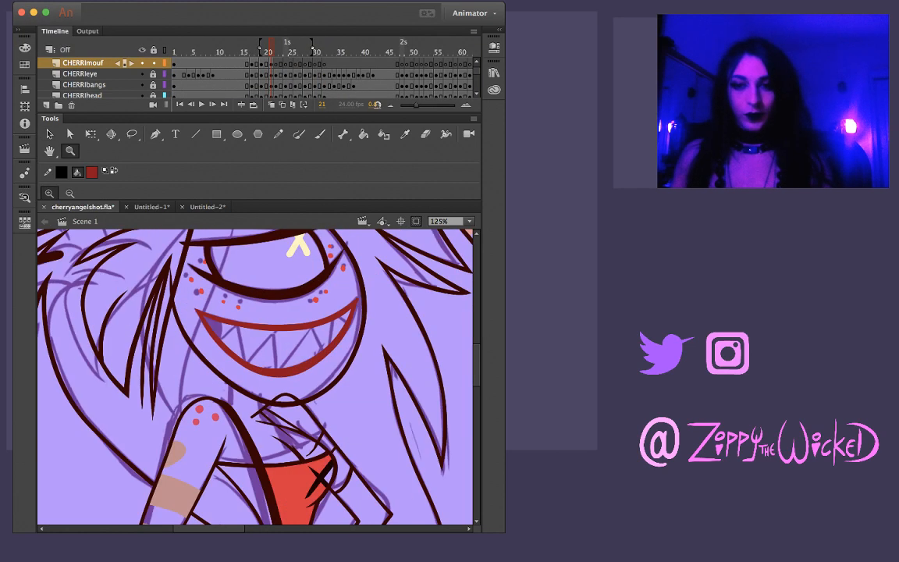
left_click(278, 342)
key("b")
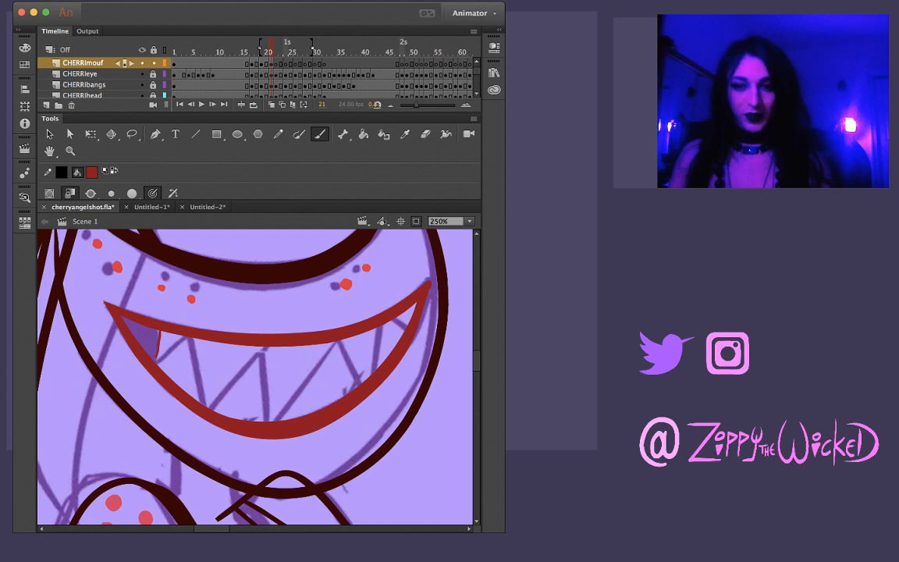
left_click_drag(159, 341, 155, 366)
key("super+z")
key("super+z")
key("super+z")
left_click_drag(158, 329, 154, 364)
key("super+z")
left_click_drag(158, 330, 155, 364)
key("super+z")
key("super+z")
Brush the first tooth line beside the gum line on frame 21, undoing the unsatisfactory strokes
key("super+z")
left_click_drag(159, 330, 154, 363)
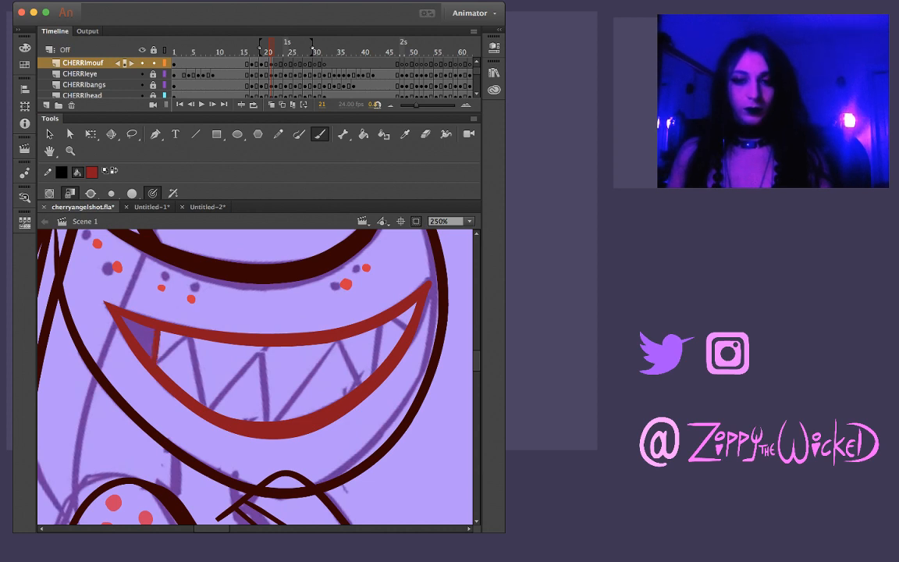
mouse_move(188, 336)
left_mouse_down()
mouse_move(157, 362)
mouse_move(189, 337)
mouse_move(183, 340)
mouse_move(258, 390)
left_mouse_up()
key("super+z")
key("super+z")
mouse_move(167, 394)
left_mouse_down()
mouse_move(191, 346)
mouse_move(160, 388)
left_mouse_up()
key("super+z")
Brush the next two zigzag tooth lines between the upper and lower mouth lines, following the sketch
key("super+z")
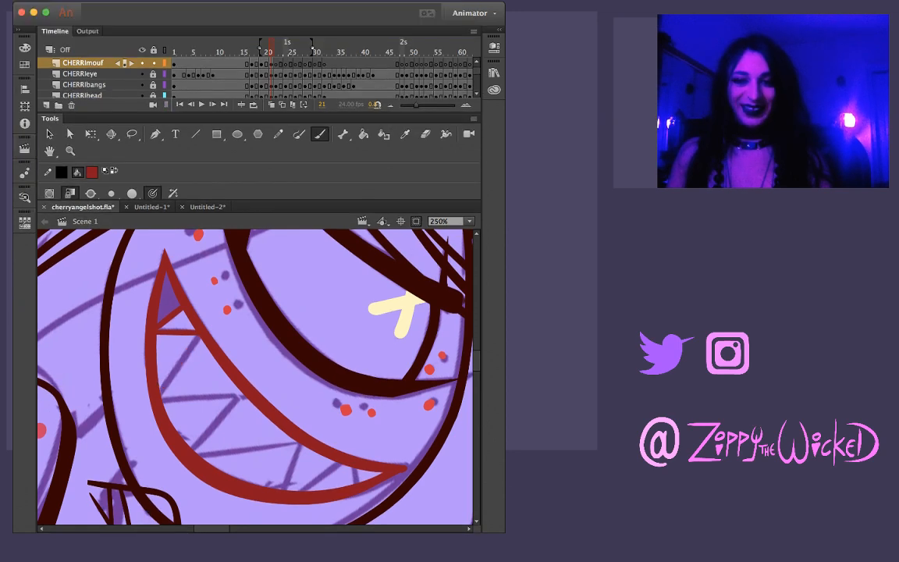
mouse_move(199, 339)
left_mouse_down()
mouse_move(161, 391)
mouse_move(246, 397)
left_mouse_up()
key("super+z")
key("super+z")
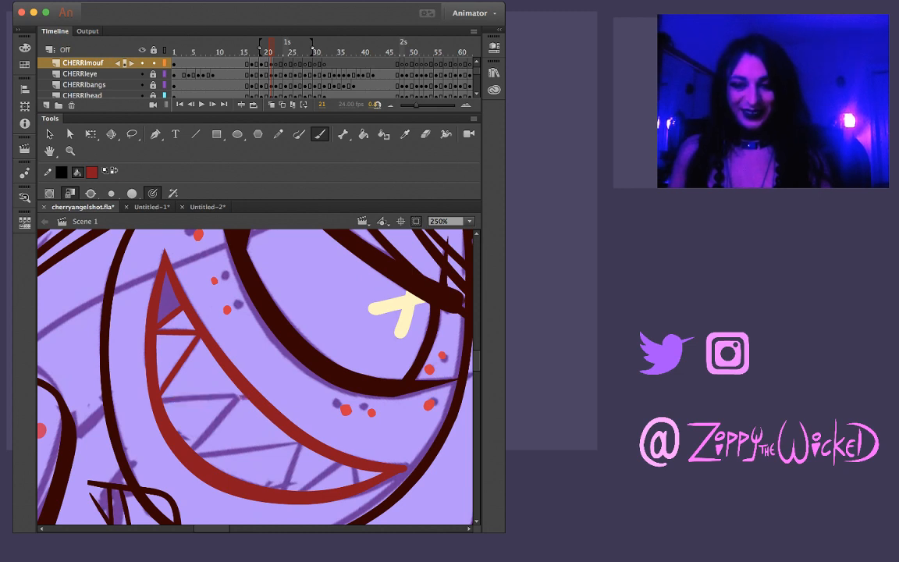
left_click_drag(162, 401, 247, 397)
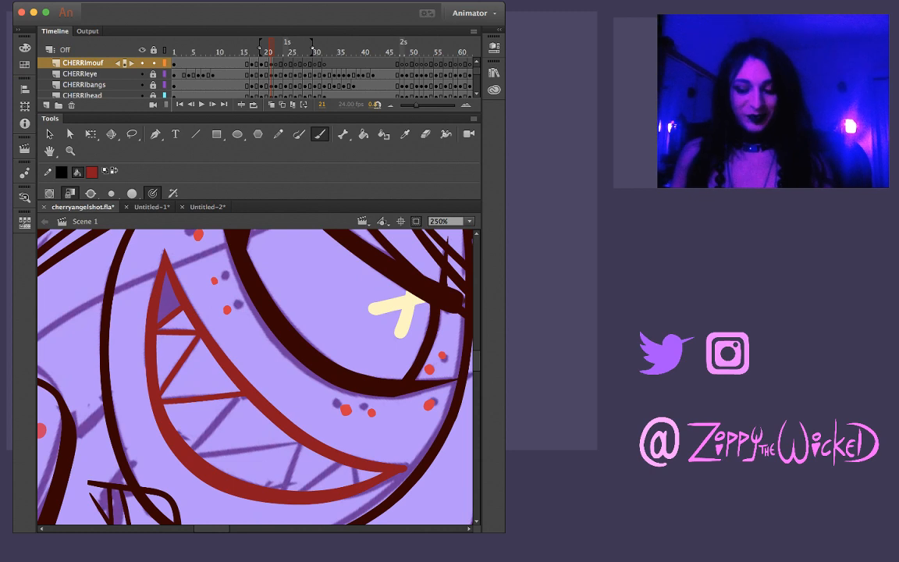
Inspect the new tooth lines up close and brush the next slanted line down to the lower mouth curve
key("z")
left_click(185, 395)
key("l")
key("v")
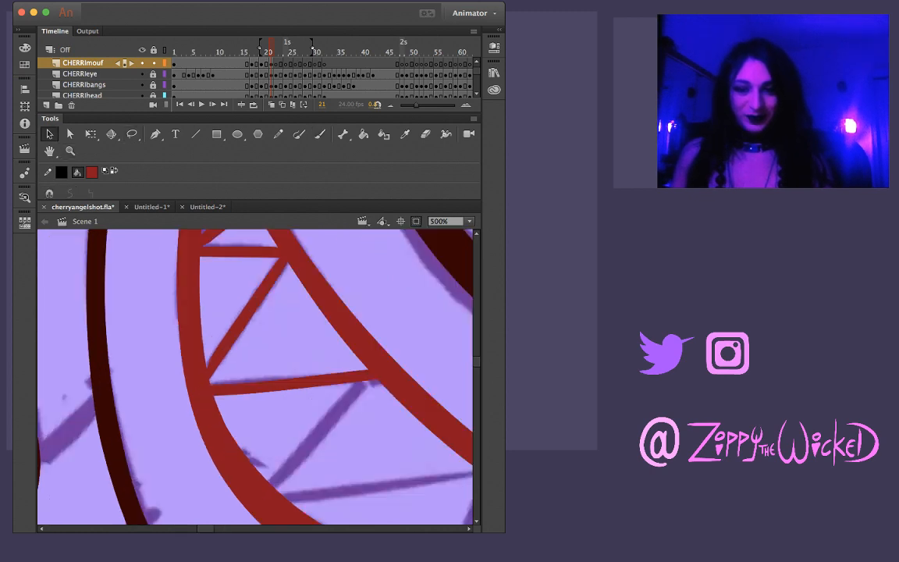
key("z")
key("super+minus")
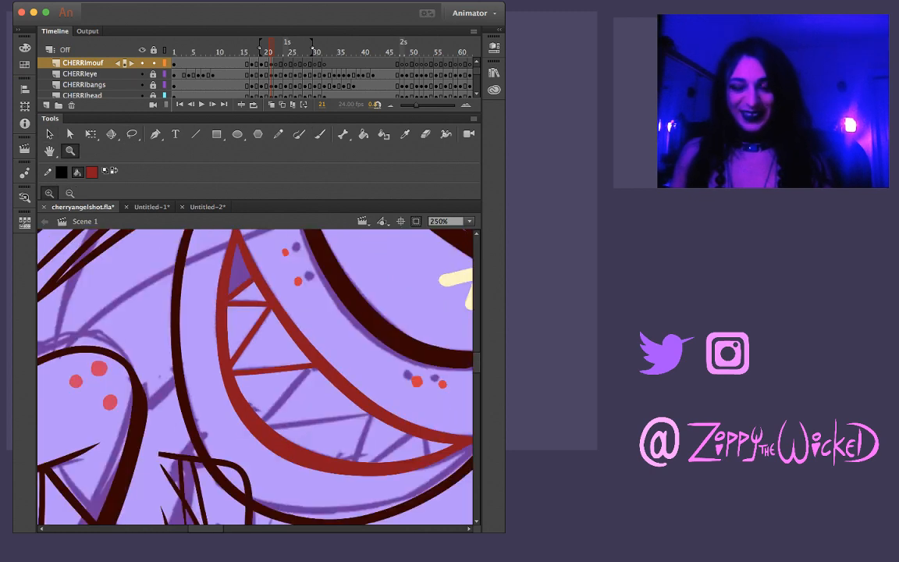
key("b")
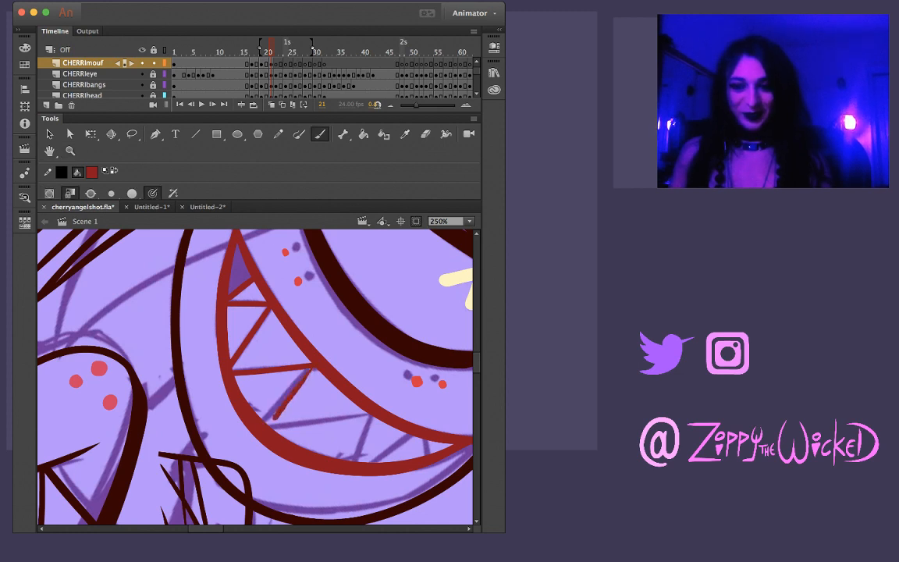
left_click_drag(263, 422, 315, 367)
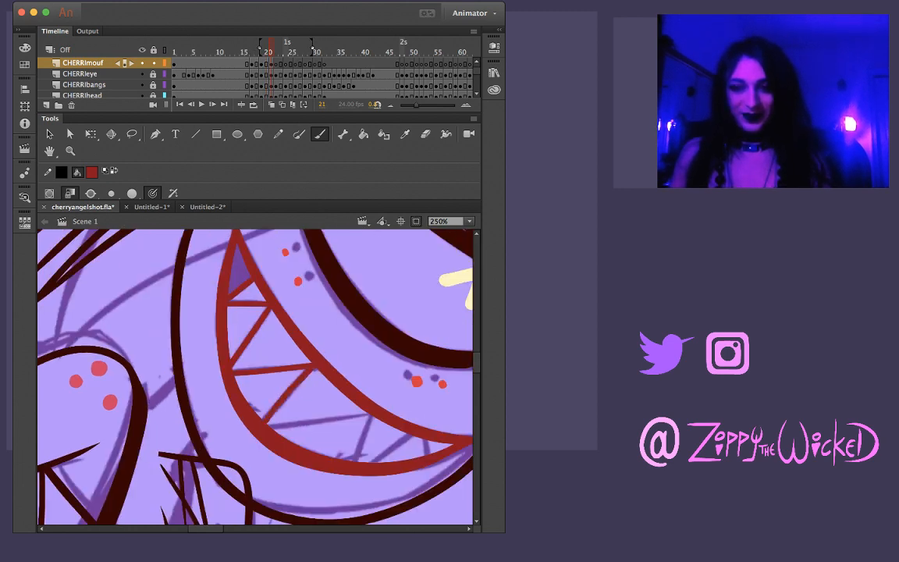
Brush the long tooth line from the lower mouth curve to the upper line, undoing uneven attempts
left_click_drag(268, 427, 339, 419)
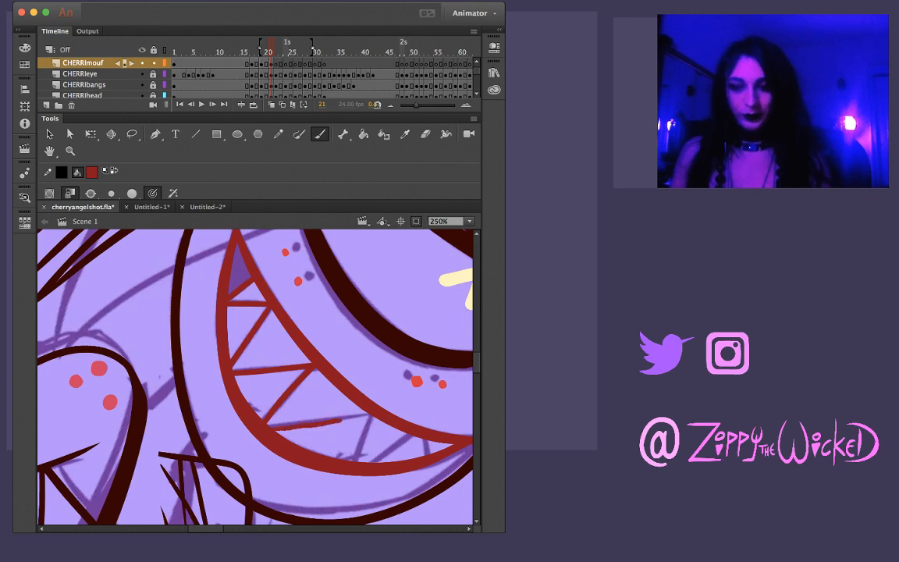
key("super+z")
left_click_drag(268, 426, 335, 419)
key("super+z")
mouse_move(280, 426)
left_mouse_down()
mouse_move(369, 412)
mouse_move(394, 461)
mouse_move(389, 467)
left_mouse_up()
left_click_drag(378, 419, 339, 451)
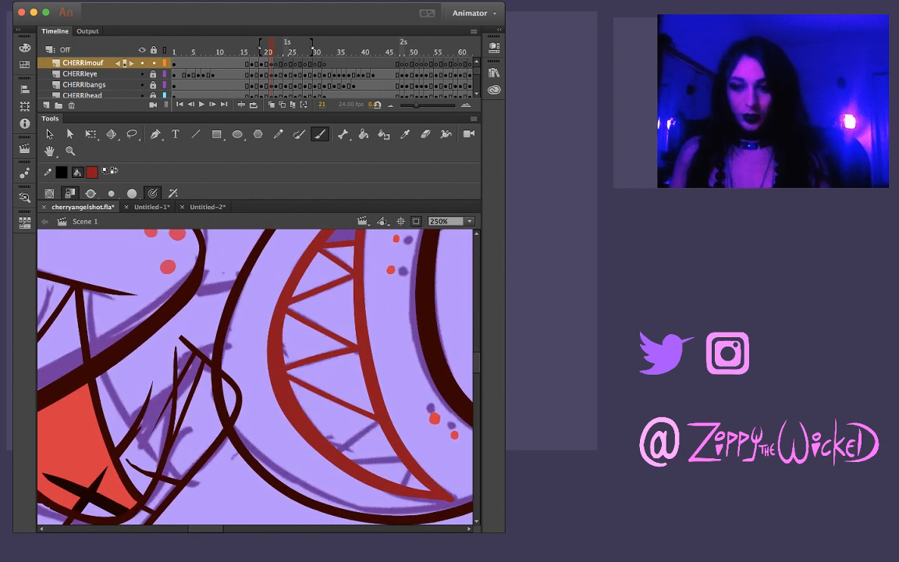
Brush the remaining small tooth lines toward the mouth's far corner to complete frame 21's teeth
left_click_drag(376, 424, 342, 446)
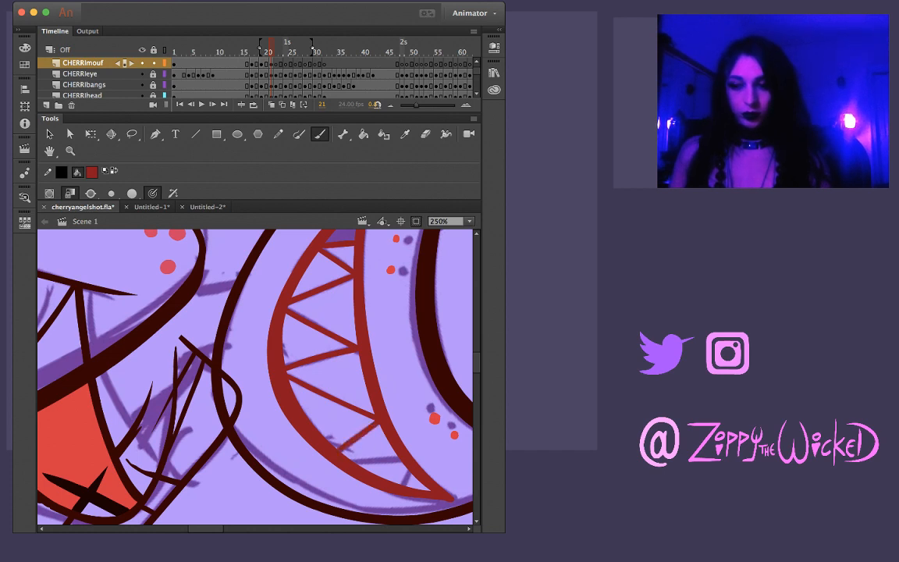
left_click_drag(421, 374, 387, 363)
left_click_drag(390, 414, 279, 372)
left_click_drag(288, 406, 245, 428)
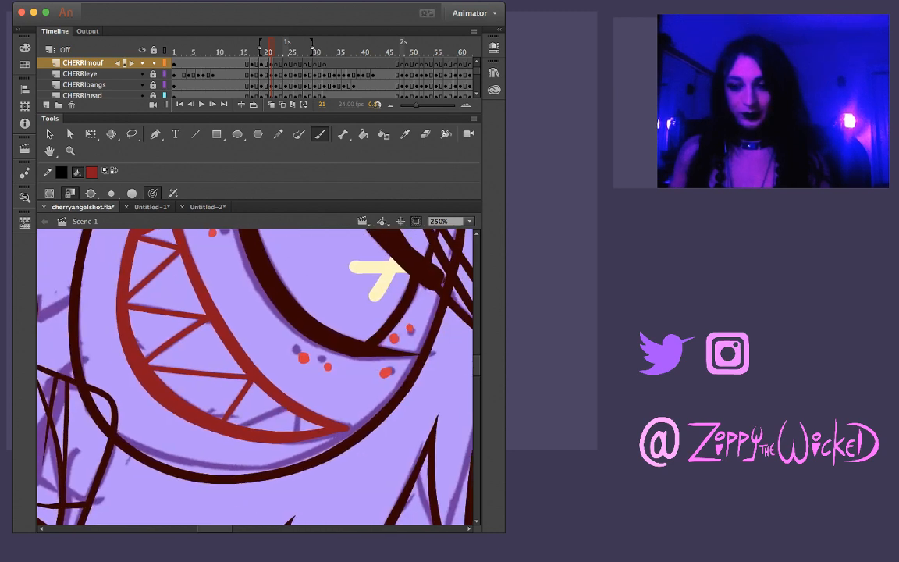
left_click_drag(298, 411, 296, 433)
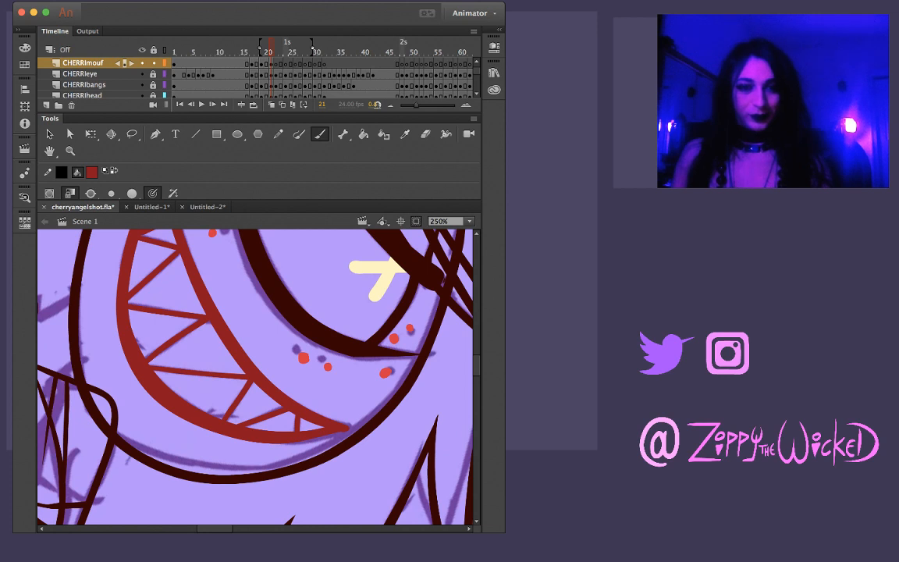
Flip between frame 21 and its neighbouring frames to check the finished mouth and teeth
key("z")
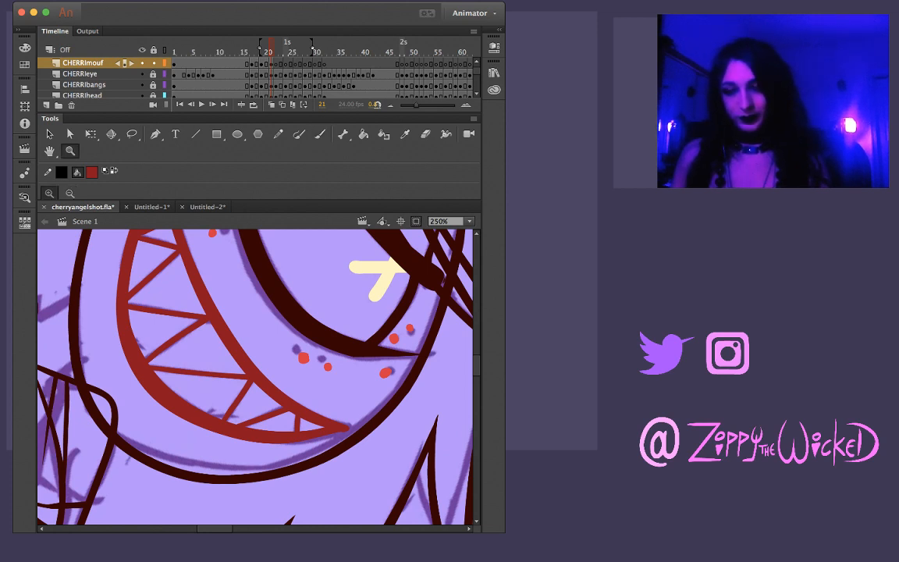
left_click(254, 367, "alt")
left_click_drag(351, 376, 334, 322)
key("comma")
key("period")
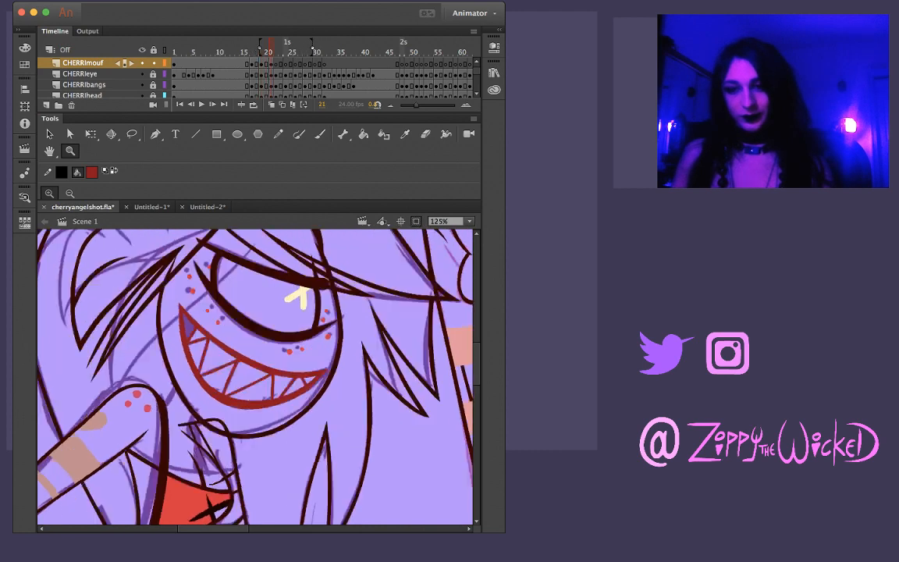
key("period")
key("comma")
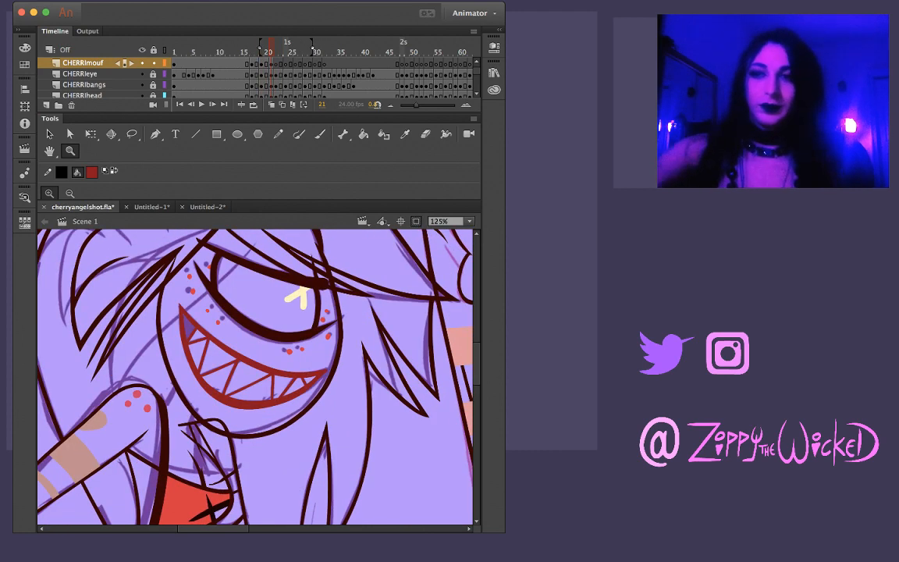
Advance through the later frames, show the whole scene at 31%, and play back the animation
key("period")
key("period")
key("period")
key("period")
key("period")
key("period")
key("period")
key("period")
key("period")
key("period")
key("period")
key("period")
key("period")
key("period")
key("period")
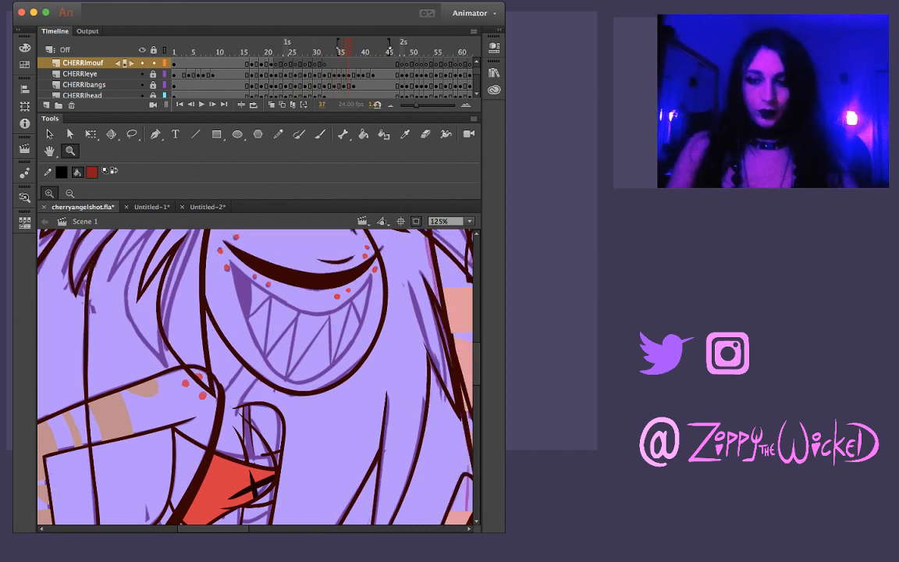
key("super+minus")
key("super+minus")
key("period")
key("Return")
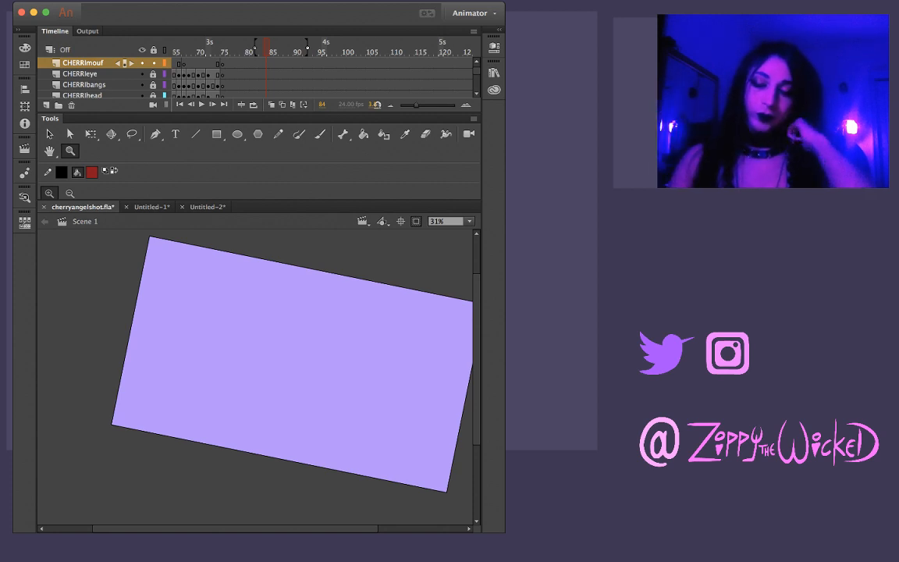
key("comma")
key("comma")
key("comma")
key("comma")
key("comma")
key("comma")
key("comma")
key("comma")
key("comma")
key("comma")
key("comma")
key("comma")
key("comma")
key("comma")
key("comma")
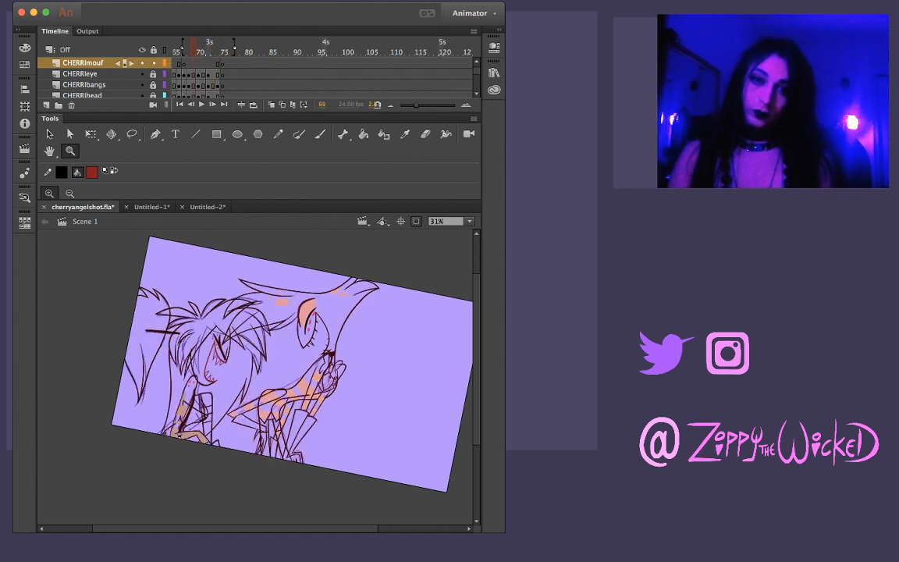
key("Return")
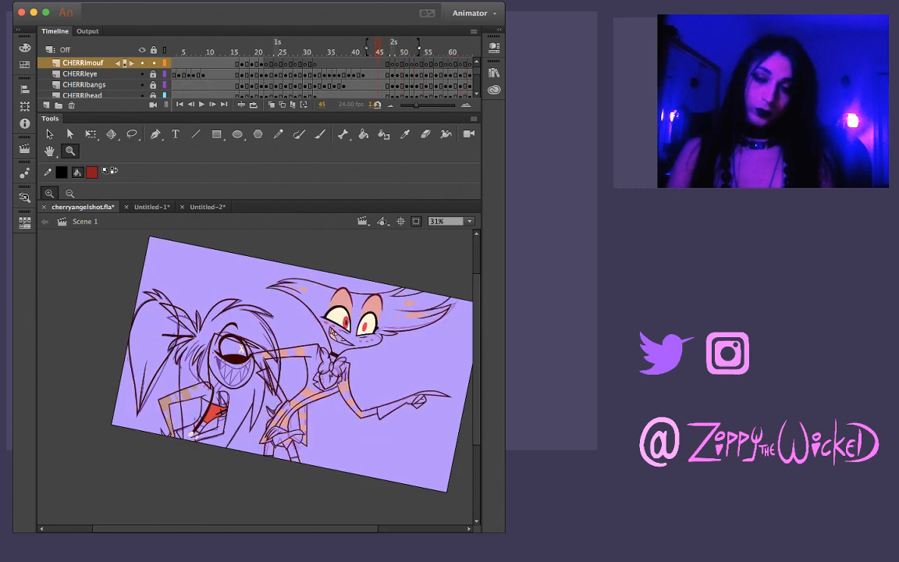
Step back and forth through the frames of the whole scene to examine the characters' motion and the remaining mouth sketches
key("comma")
key("comma")
key("comma")
key("comma")
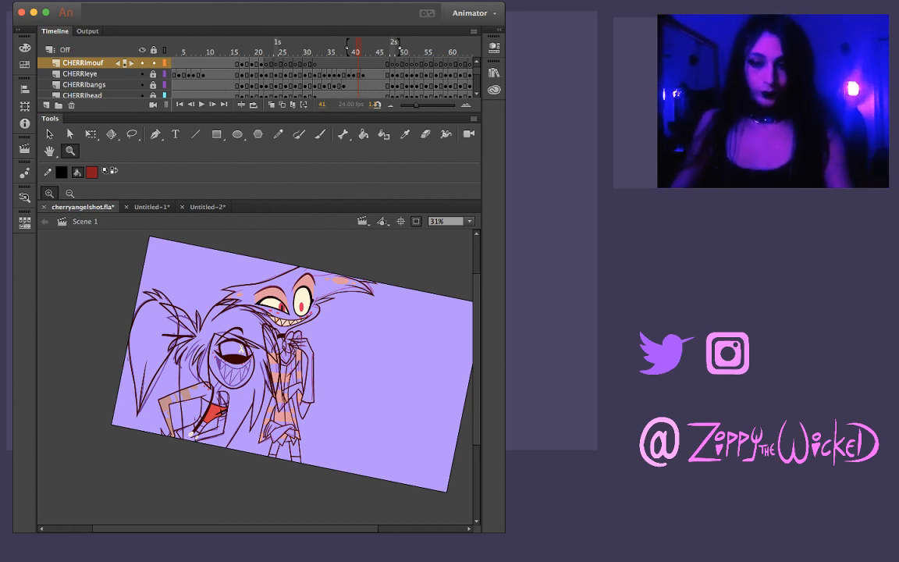
key("comma")
key("comma")
key("comma")
key("comma")
key("comma")
key("comma")
key("comma")
key("comma")
key("comma")
key("comma")
key("comma")
key("comma")
key("comma")
key("comma")
key("comma")
key("comma")
key("comma")
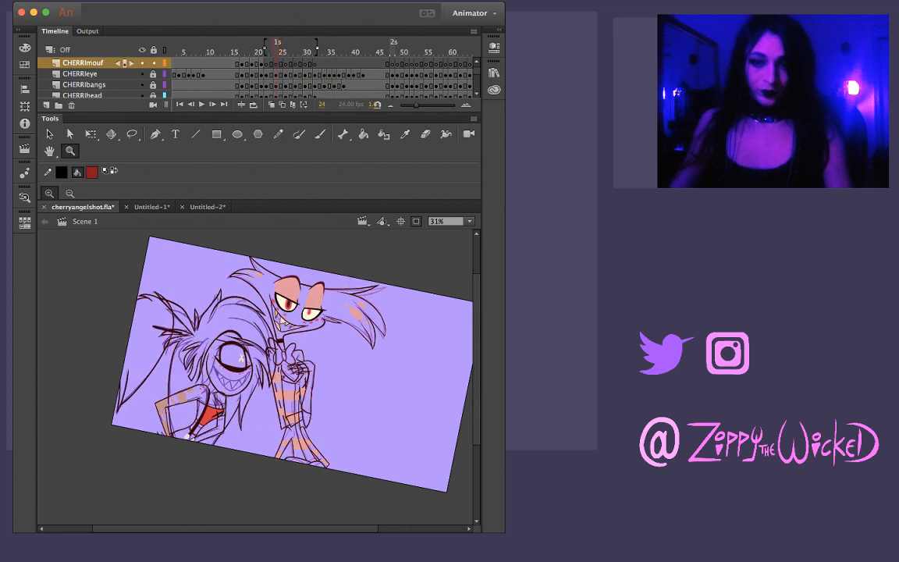
key("period")
key("period")
key("period")
key("period")
key("period")
key("period")
key("period")
key("period")
key("period")
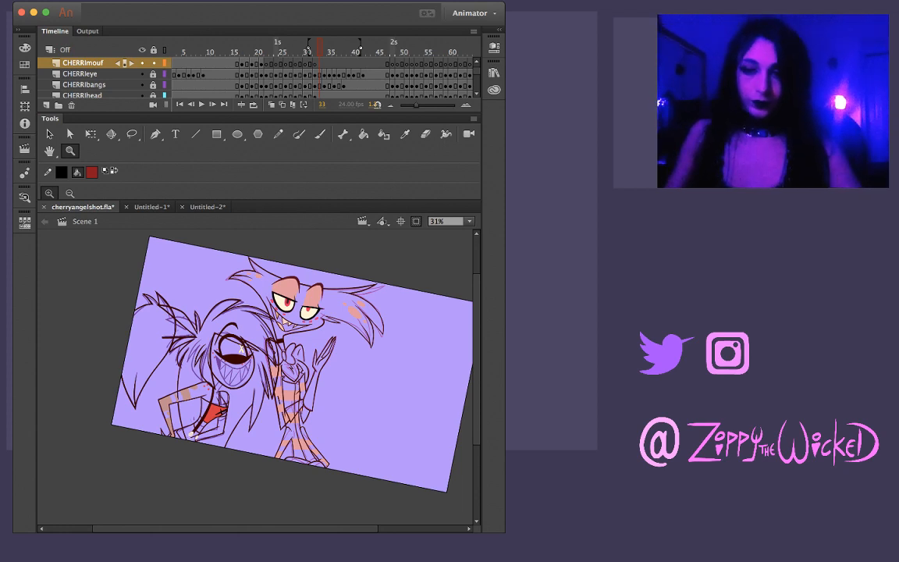
key("comma")
key("comma")
key("comma")
key("comma")
key("comma")
key("comma")
key("comma")
key("comma")
key("comma")
key("comma")
key("comma")
key("comma")
key("comma")
key("comma")
key("comma")
key("comma")
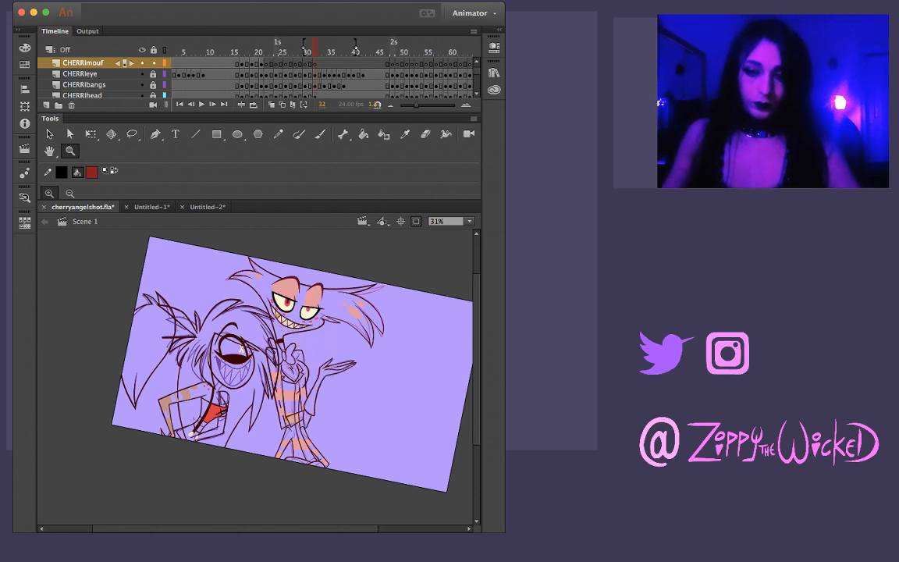
key("period")
key("period")
key("period")
key("period")
key("period")
key("period")
key("period")
key("period")
key("period")
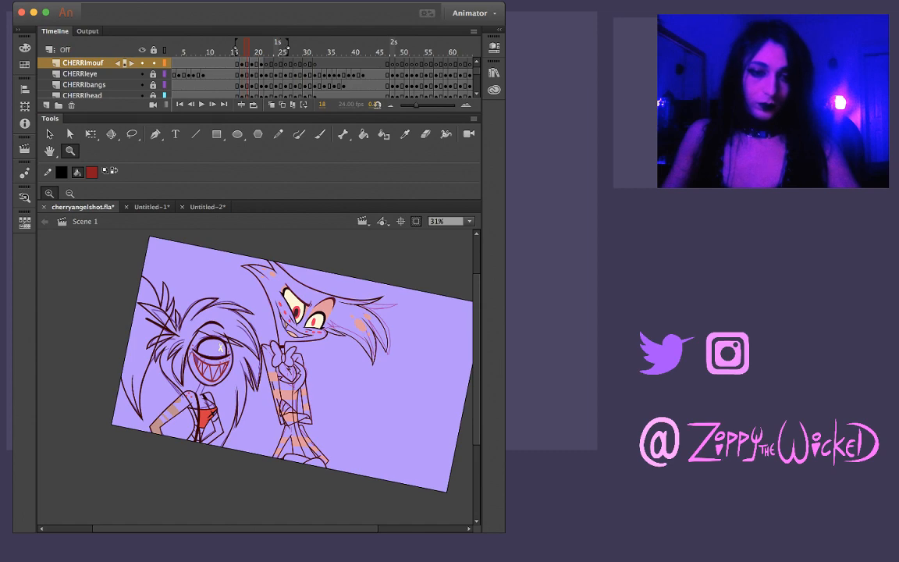
key("comma")
key("comma")
key("comma")
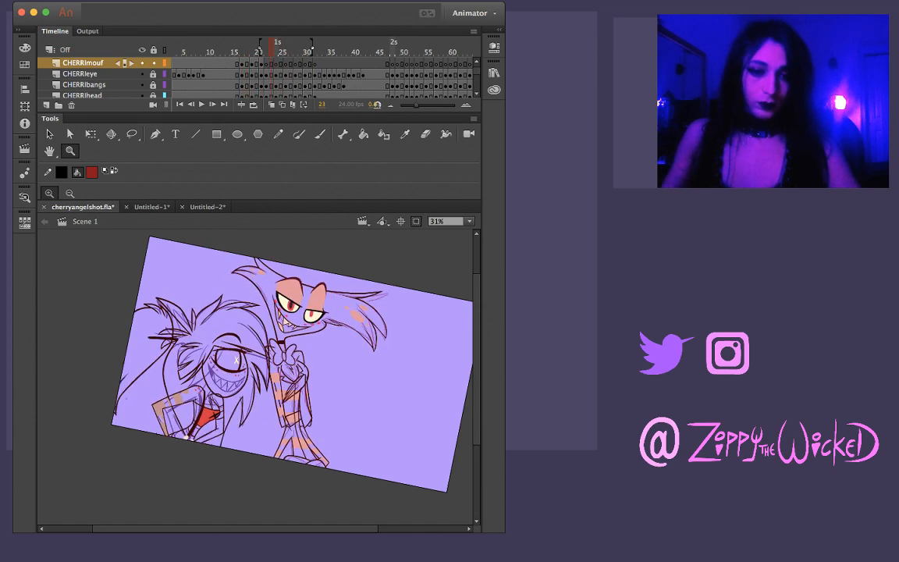
Return to frame 22 and zoom in to 125% on the one-eyed character's mouth, with the Brush tool ready
key("comma")
key("comma")
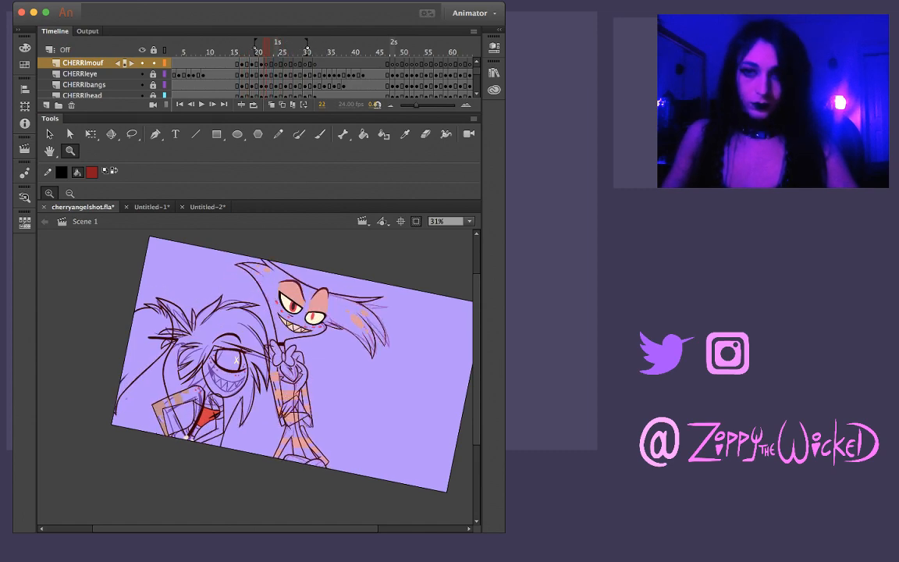
key("period")
left_click(229, 387)
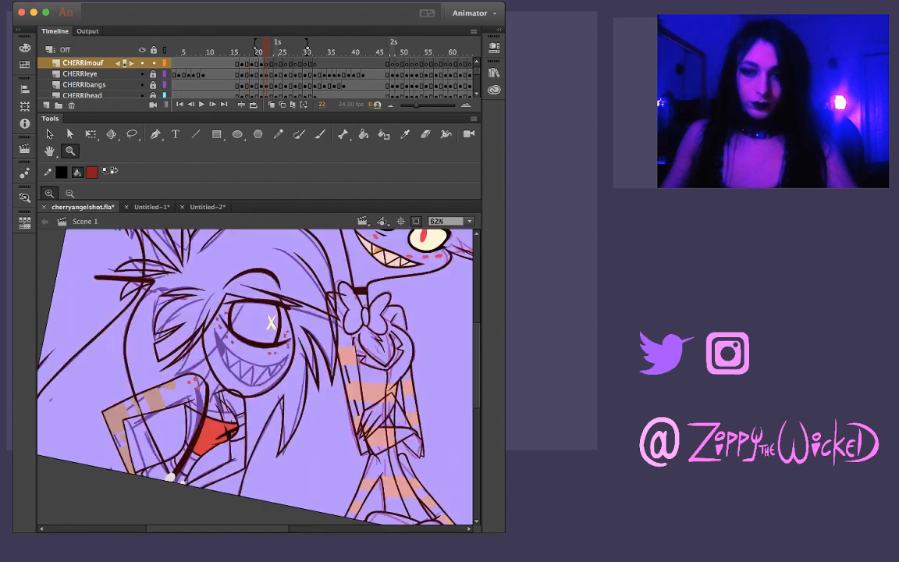
left_click(264, 369)
scroll(255, 376, "right", 3)
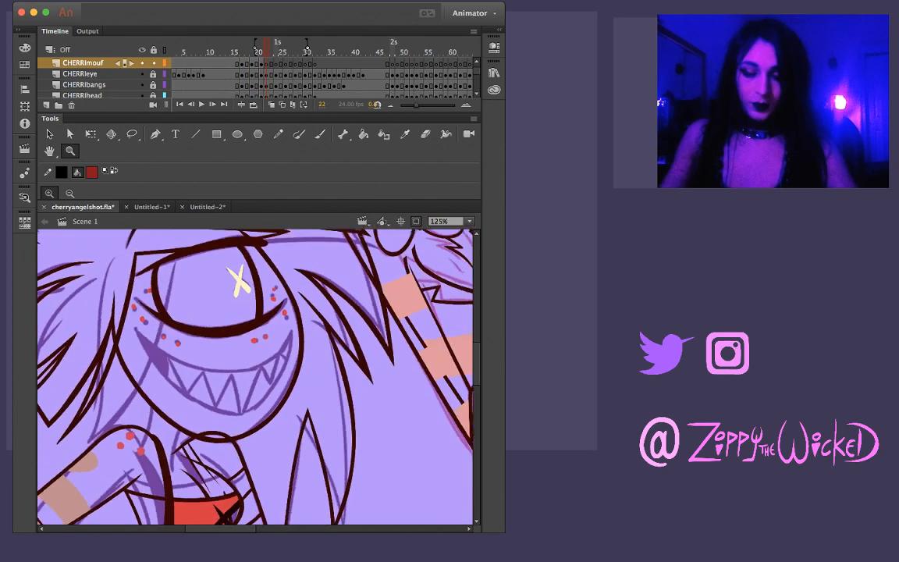
key("b")
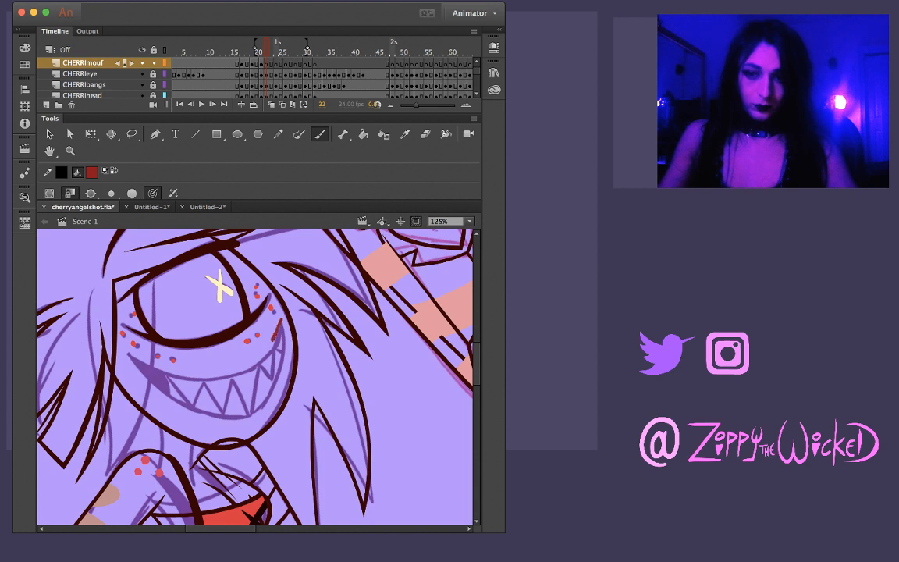
left_click_drag(282, 320, 274, 344)
left_click_drag(191, 382, 162, 376)
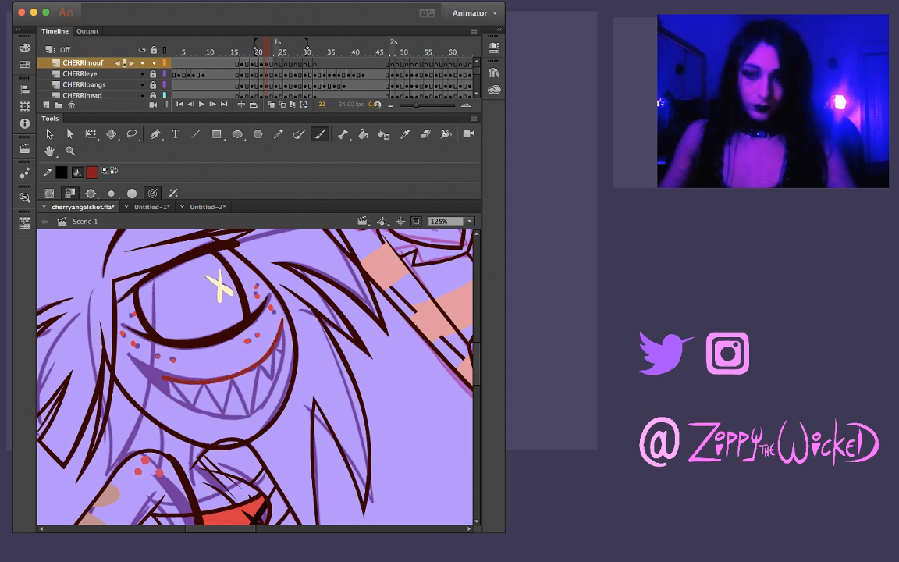
key("ctrl+z")
key("ctrl+z")
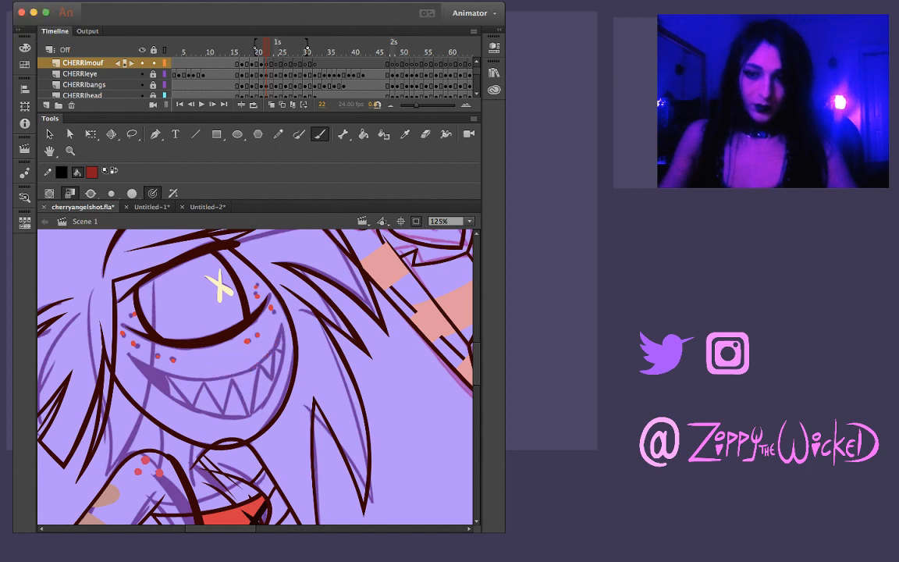
mouse_move(257, 361)
left_mouse_down()
mouse_move(189, 378)
mouse_move(127, 352)
mouse_move(158, 374)
left_mouse_up()
key("ctrl+z")
key("ctrl+z")
left_click_drag(122, 348, 161, 370)
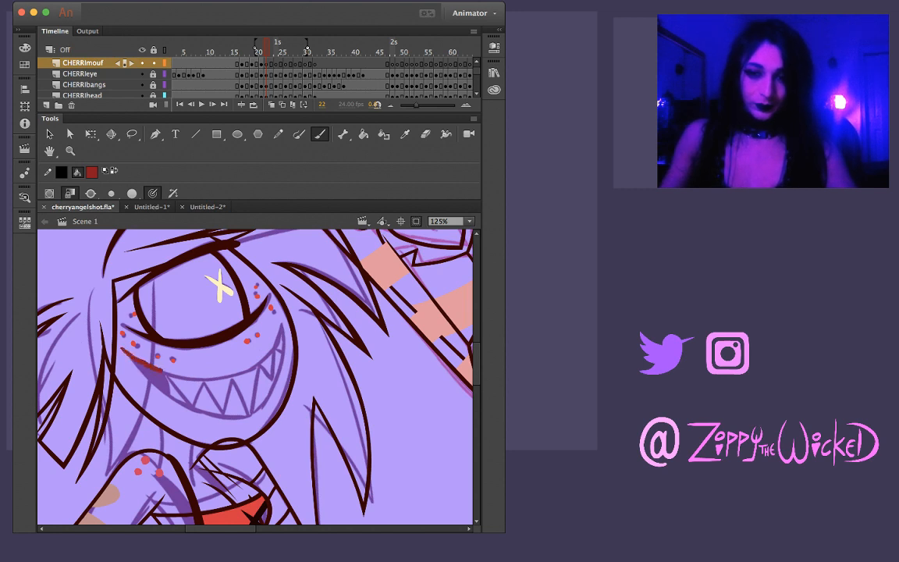
key("ctrl+z")
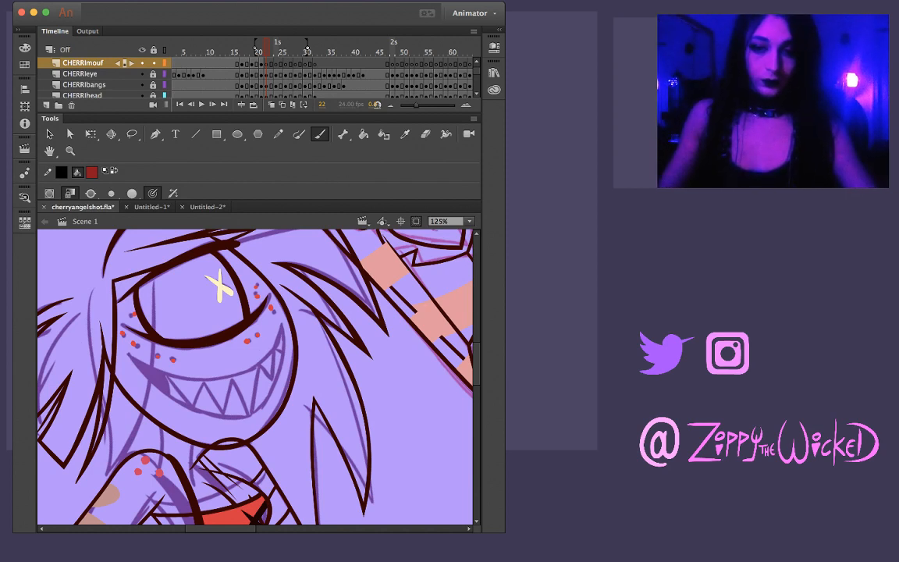
Brush the upper lip curve of frame 22's mouth from corner to corner over the sketch
mouse_move(123, 350)
left_mouse_down()
mouse_move(161, 366)
mouse_move(134, 361)
mouse_move(201, 377)
left_mouse_up()
key("super+z")
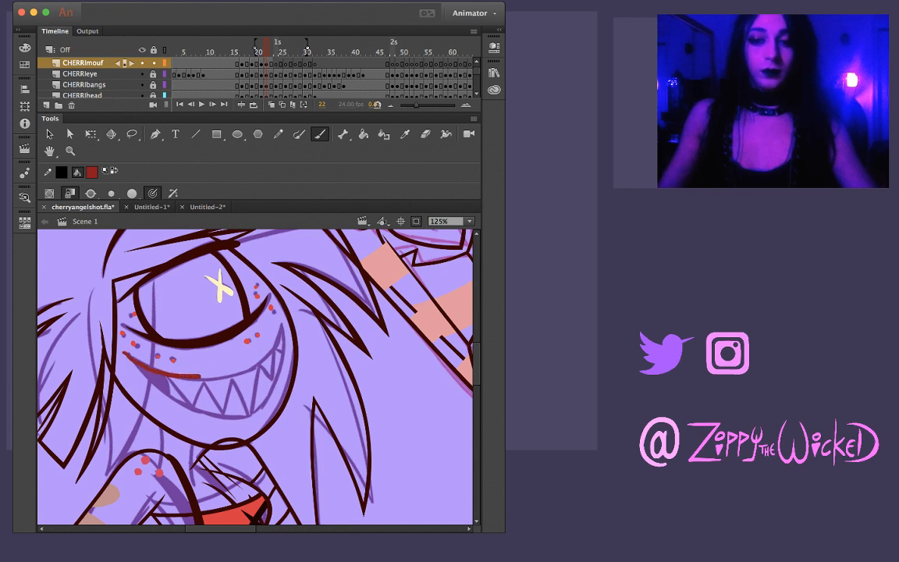
key("super+z")
left_click_drag(121, 349, 150, 368)
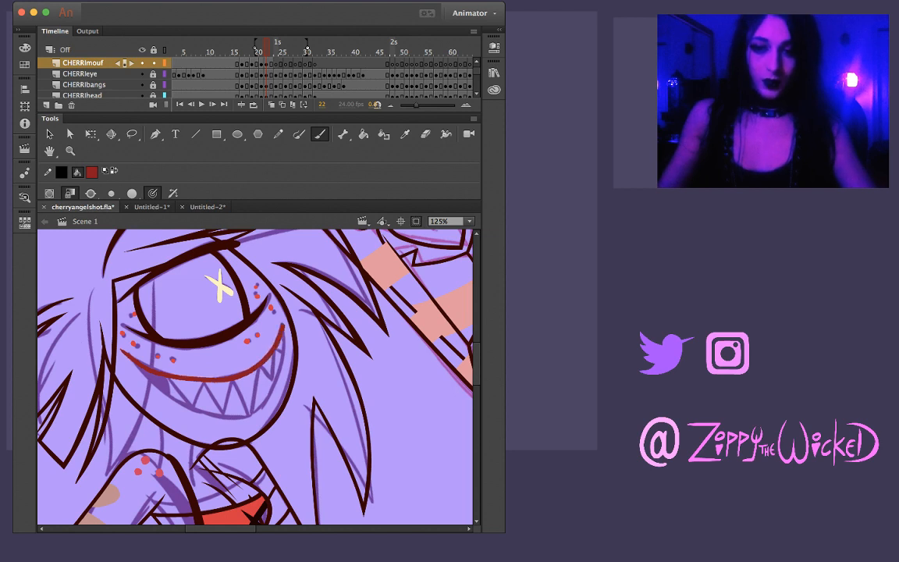
left_click_drag(123, 348, 173, 387)
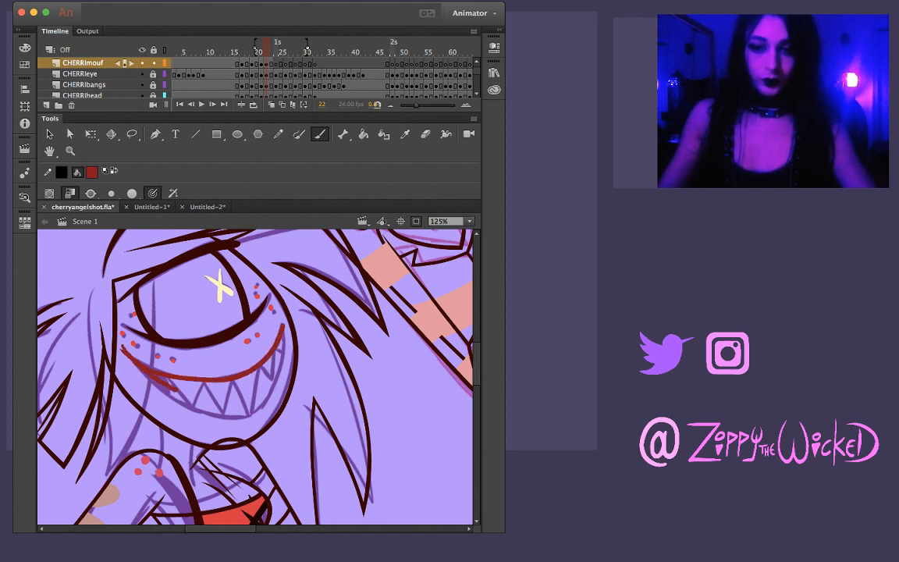
key("super+z")
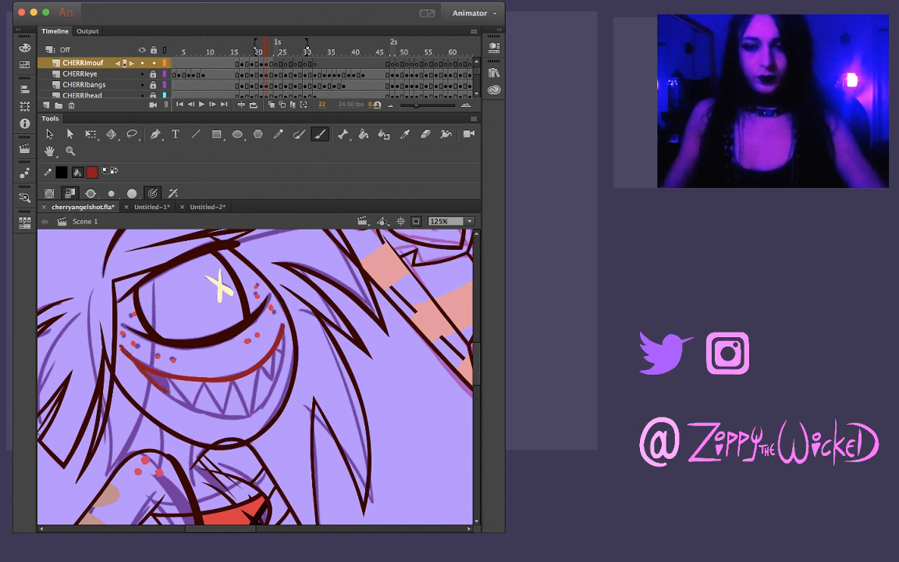
left_click_drag(166, 390, 240, 418)
key("super+z")
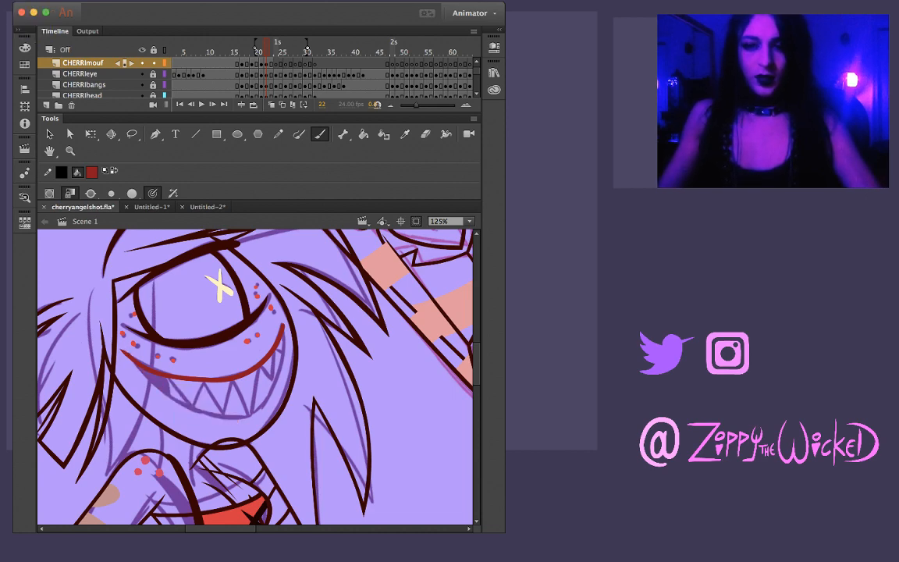
left_click_drag(351, 296, 359, 395)
left_click_drag(156, 349, 99, 414)
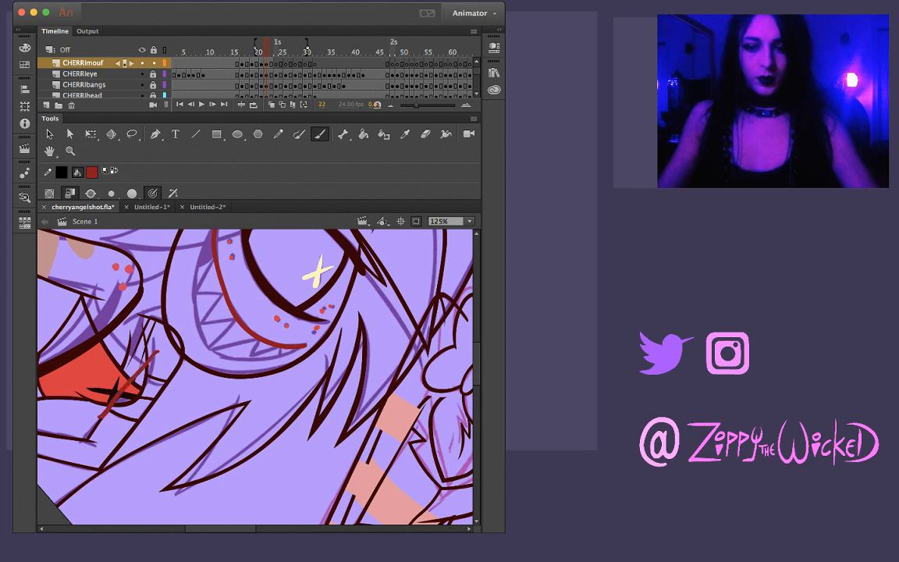
key("super+z")
Rotate the canvas and brush the lower lip curve on frame 22, closing the mouth outline at both corners
left_click_drag(285, 331, 224, 417)
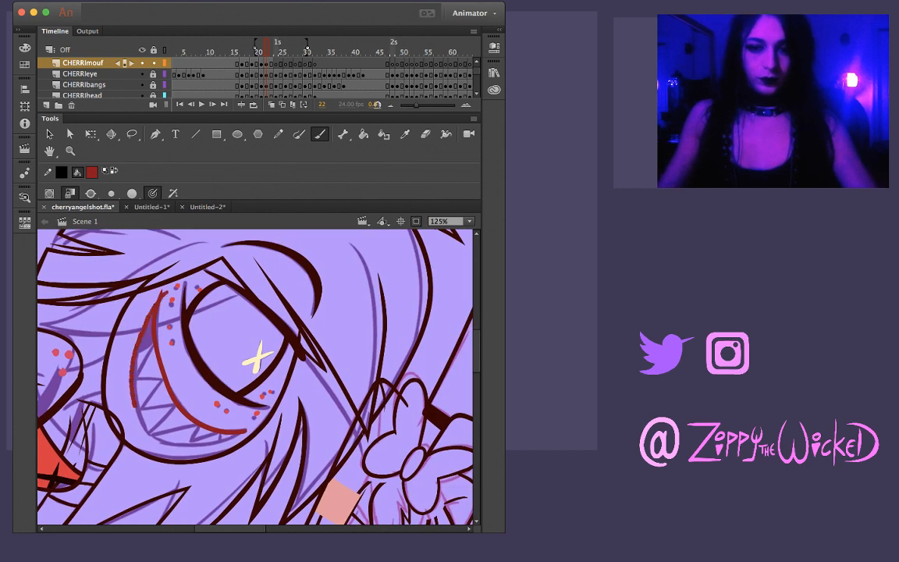
key("super+z")
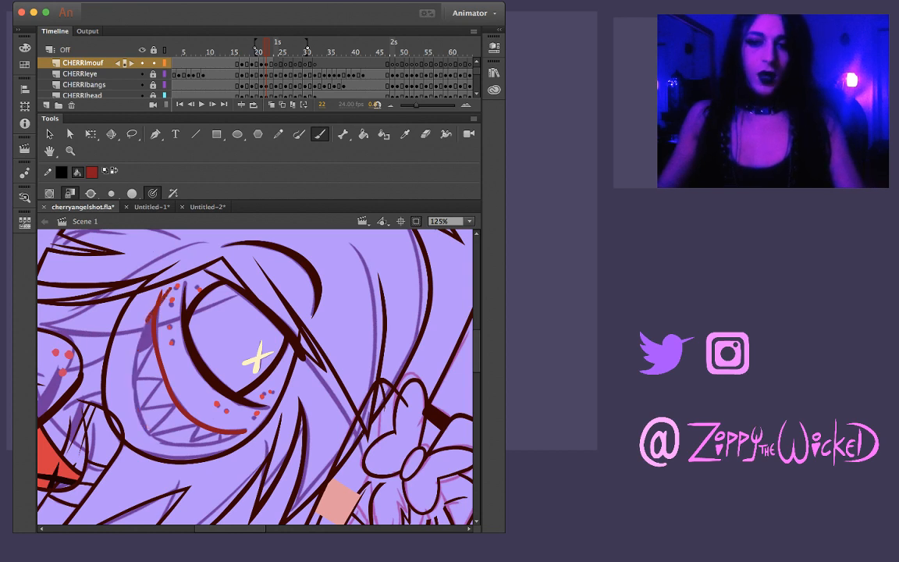
key("super+z")
left_click_drag(156, 293, 133, 375)
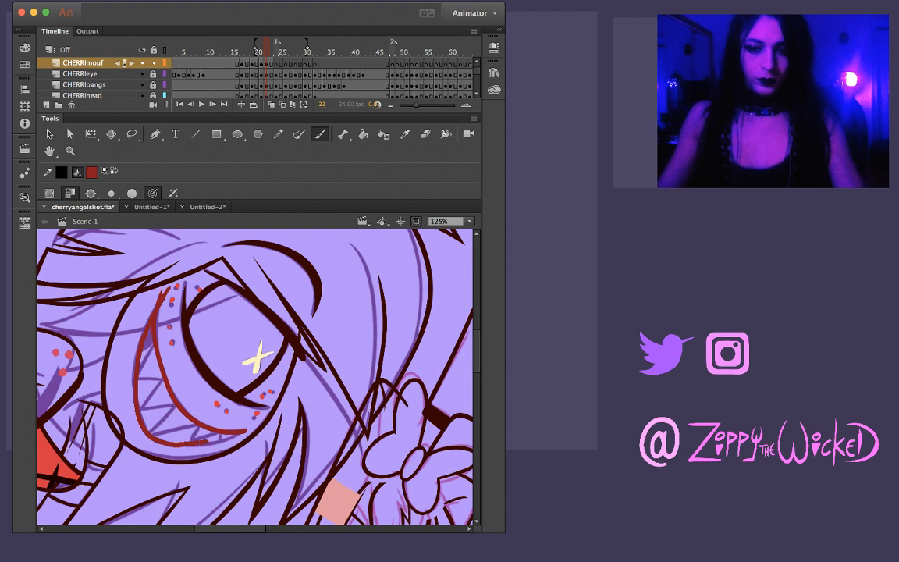
key("super+z")
mouse_move(154, 300)
left_mouse_down()
mouse_move(134, 362)
mouse_move(134, 406)
left_mouse_up()
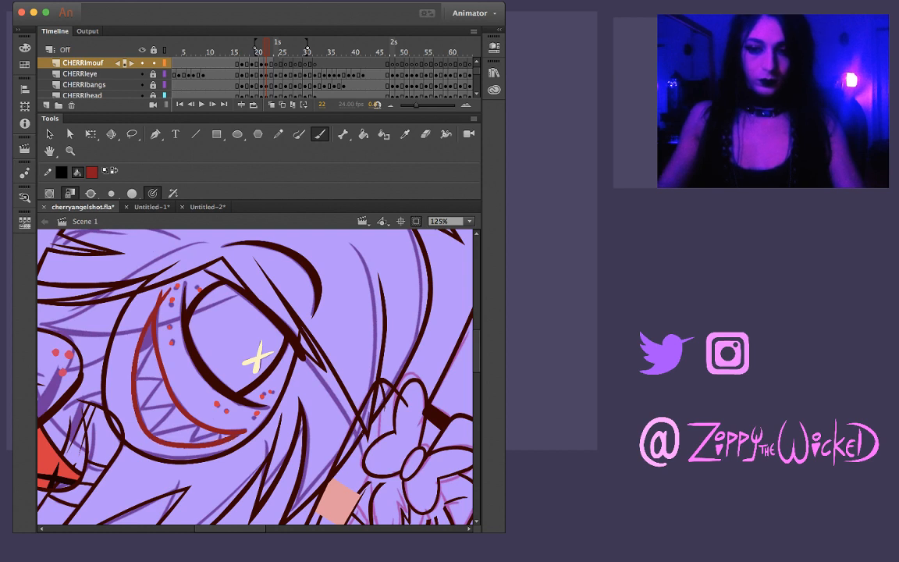
Zoom in to 250% on the mouth corners and delete the overshooting stroke end of the outline
key("z")
left_click(242, 427)
key("v")
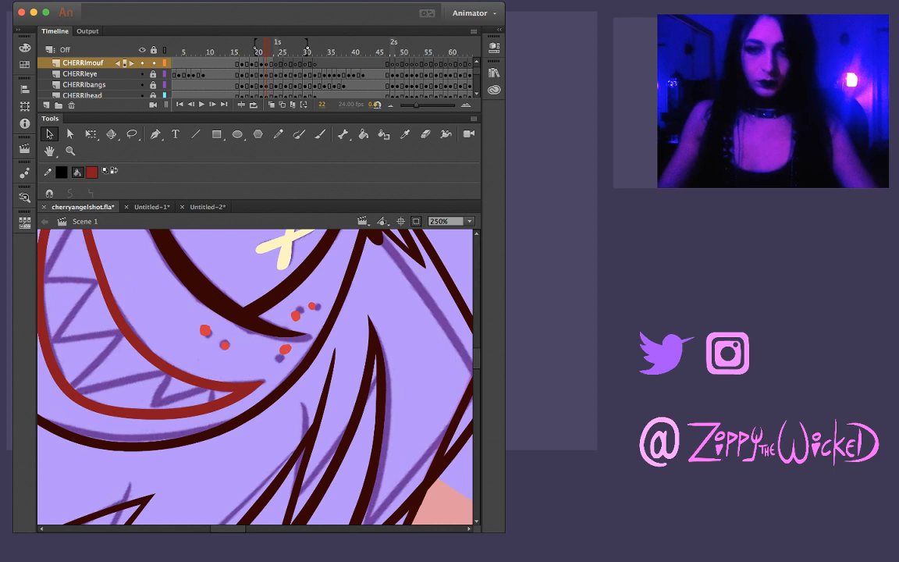
scroll(255, 377, "up", 5)
scroll(254, 377, "left", 2)
left_click_drag(160, 291, 152, 286)
key("Delete")
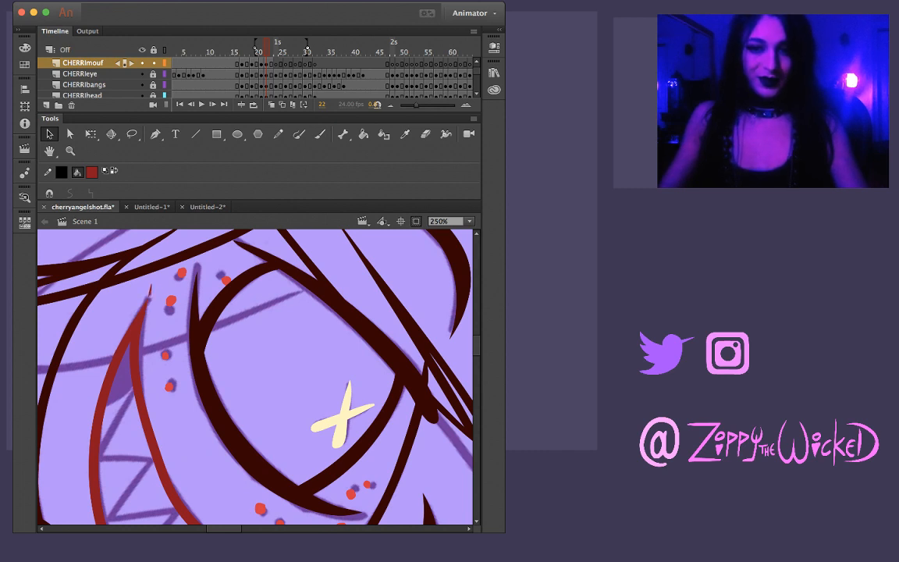
key("z")
left_click(322, 337, "alt")
left_click(219, 401)
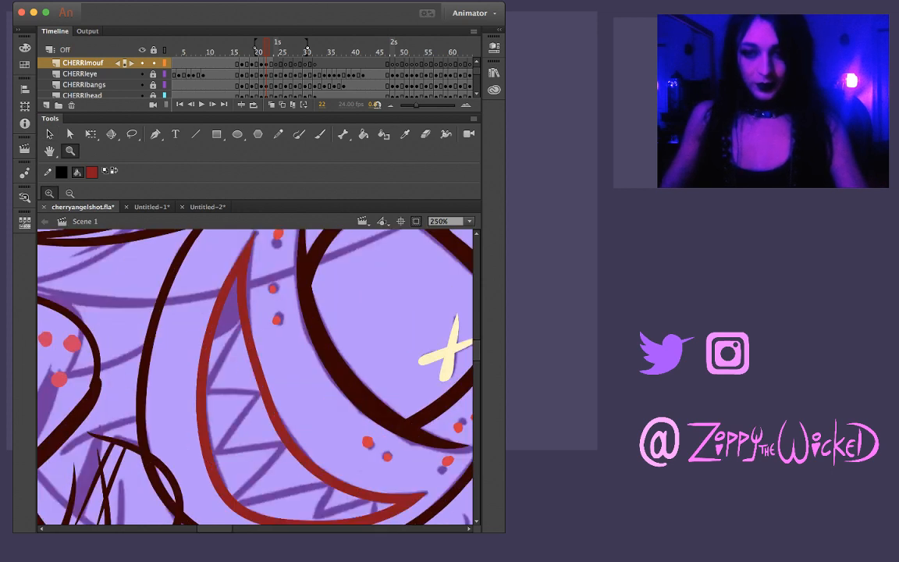
key("l")
left_click_drag(259, 237, 269, 291)
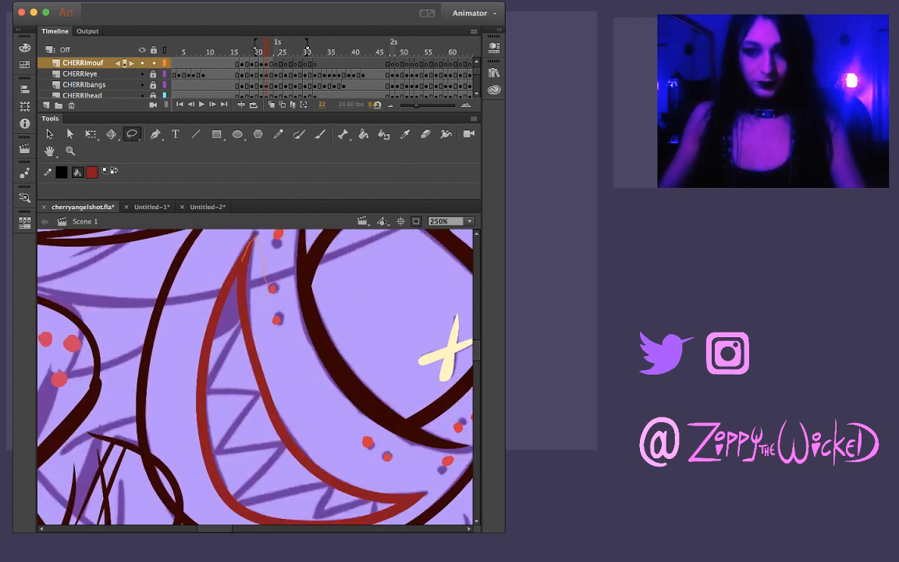
left_click_drag(253, 375, 271, 295)
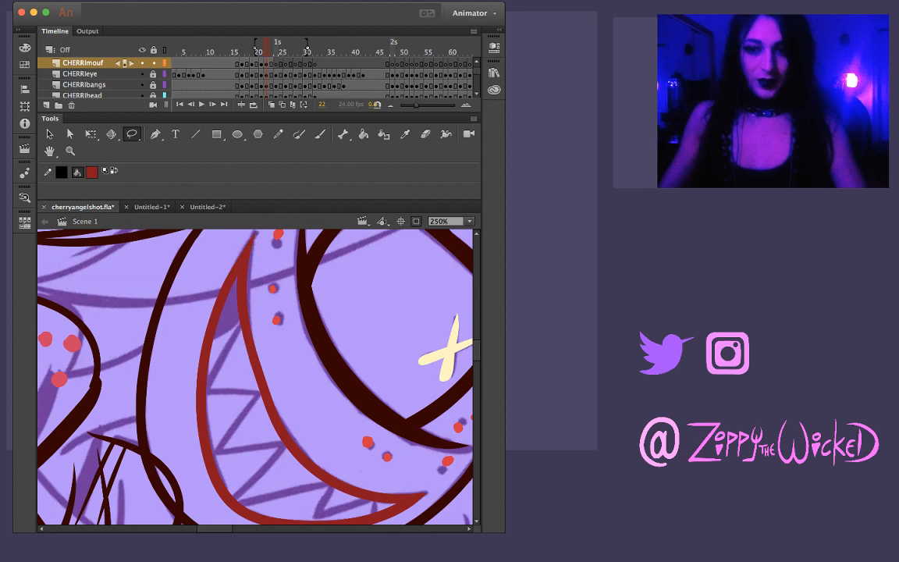
left_click_drag(302, 408, 240, 297)
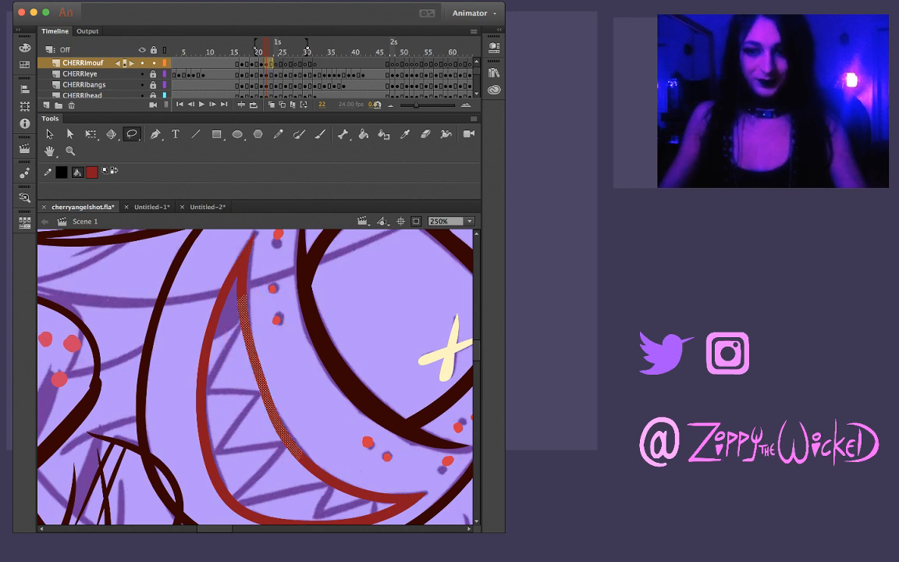
key("Escape")
key("shift+space")
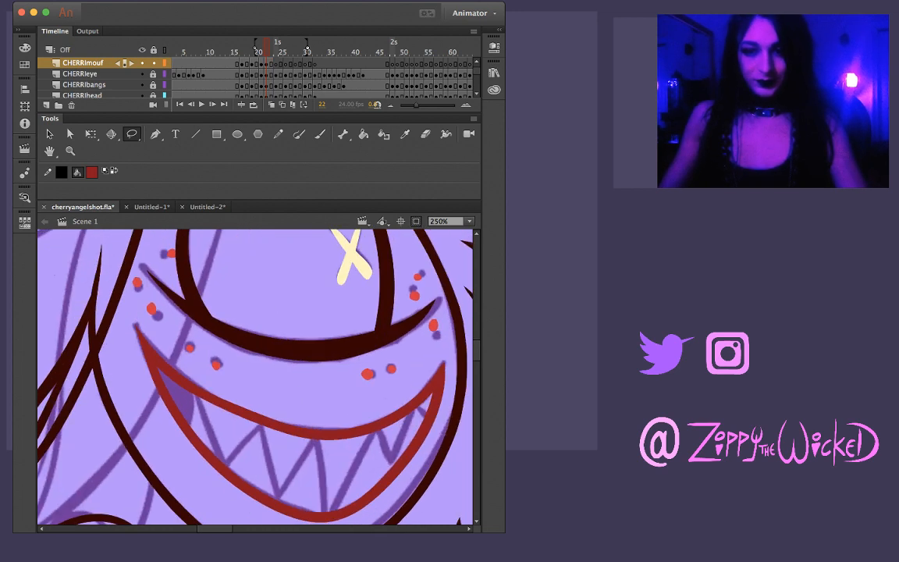
Brush the first short tooth line beside the shaded corner of frame 22's mouth, redoing it until it fits the outline
key("v")
key("b")
key("v")
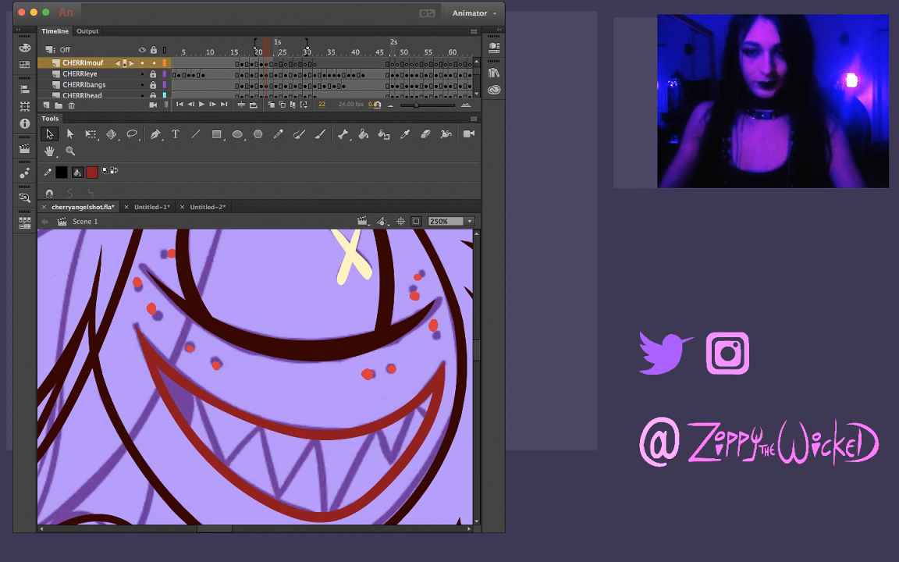
key("b")
mouse_move(172, 355)
left_mouse_down()
mouse_move(162, 393)
mouse_move(188, 425)
left_mouse_up()
key("super+z")
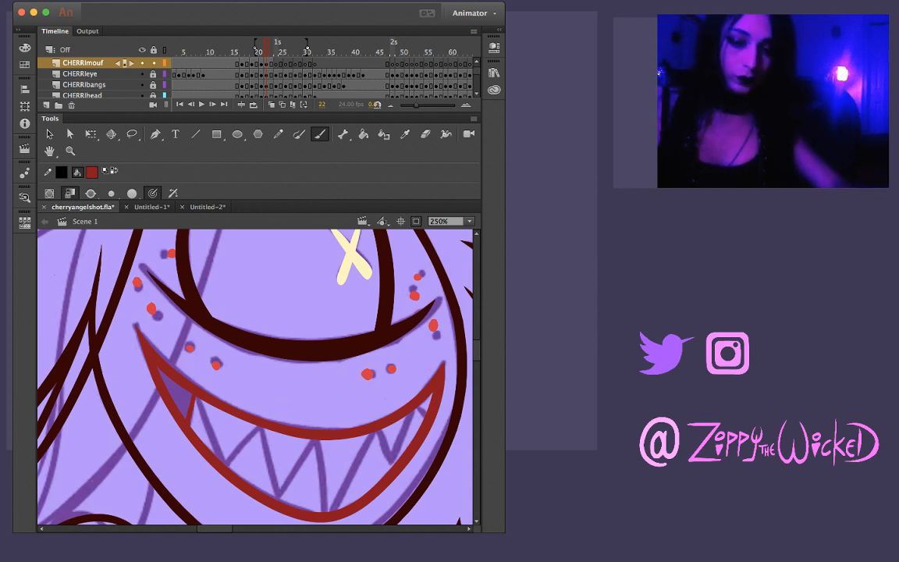
key("super+z")
left_click_drag(192, 401, 186, 442)
key("super+z")
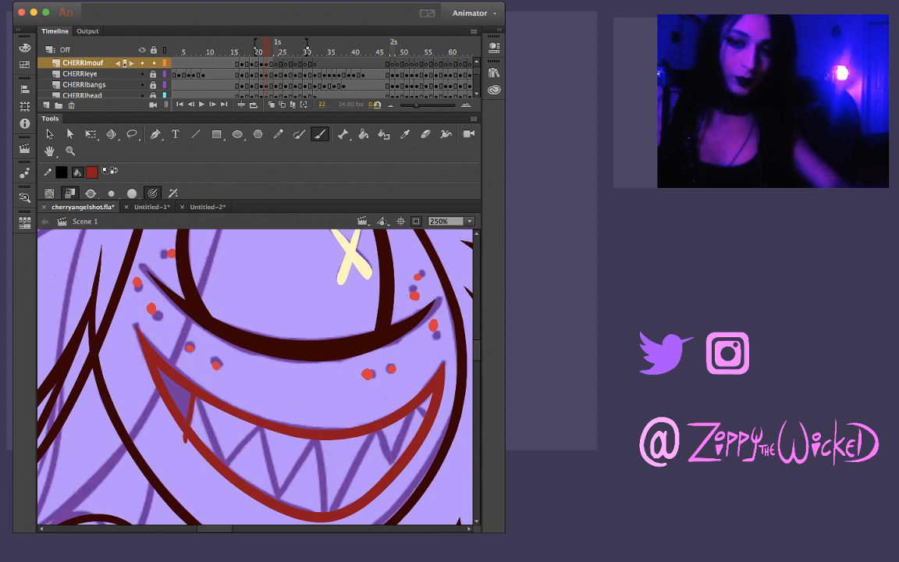
key("super+z")
left_click_drag(194, 393, 184, 439)
key("super+z")
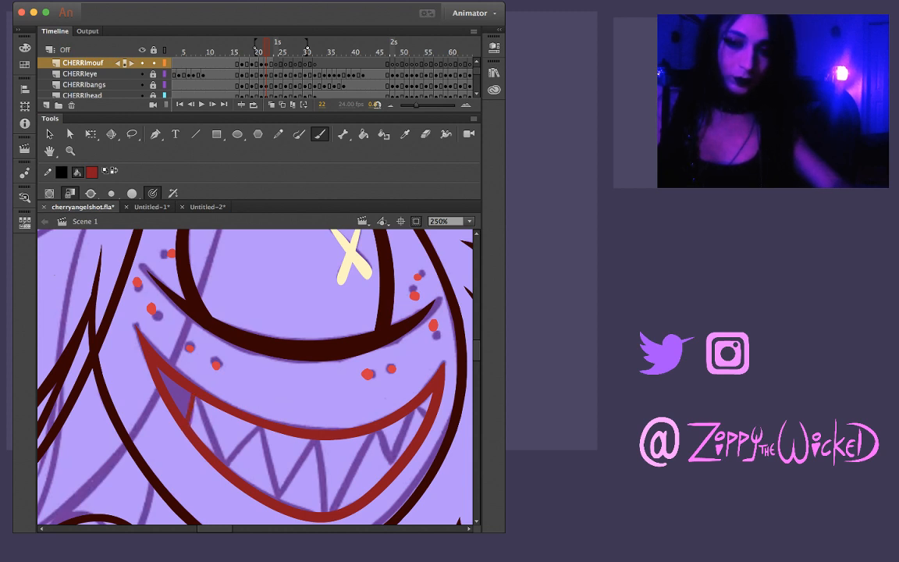
Brush the next two slanted tooth lines, meeting in a point on the lower lip
left_click_drag(197, 397, 223, 461)
key("super+z")
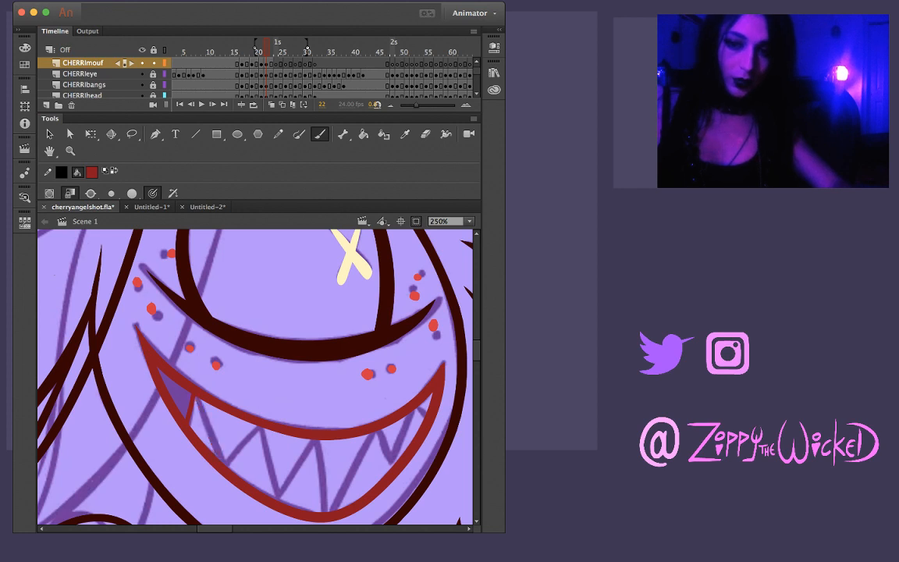
left_click_drag(196, 397, 224, 462)
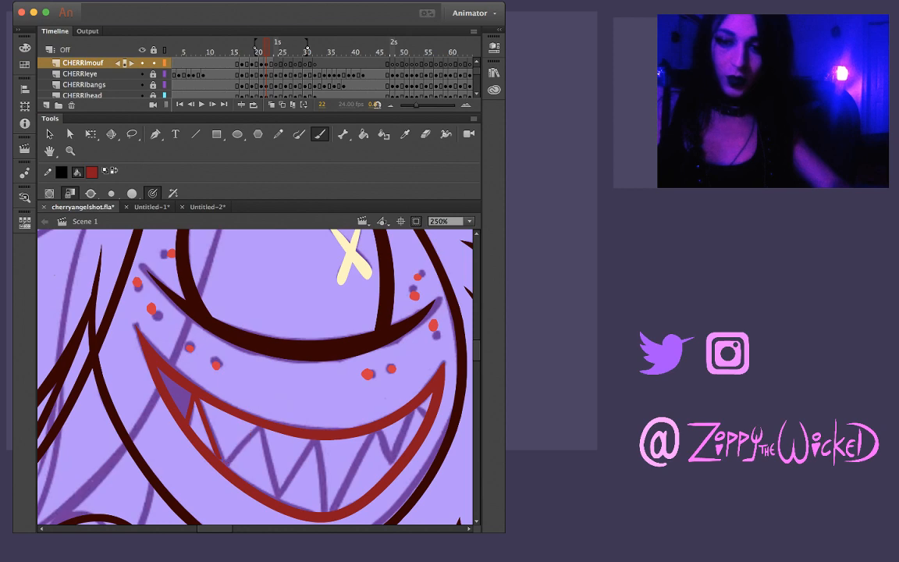
left_click_drag(224, 465, 259, 427)
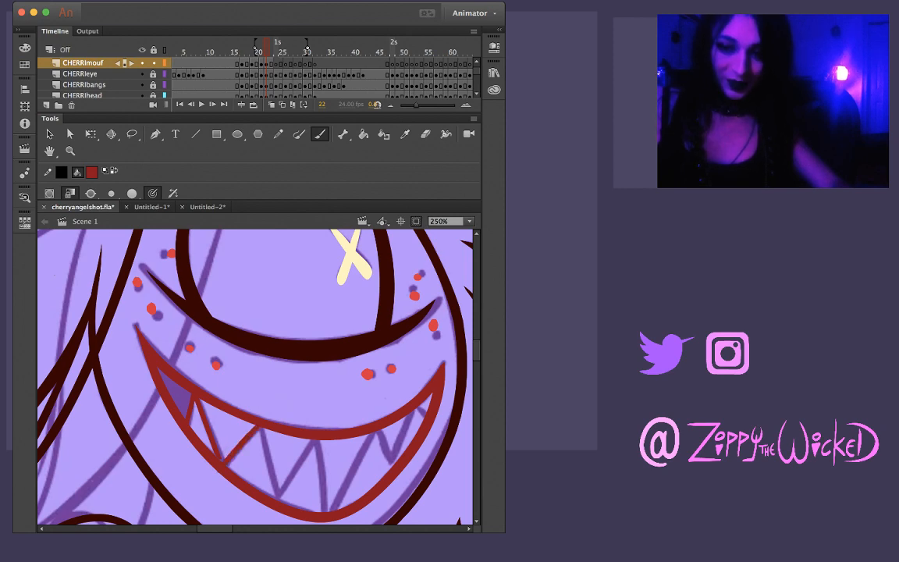
Zoom in to 500% on frame 22's teeth and clean up the latest slanted tooth line with a Lasso selection
key("z")
key("v")
key("z")
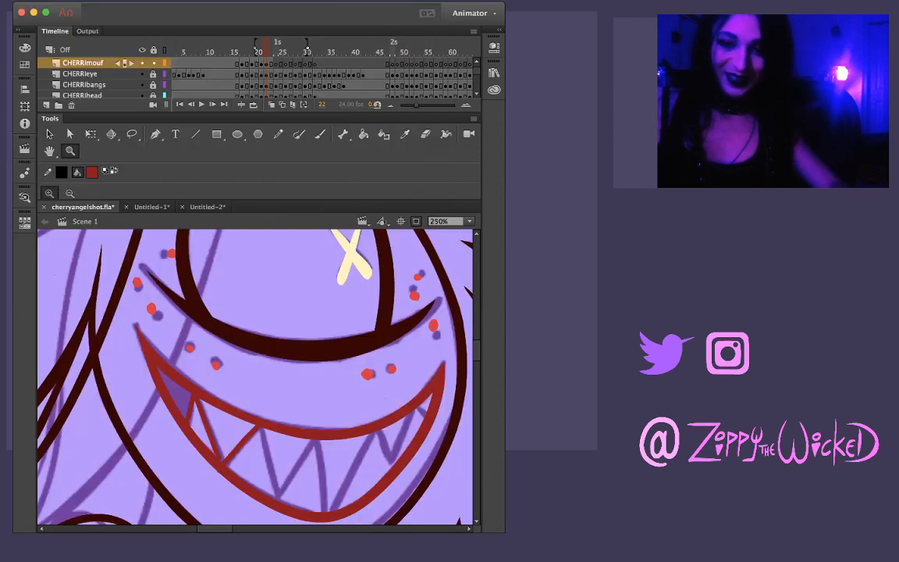
left_click(239, 451)
key("b")
key("v")
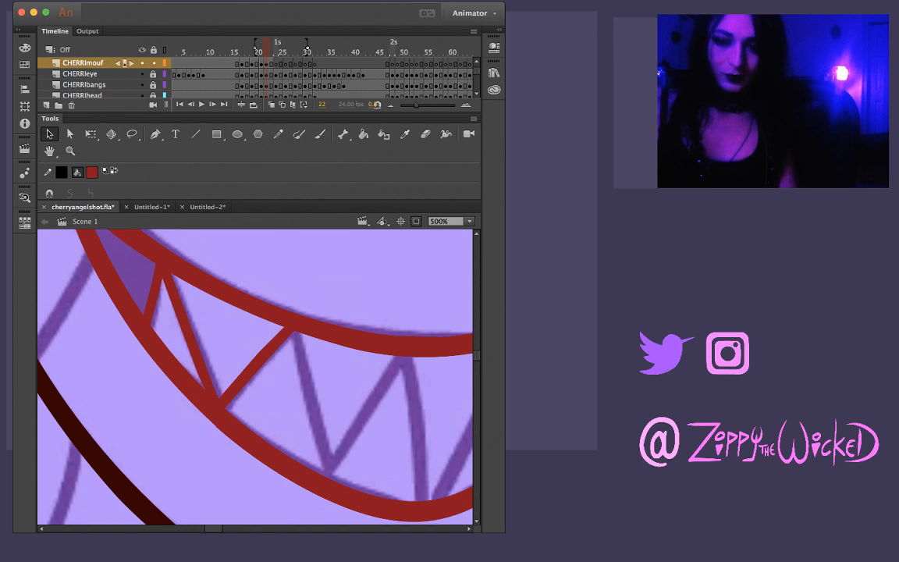
key("z")
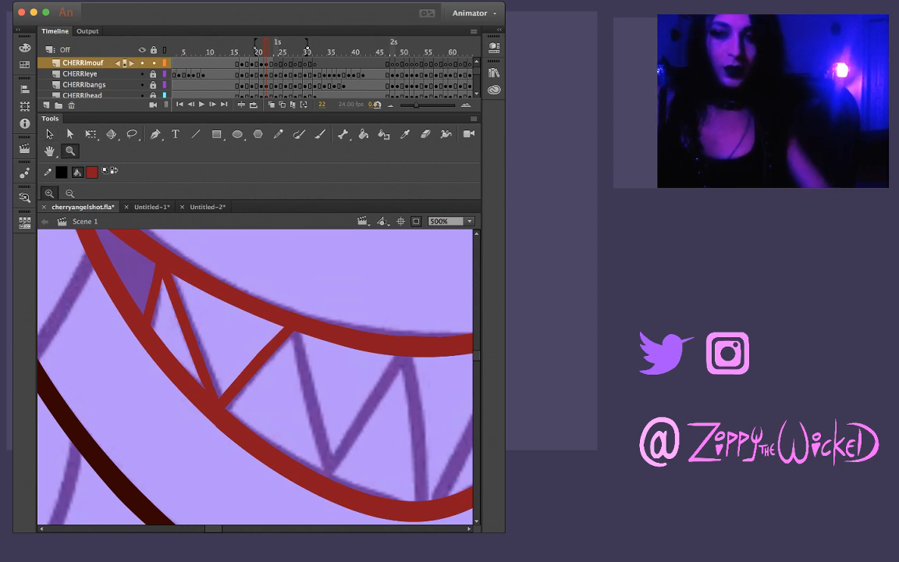
key("l")
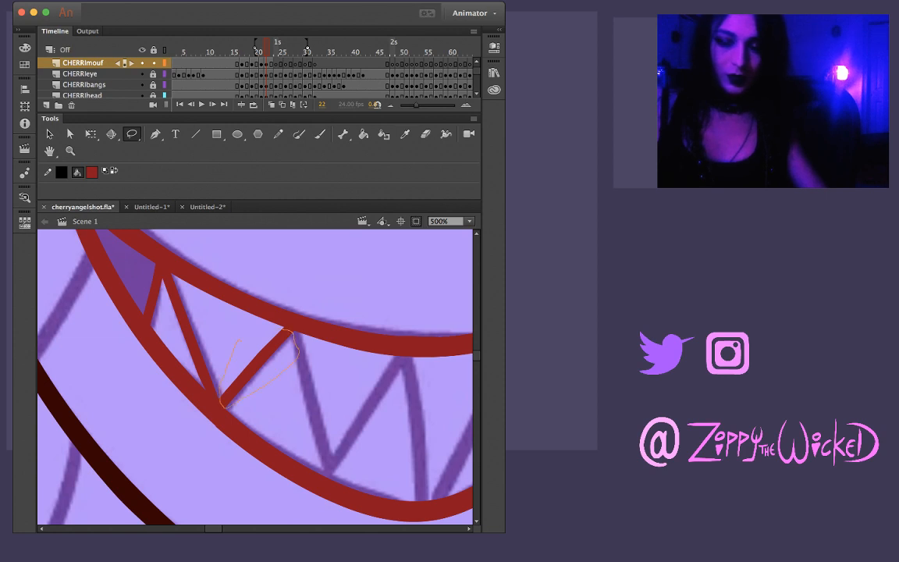
left_click_drag(240, 341, 281, 329)
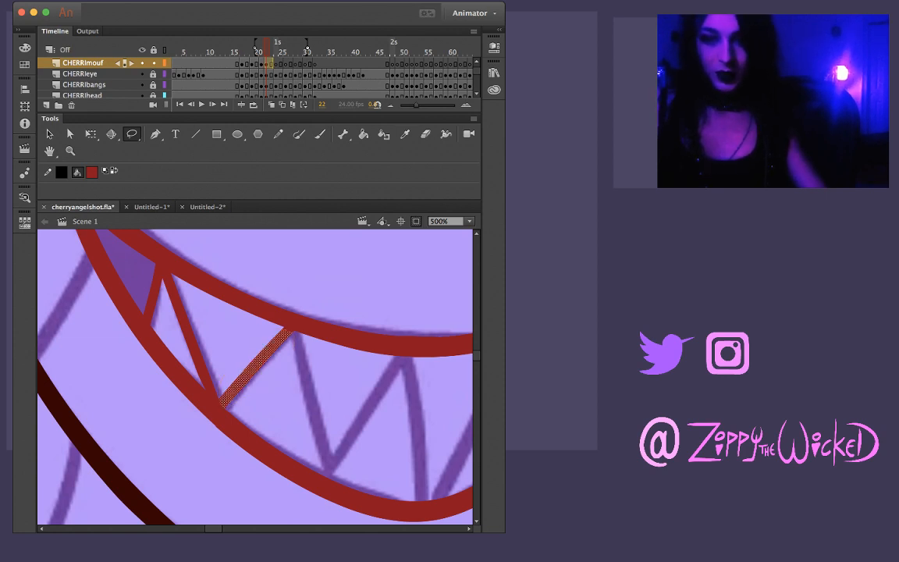
key("Escape")
Rotate the canvas and brush the next tooth line from the upper lip to the lower lip, redoing it until it follows the sketch
key("b")
mouse_move(293, 351)
left_mouse_down()
mouse_move(343, 281)
mouse_move(309, 265)
mouse_move(324, 323)
mouse_move(351, 311)
left_mouse_up()
key("super+z")
left_click_drag(277, 356, 397, 283)
key("super+z")
left_click_drag(278, 356, 407, 284)
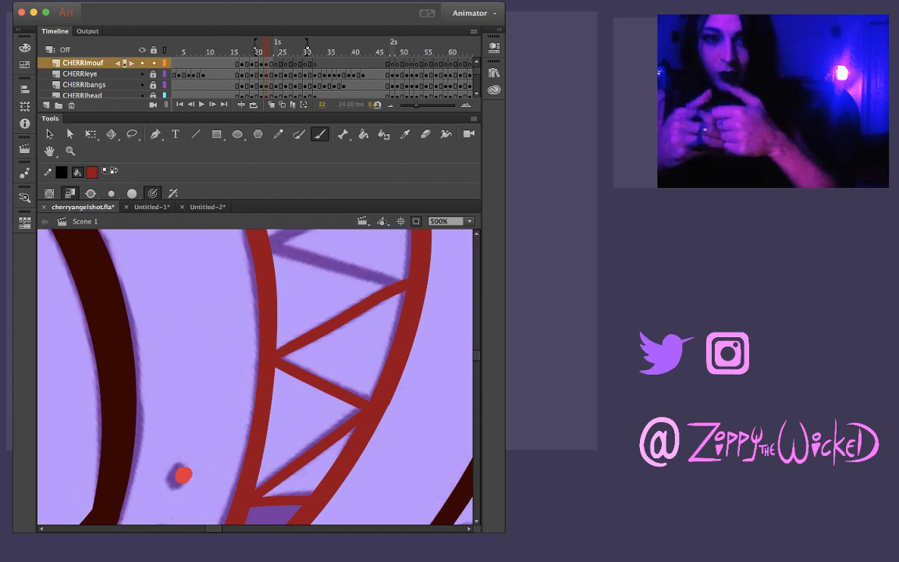
key("super+z")
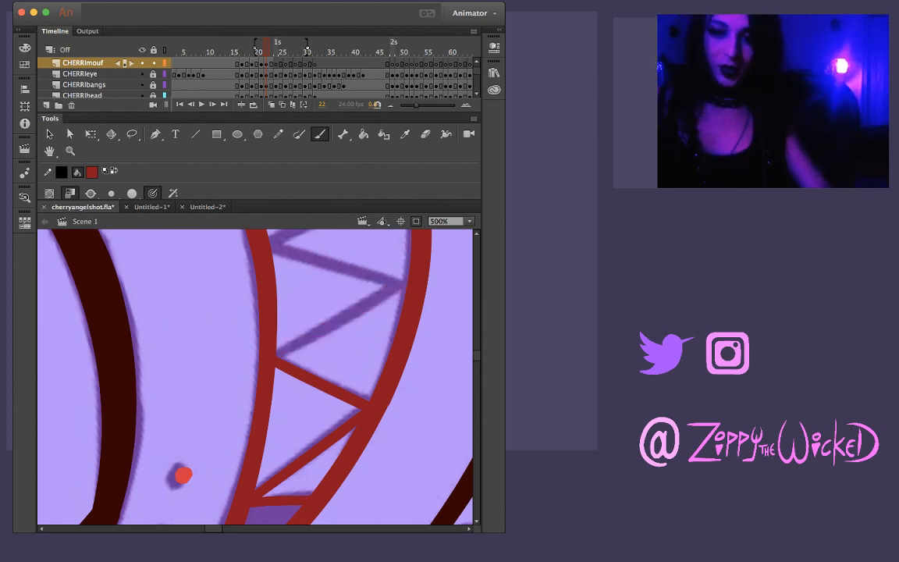
left_click_drag(278, 356, 350, 298)
key("super+z")
left_click_drag(278, 355, 393, 279)
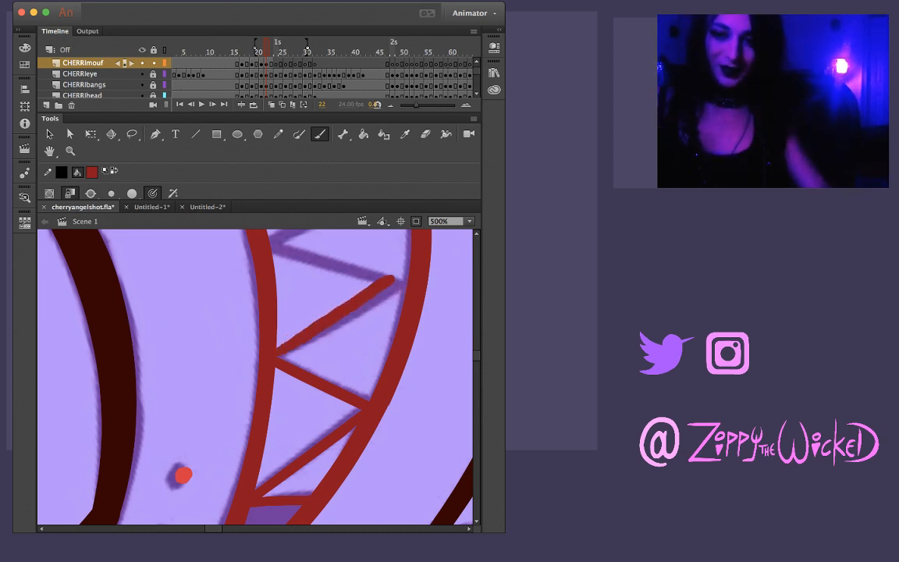
key("super+z")
left_click_drag(278, 356, 375, 291)
key("super+z")
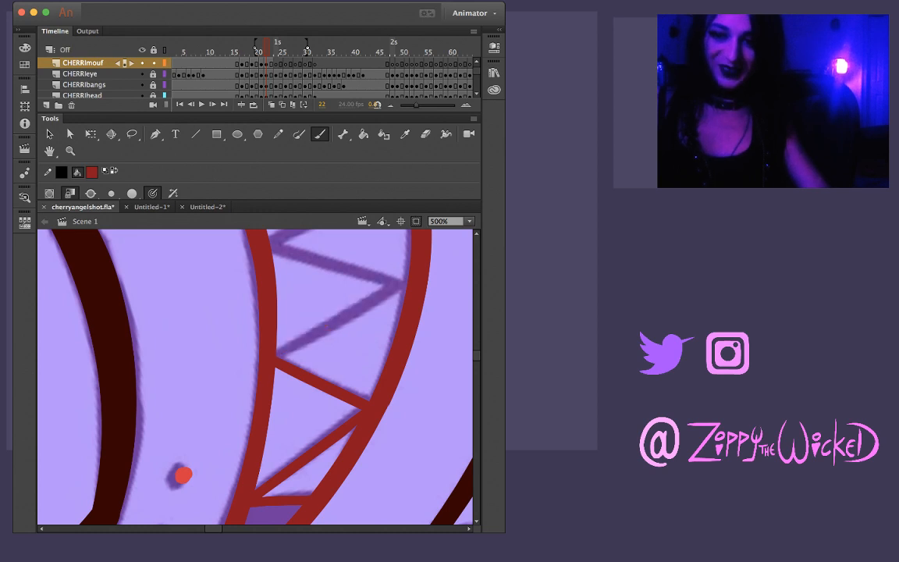
left_click_drag(281, 351, 399, 284)
key("super+z")
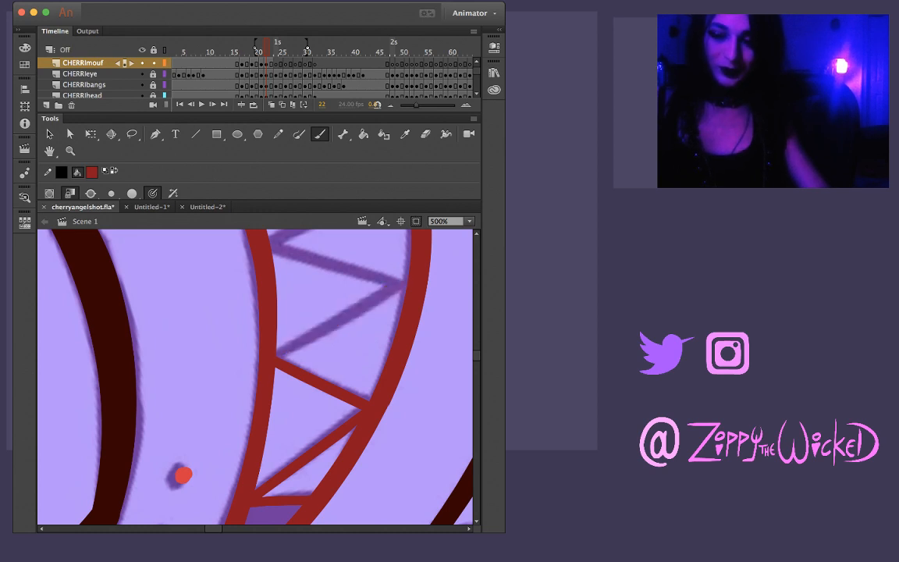
left_click_drag(277, 354, 404, 283)
Rotate the canvas back and brush the adjoining tooth line from the lower-lip point up to the upper lip, redoing it until it fits
left_click_drag(185, 330, 181, 426)
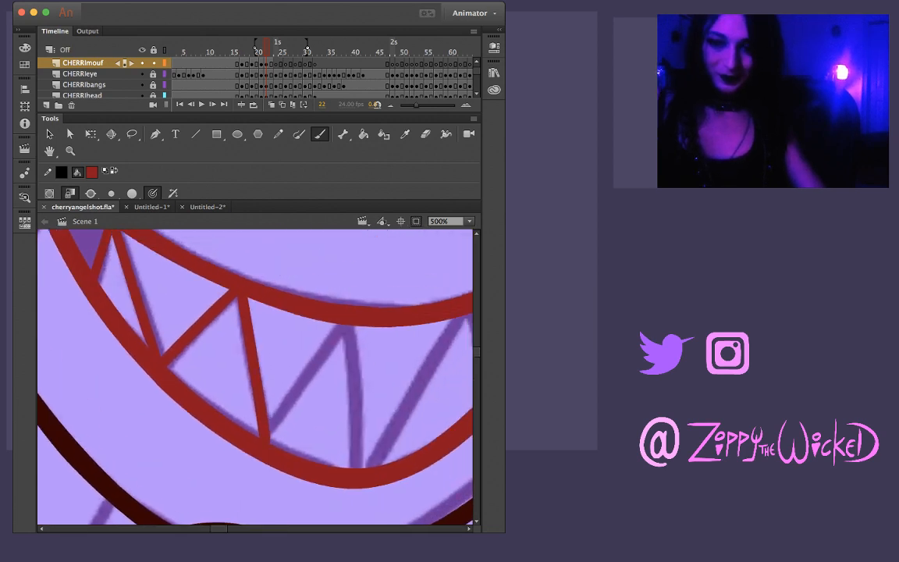
left_click_drag(244, 398, 310, 292)
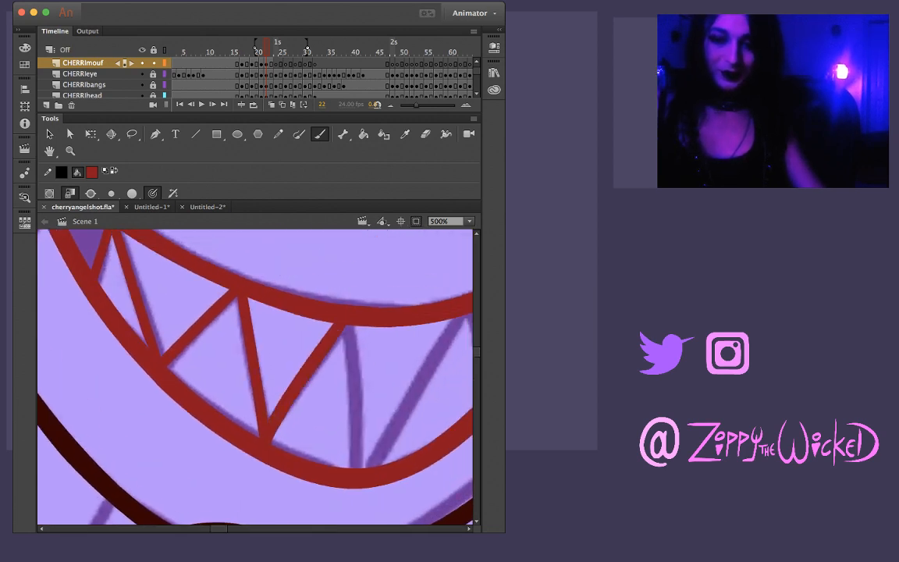
key("super+z")
left_click_drag(242, 397, 319, 292)
key("super+z")
left_click_drag(269, 433, 347, 324)
Lasso the descending tooth line and the point where it meets its neighbour on the lower lip to tidy them
key("l")
left_click_drag(263, 325, 269, 357)
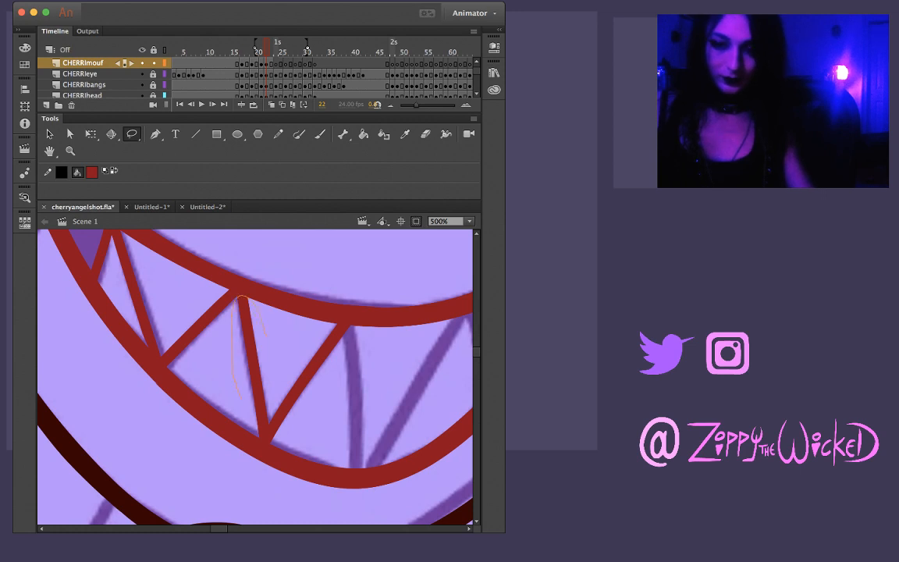
left_click_drag(266, 328, 242, 298)
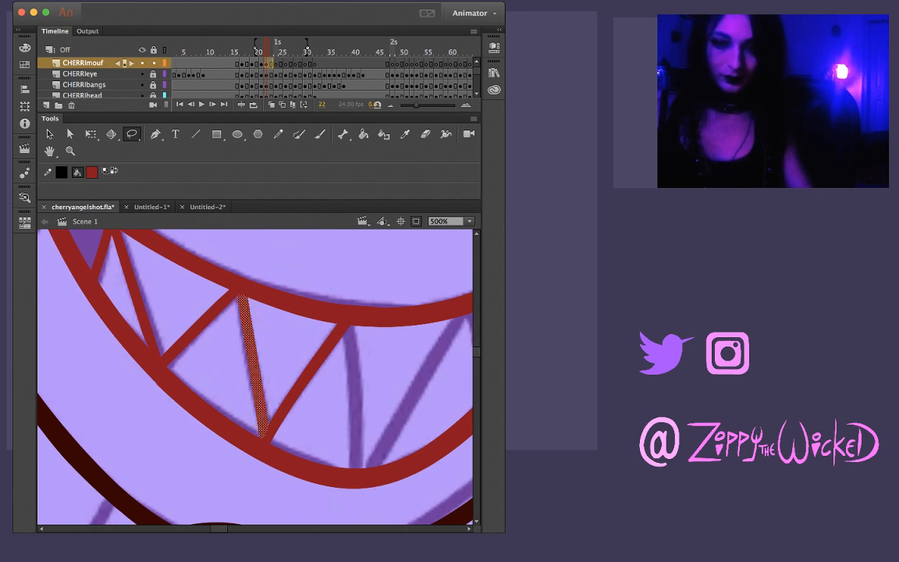
key("Escape")
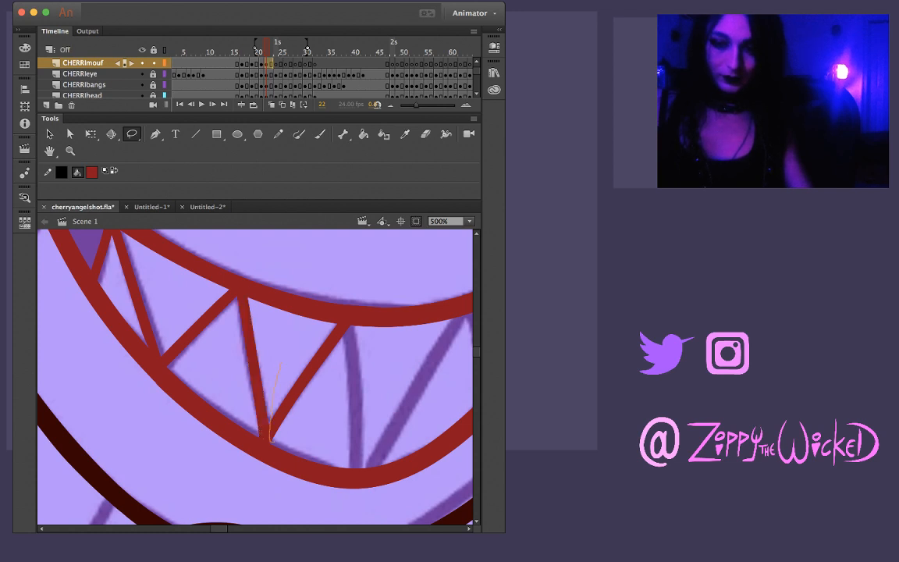
mouse_move(281, 363)
left_mouse_down()
mouse_move(337, 322)
mouse_move(349, 325)
mouse_move(382, 413)
mouse_move(343, 425)
mouse_move(374, 388)
left_mouse_up()
key("Escape")
Rotate the canvas and brush the tooth line descending to the deepest part of the lower lip, redoing it until it fits
key("b")
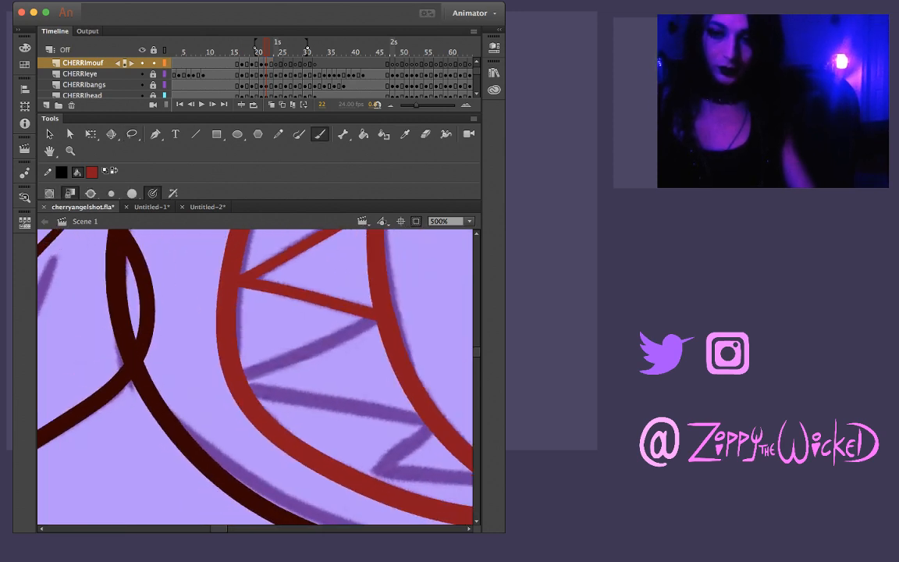
mouse_move(242, 368)
left_mouse_down()
mouse_move(265, 368)
mouse_move(320, 332)
left_mouse_up()
key("super+z")
left_click_drag(242, 371, 316, 344)
key("super+z")
left_click_drag(242, 373, 376, 315)
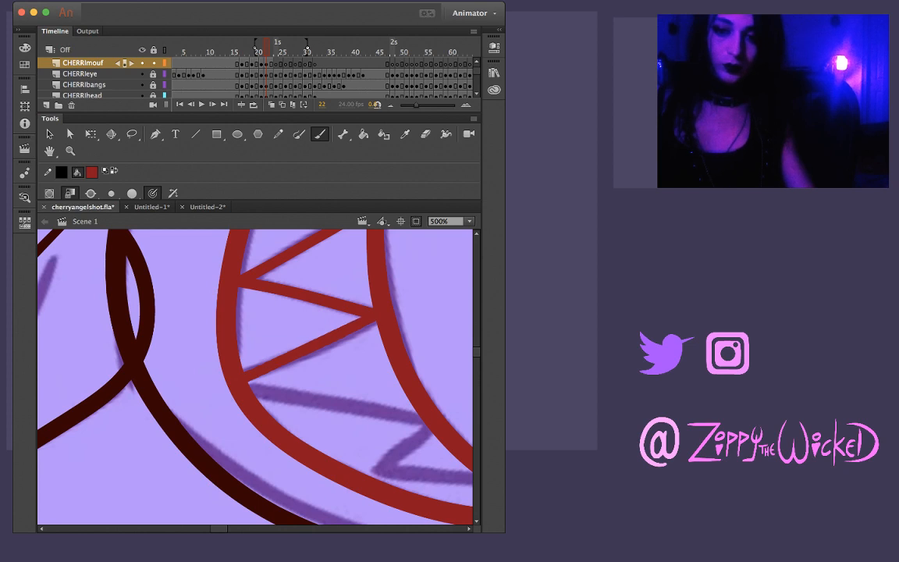
key("super+z")
left_click_drag(246, 377, 372, 319)
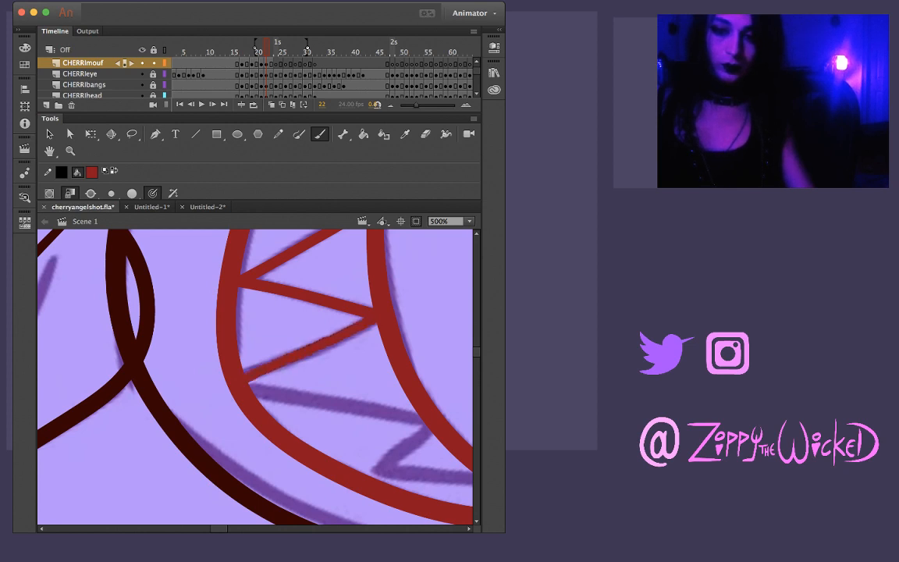
Clean up the tooth line at the mouth's deepest part with Lasso selections, rotating the canvas to check it upright
key("l")
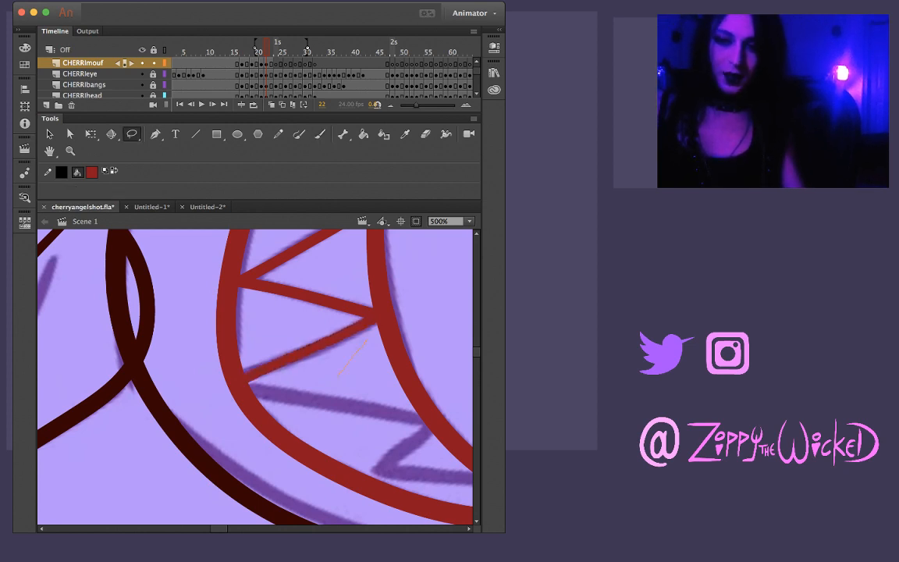
mouse_move(377, 327)
left_mouse_down()
mouse_move(339, 375)
mouse_move(292, 380)
left_mouse_up()
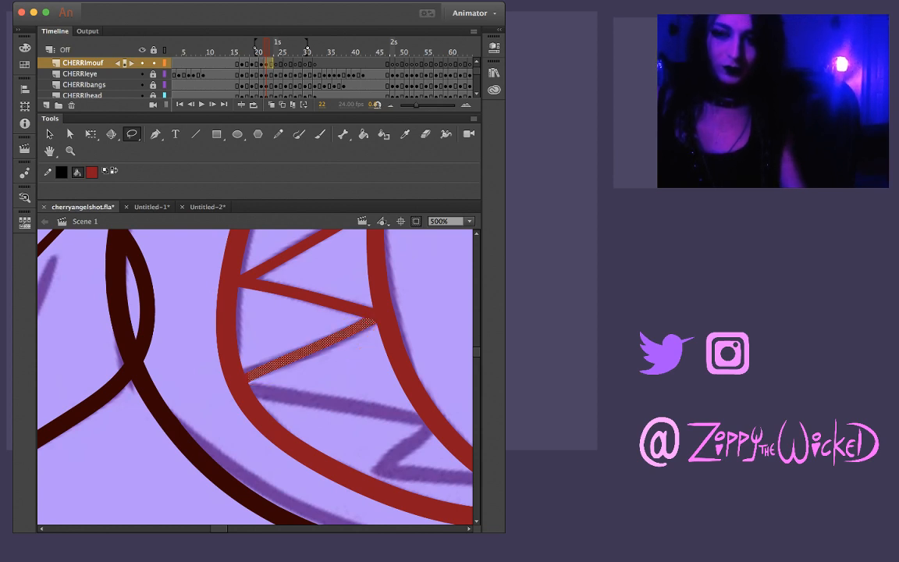
key("Escape")
key("v")
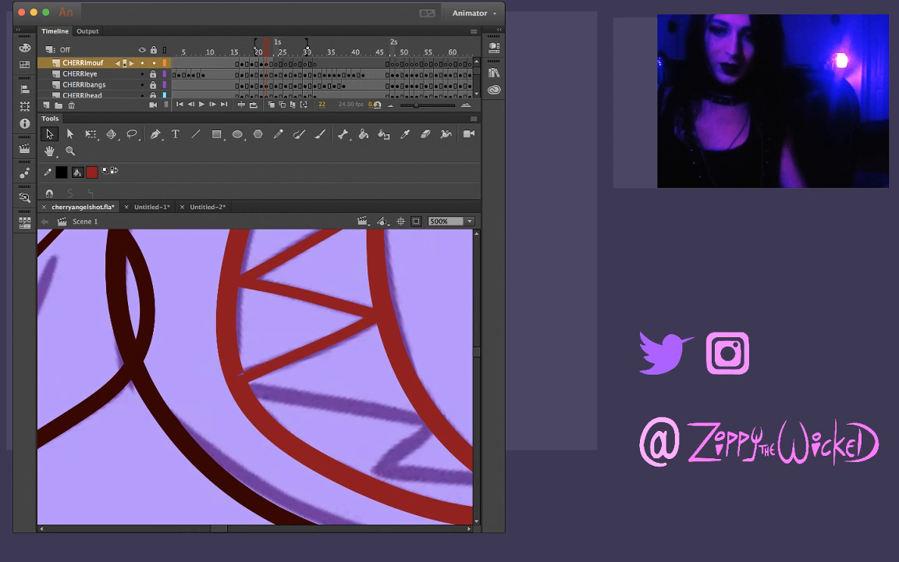
scroll(254, 377, "down", 5)
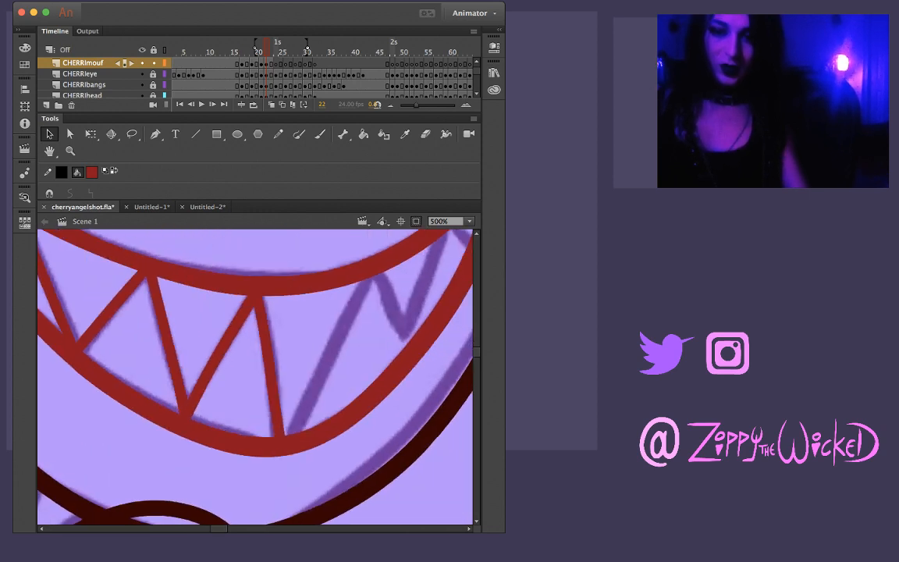
key("l")
mouse_move(270, 308)
left_mouse_down()
mouse_move(249, 379)
mouse_move(253, 410)
left_mouse_up()
left_click_drag(292, 379, 298, 335)
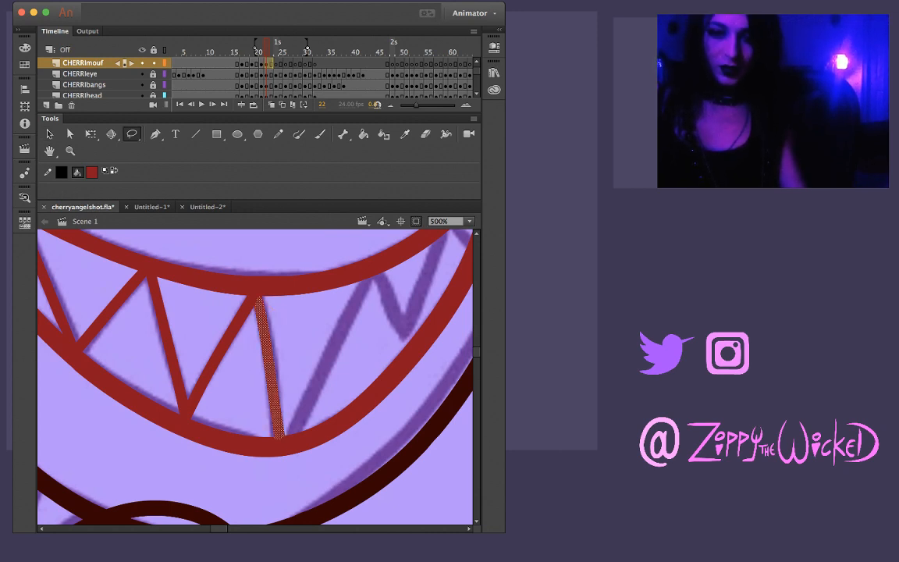
key("Escape")
key("v")
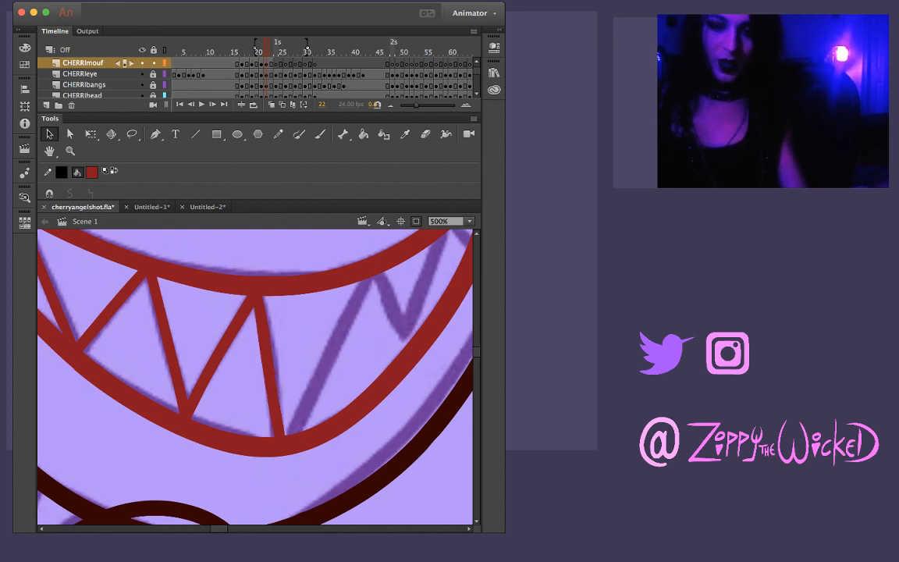
Brush the long tooth line rising from the lower lip's deepest point to the upper lip, redoing the first stroke
key("b")
left_click_drag(370, 276, 317, 402)
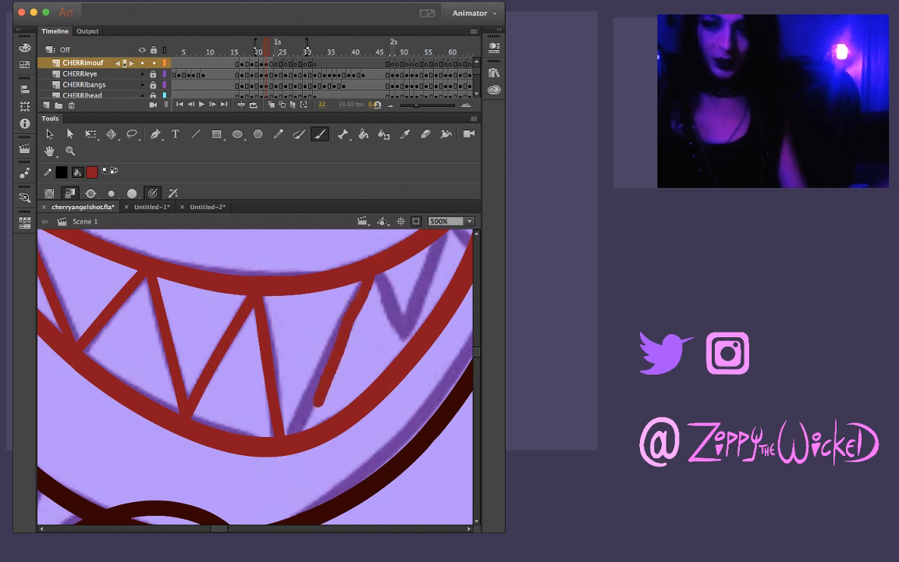
key("super+z")
left_click_drag(370, 276, 287, 431)
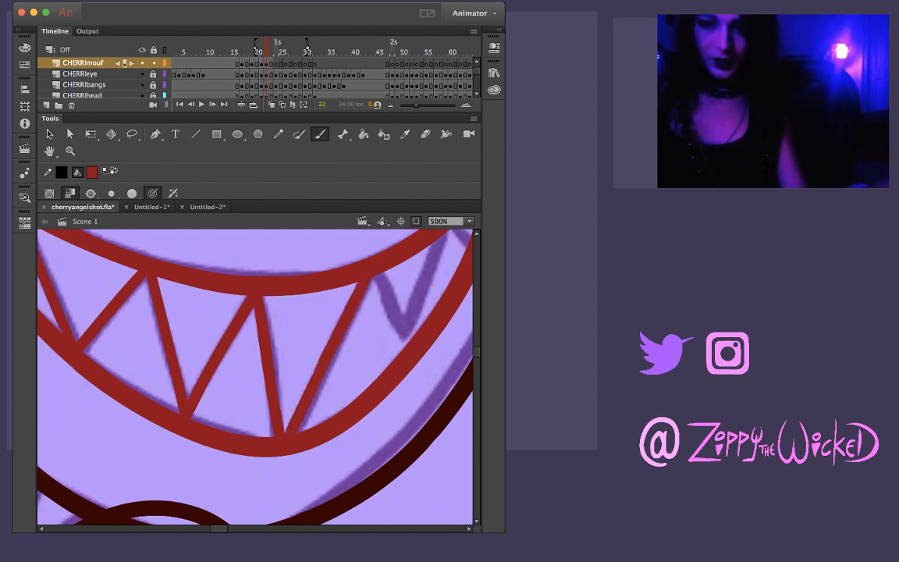
Brush the two short tooth lines near the unfinished mouth corner as a V, redoing the rising one until it meets the upper lip
scroll(255, 377, "right", 10)
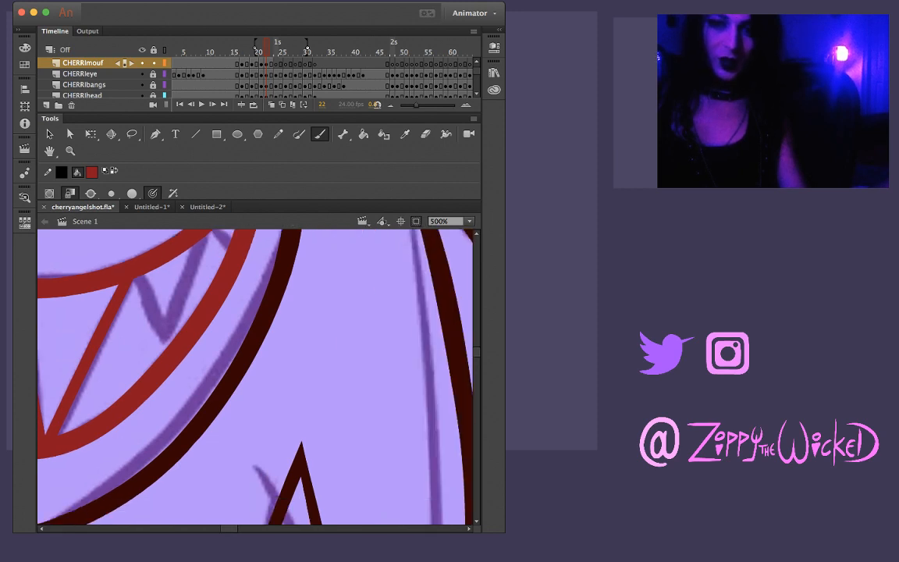
scroll(255, 377, "left", 10)
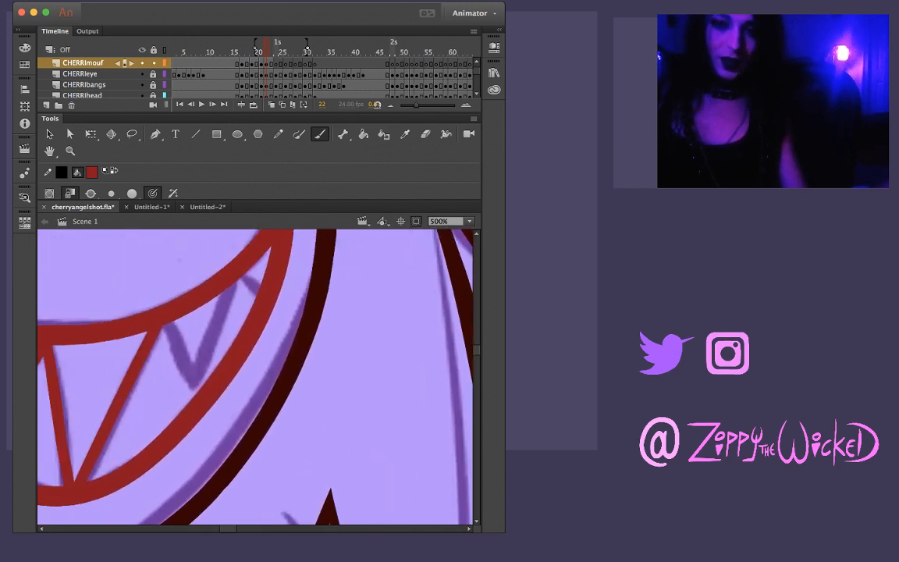
scroll(255, 377, "down", 5)
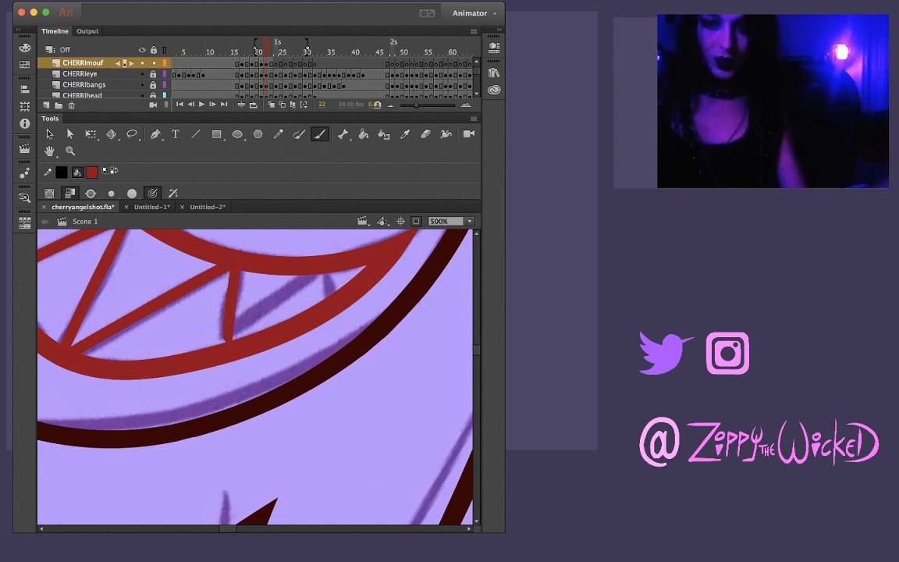
mouse_move(241, 273)
left_mouse_down()
mouse_move(222, 339)
mouse_move(310, 277)
left_mouse_up()
key("super+z")
left_click_drag(218, 343, 282, 294)
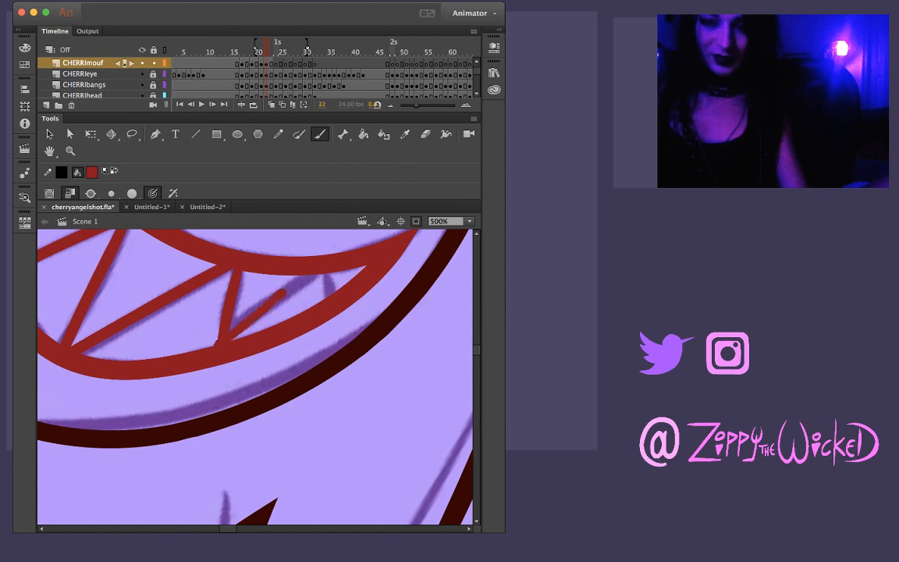
key("super+z")
left_click_drag(221, 341, 310, 278)
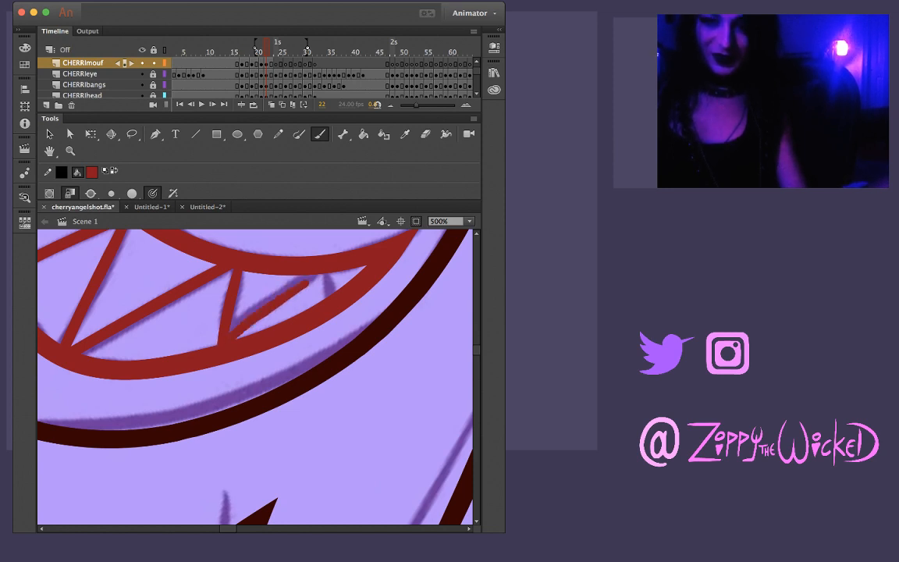
key("super+z")
left_click_drag(221, 341, 311, 278)
key("super+z")
left_click_drag(218, 343, 311, 276)
key("super+z")
left_click_drag(219, 342, 303, 279)
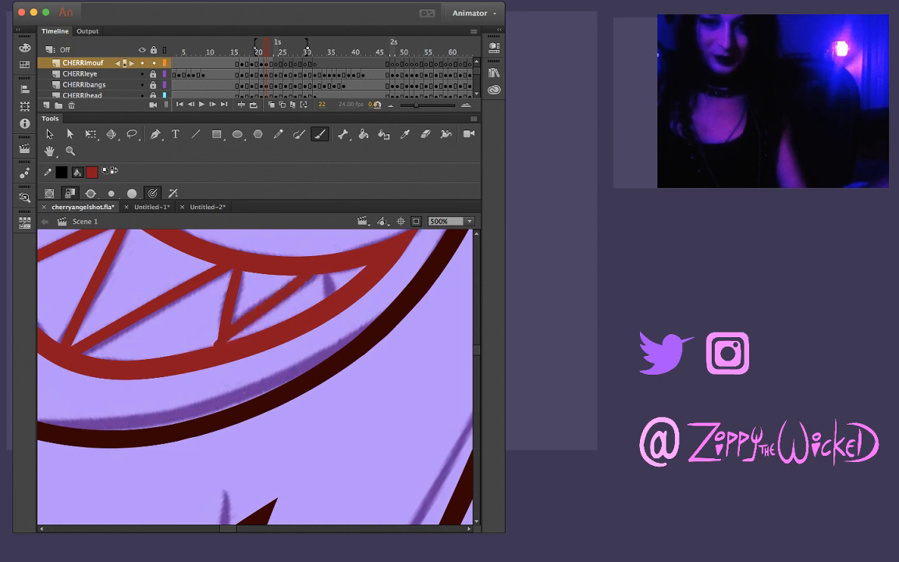
Lasso the short rising tooth line near the mouth corner to tidy it against the lips
key("v")
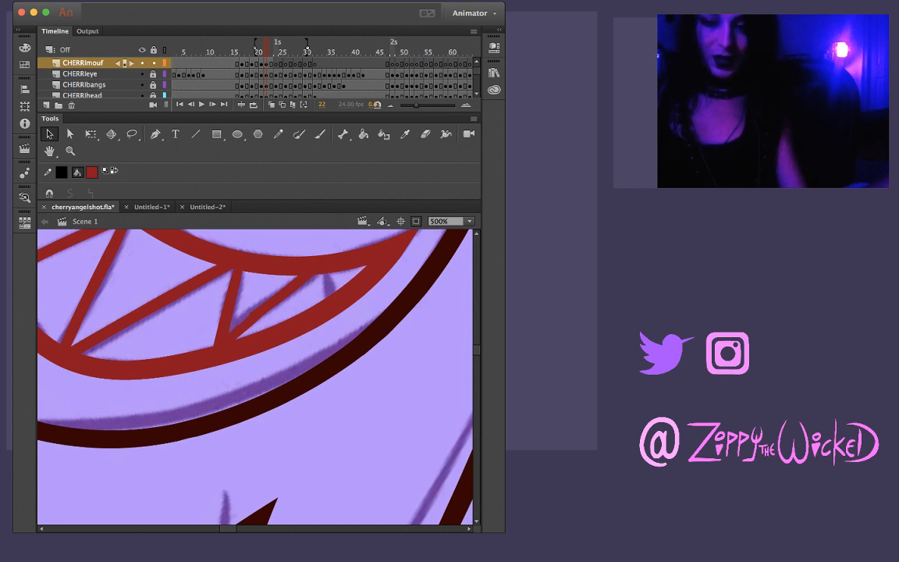
key("l")
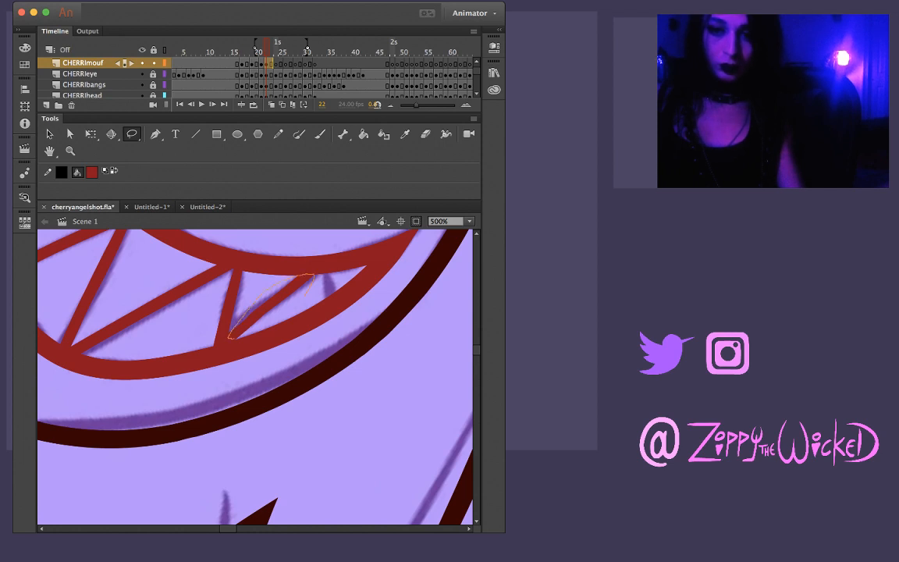
mouse_move(306, 295)
left_mouse_down()
mouse_move(236, 338)
mouse_move(298, 284)
mouse_move(334, 297)
left_mouse_up()
Rotate the canvas and brush the last short tooth line between the lips at the mouth corner
key("b")
key("shift+space")
mouse_move(332, 295)
left_mouse_down()
mouse_move(419, 231)
mouse_move(427, 242)
left_mouse_up()
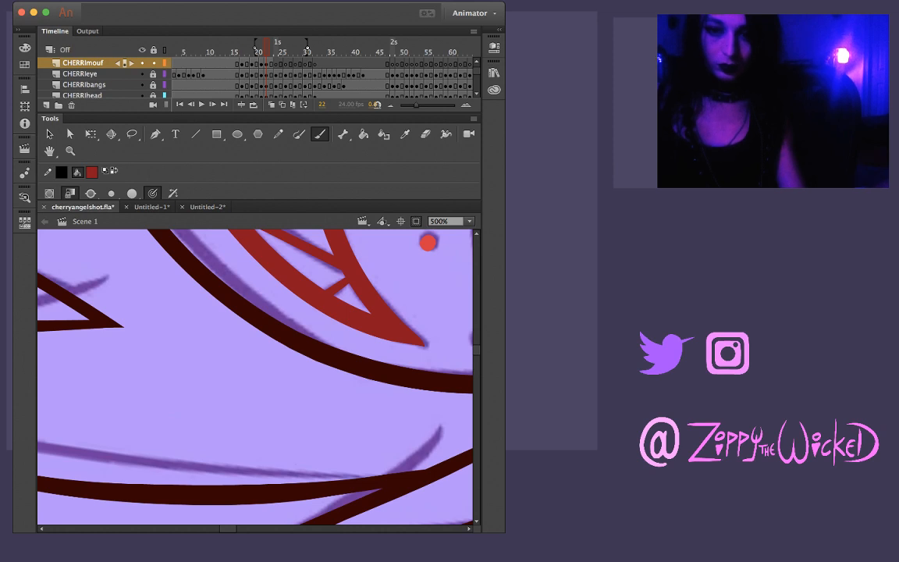
Step through frames 12 to 28 to examine the inked and still sketched mouths on the face
key("super+z")
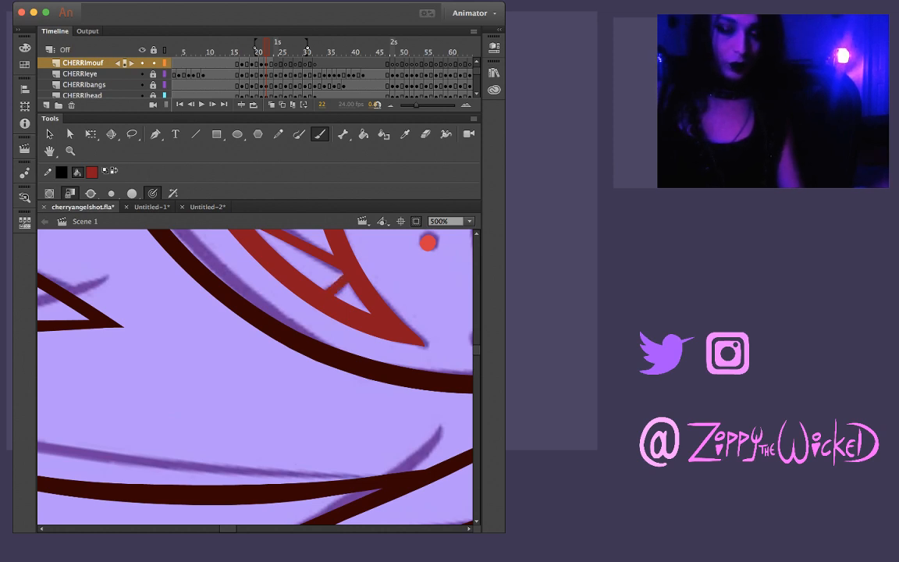
key("z")
left_click(284, 273, "alt")
left_click(300, 303, "alt")
mouse_move(310, 314)
left_mouse_down()
mouse_move(343, 250)
mouse_move(313, 246)
mouse_move(321, 247)
left_mouse_up()
left_click(313, 339)
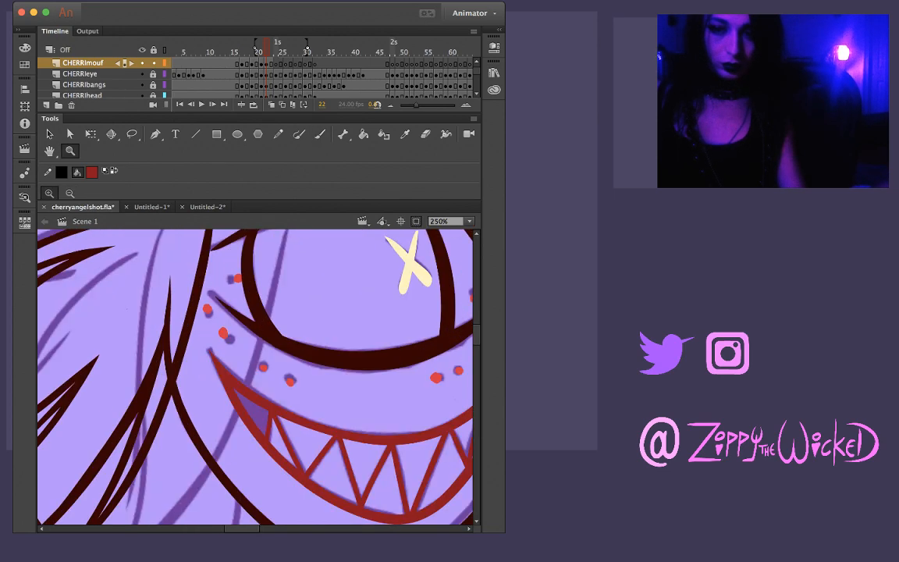
left_click(266, 363)
left_click(297, 372, "alt")
left_click(338, 391, "alt")
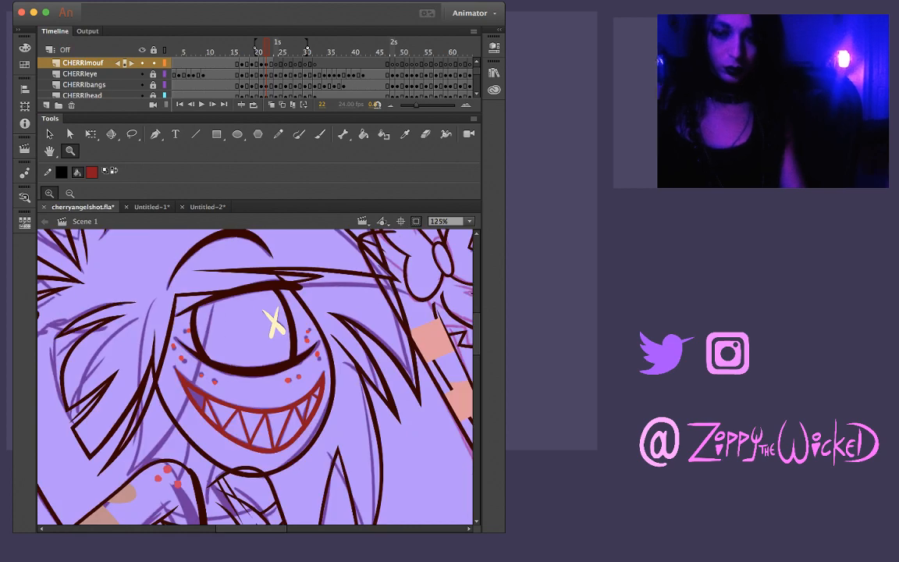
key("period")
key("period")
key("period")
key("period")
key("period")
key("period")
key("period")
key("period")
key("period")
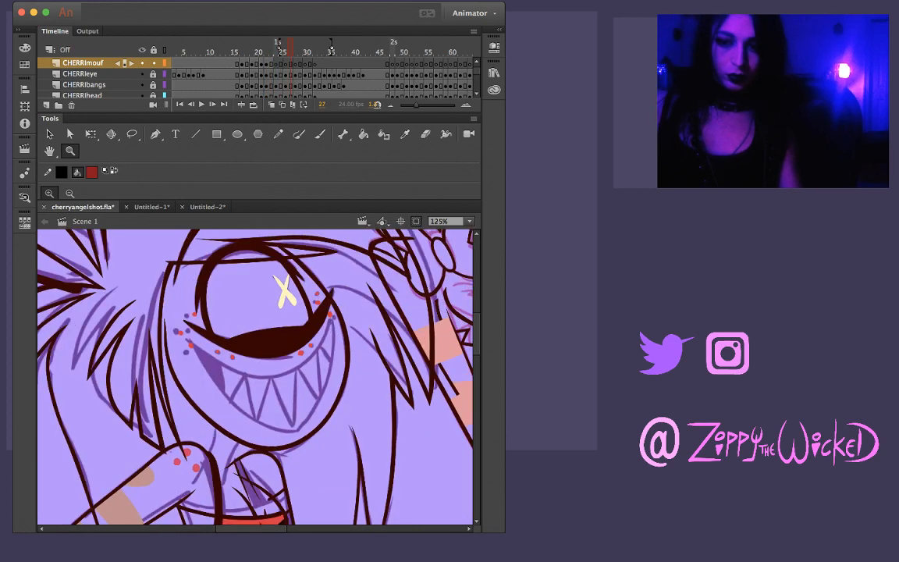
key("comma")
key("comma")
key("comma")
key("comma")
key("comma")
key("comma")
key("comma")
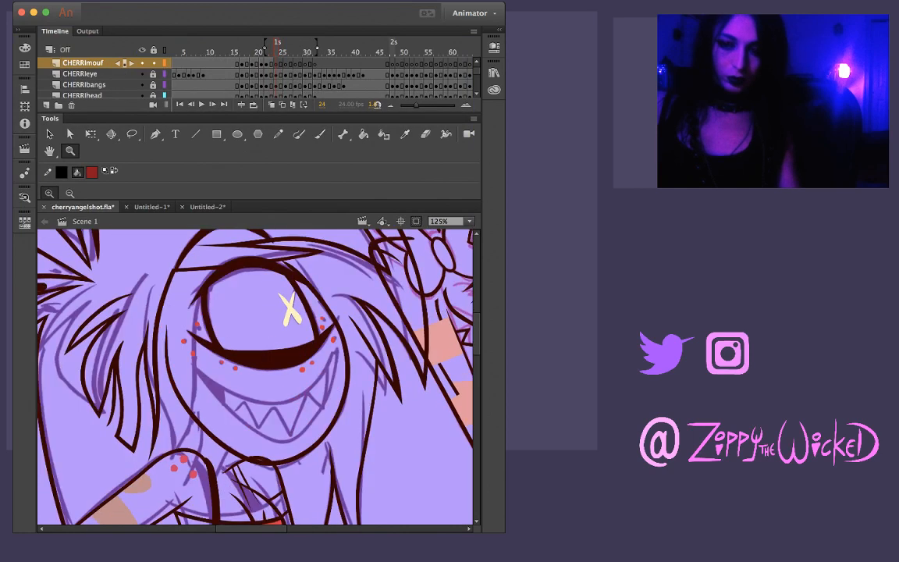
key("comma")
key("comma")
key("comma")
key("comma")
key("comma")
key("comma")
key("comma")
key("comma")
key("comma")
key("comma")
key("comma")
key("comma")
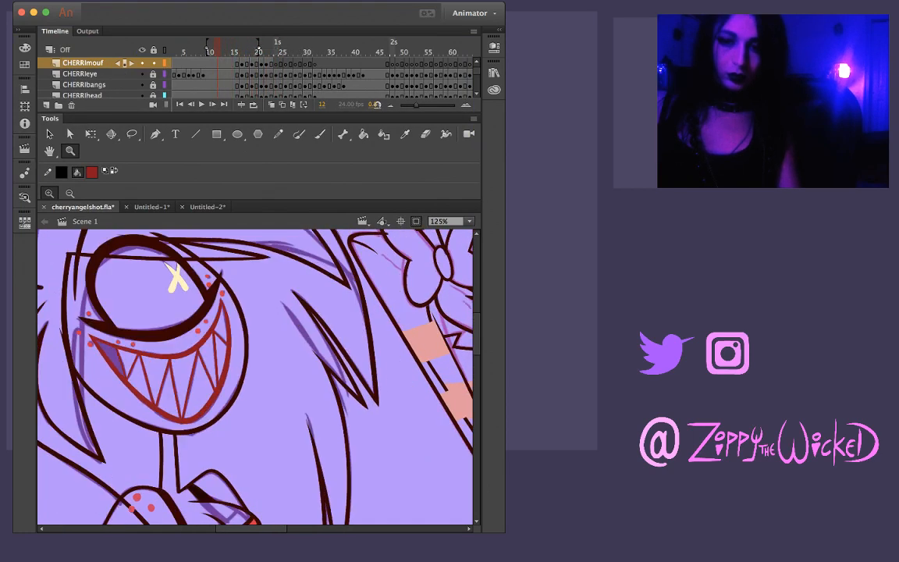
key("period")
key("period")
key("period")
key("period")
key("period")
key("period")
key("period")
key("period")
key("period")
key("period")
key("period")
key("period")
key("period")
key("period")
key("period")
key("period")
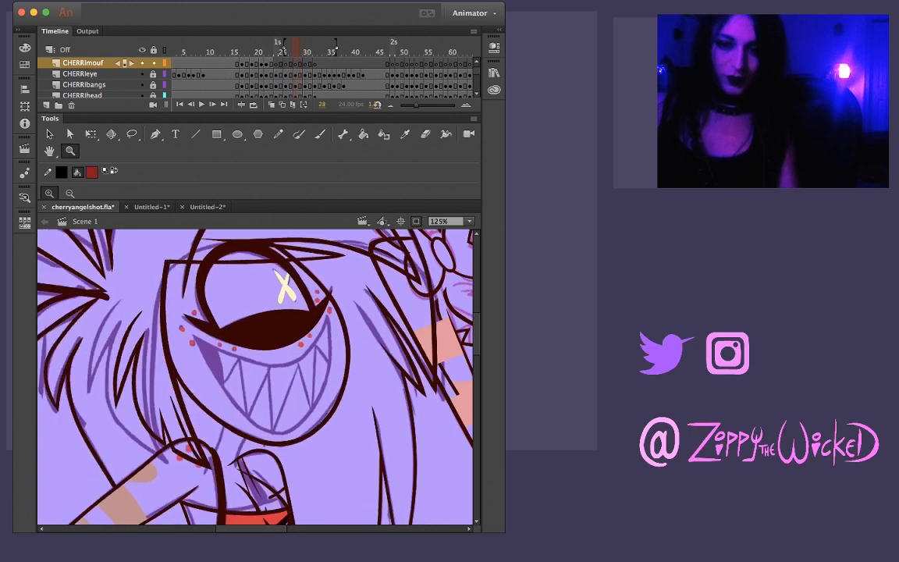
Flip back and forth around frames 19 to 21 to examine how the inked mouth moves
key("comma")
key("comma")
key("comma")
key("comma")
key("comma")
key("comma")
key("comma")
key("comma")
key("comma")
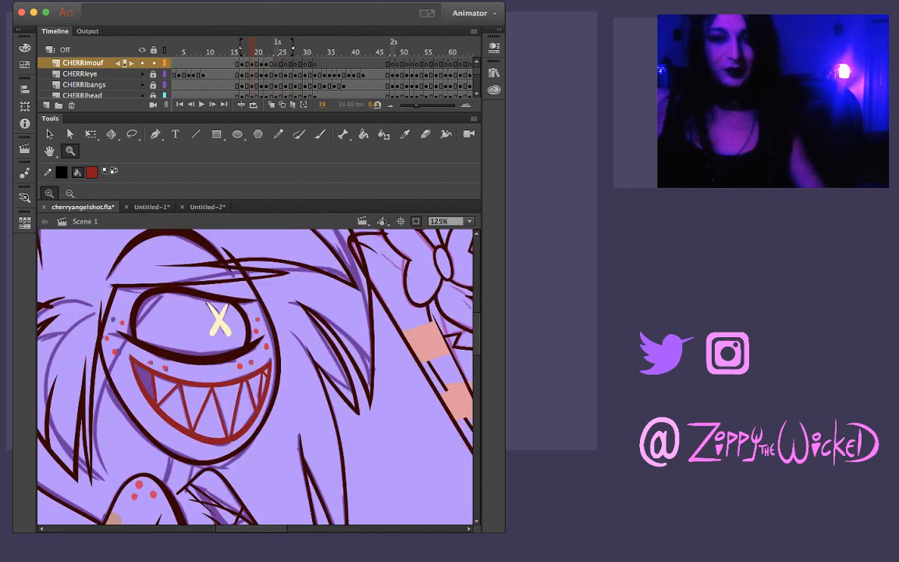
key("comma")
key("comma")
key("period")
key("period")
key("period")
key("period")
key("period")
key("period")
key("period")
key("comma")
key("comma")
key("comma")
key("comma")
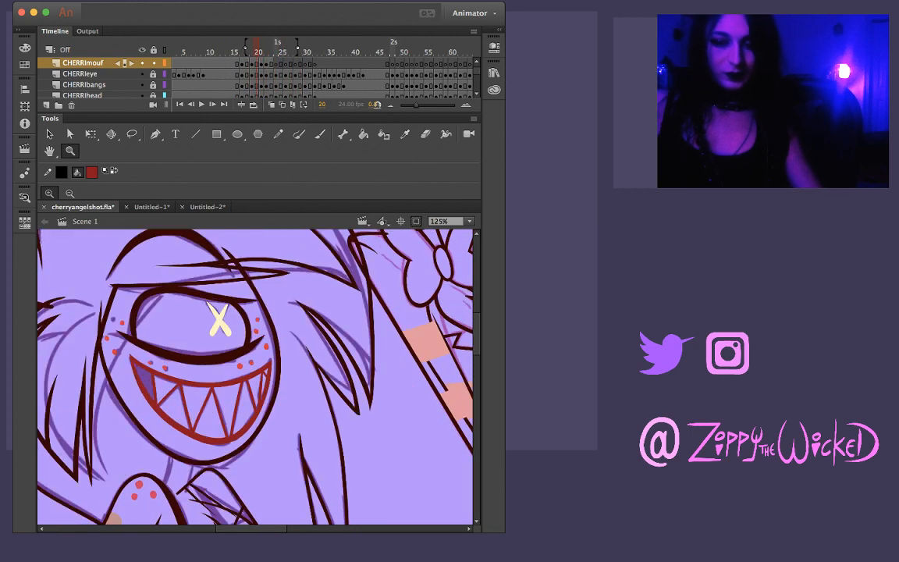
key("period")
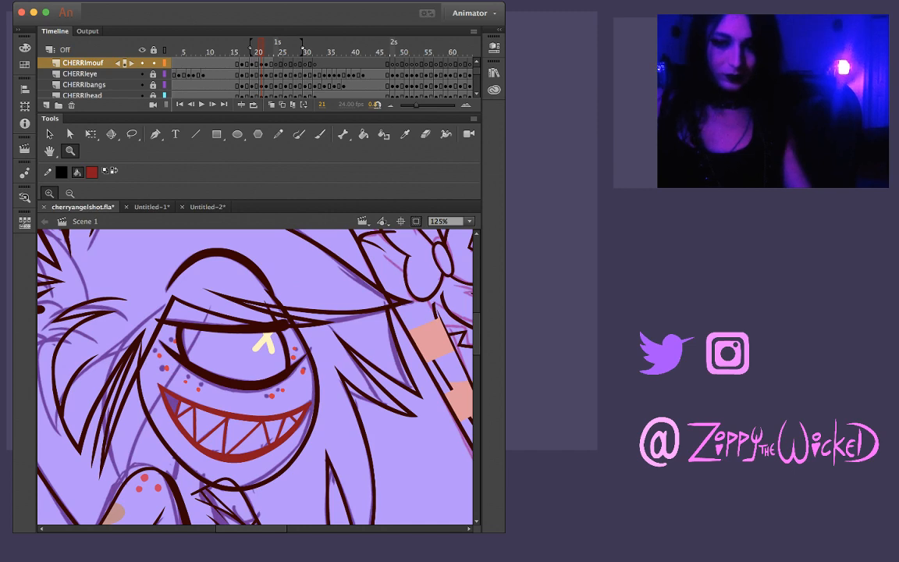
Try to fit frame 21's whole mouth drawing to its motion by shifting, skewing and restretching it with Free Transform
key("super+a")
key("q")
left_click_drag(238, 419, 242, 439)
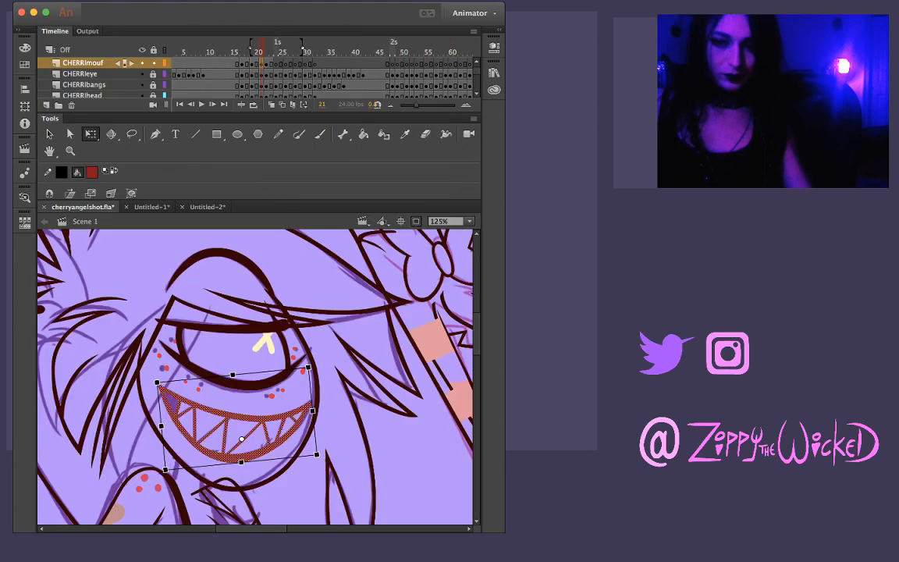
left_click_drag(195, 379, 188, 379)
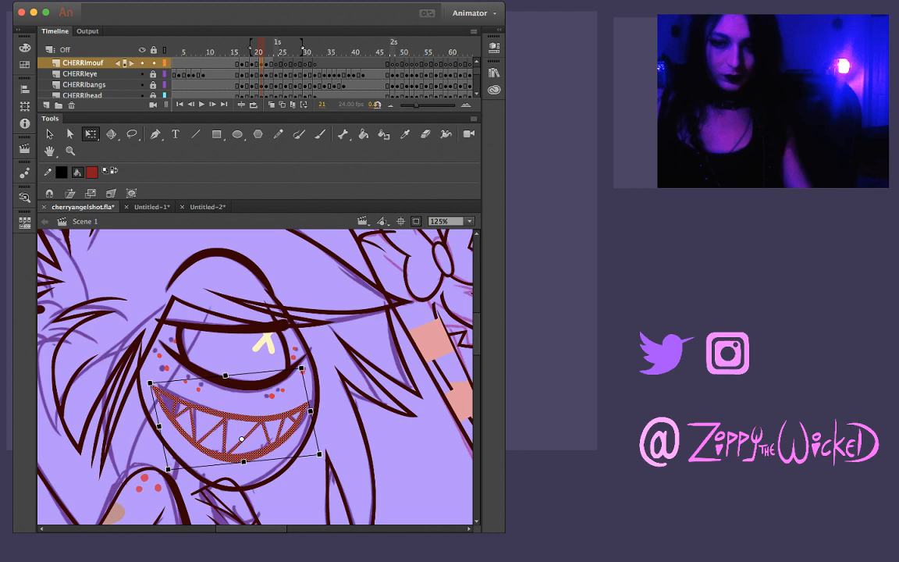
left_click_drag(234, 421, 237, 420)
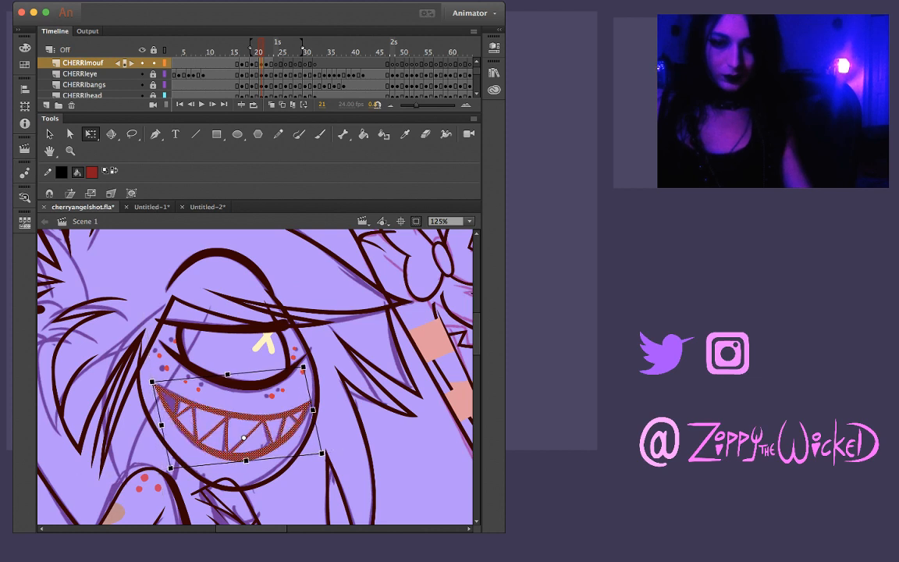
left_click_drag(313, 409, 316, 409)
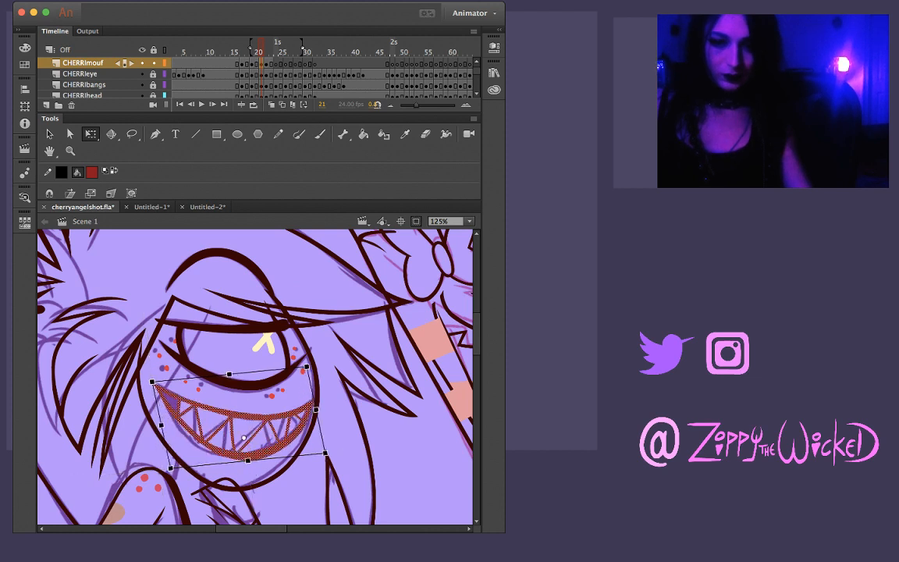
left_click_drag(195, 377, 153, 384)
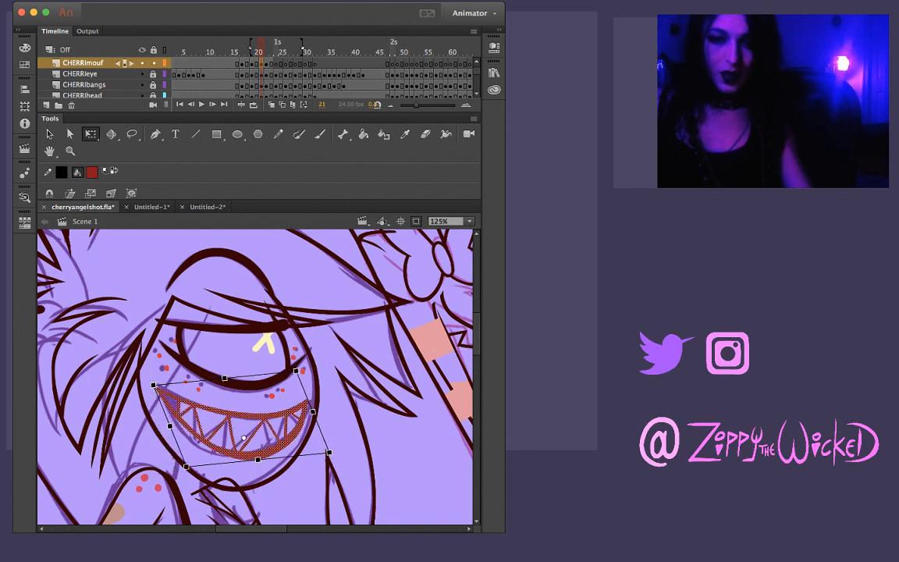
left_click_drag(312, 412, 312, 412)
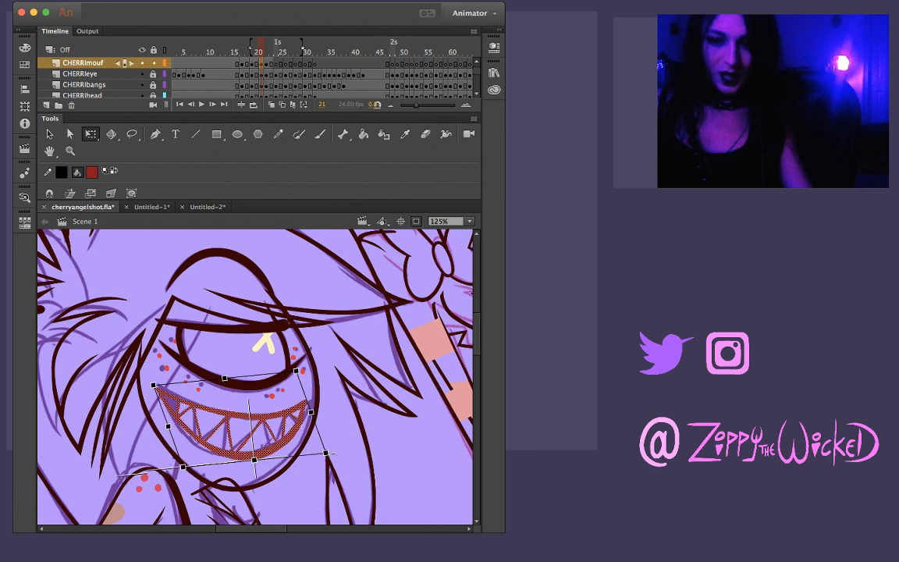
left_click(303, 276)
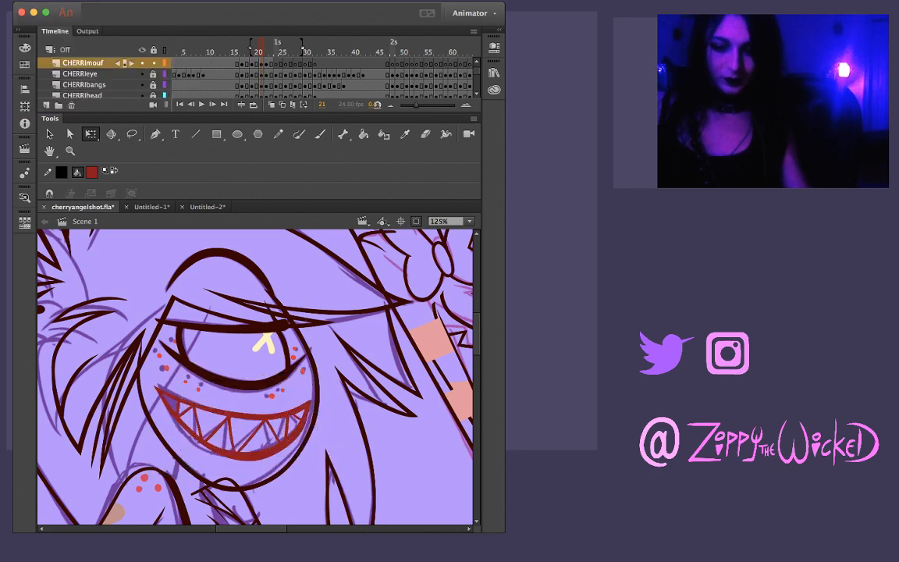
Compare frame 21's reshaped mouth with the mouths on its neighbouring frames
key("comma")
key("comma")
key("period")
key("period")
key("period")
key("period")
key("comma")
key("comma")
key("comma")
key("comma")
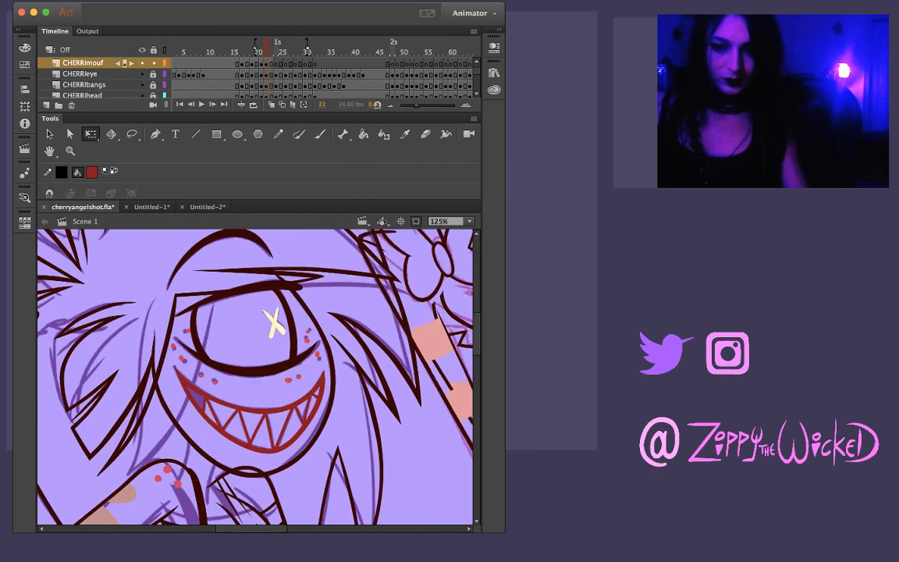
key("period")
key("period")
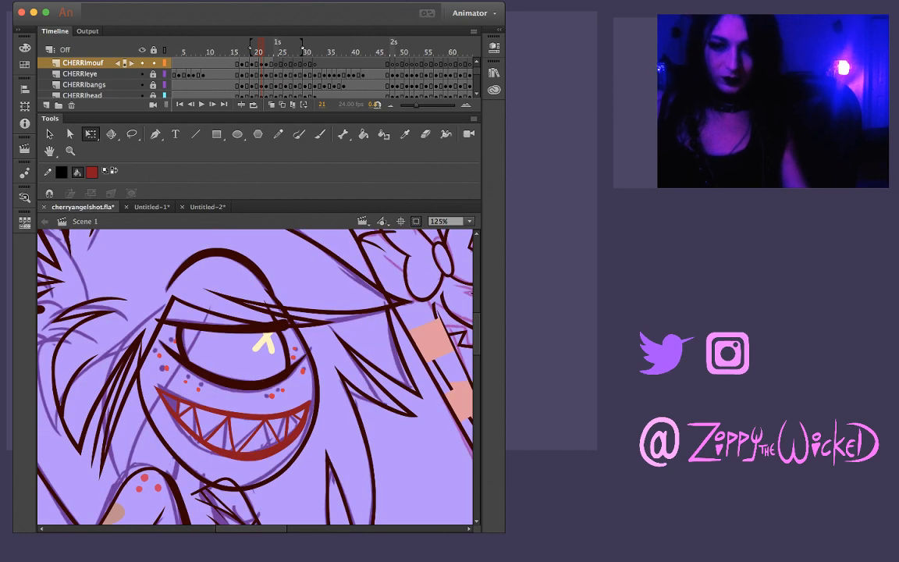
Try extending frame 21's mouth further toward the dark-shaded mouth corner, checking it against the adjacent frames
left_click(265, 417)
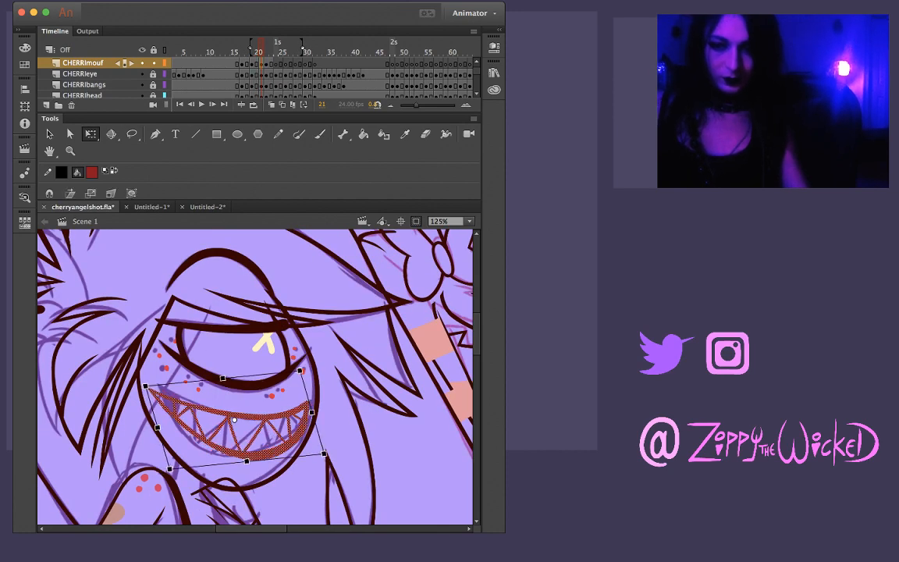
left_click(336, 343)
key("period")
key("comma")
Recheck frame 21 against its neighbours and delete its entire inked mouth drawing, leaving the sketch
key("comma")
key("period")
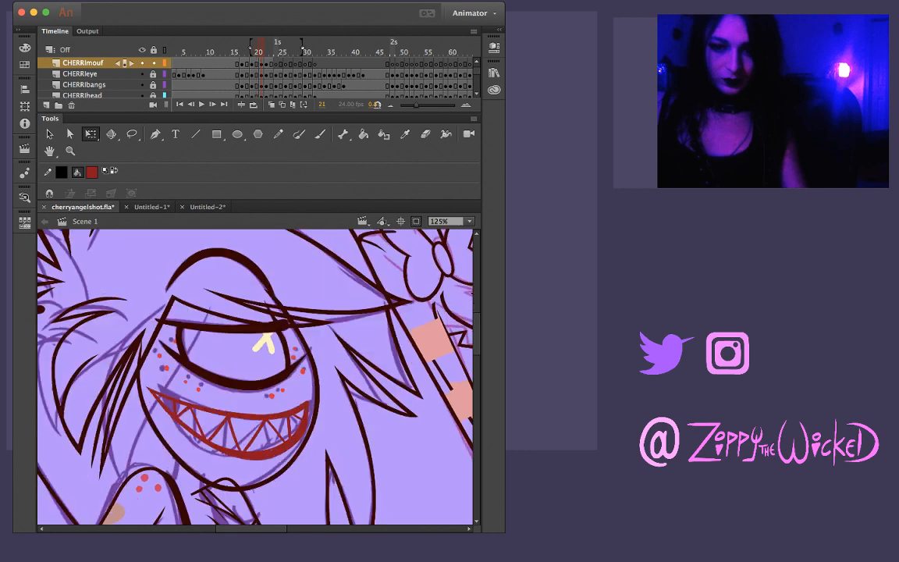
key("period")
key("comma")
key("comma")
key("period")
key("period")
key("comma")
key("super+a")
key("Delete")
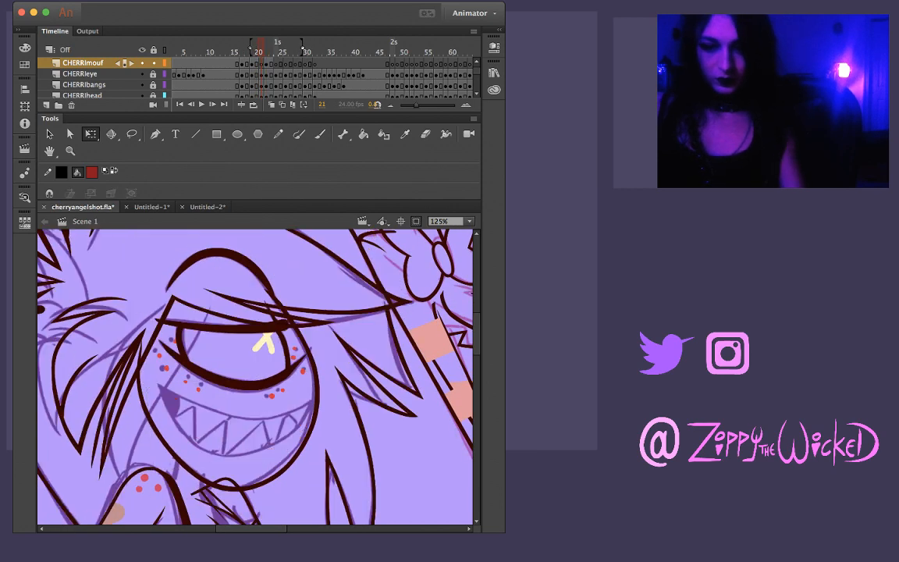
Copy the whole inked mouth from frame 20 and return to frame 21
key("comma")
key("period")
key("comma")
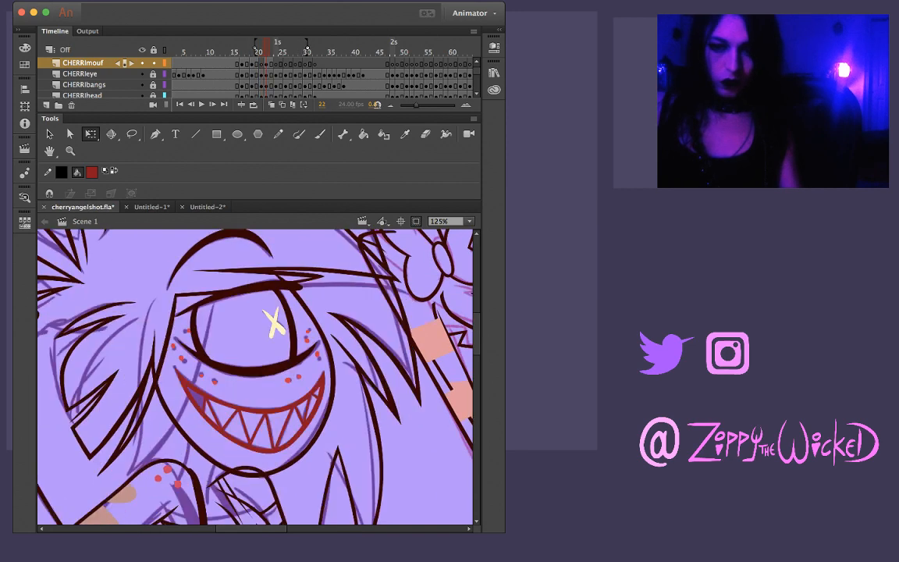
key("period")
key("comma")
key("super+a")
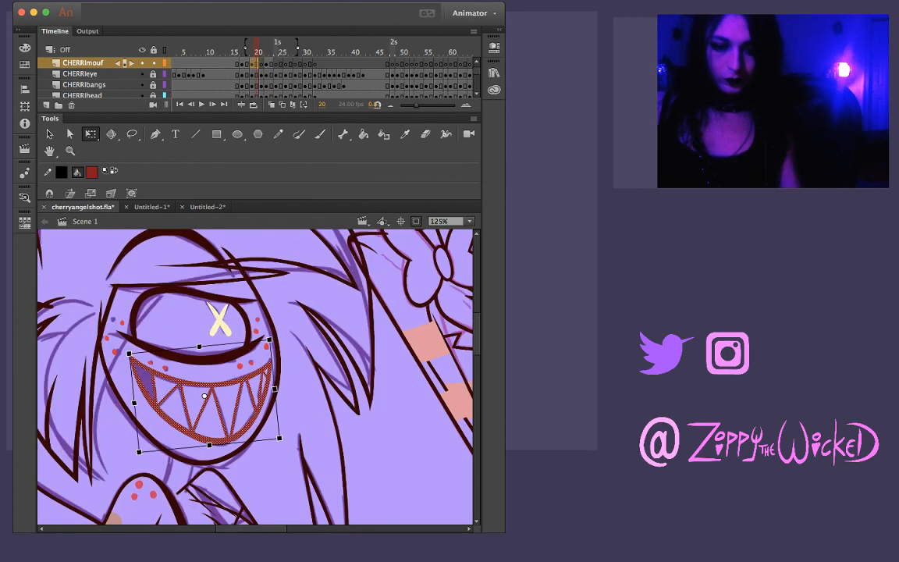
key("super+c")
key("period")
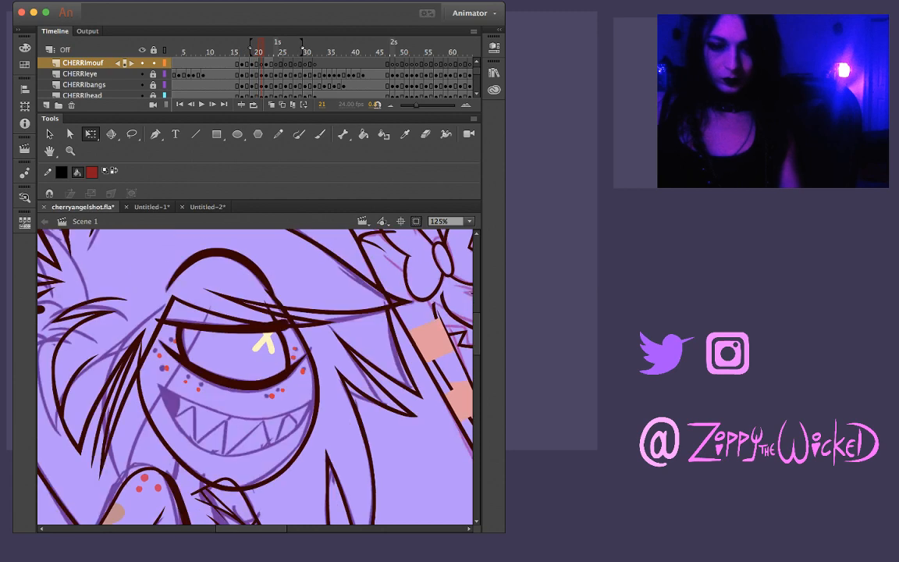
Try pasting frame 20's mouth in place on frame 21, moving and rotating it over the sketch, and delete the copy
key("super+shift+v")
left_click_drag(207, 409, 229, 435)
left_click_drag(297, 360, 306, 374)
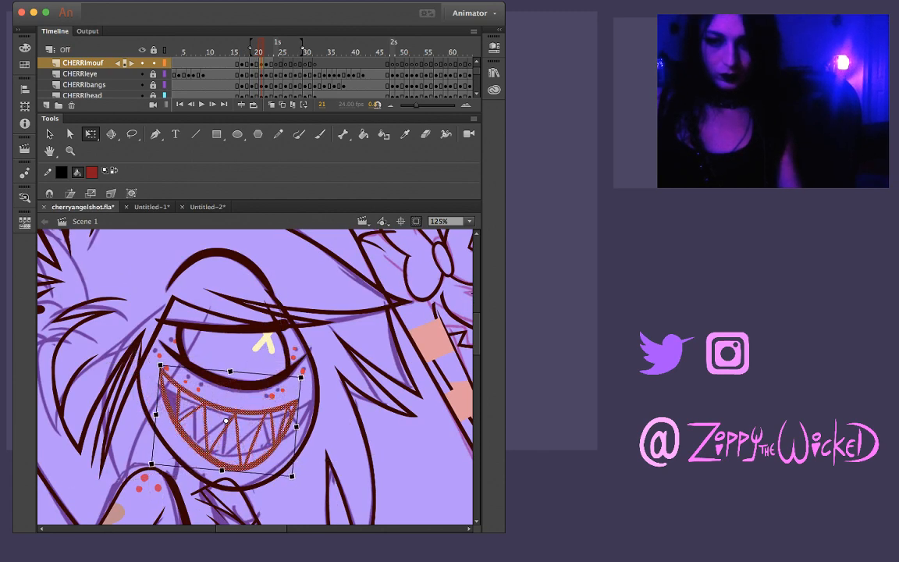
left_click_drag(231, 425, 240, 428)
key("BackSpace")
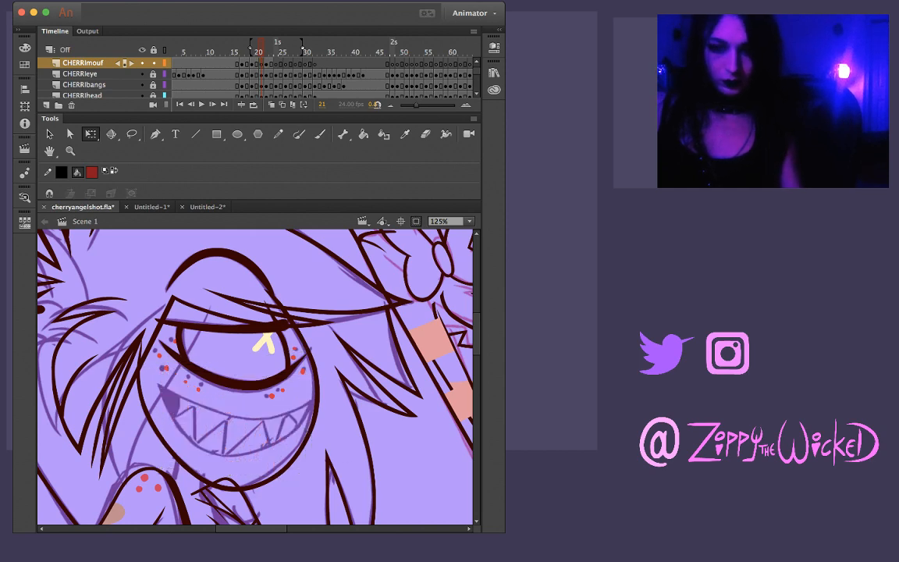
Copy frame 22's whole inked mouth, paste it in place on frame 21 and move it over the mouth sketch
key("period")
key("super+a")
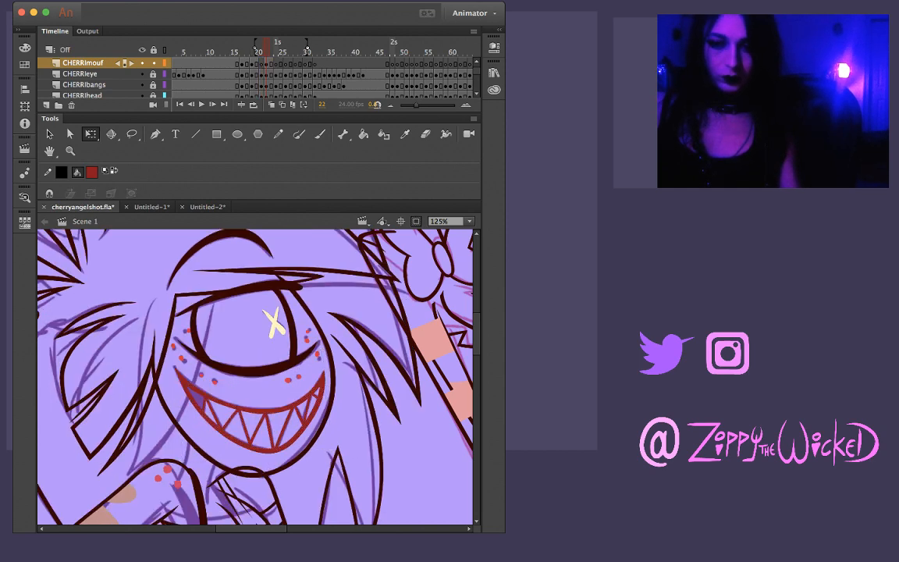
key("comma")
key("super+shift+v")
left_click_drag(251, 415, 233, 426)
Squash, skew and slightly widen the pasted mouth on frame 21 to match the tilt of the sketched grin
left_click_drag(239, 463, 238, 461)
left_click_drag(310, 429, 308, 407)
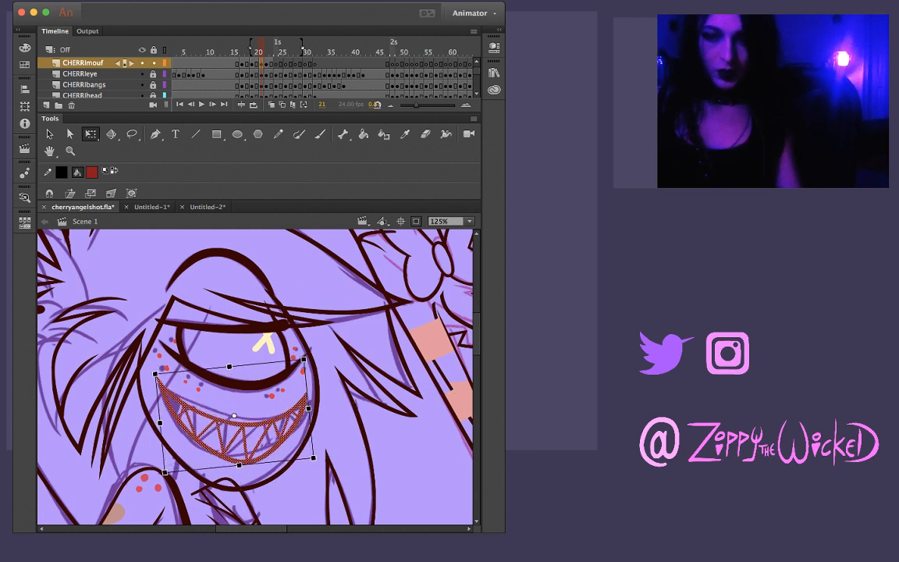
left_click_drag(239, 462, 238, 460)
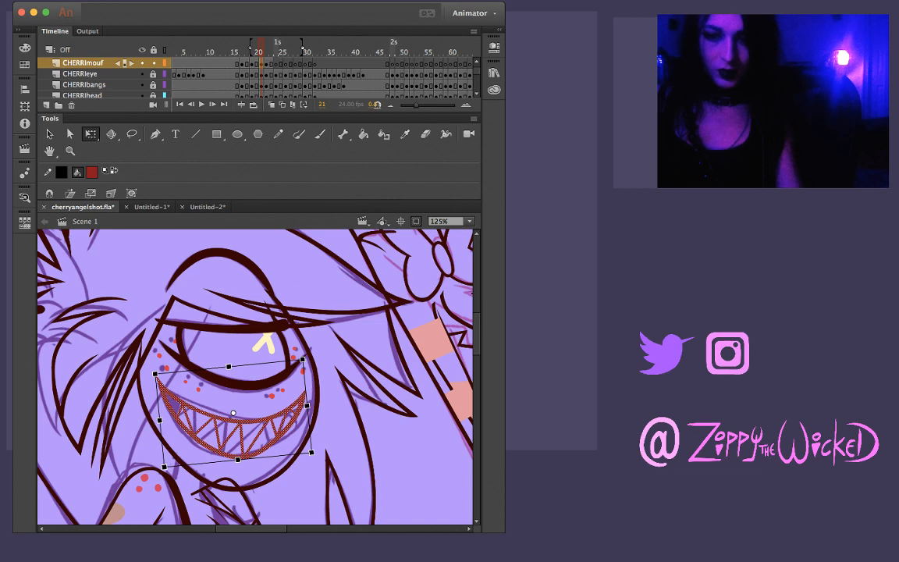
left_click_drag(307, 405, 310, 407)
key("Escape")
Flip repeatedly between frames 20 and 21 to examine the mouth's movement
key("comma")
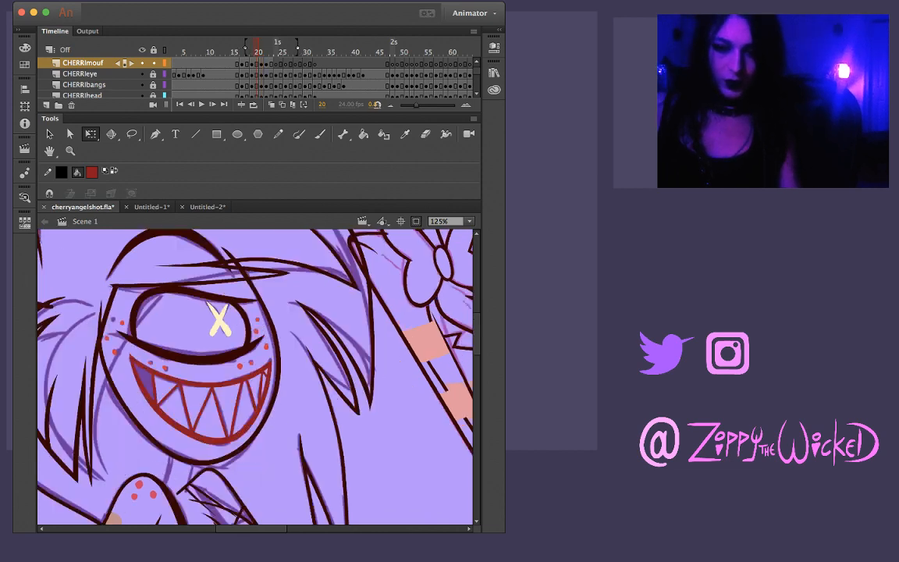
key("period")
key("comma")
key("period")
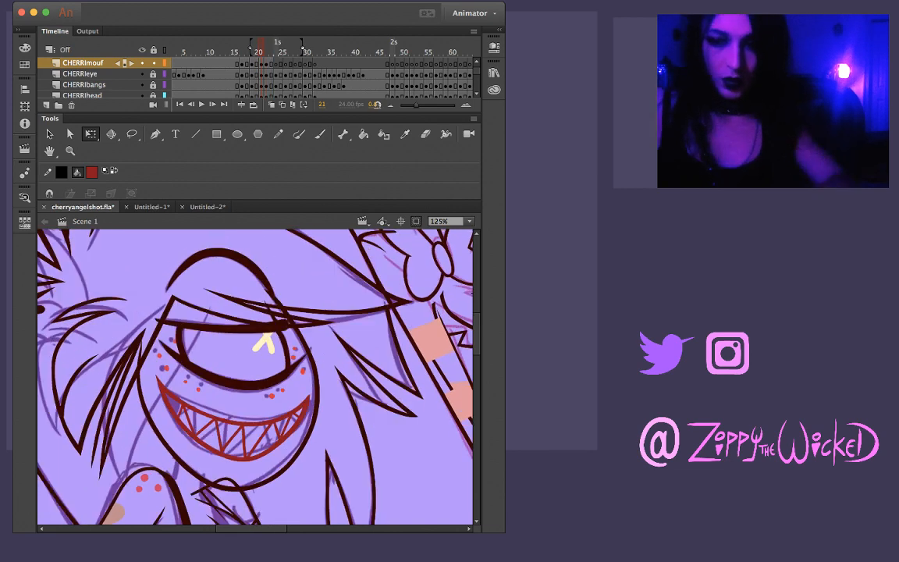
key("comma")
key("period")
key("comma")
key("period")
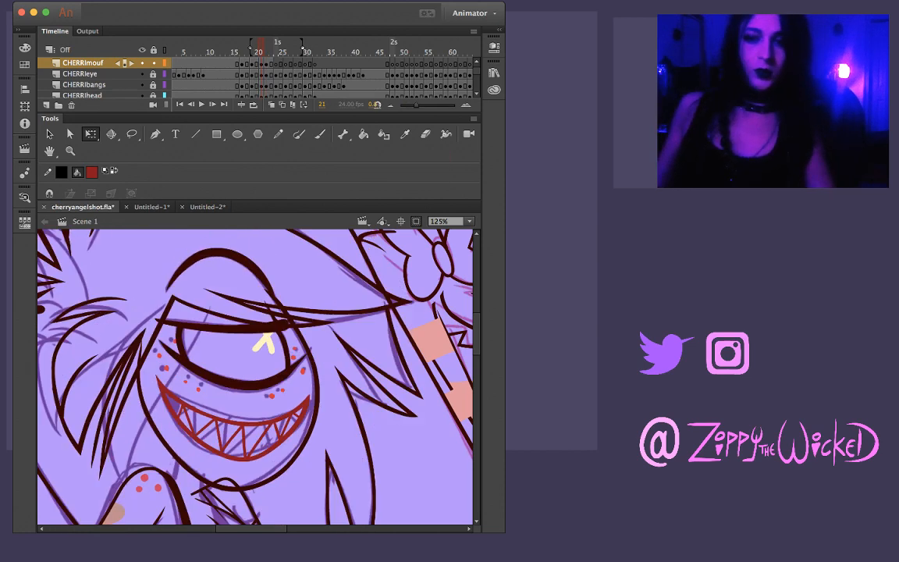
key("comma")
key("period")
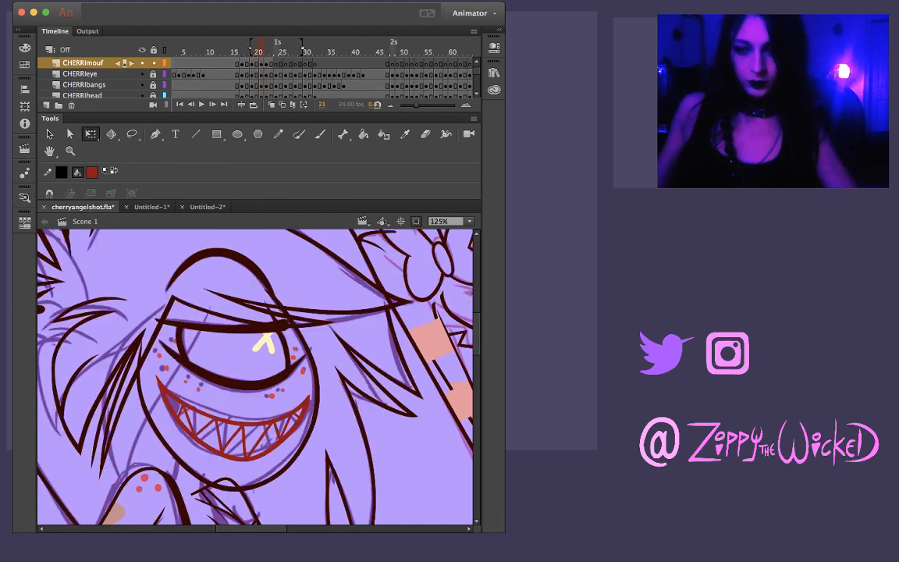
Skew the inked mouth on frame 21 slightly so it leans left, and compare it with frames 20 and 22
left_click(244, 425)
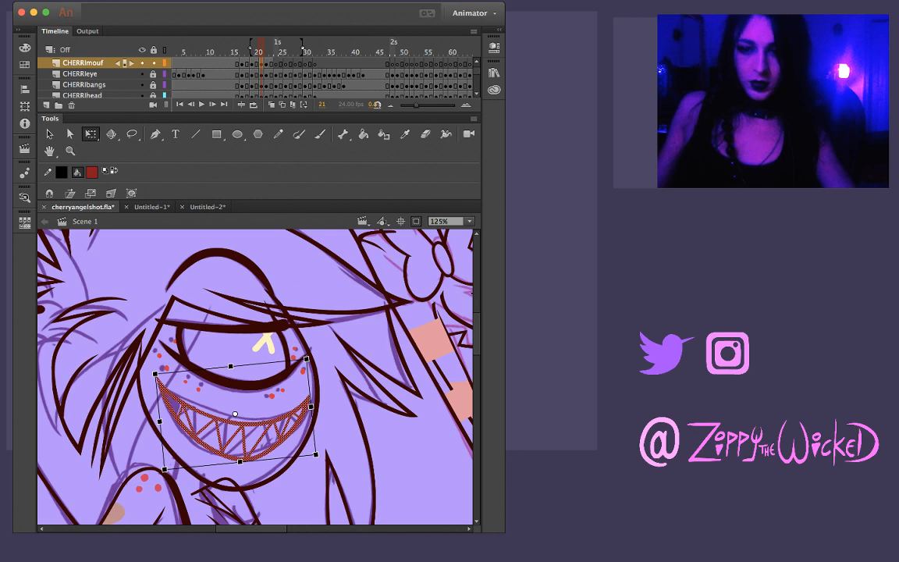
left_click_drag(265, 459, 270, 458)
key("Escape")
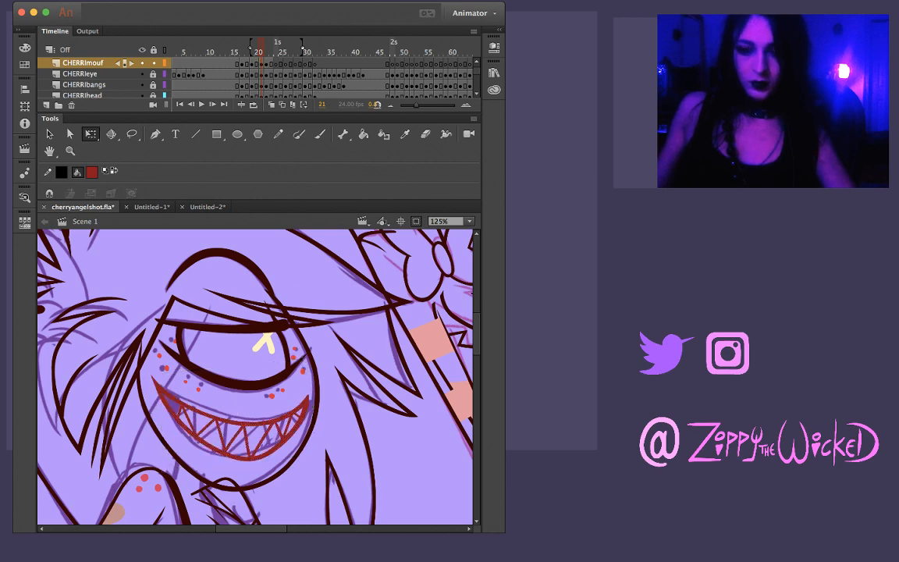
key("comma")
key("period")
key("period")
key("comma")
key("comma")
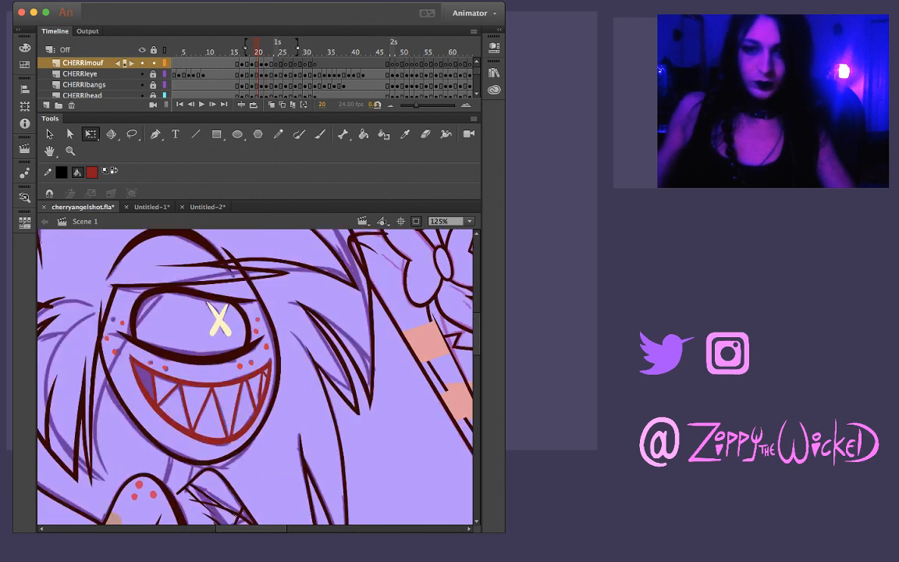
key("period")
Hide the REF sketch layer and flip through frames 20 to 23 to compare only the inked mouths
scroll(257, 78, "down", 8)
left_click(141, 84)
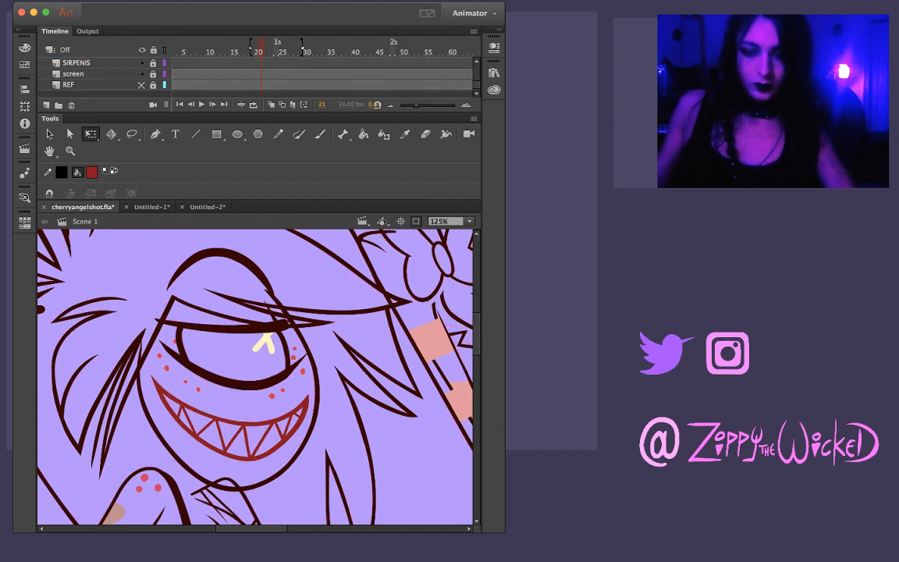
key("comma")
key("period")
key("period")
key("period")
key("comma")
key("comma")
key("comma")
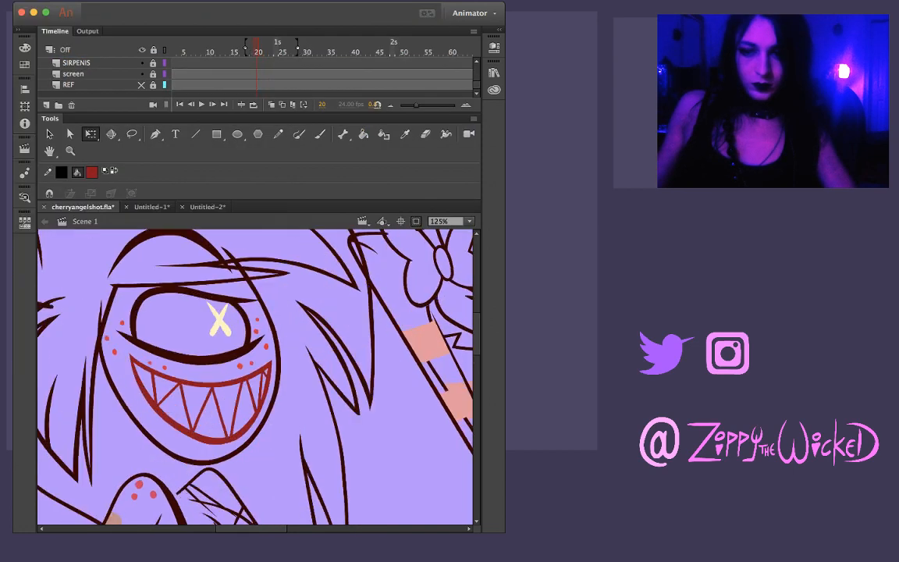
key("period")
key("period")
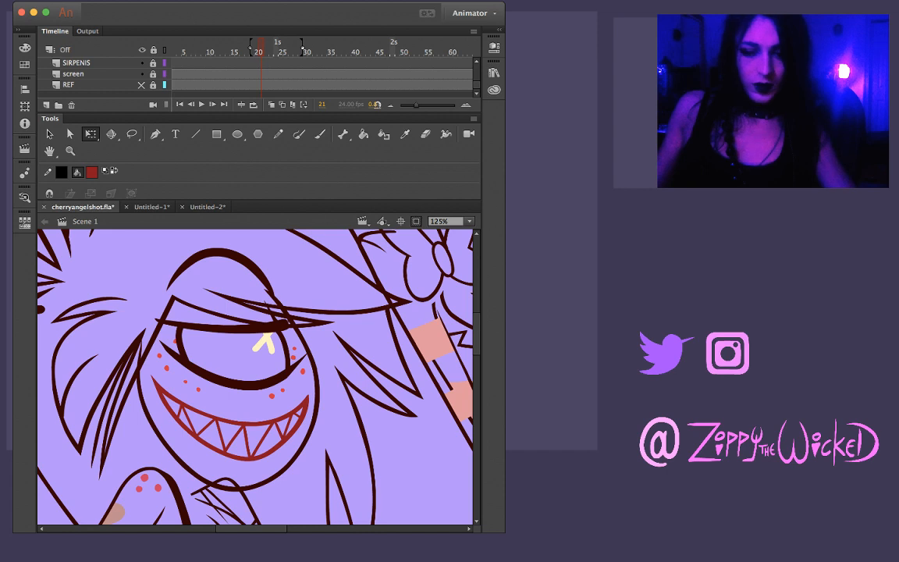
Stretch the mouth on frame 21 slightly taller at its upper edge and wider toward the right cheek
left_click(244, 426)
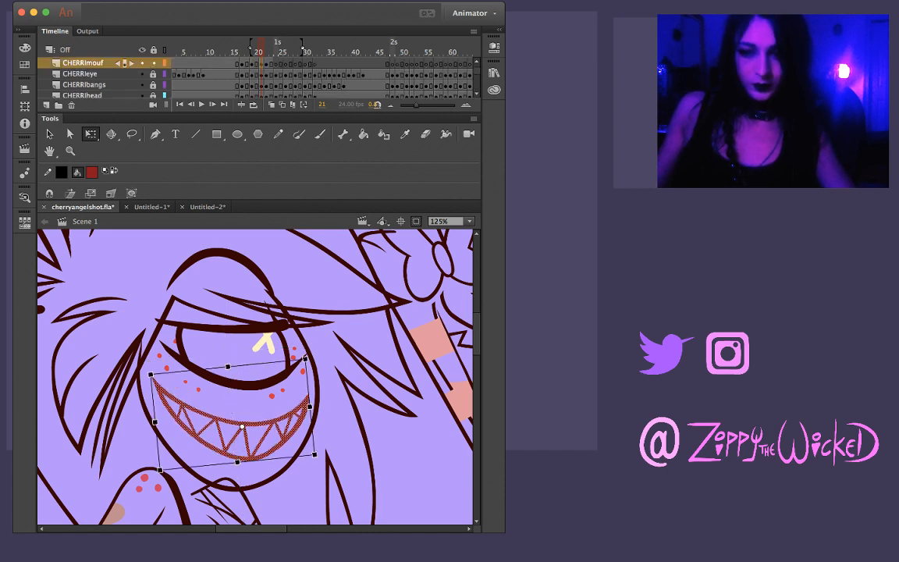
mouse_move(228, 366)
left_mouse_down()
mouse_move(226, 343)
mouse_move(226, 361)
left_mouse_up()
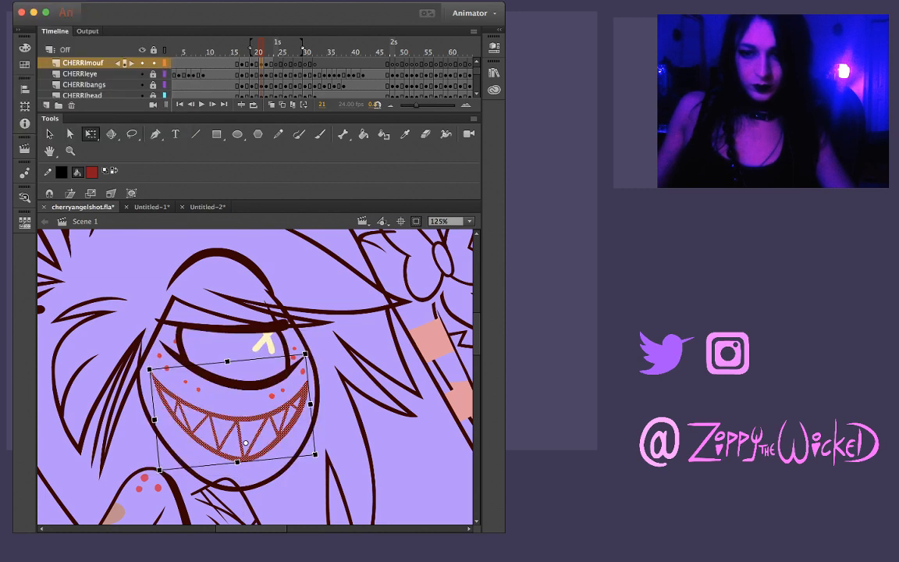
left_click_drag(305, 355, 311, 363)
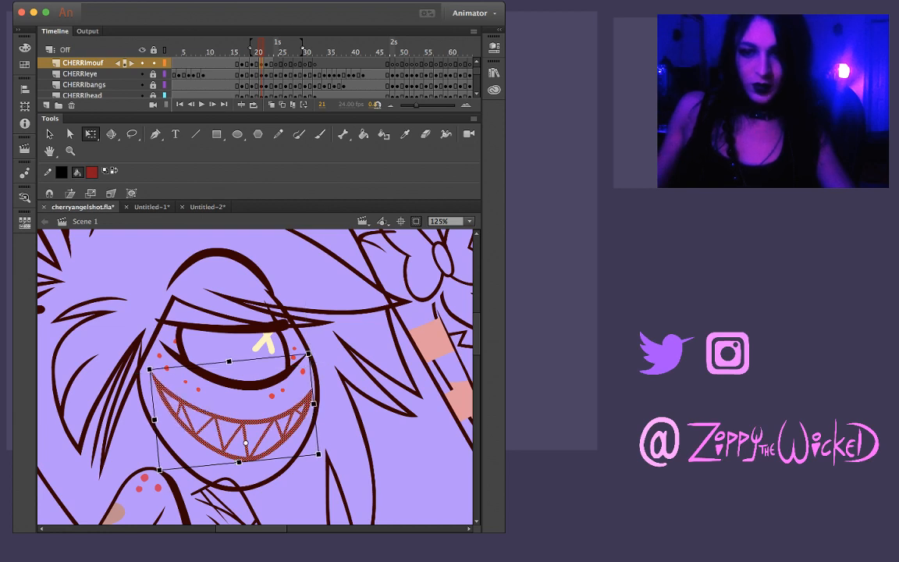
left_click_drag(229, 362, 228, 342)
left_click_drag(150, 351, 151, 367)
mouse_move(309, 350)
left_mouse_down()
mouse_move(313, 358)
mouse_move(308, 352)
left_mouse_up()
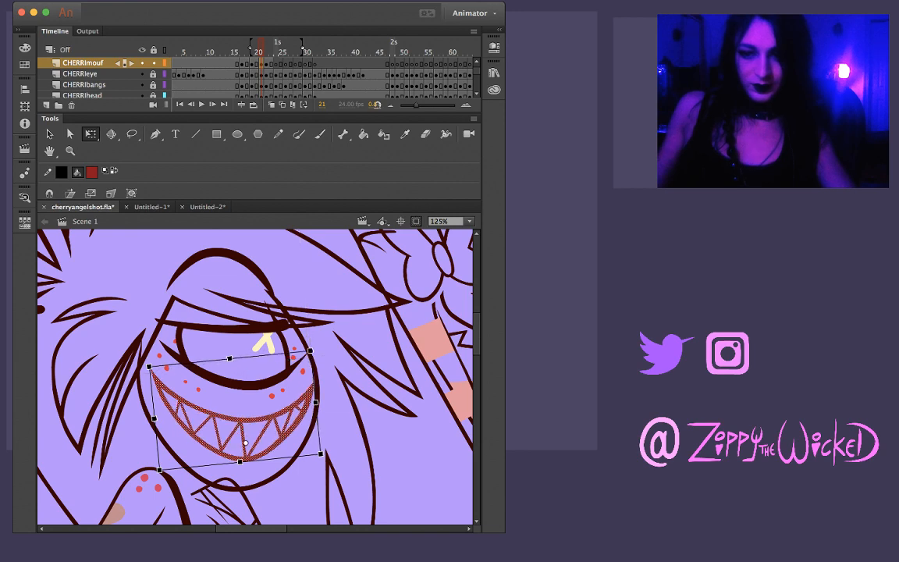
key("Escape")
Flip through the frames around 21 to examine how the stretched mouth moves between its neighbours
key("comma")
key("comma")
key("period")
key("period")
key("period")
key("period")
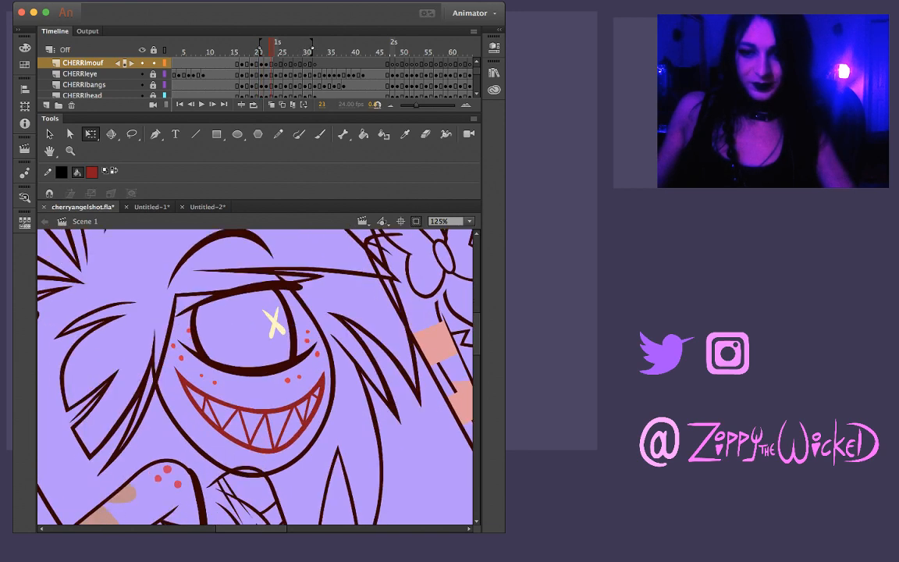
key("comma")
key("comma")
key("comma")
key("period")
Skew frame 21's mouth slightly along its lower edge and pull its right side in a little
key("comma")
key("period")
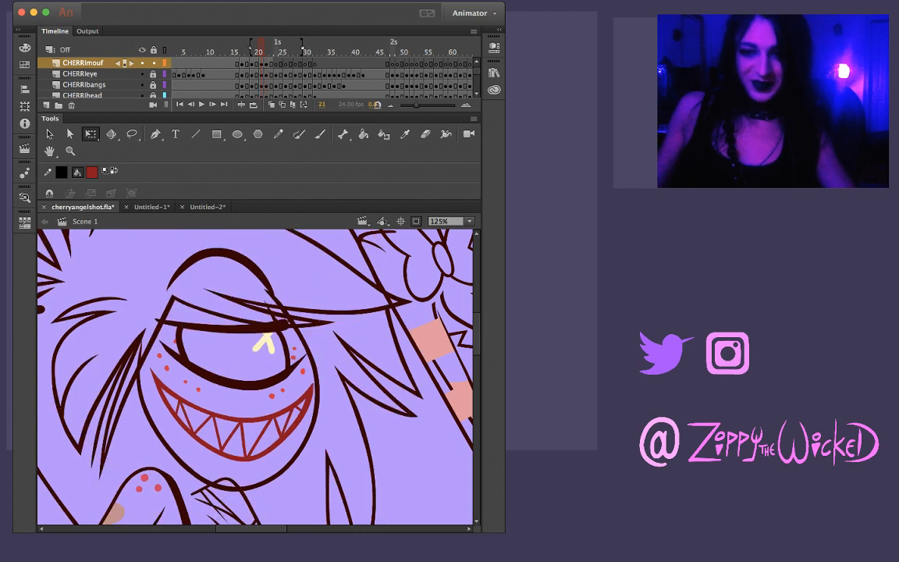
left_click(241, 422)
key("comma")
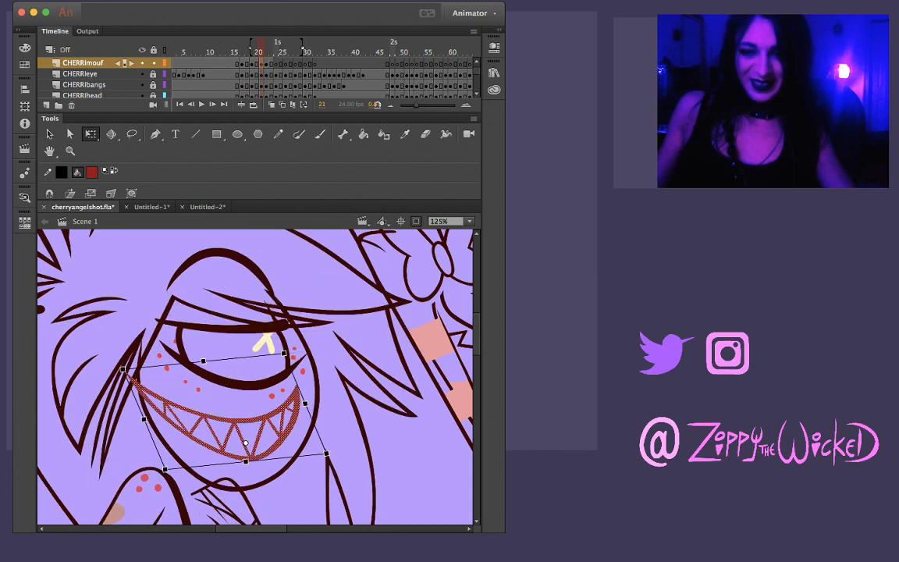
key("period")
mouse_move(204, 466)
left_mouse_down()
mouse_move(110, 474)
mouse_move(211, 465)
left_mouse_up()
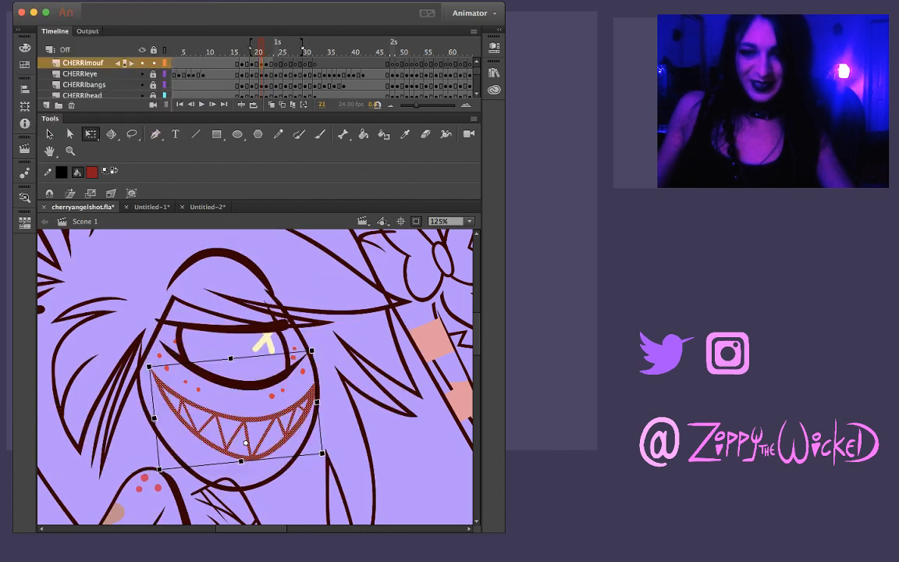
left_click_drag(317, 401, 313, 402)
key("comma")
key("period")
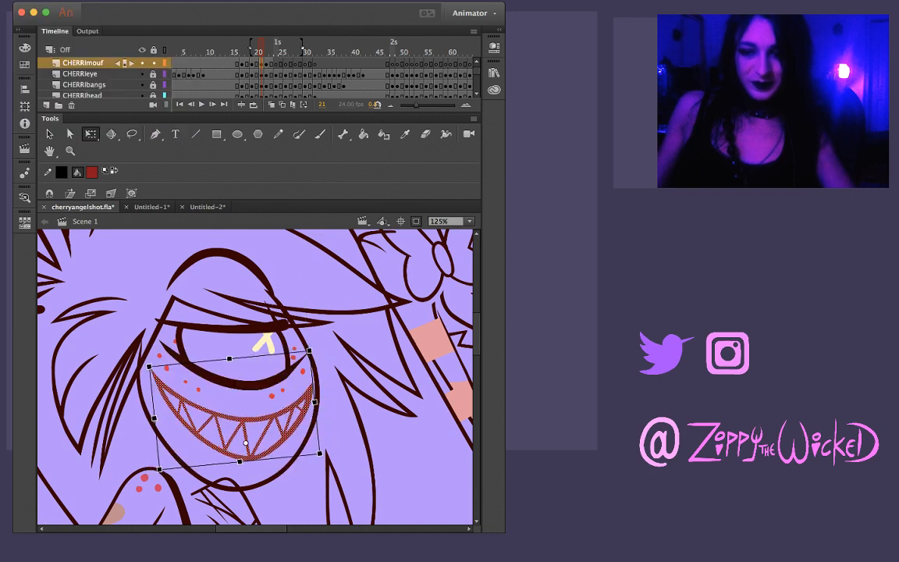
key("Escape")
Flip back and forth through frames 17 to 23 to examine the flow of the inked mouth animation
key("comma")
key("period")
key("period")
key("comma")
key("comma")
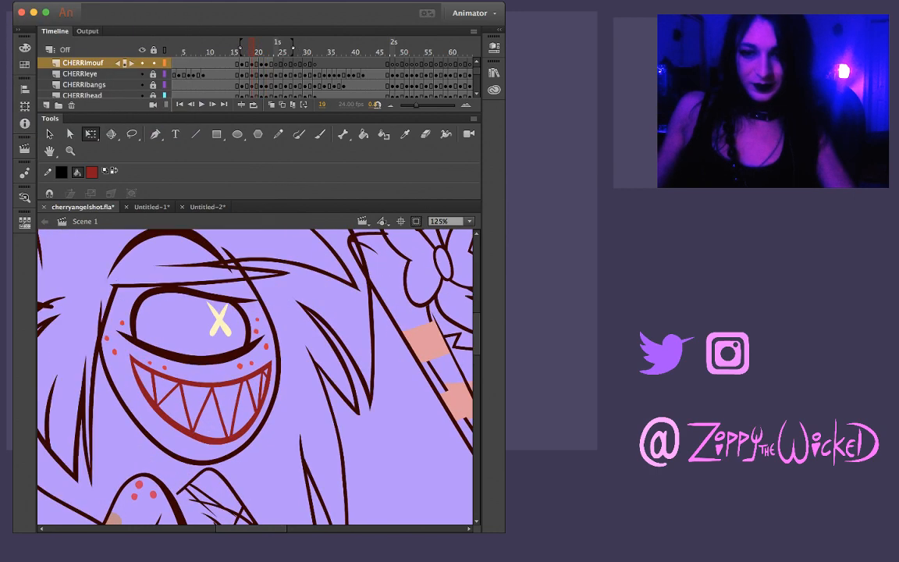
key("period")
key("period")
key("comma")
key("comma")
key("period")
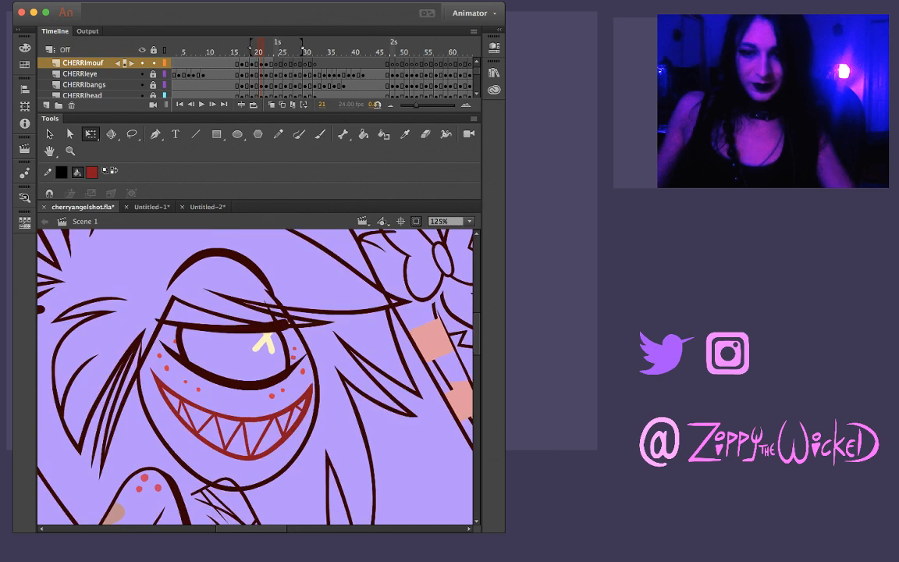
key("comma")
key("comma")
key("comma")
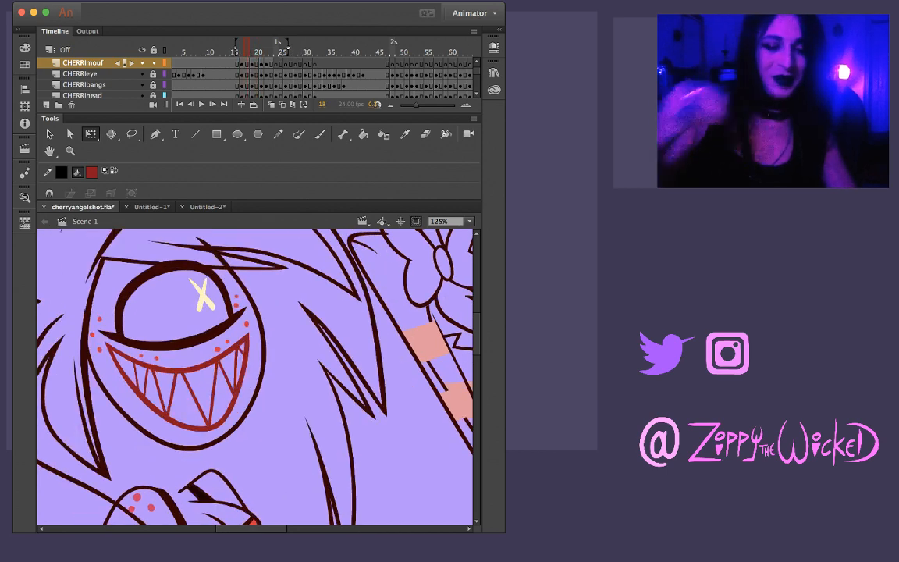
key("period")
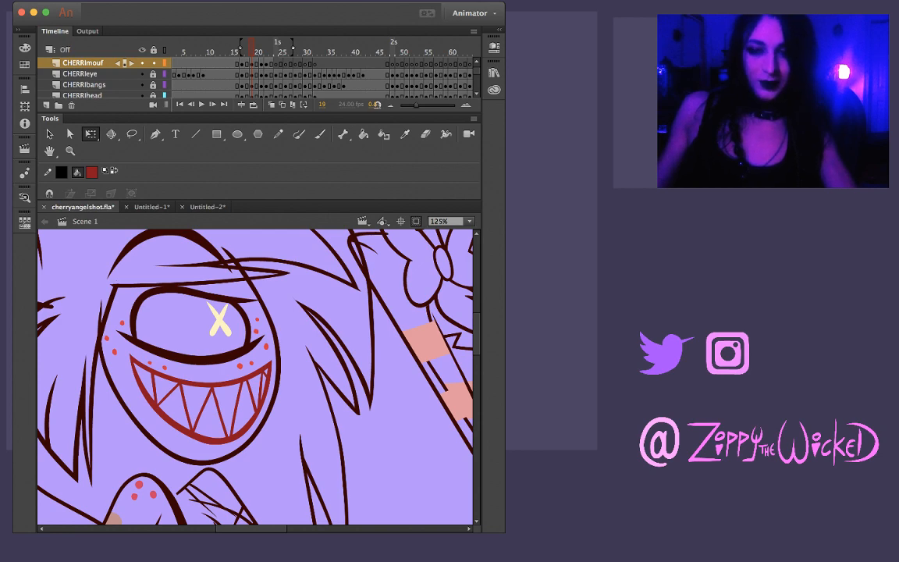
key("comma")
key("period")
key("period")
key("period")
key("comma")
key("period")
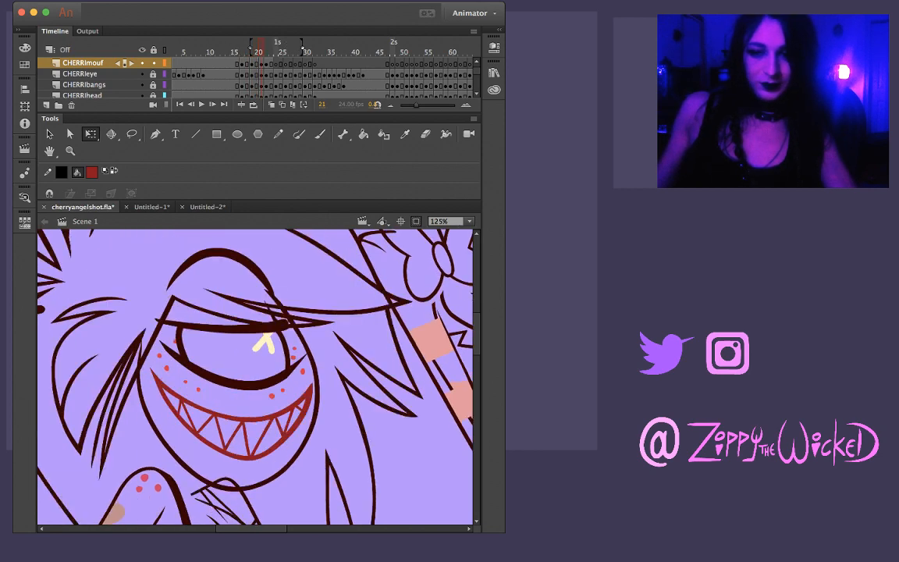
key("period")
key("period")
key("comma")
key("comma")
key("comma")
key("period")
key("period")
key("period")
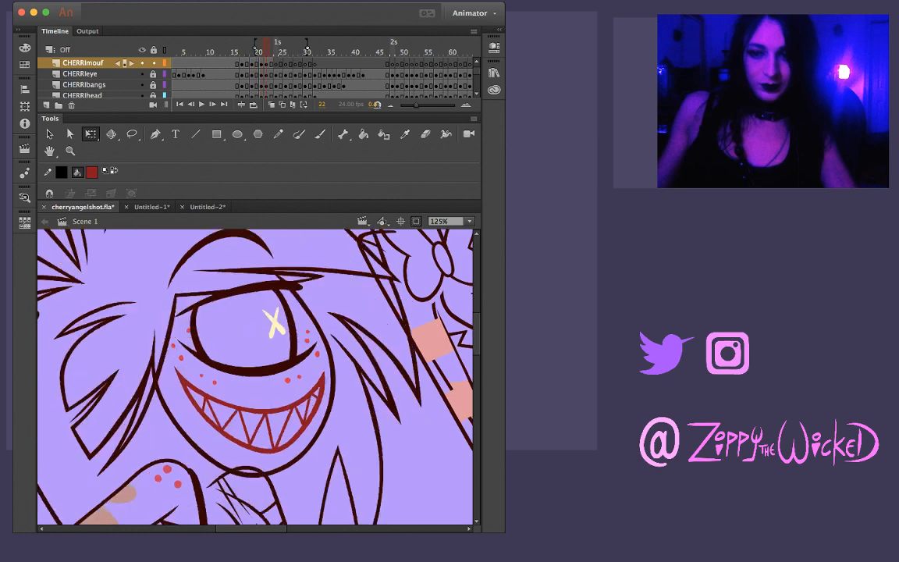
key("period")
key("period")
key("comma")
key("comma")
key("comma")
key("comma")
key("comma")
key("comma")
key("comma")
key("comma")
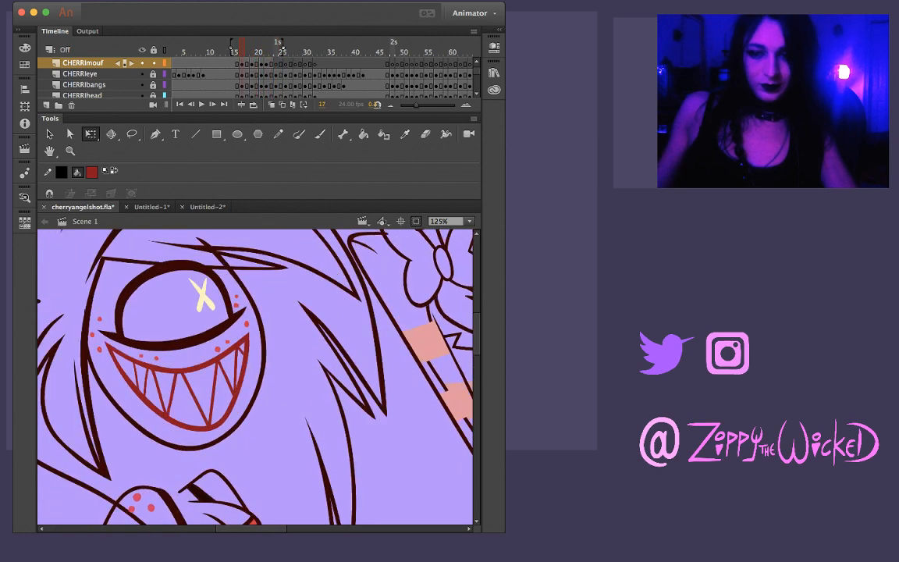
key("period")
key("period")
key("period")
key("period")
key("period")
key("period")
key("comma")
key("comma")
key("period")
key("period")
key("comma")
key("comma")
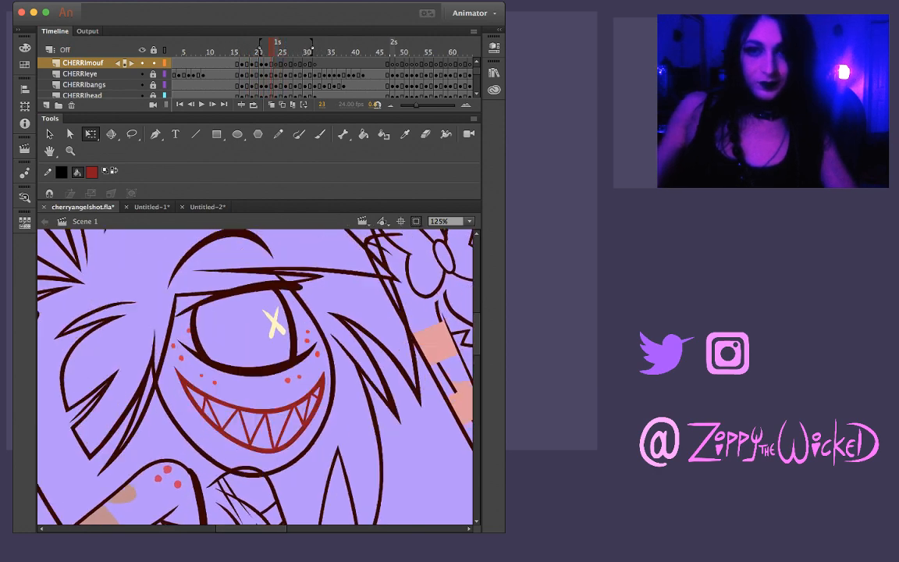
Go to frame 24, show the REF sketch layer and compare its sketched grin with the preceding frames
key("period")
key("period")
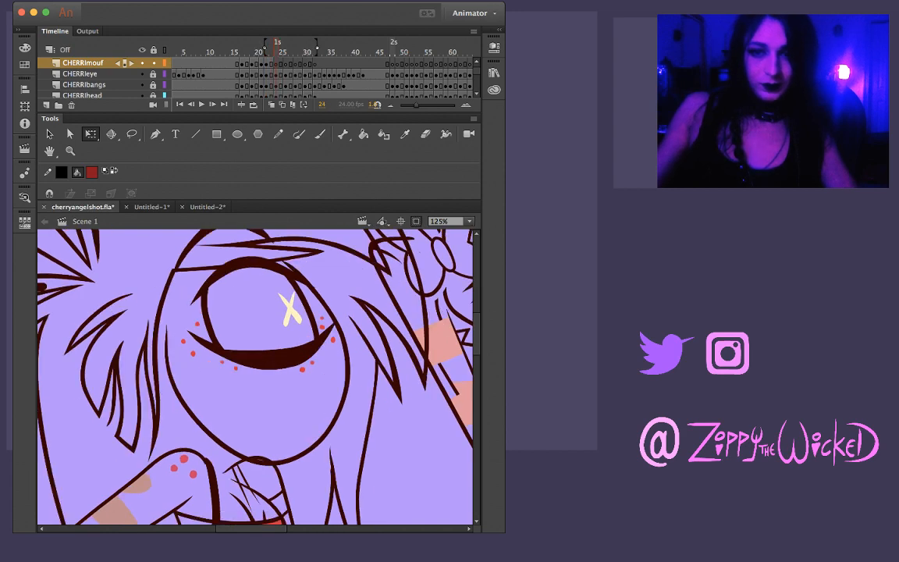
scroll(101, 75, "down", 5)
left_click(141, 85)
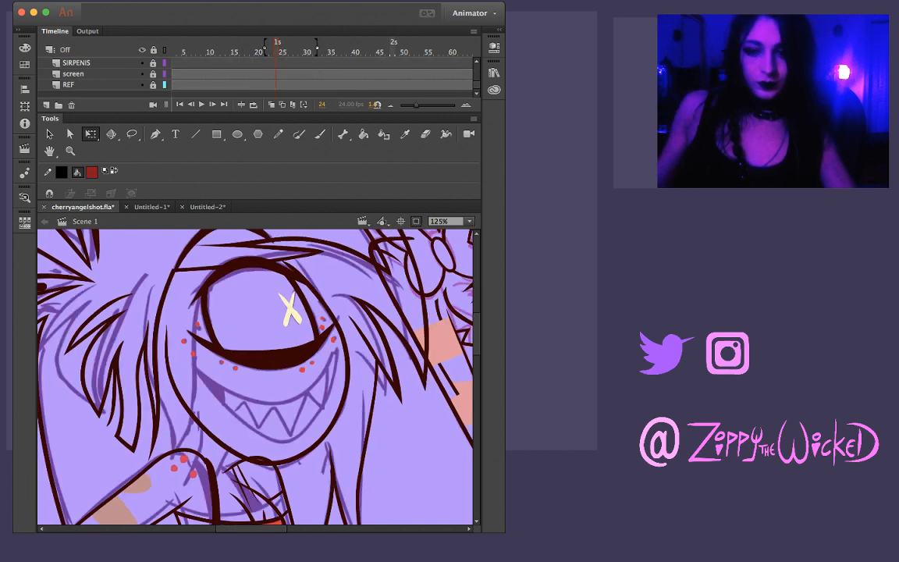
key("comma")
key("comma")
key("period")
key("comma")
key("period")
key("period")
key("comma")
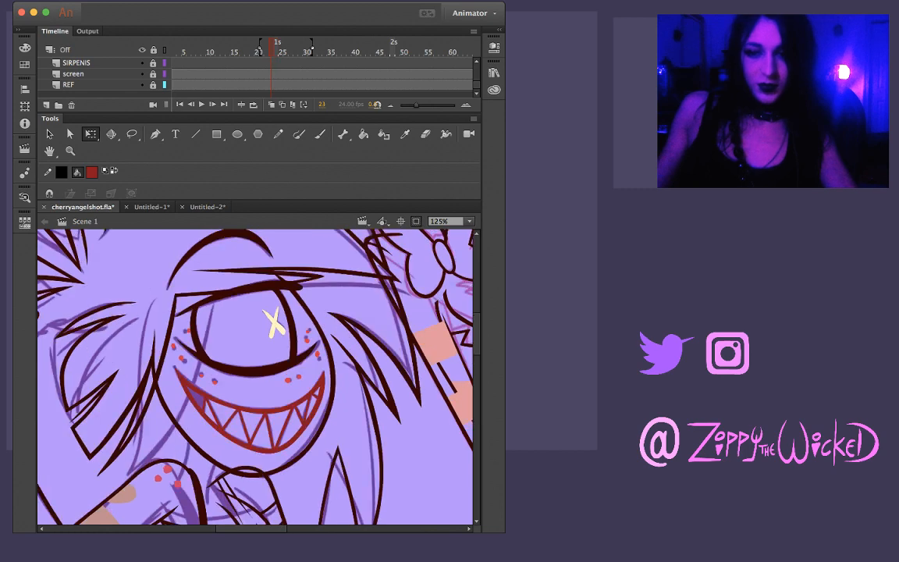
Copy frame 23's inked mouth, paste it in place on frame 24 and move it over the sketched grin
left_click(257, 410)
key("super+c")
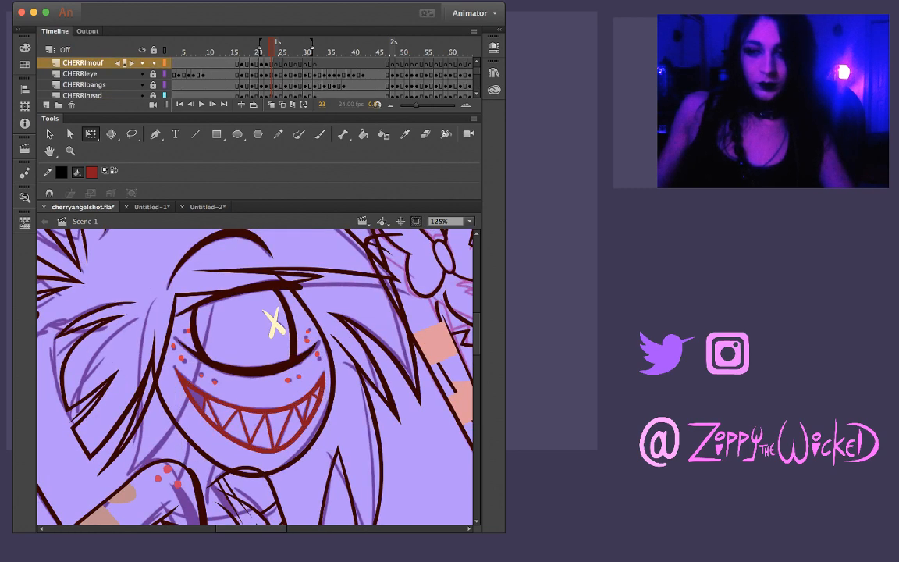
key("period")
key("super+shift+v")
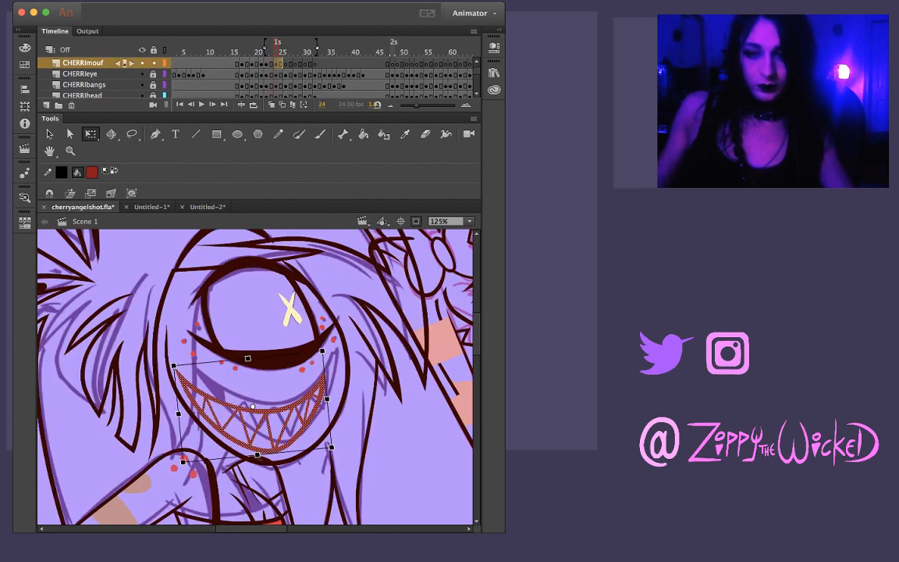
left_click_drag(257, 409, 268, 398)
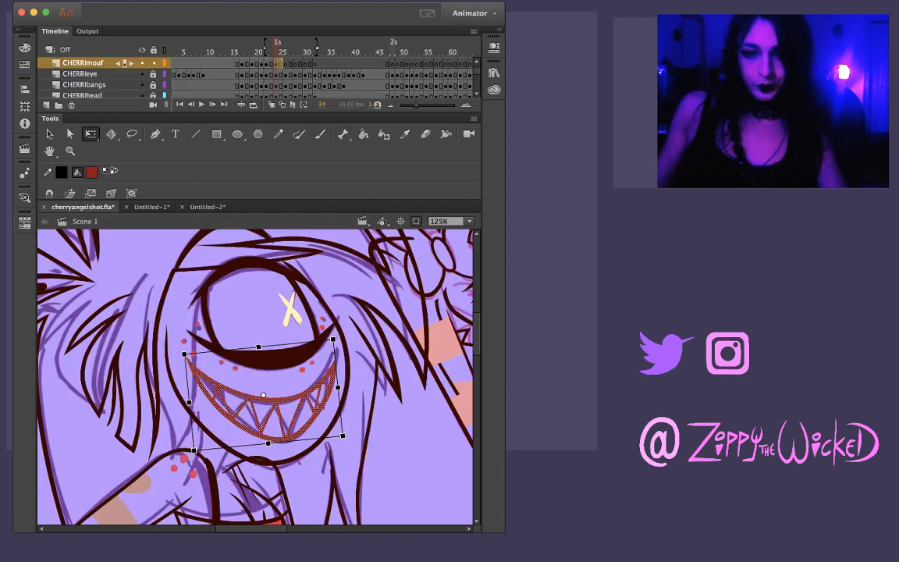
Rotate frame 24's pasted mouth slightly, adjust its width and stretch its lower edge down to fit the sketched grin
left_click_drag(336, 336, 333, 333)
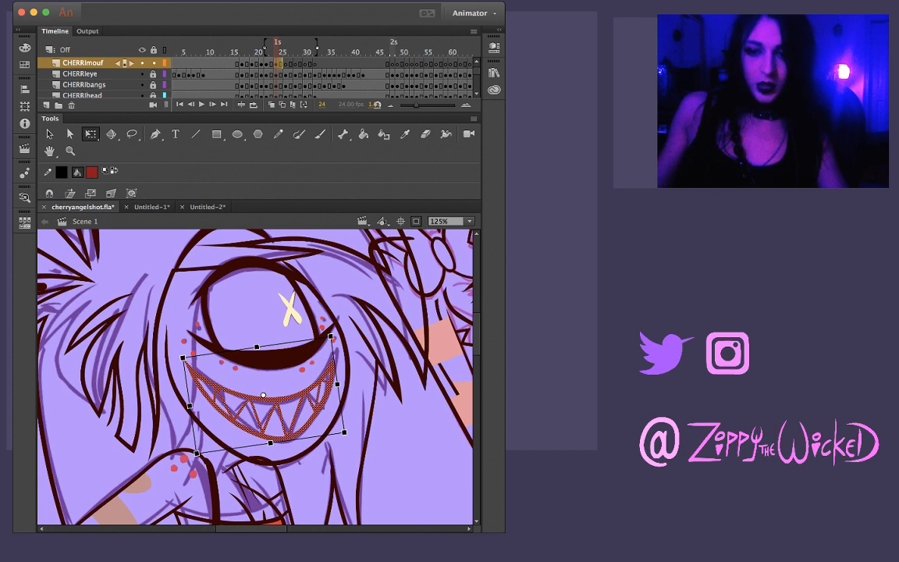
left_click_drag(189, 406, 193, 406)
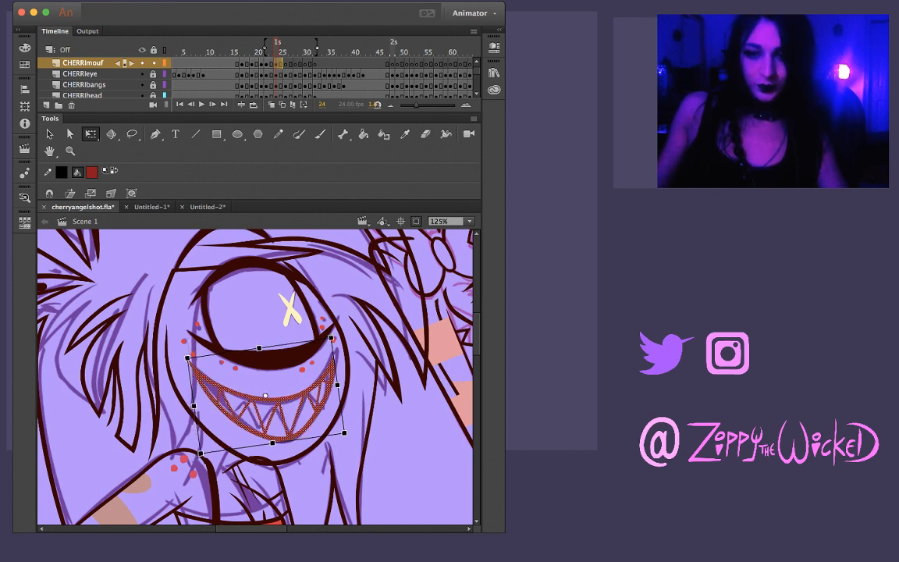
left_click_drag(336, 385, 340, 381)
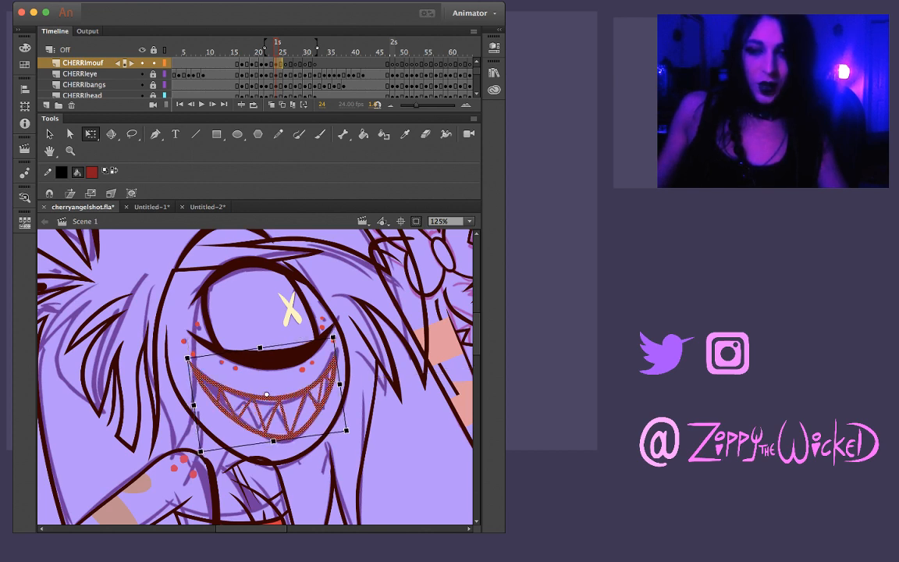
left_click_drag(274, 442, 273, 442)
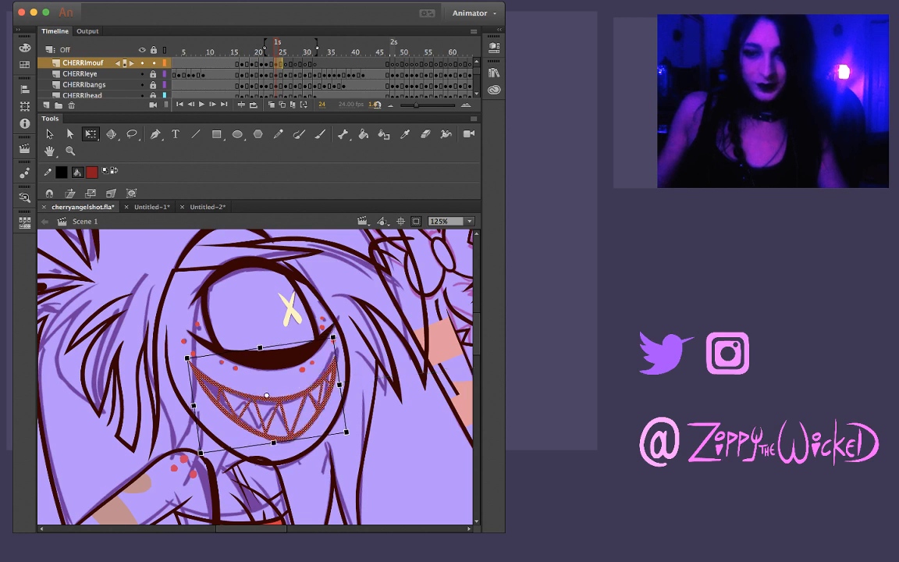
key("Escape")
left_click_drag(166, 301, 355, 459)
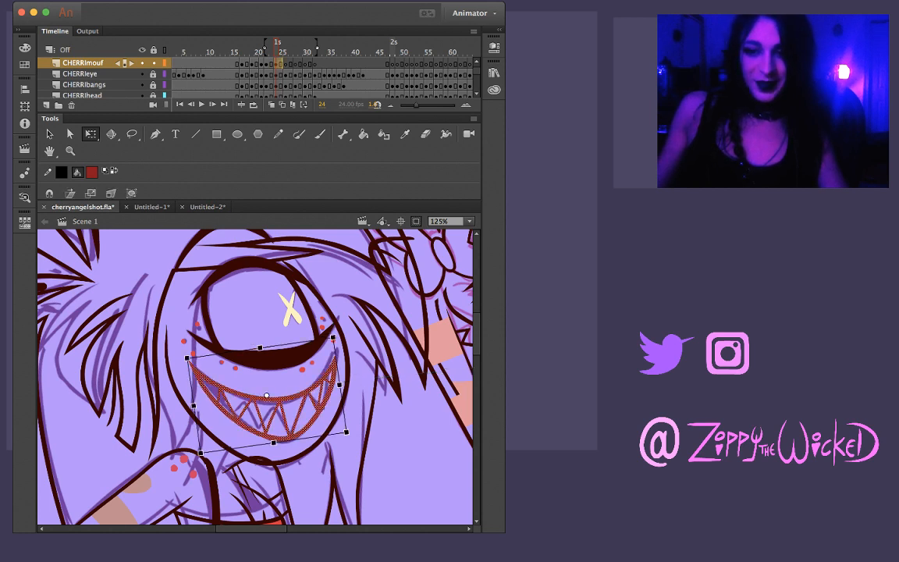
left_click_drag(273, 442, 274, 445)
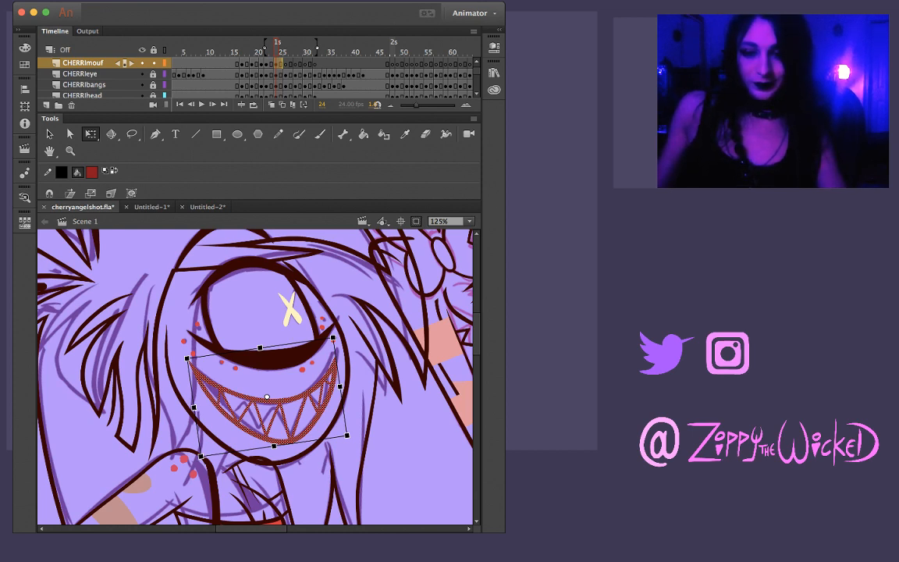
key("Escape")
Flip back and forth through frames 22 to 28 to examine how frame 24's mouth flows with its neighbours
key("comma")
key("period")
key("comma")
key("period")
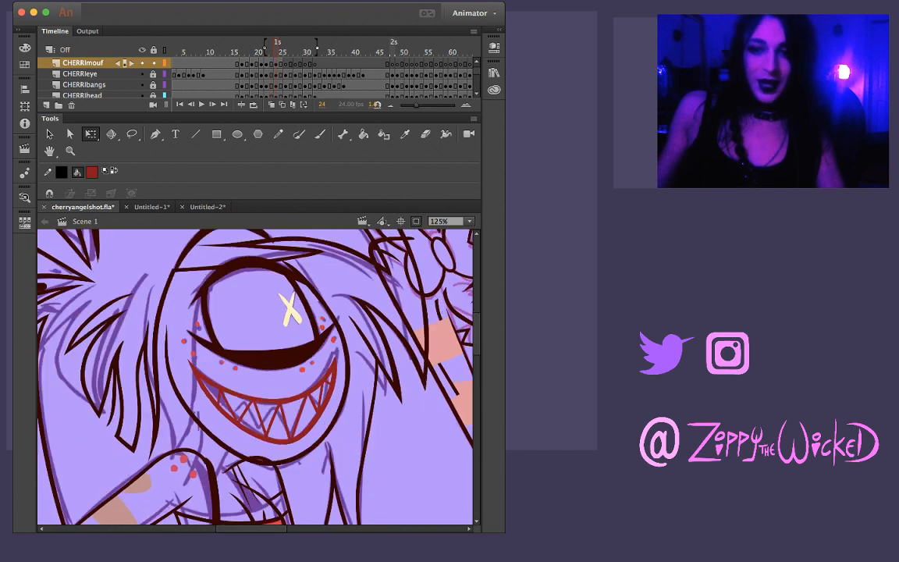
key("comma")
key("comma")
key("period")
key("period")
key("comma")
key("comma")
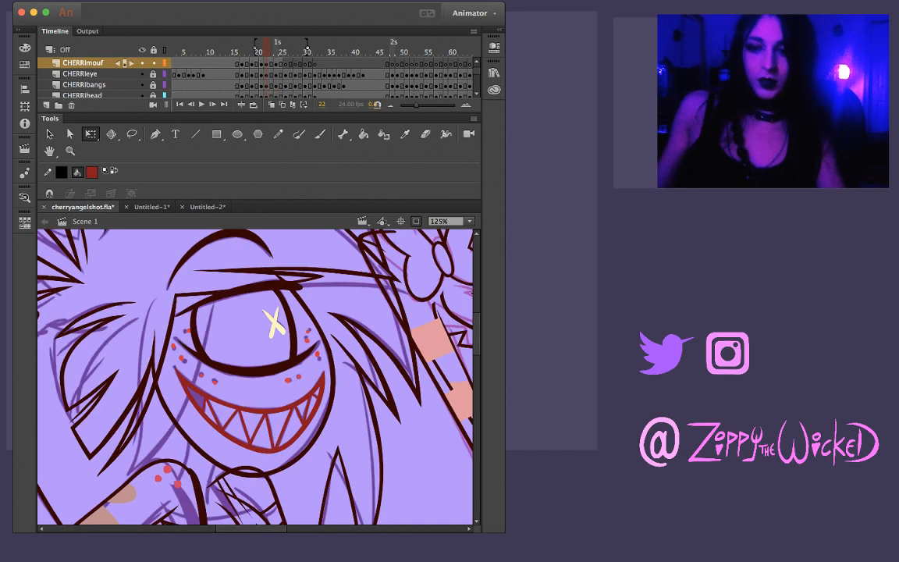
key("period")
key("period")
key("period")
key("period")
key("comma")
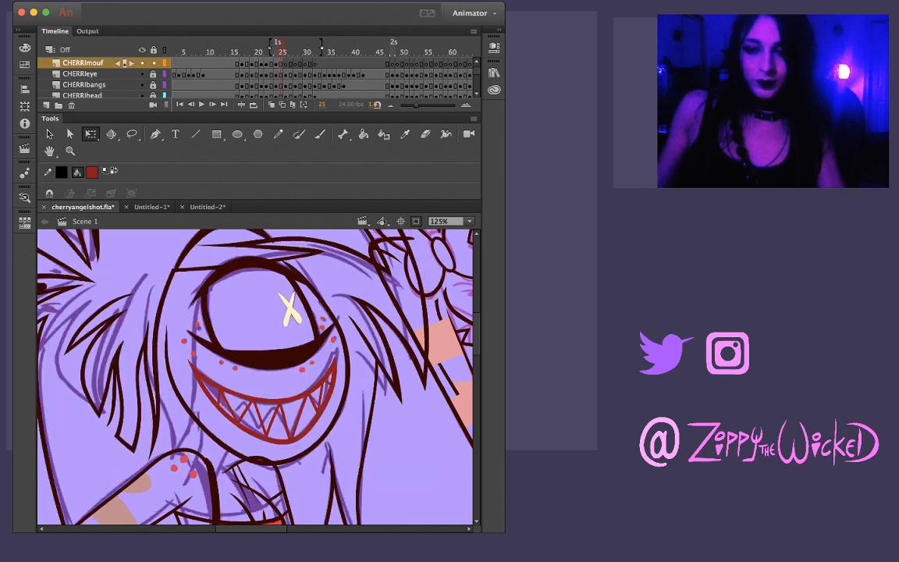
key("period")
key("period")
key("comma")
key("comma")
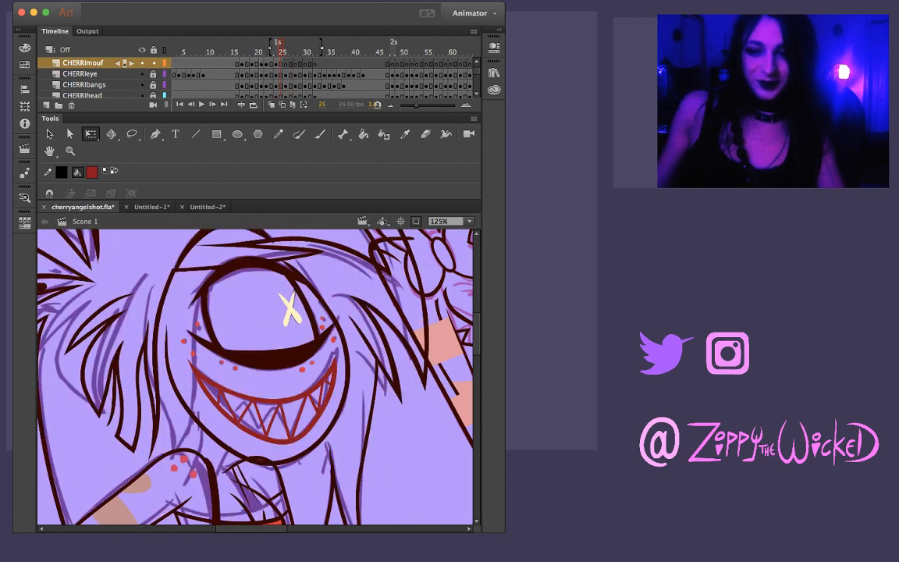
key("period")
key("period")
key("period")
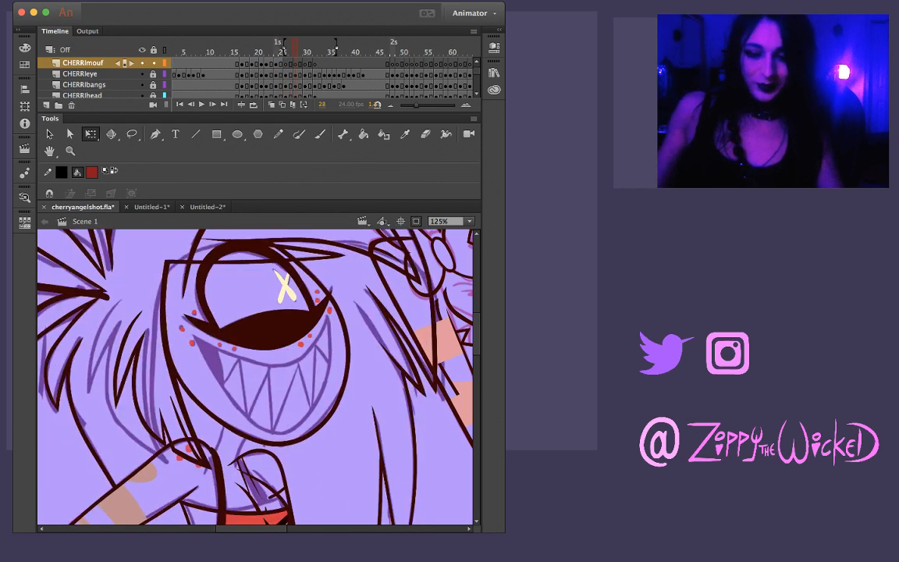
Copy the inked mouth from frame 5, paste it in place on frame 28 and move it towards the sketched grin
key("shift+space")
key("b")
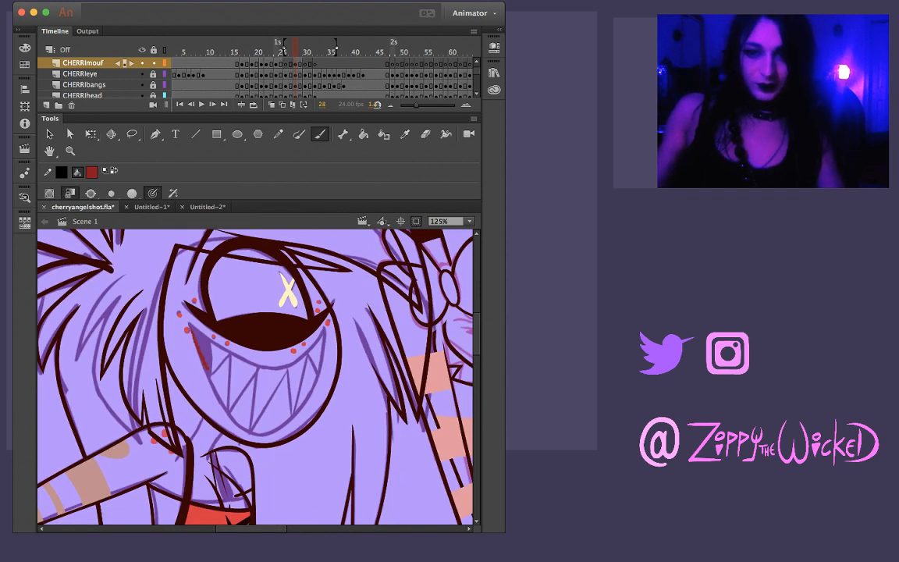
left_click(179, 52)
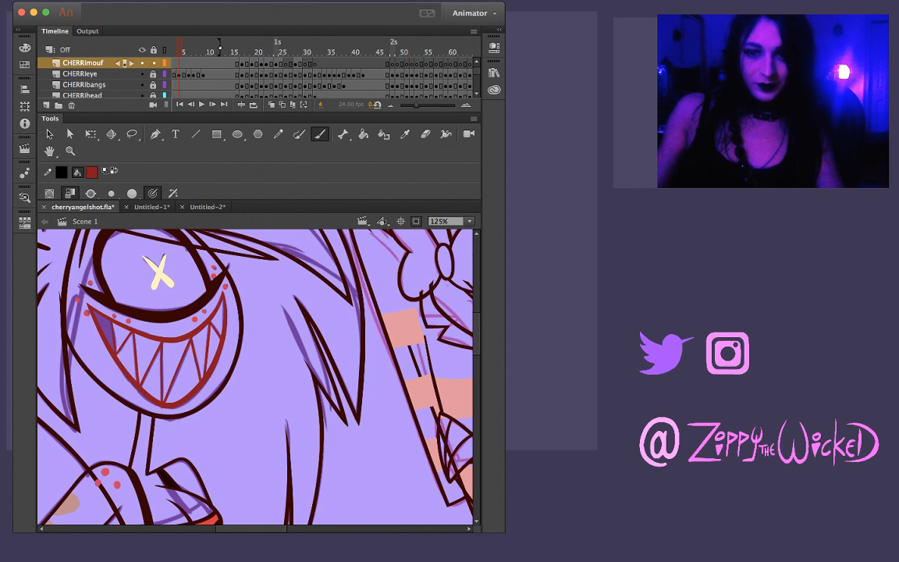
key("F6")
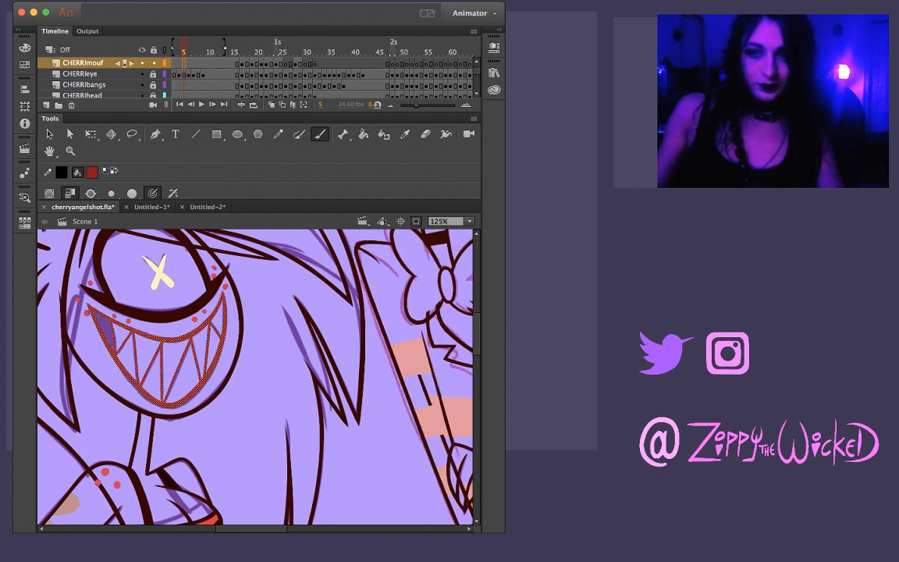
left_click(295, 52)
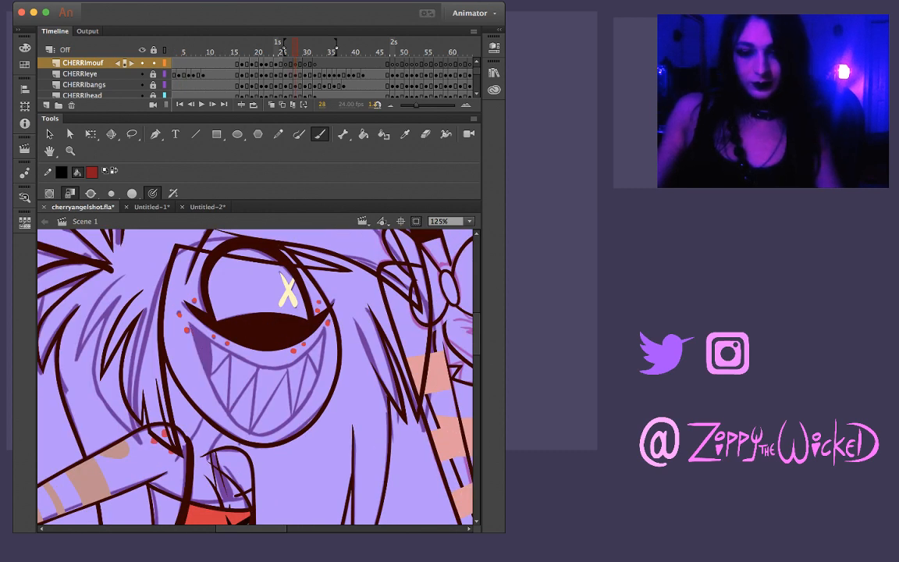
key("ctrl+shift+v")
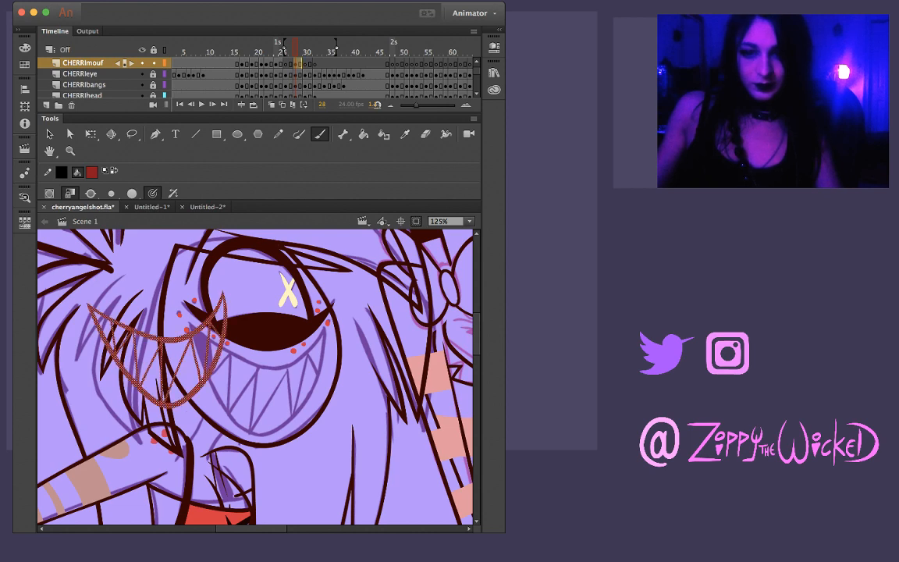
key("v")
left_click_drag(161, 344, 243, 387)
Rotate frame 28's mouth clockwise, move it onto the sketched grin and adjust its width and height to match
key("q")
left_click_drag(165, 318, 181, 305)
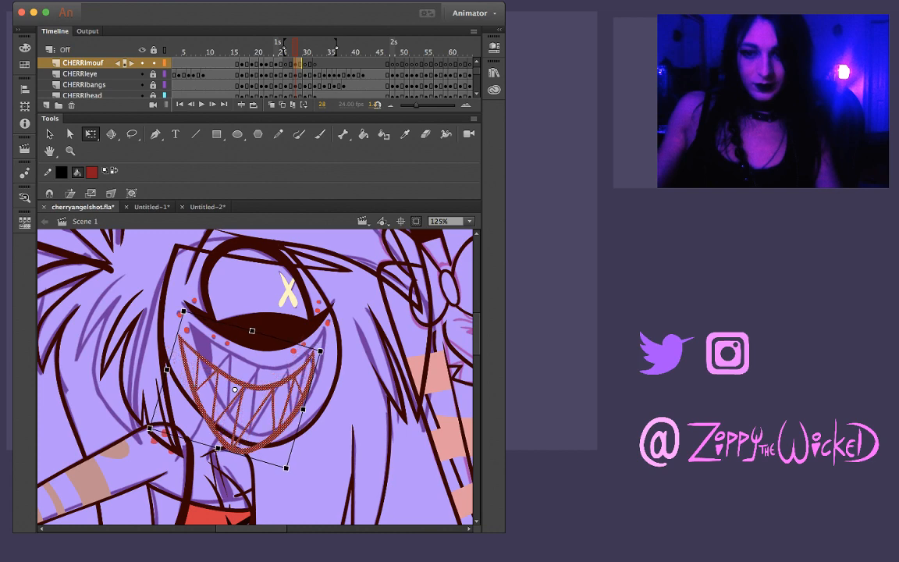
left_click_drag(293, 377, 308, 360)
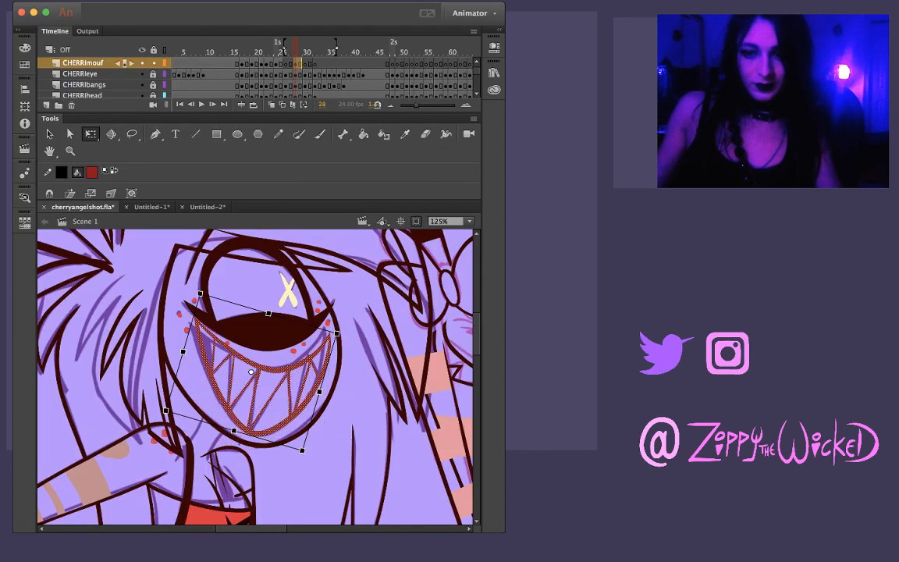
left_click_drag(339, 331, 337, 320)
left_click_drag(309, 361, 306, 363)
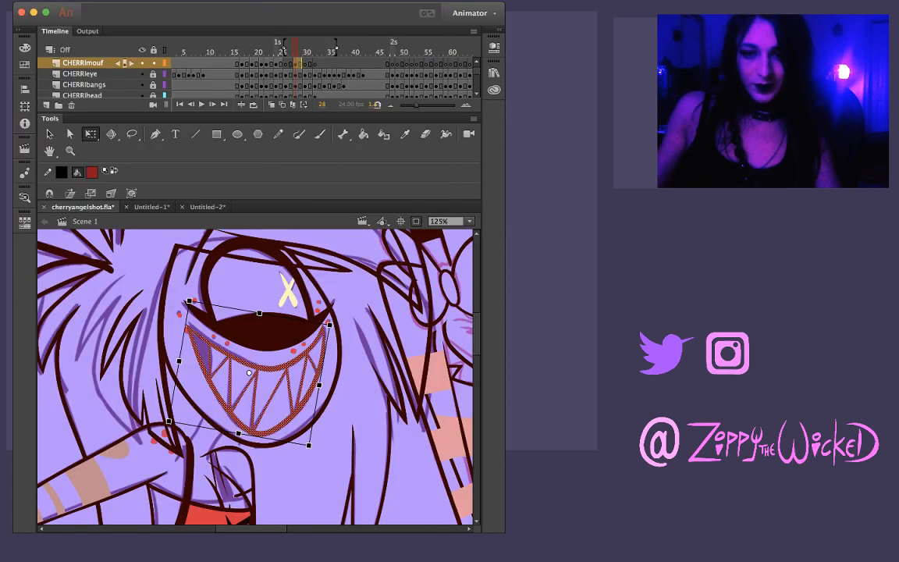
left_click_drag(189, 300, 191, 302)
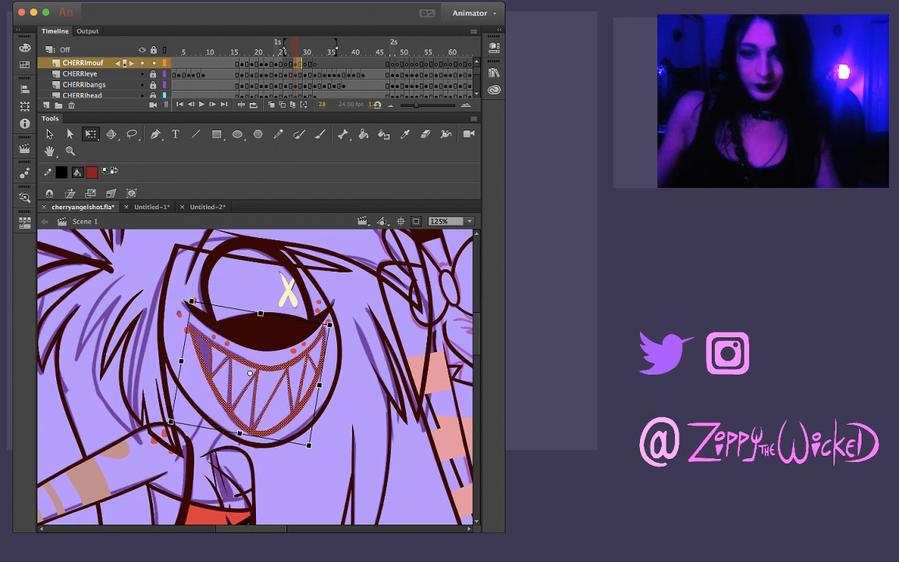
left_click_drag(240, 433, 239, 435)
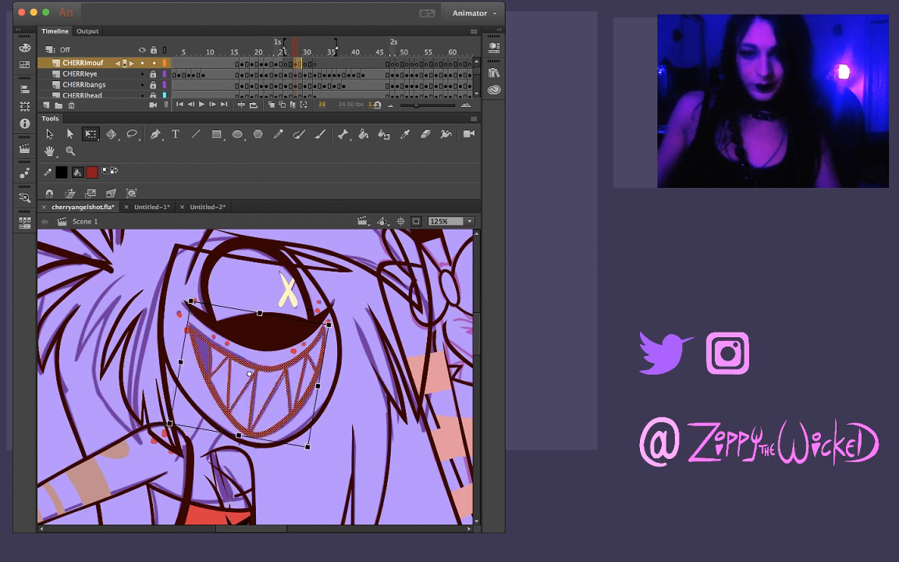
left_click_drag(191, 300, 191, 301)
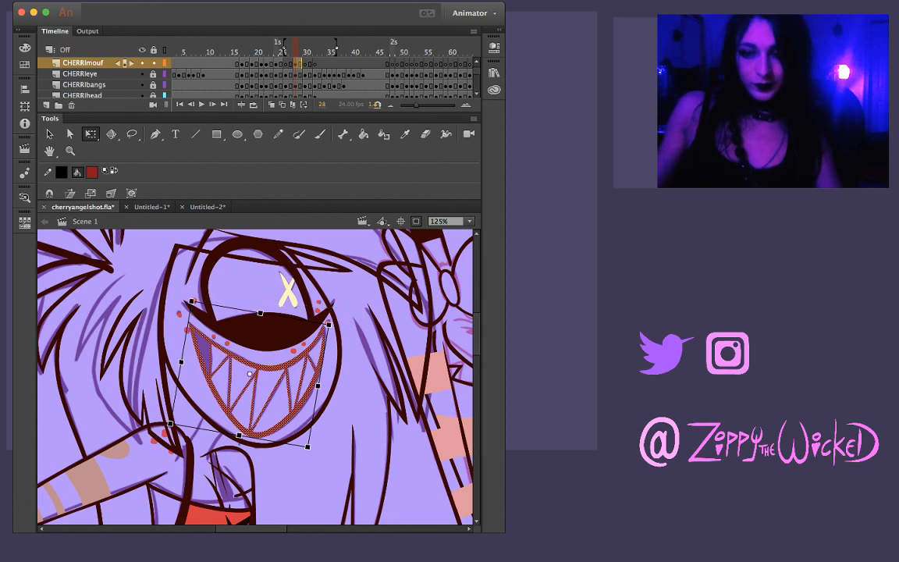
key("Escape")
Flip between frame 28 and its neighbouring frames to examine how the newly fitted mouth follows the sketches
key("comma")
key("period")
key("period")
key("period")
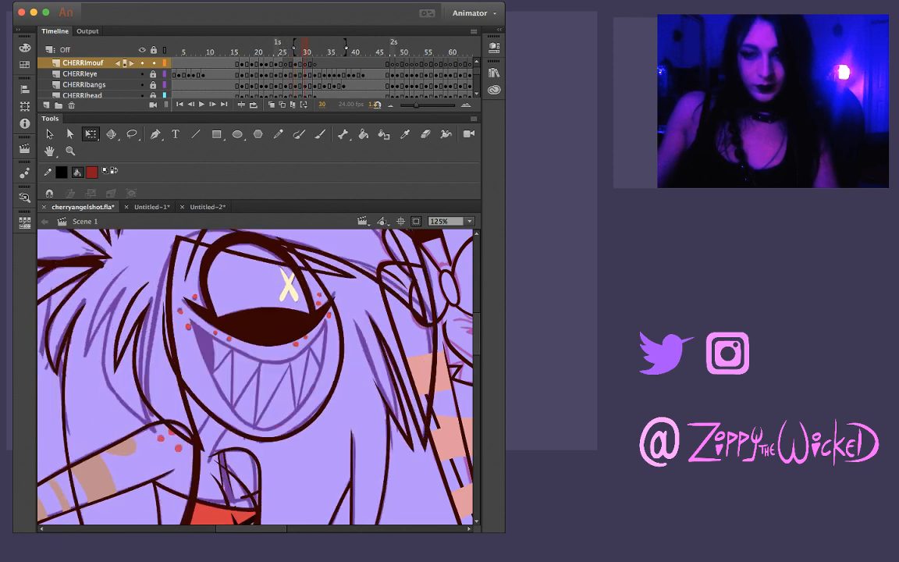
key("comma")
key("comma")
key("comma")
key("period")
key("period")
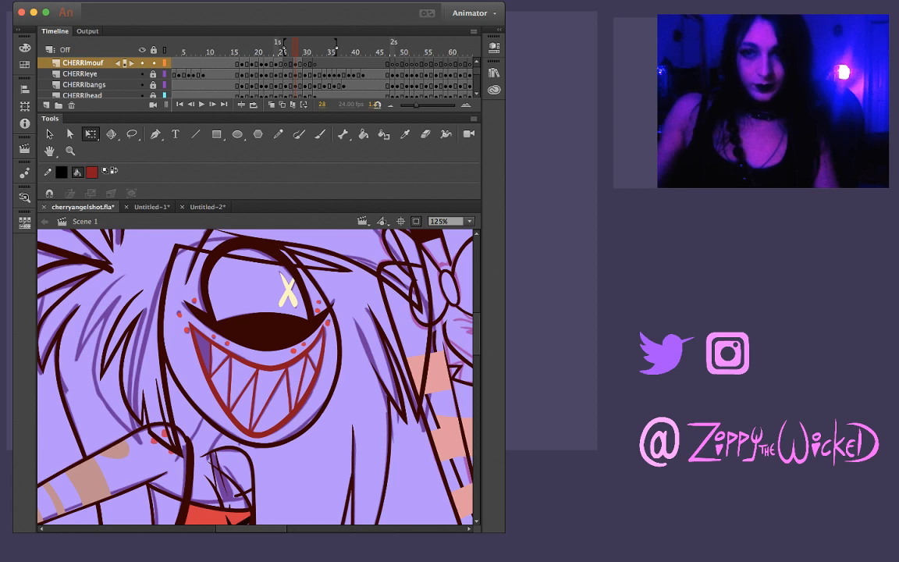
Copy frame 28's inked mouth and paste it in place on frame 27
key("ctrl+a")
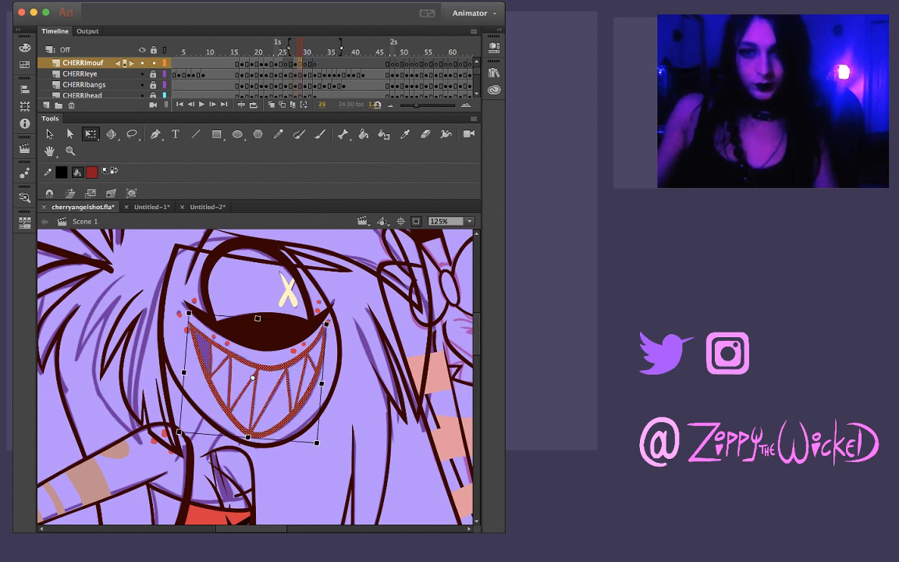
key("comma")
key("comma")
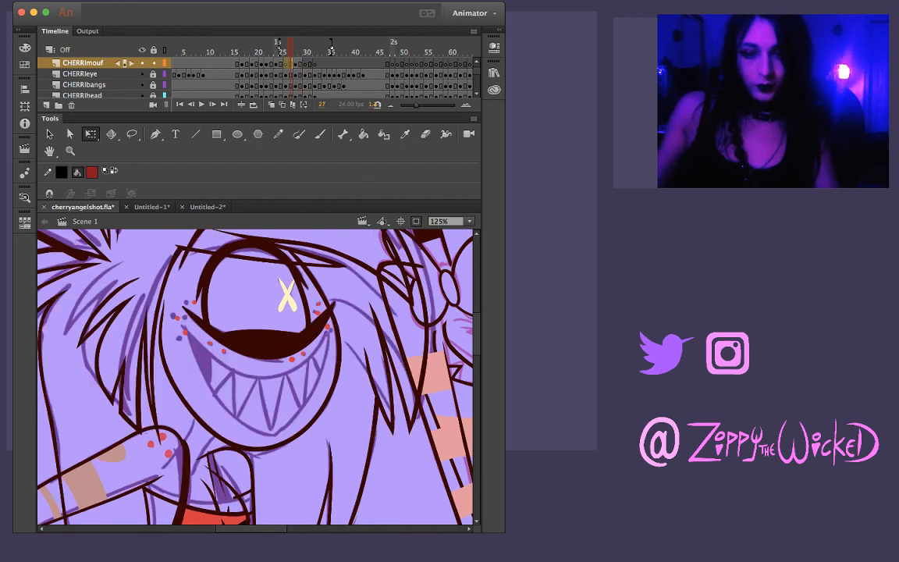
key("ctrl+a")
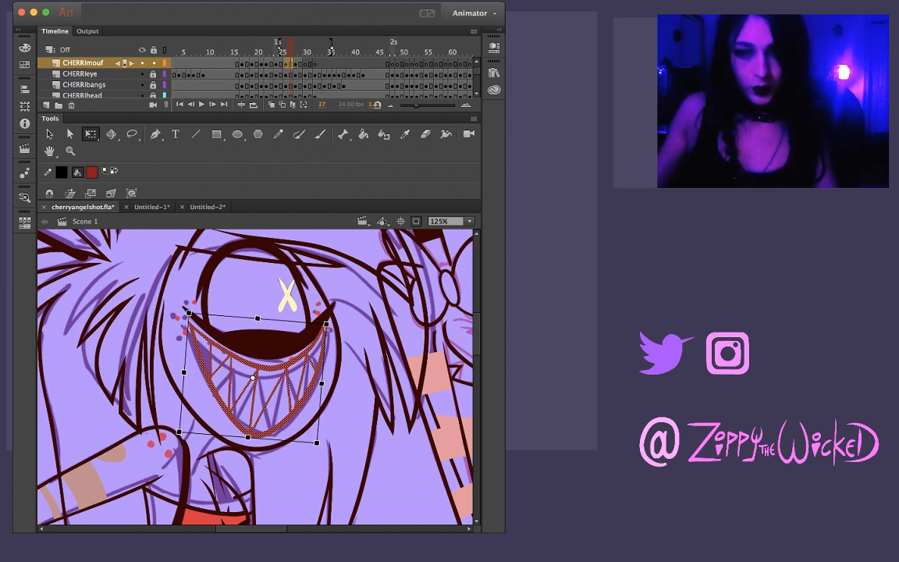
Squash frame 27's mouth down from its upper edge, widen it slightly and skew its lower edge to fit the sketched grin
left_click_drag(258, 318, 254, 335)
left_click_drag(323, 340, 328, 340)
left_click_drag(248, 437, 257, 437)
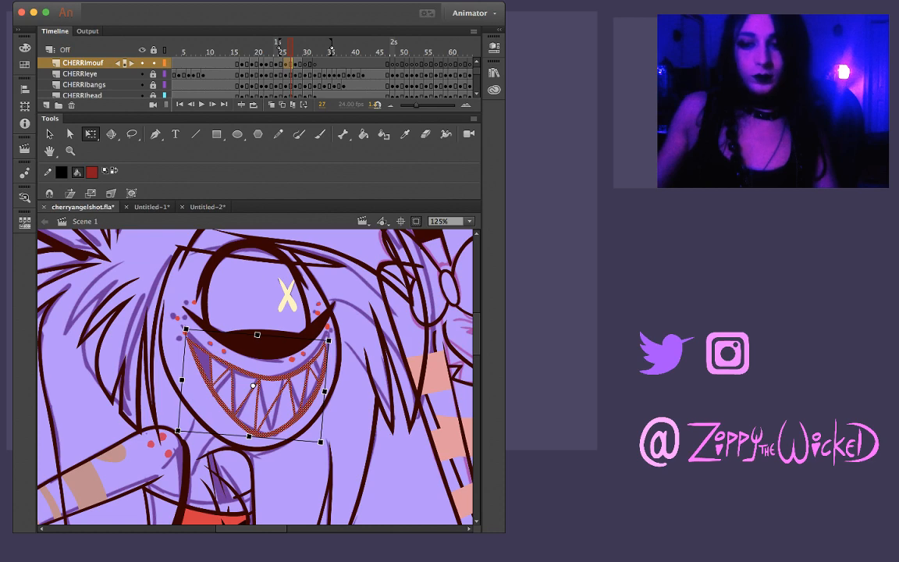
left_click_drag(257, 334, 255, 337)
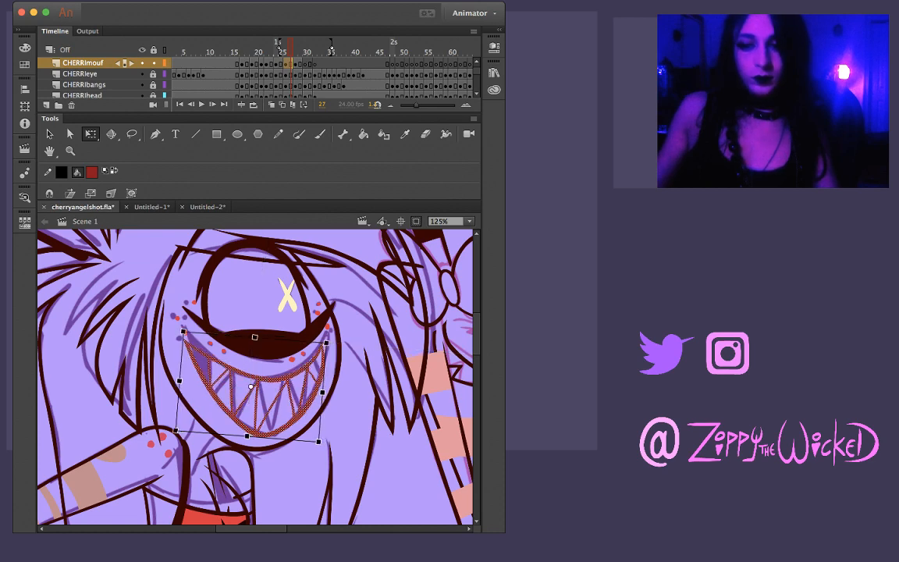
key("Escape")
Compare frame 27's mouth with the neighbouring frames and hide the REF sketch layer
key("comma")
key("comma")
key("period")
key("period")
key("period")
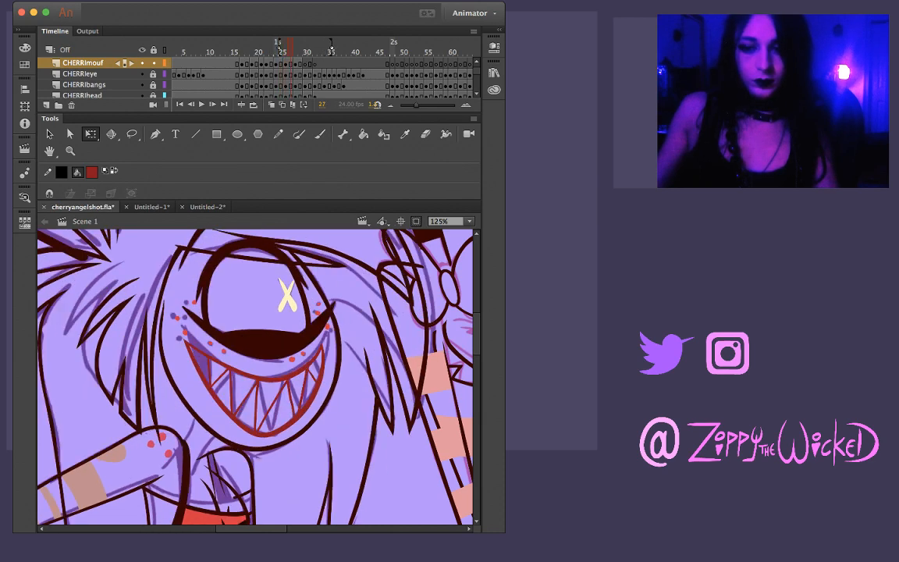
key("comma")
key("comma")
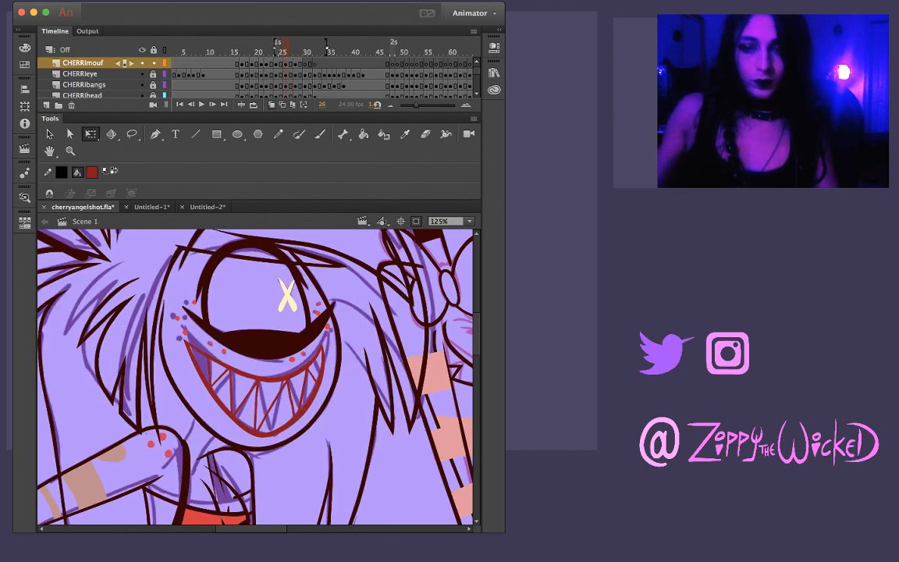
scroll(258, 74, "down", 5)
left_click(141, 84)
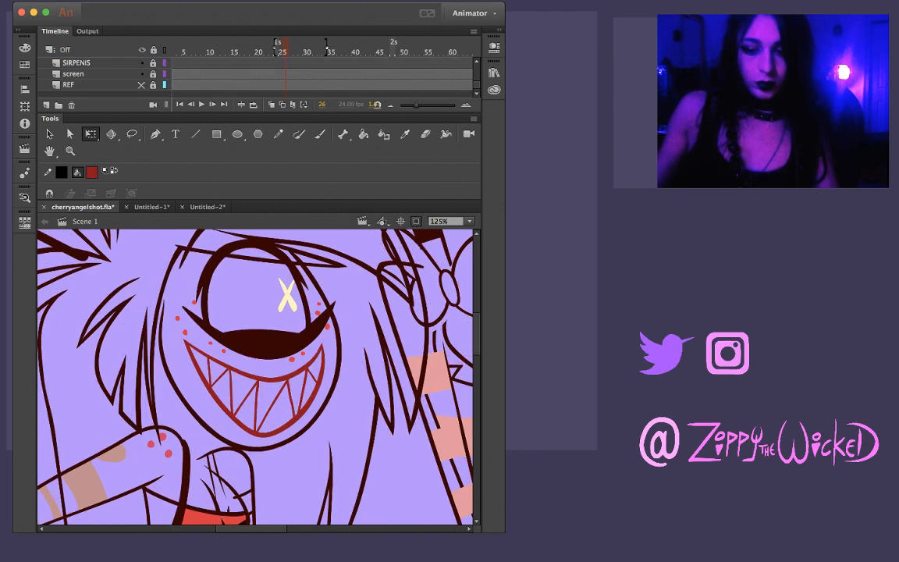
Flip back and forth through frames 21 to 28 with the sketch hidden to examine the inked mouth animation
key("comma")
key("comma")
key("comma")
key("period")
key("period")
key("period")
key("period")
key("period")
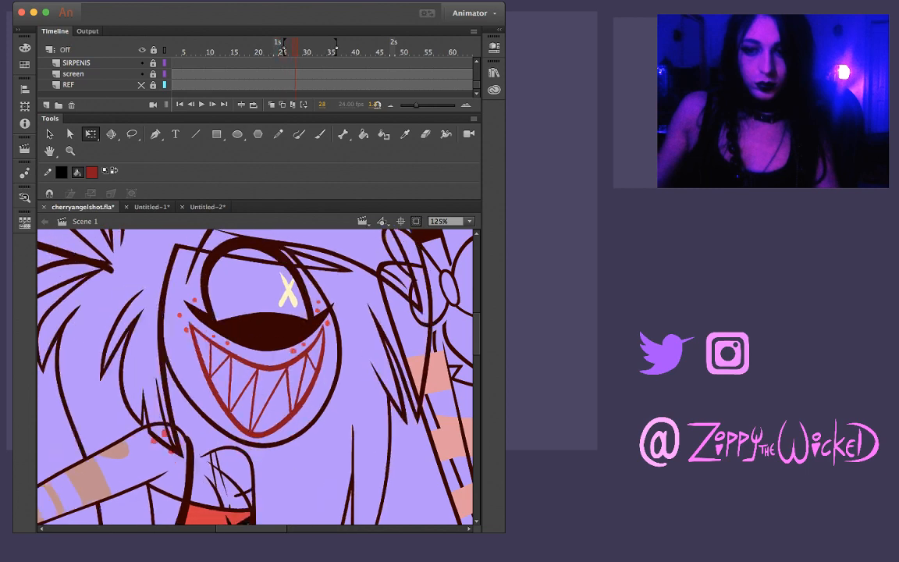
key("period")
key("period")
key("comma")
key("comma")
key("comma")
key("comma")
key("comma")
key("comma")
key("comma")
key("comma")
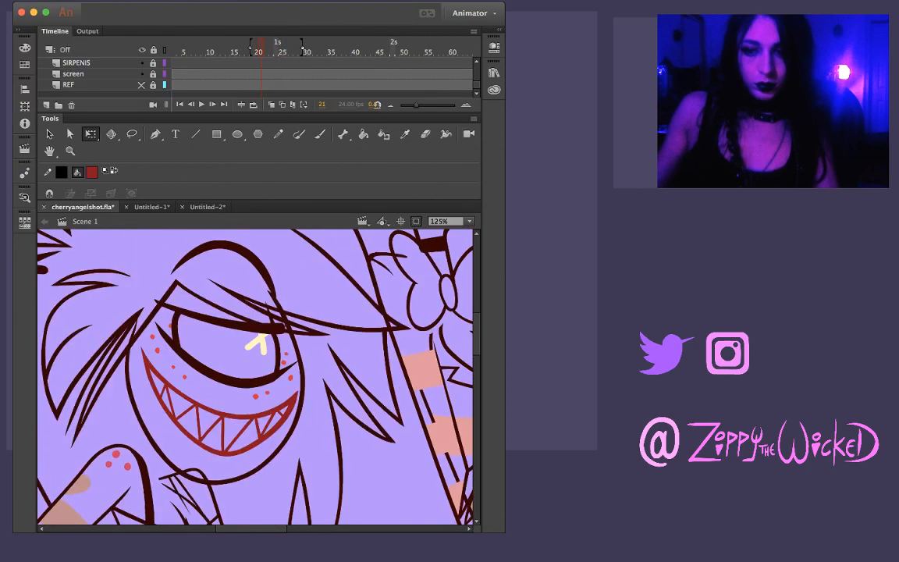
key("period")
key("period")
key("period")
key("period")
key("period")
key("period")
key("period")
key("period")
key("period")
key("comma")
key("comma")
key("comma")
key("comma")
key("comma")
key("comma")
key("comma")
key("comma")
key("comma")
key("comma")
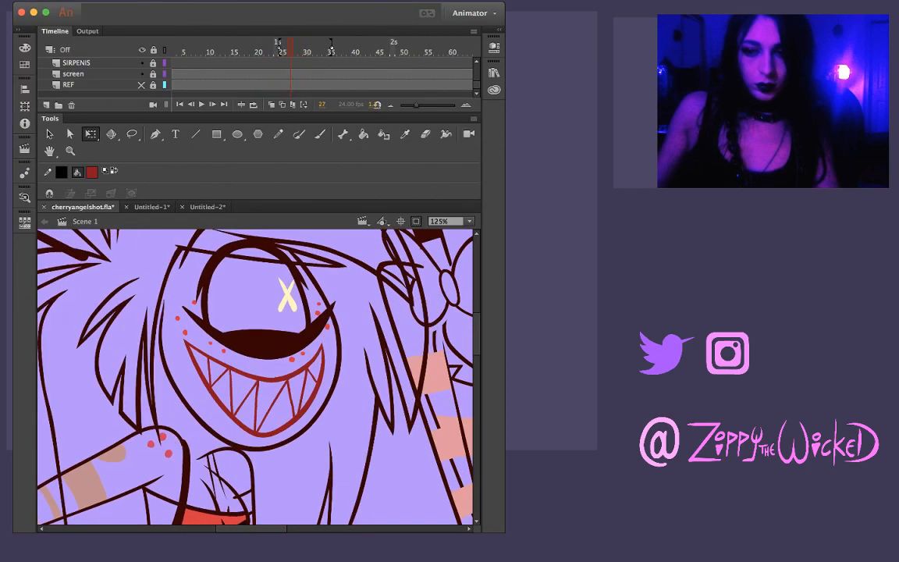
Compare the inked mouths on frames 26, 27 and 28
key("period")
key("period")
key("period")
key("period")
key("period")
key("period")
key("period")
key("period")
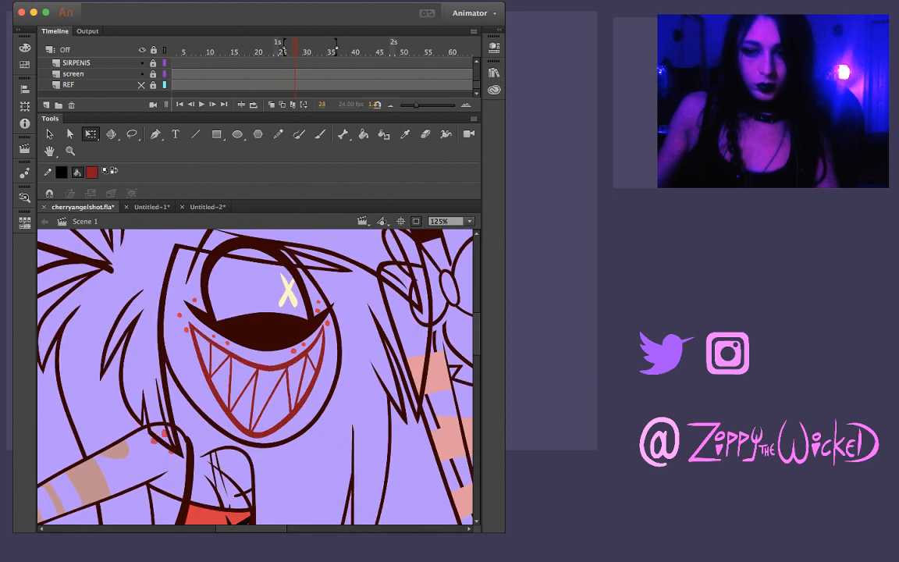
key("comma")
key("comma")
key("comma")
key("period")
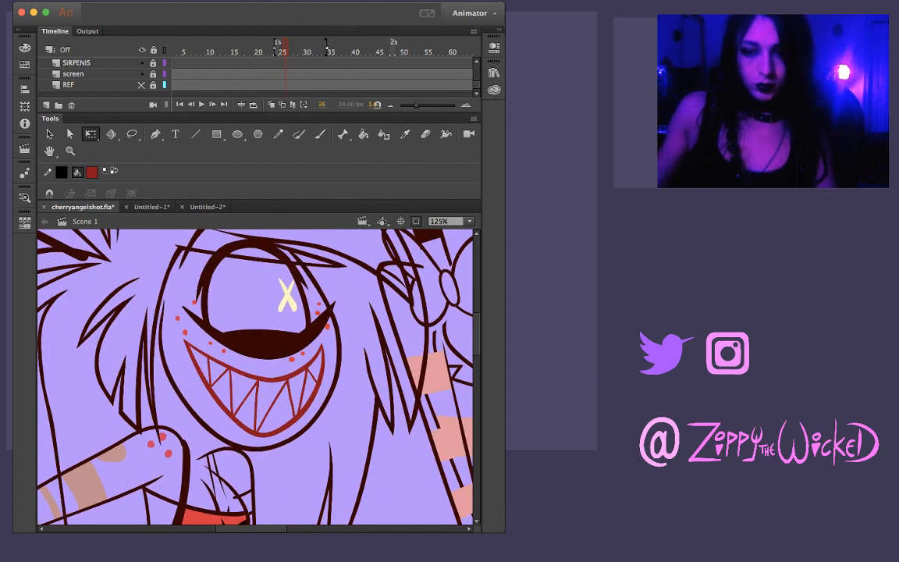
Stretch frame 26's mouth slightly wider at its upper corners and check it against the neighbouring frames
key("super+a")
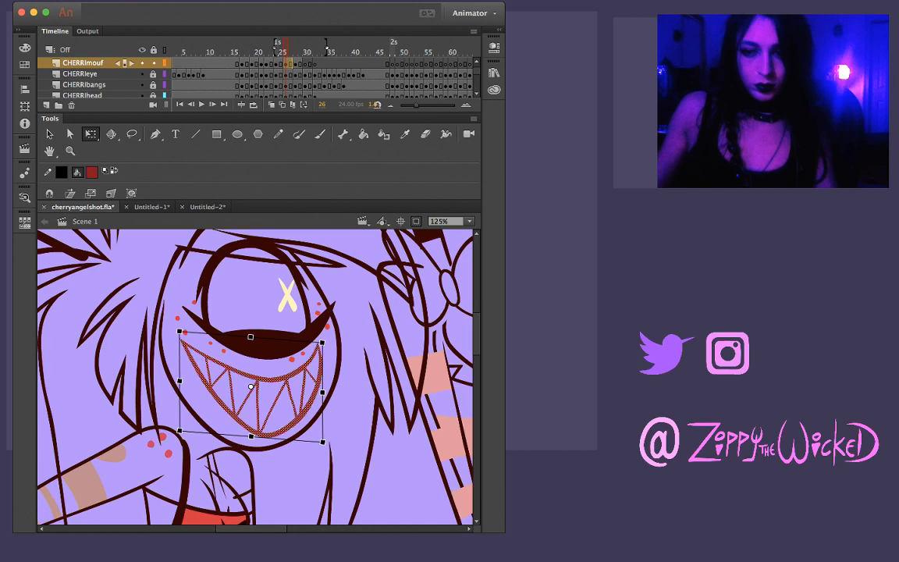
left_click_drag(321, 343, 324, 342)
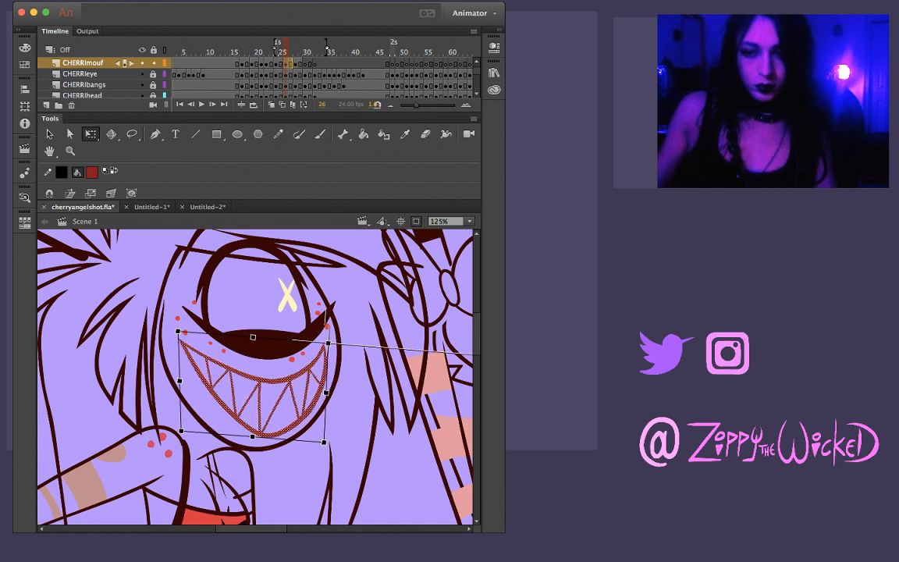
key("Escape")
key("comma")
key("period")
key("period")
key("period")
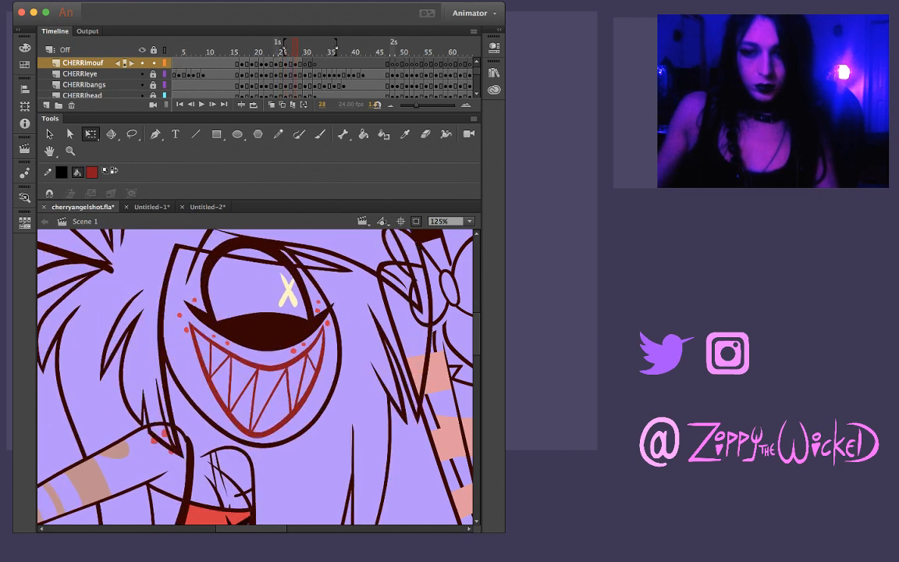
Skew the lower edge of frame 27's mouth slightly to the left and play the animation
key("comma")
key("super+a")
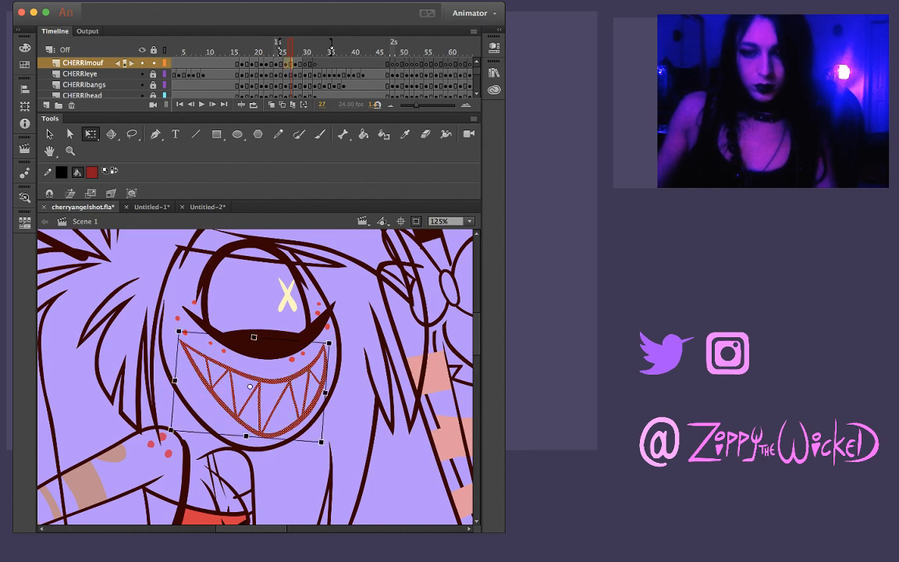
left_click_drag(277, 439, 267, 438)
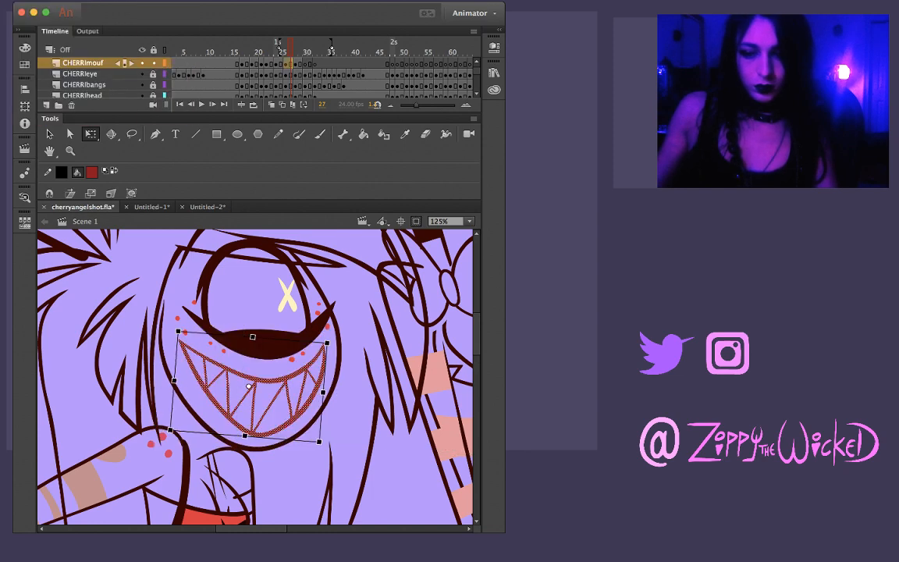
key("Return")
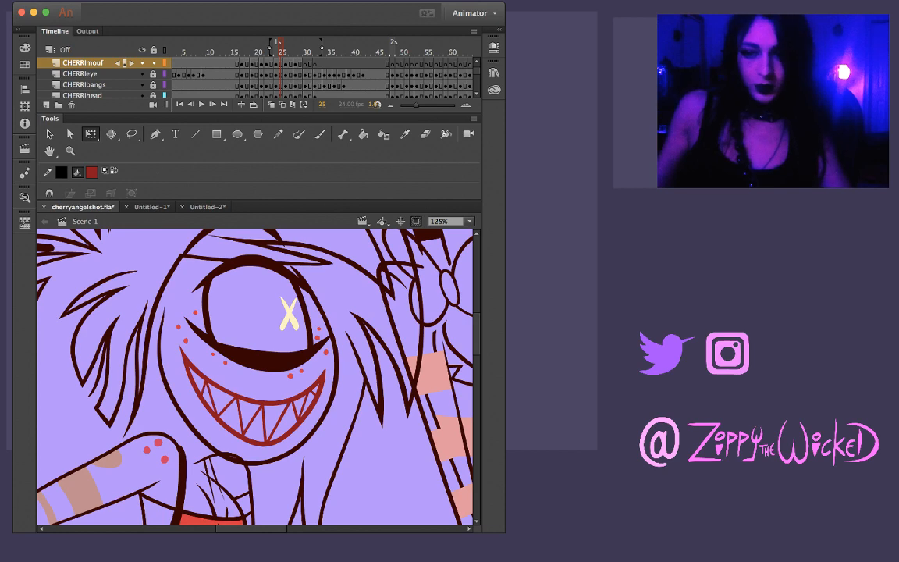
Flip back and forth through frames 23 to 26 to examine how the reshaped grin moves
key("comma")
key("comma")
key("comma")
key("period")
key("period")
key("period")
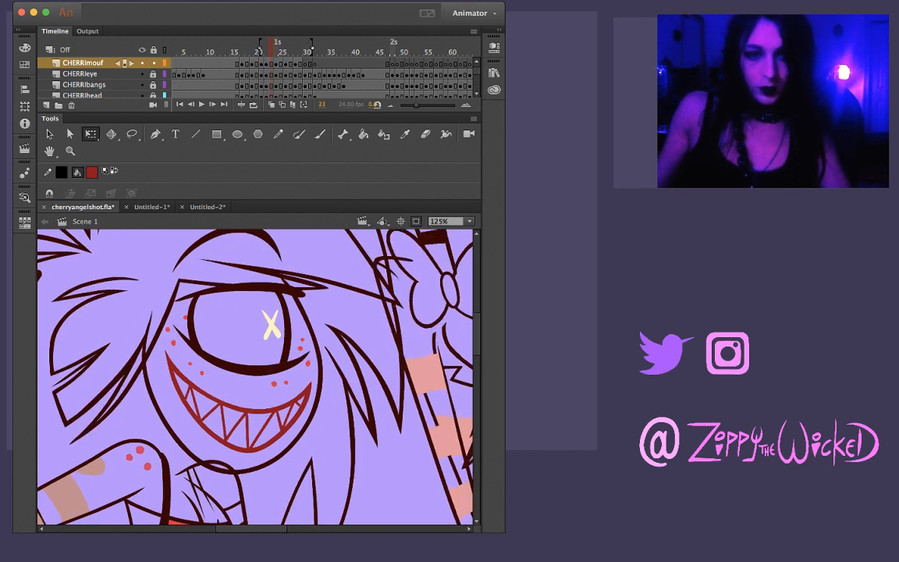
key("period")
key("comma")
key("comma")
key("comma")
key("period")
key("period")
key("period")
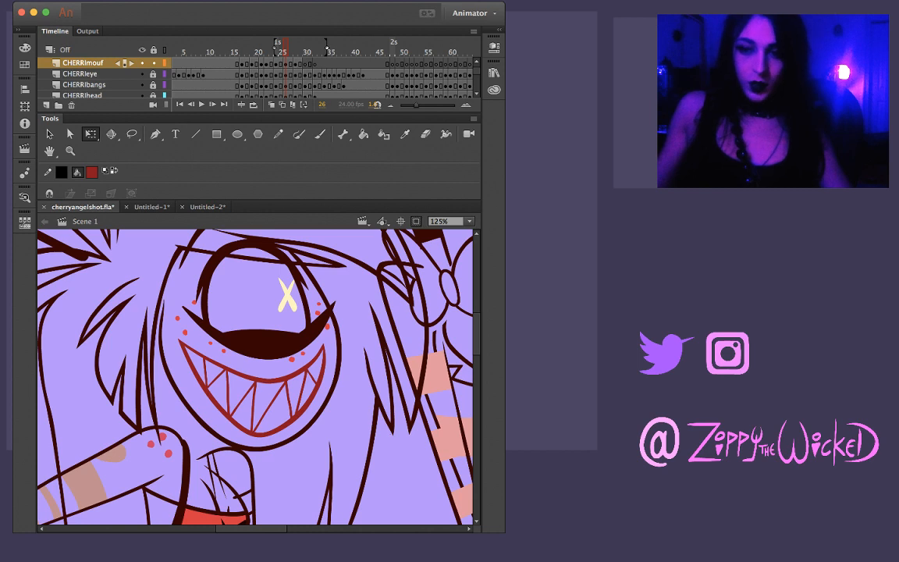
Trim the thick side of the tooth line right of centre in frame 28's mouth with the Lasso tool
key("z")
left_click(287, 399)
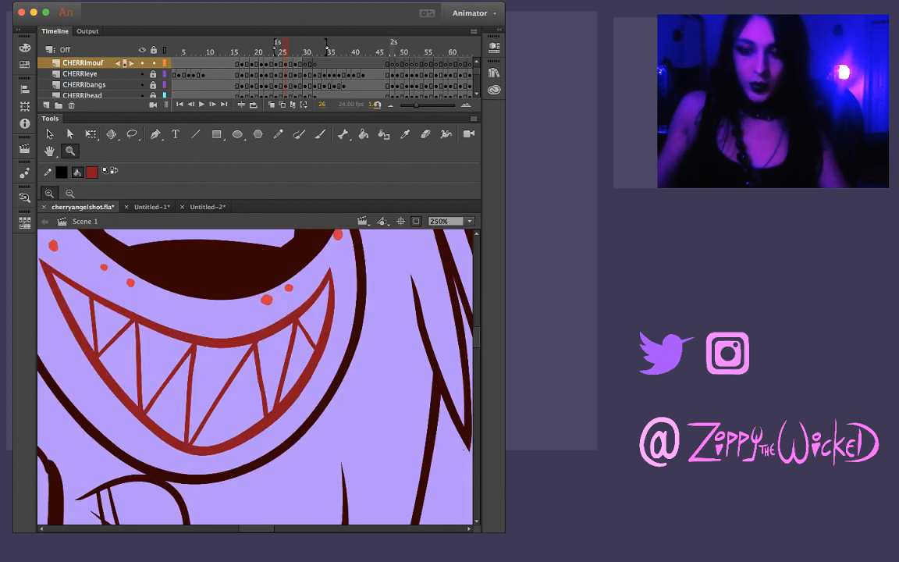
key("l")
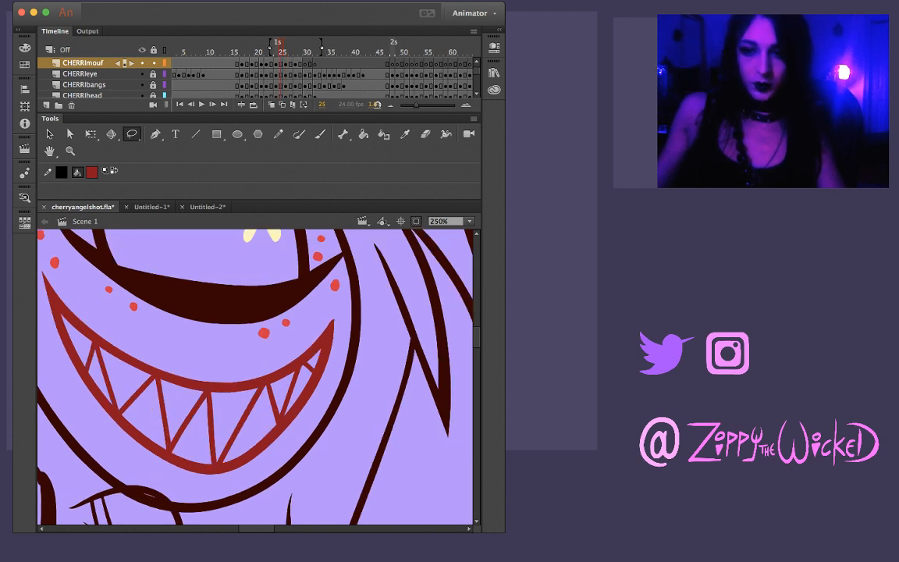
key(".")
key(".")
key(".")
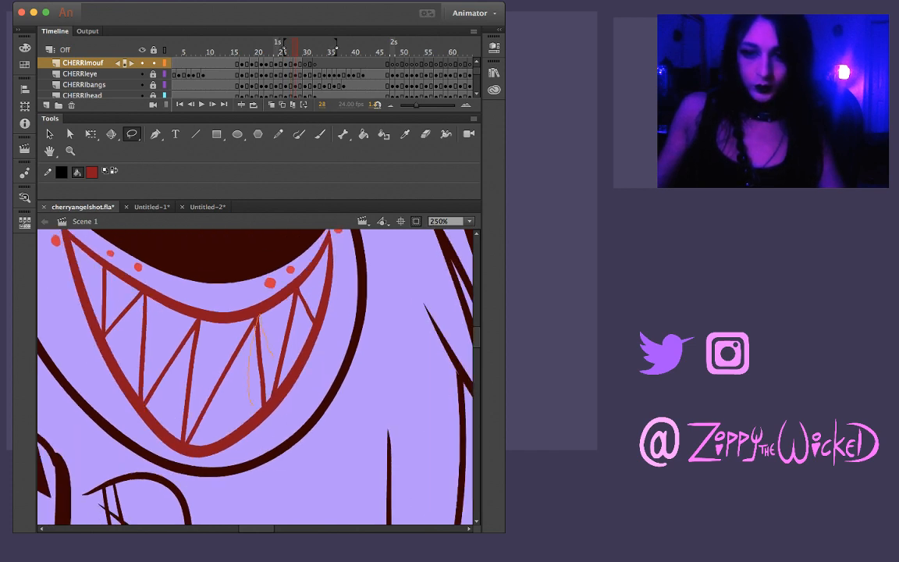
left_click_drag(274, 357, 269, 402)
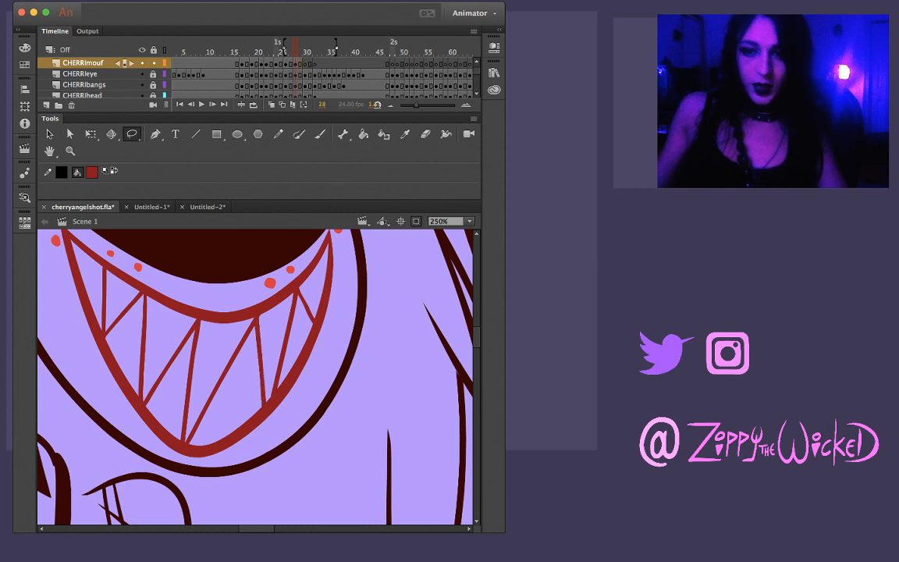
Lasso the shortest tooth line near the right corner of frame 28's mouth
key("v")
key("ctrl+equal")
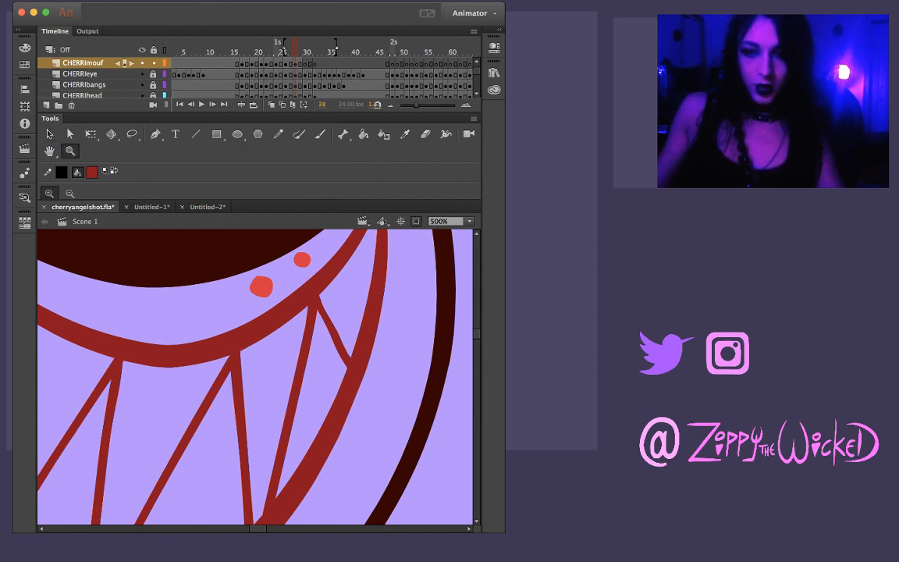
key("l")
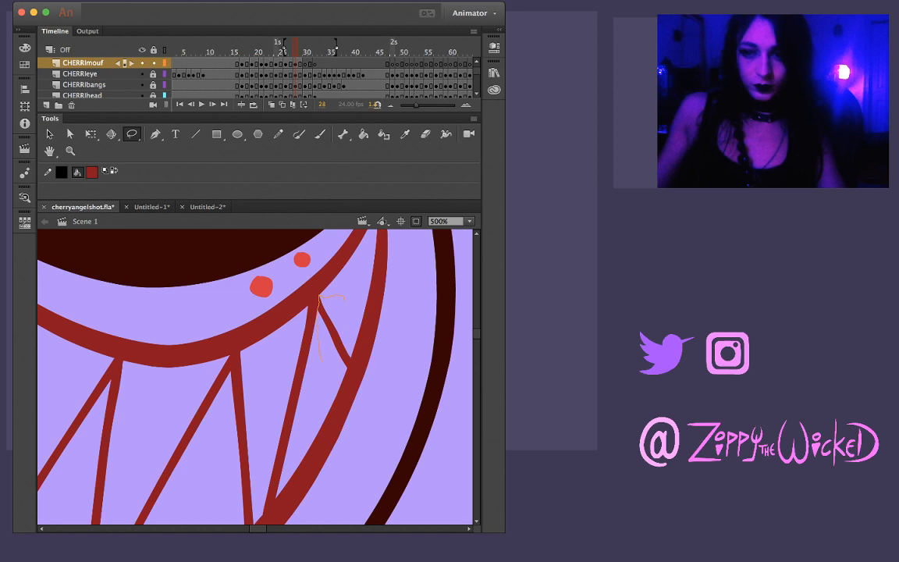
left_click_drag(344, 301, 348, 365)
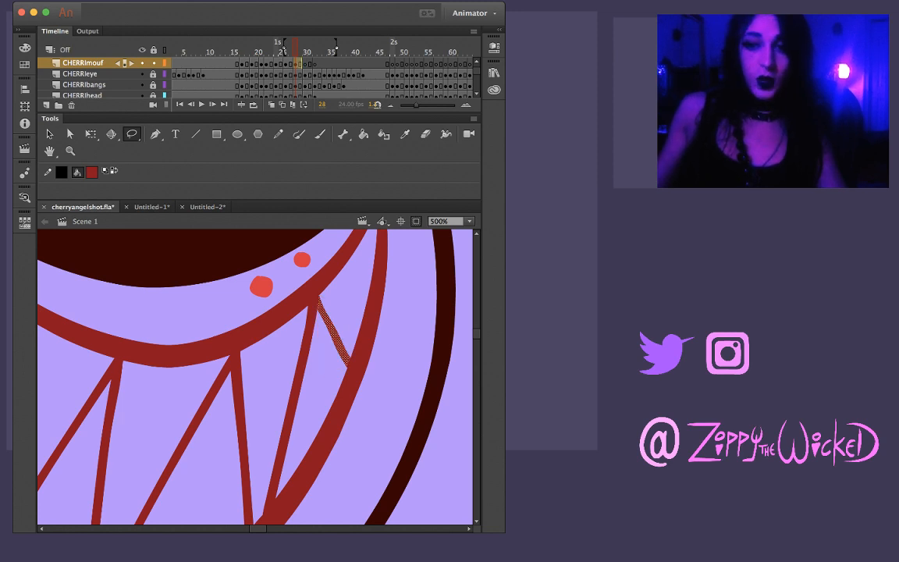
Thin the shortest tooth line near the right corner of frame 27's mouth by lassoing and deleting its excess ink
key(".")
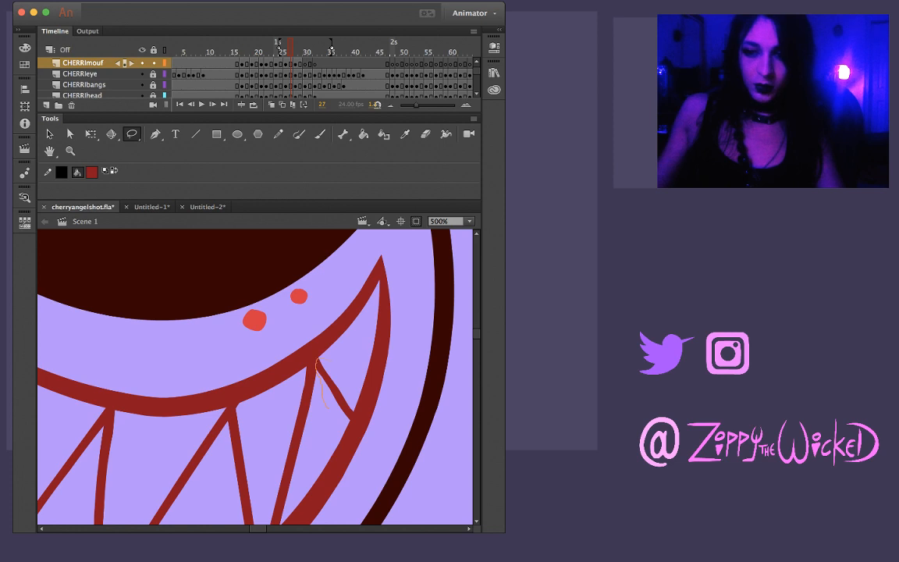
left_click_drag(351, 415, 330, 408)
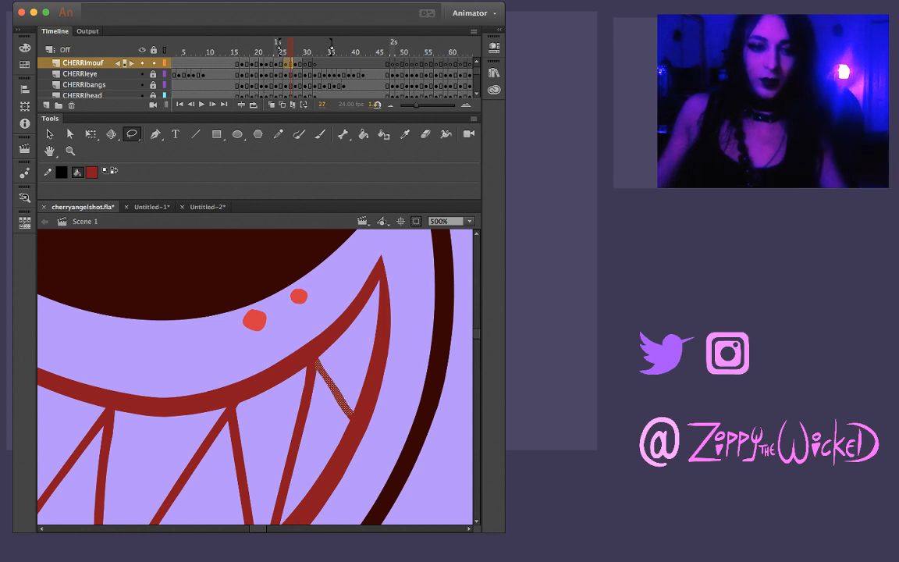
key("Escape")
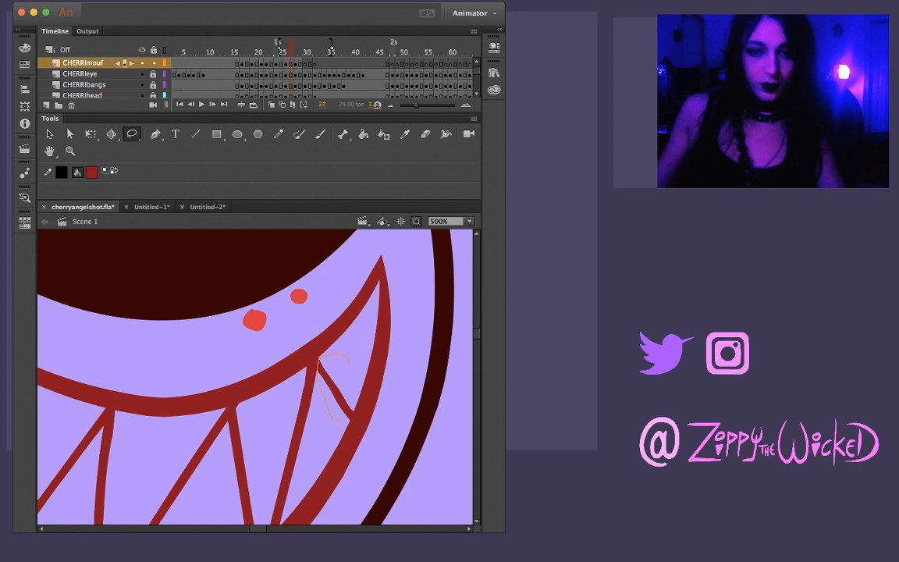
mouse_move(341, 420)
left_mouse_down()
mouse_move(355, 402)
mouse_move(349, 363)
left_mouse_up()
key("Delete")
key("z")
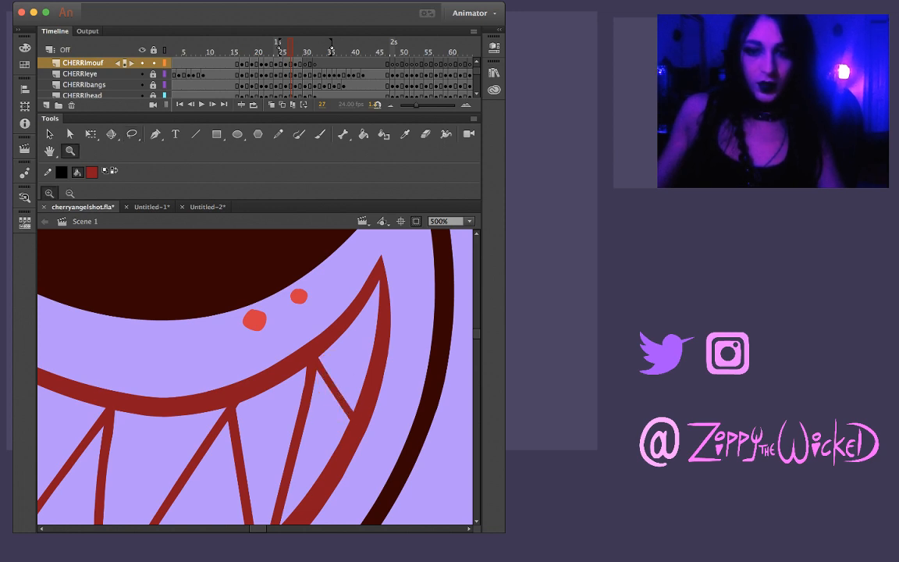
Lasso and delete the excess ink at the top of the second tooth line from the right in frame 27
key("l")
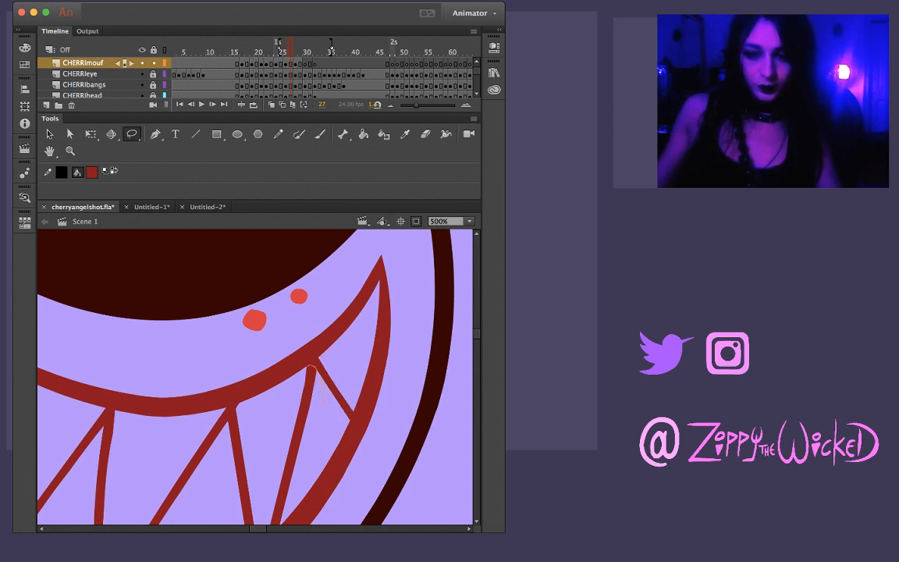
mouse_move(309, 366)
left_mouse_down()
mouse_move(291, 466)
mouse_move(314, 366)
left_mouse_up()
key("Delete")
key("z")
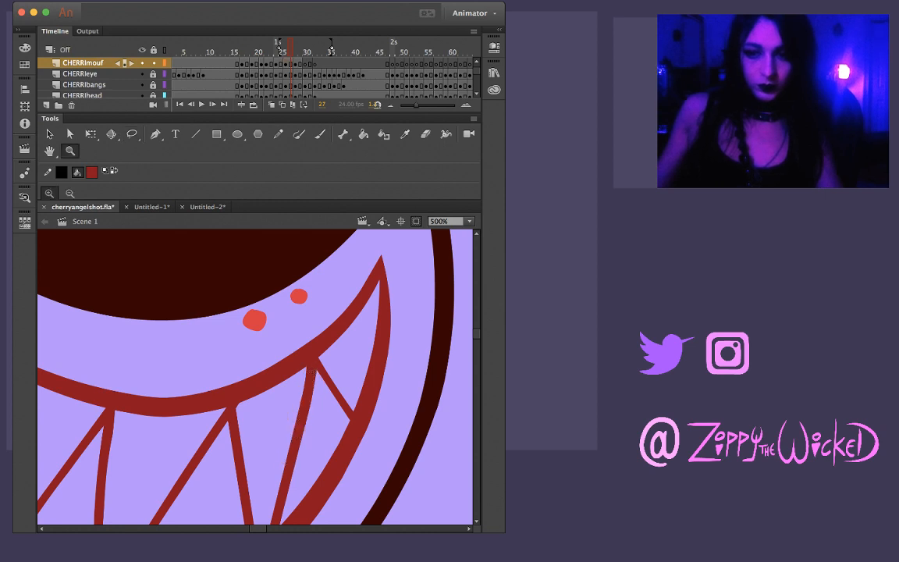
Reshape the corner where frame 27's third tooth line from the right meets the upper lip, removing its bevel
left_click(303, 420, "alt")
left_click(237, 384)
left_click(232, 370)
key("v")
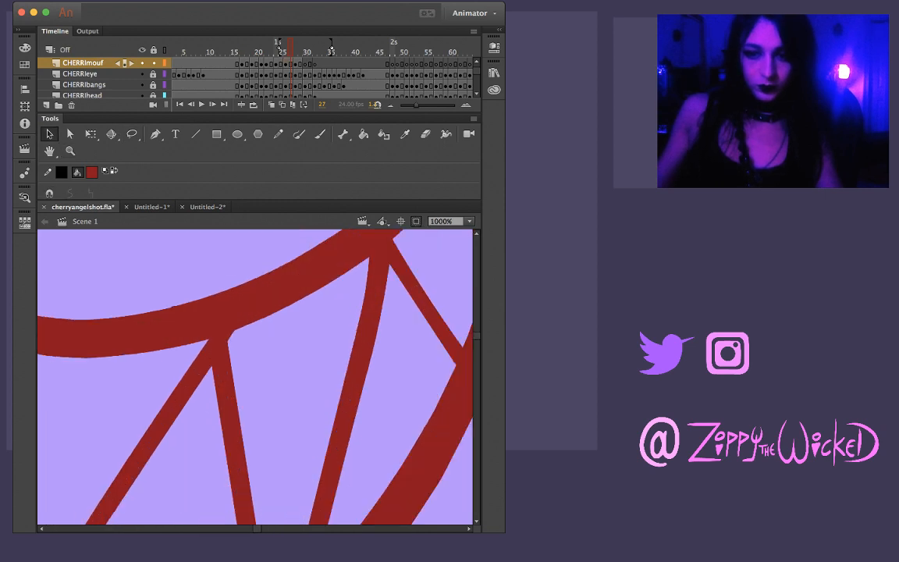
left_click_drag(228, 341, 227, 335)
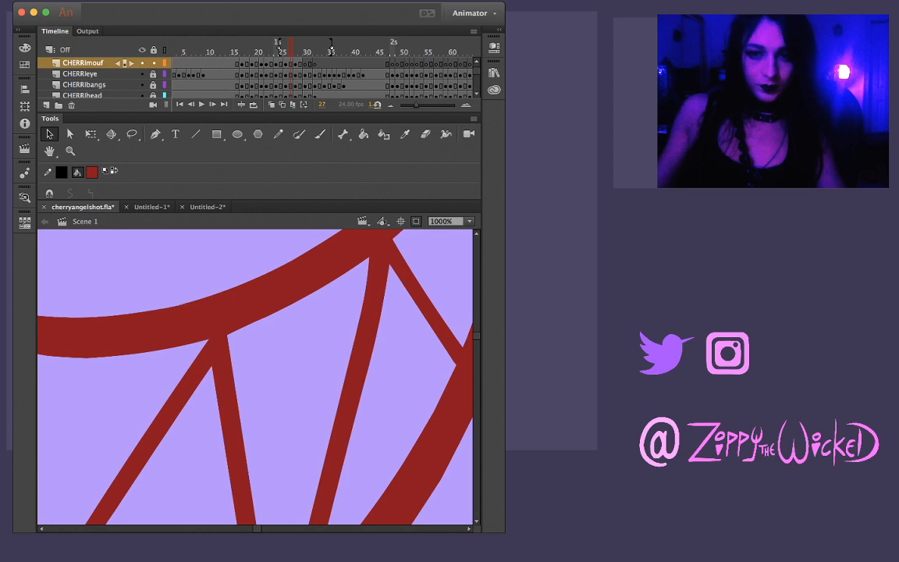
Lasso and delete the excess ink at the top of the middle tooth line in frame 27's mouth
key("z")
left_click(246, 380, "alt")
left_click(247, 380, "alt")
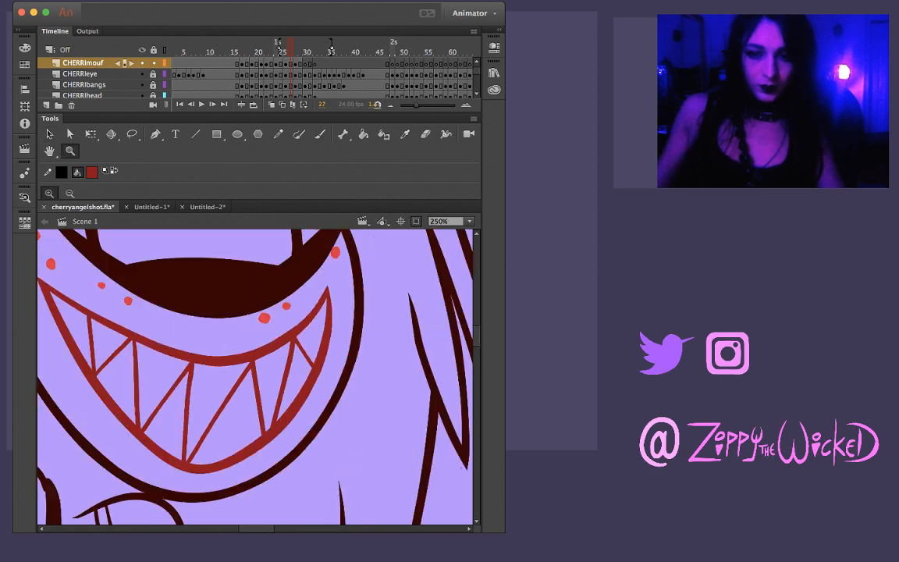
left_click(246, 380)
key("l")
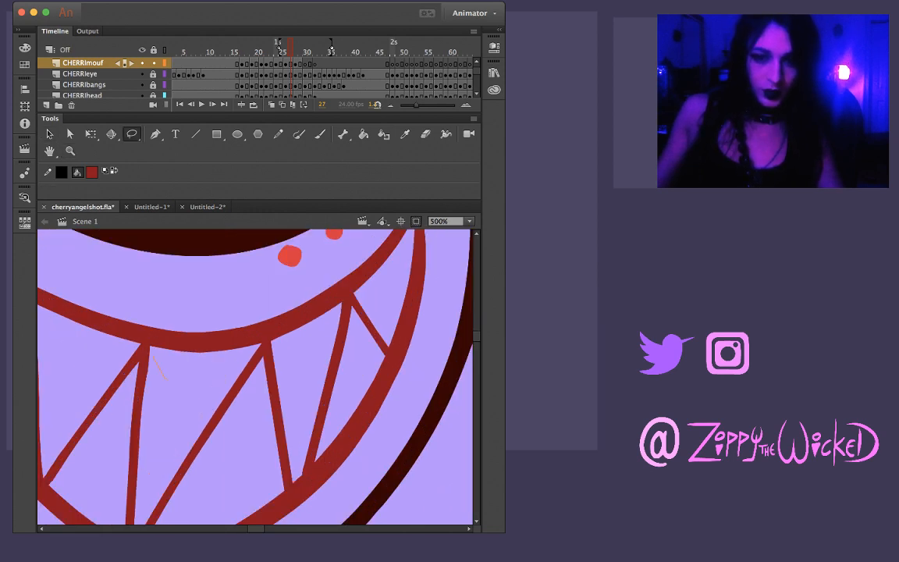
mouse_move(146, 430)
left_mouse_down()
mouse_move(167, 380)
mouse_move(165, 397)
left_mouse_up()
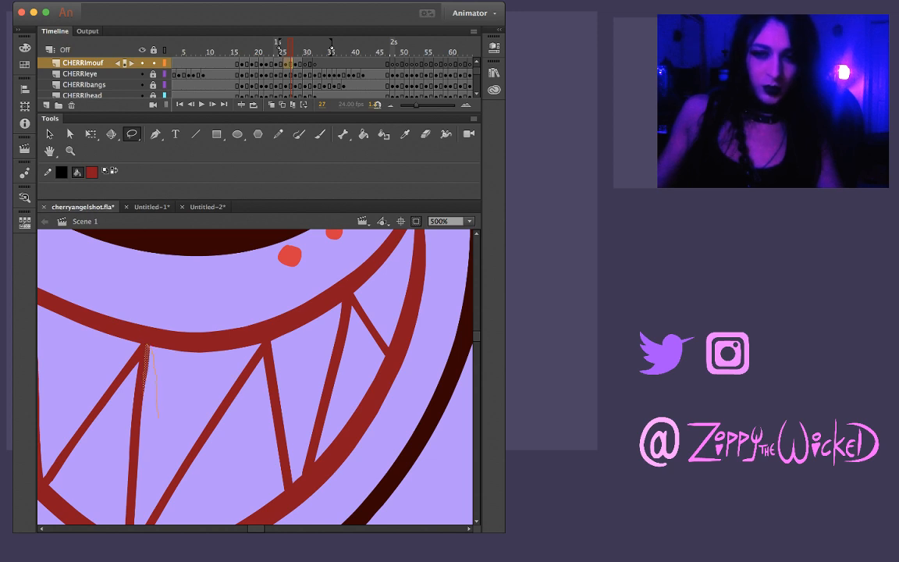
mouse_move(148, 346)
left_mouse_down()
mouse_move(140, 417)
mouse_move(168, 401)
left_mouse_up()
mouse_move(149, 342)
left_mouse_down()
mouse_move(144, 384)
mouse_move(160, 398)
mouse_move(155, 355)
mouse_move(144, 374)
left_mouse_up()
key("Delete")
key("v")
key("z")
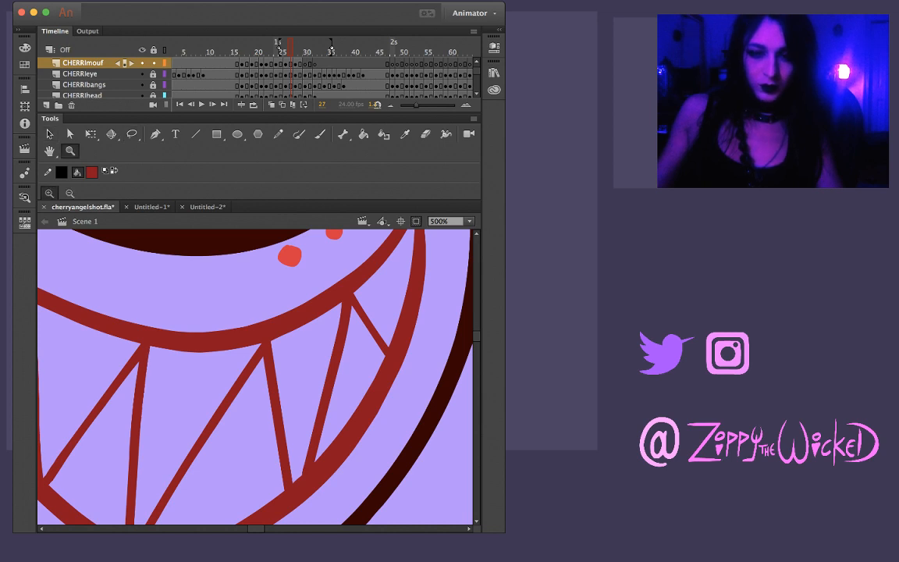
Straighten the right edge of the near-vertical tooth line on the left half of frame 27's mouth
left_click(304, 348, "alt")
left_click(164, 346)
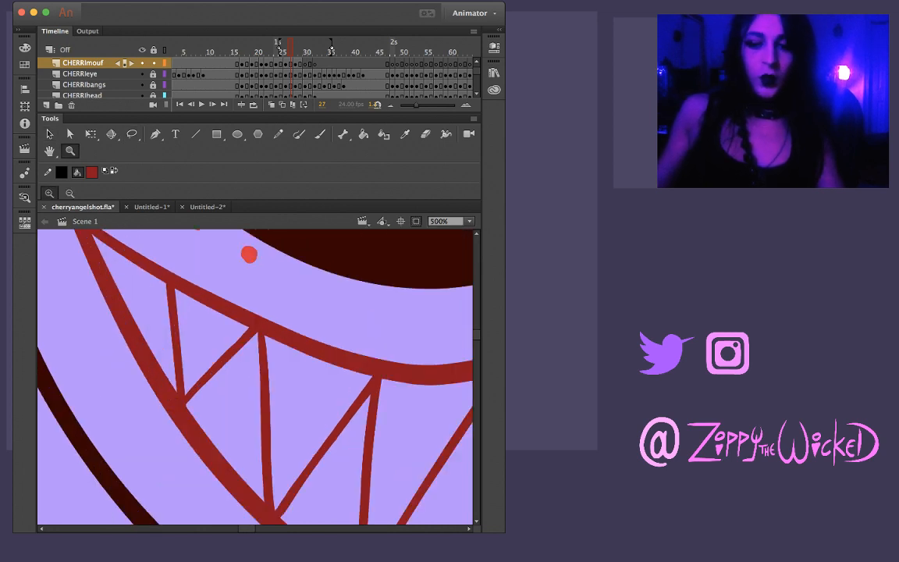
key("l")
mouse_move(212, 338)
left_mouse_down()
mouse_move(246, 361)
mouse_move(258, 337)
mouse_move(248, 327)
mouse_move(214, 336)
left_mouse_up()
key("Escape")
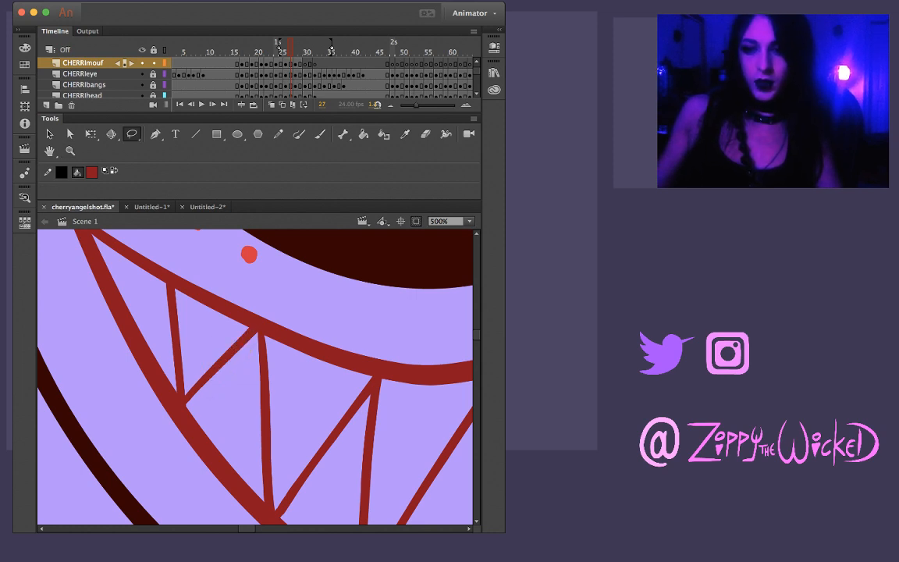
key("v")
key("super+equal")
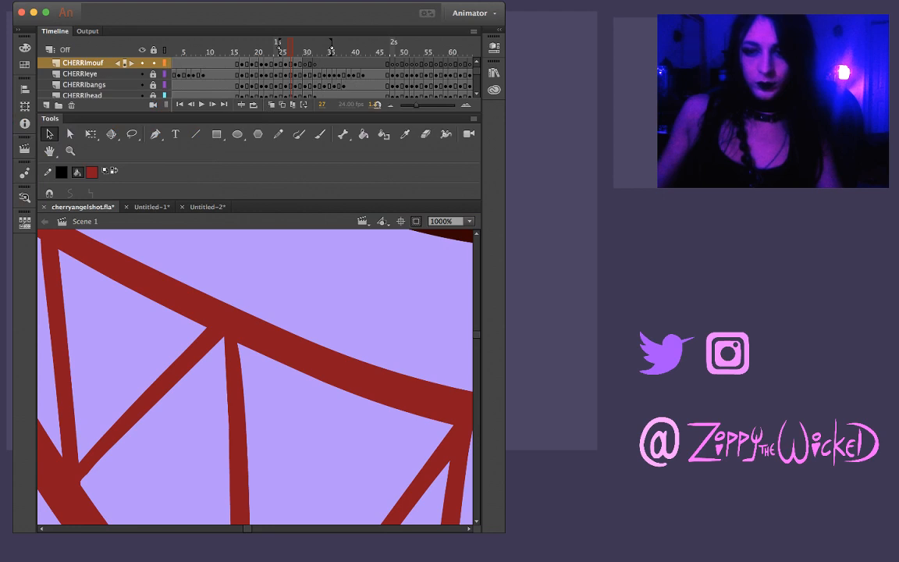
left_click_drag(244, 414, 241, 413)
left_click_drag(237, 342, 241, 345)
left_click_drag(246, 417, 244, 417)
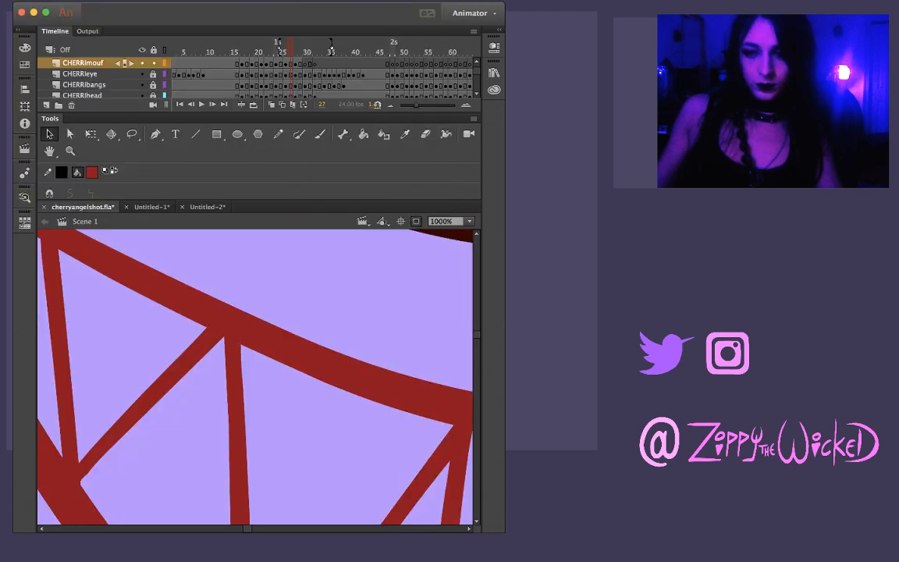
Flip repeatedly between frame 28 and the preceding frames to compare the cleaned-up tooth lines
key("super+minus")
key("super+minus")
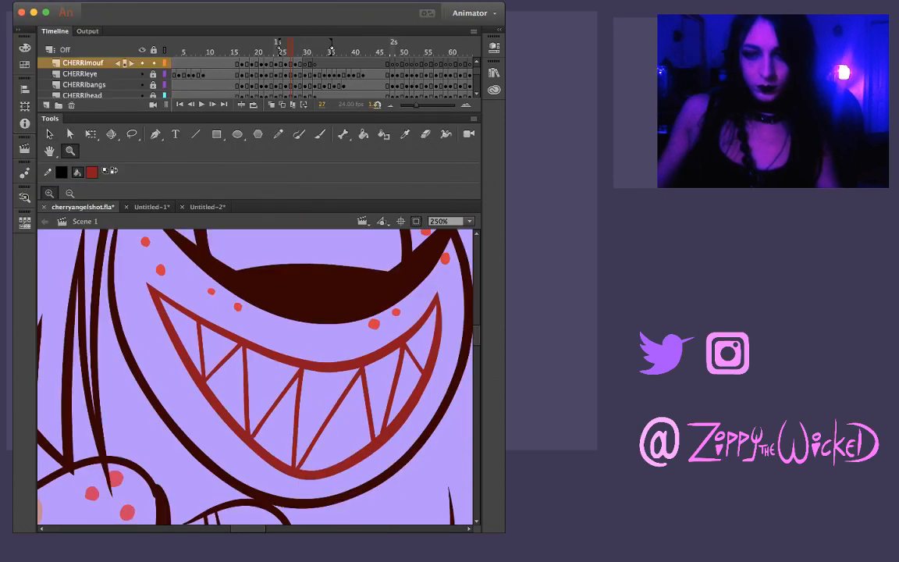
key("l")
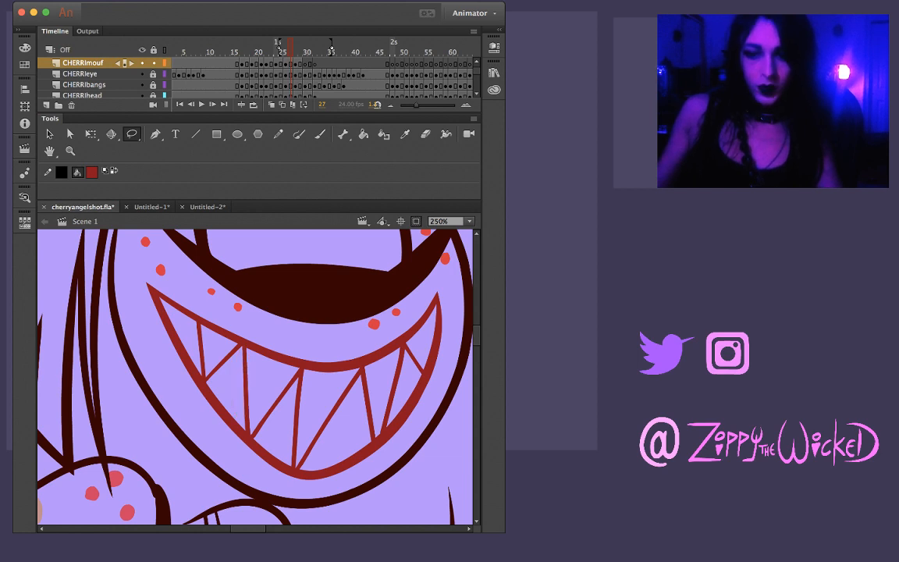
key("comma")
key("comma")
key("comma")
key("period")
key("period")
key("period")
key("period")
key("period")
key("period")
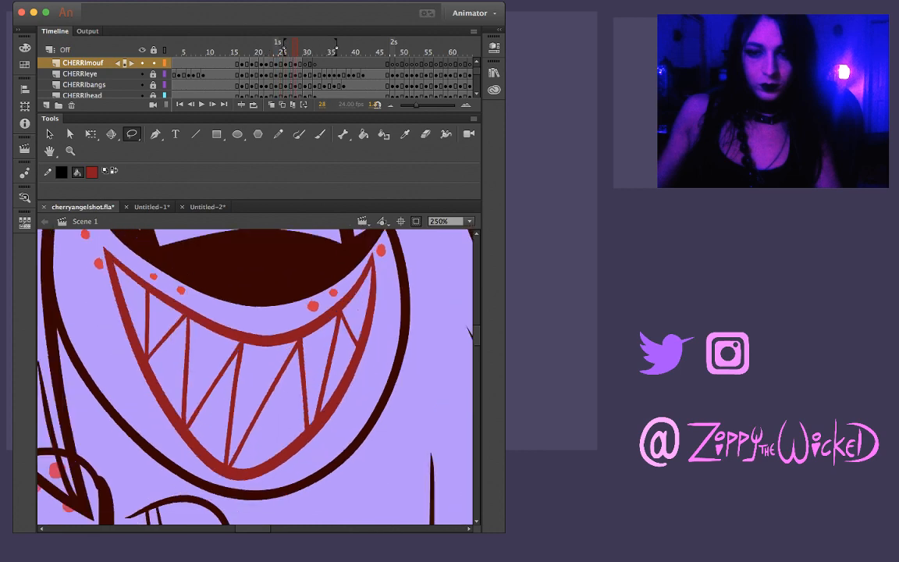
key("comma")
key("comma")
key("comma")
key("comma")
key("period")
key("period")
key("period")
key("comma")
key("comma")
key("comma")
key("period")
key("period")
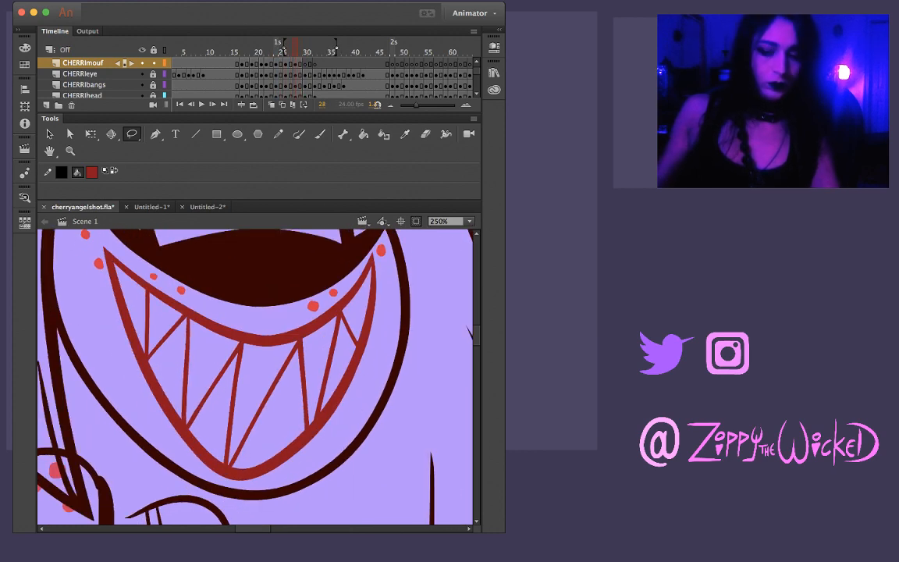
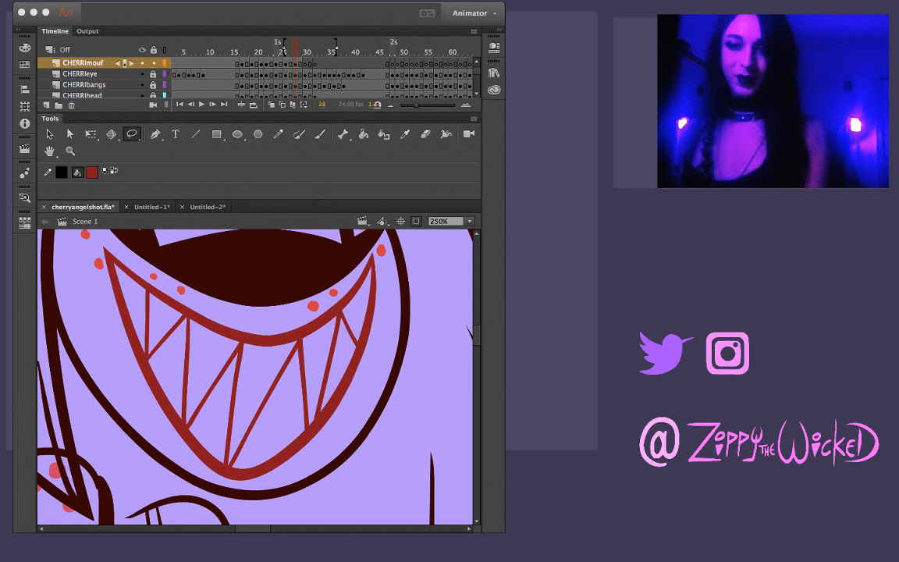
Turn on the REF layer so the reference sketch shows beneath the line art around frame 28
key("period")
key("period")
key("comma")
key("period")
key("comma")
key("comma")
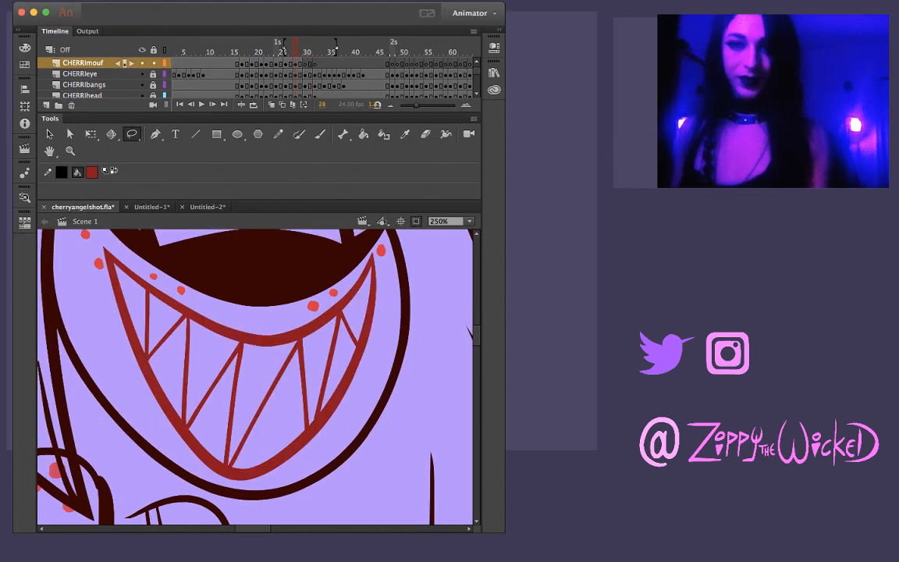
scroll(256, 78, "down", 5)
scroll(256, 78, "down", 10)
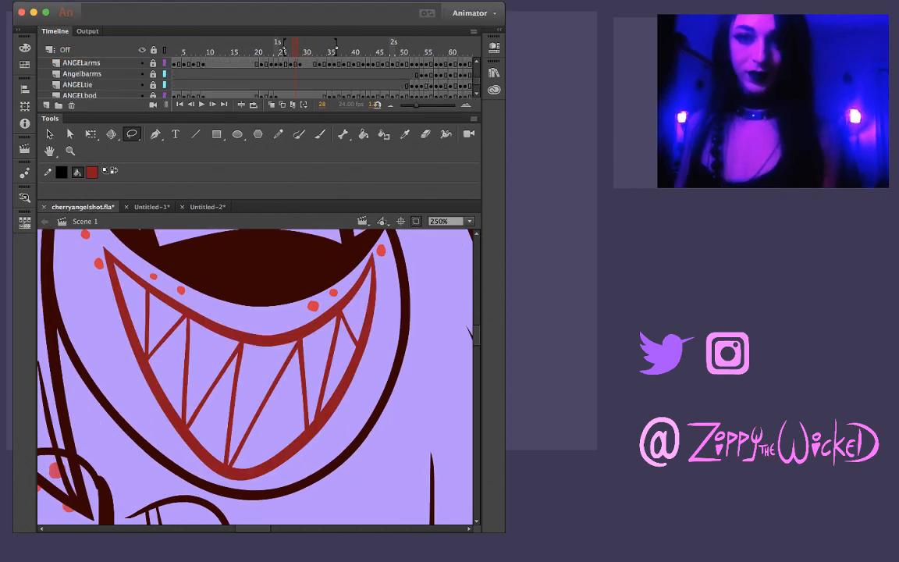
left_click(142, 84)
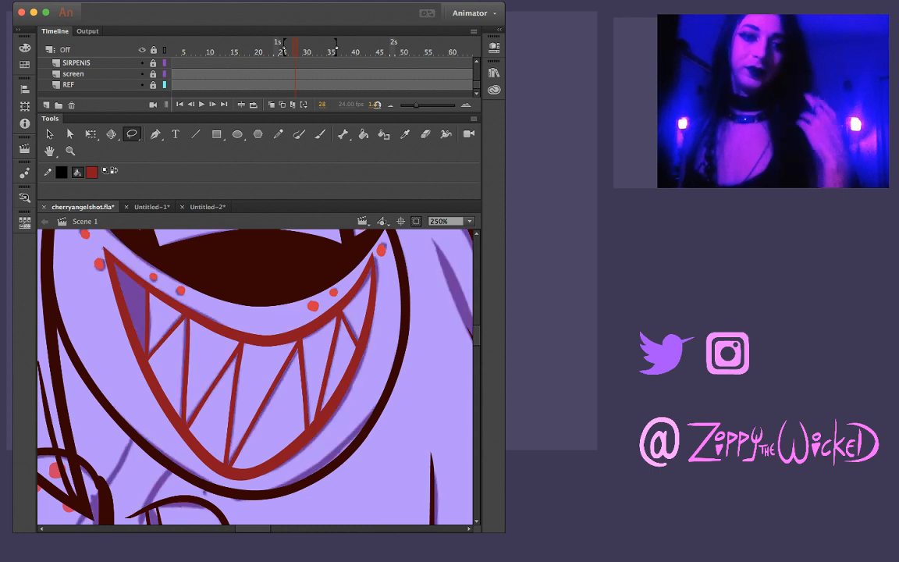
Compare the character's mouth lines with the reference sketch across frames 26 to 30
key("comma")
key("comma")
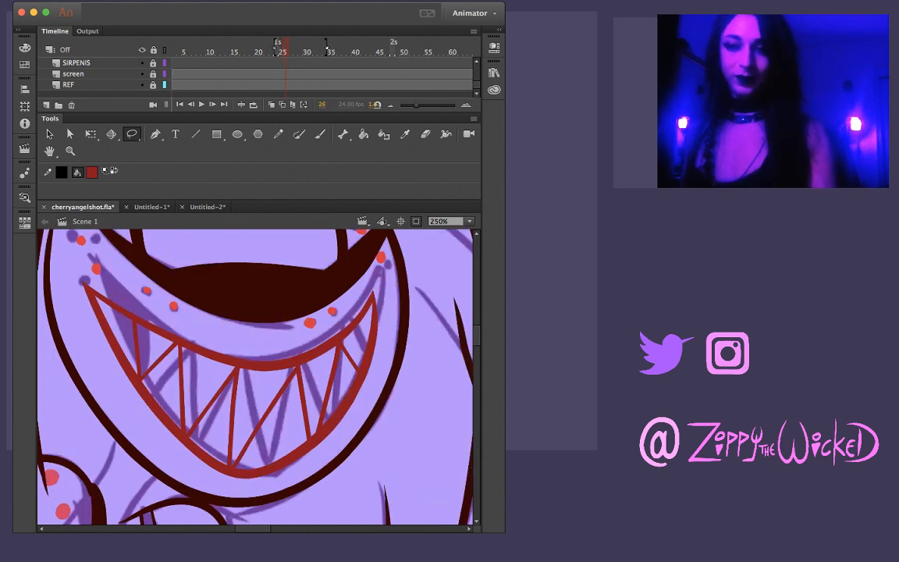
key("period")
key("period")
key("period")
key("period")
key("period")
key("comma")
key("comma")
key("period")
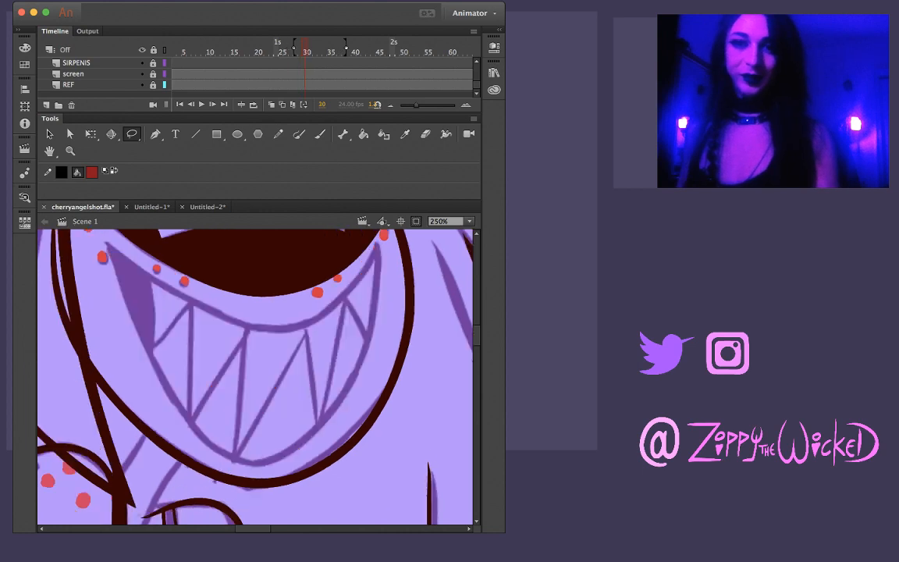
key("comma")
scroll(256, 78, "up", 10)
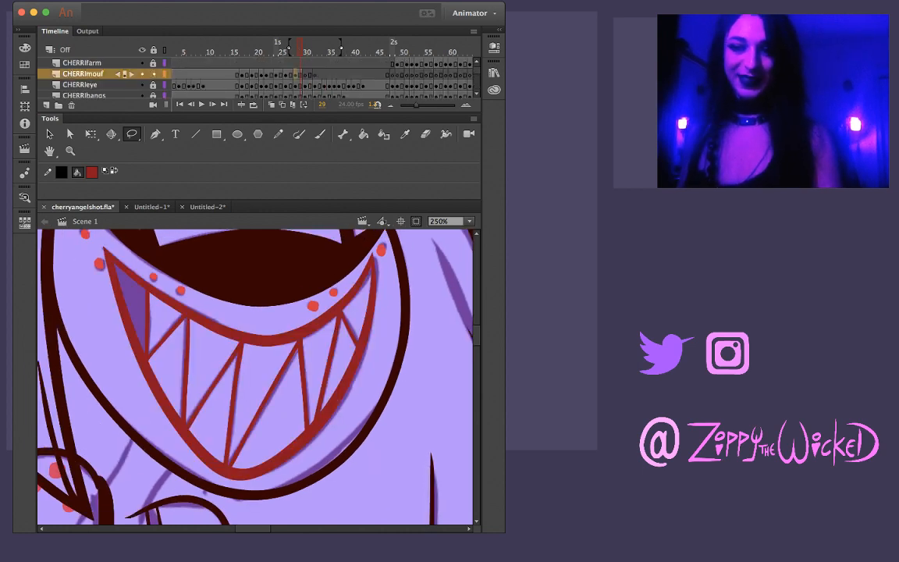
Paste the toothy mouth onto frame 30 of the CHERRImouf layer and align it with the sketched mouth
key("comma")
key("period")
key("period")
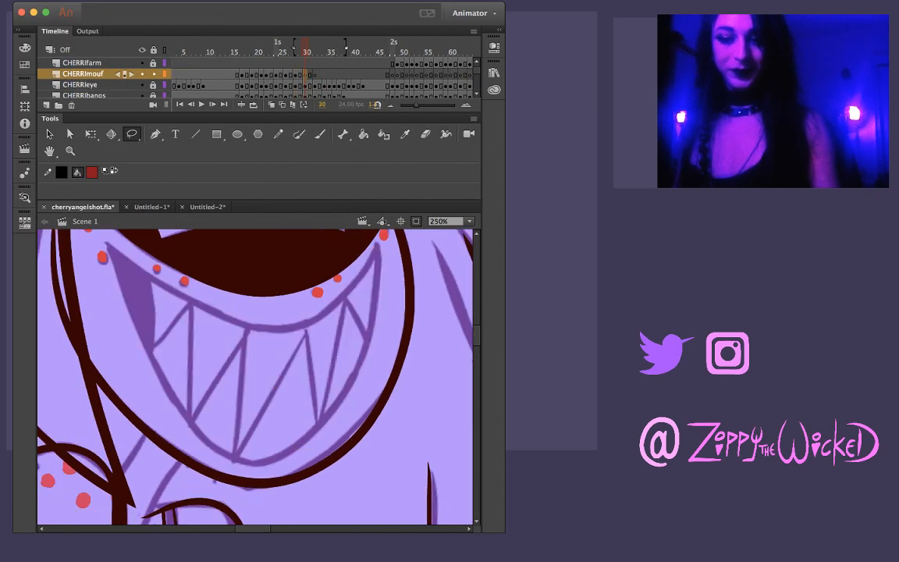
key("shift+super+v")
left_click_drag(269, 340, 280, 331)
key("Escape")
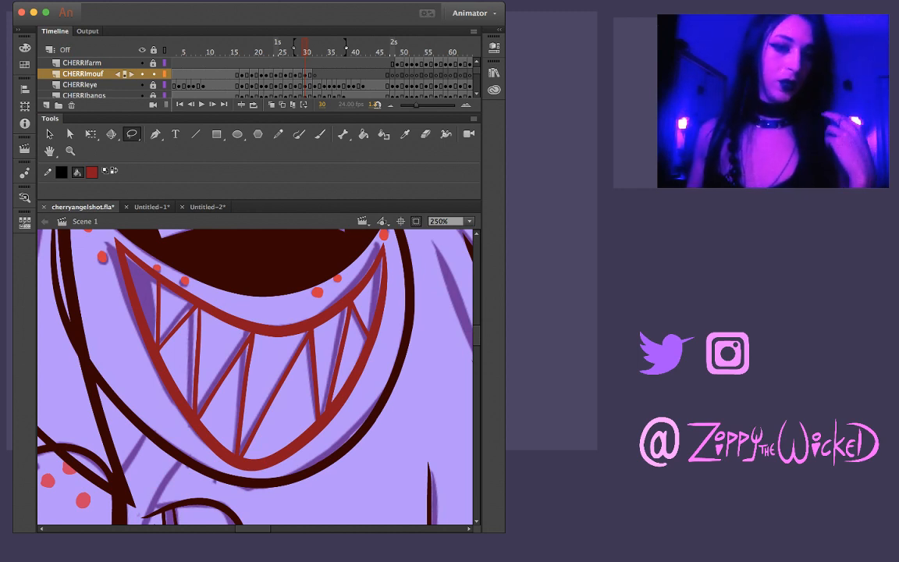
key("v")
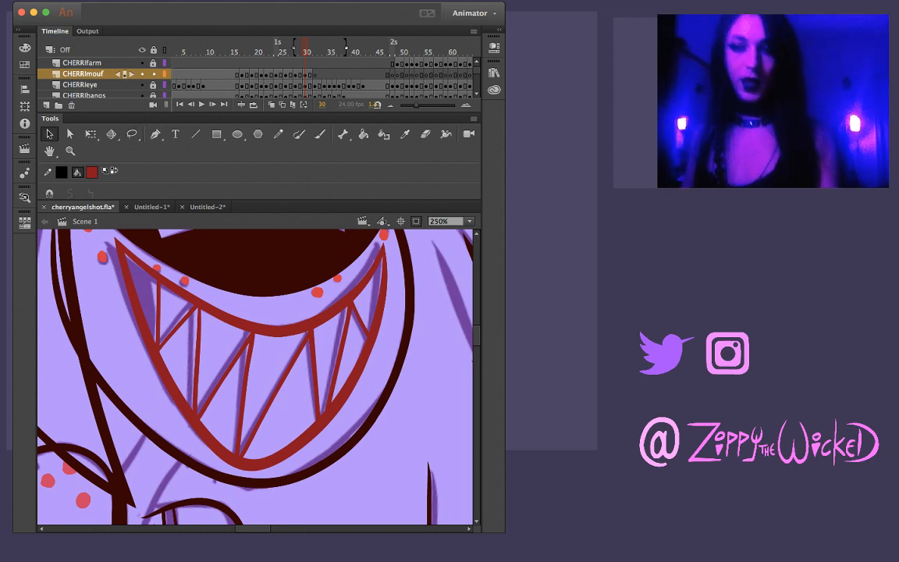
key("super+a")
left_click_drag(269, 331, 264, 332)
Check the placed mouth against the whole face and the reference sketch across frames 29 to 32
key("z")
left_click(263, 355, "alt")
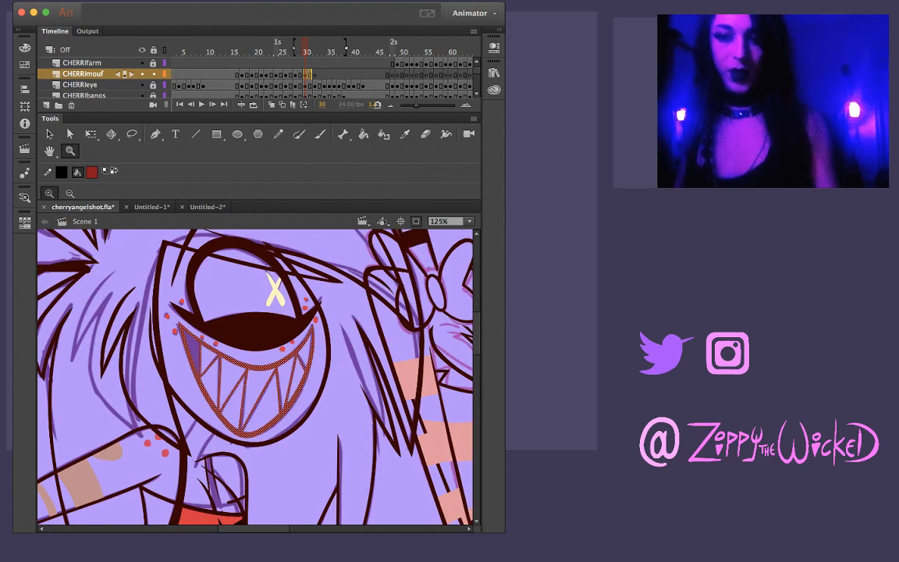
left_click(264, 355, "alt")
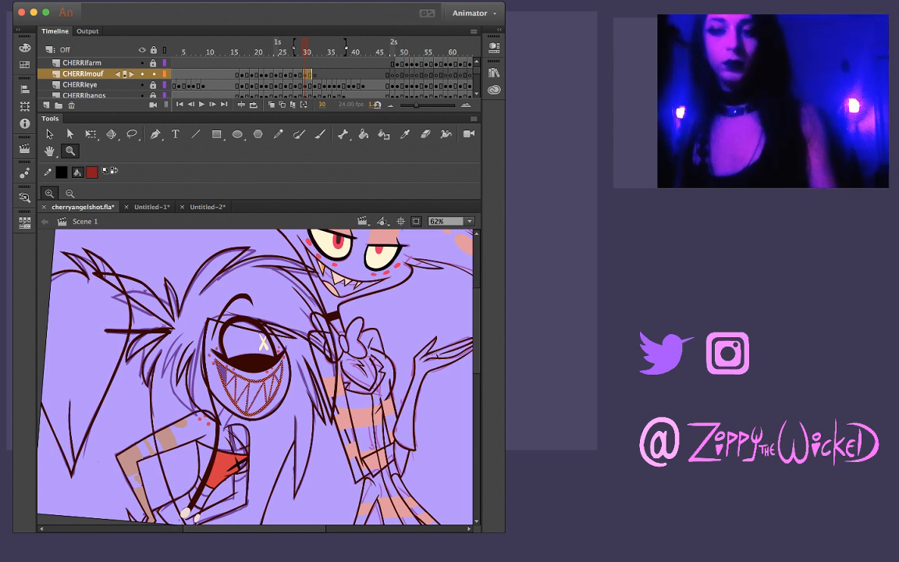
key("super+equal")
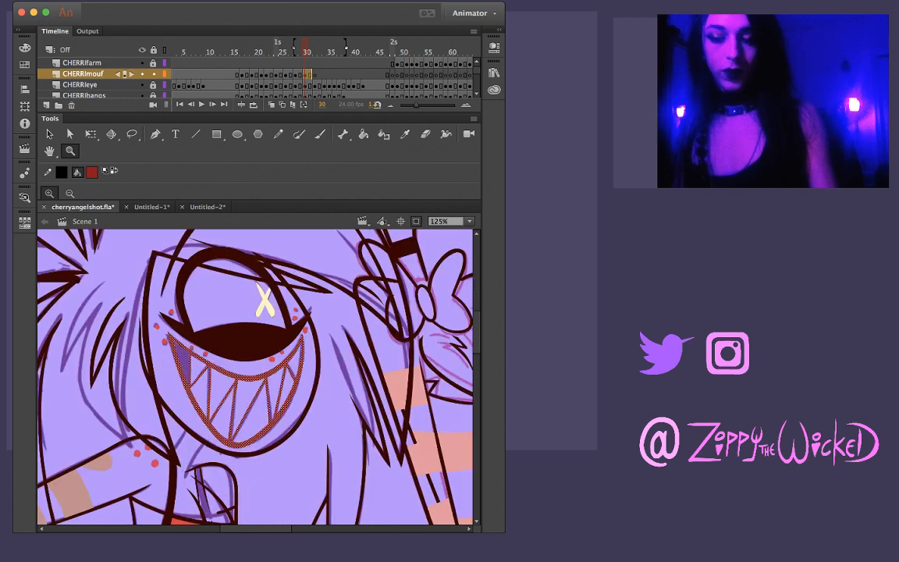
key("comma")
key("period")
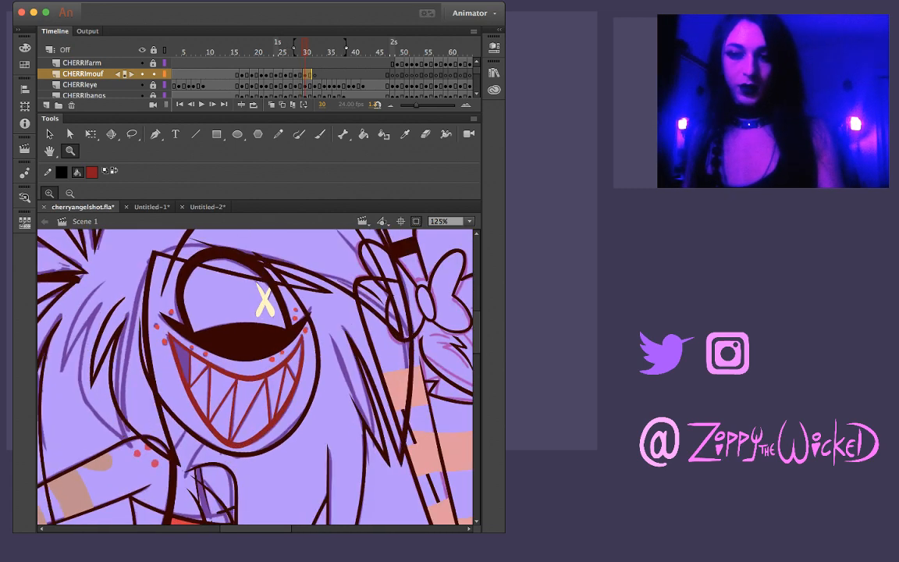
key("period")
key("period")
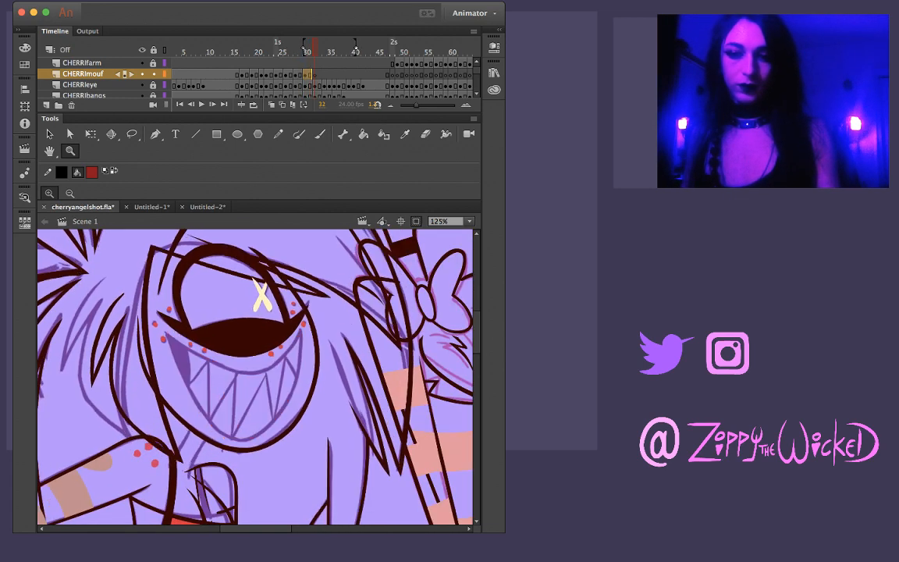
key("comma")
key("v")
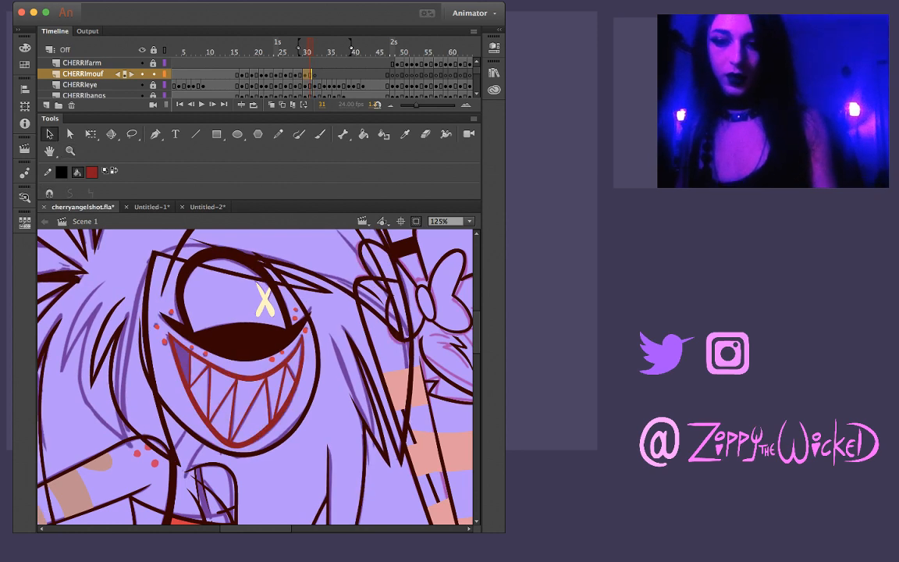
key("ctrl+a")
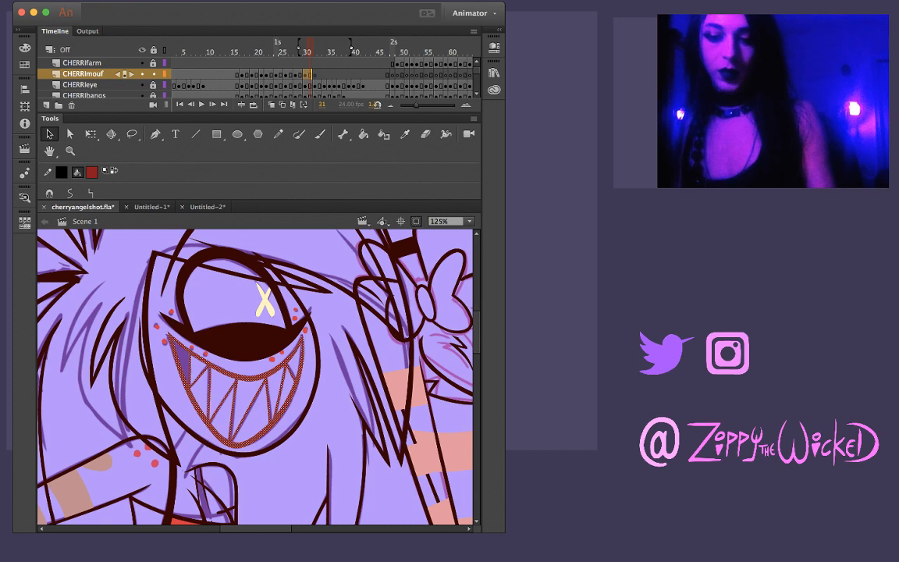
key("Escape")
key("comma")
key("comma")
key("period")
key("period")
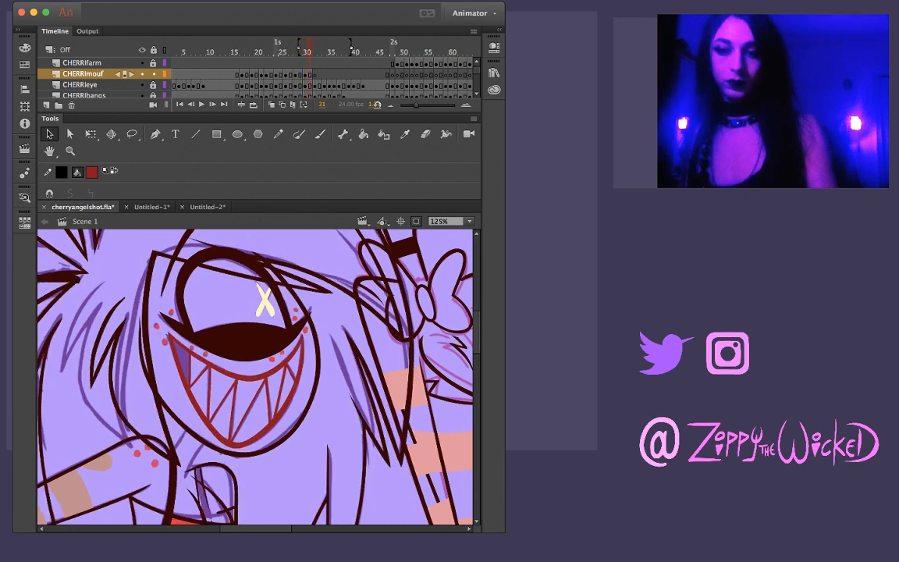
key("comma")
key("comma")
key("period")
key("period")
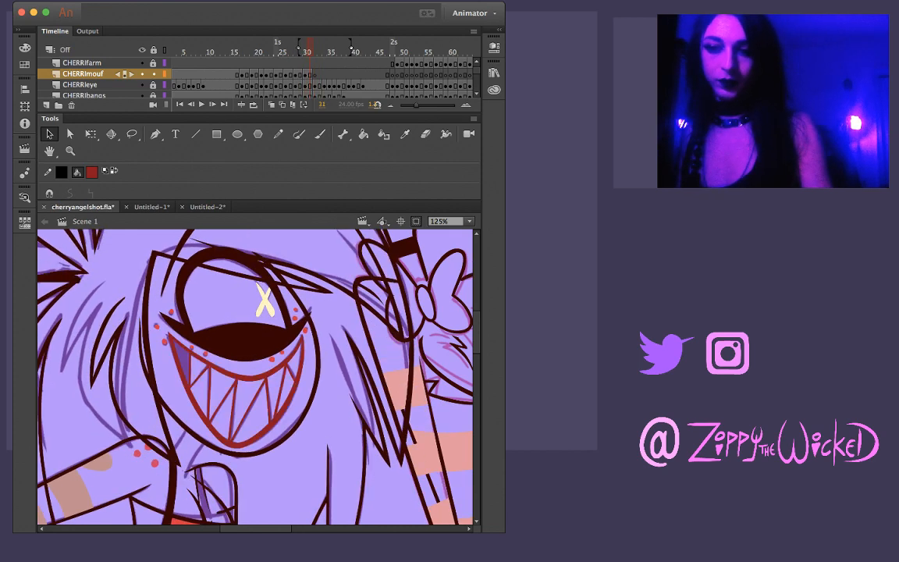
key("period")
key("comma")
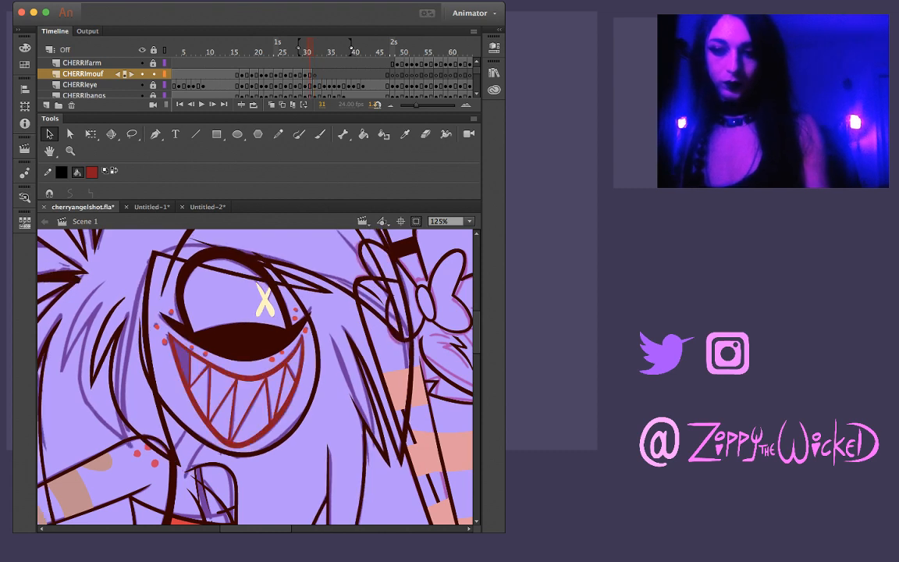
key("super+a")
key("Escape")
Place the toothy mouth on frame 32 of the CHERRImouf layer and position it over the sketched mouth
key("period")
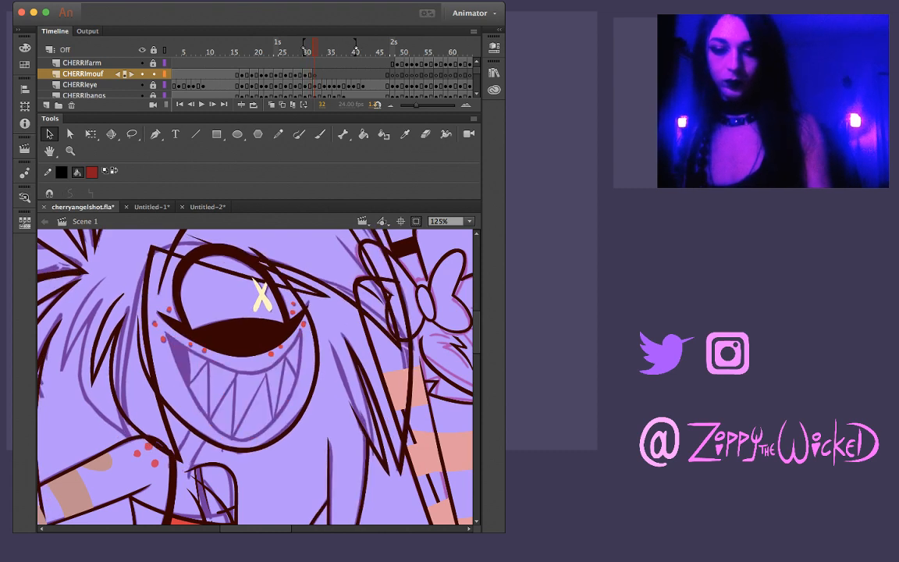
key("super+a")
left_click_drag(236, 446, 232, 443)
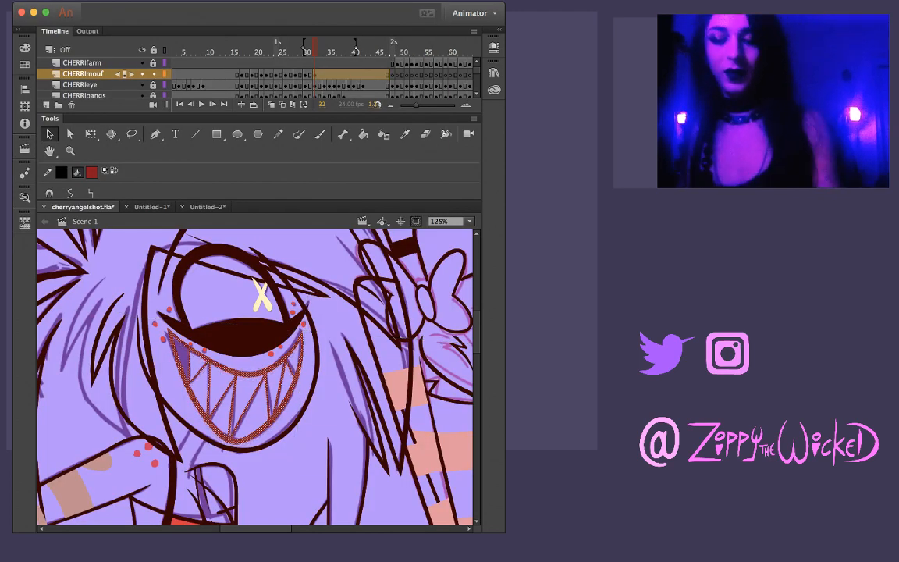
Fine-tune the mouth on frame 32 with Free Transform so its outline fits the reference sketch
key("q")
scroll(312, 75, "right", 5)
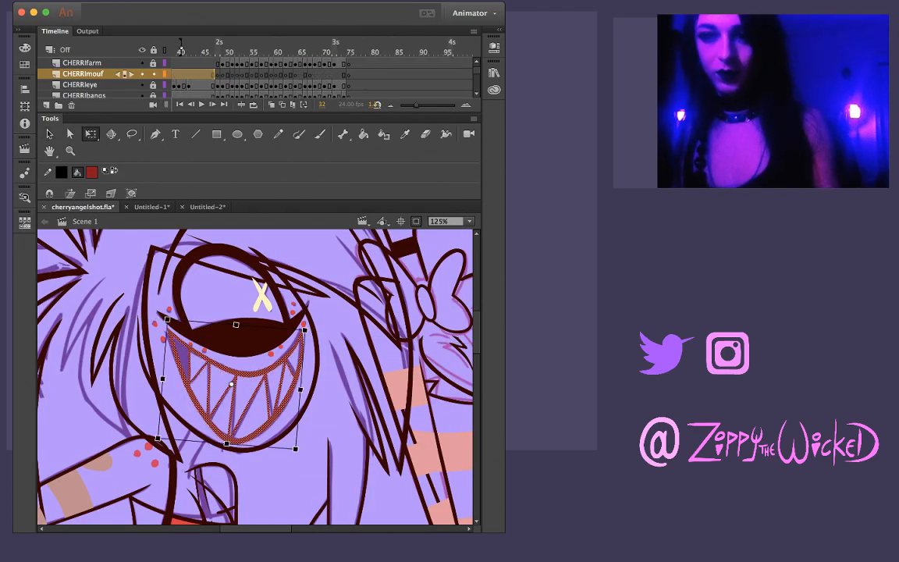
scroll(312, 74, "left", 3)
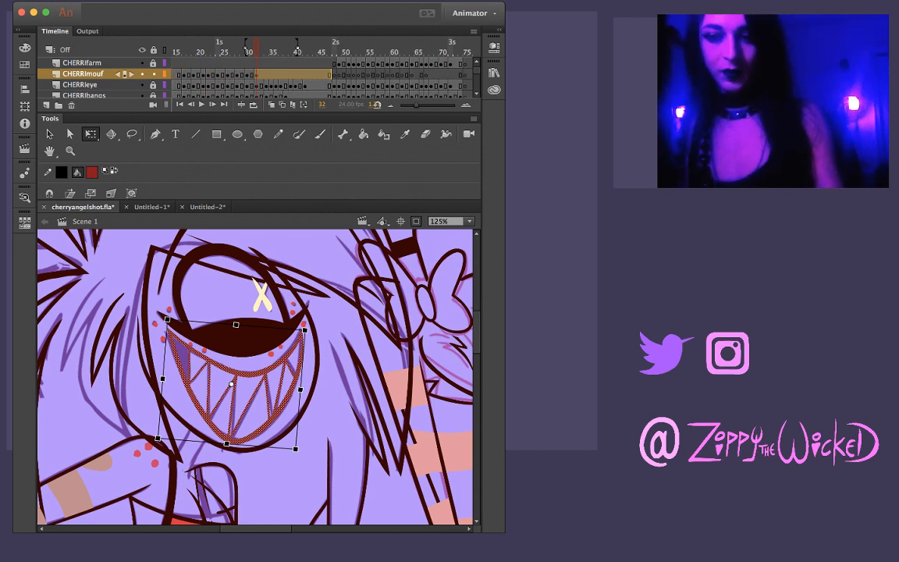
left_click_drag(260, 446, 259, 422)
key("z")
left_click(252, 424)
key("q")
key("z")
left_click(255, 369, "alt")
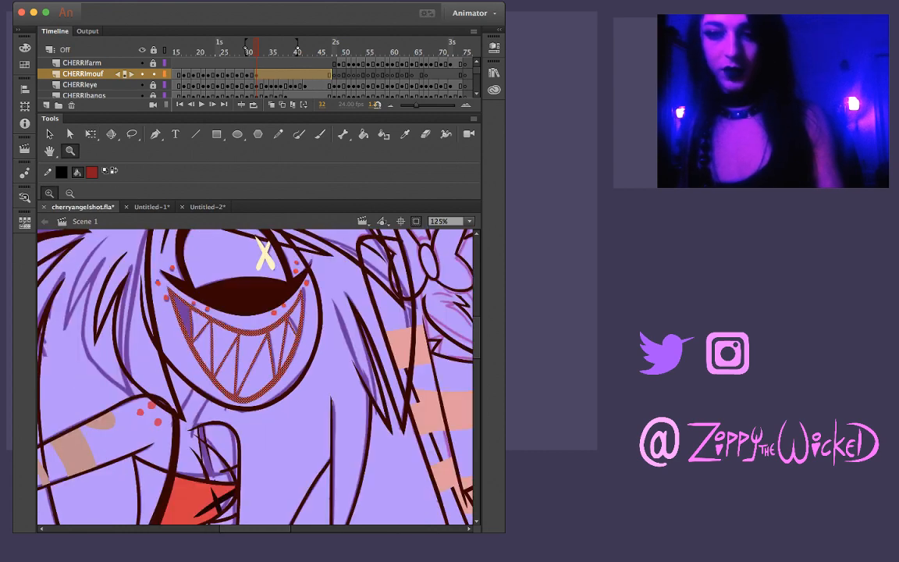
left_click(282, 354)
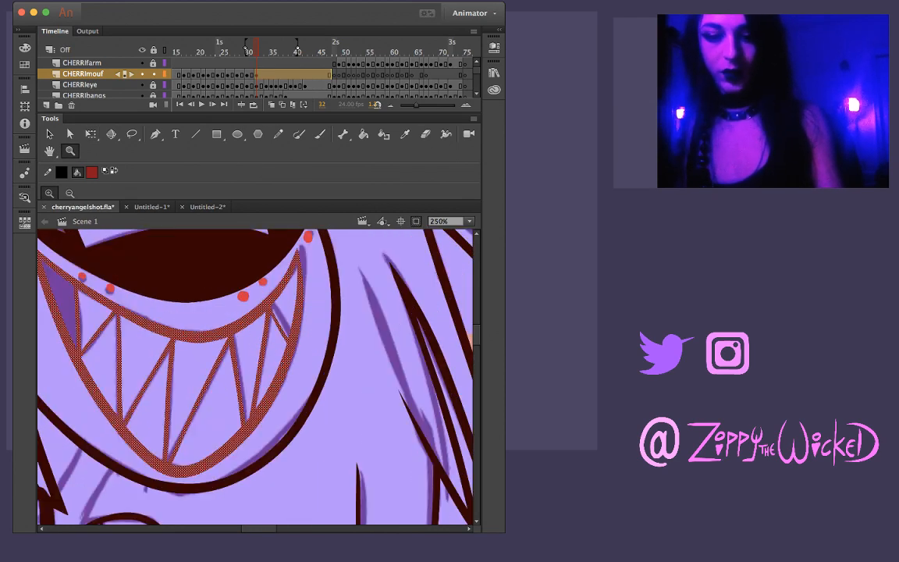
left_click_drag(281, 355, 257, 393)
key("q")
left_click_drag(278, 287, 282, 281)
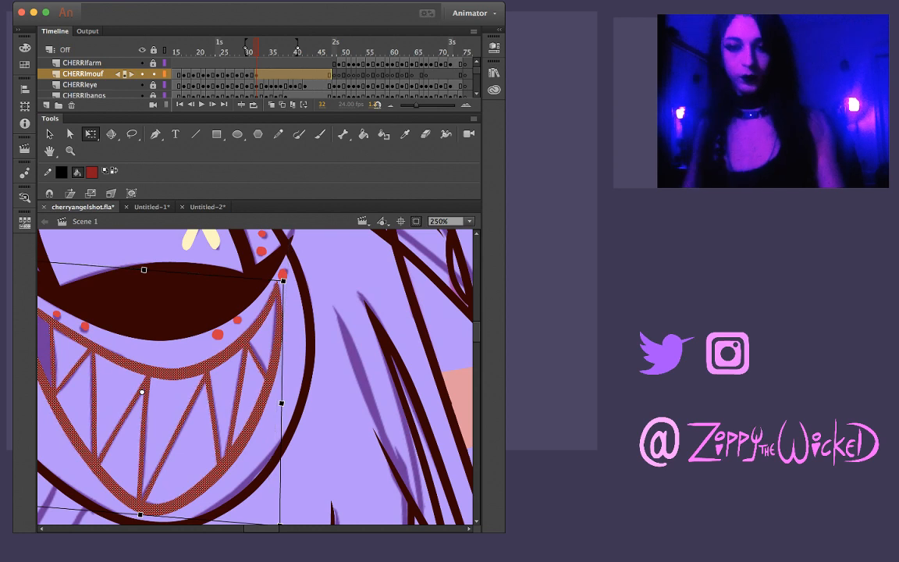
left_click(337, 290)
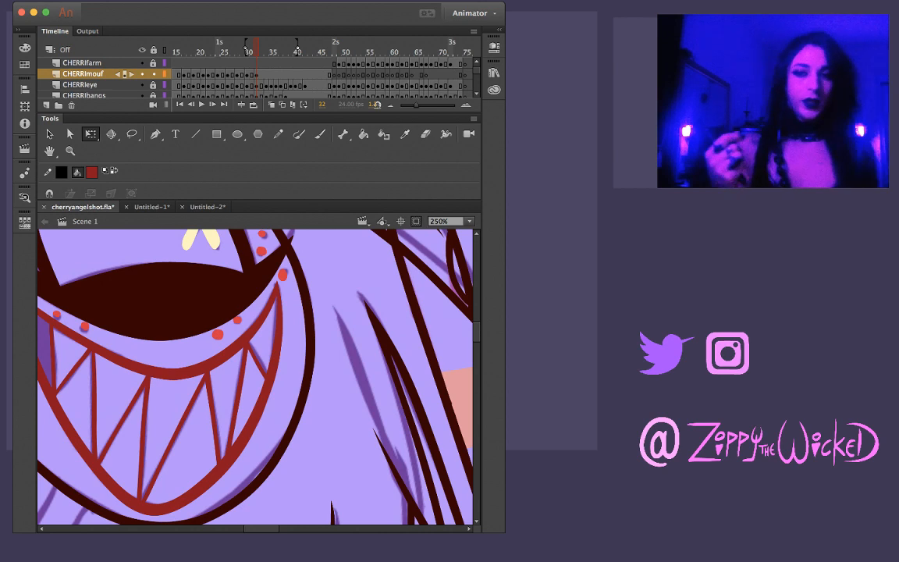
Inspect the mouth on frame 32 up close and review how it holds on the face through frame 47
key("z")
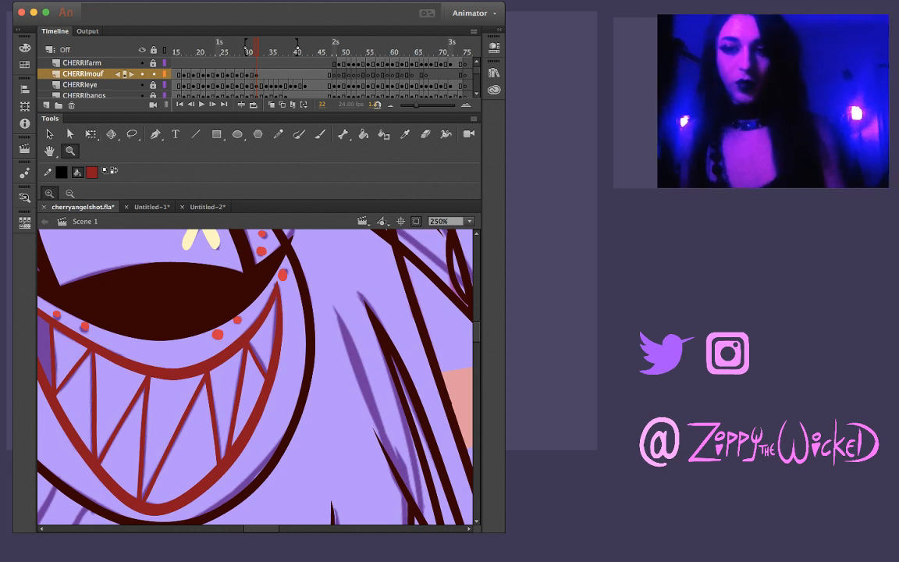
left_click(253, 280)
left_click(292, 382)
left_click(266, 392, "alt")
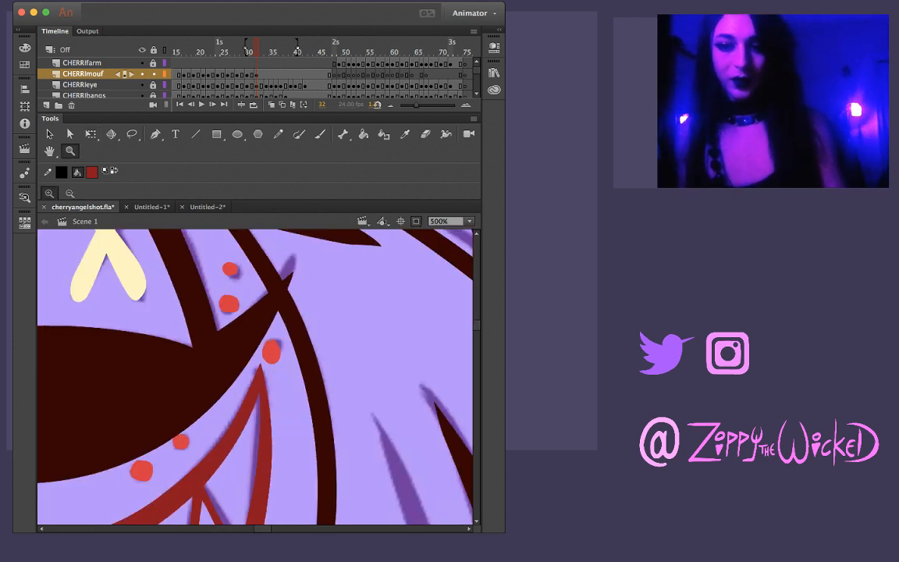
left_click(250, 407, "alt")
left_click(234, 399, "alt")
left_click(230, 396)
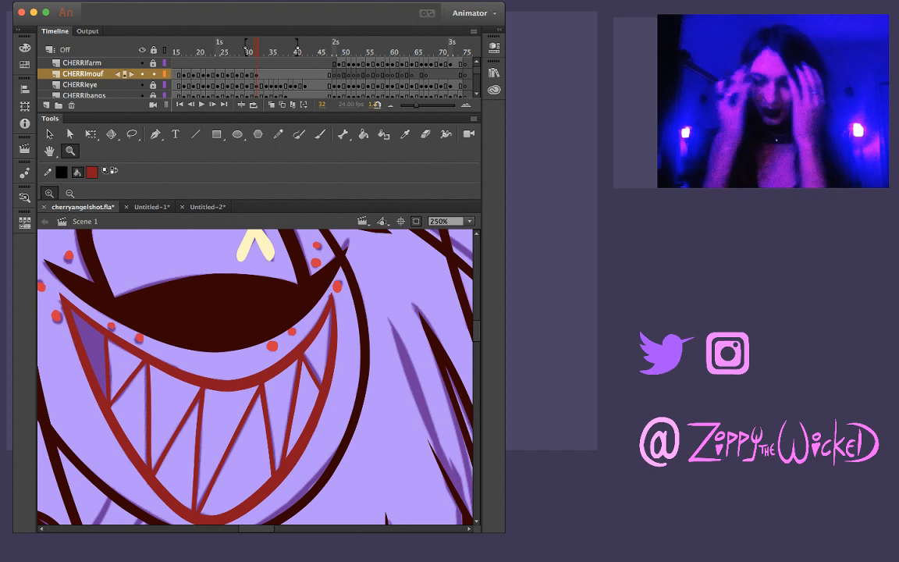
key("comma")
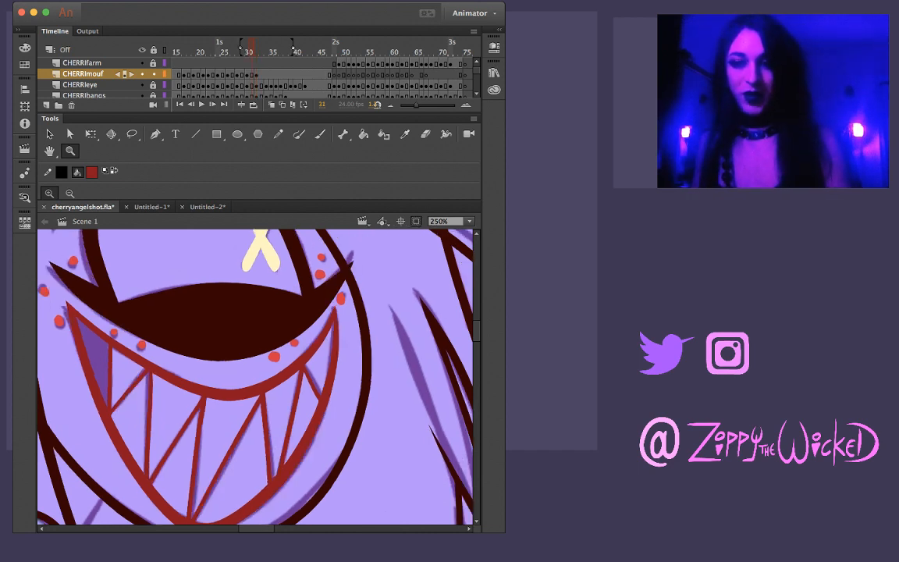
key("period")
key("period")
key("period")
key("comma")
key("period")
key("period")
key("period")
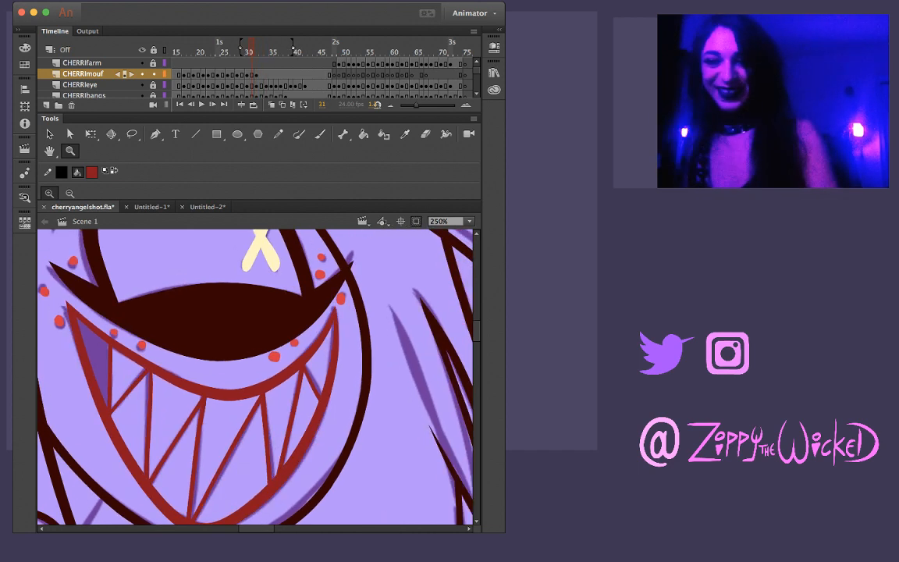
key("period")
key("period")
key("period")
key("period")
key("period")
key("period")
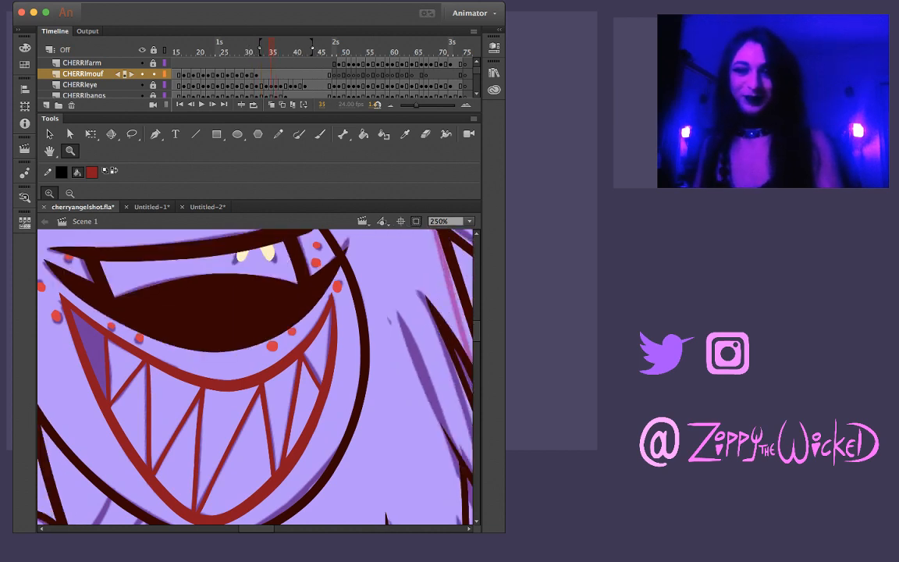
key("period")
key("period")
key("period")
key("period")
key("period")
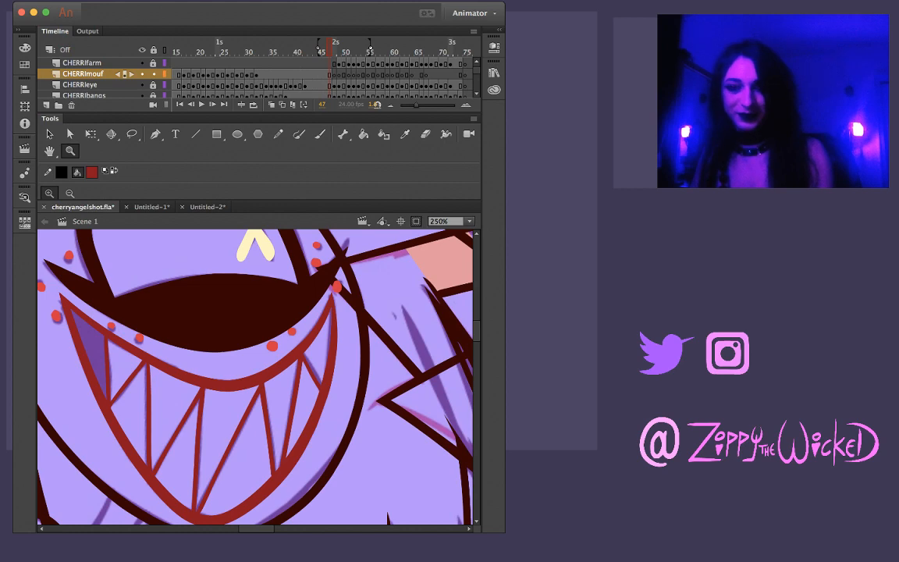
key("v")
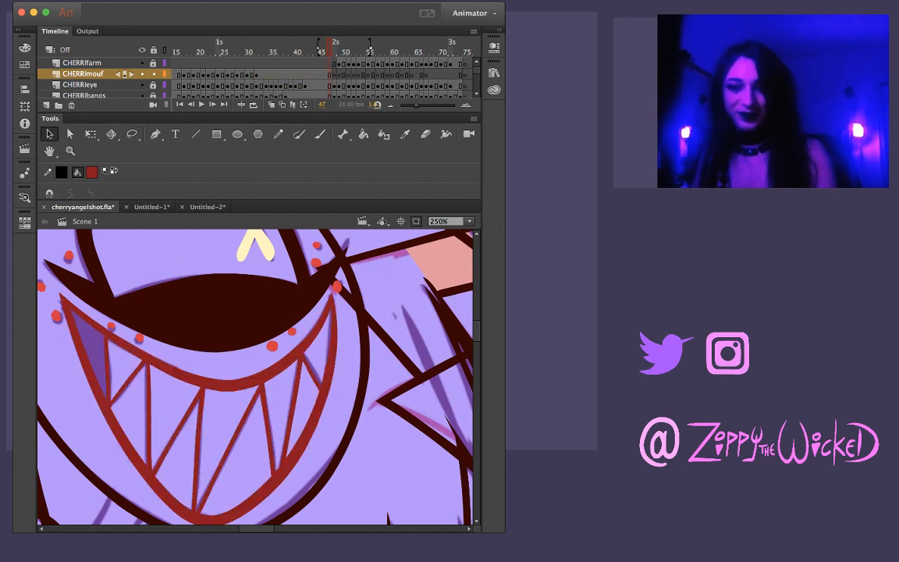
Paste the toothy mouth in place on frame 48 of the CHERRImouf layer and move it over the sketched mouth
key("period")
key("super+shift+v")
key("z")
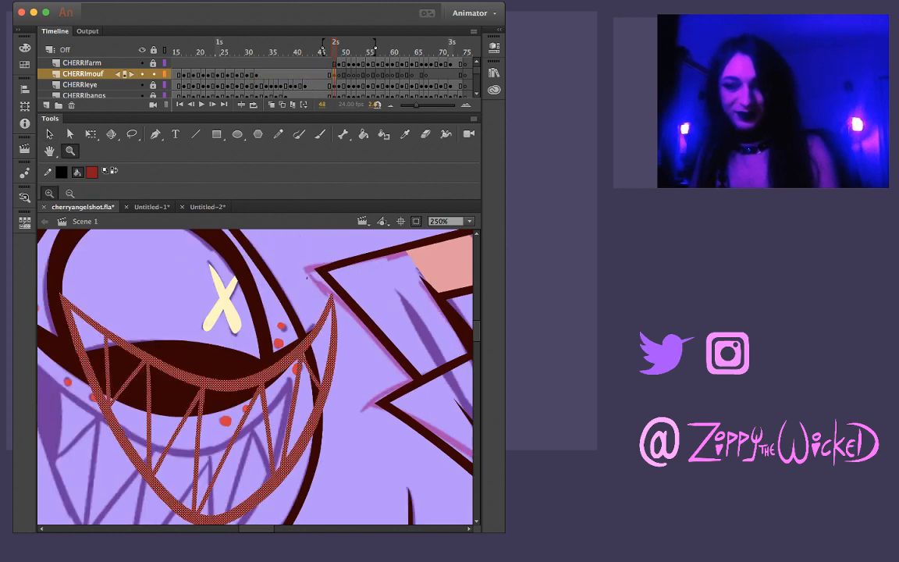
mouse_move(251, 373)
left_mouse_down()
mouse_move(314, 309)
mouse_move(261, 363)
left_mouse_up()
key("v")
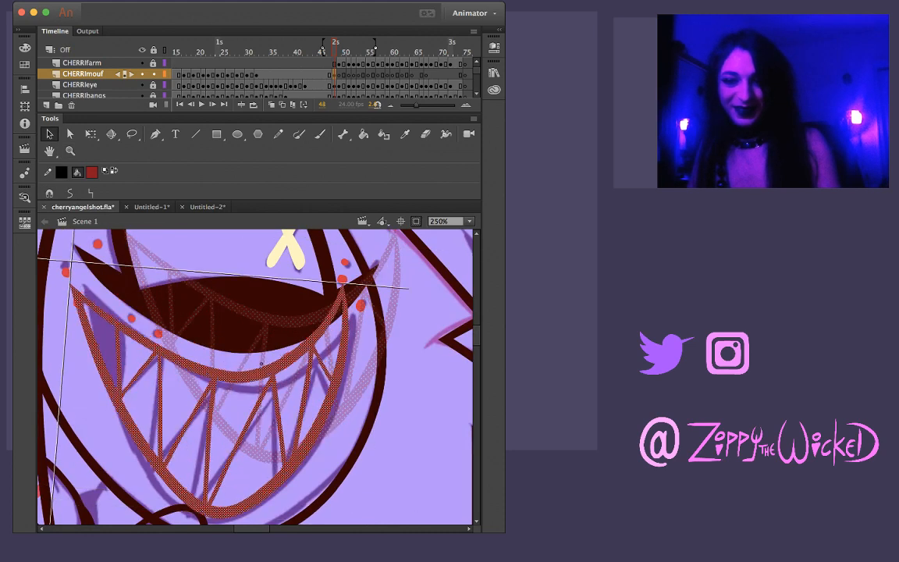
Rotate the mouth on frame 48 clockwise with Free Transform and nudge it into line with the sketched teeth
key("q")
left_click_drag(350, 280, 364, 302)
key("Right")
key("Right")
key("Right")
key("Down")
key("Down")
key("Down")
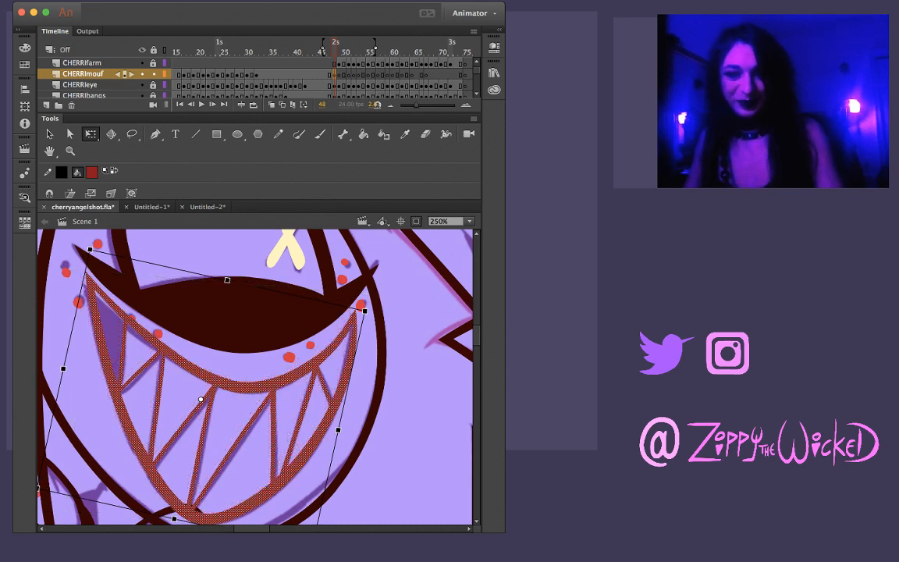
Nudge the mouth on frame 48 up and to the right, and narrow it slightly to follow the sketch
scroll(254, 374, "down", 5)
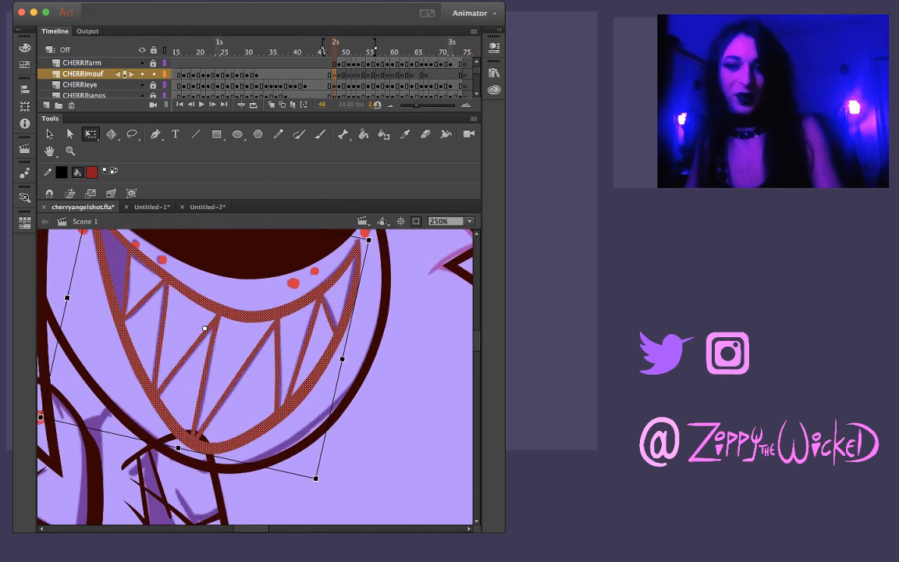
key("Up")
key("Up")
key("Up")
key("Right")
key("Right")
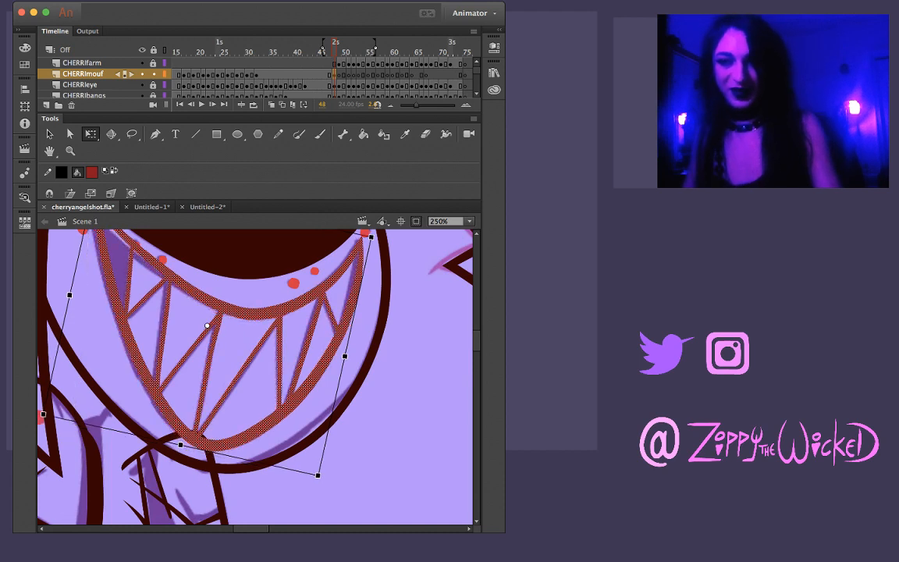
left_click_drag(345, 357, 342, 359)
scroll(255, 375, "up", 3)
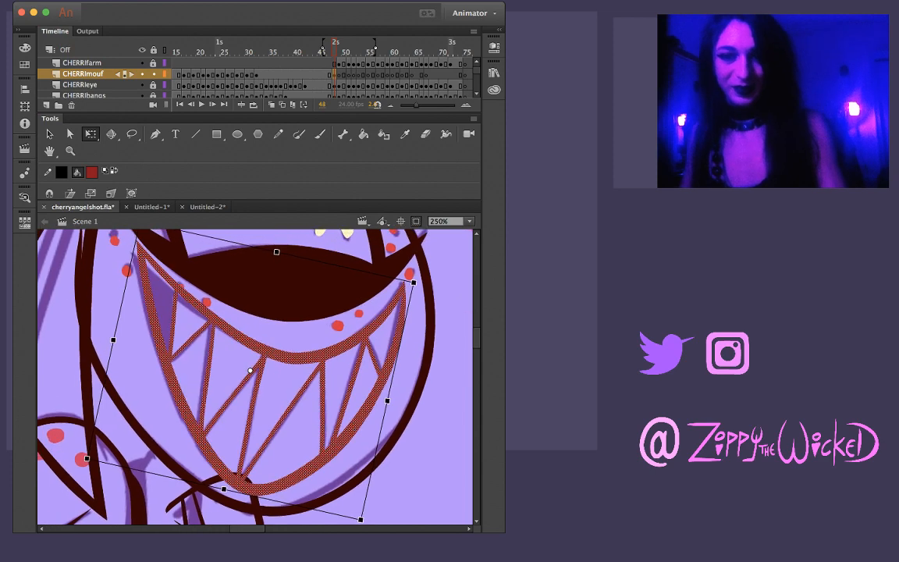
Refine the fit of the frame 48 mouth with small Free Transform adjustments to its corners, side and lower edge
scroll(254, 375, "up", 2)
left_click_drag(142, 250, 136, 260)
scroll(255, 375, "right", 3)
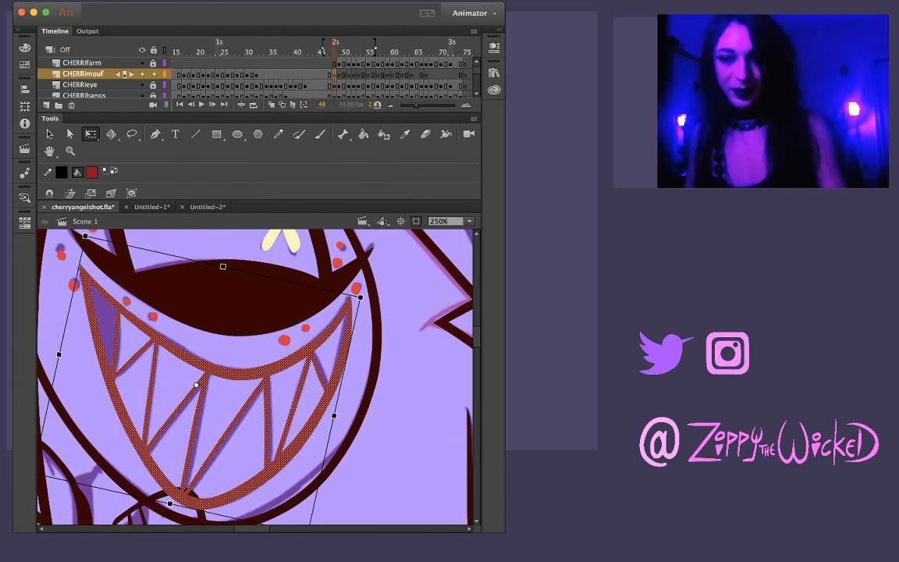
left_click_drag(334, 415, 335, 412)
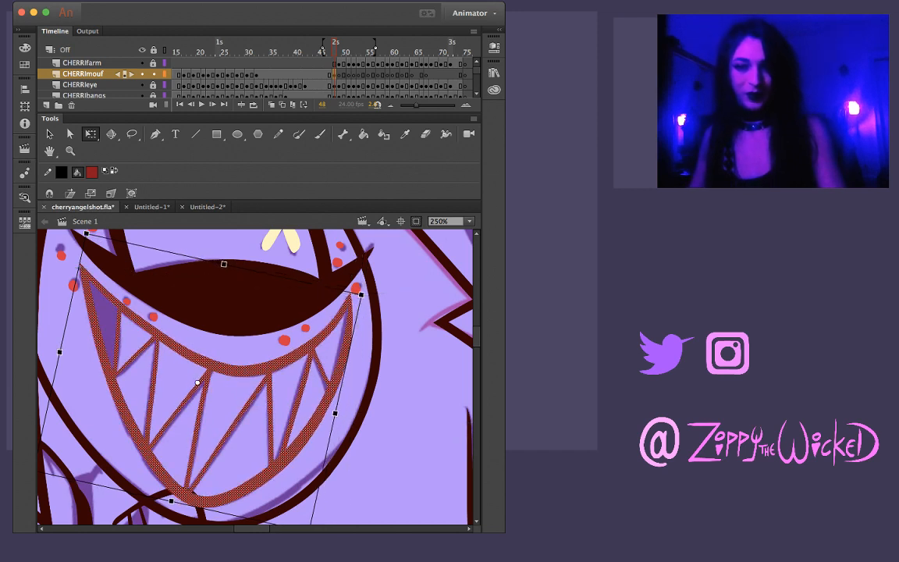
left_click_drag(171, 500, 173, 505)
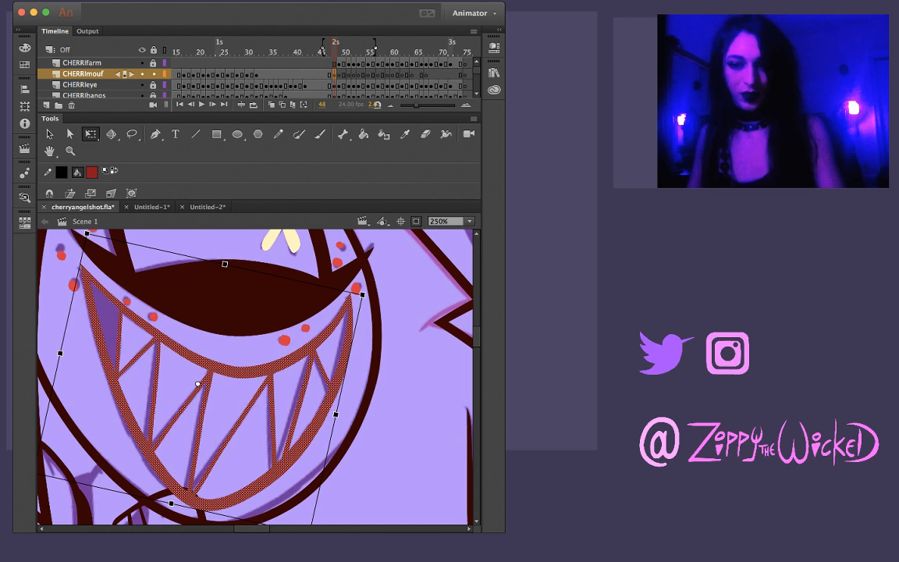
left_click_drag(172, 503, 171, 502)
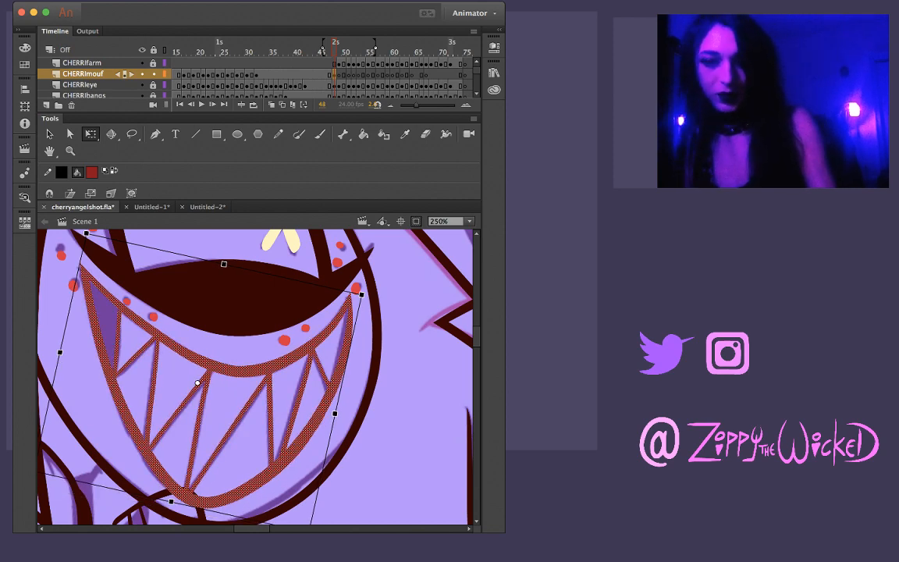
scroll(254, 376, "down", 3)
left_click_drag(312, 470, 313, 468)
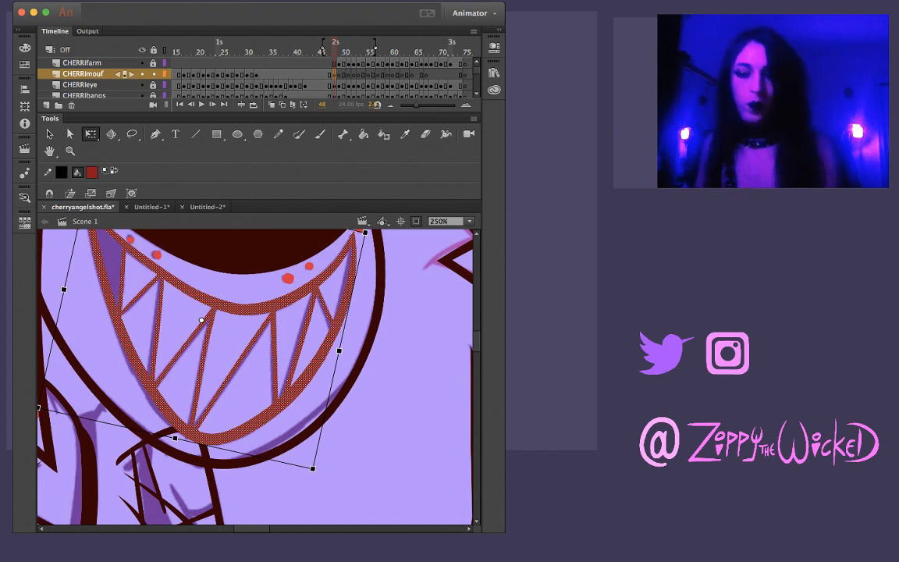
Compare the mouth across frames 48 and 49, and brush the wavy upper lip line over the sketch on frame 49 in dark red
key(".")
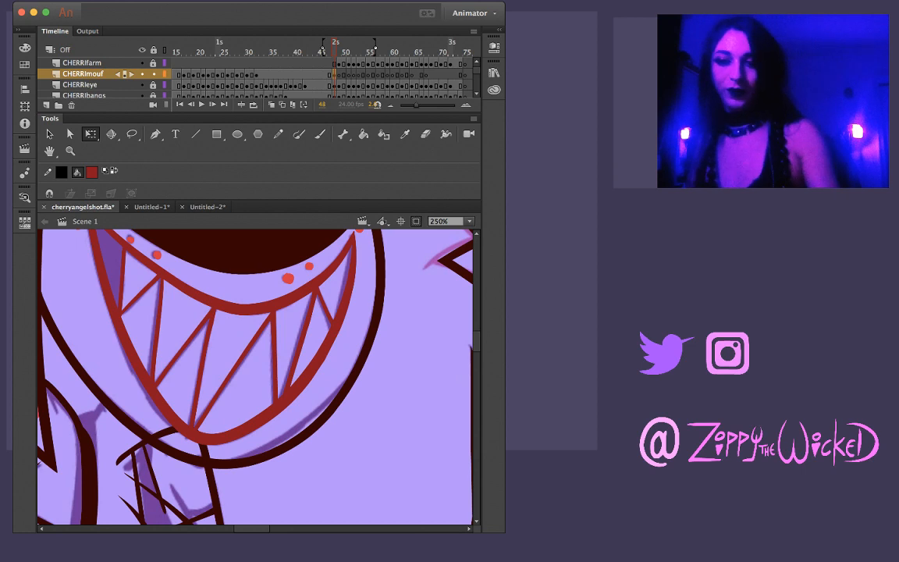
key("period")
key("comma")
key("period")
key("comma")
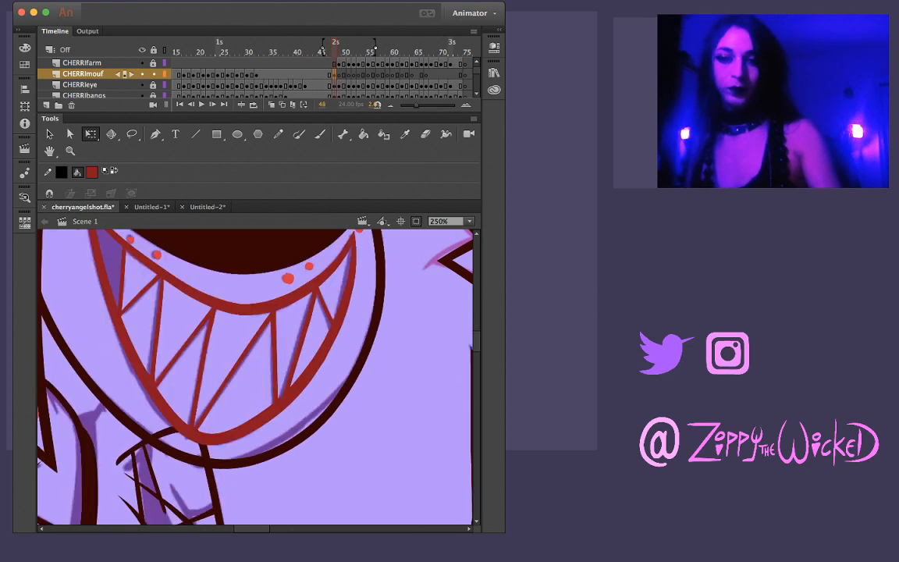
key("k")
key("period")
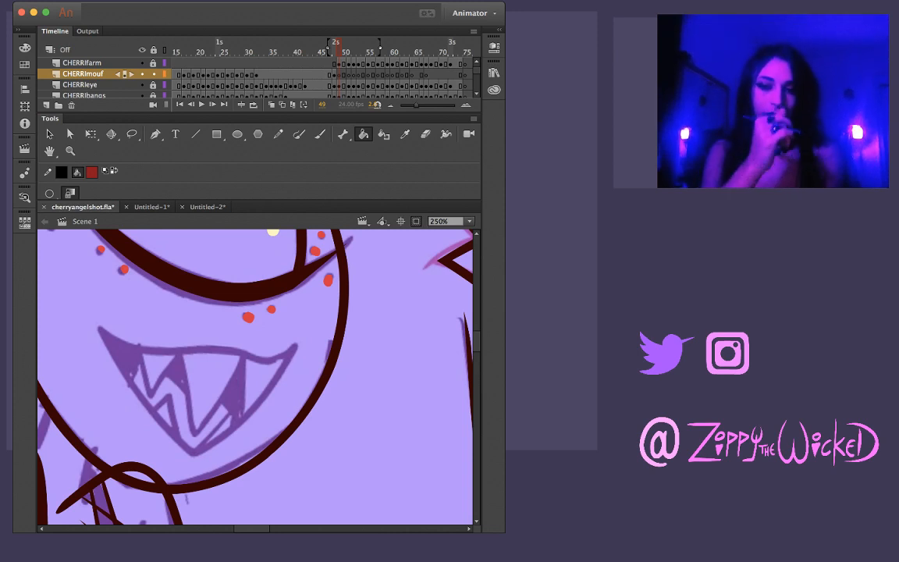
key("b")
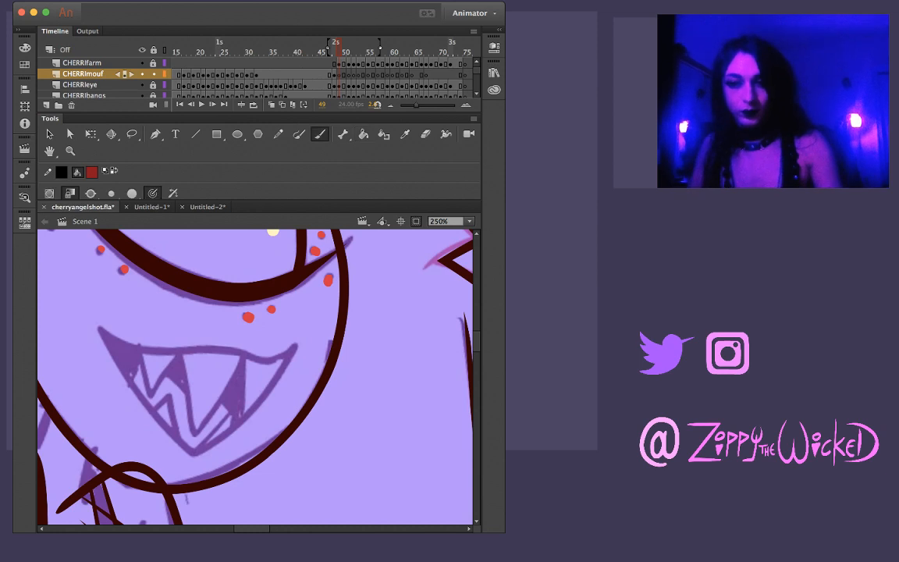
mouse_move(97, 326)
left_mouse_down()
mouse_move(127, 342)
mouse_move(269, 360)
mouse_move(296, 346)
left_mouse_up()
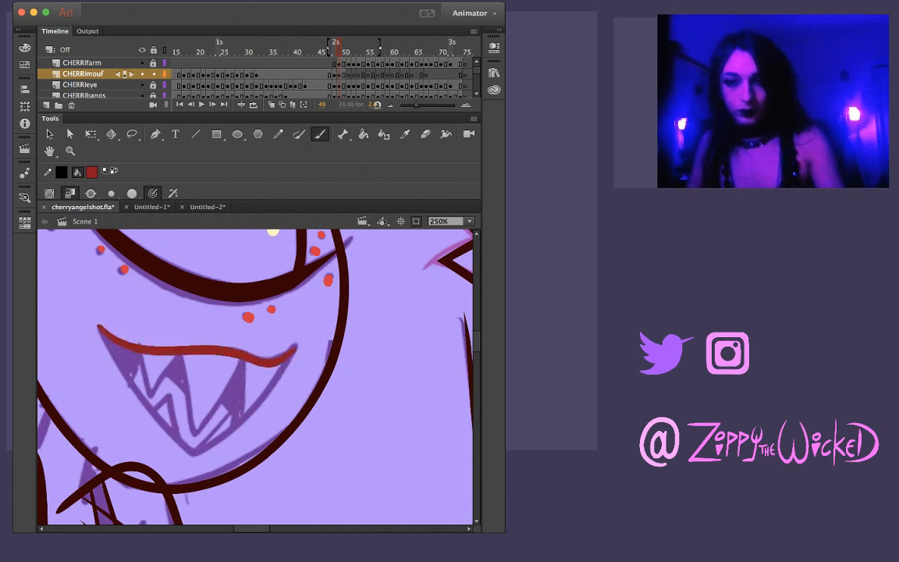
key("super+z")
mouse_move(98, 326)
left_mouse_down()
mouse_move(139, 346)
mouse_move(225, 346)
mouse_move(268, 362)
mouse_move(299, 346)
left_mouse_up()
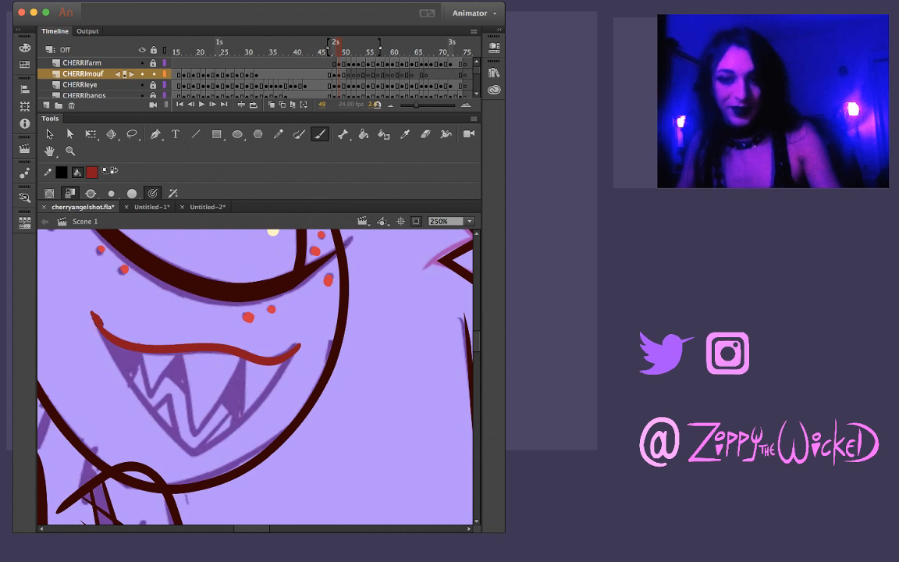
Brush both lower sides of the mouth on frame 49, crossing at the sketched lower tip
mouse_move(91, 312)
left_mouse_down()
mouse_move(106, 358)
mouse_move(123, 376)
left_mouse_up()
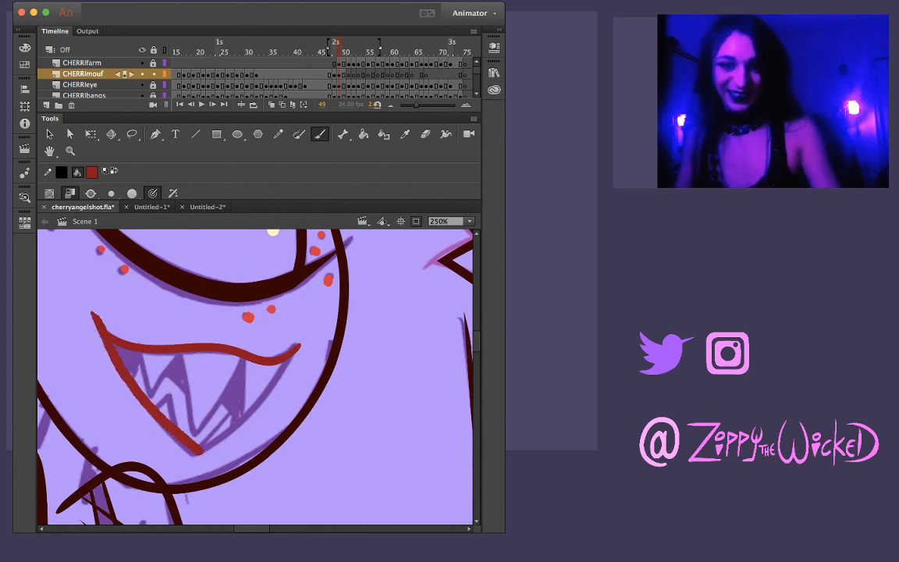
key("super+z")
mouse_move(87, 300)
left_mouse_down()
mouse_move(139, 391)
mouse_move(201, 456)
left_mouse_up()
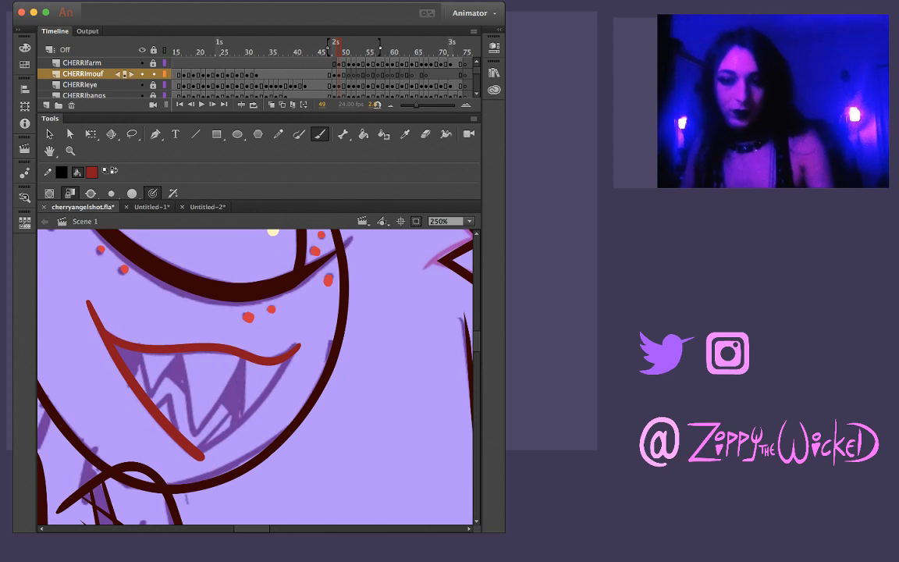
left_click_drag(176, 463, 255, 416)
key("super+z")
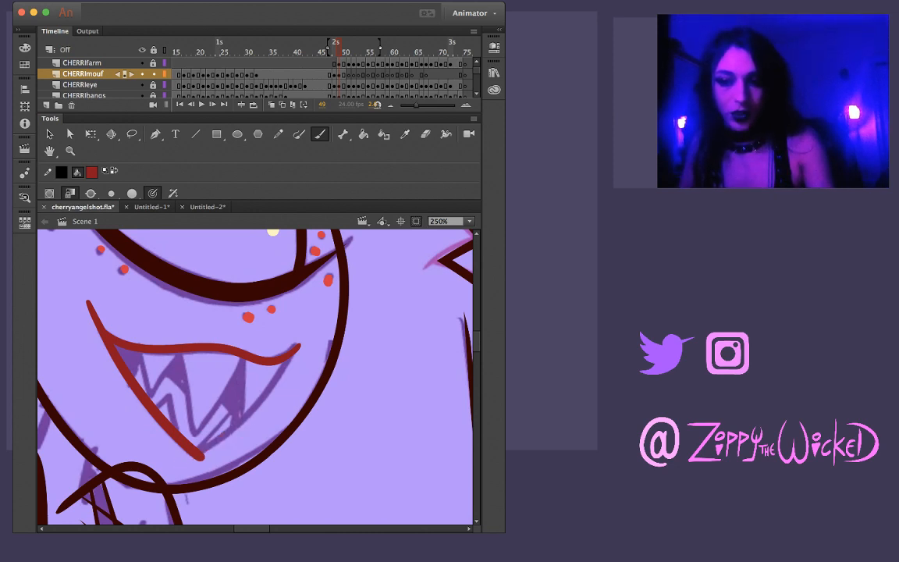
mouse_move(173, 464)
left_mouse_down()
mouse_move(229, 431)
mouse_move(279, 371)
left_mouse_up()
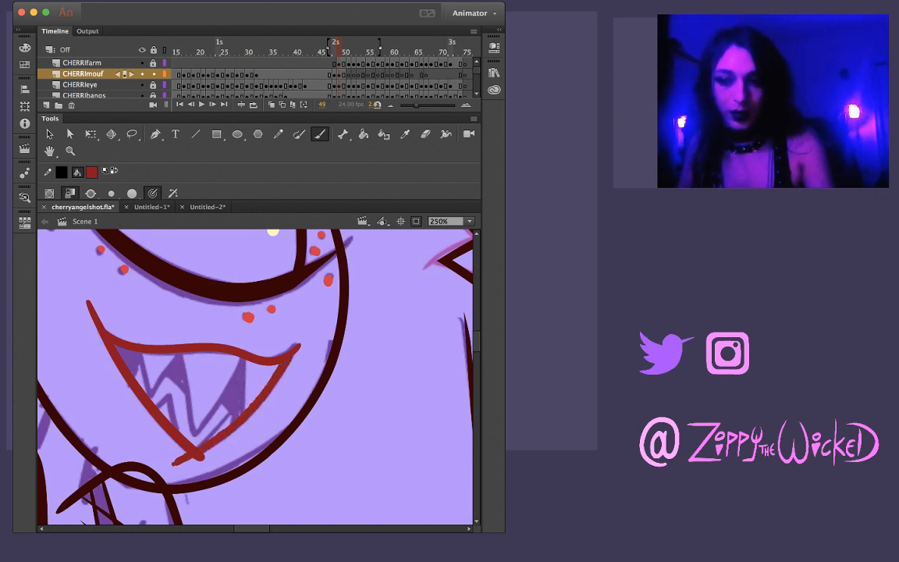
Trim the overshooting line ends at both mouth corners and at the lower tip
key("v")
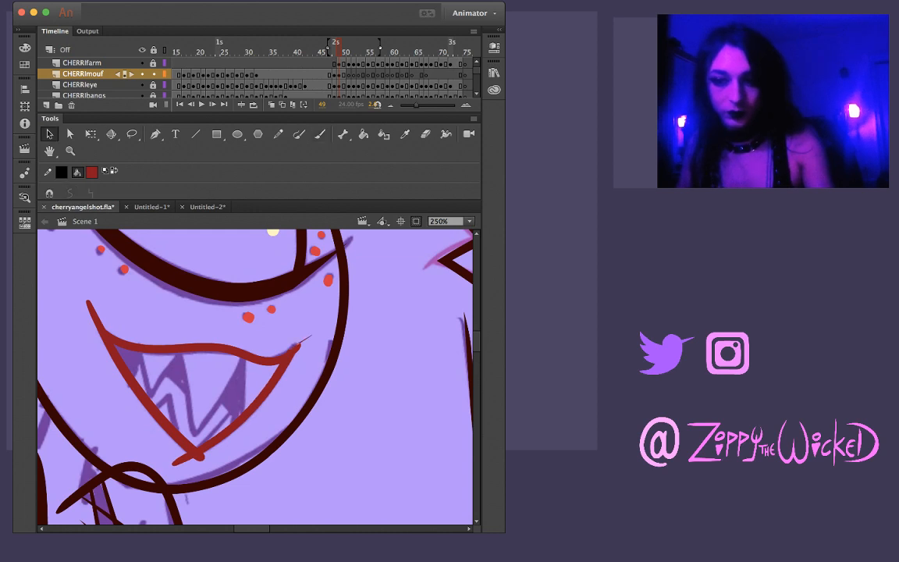
left_click_drag(299, 347, 306, 333)
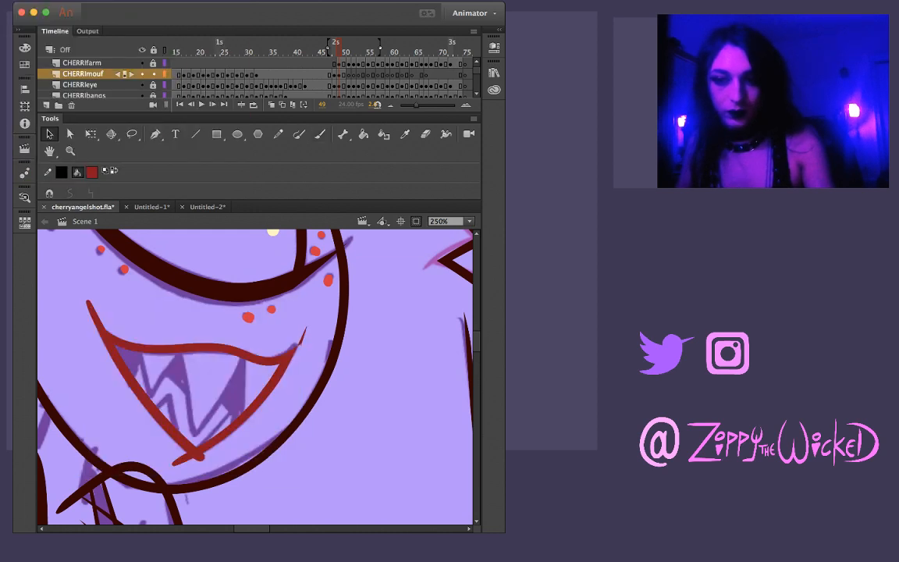
left_click_drag(95, 319, 84, 318)
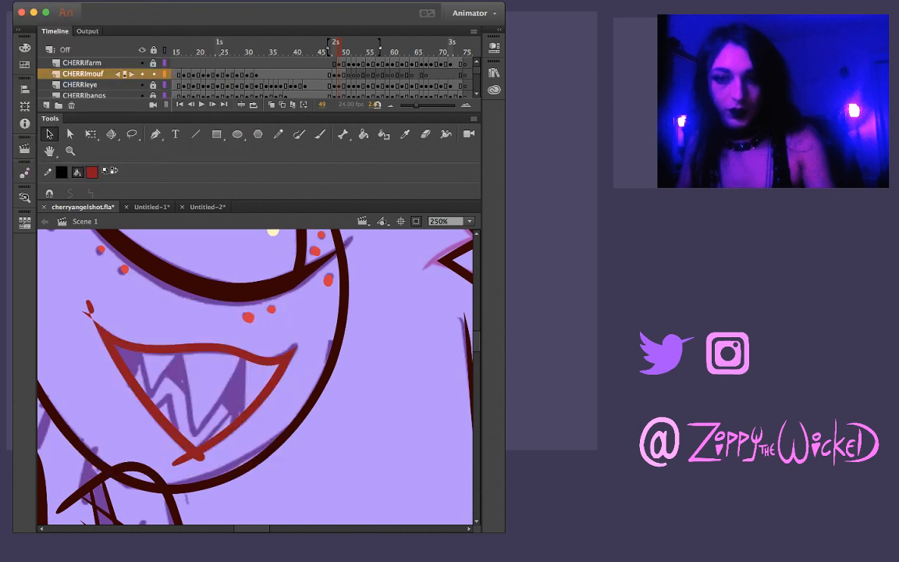
key("super+z")
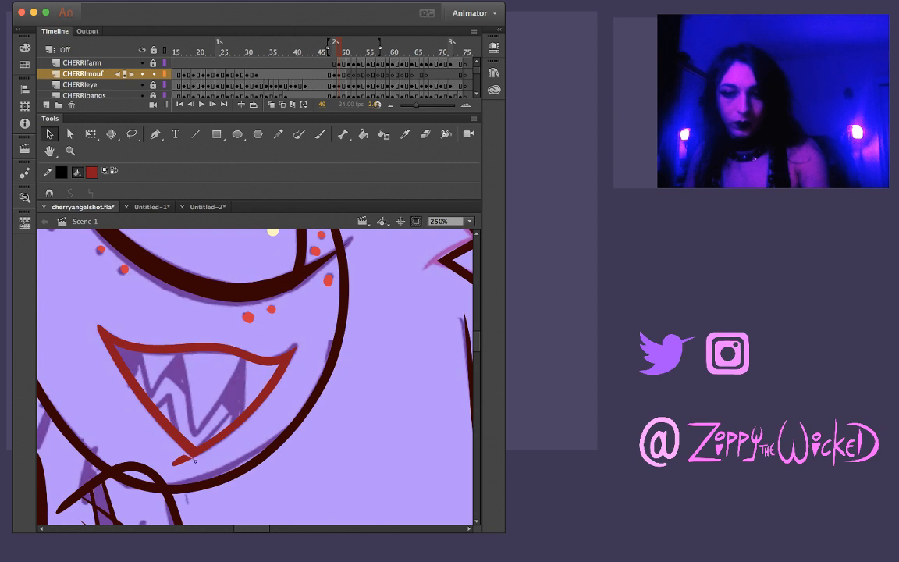
key("super+z")
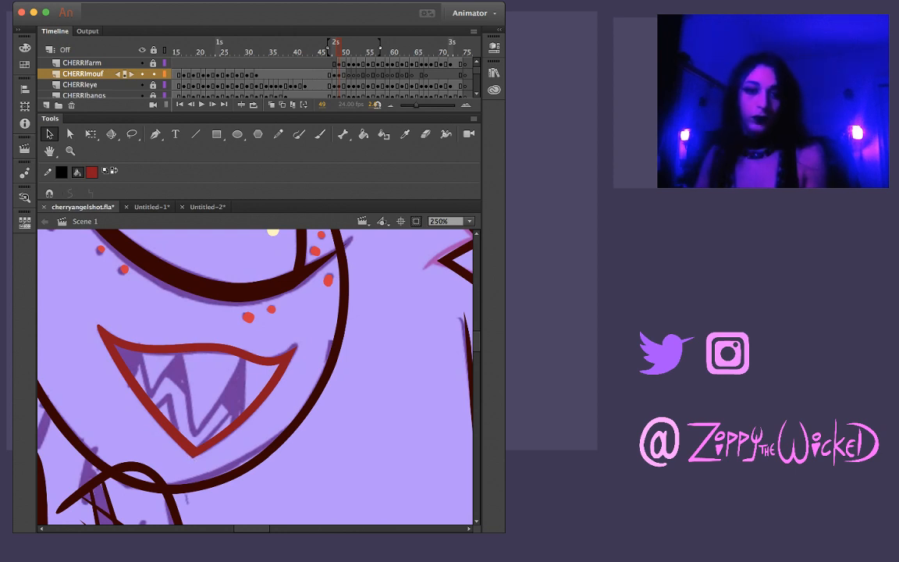
key("b")
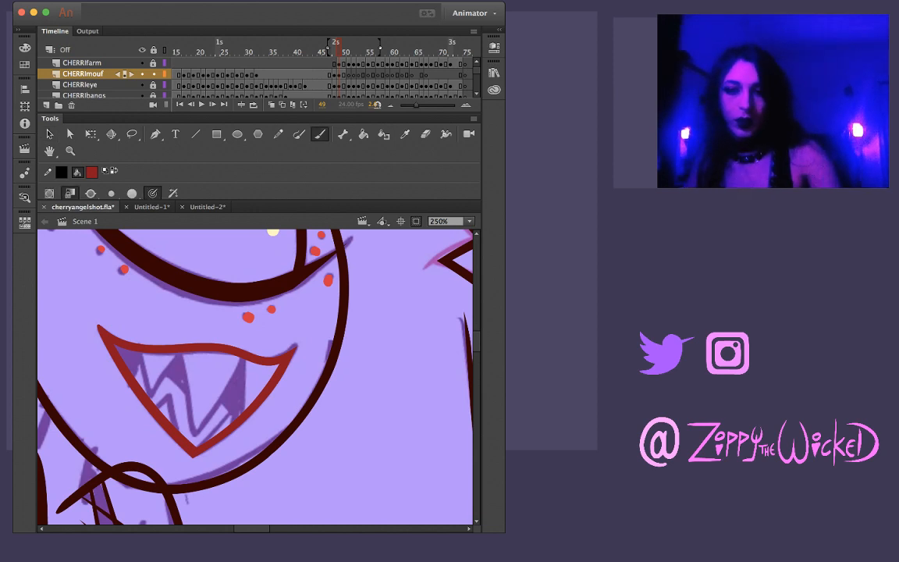
key("m")
key("b")
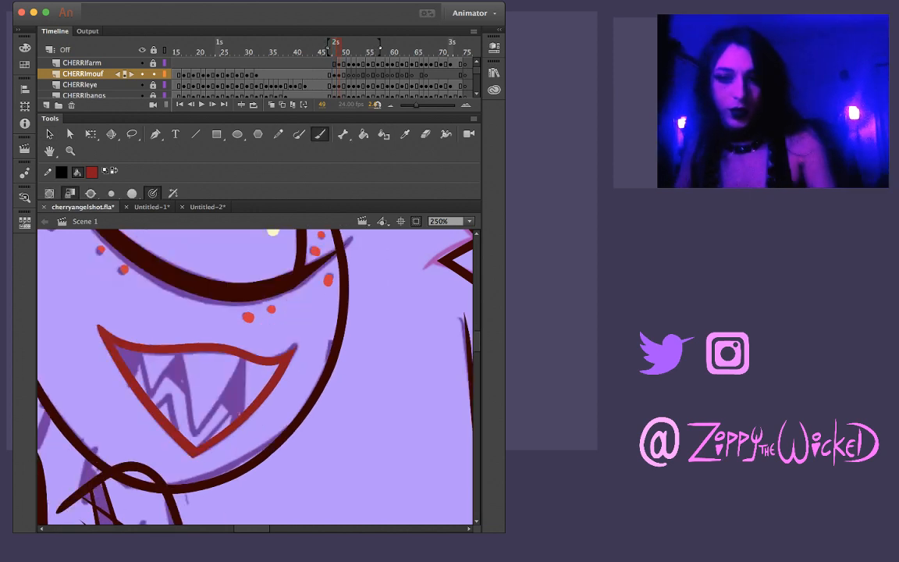
left_click_drag(180, 353, 190, 413)
key("super+z")
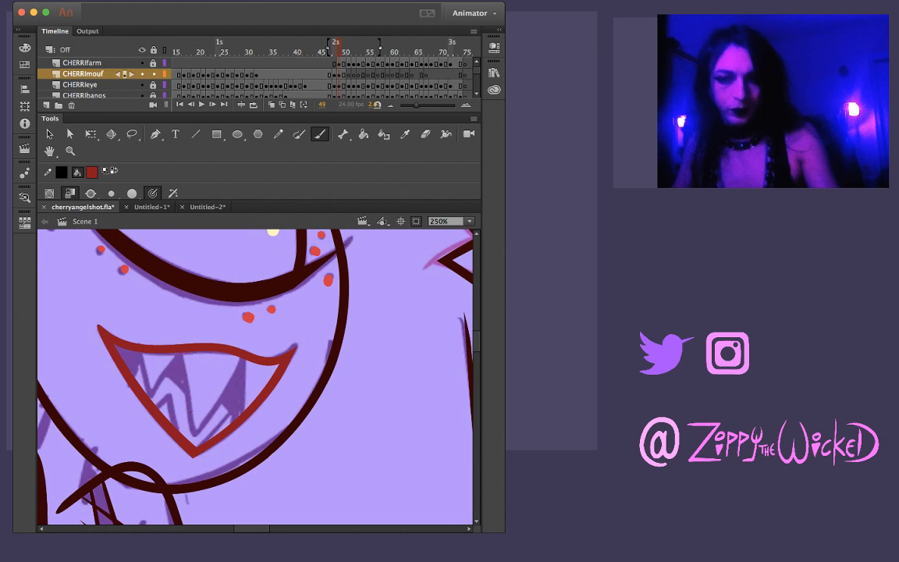
left_click_drag(180, 354, 195, 443)
key("super+z")
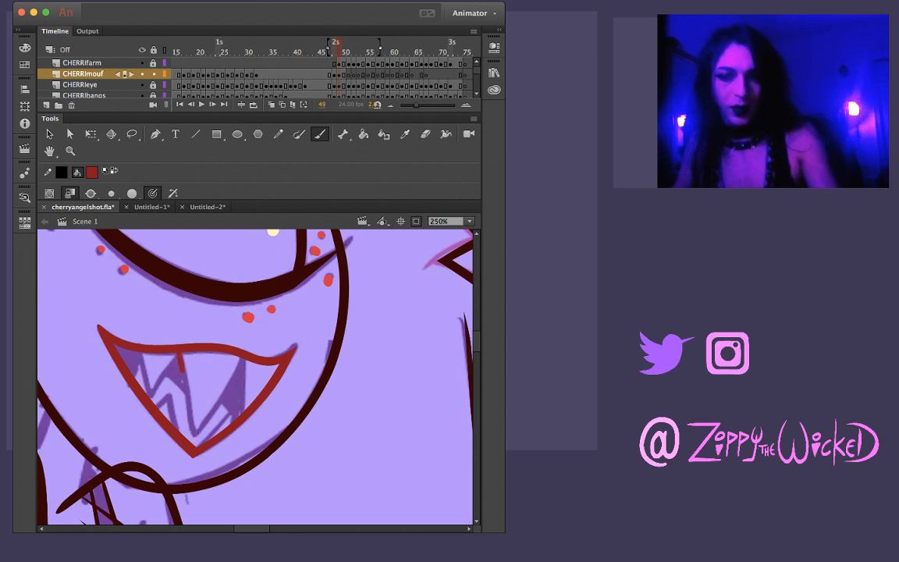
left_click_drag(183, 371, 194, 439)
key("super+z")
left_click_drag(181, 354, 196, 440)
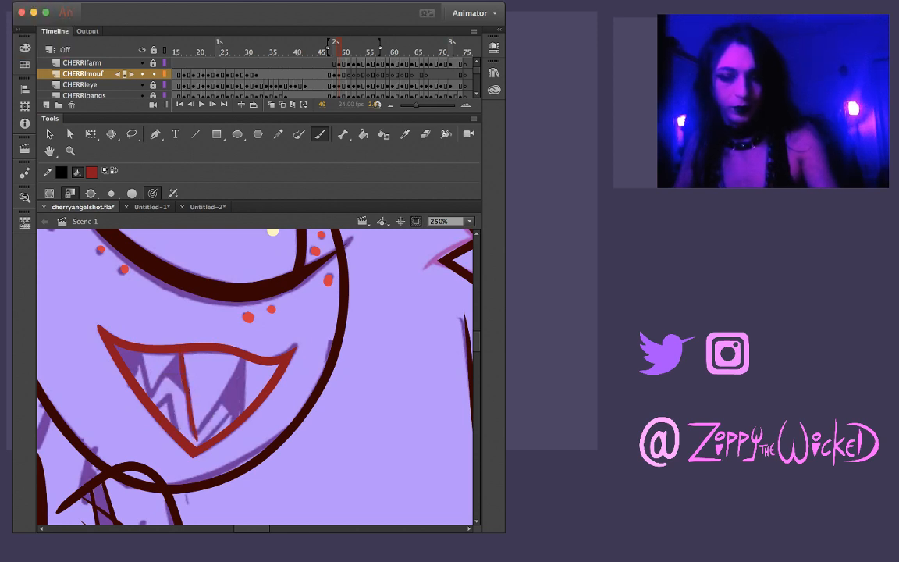
key("super+z")
left_click_drag(181, 353, 188, 390)
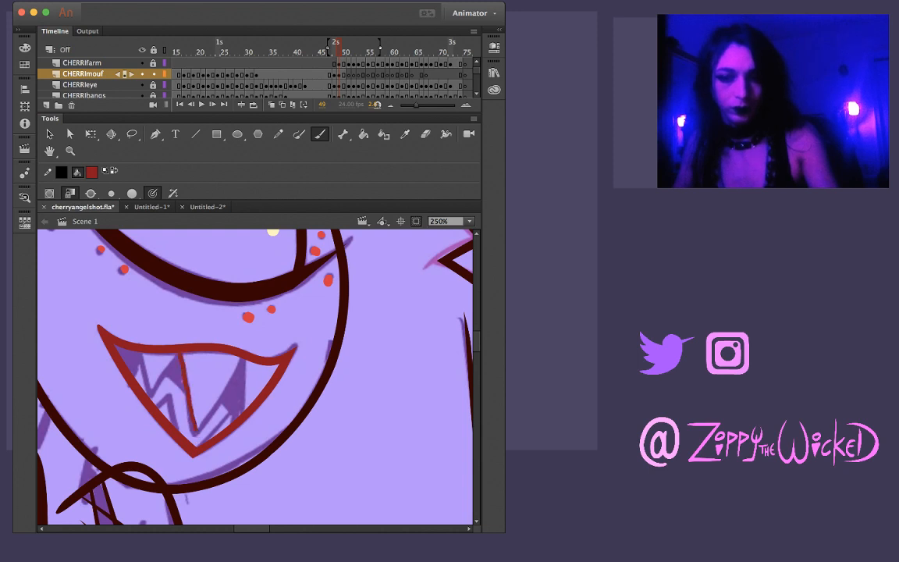
key("super+z")
left_click_drag(182, 354, 190, 427)
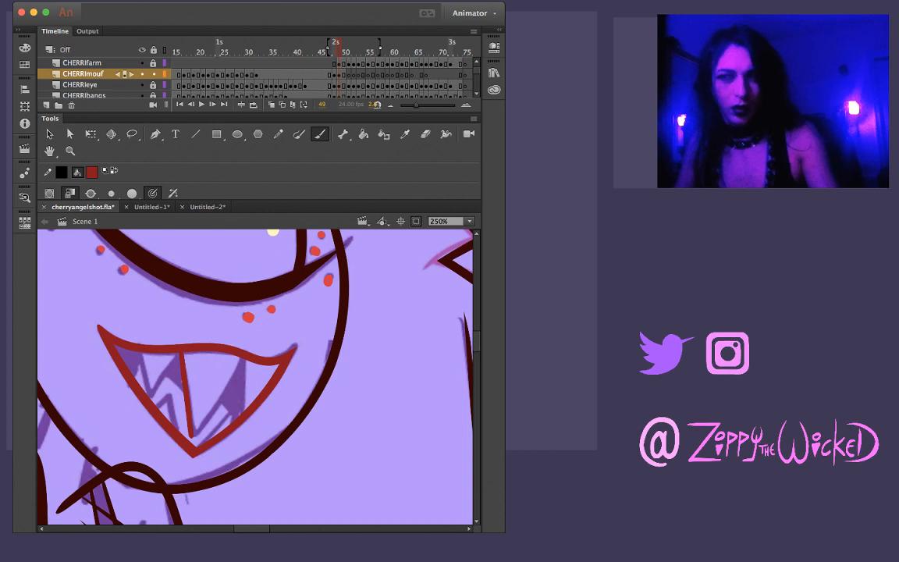
key("super+z")
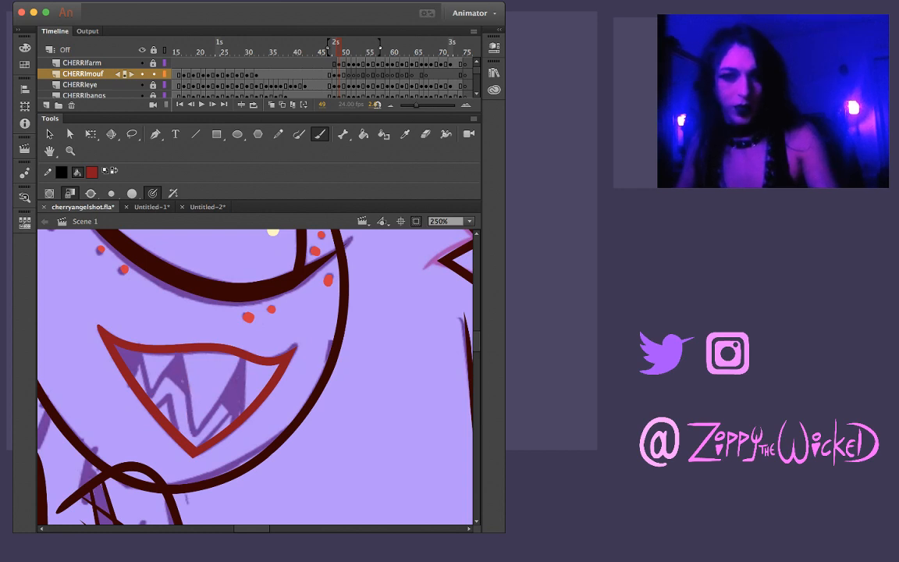
left_click_drag(181, 364, 190, 408)
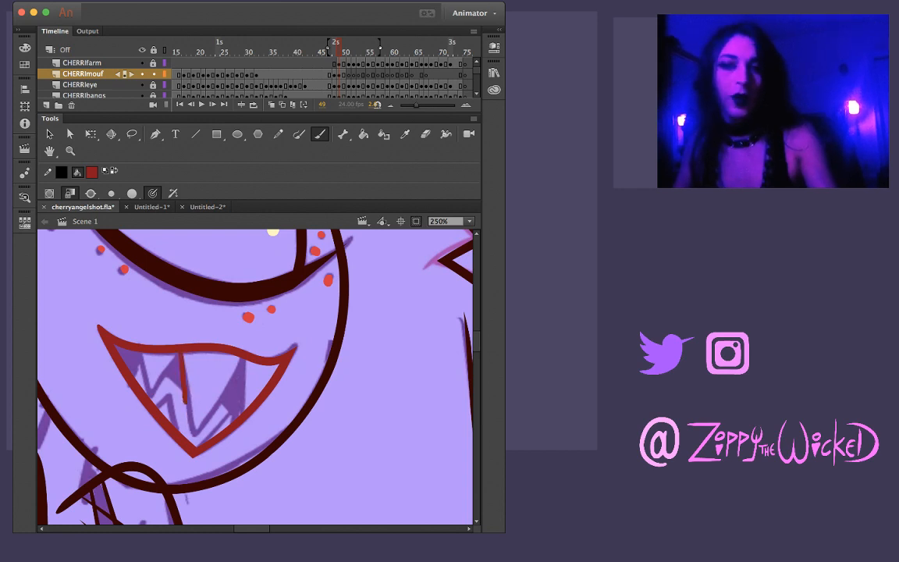
key("super+z")
left_click_drag(180, 355, 189, 415)
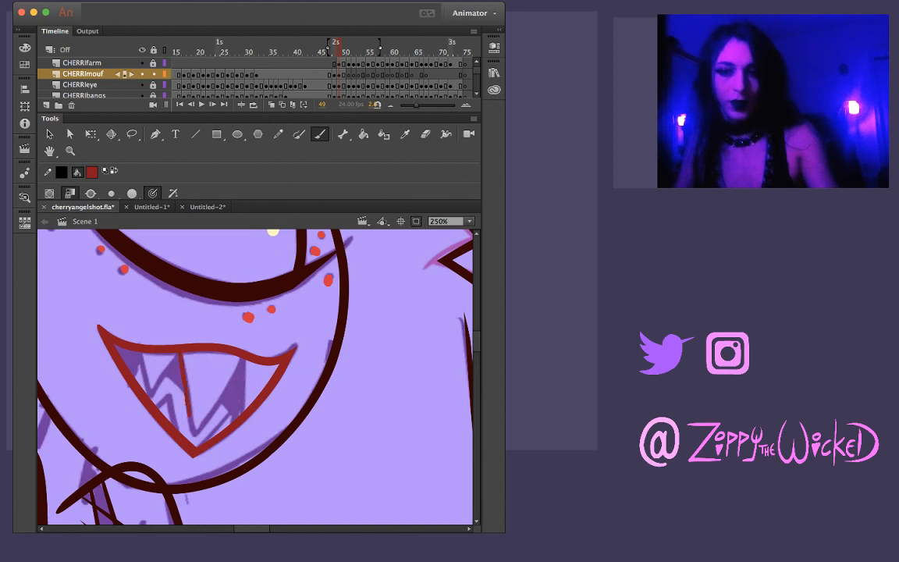
key("super+z")
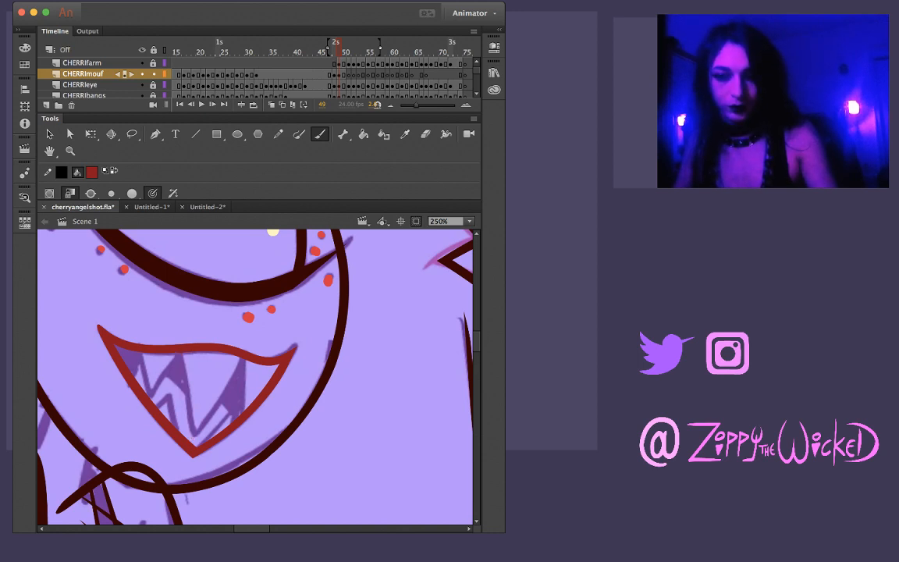
left_click_drag(180, 355, 190, 410)
key("super+z")
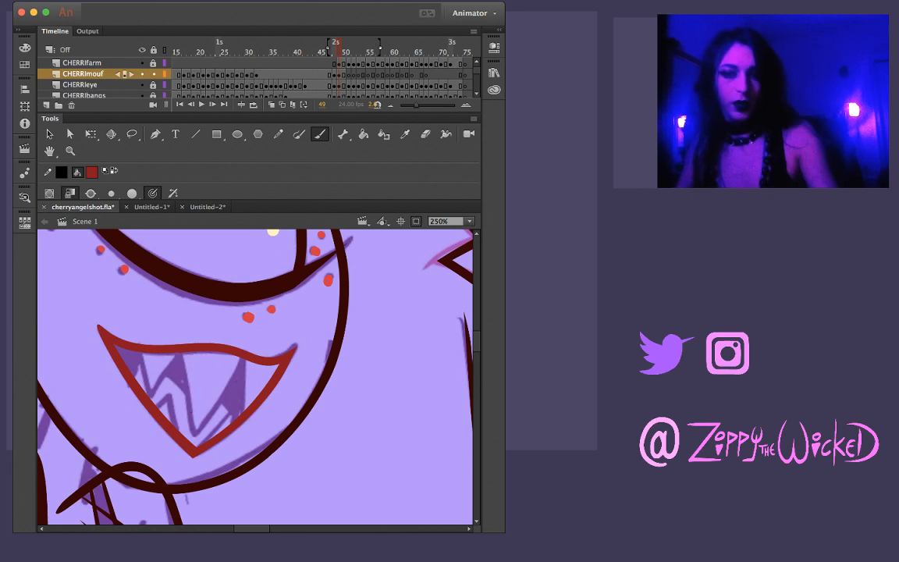
left_click_drag(162, 319, 181, 393)
key("super+z")
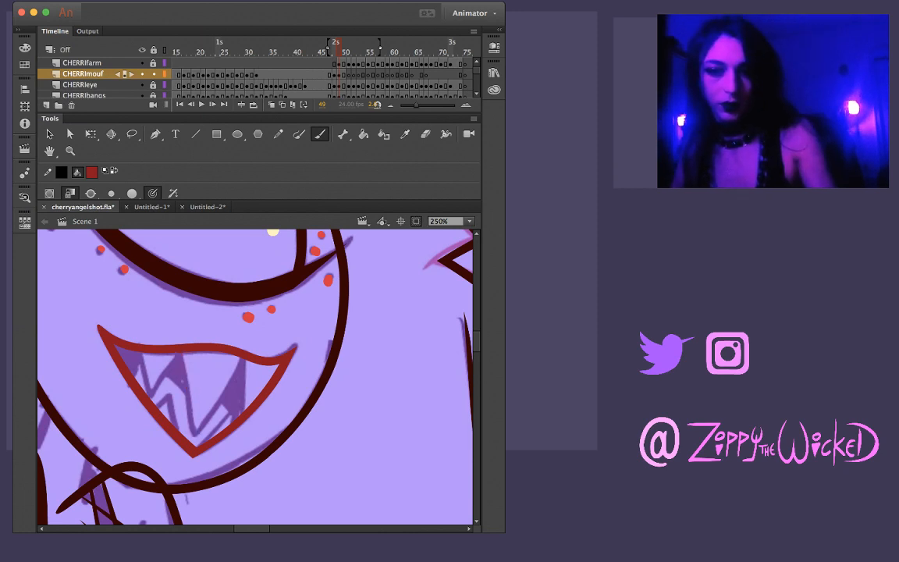
Brush both edges of the large central fang on frame 49, meeting in a point just above the mouth's lower tip
left_click_drag(180, 353, 195, 436)
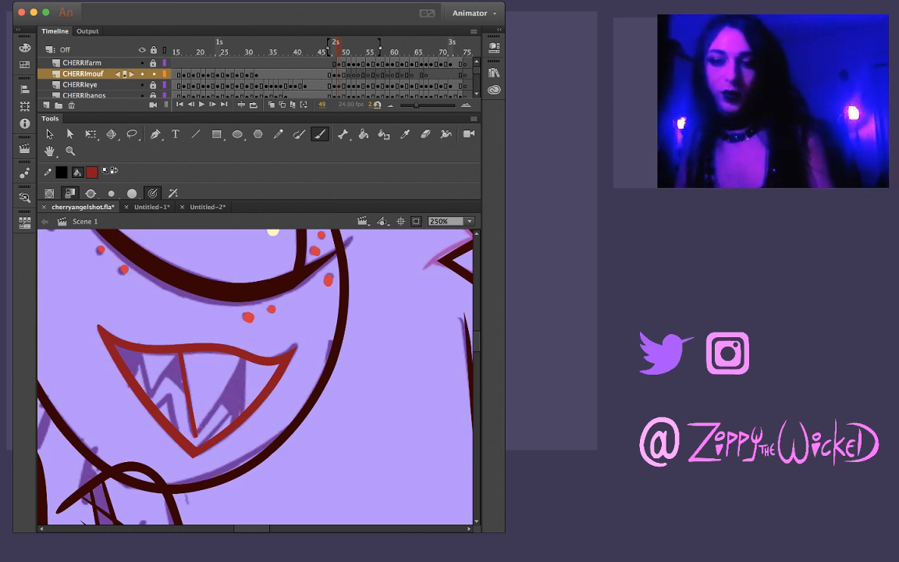
left_click_drag(195, 427, 236, 379)
key("super+z")
key("super+z")
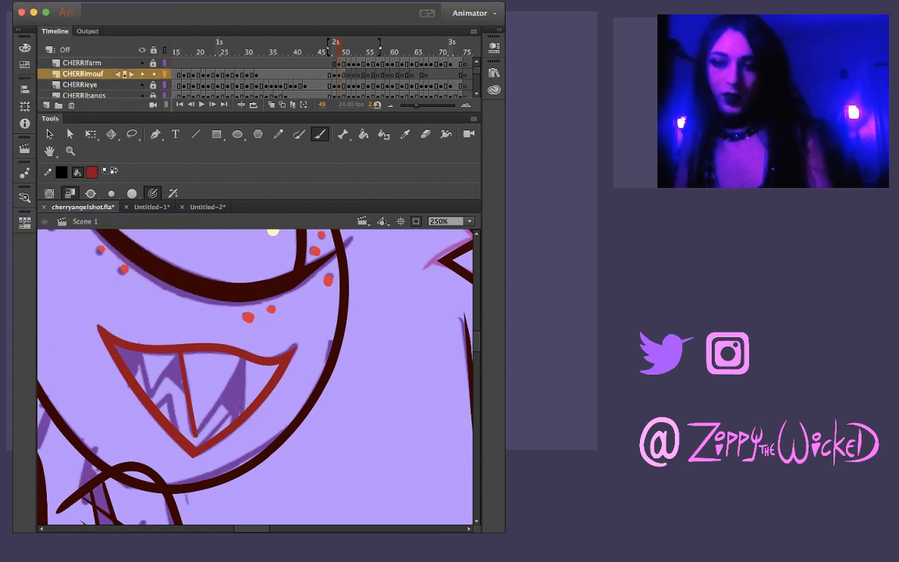
left_click_drag(201, 422, 245, 360)
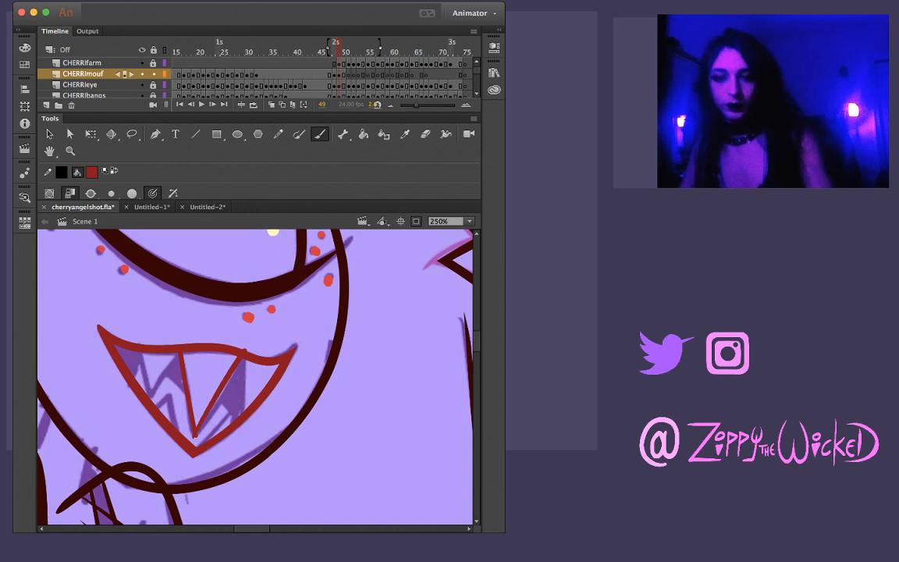
key("super+z")
left_click_drag(195, 433, 238, 362)
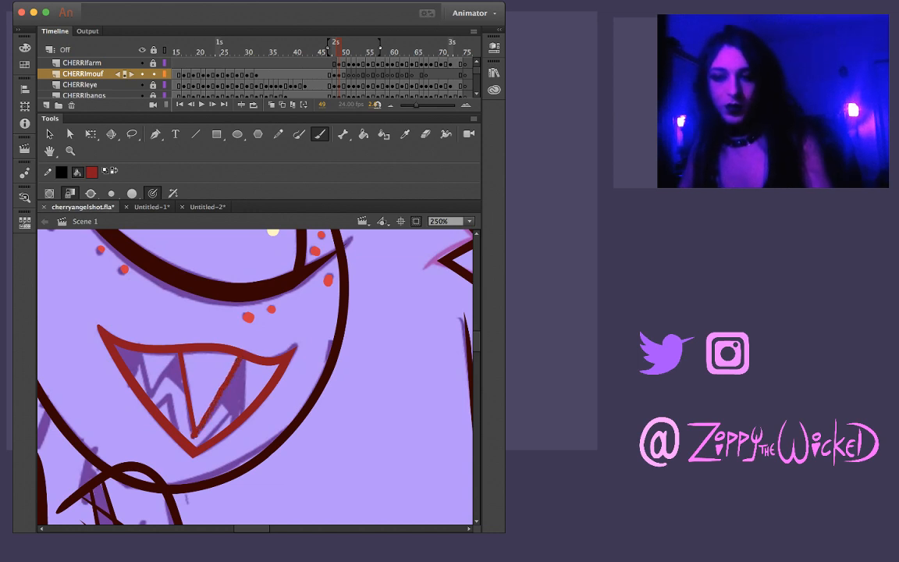
key("z")
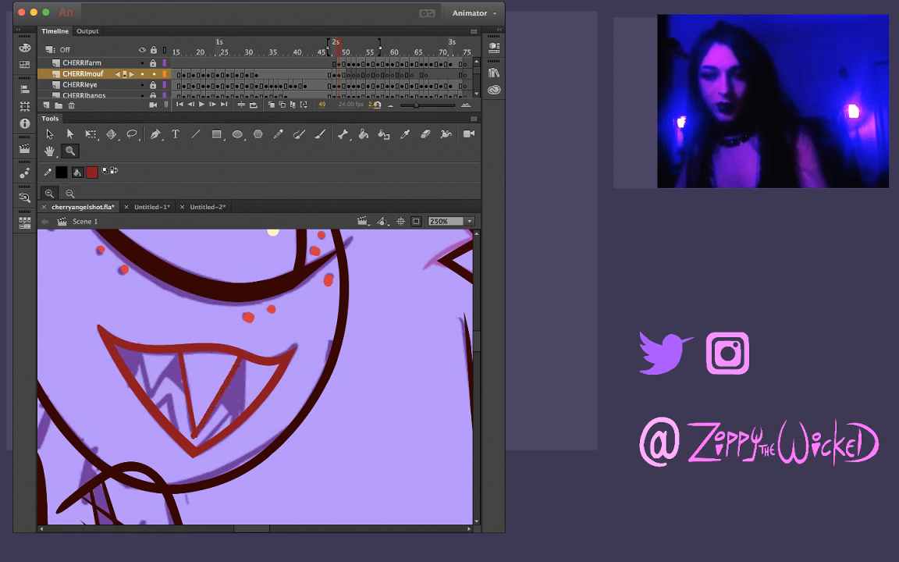
left_click(219, 407)
key("v")
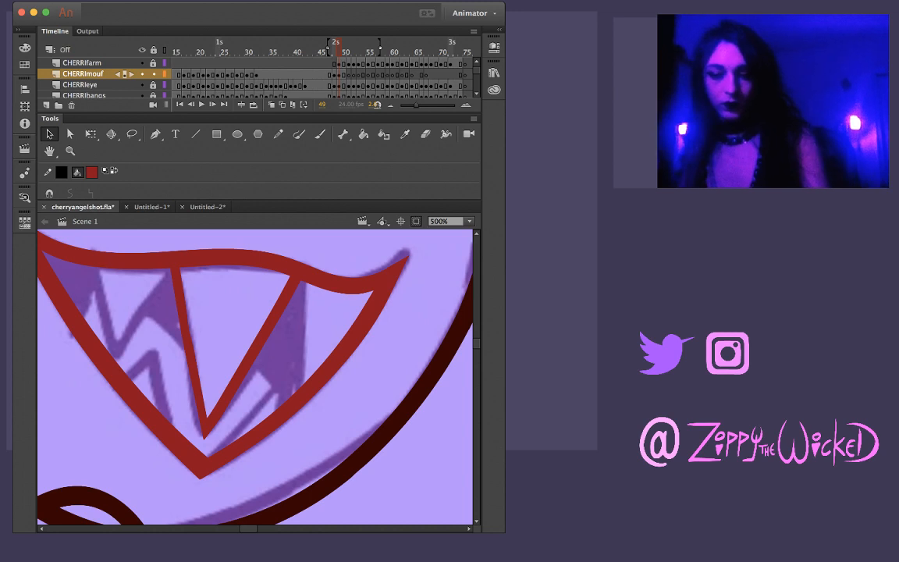
key("b")
left_click_drag(85, 242, 113, 322)
key("ctrl+z")
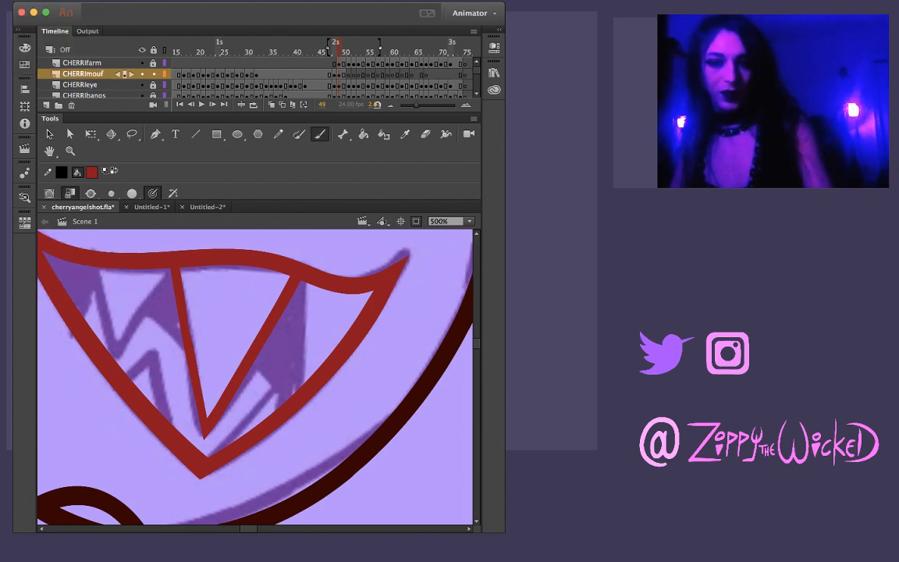
left_click_drag(85, 244, 116, 342)
key("ctrl+z")
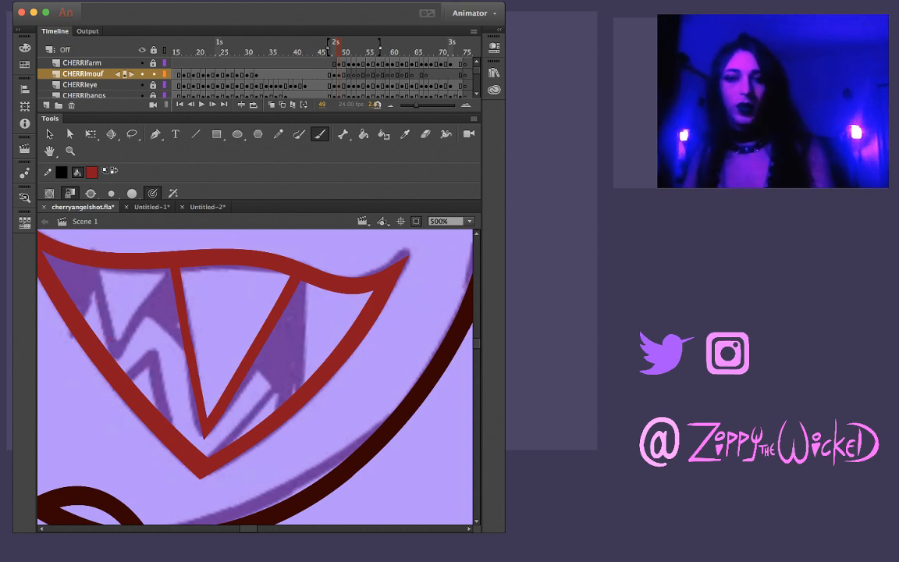
left_click_drag(90, 265, 114, 349)
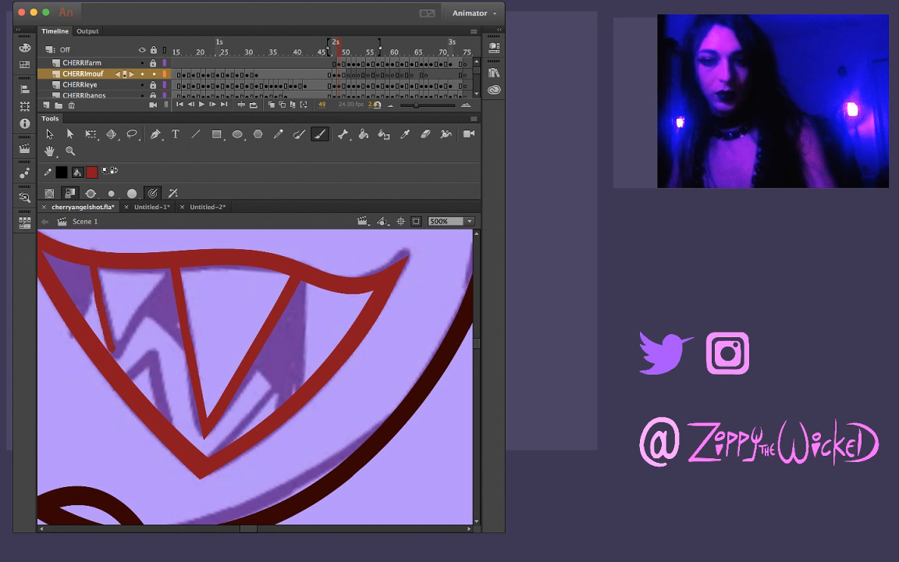
key("ctrl+z")
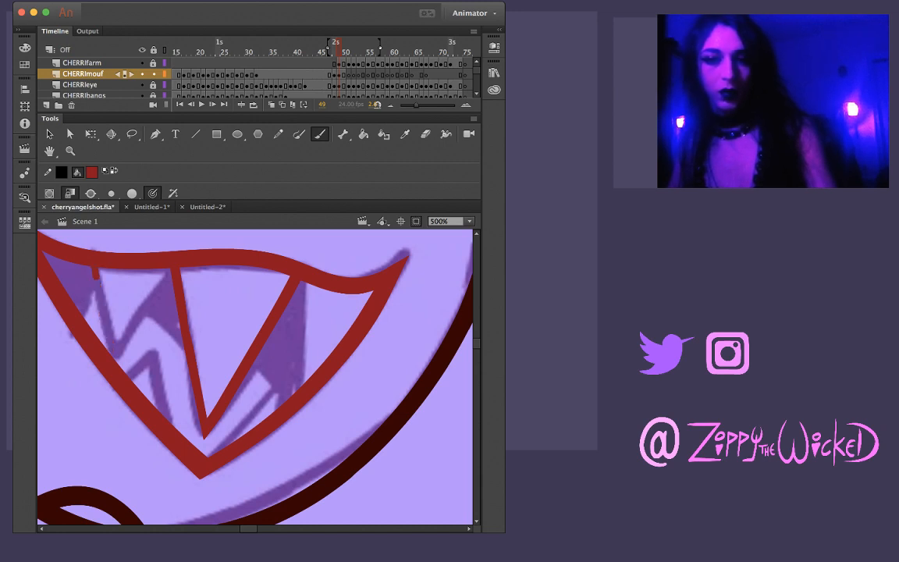
left_click_drag(90, 266, 109, 355)
key("ctrl+z")
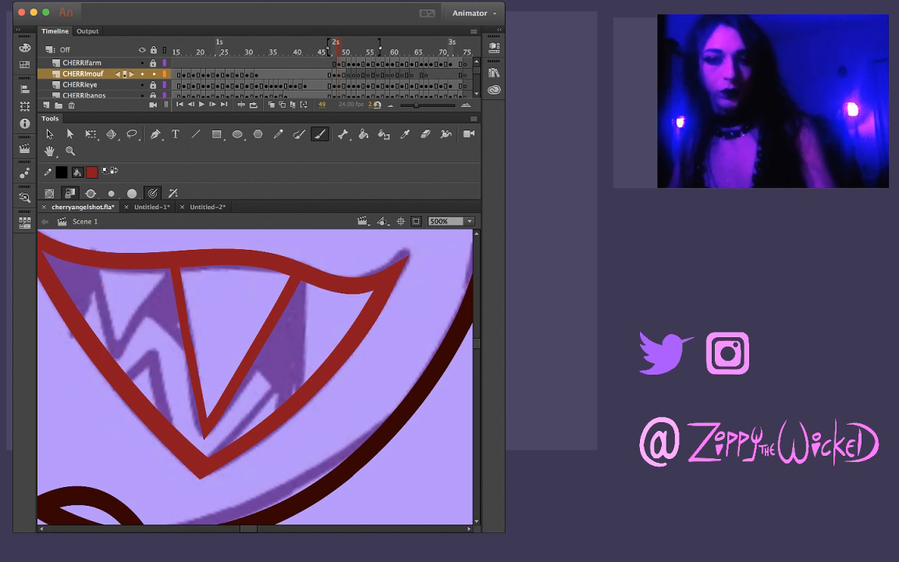
left_click_drag(93, 263, 108, 349)
key("ctrl+z")
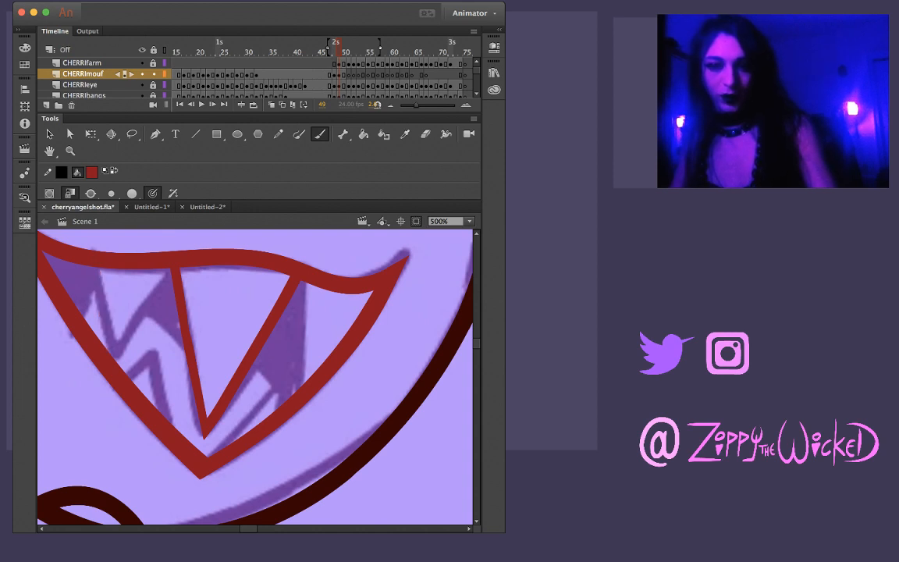
left_click_drag(93, 265, 117, 358)
key("ctrl+z")
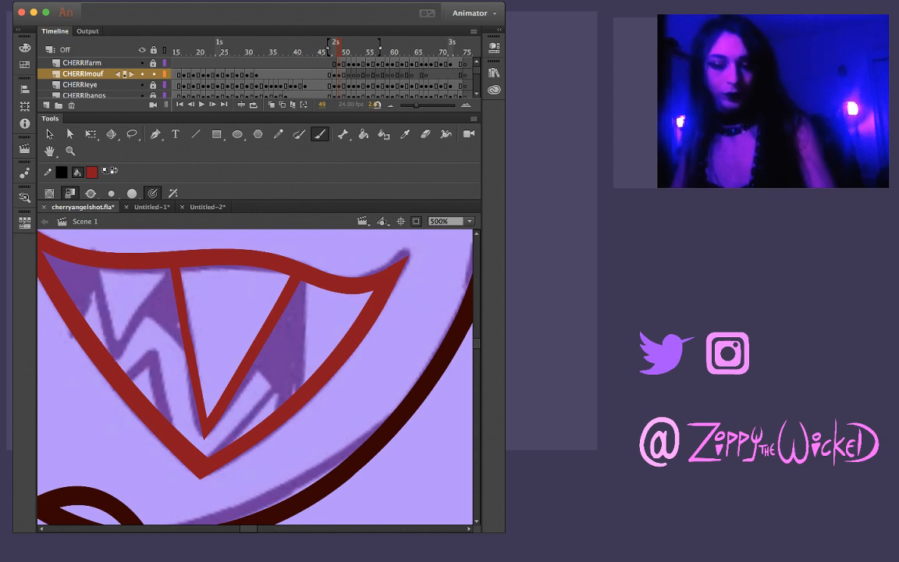
Brush the smaller V-shaped fang left of the central one, and clean up where its tip meets the mouth's lower edge
mouse_move(95, 266)
left_mouse_down()
mouse_move(114, 358)
mouse_move(170, 271)
left_mouse_up()
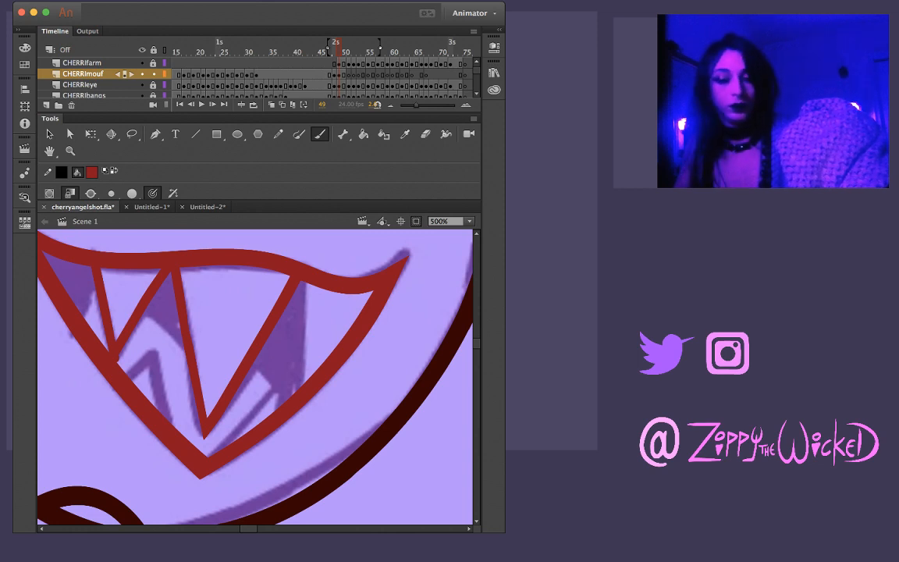
key("v")
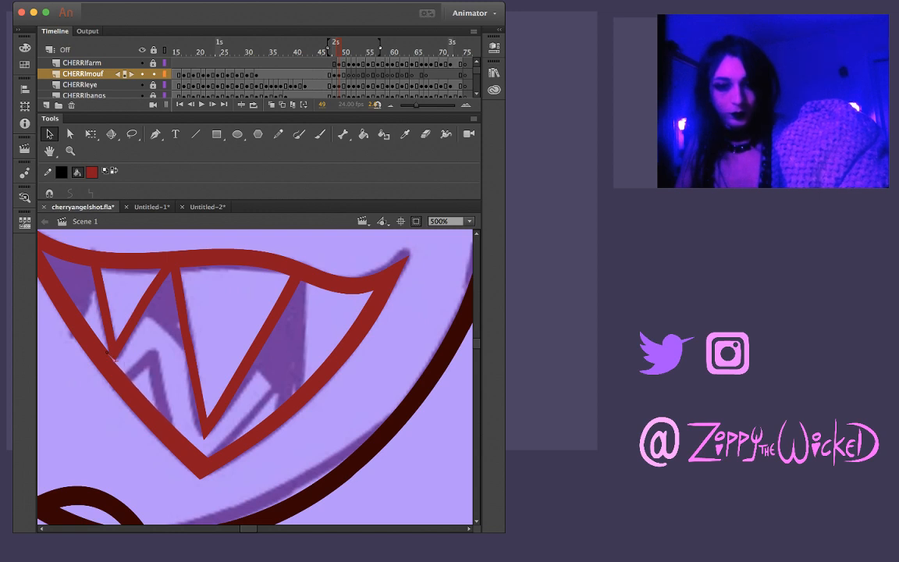
key("super+space")
left_click(122, 363, "super")
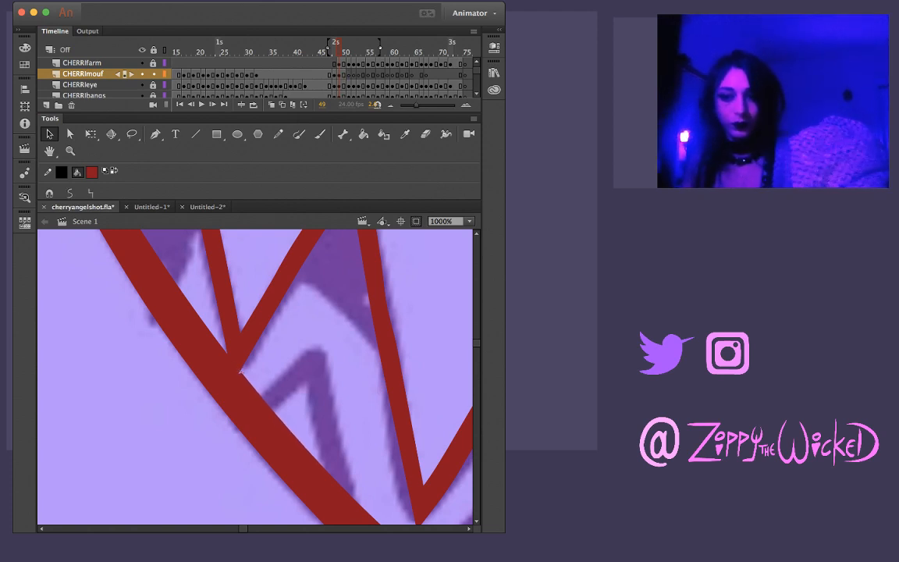
mouse_move(96, 368)
left_mouse_down()
mouse_move(192, 397)
mouse_move(243, 381)
left_mouse_up()
key("Escape")
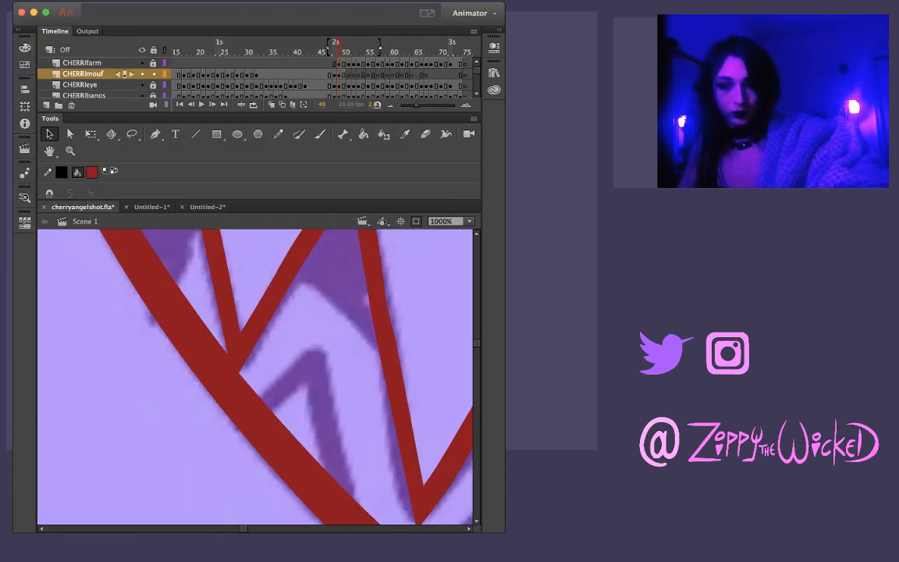
Brush the near-vertical tooth line right of the central fang, from the upper lip down to the mouth's lower right side
key("z")
left_click(462, 383)
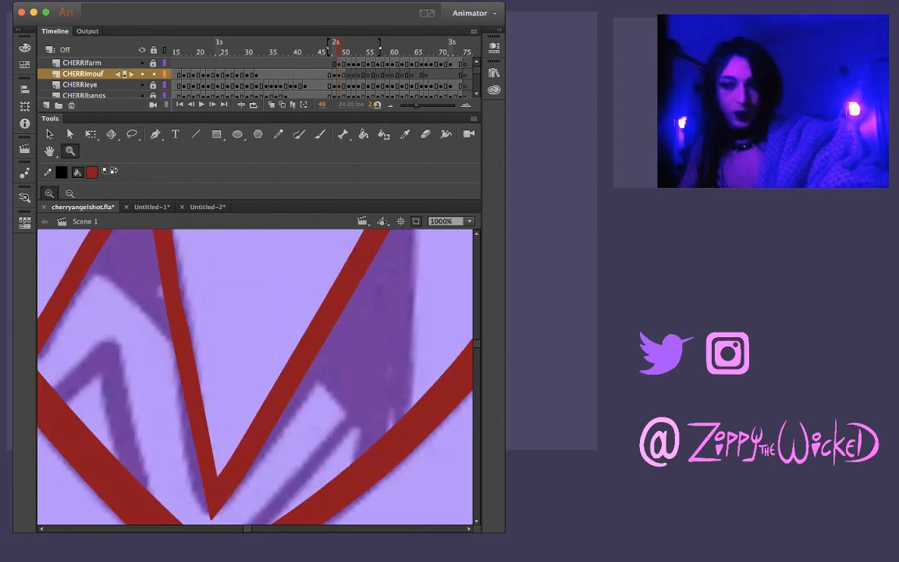
left_click(264, 363, "alt")
key("b")
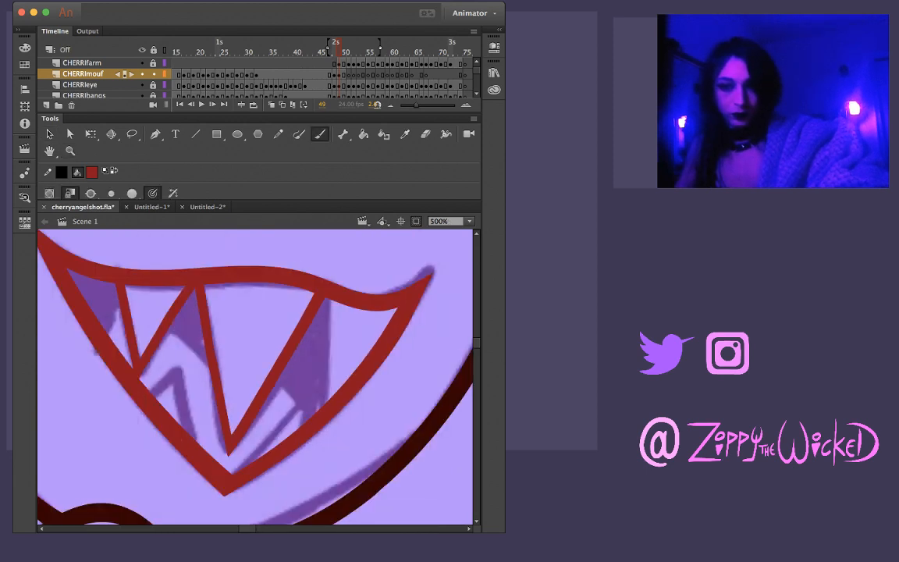
left_click_drag(333, 301, 324, 385)
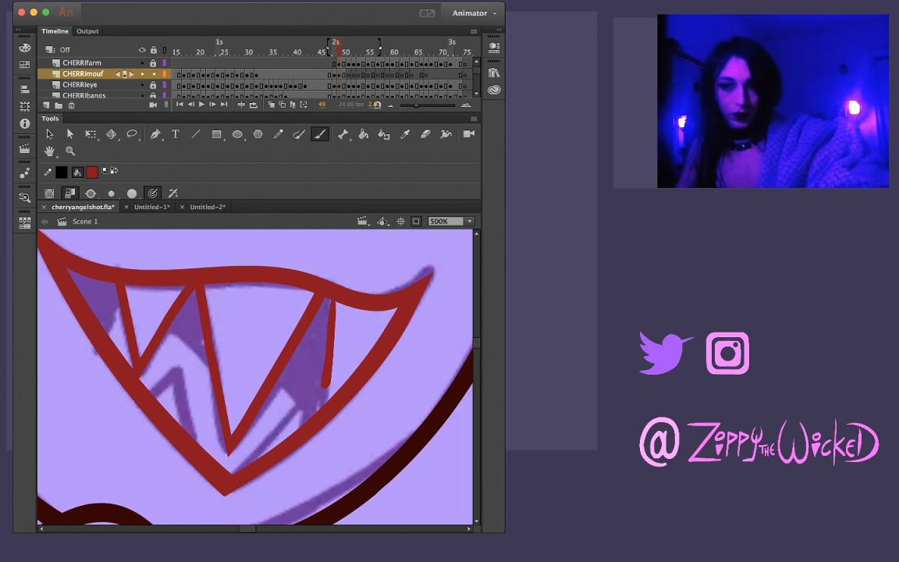
key("super+z")
left_click_drag(329, 299, 324, 408)
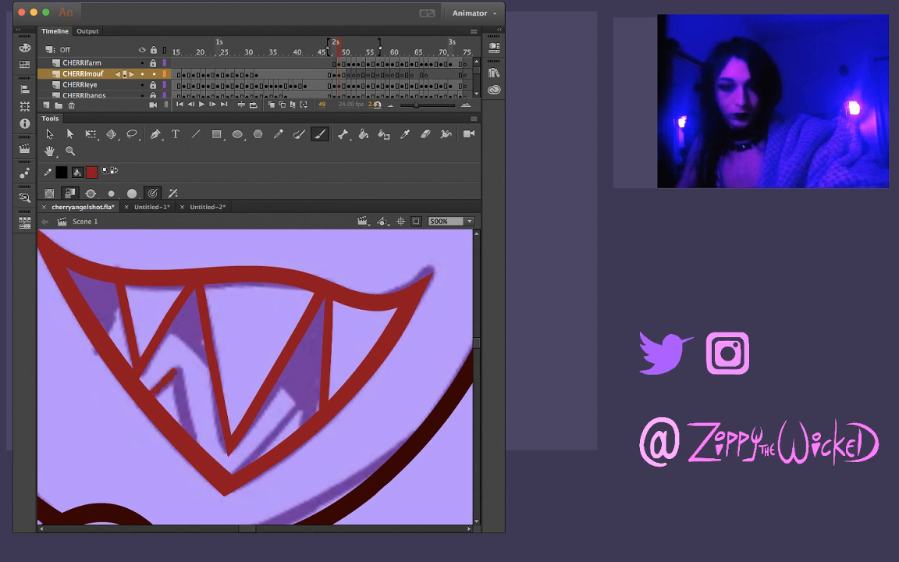
Brush the right edge of the small lower-left tooth, from its peak down to the mouth's lower-left outline
mouse_move(152, 394)
left_mouse_down()
mouse_move(181, 368)
mouse_move(192, 431)
left_mouse_up()
key("super+z")
key("super+z")
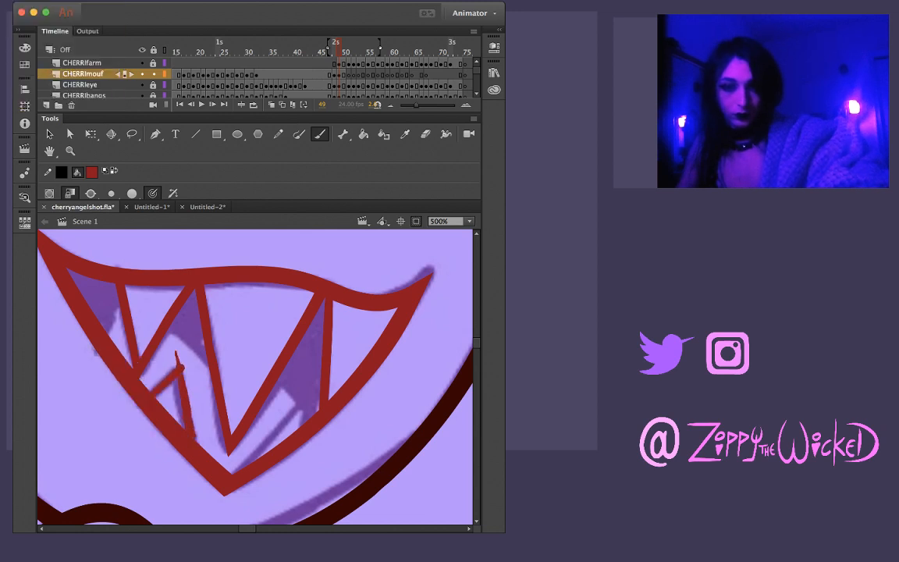
key("super+z")
left_click_drag(174, 352, 197, 443)
Compare the neighbouring frames and brush the long slanted edge of the small lower-right tooth, rising from near the mouth's lower tip
key("comma")
key("comma")
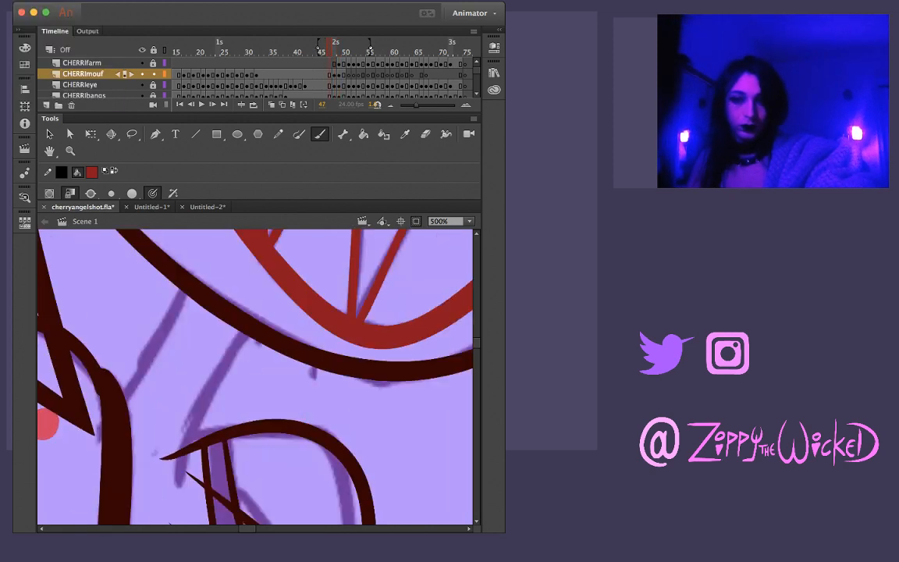
key("period")
key("period")
key("period")
key("v")
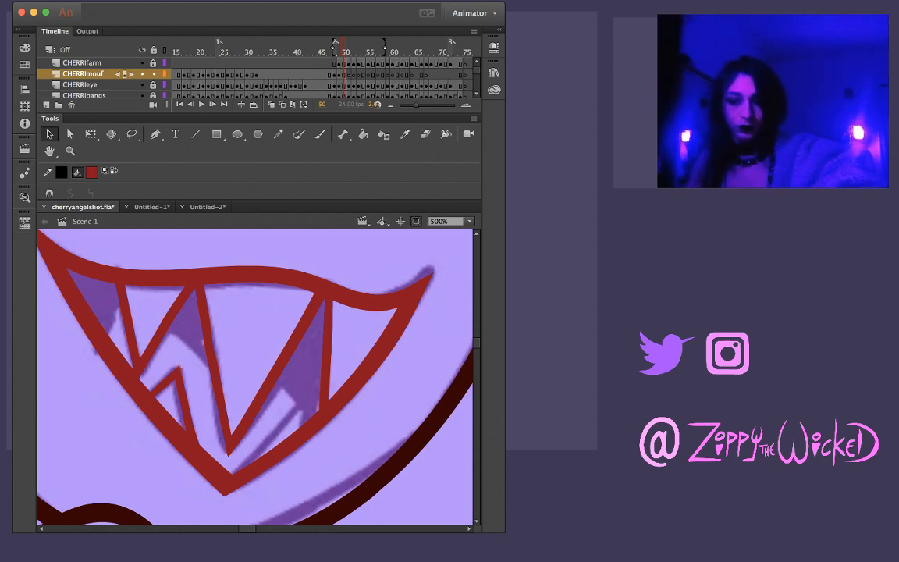
key("b")
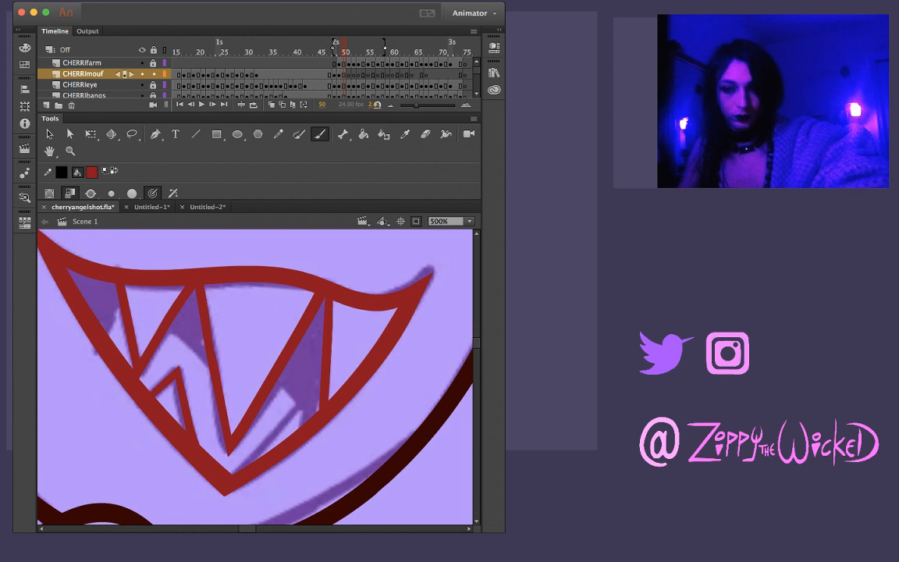
left_click_drag(237, 471, 298, 405)
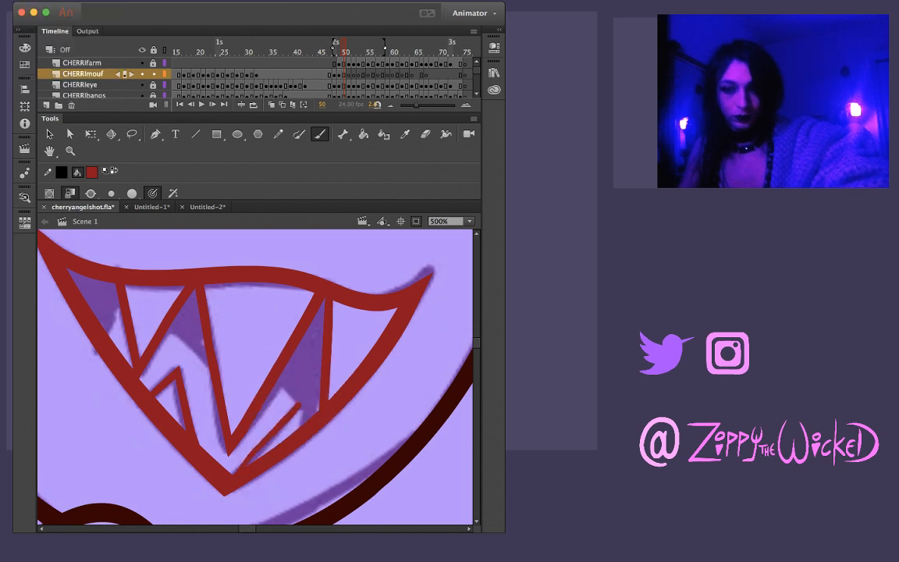
key("super+z")
left_click_drag(235, 470, 289, 422)
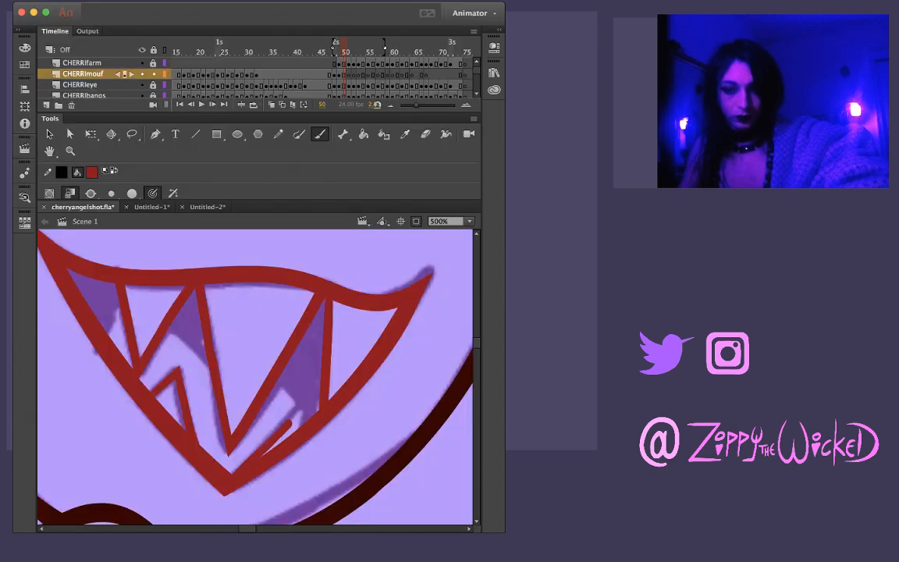
key("super+z")
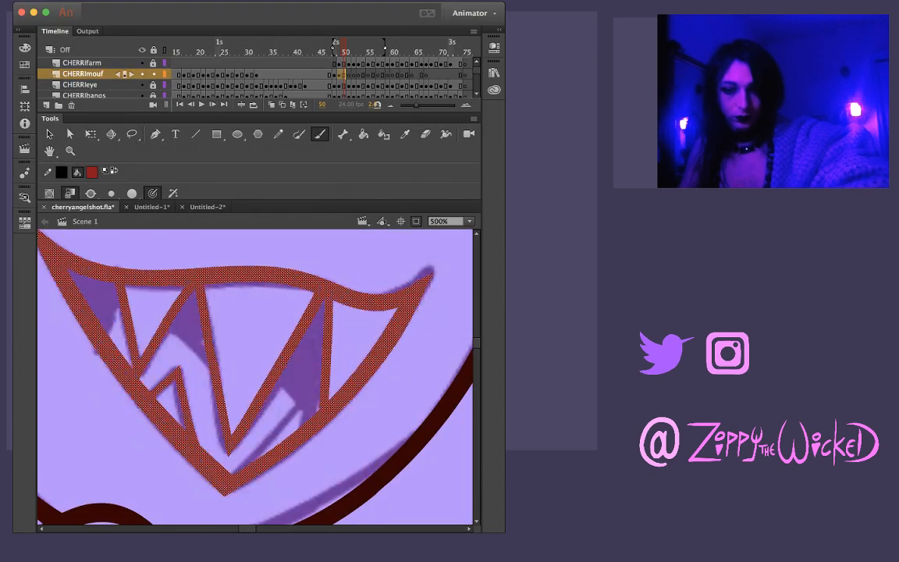
left_click_drag(234, 454, 303, 400)
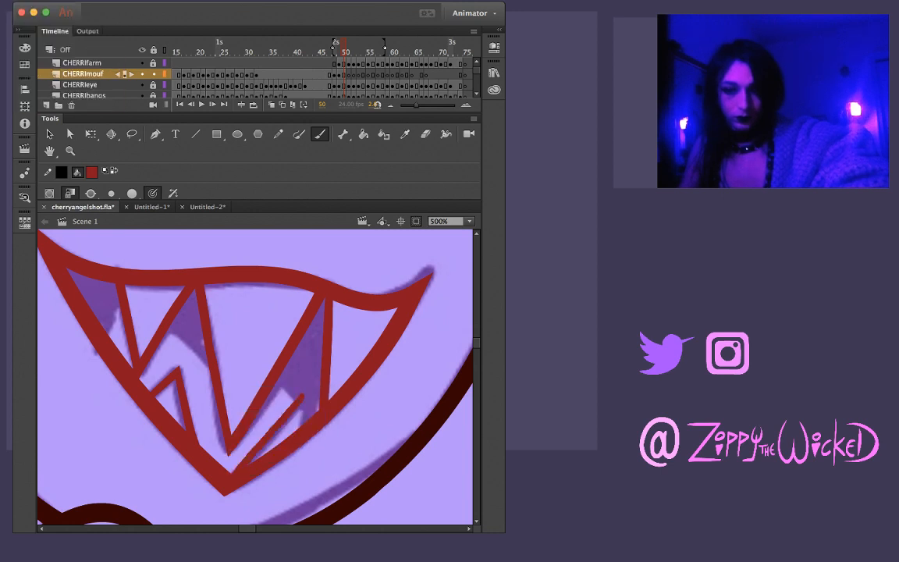
Brush the short right edge of the small lower-right tooth down to the mouth outline and trim the overshoot at its peak
left_click_drag(313, 418, 309, 378)
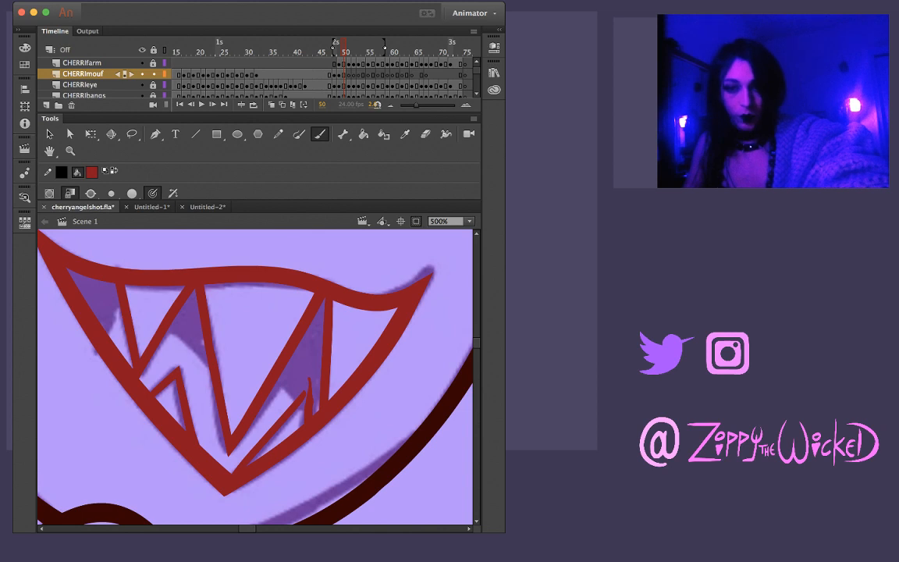
key("super+z")
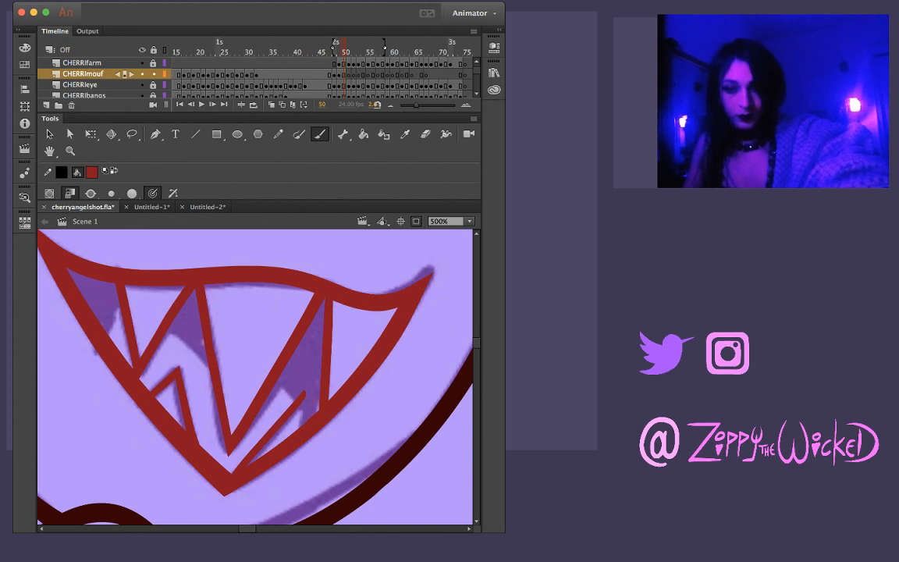
left_click_drag(300, 422, 305, 373)
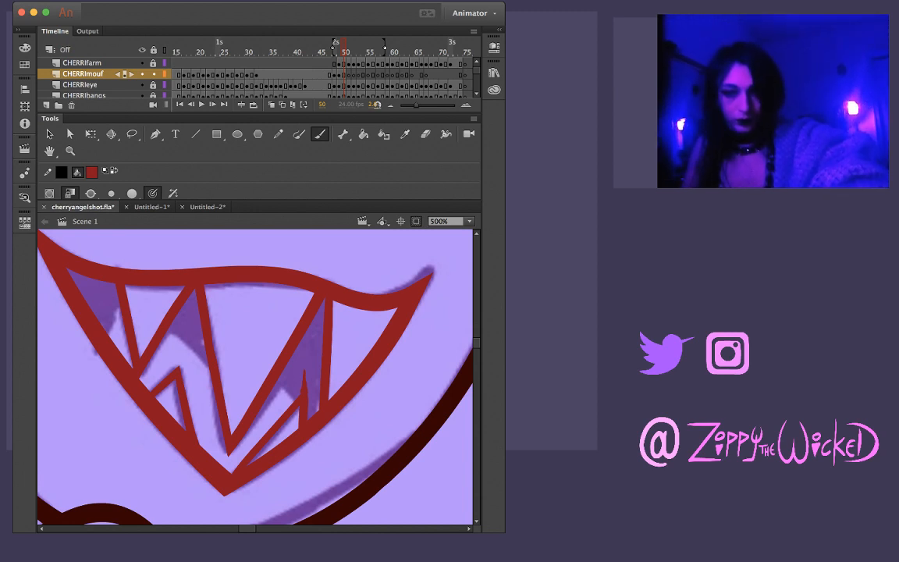
key("super+z")
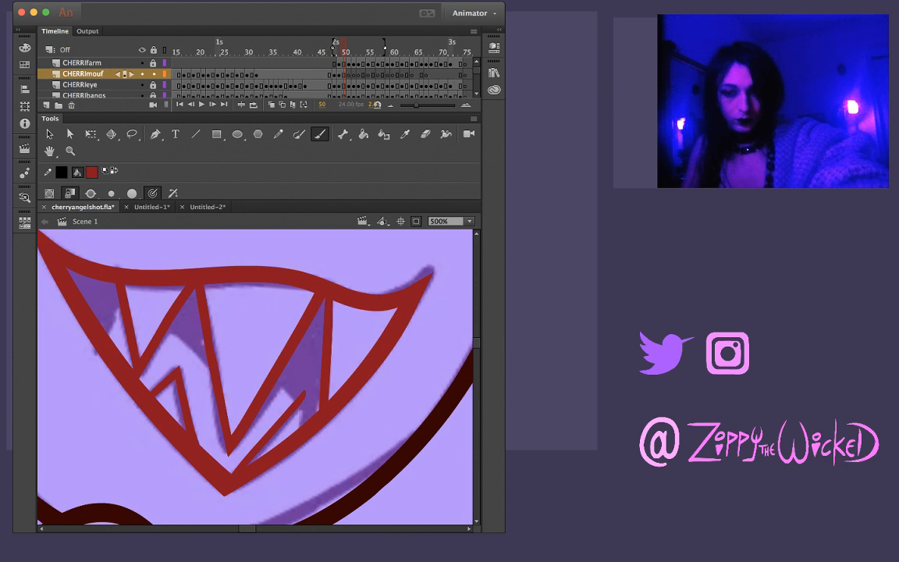
left_click_drag(309, 365, 301, 425)
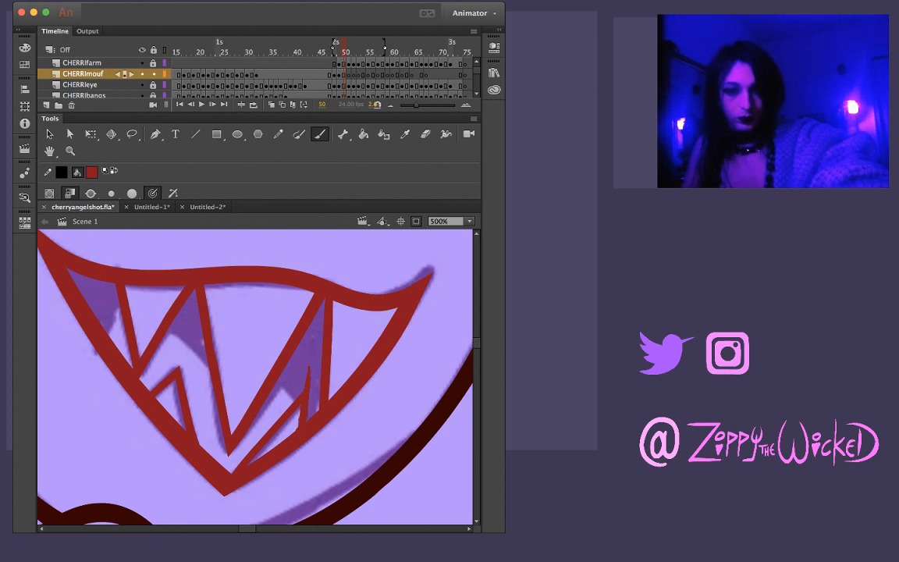
key("l")
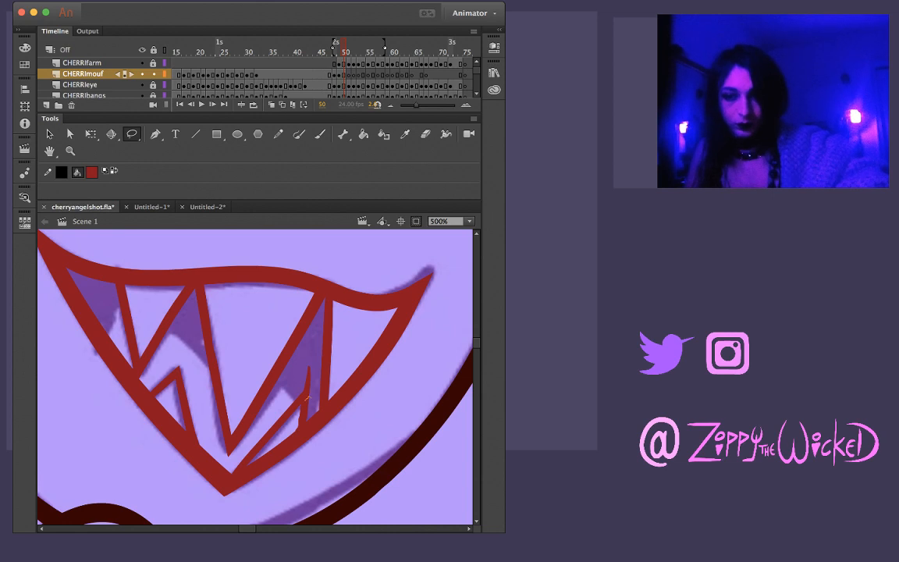
mouse_move(299, 426)
left_mouse_down()
mouse_move(298, 434)
mouse_move(307, 430)
mouse_move(315, 411)
mouse_move(311, 398)
left_mouse_up()
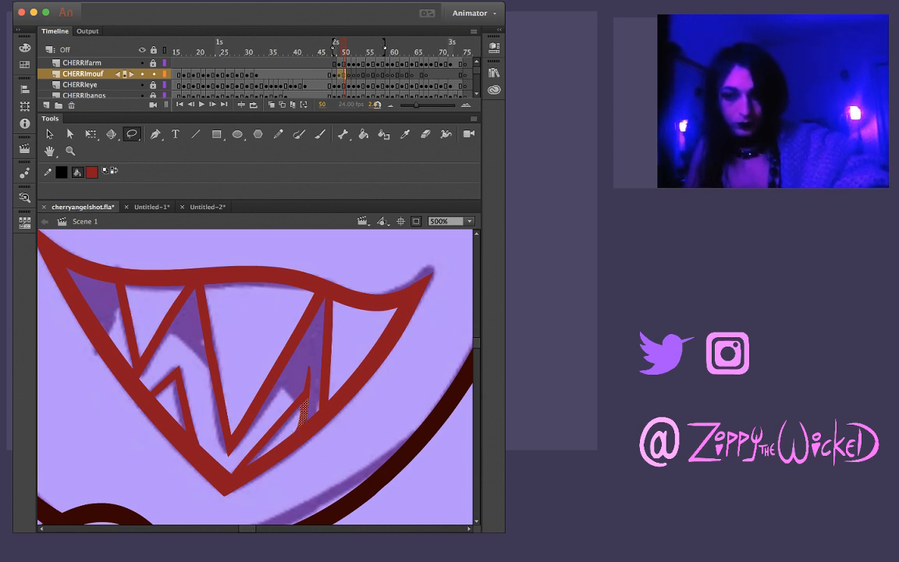
key("v")
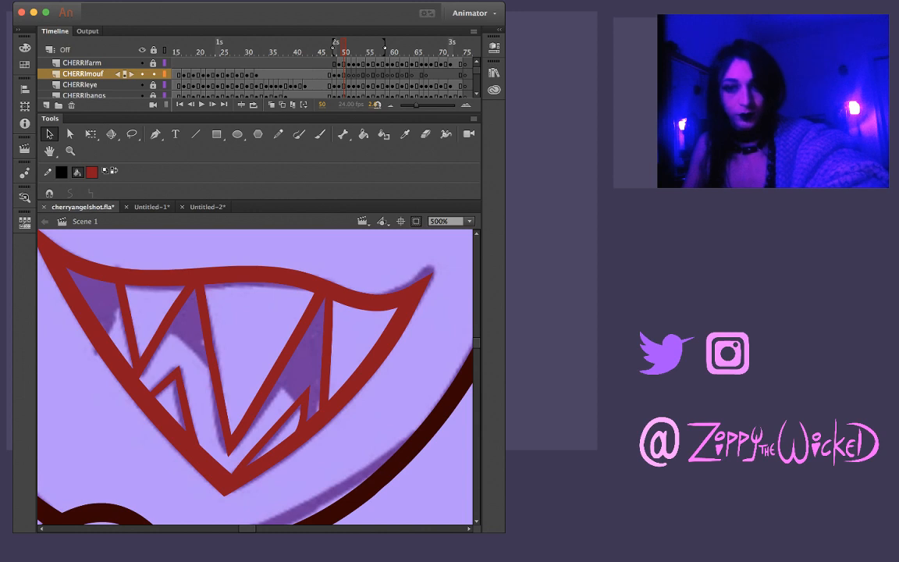
key("l")
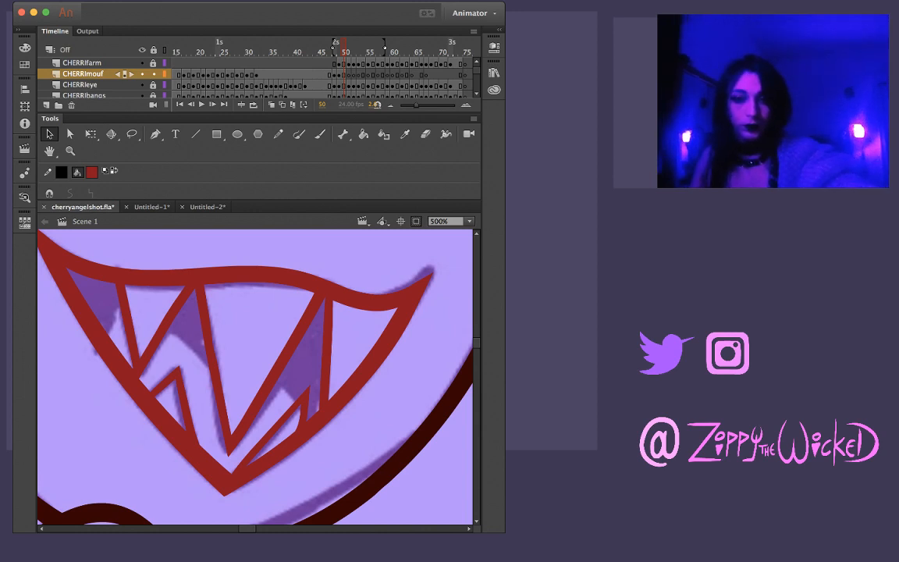
mouse_move(180, 332)
left_mouse_down()
mouse_move(192, 297)
mouse_move(141, 327)
mouse_move(141, 337)
left_mouse_up()
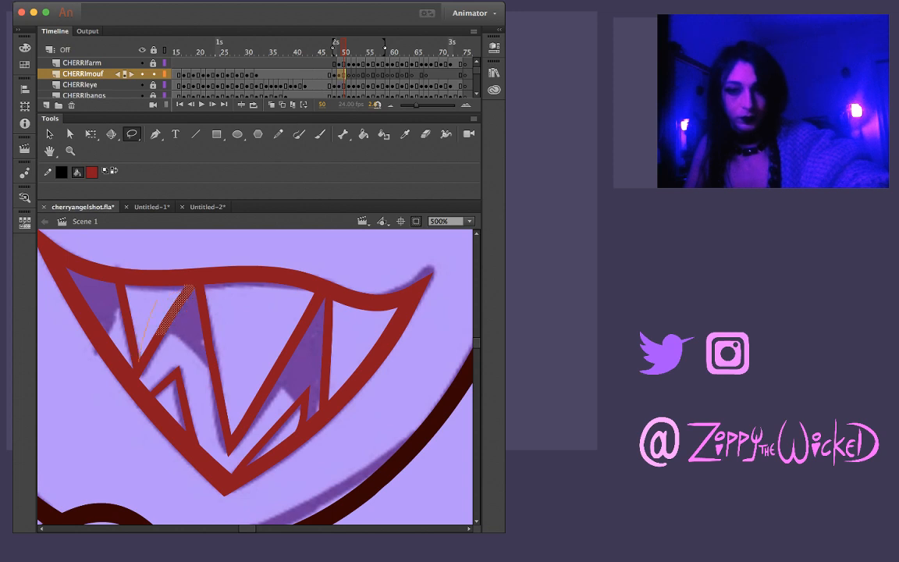
left_click_drag(156, 301, 177, 260)
key("Escape")
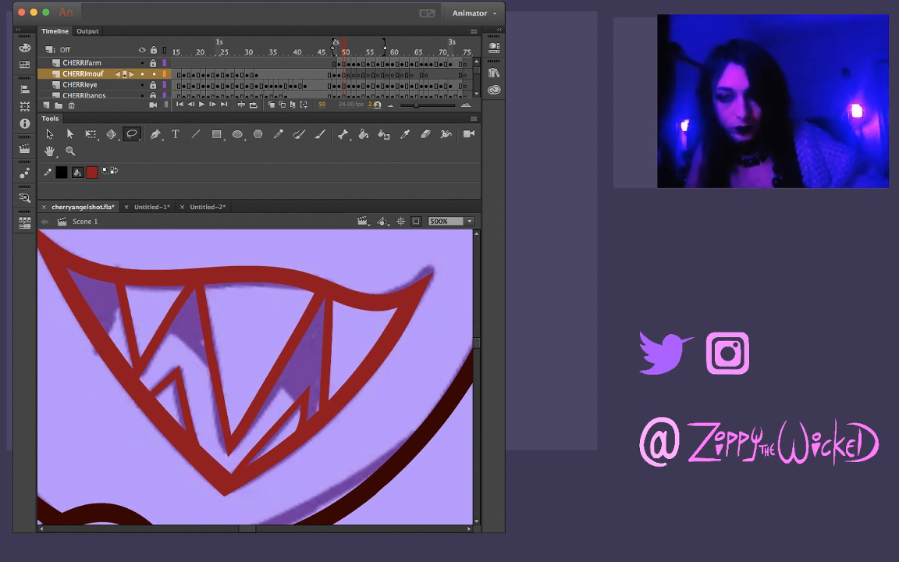
Reshape the junction where the small lower-right tooth's short edge meets the mouth outline so both sides join cleanly
key("z")
left_click(299, 420)
key("v")
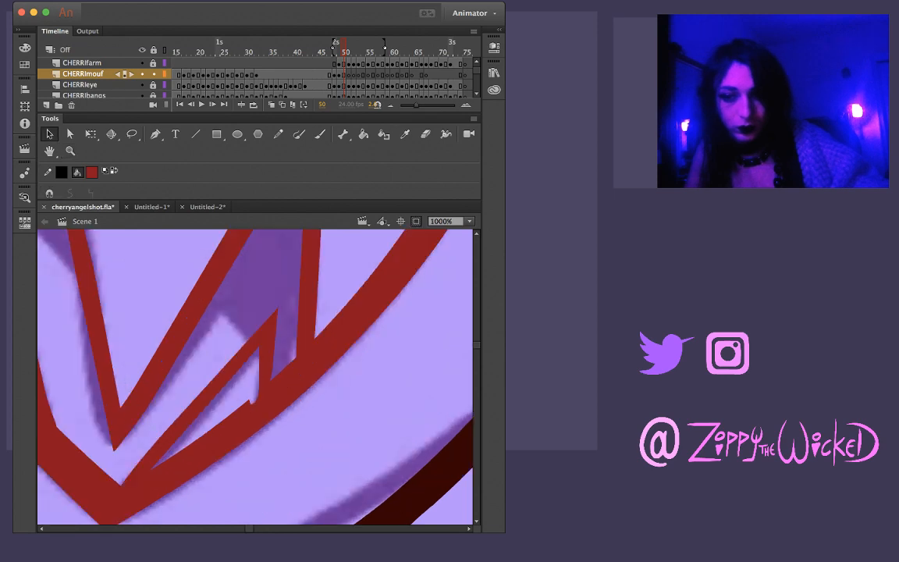
left_click_drag(250, 403, 255, 382)
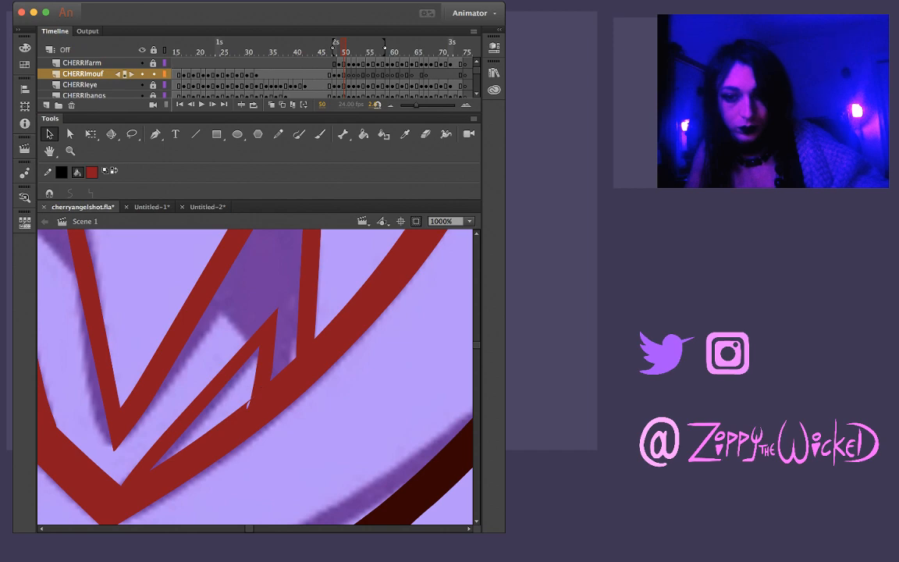
left_click_drag(257, 400, 259, 405)
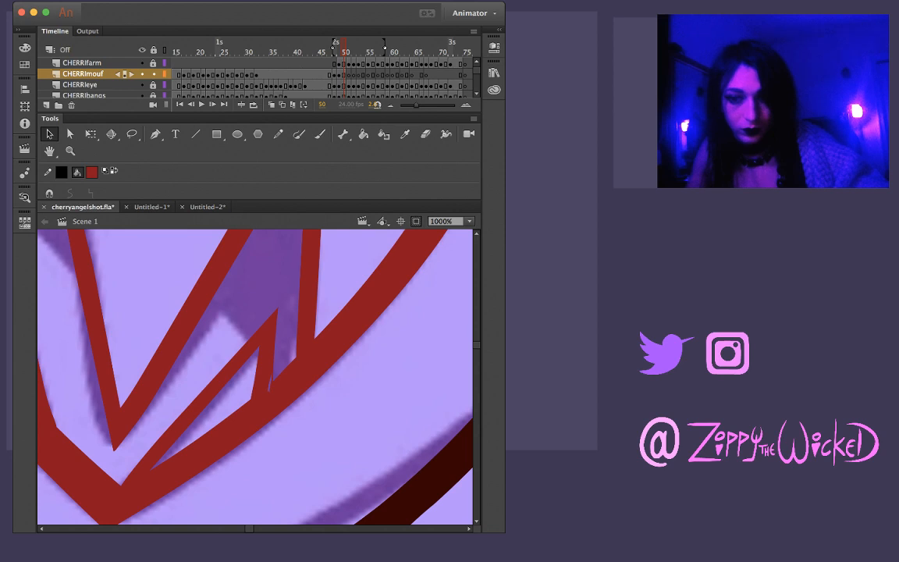
key("z")
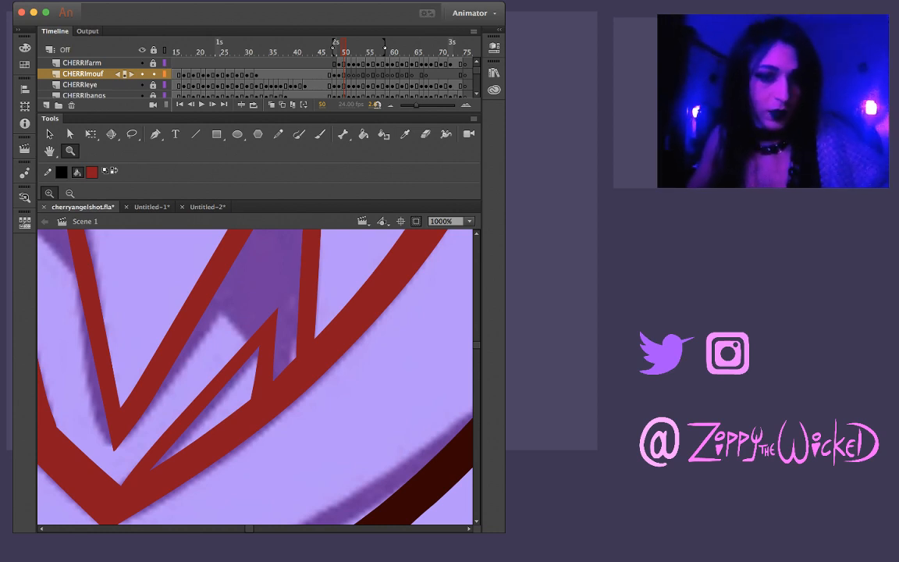
left_click(247, 326)
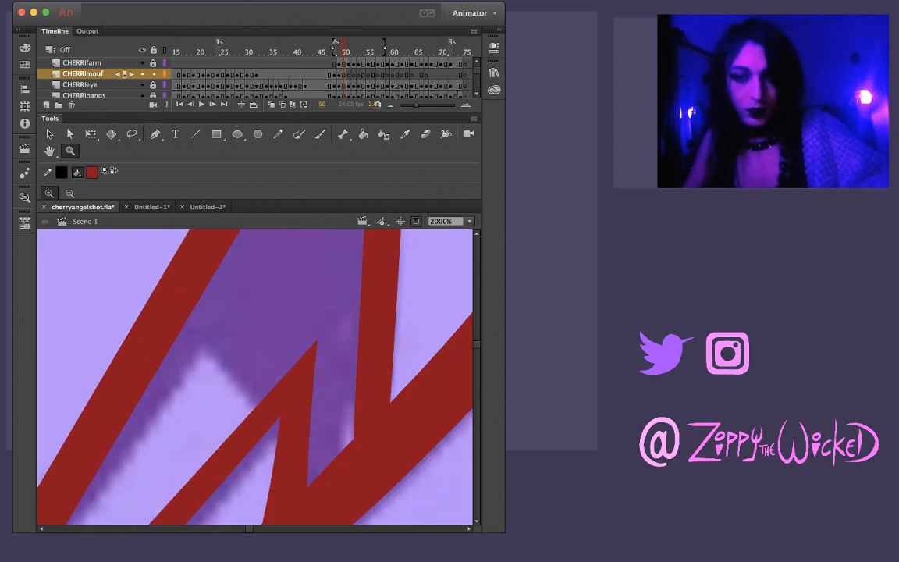
left_click(244, 340, "alt")
left_click(244, 375, "alt")
left_click(243, 375, "alt")
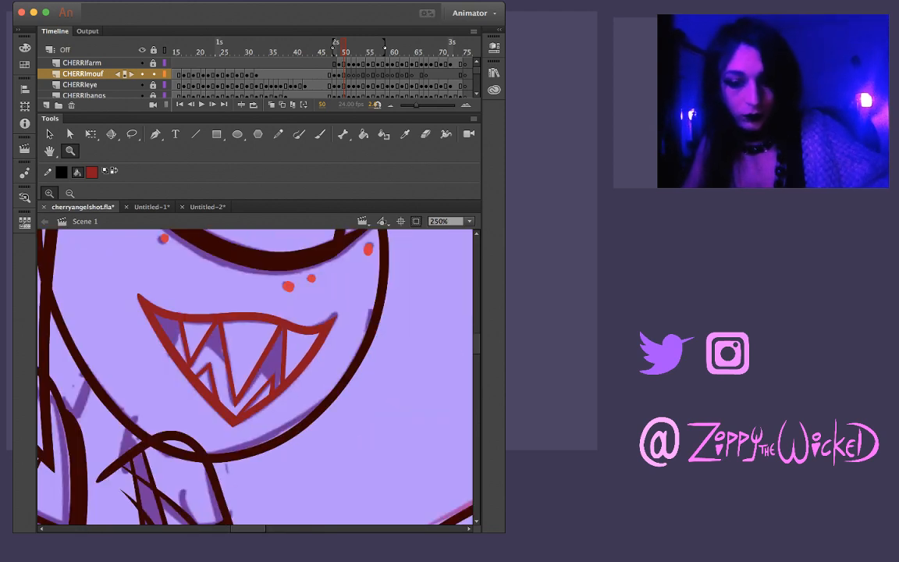
Flip back and forth between frames 48 and 49 to check how the mouth drawing changes
key("v")
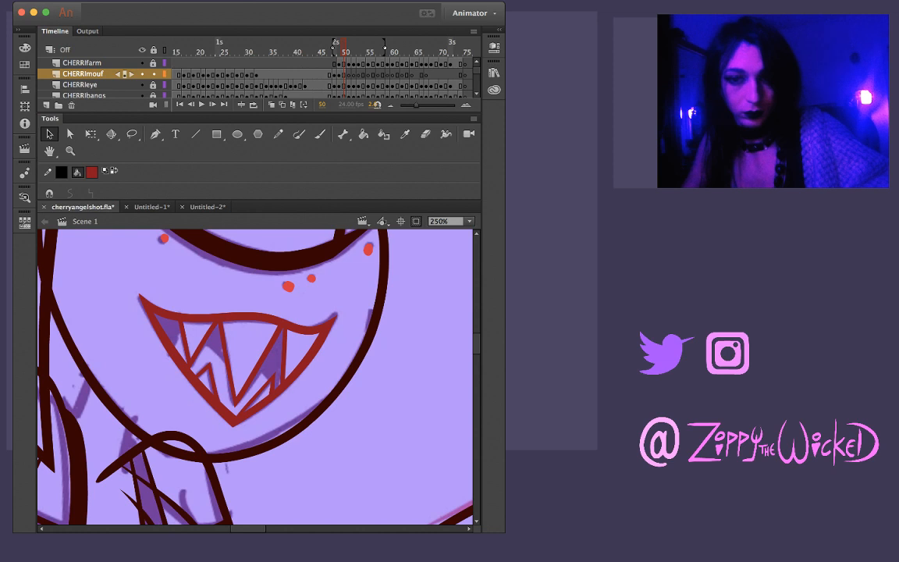
key("comma")
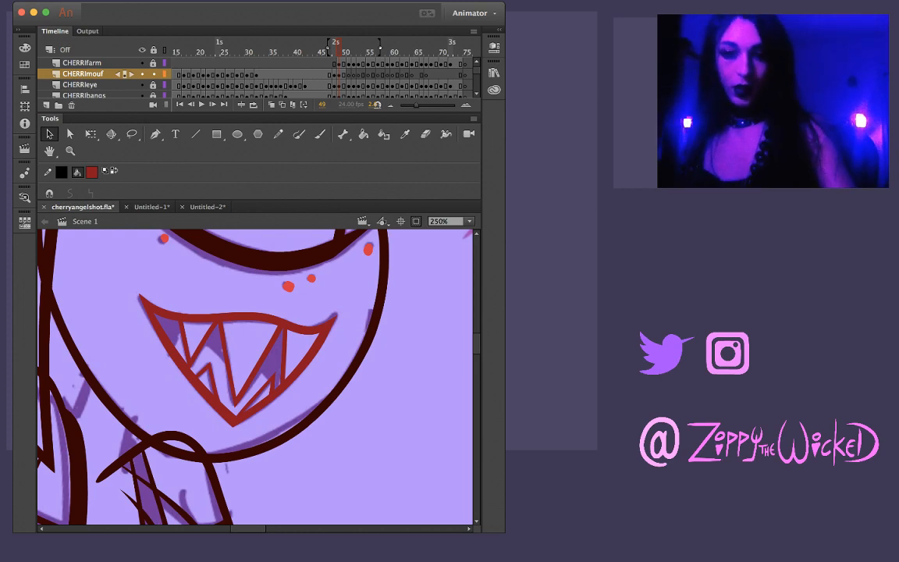
key("comma")
key("period")
key("comma")
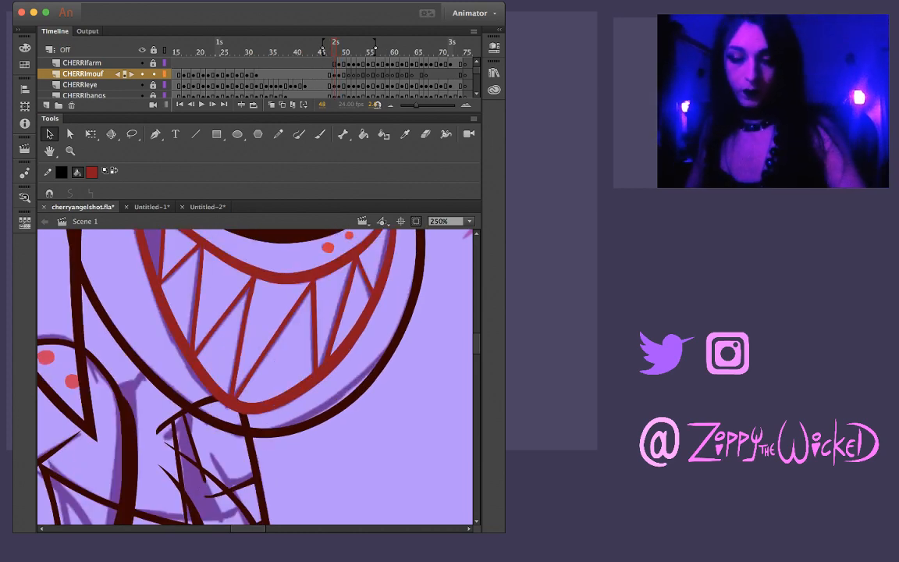
key("period")
key("comma")
key("period")
key("comma")
key("period")
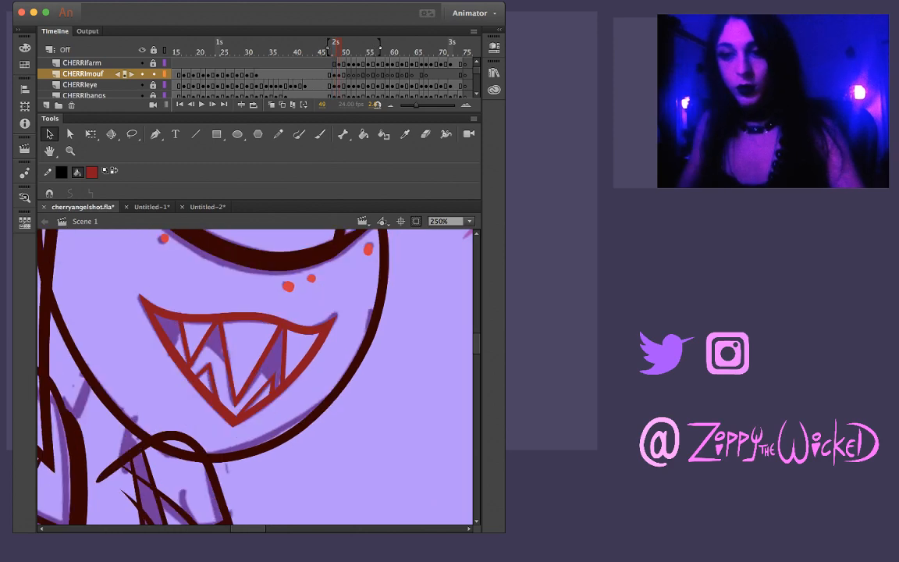
key("comma")
key("period")
key("comma")
key("period")
key("comma")
key("period")
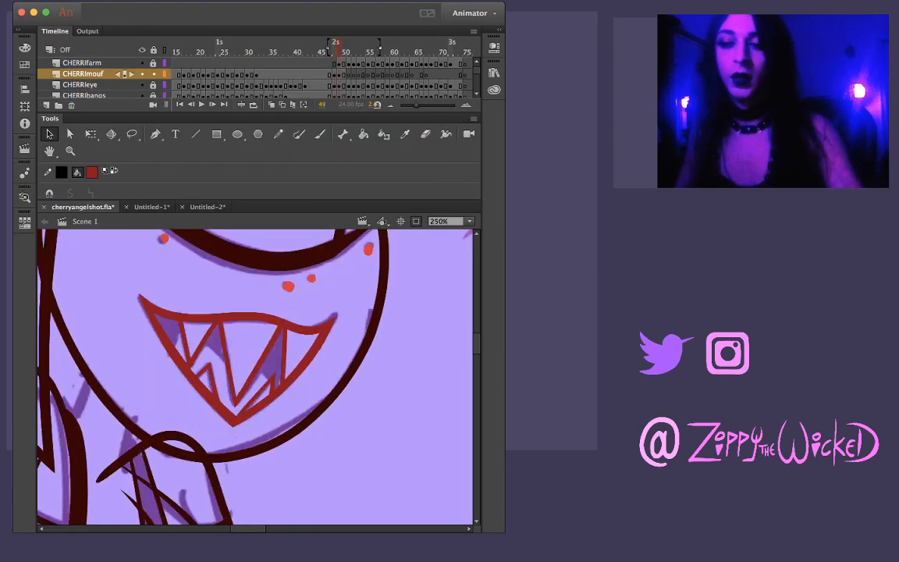
Step back and forth through frames 48 to 51 to compare the mouth drawings between neighbouring frames
key("k")
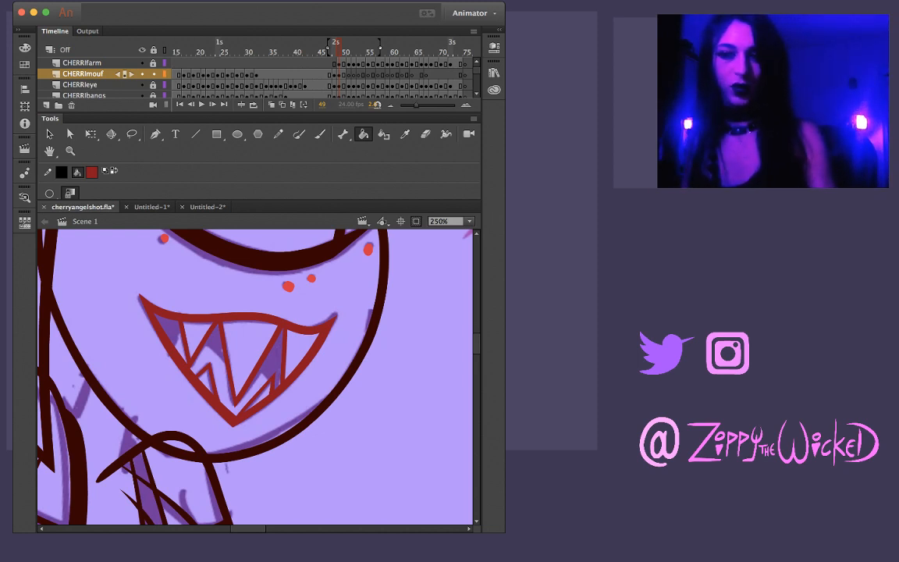
key("i")
key("k")
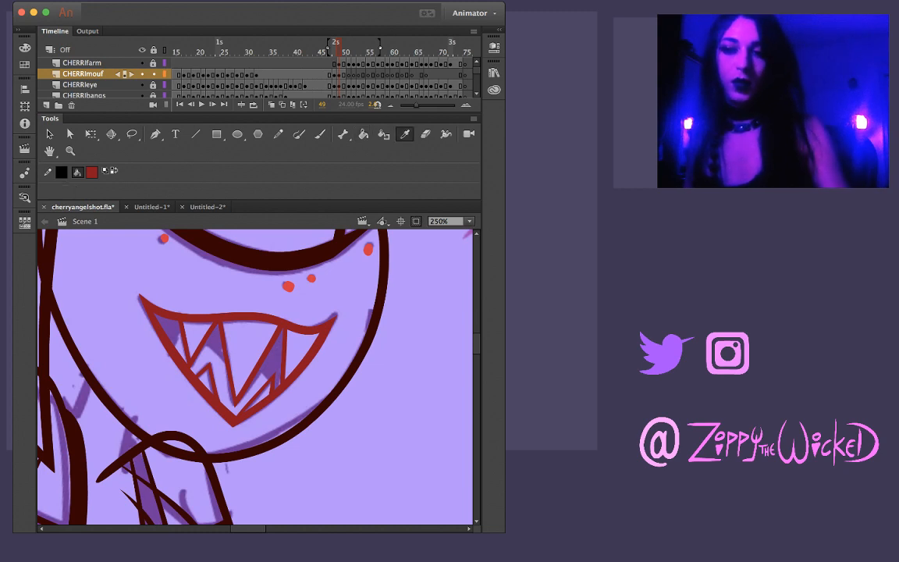
key("period")
key("period")
key("comma")
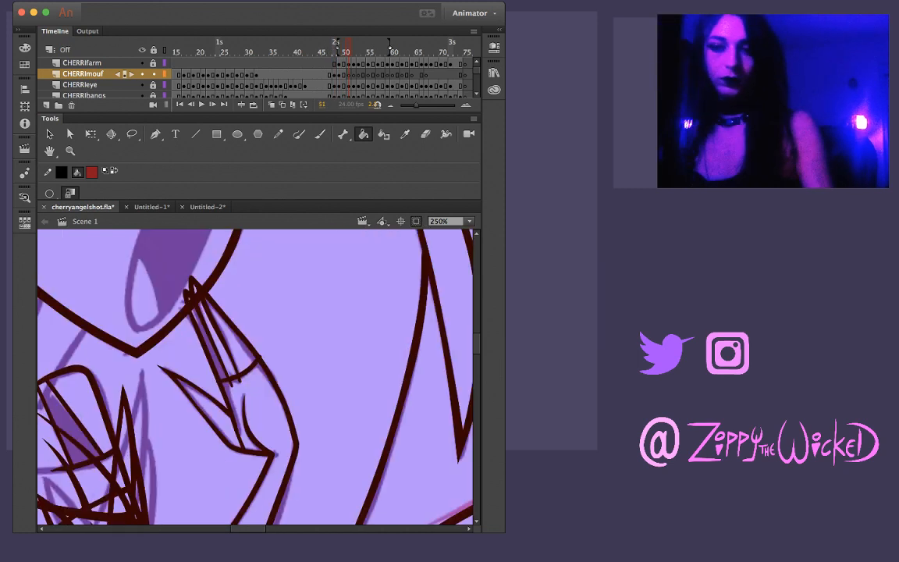
key("comma")
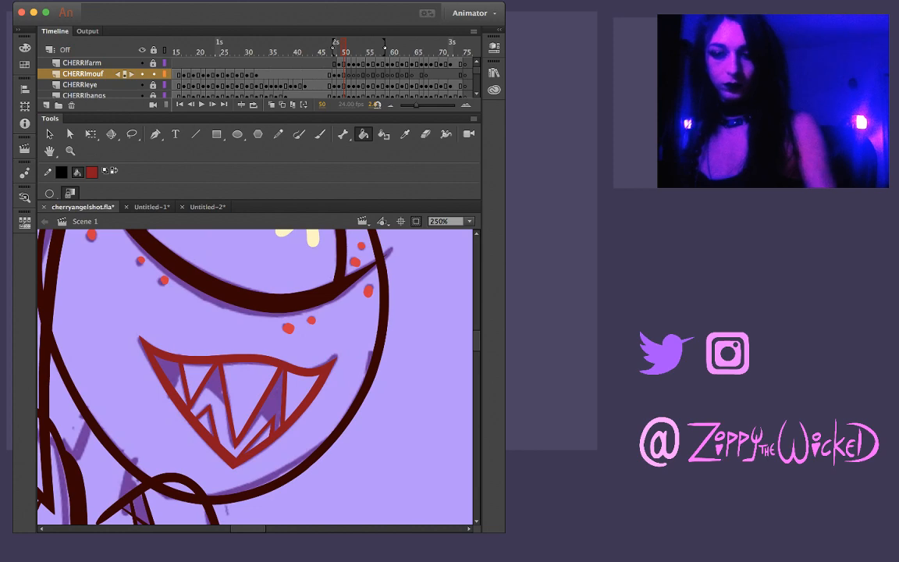
key("comma")
key("period")
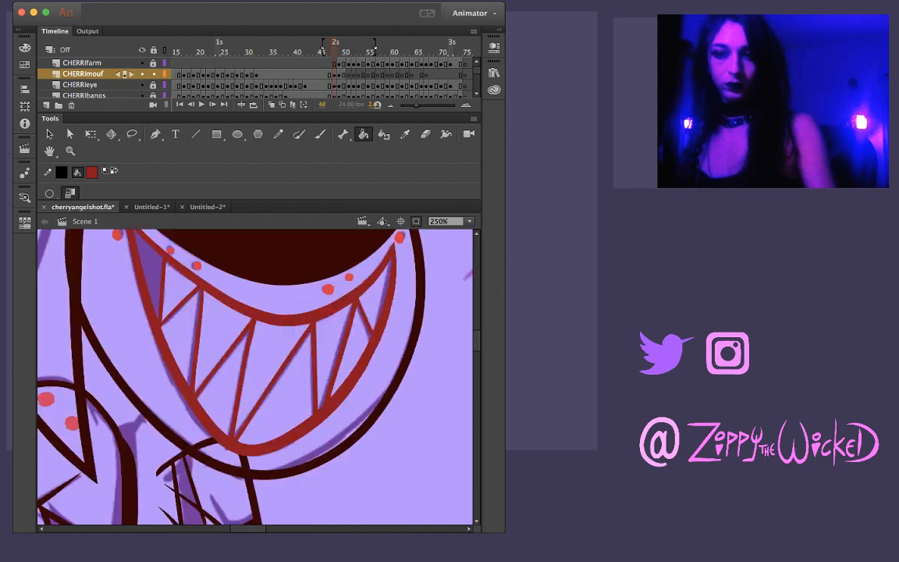
key("period")
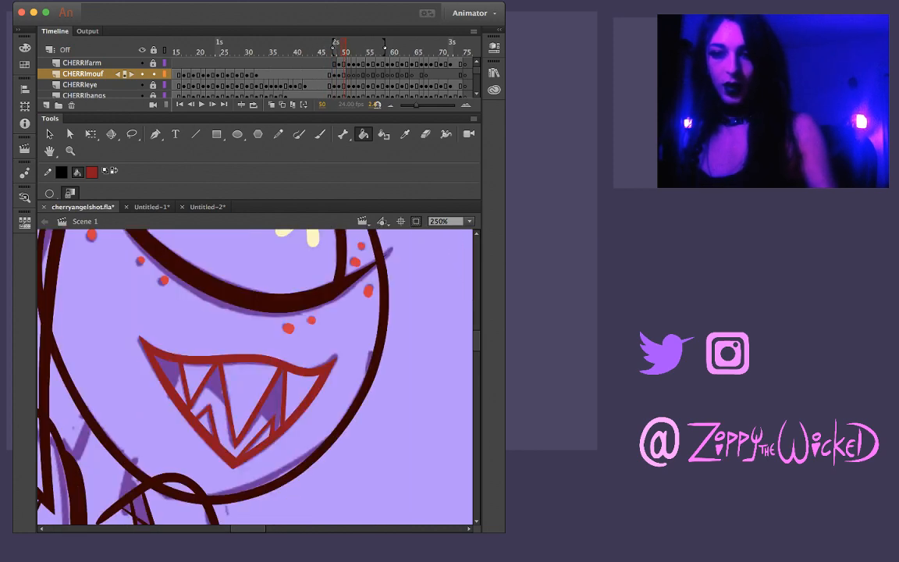
Doodle a small oval head with eyes, eyebrows, nostrils and lips in the empty area beside the character's face on frame 50
key("shift+space")
key("b")
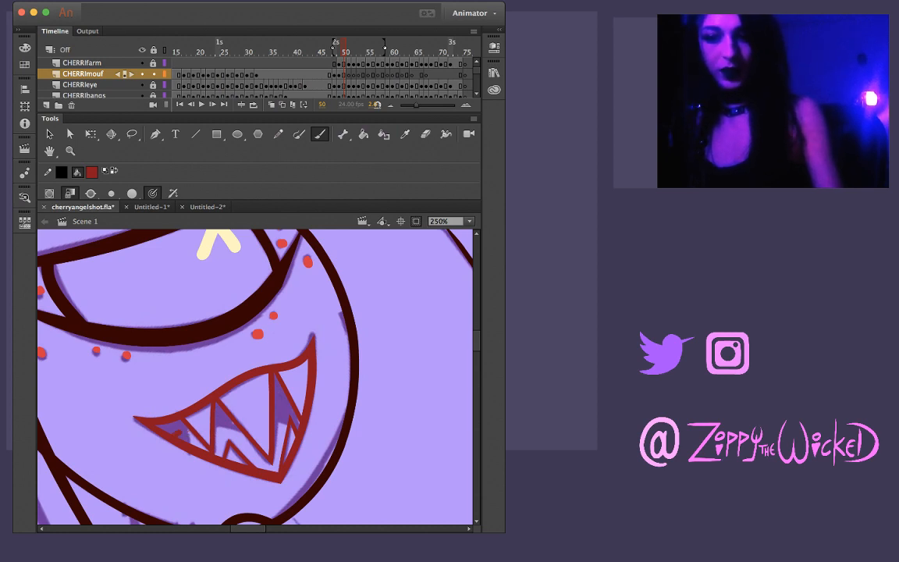
key("shift+space")
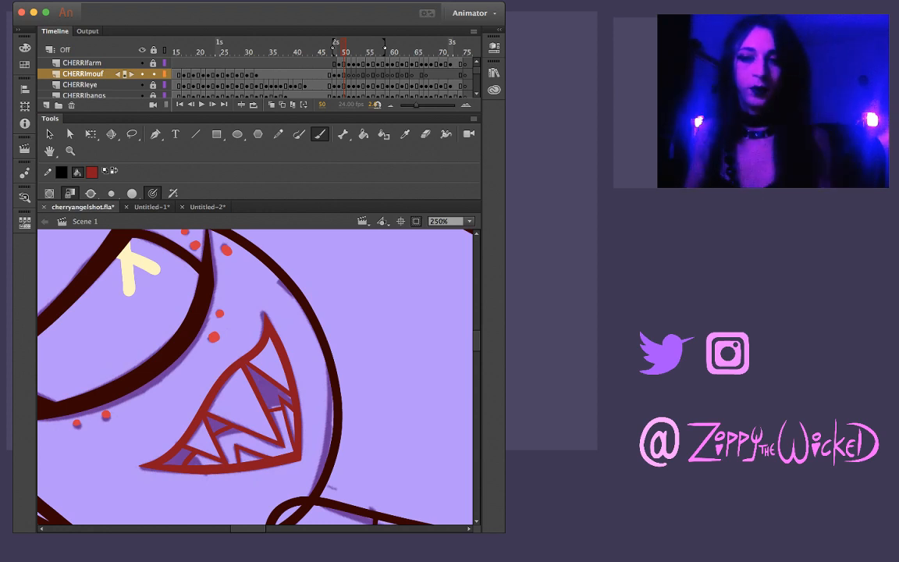
mouse_move(358, 343)
left_mouse_down()
mouse_move(156, 394)
mouse_move(173, 374)
mouse_move(184, 313)
mouse_move(215, 341)
mouse_move(226, 407)
mouse_move(186, 412)
left_mouse_up()
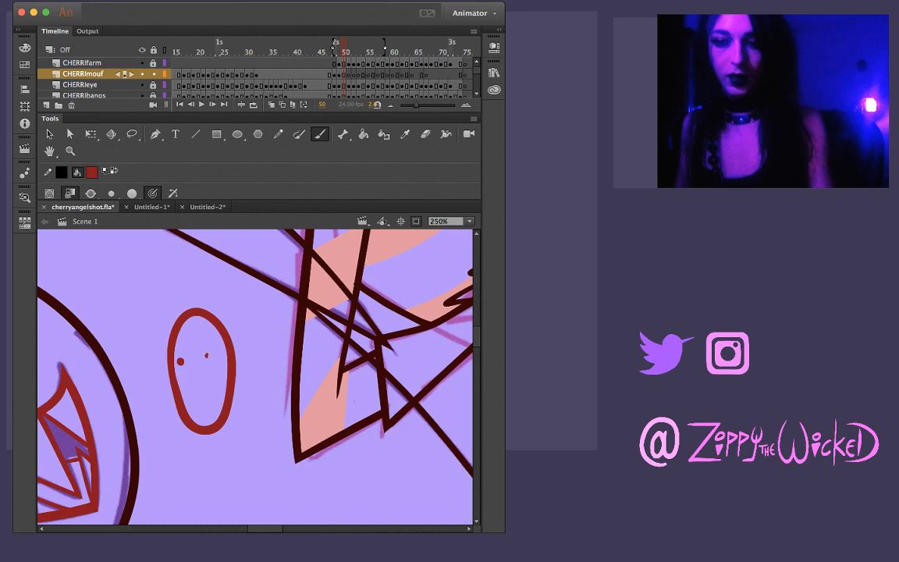
left_click(206, 356)
key("super+z")
left_click(206, 359)
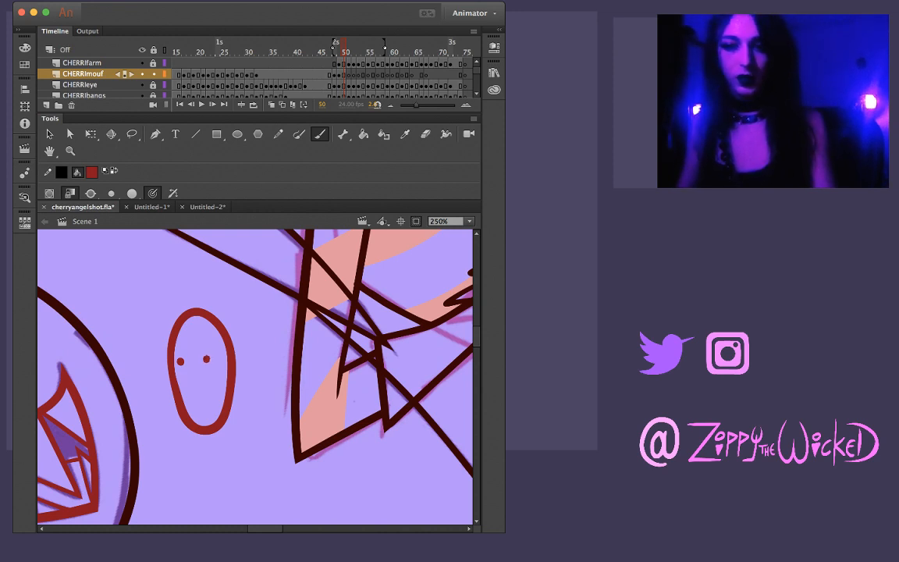
mouse_move(203, 346)
left_mouse_down()
mouse_move(215, 345)
mouse_move(185, 346)
left_mouse_up()
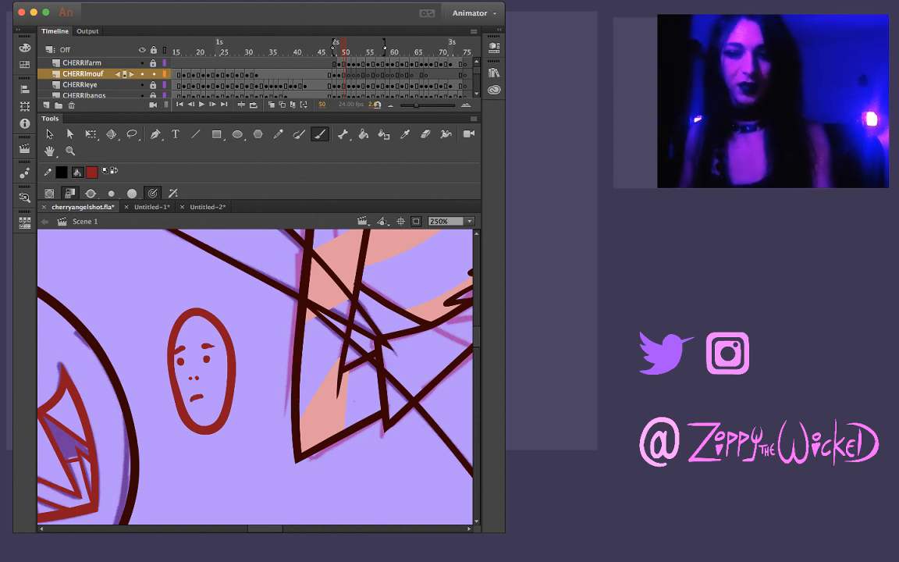
key("super+z")
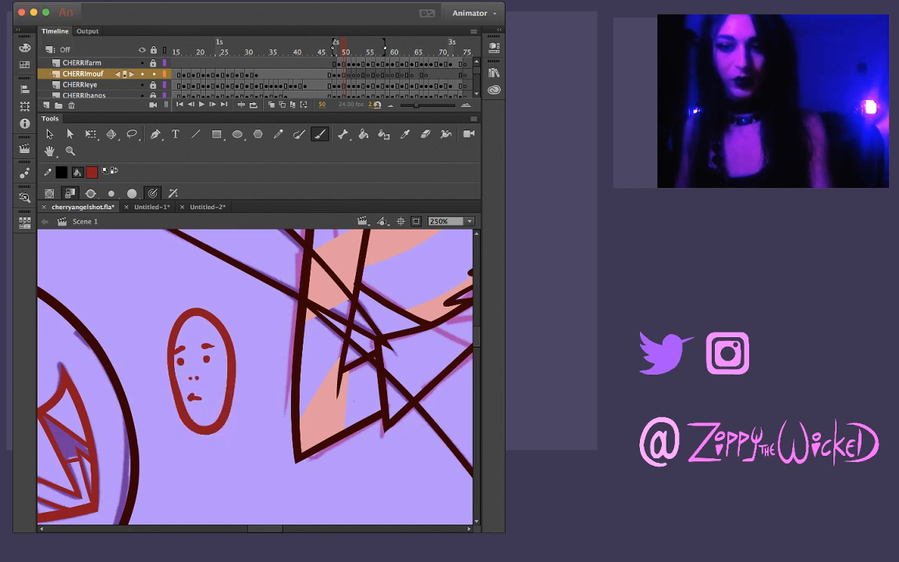
key("super+z")
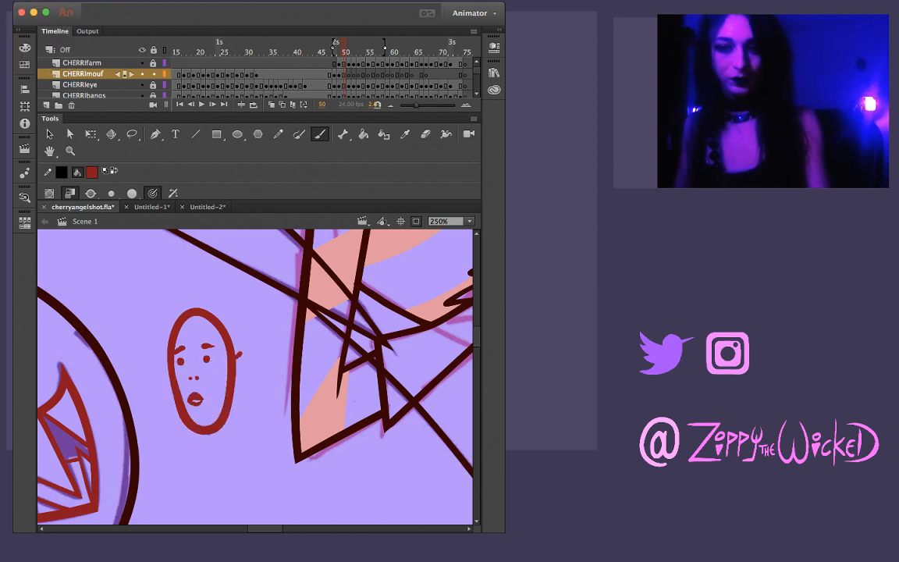
Brush an ear on each side of the doodled head and two short neck lines beneath its chin
left_click_drag(235, 350, 235, 365)
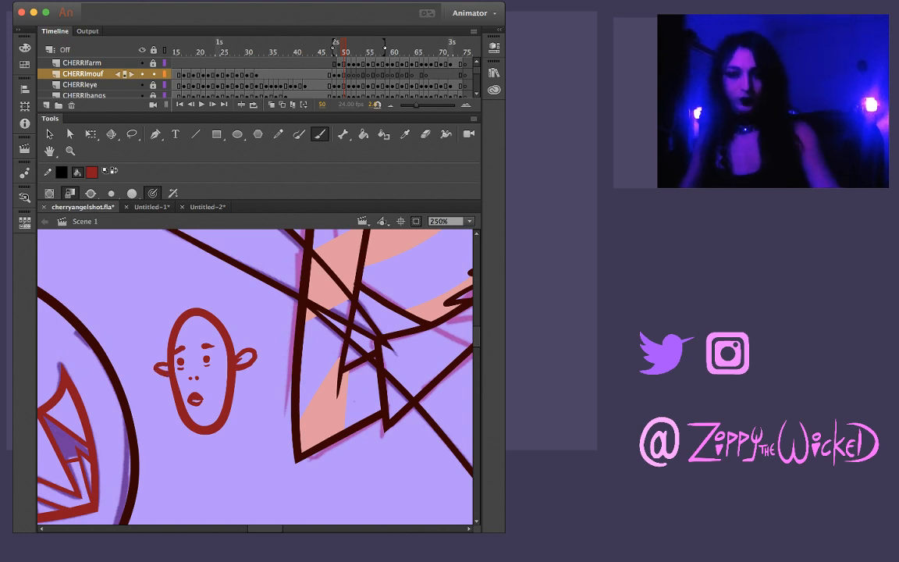
mouse_move(226, 435)
left_mouse_down()
mouse_move(231, 459)
mouse_move(219, 443)
mouse_move(211, 452)
left_mouse_up()
key("super+z")
key("super+z")
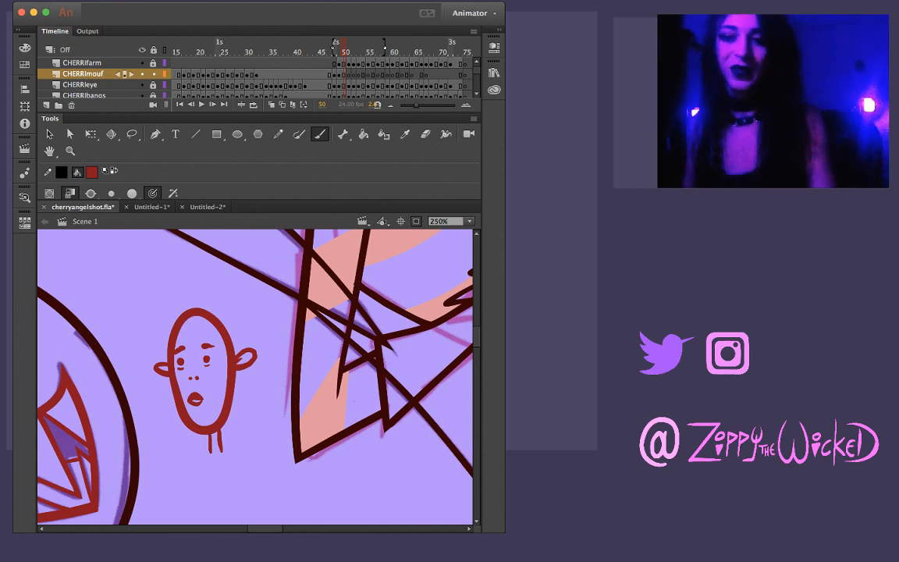
key("z")
left_click(182, 358, "alt")
left_click(257, 387, "alt")
left_click(257, 387)
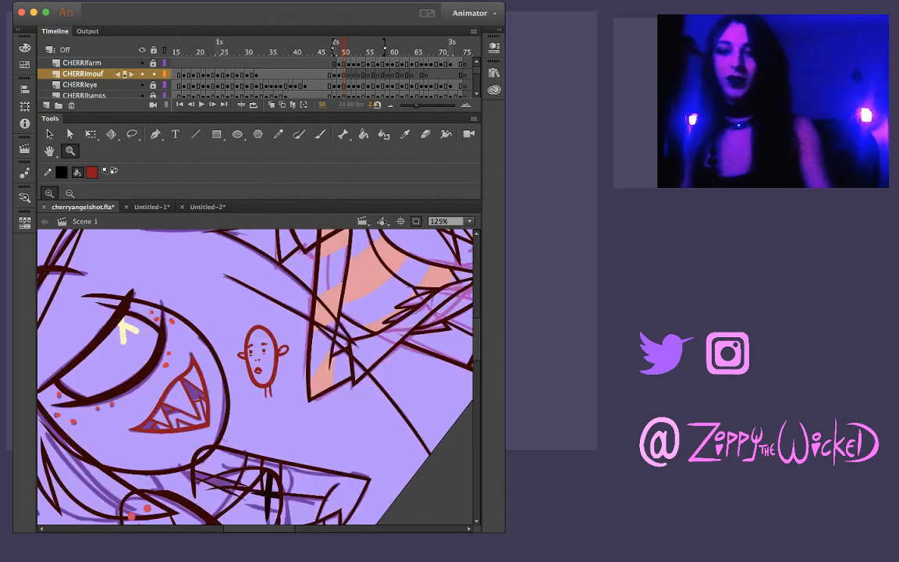
left_click(272, 377)
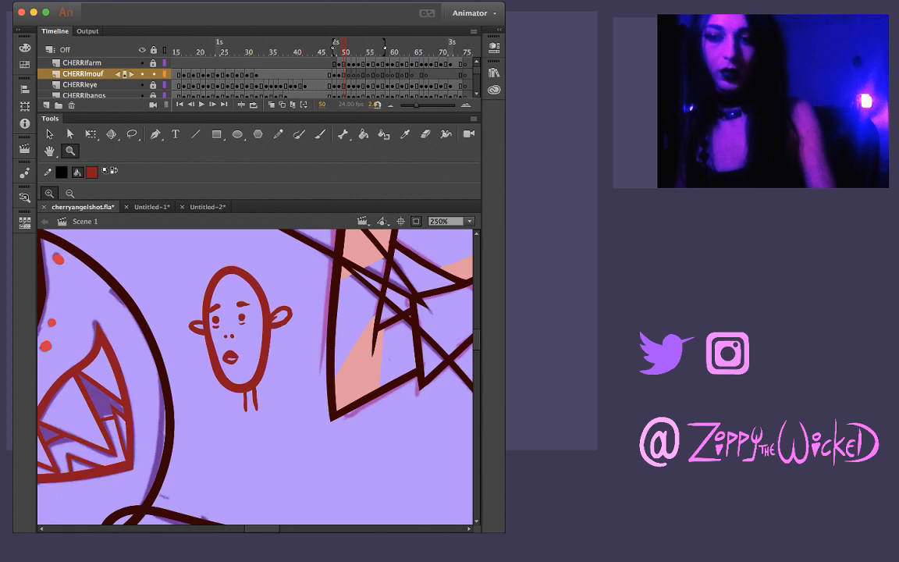
Redraw the doodled head's neck lines longer and end them in two curved shoulders
scroll(255, 377, "up", 3)
scroll(255, 377, "left", 2)
key("b")
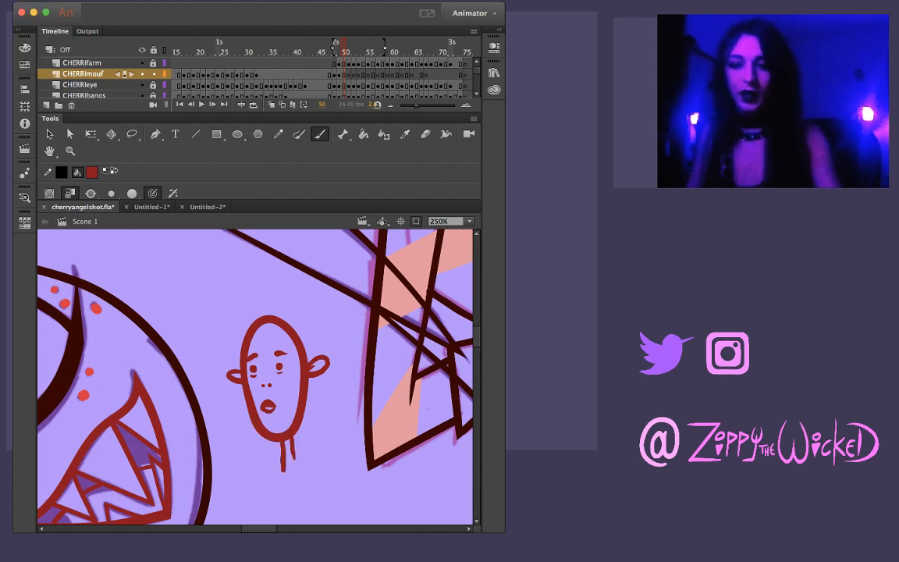
key("super+z")
left_click_drag(282, 442, 282, 485)
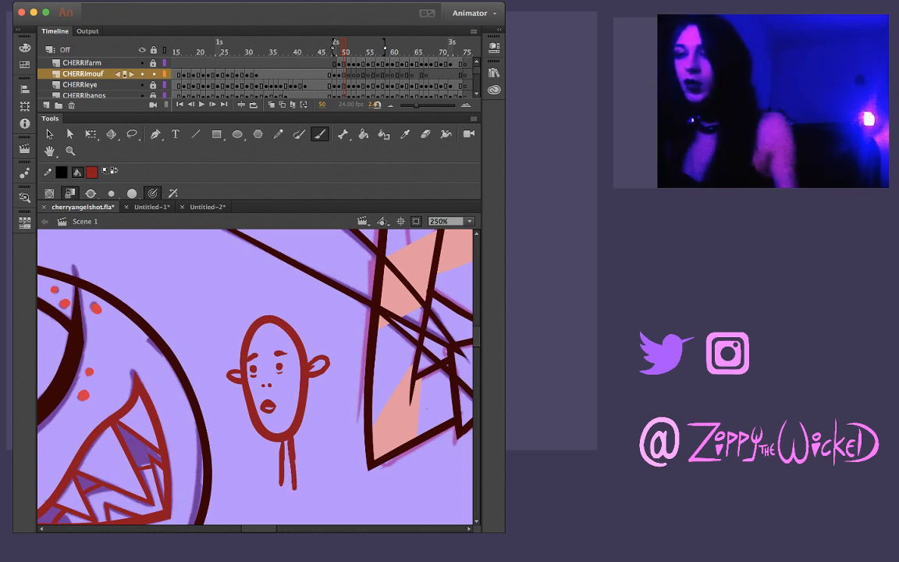
key("super+z")
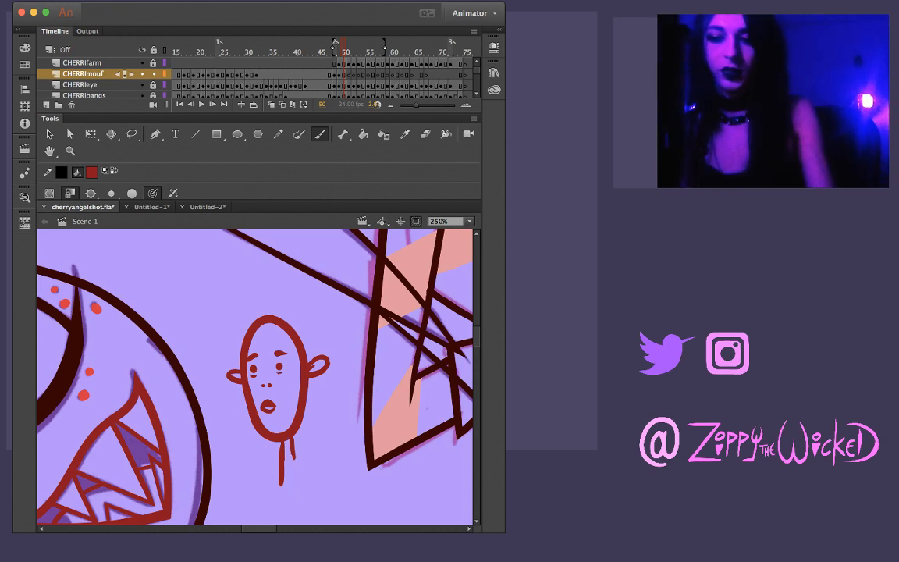
key("e")
mouse_move(283, 468)
left_mouse_down()
mouse_move(312, 453)
mouse_move(265, 465)
mouse_move(289, 466)
mouse_move(301, 444)
mouse_move(310, 453)
mouse_move(275, 482)
left_mouse_up()
key("b")
left_click_drag(289, 439, 293, 496)
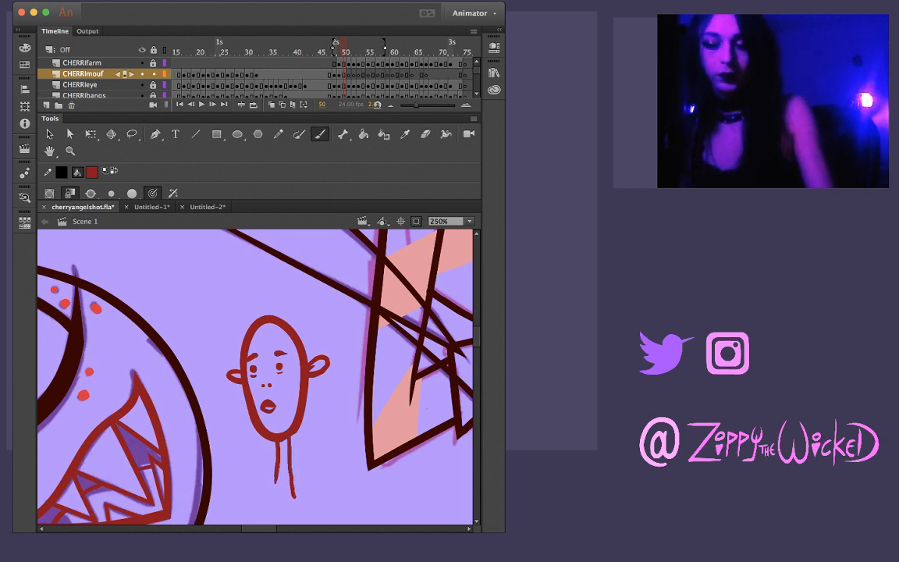
key("super+z")
mouse_move(287, 438)
left_mouse_down()
mouse_move(290, 504)
mouse_move(257, 490)
mouse_move(254, 498)
mouse_move(297, 492)
mouse_move(322, 505)
left_mouse_up()
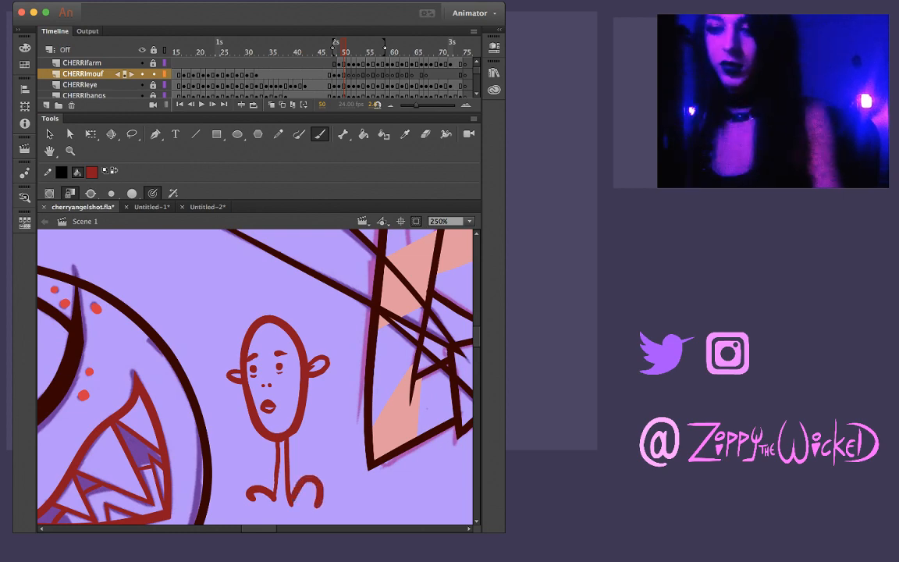
Lasso the whole doodled head with its neck and shoulders and delete it from frame 50
key("z")
left_click(300, 429, "alt")
left_click(253, 359)
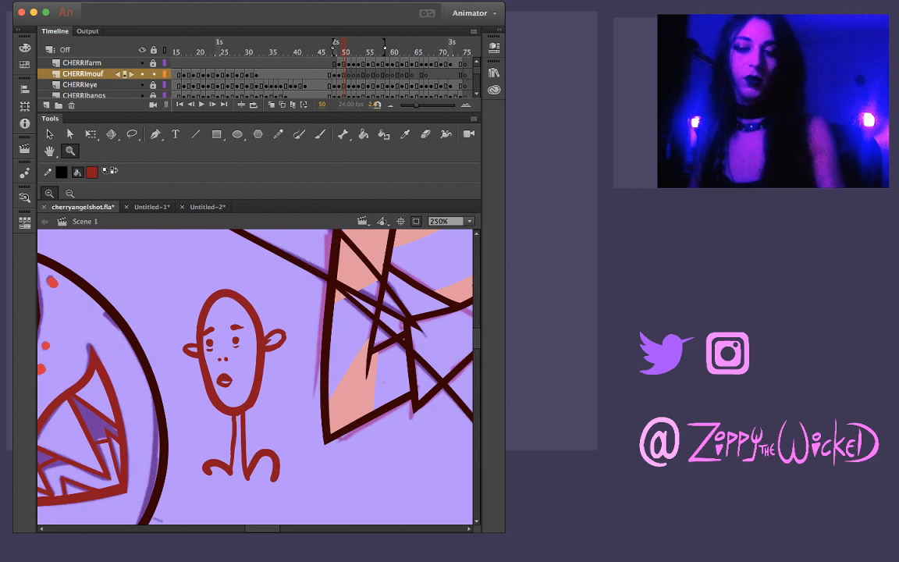
key("l")
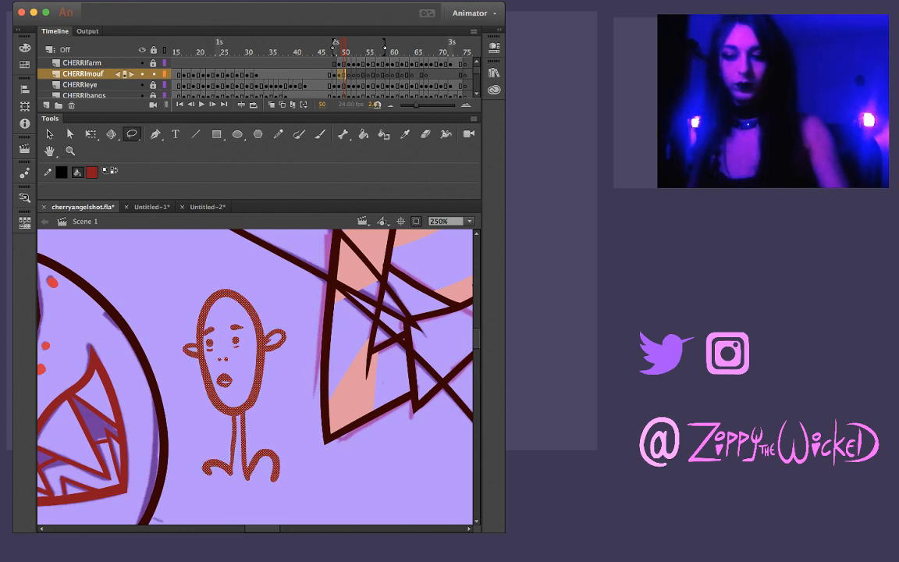
key("Delete")
key("b")
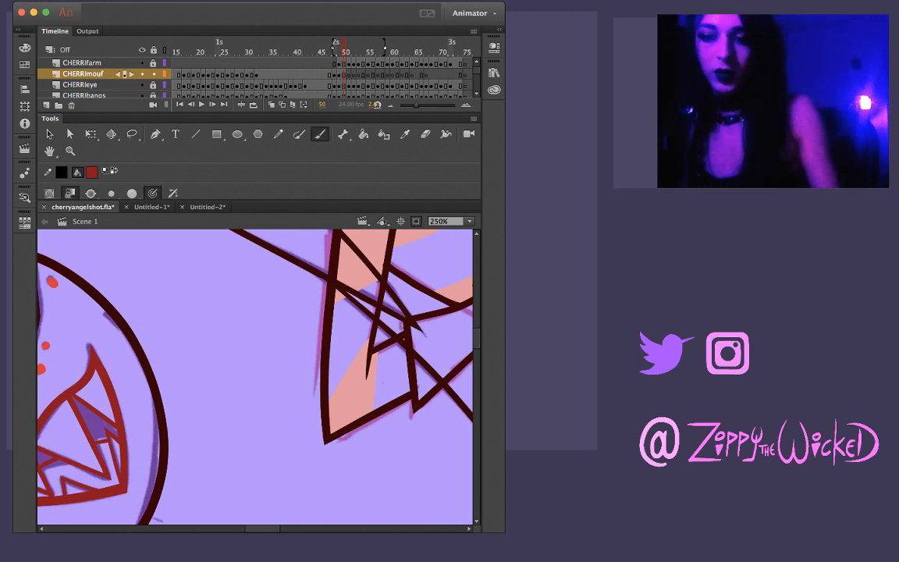
mouse_move(209, 366)
left_mouse_down()
mouse_move(244, 378)
mouse_move(236, 348)
mouse_move(211, 352)
mouse_move(184, 404)
left_mouse_up()
key("ctrl+z")
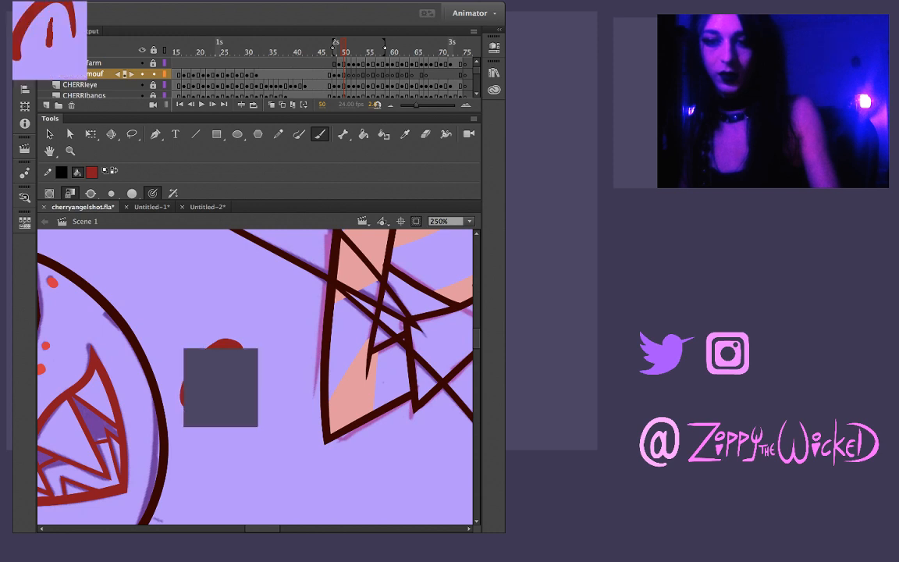
mouse_move(212, 352)
left_mouse_down()
mouse_move(213, 409)
mouse_move(231, 347)
mouse_move(168, 373)
mouse_move(271, 378)
left_mouse_up()
key("ctrl+z")
key("ctrl+z")
key("ctrl+z")
key("ctrl+z")
key("ctrl+z")
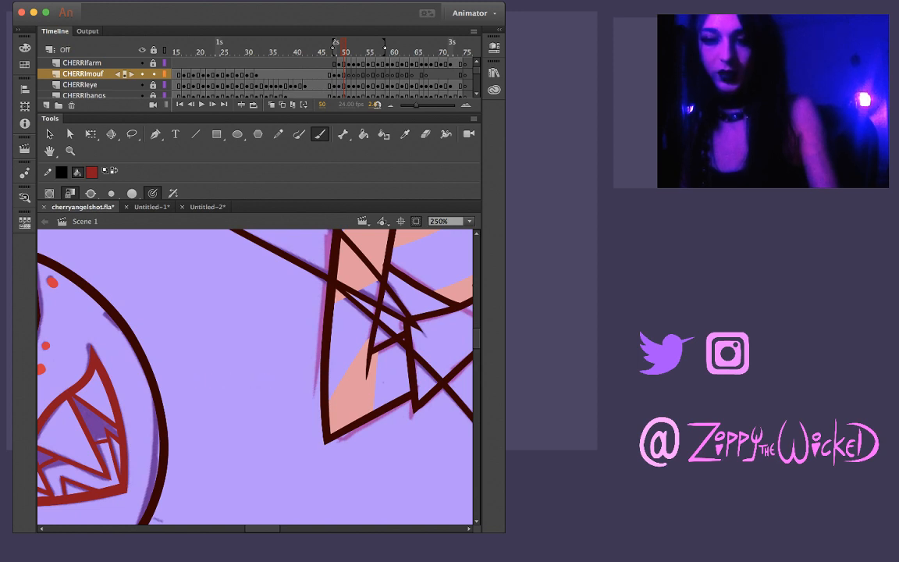
Doodle a half-closed eye with a flat lid line, narrow filled pupil, rounded outline and lower lashes beside the character's face
left_click_drag(175, 384, 272, 379)
left_click_drag(193, 384, 254, 346)
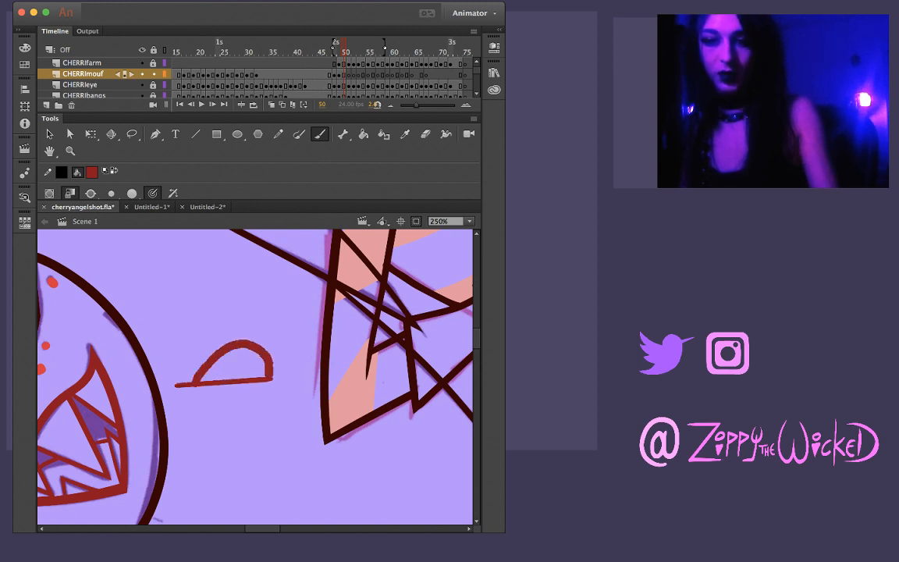
mouse_move(232, 383)
left_mouse_down()
mouse_move(242, 424)
mouse_move(246, 384)
mouse_move(235, 422)
left_mouse_up()
key("ctrl+z")
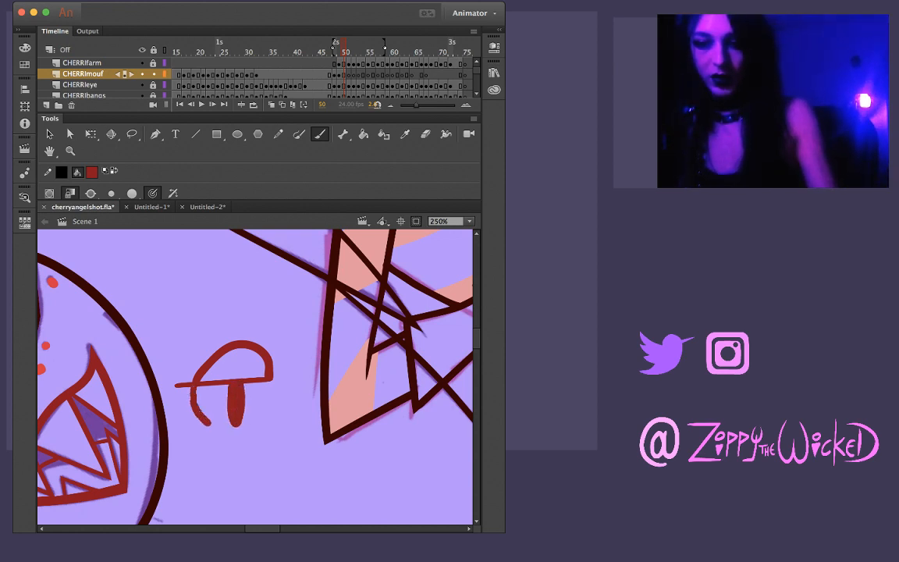
key("ctrl+z")
left_click_drag(195, 396, 222, 433)
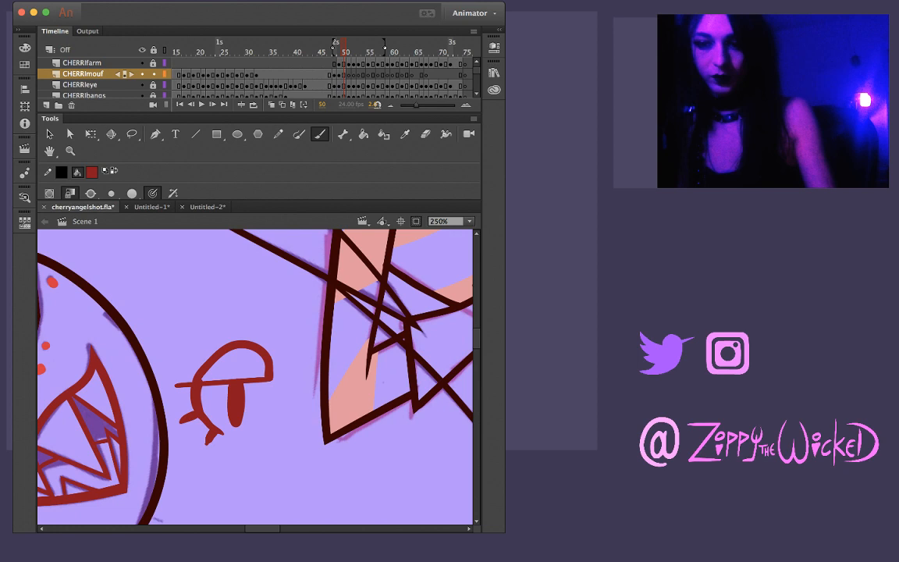
left_click_drag(270, 381, 224, 434)
key("ctrl+z")
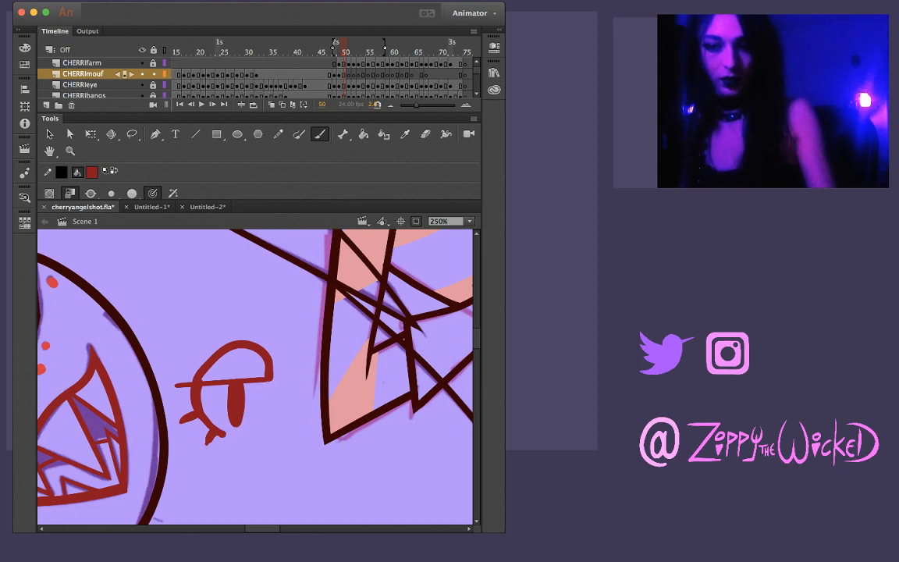
left_click_drag(269, 392, 250, 429)
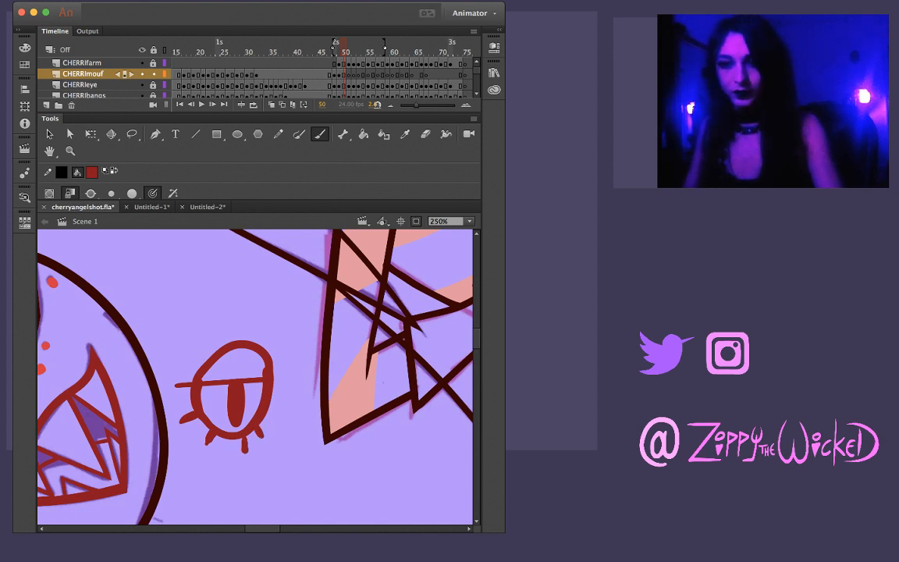
Undo all the brush strokes of the doodled eye
key("ctrl+z")
key("ctrl+z")
key("ctrl+z")
key("ctrl+z")
key("ctrl+z")
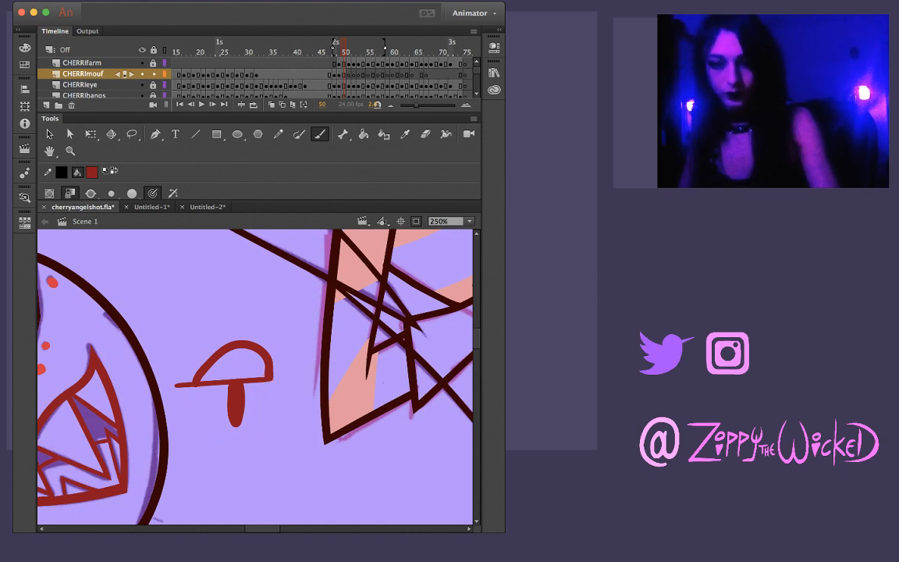
key("ctrl+z")
key("ctrl+z")
key("ctrl+z")
key("z")
left_click(255, 398, "alt")
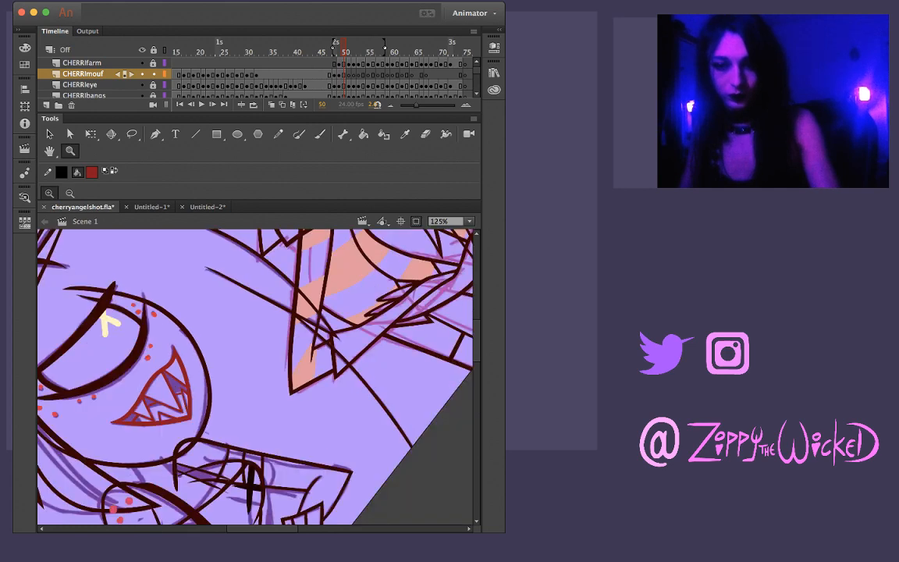
left_click(251, 412, "alt")
left_click_drag(263, 479, 195, 468)
left_click(276, 343)
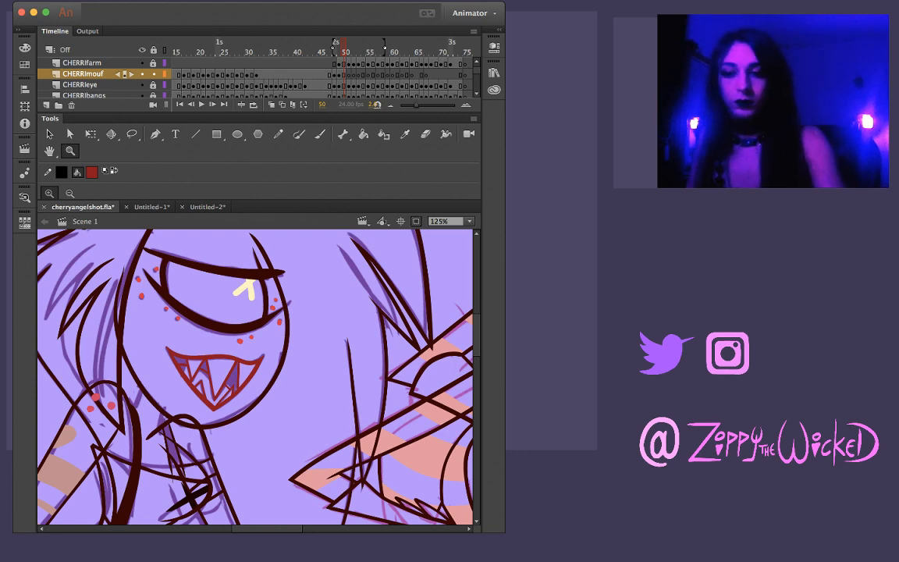
Compare the mouth drawings across the neighbouring frames 48 to 52, ending on frame 51
key("period")
key("period")
key("comma")
key("comma")
key("comma")
key("comma")
key("period")
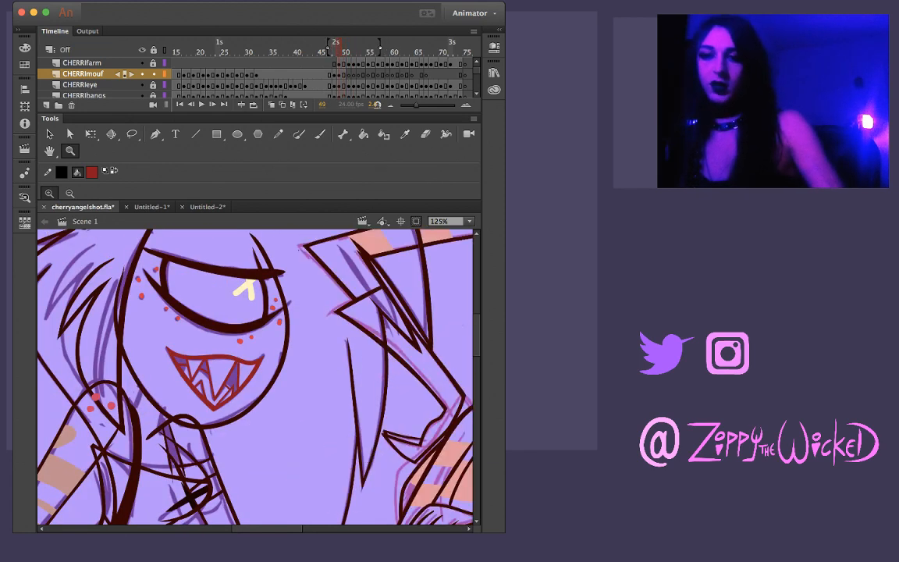
key("period")
key("comma")
key("period")
key("period")
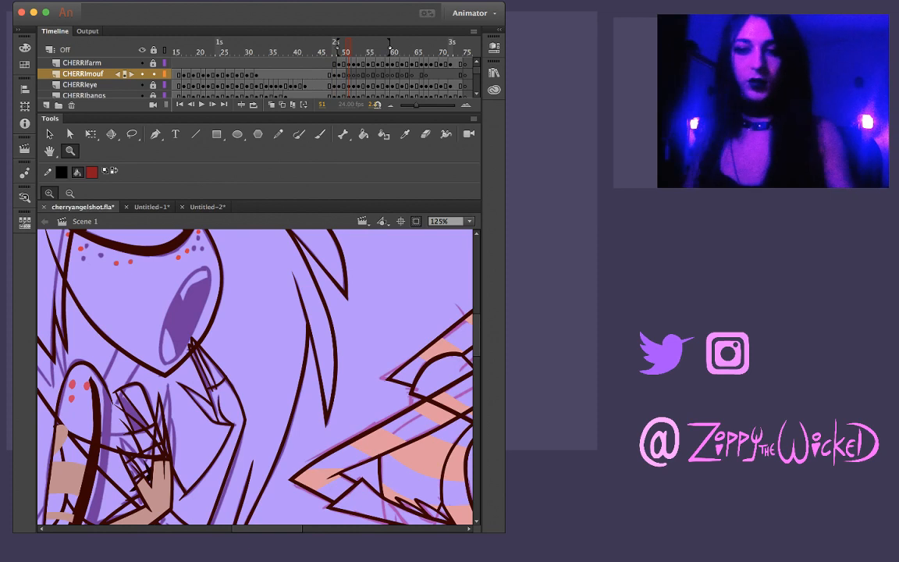
Outline the wide-open mouth on frame 51 with dark red brush strokes over the purple rough, redrawing the upper edge once
left_click(223, 316)
left_click_drag(227, 297, 259, 291)
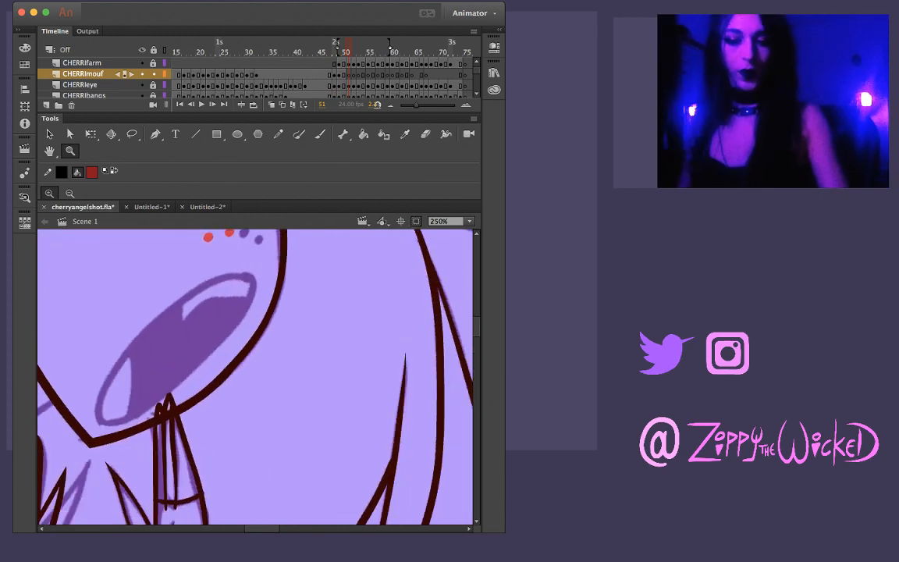
key("b")
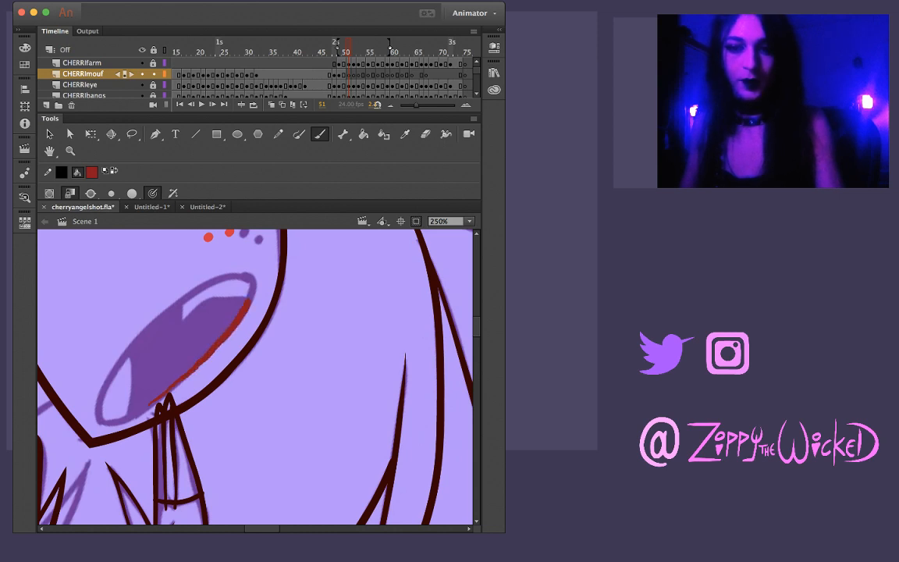
left_click_drag(230, 275, 185, 299)
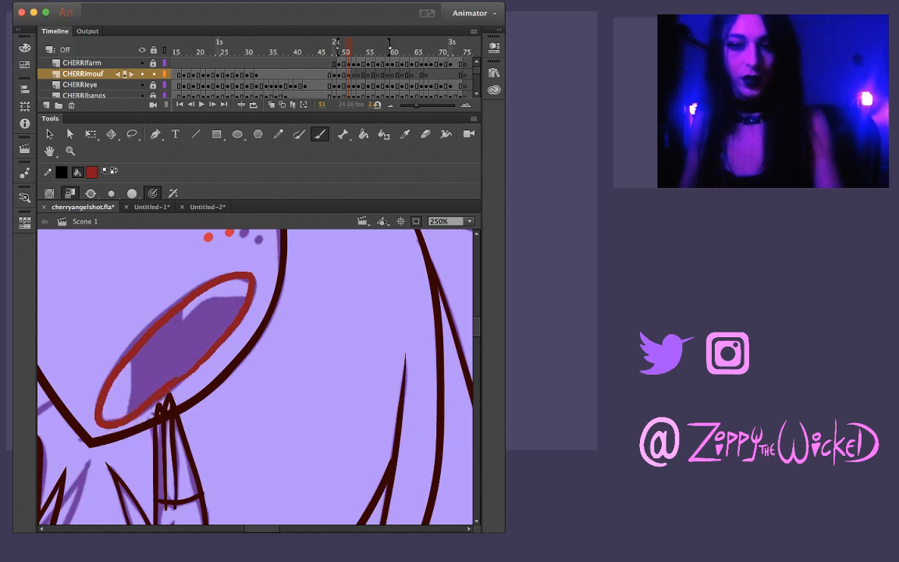
key("super+z")
mouse_move(104, 384)
left_mouse_down()
mouse_move(135, 343)
mouse_move(181, 298)
left_mouse_up()
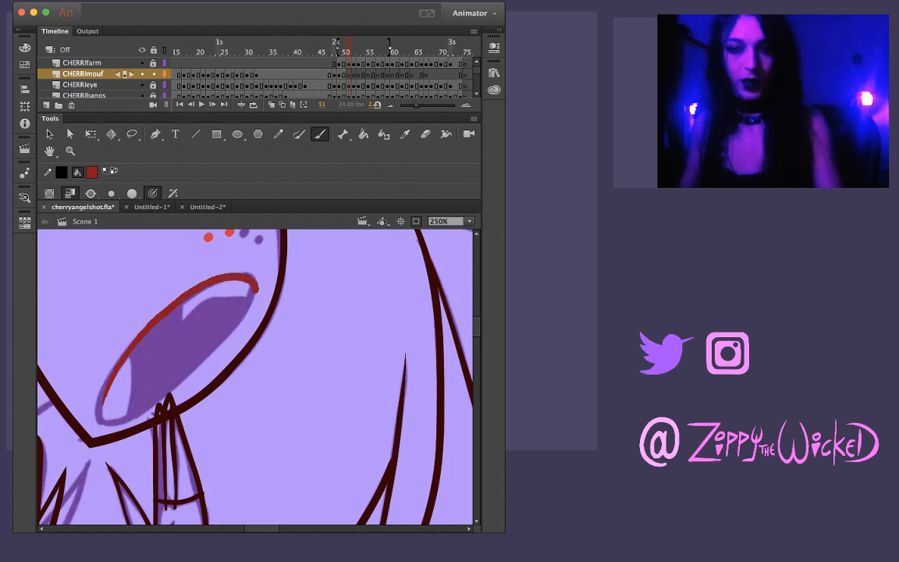
left_click_drag(232, 330, 198, 360)
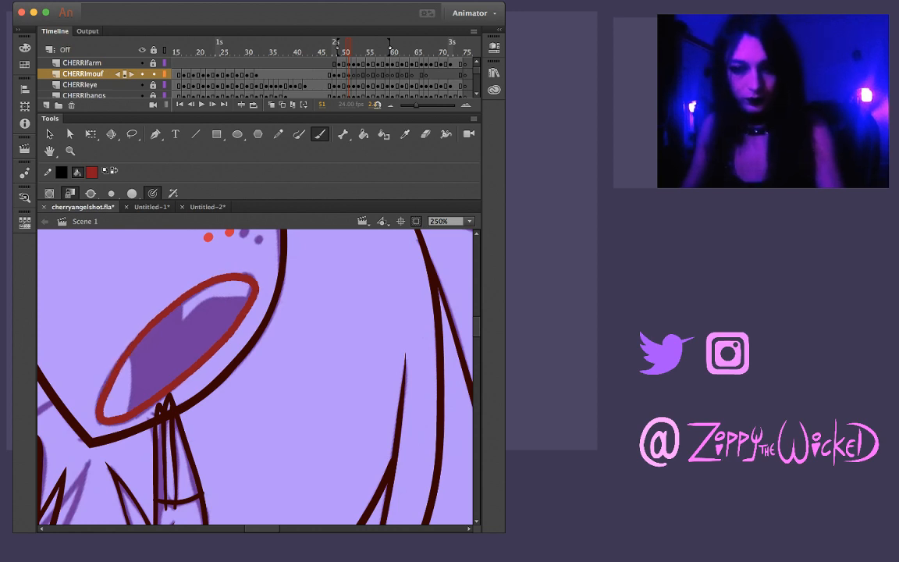
Lasso and adjust the lower-left end of the red mouth outline
key("l")
mouse_move(126, 308)
left_mouse_down()
mouse_move(96, 384)
mouse_move(120, 313)
mouse_move(87, 382)
mouse_move(125, 366)
mouse_move(117, 335)
left_mouse_up()
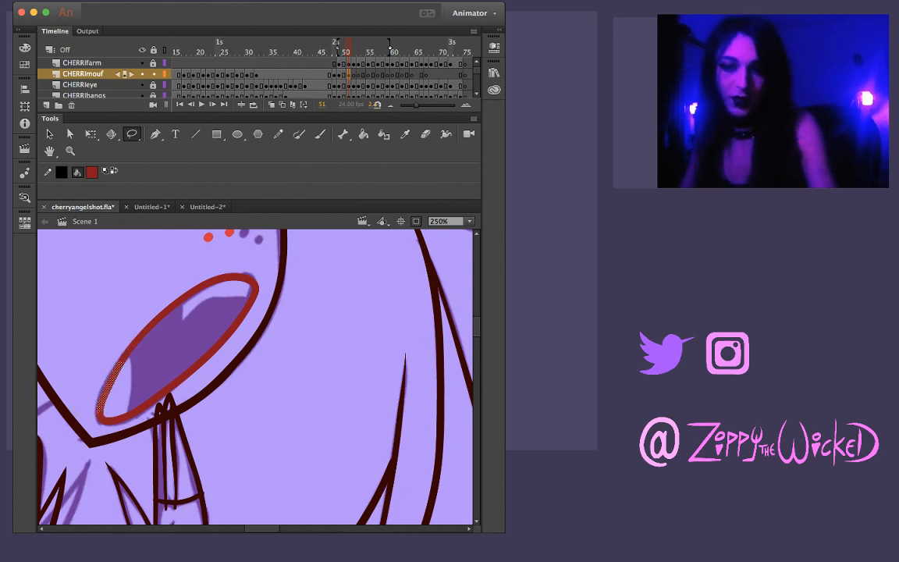
left_click_drag(141, 385, 84, 368)
left_click_drag(76, 414, 99, 416)
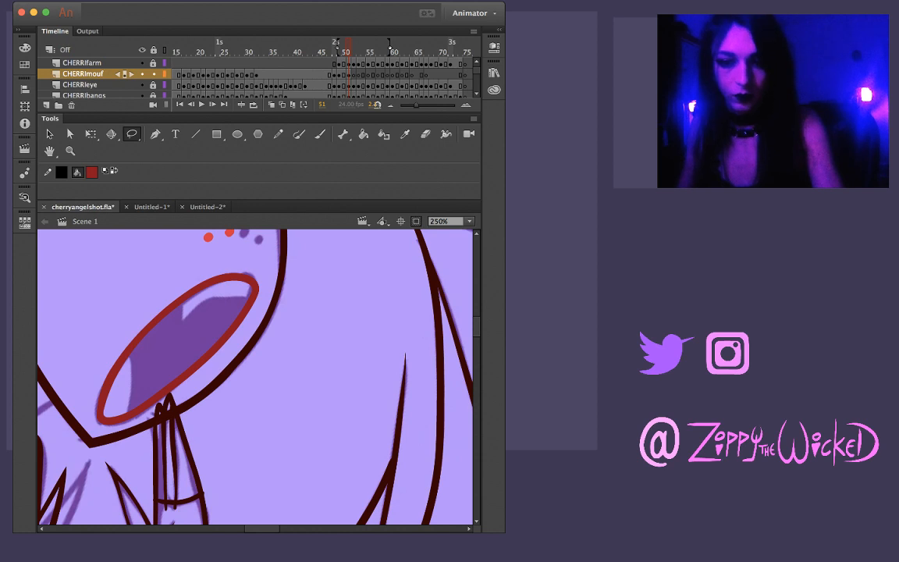
key("v")
key("b")
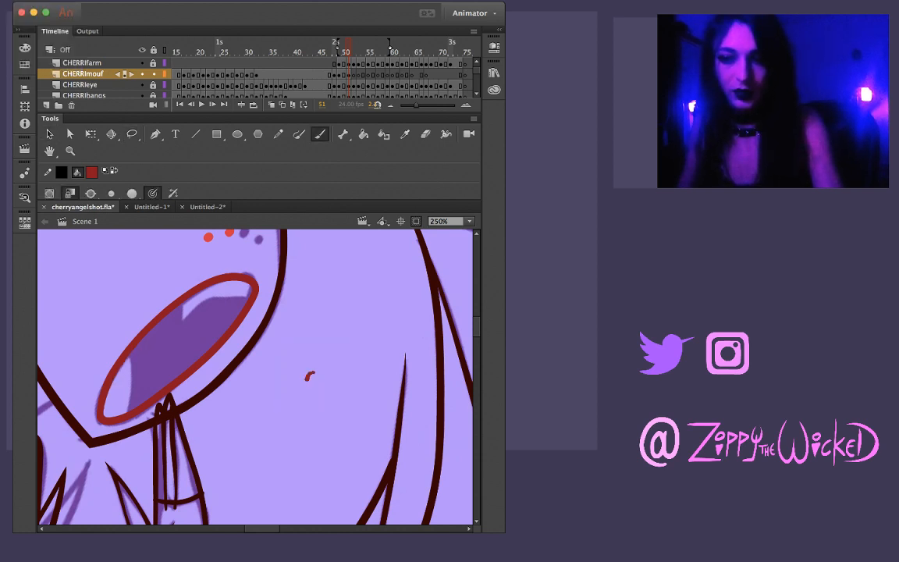
Doodle two small circles with thin drips running down from them in the empty area beside the face
mouse_move(307, 379)
left_mouse_down()
mouse_move(355, 378)
mouse_move(349, 373)
left_mouse_up()
key("super+z")
key("super+z")
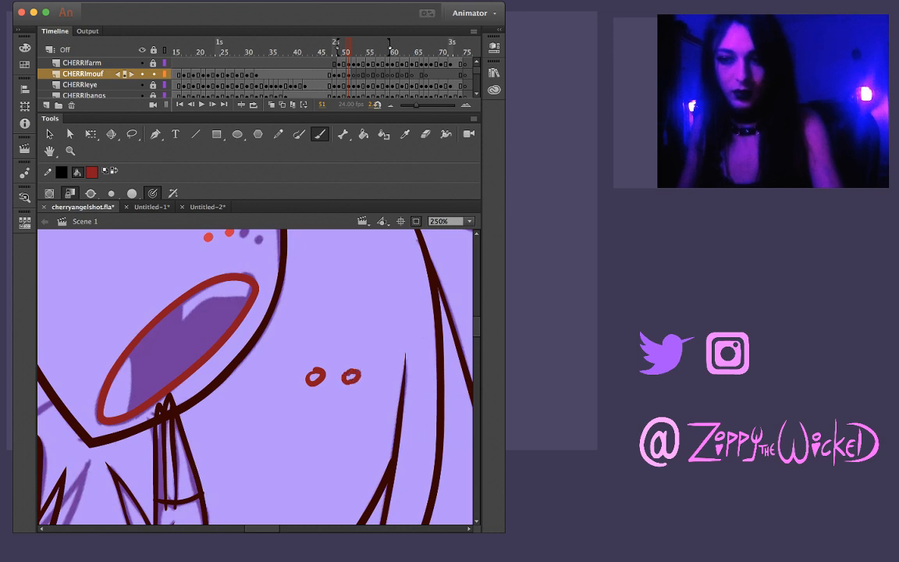
left_click_drag(314, 384, 306, 441)
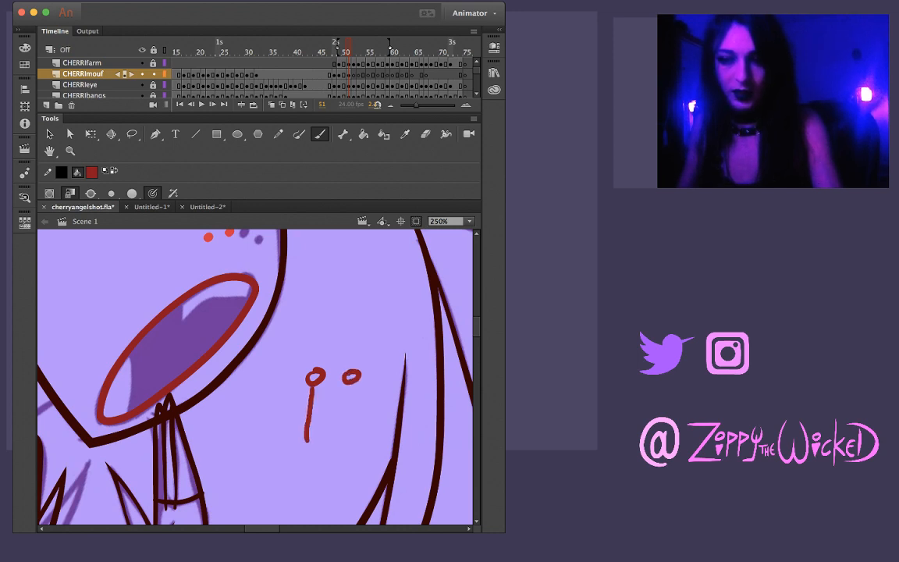
key("super+z")
left_click_drag(314, 384, 308, 439)
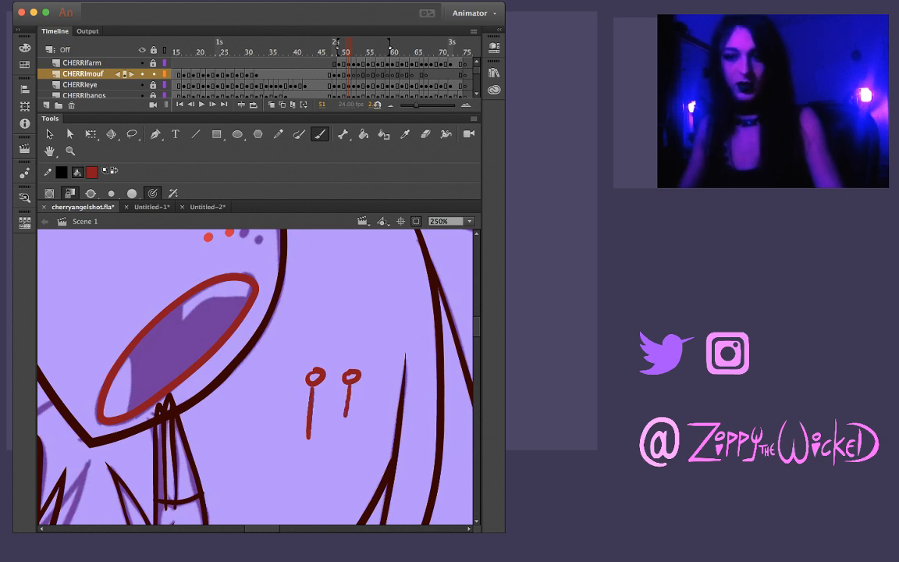
mouse_move(358, 379)
left_mouse_down()
mouse_move(356, 398)
mouse_move(317, 411)
left_mouse_up()
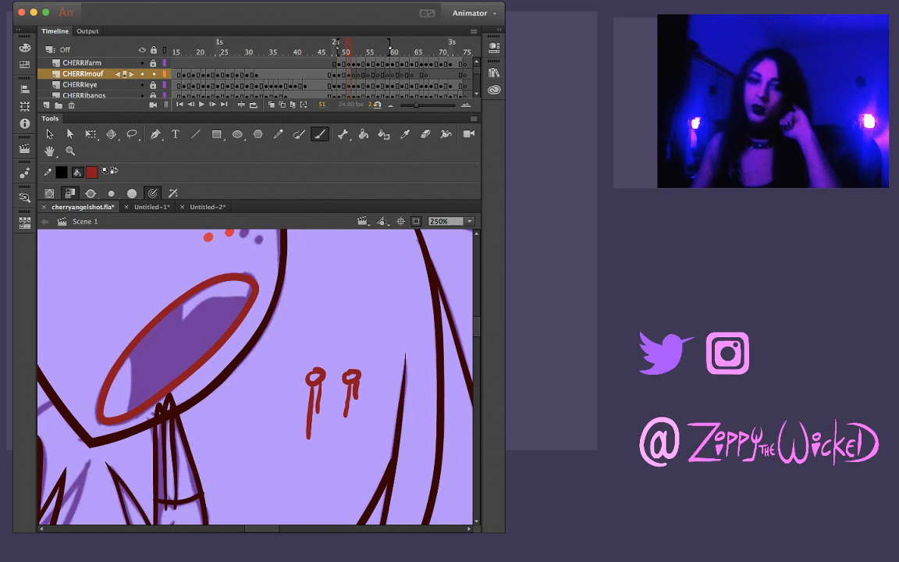
Doodle a thick curved, filled shape with thin drips above the two small circles
key("l")
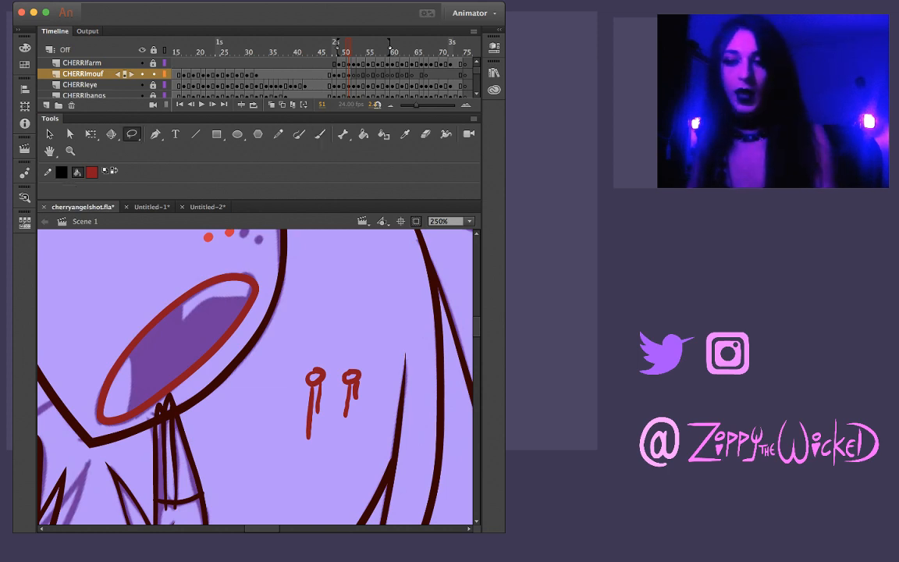
key("b")
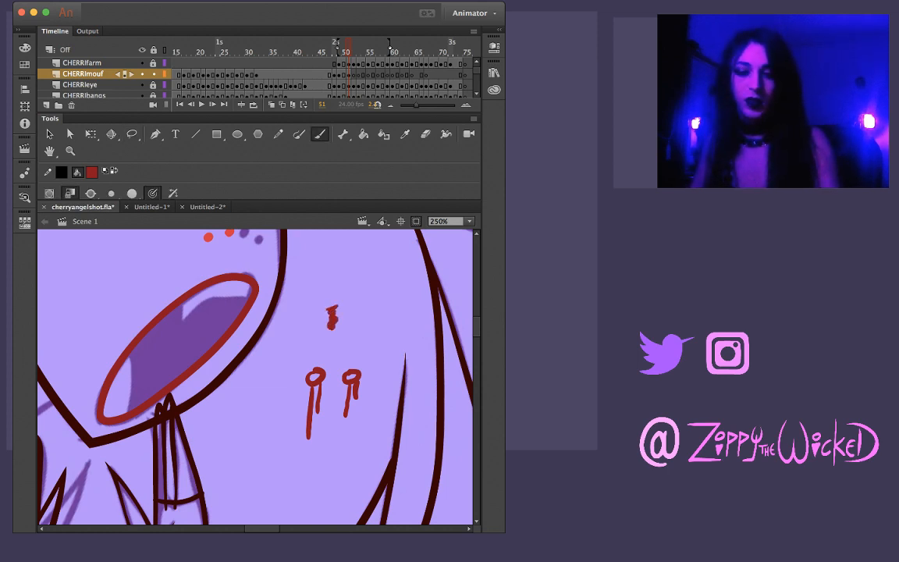
key("super+z")
mouse_move(397, 277)
left_mouse_down()
mouse_move(362, 282)
mouse_move(360, 302)
left_mouse_up()
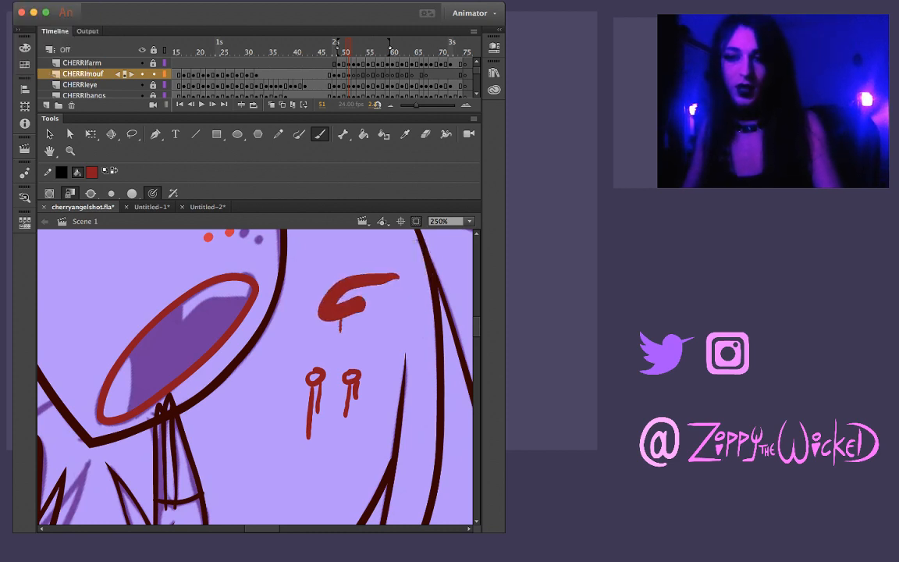
left_click_drag(332, 319, 330, 341)
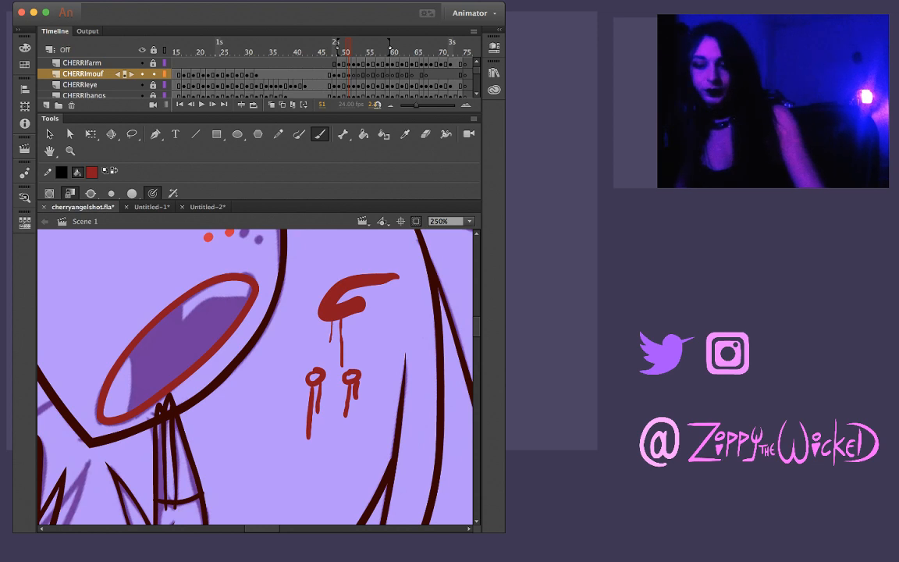
Undo all the doodled circles, drips and the curved shape beside the face
key("super+z")
key("super+z")
key("super+z")
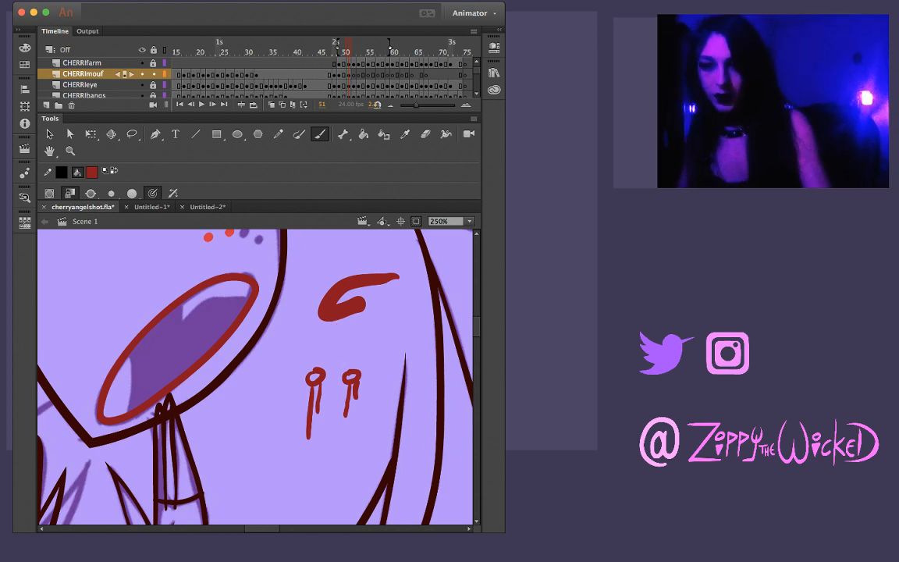
key("super+z")
key("super+z")
key("super+z")
key("super+z")
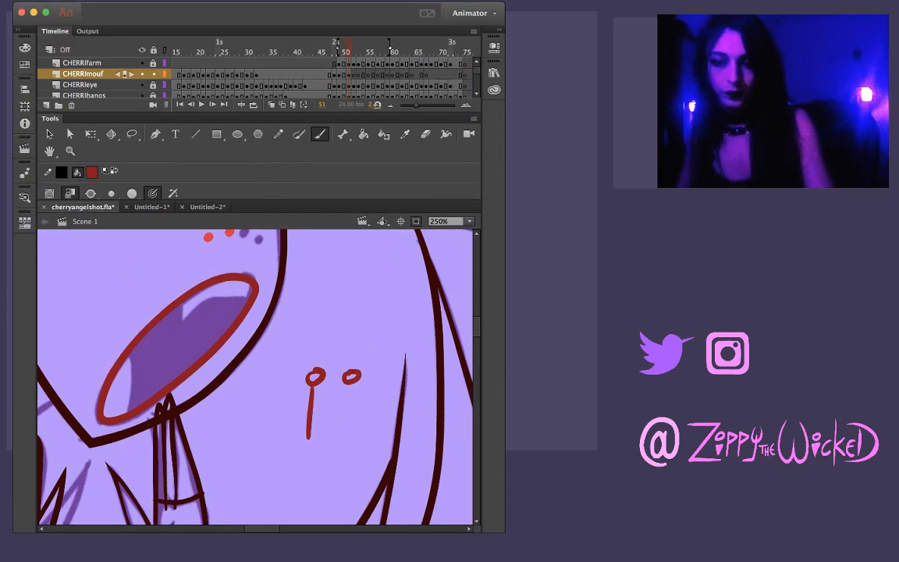
key("super+z")
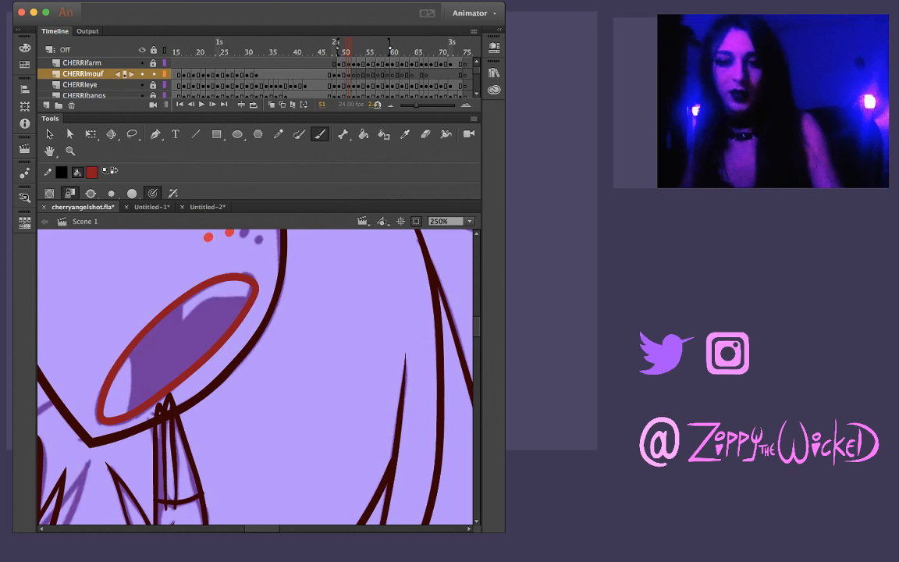
Draw the curved line that separates the lower teeth at the lower-left end of the mouth
mouse_move(287, 476)
left_mouse_down()
mouse_move(323, 366)
mouse_move(289, 278)
mouse_move(152, 261)
left_mouse_up()
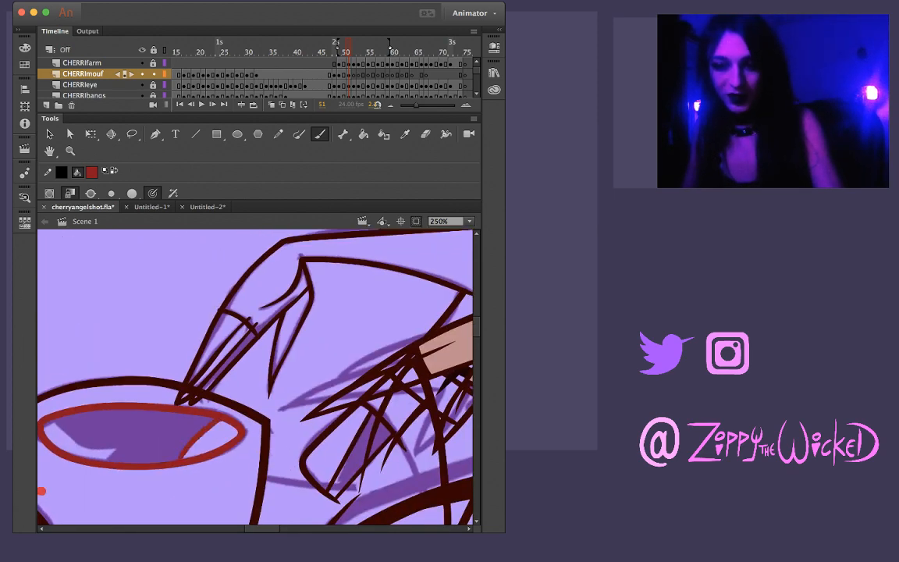
left_click_drag(151, 261, 379, 346)
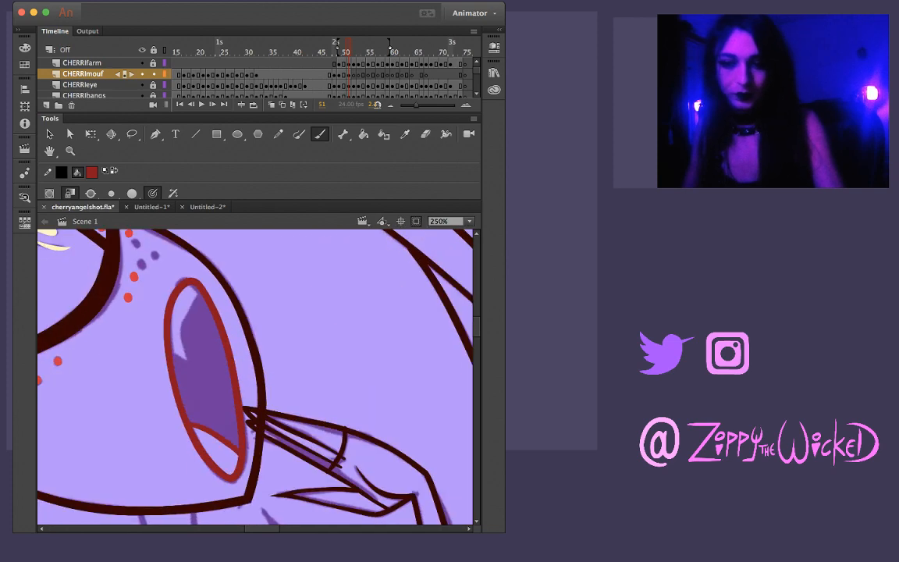
left_click_drag(351, 476, 264, 386)
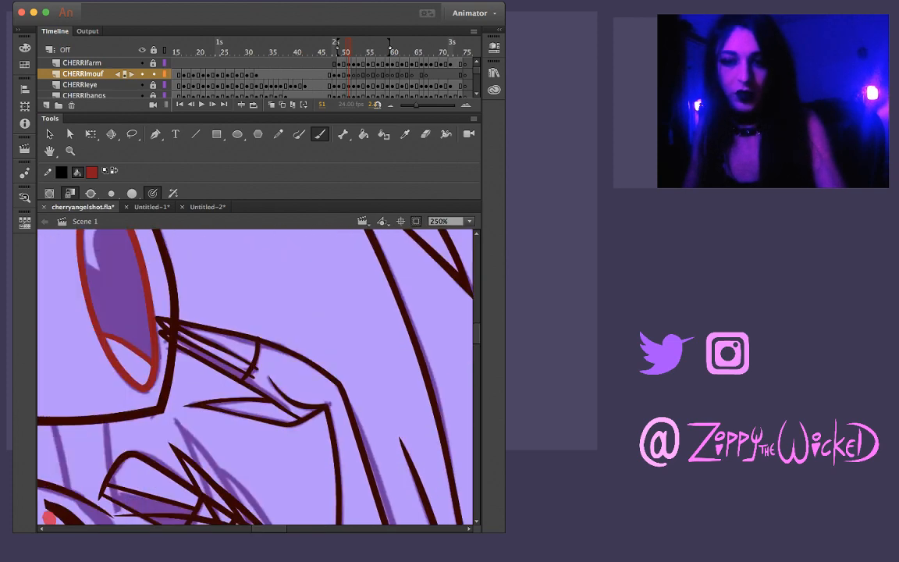
left_click_drag(168, 312, 270, 272)
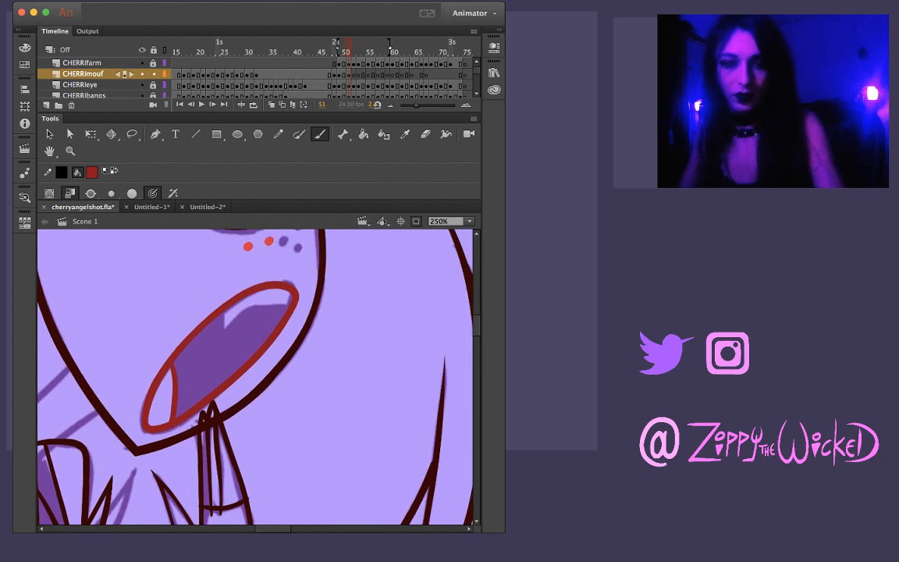
Try to draw the left edge of the first upper tooth as a slanted line down from the mouth's upper outline
key("z")
left_click(235, 320)
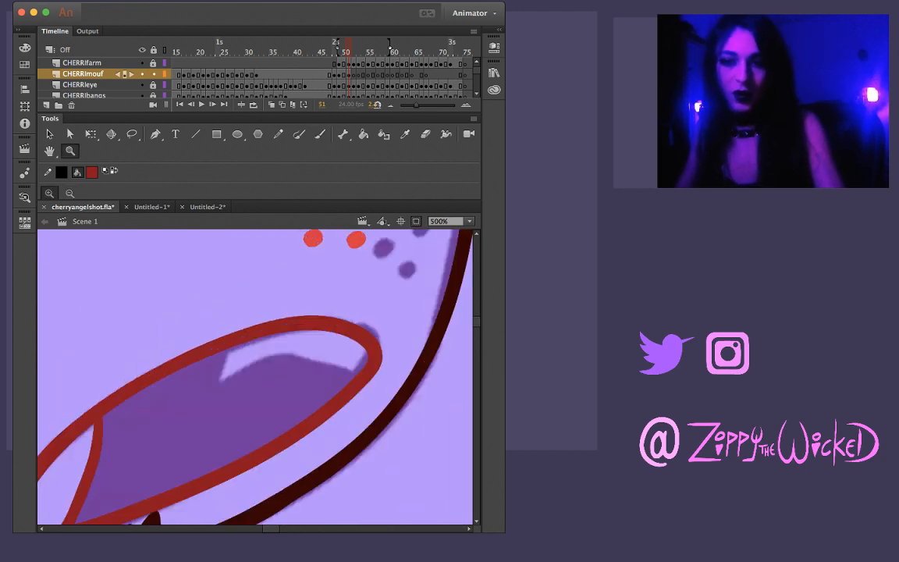
key("b")
left_click_drag(235, 333, 214, 405)
key("super+z")
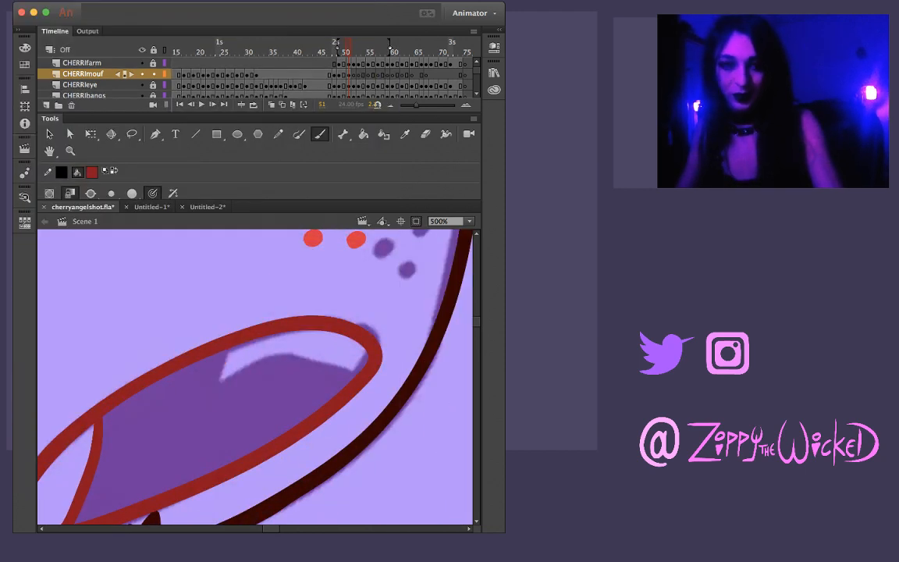
left_click_drag(228, 349, 204, 408)
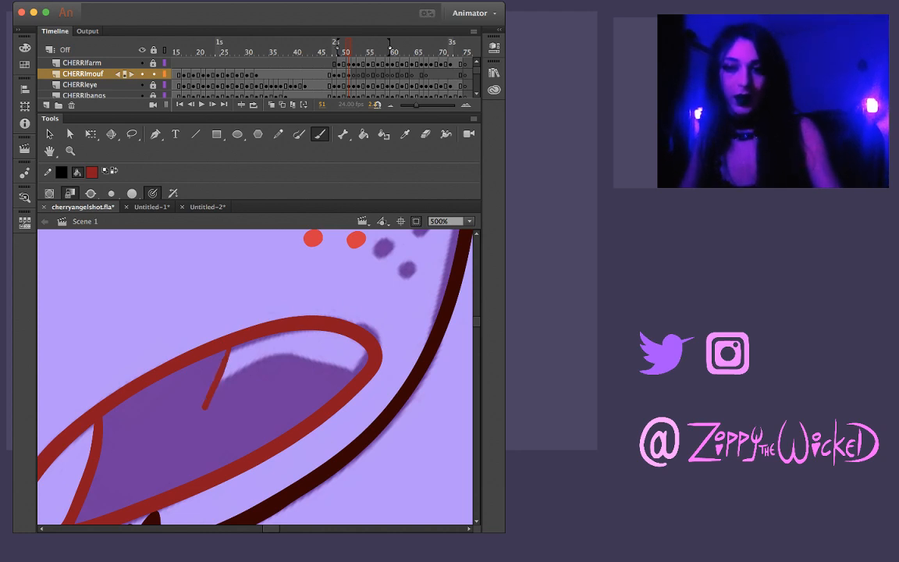
key("super+z")
left_click_drag(229, 348, 208, 412)
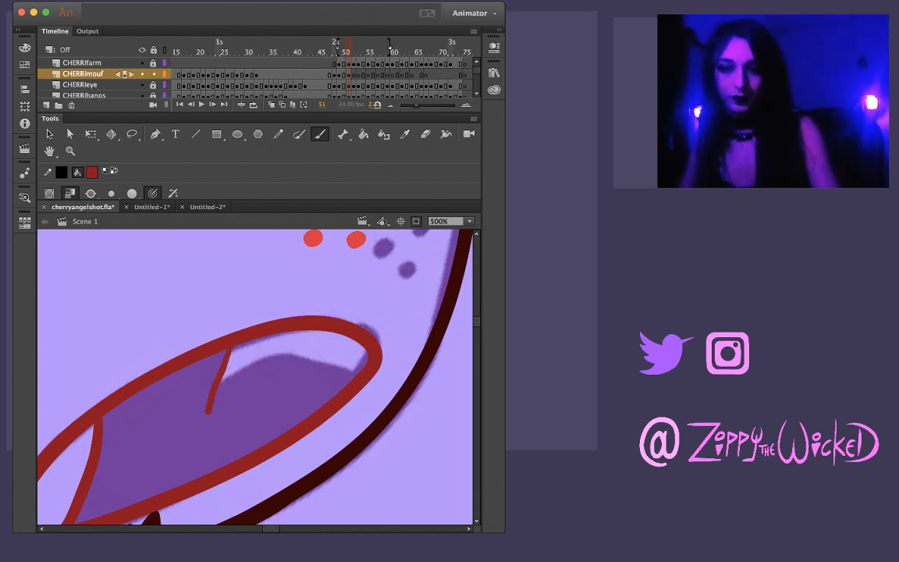
key("super+z")
left_click_drag(231, 349, 206, 409)
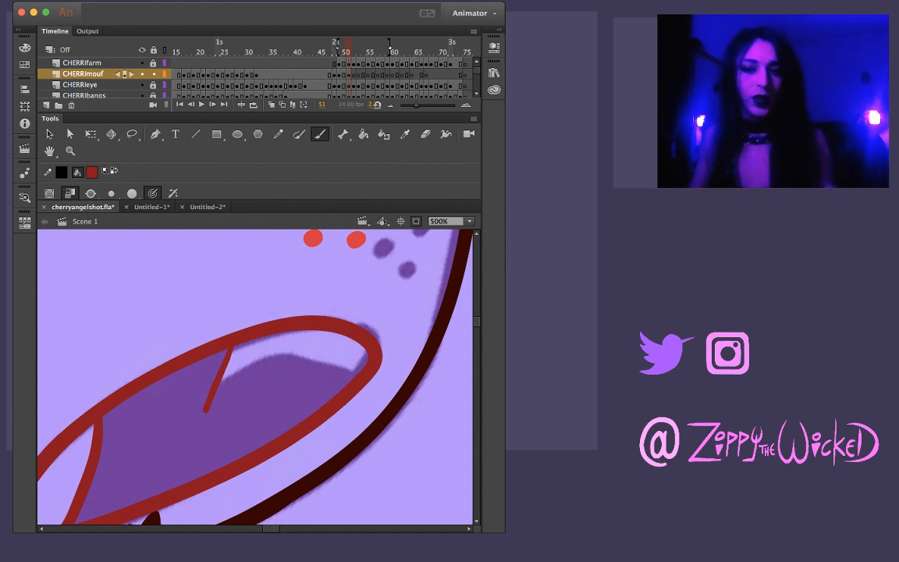
key("super+z")
left_click_drag(232, 348, 206, 414)
key("super+z")
left_click_drag(233, 348, 197, 427)
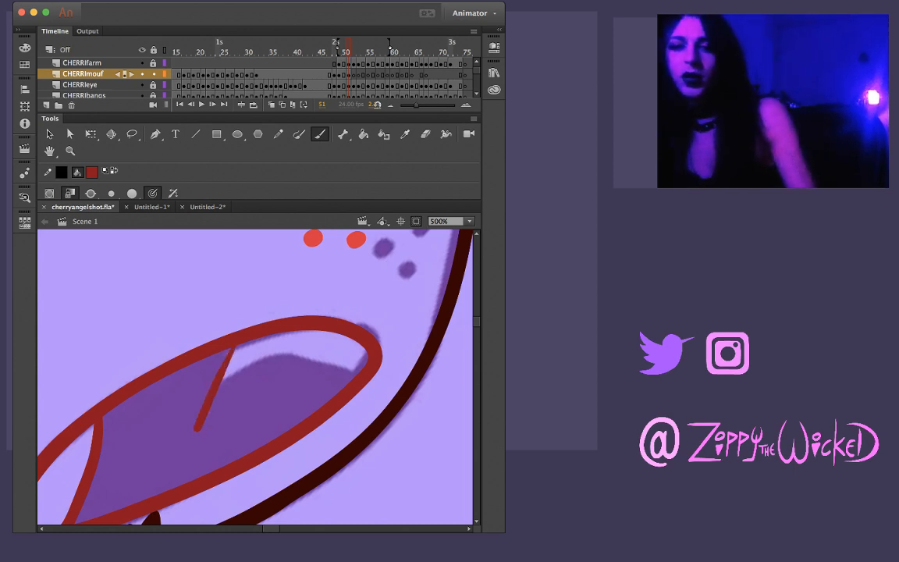
key("super+z")
left_click_drag(234, 348, 201, 423)
key("super+z")
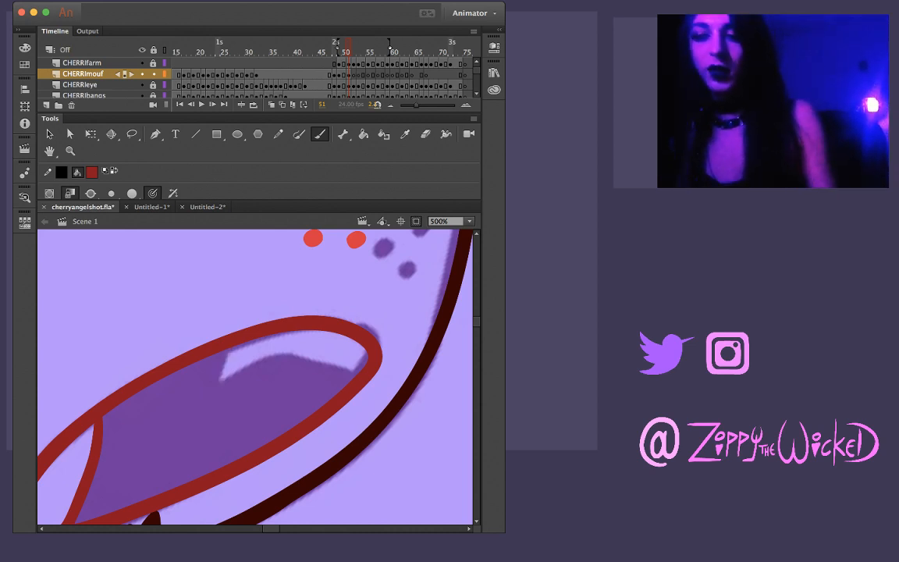
left_click_drag(234, 334, 209, 422)
key("super+z")
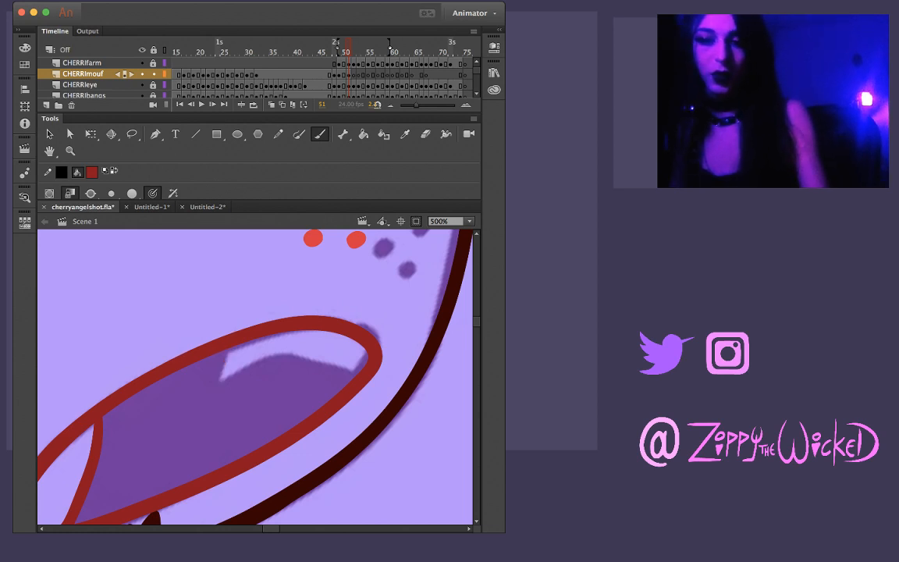
left_click_drag(234, 341, 200, 435)
key("super+z")
left_click_drag(233, 345, 200, 430)
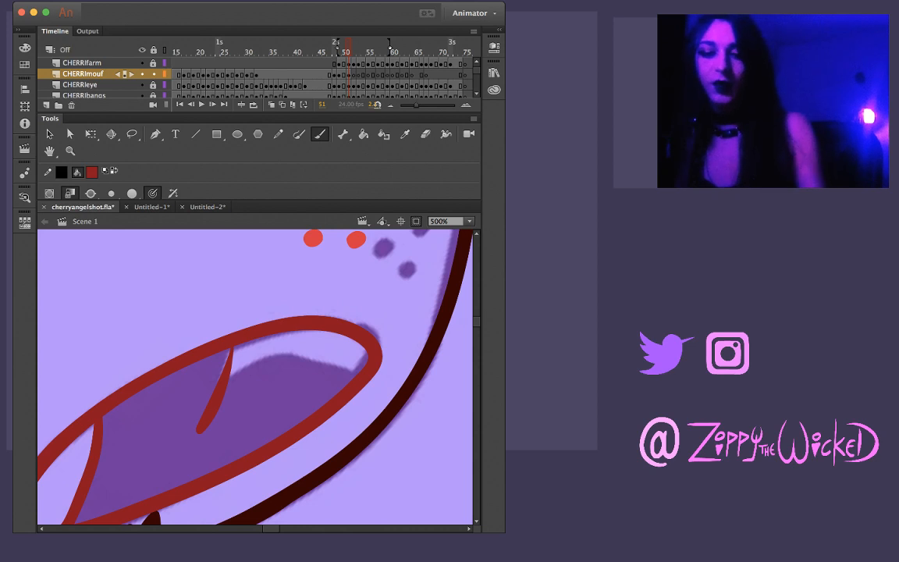
key("super+z")
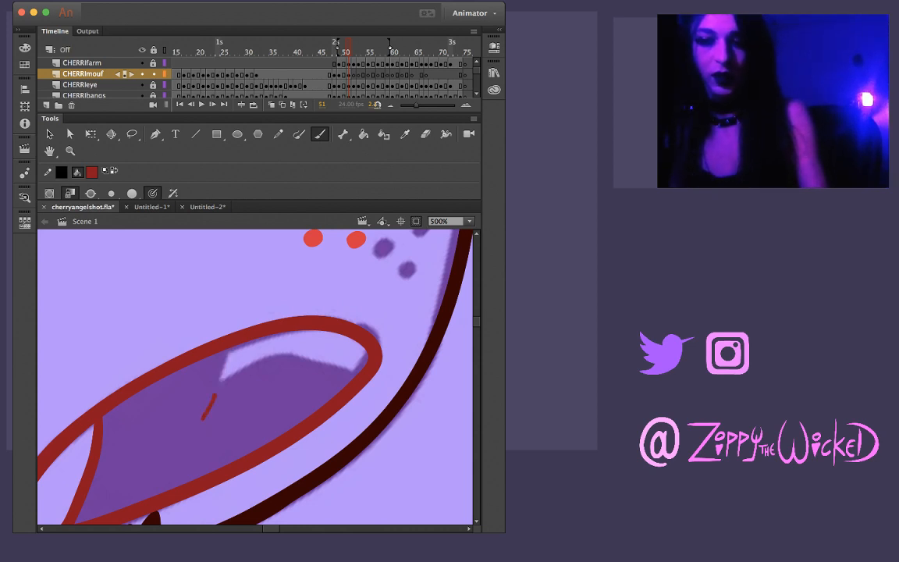
left_click_drag(215, 395, 240, 345)
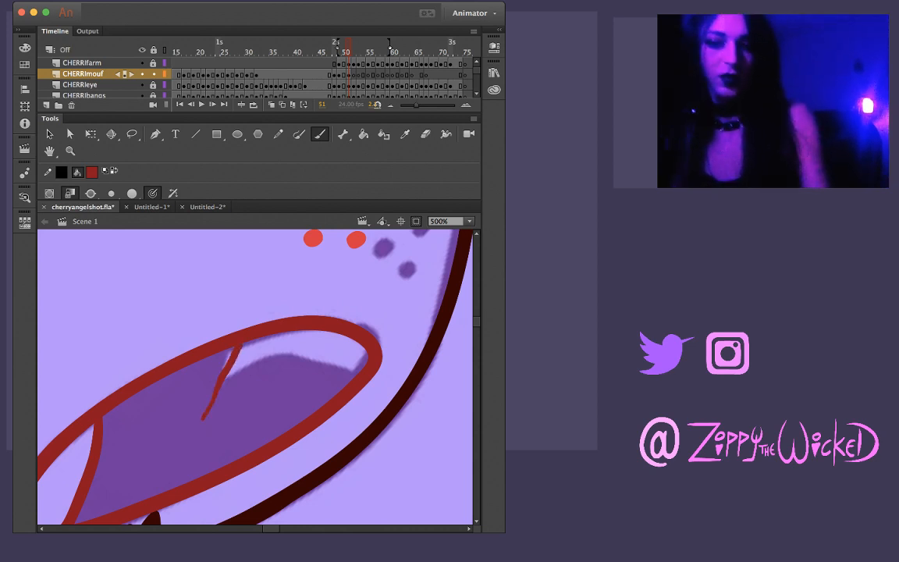
key("super+z")
left_click_drag(228, 350, 206, 423)
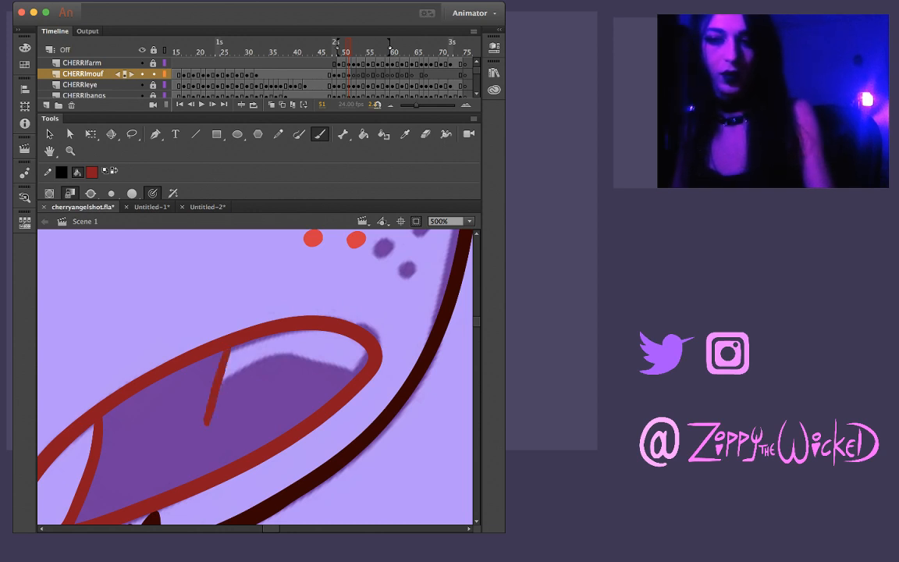
key("super+z")
left_click_drag(231, 349, 204, 417)
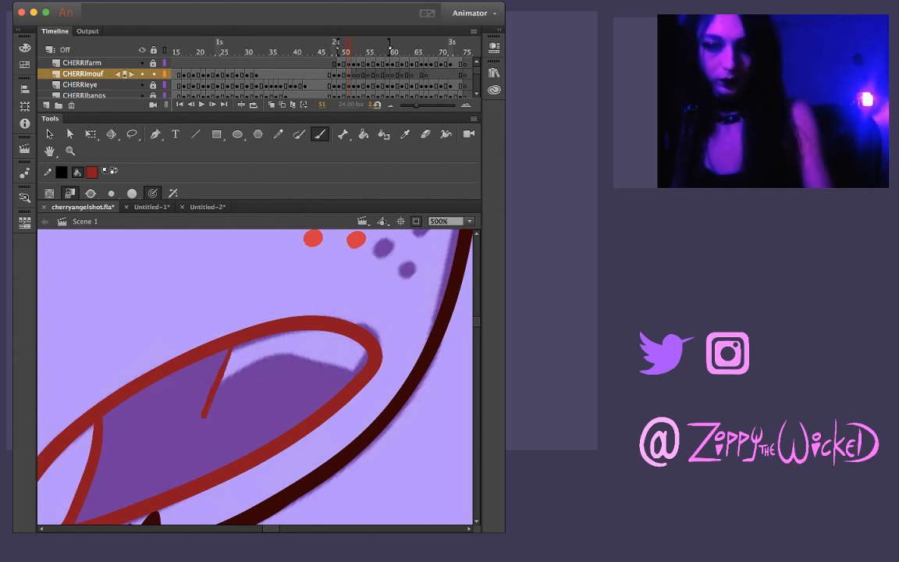
key("super+z")
mouse_move(232, 348)
left_mouse_down()
mouse_move(204, 410)
mouse_move(231, 349)
left_mouse_up()
key("super+z")
key("super+z")
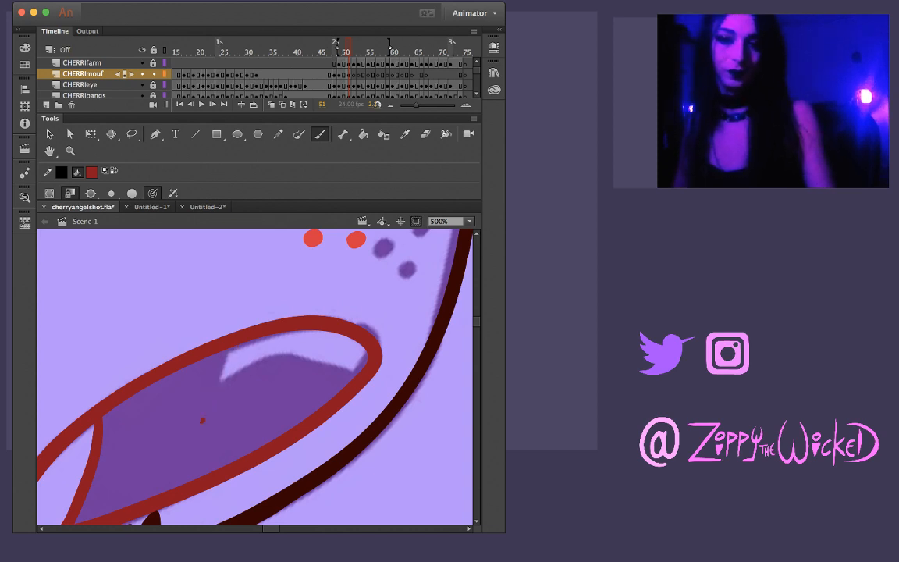
left_click_drag(203, 420, 228, 351)
key("super+z")
key("super+z")
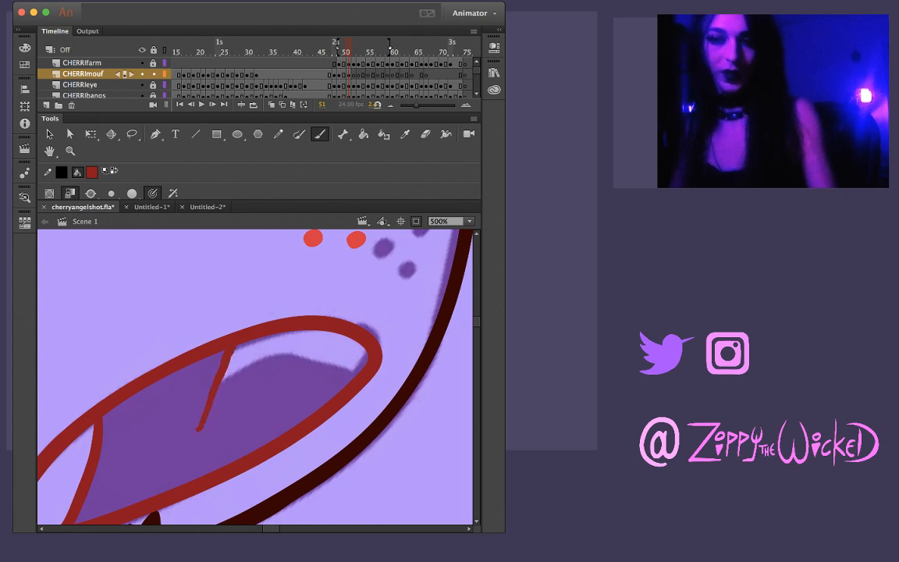
key("super+z")
mouse_move(203, 421)
left_mouse_down()
mouse_move(227, 351)
mouse_move(204, 433)
left_mouse_up()
key("super+z")
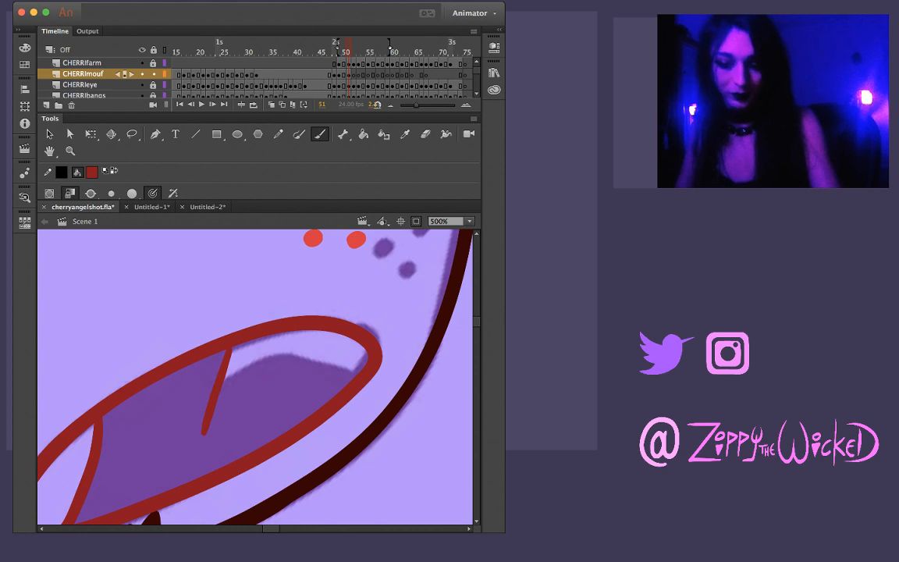
key("super+z")
left_click_drag(211, 314, 182, 388)
key("super+z")
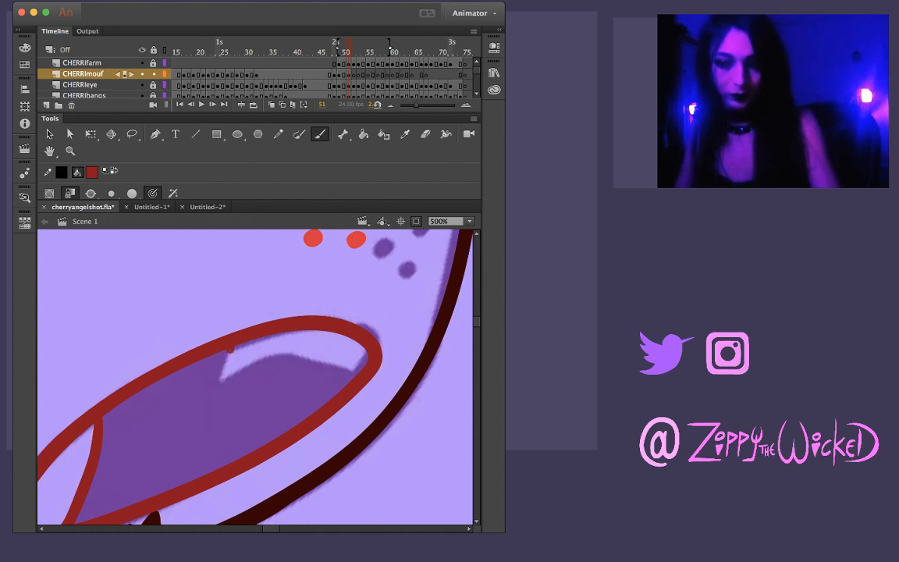
Draw both edges of the first upper tooth as dark red lines from the mouth's upper outline, crossing at the tooth's tip
mouse_move(230, 349)
left_mouse_down()
mouse_move(201, 416)
mouse_move(209, 396)
mouse_move(288, 330)
left_mouse_up()
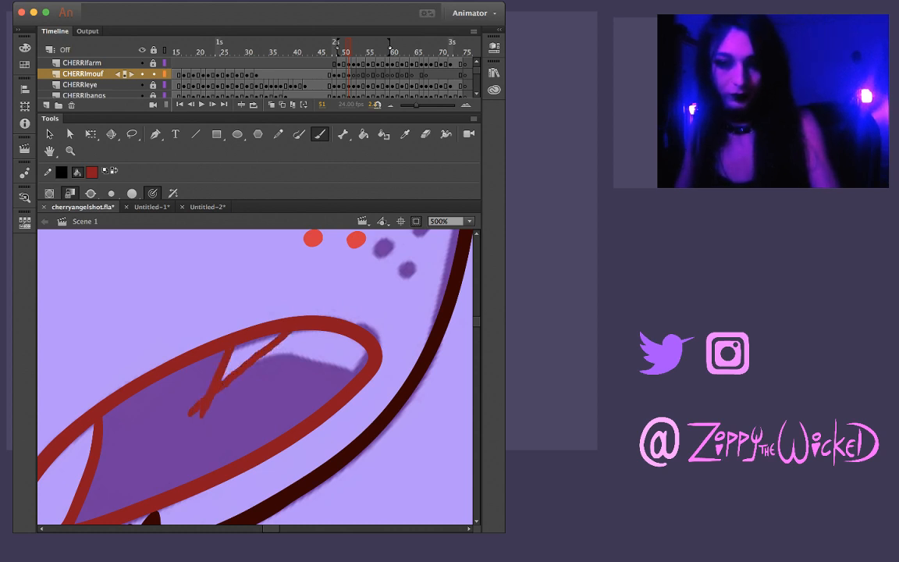
key("super+z")
left_click_drag(185, 409, 297, 331)
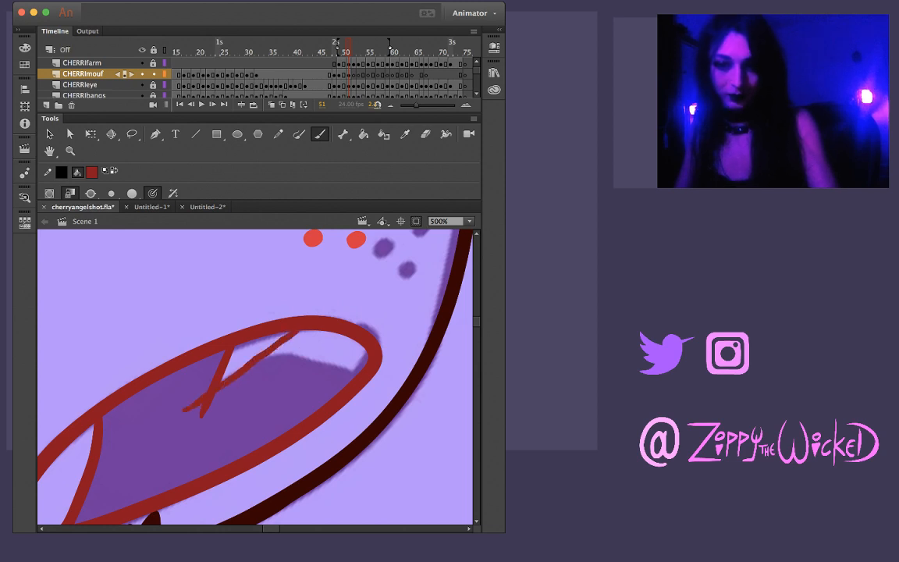
key("super+z")
left_click_drag(176, 418, 305, 331)
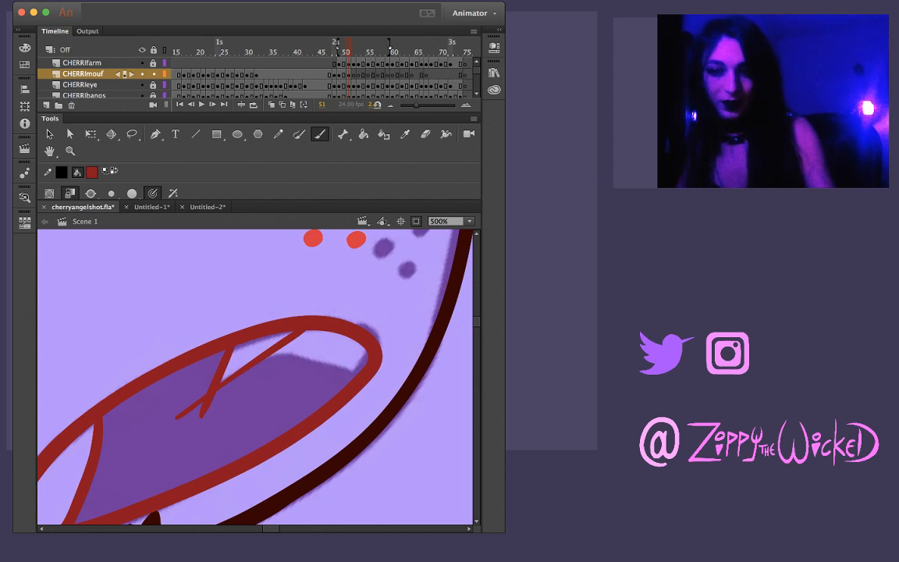
Delete the two line ends that overshoot the first upper tooth's tip so it ends in a clean point
key("v")
left_click(203, 406)
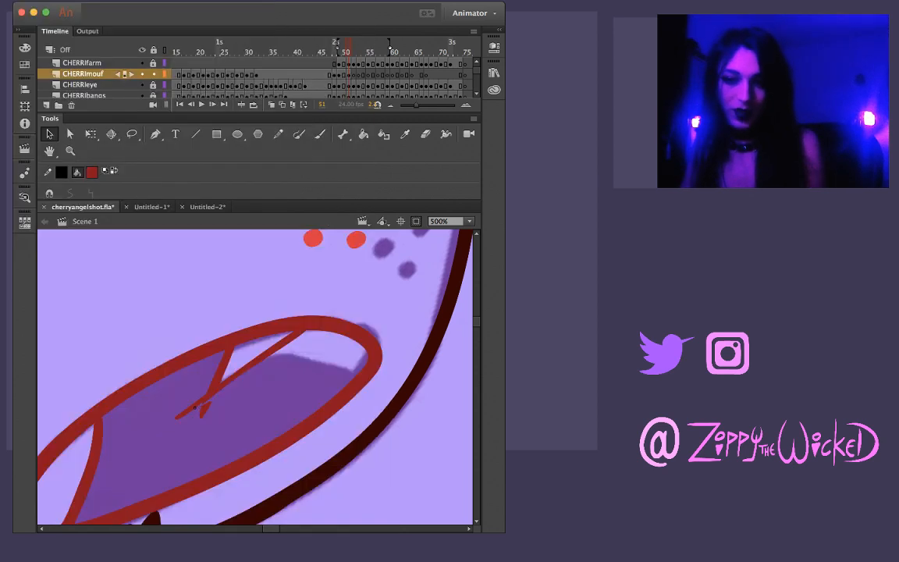
key("BackSpace")
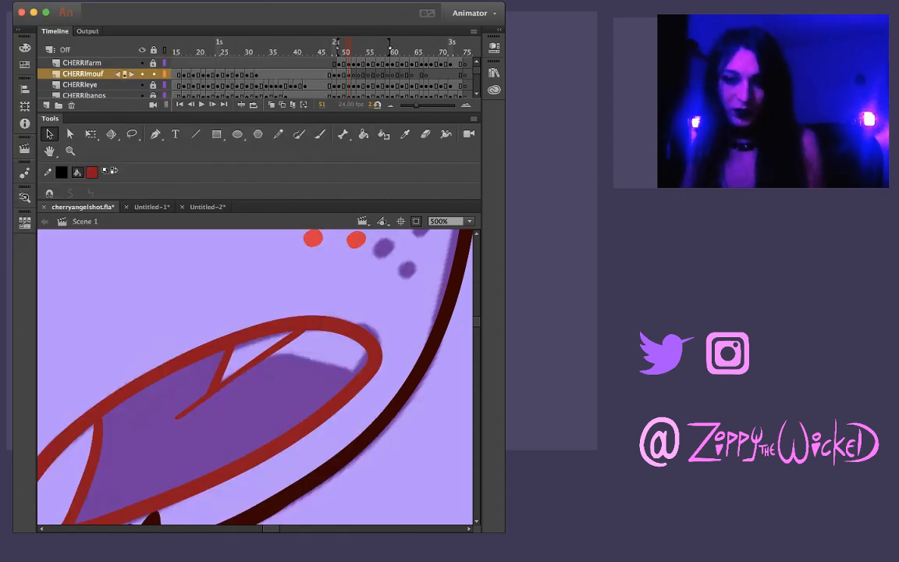
left_click(190, 409)
key("BackSpace")
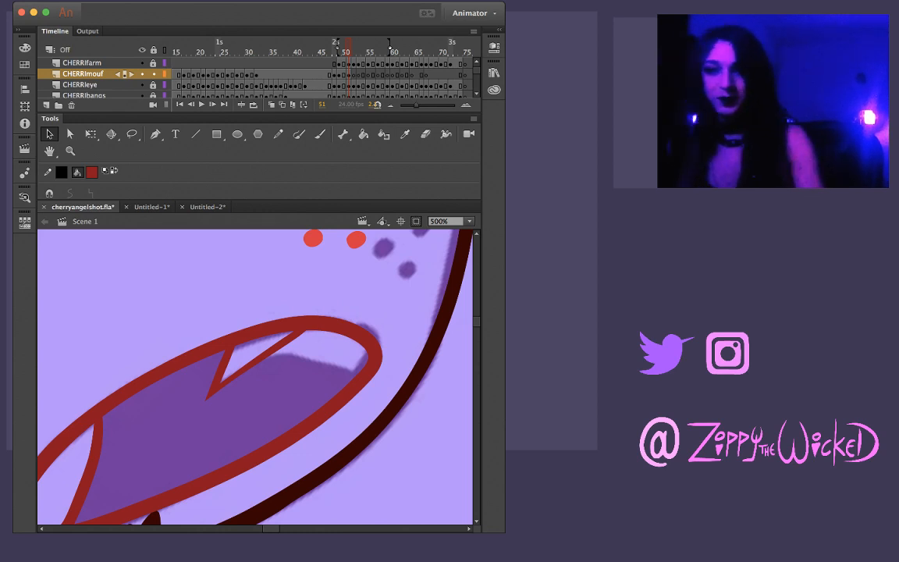
Draw both edges of a smaller second upper tooth beside the first, crossing at its tip
key("comma")
key("period")
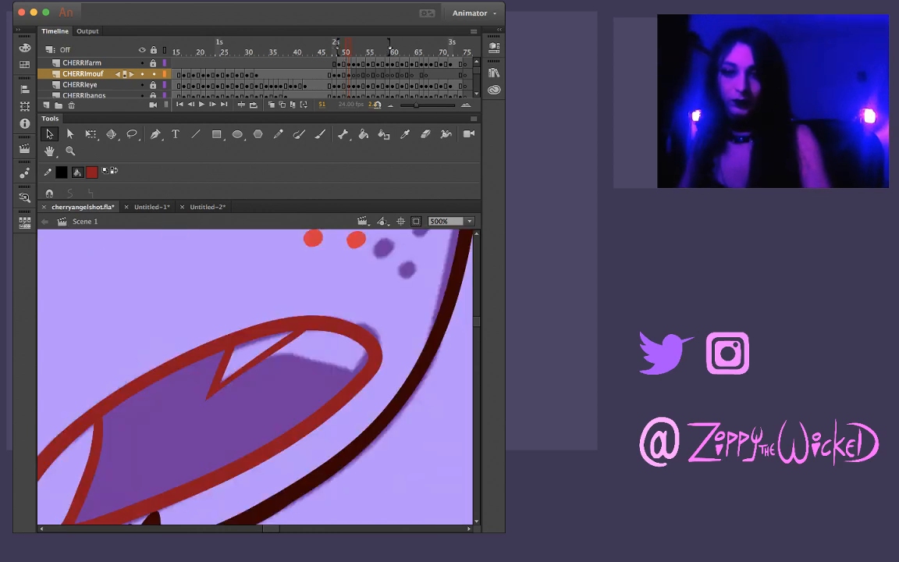
key("period")
key("comma")
key("b")
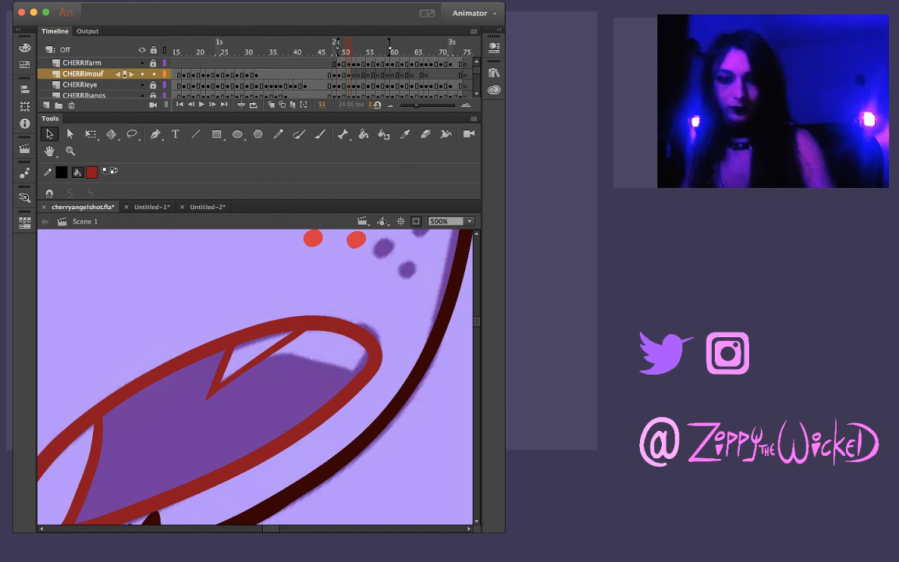
mouse_move(295, 336)
left_mouse_down()
mouse_move(270, 391)
mouse_move(322, 350)
left_mouse_up()
key("super+z")
key("super+z")
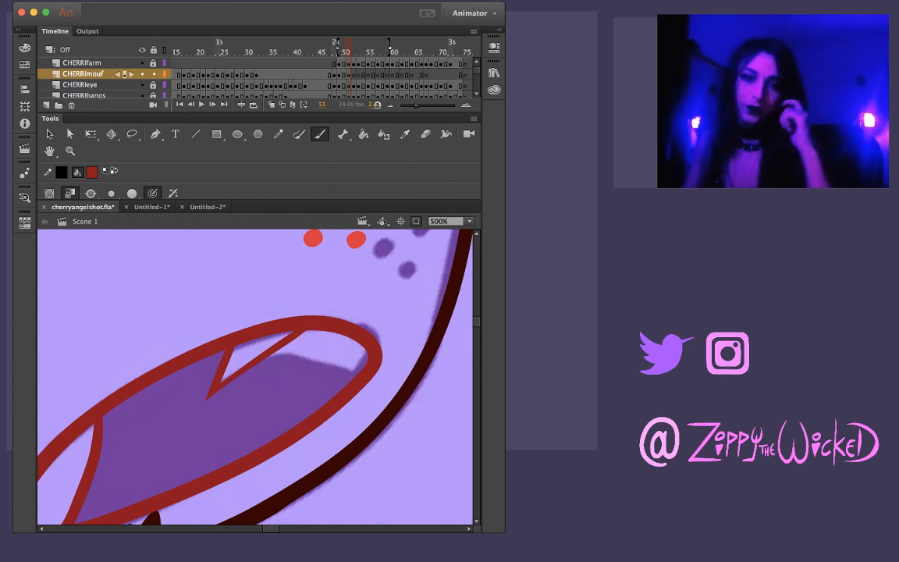
left_click_drag(301, 335, 277, 387)
key("super+z")
left_click_drag(302, 334, 272, 397)
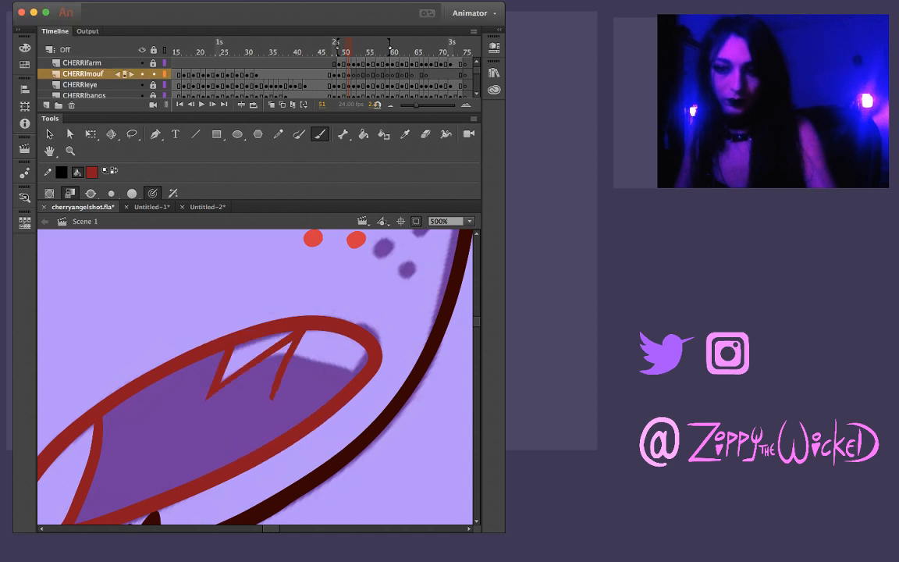
key("super+z")
mouse_move(303, 333)
left_mouse_down()
mouse_move(270, 406)
mouse_move(292, 355)
mouse_move(277, 389)
left_mouse_up()
key("super+z")
key("super+z")
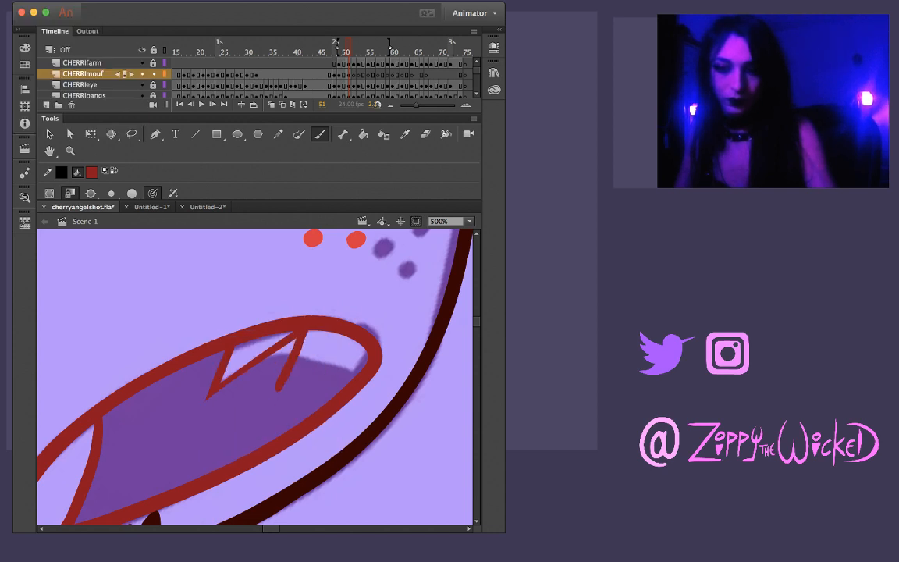
key("super+z")
mouse_move(303, 334)
left_mouse_down()
mouse_move(281, 386)
mouse_move(330, 333)
left_mouse_up()
key("super+z")
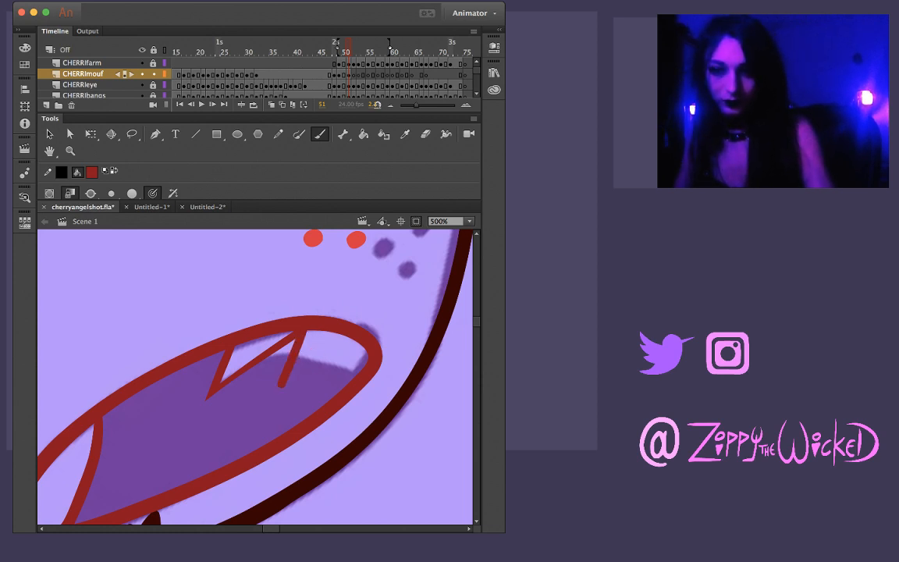
left_click_drag(256, 405, 337, 332)
Delete the overshooting line end and leftover bits at the second upper tooth's tip
key("v")
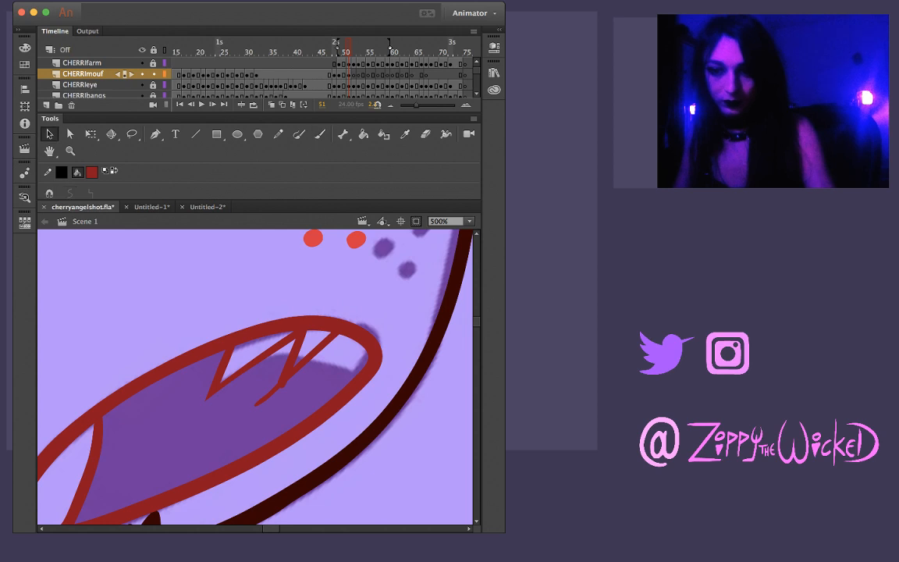
key("super+z")
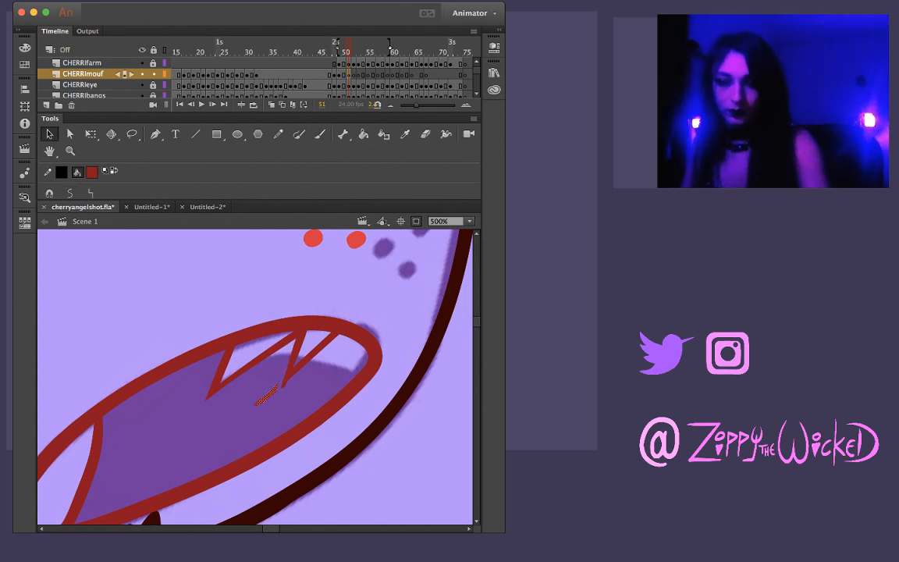
left_click_drag(275, 388, 283, 385)
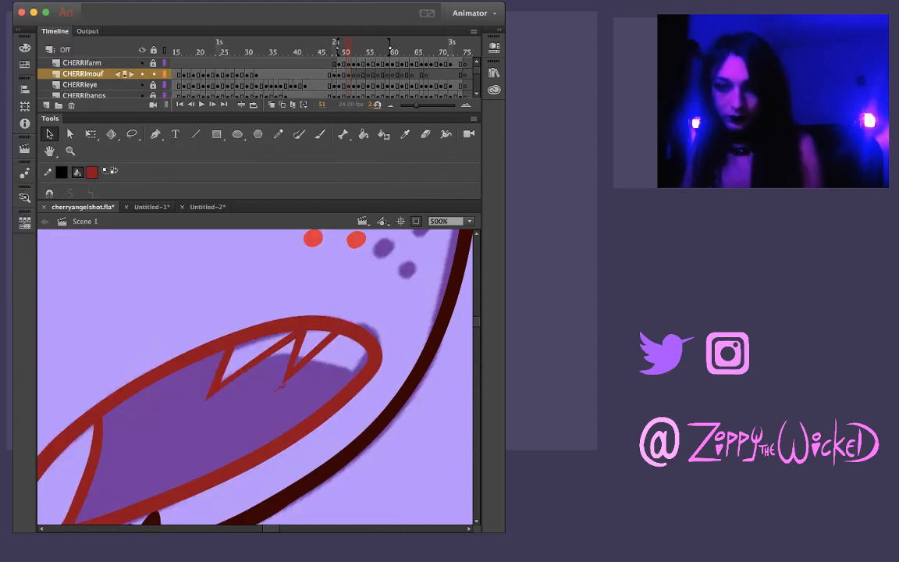
left_click(285, 380)
left_click(282, 384)
key("Delete")
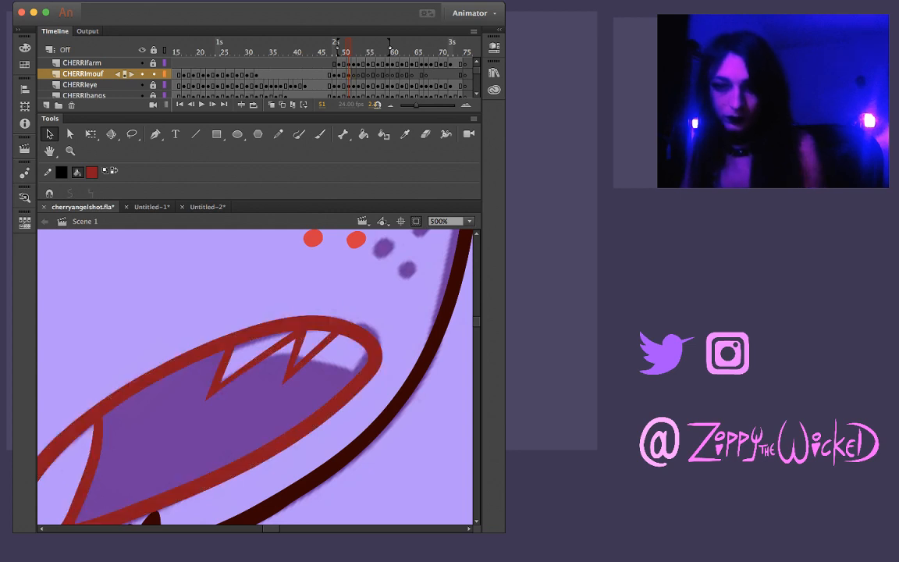
Draw the first edge of a third upper tooth as a dark red line from the mouth's upper outline beside the second tooth
key("b")
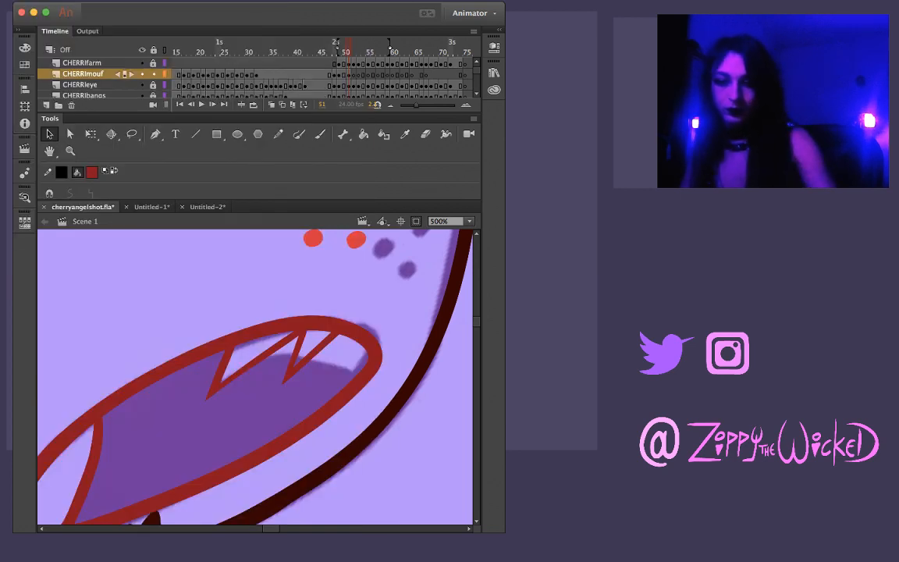
left_click_drag(338, 334, 314, 393)
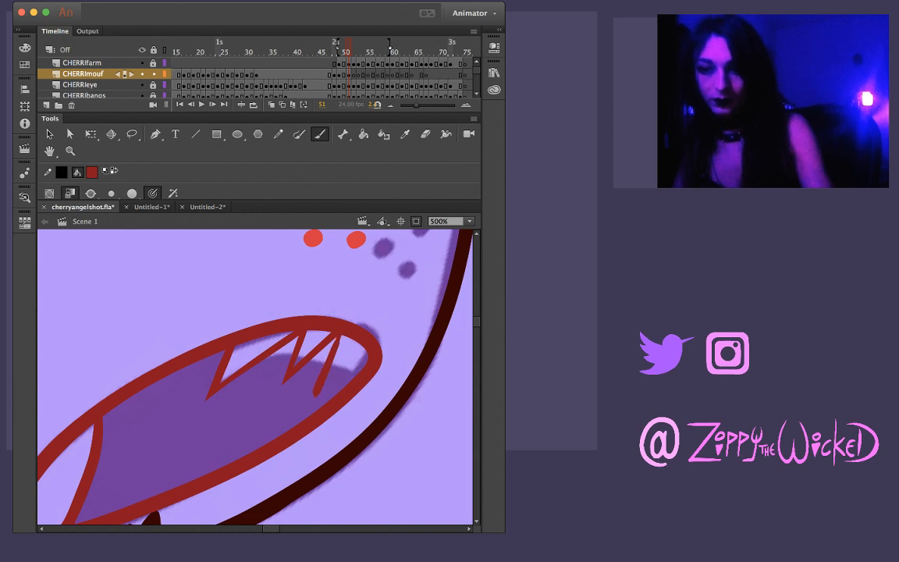
key("super+z")
left_click_drag(339, 335, 325, 382)
key("super+z")
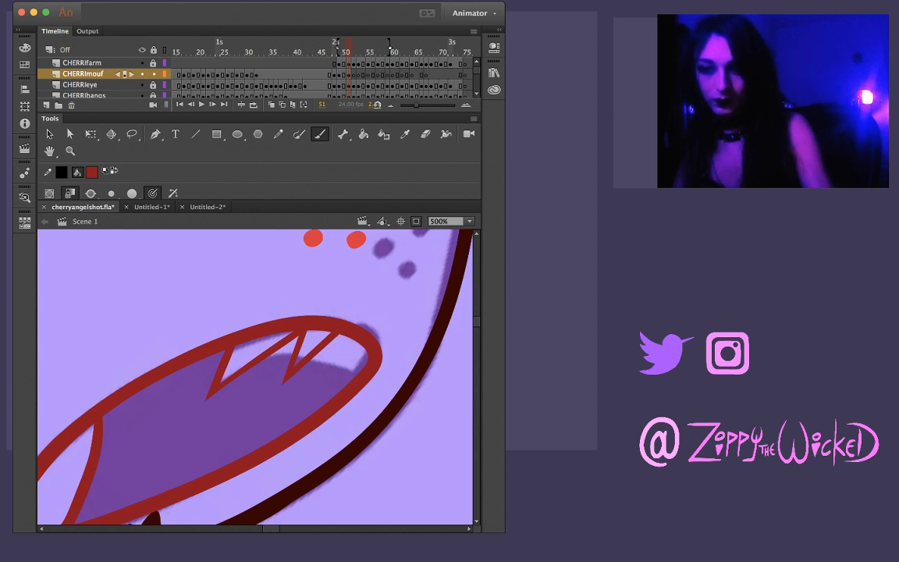
mouse_move(333, 358)
left_mouse_down()
mouse_move(340, 335)
mouse_move(323, 380)
left_mouse_up()
key("super+z")
key("super+z")
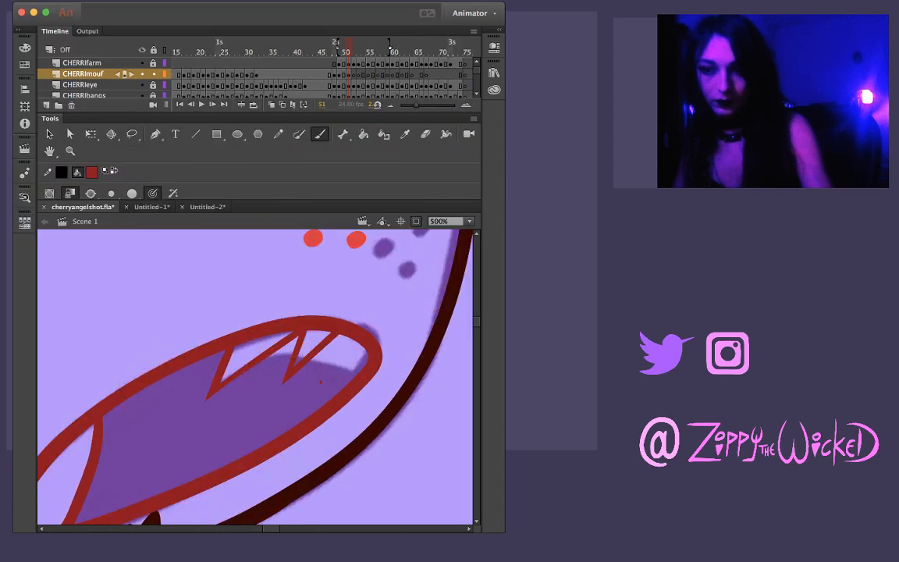
left_click_drag(339, 335, 323, 379)
key("super+z")
left_click_drag(338, 335, 326, 385)
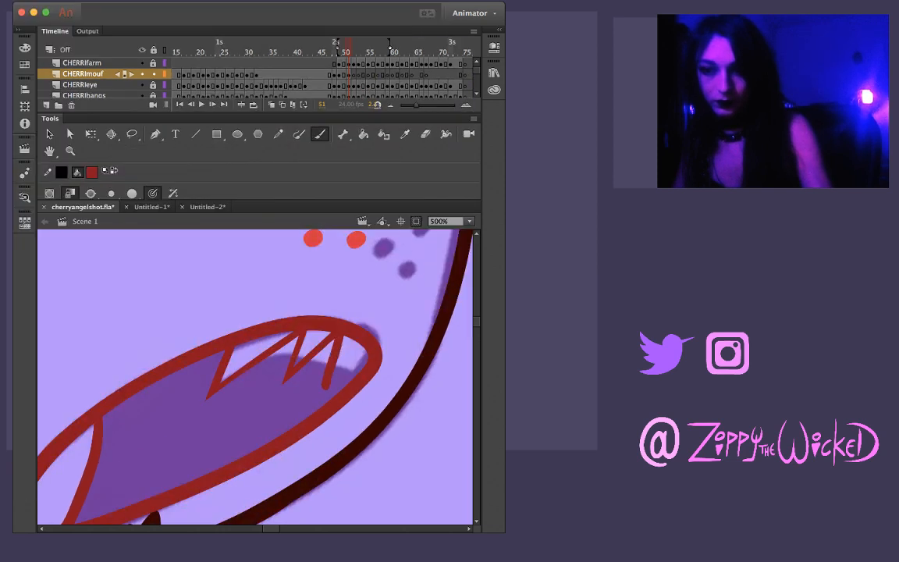
key("super+z")
left_click_drag(338, 336, 327, 390)
key("super+z")
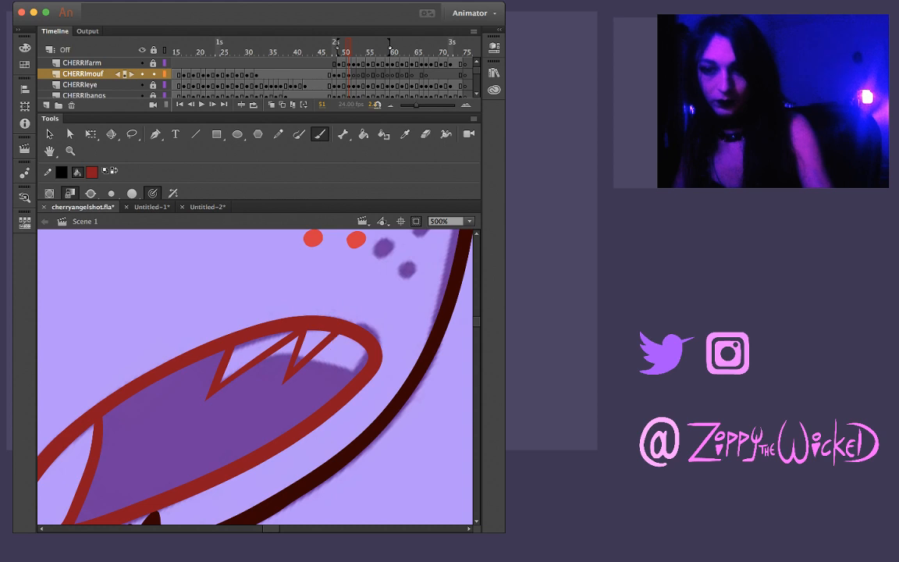
left_click_drag(338, 335, 325, 385)
key("super+z")
left_click_drag(338, 335, 328, 383)
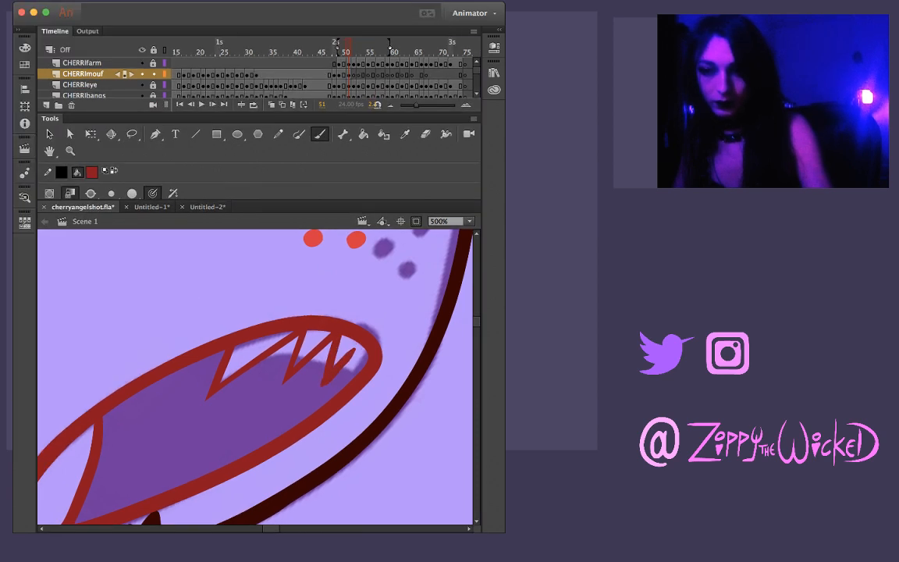
Draw the third upper tooth's other edge up to the mouth outline, crossing the first edge at the tip
key("super+z")
mouse_move(359, 341)
left_mouse_down()
mouse_move(340, 360)
mouse_move(360, 341)
left_mouse_up()
key("super+z")
key("super+z")
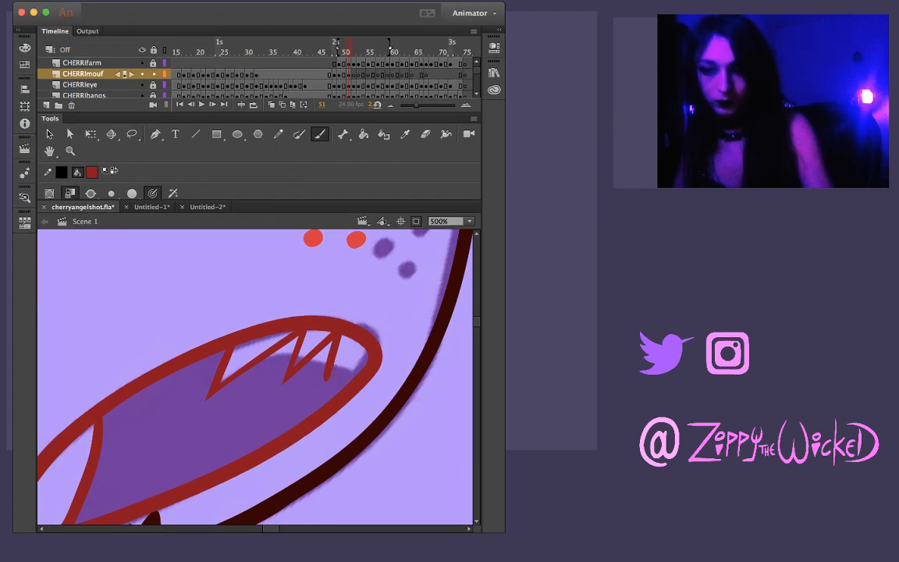
left_click_drag(312, 391, 359, 342)
Delete the overshooting line end and the leftover bit at the third upper tooth's tip so it ends in a clean point
key("z")
left_click(337, 366)
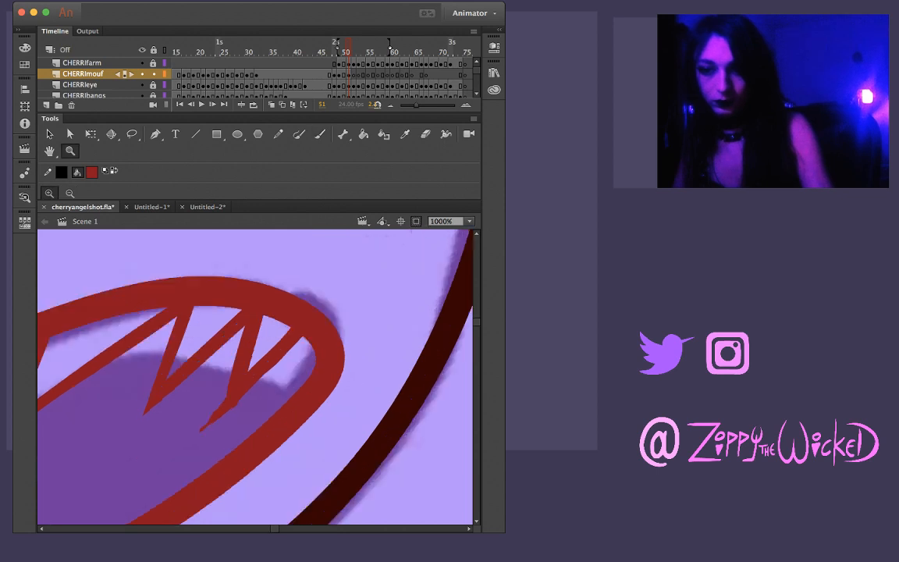
key("v")
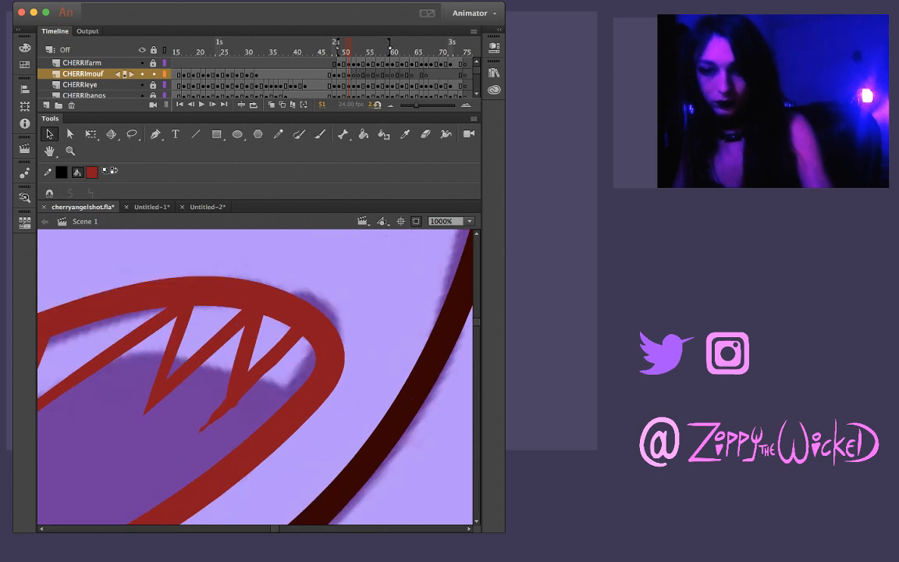
left_click(217, 415)
key("Delete")
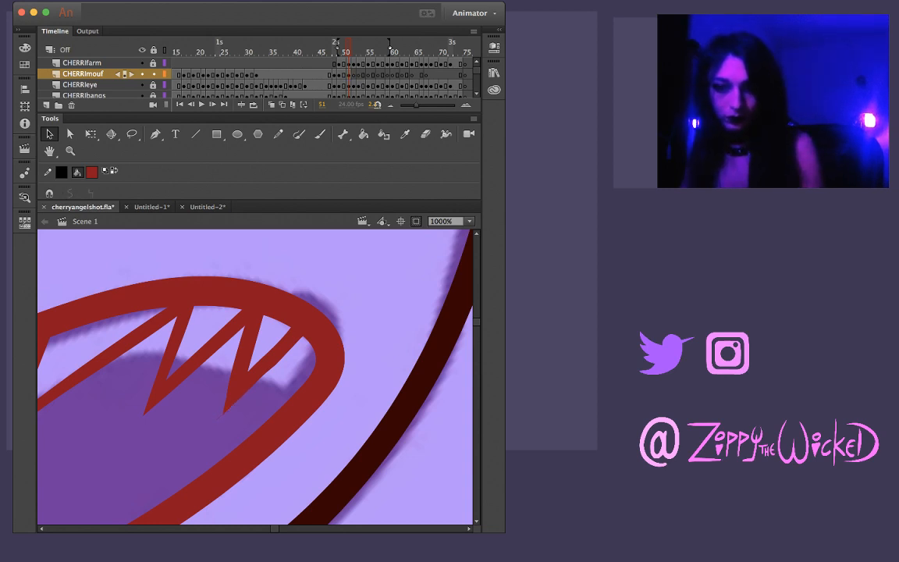
key("super+z")
left_click(224, 409)
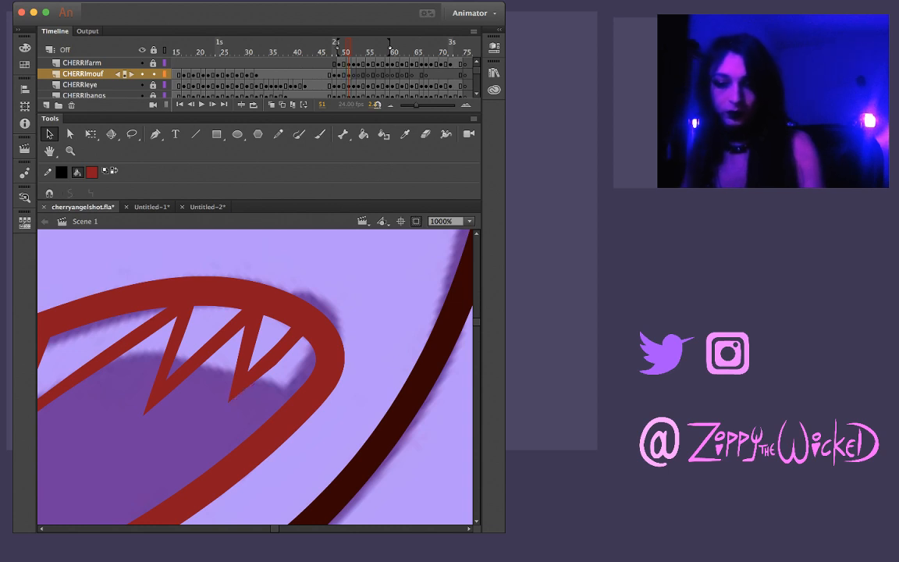
key("l")
left_click_drag(304, 340, 272, 336)
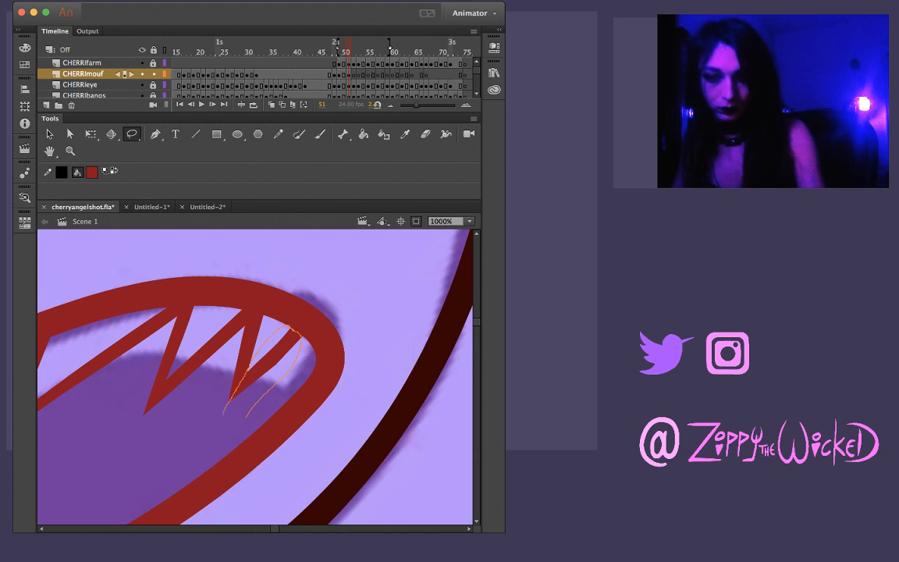
left_click_drag(223, 413, 245, 417)
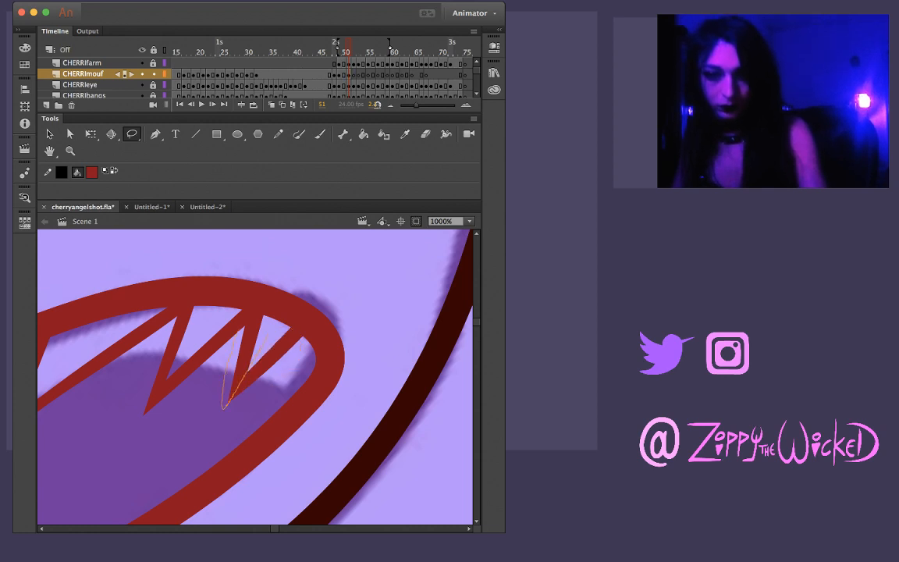
left_click_drag(224, 404, 229, 400)
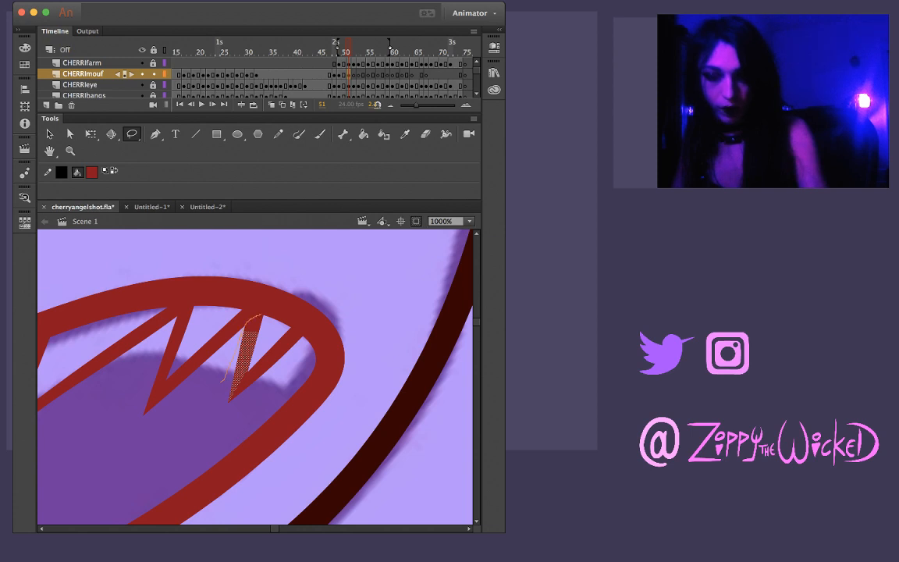
left_click_drag(222, 381, 225, 405)
key("Escape")
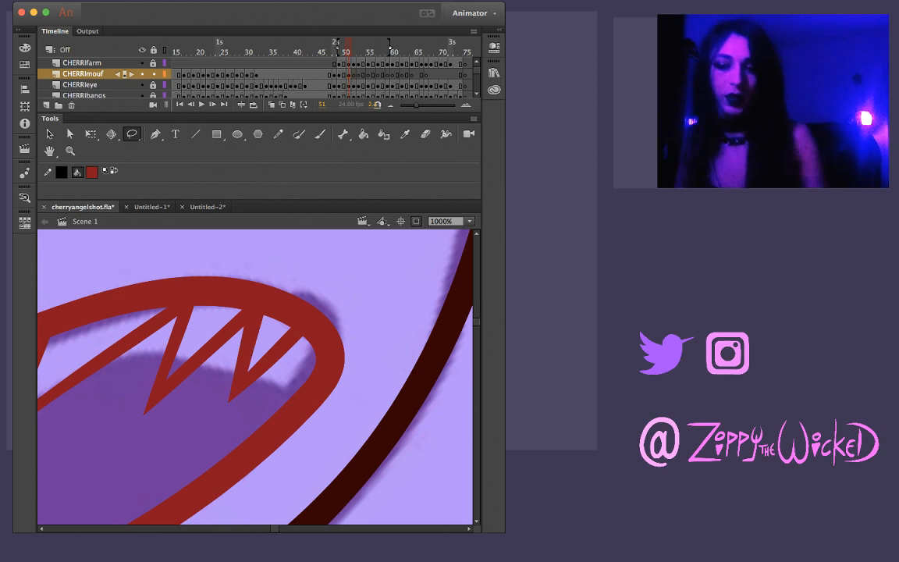
key("v")
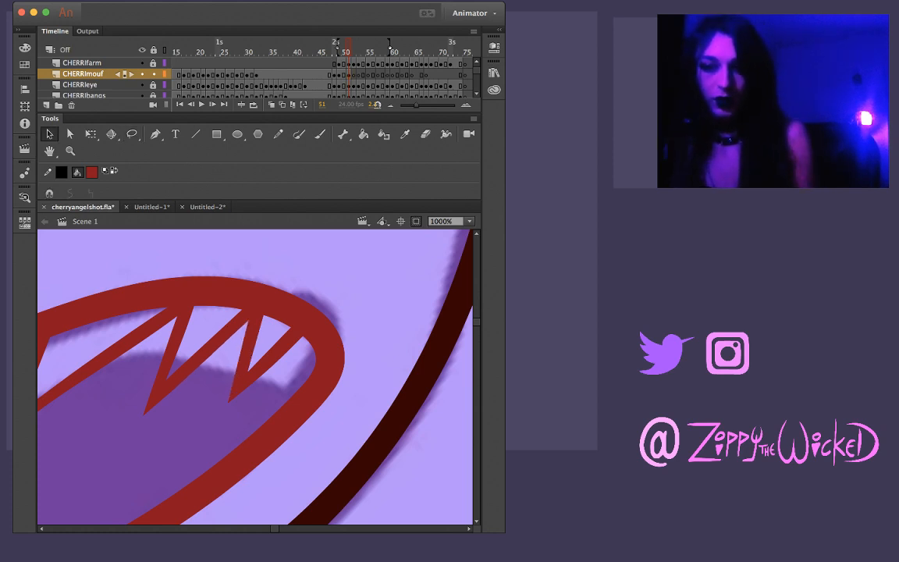
Compare the inked mouth on frame 51 with the neighbouring frames at 125% zoom
key("z")
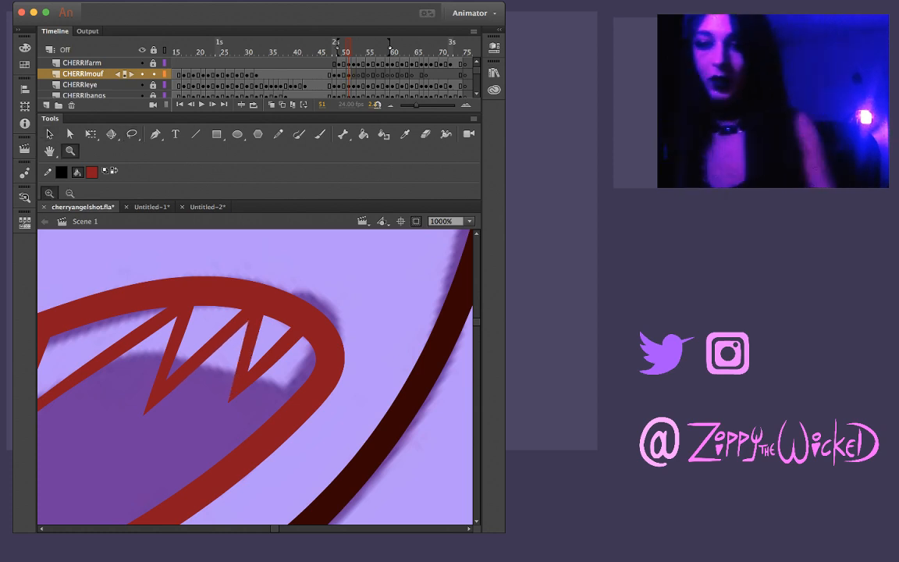
left_click(330, 371, "alt")
left_click(285, 358, "alt")
left_click(285, 358, "alt")
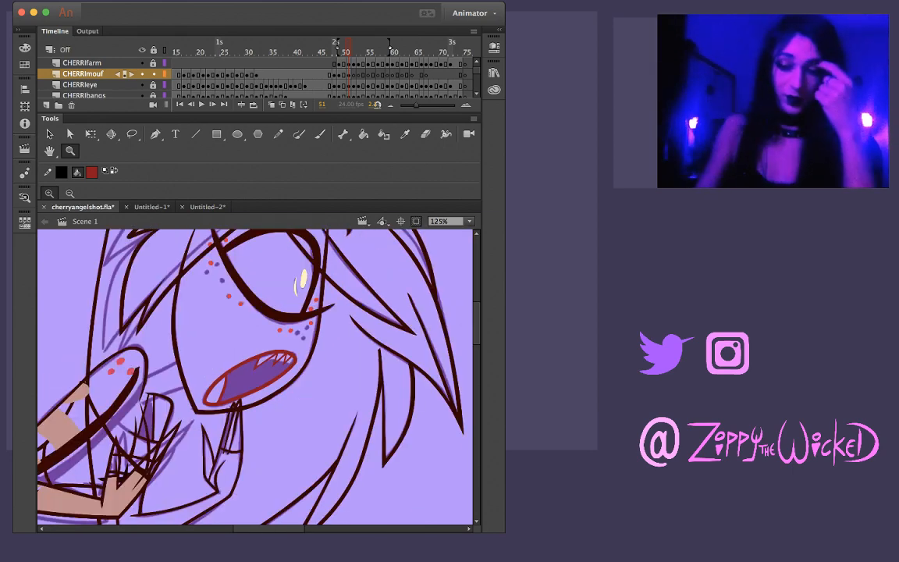
key("comma")
key("period")
key("period")
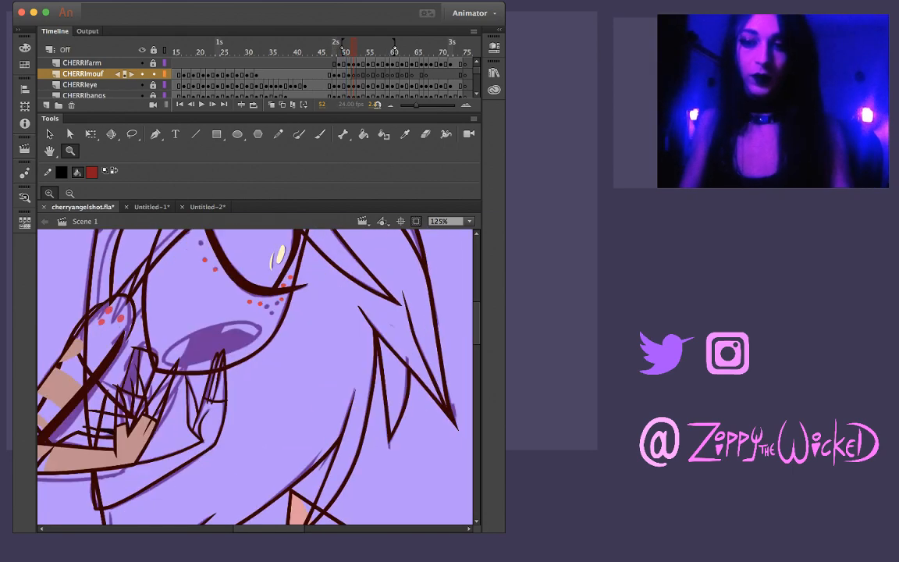
Return to frame 51 and hide the REF layer to view the line art without the rough sketch
key("comma")
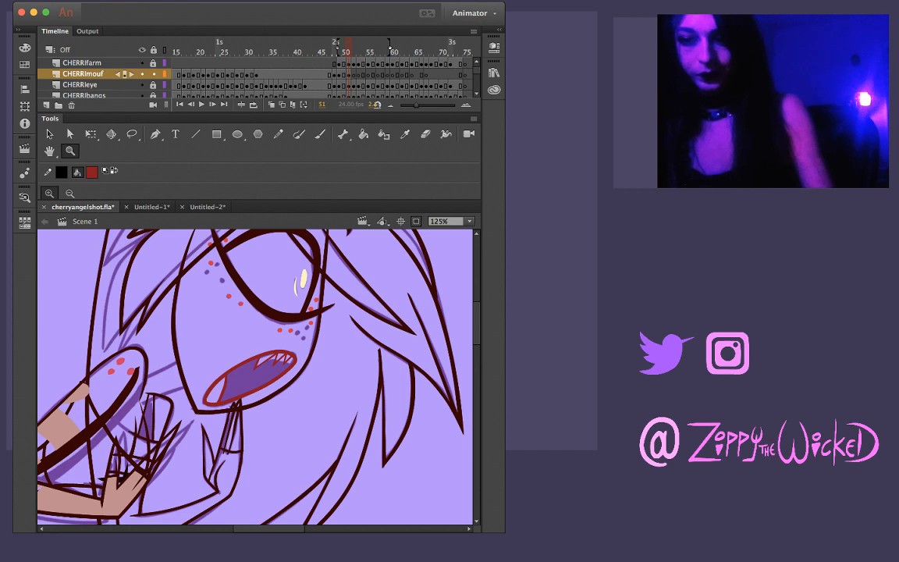
scroll(257, 79, "down", 10)
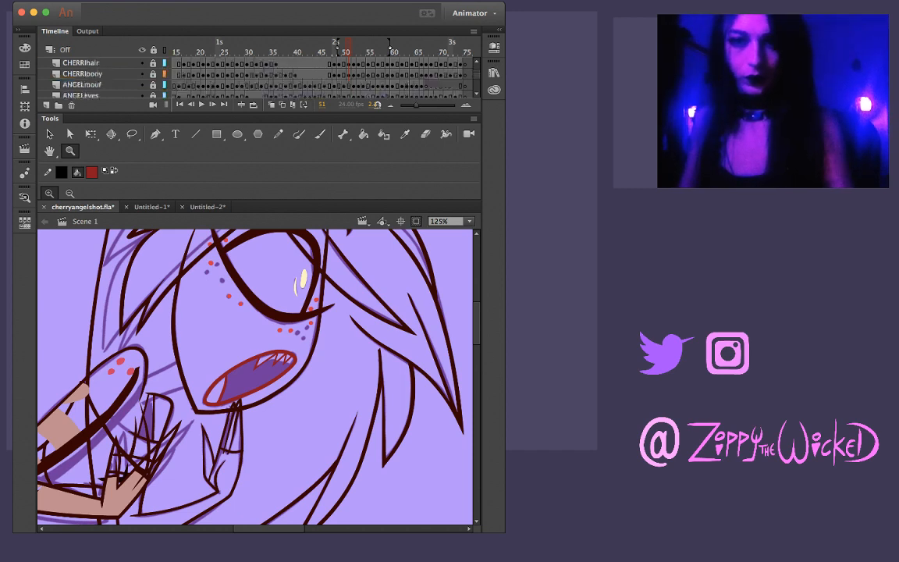
left_click(141, 84)
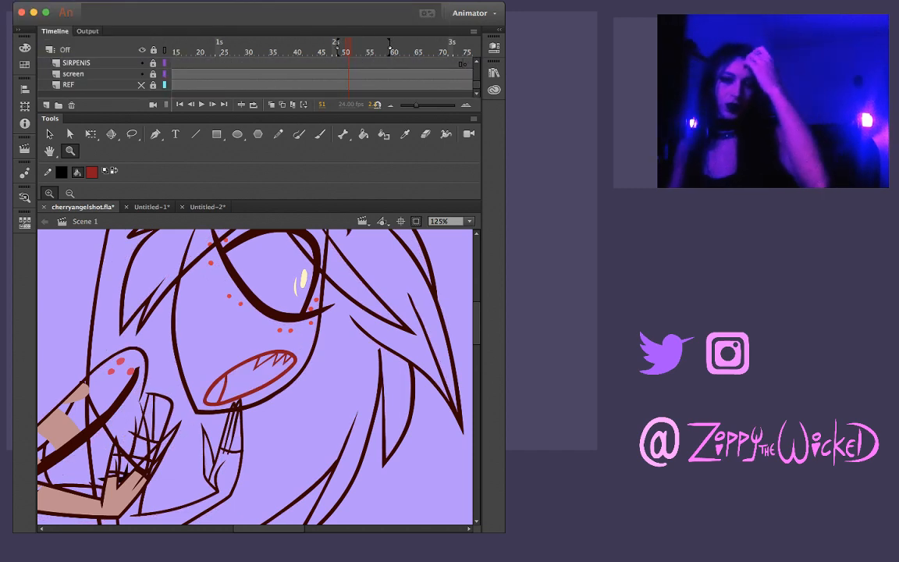
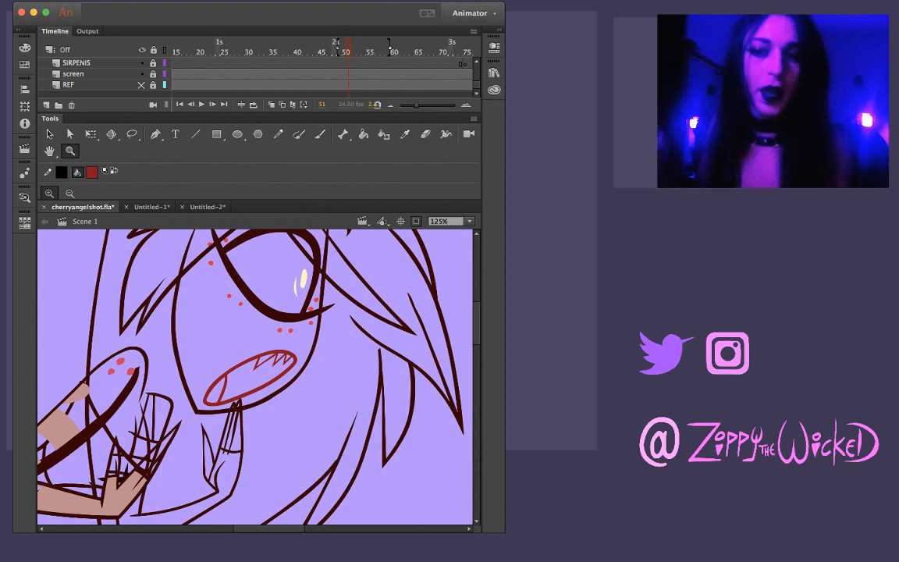
Show the REF layer again and clear the second and third upper teeth from frame 51's CHERRImouf drawing
left_click(141, 85)
scroll(102, 74, "up", 10)
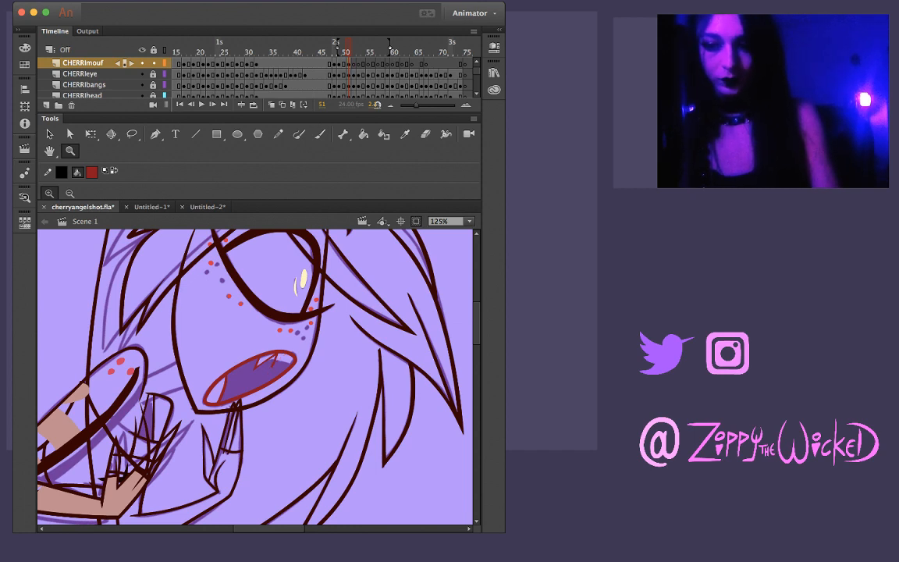
left_click(281, 361)
left_click(248, 373)
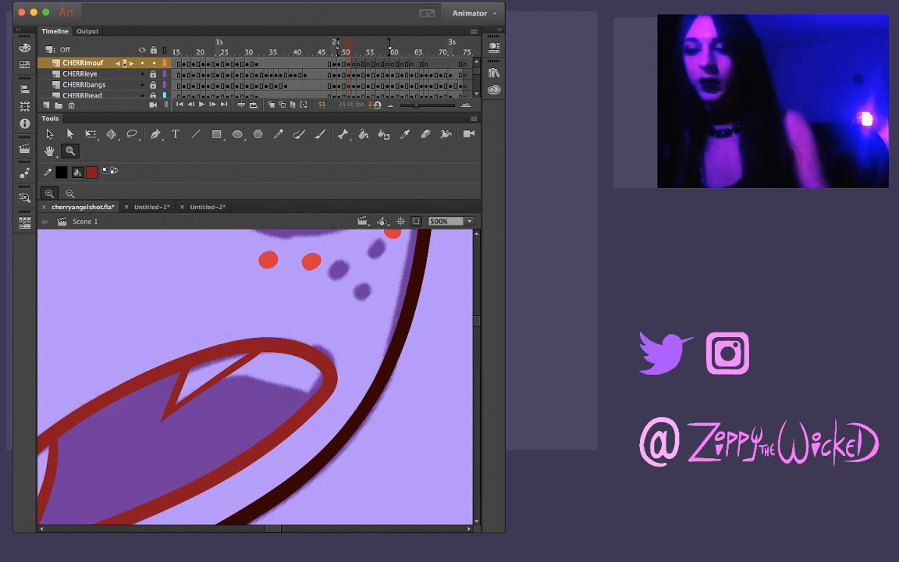
Brush the second upper tooth's first edge from the mouth outline down to its tip
key("b")
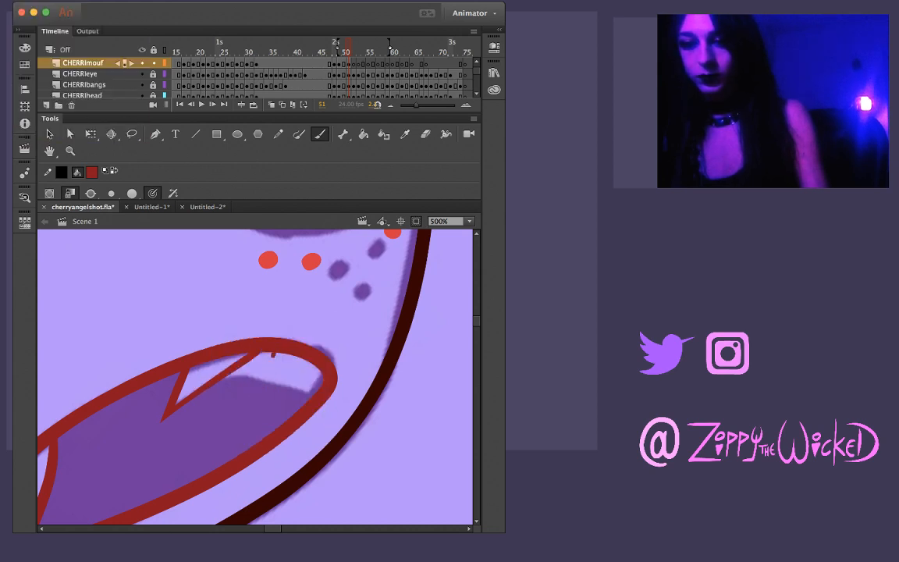
mouse_move(274, 355)
left_mouse_down()
mouse_move(248, 413)
mouse_move(277, 352)
left_mouse_up()
key("super+z")
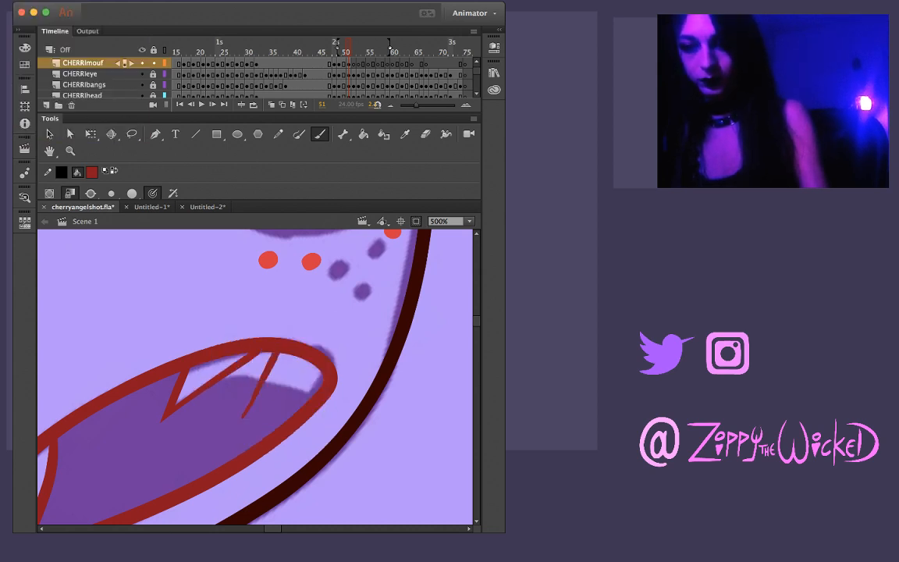
left_click_drag(262, 401, 235, 421)
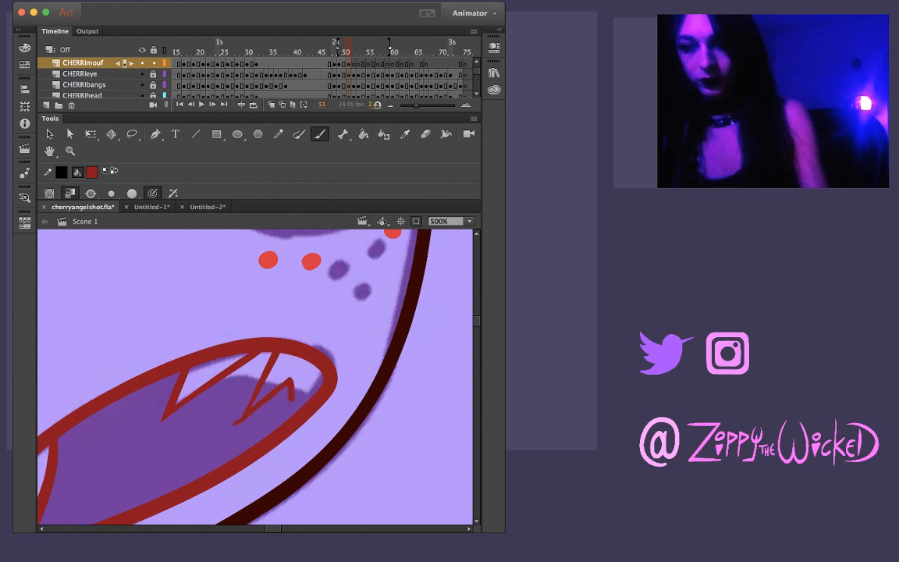
Brush the second upper tooth's other edge as a diagonal line crossing the first edge at the tip
left_click_drag(292, 399, 317, 371)
key("super+z")
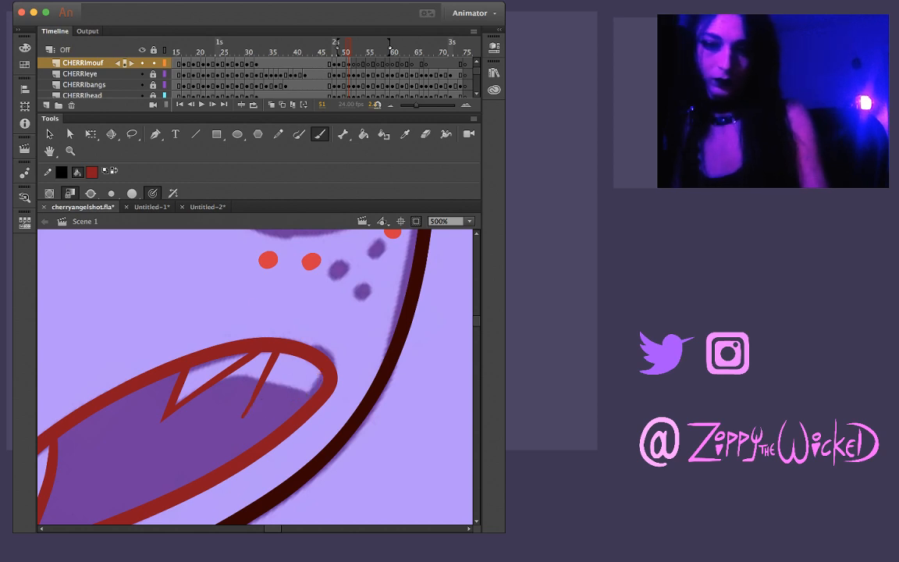
left_click_drag(228, 431, 288, 380)
key("super+z")
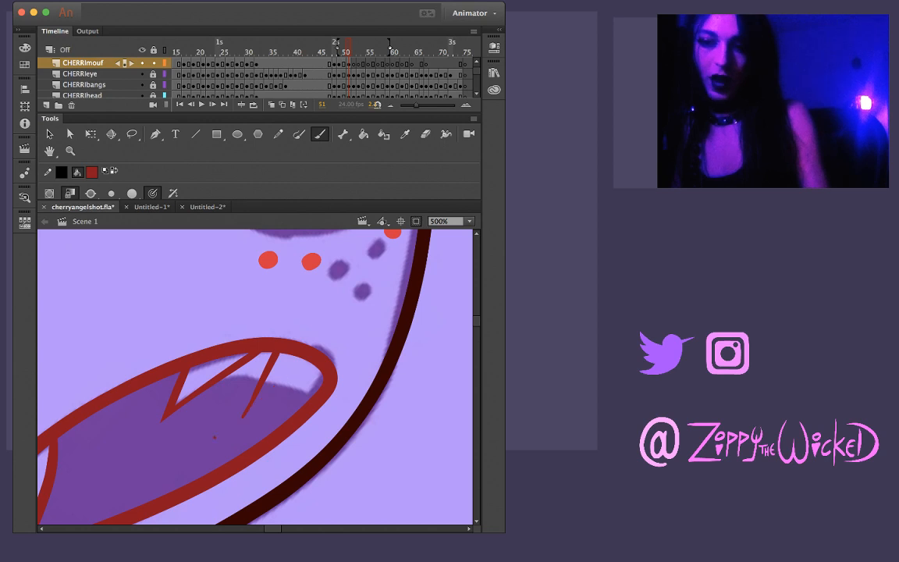
left_click_drag(217, 436, 290, 376)
key("super+z")
left_click_drag(207, 441, 296, 371)
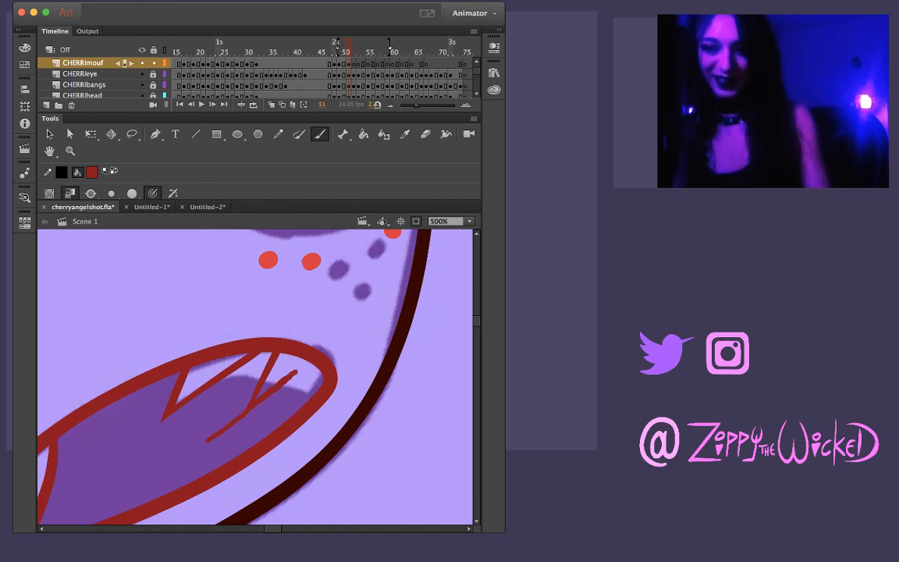
Delete the overshooting line end below the second upper tooth and shave the excess line around its tip
key("v")
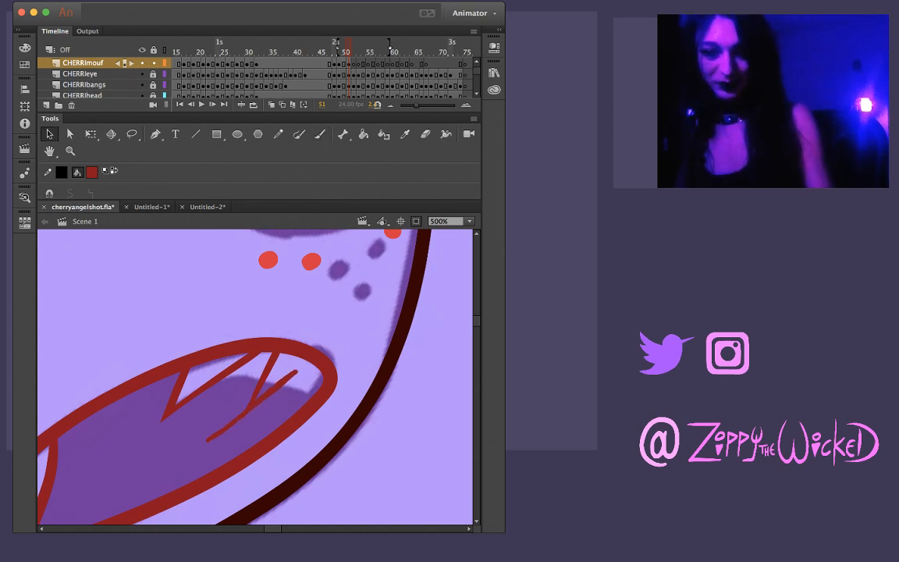
key("Delete")
left_click(221, 432)
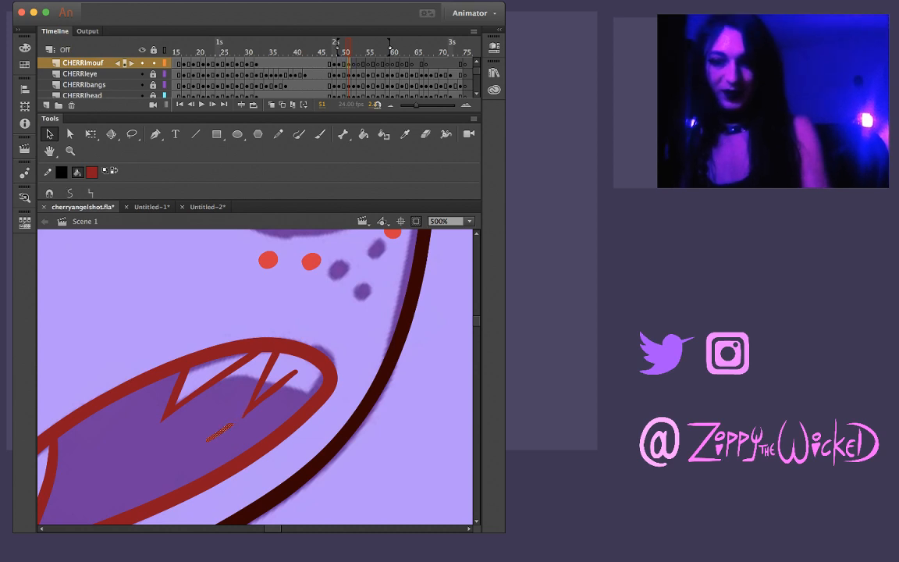
key("Delete")
key("l")
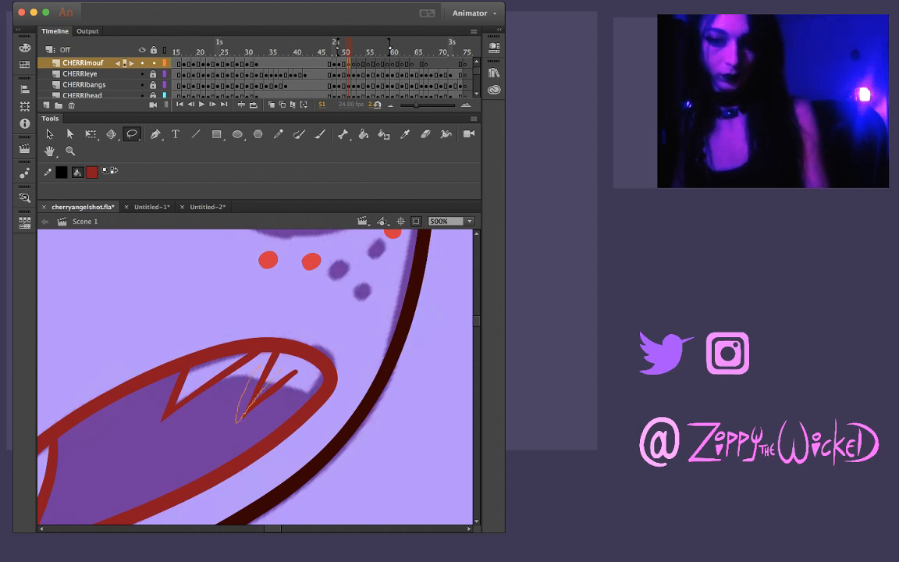
left_click_drag(266, 383, 268, 357)
key("Delete")
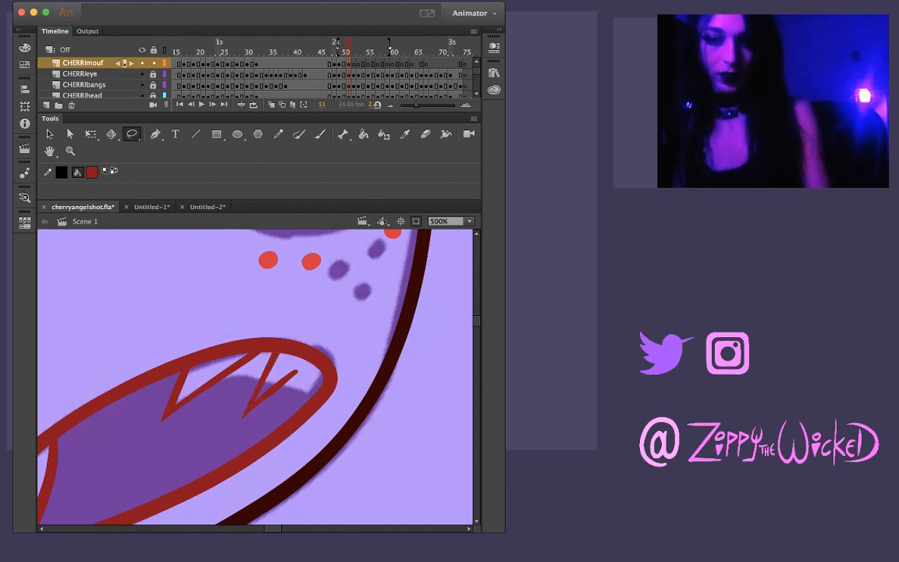
key("v")
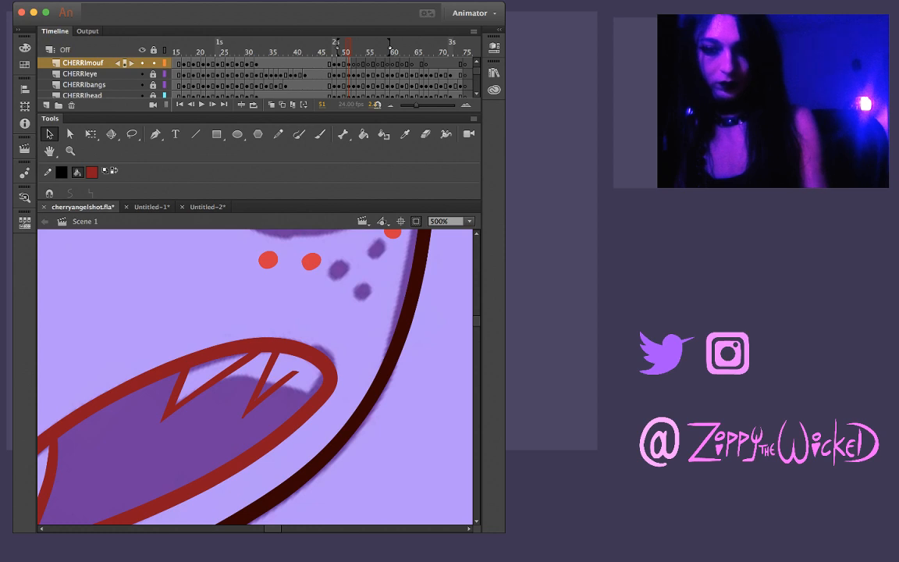
Brush the third upper tooth's two edges from the second tooth's upper end down and back up to the mouth outline
key("b")
left_click_drag(296, 372, 280, 407)
key("super+z")
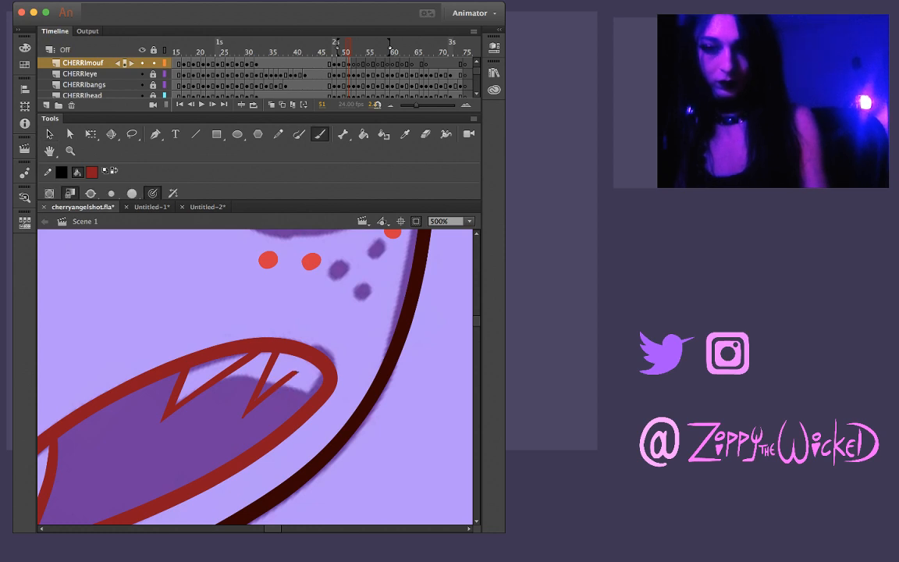
left_click_drag(296, 372, 277, 407)
key("super+z")
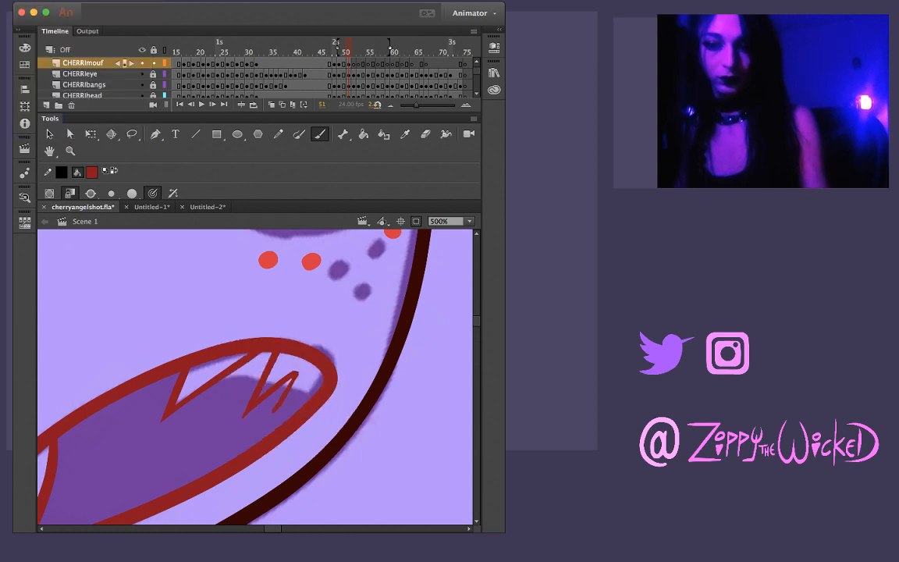
left_click_drag(297, 372, 285, 401)
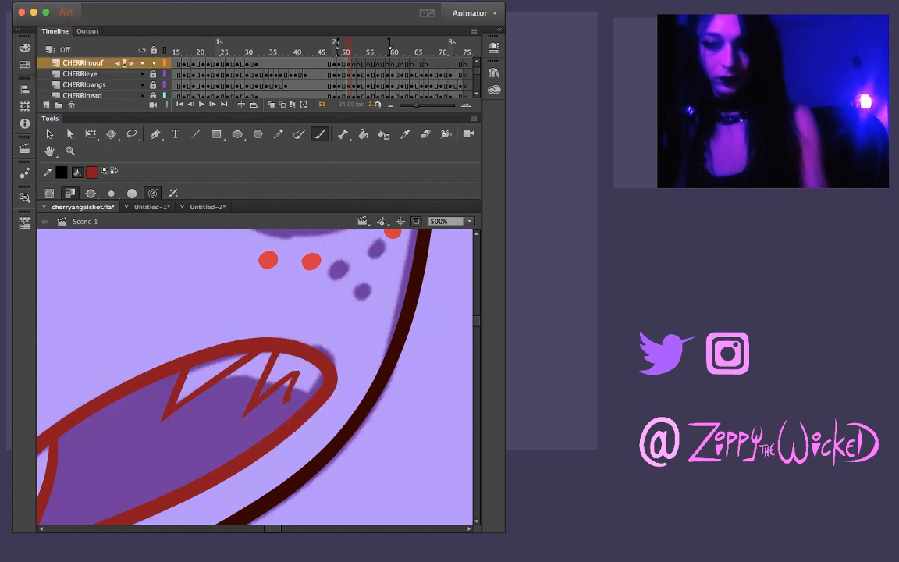
left_click_drag(284, 399, 320, 377)
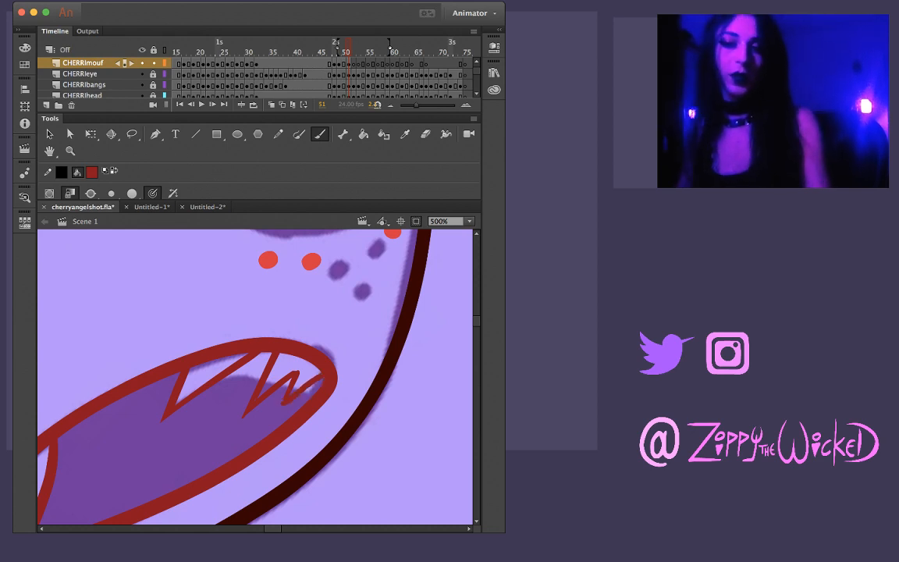
Sharpen the peak between the second and third upper teeth and trim the leftover bits at their tips
key("z")
left_click(288, 388)
key("v")
left_click_drag(273, 343, 276, 337)
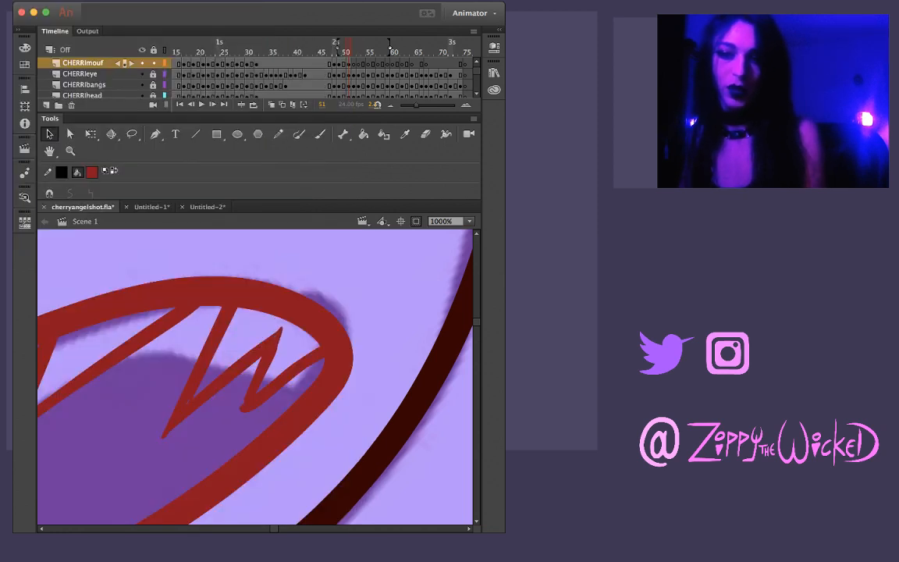
left_click(279, 330)
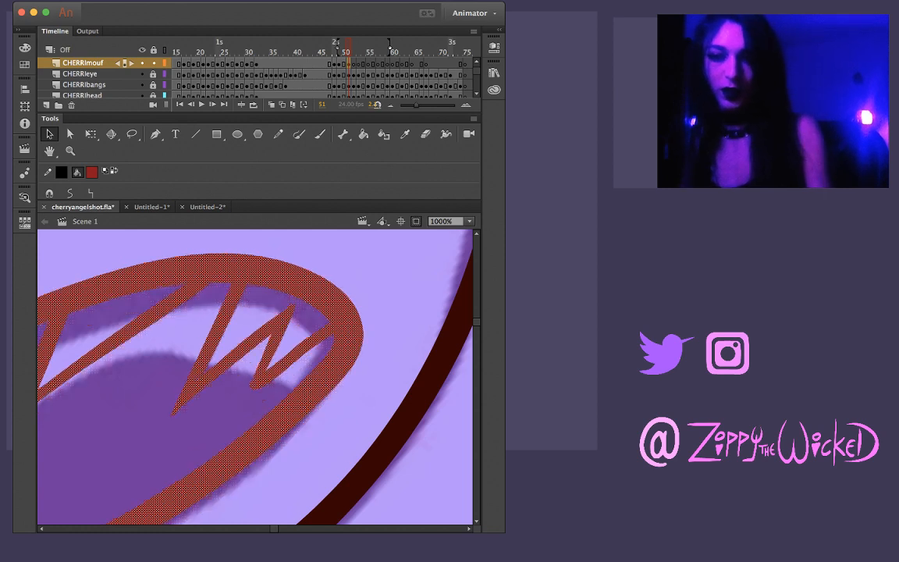
key("super+z")
key("super+z")
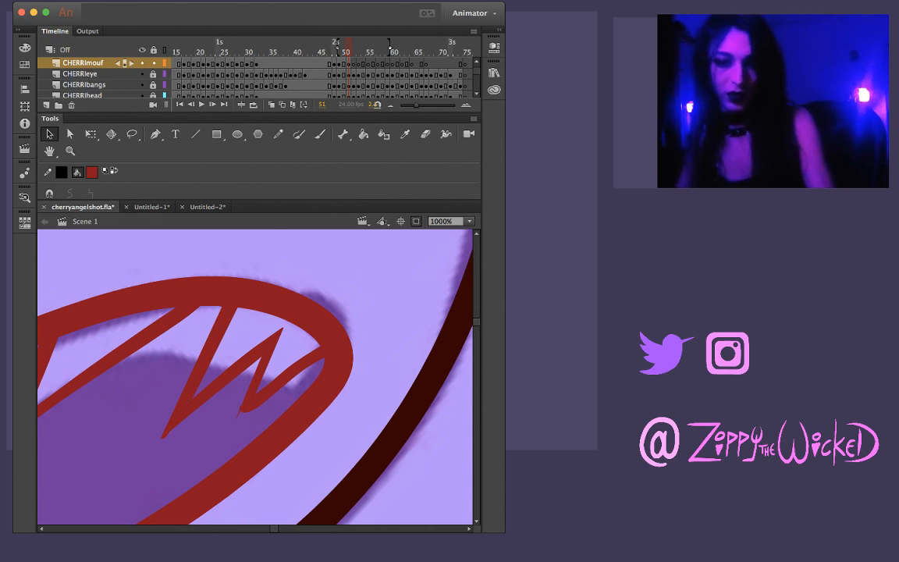
left_click(163, 437)
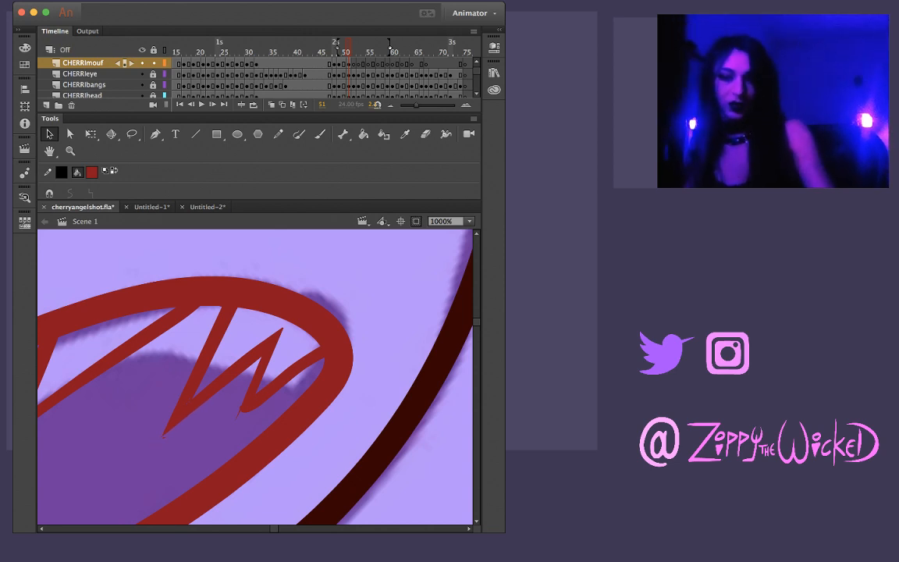
key("Delete")
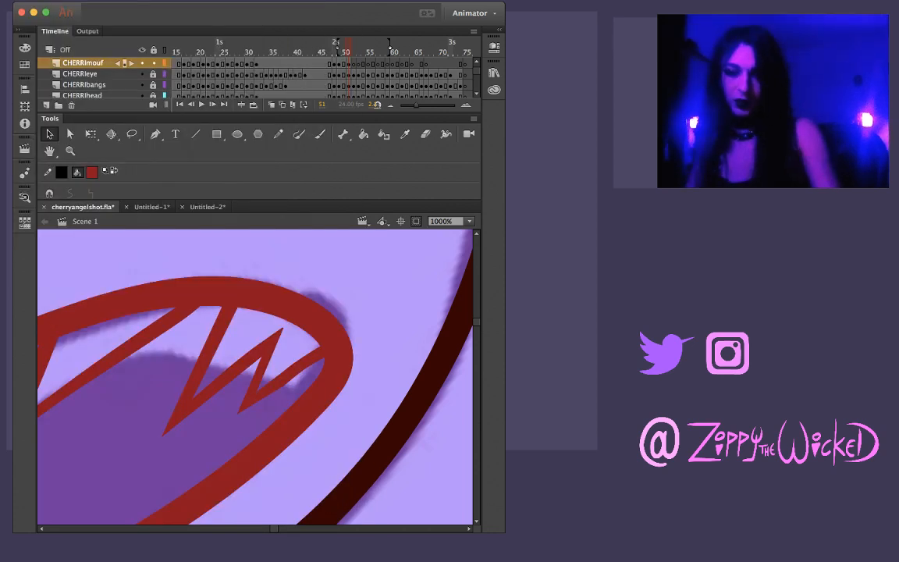
Cut the excess line off the third upper tooth's outer edge to make it thin and straight
key("l")
left_click_drag(246, 423, 293, 385)
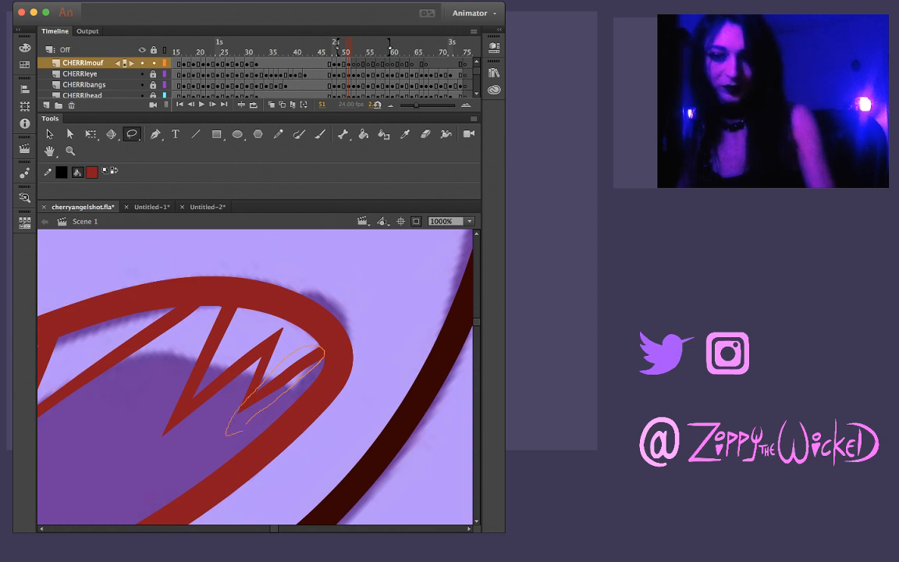
left_click_drag(244, 431, 247, 425)
key("Delete")
key("v")
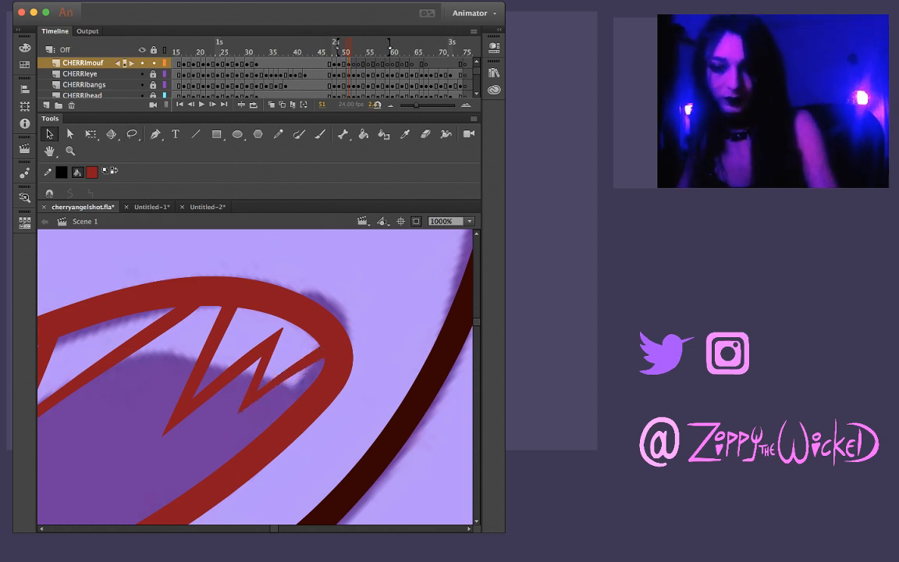
View the whole mouth at 125% zoom and hide the REF layer's rough sketch
key("z")
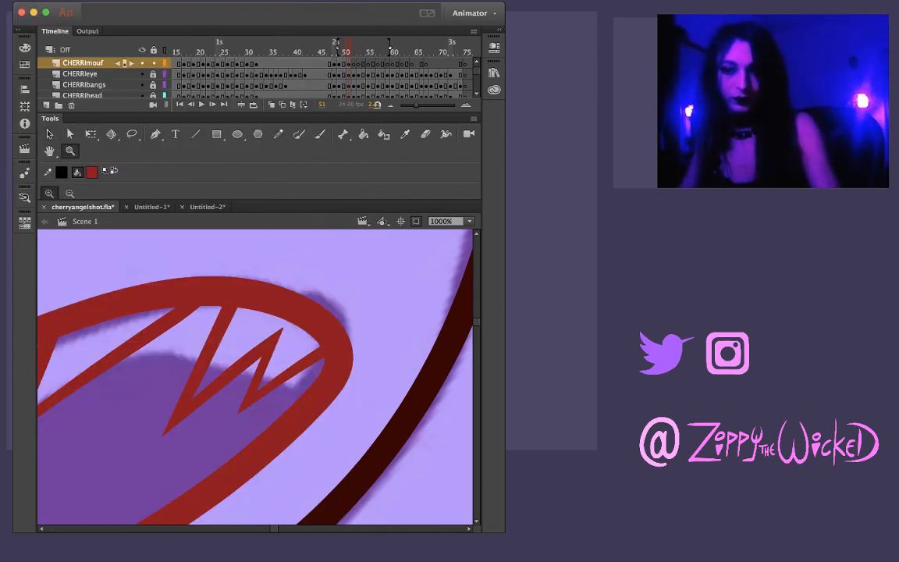
left_click(259, 400, "alt")
left_click(259, 399, "alt")
left_click(252, 412, "alt")
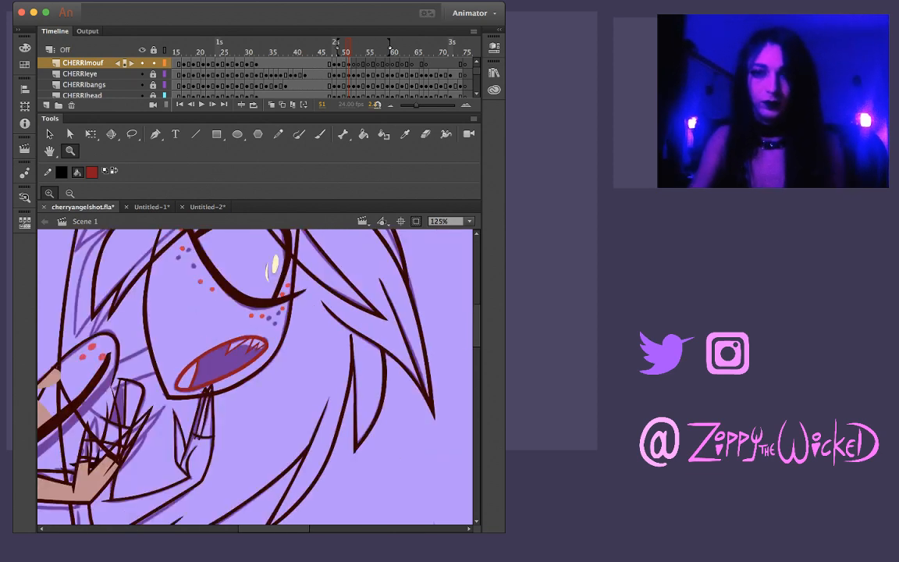
left_click_drag(476, 71, 476, 87)
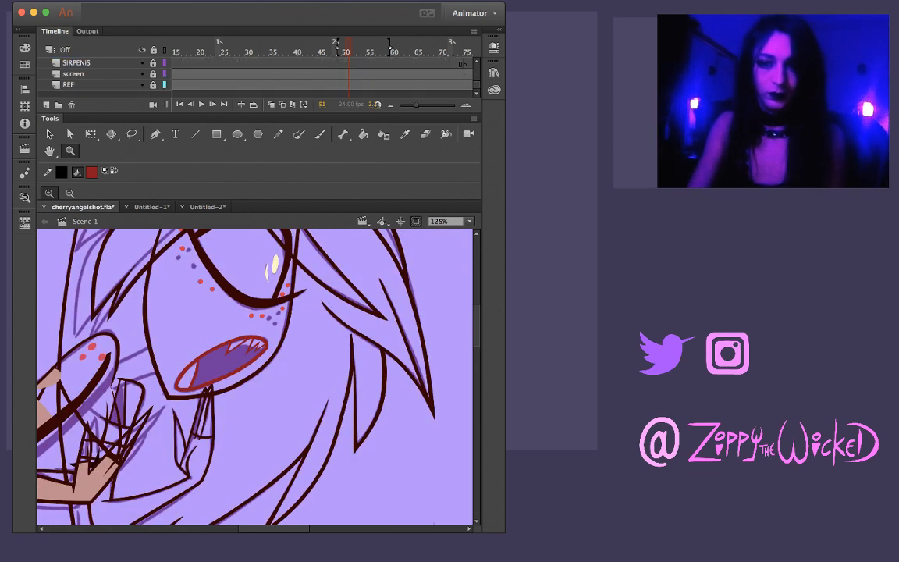
left_click(141, 84)
Compare the redrawn teeth on frame 51 with the neighbouring frames and return to frame 51
key("comma")
key("comma")
key("comma")
key("period")
key("period")
key("period")
key("period")
key("period")
key("period")
key("period")
key("period")
key("period")
key("period")
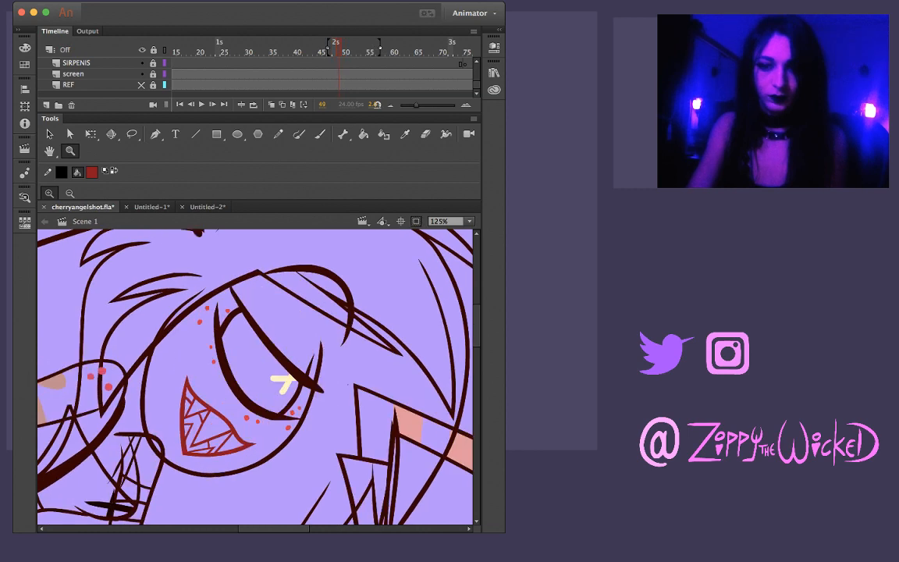
key("comma")
key("comma")
key("comma")
key("comma")
key("comma")
key("comma")
key("comma")
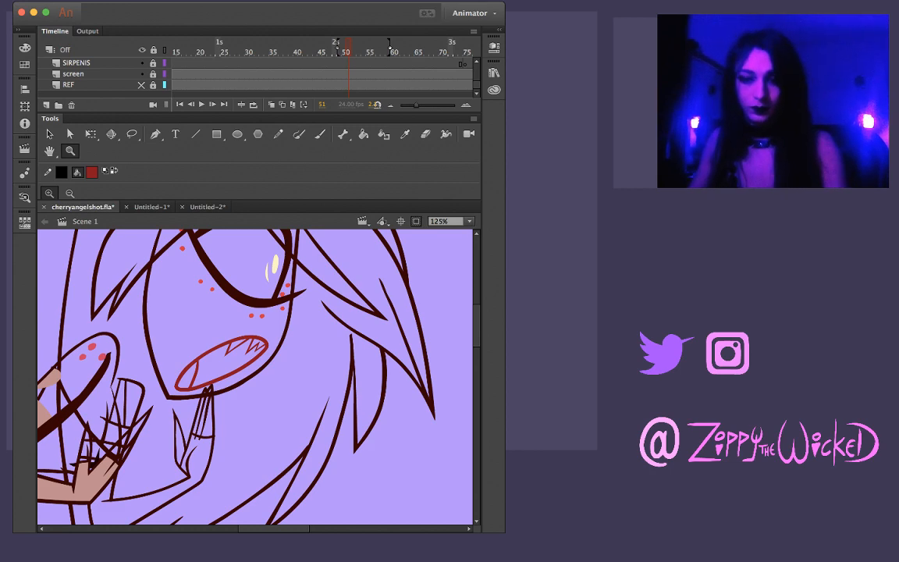
key("comma")
key("period")
key("period")
key("period")
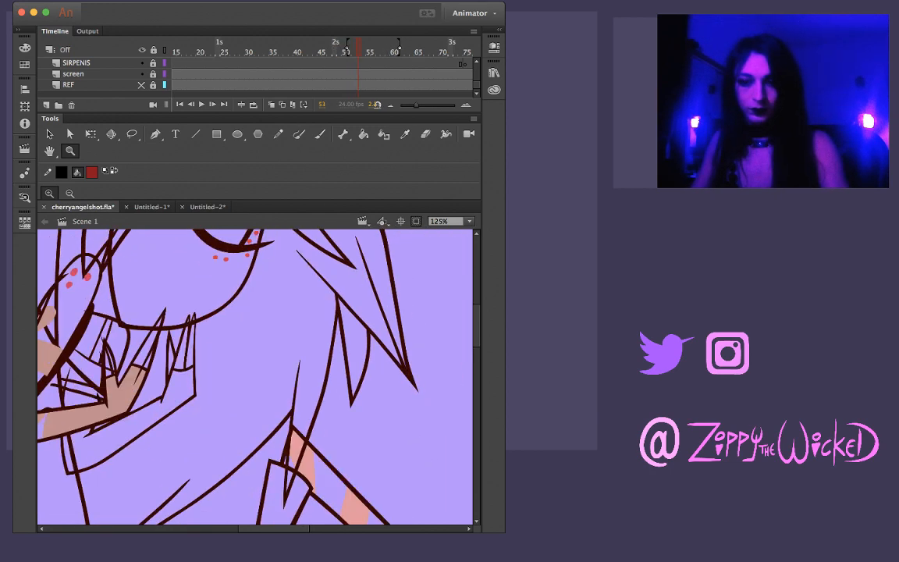
key("comma")
key("comma")
key("comma")
key("period")
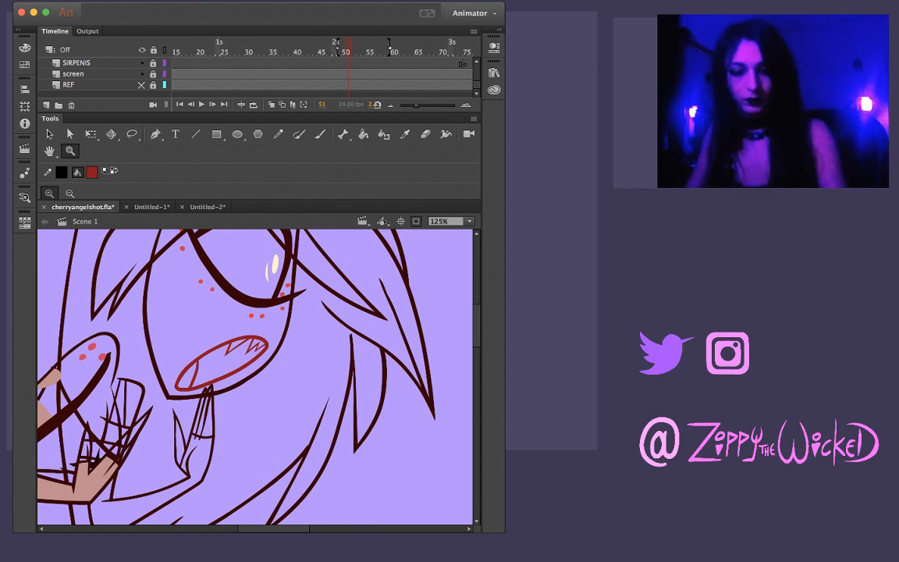
Thicken the outer edge at the lower end of frame 51's mouth outline on the CHERRImouf layer
key("super+equal")
key("v")
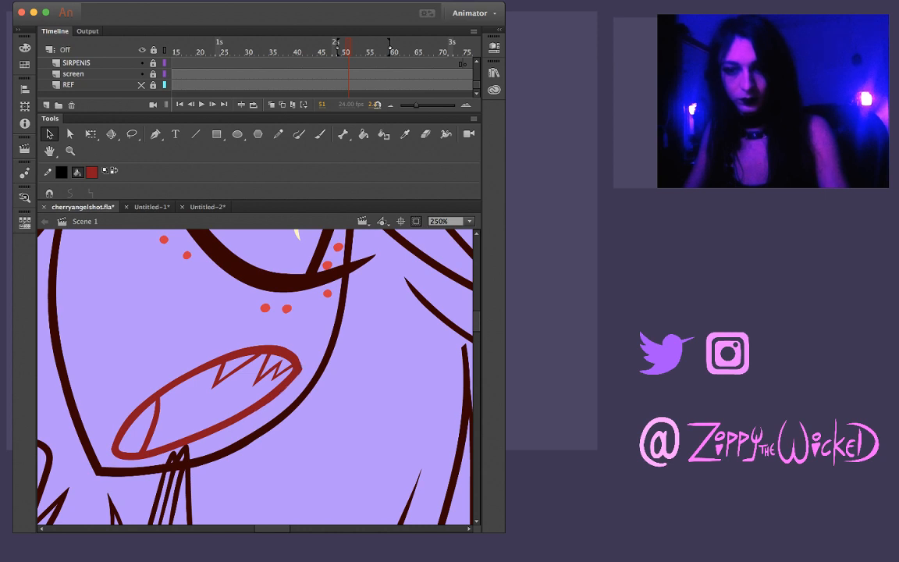
scroll(257, 75, "up", 10)
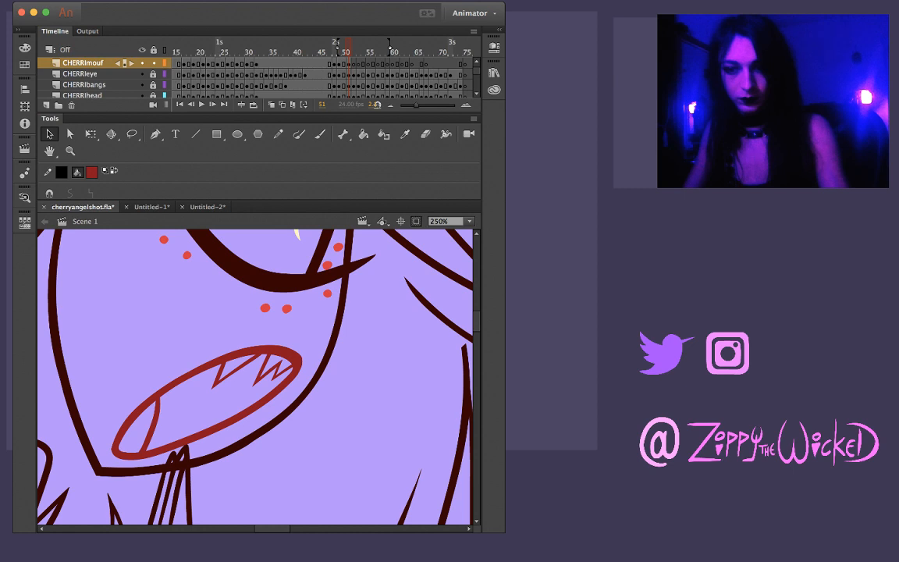
key("l")
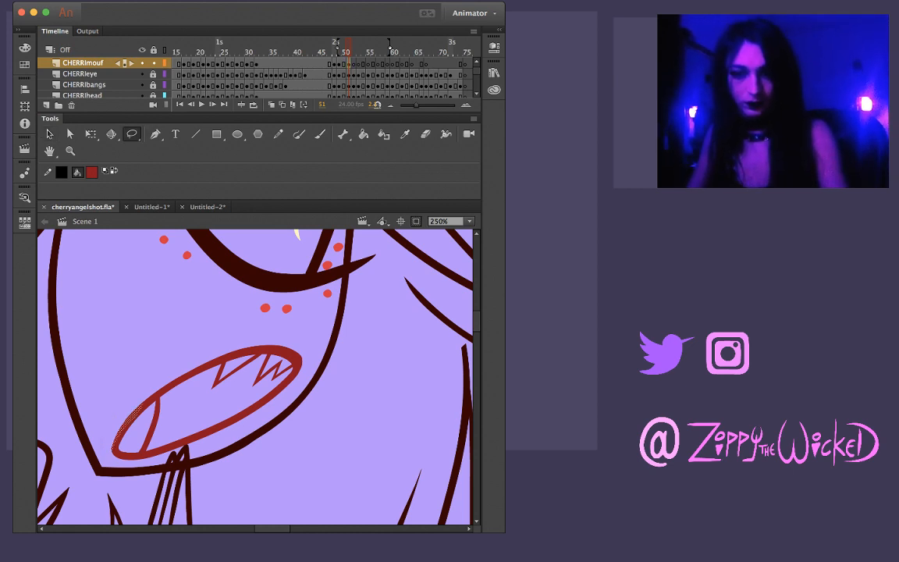
key("v")
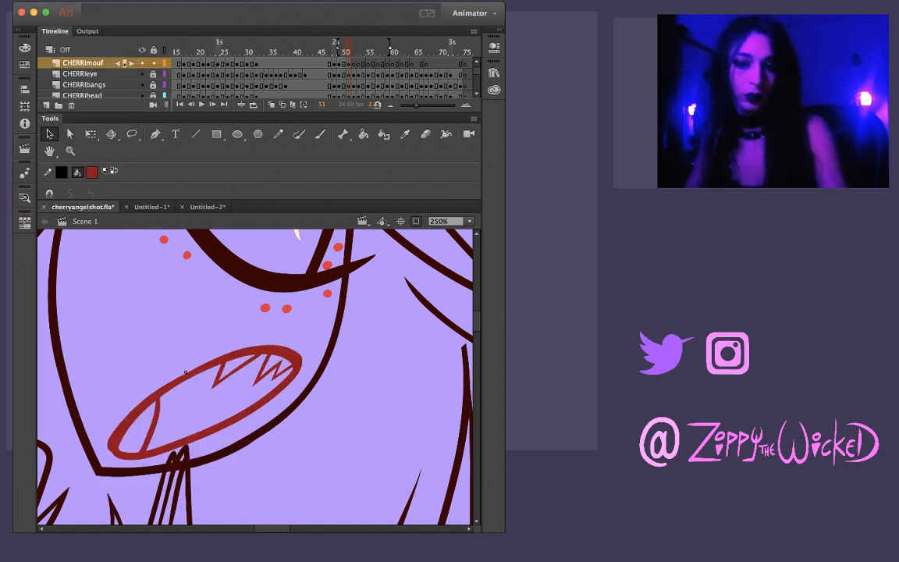
Reshape the outer corner at the lower end of frame 51's mouth outline by pulling its edges inward
key("super+space")
left_click(152, 441, "super")
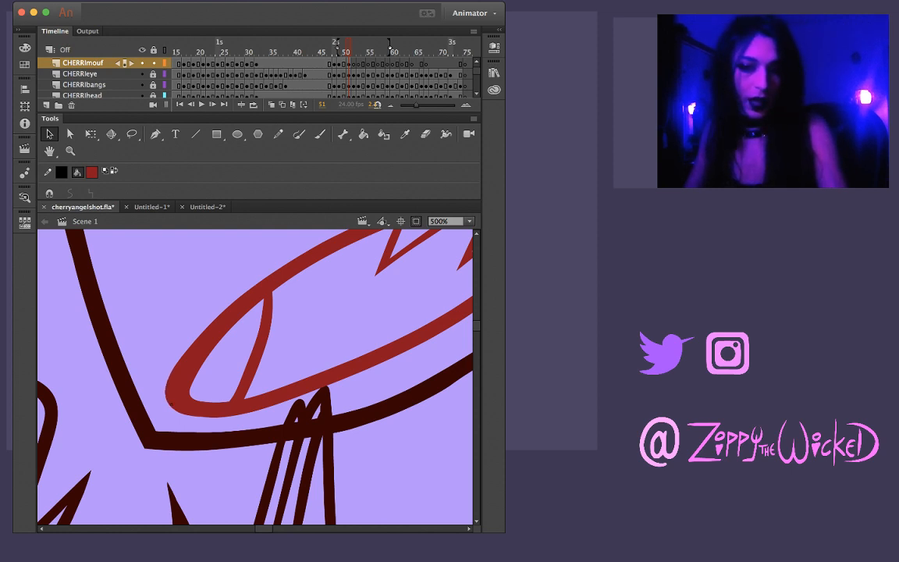
left_click_drag(173, 410, 187, 414)
left_click_drag(172, 367, 170, 376)
left_click_drag(187, 414, 197, 416)
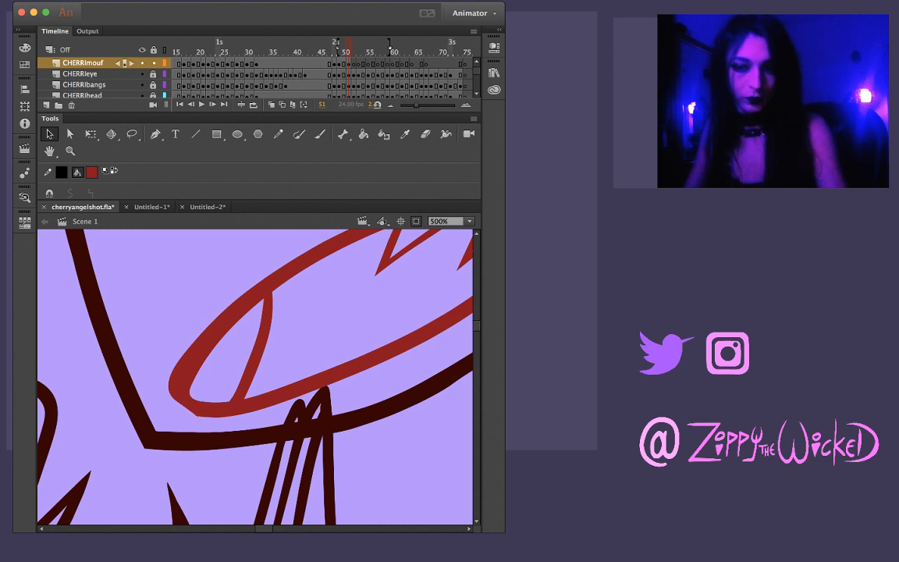
left_click_drag(198, 416, 224, 420)
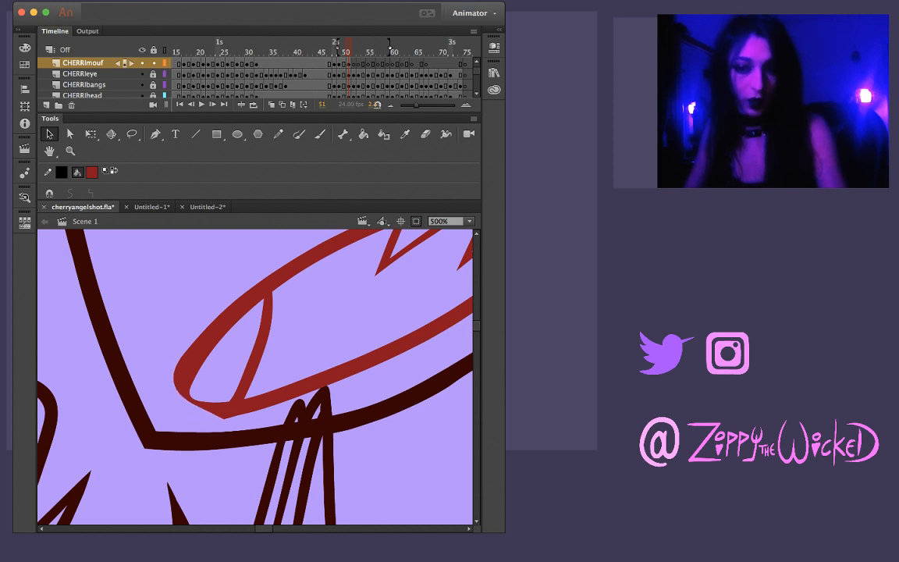
left_click_drag(176, 369, 162, 407)
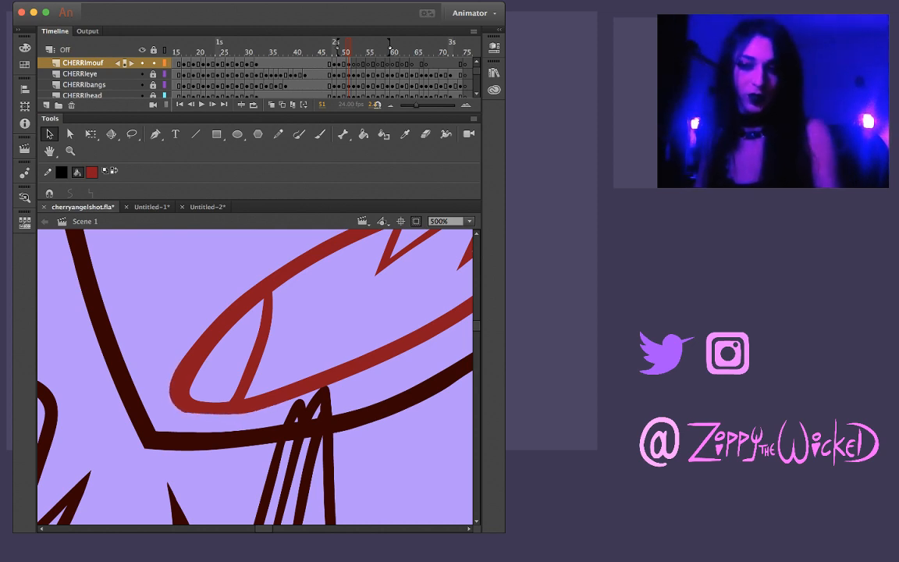
Trim and smooth the underside of the mouth outline's lower corner on frame 51 using Lasso selections
key("l")
mouse_move(254, 404)
left_mouse_down()
mouse_move(187, 404)
mouse_move(183, 418)
left_mouse_up()
key("Delete")
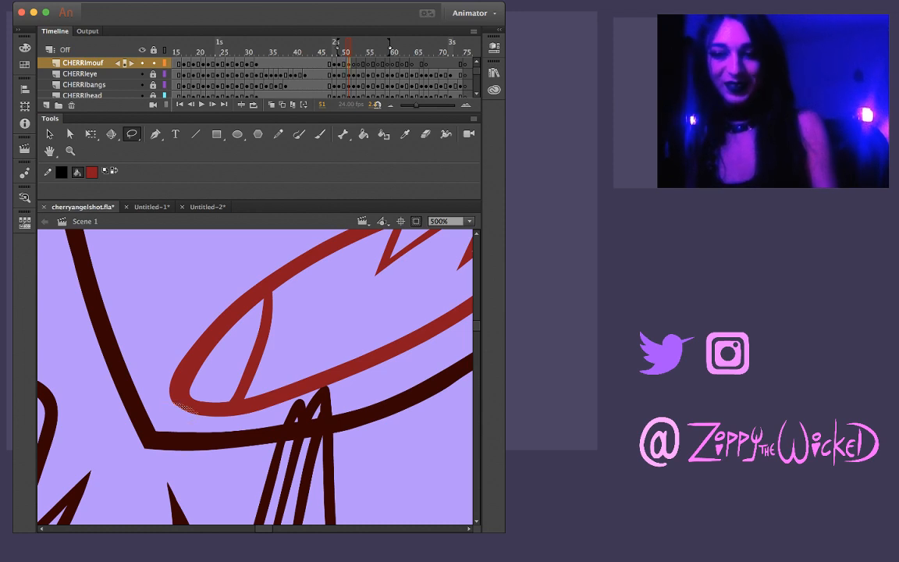
key("z")
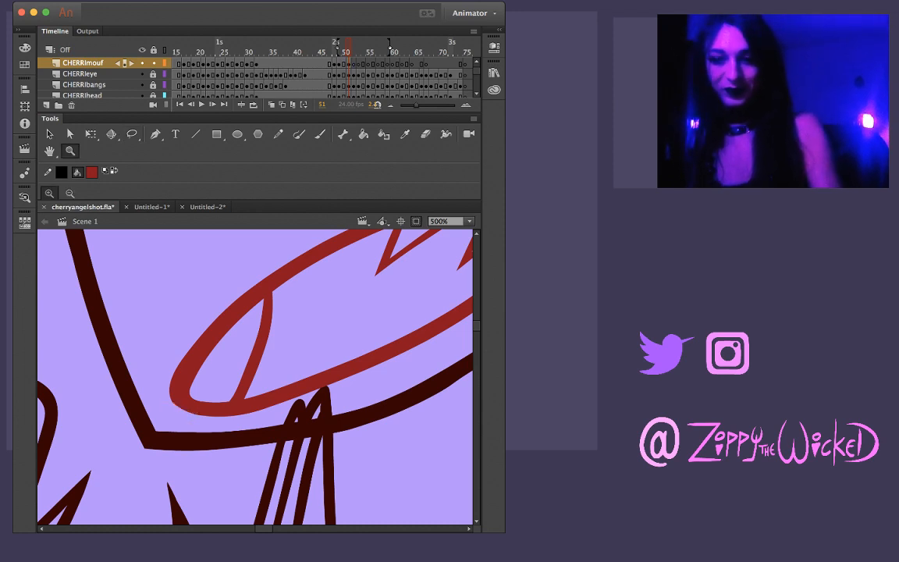
key("l")
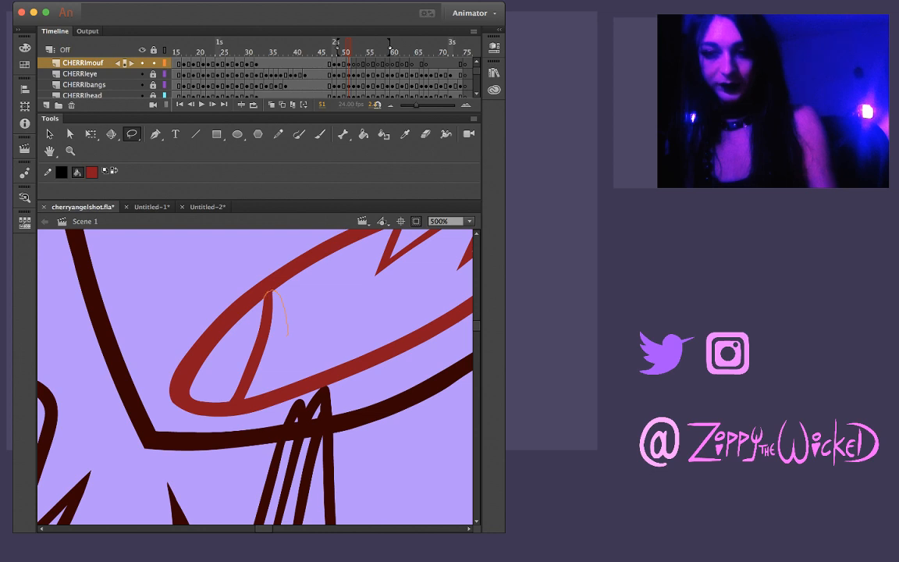
left_click_drag(289, 334, 251, 361)
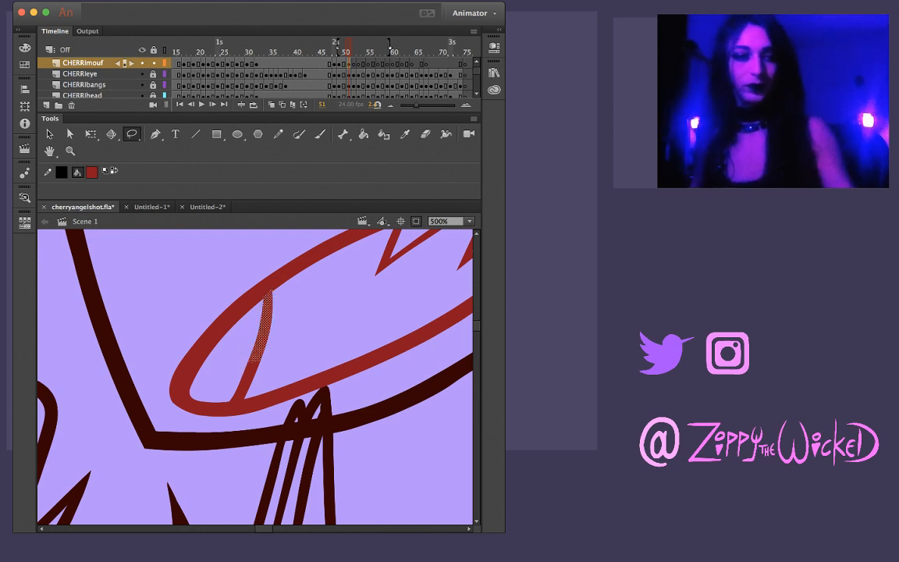
key("Escape")
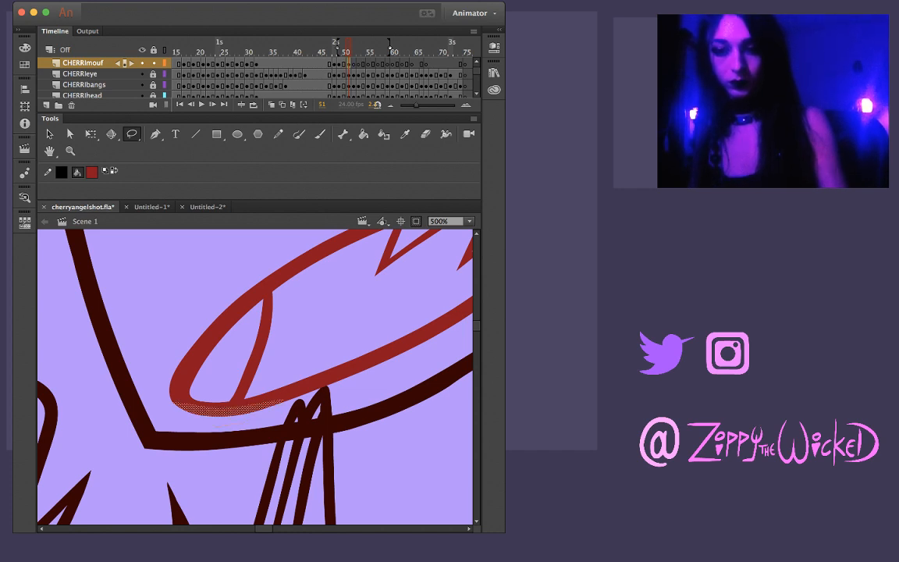
key("v")
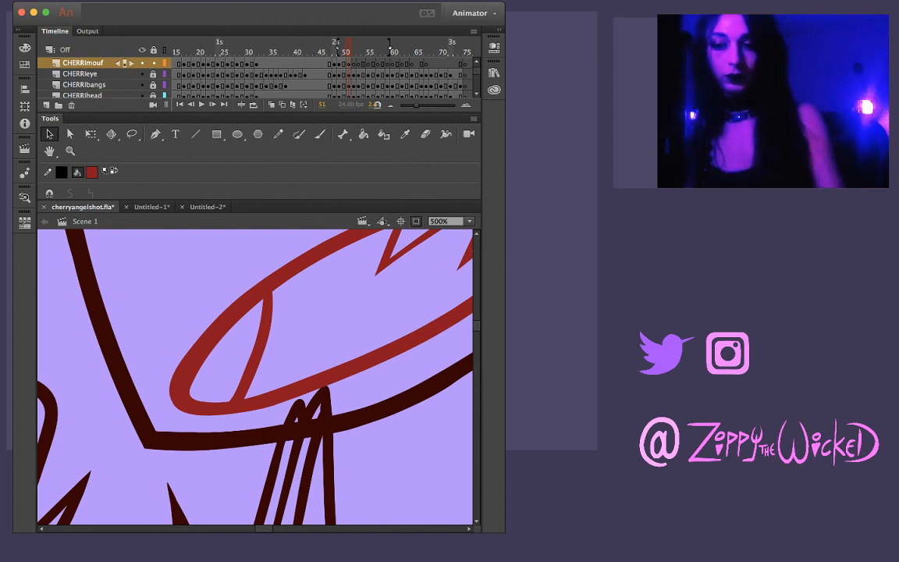
Round out the upper end of frame 51's mouth outline beside the small teeth
key("z")
left_click(256, 376, "alt")
left_click(272, 369, "alt")
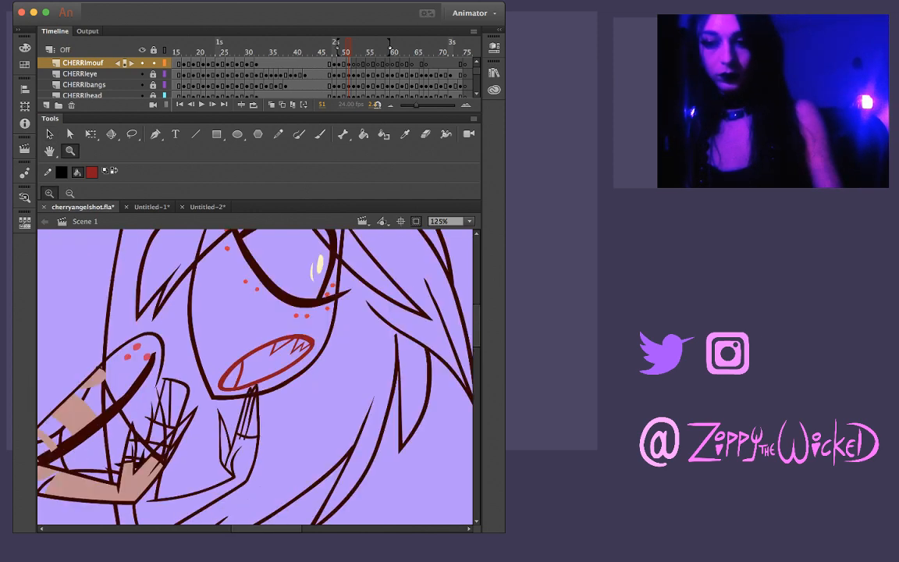
left_click(272, 370)
left_click(318, 359)
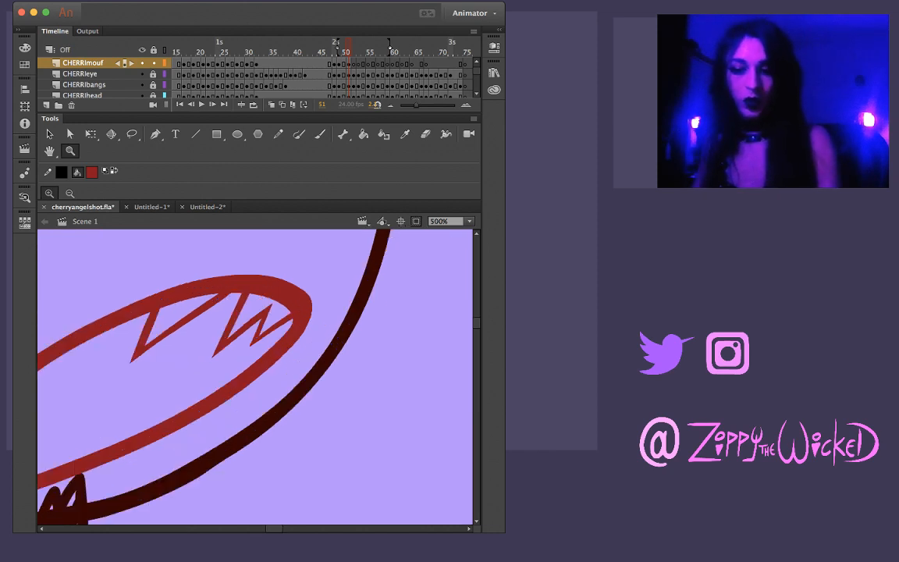
key("v")
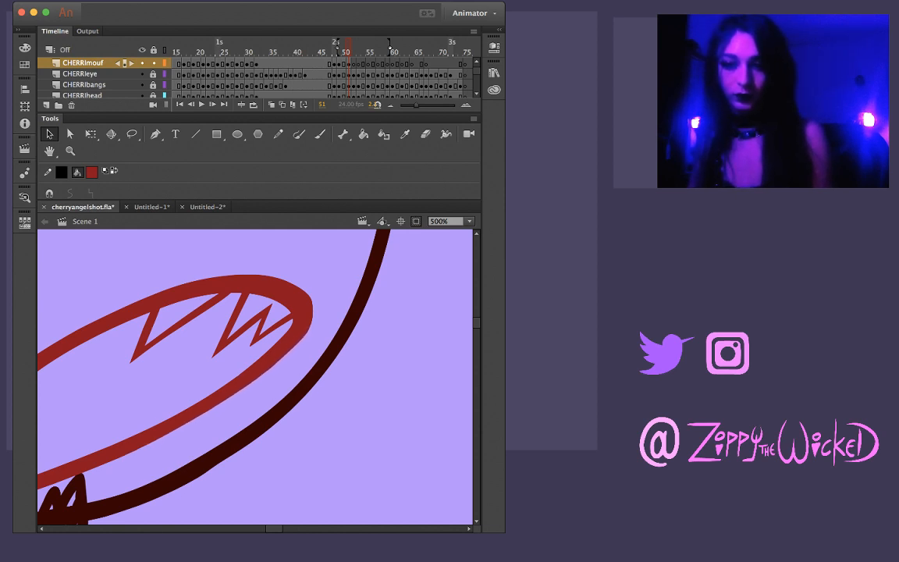
key("z")
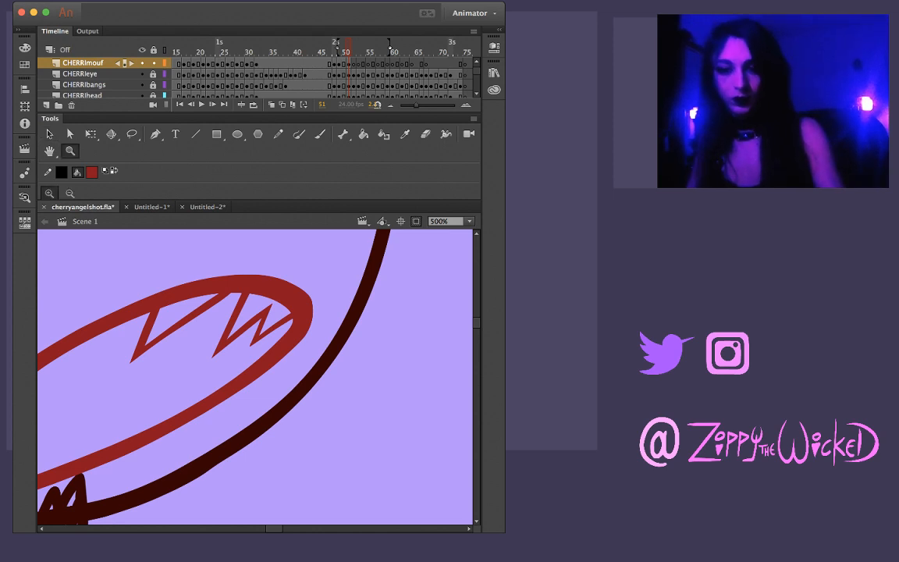
Compare the finished mouth on frame 51 with the neighbouring frames from 49 to 52
key("super+minus")
key("super+minus")
key("comma")
key("comma")
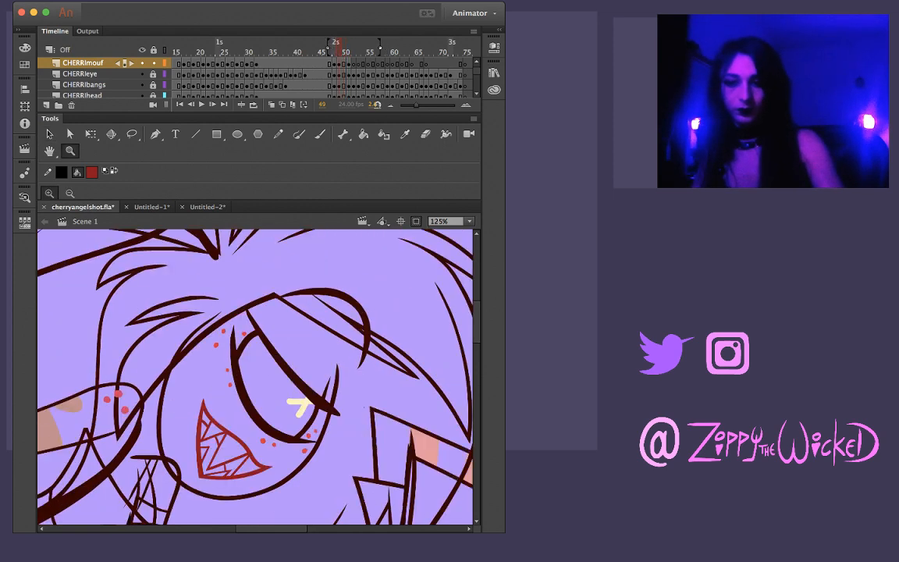
key("period")
key("period")
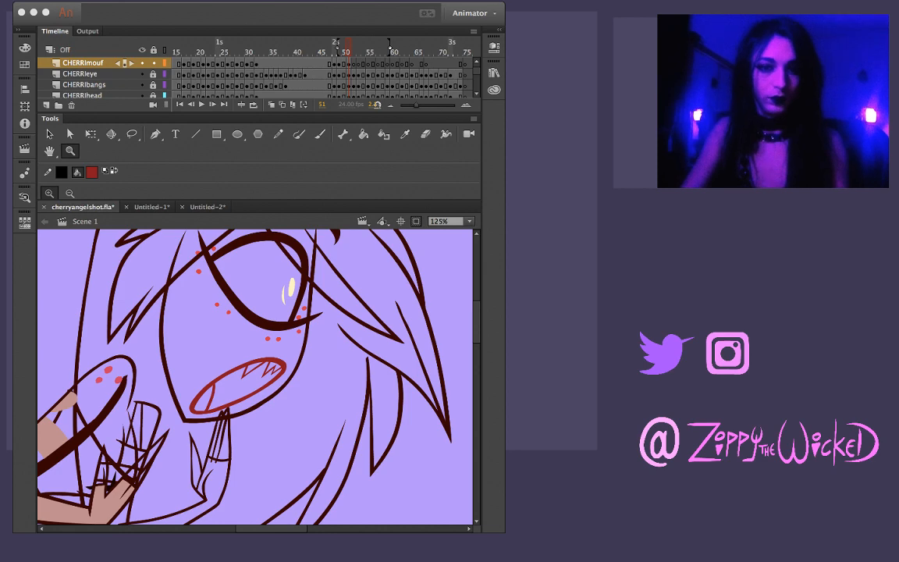
key("comma")
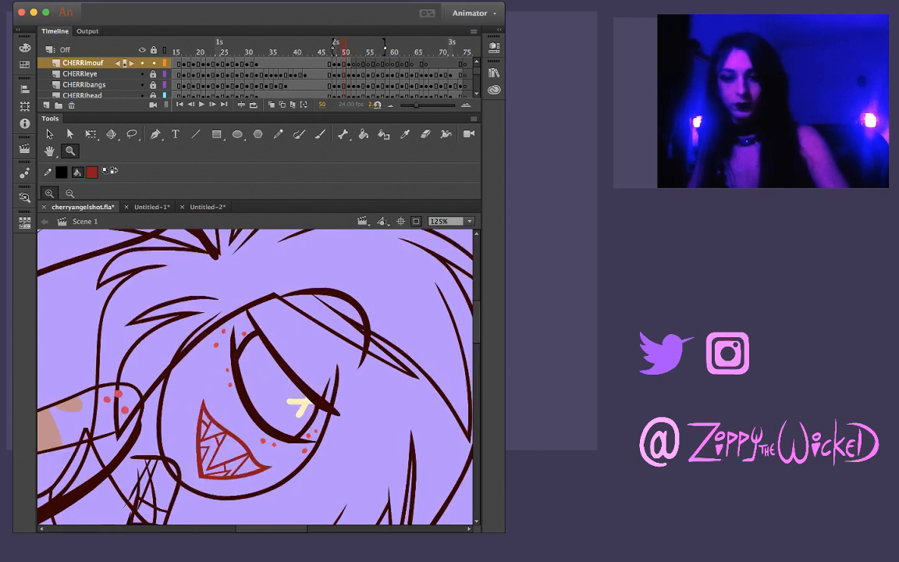
key("period")
key("period")
key("comma")
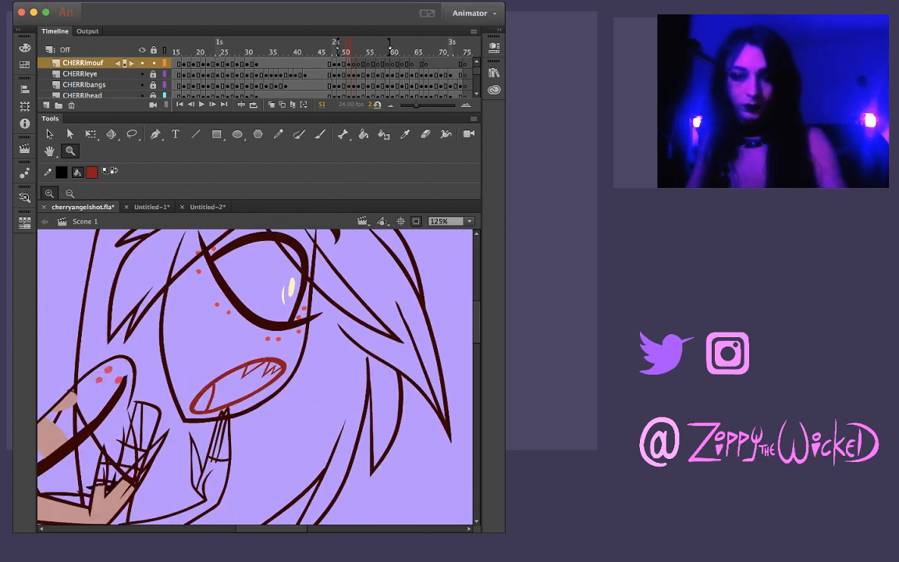
Copy the complete mouth drawing from frame 51 and paste it in place on frame 52 of the CHERRImouf layer
left_click(349, 64)
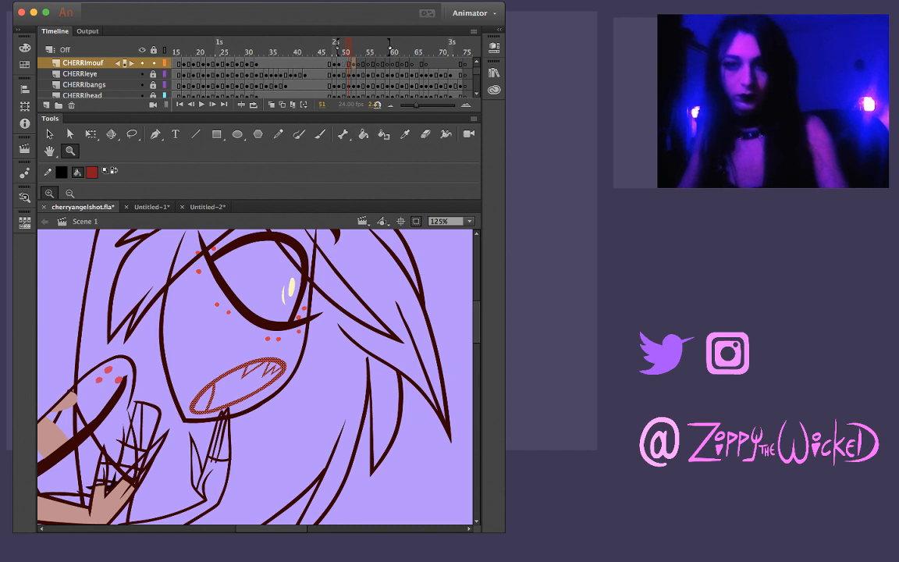
key("period")
key("Escape")
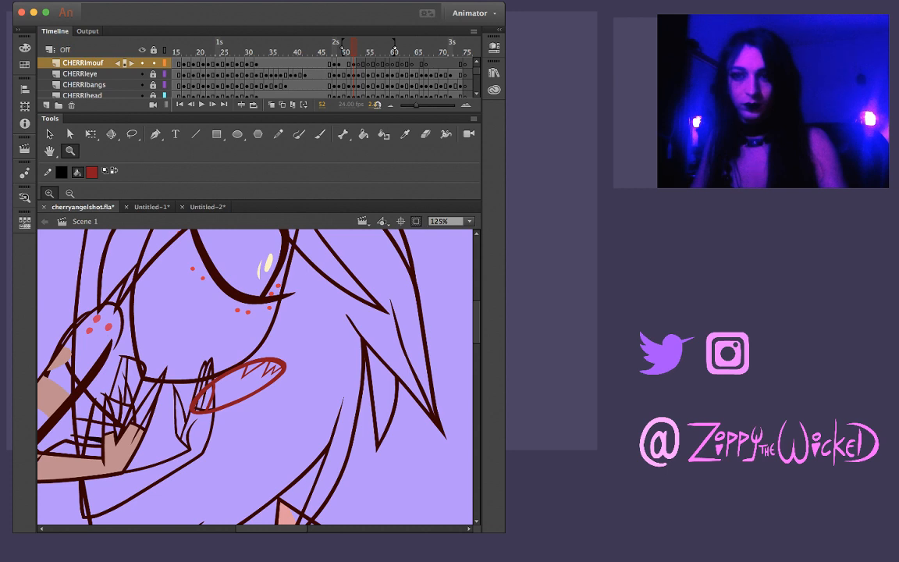
left_click_drag(355, 63, 349, 64)
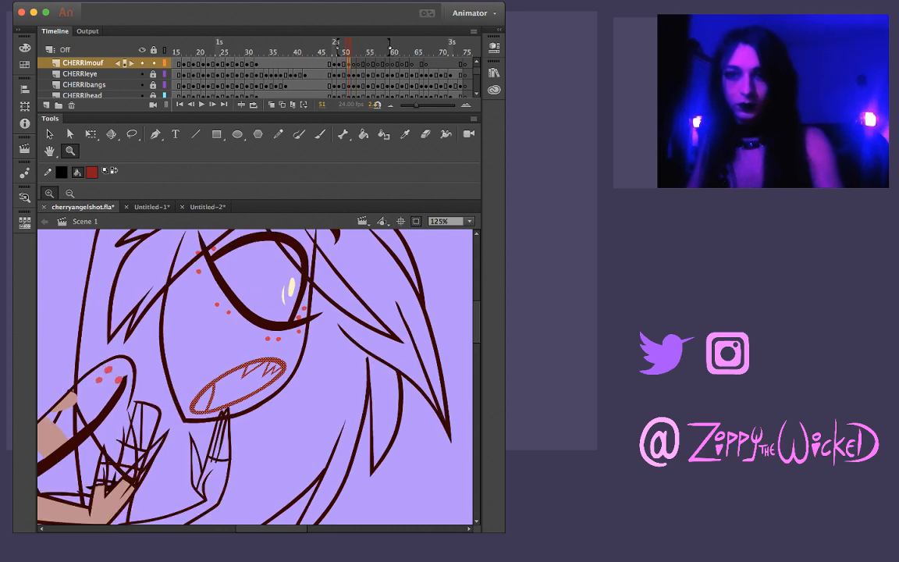
key("Return")
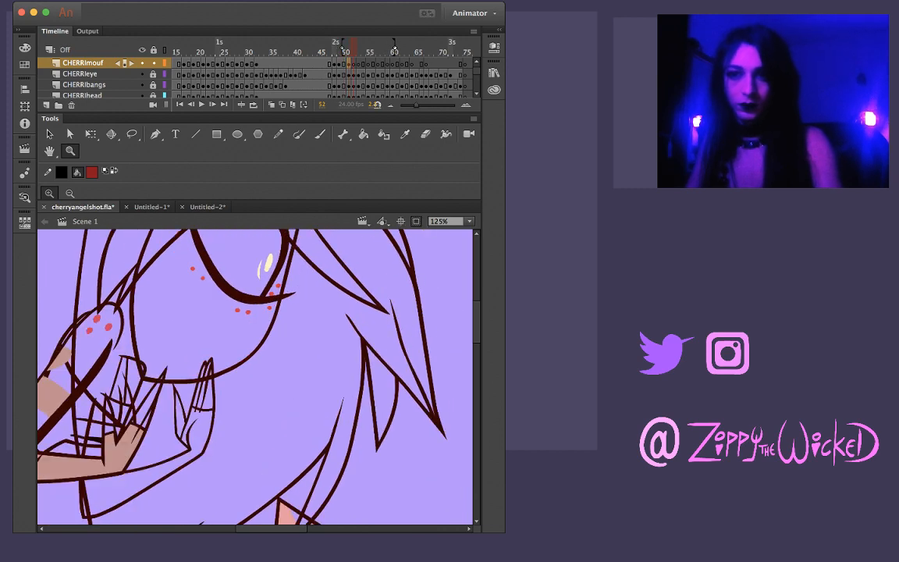
key("super+shift+v")
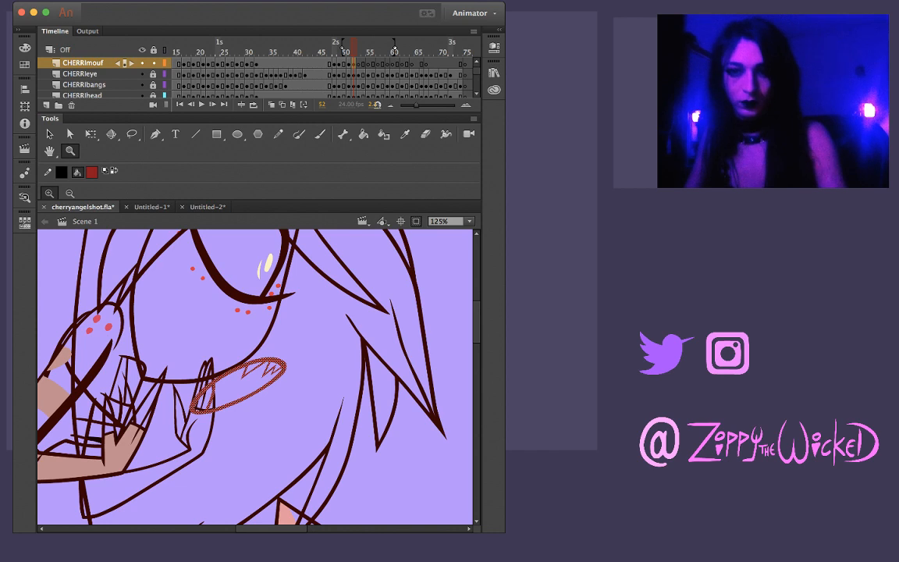
Show the REF layer and move and rotate frame 52's pasted mouth over the rough mouth sketch
key("v")
left_click_drag(239, 384, 218, 357)
scroll(148, 77, "down", 10)
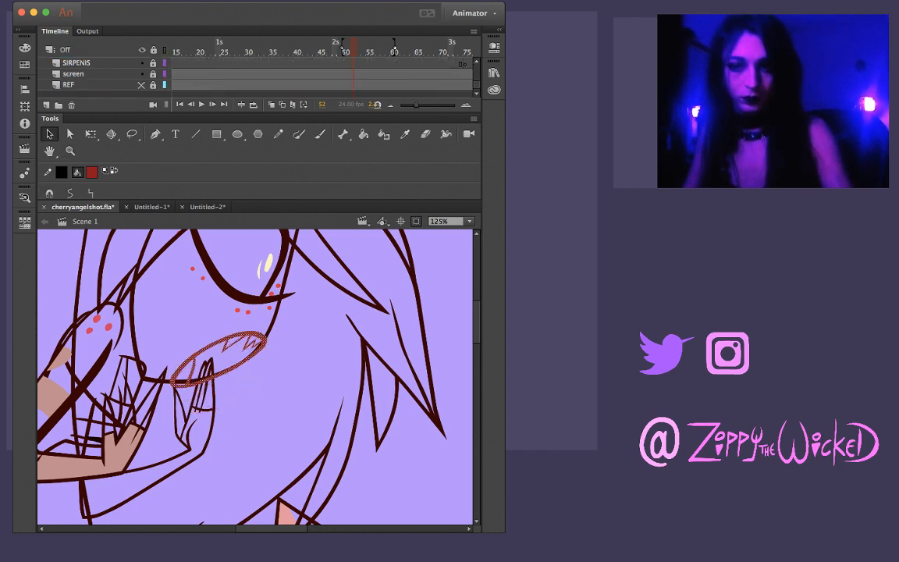
left_click(142, 84)
left_click_drag(200, 342, 179, 329)
key("q")
left_click_drag(218, 291, 231, 295)
key("v")
key("super+equal")
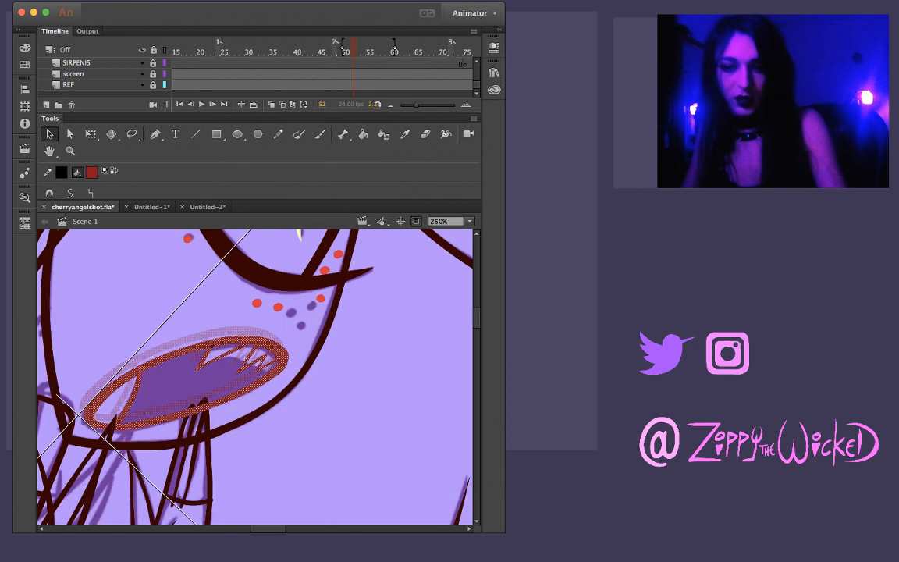
Fine-tune the rotation of frame 52's mouth and nudge it down and left to match the rough sketch
key("q")
left_click_drag(233, 283, 237, 285)
key("Down")
key("Left")
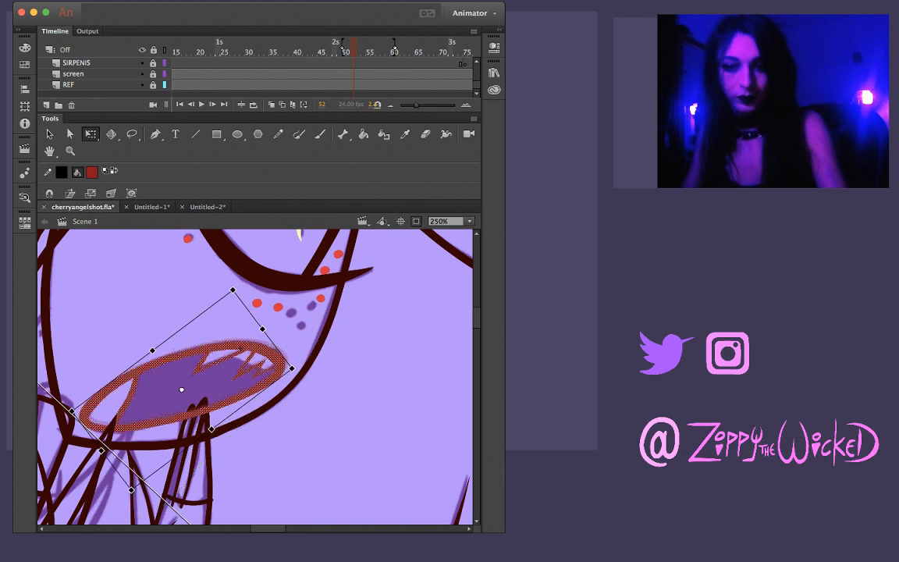
key("Left")
key("Escape")
Copy the aligned mouth from frame 52, paste it in place on frame 53 and position it over the rough sketch
left_click(198, 411)
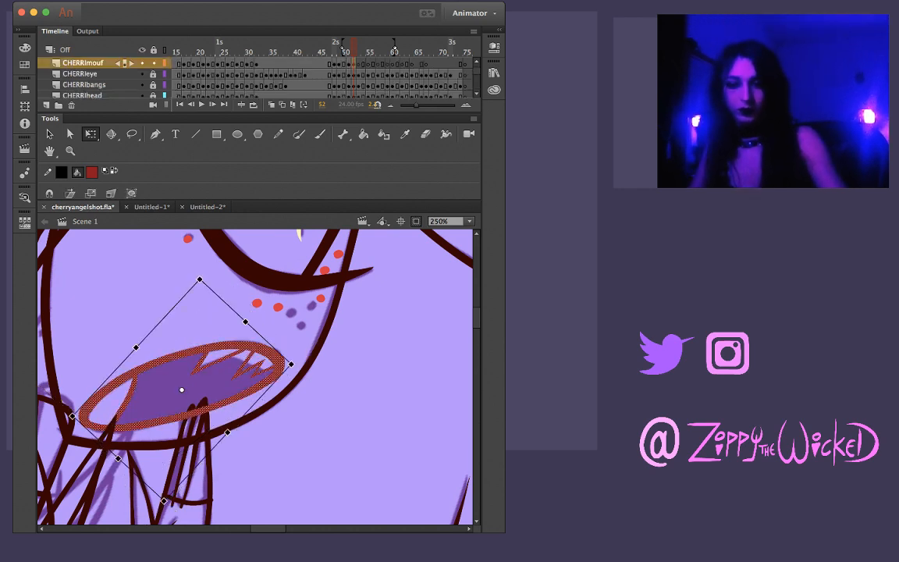
key("Escape")
key("period")
key("comma")
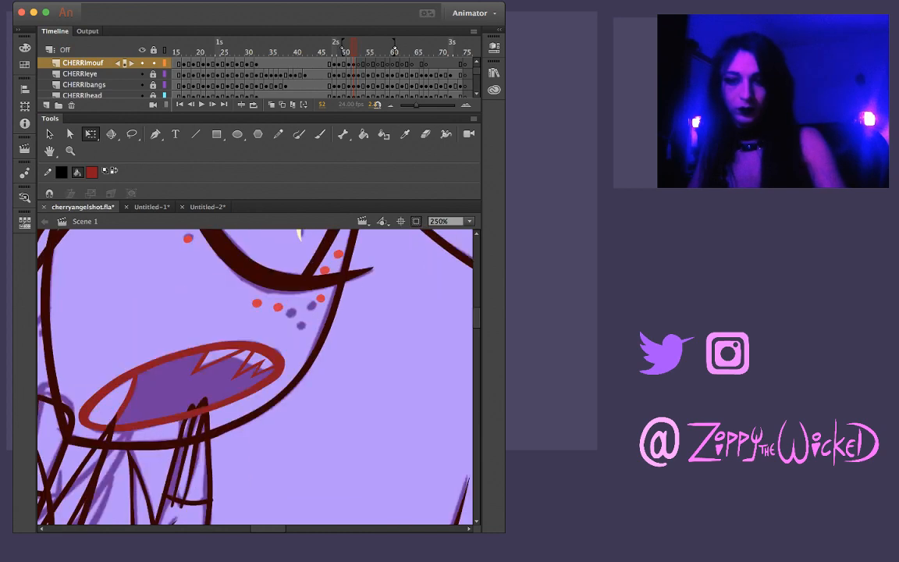
key("comma")
key("period")
key("period")
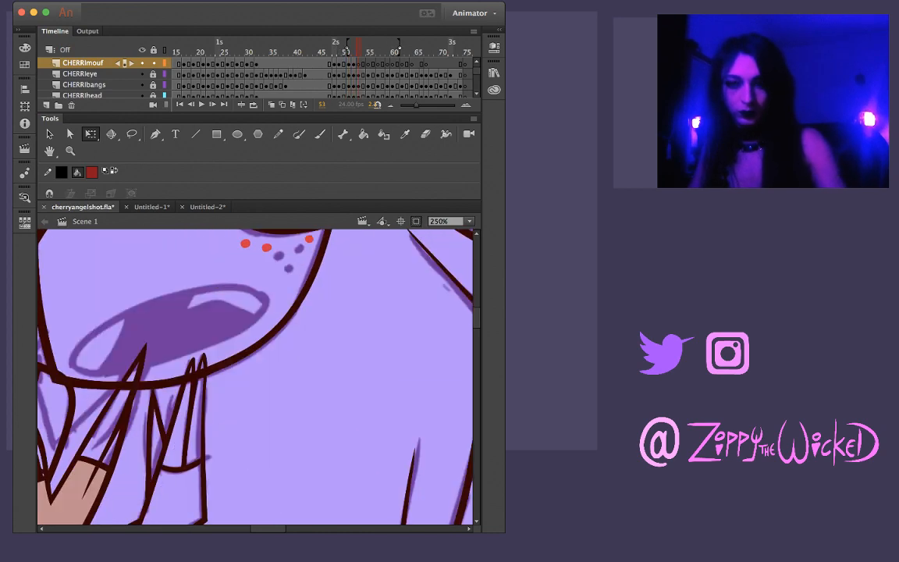
key("super+shift+v")
left_click_drag(199, 411, 189, 355)
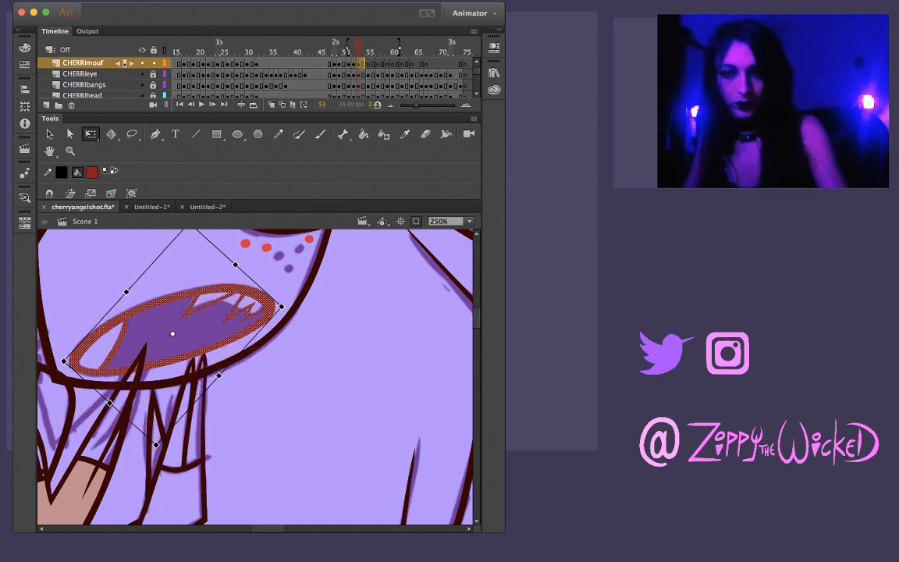
key("Left")
key("Up")
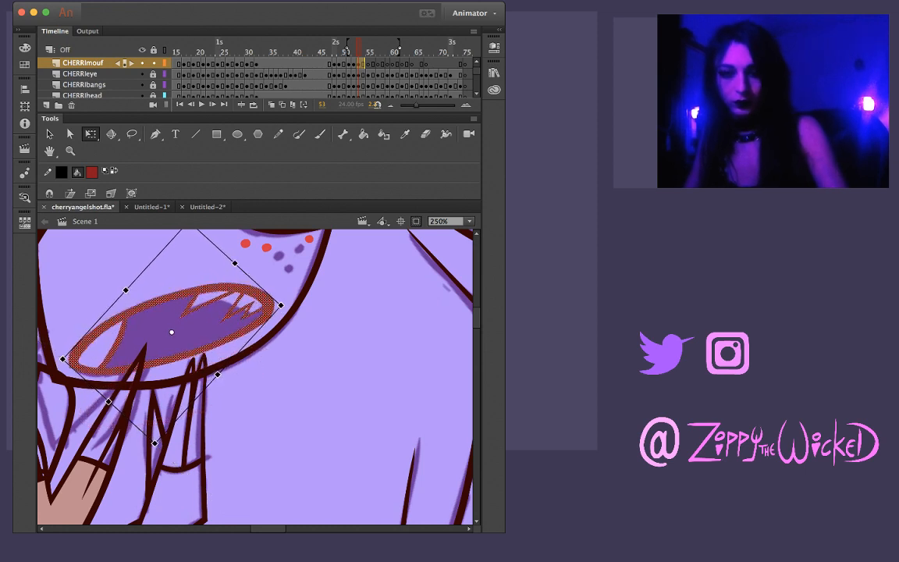
Paste the mouth in place on frame 55 of the CHERRImouf layer, then move, rotate and nudge it over the rough mouth sketch
key("period")
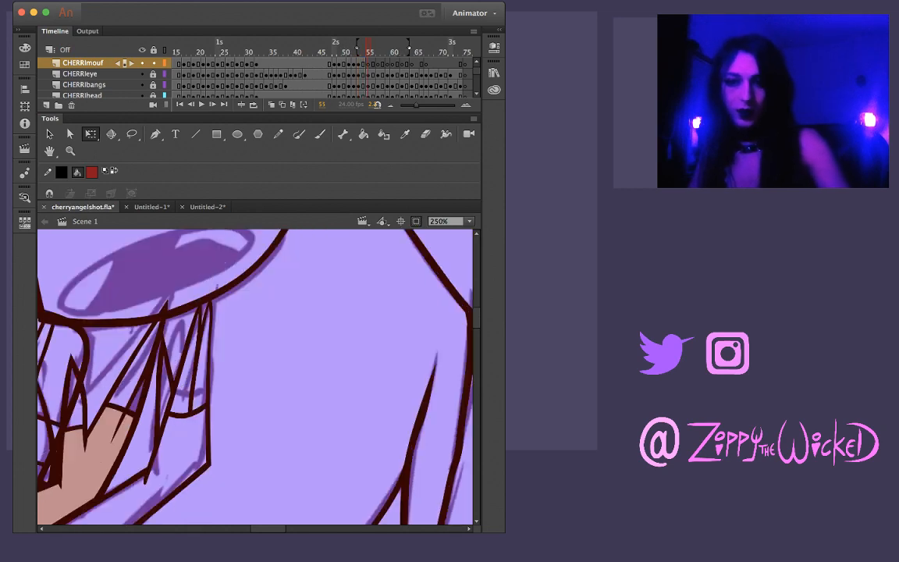
key("period")
key("ctrl+a")
left_click_drag(234, 336, 274, 415)
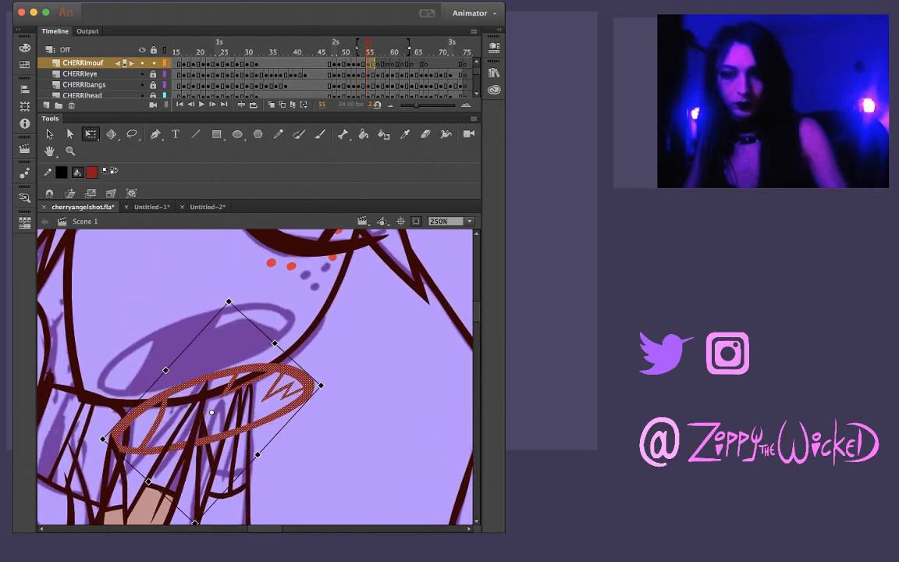
left_click_drag(211, 413, 199, 354)
left_click_drag(313, 323, 310, 318)
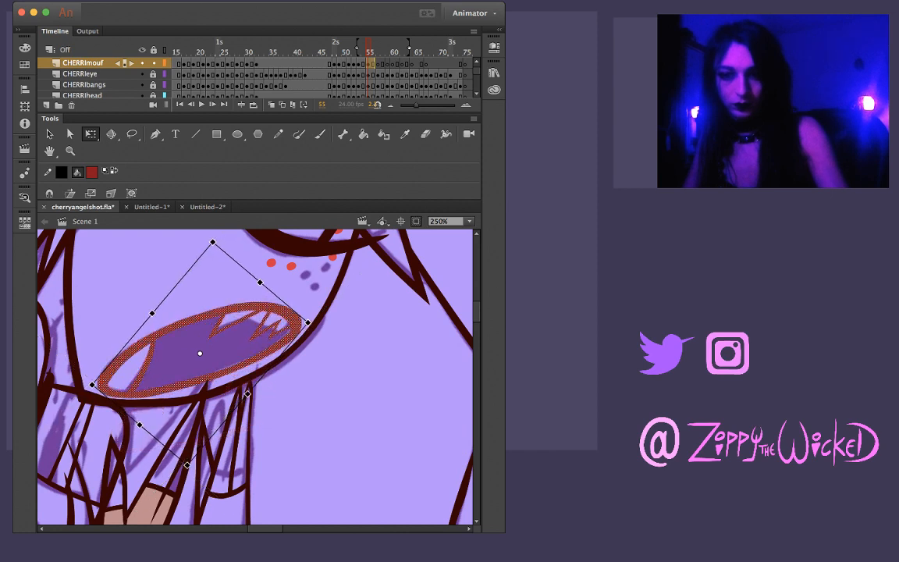
key("Up")
key("Up")
key("Left")
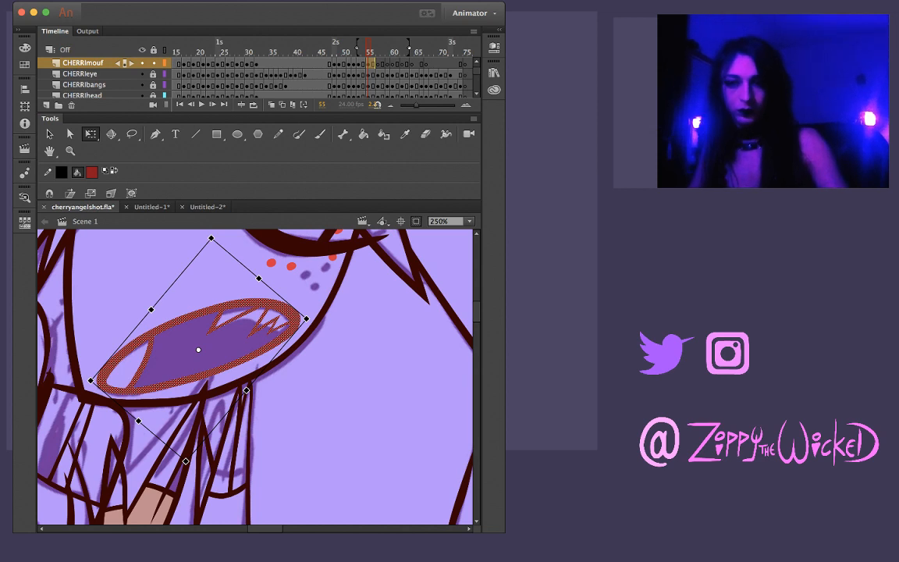
Paste the mouth in place on frame 57 and adjust its position and rotation to fit the rough sketch
key("period")
key("period")
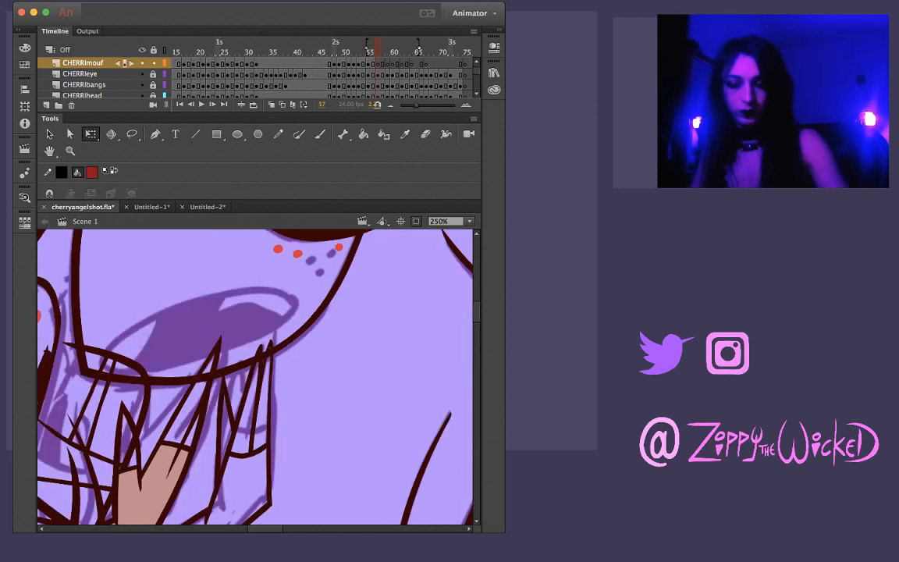
key("super+shift+v")
left_click_drag(224, 309, 228, 294)
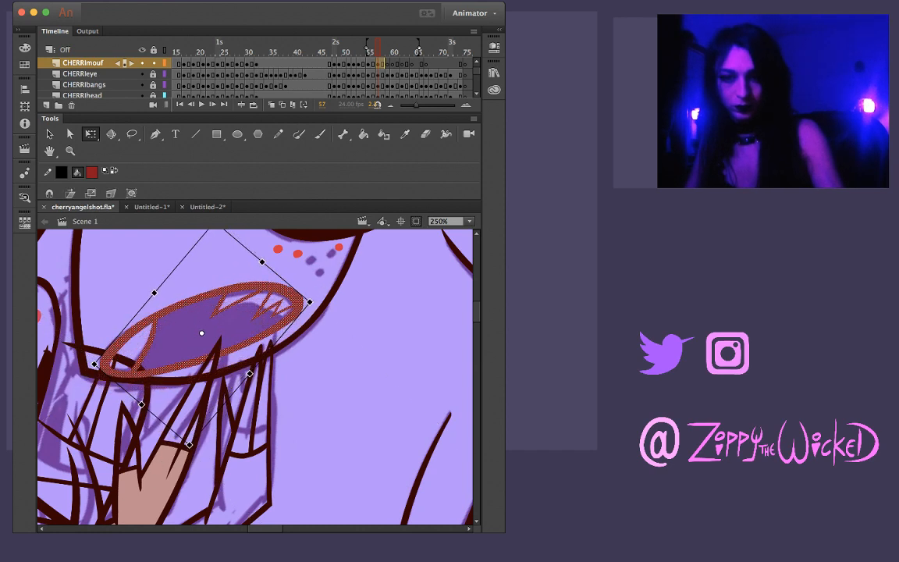
left_click_drag(312, 302, 313, 305)
key("Escape")
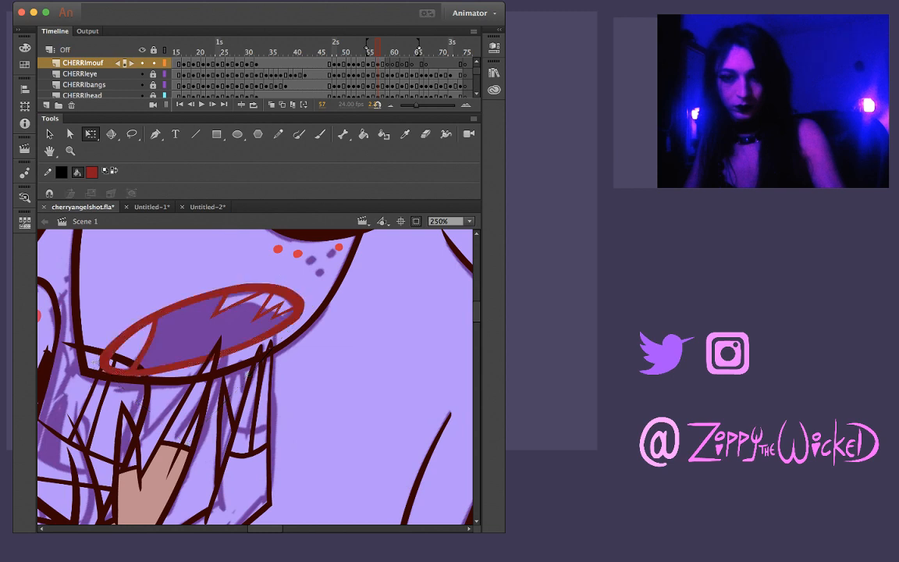
left_click(228, 290)
key("Escape")
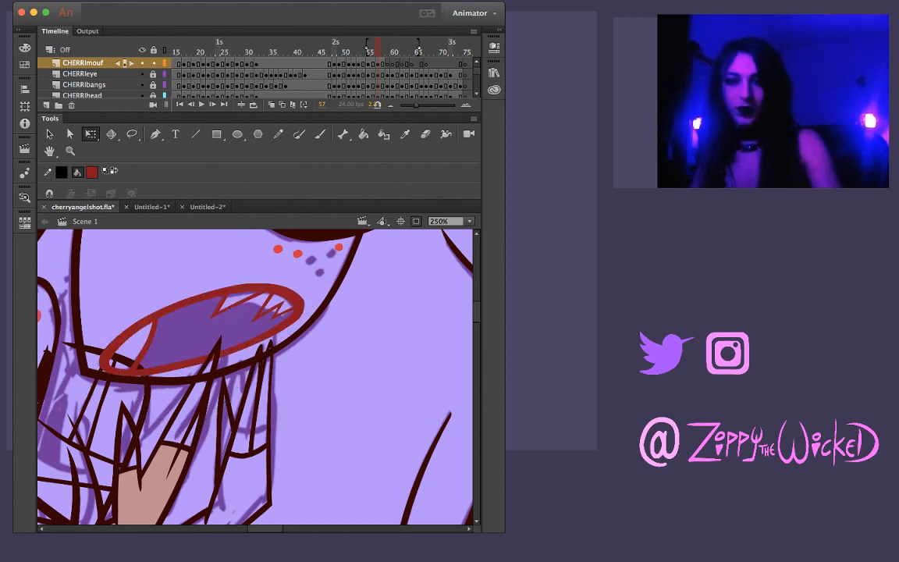
Paste the mouth in place on frame 59, nudge it up and rotate it slightly to match the rough sketch
key("comma")
key("period")
key("period")
key("period")
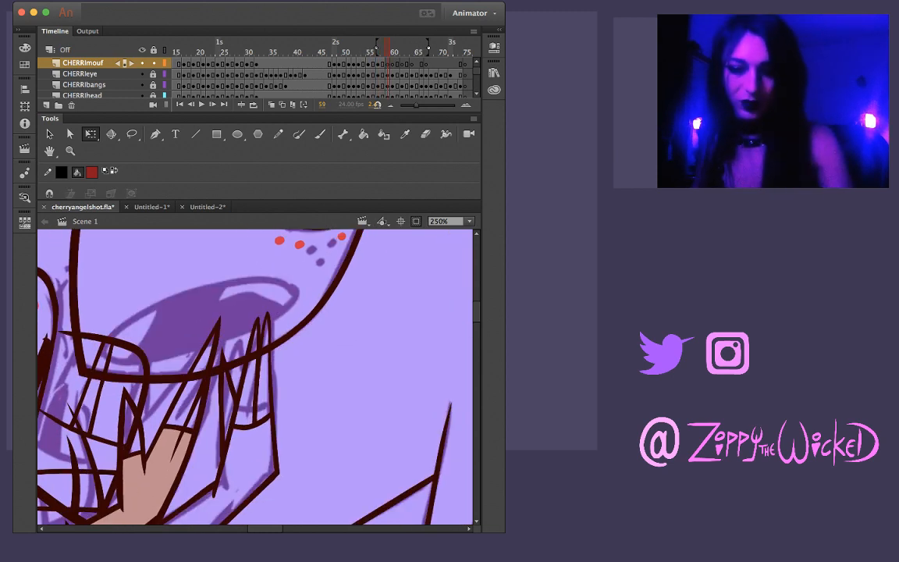
key("super+shift+v")
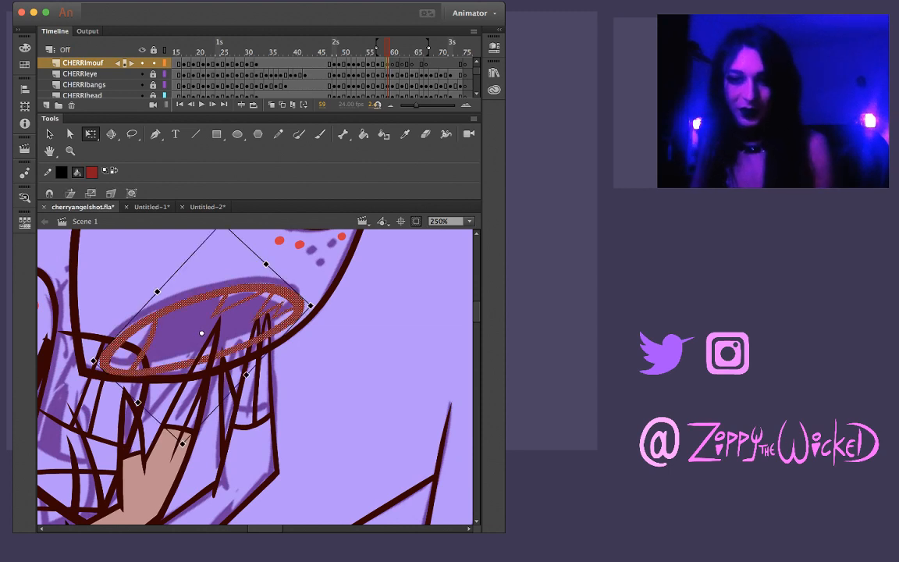
key("shift+Up")
key("Down")
key("Down")
key("Down")
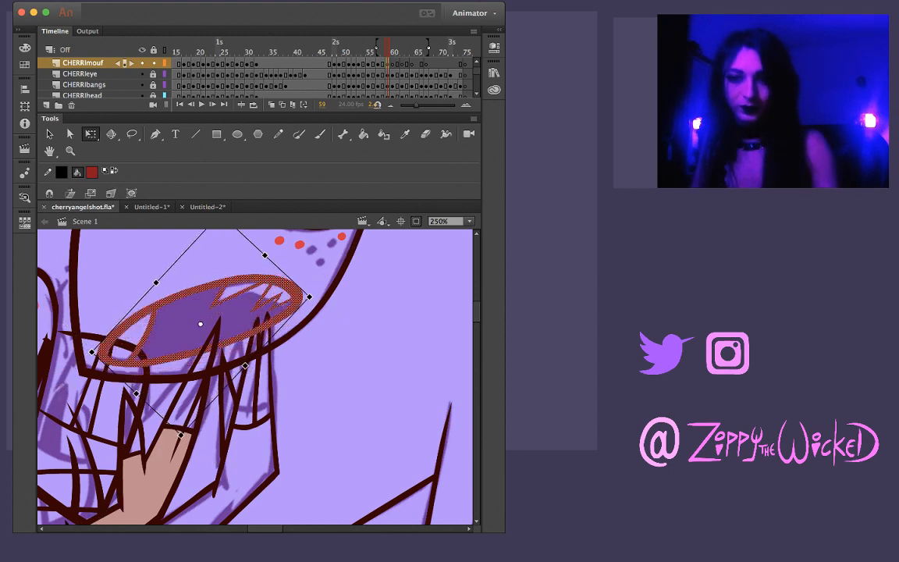
left_click_drag(314, 295, 299, 295)
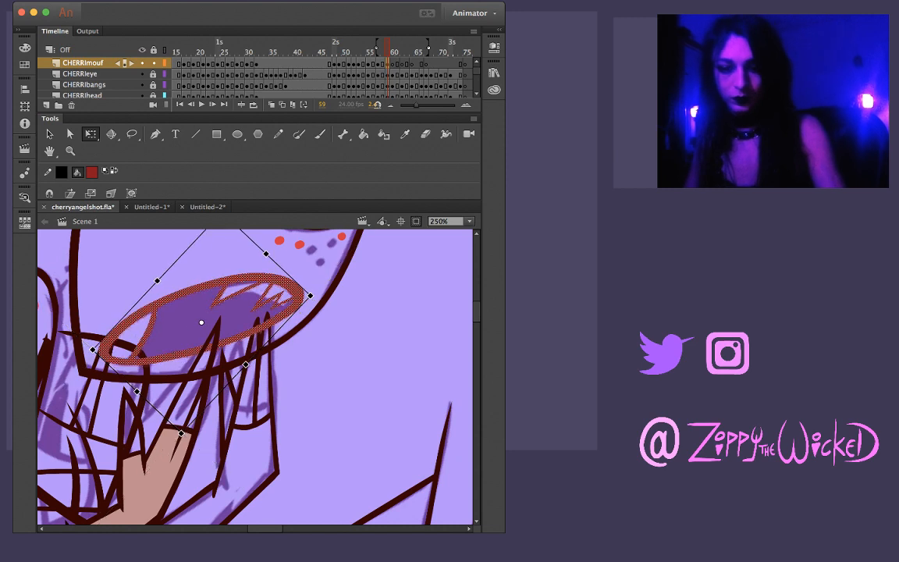
key("Escape")
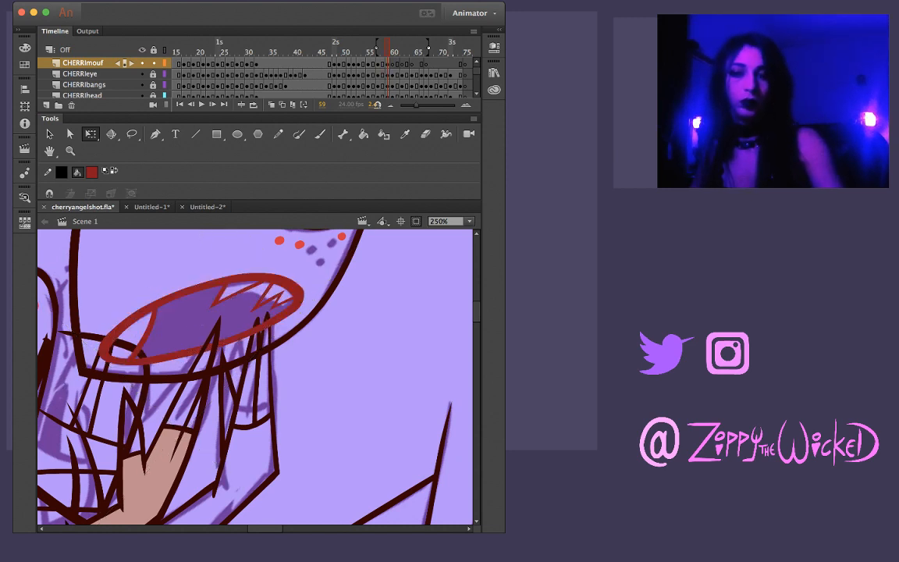
Go to frame 60, rotate the stage until the rough open mouth is upright, and ready the Brush tool
key("period")
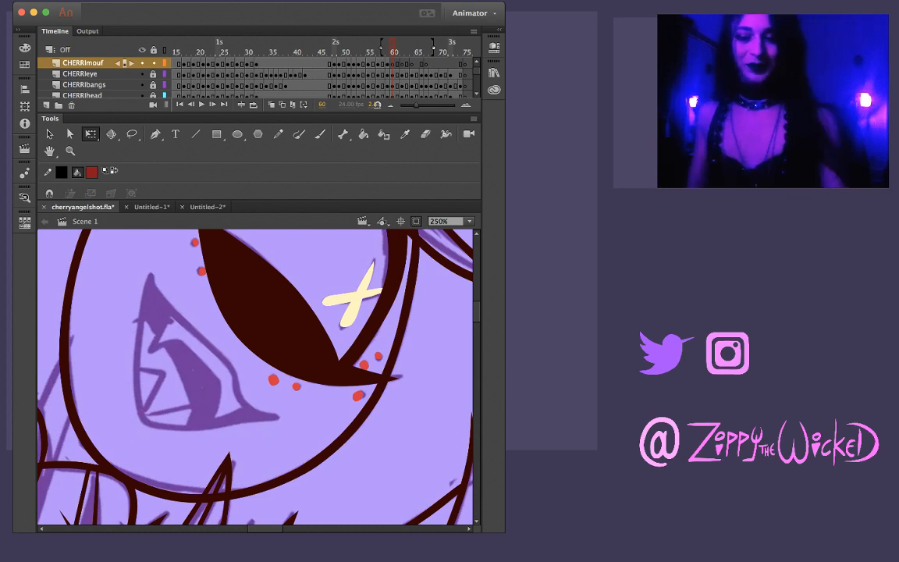
key("i")
left_click(195, 288)
key(".")
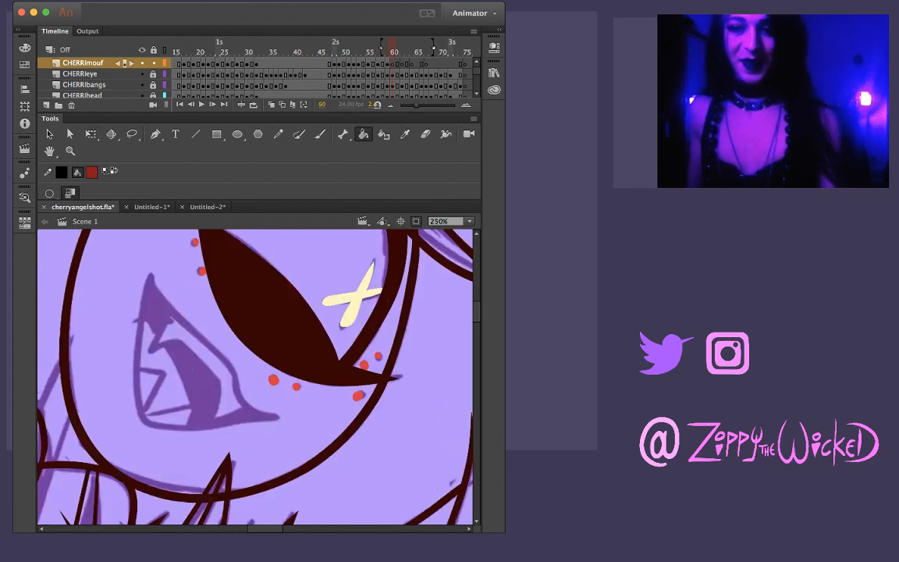
mouse_move(324, 356)
left_mouse_down()
mouse_move(336, 229)
mouse_move(322, 211)
left_mouse_up()
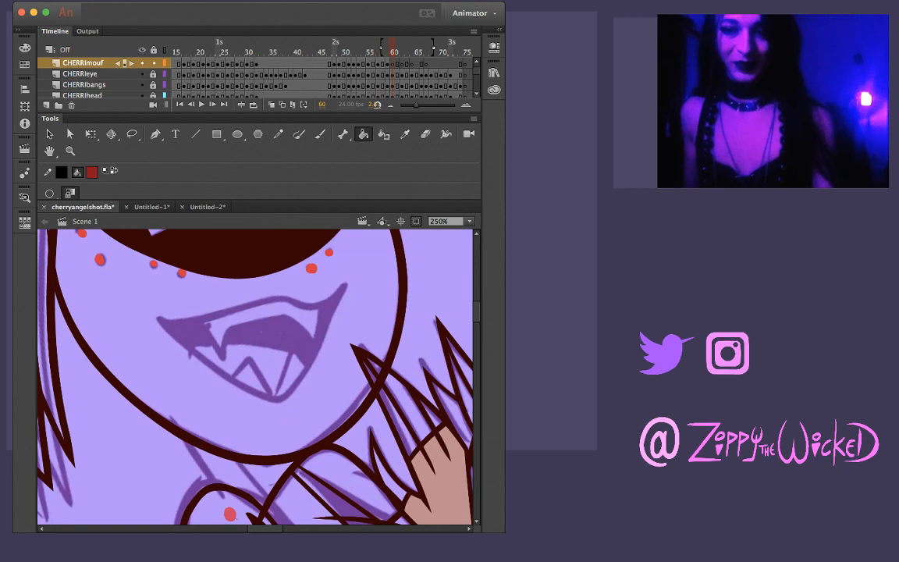
key("b")
left_click_drag(131, 294, 205, 277)
key("super+z")
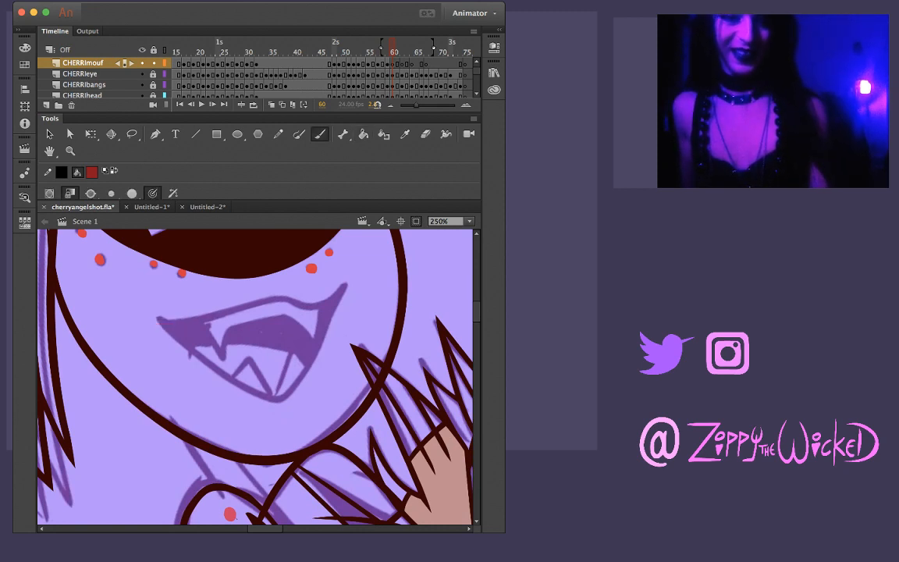
left_click_drag(131, 290, 218, 271)
key("super+z")
key("comma")
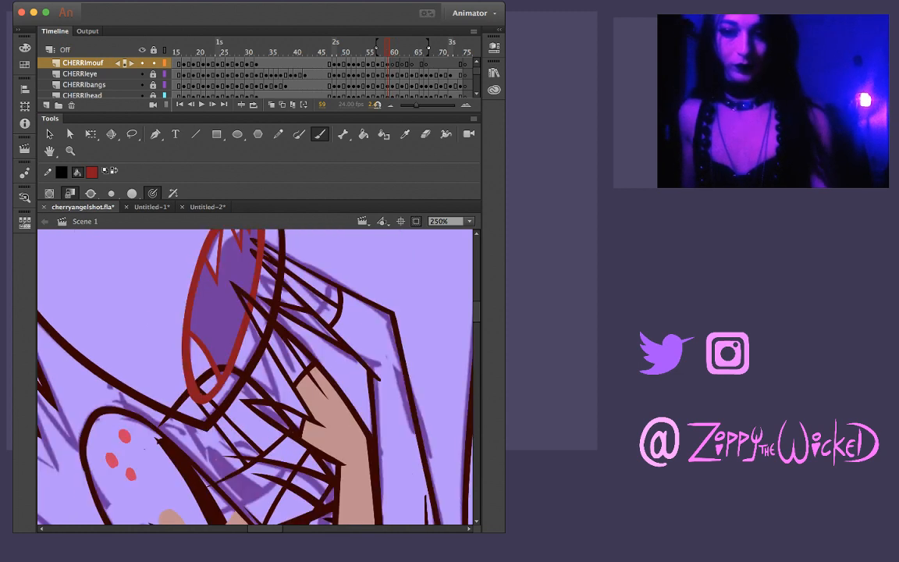
key("period")
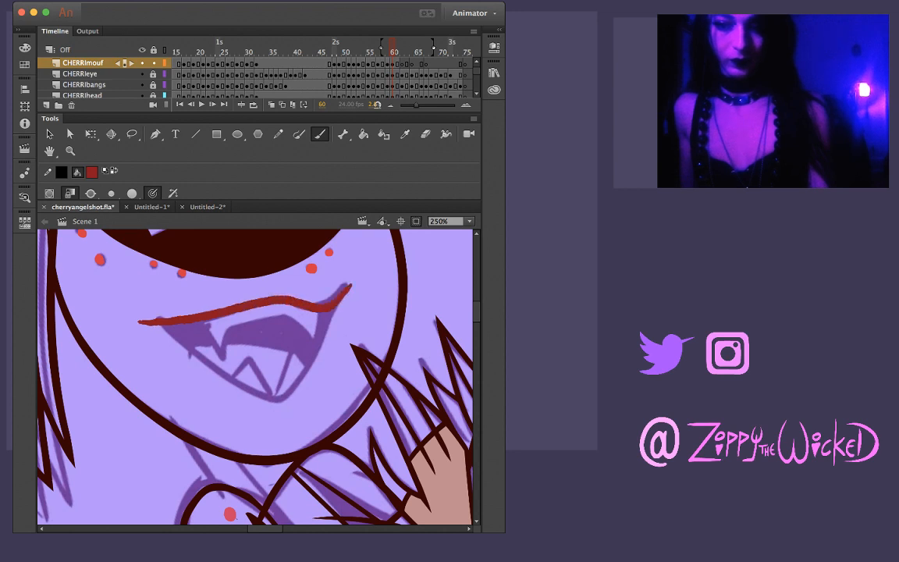
key("super+z")
left_click_drag(130, 324, 199, 314)
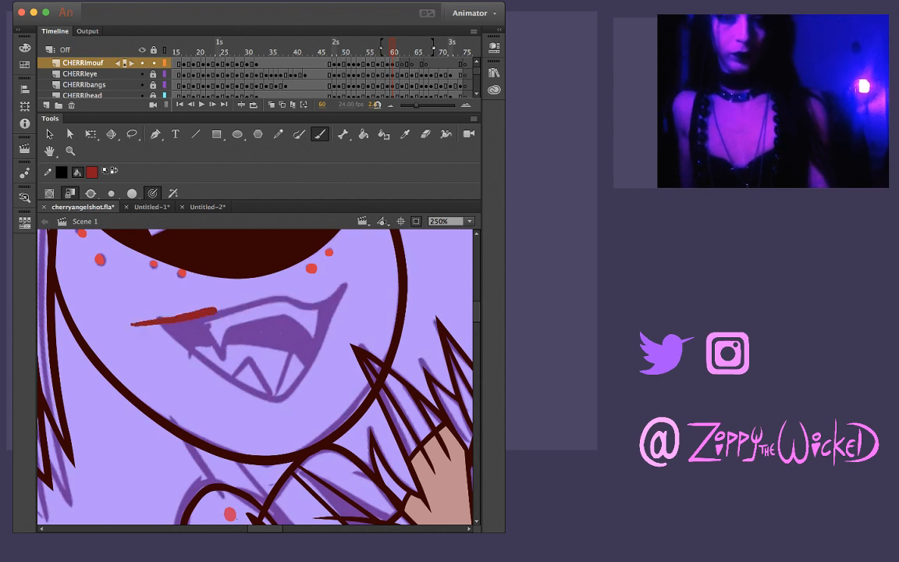
key("super+z")
left_click_drag(139, 323, 204, 319)
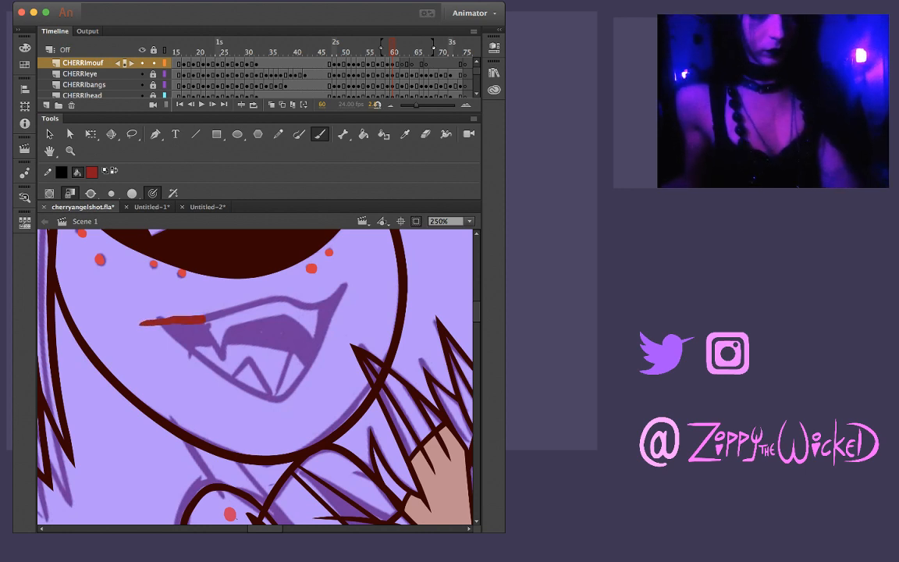
key("super+z")
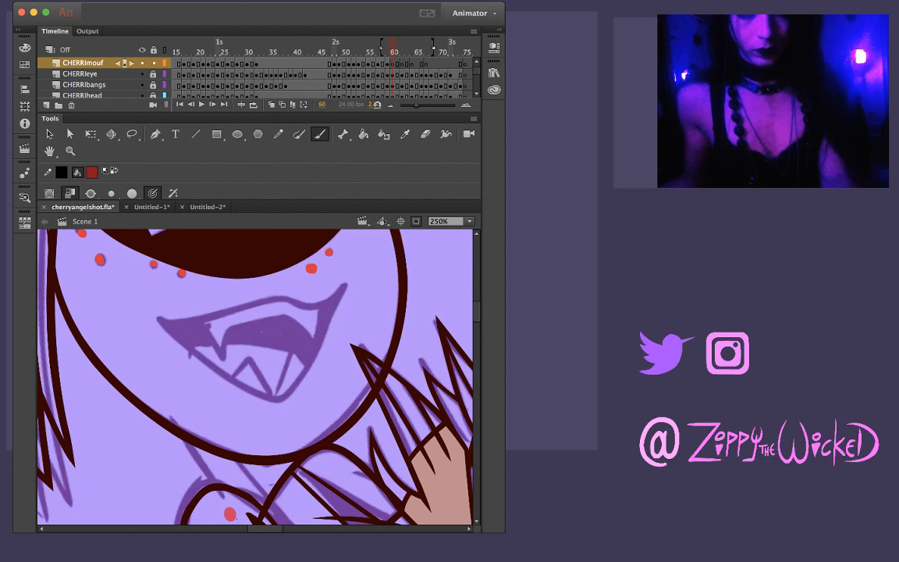
left_click_drag(144, 322, 233, 310)
key("super+z")
Brush frame 60's dark red mouth outline over the rough sketch, with a wavy upper lip and a V-shaped lower lip
left_click_drag(143, 321, 219, 314)
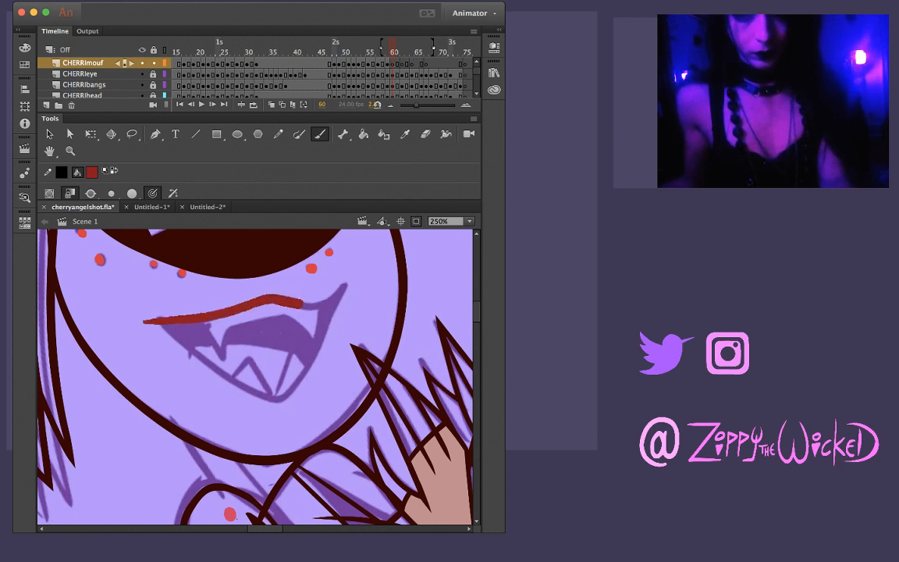
left_click_drag(342, 294, 347, 288)
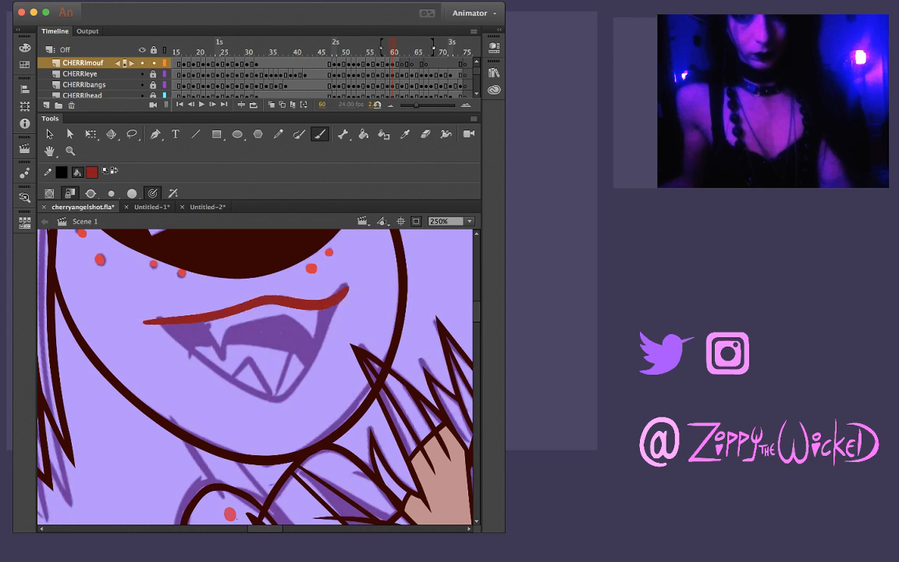
left_click_drag(161, 316, 199, 348)
key("super+z")
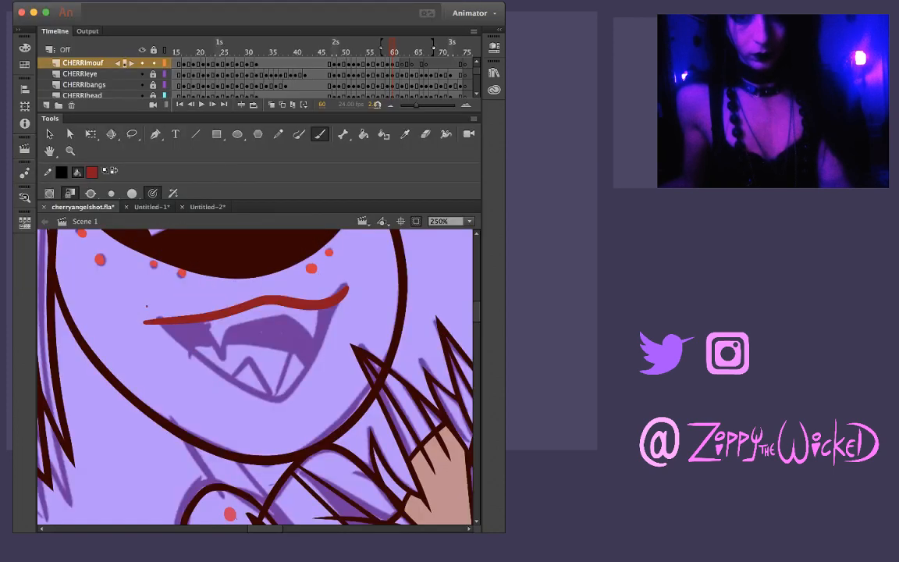
mouse_move(147, 307)
left_mouse_down()
mouse_move(183, 342)
mouse_move(195, 334)
mouse_move(225, 351)
mouse_move(270, 398)
mouse_move(314, 356)
left_mouse_up()
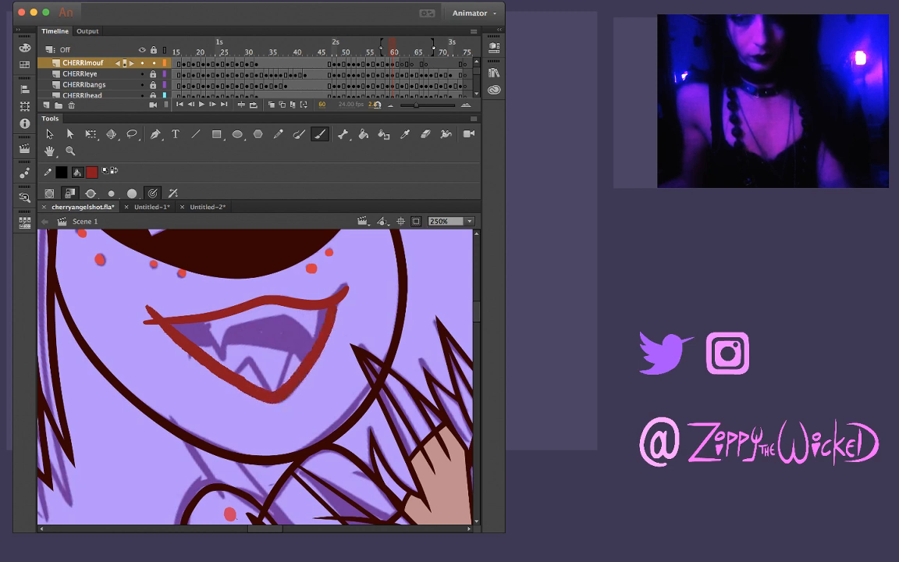
key("comma")
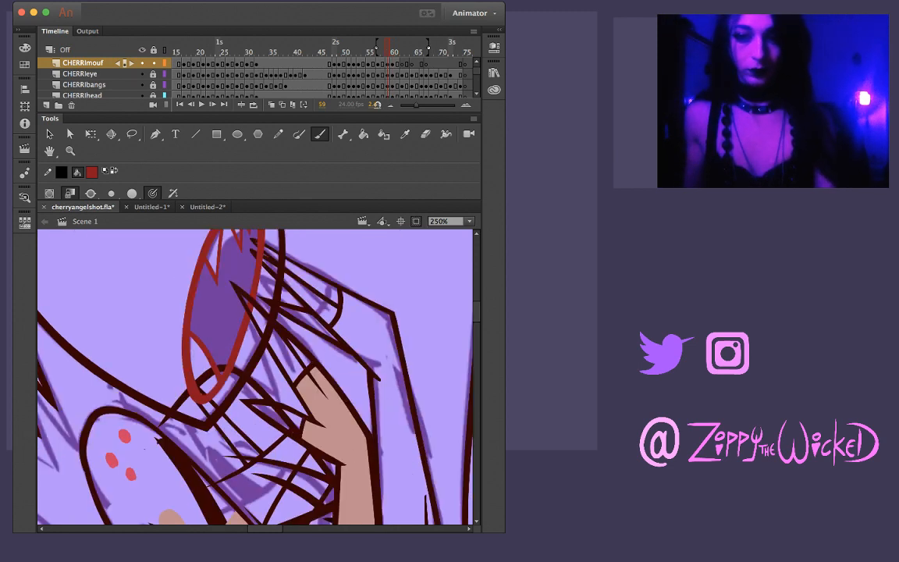
key("period")
key("v")
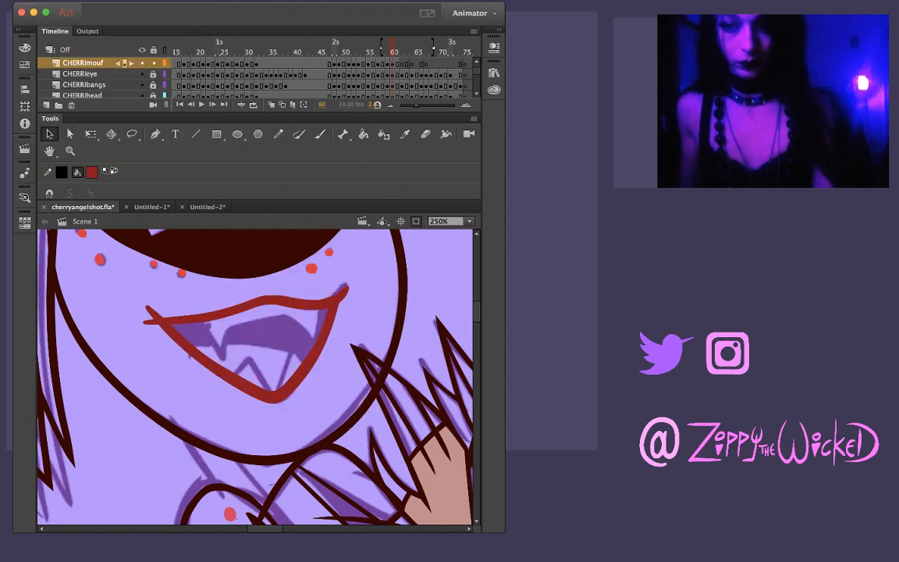
key("super+a")
key("Escape")
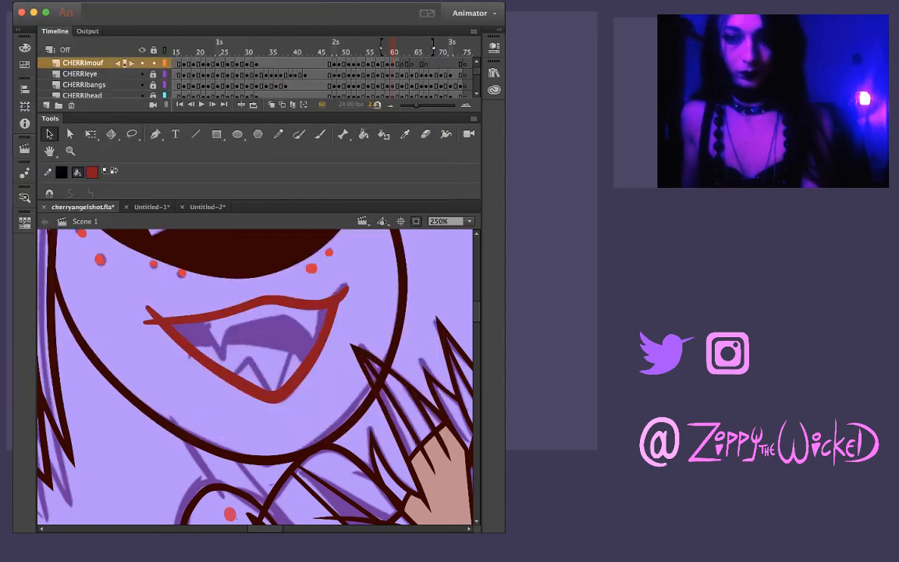
key("super+a")
key("Escape")
left_click_drag(270, 301, 280, 285)
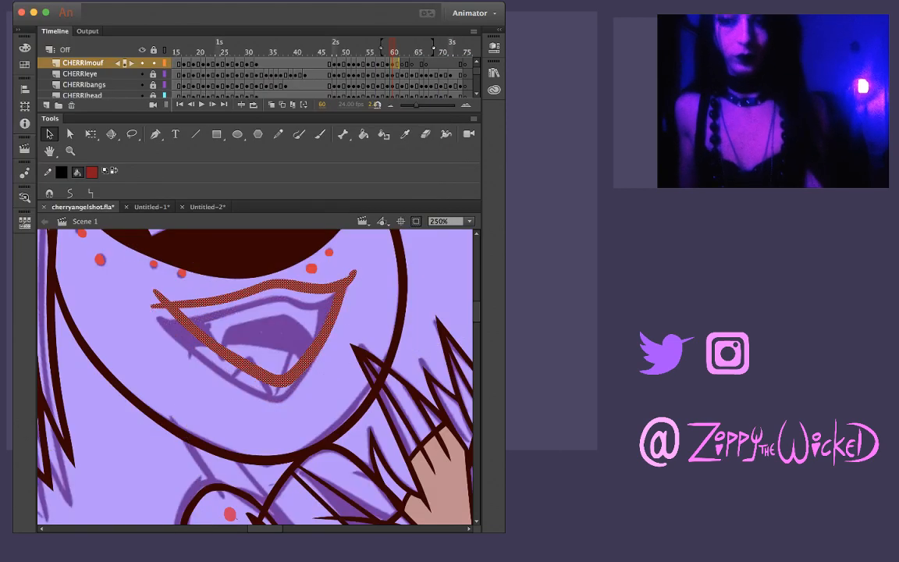
key("super+z")
key("Escape")
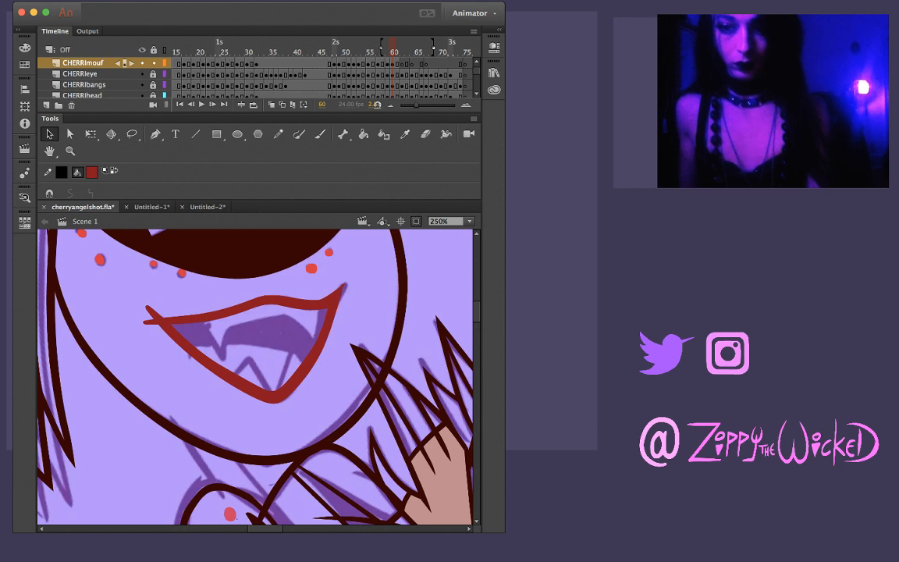
Reshape the outline edge at the pointed right corner of frame 60's mouth with the Selection tool
key("z")
left_click(341, 302)
key("v")
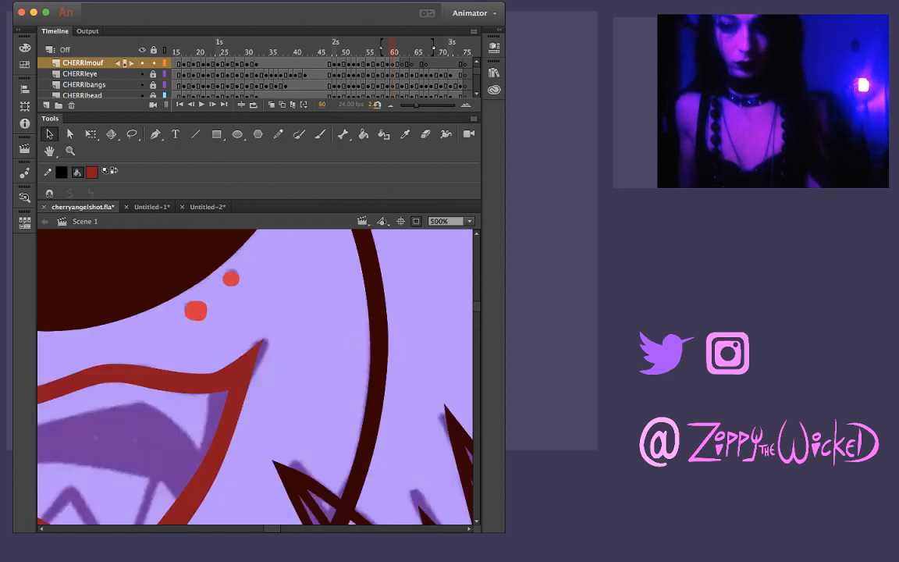
left_click_drag(244, 395, 248, 397)
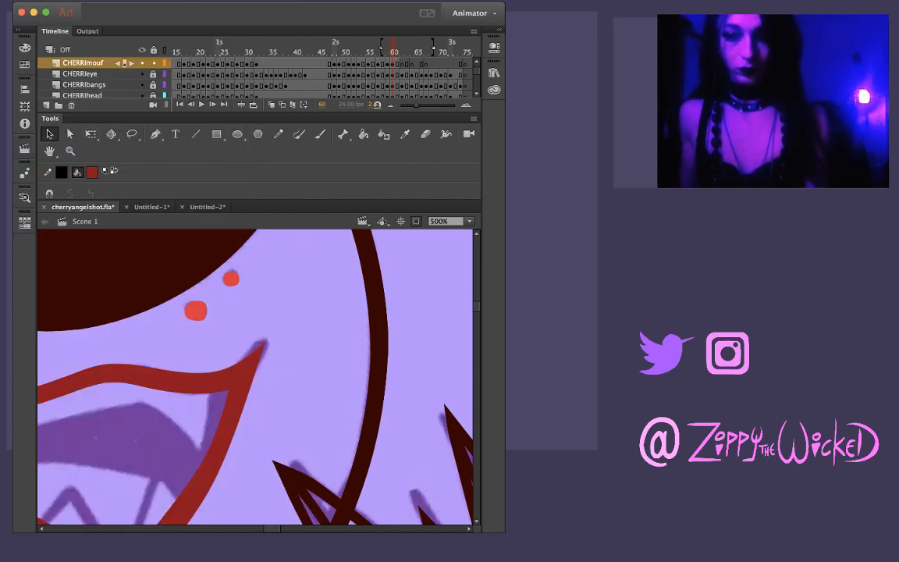
Delete the stray upper-lip stroke ends that overshoot the left corner of frame 60's mouth
scroll(255, 376, "left", 7)
scroll(254, 376, "down", 2)
left_click(144, 347)
key("Delete")
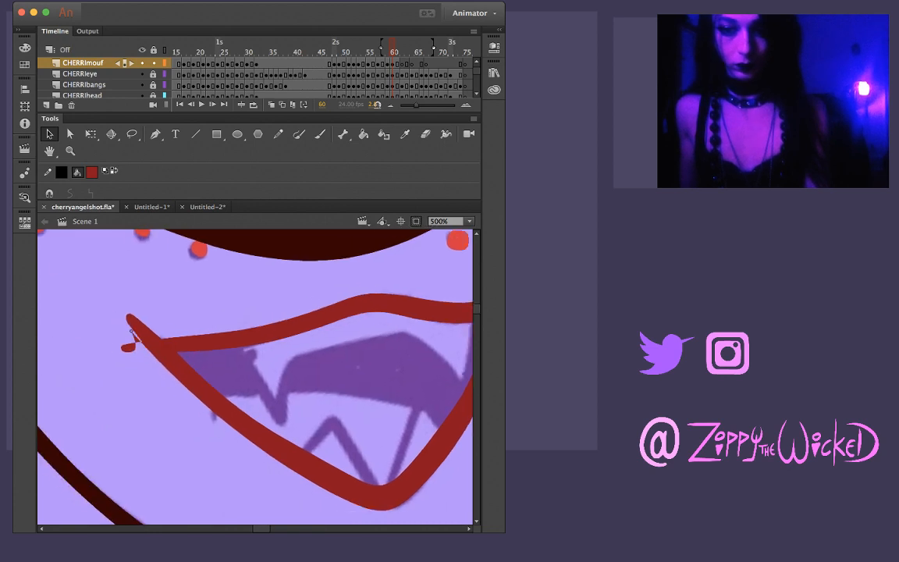
left_click(128, 348)
key("Delete")
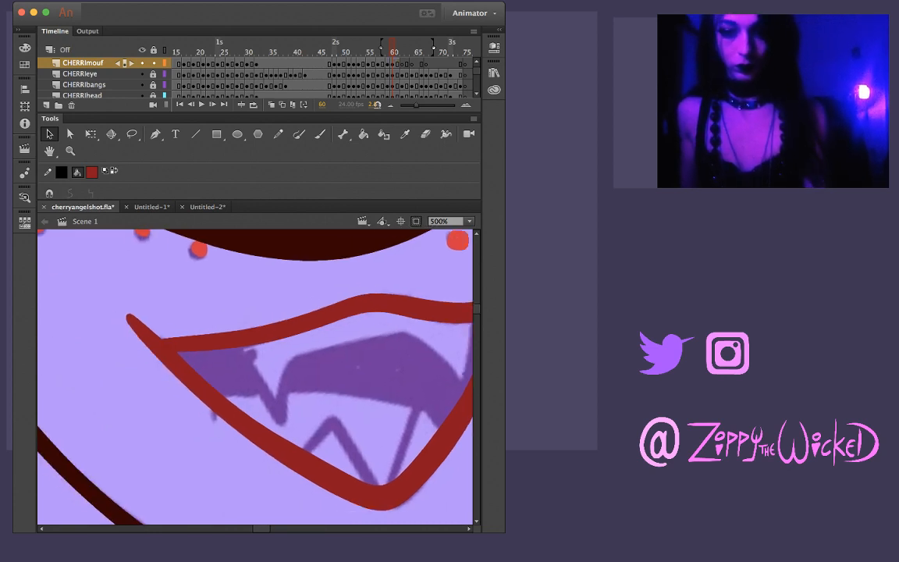
left_click_drag(162, 348, 133, 343)
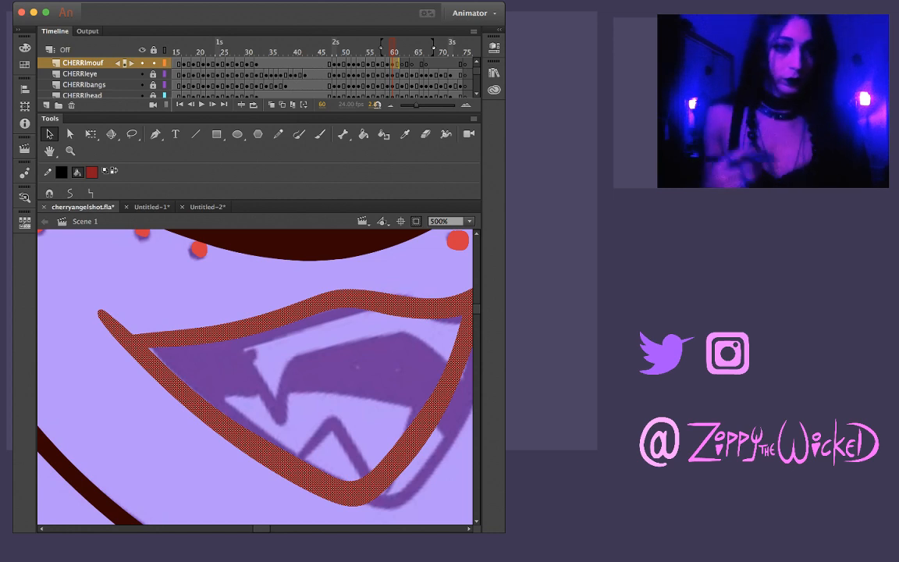
key("Escape")
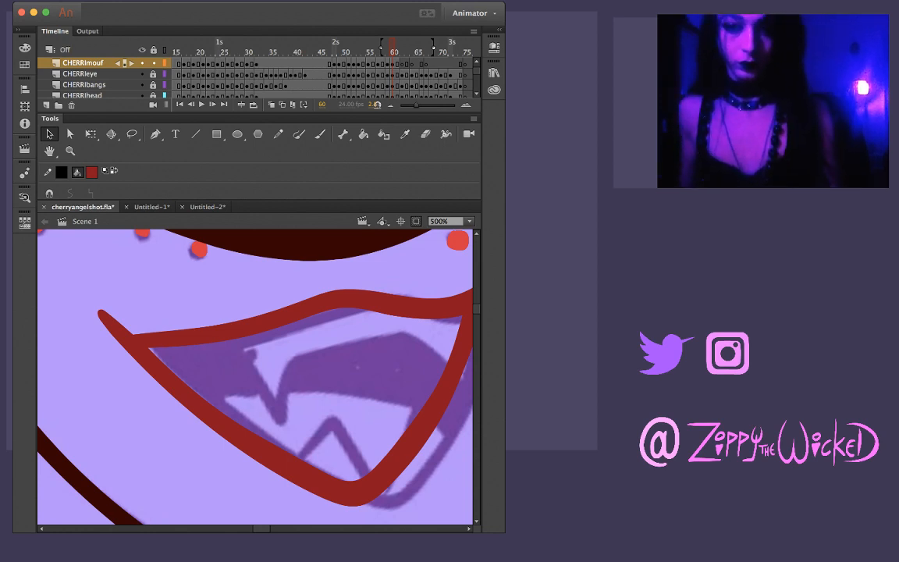
left_click_drag(234, 431, 262, 436)
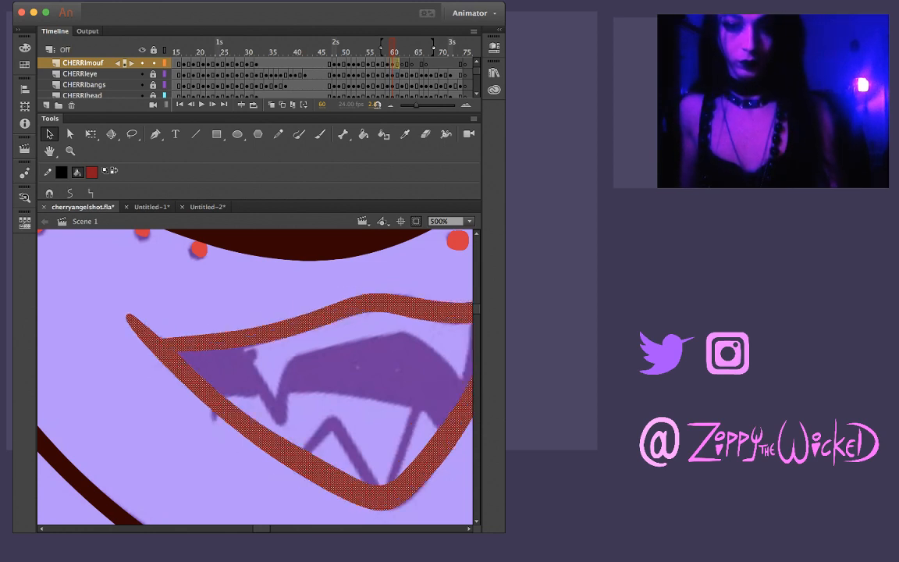
Pull the blunt, overshooting left corner of frame 60's mouth outline into a sharp point and clean up the edge beside it
left_click(100, 328)
mouse_move(127, 319)
left_mouse_down()
mouse_move(110, 321)
mouse_move(93, 354)
mouse_move(91, 310)
mouse_move(130, 328)
left_mouse_up()
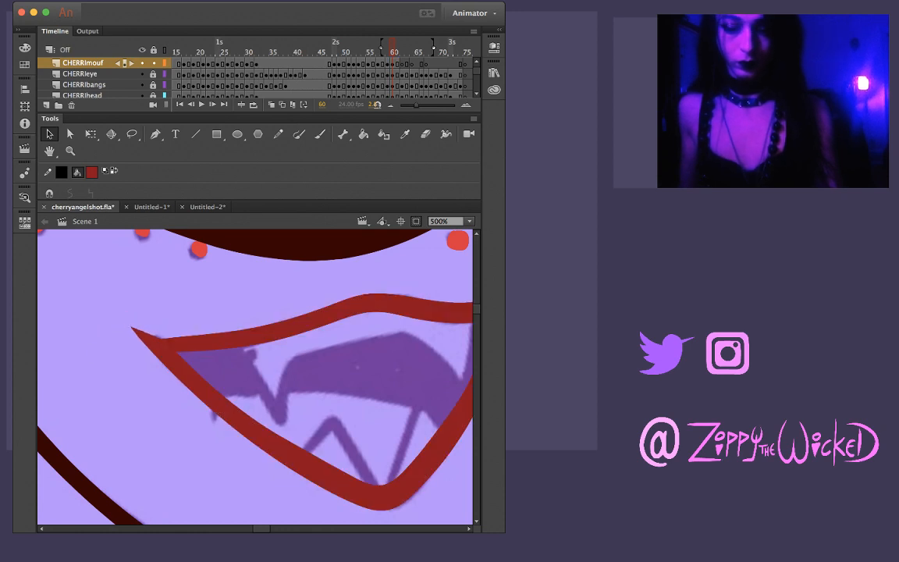
key("z")
left_click(256, 352, "alt")
left_click(273, 363)
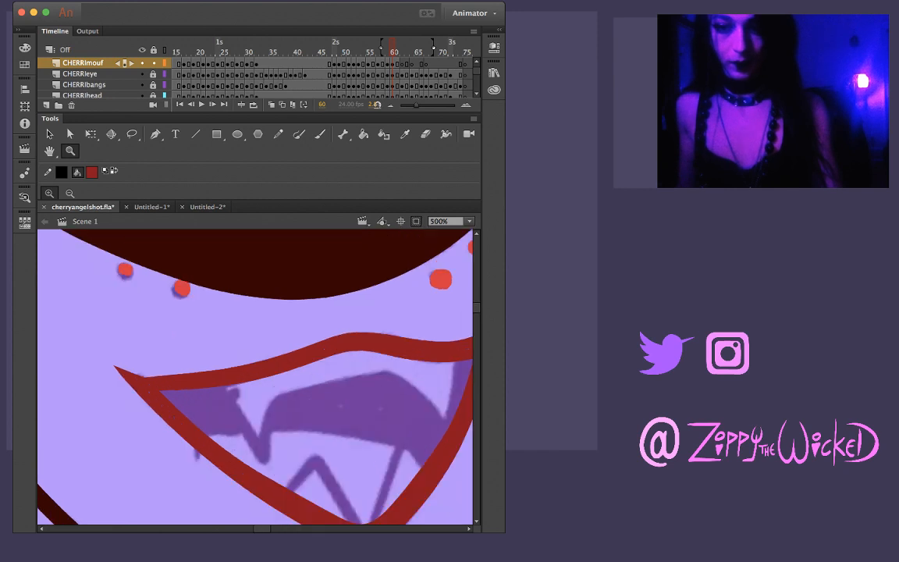
key("v")
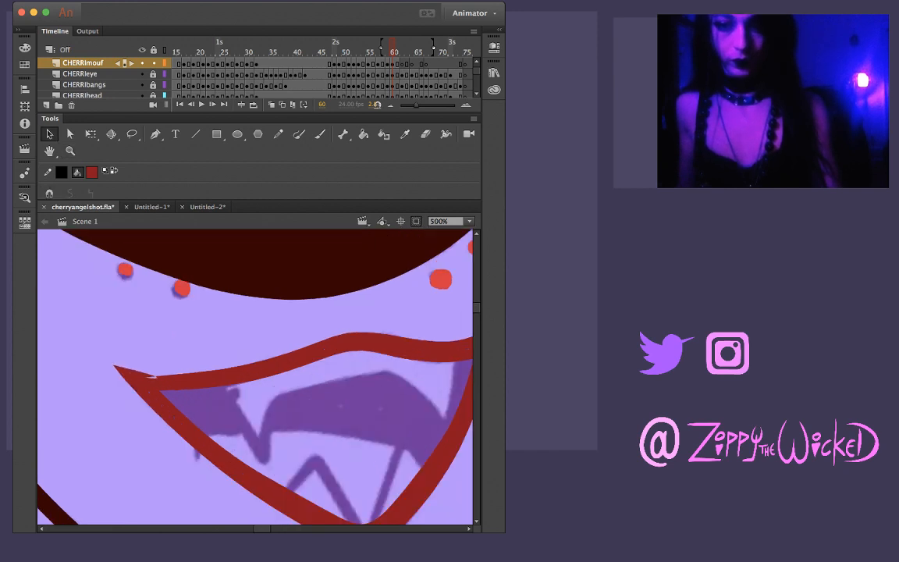
scroll(255, 376, "right", 5)
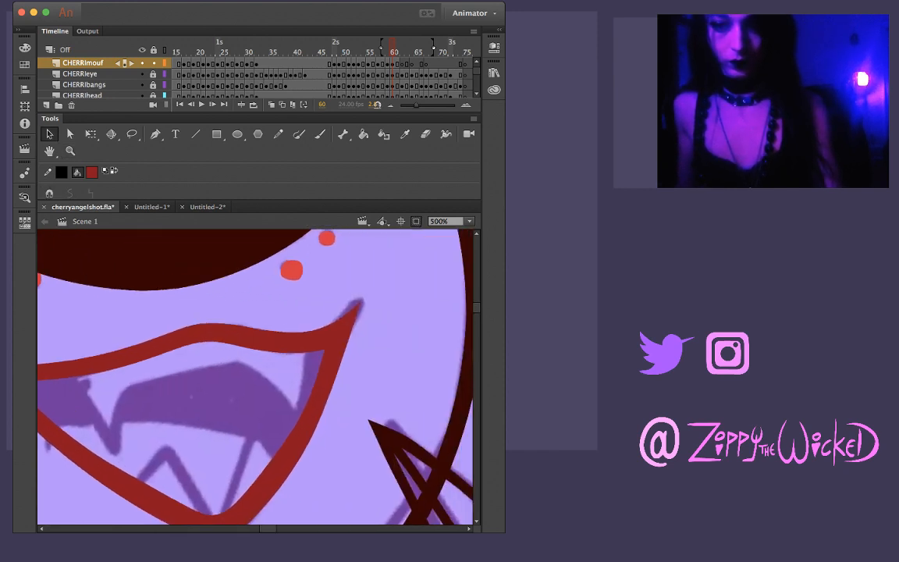
key("z")
left_click(276, 368, "alt")
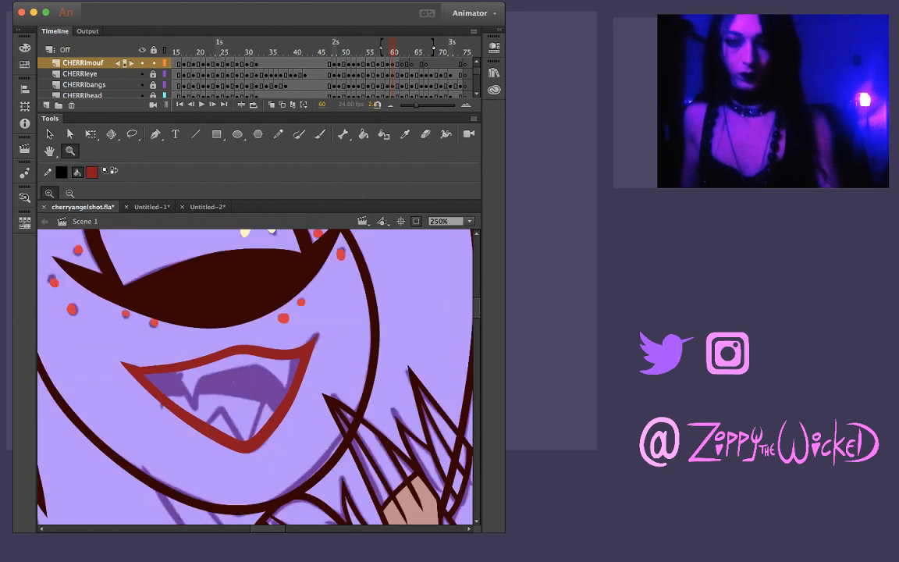
key("comma")
key("period")
Rotate the stage and brush a thin, straight dark red line for the left edge of the upper-left fang, starting from the upper lip
left_click(214, 383)
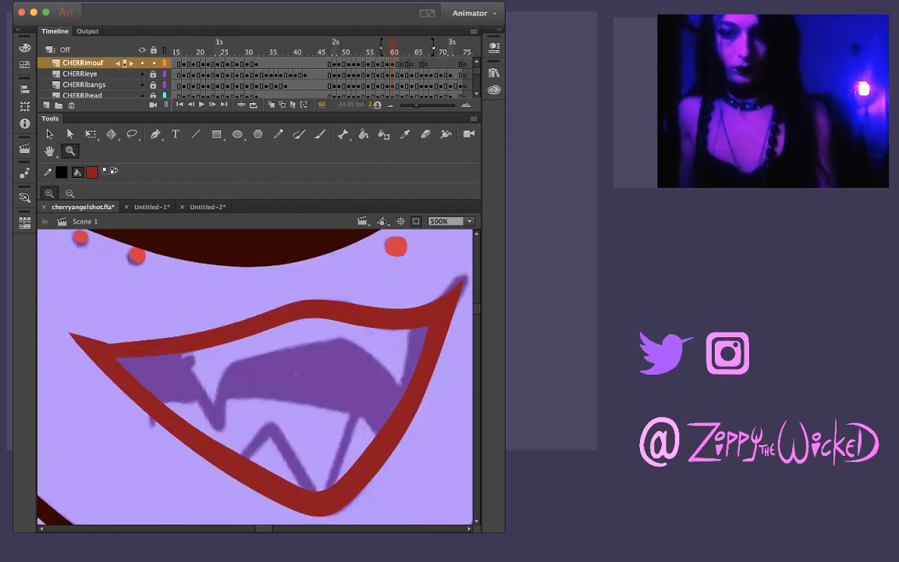
key("n")
key("b")
mouse_move(343, 437)
left_mouse_down()
mouse_move(358, 348)
mouse_move(304, 280)
left_mouse_up()
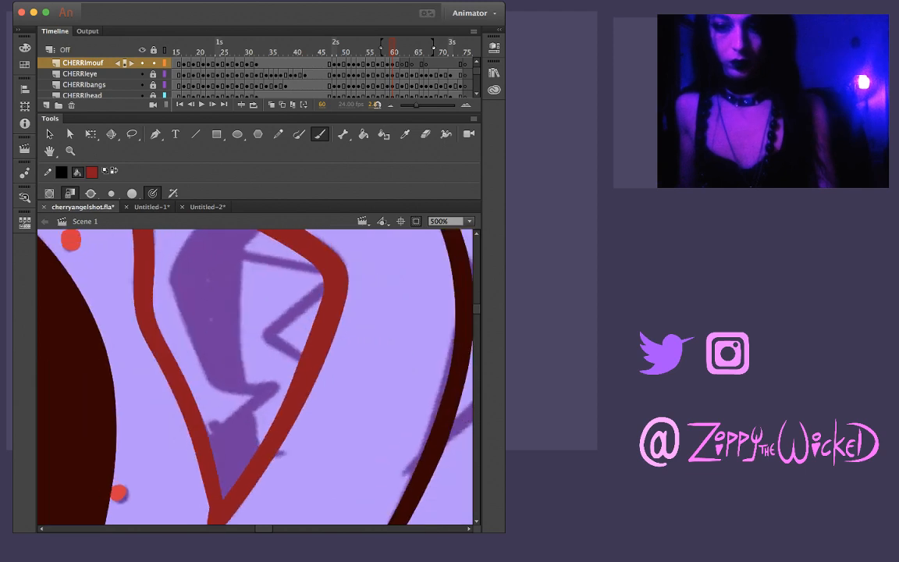
left_click_drag(205, 427, 277, 383)
key("ctrl+z")
left_click_drag(193, 447, 277, 383)
key("ctrl+z")
left_click_drag(209, 431, 276, 385)
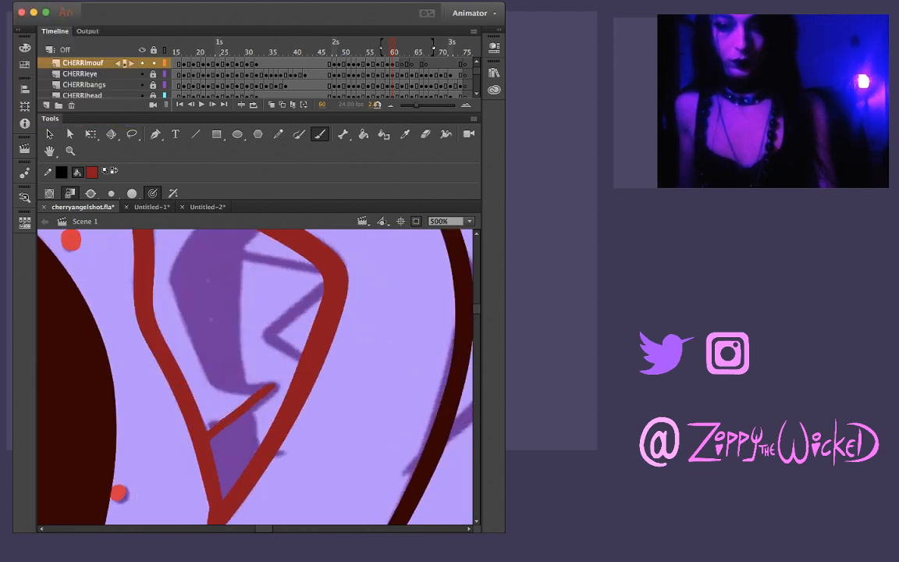
key("ctrl+z")
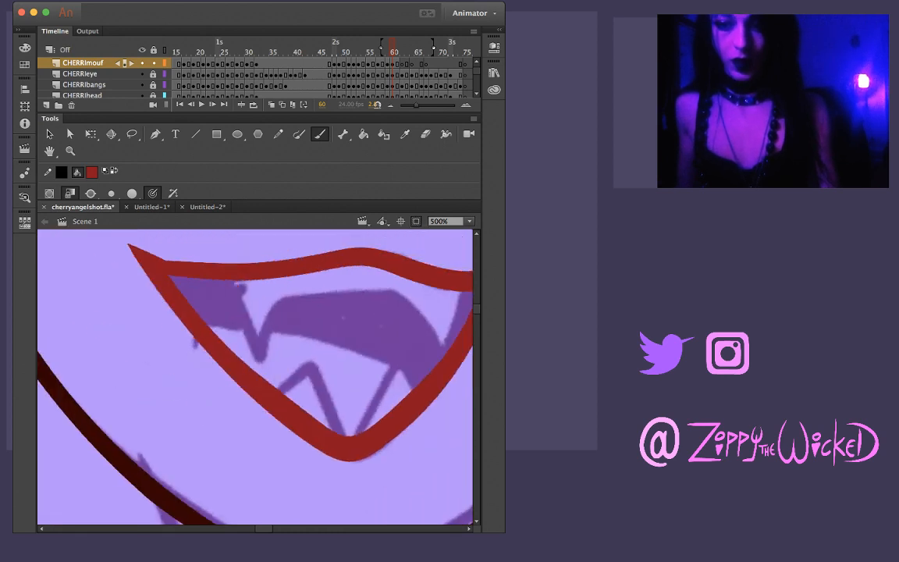
left_click_drag(209, 351, 314, 343)
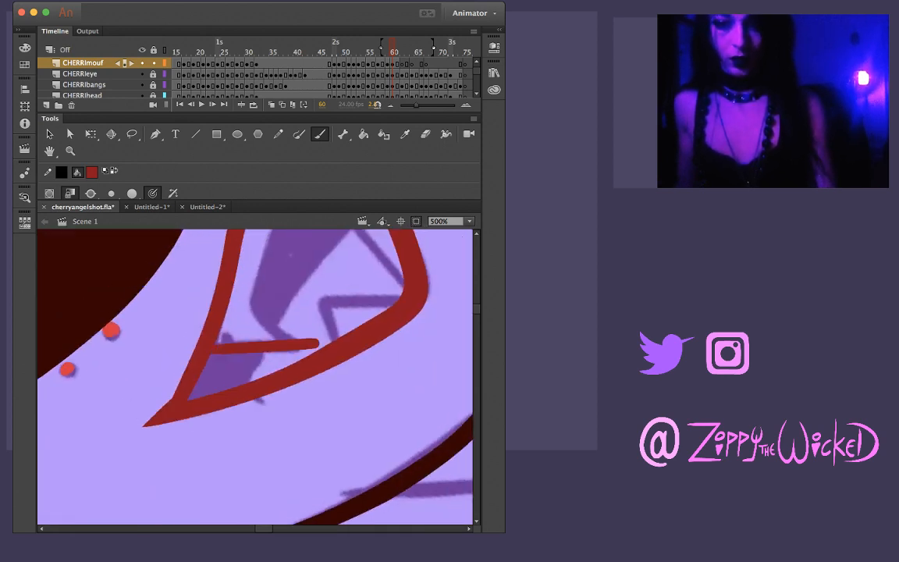
key("ctrl+z")
left_click_drag(198, 350, 307, 345)
key("ctrl+z")
left_click_drag(195, 350, 319, 351)
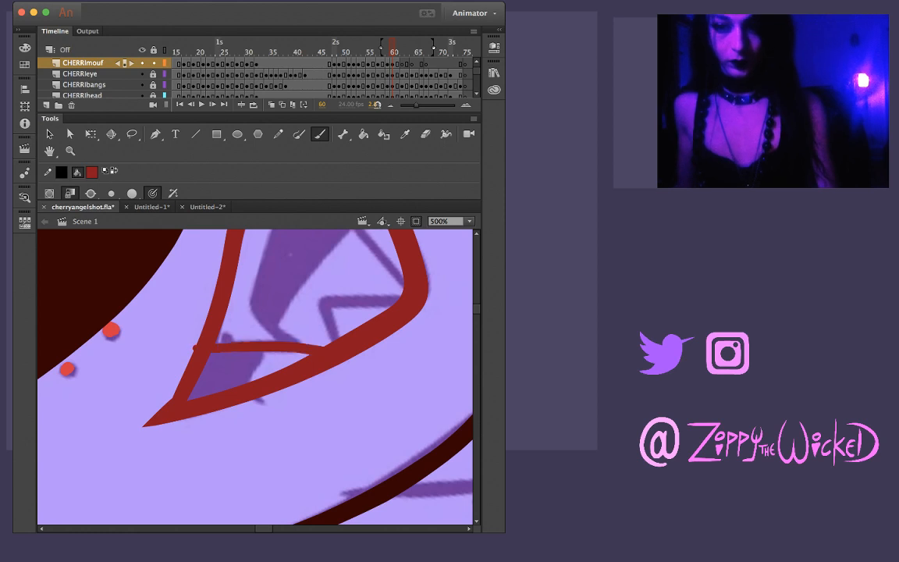
key("ctrl+z")
left_click_drag(195, 351, 303, 352)
key("ctrl+z")
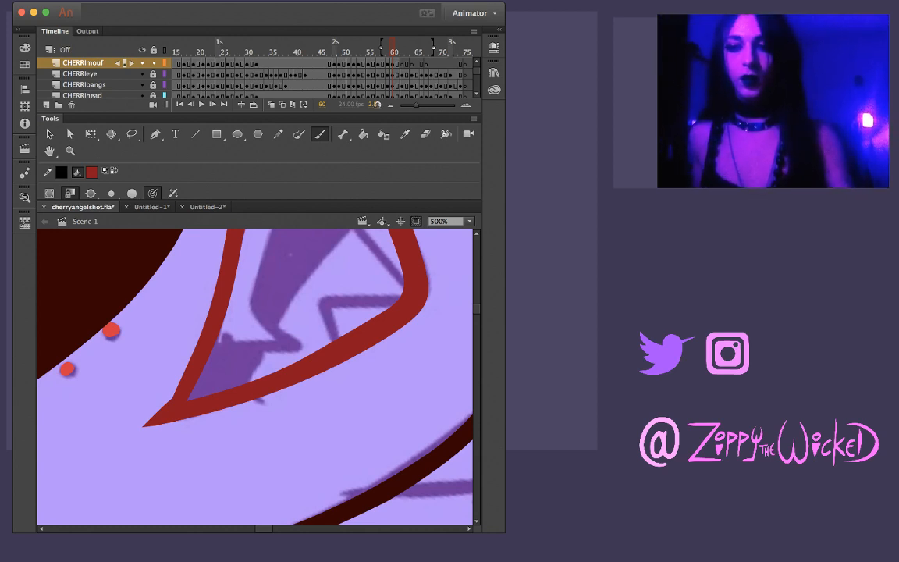
left_click_drag(215, 348, 269, 347)
key("super+z")
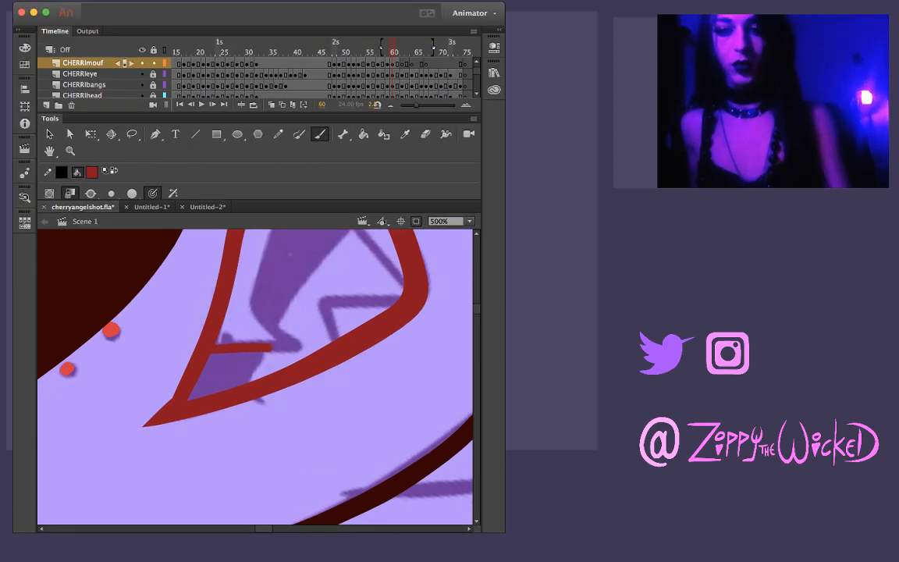
key("super+z")
left_click_drag(214, 349, 302, 344)
key("super+z")
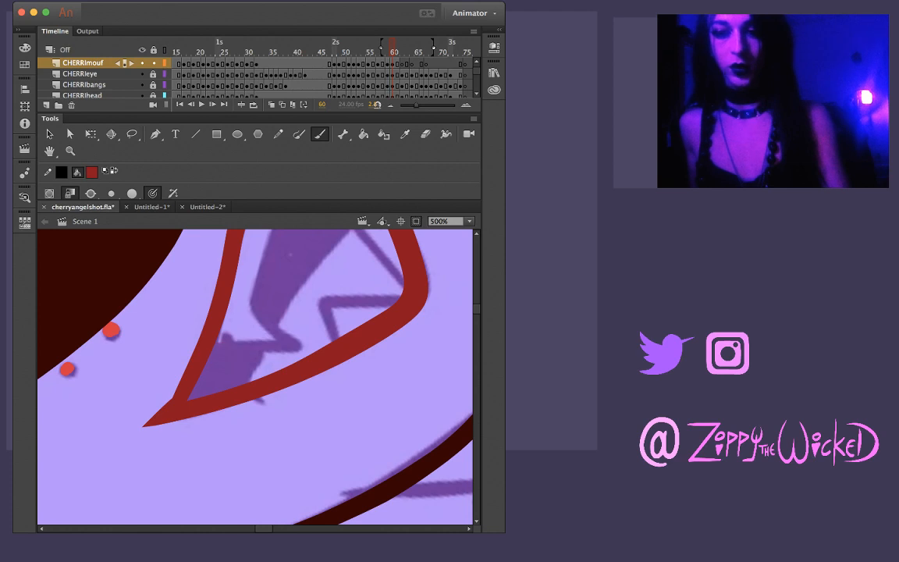
left_click_drag(216, 346, 308, 343)
key("super+z")
left_click_drag(213, 349, 295, 348)
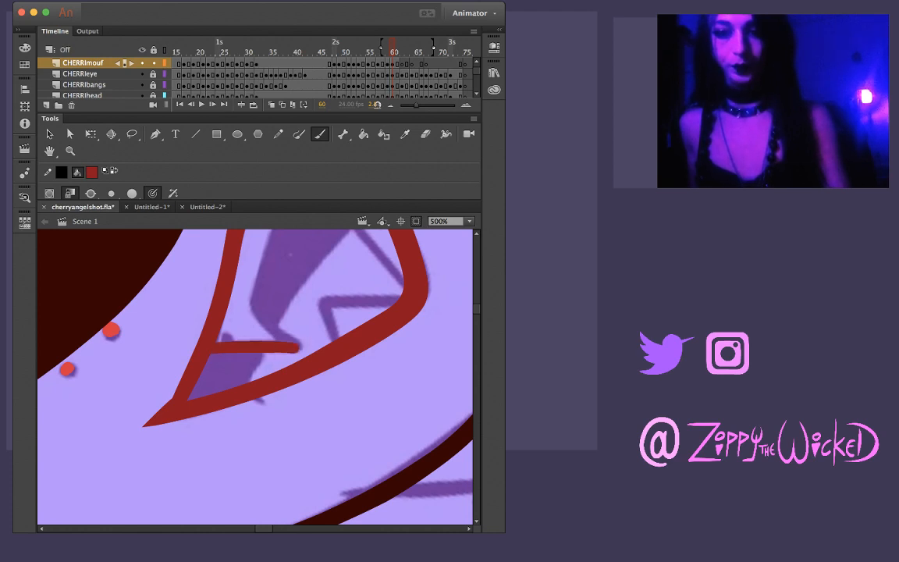
key("super+z")
left_click_drag(214, 347, 296, 344)
key("super+z")
left_click_drag(214, 348, 304, 344)
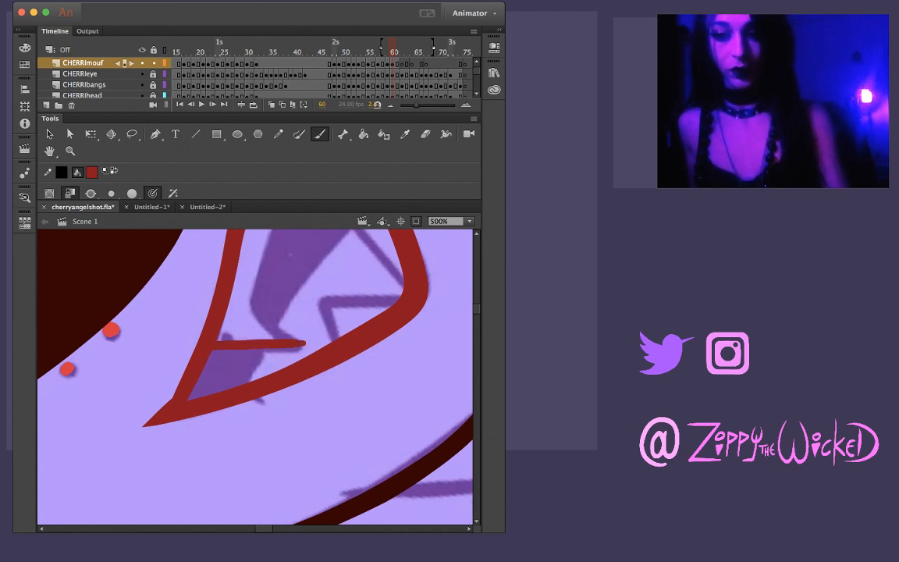
Brush the right edge of the upper-left fang from the upper lip to its tip and delete the stroke end overshooting the tip
left_click_drag(312, 273, 336, 367)
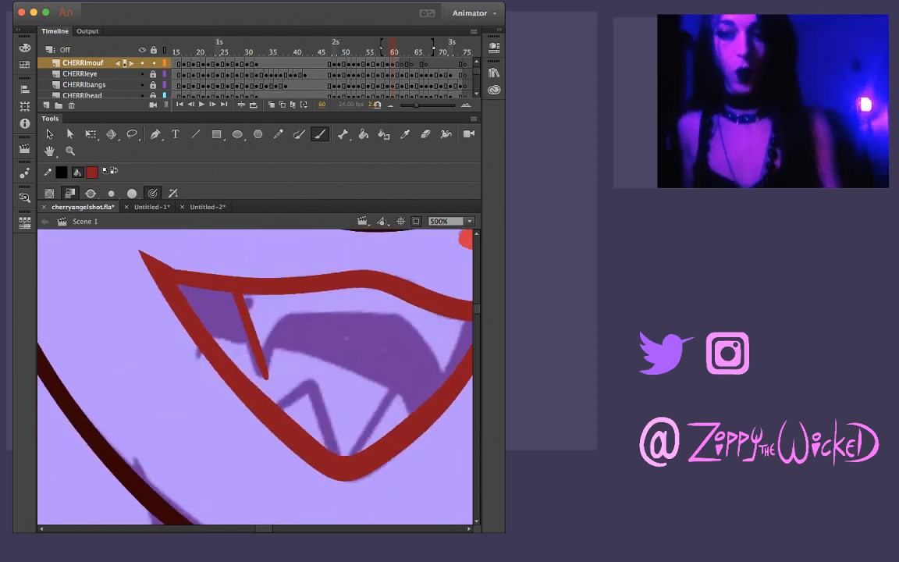
left_click_drag(293, 301, 265, 367)
key("super+z")
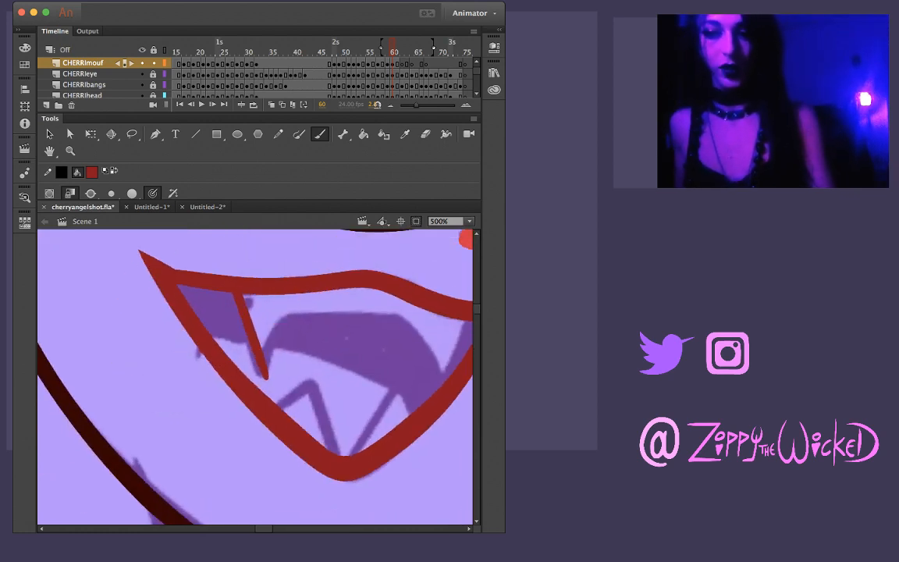
left_click_drag(301, 291, 265, 362)
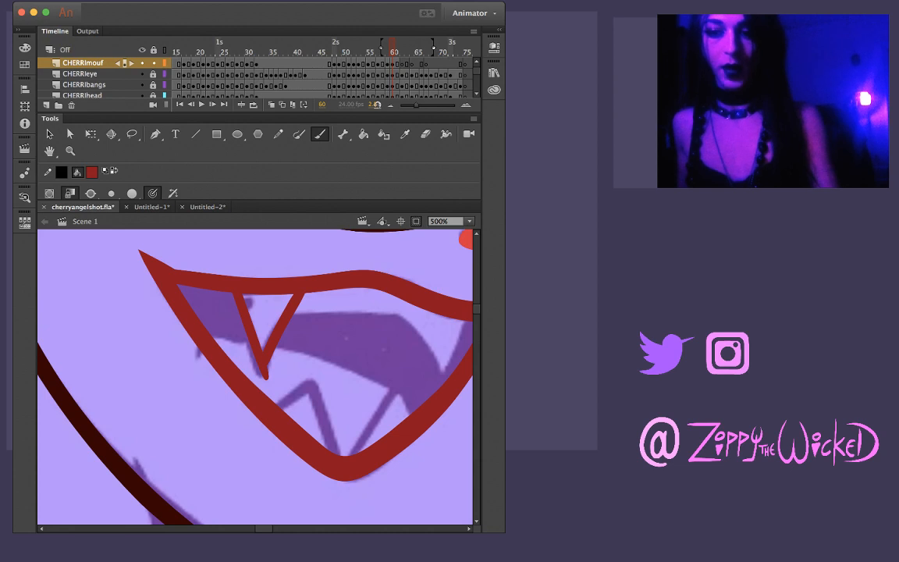
key("v")
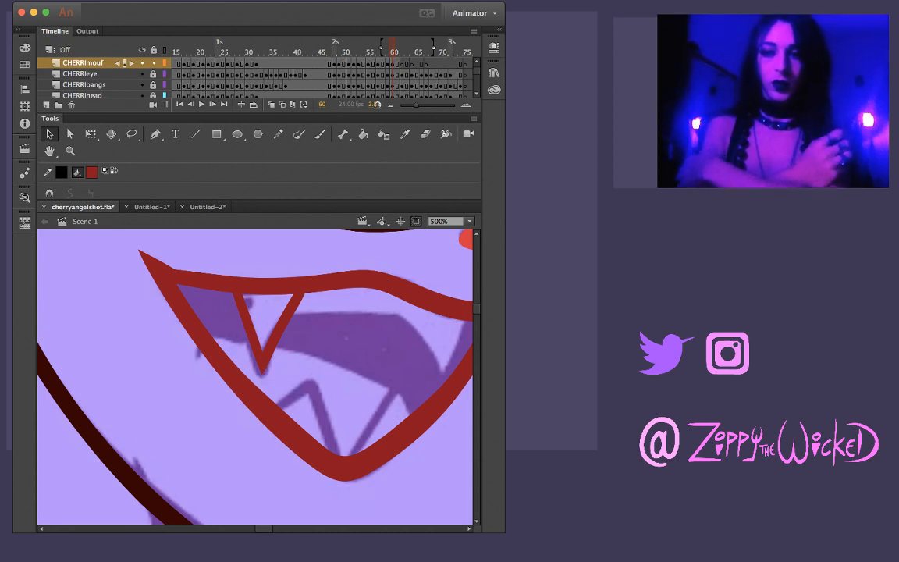
Brush a thin dark red line for the right edge of frame 60's upper-right fang, retrying the stroke until it runs cleanly downward from the upper lip
scroll(255, 375, "right", 5)
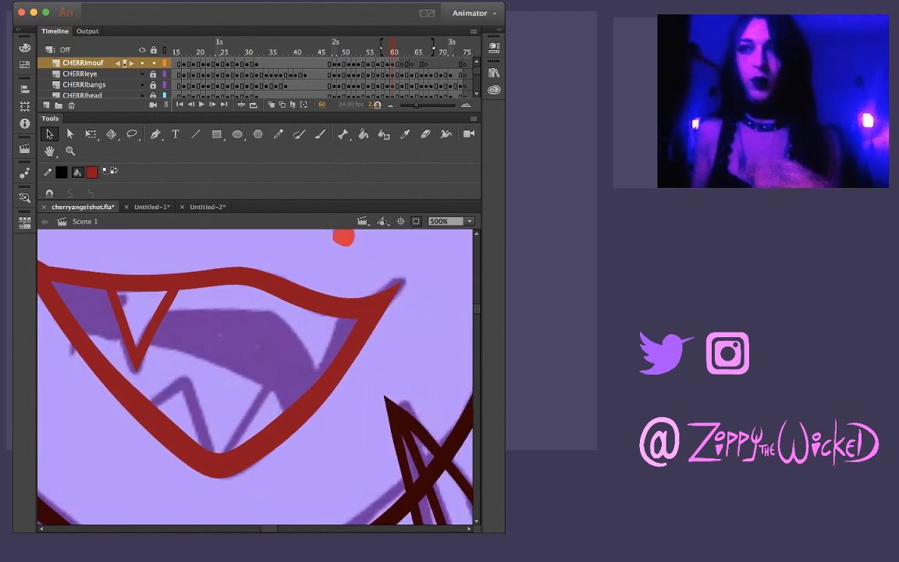
scroll(255, 374, "right", 1)
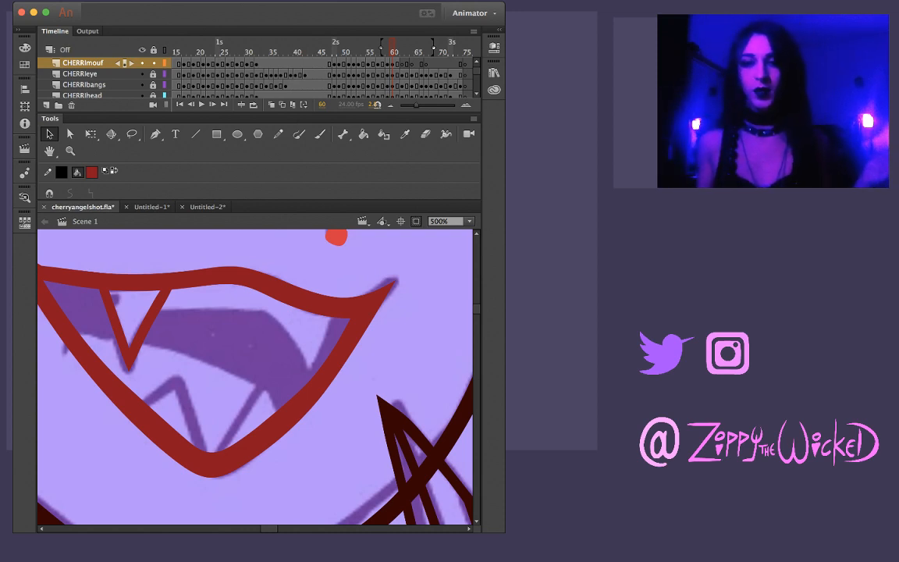
key("b")
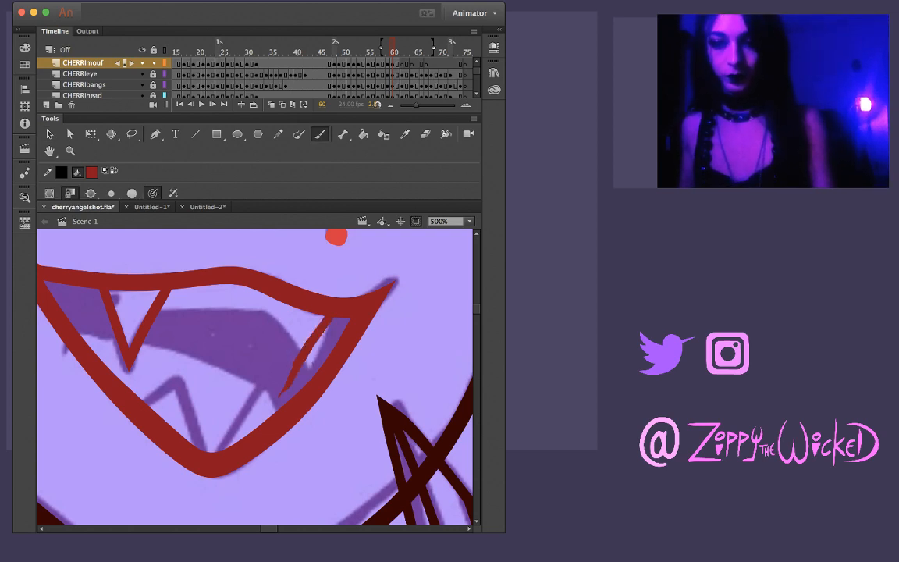
left_click_drag(324, 319, 299, 366)
key("ctrl+z")
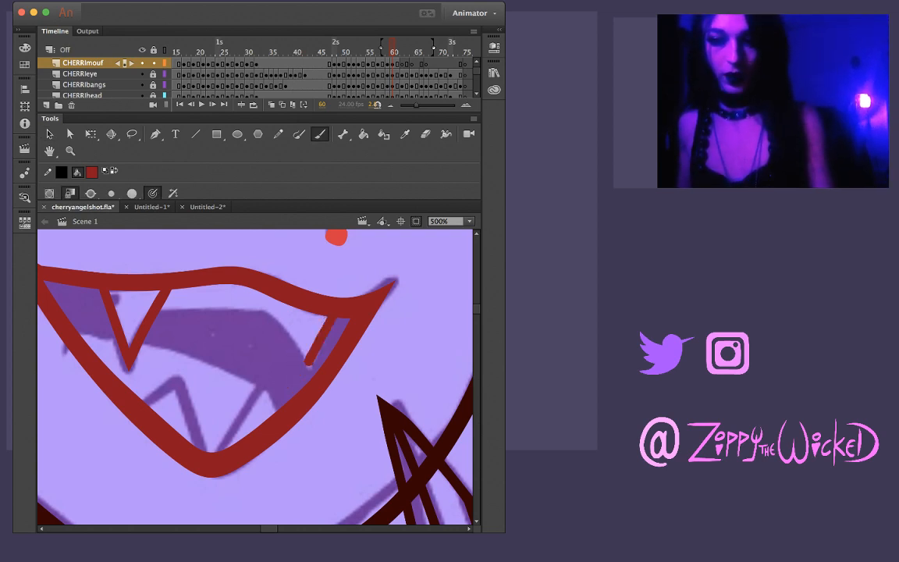
key("ctrl+z")
left_click_drag(333, 317, 293, 392)
key("ctrl+z")
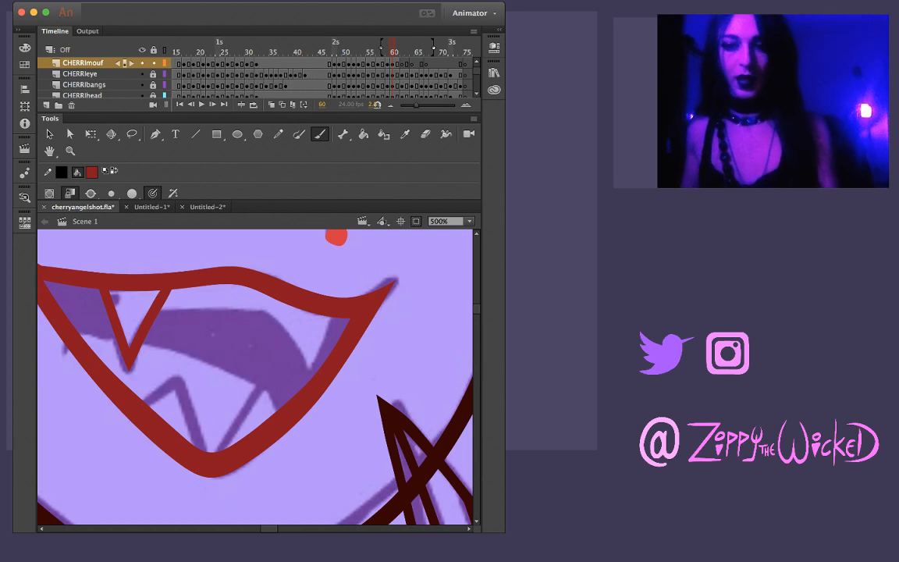
left_click_drag(333, 317, 302, 384)
key("ctrl+z")
left_click_drag(333, 317, 294, 384)
key("ctrl+z")
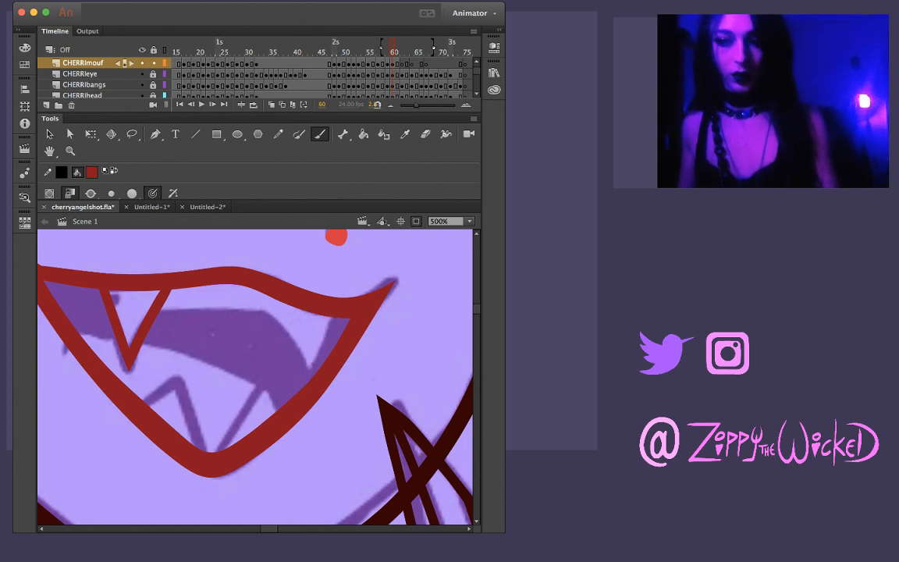
left_click_drag(332, 318, 294, 385)
key("ctrl+z")
left_click_drag(336, 318, 303, 386)
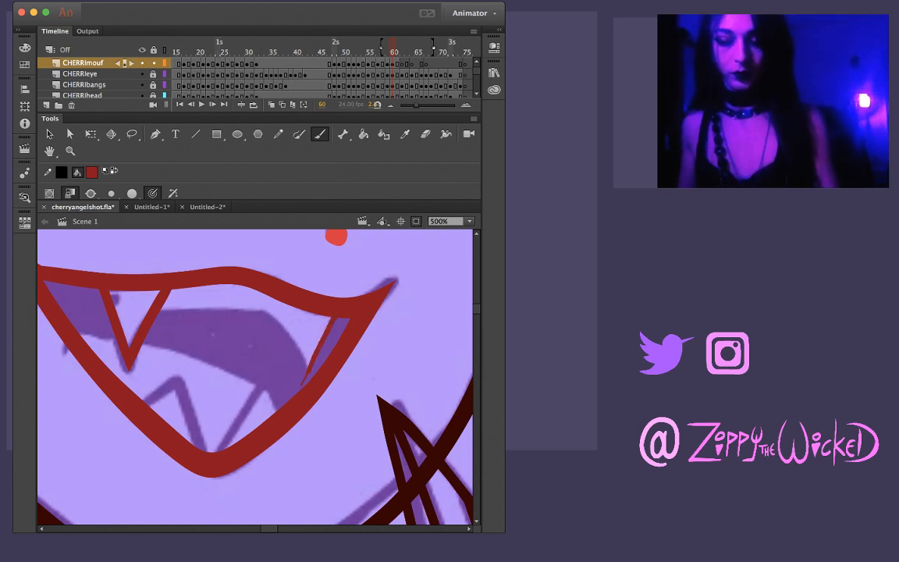
key("ctrl+z")
left_click_drag(336, 319, 300, 383)
key("ctrl+z")
left_click_drag(336, 319, 296, 383)
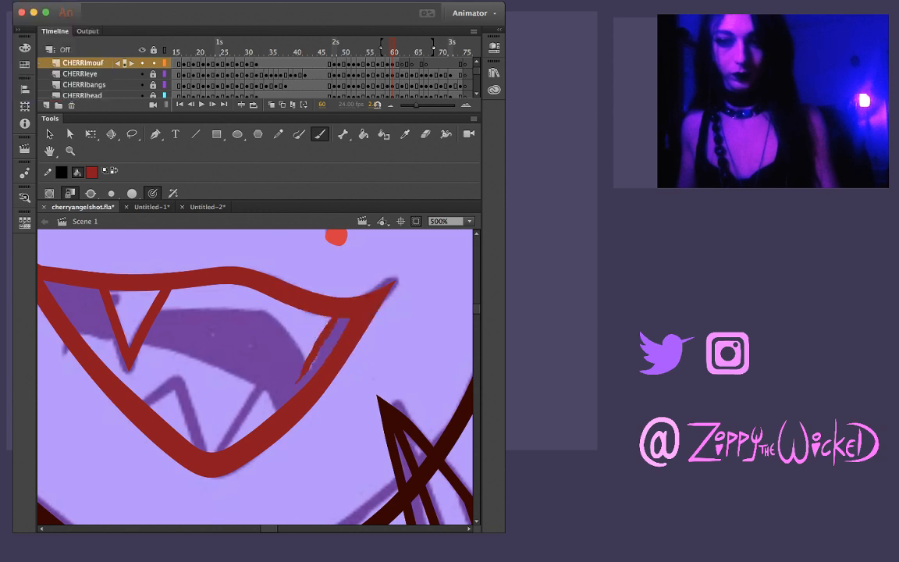
key("ctrl+z")
left_click_drag(335, 319, 293, 382)
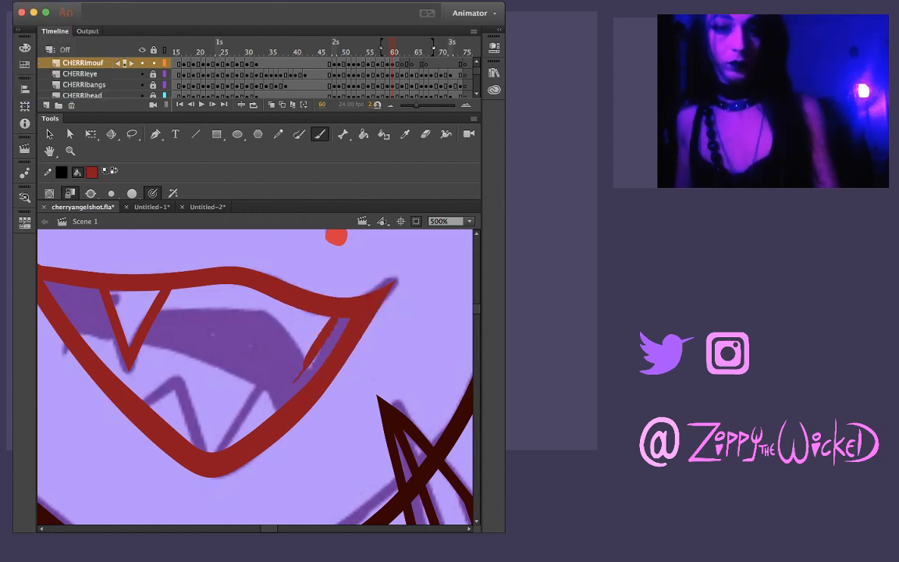
key("ctrl+z")
left_click_drag(335, 319, 289, 387)
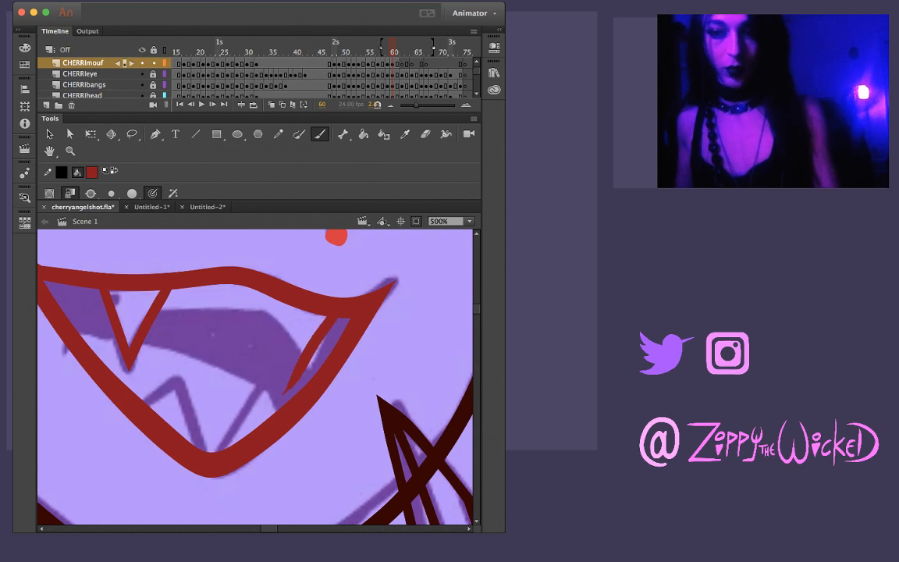
key("ctrl+z")
left_click_drag(334, 319, 292, 384)
key("ctrl+z")
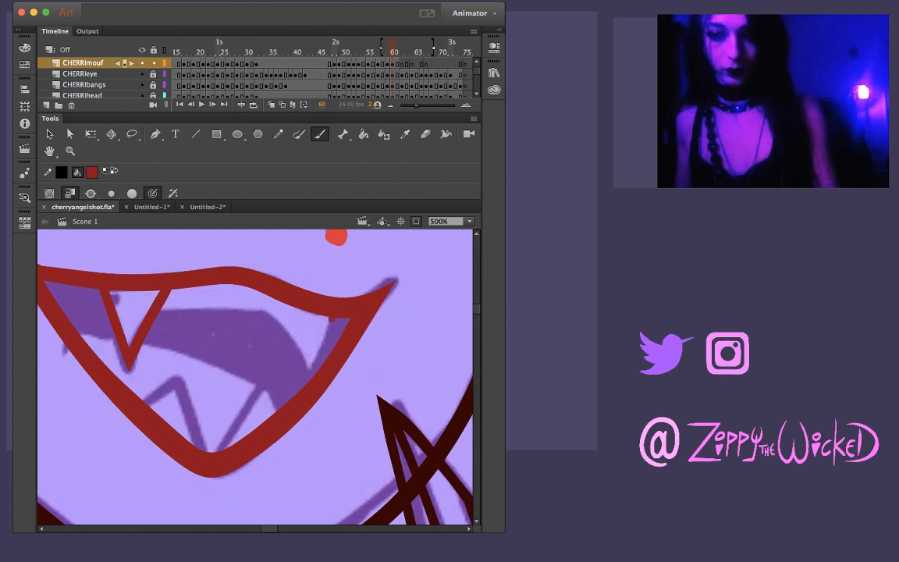
left_click_drag(332, 318, 300, 388)
key("ctrl+z")
left_click_drag(336, 318, 298, 379)
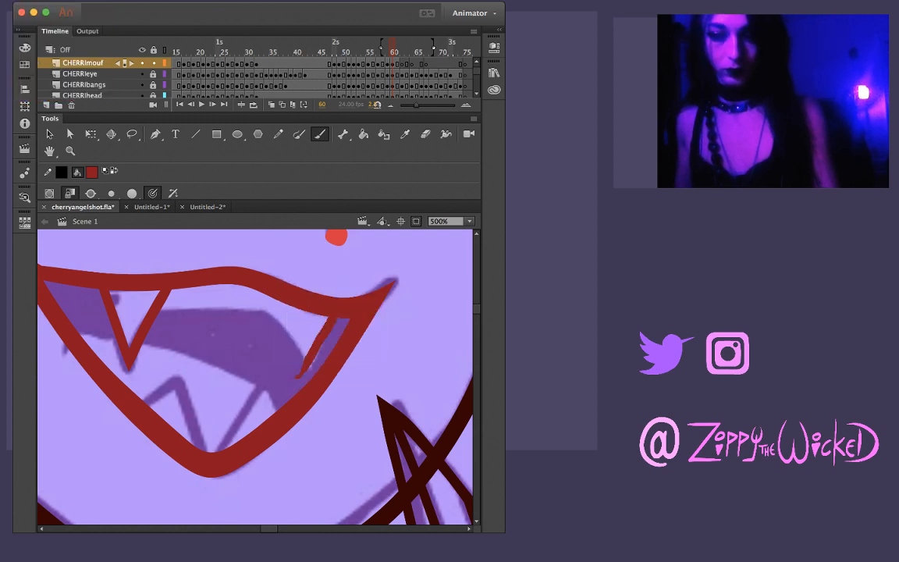
key("ctrl+z")
left_click_drag(322, 333, 294, 380)
Lasso the right edge of the upper-right fang, smooth it into a straight line, and shorten its stray lower tip
key("l")
left_click_drag(335, 321, 322, 349)
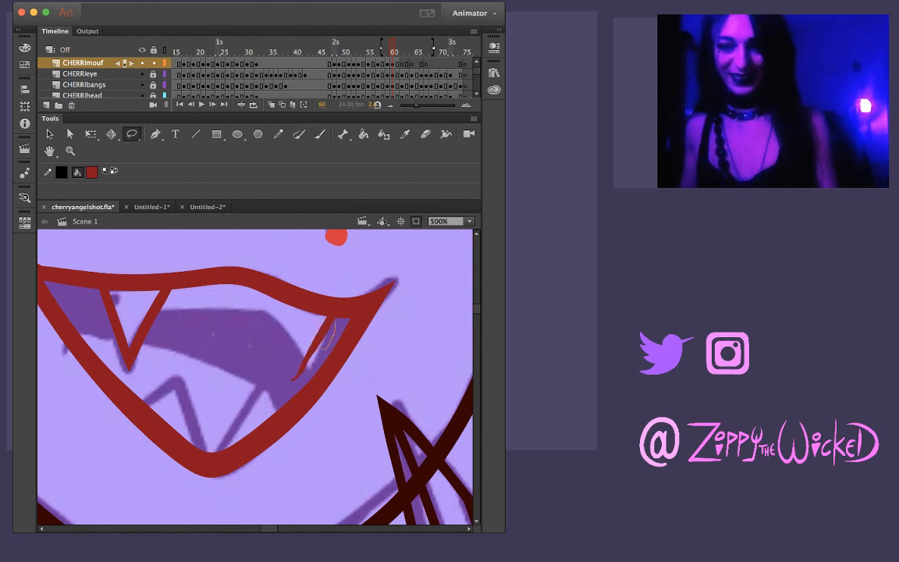
left_click_drag(281, 388, 326, 346)
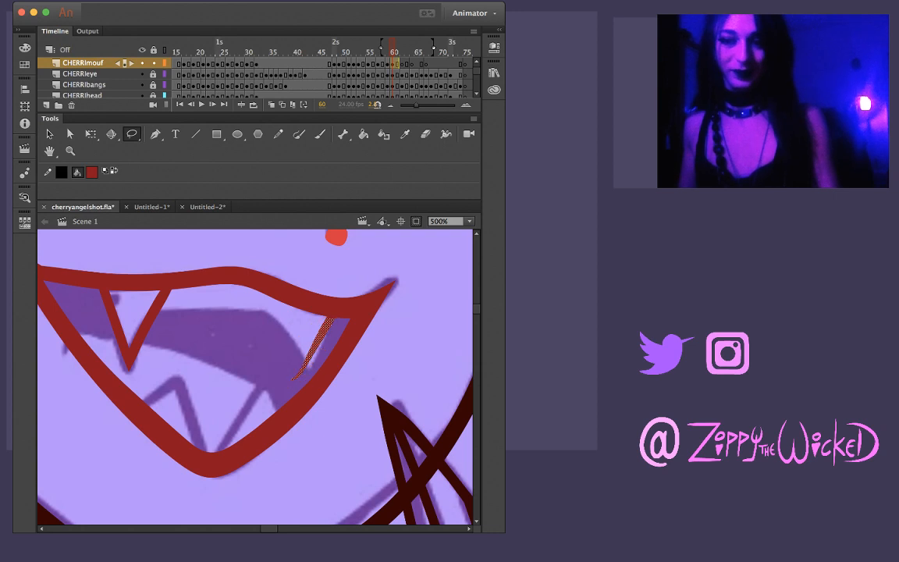
key("Escape")
key("v")
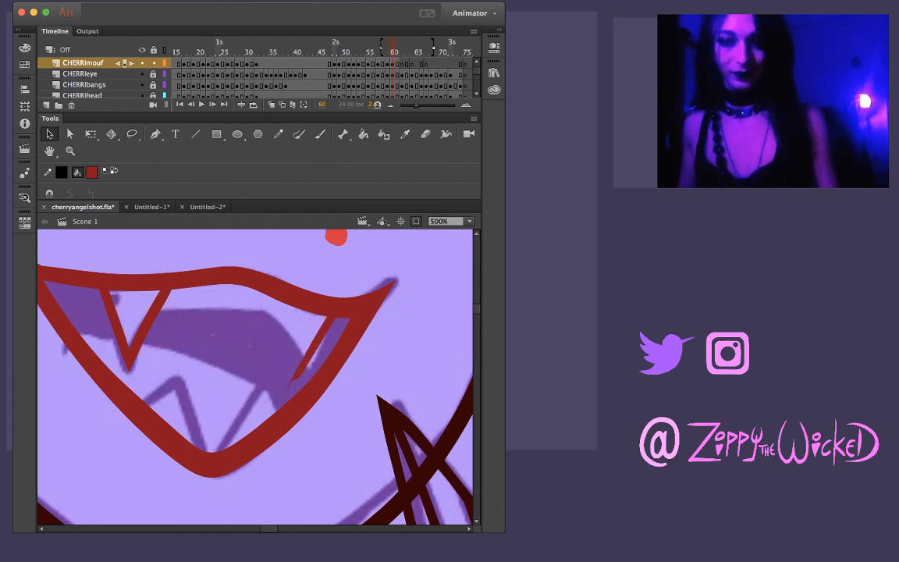
left_click_drag(285, 395, 294, 380)
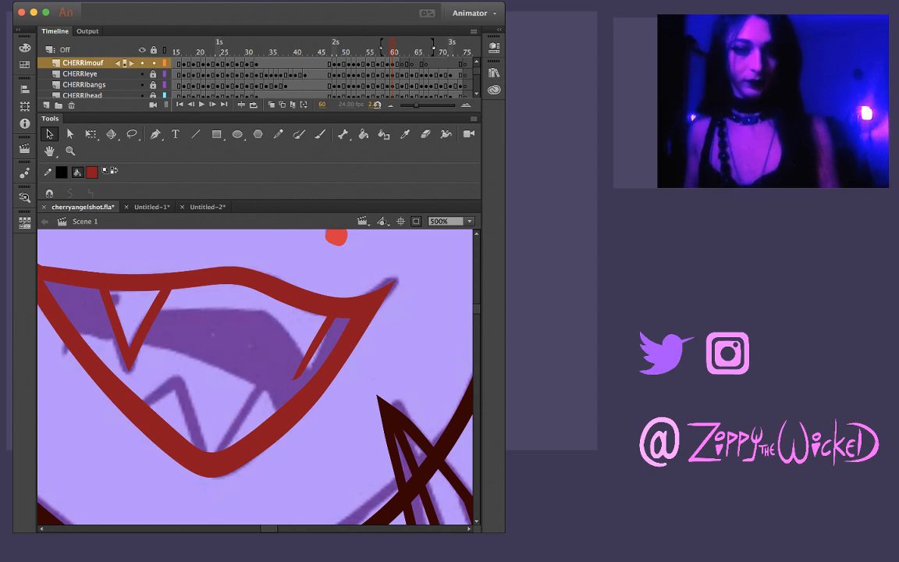
Brush the left edge of the upper-right fang from the upper lip to the fang tip, redoing the stroke until it meets the right edge
key("b")
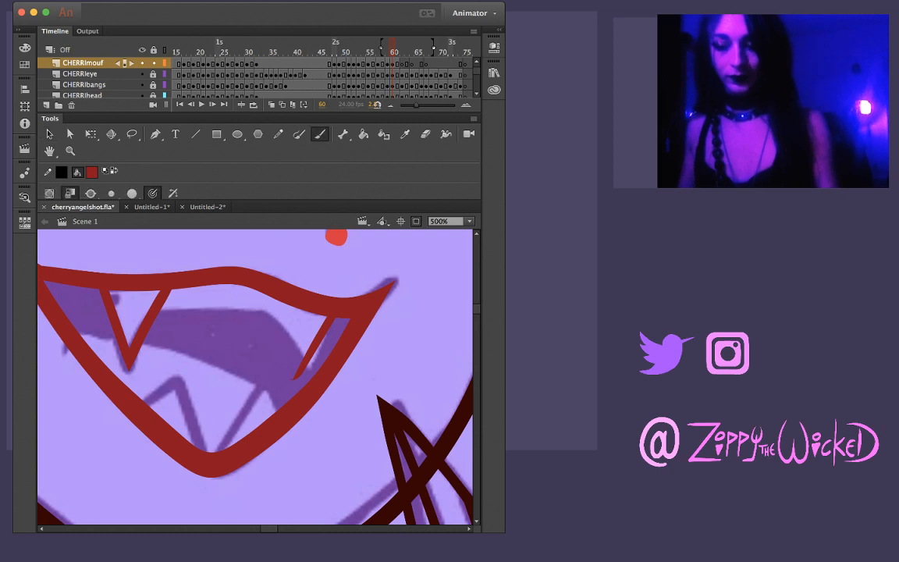
left_click_drag(282, 303, 298, 376)
key("super+z")
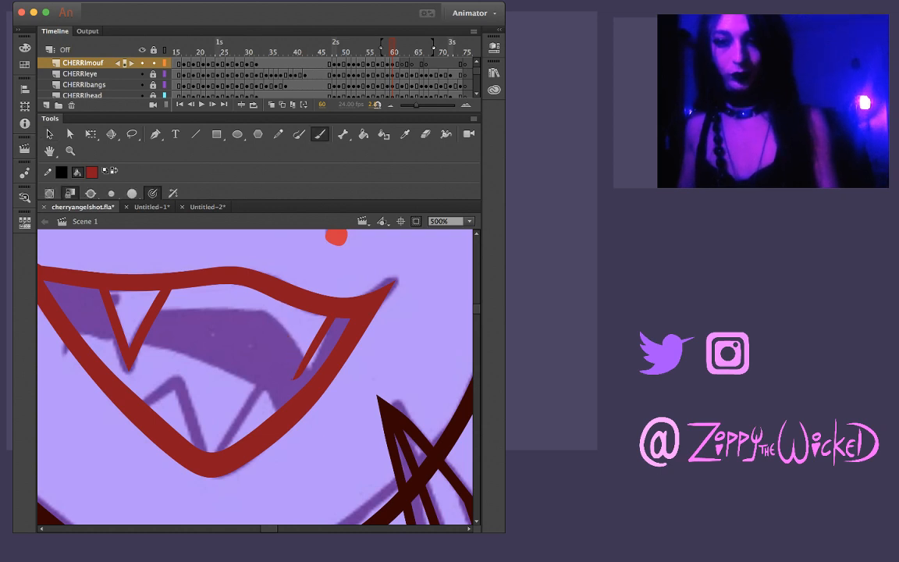
left_click_drag(282, 303, 298, 374)
key("super+z")
left_click_drag(282, 303, 298, 375)
key("super+z")
left_click_drag(283, 304, 296, 383)
key("super+z")
left_click_drag(283, 305, 295, 385)
Lasso the left edge of the upper-right fang, smooth it, and clean off the blunt stroke end at the tip
key("l")
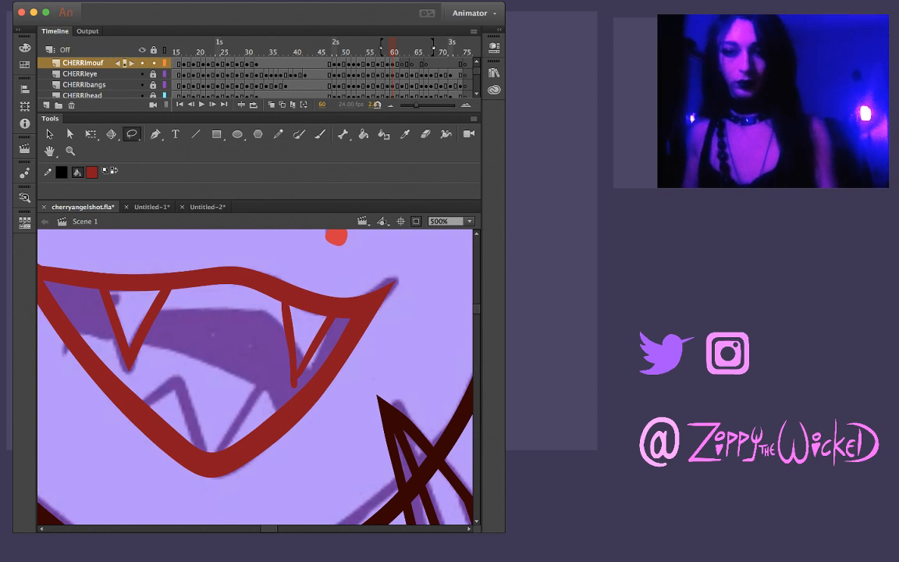
mouse_move(297, 320)
left_mouse_down()
mouse_move(266, 360)
mouse_move(298, 328)
left_mouse_up()
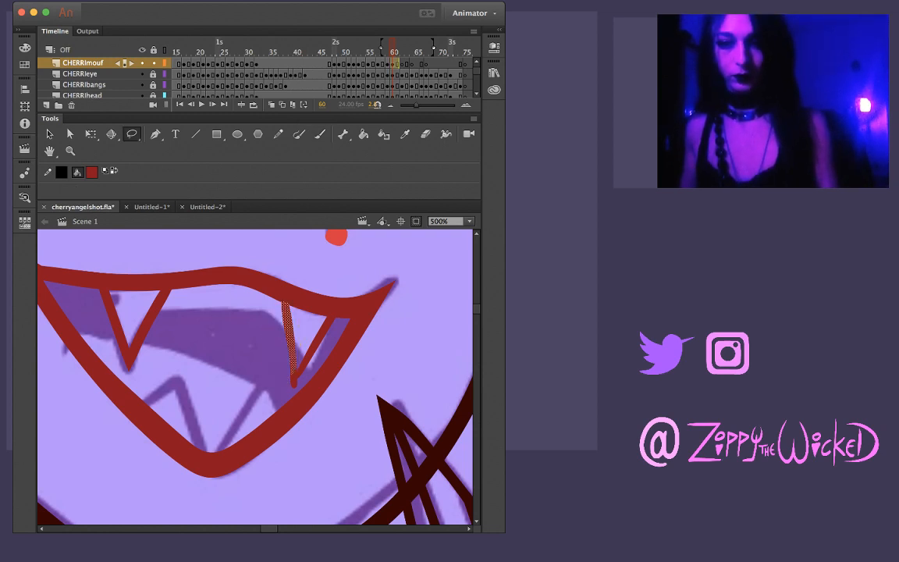
key("Escape")
key("v")
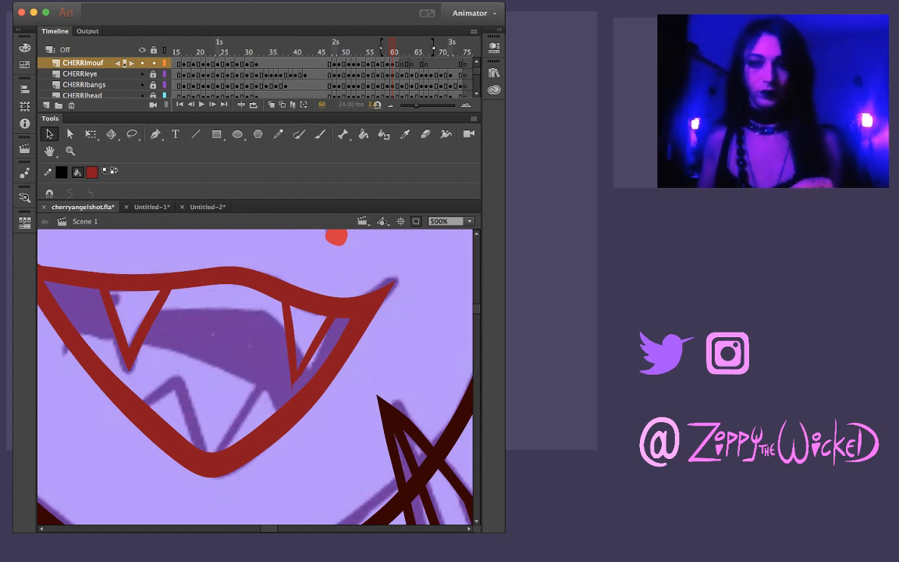
Pull the tip of the upper-right fang into a clean, sharp point
key("z")
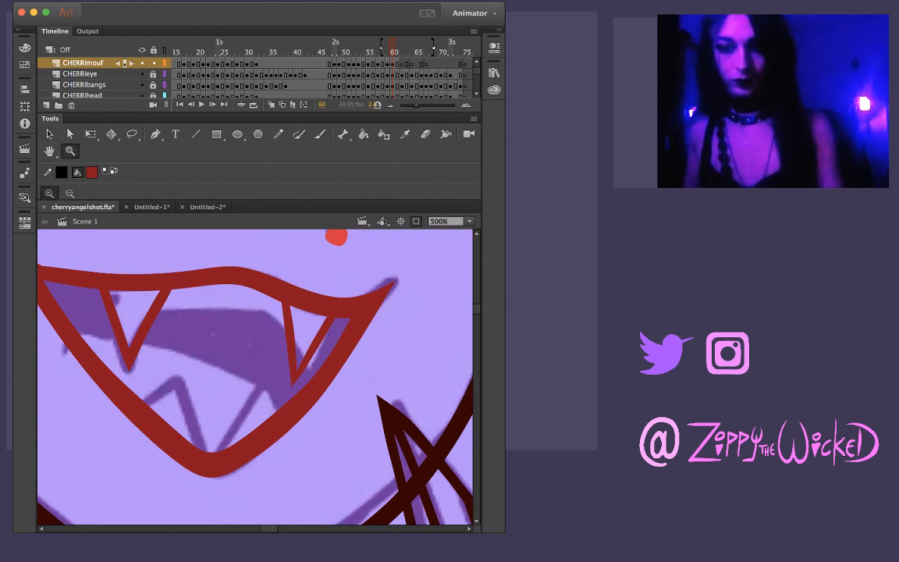
left_click(296, 382)
key("b")
key("v")
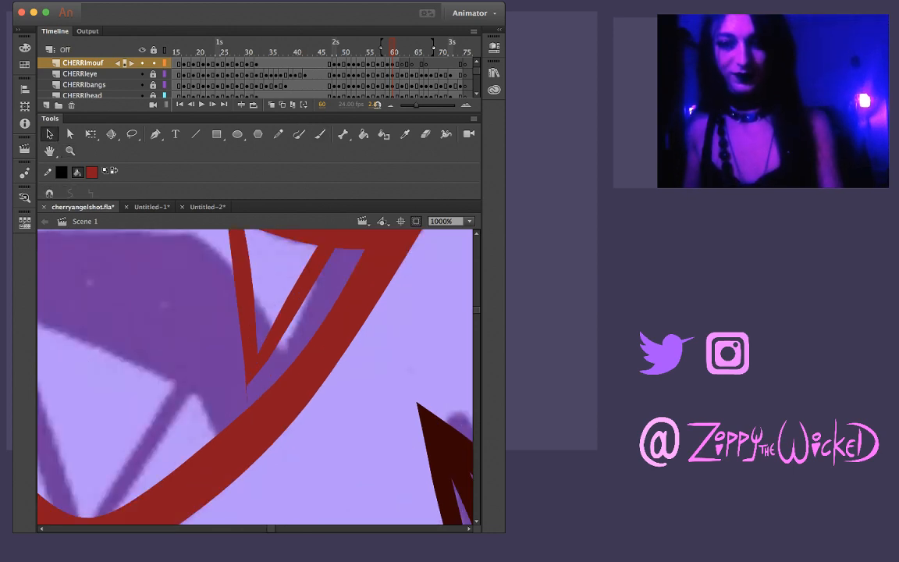
left_click_drag(257, 376, 261, 381)
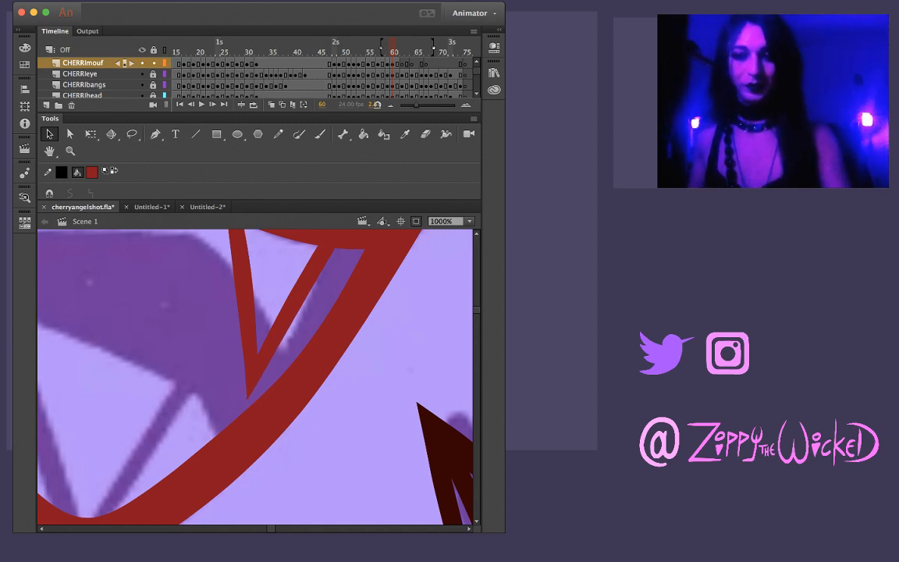
Lasso the left edge of the upper-right fang from the upper lip to the tip and straighten its slight curve
scroll(261, 351, "up", 4)
key("l")
left_click_drag(256, 298, 272, 326)
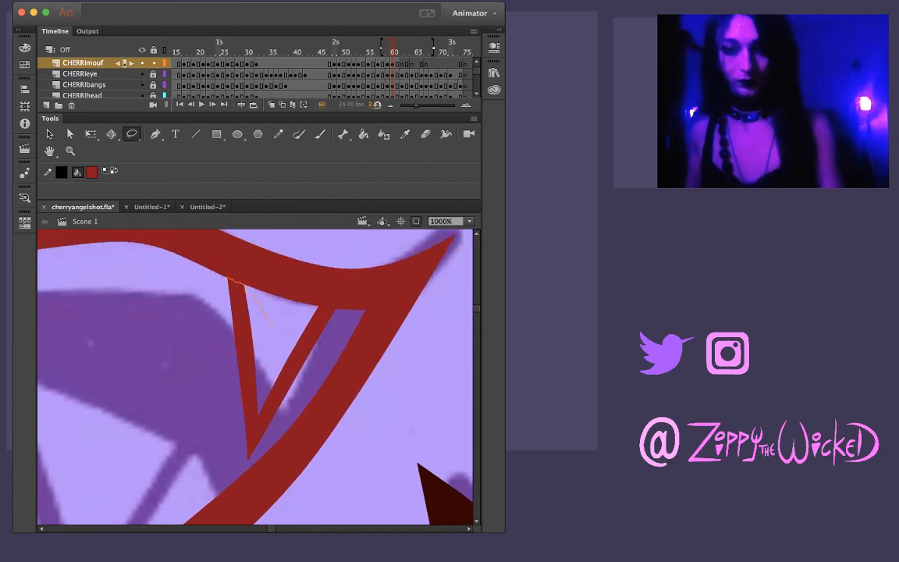
mouse_move(228, 278)
left_mouse_down()
mouse_move(204, 354)
mouse_move(215, 440)
left_mouse_up()
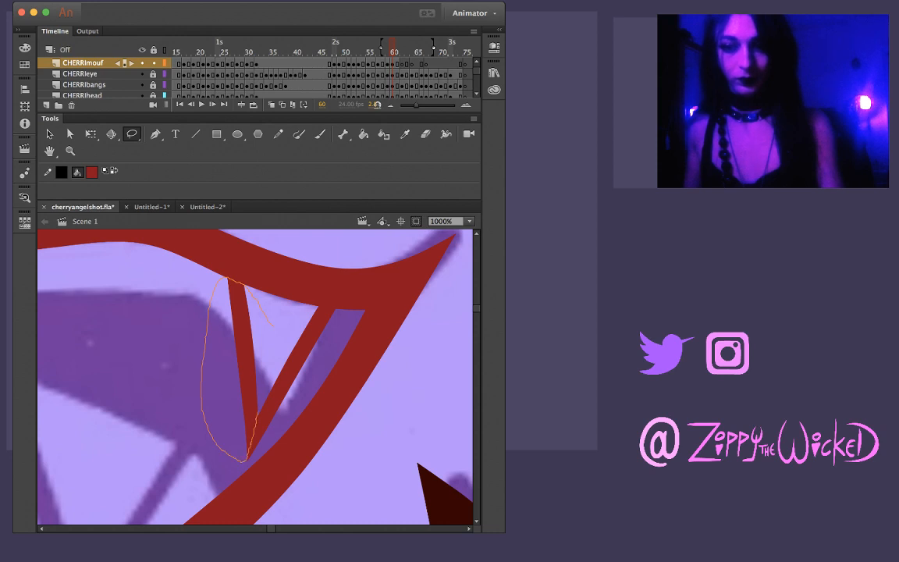
left_click_drag(238, 283, 228, 277)
key("Escape")
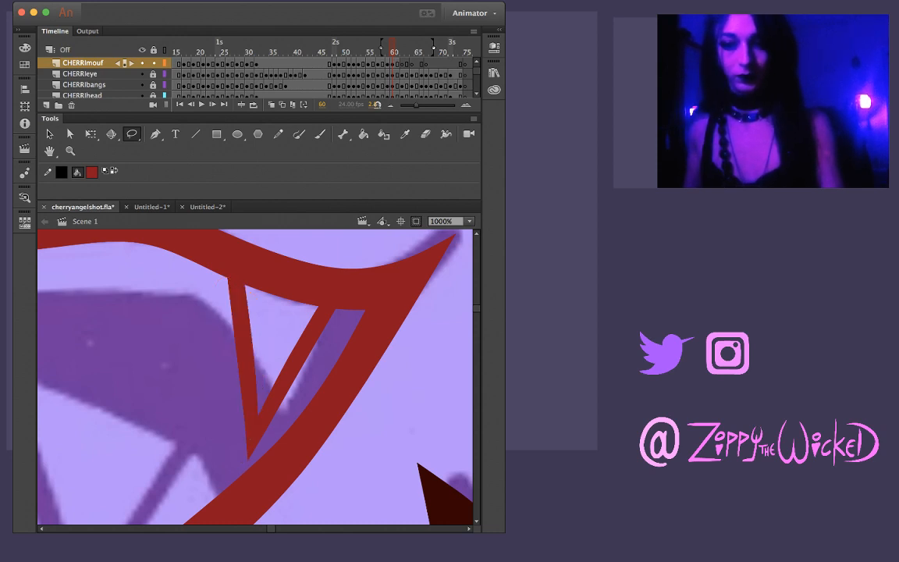
key("v")
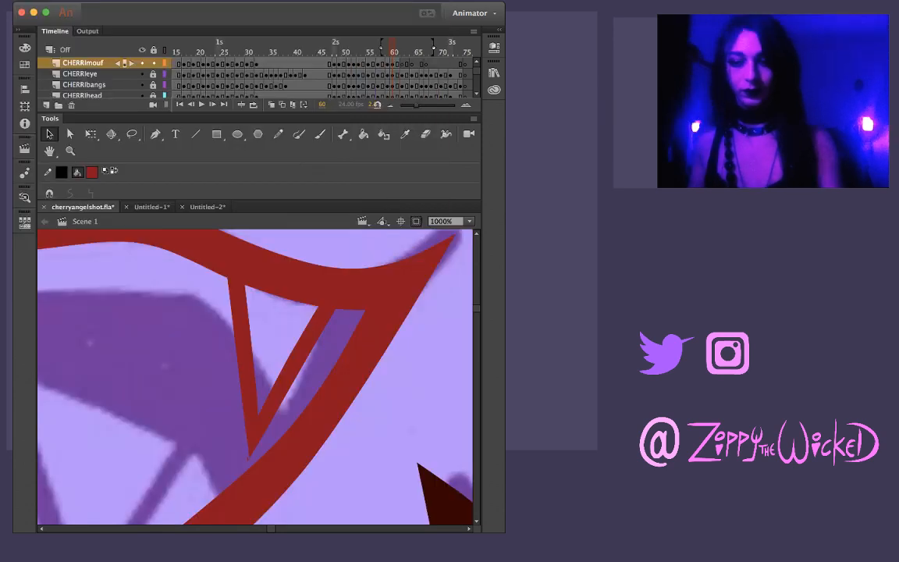
Advance to frame 61 and brush both edges of the lower-left fang from the lower lip, crossing at the fang's tip
key("z")
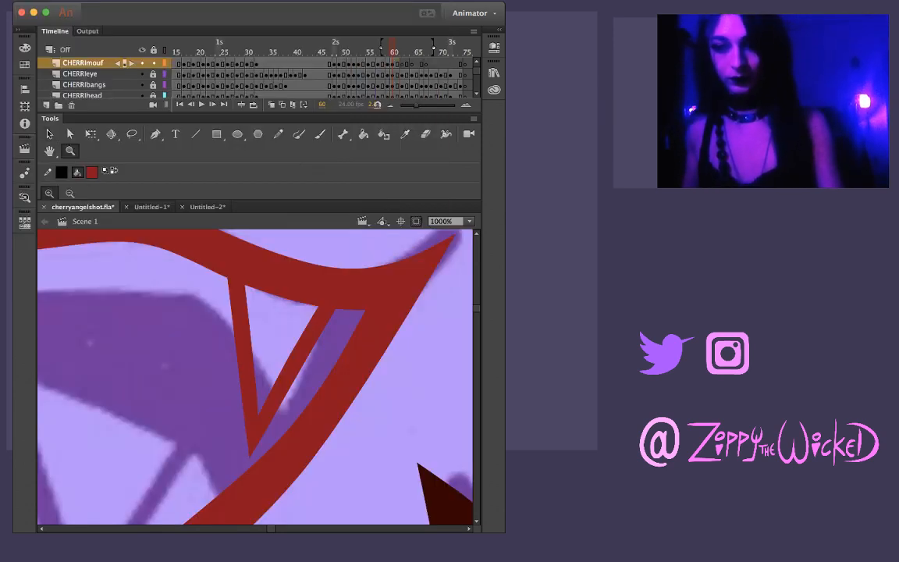
left_click(300, 393, "alt")
left_click(277, 390, "alt")
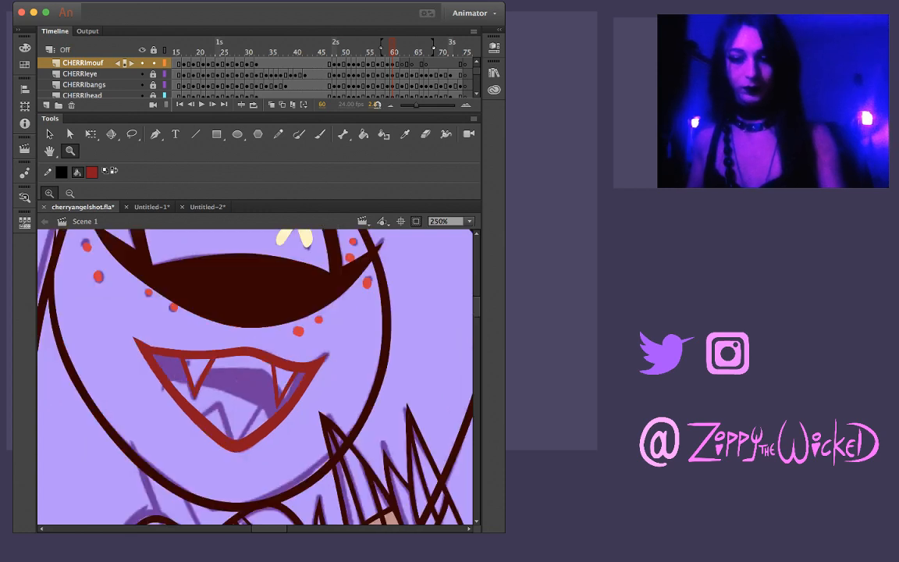
key("Return")
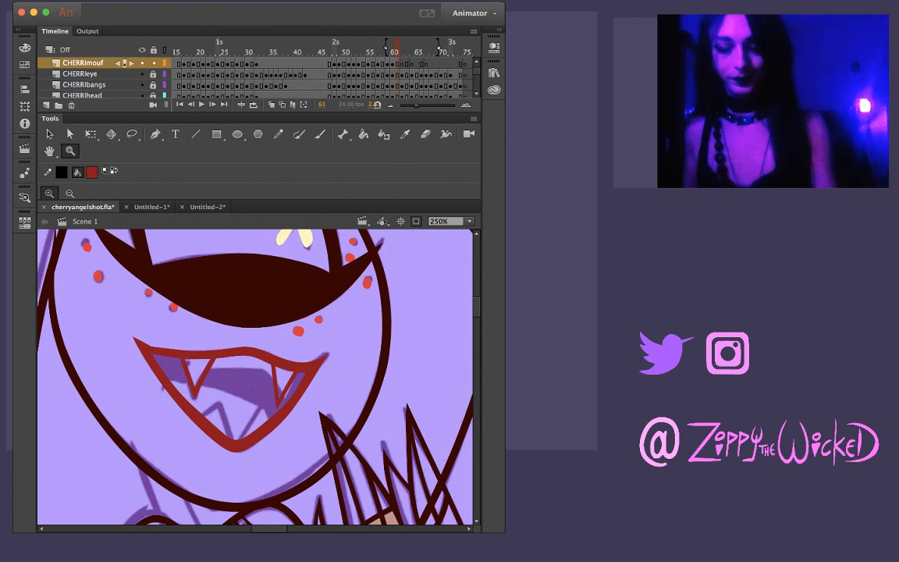
key("b")
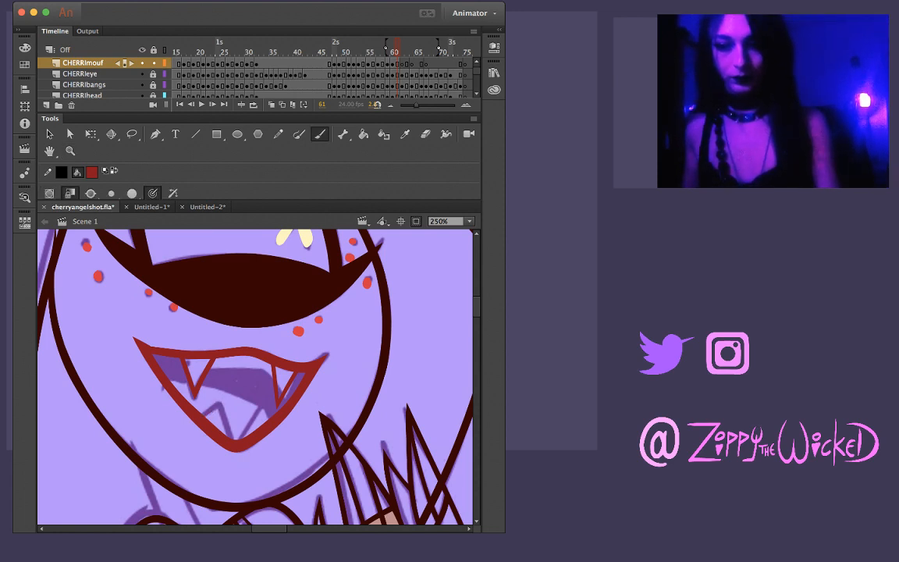
key("z")
left_click(227, 417)
key("b")
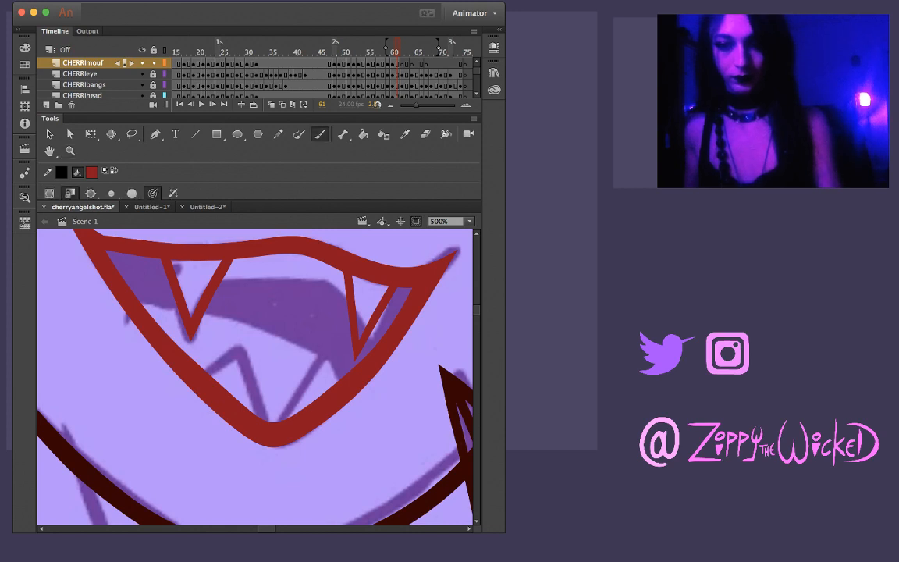
mouse_move(207, 376)
left_mouse_down()
mouse_move(252, 339)
mouse_move(244, 363)
mouse_move(256, 415)
left_mouse_up()
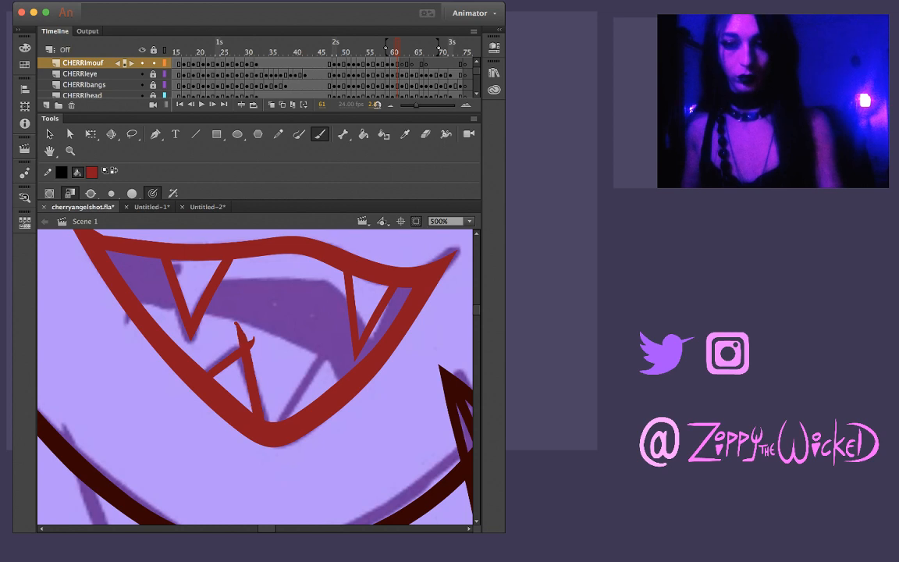
Rotate the stage, undo the last fang stroke, and redraw the right edge of the lower-left fang from the lower lip to its tip
mouse_move(343, 313)
left_mouse_down()
mouse_move(362, 398)
mouse_move(352, 426)
left_mouse_up()
key("super+z")
left_click_drag(218, 412, 273, 345)
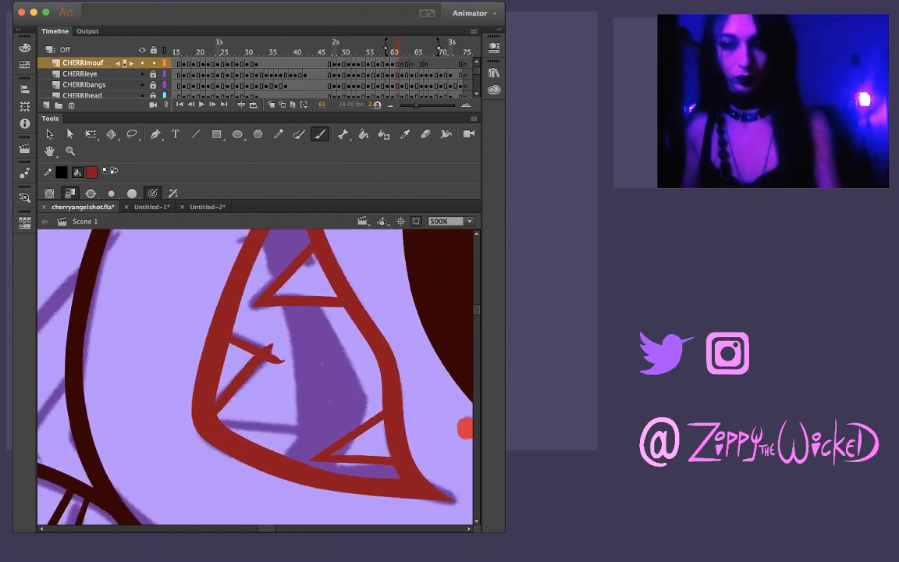
Redraw the right edge of the lower-left fang from the lower lip past its tip and delete the upper overshoot
key("super+z")
left_click_drag(217, 413, 286, 331)
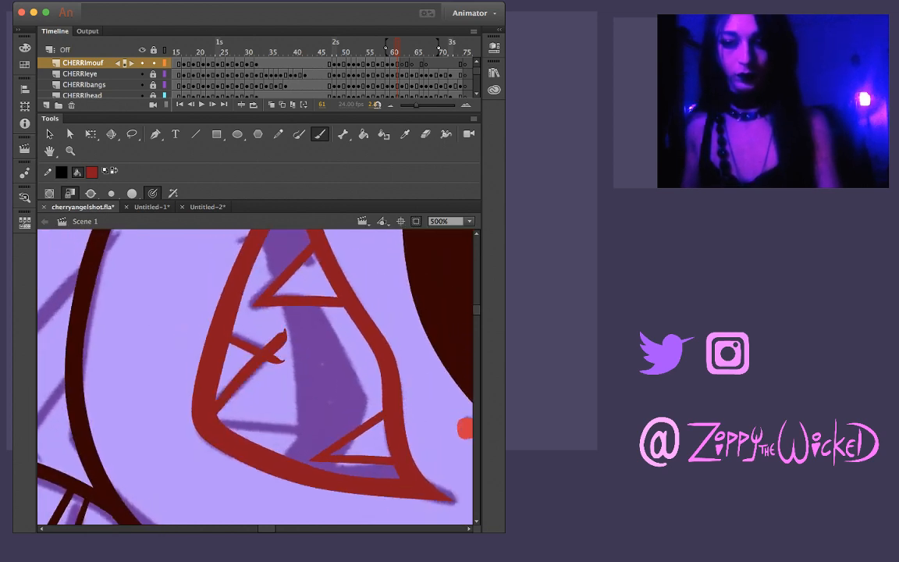
key("v")
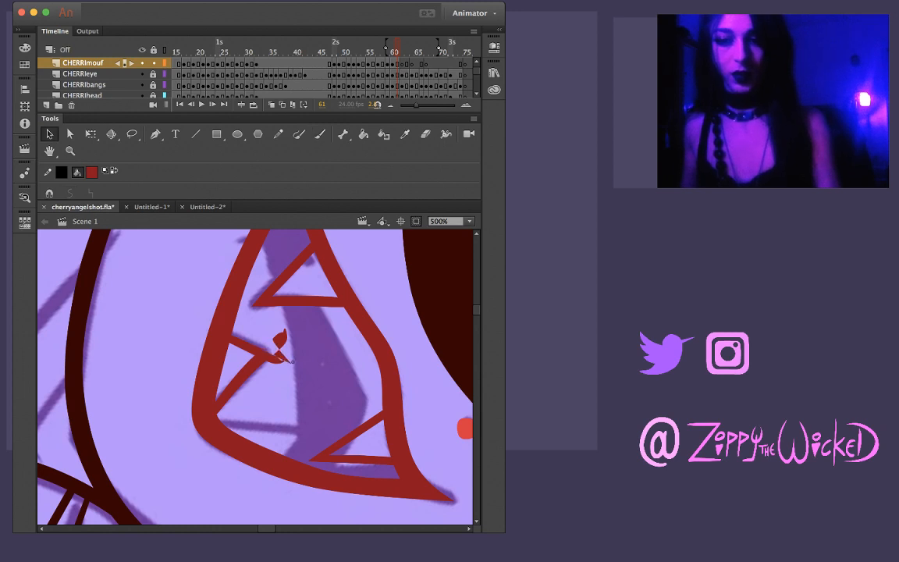
left_click(280, 339)
key("Delete")
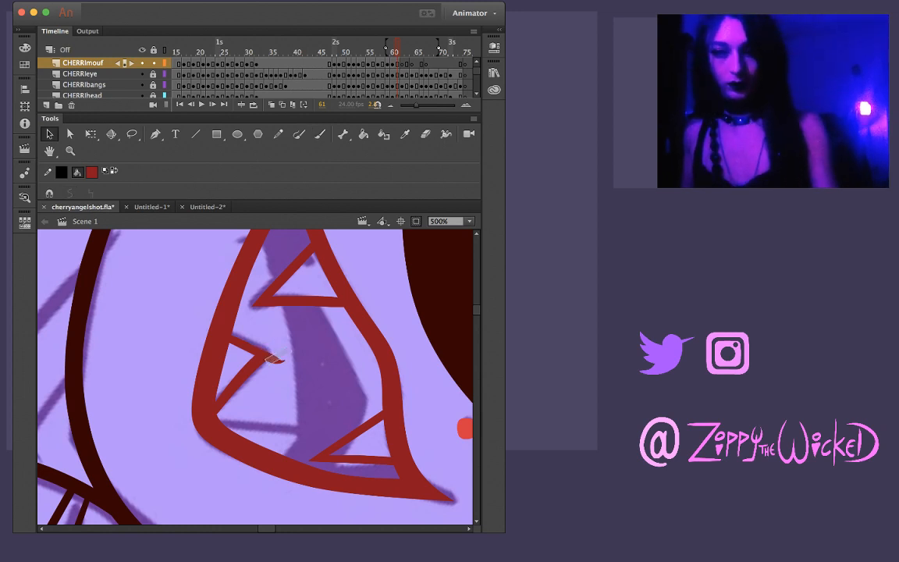
Remove the remaining stray piece beyond the lower-left fang's tip, leaving a clean, sharp point
mouse_move(274, 361)
left_mouse_down()
mouse_move(292, 349)
mouse_move(278, 355)
left_mouse_up()
key("super+z")
key("super+z")
key("super+z")
key("super+z")
key("super+z")
left_click(277, 360)
key("BackSpace")
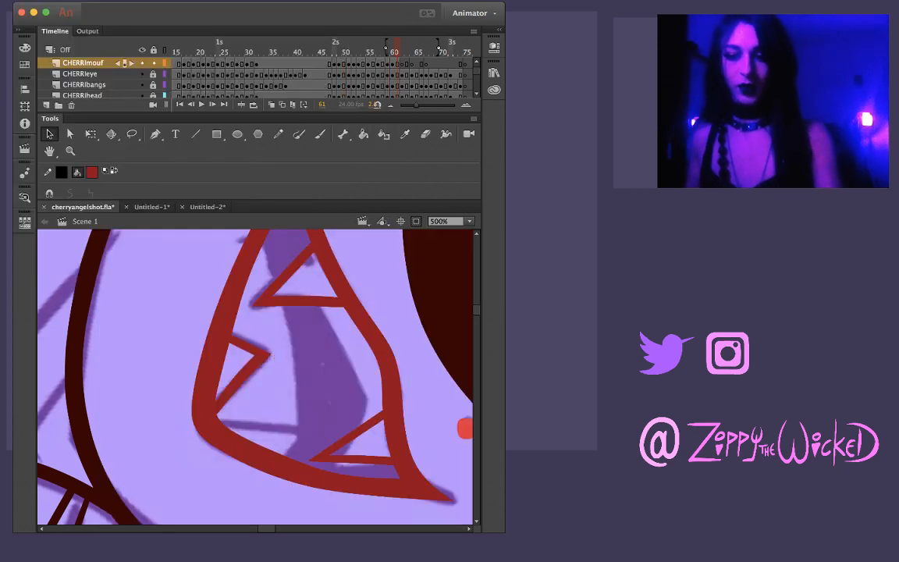
Lasso the lower-left fang's tip, right edge and the root of its left edge in turn to tidy them
key("l")
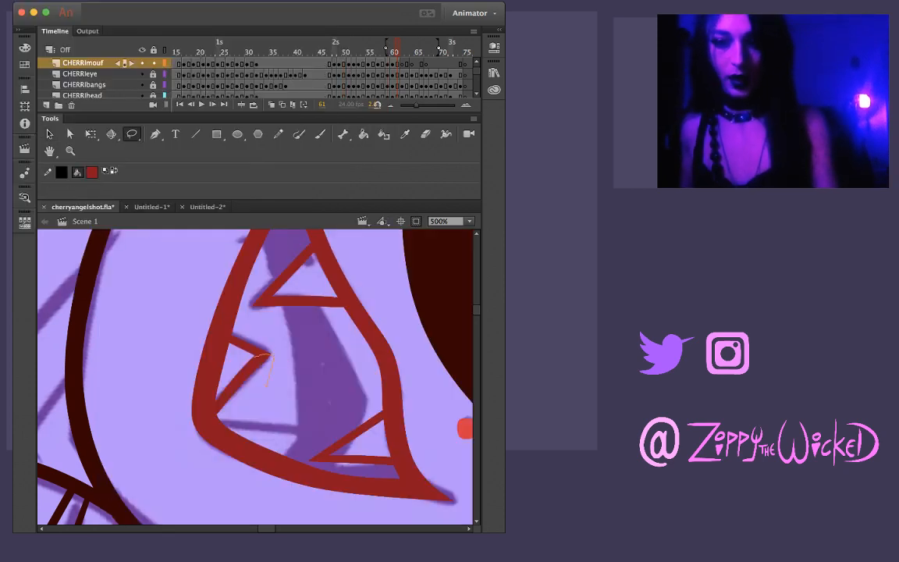
left_click_drag(265, 383, 251, 364)
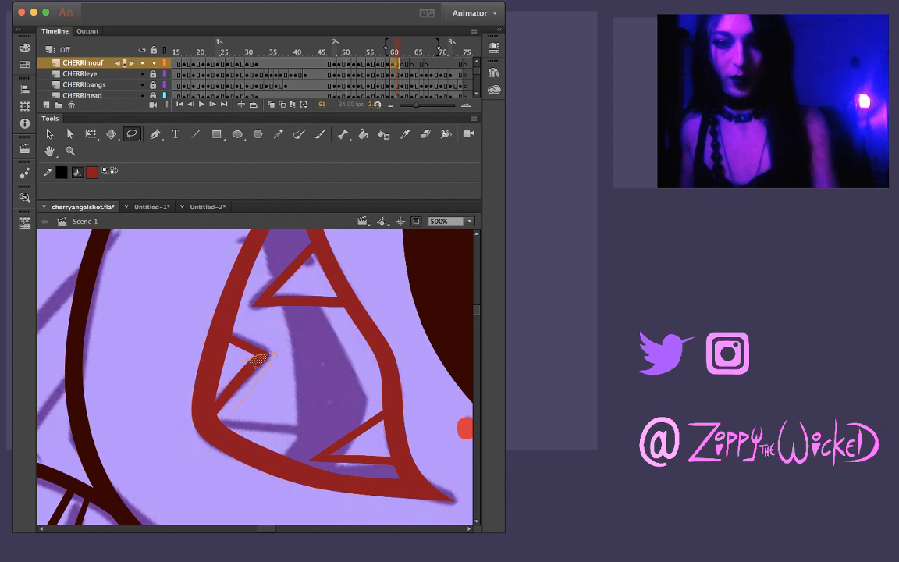
mouse_move(217, 401)
left_mouse_down()
mouse_move(238, 362)
mouse_move(269, 354)
left_mouse_up()
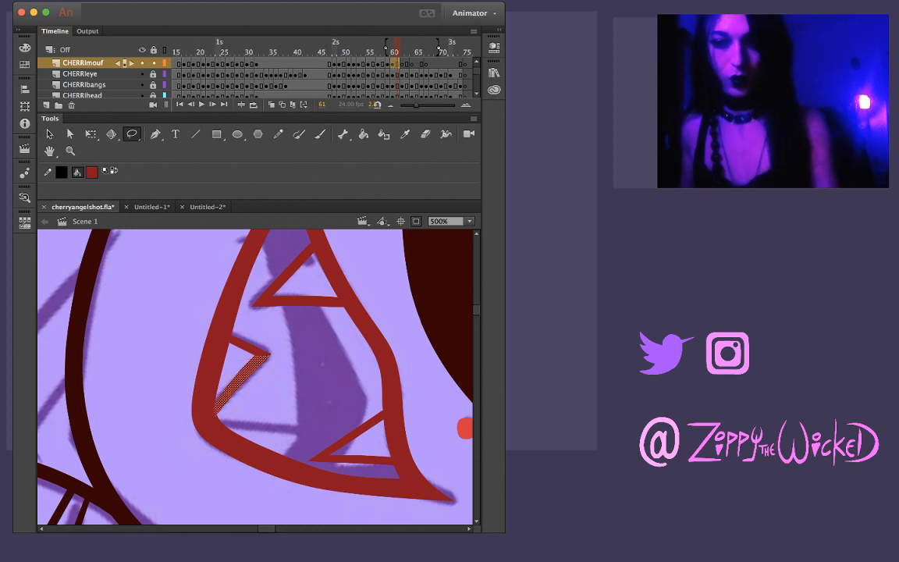
key("Escape")
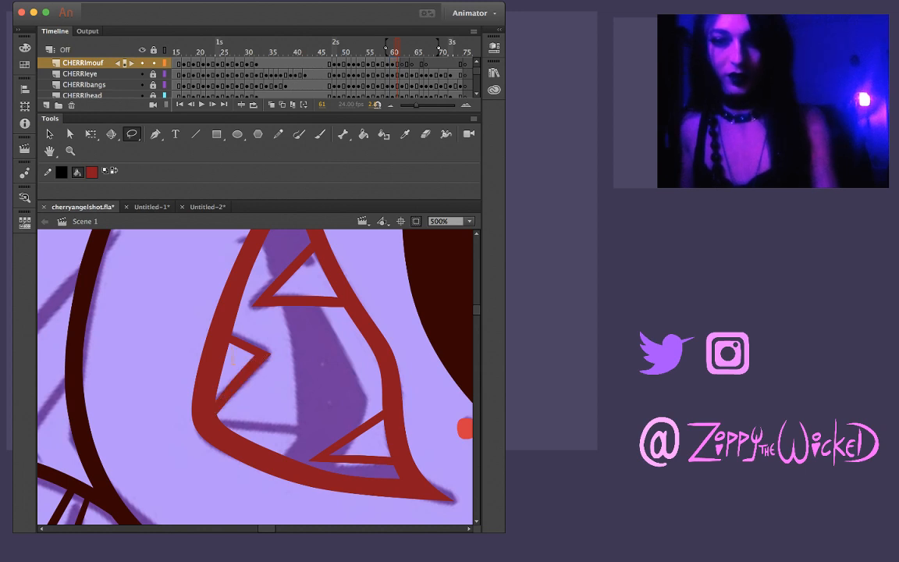
left_click_drag(231, 357, 243, 331)
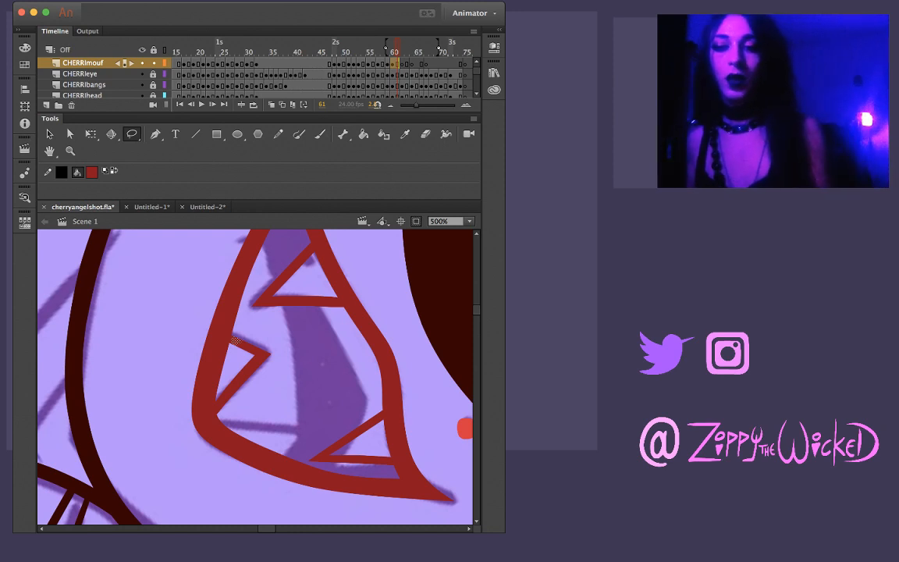
key("Escape")
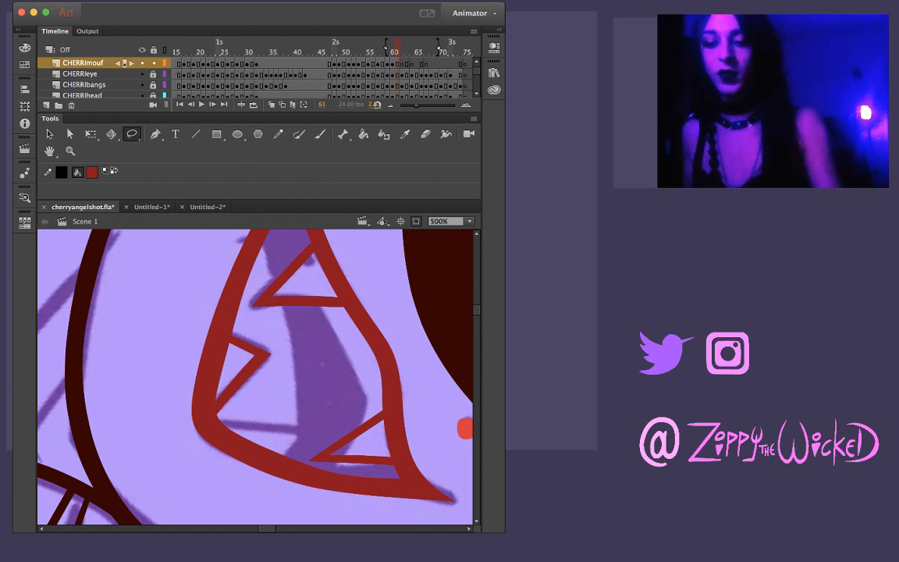
Try several brush strokes for the left edge of the lower-right fang, undoing each one
key("b")
left_click_drag(222, 425, 300, 424)
key("super+z")
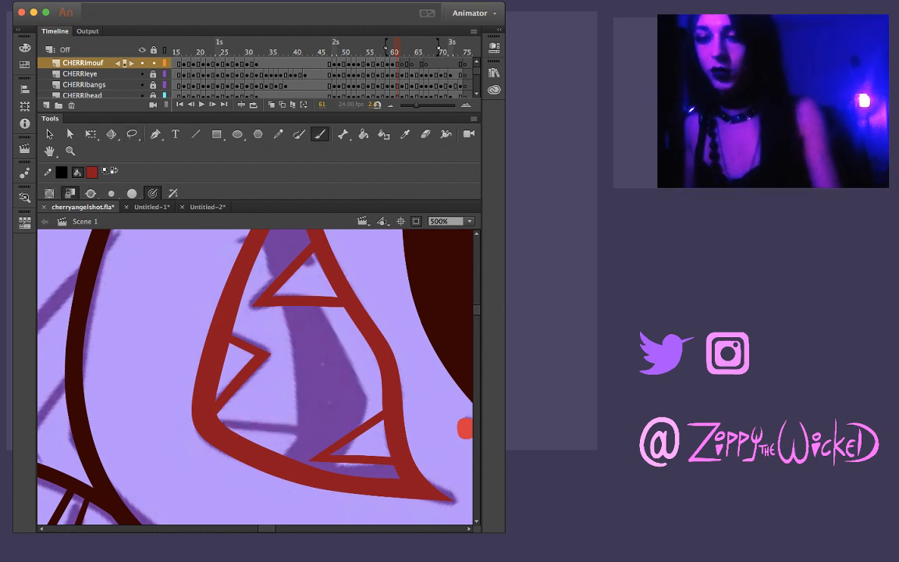
left_click_drag(222, 422, 322, 436)
key("super+z")
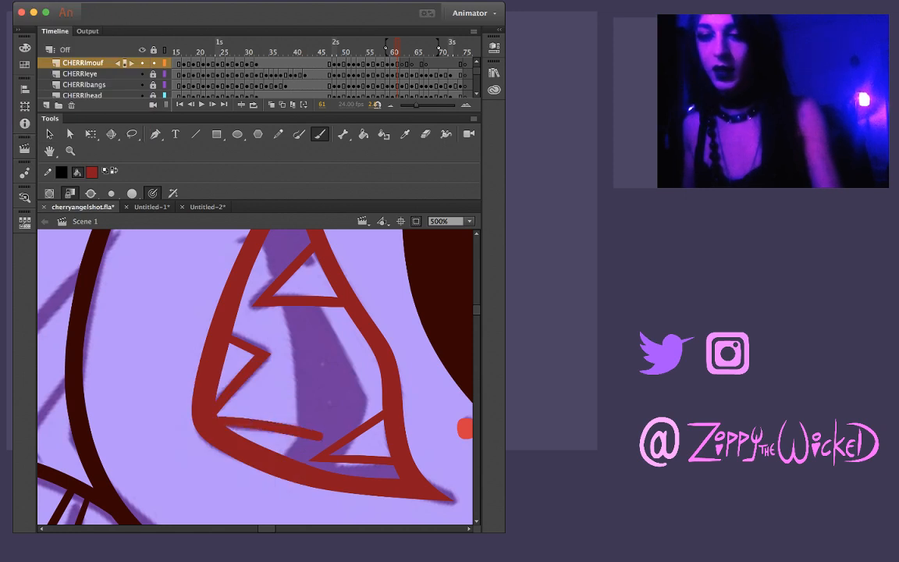
key("super+z")
left_click_drag(224, 424, 318, 433)
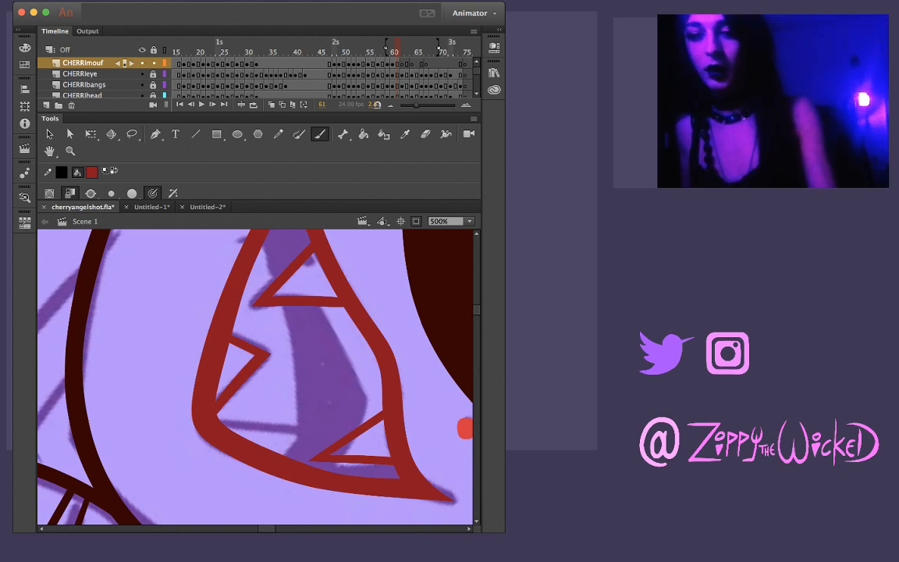
left_click_drag(218, 422, 332, 419)
key("super+z")
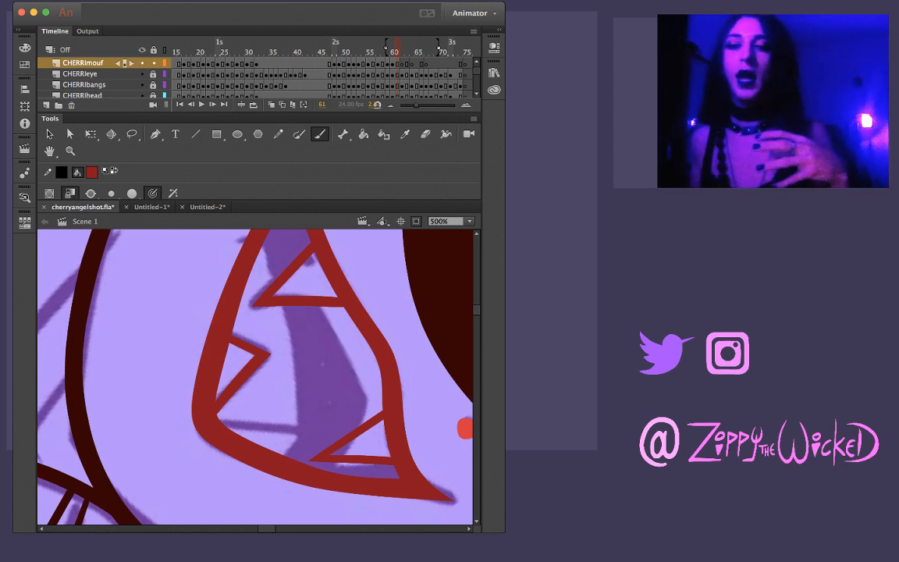
left_click_drag(218, 424, 327, 430)
key("super+z")
left_click_drag(221, 425, 328, 430)
key("super+z")
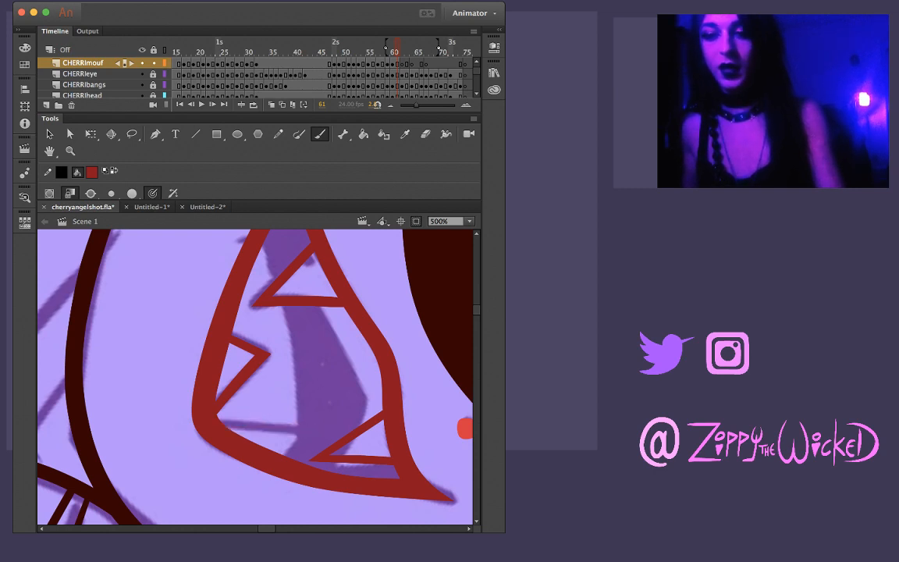
Brush both edges of the lower-right fang from the lower lip, crossing at its tip, and trim the overshoot
left_click_drag(220, 424, 362, 442)
key("super+z")
left_click_drag(220, 423, 365, 442)
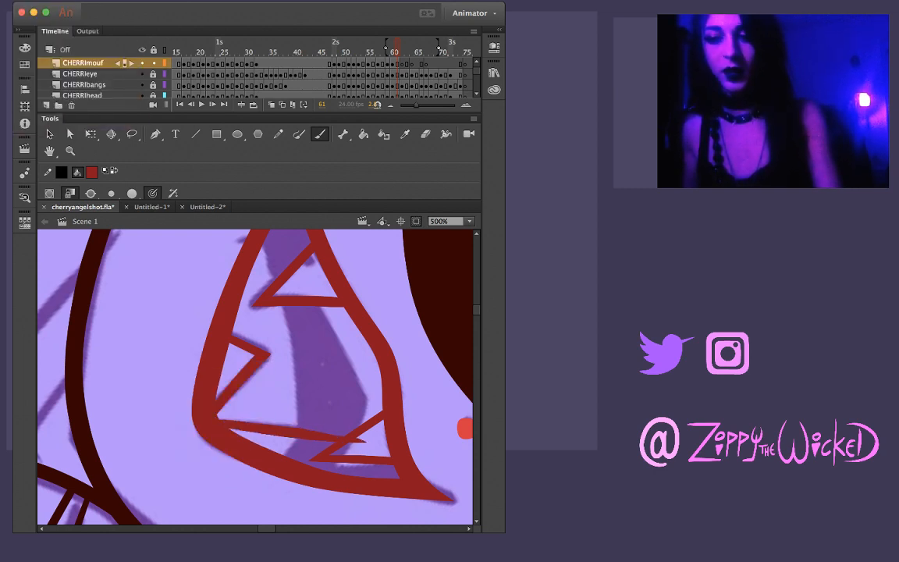
key("super+z")
left_click_drag(220, 424, 315, 436)
key("super+z")
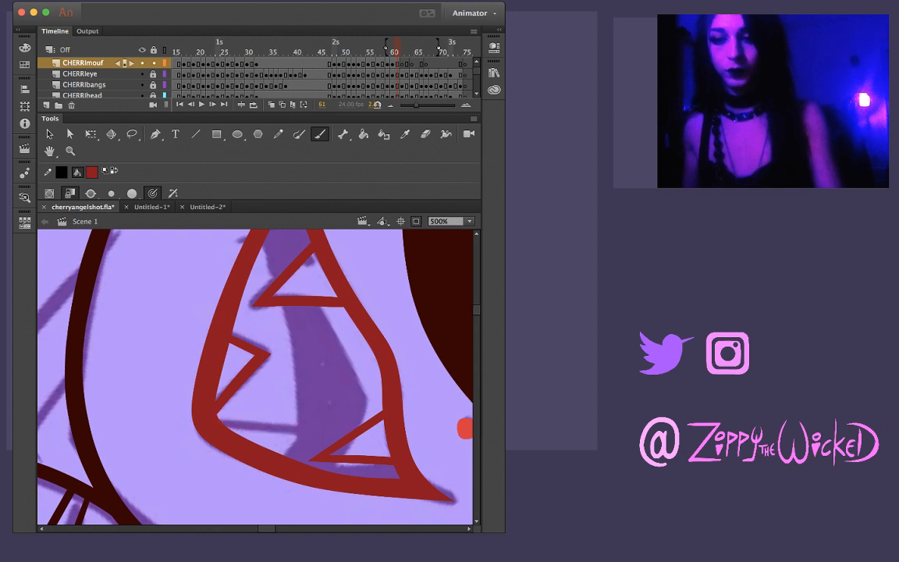
left_click_drag(220, 424, 316, 435)
key("super+z")
mouse_move(220, 424)
left_mouse_down()
mouse_move(324, 434)
mouse_move(312, 426)
mouse_move(293, 444)
mouse_move(312, 425)
left_mouse_up()
key("super+z")
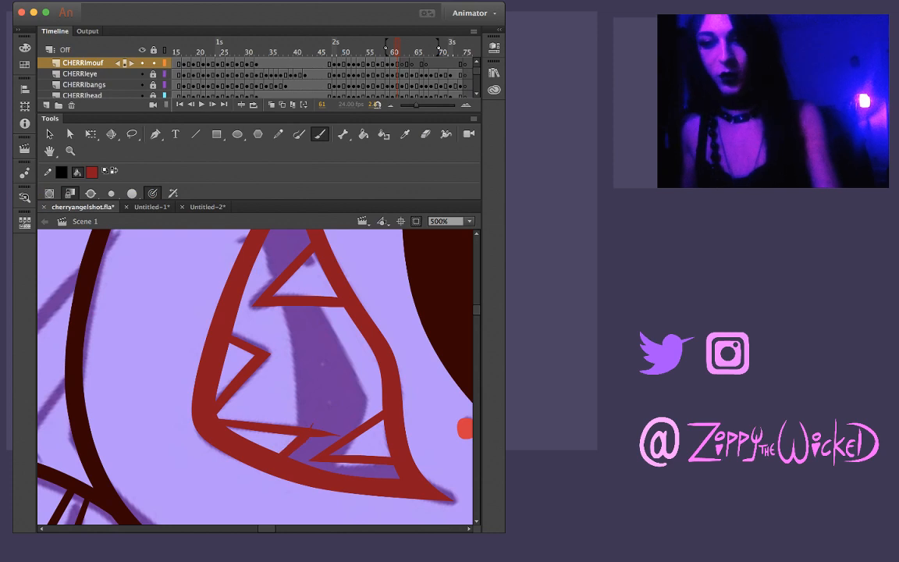
key("v")
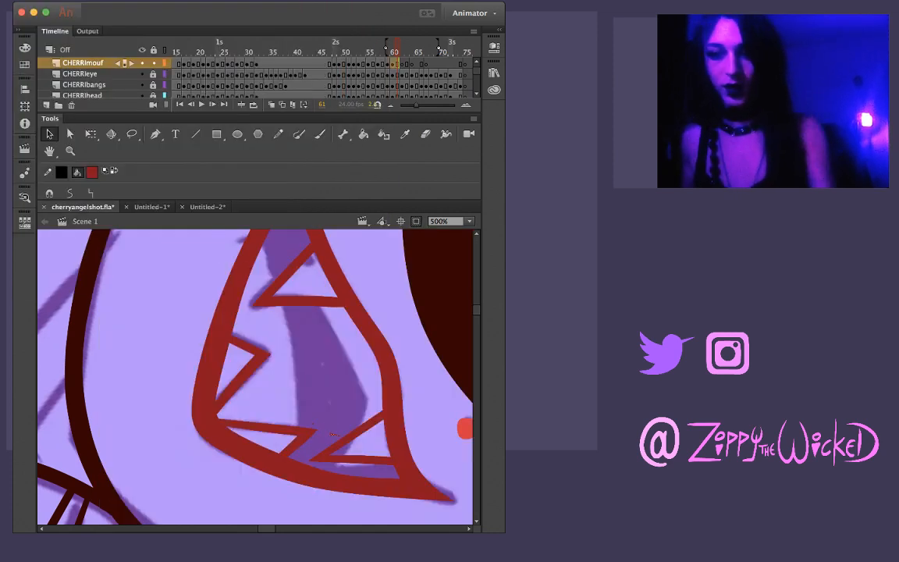
Turn the stage upright and brush the left edge of the large central fang from the upper lip down to its tip
mouse_move(405, 480)
left_mouse_down()
mouse_move(420, 425)
mouse_move(401, 358)
mouse_move(348, 313)
mouse_move(381, 364)
left_mouse_up()
key("b")
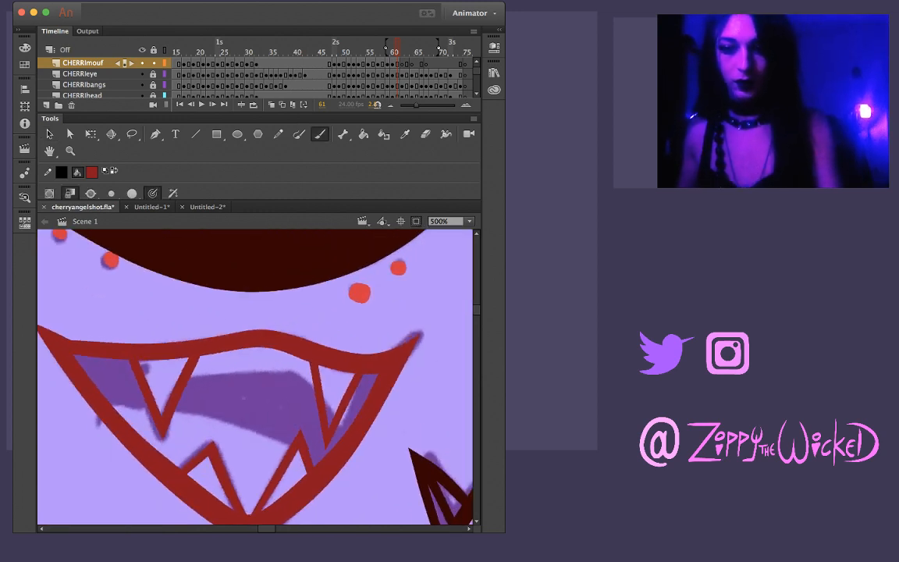
left_click_drag(204, 356, 231, 411)
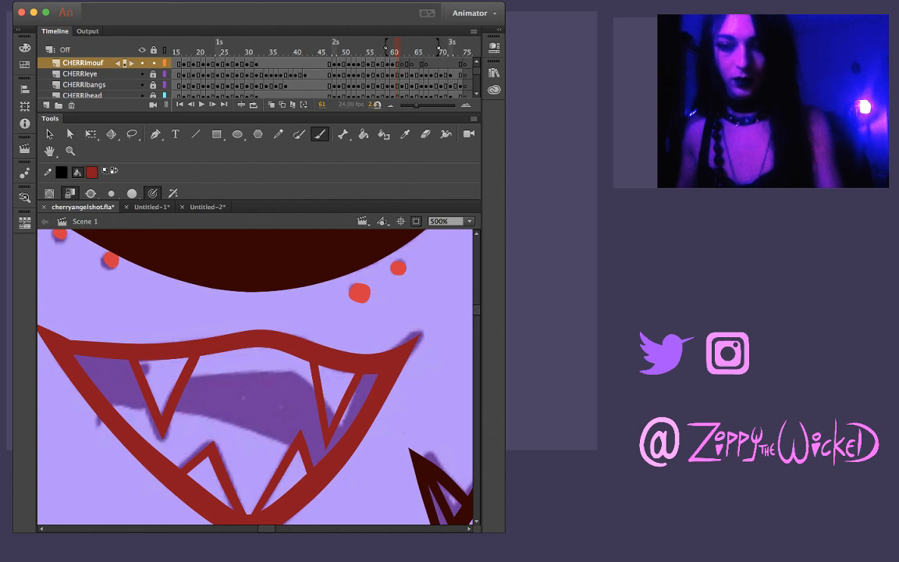
key("ctrl+z")
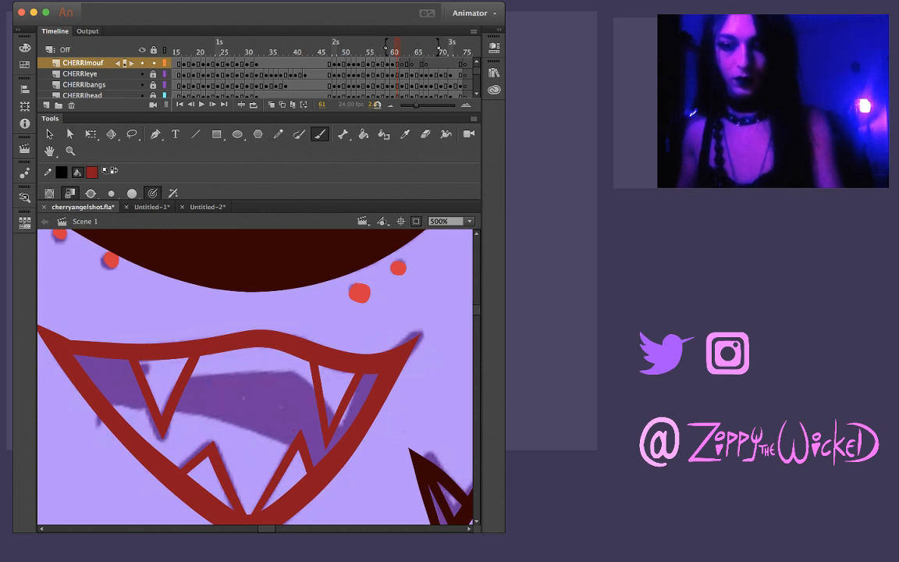
left_click_drag(201, 357, 242, 470)
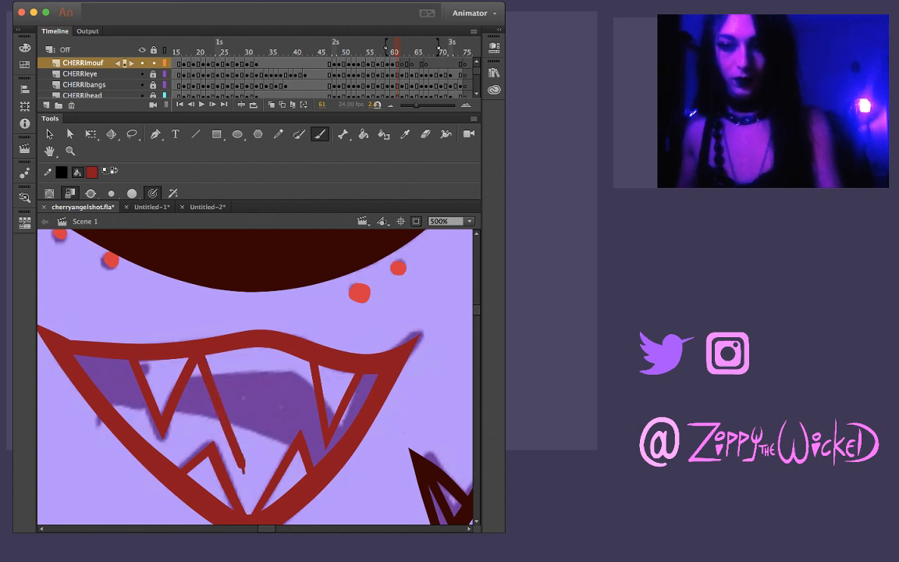
Brush the central fang's right edge from the upper lip to its tip and delete the ends that overshoot the point
left_click_drag(278, 327, 221, 425)
key("super+z")
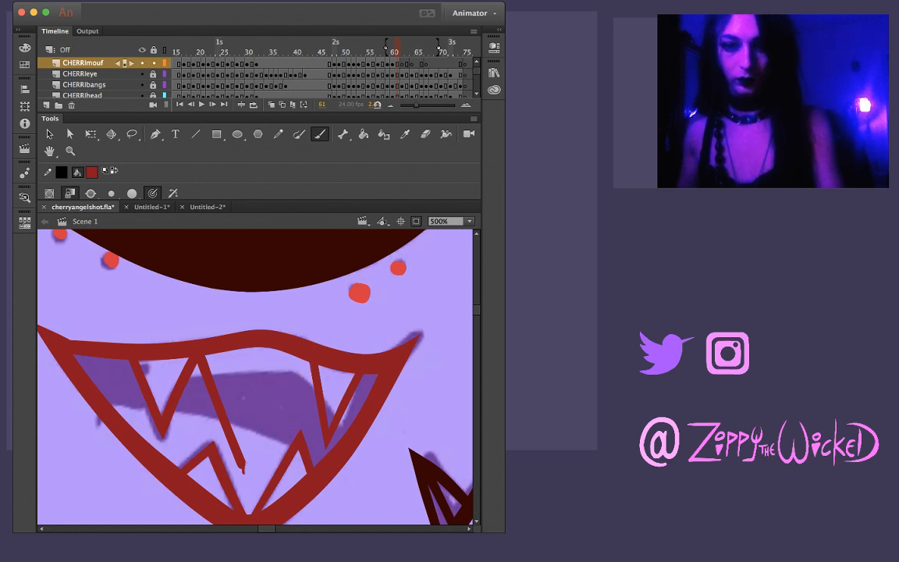
left_click_drag(310, 366, 245, 475)
key("super+z")
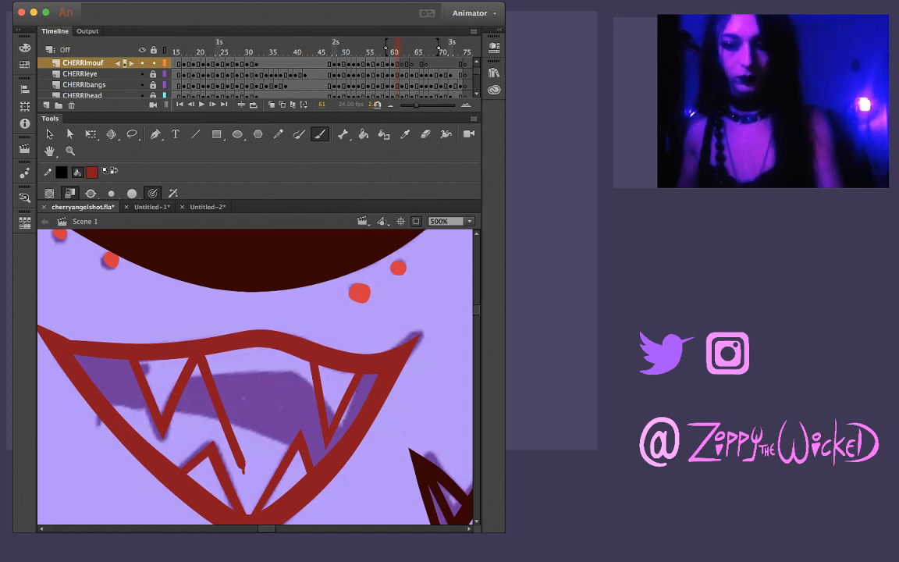
left_click_drag(310, 363, 237, 484)
key("v")
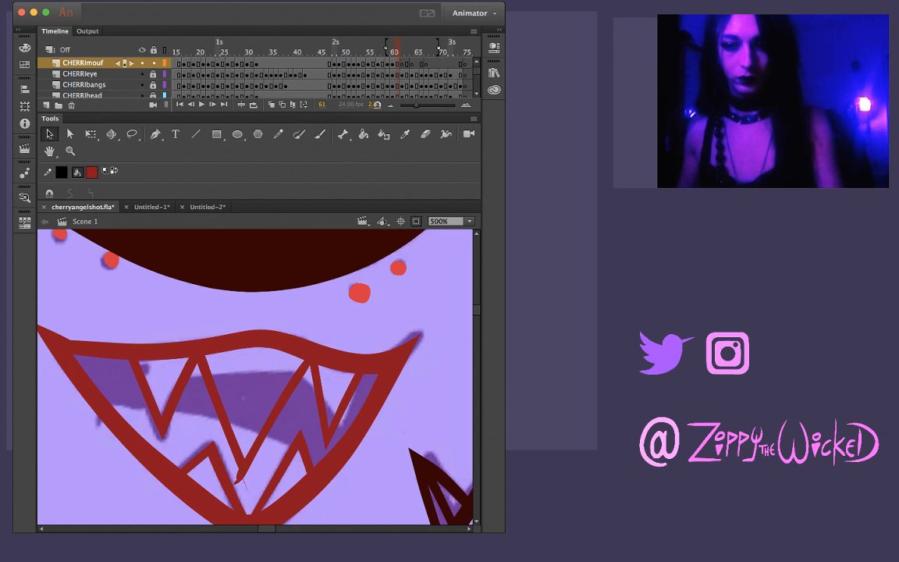
left_click(242, 483)
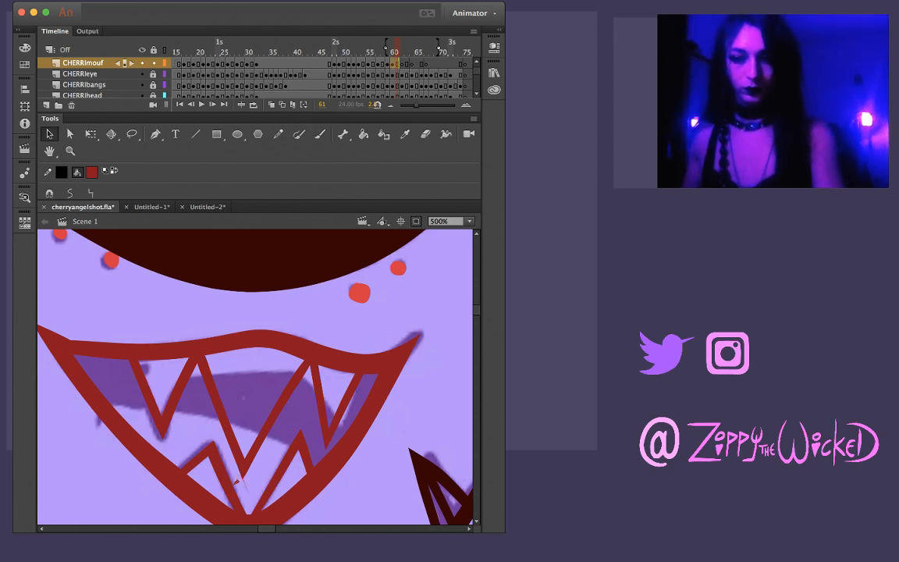
key("Delete")
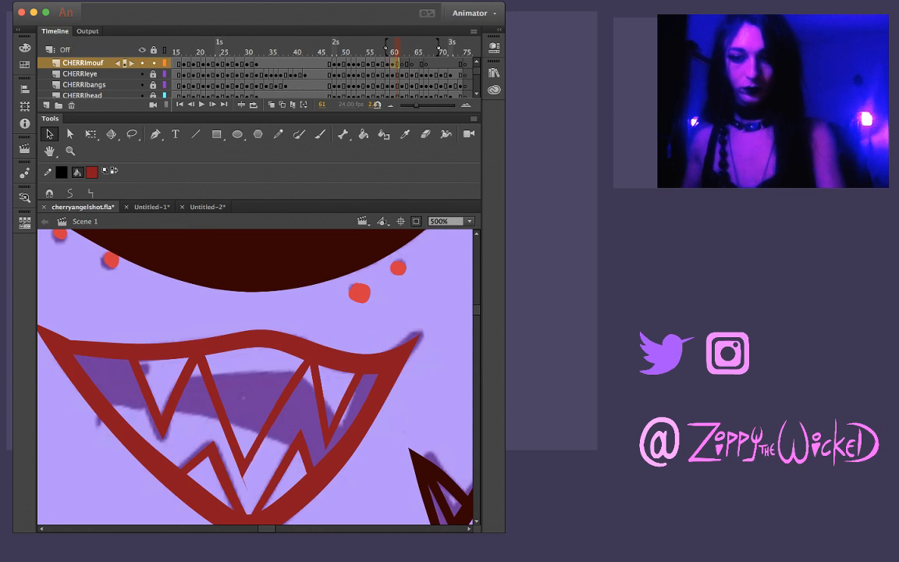
Lasso the central fang's right edge, tip and left edge in turn and straighten them
key("l")
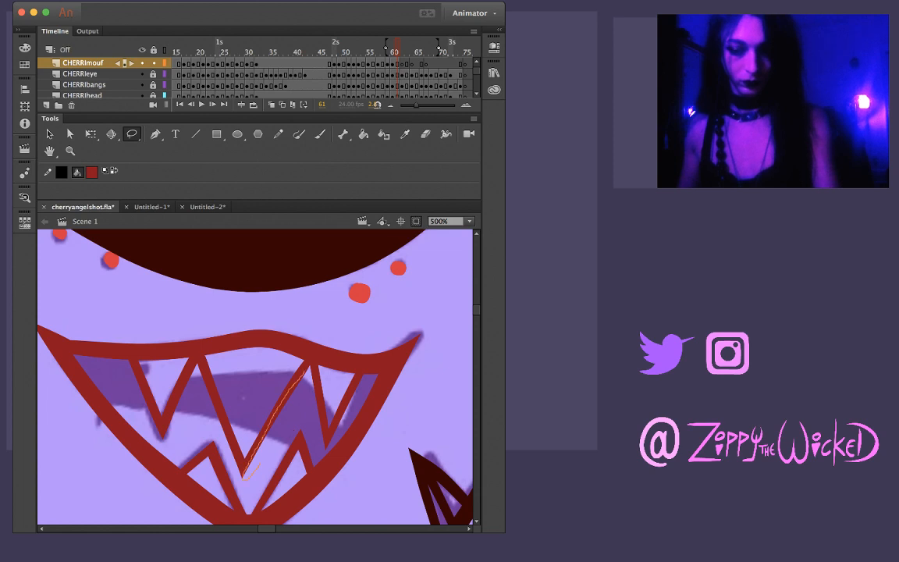
mouse_move(259, 465)
left_mouse_down()
mouse_move(299, 404)
mouse_move(307, 371)
left_mouse_up()
key("Delete")
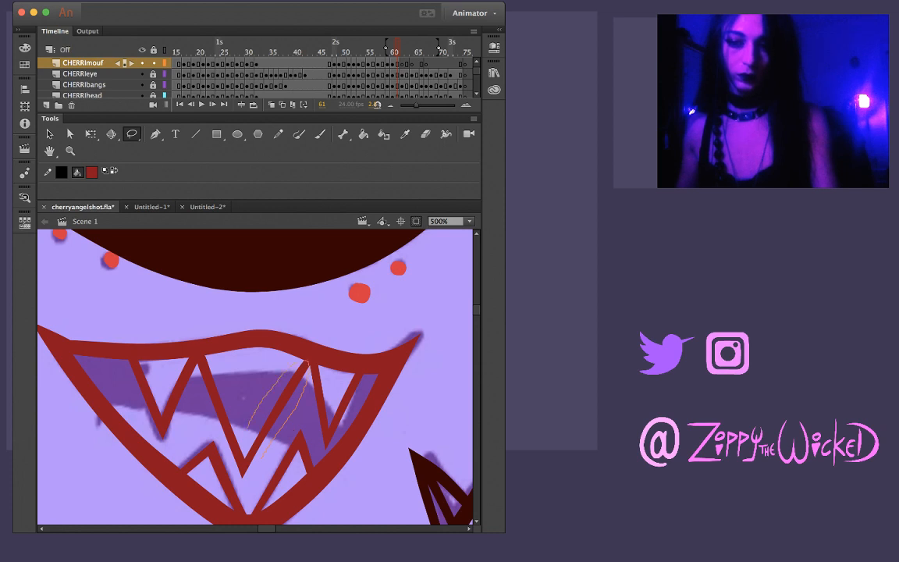
left_click_drag(245, 451, 252, 475)
key("Delete")
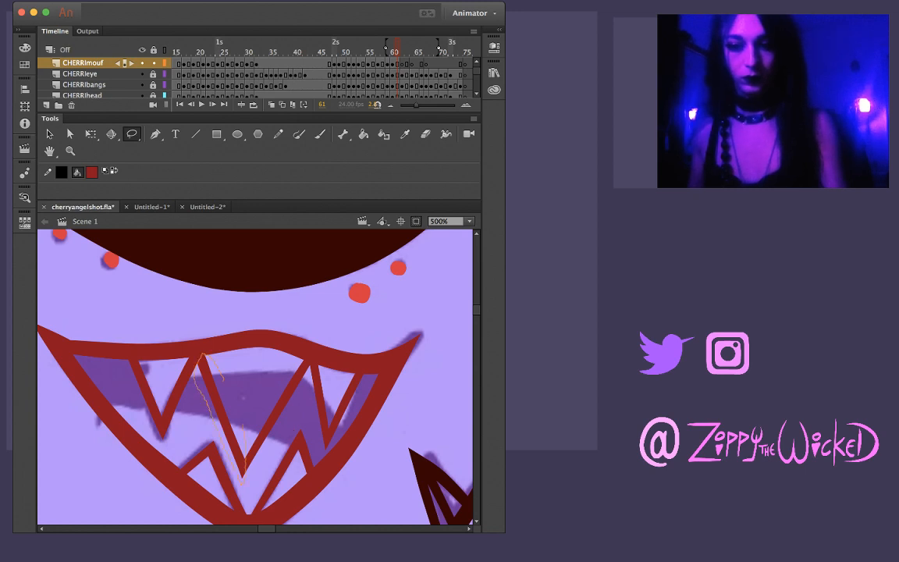
left_click_drag(224, 380, 243, 426)
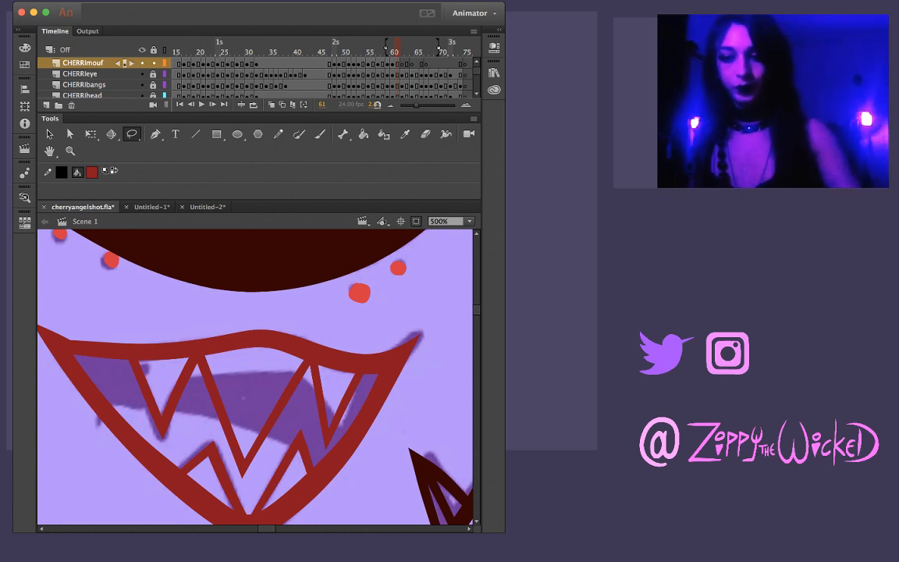
Reshape the inner base corner of the lower-right fang where its left edge meets the lower lip
key("v")
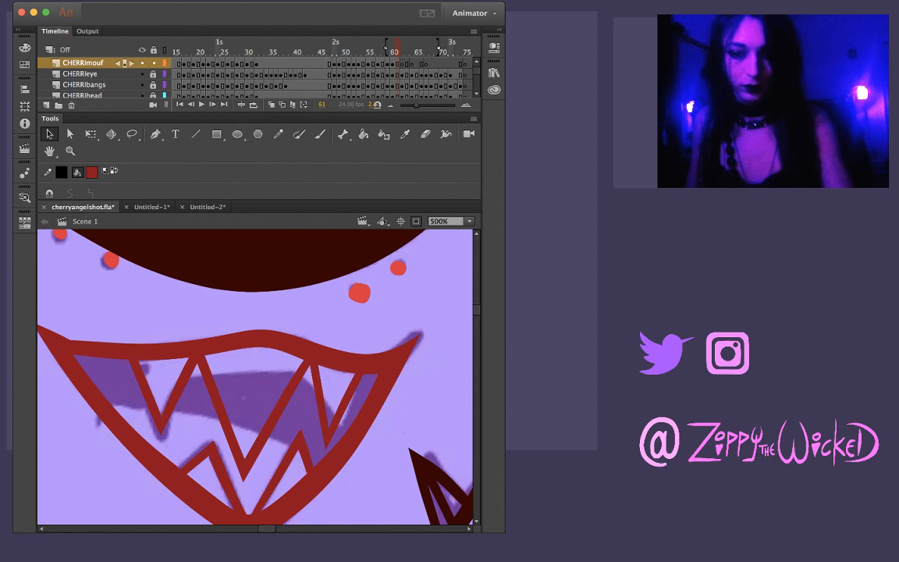
key("z")
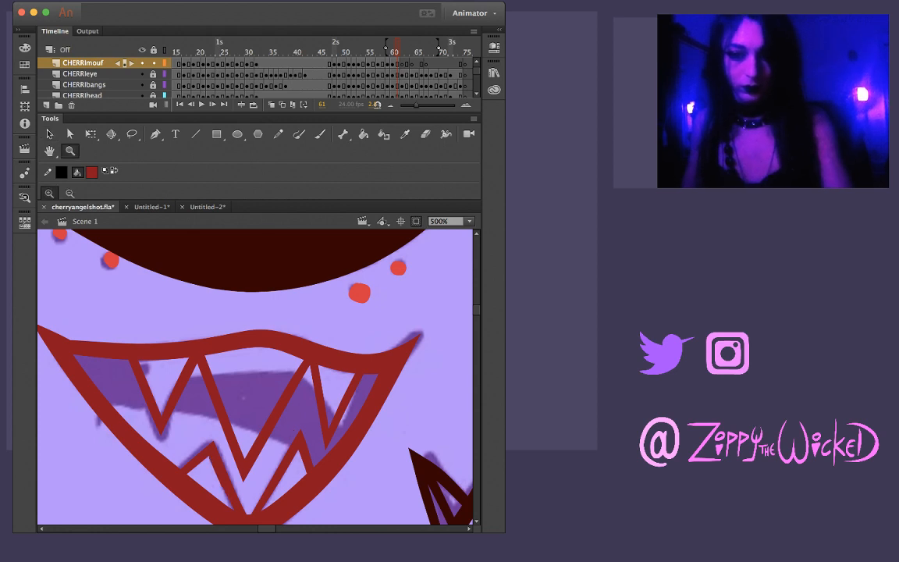
left_click(236, 476)
key("v")
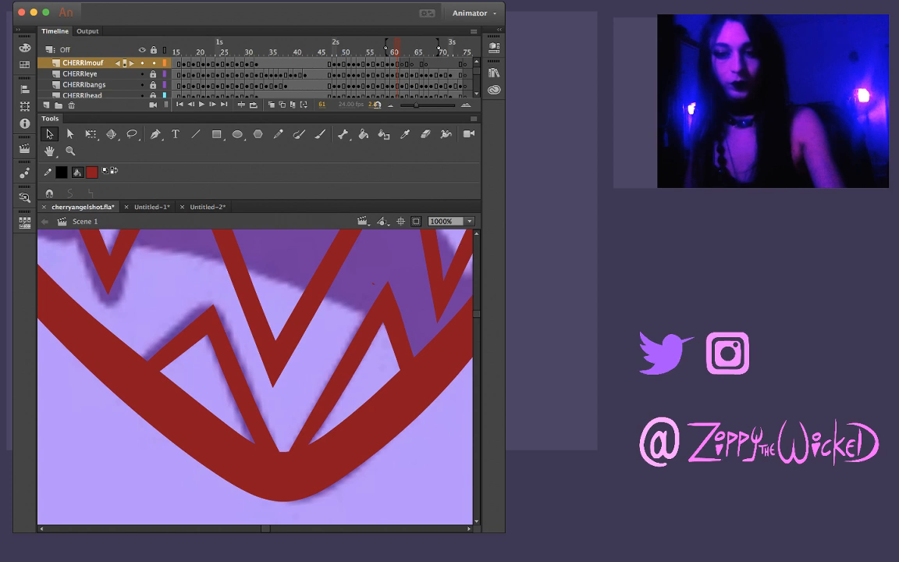
left_click_drag(348, 397, 343, 393)
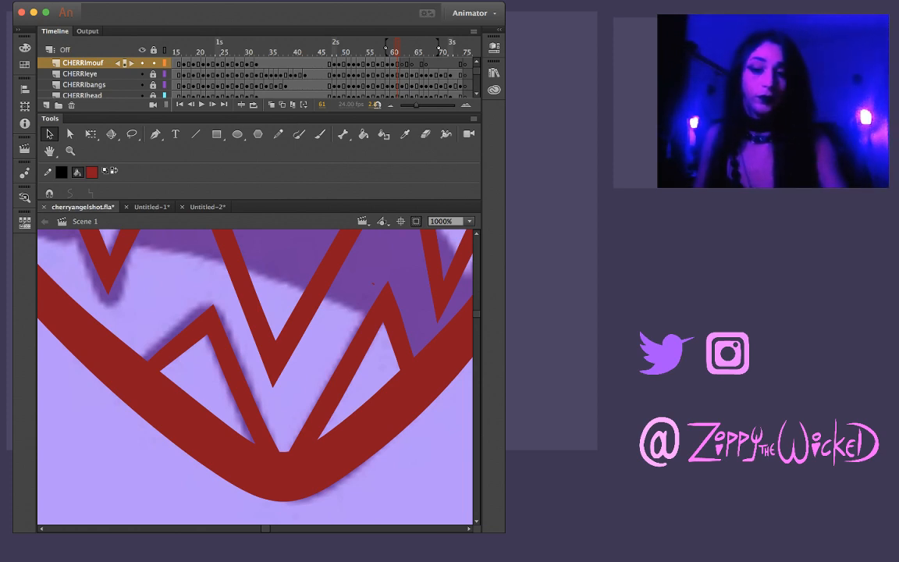
Review the mouth at frame 61 against its neighbouring frames
key("z")
left_click(286, 369, "alt")
left_click(286, 369, "alt")
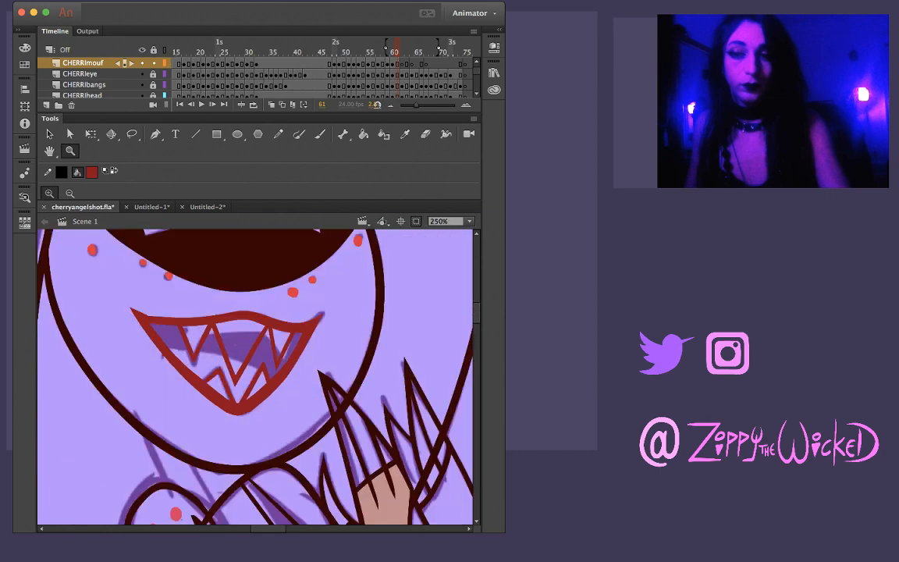
left_click(250, 360)
left_click(249, 361, "alt")
left_click(252, 368, "alt")
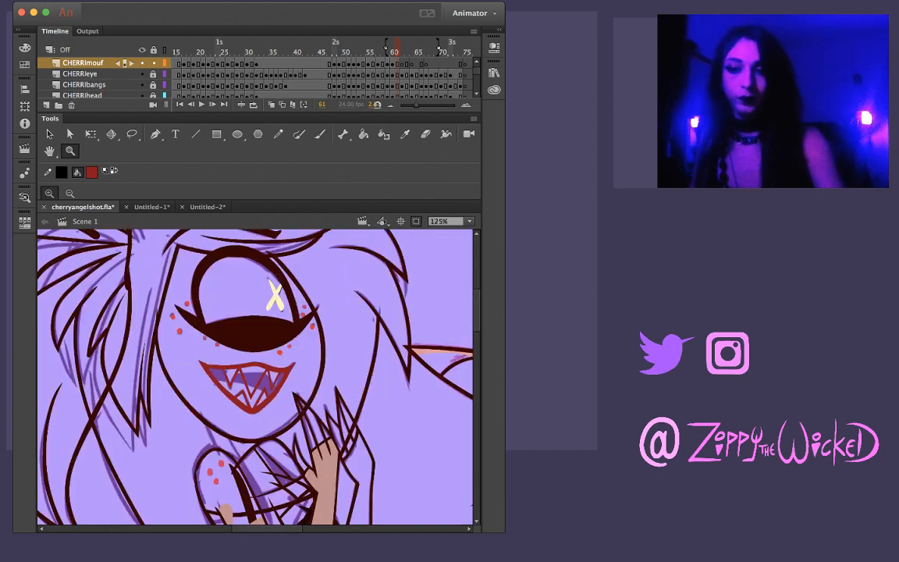
key("comma")
key("period")
key("period")
key("period")
key("comma")
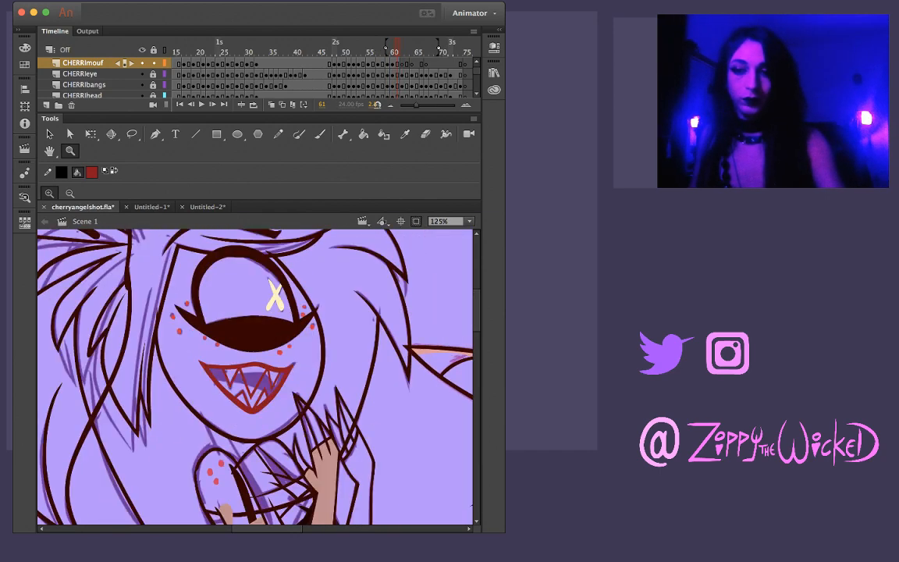
Brush the lower edge of the dark mouth interior in short segments between the fangs, ending at the lower-right fang
left_click(243, 401)
left_click_drag(335, 398, 321, 353)
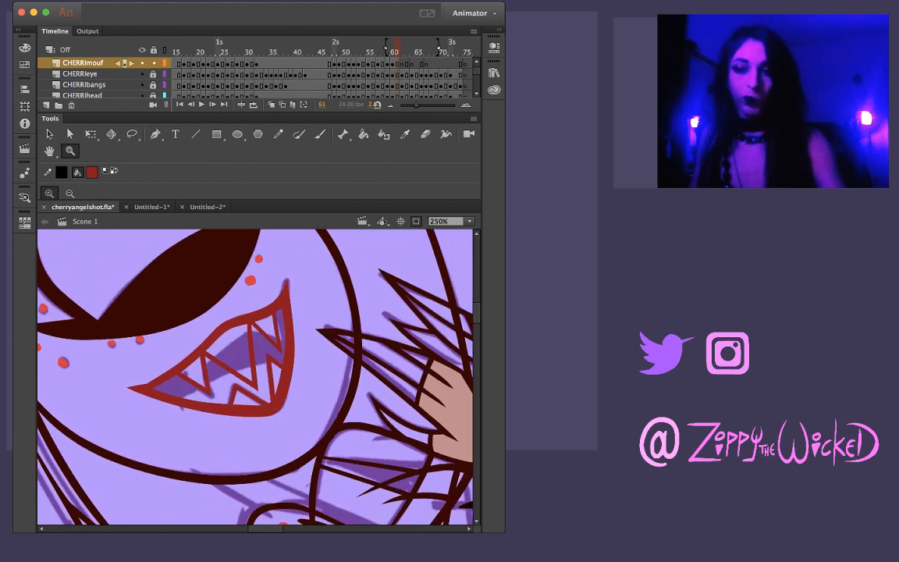
key("b")
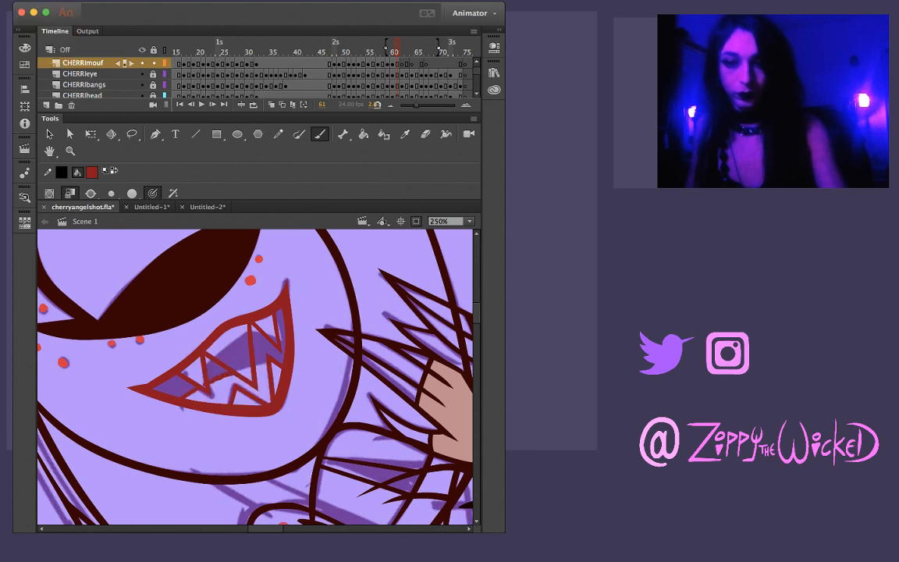
key("super+z")
key("z")
left_click(236, 377)
key("v")
key("b")
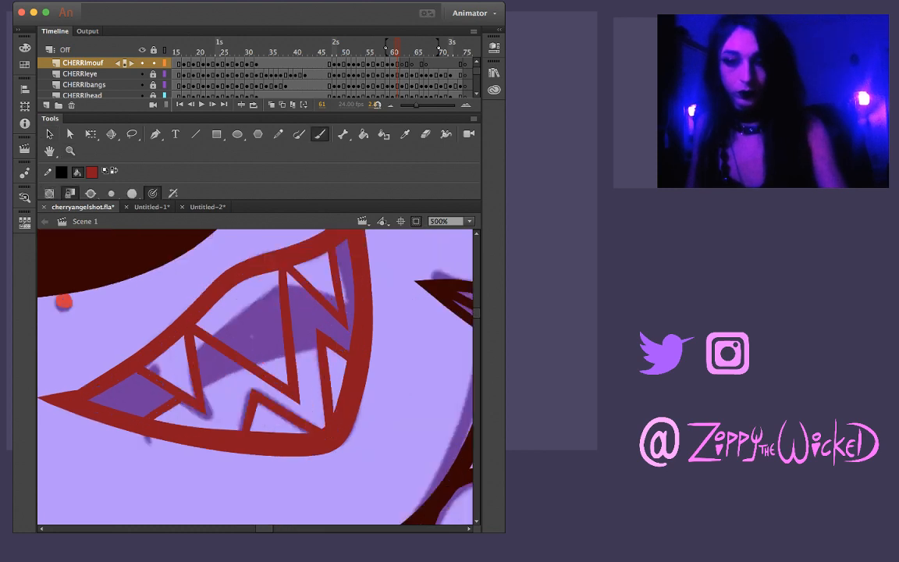
left_click_drag(205, 380, 238, 369)
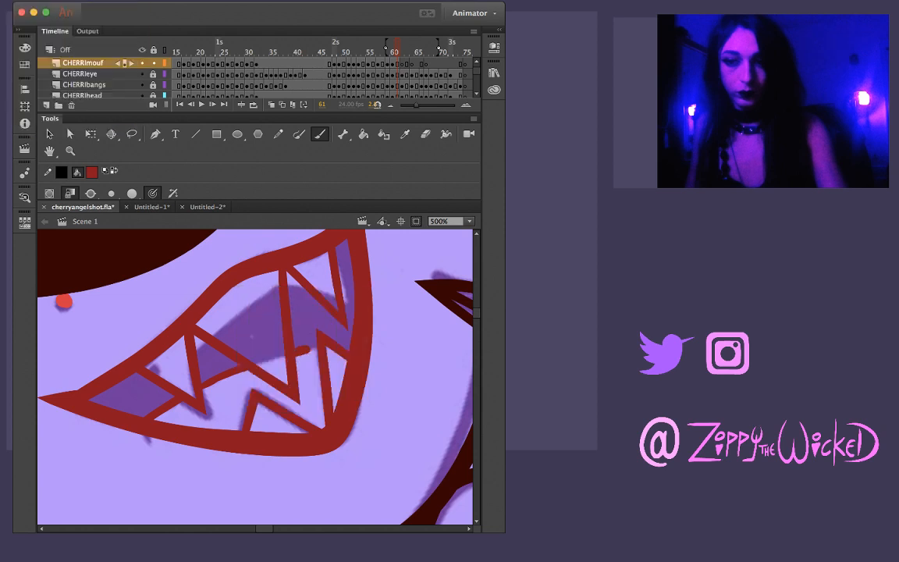
left_click_drag(296, 357, 317, 350)
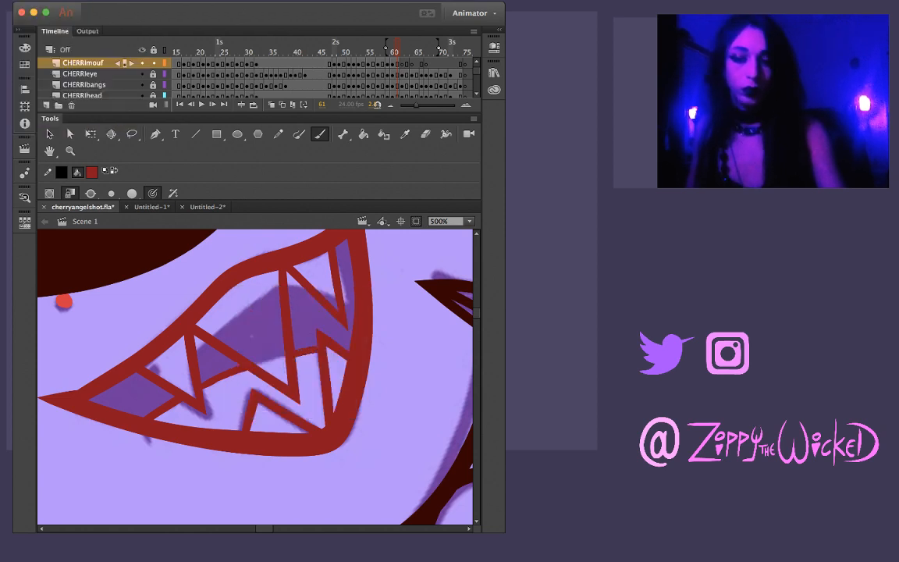
Lasso and clean up the mouth-interior line on both sides of the central fang
key("l")
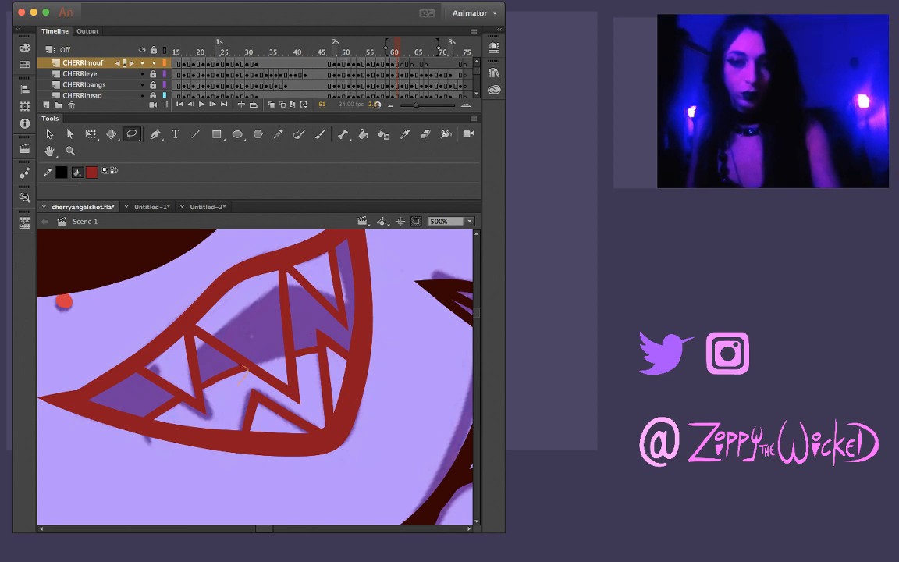
left_click_drag(240, 382, 207, 384)
key("Delete")
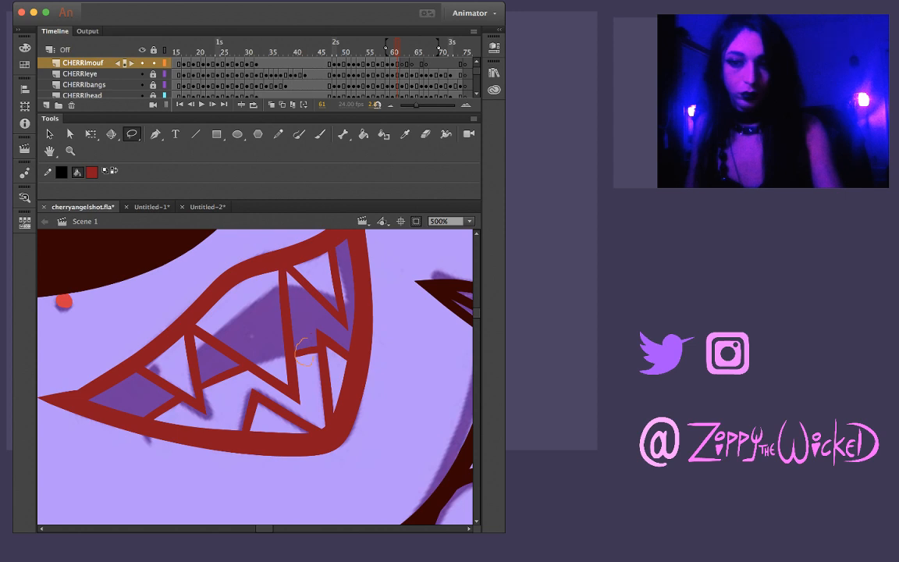
key("Delete")
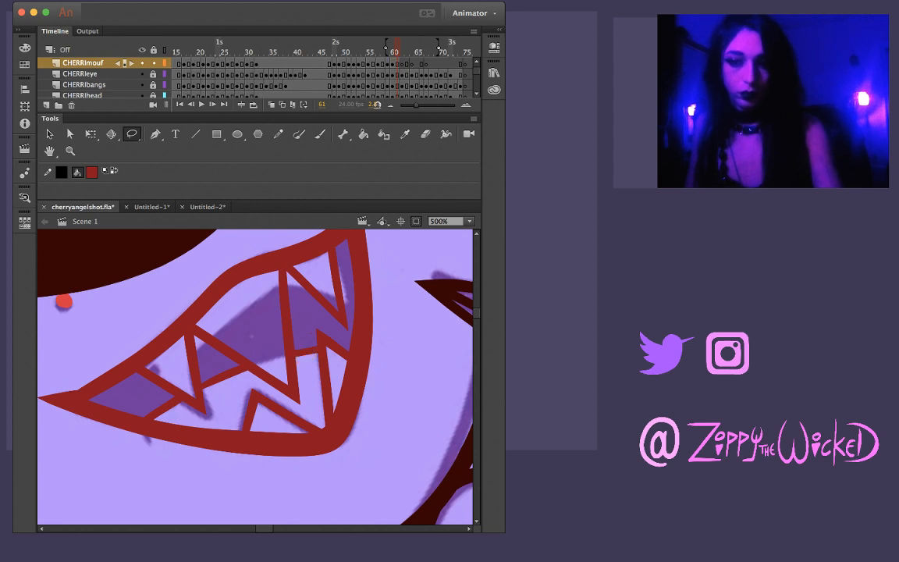
Step through the frames following 61 and stop at frame 65, where the mouth is still a rough sketch
key("z")
left_click(290, 356, "alt")
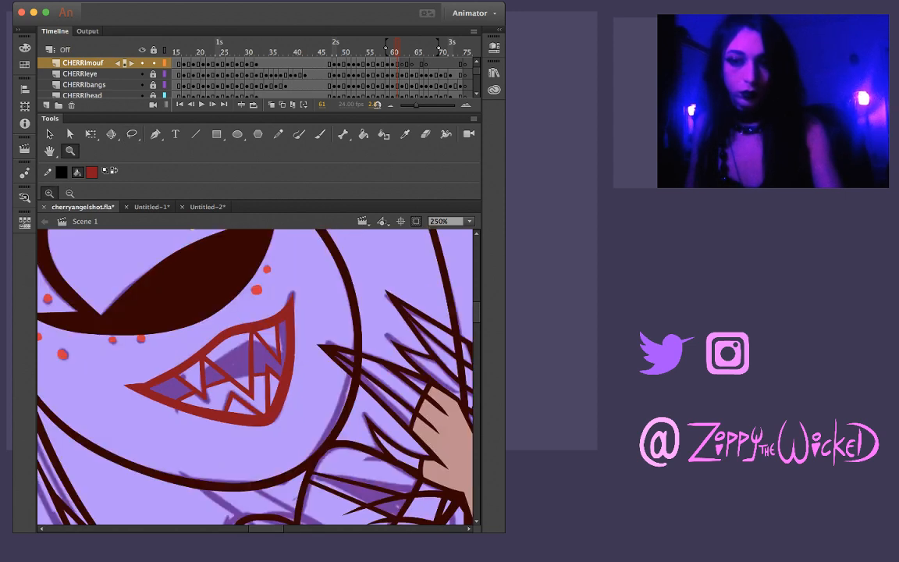
left_click(269, 371, "alt")
key(".")
key(".")
key(".")
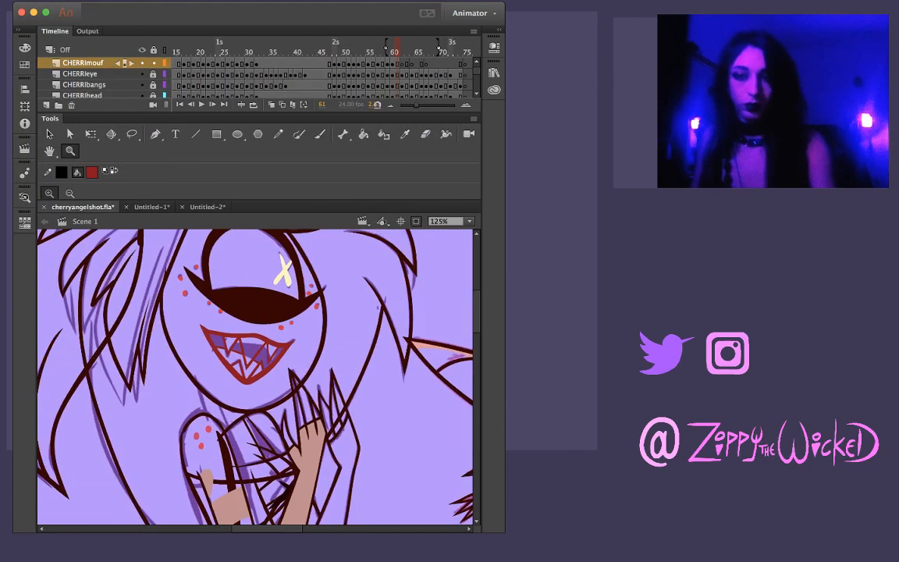
key(".")
key(".")
key(".")
key(".")
key(".")
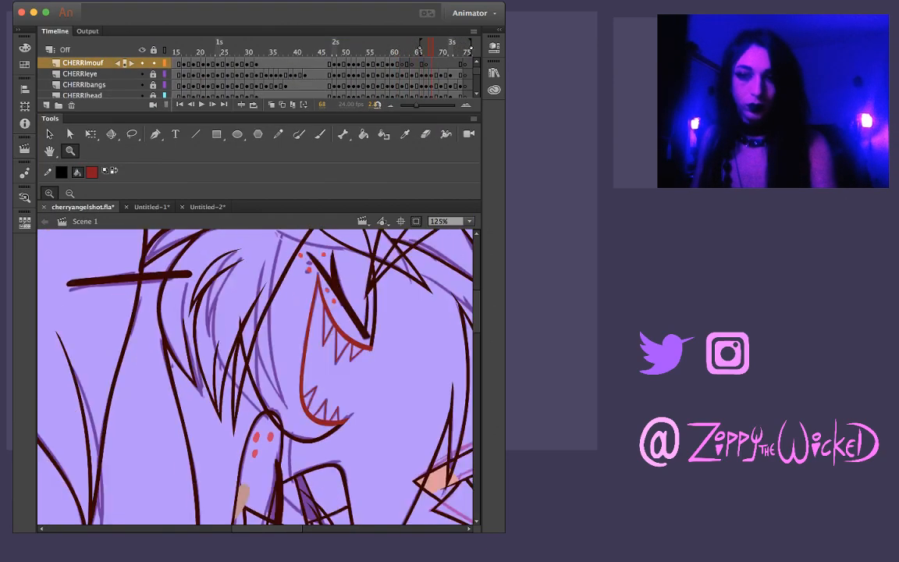
key(".")
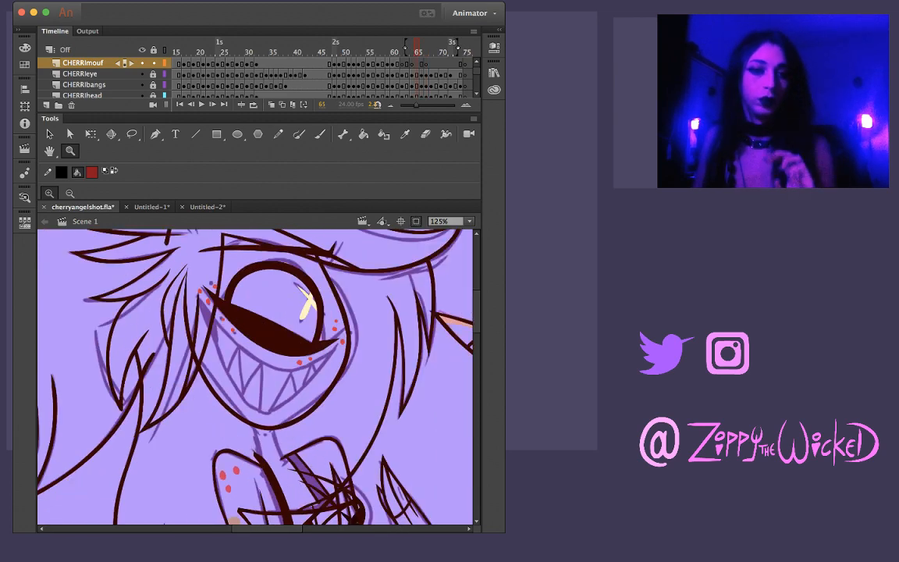
Rotate the stage and brush the upper lip from the left mouth corner to the right, adjusting its right tip
key("shift+space")
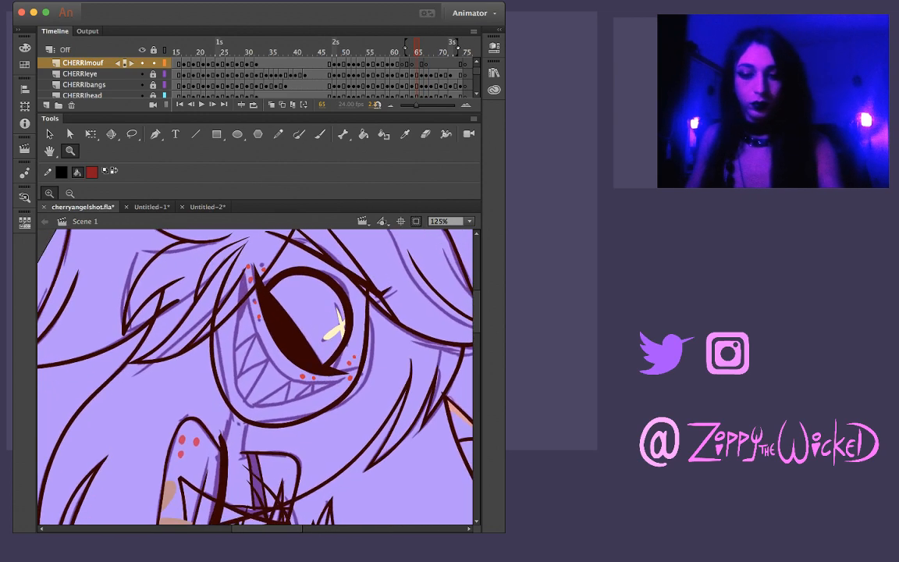
left_click(296, 378)
key("shift+space")
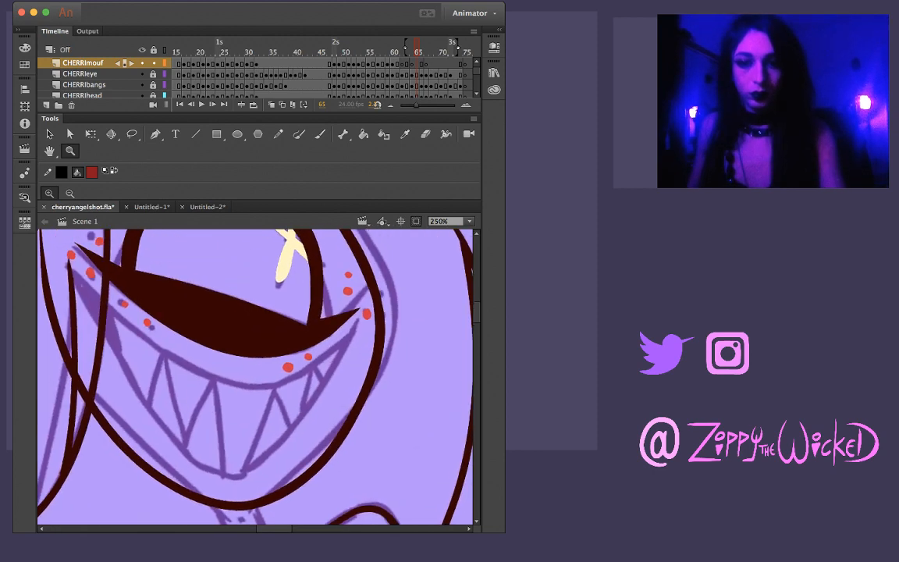
key("b")
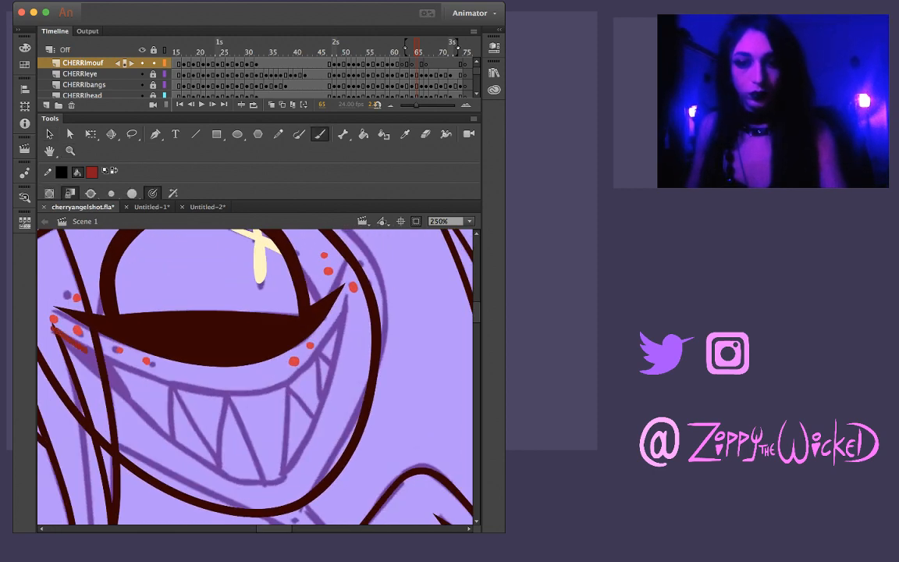
mouse_move(86, 348)
left_mouse_down()
mouse_move(160, 382)
mouse_move(267, 392)
mouse_move(305, 370)
mouse_move(344, 295)
left_mouse_up()
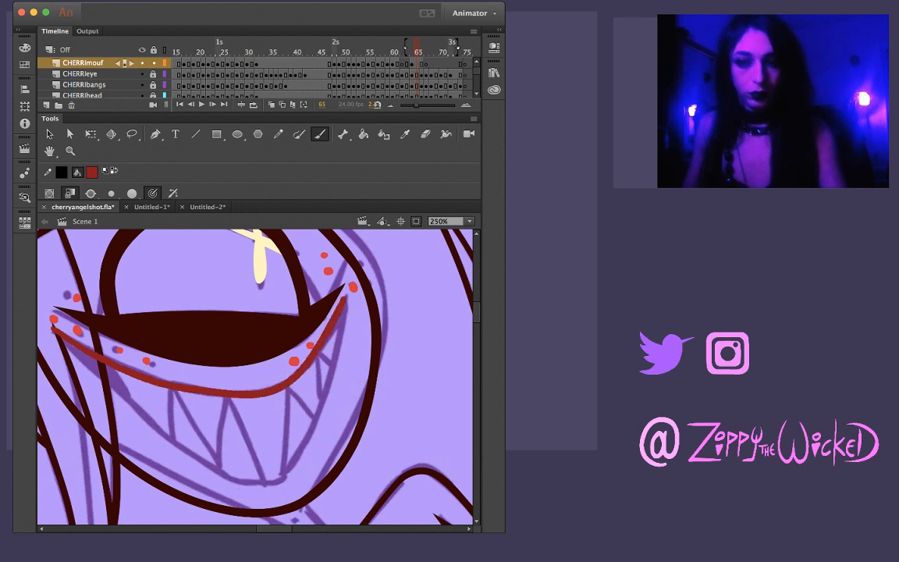
key("v")
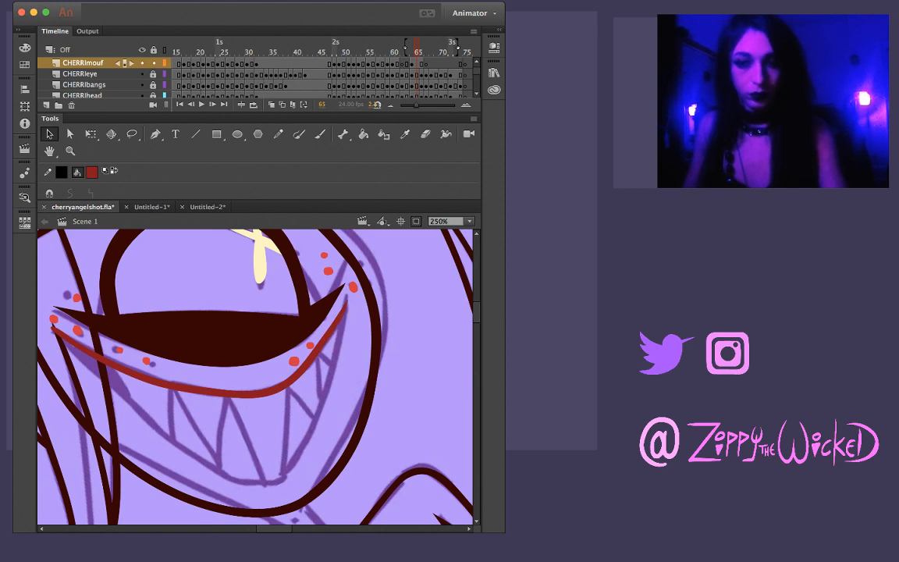
key("b")
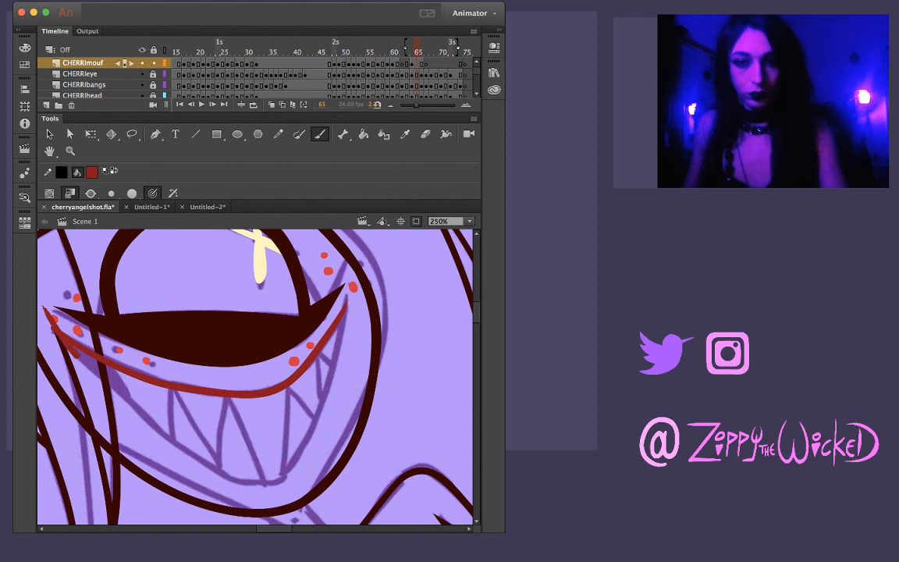
left_click_drag(76, 356, 114, 393)
key("super+z")
left_click_drag(45, 306, 118, 383)
key("super+z")
left_click_drag(41, 296, 99, 363)
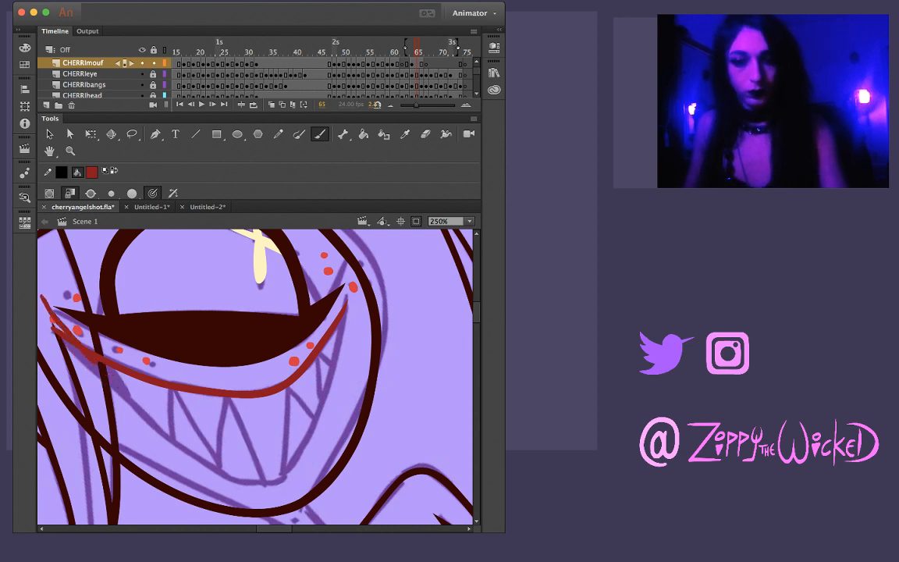
key("super+z")
mouse_move(41, 290)
left_mouse_down()
mouse_move(53, 325)
mouse_move(160, 426)
left_mouse_up()
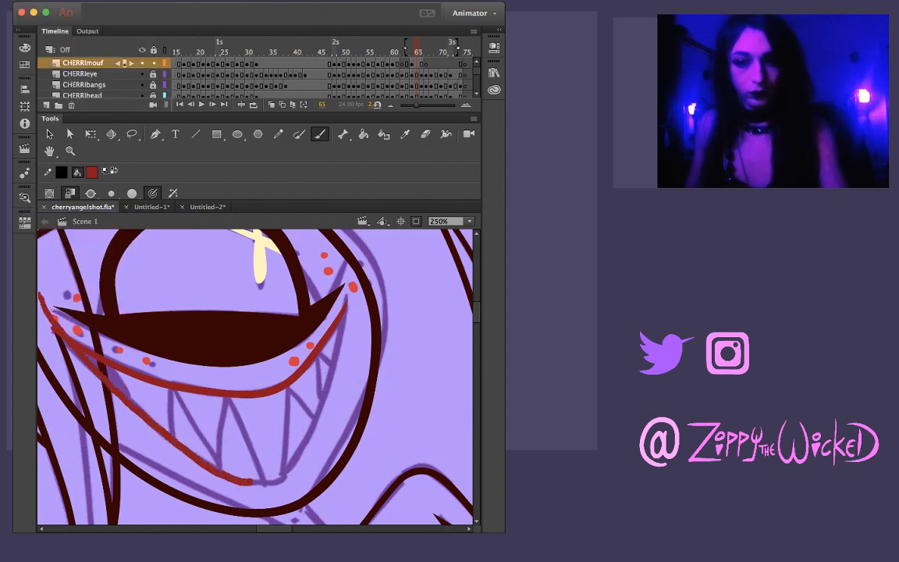
left_click_drag(279, 474, 300, 451)
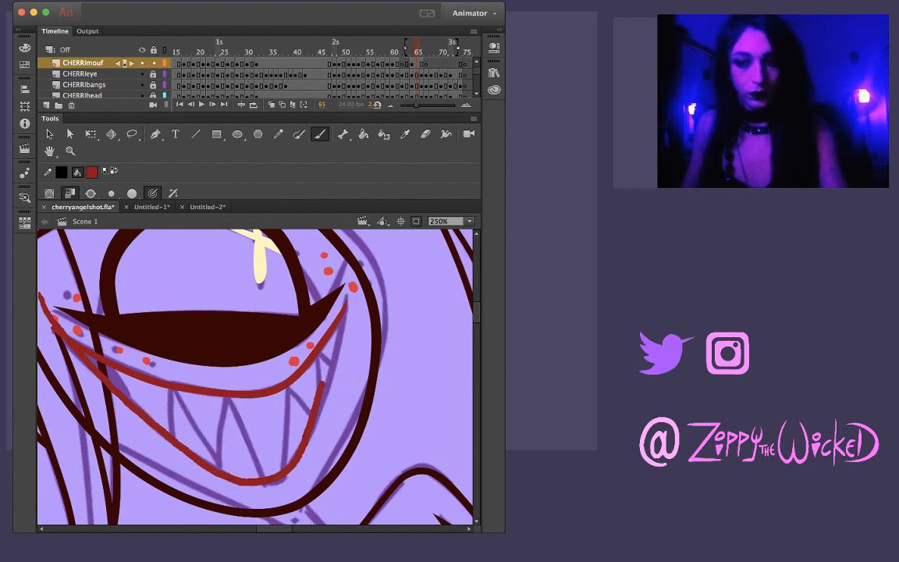
key("super+z")
Brush the lower lip's right side and then its left side, meeting at the bottom, and tidy the left mouth corner
left_click_drag(313, 250, 304, 314)
key("super+z")
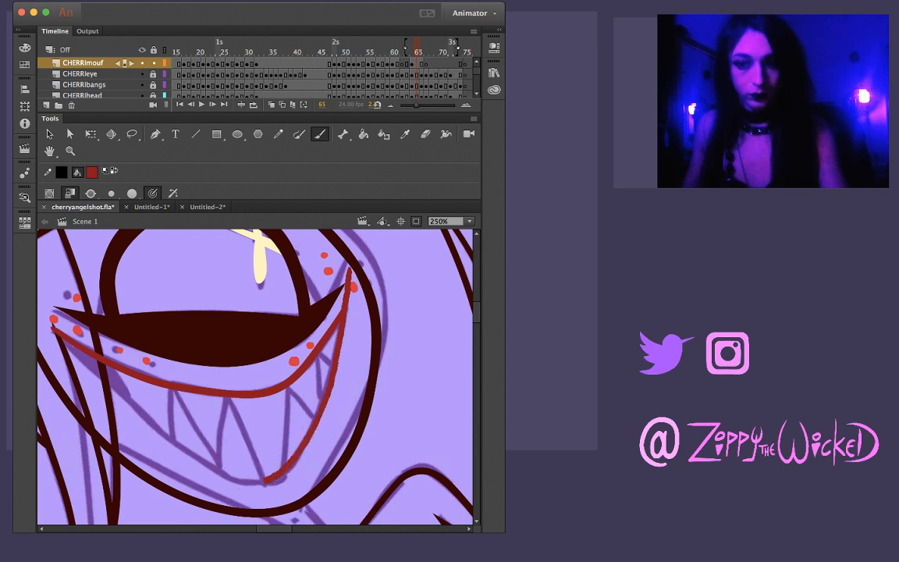
mouse_move(265, 478)
left_mouse_down()
mouse_move(199, 466)
mouse_move(104, 384)
left_mouse_up()
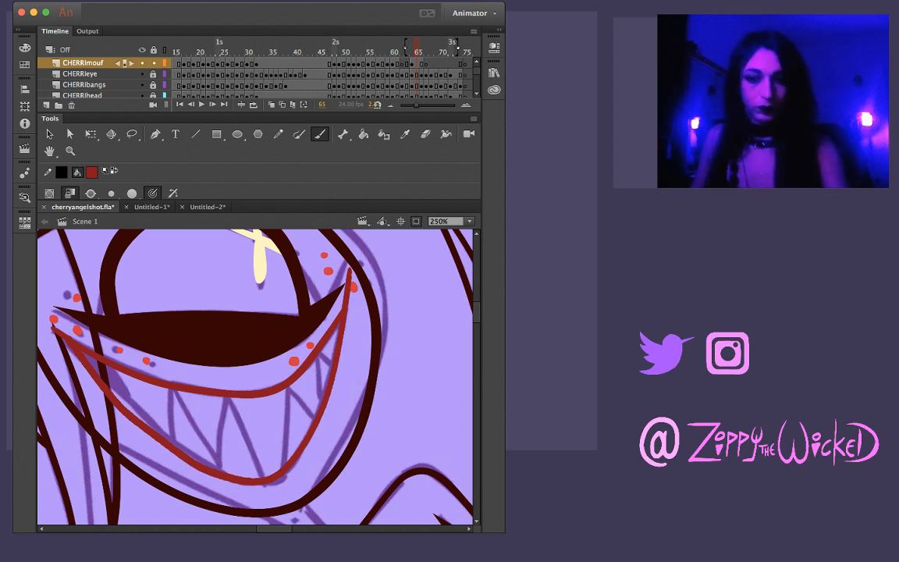
key("v")
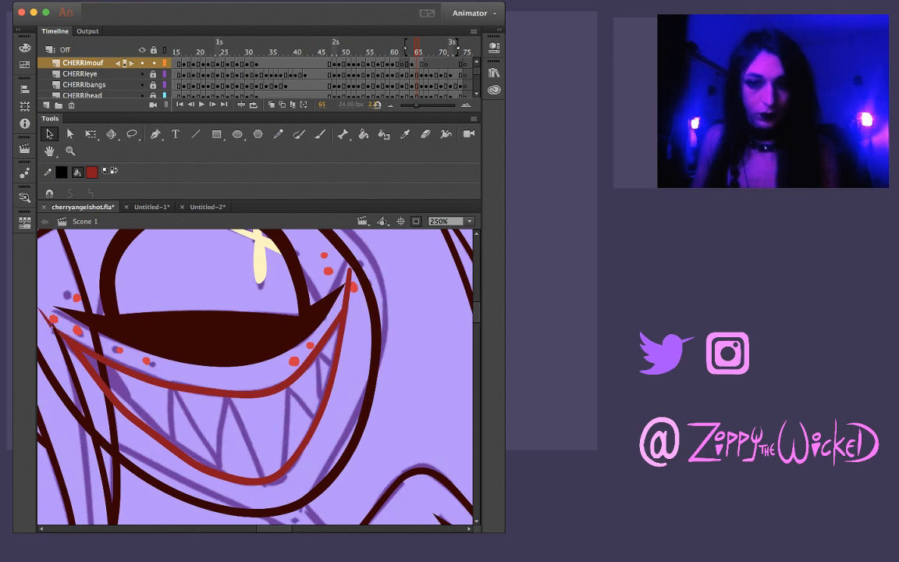
key("l")
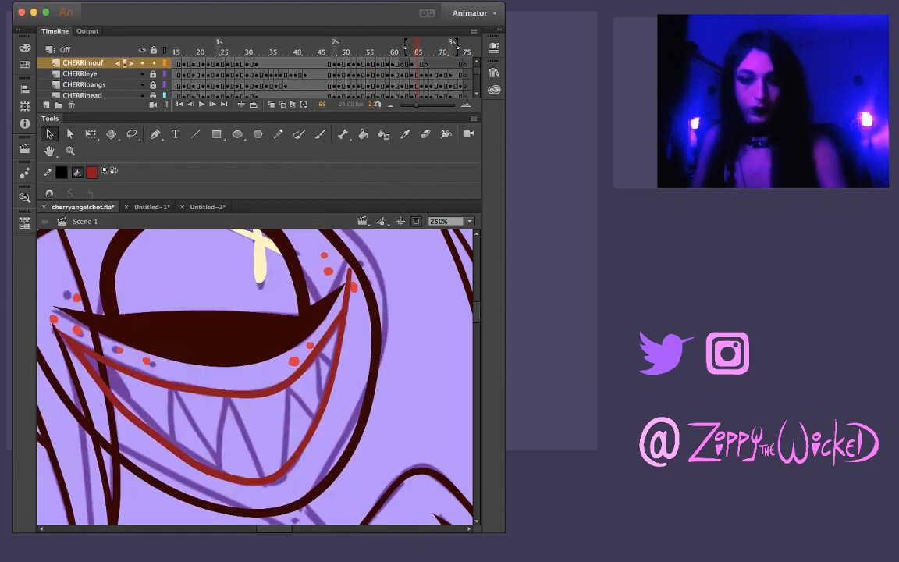
left_click_drag(115, 385, 103, 379)
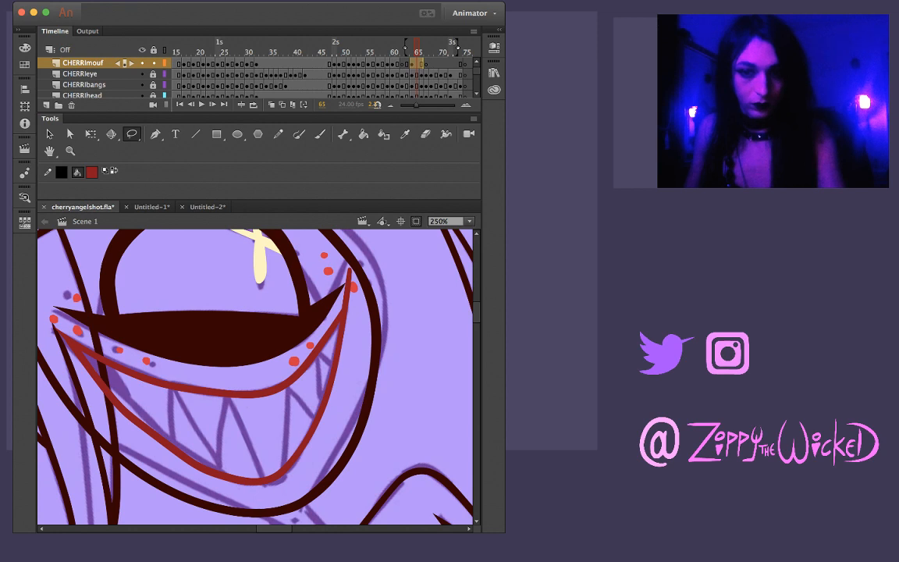
Brush a small upright oval with a pointed triangle on its right side in the empty area beside the character
left_click_drag(312, 374, 168, 348)
key("b")
left_click_drag(351, 359, 153, 367)
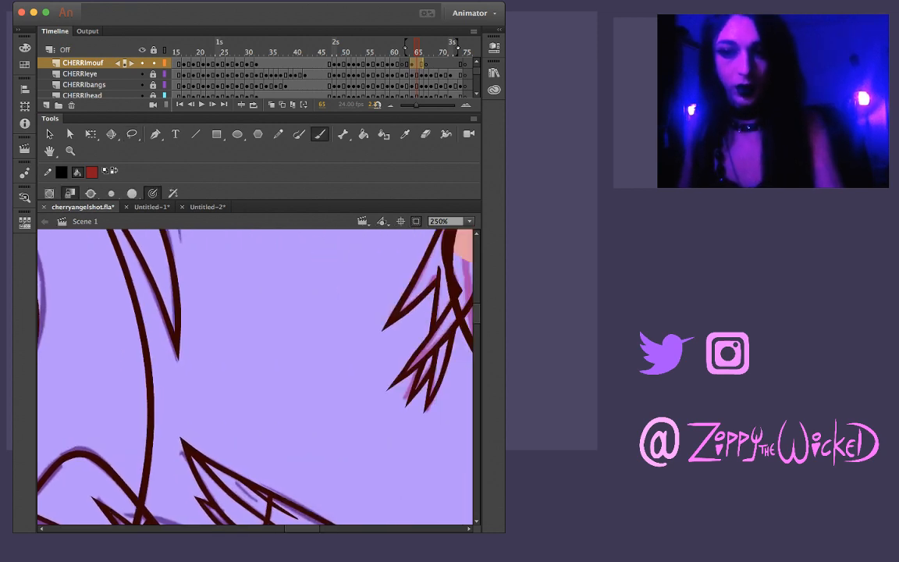
mouse_move(254, 301)
left_mouse_down()
mouse_move(285, 308)
mouse_move(272, 278)
left_mouse_up()
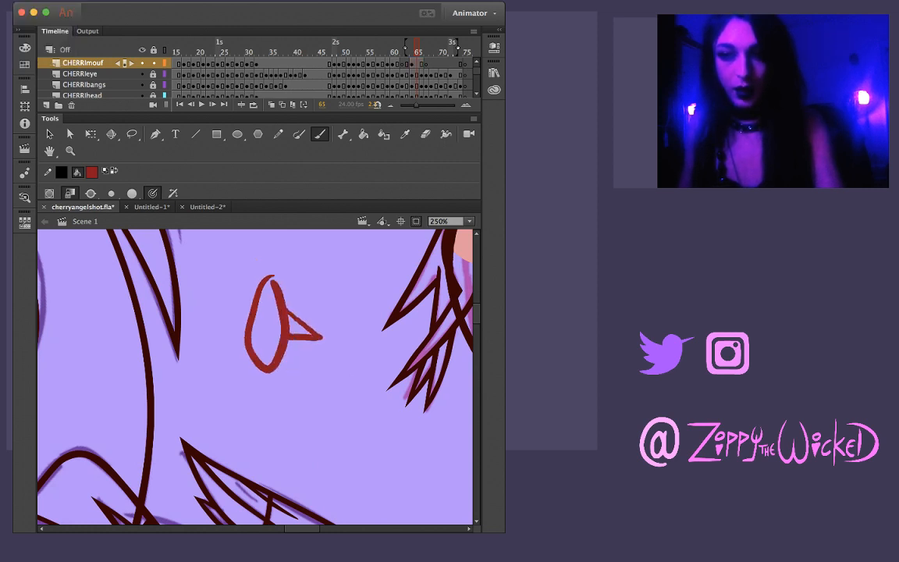
Brush two more small ovals with different side shapes beside the character, and undo all the doodles drawn there
left_click_drag(301, 367, 300, 368)
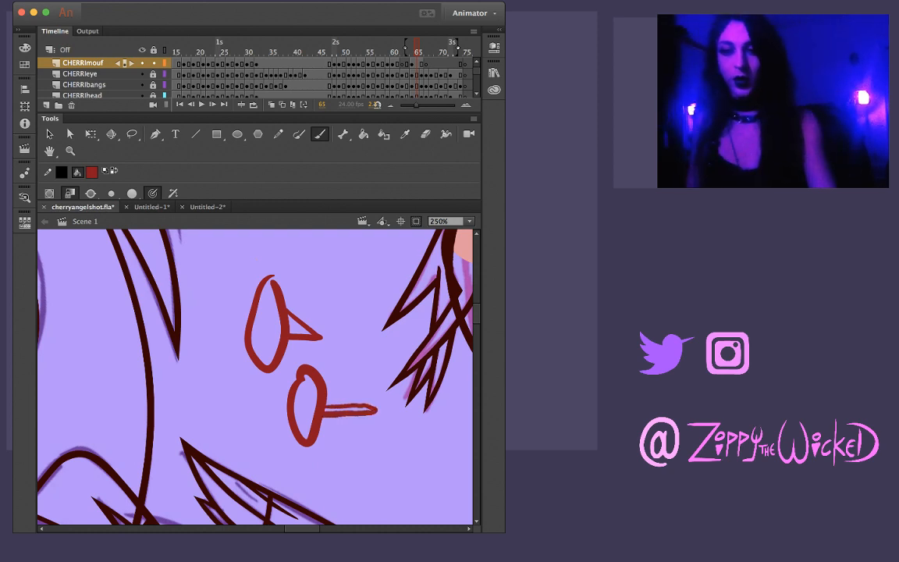
mouse_move(344, 431)
left_mouse_down()
mouse_move(364, 471)
mouse_move(344, 433)
left_mouse_up()
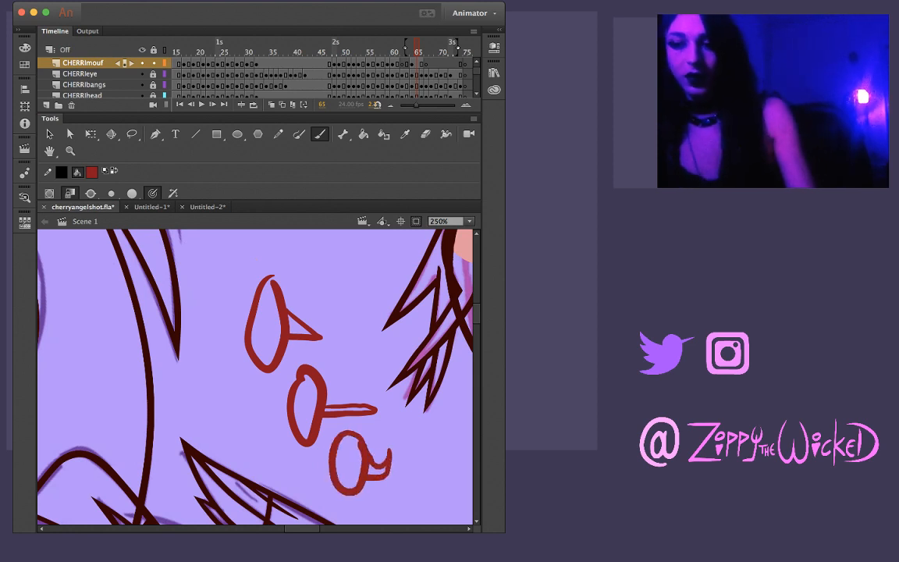
key("super+z")
key("super+z")
key("super+z")
key("super+z")
key("super+z")
key("super+z")
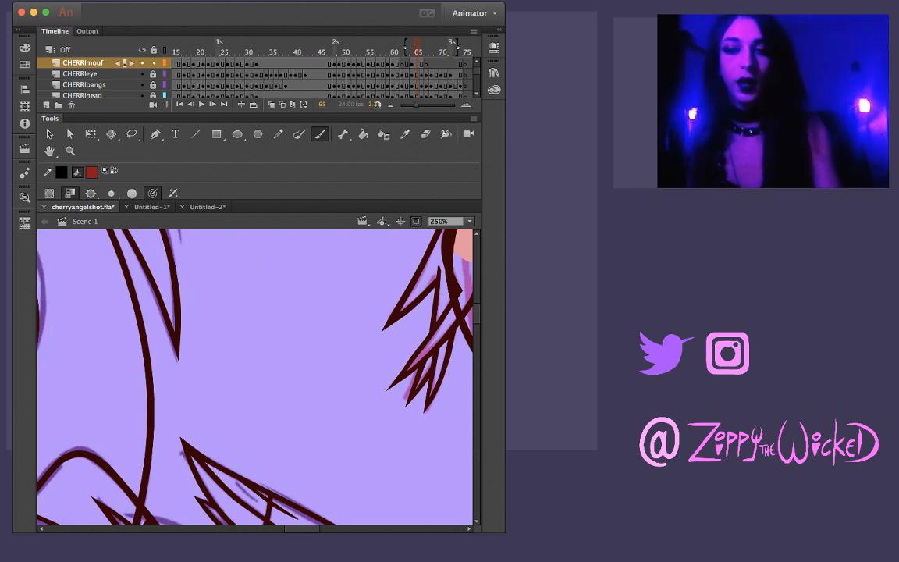
Delete the stray stroke tip sticking up above the right mouth corner on frame 65
left_click_drag(133, 367, 390, 356)
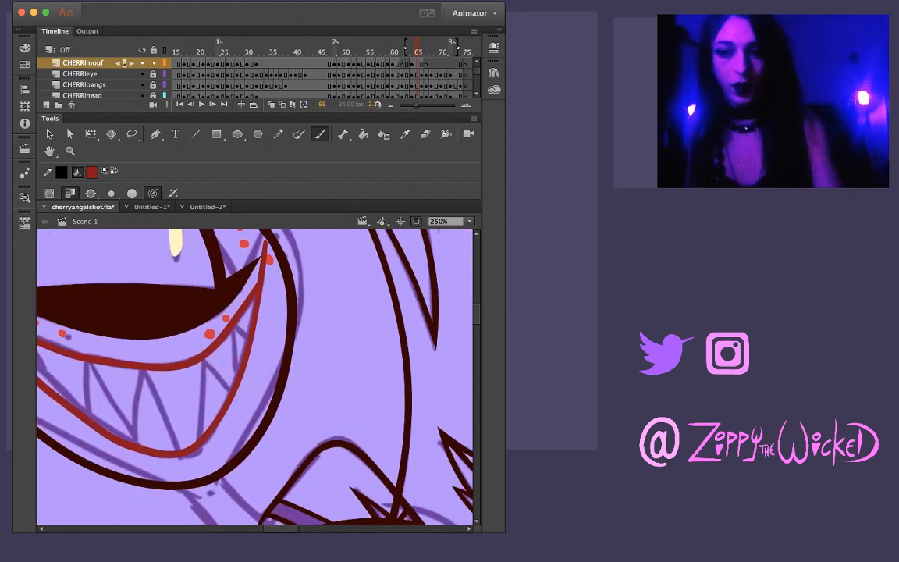
key("v")
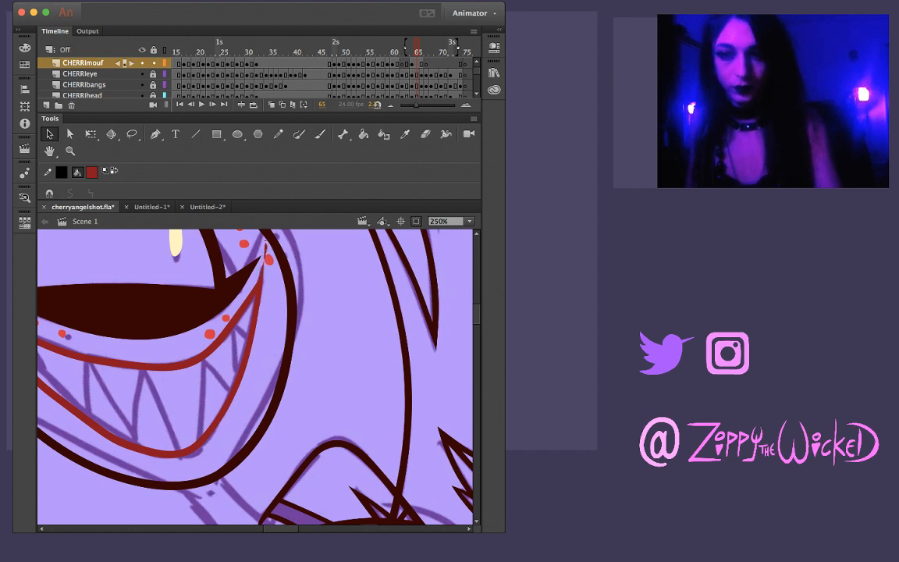
key("Delete")
left_click_drag(261, 312, 353, 297)
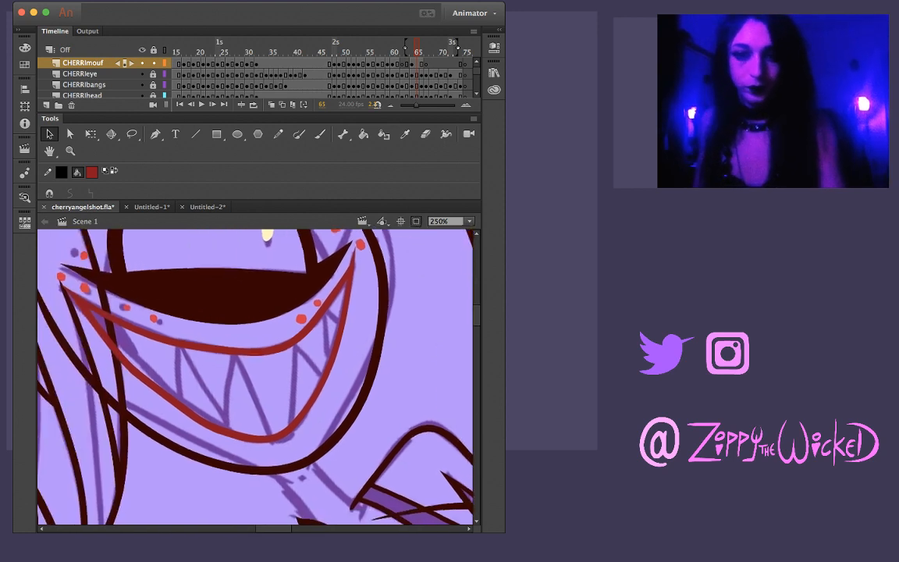
Select the whole upper lip line with the Lasso and adjust it slightly against the rough sketch
key("b")
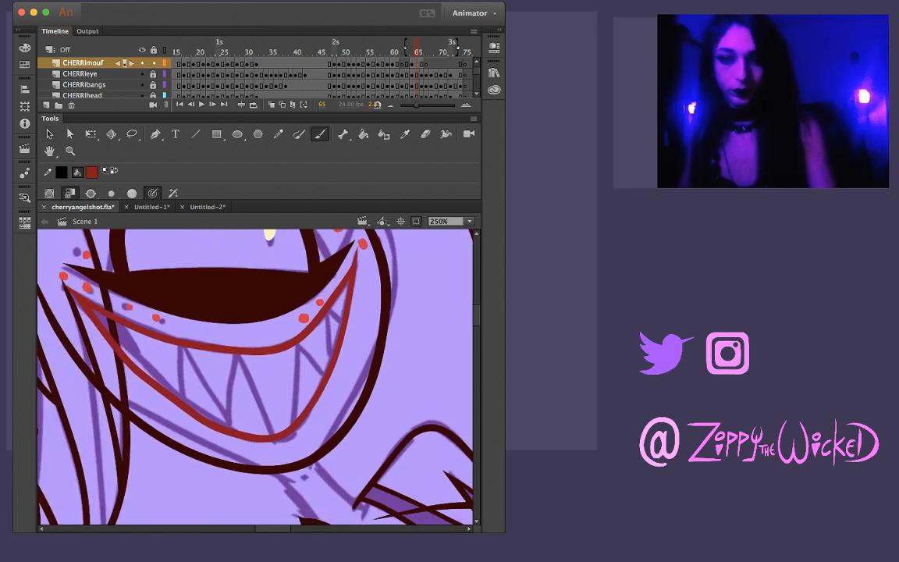
left_click_drag(300, 308, 297, 379)
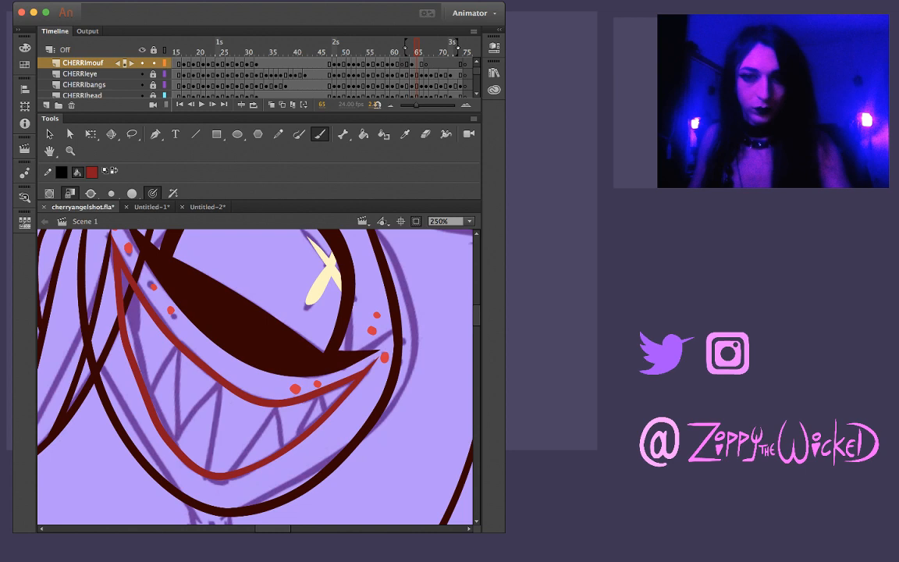
key("l")
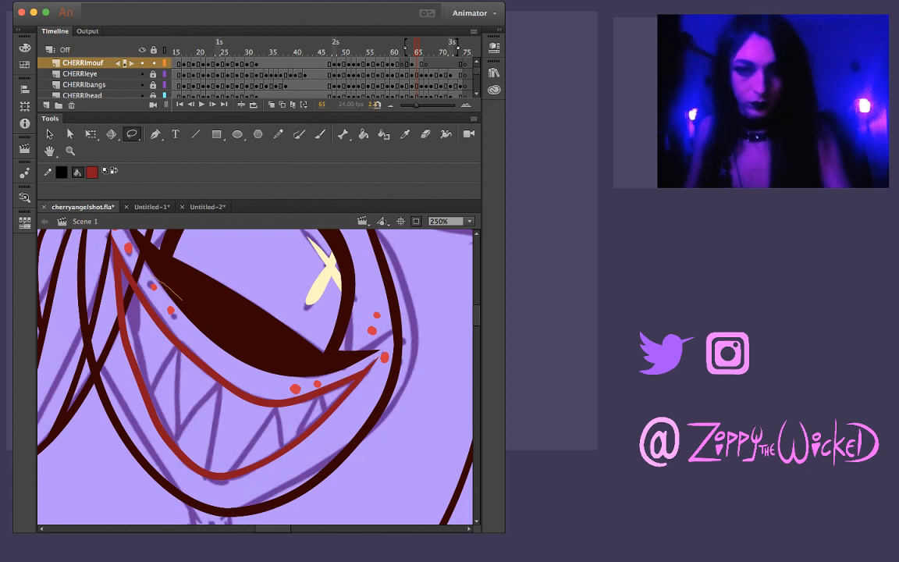
mouse_move(140, 328)
left_mouse_down()
mouse_move(180, 385)
mouse_move(250, 421)
mouse_move(281, 425)
mouse_move(318, 406)
left_mouse_up()
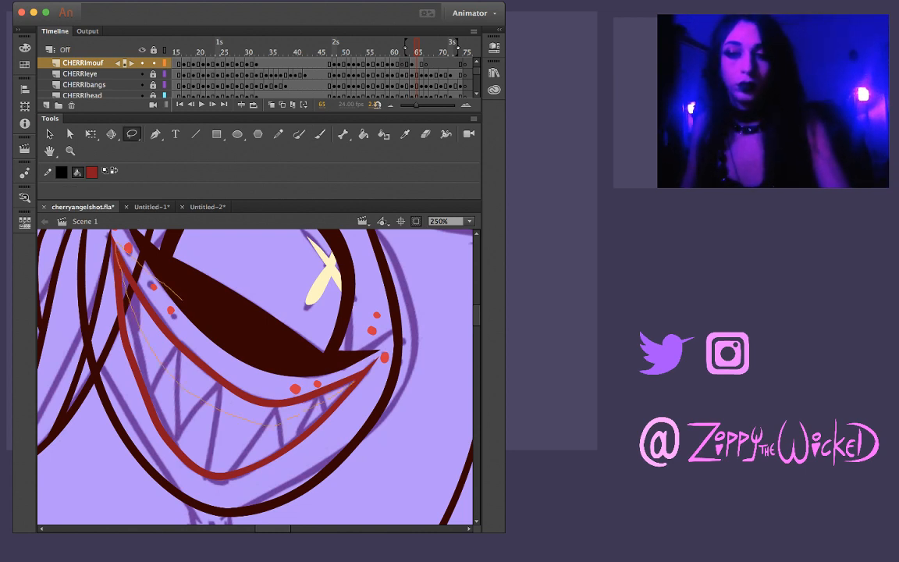
mouse_move(330, 324)
left_mouse_down()
mouse_move(245, 329)
mouse_move(156, 265)
left_mouse_up()
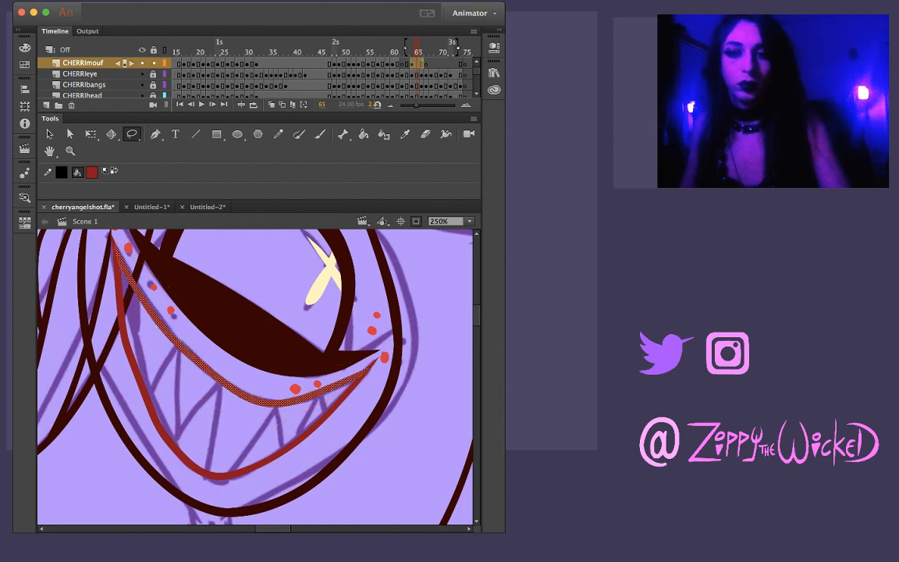
key("Escape")
key("v")
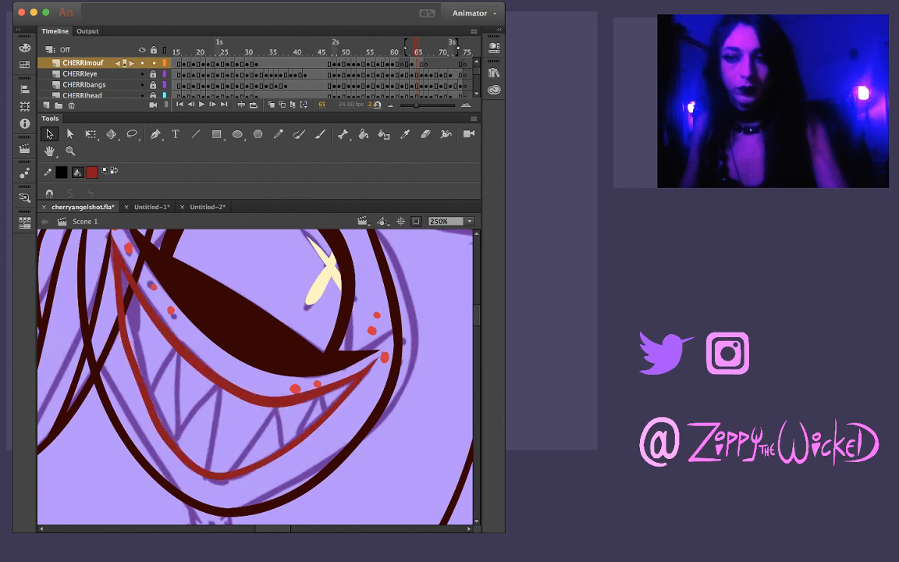
Lasso along the left side and the bottom of the lower lip and thicken the line in both places
key("l")
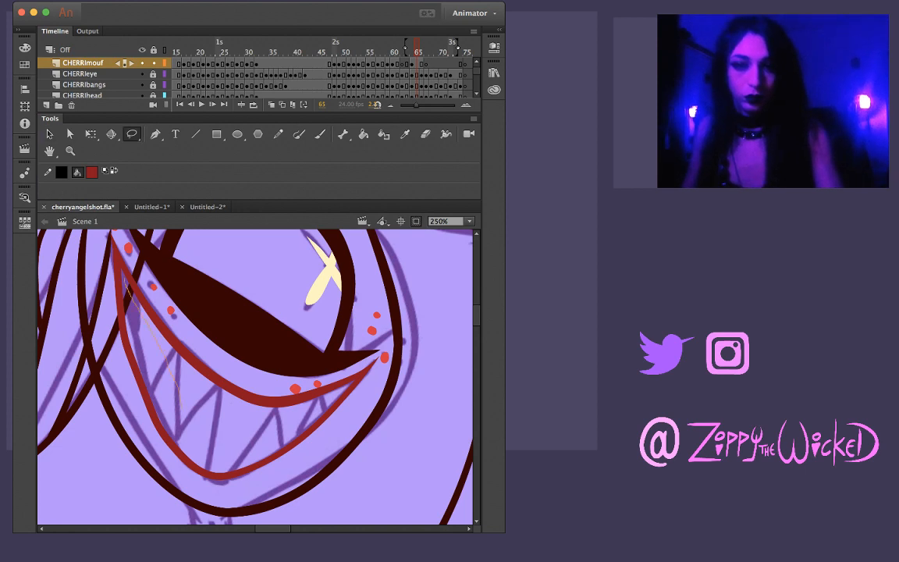
mouse_move(124, 281)
left_mouse_down()
mouse_move(107, 239)
mouse_move(99, 300)
mouse_move(125, 413)
mouse_move(204, 480)
mouse_move(181, 408)
left_mouse_up()
key("v")
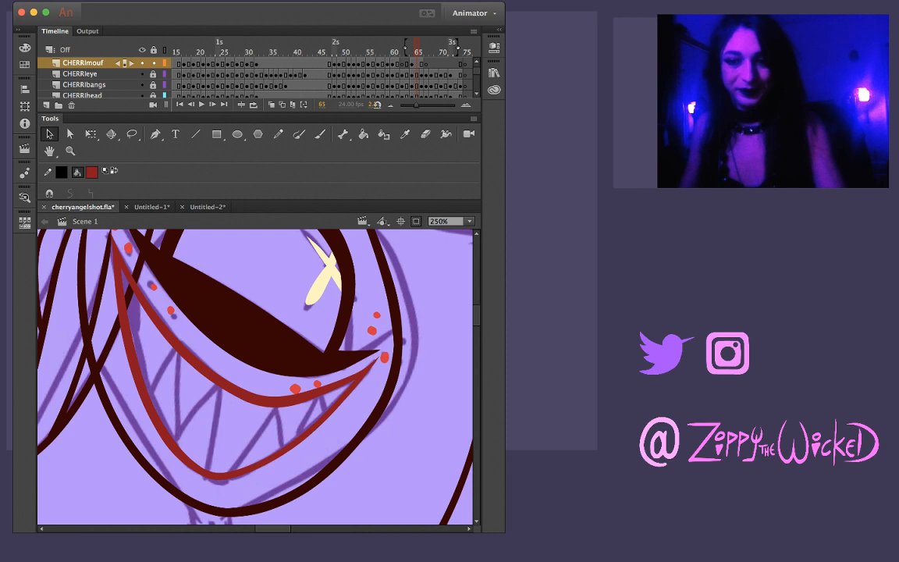
key("l")
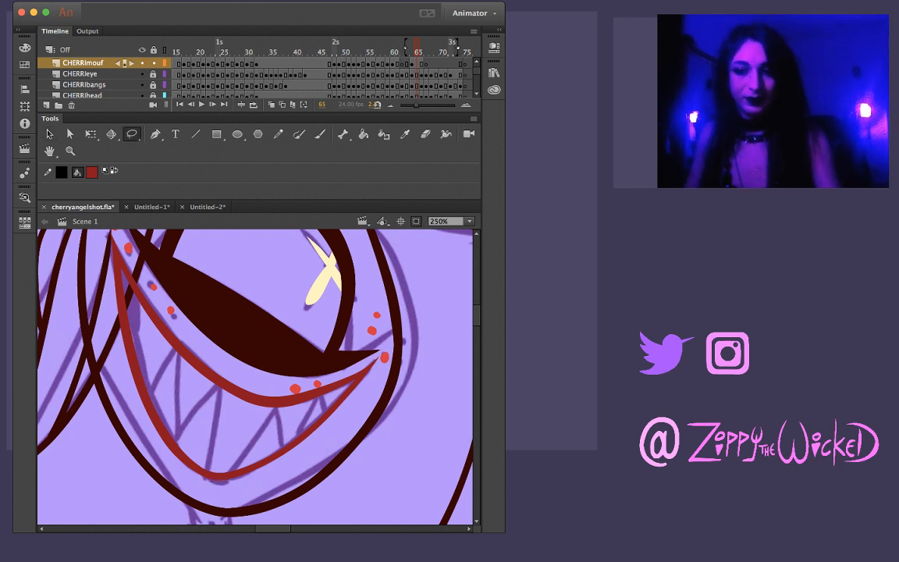
left_click_drag(155, 427, 208, 446)
mouse_move(247, 495)
left_mouse_down()
mouse_move(210, 447)
mouse_move(227, 483)
mouse_move(197, 475)
left_mouse_up()
key("Escape")
key("v")
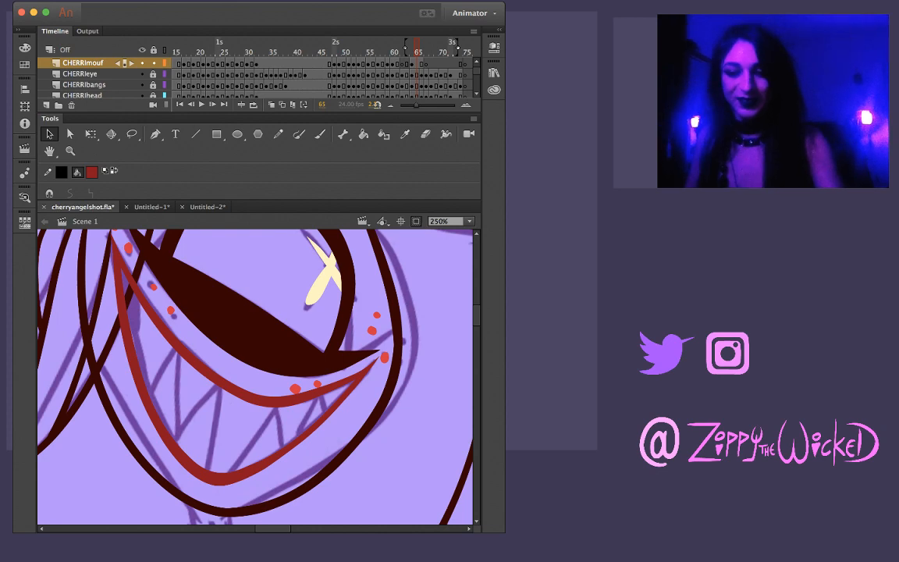
Flip between frame 63 and the following frames to compare the rough mouth with the inked lips
key("comma")
key("comma")
key("period")
key("period")
key("comma")
key("comma")
key("comma")
key("comma")
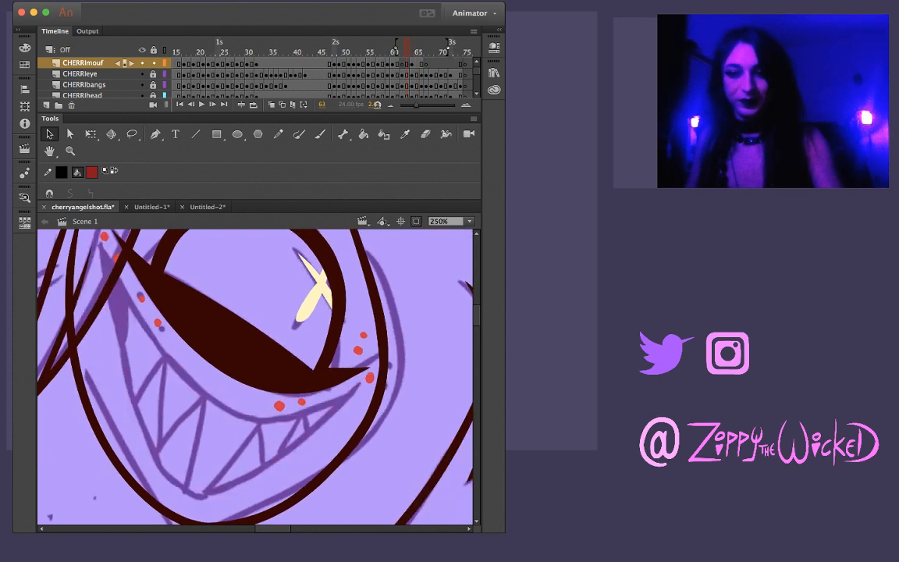
key("period")
key("period")
key("period")
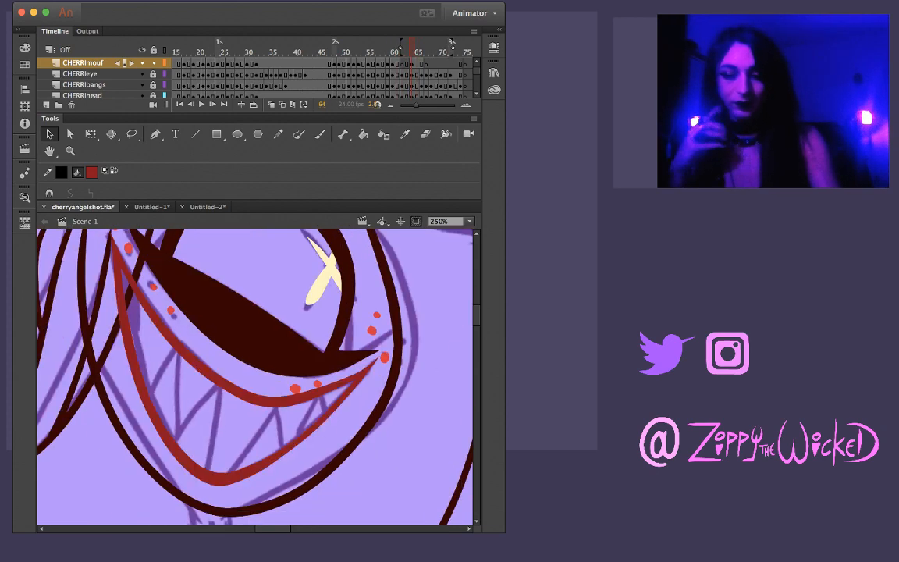
Cut the inked lips from frame 64 of CHERRImouf and paste them in place on frame 63
left_click(412, 63)
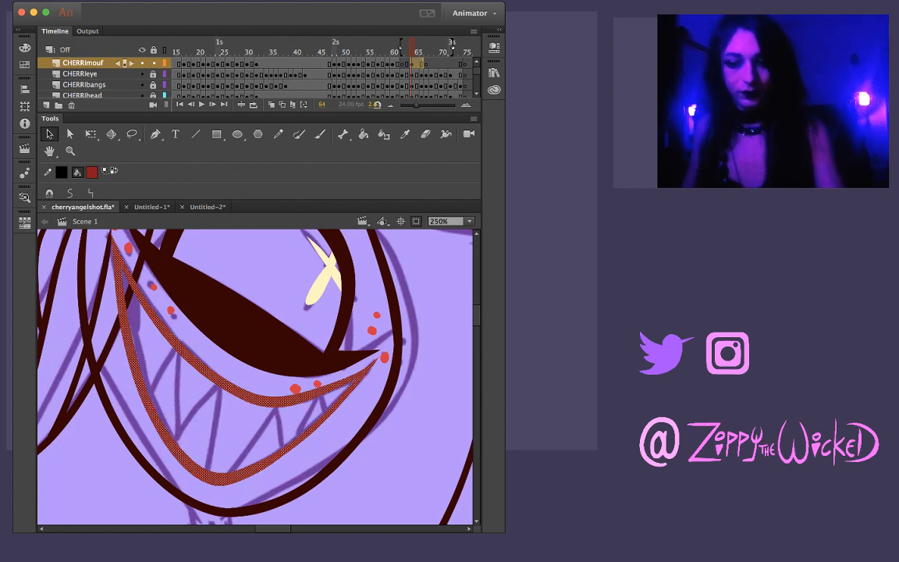
key("Delete")
key("comma")
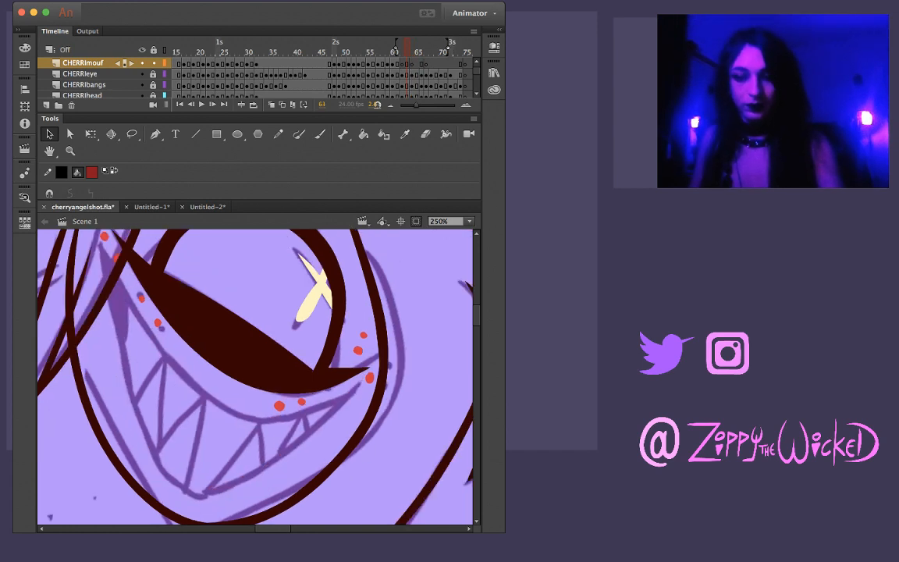
key("super+shift+v")
Move the pasted lips down onto frame 63's sketched mouth and rotate them slightly clockwise to fit
left_click_drag(240, 400, 236, 418)
key("q")
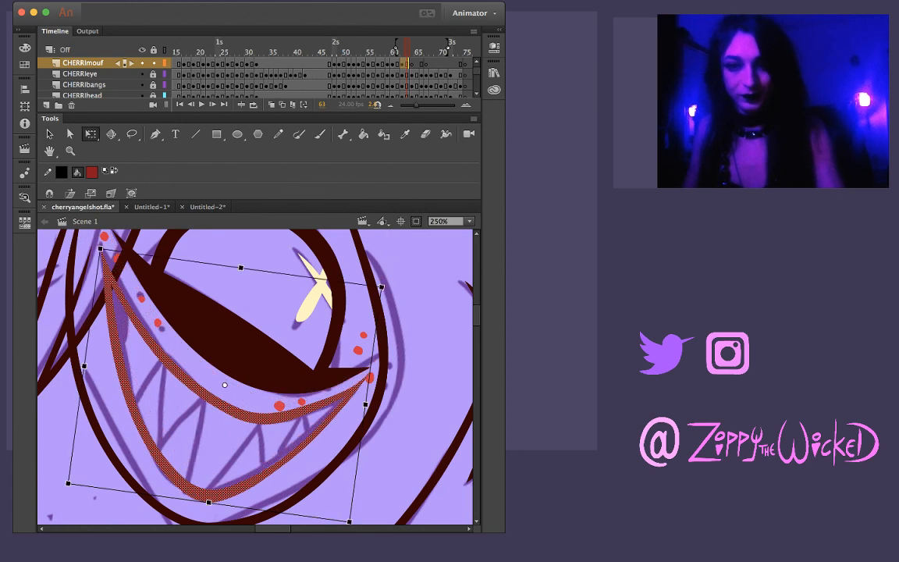
left_click_drag(381, 287, 385, 293)
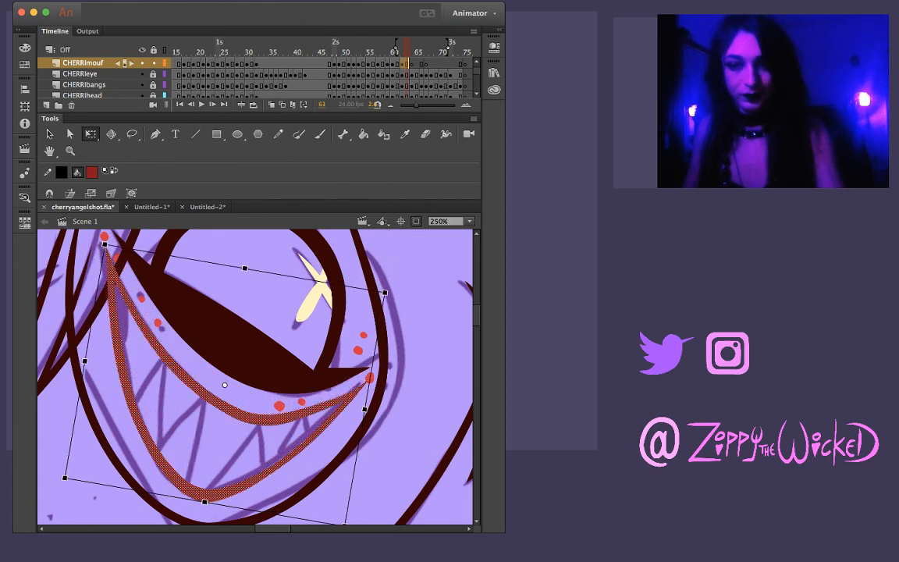
left_click_drag(236, 413, 233, 409)
key("Escape")
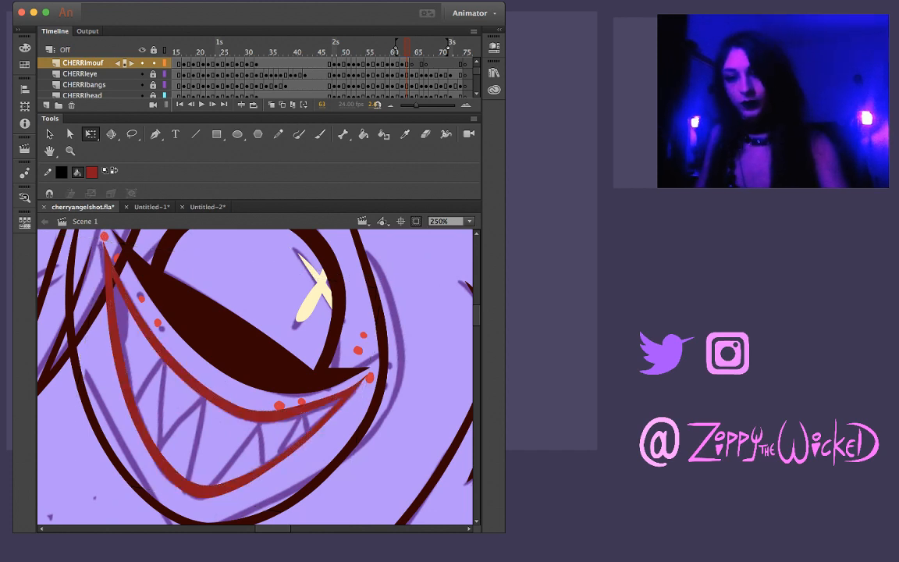
Flip back and forth through frames 61 to 63 to check the change from the small mouth to the wide grin
key("comma")
key("period")
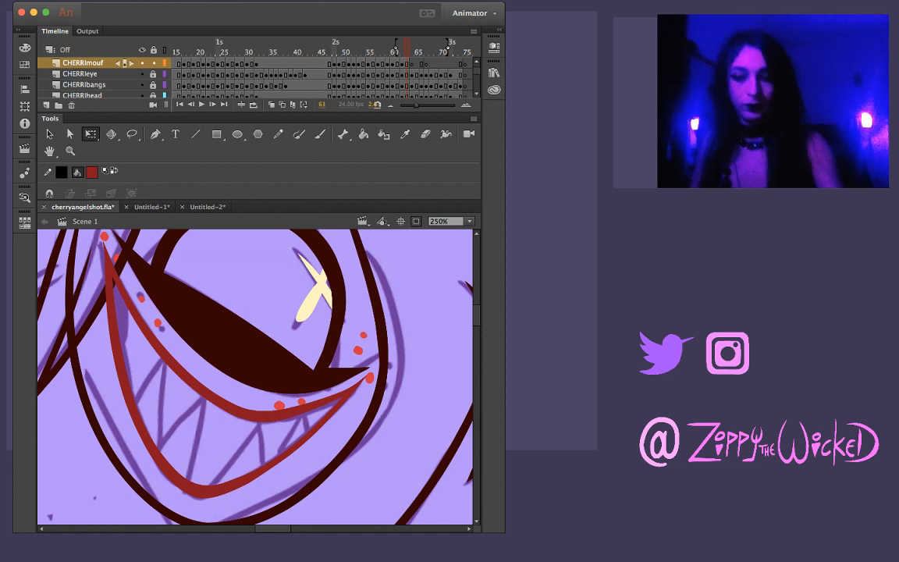
key("comma")
key("comma")
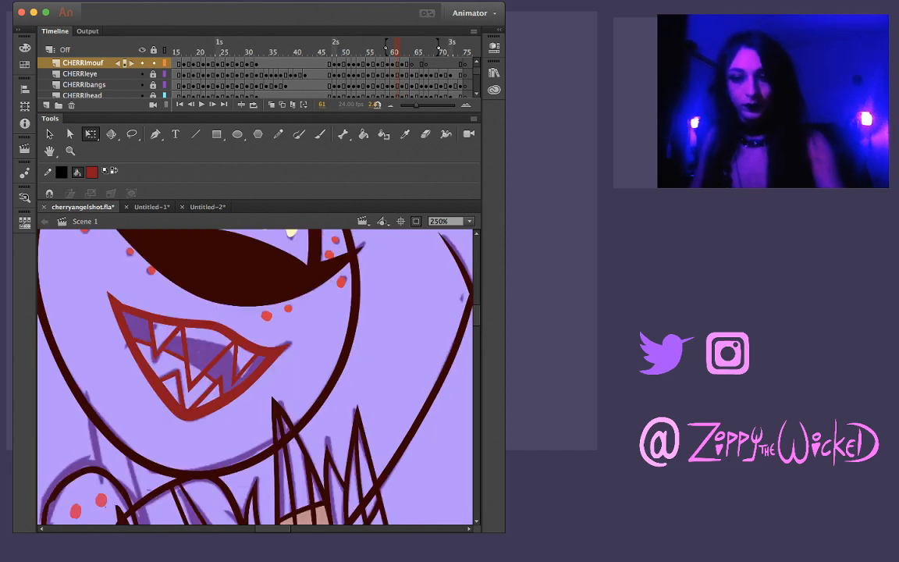
key("period")
key("comma")
key("period")
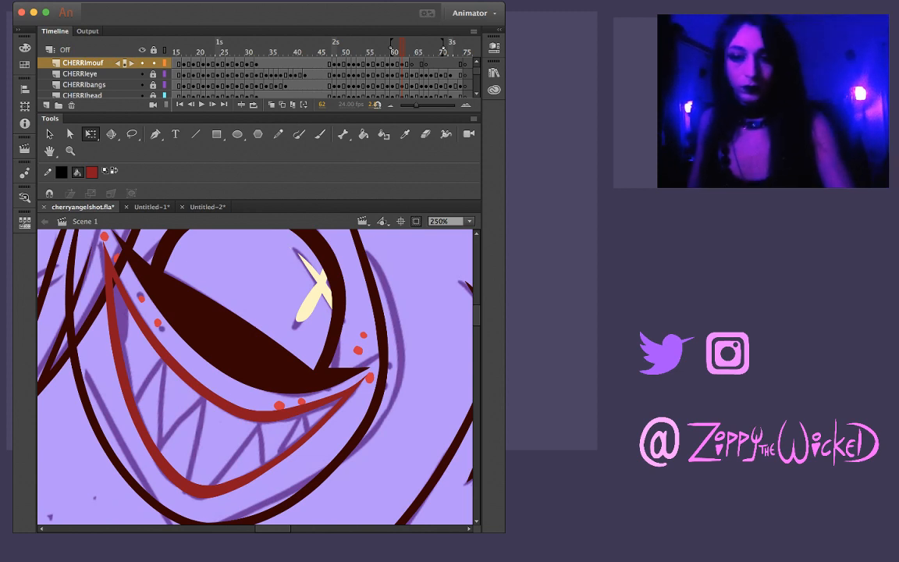
key("comma")
key("period")
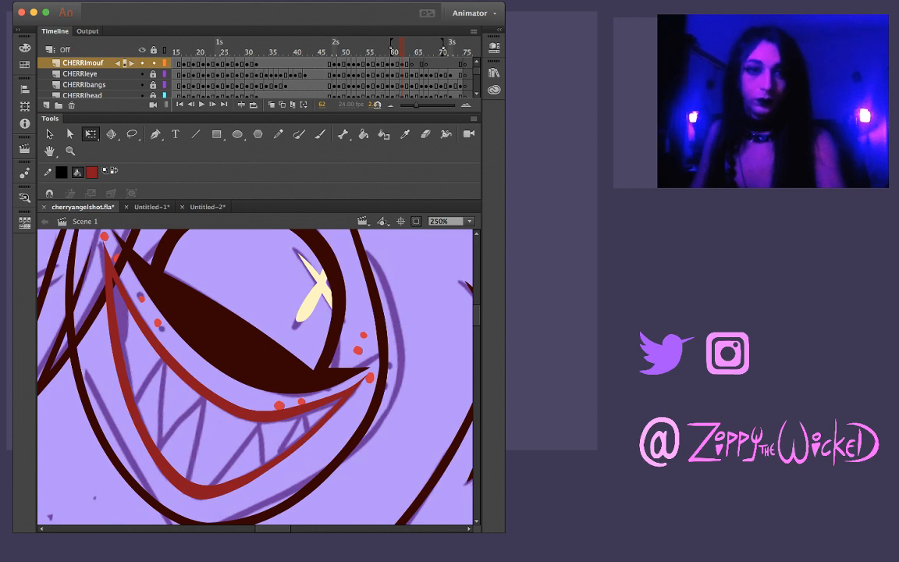
key("comma")
key("period")
key("period")
key("period")
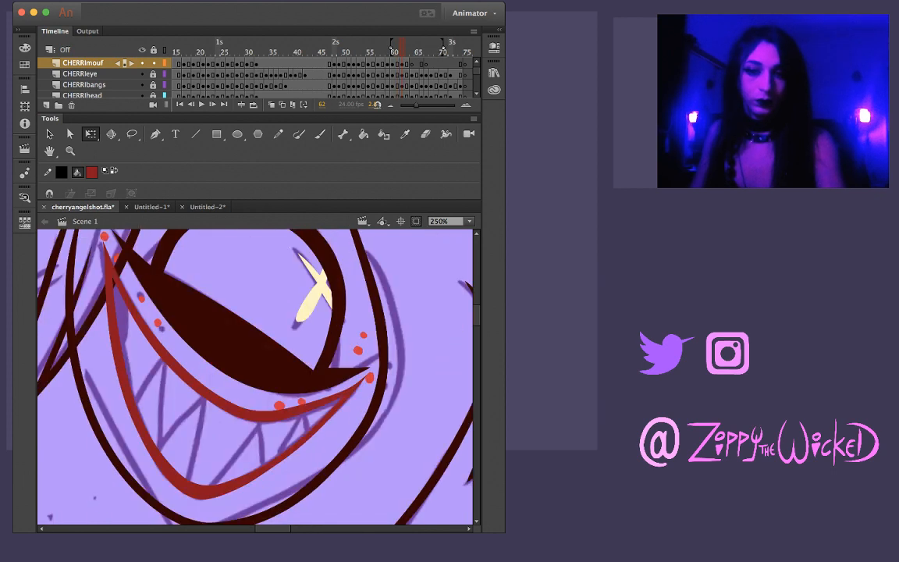
key("comma")
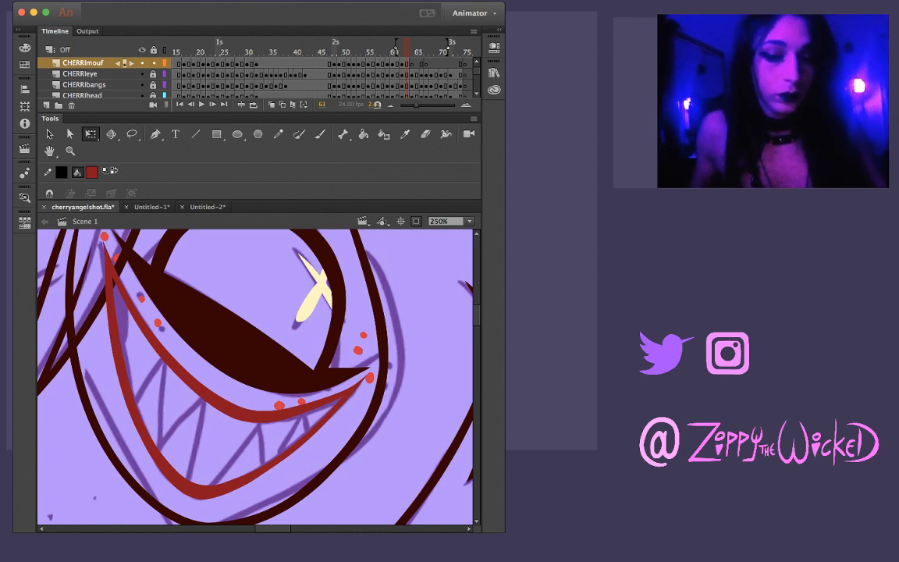
key("comma")
key("comma")
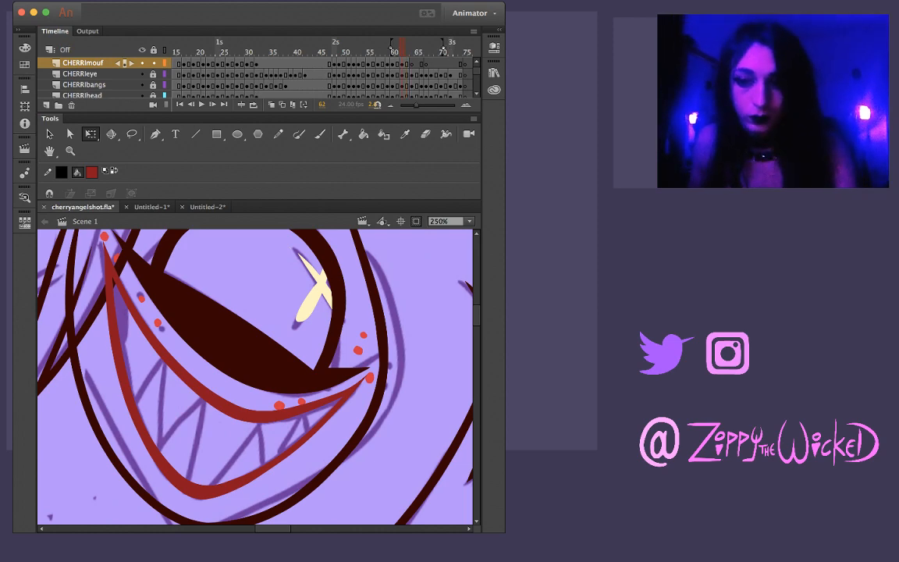
key("period")
key("comma")
key("period")
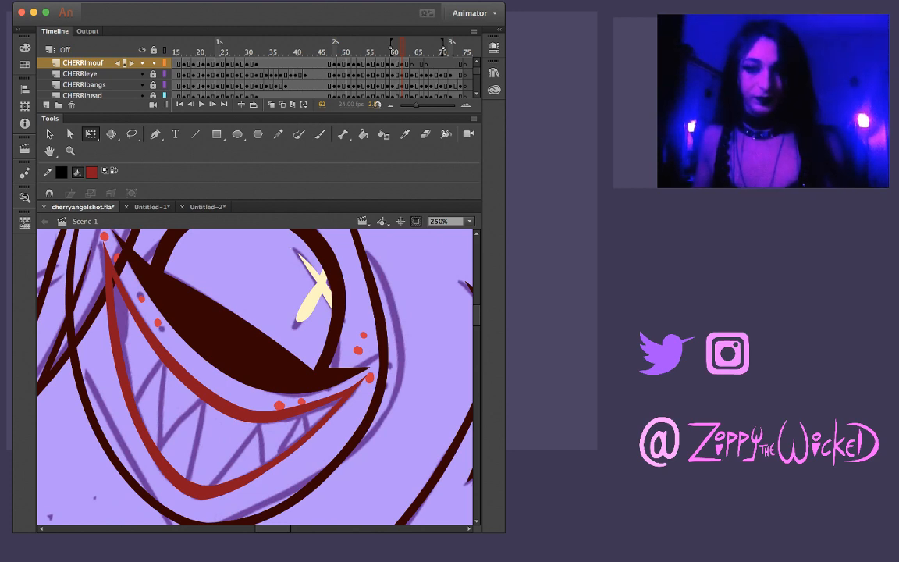
key("comma")
key("period")
key("period")
key("period")
key("comma")
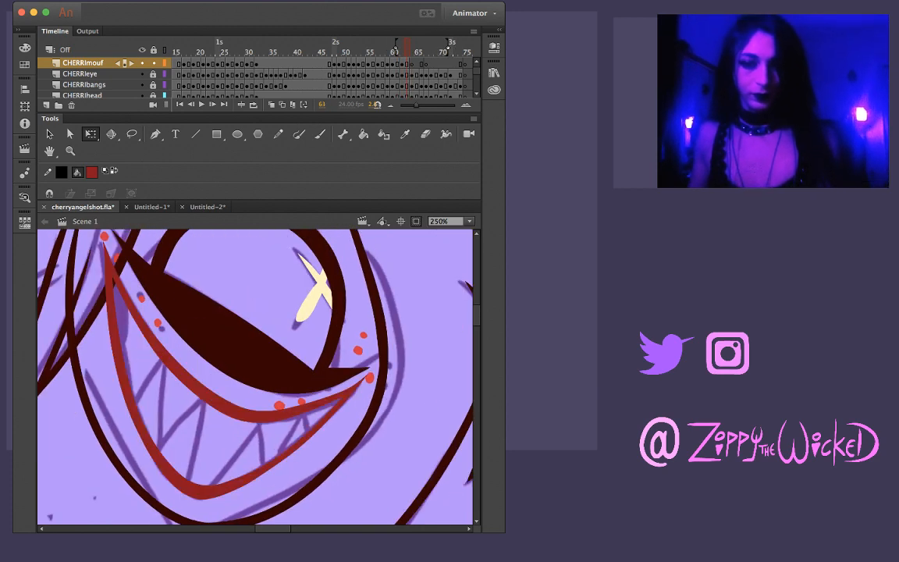
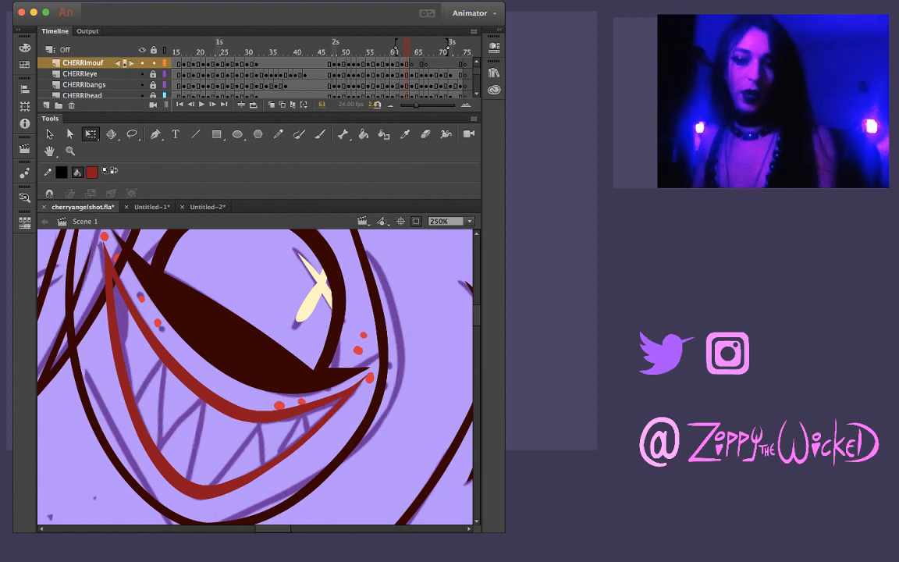
Flip repeatedly between frames 61 and 62 to compare the small toothy mouth with the toothless wide grin
key("comma")
key("comma")
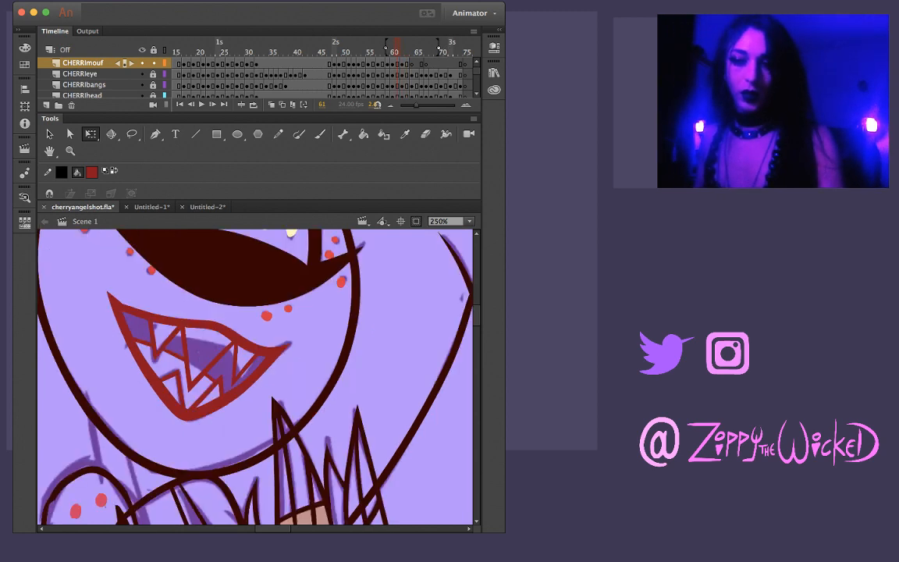
key("period")
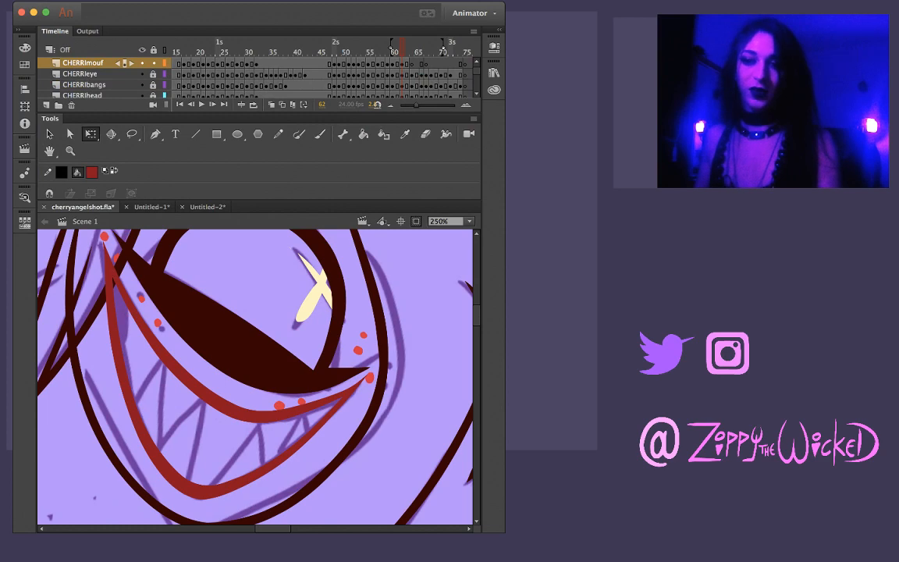
key("comma")
key("period")
key("comma")
key("period")
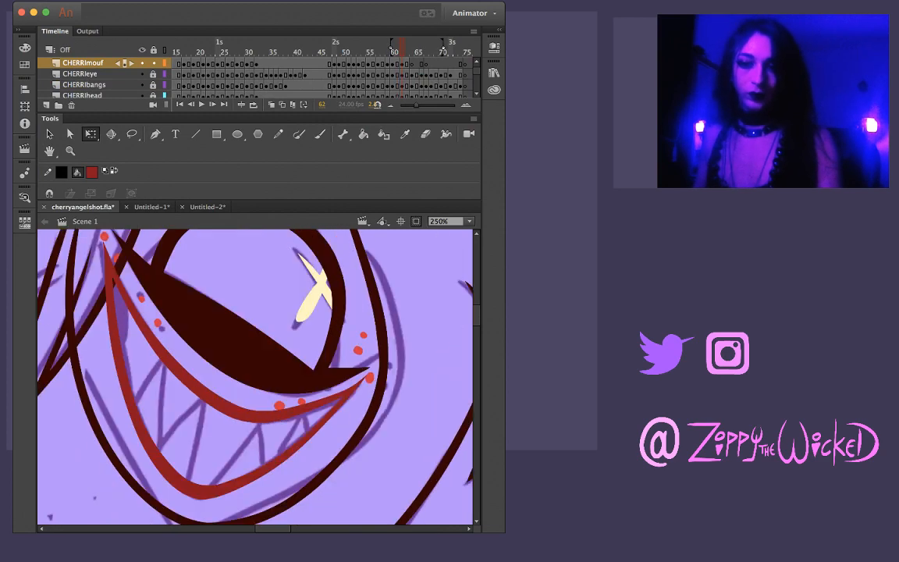
key("comma")
key("period")
key("comma")
key("period")
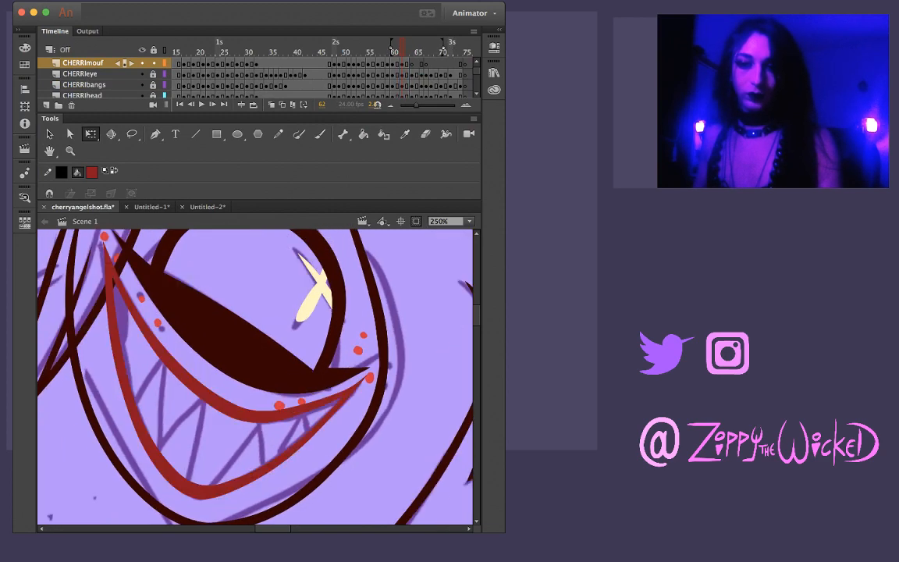
key("comma")
key("period")
key("comma")
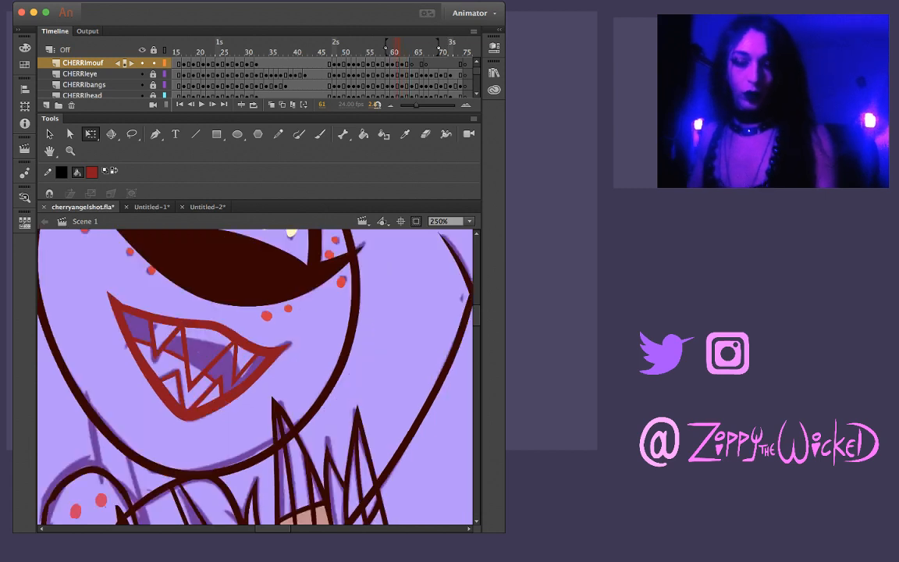
key("period")
Ink the sketched tooth lines in the left half of frame 62's grin with the dark red Brush, redoing weak strokes
key("b")
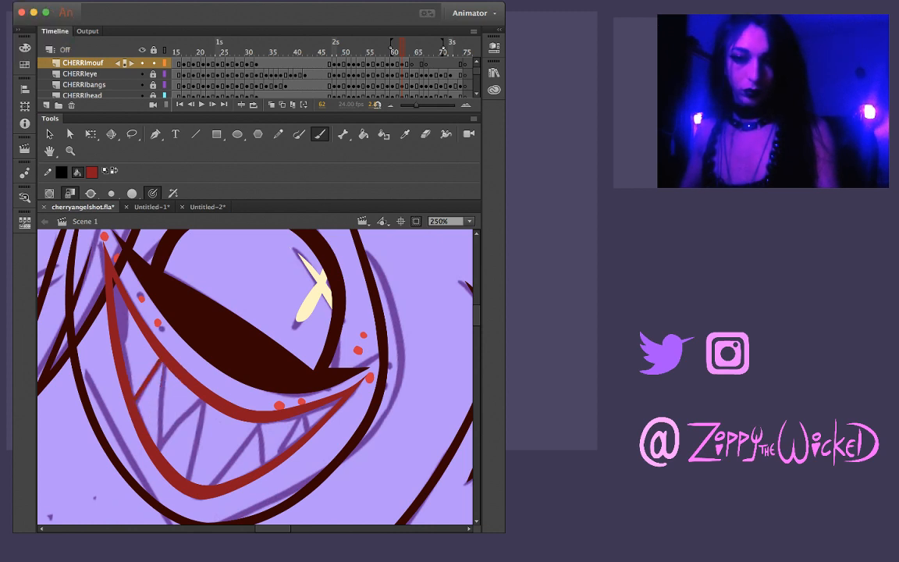
left_click_drag(165, 357, 156, 441)
key("super+z")
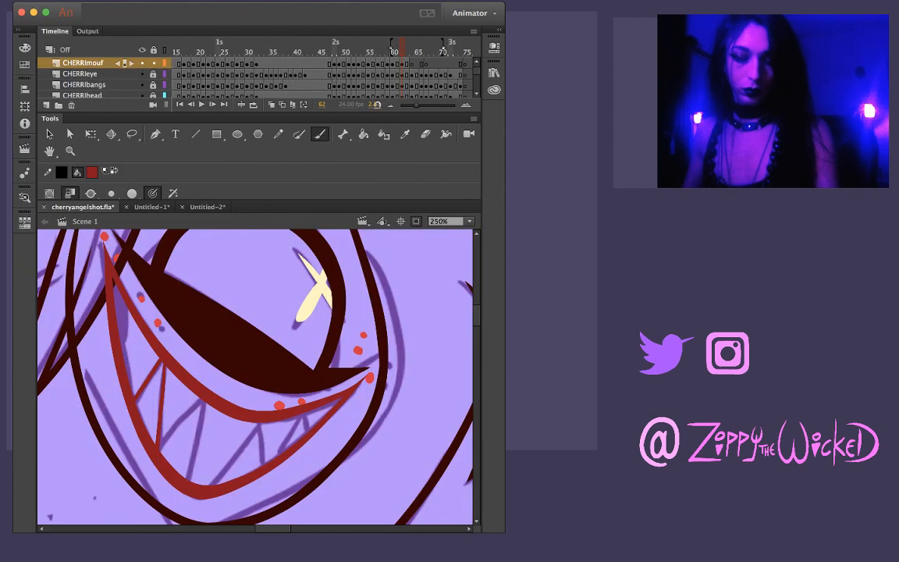
left_click_drag(160, 448, 204, 401)
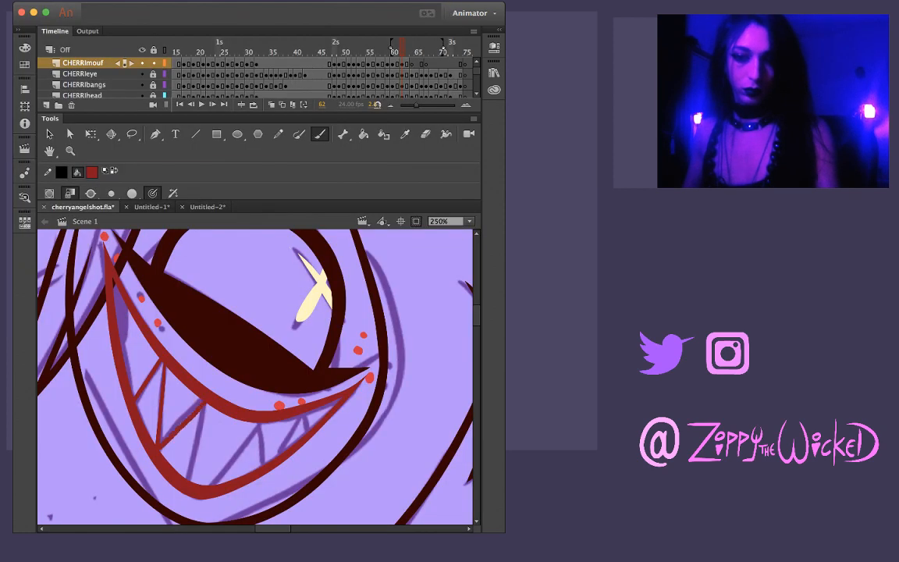
key("super+z")
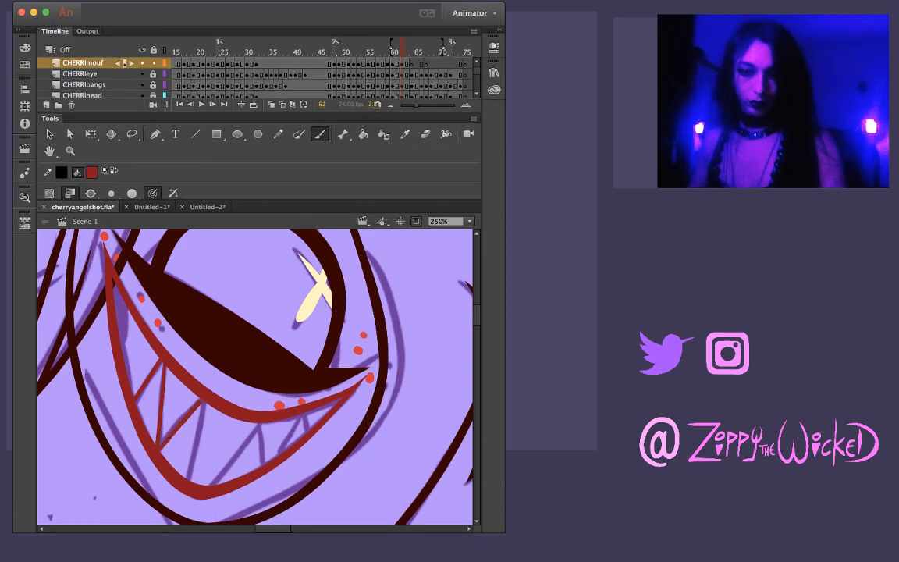
key(".")
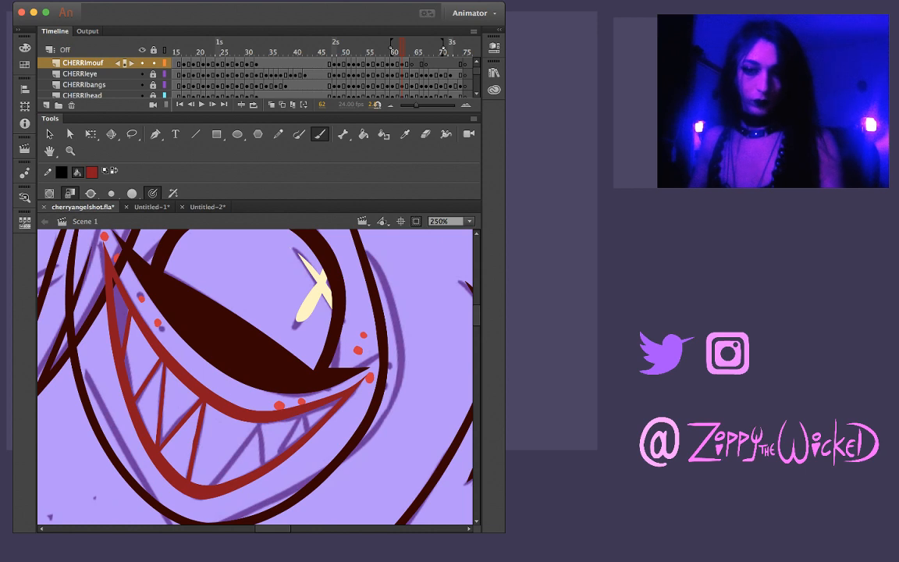
Ink the sketched central tooth of frame 62's grin with one slanted and one short brush line
key("l")
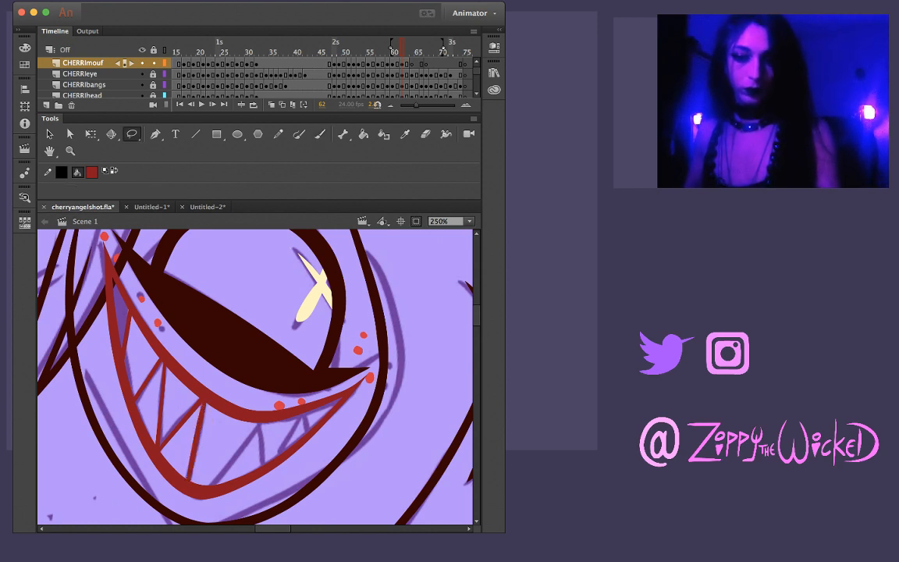
key("b")
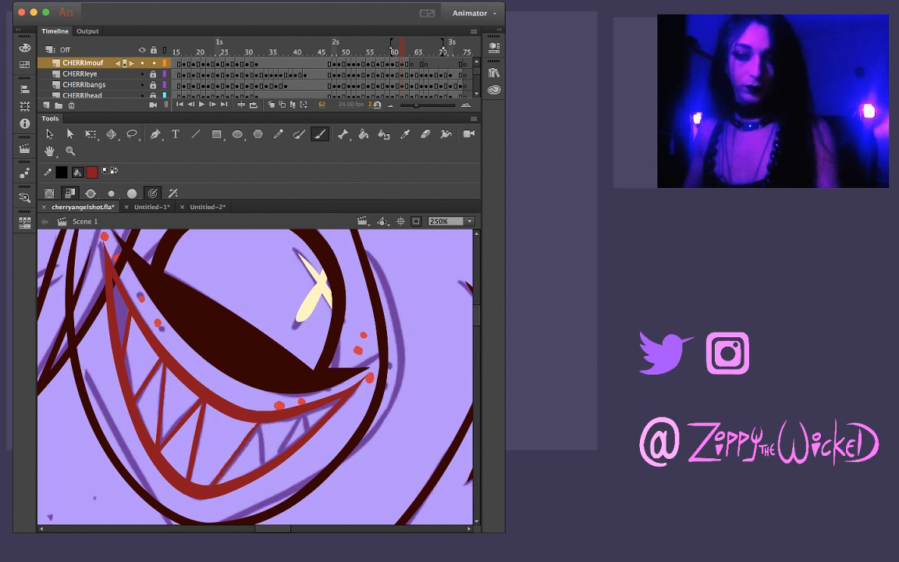
key("super+z")
left_click_drag(210, 484, 259, 424)
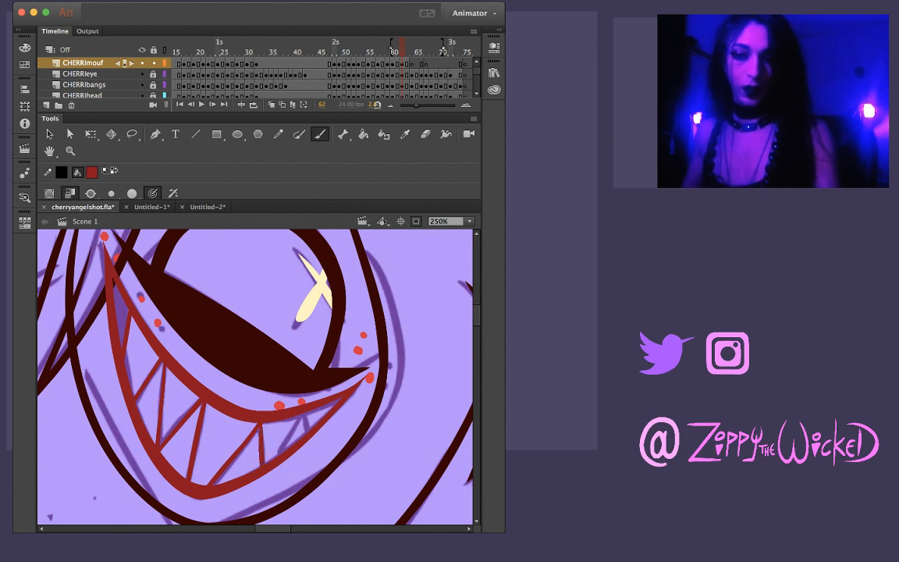
Reshape the edges of the central tooth's two lines on frame 62 so they run straight and evenly thick
key("z")
left_click(271, 443)
key("v")
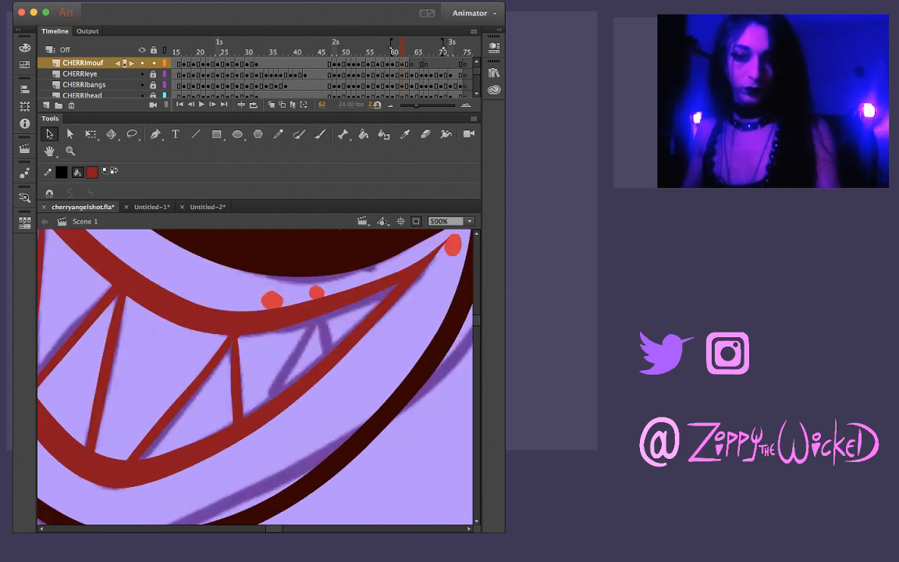
left_click_drag(230, 336, 233, 337)
left_click_drag(230, 374, 233, 375)
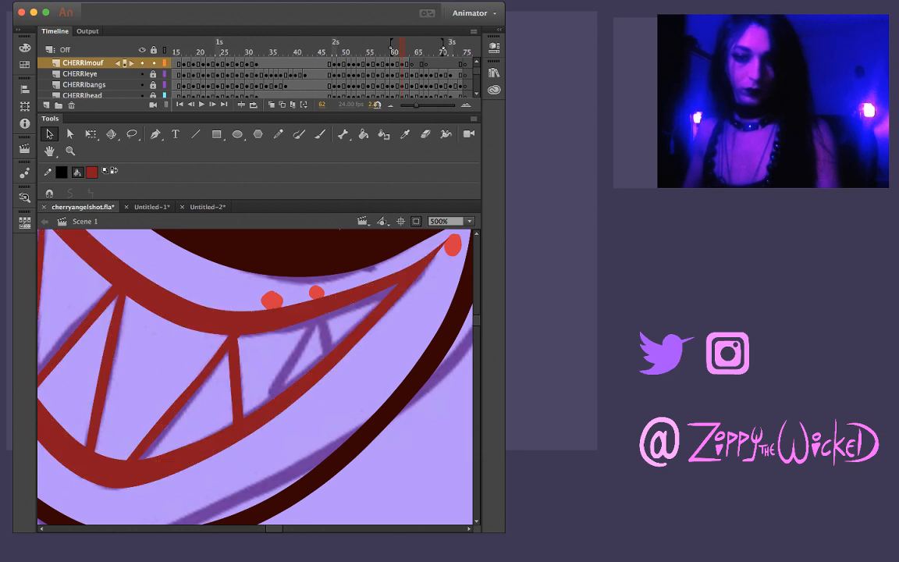
left_click_drag(177, 399, 173, 396)
left_click_drag(207, 363, 203, 358)
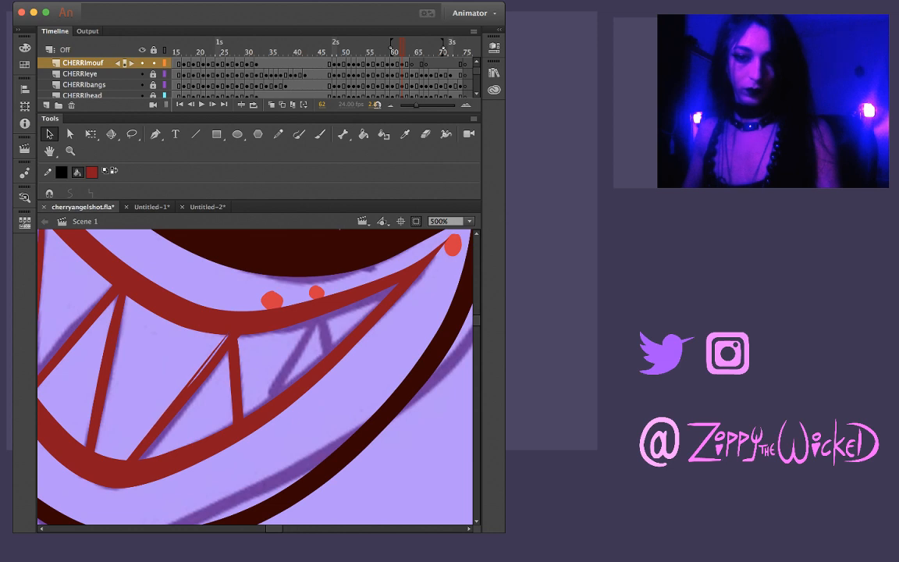
left_click_drag(203, 359, 206, 362)
left_click_drag(214, 350, 217, 354)
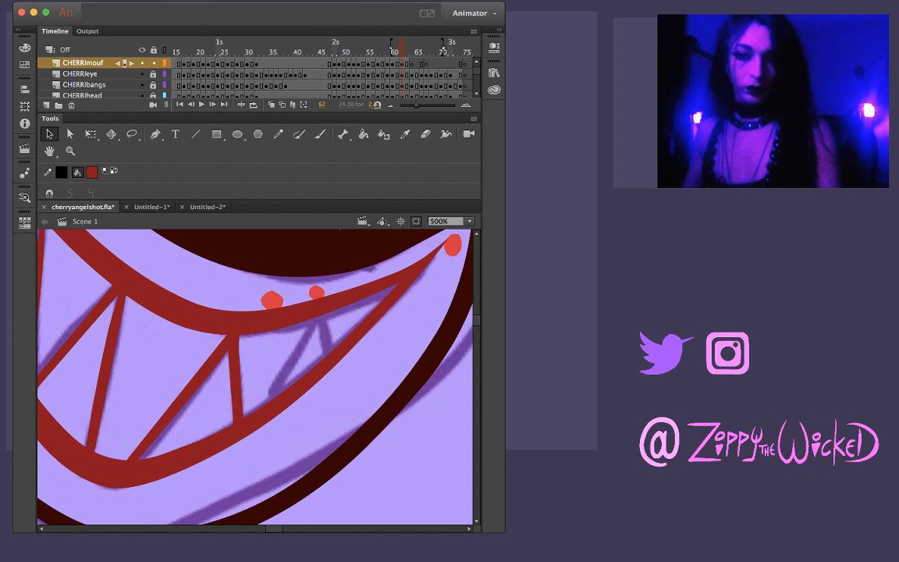
left_click_drag(240, 326, 240, 334)
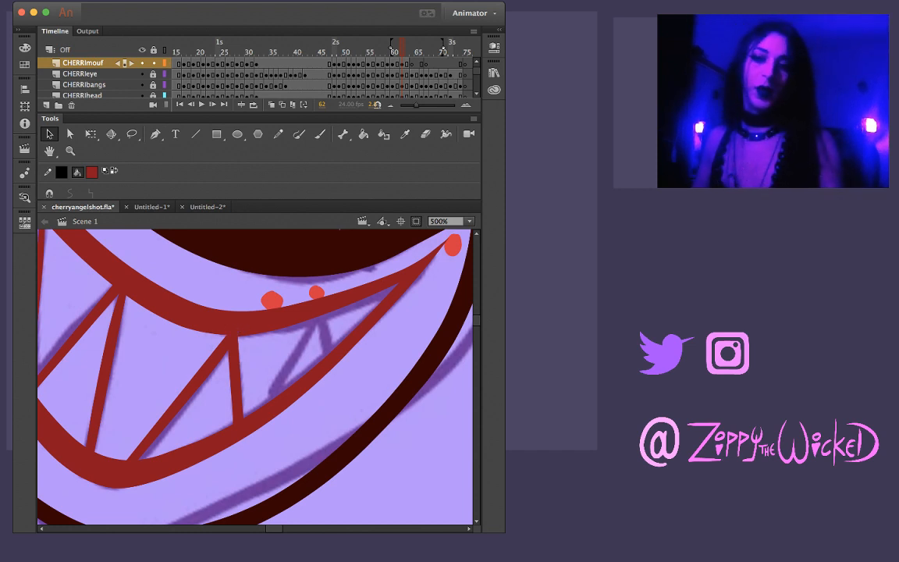
Ink the long slanted line of the small sketched tooth near the grin's right corner, redrawing the brush stroke until it fits
key("b")
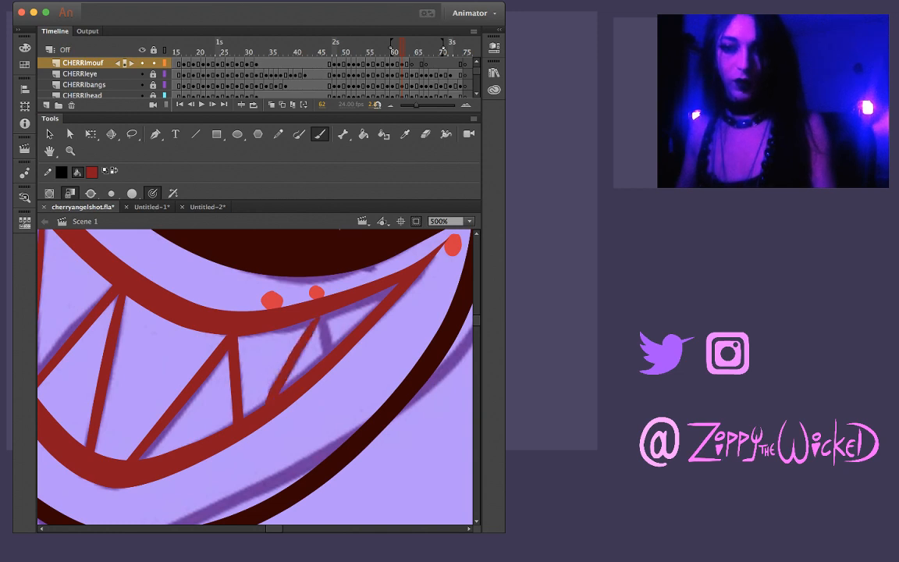
left_click_drag(320, 317, 270, 385)
key("super+z")
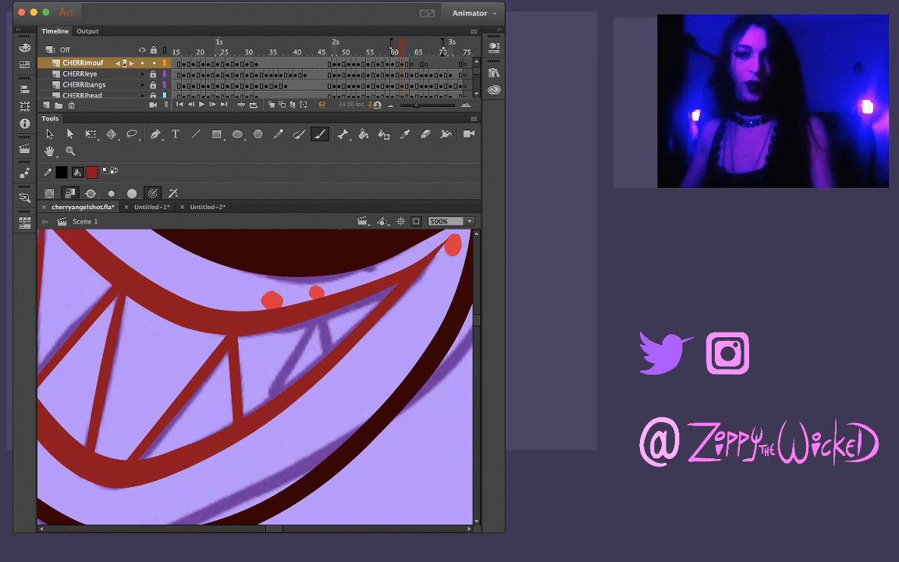
left_click_drag(320, 316, 271, 399)
key("super+z")
left_click_drag(321, 316, 267, 402)
key("super+z")
left_click_drag(320, 316, 268, 398)
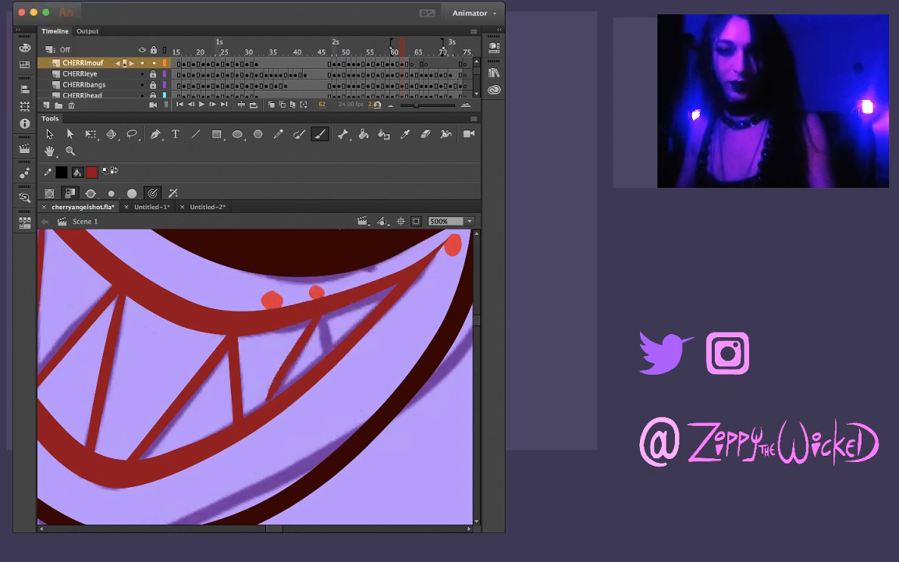
key("super+z")
left_click_drag(319, 317, 273, 397)
key("super+z")
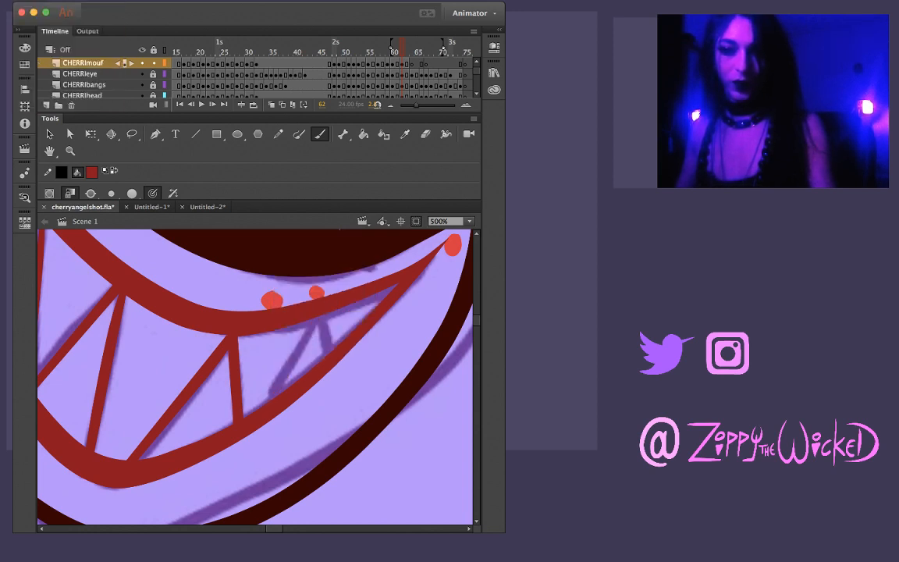
left_click_drag(320, 316, 263, 406)
key("super+z")
left_click_drag(321, 316, 262, 406)
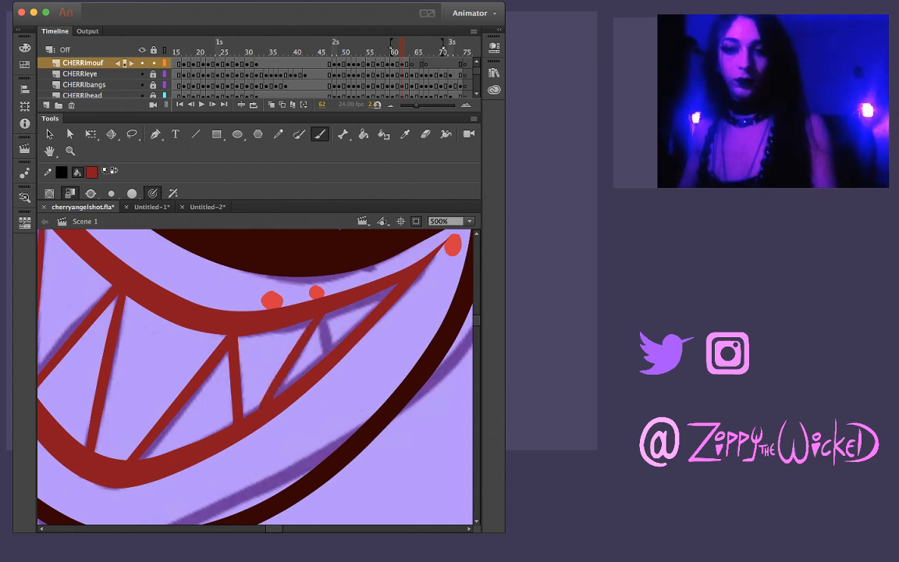
key("super+z")
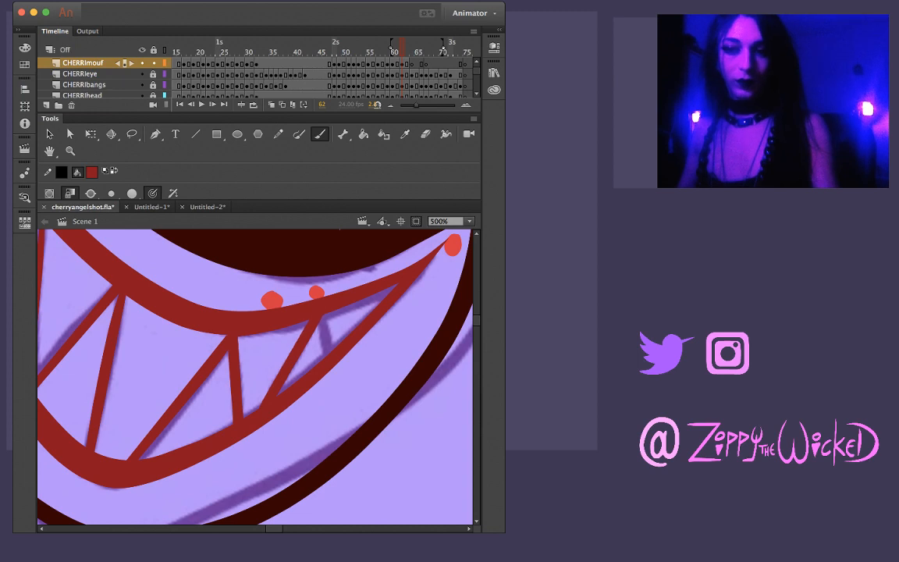
key("super+z")
left_click_drag(319, 316, 267, 406)
key("super+z")
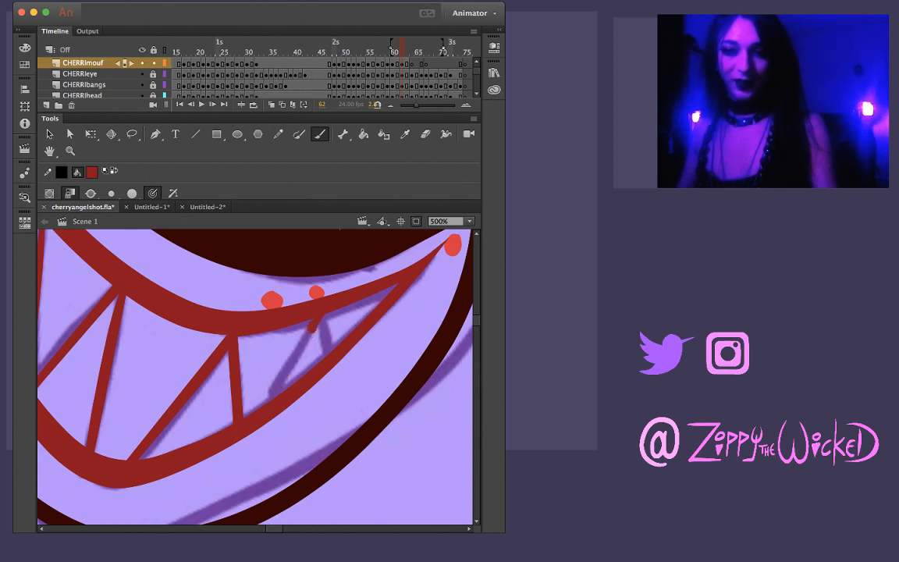
left_click_drag(312, 329, 263, 408)
Ink the short line that closes the small tooth at the grin's right corner, undoing stray strokes
mouse_move(343, 336)
left_mouse_down()
mouse_move(370, 280)
mouse_move(330, 277)
left_mouse_up()
left_click_drag(330, 363, 362, 345)
key("super+z")
key("super+z")
left_click_drag(335, 312, 426, 331)
Trim the left edge of the small right tooth's slanted line using a lasso selection
key("l")
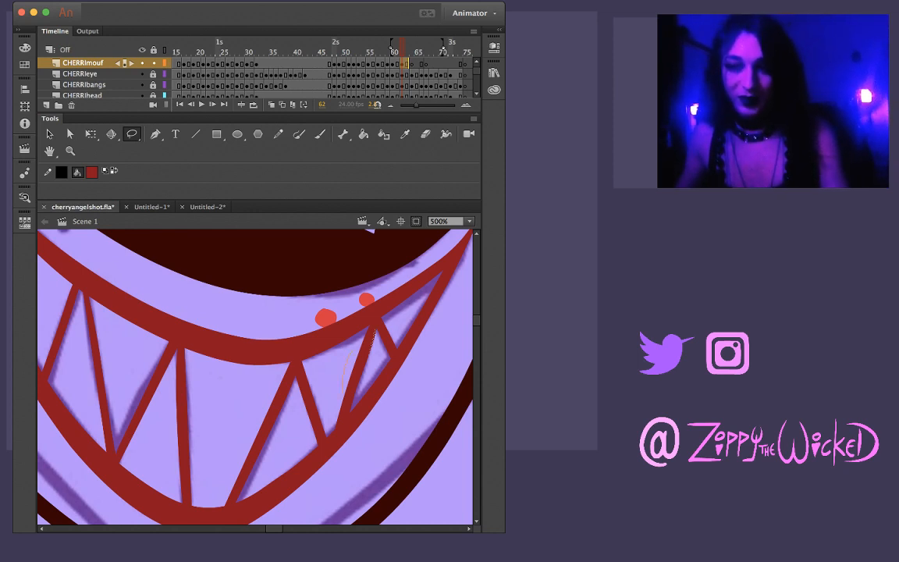
left_click_drag(353, 348, 368, 329)
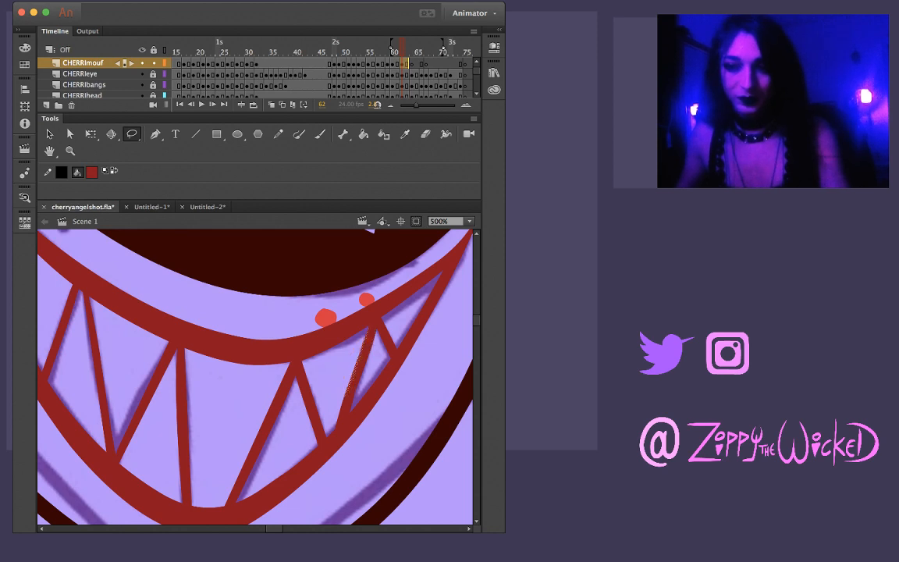
key("v")
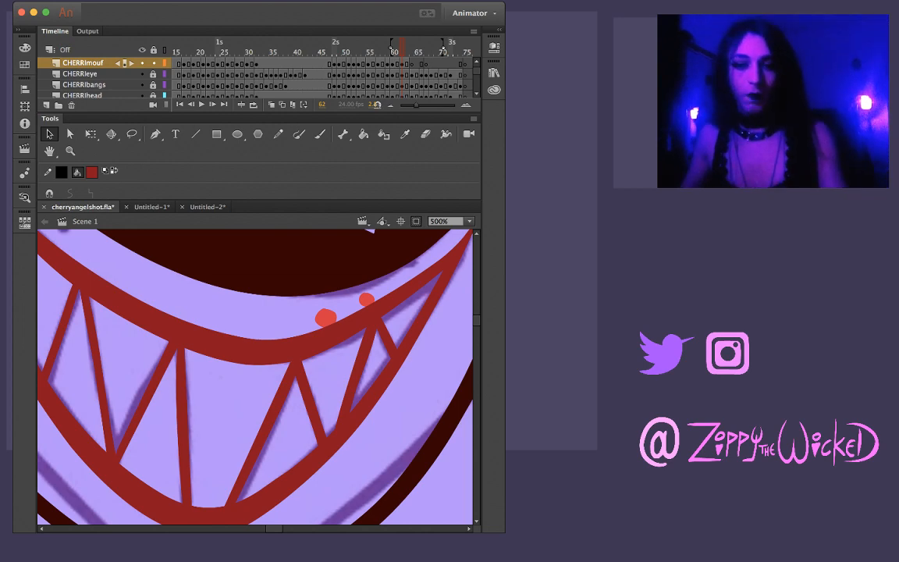
Reshape the upper lip's edge where it tapers toward the right mouth corner on frame 62
key("z")
left_click_drag(207, 349, 304, 404)
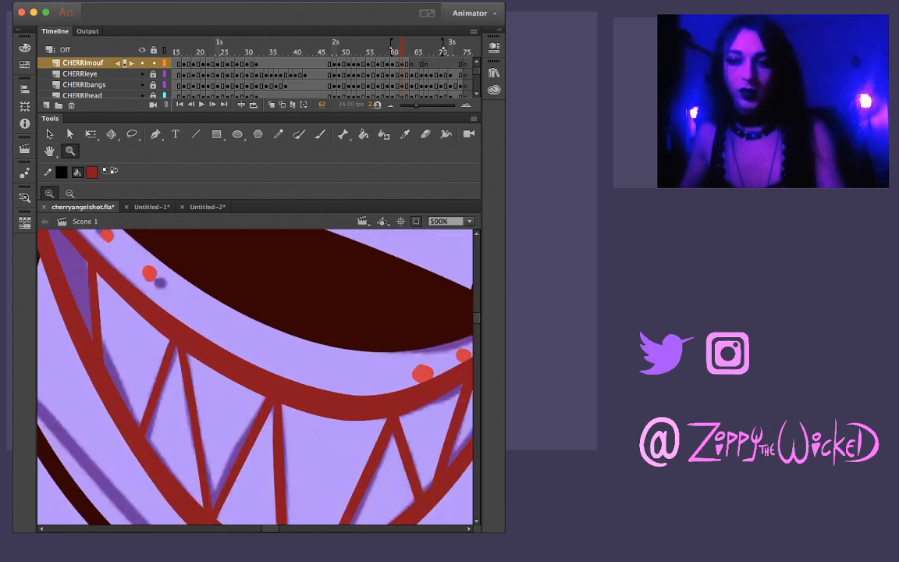
key("super+minus")
left_click(333, 394)
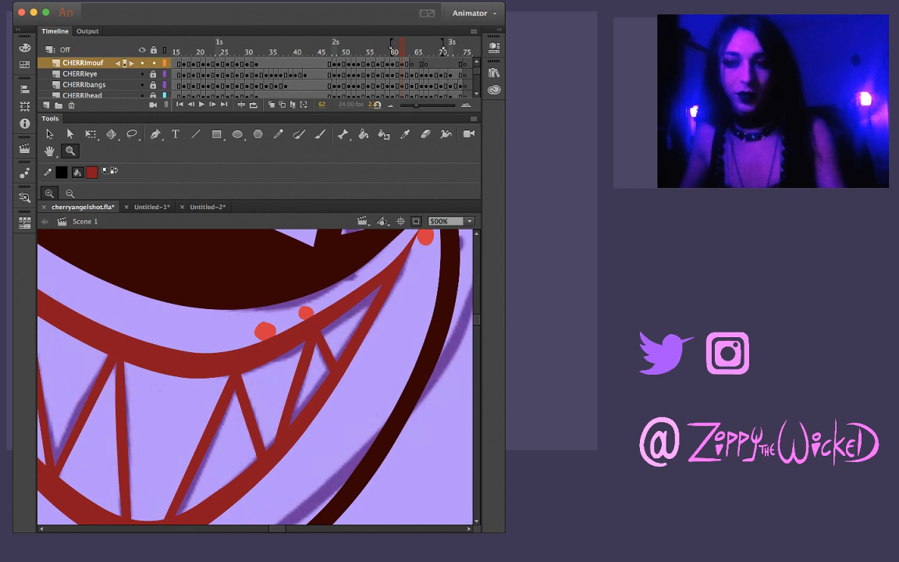
key("v")
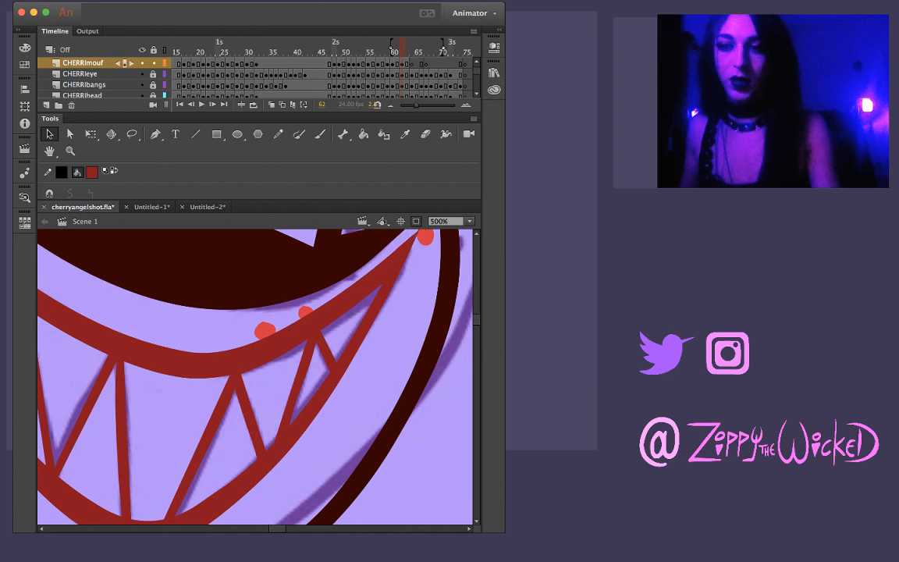
scroll(255, 377, "up", 2)
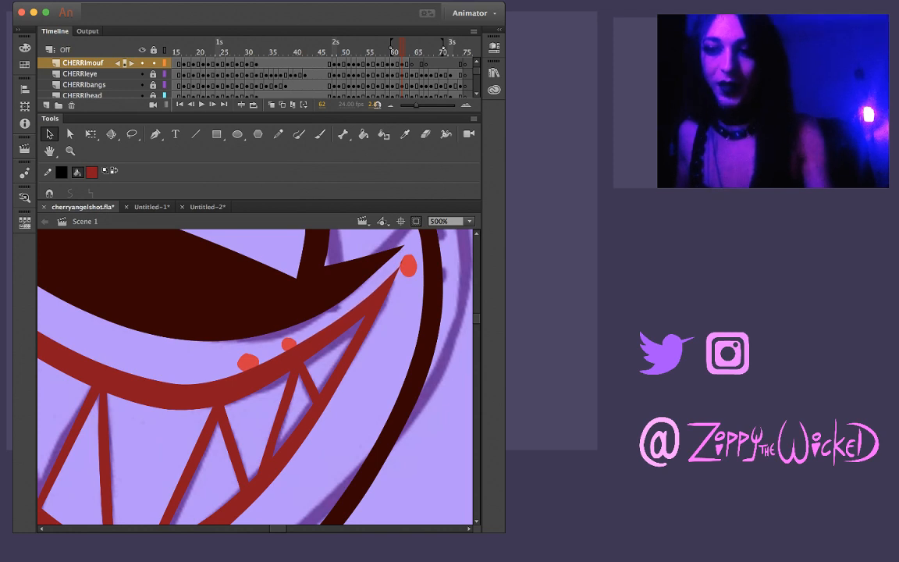
left_click(403, 64)
key("Escape")
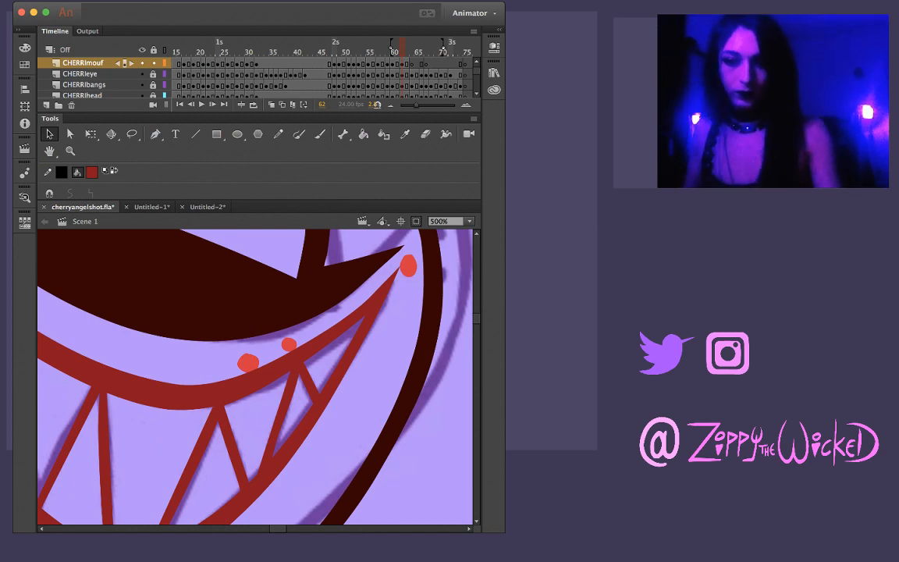
Flip through frames 61 to 63 at 250% zoom to check the grin with its inked teeth
key("z")
key("super+minus")
key("super+minus")
key("super+equal")
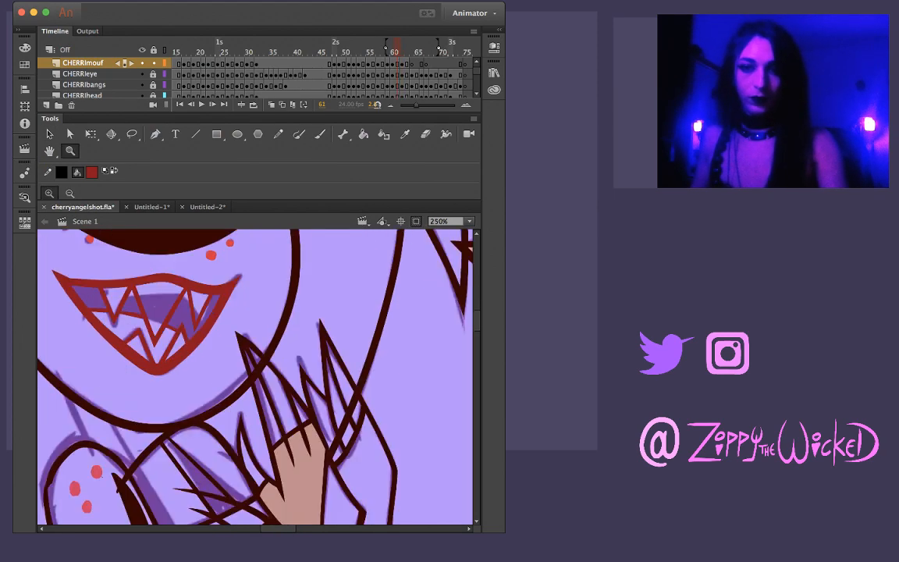
key(".")
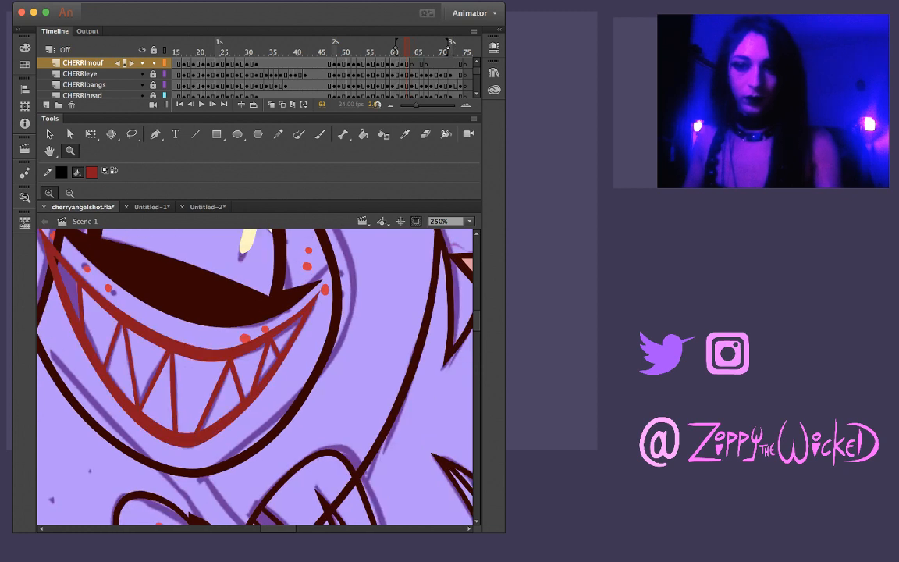
Copy the inked toothy grin from frame 63 into frame 64 and move it up and right onto that frame's mouth sketch
left_click(402, 63)
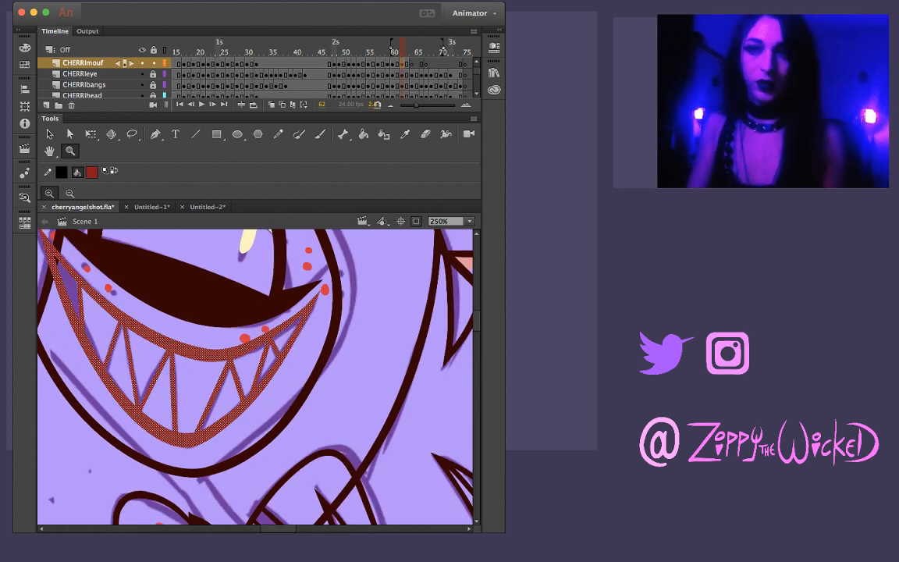
left_click(408, 64)
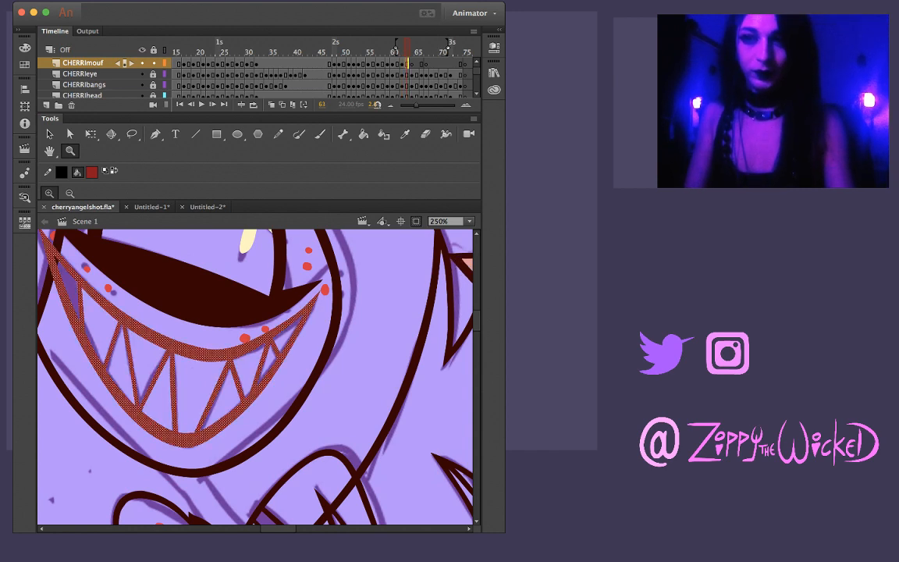
key(".")
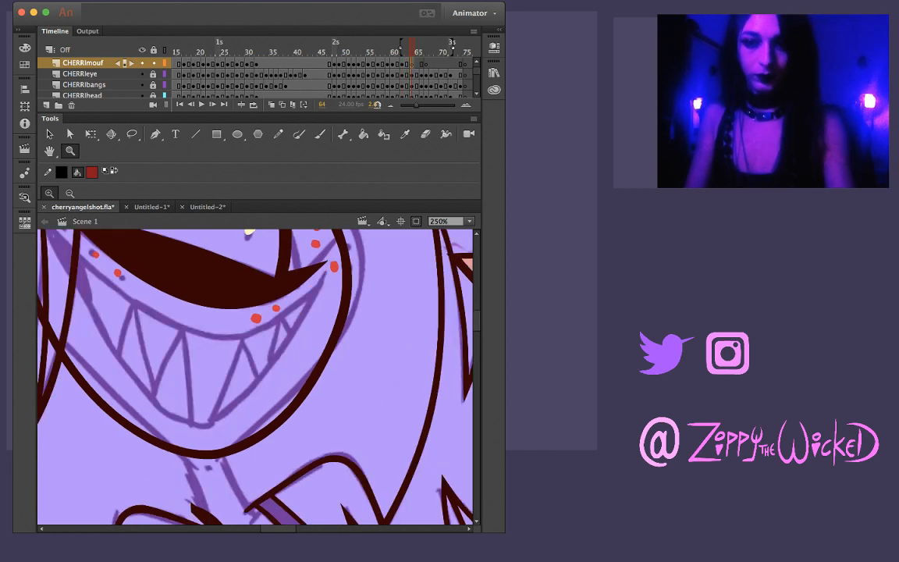
key("super+shift+v")
key("v")
left_click_drag(211, 354, 222, 338)
scroll(254, 376, "up", 2)
scroll(254, 376, "left", 2)
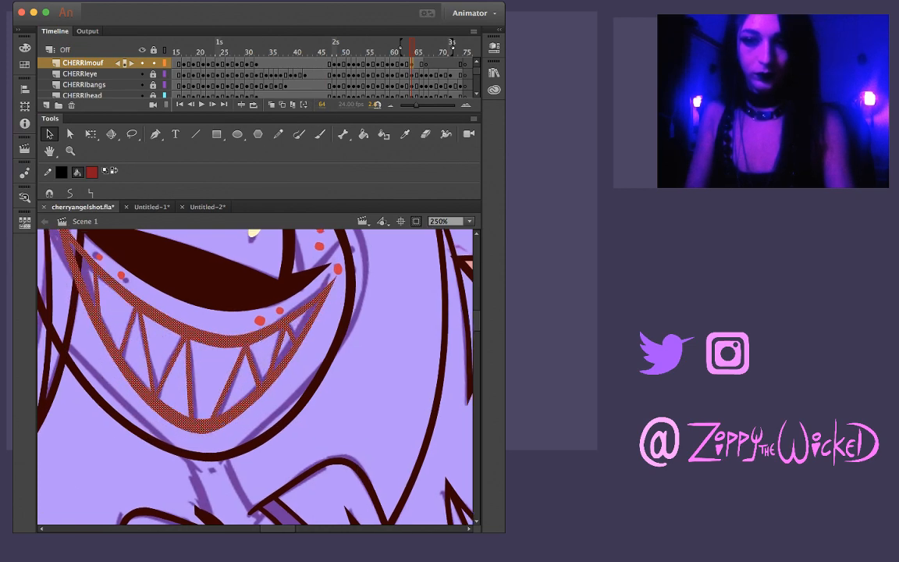
Free-transform the pasted grin on frame 64, widening it toward the left corner and slightly flattening it to fit the face
key("q")
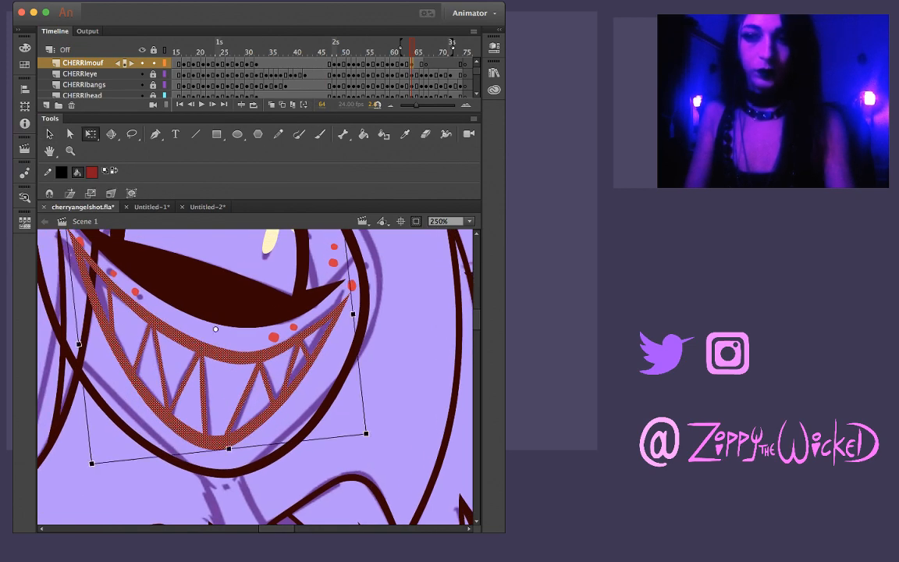
scroll(255, 376, "up", 5)
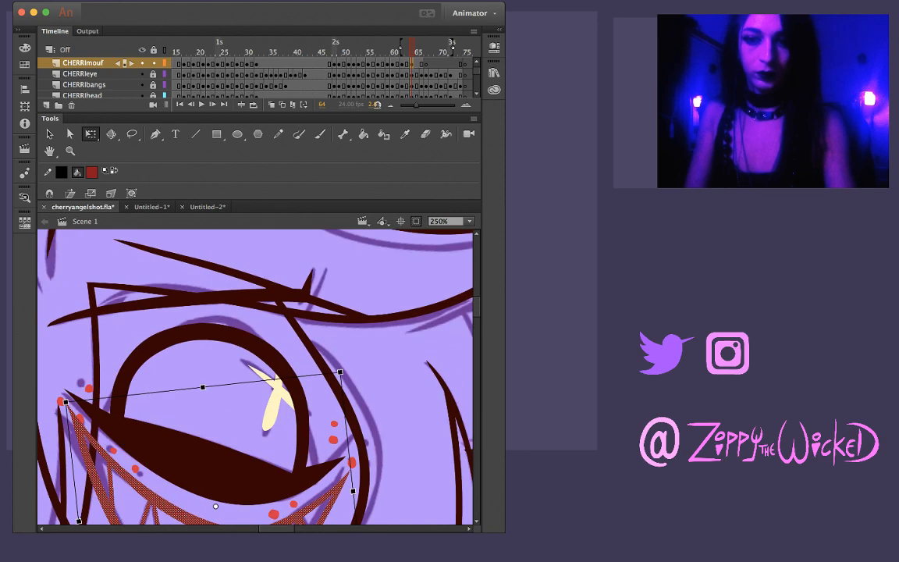
scroll(254, 376, "down", 3)
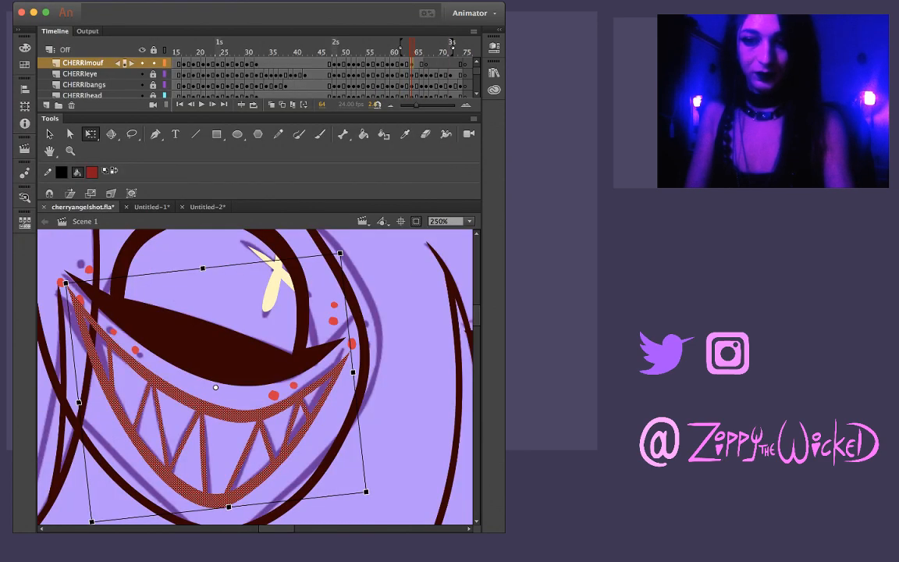
left_click_drag(366, 492, 363, 490)
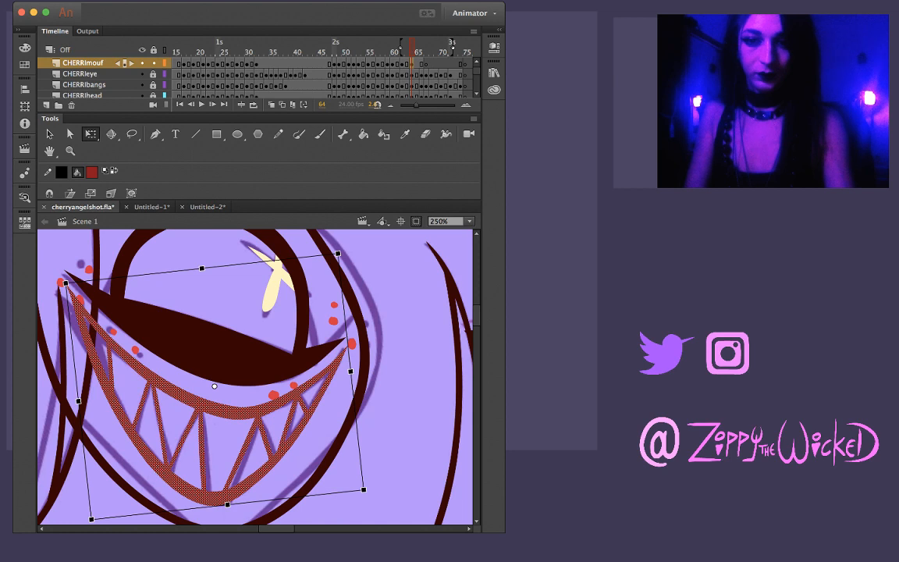
left_click_drag(65, 283, 57, 287)
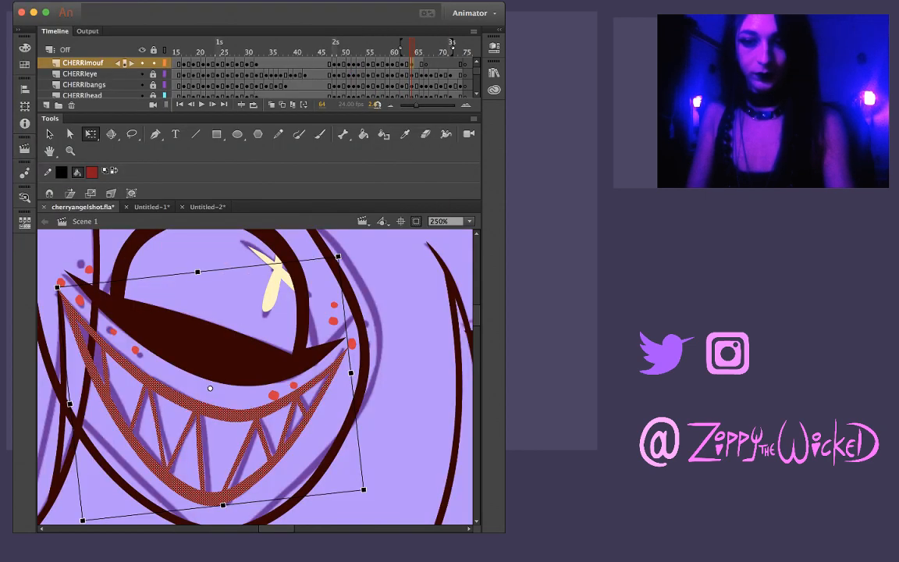
left_click_drag(364, 489, 364, 489)
left_click_drag(224, 504, 223, 501)
left_click(398, 469)
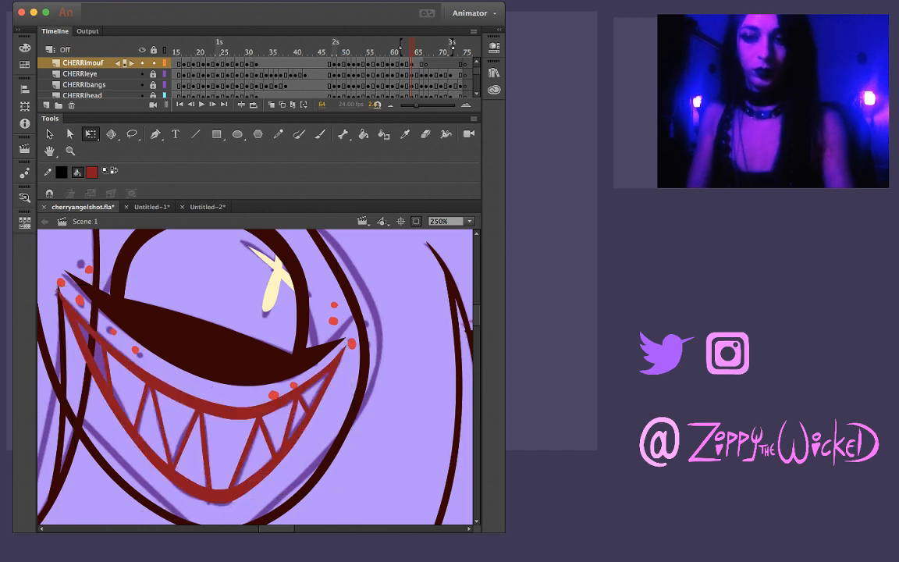
Hold the grin through frame 65 and clear it from frame 66 with a blank keyframe
key("F6")
key("comma")
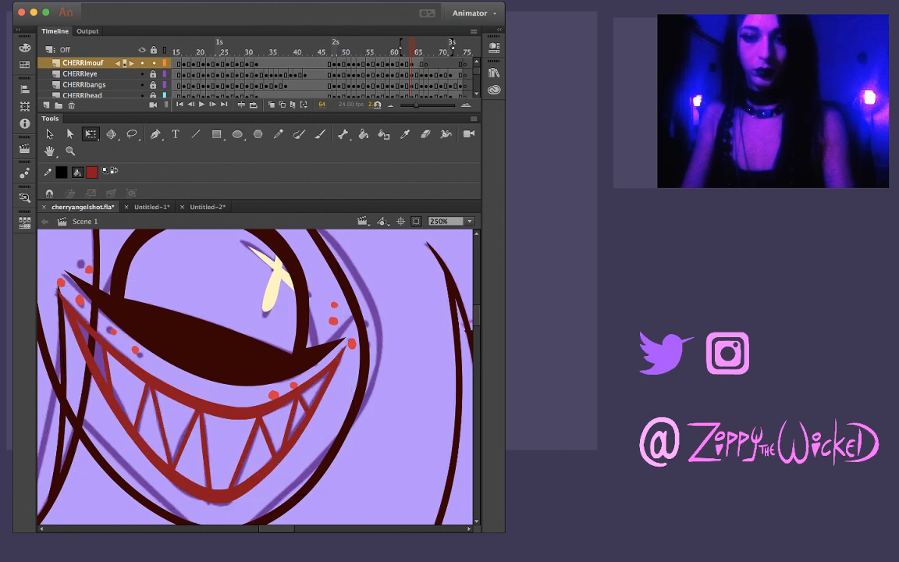
key("period")
key("period")
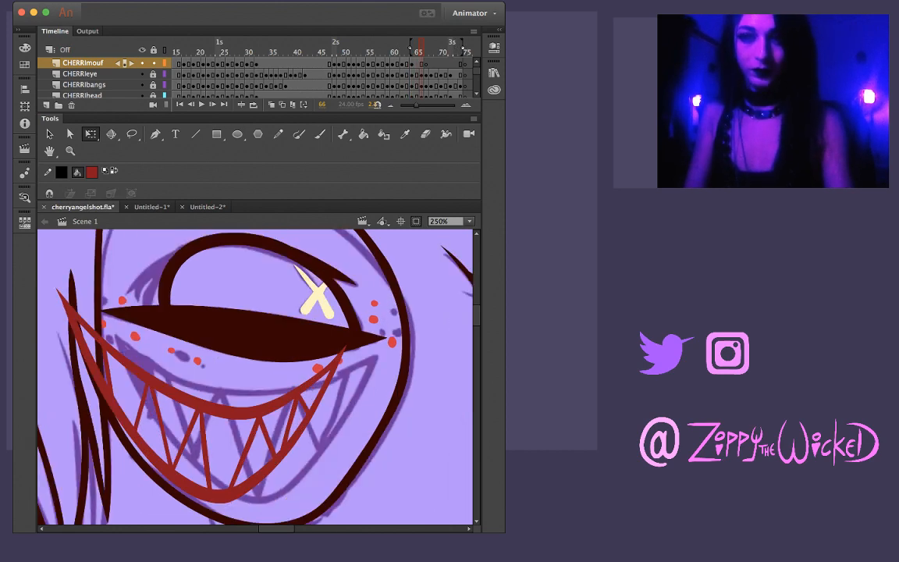
key("period")
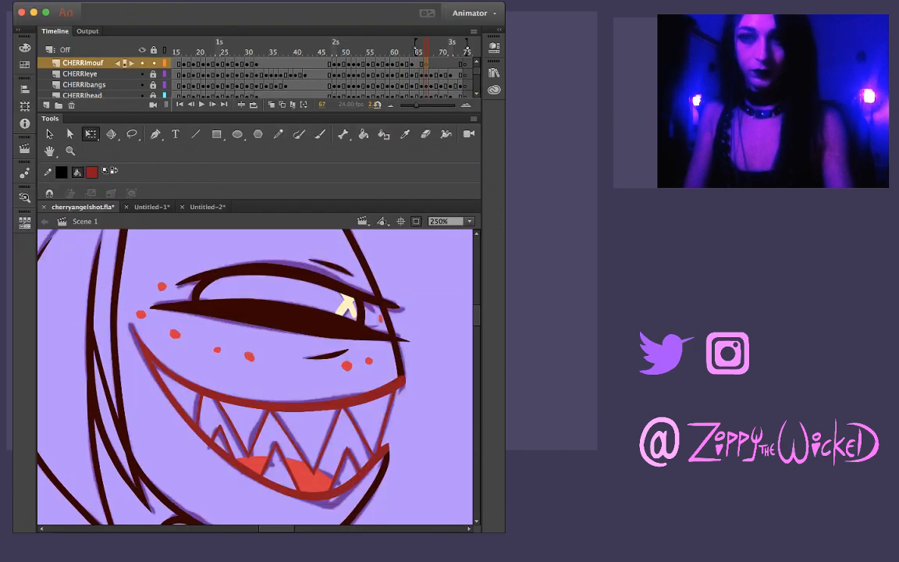
key("comma")
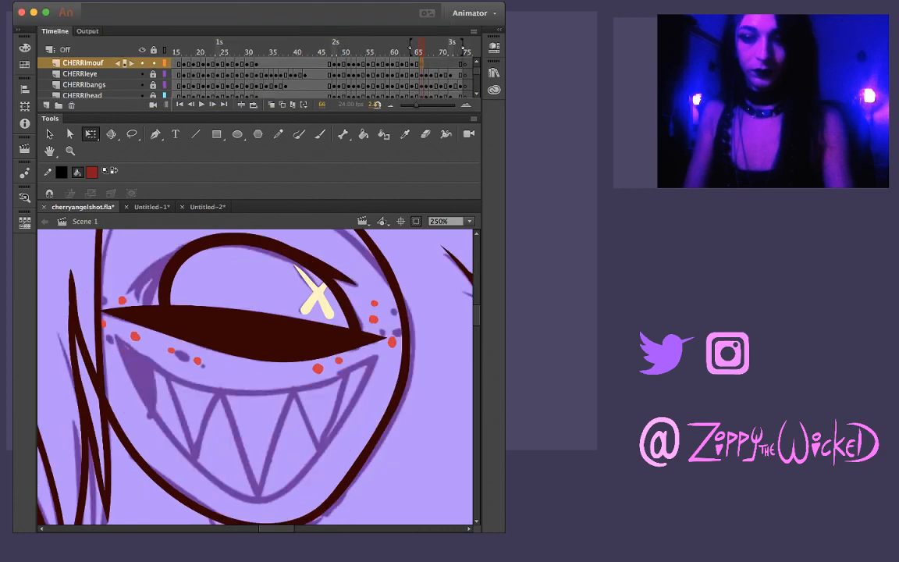
key("period")
key("comma")
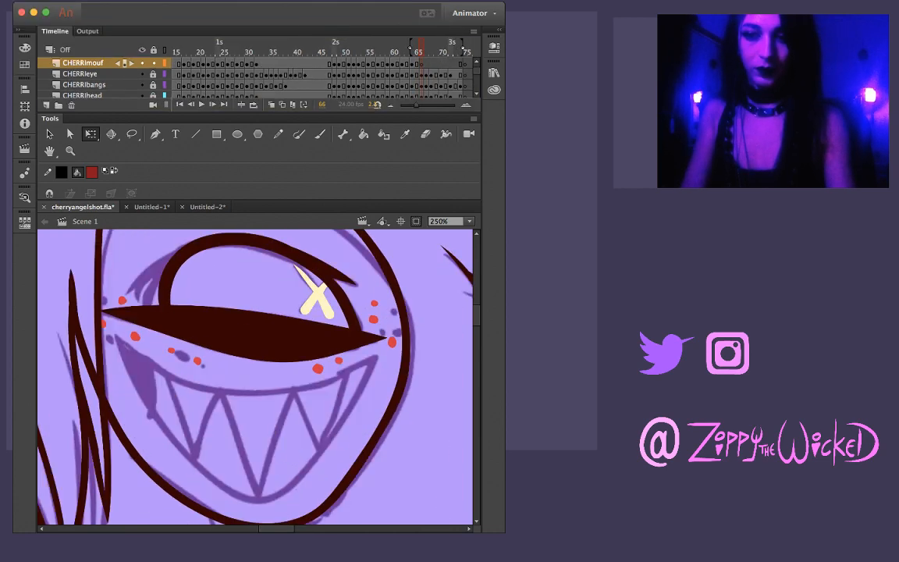
Flip through frames 60 to 67 to check how the grin follows the head movement
key("period")
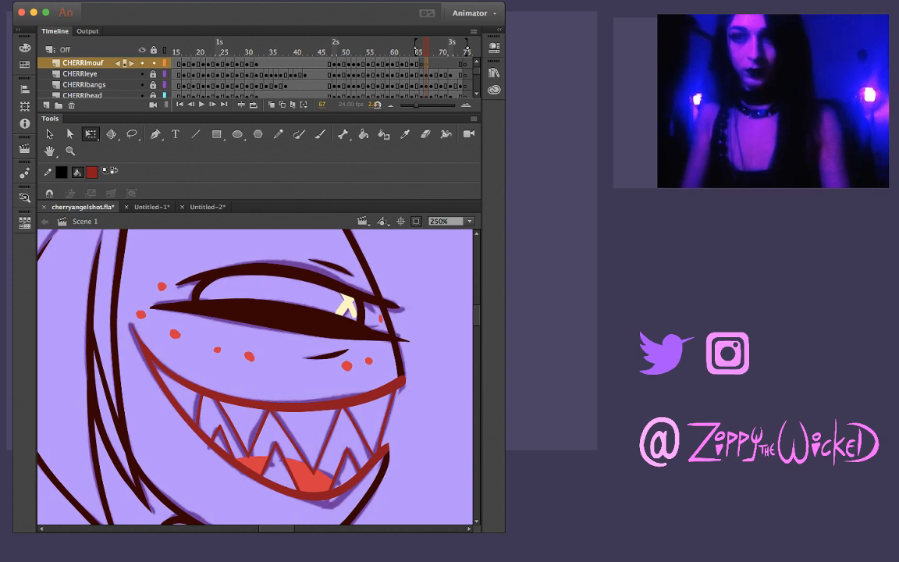
key("comma")
key("comma")
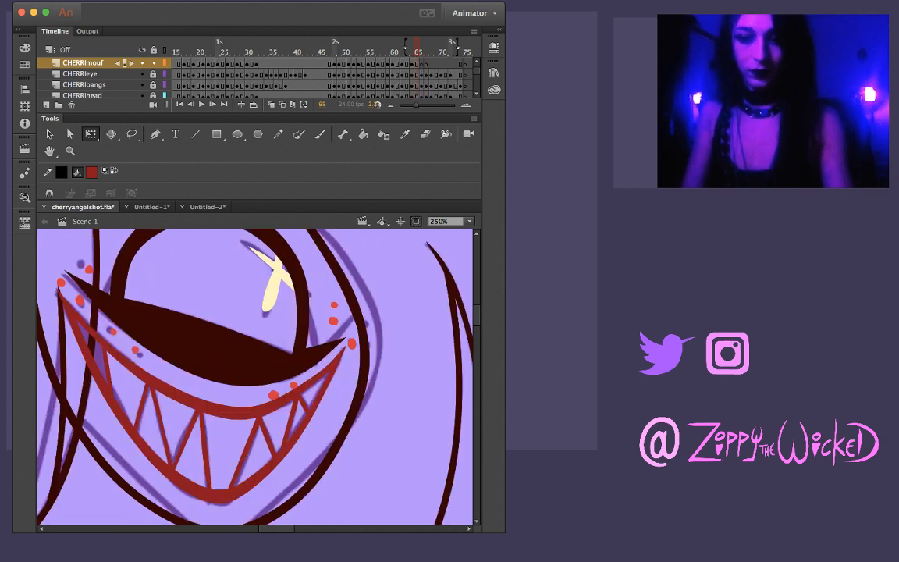
key("super+a")
key("period")
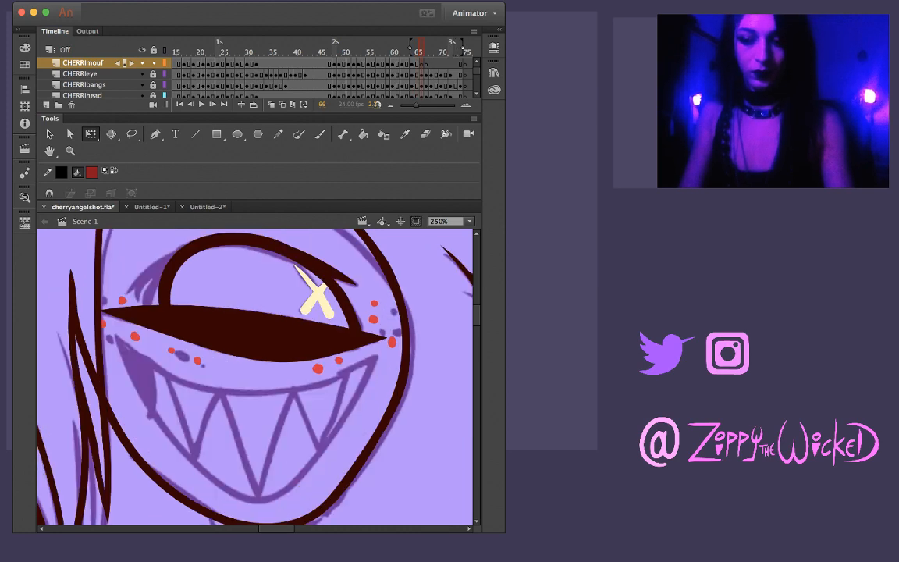
key("comma")
key("comma")
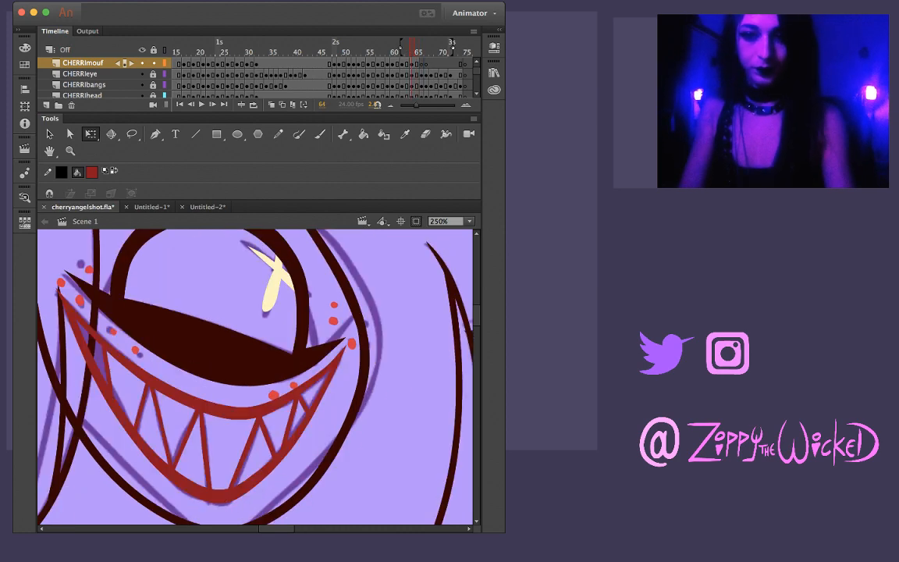
key("comma")
key("comma")
key("comma")
key("comma")
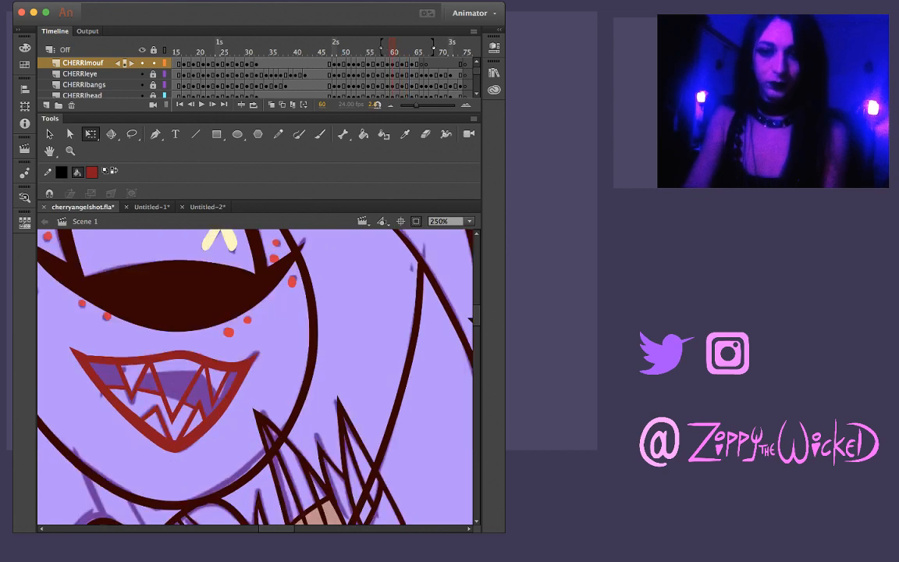
key("period")
key("period")
key("period")
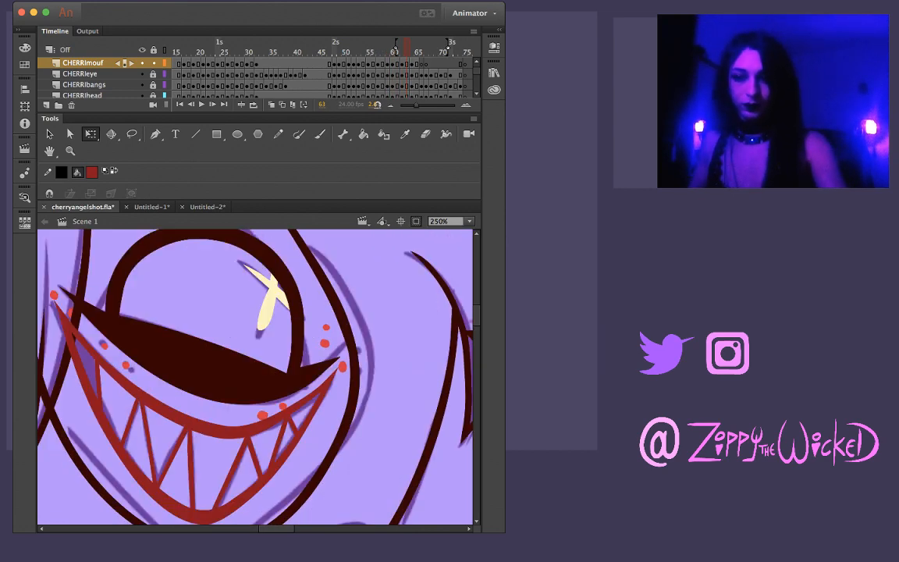
key("period")
key("period")
key("period")
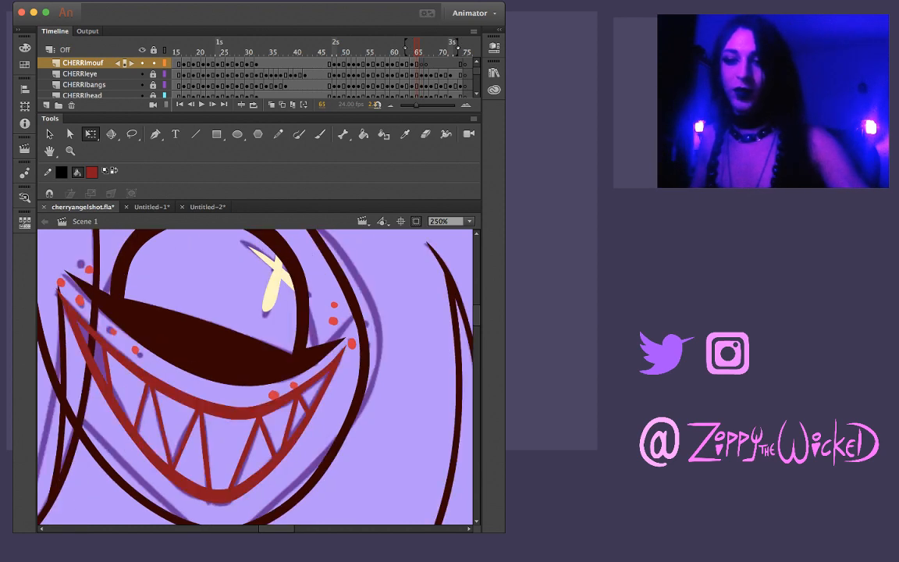
Brush the grin's upper lip line in dark red on frame 66 with the canvas rotated, redoing the first stroke
key("i")
key("k")
key(".")
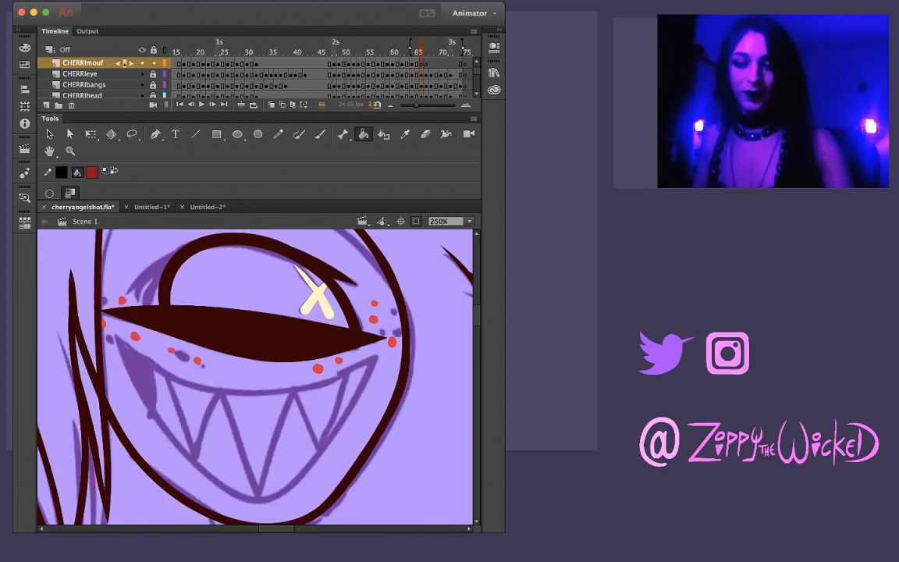
key("shift+space")
key("b")
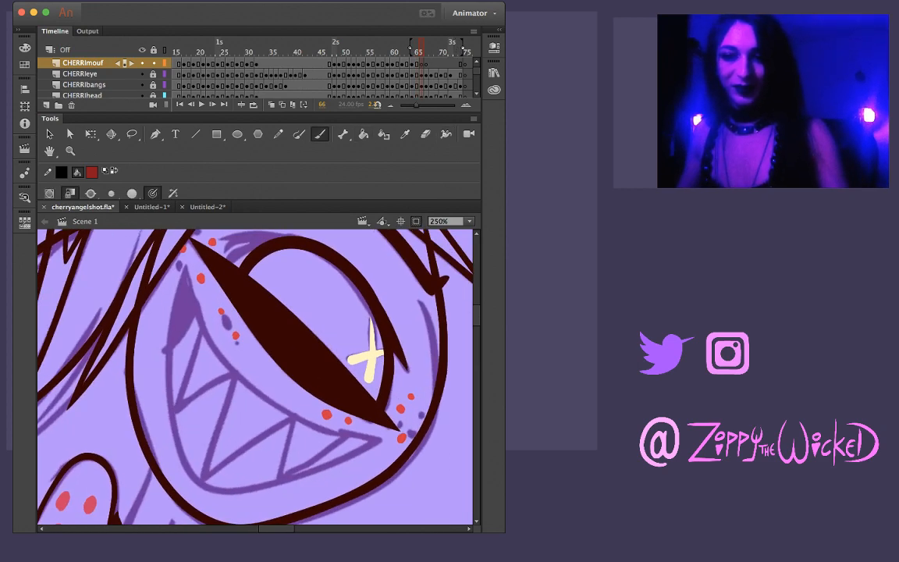
mouse_move(164, 231)
left_mouse_down()
mouse_move(200, 325)
mouse_move(328, 427)
left_mouse_up()
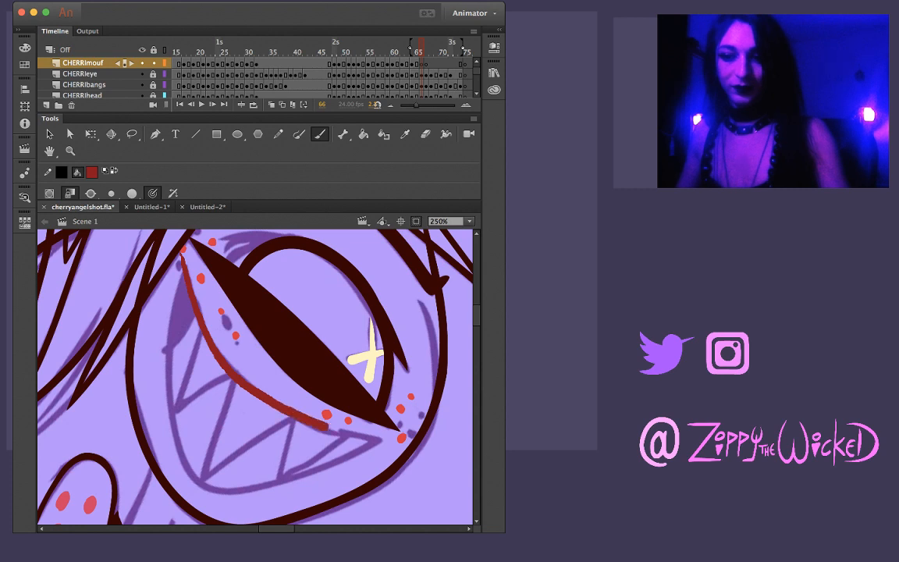
key("super+z")
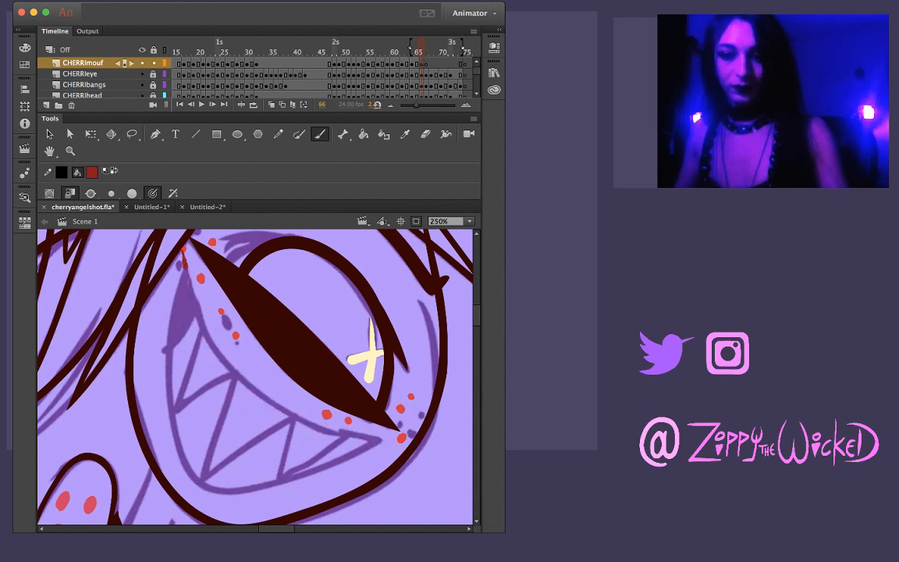
mouse_move(184, 262)
left_mouse_down()
mouse_move(191, 307)
mouse_move(257, 390)
mouse_move(331, 429)
mouse_move(397, 441)
left_mouse_up()
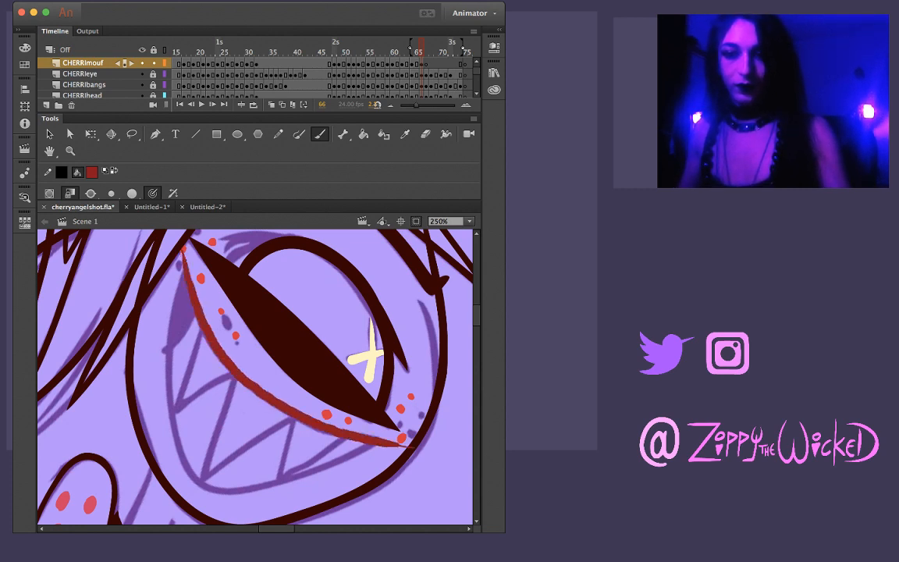
key("v")
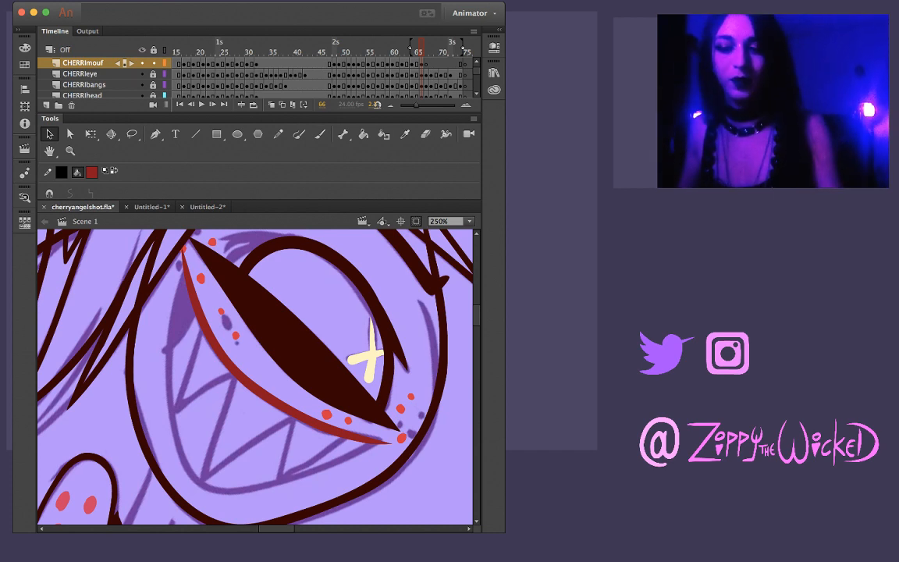
Brush the lower lip line from the left mouth corner around to the right corner on frame 66, undoing stray strokes
key("b")
left_click_drag(169, 220, 143, 344)
key("ctrl+z")
mouse_move(184, 246)
left_mouse_down()
mouse_move(166, 384)
mouse_move(187, 466)
mouse_move(221, 490)
mouse_move(277, 489)
mouse_move(357, 462)
left_mouse_up()
key("ctrl+z")
key("ctrl+z")
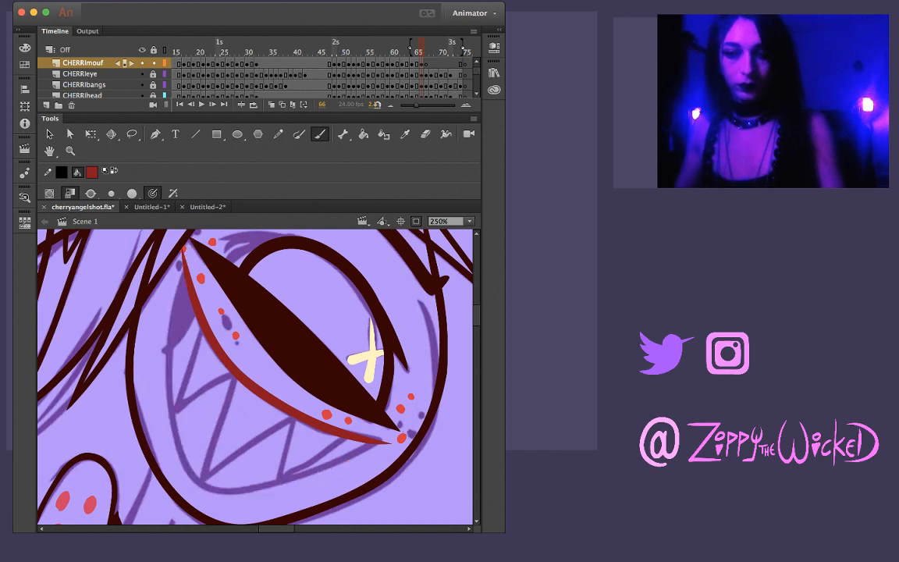
mouse_move(184, 244)
left_mouse_down()
mouse_move(172, 361)
mouse_move(178, 417)
mouse_move(199, 474)
mouse_move(244, 489)
mouse_move(288, 483)
mouse_move(390, 442)
left_mouse_up()
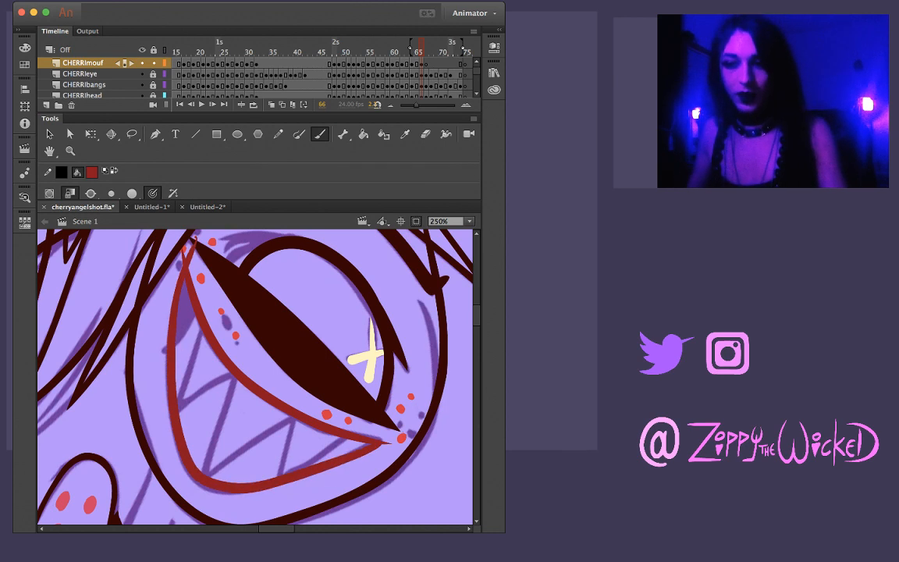
Trim the overshooting stroke ends at both corners of the grin on frame 66, selecting and deselecting the lower lip line
key("v")
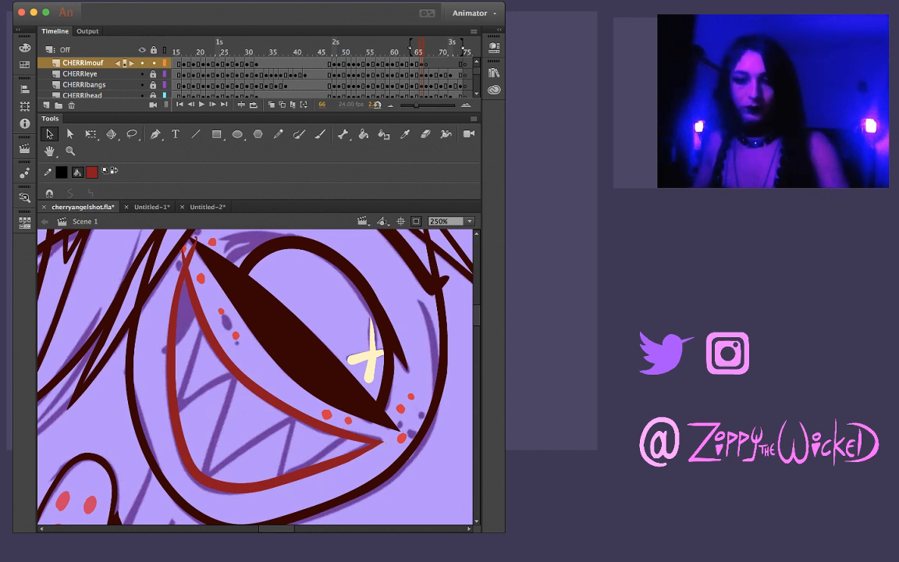
key("l")
mouse_move(272, 454)
left_mouse_down()
mouse_move(205, 483)
mouse_move(223, 509)
left_mouse_up()
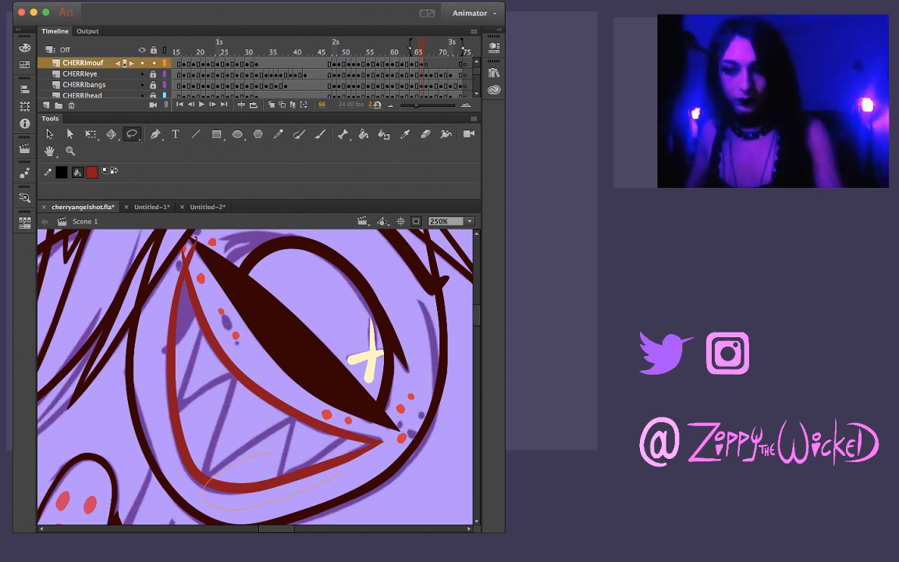
left_click_drag(384, 443, 273, 453)
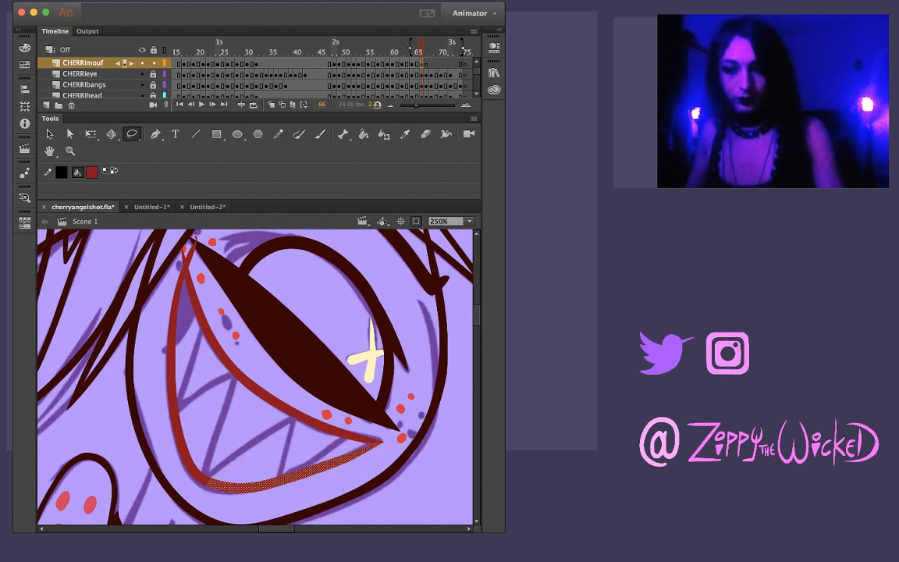
key("Escape")
key("v")
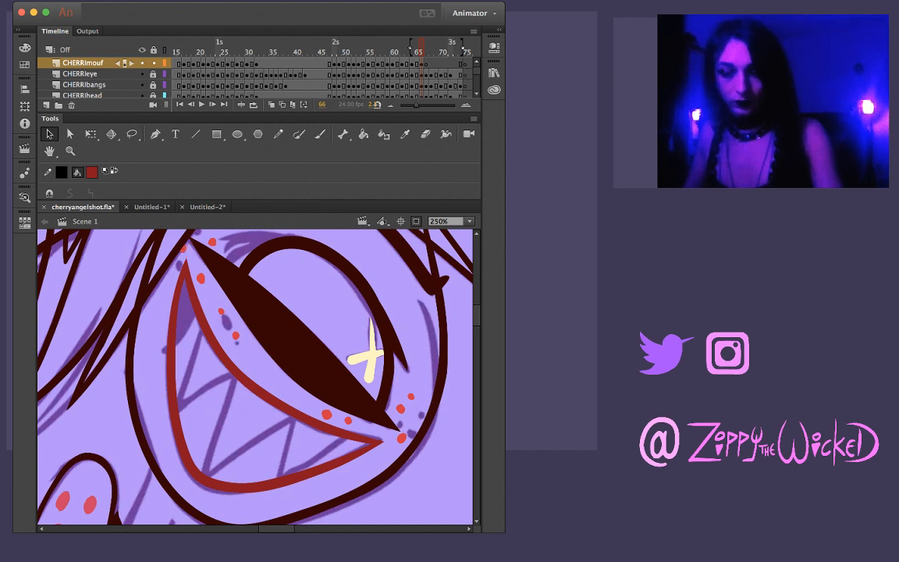
Pull the tip of the grin's right corner slightly outward and up into a sharper point
key("super+space")
left_click(350, 440, "super")
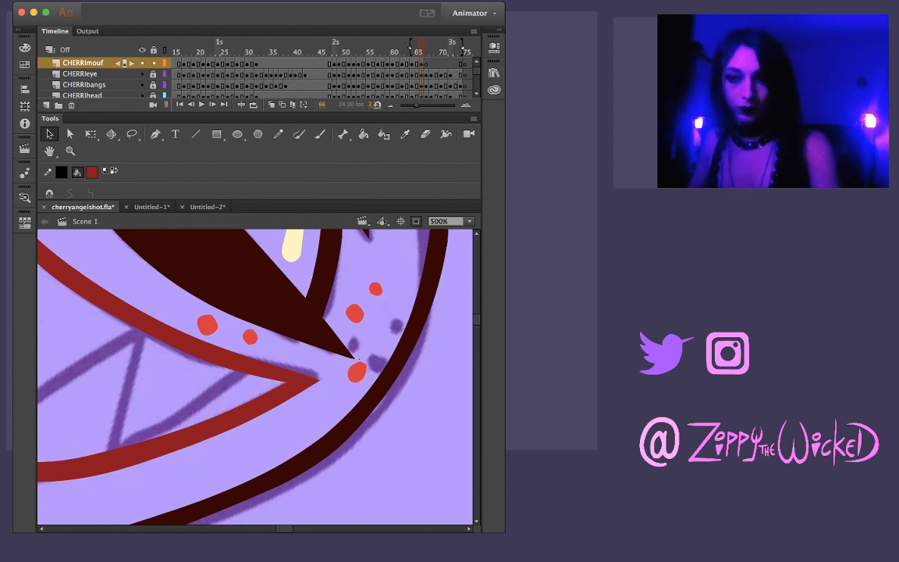
left_click_drag(319, 380, 326, 373)
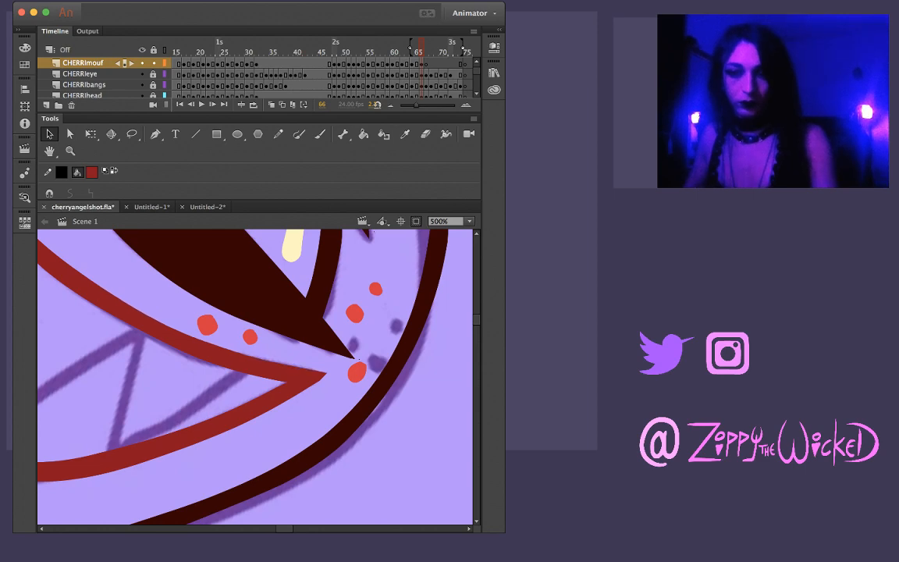
left_click_drag(207, 336, 437, 418)
key("z")
left_click(304, 331, "alt")
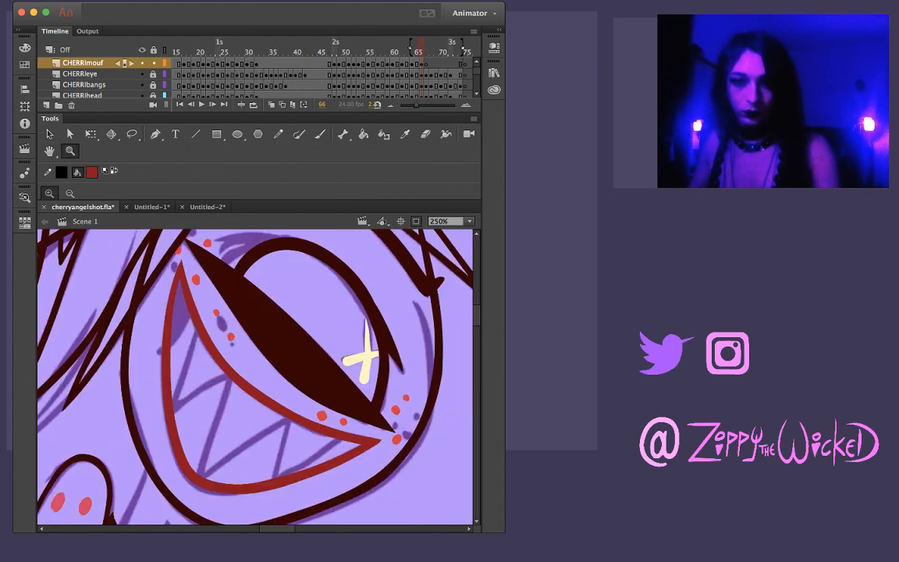
Lasso the upper lip line on frame 66 to thicken its middle, and compare it with the grin on frame 65
key("l")
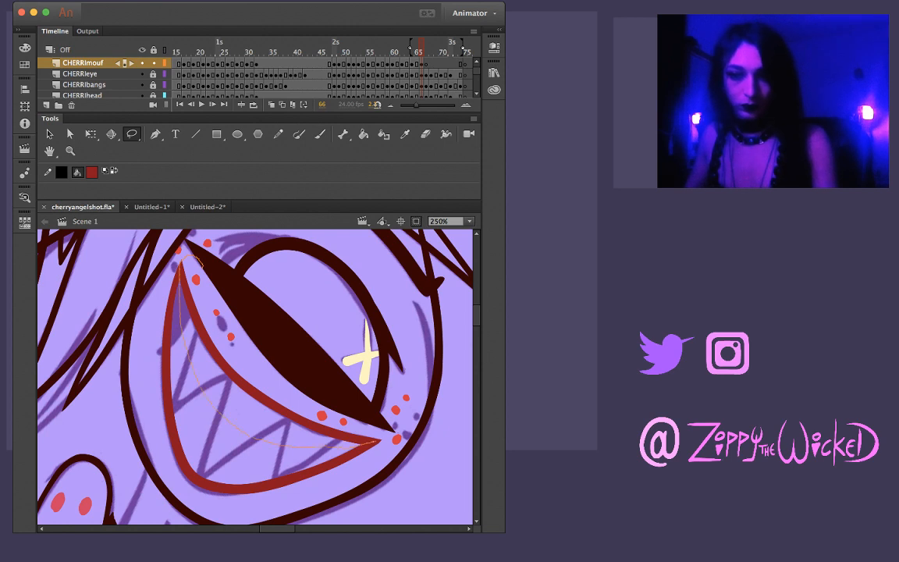
mouse_move(352, 390)
left_mouse_down()
mouse_move(206, 251)
mouse_move(203, 262)
left_mouse_up()
key("Escape")
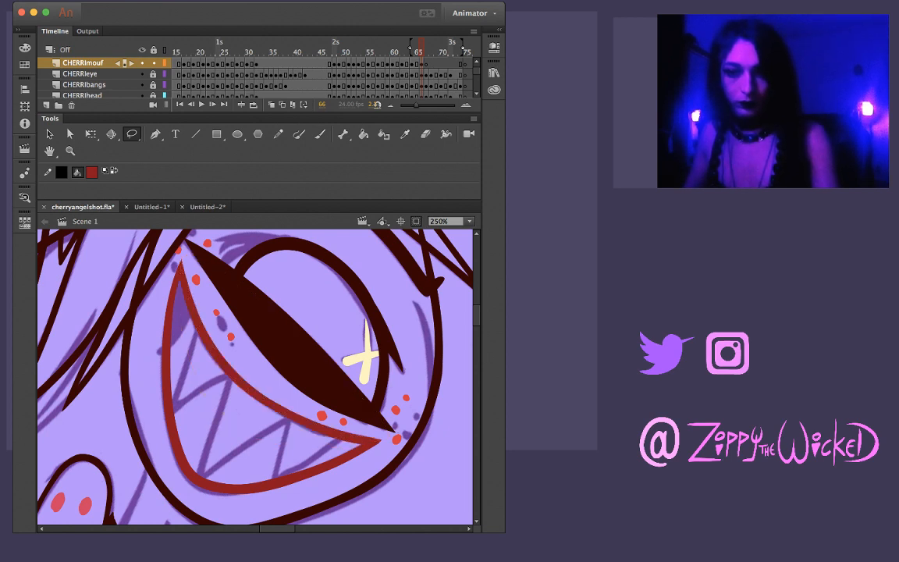
key("v")
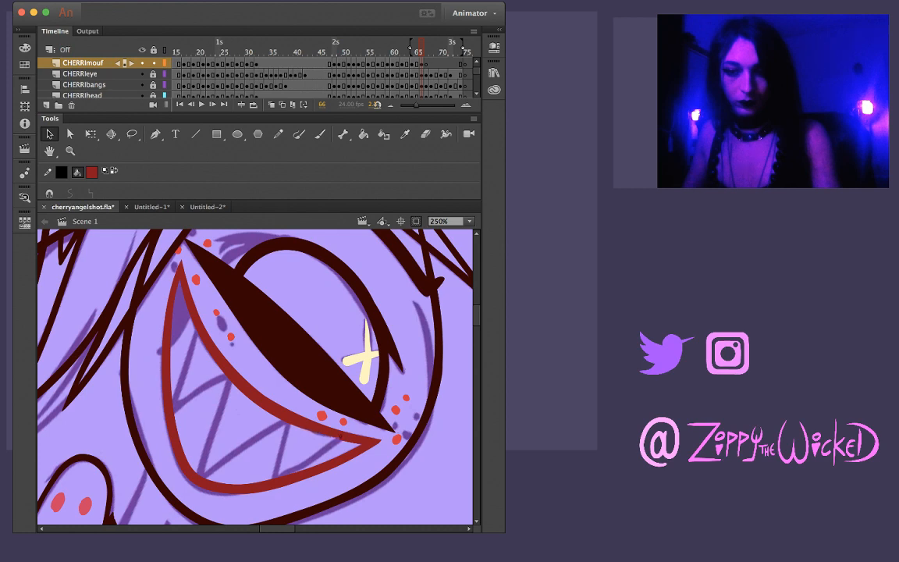
key("comma")
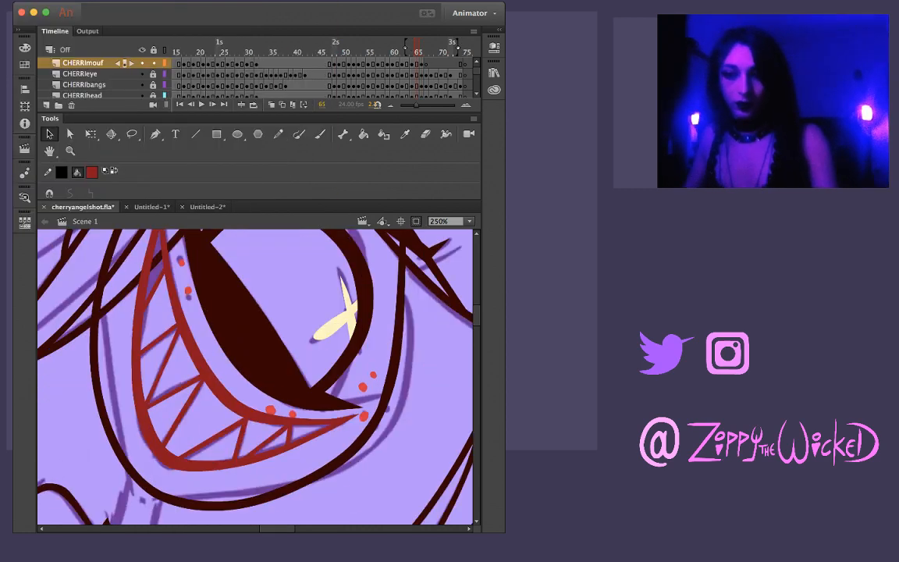
key("period")
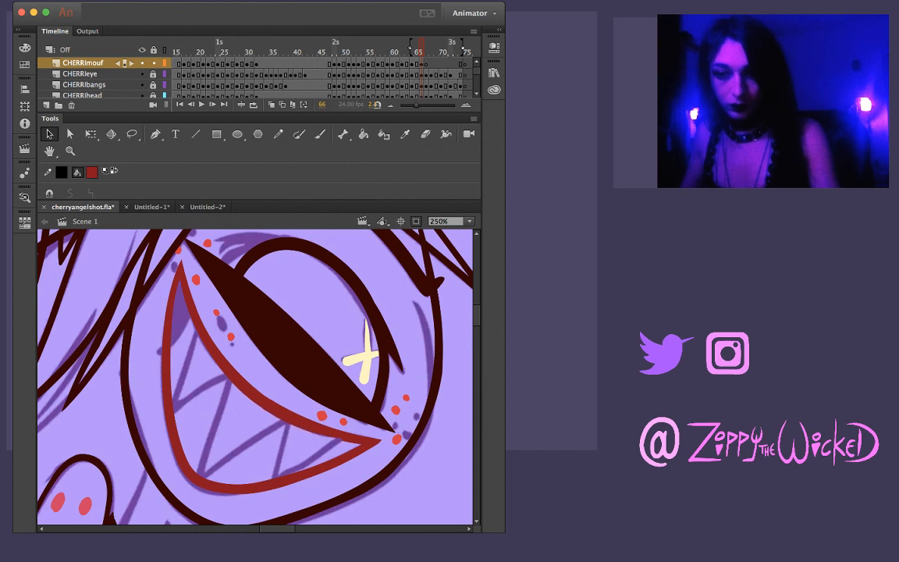
Remove the notch near the right mouth corner by straightening the inner edge of the upper lip line
key("z")
left_click(332, 435)
key("v")
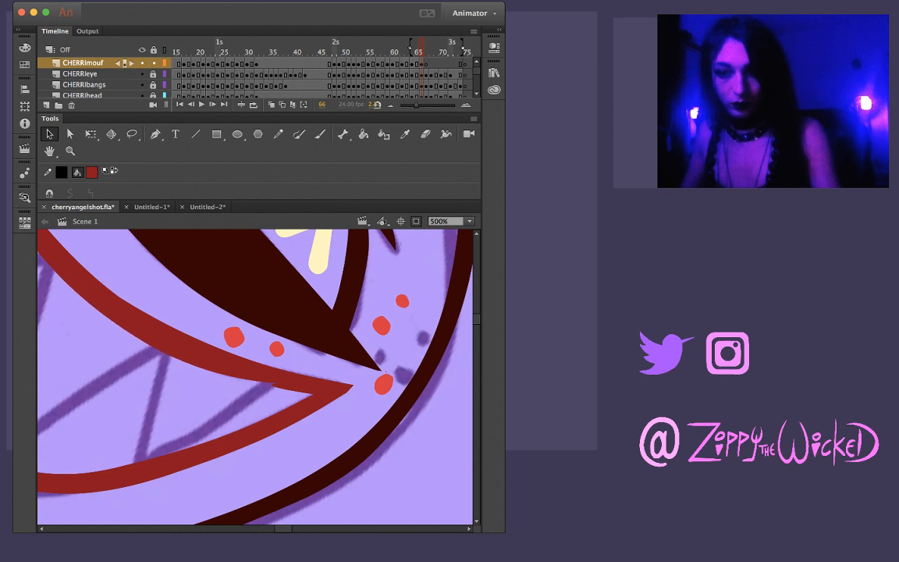
left_click_drag(273, 385, 92, 305)
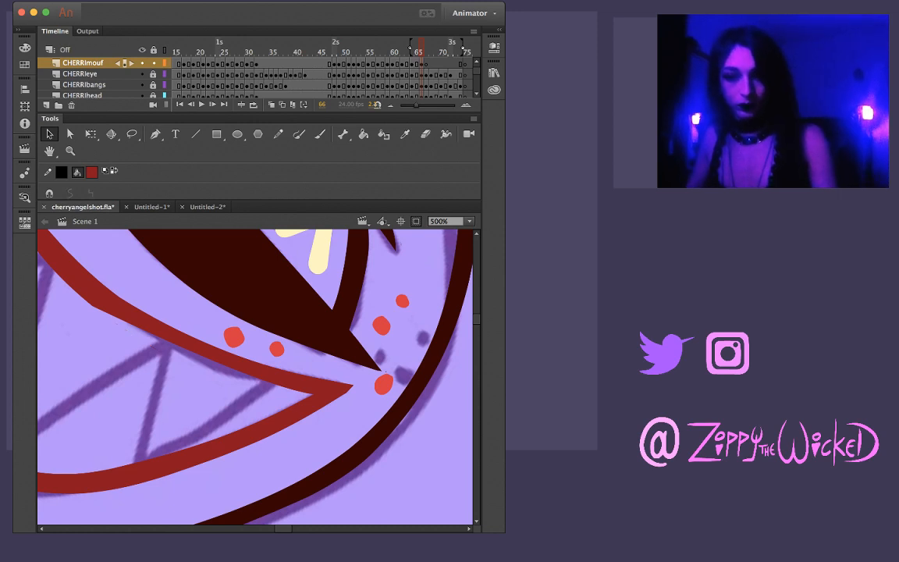
mouse_move(226, 367)
left_mouse_down()
mouse_move(223, 383)
mouse_move(222, 364)
left_mouse_up()
Lasso the lower half of the upper lip line to thicken it, and bend its inner edge into a smooth curve
key("l")
left_click_drag(103, 344, 186, 383)
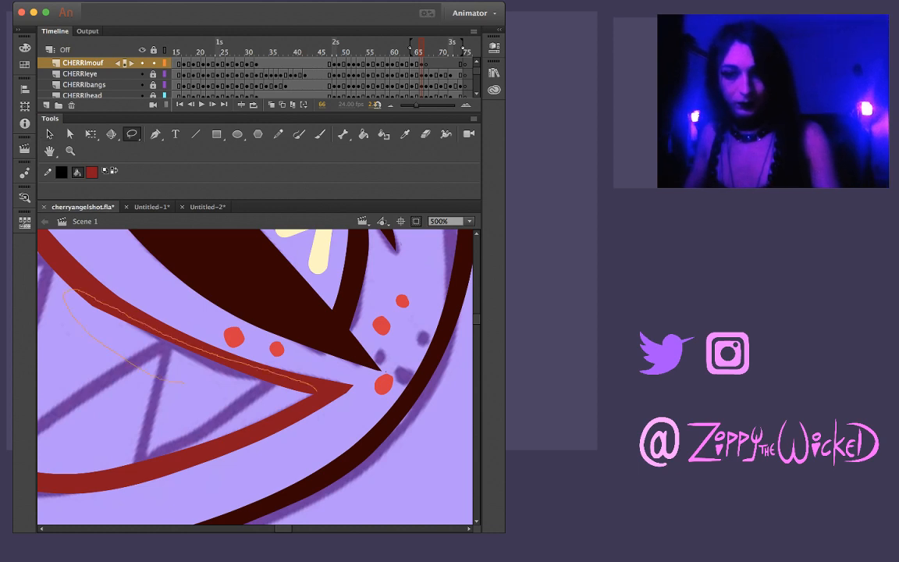
left_click_drag(232, 392, 188, 383)
key("Escape")
key("v")
left_click_drag(165, 341, 164, 355)
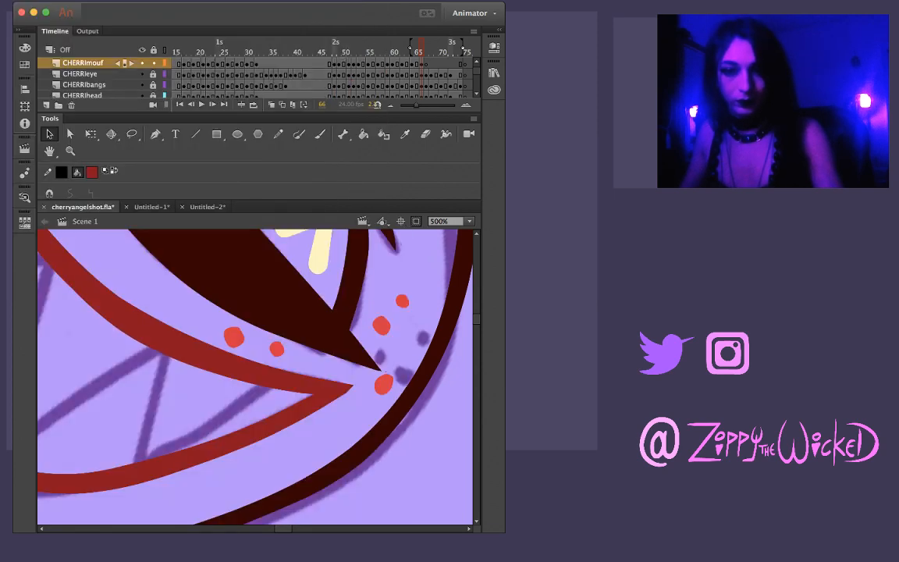
Lasso the inner part of the upper lip line around its middle and smooth the notch in that edge
left_click_drag(383, 372, 494, 425)
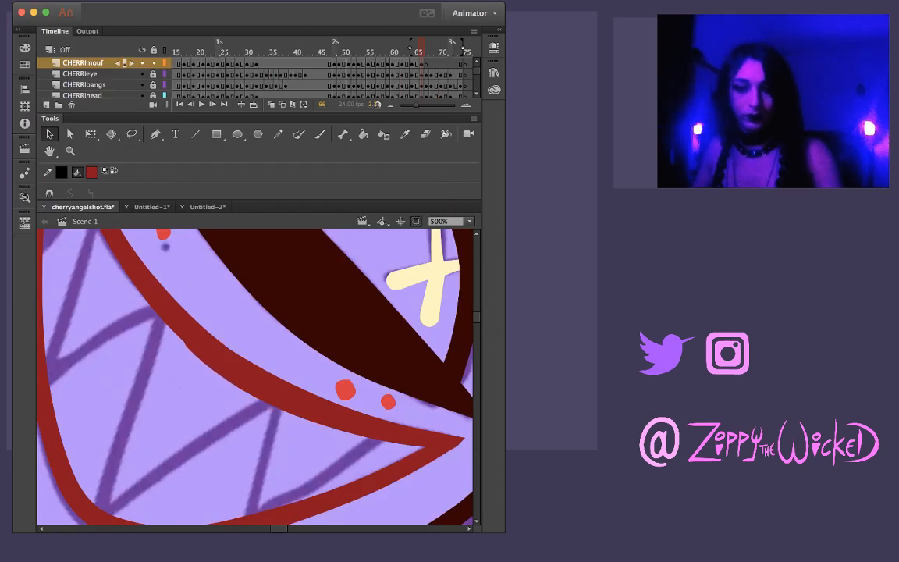
key("l")
left_click_drag(173, 310, 184, 384)
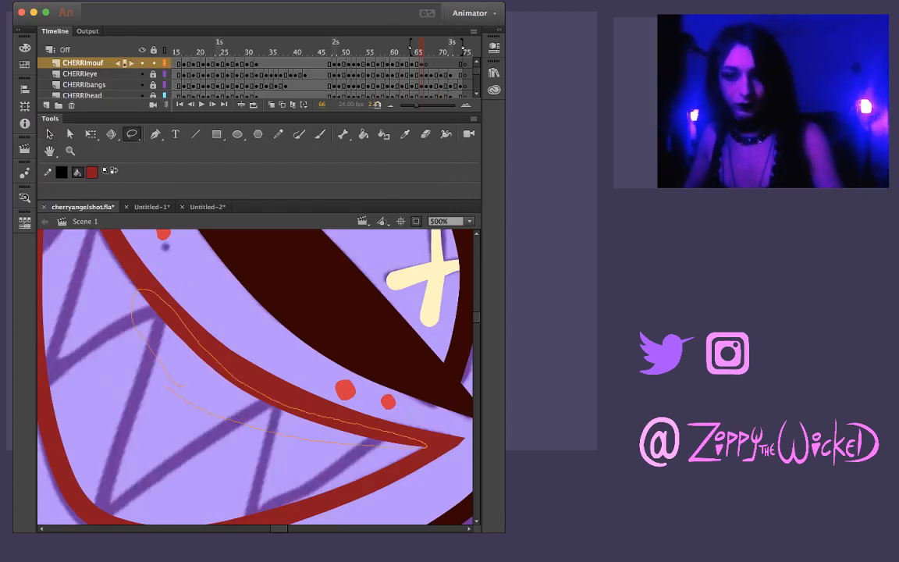
key("v")
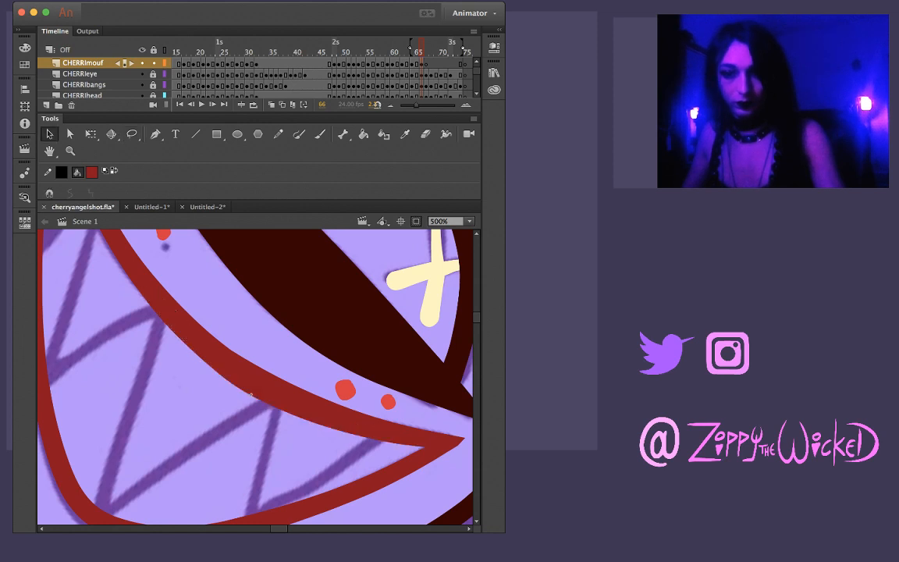
Build up the inner edge of the upper lip line with another lassoed section and check it against frame 65
key("l")
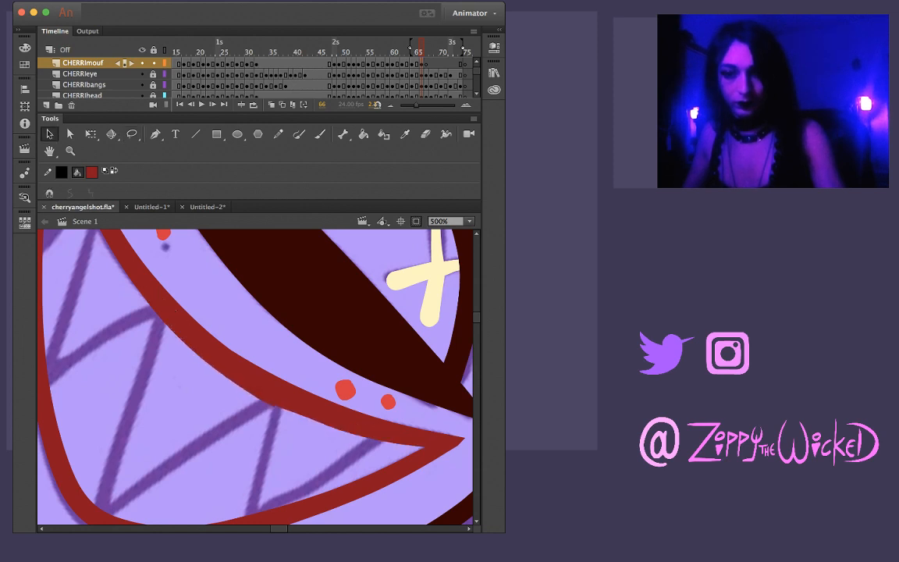
mouse_move(258, 429)
left_mouse_down()
mouse_move(201, 339)
mouse_move(335, 413)
left_mouse_up()
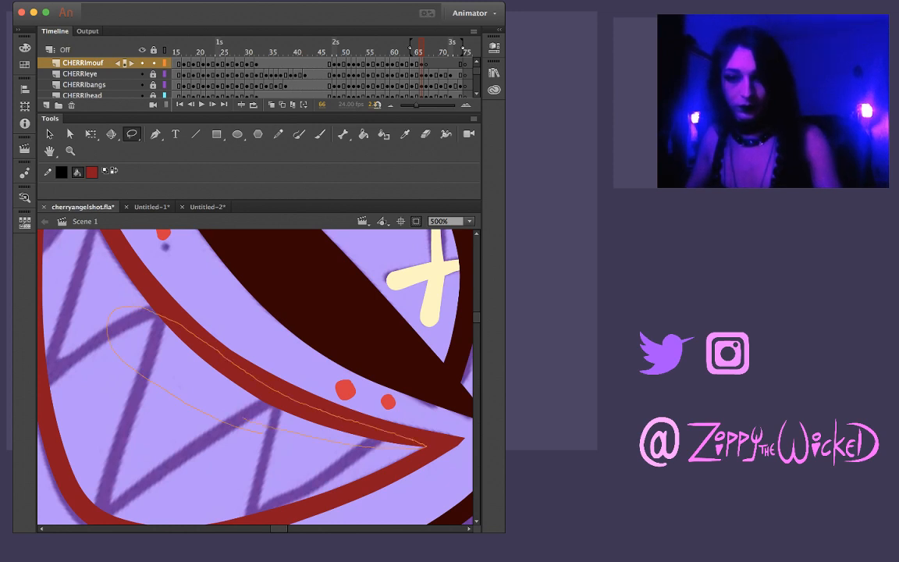
left_click_drag(243, 418, 248, 423)
key("v")
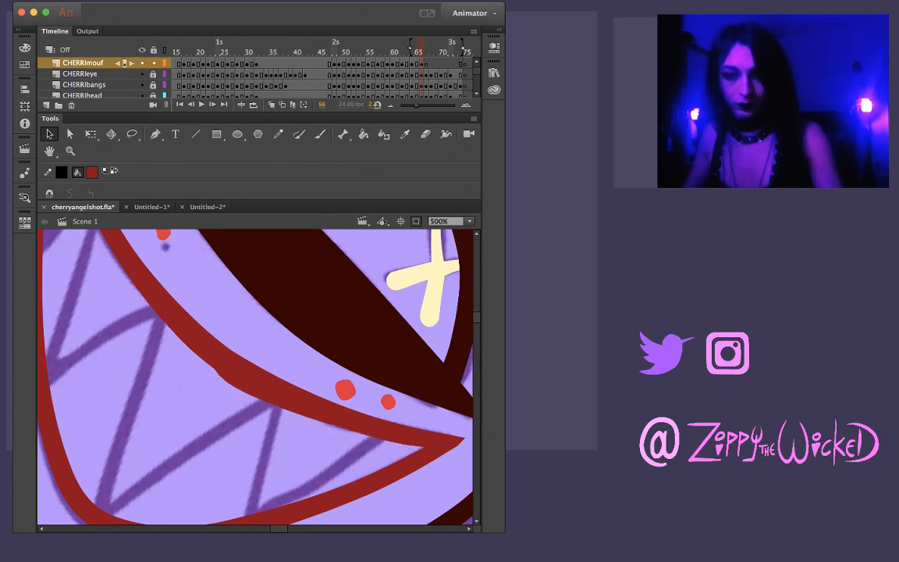
key("z")
left_click(268, 416, "alt")
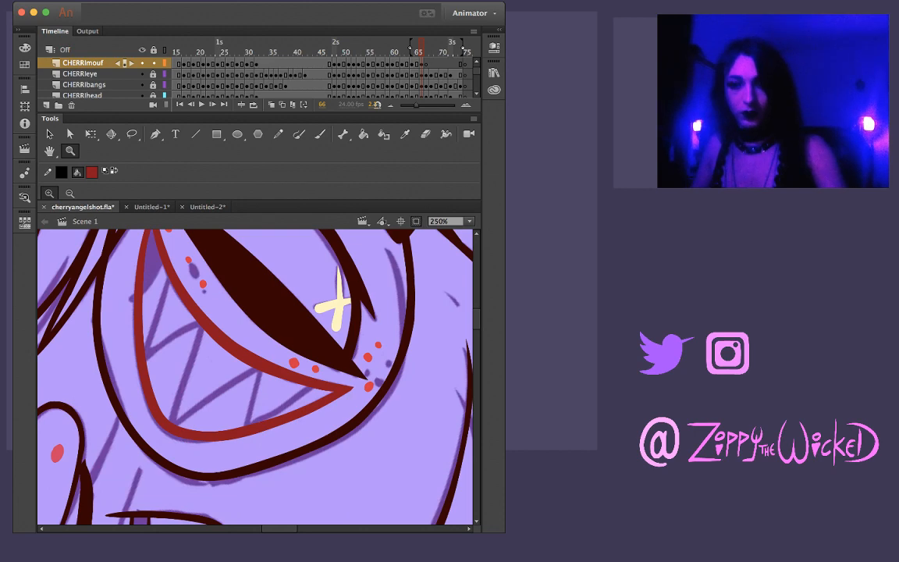
key("comma")
key("period")
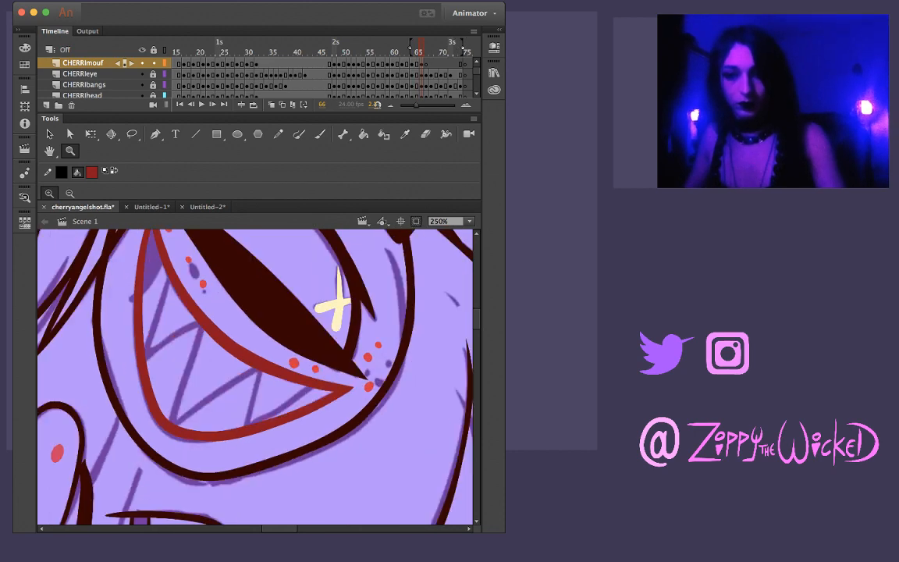
Lasso successive sections of the upper lip line from the left corner to the right and even out its thickness
left_click_drag(242, 343, 289, 406)
key("v")
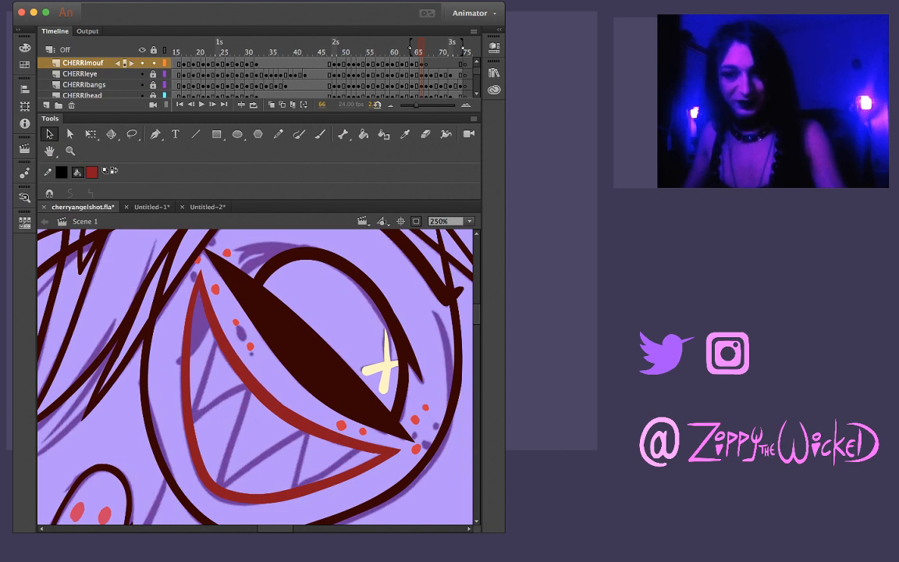
key("l")
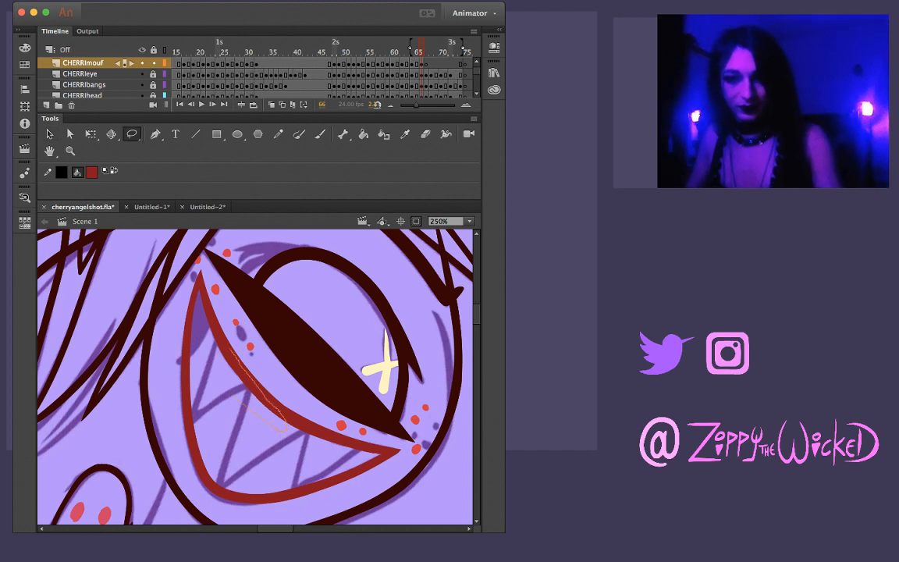
left_click_drag(234, 396, 201, 288)
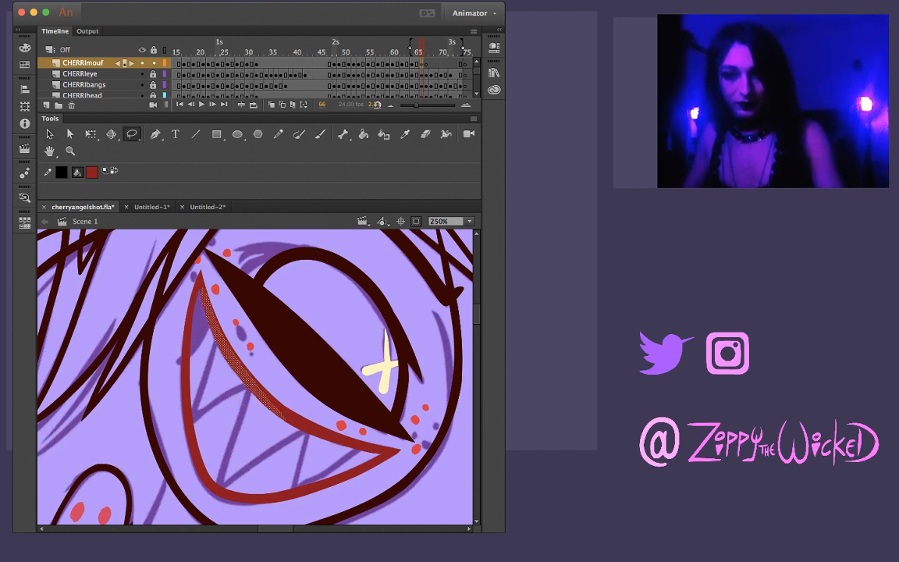
key("Delete")
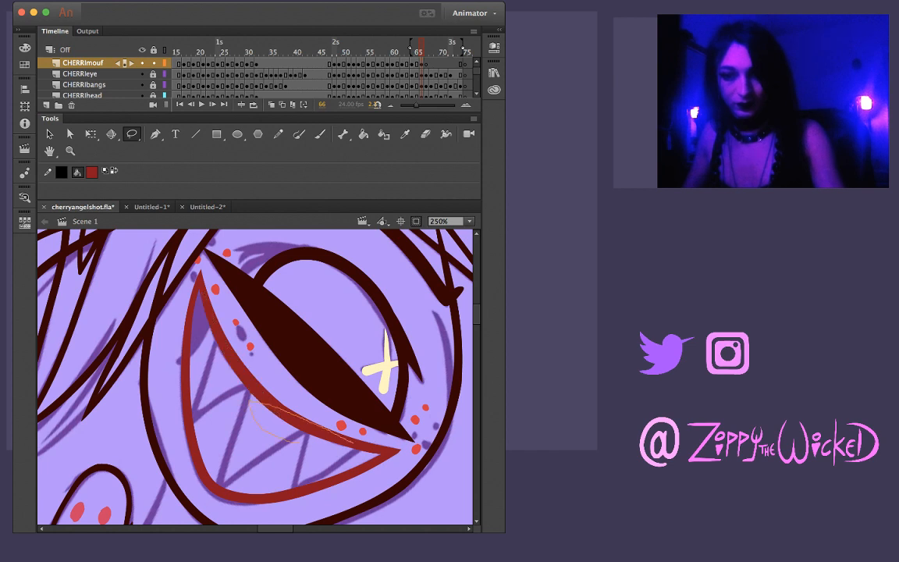
left_click_drag(296, 443, 381, 453)
key("Delete")
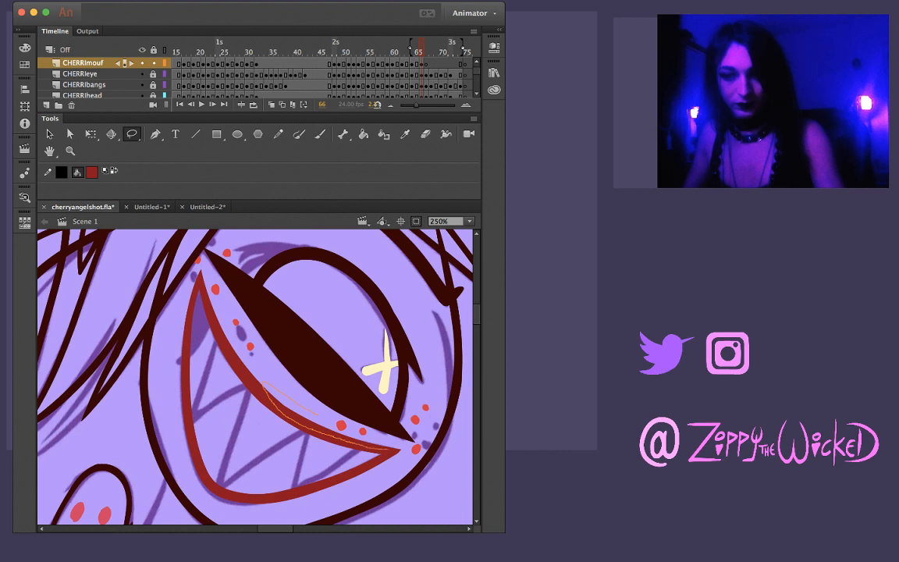
left_click_drag(316, 413, 343, 427)
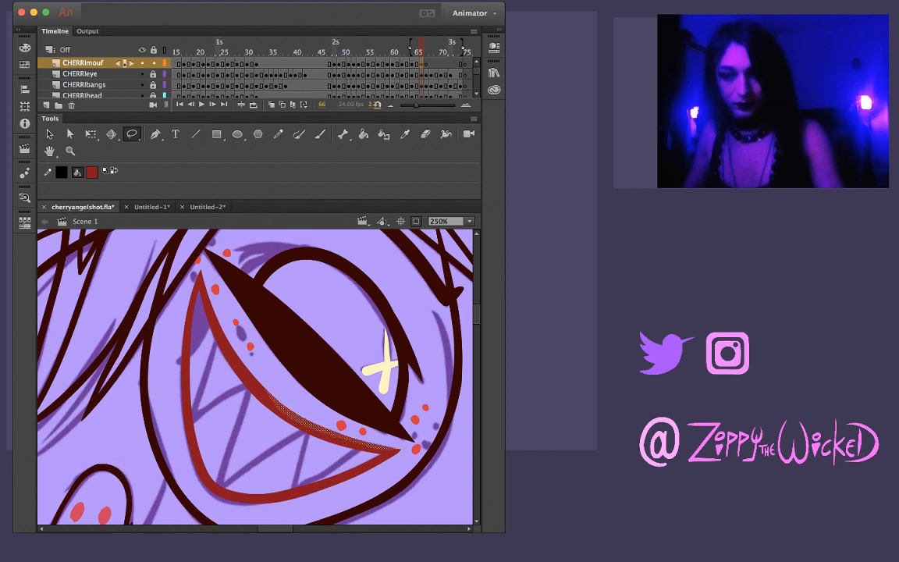
key("Delete")
key("v")
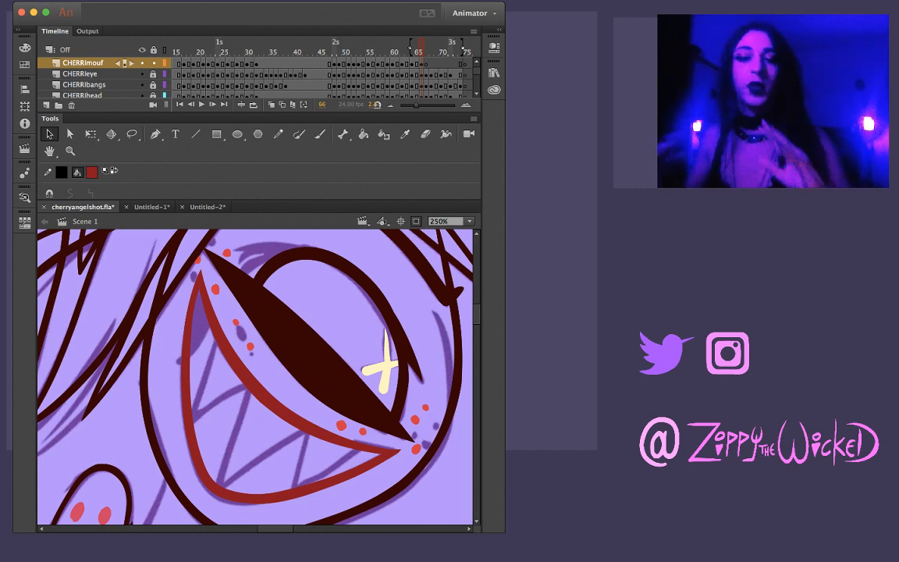
Flip between frames 65 and 66 to compare the grin's shape and line weight
key("comma")
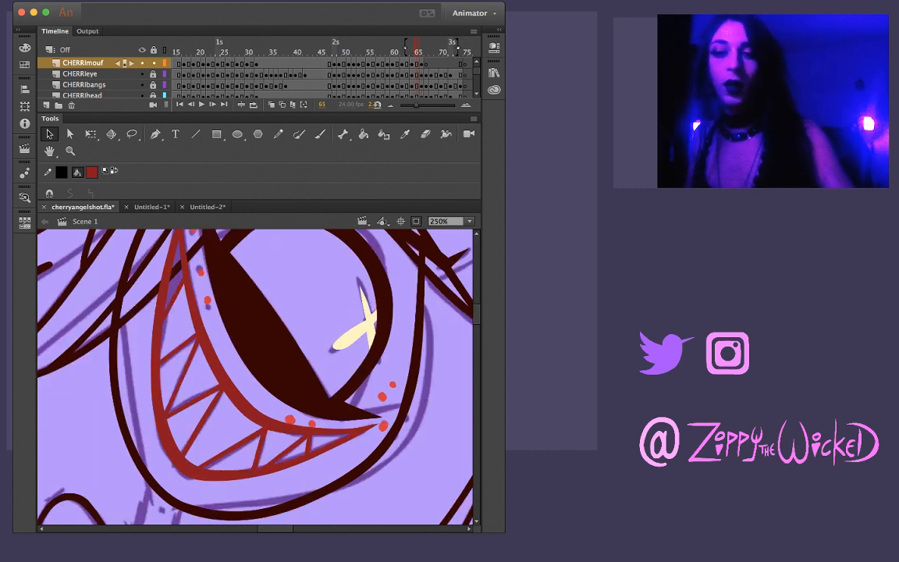
key("period")
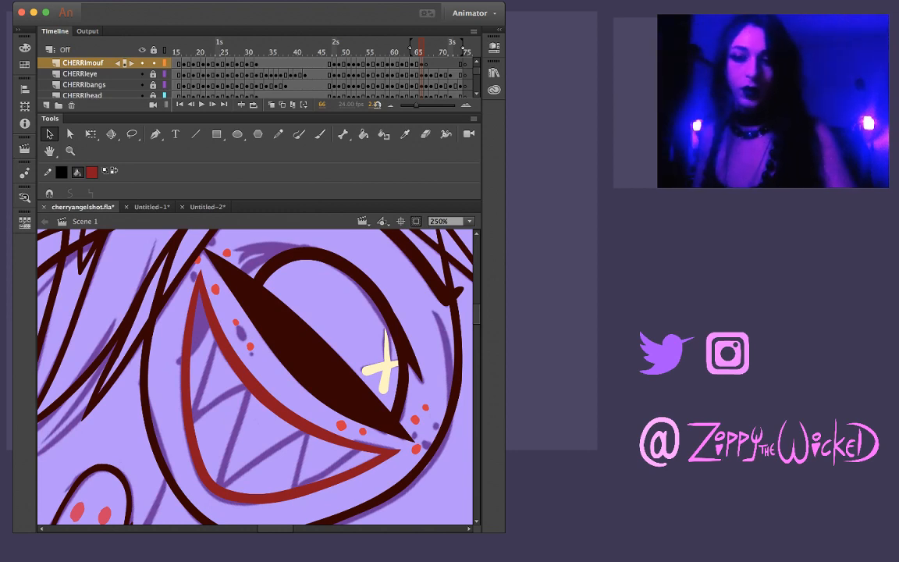
key("comma")
key("period")
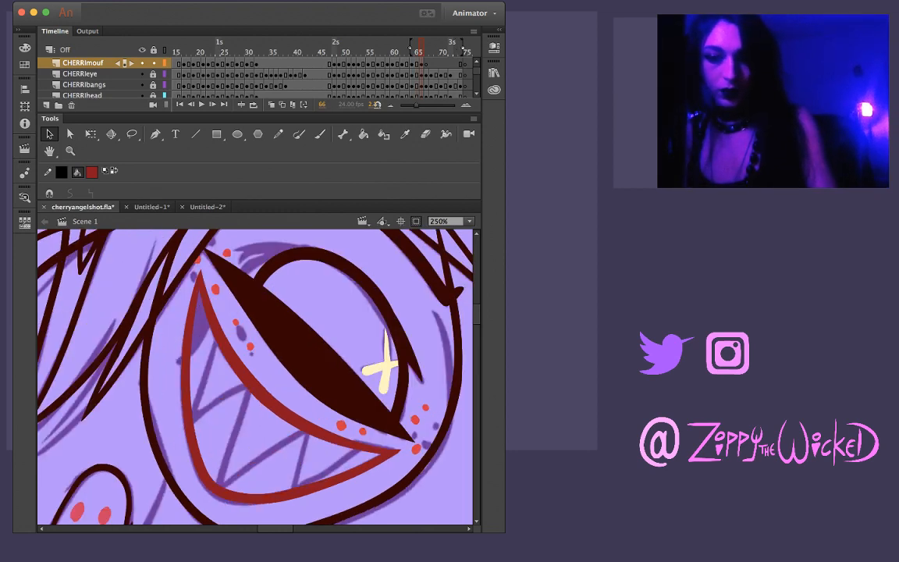
key("comma")
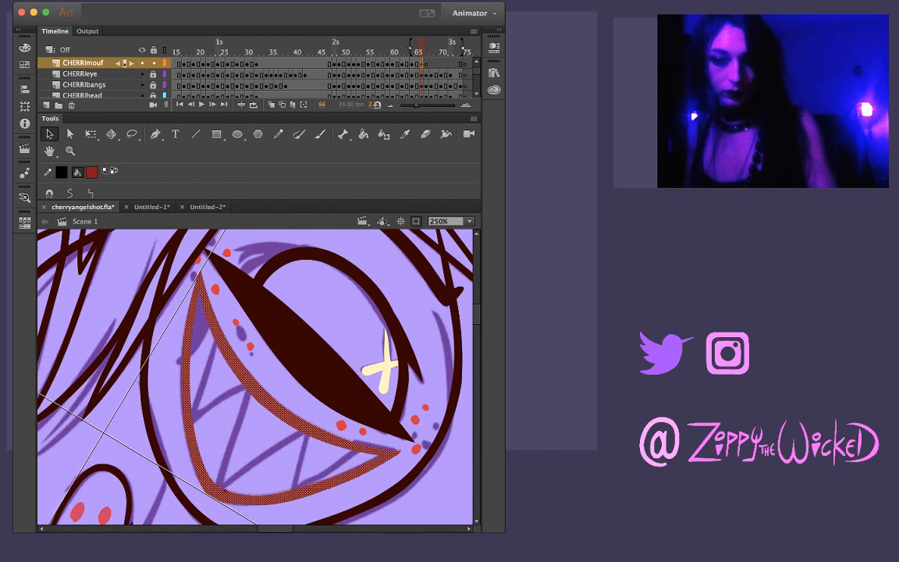
Lasso and delete slivers along the outer edge of frame 66's lip line, down its left side and around the lower-left corner
key("period")
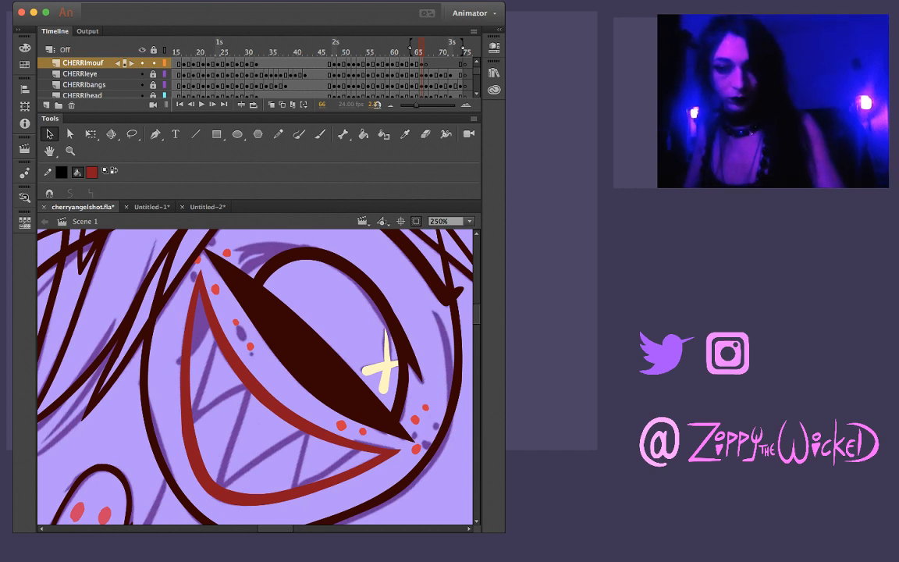
key("l")
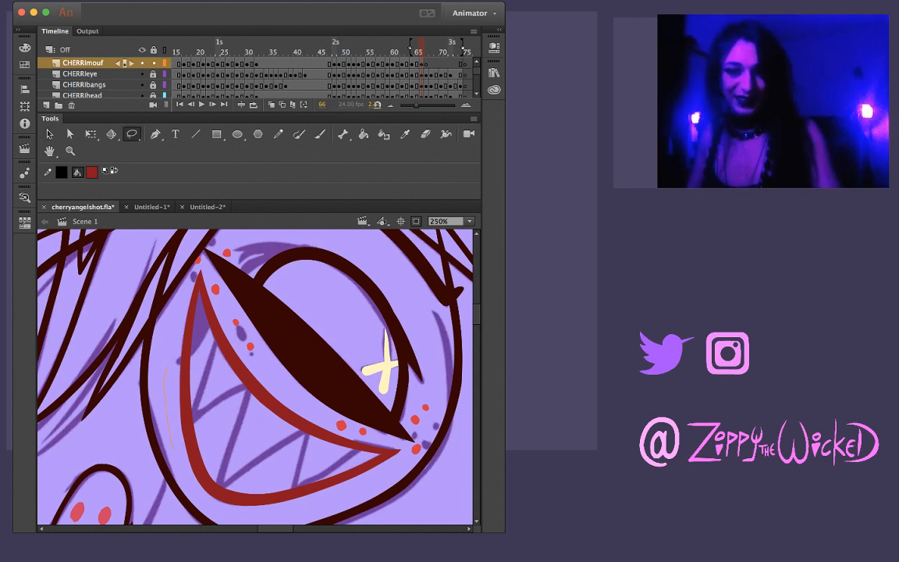
mouse_move(185, 354)
left_mouse_down()
mouse_move(195, 443)
mouse_move(180, 357)
left_mouse_up()
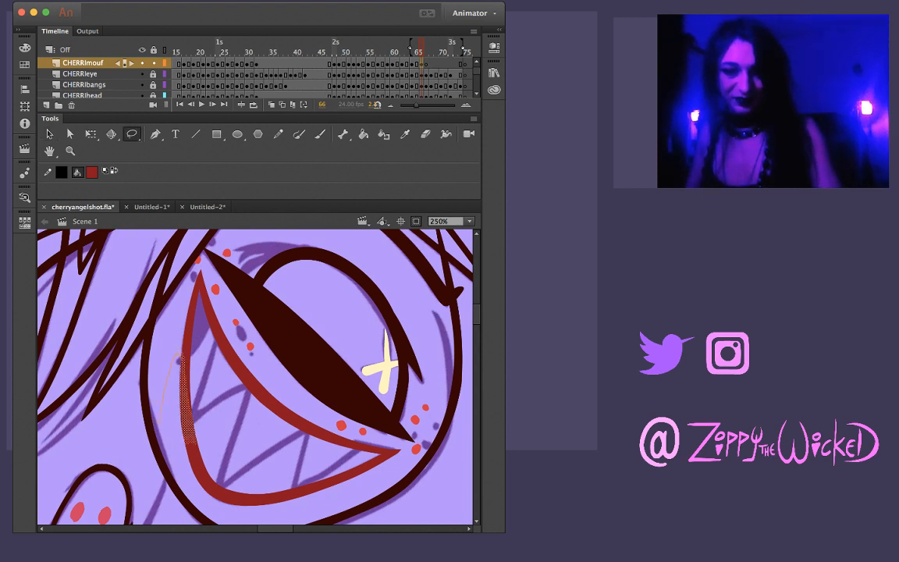
left_click_drag(206, 492, 162, 425)
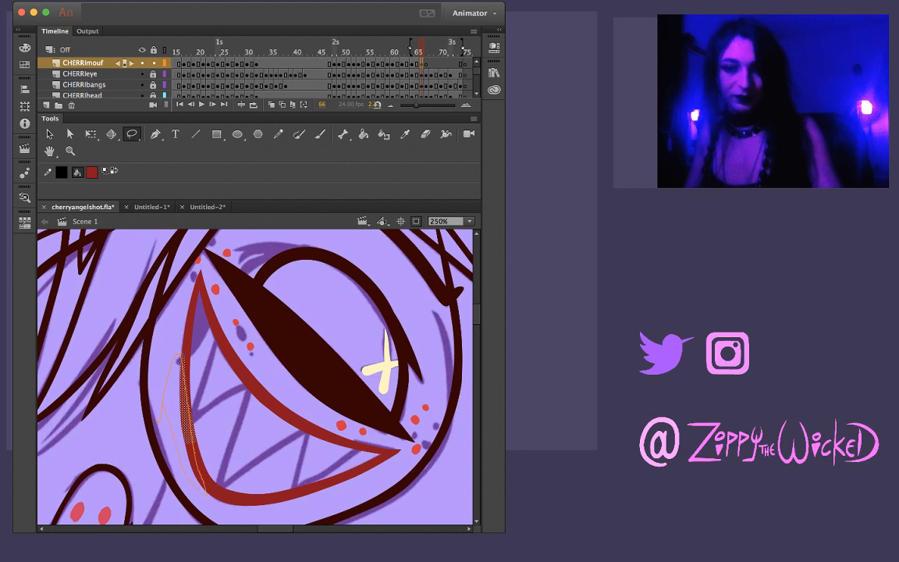
key("Delete")
mouse_move(184, 326)
left_mouse_down()
mouse_move(162, 442)
mouse_move(205, 490)
mouse_move(186, 406)
left_mouse_up()
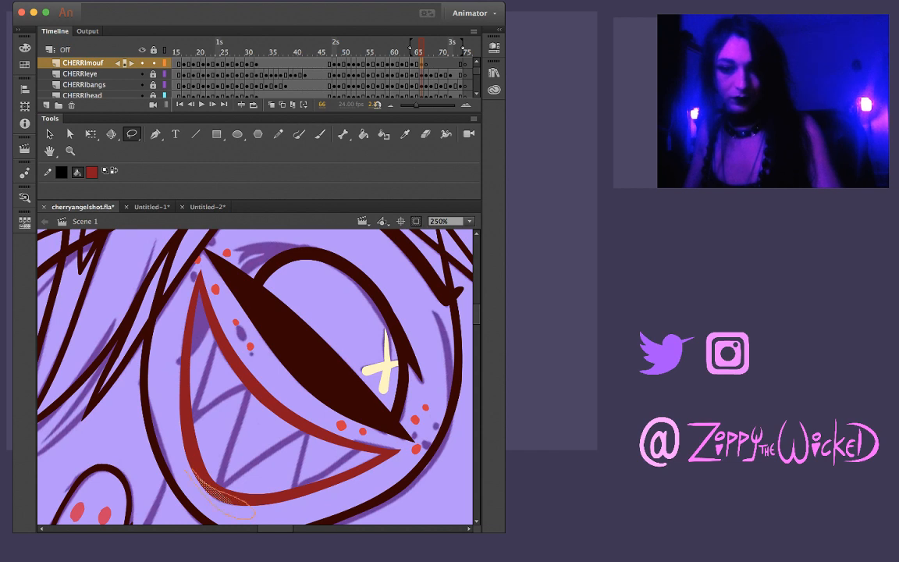
left_click_drag(254, 512, 193, 468)
key("v")
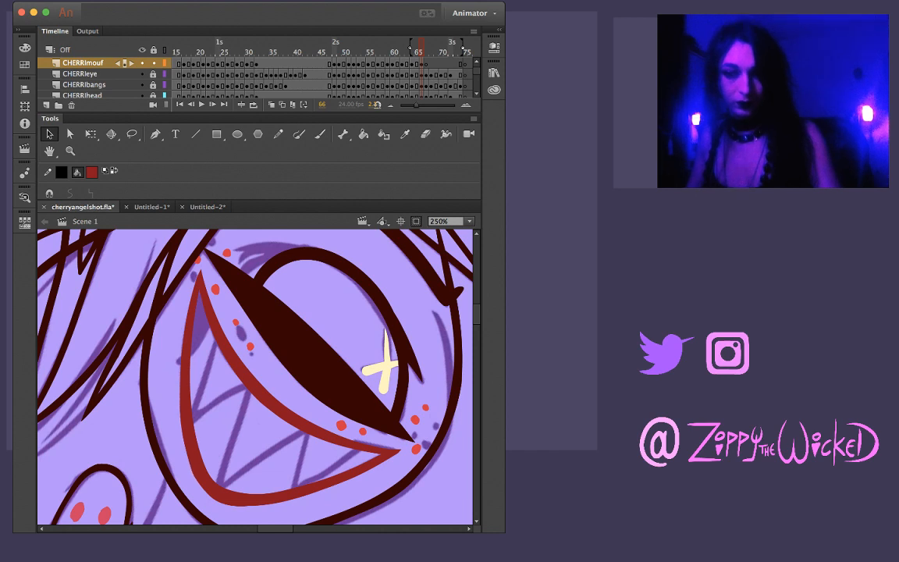
Trim more of the lip line's outer edge on the left side and along the bottom curve with lassoed cuts
key("l")
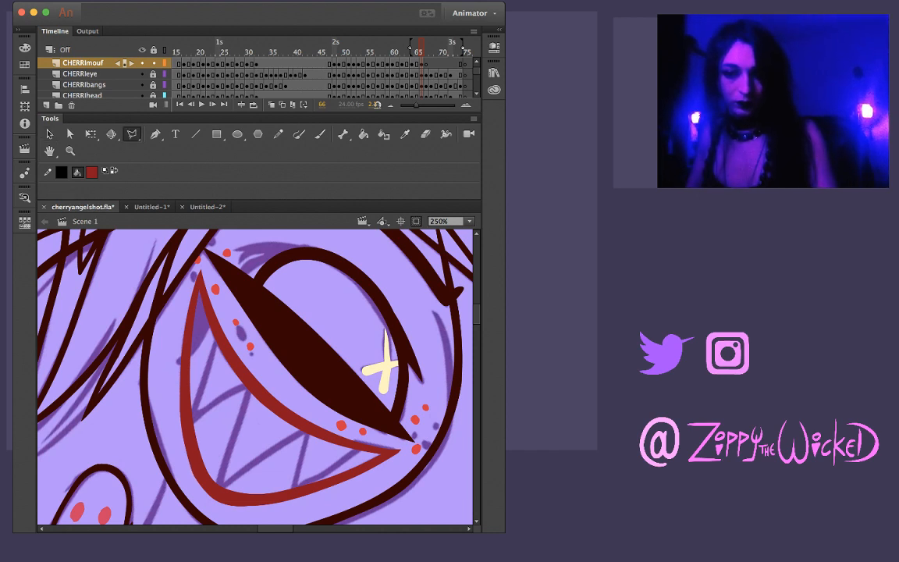
key("l")
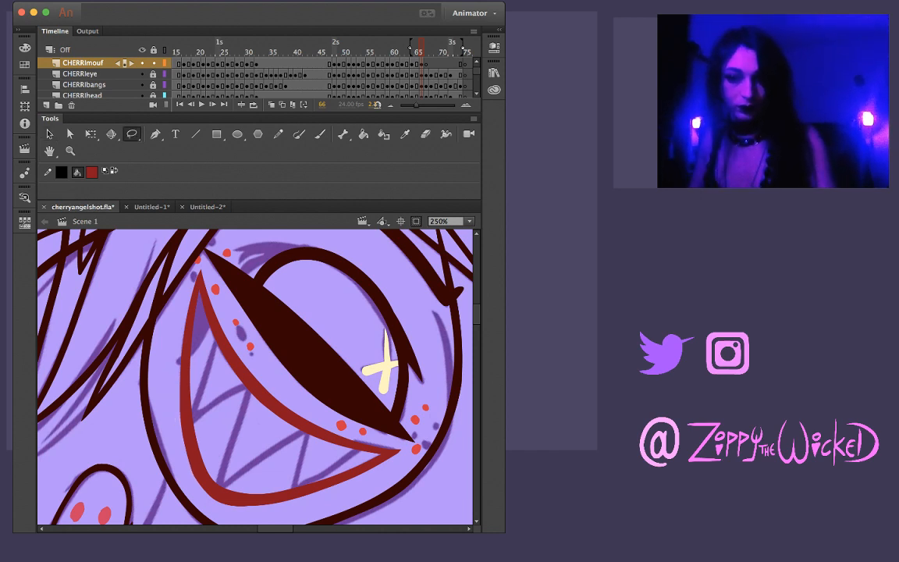
mouse_move(176, 375)
left_mouse_down()
mouse_move(167, 434)
mouse_move(189, 422)
mouse_move(212, 502)
mouse_move(169, 422)
left_mouse_up()
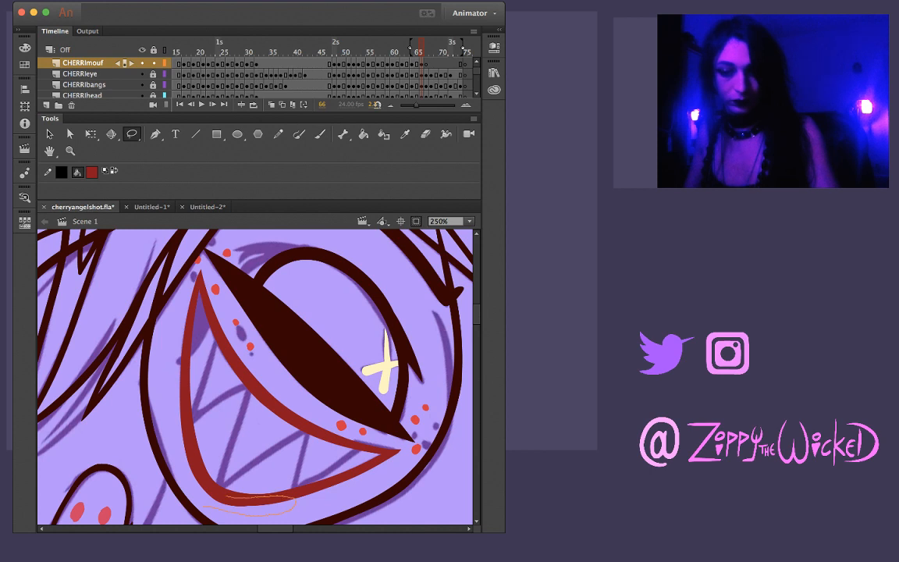
left_click_drag(205, 507, 213, 501)
key("Delete")
key("Delete")
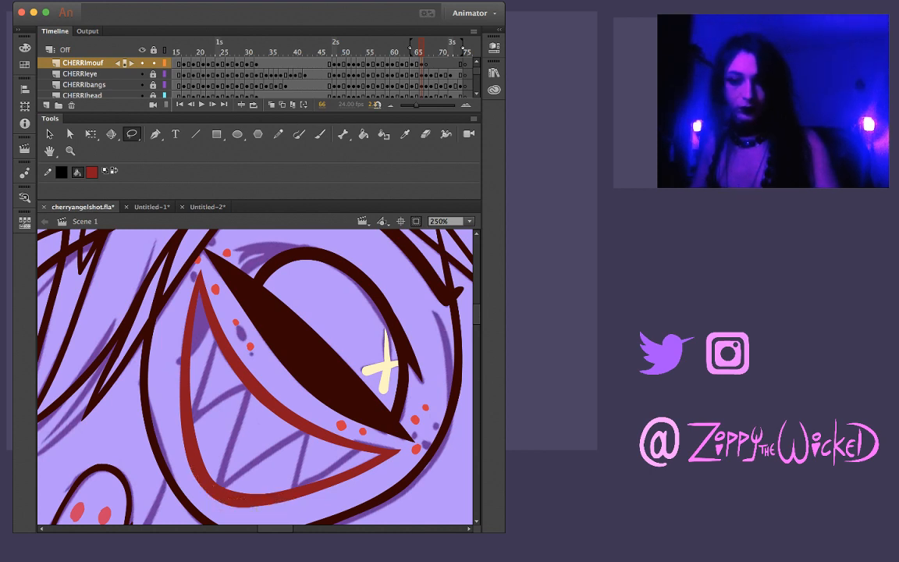
key("v")
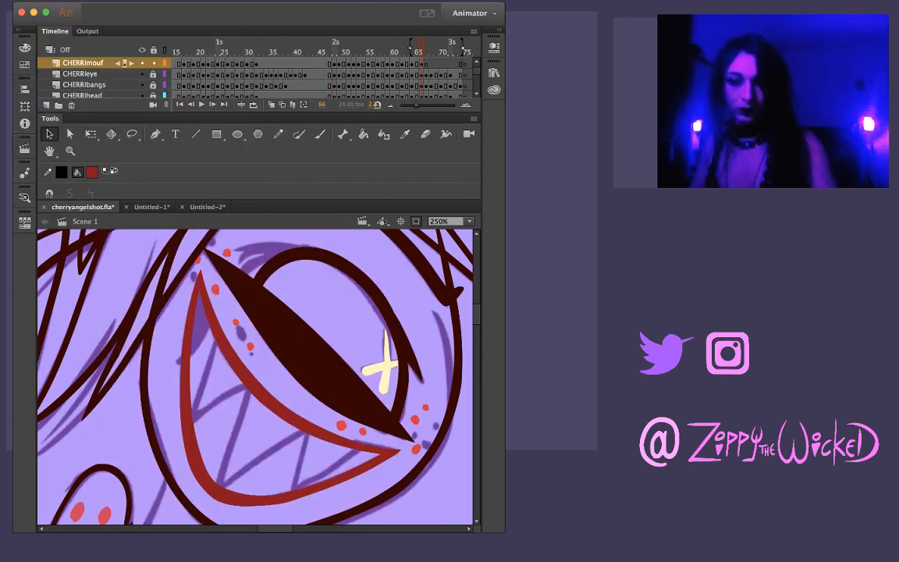
Lasso the bottom curve and left side of the lip line to even out its thickness, and compare it with frame 65
key("l")
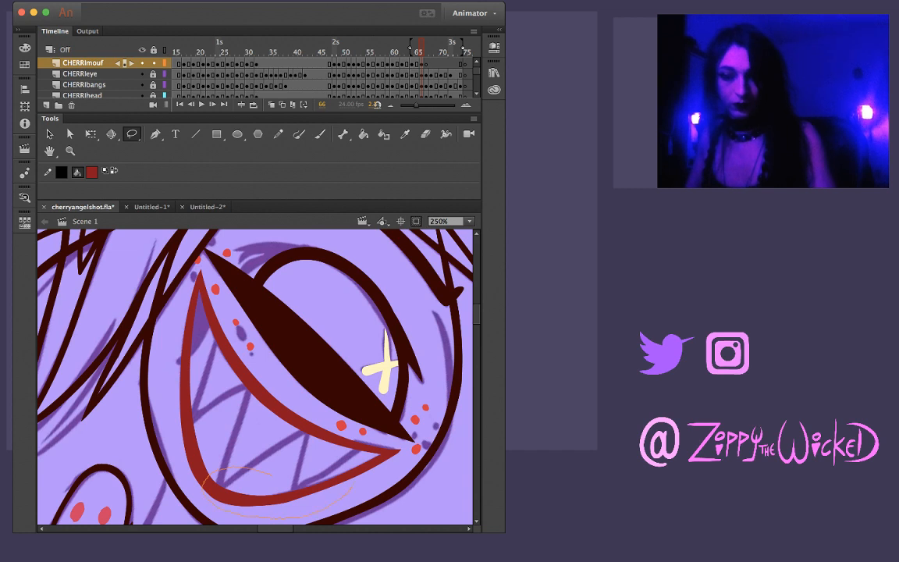
mouse_move(353, 488)
left_mouse_down()
mouse_move(298, 469)
mouse_move(275, 475)
left_mouse_up()
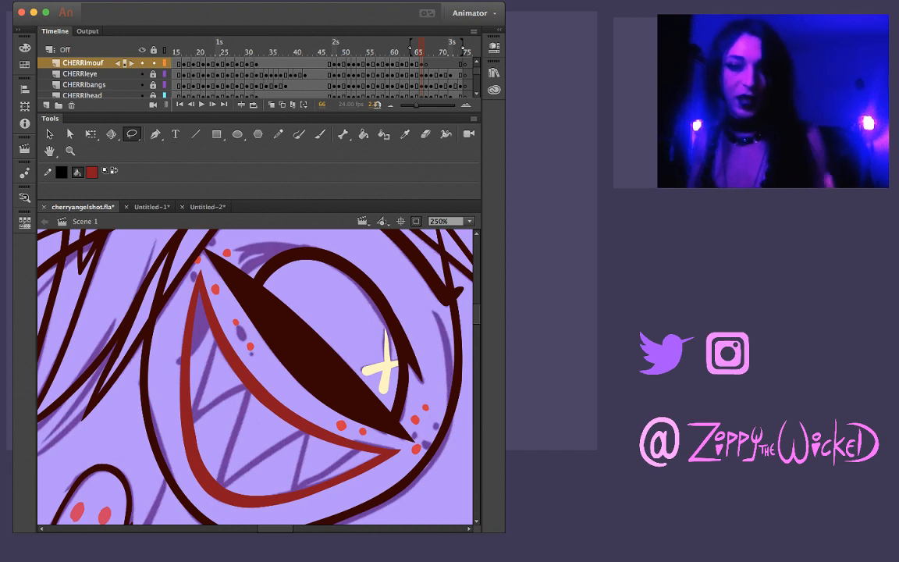
mouse_move(181, 379)
left_mouse_down()
mouse_move(166, 363)
mouse_move(183, 413)
left_mouse_up()
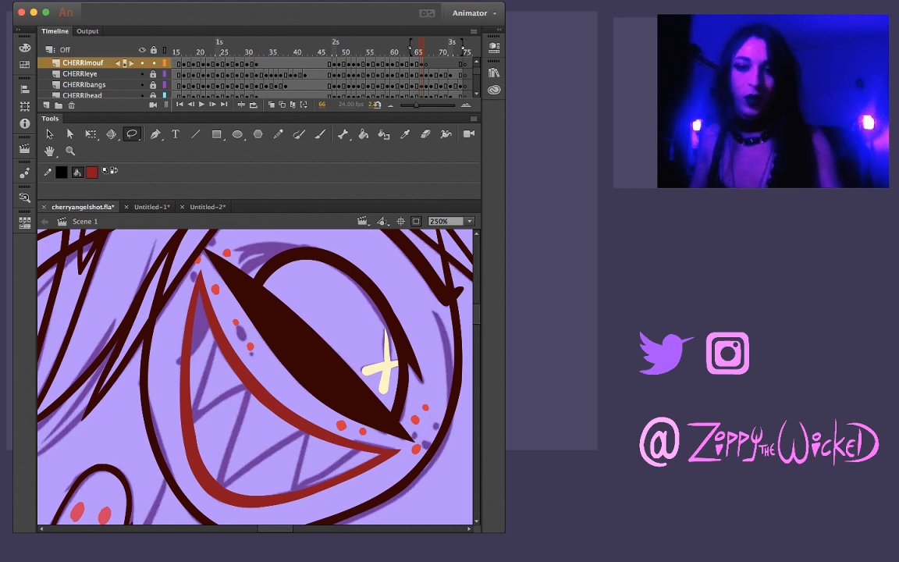
mouse_move(205, 425)
left_mouse_down()
mouse_move(187, 450)
mouse_move(206, 428)
left_mouse_up()
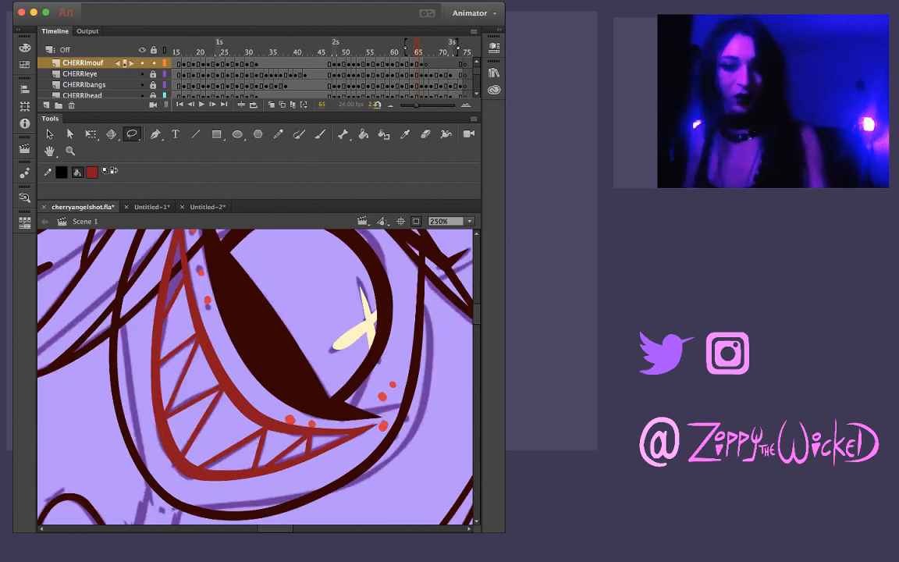
Brush the first dark red tooth lines over the sketch at the left end of frame 66's grin, undoing and redrawing uneven strokes
key("b")
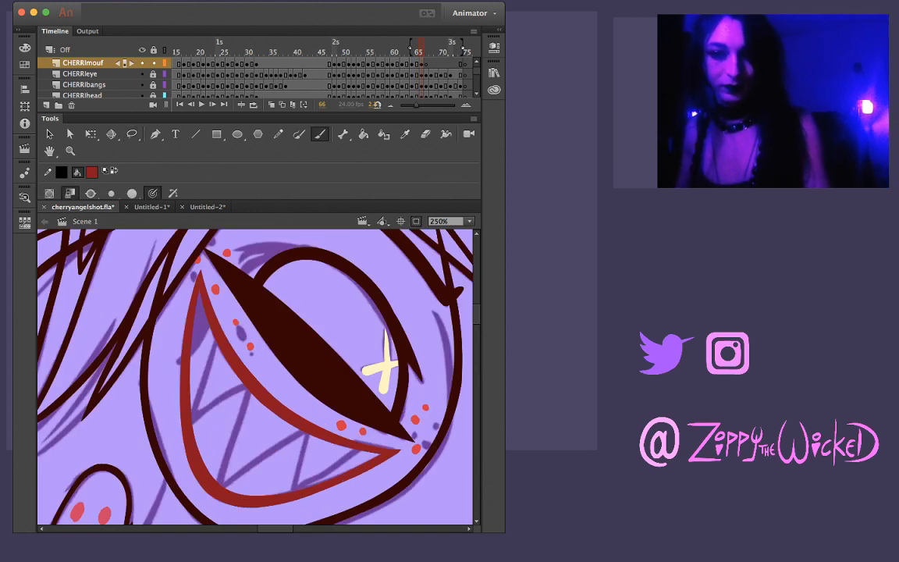
left_click_drag(211, 328, 189, 353)
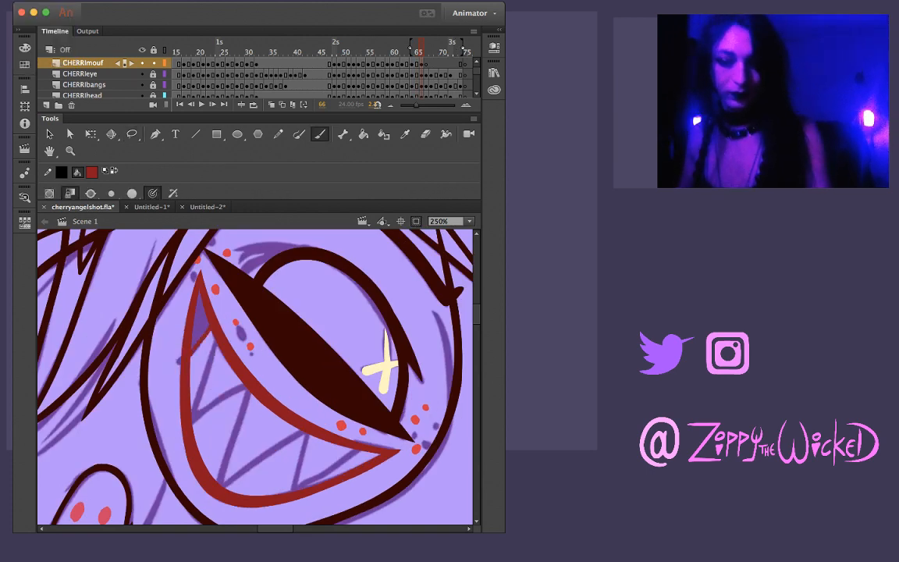
key(".")
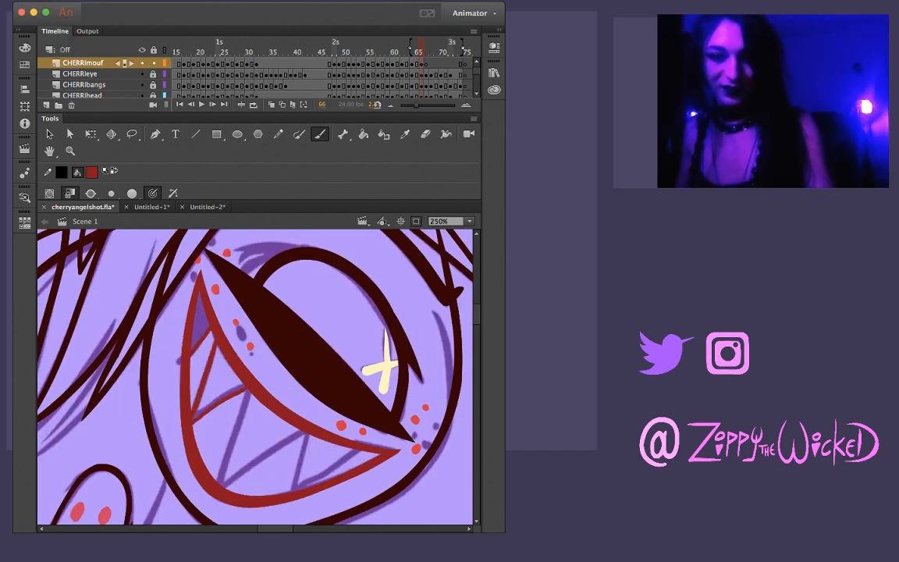
key("super+z")
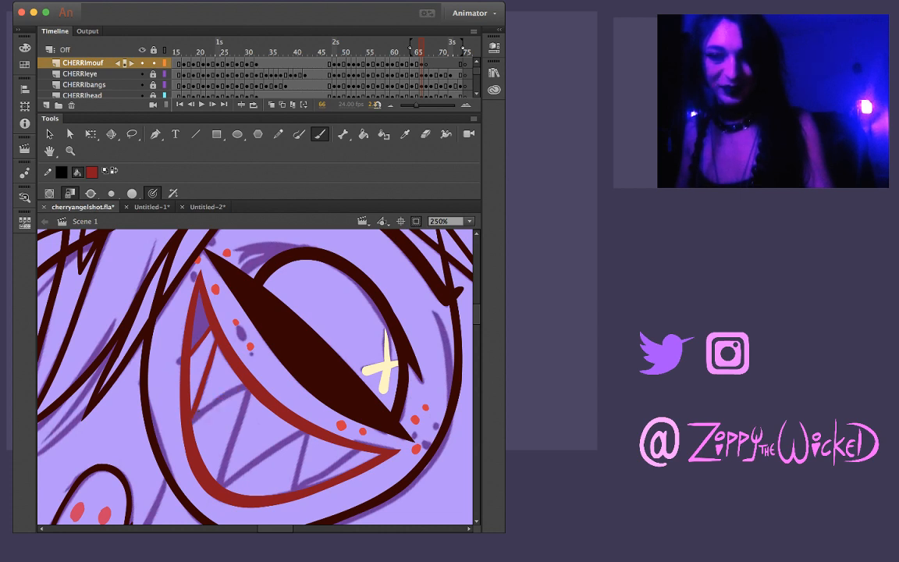
mouse_move(194, 422)
left_mouse_down()
mouse_move(245, 385)
mouse_move(221, 485)
left_mouse_up()
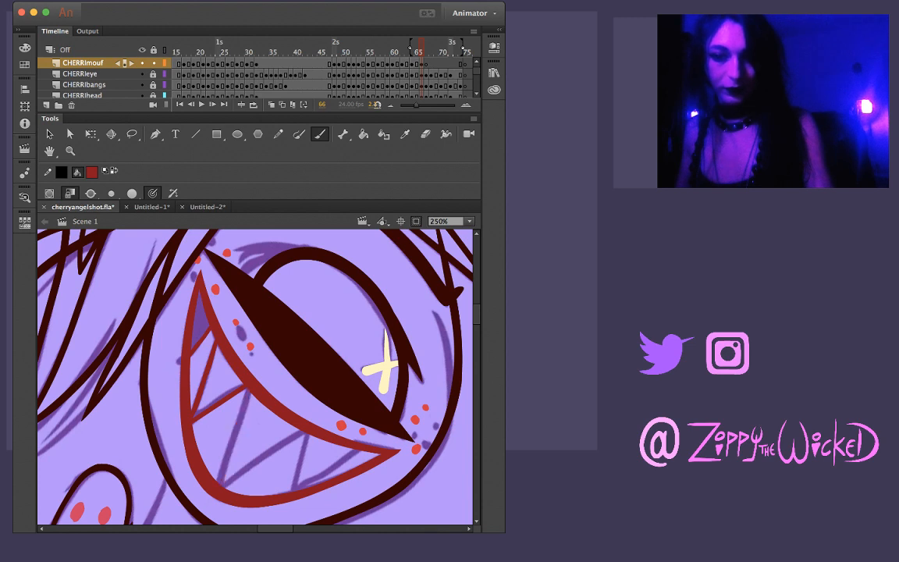
key("super+z")
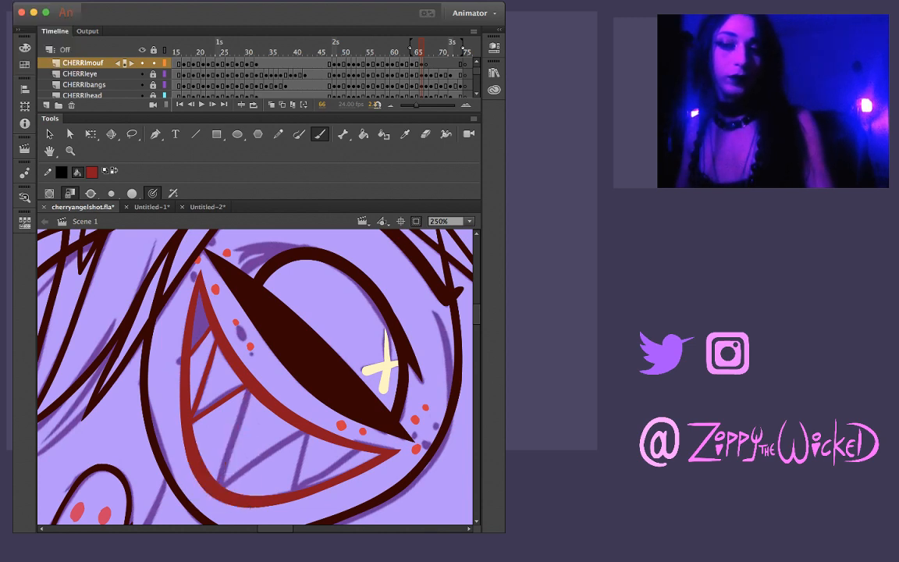
Brush the remaining tooth lines from the middle of the grin to its right corner, undoing and redrawing strokes that miss the sketch
left_click_drag(222, 349, 199, 437)
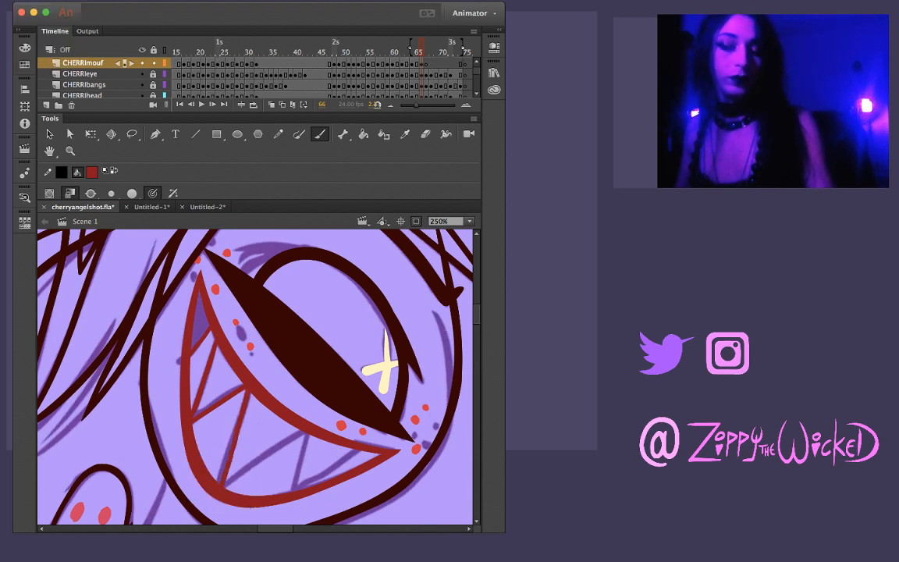
key("super+z")
mouse_move(248, 390)
left_mouse_down()
mouse_move(218, 482)
mouse_move(307, 434)
left_mouse_up()
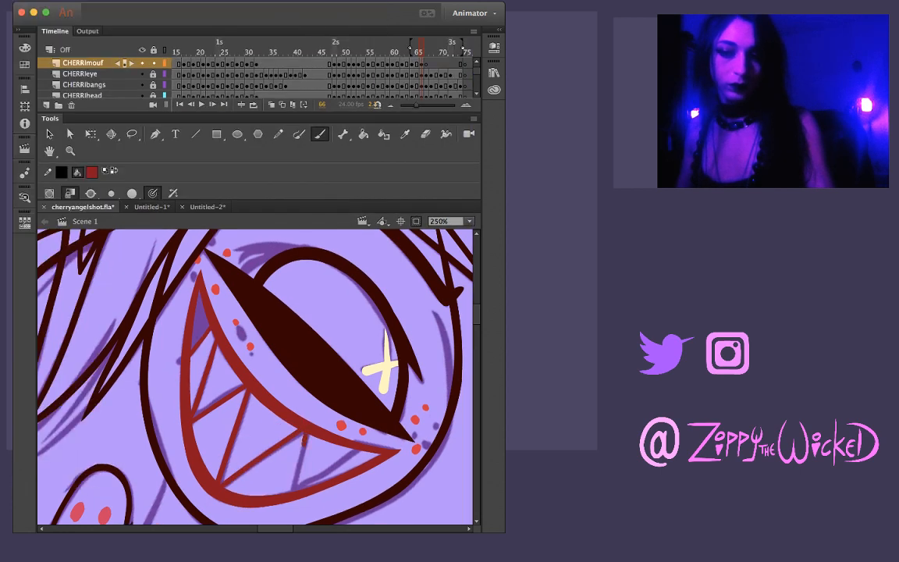
left_click_drag(304, 445, 291, 491)
key("ctrl+z")
mouse_move(307, 434)
left_mouse_down()
mouse_move(292, 490)
mouse_move(335, 462)
left_mouse_up()
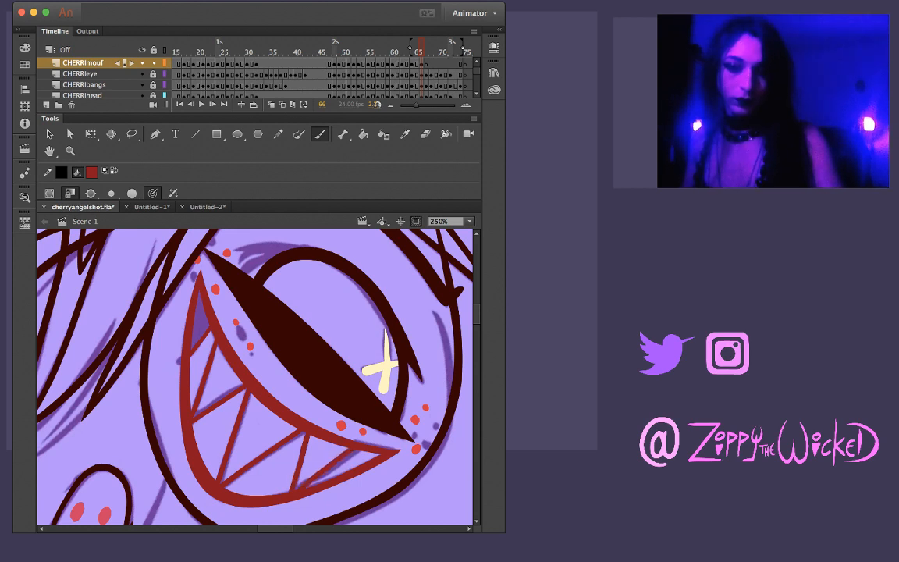
Lasso around the topmost tooth line by the left lip to tidy it, and inspect the other tooth lines up close
key("l")
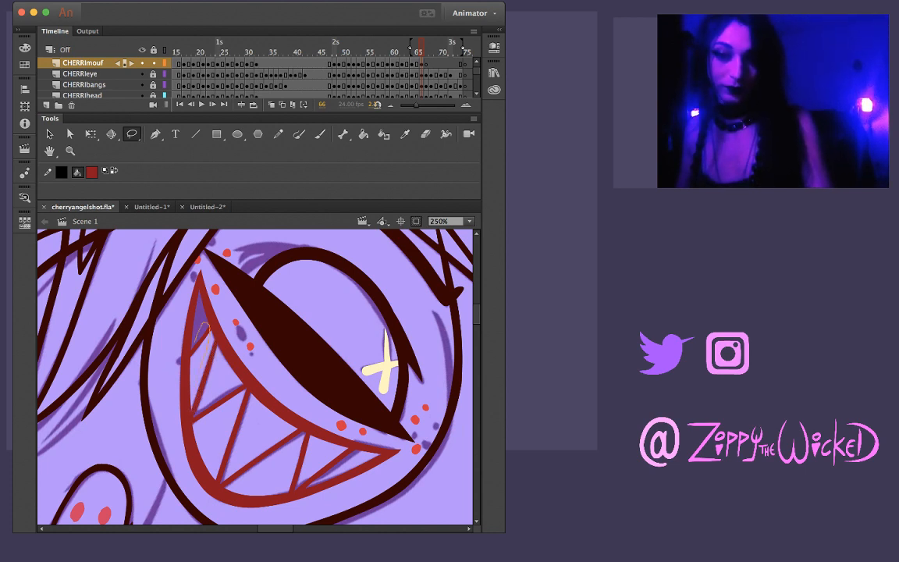
left_click_drag(204, 327, 194, 355)
key("Escape")
key("z")
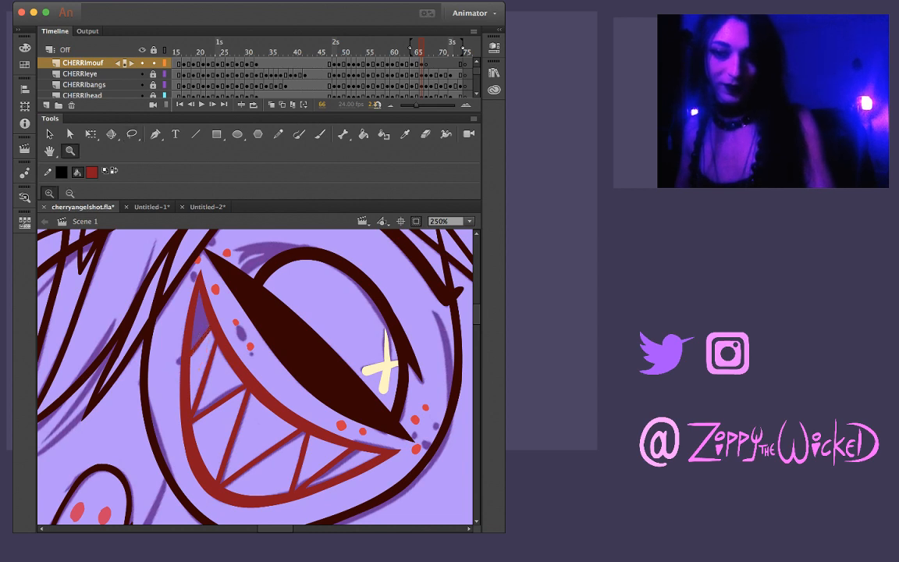
left_click(206, 350)
key("v")
key("z")
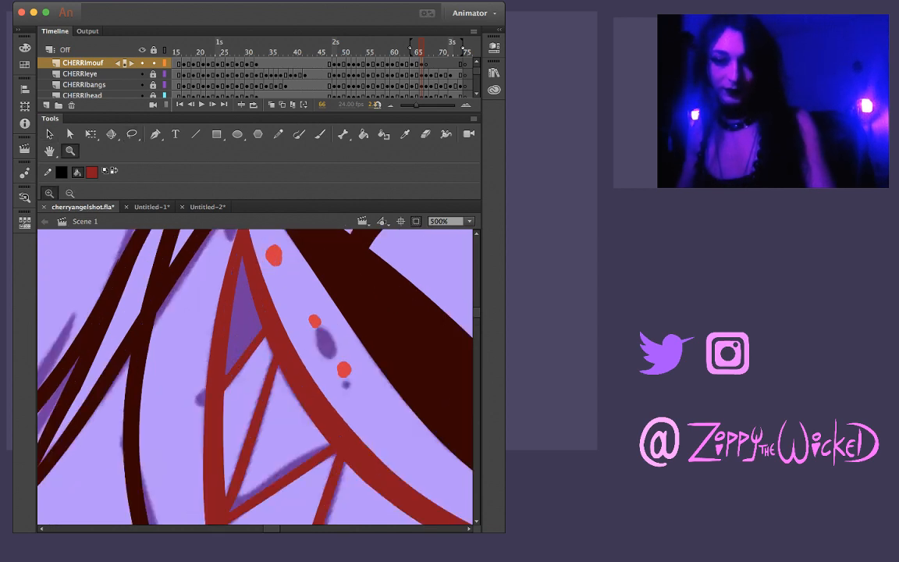
left_click(300, 453, "alt")
left_click(303, 436)
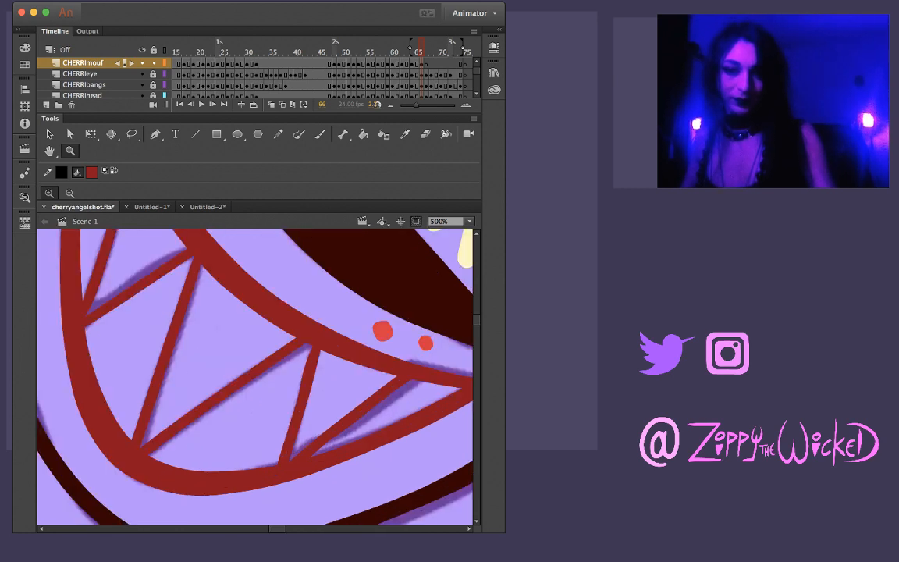
Lasso the edges of the two tooth lines near the grin's right end and clean them up
key("l")
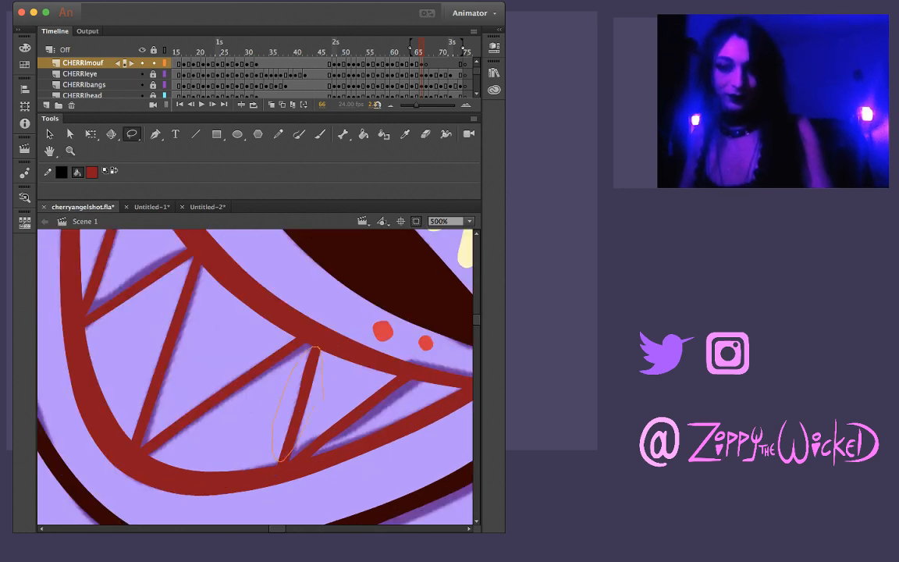
left_click_drag(316, 348, 305, 357)
left_click(301, 422)
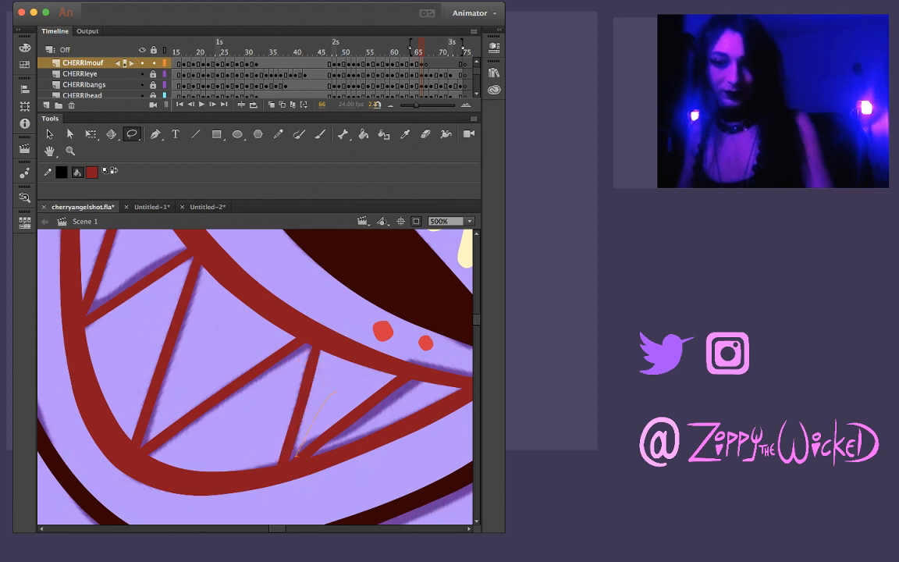
left_click_drag(378, 407, 339, 391)
left_click(336, 407)
Flip between frames 65 and 66 to compare the inked teeth and mouth shape
key("z")
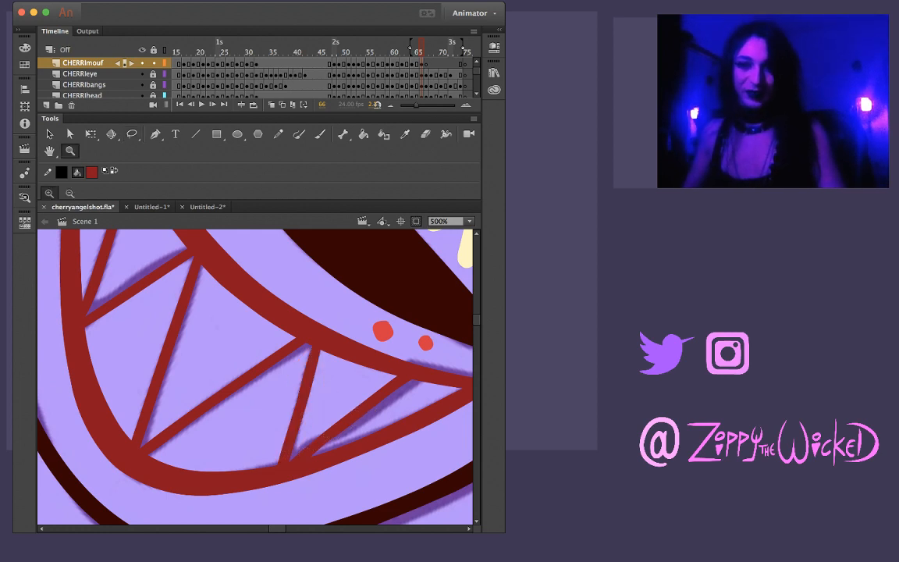
left_click(262, 382, "alt")
left_click(261, 353, "alt")
left_click(264, 387)
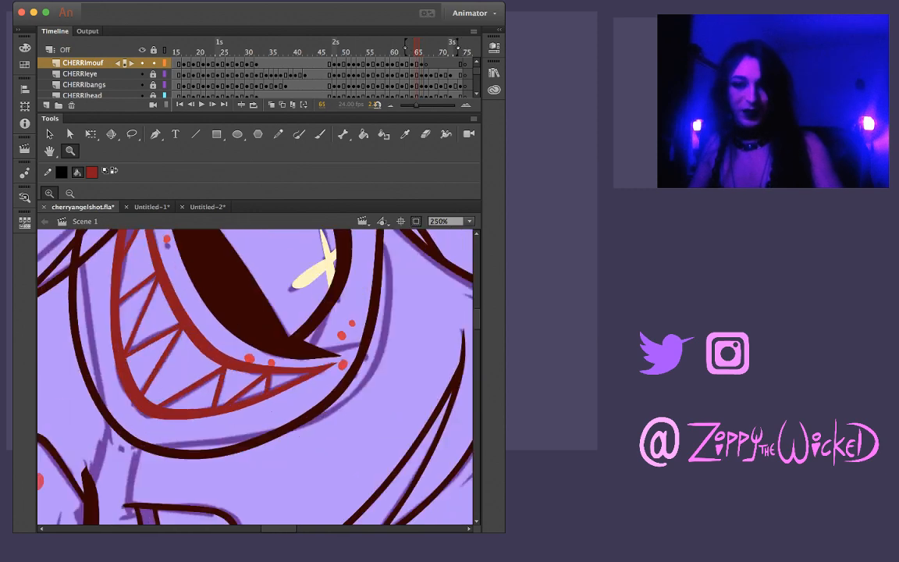
key(".")
key(".")
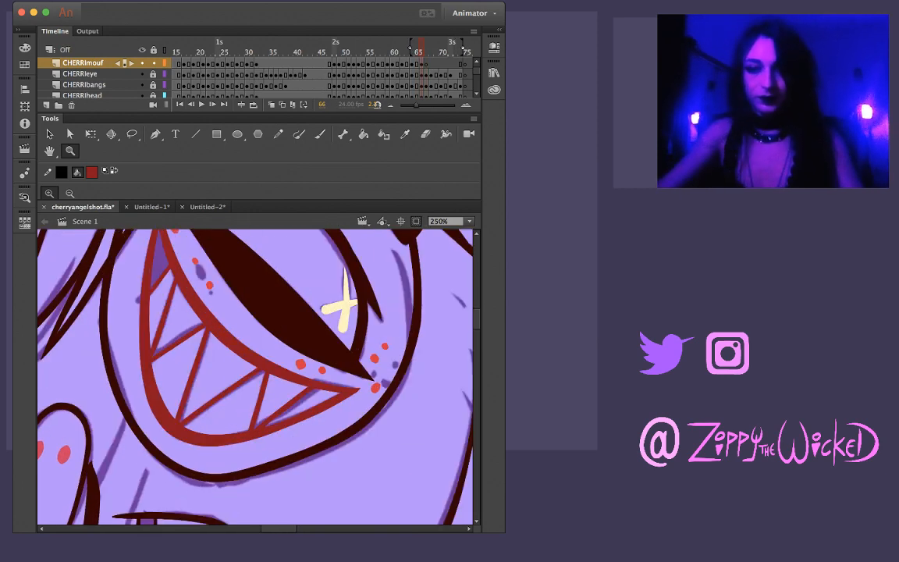
Check the whole face with its mouth on frame 60, and switch to the Untitled-1 document
left_click(250, 383, "alt")
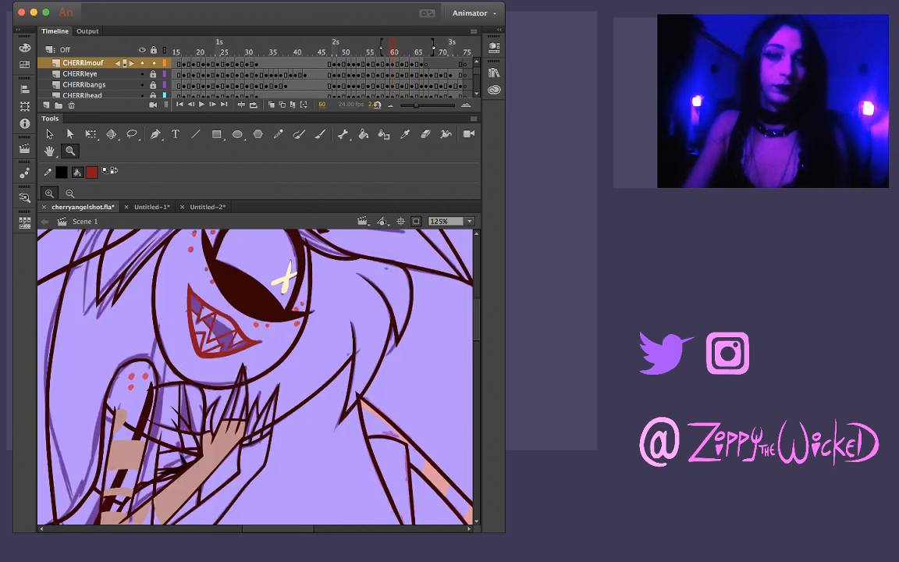
left_click(151, 207)
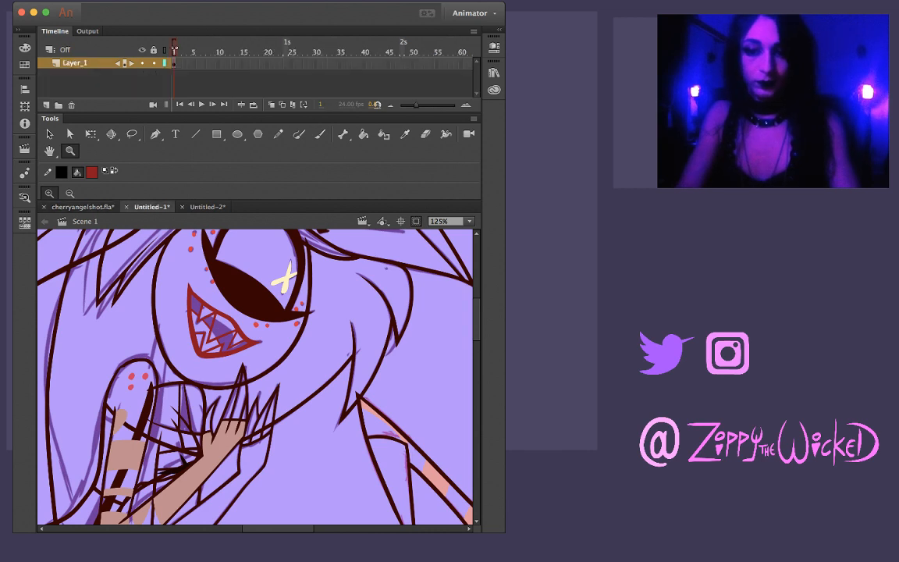
Sample the pale pink teeth colour from the Untitled-1 reference grin and fill frame 60's teeth with it in cherryangelshot.fla
scroll(255, 376, "left", 2)
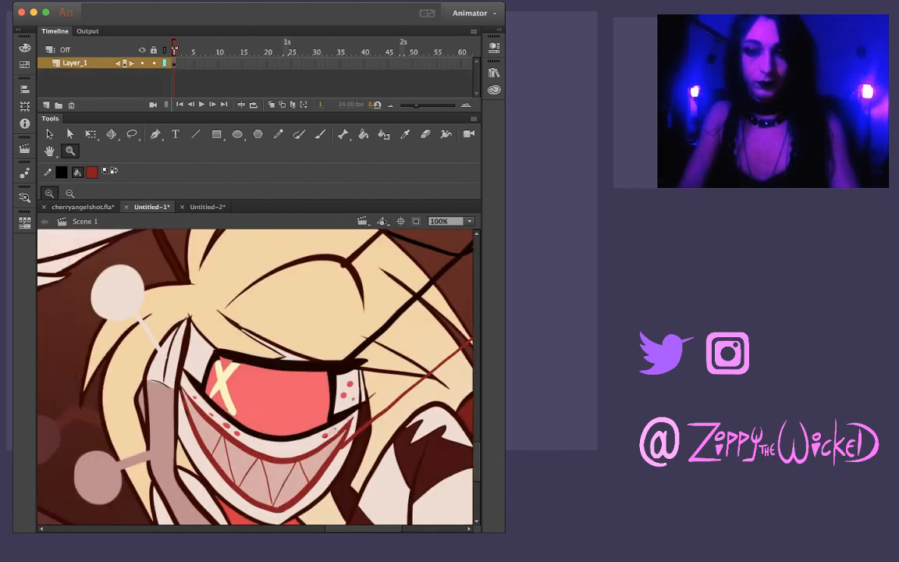
scroll(255, 376, "right", 1)
scroll(255, 376, "down", 1)
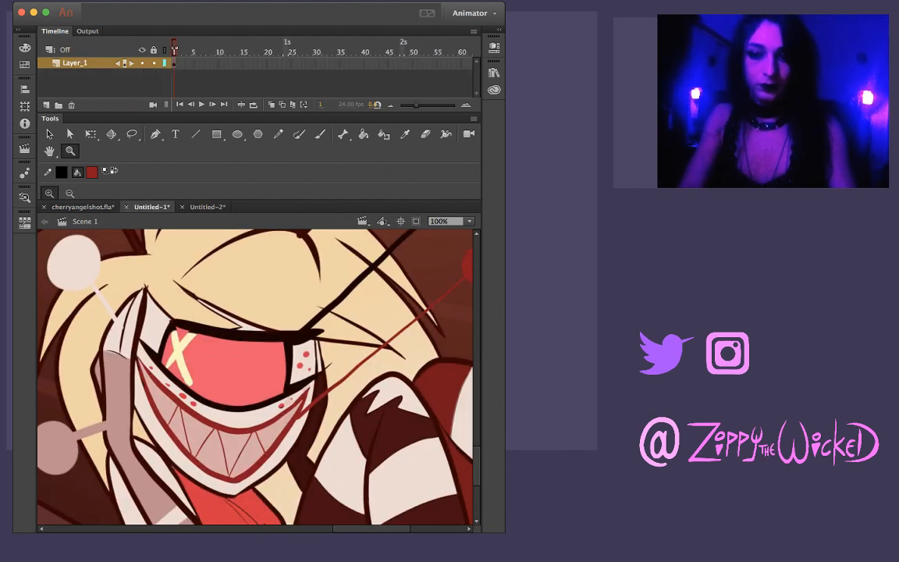
key("i")
left_click(209, 444)
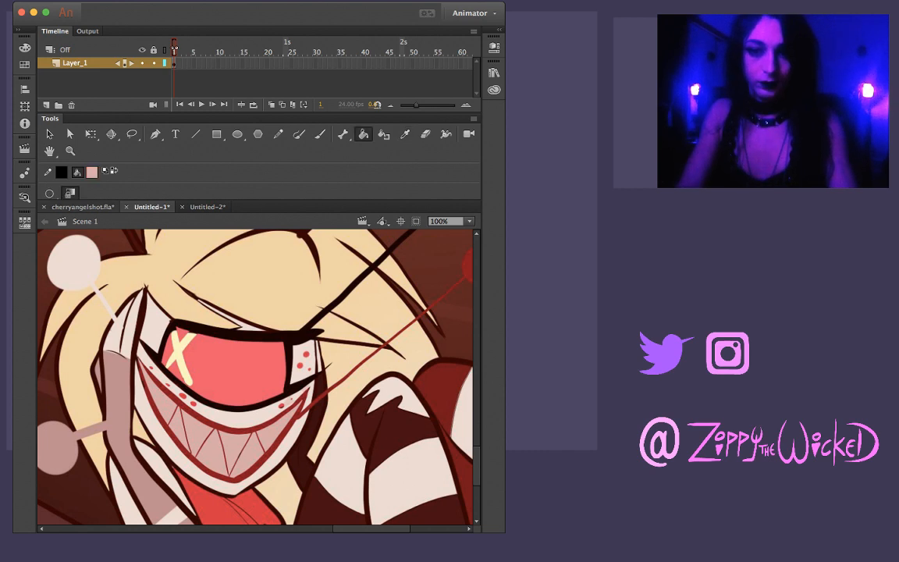
left_click(83, 207)
left_click(221, 327)
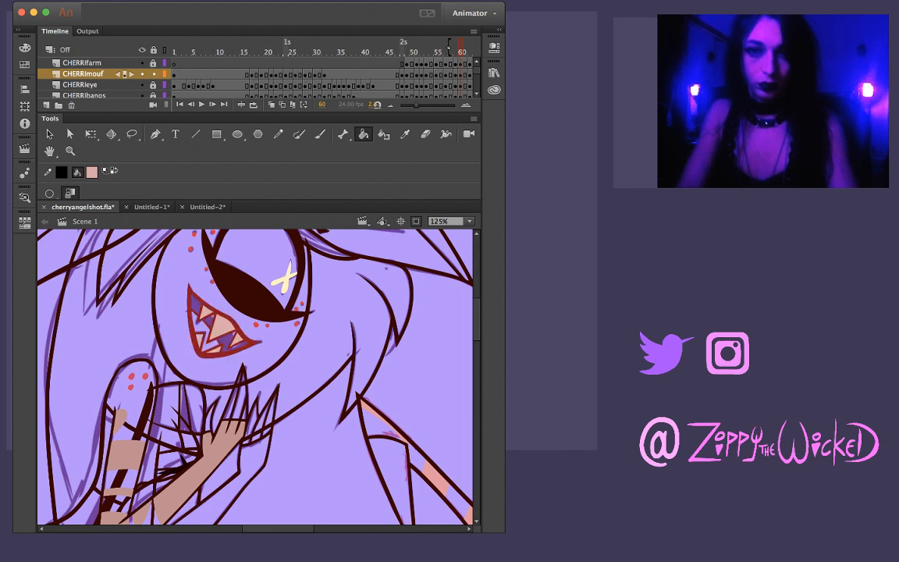
Go to frame 1, deselect the mouth, and fill all the teeth of the grin with the pale pink
left_click(179, 105)
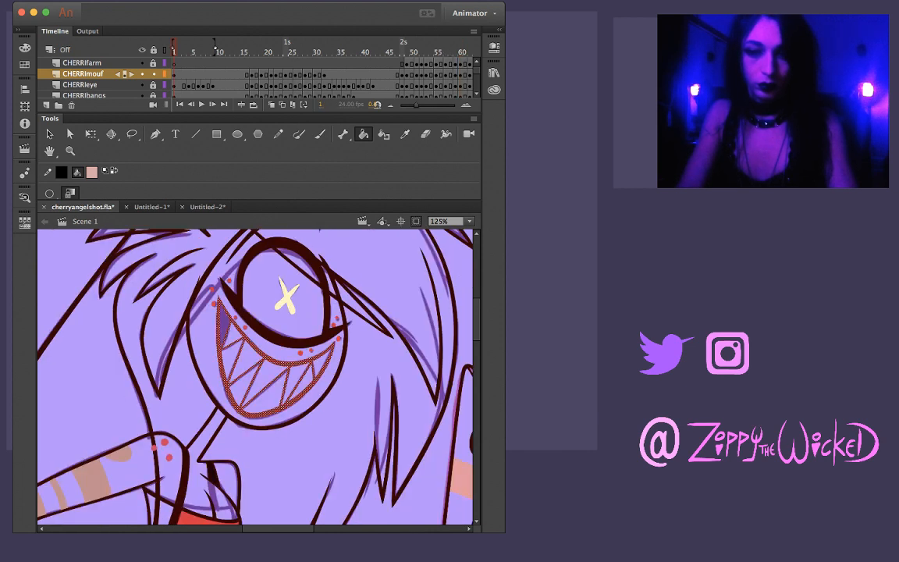
key("v")
key("Escape")
key("k")
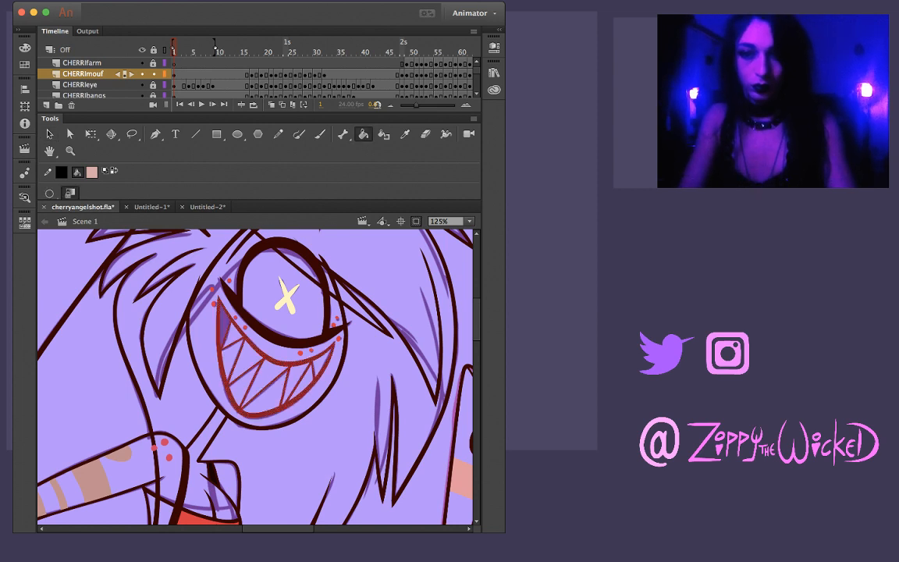
left_click(223, 323)
left_click(231, 337)
left_click(230, 357)
left_click(244, 359)
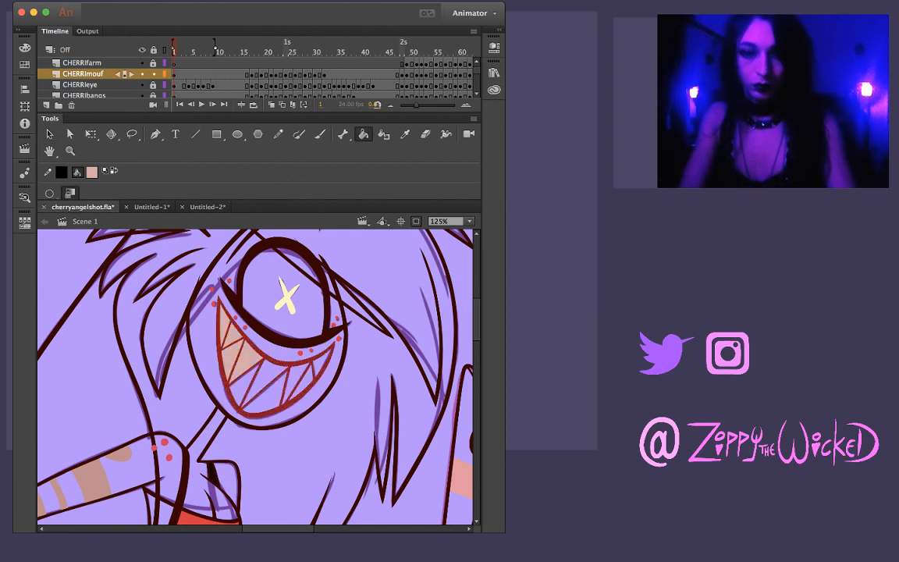
left_click(242, 382)
left_click(266, 376)
left_click(270, 395)
left_click(296, 376)
left_click(304, 383)
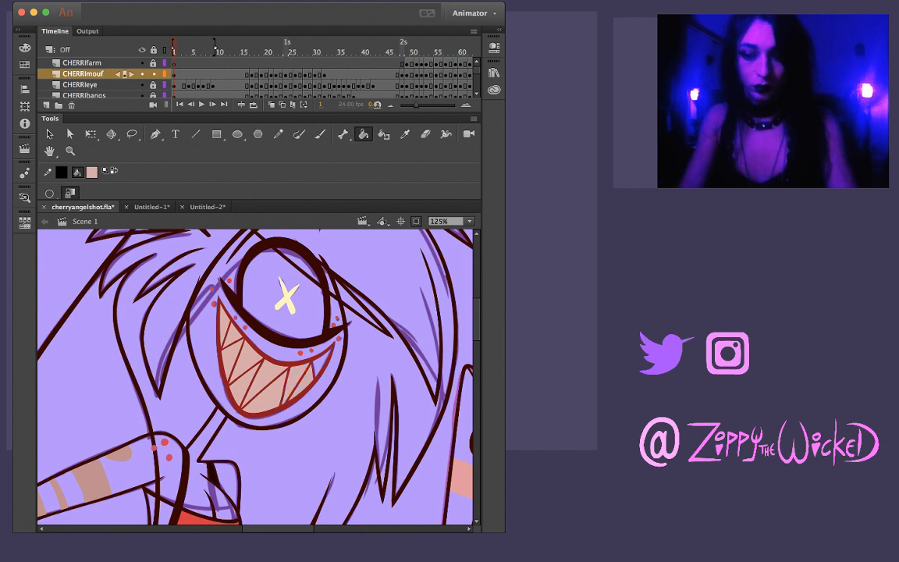
Advance through the animation to frame 20 and fill the teeth of its grin with the pale pink
key("period")
key("period")
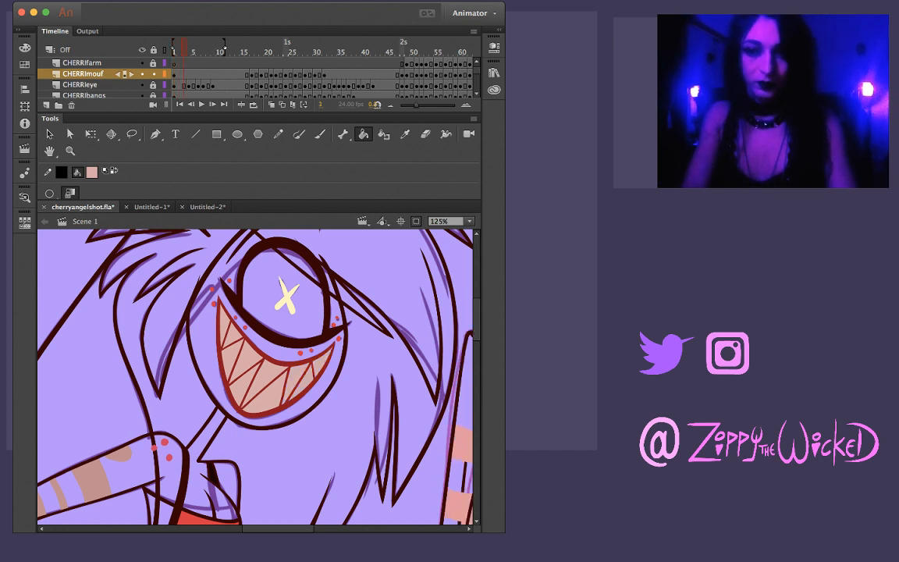
key("period")
key("period")
key("period")
key("period")
key("period")
key("period")
key("period")
key("period")
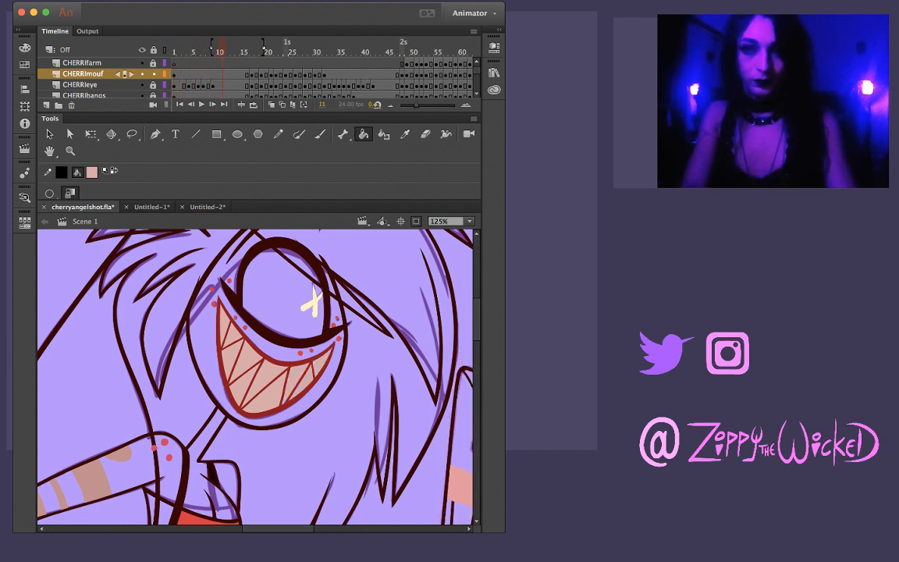
key("period")
key("period")
key("period")
key("period")
key("period")
key("period")
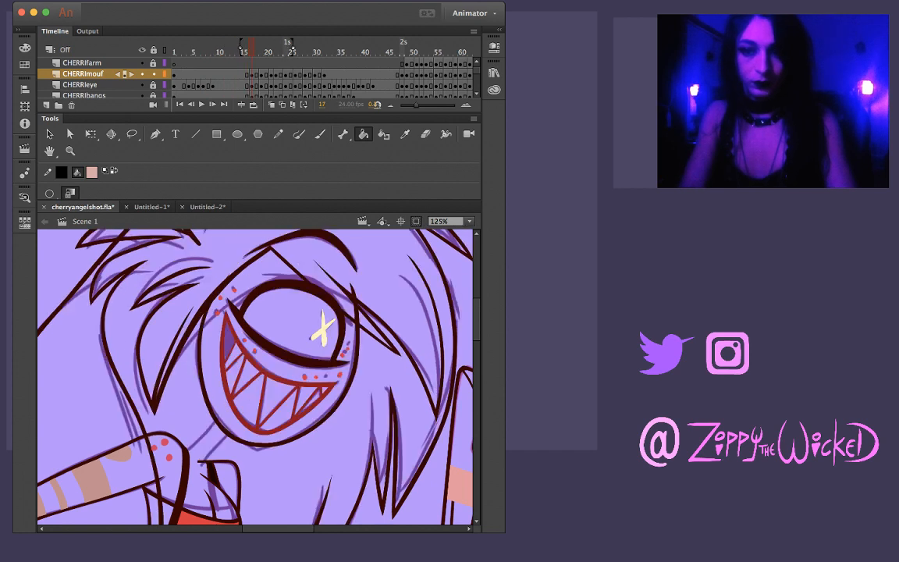
key("period")
key("period")
key("period")
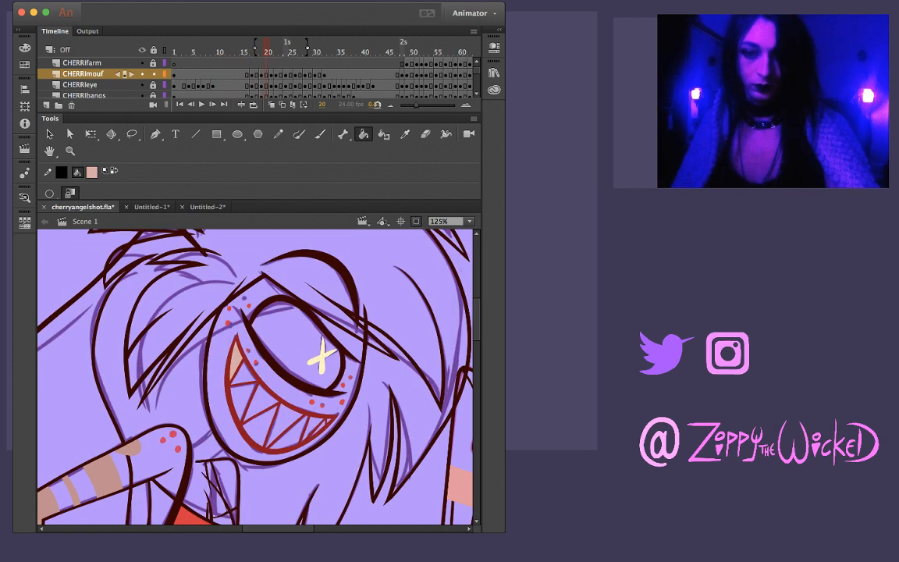
left_click(241, 395)
left_click(258, 401)
left_click(261, 425)
left_click(281, 422)
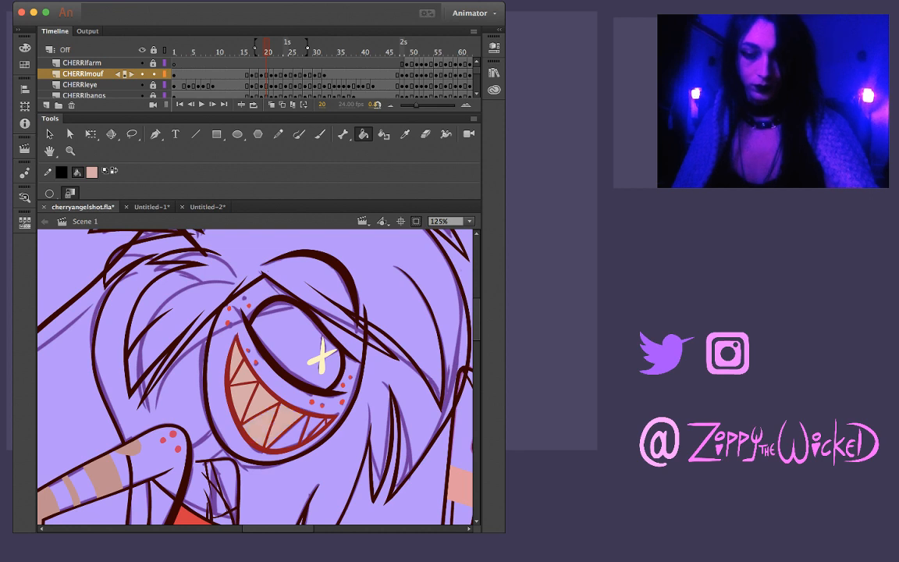
left_click(291, 436)
left_click(312, 427)
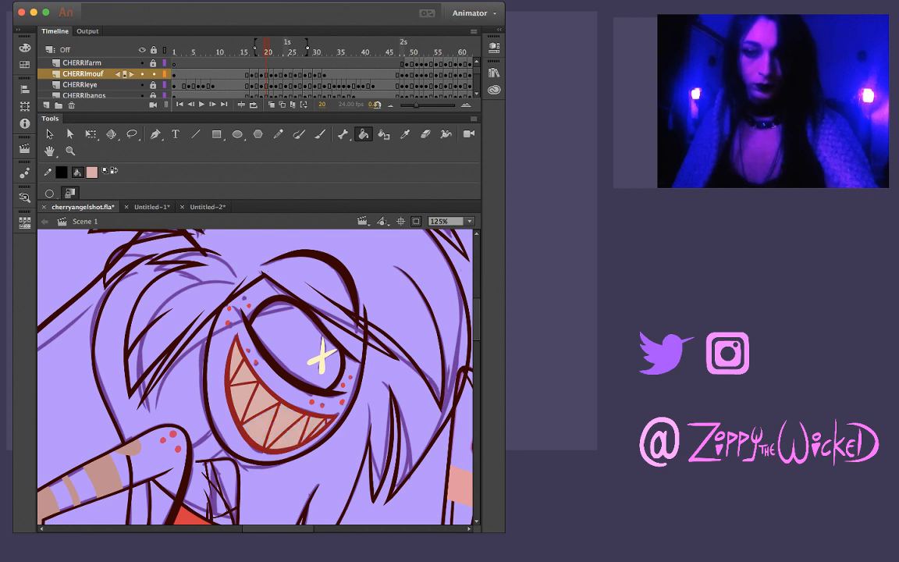
Hide the REF layer and fill the teeth on frame 21 with the pale pink
key("period")
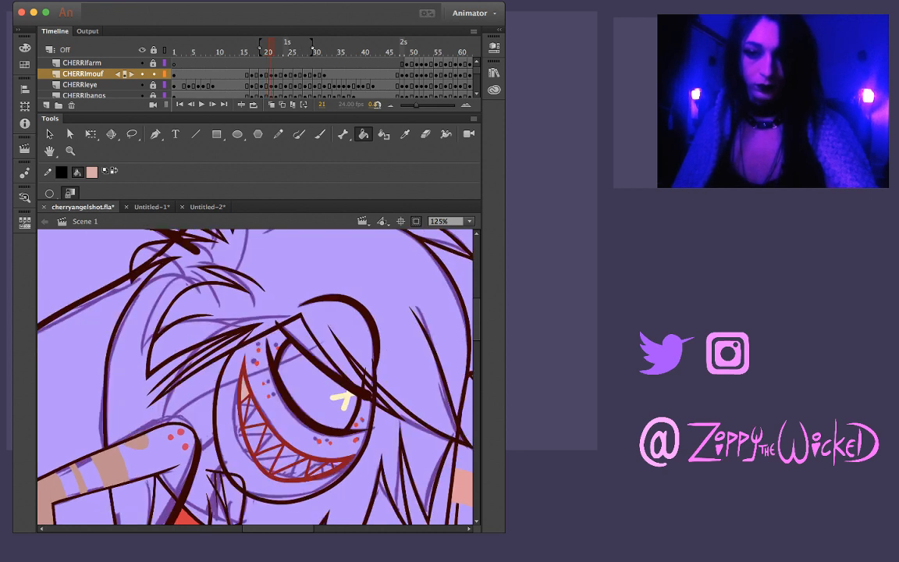
left_click(251, 413)
scroll(258, 75, "down", 10)
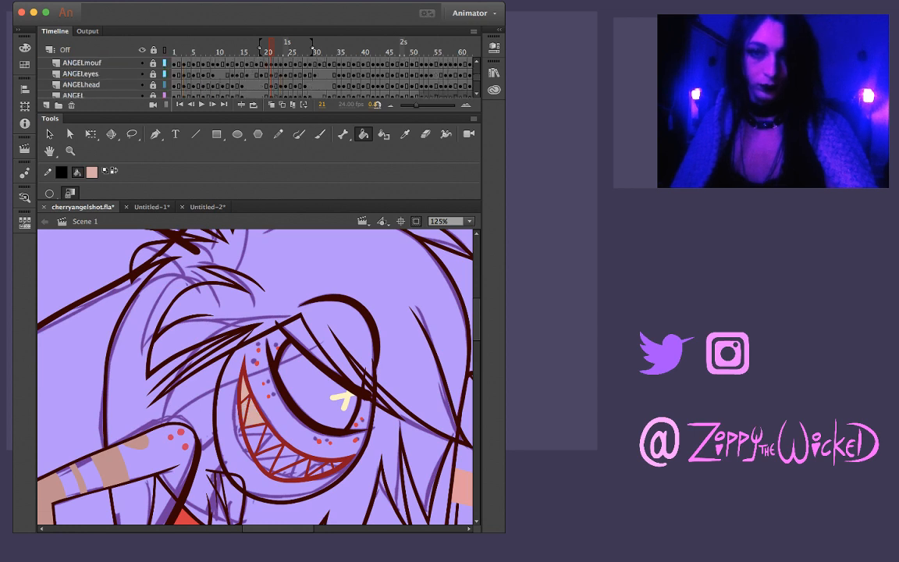
left_click(141, 85)
left_click(253, 435)
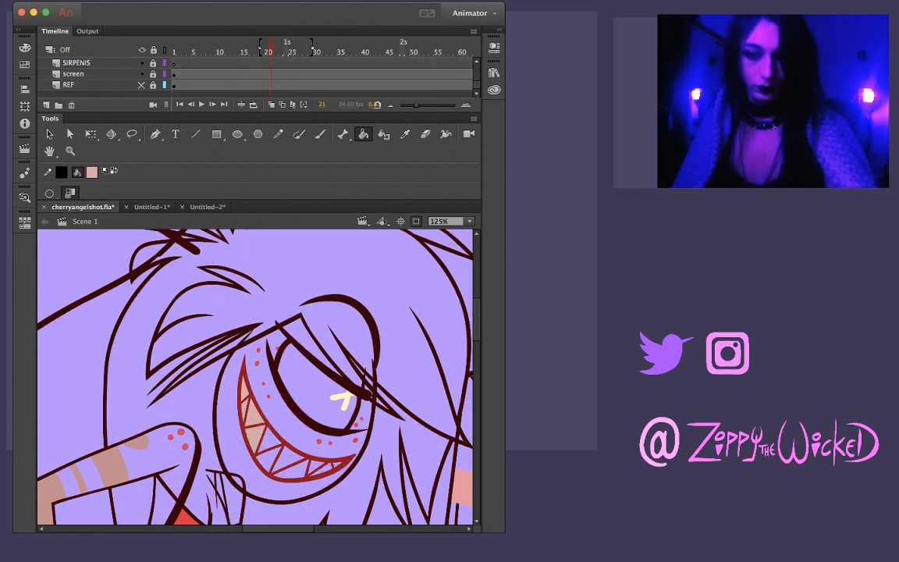
left_click(268, 442)
left_click(270, 458)
left_click(286, 457)
left_click(296, 469)
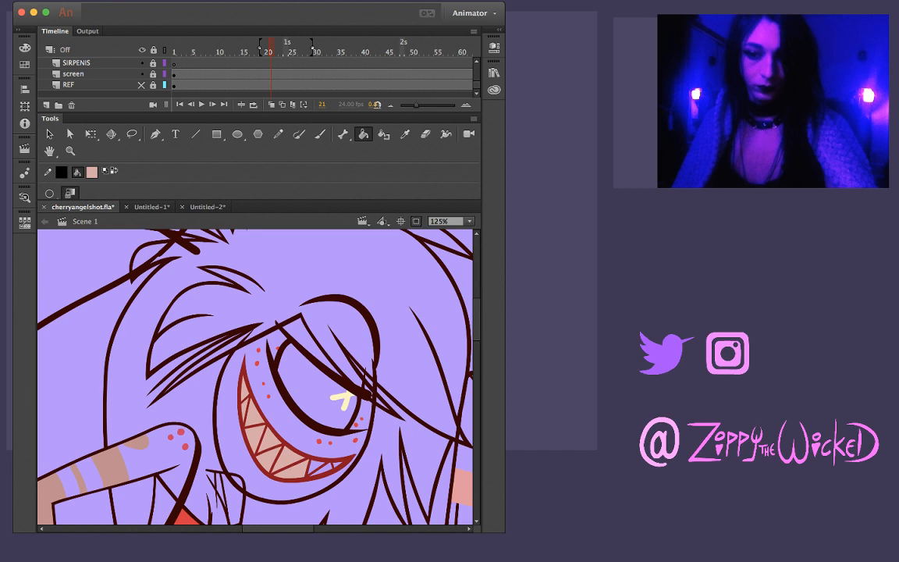
Fill the teeth on frame 22 with the pale pink
key("period")
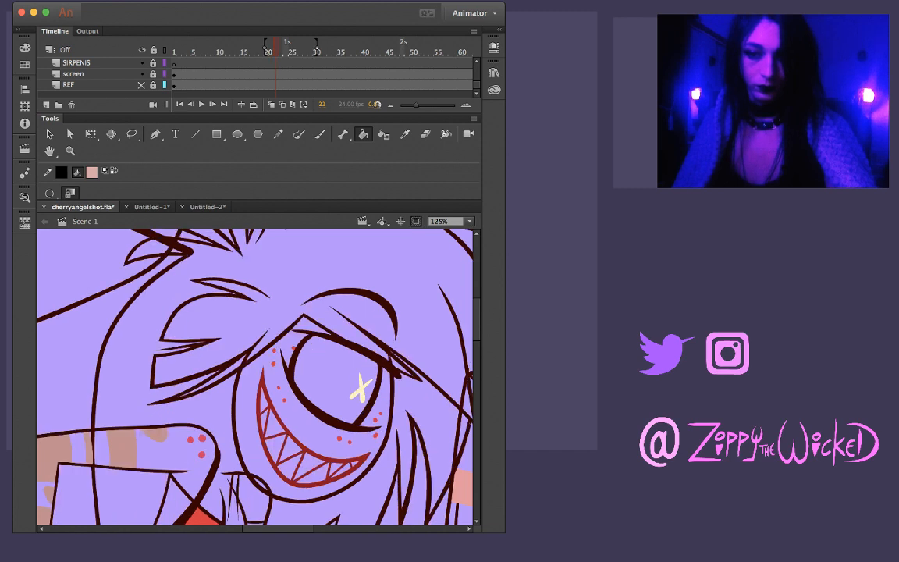
left_click(273, 423)
left_click(275, 445)
left_click(289, 449)
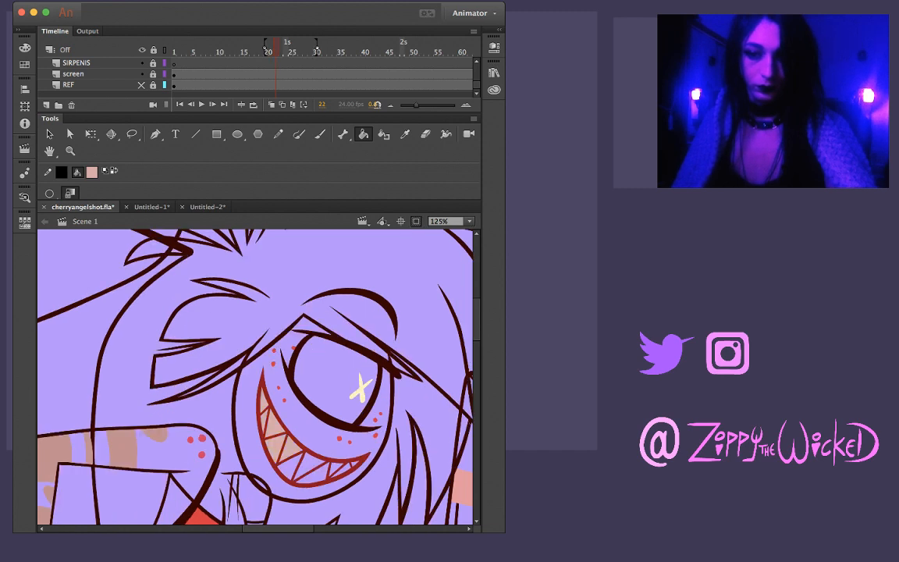
left_click(290, 466)
left_click(309, 464)
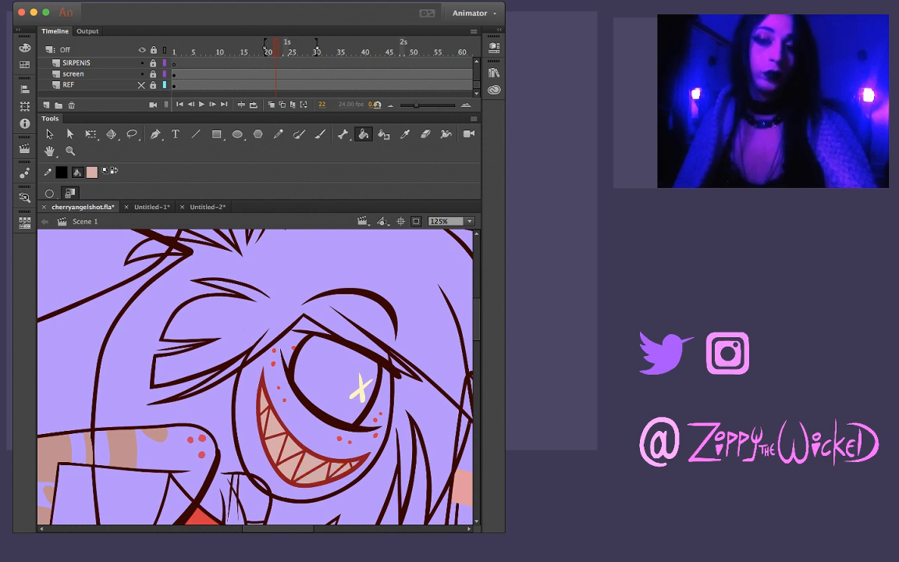
Fill the teeth on frame 24 with the pale pink and undo the stray fill
key("period")
key("period")
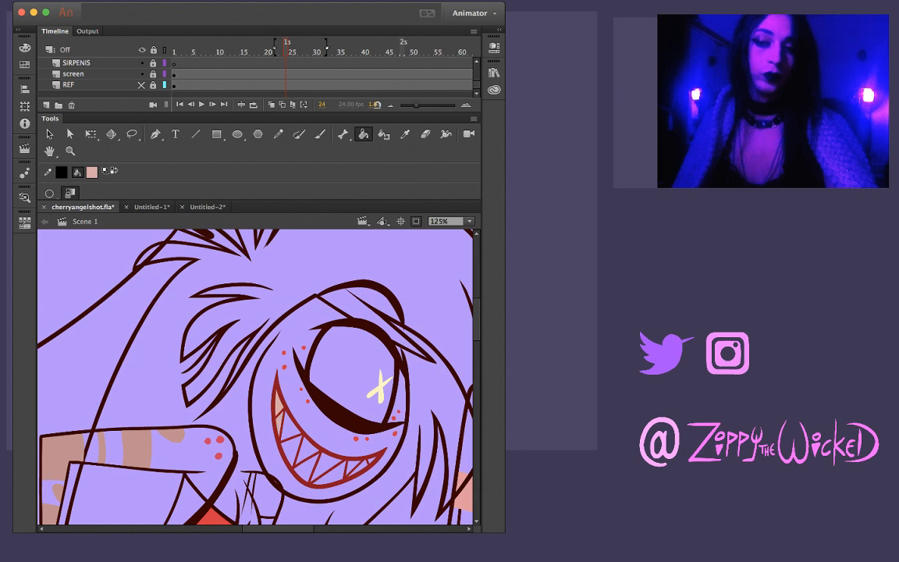
left_click(287, 428)
left_click(289, 448)
left_click(304, 449)
left_click(305, 471)
left_click(321, 464)
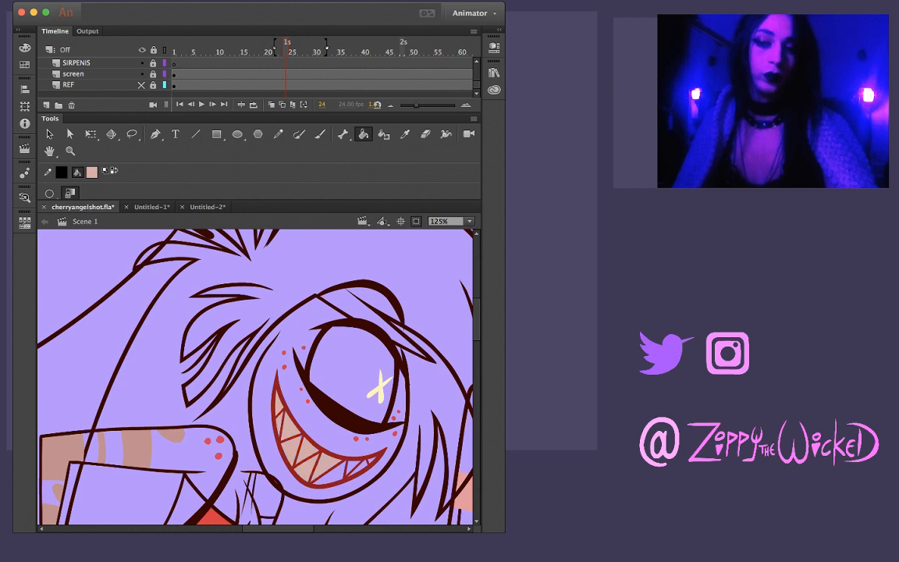
left_click(297, 426)
left_click(345, 464)
key("super+z")
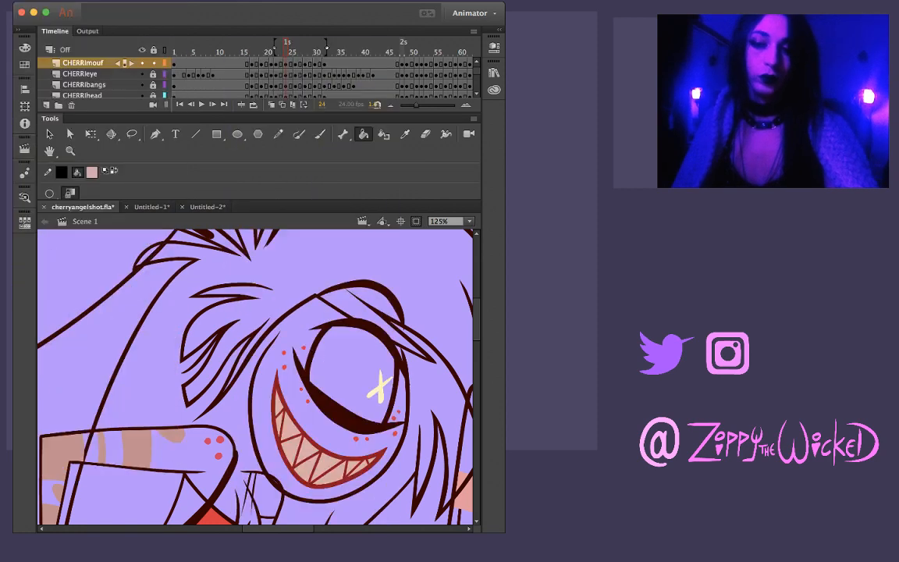
Fill every tooth of the grin on frame 26 with the pale pink
key("period")
key("period")
left_click(291, 420)
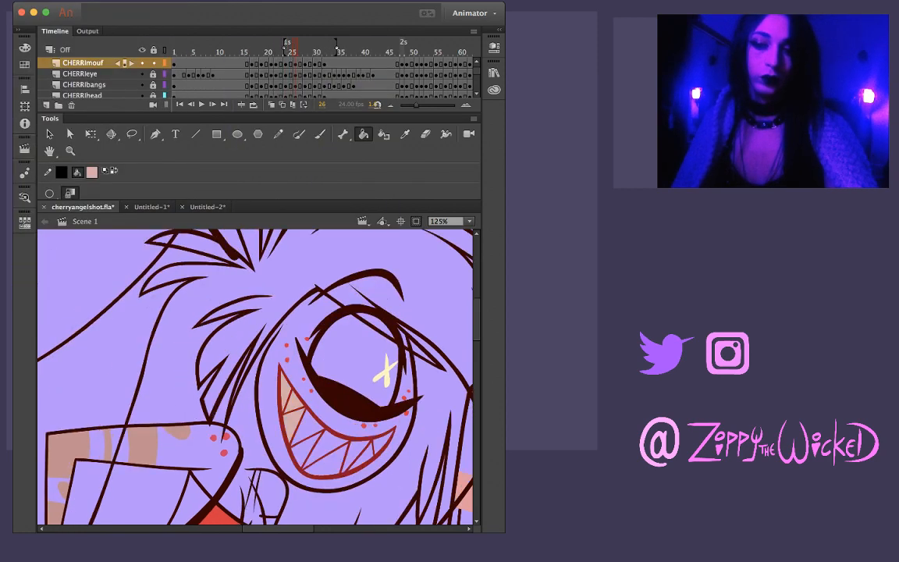
left_click(305, 427)
left_click(302, 446)
left_click(322, 447)
left_click(331, 463)
left_click(355, 452)
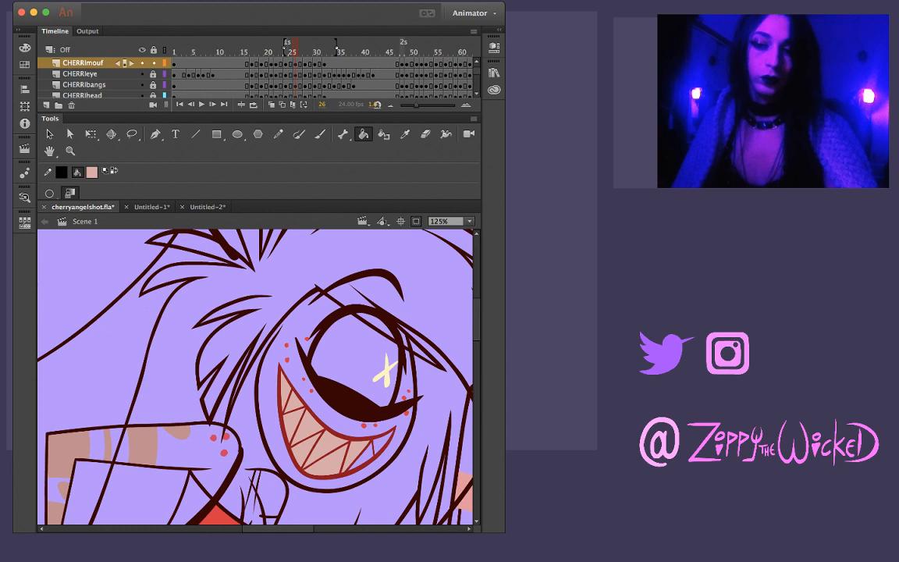
left_click(365, 456)
left_click(382, 443)
Fill the teeth of the mouth on frame 28 with the same pale pink
key("period")
key("period")
left_click(296, 385)
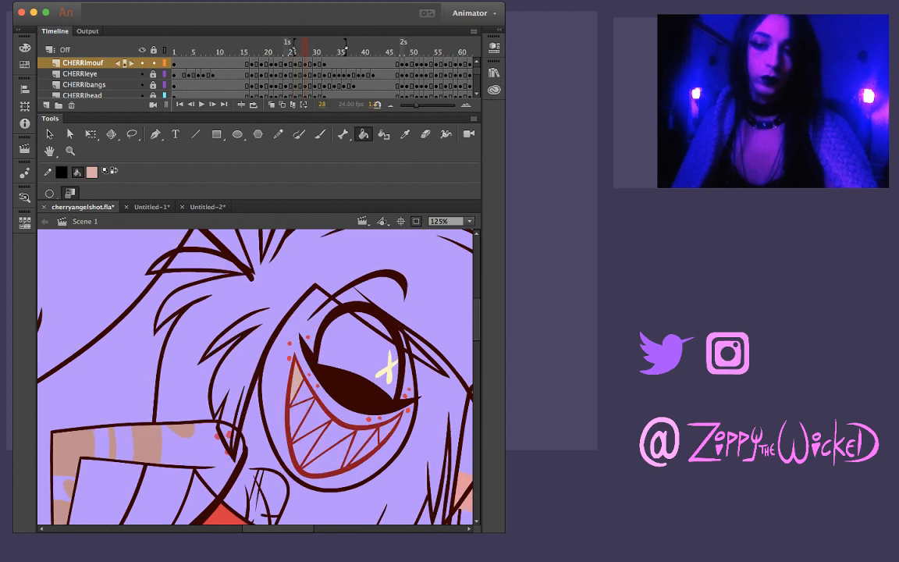
left_click(303, 395)
left_click(297, 415)
left_click(313, 420)
left_click(306, 443)
left_click(331, 442)
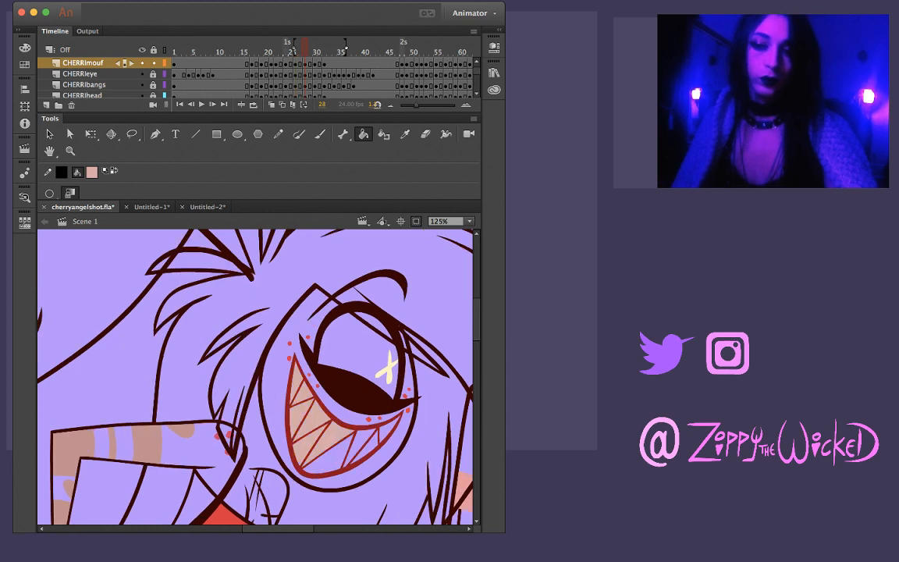
Fill the teeth on frames 30 and 32 with the pale pink, undoing the fills that recolour the mouth outline
key("period")
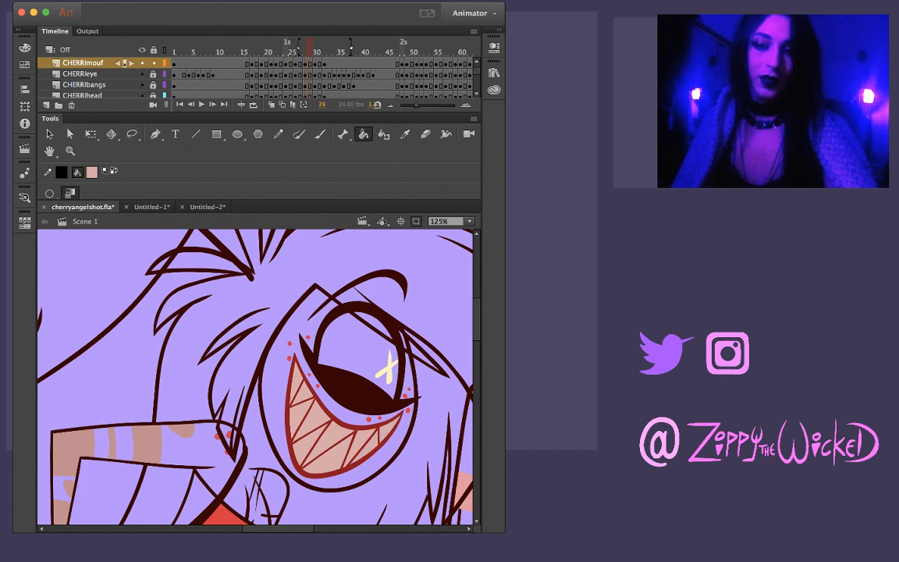
key("period")
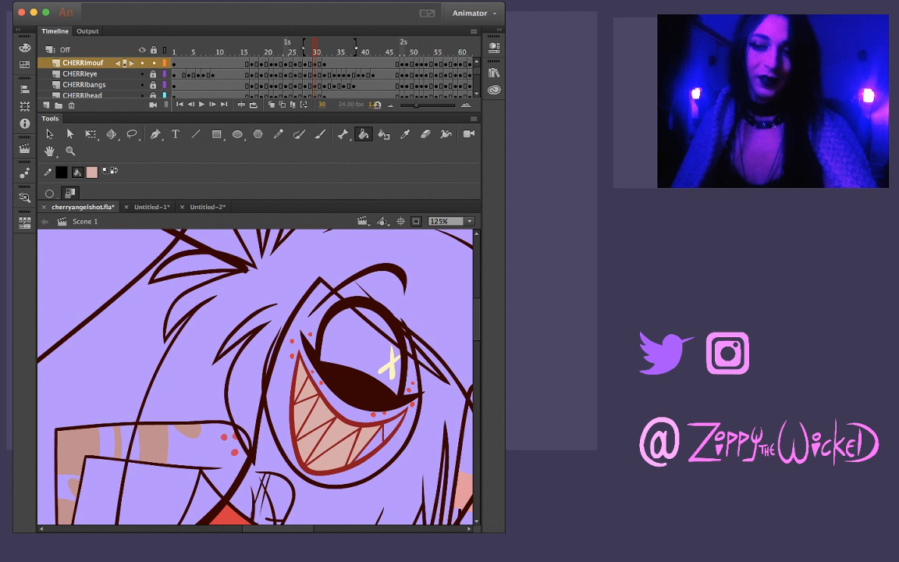
key("period")
key("period")
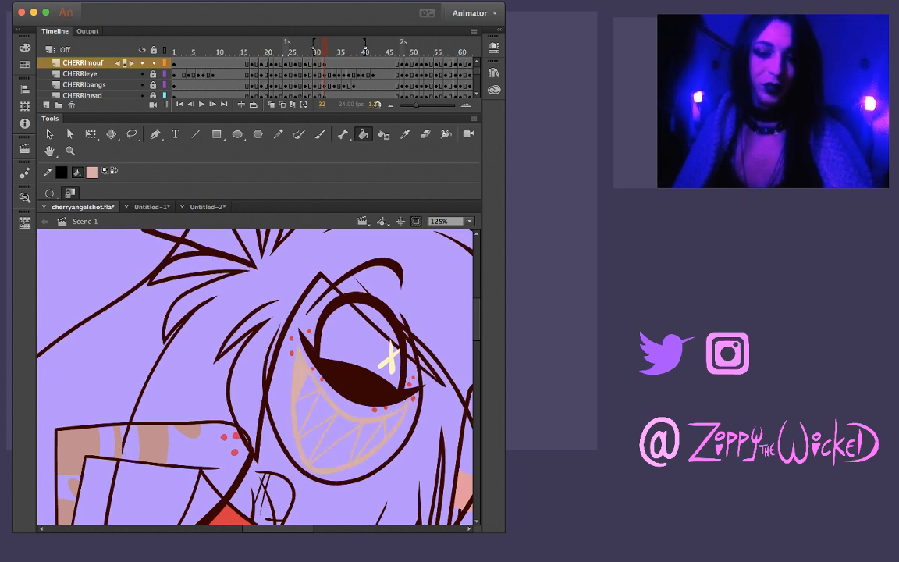
key("super+z")
left_click(306, 388)
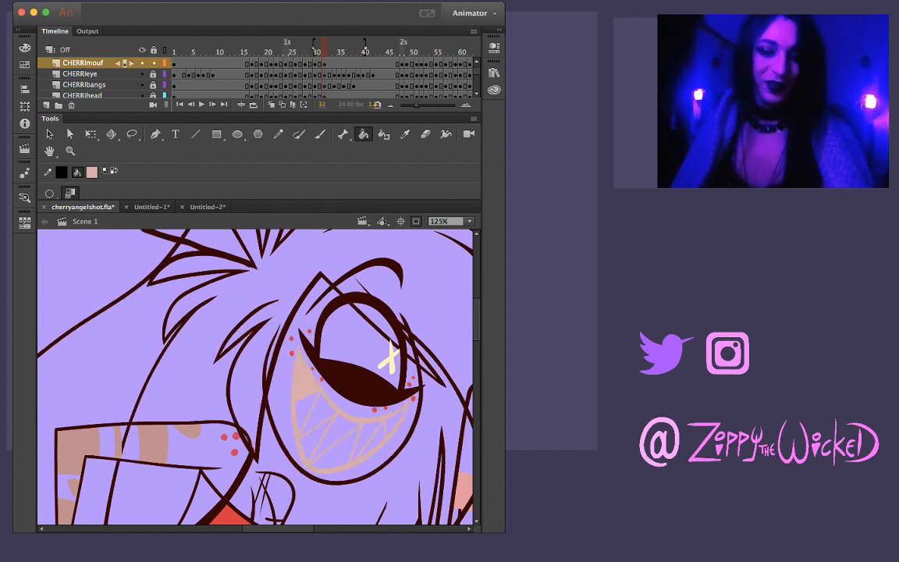
key("super+z")
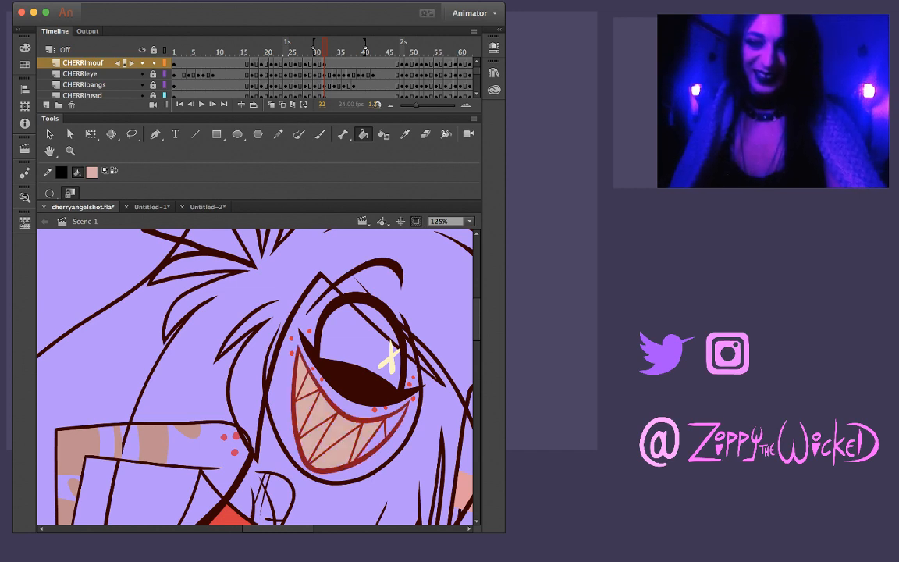
Advance to frame 48 and fill its teeth with the pale pink, undoing the fill that recolours the mouth outline
key("period")
key("period")
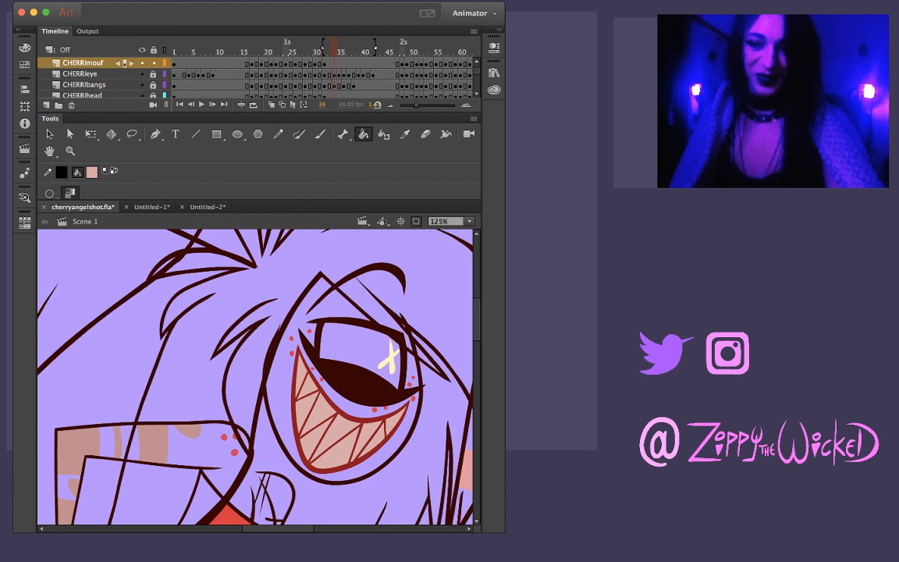
key("period")
key("period")
key("period")
key("period")
key("period")
key("period")
key("period")
key("period")
key("period")
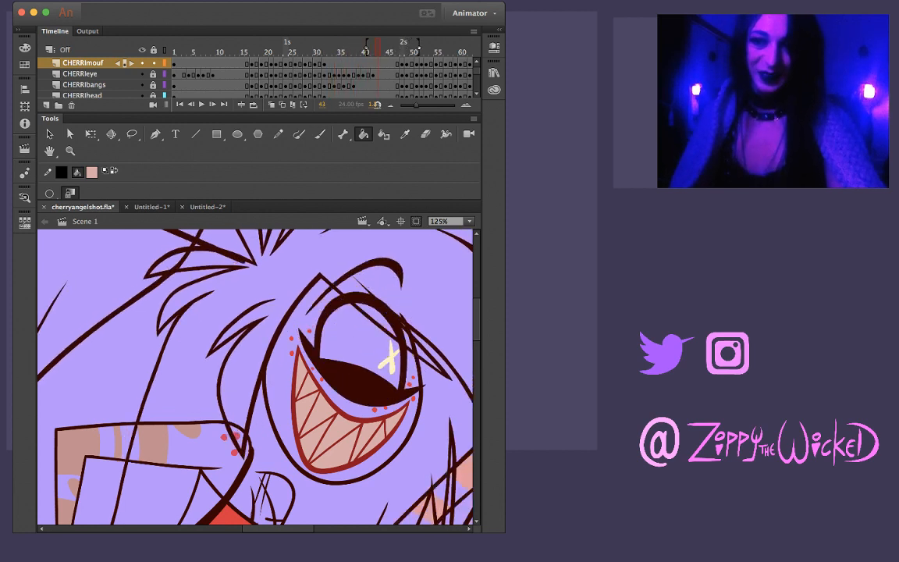
key("period")
key("period")
key("period")
key("period")
key("period")
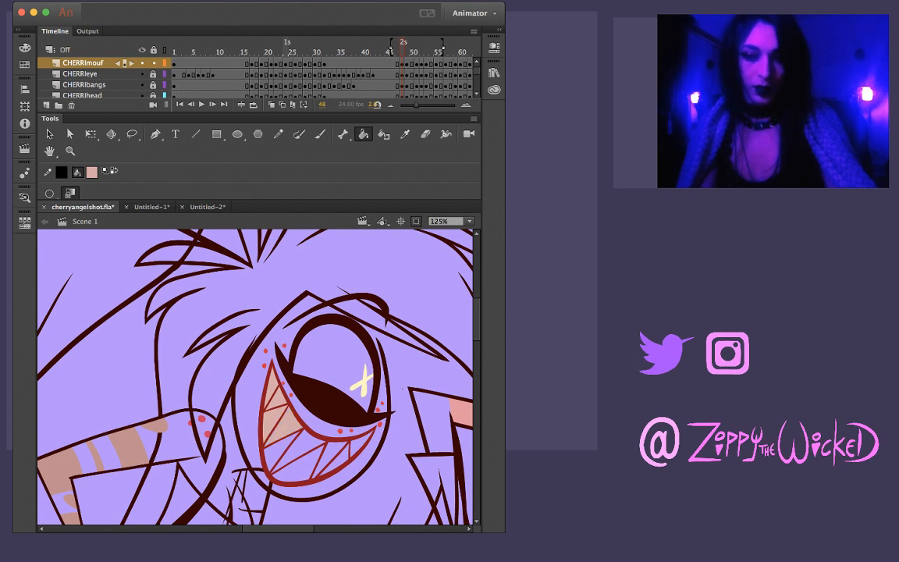
left_click(300, 466)
left_click(318, 467)
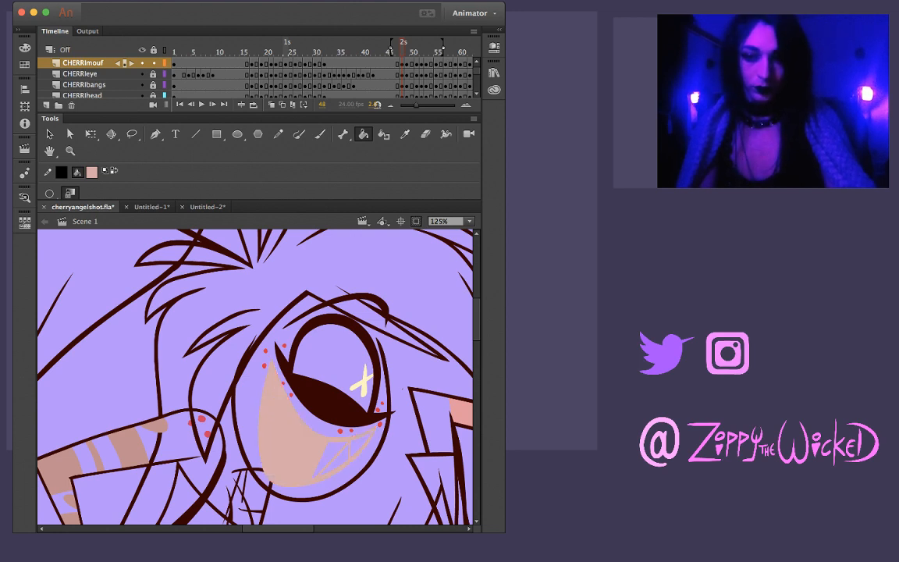
key("super+z")
left_click(331, 462)
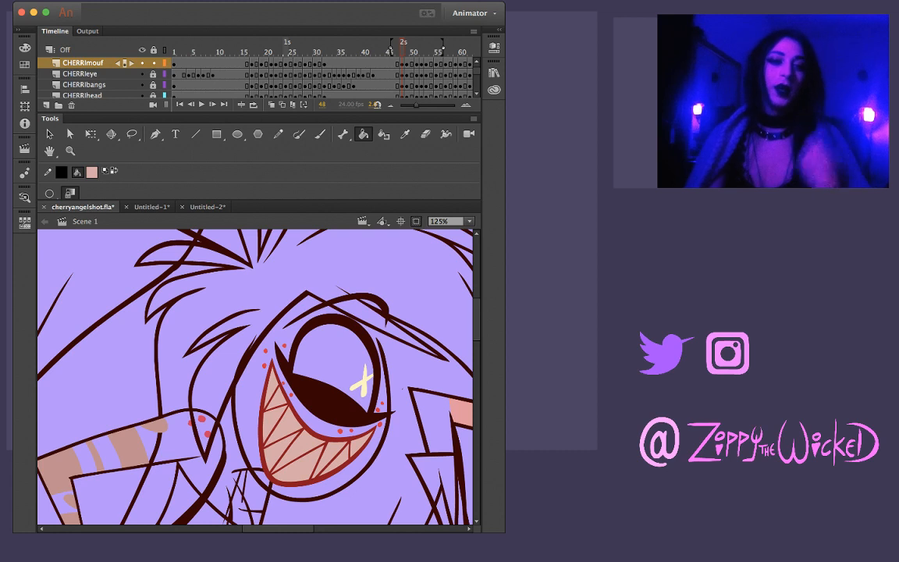